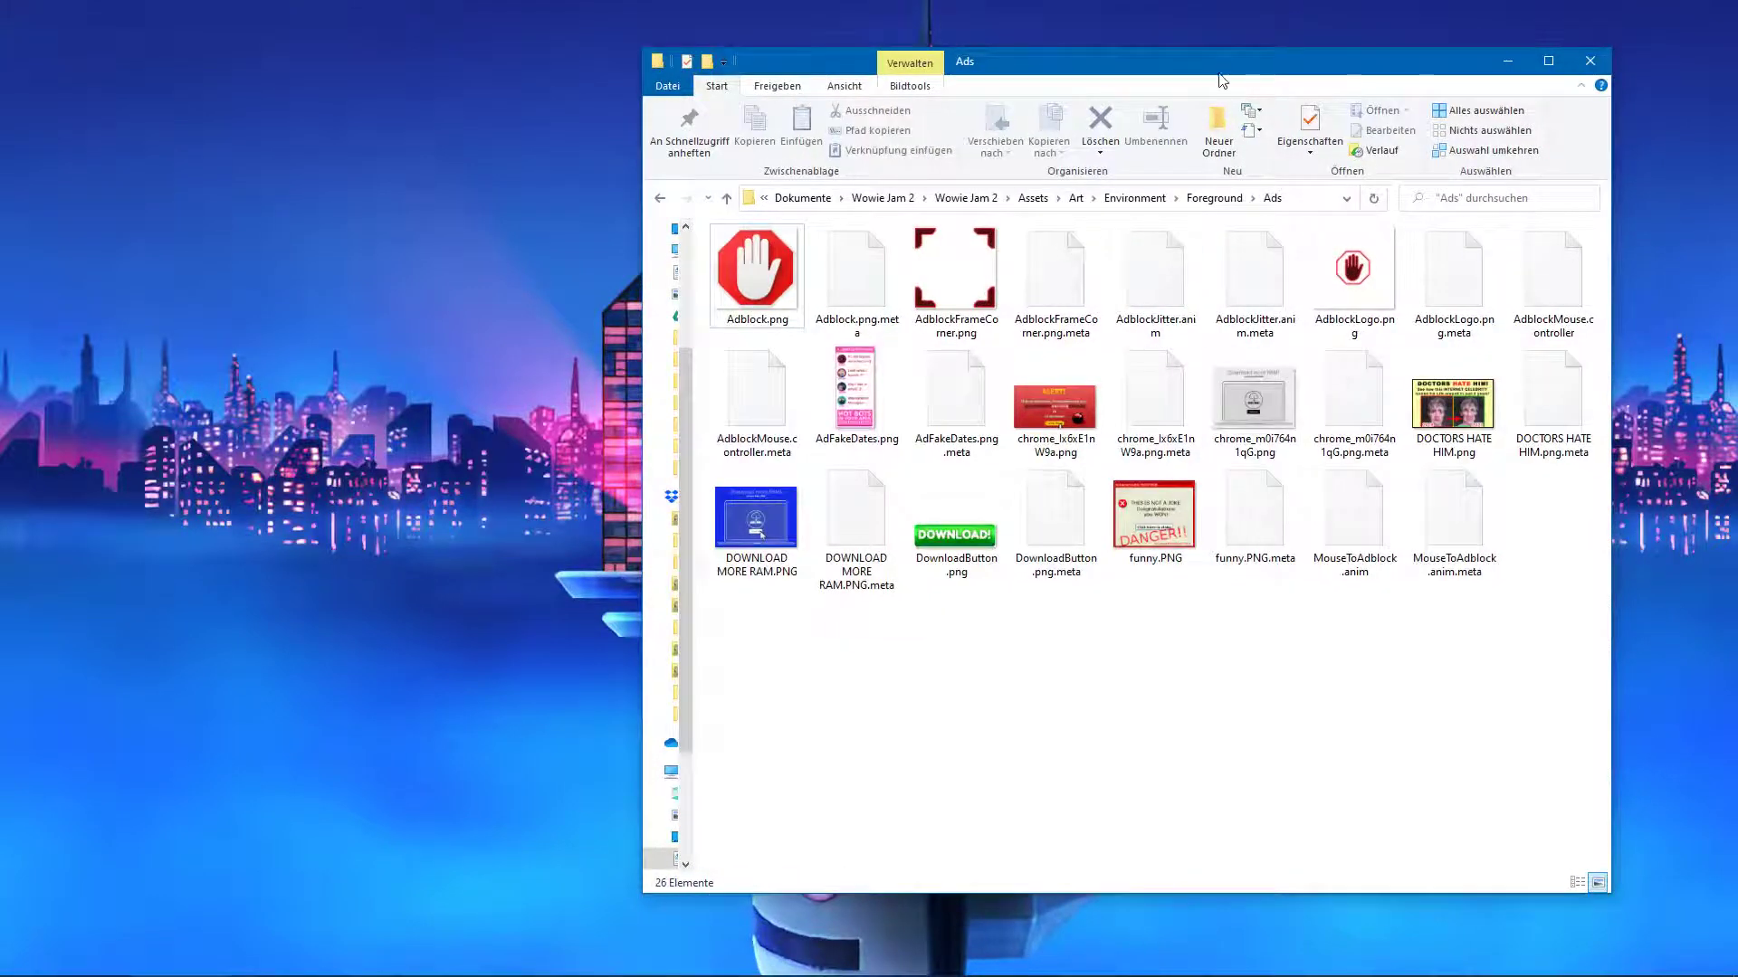
Step: Open DownloadButton.png from the Ads folder and examine the preceding ad images back to the red ALERT! ad
{"action": "left_click_drag", "start_coordinate": [1217, 79], "coordinate": [1160, 81]}
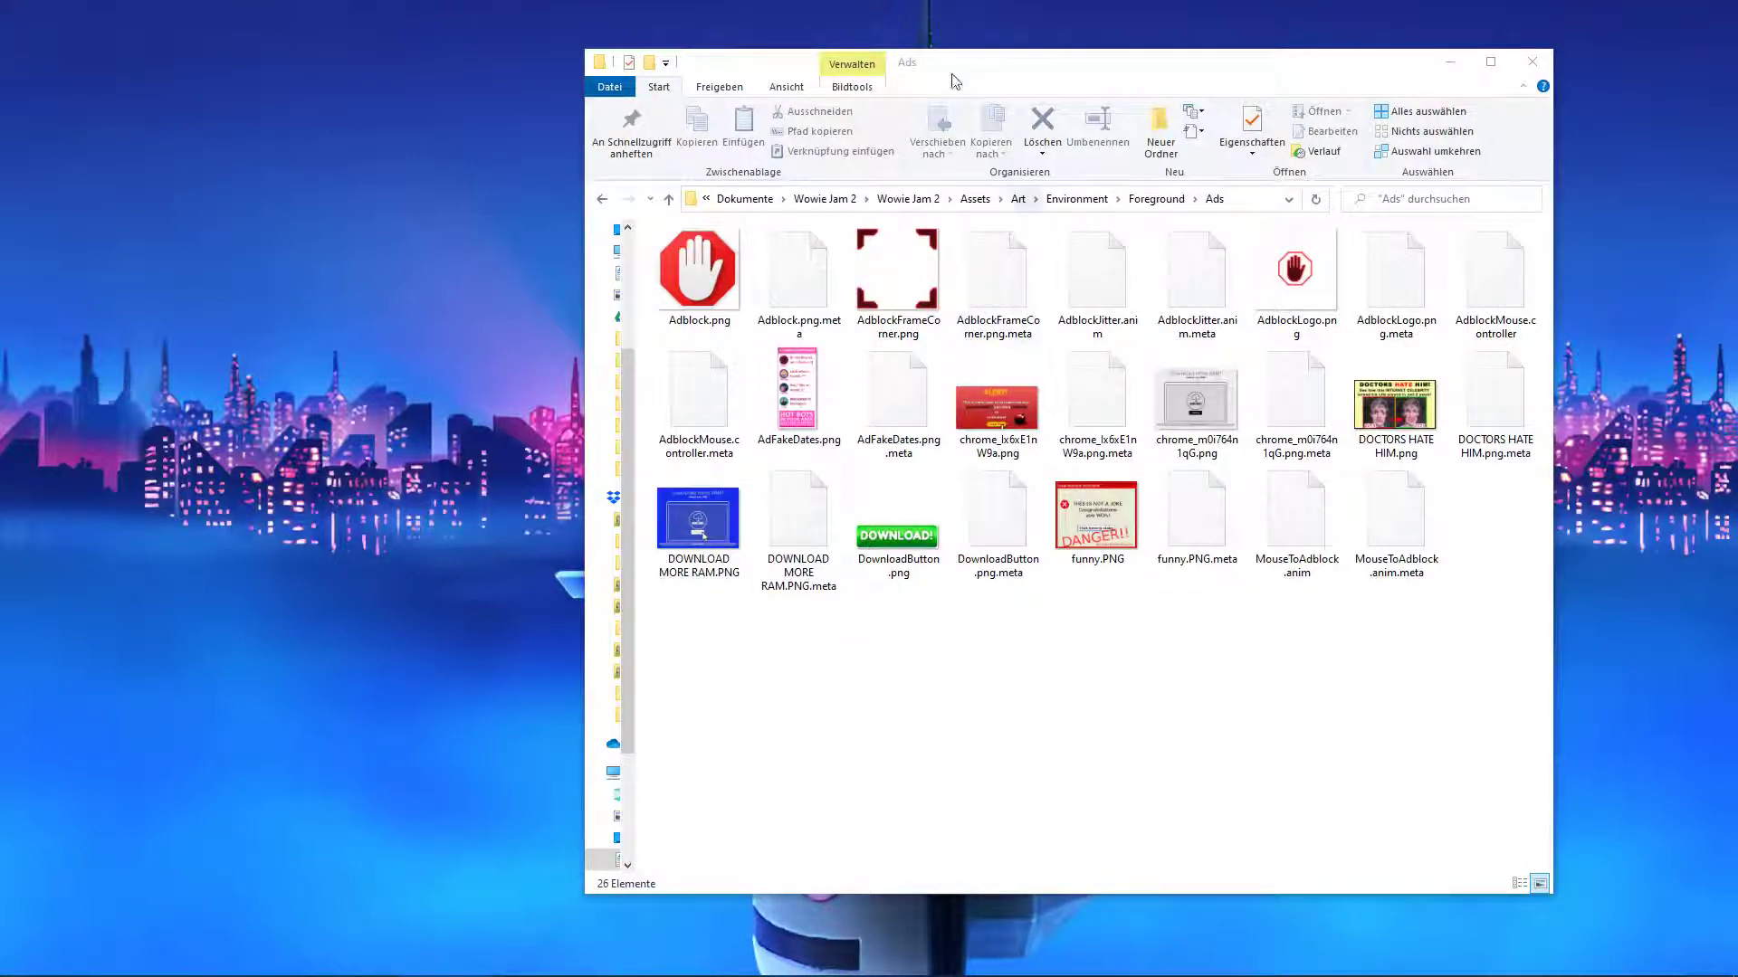
{"action": "left_click_drag", "start_coordinate": [974, 82], "coordinate": [830, 76]}
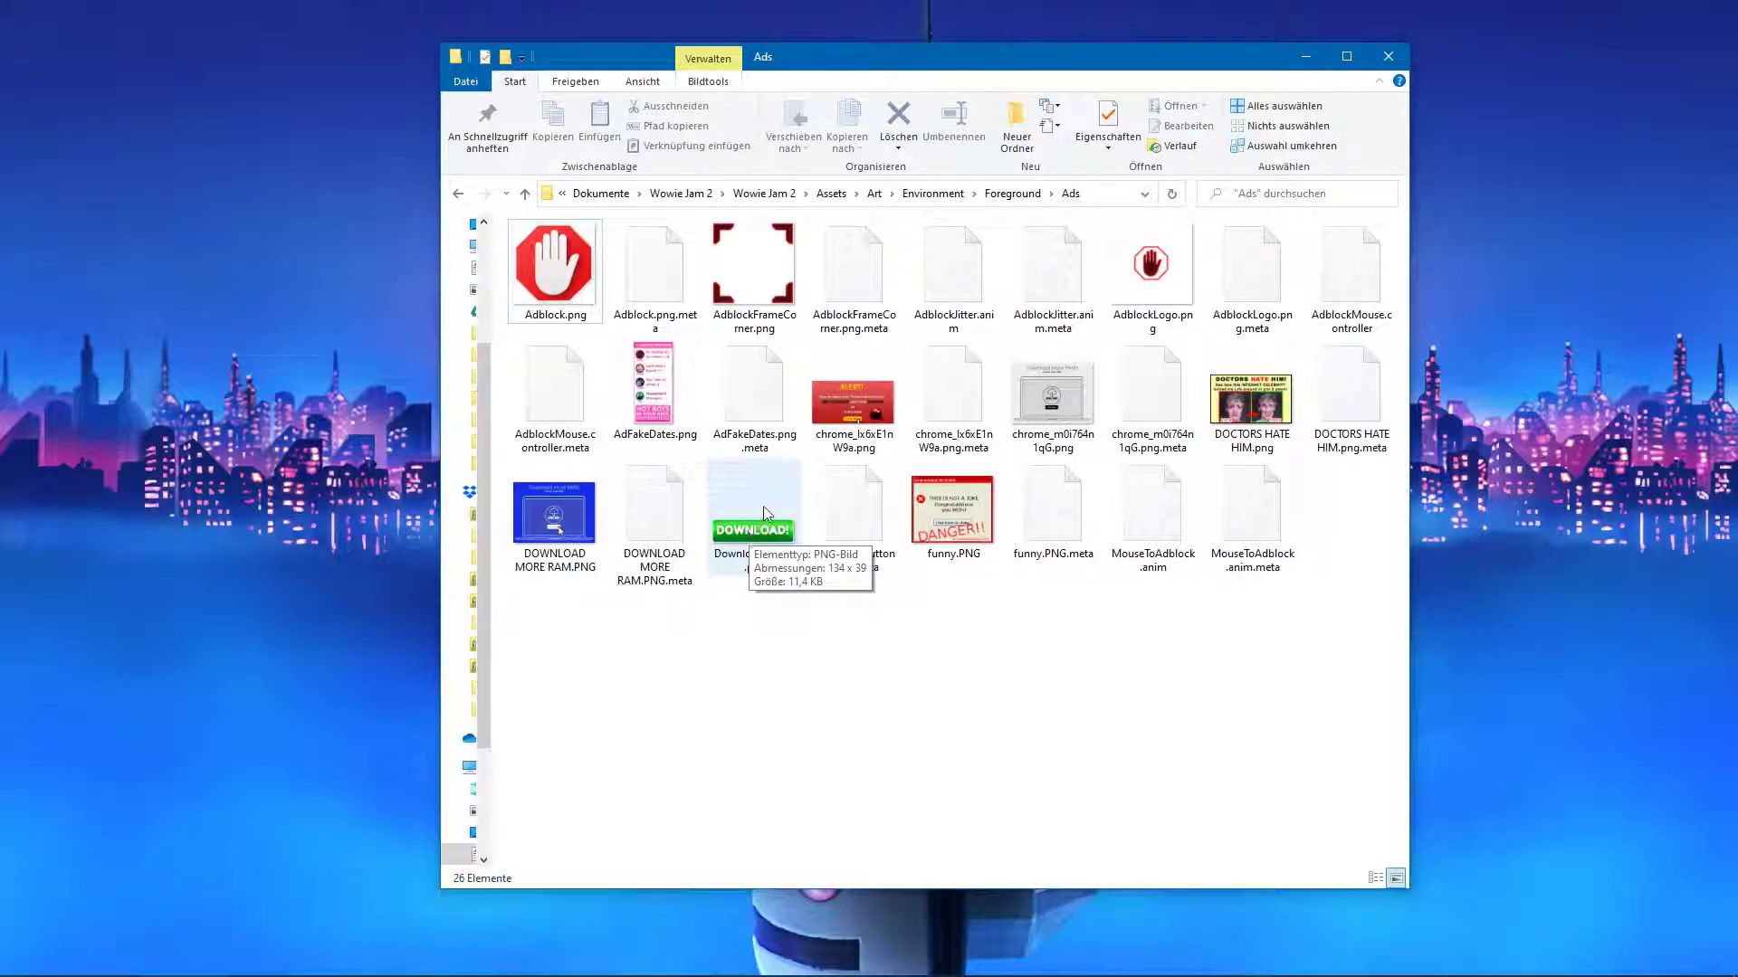
{"action": "double_click", "coordinate": [757, 532]}
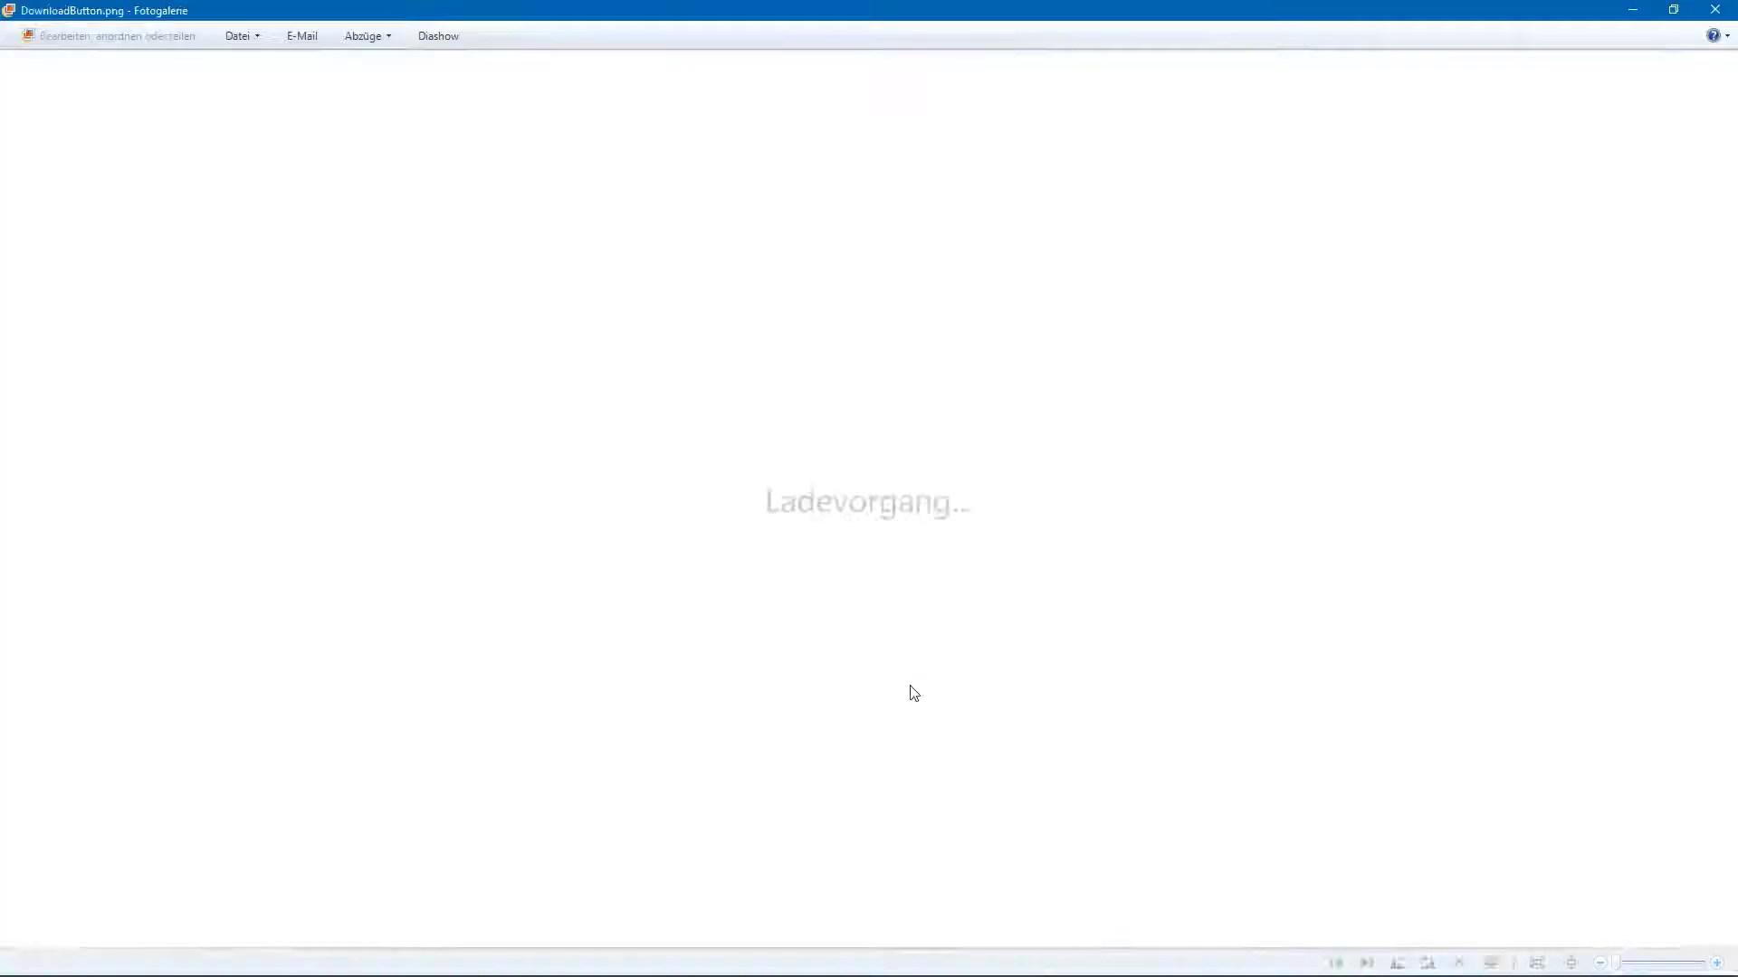
{"action": "scroll", "coordinate": [934, 606], "scroll_direction": "up", "scroll_amount": 4}
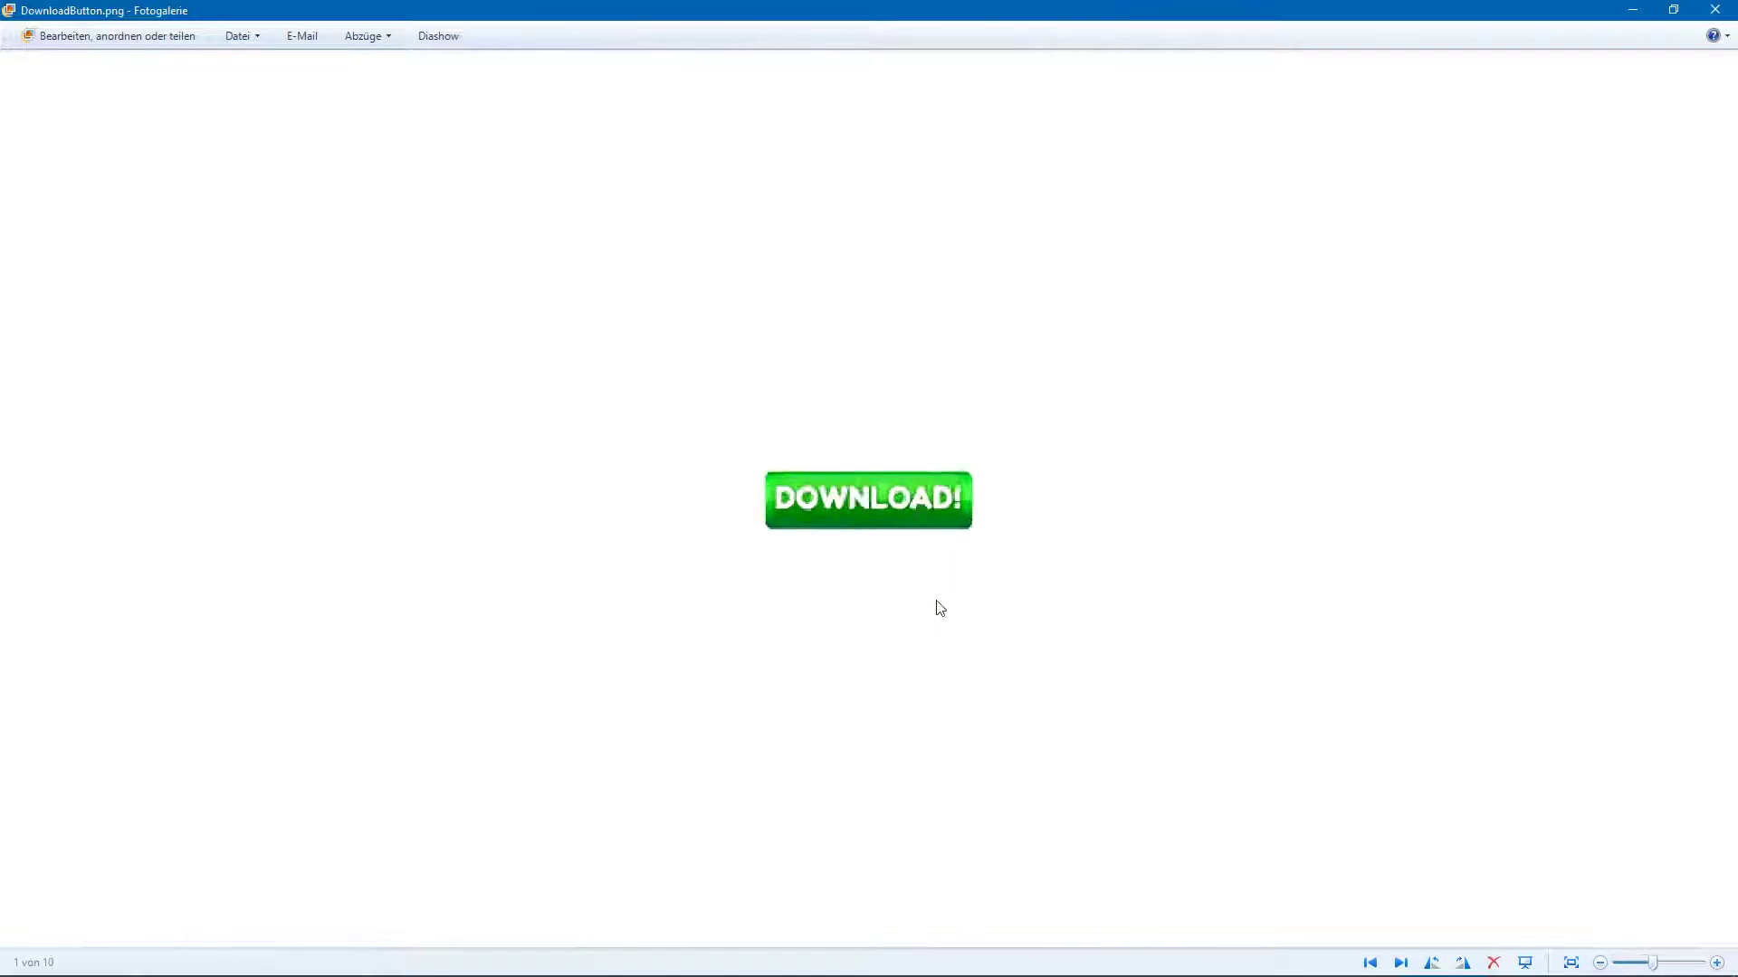
{"action": "key", "text": "Left"}
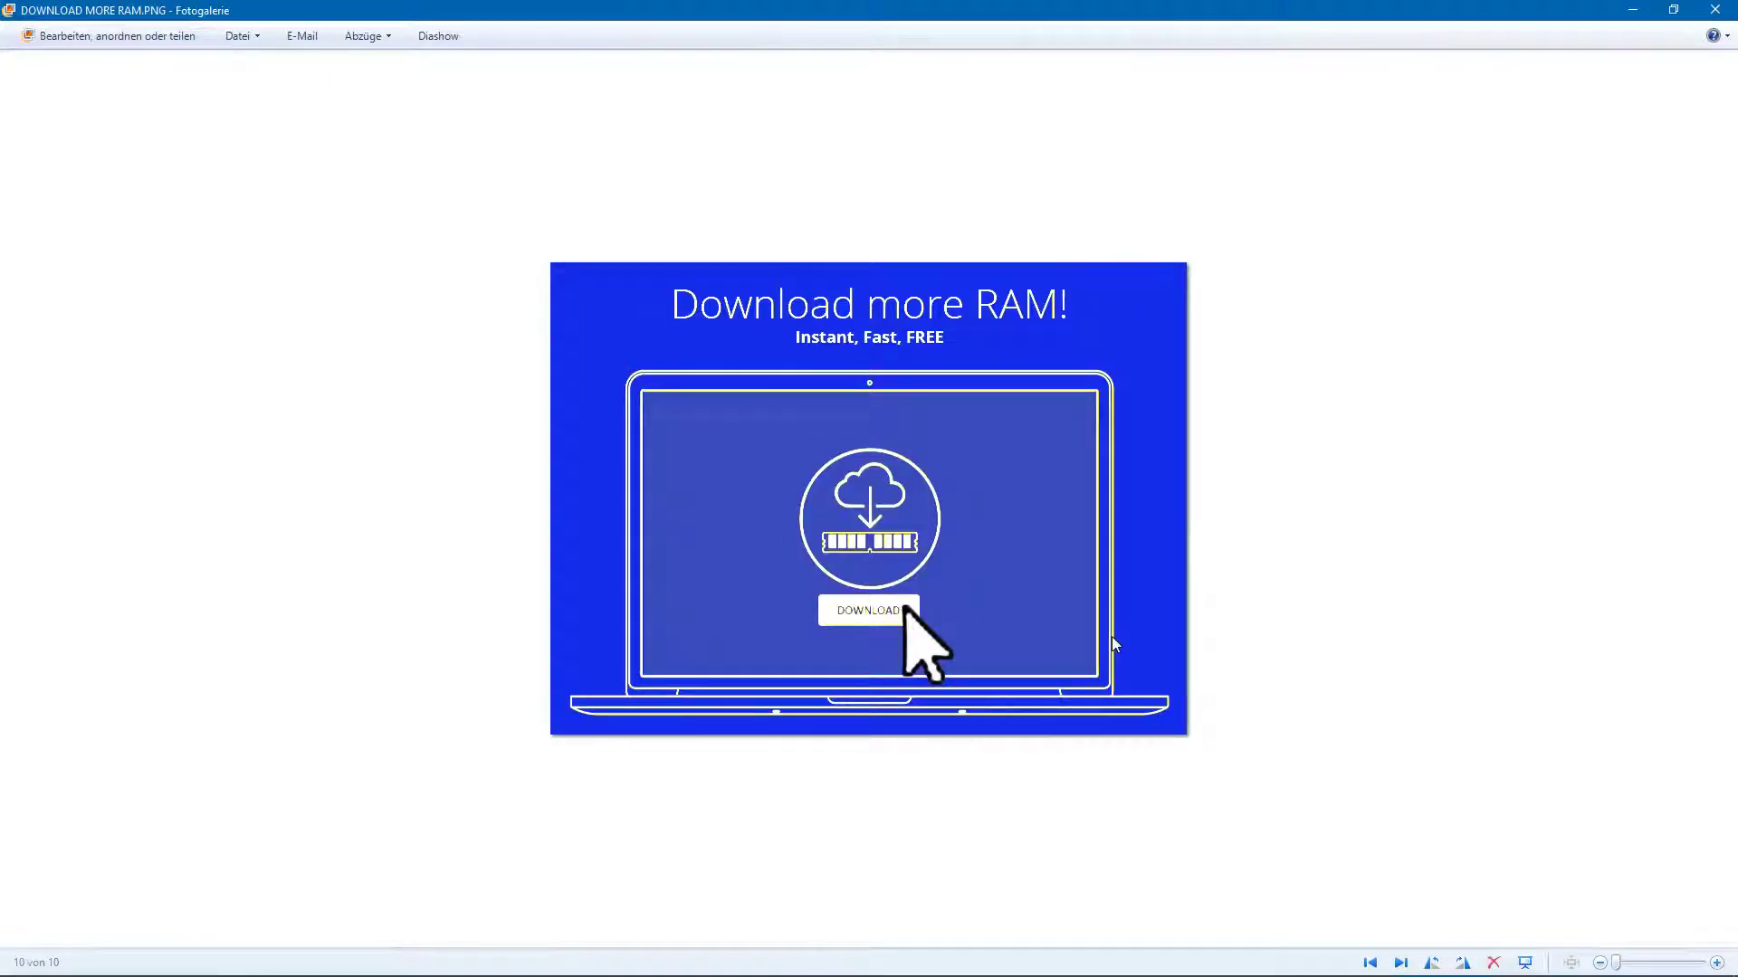
{"action": "key", "text": "Left"}
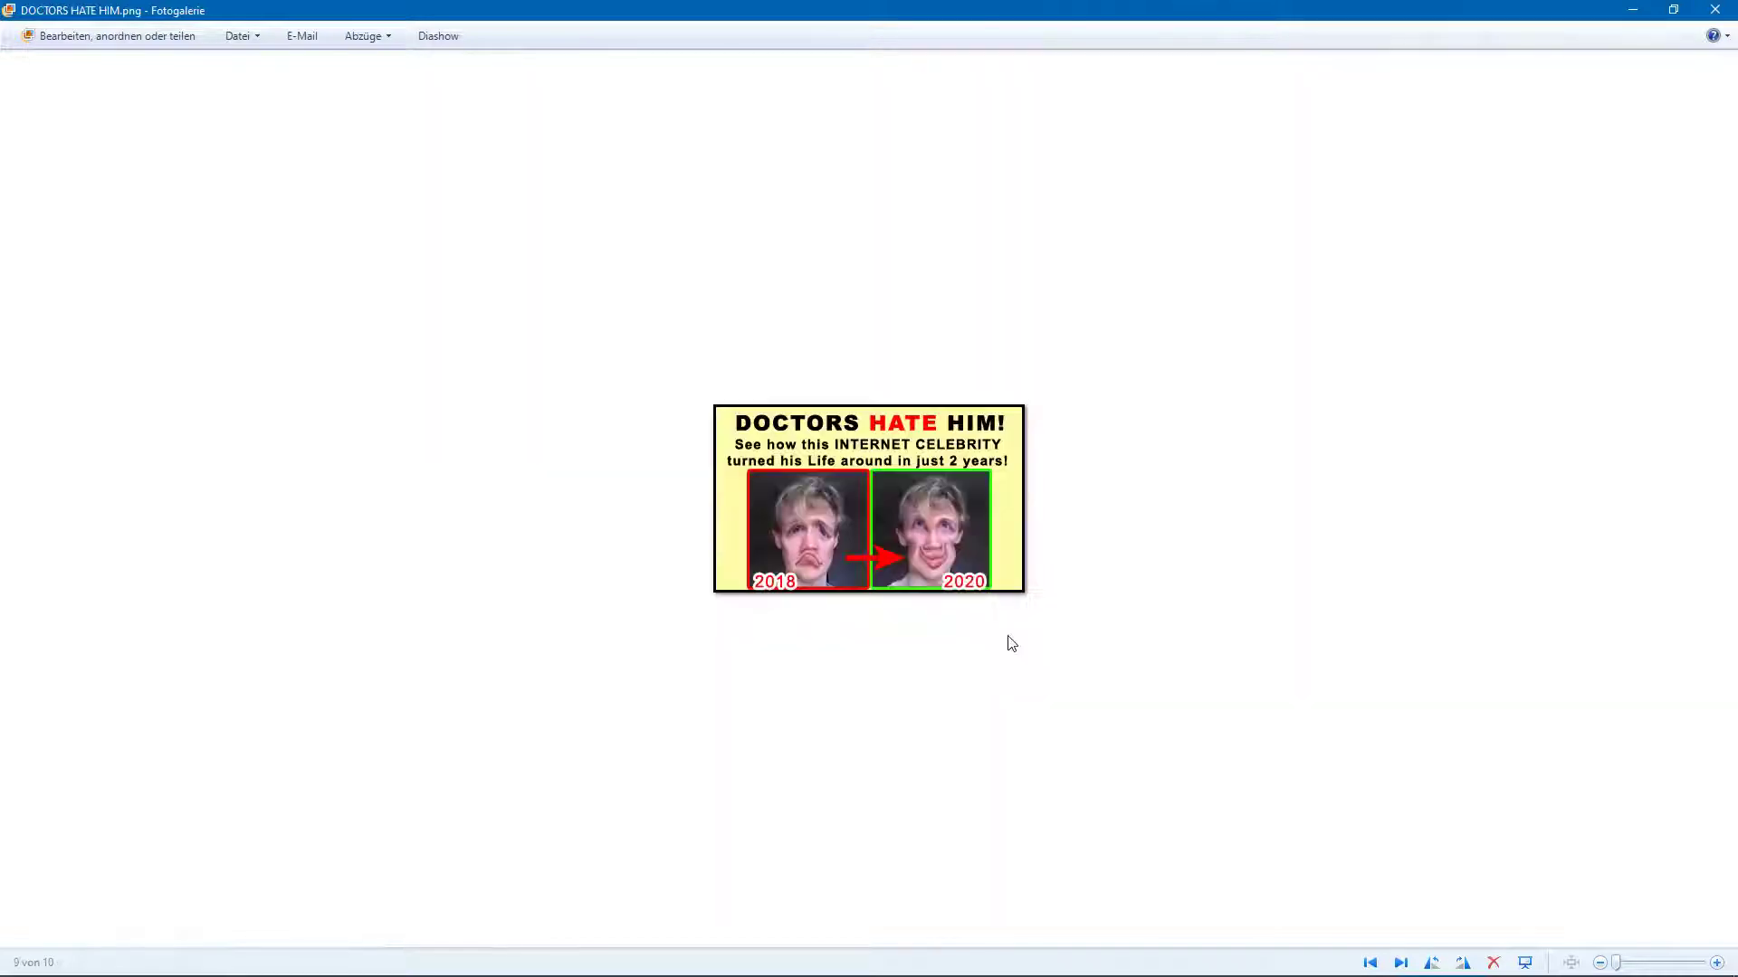
{"action": "key", "text": "Right"}
{"action": "key", "text": "Left"}
{"action": "key", "text": "Left"}
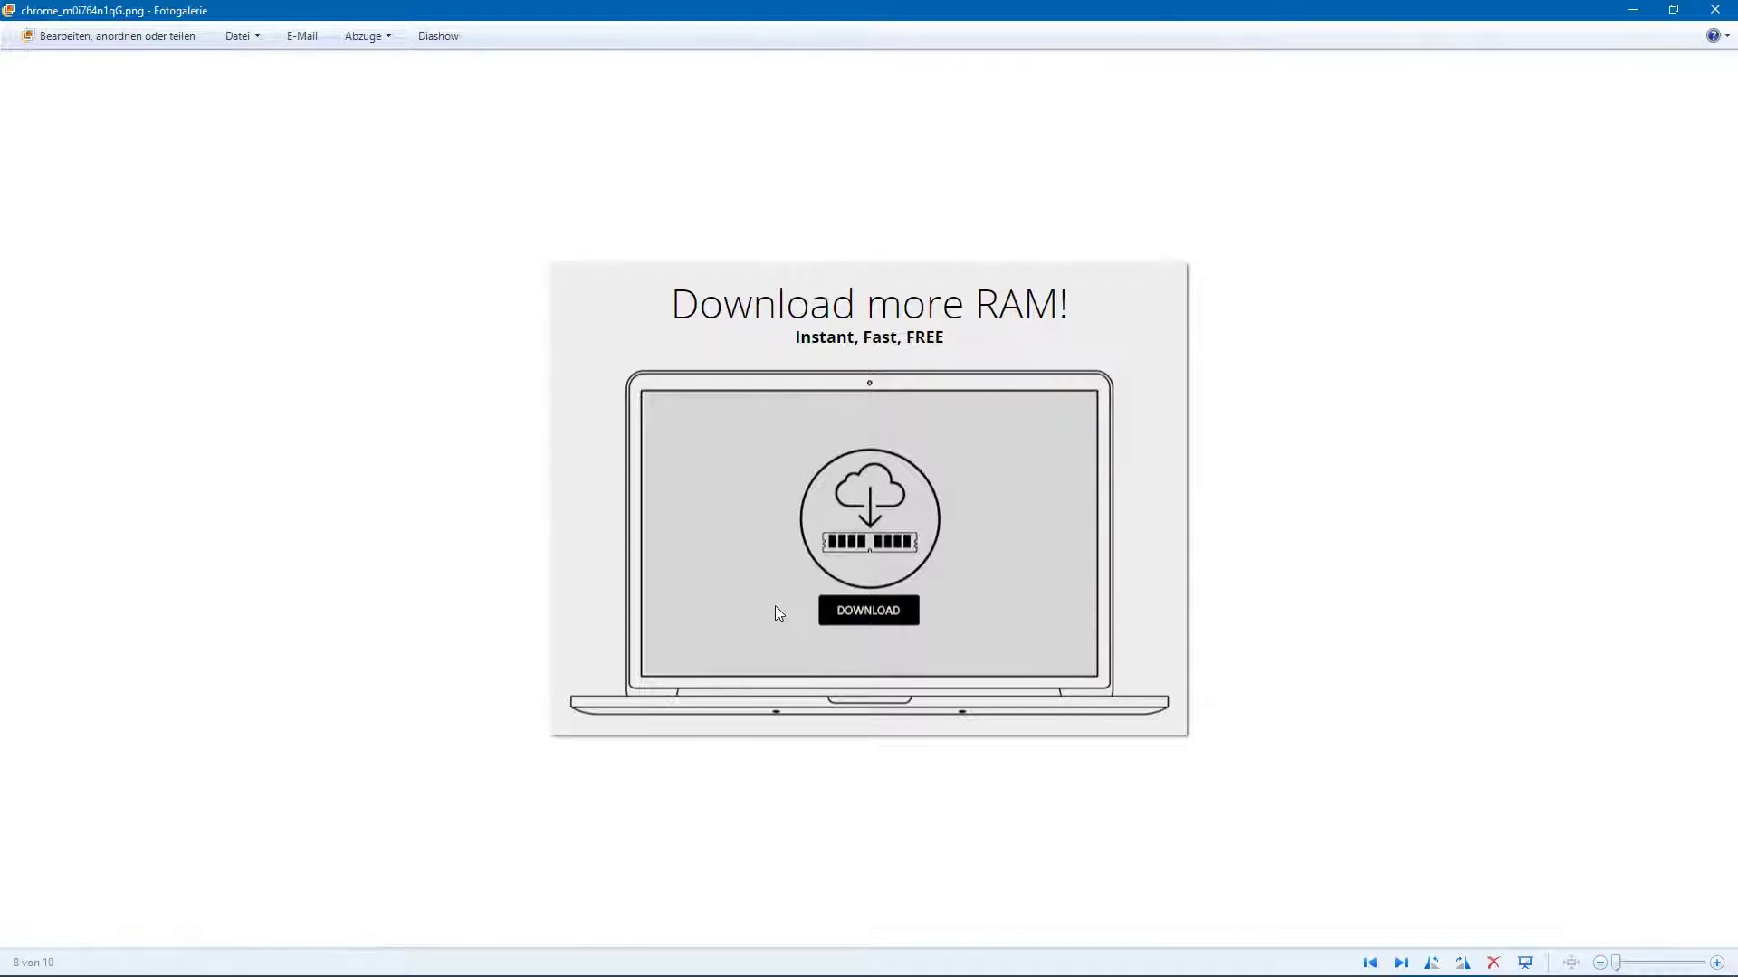
{"action": "key", "text": "Right"}
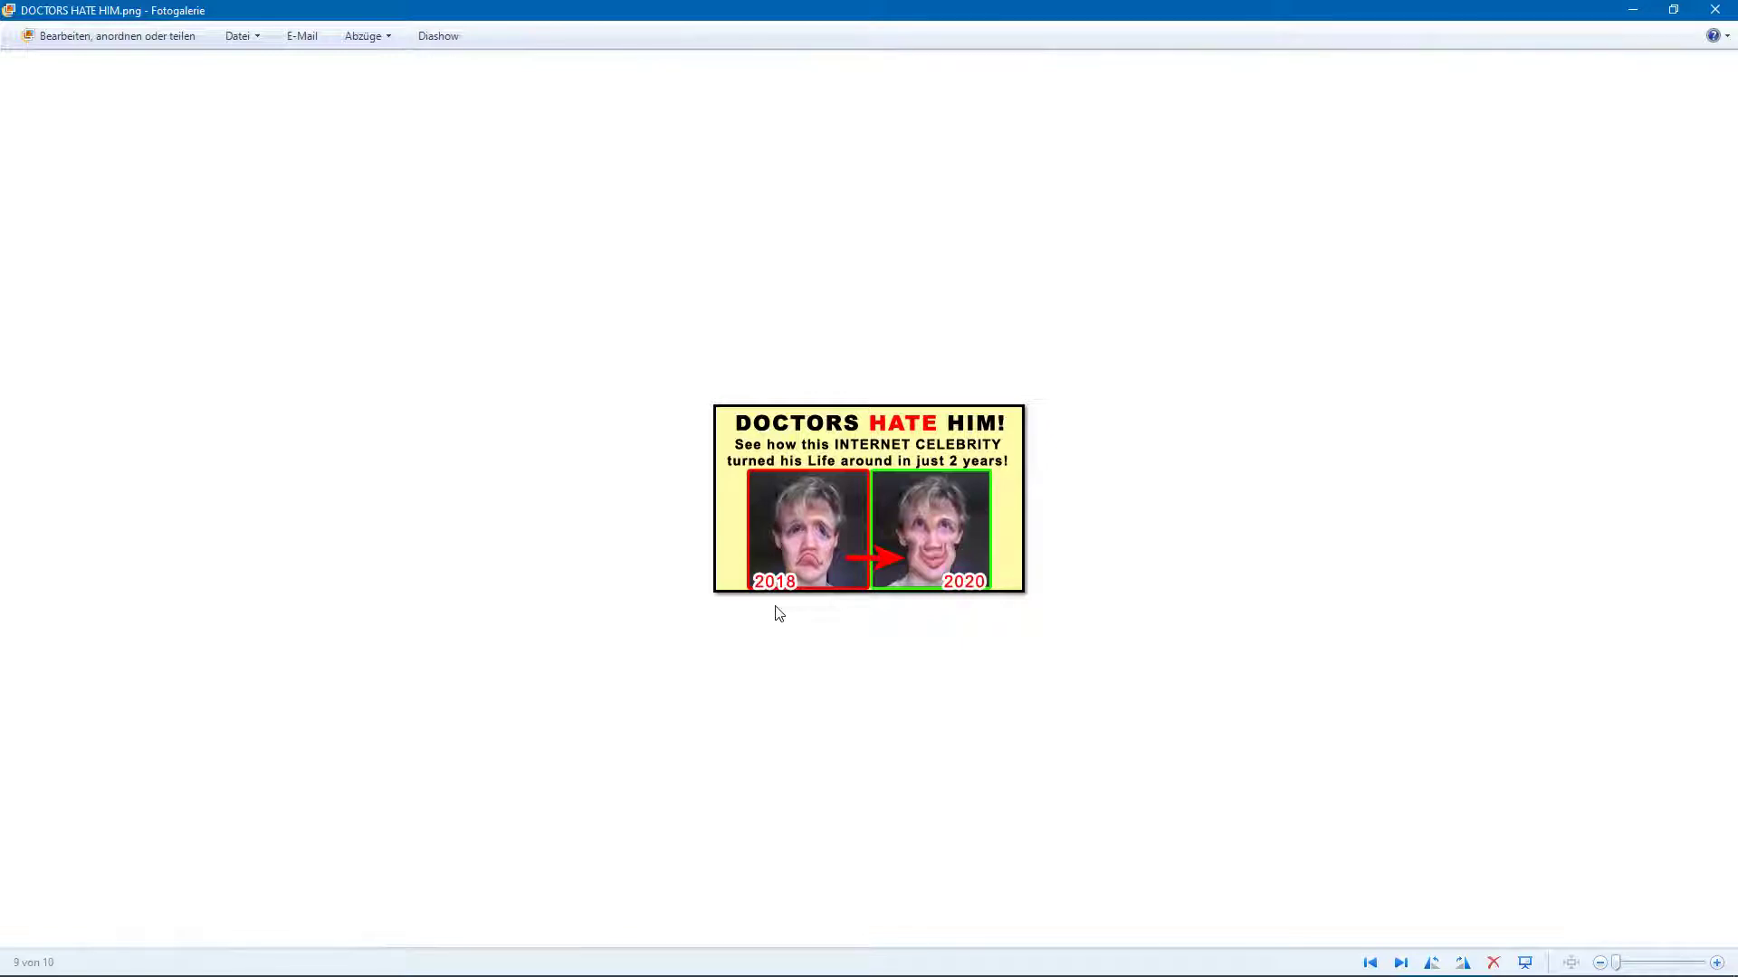
{"action": "key", "text": "Left"}
{"action": "key", "text": "Left"}
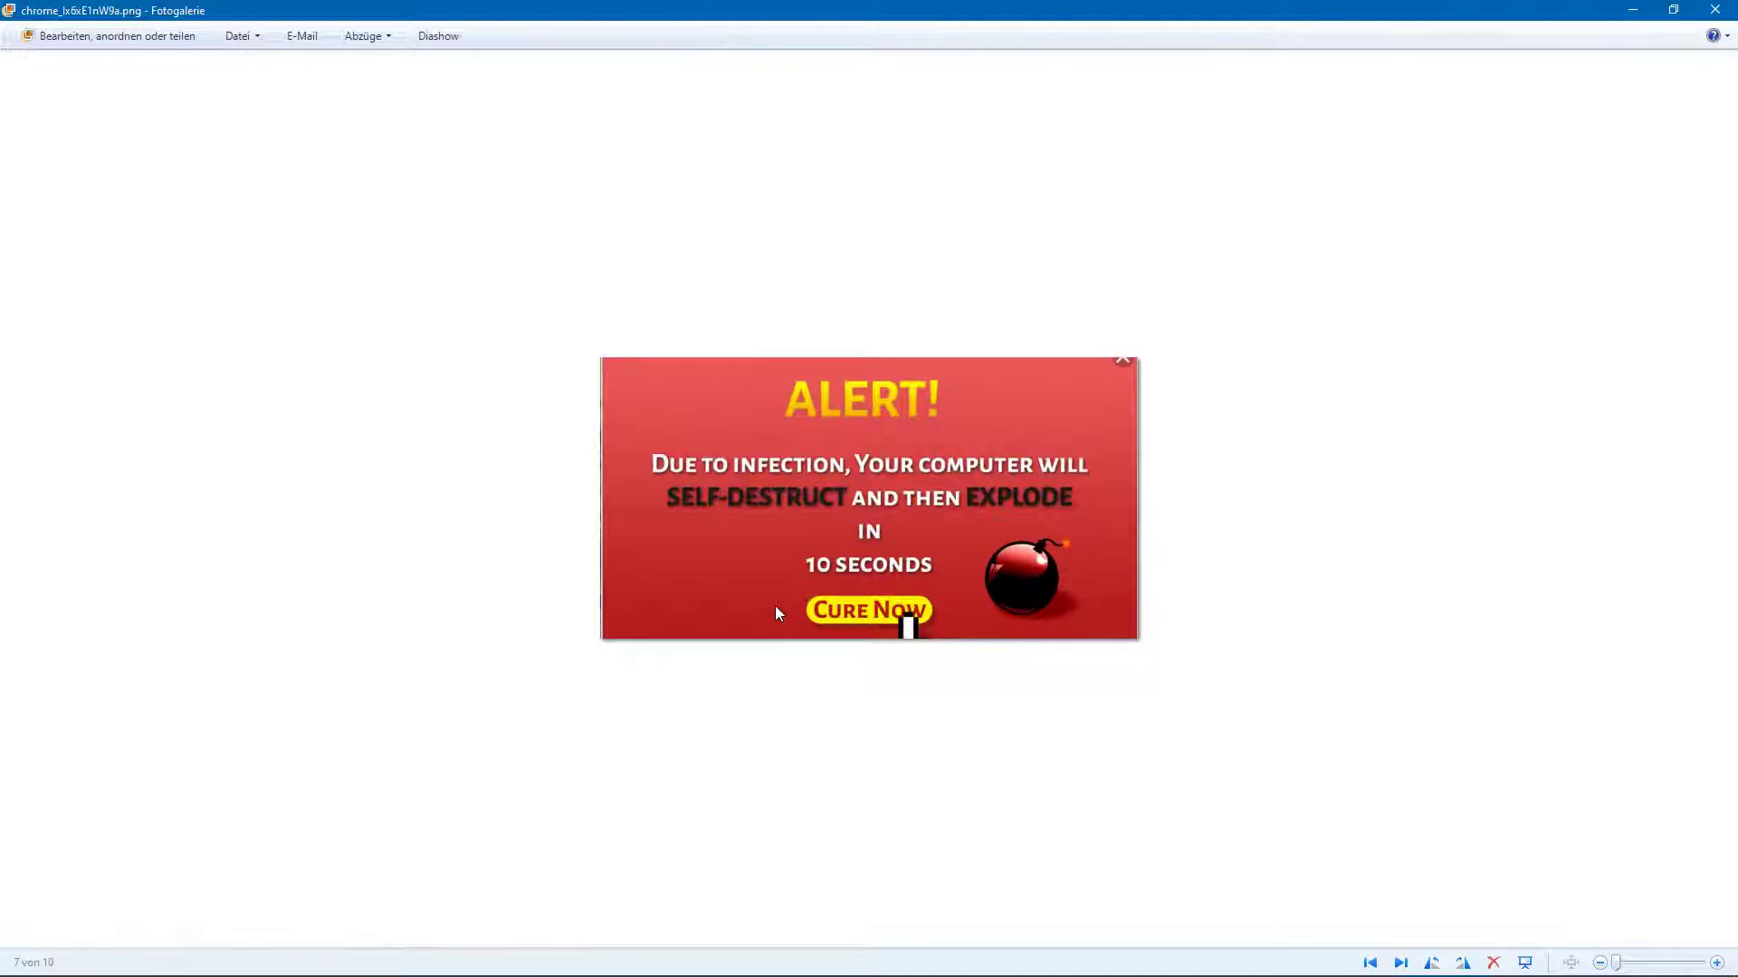
Step: Examine the fake dating ad AdFakeDates.png up close, then return it to full view
{"action": "key", "text": "Left"}
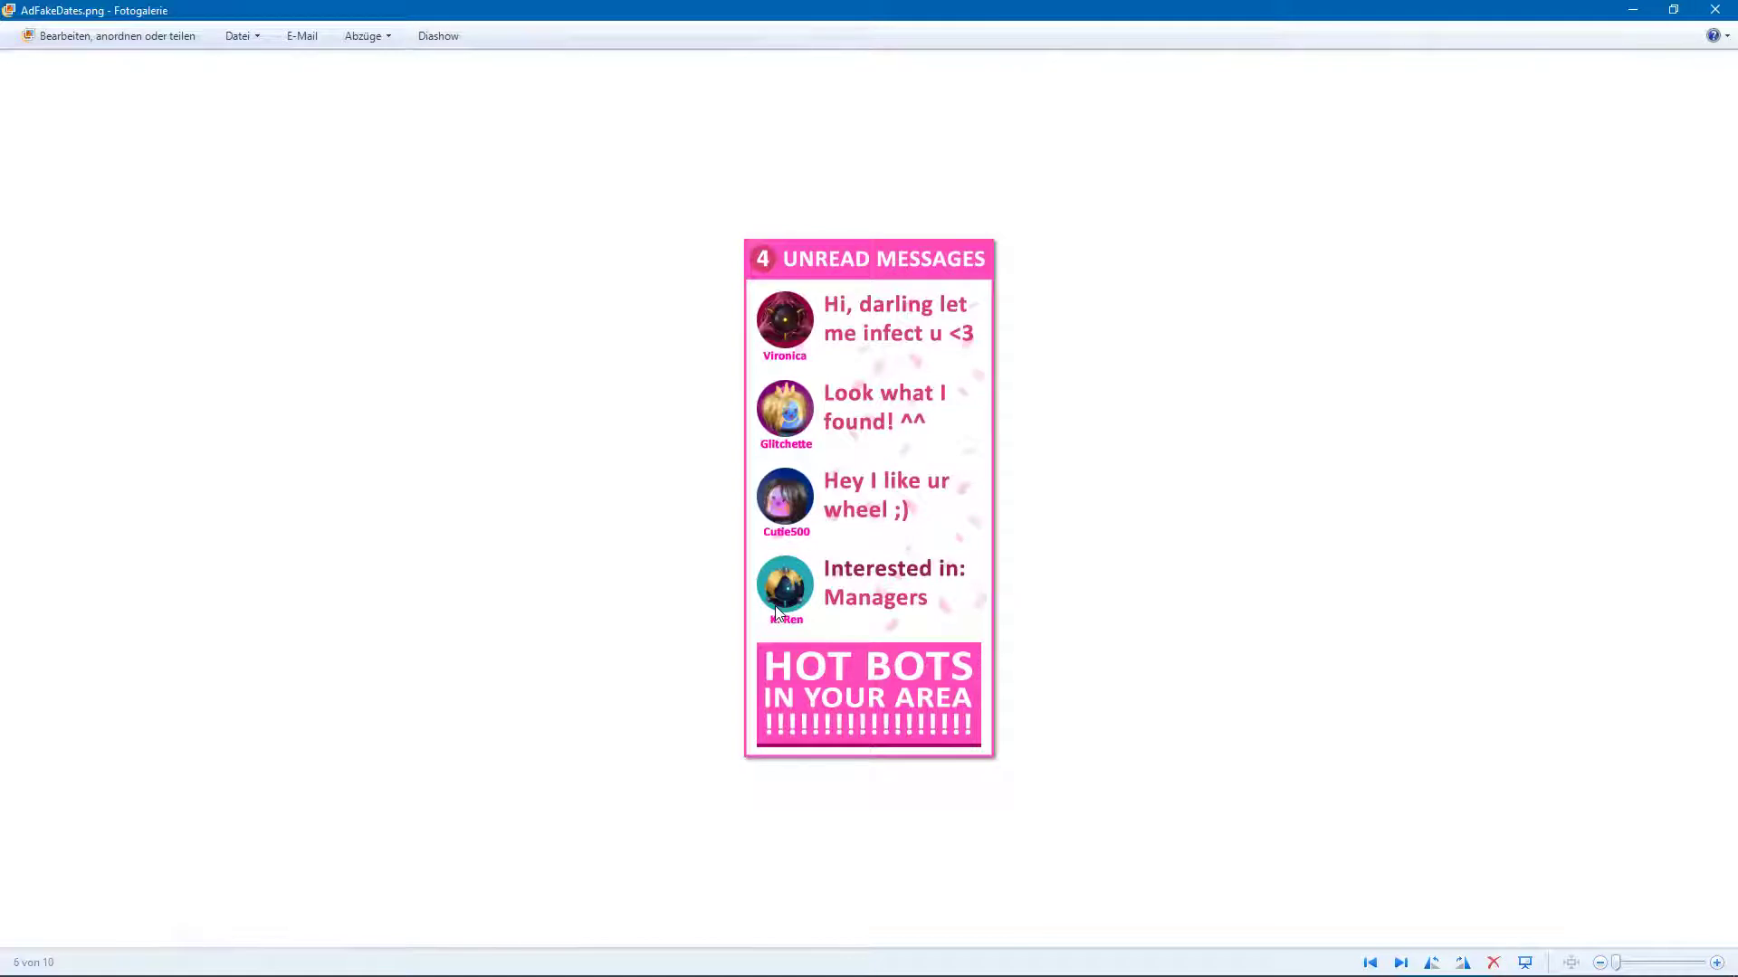
{"action": "scroll", "coordinate": [1004, 602], "scroll_direction": "up", "scroll_amount": 2}
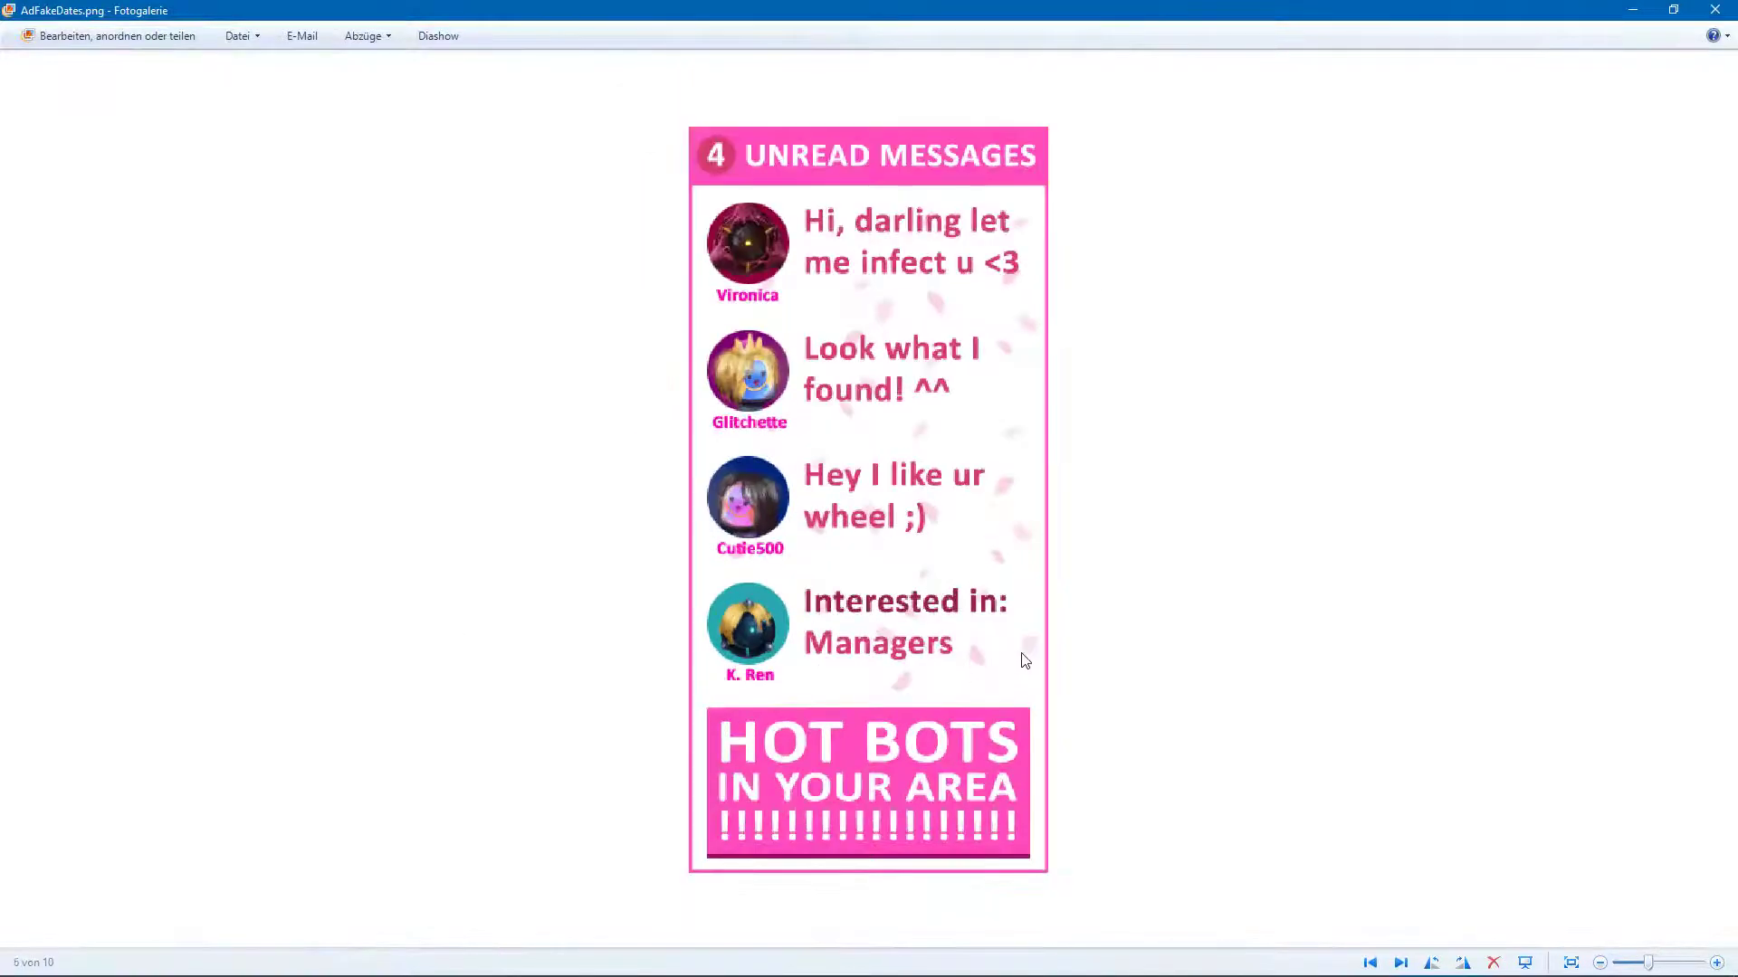
{"action": "scroll", "coordinate": [963, 665], "scroll_direction": "down", "scroll_amount": 2}
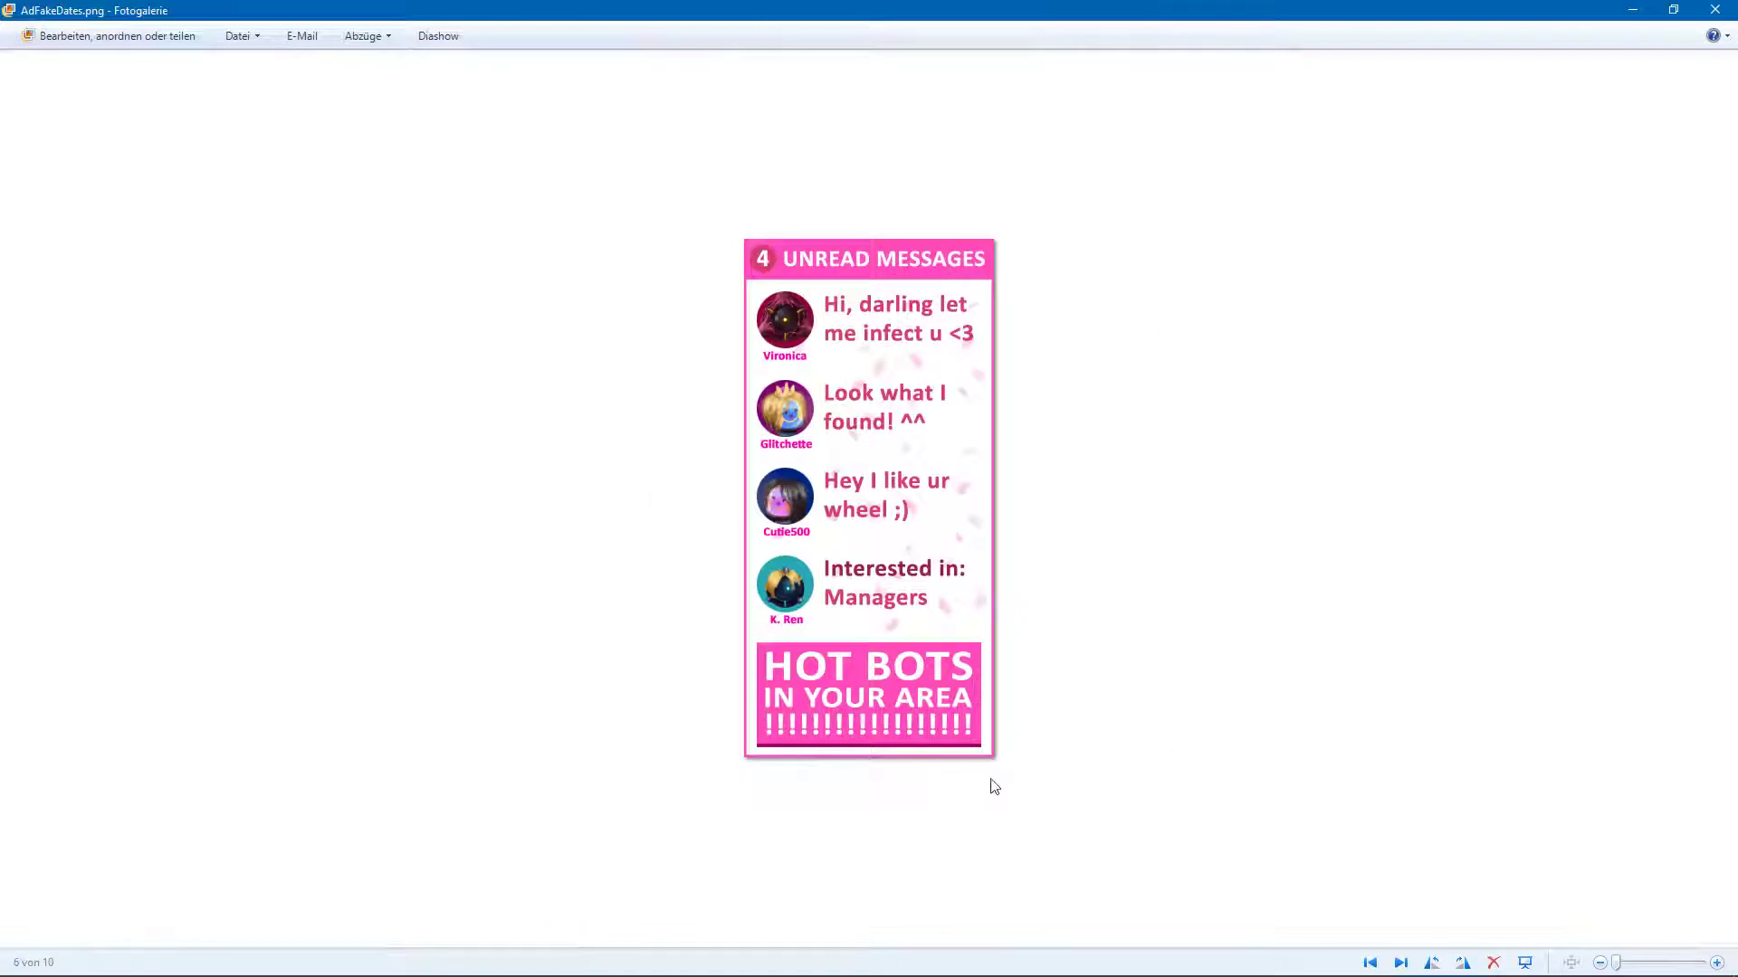
Step: Compare the grey "Download more RAM!" ad with the red ALERT! ad, then close the image viewer
{"action": "key", "text": "Right"}
{"action": "key", "text": "Right"}
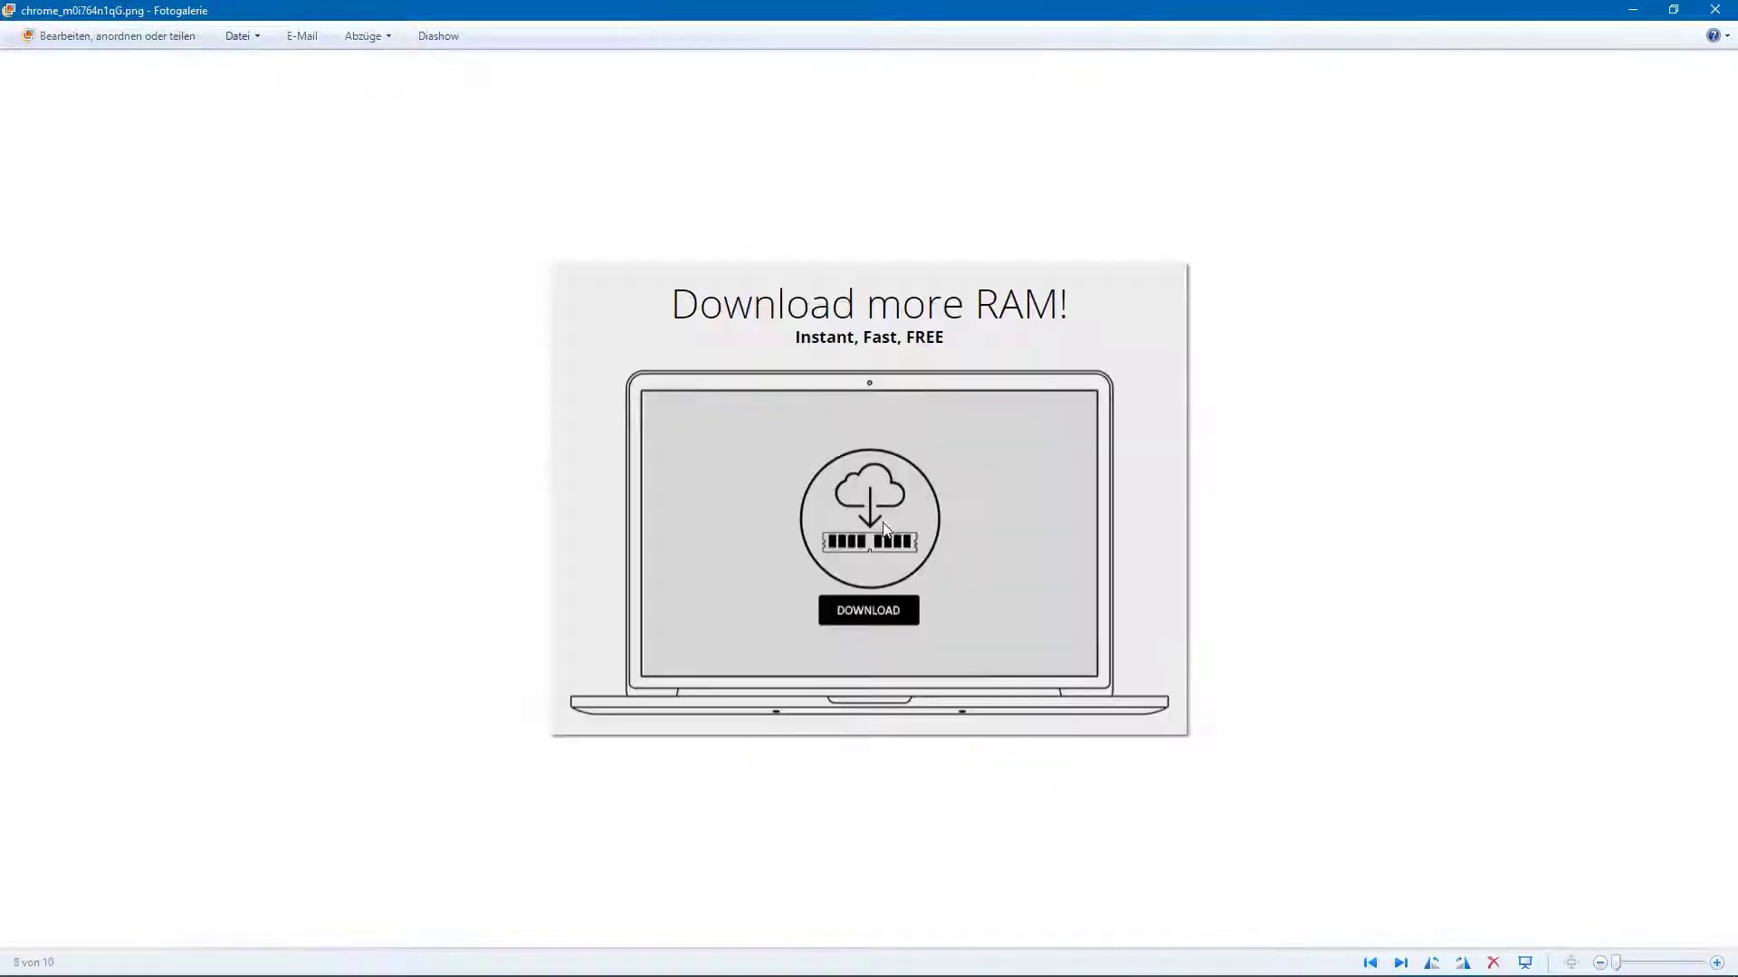
{"action": "key", "text": "Left"}
{"action": "key", "text": "Right"}
{"action": "key", "text": "Left"}
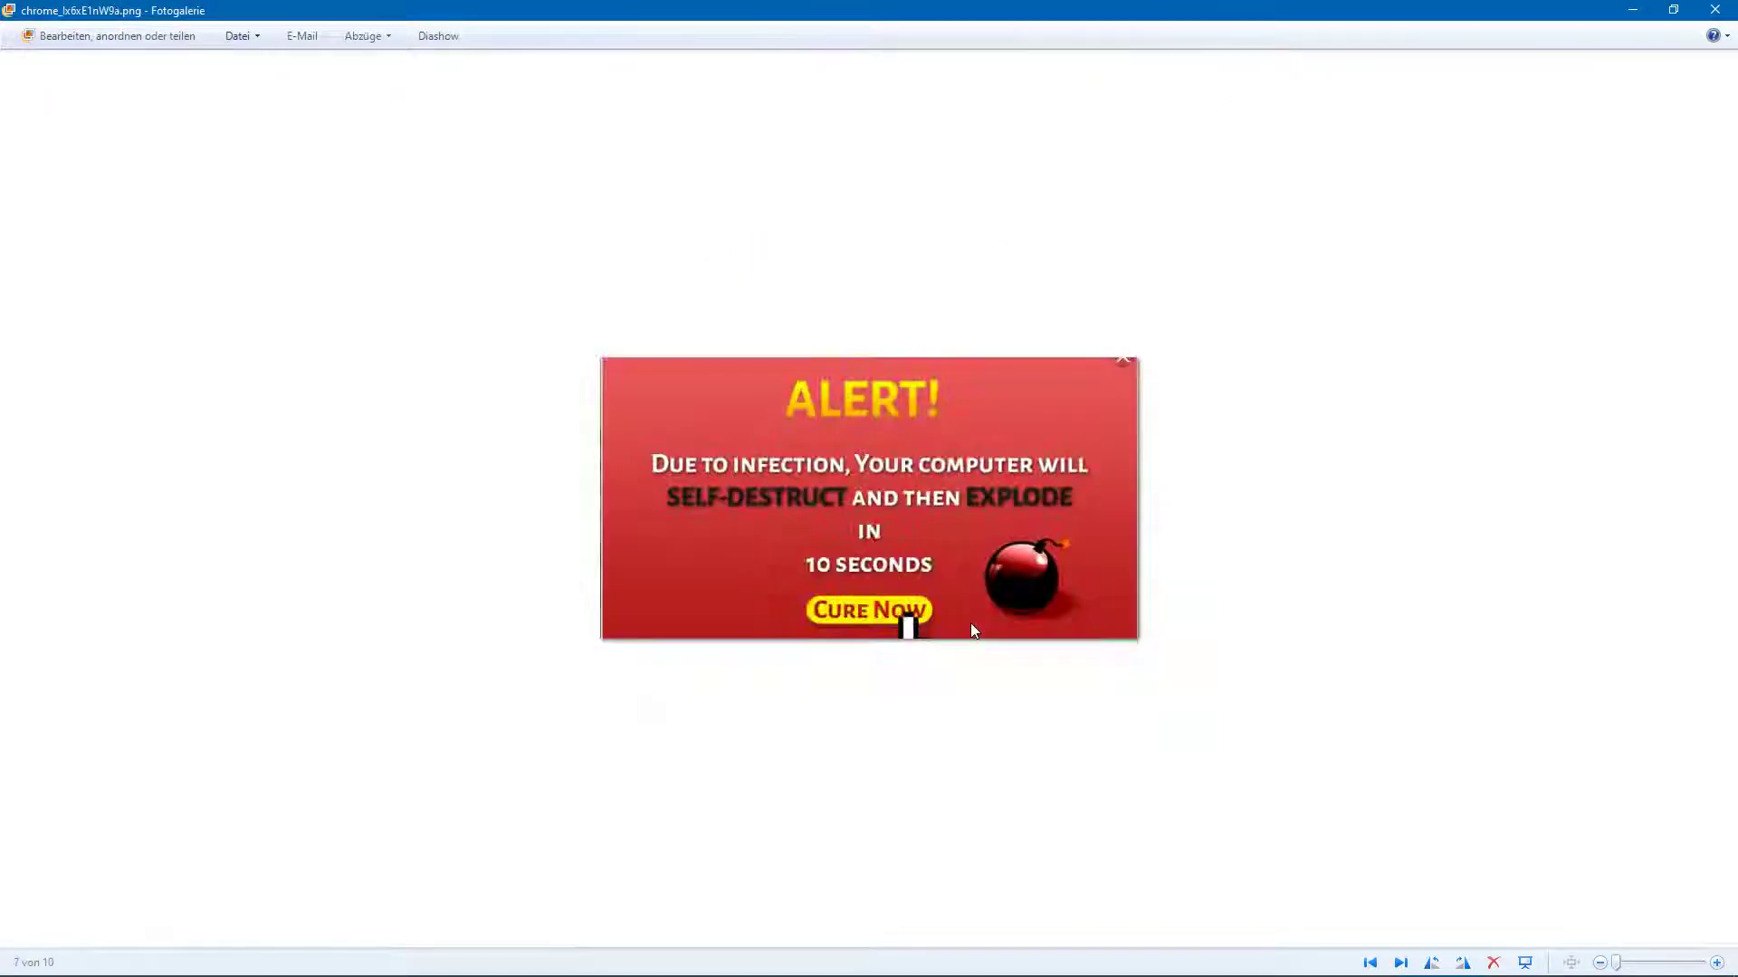
{"action": "key", "text": "Right"}
{"action": "key", "text": "Left"}
{"action": "key", "text": "alt+F4"}
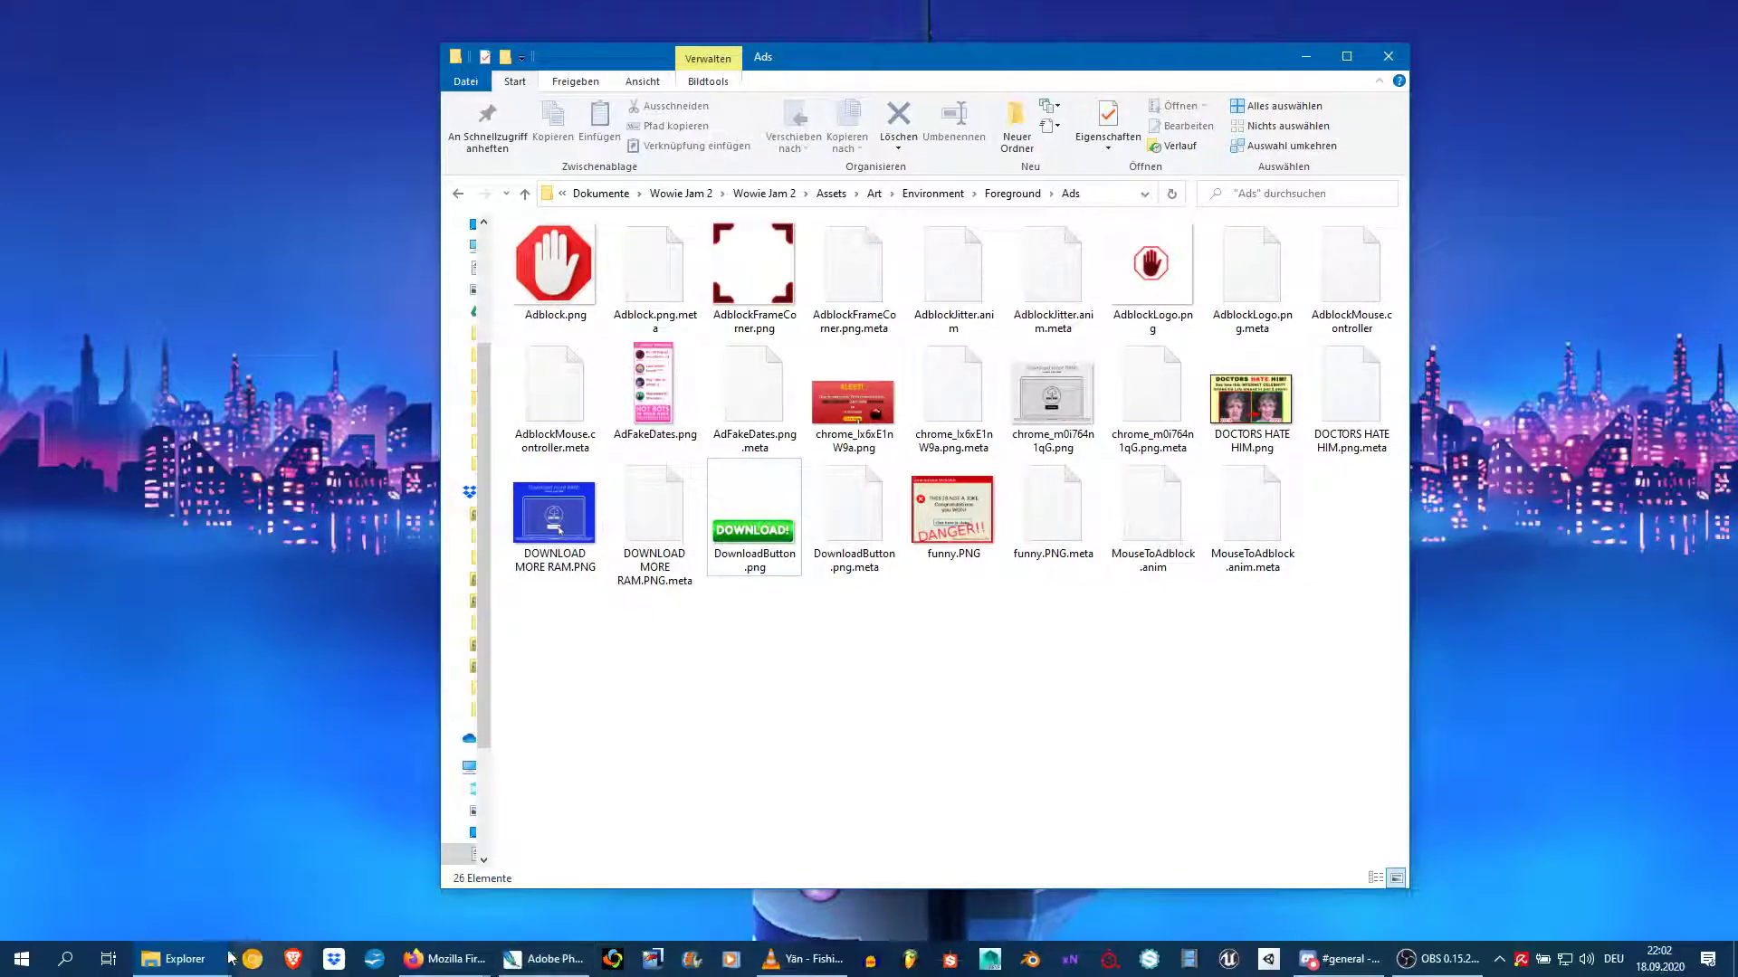
Step: Bring the Screens folder window to the front and position it over the Ads folder window
{"action": "left_click", "coordinate": [200, 968]}
{"action": "left_click", "coordinate": [116, 882]}
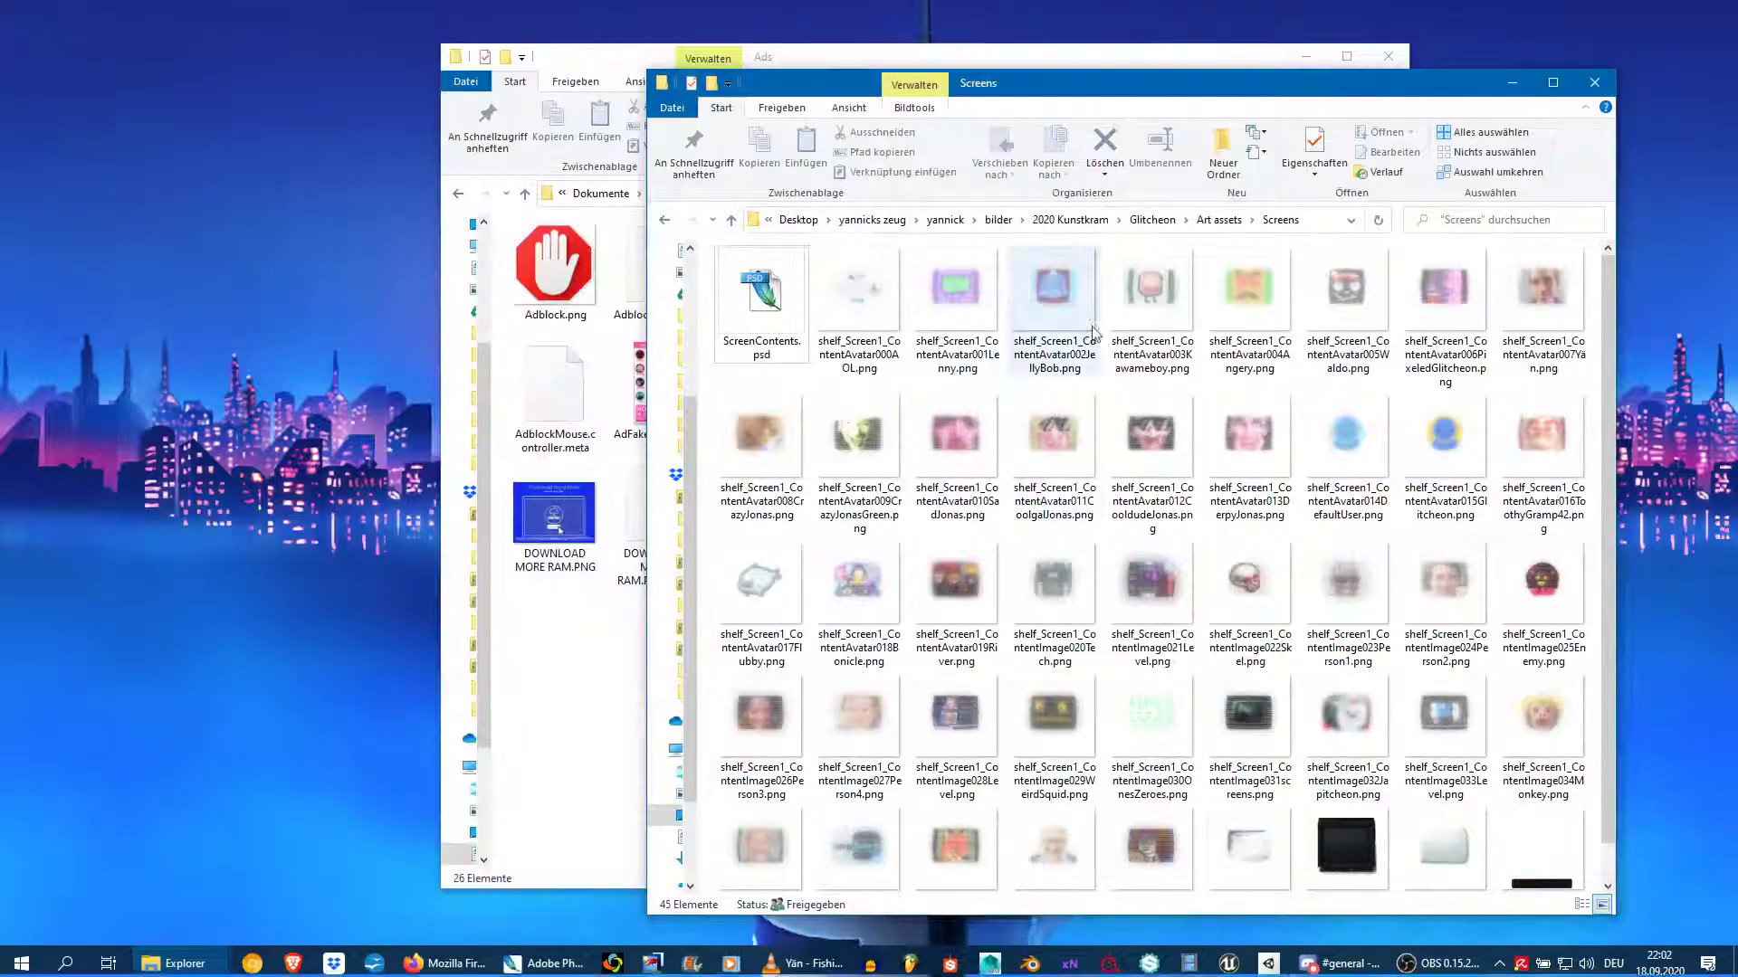
{"action": "left_click_drag", "start_coordinate": [1124, 83], "coordinate": [891, 79]}
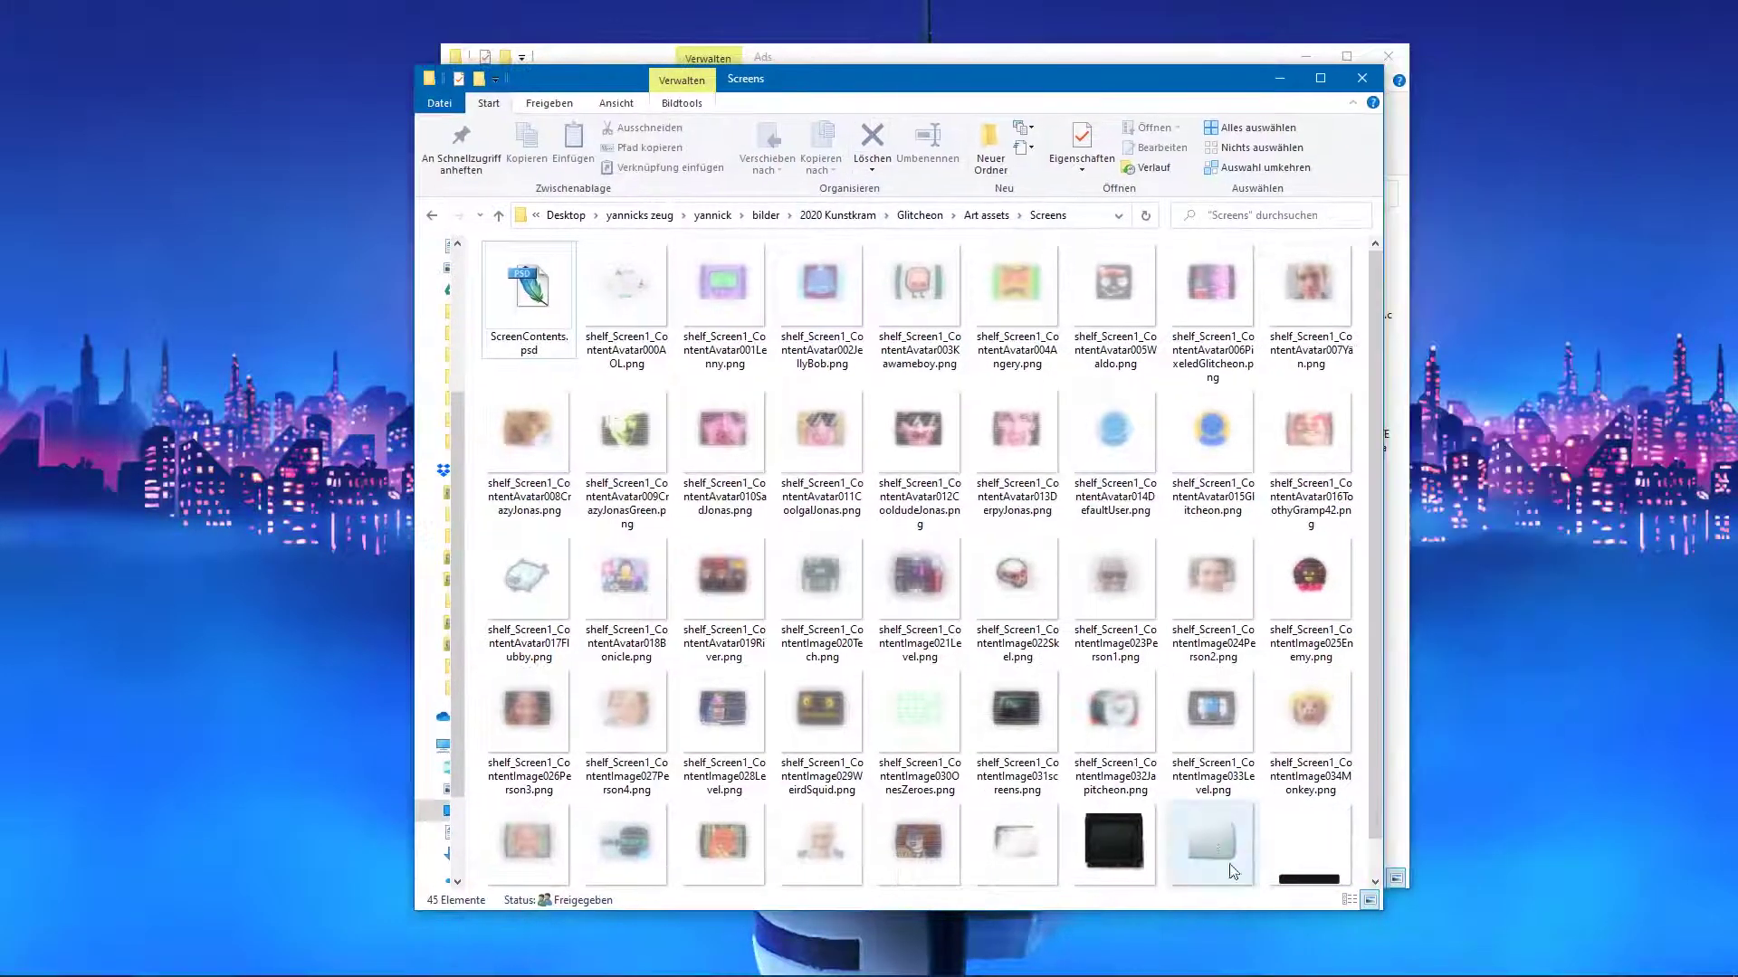
Step: Open shelf_Screen1Body.png and examine the preceding screen images back to shelf_Screen1_ContentImage036ImgBurp.png up close
{"action": "double_click", "coordinate": [1094, 838]}
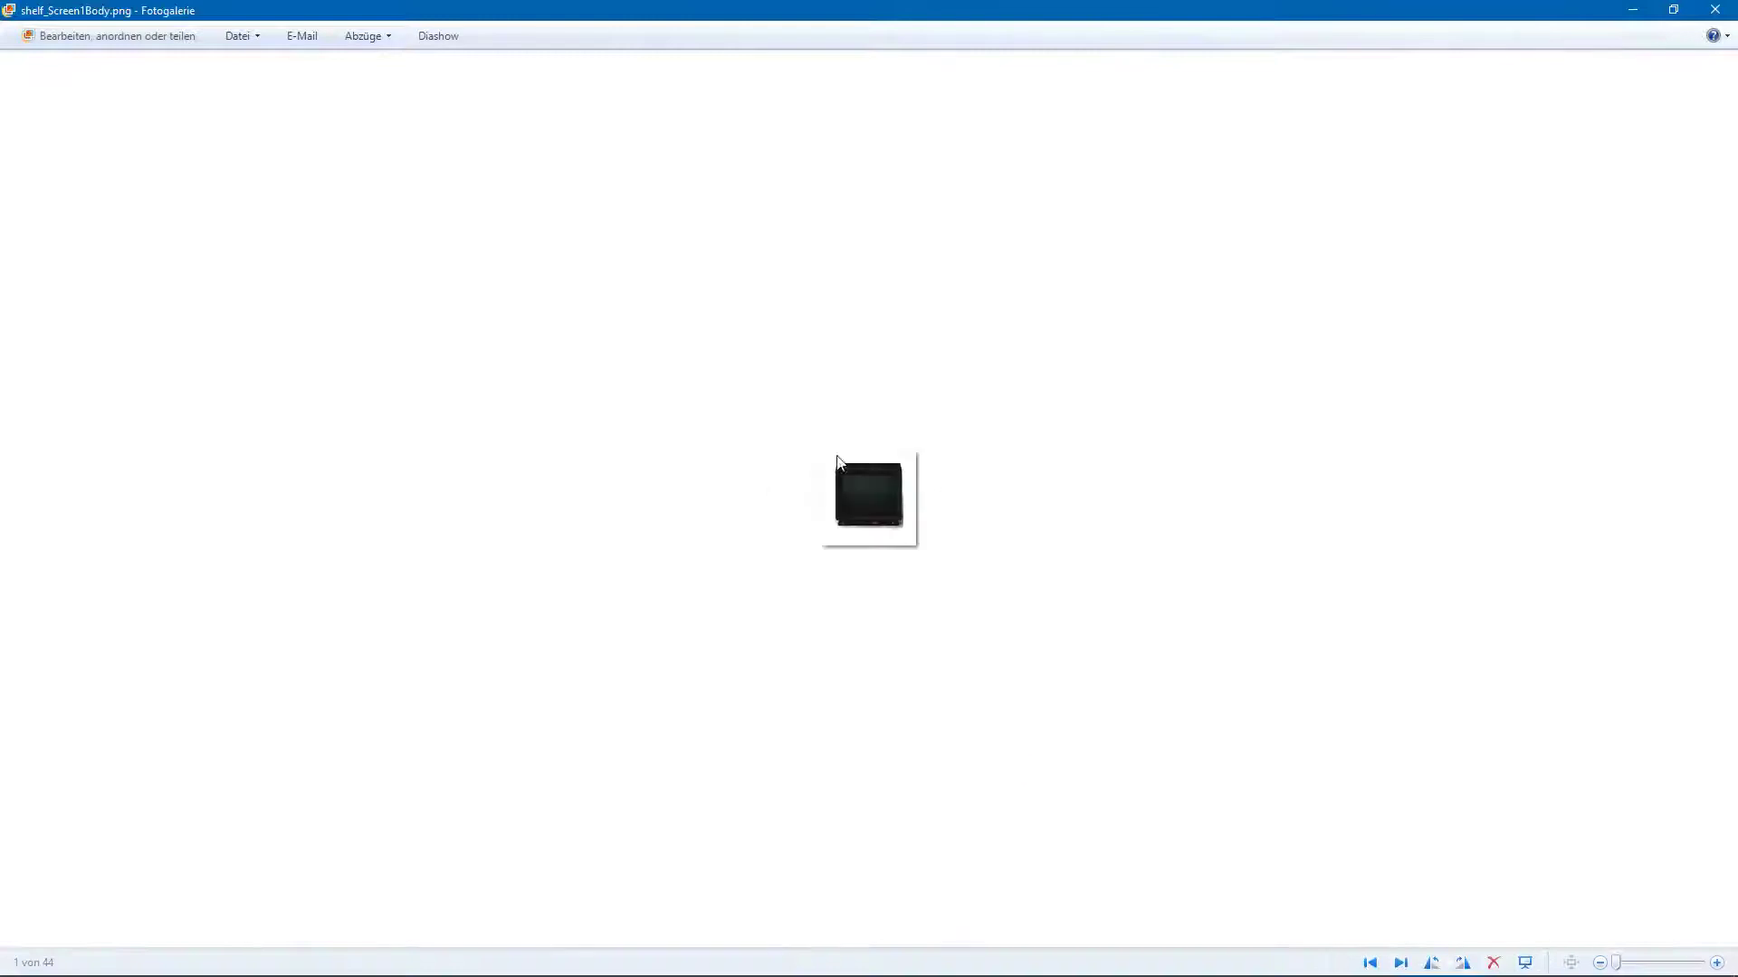
{"action": "scroll", "coordinate": [802, 589], "scroll_direction": "up", "scroll_amount": 1}
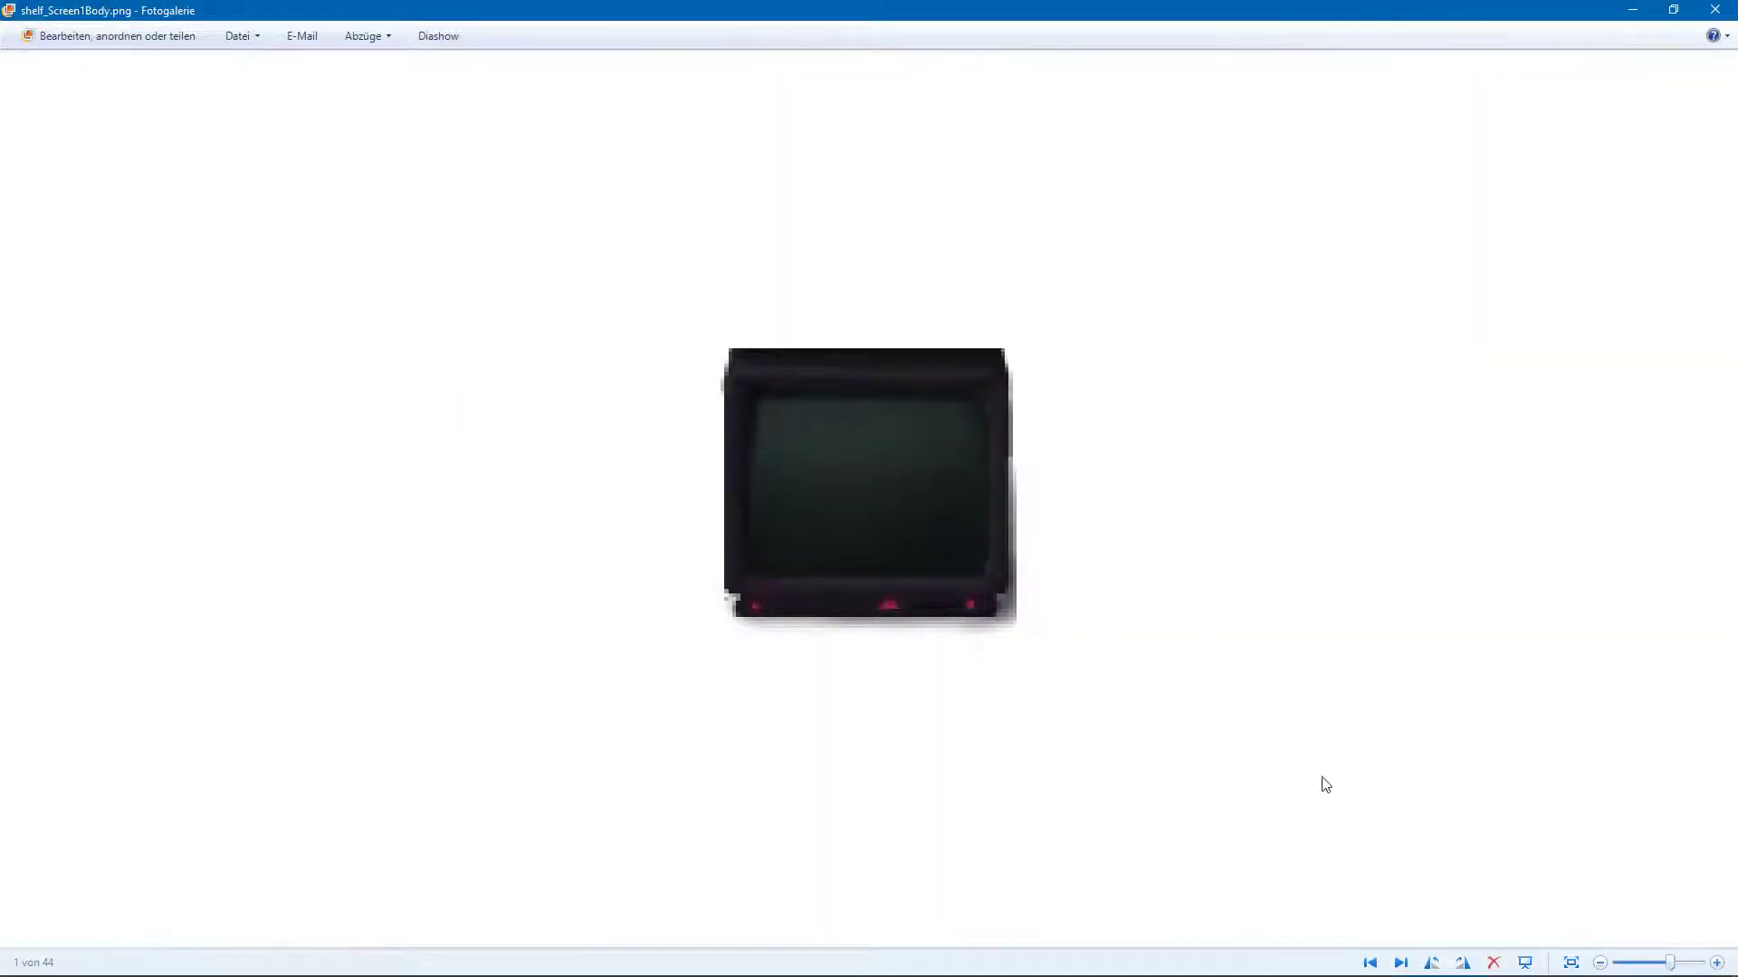
{"action": "key", "text": "Left"}
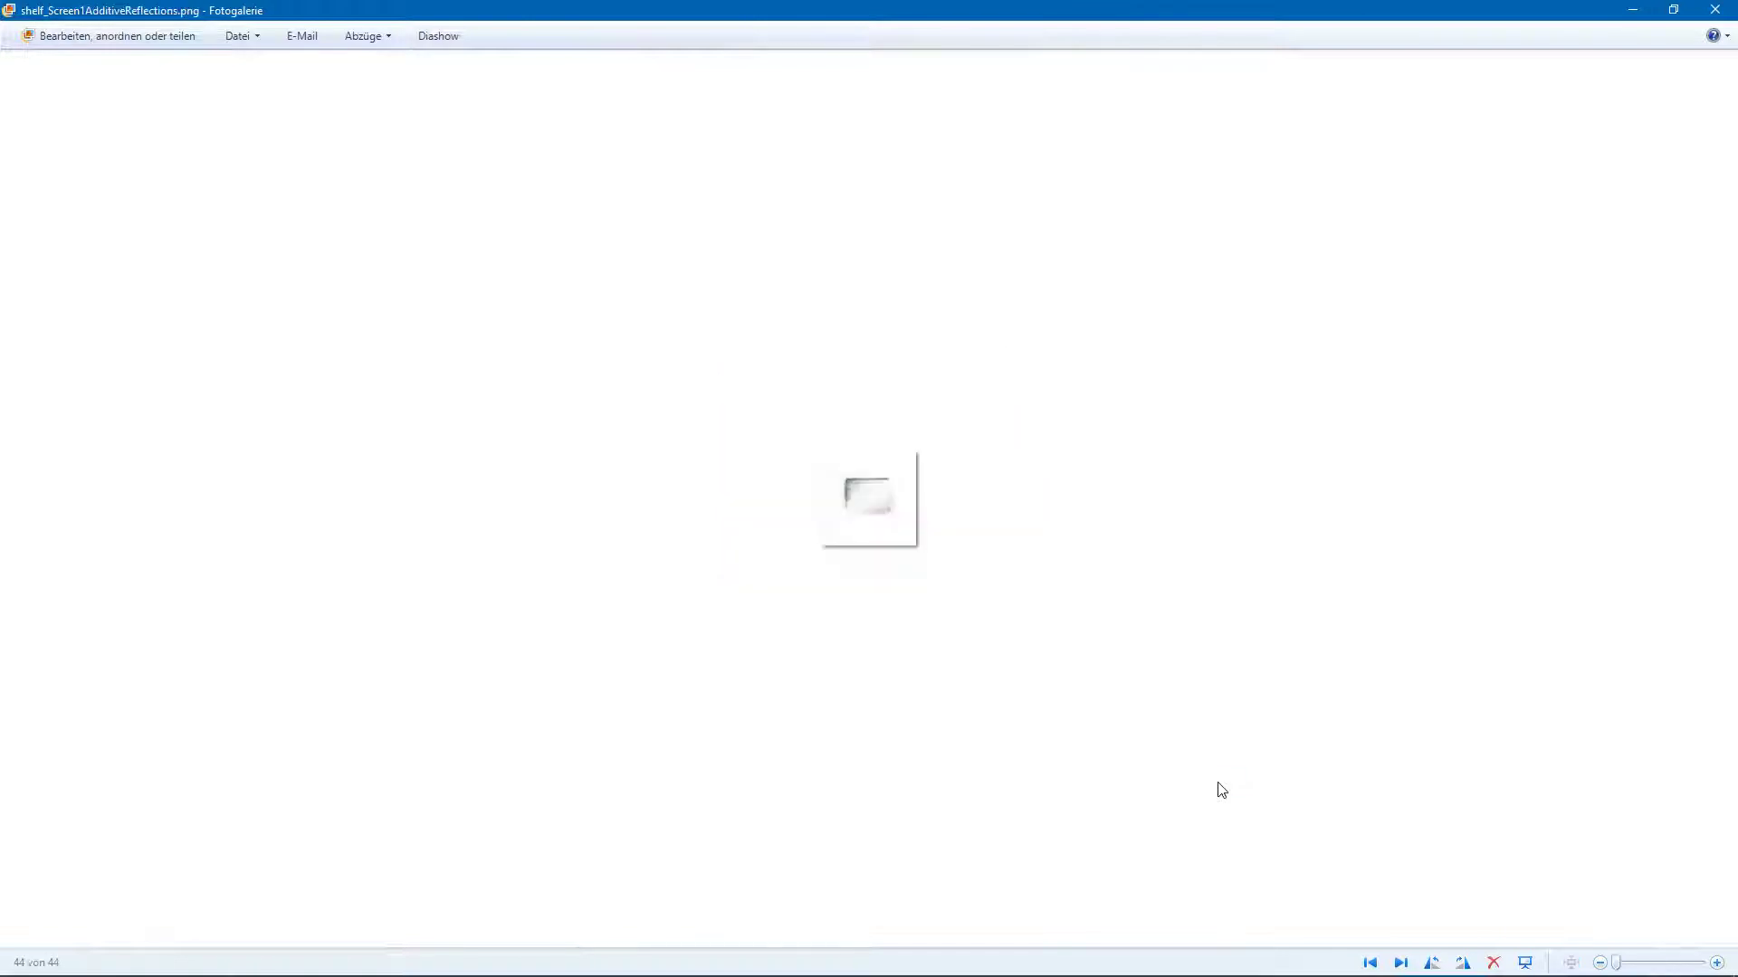
{"action": "key", "text": "Left"}
{"action": "key", "text": "Left"}
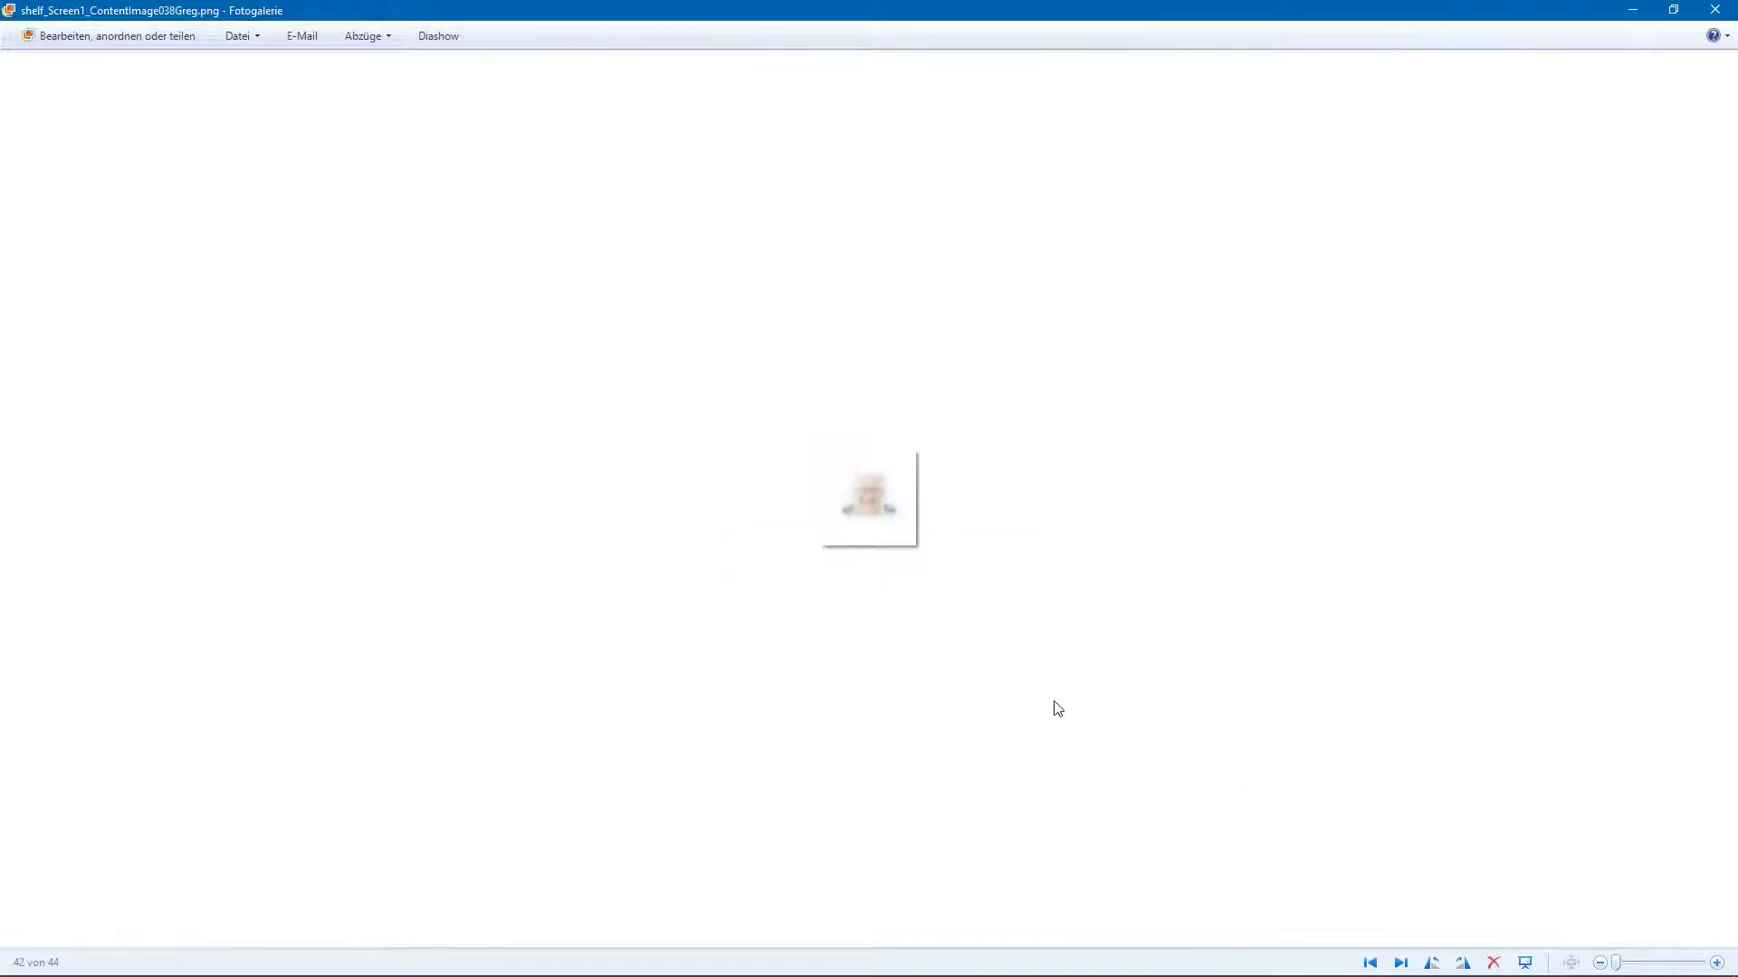
{"action": "key", "text": "Left"}
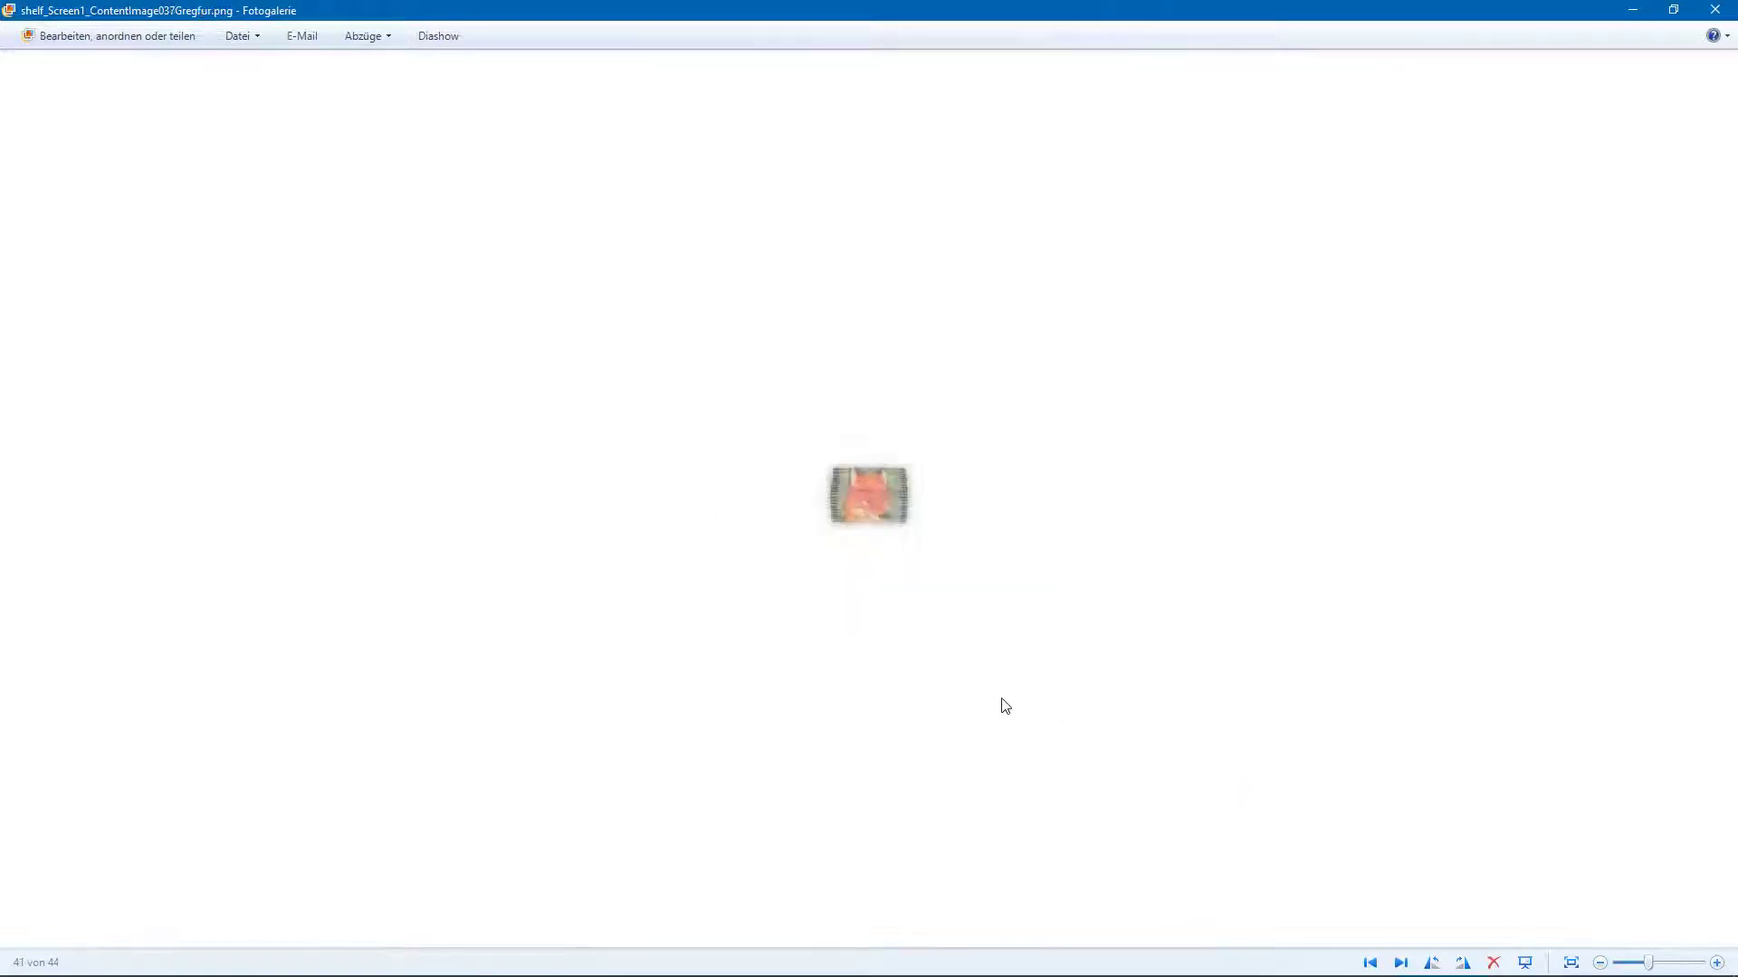
{"action": "scroll", "coordinate": [1004, 706], "scroll_direction": "up", "scroll_amount": 3}
{"action": "key", "text": "Left"}
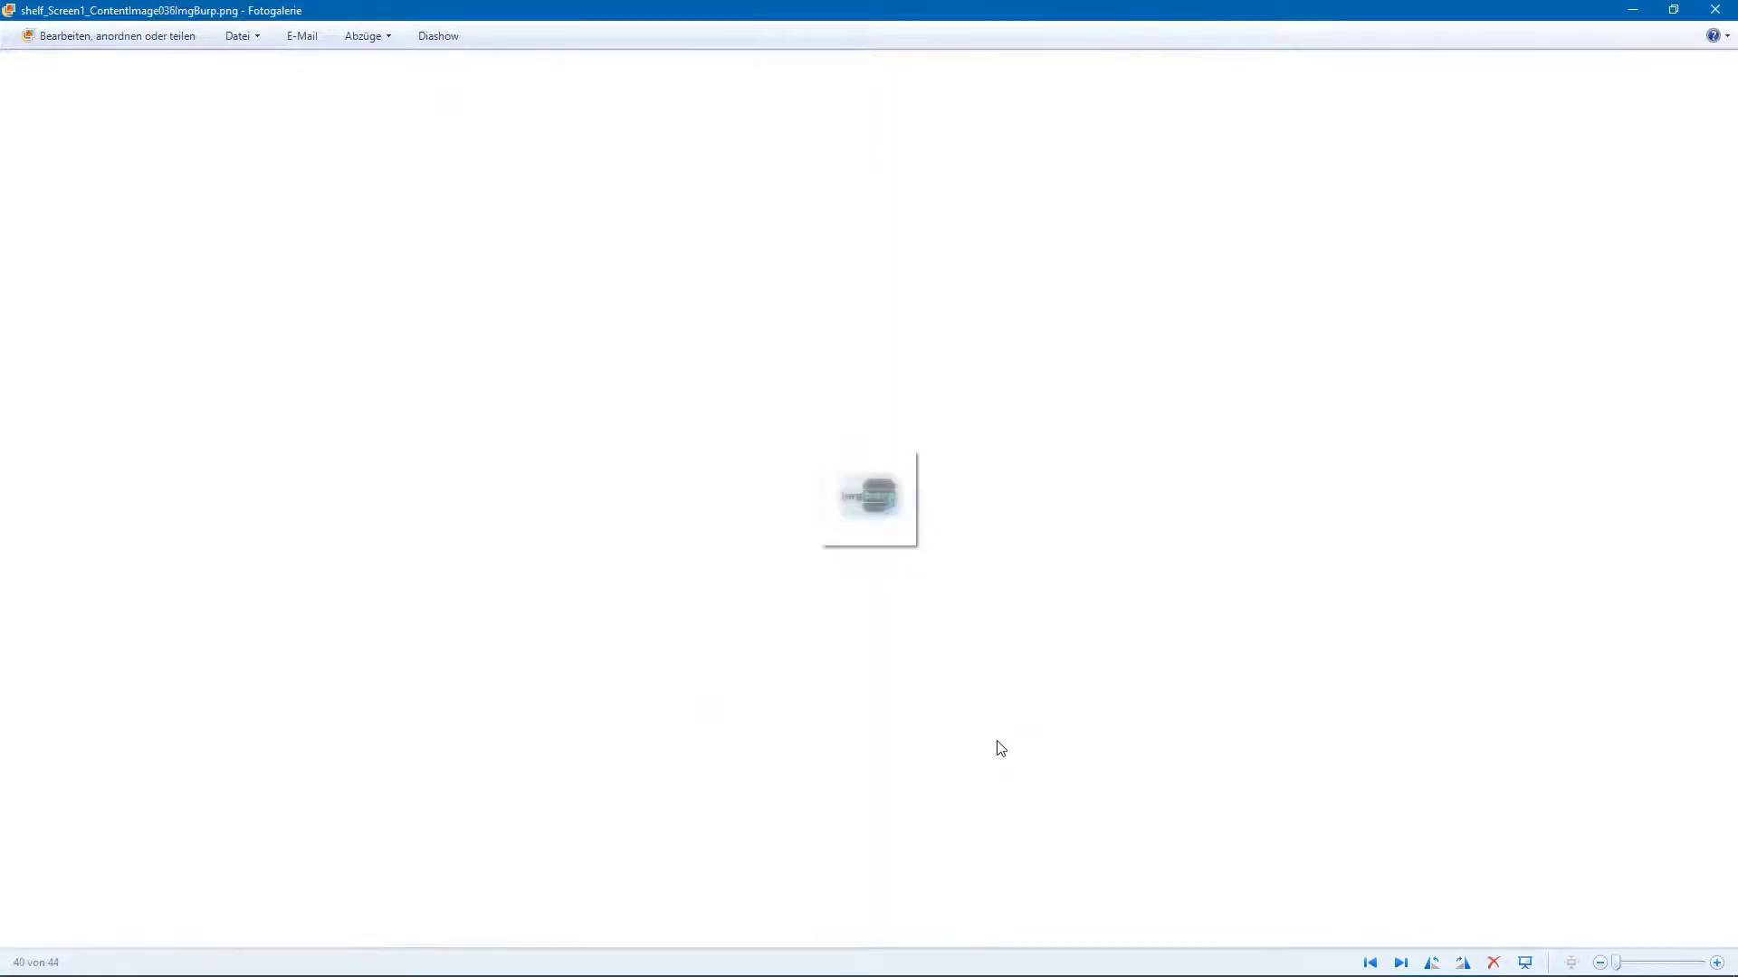
{"action": "scroll", "coordinate": [1000, 751], "scroll_direction": "up", "scroll_amount": 3}
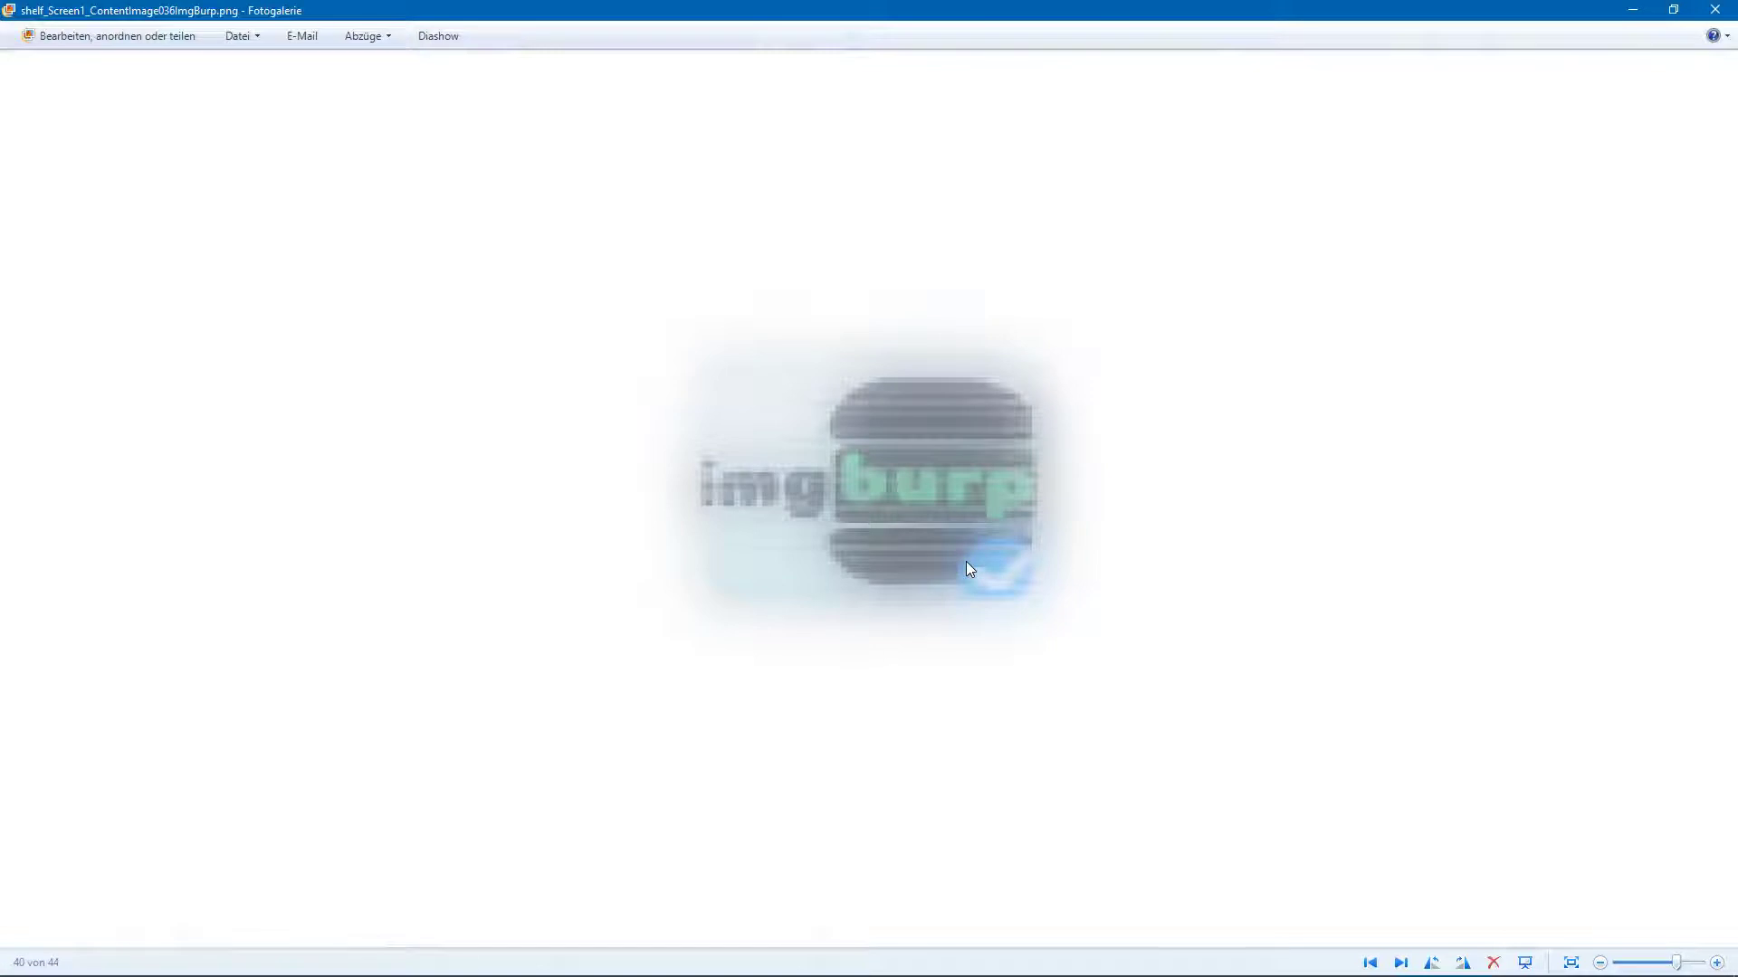
Step: Examine the 035Wifestealer, 034Monkey and 033Level screen content images enlarged, one after another
{"action": "key", "text": "Left"}
{"action": "scroll", "coordinate": [941, 615], "scroll_direction": "up", "scroll_amount": 3}
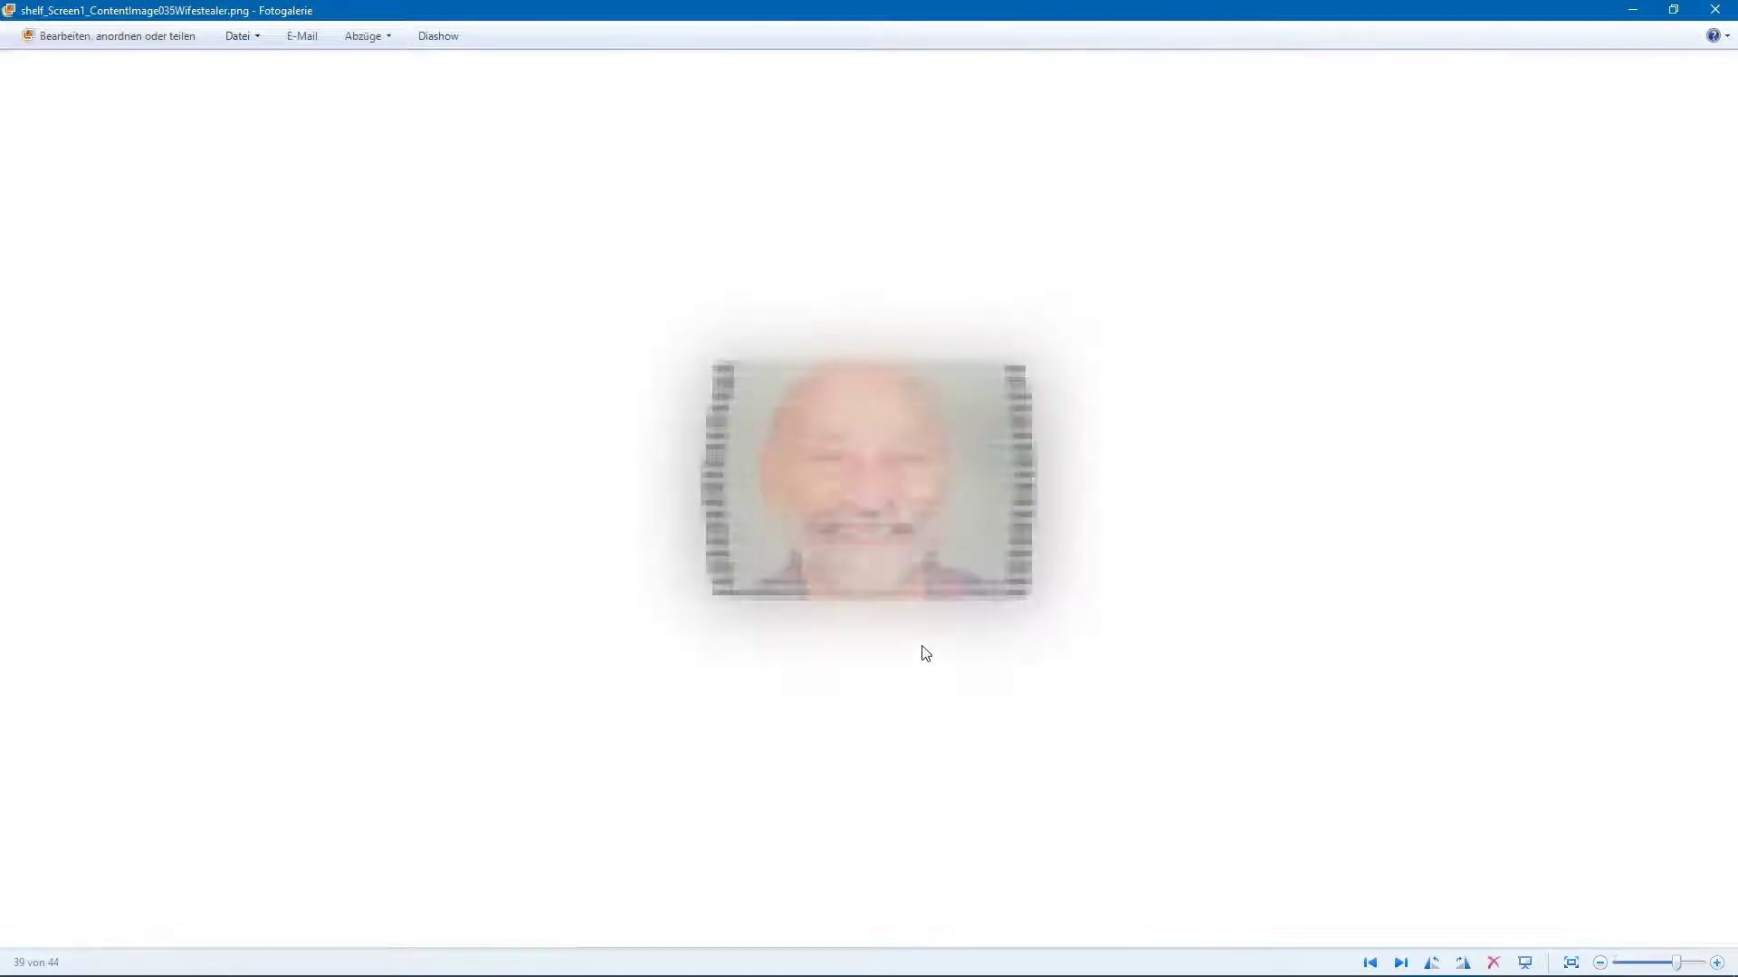
{"action": "key", "text": "Left"}
{"action": "scroll", "coordinate": [926, 653], "scroll_direction": "up", "scroll_amount": 3}
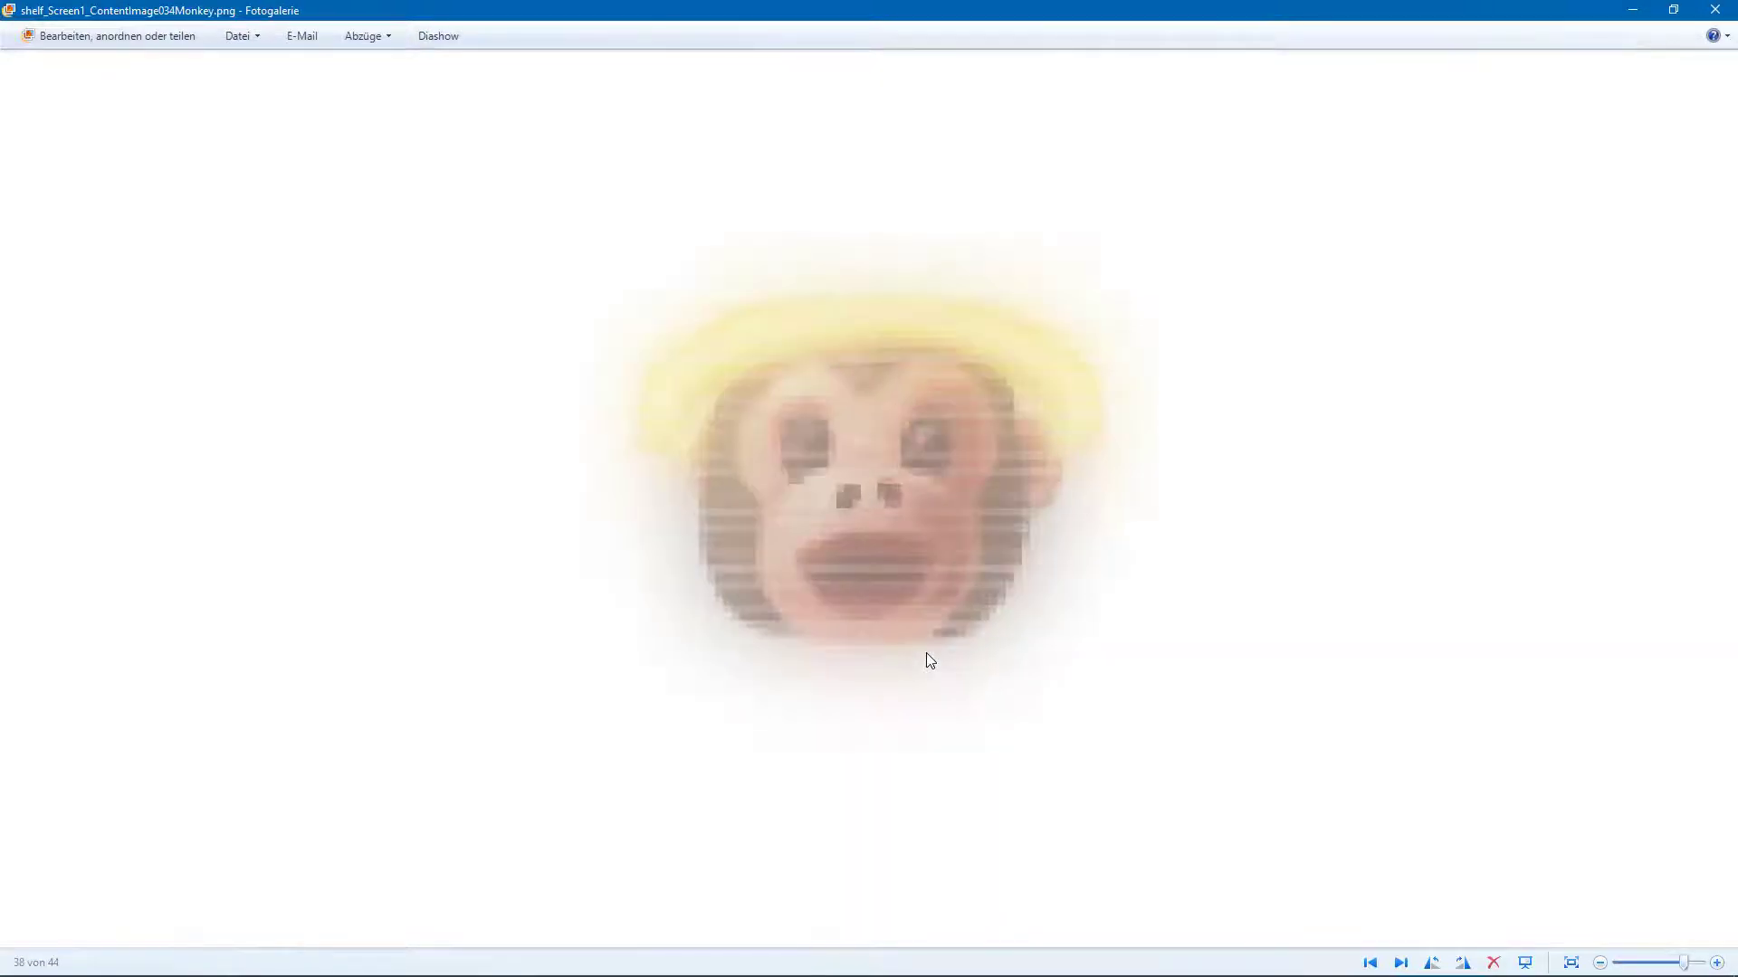
{"action": "key", "text": "Left"}
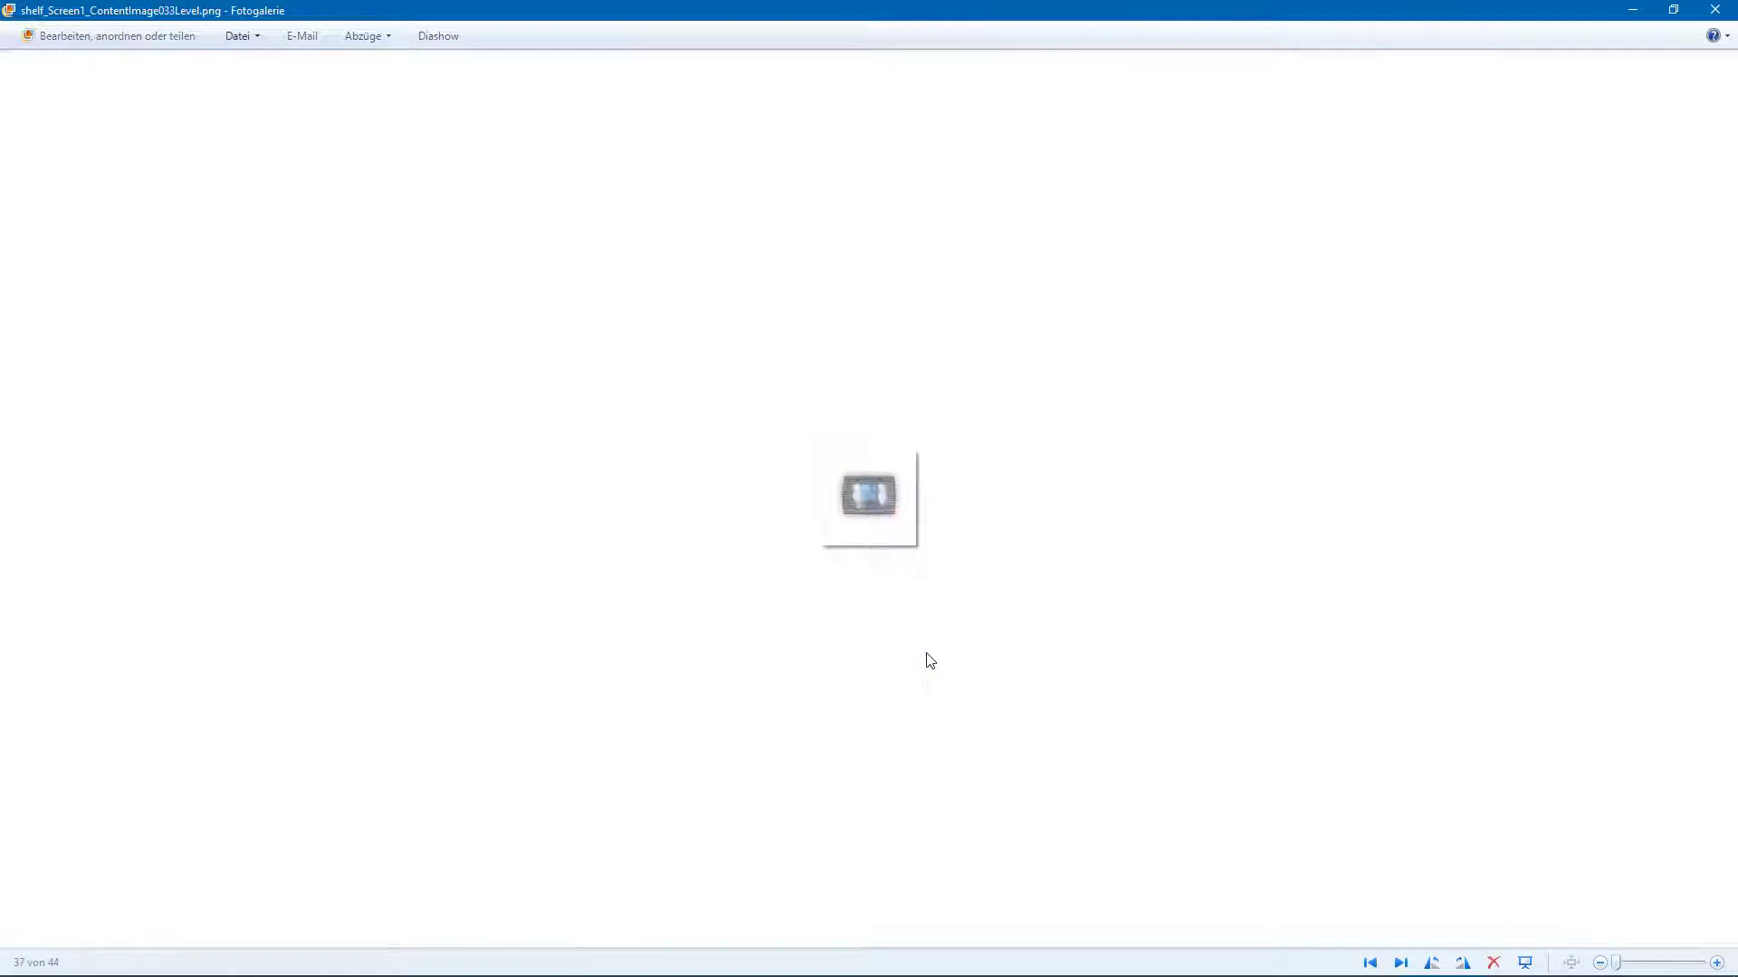
{"action": "scroll", "coordinate": [936, 688], "scroll_direction": "up", "scroll_amount": 2}
{"action": "scroll", "coordinate": [938, 691], "scroll_direction": "up", "scroll_amount": 3}
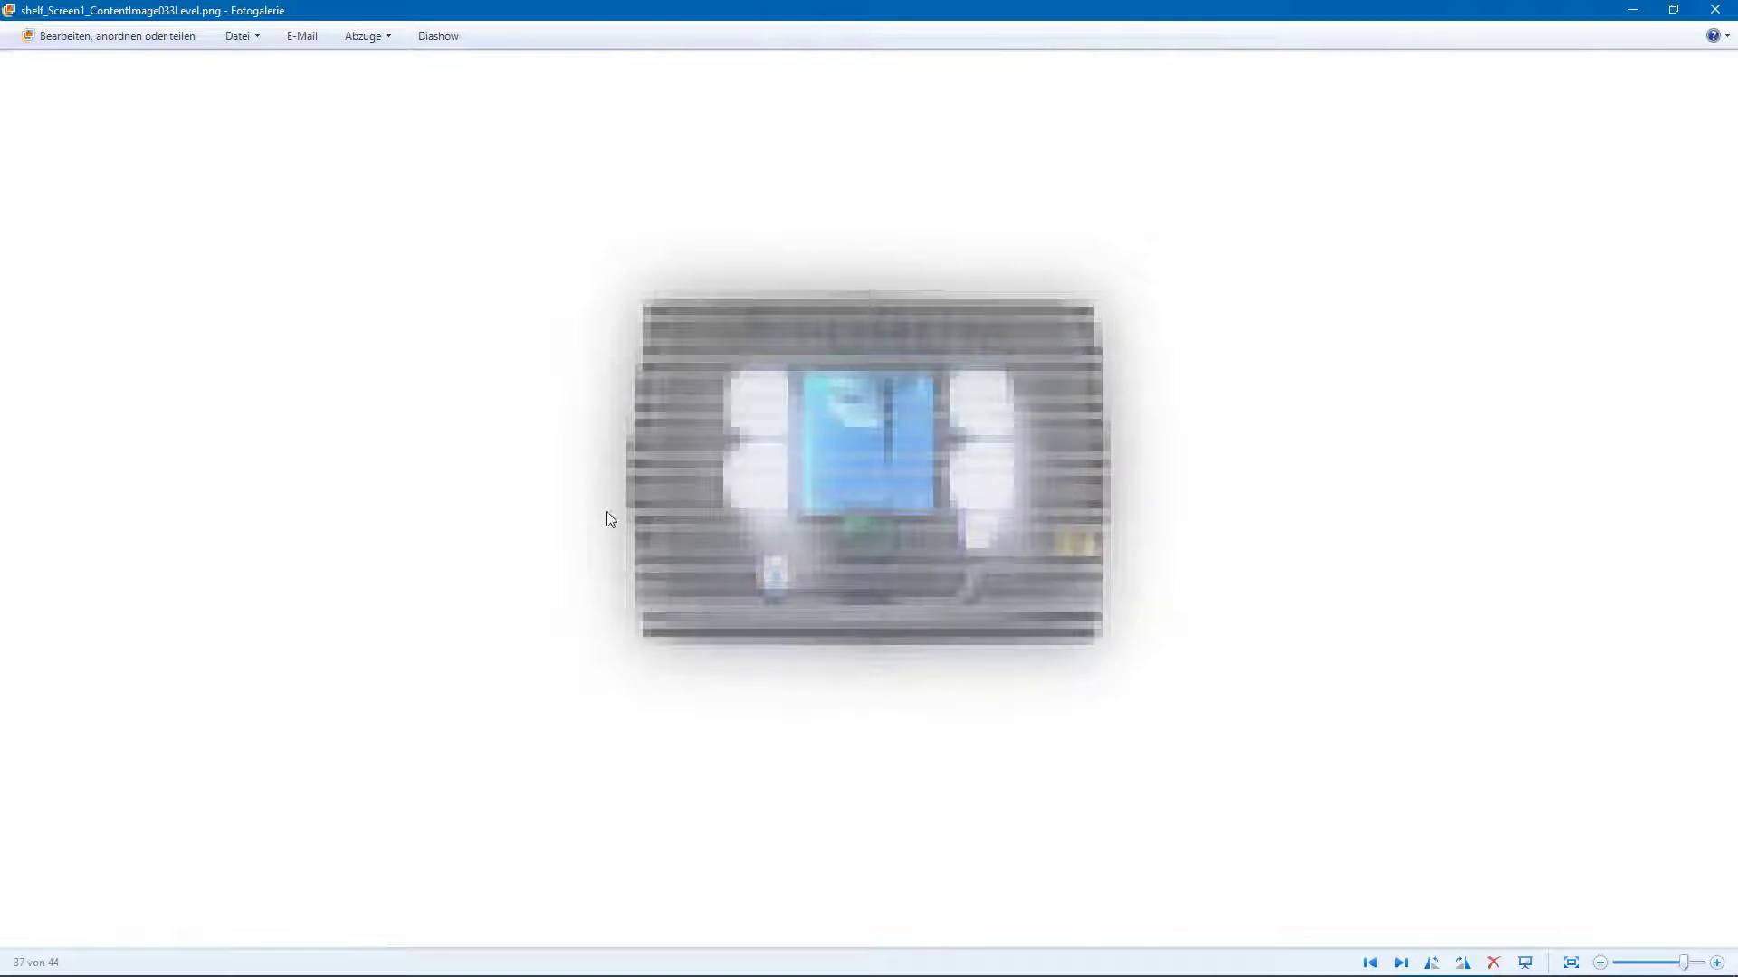
Step: Browse the earlier screen content images back to shelf_Screen1_ContentImage024Person2.png and close the image viewer
{"action": "key", "text": "Left"}
{"action": "key", "text": "Left"}
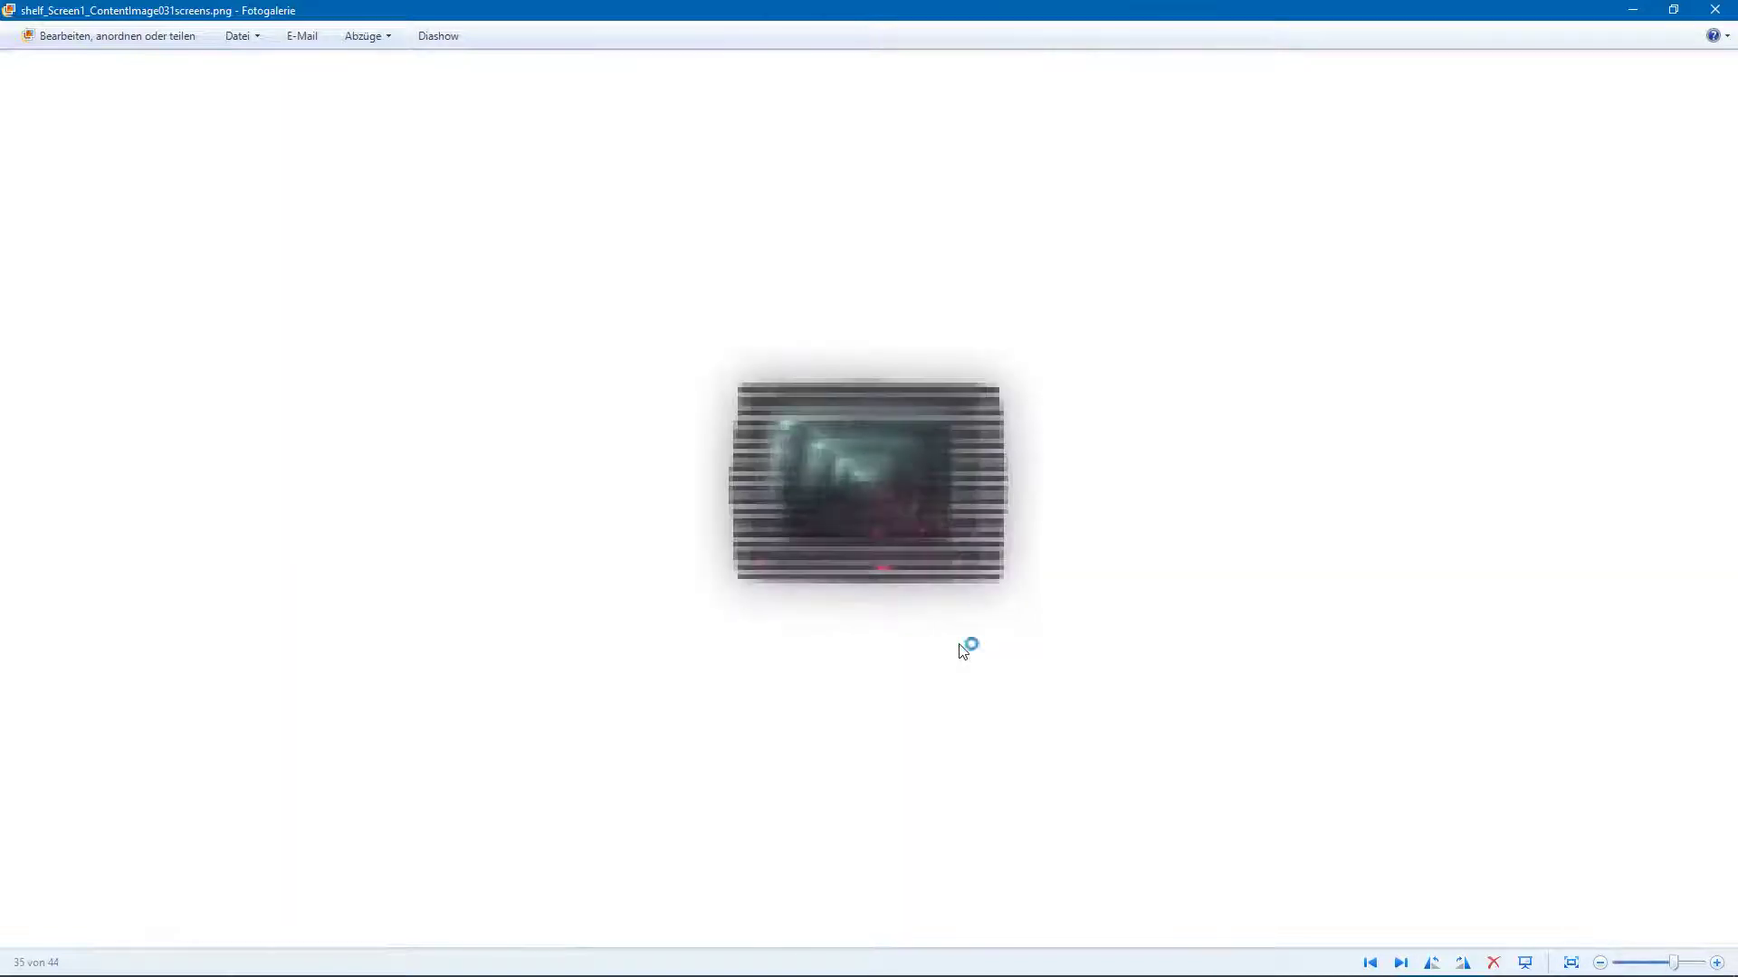
{"action": "key", "text": "Left"}
{"action": "key", "text": "Left"}
{"action": "key", "text": "Left"}
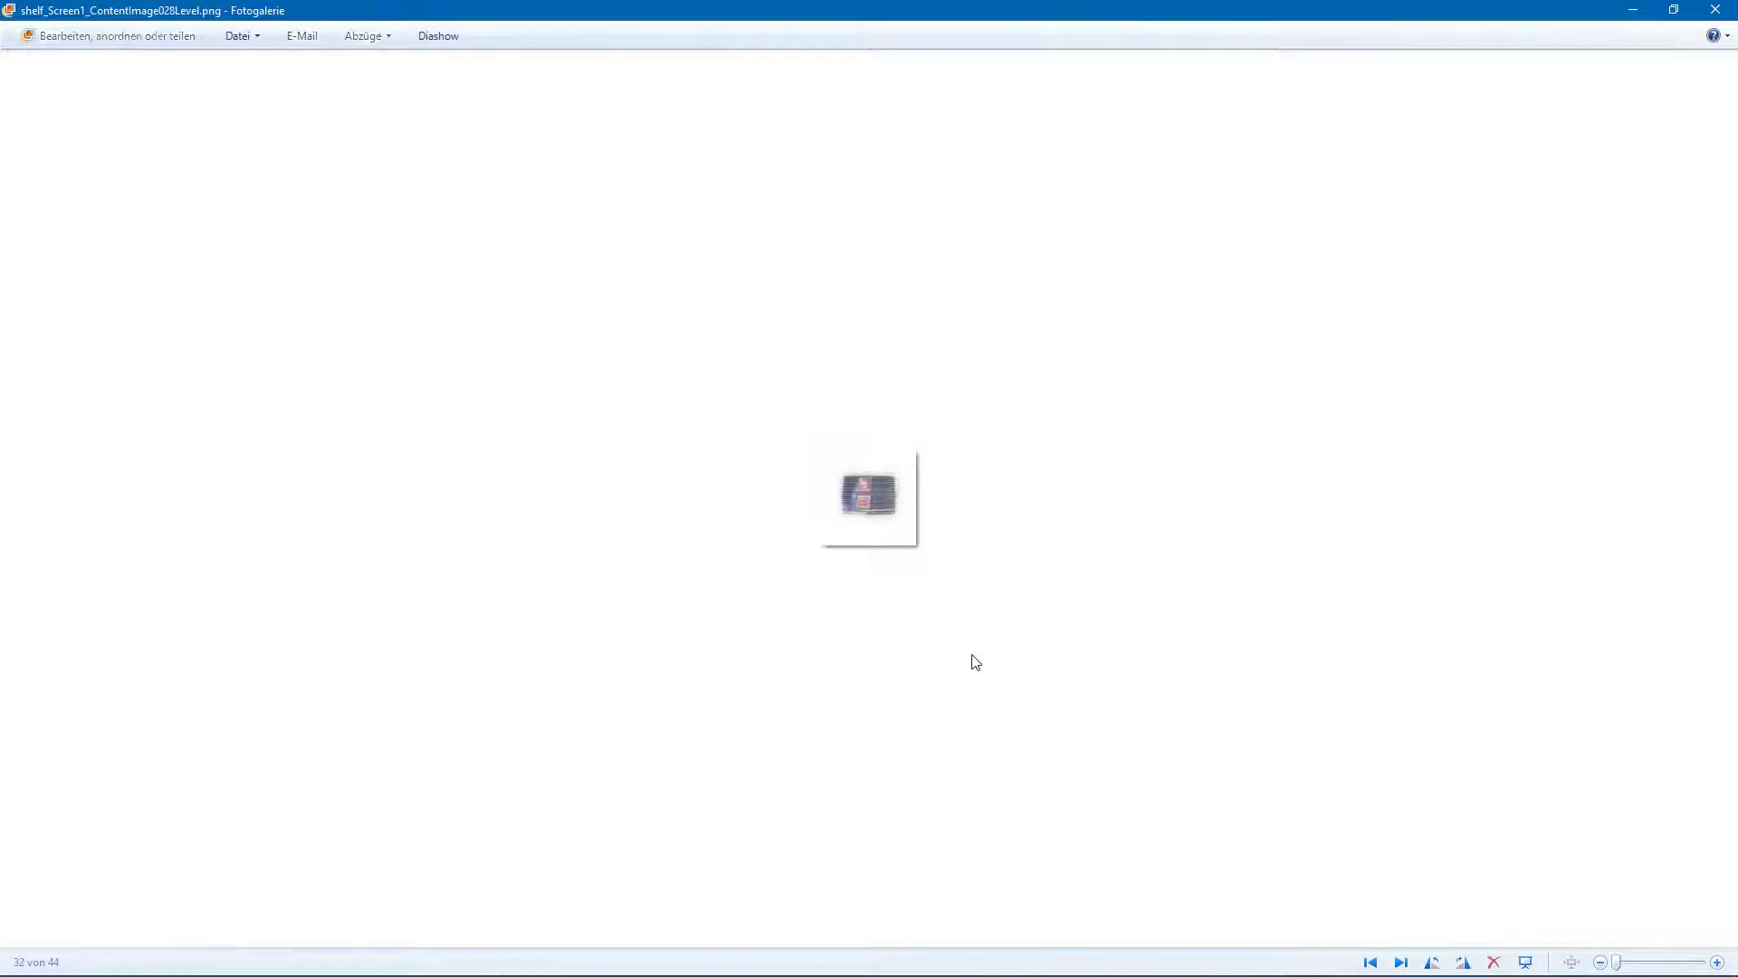
{"action": "key", "text": "Left"}
{"action": "key", "text": "Left"}
{"action": "key", "text": "Left"}
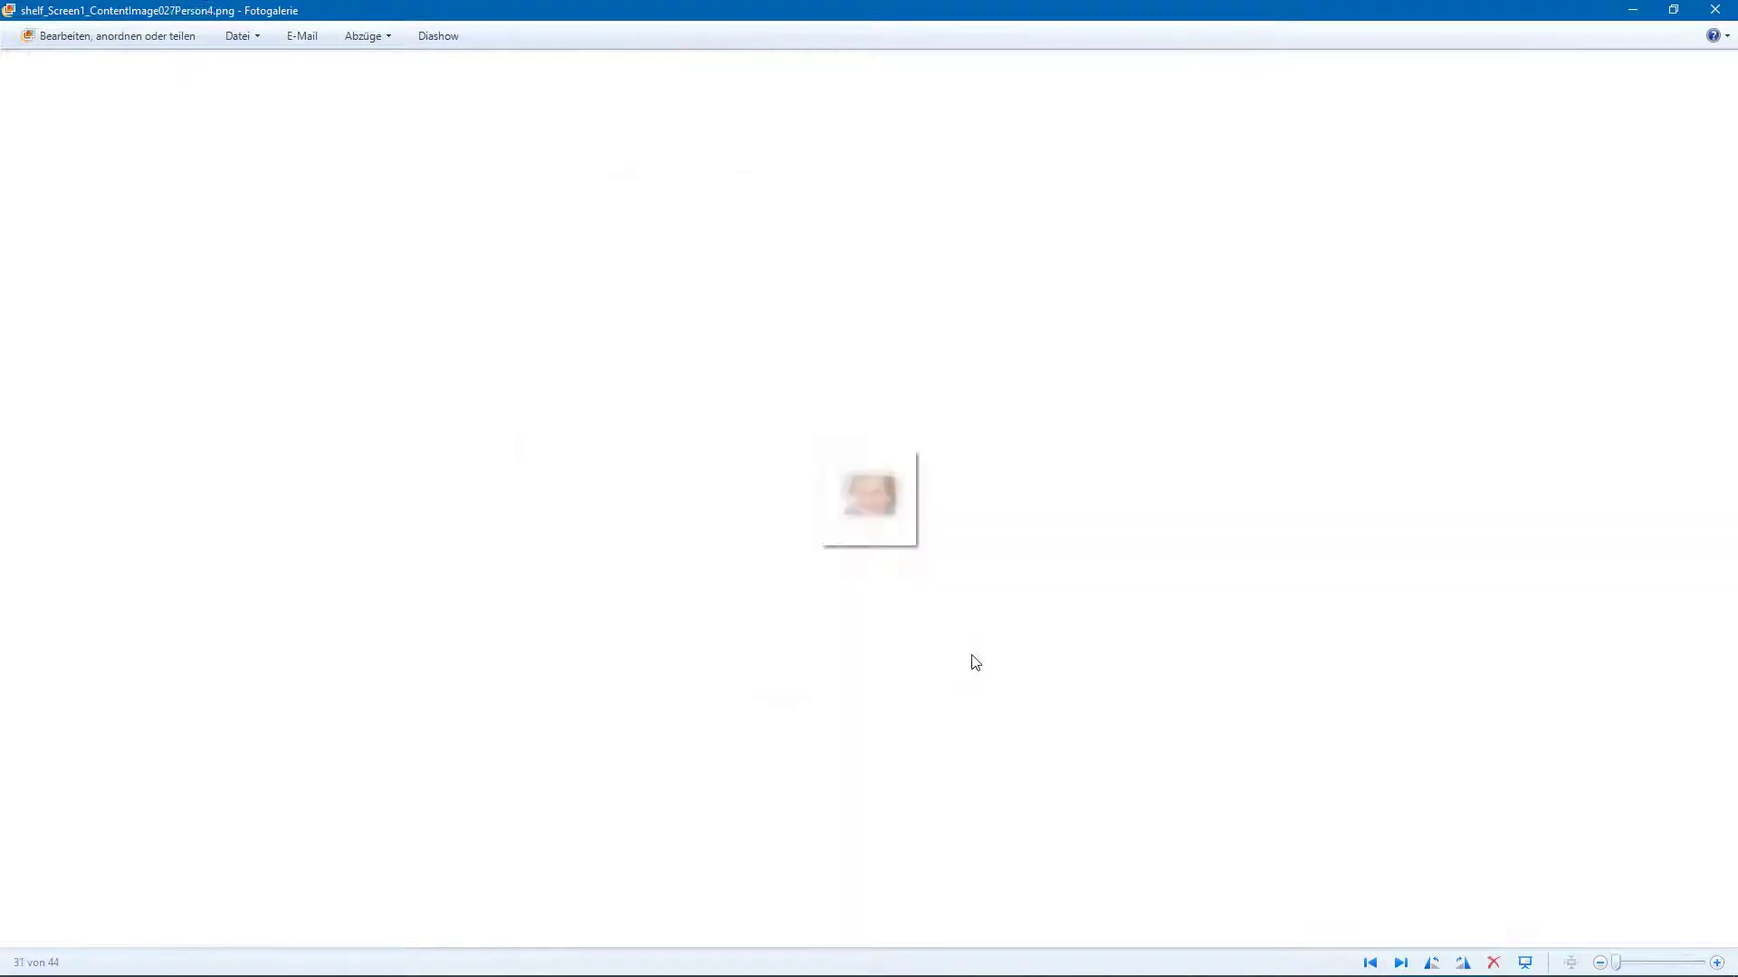
{"action": "key", "text": "Left"}
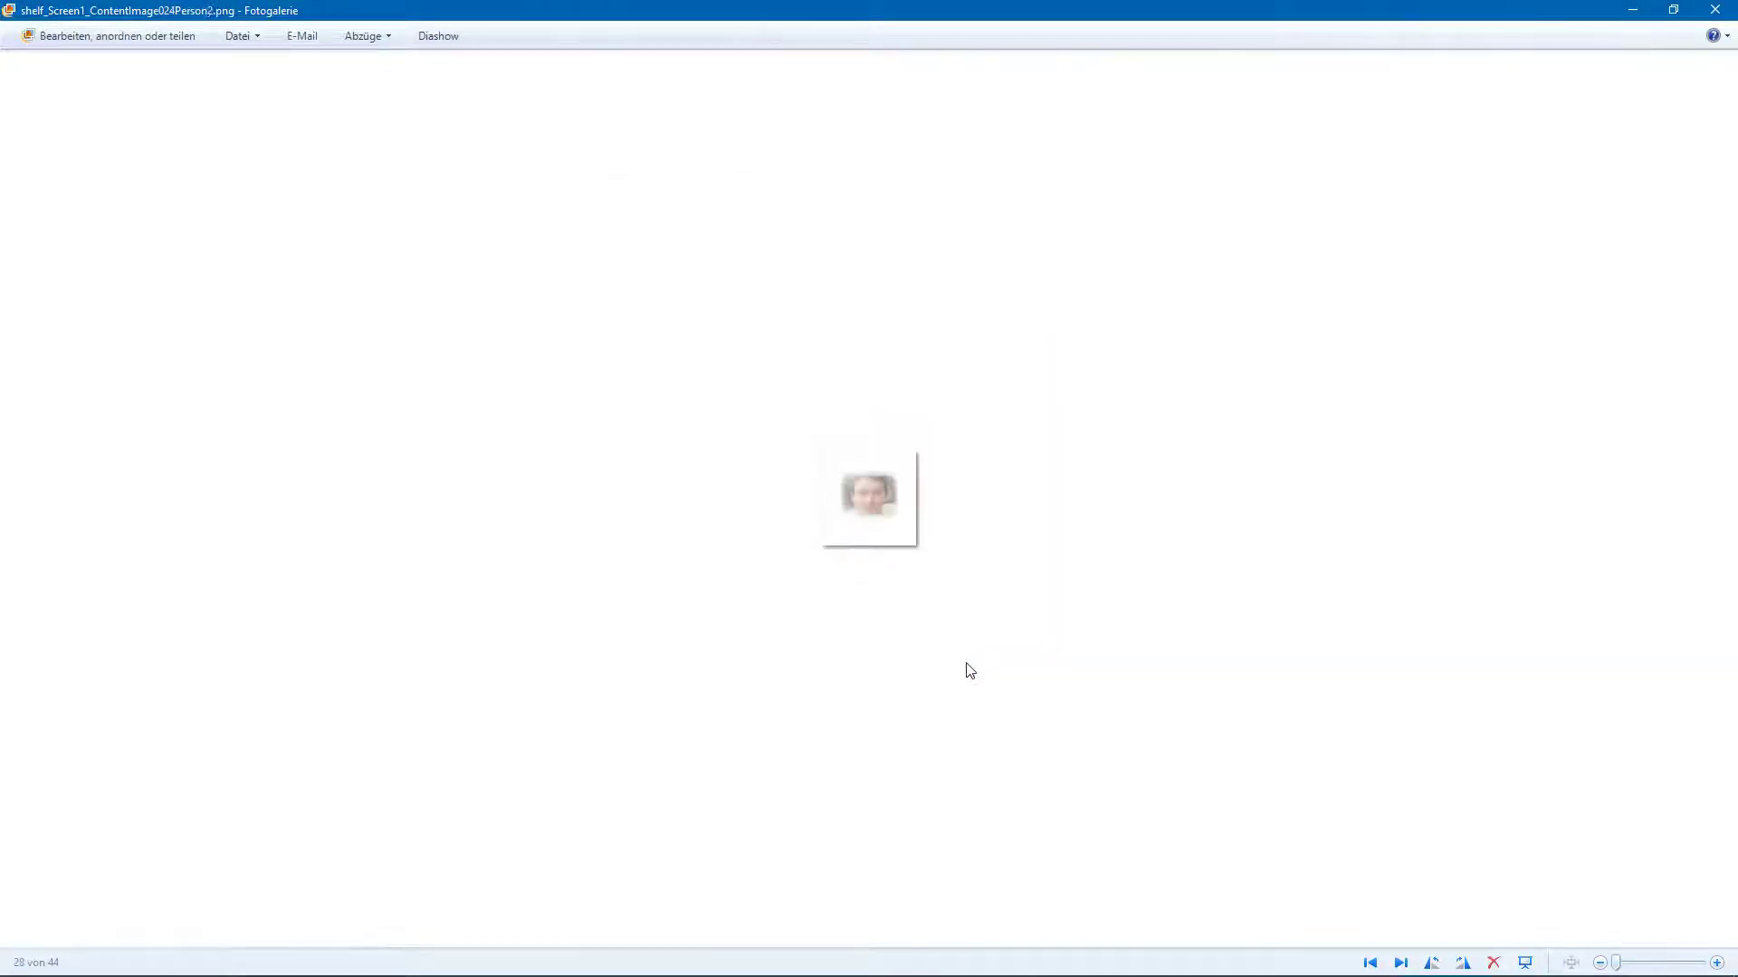
{"action": "key", "text": "Escape"}
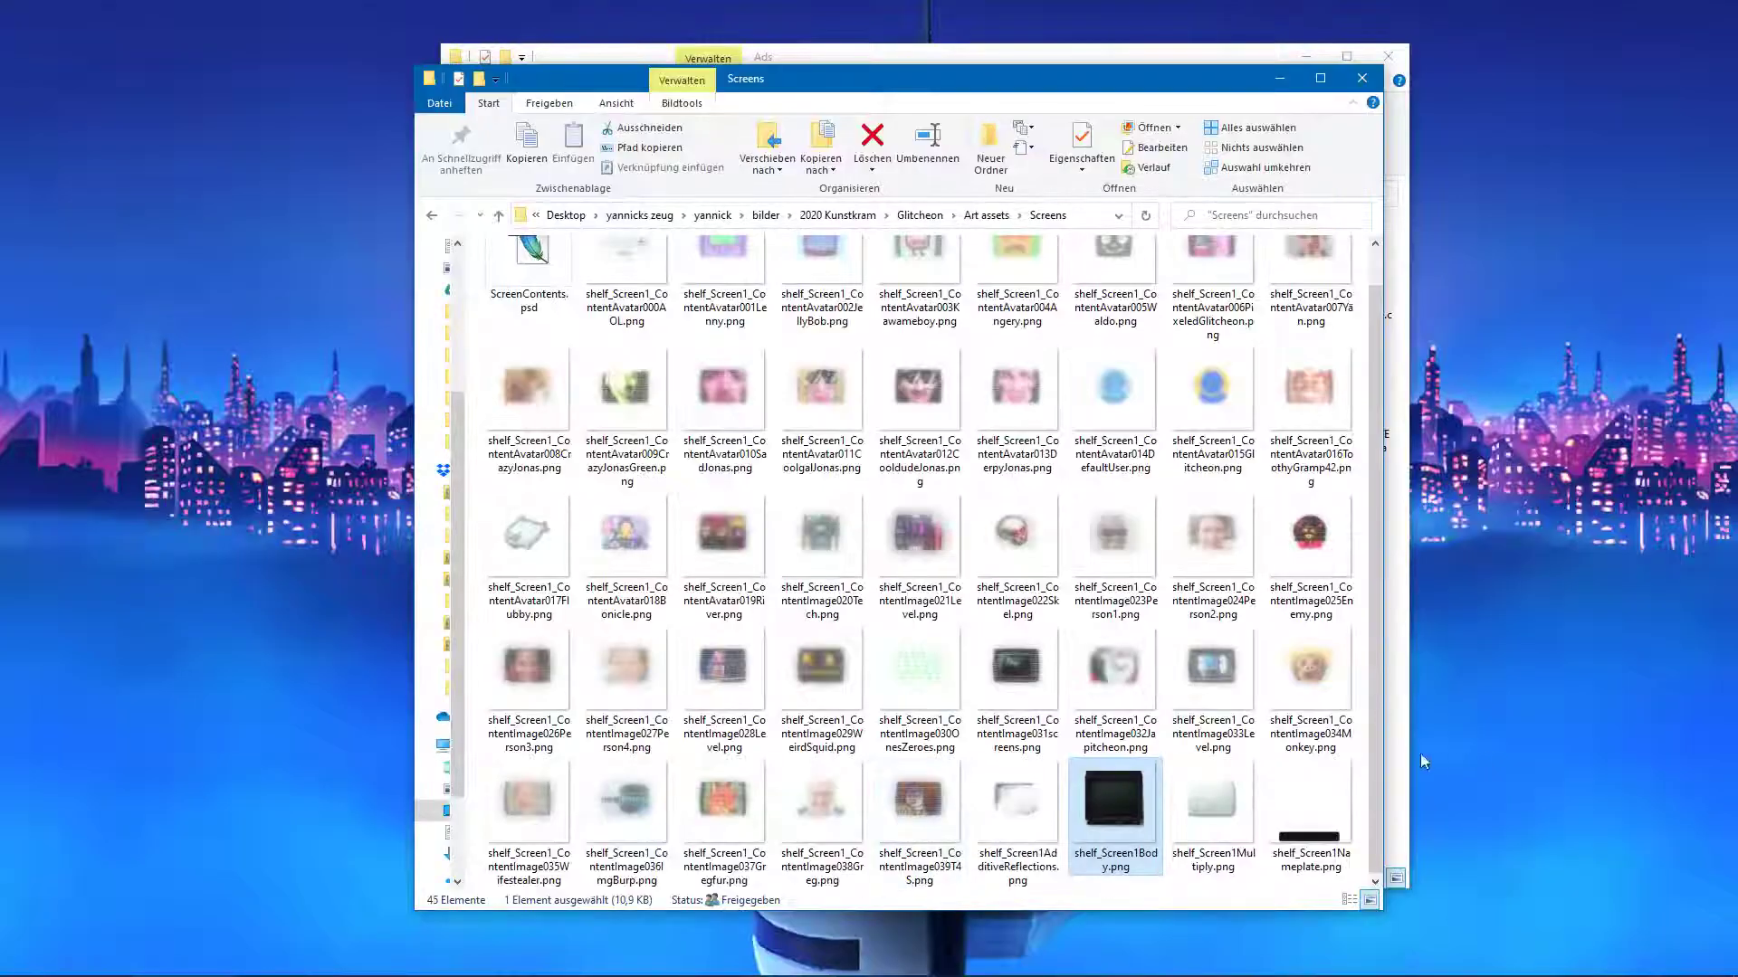
Step: Bring the Ads folder window back to the front and position it over the Screens folder window
{"action": "left_click", "coordinate": [1396, 756]}
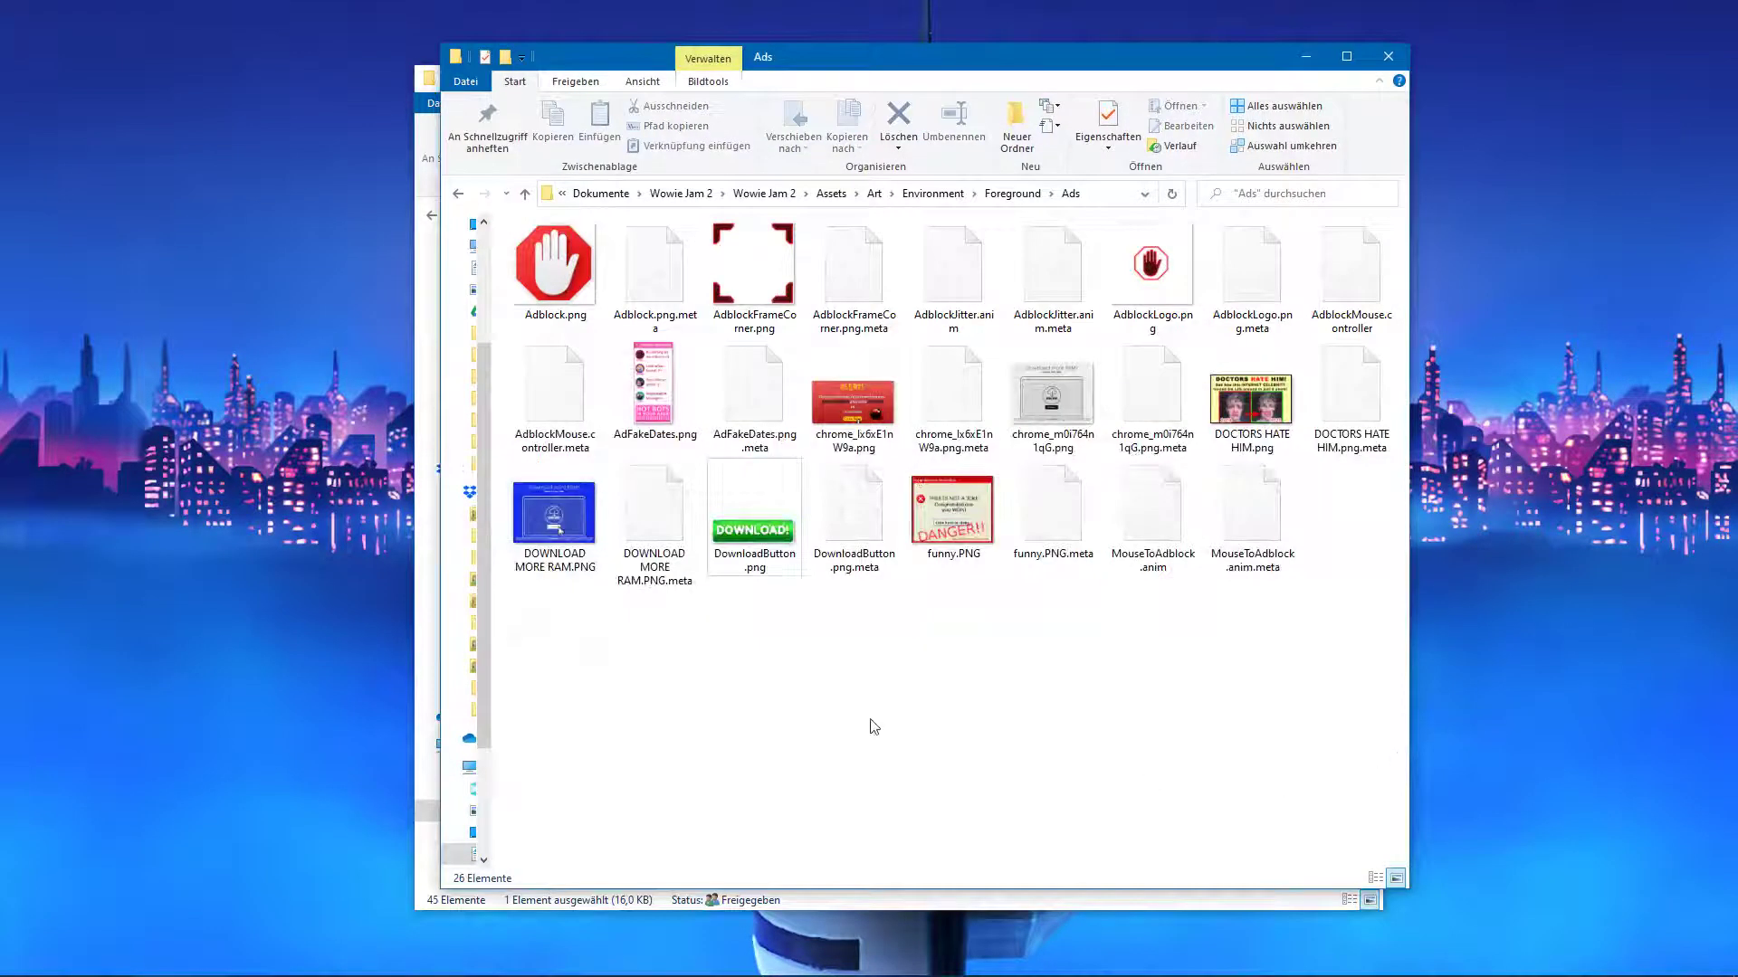
{"action": "left_click_drag", "start_coordinate": [943, 59], "coordinate": [910, 92]}
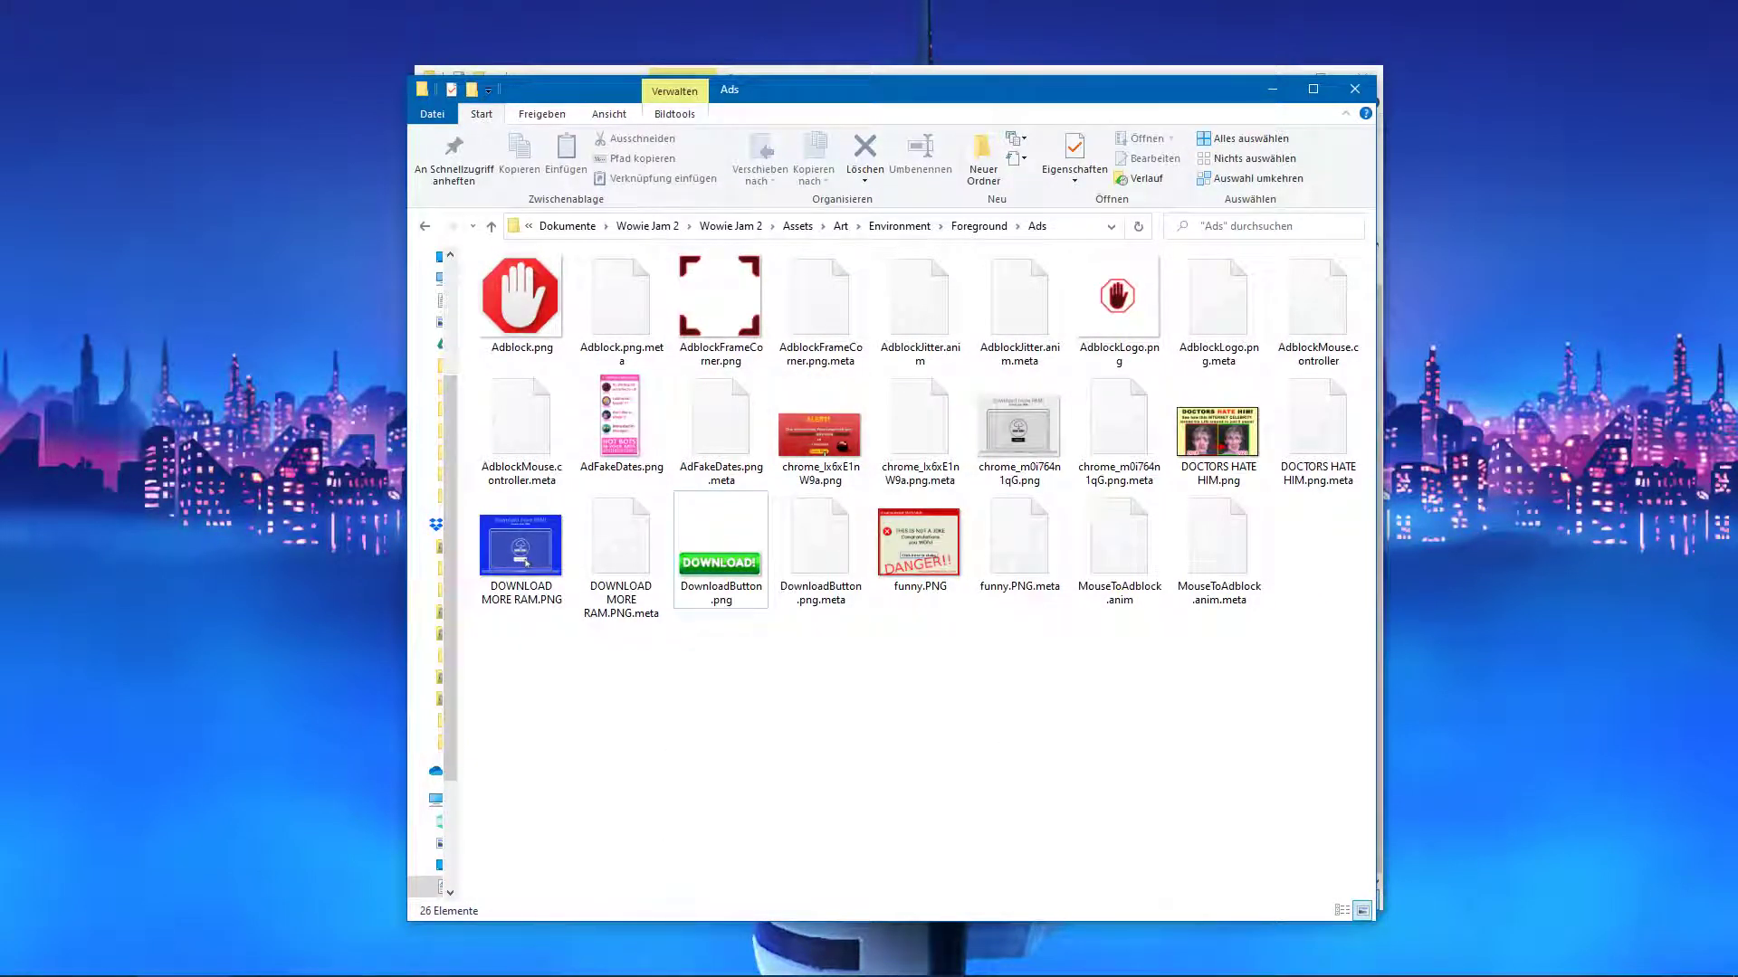
Step: Switch to Photoshop and minimize the small ScreenC image window
{"action": "mouse_move", "coordinate": [525, 974]}
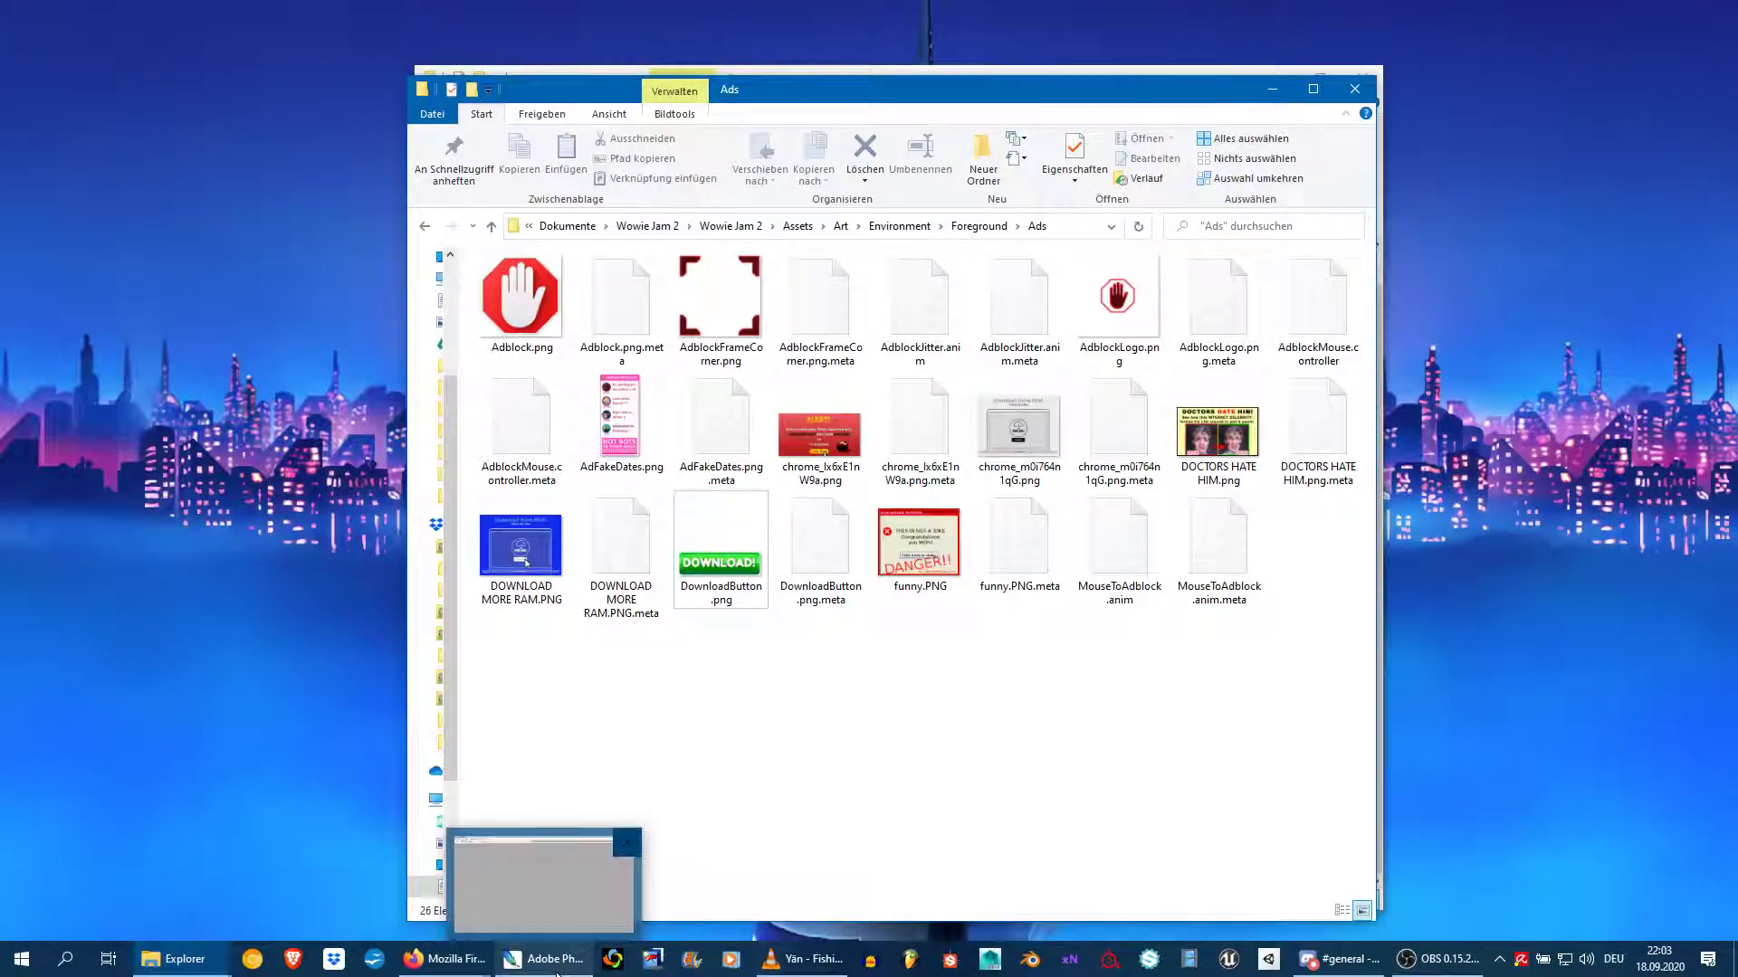
{"action": "left_click", "coordinate": [536, 873]}
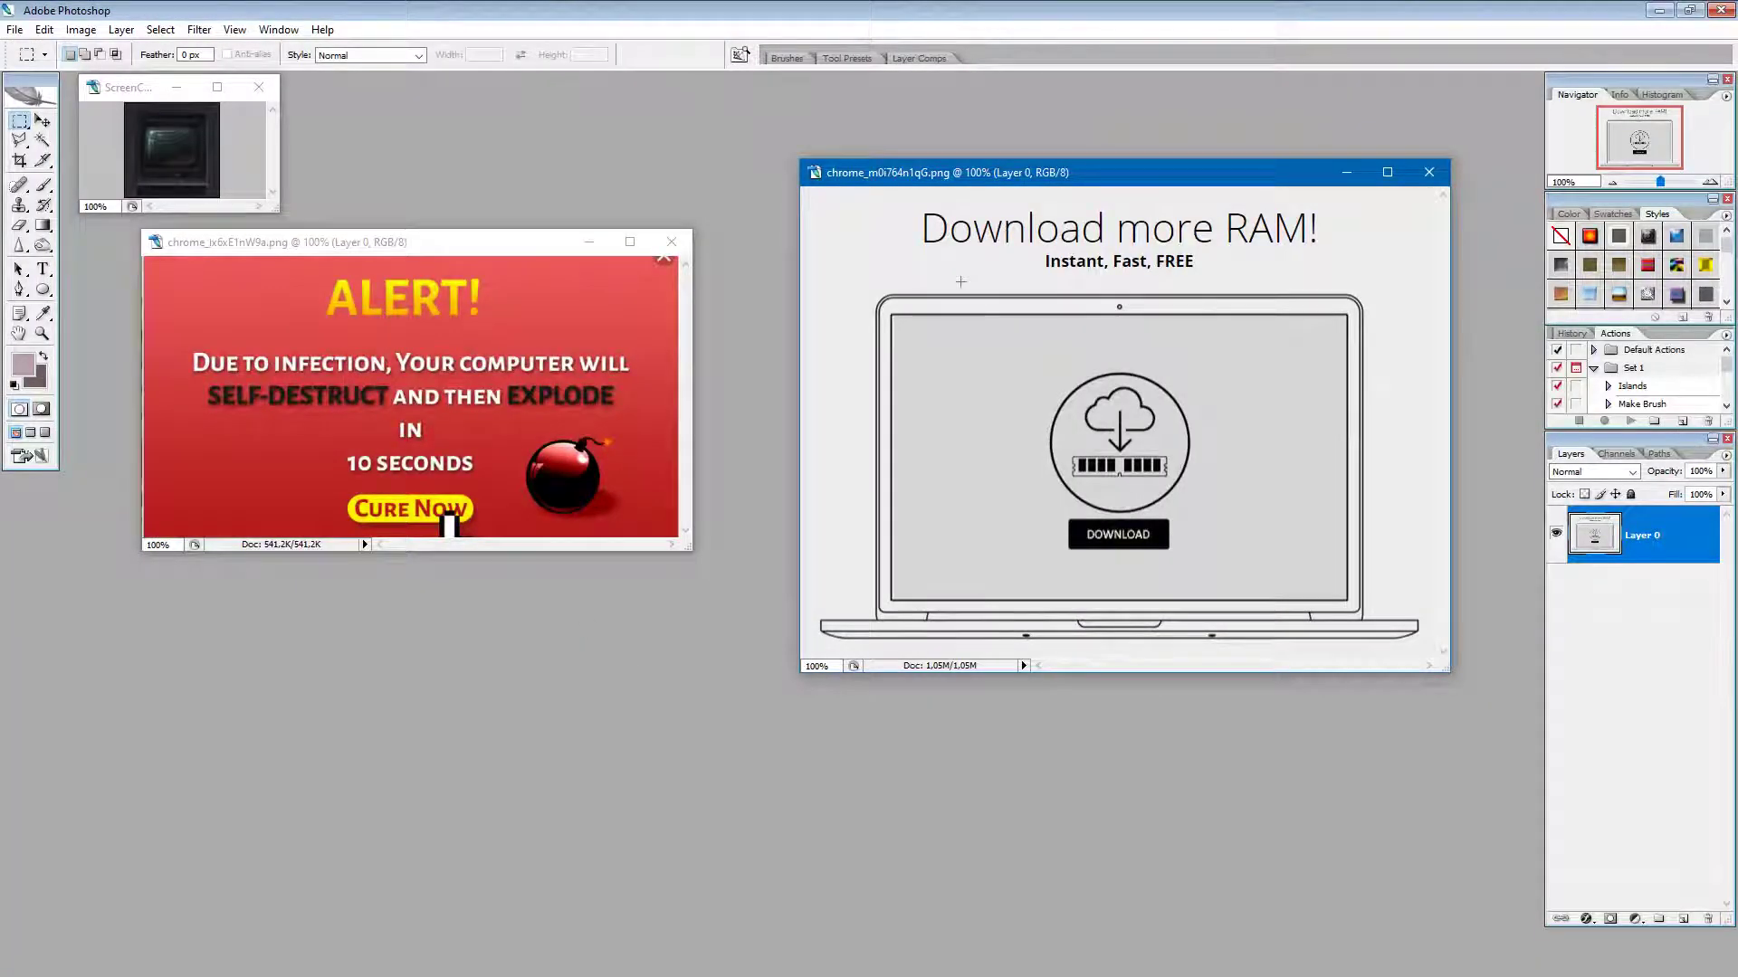
{"action": "left_click", "coordinate": [176, 88]}
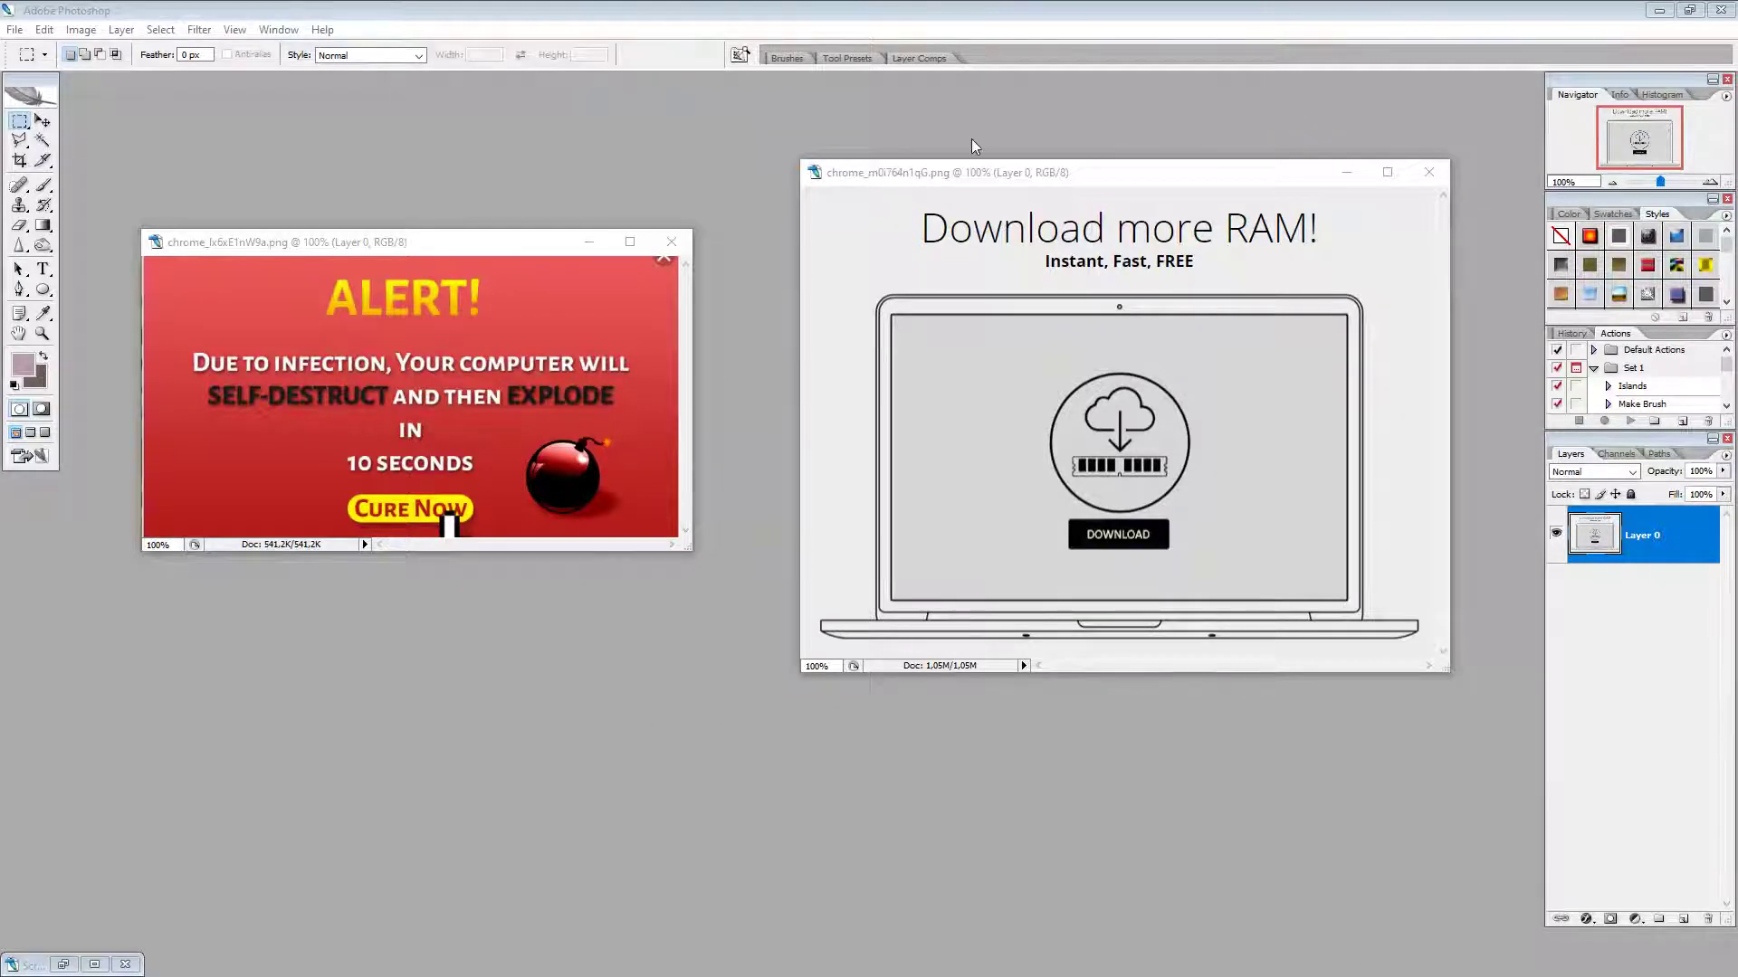
Step: Rearrange the RAM and virus-alert ad windows, and maximize the alert ad chrome_lx6xE1nW9a.png
{"action": "left_click", "coordinate": [848, 180]}
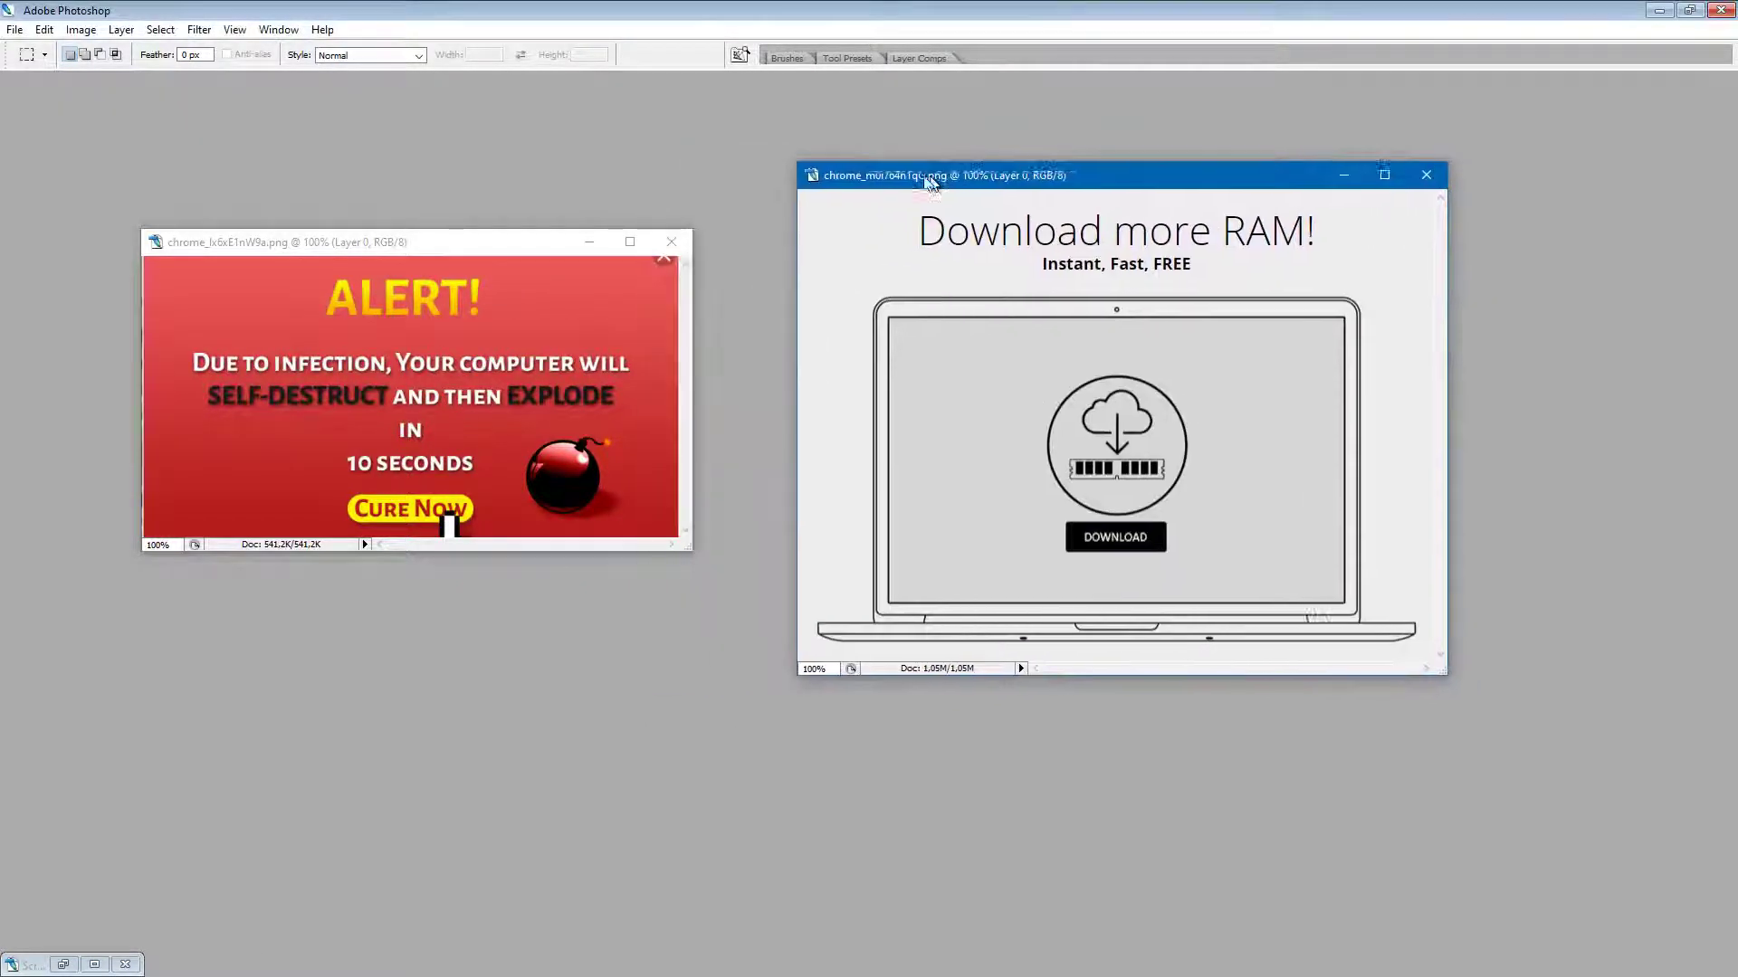
{"action": "left_click_drag", "start_coordinate": [848, 180], "coordinate": [832, 182]}
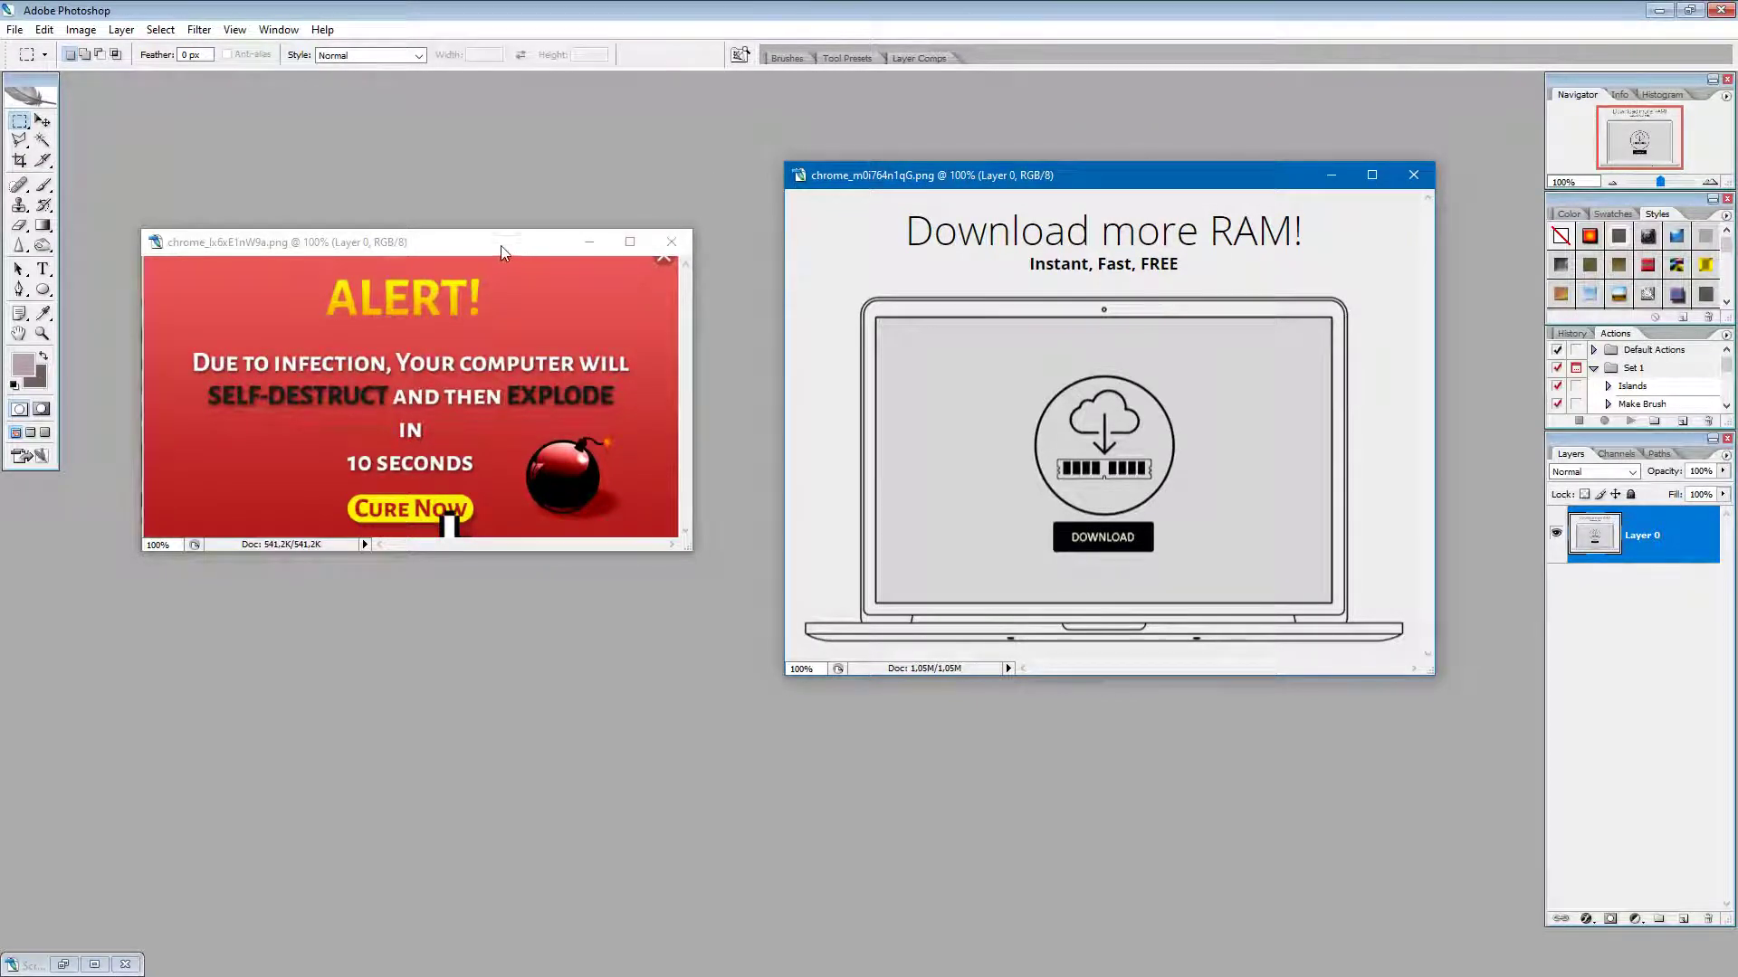
{"action": "left_click_drag", "start_coordinate": [508, 246], "coordinate": [528, 246]}
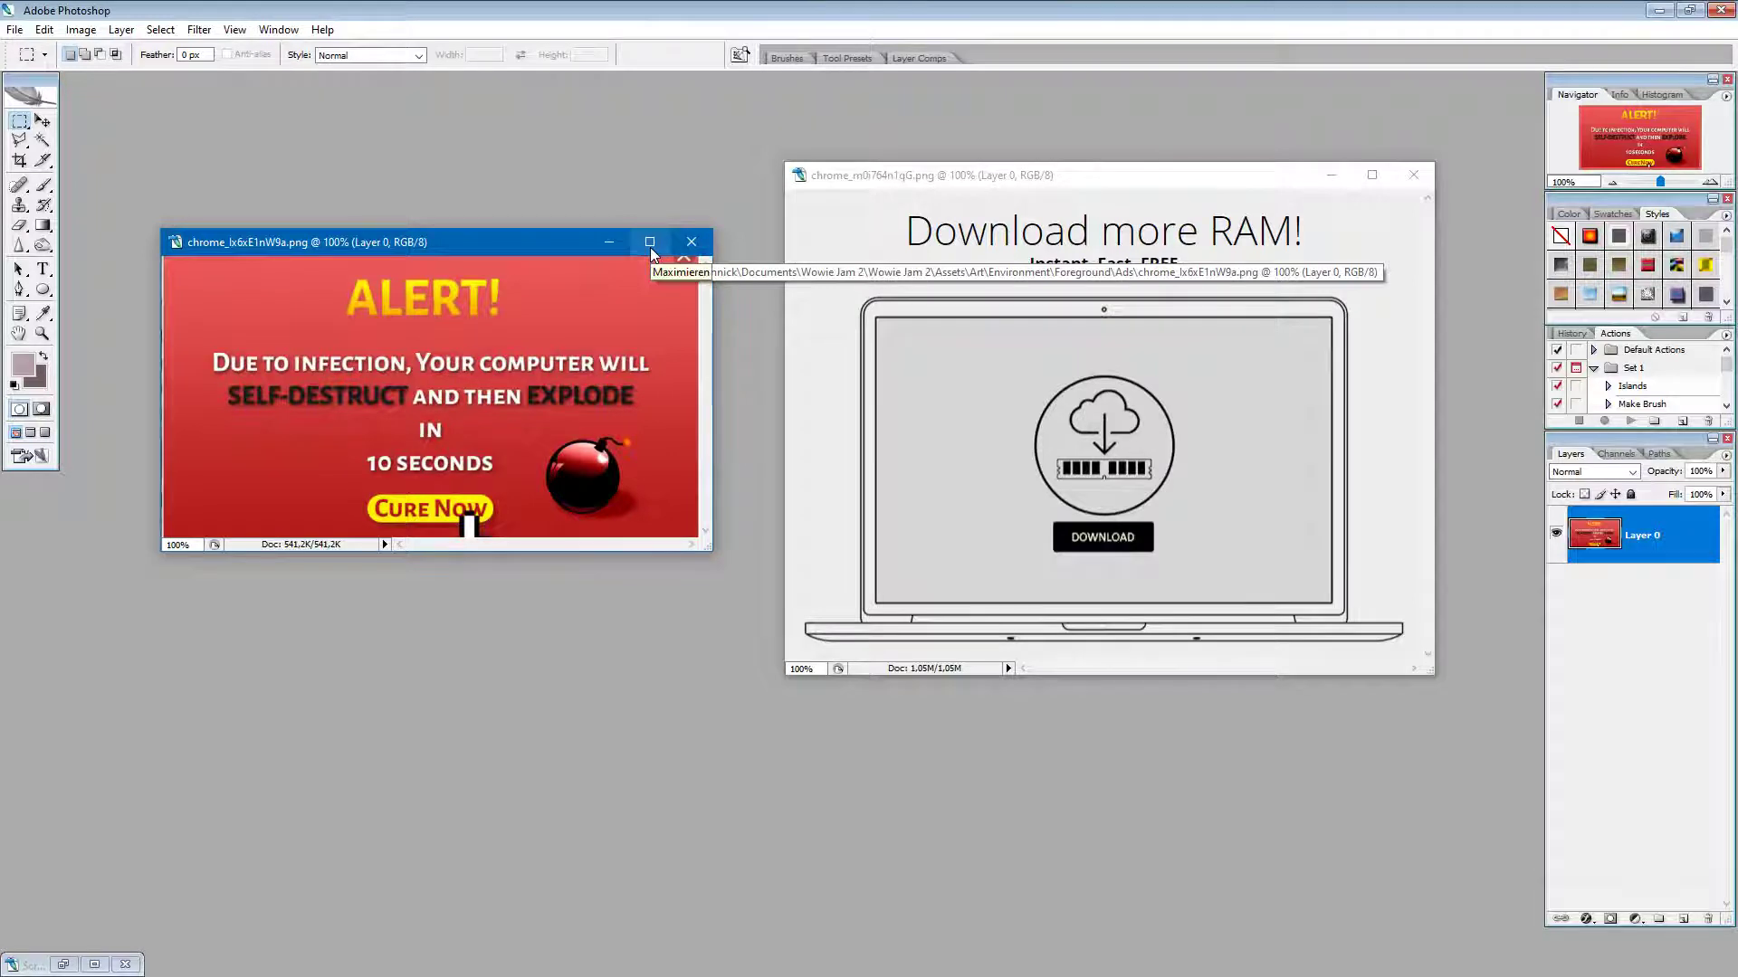
{"action": "left_click_drag", "start_coordinate": [427, 248], "coordinate": [541, 435]}
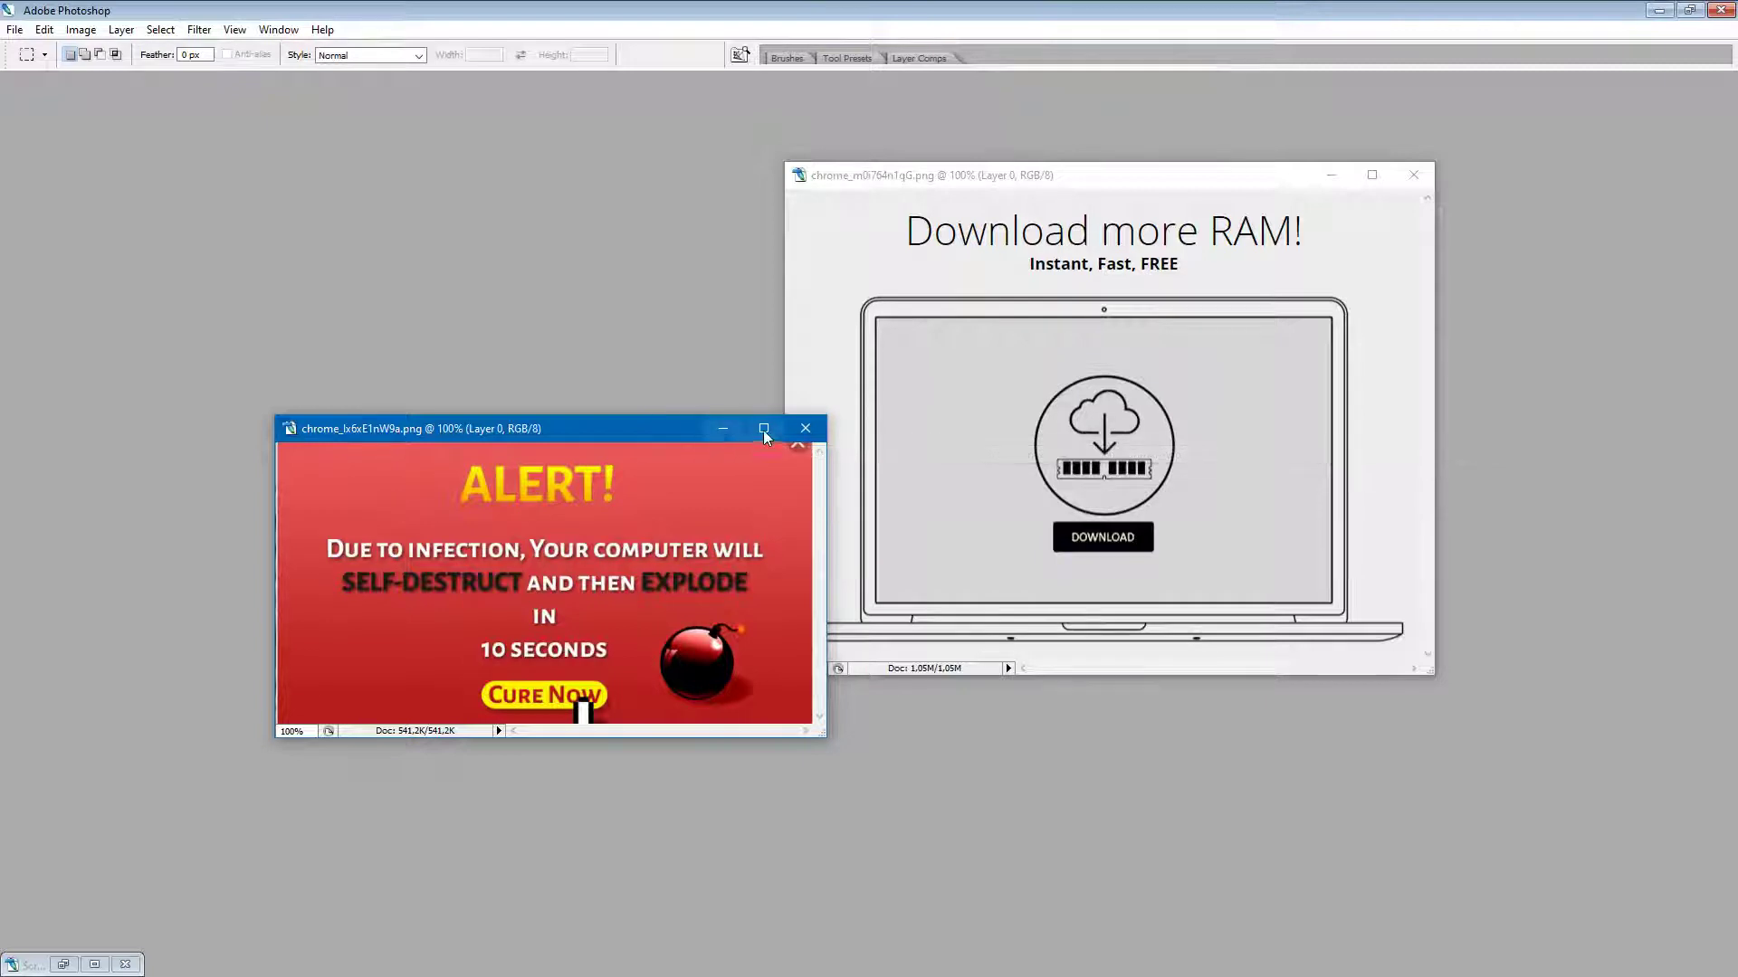
{"action": "key", "text": "Tab"}
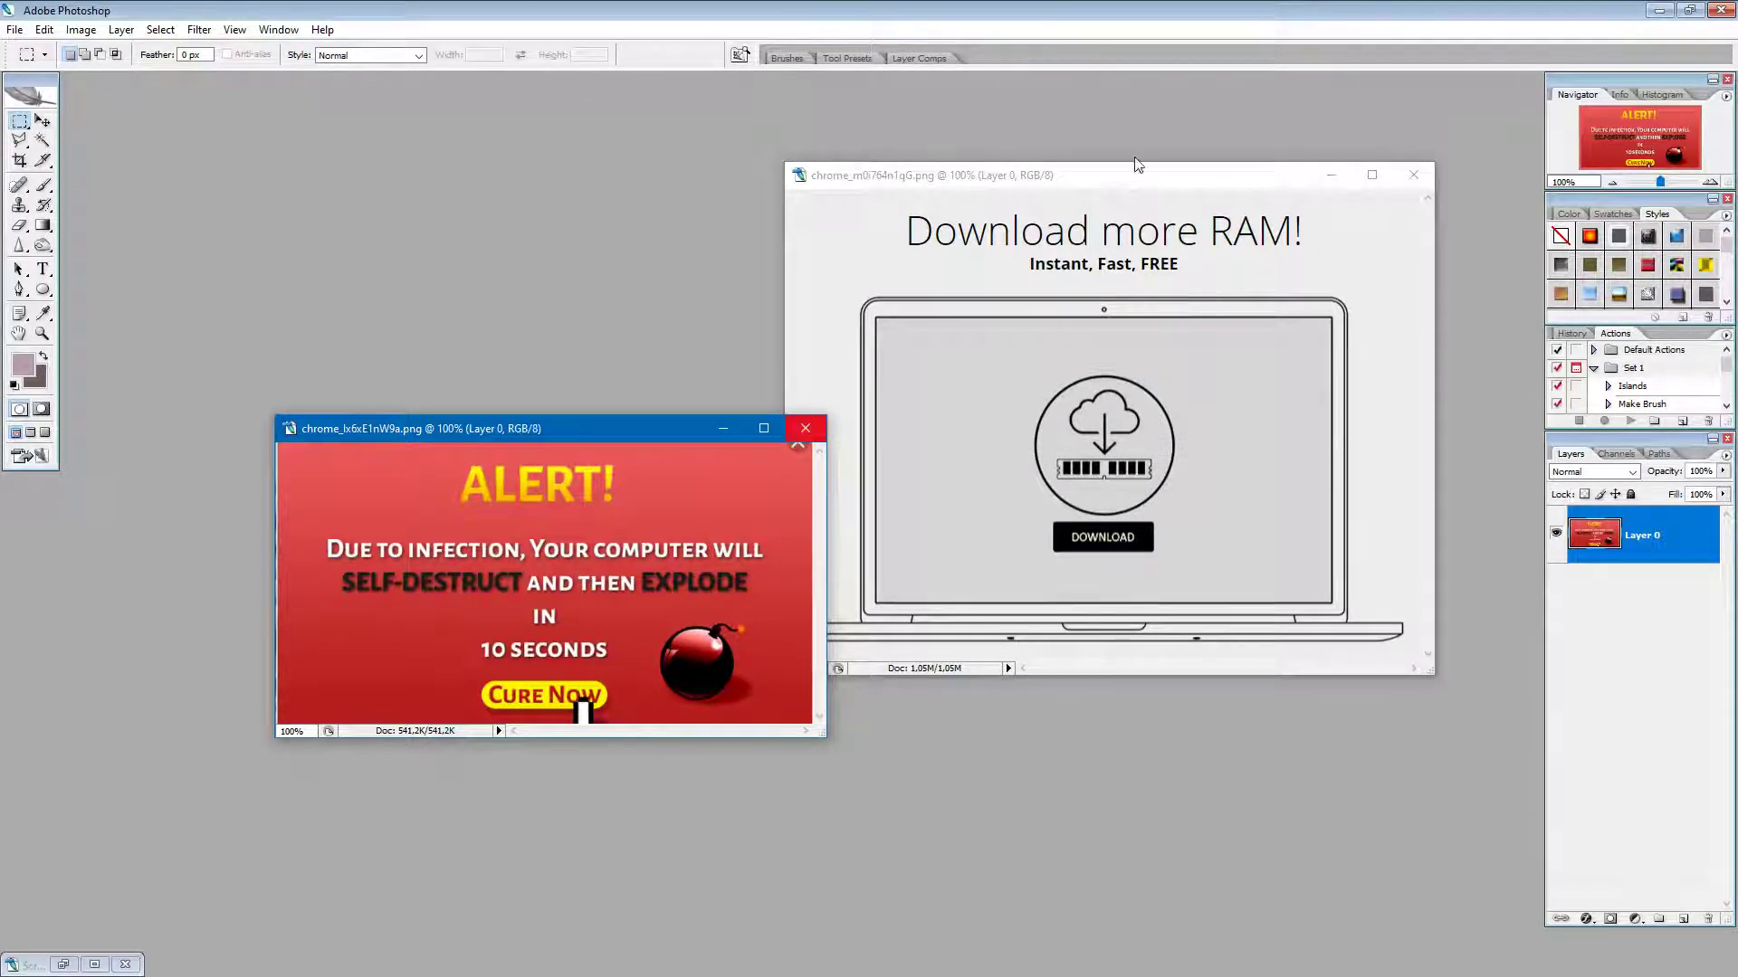
{"action": "left_click_drag", "start_coordinate": [1132, 176], "coordinate": [1199, 175]}
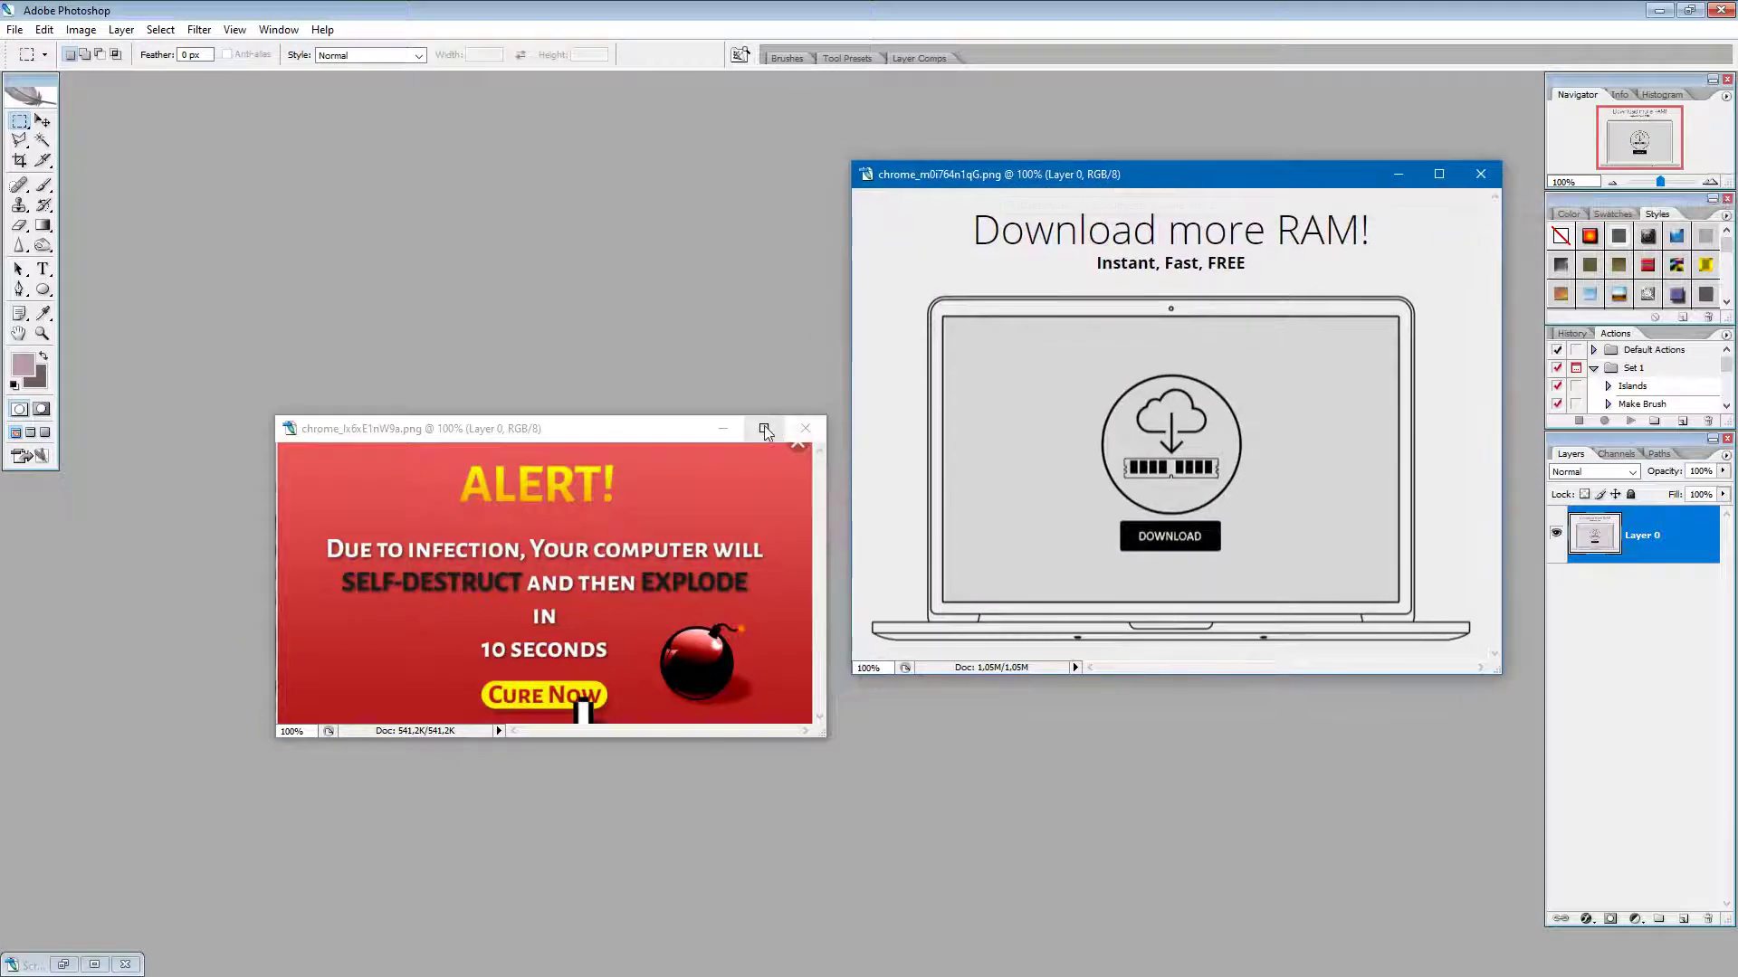
{"action": "left_click", "coordinate": [763, 428]}
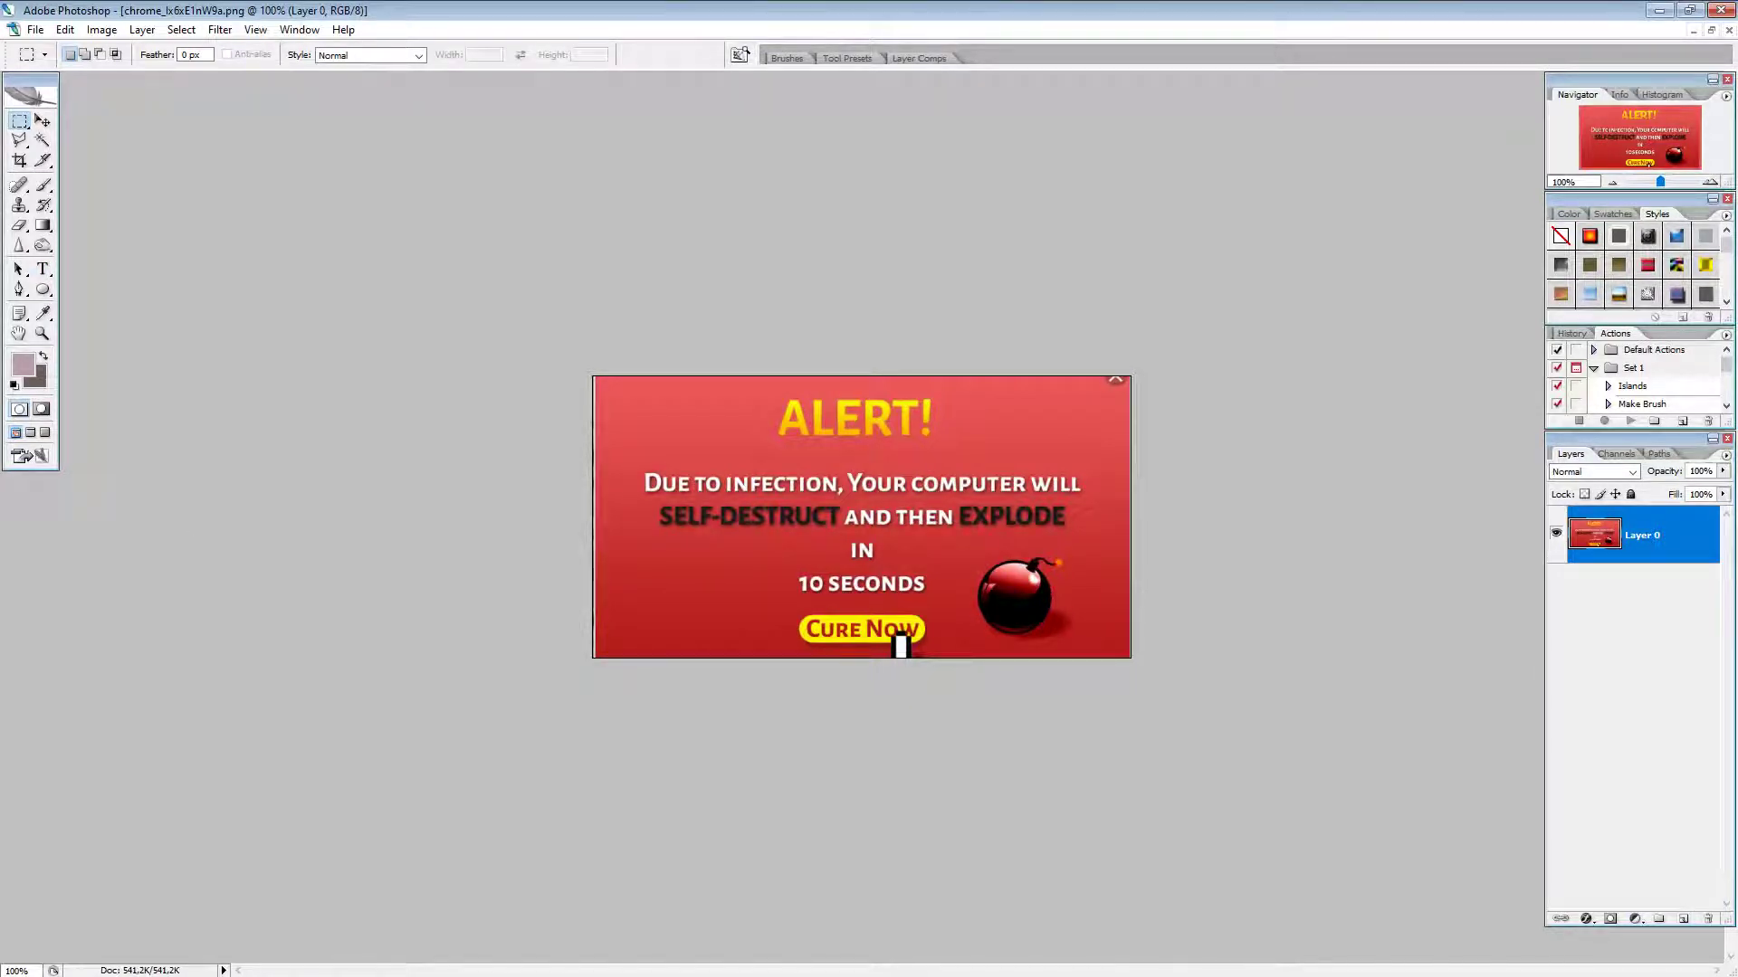
Step: Set the foreground color to dark navy blue, #26293d
{"action": "left_click", "coordinate": [24, 365]}
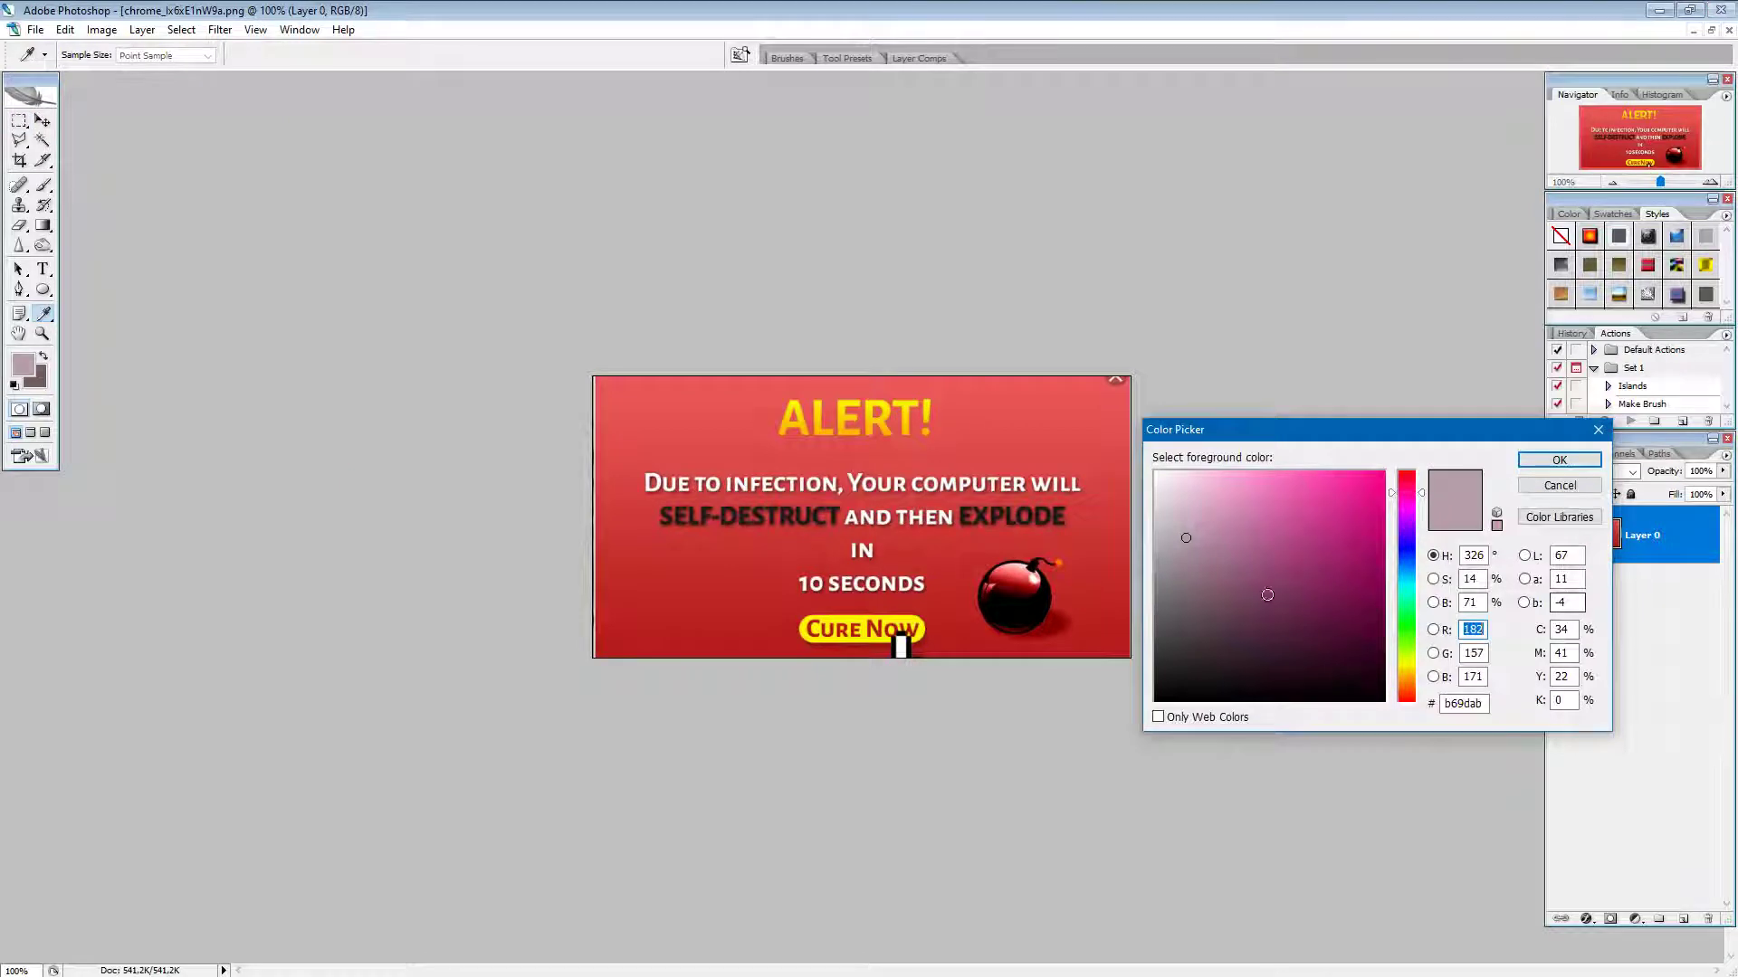
{"action": "left_click", "coordinate": [1149, 690]}
{"action": "left_click", "coordinate": [1158, 673]}
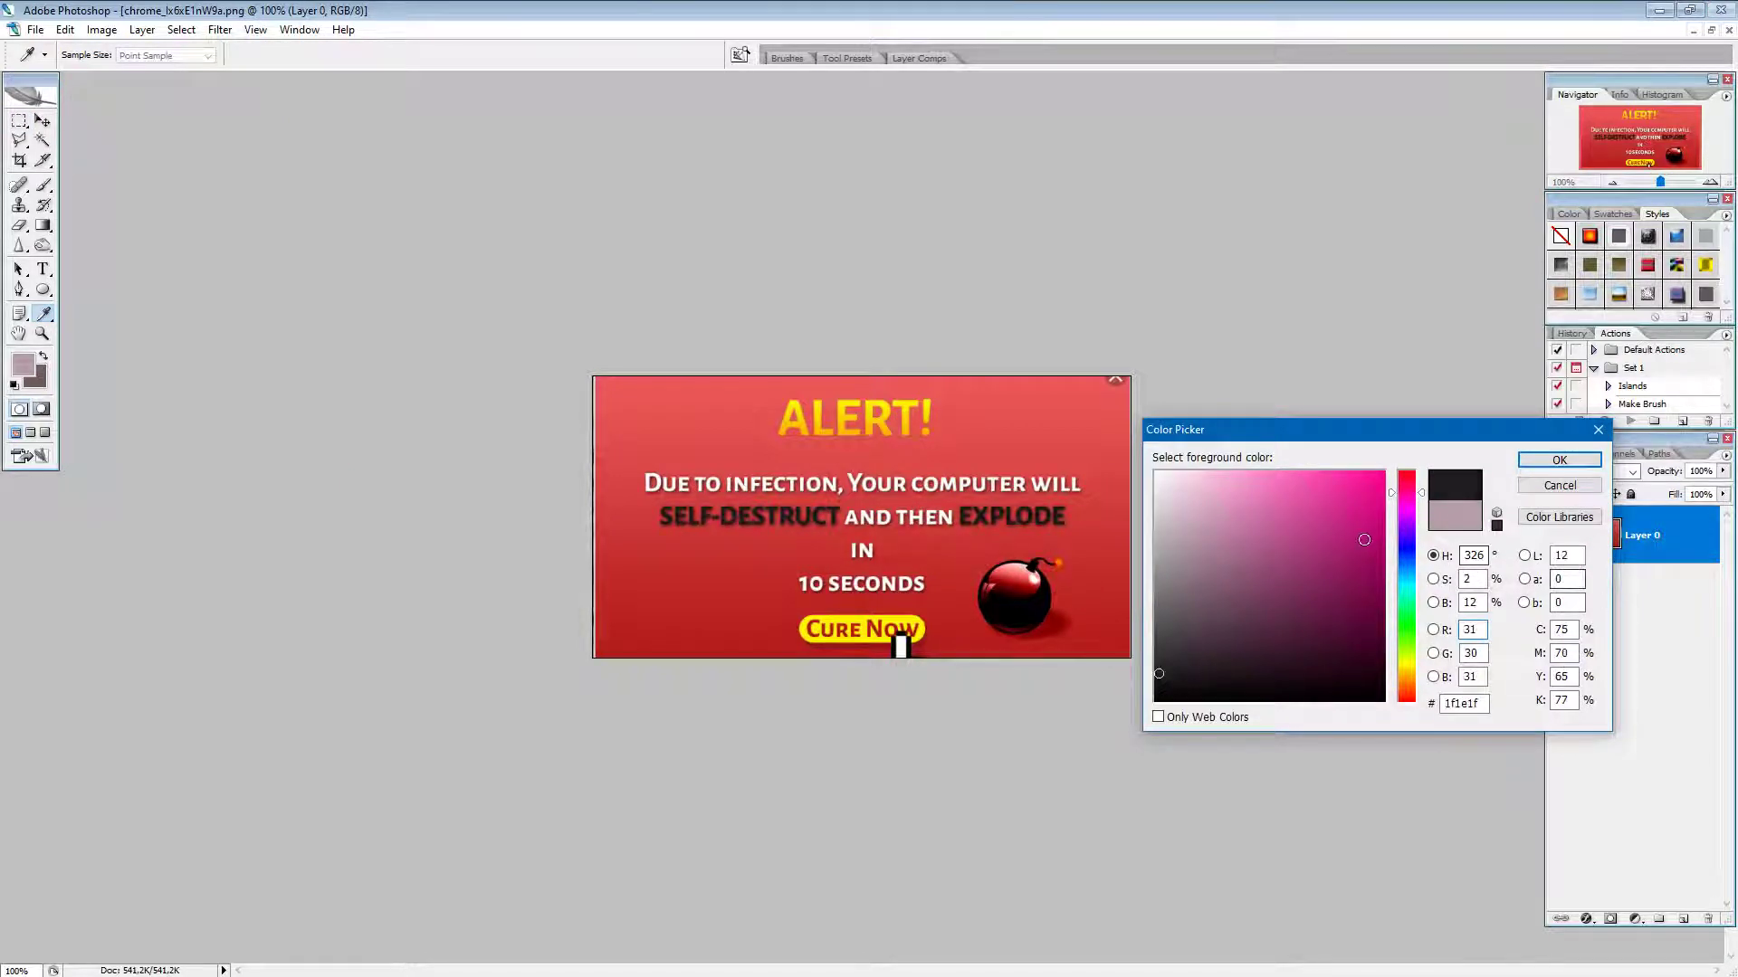
{"action": "left_click", "coordinate": [1407, 552]}
{"action": "left_click_drag", "start_coordinate": [1197, 662], "coordinate": [1242, 647]}
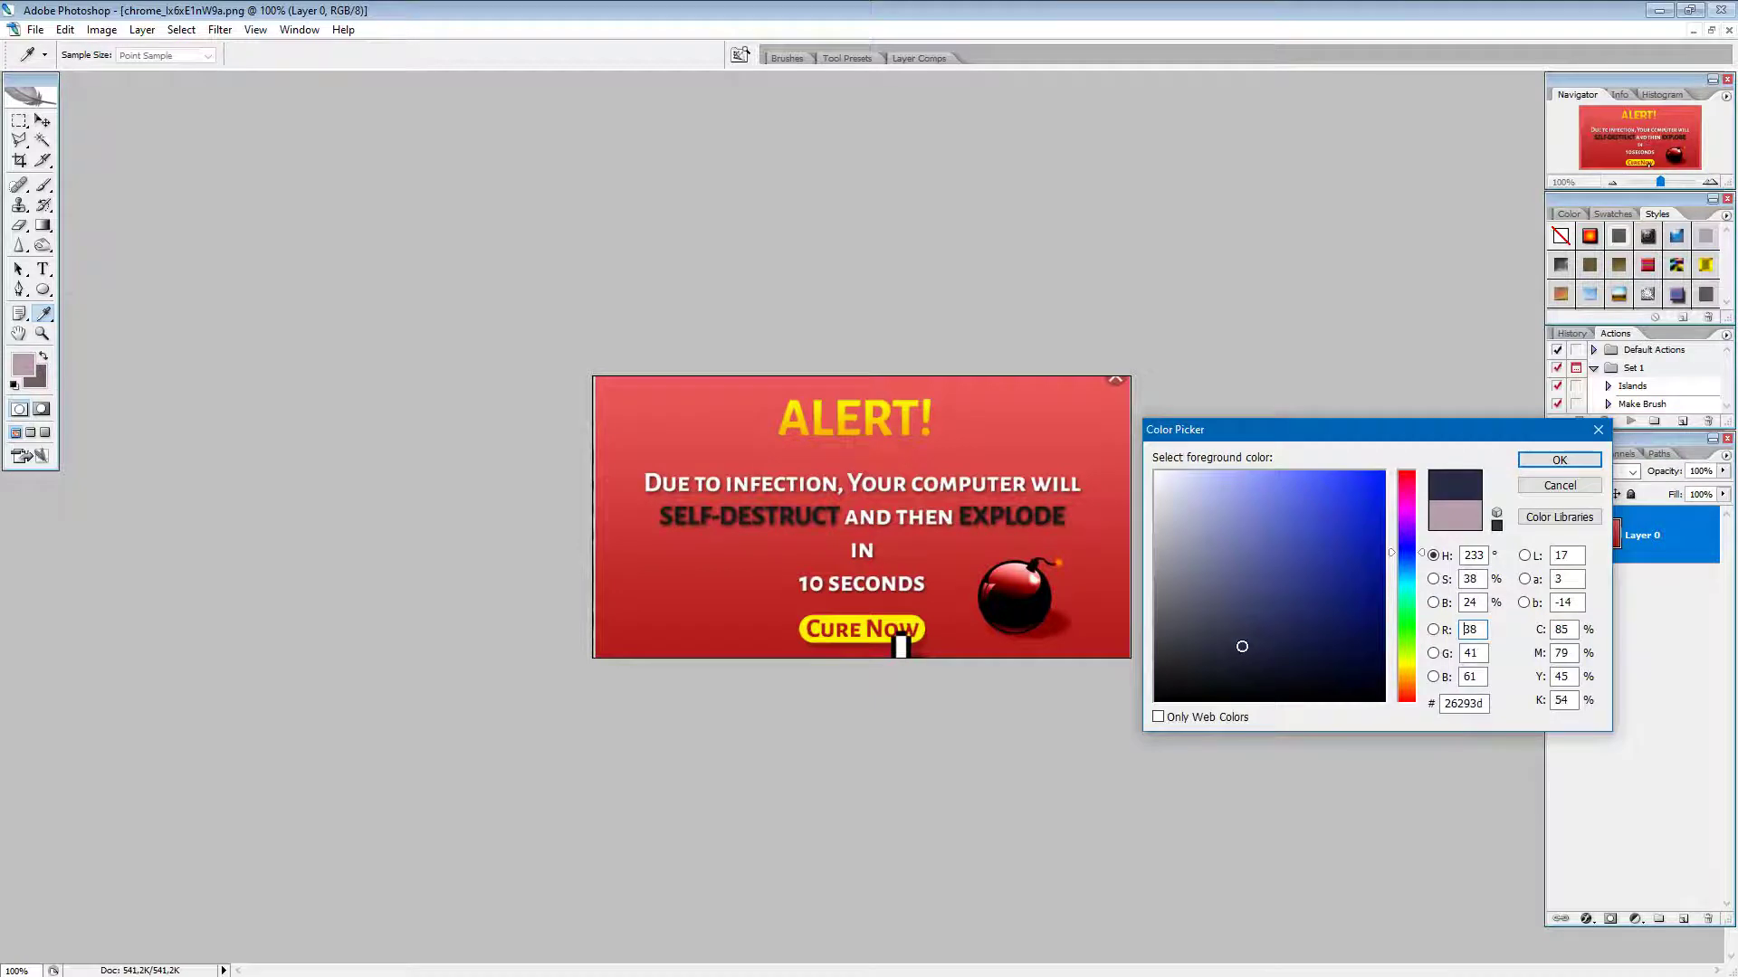
{"action": "left_click", "coordinate": [1559, 459]}
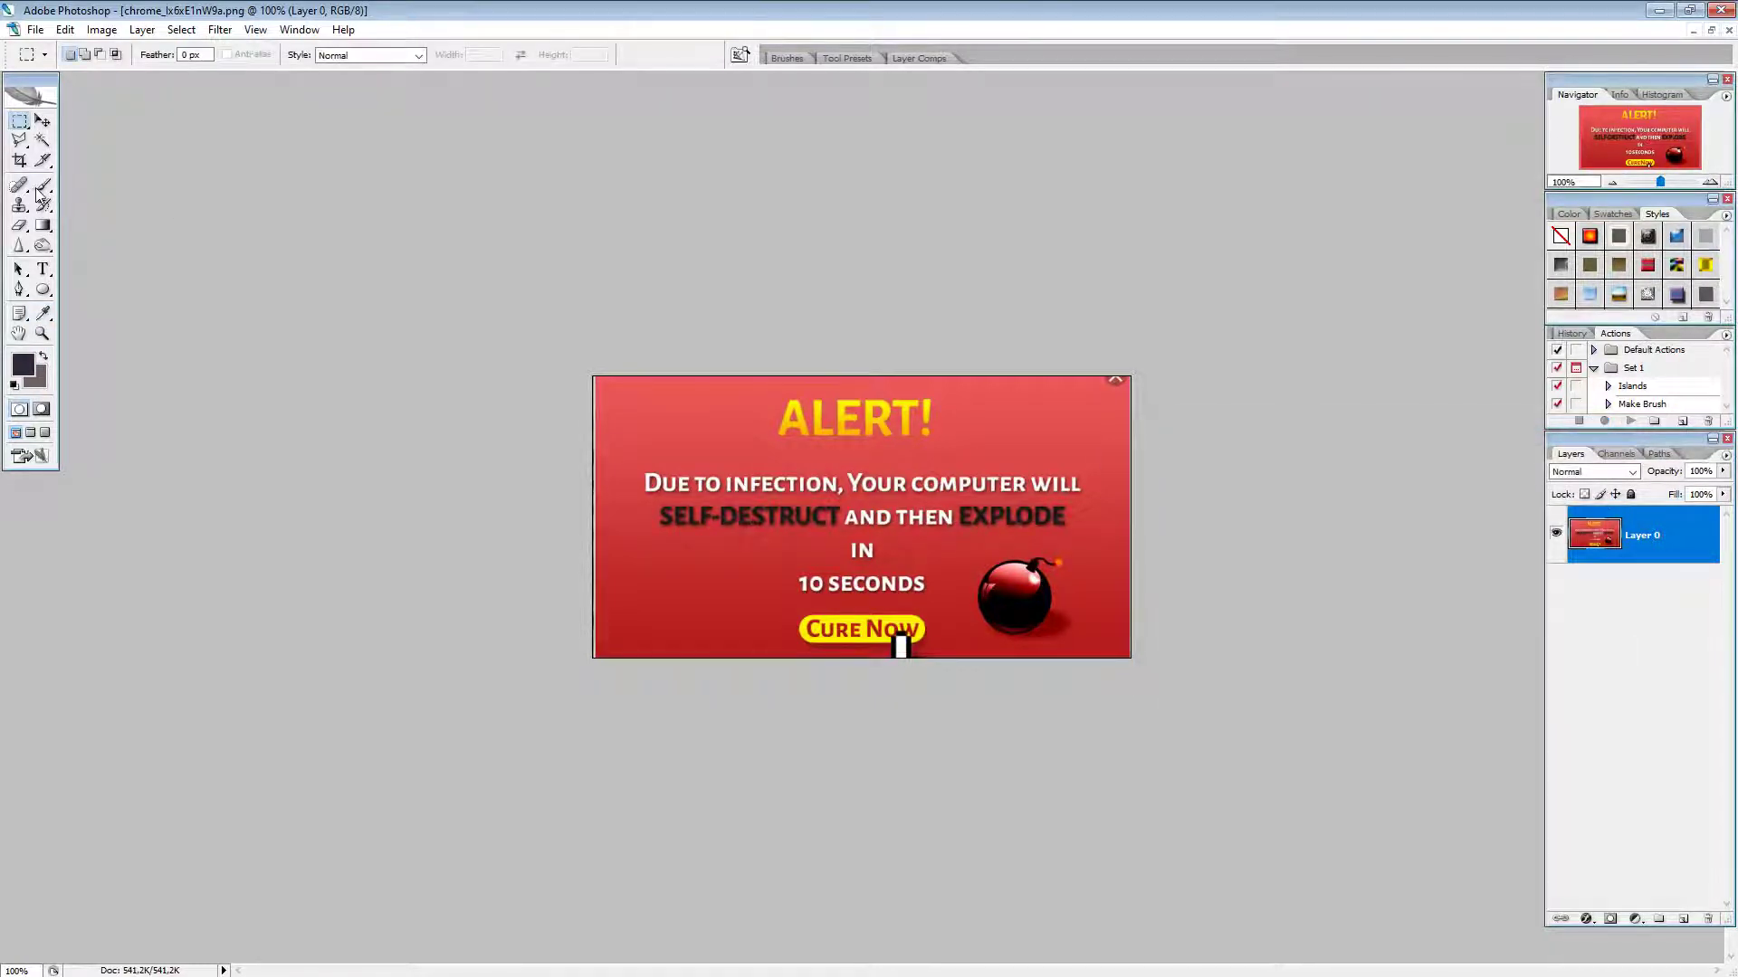
Step: Activate the Brush tool and enlarge its diameter to about 169 px
{"action": "left_click", "coordinate": [42, 186]}
{"action": "left_click", "coordinate": [123, 56]}
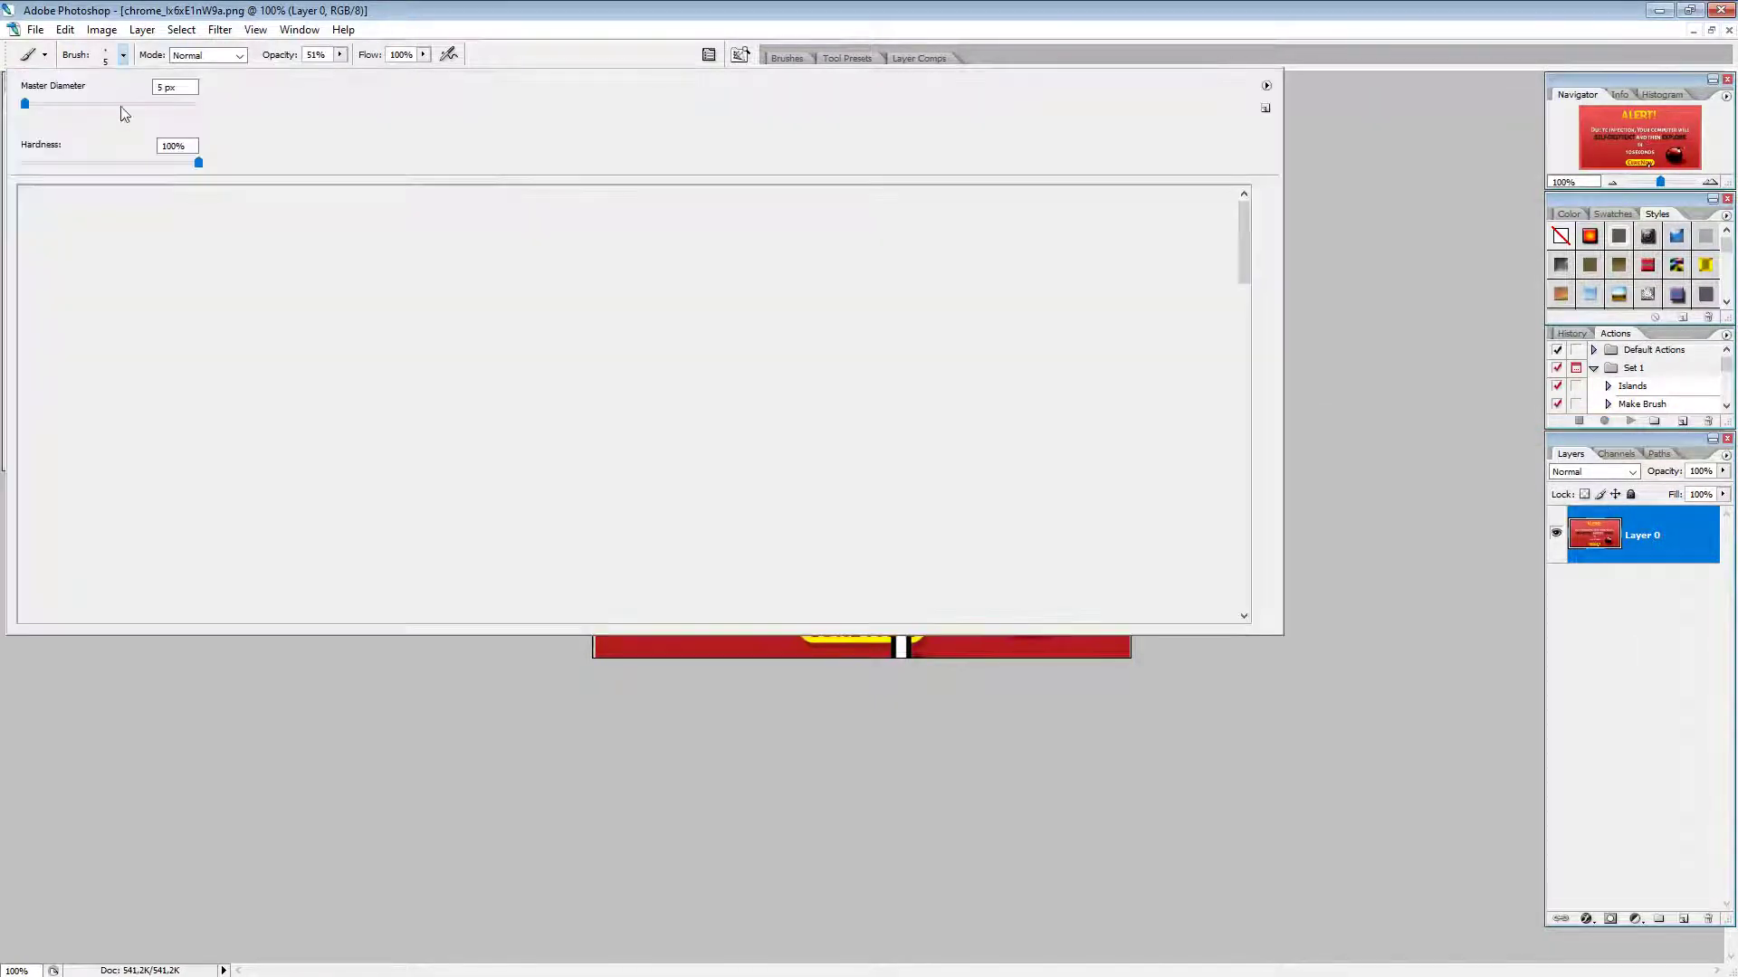
{"action": "key", "text": "Escape"}
{"action": "left_click", "coordinate": [122, 55]}
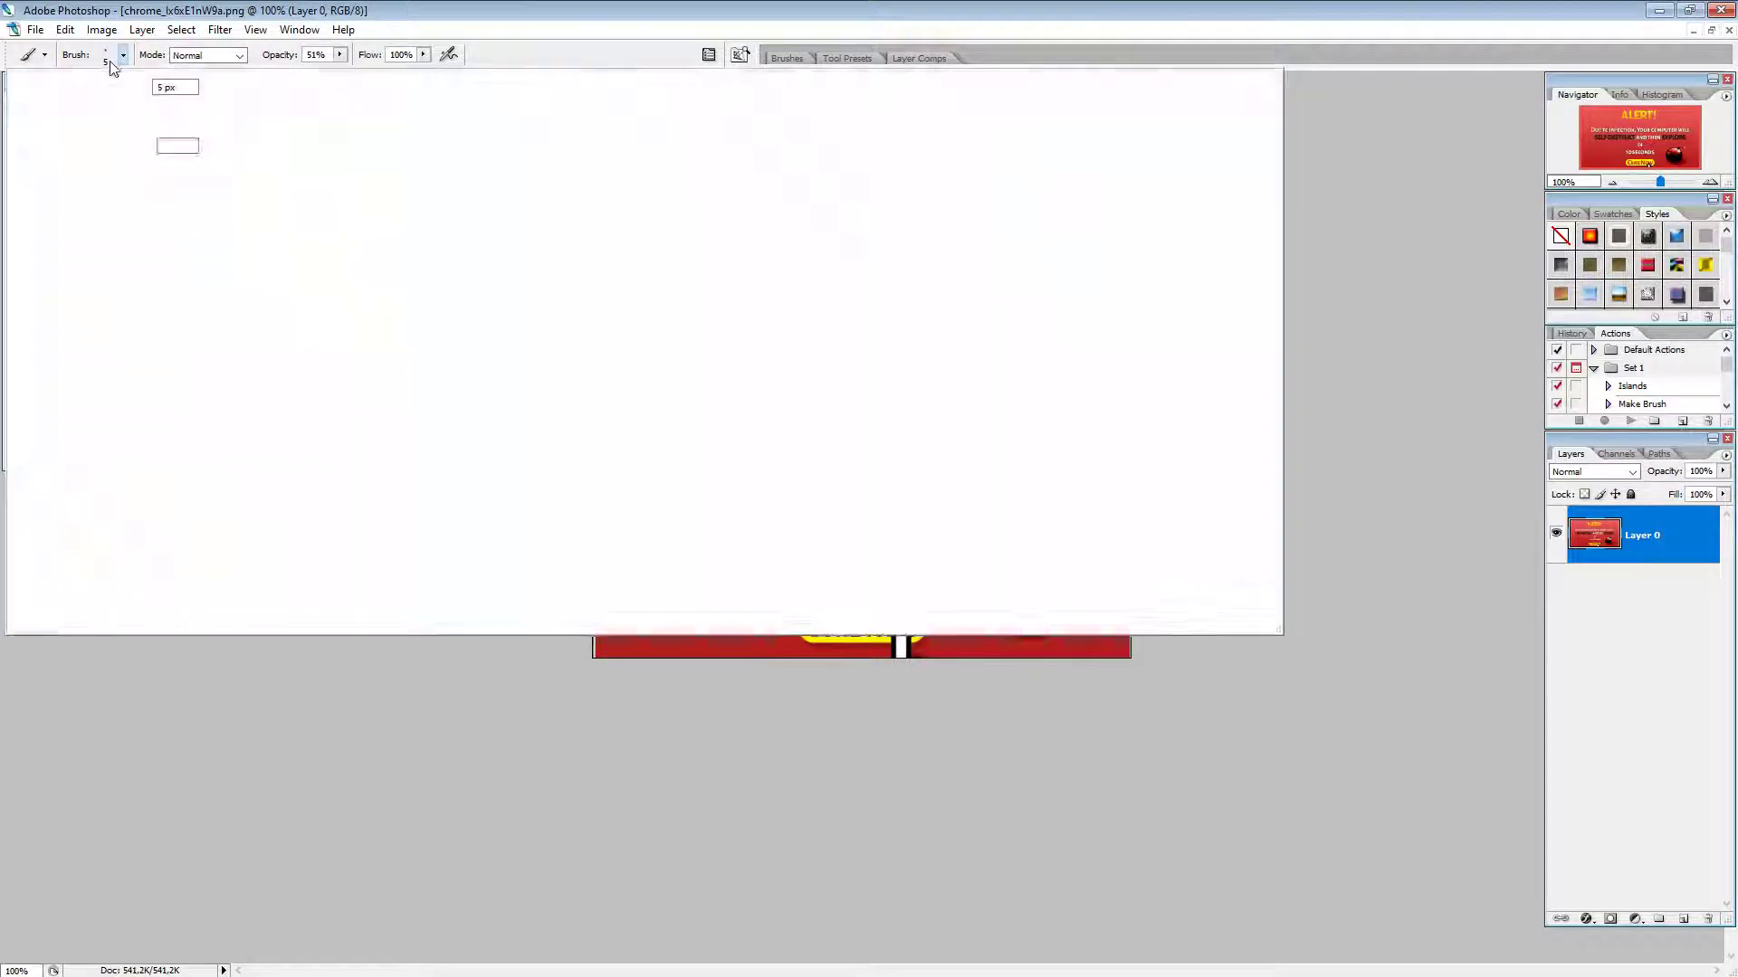
{"action": "left_click_drag", "start_coordinate": [100, 109], "coordinate": [128, 109]}
{"action": "key", "text": "Return"}
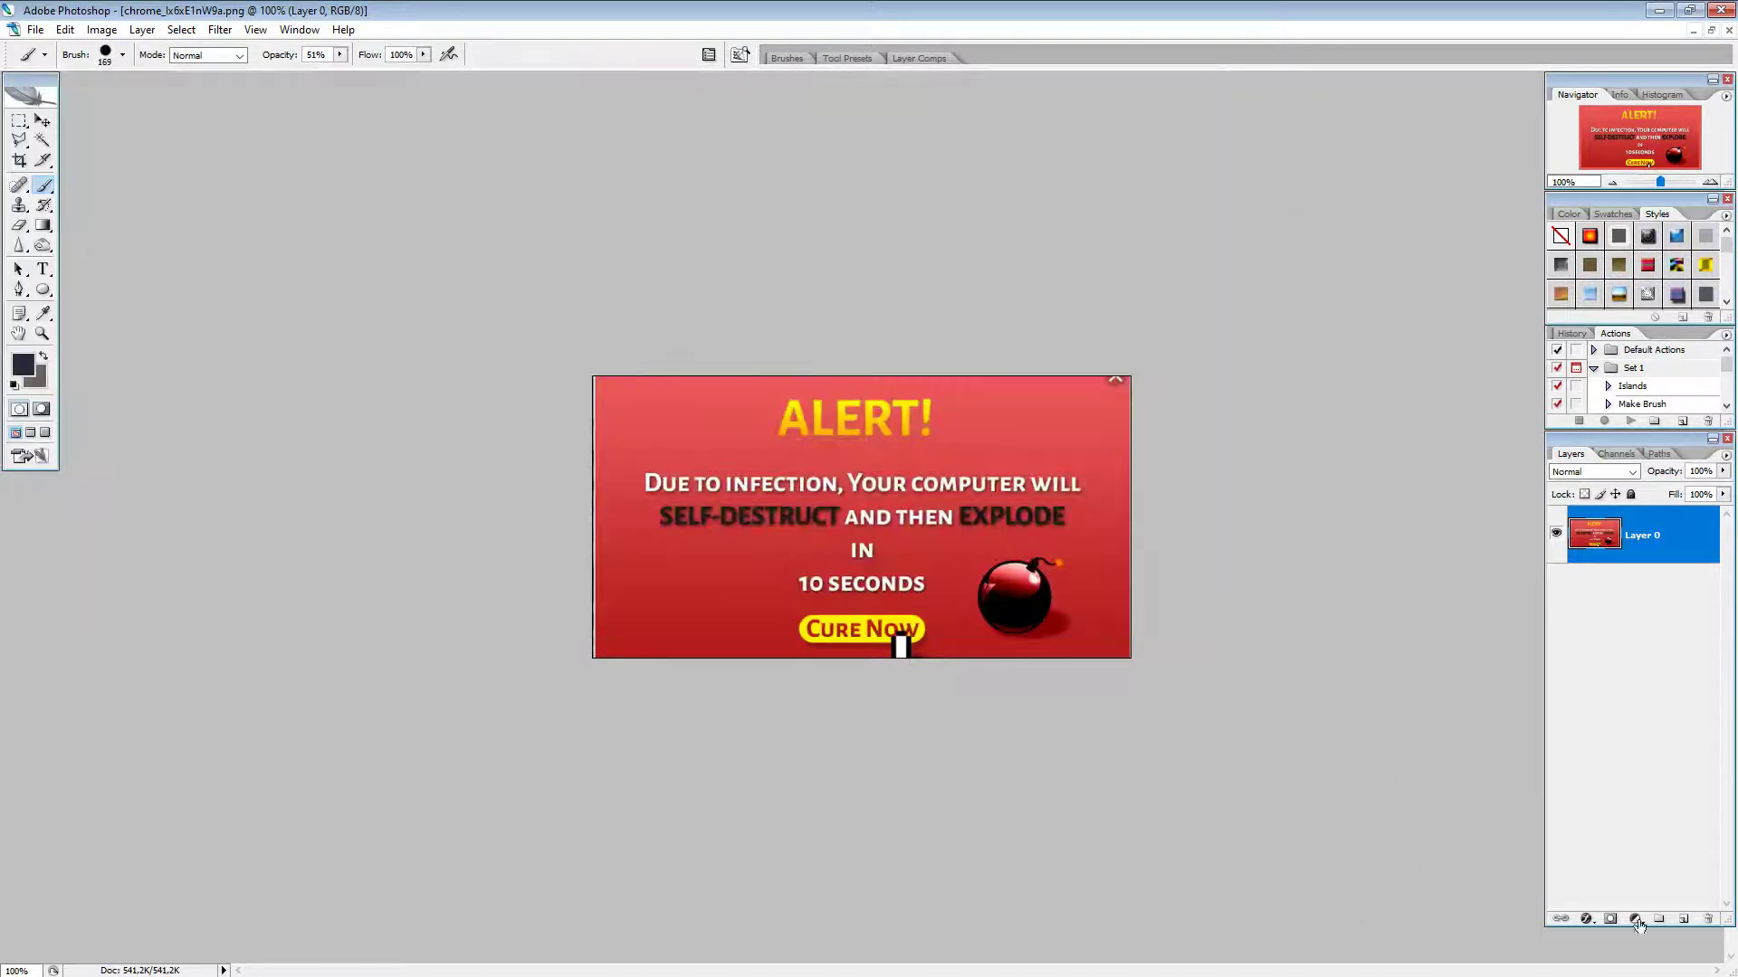
Step: Add a new layer and cover the whole canvas in navy with a 200 px brush at 100% opacity
{"action": "left_click", "coordinate": [1683, 919]}
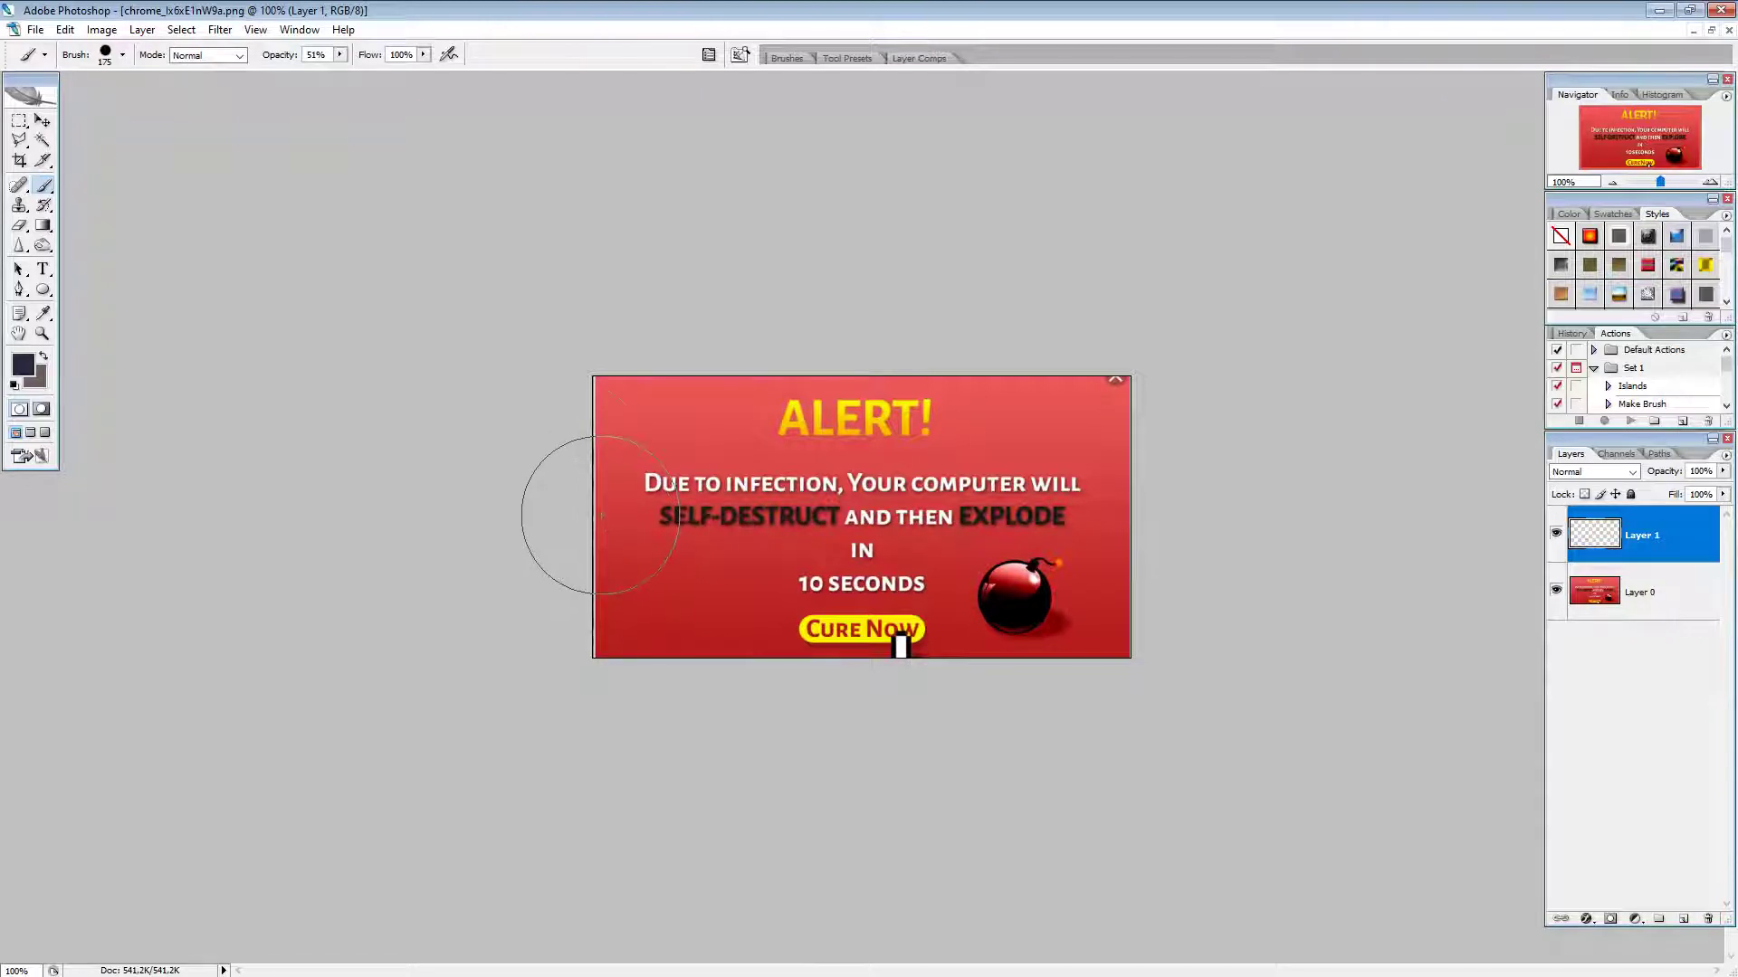
{"action": "key", "text": "bracketright"}
{"action": "left_click_drag", "start_coordinate": [342, 56], "coordinate": [371, 77]}
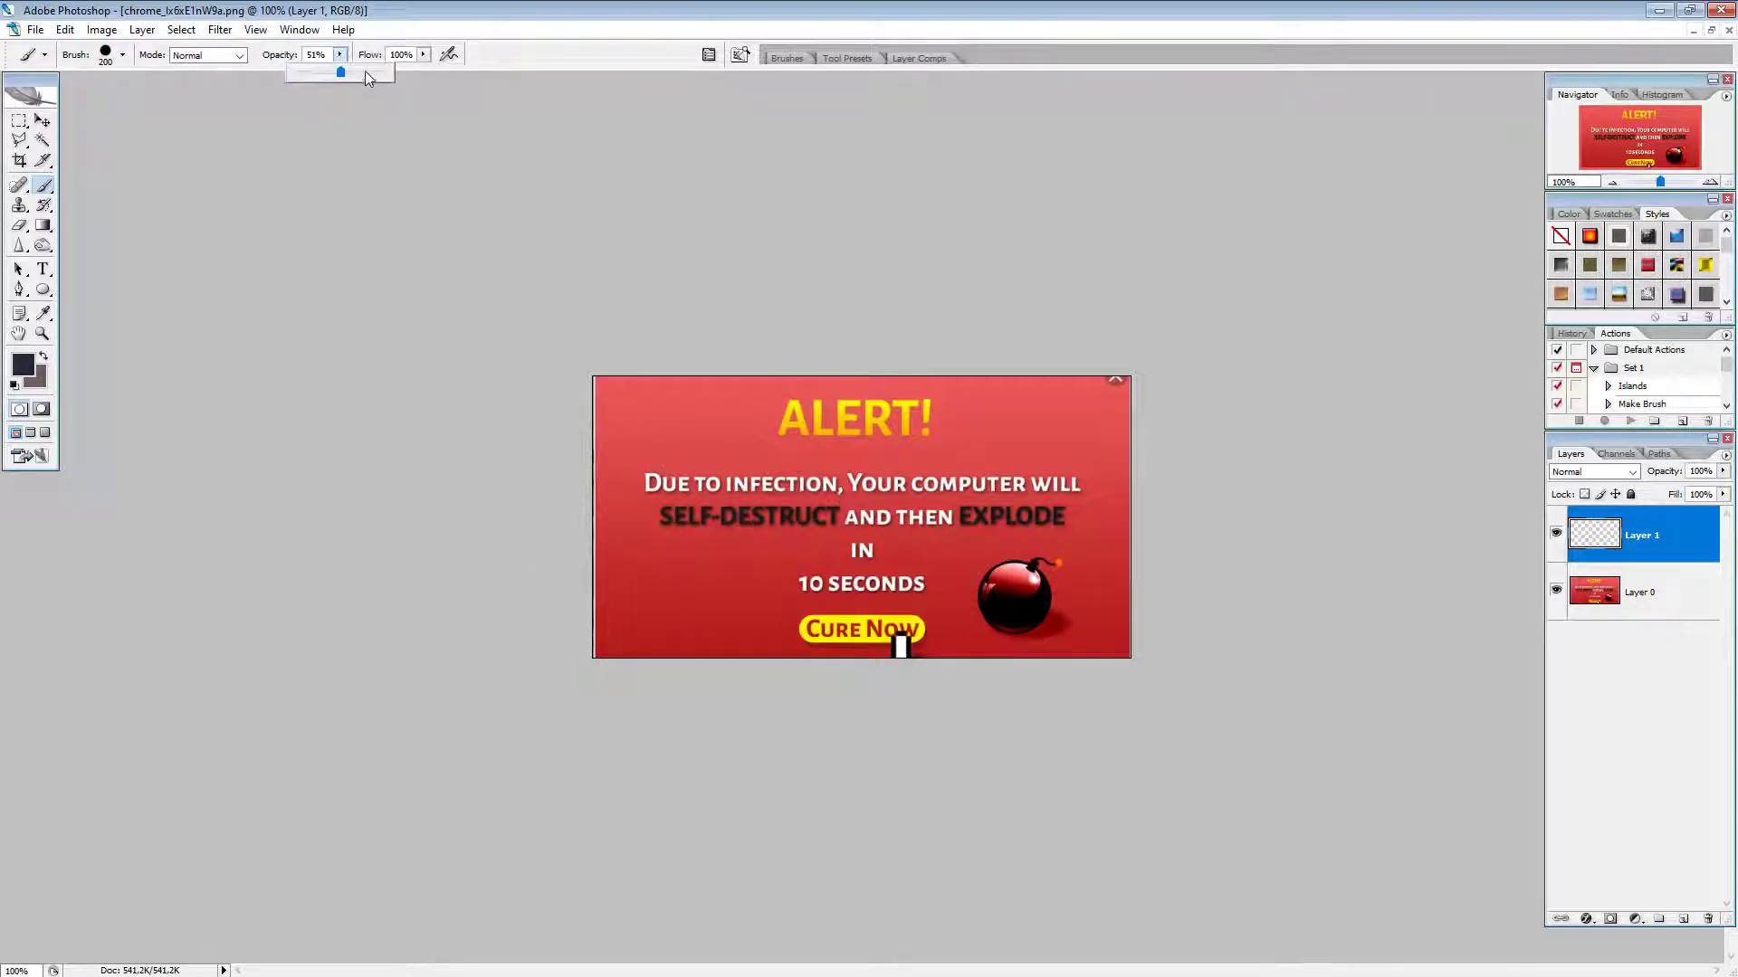
{"action": "mouse_move", "coordinate": [543, 387]}
{"action": "left_mouse_down"}
{"action": "mouse_move", "coordinate": [1368, 463]}
{"action": "mouse_move", "coordinate": [180, 594]}
{"action": "mouse_move", "coordinate": [1434, 648]}
{"action": "mouse_move", "coordinate": [1336, 685]}
{"action": "mouse_move", "coordinate": [473, 706]}
{"action": "left_mouse_up"}
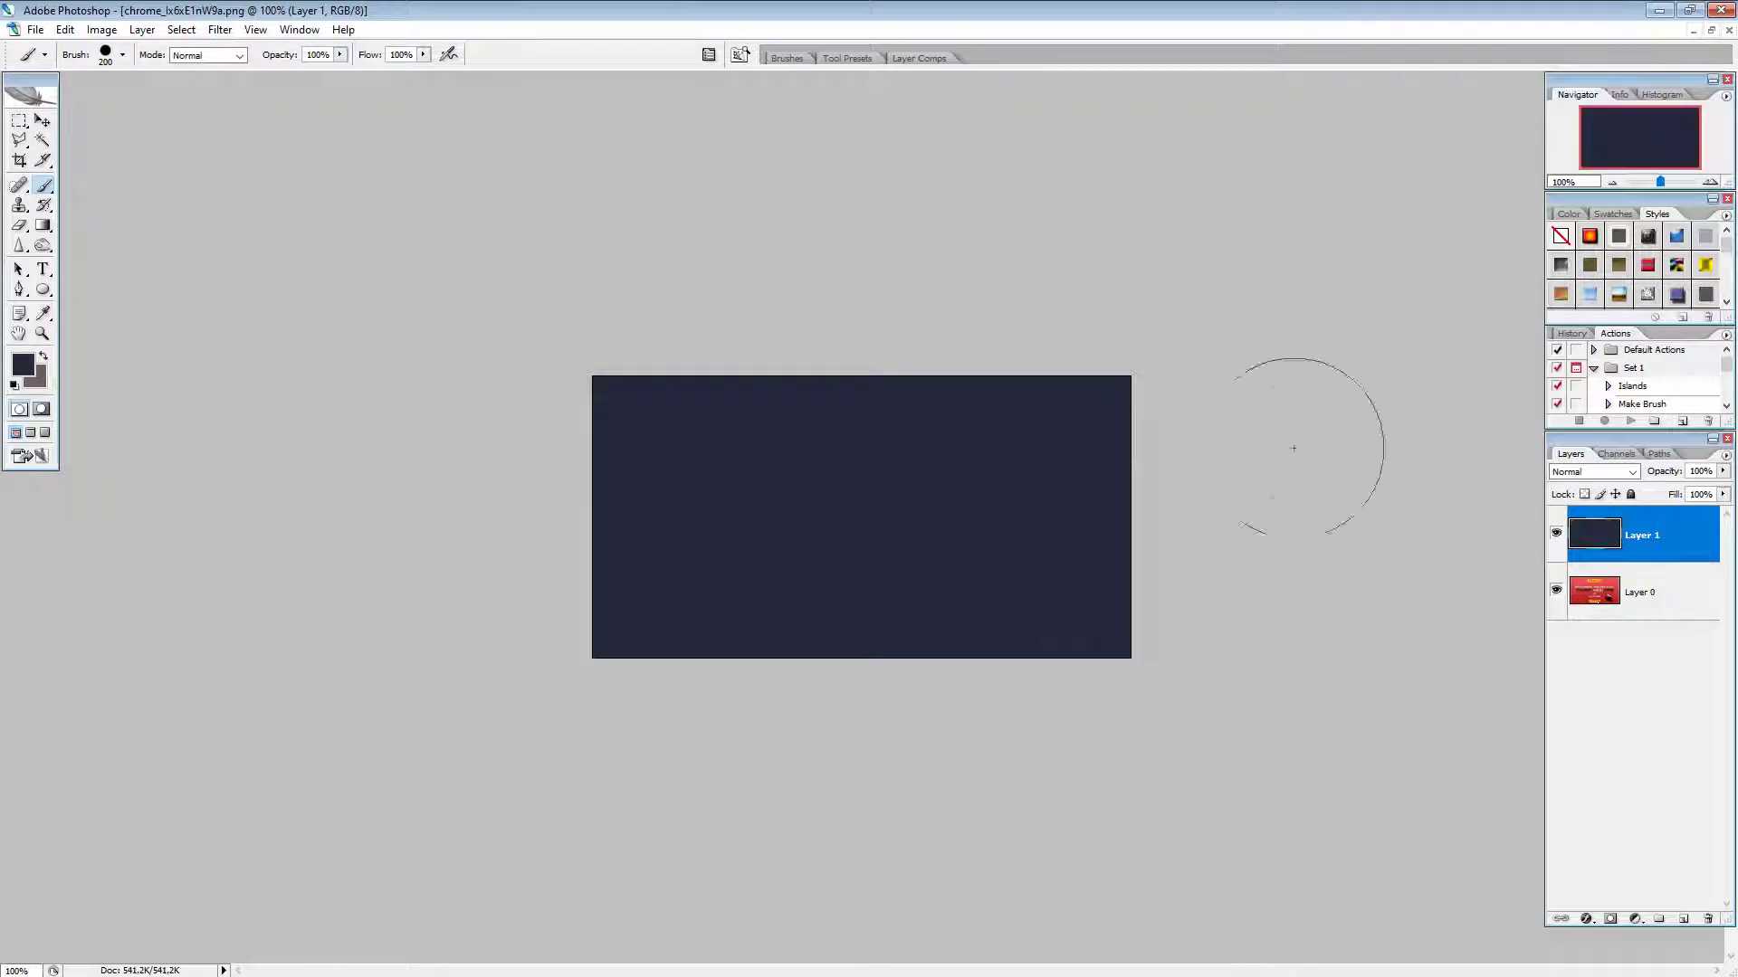
Step: Darken the edges of the navy layer into a vignette using the Burn tool with a 300 px brush
{"action": "left_click", "coordinate": [19, 121]}
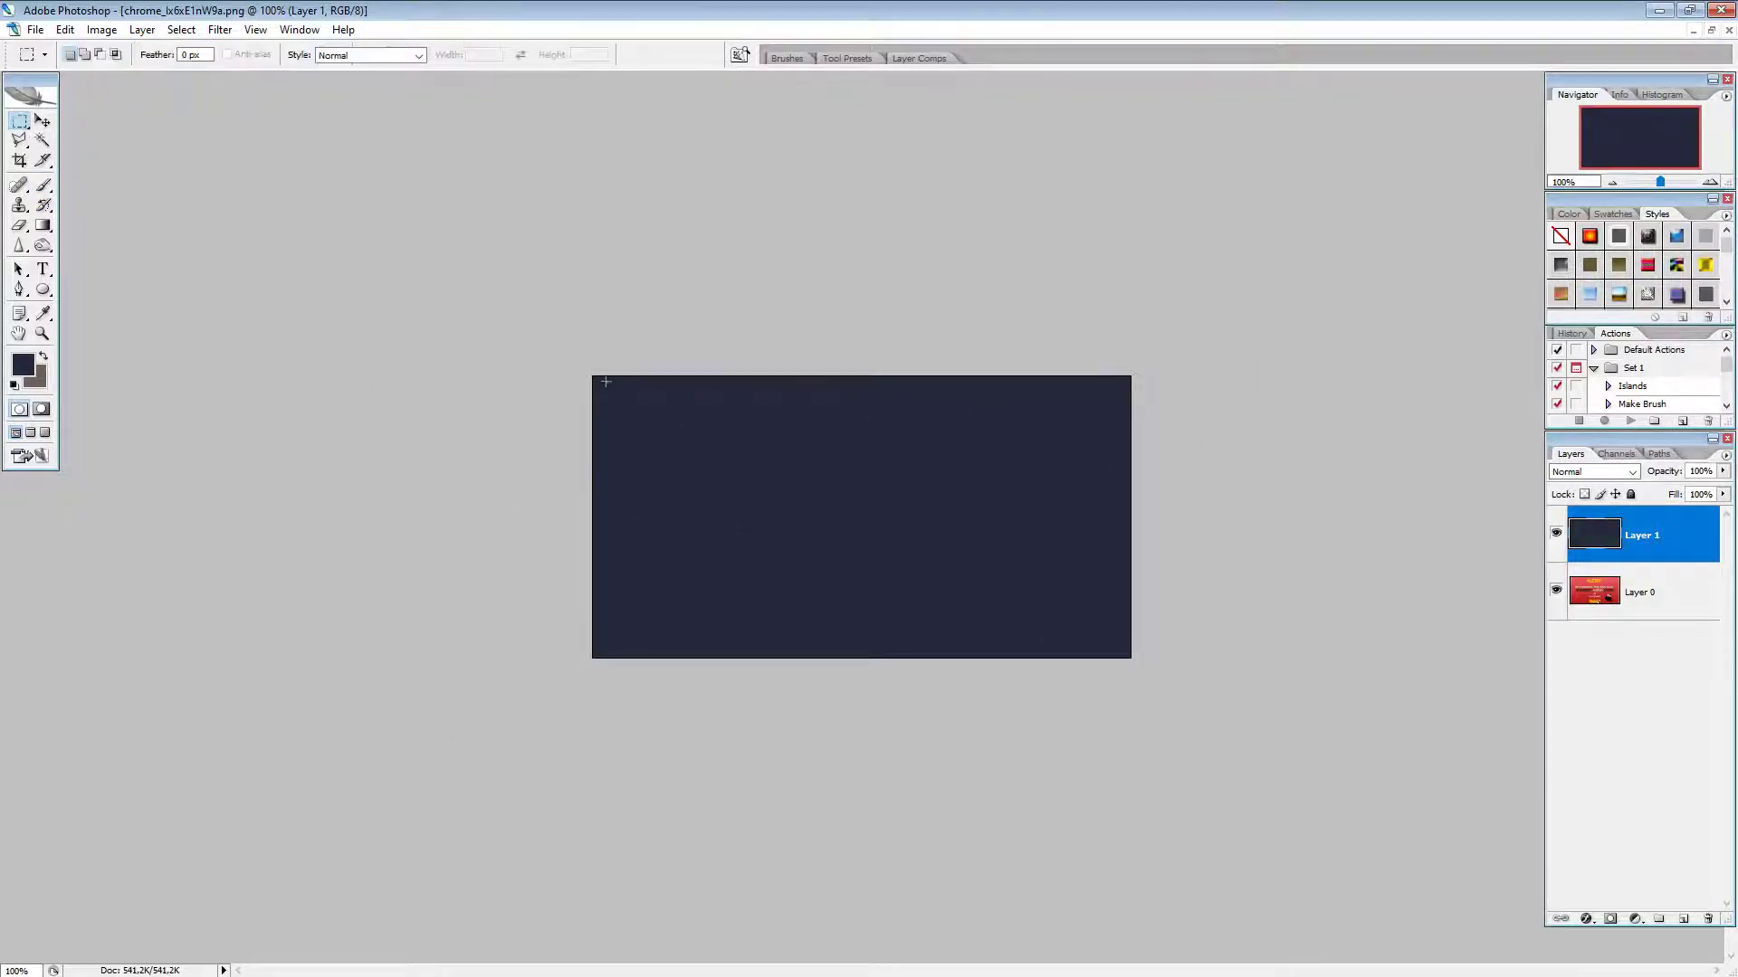
{"action": "left_click", "coordinate": [41, 246]}
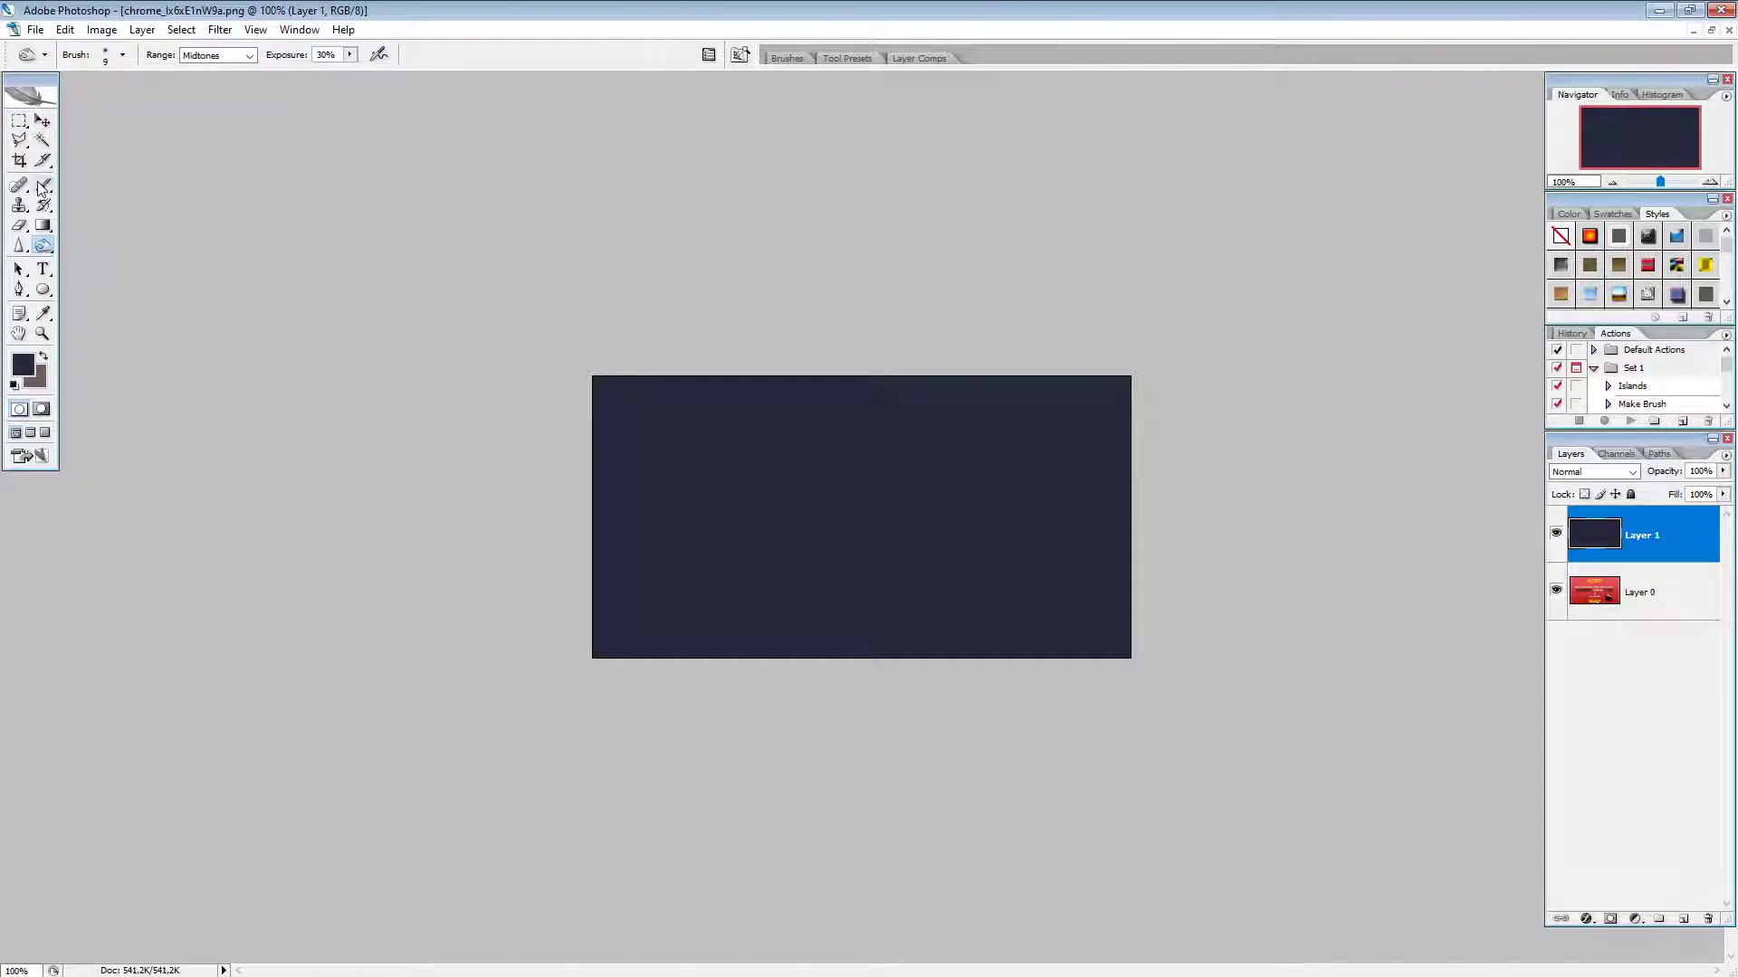
{"action": "key", "text": "bracketright"}
{"action": "key", "text": "bracketright"}
{"action": "key", "text": "bracketright"}
{"action": "key", "text": "bracketright"}
{"action": "key", "text": "bracketright"}
{"action": "key", "text": "bracketright"}
{"action": "key", "text": "bracketright"}
{"action": "key", "text": "bracketright"}
{"action": "key", "text": "bracketright"}
{"action": "key", "text": "bracketright"}
{"action": "key", "text": "bracketright"}
{"action": "key", "text": "bracketright"}
{"action": "key", "text": "bracketright"}
{"action": "mouse_move", "coordinate": [570, 677]}
{"action": "left_mouse_down"}
{"action": "mouse_move", "coordinate": [435, 609]}
{"action": "mouse_move", "coordinate": [873, 718]}
{"action": "mouse_move", "coordinate": [1222, 671]}
{"action": "mouse_move", "coordinate": [1322, 594]}
{"action": "mouse_move", "coordinate": [1303, 506]}
{"action": "left_mouse_up"}
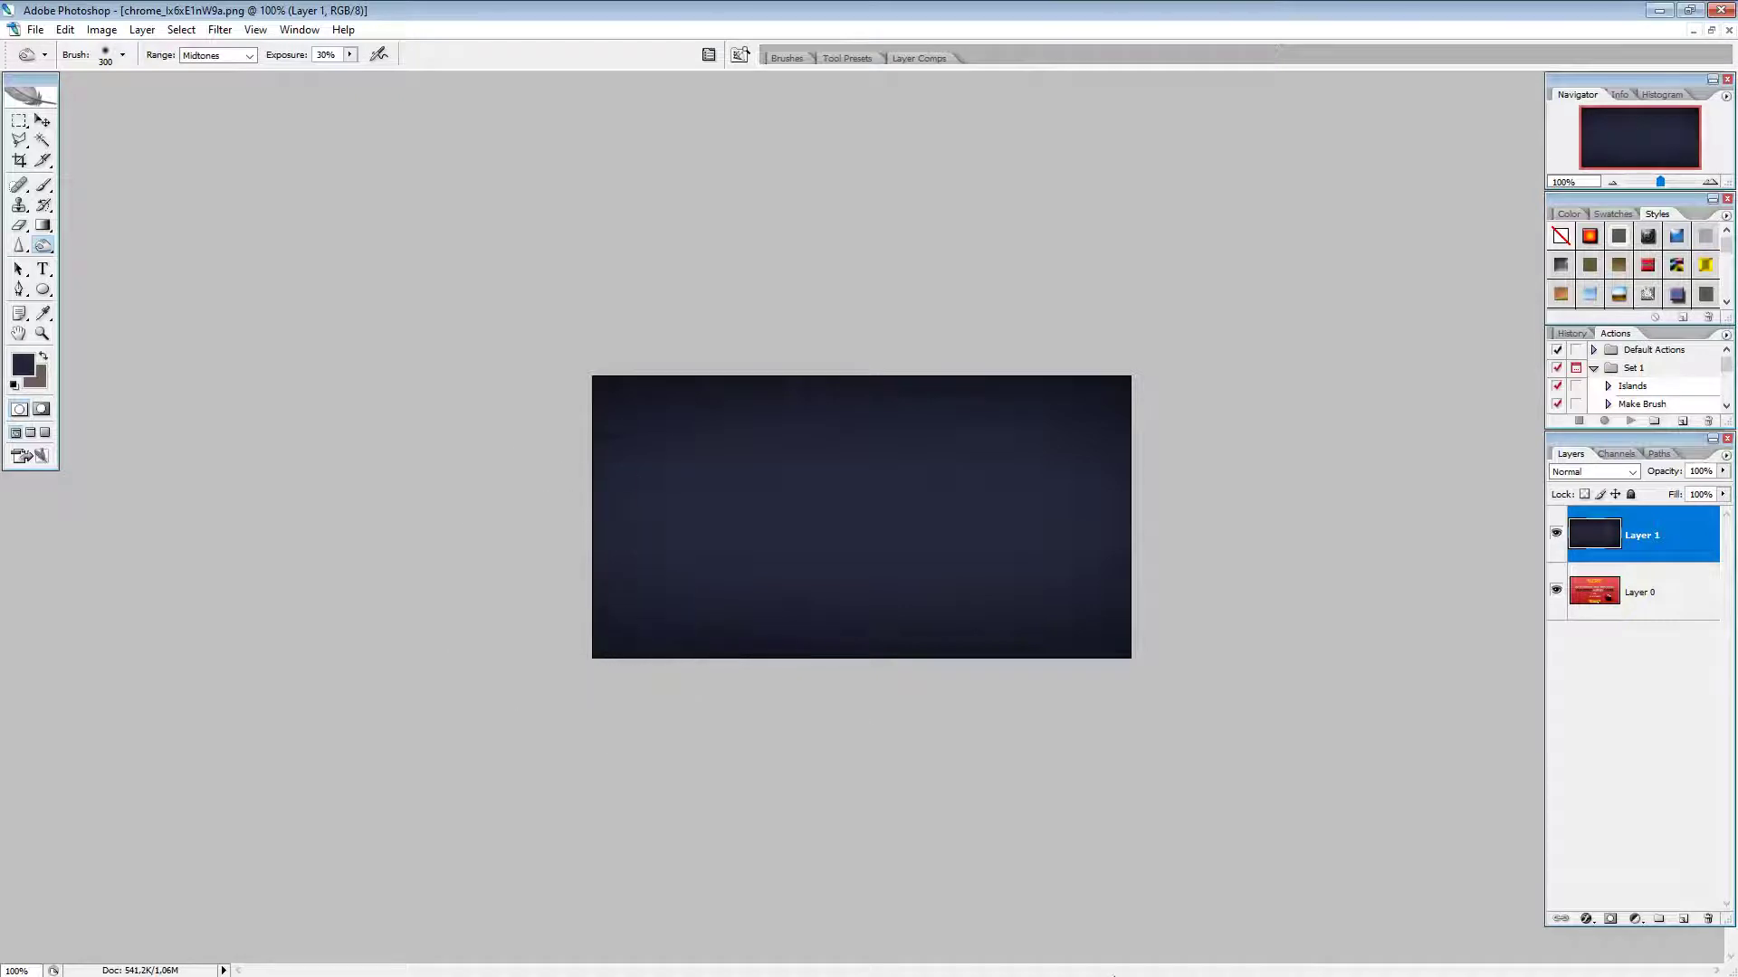
{"action": "left_click", "coordinate": [1709, 184]}
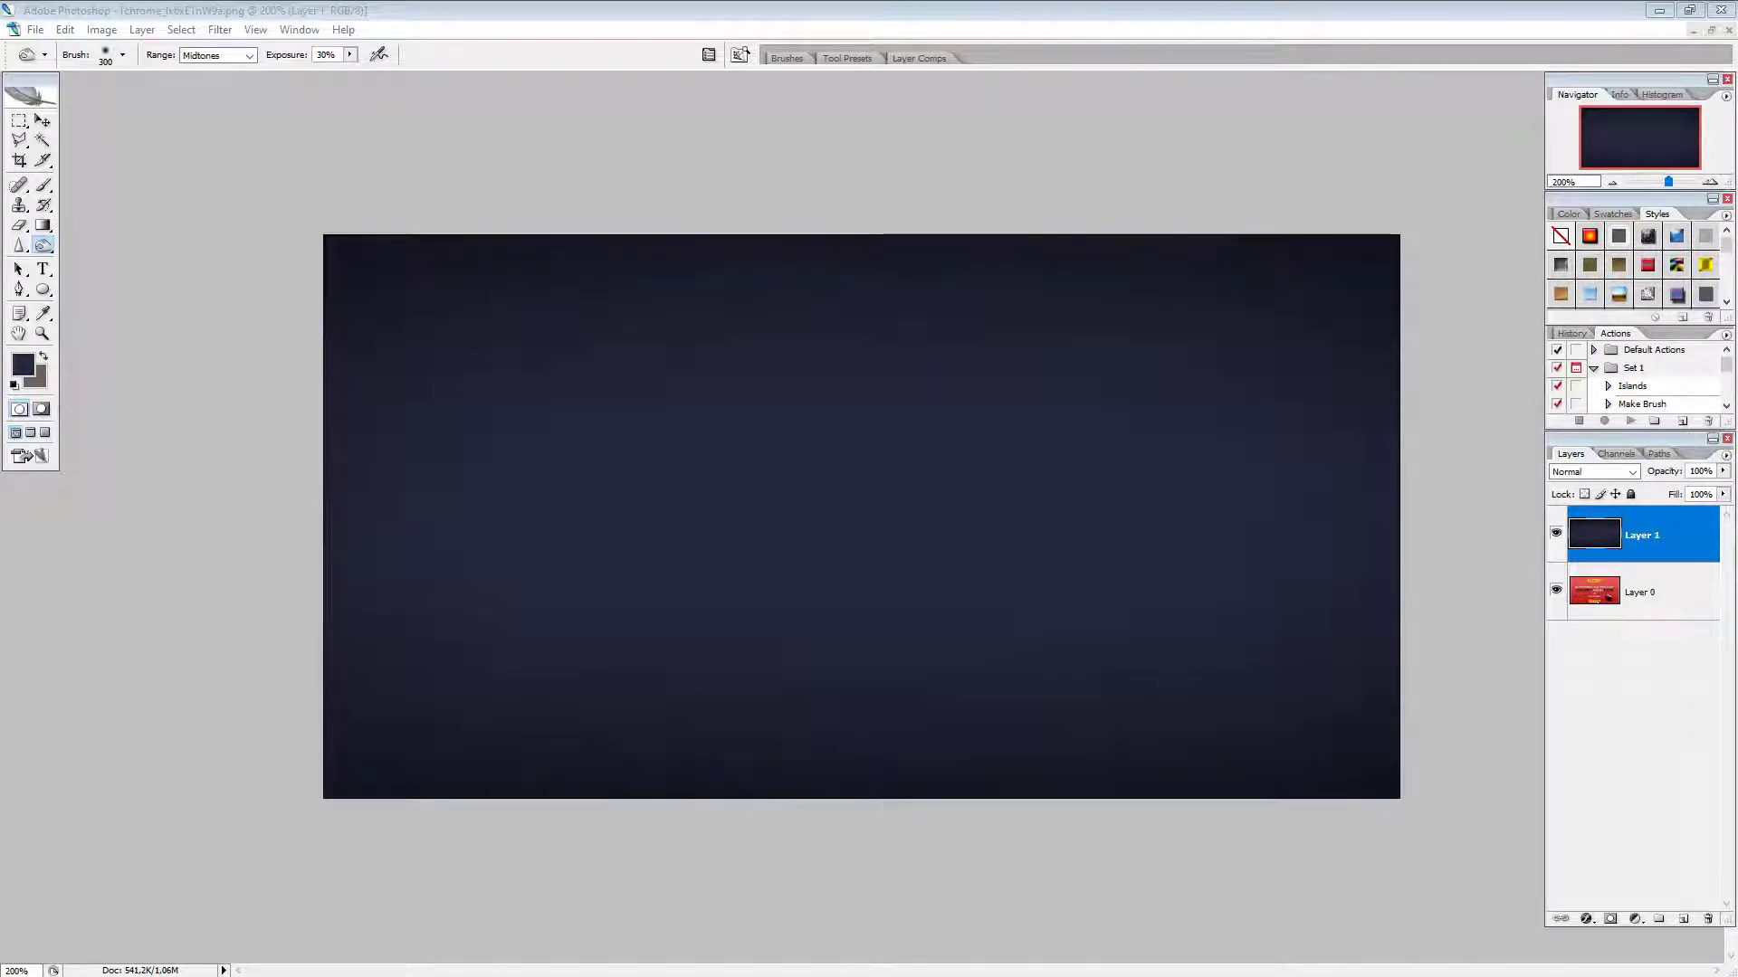
{"action": "left_click", "coordinate": [766, 9]}
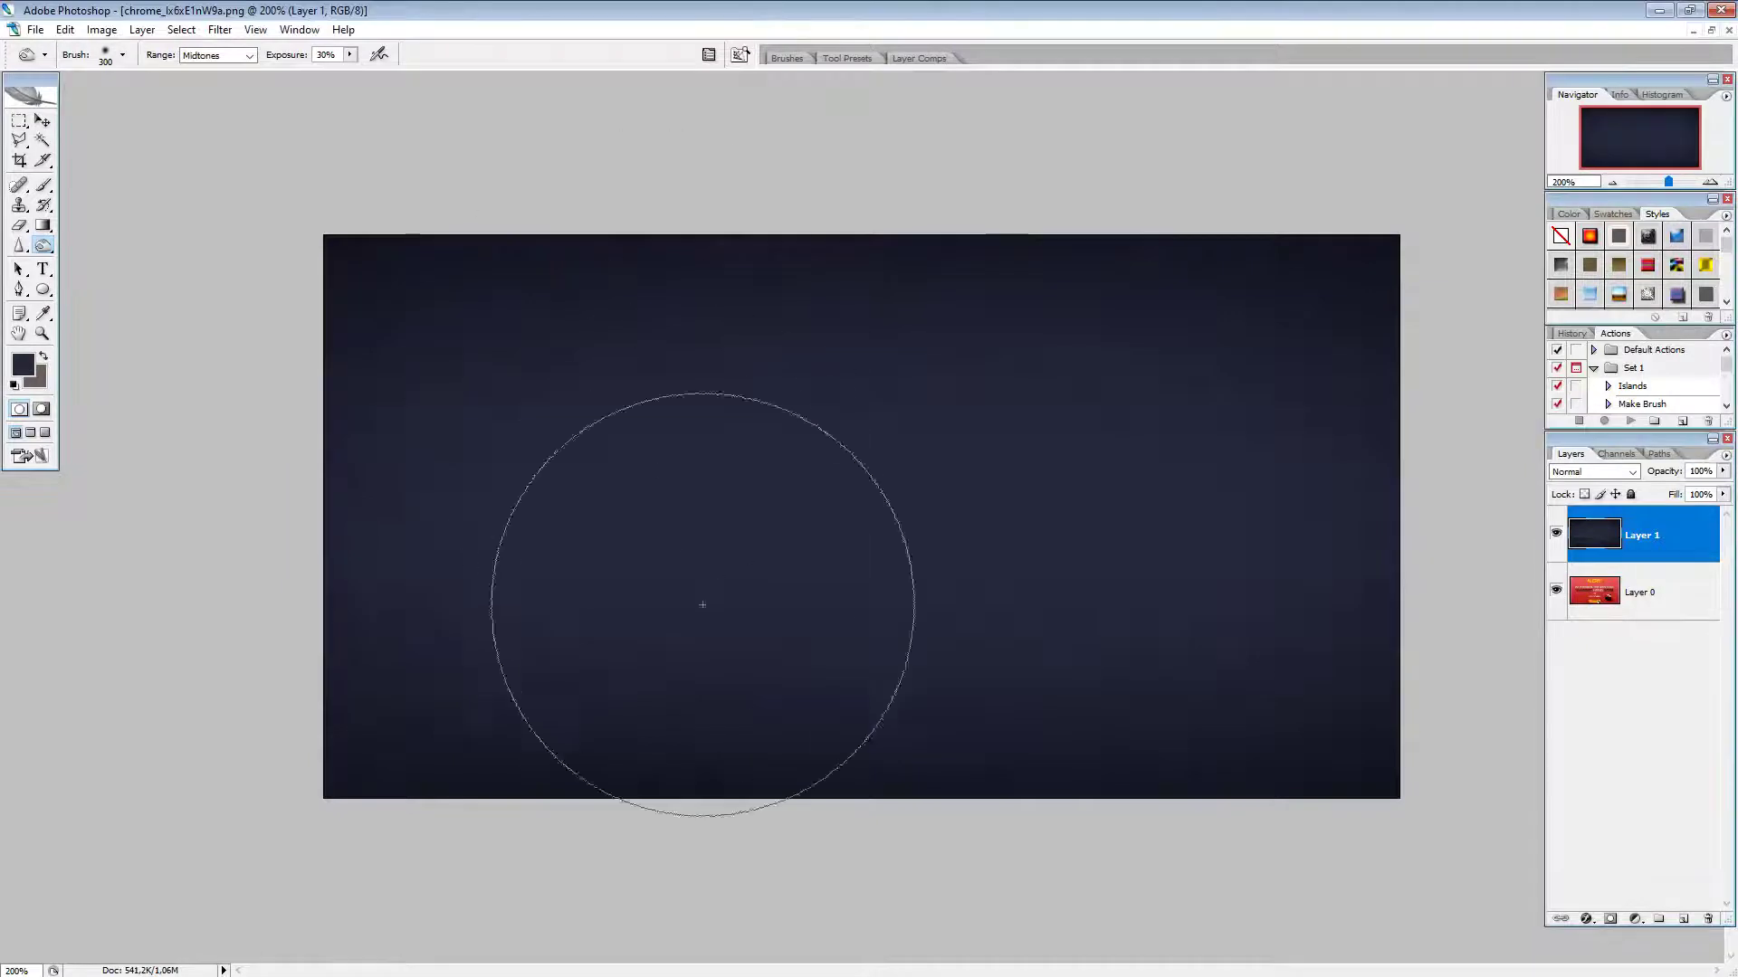
{"action": "scroll", "coordinate": [702, 604], "scroll_direction": "down", "scroll_amount": 2}
{"action": "left_click", "coordinate": [1613, 182]}
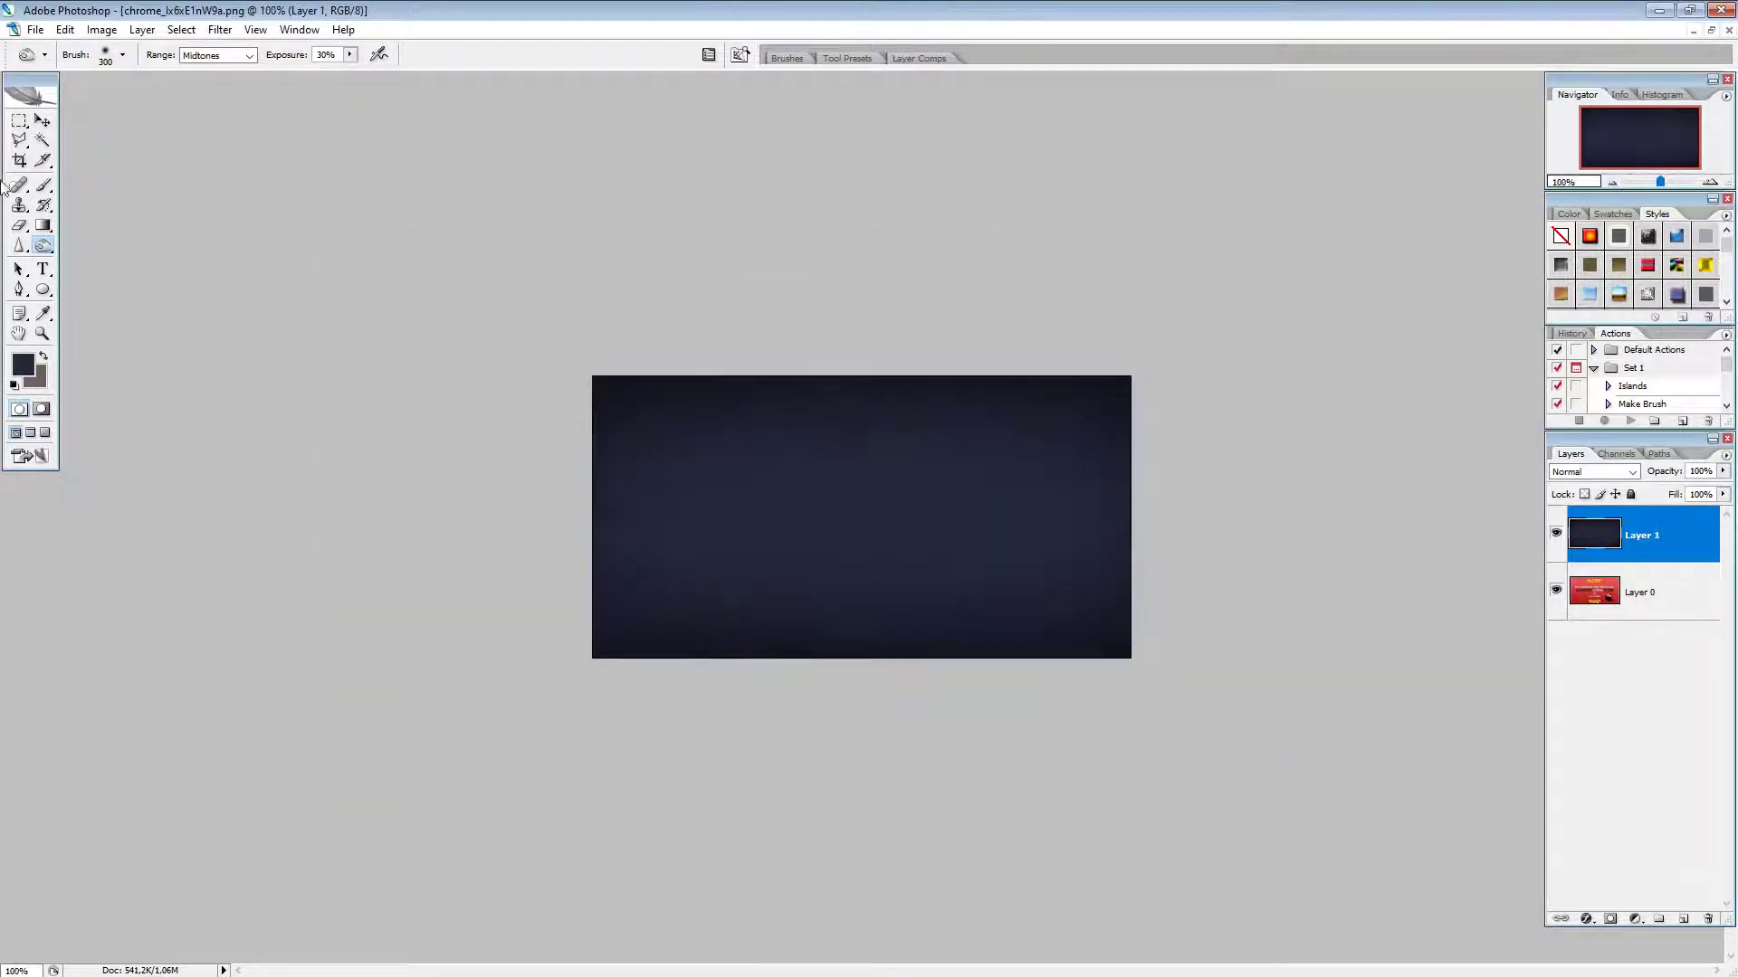
Step: Activate the Type tool and briefly hide and reshow Layer 1 to check the original alert ad underneath
{"action": "left_click", "coordinate": [41, 272]}
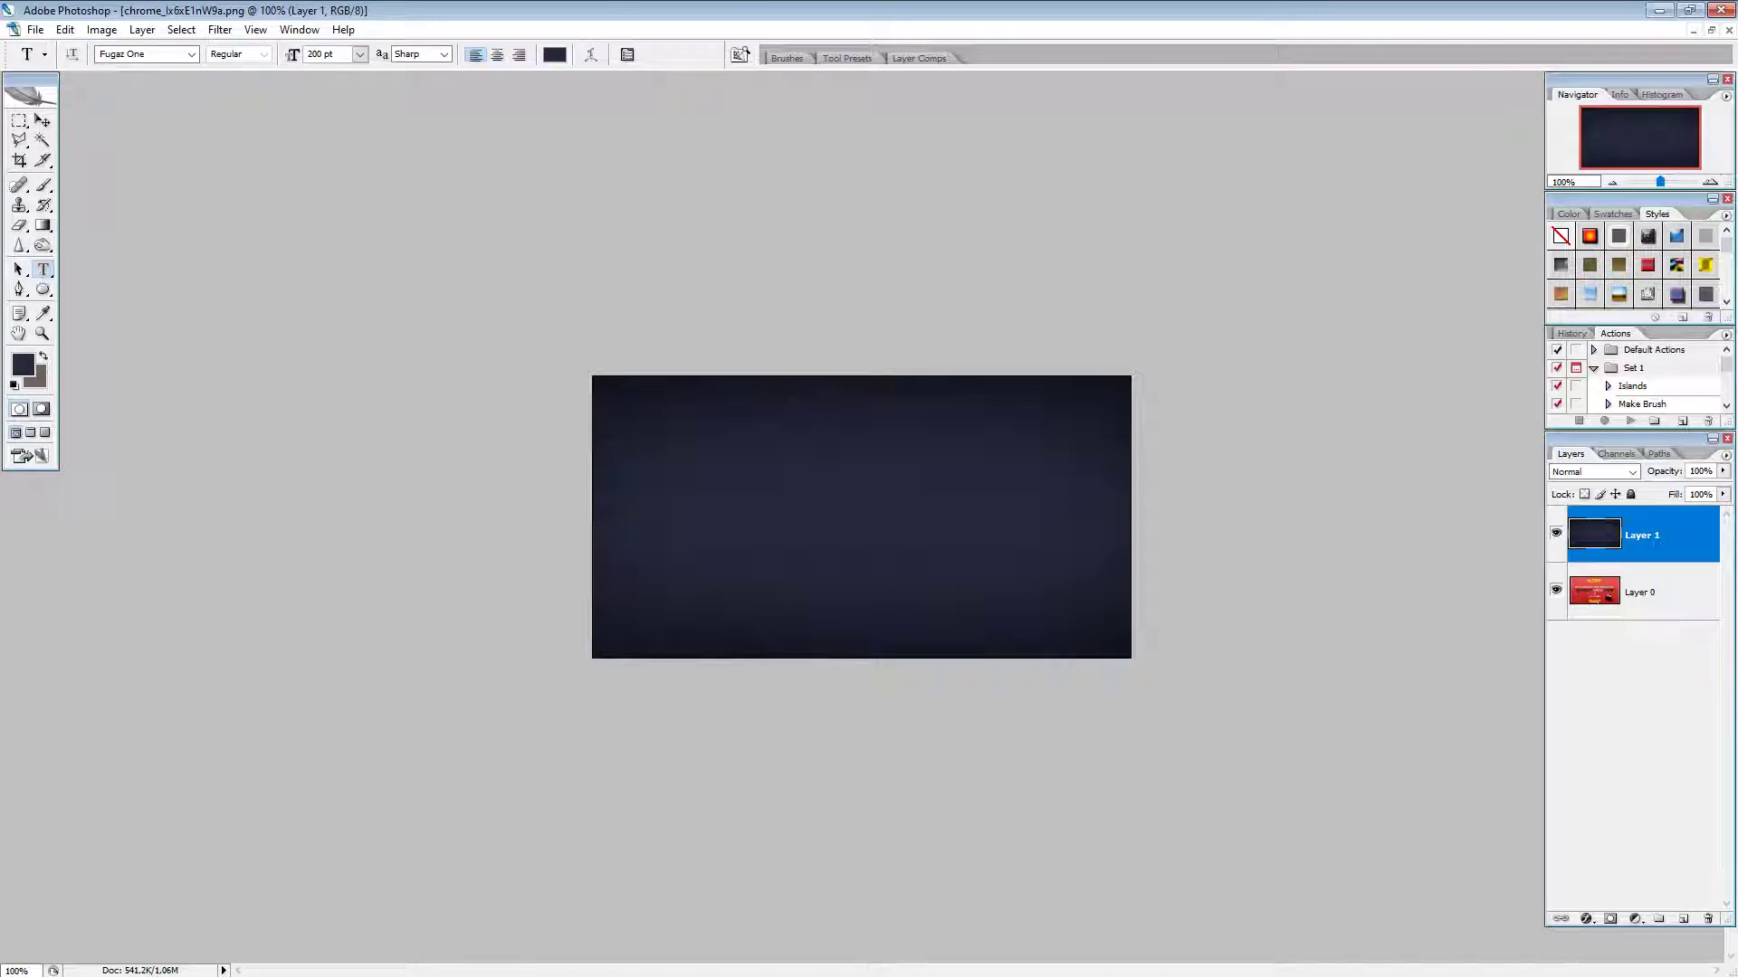
{"action": "left_click", "coordinate": [1556, 535]}
{"action": "left_click", "coordinate": [1556, 535]}
{"action": "left_click", "coordinate": [1709, 182]}
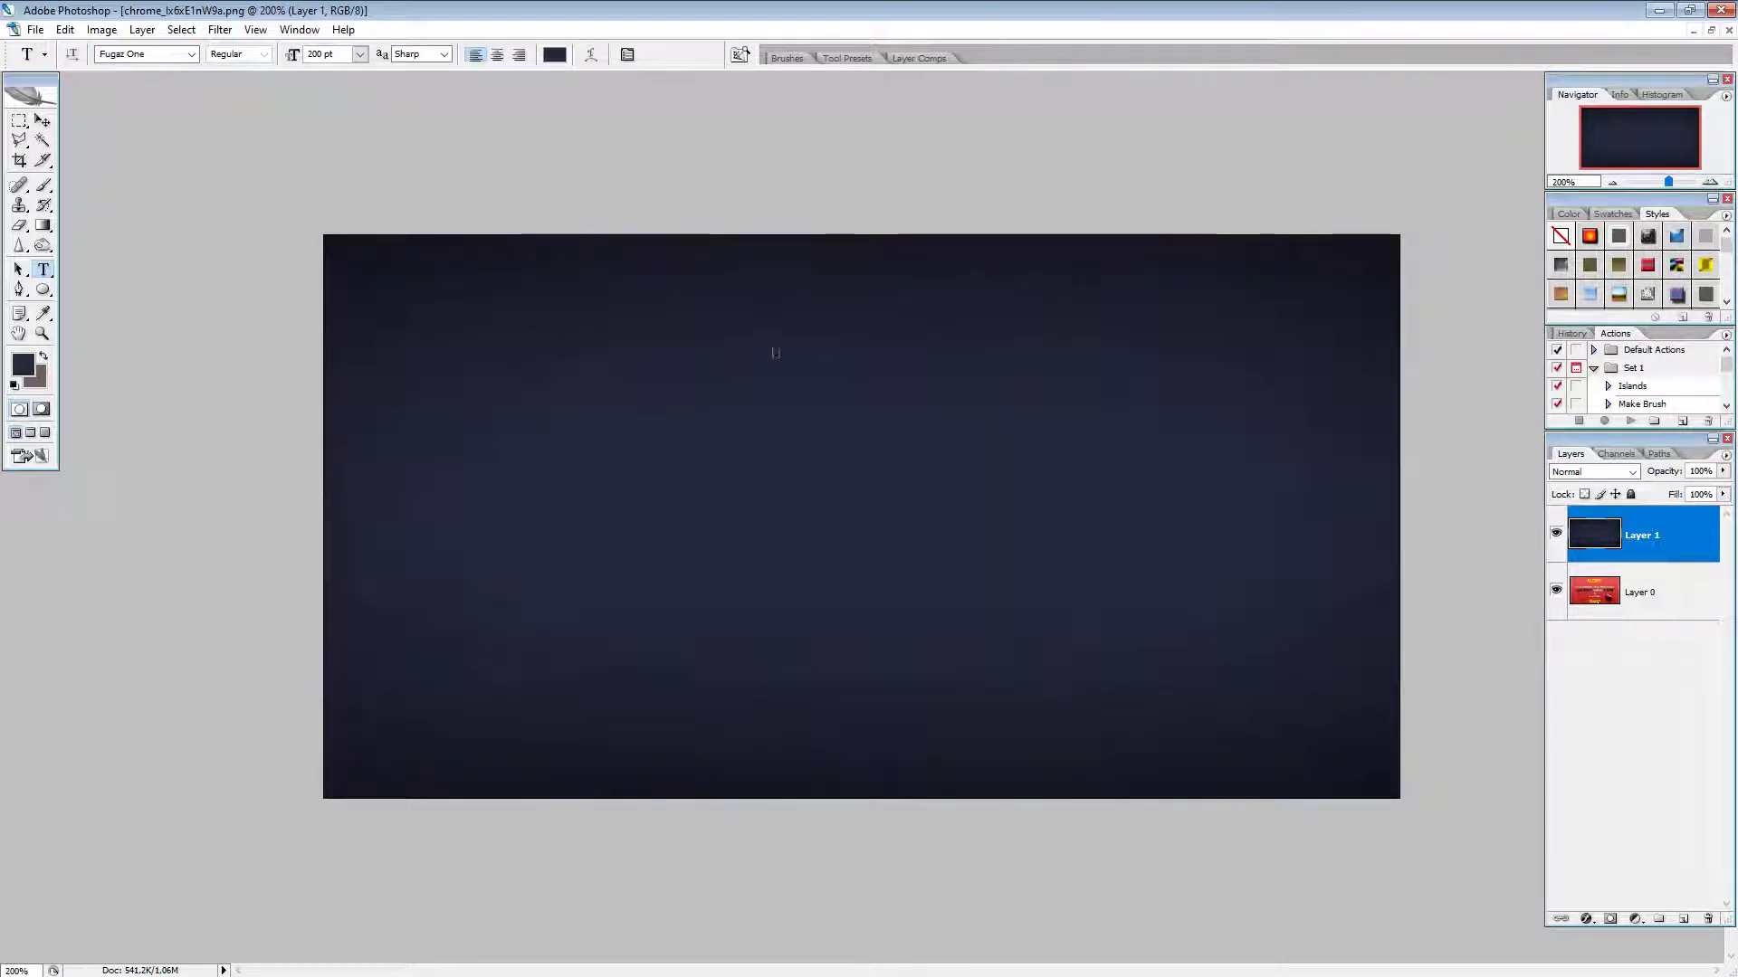
Step: Set the foreground color to golden yellow, #f3c054, for the ad text
{"action": "left_click", "coordinate": [22, 365]}
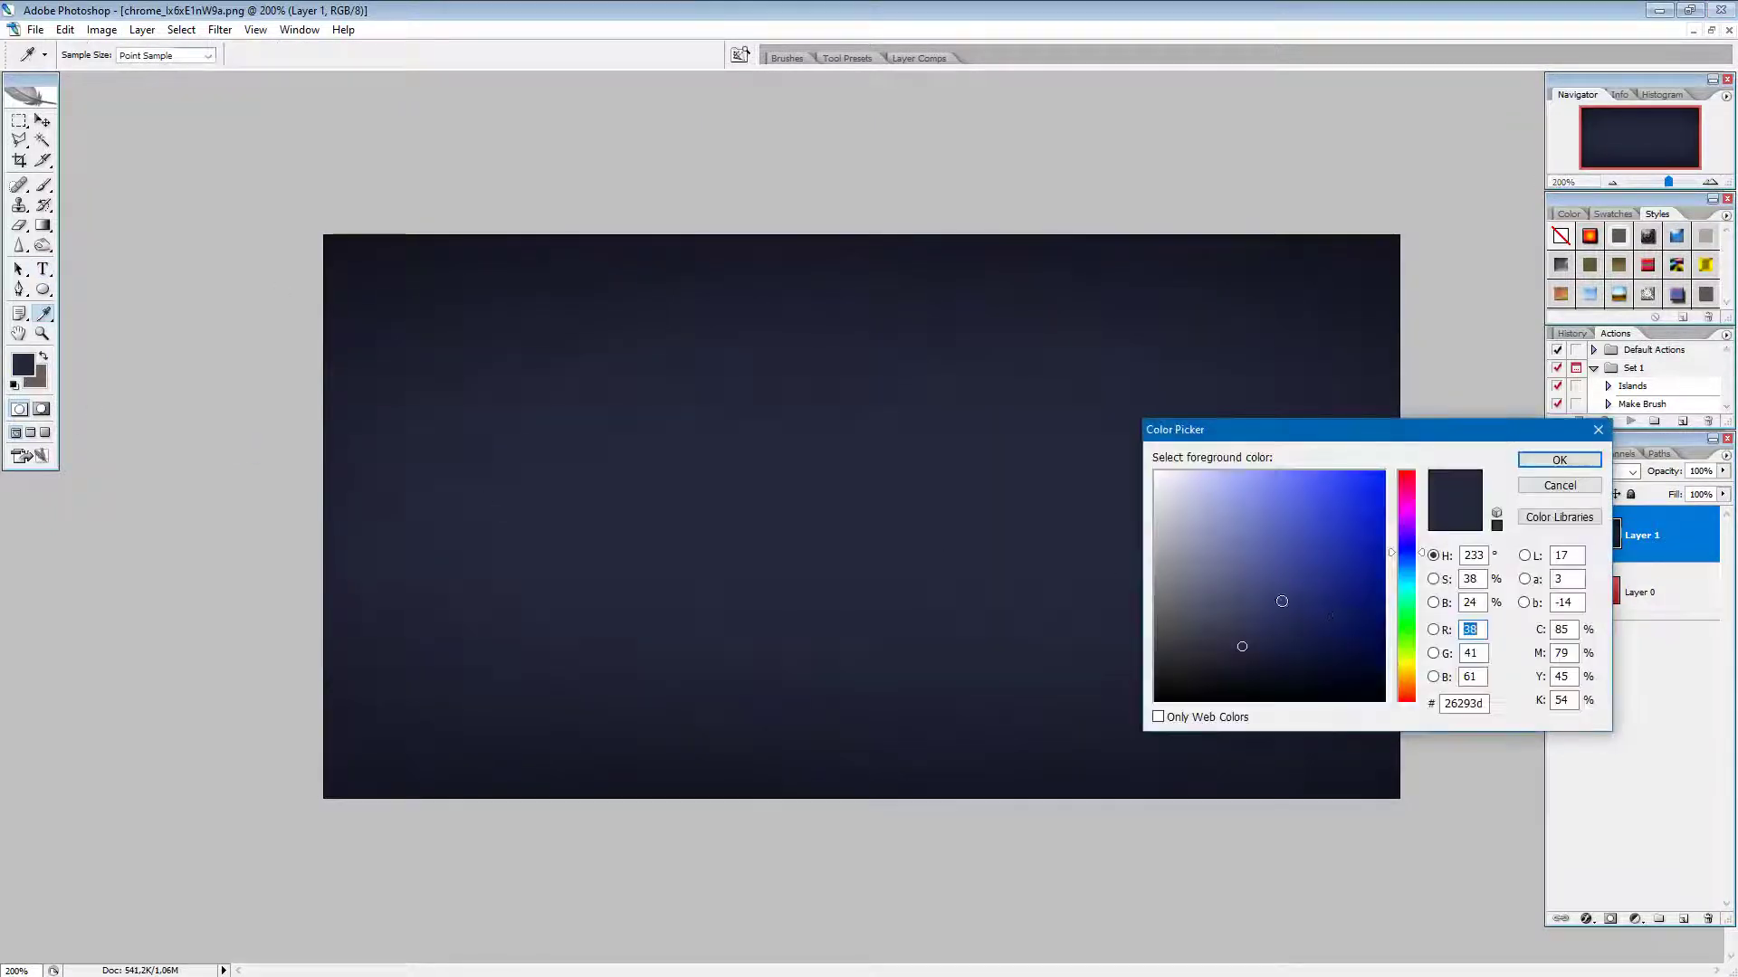
{"action": "left_click", "coordinate": [1408, 676]}
{"action": "left_click_drag", "start_coordinate": [1277, 496], "coordinate": [1305, 482]}
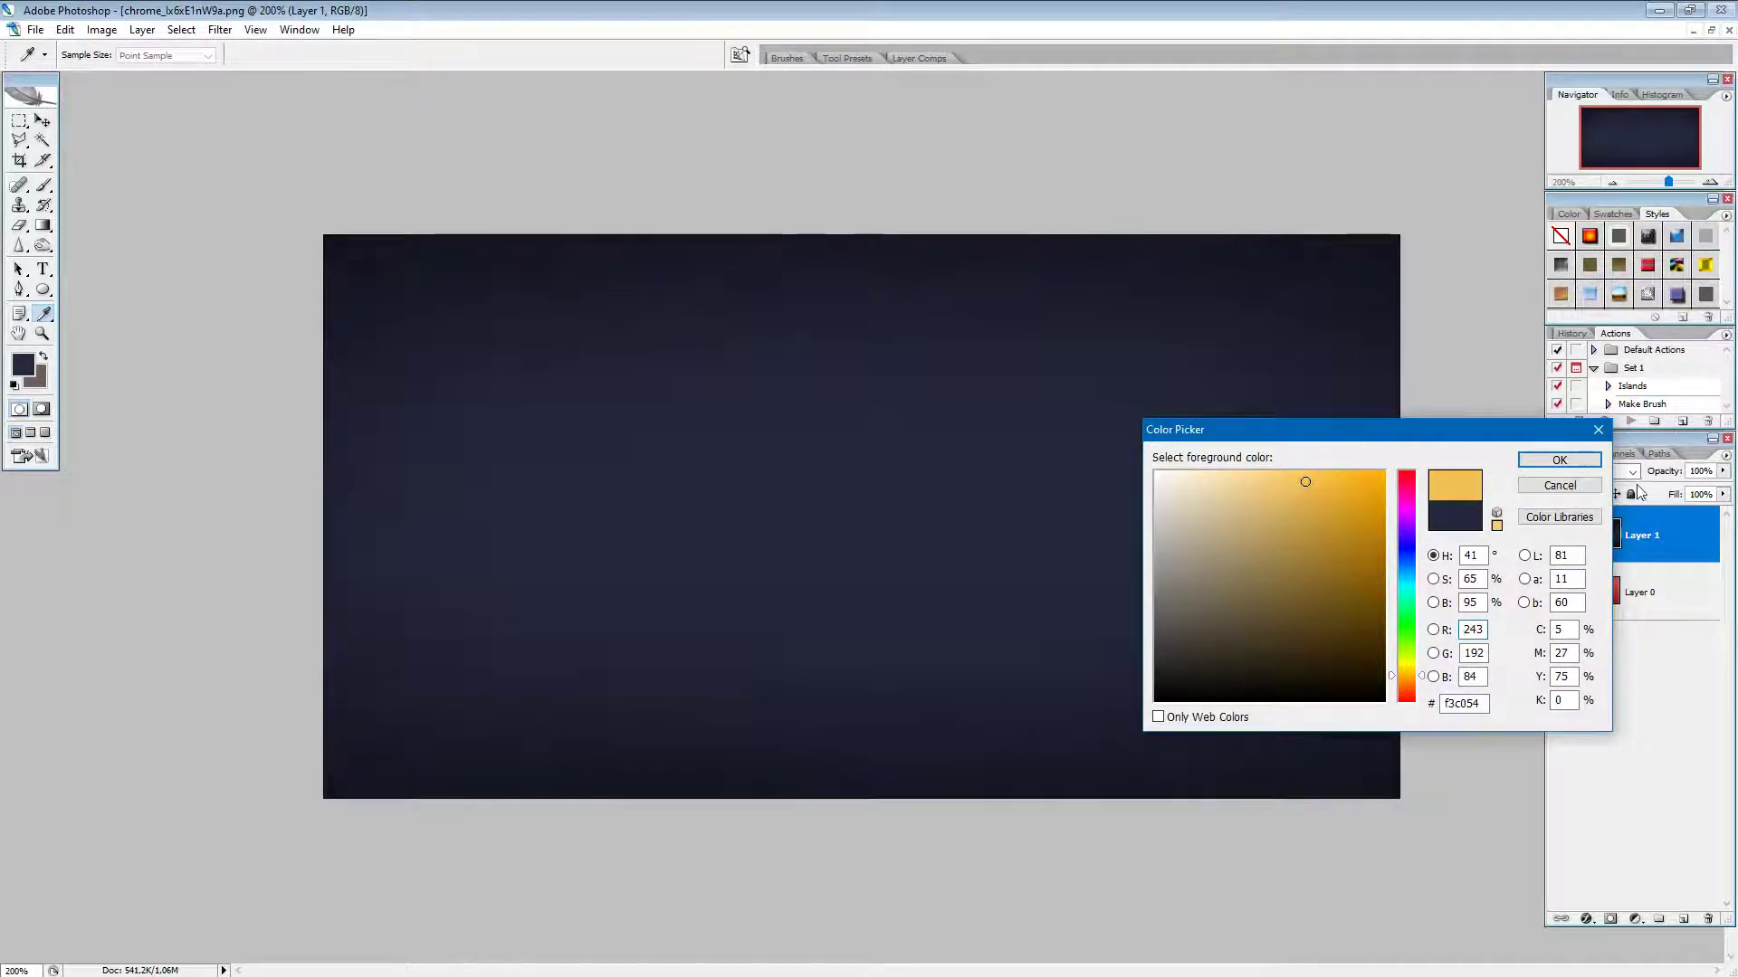
{"action": "left_click", "coordinate": [1560, 461]}
{"action": "key", "text": "t"}
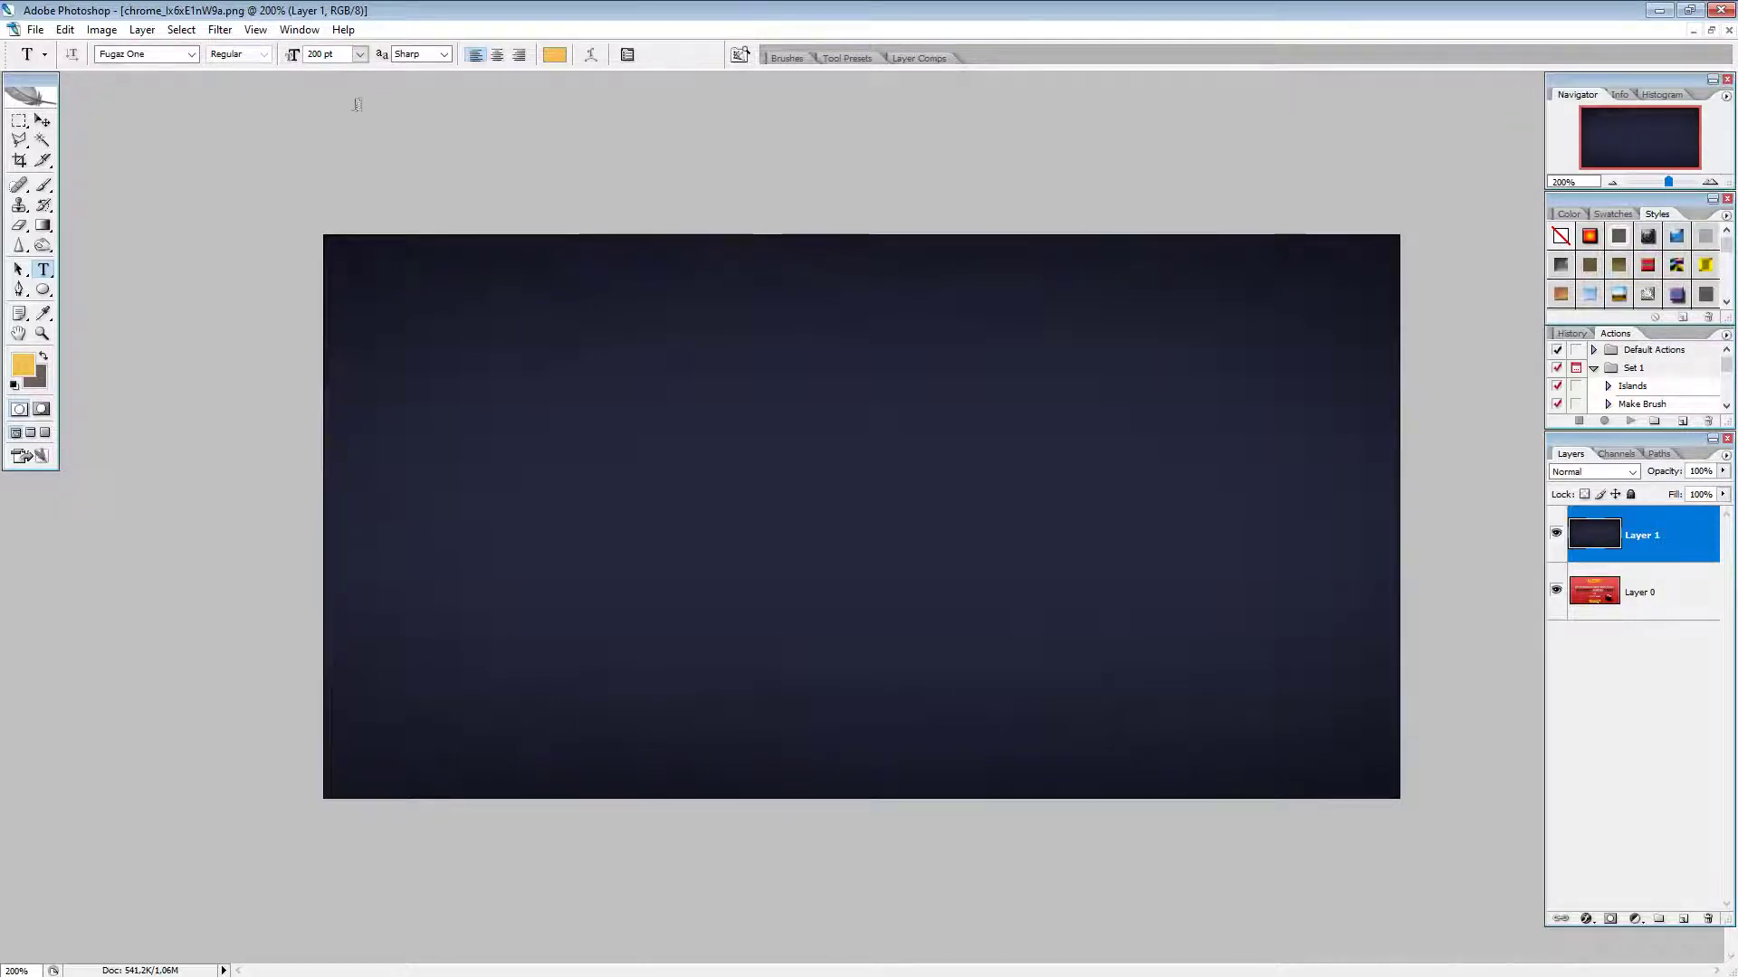
Step: Set the type size to 60 pt and choose the Boycott font for the ad text
{"action": "left_click", "coordinate": [361, 54]}
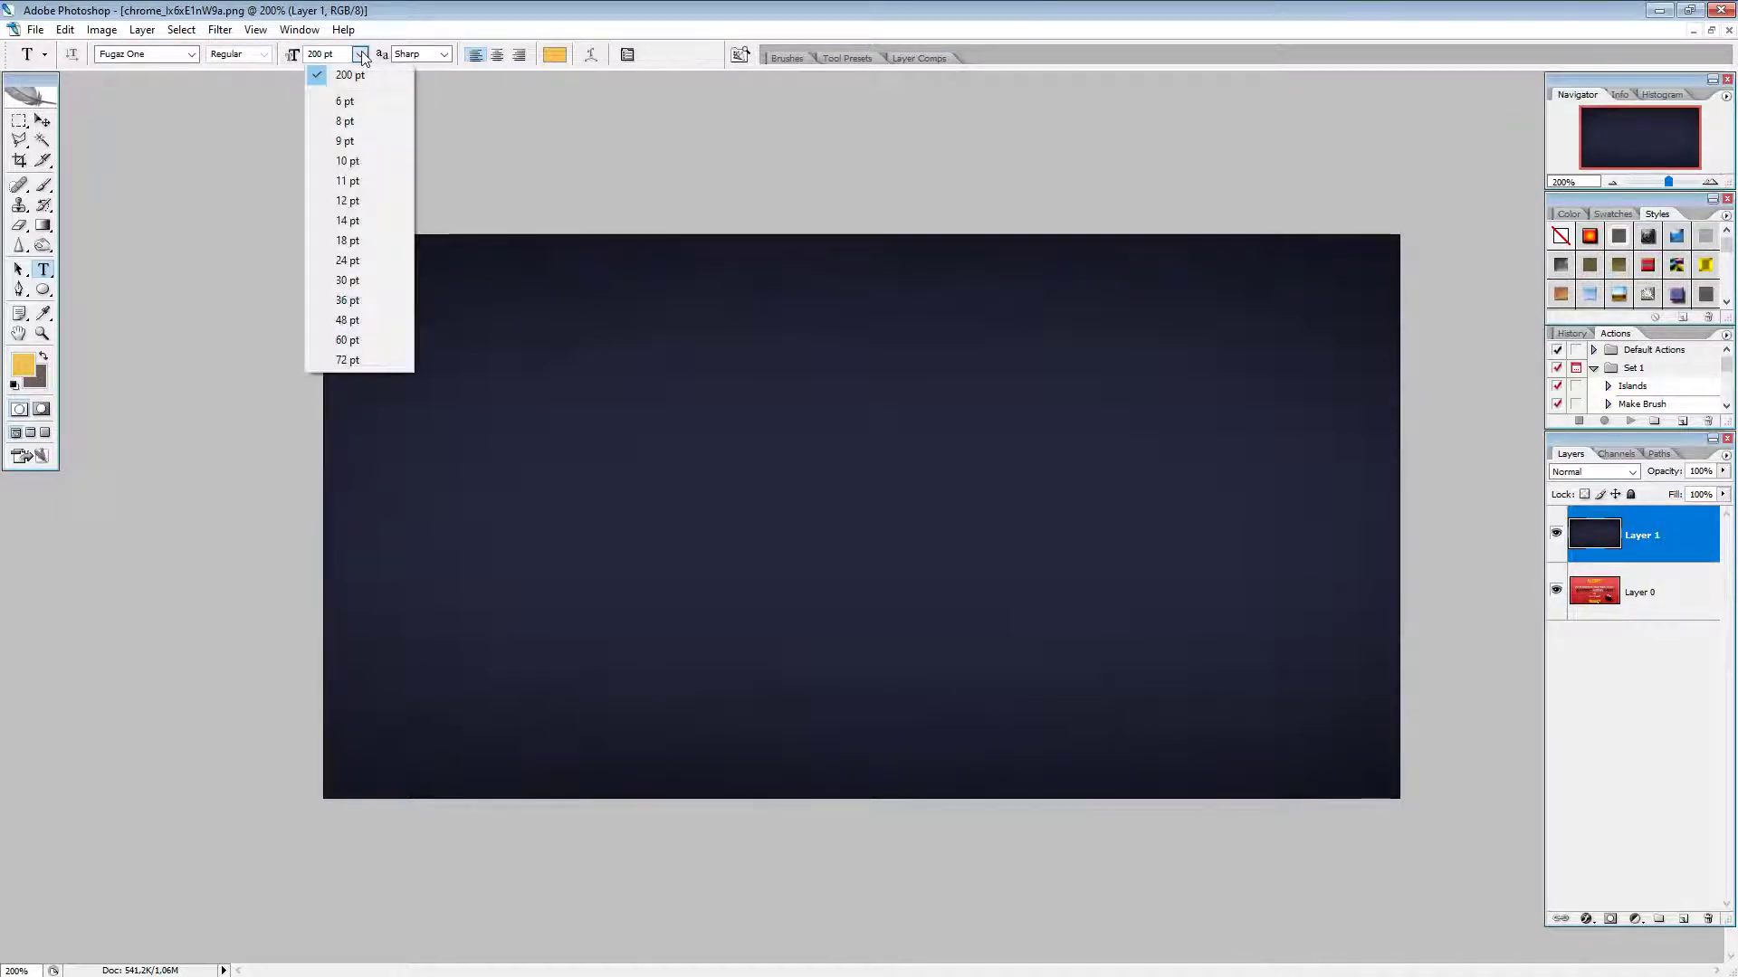
{"action": "left_click", "coordinate": [351, 339]}
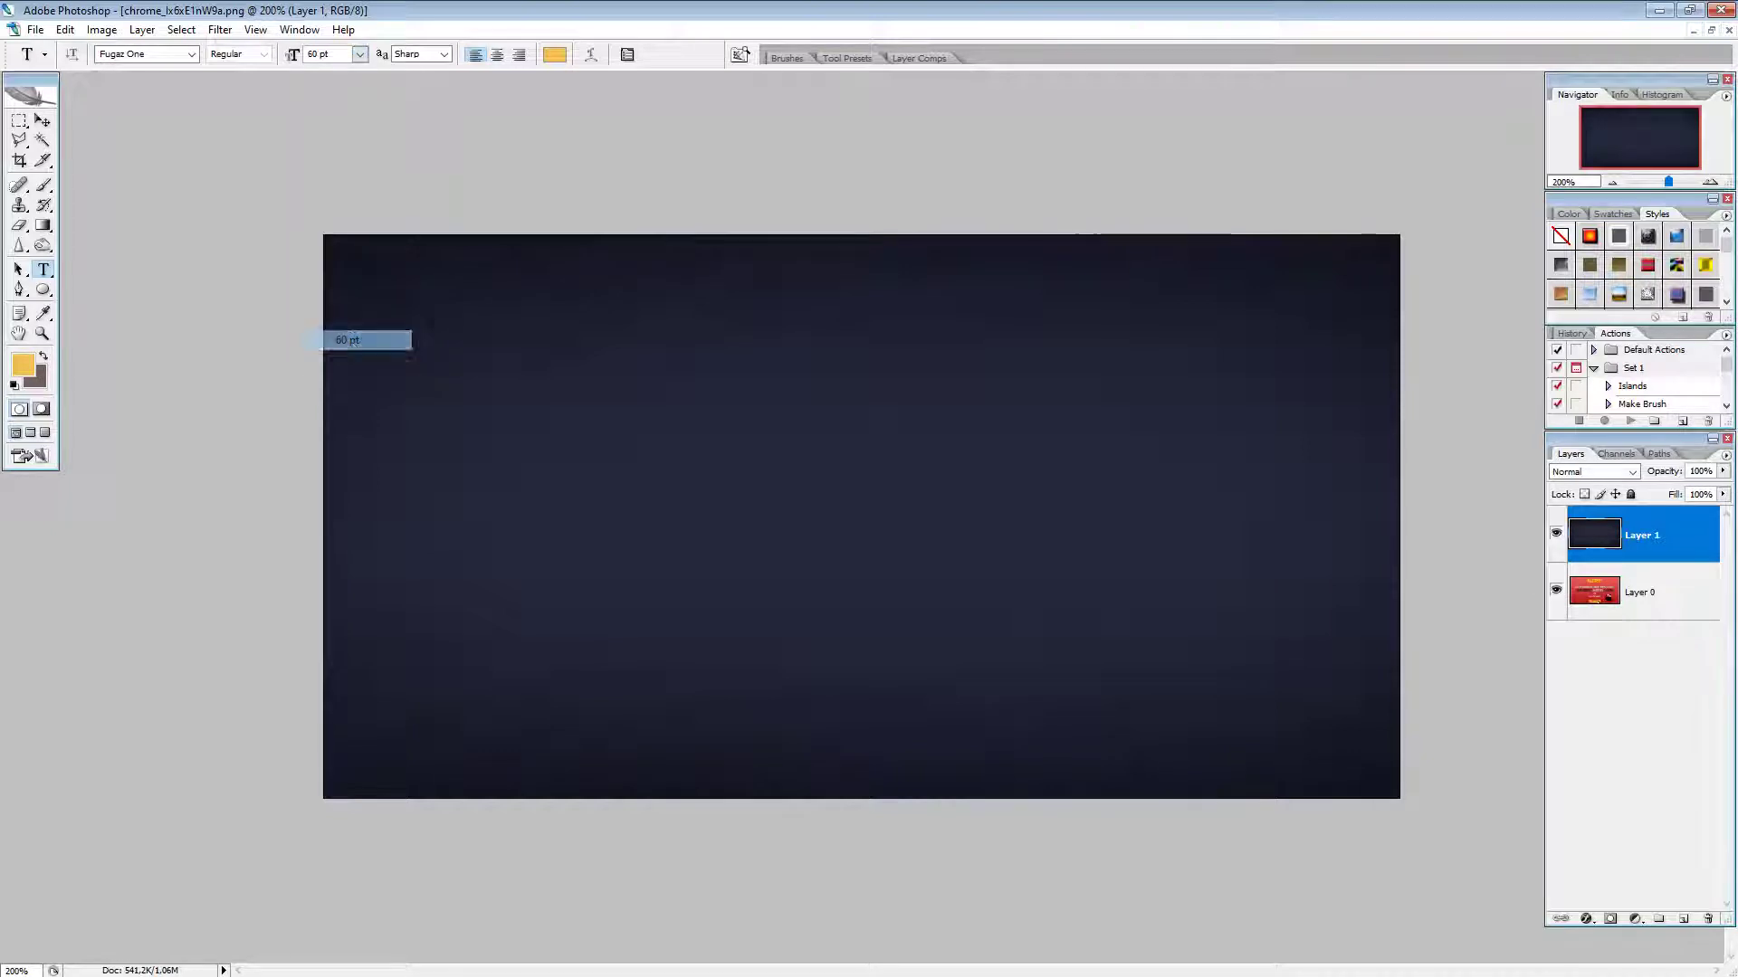
{"action": "left_click", "coordinate": [191, 55]}
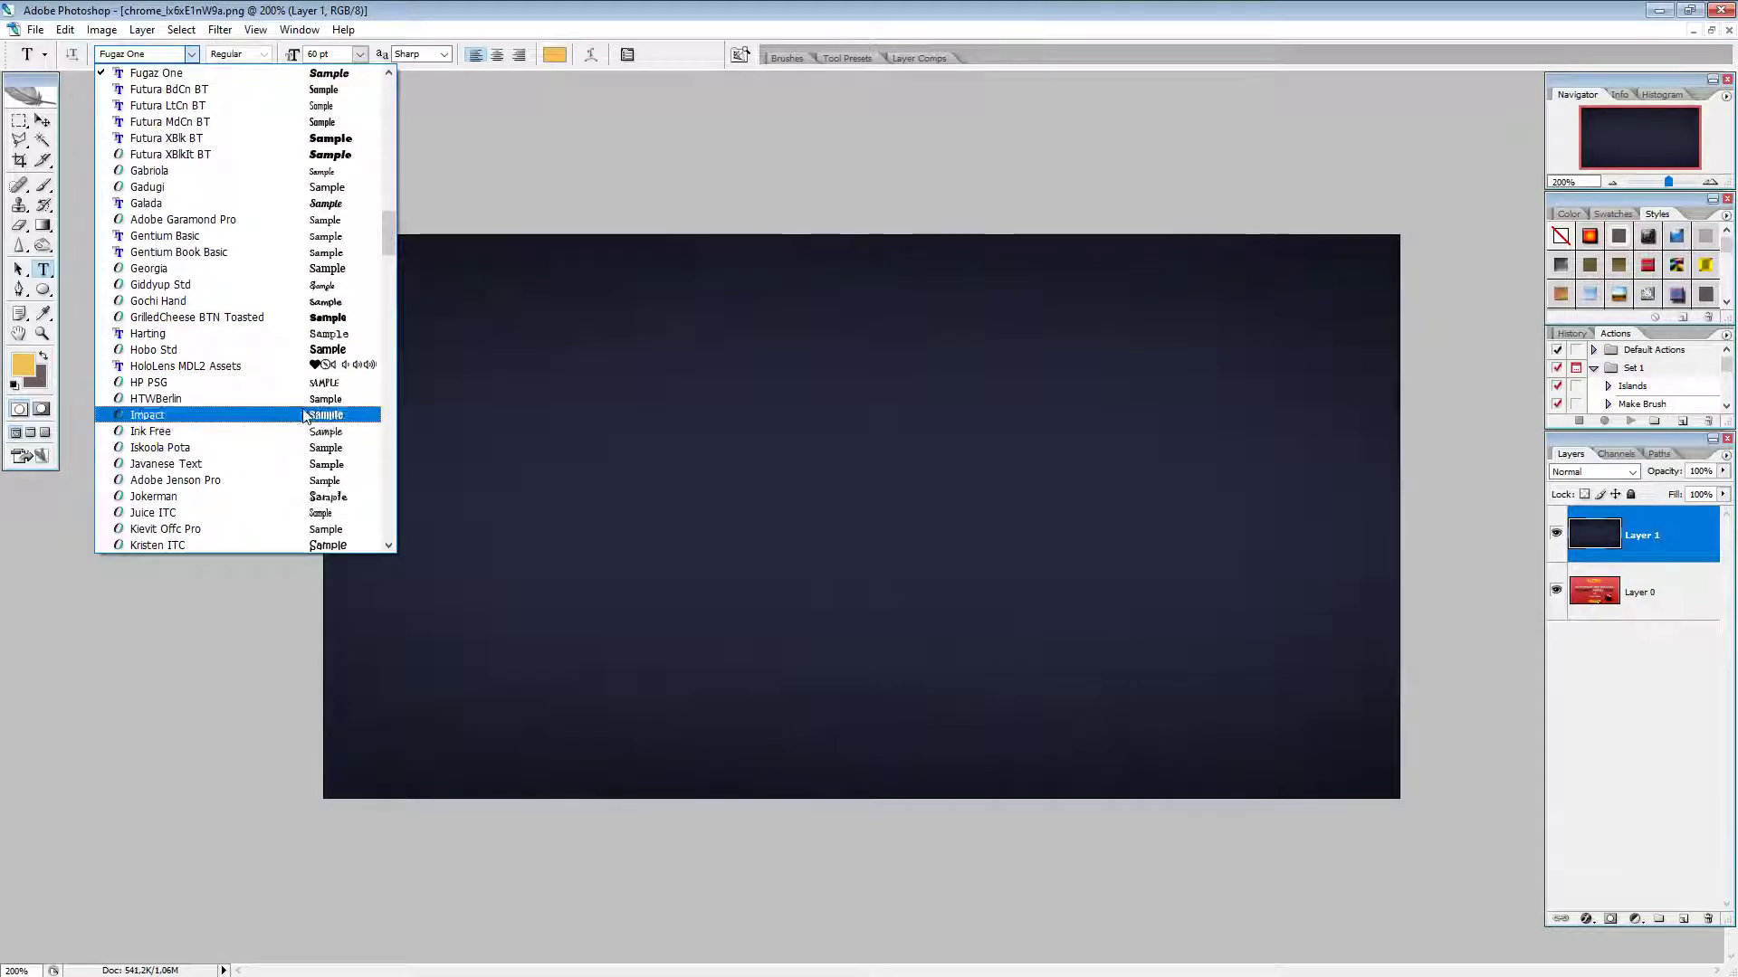
{"action": "left_click_drag", "start_coordinate": [389, 245], "coordinate": [389, 220]}
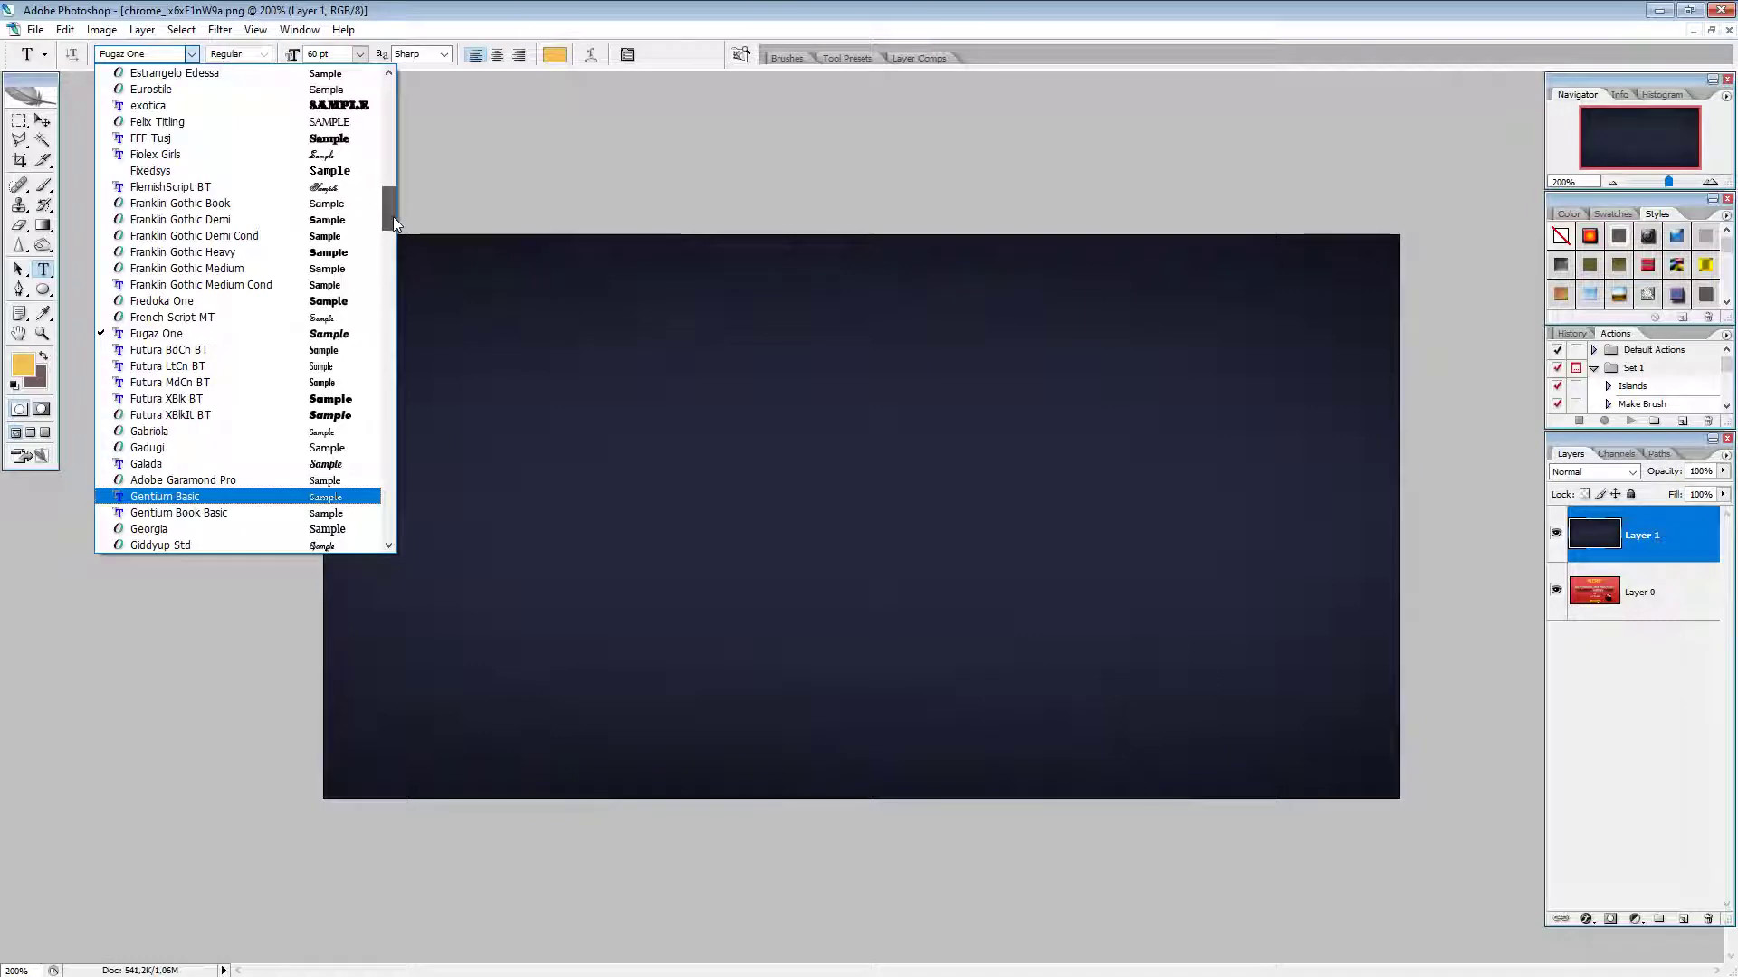
{"action": "left_click_drag", "start_coordinate": [392, 215], "coordinate": [387, 167]}
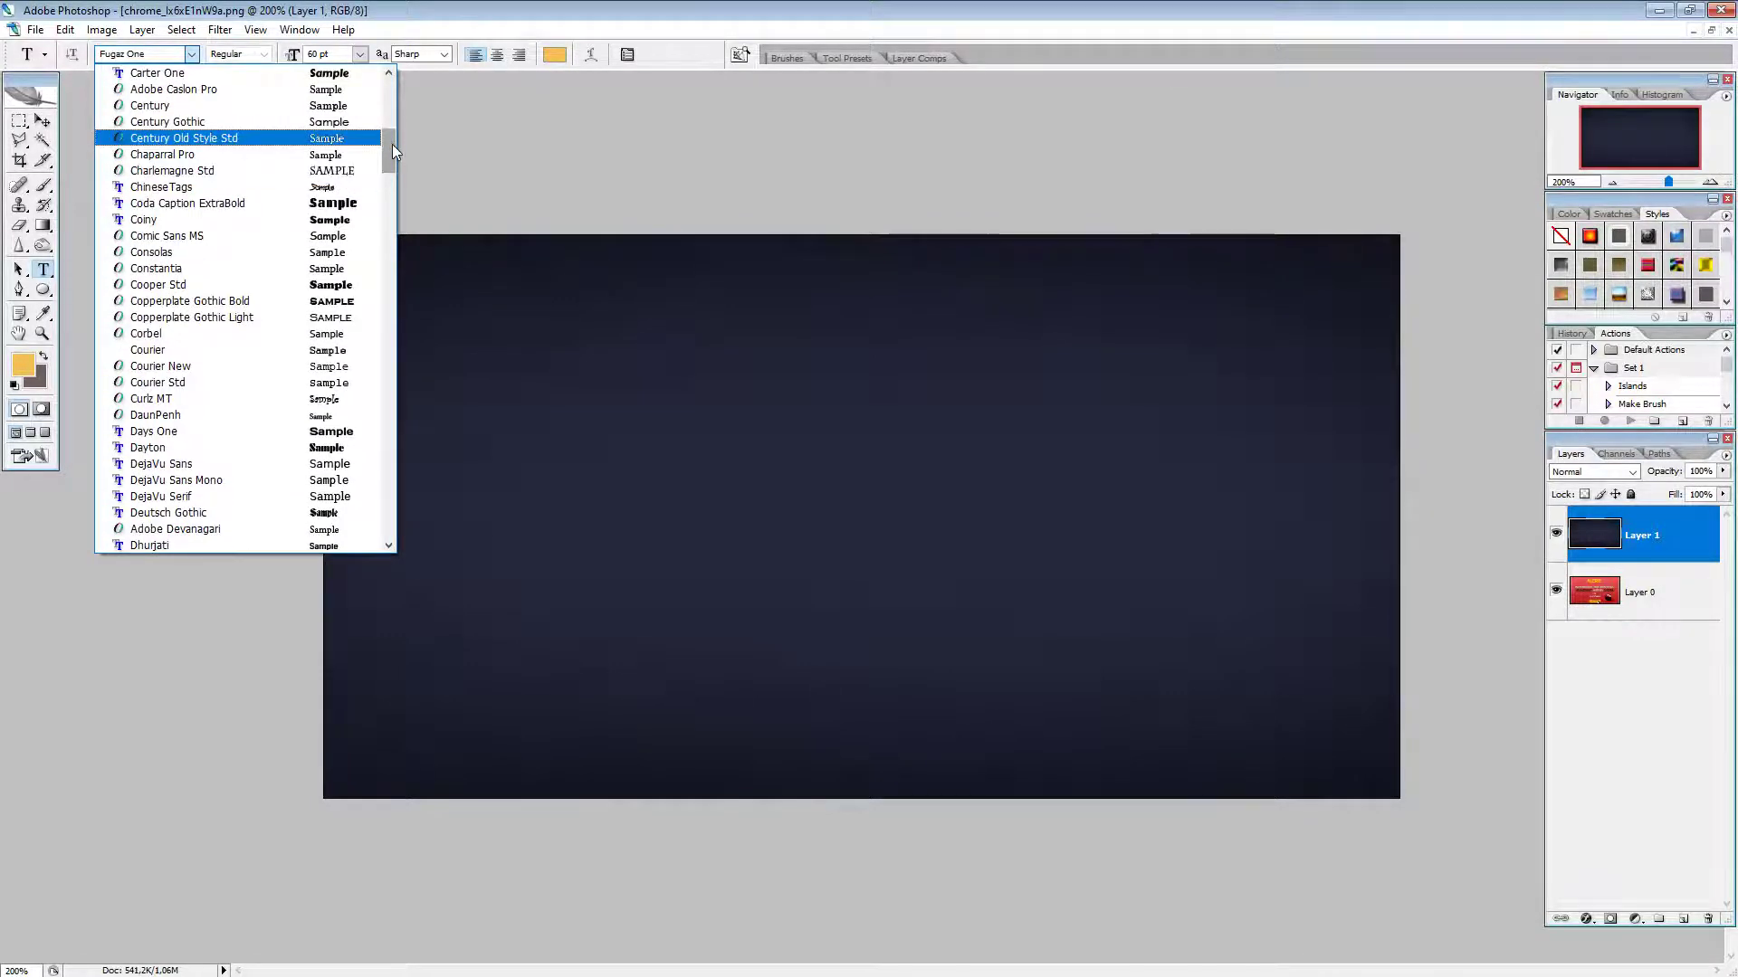
{"action": "left_click_drag", "start_coordinate": [392, 144], "coordinate": [393, 105]}
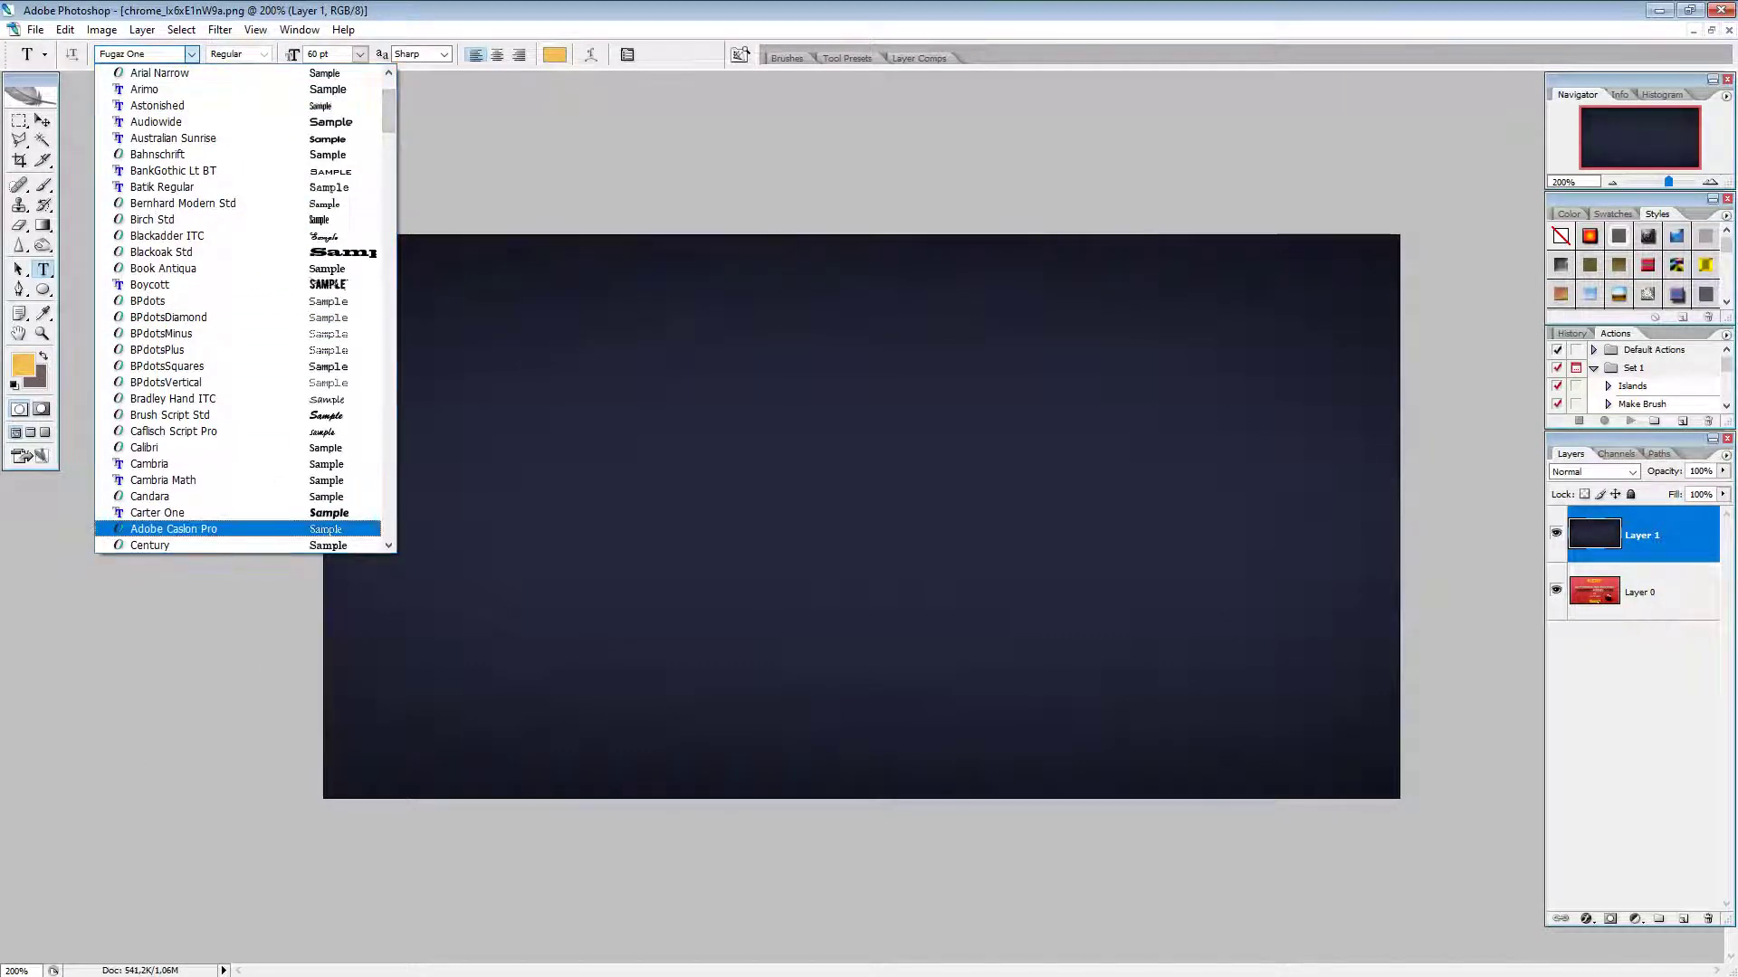
{"action": "key", "text": "alt+Tab"}
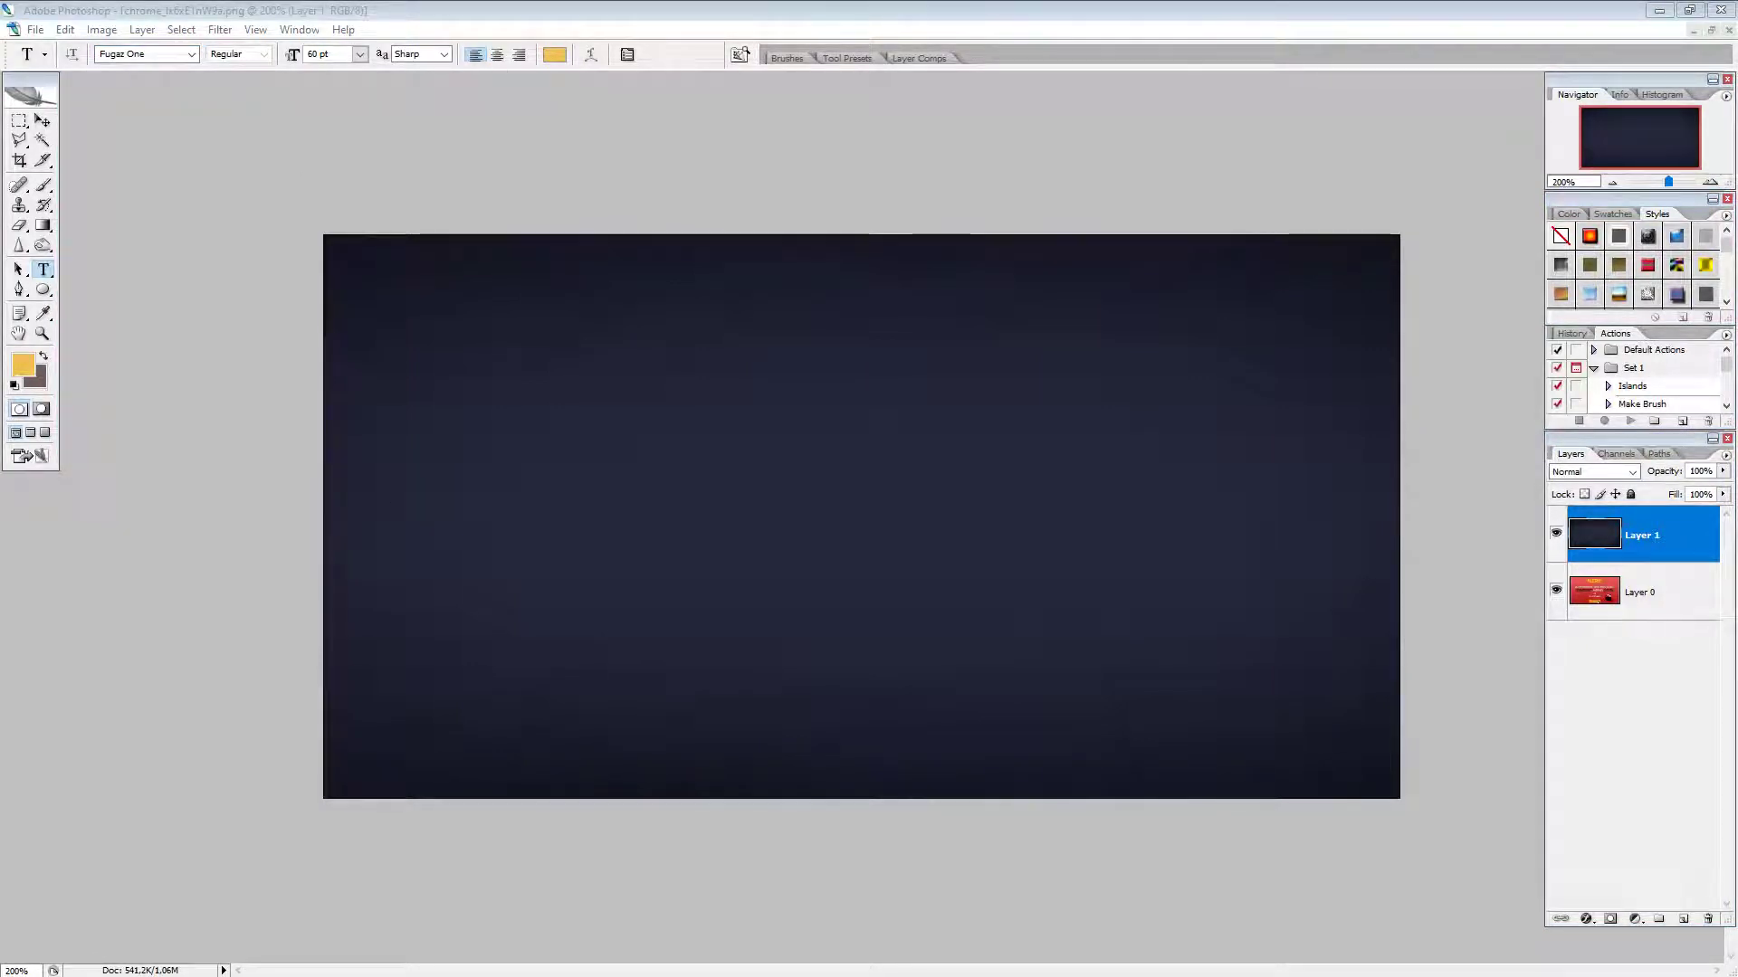
{"action": "left_click", "coordinate": [190, 58]}
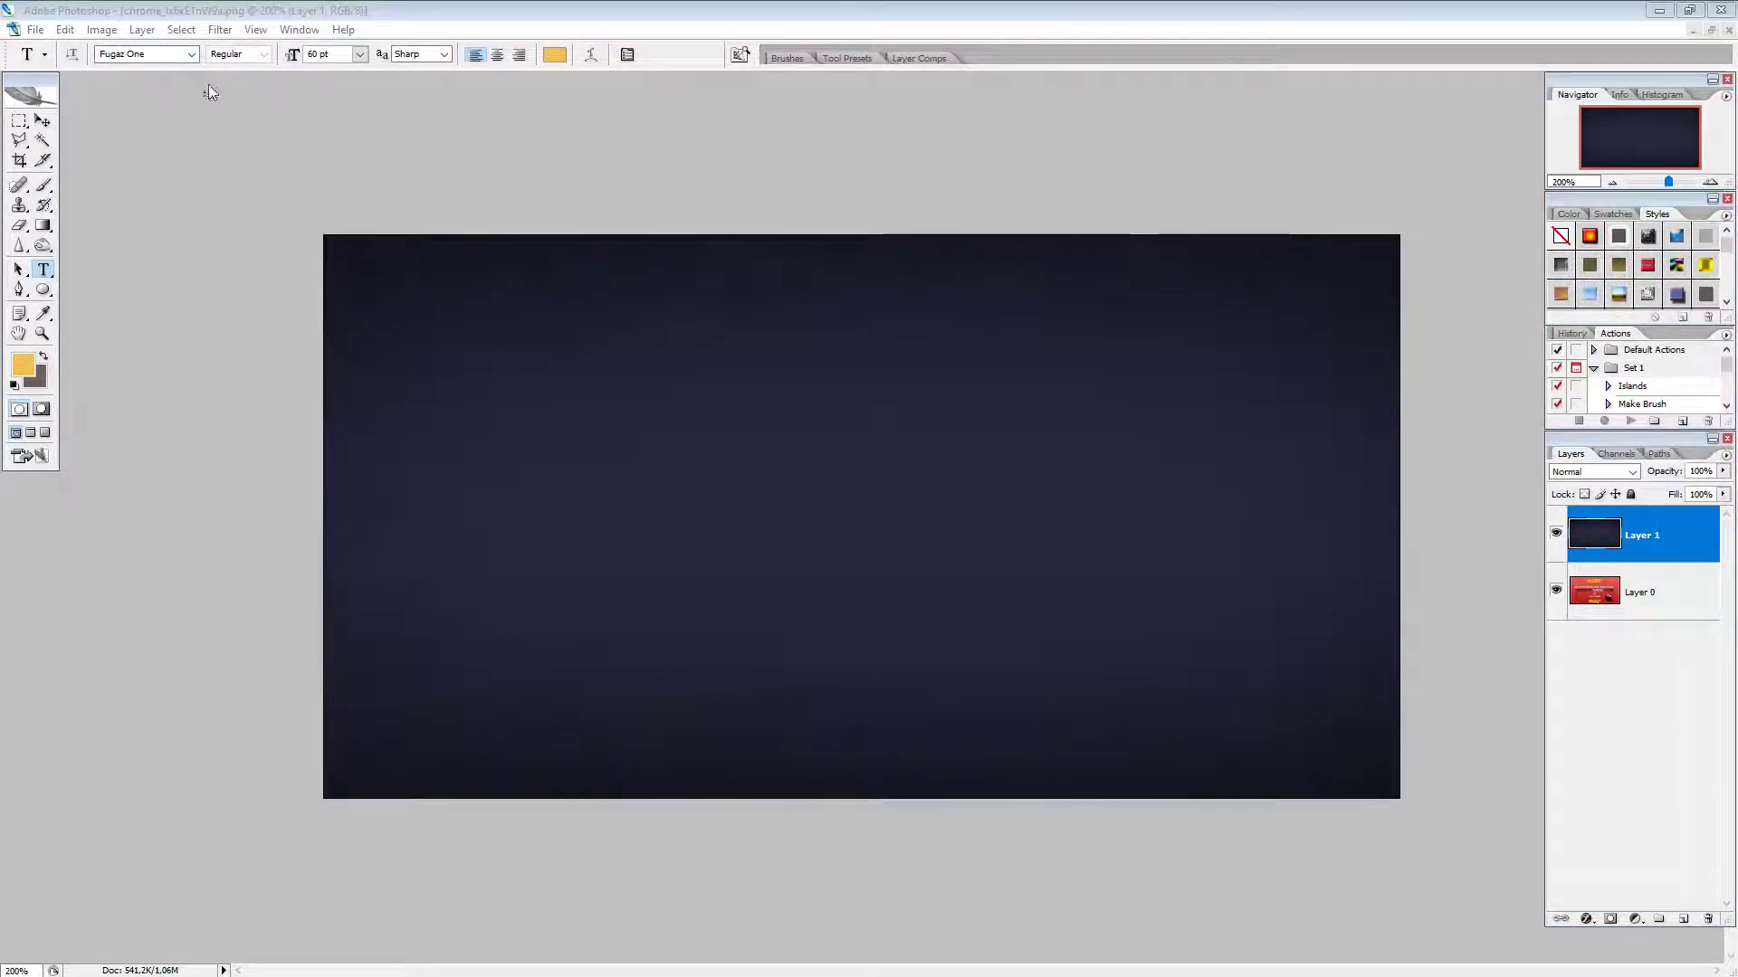
{"action": "left_click", "coordinate": [192, 55]}
{"action": "left_click", "coordinate": [191, 54]}
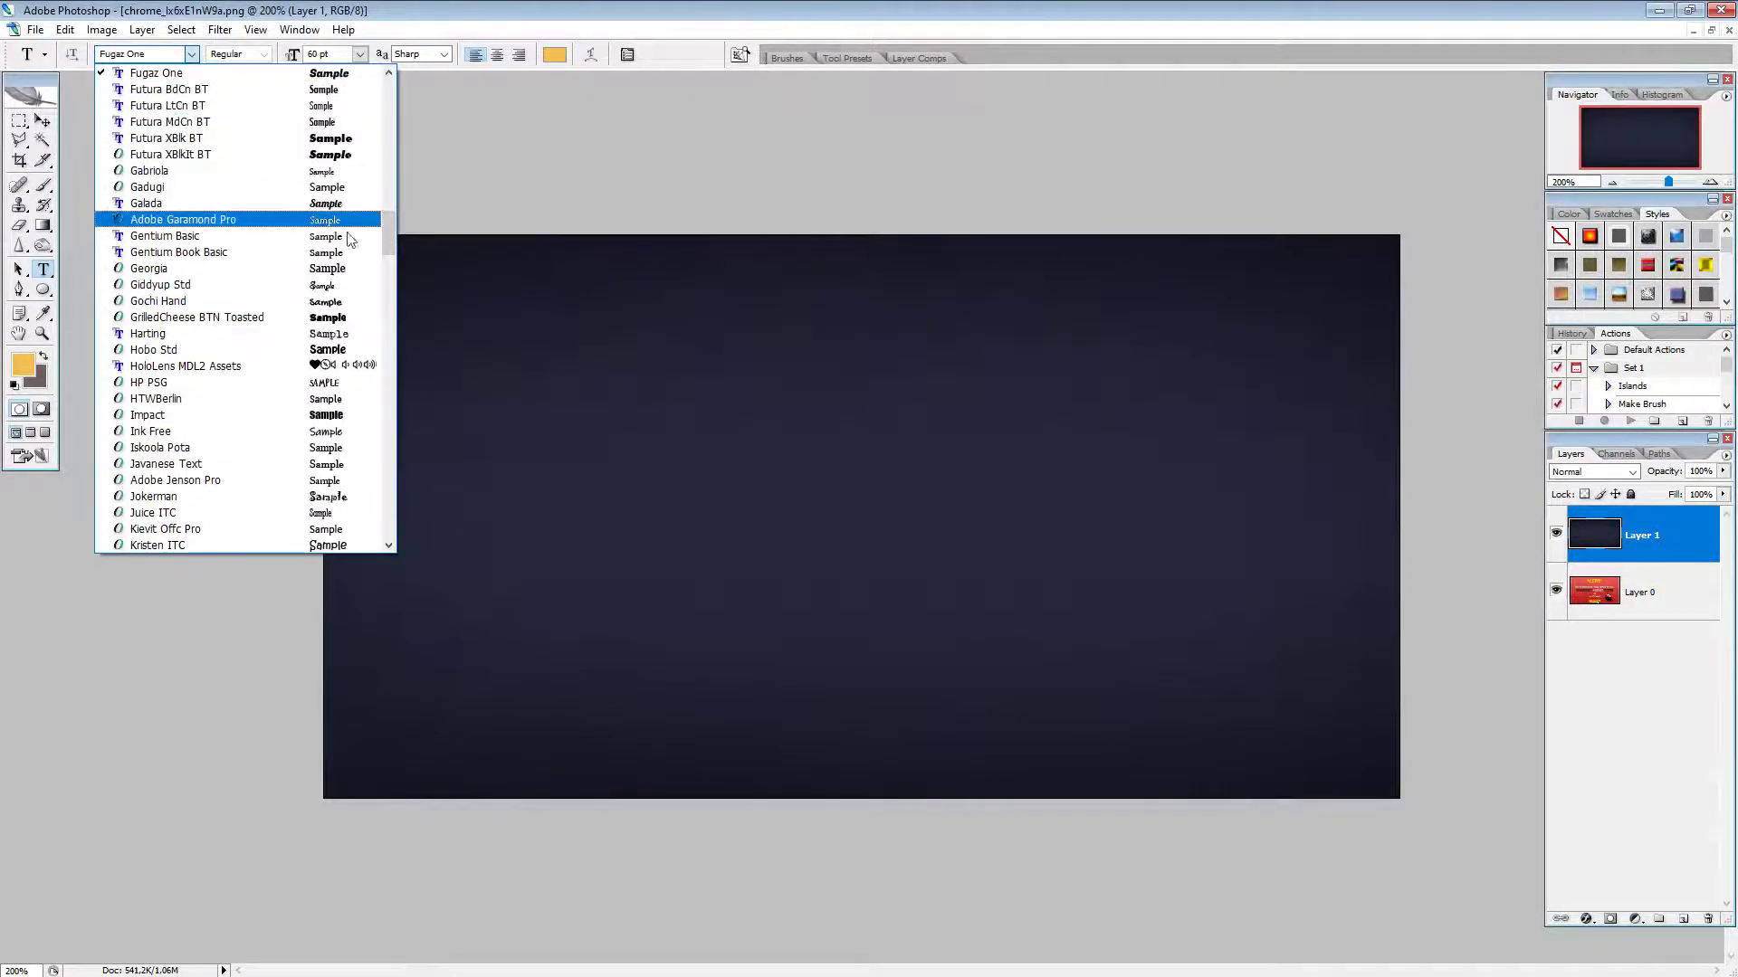
{"action": "left_click_drag", "start_coordinate": [389, 228], "coordinate": [384, 112]}
{"action": "left_click", "coordinate": [226, 202]}
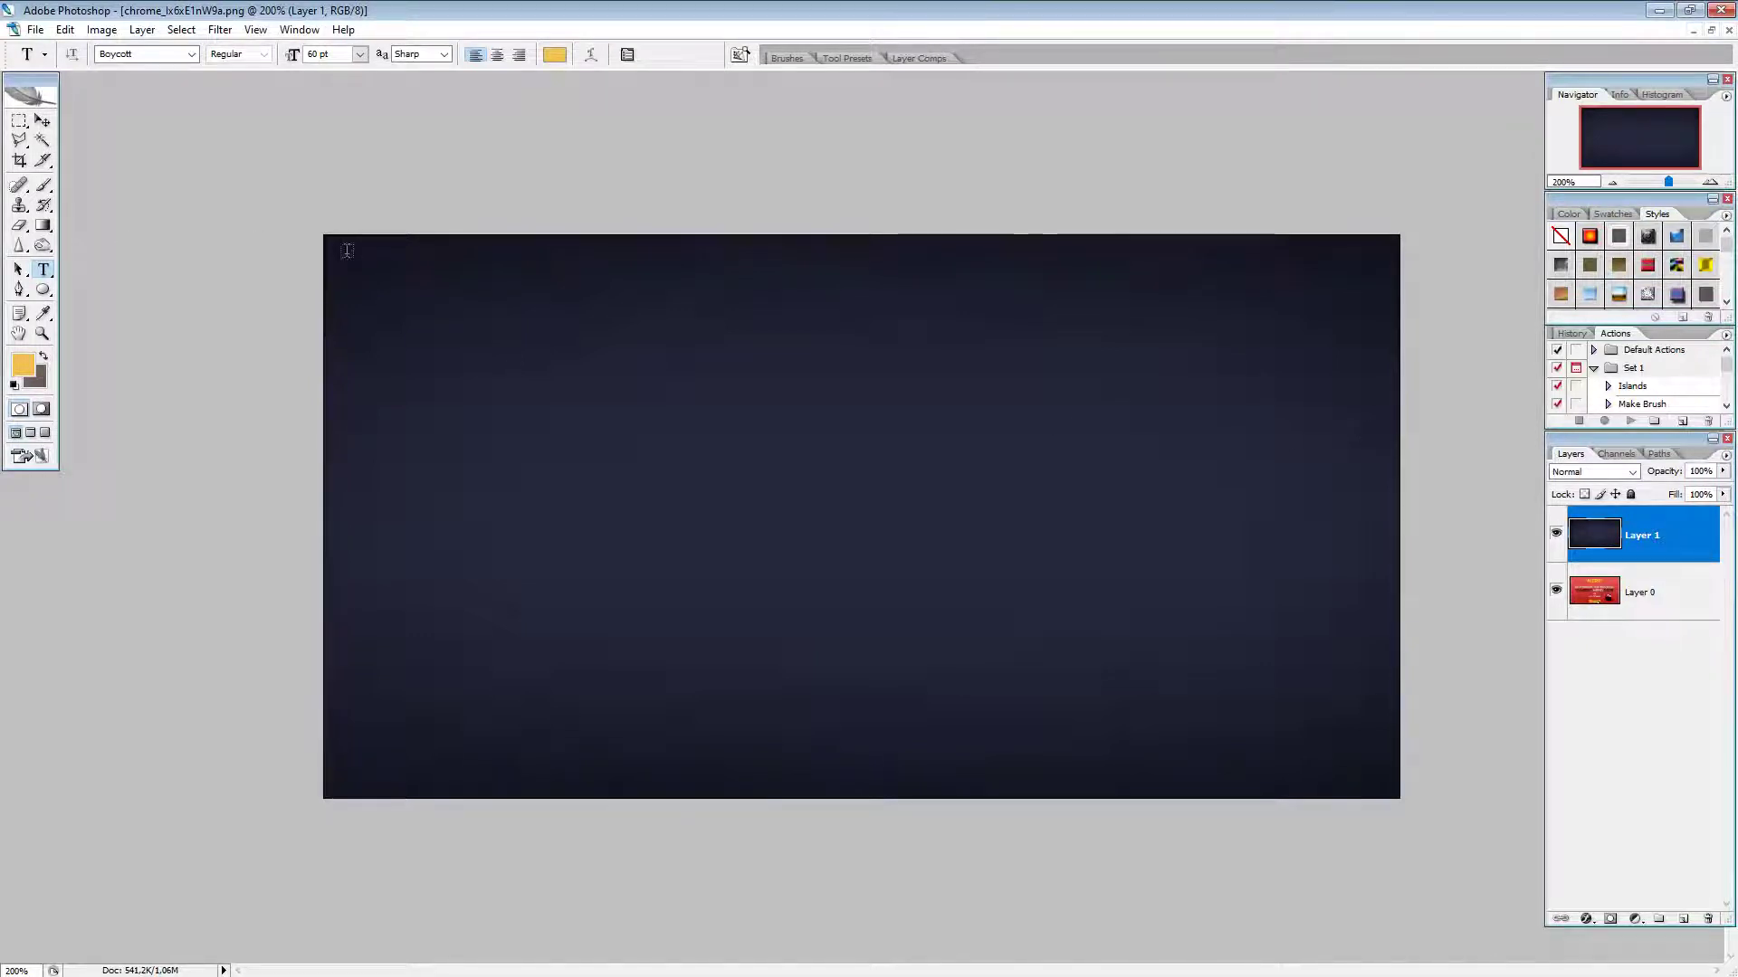
Step: Create a wide text box across the upper part of the canvas with 30 pt, center-aligned type
{"action": "left_click_drag", "start_coordinate": [341, 257], "coordinate": [1383, 416]}
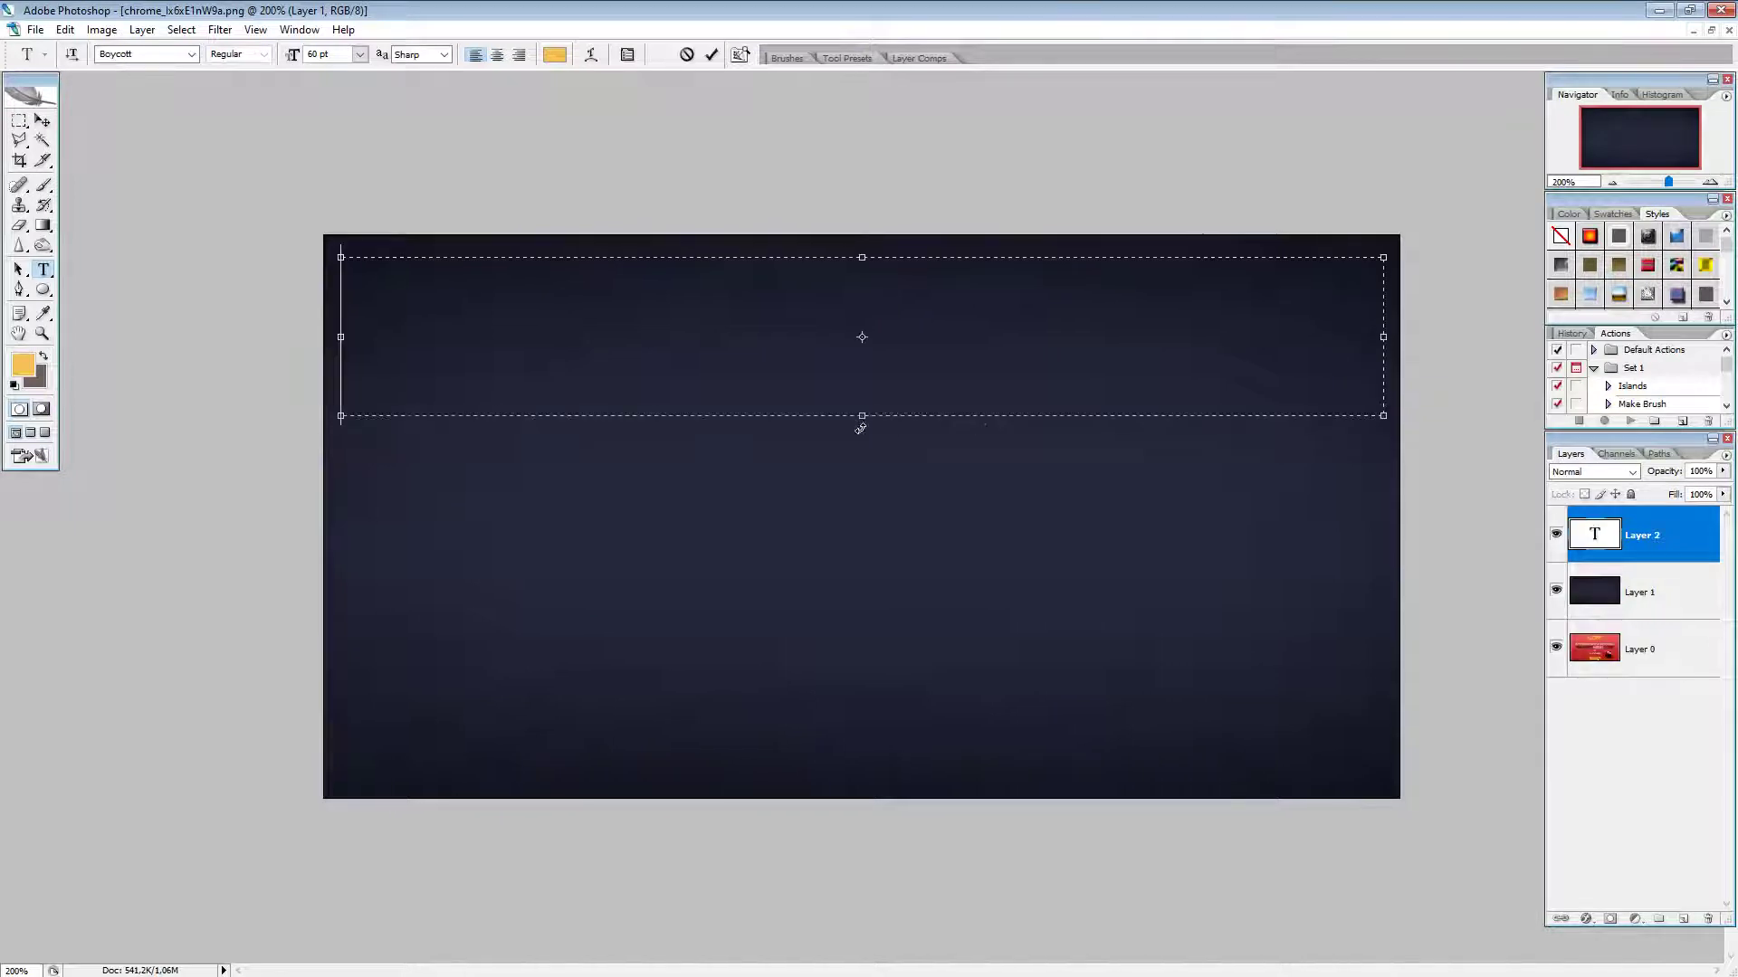
{"action": "left_click", "coordinate": [360, 55]}
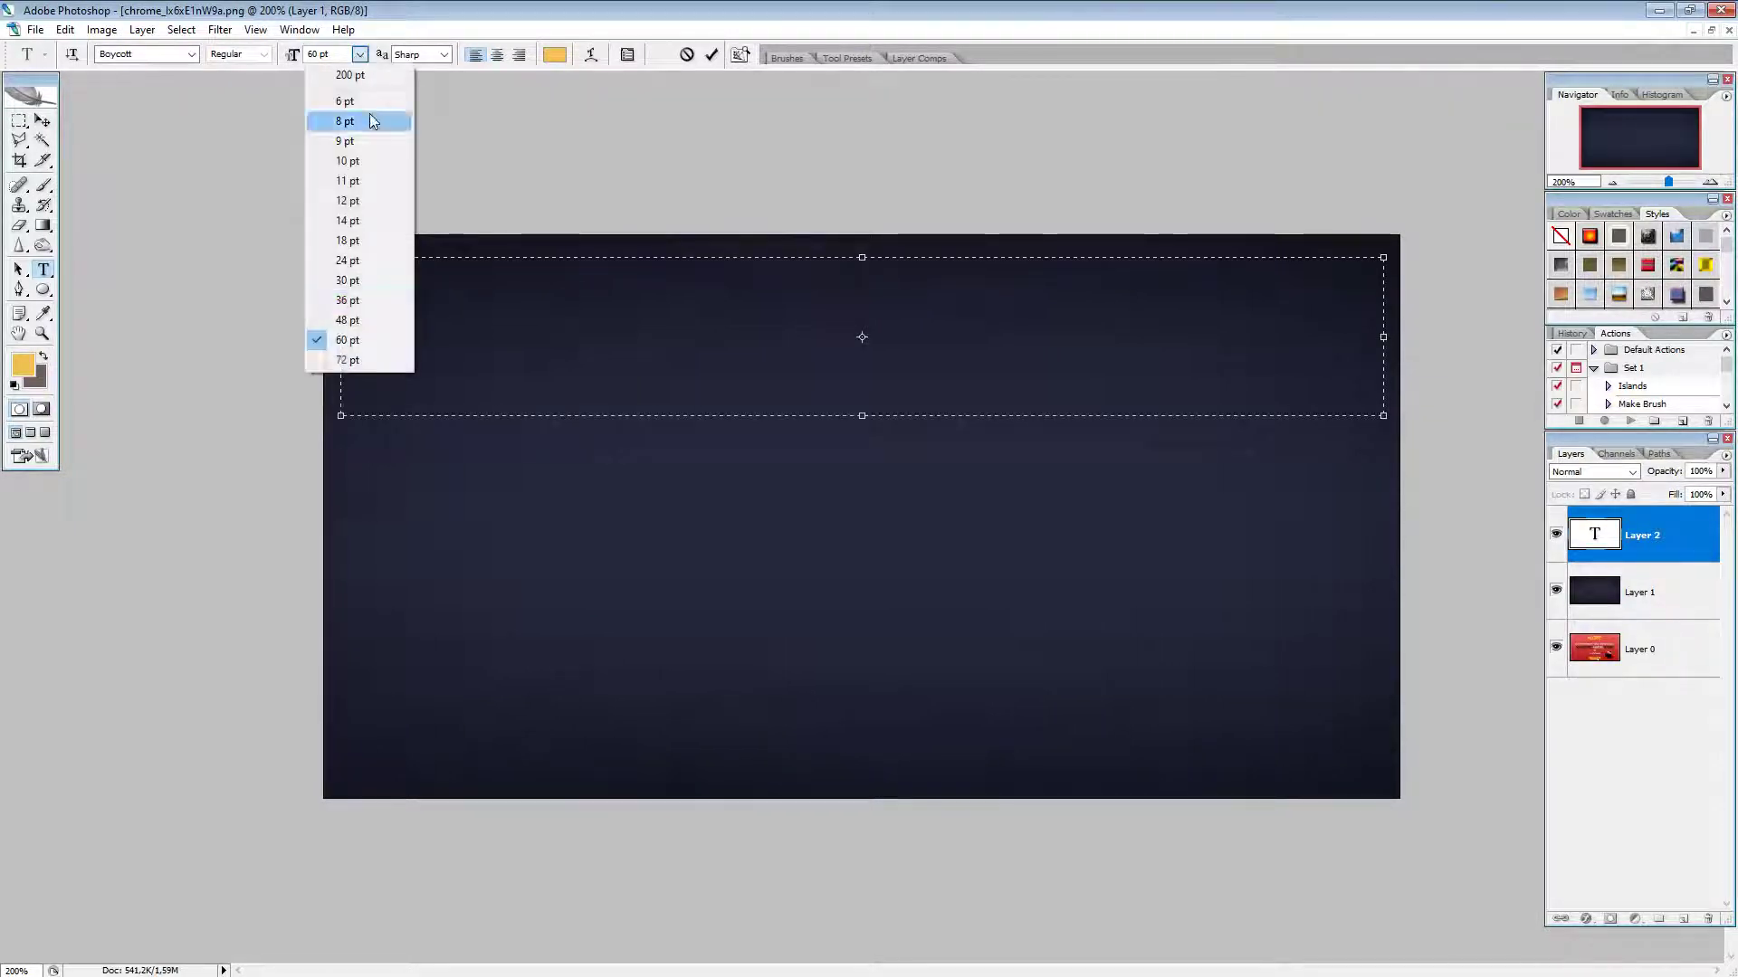
{"action": "left_click", "coordinate": [353, 280]}
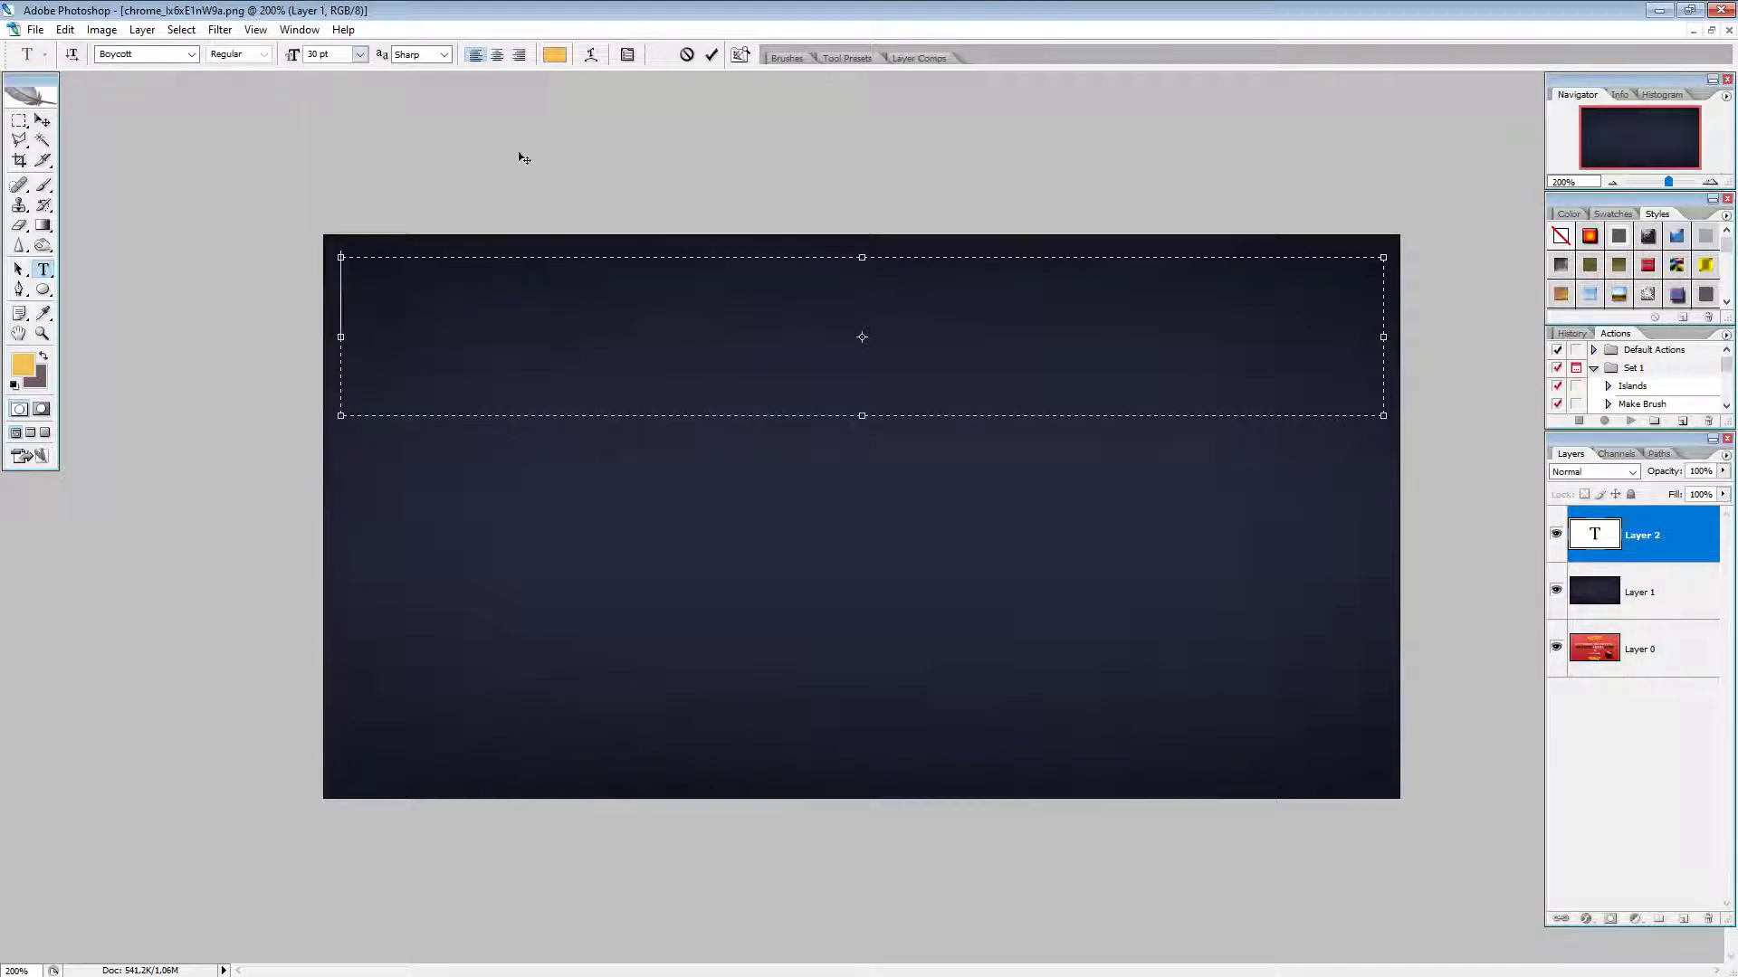
{"action": "left_click", "coordinate": [501, 56]}
{"action": "type", "text": "G"}
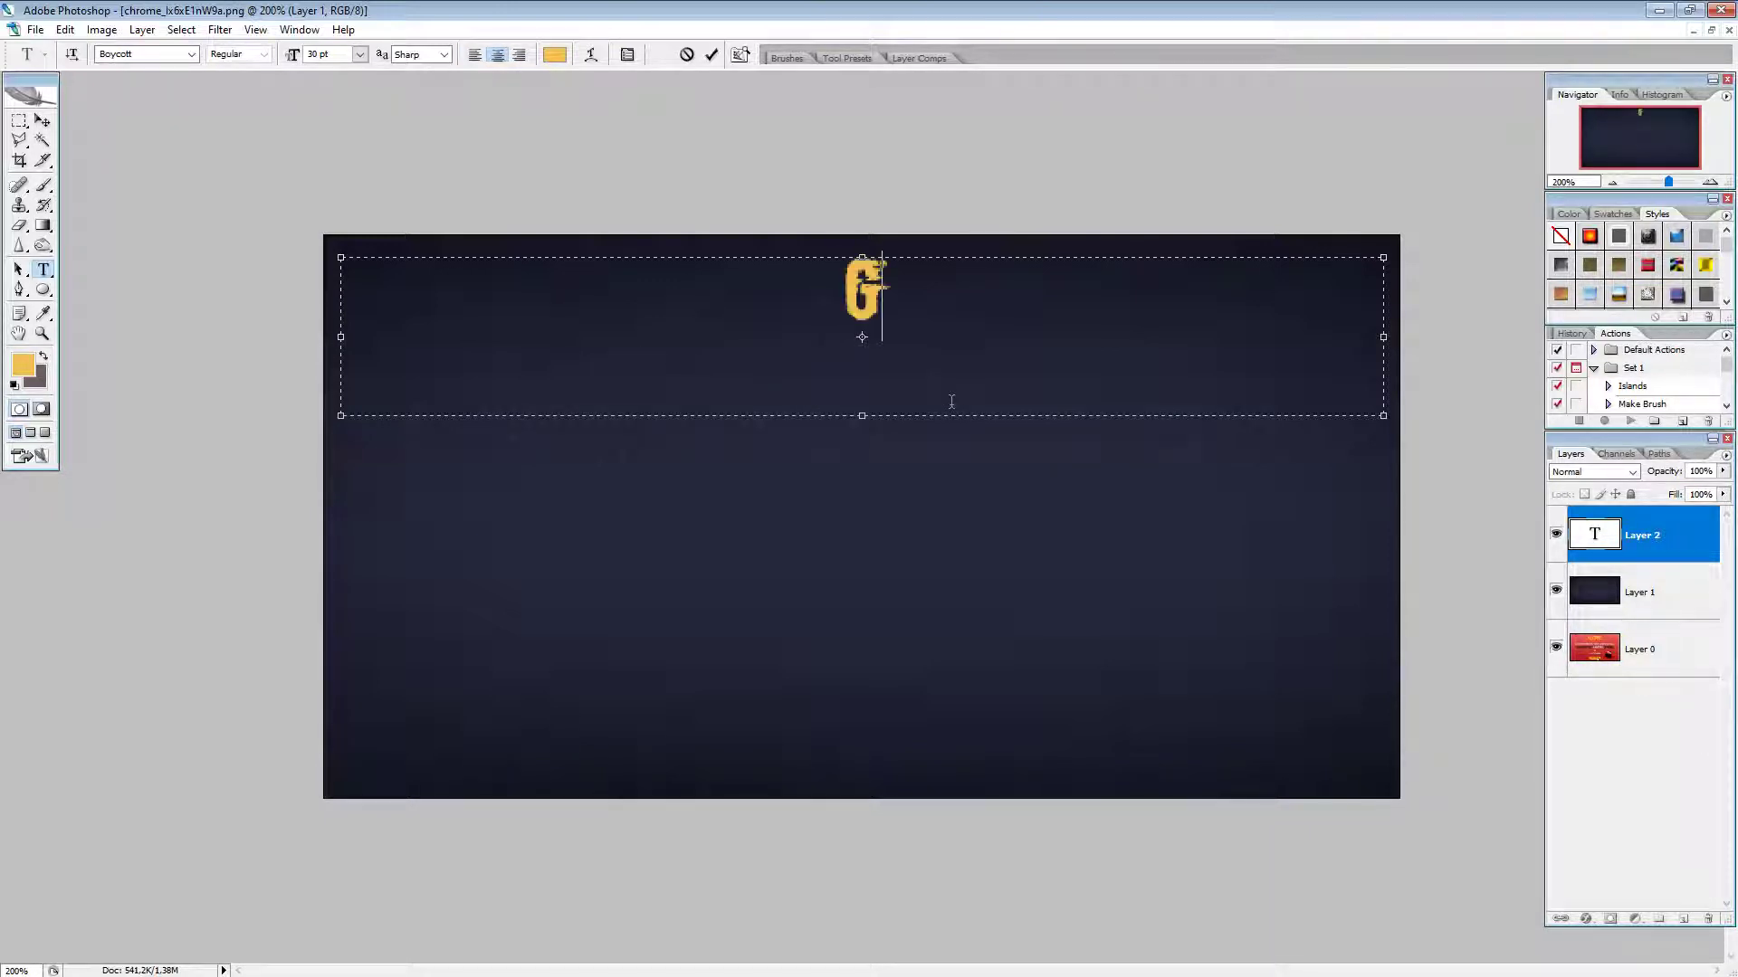
{"action": "key", "text": "BackSpace"}
{"action": "type", "text": "KGOGOEKGOEK"}
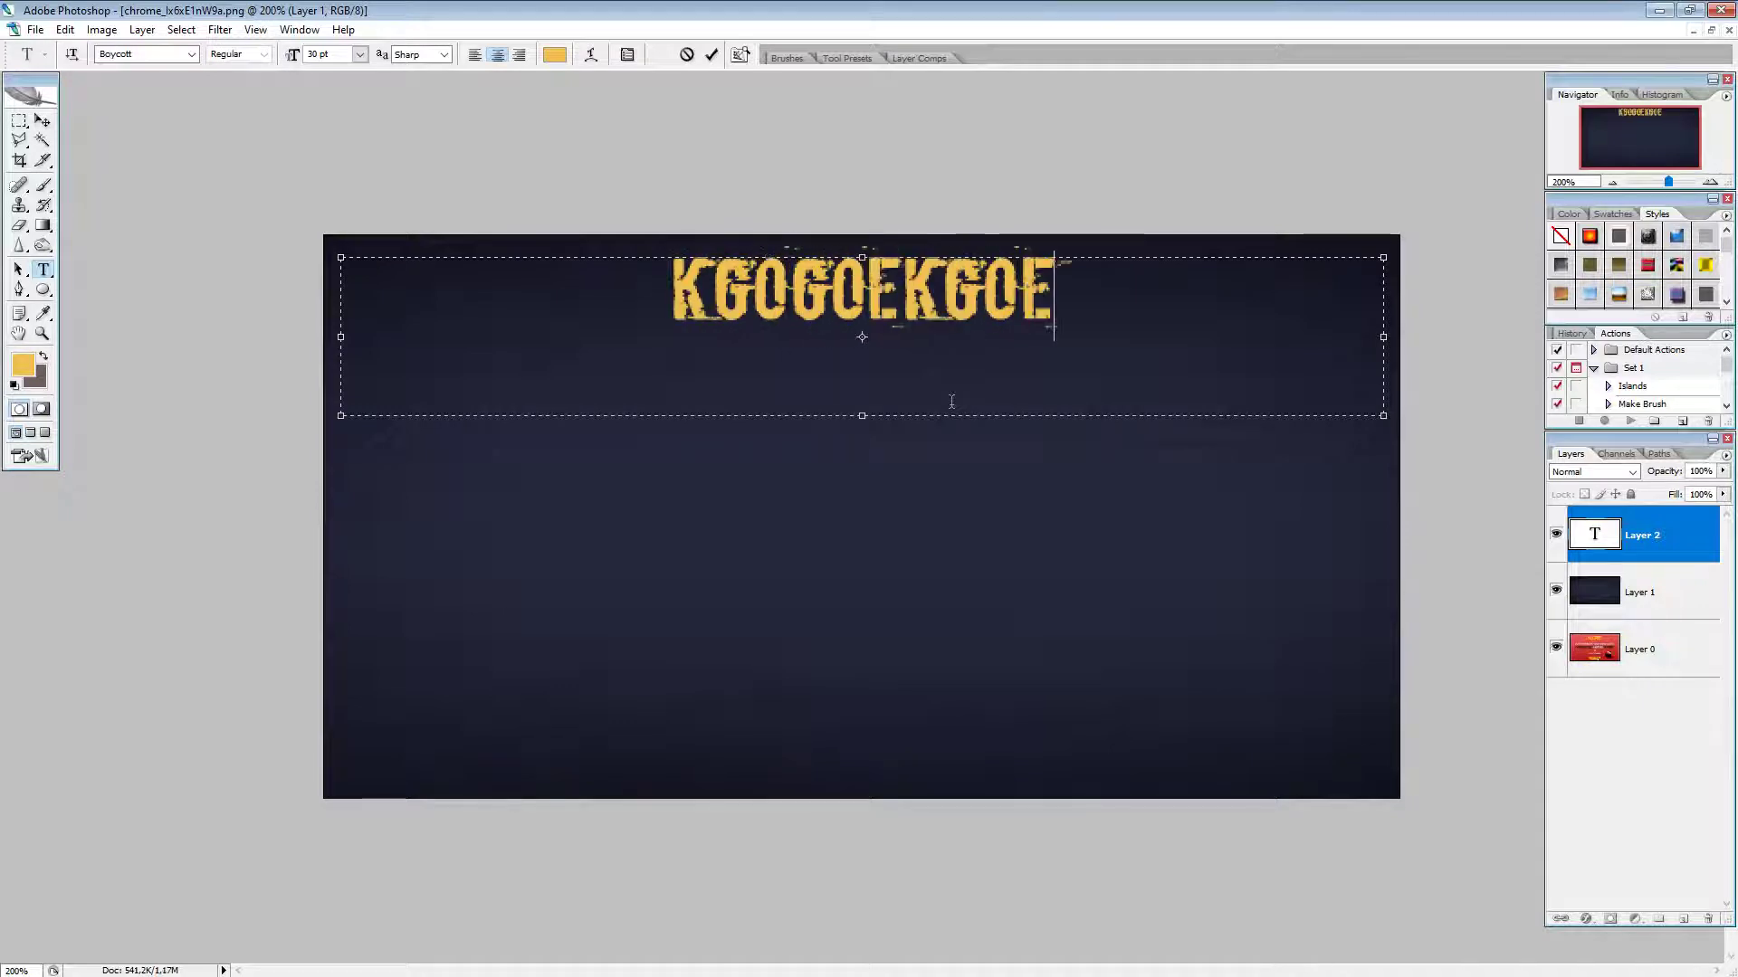
{"action": "key", "text": "Left"}
{"action": "key", "text": "BackSpace"}
{"action": "key", "text": "BackSpace"}
{"action": "key", "text": "BackSpace"}
{"action": "key", "text": "BackSpace"}
{"action": "key", "text": "BackSpace"}
{"action": "key", "text": "BackSpace"}
{"action": "key", "text": "BackSpace"}
{"action": "key", "text": "BackSpace"}
{"action": "key", "text": "BackSpace"}
{"action": "key", "text": "BackSpace"}
{"action": "key", "text": "BackSpace"}
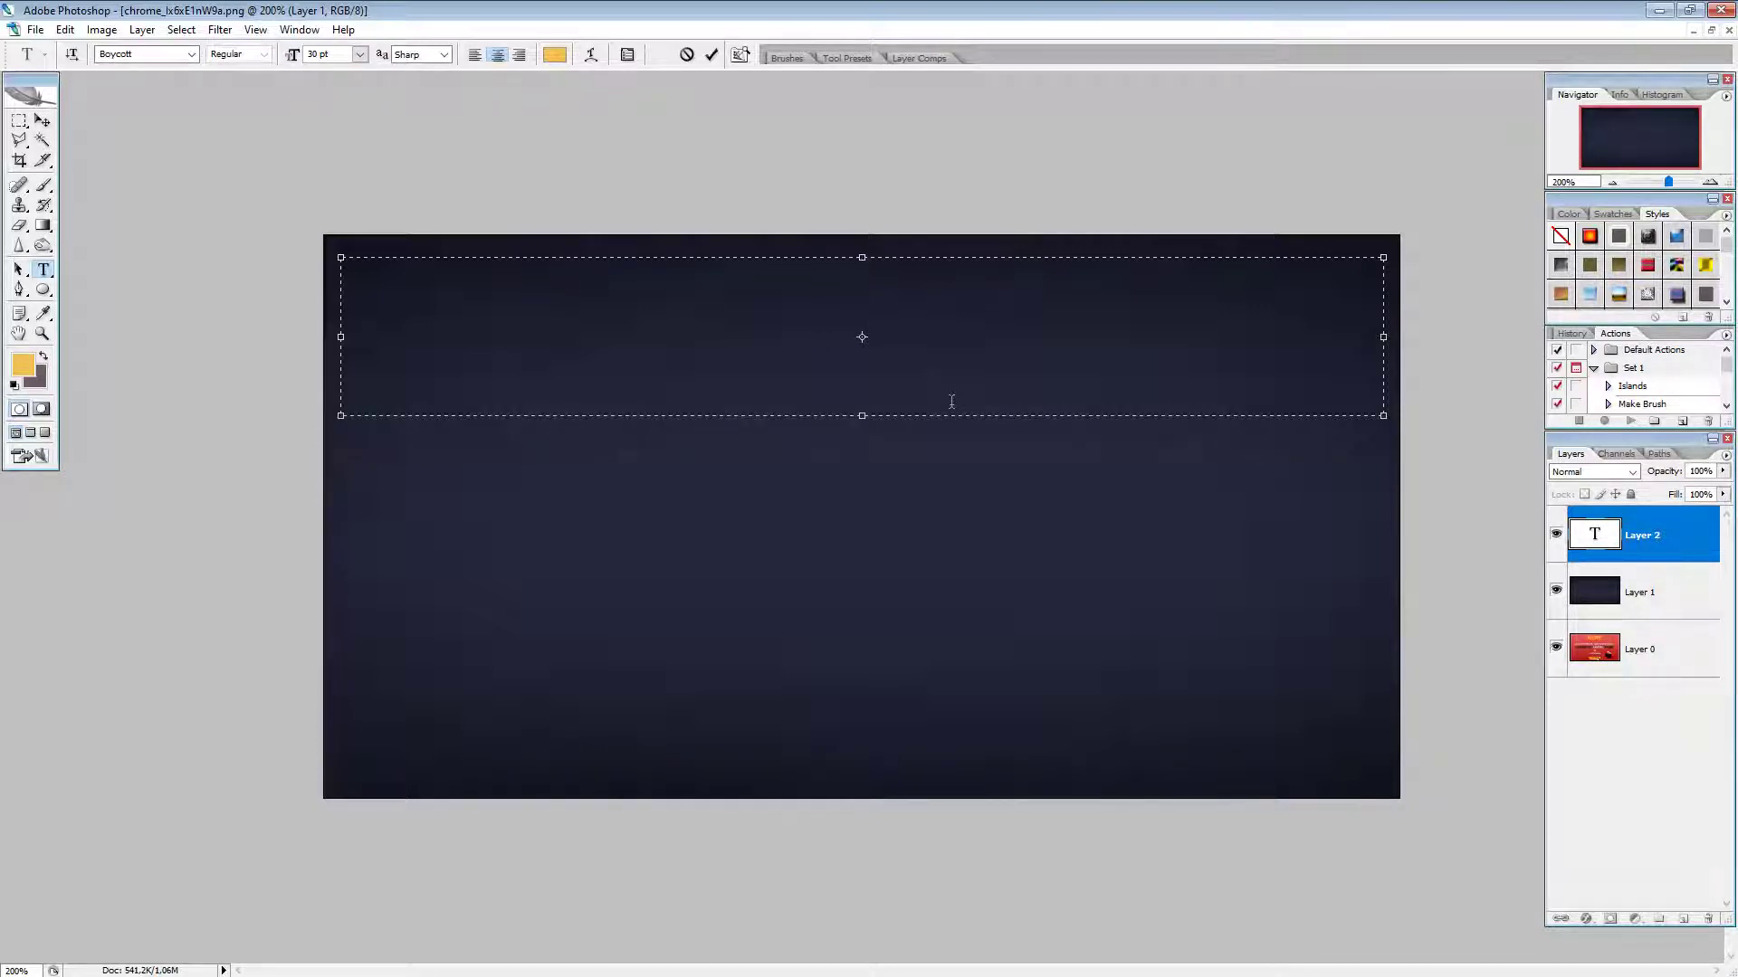
Step: Enter the heading WARNING in the text box, then briefly hide Layer 1 to compare it with the original alert ad
{"action": "type", "text": "WAR"}
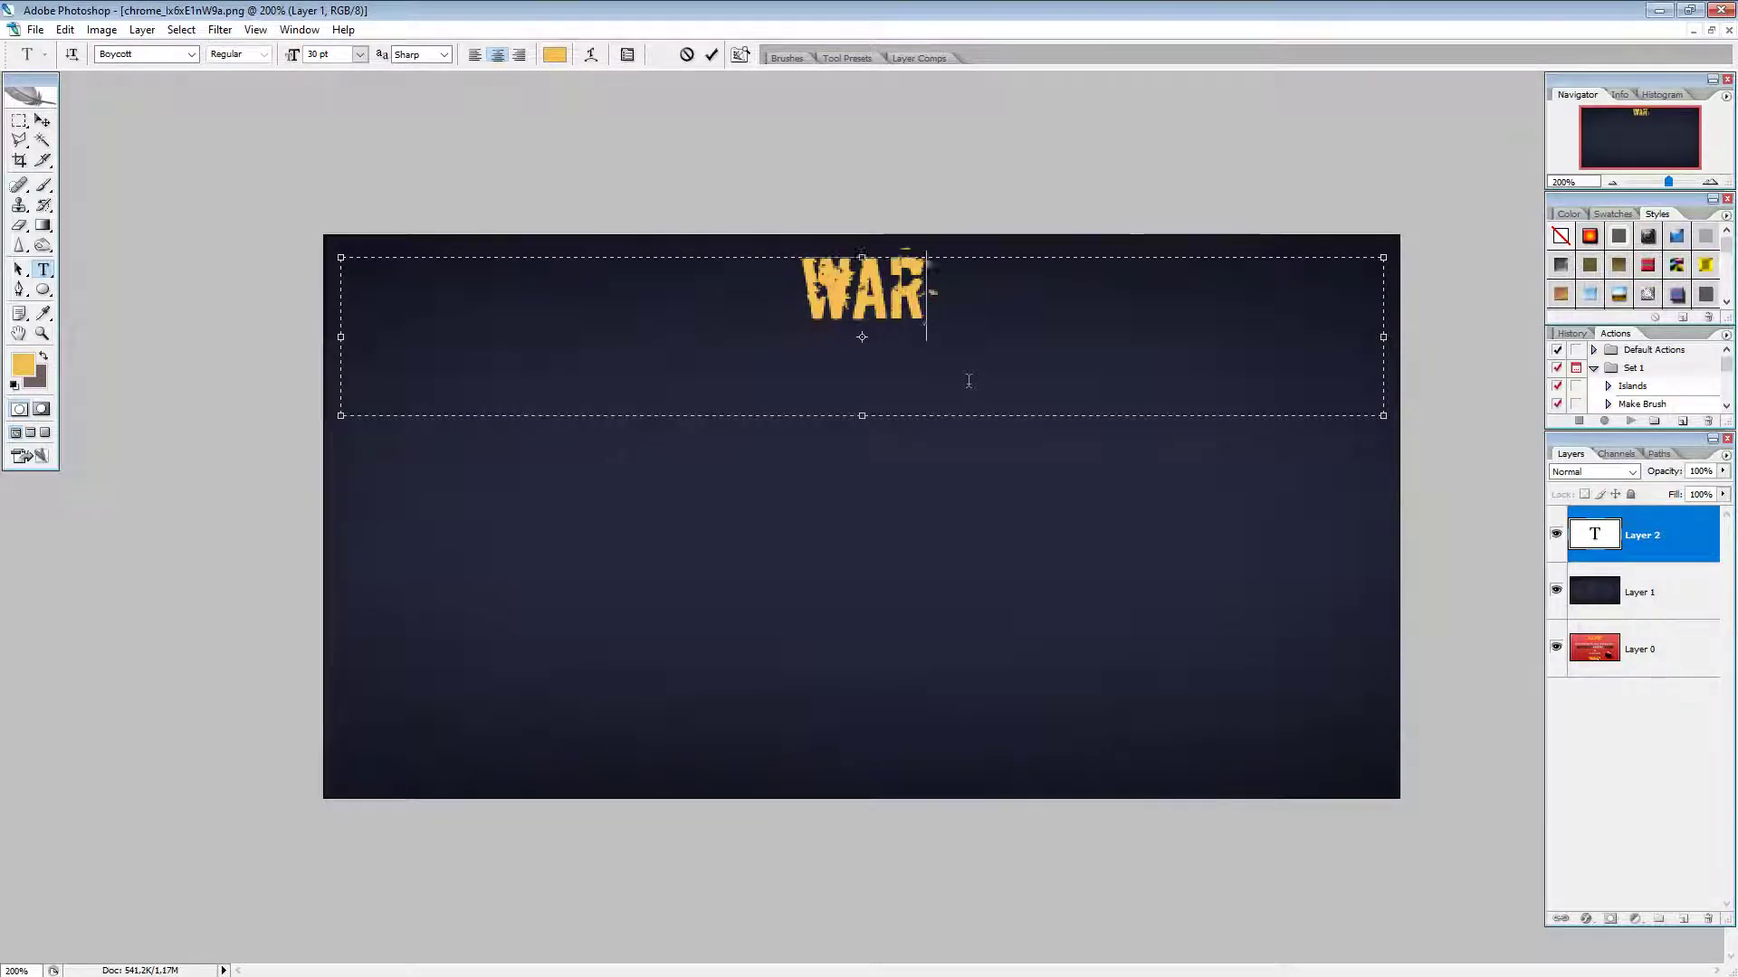
{"action": "type", "text": "NING"}
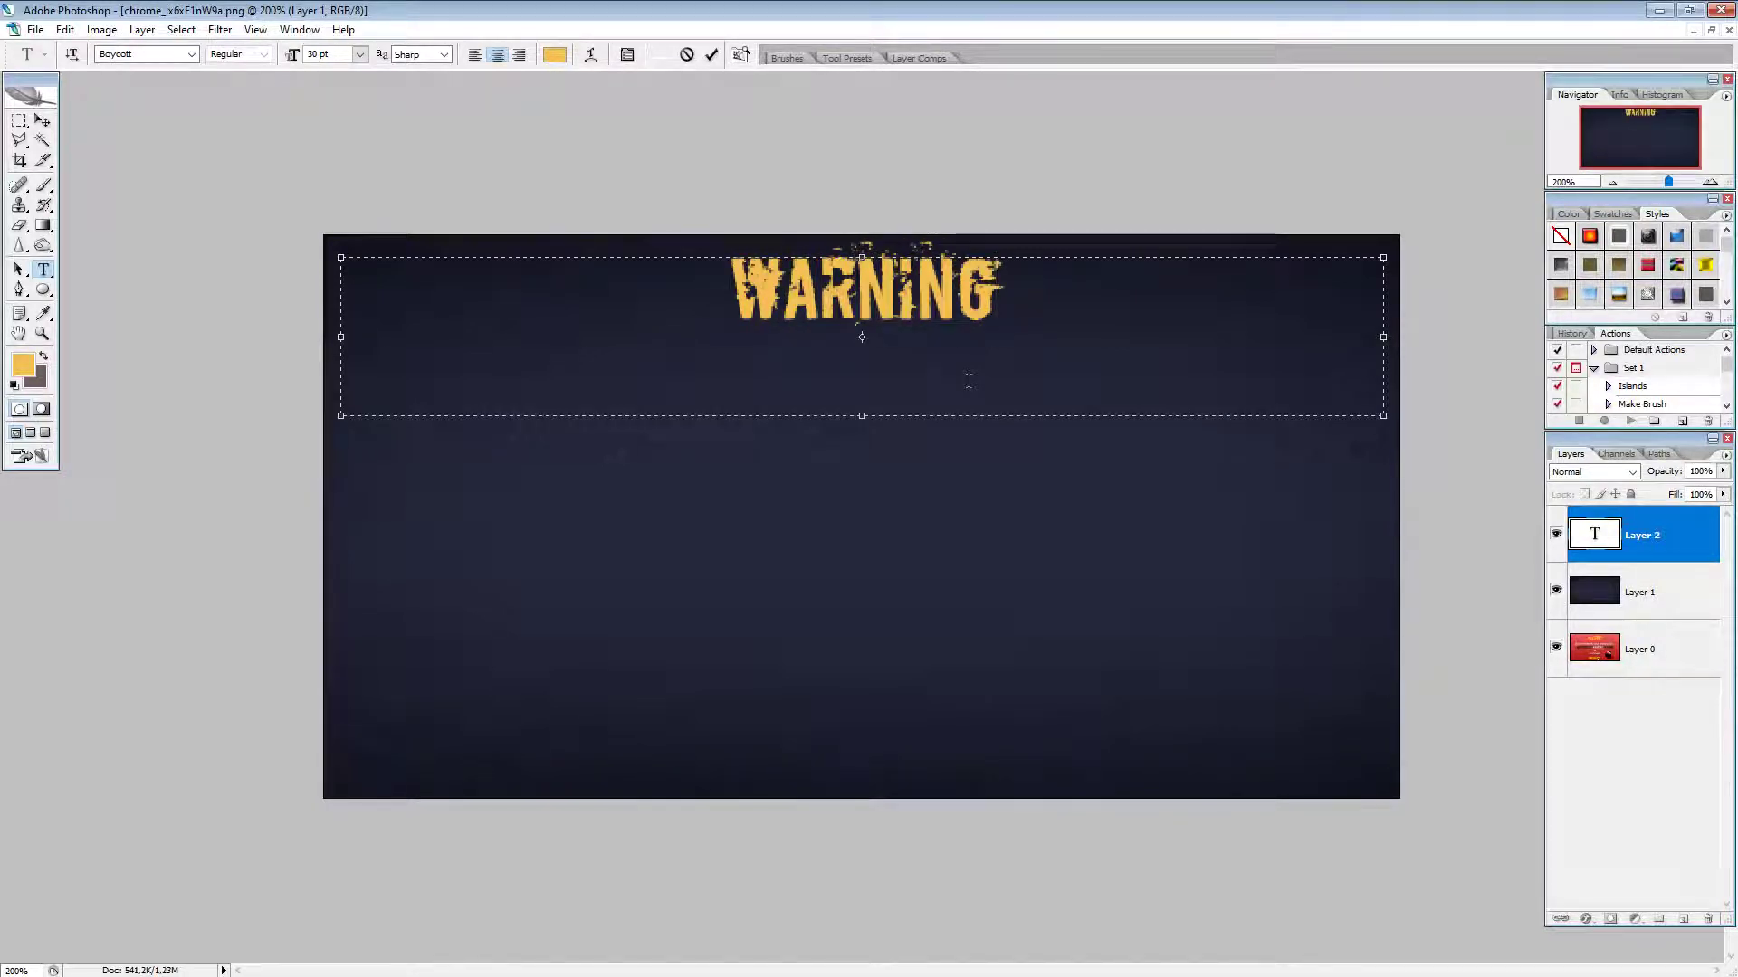
{"action": "left_click", "coordinate": [1633, 666]}
{"action": "left_click", "coordinate": [1557, 592]}
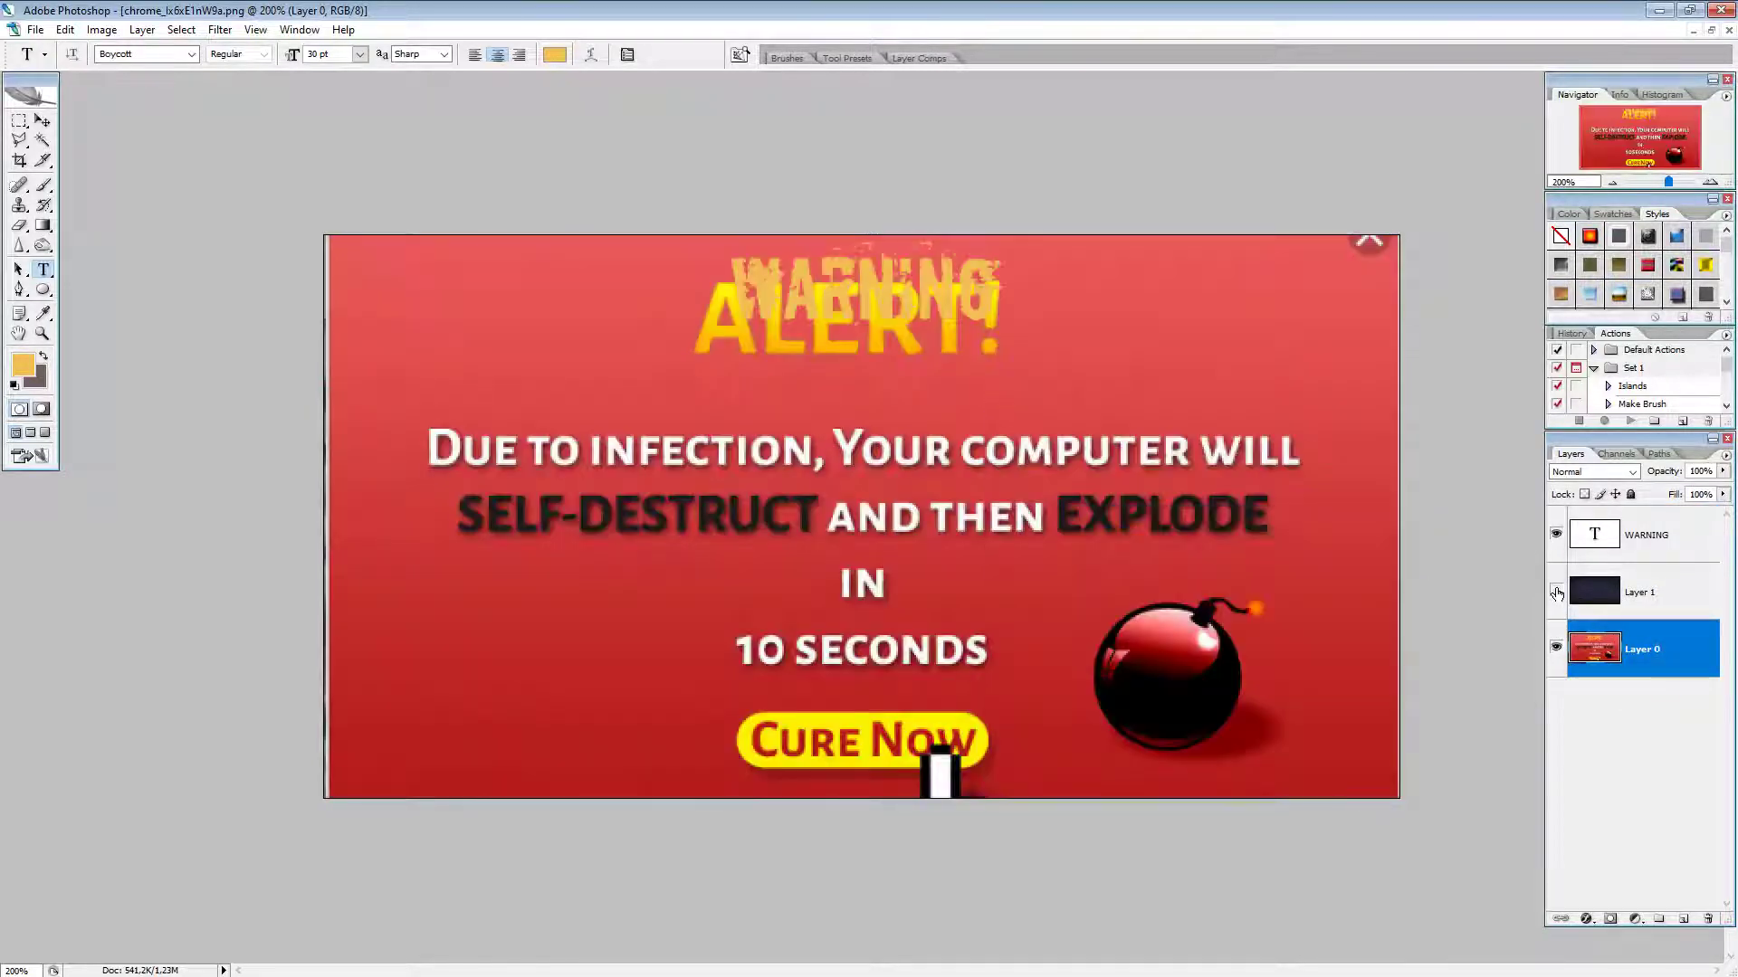
{"action": "left_click", "coordinate": [1557, 592]}
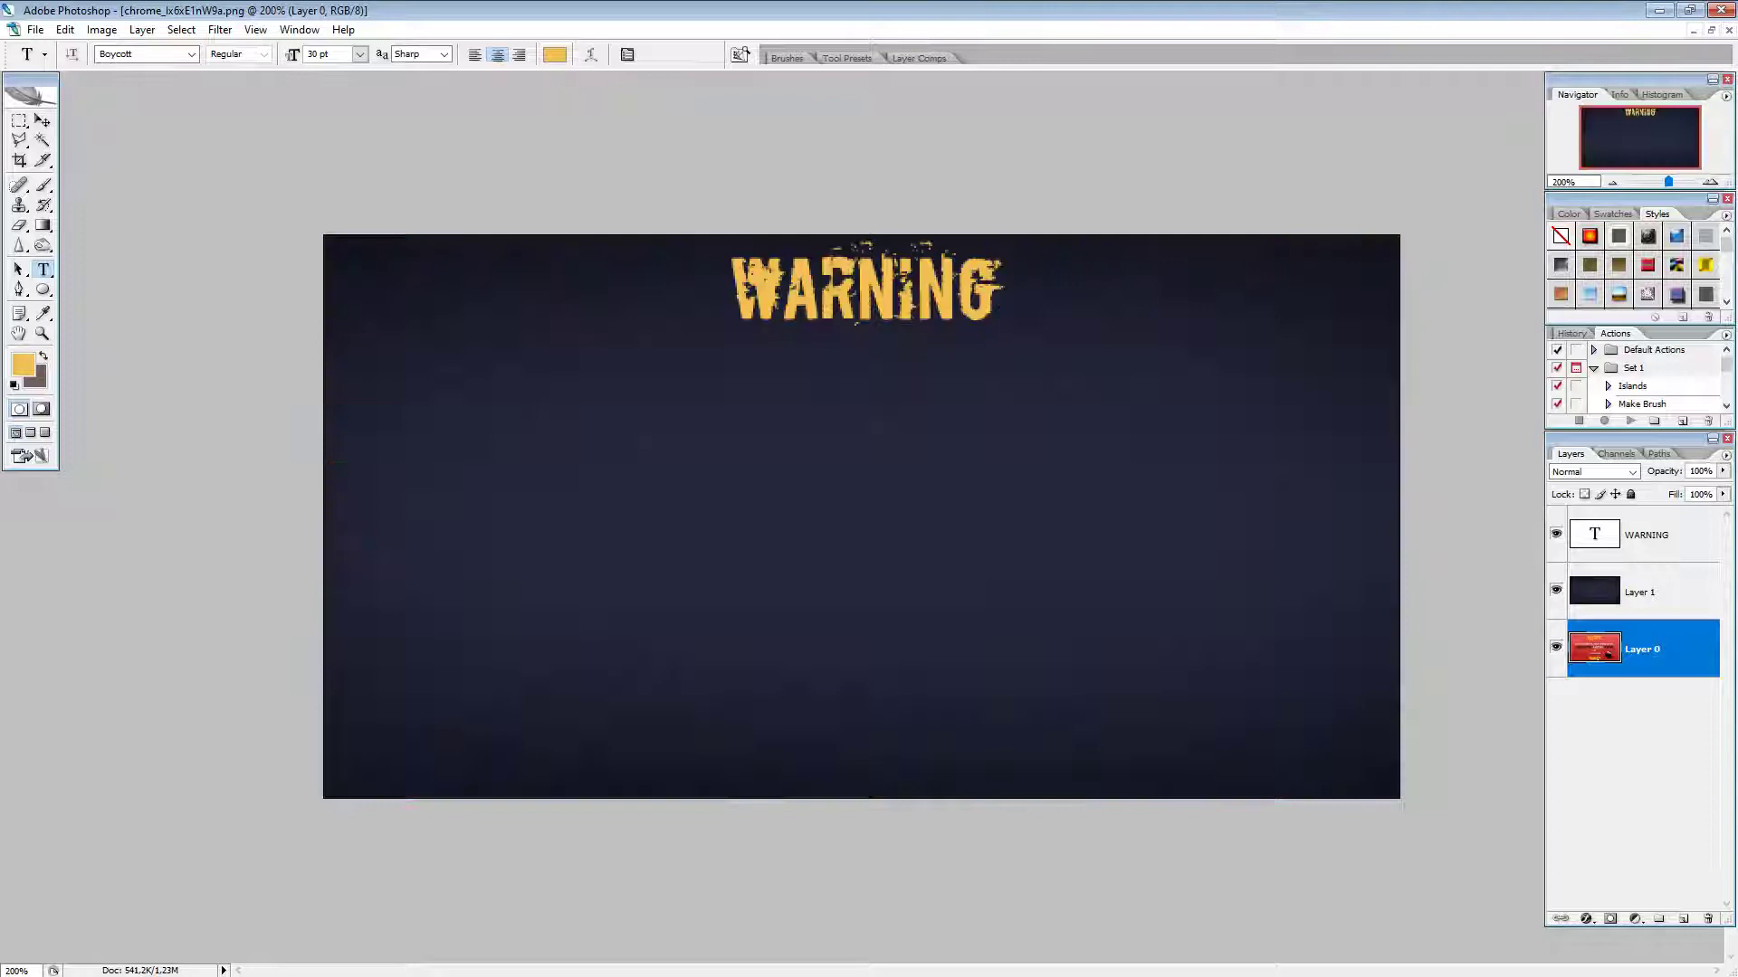
Step: Add an exclamation mark to the end of the WARNING heading, removing any surplus characters
{"action": "left_click", "coordinate": [995, 291]}
{"action": "type", "text": "!"}
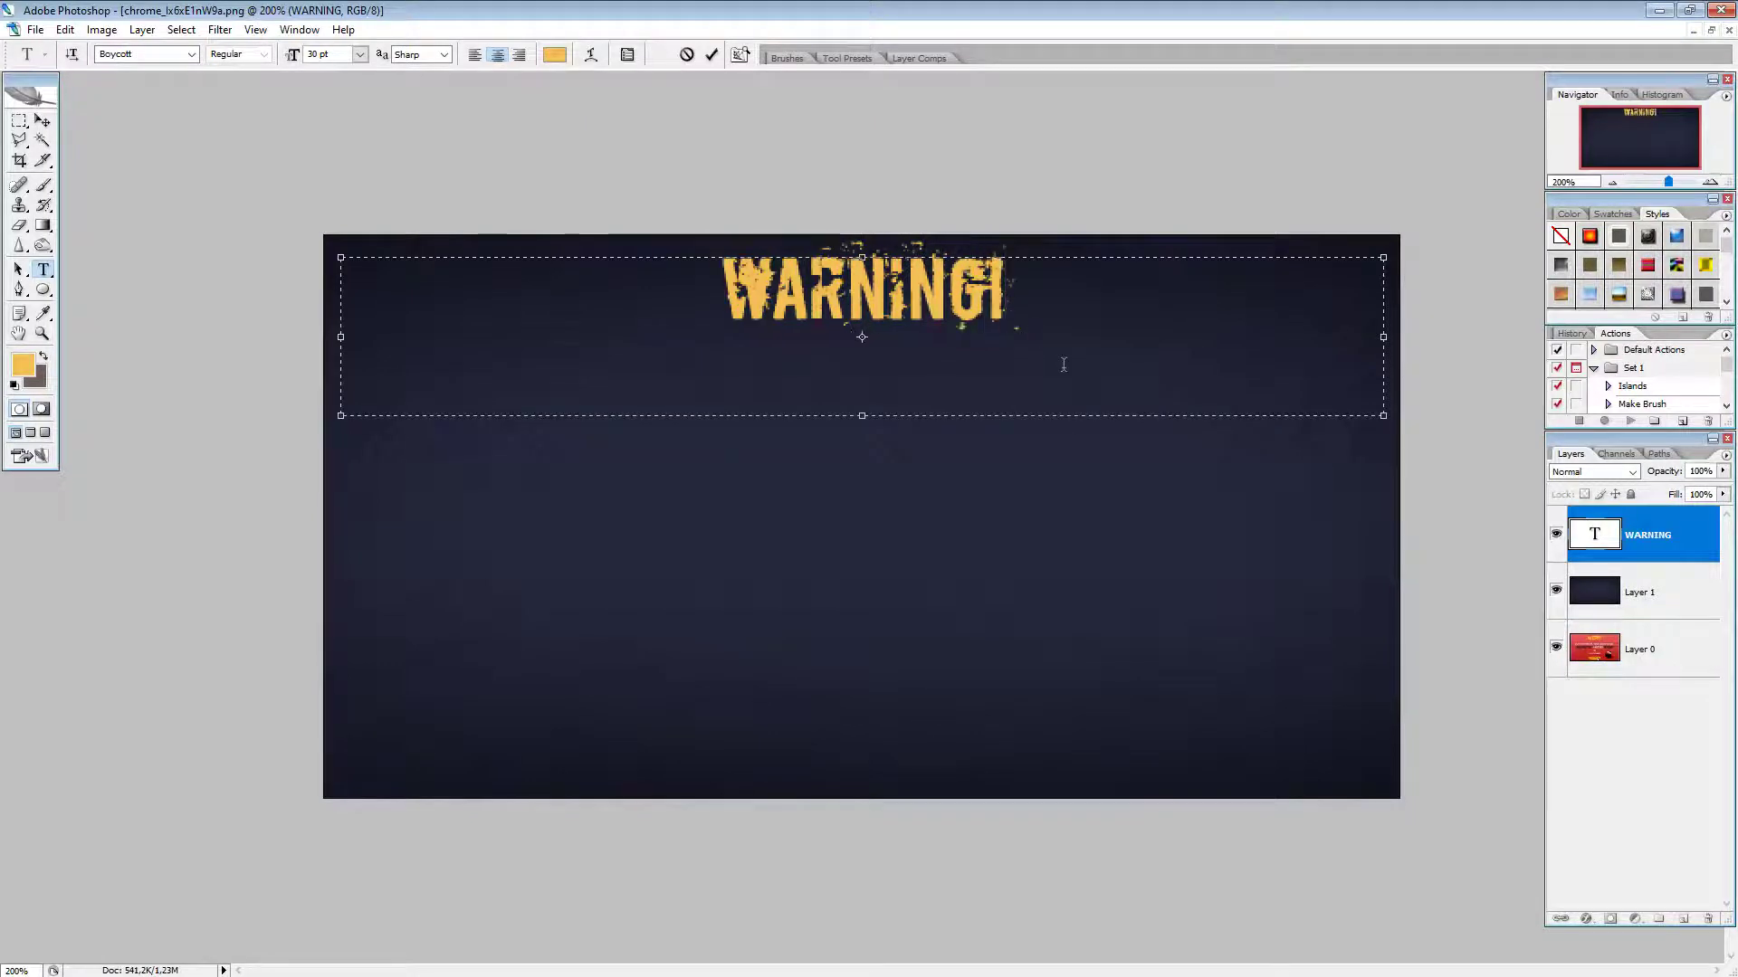
{"action": "key", "text": "shift+Left"}
{"action": "key", "text": "Right"}
{"action": "key", "text": "shift+Left"}
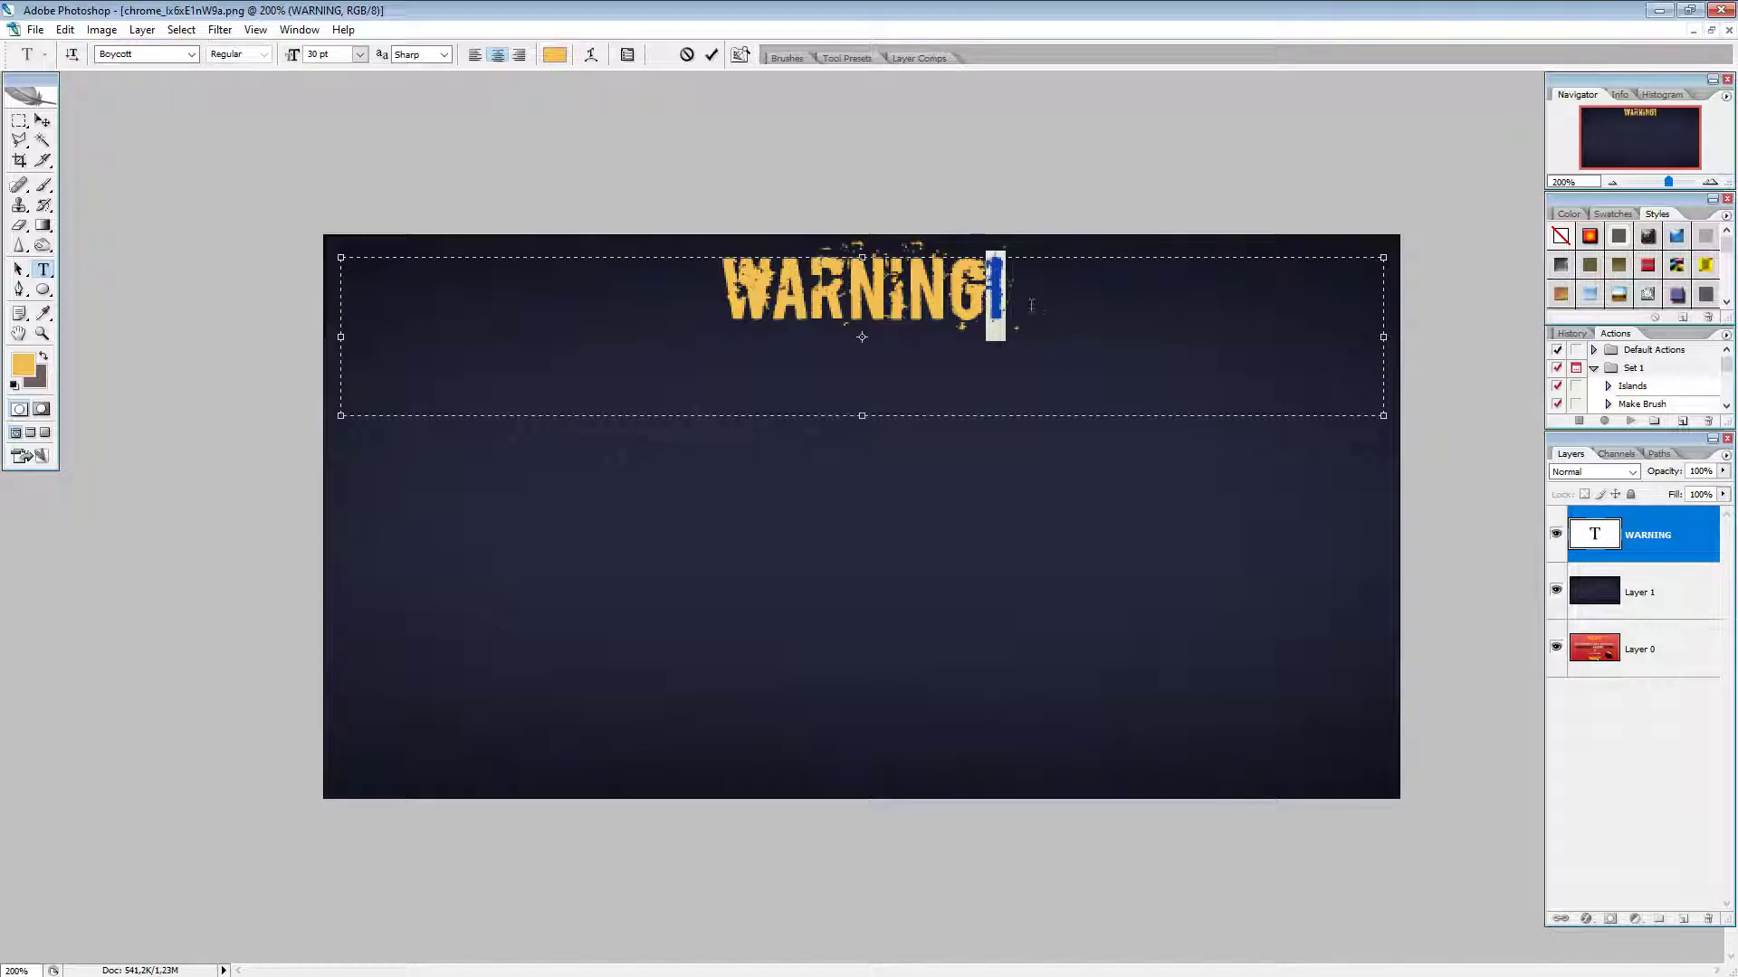
{"action": "key", "text": "Right"}
{"action": "type", "text": "!"}
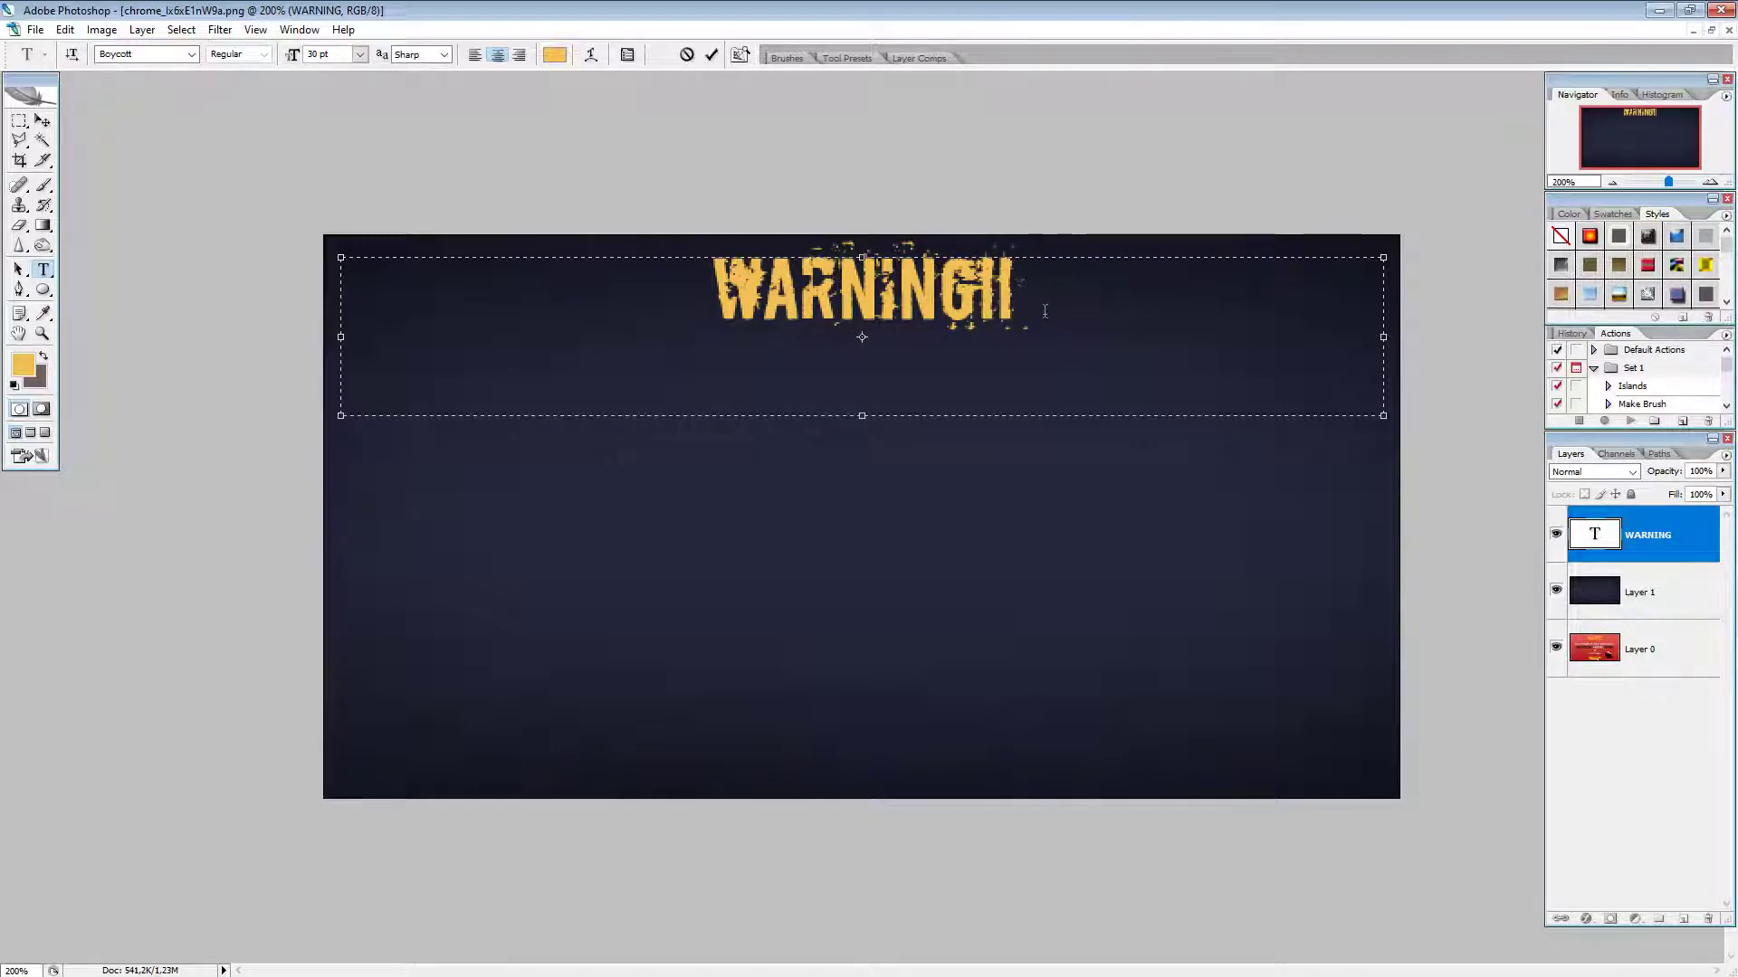
{"action": "type", "text": "1"}
{"action": "left_click_drag", "start_coordinate": [1046, 312], "coordinate": [1013, 308]}
{"action": "key", "text": "BackSpace"}
{"action": "key", "text": "BackSpace"}
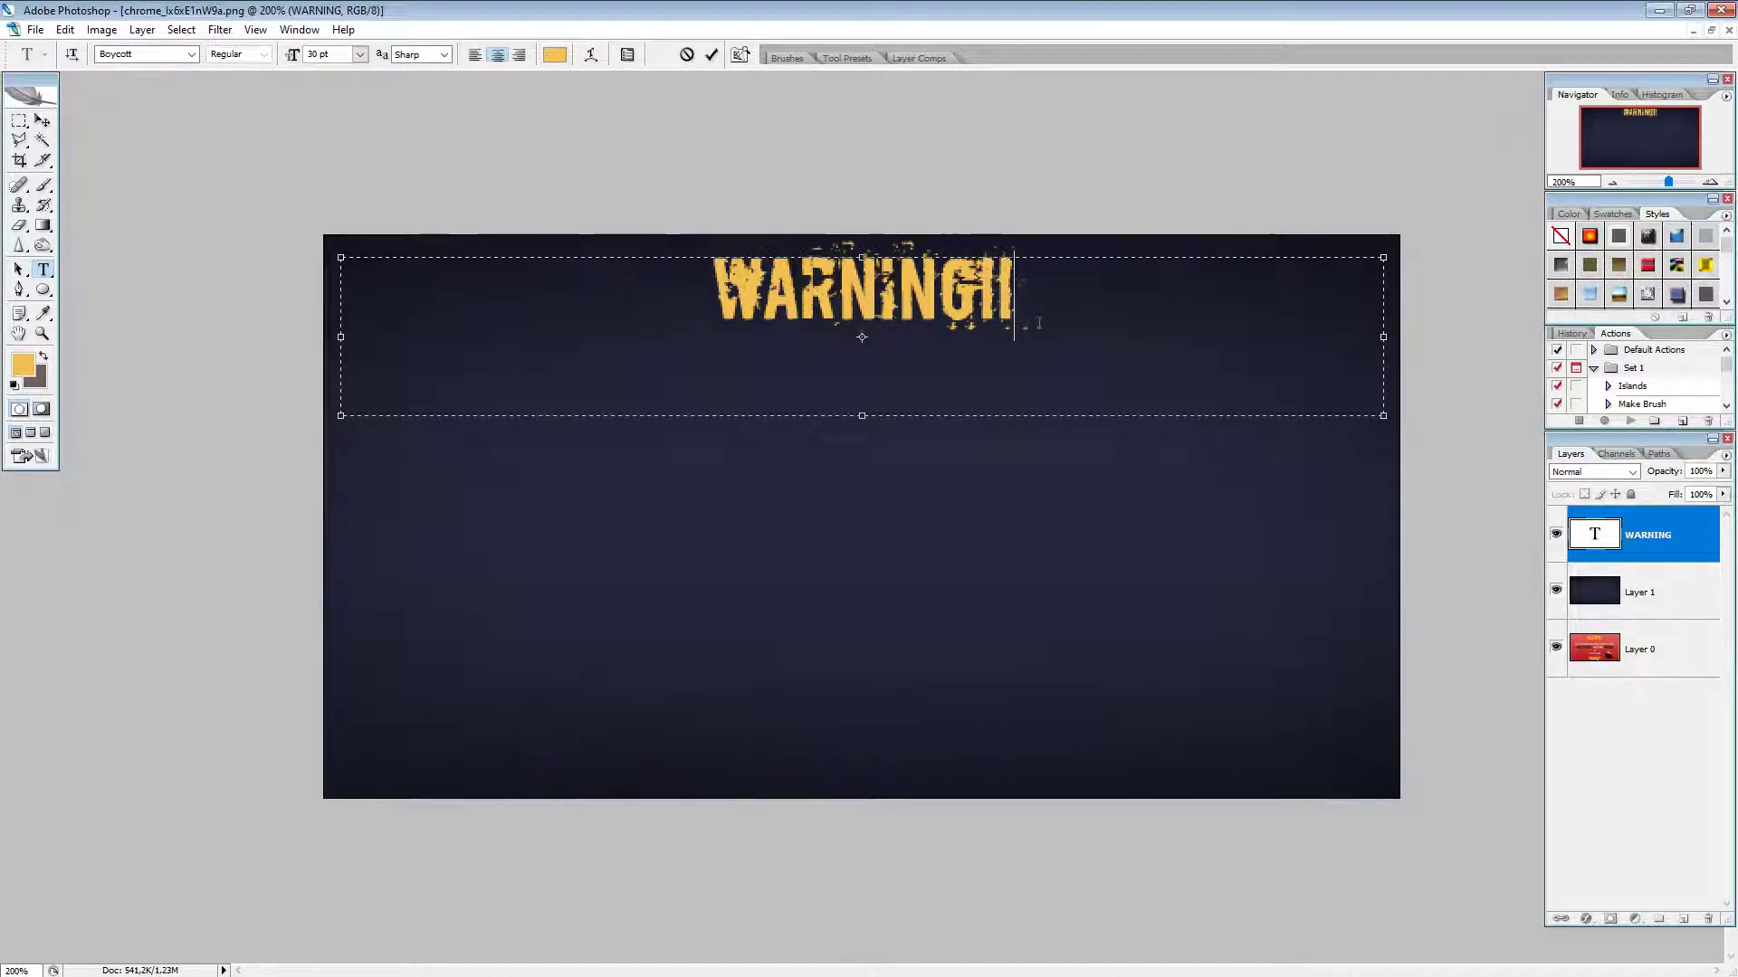
Step: Change the font of the whole WARNING! heading to Overspray
{"action": "key", "text": "shift+Left"}
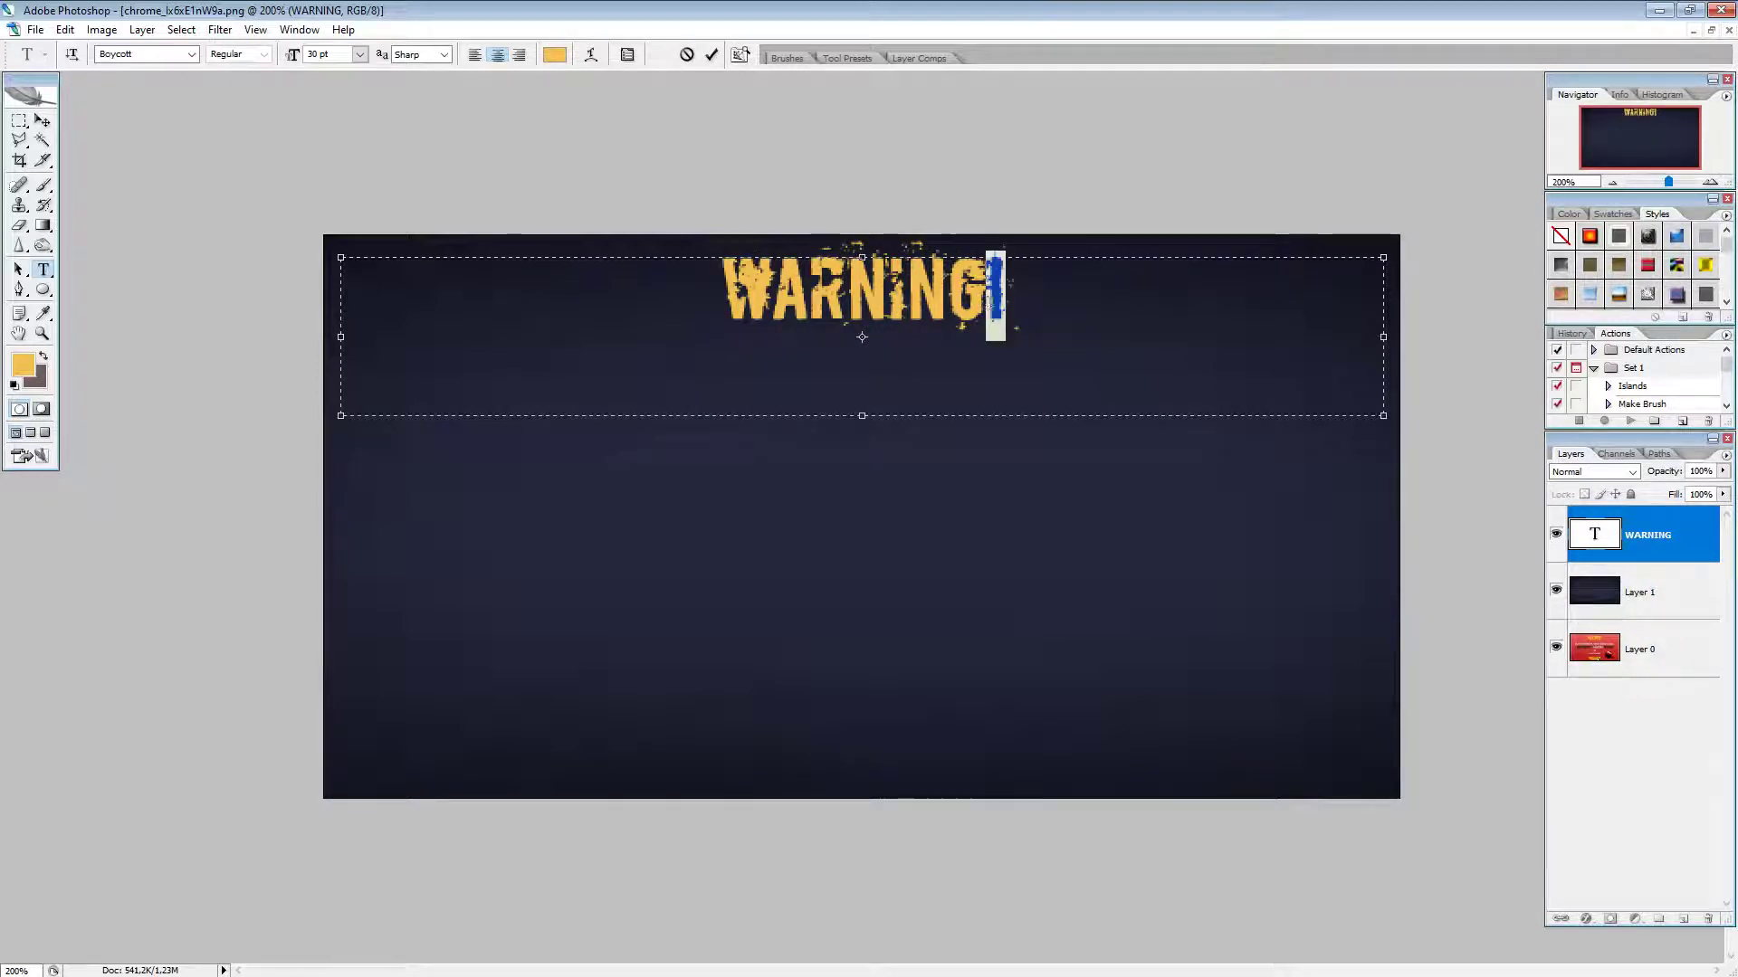
{"action": "key", "text": "shift+Left"}
{"action": "key", "text": "shift+Left"}
{"action": "key", "text": "shift+Left"}
{"action": "key", "text": "shift+Left"}
{"action": "key", "text": "shift+Left"}
{"action": "key", "text": "shift+Left"}
{"action": "key", "text": "shift+Left"}
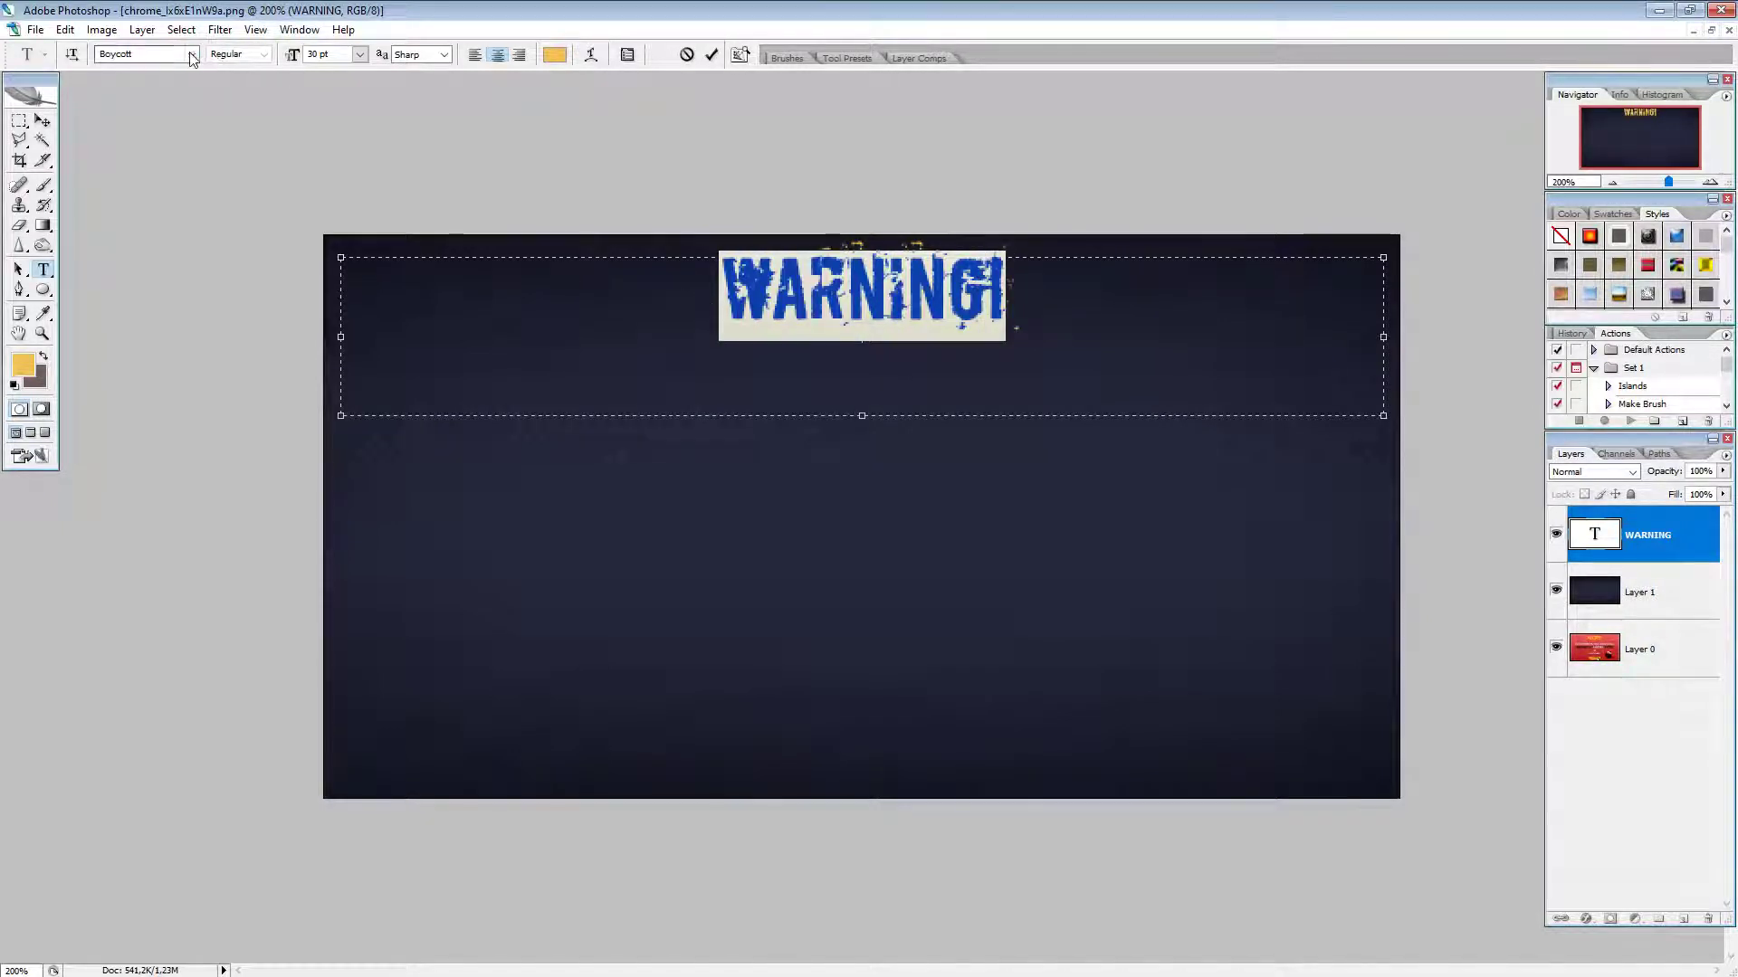
{"action": "left_click", "coordinate": [192, 54]}
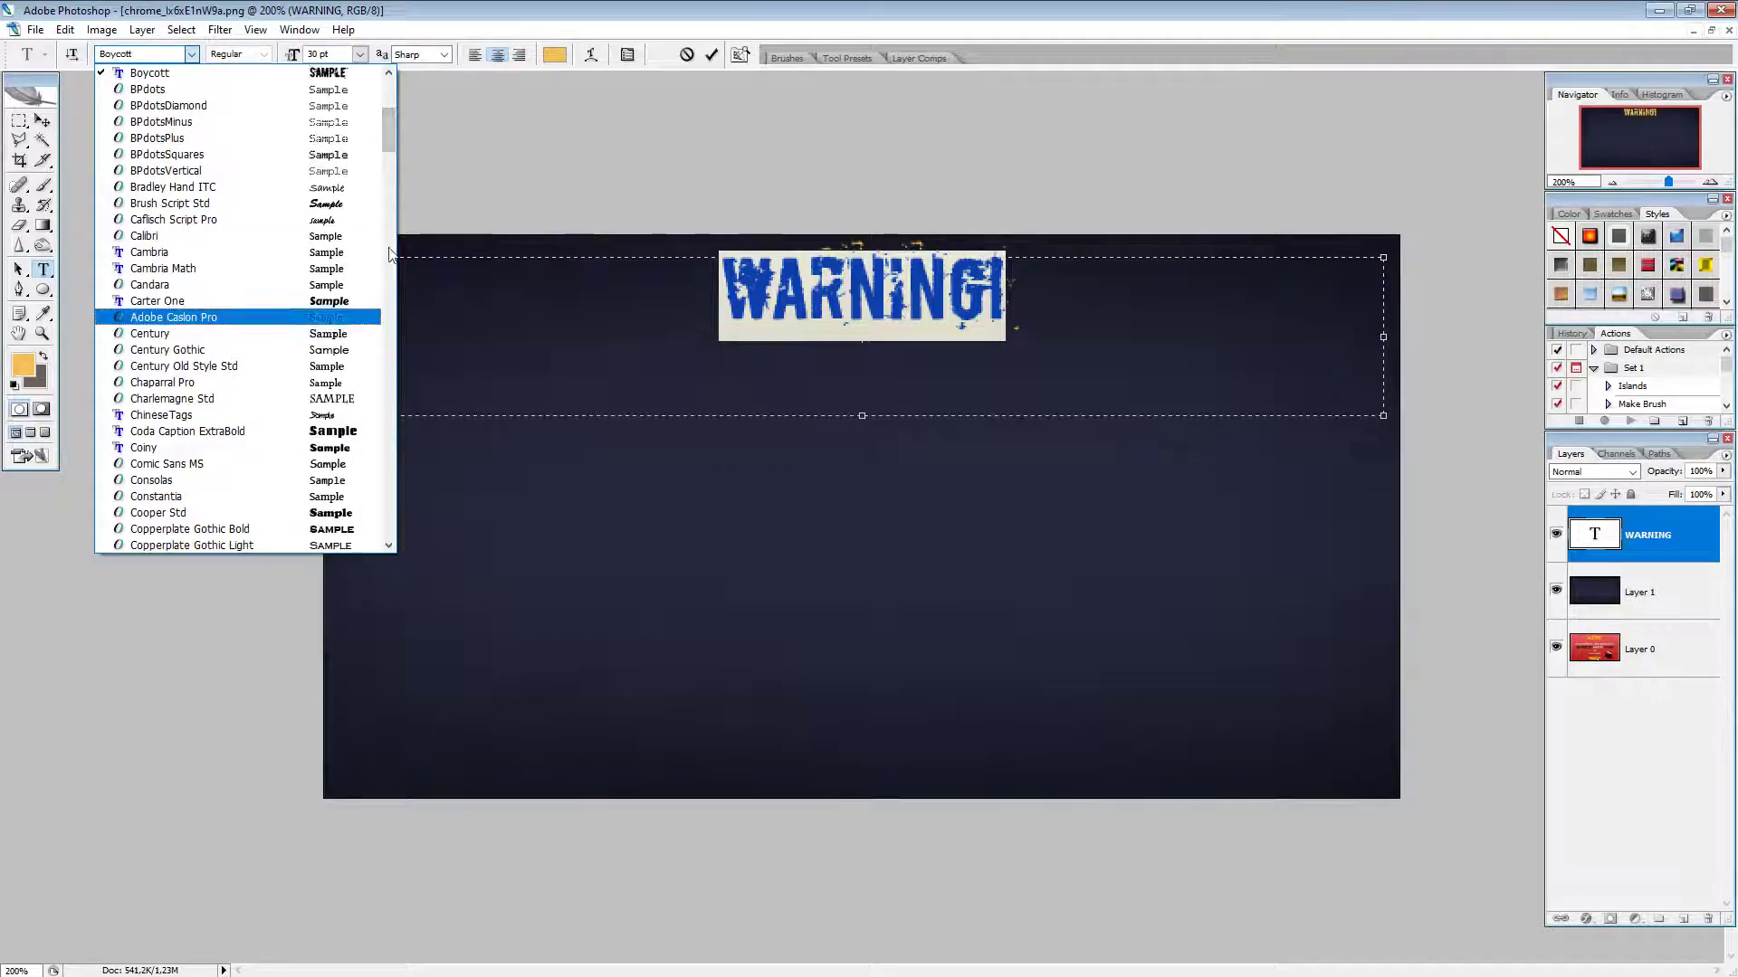
{"action": "left_click_drag", "start_coordinate": [387, 130], "coordinate": [387, 404]}
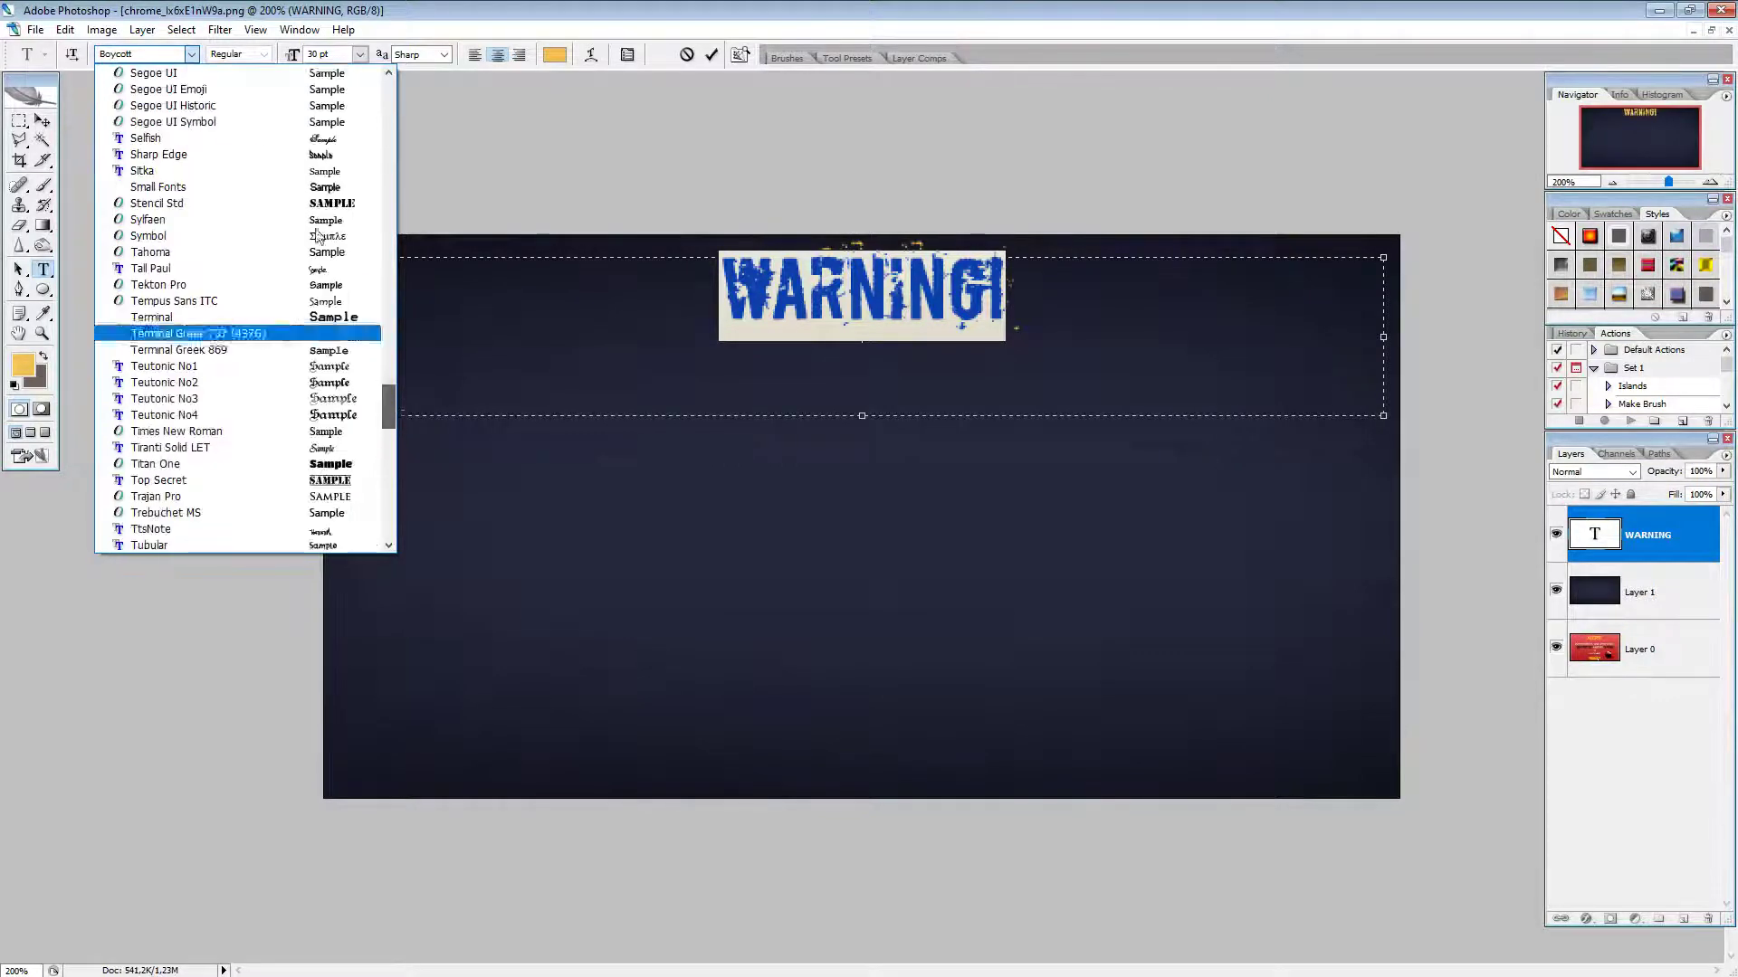
{"action": "left_click", "coordinate": [124, 58]}
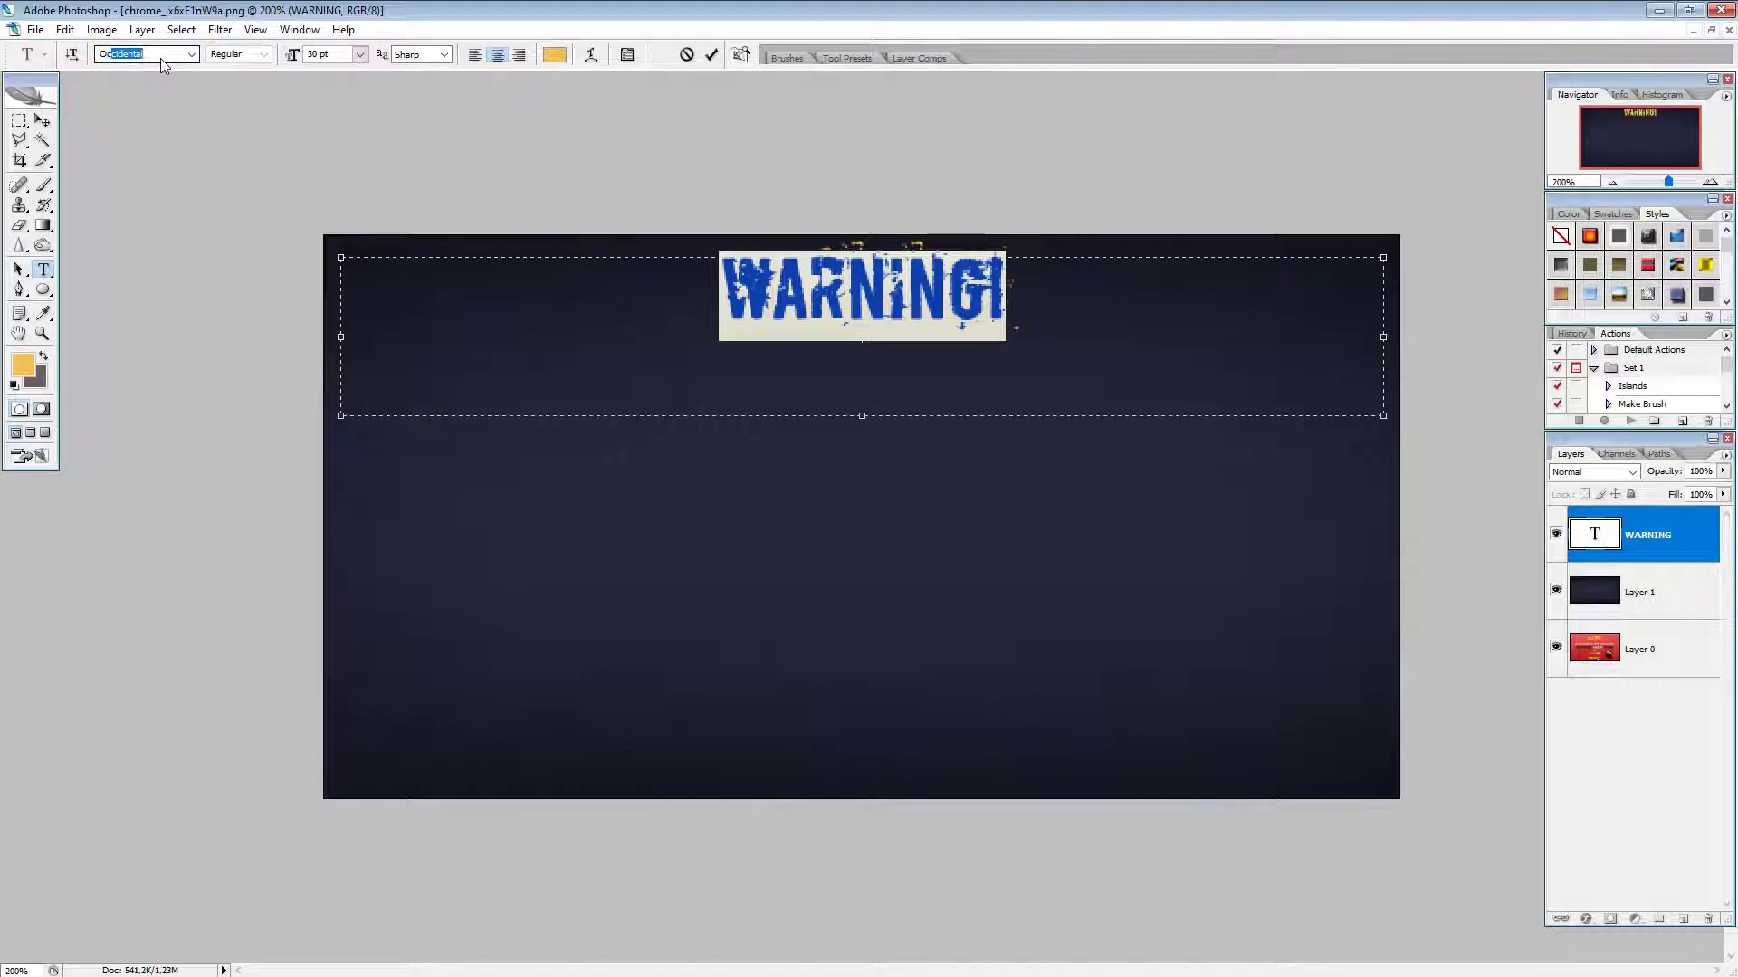
{"action": "type", "text": "verspray"}
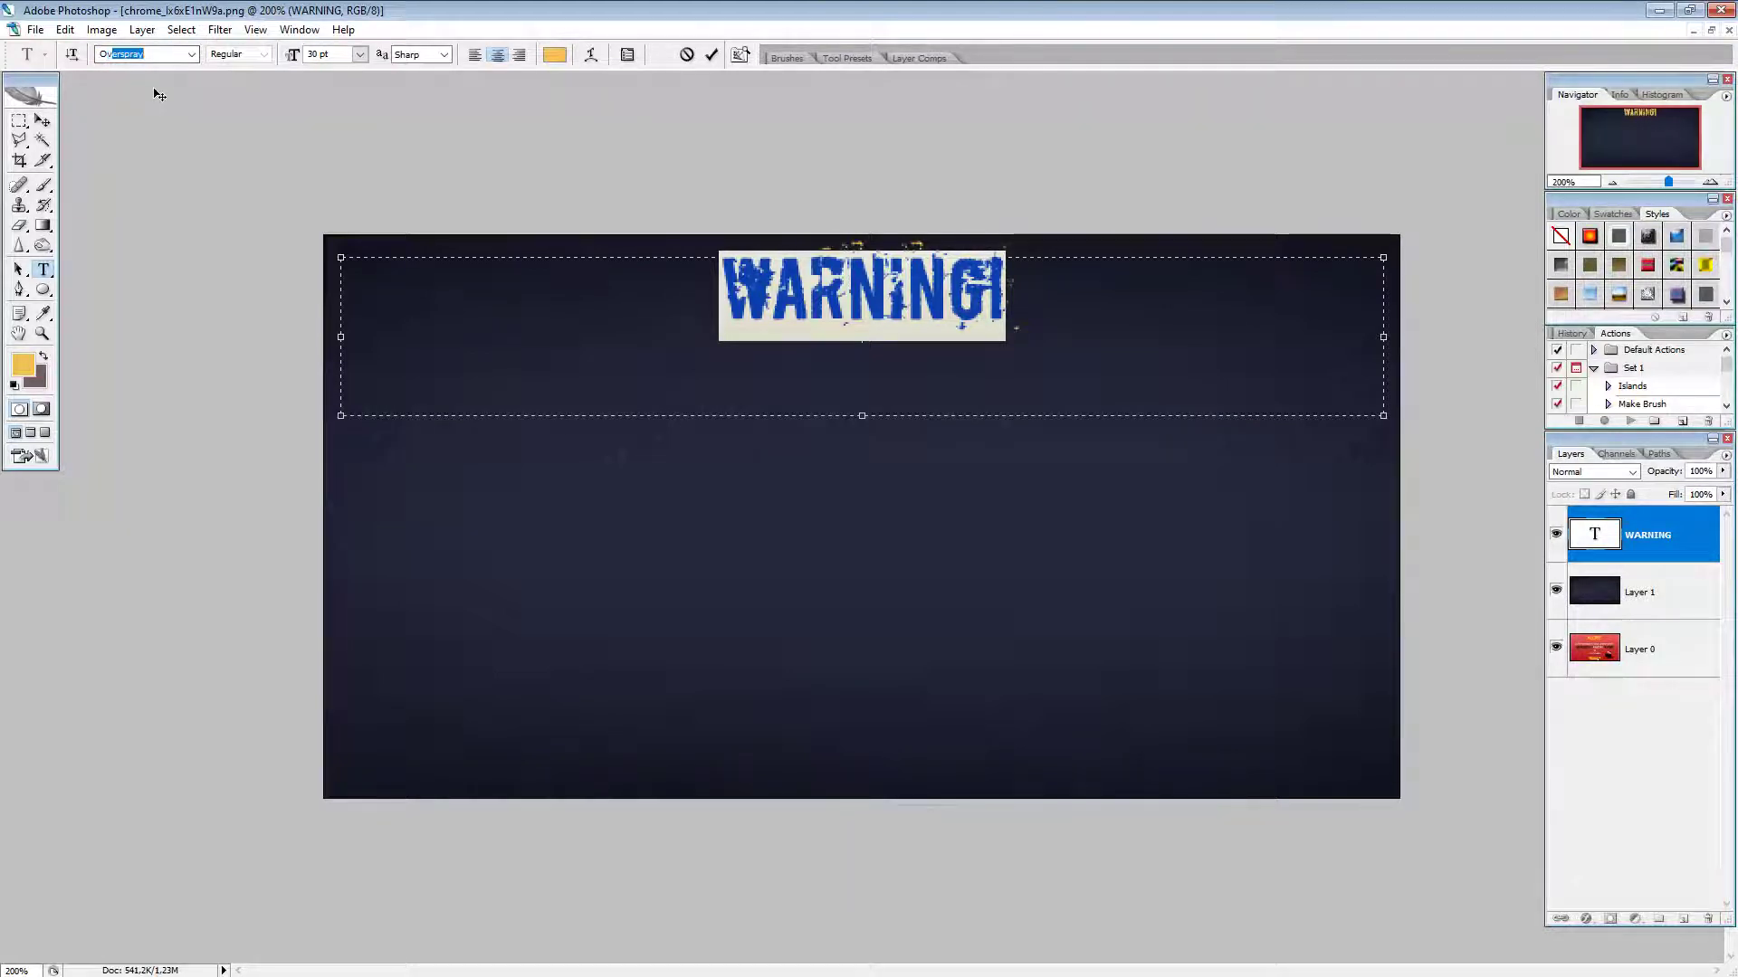
{"action": "key", "text": "Return"}
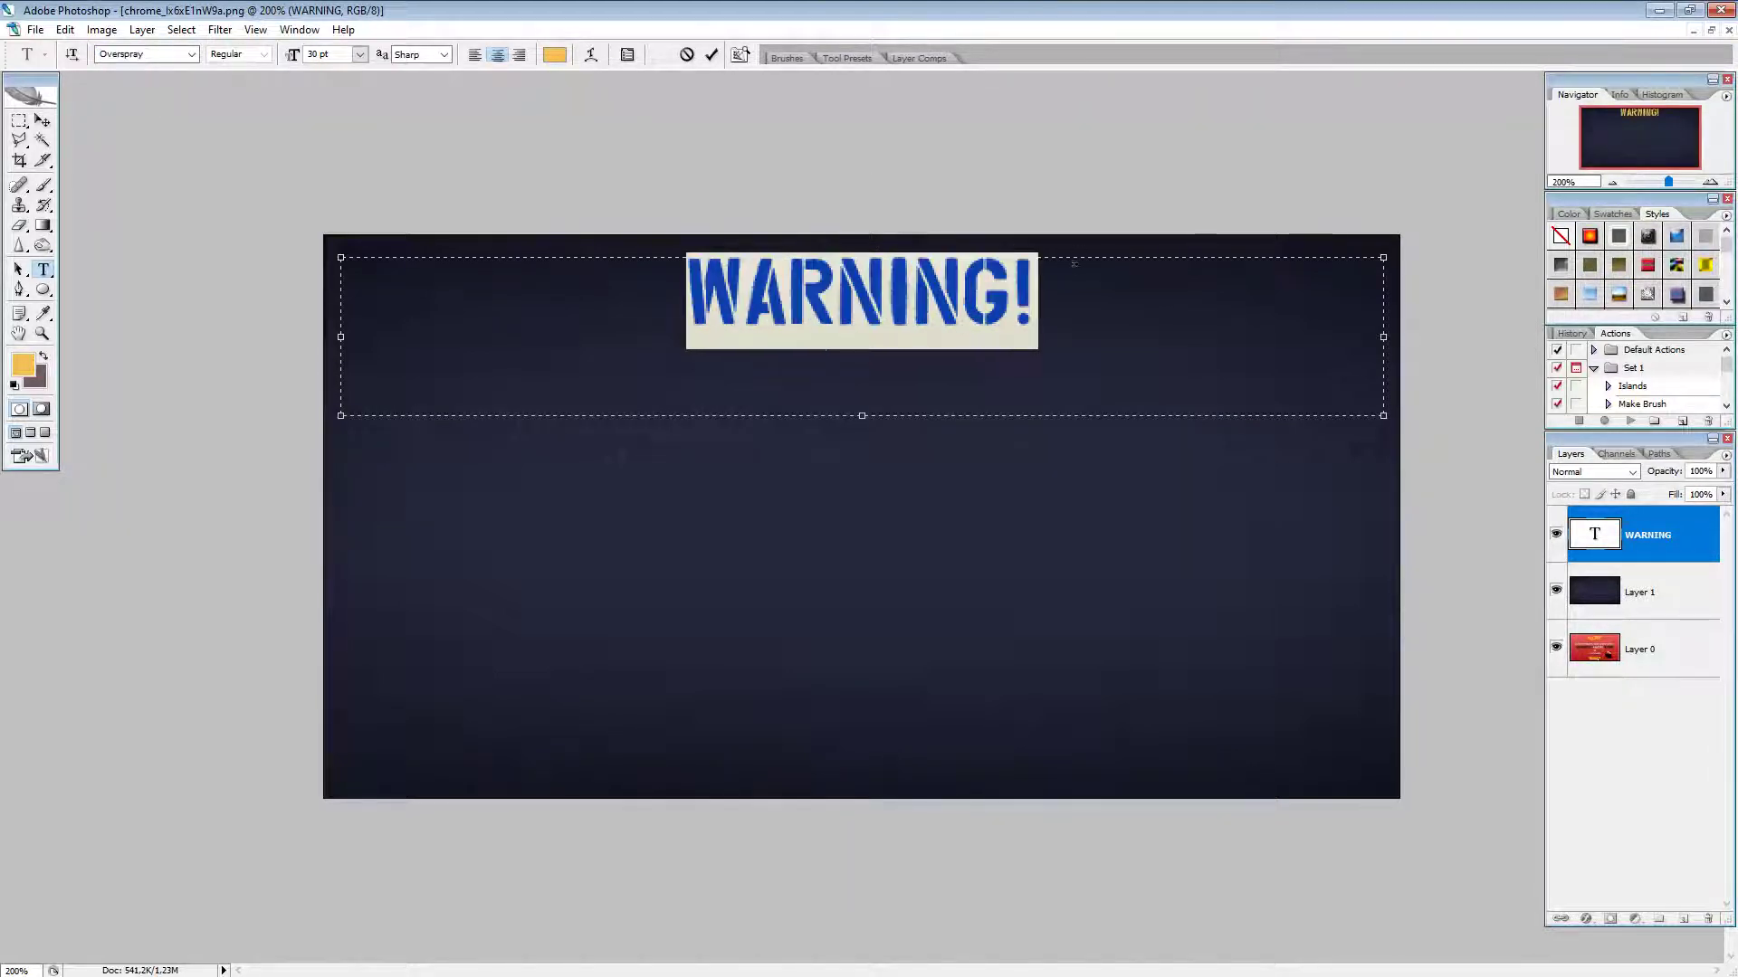
Step: Add a second line reading YOUR PC HAS A VIRUS below the WARNING! heading in the same text box
{"action": "left_click", "coordinate": [1053, 287]}
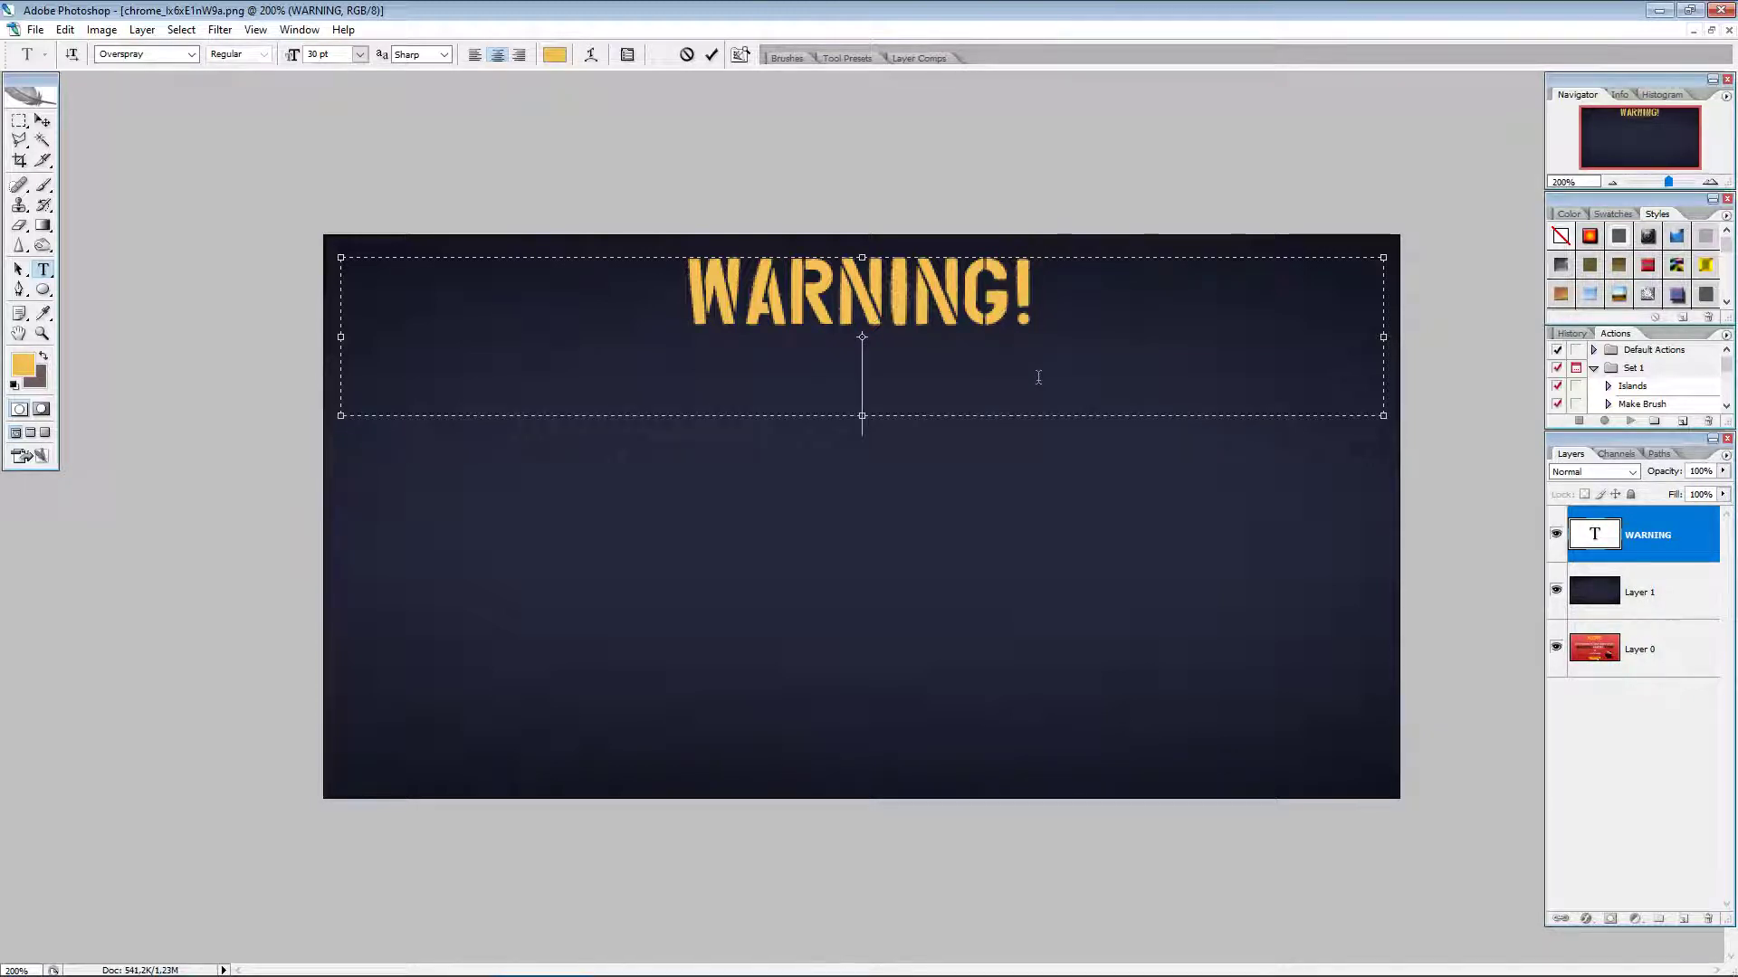
{"action": "key", "text": "Return"}
{"action": "type", "text": "Y"}
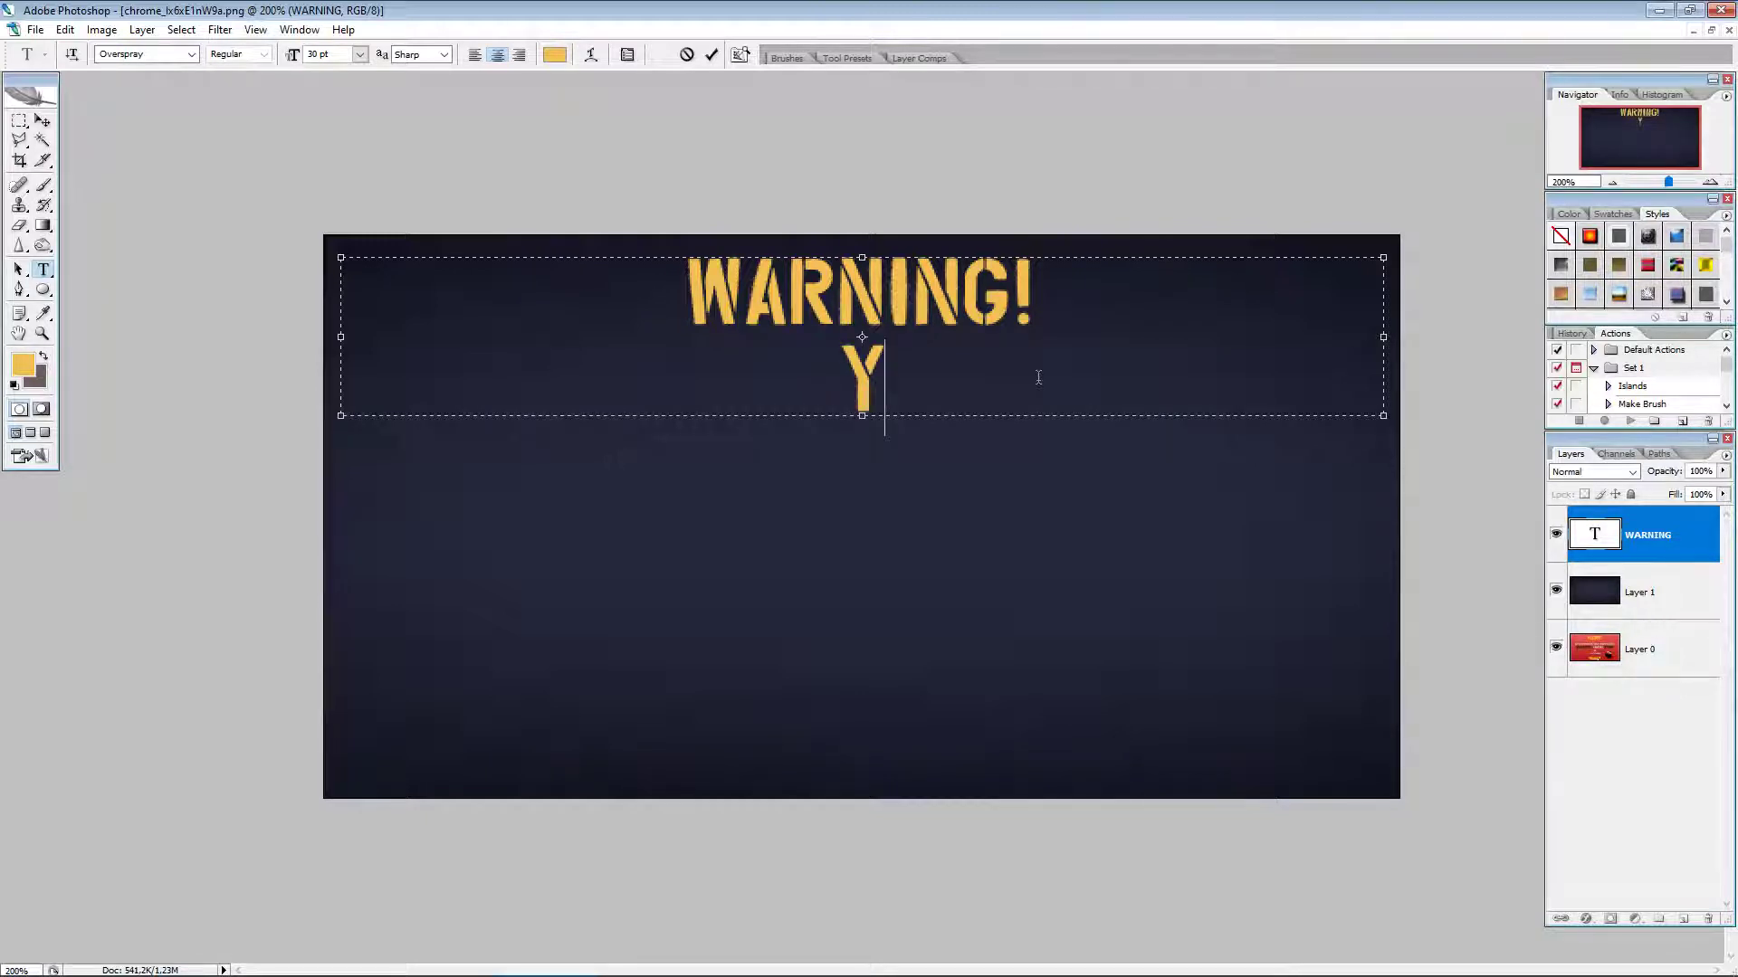
{"action": "type", "text": "OUR"}
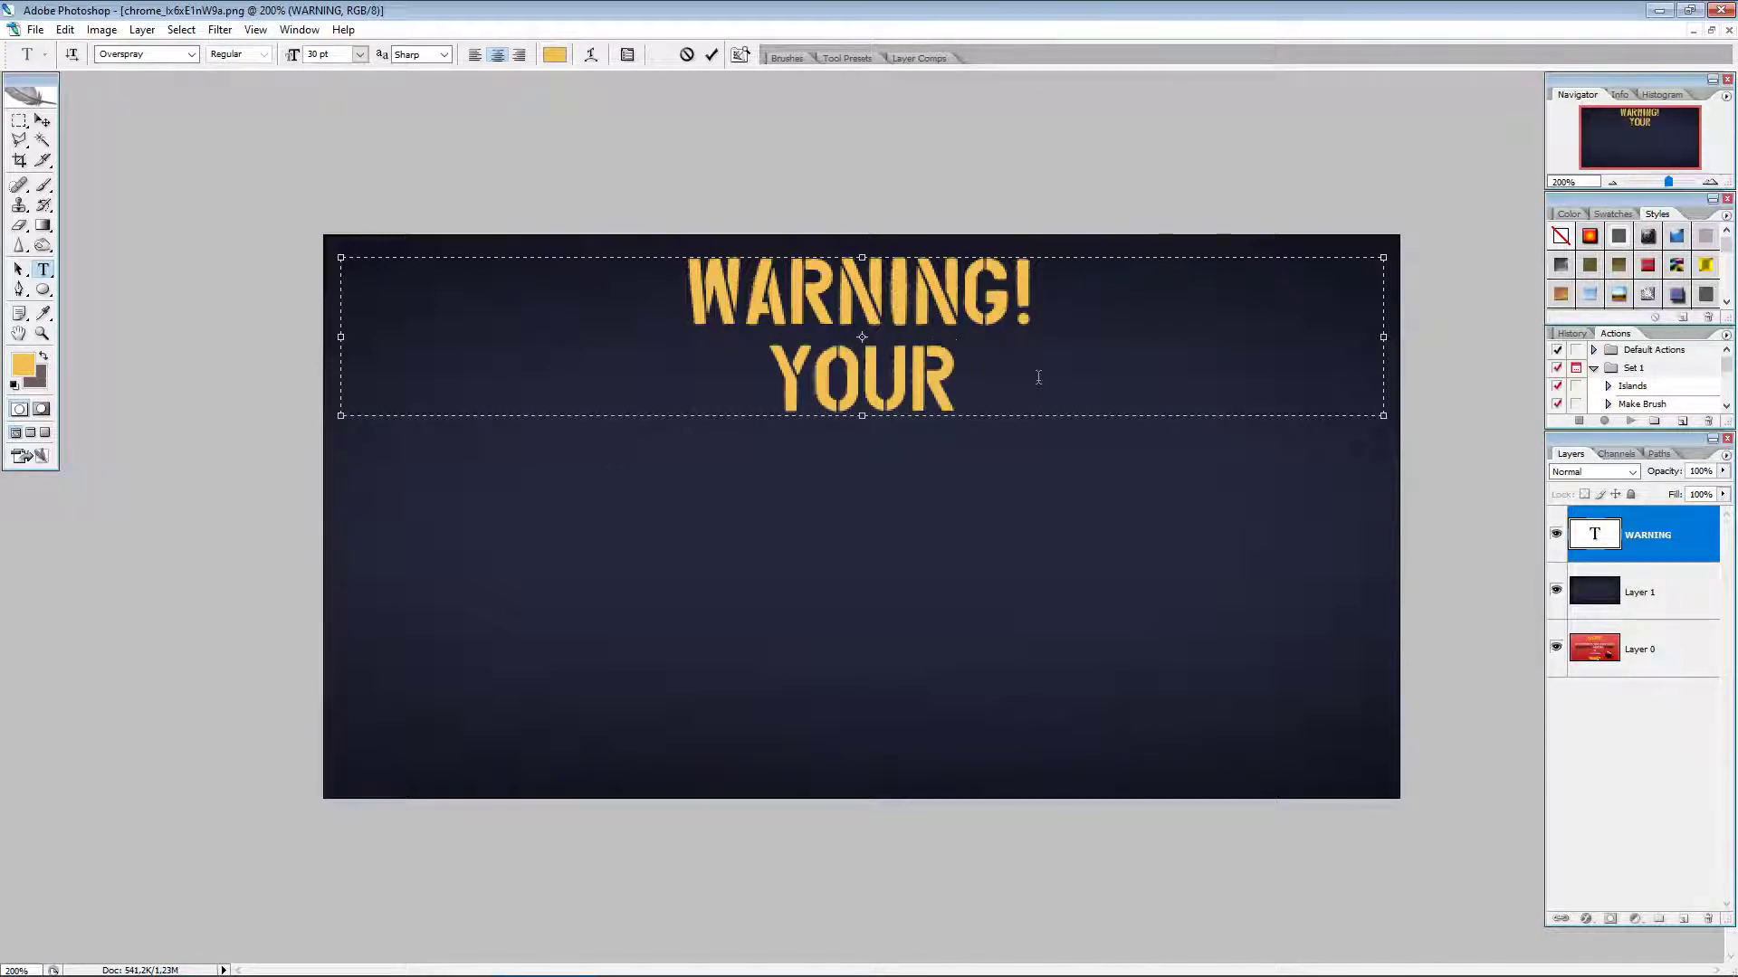
{"action": "key", "text": "BackSpace"}
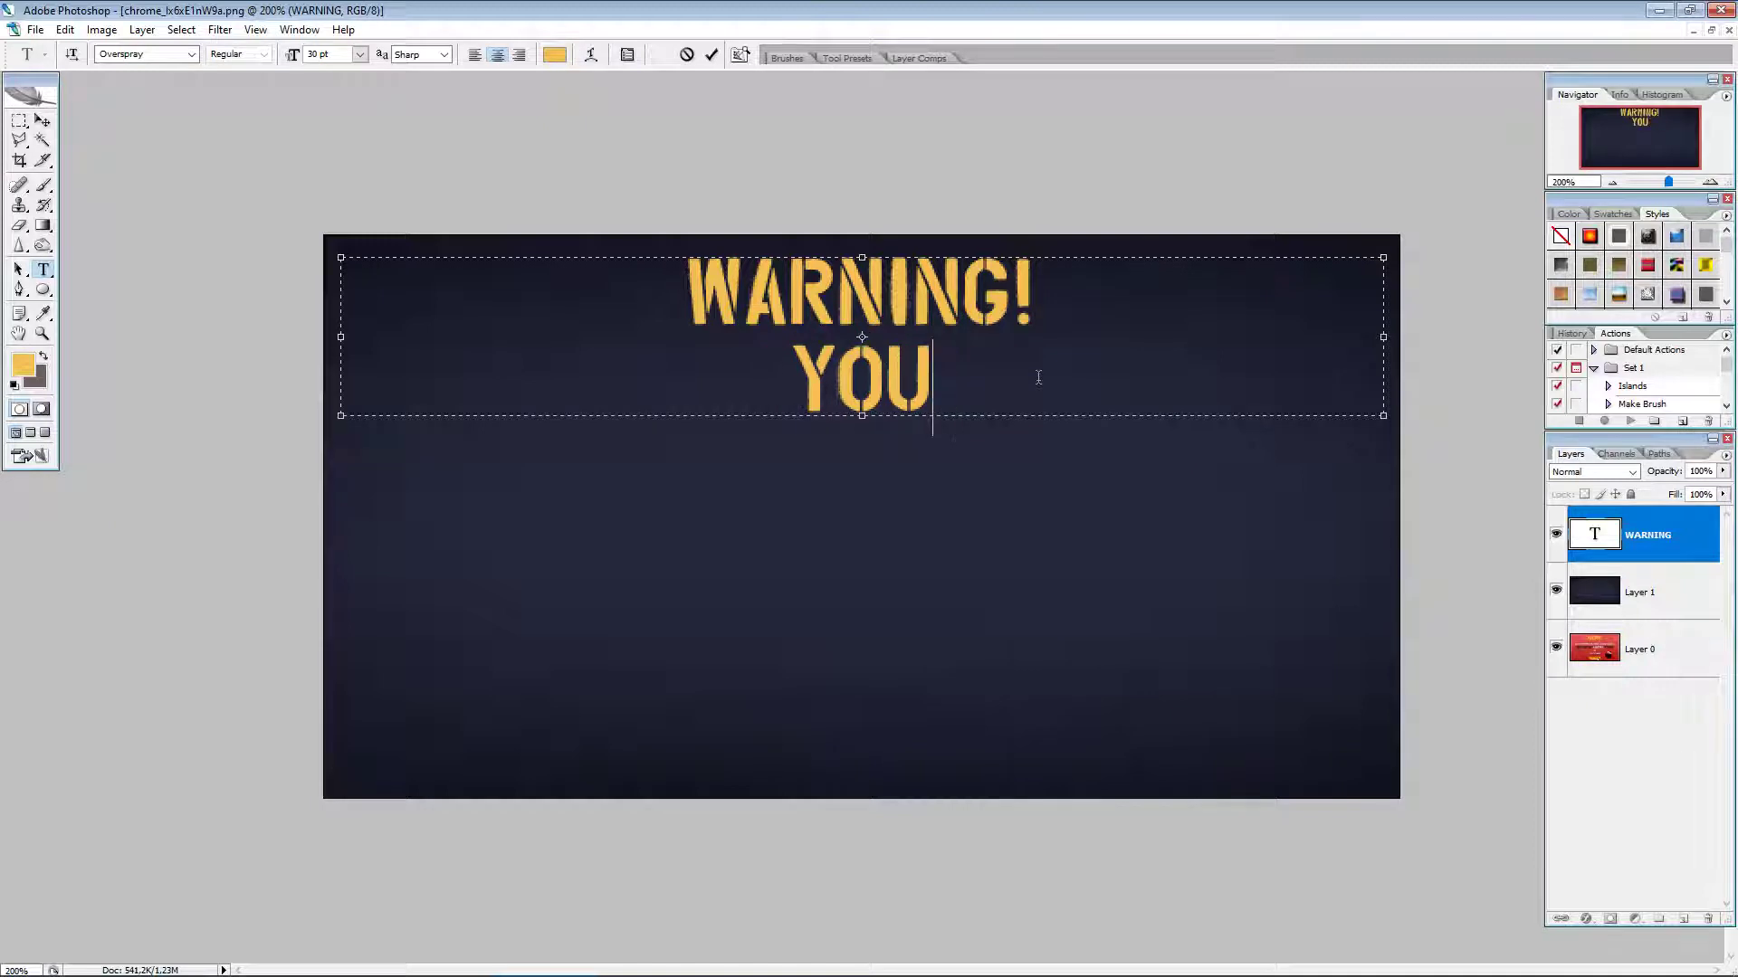
{"action": "type", "text": "R P"}
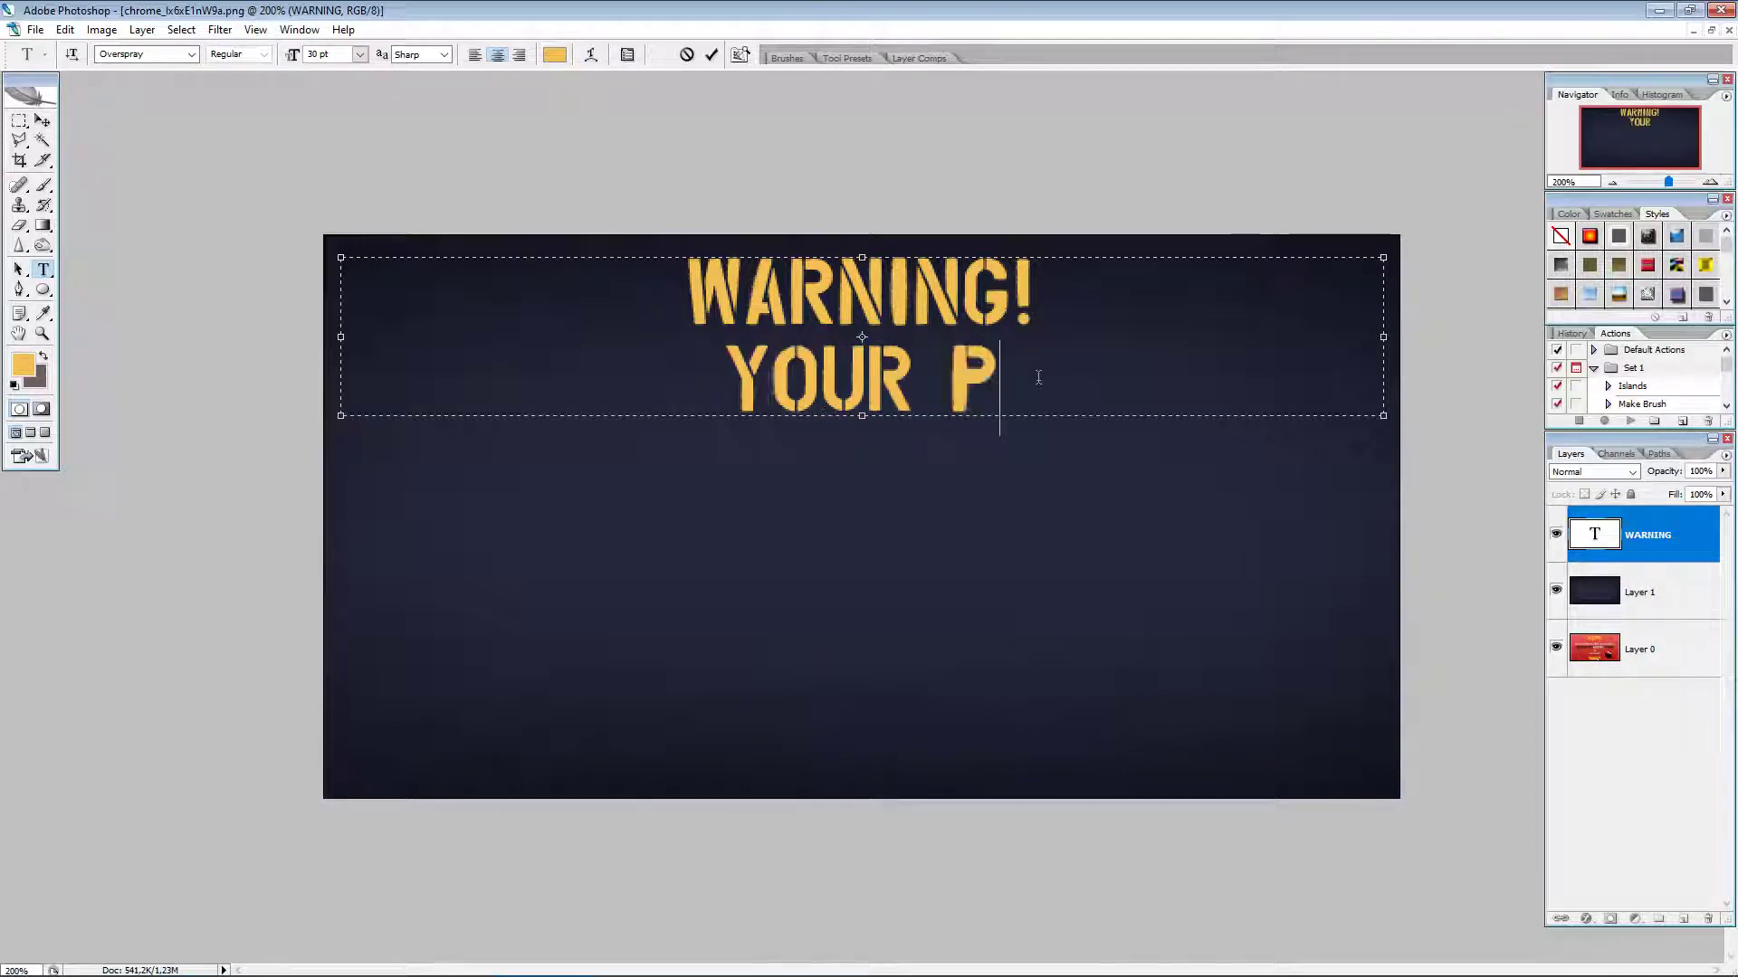
{"action": "type", "text": "C"}
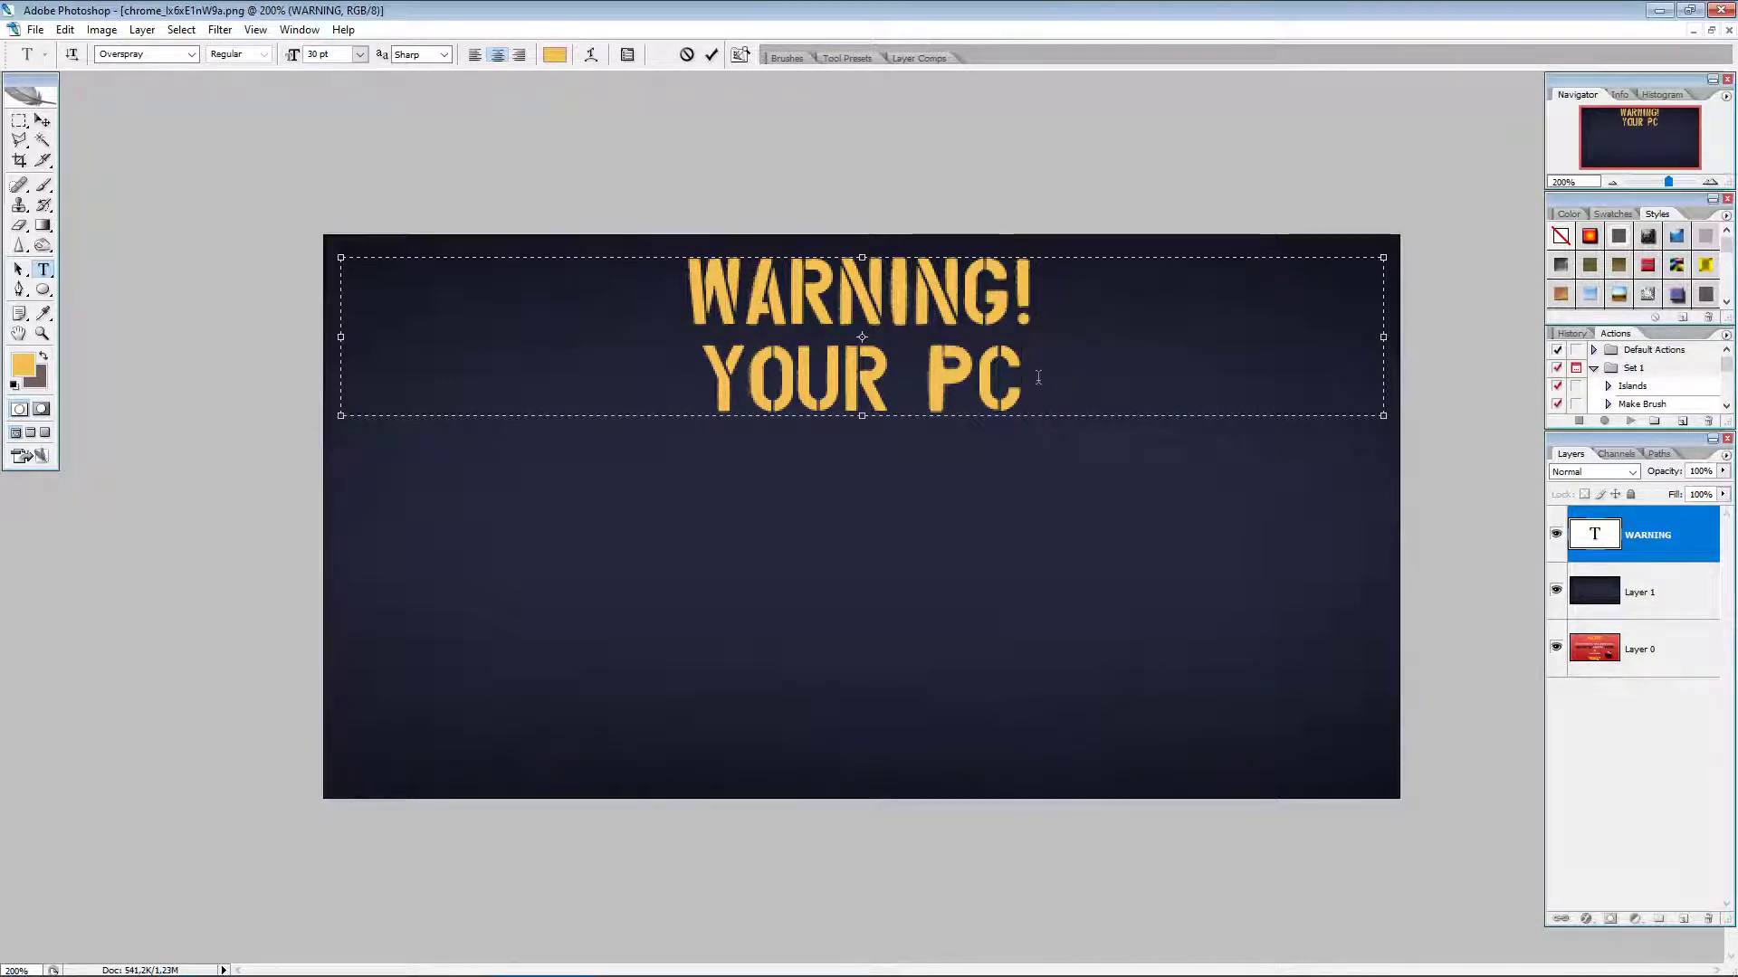
{"action": "type", "text": "IS"}
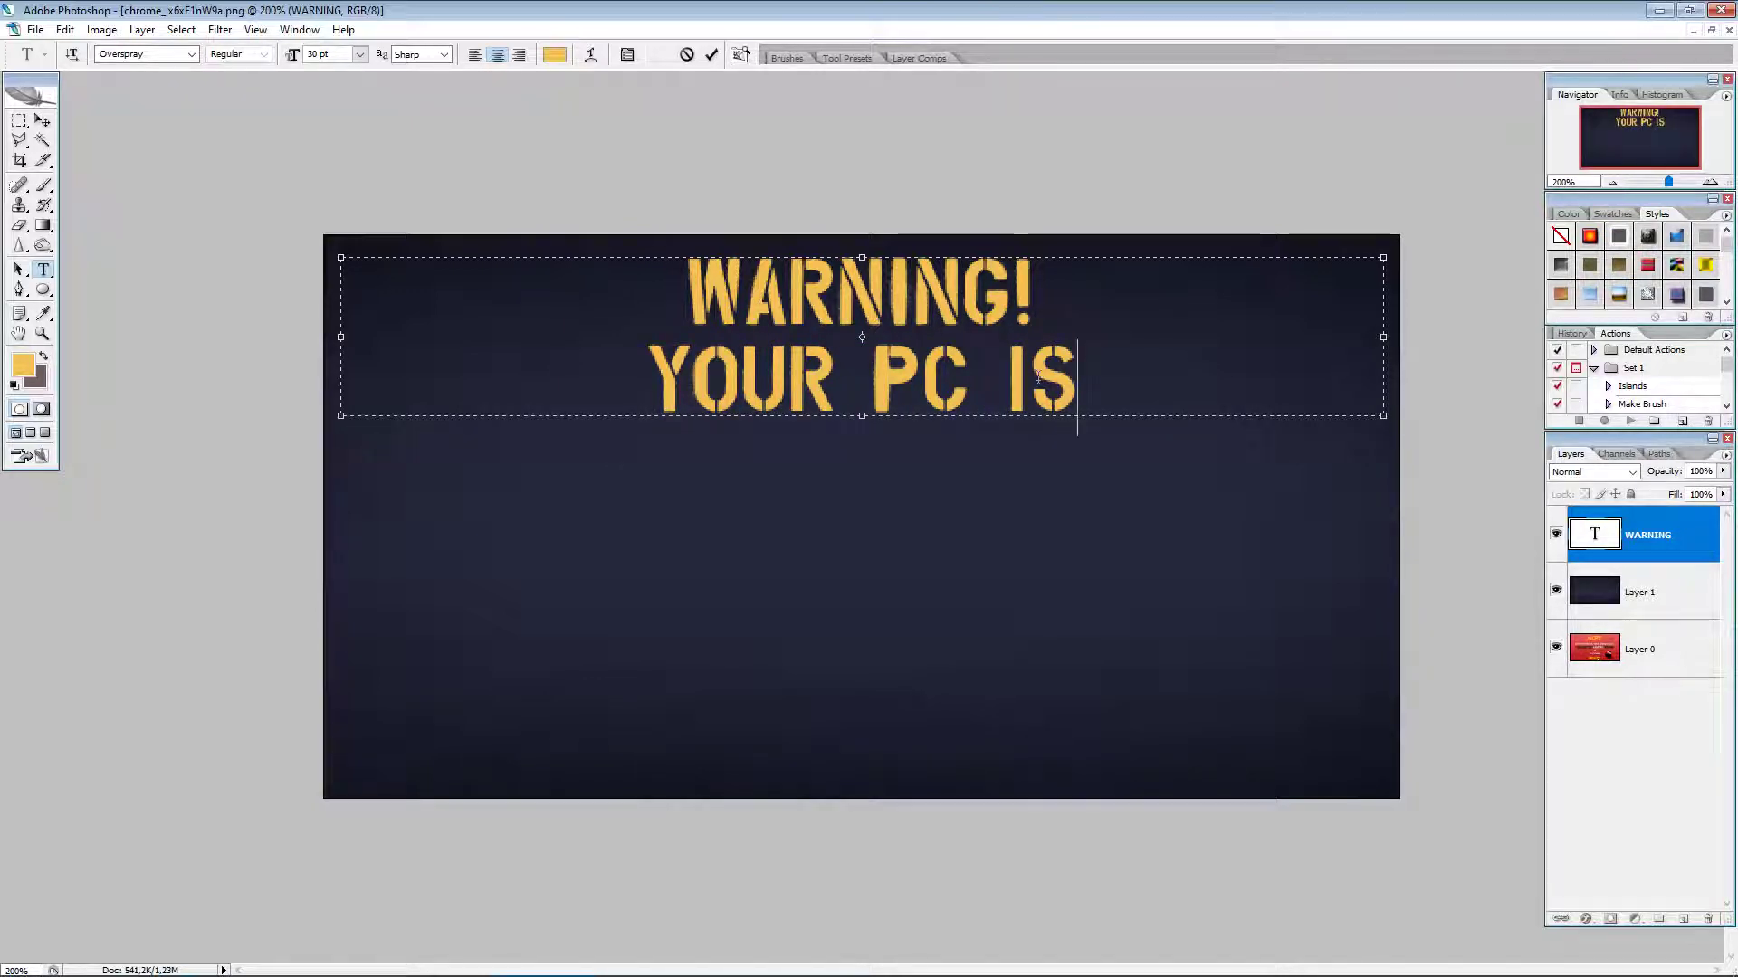
{"action": "key", "text": "BackSpace"}
{"action": "key", "text": "BackSpace"}
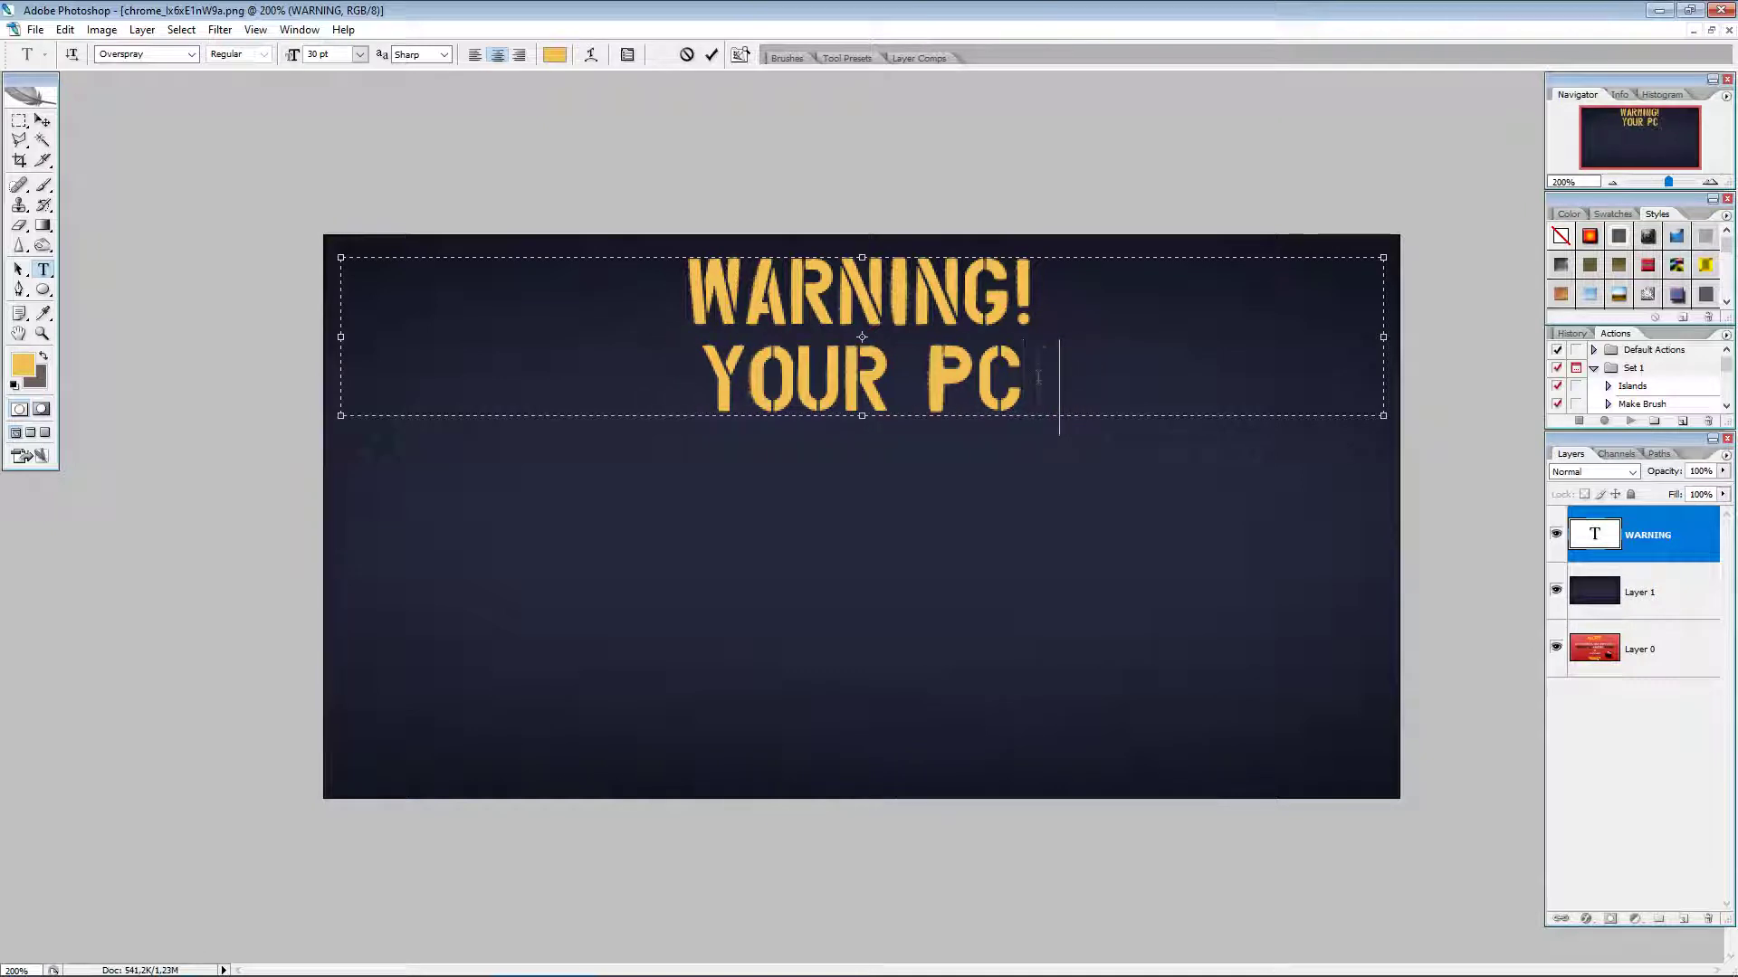
{"action": "type", "text": "HAS "}
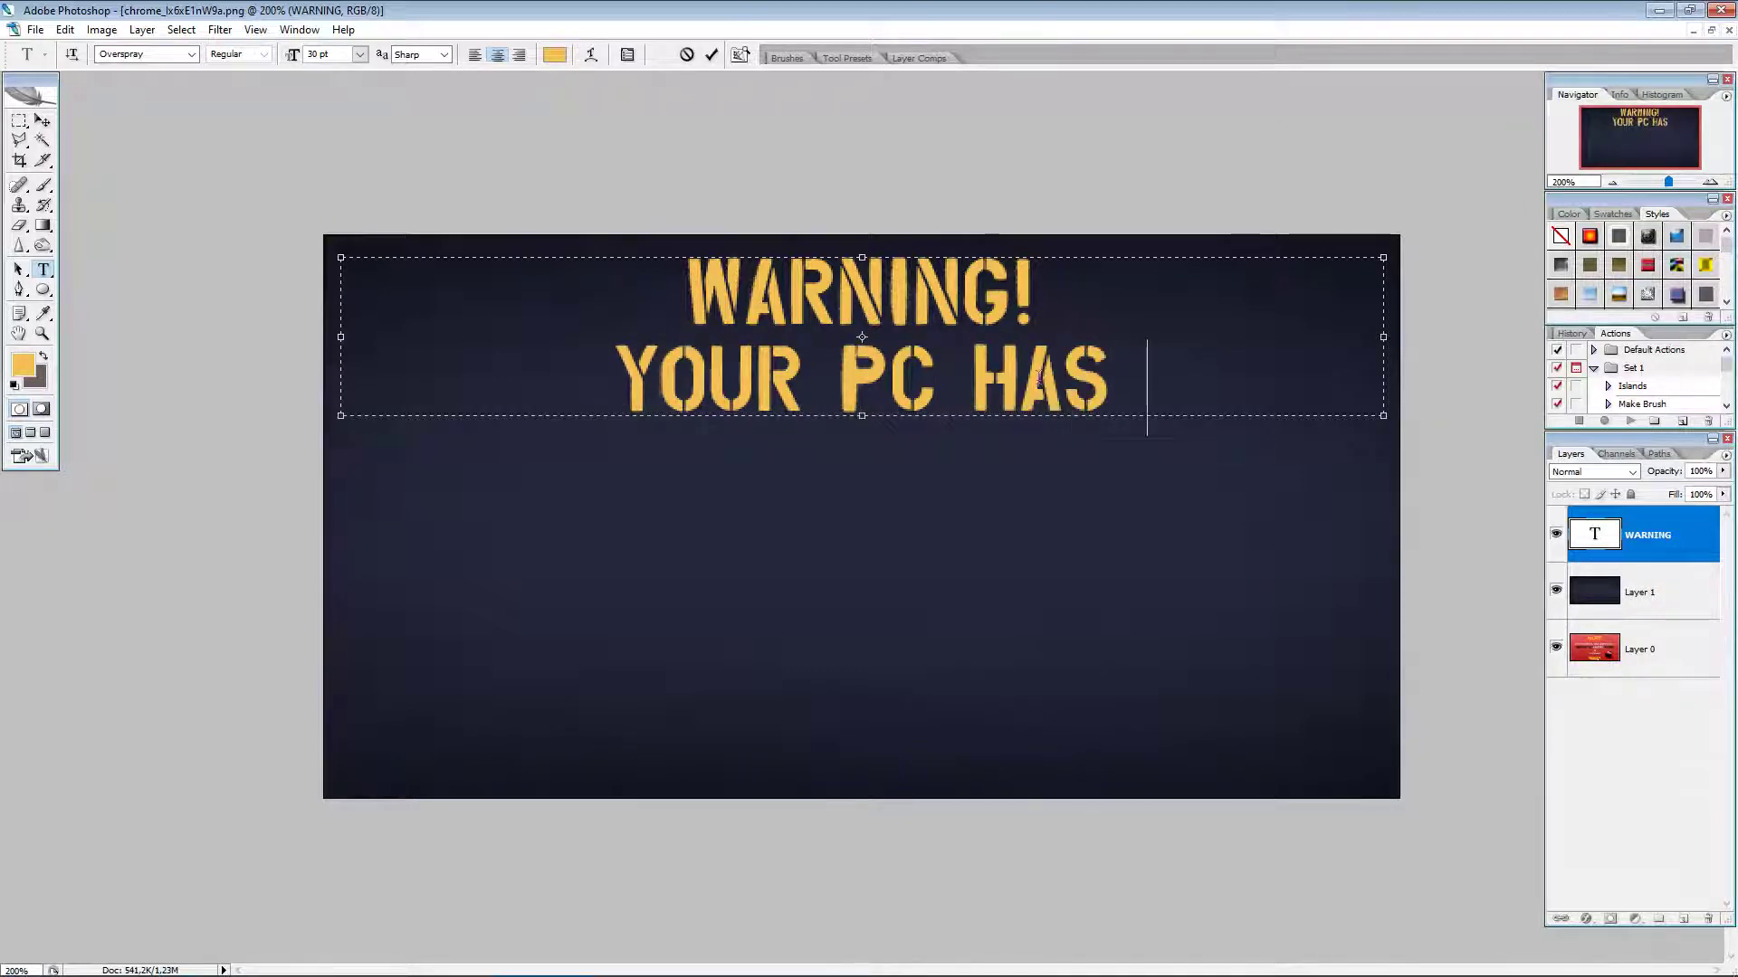
{"action": "type", "text": "A VIRUS"}
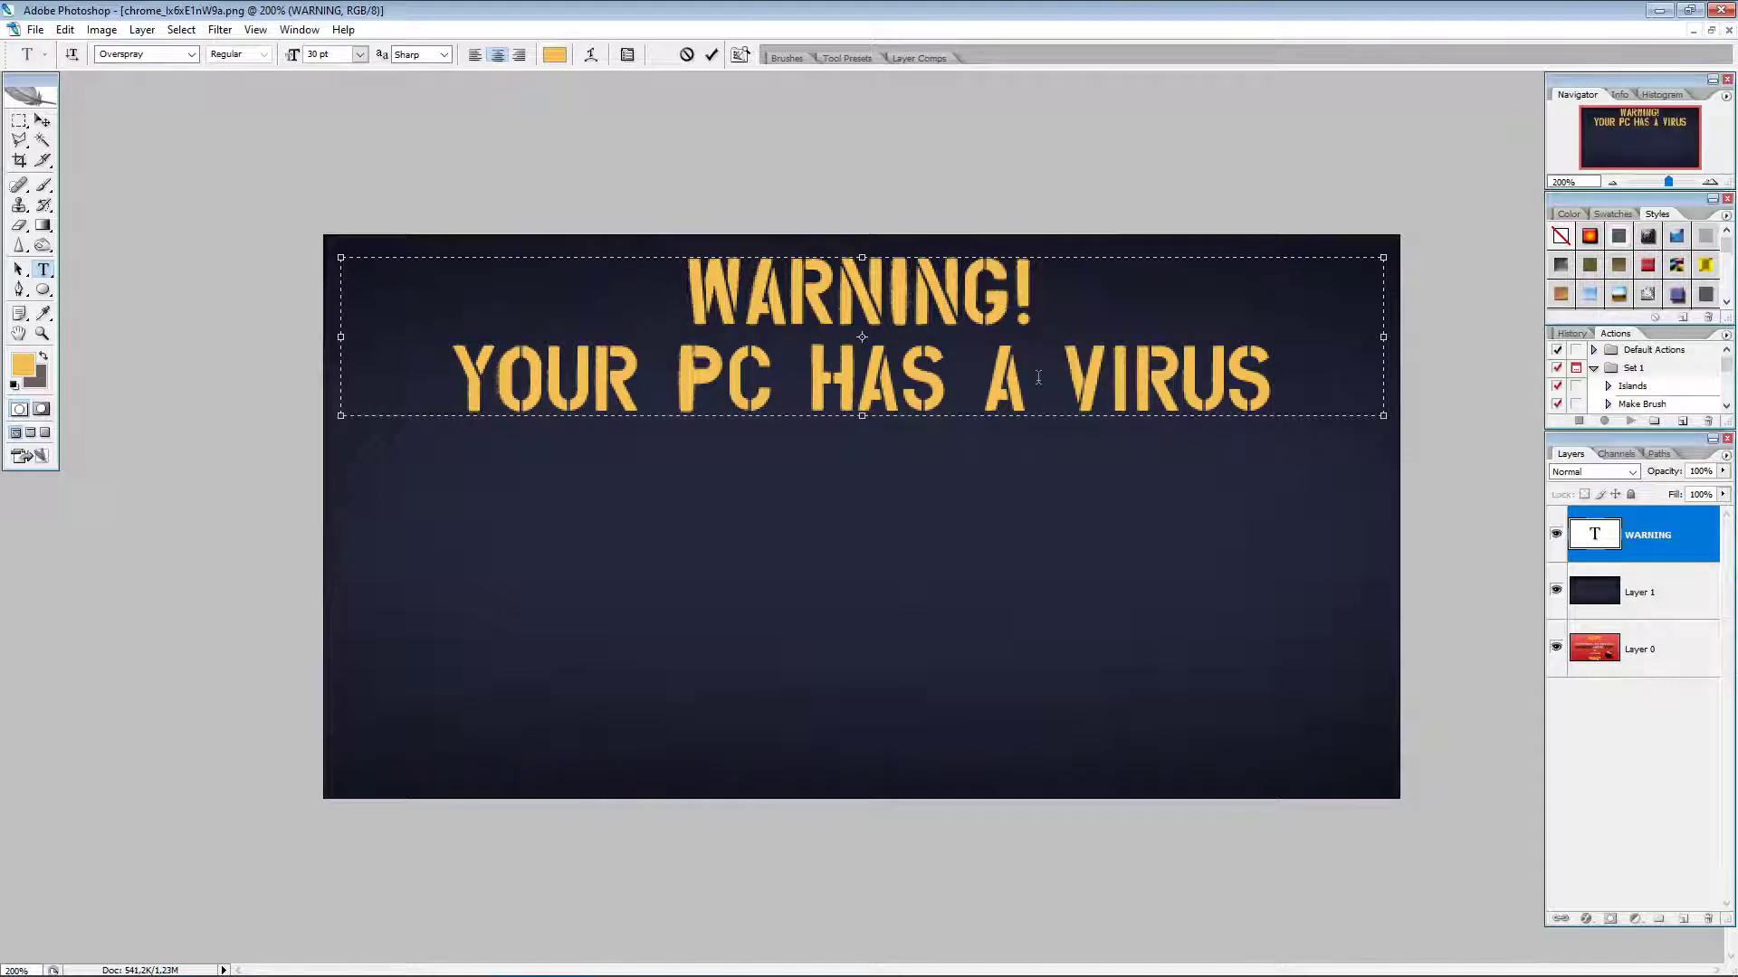
Step: Reduce the font size of the YOUR PC HAS A VIRUS line to 14 pt
{"action": "left_click_drag", "start_coordinate": [1298, 389], "coordinate": [434, 389]}
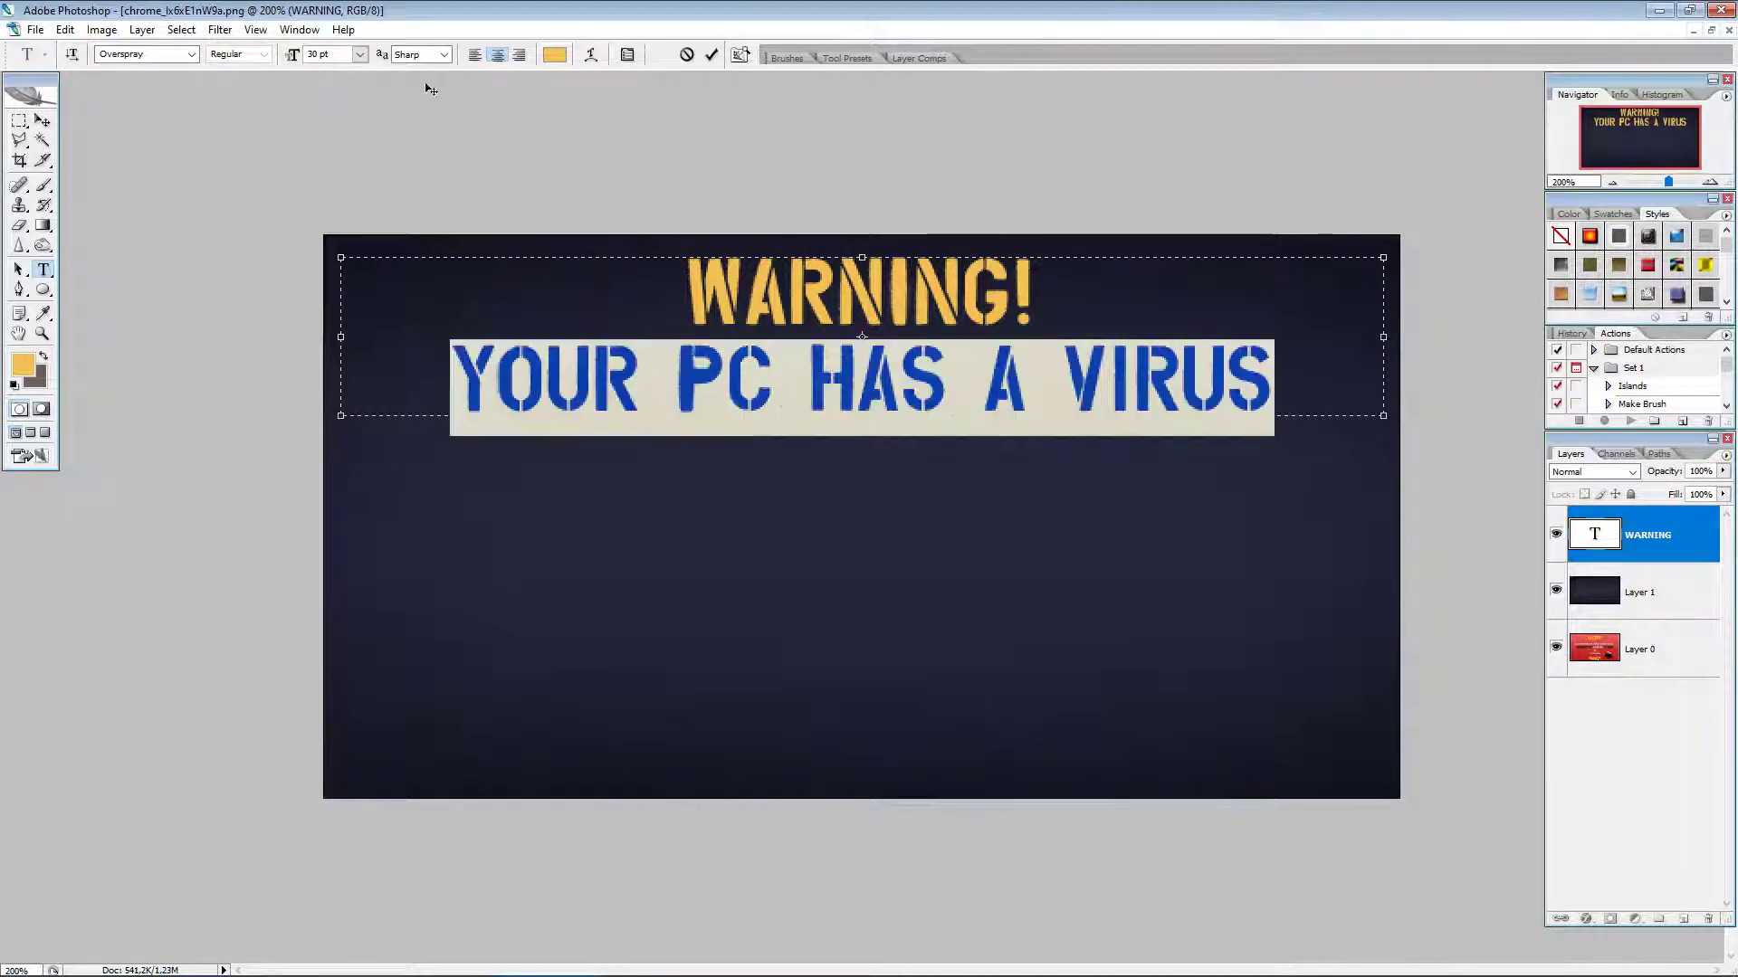
{"action": "left_click", "coordinate": [359, 54]}
{"action": "left_click", "coordinate": [359, 222]}
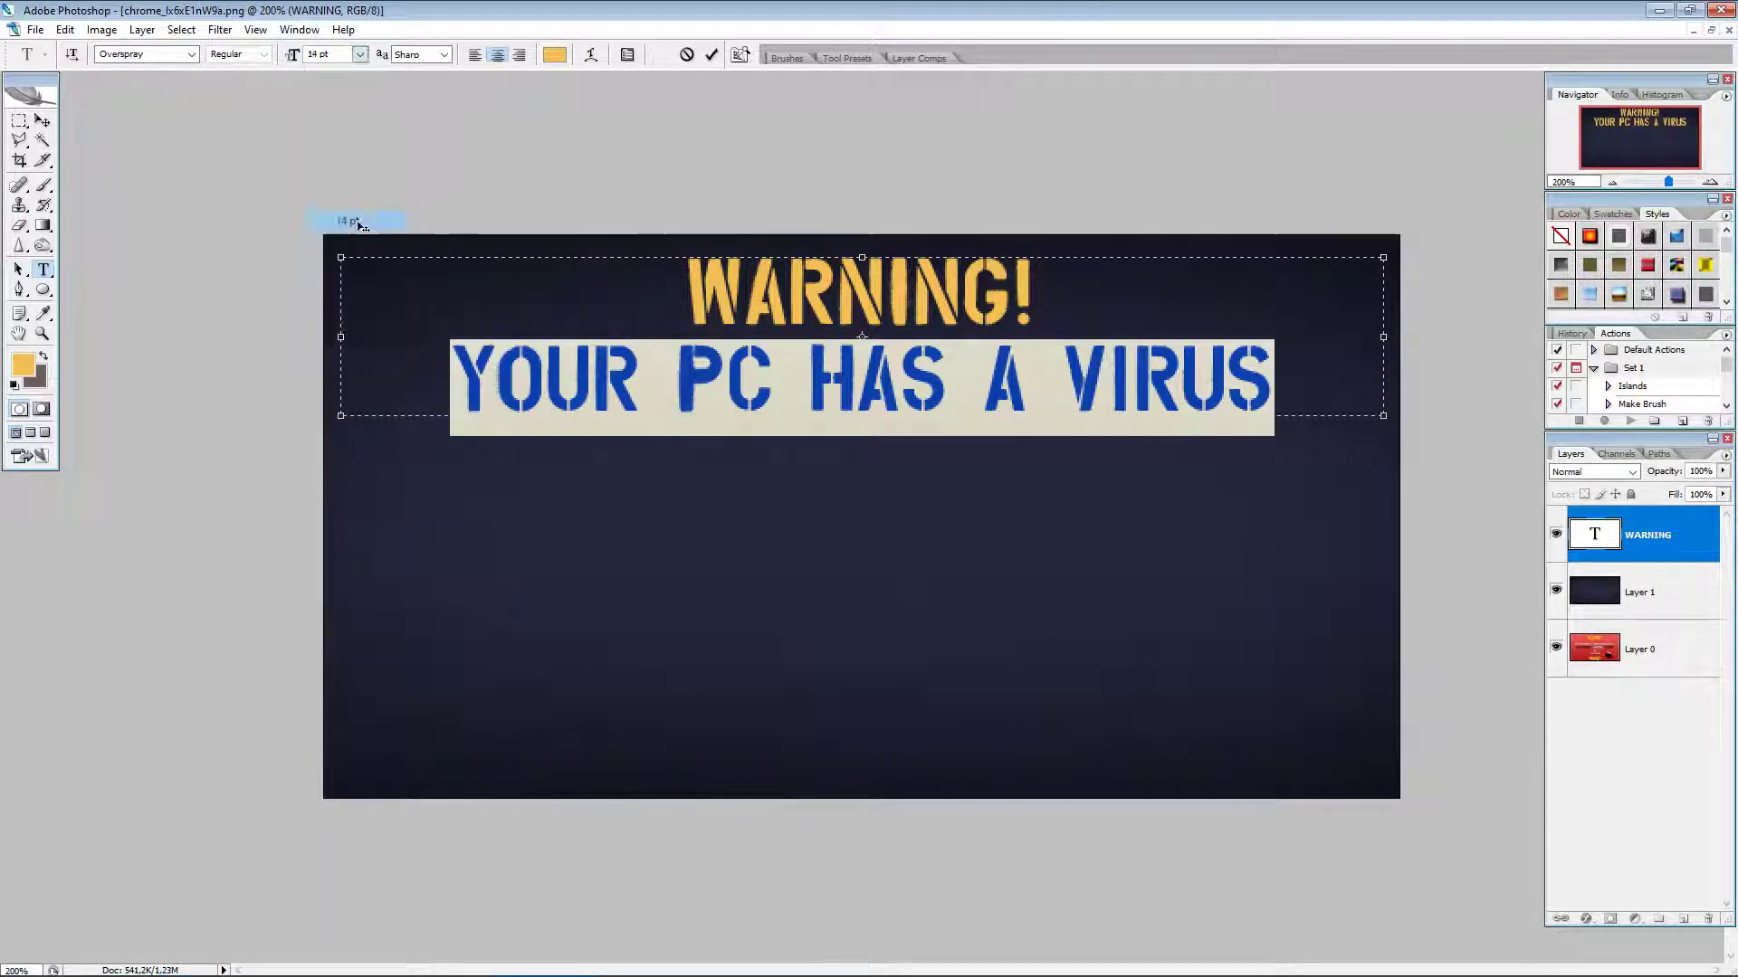
Step: Continue the second line after VIRUS with the words AND WILL EXPLODE
{"action": "left_click", "coordinate": [1108, 340]}
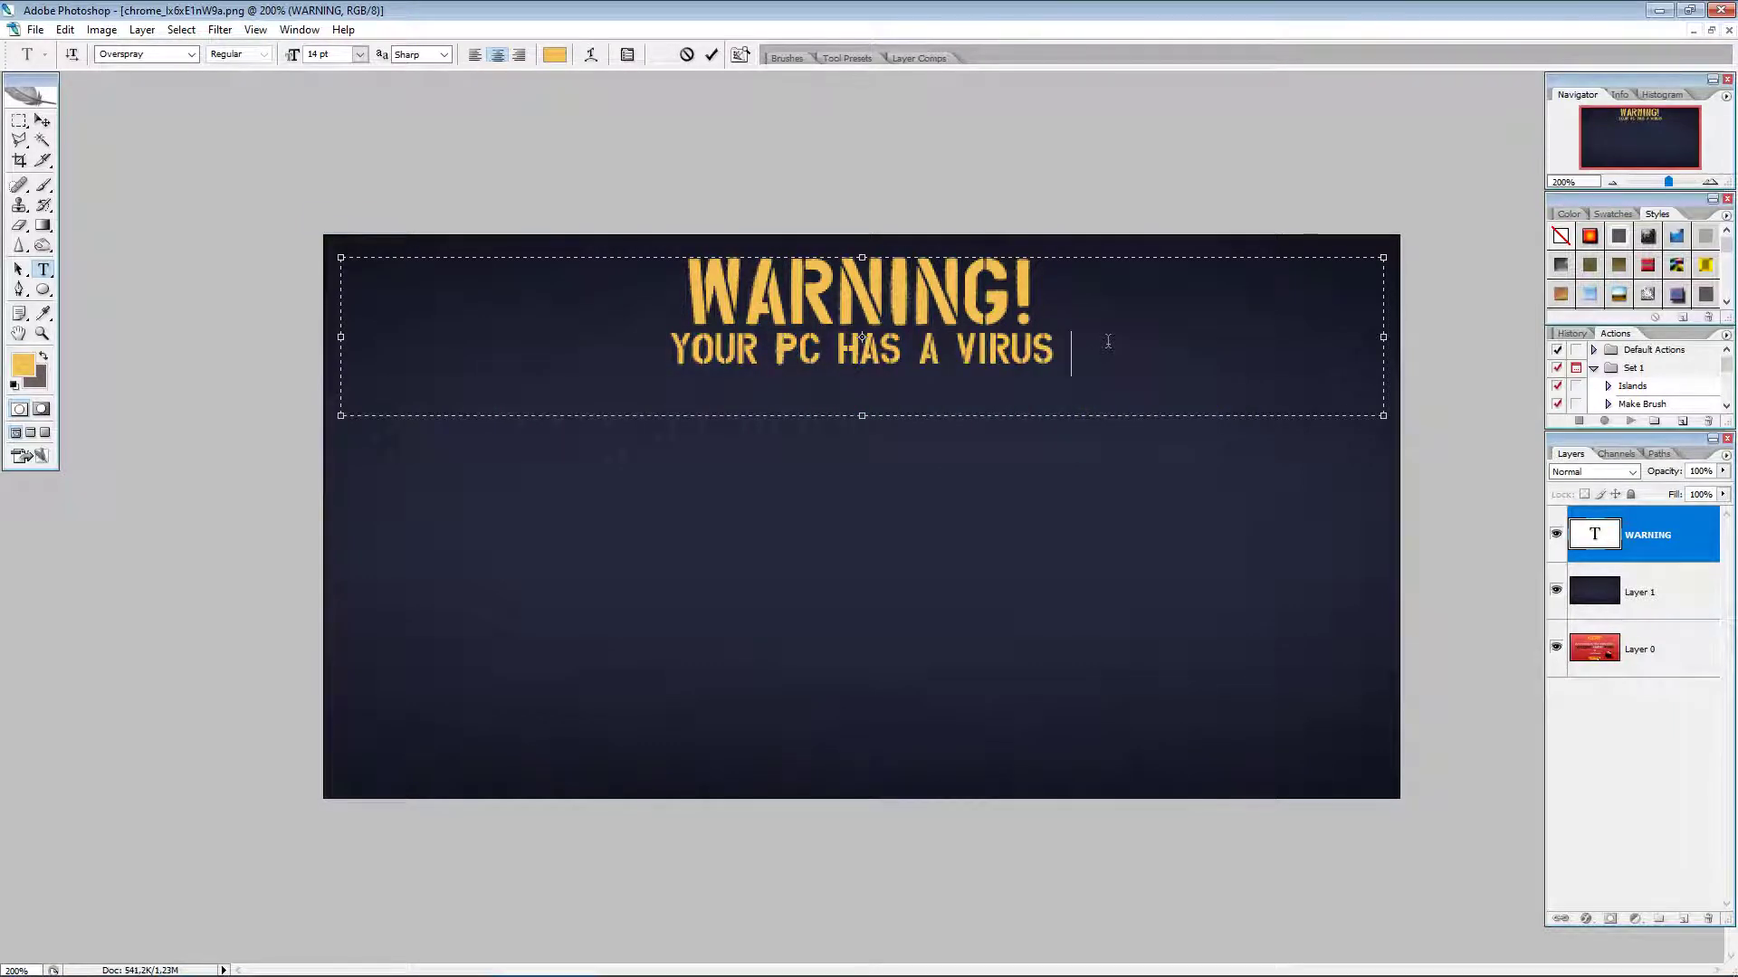
{"action": "type", "text": "AMD"}
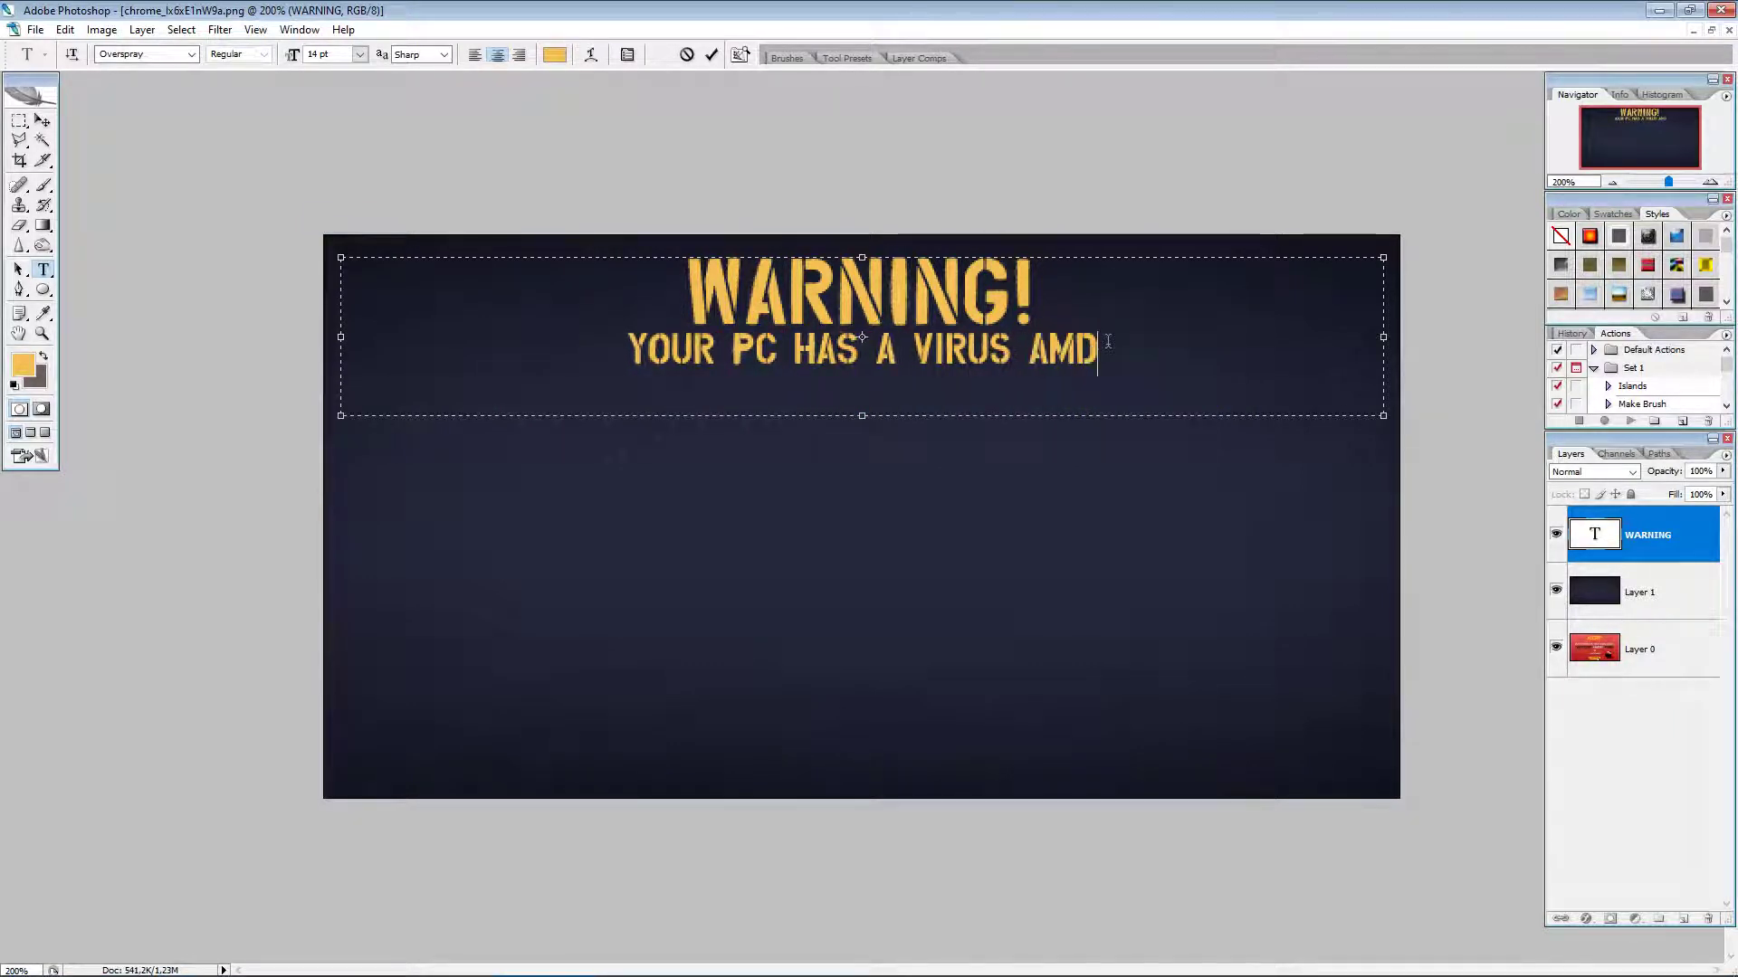
{"action": "key", "text": "BackSpace"}
{"action": "key", "text": "BackSpace"}
{"action": "type", "text": "ND WILL"}
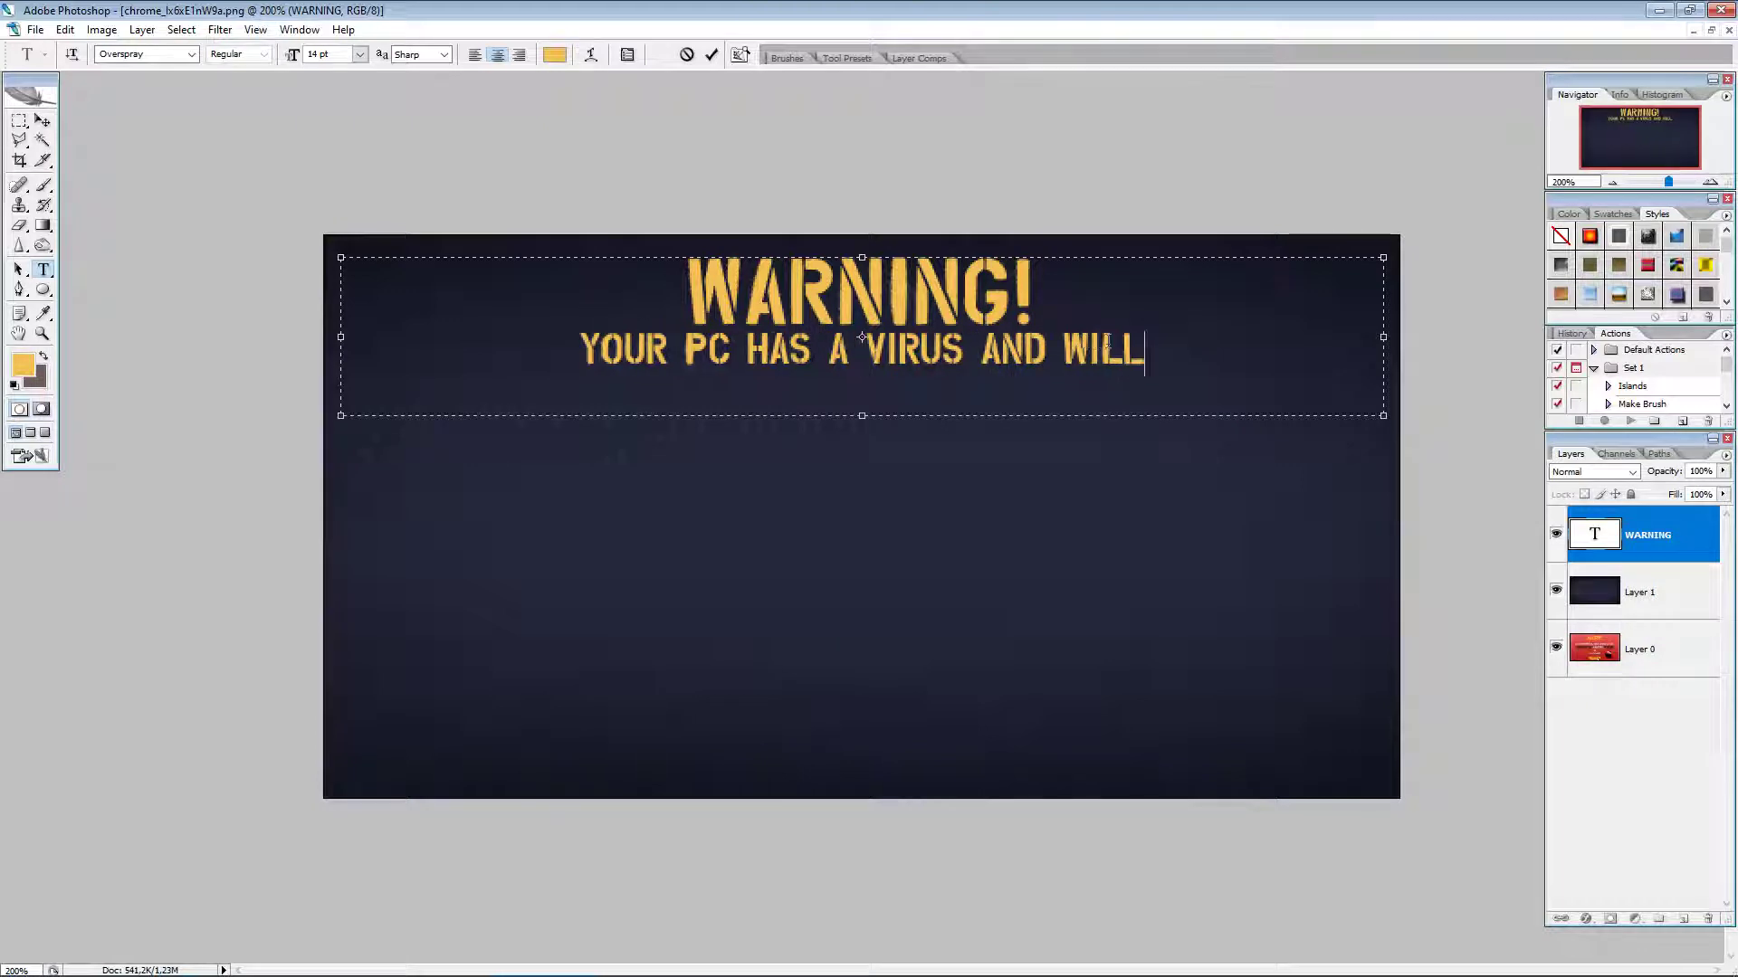
{"action": "type", "text": " EXPLO"}
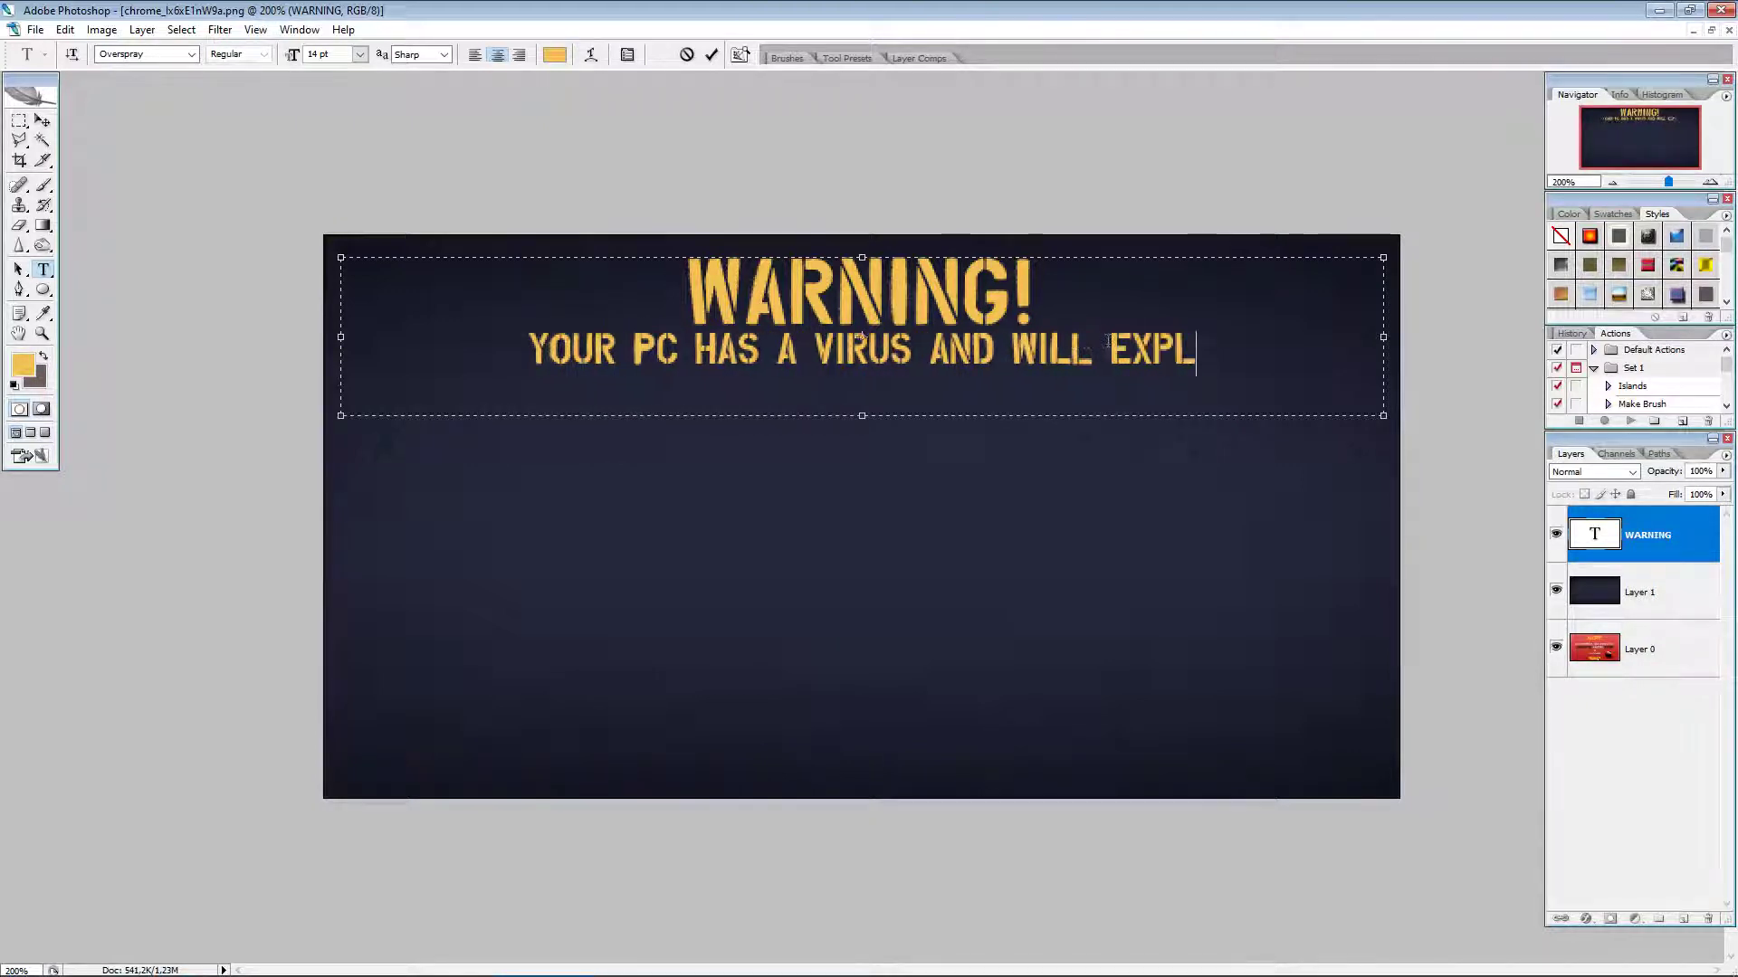
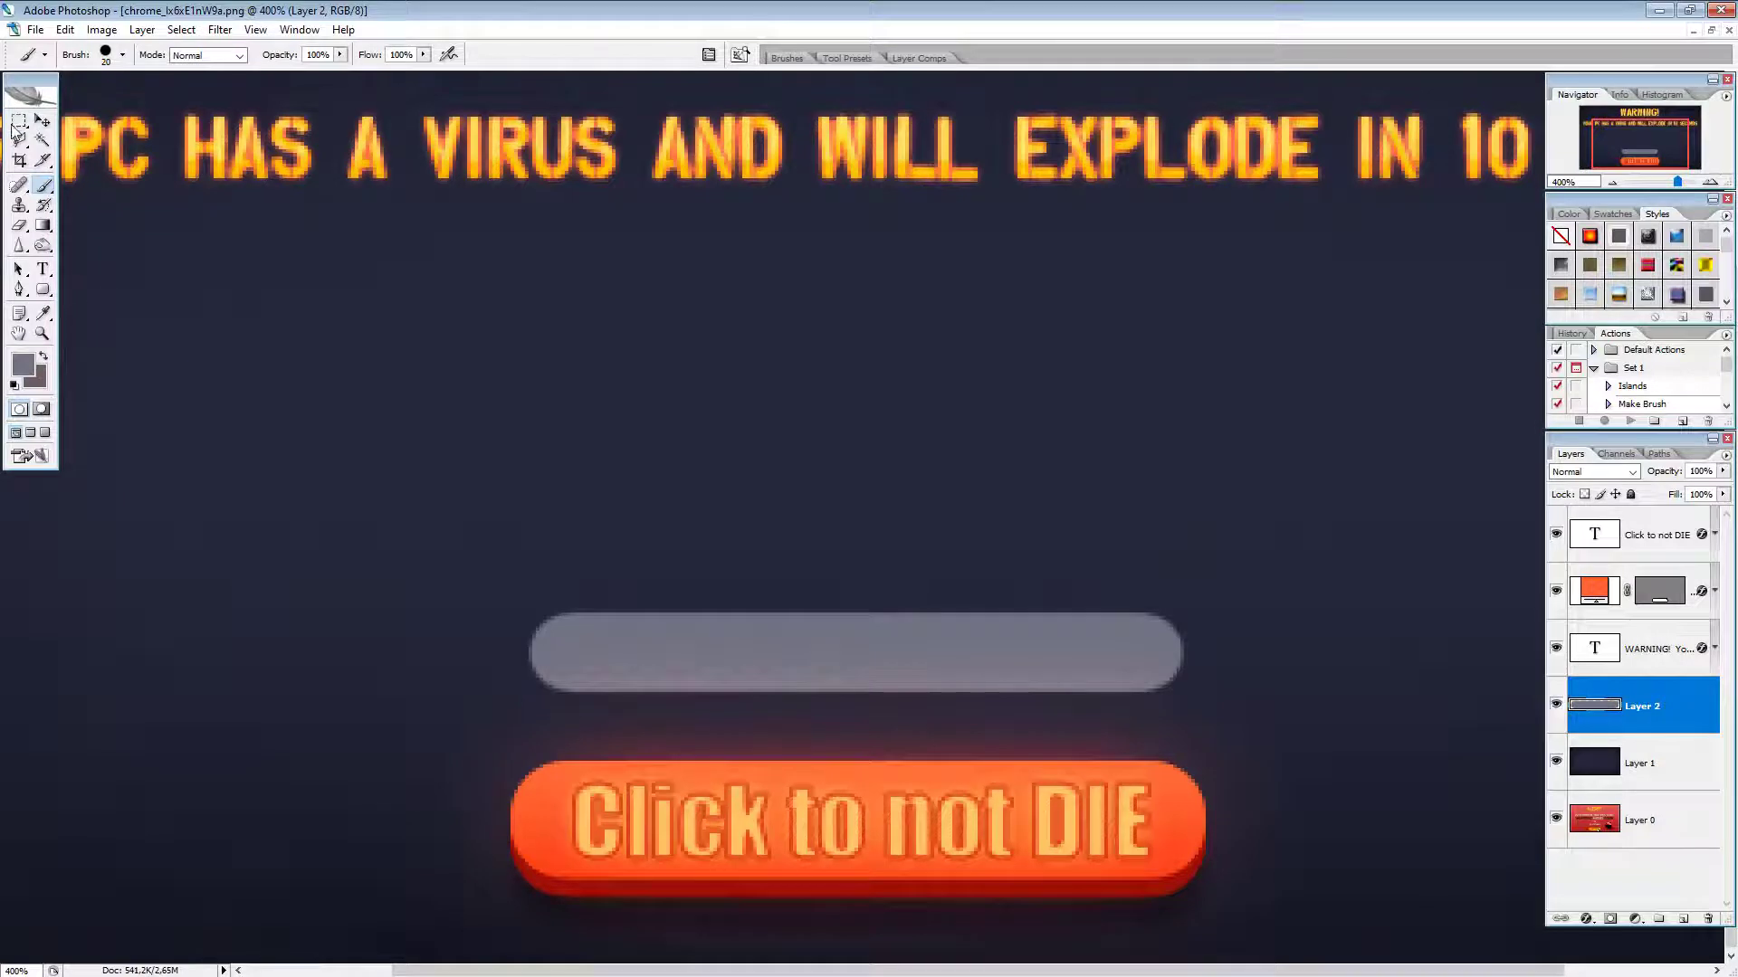
Step: Move the grey rounded bar on Layer 2 slightly down toward the orange button and squash its upper half to 33% height
{"action": "left_click", "coordinate": [43, 120]}
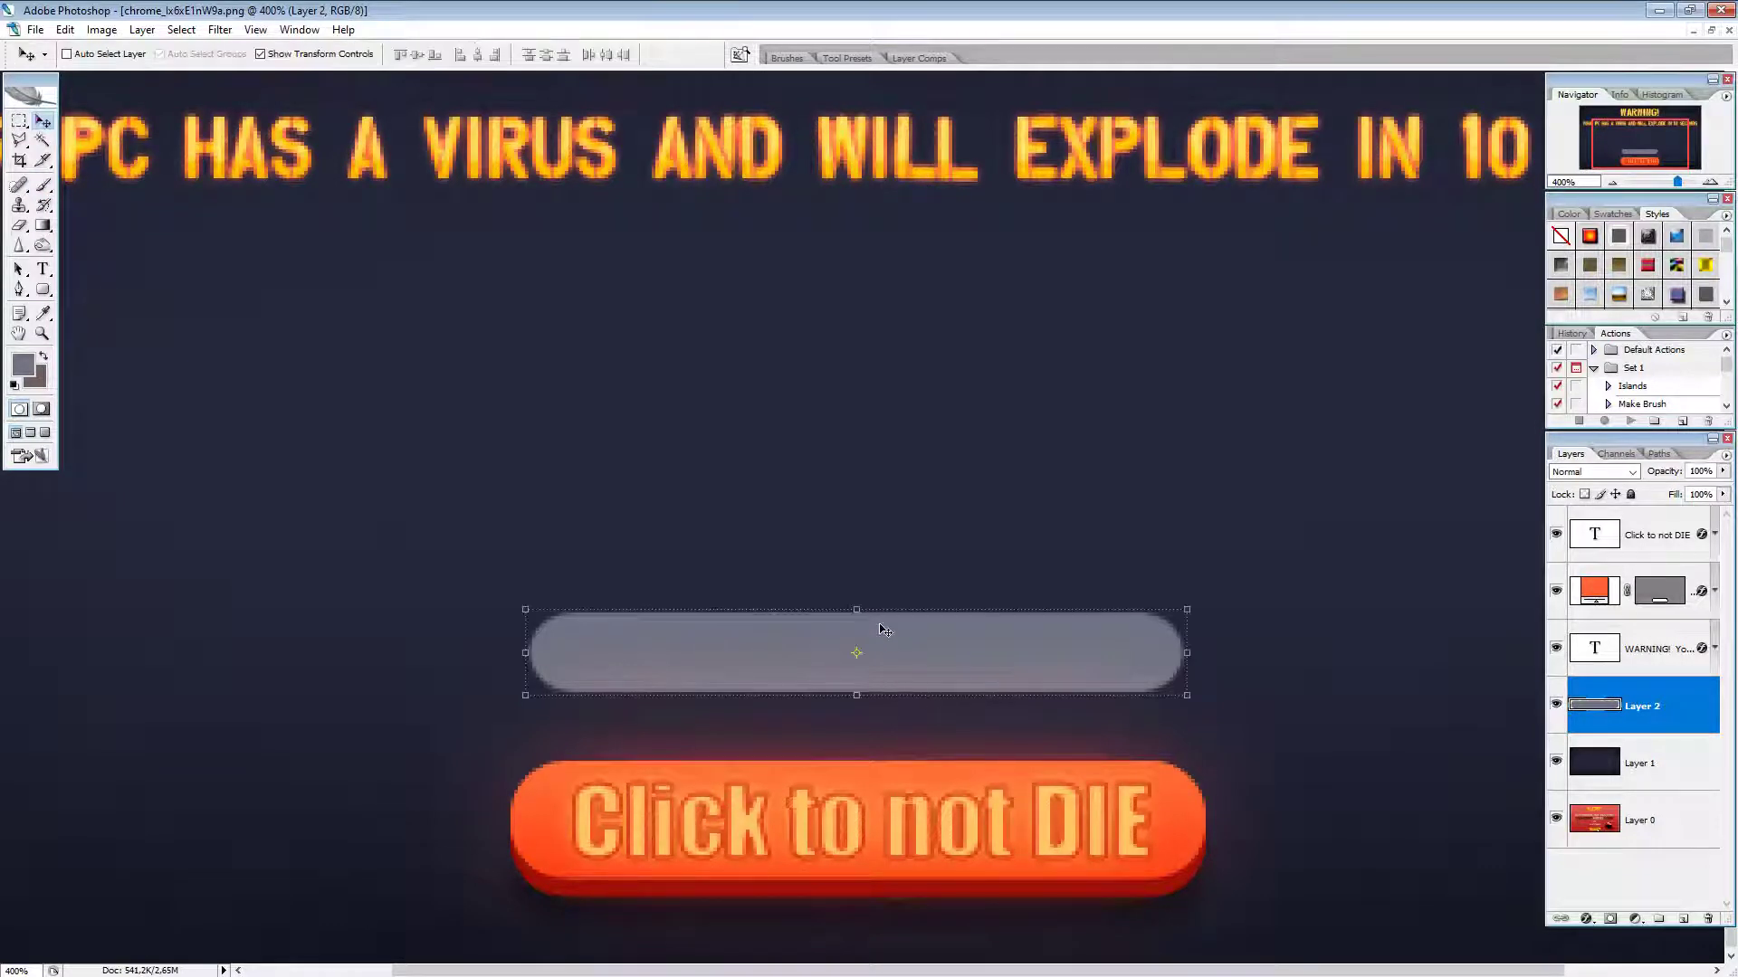
{"action": "mouse_move", "coordinate": [928, 664]}
{"action": "left_mouse_down"}
{"action": "mouse_move", "coordinate": [937, 737]}
{"action": "mouse_move", "coordinate": [905, 510]}
{"action": "mouse_move", "coordinate": [835, 573]}
{"action": "mouse_move", "coordinate": [923, 449]}
{"action": "mouse_move", "coordinate": [920, 683]}
{"action": "left_mouse_up"}
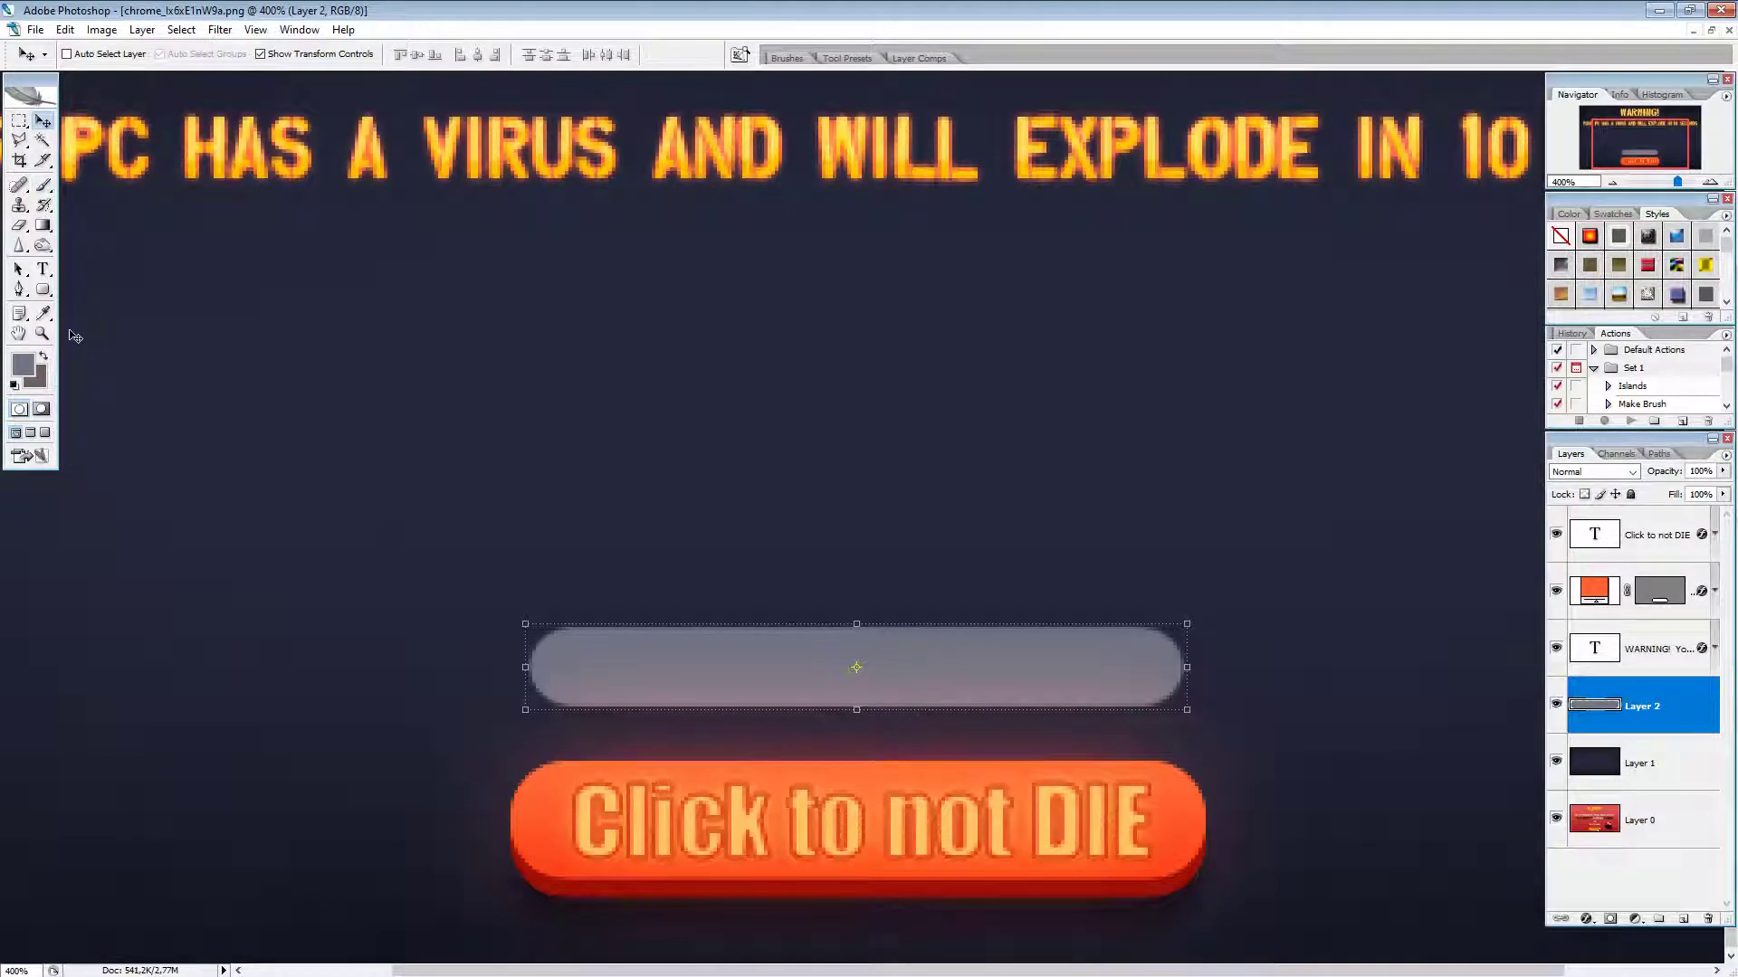
{"action": "left_click", "coordinate": [15, 121]}
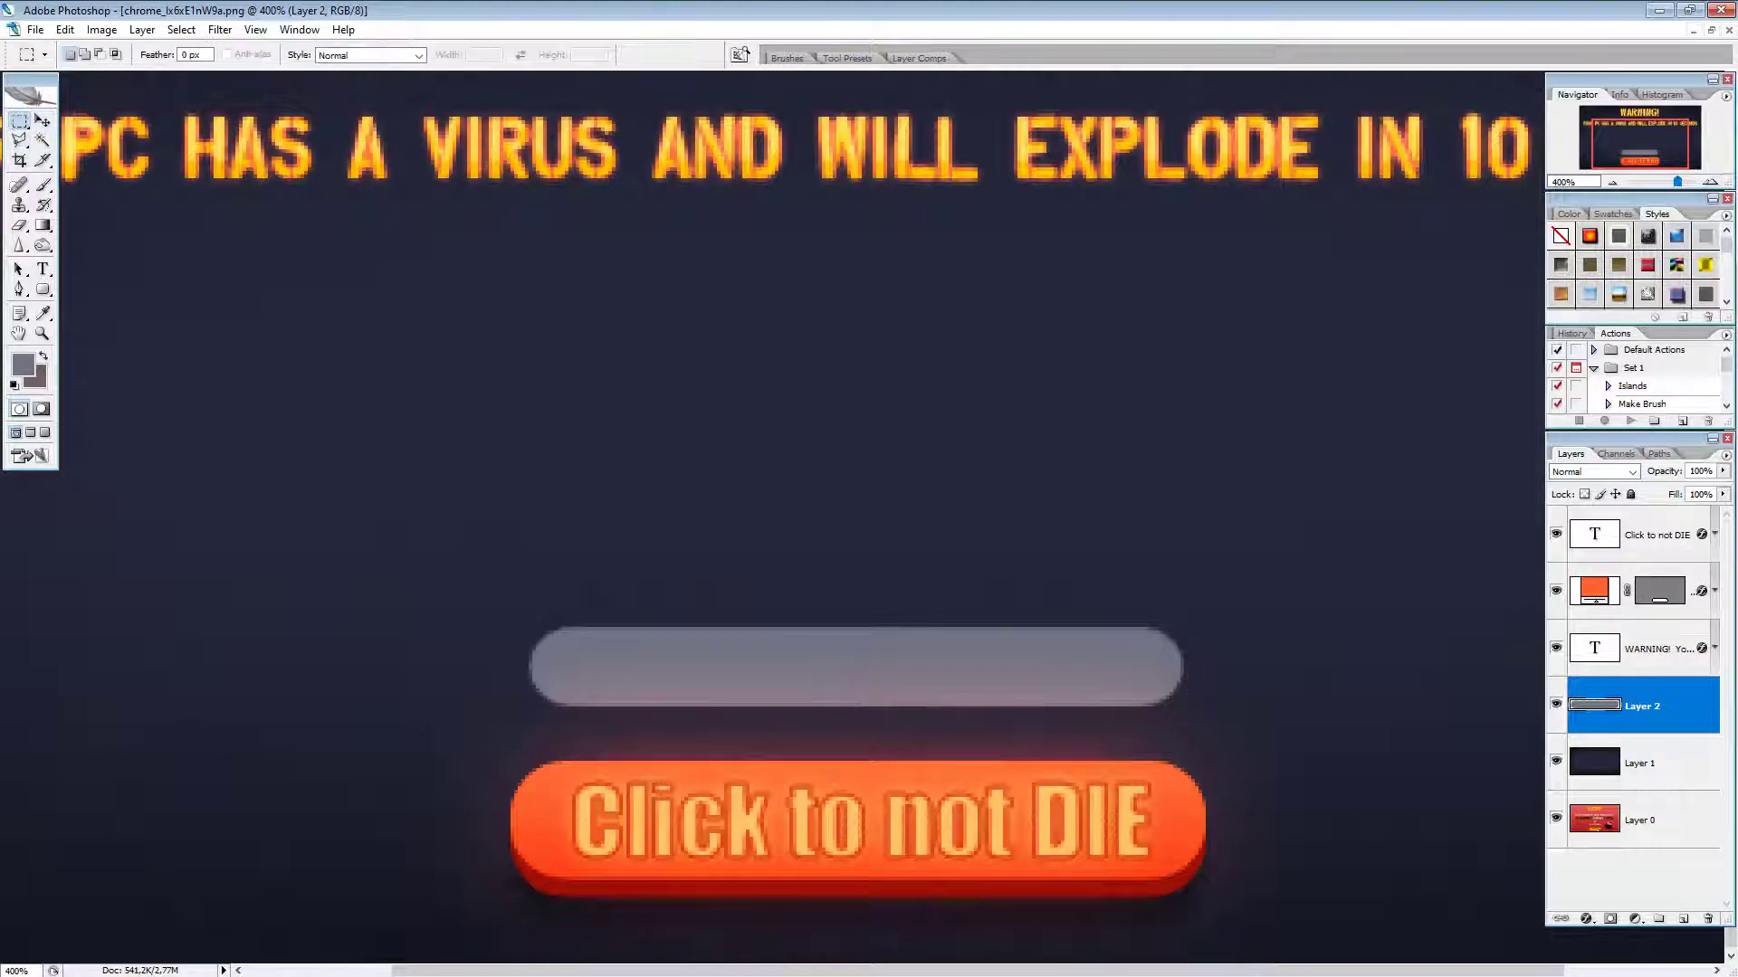
{"action": "left_click_drag", "start_coordinate": [1208, 836], "coordinate": [453, 668]}
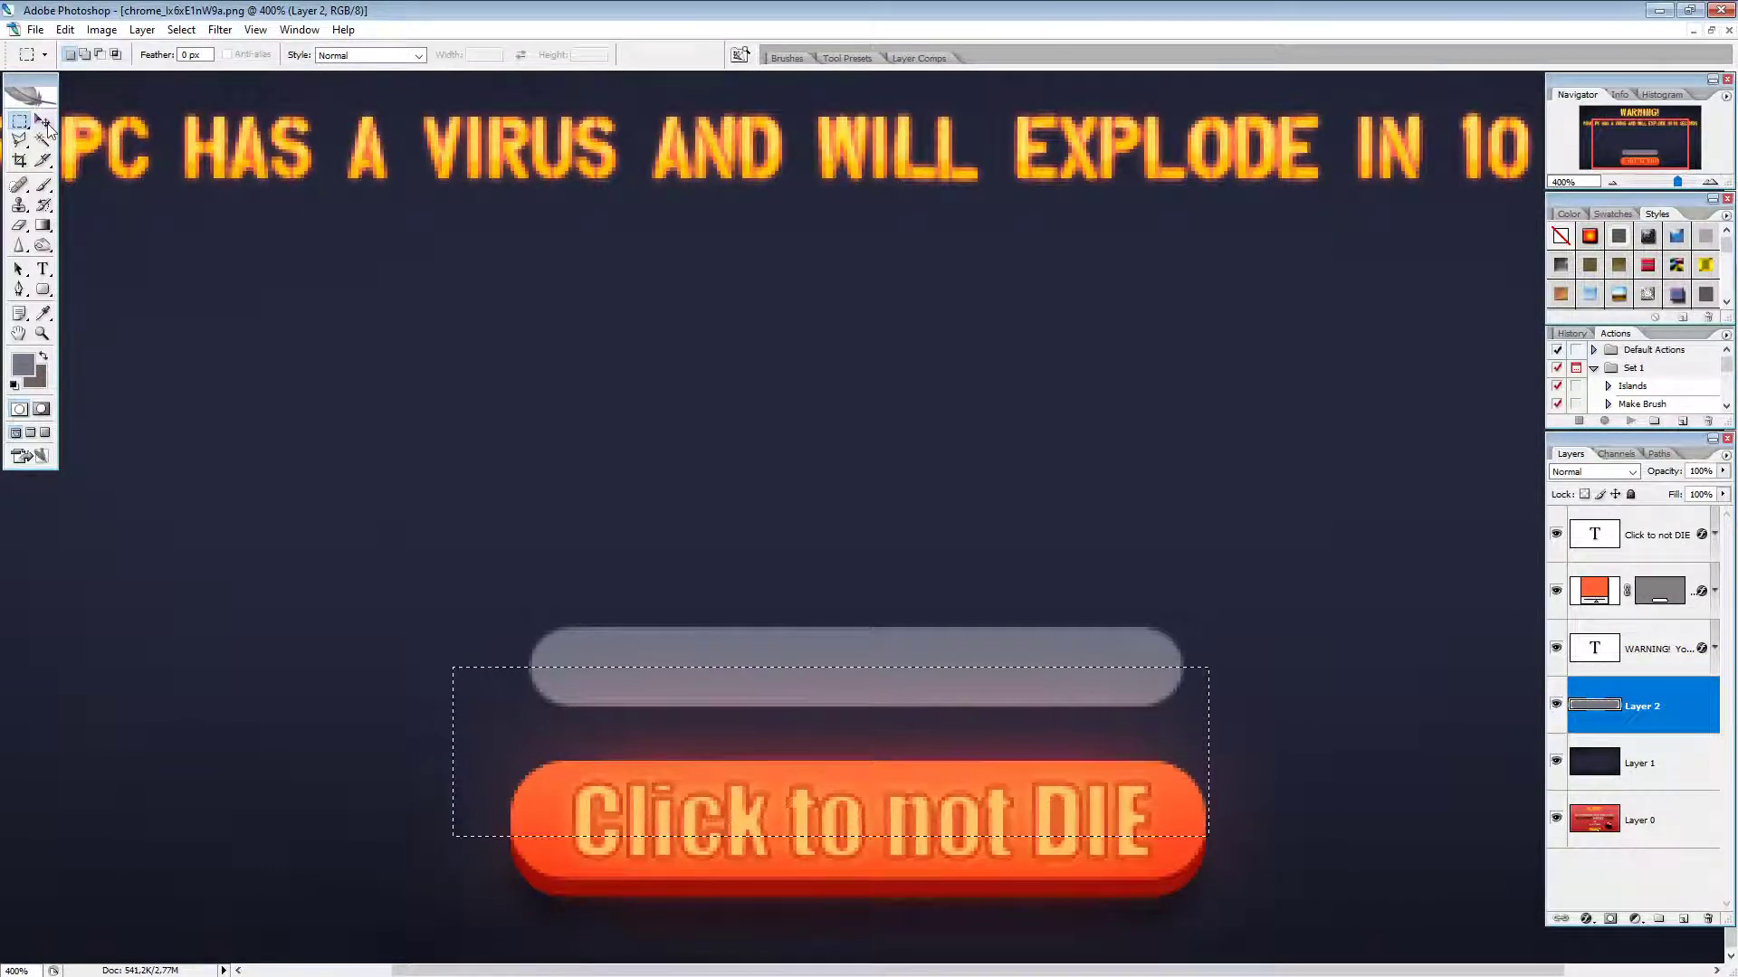
{"action": "left_click_drag", "start_coordinate": [391, 493], "coordinate": [1332, 672]}
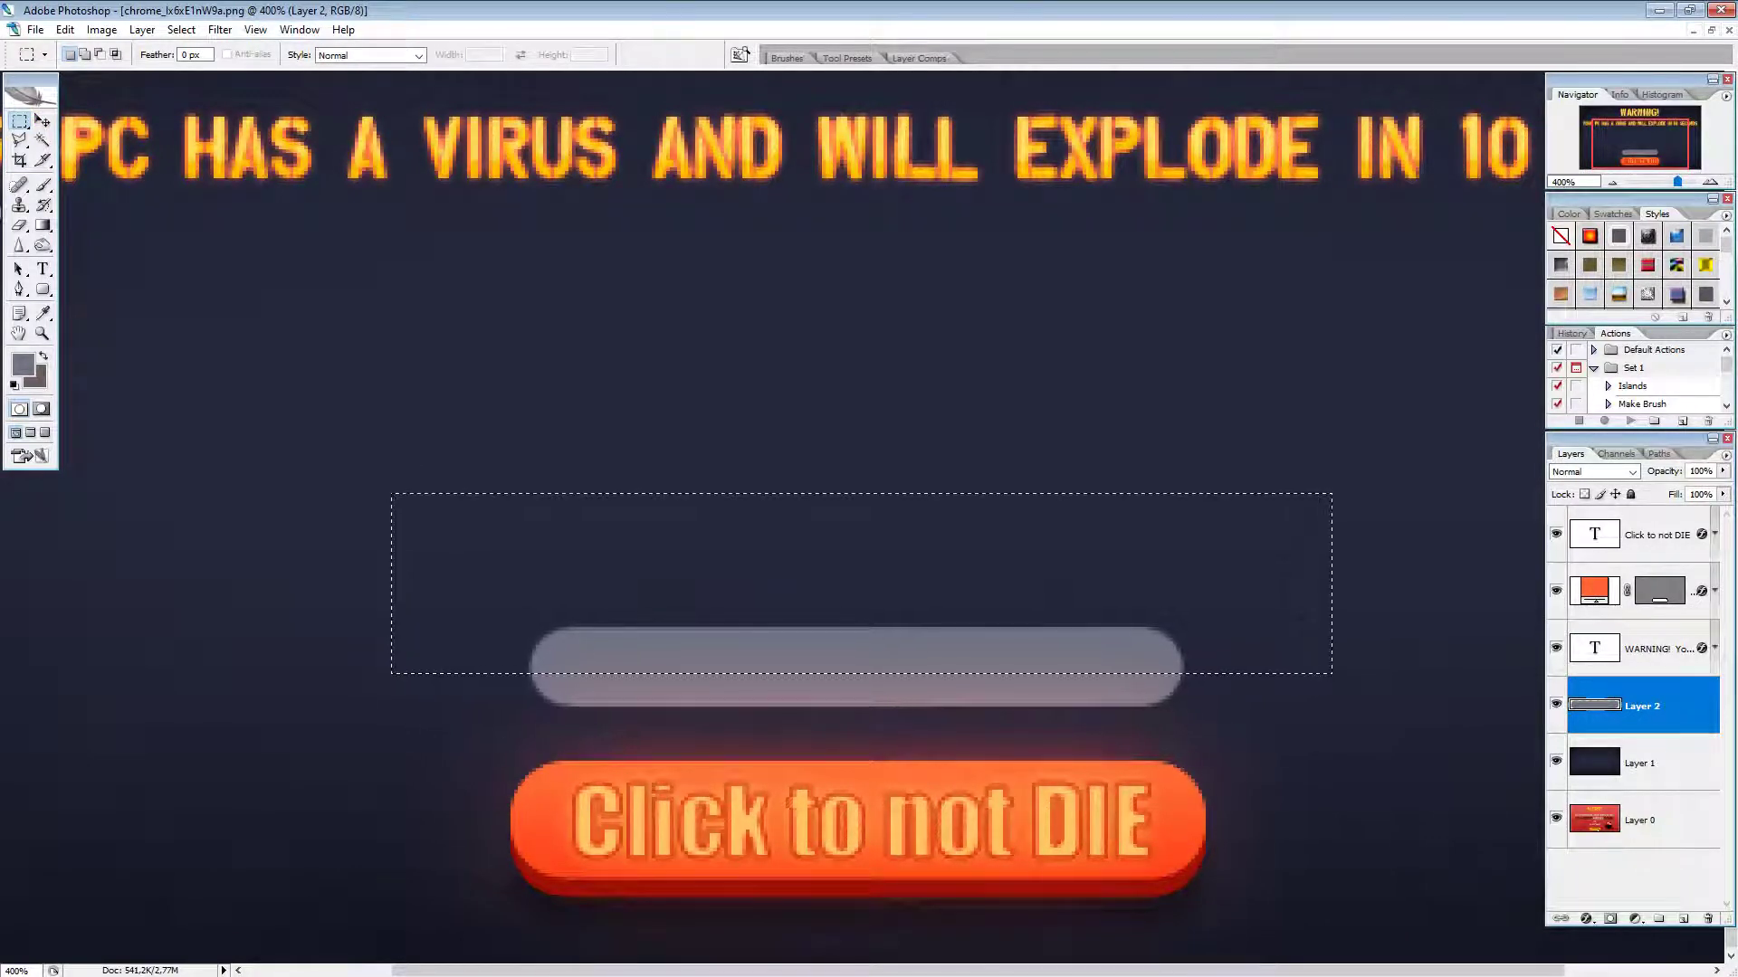
{"action": "left_click", "coordinate": [43, 121]}
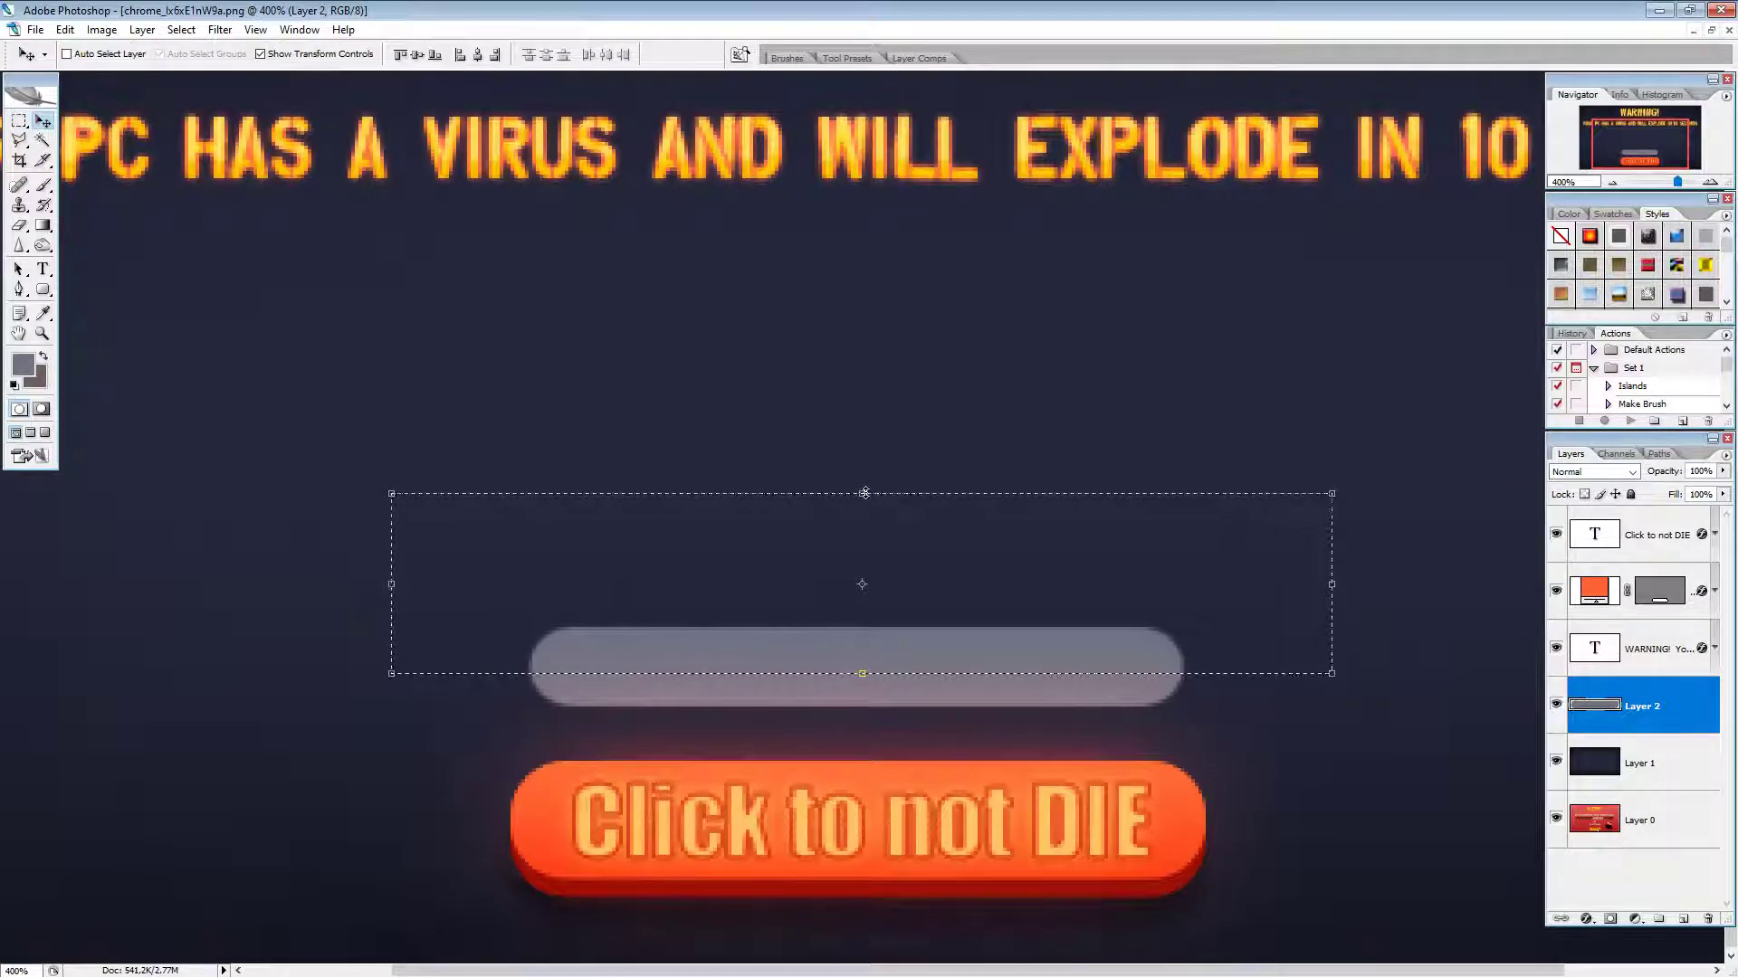
{"action": "left_click_drag", "start_coordinate": [865, 493], "coordinate": [867, 633]}
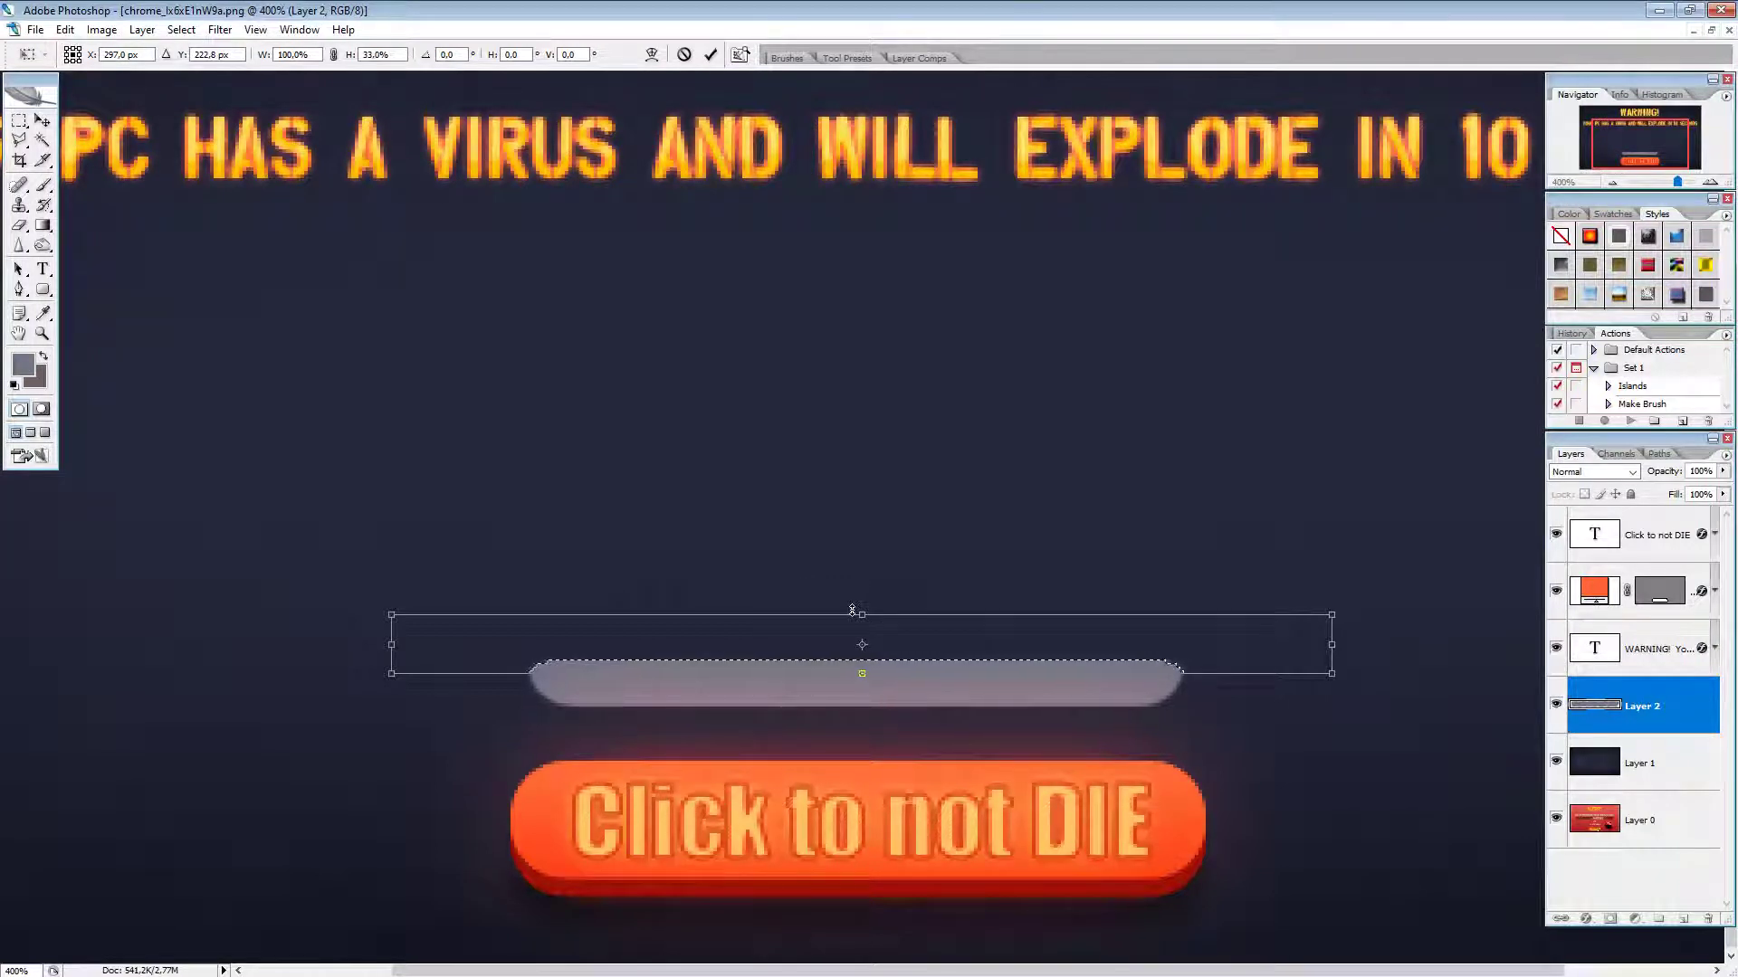
{"action": "left_click", "coordinate": [710, 54]}
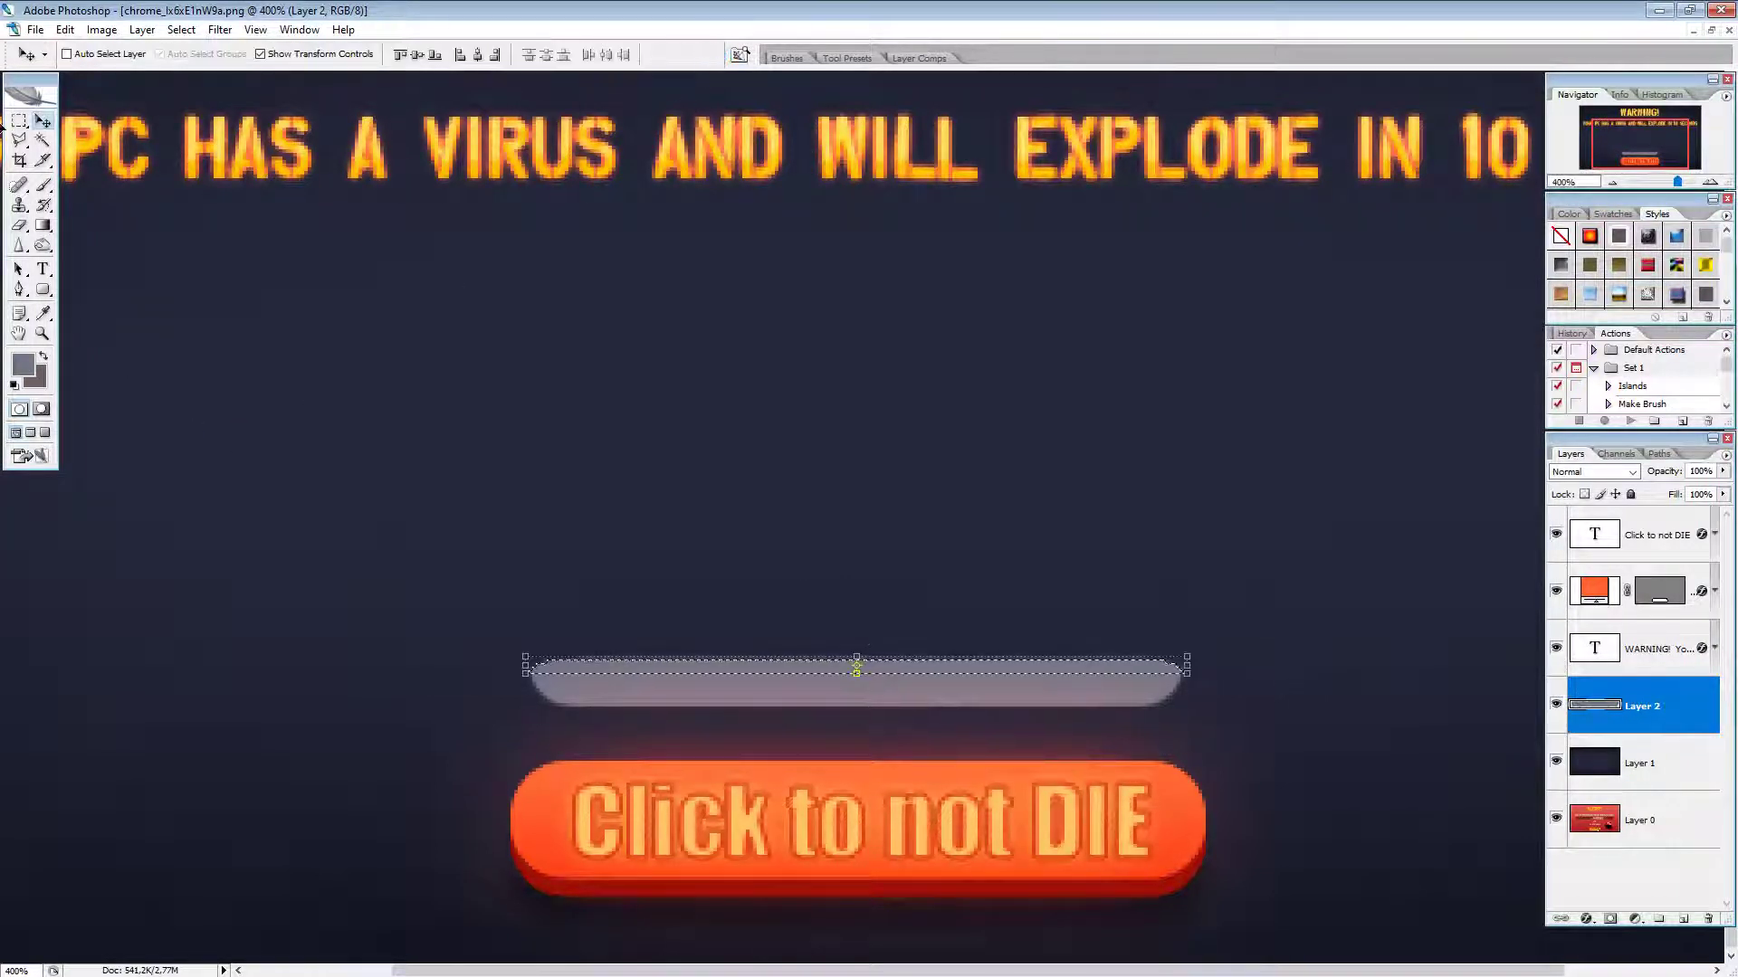
{"action": "left_click", "coordinate": [19, 120]}
{"action": "key", "text": "ctrl+d"}
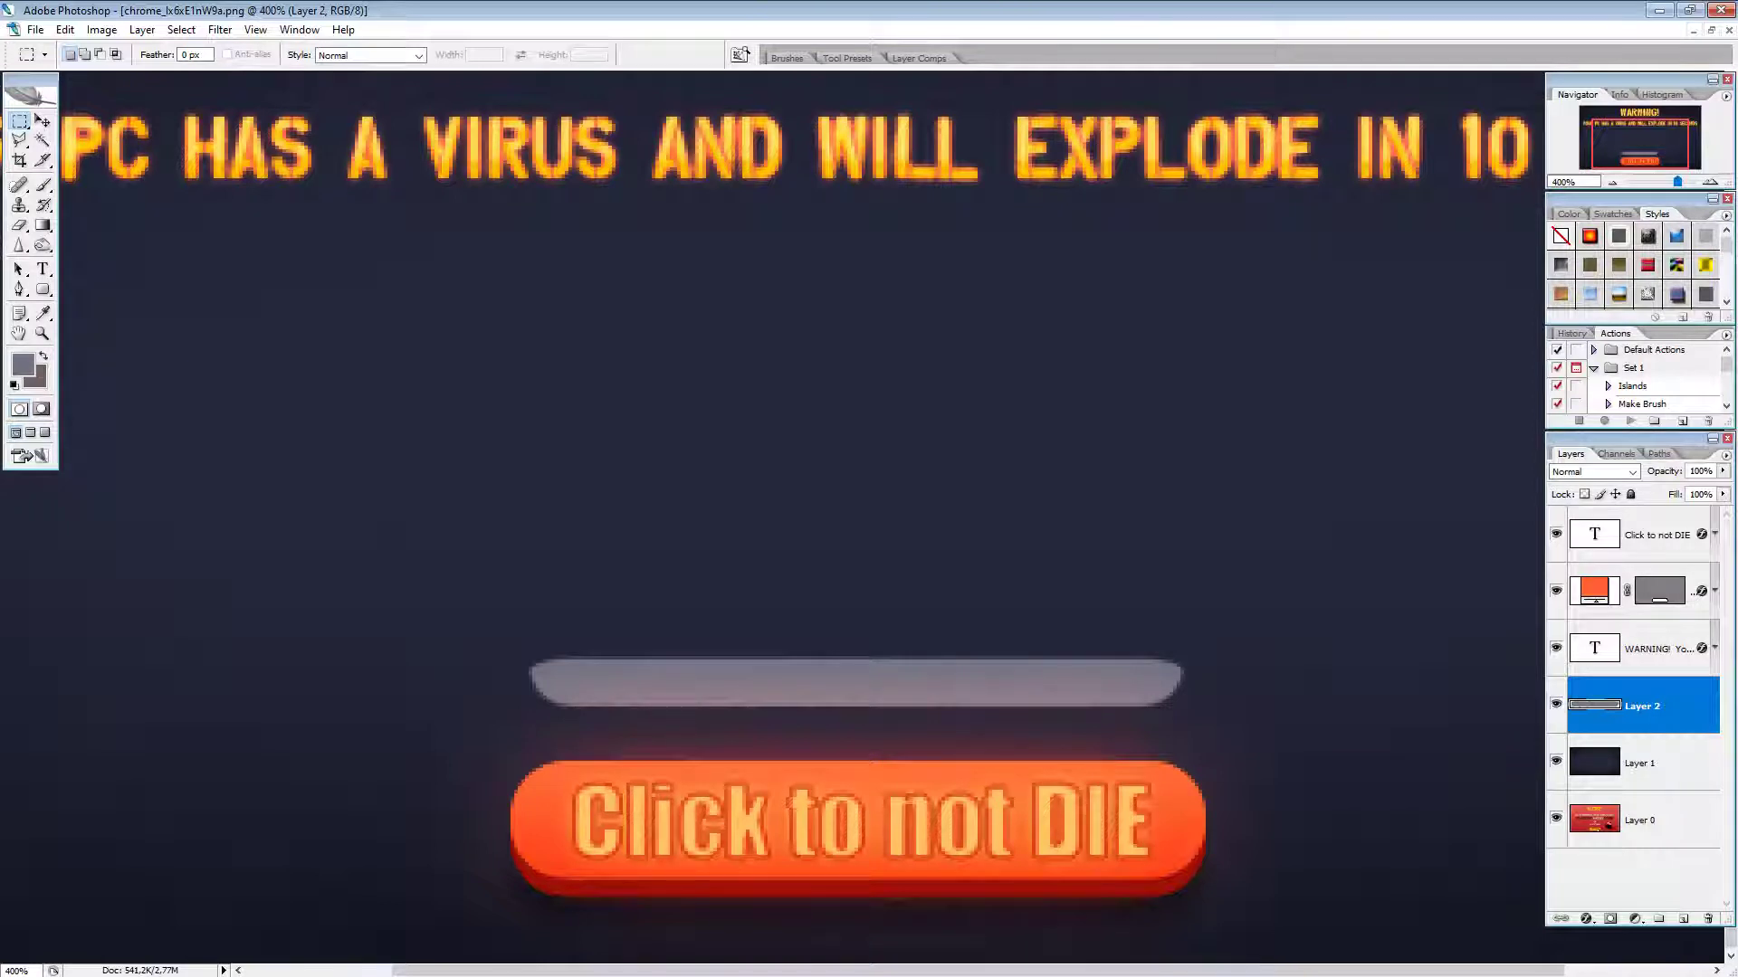
Step: Flatten the upper part of the grey bar further, scaling it to about 79% height, and clear the selection
{"action": "left_click", "coordinate": [45, 246]}
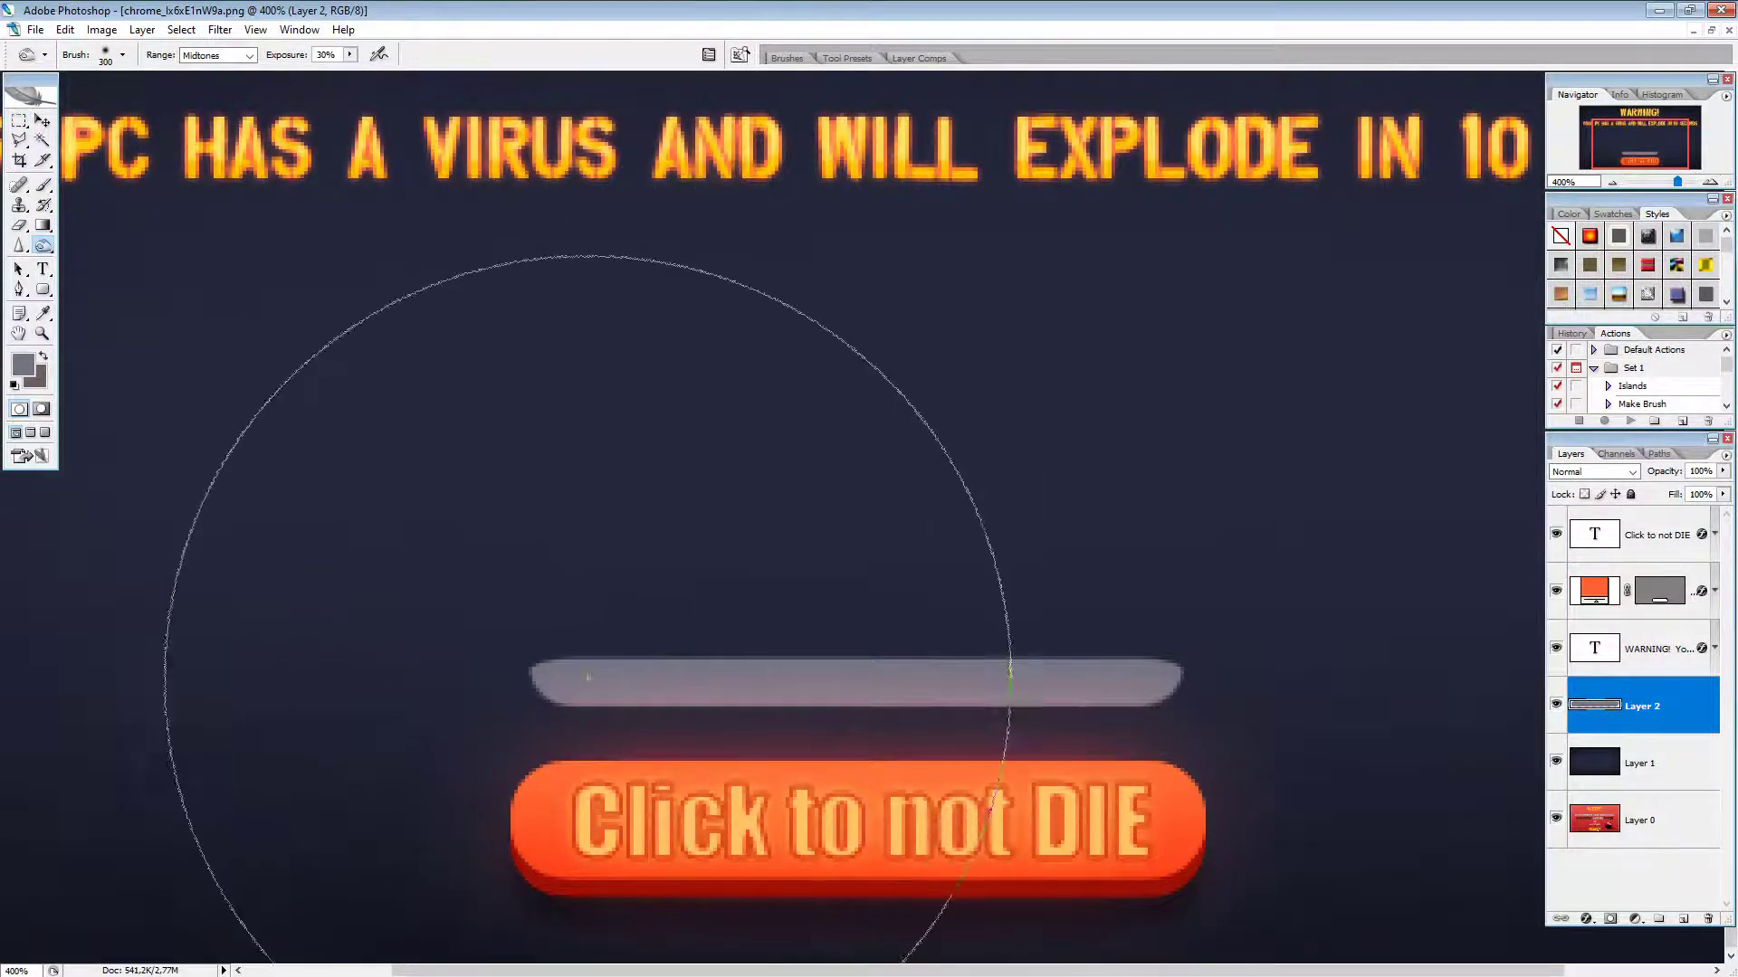
{"action": "left_click", "coordinate": [19, 120]}
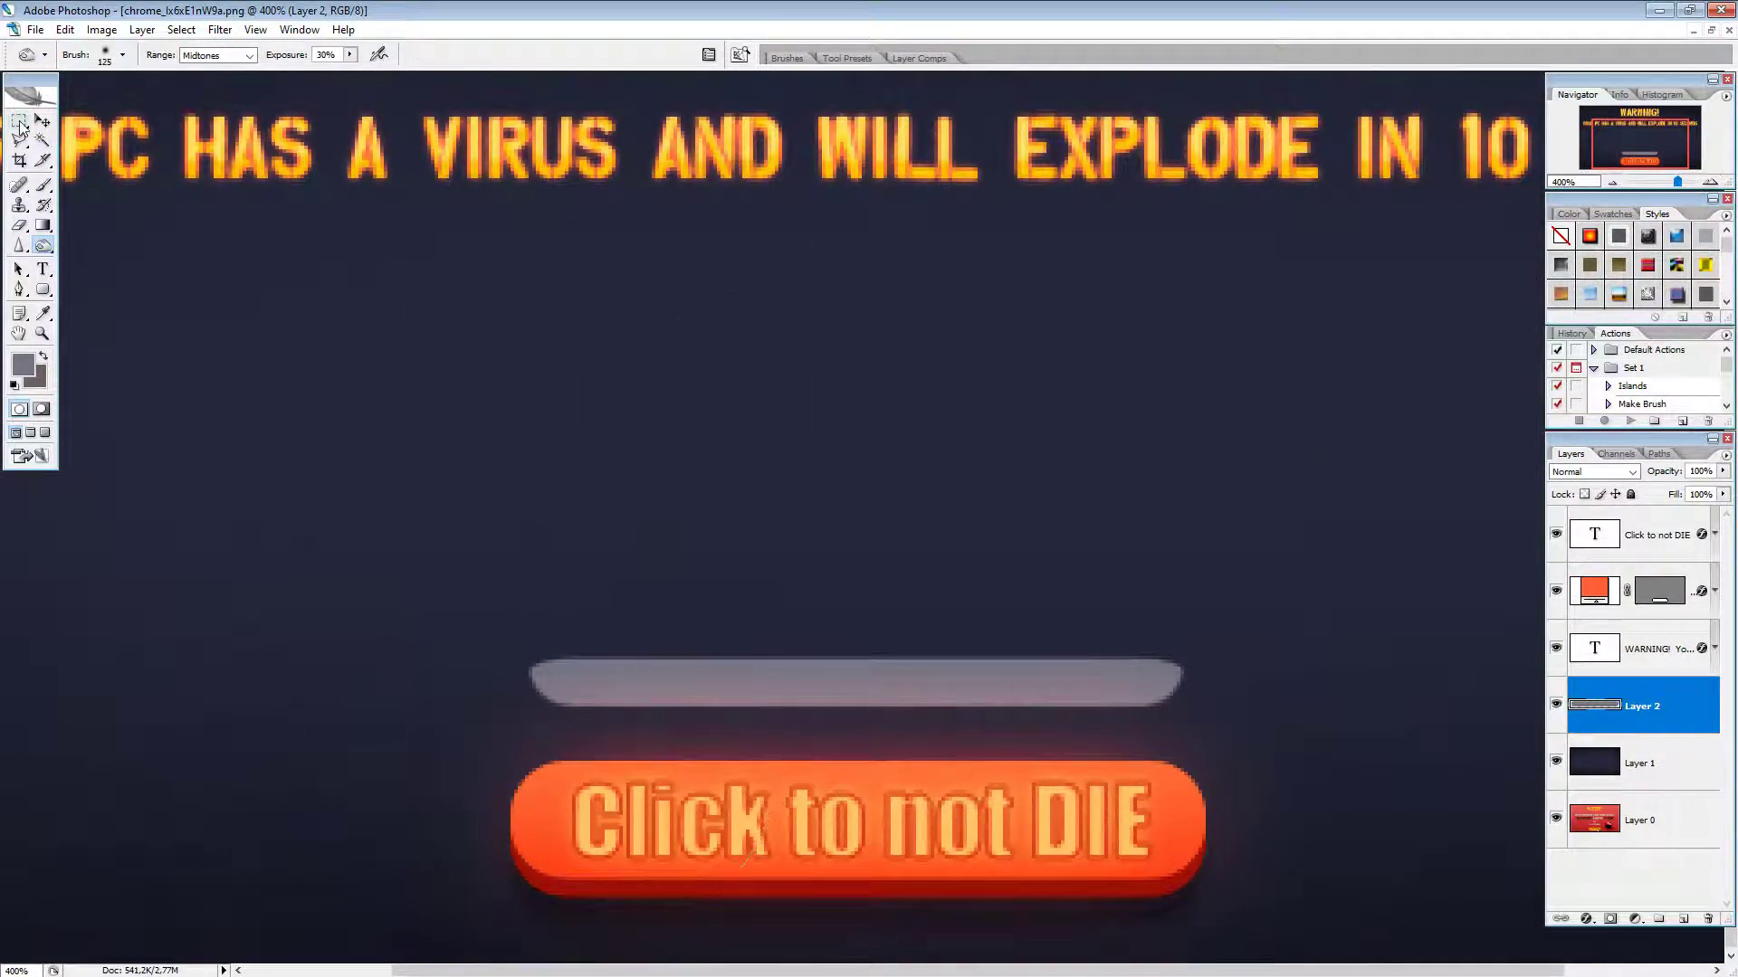
{"action": "left_click_drag", "start_coordinate": [402, 573], "coordinate": [1272, 687]}
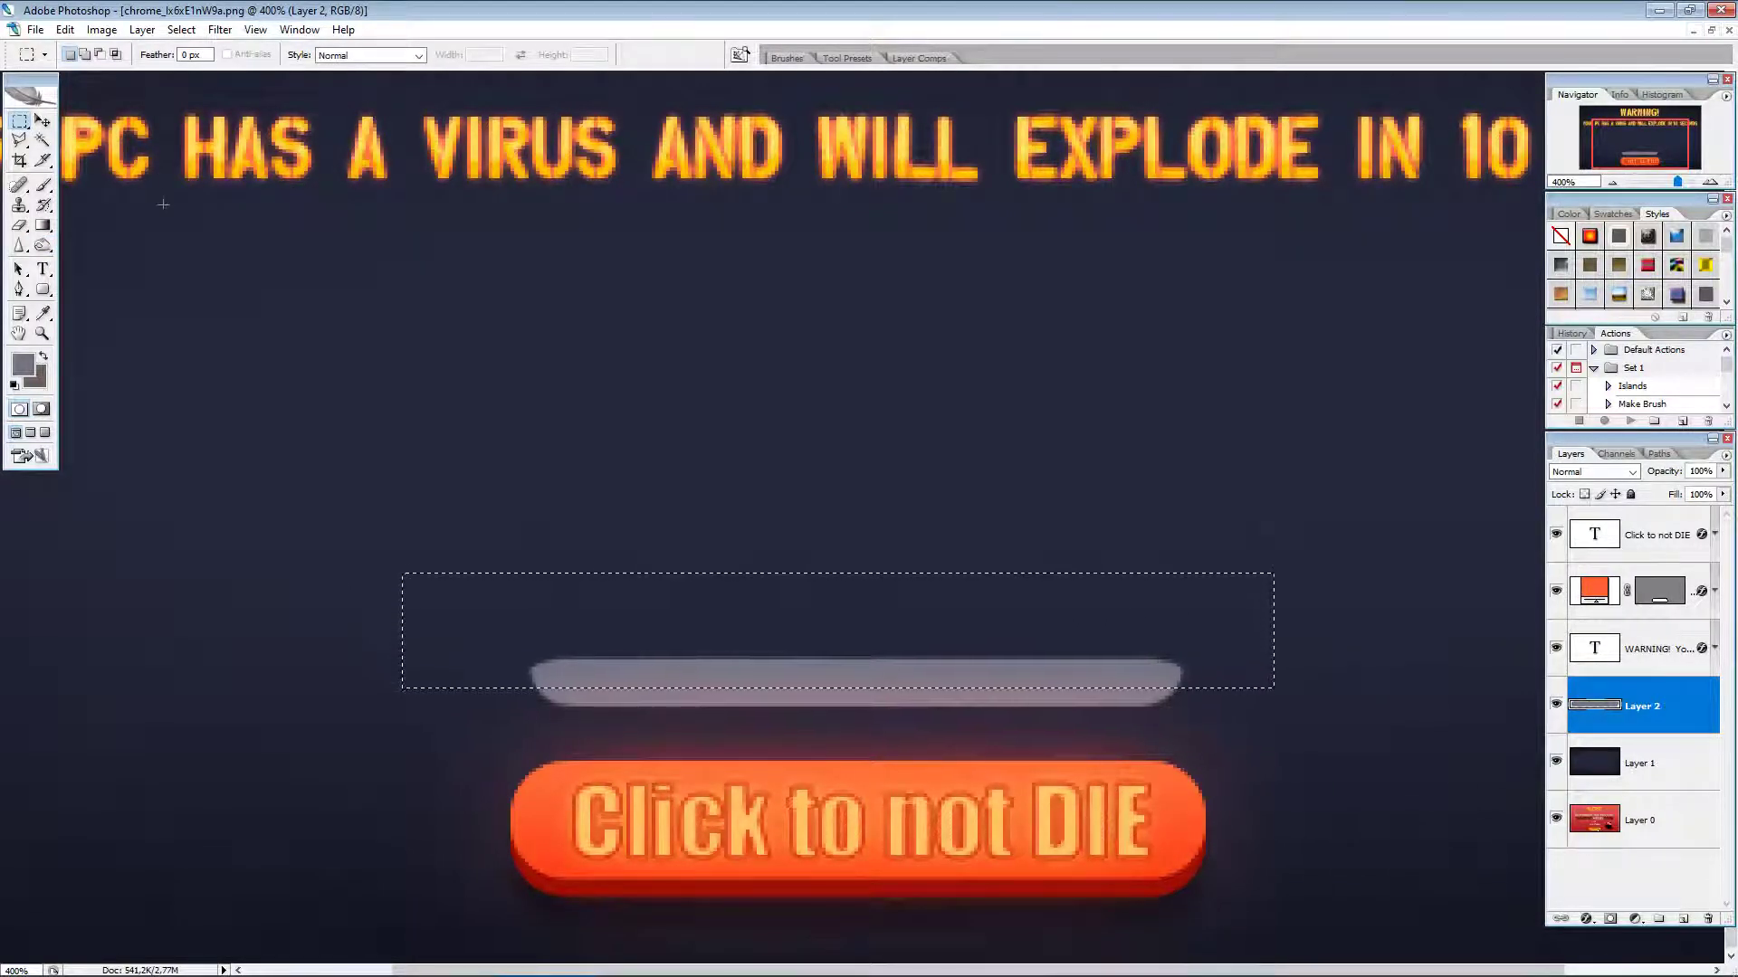
{"action": "key", "text": "v"}
{"action": "left_click_drag", "start_coordinate": [838, 573], "coordinate": [839, 590]}
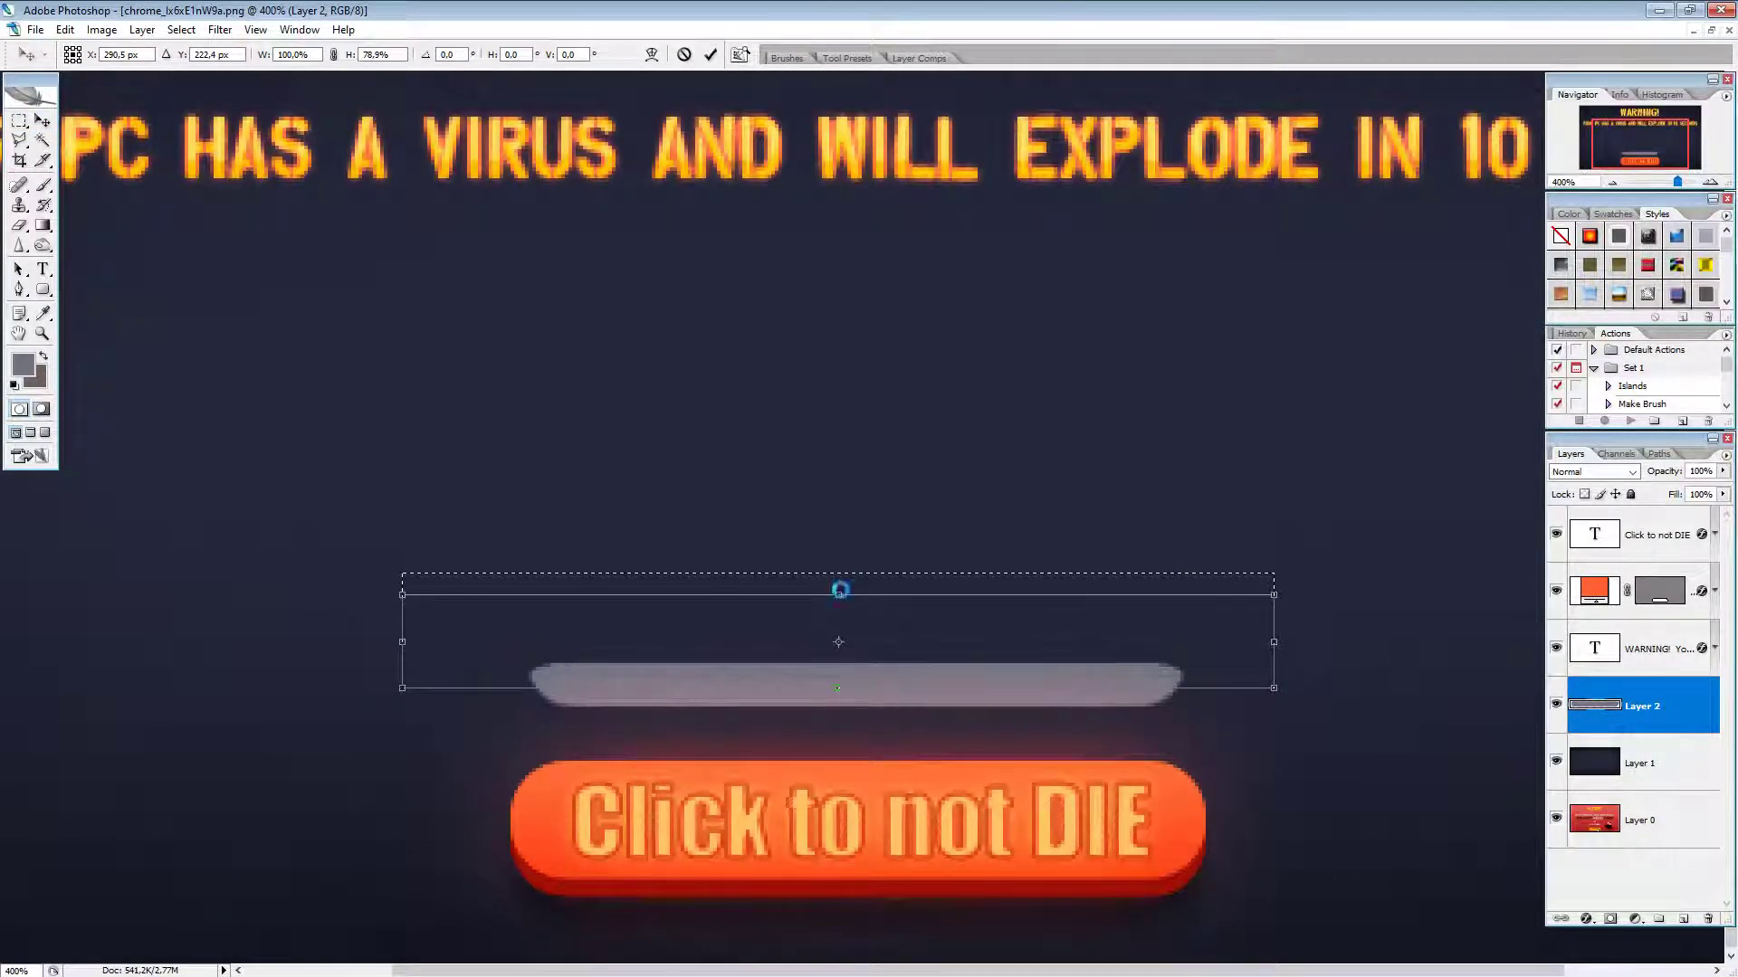
{"action": "left_click", "coordinate": [711, 55]}
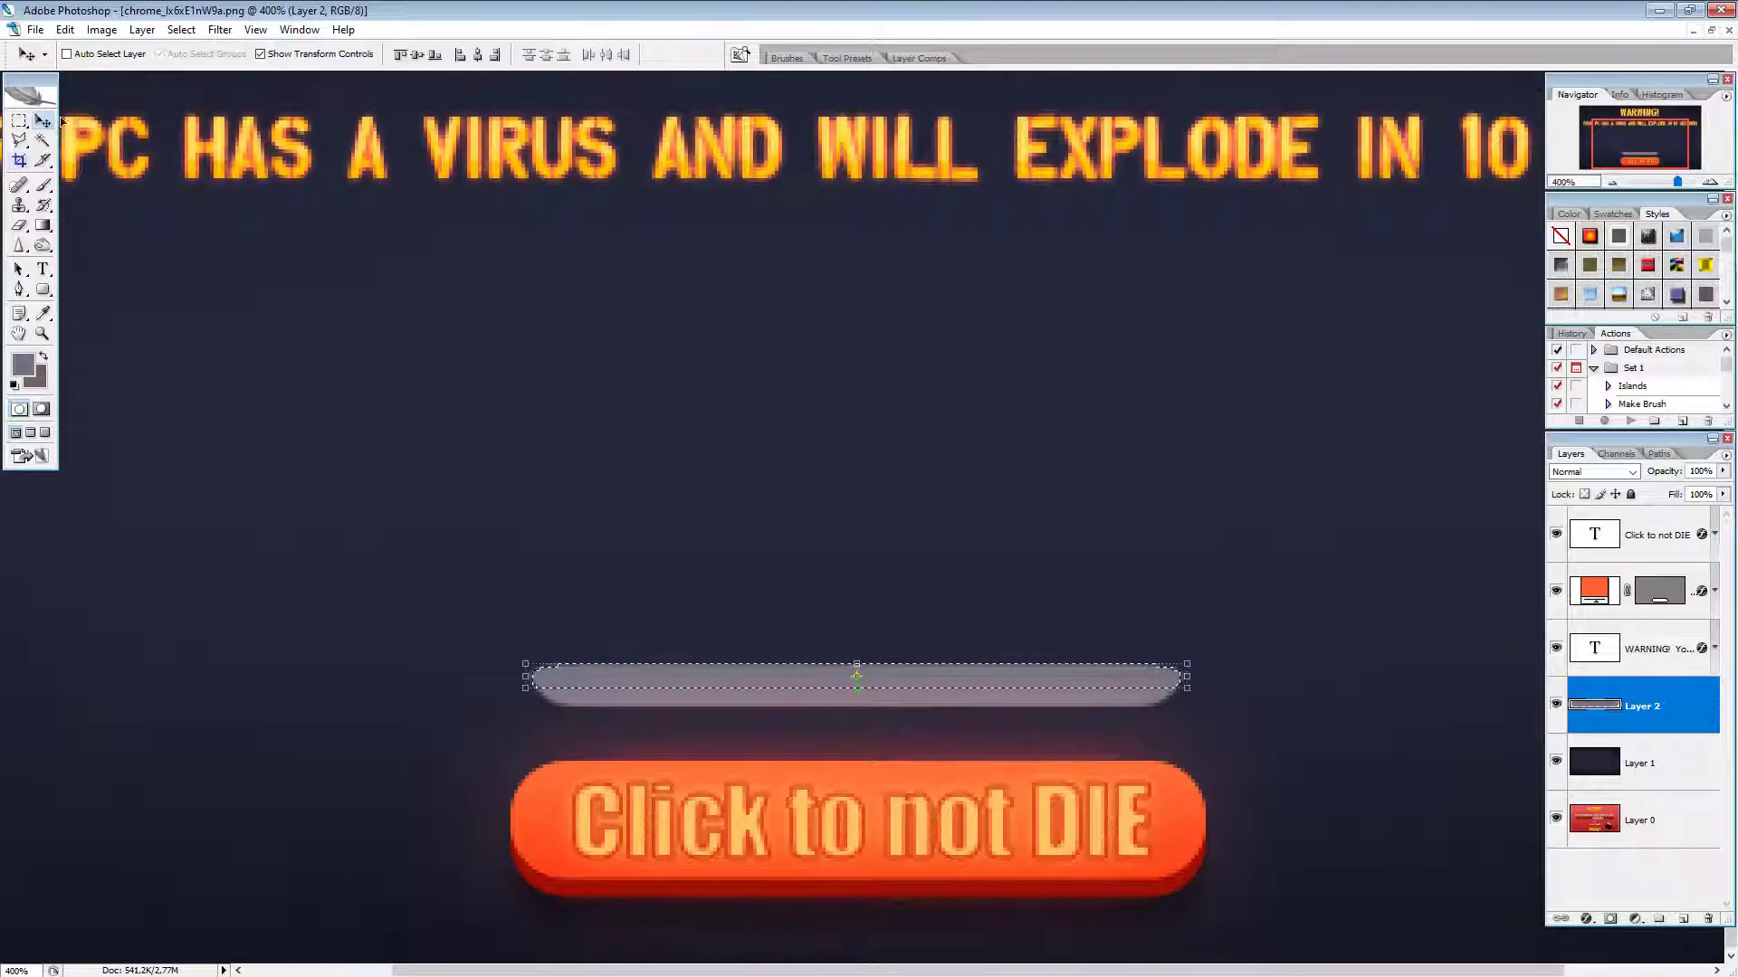
{"action": "key", "text": "m"}
{"action": "key", "text": "ctrl+d"}
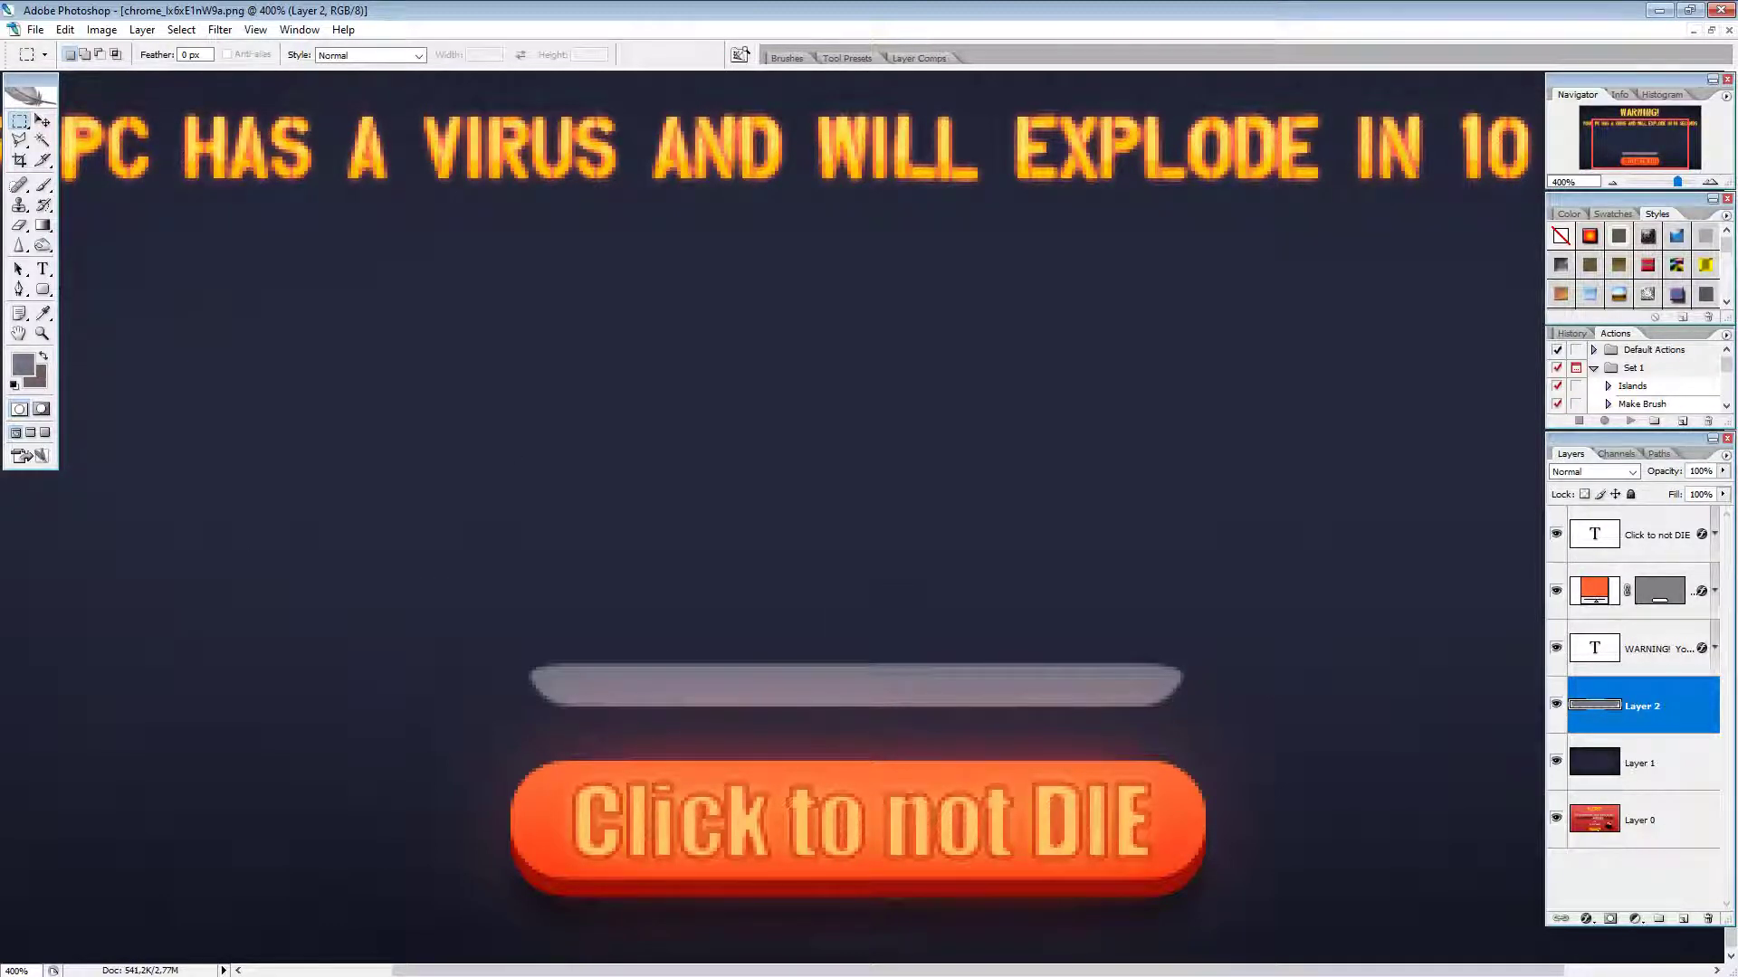
Step: Widen the grey bar on Layer 2 symmetrically about its center to 119.7% width
{"action": "left_click", "coordinate": [43, 185]}
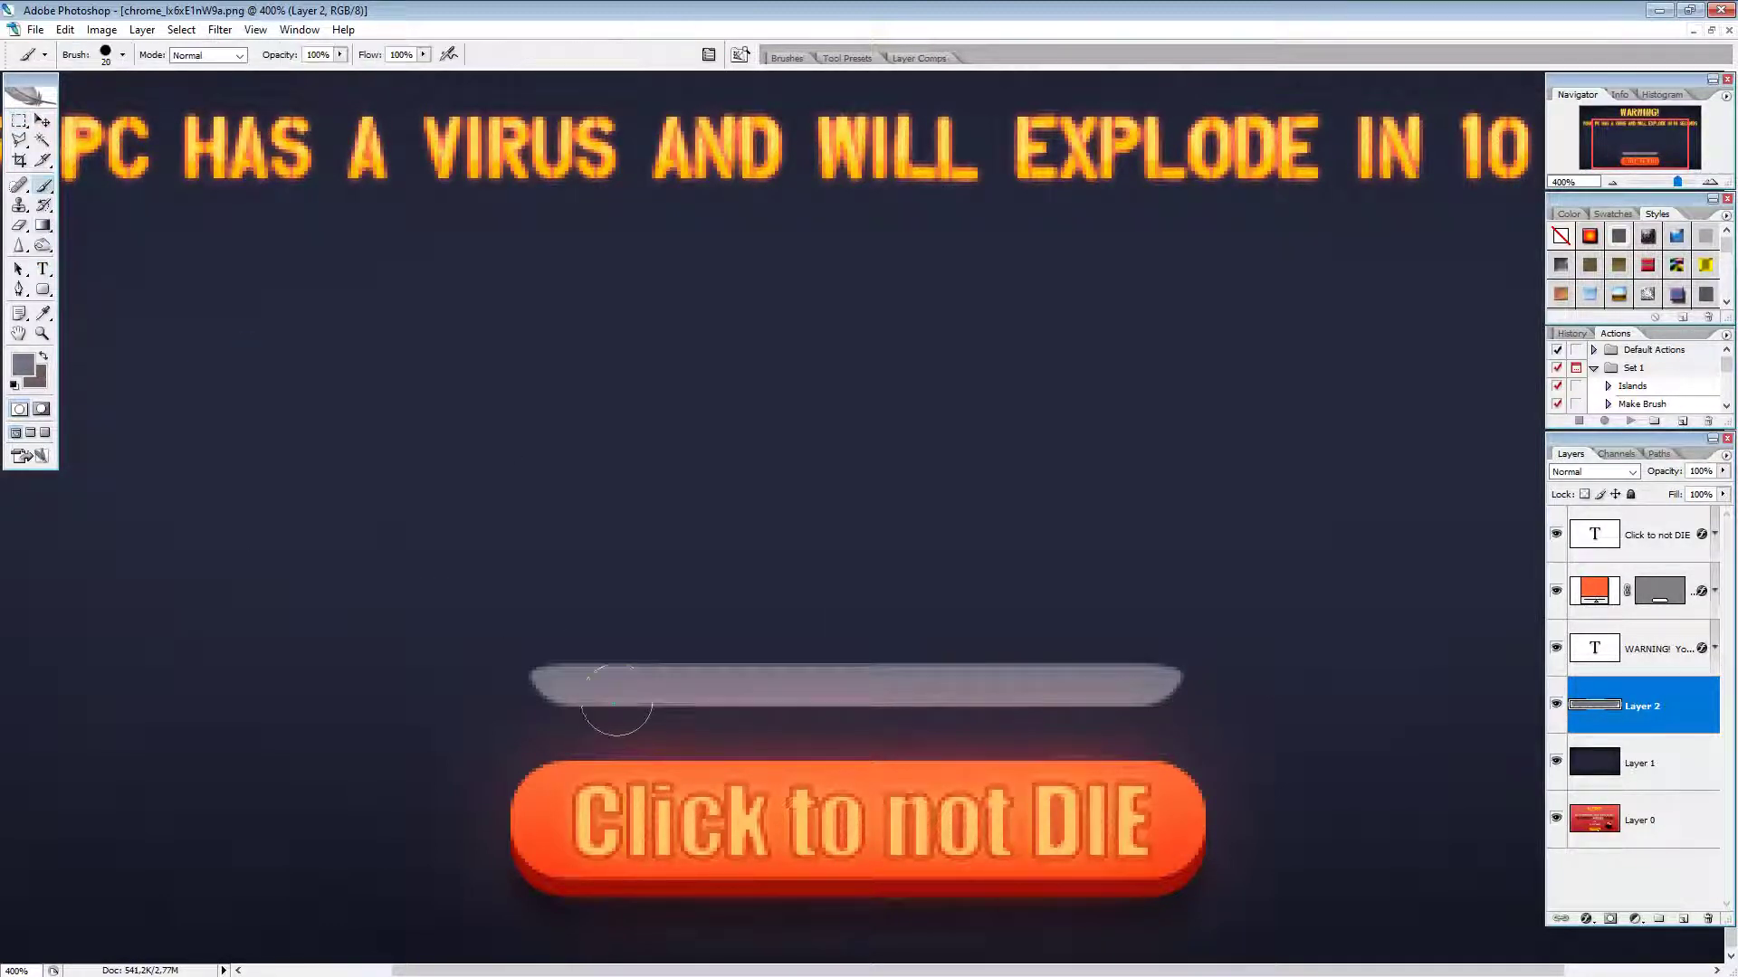
{"action": "key", "text": "bracketleft"}
{"action": "left_click", "coordinate": [42, 120]}
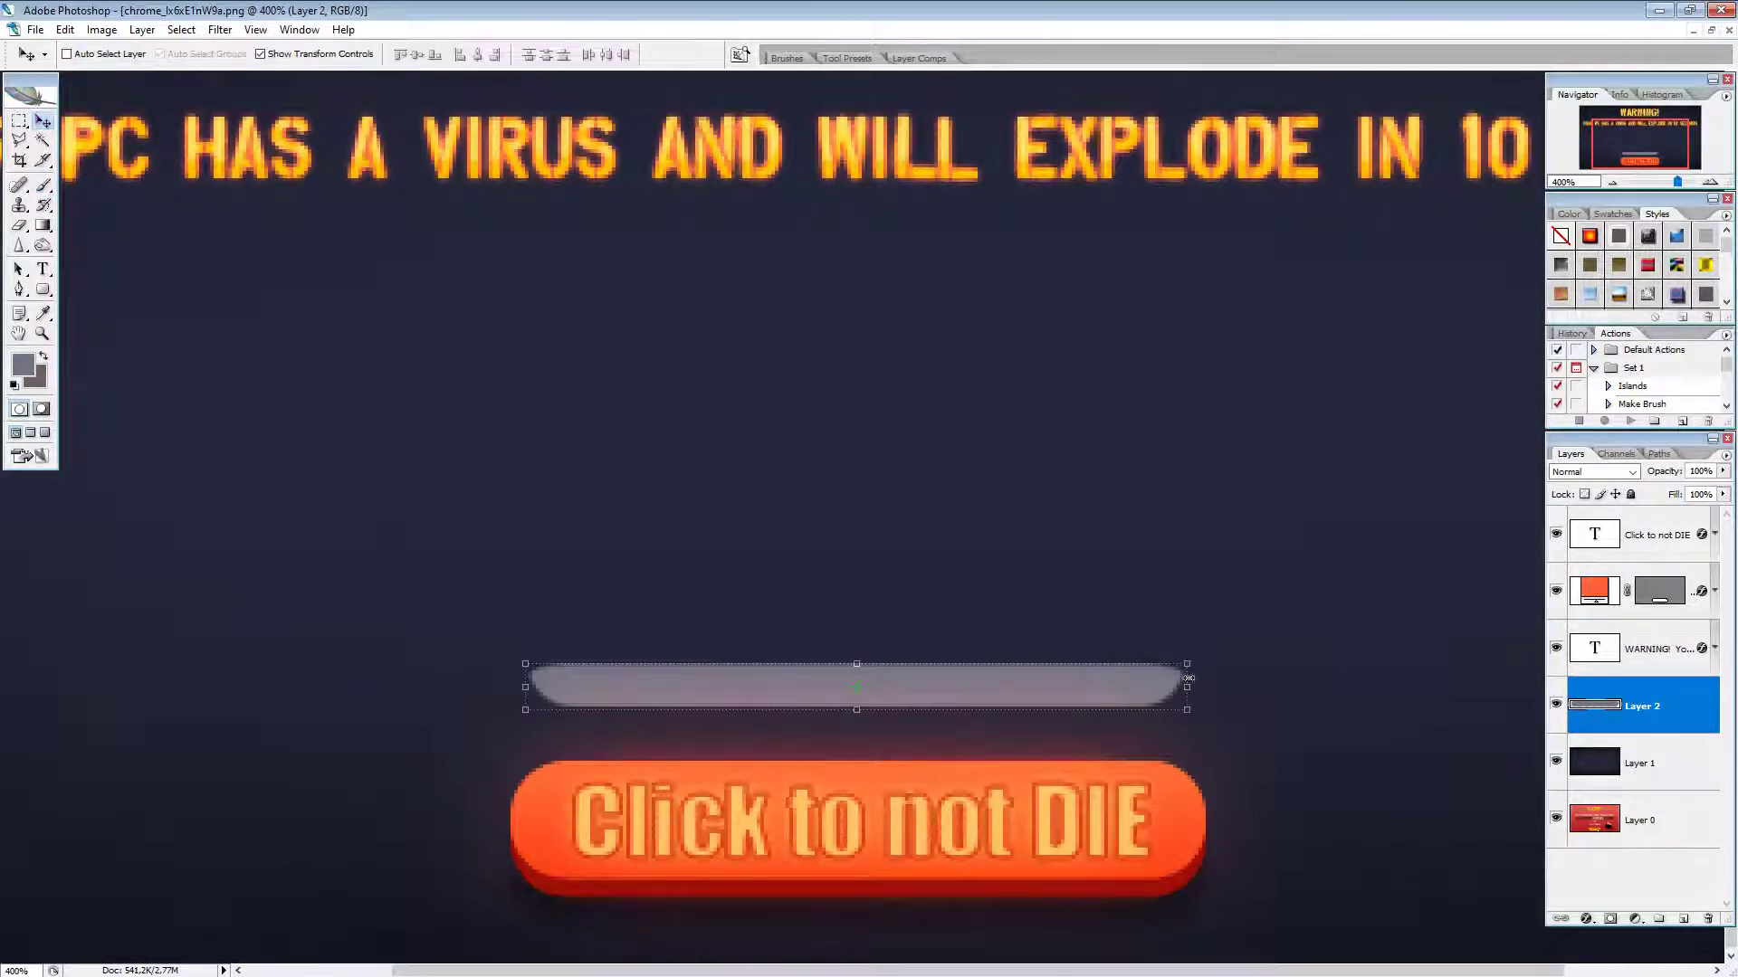
{"action": "left_click_drag", "start_coordinate": [1193, 696], "coordinate": [1257, 703]}
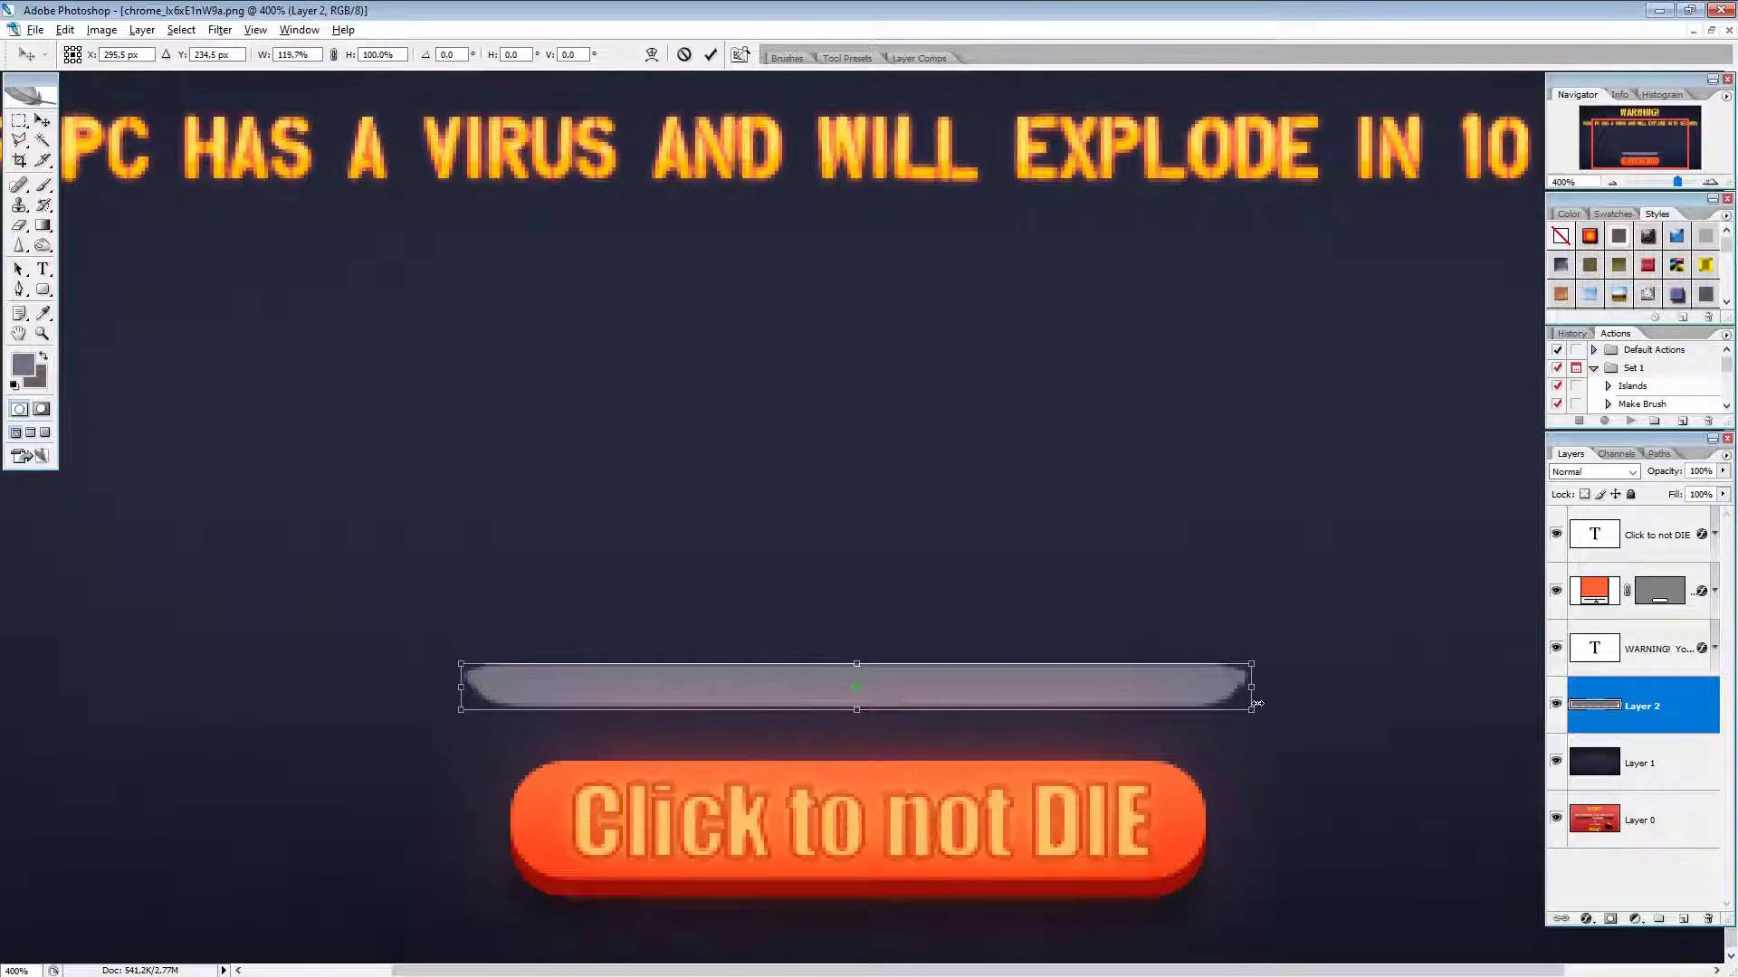
{"action": "left_click", "coordinate": [711, 54]}
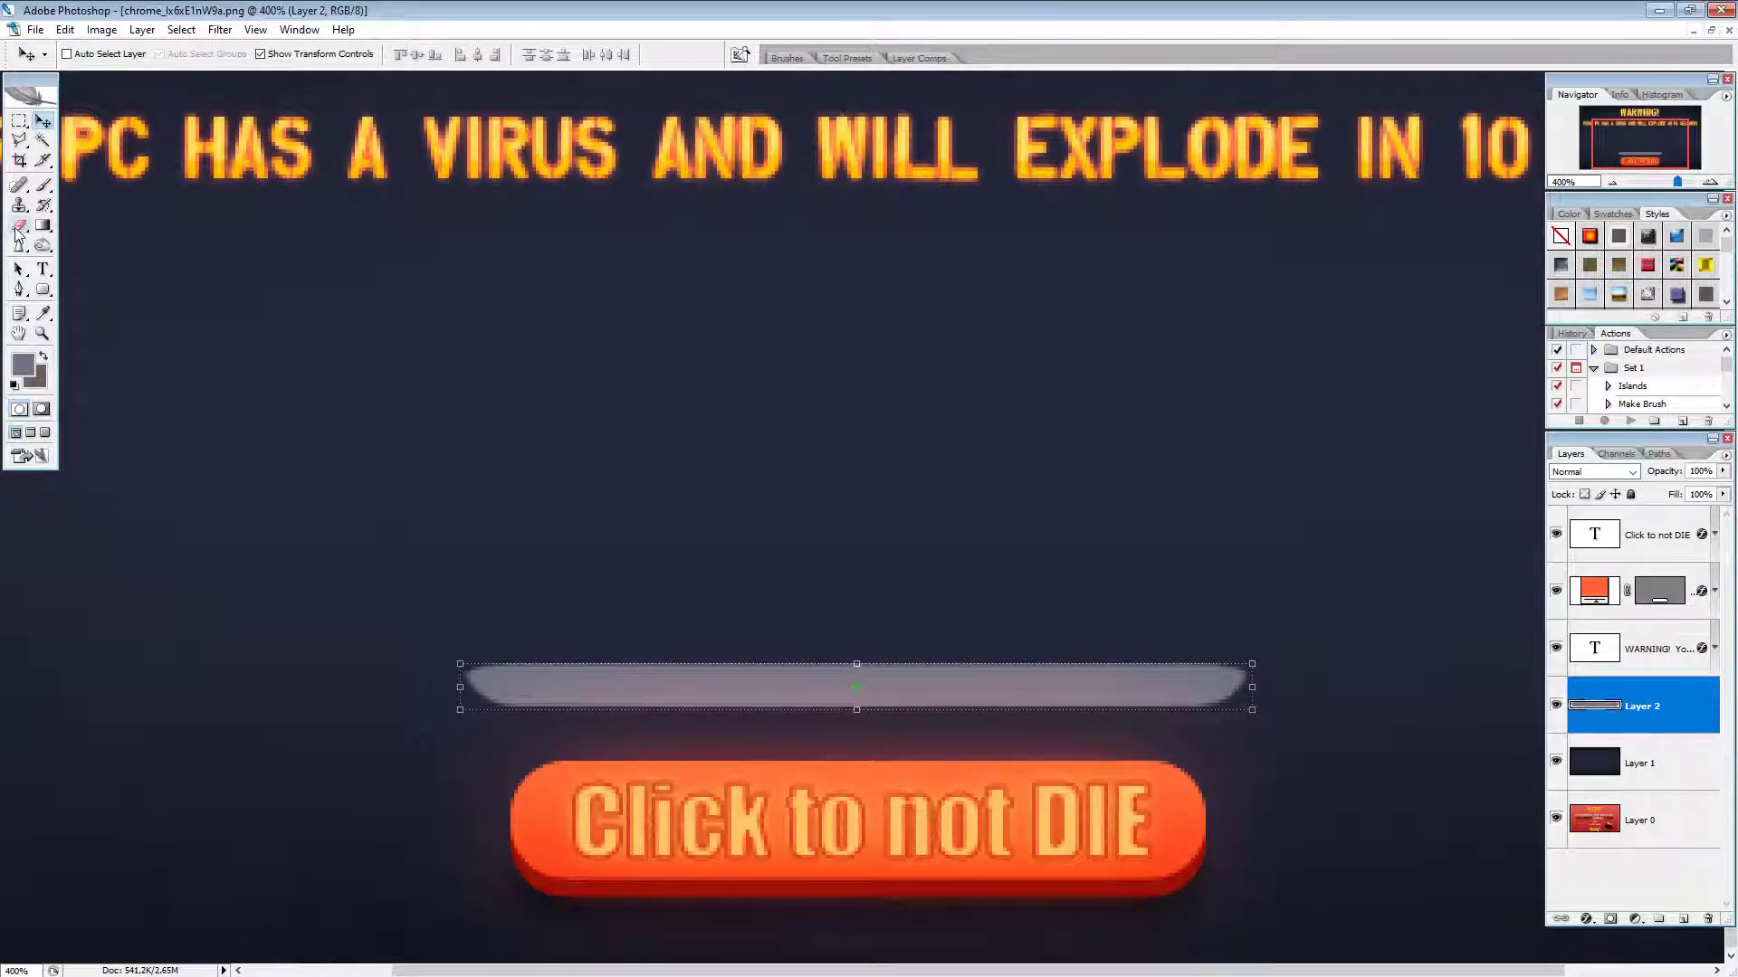
Step: Apply the Sharpen filter to the grey bar on Layer 2
{"action": "left_click", "coordinate": [223, 31]}
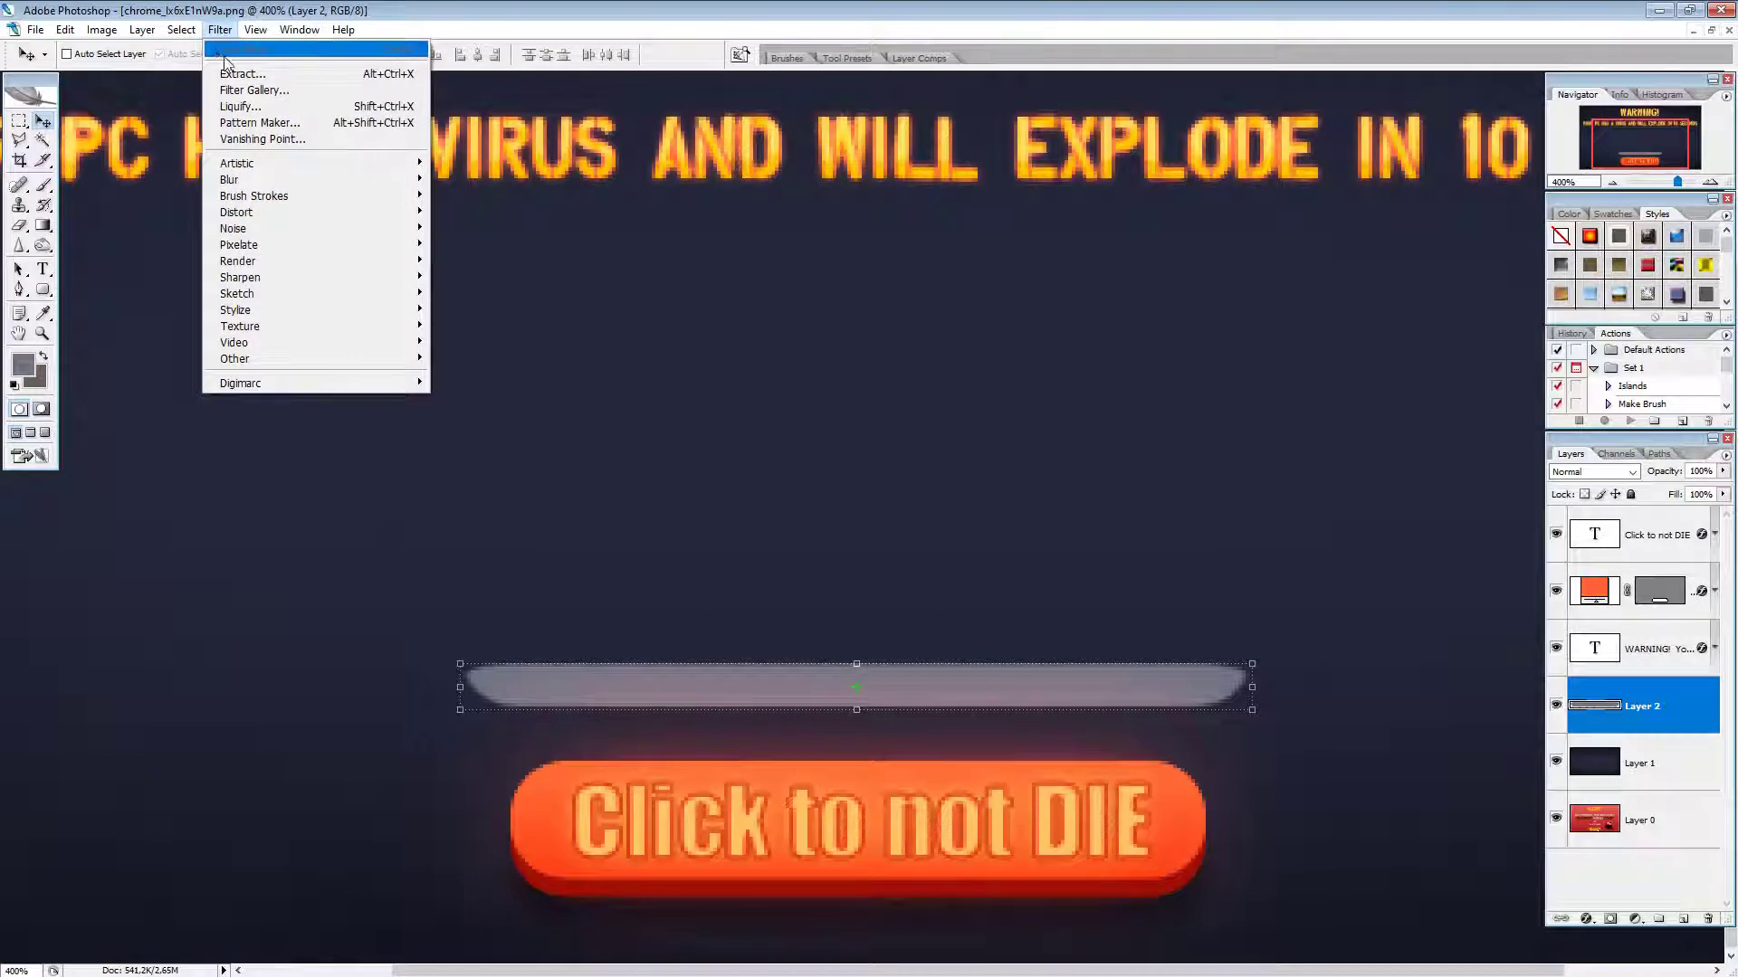
{"action": "mouse_move", "coordinate": [267, 237]}
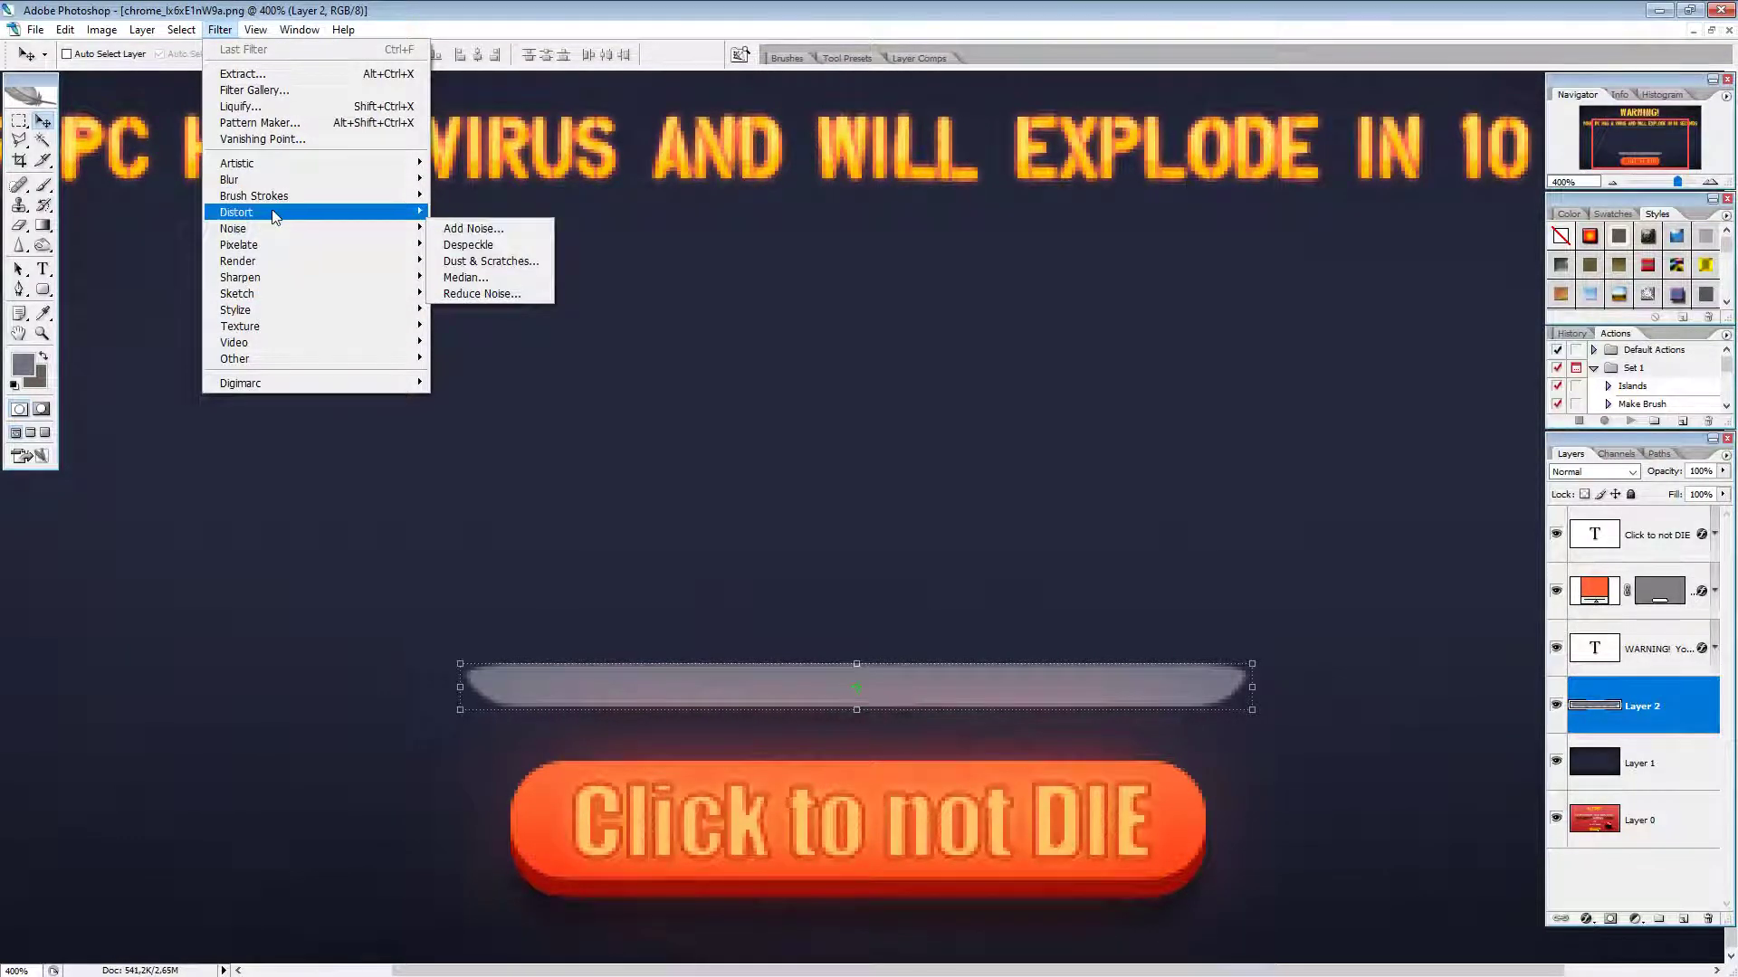
{"action": "mouse_move", "coordinate": [271, 277]}
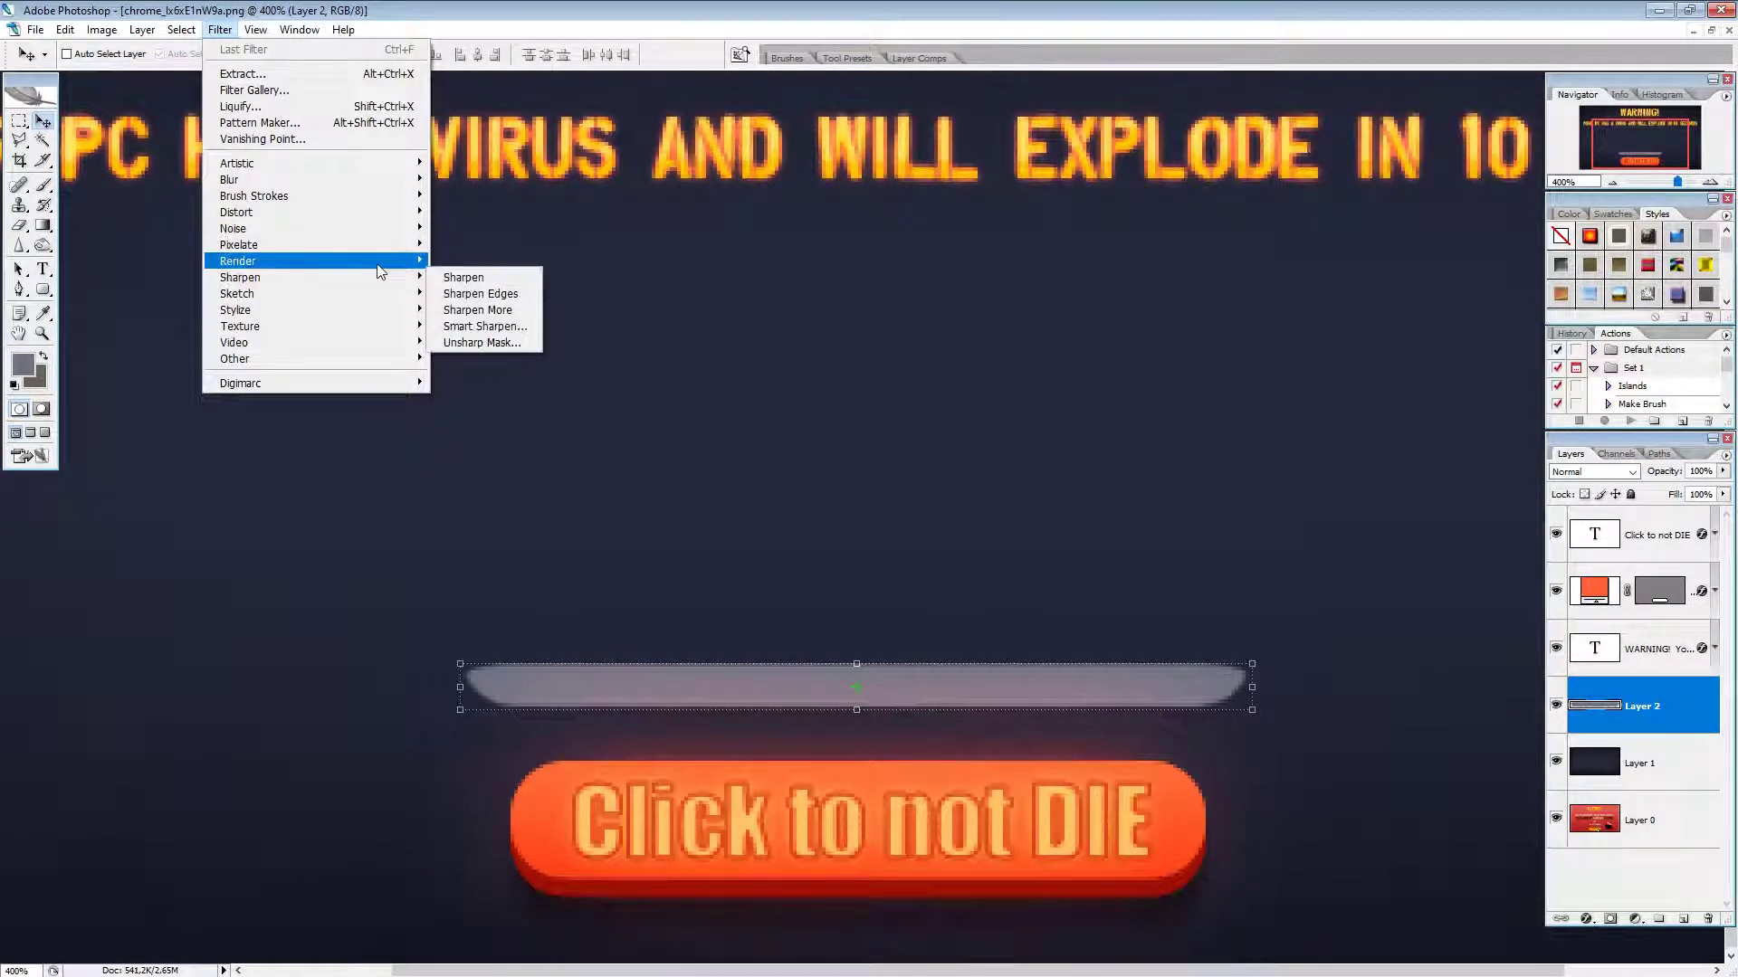
{"action": "left_click", "coordinate": [470, 284]}
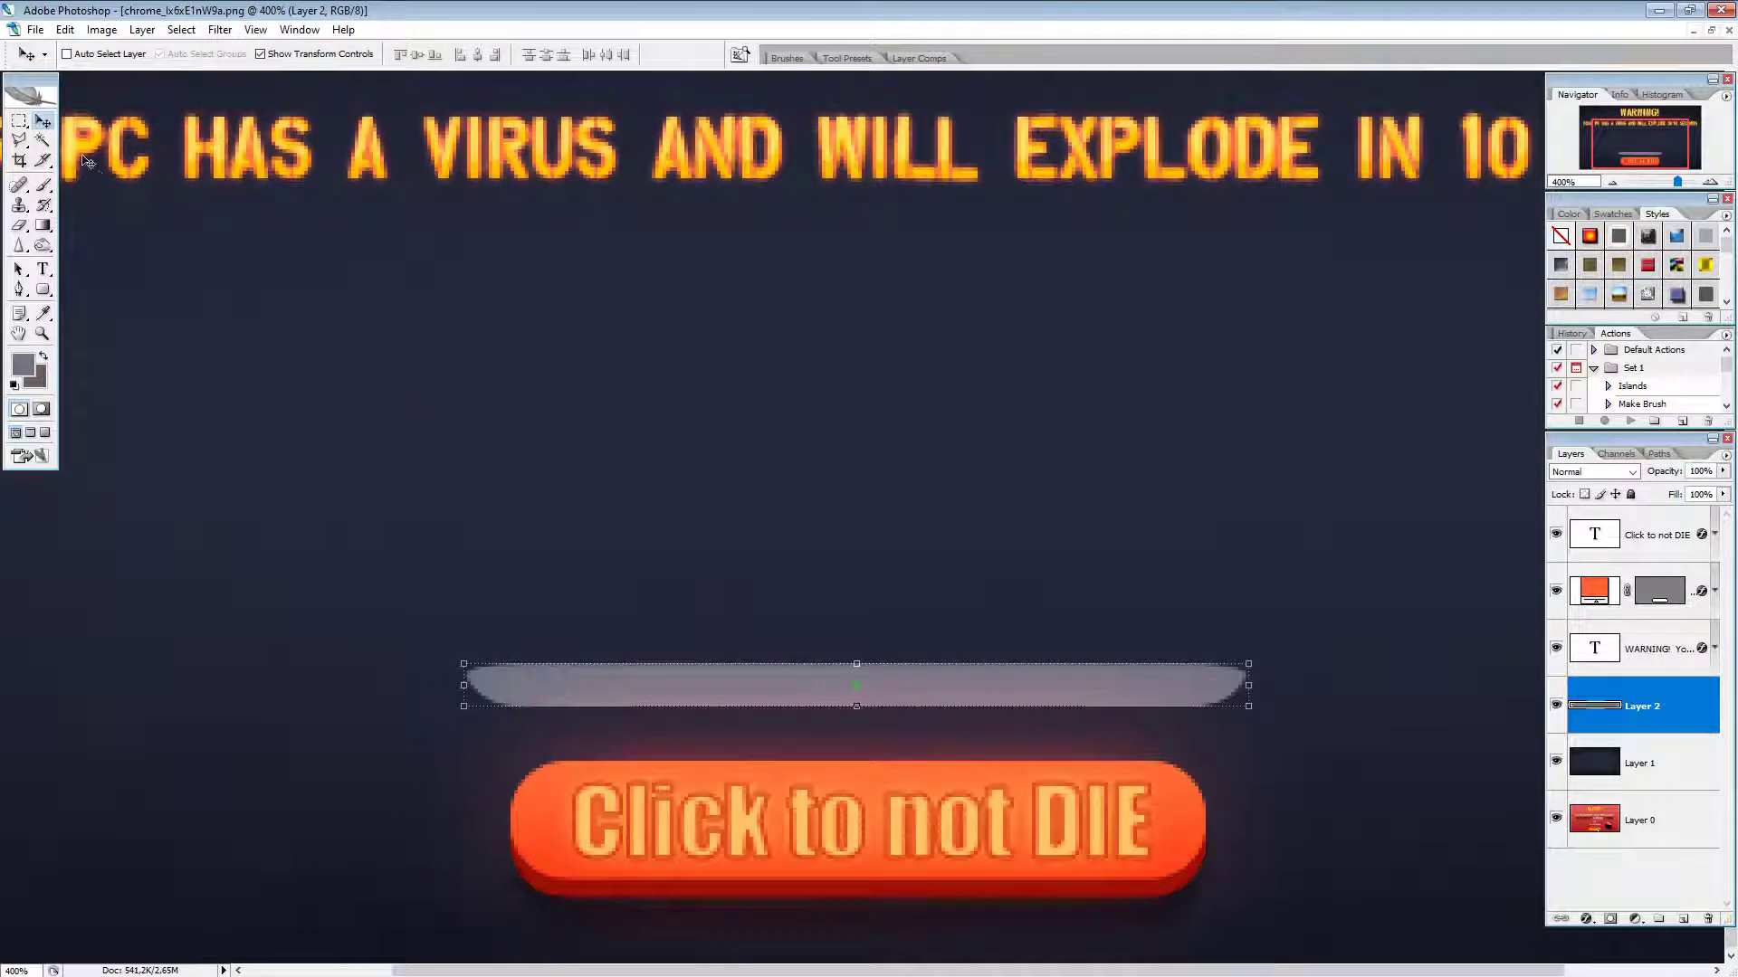
{"action": "left_click", "coordinate": [19, 120]}
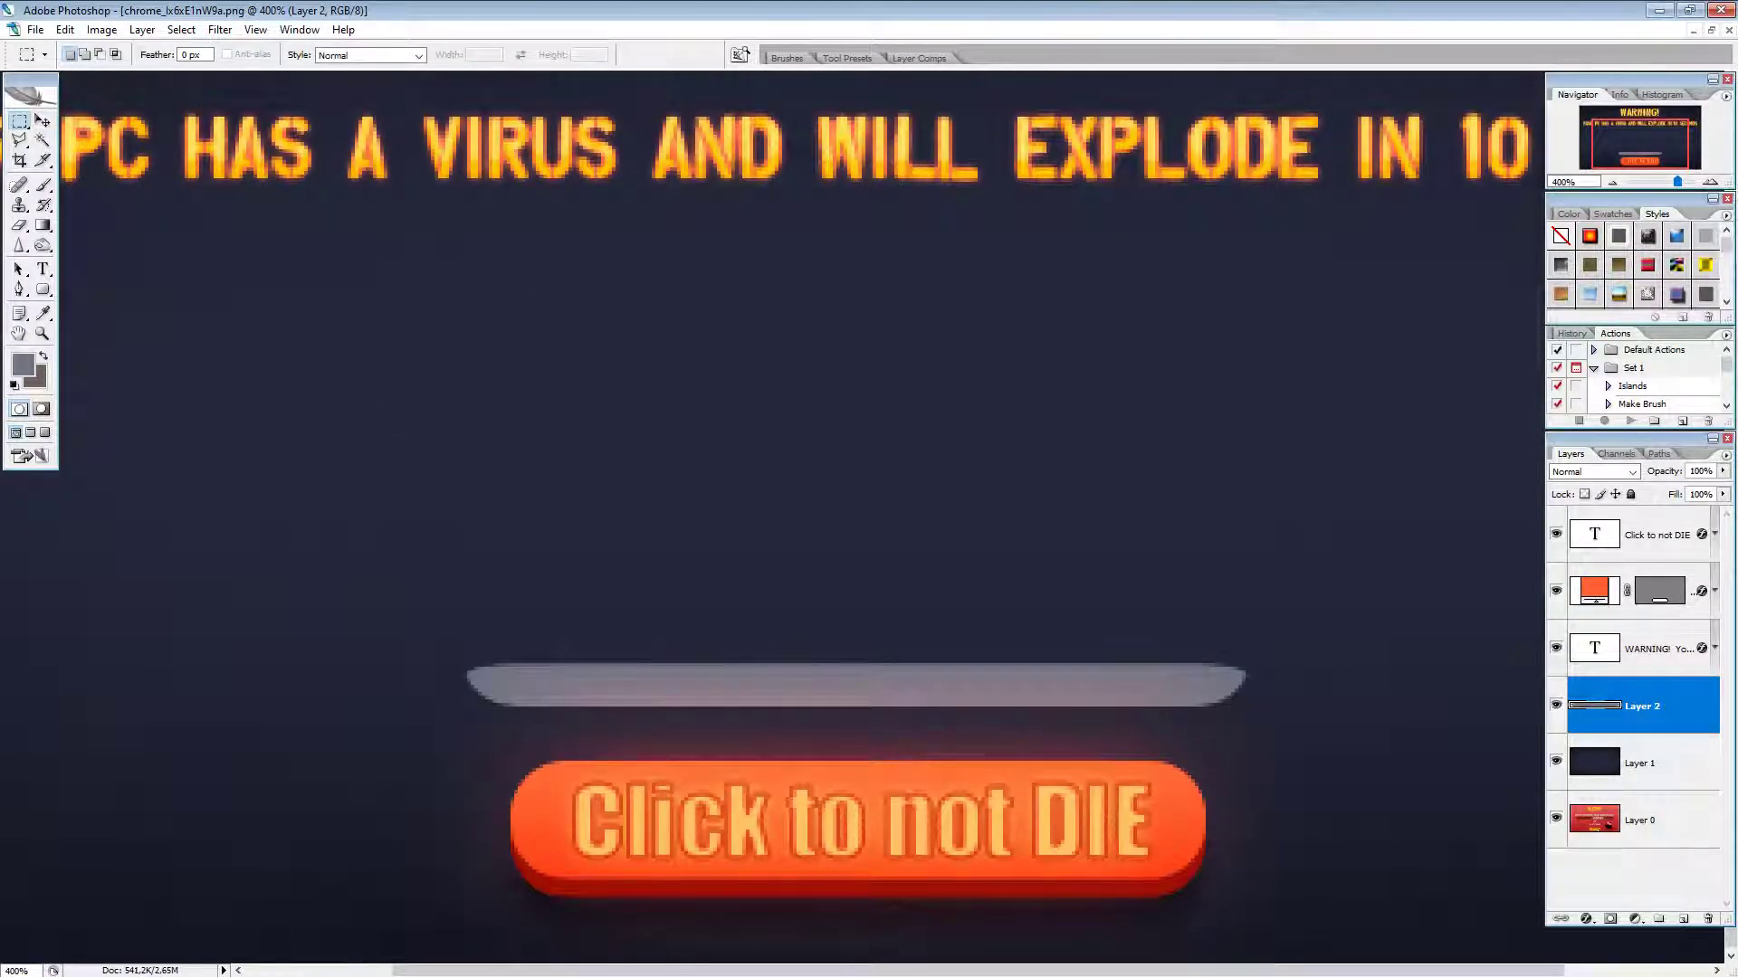
Step: Darken the lower edge of the grey bar with a soft 10 px Burn brush set to Midtones at 30% exposure
{"action": "left_click", "coordinate": [43, 245]}
{"action": "key", "text": "bracketleft"}
{"action": "key", "text": "bracketleft"}
{"action": "key", "text": "bracketleft"}
{"action": "key", "text": "bracketleft"}
{"action": "key", "text": "bracketleft"}
{"action": "key", "text": "bracketleft"}
{"action": "key", "text": "bracketleft"}
{"action": "key", "text": "bracketleft"}
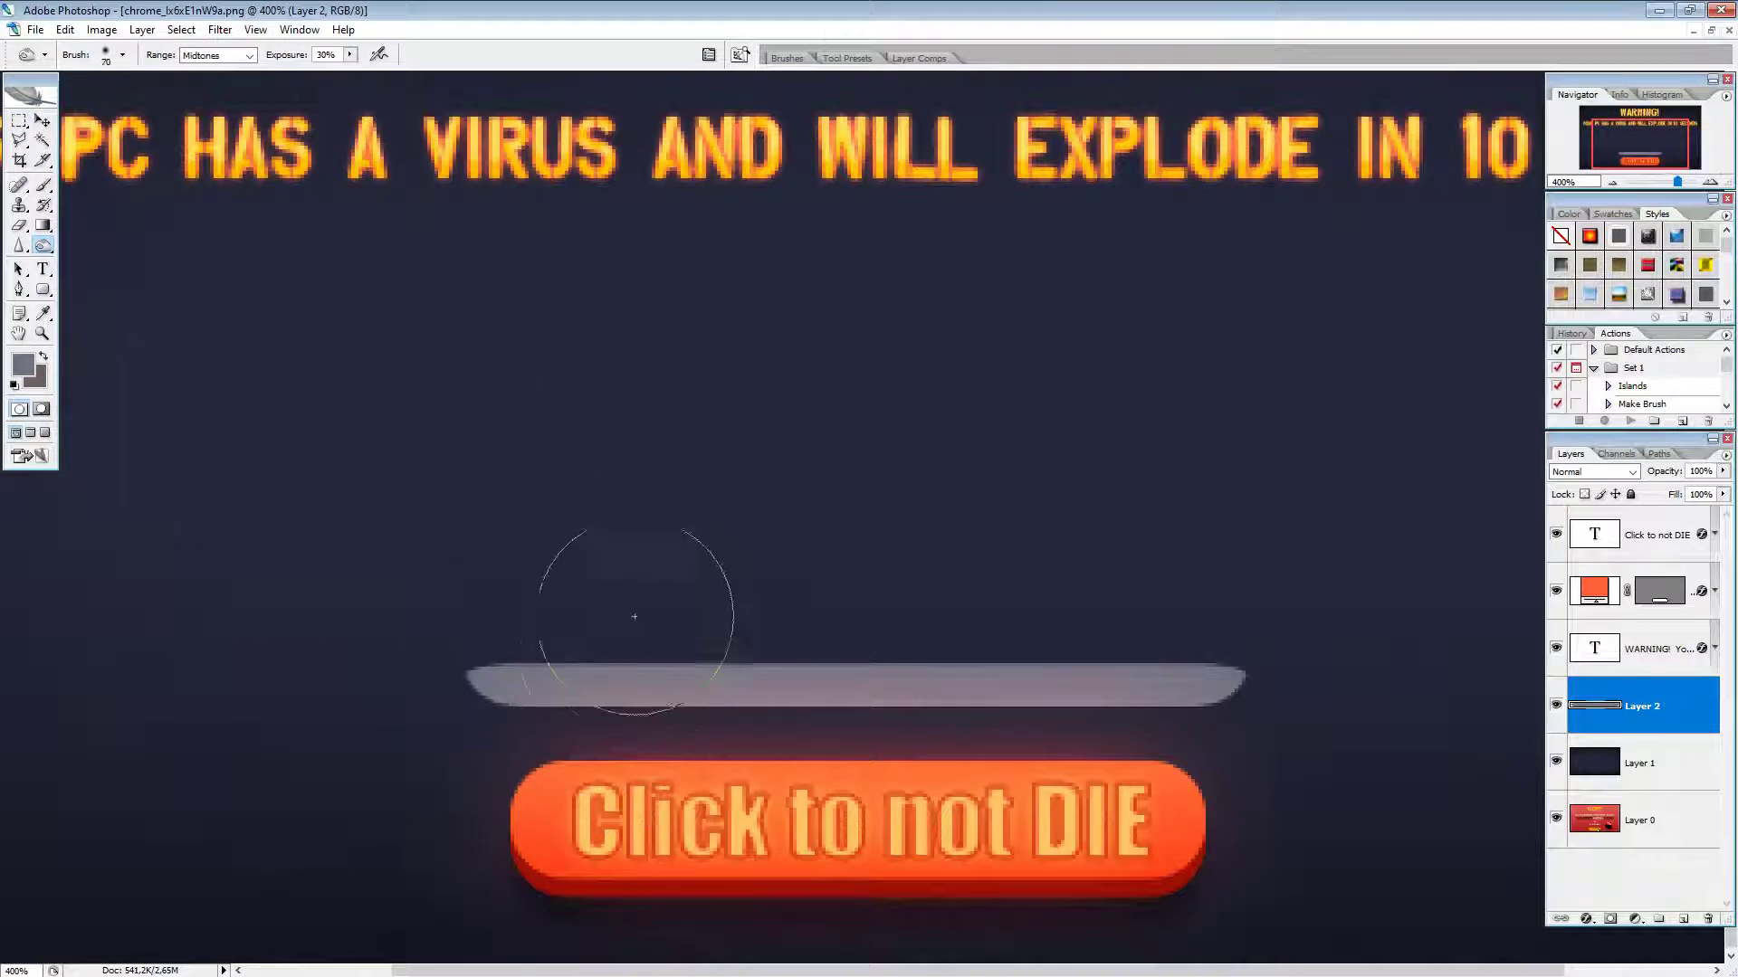
{"action": "key", "text": "bracketleft"}
{"action": "key", "text": "bracketleft"}
{"action": "left_click_drag", "start_coordinate": [433, 701], "coordinate": [1235, 698]}
{"action": "scroll", "coordinate": [1194, 652], "scroll_direction": "right", "scroll_amount": 3}
{"action": "left_click_drag", "start_coordinate": [348, 697], "coordinate": [1103, 697]}
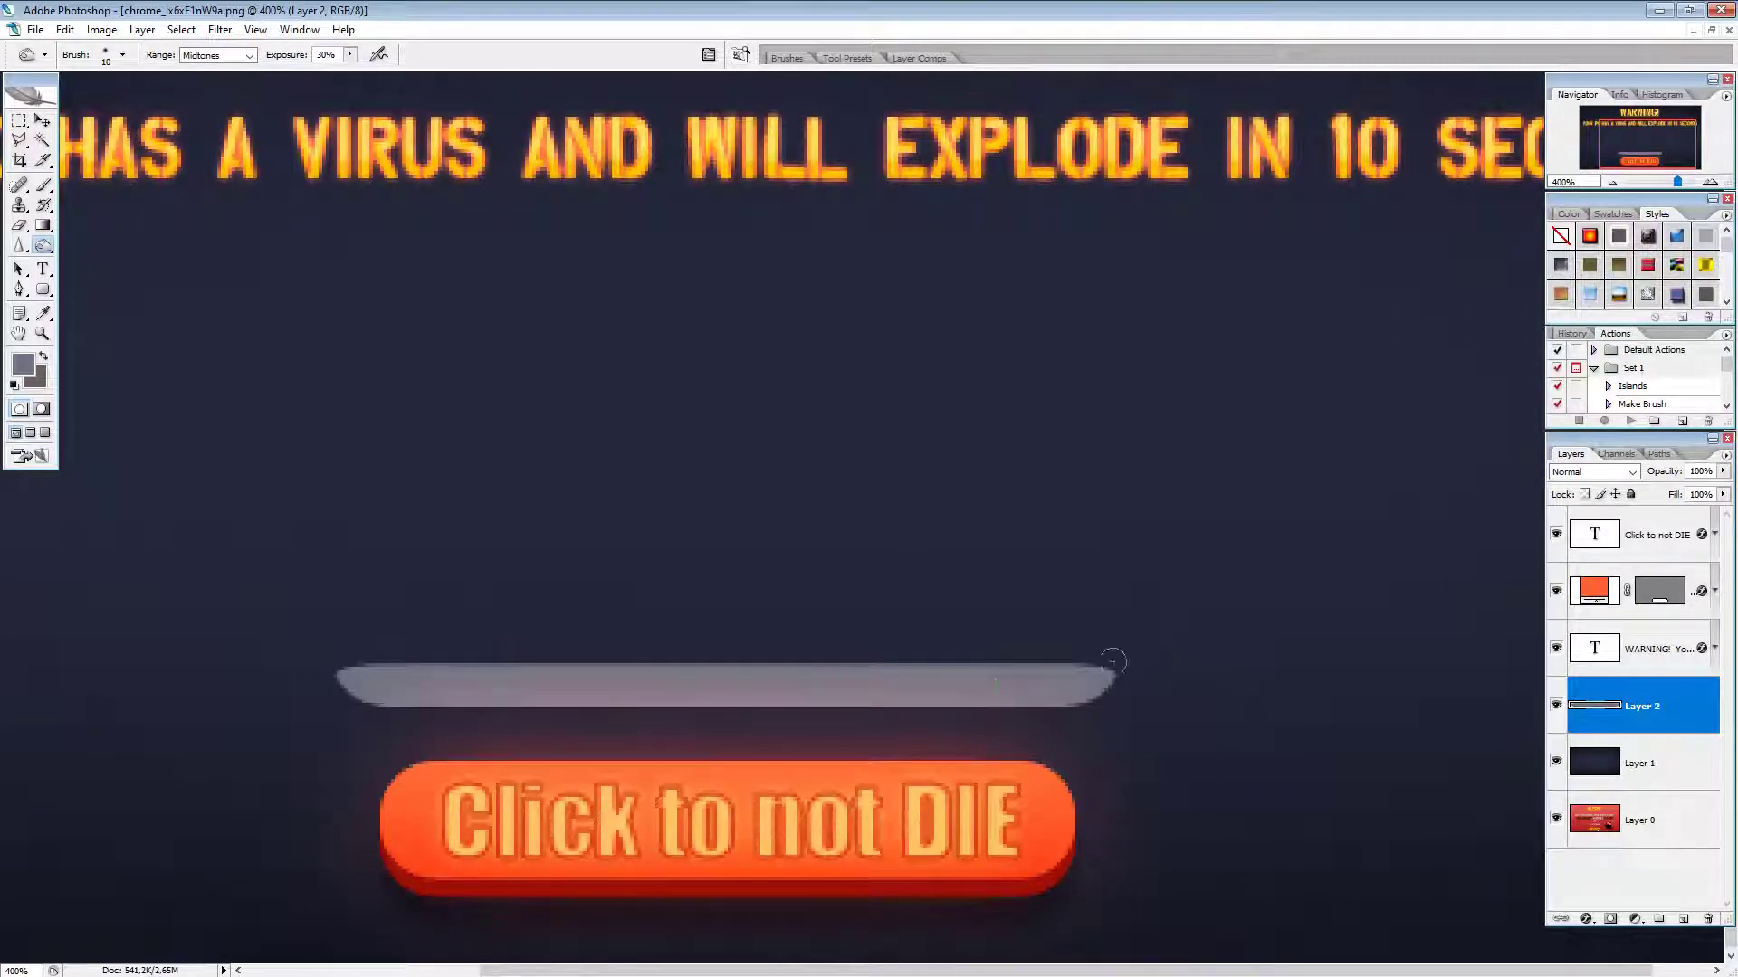
Step: Burn the lower part of the grey bar along its full length using the Highlights range and a roughly 10 px brush
{"action": "left_click", "coordinate": [249, 55]}
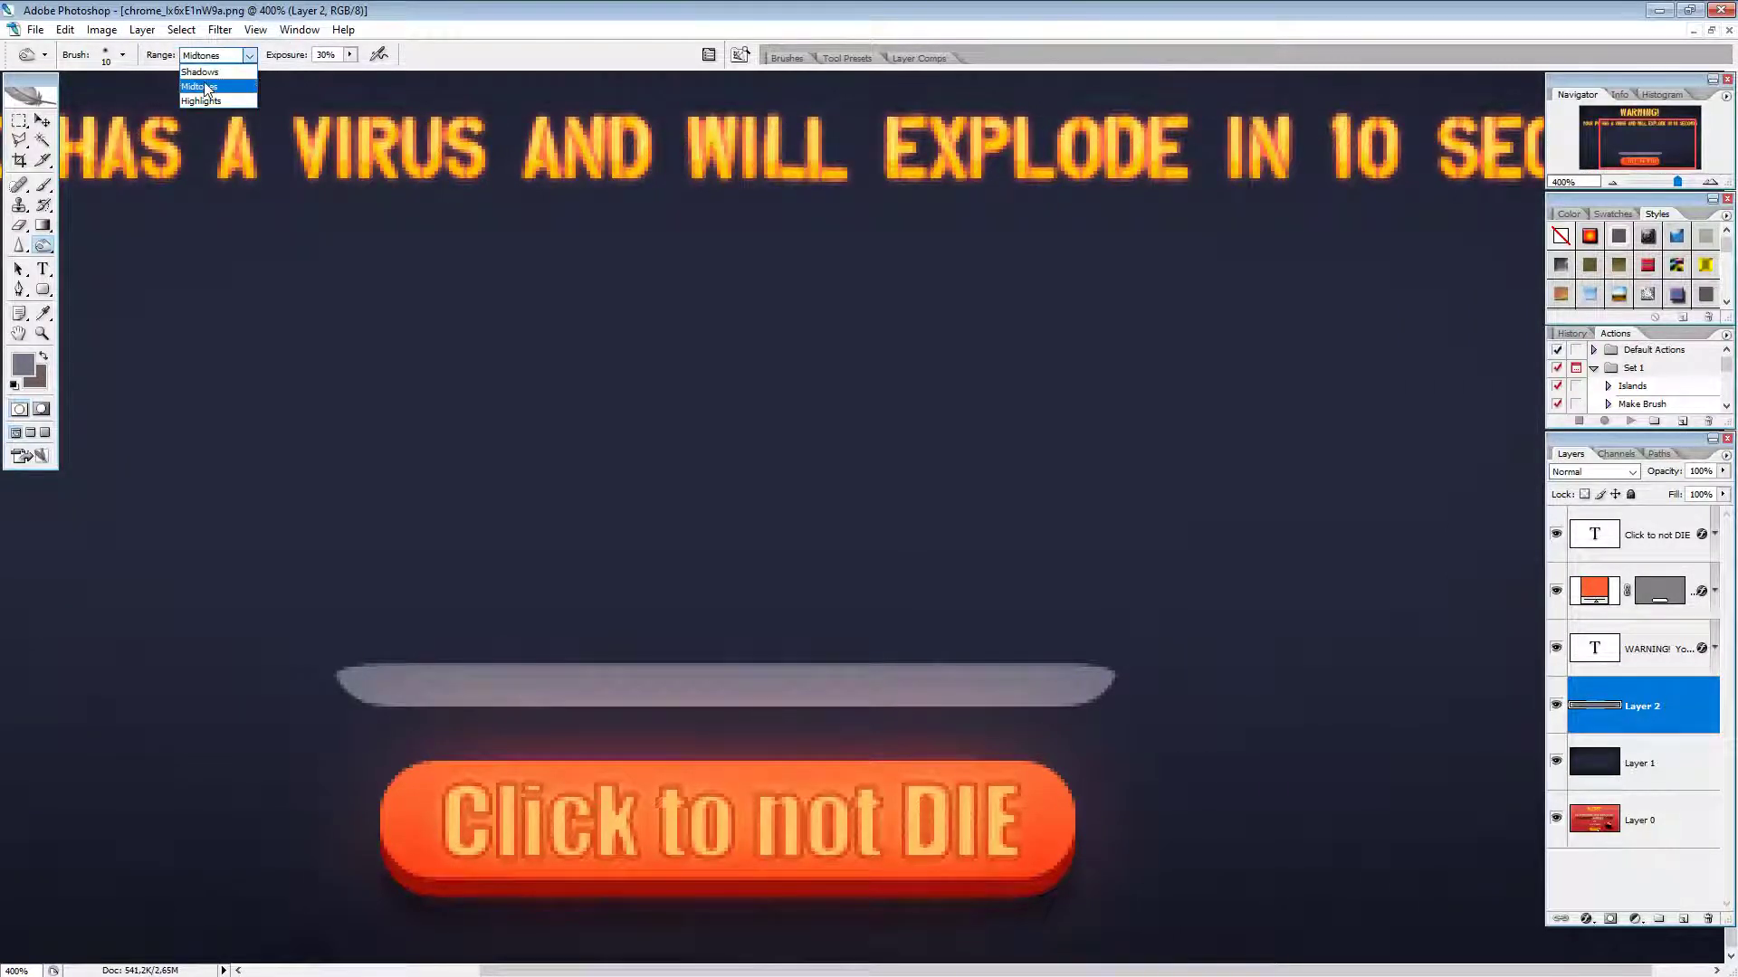
{"action": "left_click", "coordinate": [202, 101]}
{"action": "left_click", "coordinate": [122, 54]}
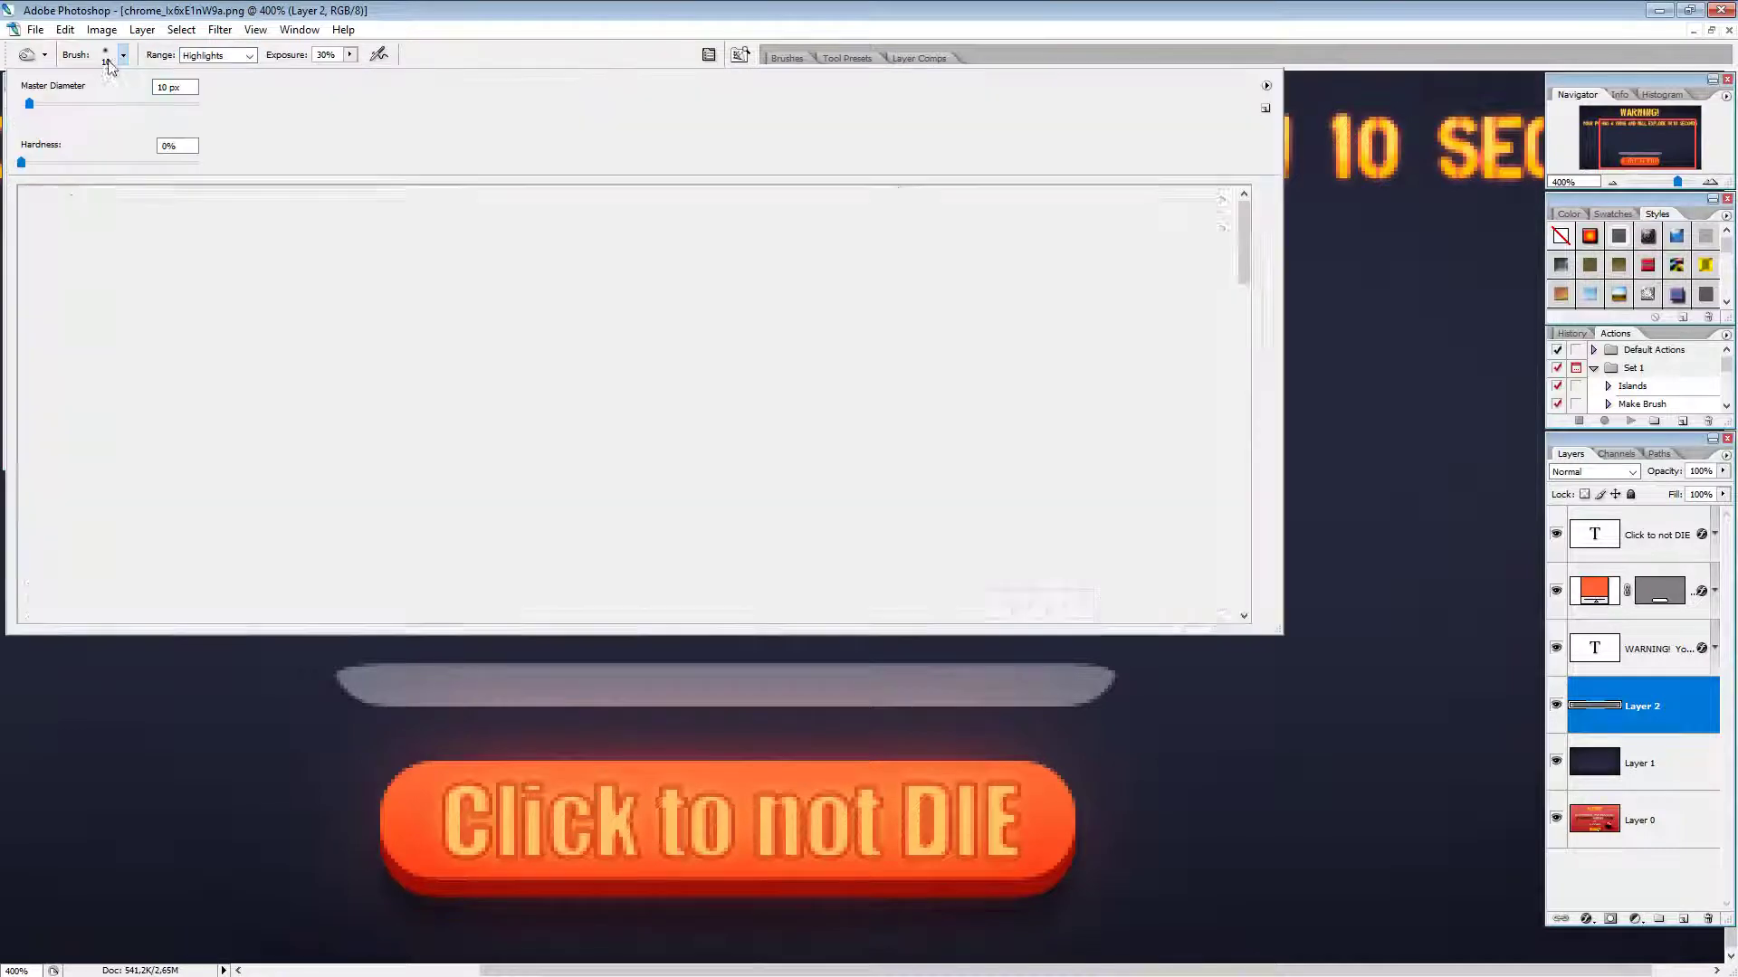
{"action": "key", "text": "Return"}
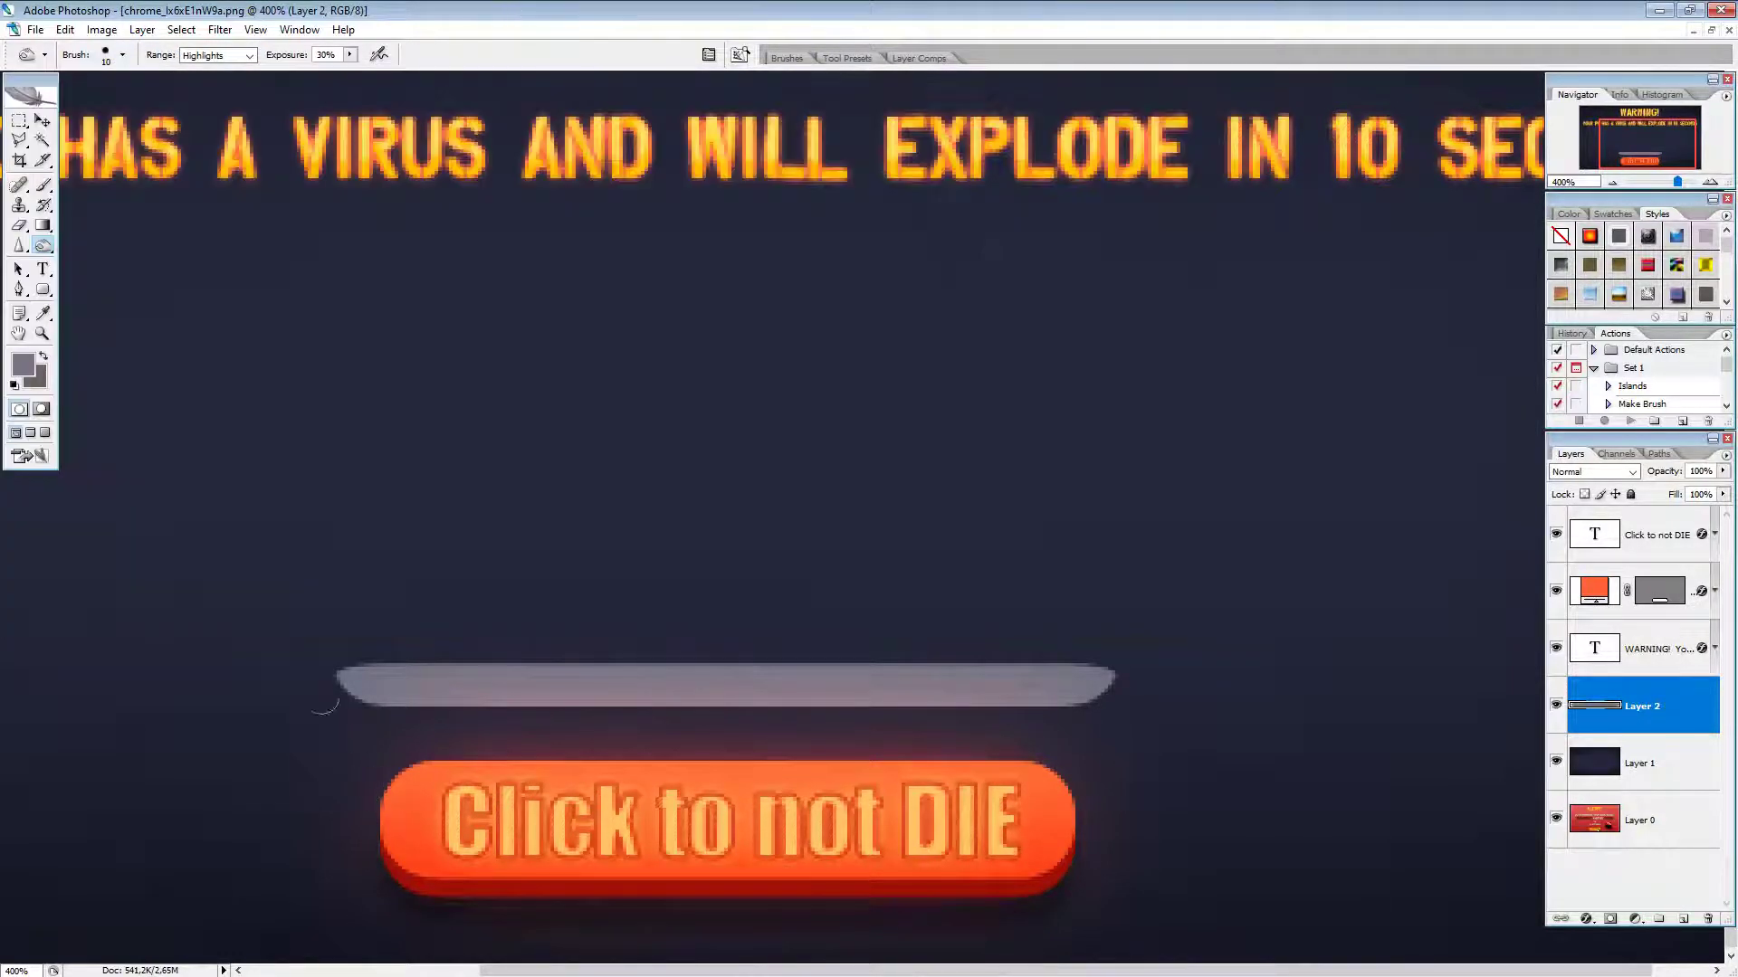
{"action": "left_click_drag", "start_coordinate": [318, 698], "coordinate": [1330, 735]}
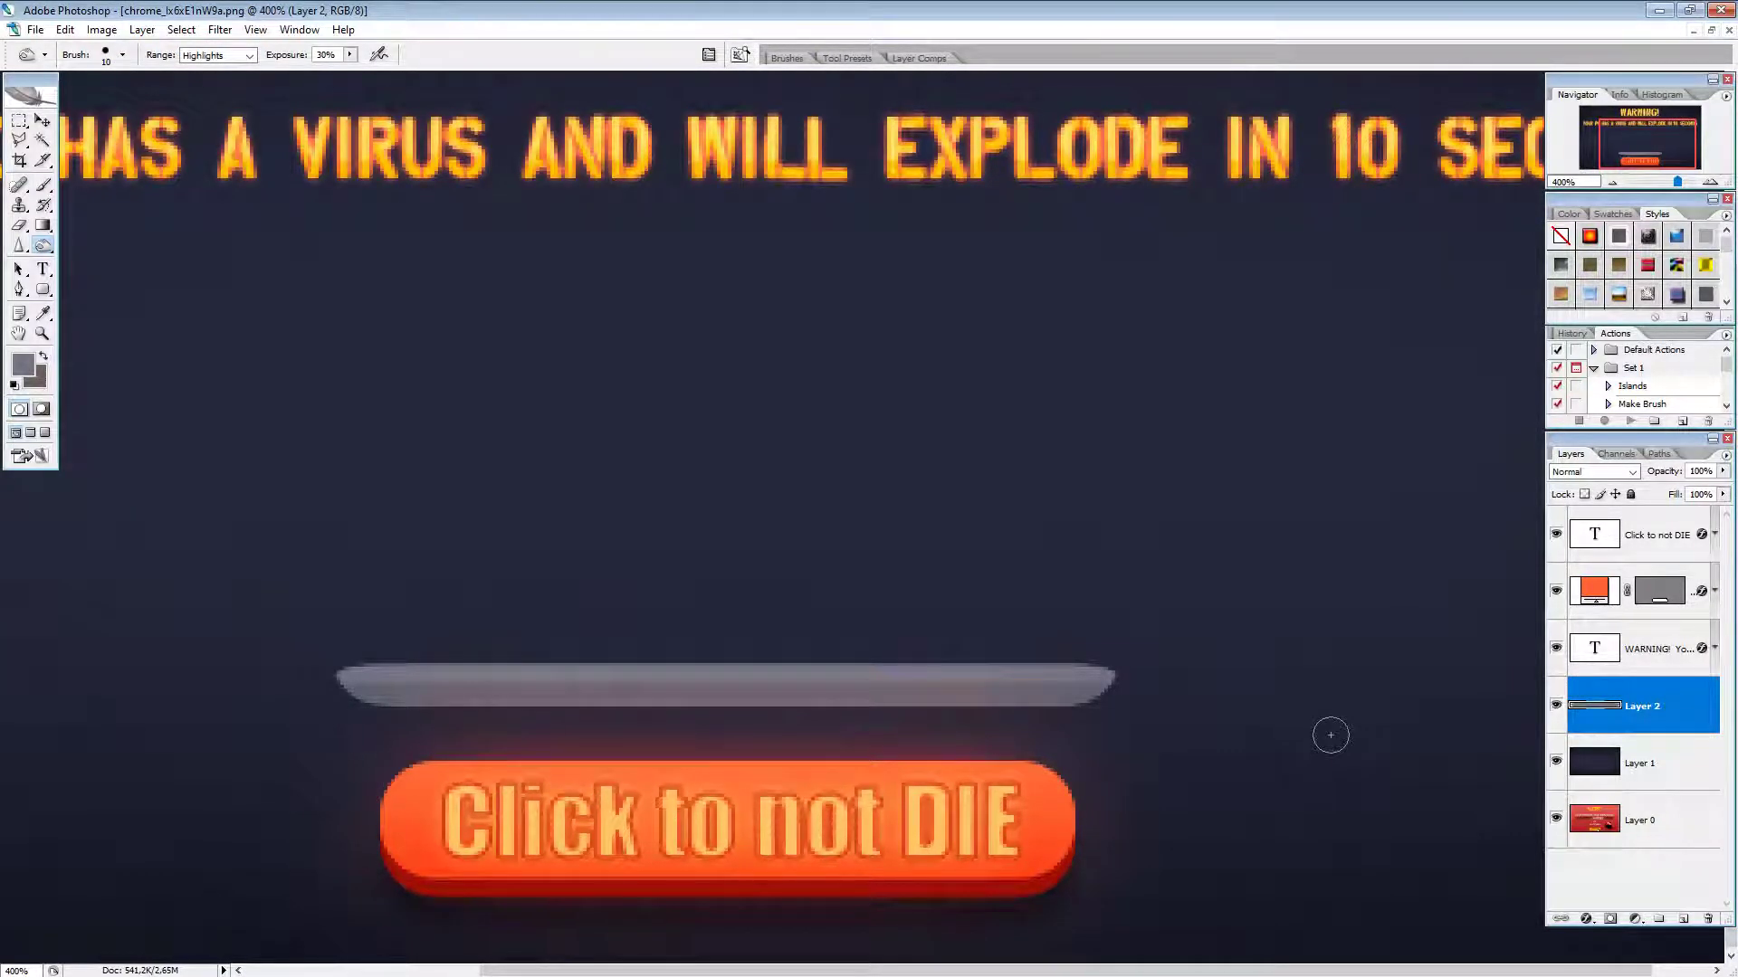
{"action": "scroll", "coordinate": [1331, 735], "scroll_direction": "left", "scroll_amount": 3}
{"action": "key", "text": "bracketleft"}
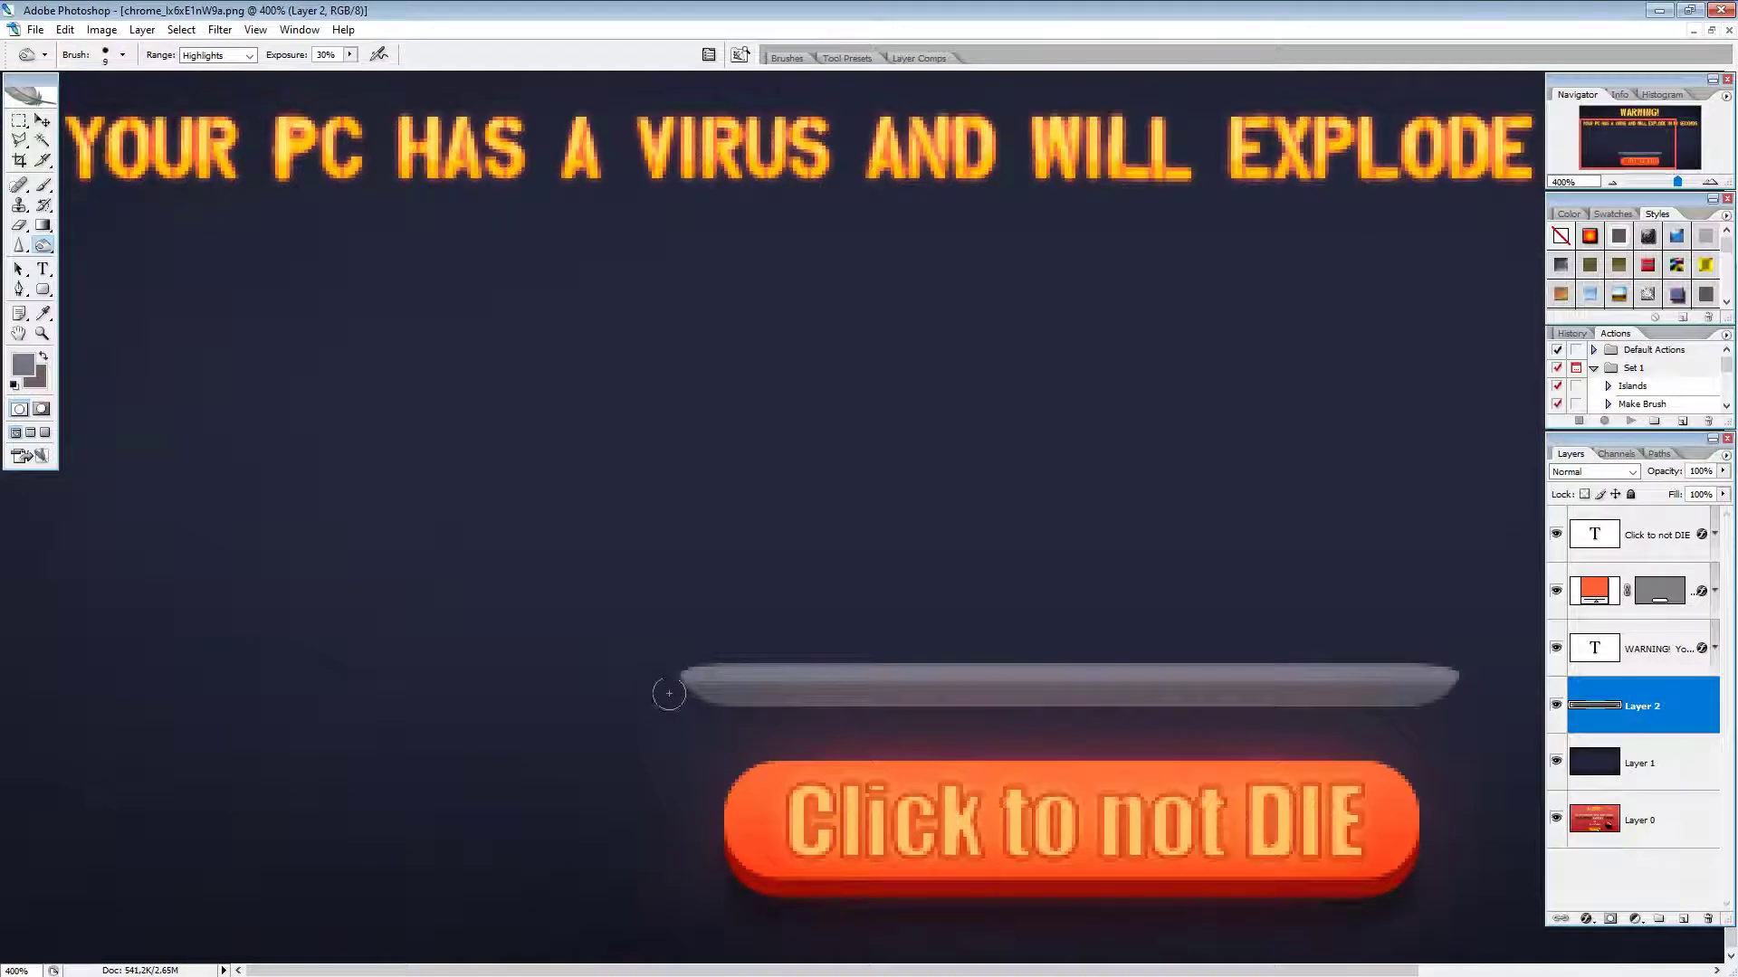
{"action": "scroll", "coordinate": [667, 691], "scroll_direction": "right", "scroll_amount": 3}
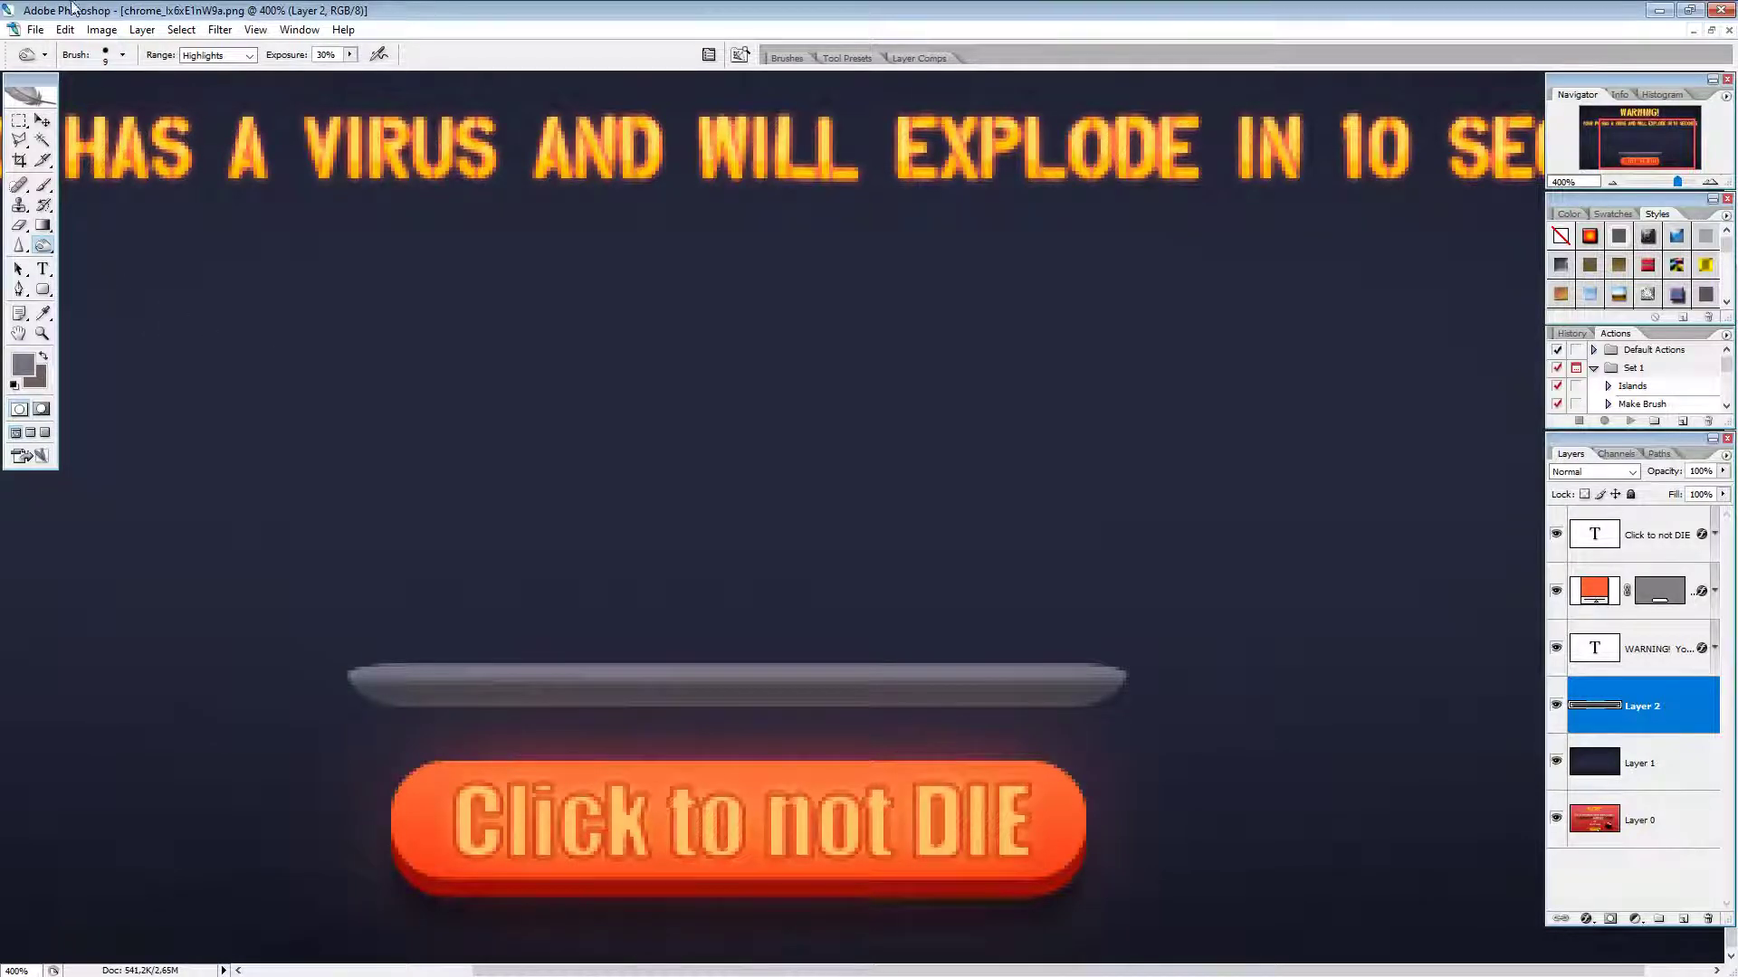
Step: Switch the Burn range to Midtones and darken the length of the grey bar with a soft 13 px brush
{"action": "left_click", "coordinate": [222, 55]}
{"action": "left_click", "coordinate": [214, 90]}
{"action": "left_click", "coordinate": [123, 55]}
{"action": "double_click", "coordinate": [98, 449]}
{"action": "left_click_drag", "start_coordinate": [276, 691], "coordinate": [1090, 702]}
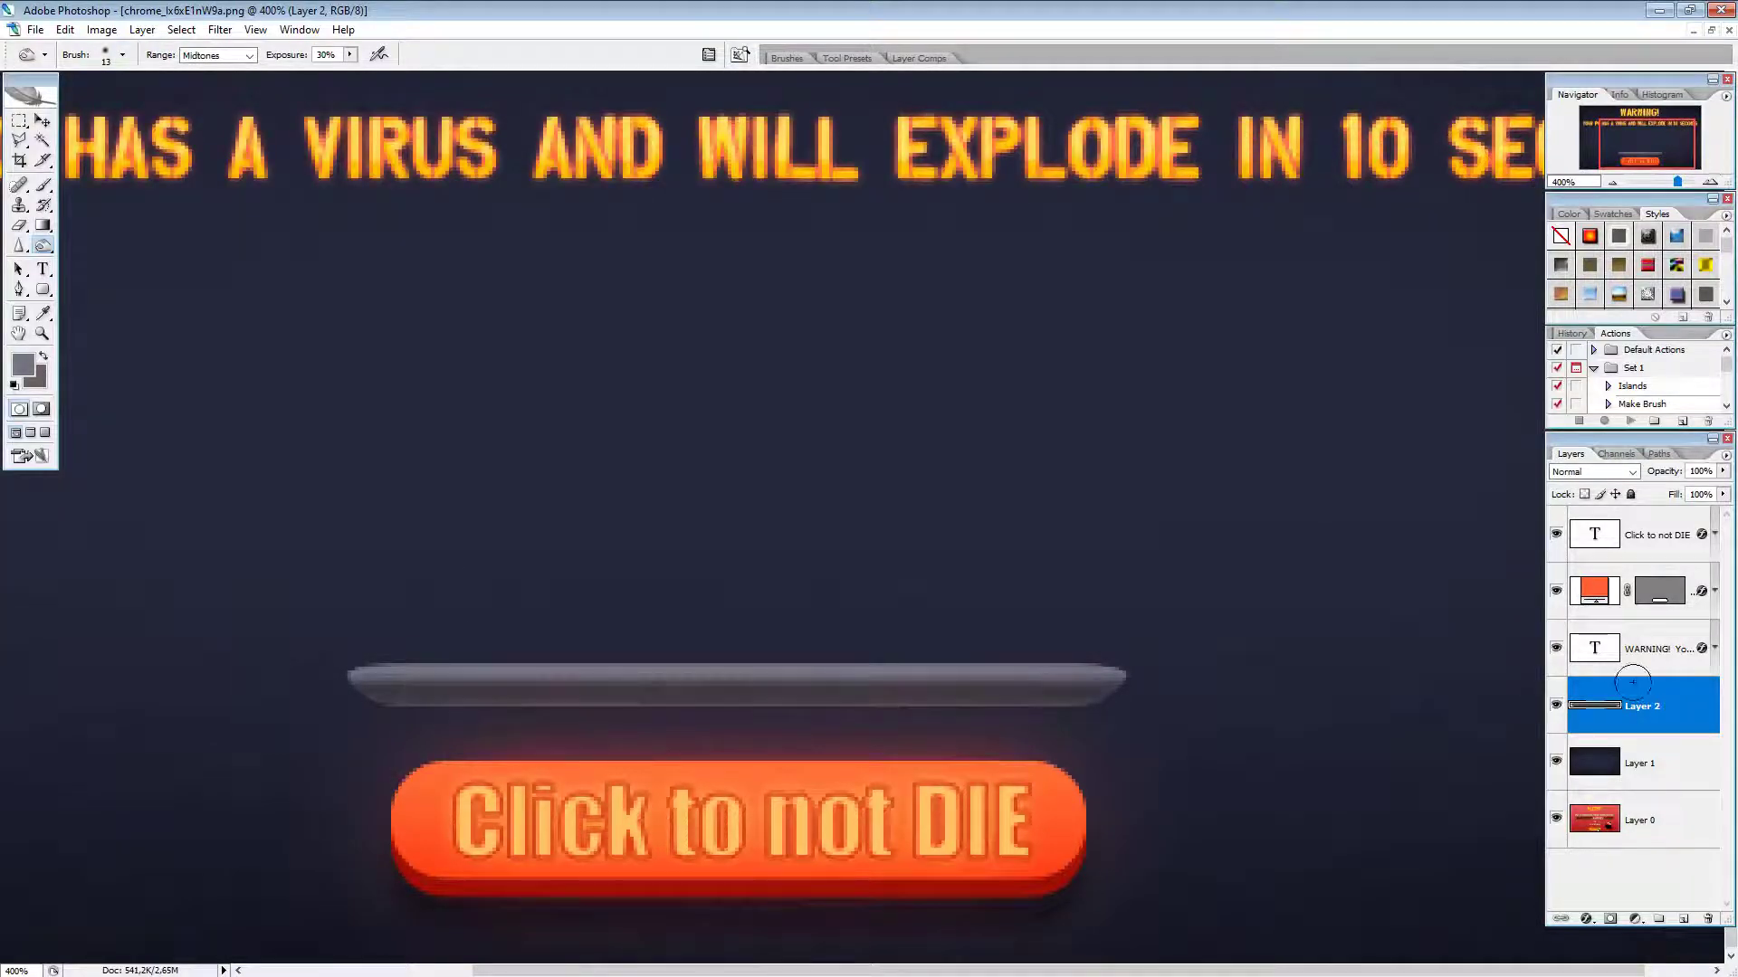
Step: Burn fine shading lines along the grey bar with 2 px and 1 px brushes in the Midtones range
{"action": "scroll", "coordinate": [1152, 671], "scroll_direction": "left", "scroll_amount": 3}
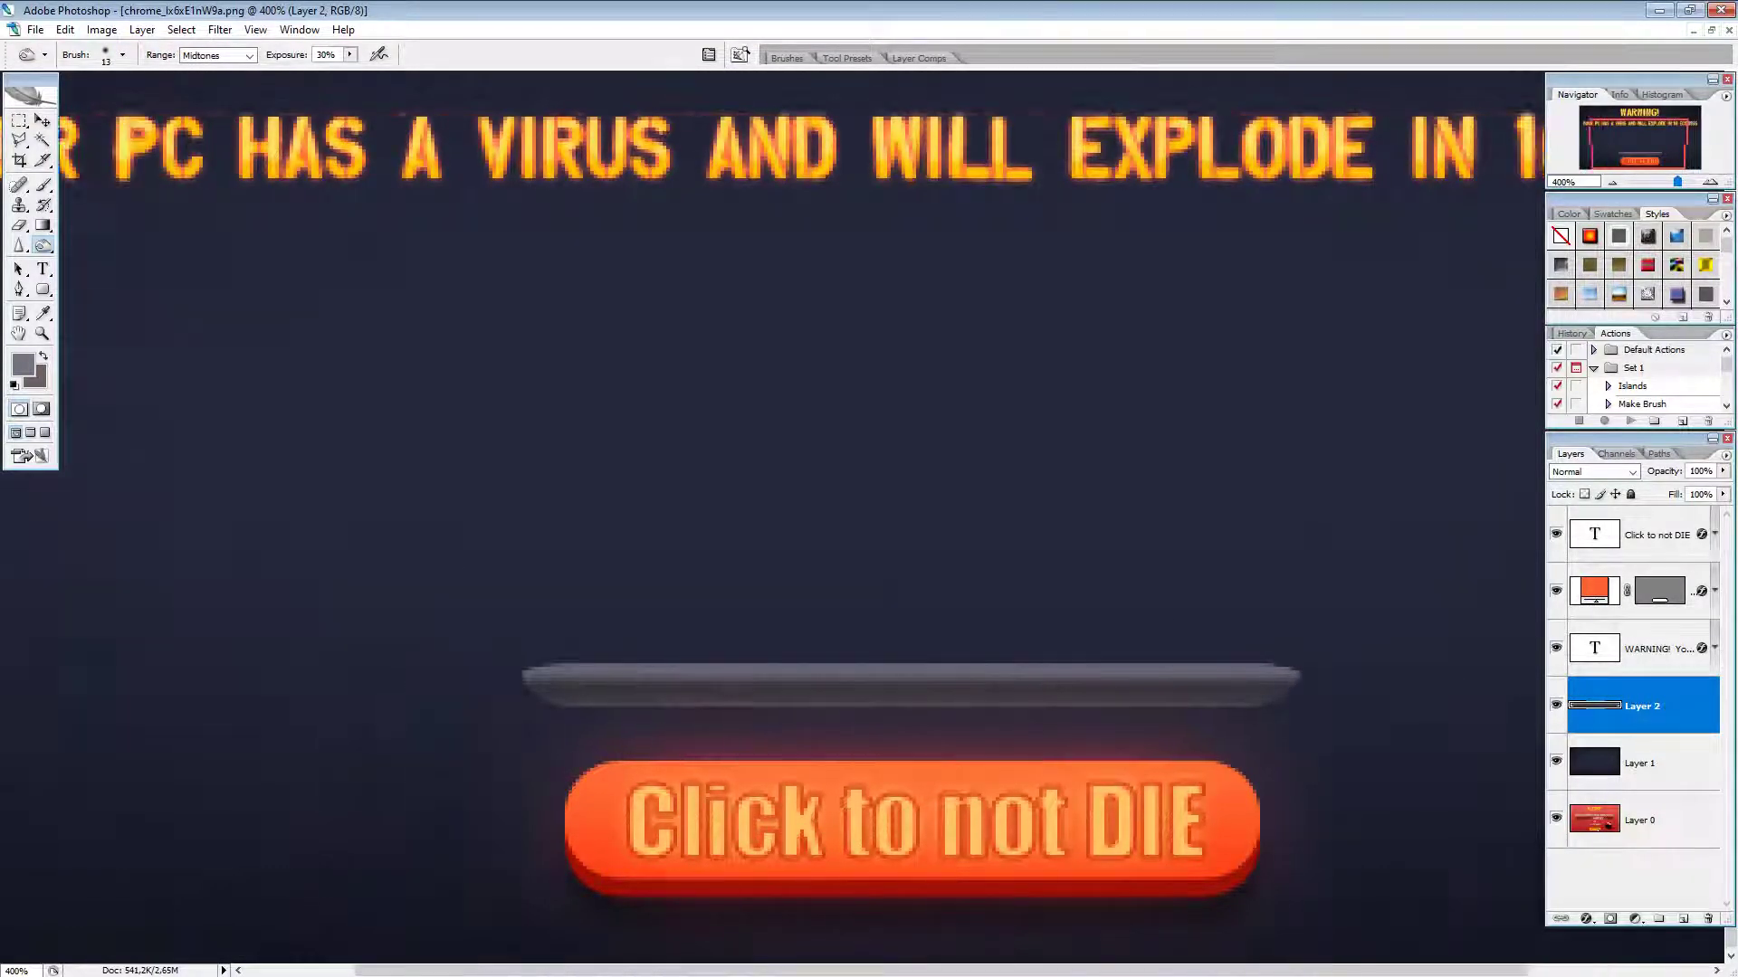
{"action": "left_click_drag", "start_coordinate": [1097, 357], "coordinate": [857, 415]}
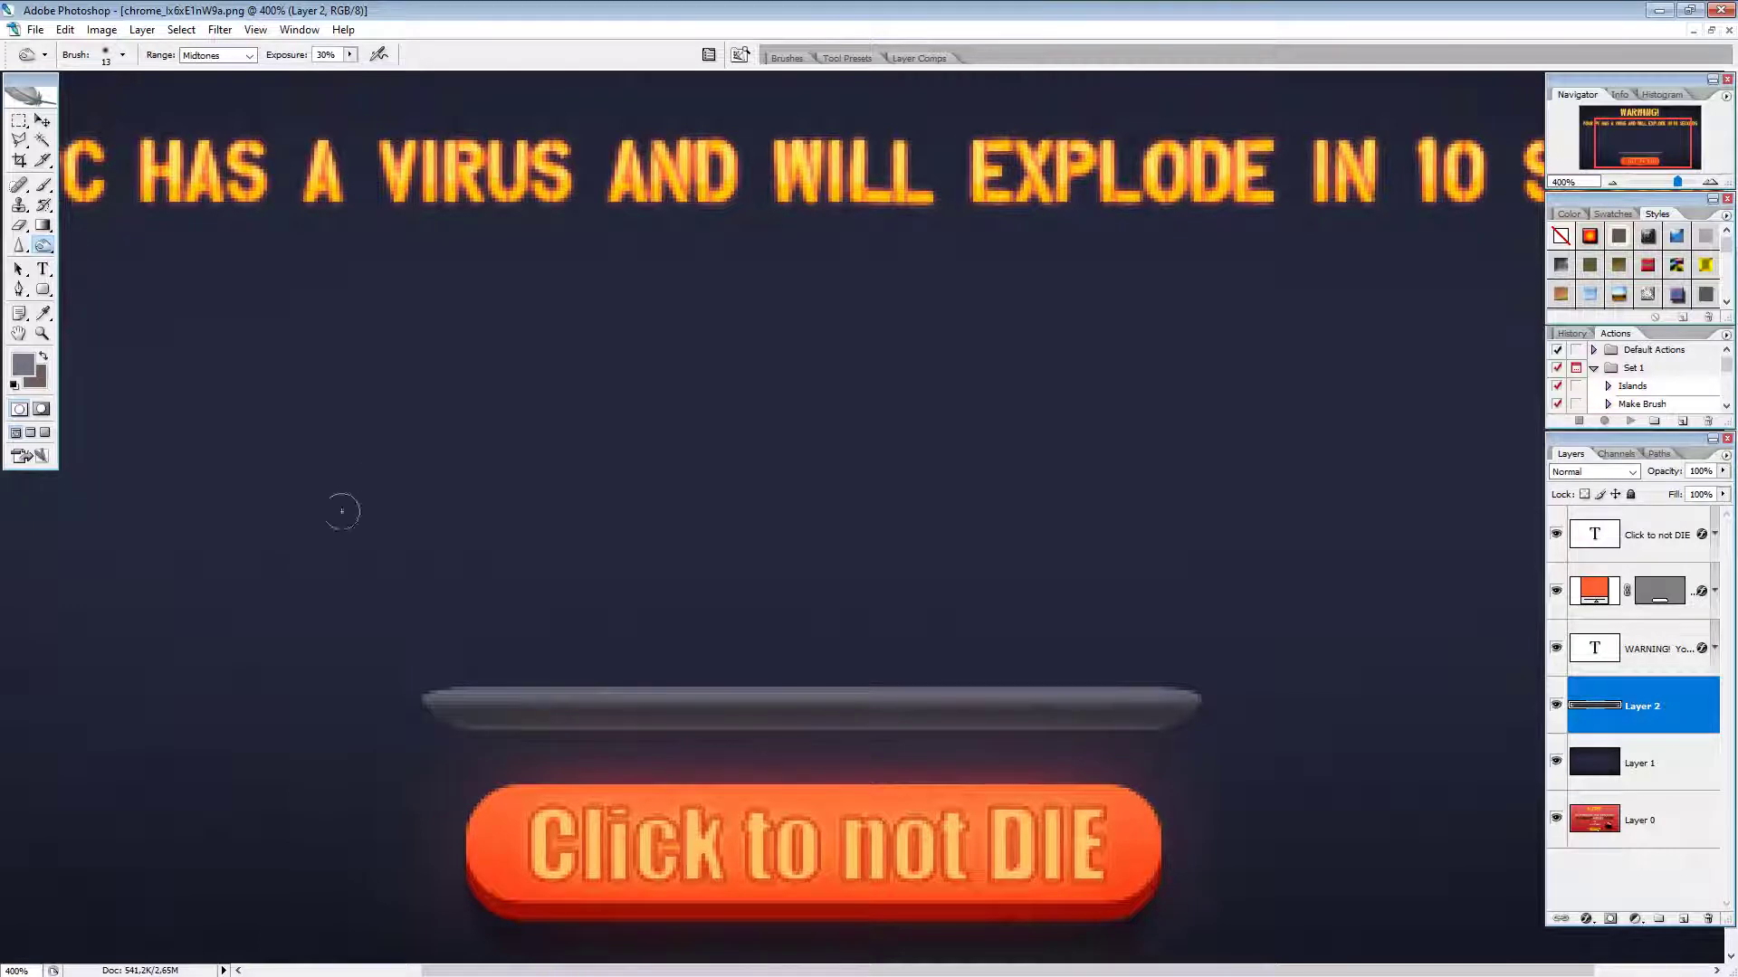
{"action": "key", "text": "bracketleft"}
{"action": "key", "text": "bracketleft"}
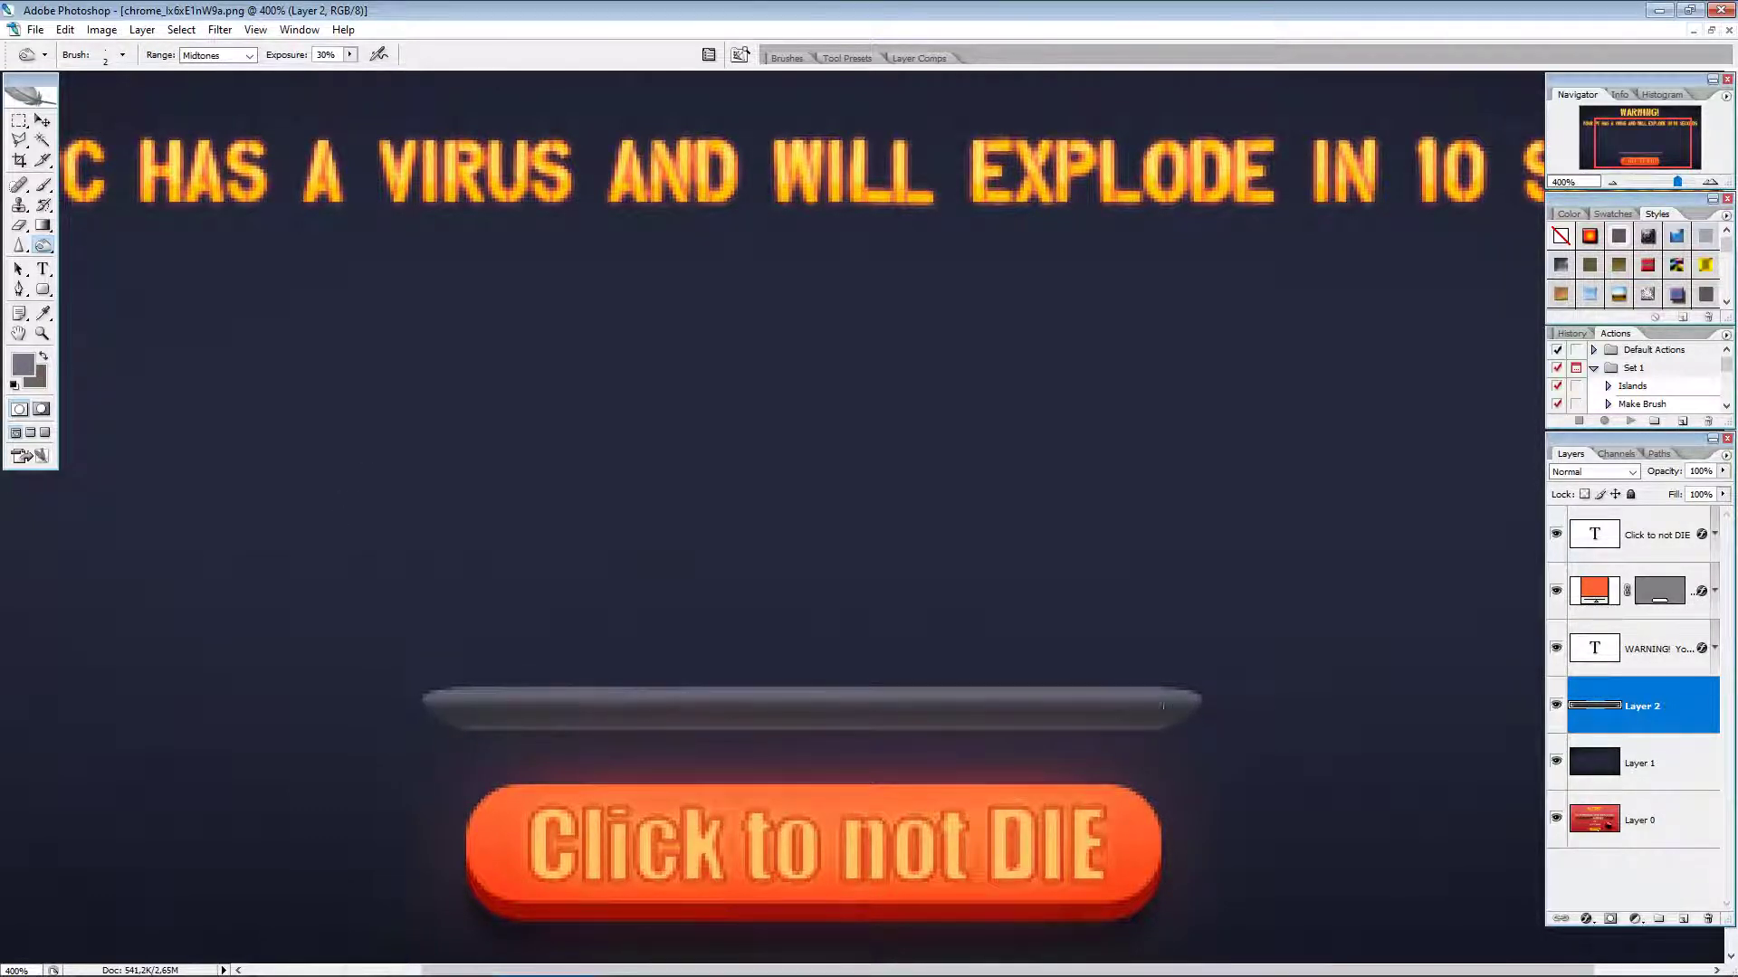
{"action": "scroll", "coordinate": [1162, 706], "scroll_direction": "left", "scroll_amount": 3}
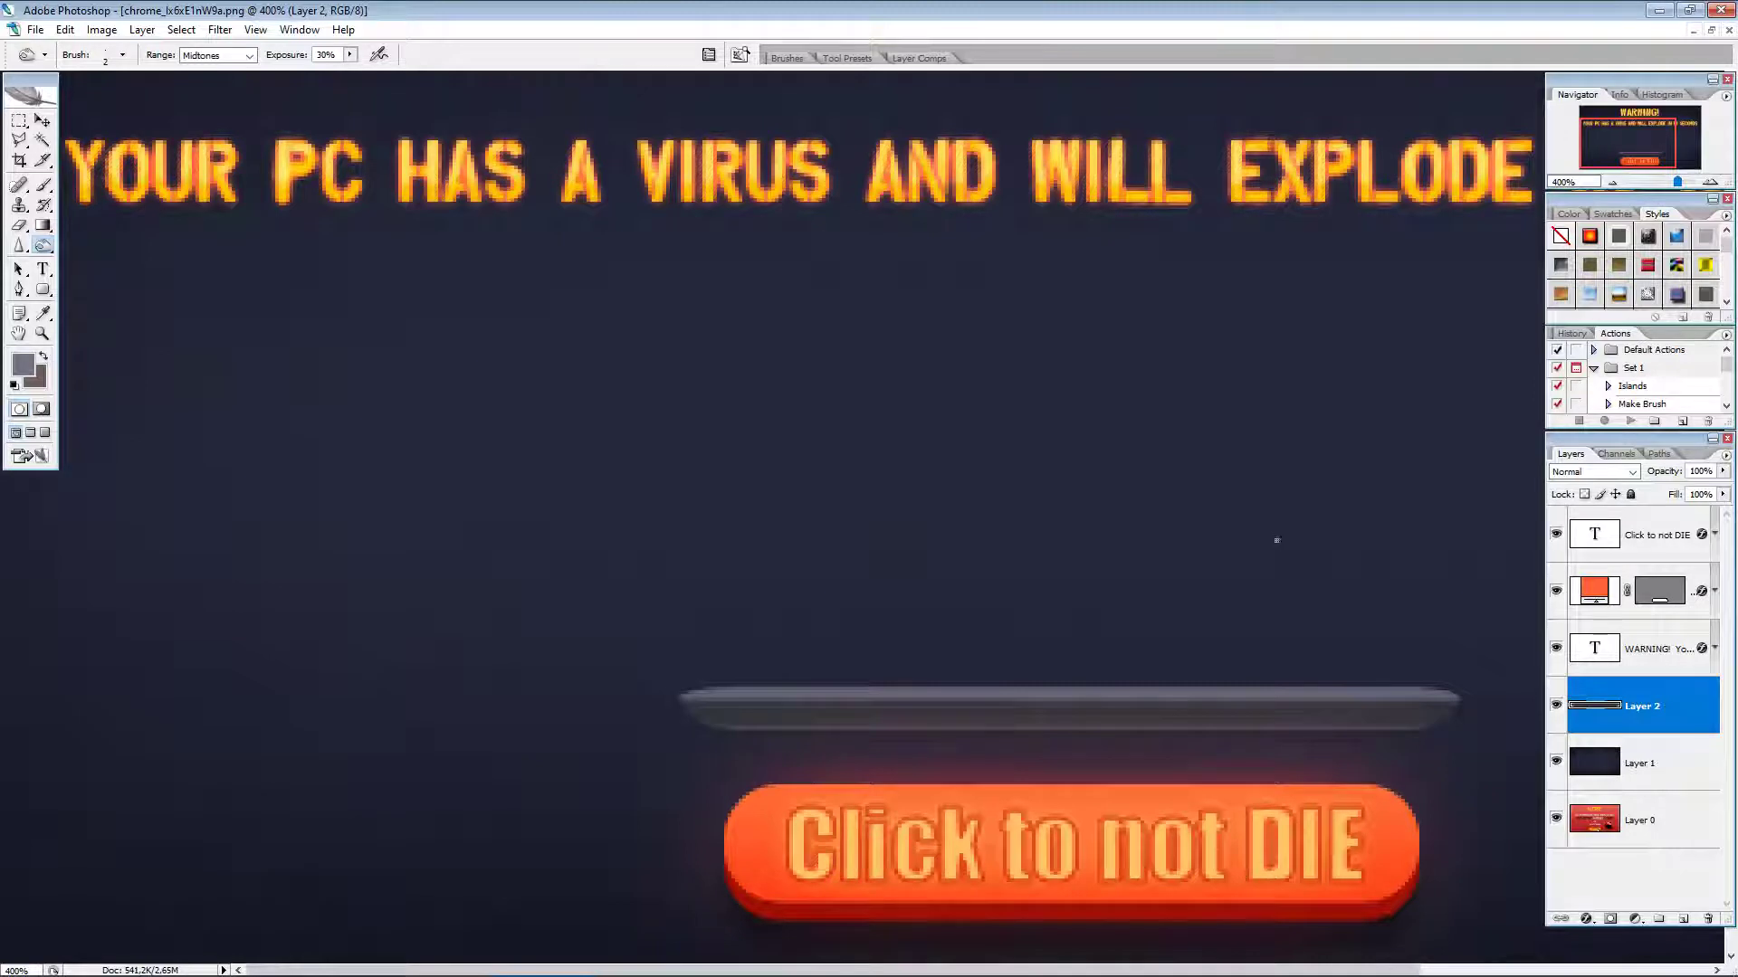
{"action": "left_click_drag", "start_coordinate": [1191, 550], "coordinate": [919, 579]}
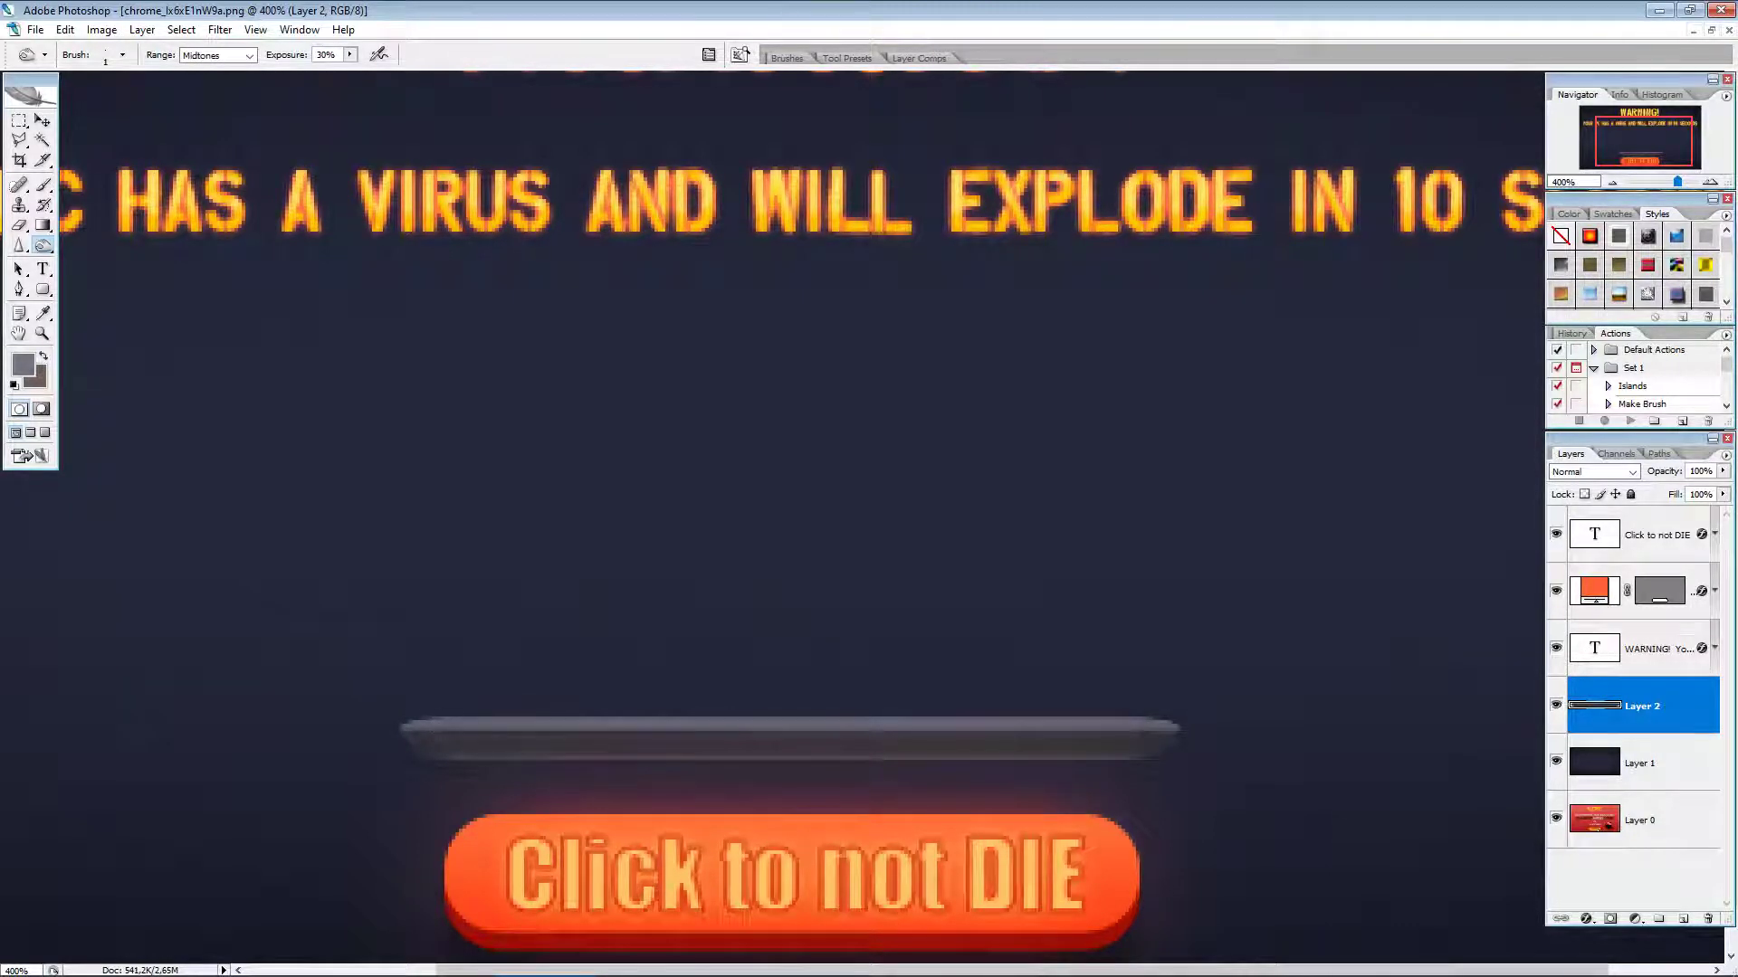
{"action": "left_click_drag", "start_coordinate": [796, 735], "coordinate": [1140, 741]}
Step: Set the Rounded Rectangle tool's corner radius to 5 px, draw a trial rectangle above the grey bar and undo it
{"action": "left_click", "coordinate": [19, 121]}
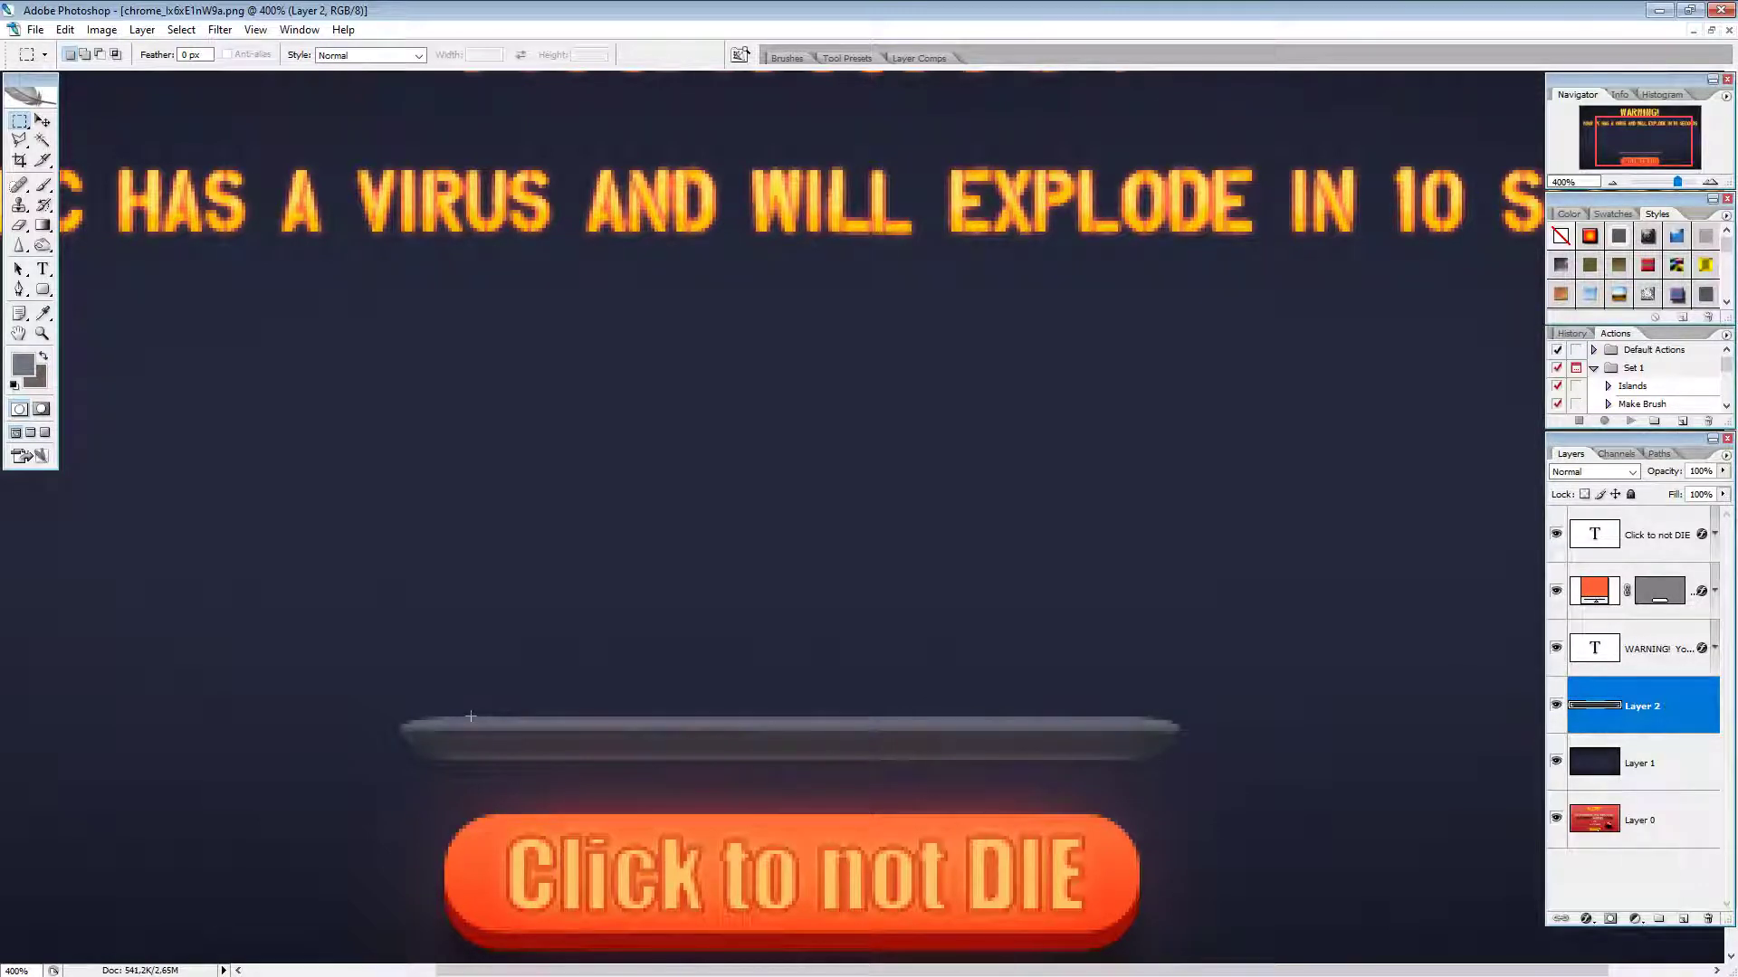
{"action": "left_click", "coordinate": [43, 290]}
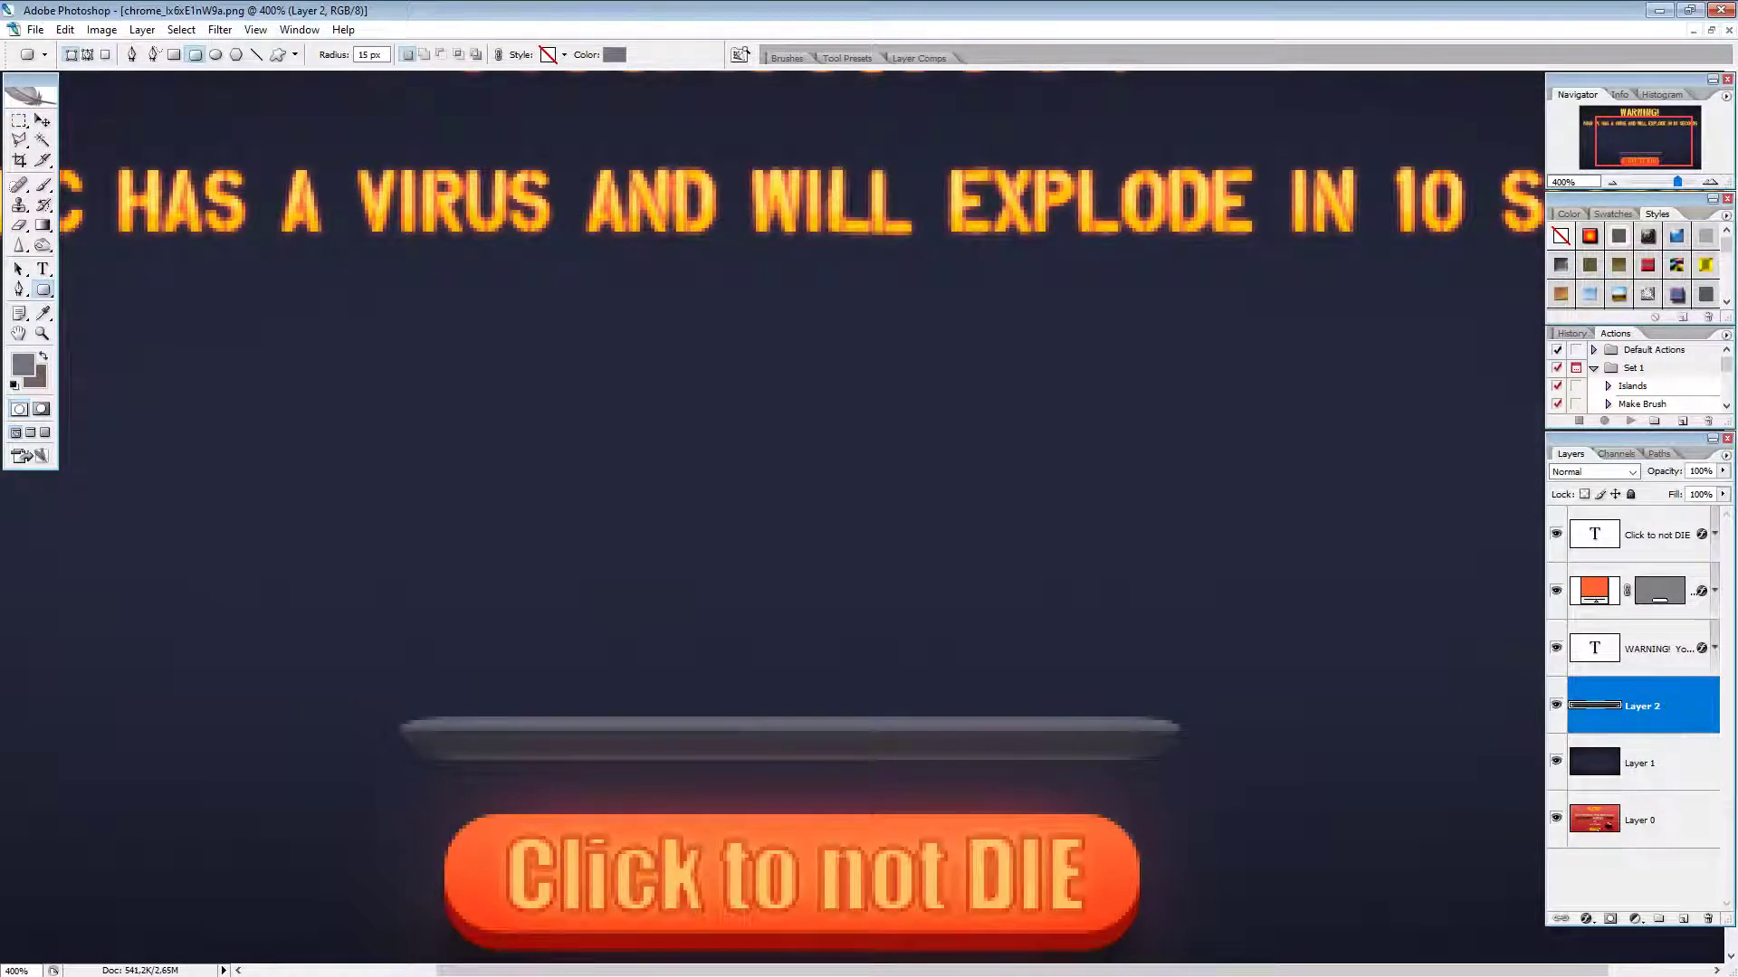
{"action": "left_click", "coordinate": [370, 54]}
{"action": "double_click", "coordinate": [369, 54]}
{"action": "type", "text": "5"}
{"action": "left_click_drag", "start_coordinate": [438, 538], "coordinate": [775, 316]}
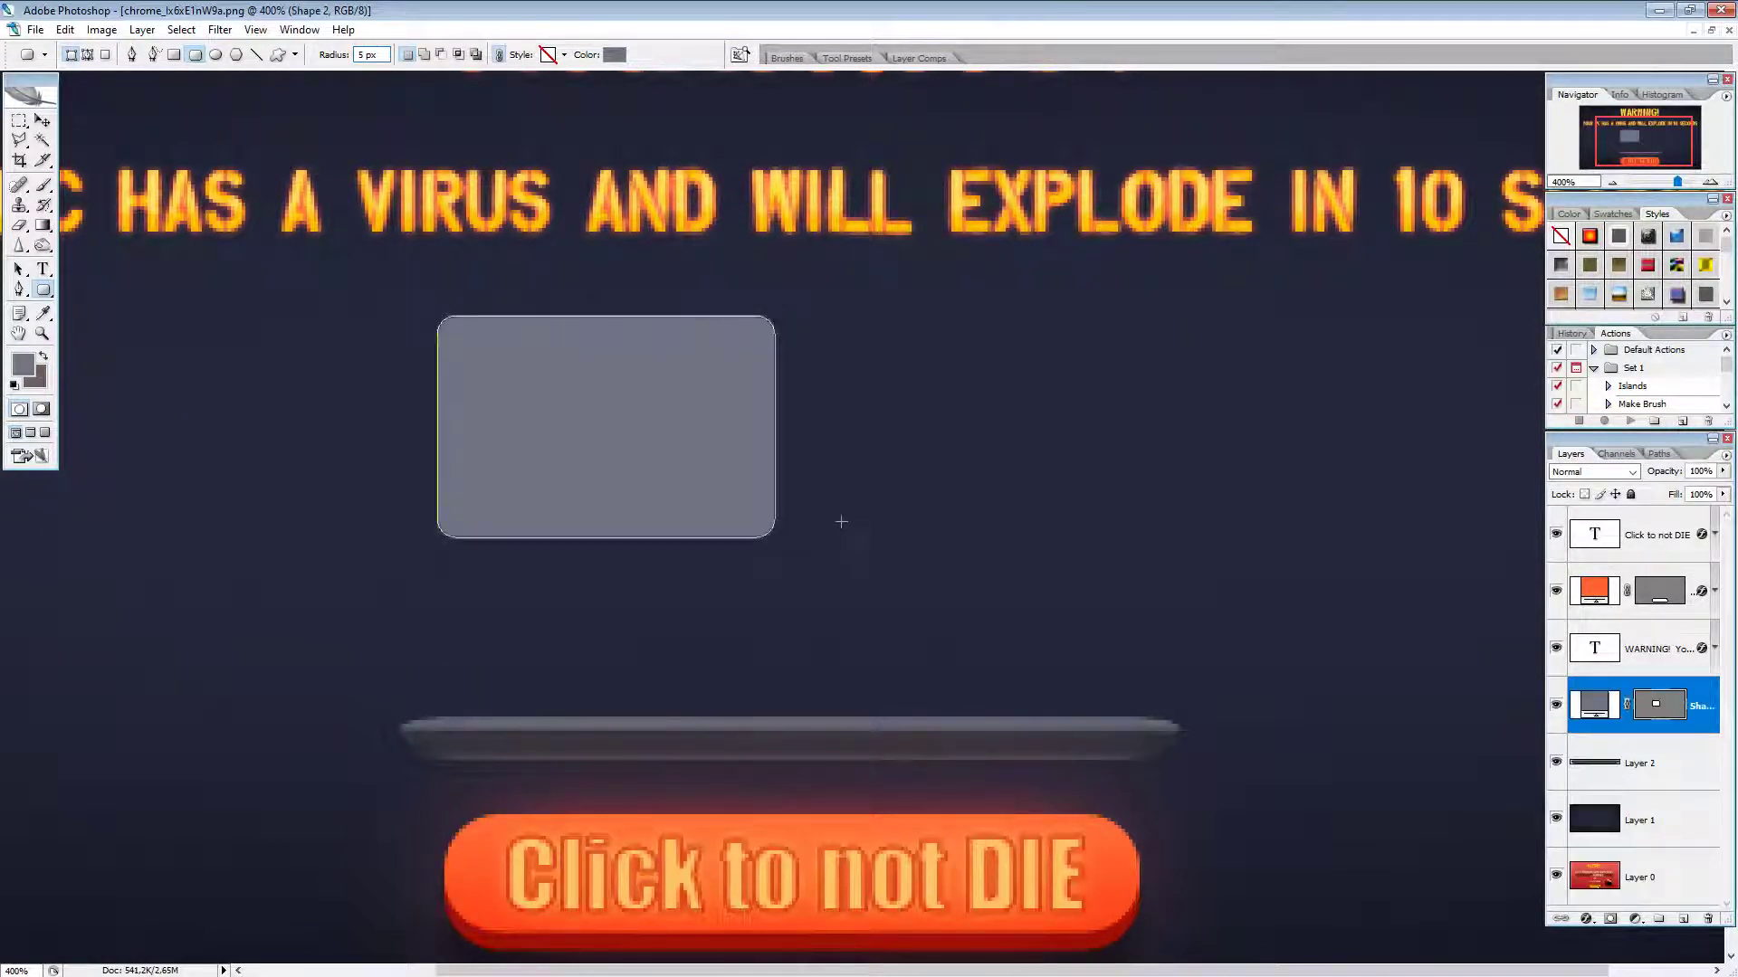
{"action": "key", "text": "ctrl+z"}
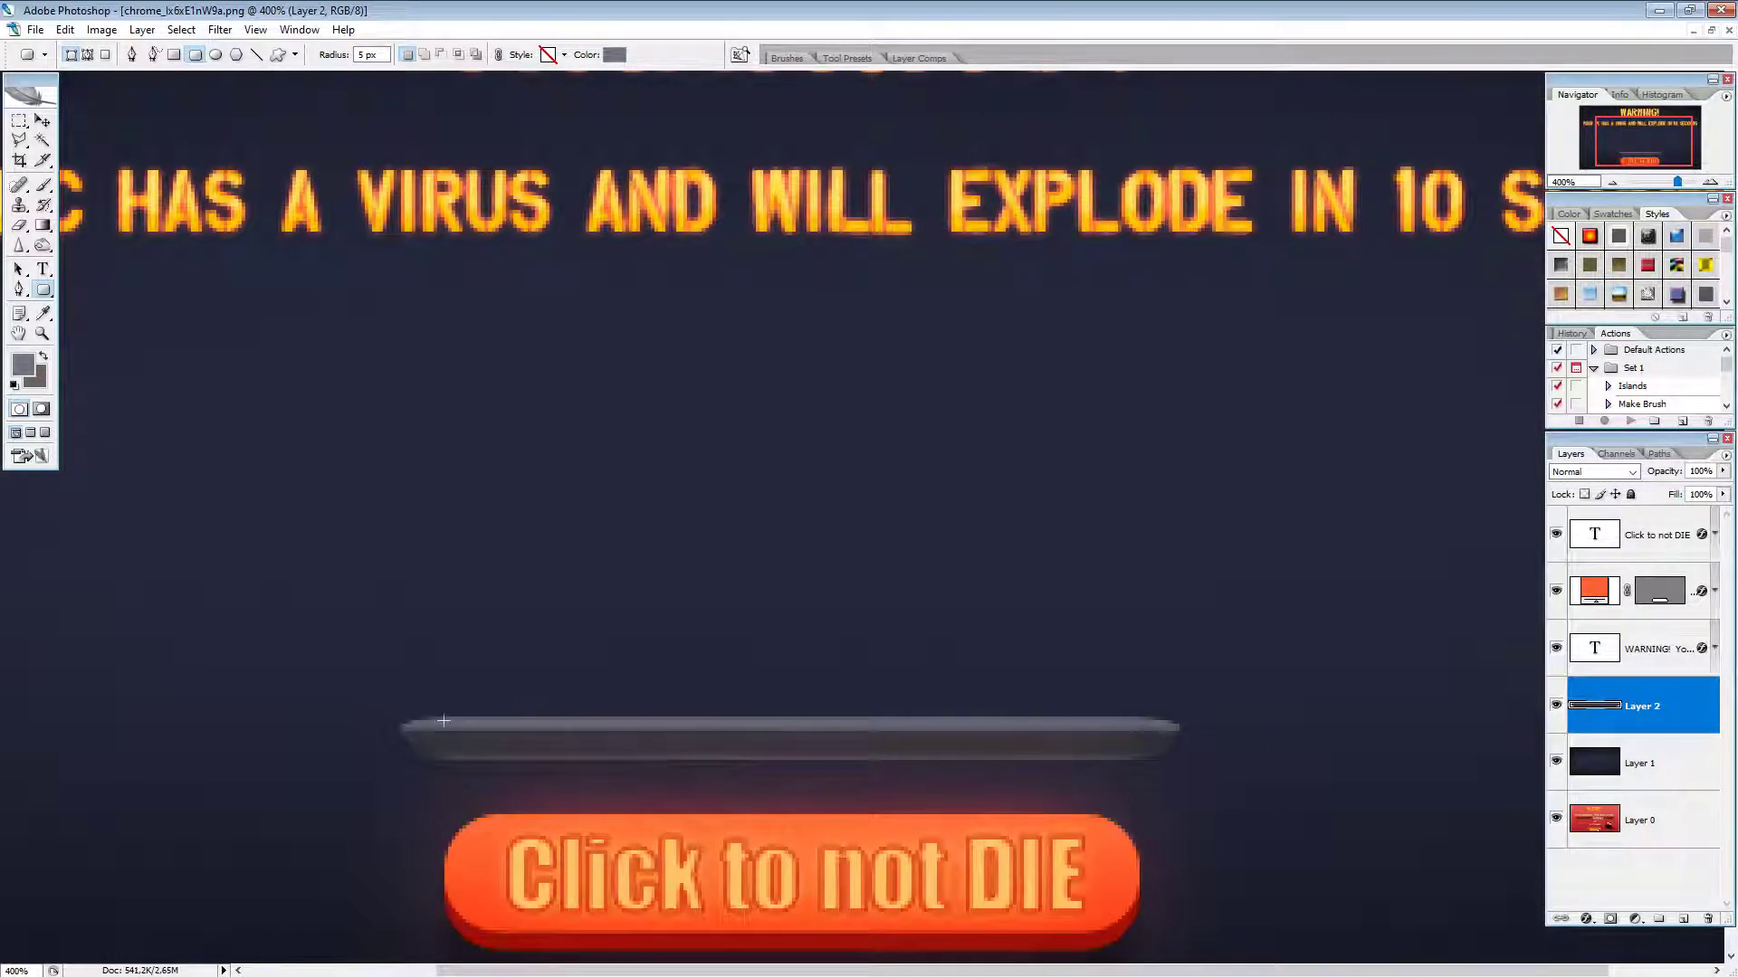
Step: Draw a large grey rounded rectangle as the laptop screen on a new layer beneath Layer 2, and nudge it slightly down behind the bar
{"action": "left_click", "coordinate": [1683, 919], "text": "ctrl"}
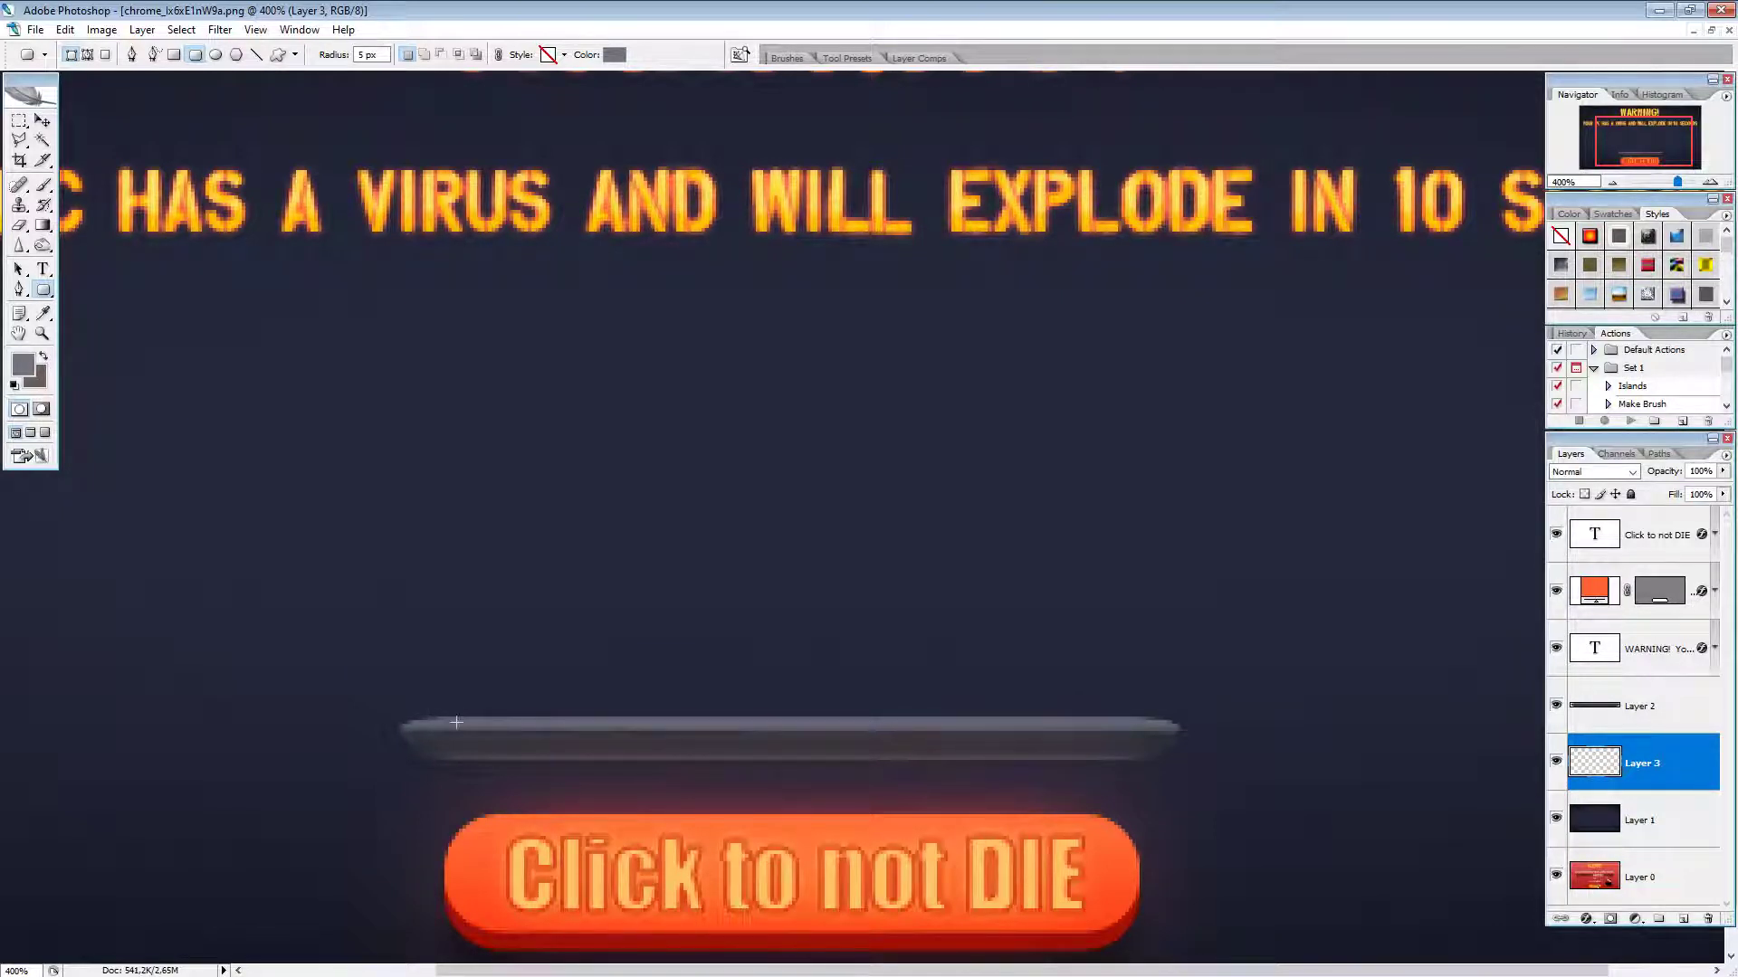
{"action": "left_click_drag", "start_coordinate": [456, 722], "coordinate": [1123, 288]}
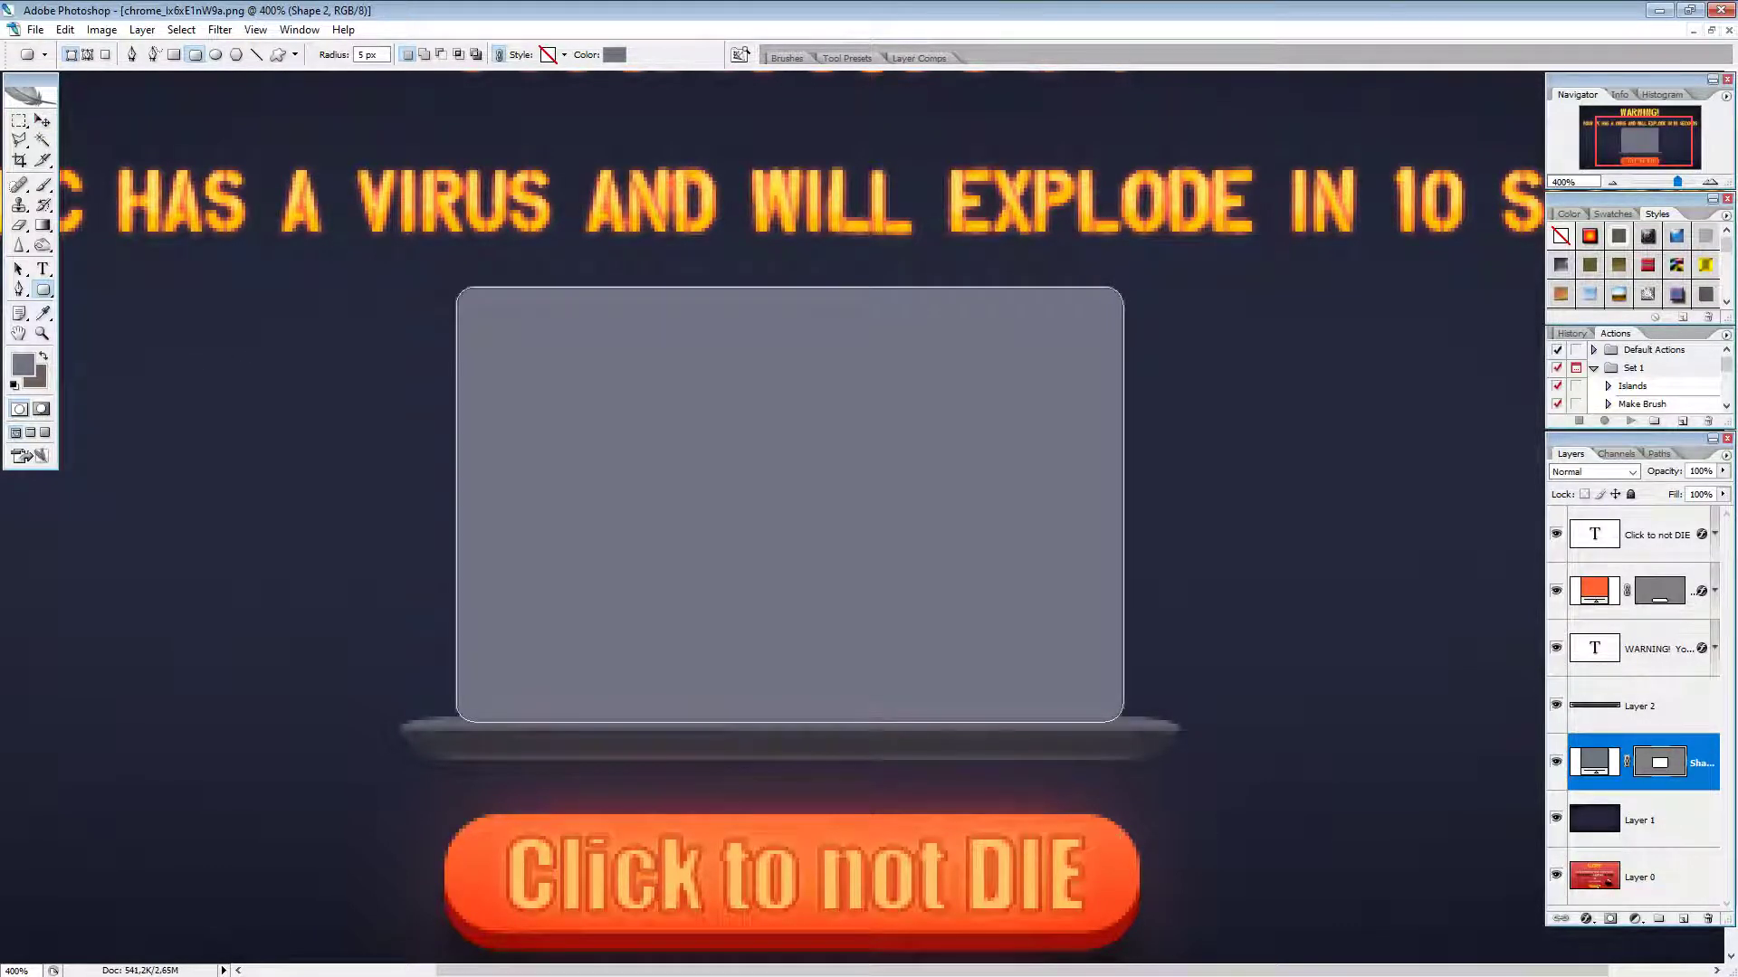
{"action": "left_click", "coordinate": [48, 126]}
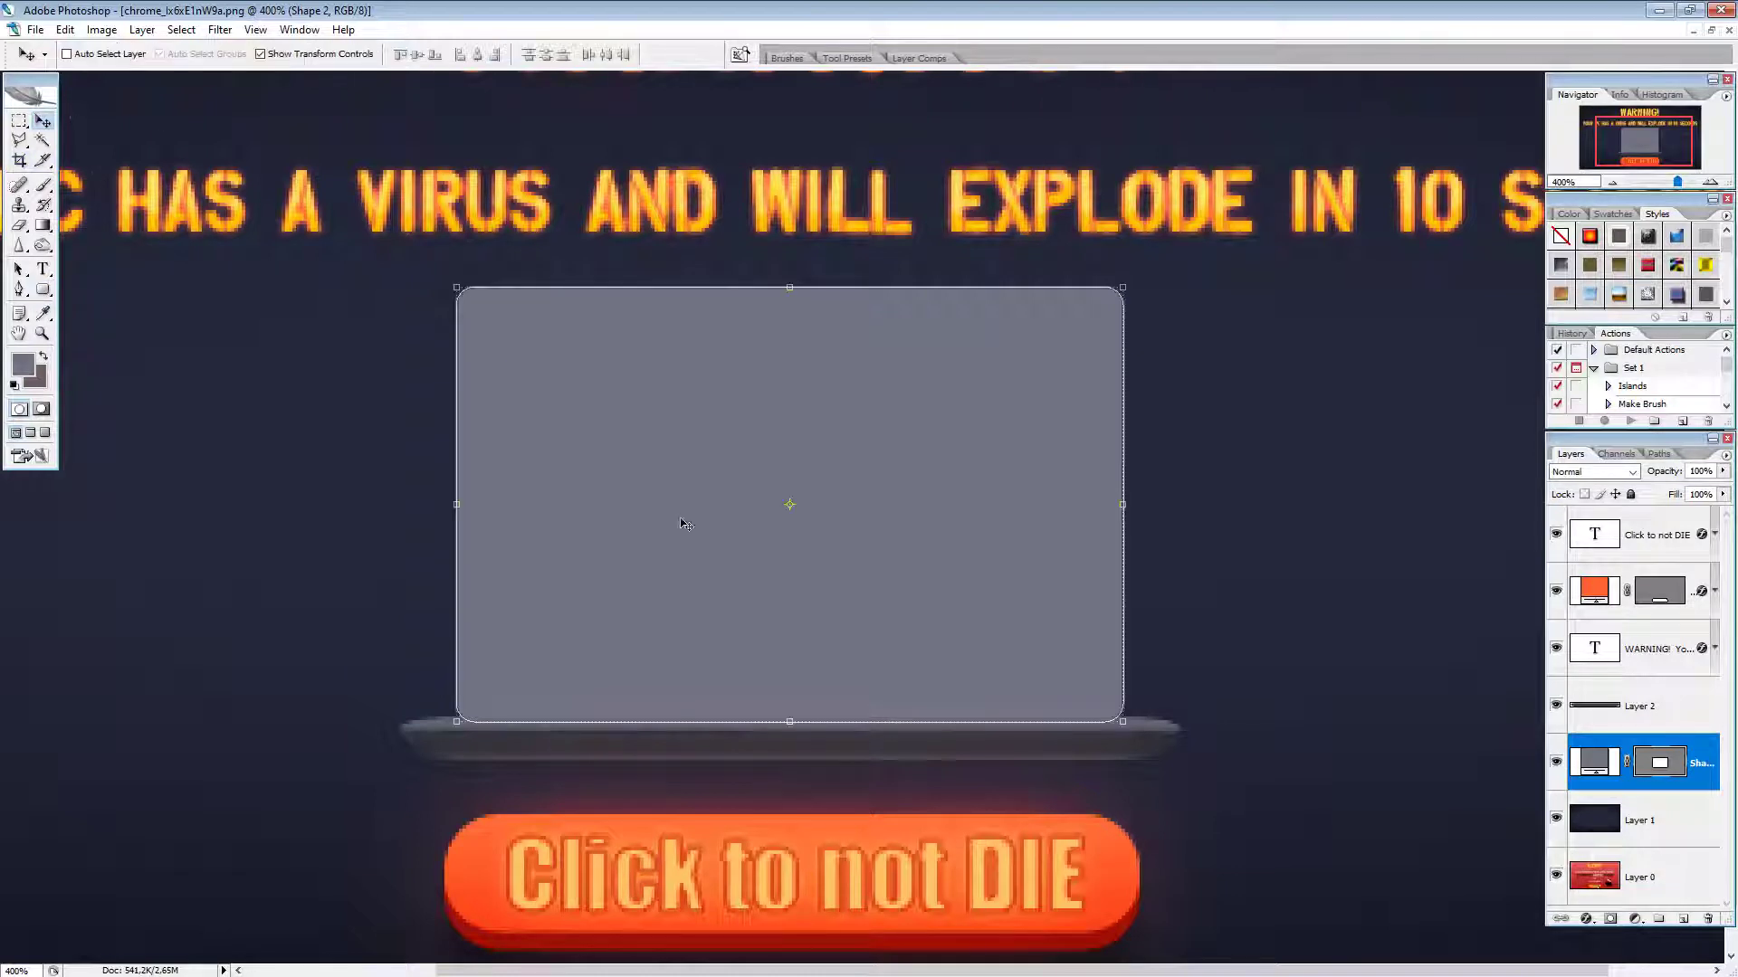
{"action": "key", "text": "Down"}
{"action": "key", "text": "Down"}
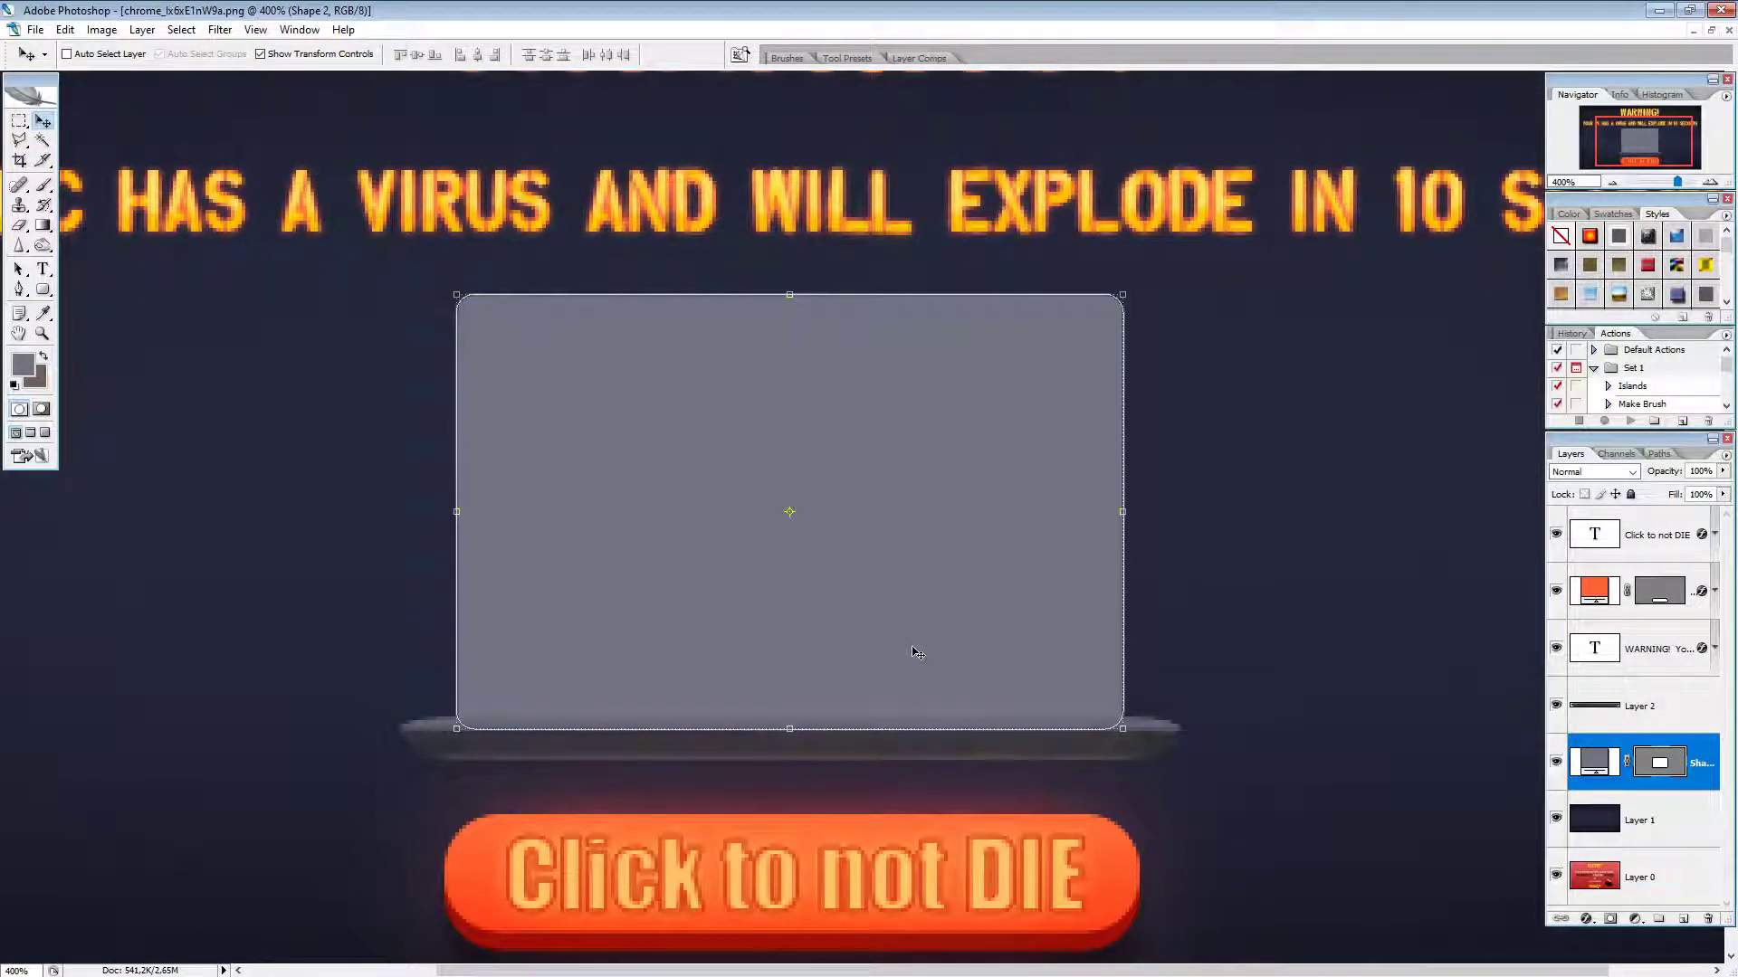
{"action": "key", "text": "Down"}
{"action": "key", "text": "Up"}
{"action": "key", "text": "Down"}
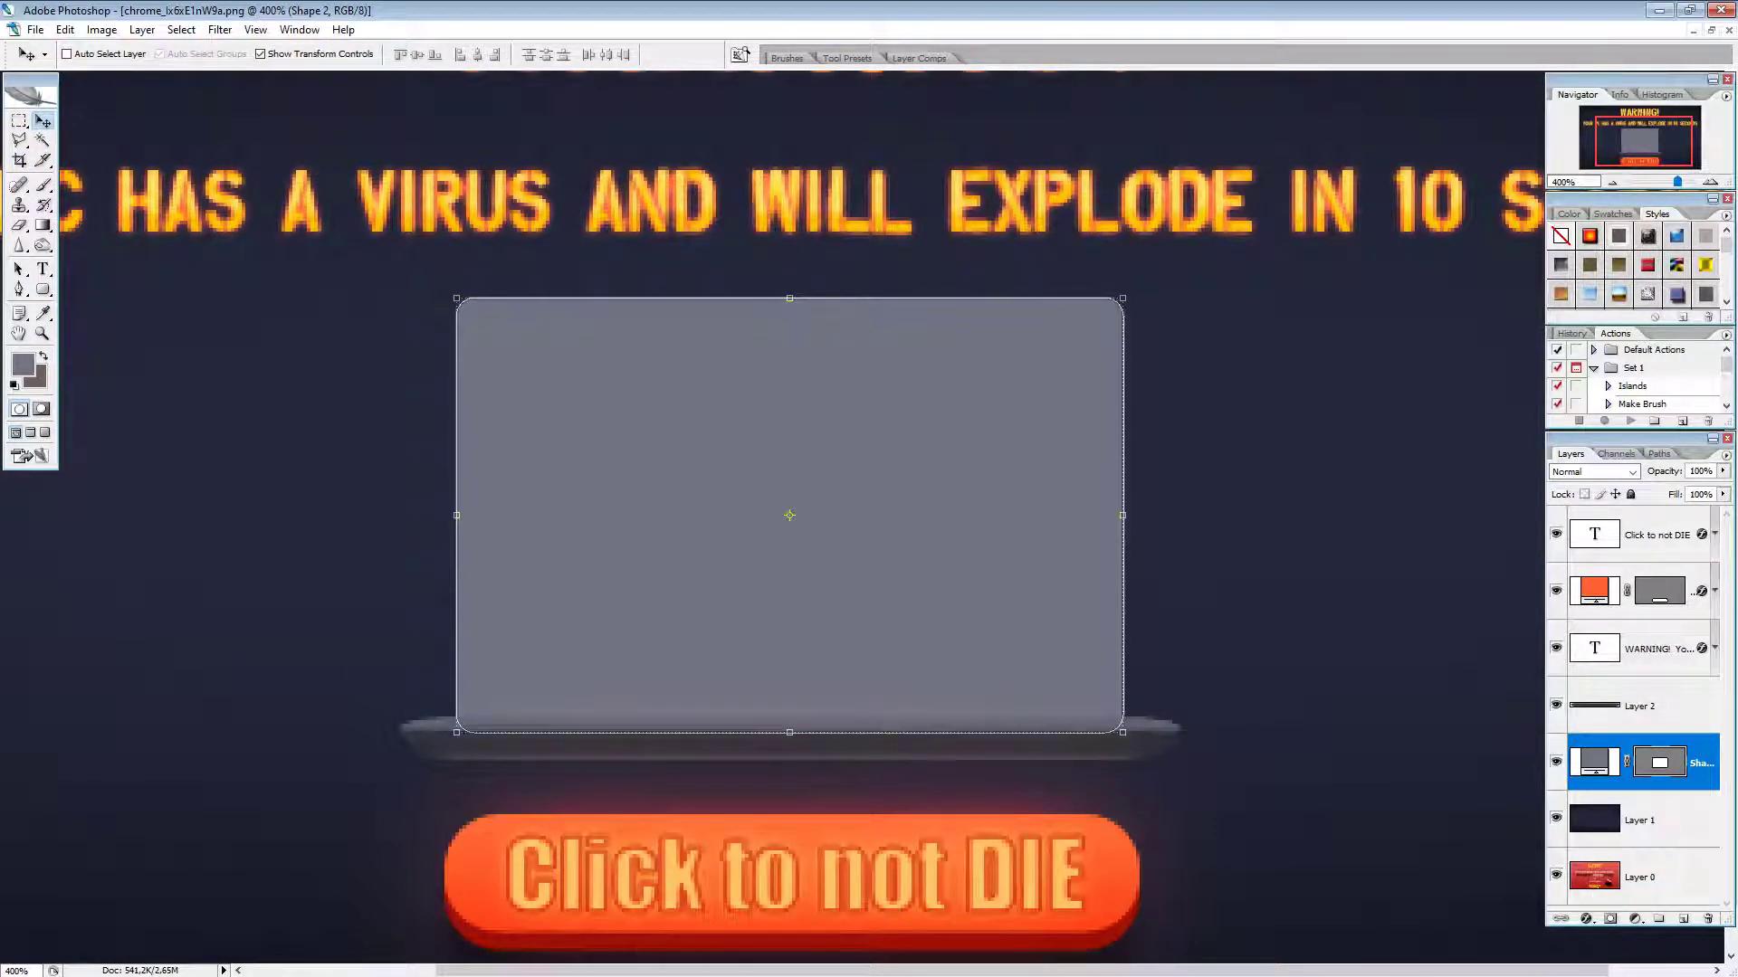
Step: Choose the Burn tool and rasterize the laptop screen's shape layer so it can be shaded
{"action": "left_click", "coordinate": [43, 245]}
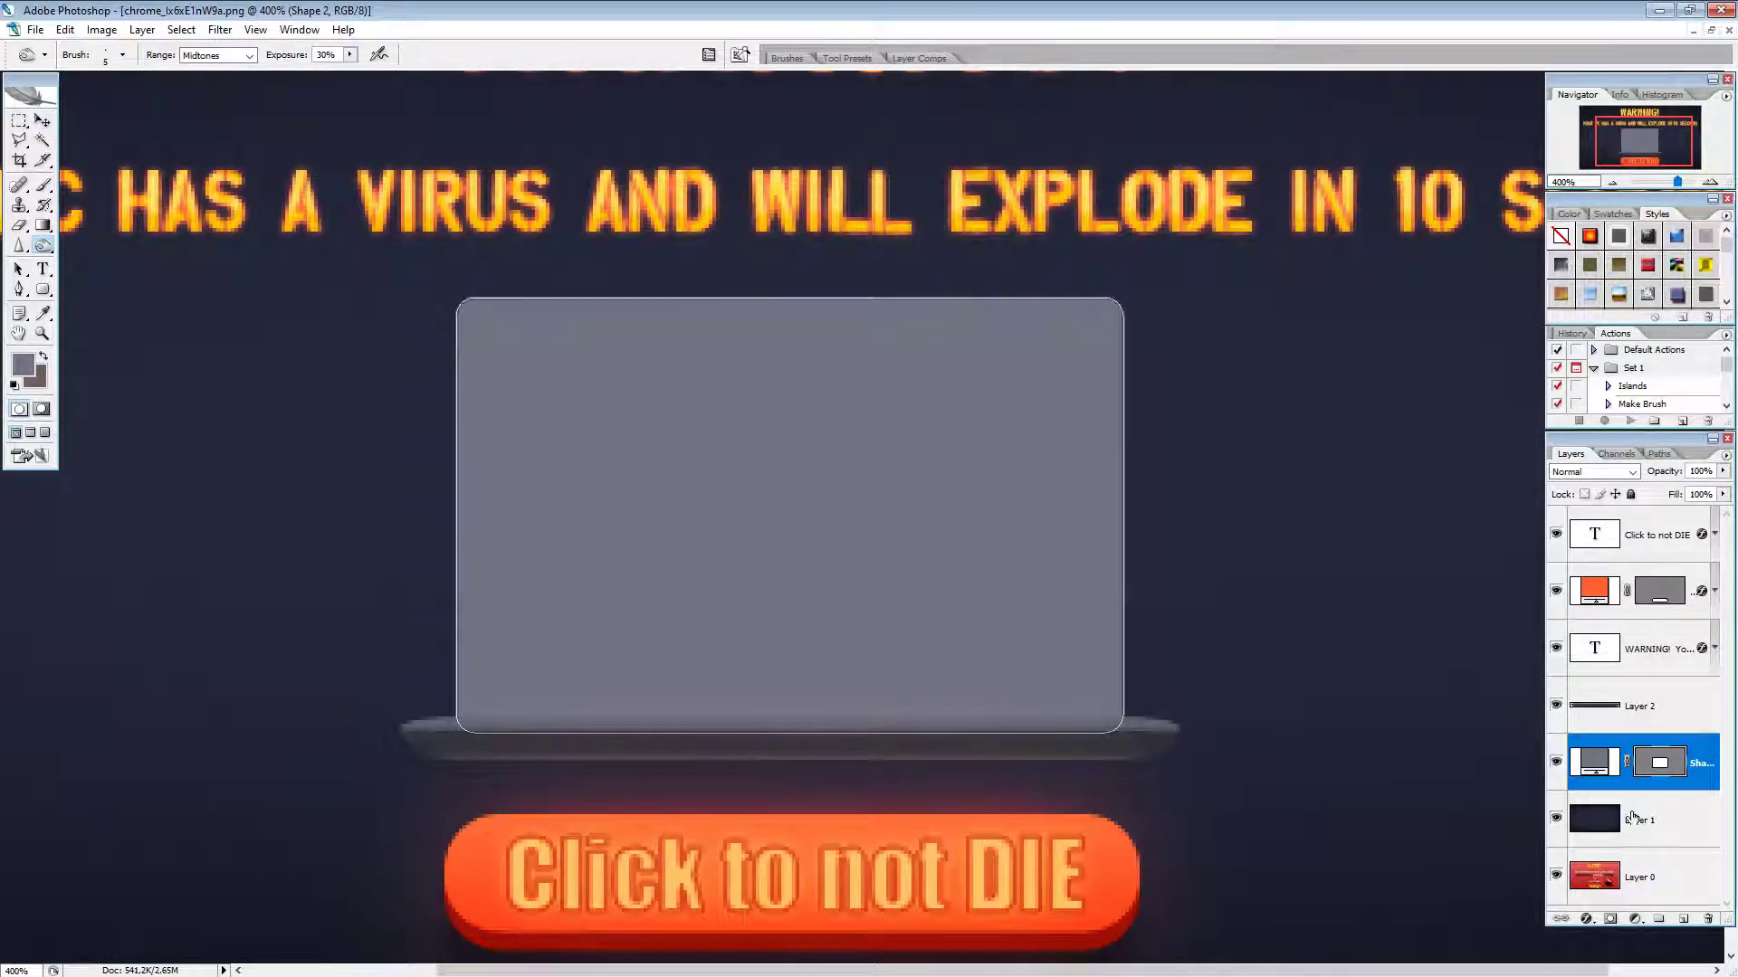
{"action": "left_click", "coordinate": [500, 436]}
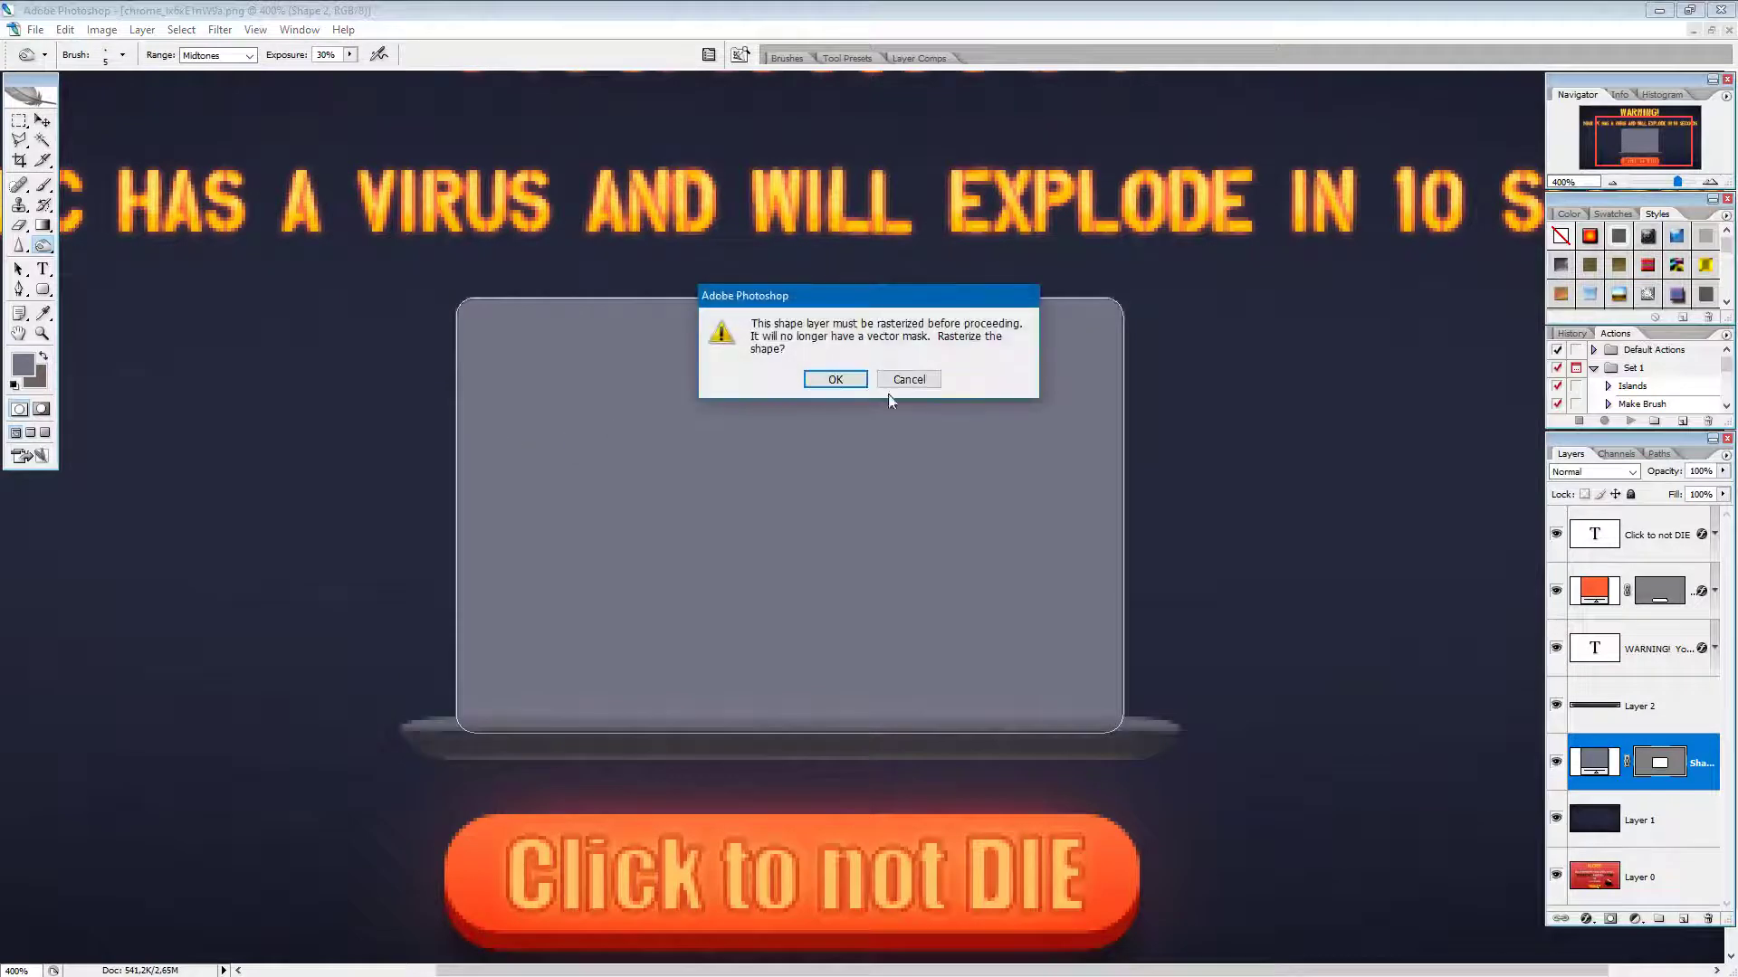
{"action": "left_click", "coordinate": [831, 378]}
Step: Darken the laptop screen with a soft 125 px Burn brush in the Midtones range
{"action": "key", "text": "bracketright"}
{"action": "key", "text": "bracketright"}
{"action": "key", "text": "bracketright"}
{"action": "key", "text": "bracketright"}
{"action": "key", "text": "bracketright"}
{"action": "key", "text": "bracketright"}
{"action": "key", "text": "bracketright"}
{"action": "key", "text": "bracketright"}
{"action": "key", "text": "bracketright"}
{"action": "key", "text": "bracketright"}
{"action": "key", "text": "bracketright"}
{"action": "key", "text": "bracketright"}
{"action": "key", "text": "bracketright"}
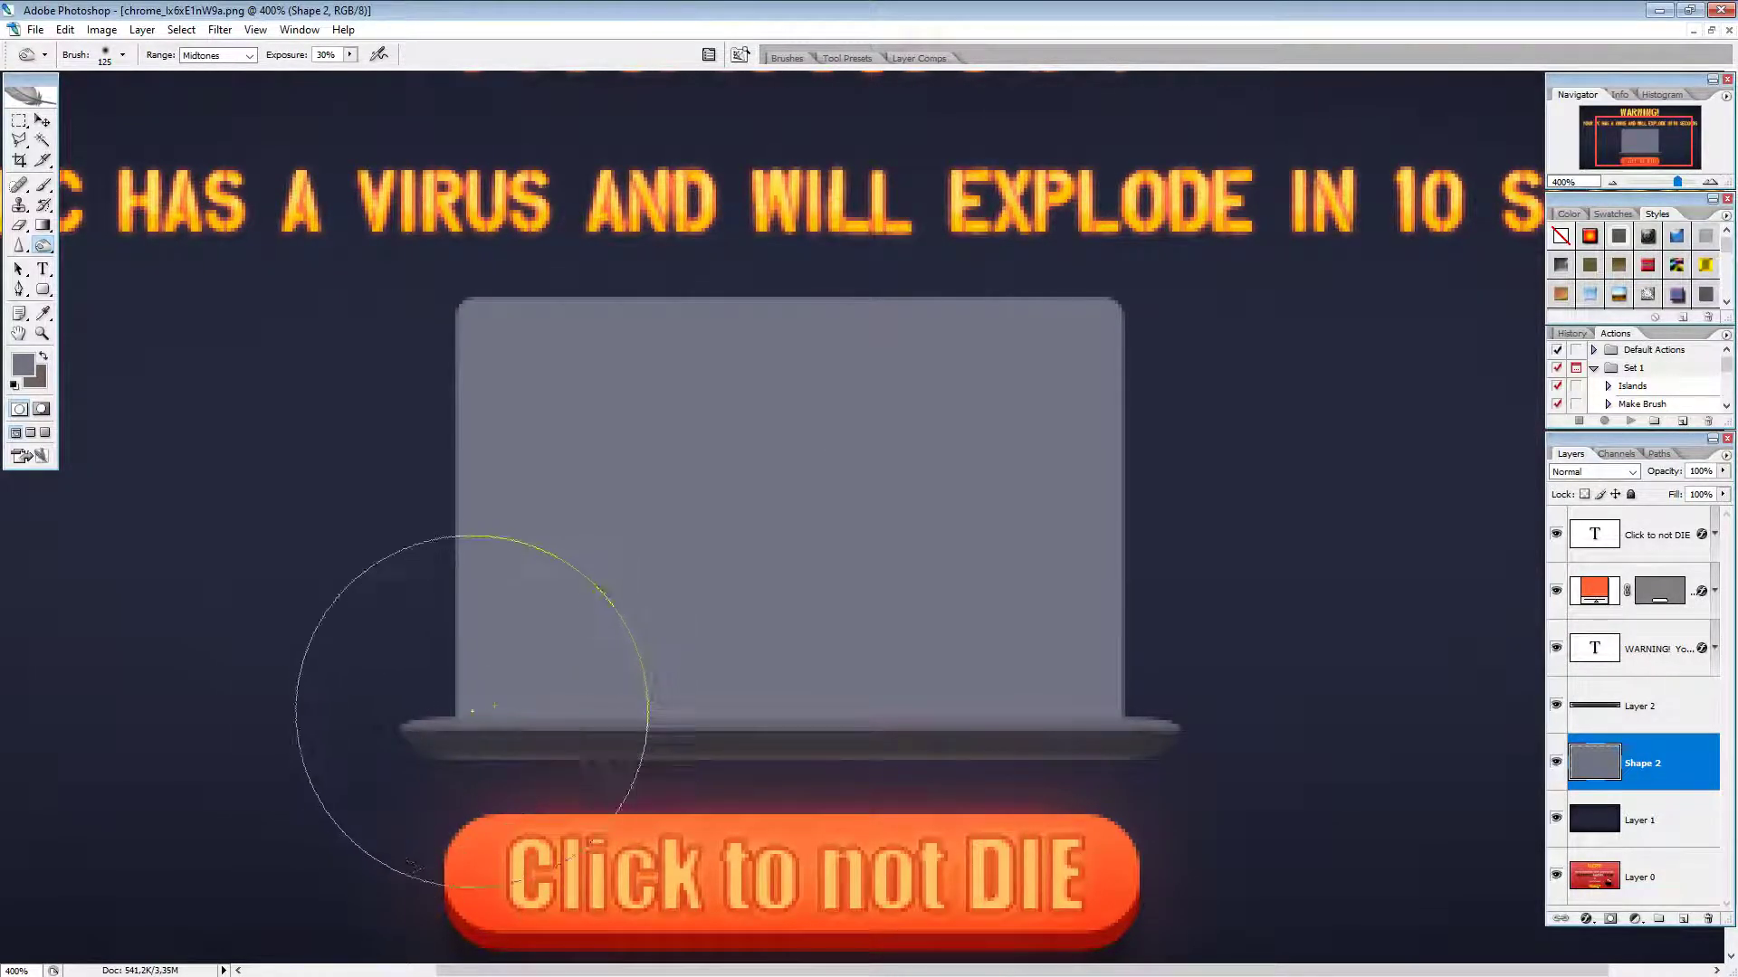
{"action": "key", "text": "bracketright"}
{"action": "key", "text": "bracketright"}
{"action": "scroll", "coordinate": [617, 764], "scroll_direction": "right", "scroll_amount": 2}
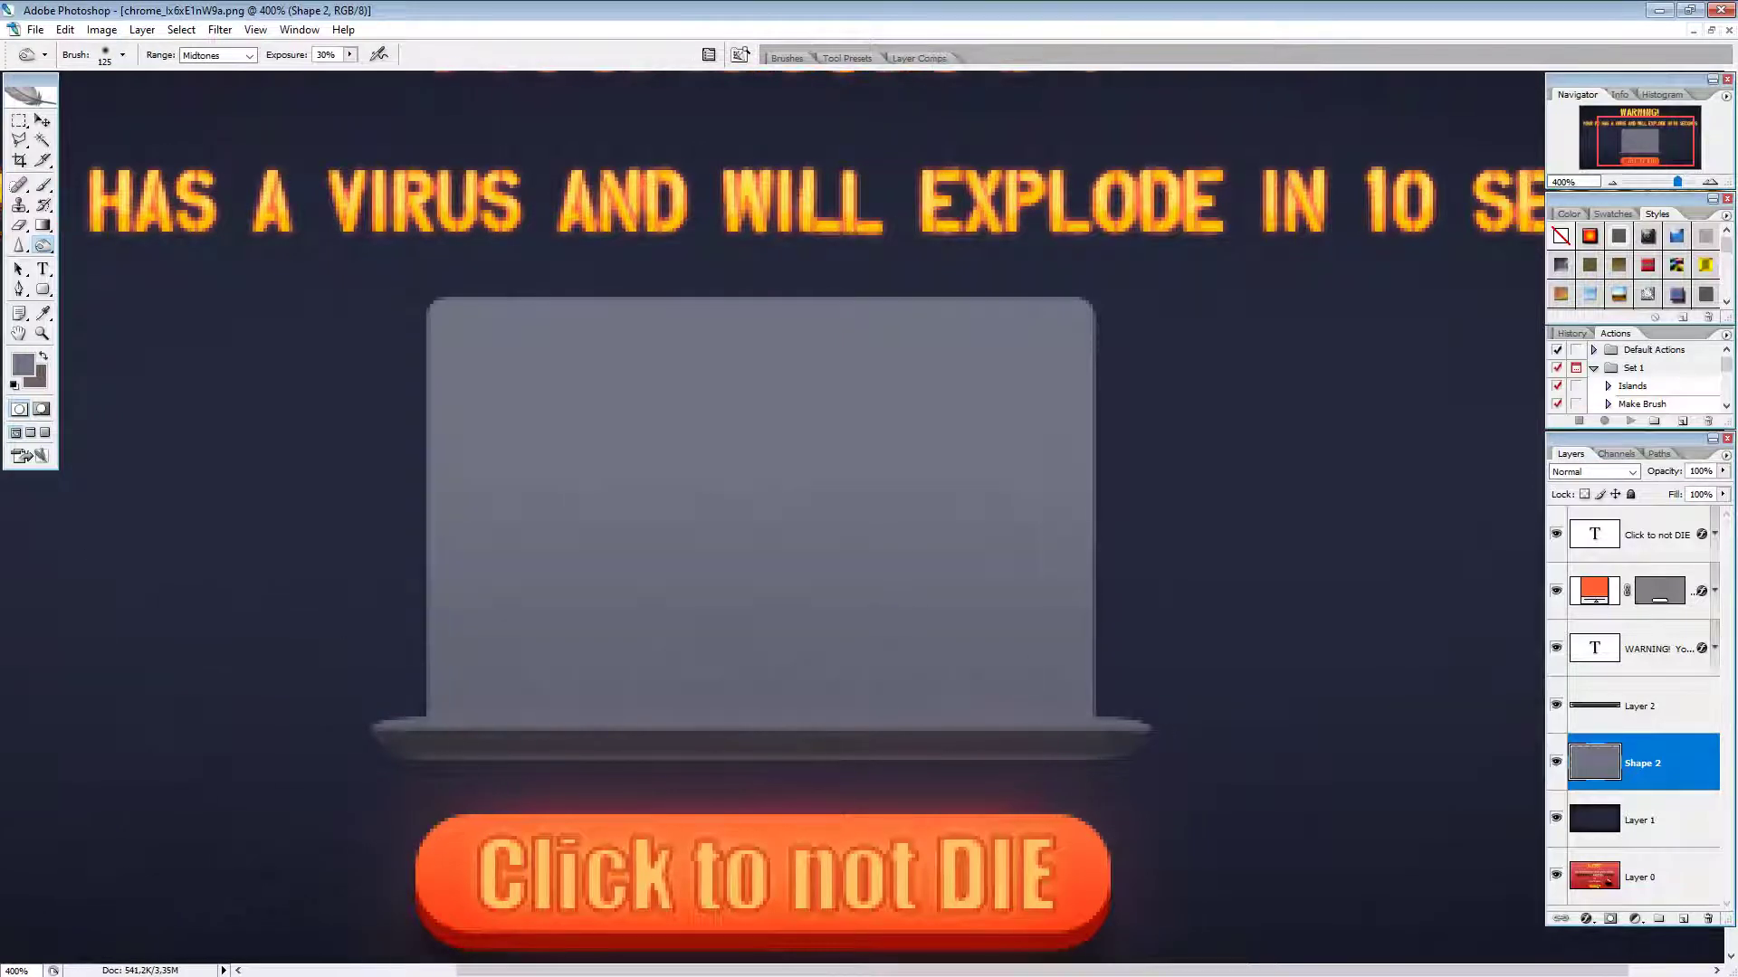
{"action": "mouse_move", "coordinate": [507, 607]}
{"action": "left_mouse_down"}
{"action": "mouse_move", "coordinate": [942, 616]}
{"action": "mouse_move", "coordinate": [561, 670]}
{"action": "mouse_move", "coordinate": [905, 552]}
{"action": "mouse_move", "coordinate": [950, 507]}
{"action": "mouse_move", "coordinate": [389, 525]}
{"action": "left_mouse_up"}
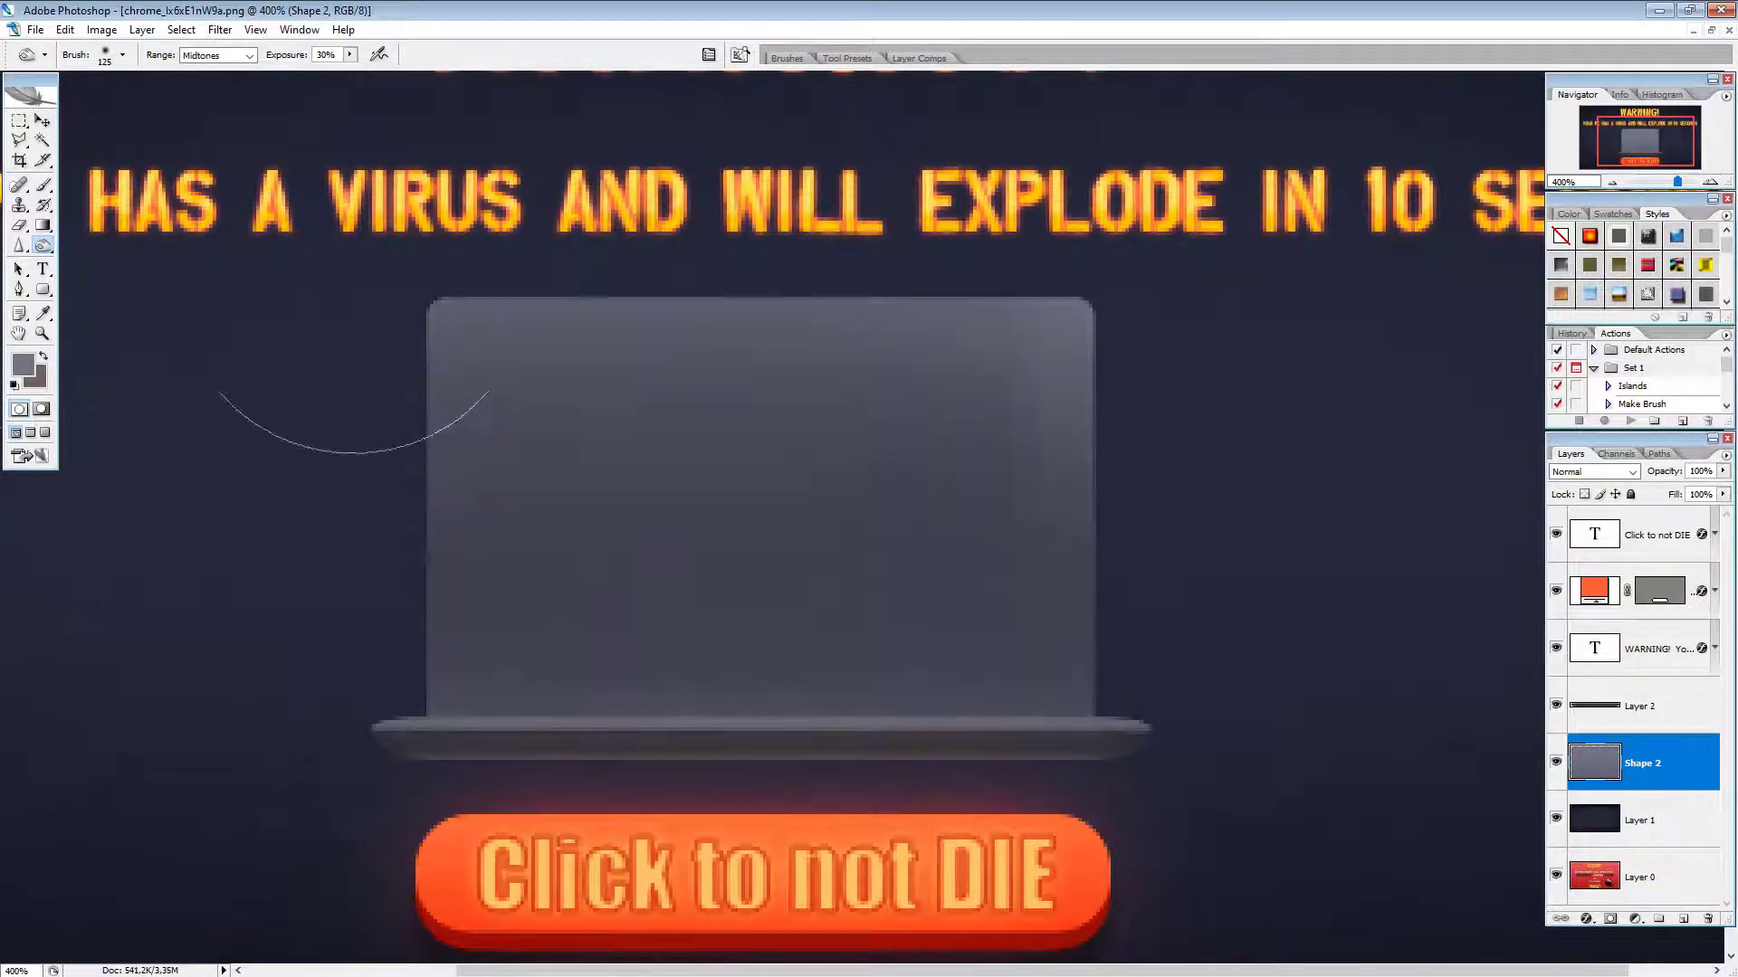
Step: Burn the laptop screen darker across its lower part and upper area with a 175 px brush
{"action": "key", "text": "bracketright"}
{"action": "key", "text": "bracketright"}
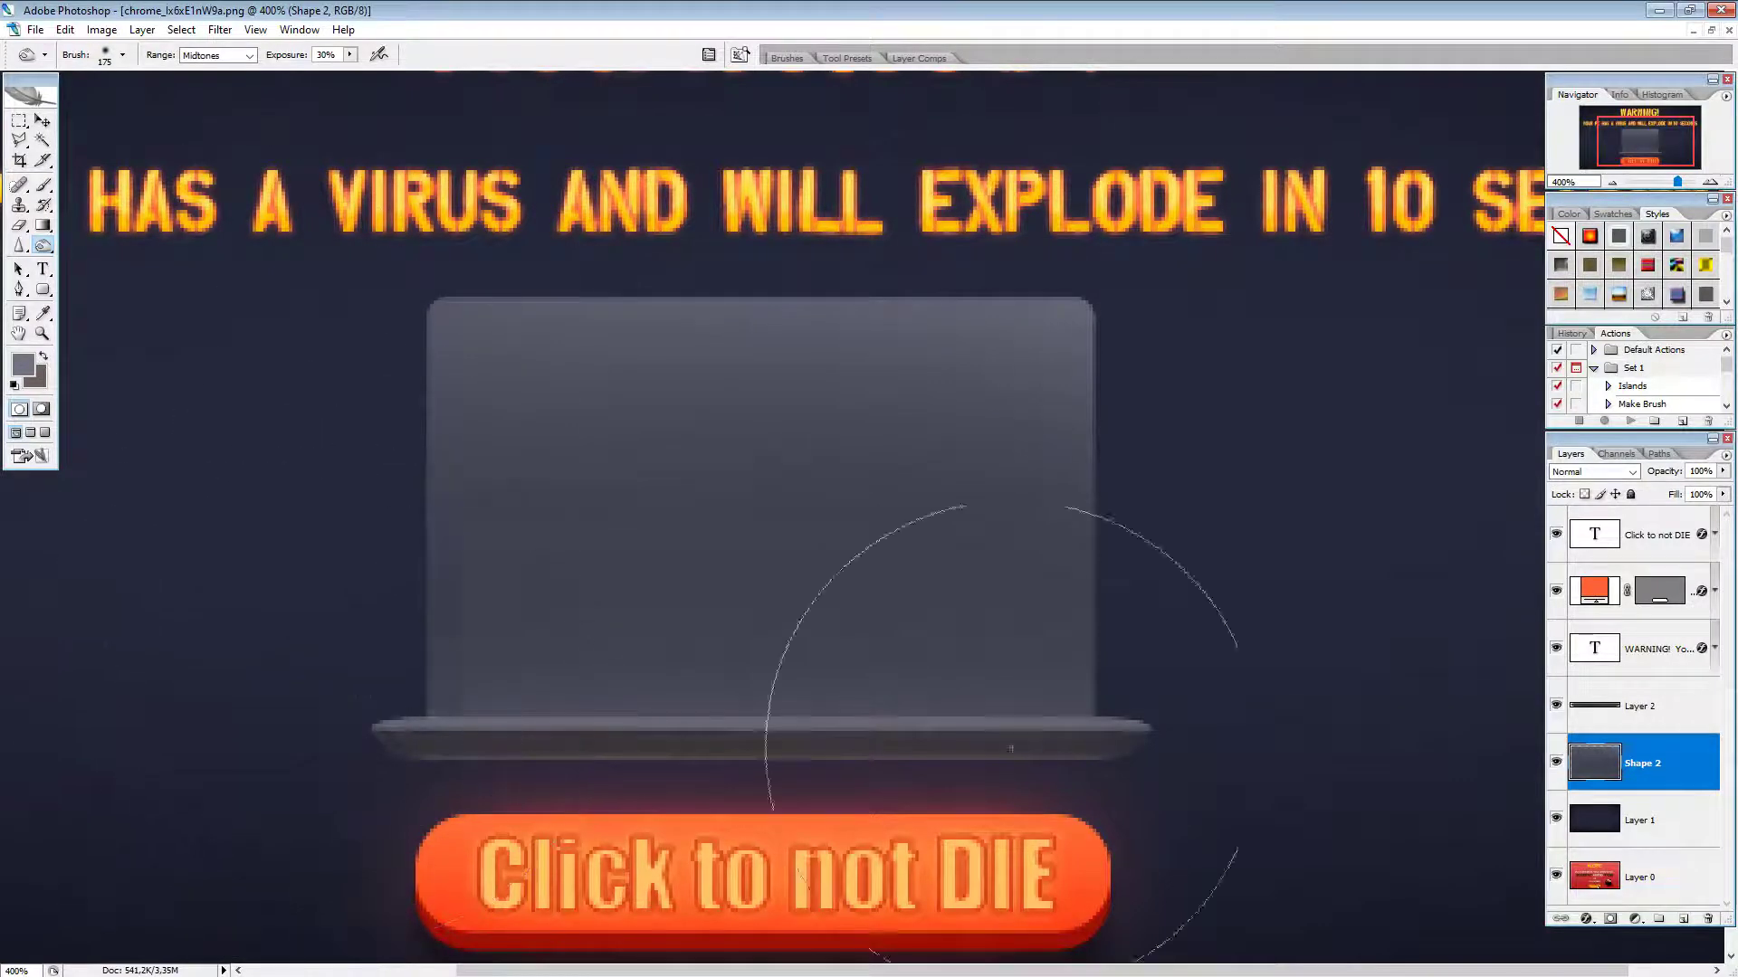
{"action": "left_click_drag", "start_coordinate": [987, 733], "coordinate": [1050, 661]}
{"action": "left_click_drag", "start_coordinate": [330, 417], "coordinate": [1086, 434]}
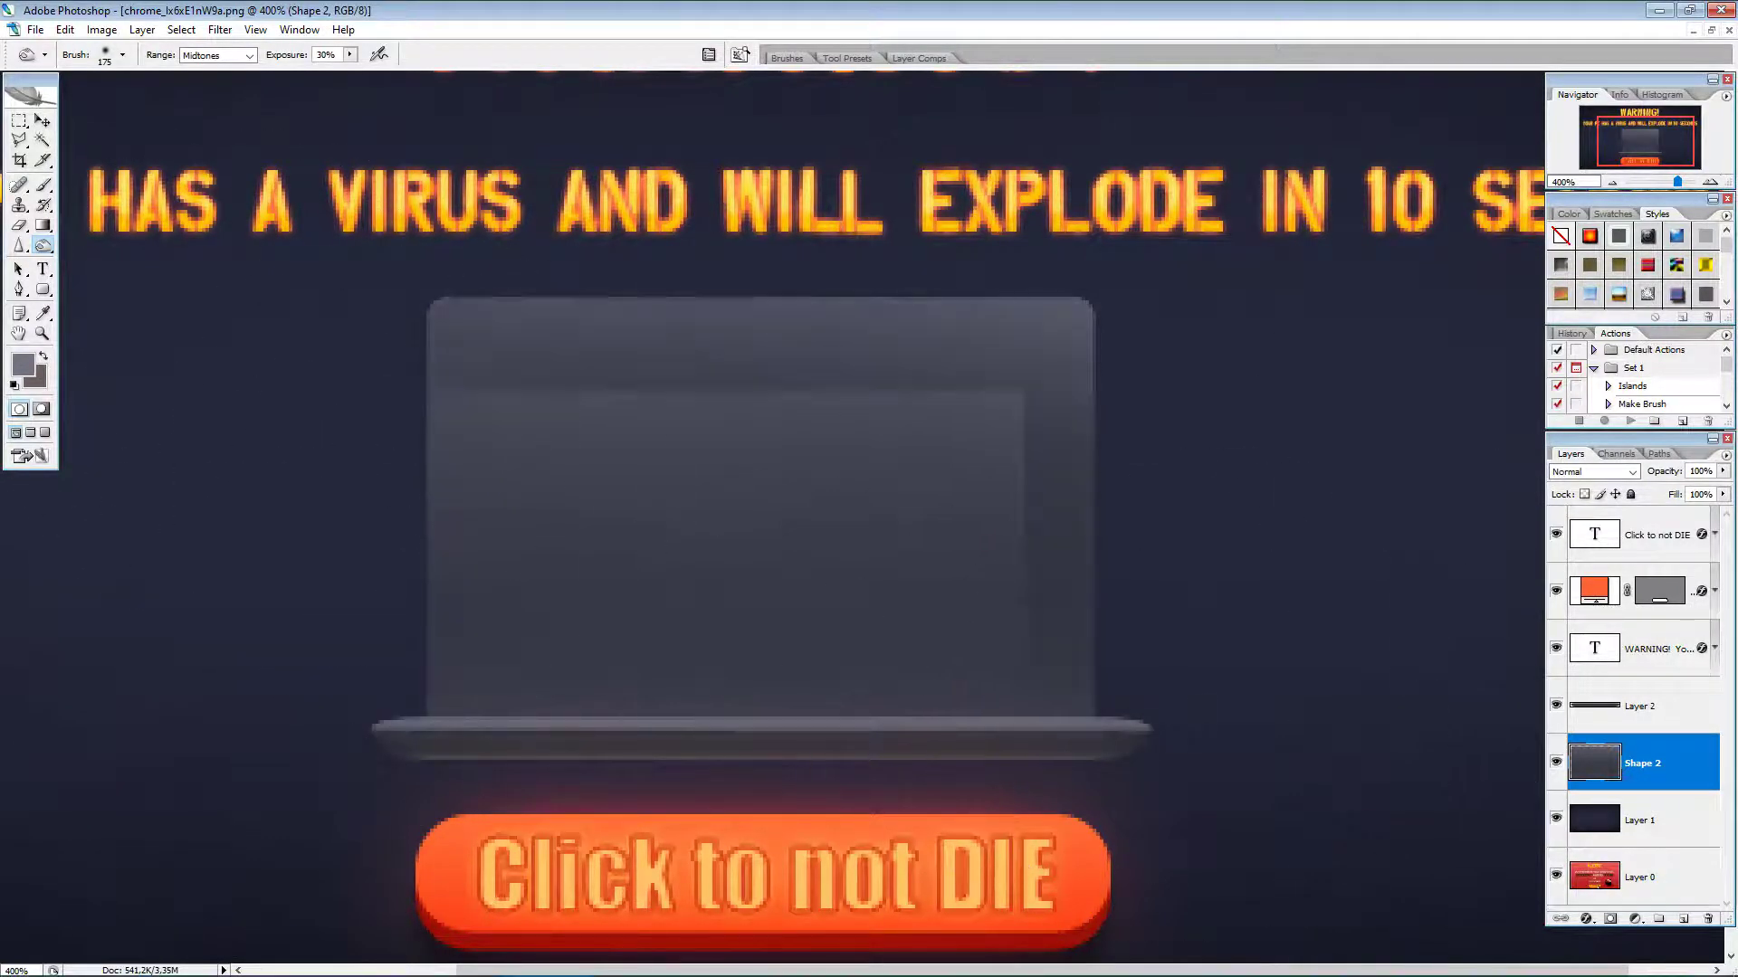
Step: Set the Burn brush to 125 px and darken the lower part of the laptop screen across its width
{"action": "key", "text": "bracketleft"}
{"action": "key", "text": "bracketleft"}
{"action": "key", "text": "bracketleft"}
{"action": "key", "text": "bracketleft"}
{"action": "key", "text": "bracketleft"}
{"action": "key", "text": "bracketleft"}
{"action": "key", "text": "bracketleft"}
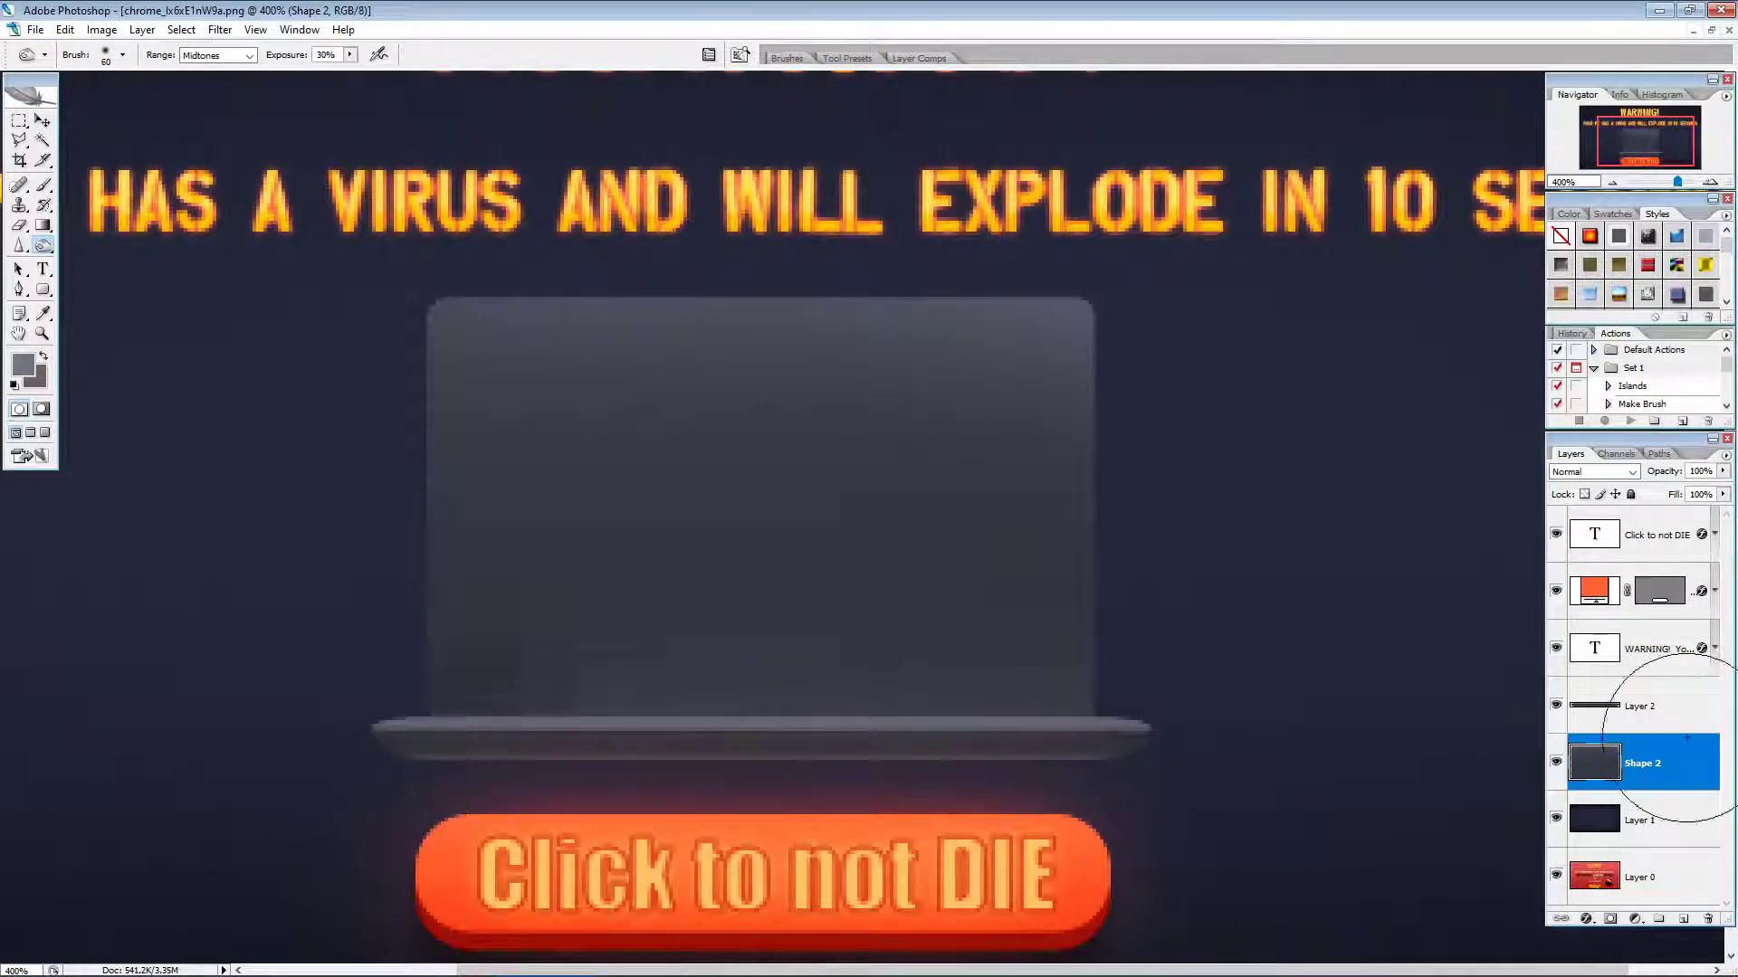
{"action": "scroll", "coordinate": [252, 719], "scroll_direction": "right", "scroll_amount": 2}
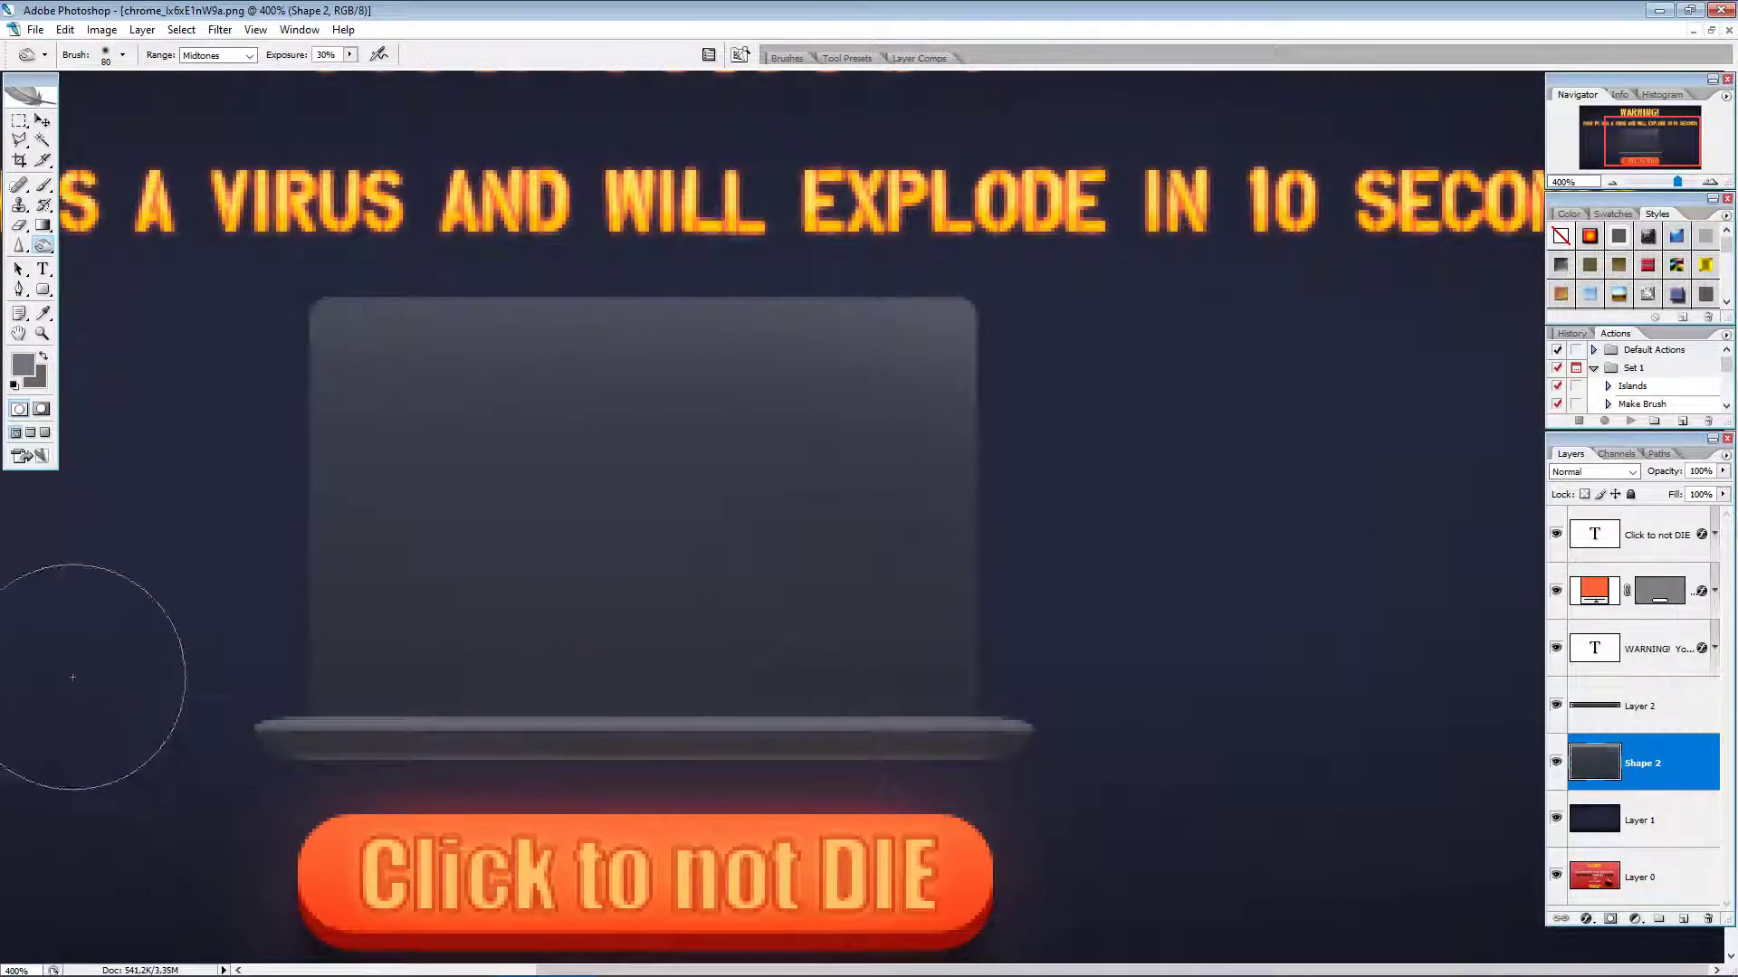
{"action": "key", "text": "bracketright"}
{"action": "key", "text": "bracketright"}
{"action": "key", "text": "bracketright"}
{"action": "key", "text": "bracketright"}
{"action": "key", "text": "bracketright"}
{"action": "left_click_drag", "start_coordinate": [208, 651], "coordinate": [950, 642]}
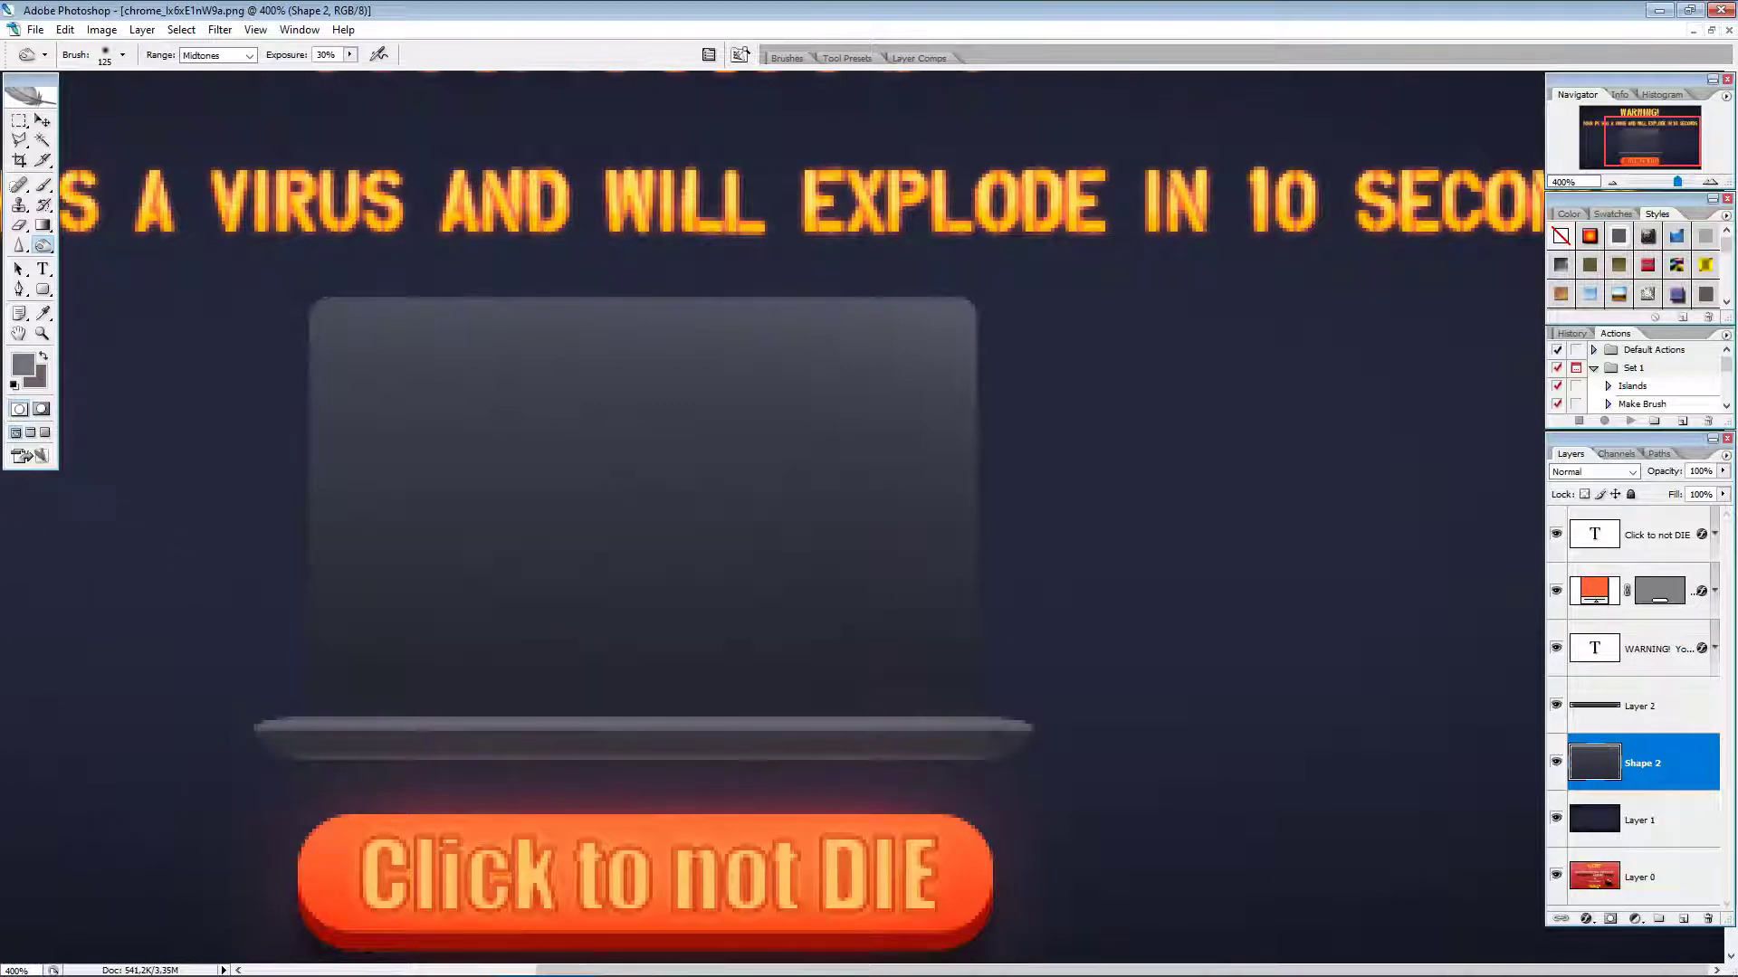
Step: Deepen the shading at the bottom of the laptop screen with 175 px and 150 px Burn brushes
{"action": "key", "text": "bracketright"}
{"action": "key", "text": "bracketright"}
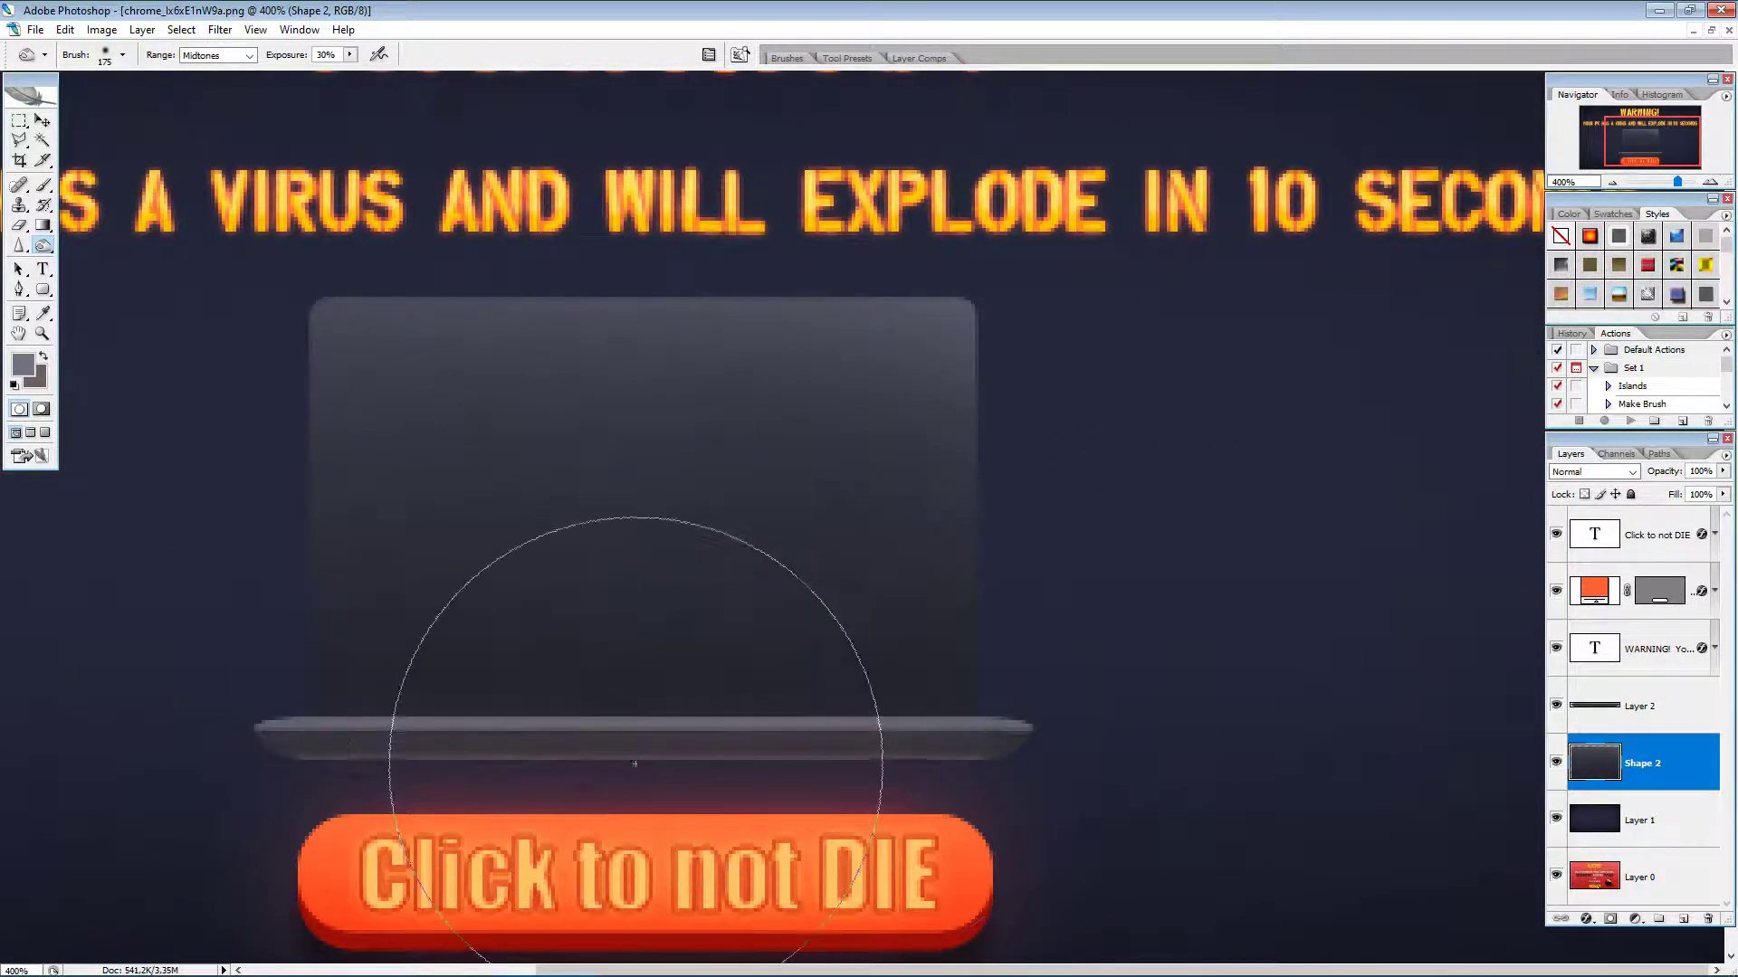
{"action": "key", "text": "bracketleft"}
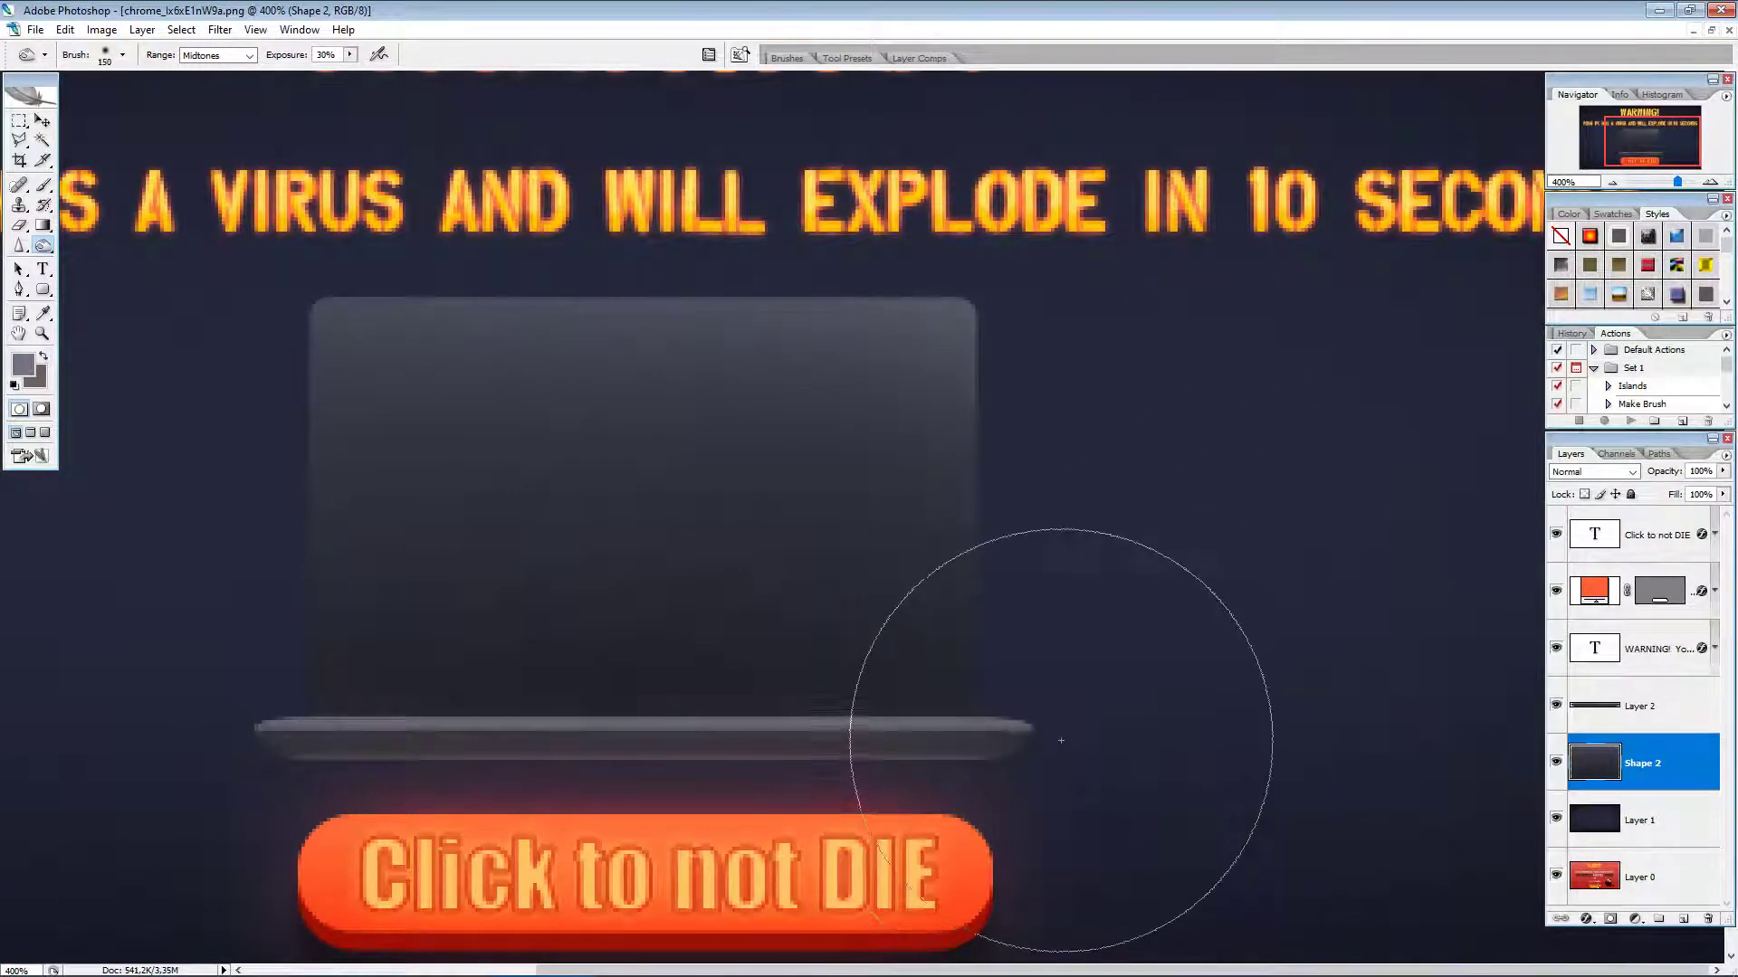
Step: Lighten the side and top edges of the laptop screen using a 5 px Dodge brush in the Highlights range
{"action": "left_click_drag", "start_coordinate": [43, 245], "coordinate": [109, 243]}
{"action": "key", "text": "bracketright"}
{"action": "key", "text": "bracketright"}
{"action": "key", "text": "bracketright"}
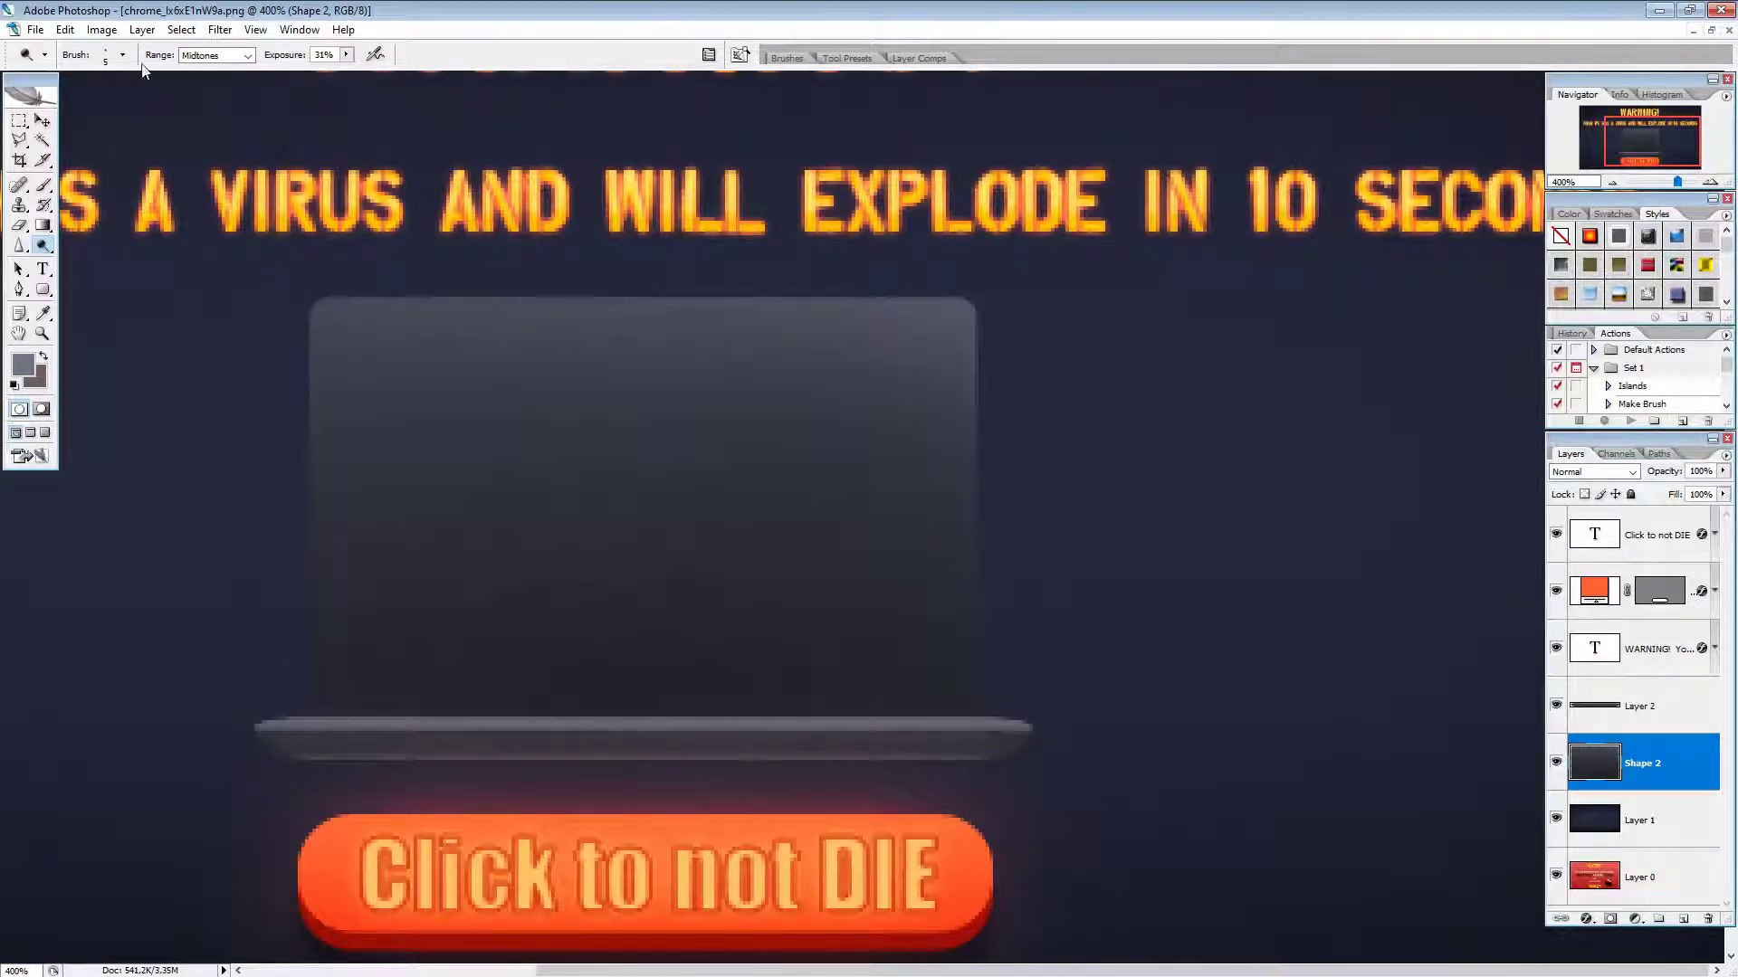
{"action": "left_click", "coordinate": [247, 55]}
{"action": "left_click", "coordinate": [199, 101]}
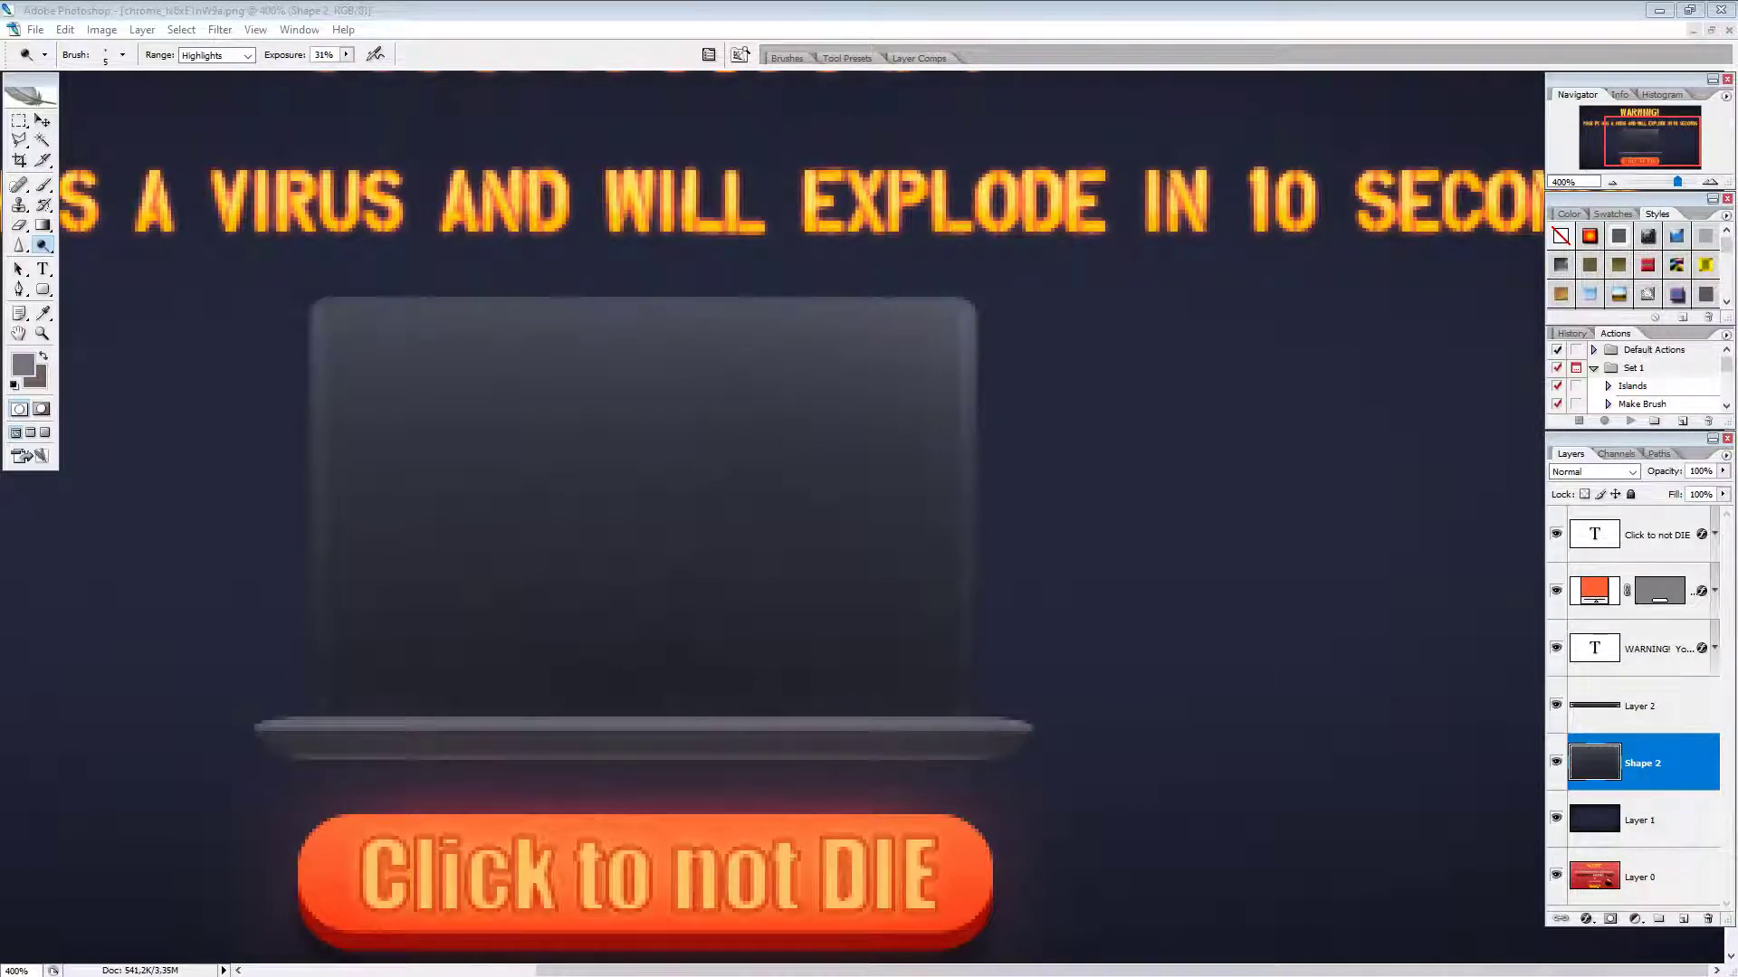
{"action": "left_click", "coordinate": [316, 309]}
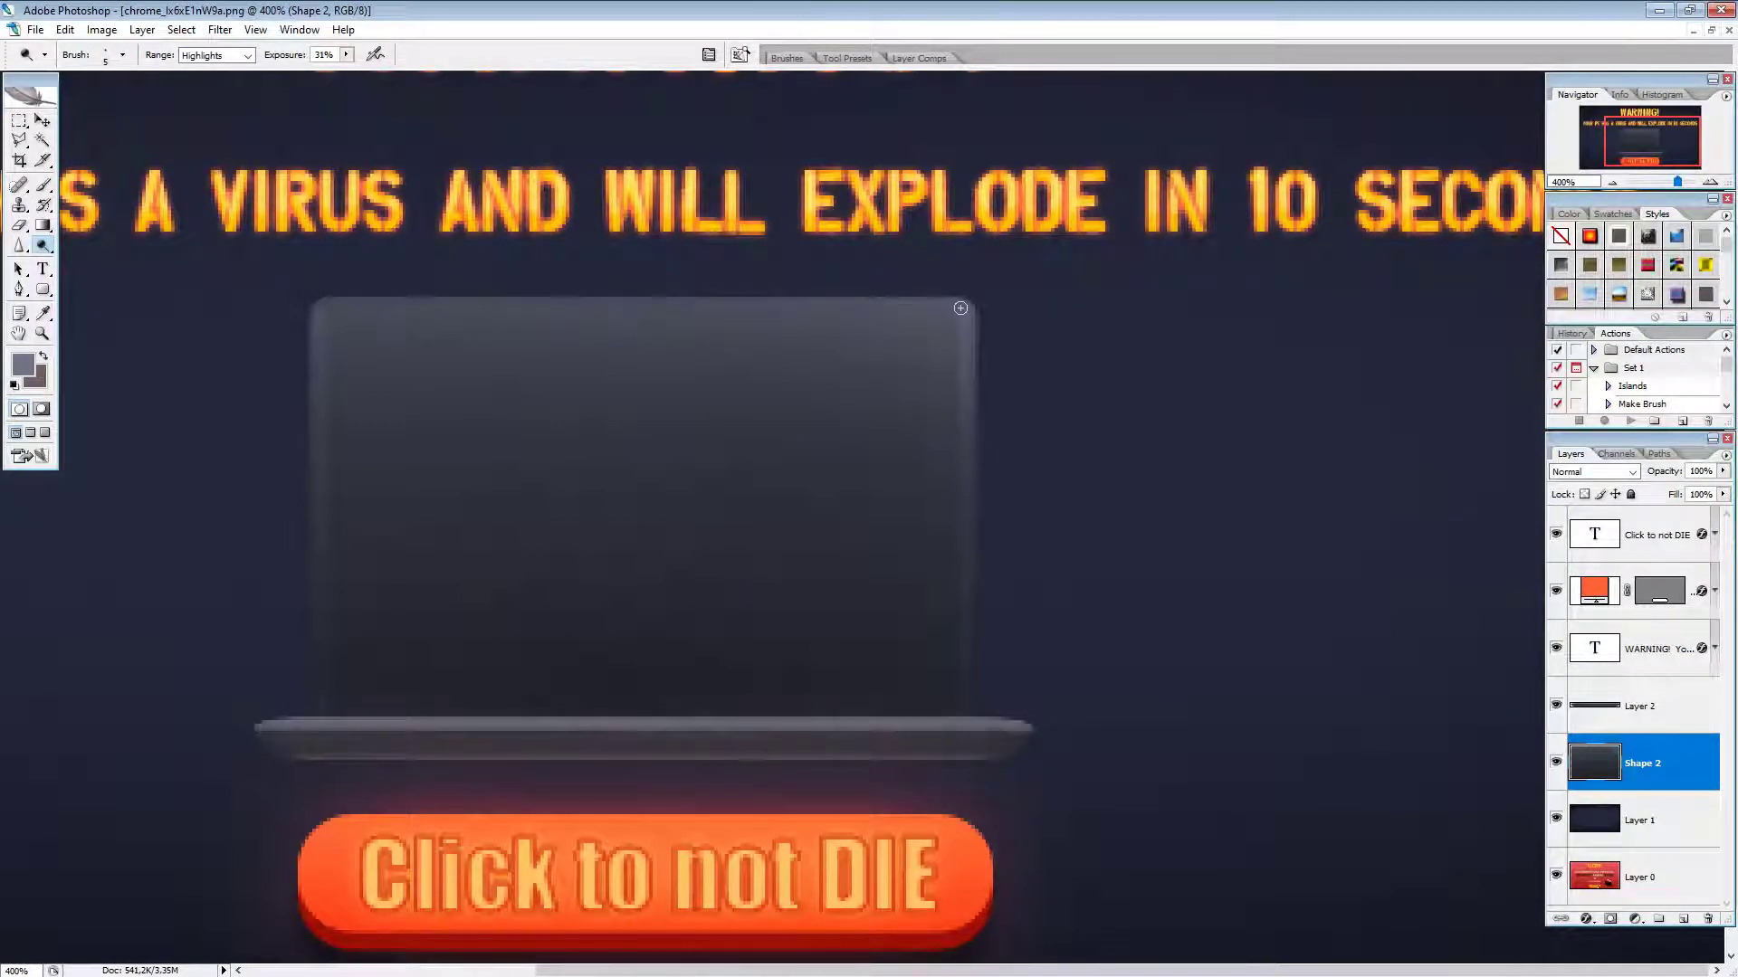
{"action": "left_click_drag", "start_coordinate": [960, 308], "coordinate": [329, 309]}
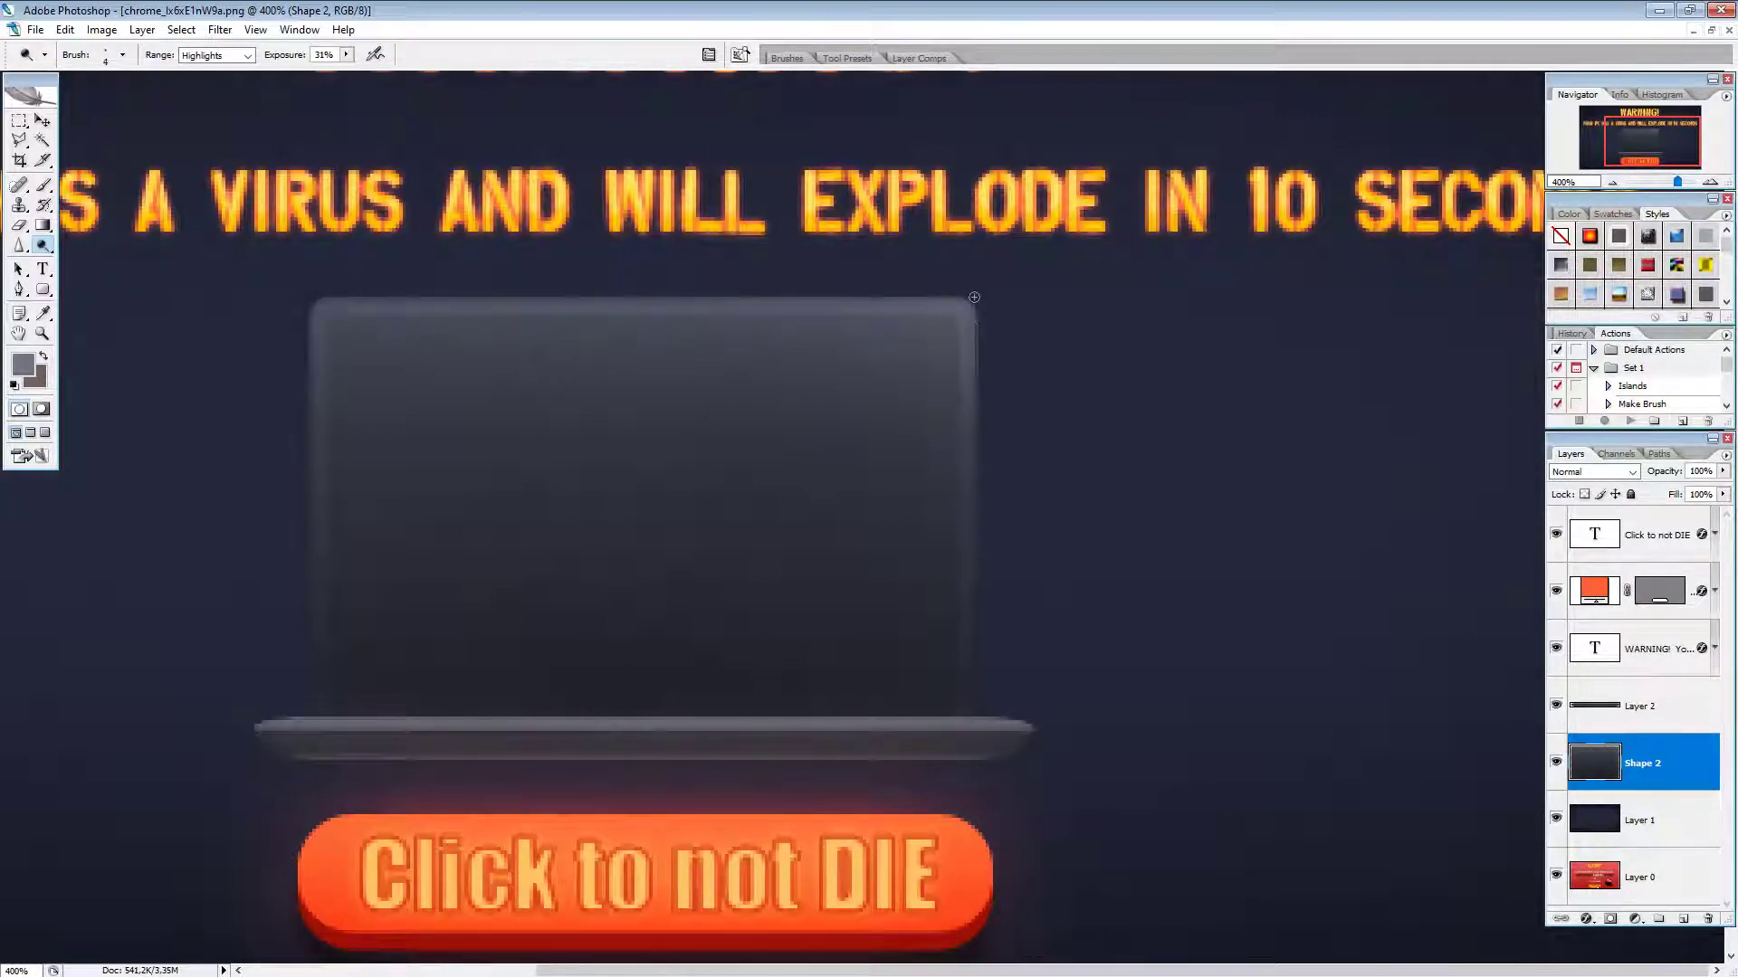
Step: Dodge a thin highlight line along the laptop screen's top edge with a 2 px brush
{"action": "key", "text": "bracketleft"}
{"action": "key", "text": "bracketleft"}
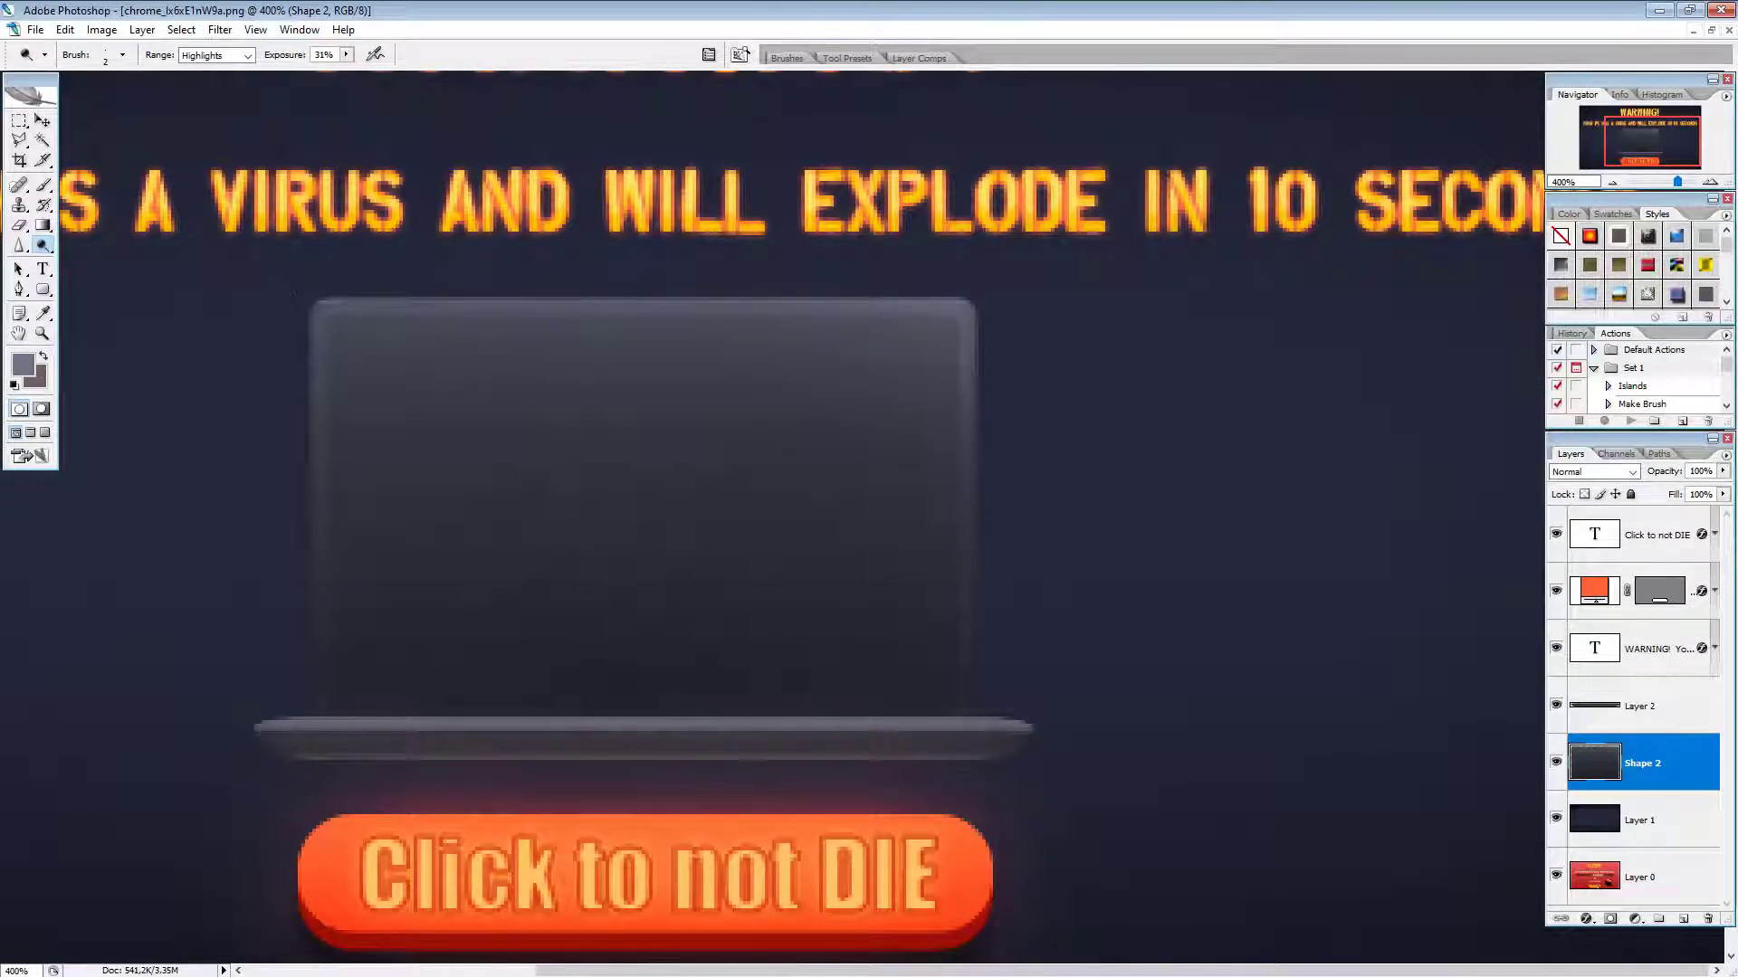
{"action": "mouse_move", "coordinate": [581, 302]}
{"action": "left_mouse_down"}
{"action": "mouse_move", "coordinate": [901, 301]}
{"action": "mouse_move", "coordinate": [524, 301]}
{"action": "left_mouse_up"}
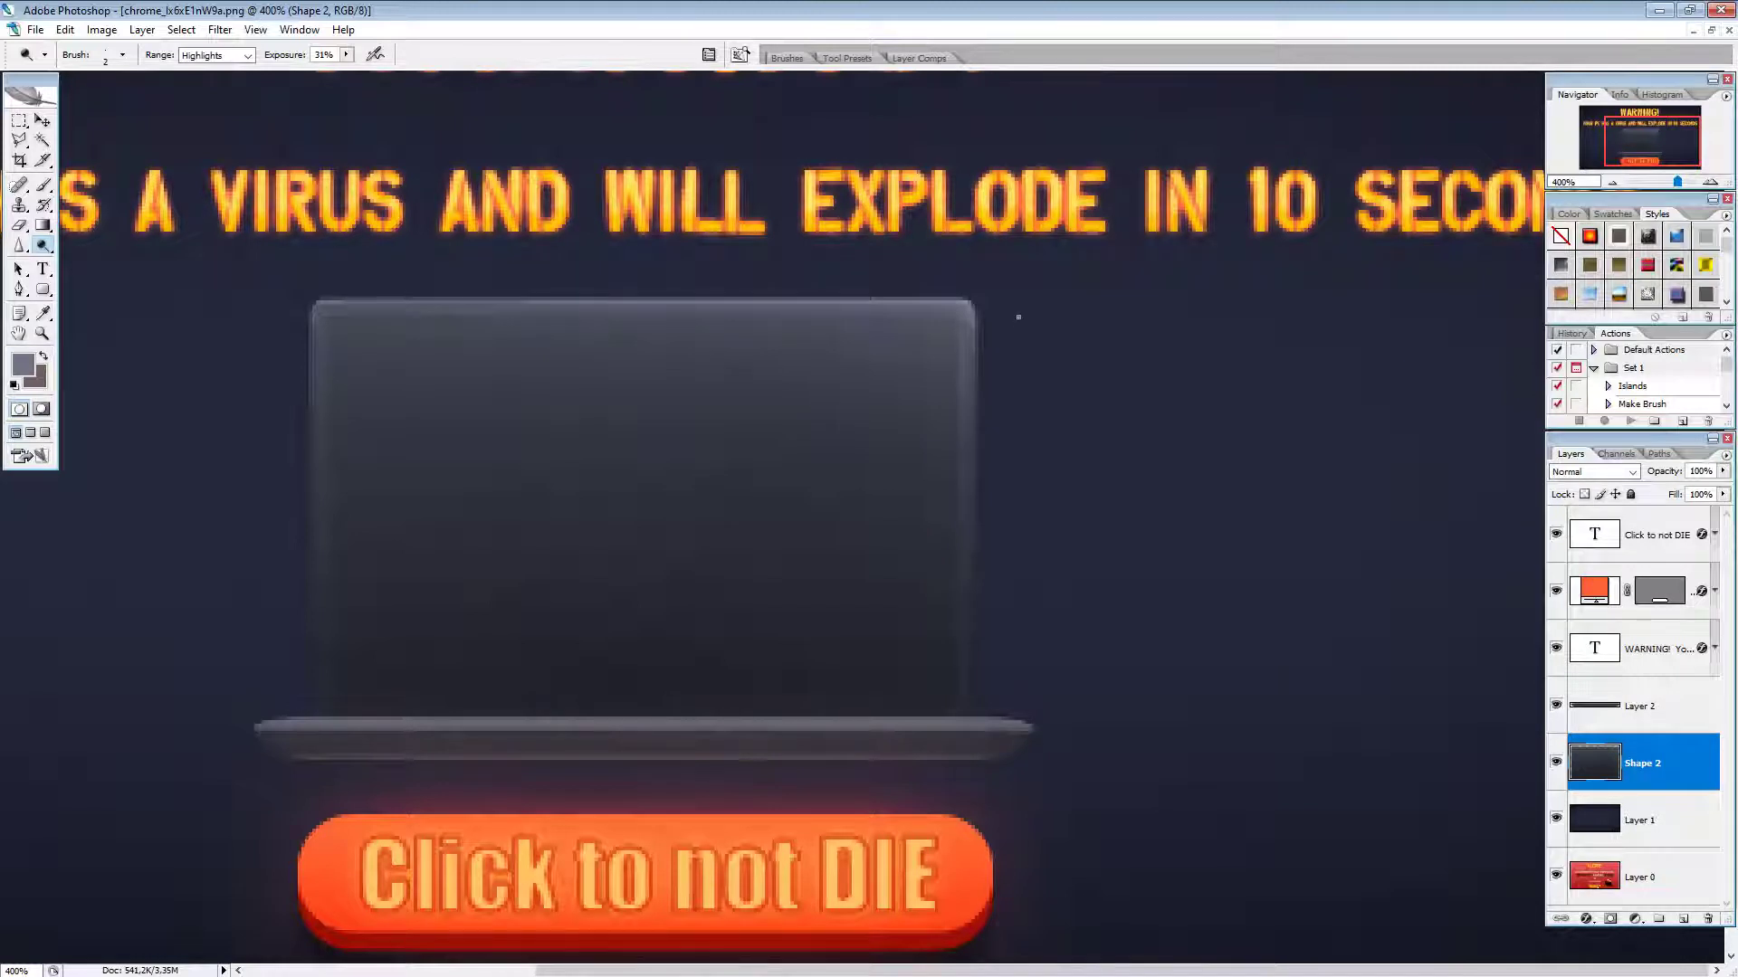
Step: Switch back to the Burn tool and darken the screen's bottom edge above the laptop base with a smaller brush
{"action": "left_click_drag", "start_coordinate": [42, 245], "coordinate": [108, 264]}
{"action": "key", "text": "bracketleft"}
{"action": "key", "text": "bracketleft"}
{"action": "key", "text": "bracketleft"}
{"action": "key", "text": "bracketleft"}
{"action": "key", "text": "bracketleft"}
{"action": "key", "text": "bracketleft"}
{"action": "key", "text": "bracketleft"}
{"action": "key", "text": "bracketleft"}
{"action": "key", "text": "bracketleft"}
{"action": "key", "text": "bracketleft"}
{"action": "key", "text": "bracketleft"}
{"action": "key", "text": "bracketleft"}
{"action": "key", "text": "bracketleft"}
{"action": "key", "text": "bracketleft"}
{"action": "key", "text": "bracketleft"}
{"action": "key", "text": "bracketleft"}
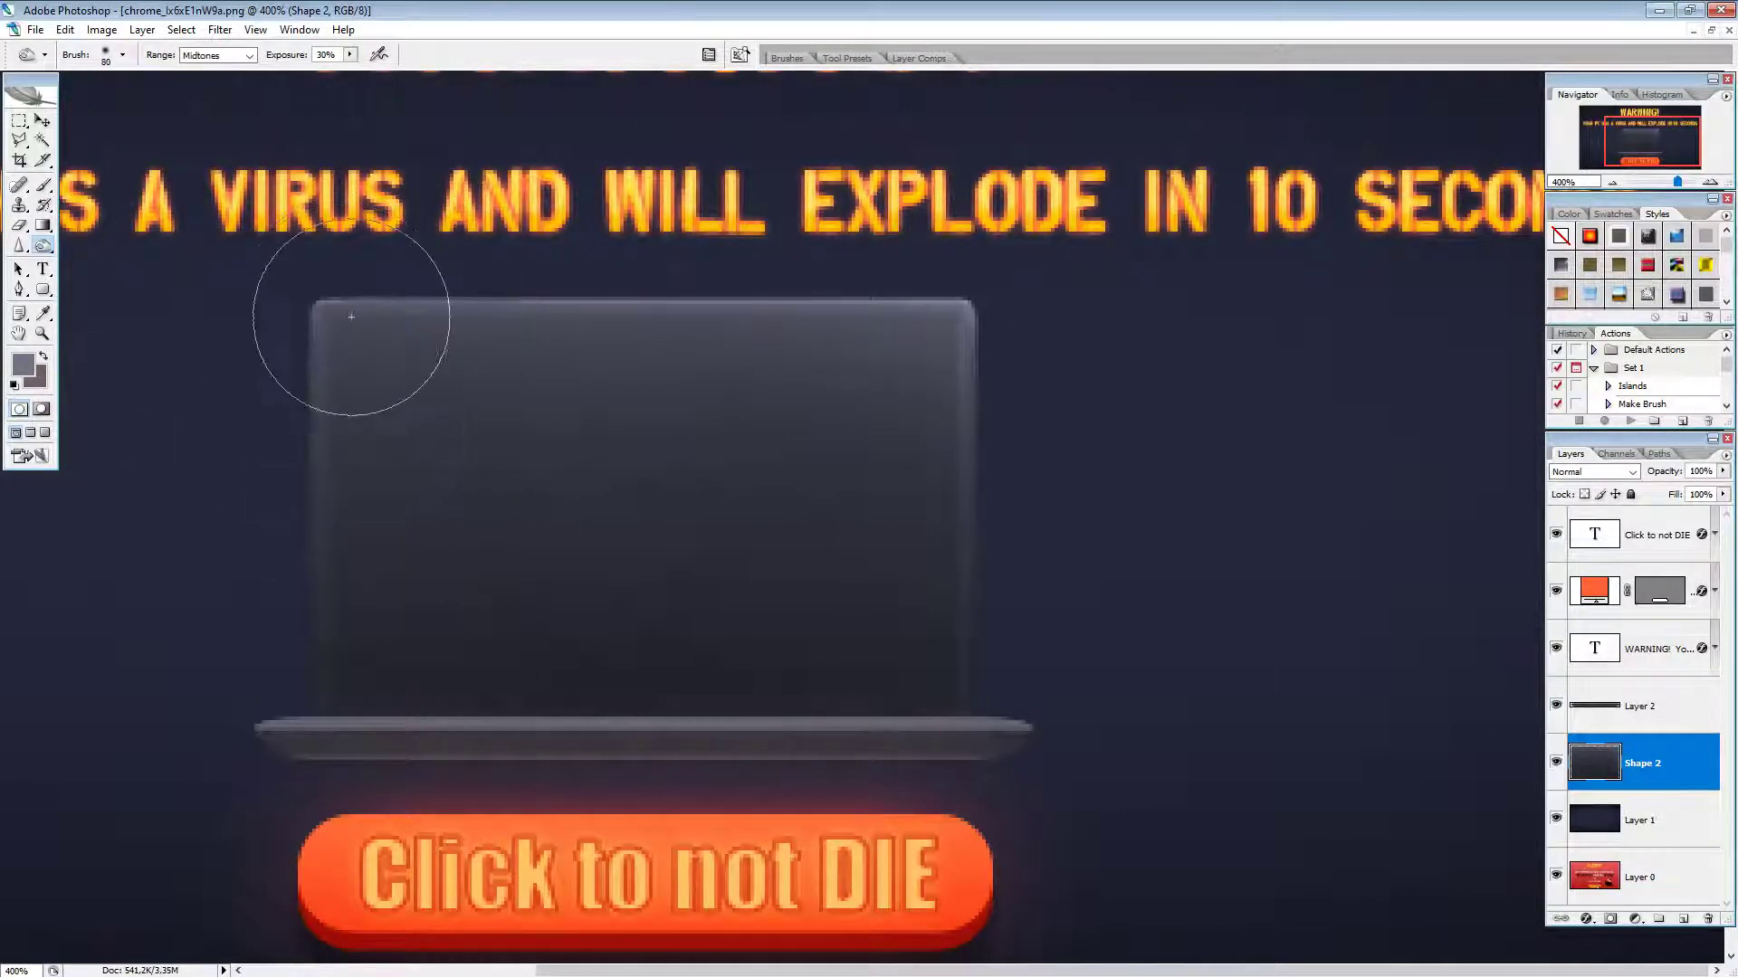
{"action": "key", "text": "bracketleft"}
{"action": "key", "text": "bracketleft"}
{"action": "key", "text": "bracketleft"}
{"action": "key", "text": "bracketleft"}
{"action": "key", "text": "bracketleft"}
{"action": "left_click_drag", "start_coordinate": [695, 716], "coordinate": [581, 717]}
Step: Sample the dark grey from the laptop screen's lower corner and set up a 2 px paint brush
{"action": "key", "text": "i"}
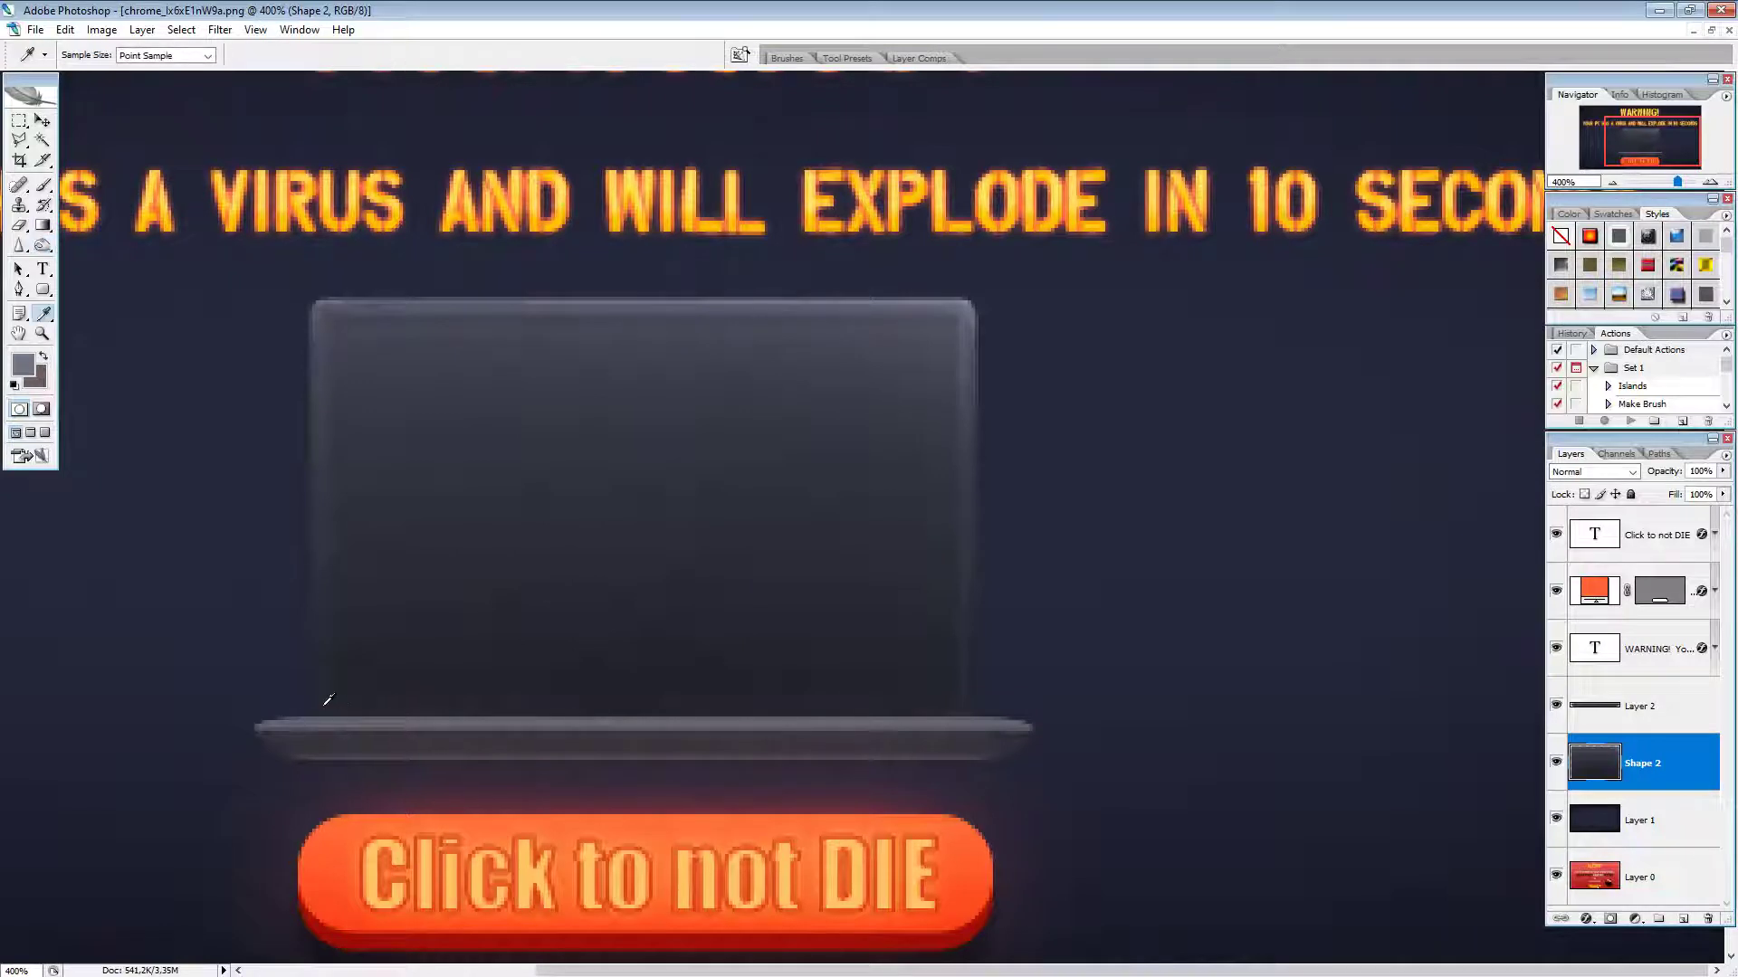
{"action": "left_click", "coordinate": [327, 702]}
{"action": "key", "text": "b"}
{"action": "key", "text": "bracketleft"}
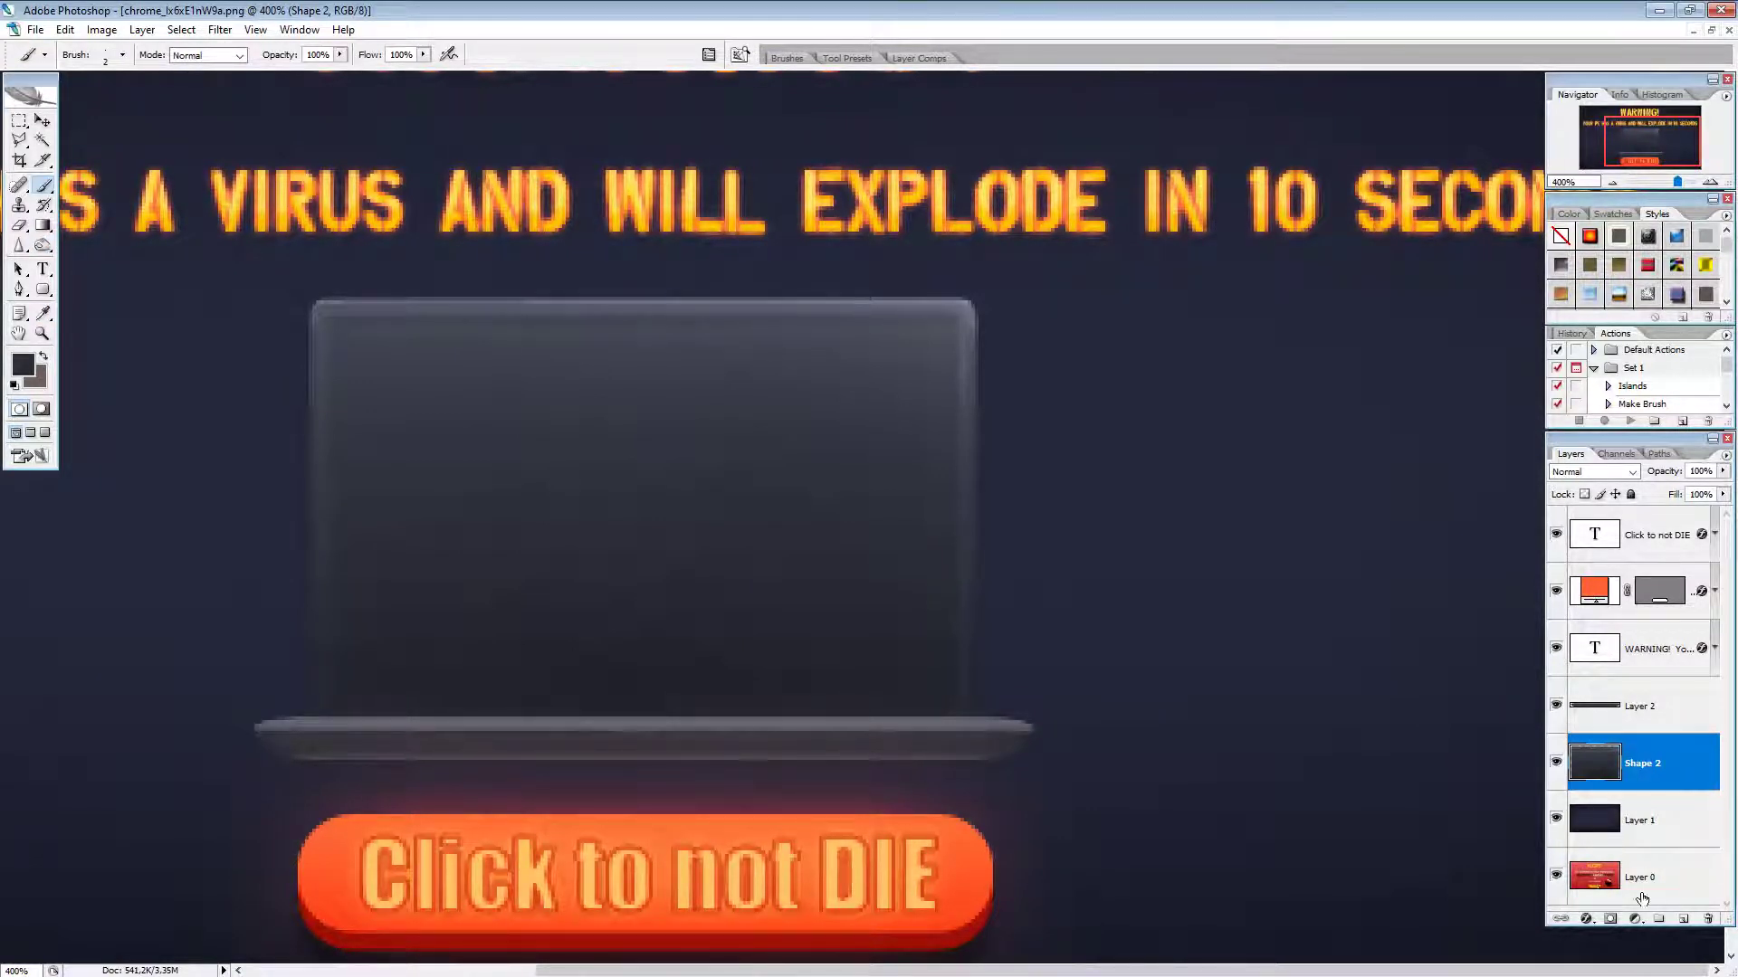
{"action": "left_click", "coordinate": [1584, 769], "text": "ctrl"}
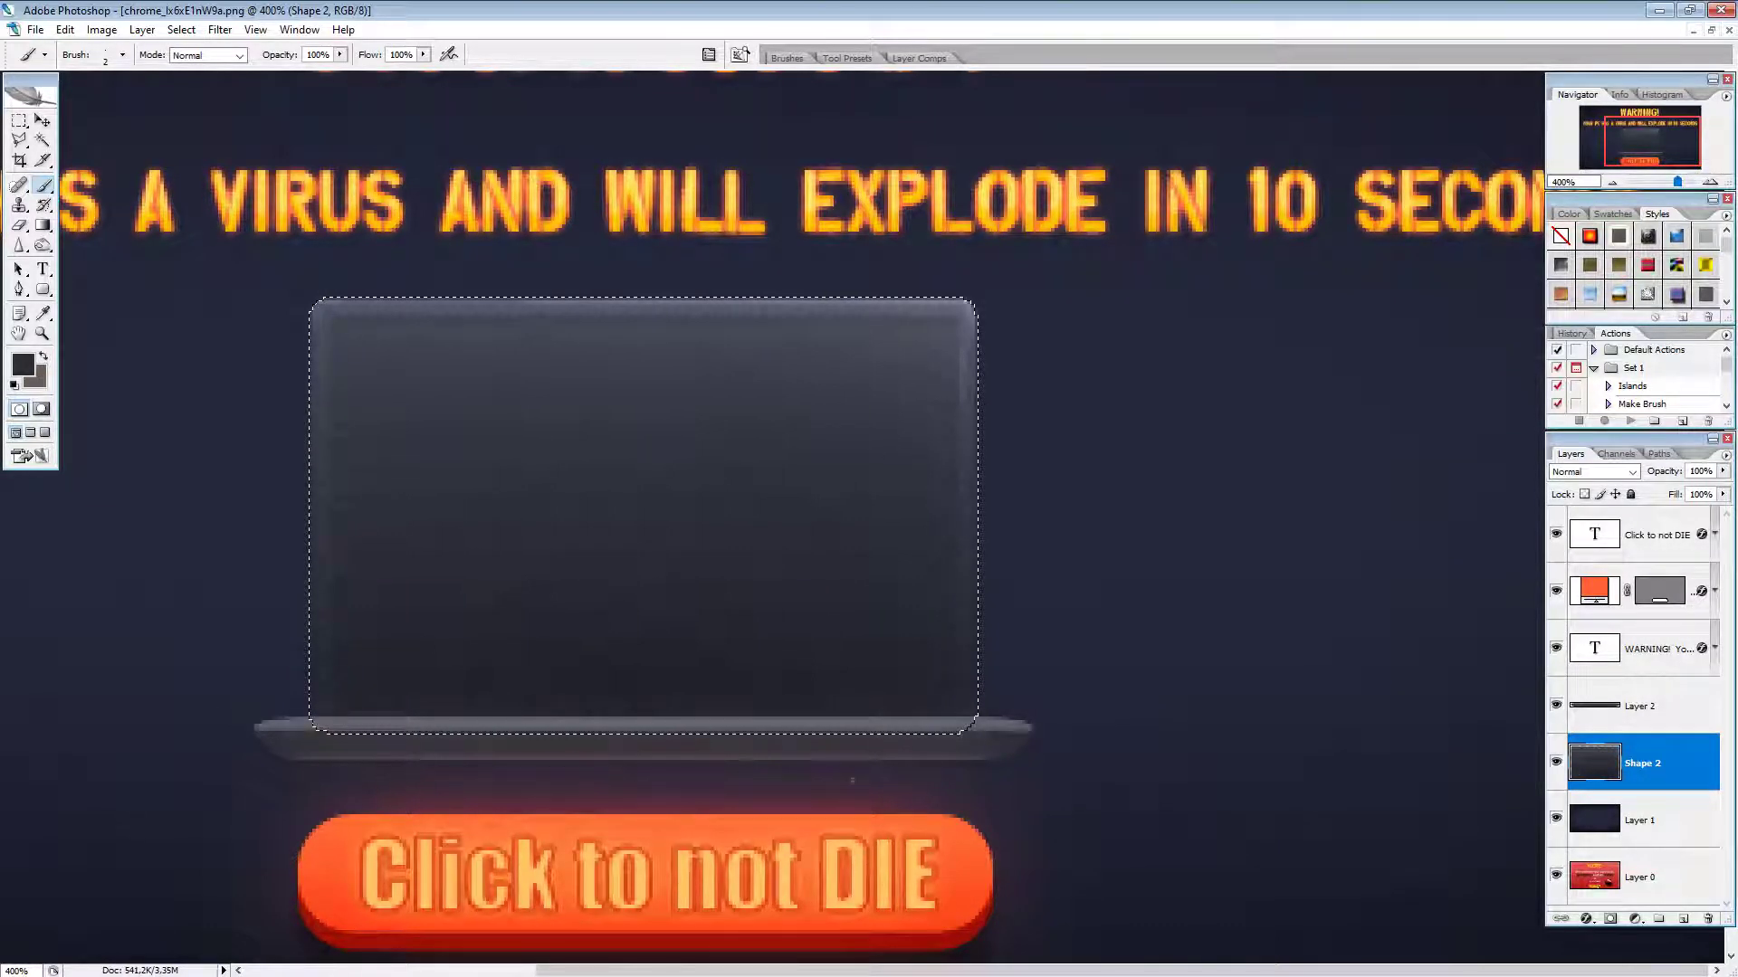
{"action": "key", "text": "bracketright"}
{"action": "key", "text": "bracketright"}
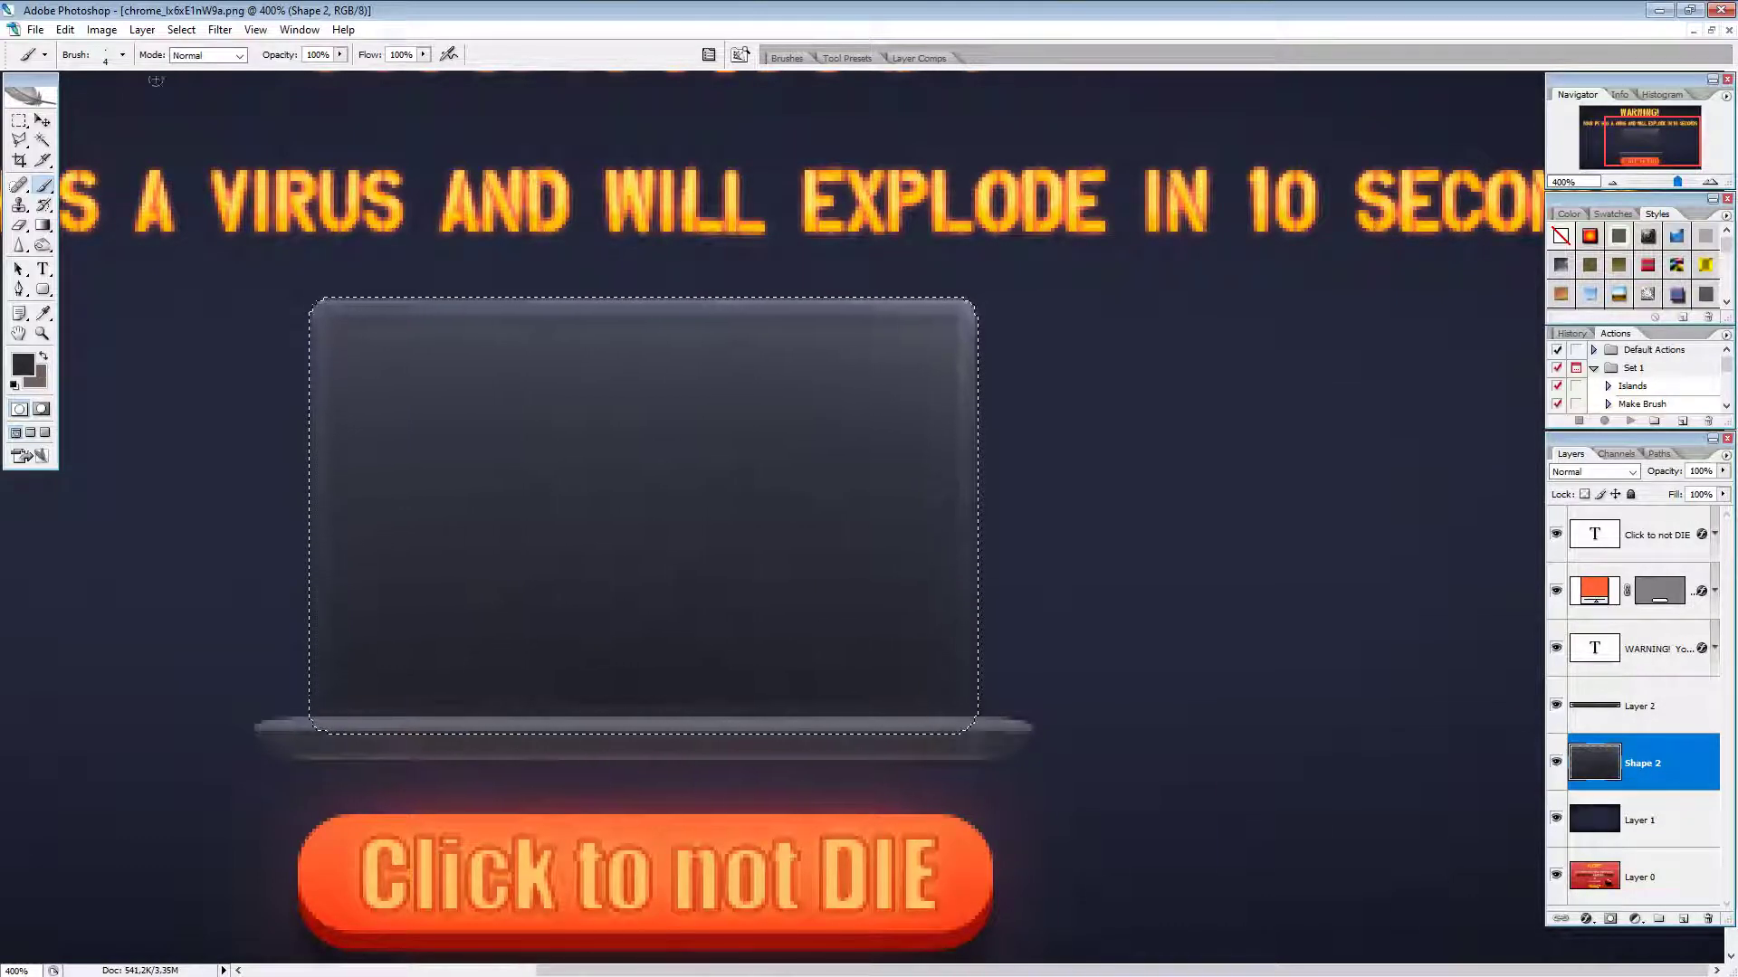
{"action": "left_click", "coordinate": [122, 54]}
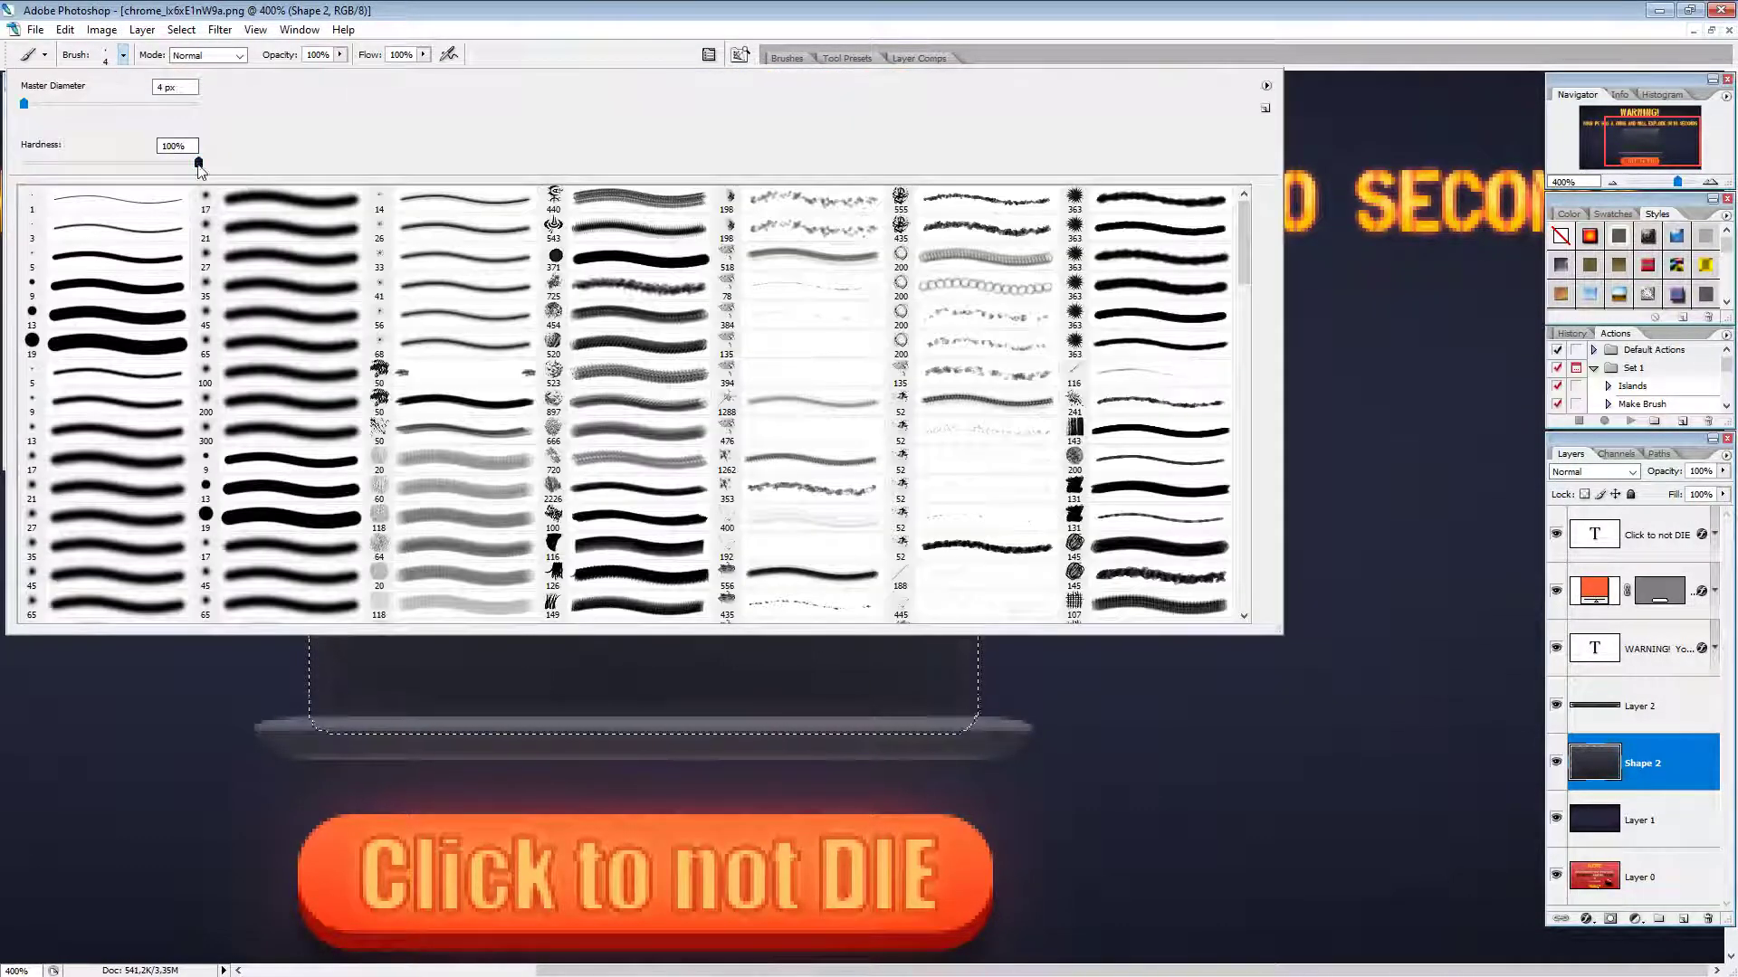
{"action": "left_click", "coordinate": [337, 5]}
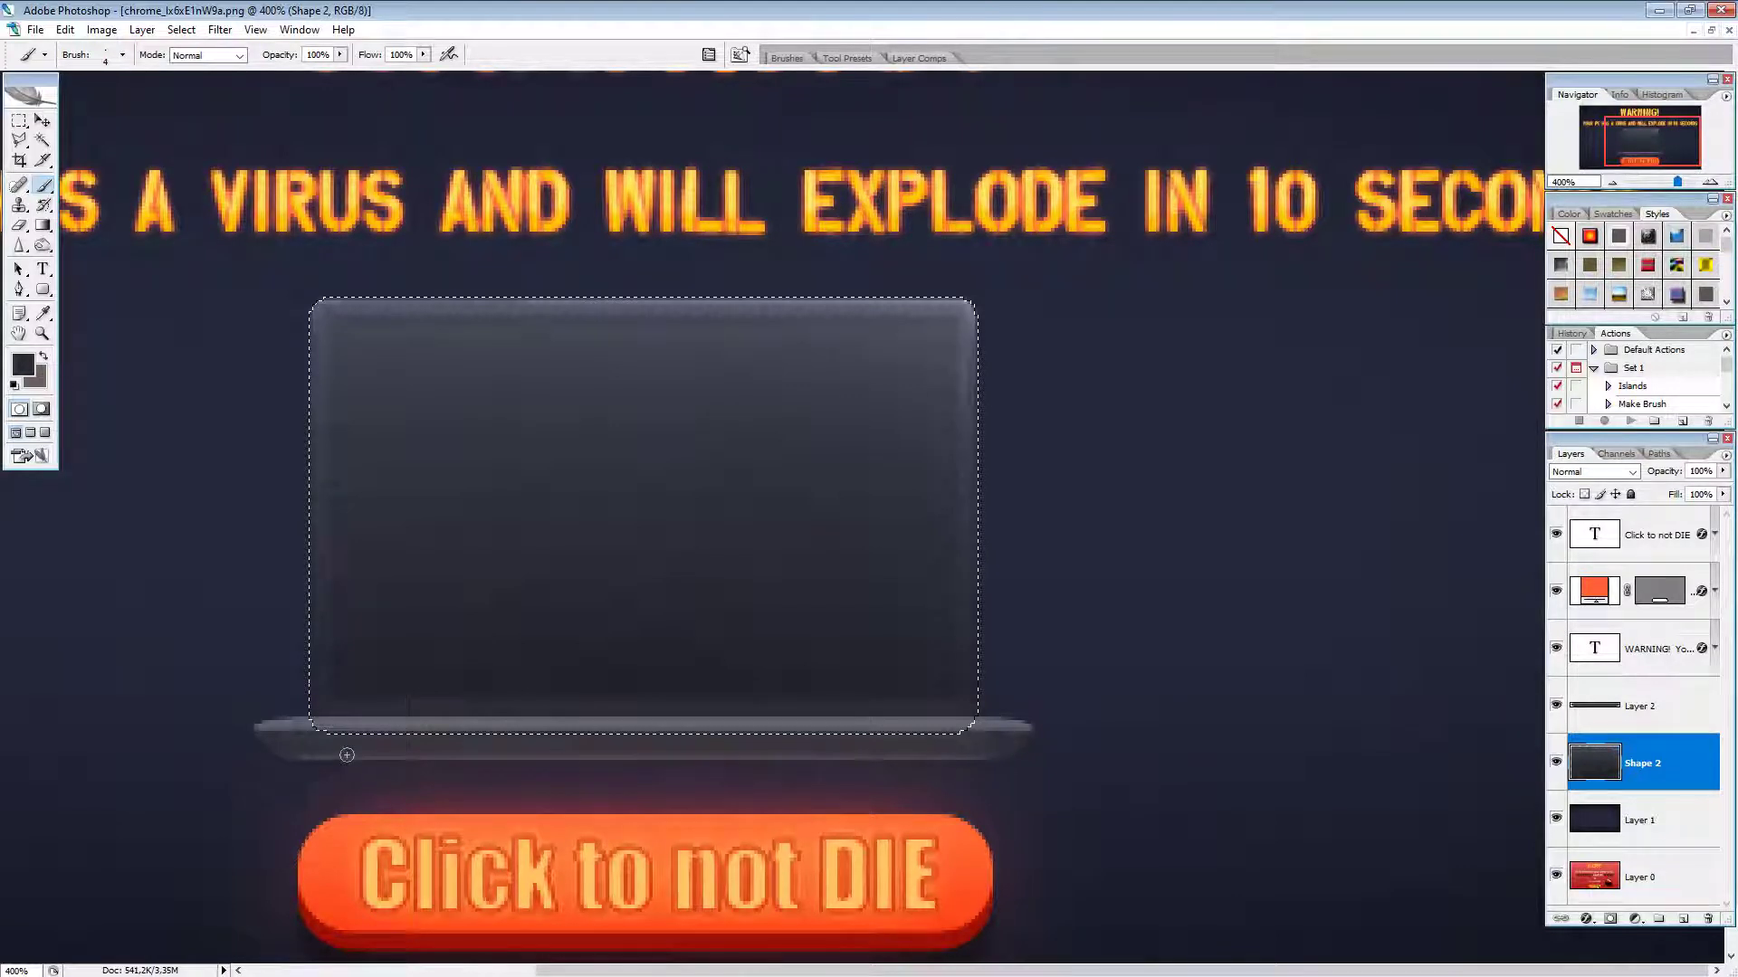
{"action": "left_click", "coordinate": [19, 121]}
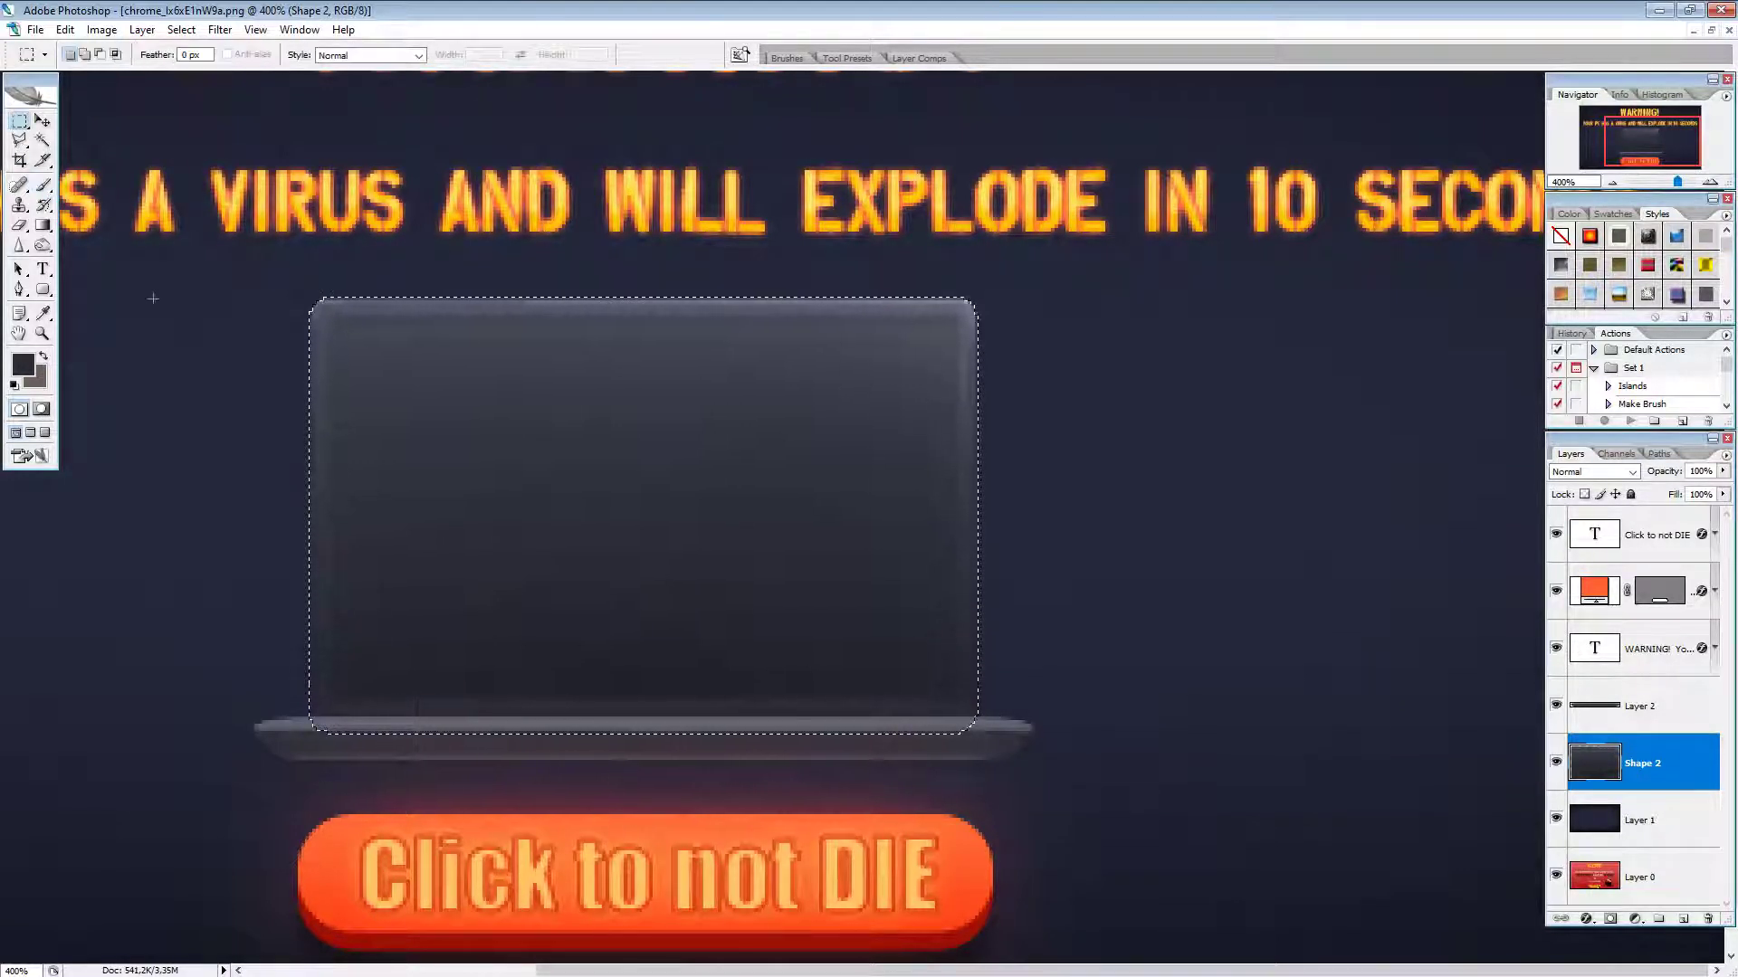
{"action": "key", "text": "ctrl+d"}
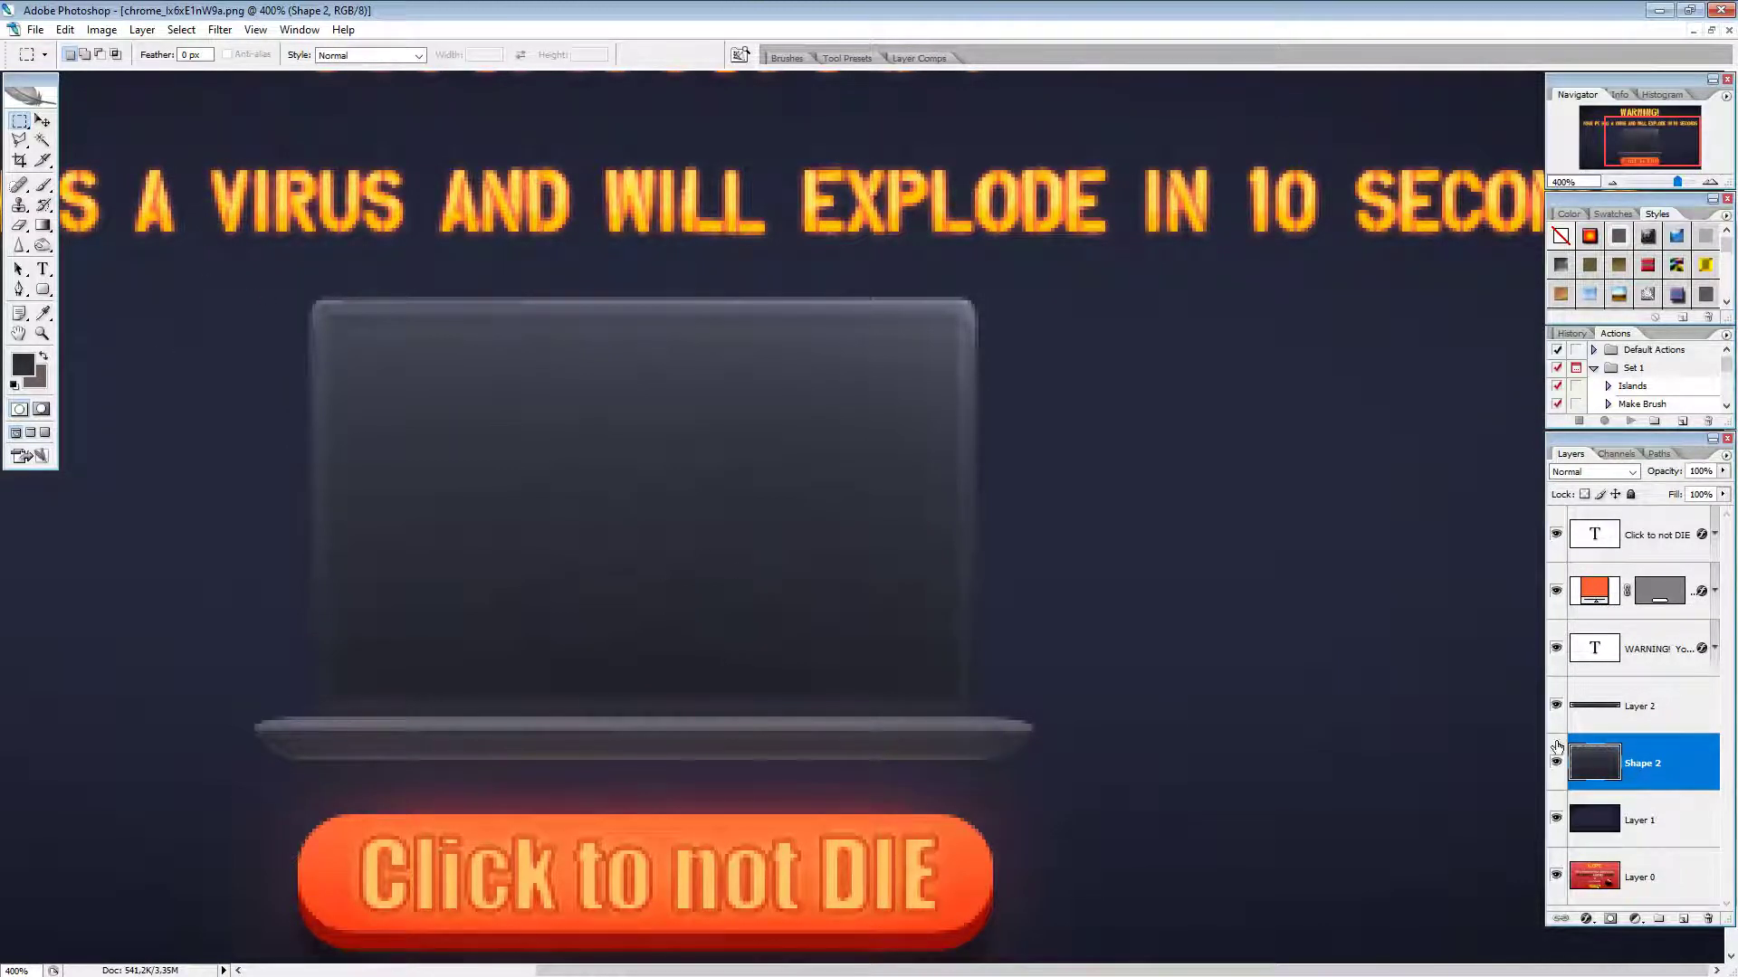
Step: Duplicate the laptop screen layer and scale the copy to 1.9% width and 8.7% height at the screen's top centre
{"action": "key", "text": "ctrl+j"}
{"action": "left_click", "coordinate": [44, 125]}
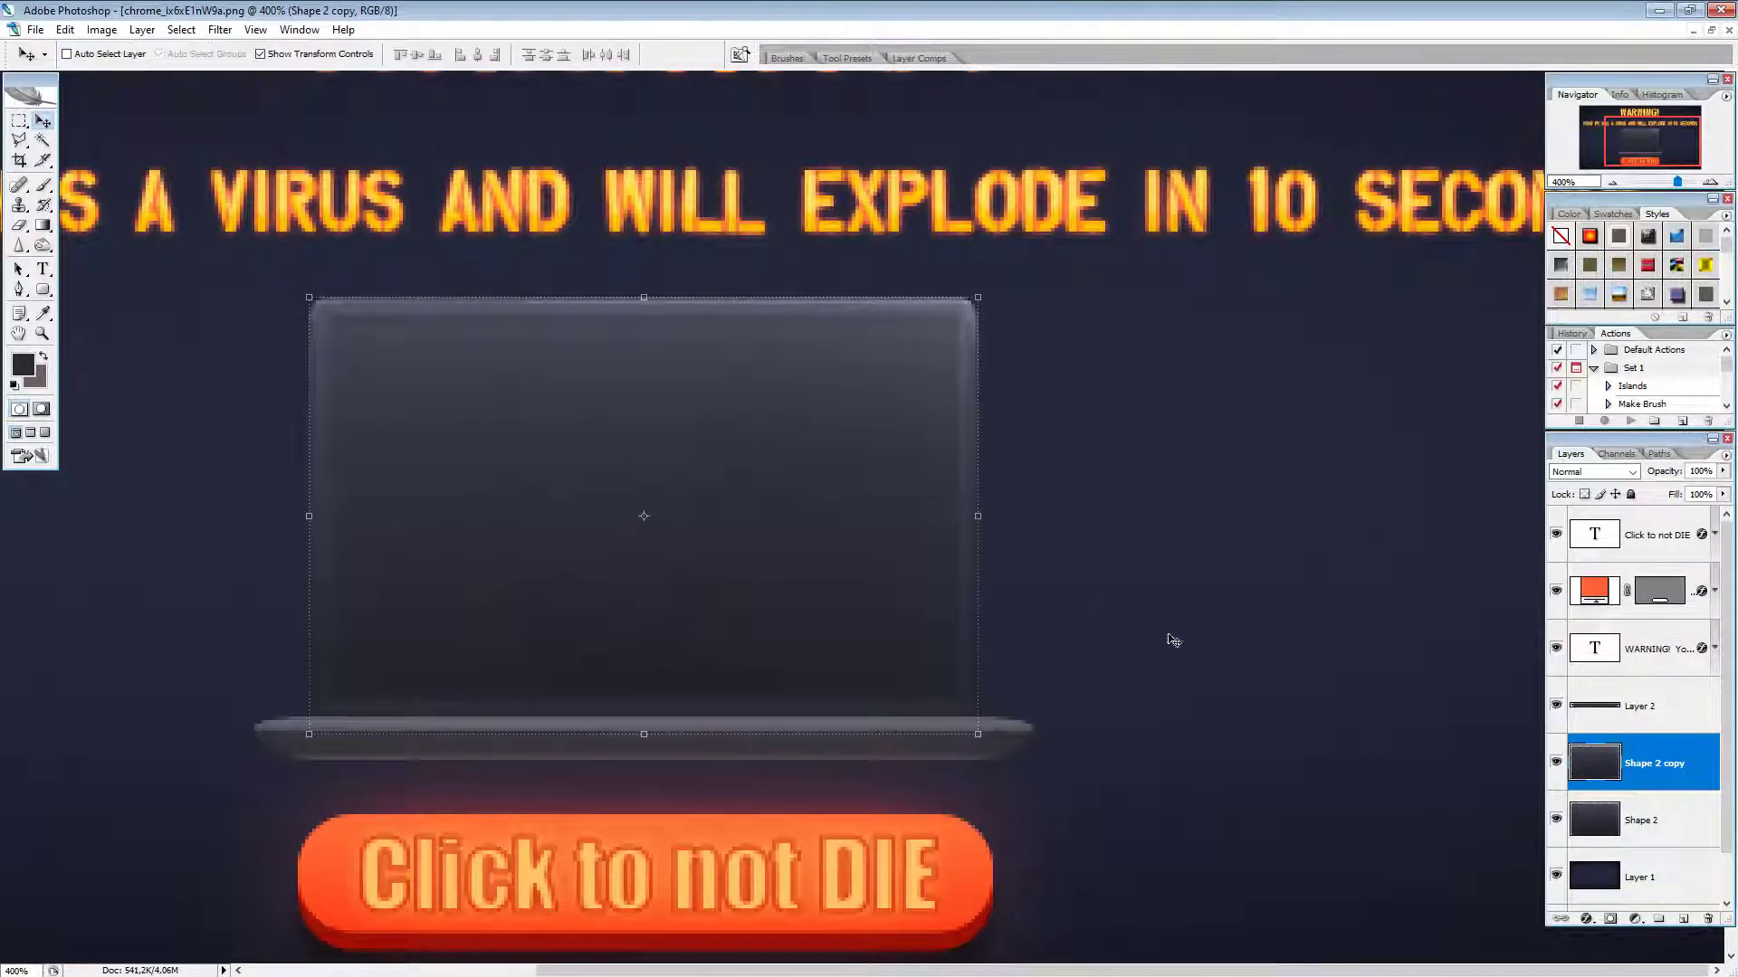
{"action": "left_click", "coordinate": [977, 514]}
{"action": "left_click_drag", "start_coordinate": [980, 516], "coordinate": [649, 466]}
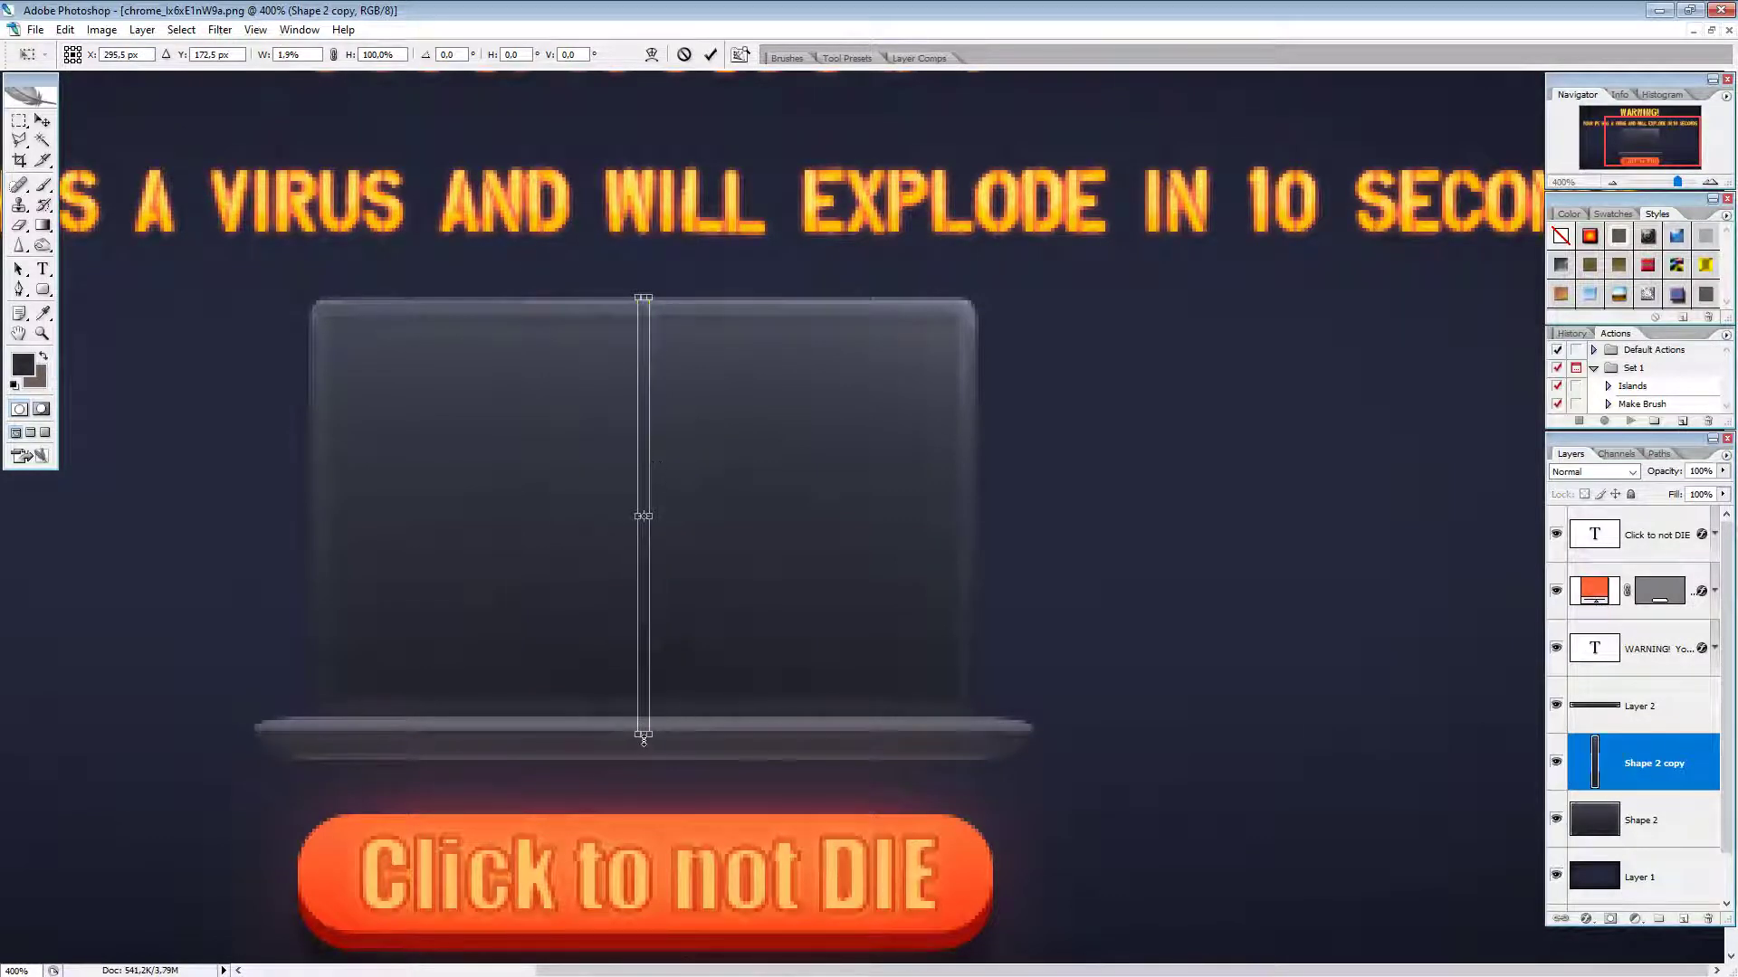
{"action": "left_click_drag", "start_coordinate": [644, 732], "coordinate": [646, 329]}
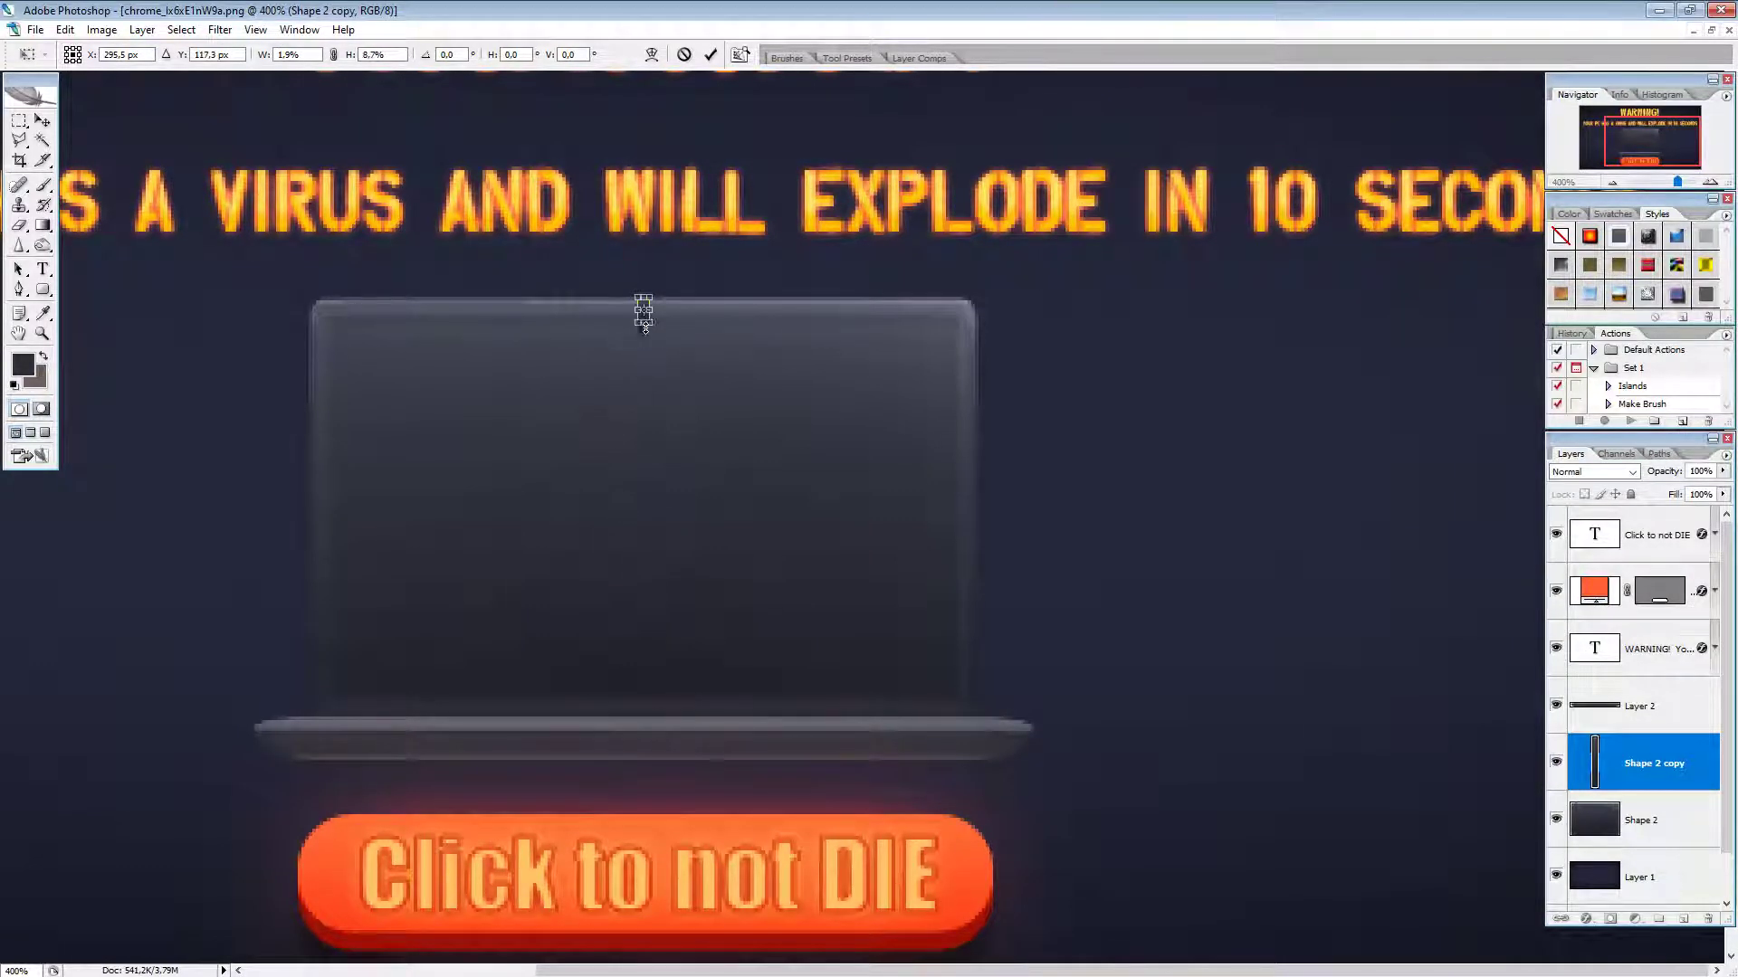
{"action": "key", "text": "Return"}
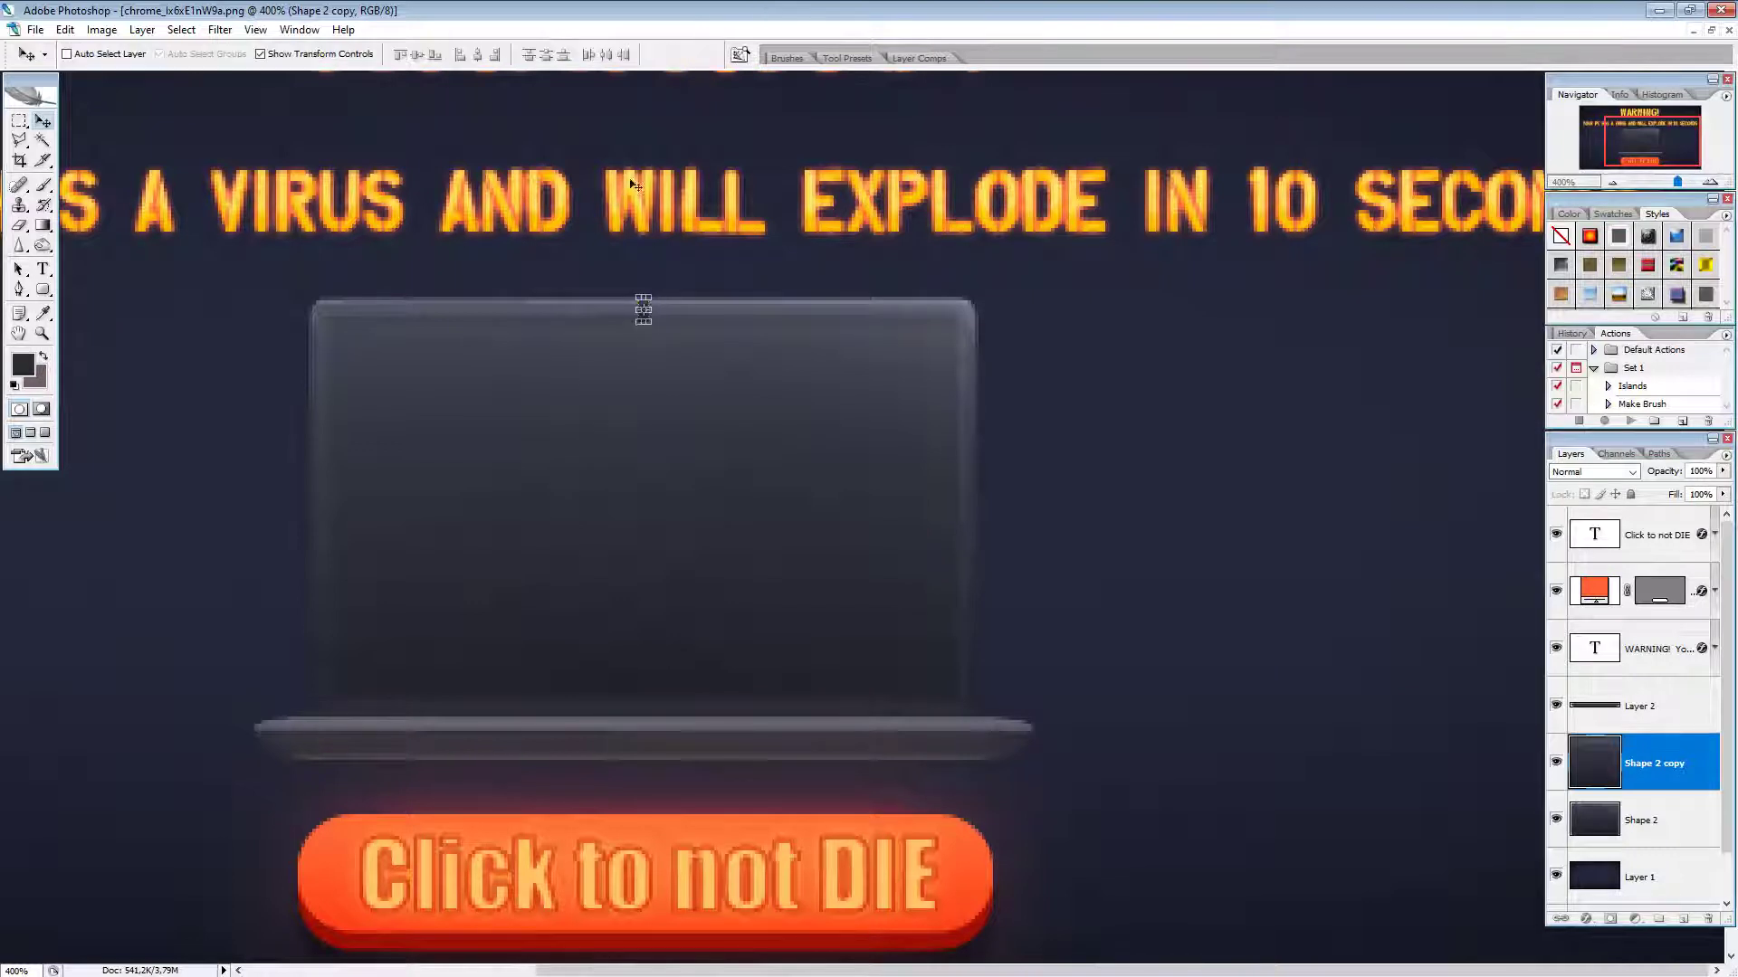
Step: Reduce the small dark copy to 45.4% height, forming a square webcam within the laptop's top bezel
{"action": "scroll", "coordinate": [655, 224], "scroll_direction": "up", "scroll_amount": 1}
{"action": "scroll", "coordinate": [670, 362], "scroll_direction": "up", "scroll_amount": 5}
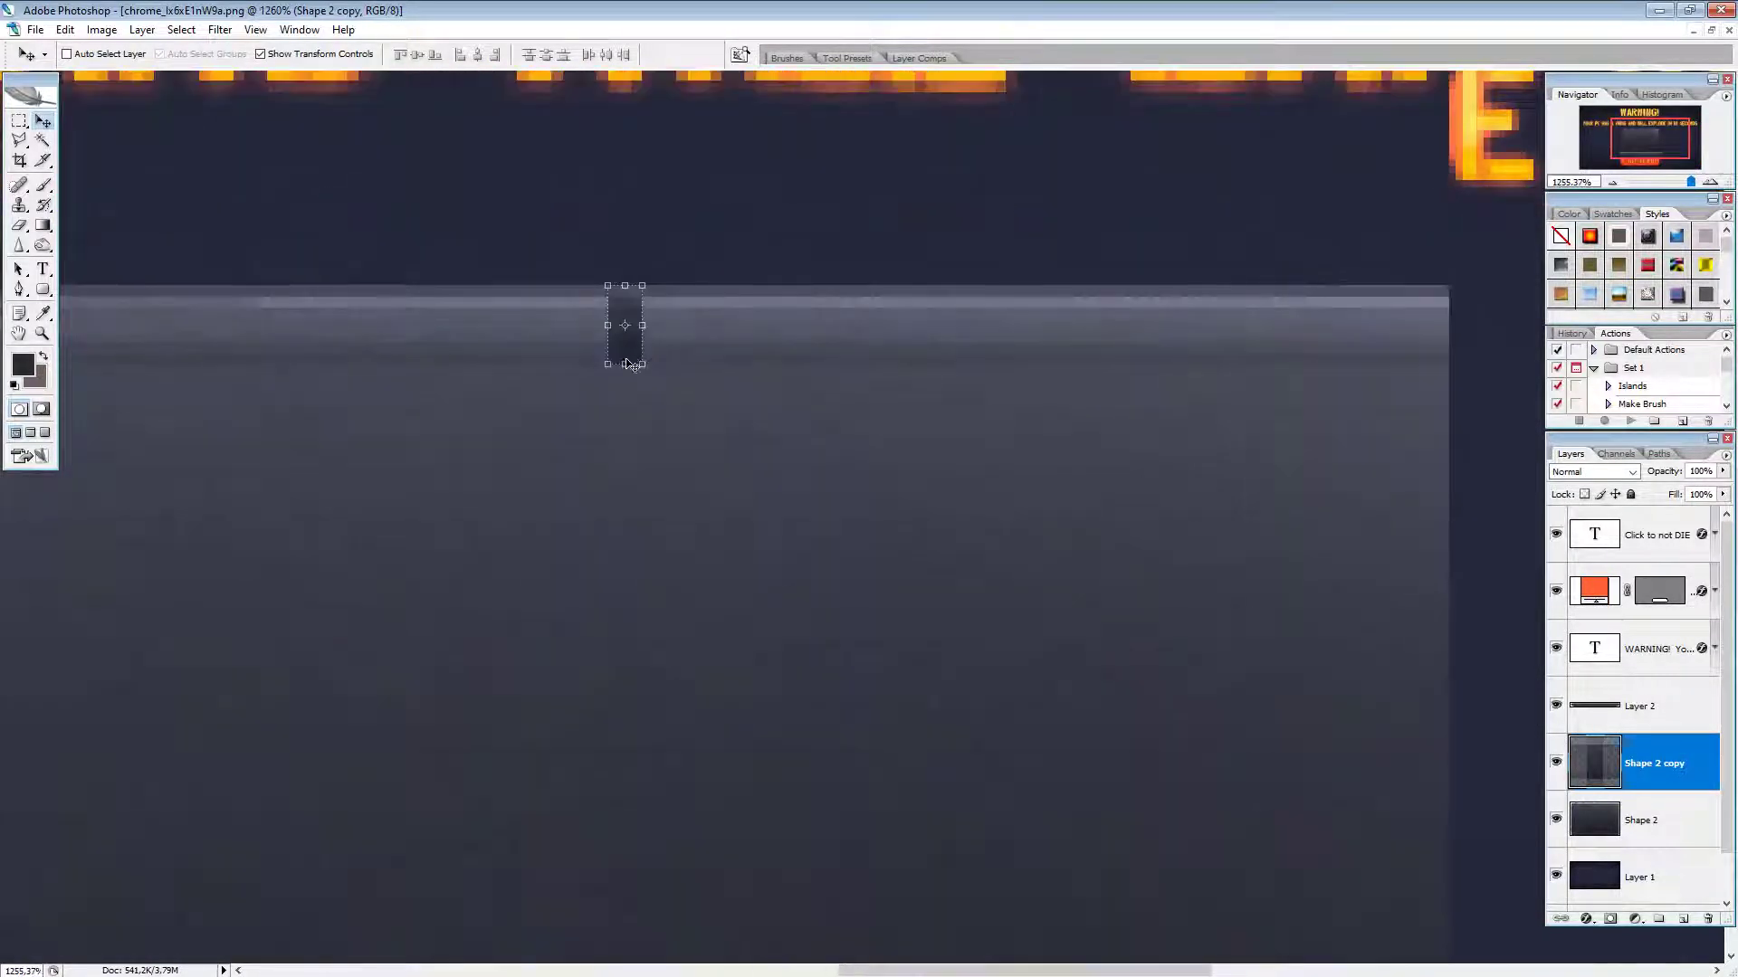
{"action": "left_click_drag", "start_coordinate": [623, 365], "coordinate": [627, 301]}
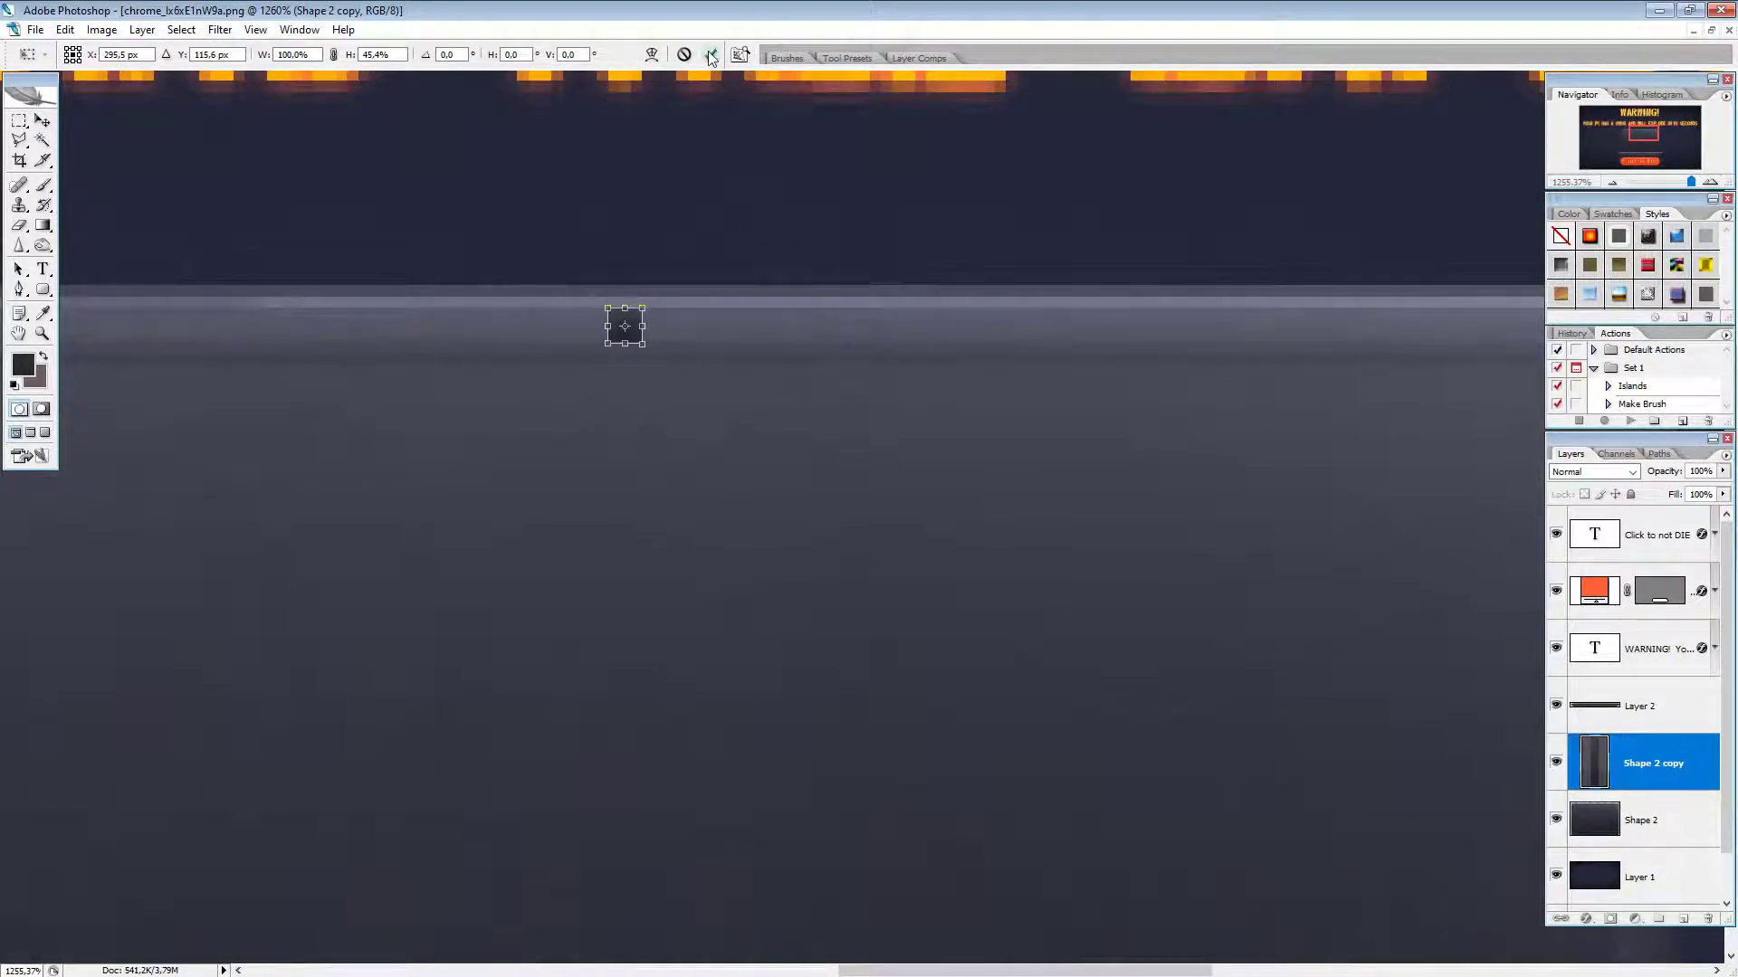
{"action": "key", "text": "Return"}
{"action": "left_click", "coordinate": [20, 121]}
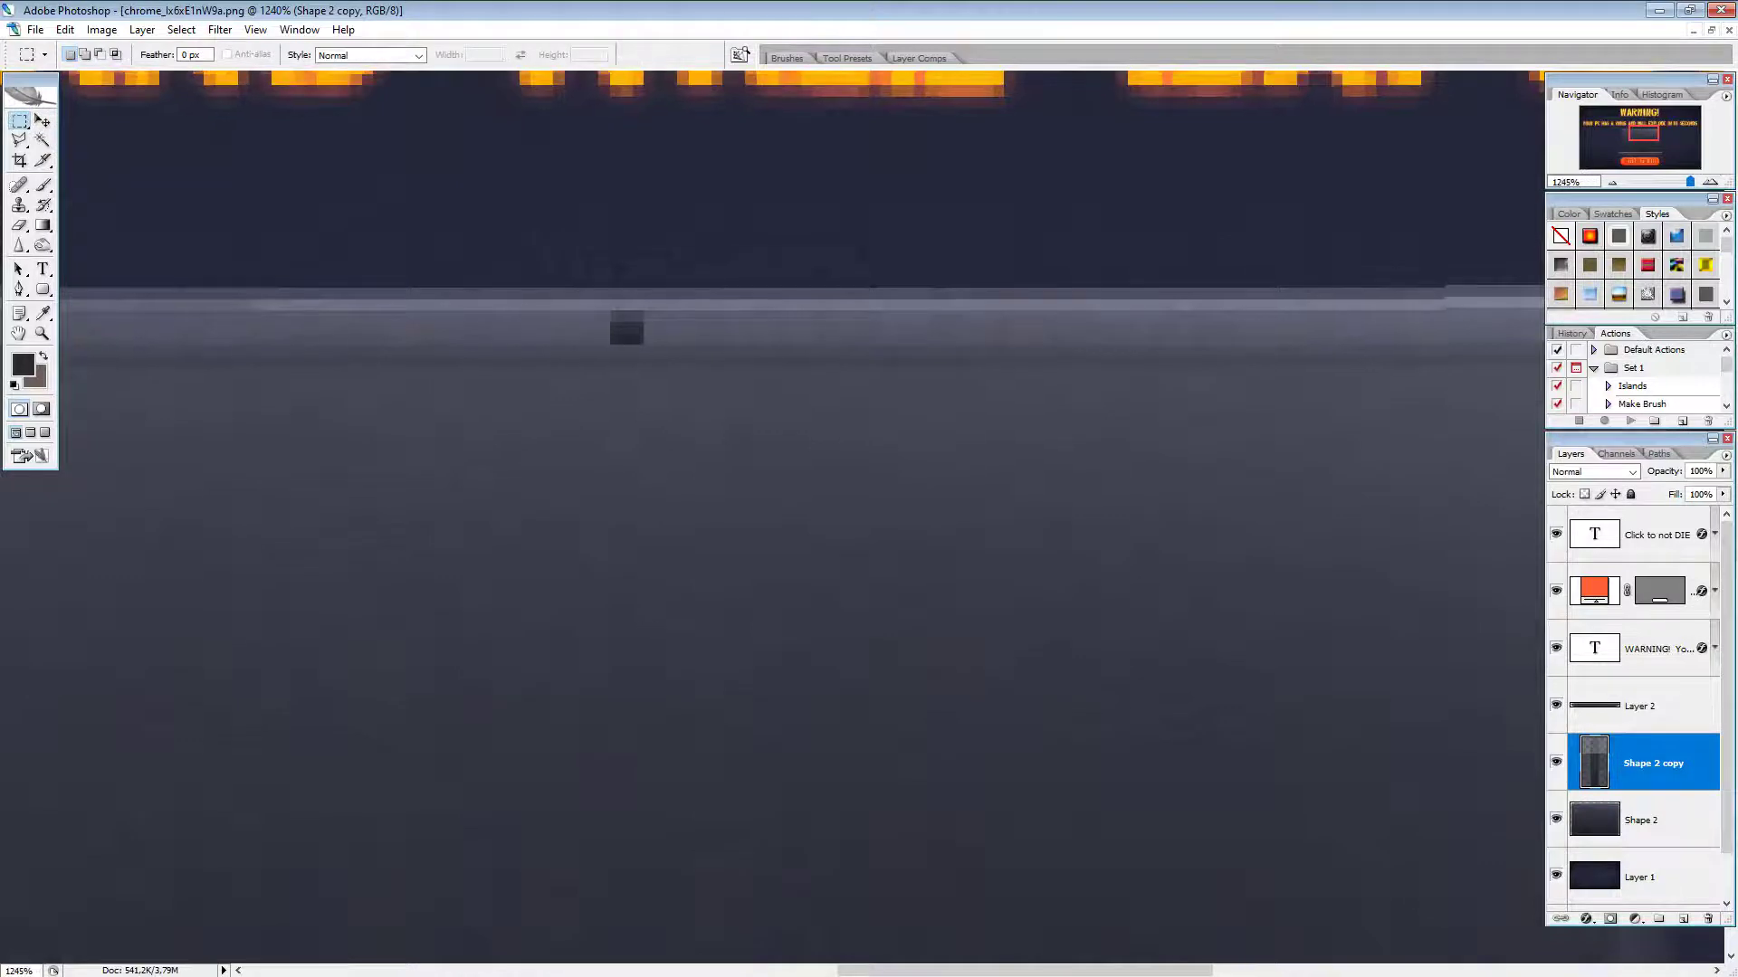
{"action": "left_click_drag", "start_coordinate": [1691, 182], "coordinate": [1674, 181]}
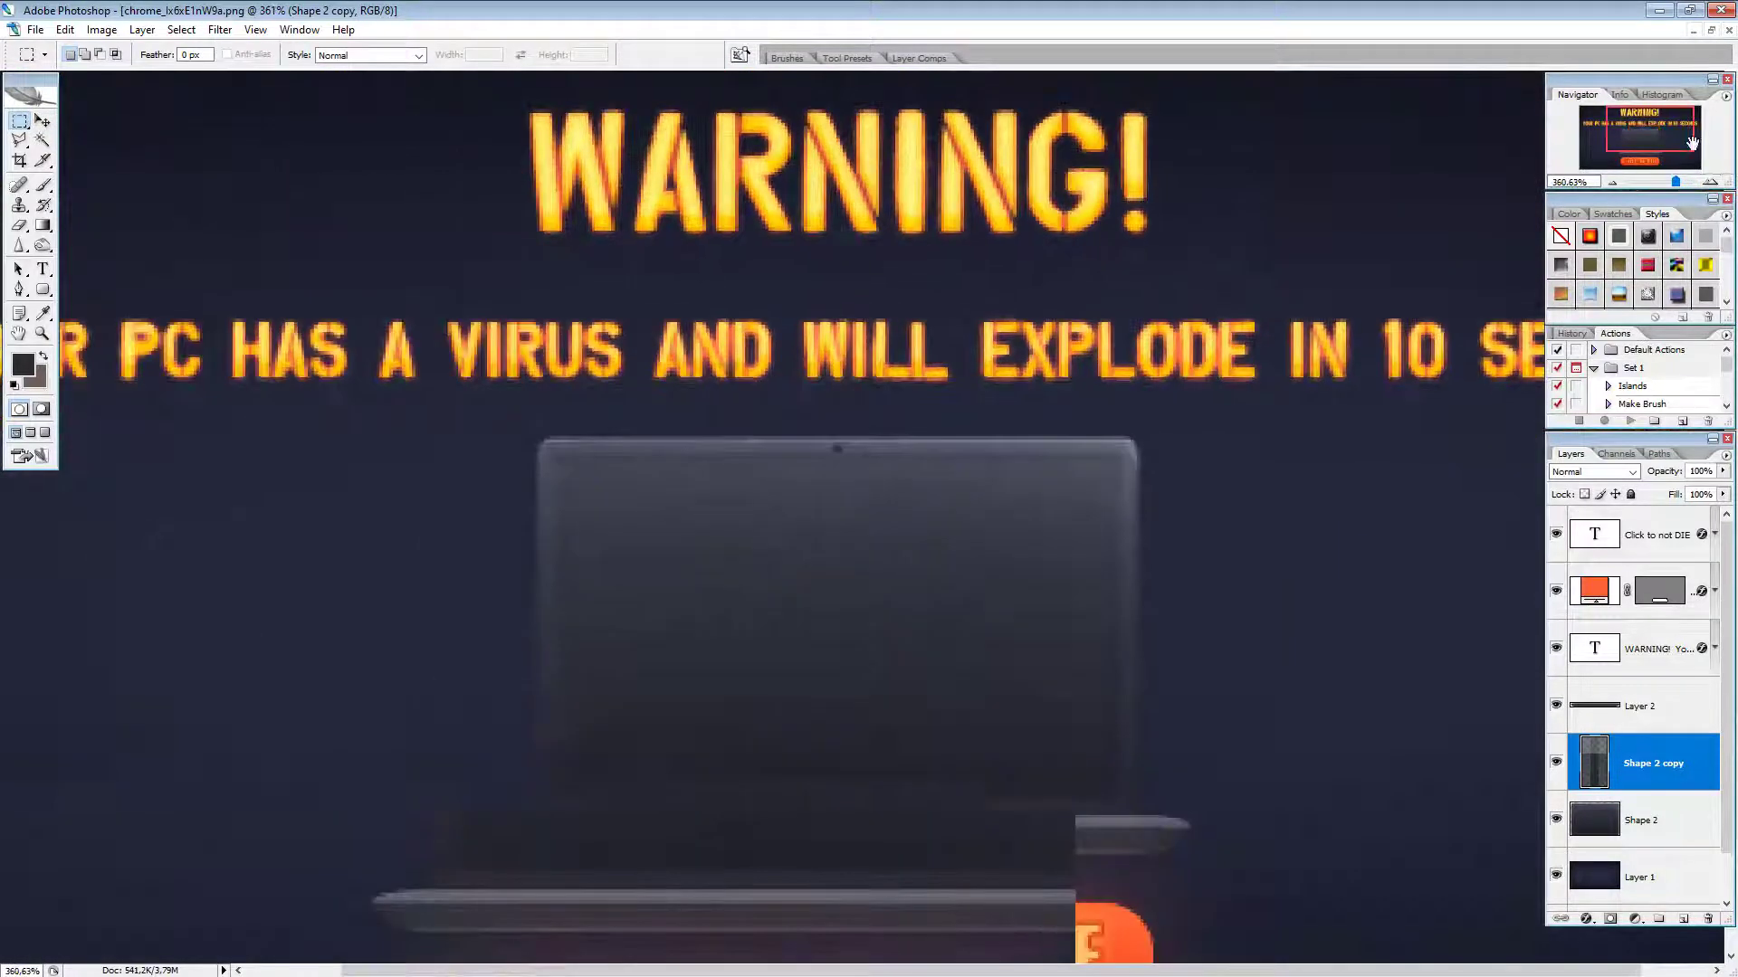
Step: Copy a rectangular area just inside the laptop's bezel from the Shape 2 layer onto a new layer as the inner screen
{"action": "left_click", "coordinate": [1609, 179]}
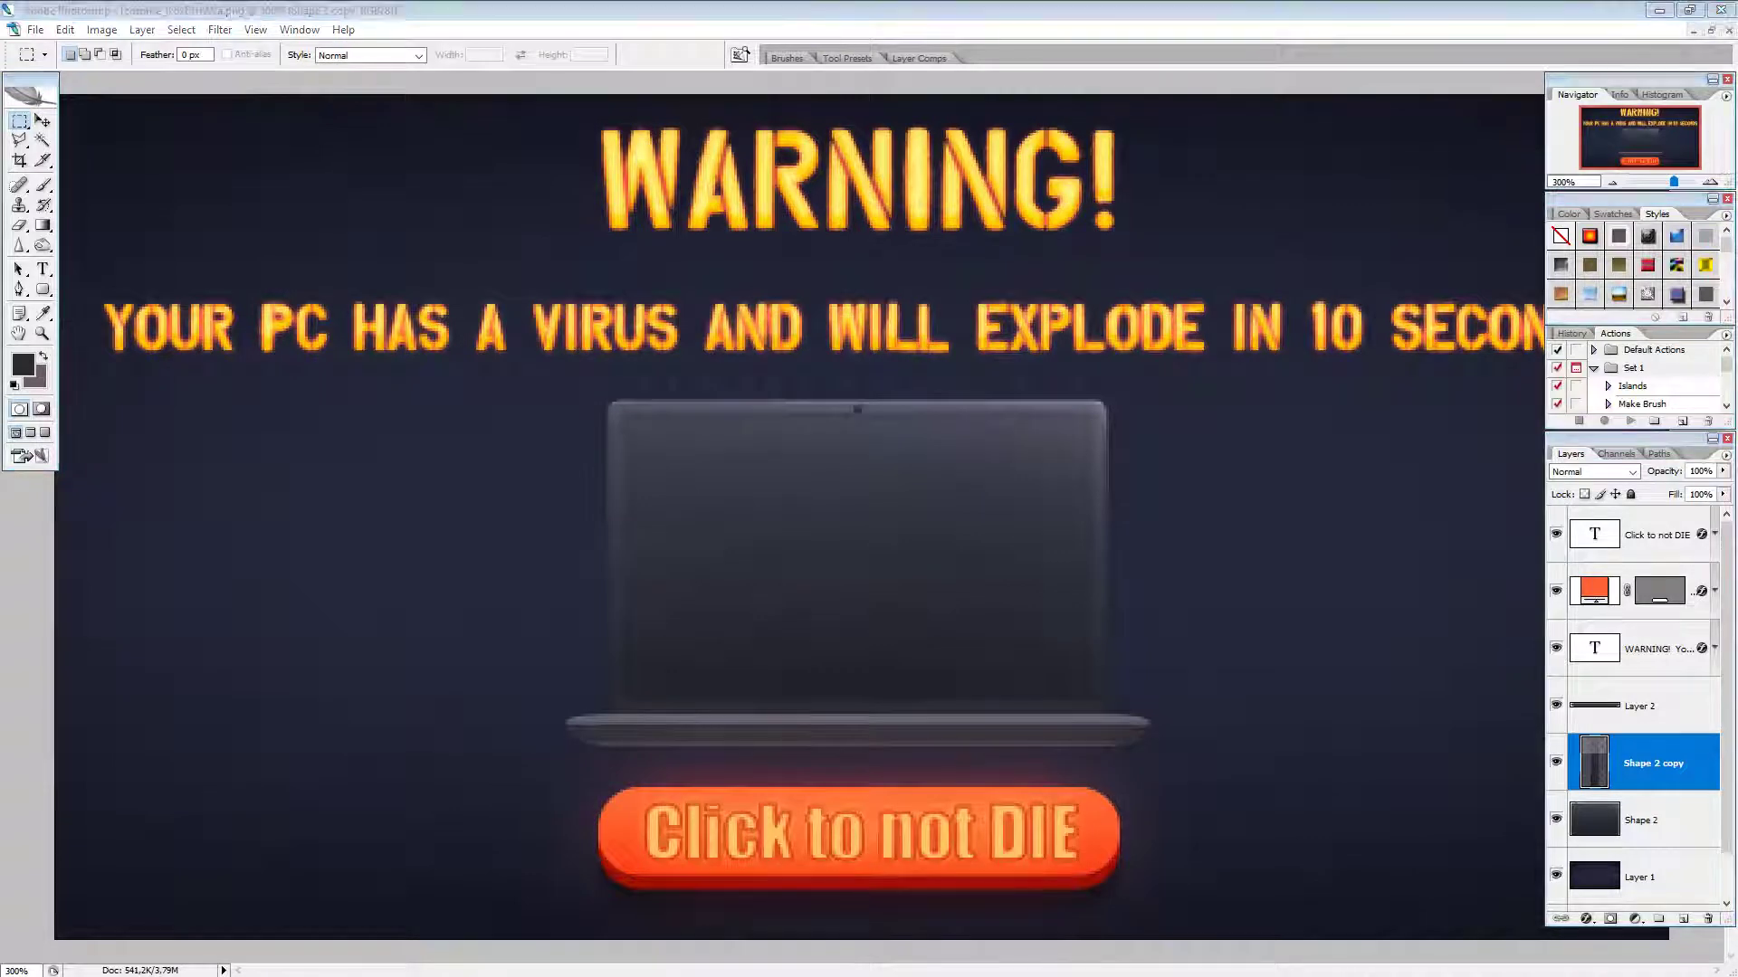
{"action": "left_click", "coordinate": [923, 9]}
{"action": "left_click_drag", "start_coordinate": [1674, 181], "coordinate": [1678, 181]}
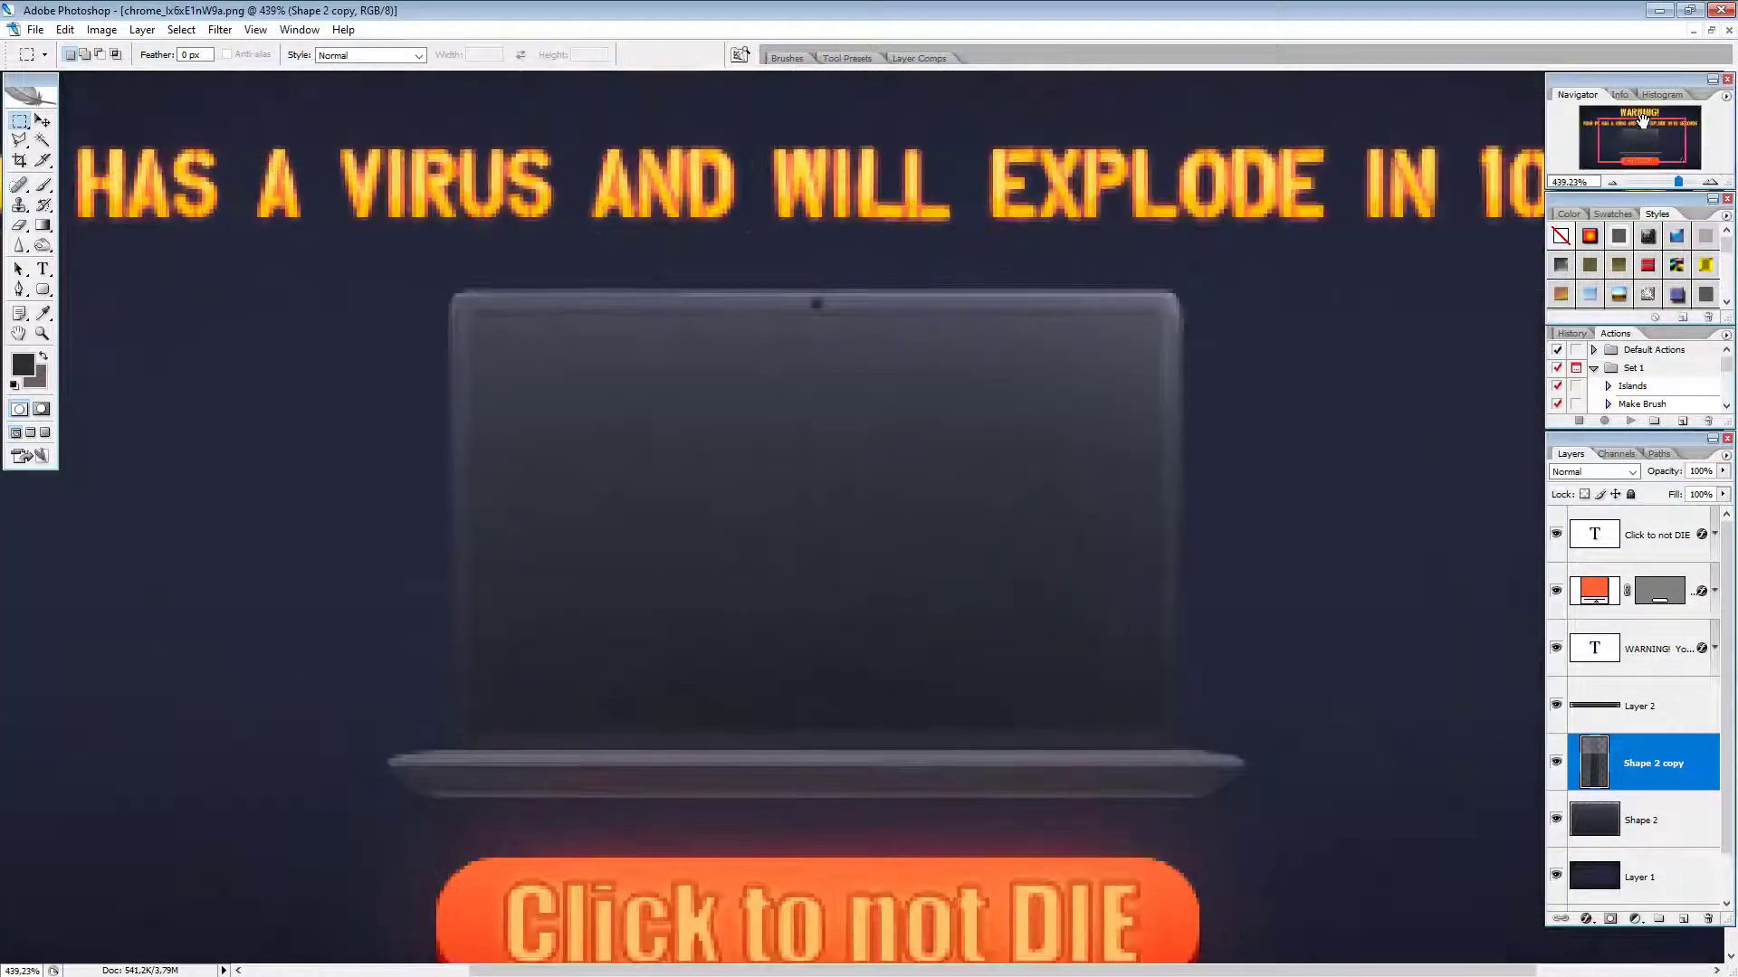
{"action": "left_click", "coordinate": [1711, 184]}
{"action": "left_click", "coordinate": [1711, 184]}
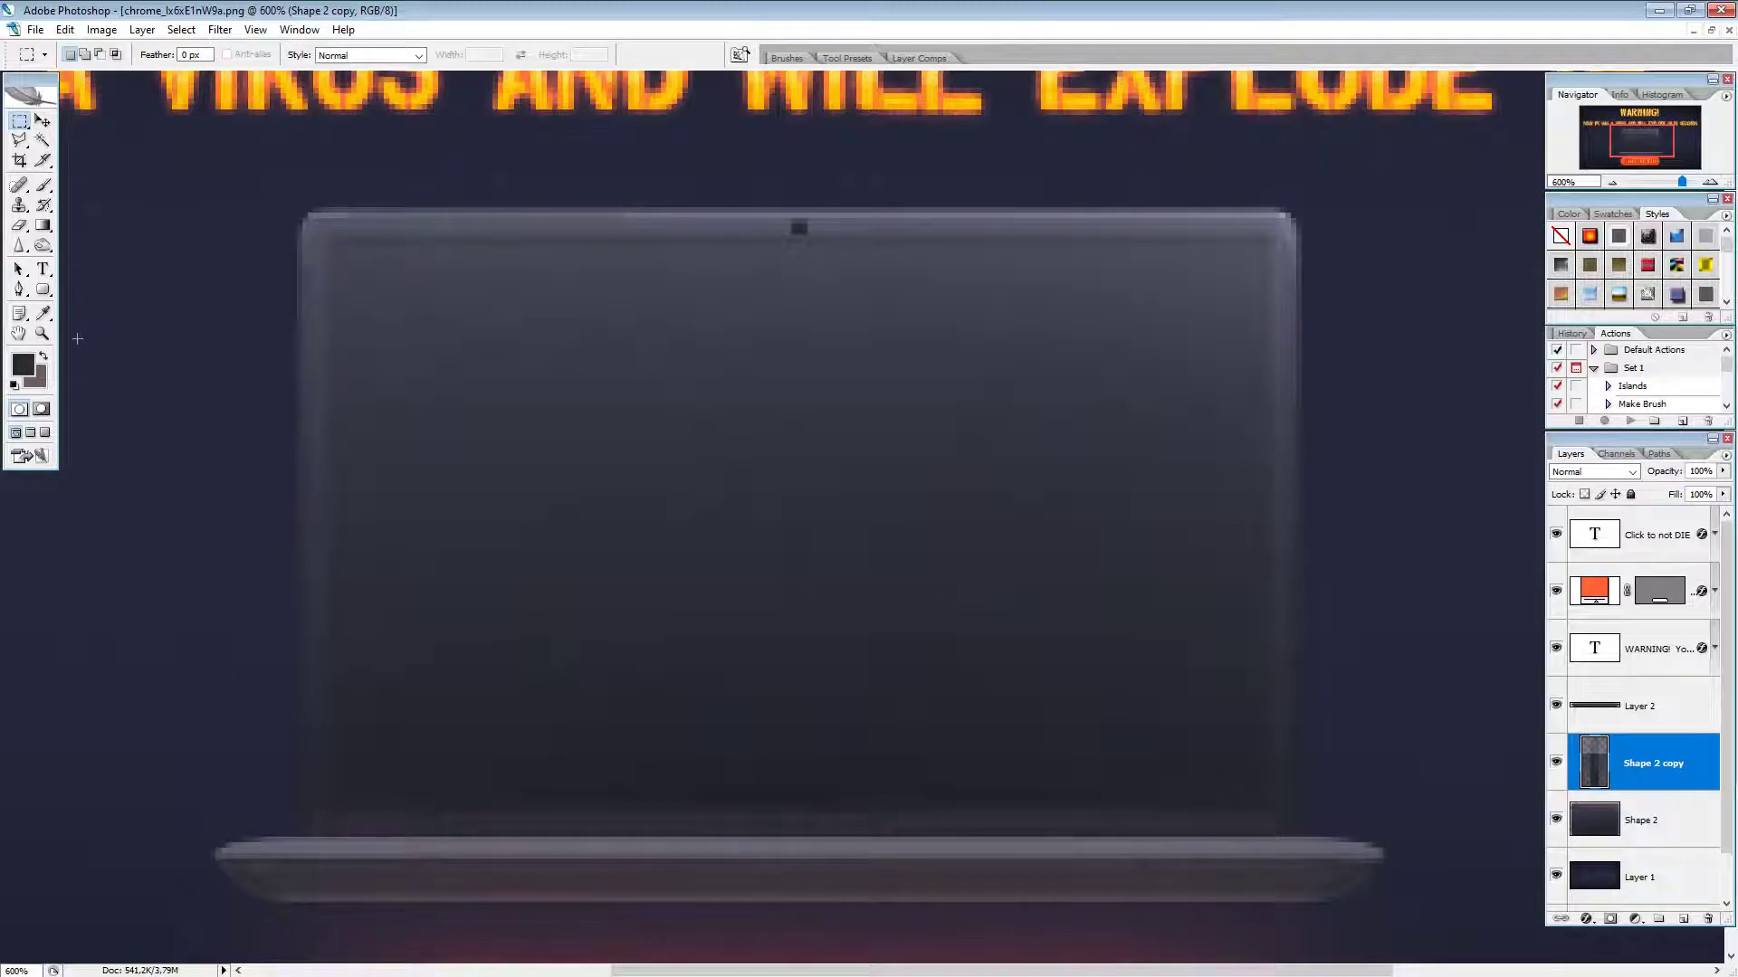
{"action": "left_click", "coordinate": [43, 245]}
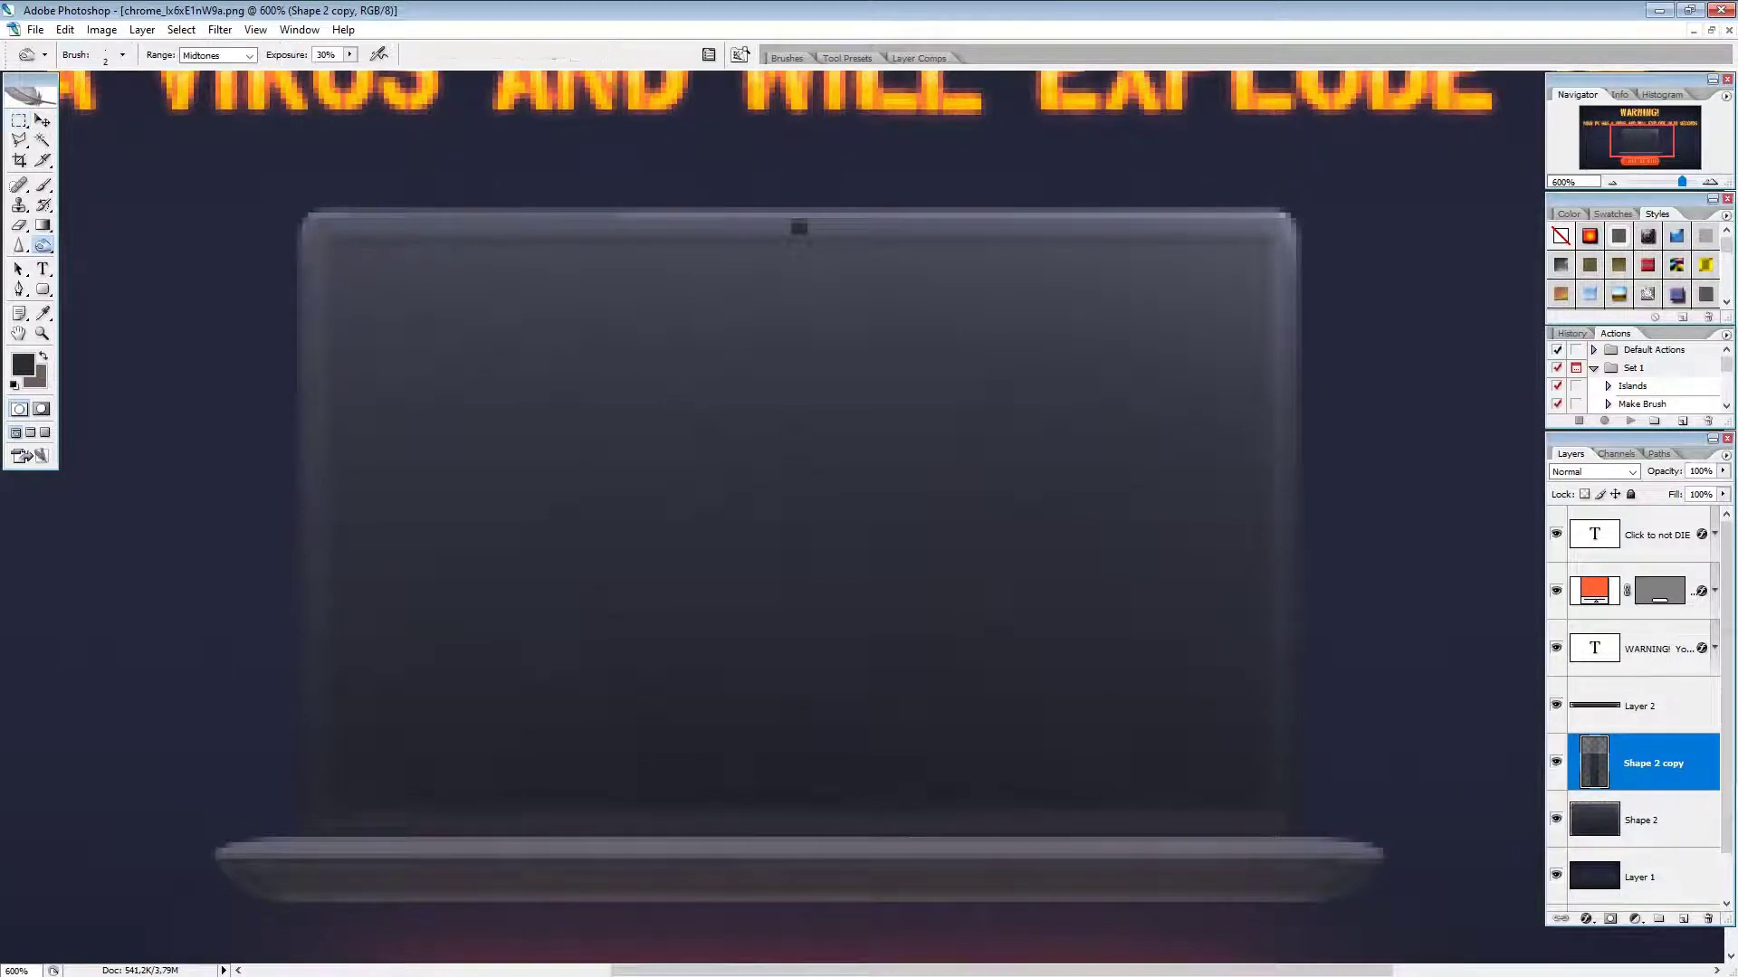
{"action": "key", "text": "bracketright"}
{"action": "key", "text": "bracketright"}
{"action": "key", "text": "bracketright"}
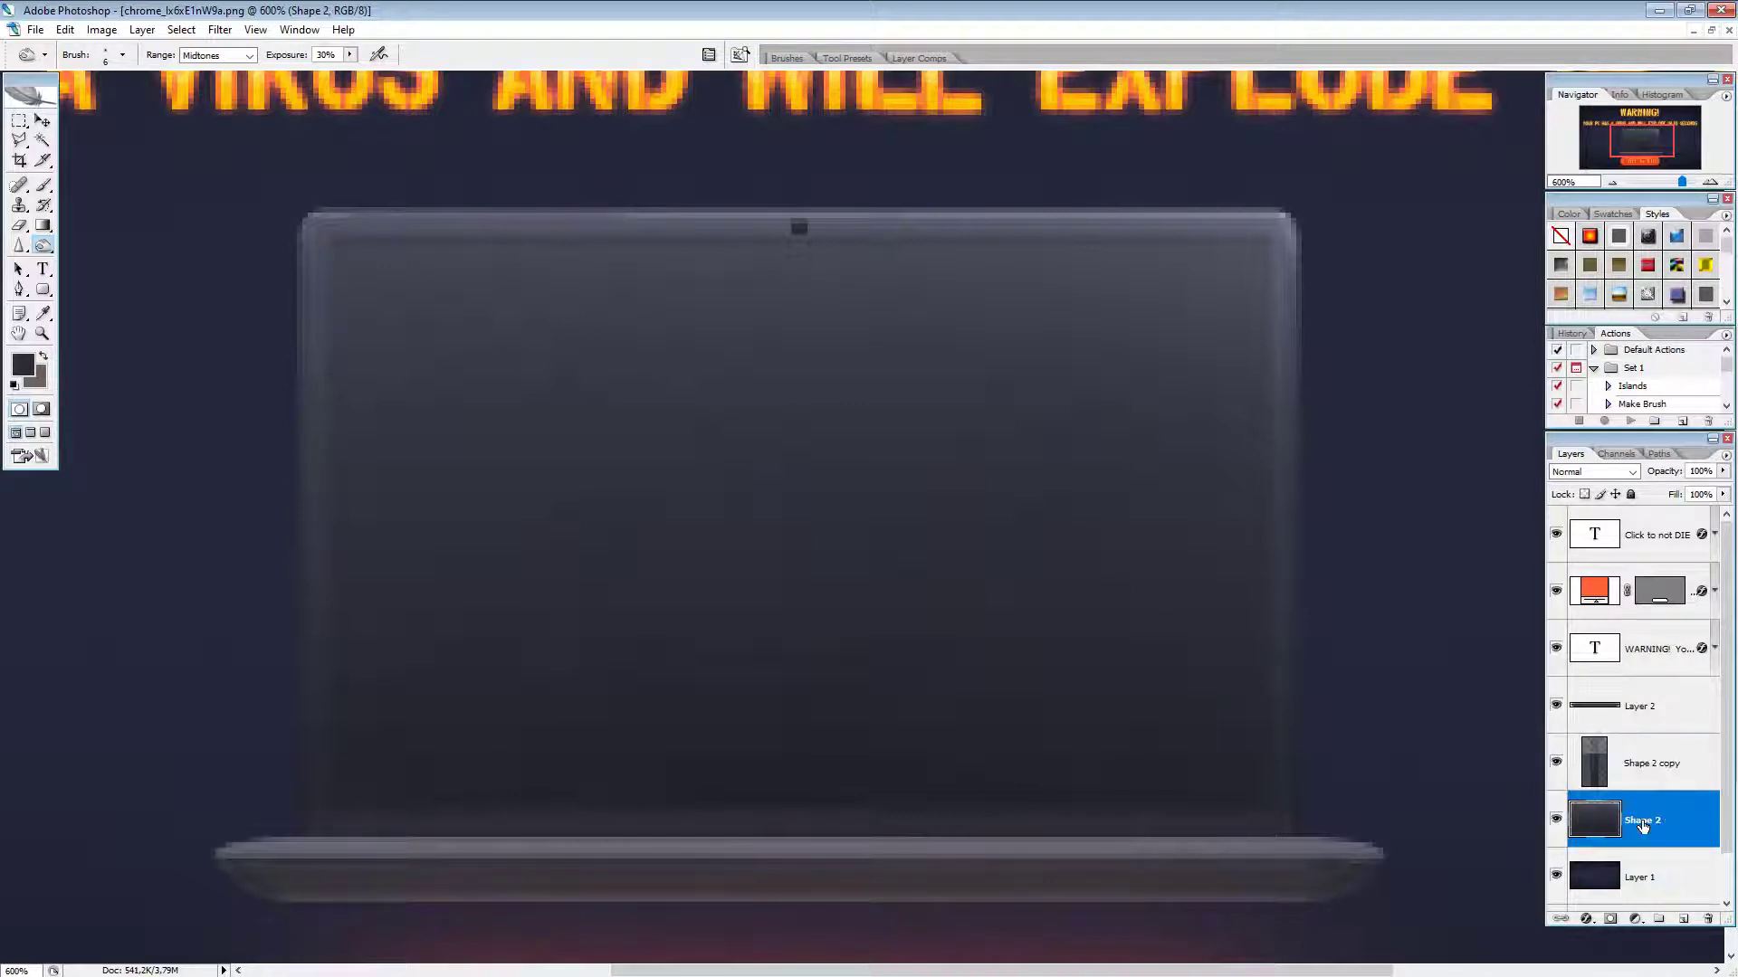
{"action": "left_click", "coordinate": [1643, 822]}
{"action": "left_click", "coordinate": [19, 120]}
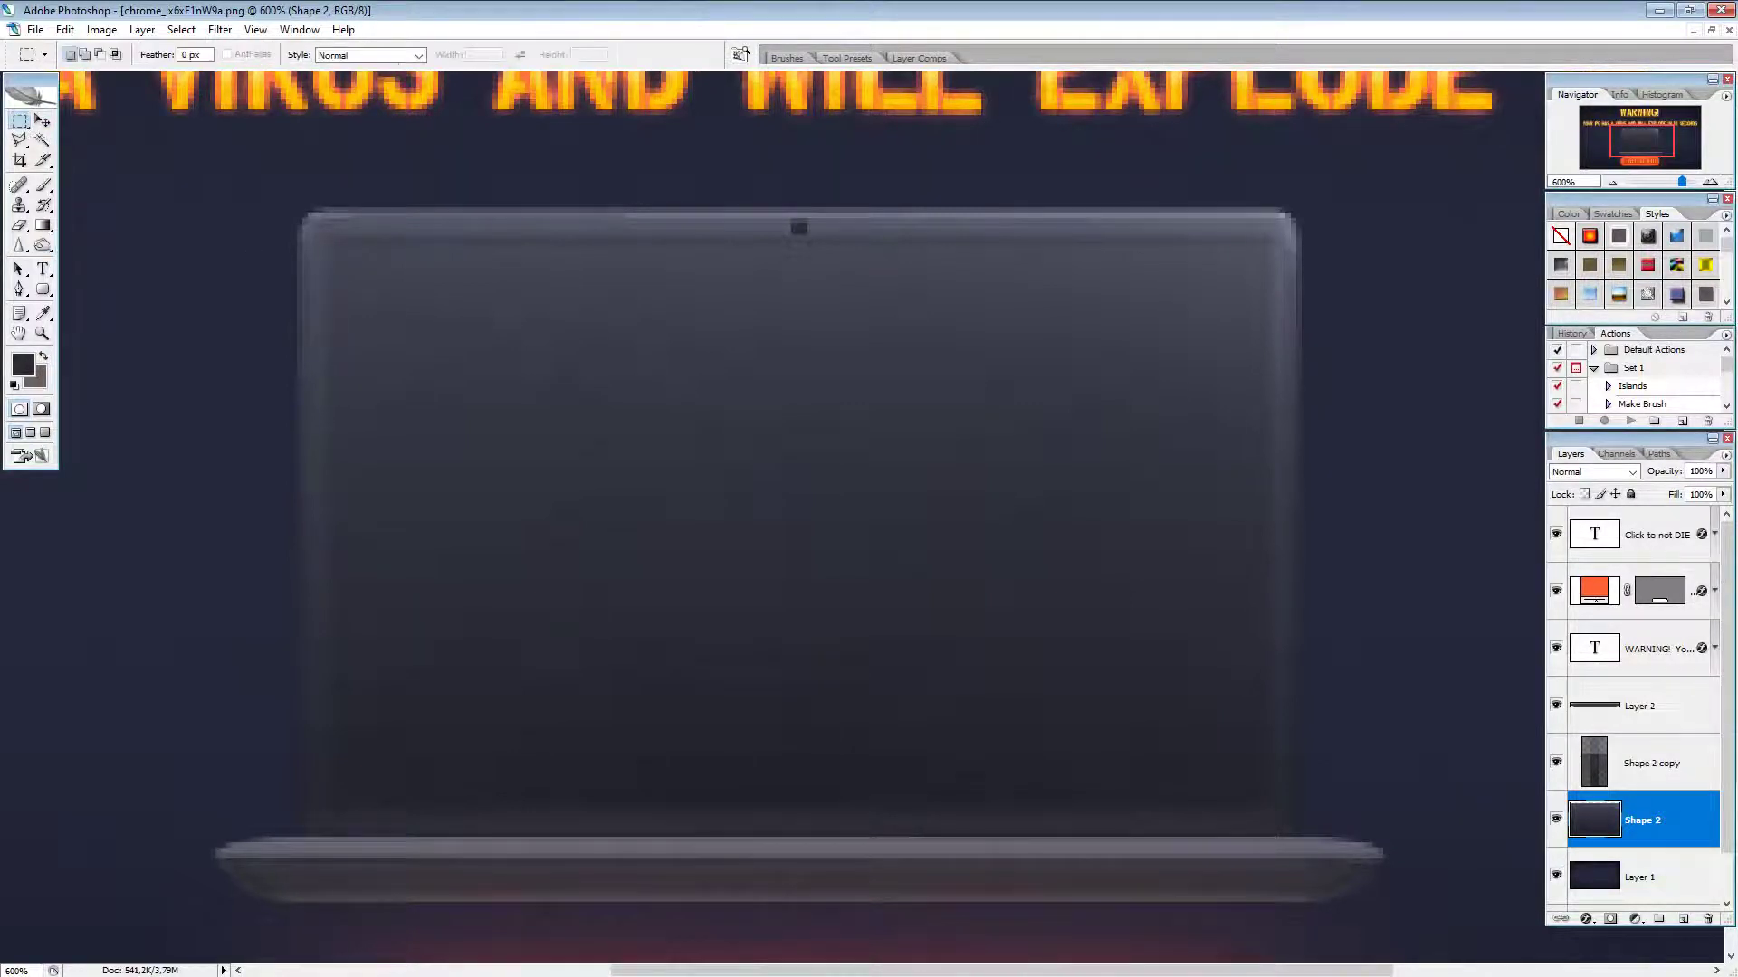
{"action": "left_click_drag", "start_coordinate": [359, 262], "coordinate": [1274, 808]}
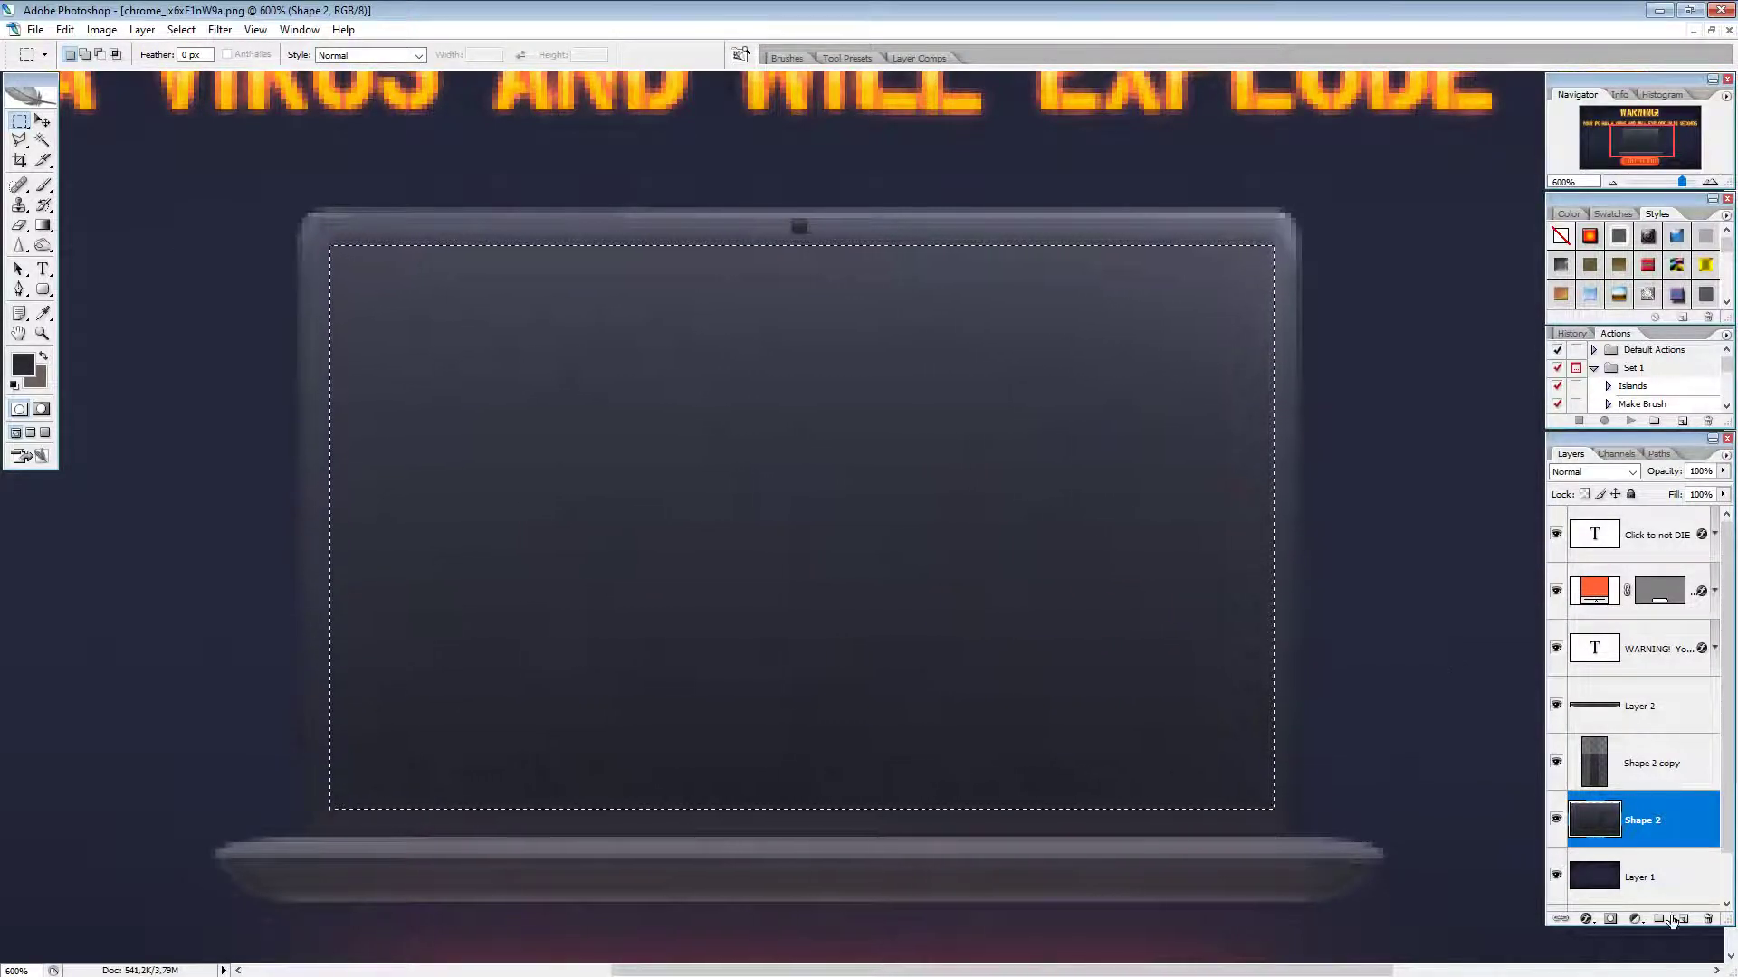
{"action": "key", "text": "ctrl+j"}
{"action": "key", "text": "ctrl+d"}
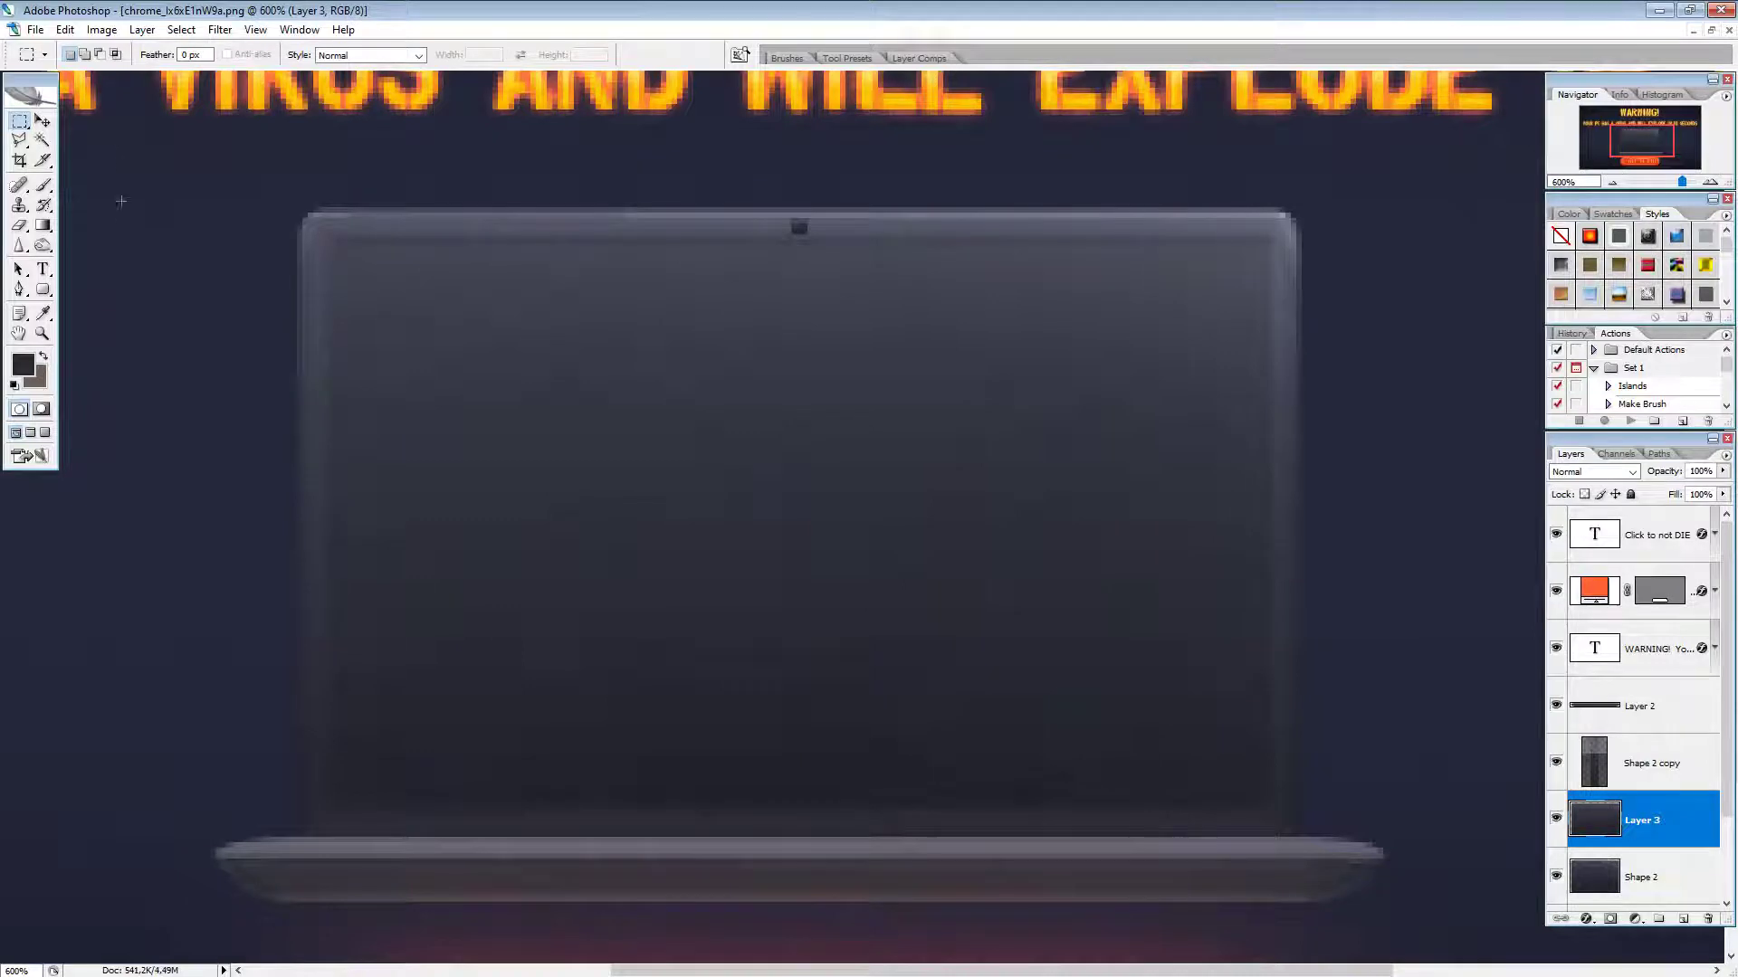
Step: Darken the copied inner screen area with the Burn tool, using very large brushes of 250 and 200 px
{"action": "left_click", "coordinate": [47, 246]}
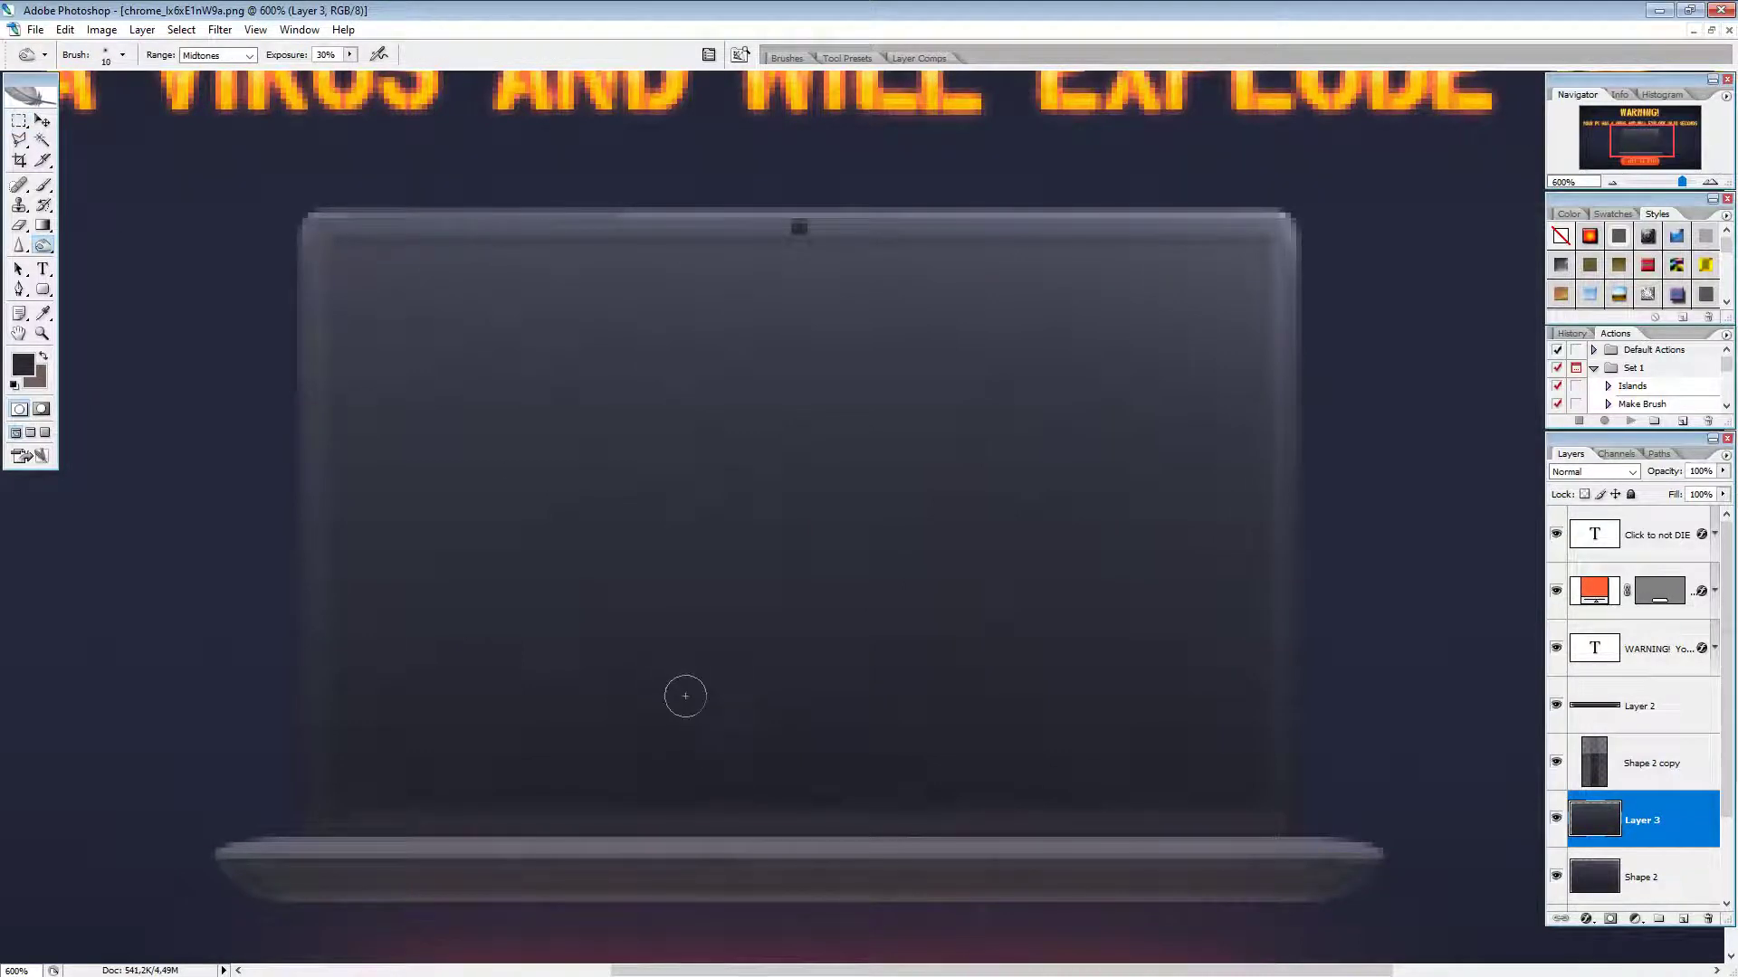
{"action": "key", "text": "bracketright"}
{"action": "key", "text": "bracketright"}
{"action": "key", "text": "bracketright"}
{"action": "key", "text": "bracketright"}
{"action": "key", "text": "bracketright"}
{"action": "key", "text": "bracketright"}
{"action": "key", "text": "bracketright"}
{"action": "key", "text": "bracketright"}
{"action": "key", "text": "bracketright"}
{"action": "key", "text": "bracketright"}
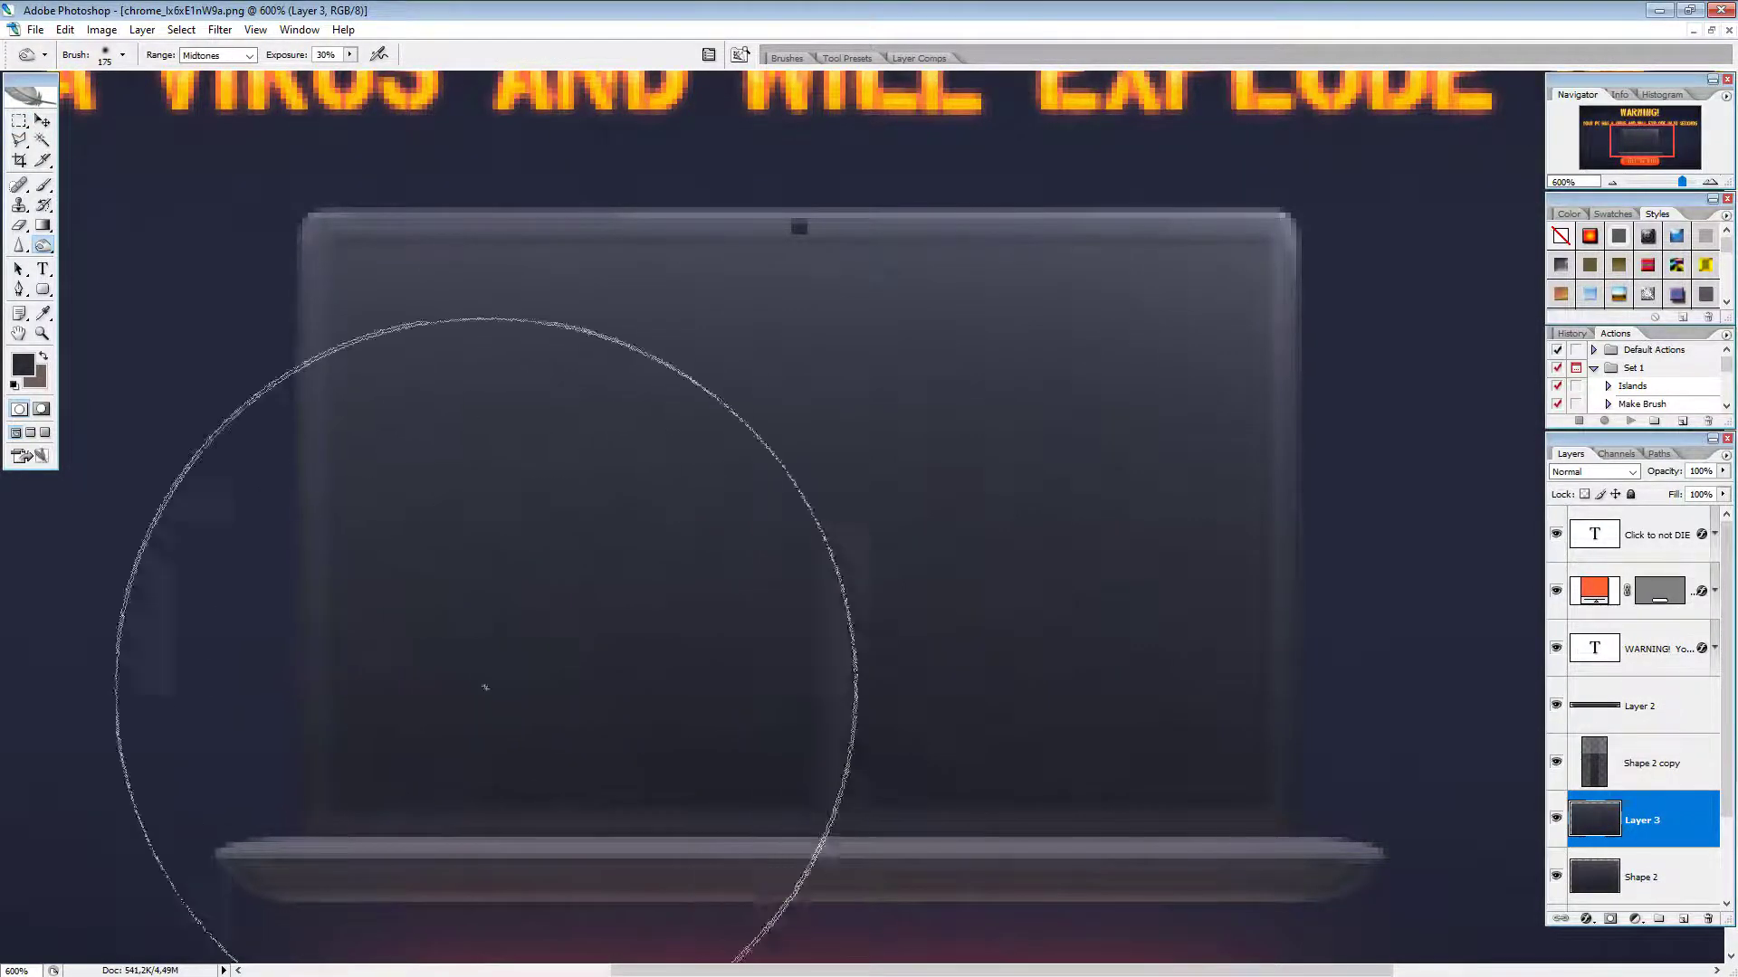
{"action": "key", "text": "bracketright"}
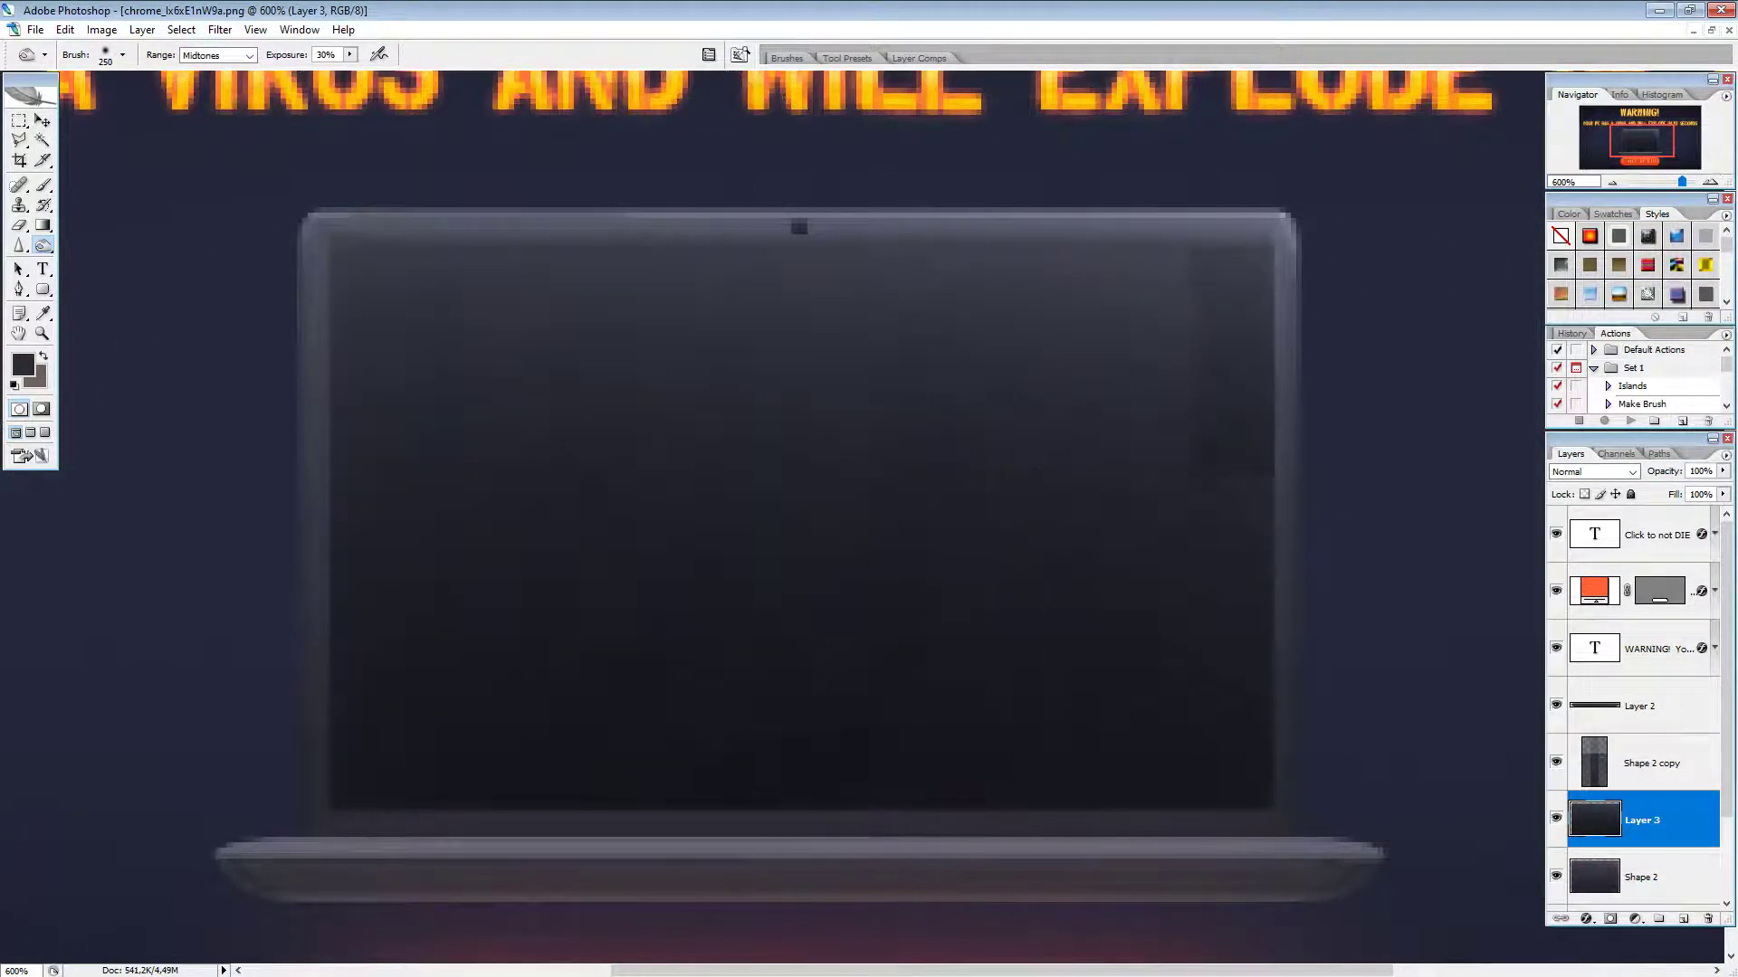
{"action": "key", "text": "bracketleft"}
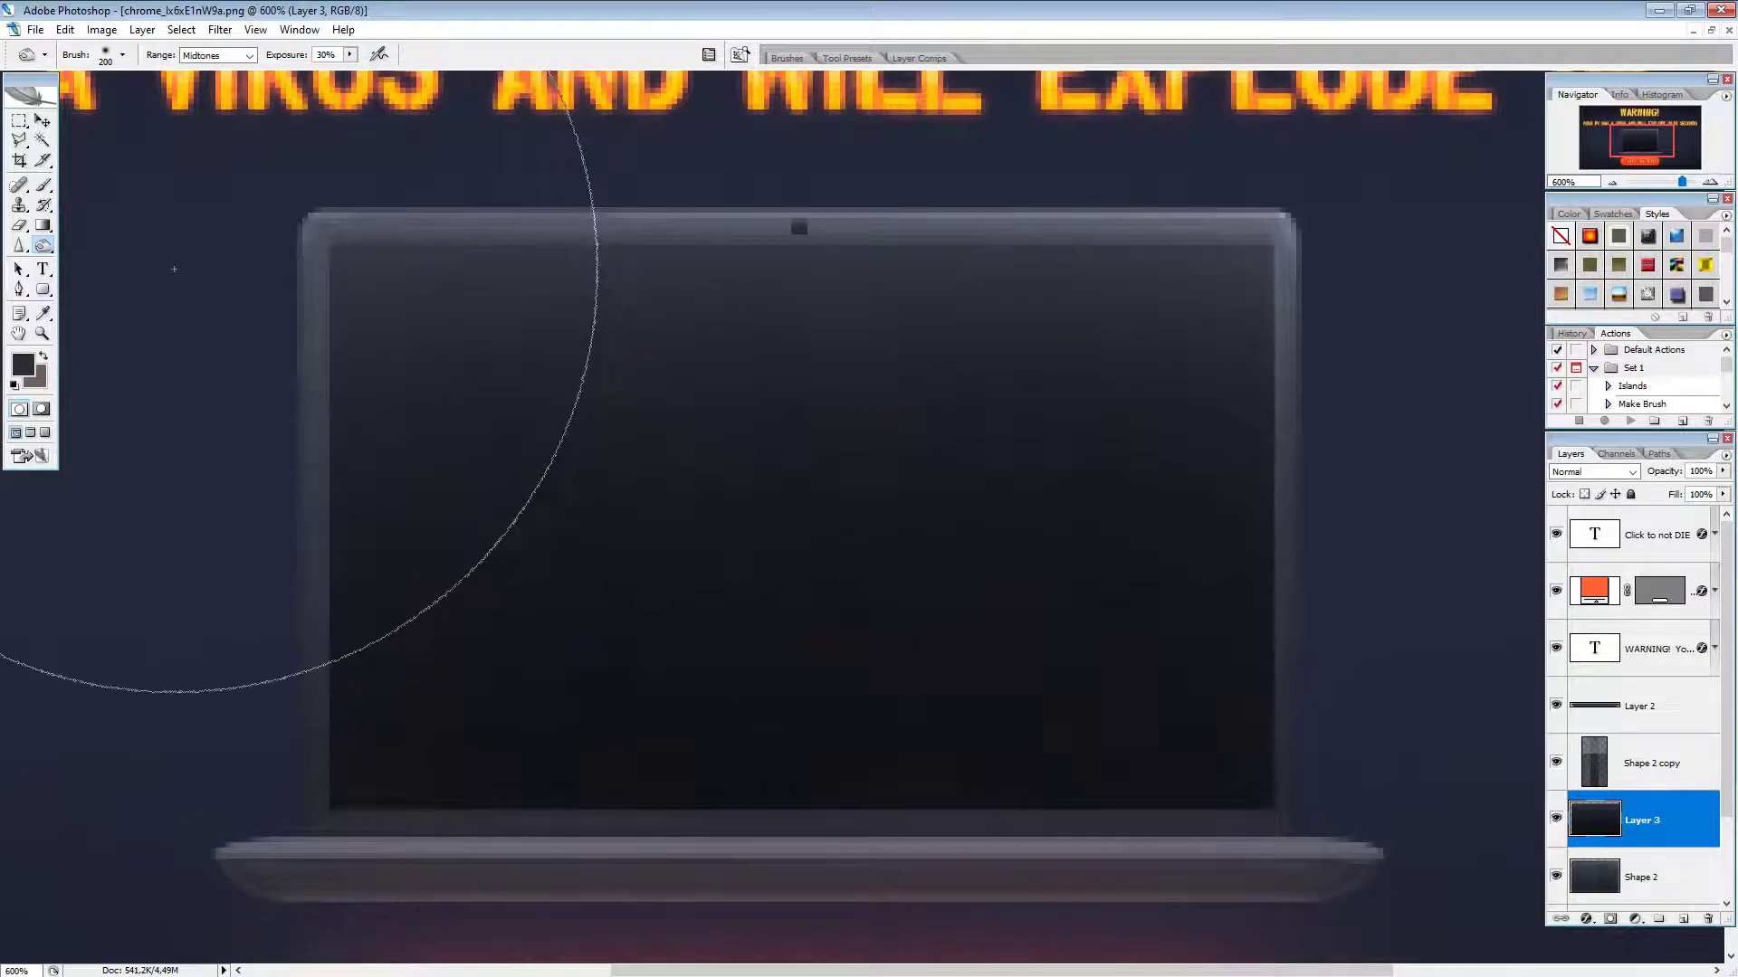
Step: On the Shape 2 layer, lighten a thin line along the inner screen's bottom edge with a 1 px Dodge brush
{"action": "left_click", "coordinate": [19, 120]}
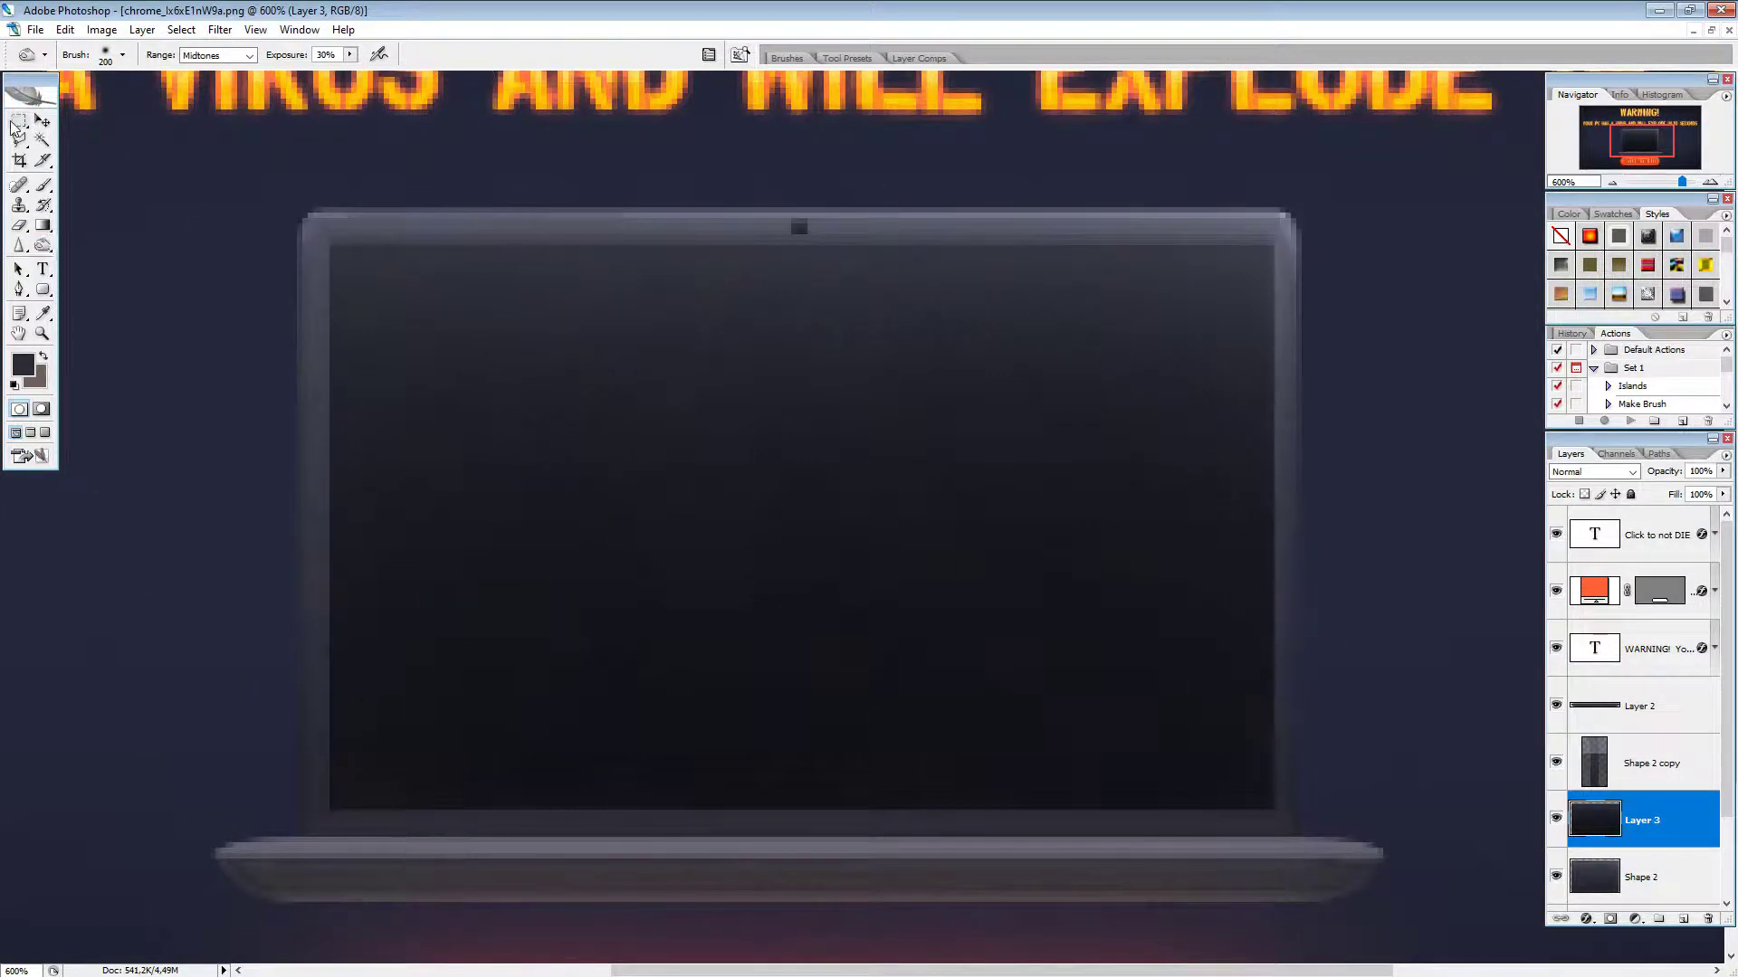
{"action": "mouse_move", "coordinate": [1681, 181]}
{"action": "left_mouse_down"}
{"action": "mouse_move", "coordinate": [1665, 181]}
{"action": "mouse_move", "coordinate": [1682, 181]}
{"action": "left_mouse_up"}
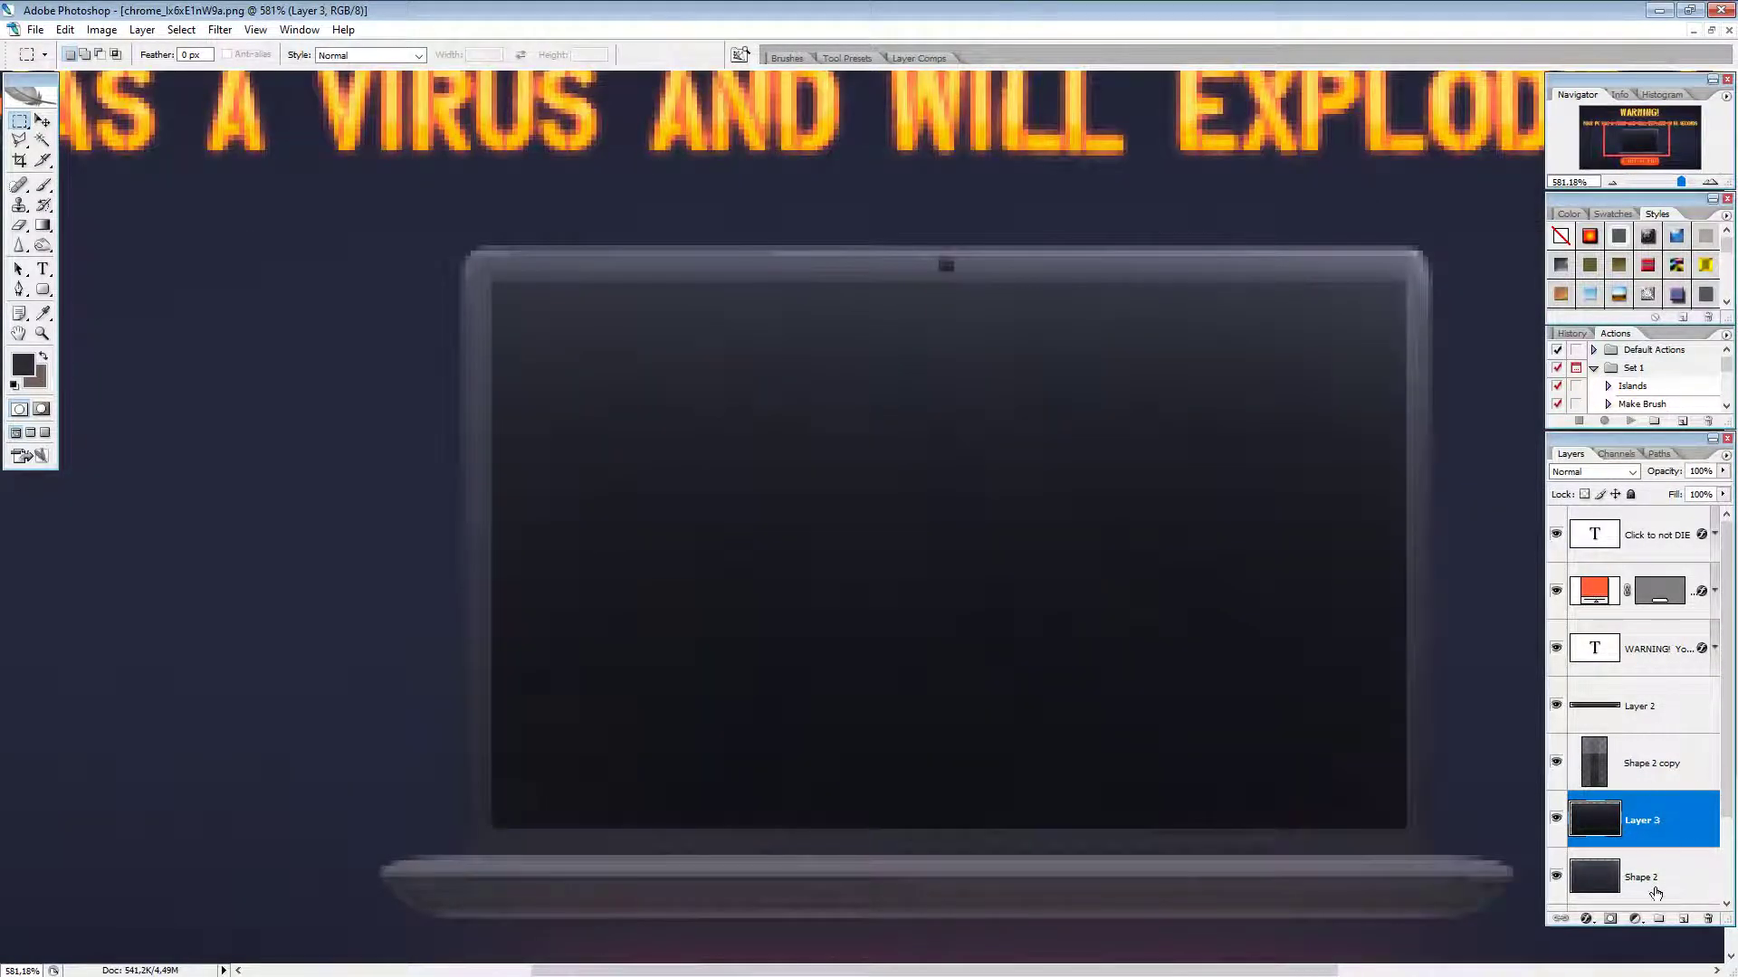
{"action": "left_click", "coordinate": [1655, 887]}
{"action": "left_click_drag", "start_coordinate": [42, 245], "coordinate": [100, 241]}
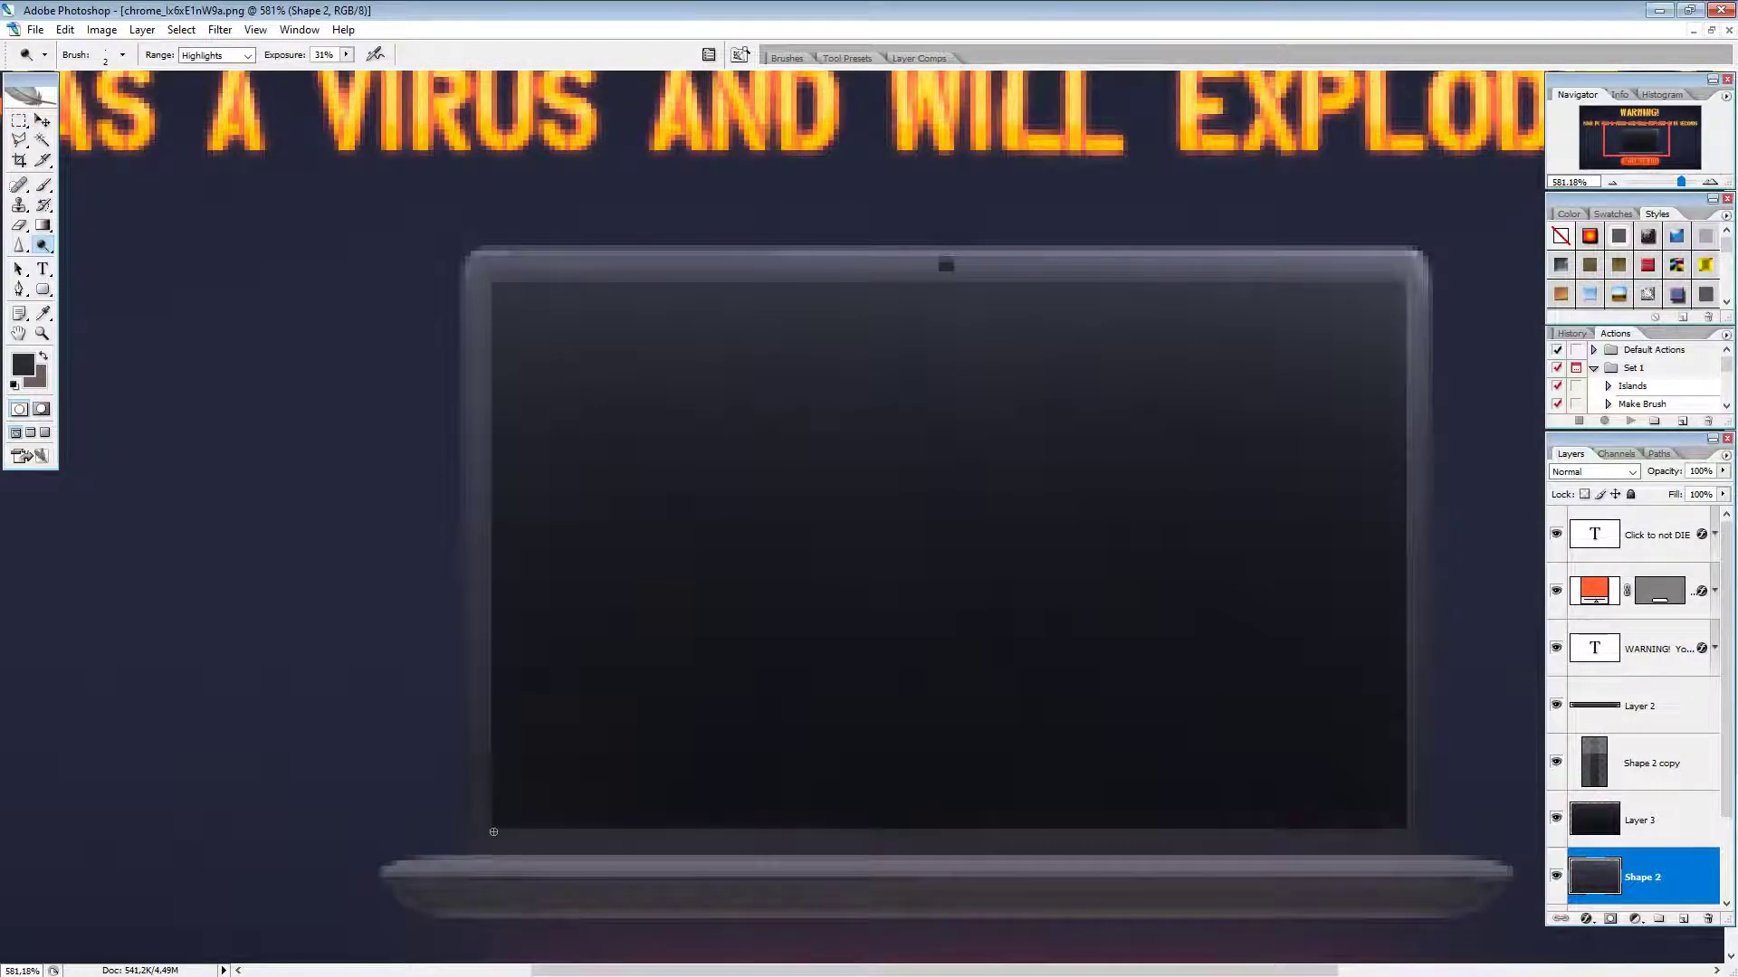
{"action": "key", "text": "bracketleft"}
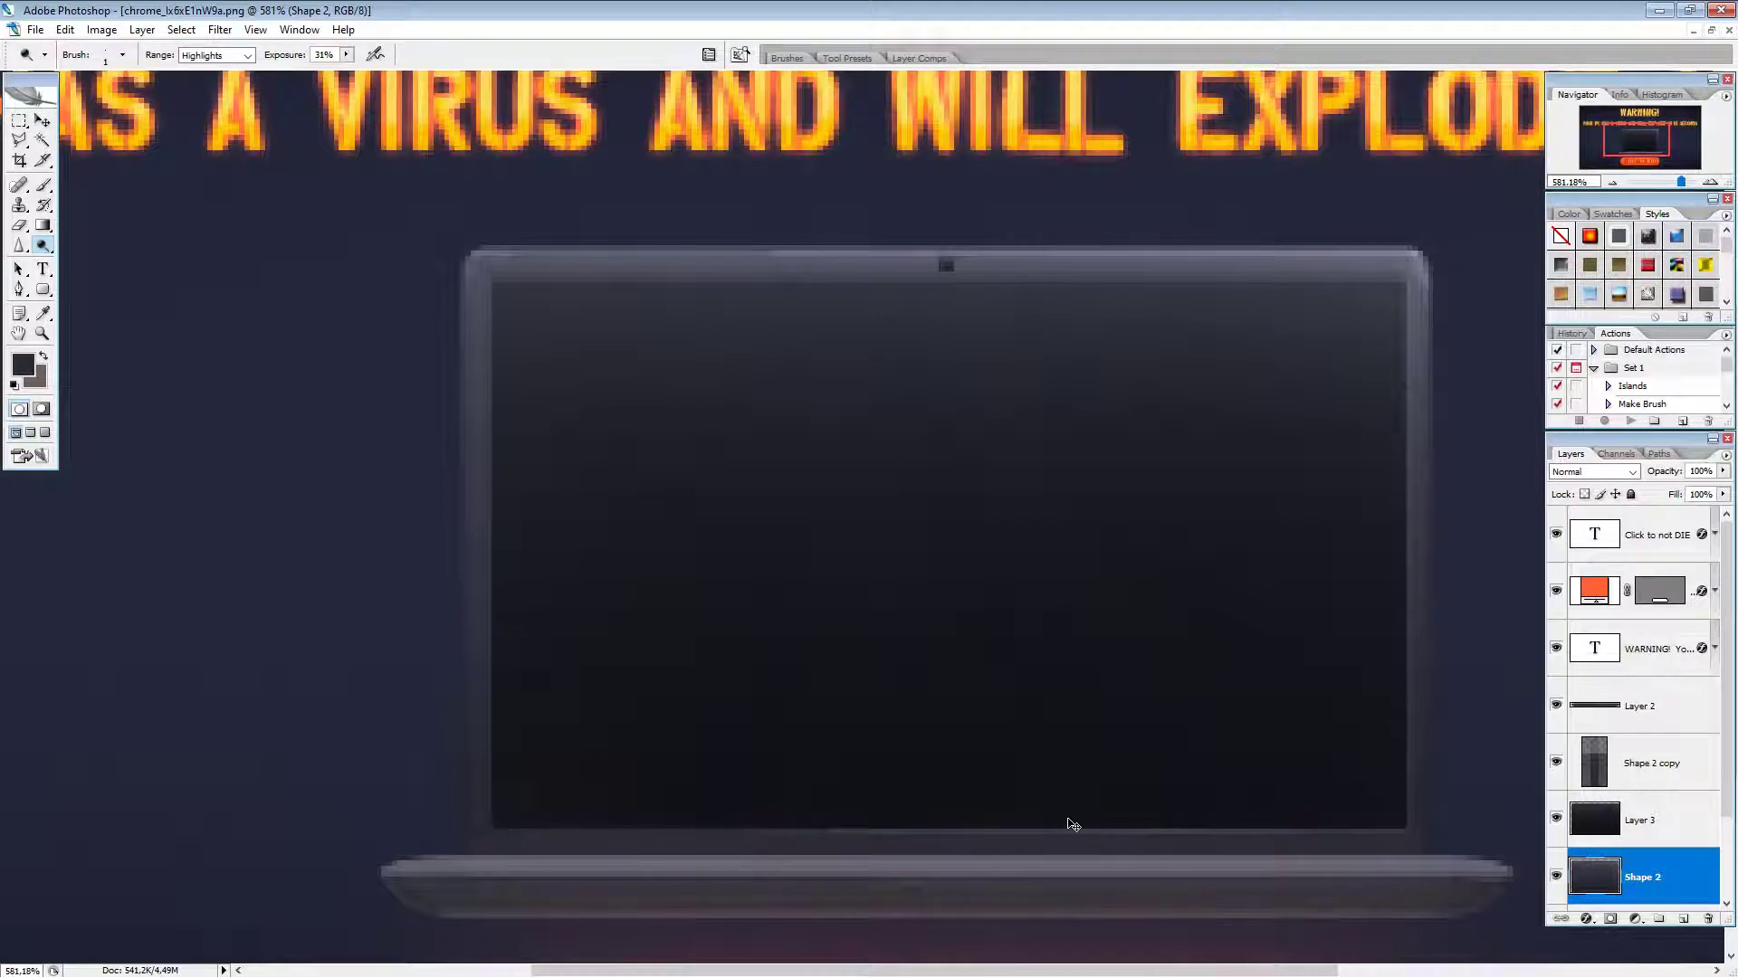
{"action": "left_click_drag", "start_coordinate": [828, 827], "coordinate": [1330, 827]}
Step: Darken the lower part of the laptop's bezel with the Burn tool and a 100 px brush
{"action": "right_click", "coordinate": [43, 253]}
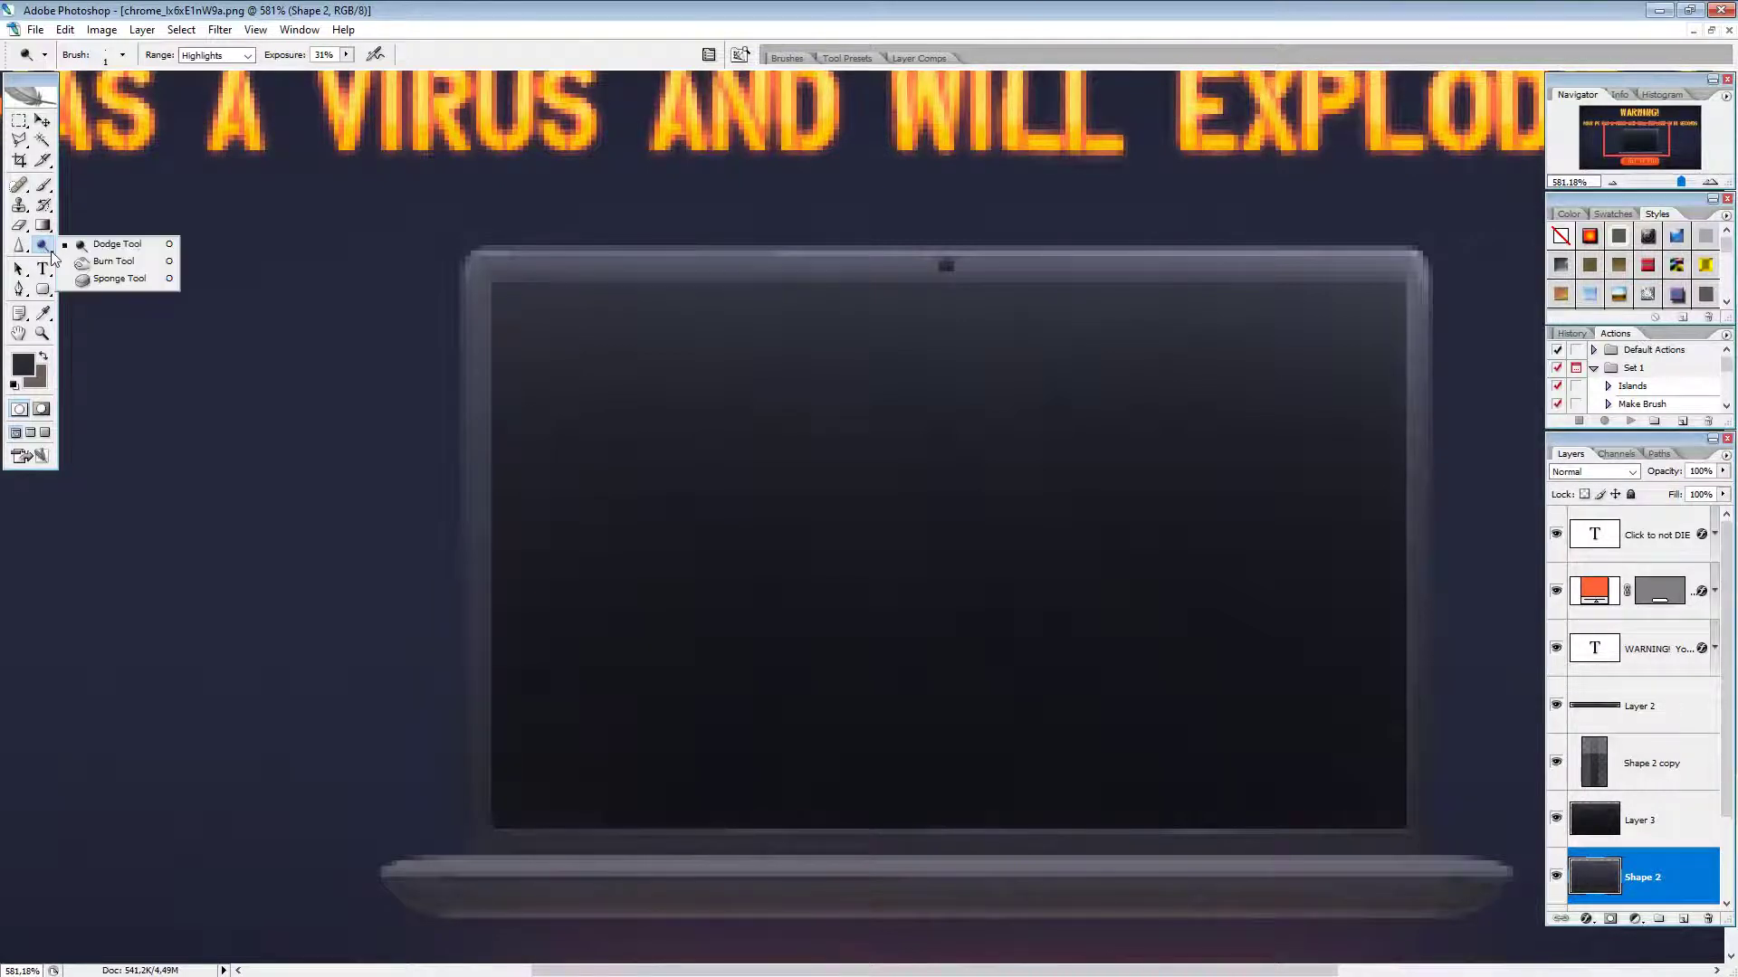
{"action": "left_click", "coordinate": [107, 261]}
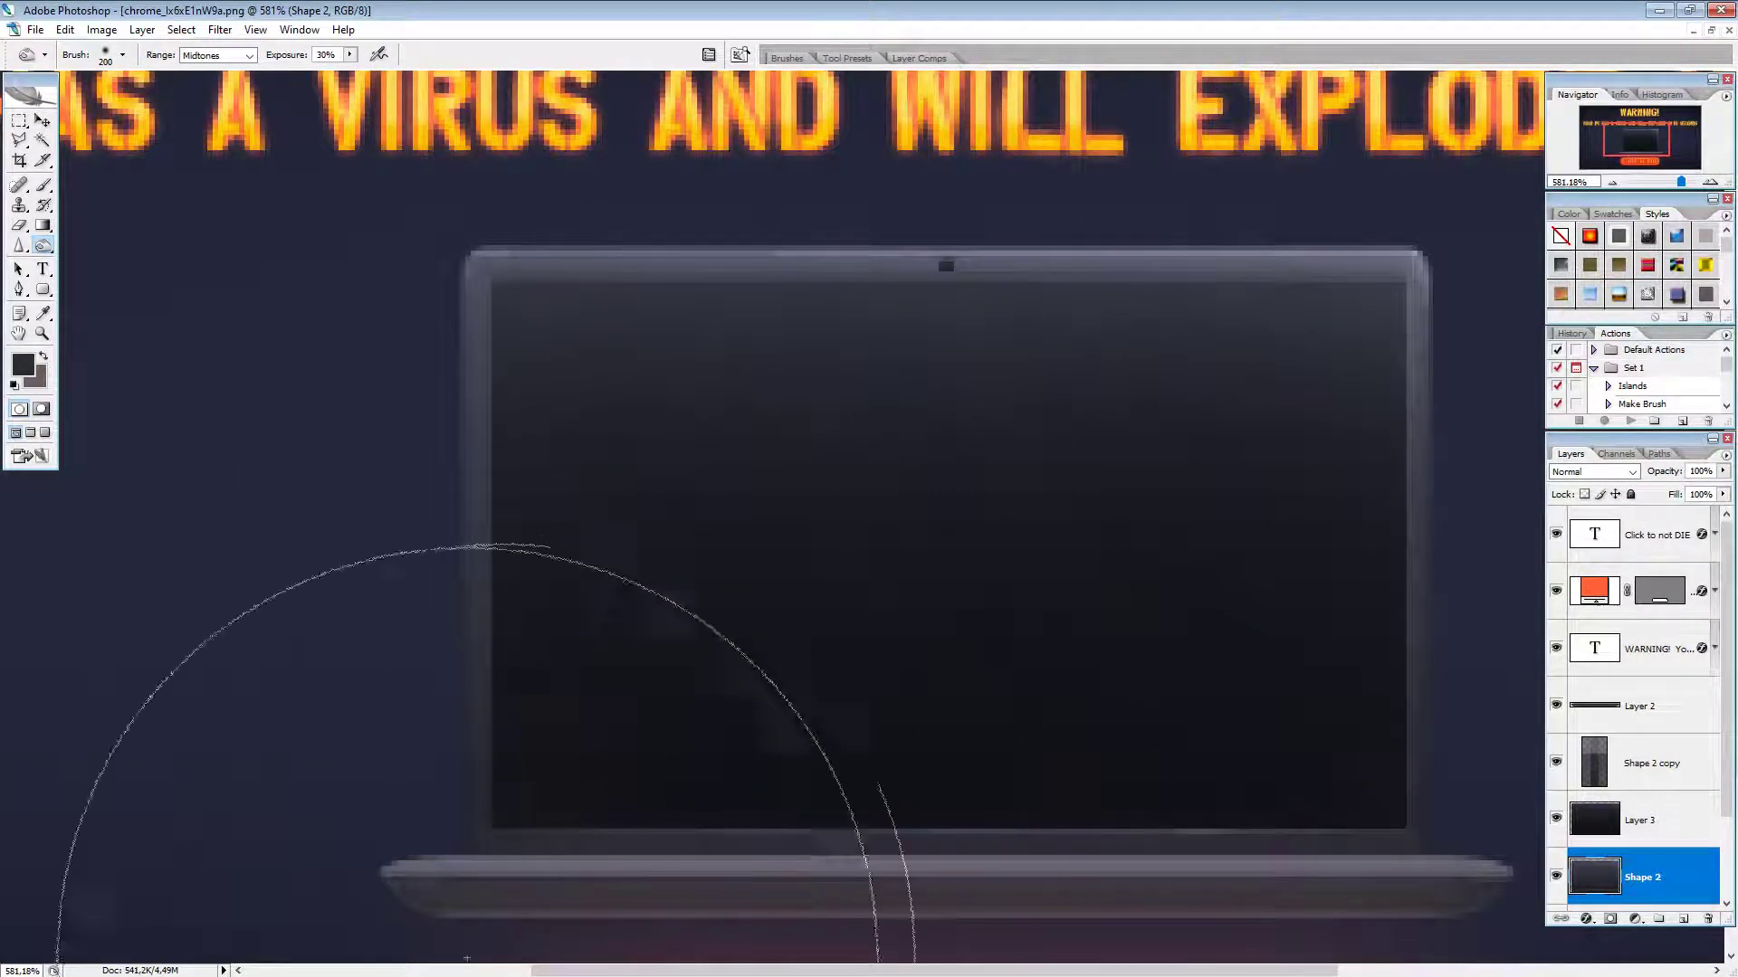
{"action": "key", "text": "bracketleft"}
{"action": "key", "text": "bracketleft"}
{"action": "key", "text": "bracketleft"}
{"action": "key", "text": "bracketleft"}
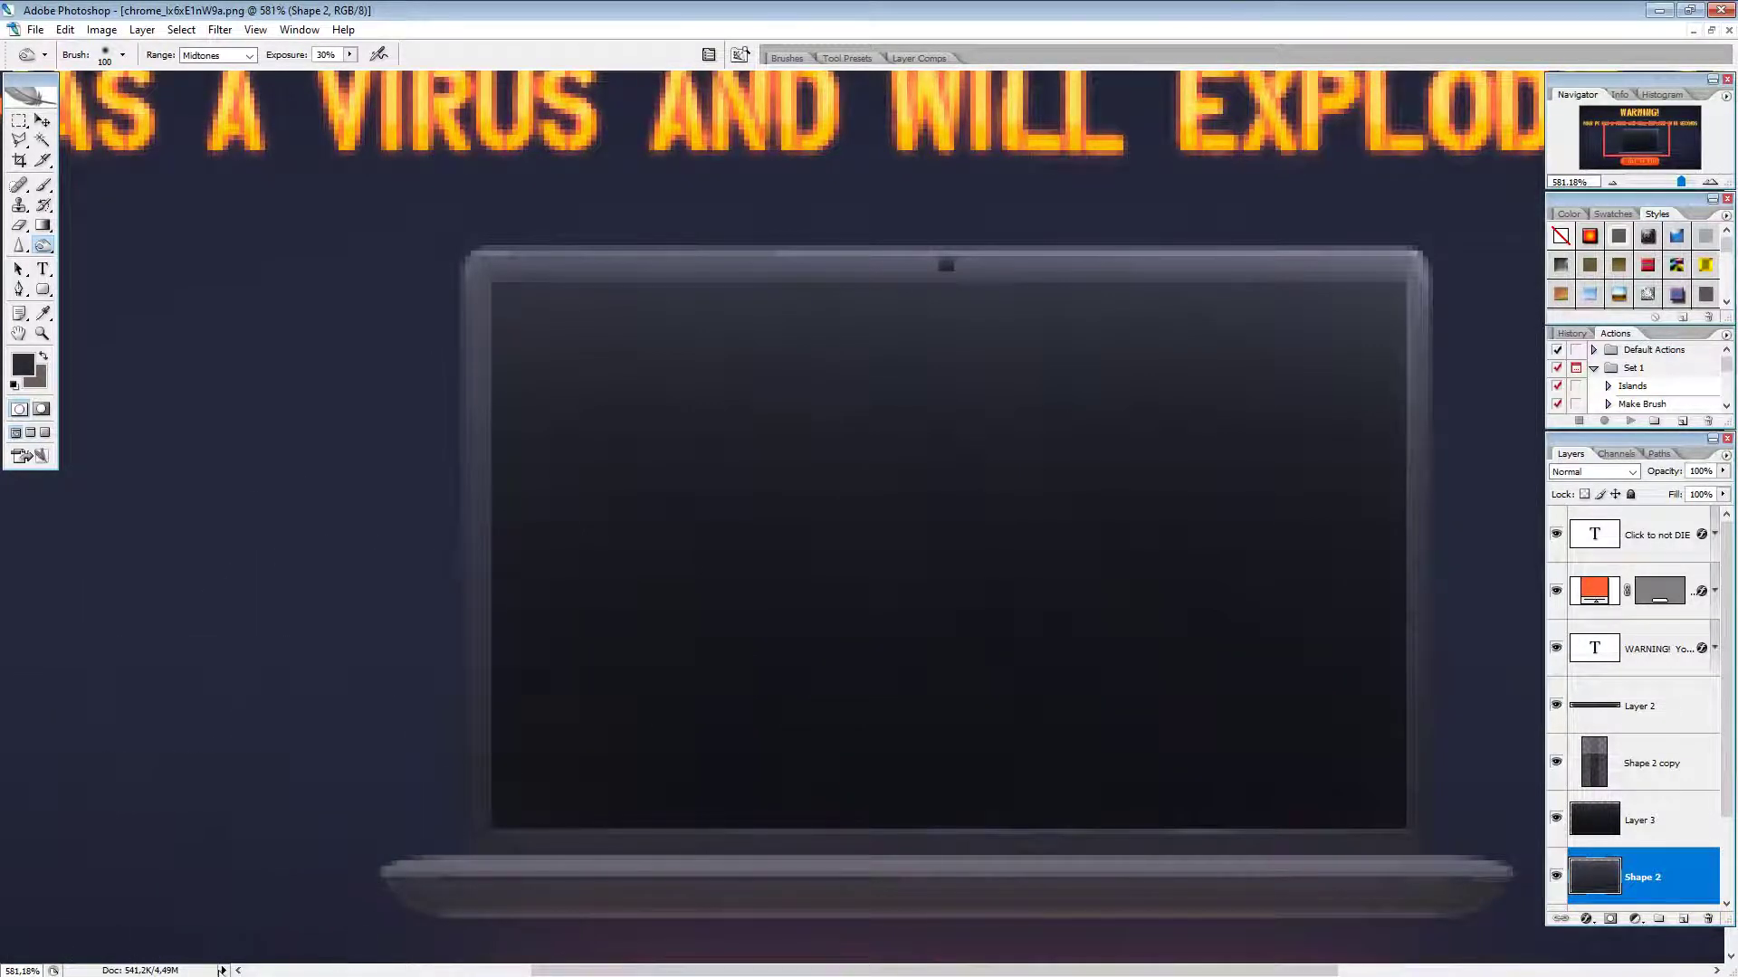
{"action": "scroll", "coordinate": [252, 952], "scroll_direction": "down", "scroll_amount": 1}
{"action": "left_click_drag", "start_coordinate": [302, 865], "coordinate": [345, 705]}
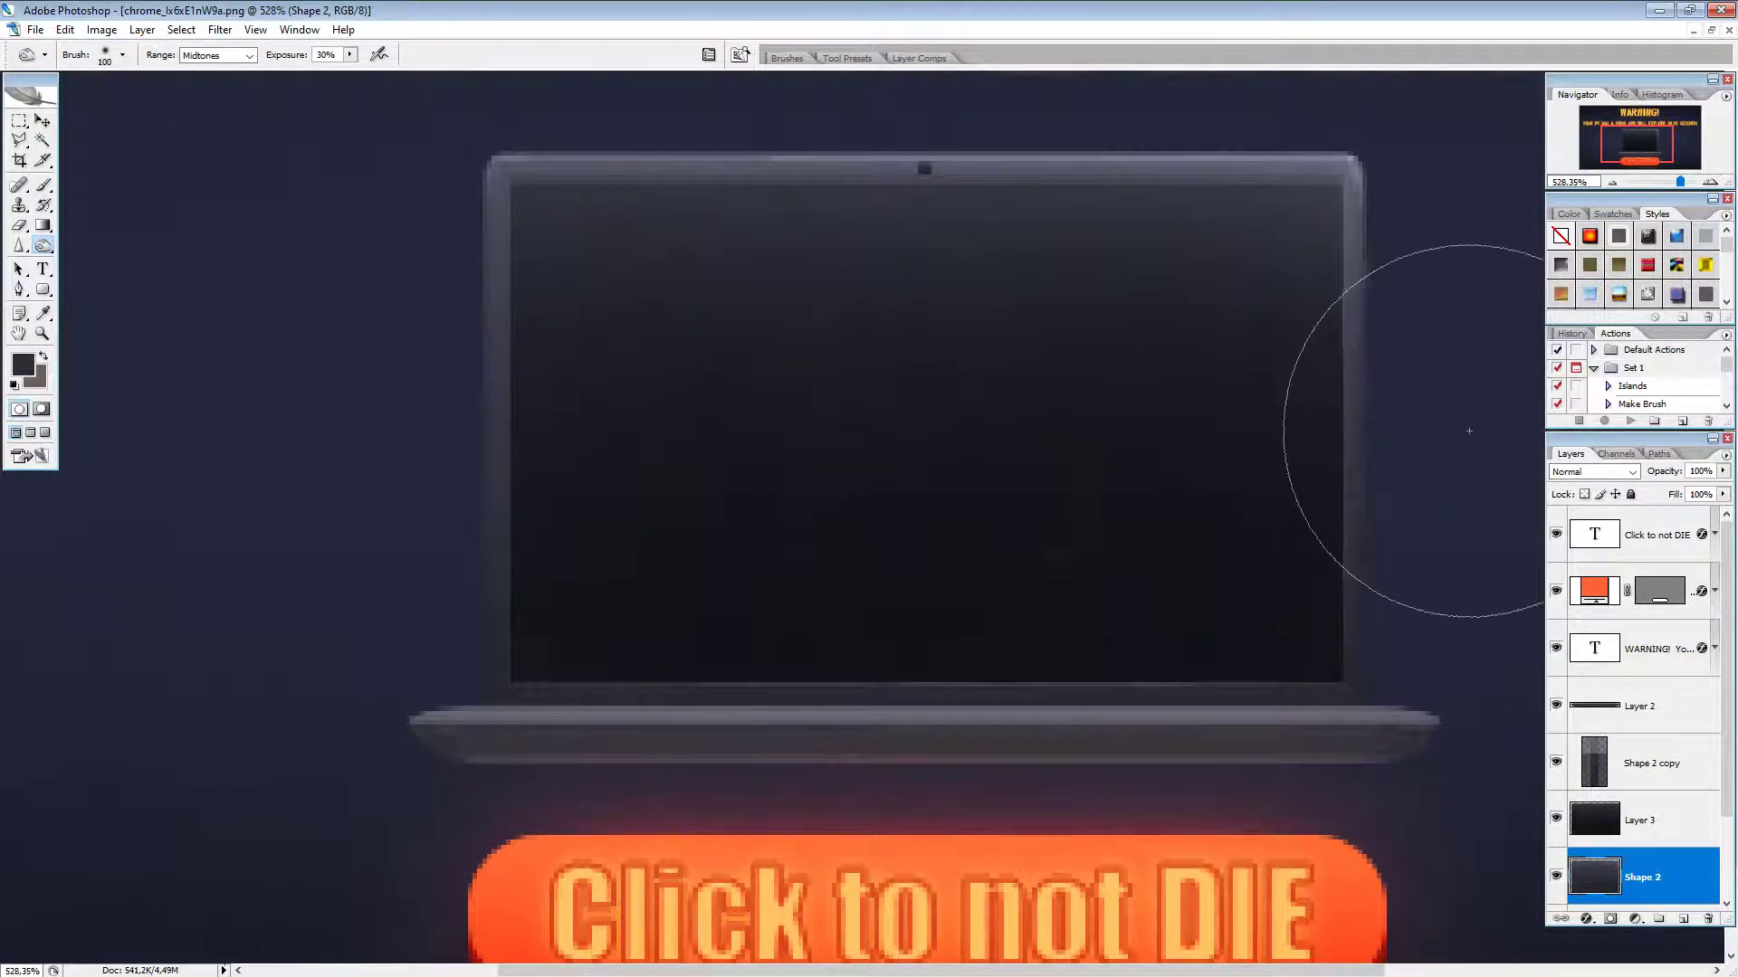
{"action": "left_click_drag", "start_coordinate": [1153, 389], "coordinate": [1045, 524]}
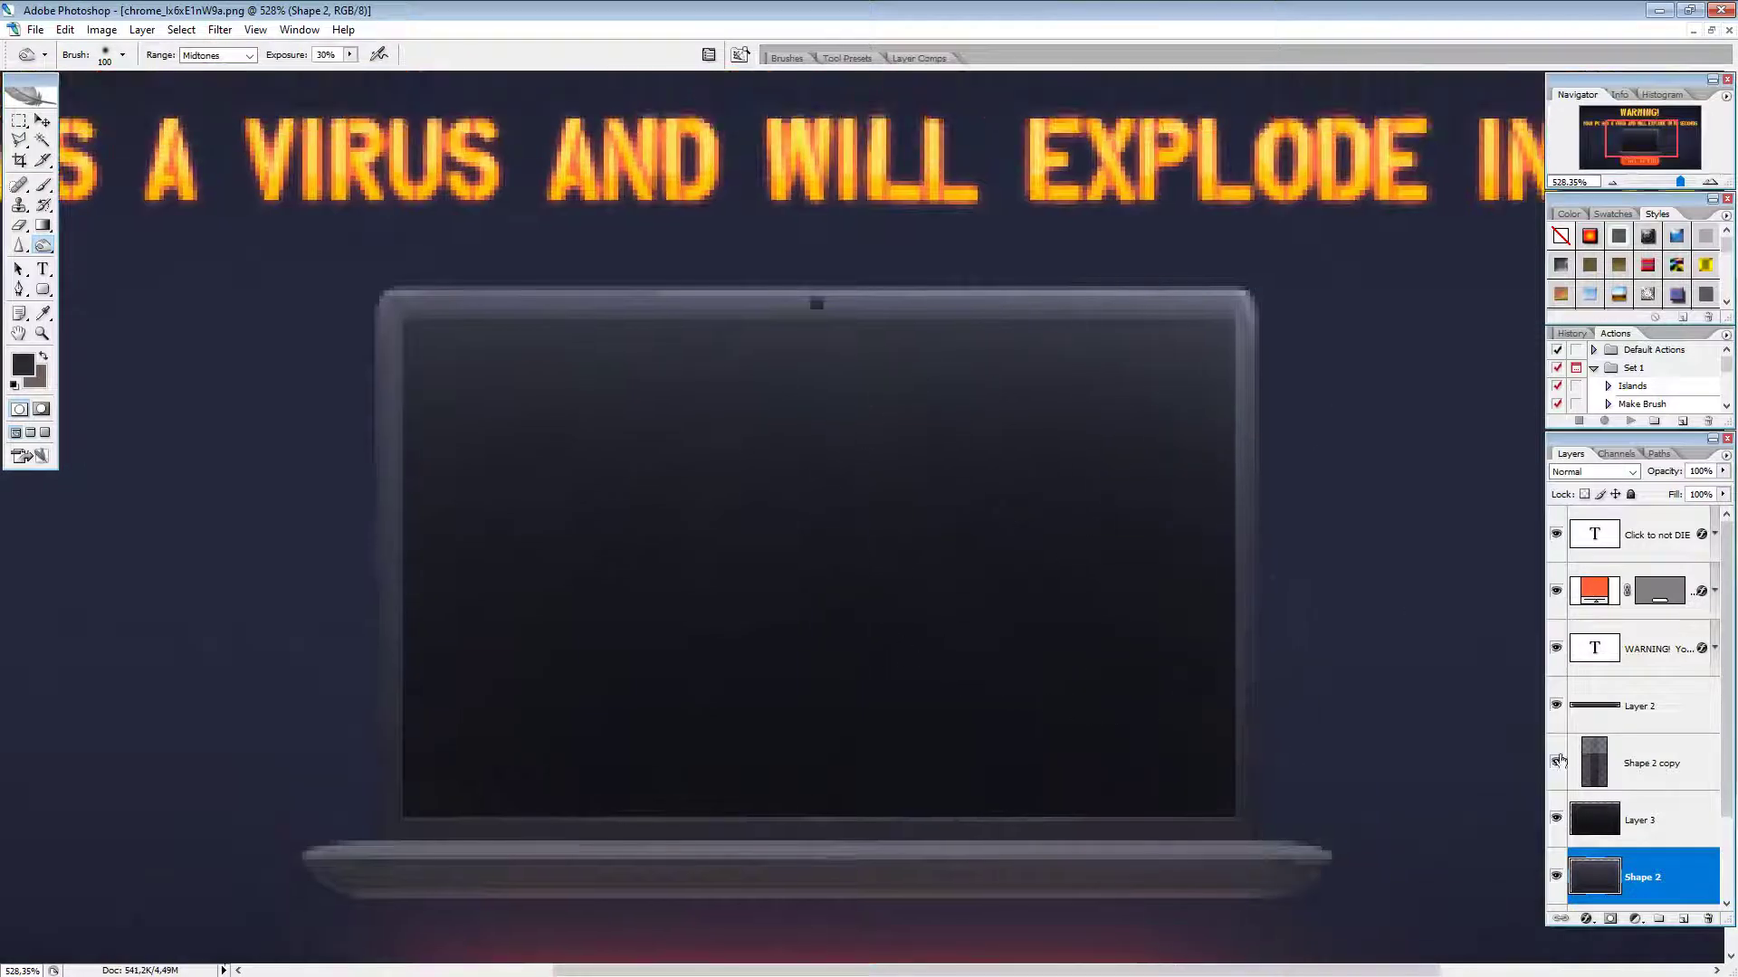
Step: Lighten the inner screen on Layer 3 with the Dodge tool, using a much larger brush
{"action": "left_click", "coordinate": [1640, 824]}
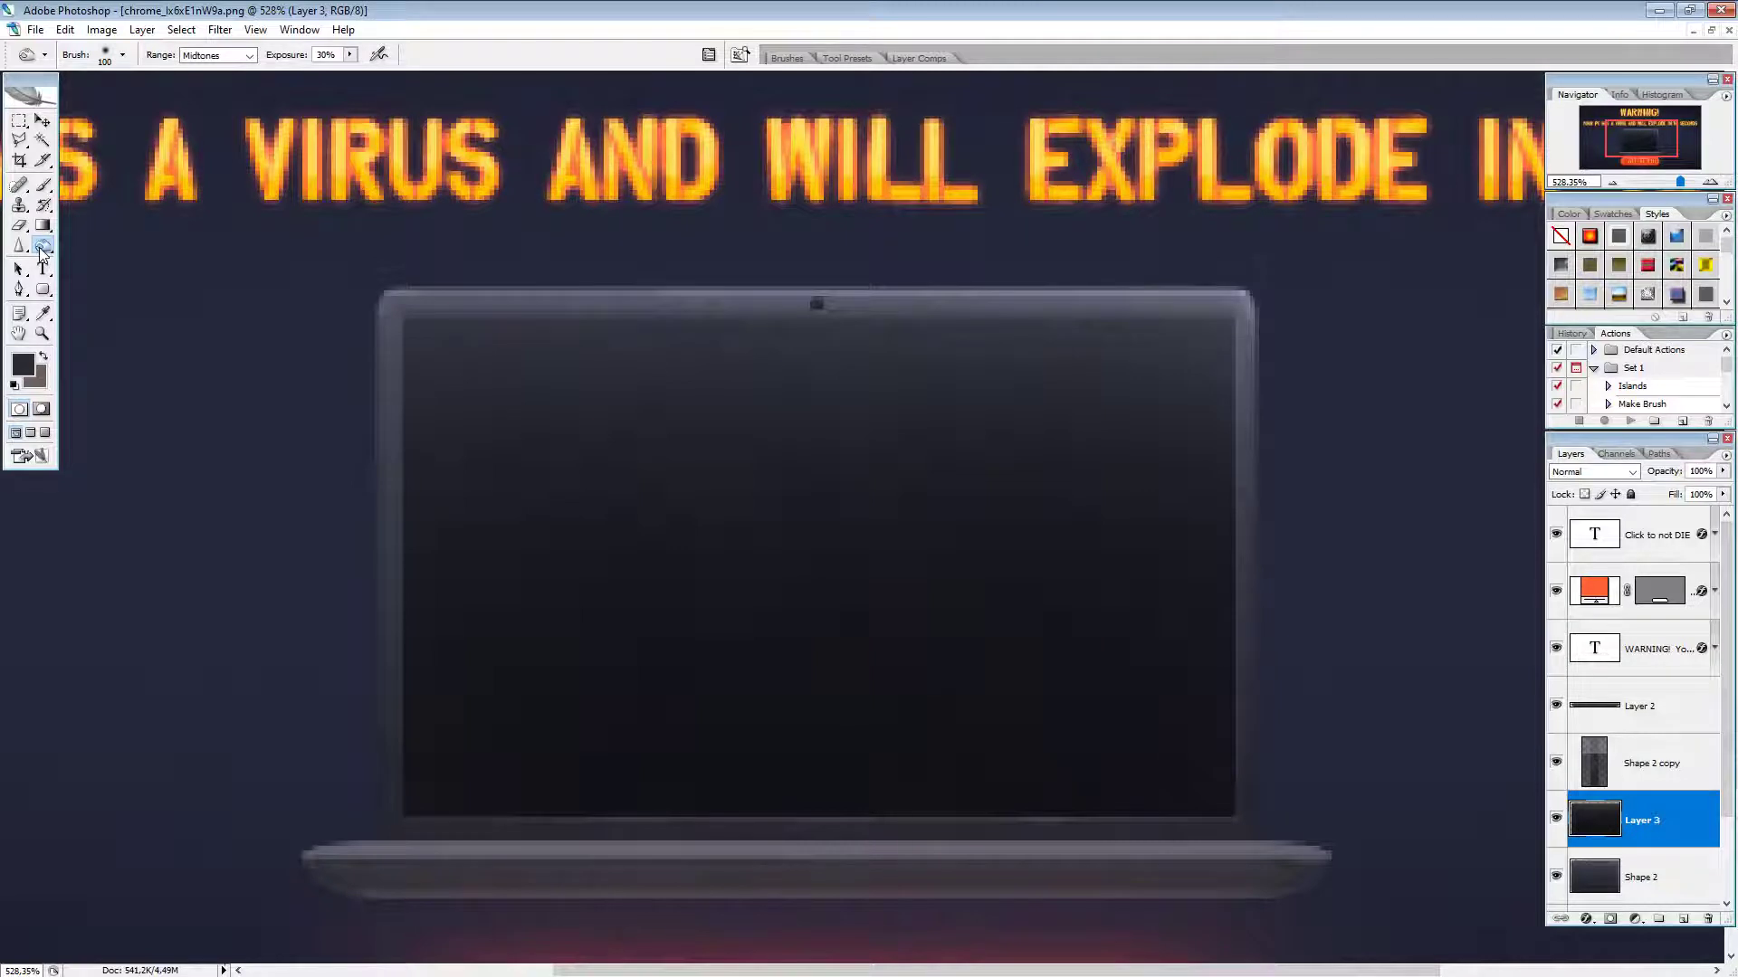
{"action": "left_click_drag", "start_coordinate": [42, 253], "coordinate": [104, 256]}
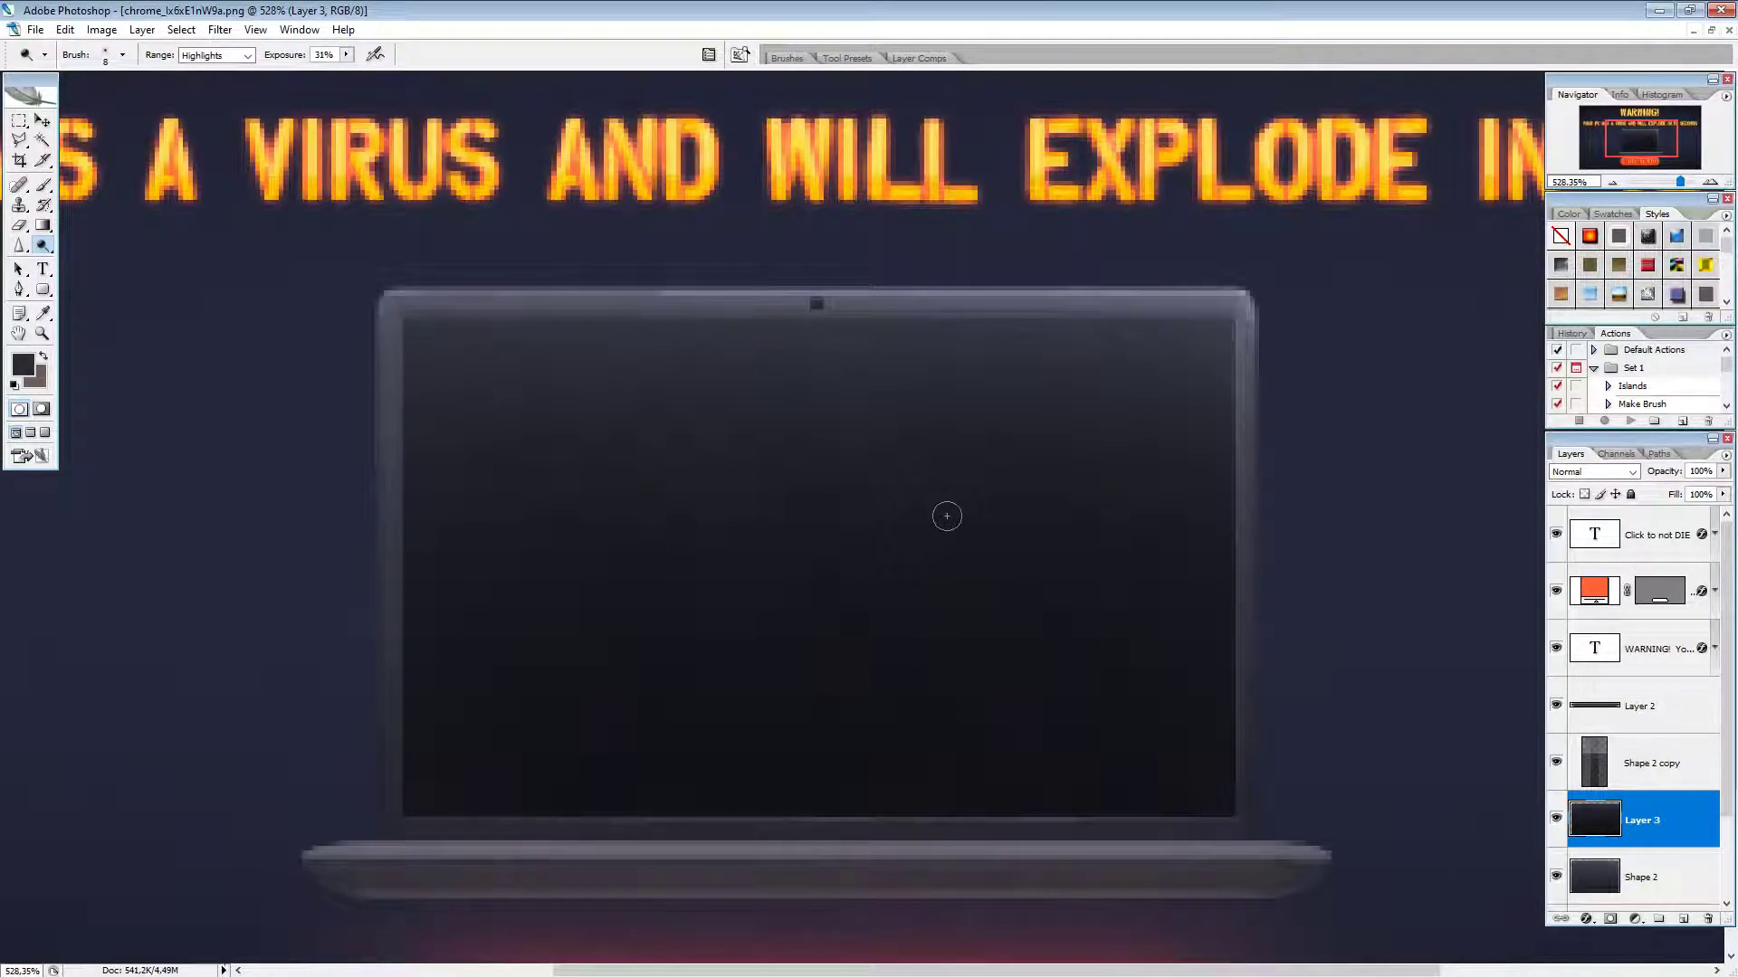
{"action": "key", "text": "bracketright"}
{"action": "key", "text": "bracketright"}
{"action": "key", "text": "bracketright"}
{"action": "key", "text": "bracketright"}
{"action": "key", "text": "bracketright"}
{"action": "key", "text": "bracketright"}
{"action": "key", "text": "bracketright"}
{"action": "key", "text": "bracketright"}
{"action": "key", "text": "bracketright"}
{"action": "key", "text": "bracketright"}
{"action": "key", "text": "bracketright"}
{"action": "key", "text": "bracketright"}
{"action": "key", "text": "bracketright"}
{"action": "left_click", "coordinate": [20, 246]}
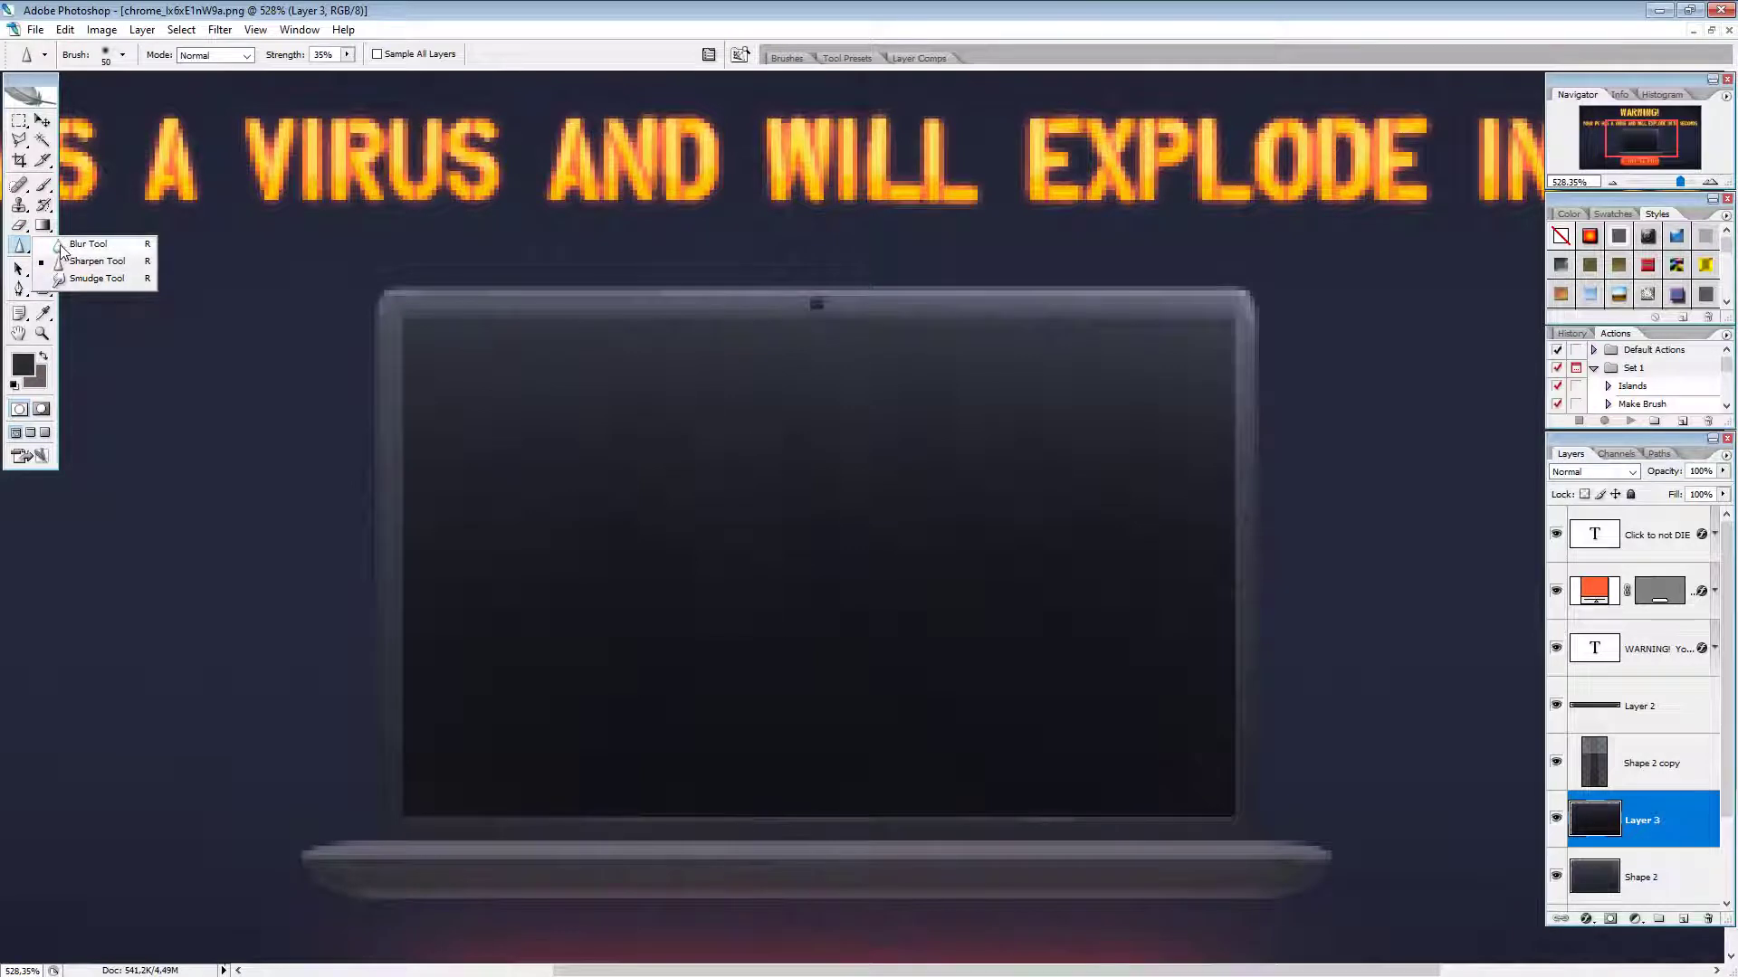
{"action": "left_click", "coordinate": [72, 260]}
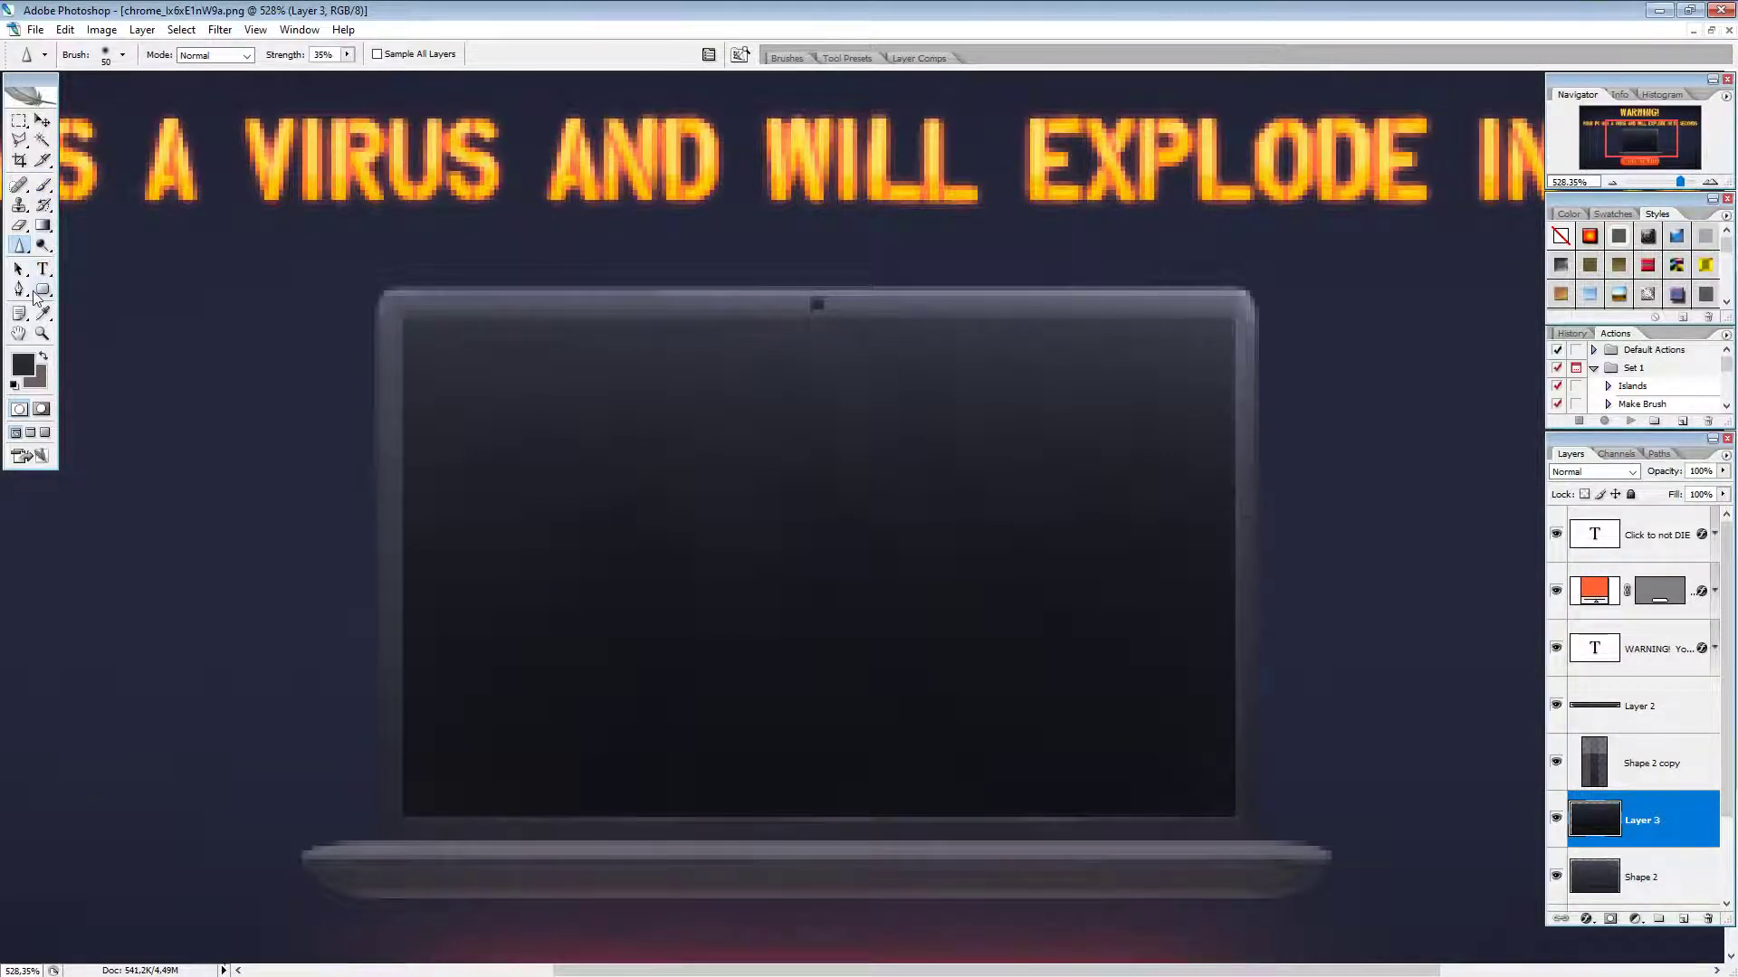
{"action": "left_click_drag", "start_coordinate": [34, 246], "coordinate": [54, 279]}
Step: Take the Brush tool and set the foreground colour to the orange-red #fe430a
{"action": "left_click", "coordinate": [43, 185]}
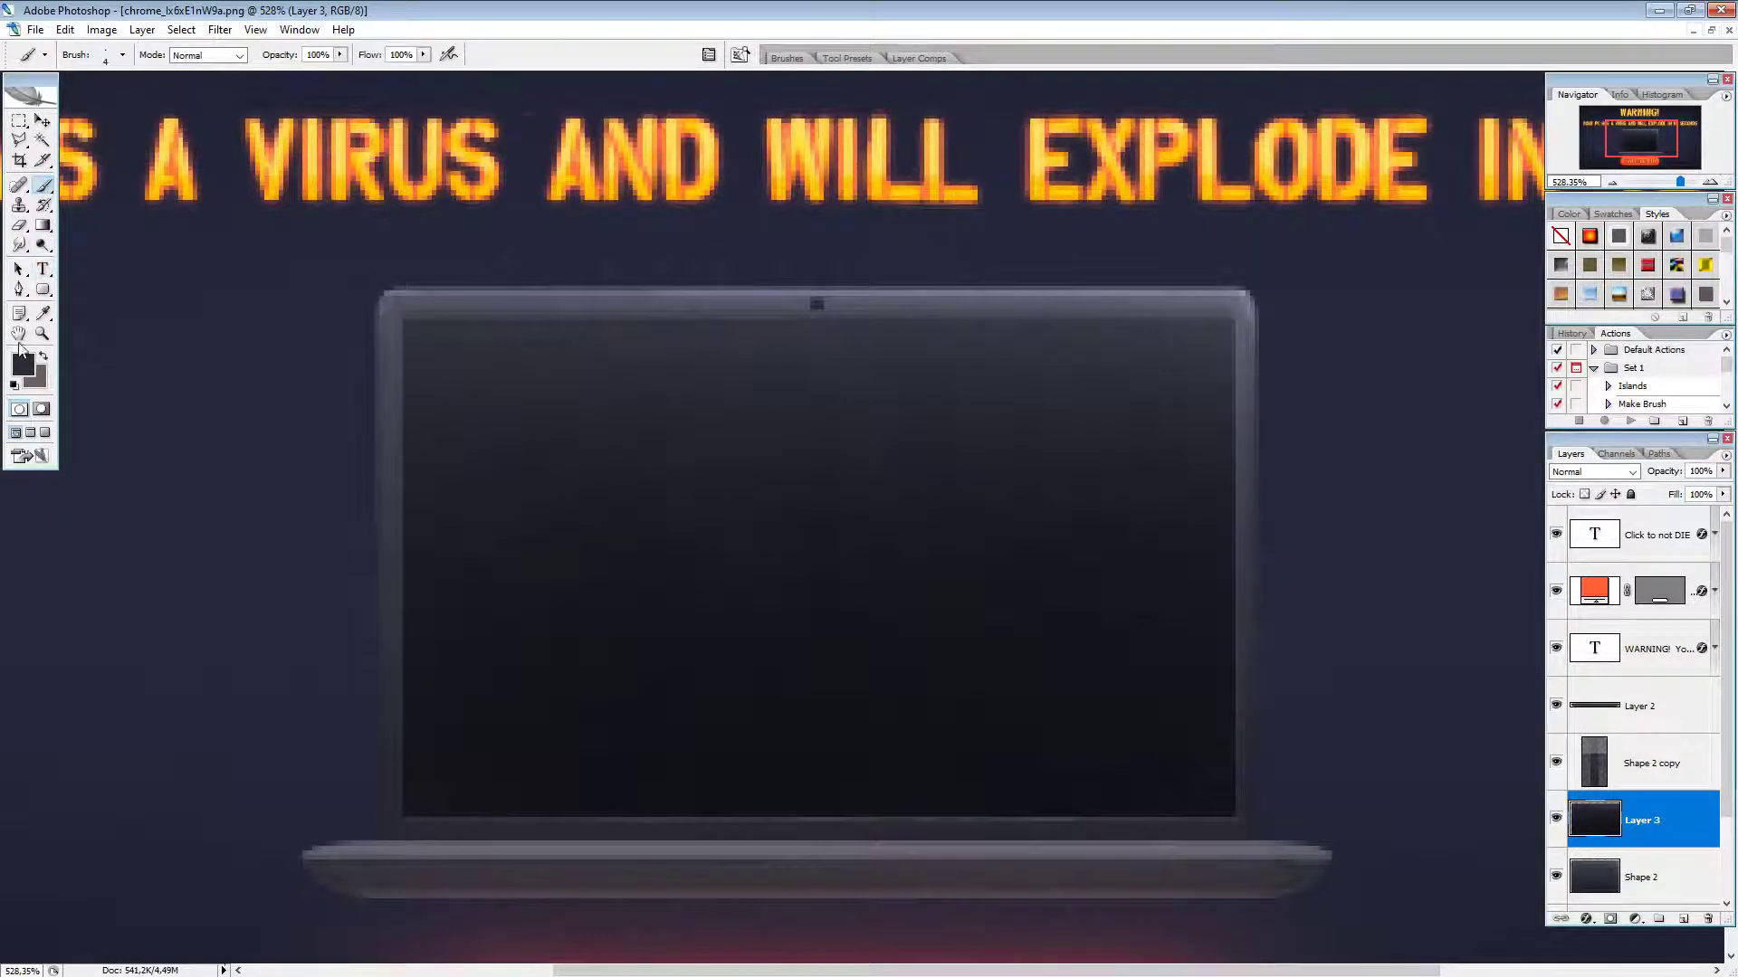
{"action": "left_click", "coordinate": [22, 366]}
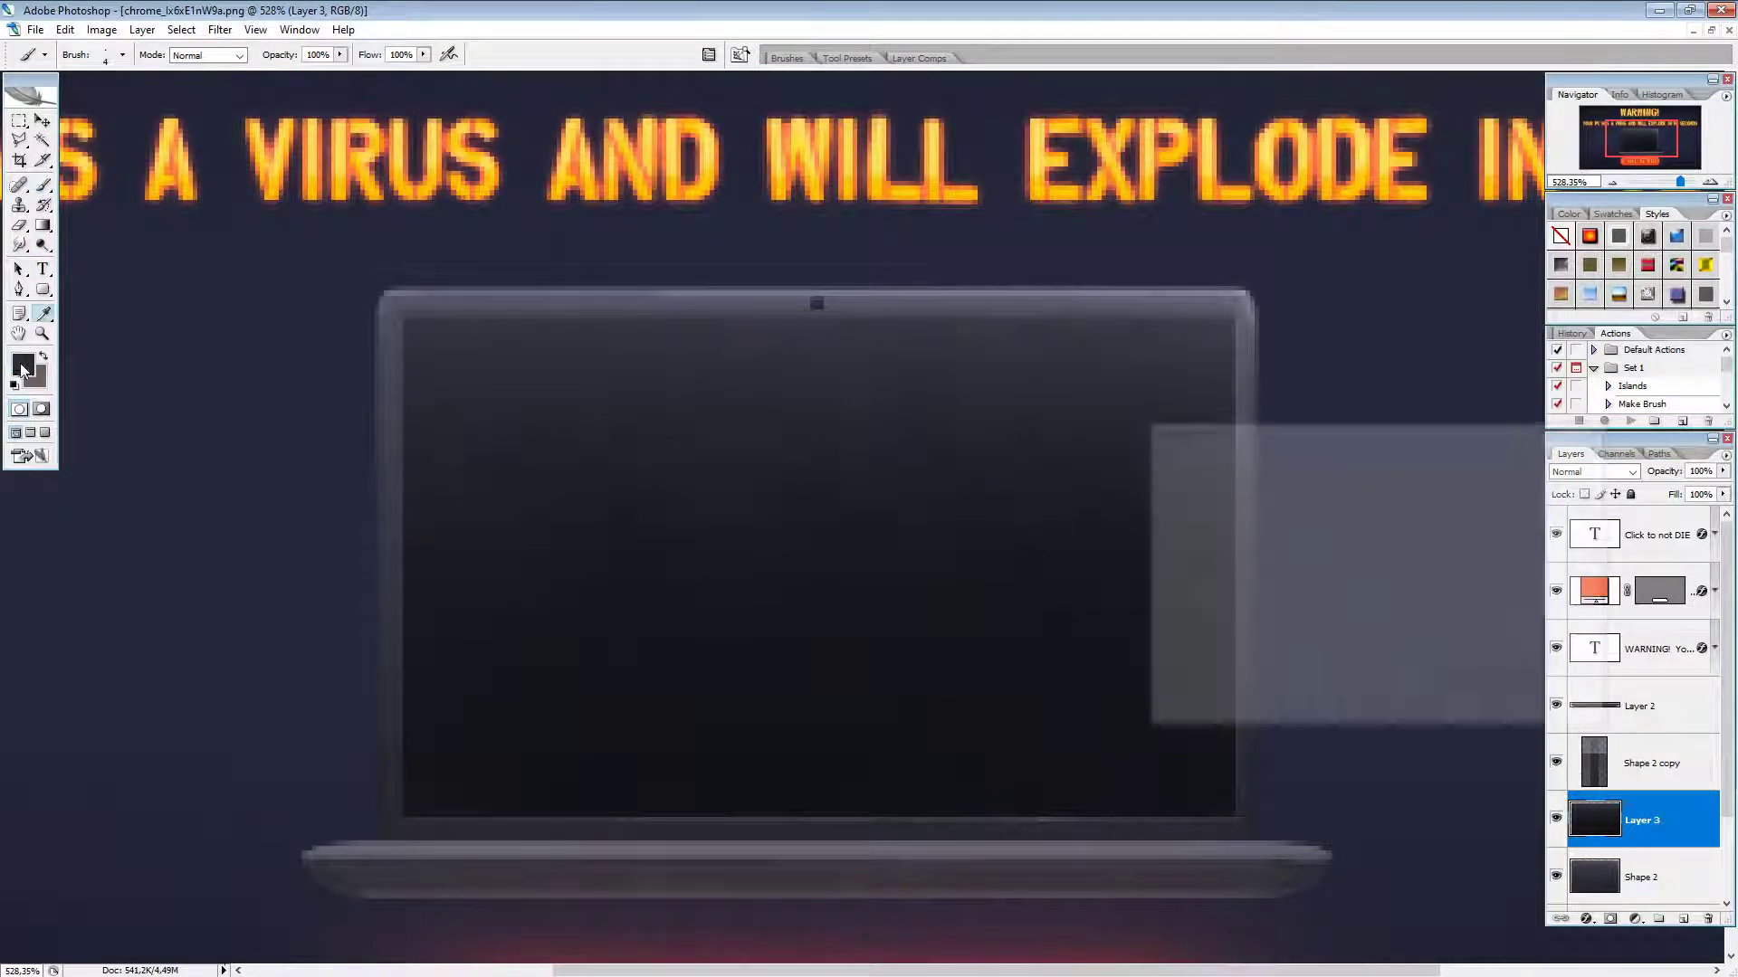
{"action": "left_click", "coordinate": [713, 174]}
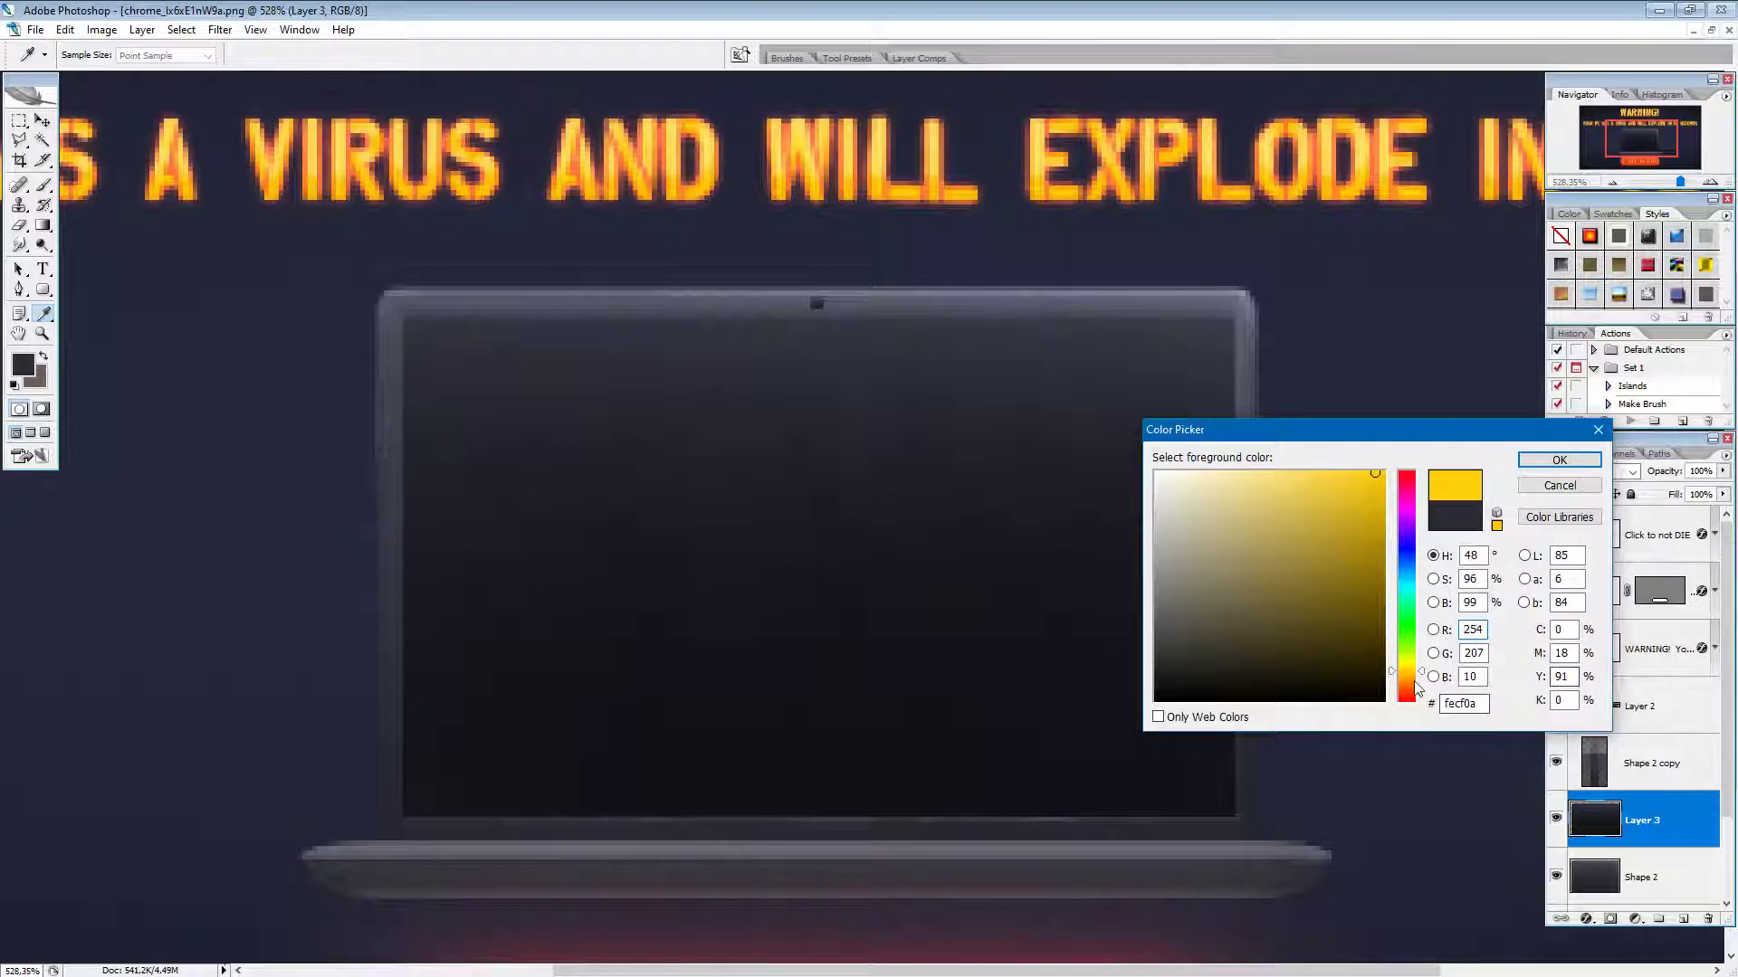
{"action": "left_click_drag", "start_coordinate": [1417, 687], "coordinate": [1405, 700]}
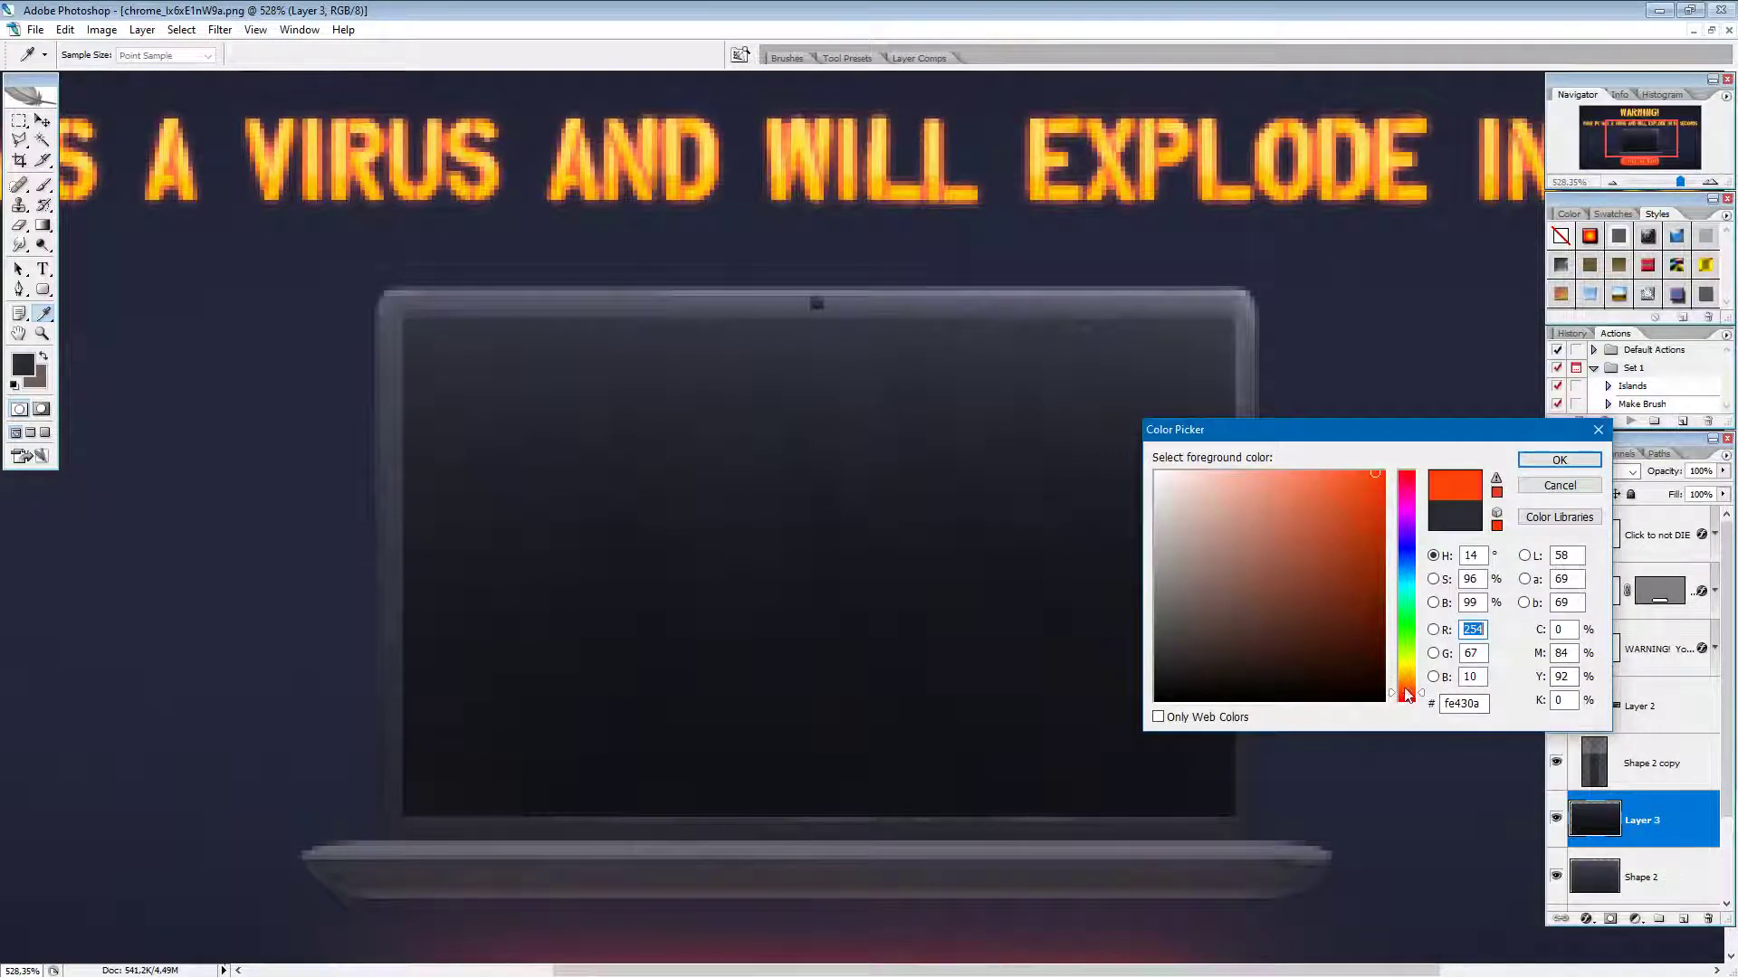
{"action": "left_click", "coordinate": [1558, 460]}
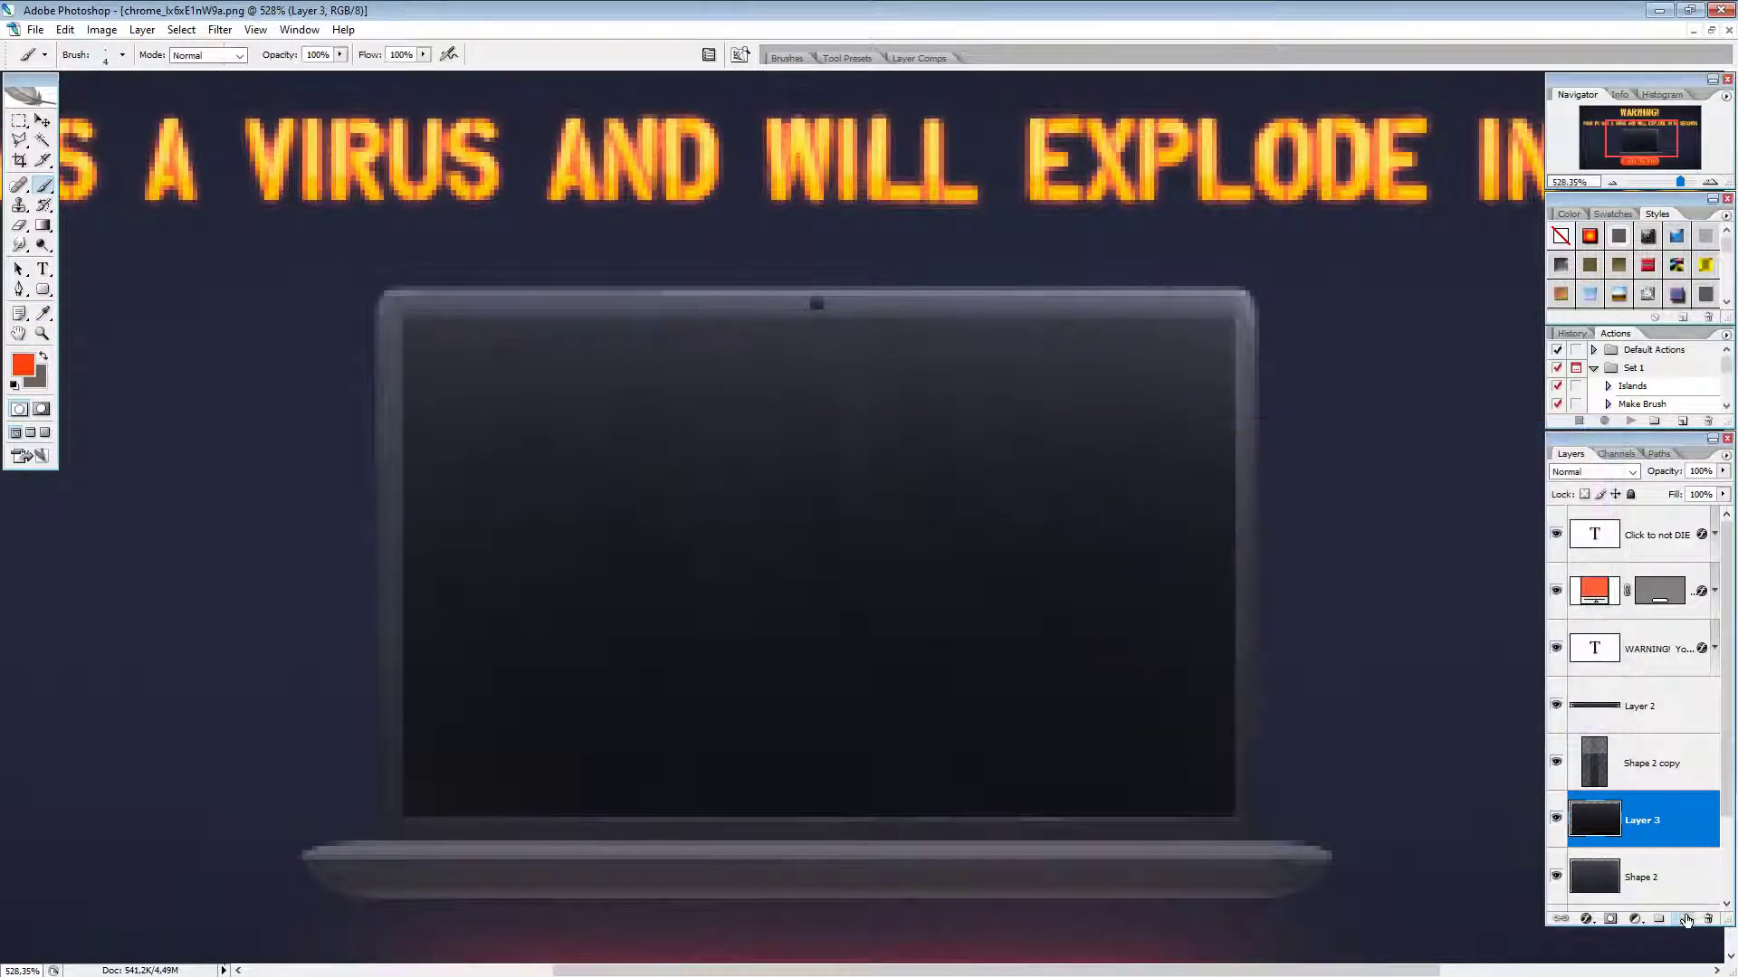
Step: Add a new layer above the inner screen layer and set its blend mode to Linear Dodge
{"action": "left_click", "coordinate": [1685, 921]}
{"action": "left_click", "coordinate": [1592, 471]}
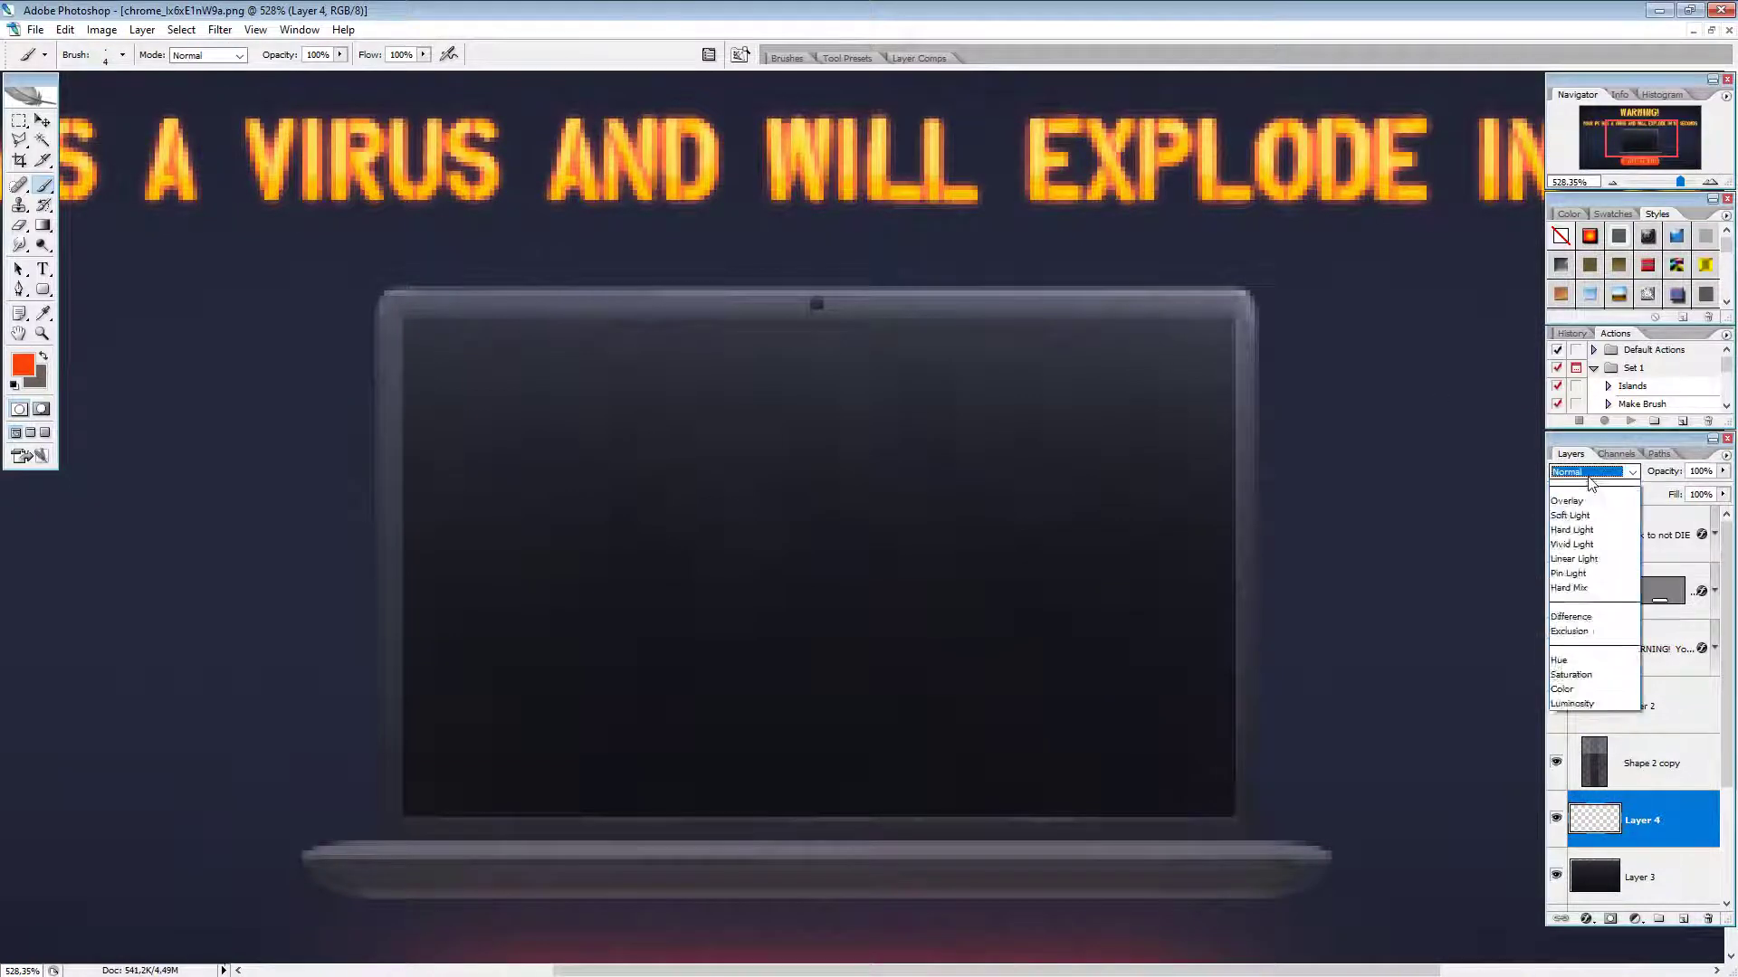
{"action": "left_click", "coordinate": [1588, 648]}
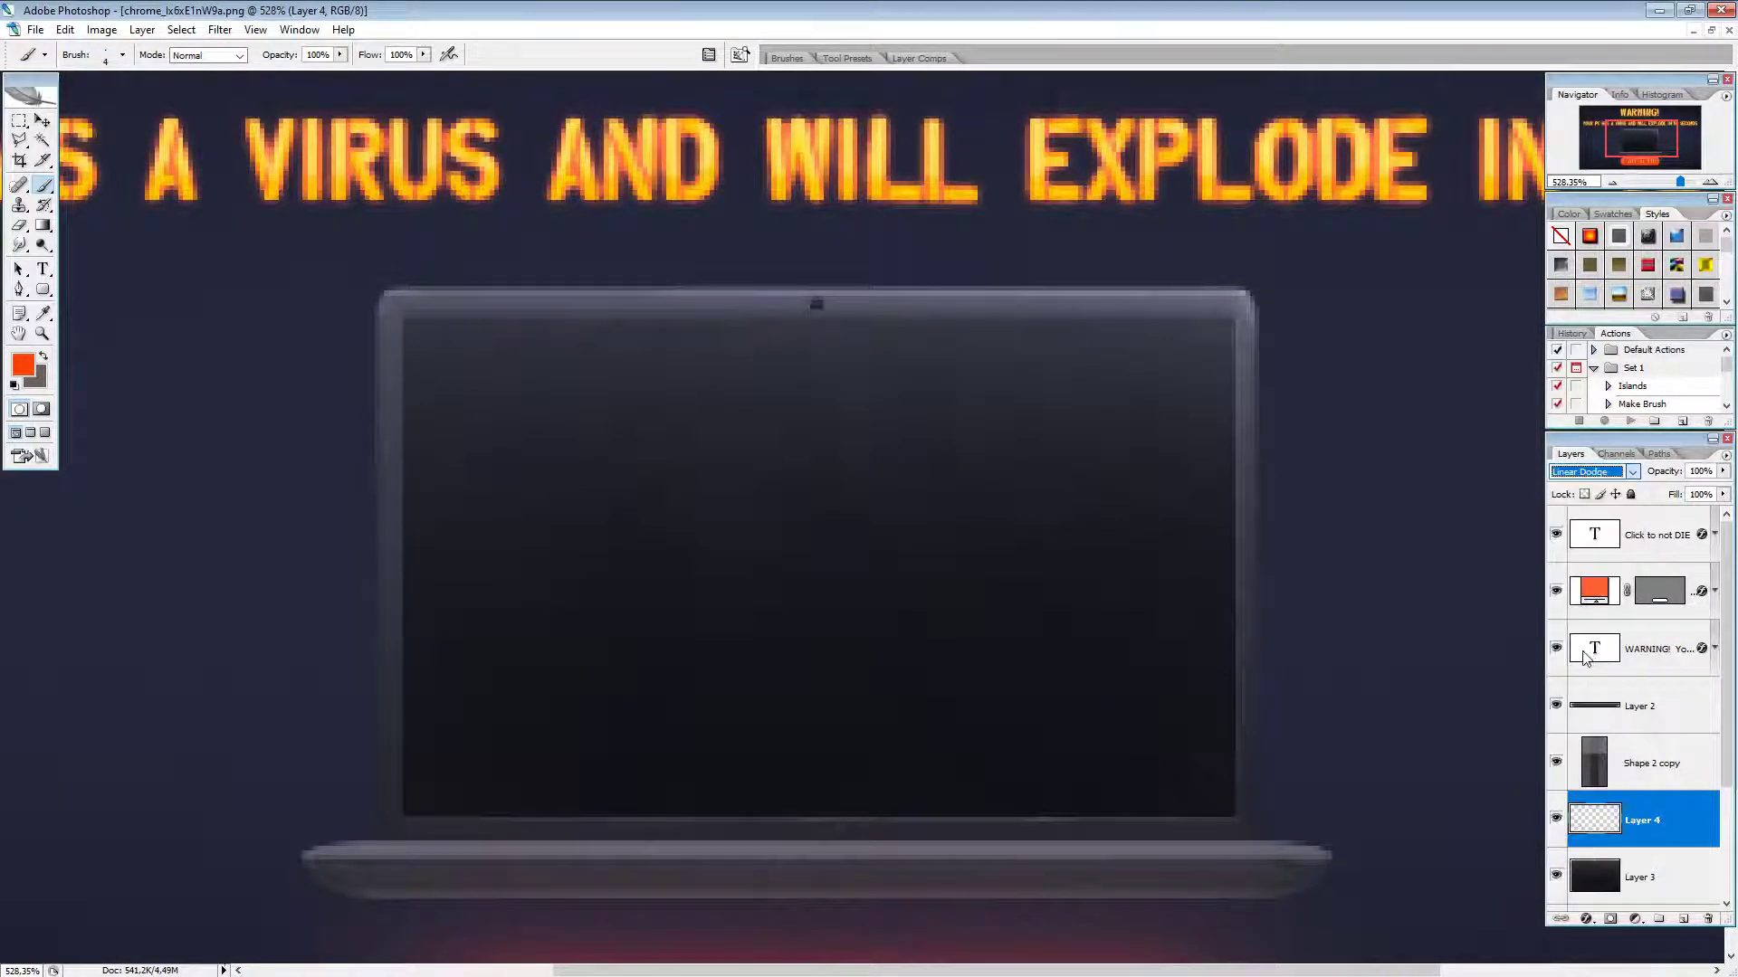
Step: Load the inner screen's outline as a selection and set the brush's painting mode to Linear Dodge
{"action": "left_click", "coordinate": [1594, 877], "text": "ctrl"}
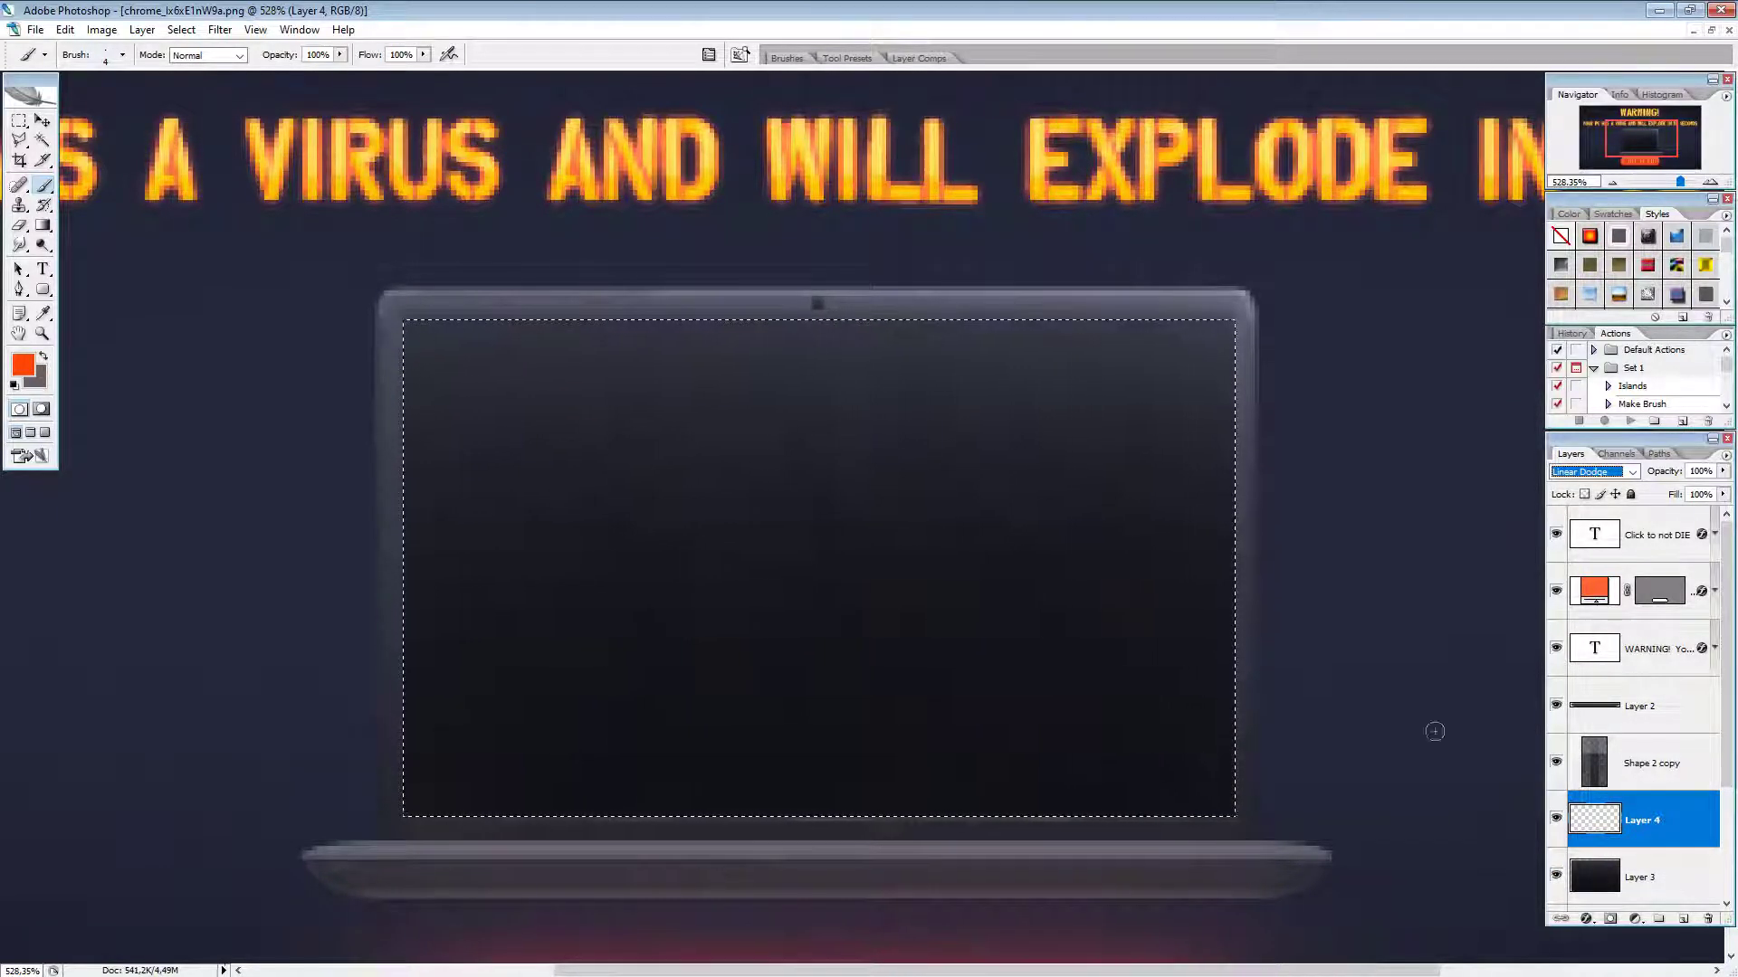
{"action": "left_click", "coordinate": [1482, 731]}
{"action": "left_click", "coordinate": [207, 56]}
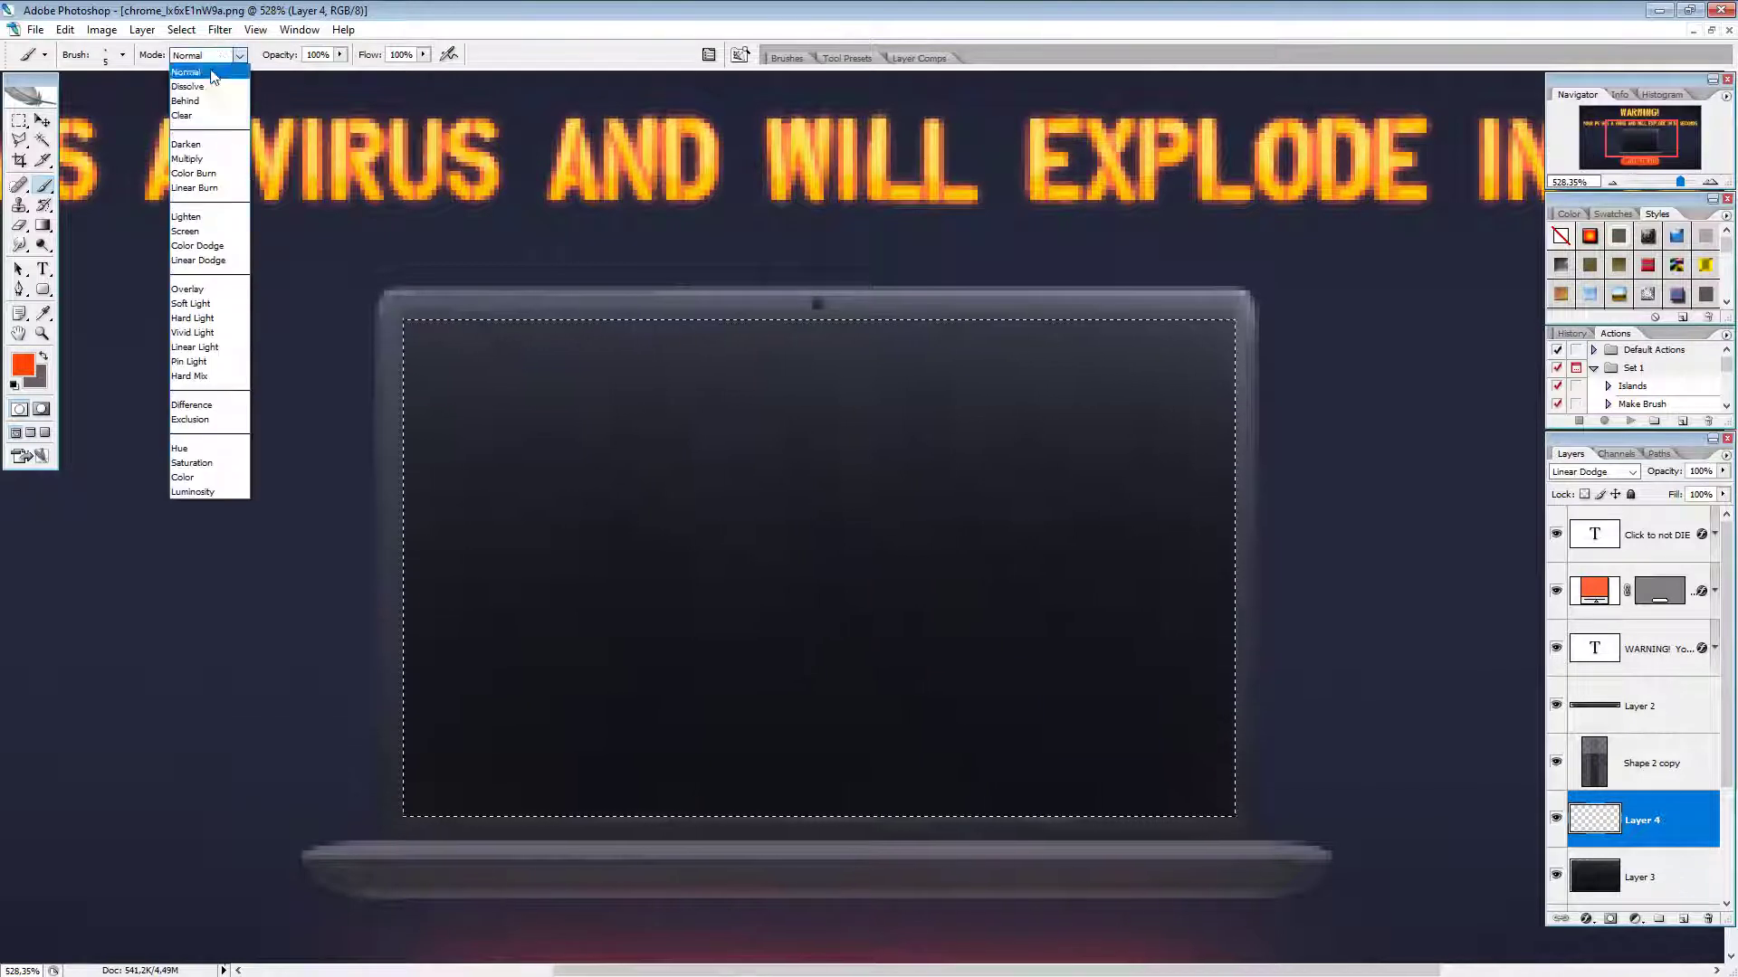
{"action": "left_click", "coordinate": [217, 263]}
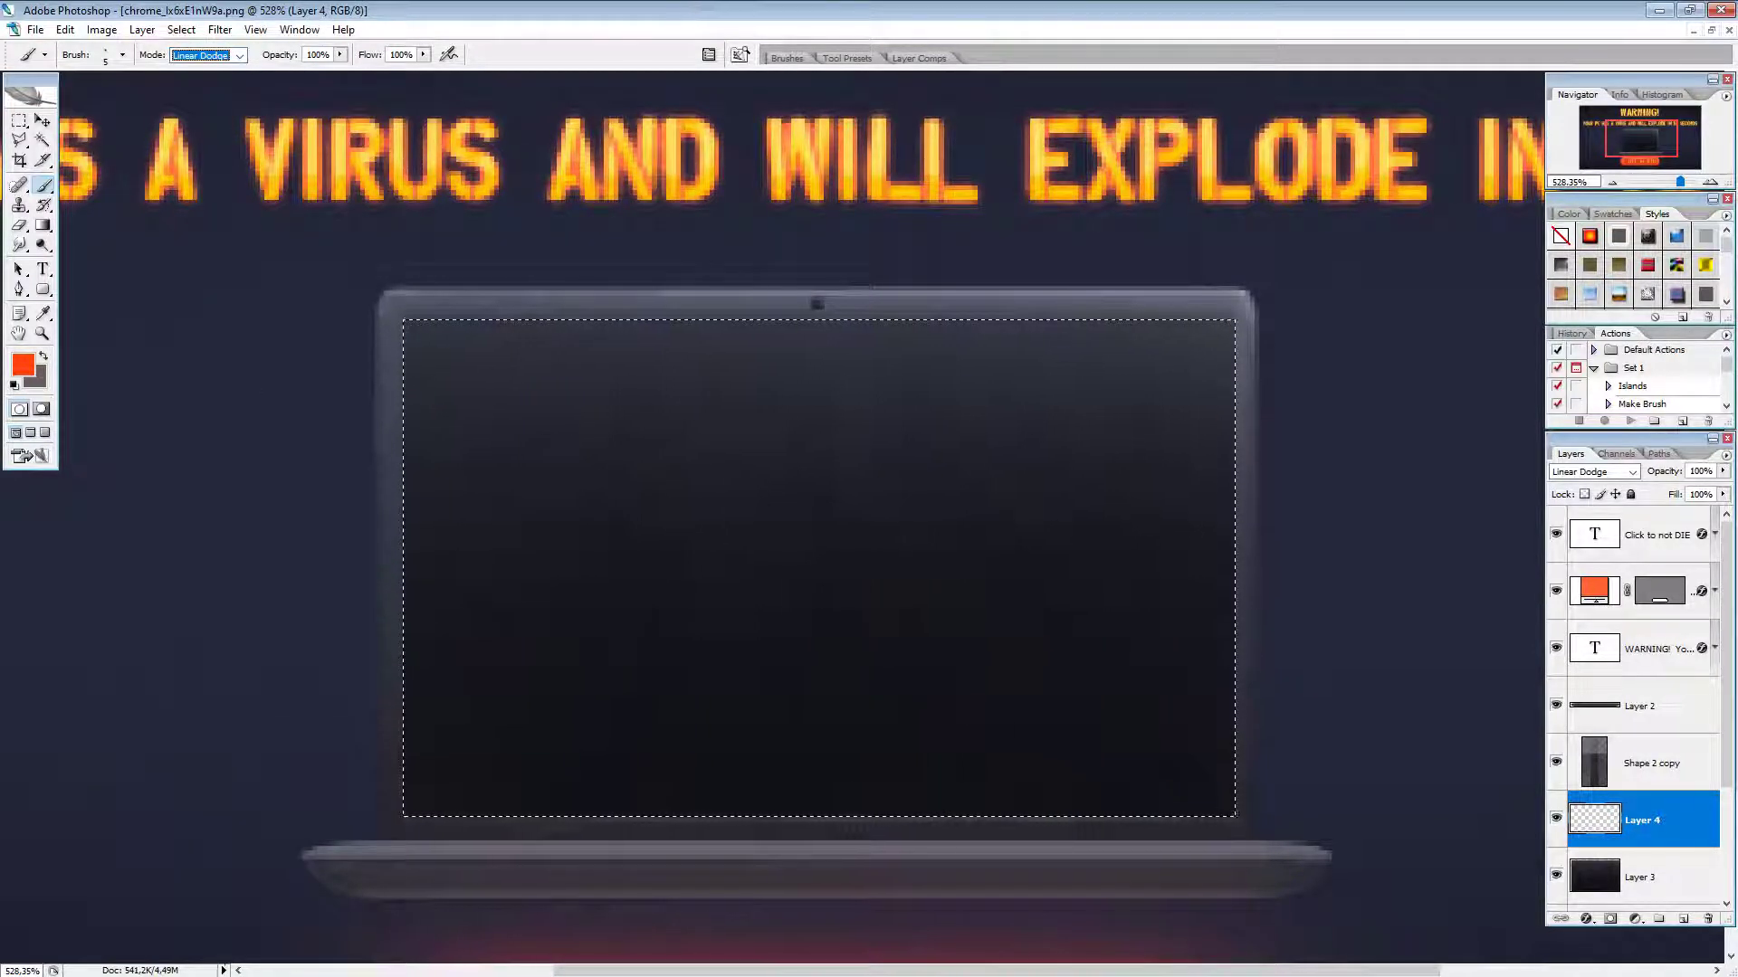
Step: Lower the brush opacity to 28% and test it with a short vertical stroke on the laptop screen, undoing the stroke
{"action": "left_click", "coordinate": [231, 386]}
{"action": "left_click", "coordinate": [339, 54]}
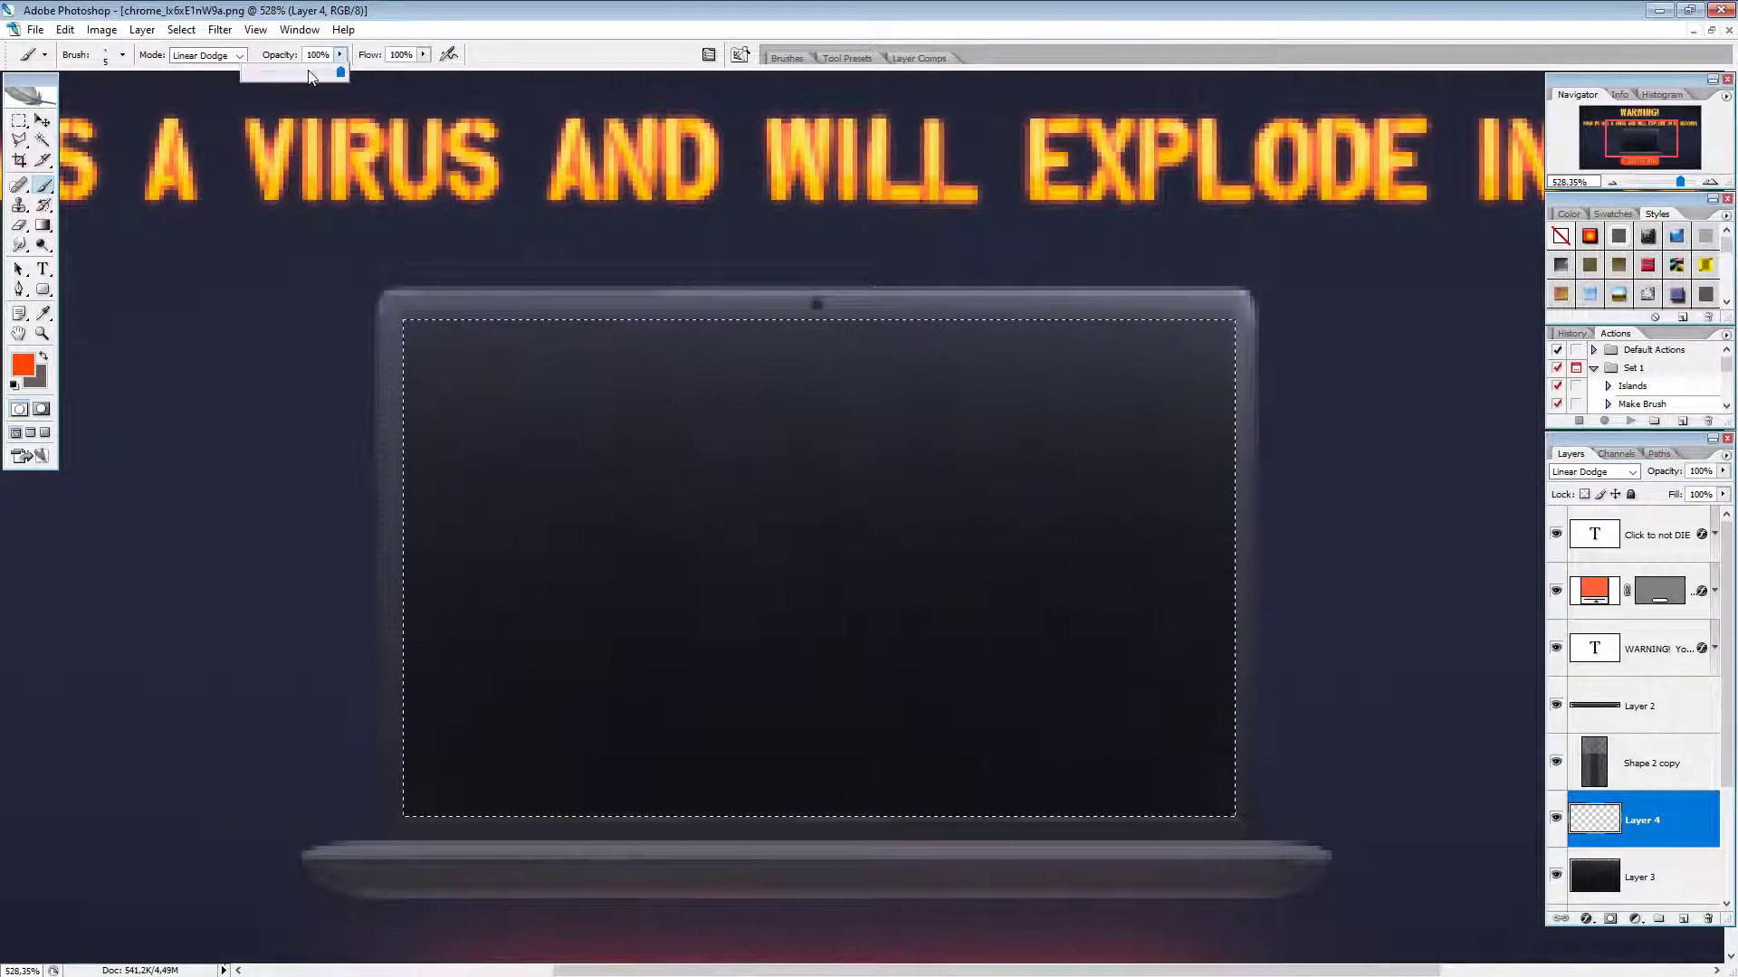
{"action": "left_click_drag", "start_coordinate": [312, 73], "coordinate": [275, 74]}
{"action": "left_click_drag", "start_coordinate": [774, 564], "coordinate": [774, 657]}
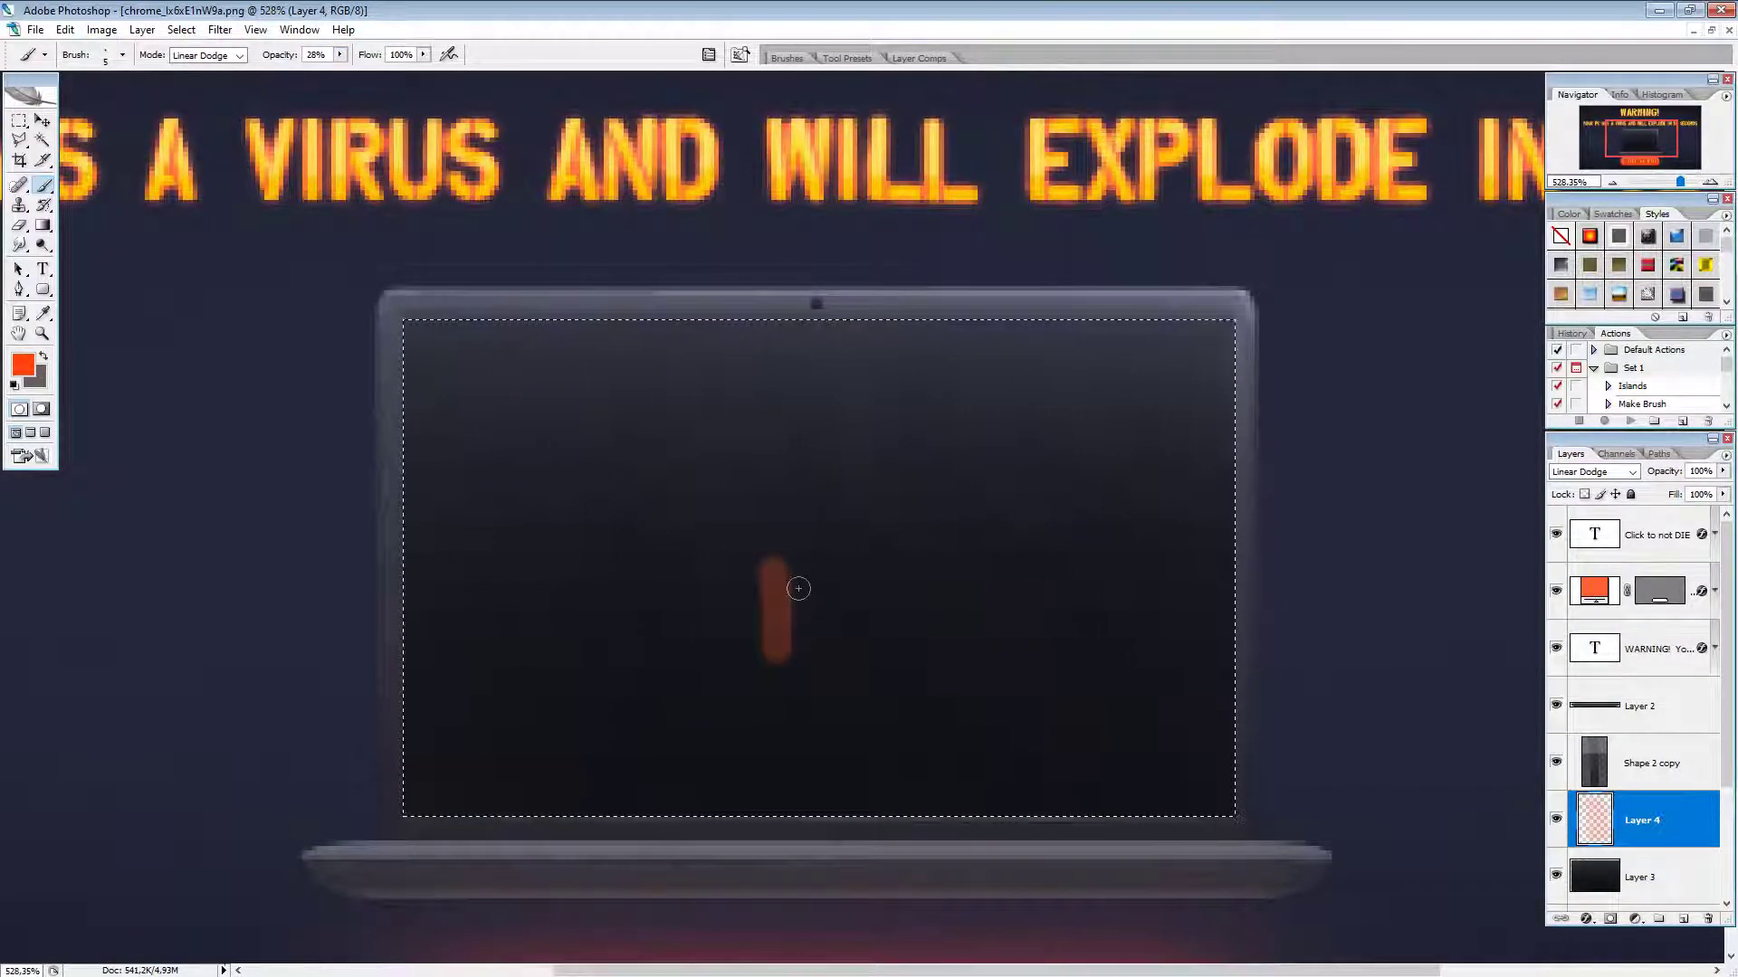
{"action": "key", "text": "ctrl+z"}
{"action": "left_click", "coordinate": [339, 55]}
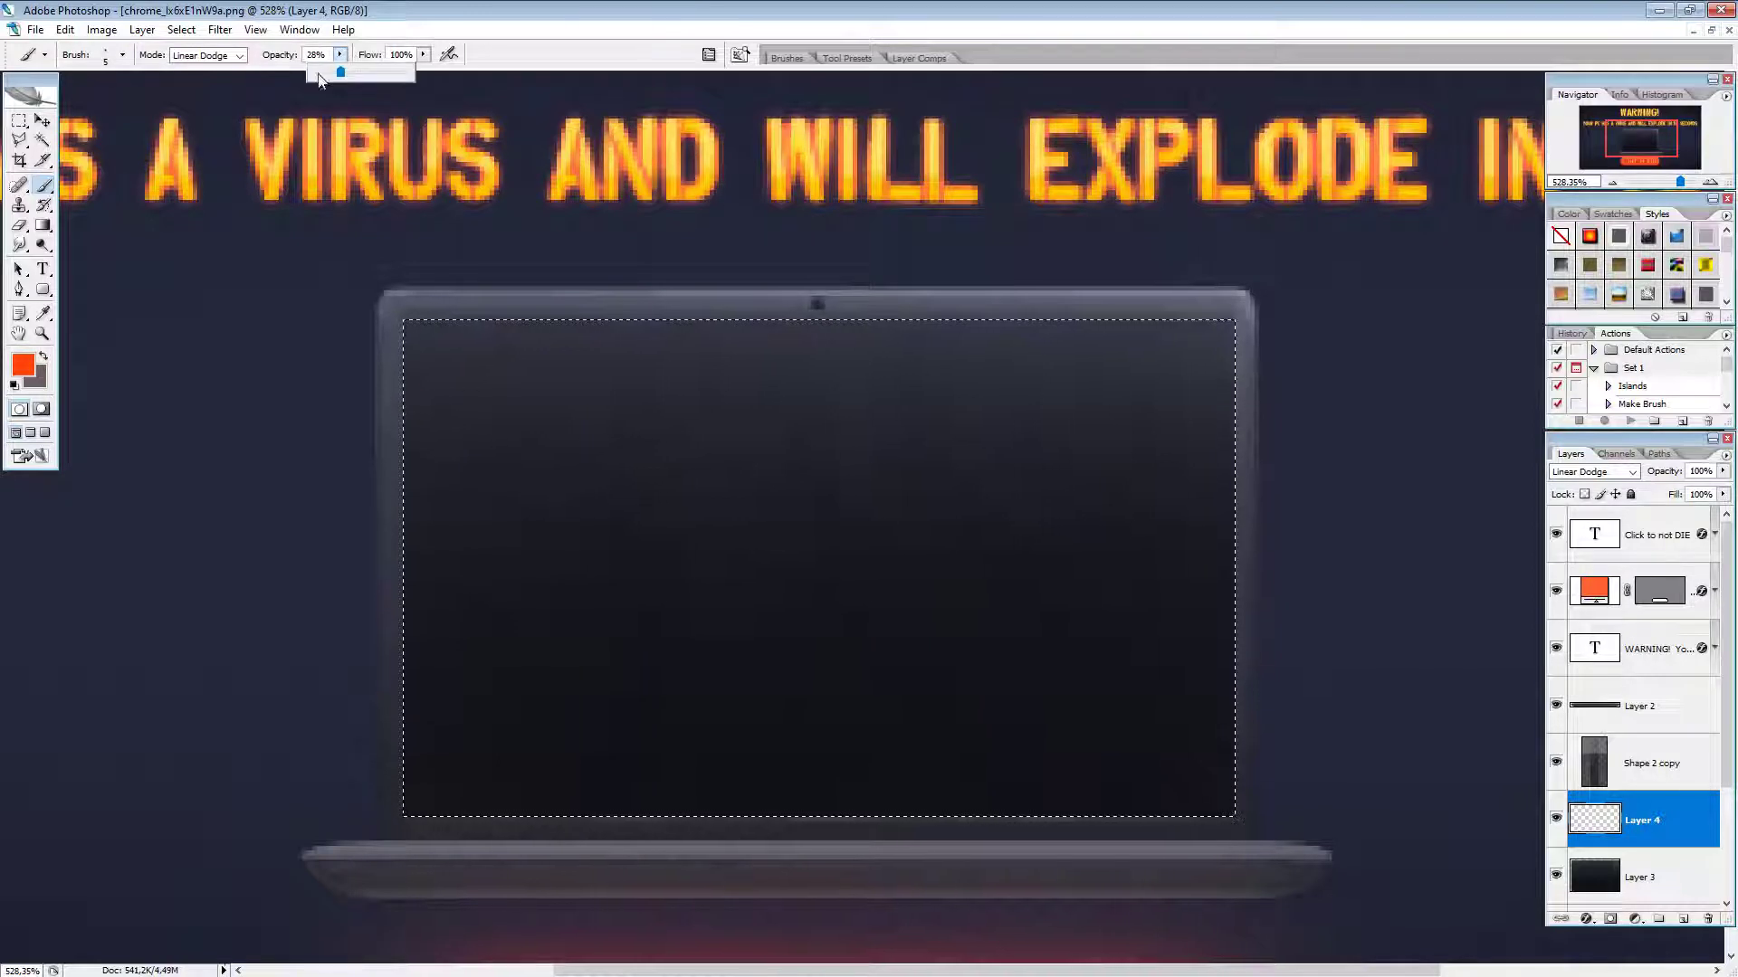
{"action": "key", "text": "Return"}
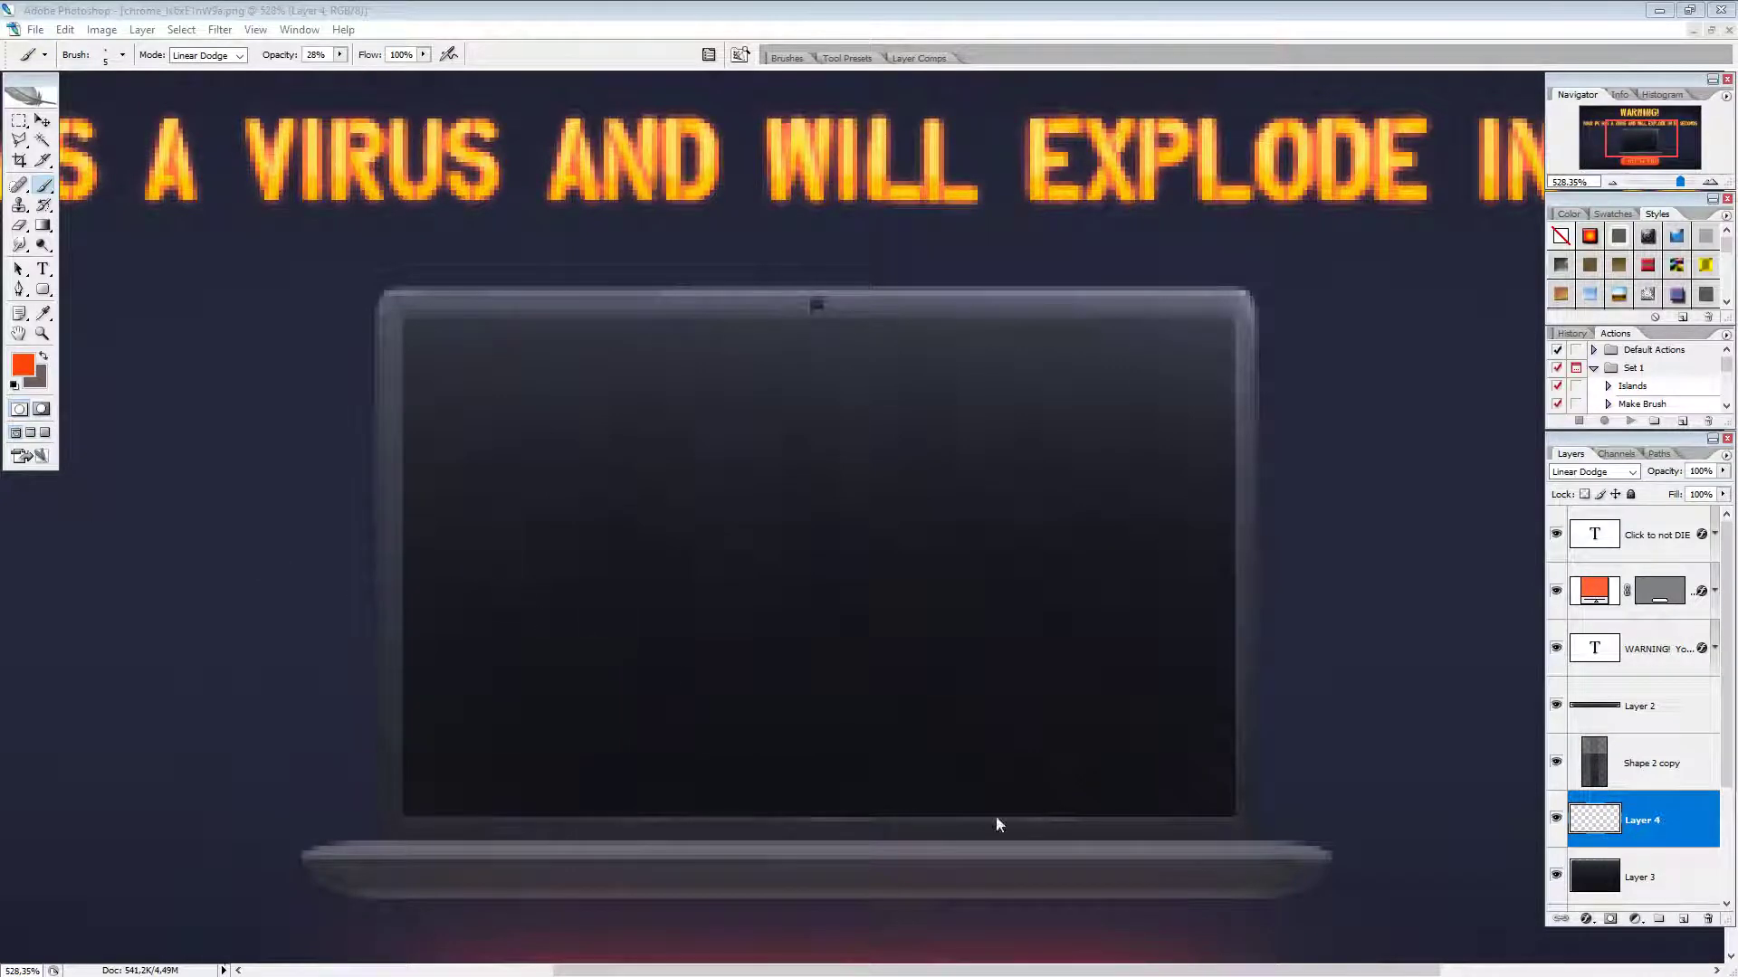
{"action": "left_click", "coordinate": [123, 55]}
{"action": "left_click", "coordinate": [815, 8]}
{"action": "left_click", "coordinate": [995, 9]}
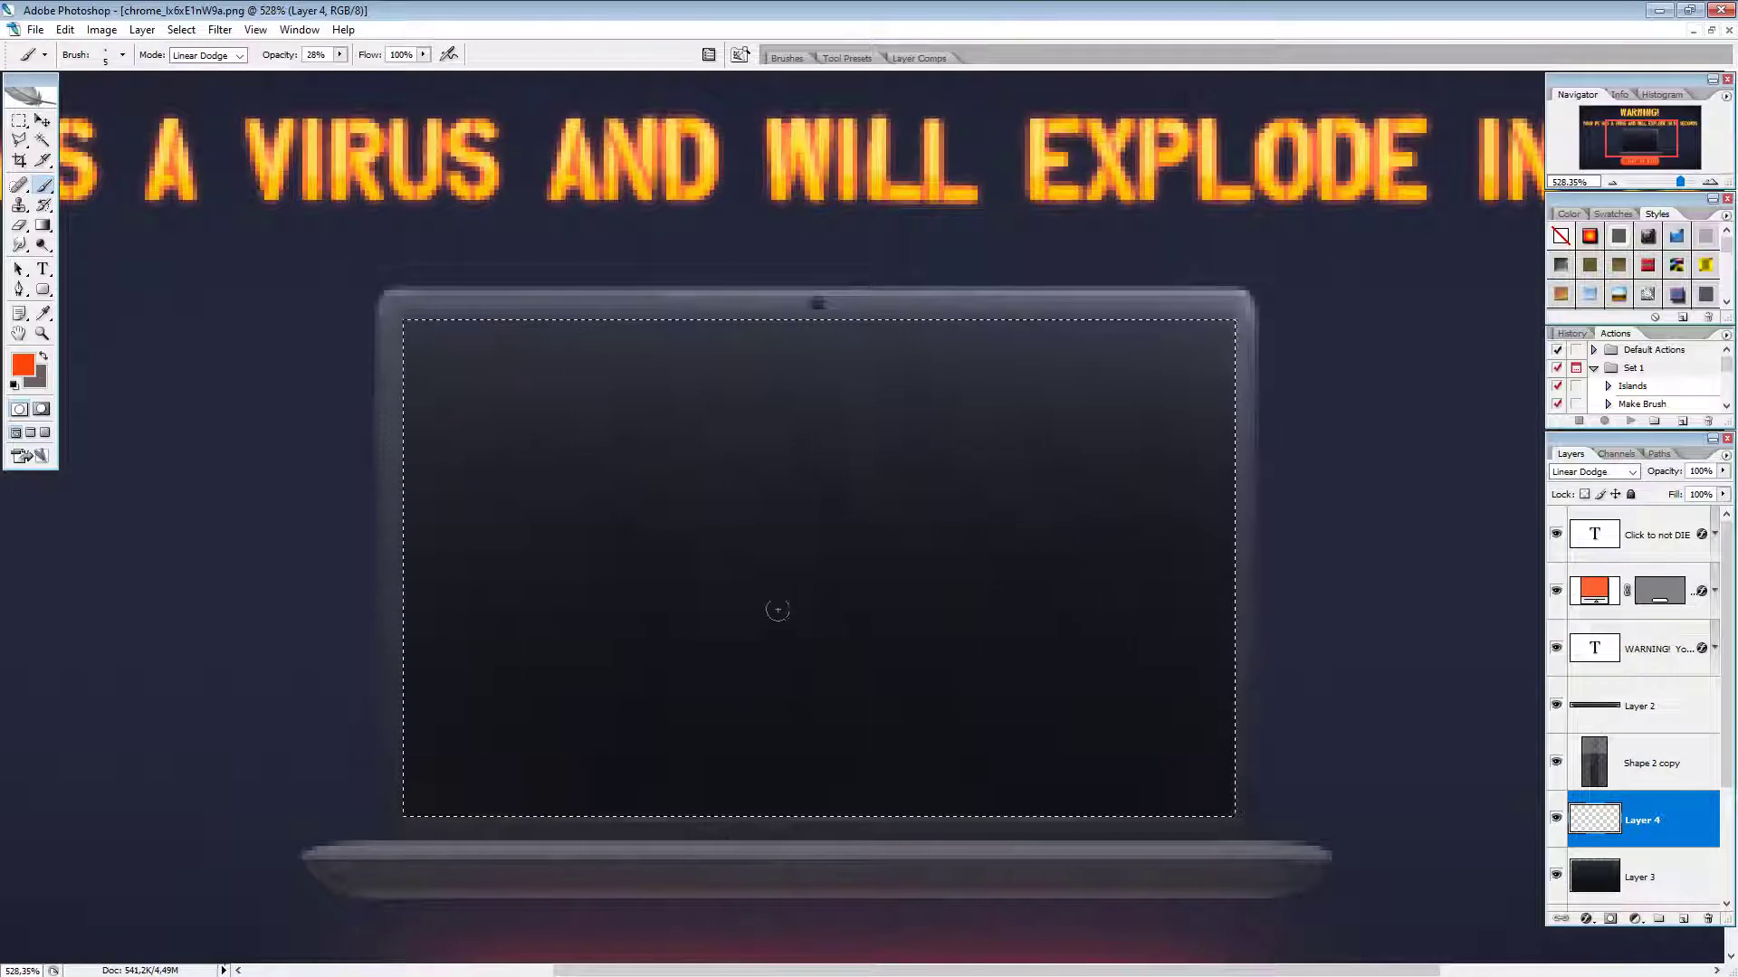
{"action": "left_click_drag", "start_coordinate": [788, 600], "coordinate": [777, 719]}
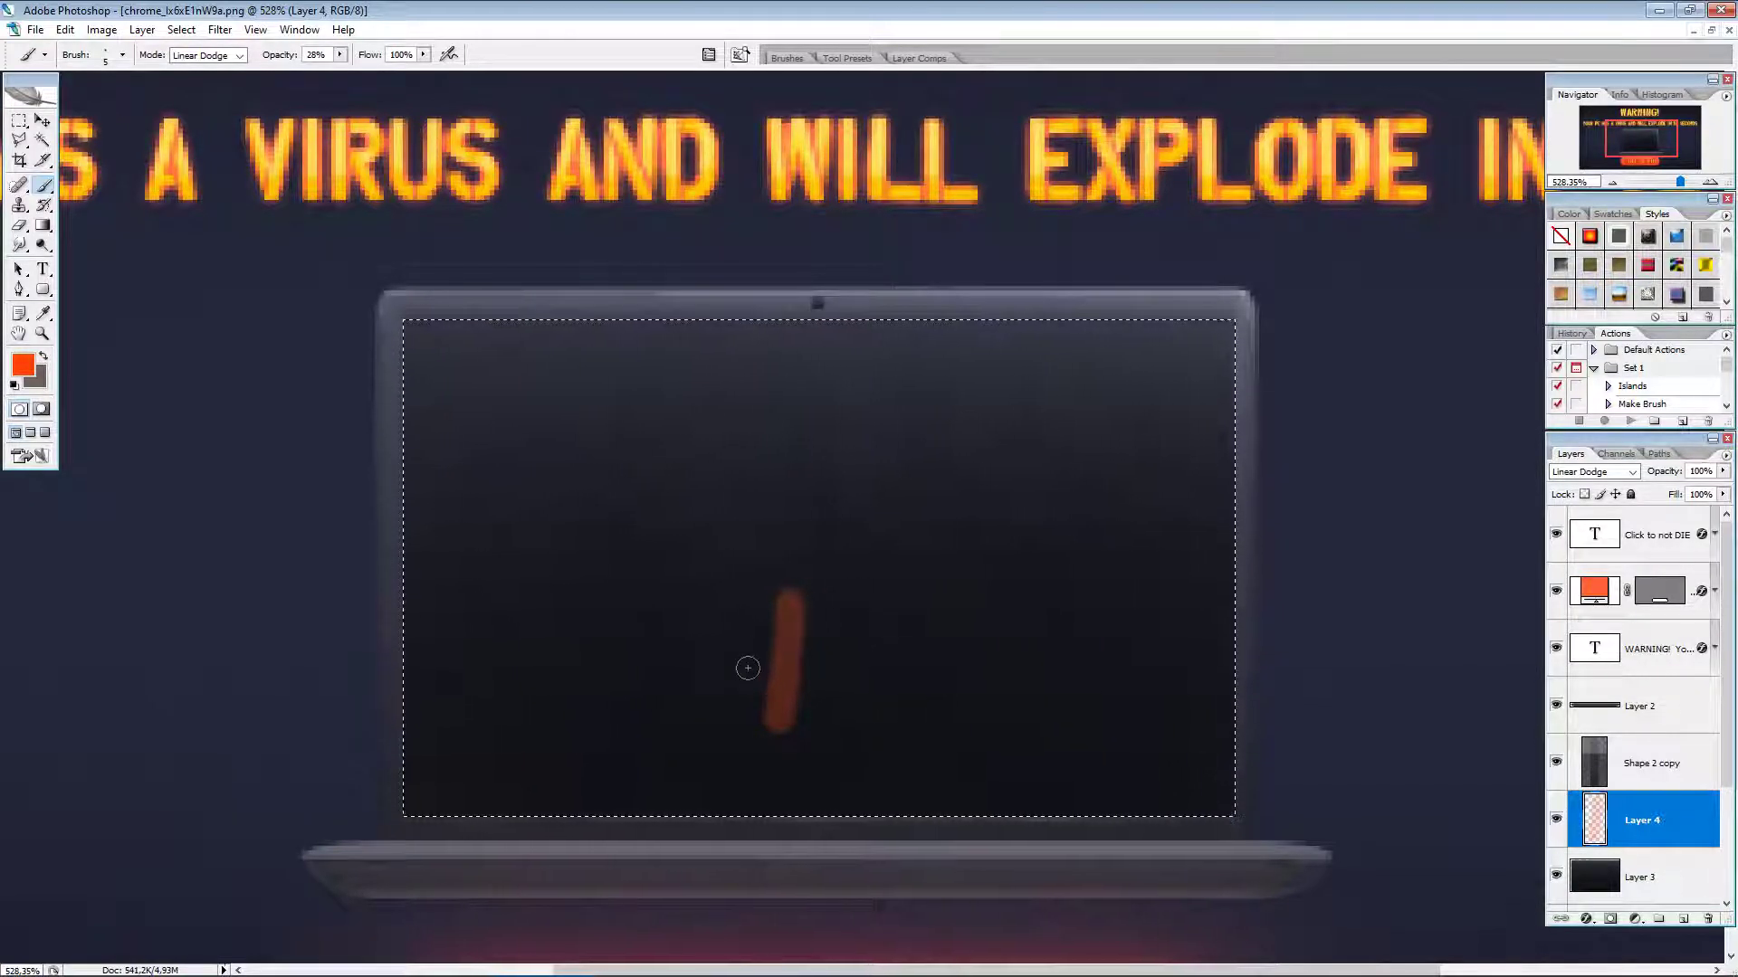
{"action": "left_click_drag", "start_coordinate": [771, 602], "coordinate": [760, 696]}
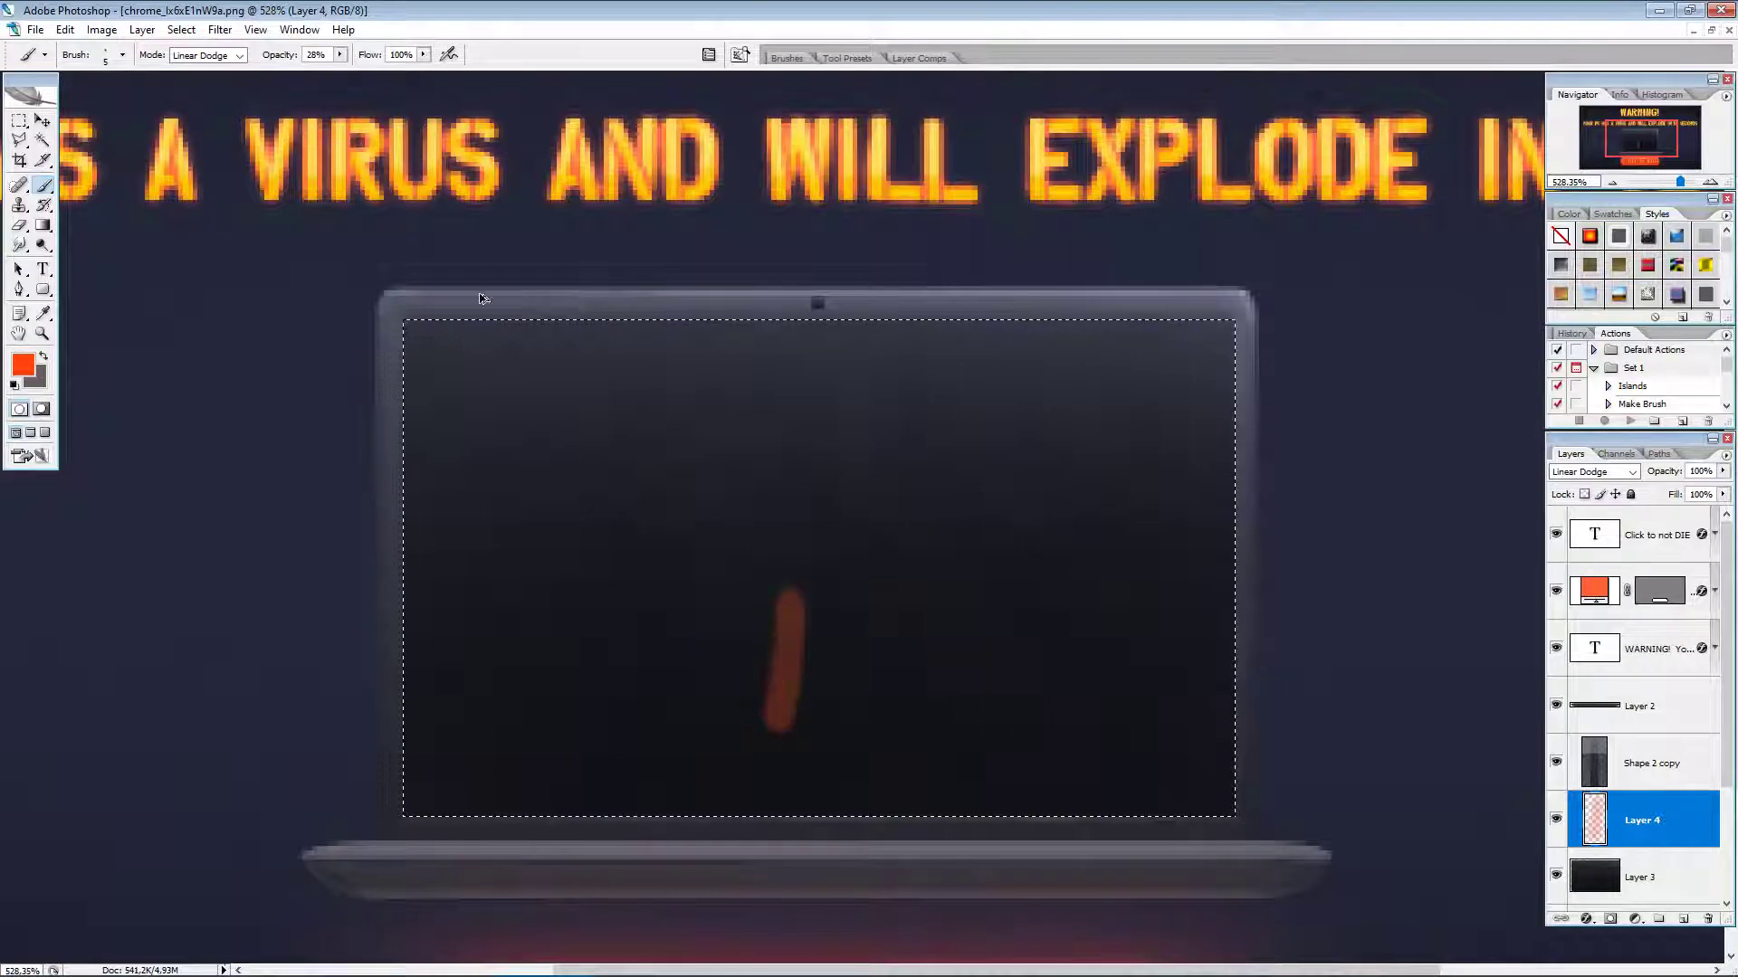
{"action": "key", "text": "Delete"}
Step: Set the brush hardness to 14% and build up a fiery column in the lower middle of the laptop screen with overlapping strokes
{"action": "left_click", "coordinate": [123, 54]}
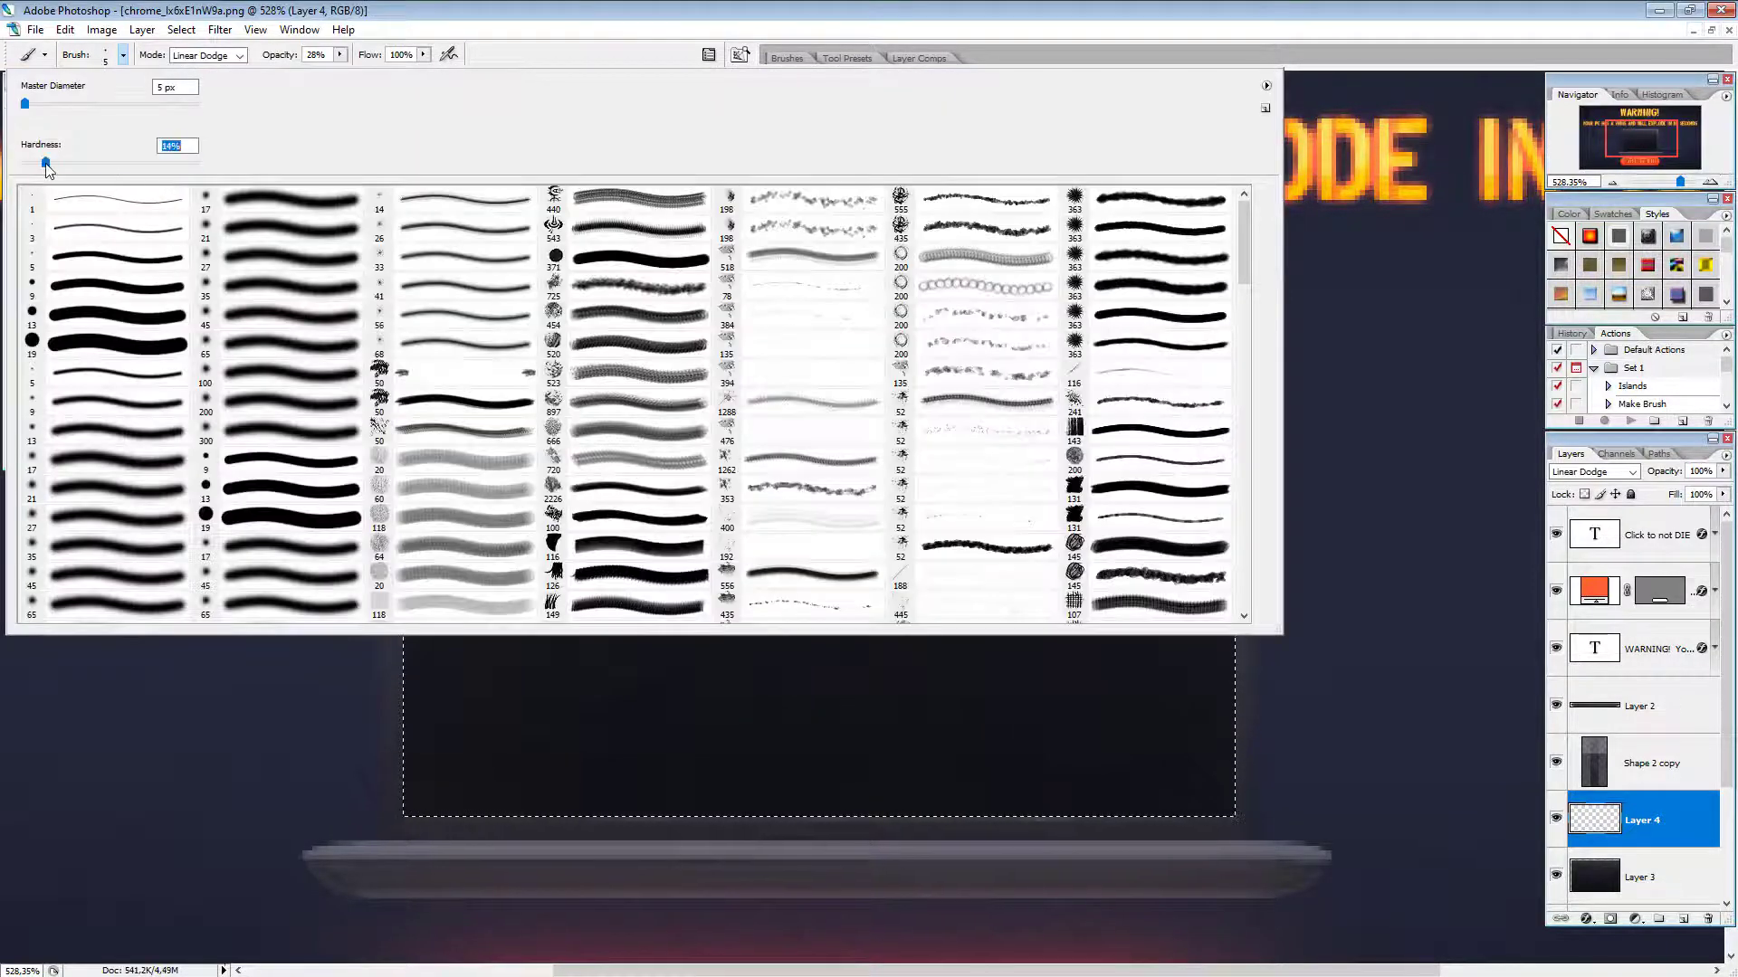
{"action": "left_click", "coordinate": [437, 18]}
{"action": "mouse_move", "coordinate": [792, 589]}
{"action": "left_mouse_down"}
{"action": "mouse_move", "coordinate": [761, 731]}
{"action": "mouse_move", "coordinate": [824, 683]}
{"action": "mouse_move", "coordinate": [871, 696]}
{"action": "mouse_move", "coordinate": [885, 742]}
{"action": "left_mouse_up"}
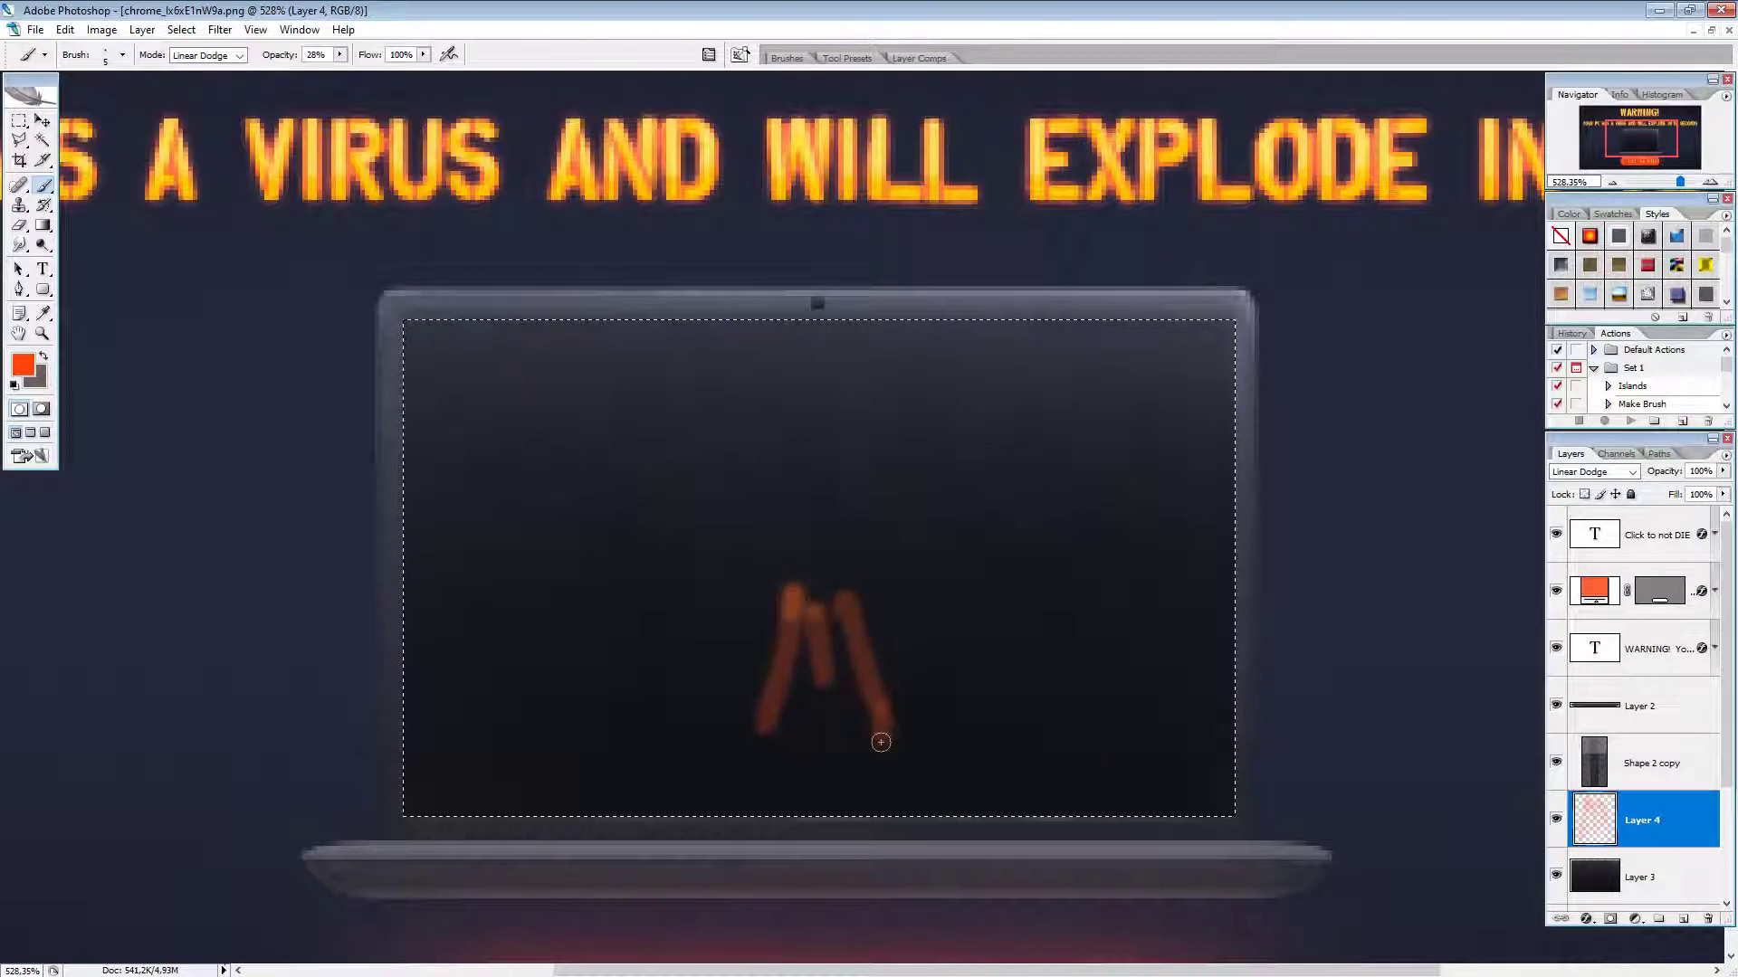
{"action": "left_click_drag", "start_coordinate": [837, 570], "coordinate": [851, 699]}
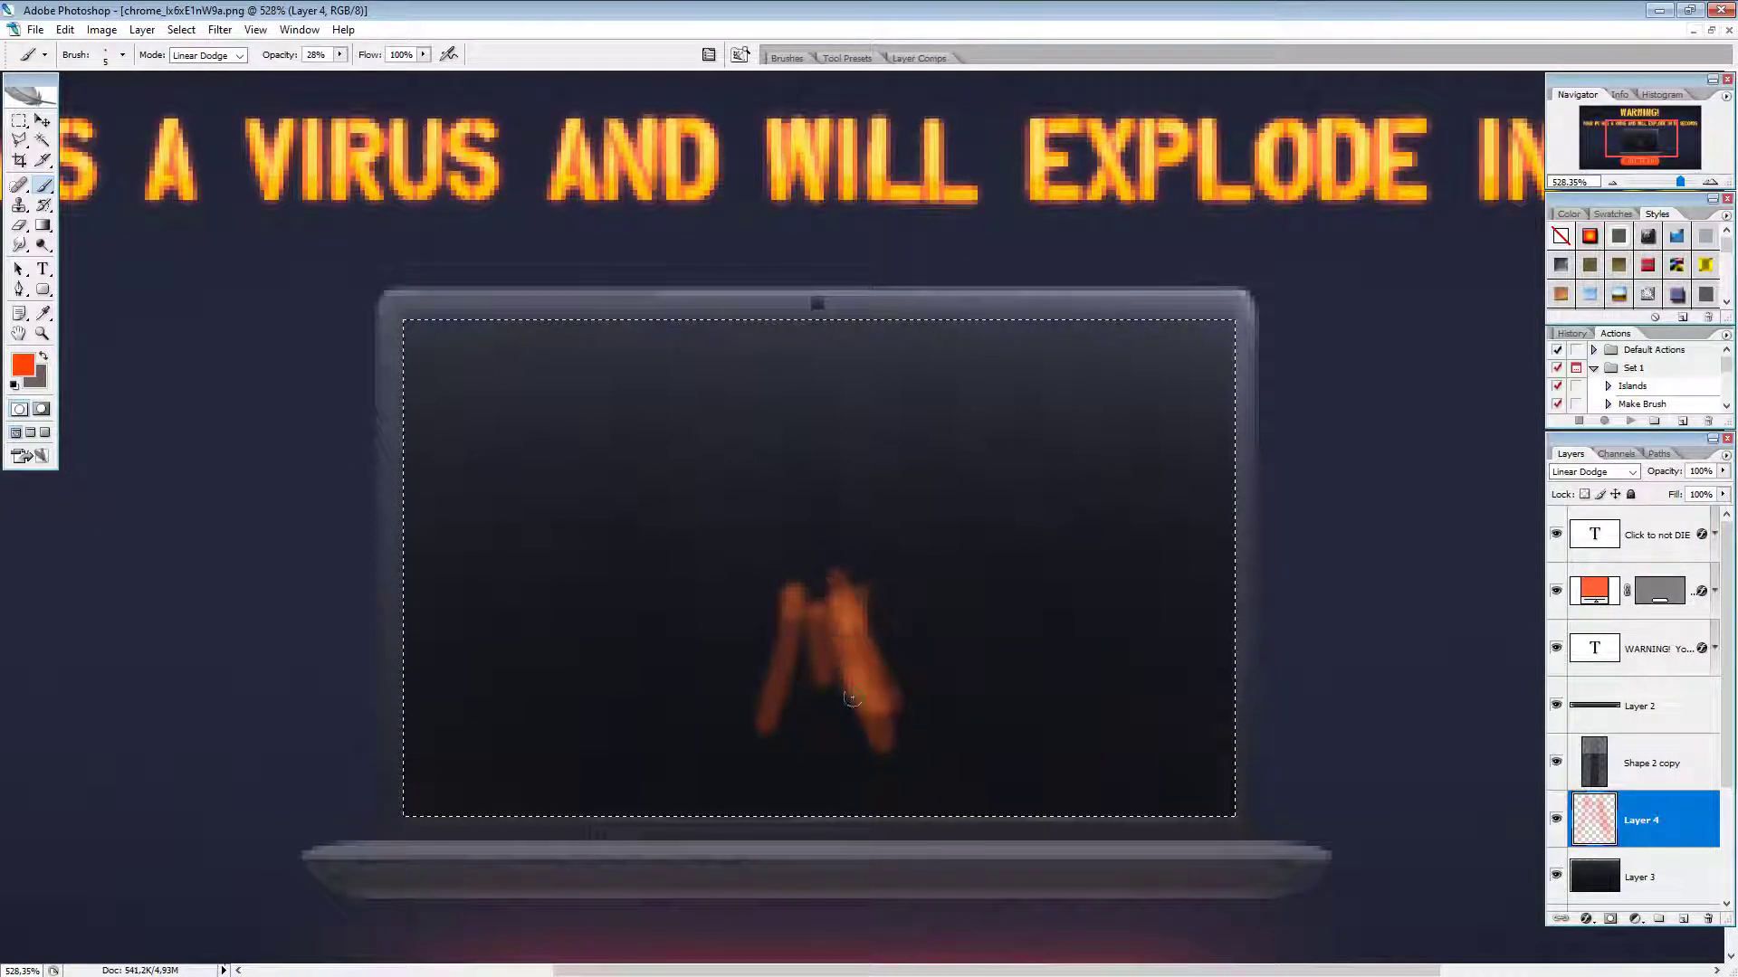
{"action": "mouse_move", "coordinate": [834, 581]}
{"action": "left_mouse_down"}
{"action": "mouse_move", "coordinate": [836, 697]}
{"action": "mouse_move", "coordinate": [809, 591]}
{"action": "mouse_move", "coordinate": [796, 706]}
{"action": "left_mouse_up"}
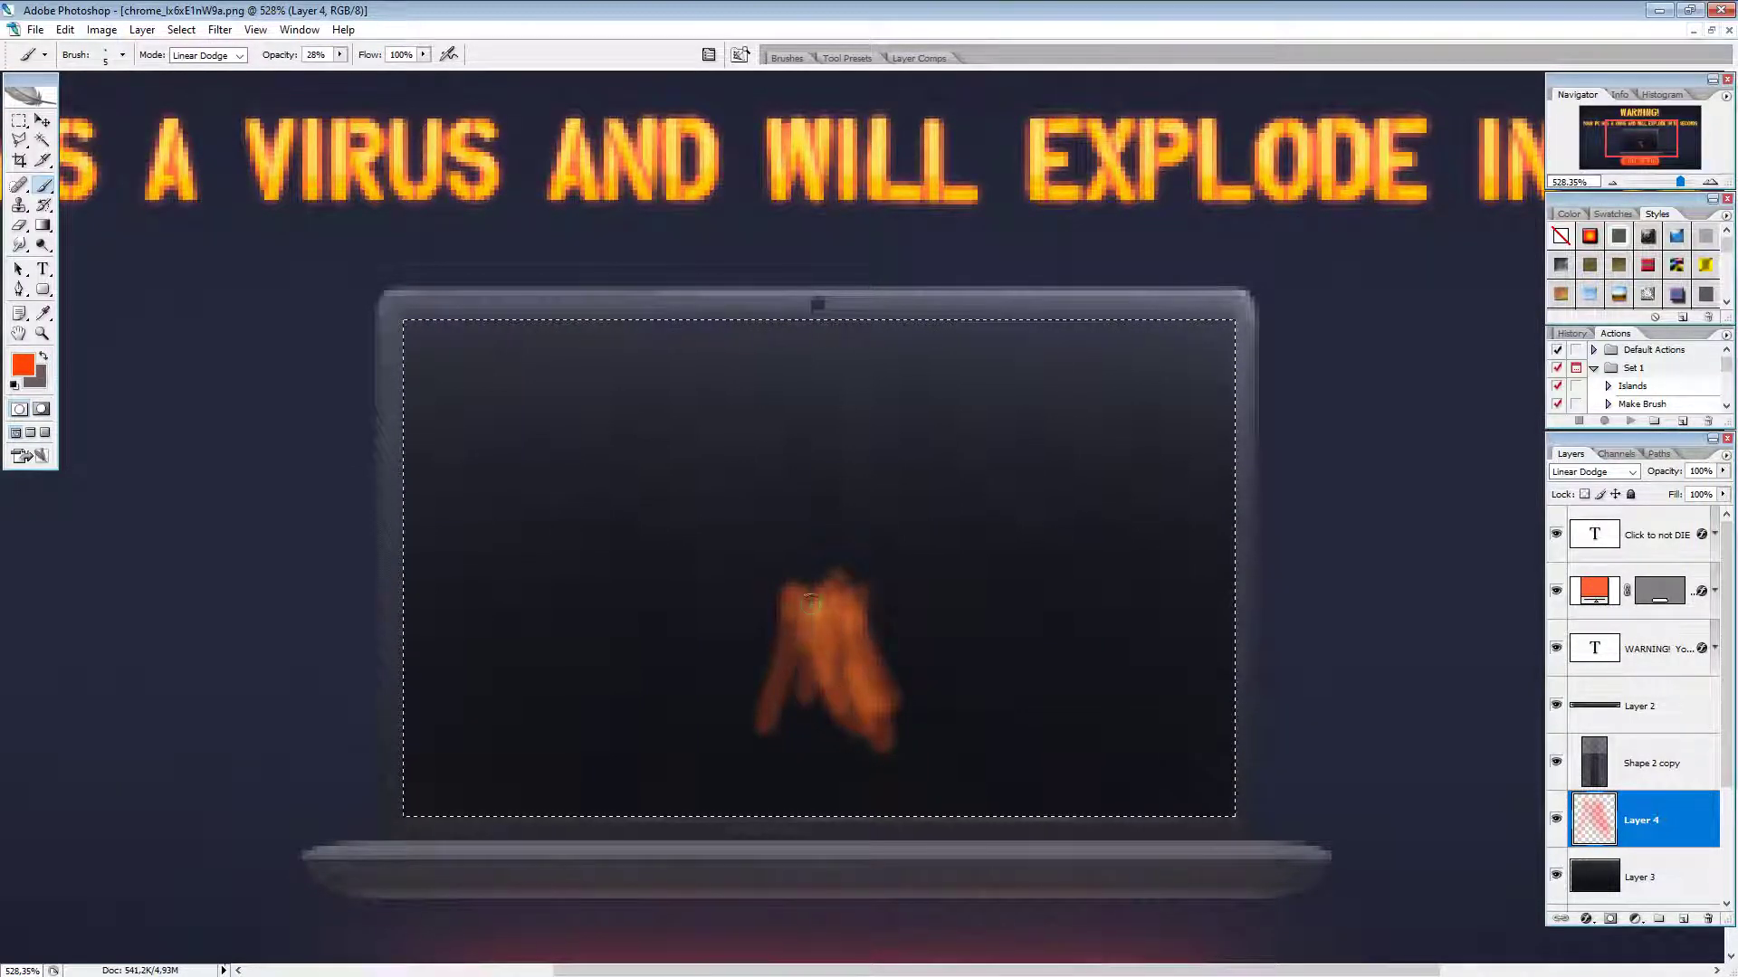
{"action": "mouse_move", "coordinate": [810, 634]}
{"action": "left_mouse_down"}
{"action": "mouse_move", "coordinate": [773, 724]}
{"action": "mouse_move", "coordinate": [819, 656]}
{"action": "mouse_move", "coordinate": [801, 742]}
{"action": "left_mouse_up"}
{"action": "mouse_move", "coordinate": [825, 675]}
{"action": "left_mouse_down"}
{"action": "mouse_move", "coordinate": [846, 742]}
{"action": "mouse_move", "coordinate": [824, 573]}
{"action": "mouse_move", "coordinate": [846, 701]}
{"action": "left_mouse_up"}
{"action": "left_click_drag", "start_coordinate": [837, 625], "coordinate": [869, 769]}
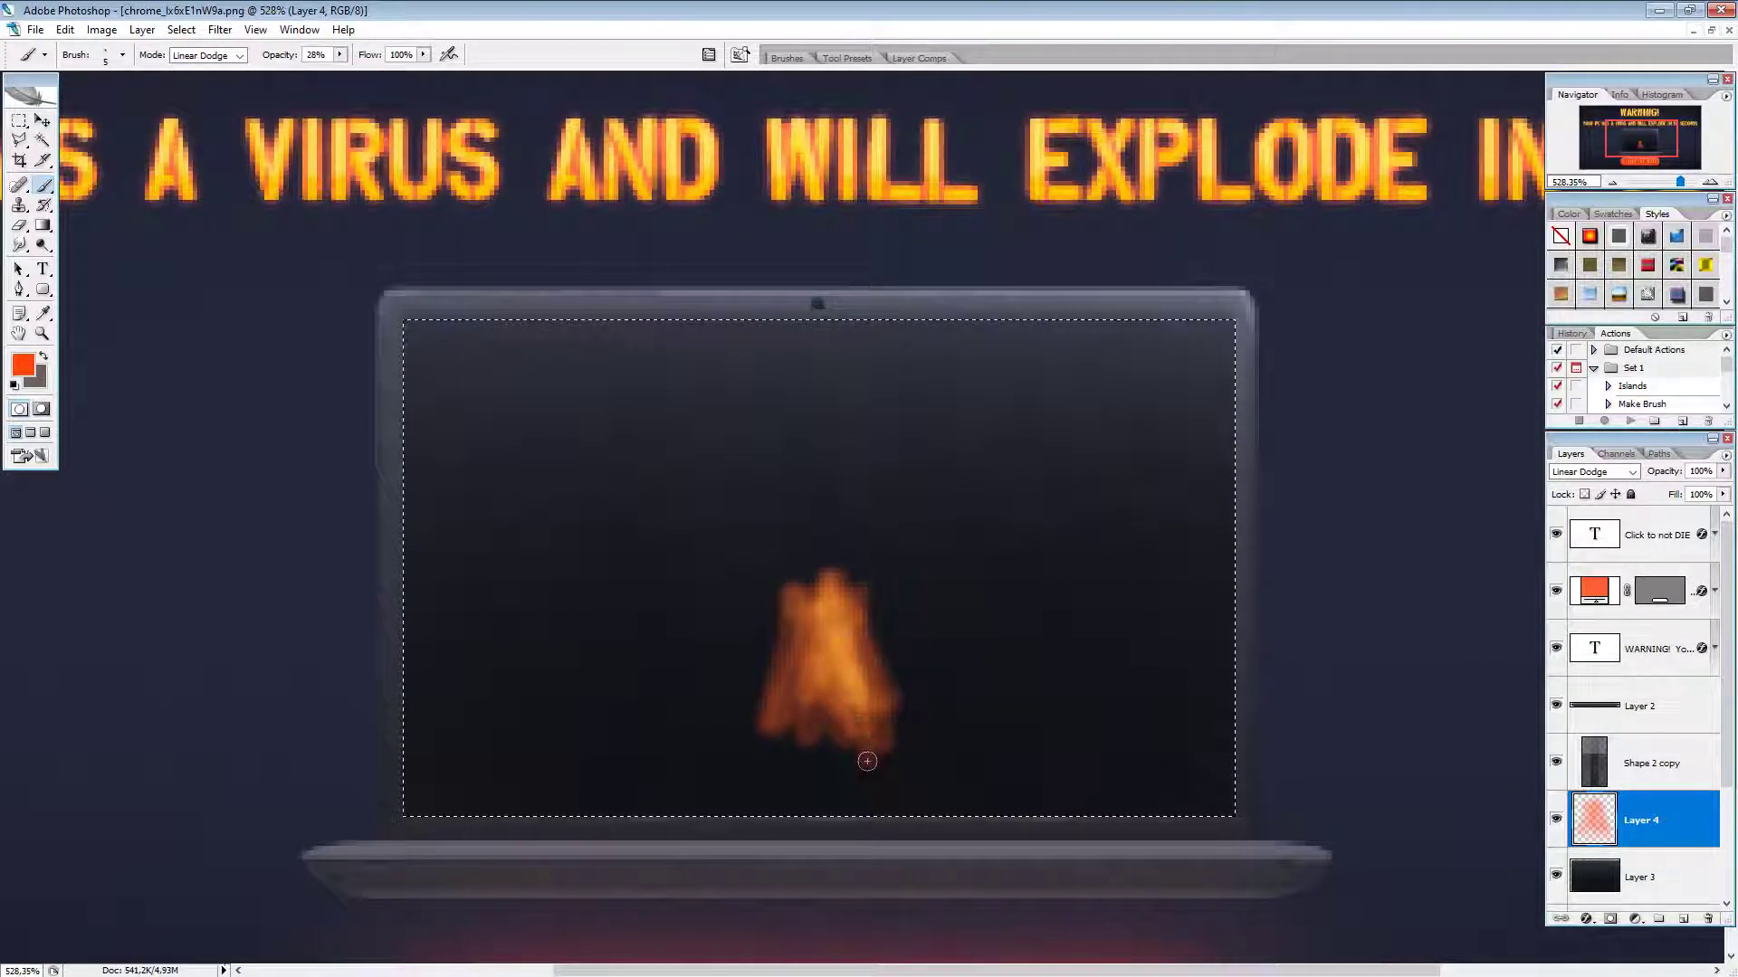
{"action": "left_click_drag", "start_coordinate": [805, 599], "coordinate": [786, 728]}
{"action": "mouse_move", "coordinate": [801, 638]}
{"action": "left_mouse_down"}
{"action": "mouse_move", "coordinate": [833, 715]}
{"action": "mouse_move", "coordinate": [815, 756]}
{"action": "left_mouse_up"}
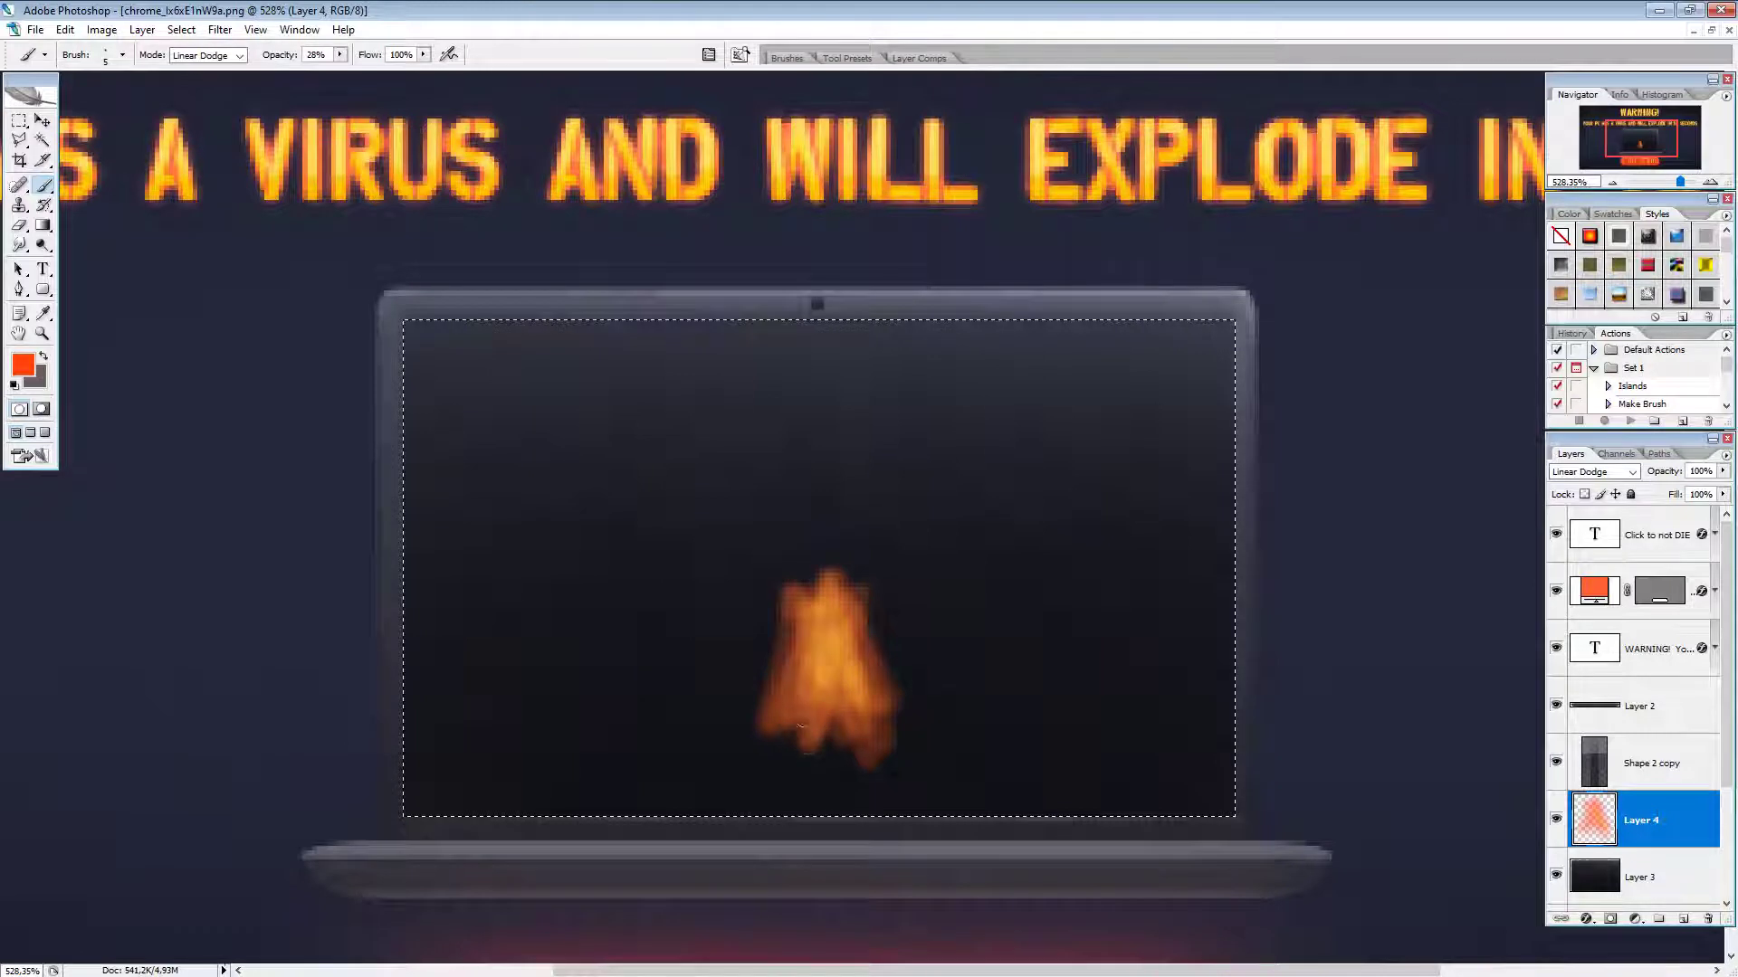
{"action": "mouse_move", "coordinate": [801, 684]}
{"action": "left_mouse_down"}
{"action": "mouse_move", "coordinate": [774, 752]}
{"action": "mouse_move", "coordinate": [824, 559]}
{"action": "mouse_move", "coordinate": [801, 769]}
{"action": "mouse_move", "coordinate": [847, 688]}
{"action": "mouse_move", "coordinate": [833, 623]}
{"action": "mouse_move", "coordinate": [870, 747]}
{"action": "left_mouse_up"}
{"action": "mouse_move", "coordinate": [856, 685]}
{"action": "left_mouse_down"}
{"action": "mouse_move", "coordinate": [844, 634]}
{"action": "mouse_move", "coordinate": [896, 724]}
{"action": "mouse_move", "coordinate": [855, 602]}
{"action": "mouse_move", "coordinate": [879, 717]}
{"action": "mouse_move", "coordinate": [850, 622]}
{"action": "mouse_move", "coordinate": [843, 638]}
{"action": "left_mouse_up"}
Step: Reduce the brush to 2 px and add thin flame streaks and pointed tips along the fiery column
{"action": "key", "text": "bracketleft"}
{"action": "key", "text": "bracketleft"}
{"action": "key", "text": "bracketleft"}
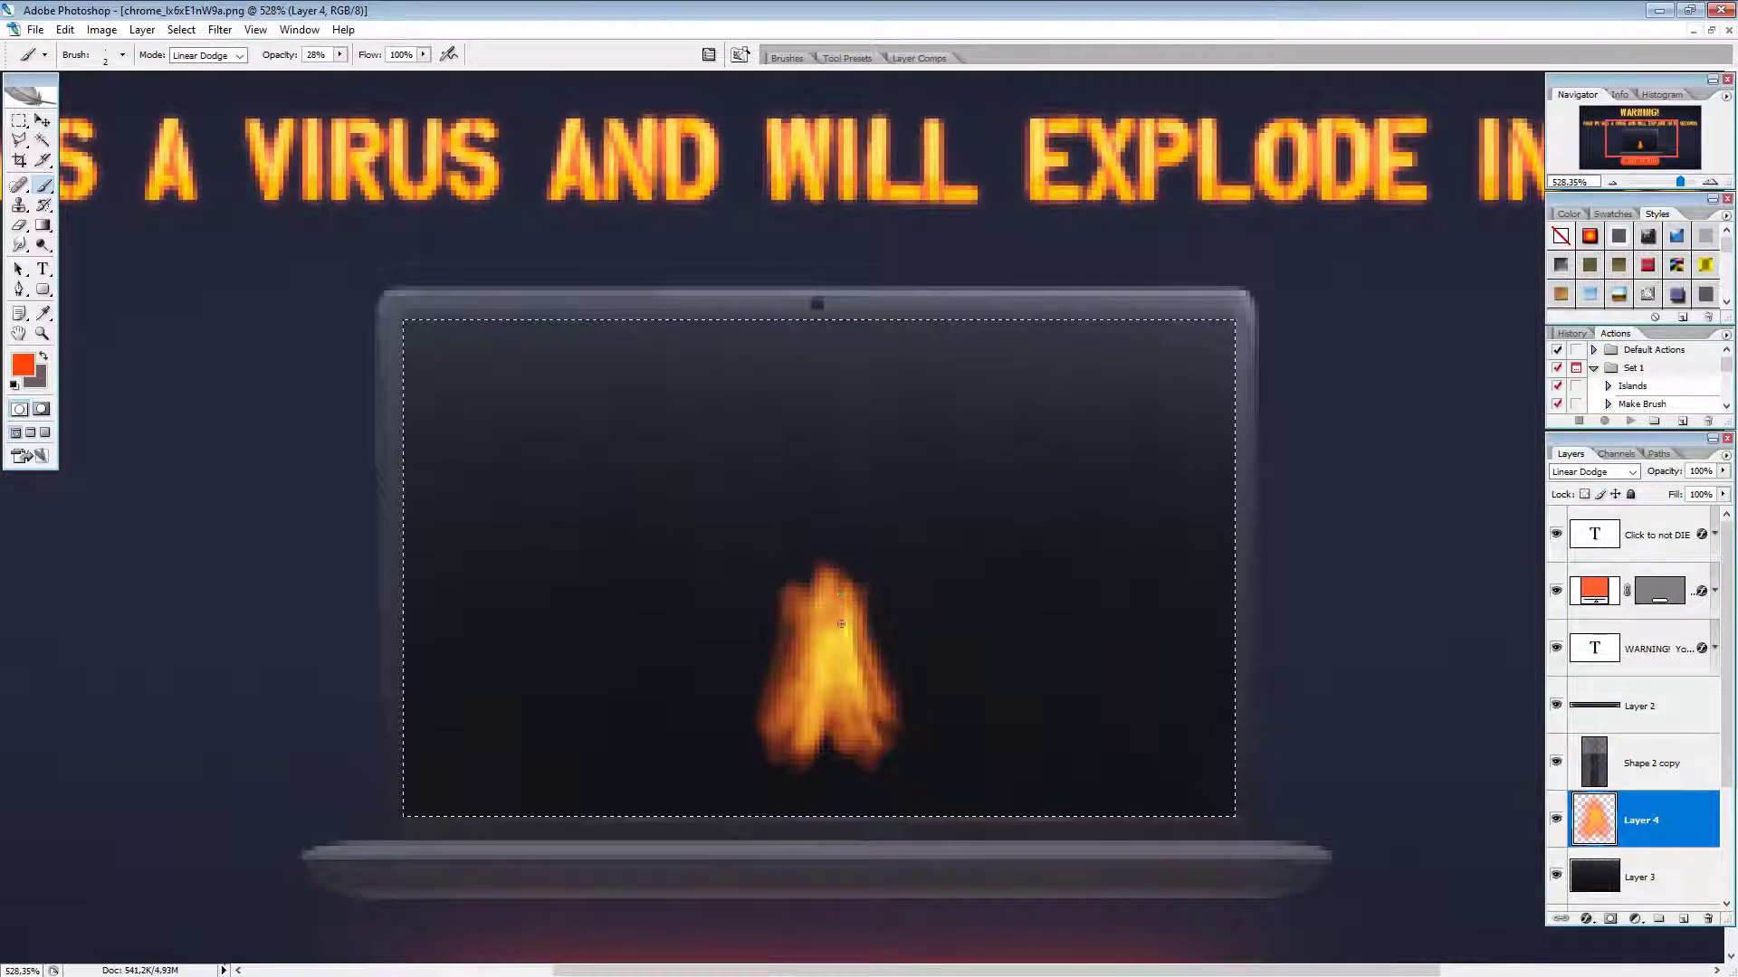
{"action": "mouse_move", "coordinate": [839, 550]}
{"action": "left_mouse_down"}
{"action": "mouse_move", "coordinate": [813, 635]}
{"action": "mouse_move", "coordinate": [814, 556]}
{"action": "mouse_move", "coordinate": [819, 645]}
{"action": "mouse_move", "coordinate": [813, 552]}
{"action": "left_mouse_up"}
{"action": "left_click_drag", "start_coordinate": [813, 704], "coordinate": [827, 606]}
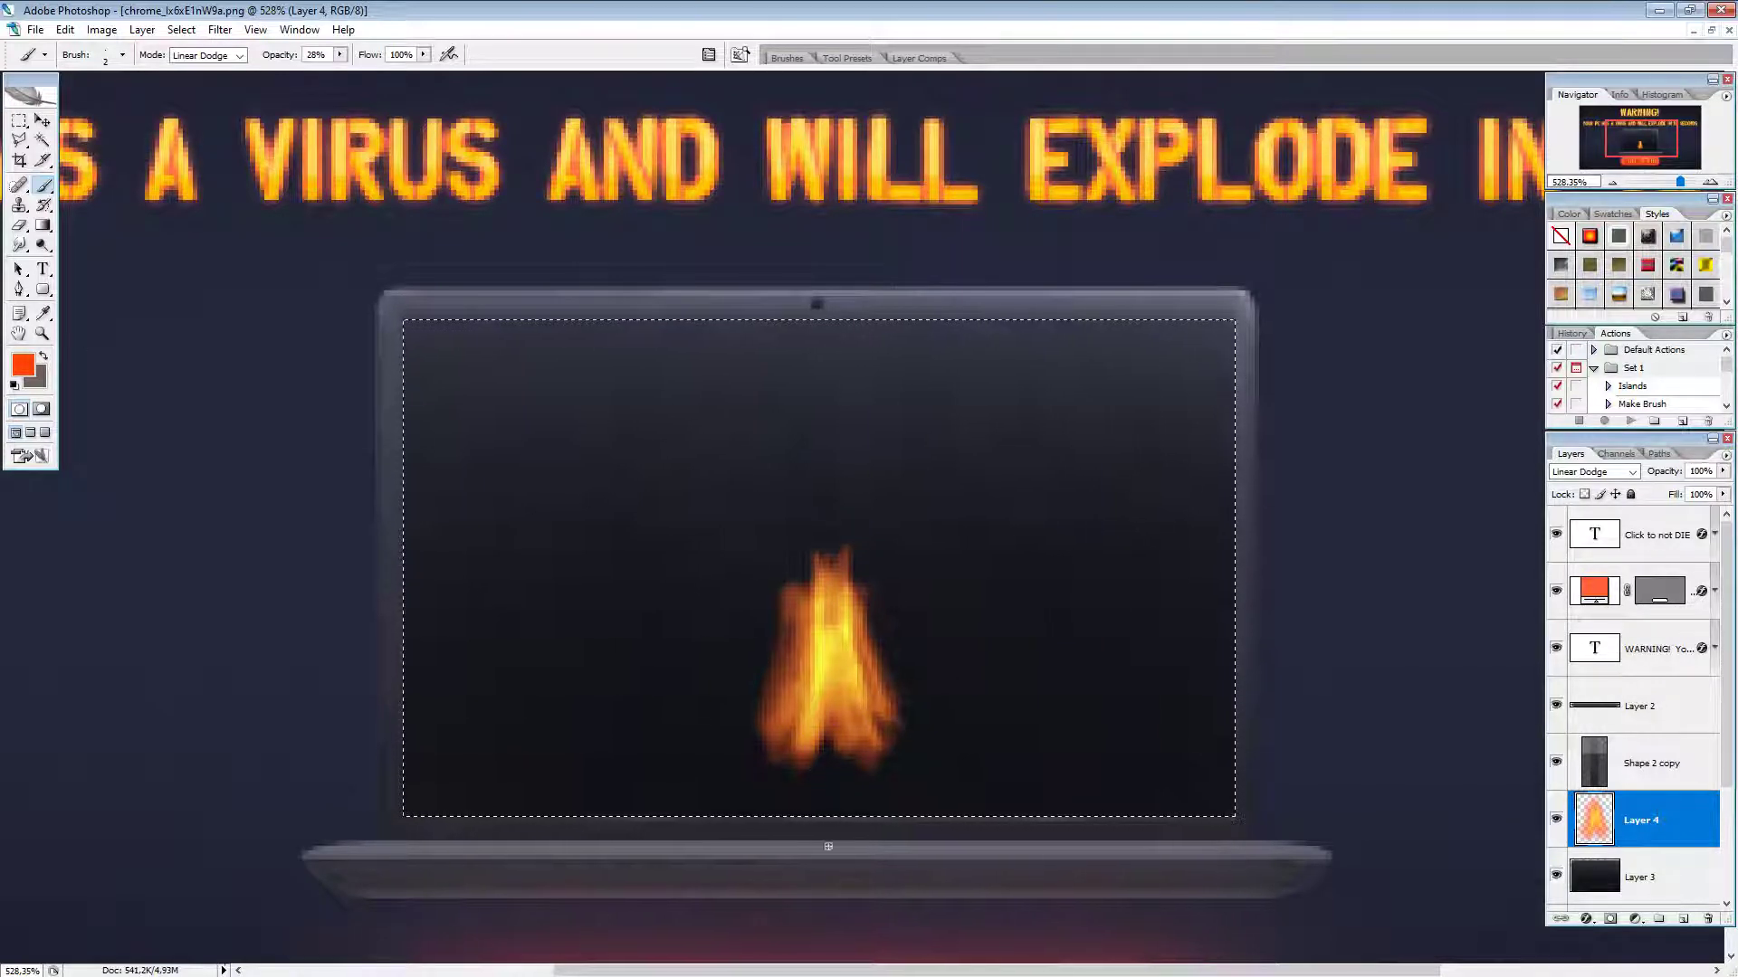
{"action": "mouse_move", "coordinate": [812, 696]}
{"action": "left_mouse_down"}
{"action": "mouse_move", "coordinate": [791, 579]}
{"action": "mouse_move", "coordinate": [791, 641]}
{"action": "left_mouse_up"}
{"action": "mouse_move", "coordinate": [770, 726]}
{"action": "left_mouse_down"}
{"action": "mouse_move", "coordinate": [778, 594]}
{"action": "mouse_move", "coordinate": [796, 620]}
{"action": "mouse_move", "coordinate": [779, 673]}
{"action": "mouse_move", "coordinate": [787, 579]}
{"action": "left_mouse_up"}
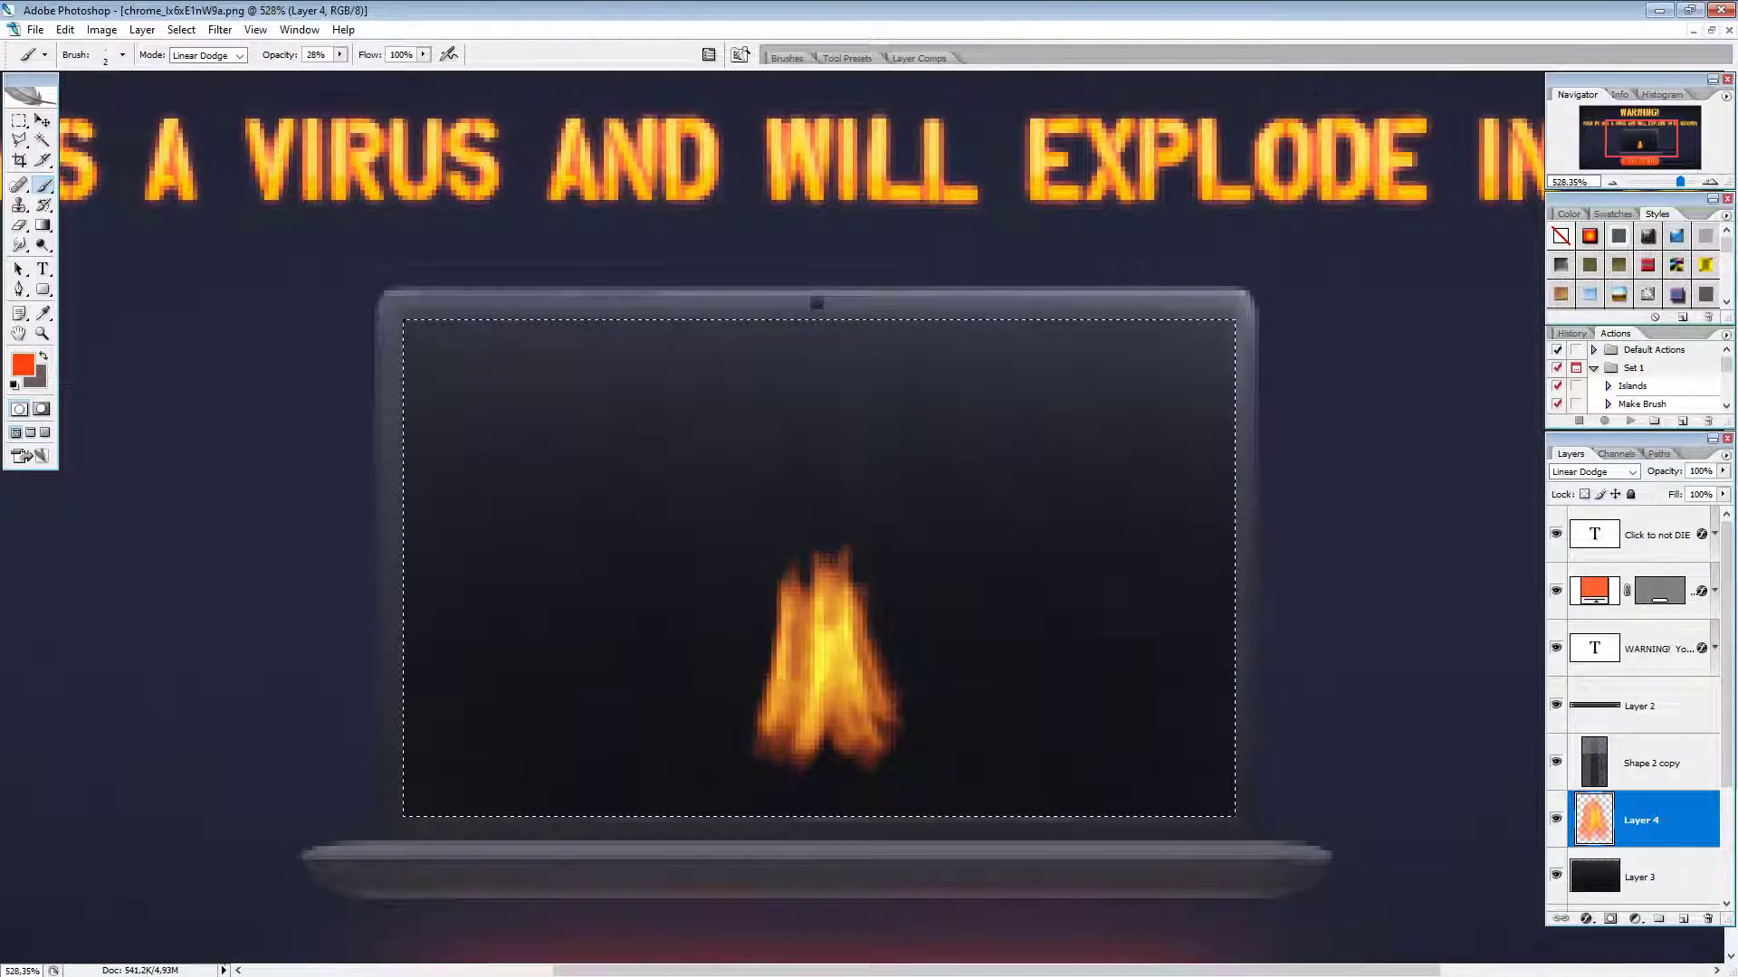
Step: Flare out both sides of the column's base with thin strokes and paint curved strokes across its top
{"action": "mouse_move", "coordinate": [774, 755]}
{"action": "left_mouse_down"}
{"action": "mouse_move", "coordinate": [789, 697]}
{"action": "mouse_move", "coordinate": [738, 733]}
{"action": "left_mouse_up"}
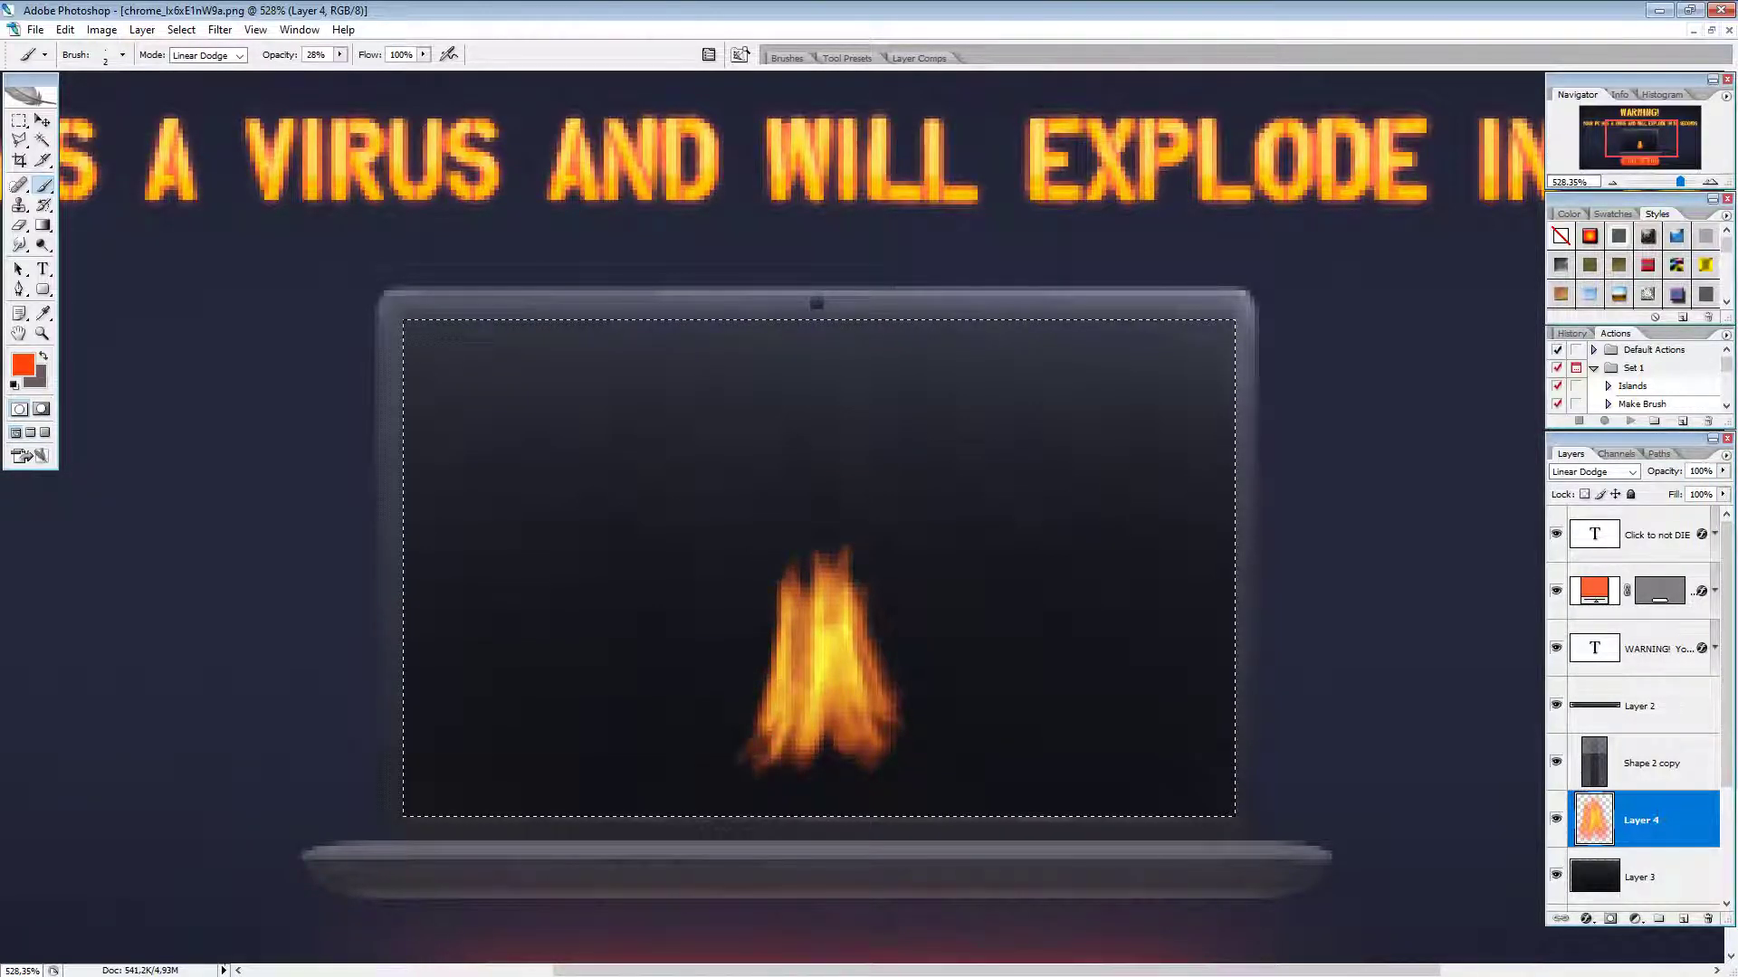
{"action": "mouse_move", "coordinate": [888, 739]}
{"action": "left_mouse_down"}
{"action": "mouse_move", "coordinate": [871, 745]}
{"action": "mouse_move", "coordinate": [851, 693]}
{"action": "left_mouse_up"}
{"action": "mouse_move", "coordinate": [860, 764]}
{"action": "left_mouse_down"}
{"action": "mouse_move", "coordinate": [835, 715]}
{"action": "mouse_move", "coordinate": [822, 765]}
{"action": "mouse_move", "coordinate": [912, 737]}
{"action": "left_mouse_up"}
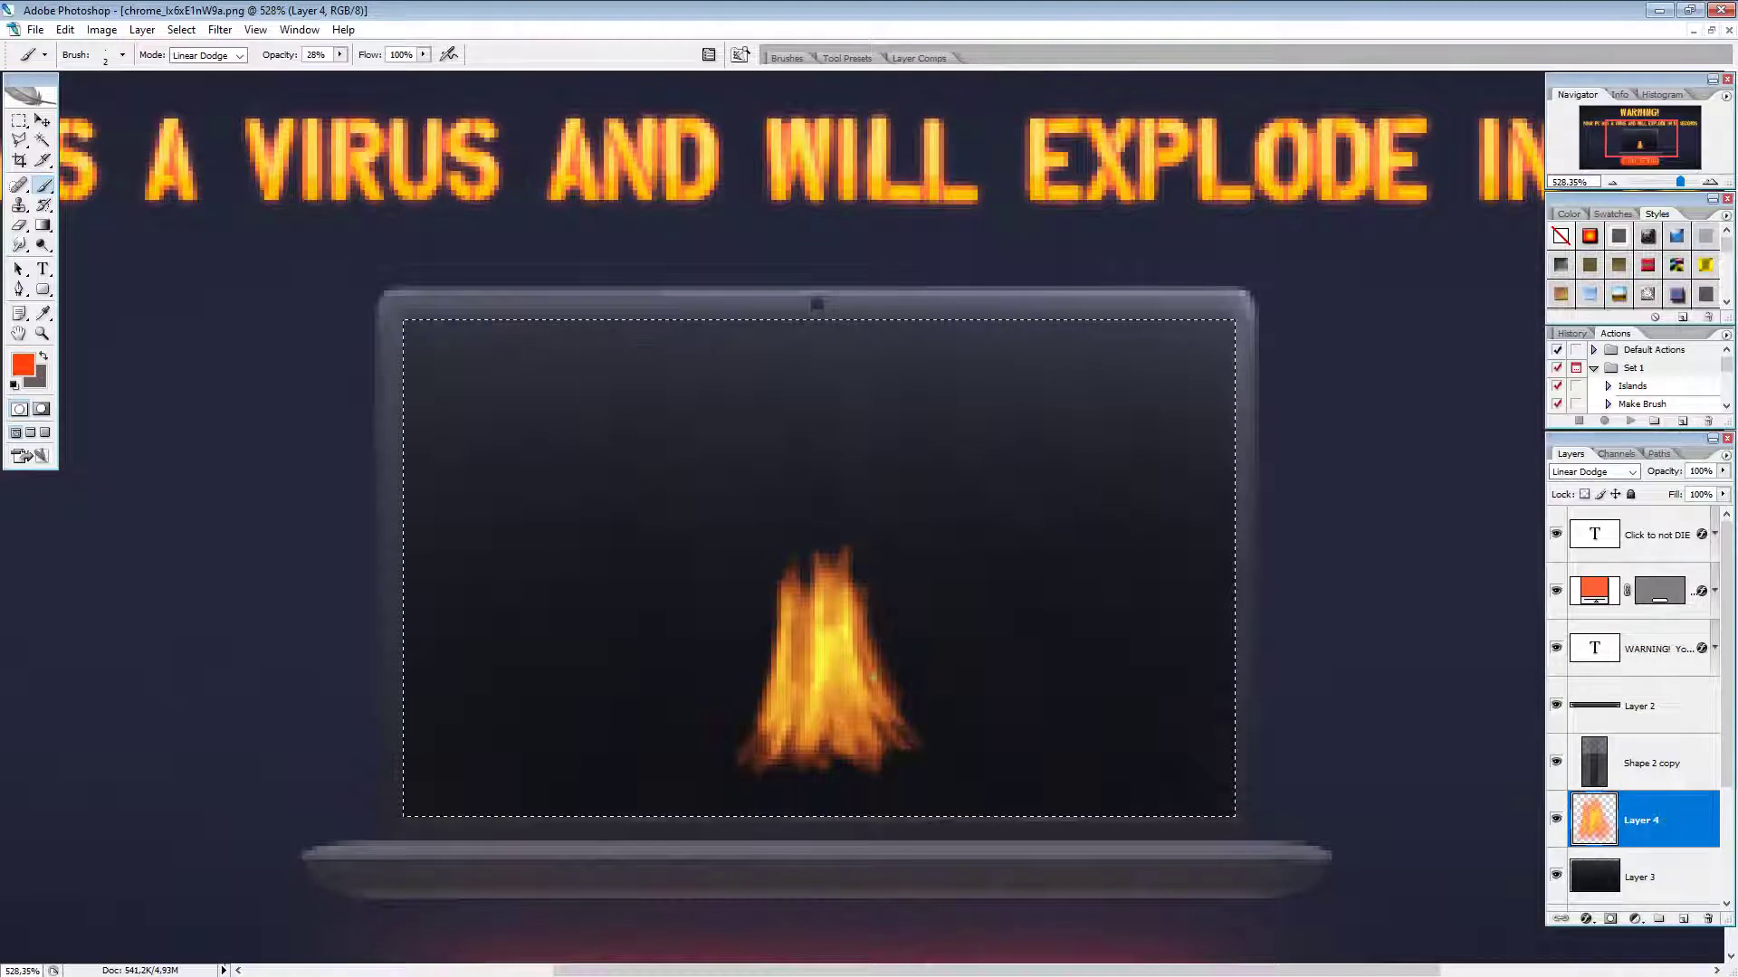
{"action": "mouse_move", "coordinate": [872, 678]}
{"action": "left_mouse_down"}
{"action": "mouse_move", "coordinate": [918, 721]}
{"action": "mouse_move", "coordinate": [921, 742]}
{"action": "mouse_move", "coordinate": [889, 748]}
{"action": "left_mouse_up"}
{"action": "mouse_move", "coordinate": [798, 580]}
{"action": "left_mouse_down"}
{"action": "mouse_move", "coordinate": [796, 541]}
{"action": "mouse_move", "coordinate": [801, 599]}
{"action": "mouse_move", "coordinate": [858, 624]}
{"action": "mouse_move", "coordinate": [869, 548]}
{"action": "left_mouse_up"}
{"action": "mouse_move", "coordinate": [777, 588]}
{"action": "left_mouse_down"}
{"action": "mouse_move", "coordinate": [775, 567]}
{"action": "mouse_move", "coordinate": [774, 614]}
{"action": "mouse_move", "coordinate": [801, 547]}
{"action": "mouse_move", "coordinate": [811, 571]}
{"action": "mouse_move", "coordinate": [857, 579]}
{"action": "mouse_move", "coordinate": [813, 546]}
{"action": "left_mouse_up"}
Step: Enlarge the brush to 8 px and then 10 px, and paint a billowing mushroom cloud cap above the fiery column
{"action": "key", "text": "bracketright"}
{"action": "key", "text": "bracketright"}
{"action": "key", "text": "bracketright"}
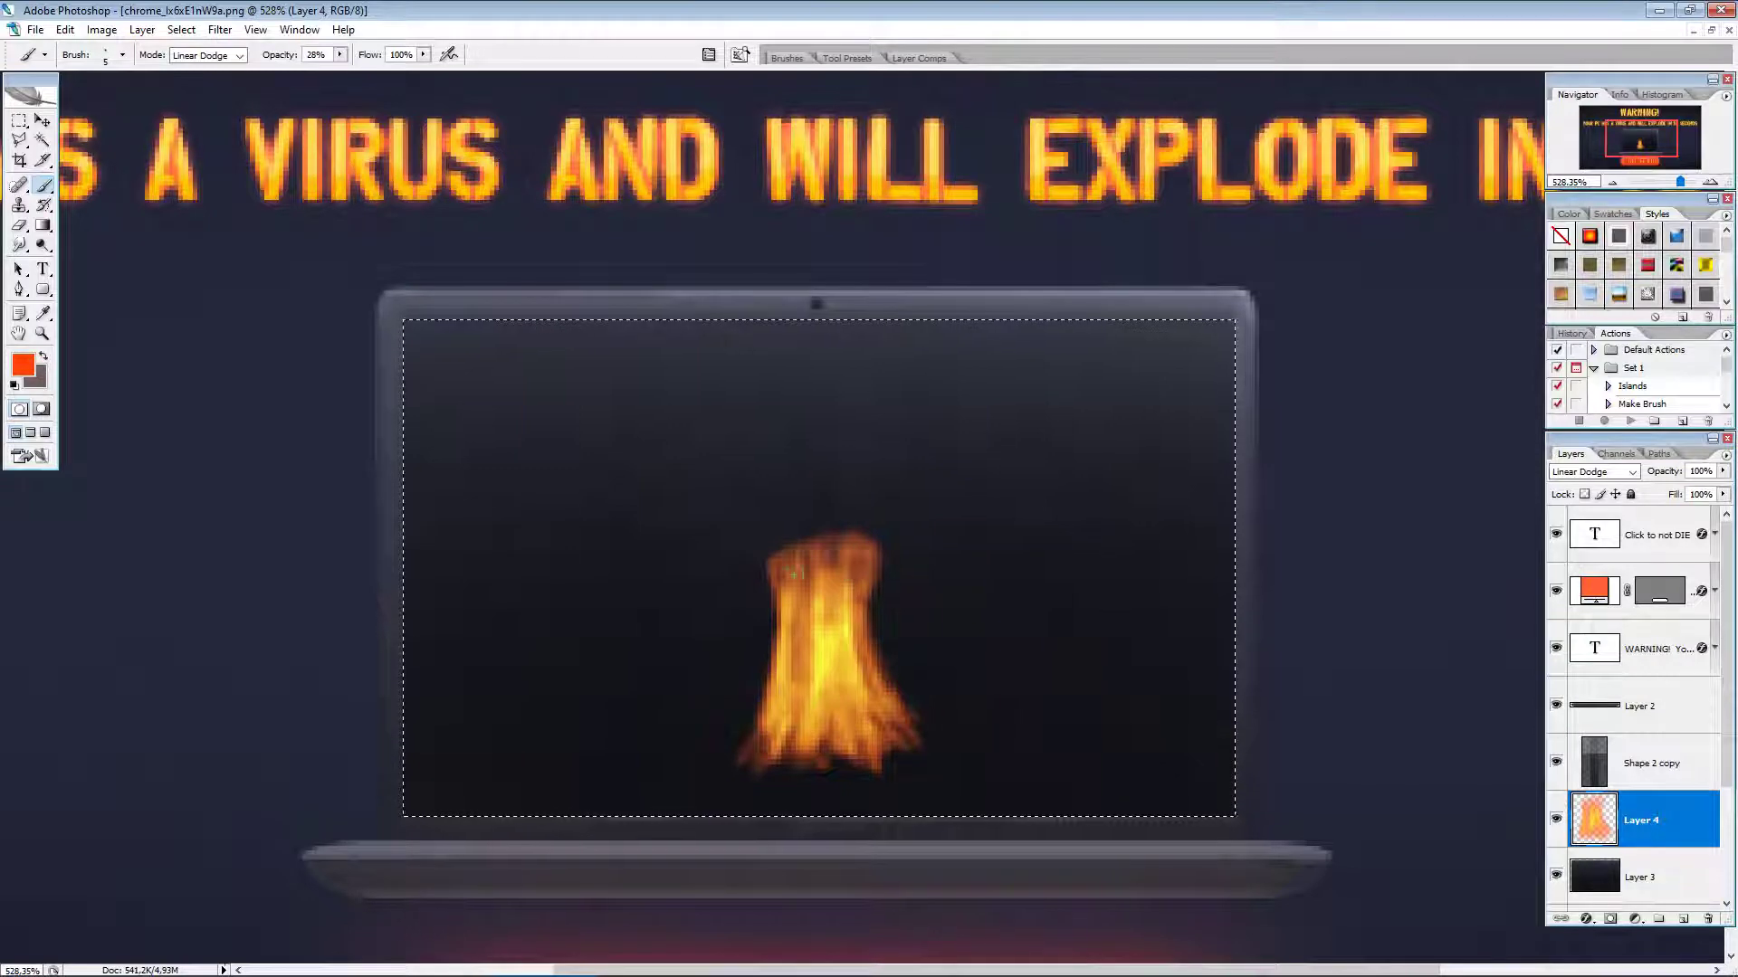
{"action": "left_click", "coordinate": [118, 52]}
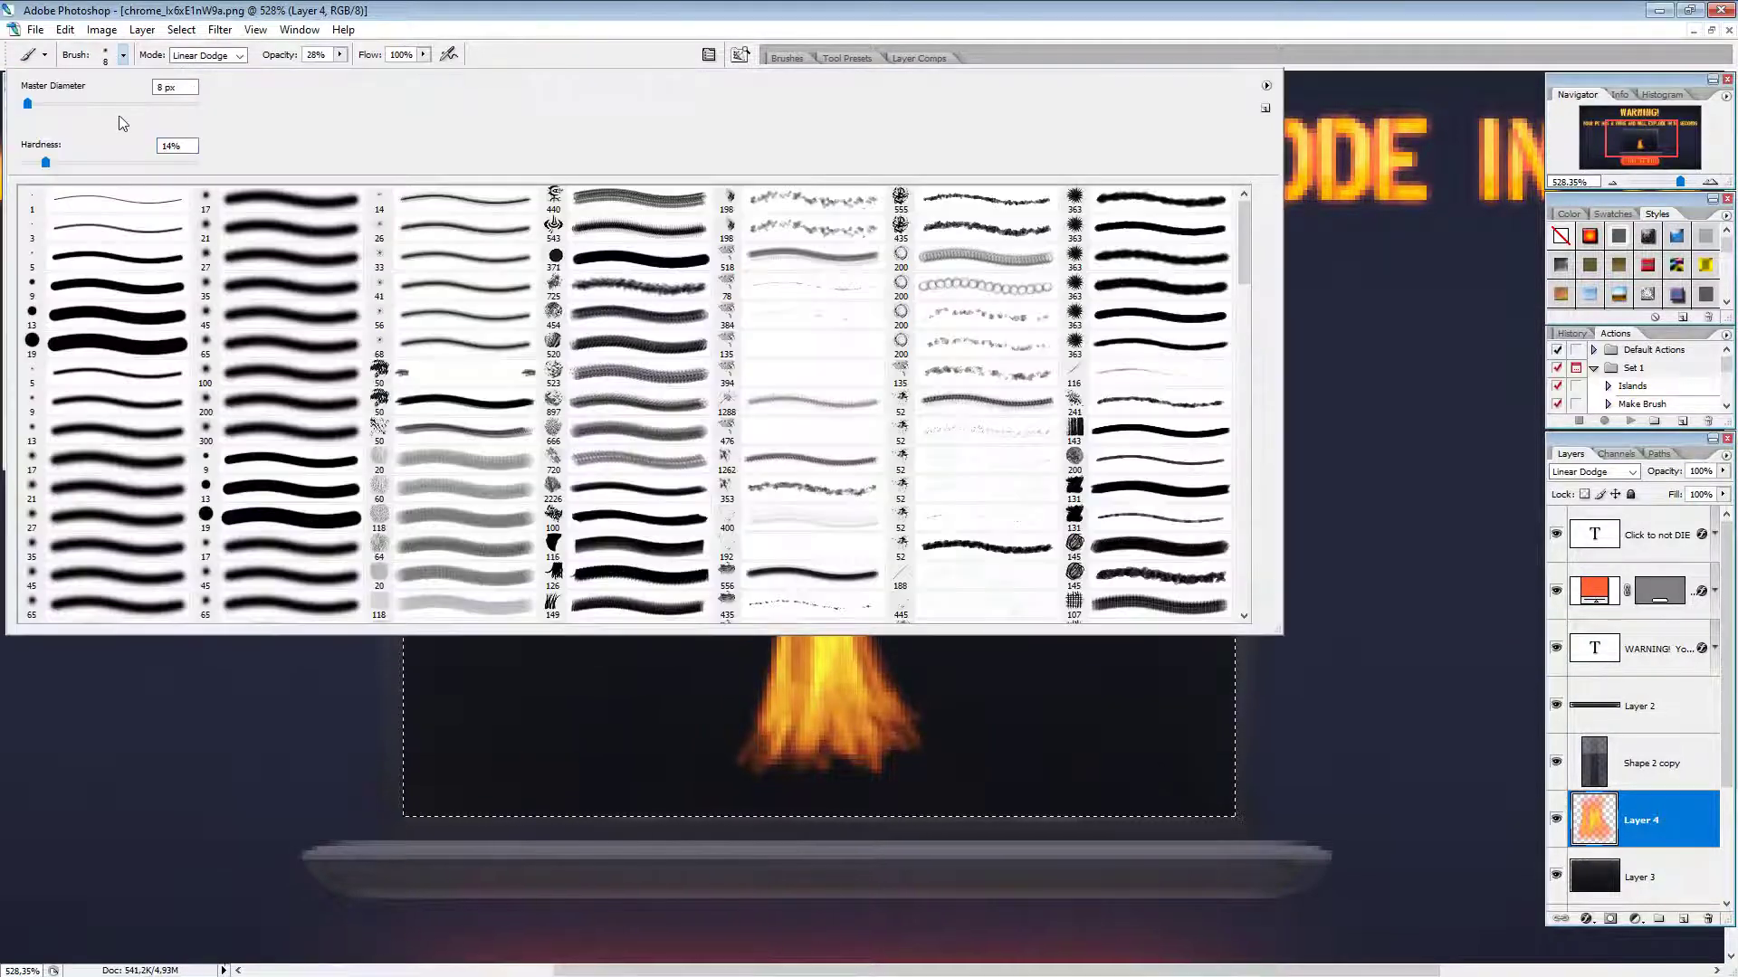
{"action": "key", "text": "Return"}
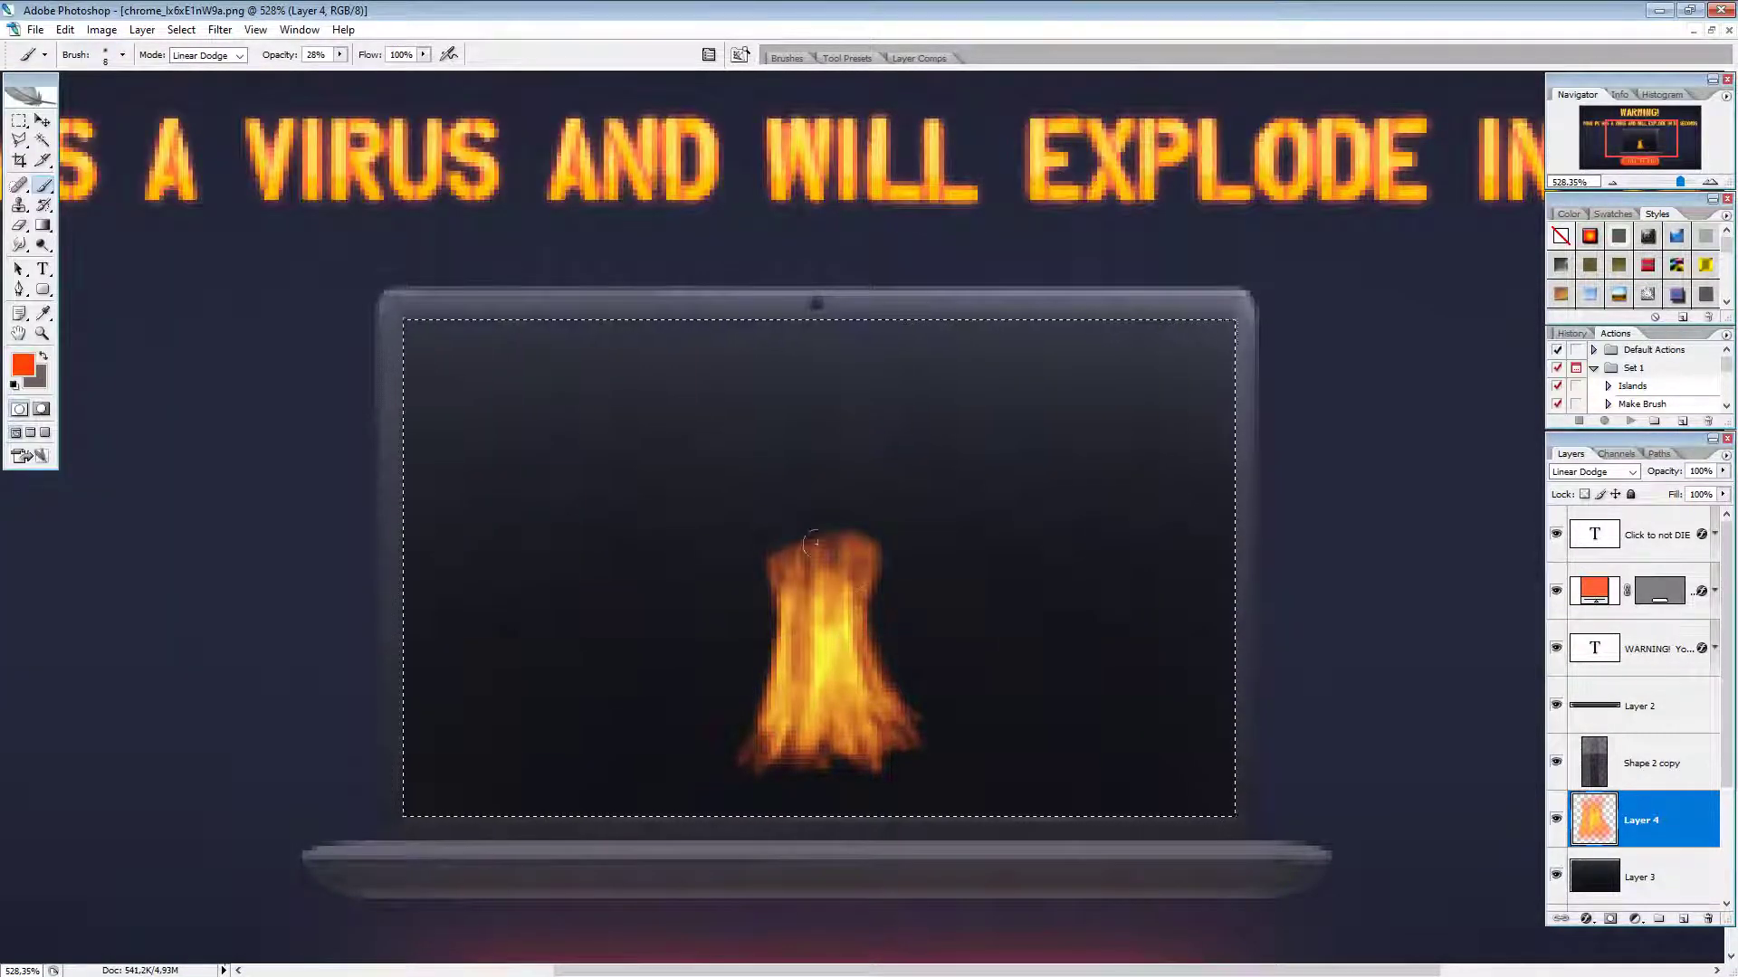
{"action": "mouse_move", "coordinate": [794, 512]}
{"action": "left_mouse_down"}
{"action": "mouse_move", "coordinate": [749, 541]}
{"action": "mouse_move", "coordinate": [670, 509]}
{"action": "mouse_move", "coordinate": [755, 484]}
{"action": "mouse_move", "coordinate": [786, 514]}
{"action": "mouse_move", "coordinate": [888, 526]}
{"action": "mouse_move", "coordinate": [861, 504]}
{"action": "mouse_move", "coordinate": [825, 534]}
{"action": "mouse_move", "coordinate": [652, 532]}
{"action": "mouse_move", "coordinate": [670, 500]}
{"action": "mouse_move", "coordinate": [718, 531]}
{"action": "mouse_move", "coordinate": [637, 485]}
{"action": "mouse_move", "coordinate": [628, 498]}
{"action": "mouse_move", "coordinate": [613, 466]}
{"action": "mouse_move", "coordinate": [660, 446]}
{"action": "mouse_move", "coordinate": [602, 438]}
{"action": "mouse_move", "coordinate": [624, 436]}
{"action": "mouse_move", "coordinate": [623, 383]}
{"action": "mouse_move", "coordinate": [671, 412]}
{"action": "mouse_move", "coordinate": [766, 360]}
{"action": "mouse_move", "coordinate": [779, 397]}
{"action": "mouse_move", "coordinate": [796, 372]}
{"action": "mouse_move", "coordinate": [823, 373]}
{"action": "mouse_move", "coordinate": [820, 428]}
{"action": "mouse_move", "coordinate": [690, 429]}
{"action": "mouse_move", "coordinate": [699, 378]}
{"action": "mouse_move", "coordinate": [738, 357]}
{"action": "mouse_move", "coordinate": [841, 359]}
{"action": "mouse_move", "coordinate": [823, 416]}
{"action": "mouse_move", "coordinate": [858, 443]}
{"action": "left_mouse_up"}
{"action": "key", "text": "bracketright"}
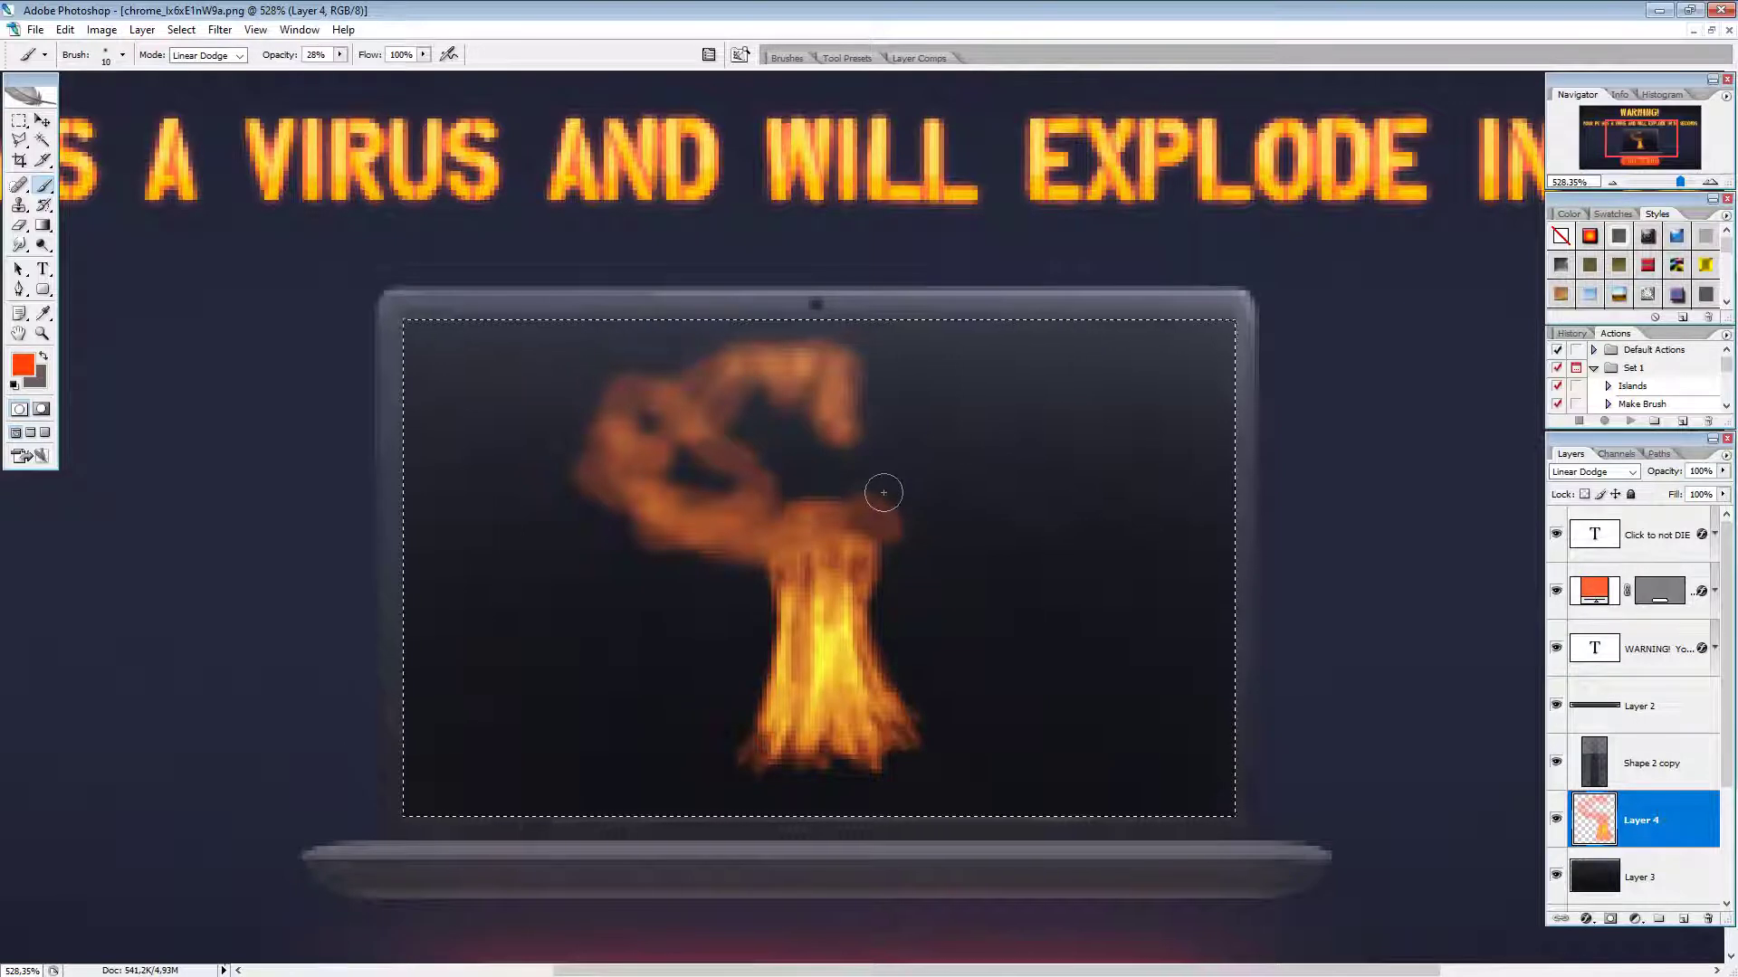
{"action": "mouse_move", "coordinate": [792, 543]}
{"action": "left_mouse_down"}
{"action": "mouse_move", "coordinate": [726, 567]}
{"action": "mouse_move", "coordinate": [627, 493]}
{"action": "mouse_move", "coordinate": [751, 475]}
{"action": "mouse_move", "coordinate": [671, 457]}
{"action": "mouse_move", "coordinate": [650, 421]}
{"action": "mouse_move", "coordinate": [776, 454]}
{"action": "mouse_move", "coordinate": [792, 421]}
{"action": "mouse_move", "coordinate": [822, 482]}
{"action": "mouse_move", "coordinate": [796, 471]}
{"action": "mouse_move", "coordinate": [860, 471]}
{"action": "mouse_move", "coordinate": [738, 416]}
{"action": "mouse_move", "coordinate": [760, 439]}
{"action": "left_mouse_up"}
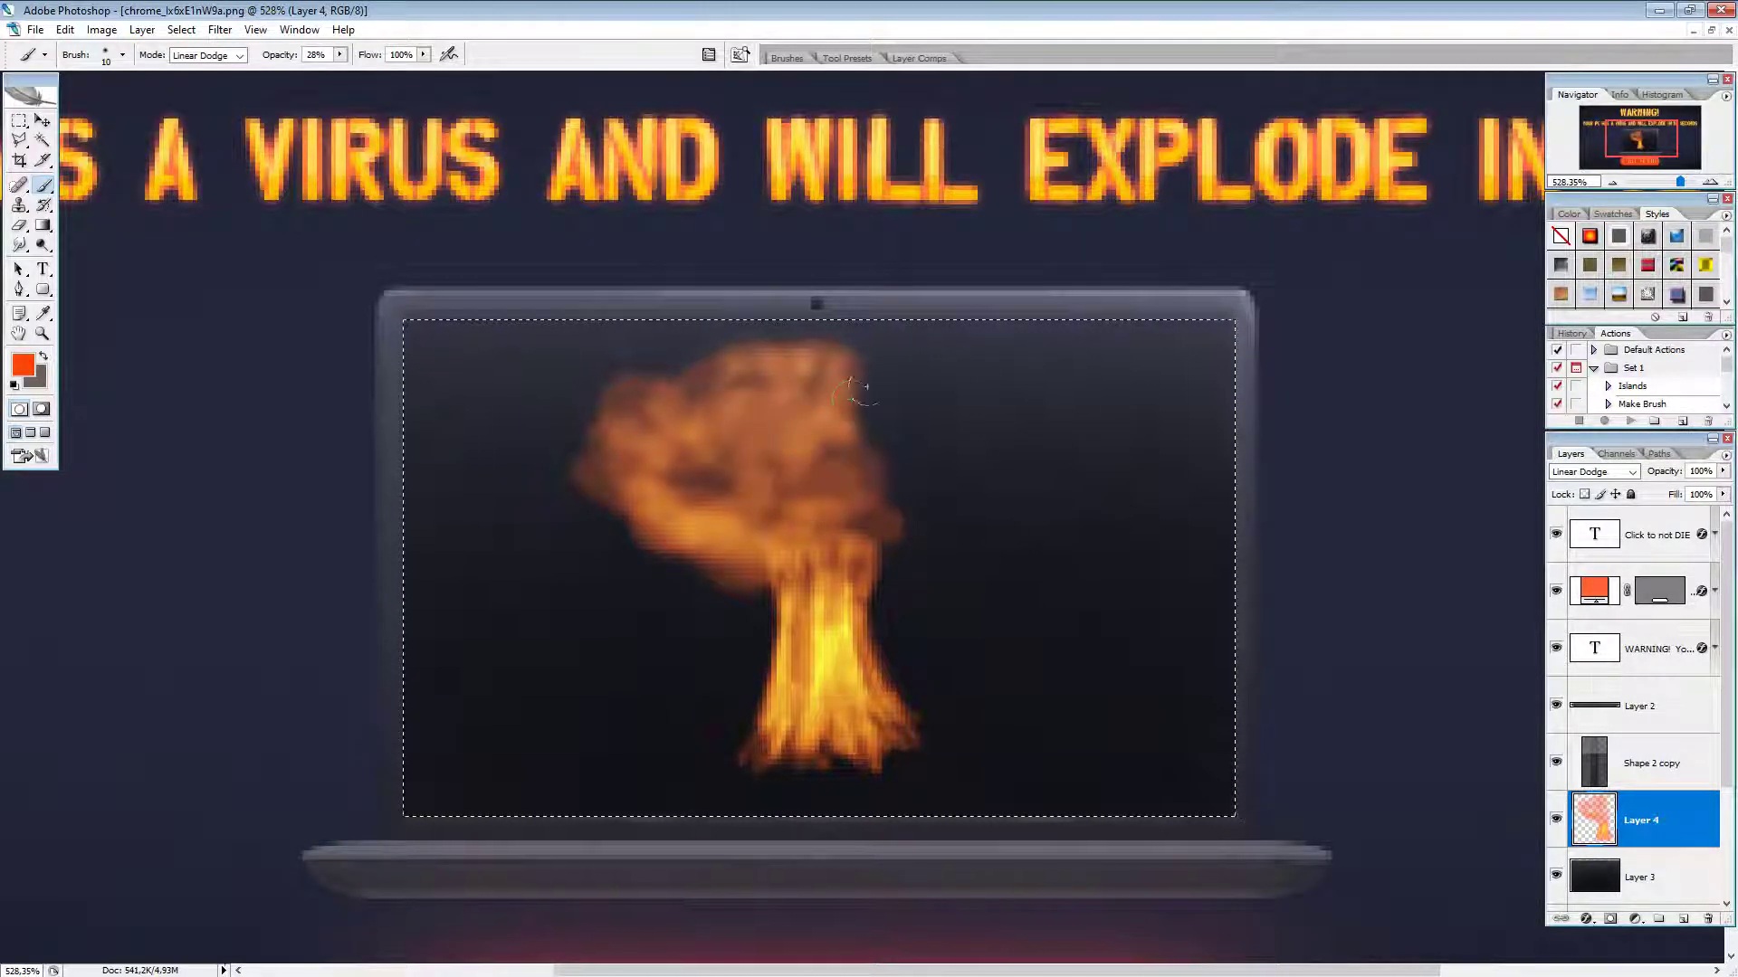
{"action": "mouse_move", "coordinate": [855, 375]}
{"action": "left_mouse_down"}
{"action": "mouse_move", "coordinate": [875, 420]}
{"action": "mouse_move", "coordinate": [917, 411]}
{"action": "mouse_move", "coordinate": [899, 387]}
{"action": "mouse_move", "coordinate": [882, 401]}
{"action": "mouse_move", "coordinate": [930, 477]}
{"action": "mouse_move", "coordinate": [899, 478]}
{"action": "mouse_move", "coordinate": [936, 522]}
{"action": "mouse_move", "coordinate": [927, 508]}
{"action": "mouse_move", "coordinate": [892, 524]}
{"action": "mouse_move", "coordinate": [917, 544]}
{"action": "mouse_move", "coordinate": [983, 511]}
{"action": "mouse_move", "coordinate": [988, 491]}
{"action": "mouse_move", "coordinate": [1009, 505]}
{"action": "mouse_move", "coordinate": [945, 409]}
{"action": "mouse_move", "coordinate": [976, 438]}
{"action": "mouse_move", "coordinate": [1010, 419]}
{"action": "mouse_move", "coordinate": [927, 445]}
{"action": "mouse_move", "coordinate": [985, 504]}
{"action": "mouse_move", "coordinate": [888, 565]}
{"action": "mouse_move", "coordinate": [995, 551]}
{"action": "mouse_move", "coordinate": [1047, 514]}
{"action": "mouse_move", "coordinate": [885, 466]}
{"action": "mouse_move", "coordinate": [915, 486]}
{"action": "mouse_move", "coordinate": [930, 455]}
{"action": "mouse_move", "coordinate": [810, 455]}
{"action": "mouse_move", "coordinate": [824, 509]}
{"action": "mouse_move", "coordinate": [802, 458]}
{"action": "mouse_move", "coordinate": [836, 501]}
{"action": "mouse_move", "coordinate": [794, 533]}
{"action": "mouse_move", "coordinate": [726, 468]}
{"action": "left_mouse_up"}
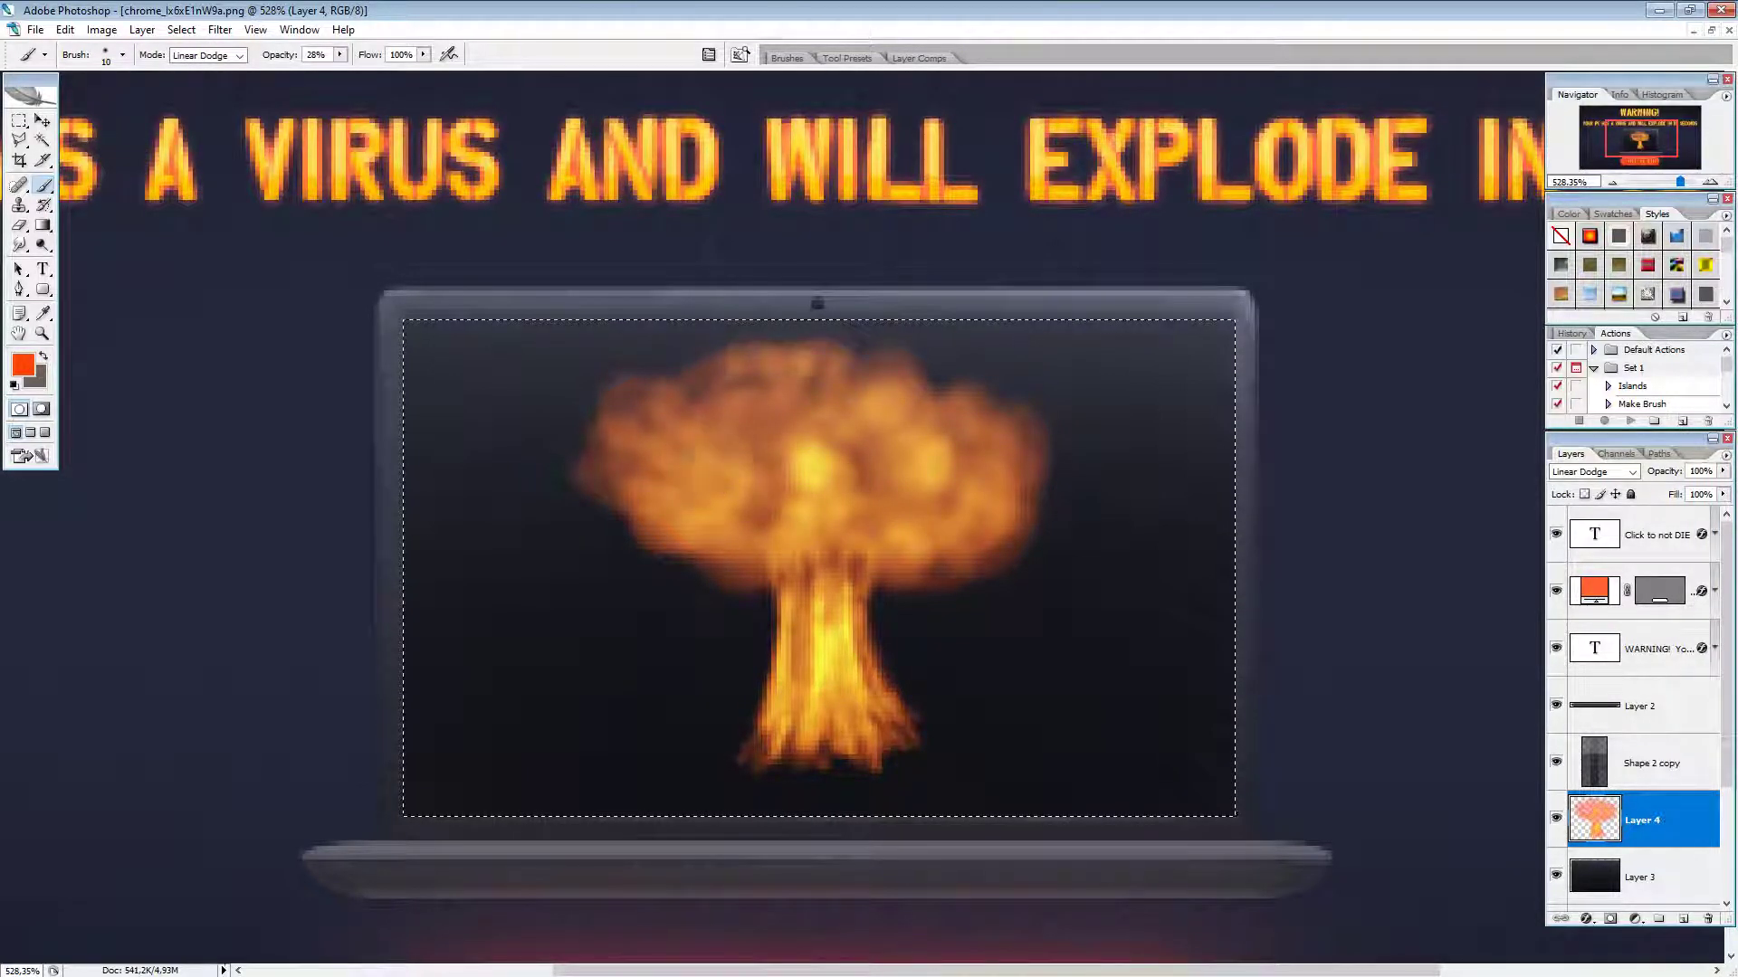
{"action": "key", "text": "ctrl+d"}
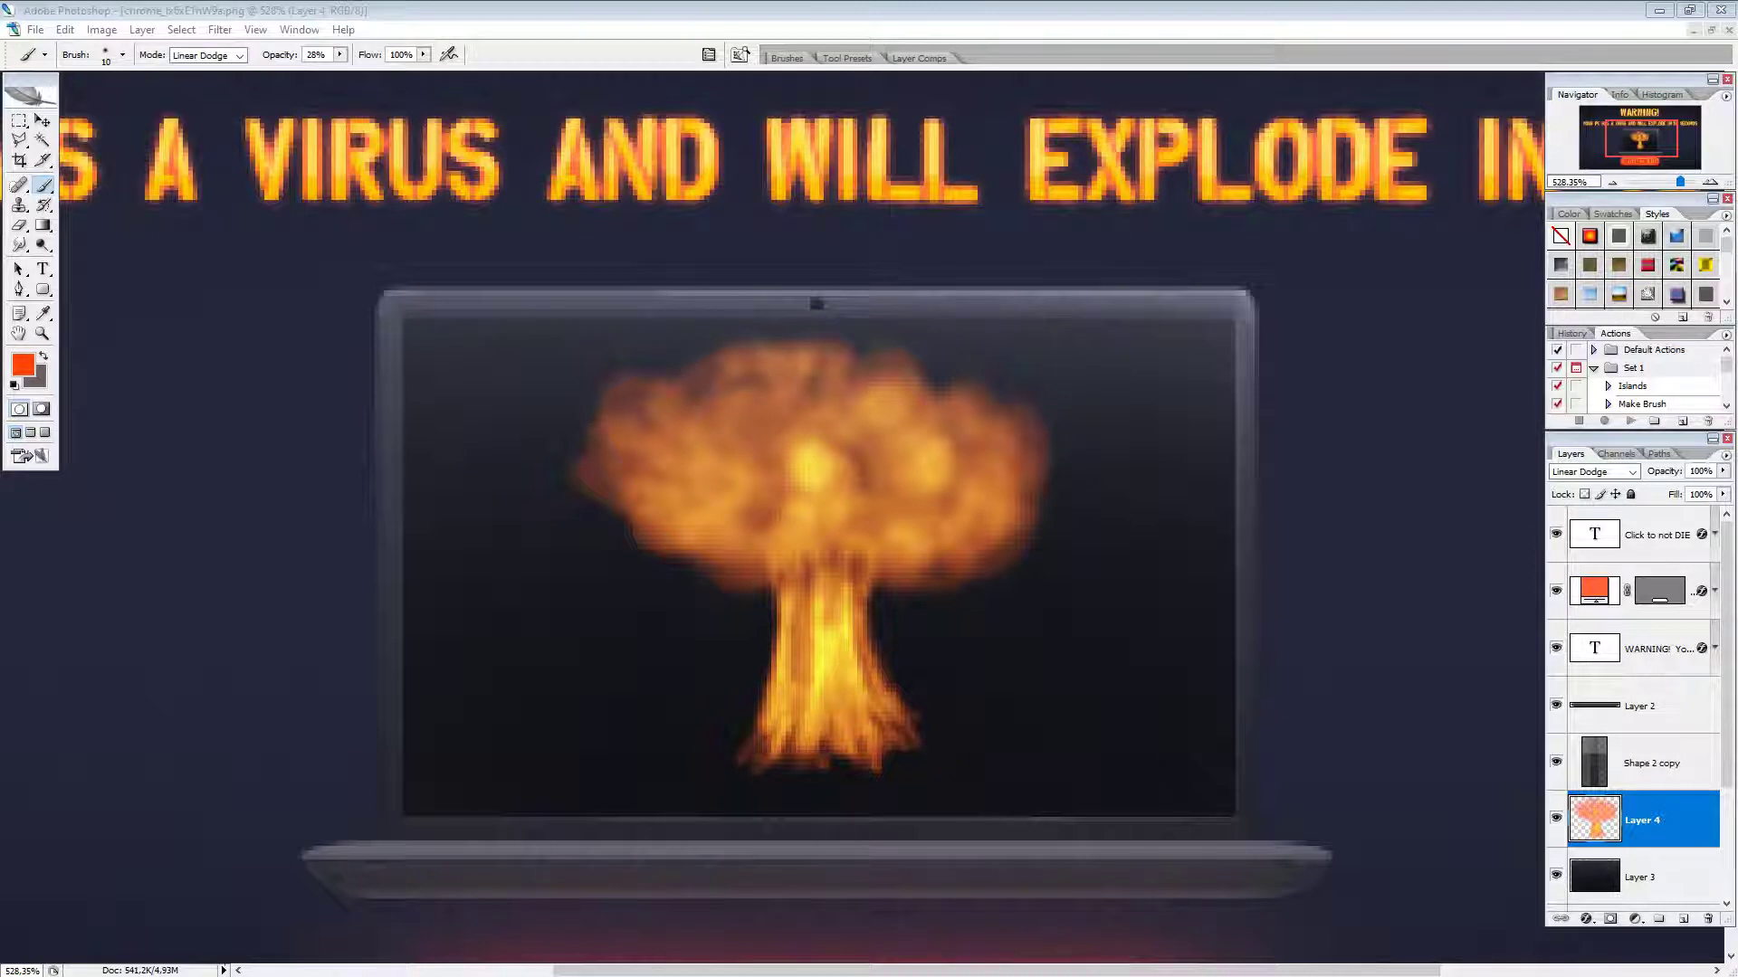
{"action": "left_click", "coordinate": [800, 9]}
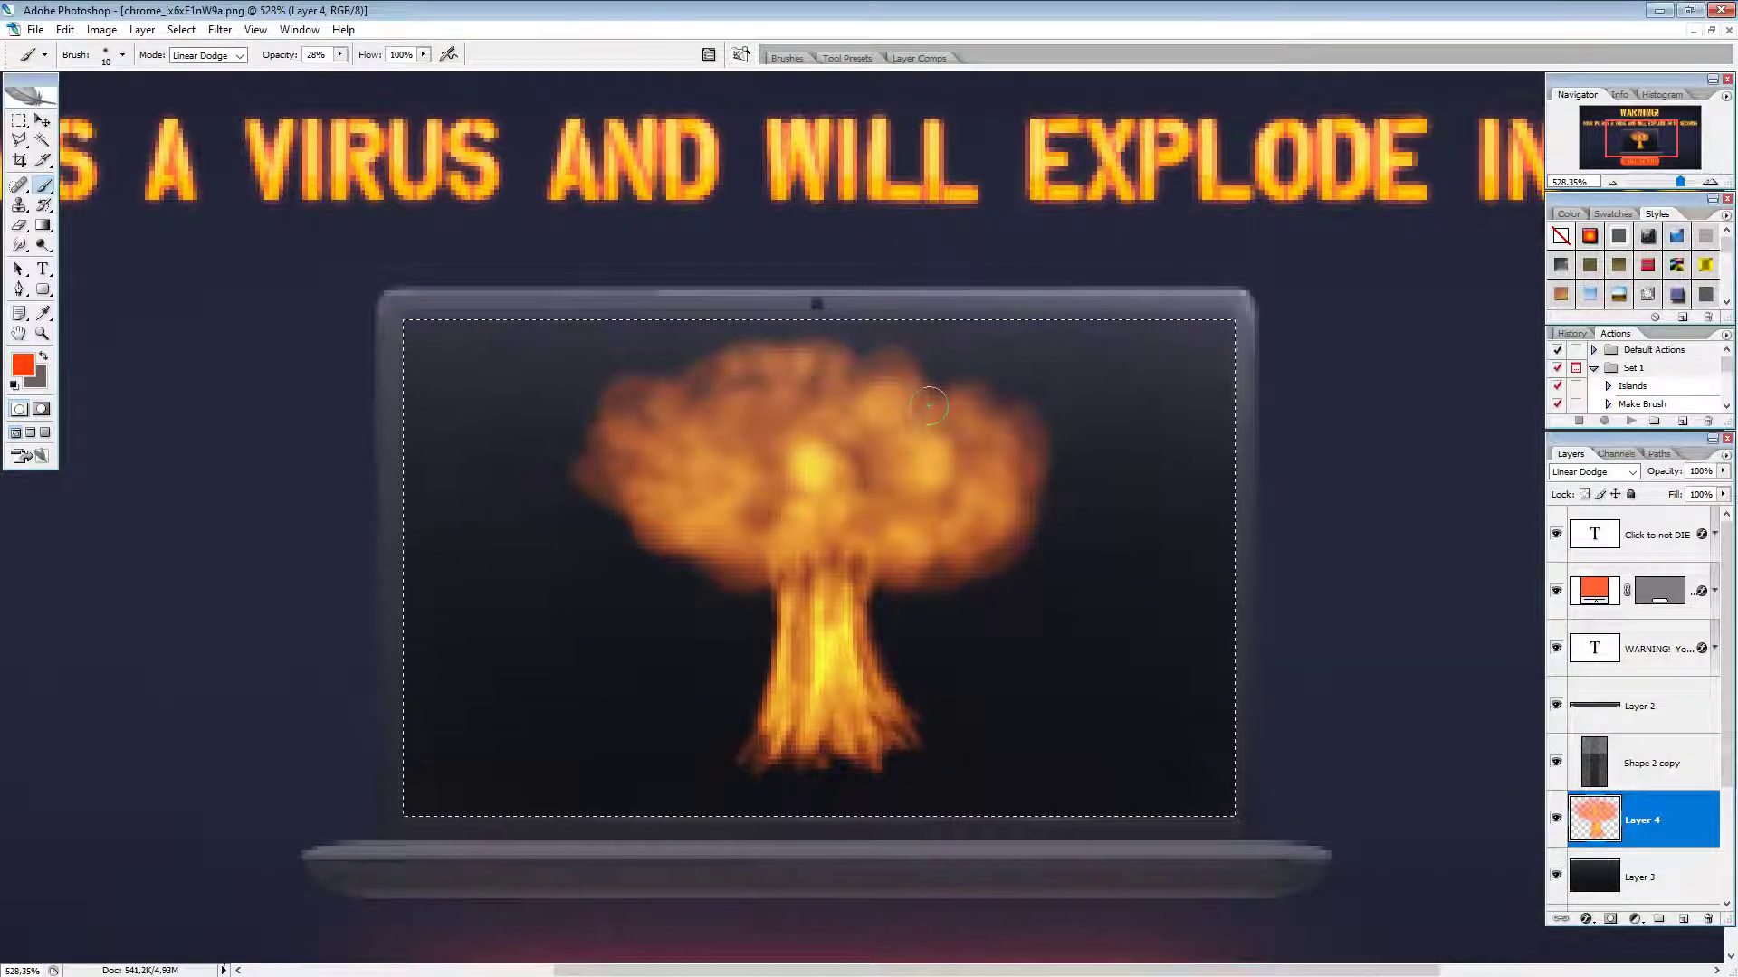
Step: Set the foreground colour to the red #fe270a and paint over the mushroom cloud's outer edges and its column
{"action": "left_click", "coordinate": [22, 364]}
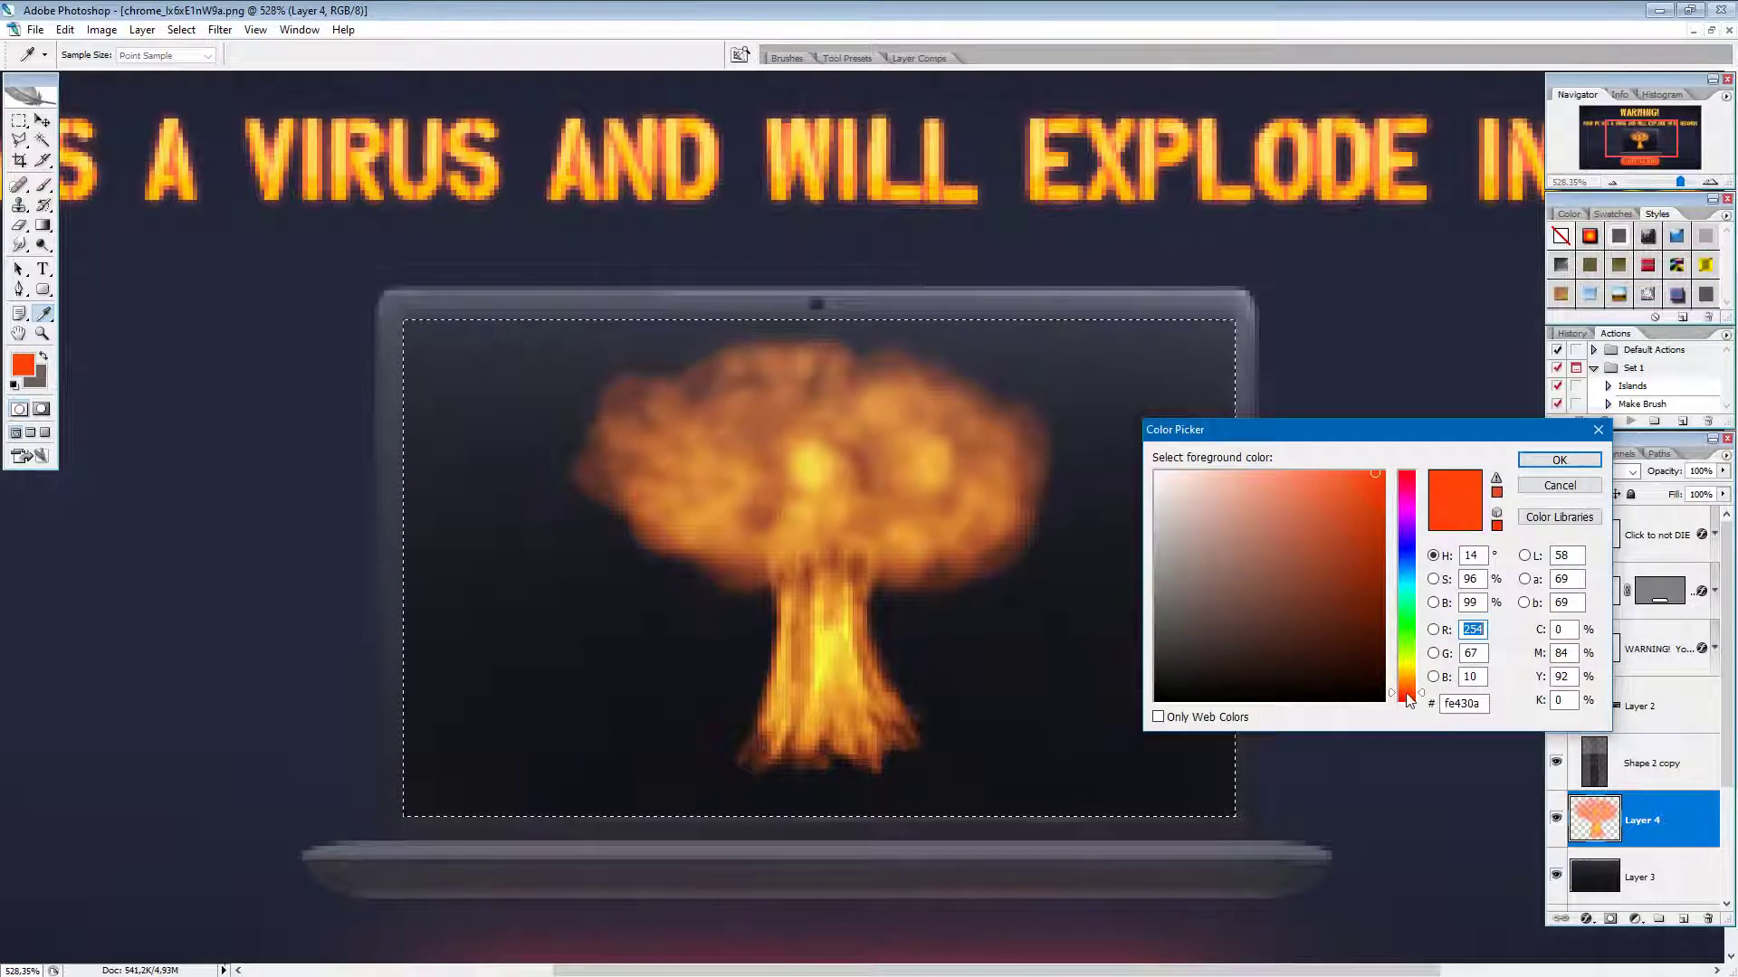
{"action": "left_click_drag", "start_coordinate": [1410, 693], "coordinate": [1409, 705]}
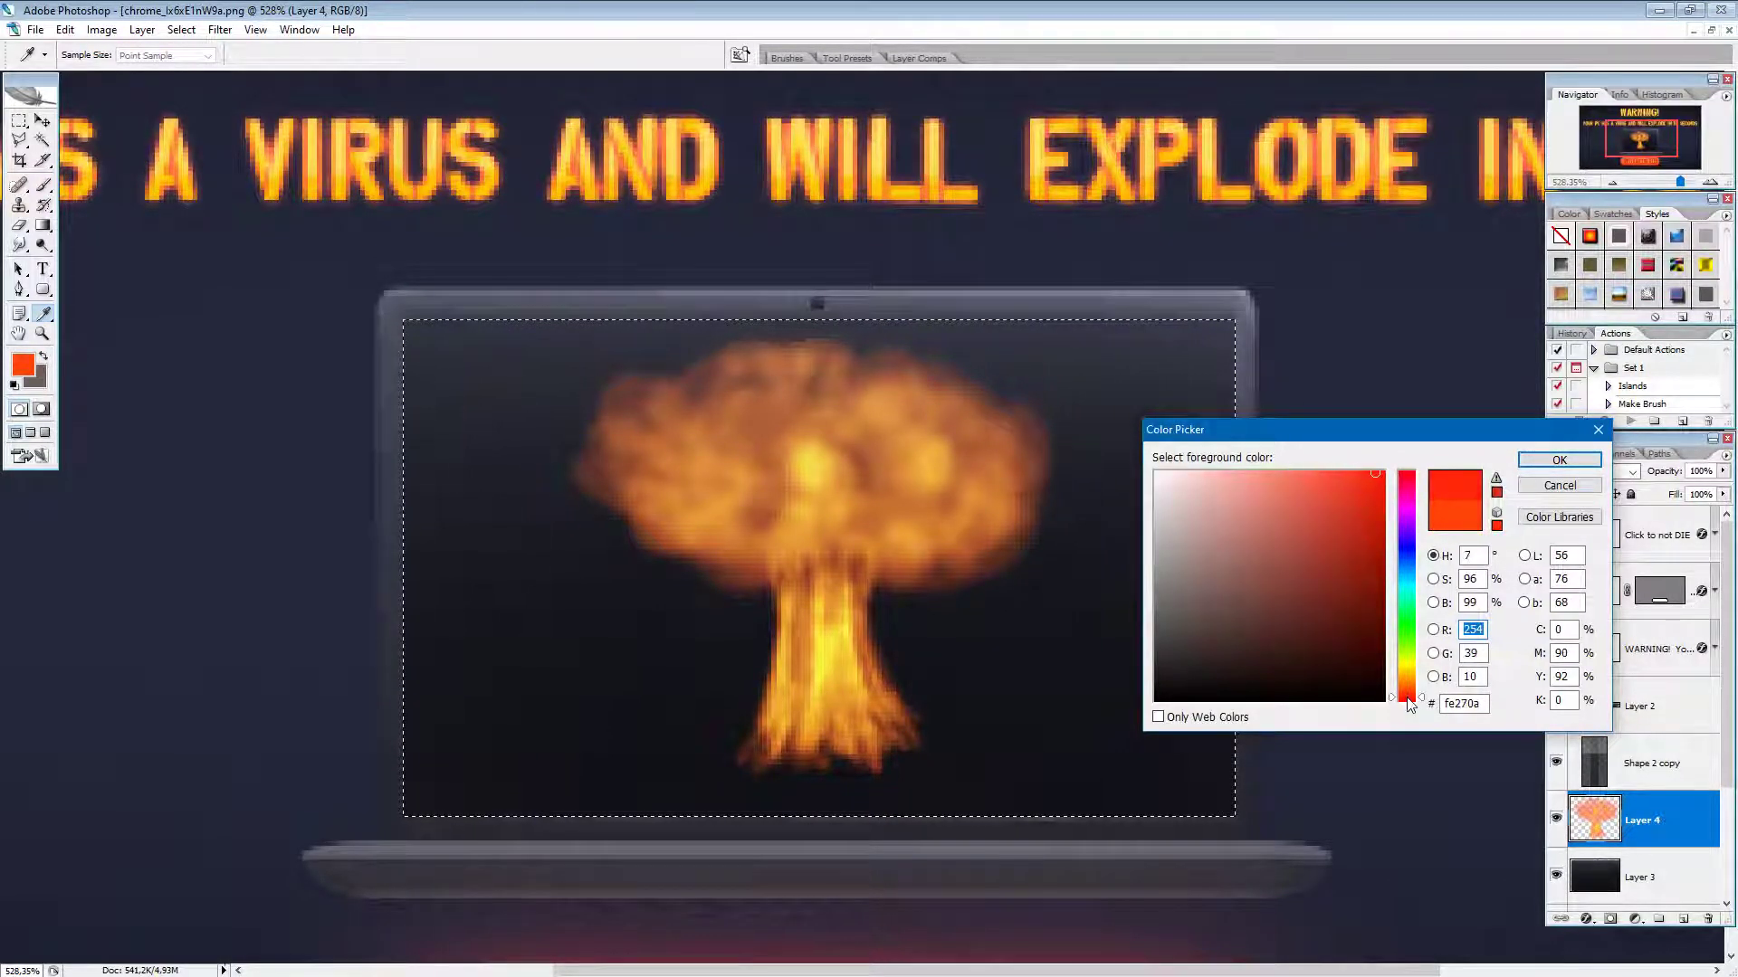
{"action": "left_click", "coordinate": [1559, 459]}
{"action": "key", "text": "b"}
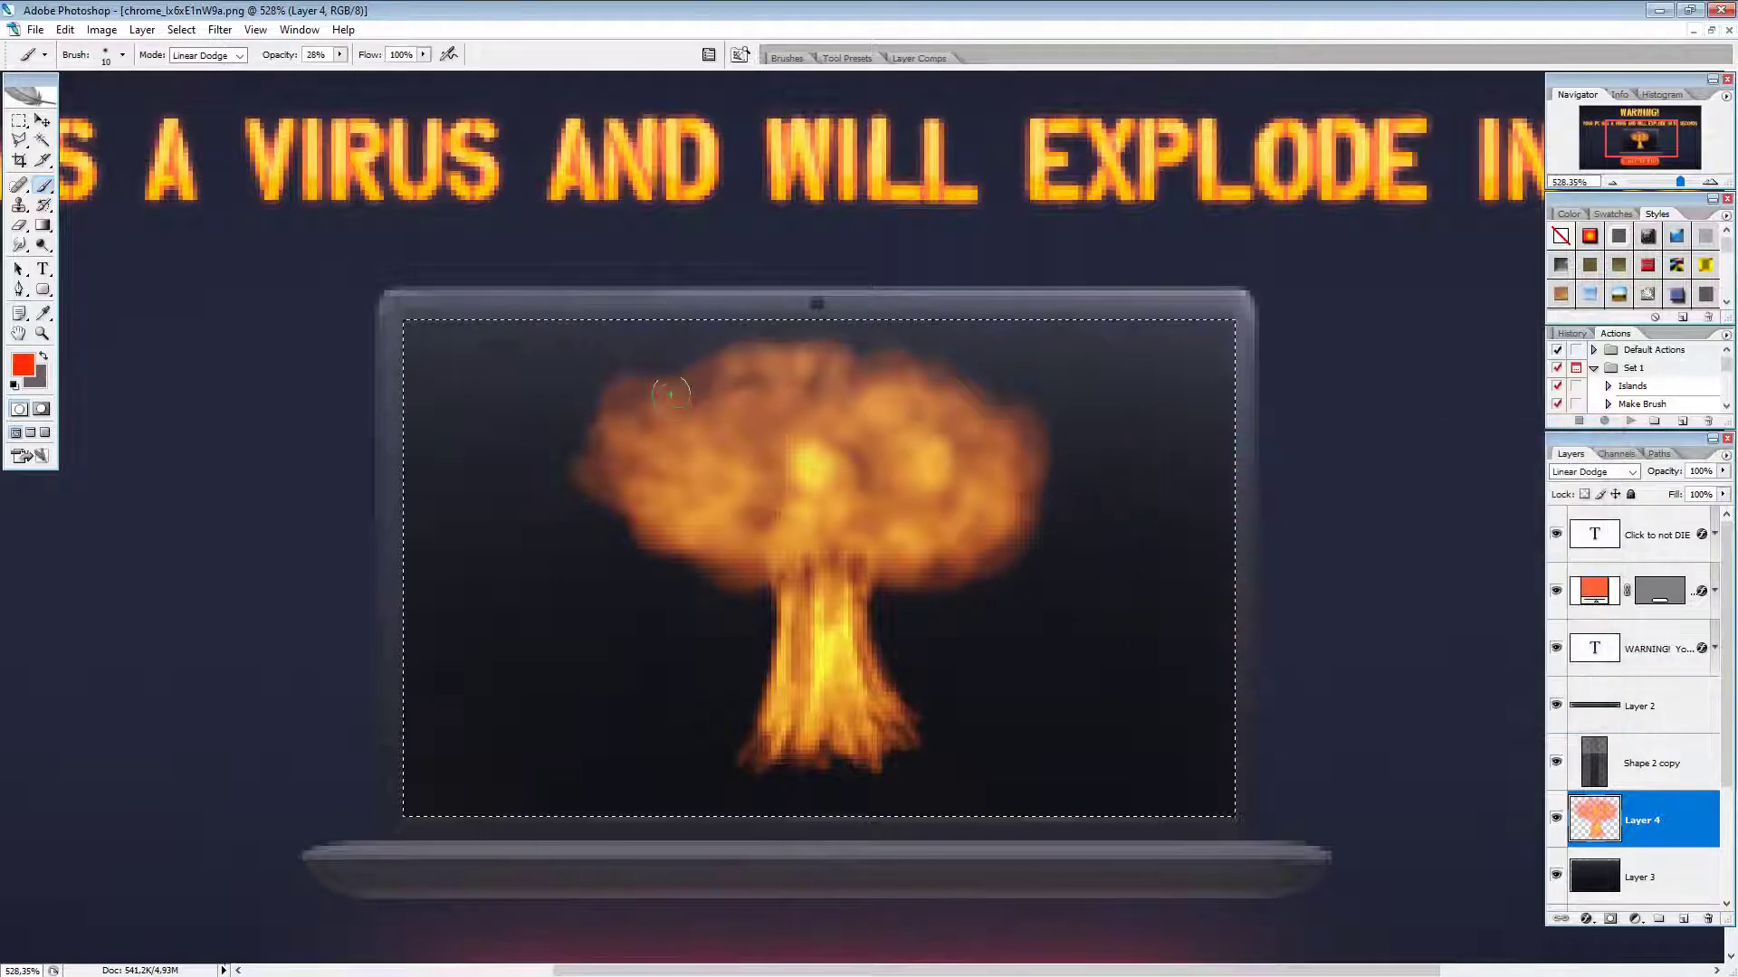
{"action": "mouse_move", "coordinate": [668, 379]}
{"action": "left_mouse_down"}
{"action": "mouse_move", "coordinate": [632, 443]}
{"action": "mouse_move", "coordinate": [710, 535]}
{"action": "mouse_move", "coordinate": [574, 480]}
{"action": "mouse_move", "coordinate": [605, 422]}
{"action": "mouse_move", "coordinate": [638, 389]}
{"action": "left_mouse_up"}
{"action": "mouse_move", "coordinate": [724, 579]}
{"action": "left_mouse_down"}
{"action": "mouse_move", "coordinate": [901, 586]}
{"action": "mouse_move", "coordinate": [880, 575]}
{"action": "mouse_move", "coordinate": [953, 569]}
{"action": "mouse_move", "coordinate": [1018, 529]}
{"action": "mouse_move", "coordinate": [1043, 485]}
{"action": "mouse_move", "coordinate": [1027, 436]}
{"action": "mouse_move", "coordinate": [904, 362]}
{"action": "mouse_move", "coordinate": [746, 385]}
{"action": "mouse_move", "coordinate": [747, 350]}
{"action": "mouse_move", "coordinate": [784, 338]}
{"action": "mouse_move", "coordinate": [870, 350]}
{"action": "mouse_move", "coordinate": [1004, 584]}
{"action": "left_mouse_up"}
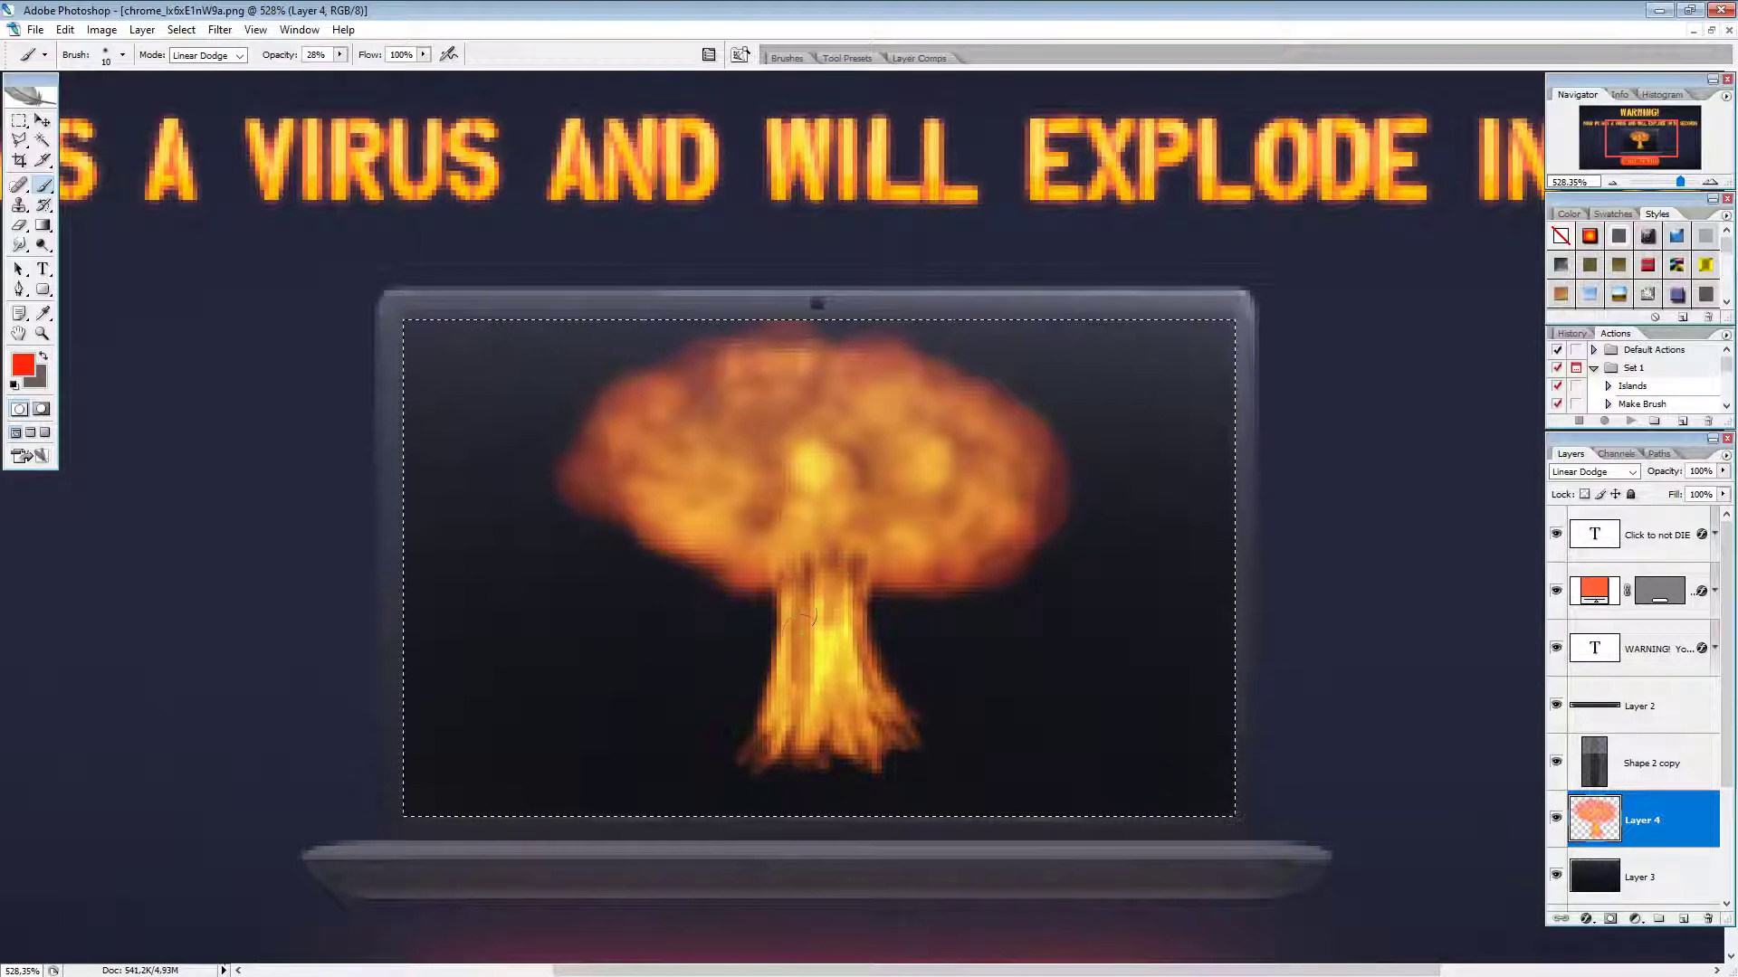
{"action": "mouse_move", "coordinate": [768, 707]}
{"action": "left_mouse_down"}
{"action": "mouse_move", "coordinate": [807, 705]}
{"action": "mouse_move", "coordinate": [849, 589]}
{"action": "left_mouse_up"}
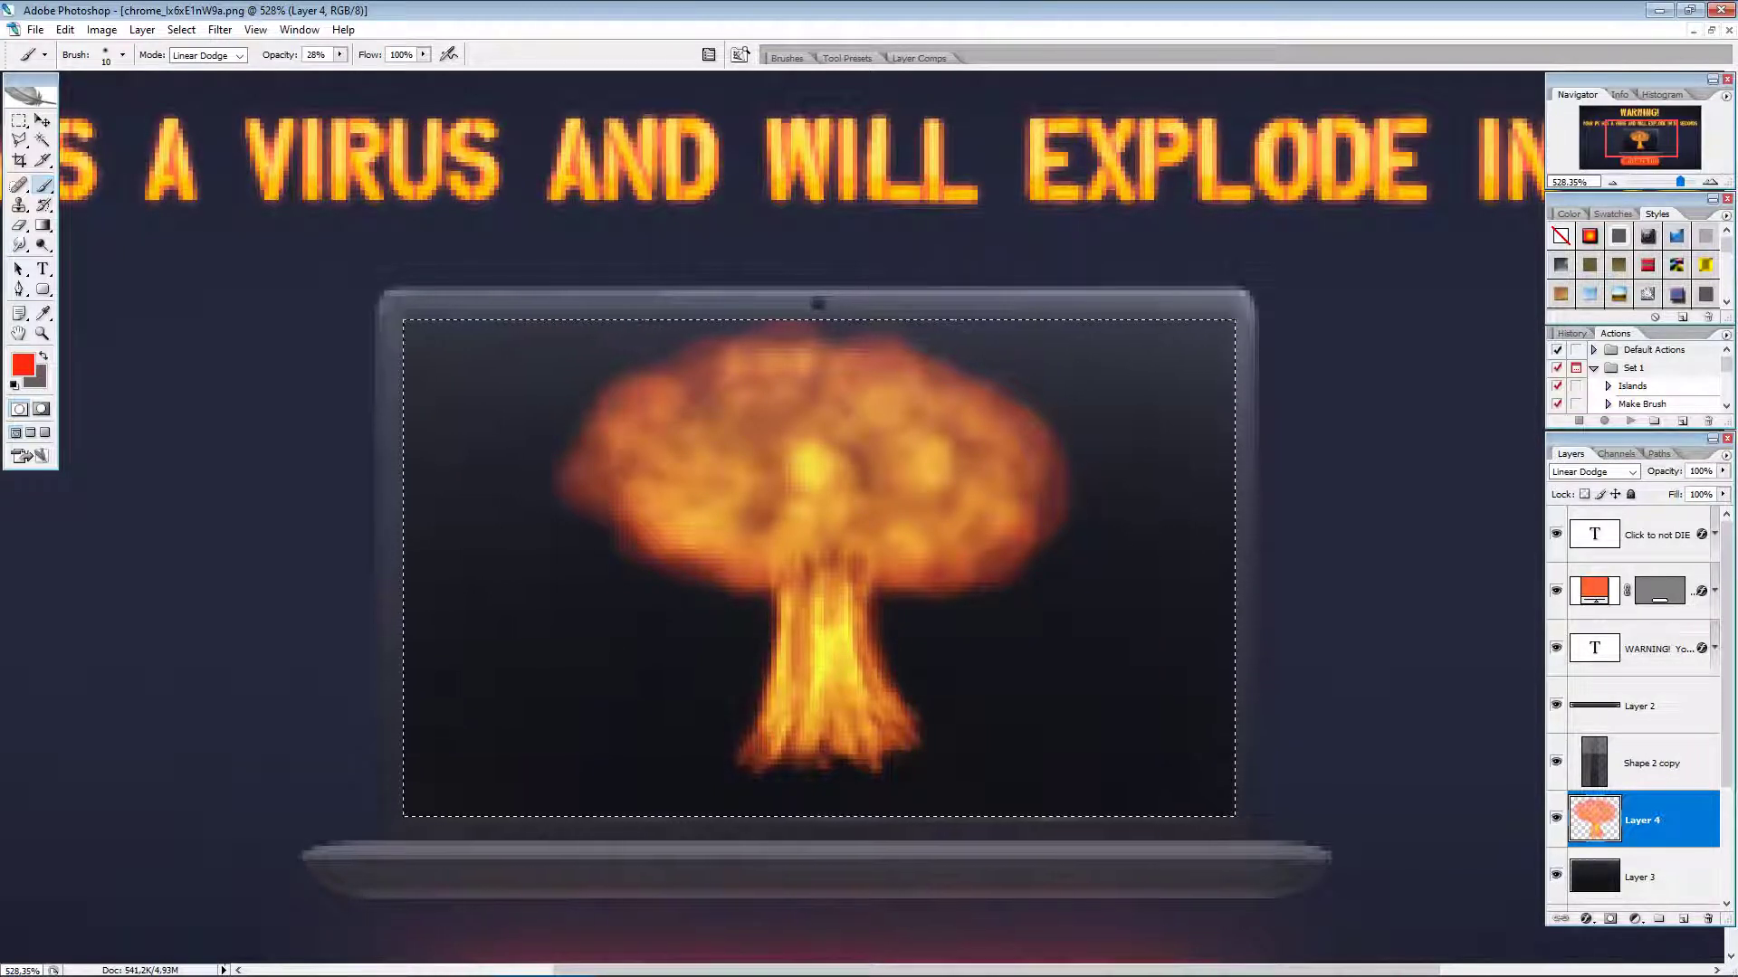
Step: Set the foreground colour to the orange #fe660a and reduce the brush size to 1 px
{"action": "key", "text": "ctrl+d"}
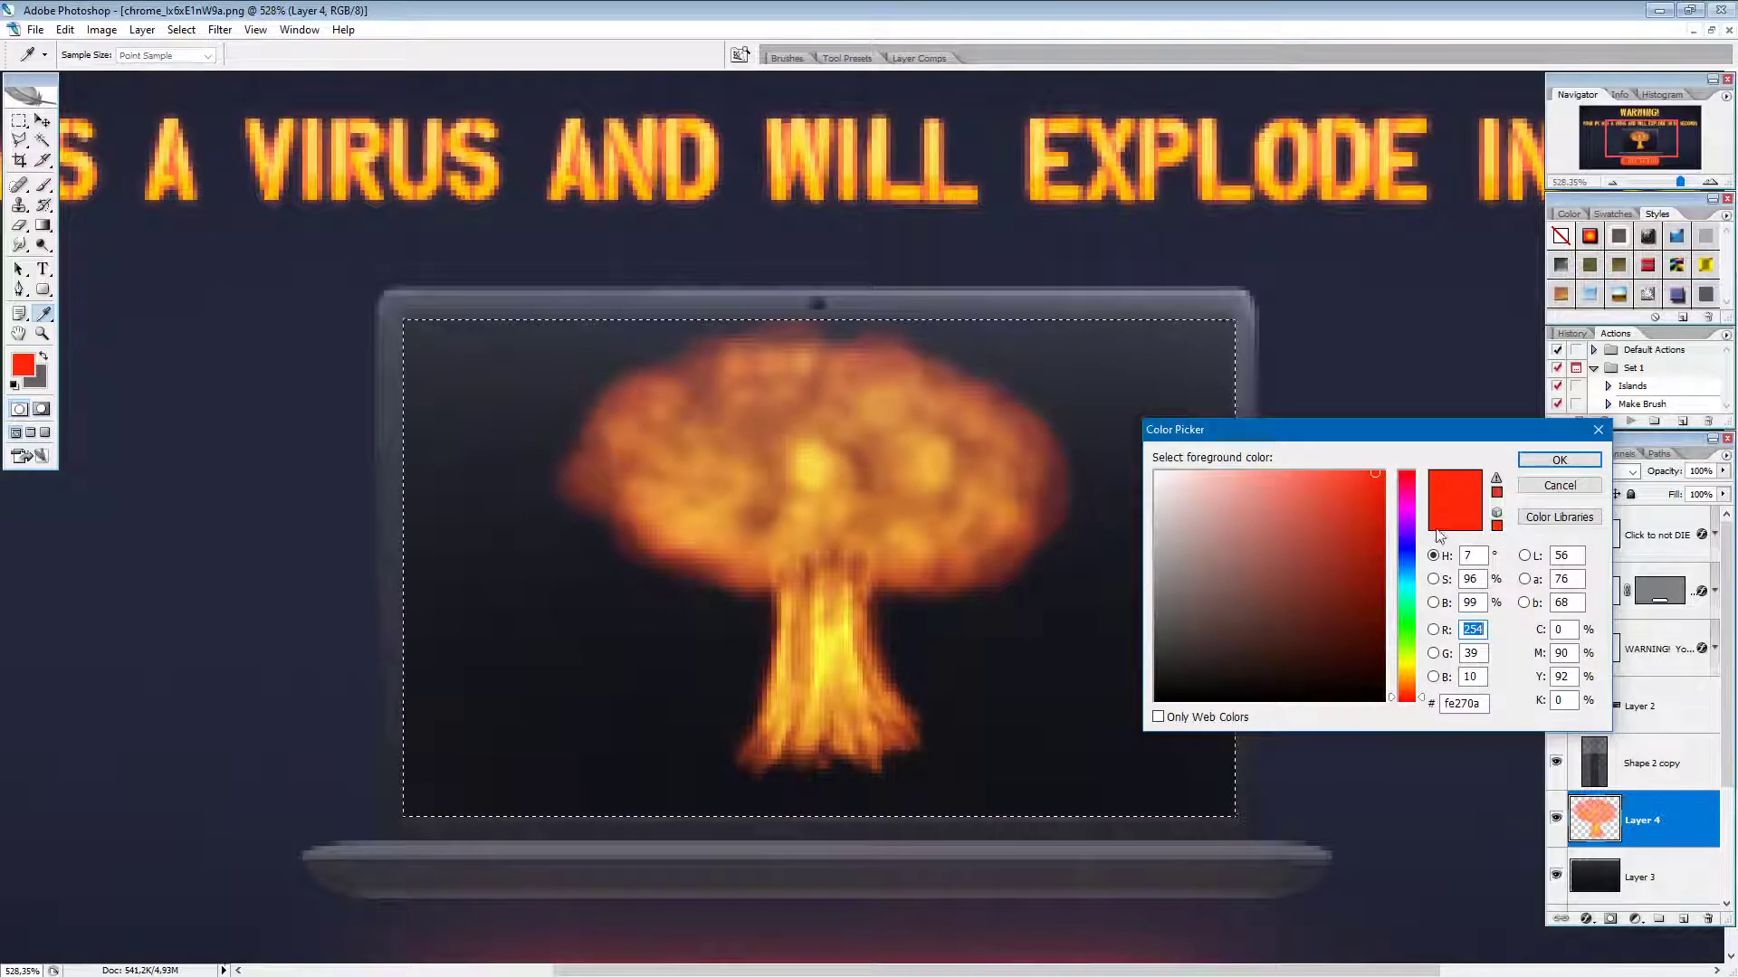
{"action": "left_click", "coordinate": [1399, 686]}
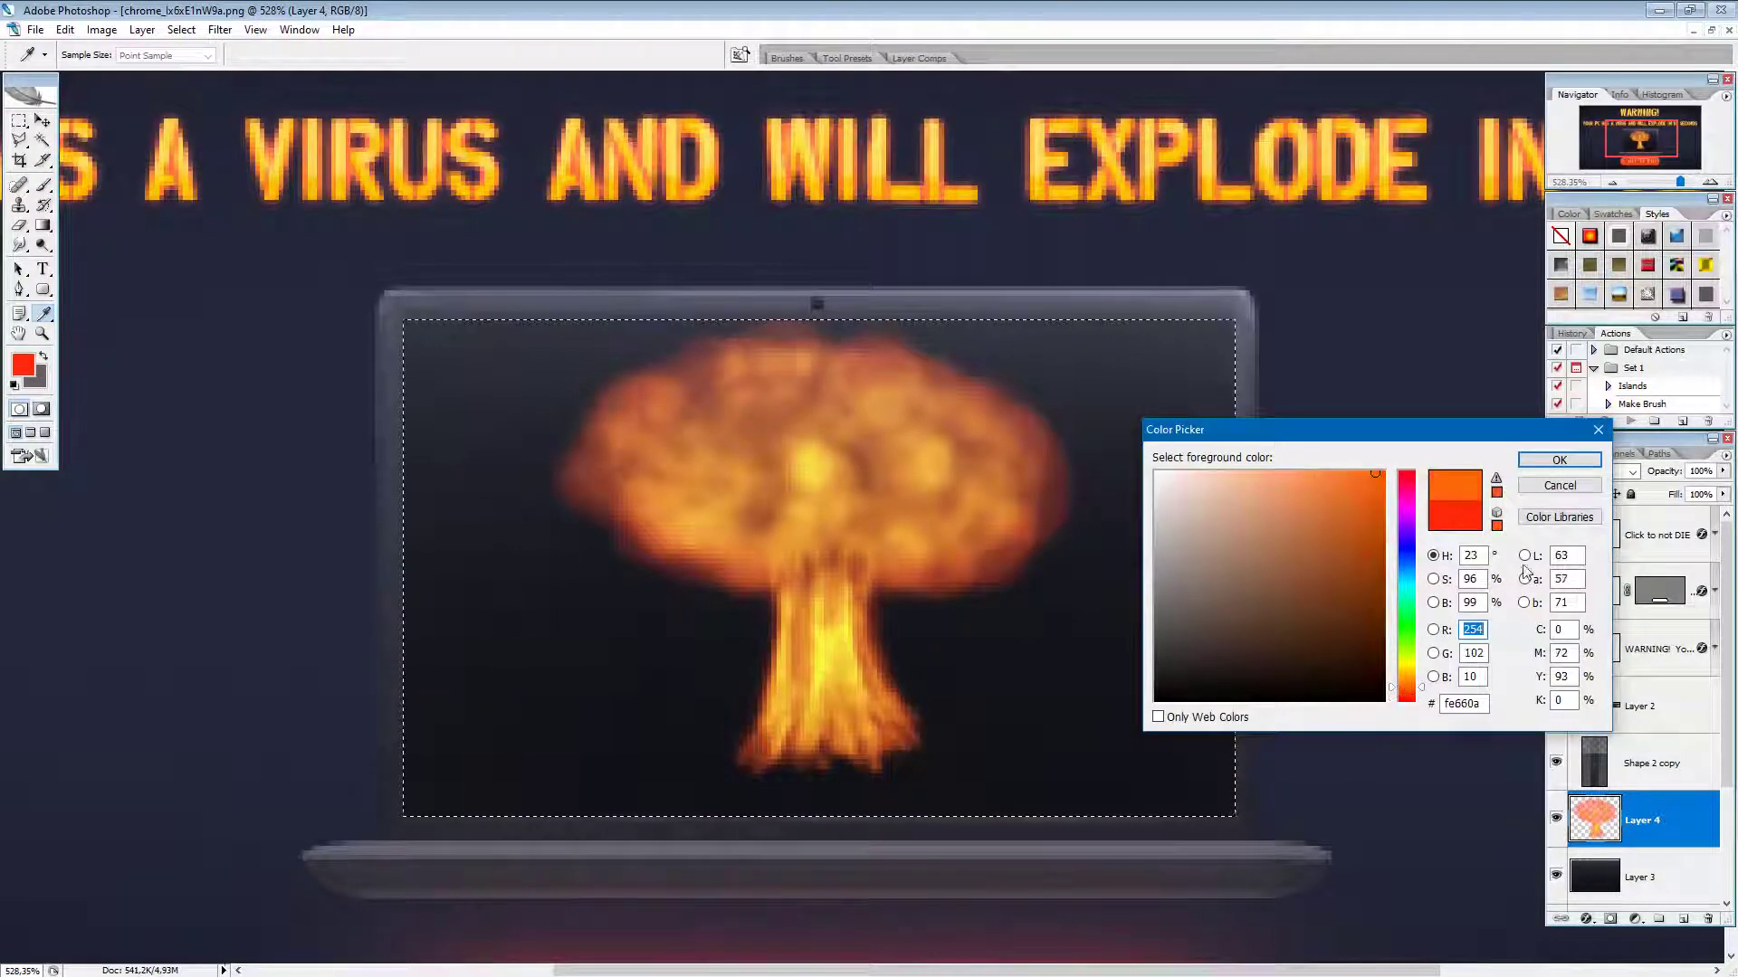
{"action": "left_click", "coordinate": [1558, 460]}
{"action": "key", "text": "bracketleft"}
{"action": "key", "text": "bracketleft"}
{"action": "key", "text": "bracketleft"}
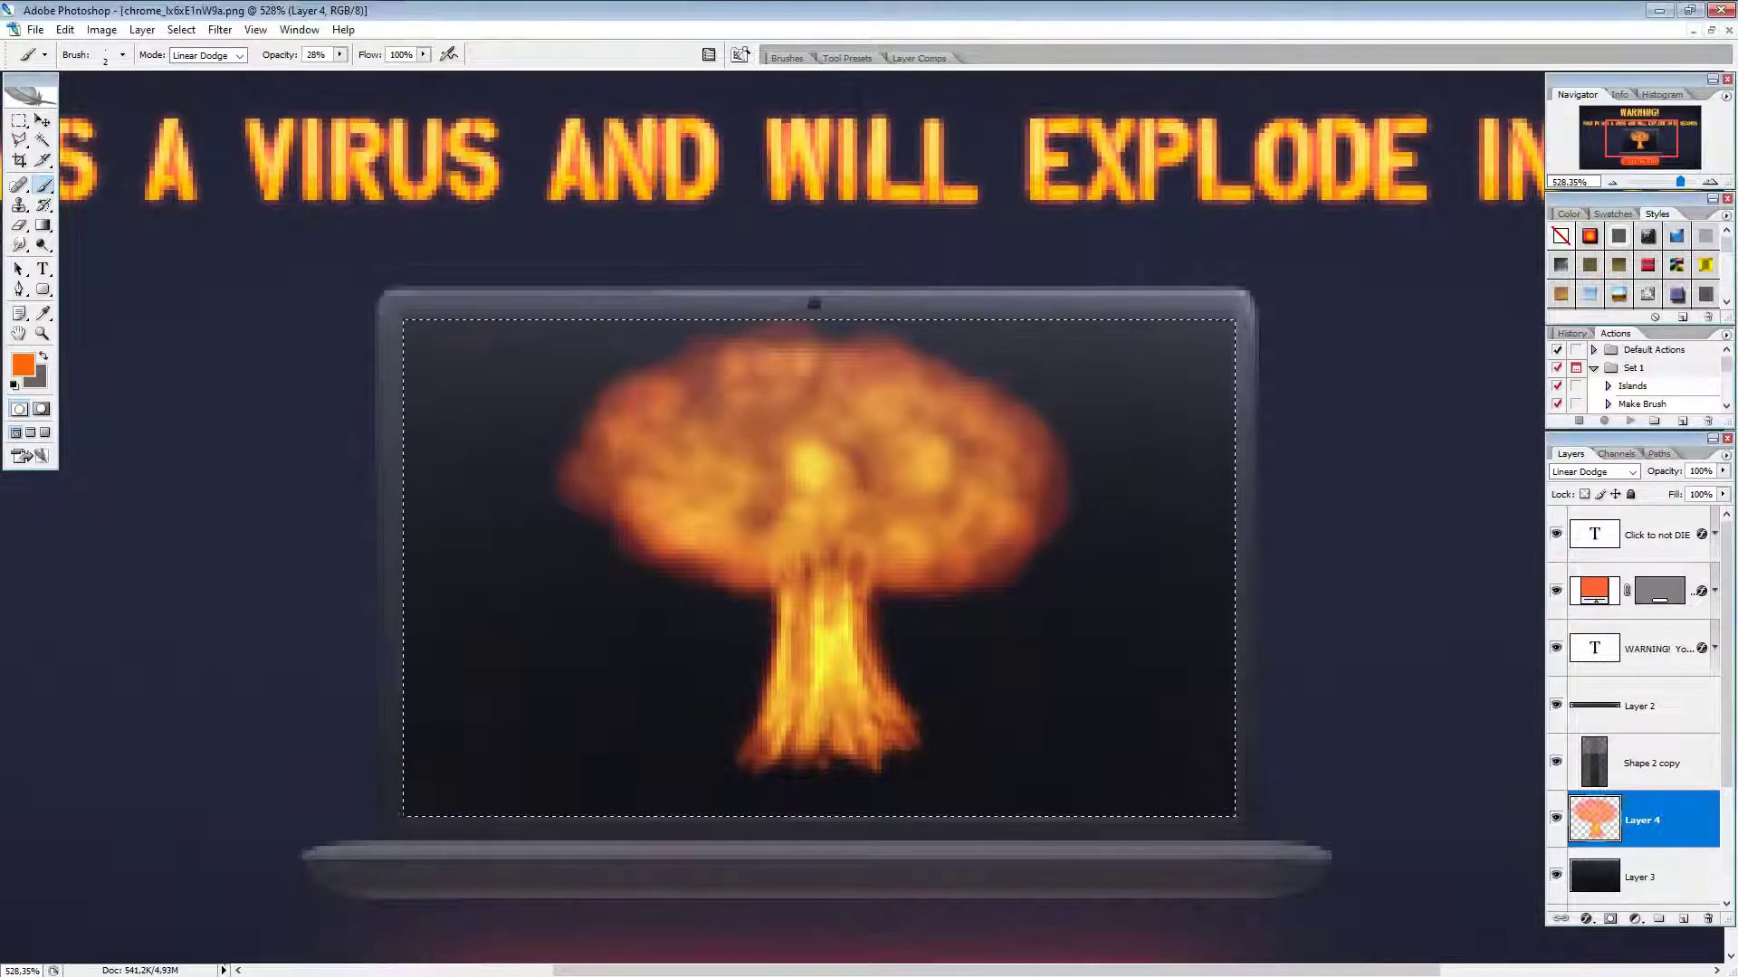
{"action": "key", "text": "alt+Tab"}
{"action": "key", "text": "bracketleft"}
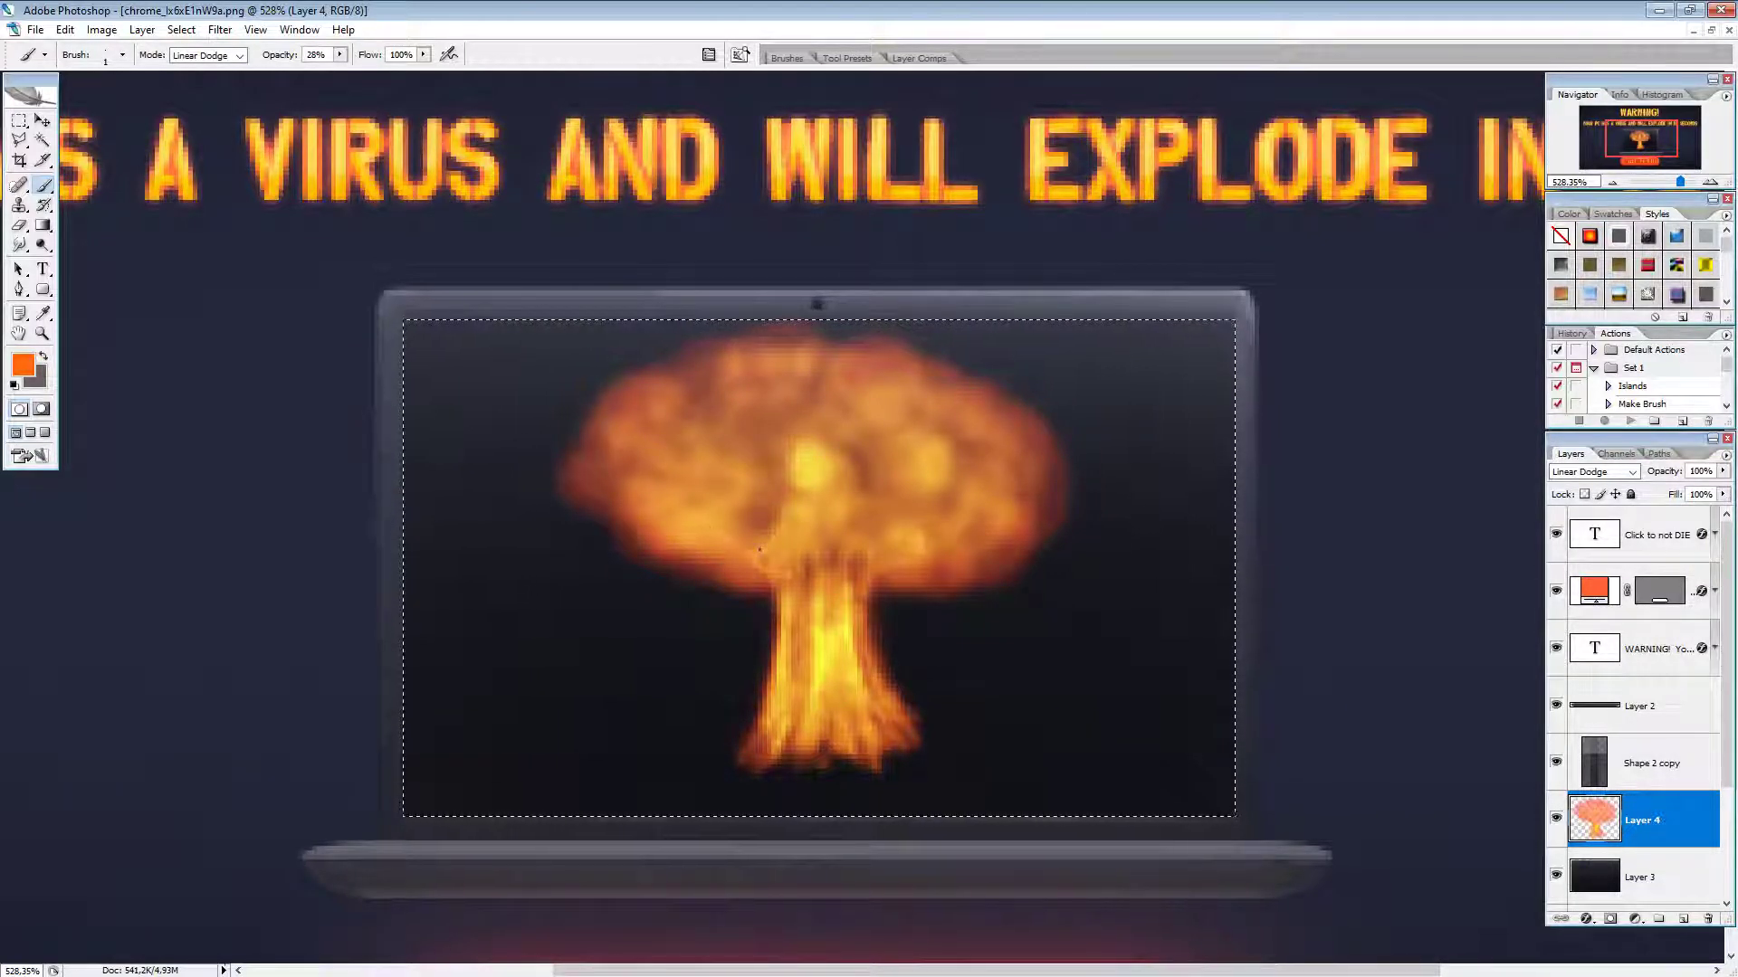
Step: Enlarge the brush to 3 px and paint bright orange strokes over the left half and centre of the mushroom cloud's cap
{"action": "key", "text": "bracketright"}
{"action": "key", "text": "bracketright"}
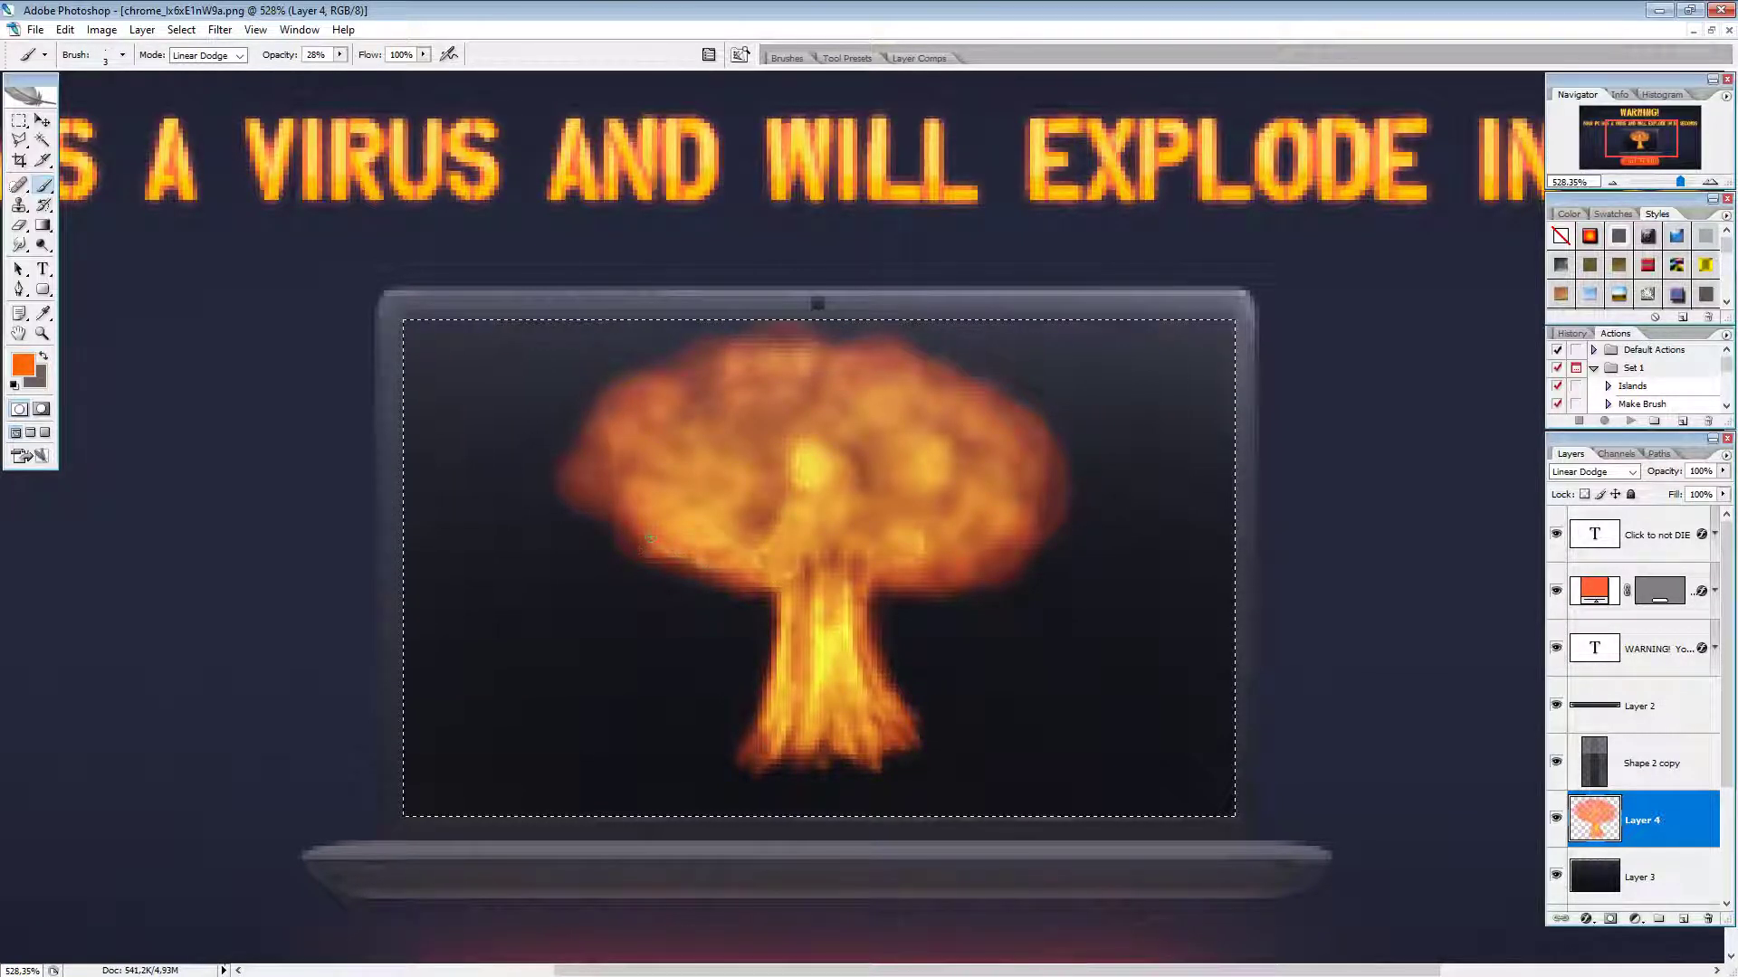
{"action": "mouse_move", "coordinate": [650, 538]}
{"action": "left_mouse_down"}
{"action": "mouse_move", "coordinate": [728, 496]}
{"action": "mouse_move", "coordinate": [650, 487]}
{"action": "mouse_move", "coordinate": [704, 475]}
{"action": "mouse_move", "coordinate": [652, 444]}
{"action": "left_mouse_up"}
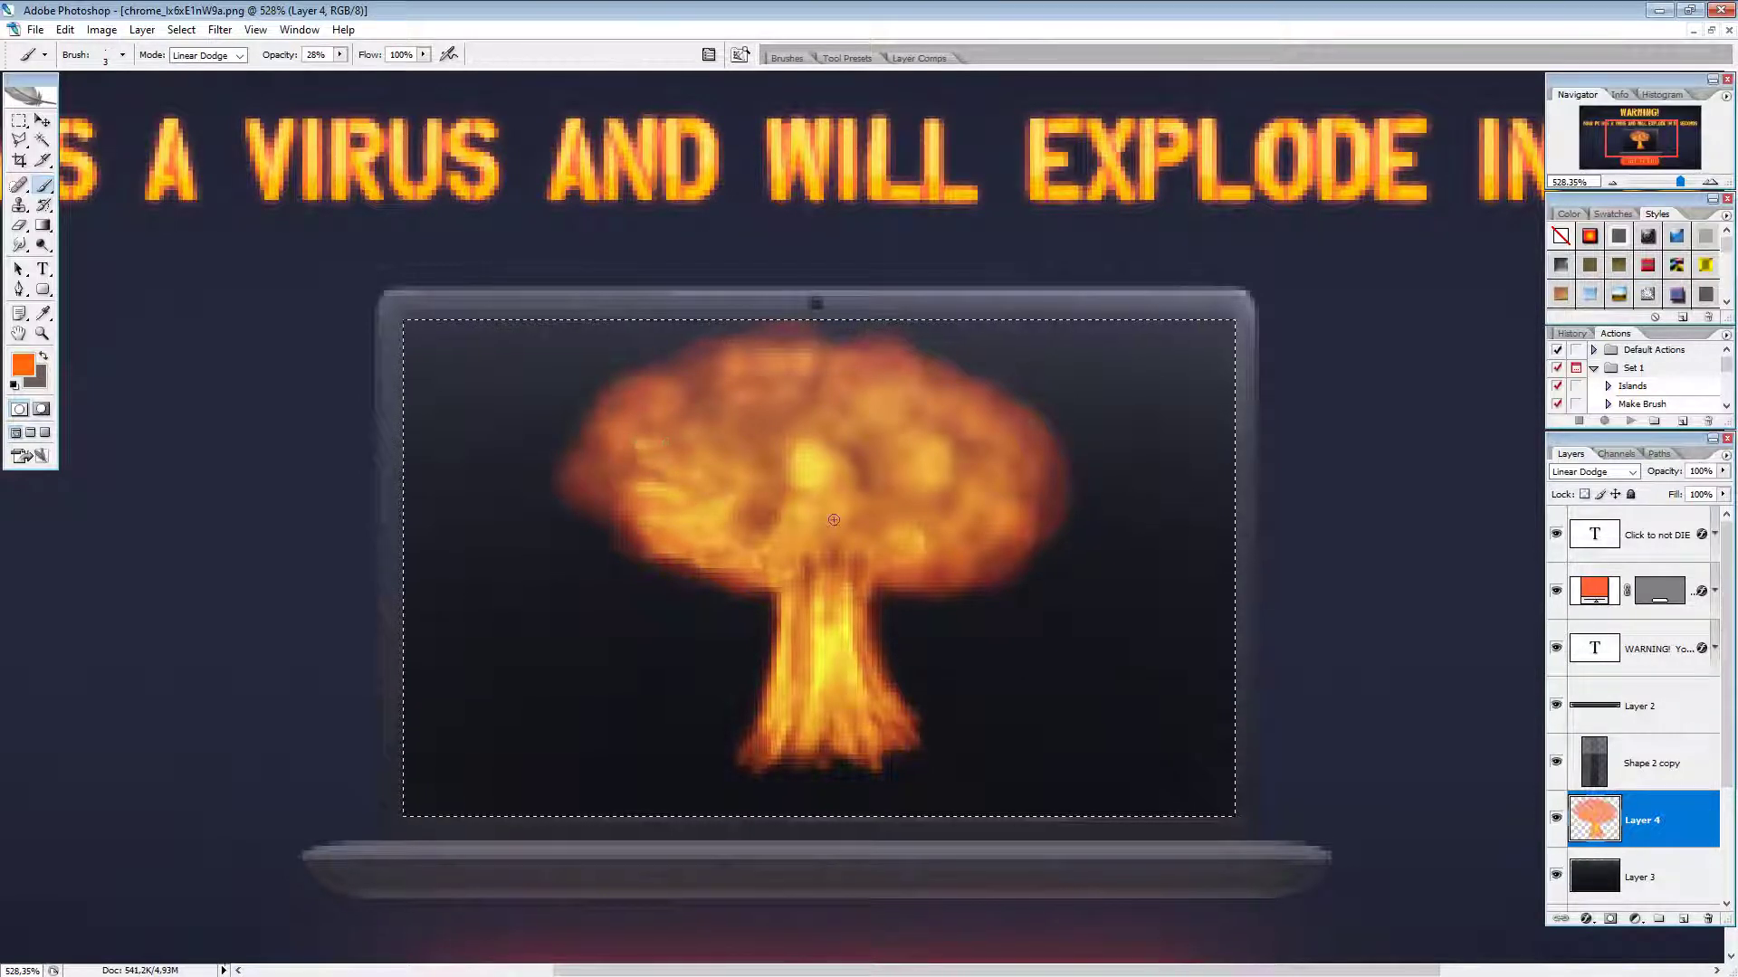
{"action": "left_click", "coordinate": [776, 483]}
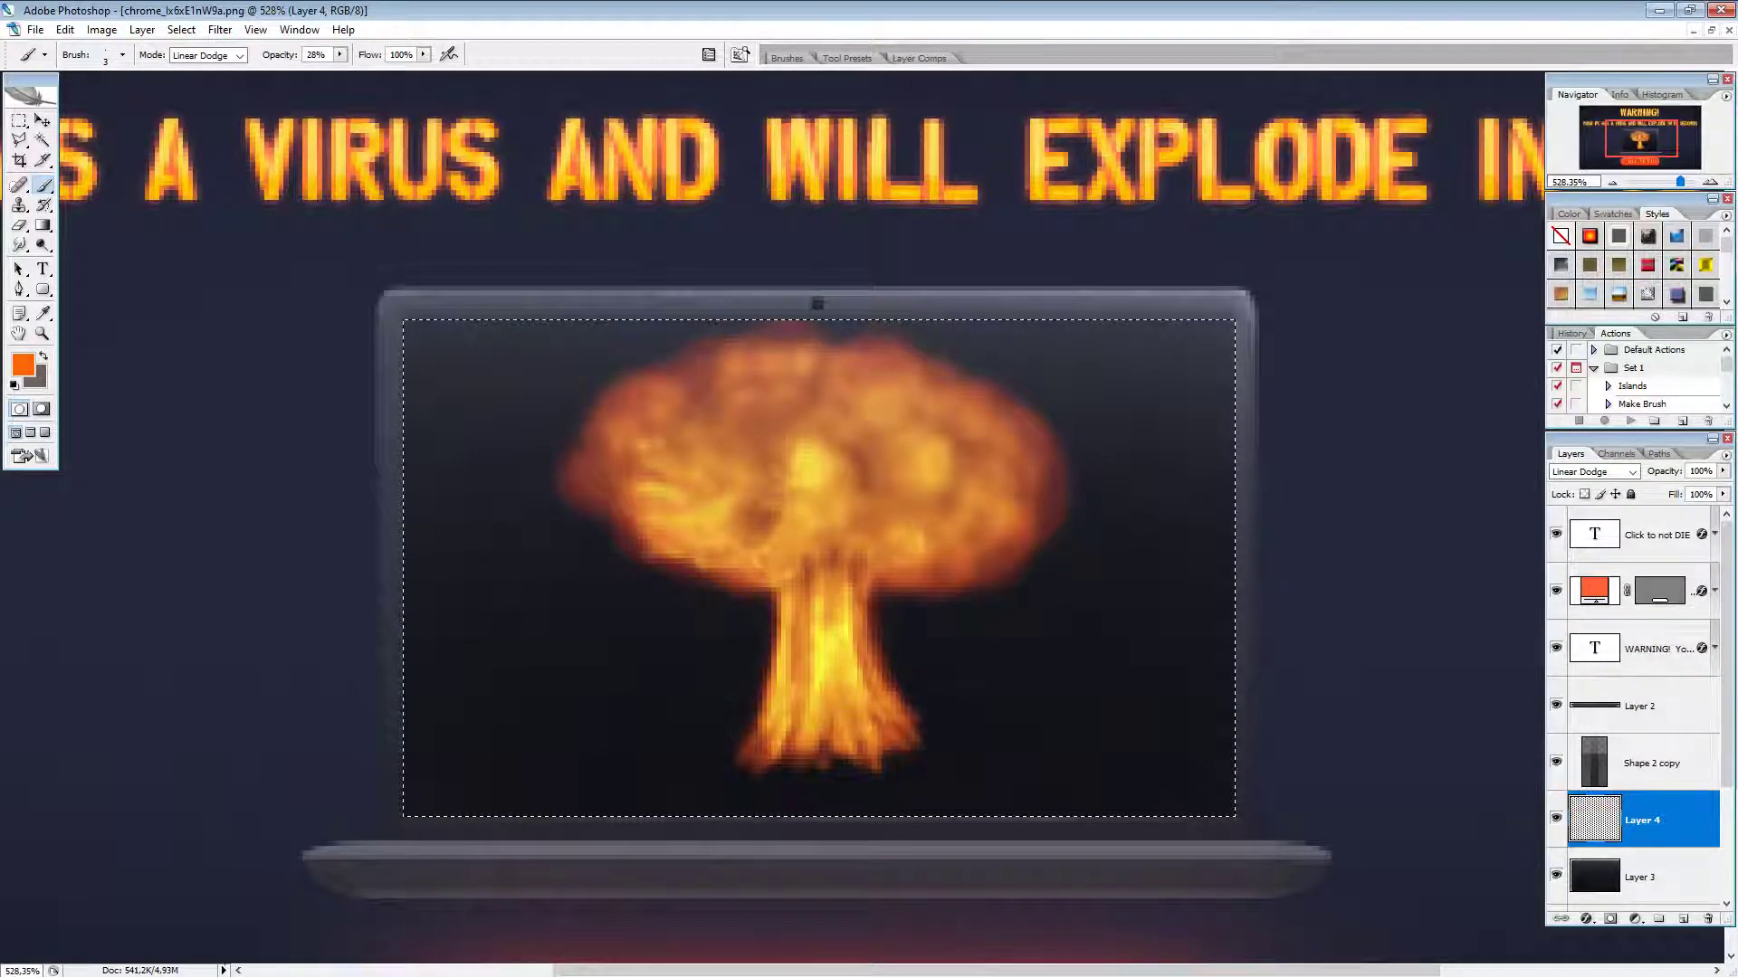
{"action": "mouse_move", "coordinate": [771, 457]}
{"action": "left_mouse_down"}
{"action": "mouse_move", "coordinate": [860, 487]}
{"action": "mouse_move", "coordinate": [810, 440]}
{"action": "mouse_move", "coordinate": [894, 419]}
{"action": "mouse_move", "coordinate": [842, 425]}
{"action": "mouse_move", "coordinate": [855, 448]}
{"action": "mouse_move", "coordinate": [784, 430]}
{"action": "left_mouse_up"}
Step: Reduce the brush to 1 px and paint fine orange detail strokes across the cap and where the column meets it
{"action": "key", "text": "bracketleft"}
{"action": "key", "text": "bracketleft"}
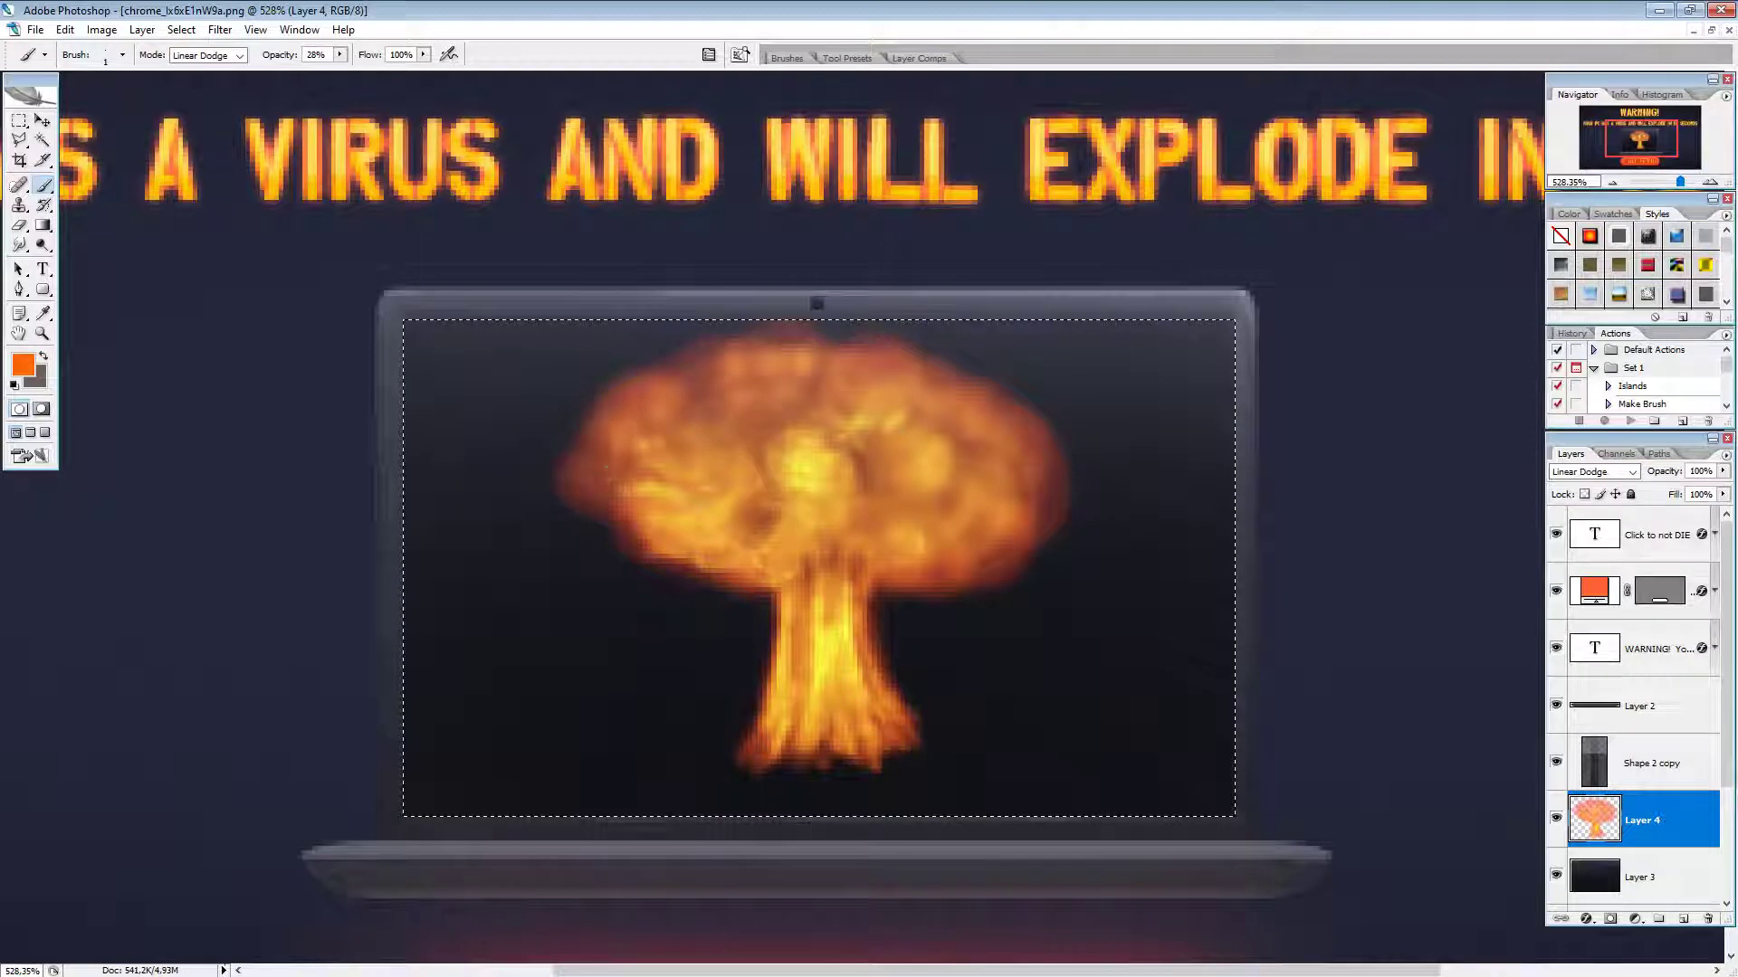
{"action": "left_click_drag", "start_coordinate": [670, 485], "coordinate": [608, 472]}
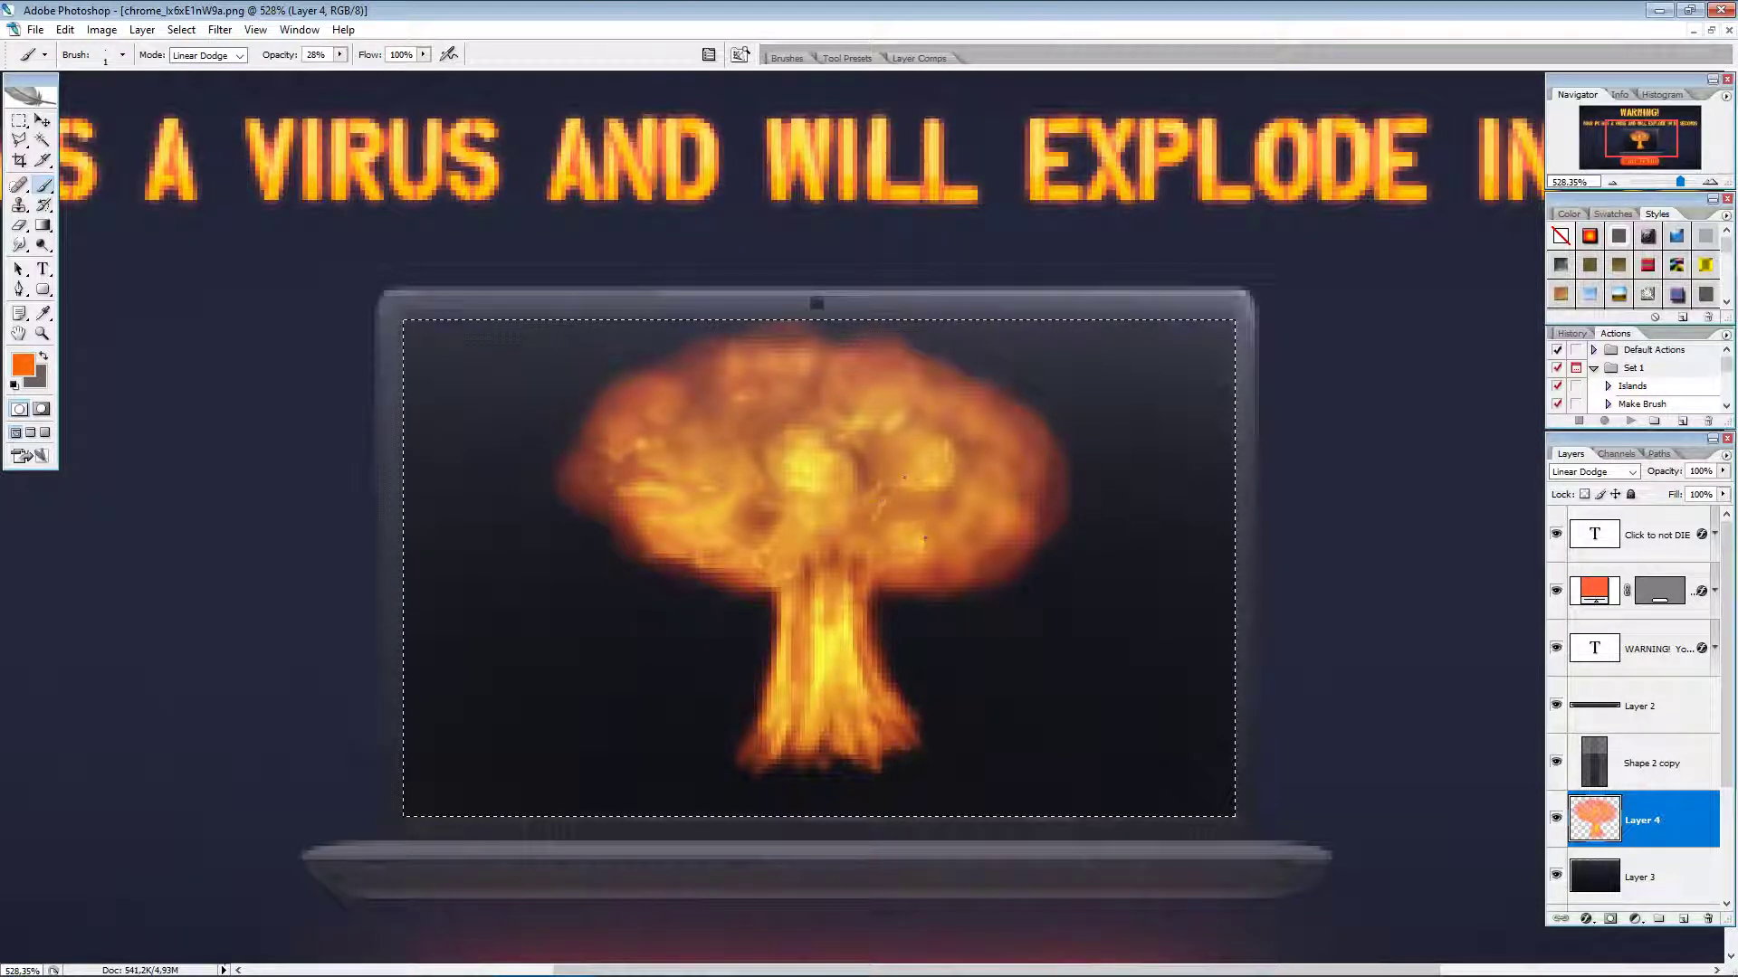
{"action": "left_click", "coordinate": [914, 543]}
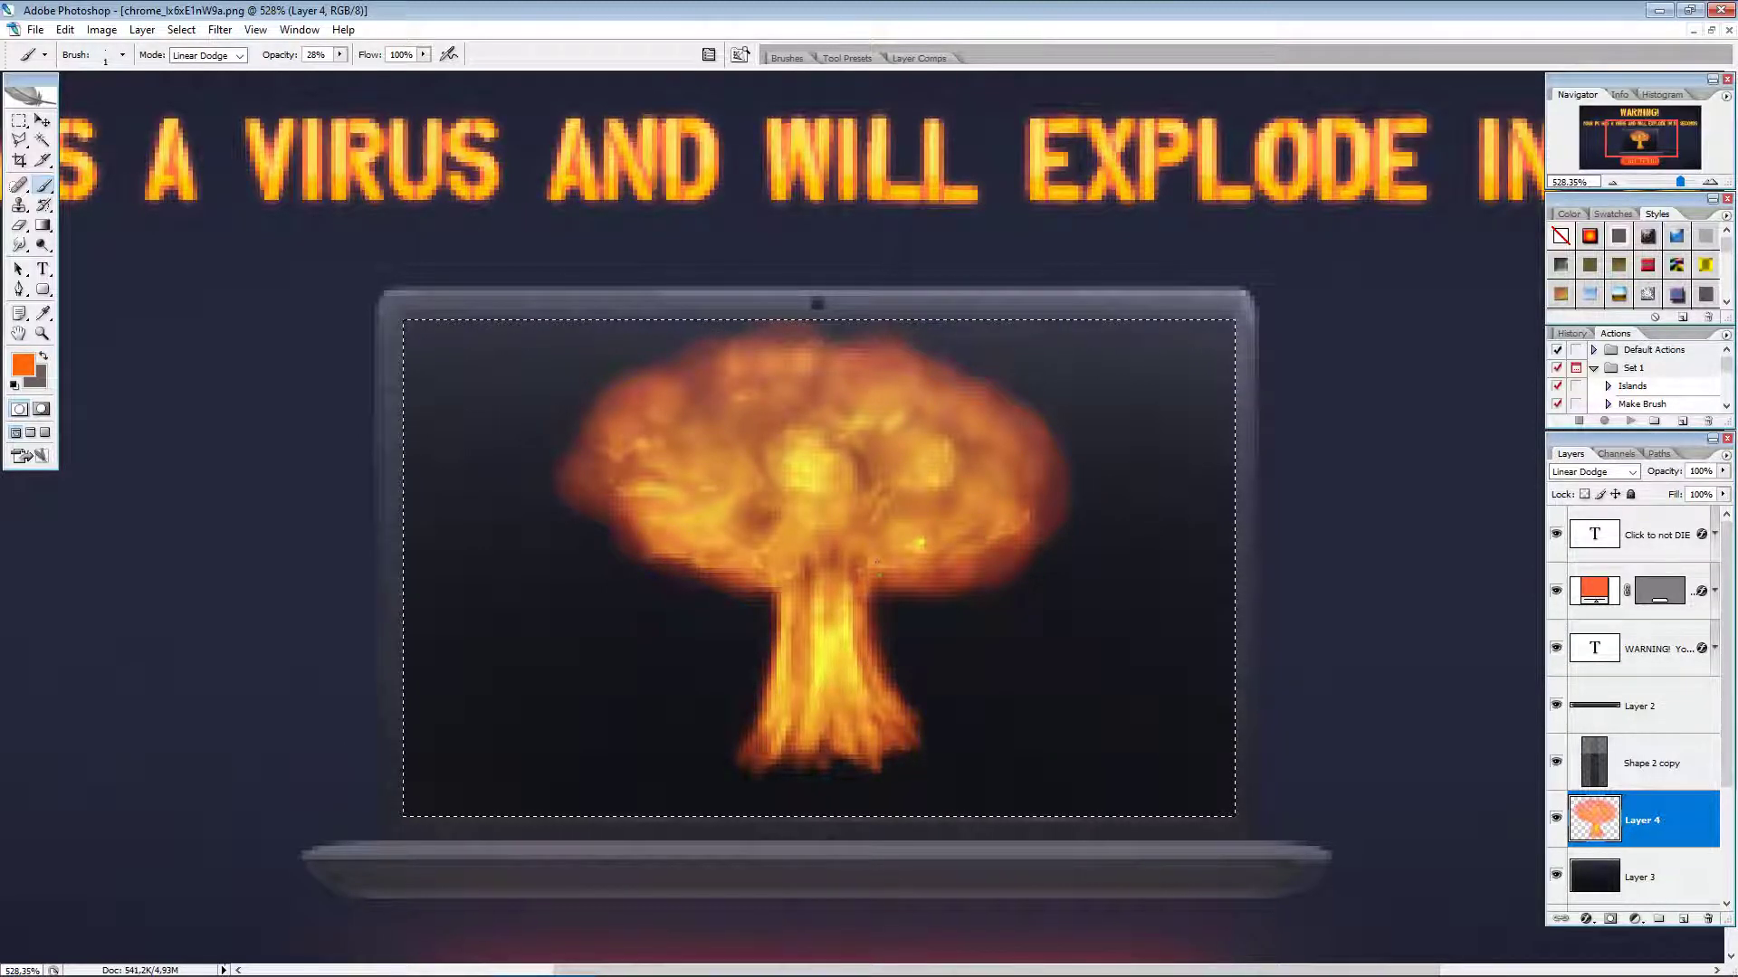
{"action": "left_click_drag", "start_coordinate": [883, 579], "coordinate": [924, 583]}
{"action": "left_click_drag", "start_coordinate": [780, 562], "coordinate": [795, 554]}
{"action": "left_click_drag", "start_coordinate": [821, 538], "coordinate": [817, 512]}
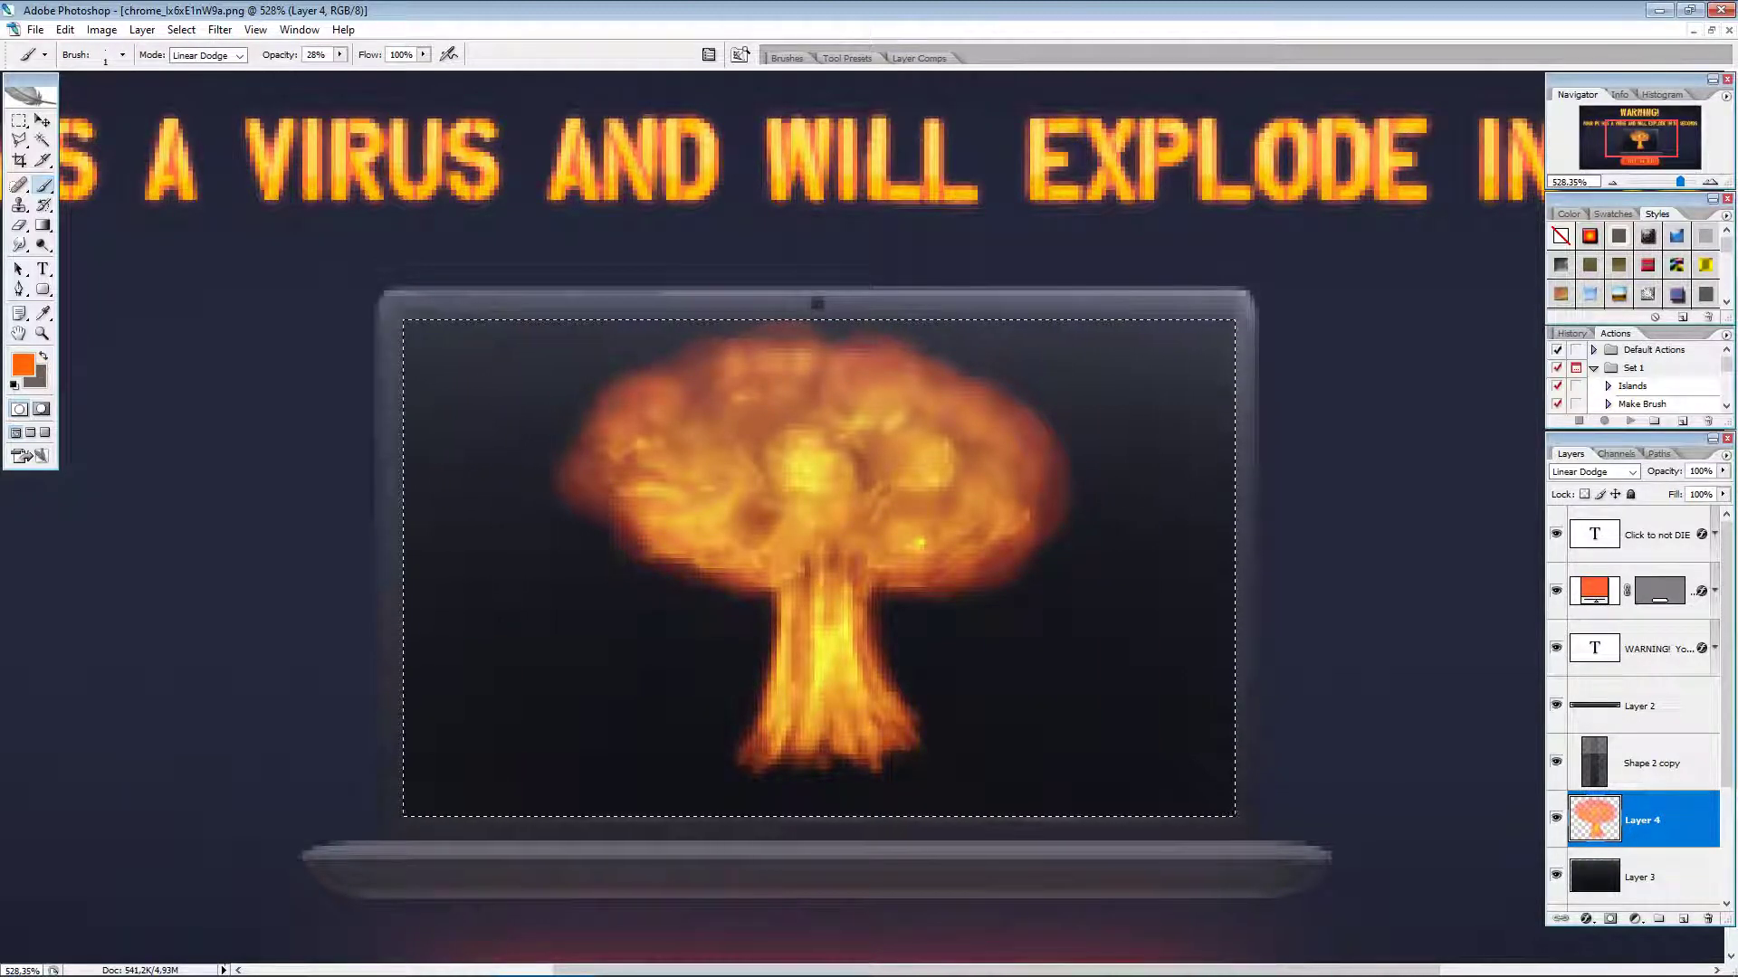
{"action": "left_click_drag", "start_coordinate": [856, 576], "coordinate": [858, 539]}
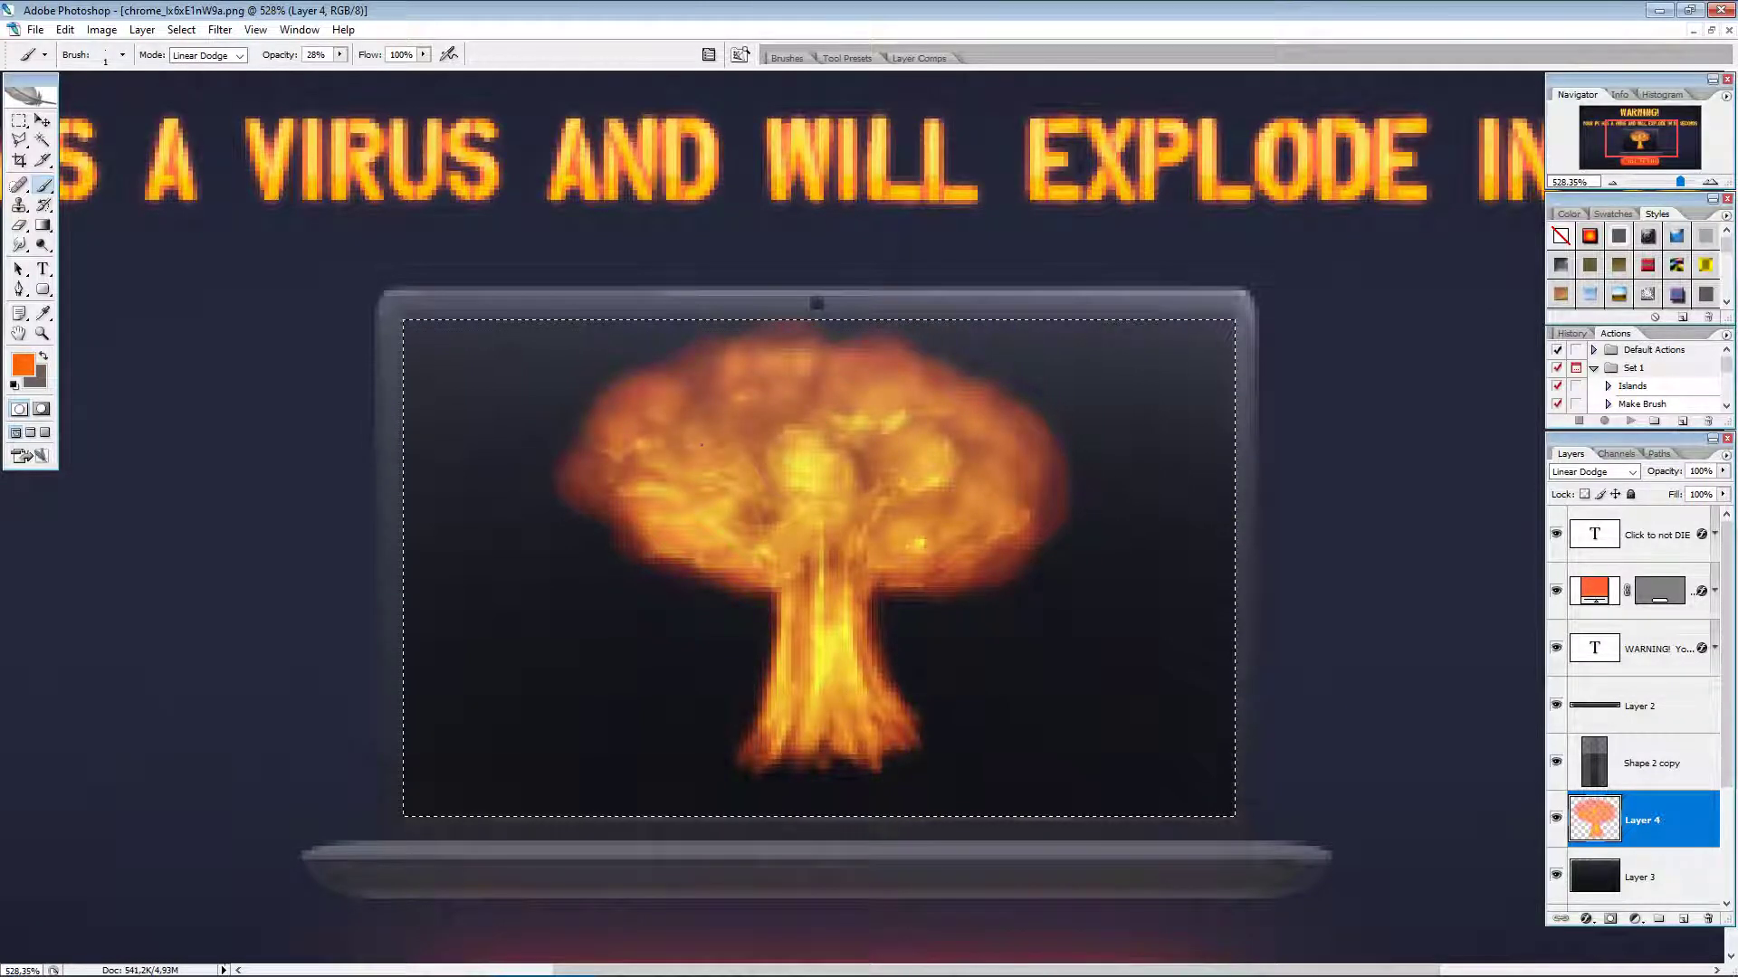
{"action": "left_click_drag", "start_coordinate": [657, 423], "coordinate": [643, 414]}
Step: Set the foreground colour to the red #fe320a and return to the 1 px brush
{"action": "left_click", "coordinate": [43, 313]}
{"action": "left_click", "coordinate": [24, 364]}
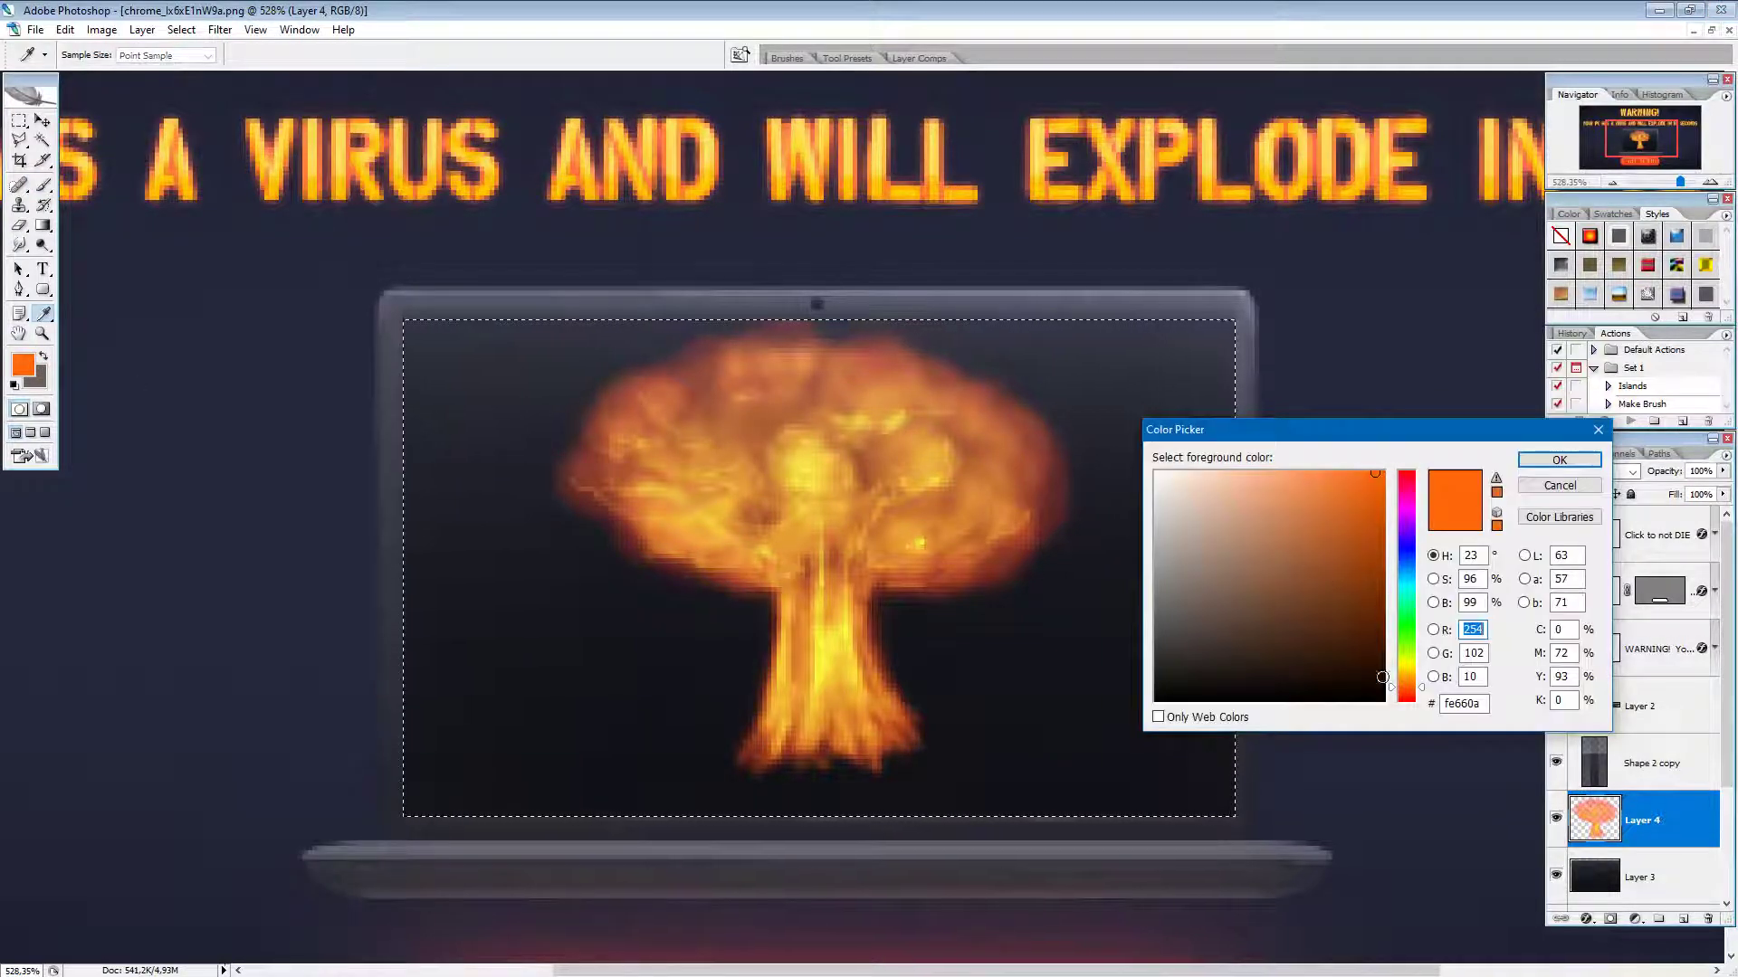
{"action": "left_click", "coordinate": [1406, 695]}
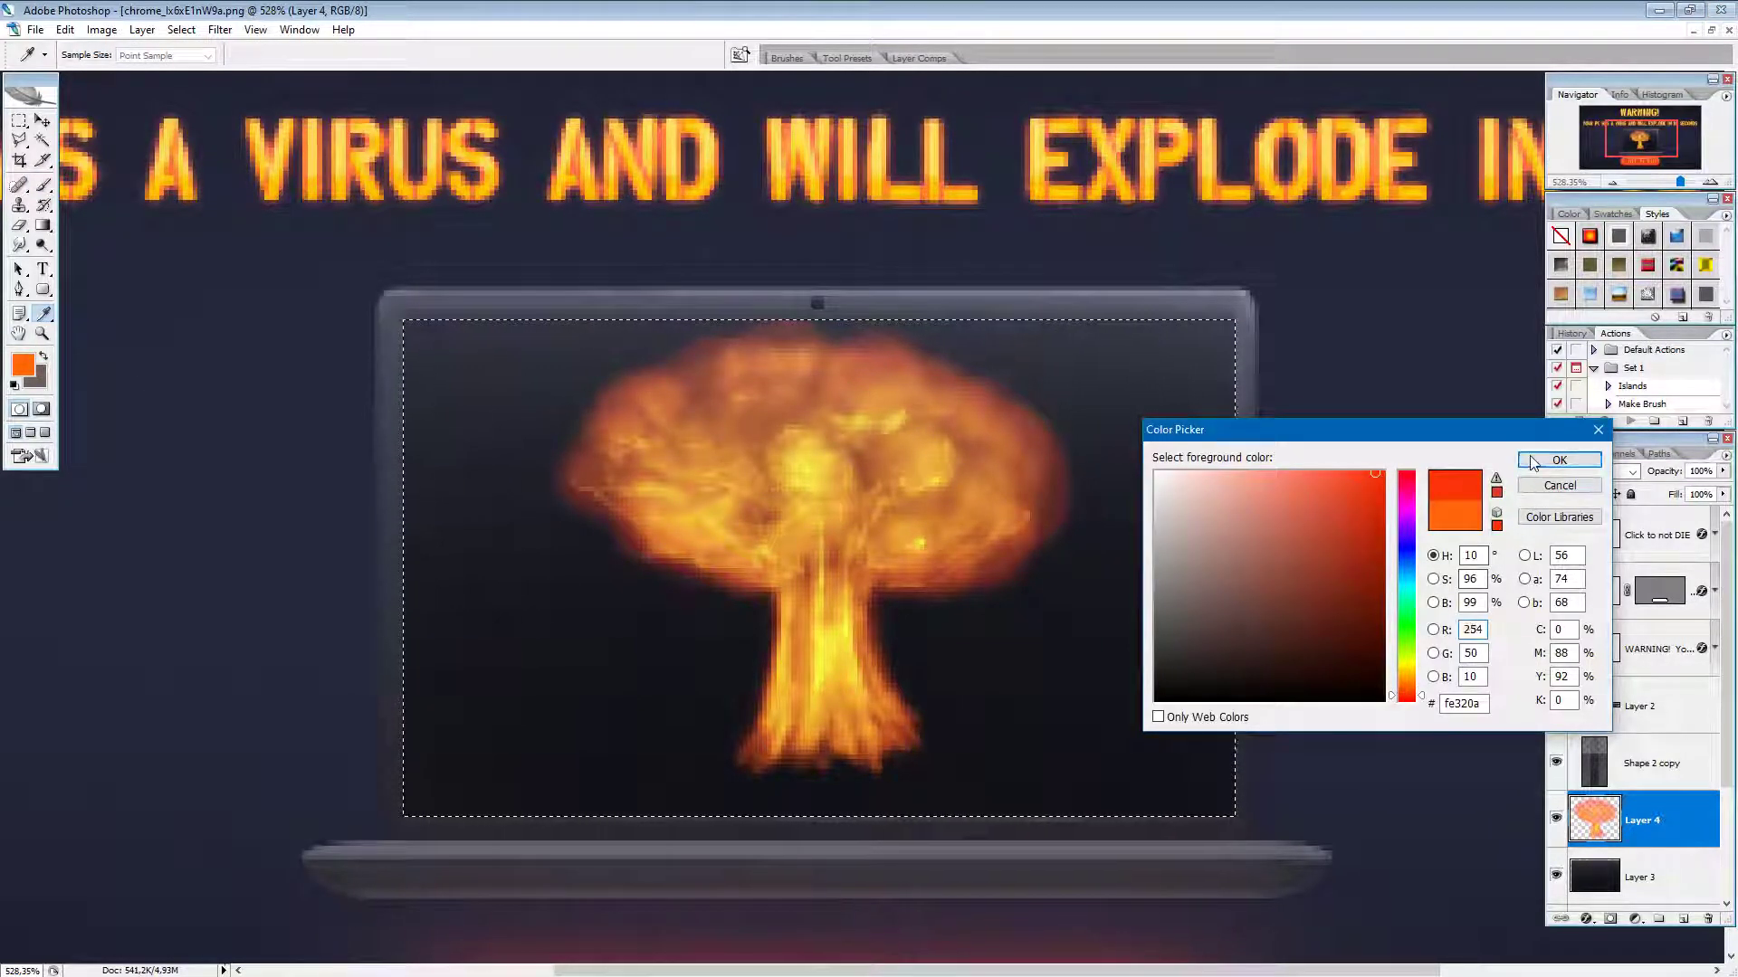
{"action": "left_click", "coordinate": [1558, 460]}
{"action": "key", "text": "b"}
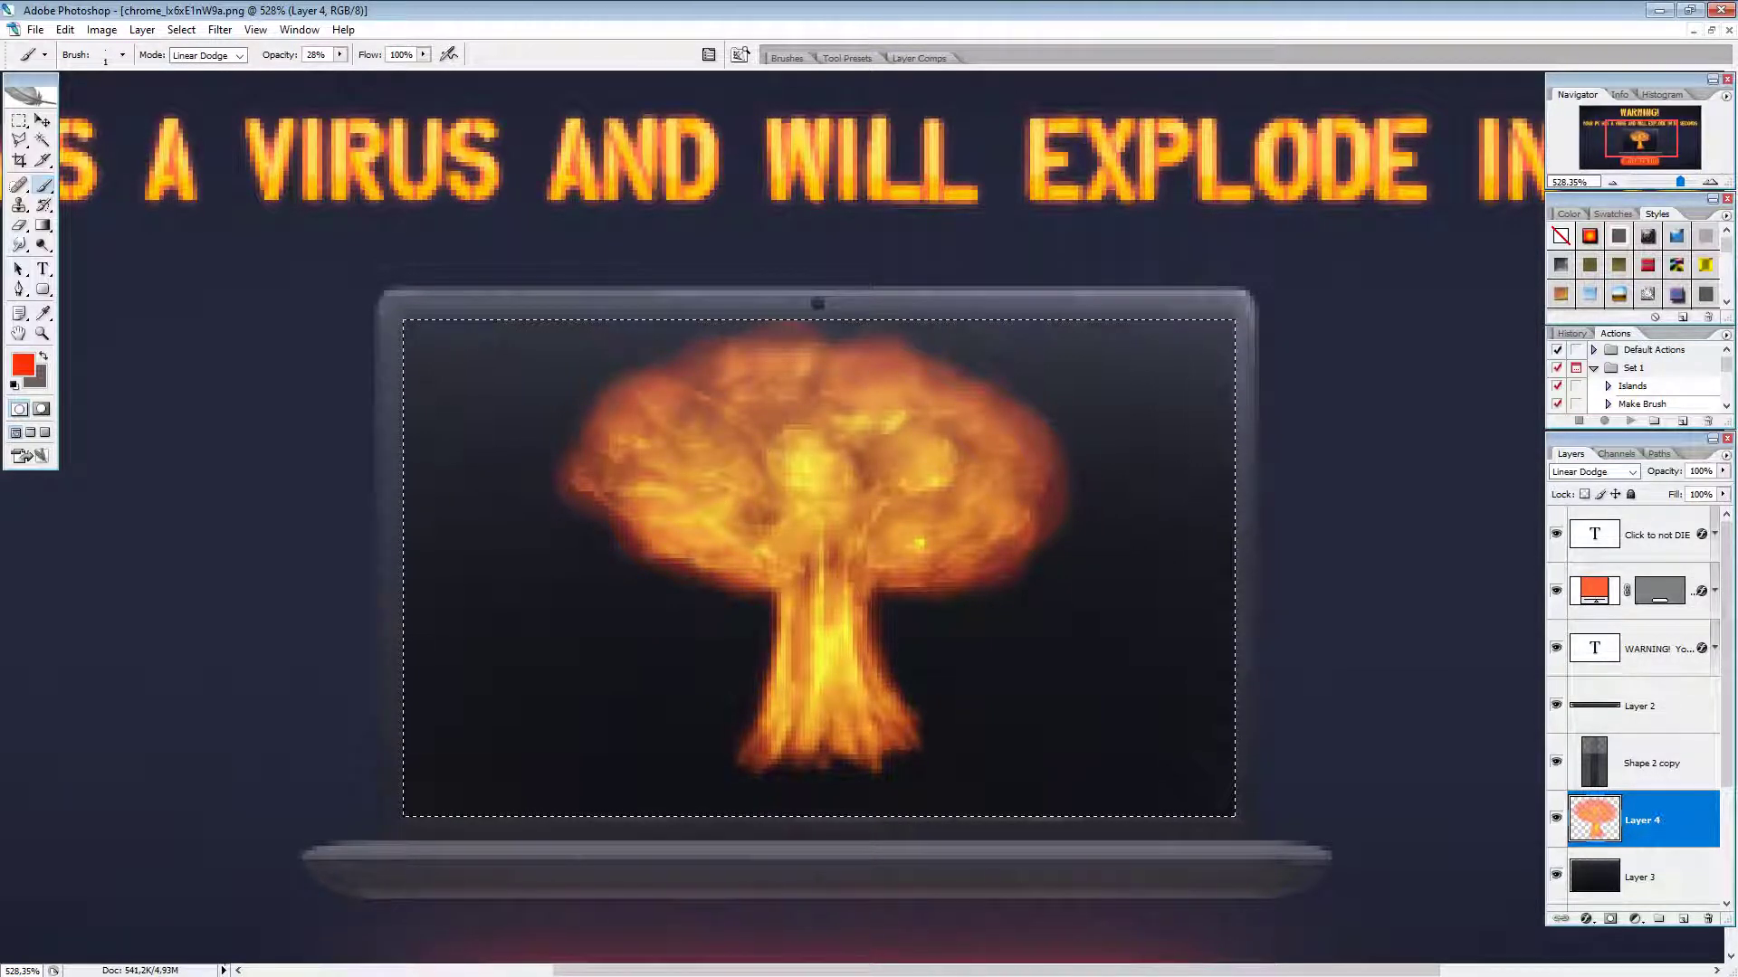
{"action": "scroll", "coordinate": [986, 546], "scroll_direction": "down", "scroll_amount": 6}
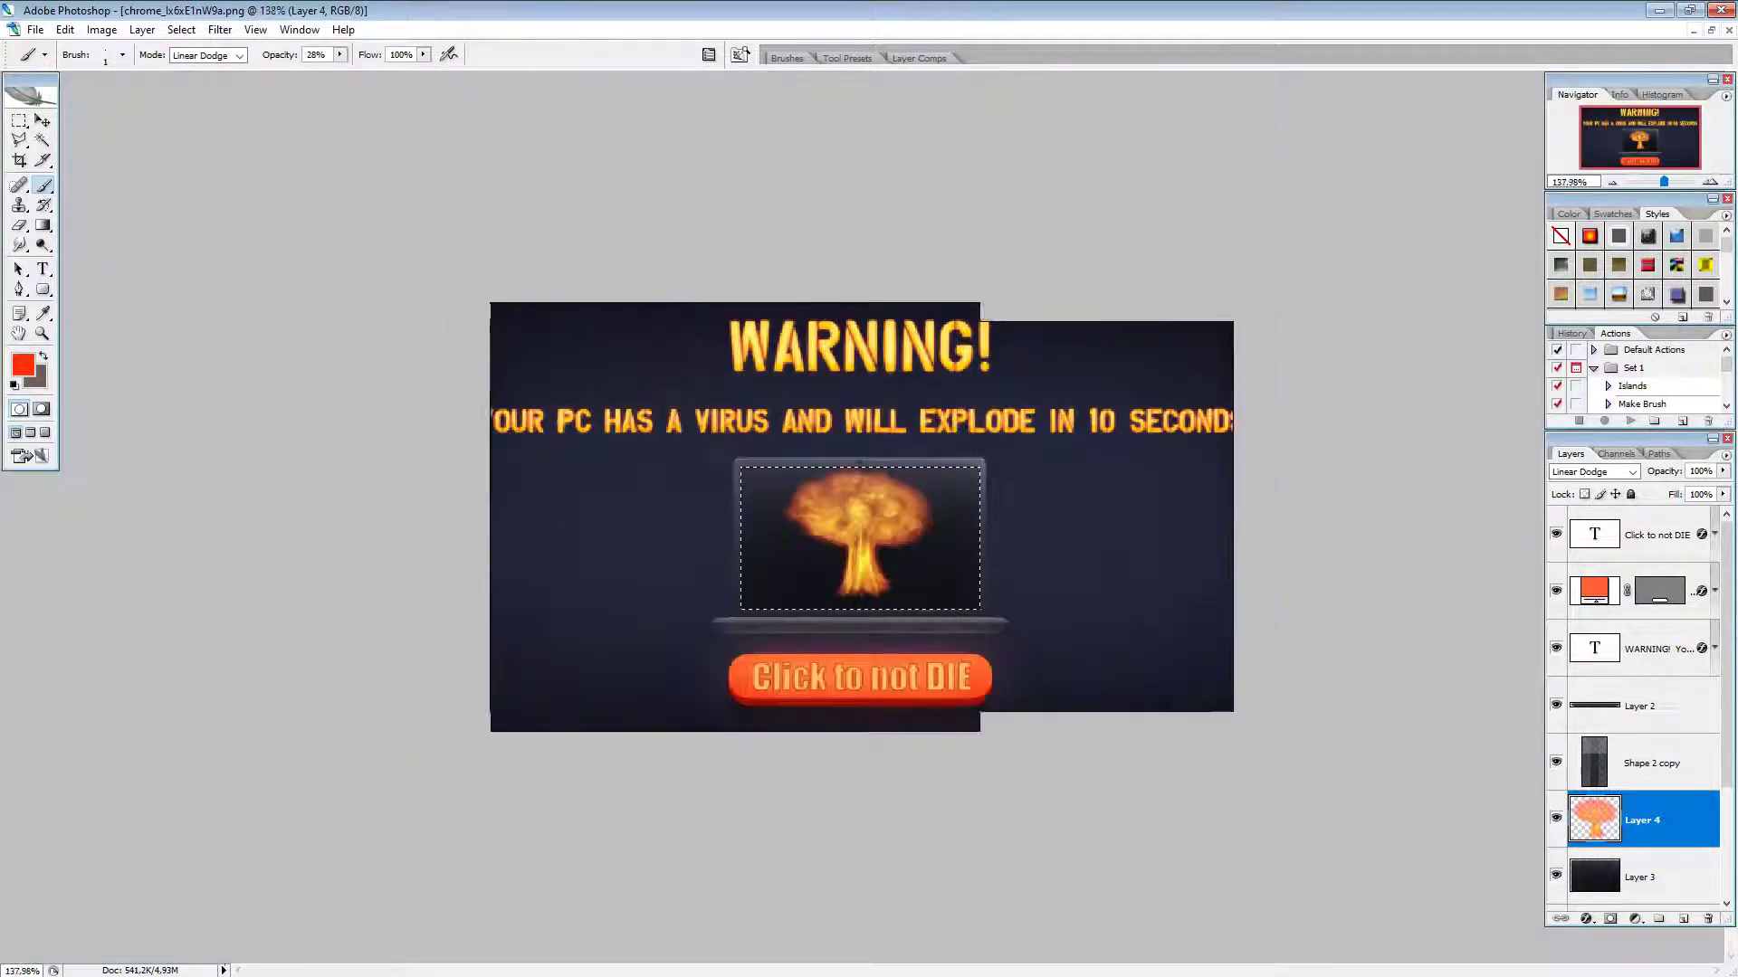
{"action": "scroll", "coordinate": [986, 545], "scroll_direction": "up", "scroll_amount": 5}
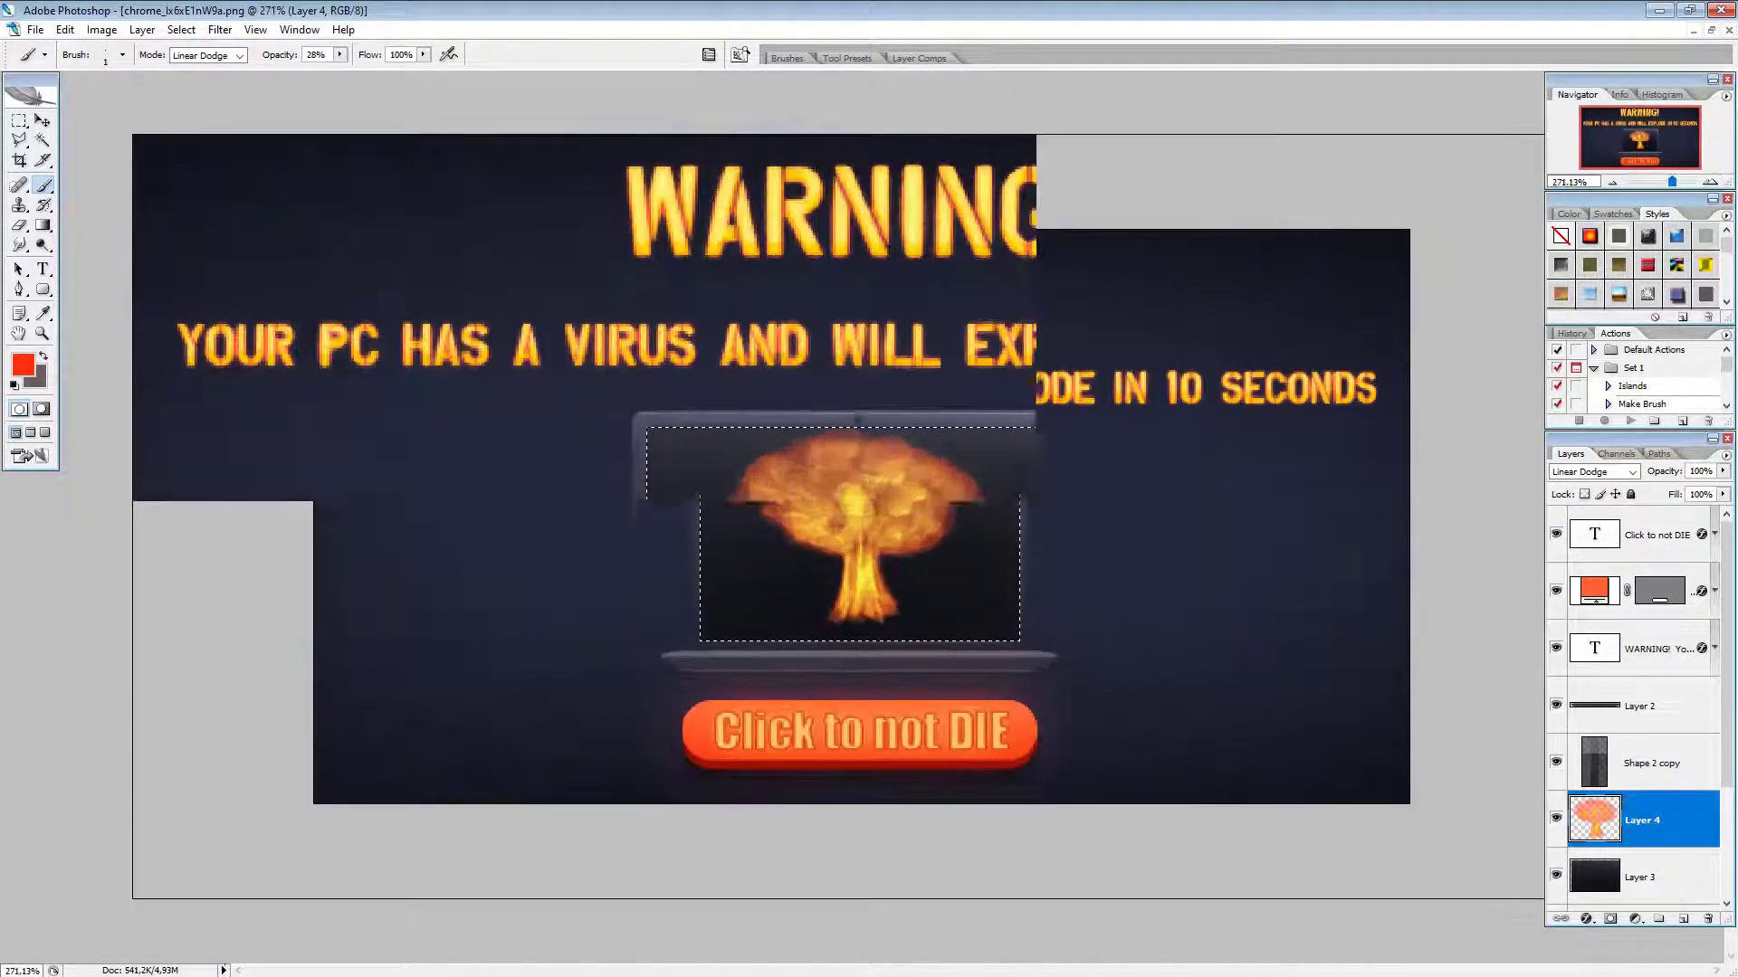
{"action": "scroll", "coordinate": [987, 545], "scroll_direction": "up", "scroll_amount": 2}
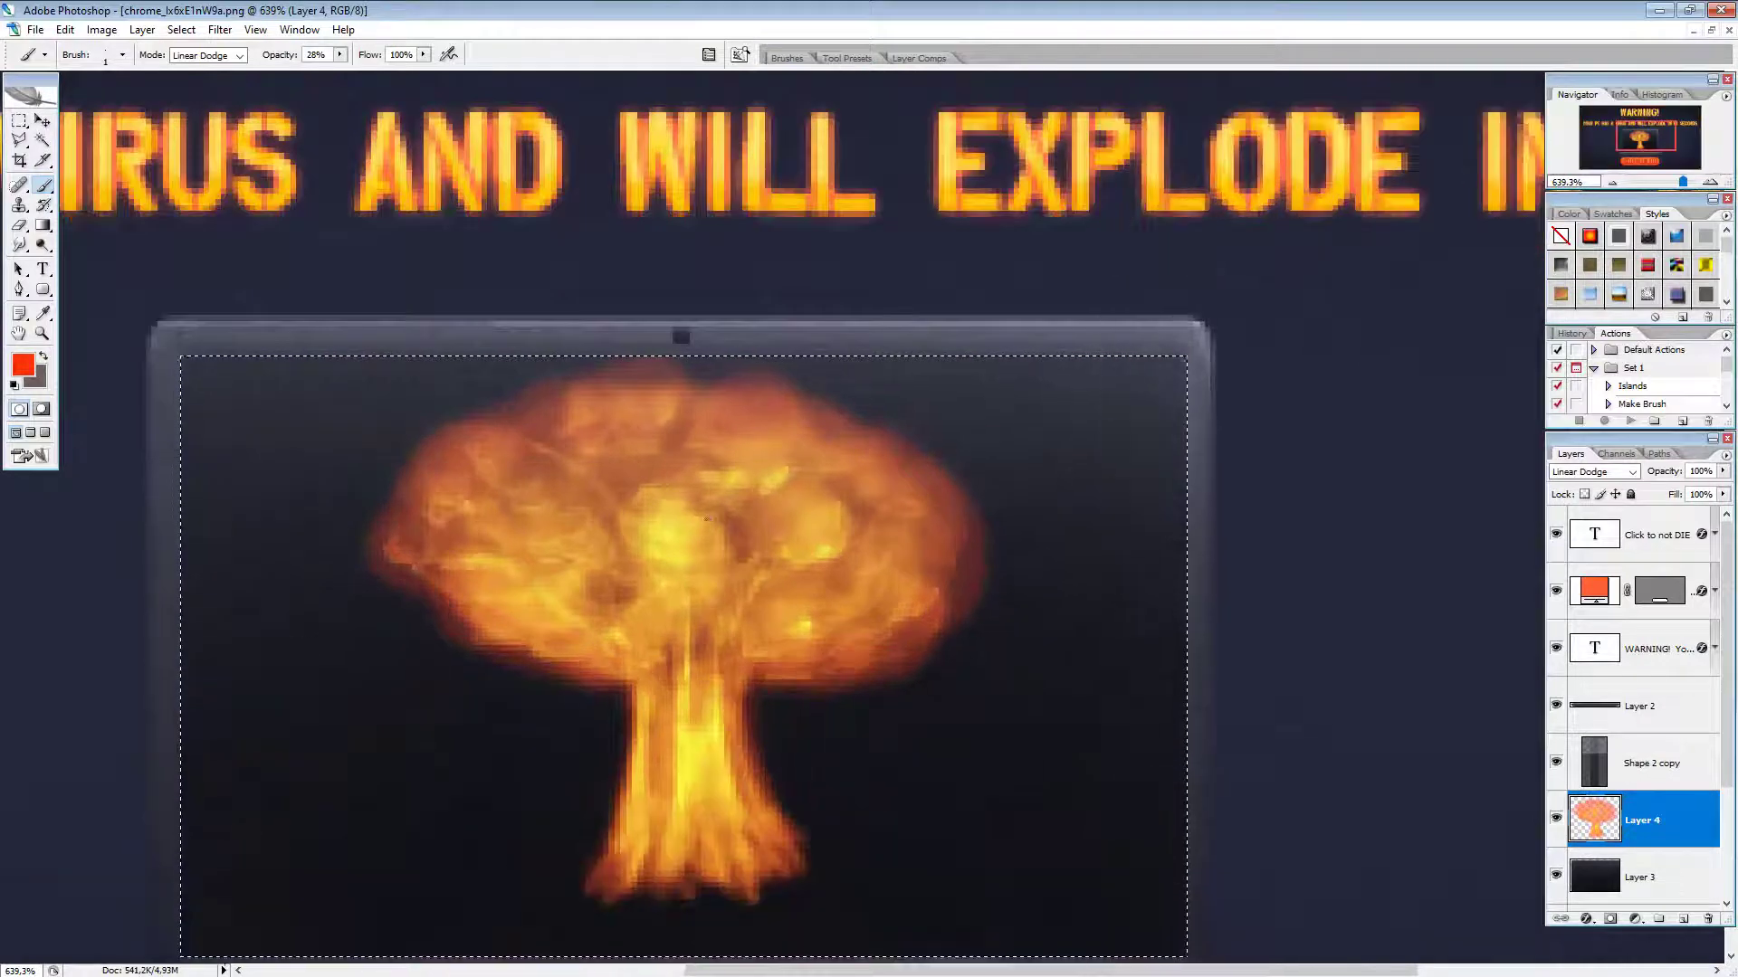
{"action": "scroll", "coordinate": [716, 507], "scroll_direction": "down", "scroll_amount": 1}
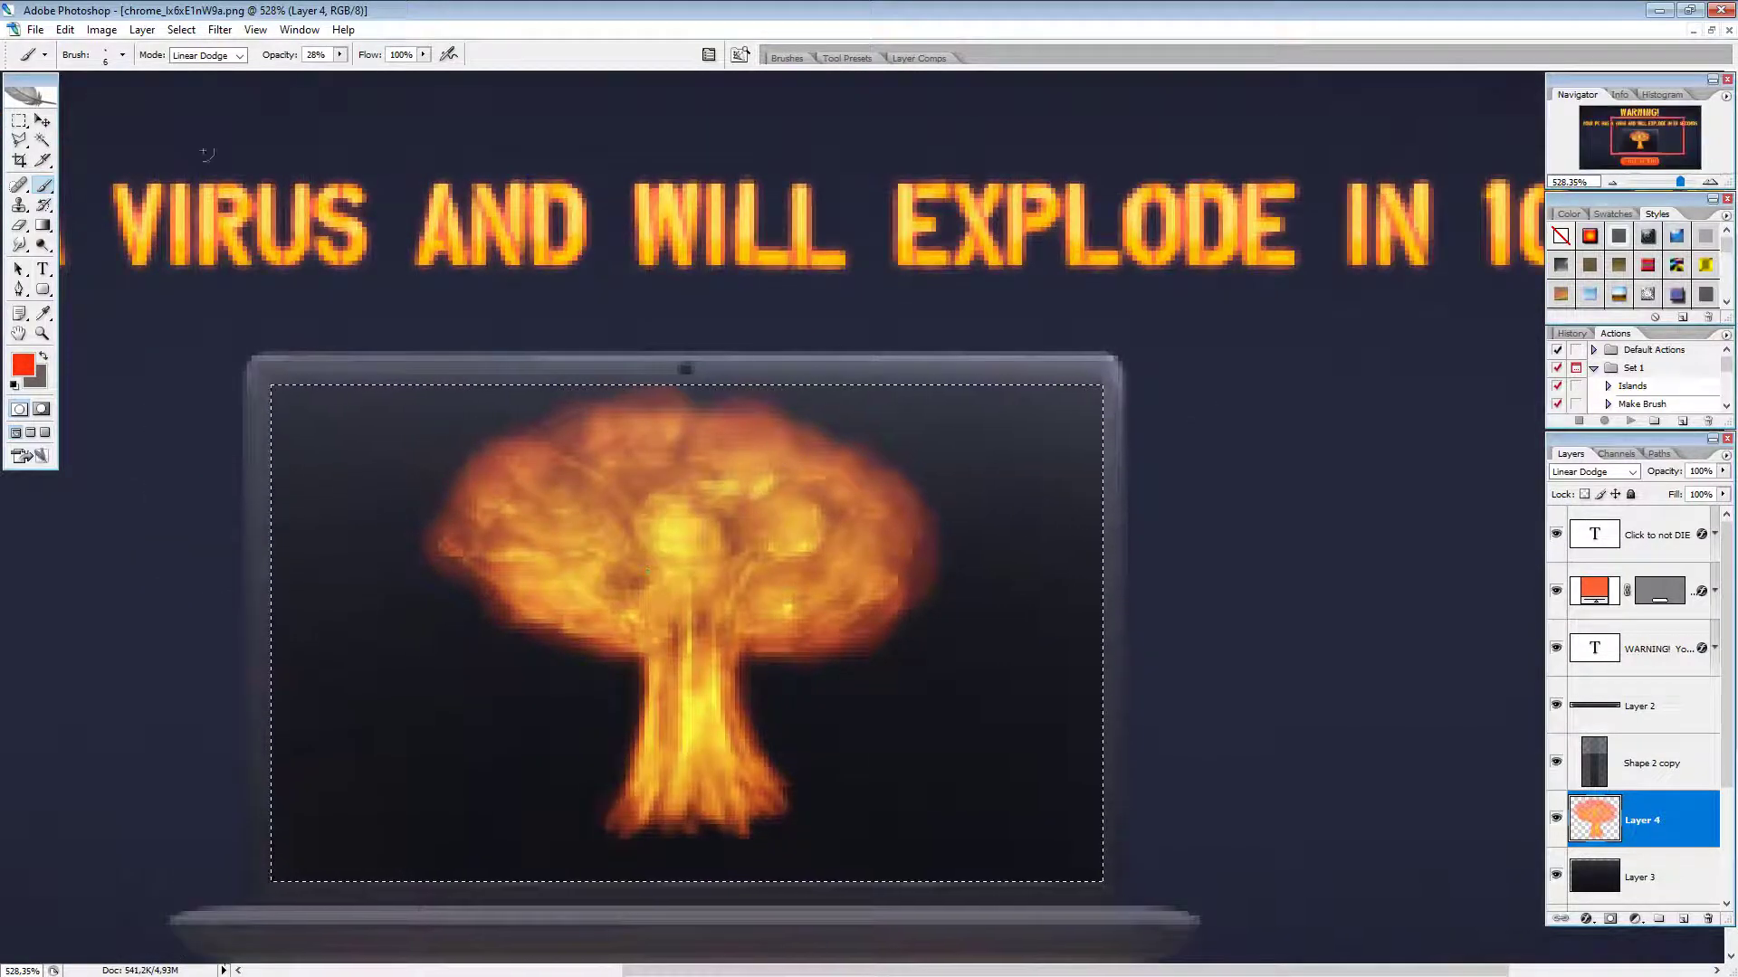
Step: Adjust the brush tip and set the foreground colour to the dark red #b01201
{"action": "left_click", "coordinate": [108, 60]}
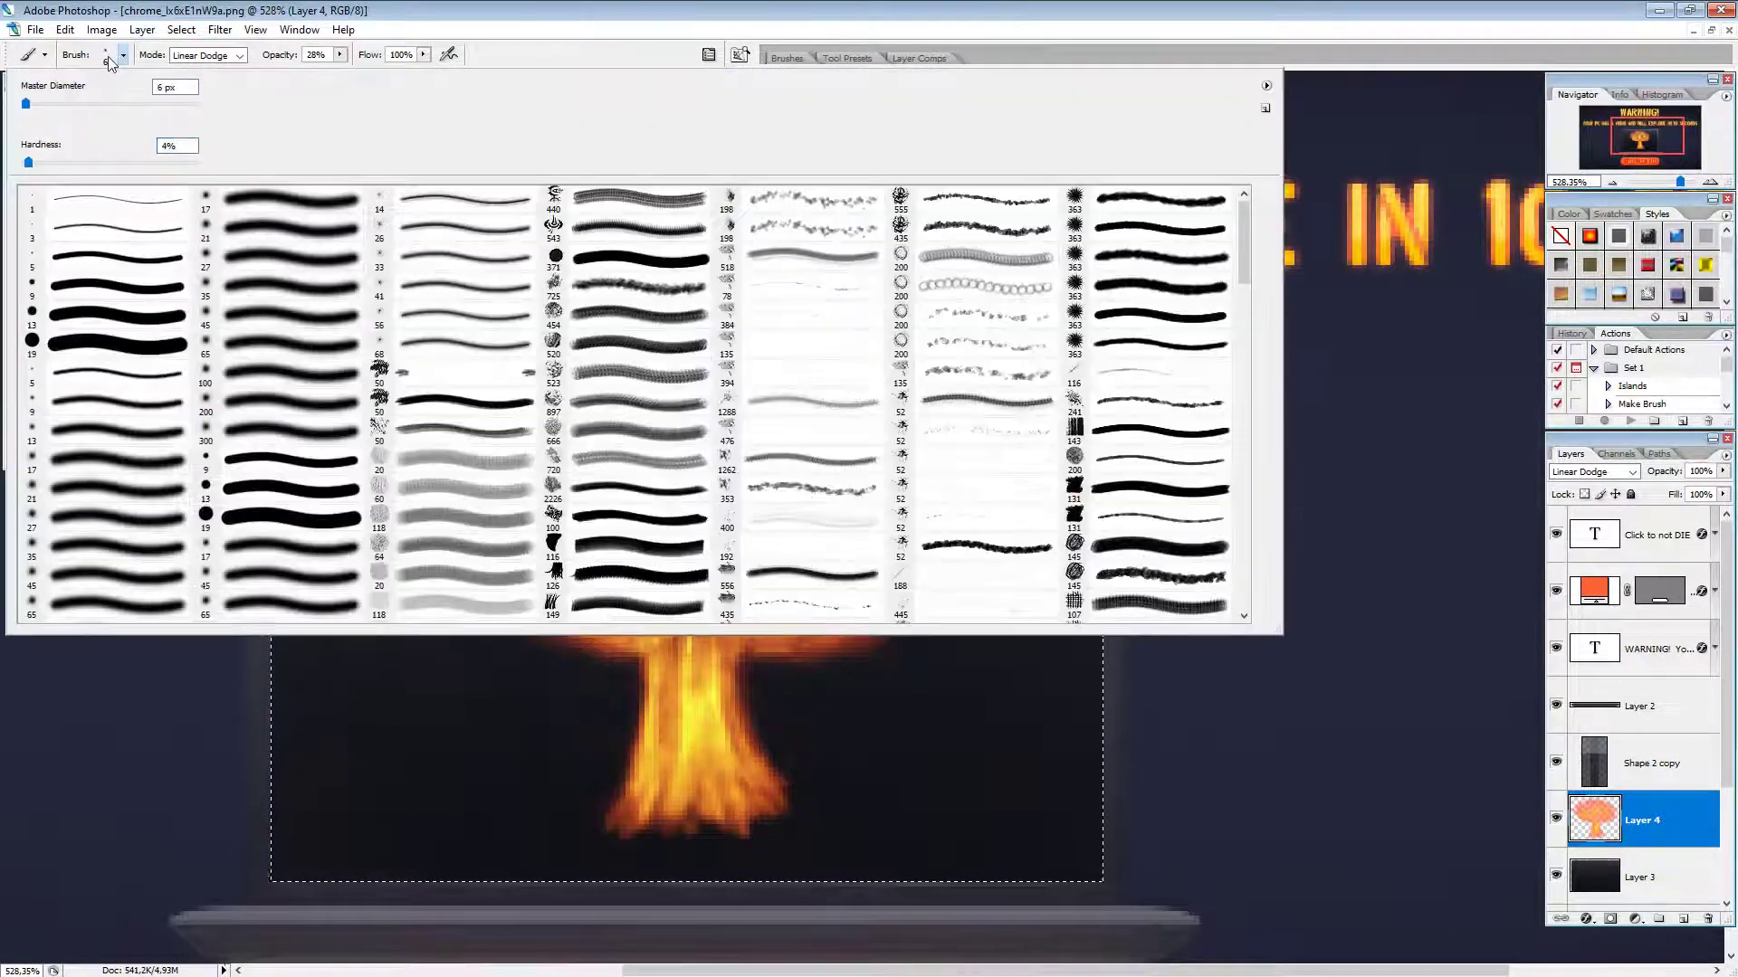
{"action": "double_click", "coordinate": [75, 176]}
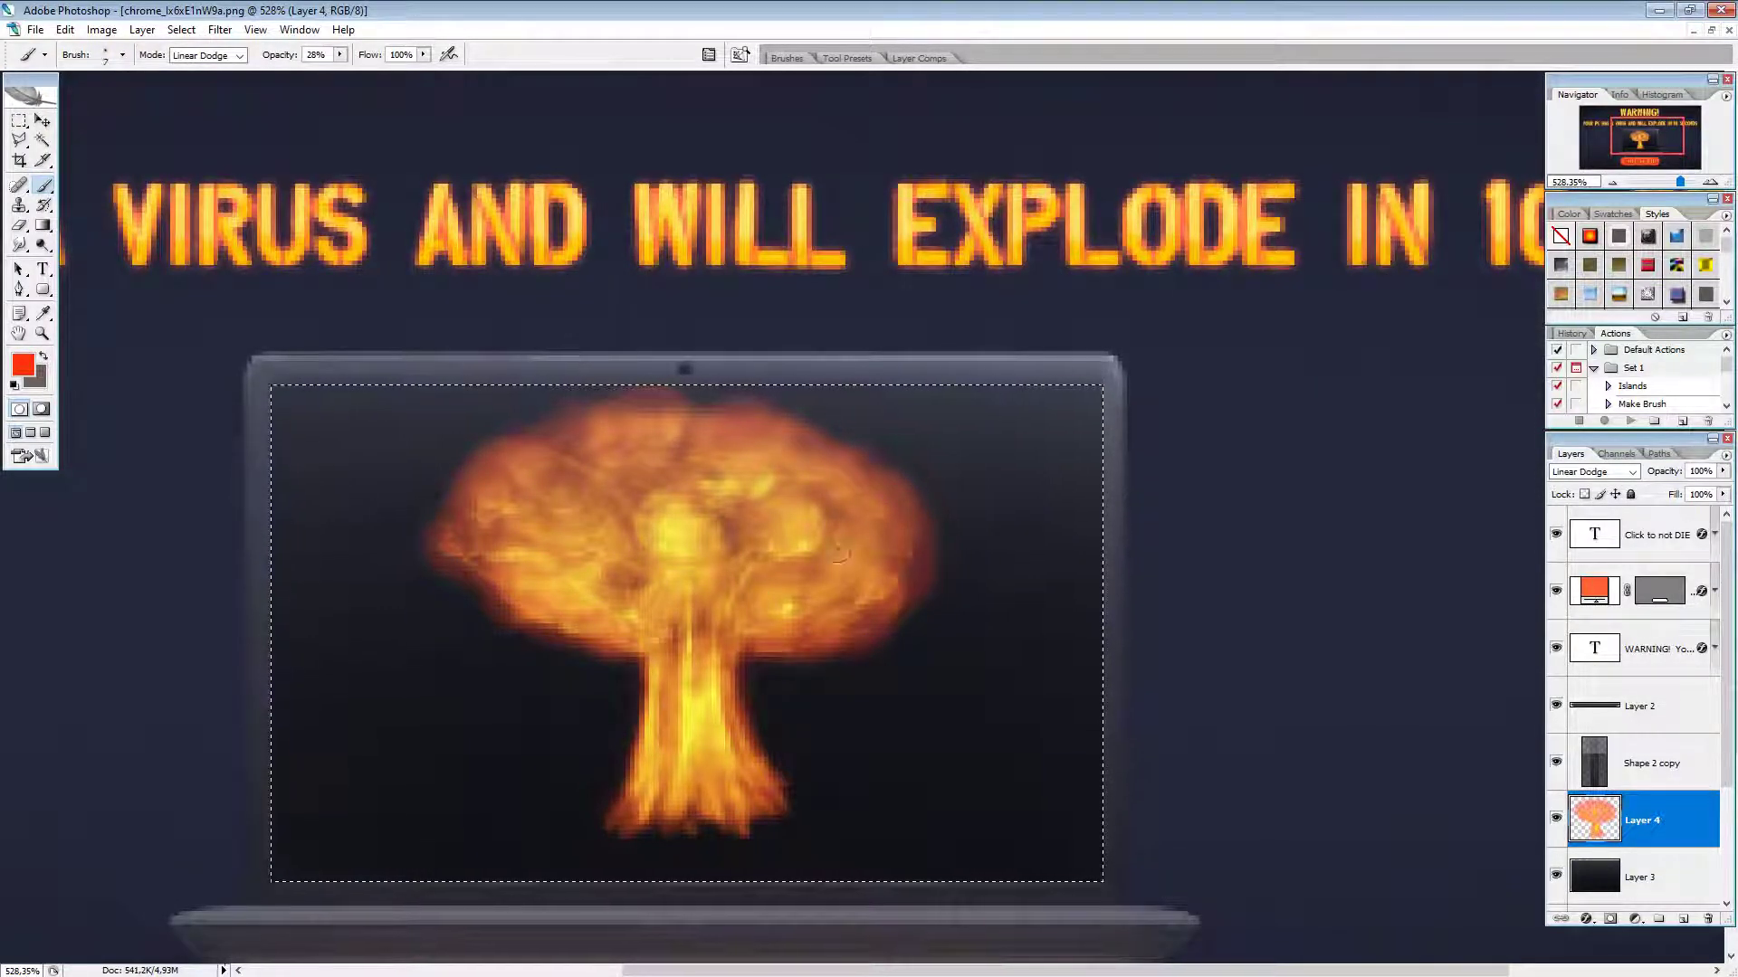
{"action": "left_click", "coordinate": [23, 365]}
{"action": "left_click_drag", "start_coordinate": [1362, 570], "coordinate": [1383, 541]}
{"action": "left_click_drag", "start_coordinate": [1415, 705], "coordinate": [1412, 705]}
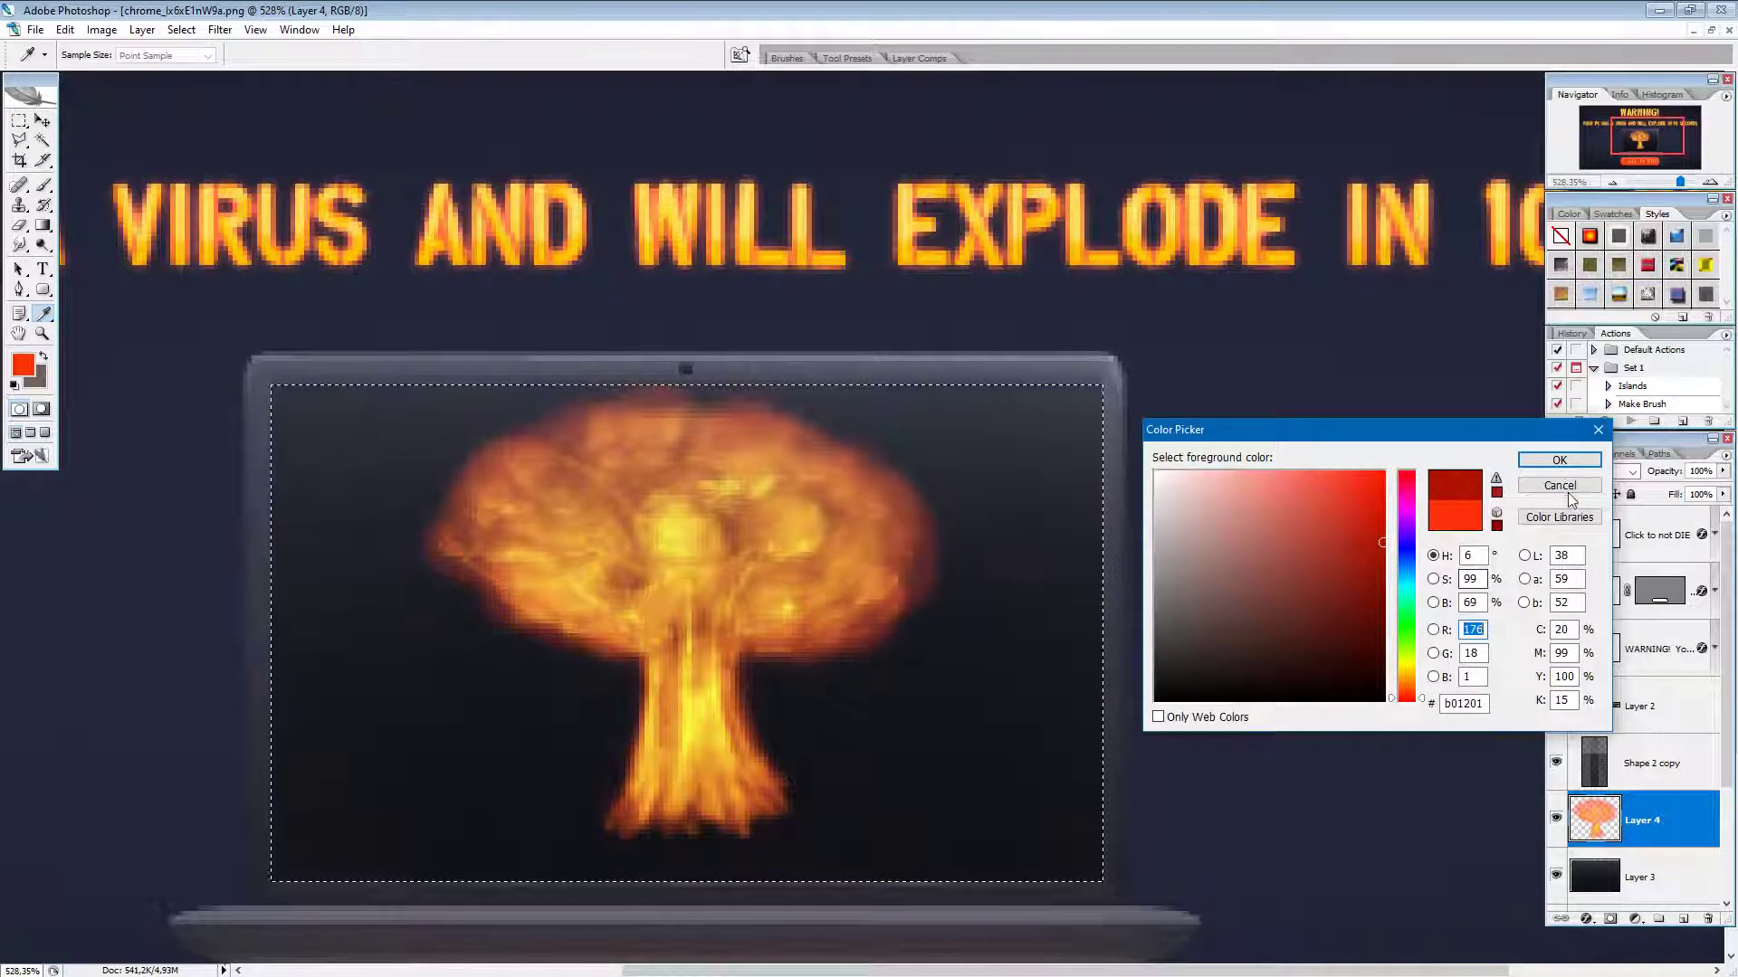
{"action": "left_click", "coordinate": [1558, 460]}
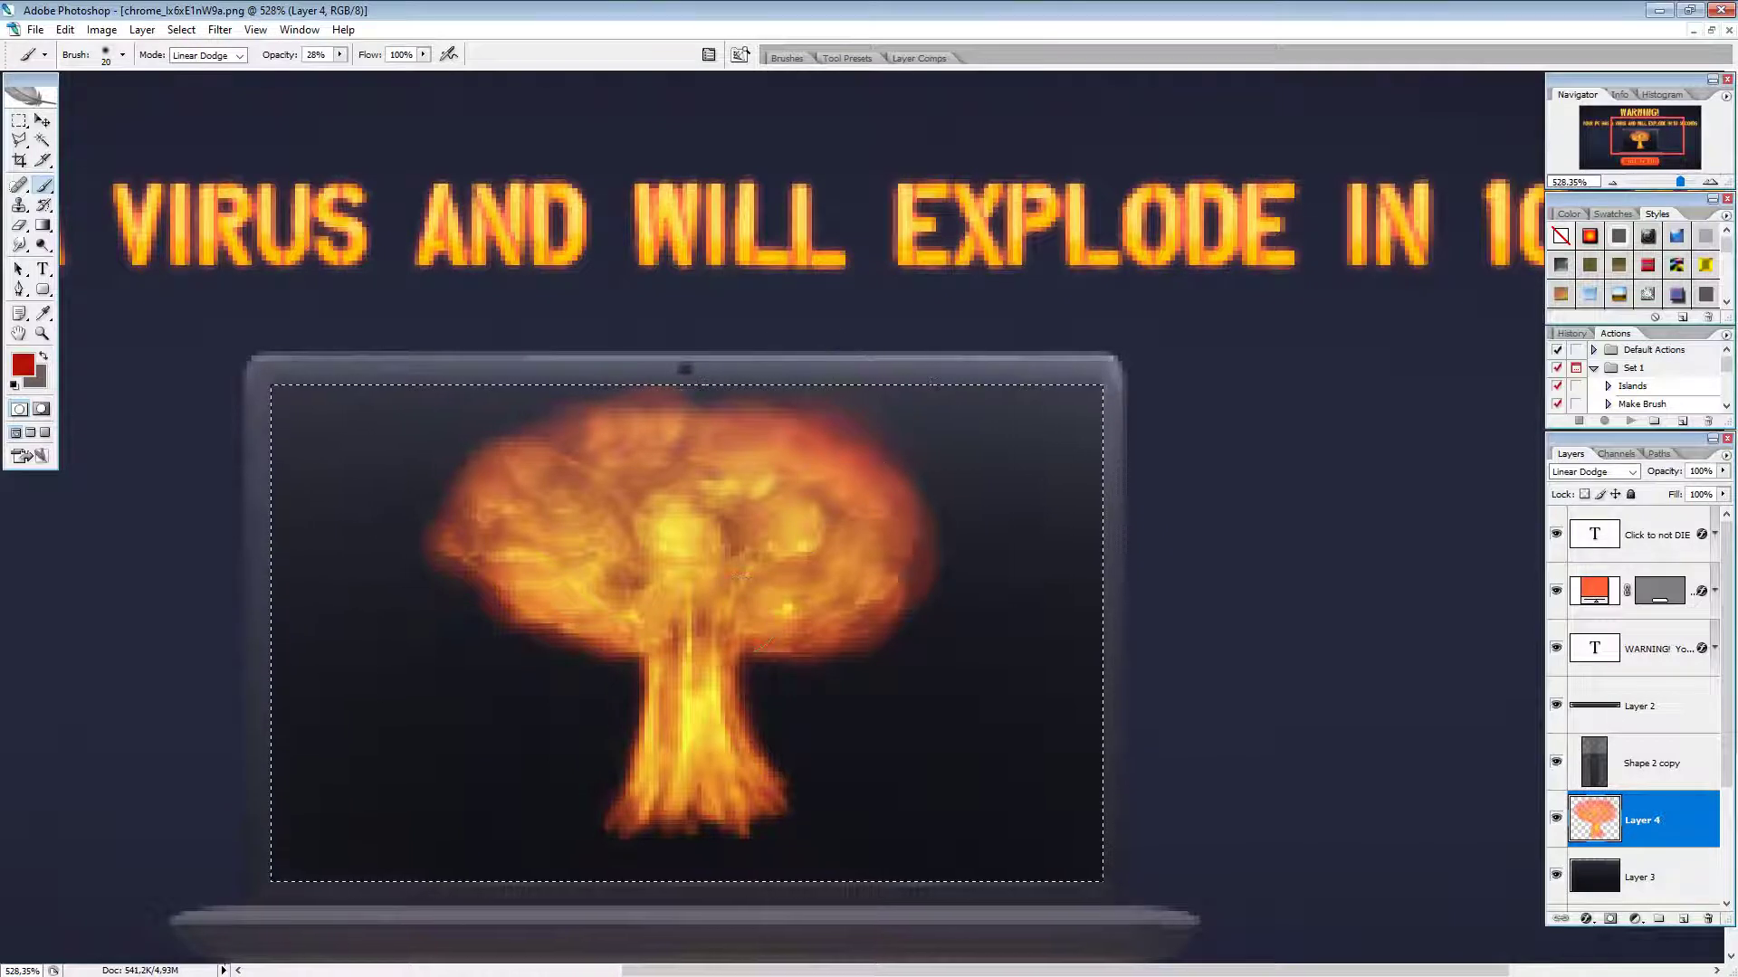
Step: Paint dark red over the cap's right side with a 20 px brush, and over its top and lower-left edges with a smaller brush
{"action": "left_click", "coordinate": [23, 365]}
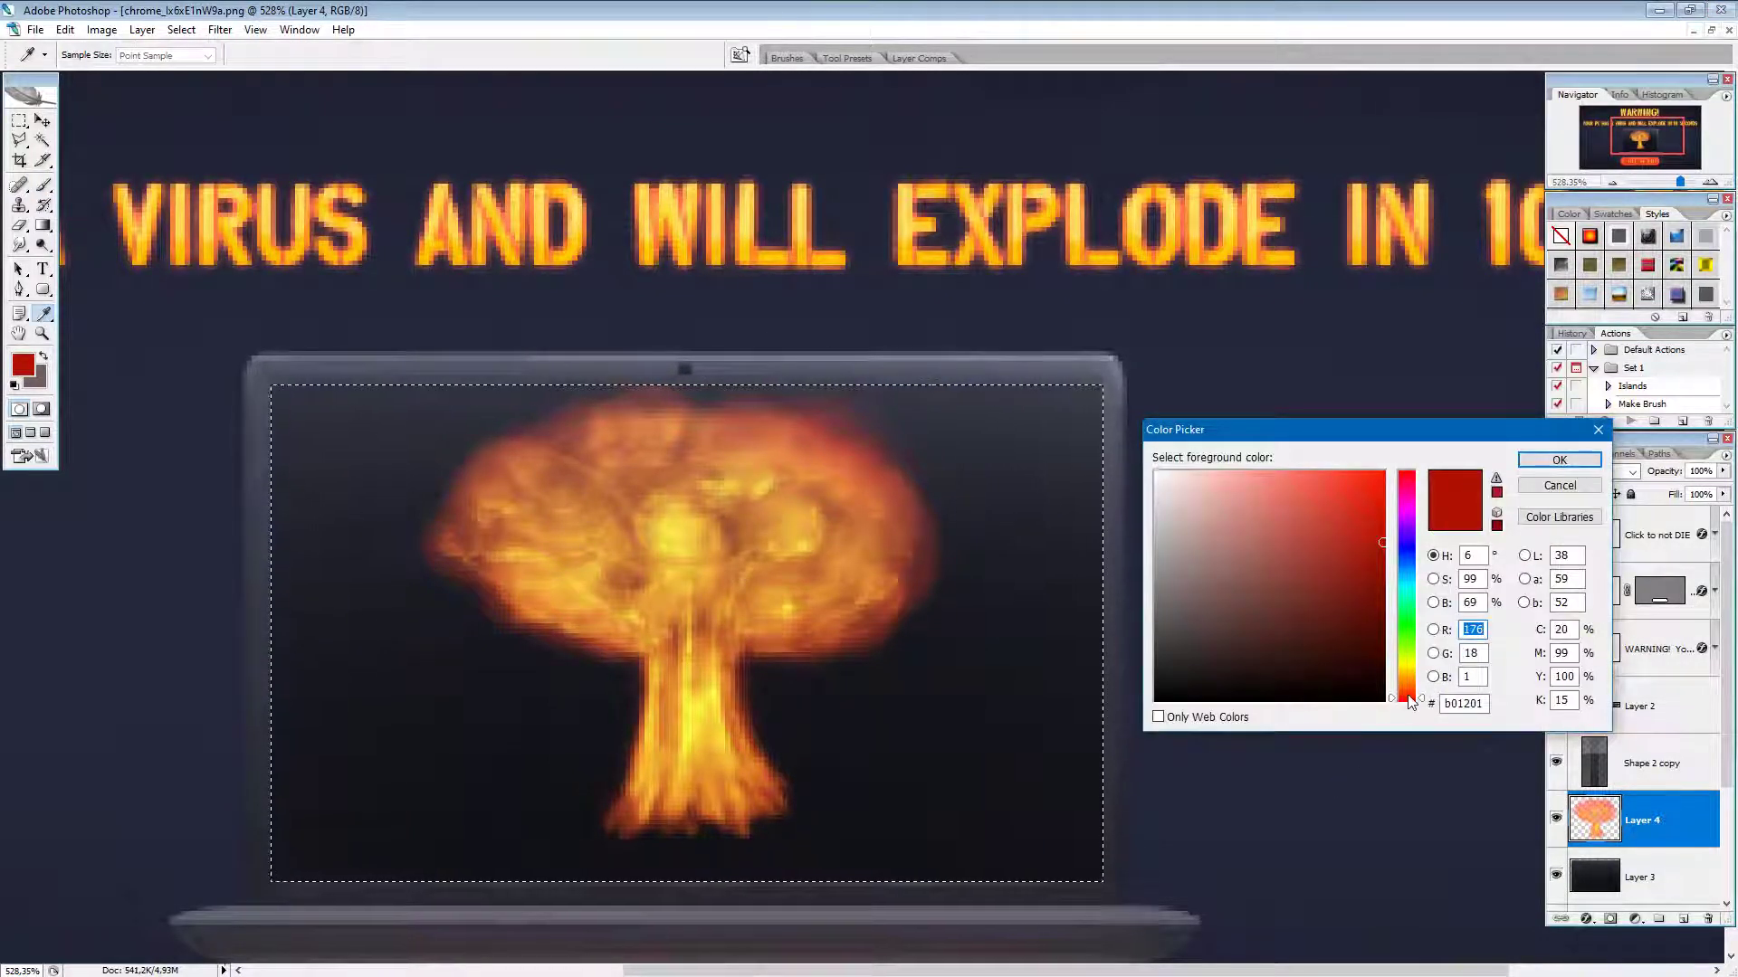
{"action": "left_click", "coordinate": [1556, 460]}
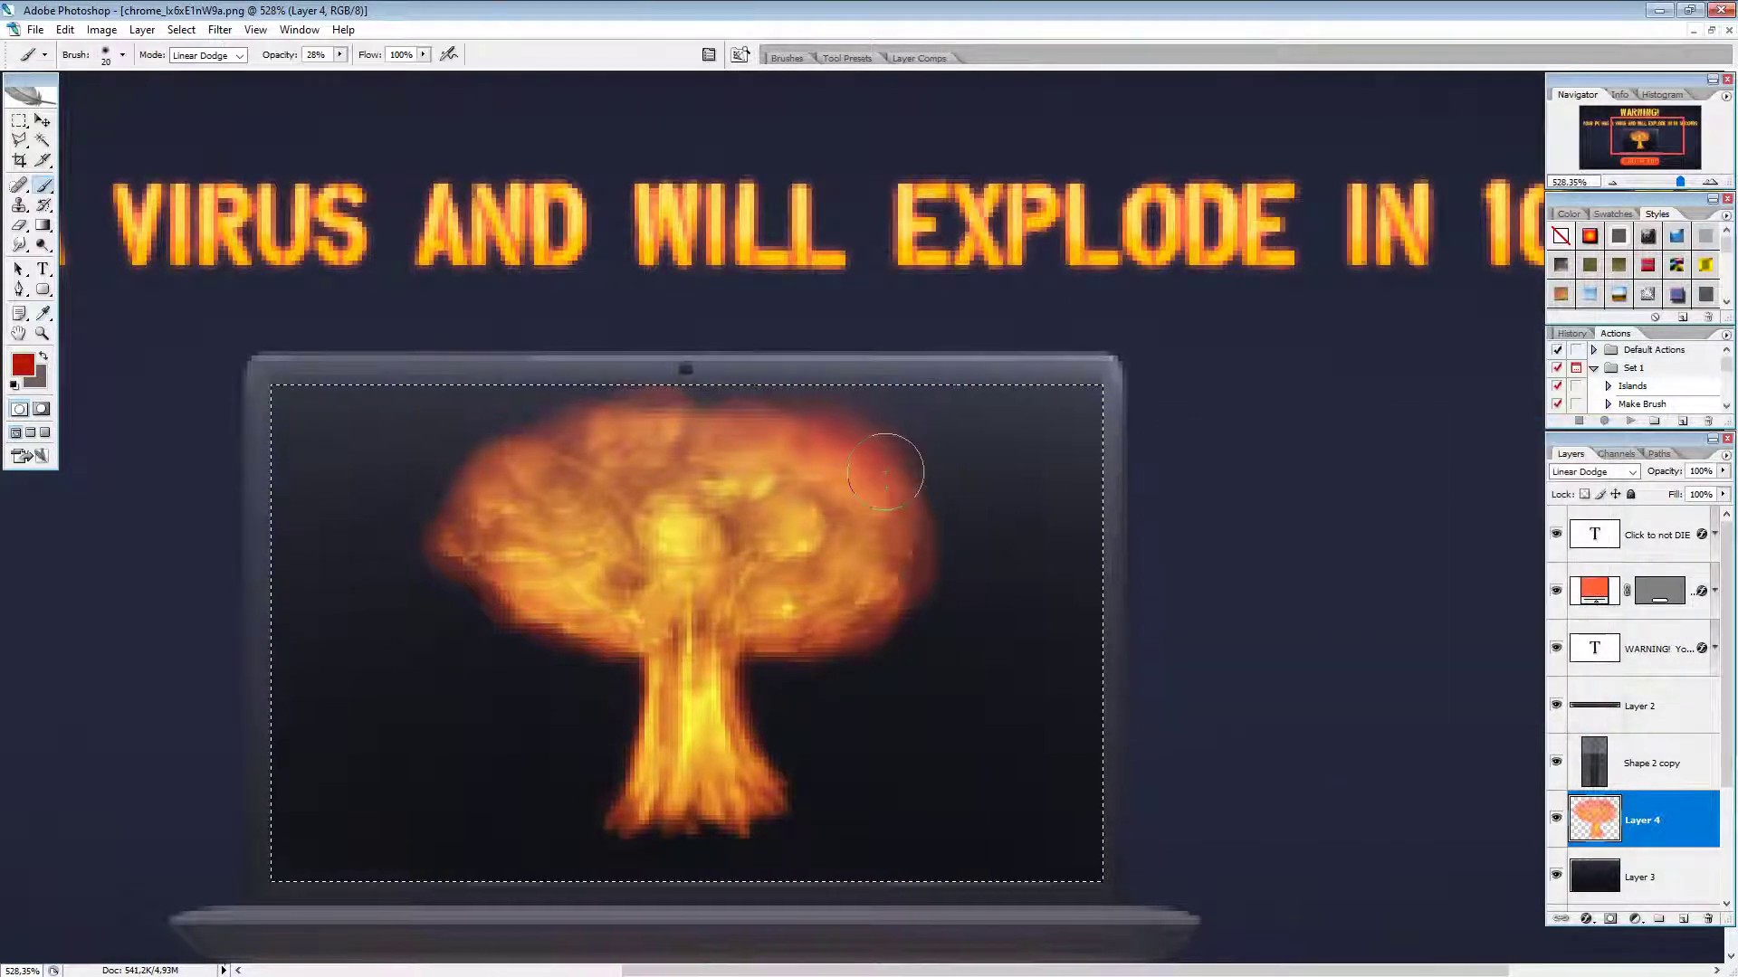
{"action": "left_click_drag", "start_coordinate": [885, 471], "coordinate": [869, 525]}
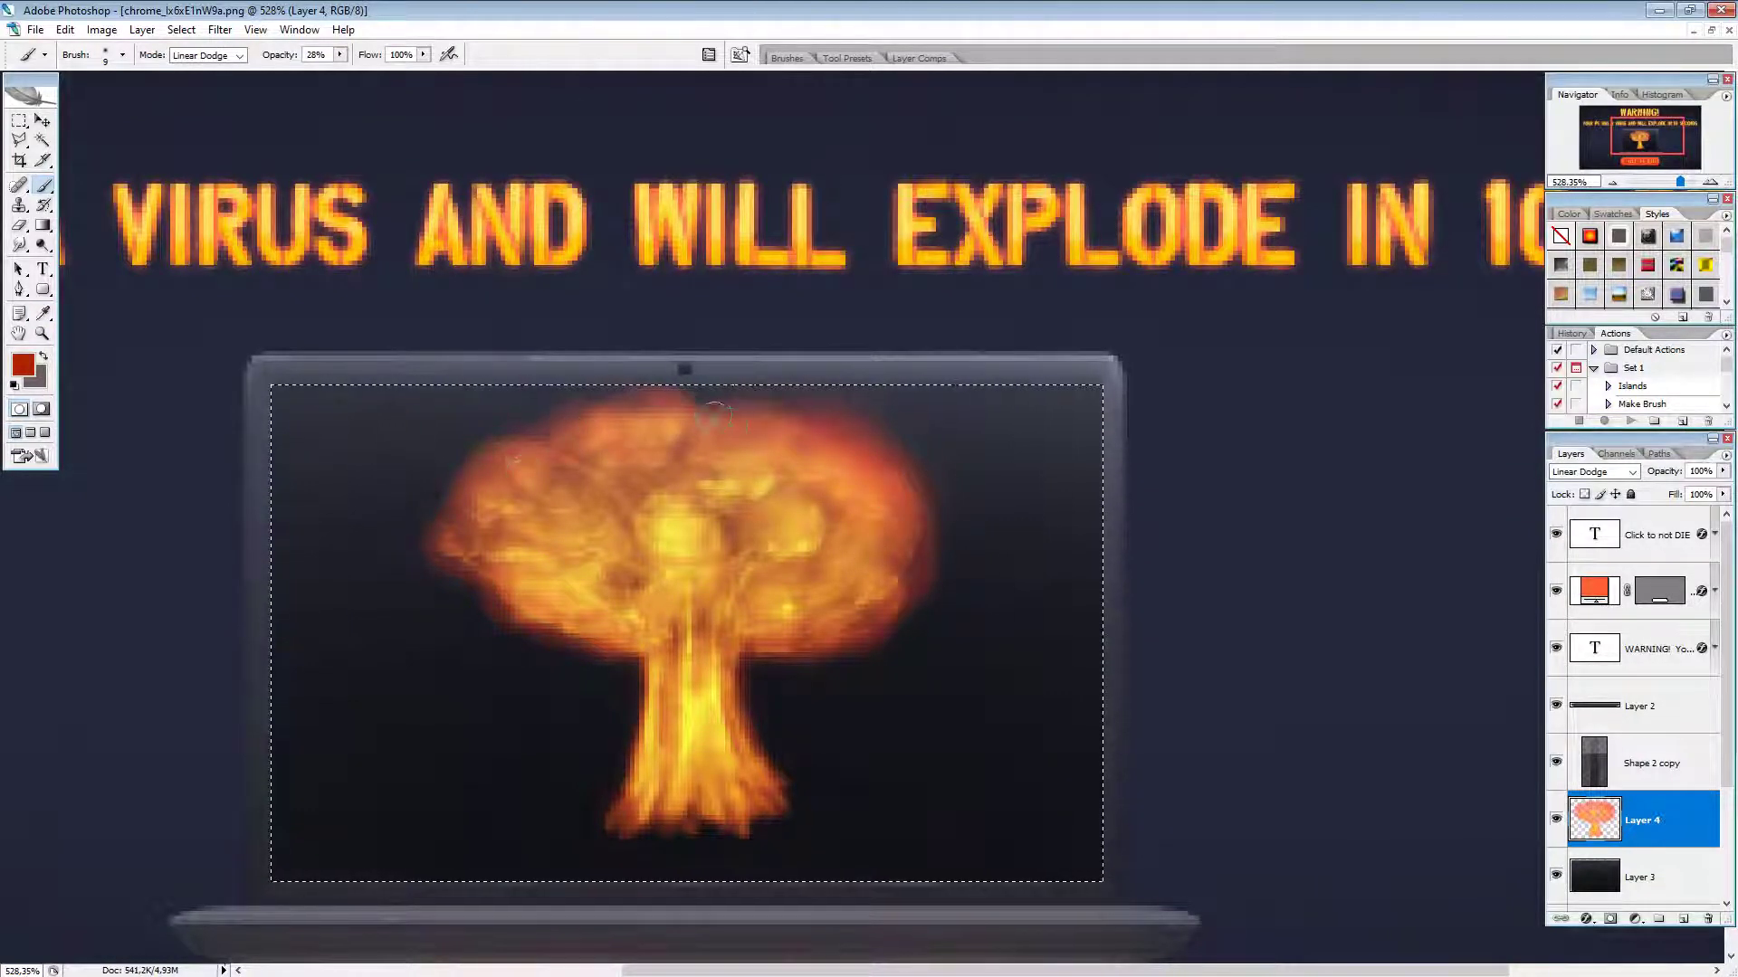
{"action": "left_click_drag", "start_coordinate": [714, 415], "coordinate": [658, 427]}
{"action": "left_click_drag", "start_coordinate": [613, 638], "coordinate": [514, 620]}
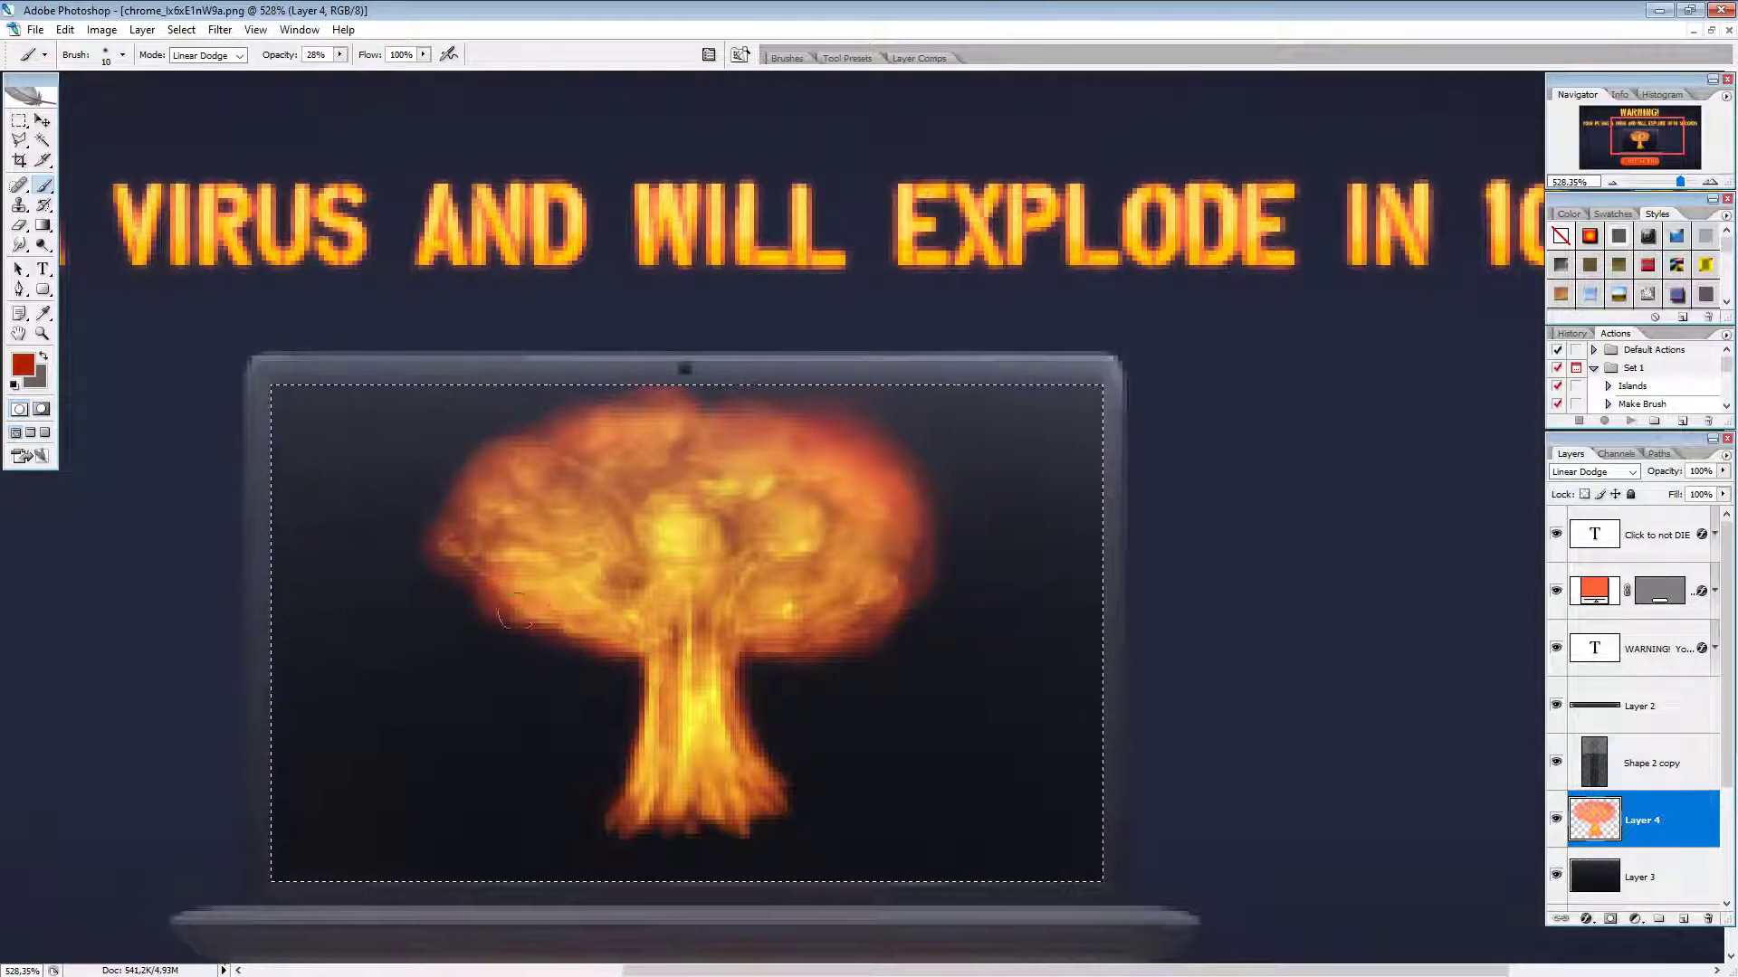
{"action": "left_click_drag", "start_coordinate": [696, 634], "coordinate": [702, 677]}
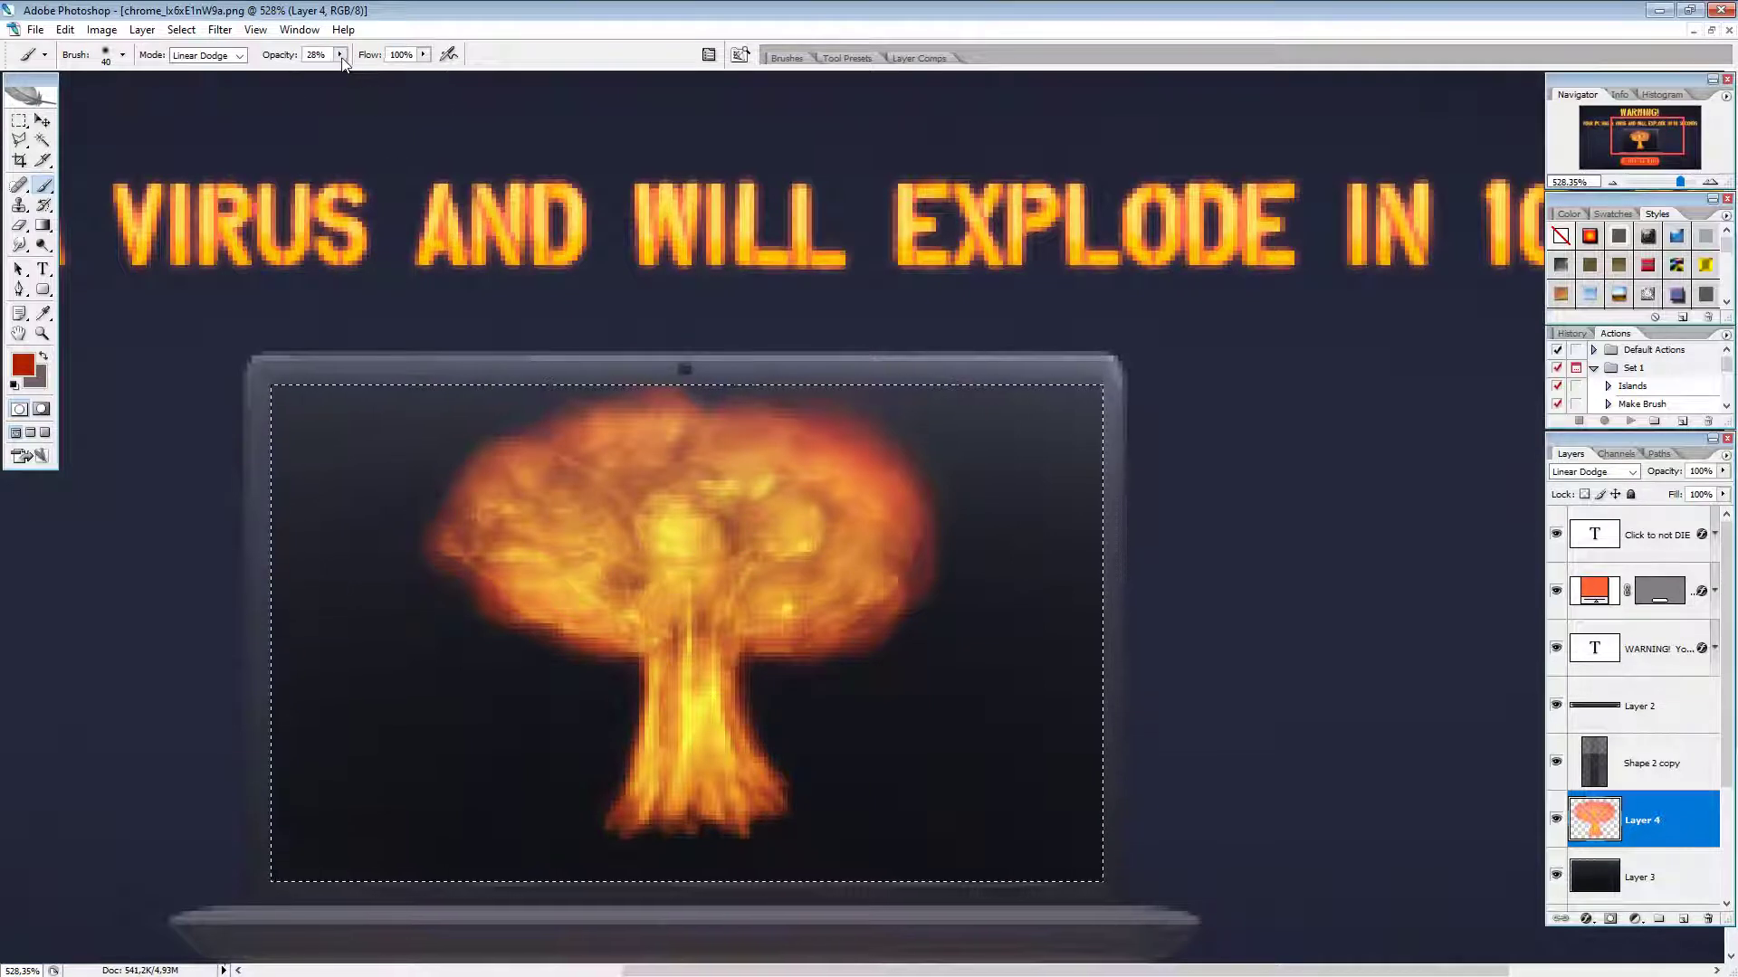
Step: Lower the brush opacity to 6% and paint a faint red glow around the cap and column with a 40 px brush
{"action": "left_click_drag", "start_coordinate": [339, 55], "coordinate": [324, 77]}
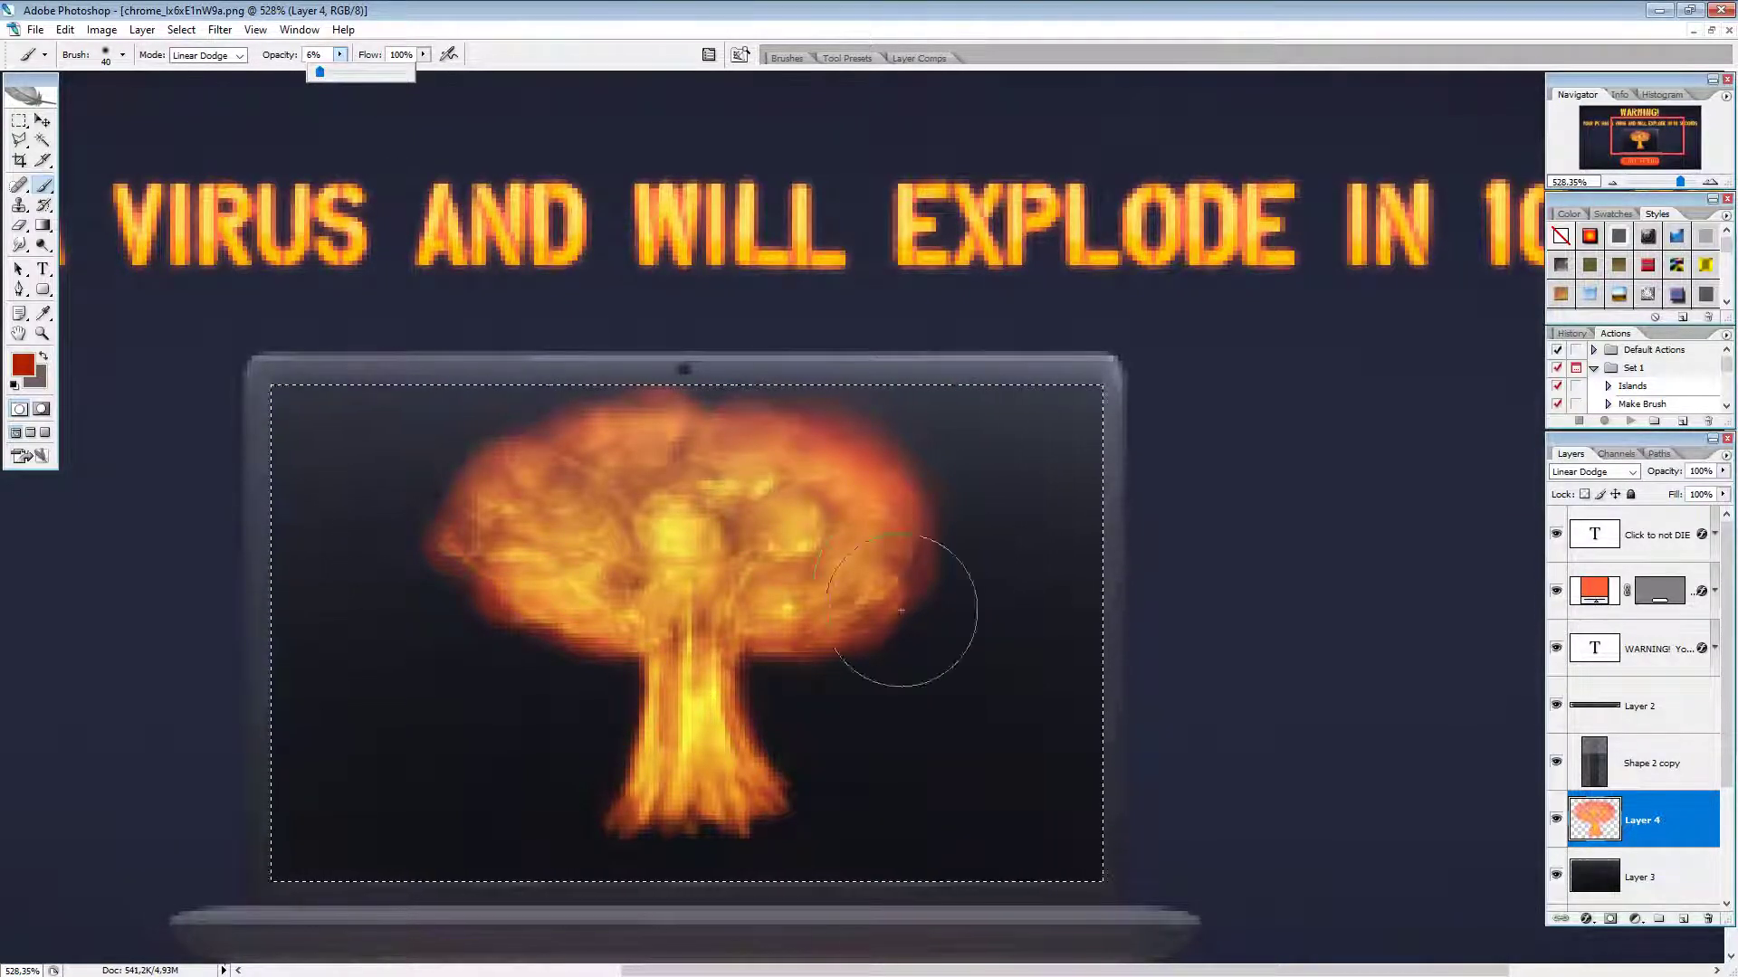
{"action": "left_click", "coordinate": [776, 637]}
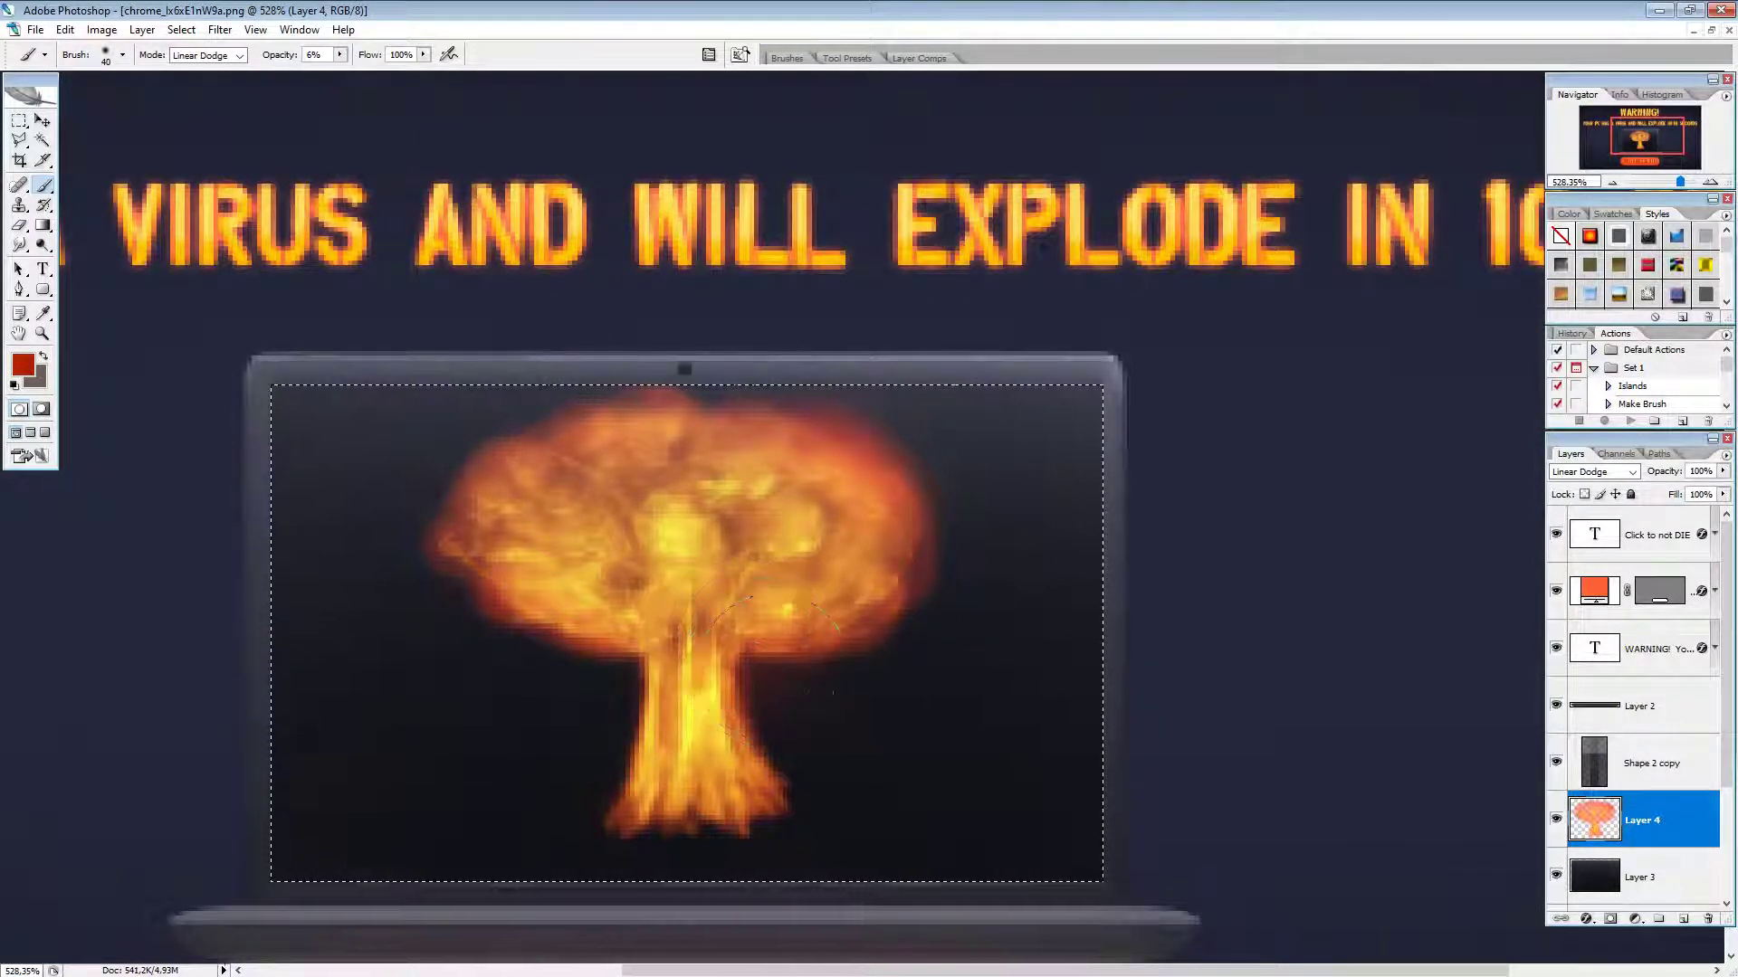
{"action": "mouse_move", "coordinate": [782, 656]}
{"action": "left_mouse_down"}
{"action": "mouse_move", "coordinate": [900, 628]}
{"action": "mouse_move", "coordinate": [890, 592]}
{"action": "mouse_move", "coordinate": [921, 525]}
{"action": "left_mouse_up"}
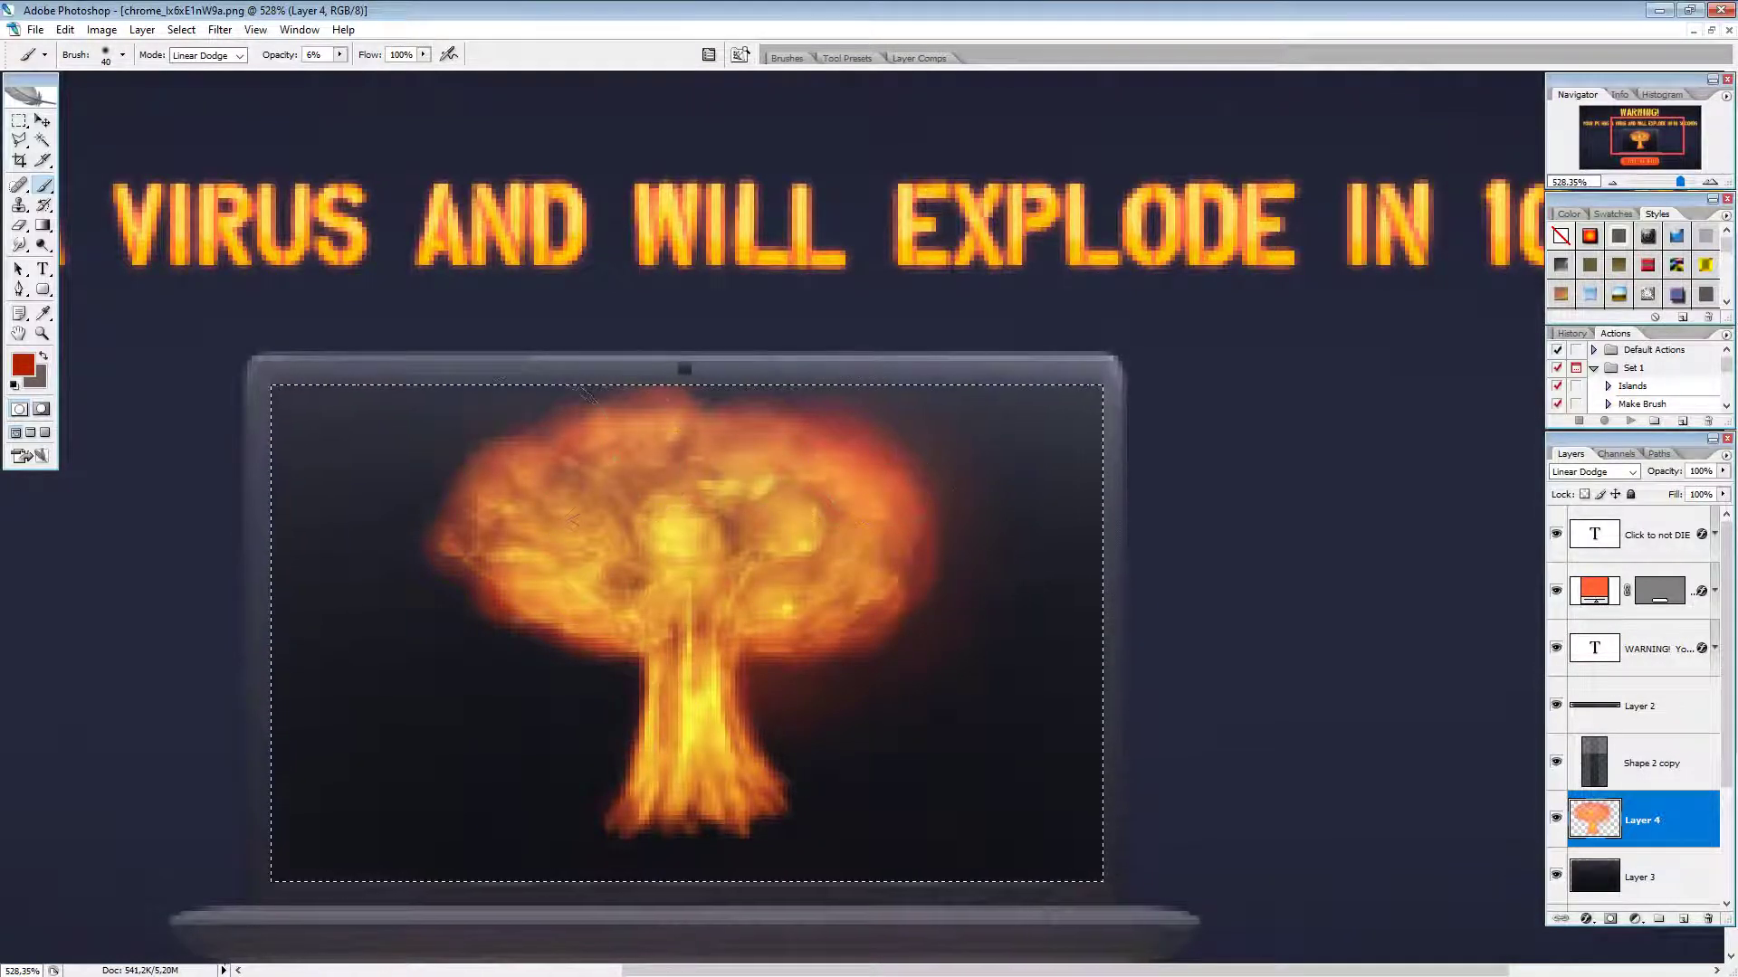
{"action": "mouse_move", "coordinate": [647, 669]}
{"action": "left_mouse_down"}
{"action": "mouse_move", "coordinate": [608, 735]}
{"action": "mouse_move", "coordinate": [663, 656]}
{"action": "mouse_move", "coordinate": [667, 704]}
{"action": "left_mouse_up"}
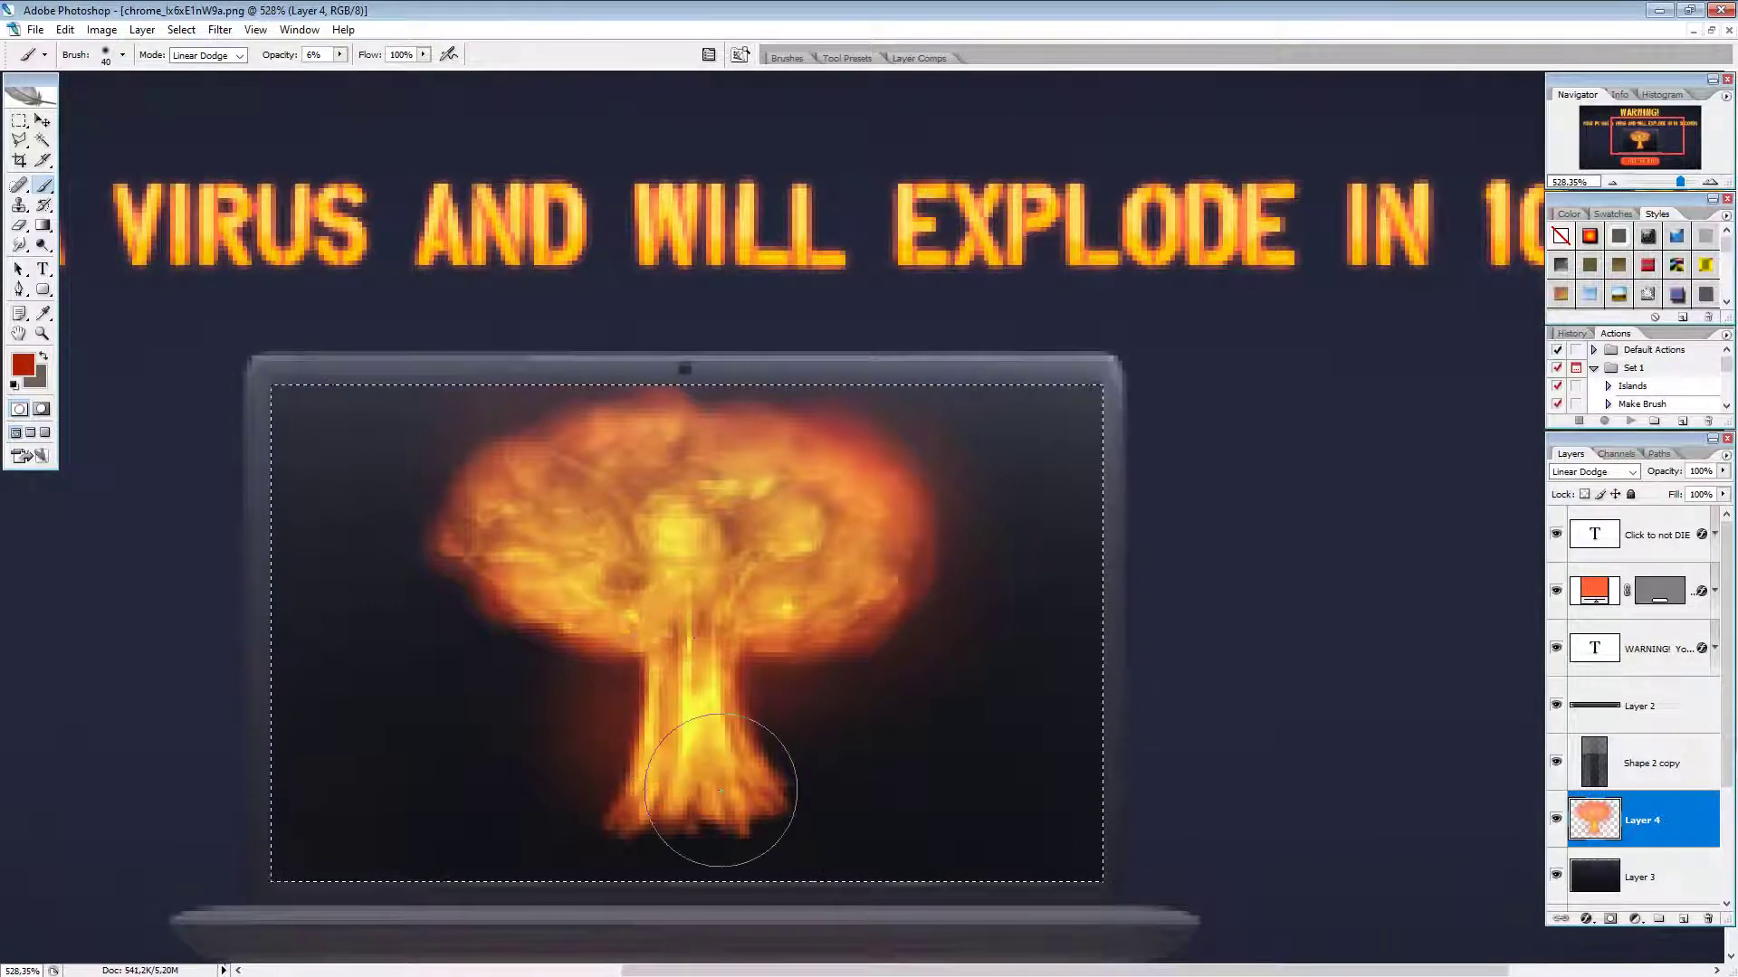
{"action": "mouse_move", "coordinate": [721, 790]}
{"action": "left_mouse_down"}
{"action": "mouse_move", "coordinate": [798, 788]}
{"action": "mouse_move", "coordinate": [661, 633]}
{"action": "mouse_move", "coordinate": [531, 617]}
{"action": "mouse_move", "coordinate": [555, 628]}
{"action": "mouse_move", "coordinate": [389, 536]}
{"action": "mouse_move", "coordinate": [435, 549]}
{"action": "mouse_move", "coordinate": [513, 457]}
{"action": "mouse_move", "coordinate": [404, 507]}
{"action": "left_mouse_up"}
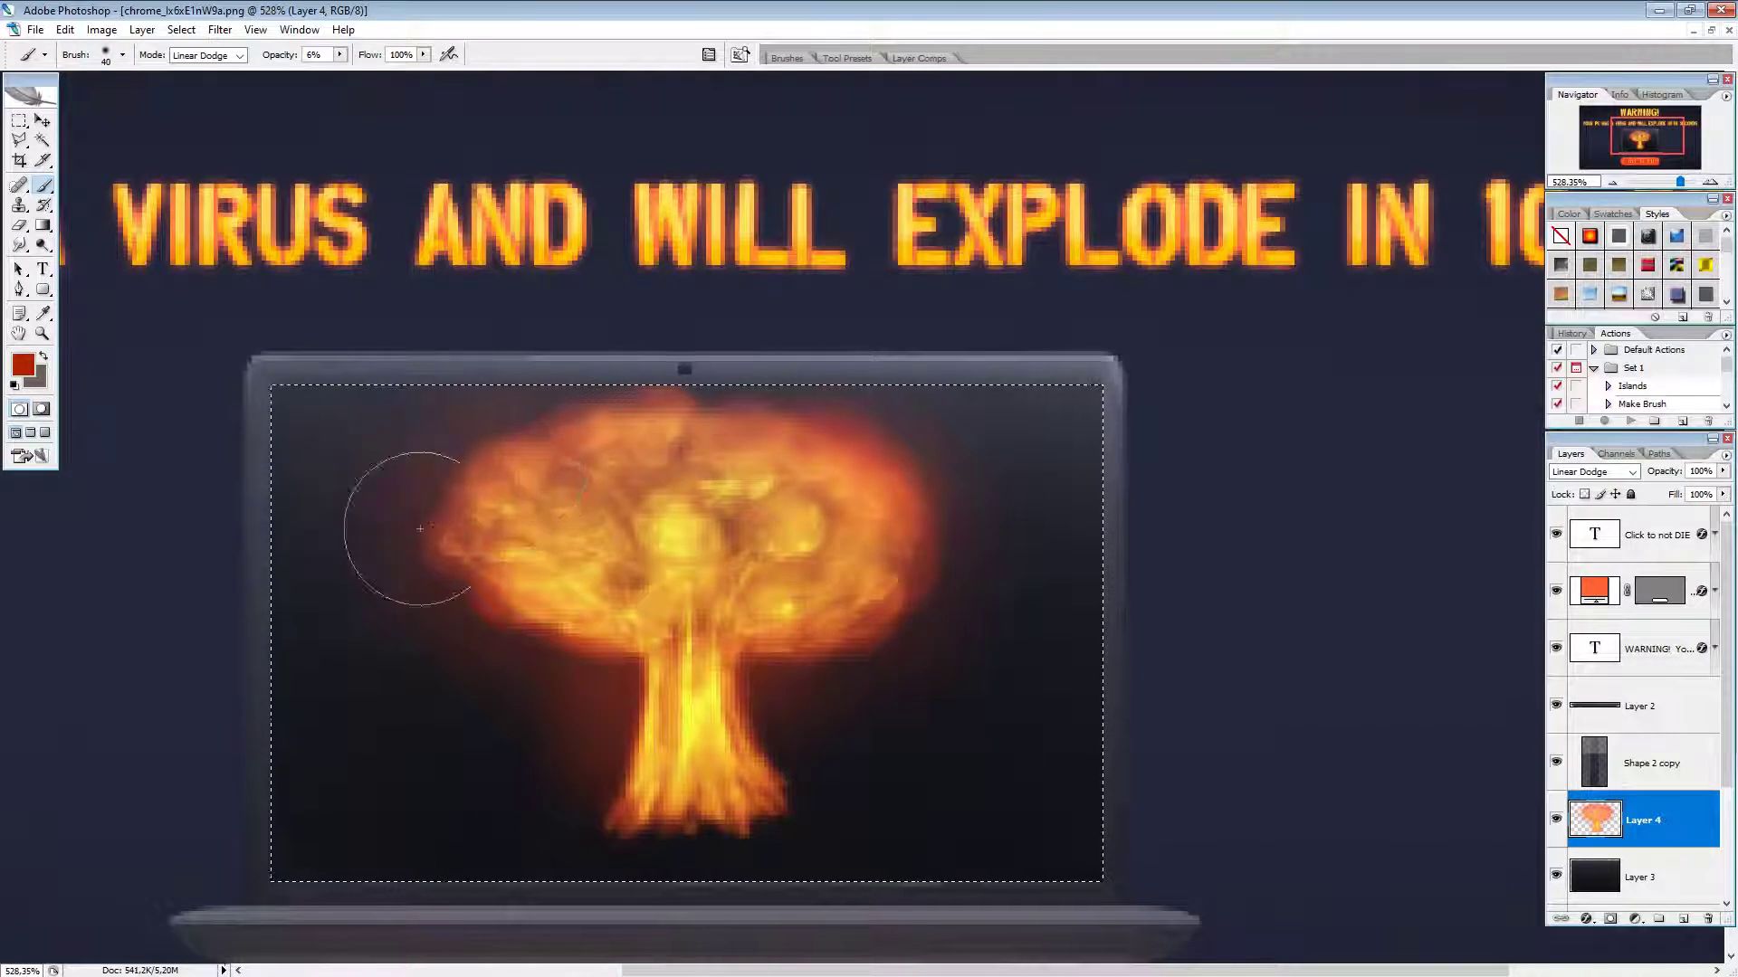
{"action": "mouse_move", "coordinate": [990, 543]}
{"action": "left_mouse_down"}
{"action": "mouse_move", "coordinate": [958, 507]}
{"action": "mouse_move", "coordinate": [945, 547]}
{"action": "mouse_move", "coordinate": [1004, 530]}
{"action": "left_mouse_up"}
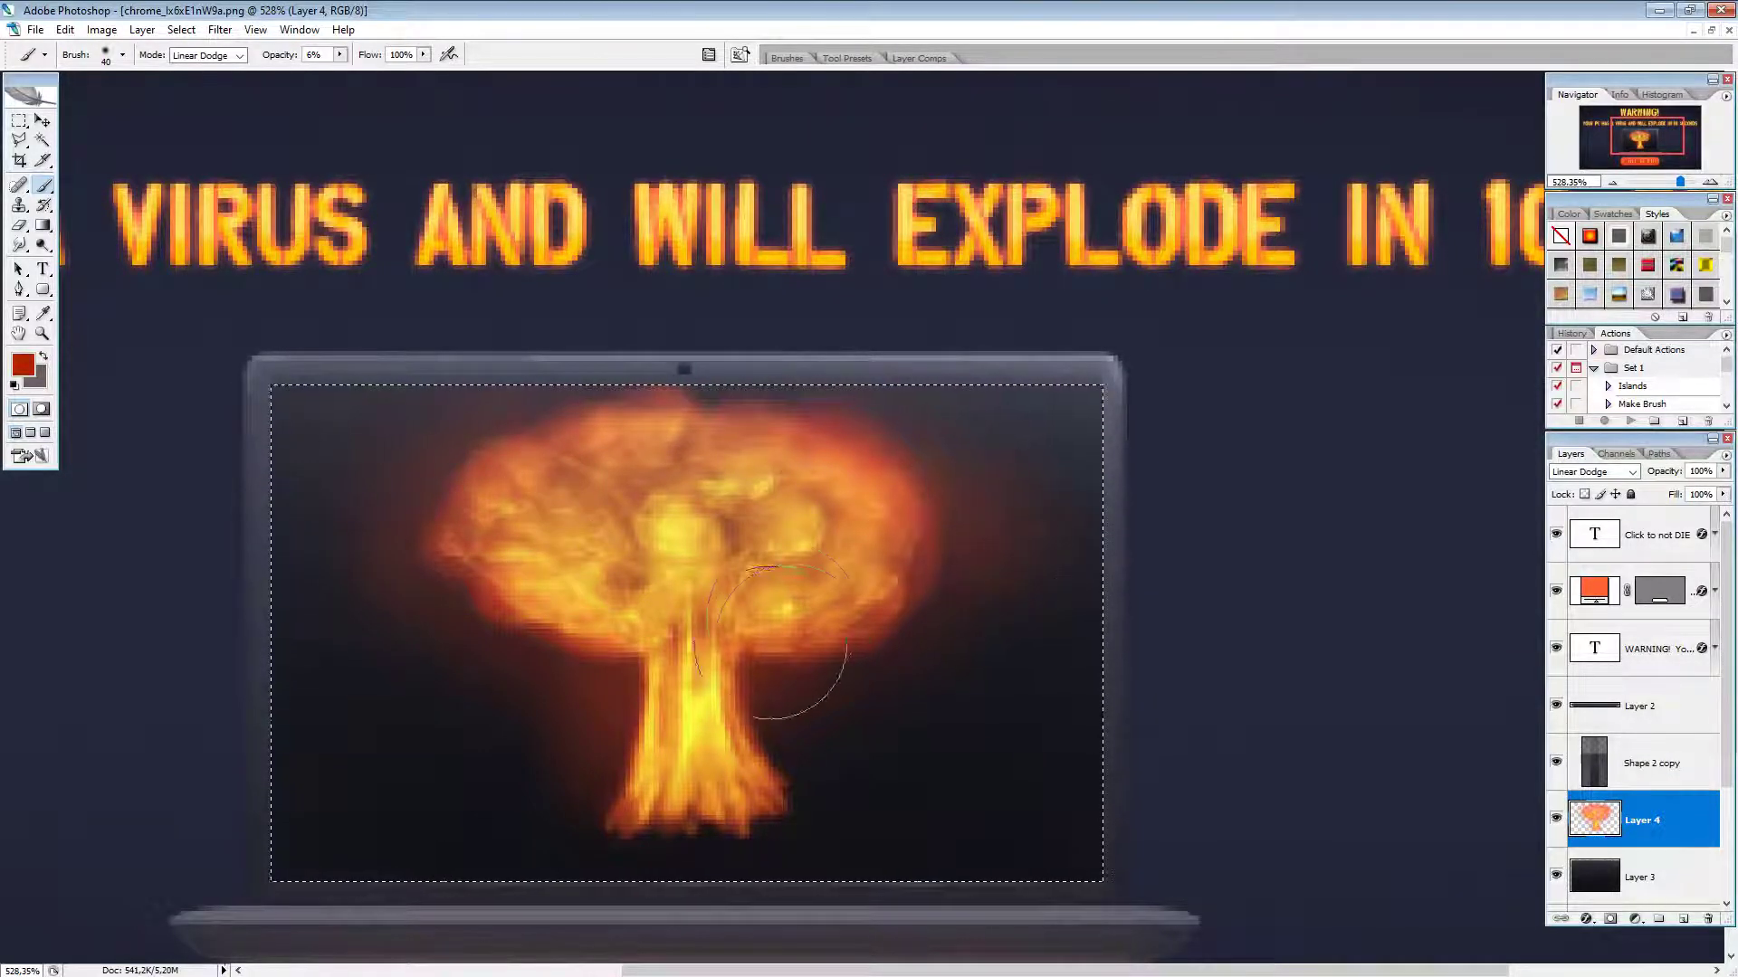
Step: Sample an orange from the right part of the cap and make it a darker, more saturated orange foreground colour
{"action": "key", "text": "i"}
{"action": "left_click", "coordinate": [876, 537]}
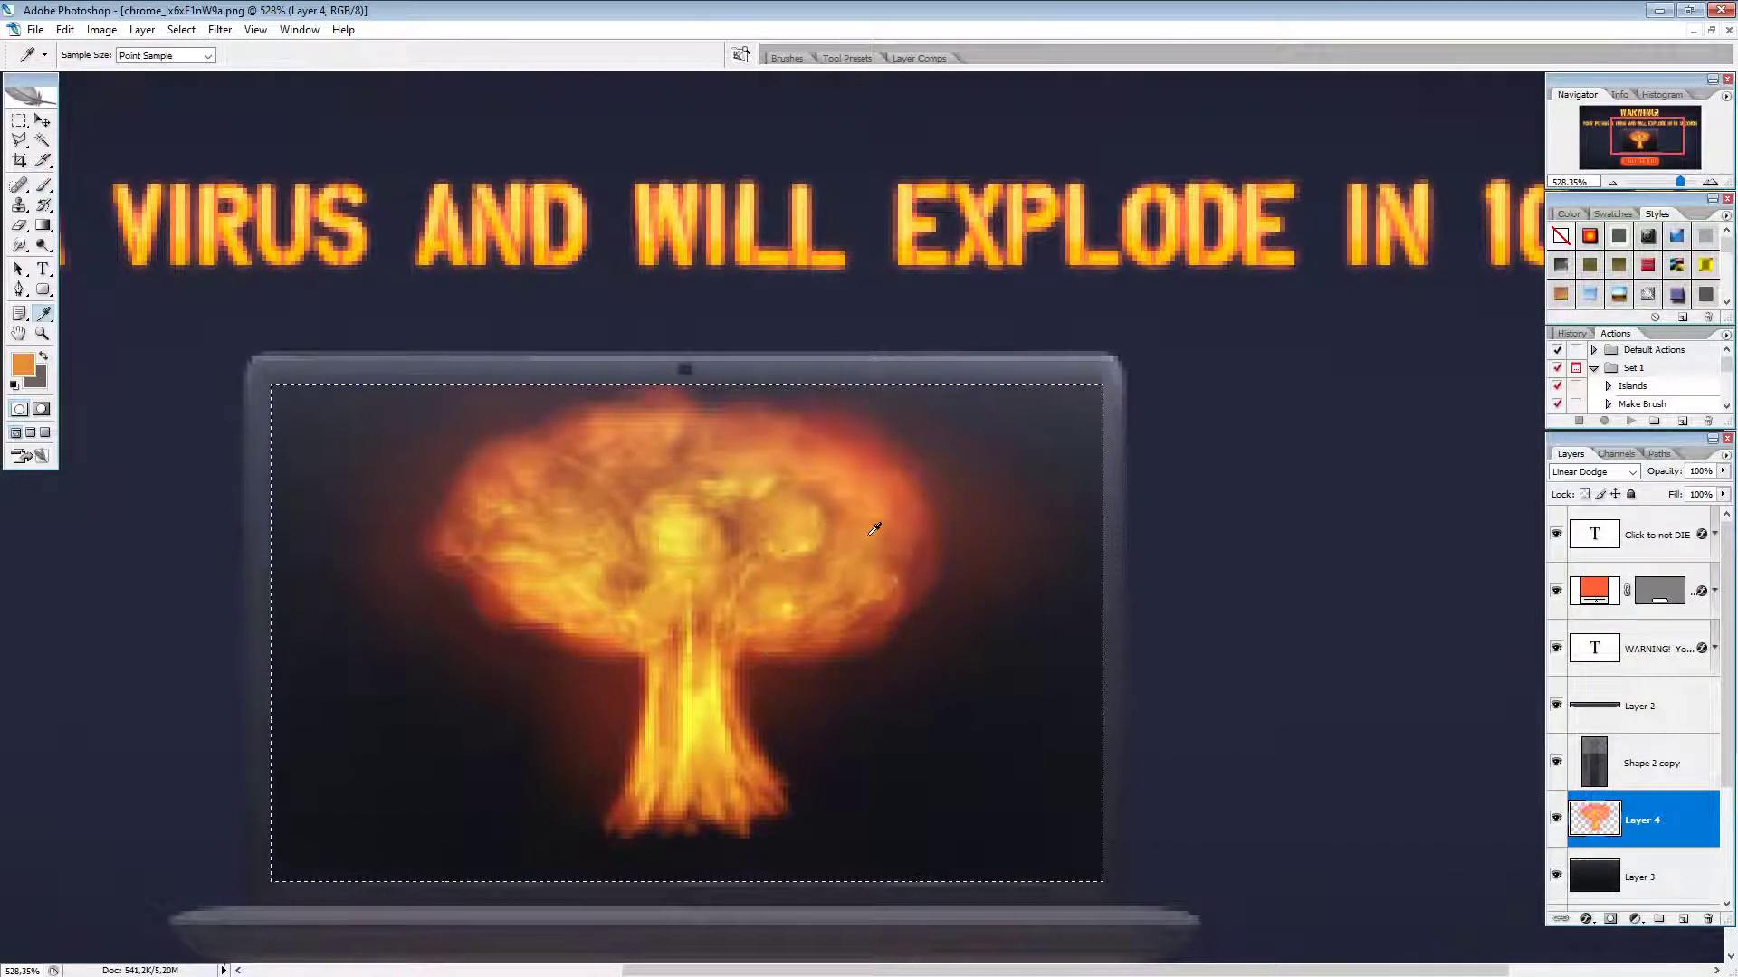
{"action": "key", "text": "b"}
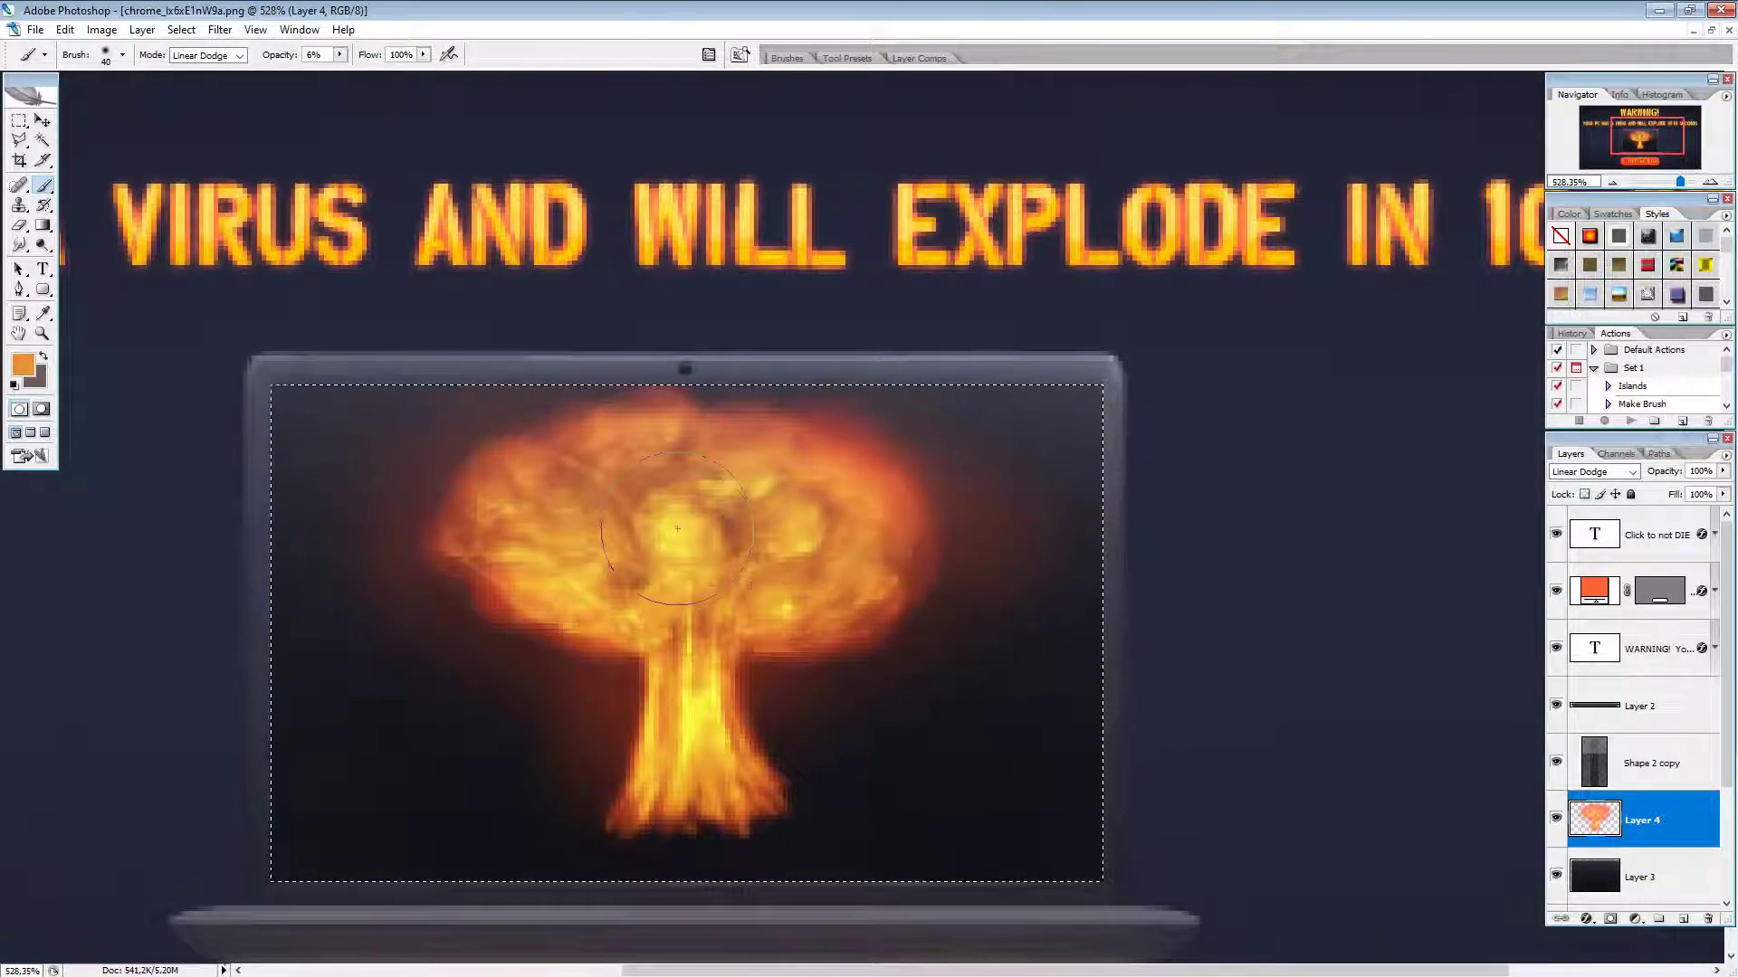
{"action": "left_click", "coordinate": [23, 364]}
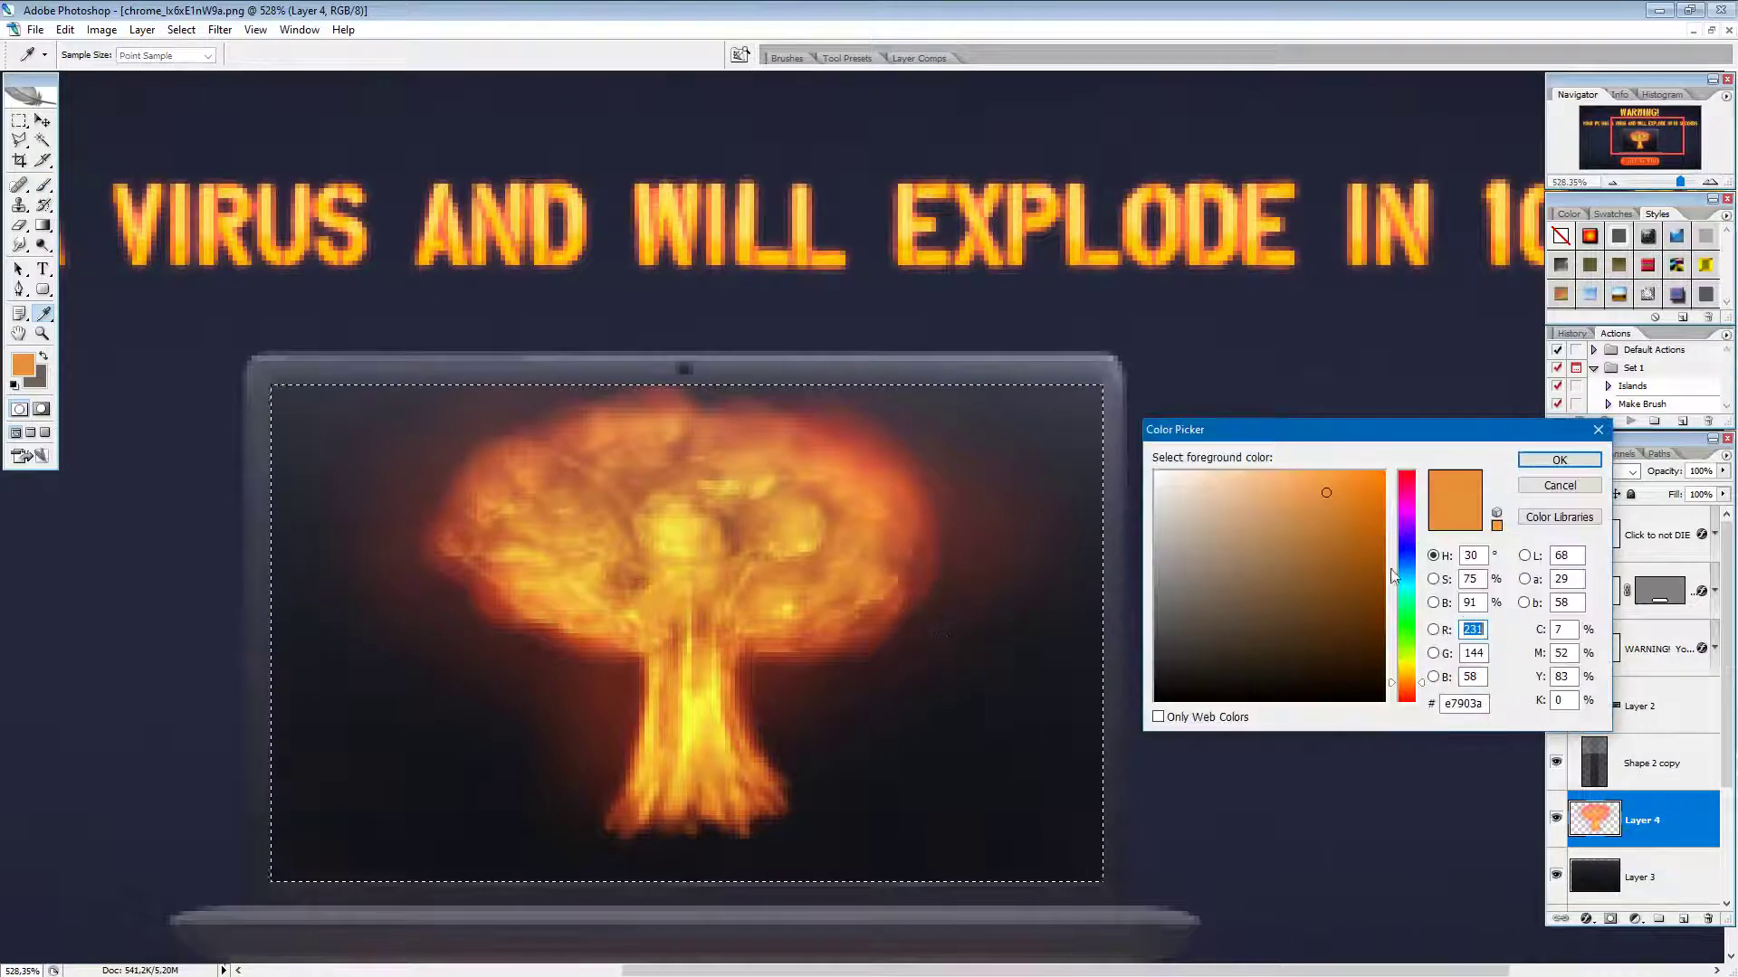
{"action": "left_click", "coordinate": [1352, 535]}
{"action": "left_click", "coordinate": [1558, 460]}
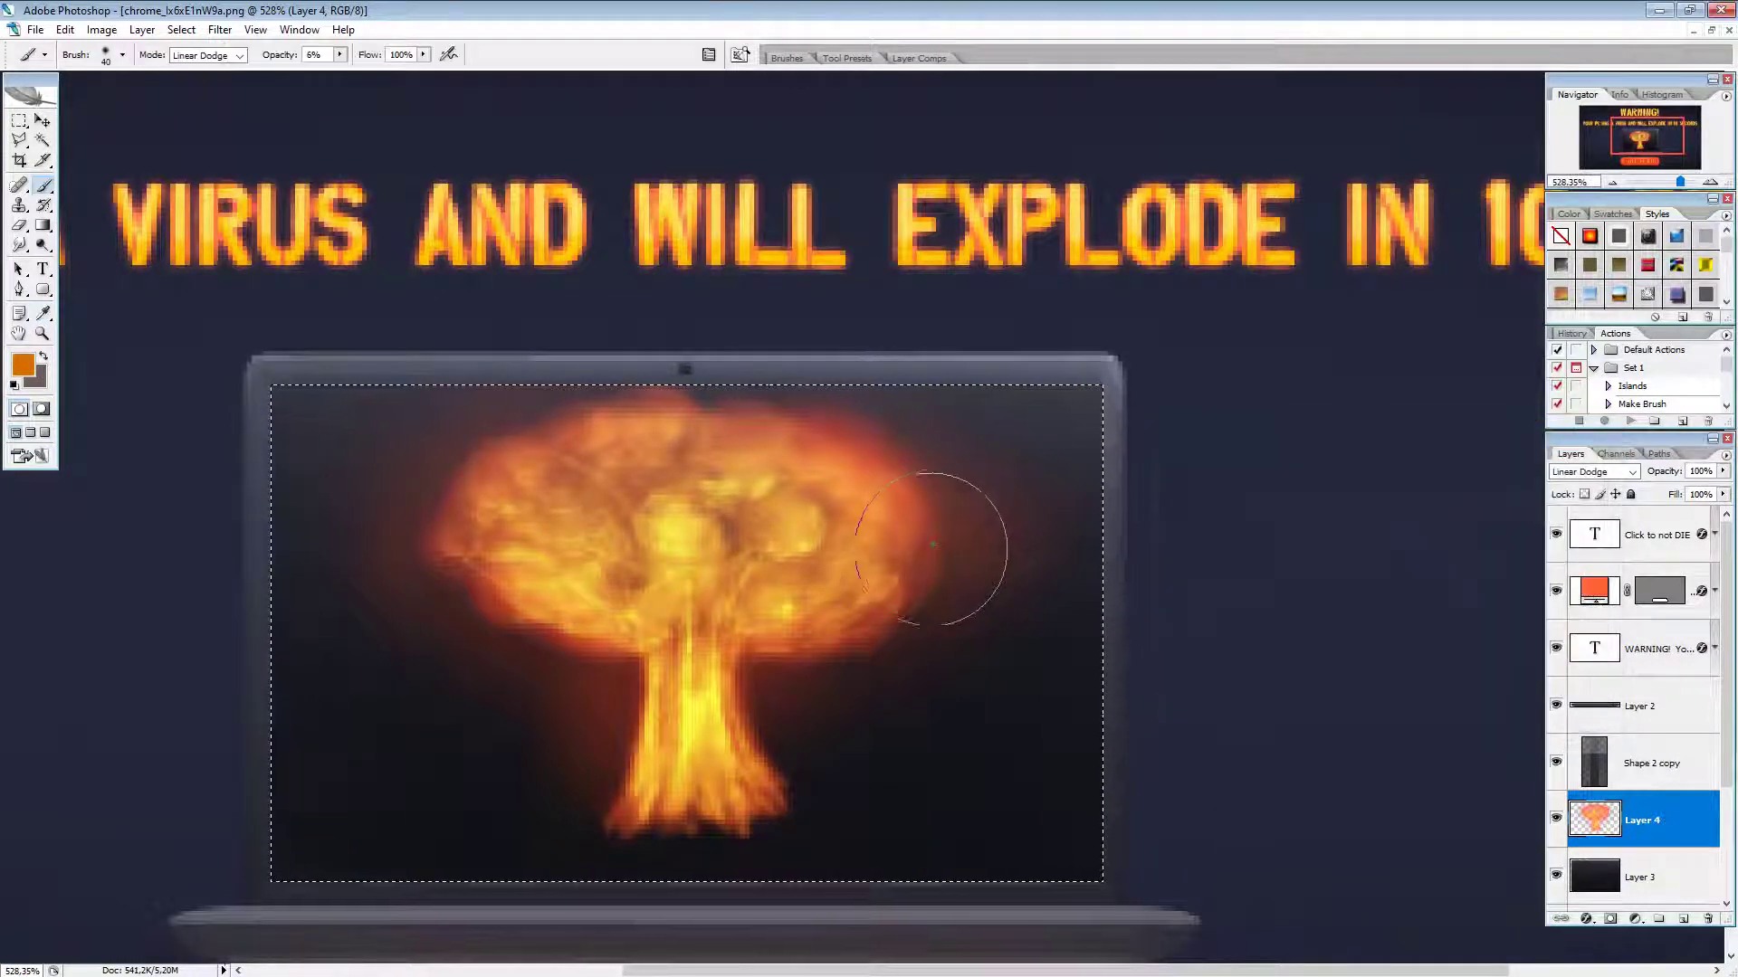
Step: Brush a soft orange glow over the cap's right side, and reduce the brush to 30 px to brighten its left side
{"action": "mouse_move", "coordinate": [941, 493]}
{"action": "left_mouse_down"}
{"action": "mouse_move", "coordinate": [787, 566]}
{"action": "mouse_move", "coordinate": [778, 642]}
{"action": "mouse_move", "coordinate": [709, 596]}
{"action": "mouse_move", "coordinate": [778, 561]}
{"action": "mouse_move", "coordinate": [797, 525]}
{"action": "left_mouse_up"}
{"action": "key", "text": "bracketleft"}
{"action": "mouse_move", "coordinate": [579, 543]}
{"action": "left_mouse_down"}
{"action": "mouse_move", "coordinate": [615, 529]}
{"action": "mouse_move", "coordinate": [621, 505]}
{"action": "mouse_move", "coordinate": [556, 553]}
{"action": "mouse_move", "coordinate": [507, 553]}
{"action": "mouse_move", "coordinate": [712, 654]}
{"action": "mouse_move", "coordinate": [702, 745]}
{"action": "mouse_move", "coordinate": [614, 625]}
{"action": "mouse_move", "coordinate": [543, 584]}
{"action": "mouse_move", "coordinate": [421, 557]}
{"action": "mouse_move", "coordinate": [410, 528]}
{"action": "mouse_move", "coordinate": [589, 548]}
{"action": "mouse_move", "coordinate": [638, 586]}
{"action": "mouse_move", "coordinate": [702, 582]}
{"action": "mouse_move", "coordinate": [556, 554]}
{"action": "mouse_move", "coordinate": [487, 509]}
{"action": "left_mouse_up"}
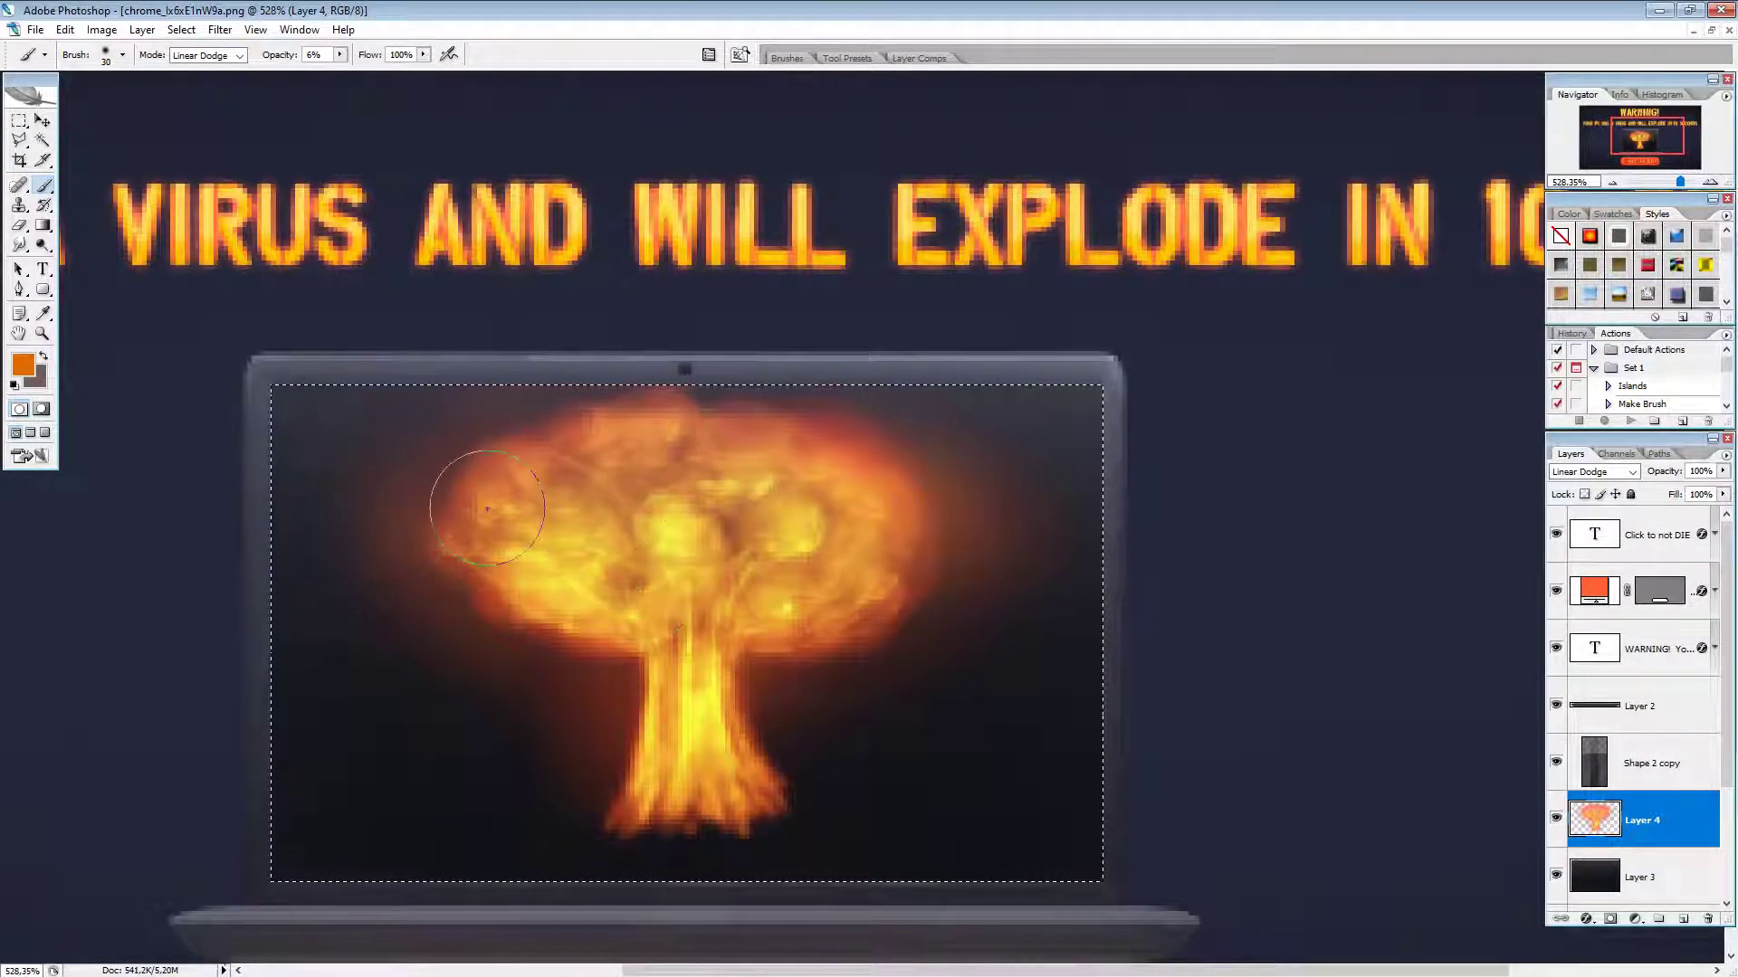
Step: Switch to the Dodge tool and set its range to Midtones
{"action": "scroll", "coordinate": [803, 686], "scroll_direction": "down", "scroll_amount": 5}
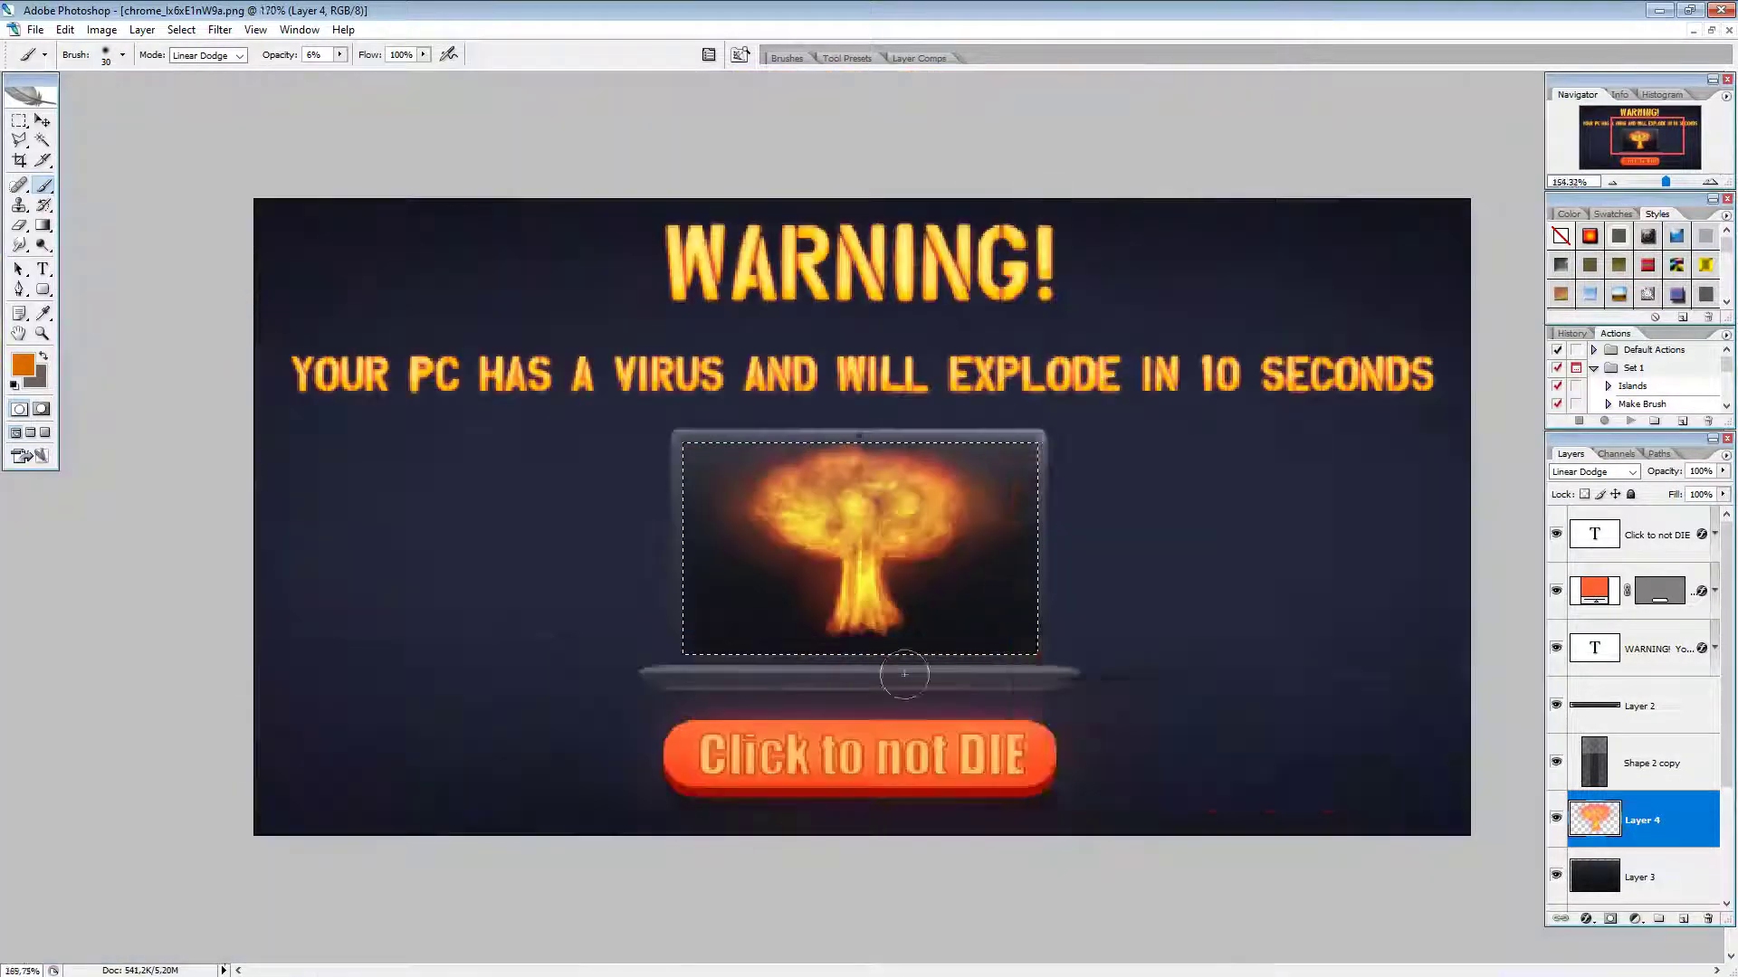
{"action": "scroll", "coordinate": [904, 674], "scroll_direction": "down", "scroll_amount": 2}
{"action": "scroll", "coordinate": [904, 674], "scroll_direction": "up", "scroll_amount": 4}
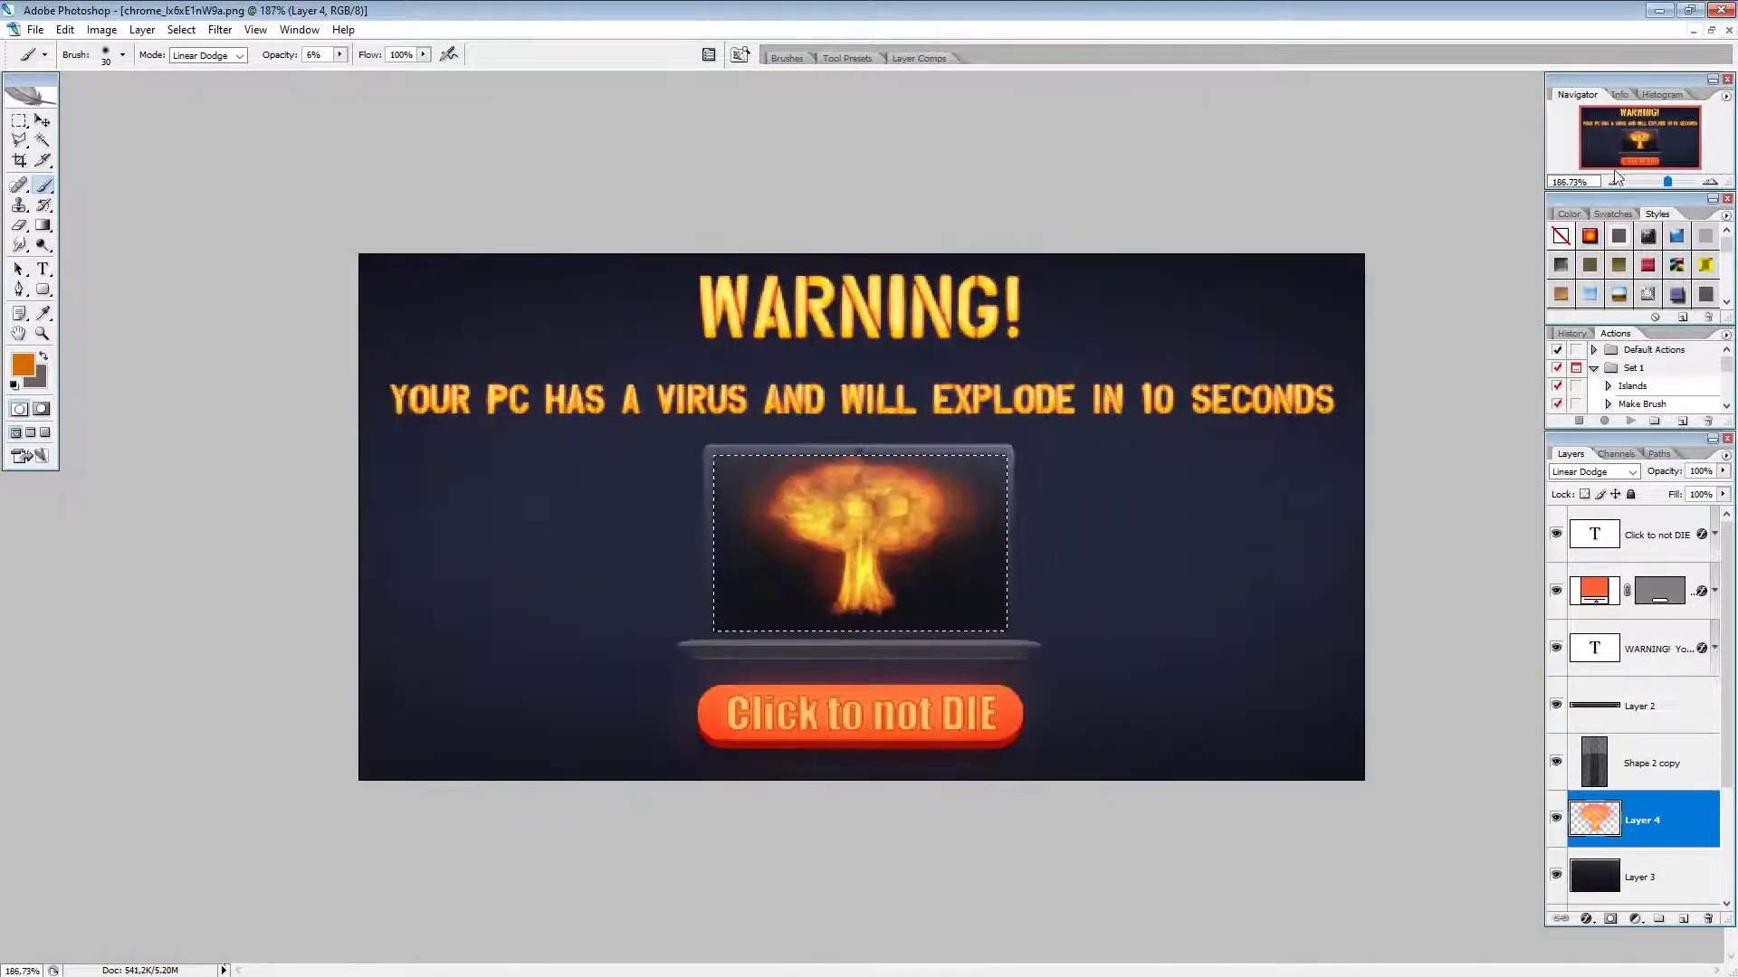
{"action": "left_click", "coordinate": [1613, 182]}
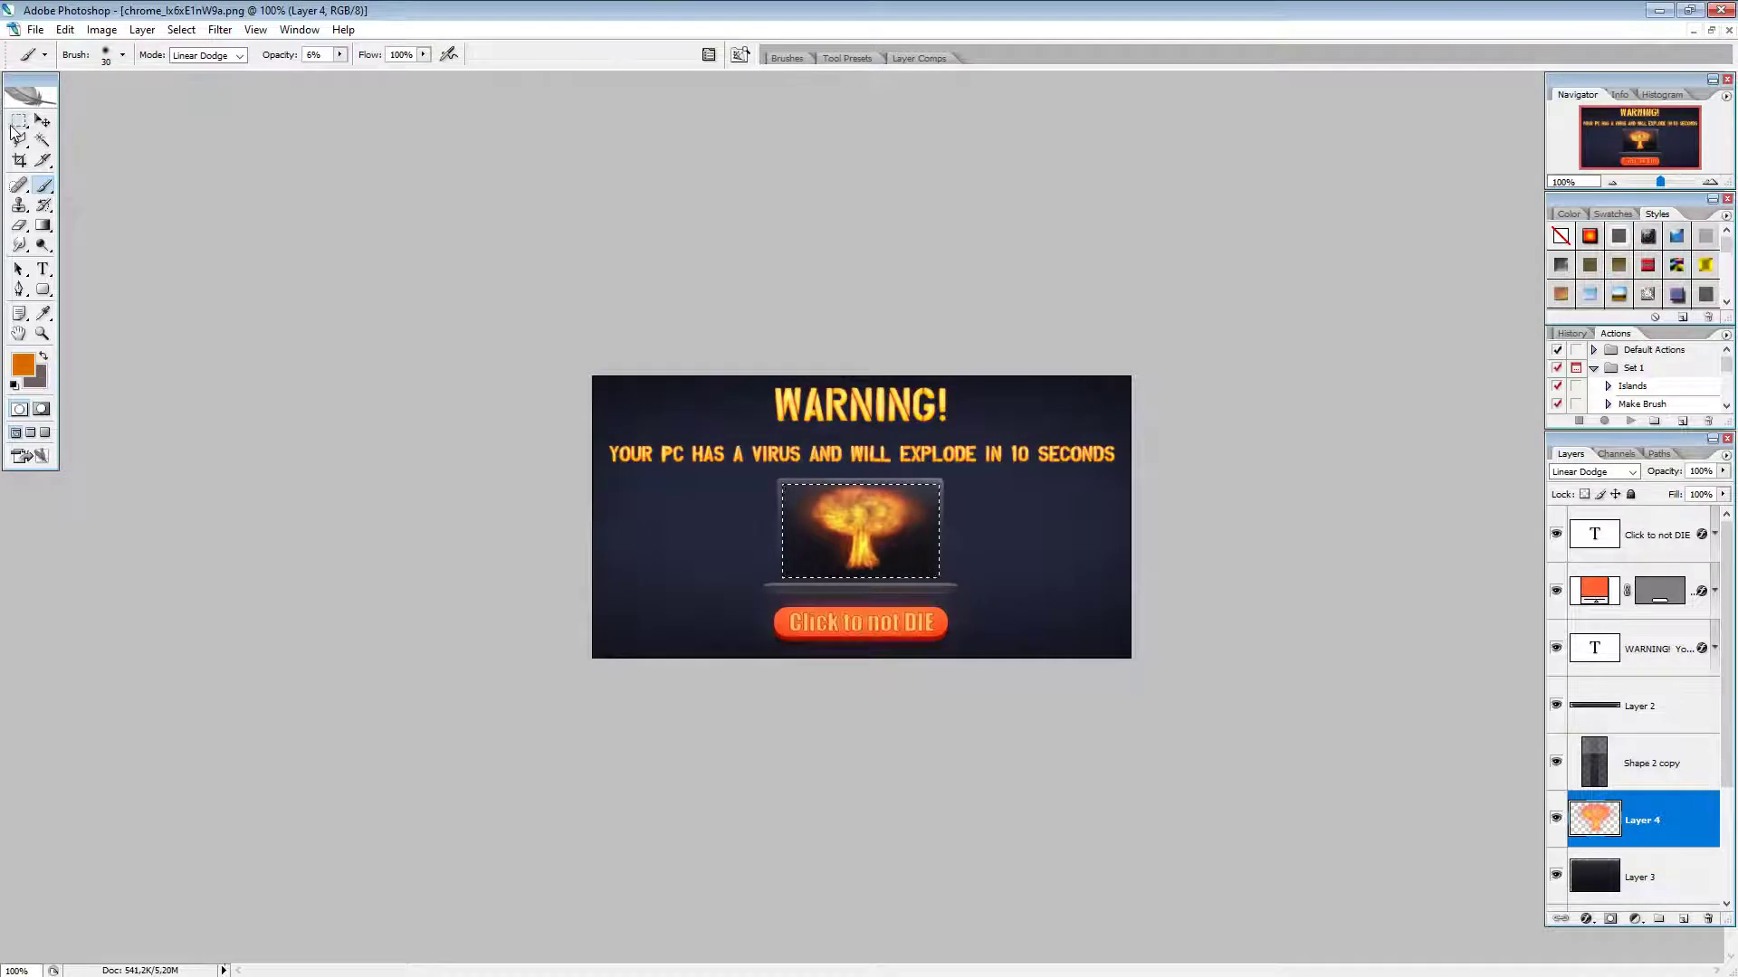
{"action": "left_click", "coordinate": [43, 245]}
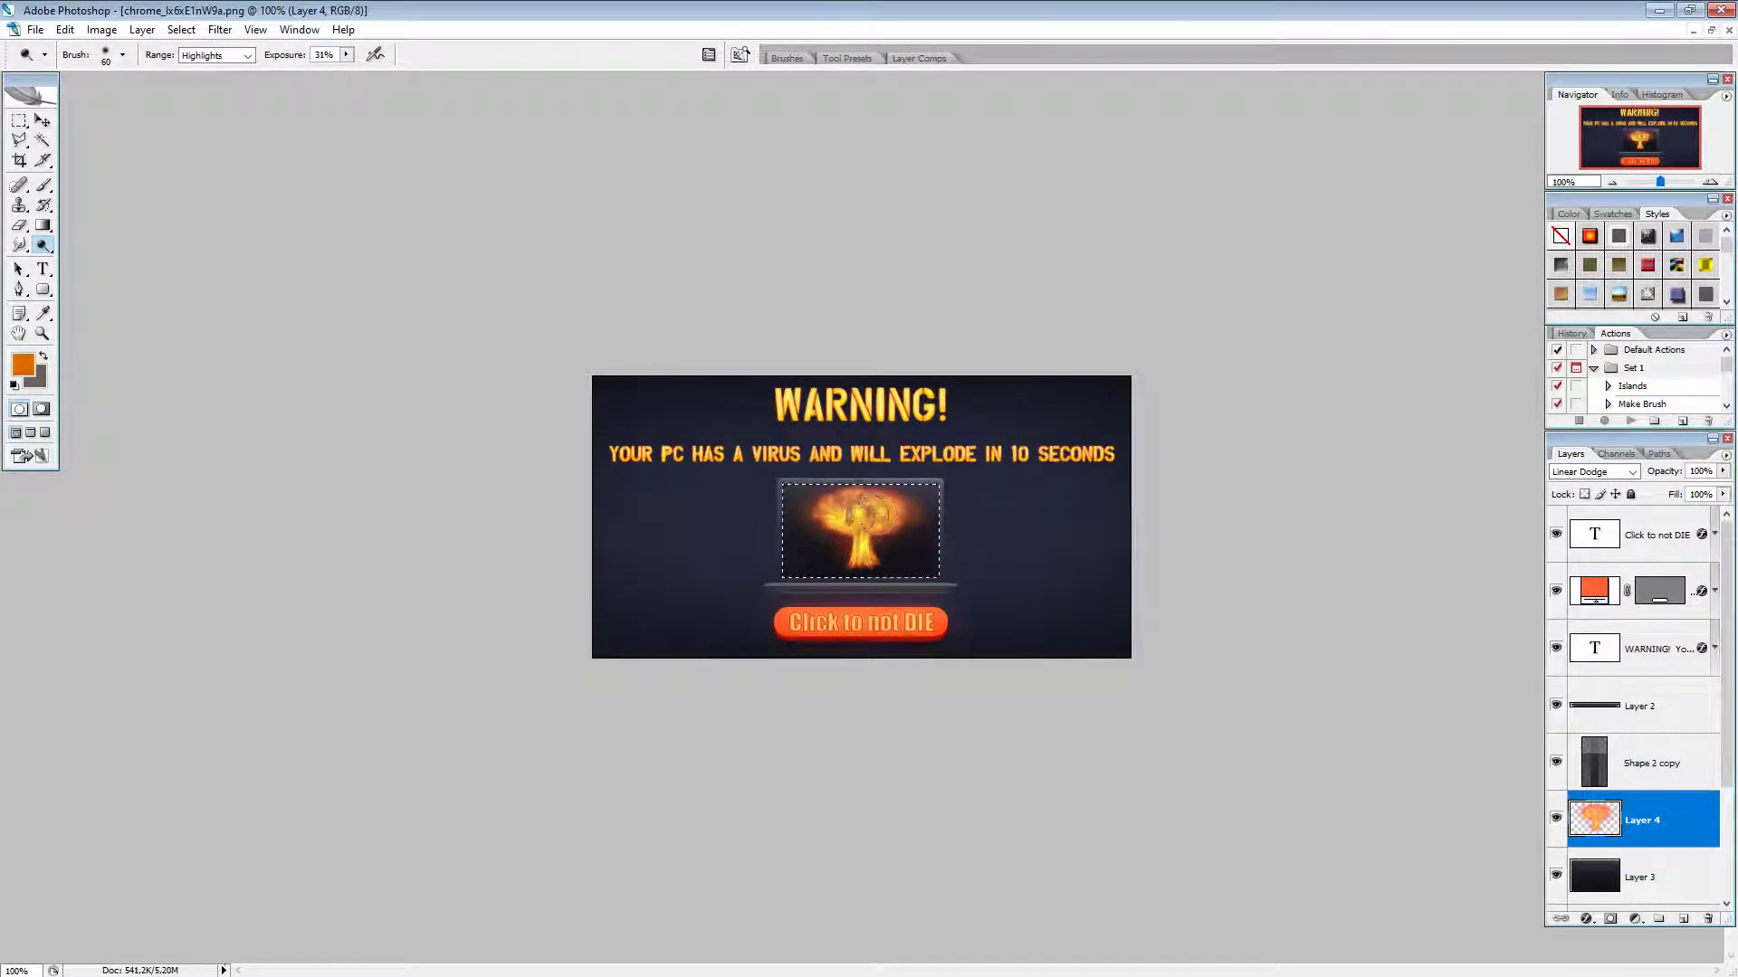
{"action": "left_click", "coordinate": [221, 56]}
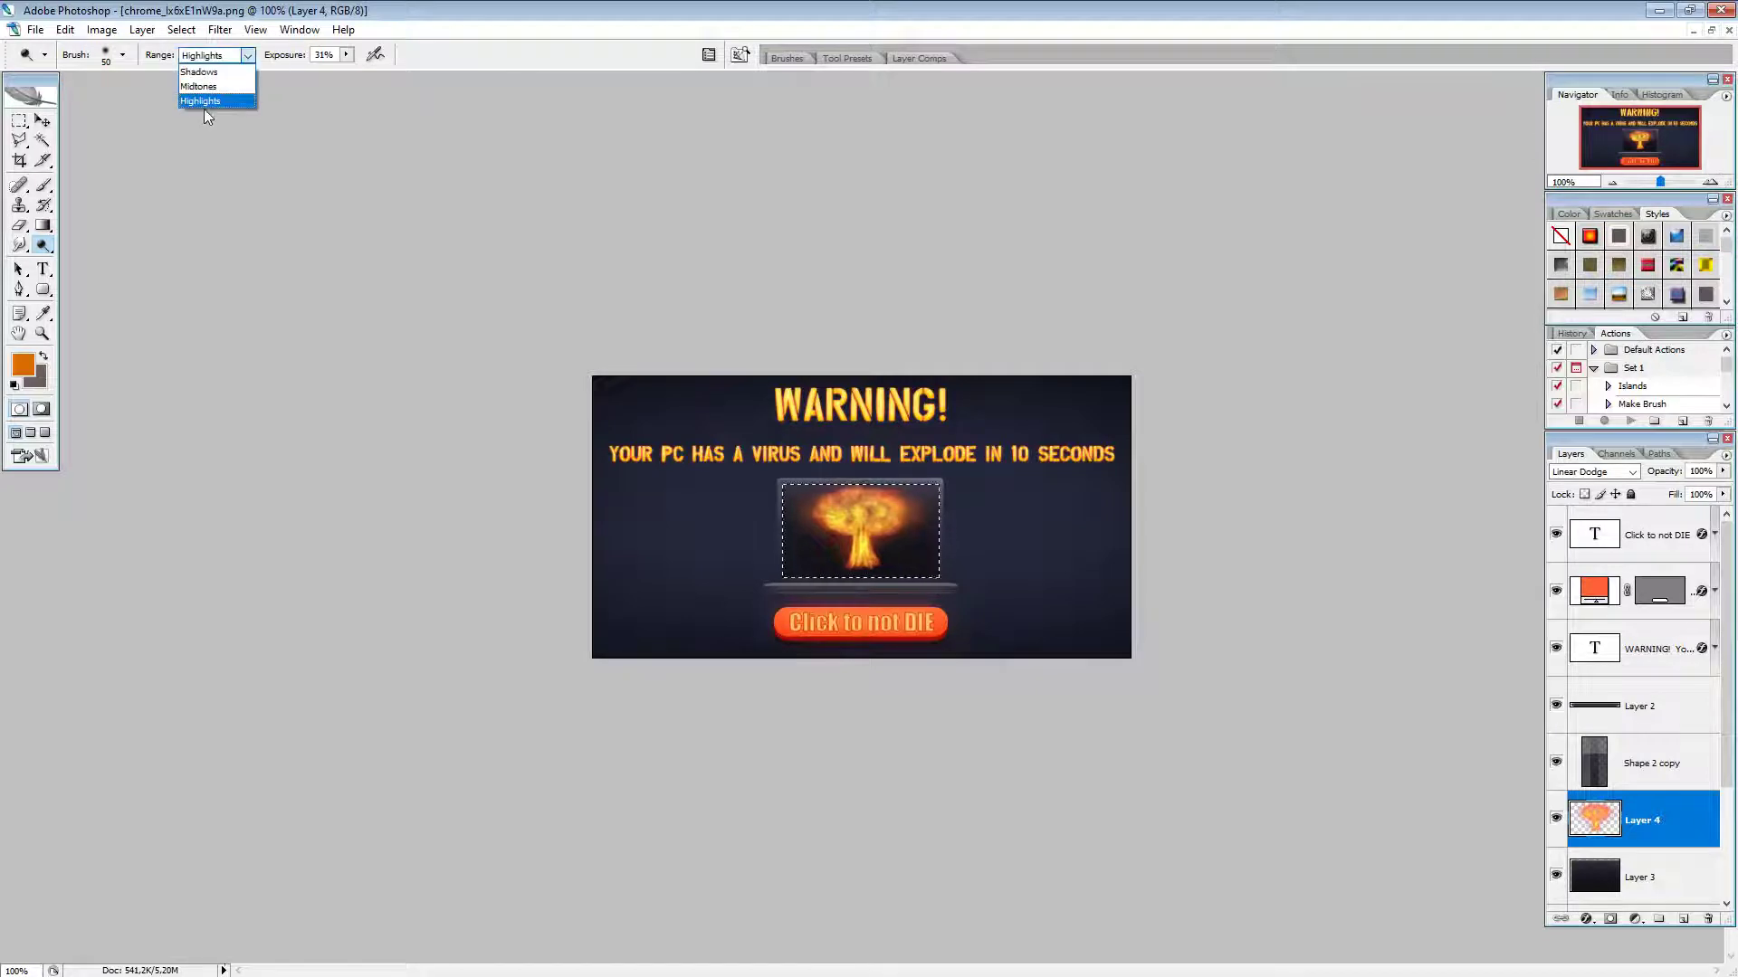
{"action": "left_click", "coordinate": [204, 88]}
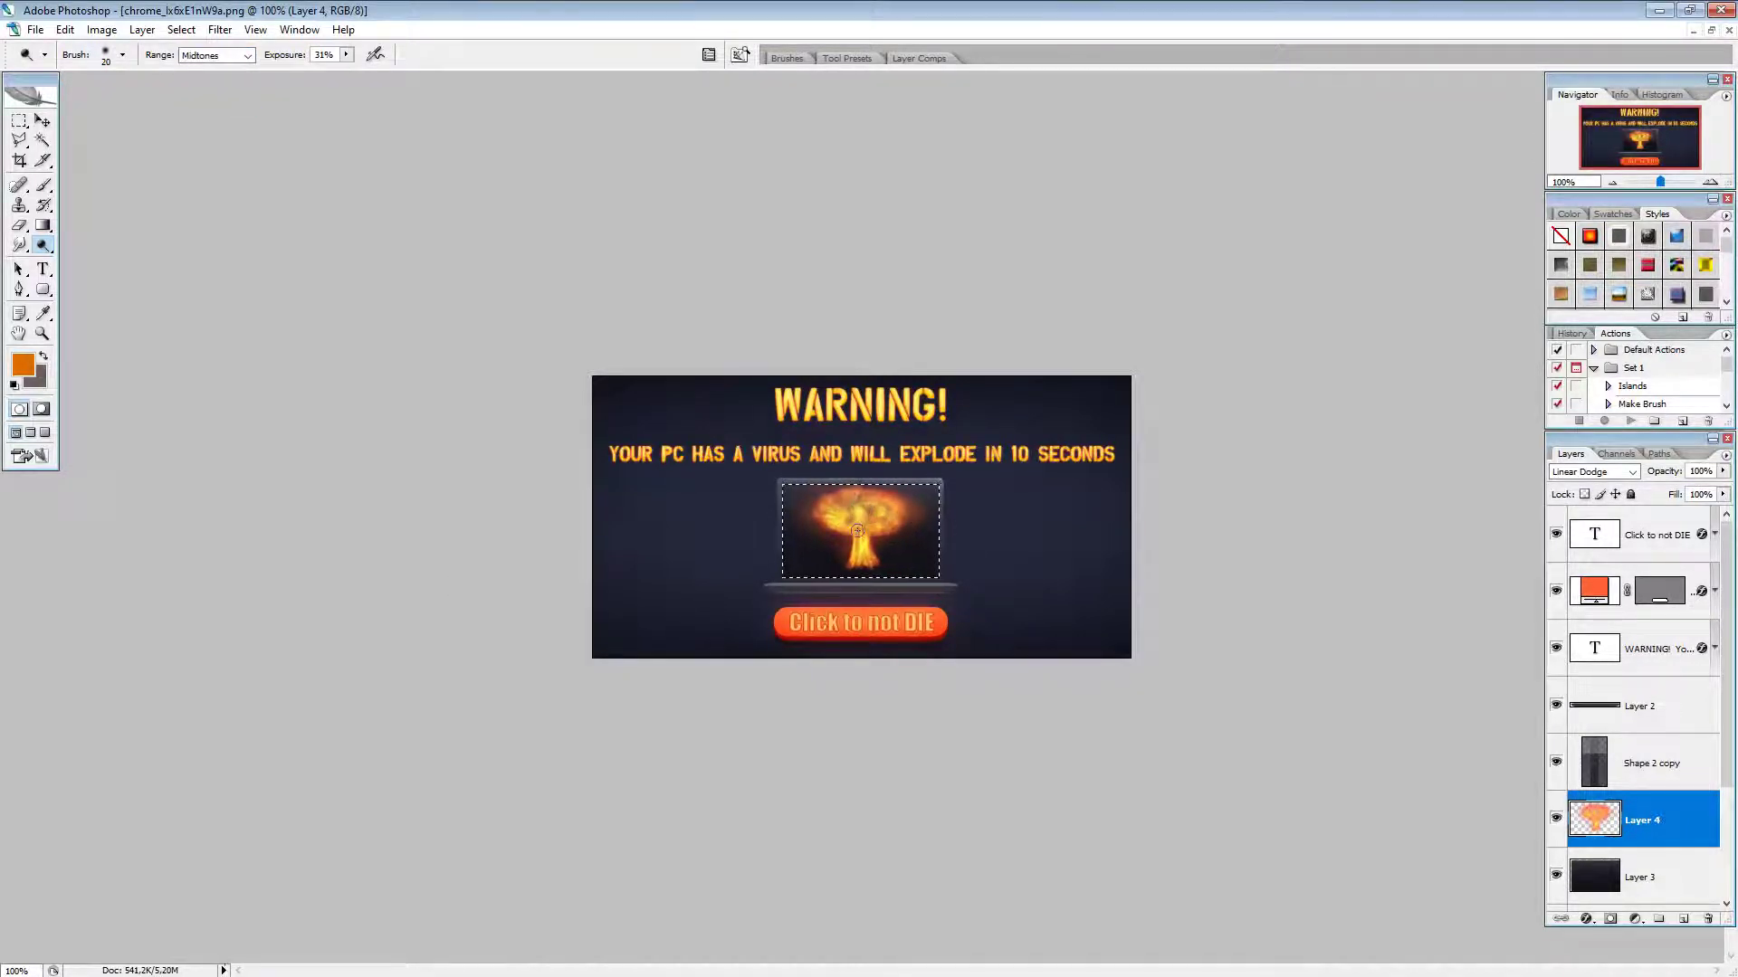
Step: Dodge fine highlights into the left part of the mushroom cap, reducing the brush in stages to 4 px
{"action": "scroll", "coordinate": [851, 528], "scroll_direction": "up", "scroll_amount": 5}
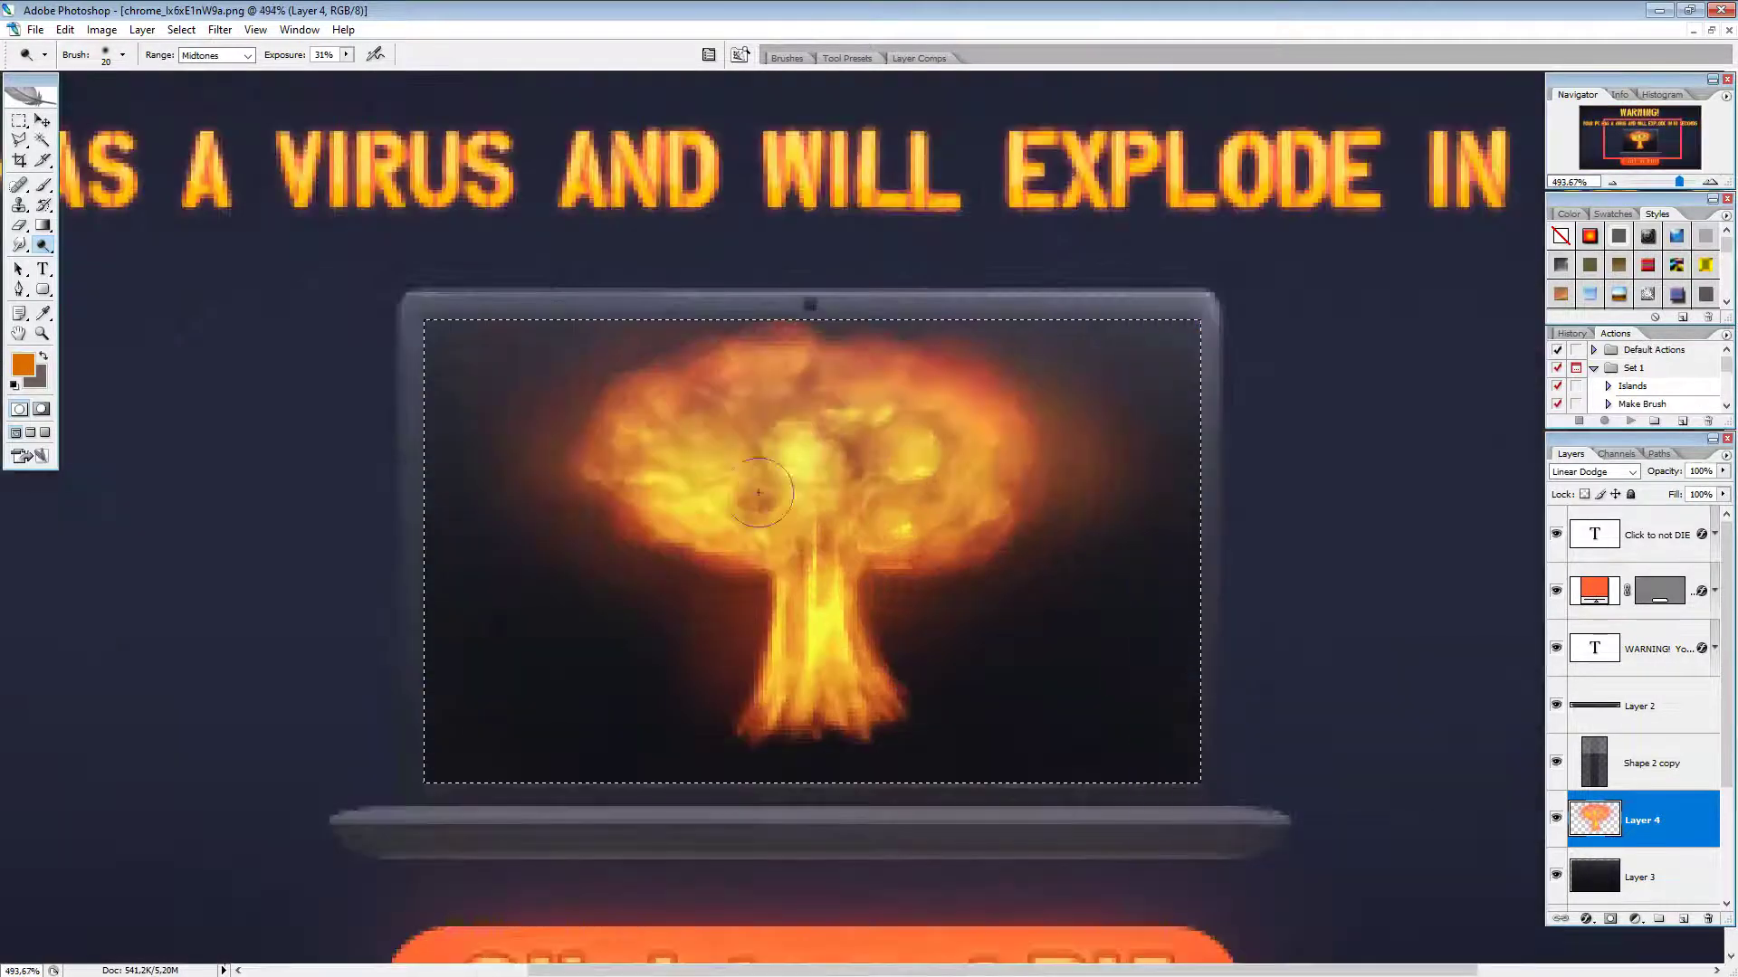
{"action": "key", "text": "bracketleft"}
{"action": "key", "text": "bracketleft"}
{"action": "key", "text": "bracketleft"}
{"action": "mouse_move", "coordinate": [715, 448]}
{"action": "left_mouse_down"}
{"action": "mouse_move", "coordinate": [670, 489]}
{"action": "mouse_move", "coordinate": [706, 511]}
{"action": "mouse_move", "coordinate": [661, 525]}
{"action": "mouse_move", "coordinate": [687, 511]}
{"action": "left_mouse_up"}
{"action": "key", "text": "bracketleft"}
{"action": "key", "text": "bracketleft"}
{"action": "key", "text": "bracketleft"}
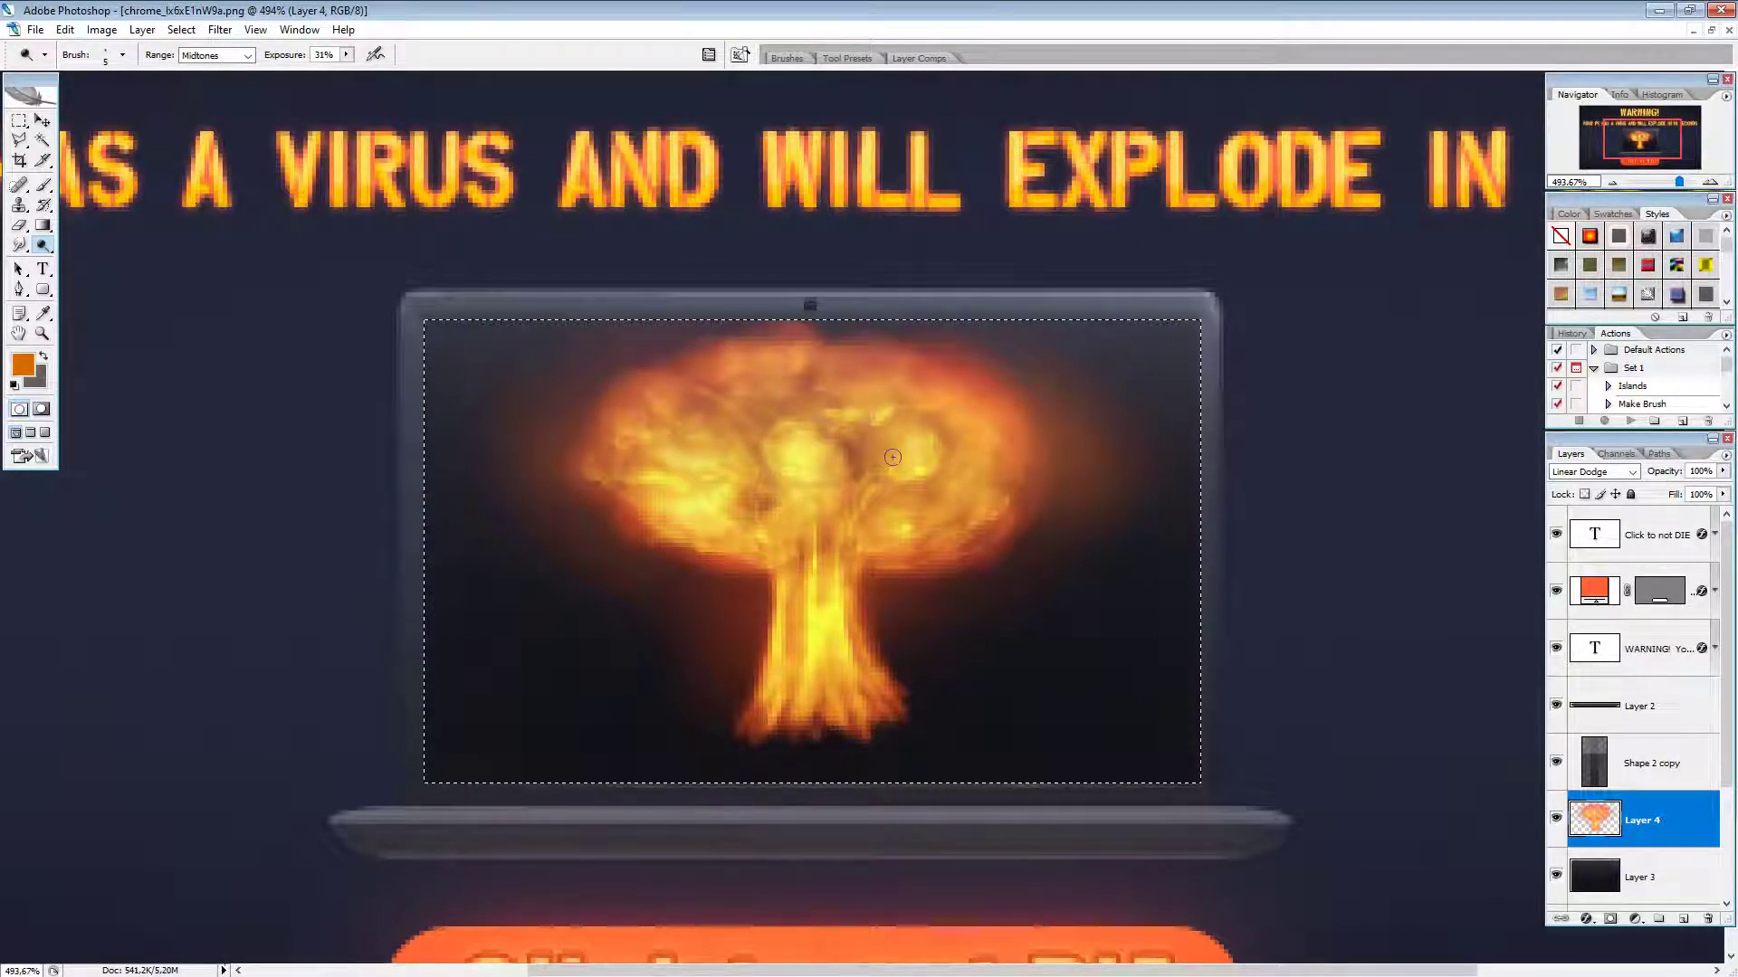
{"action": "key", "text": "bracketleft"}
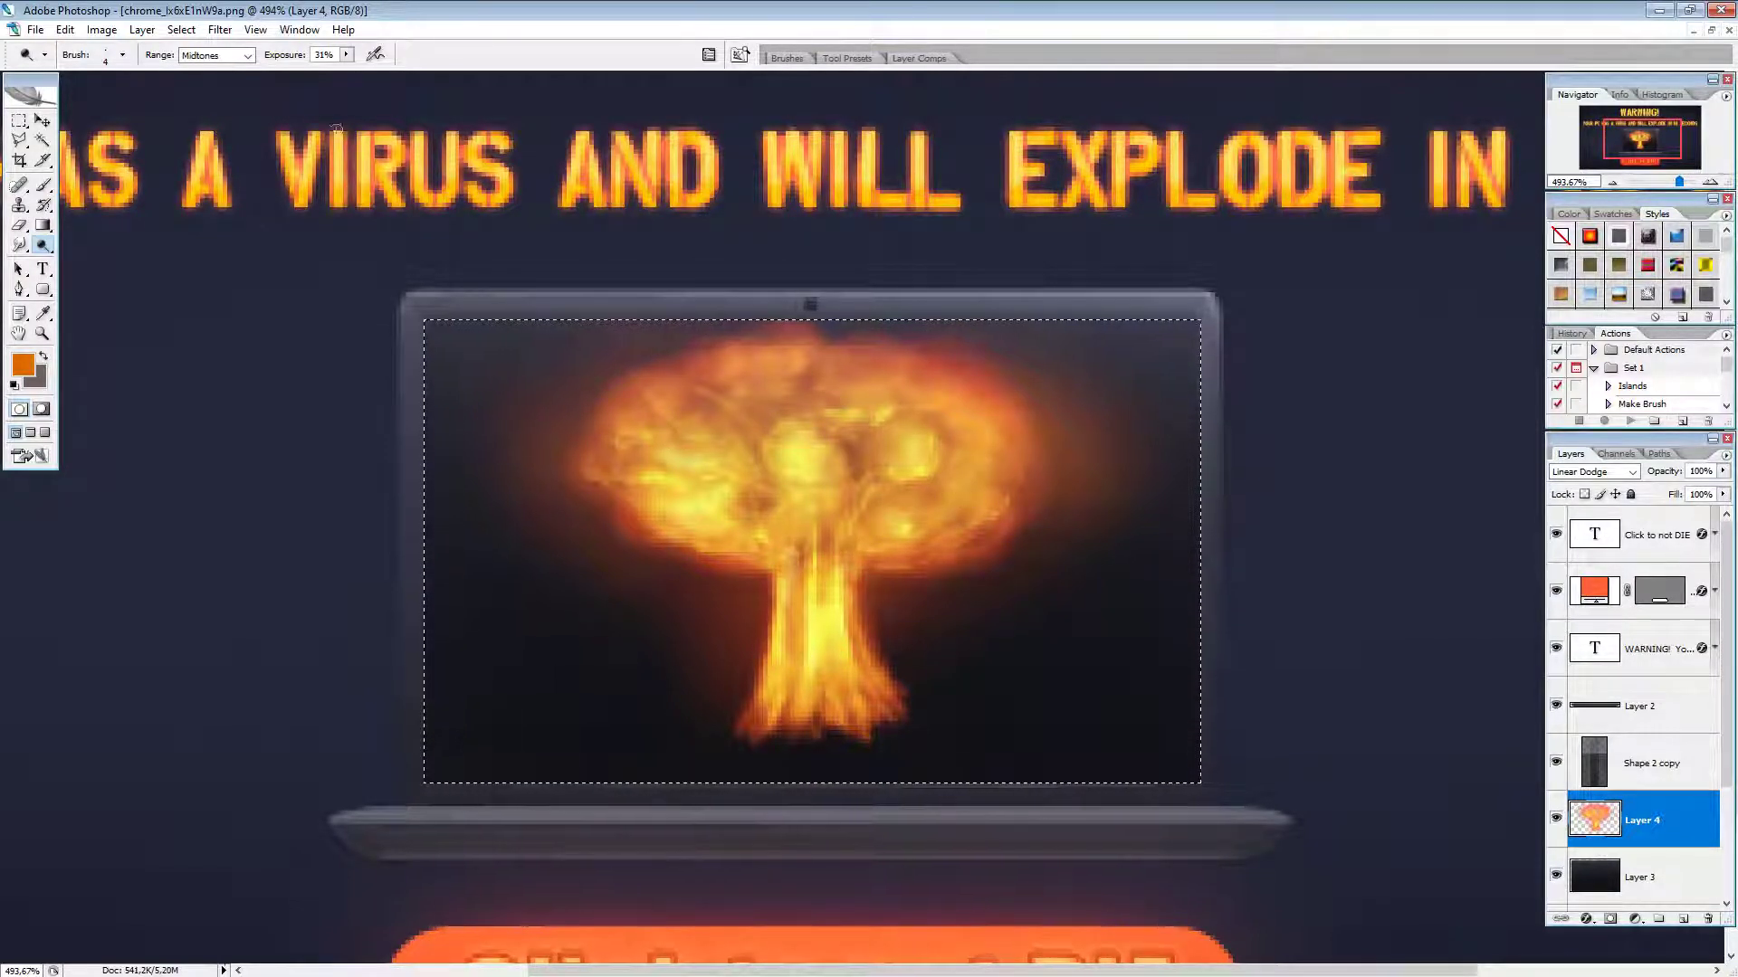
Step: Set the dodge range to Highlights and brighten the cap's right side with an enlarged brush, ending at 10 px
{"action": "left_click", "coordinate": [221, 55]}
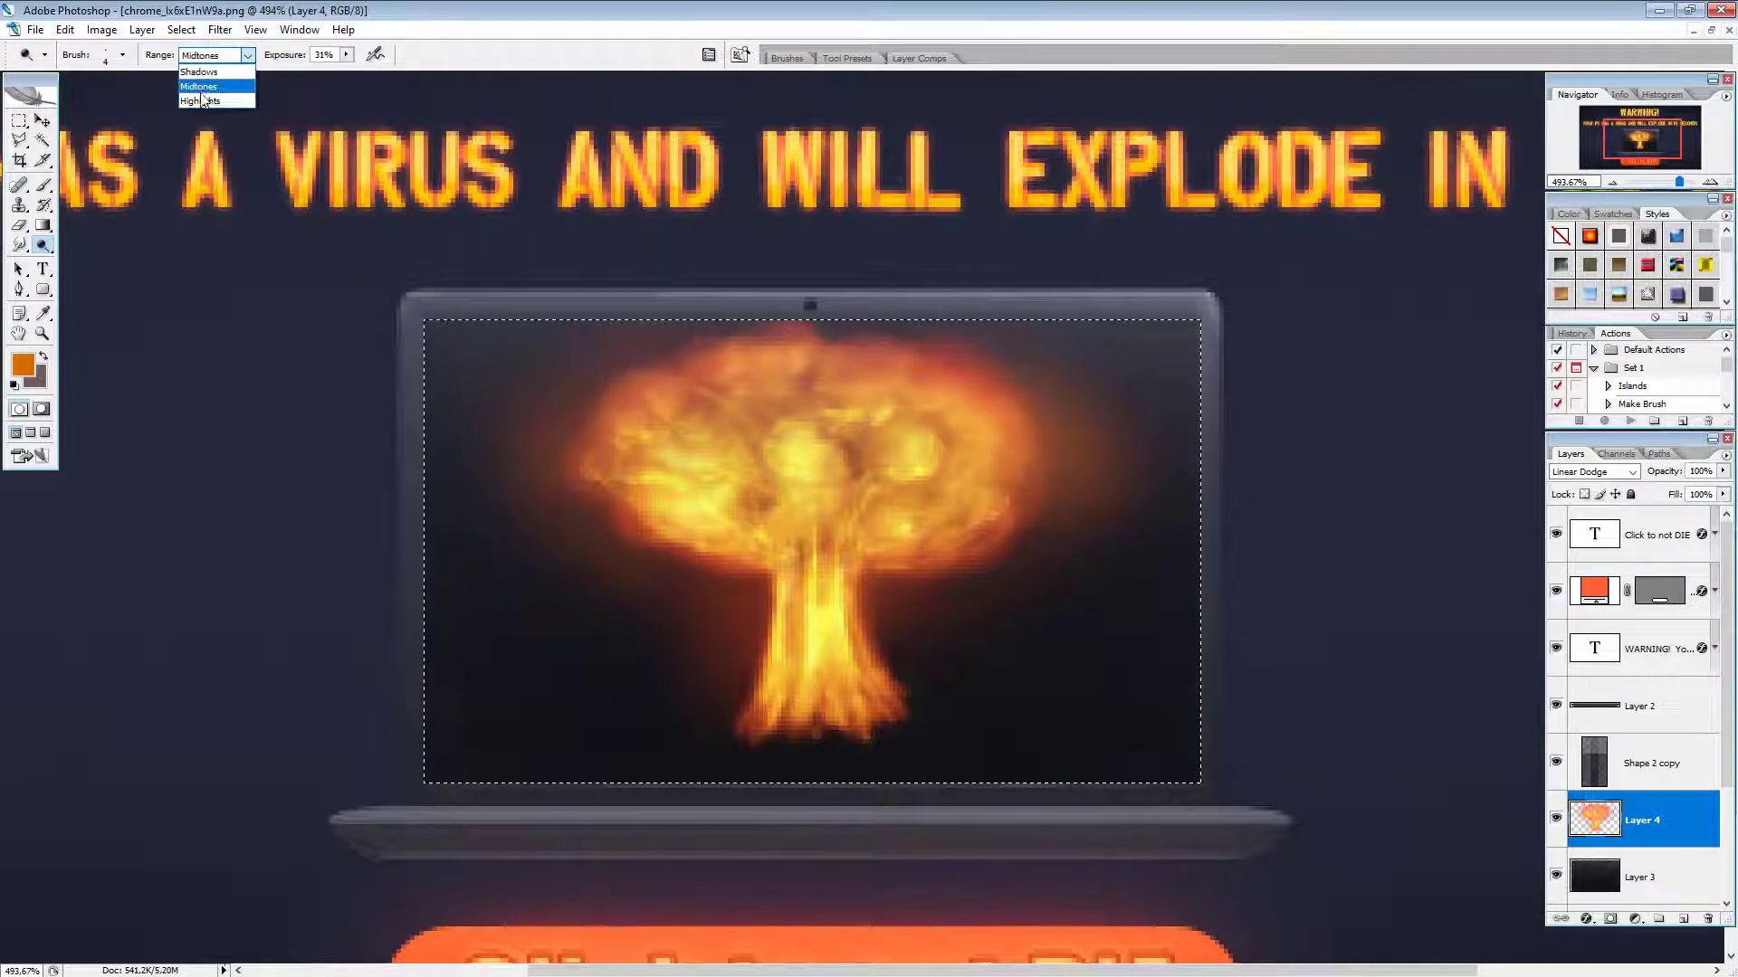
{"action": "left_click", "coordinate": [215, 101]}
{"action": "key", "text": "bracketright"}
{"action": "key", "text": "bracketright"}
{"action": "key", "text": "bracketright"}
{"action": "key", "text": "bracketright"}
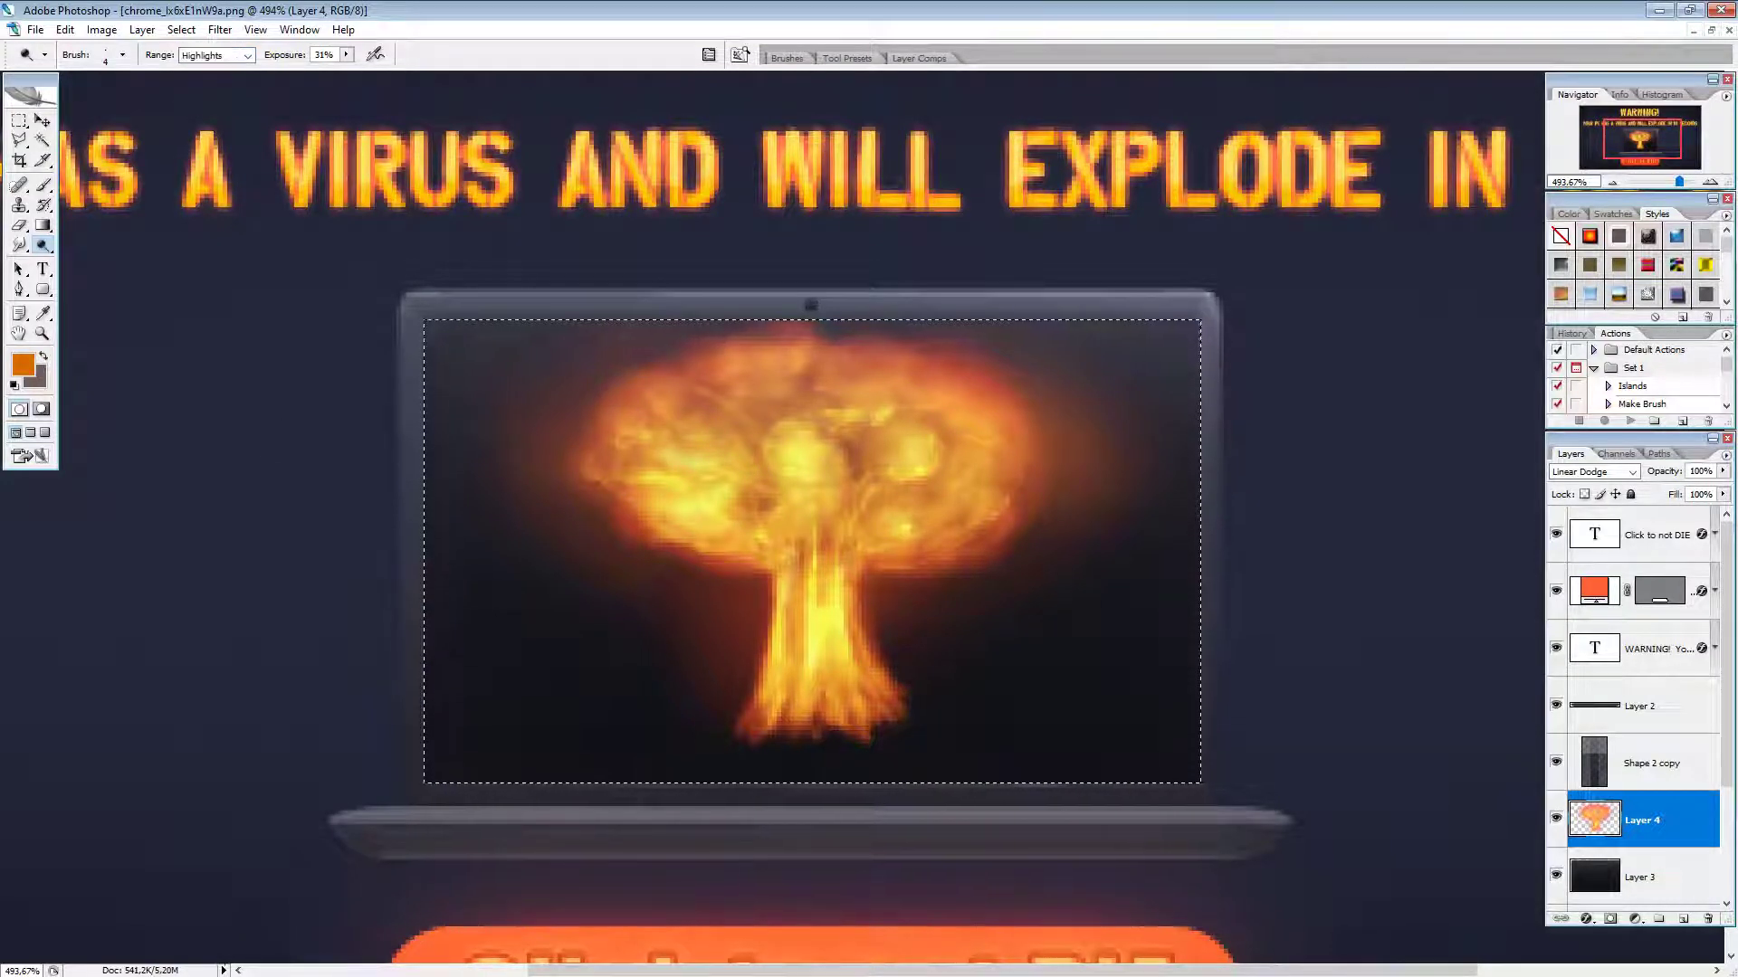
{"action": "key", "text": "bracketright"}
{"action": "key", "text": "bracketright"}
{"action": "mouse_move", "coordinate": [906, 539]}
{"action": "left_mouse_down"}
{"action": "mouse_move", "coordinate": [961, 530]}
{"action": "mouse_move", "coordinate": [954, 500]}
{"action": "mouse_move", "coordinate": [977, 484]}
{"action": "mouse_move", "coordinate": [1029, 491]}
{"action": "mouse_move", "coordinate": [989, 432]}
{"action": "left_mouse_up"}
{"action": "key", "text": "bracketleft"}
{"action": "key", "text": "bracketleft"}
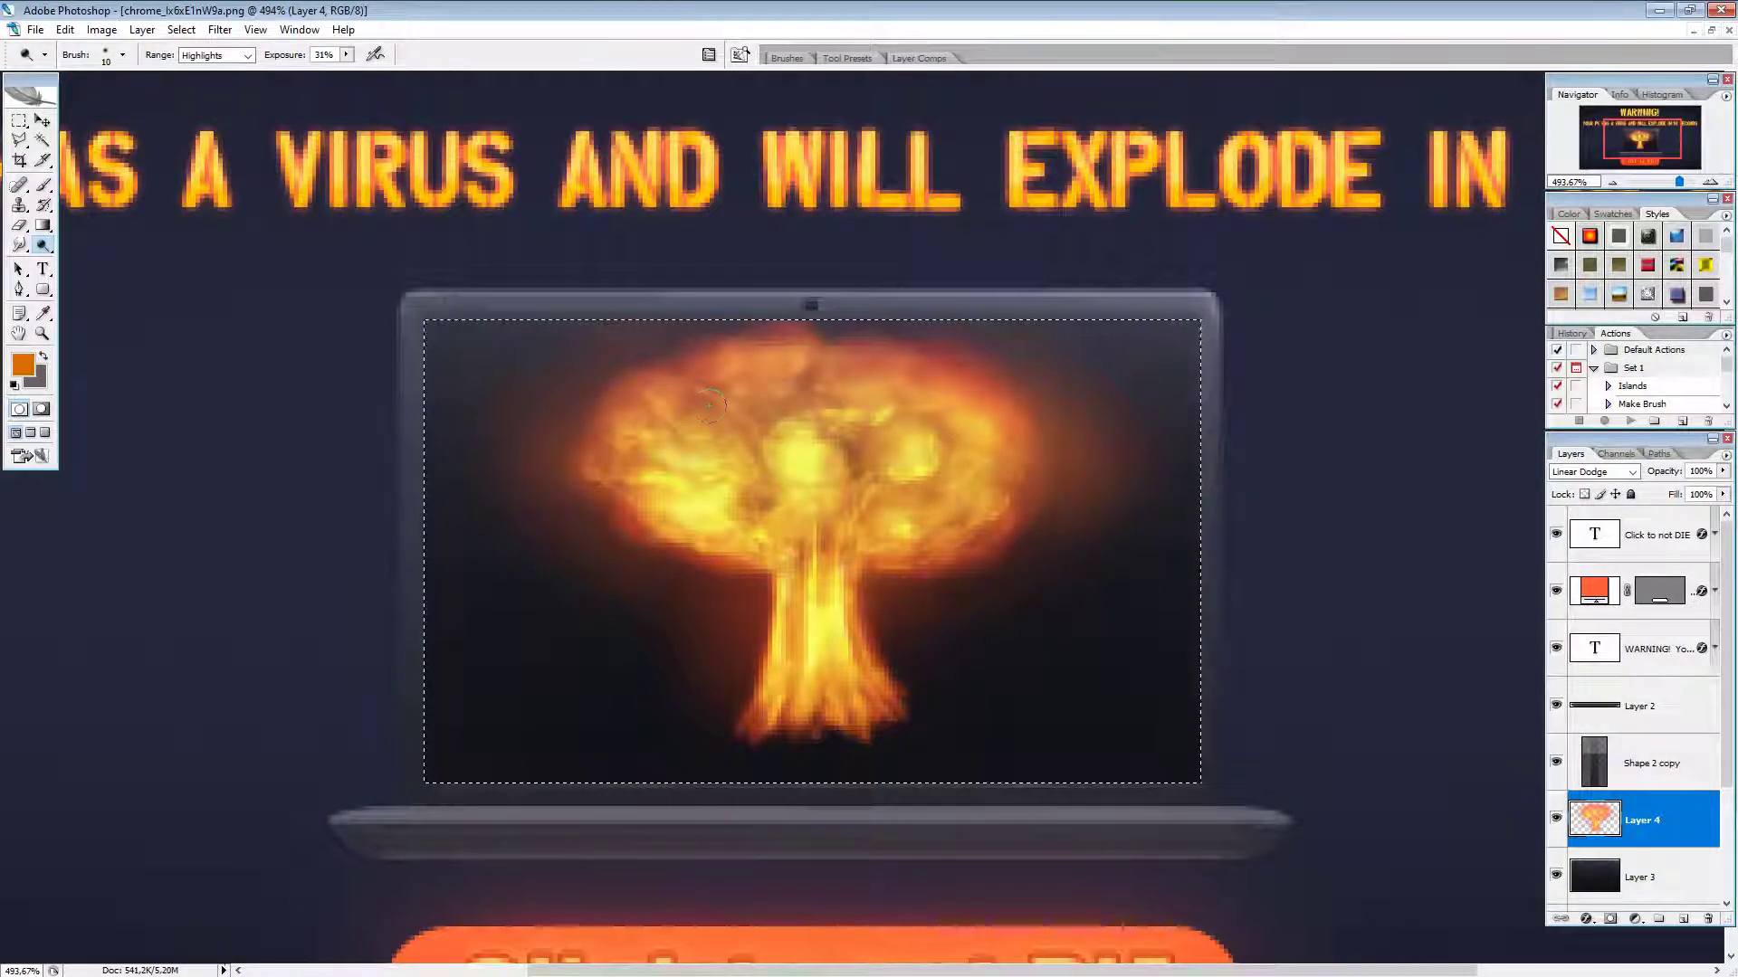
Step: Sample a golden yellow from the cap's lower-left part and set the brush mode to Normal
{"action": "key", "text": "i"}
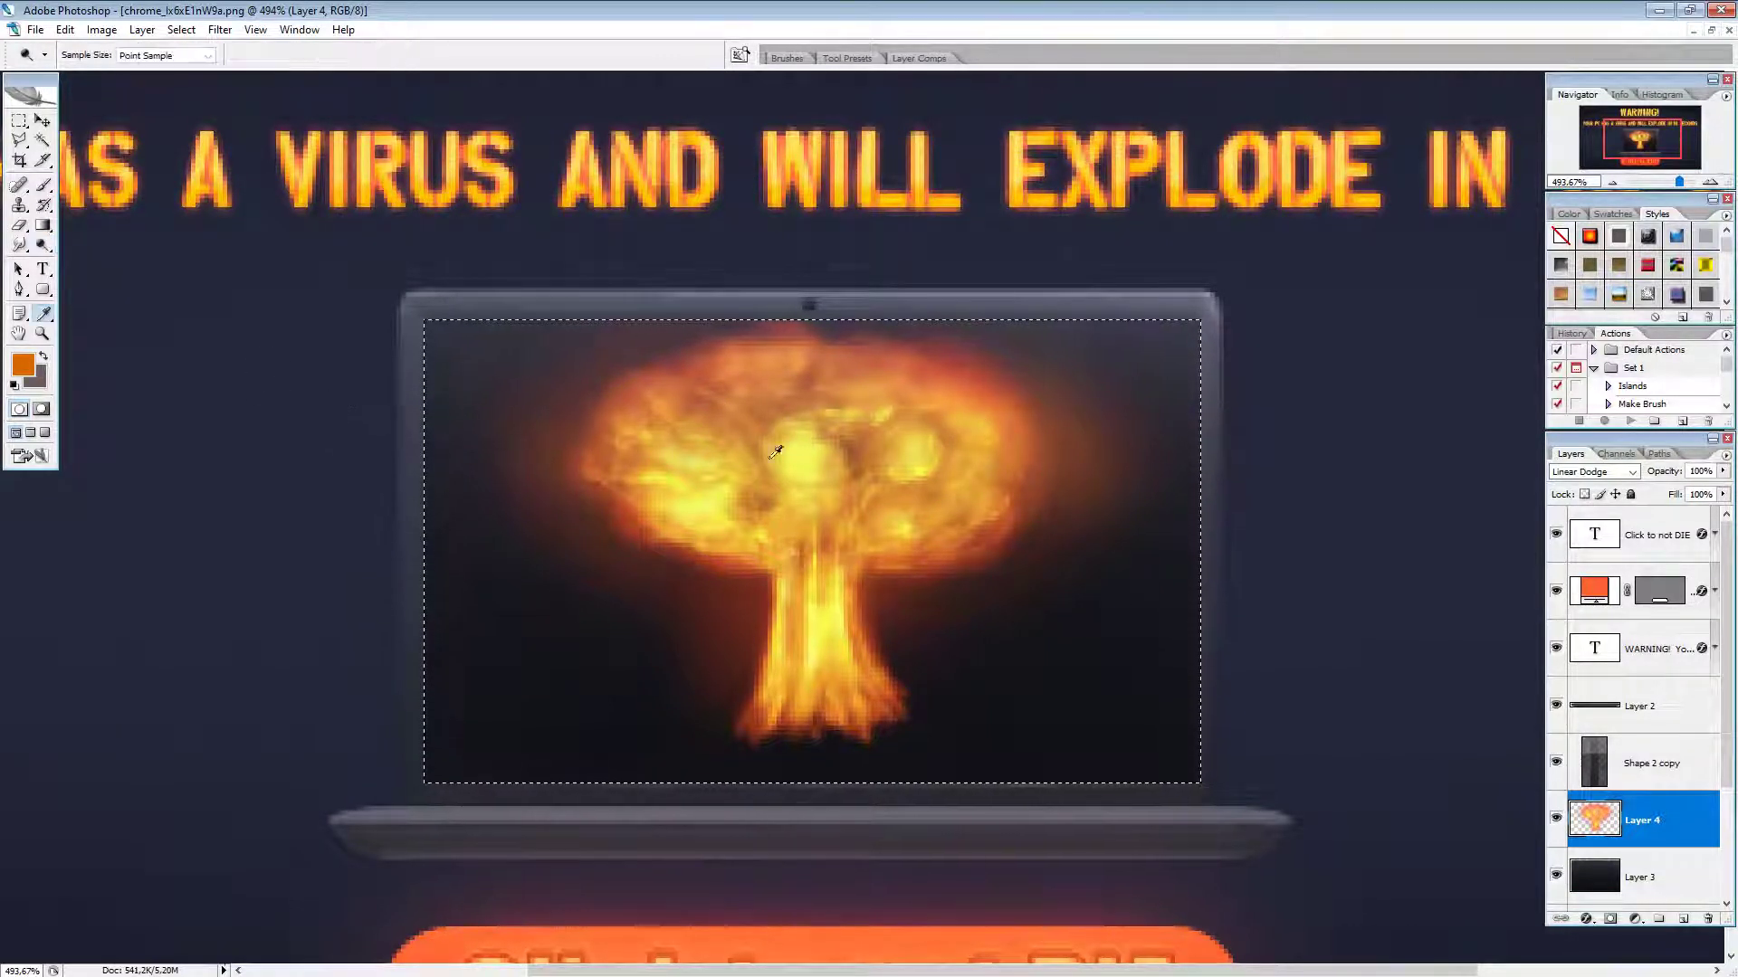
{"action": "left_click", "coordinate": [723, 506]}
{"action": "key", "text": "b"}
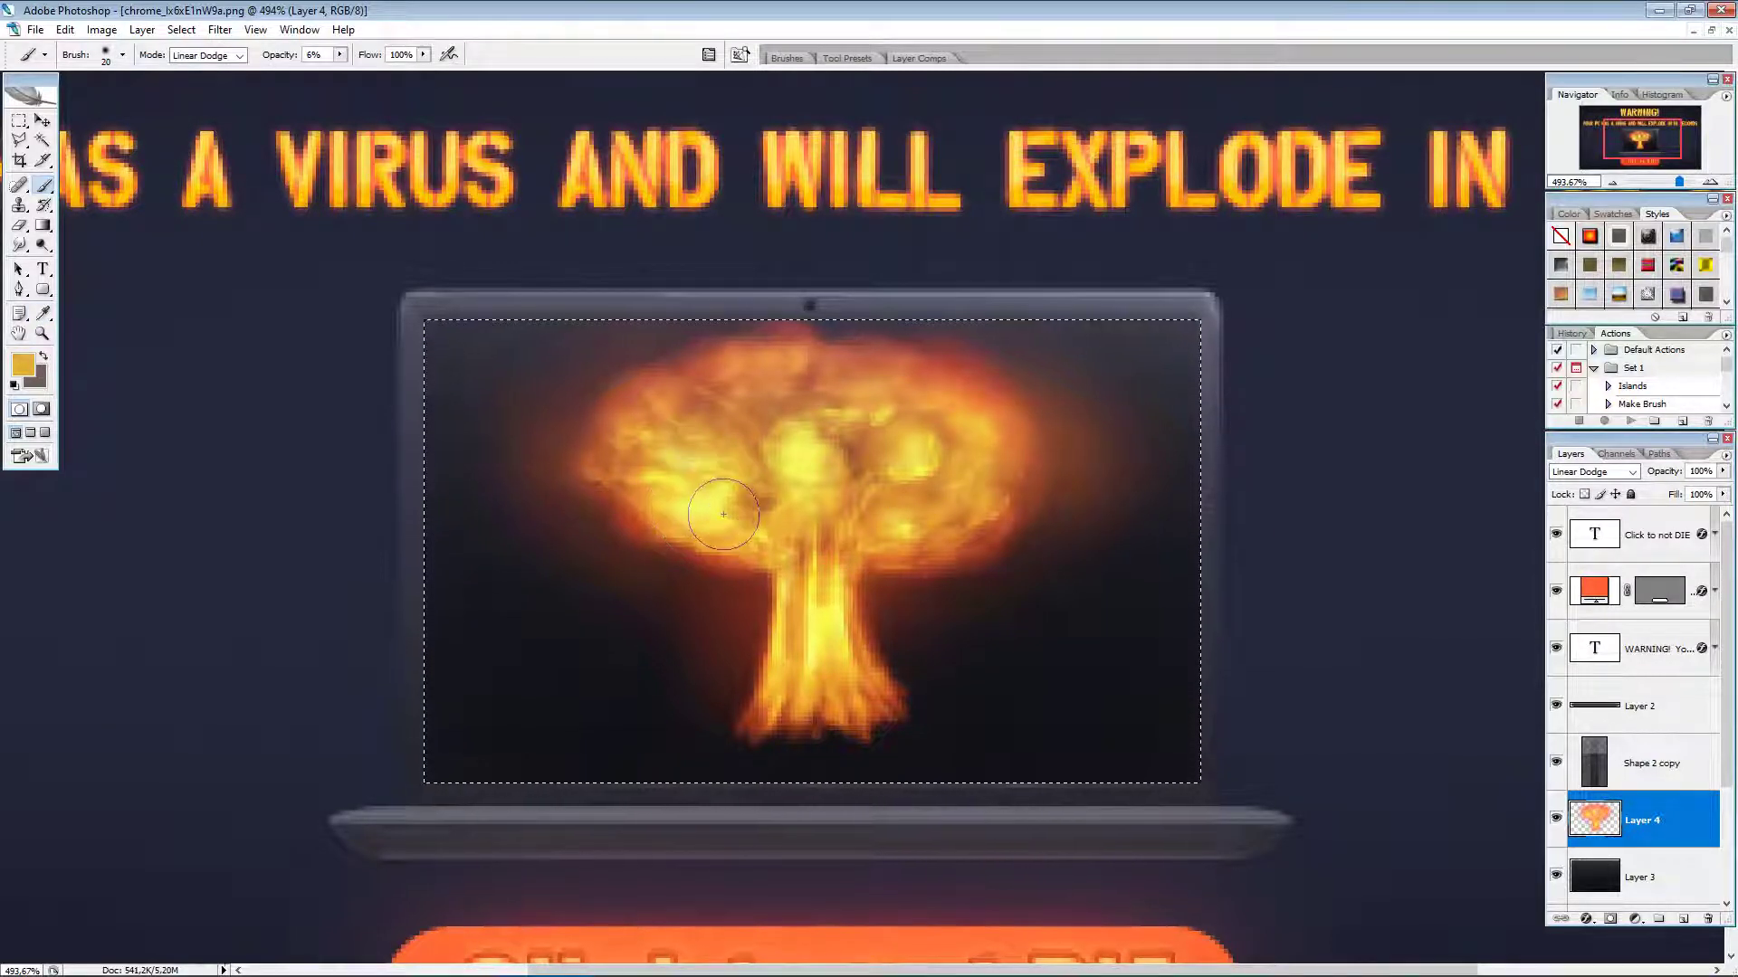
{"action": "left_click", "coordinate": [208, 55]}
{"action": "left_click", "coordinate": [204, 82]}
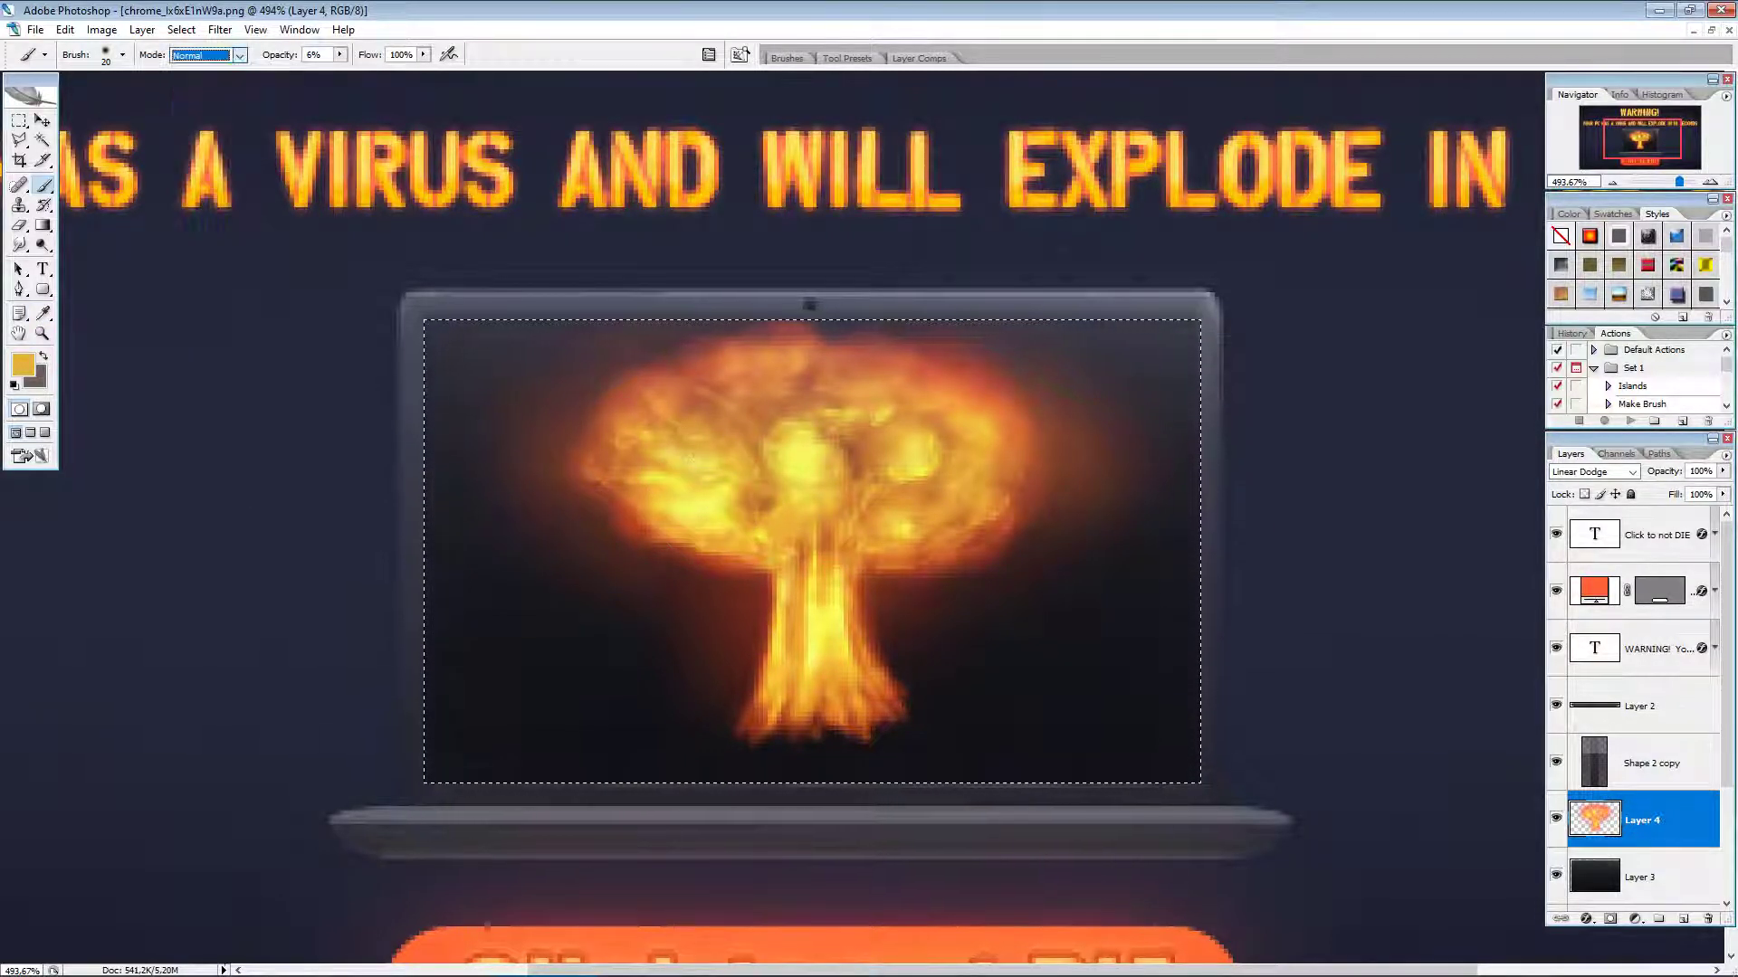
Step: Brush golden yellow softly over the cap's left side at 6% opacity, reducing the brush from 20 to 10 px
{"action": "left_click", "coordinate": [765, 551]}
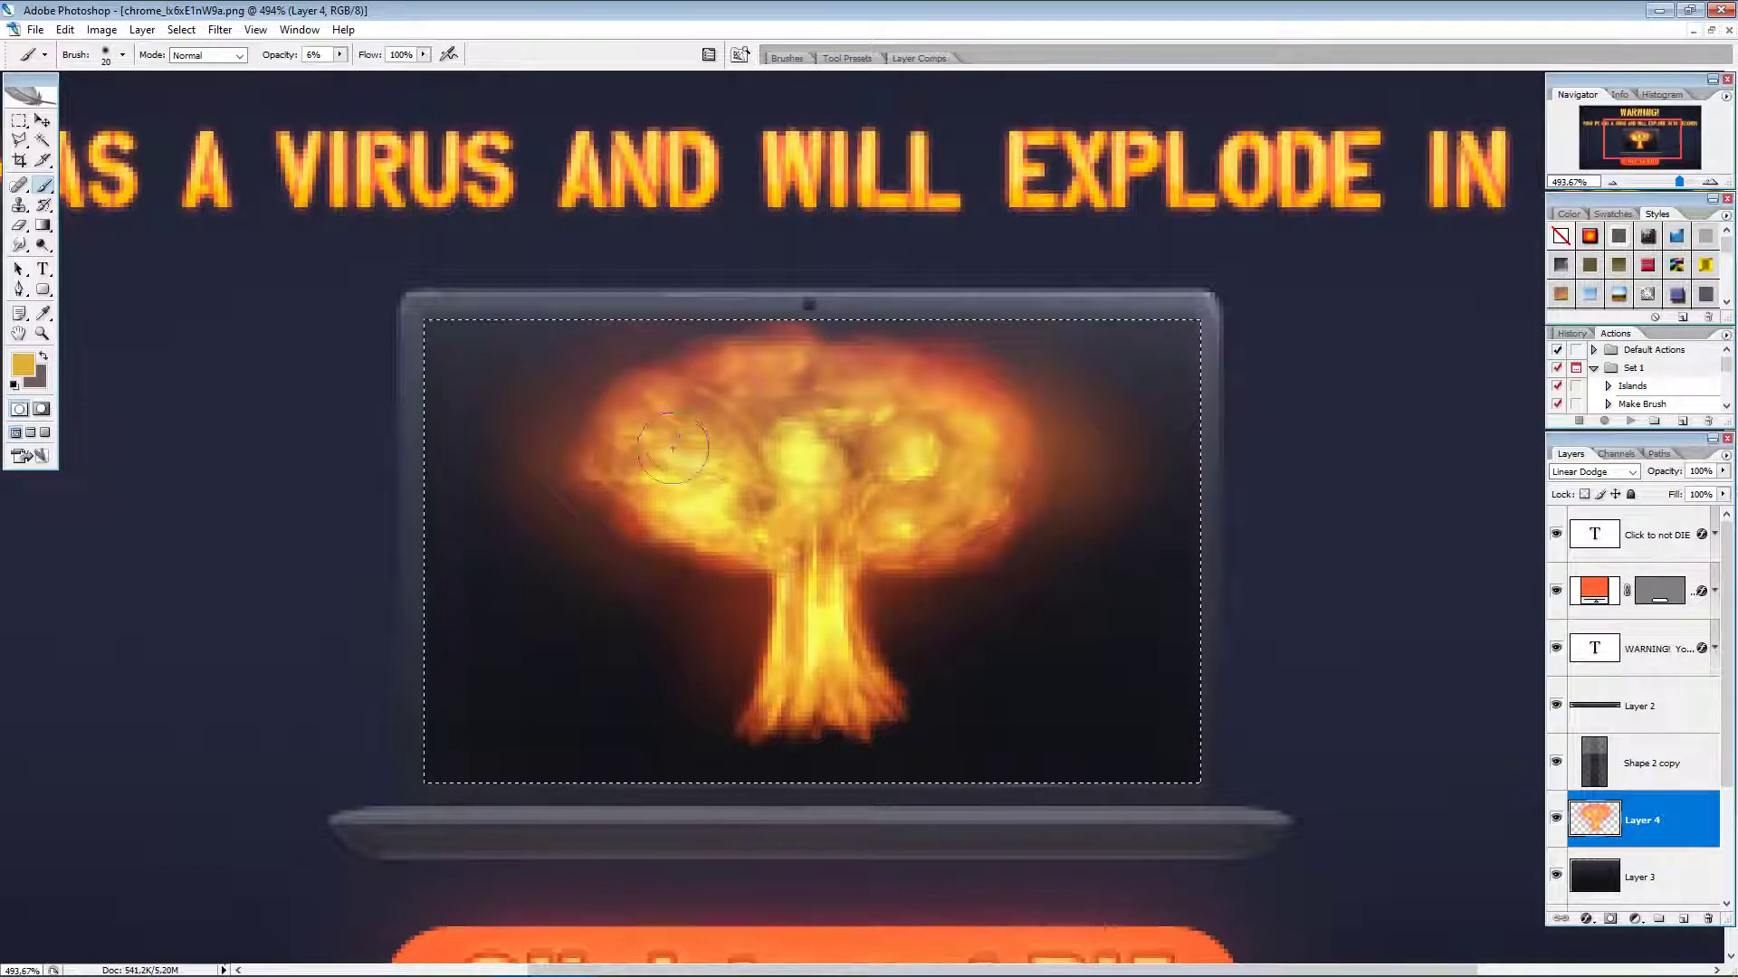
{"action": "key", "text": "bracketleft"}
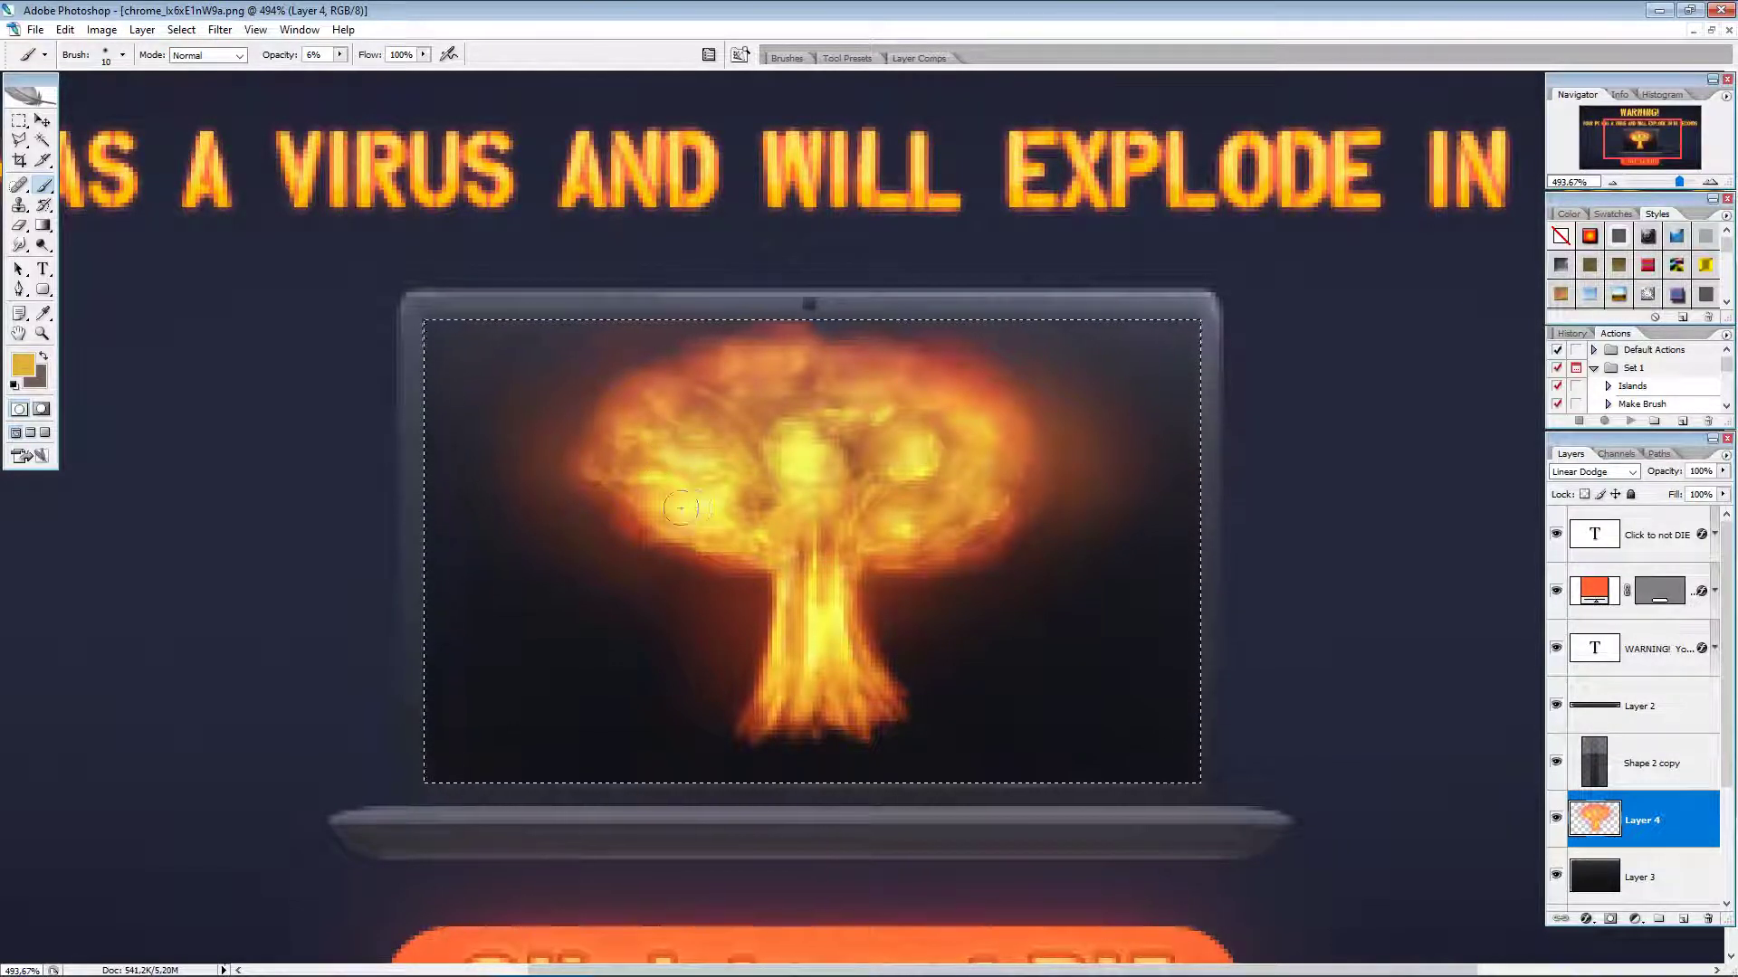
{"action": "left_click_drag", "start_coordinate": [688, 510], "coordinate": [750, 490]}
Step: Sample a bright yellow from the column and paint 1 px highlights on the cap's central bulge at 31% opacity
{"action": "key", "text": "i"}
{"action": "left_click", "coordinate": [817, 634]}
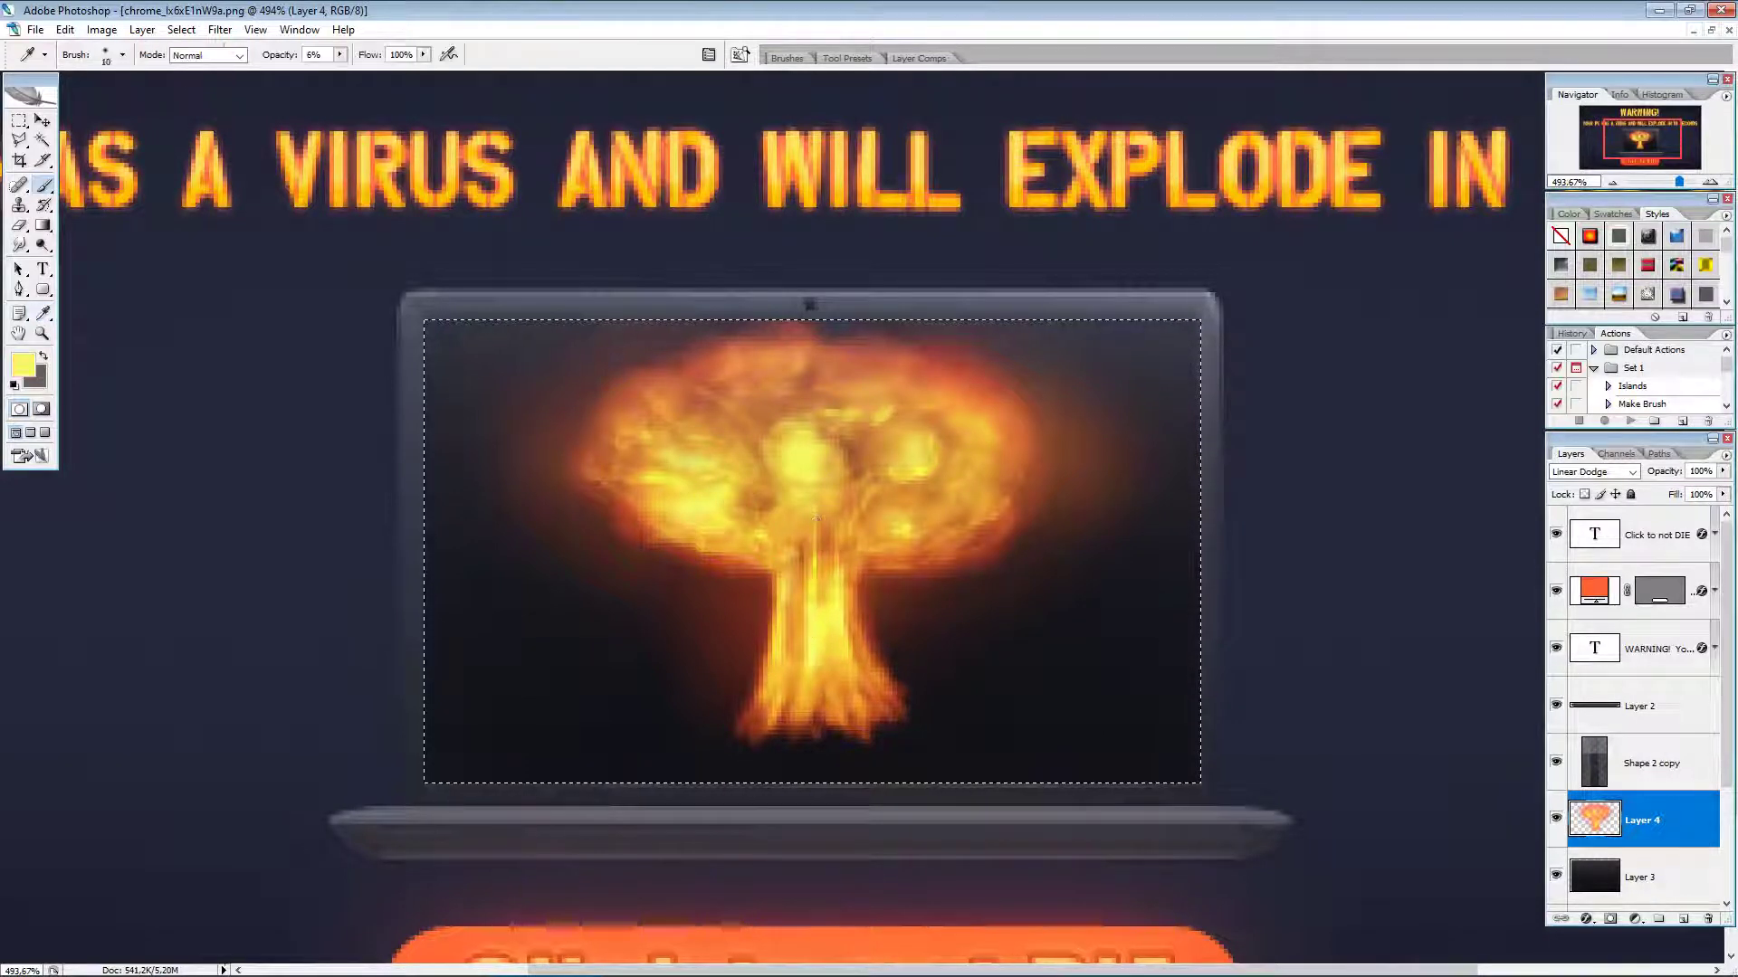
{"action": "key", "text": "b"}
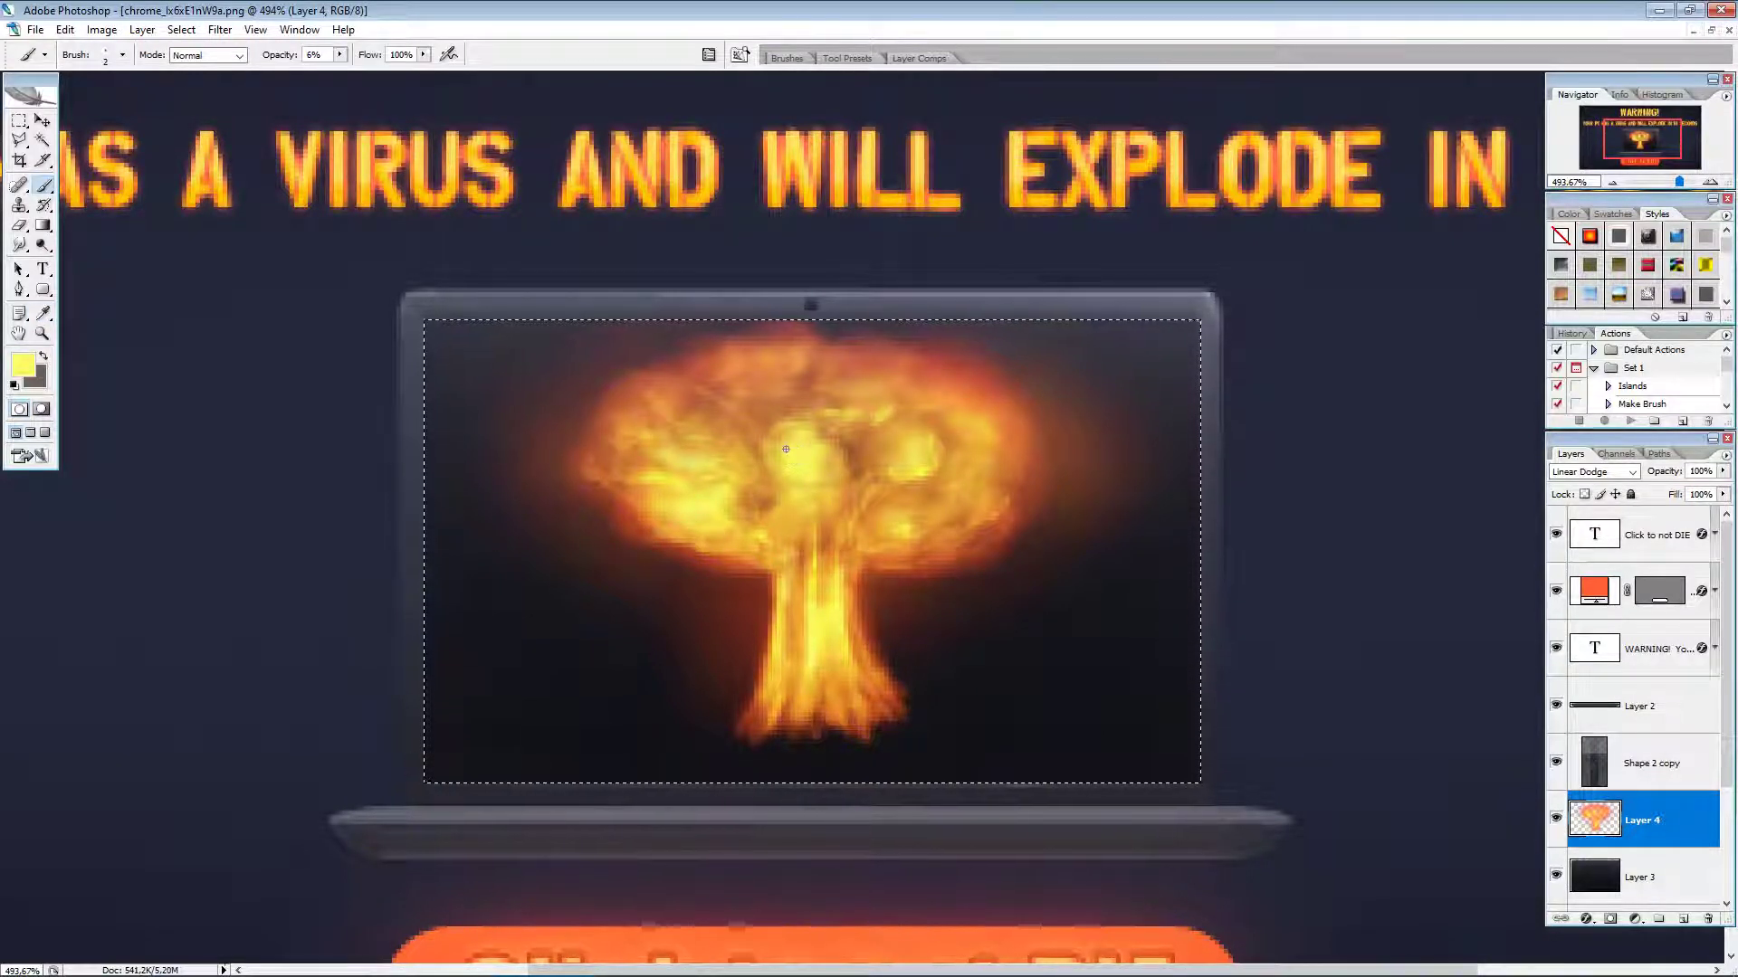
{"action": "left_click", "coordinate": [339, 54]}
{"action": "left_click_drag", "start_coordinate": [337, 76], "coordinate": [365, 77]}
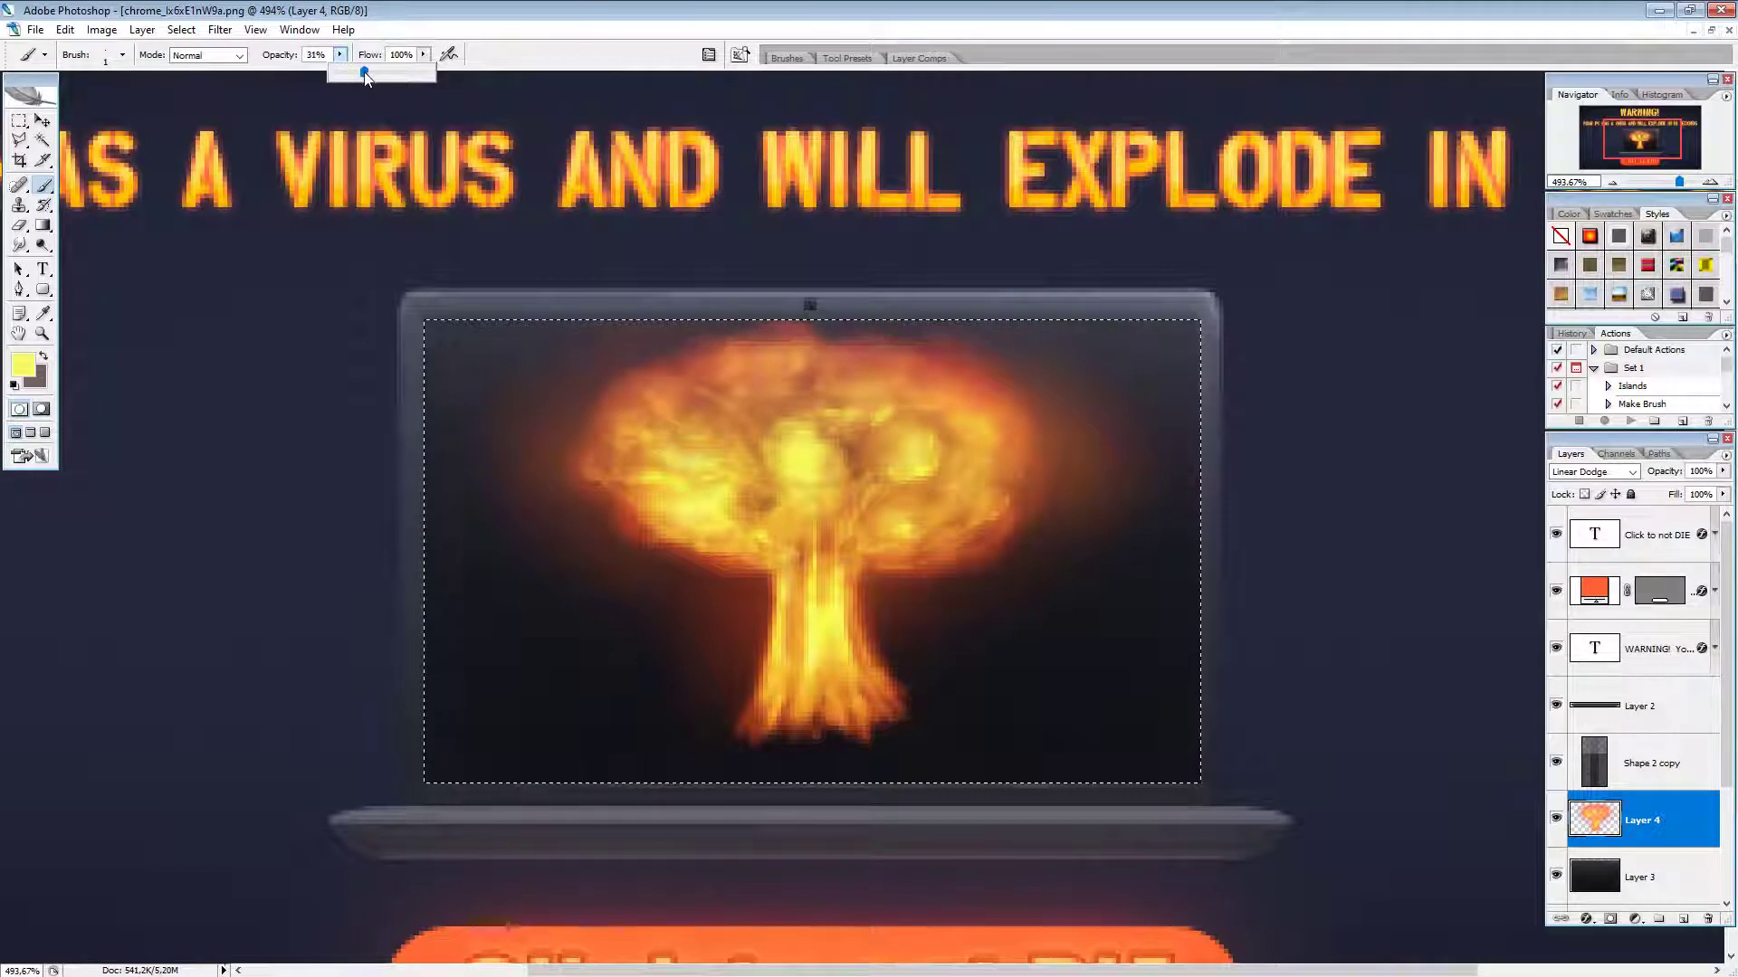
{"action": "left_click", "coordinate": [790, 454]}
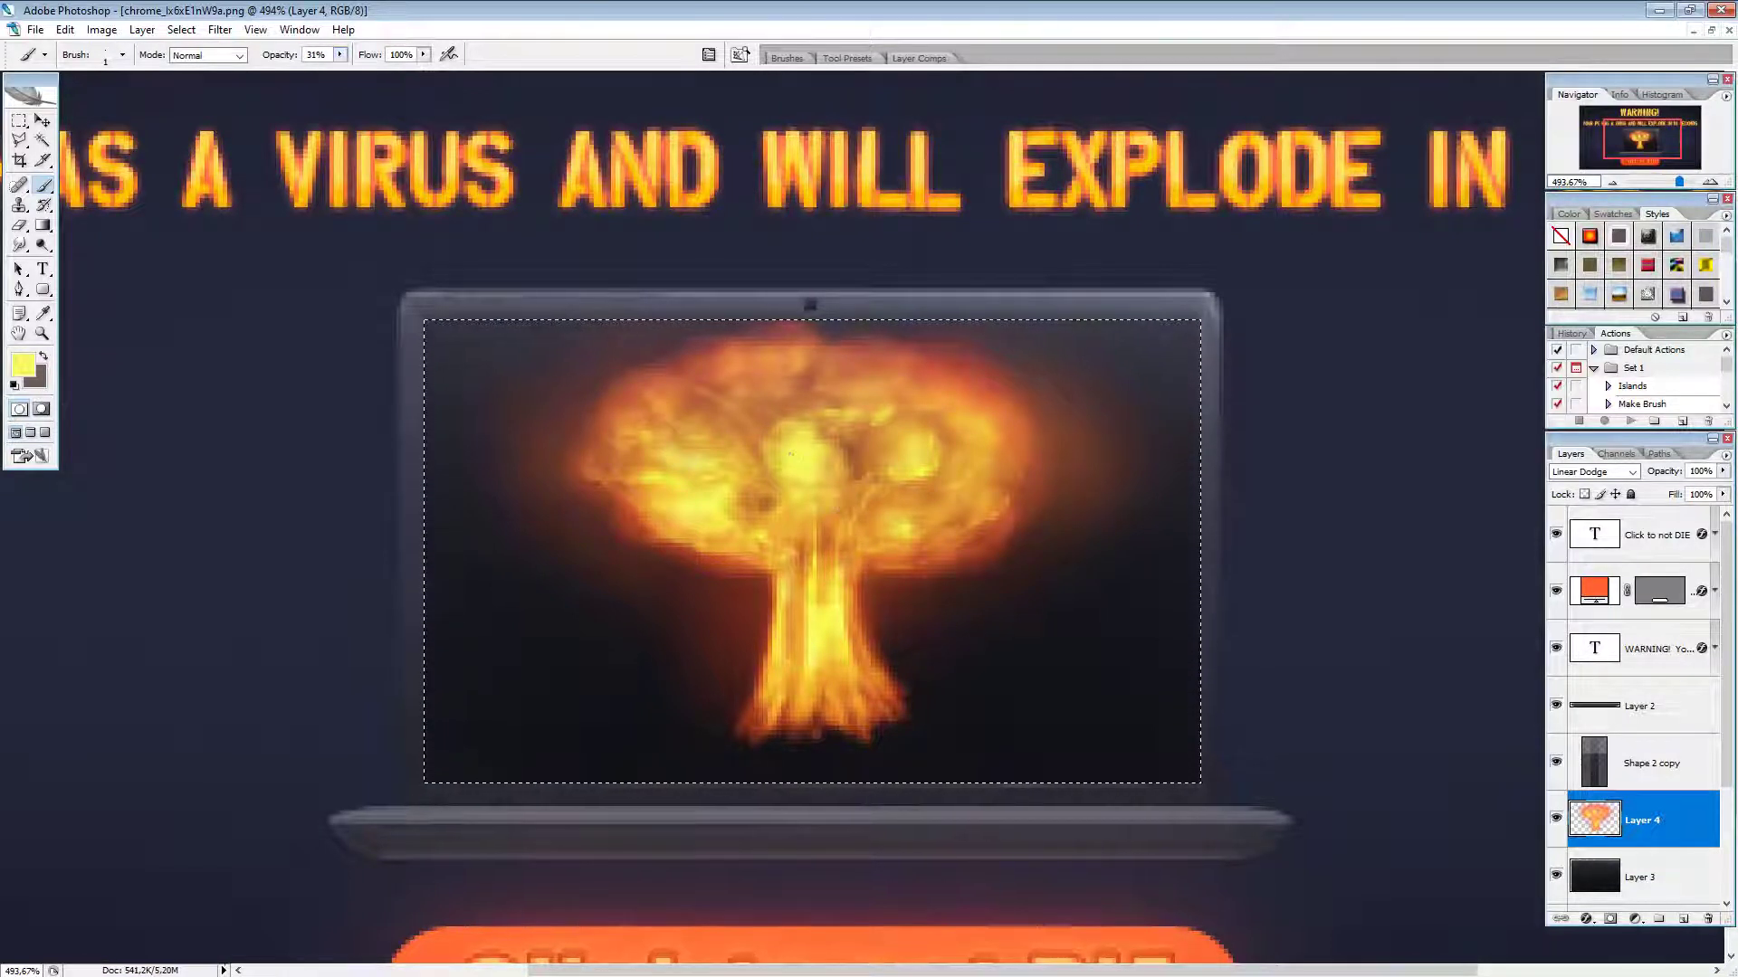
{"action": "left_click_drag", "start_coordinate": [821, 446], "coordinate": [772, 443]}
Step: Resample a light yellow from the column and add thin strokes beside the central bulge and on the cap's left side
{"action": "key", "text": "i"}
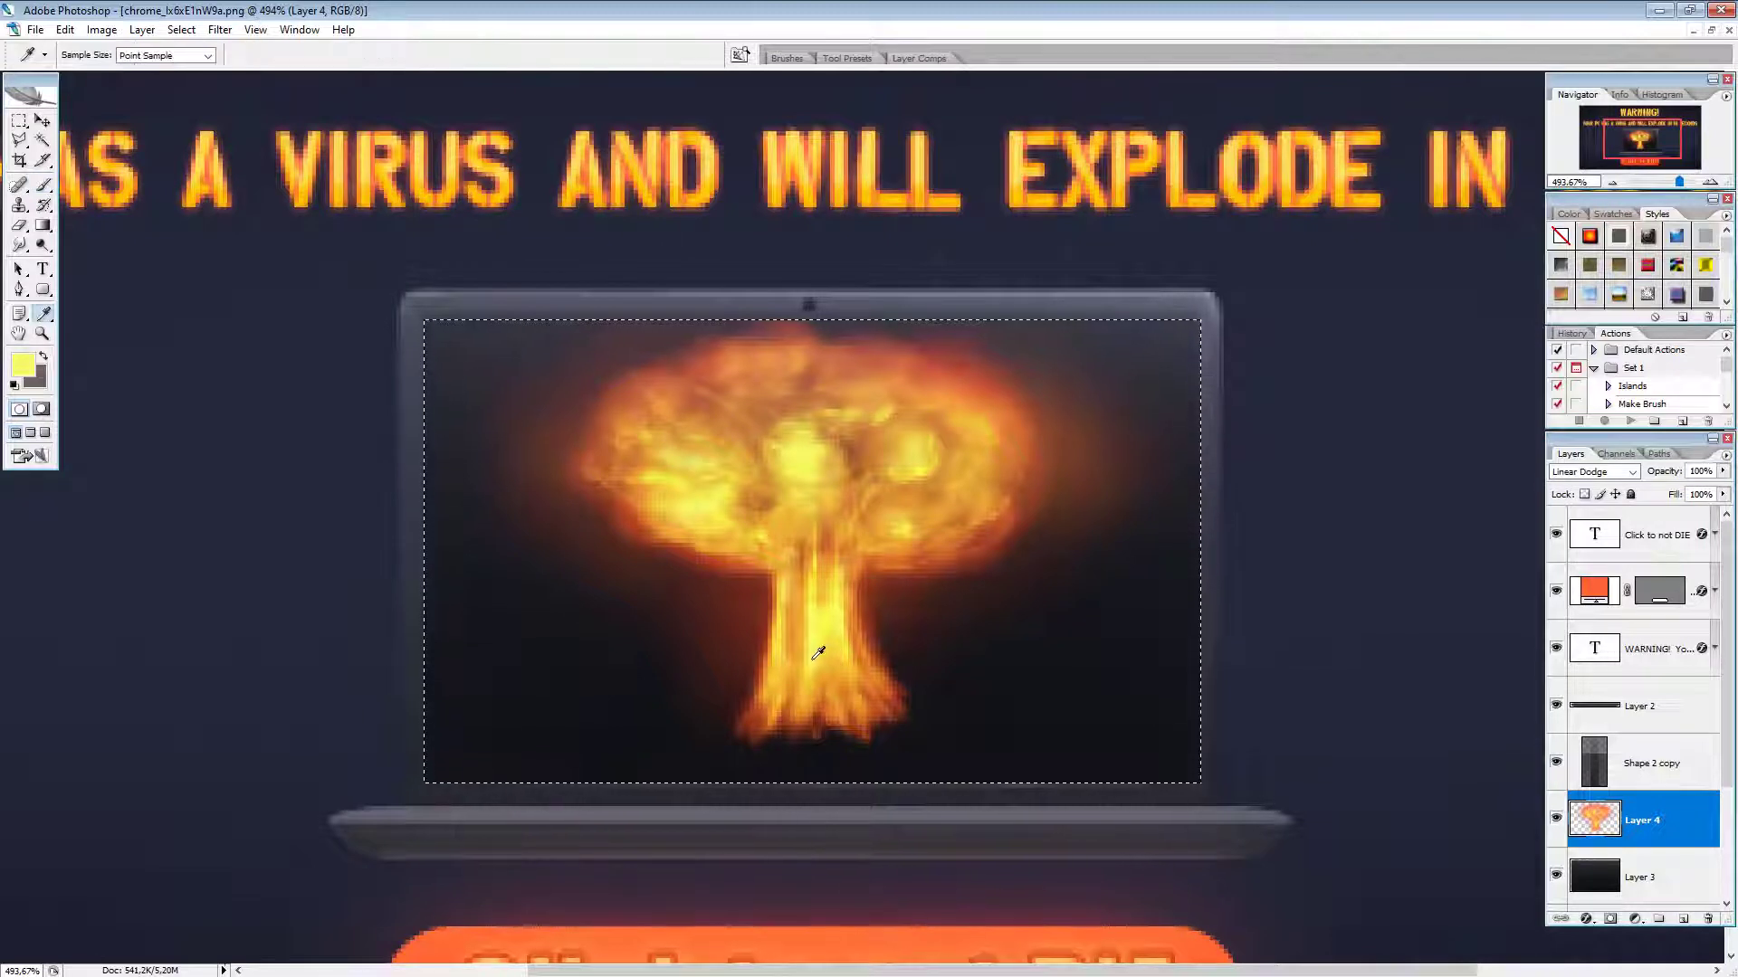
{"action": "key", "text": "b"}
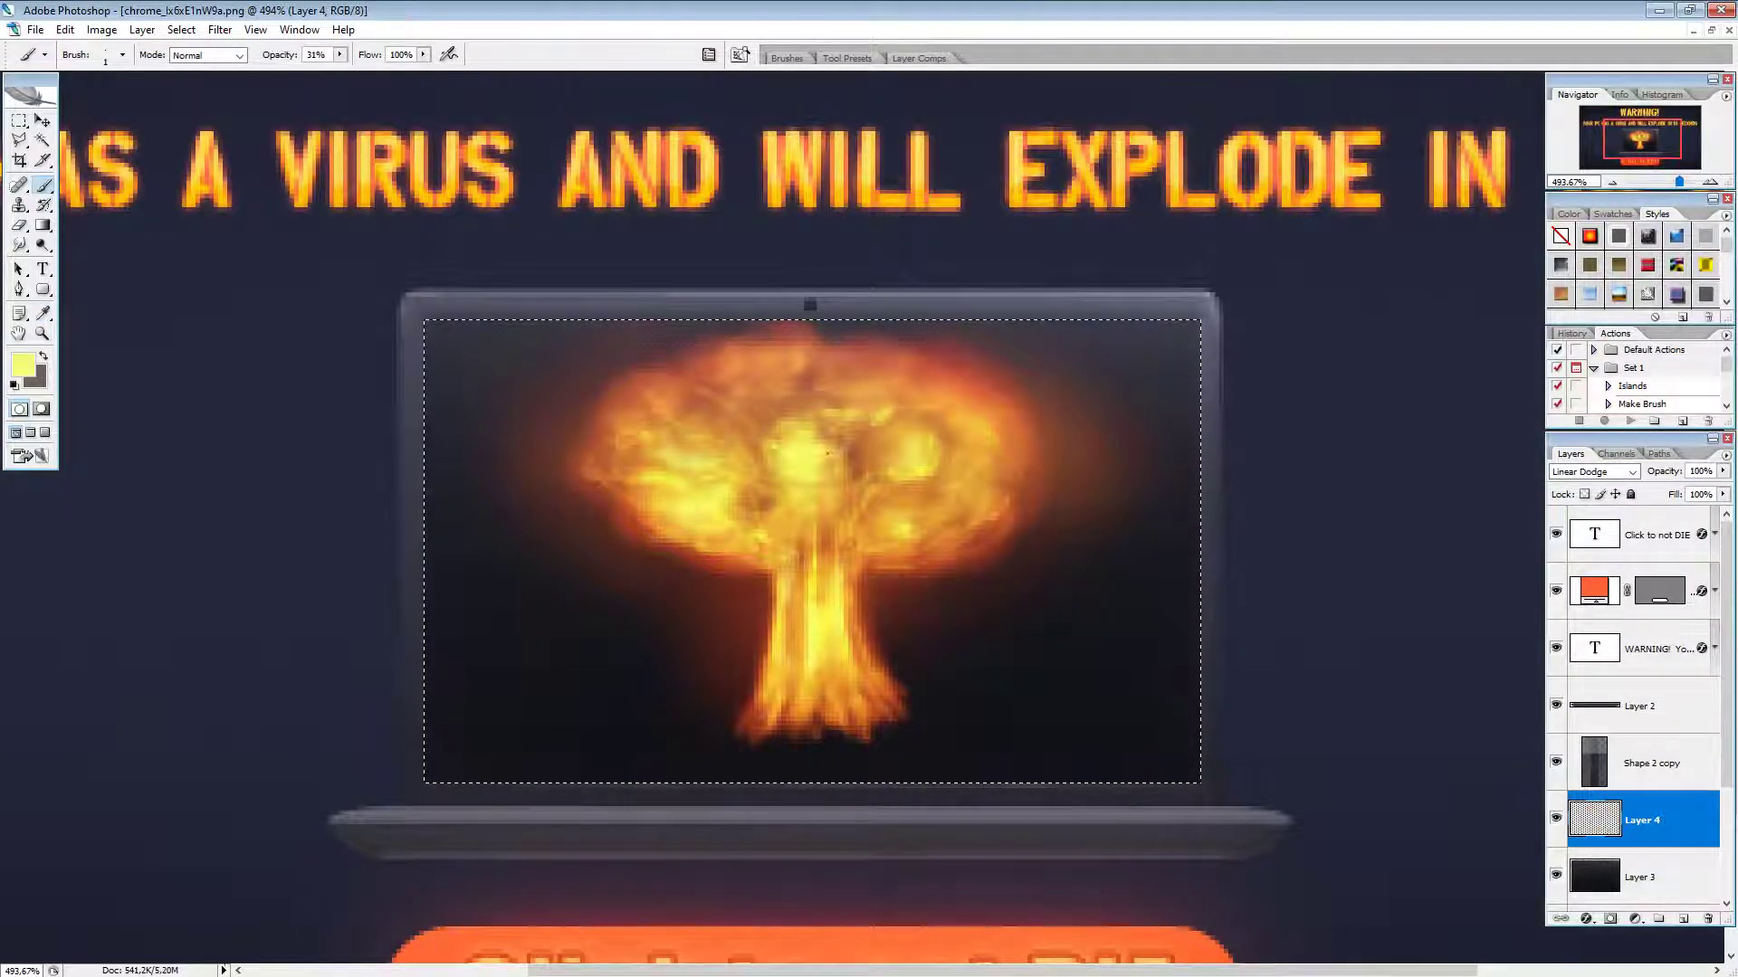
{"action": "left_click_drag", "start_coordinate": [826, 453], "coordinate": [845, 443]}
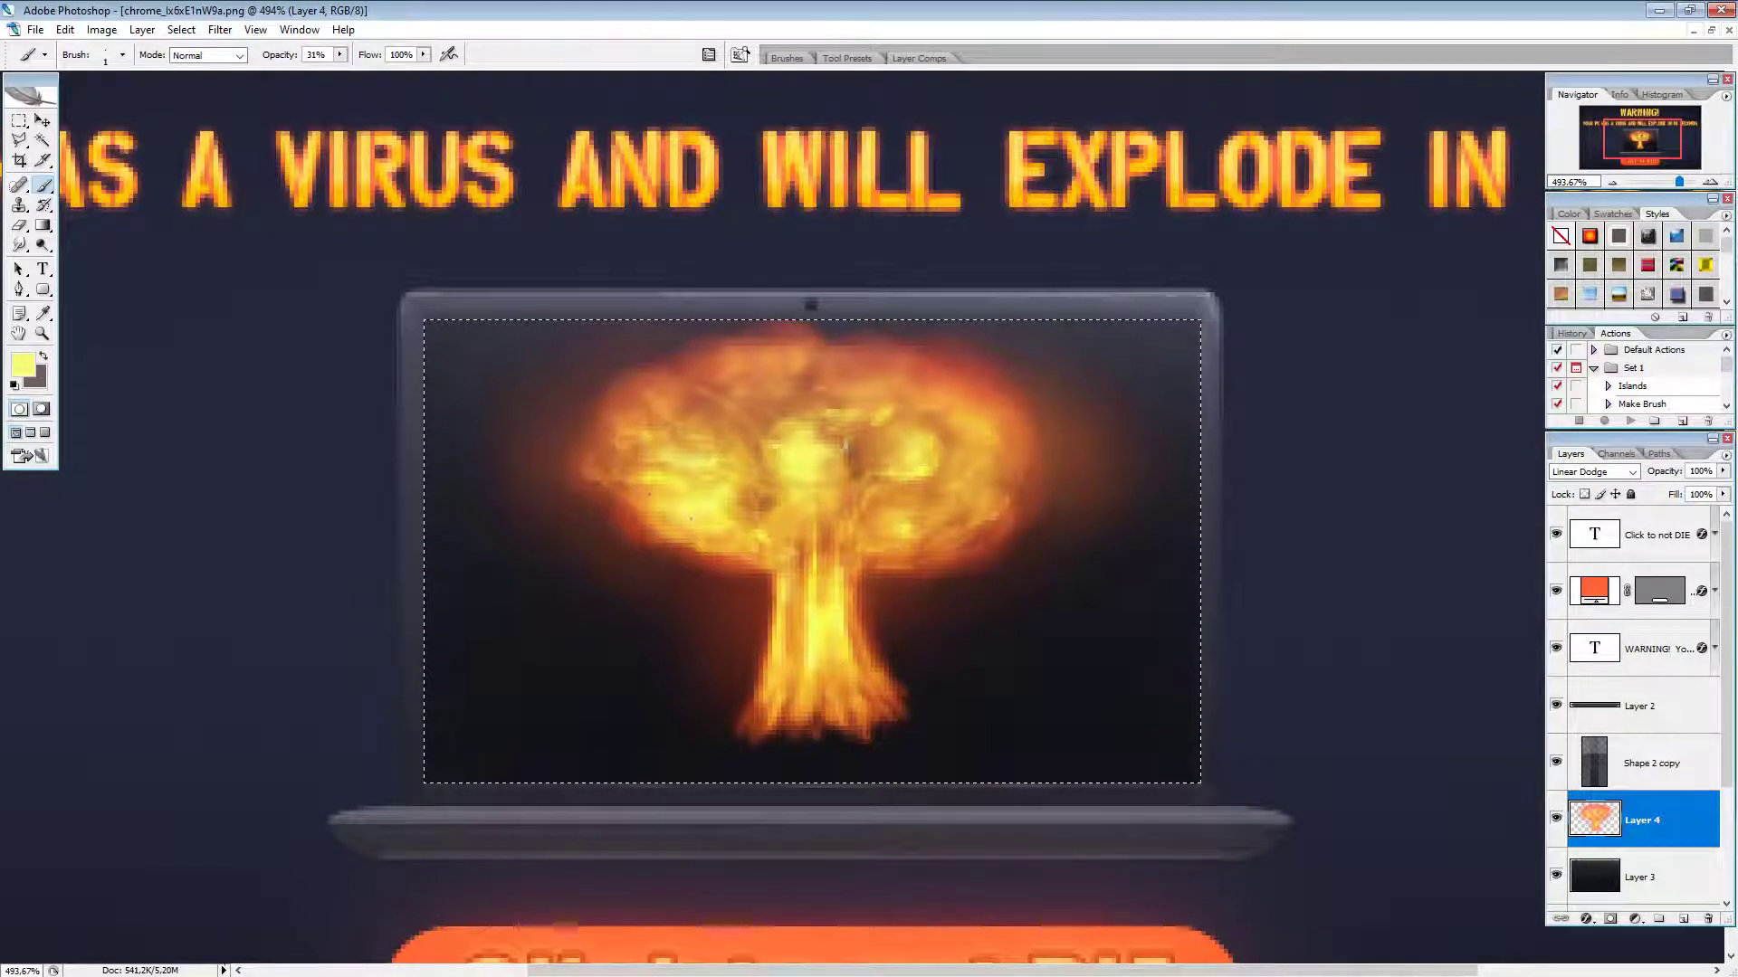
{"action": "left_click_drag", "start_coordinate": [698, 485], "coordinate": [677, 464]}
Step: Change the foreground colour to a warmer yellow, #ffe84e, and paint thin highlights over the cap's left side
{"action": "left_click", "coordinate": [22, 364]}
{"action": "left_click_drag", "start_coordinate": [1309, 496], "coordinate": [1314, 472]}
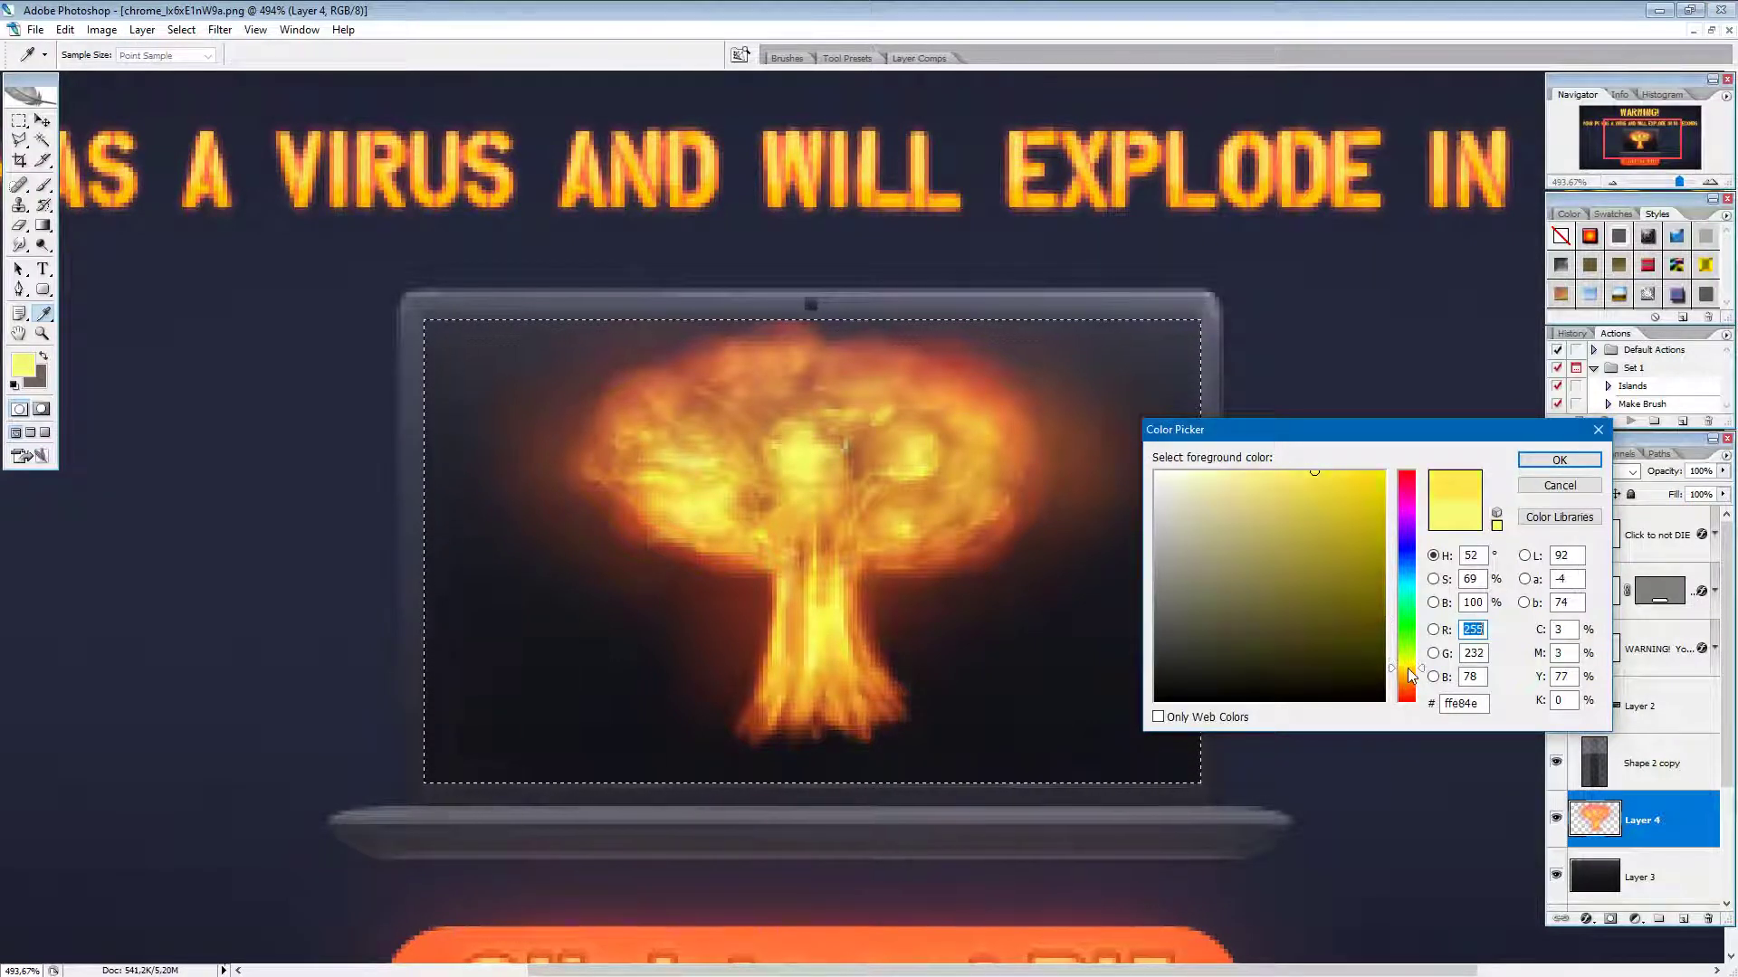
{"action": "left_click", "coordinate": [1558, 460]}
{"action": "key", "text": "b"}
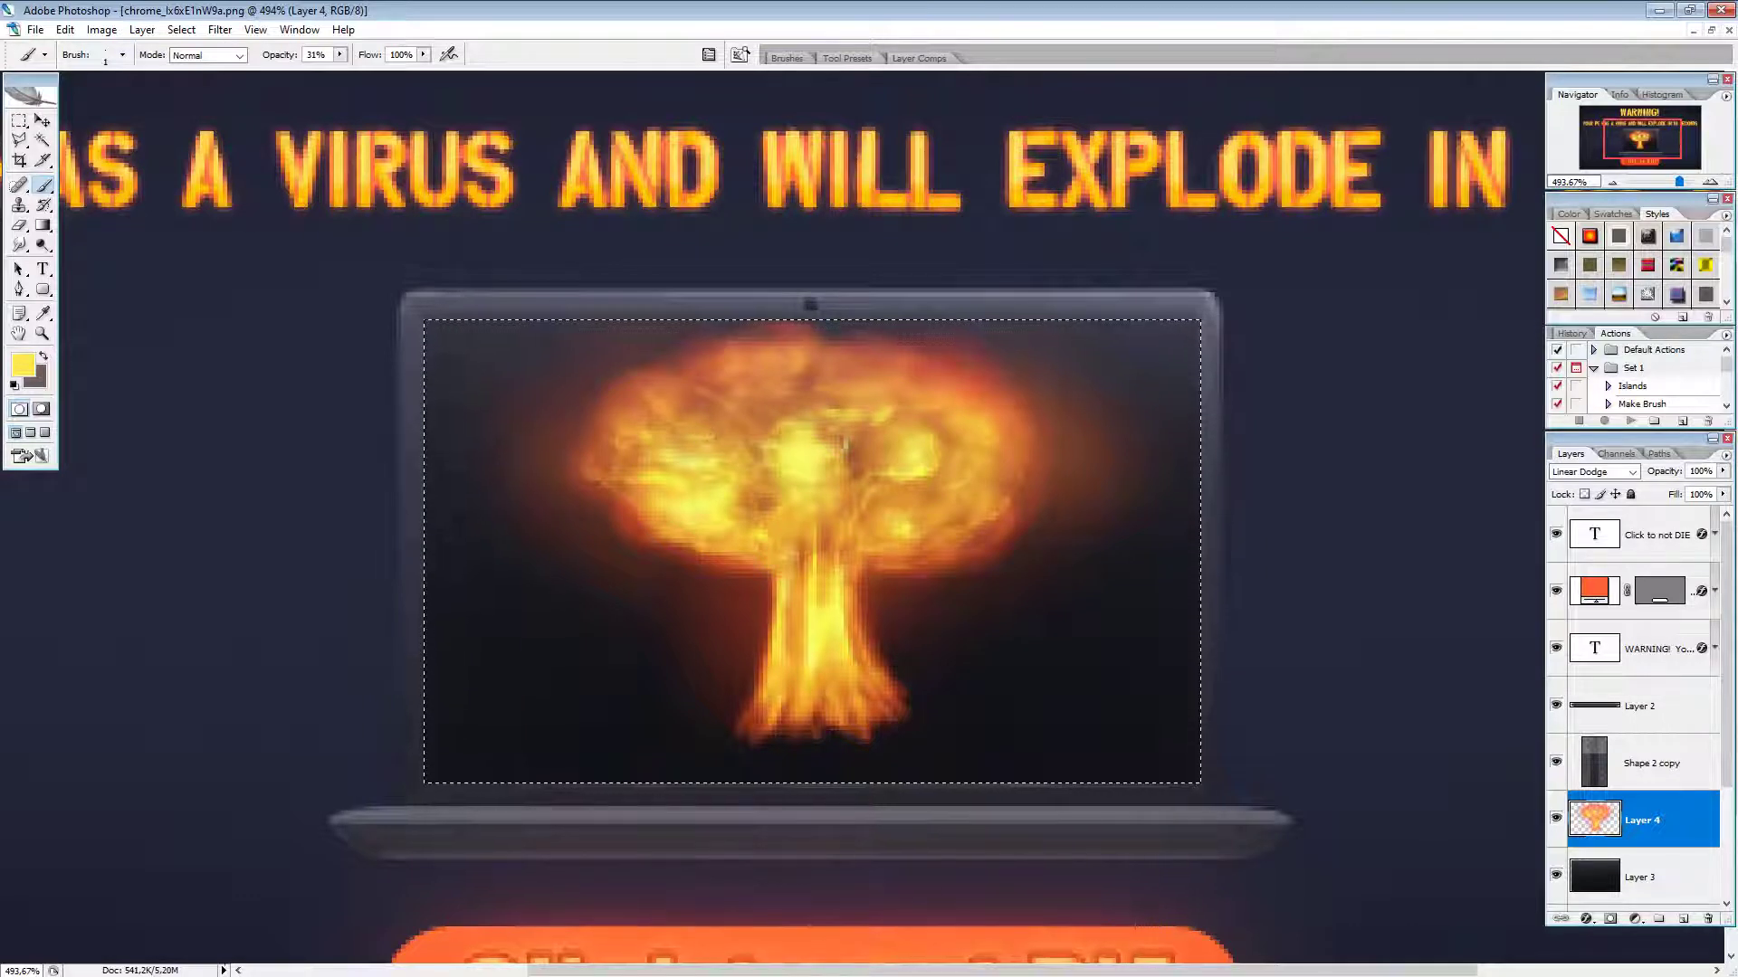
{"action": "left_click_drag", "start_coordinate": [690, 471], "coordinate": [678, 512]}
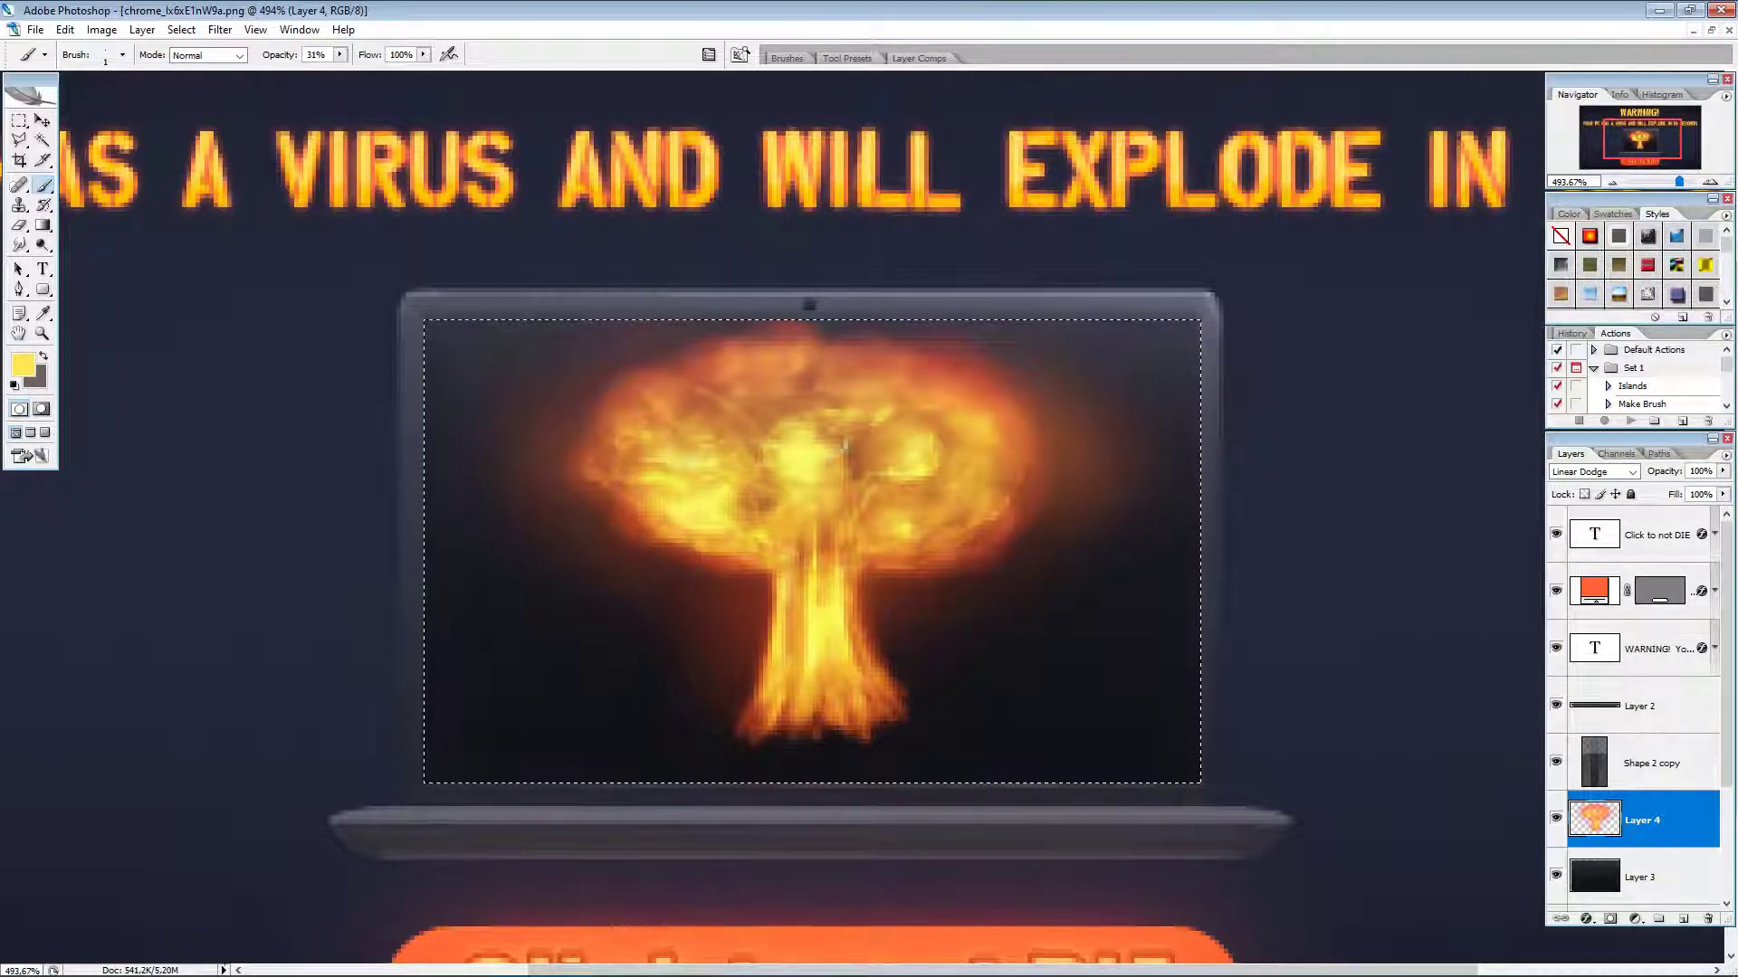
Step: Enlarge the brush to 8 px, sample a yellow from the cap's left side and lighten the upper part of the cap
{"action": "key", "text": "bracketright"}
{"action": "key", "text": "bracketright"}
{"action": "key", "text": "bracketright"}
{"action": "key", "text": "bracketright"}
{"action": "key", "text": "bracketright"}
{"action": "key", "text": "bracketright"}
{"action": "key", "text": "bracketright"}
{"action": "key", "text": "i"}
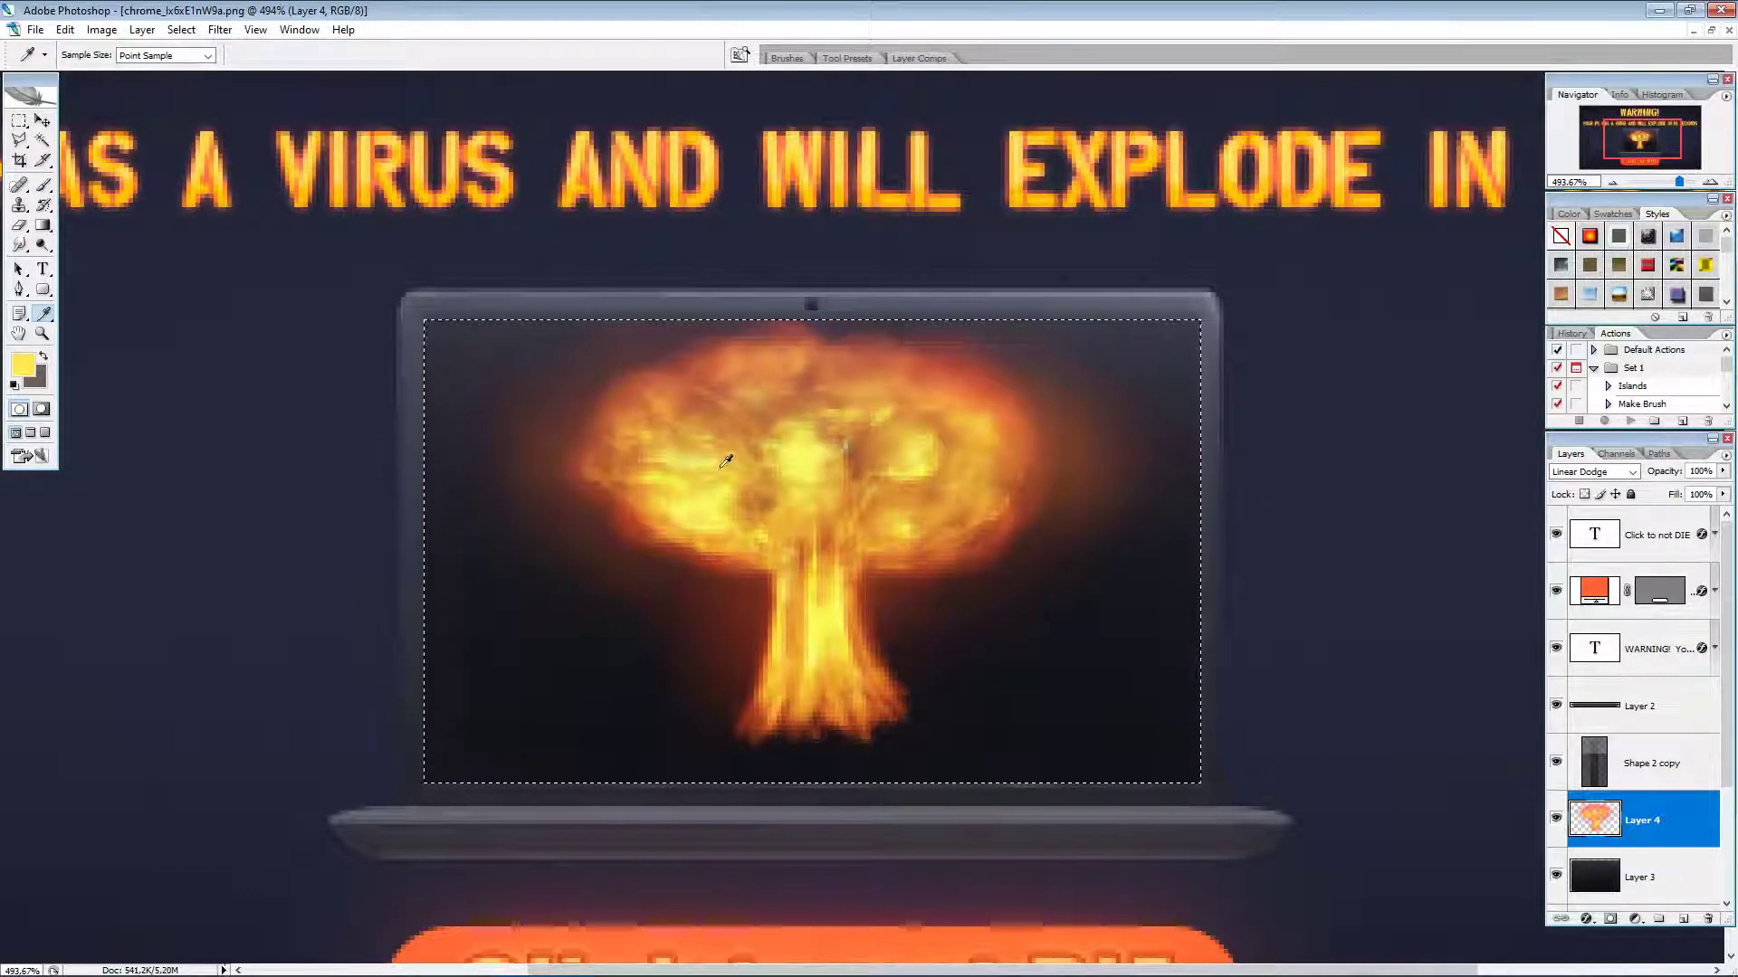
{"action": "left_click", "coordinate": [668, 468]}
{"action": "key", "text": "b"}
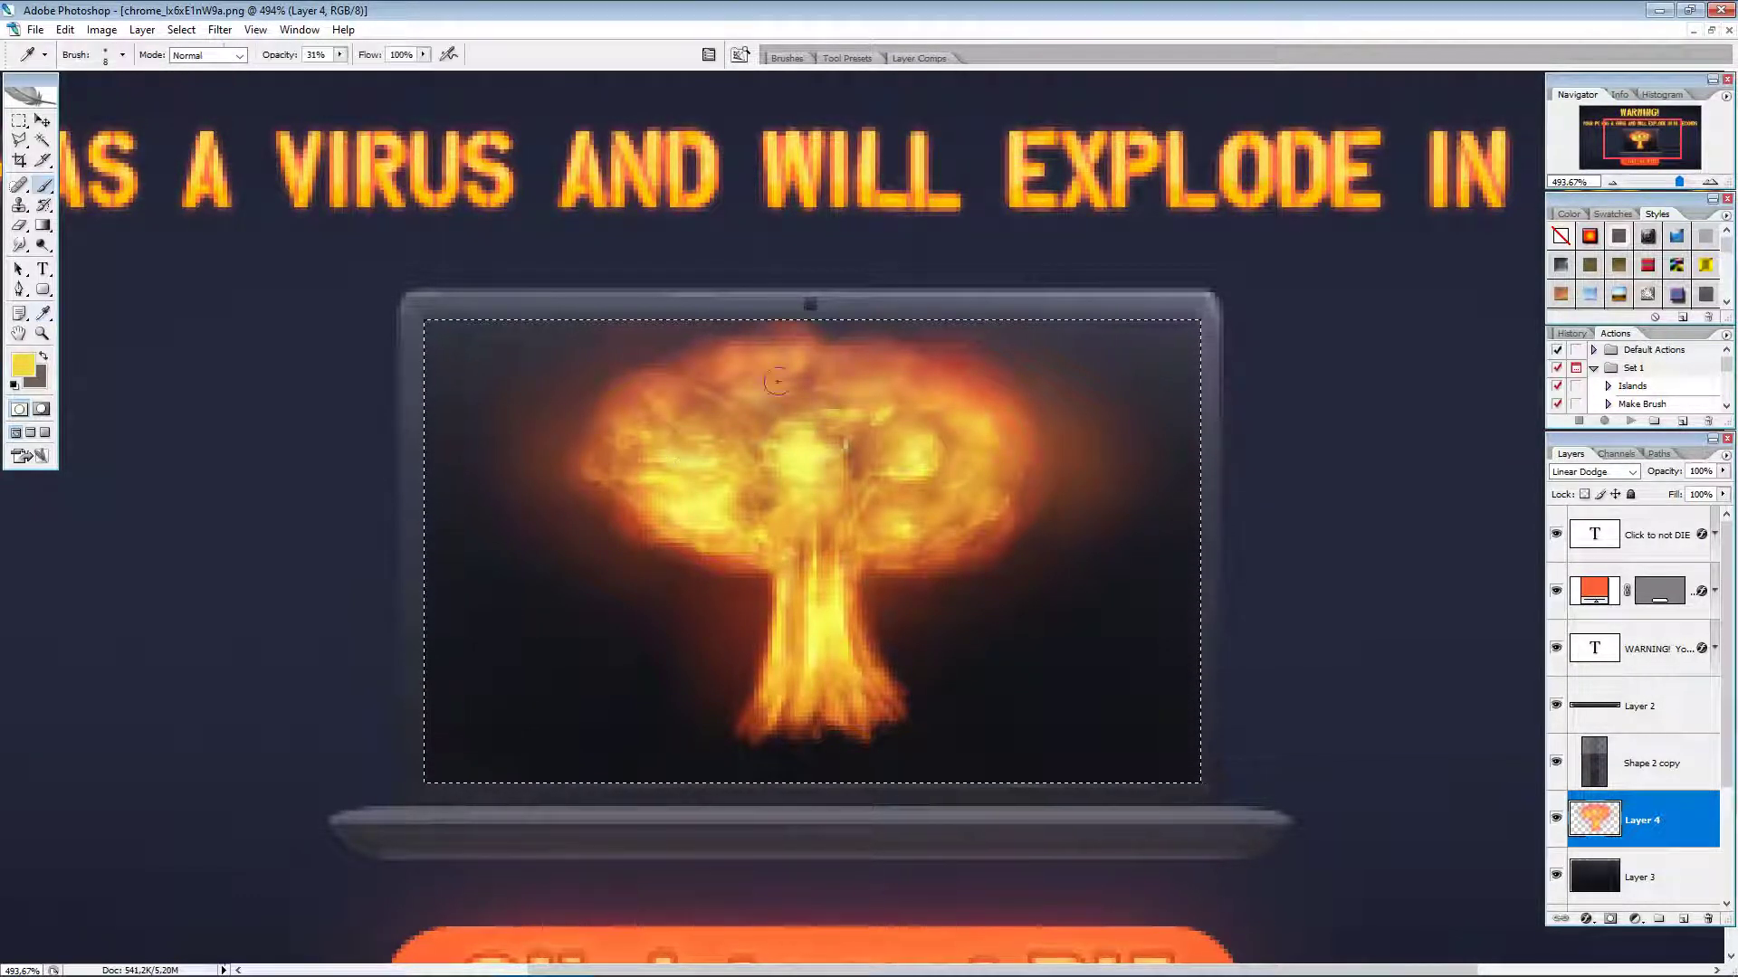
Step: Sample an orange from the cap's upper-left part as the brush colour
{"action": "key", "text": "i"}
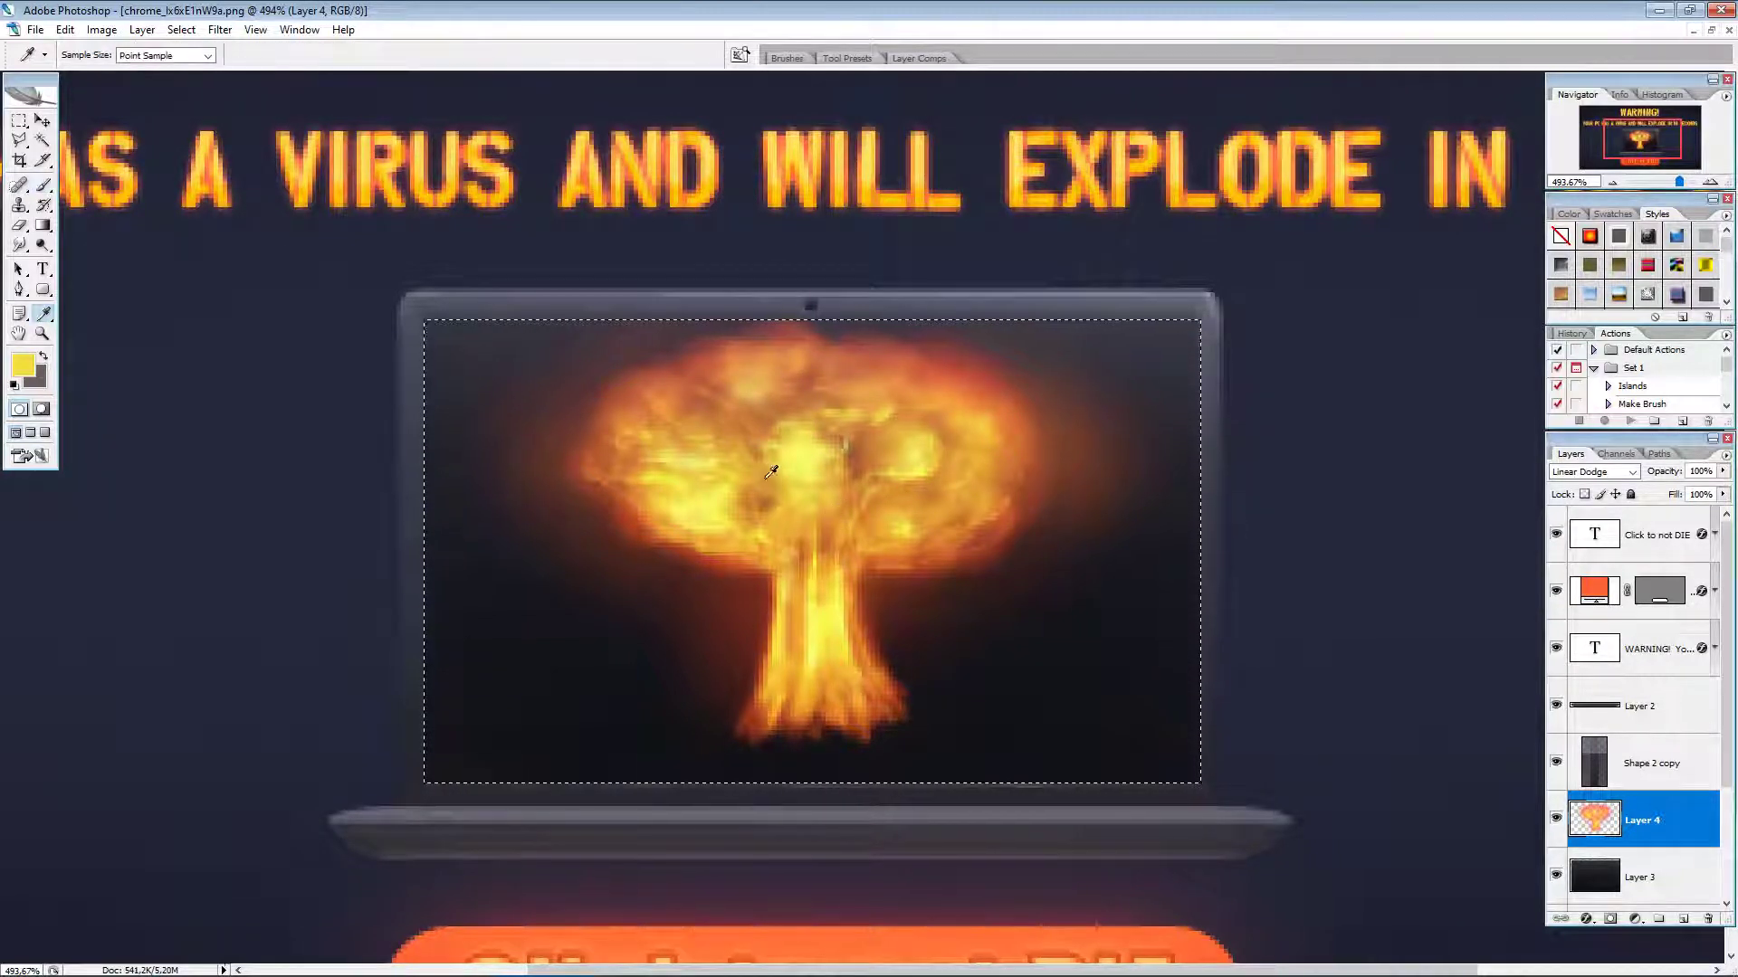
{"action": "left_click", "coordinate": [690, 395]}
{"action": "key", "text": "b"}
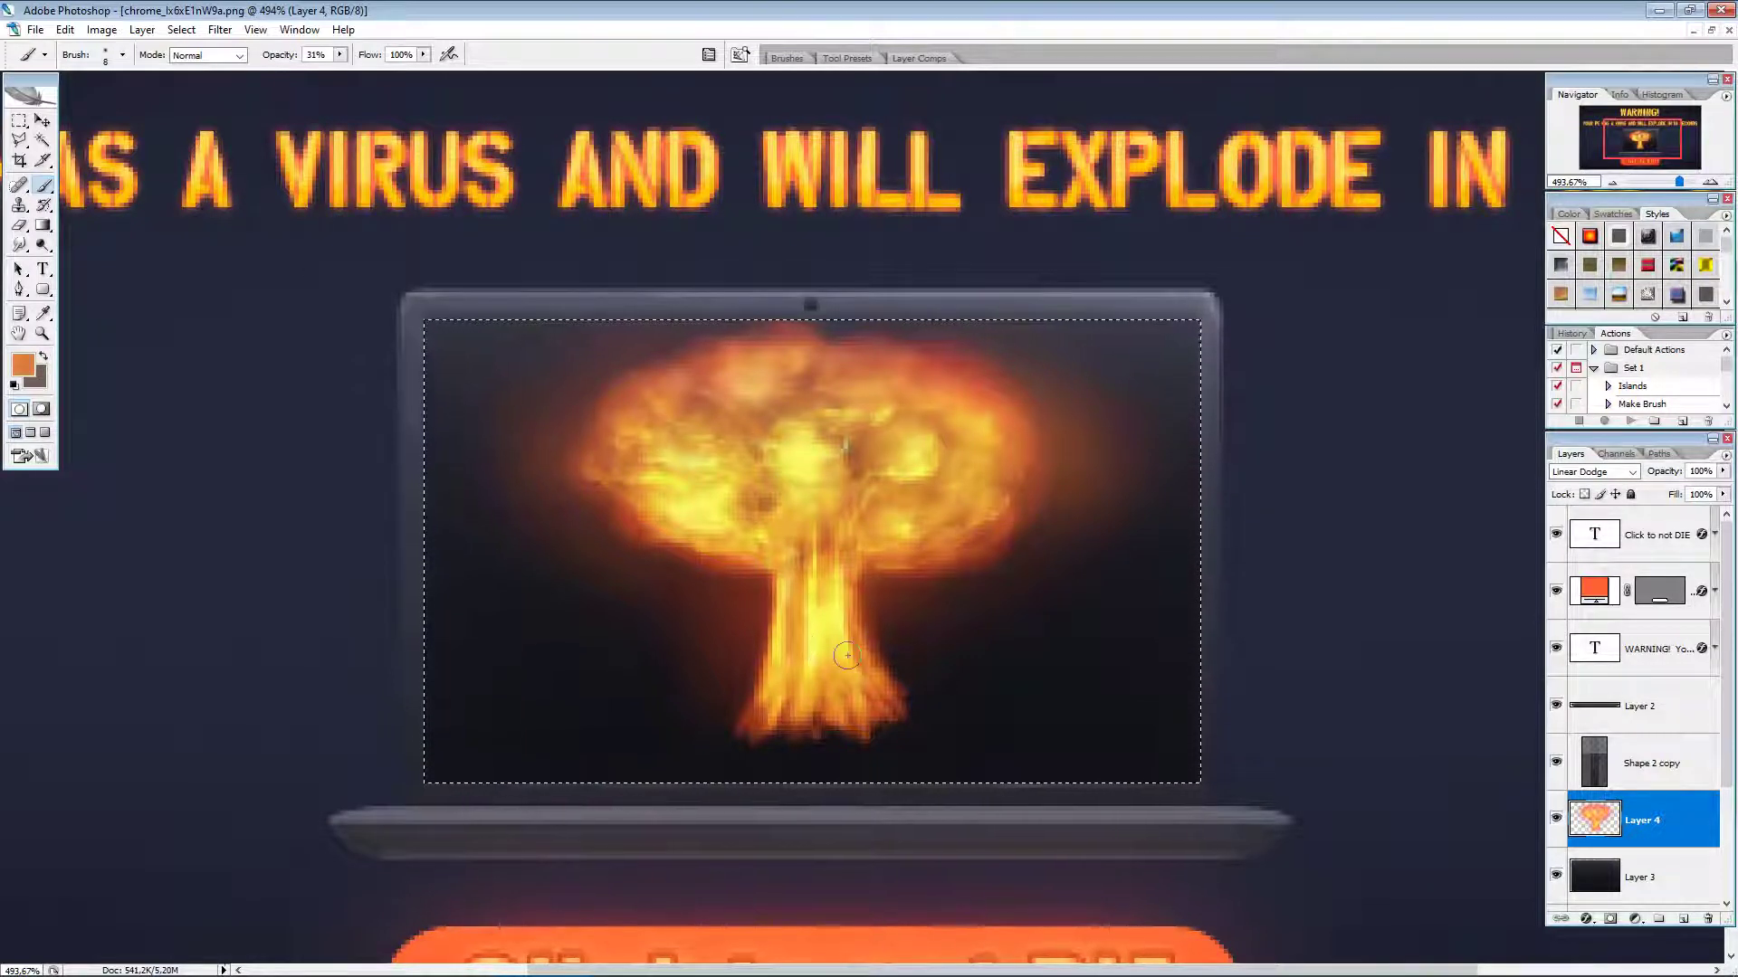
Step: Sample a dark orange near the cap's lower-left edge and make it a more saturated foreground colour
{"action": "key", "text": "i"}
{"action": "left_click", "coordinate": [734, 551]}
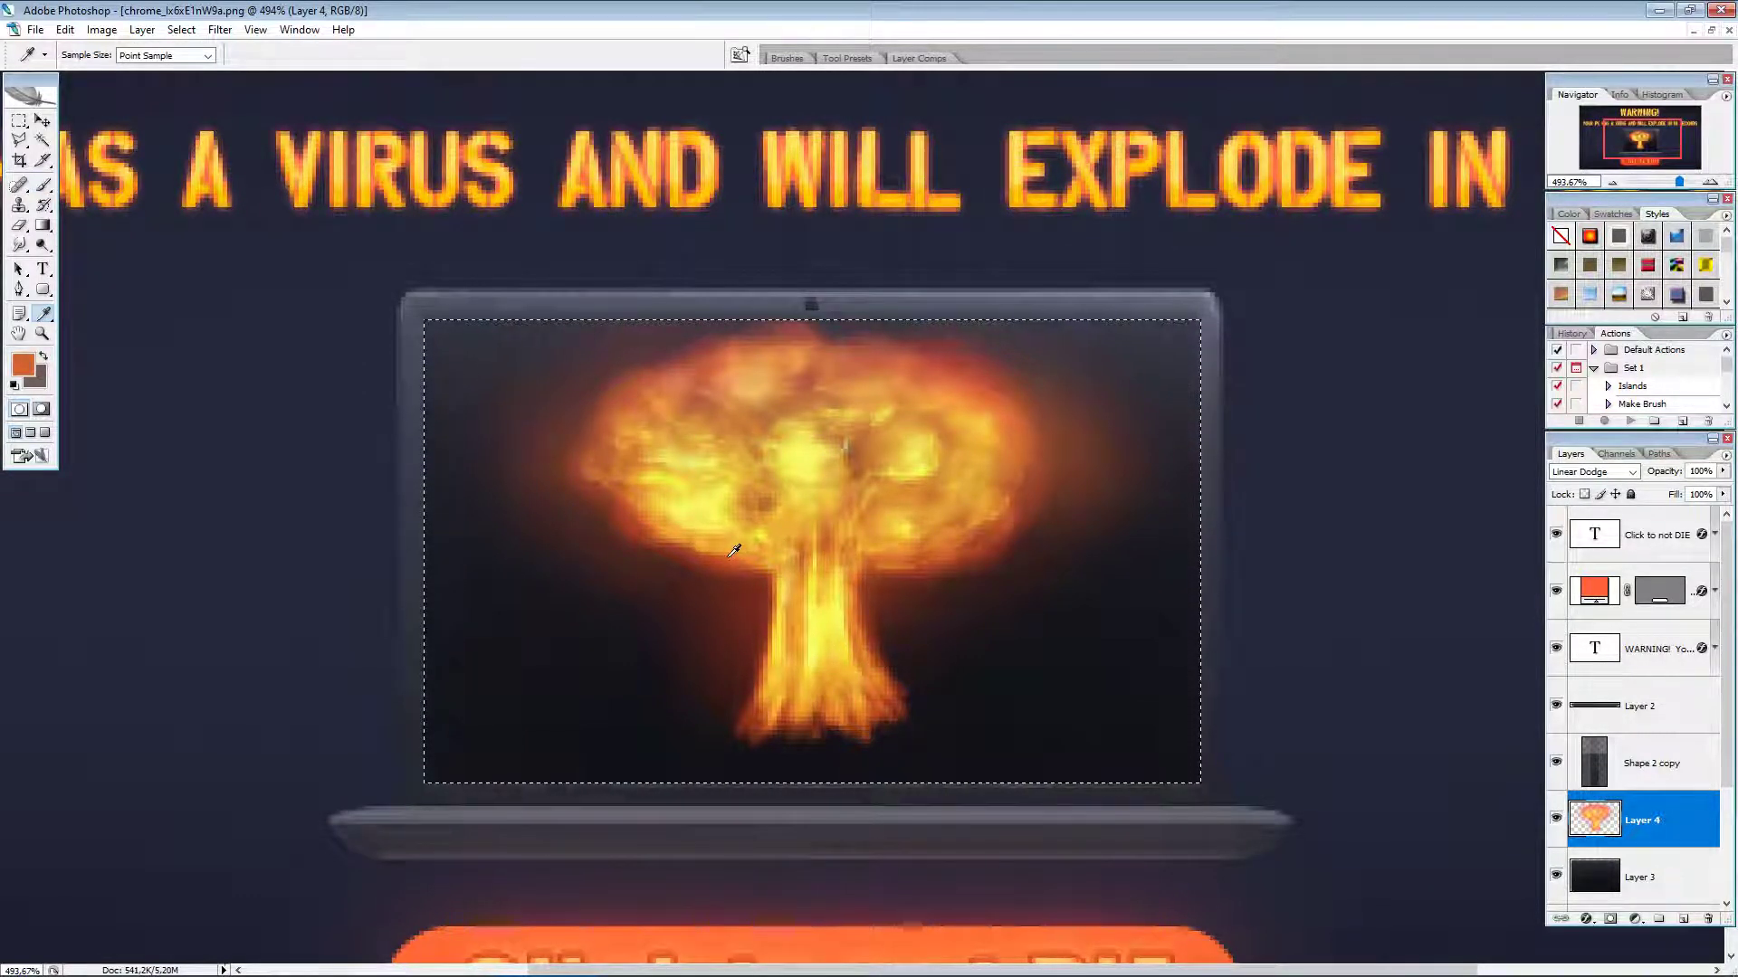
{"action": "left_click", "coordinate": [24, 367]}
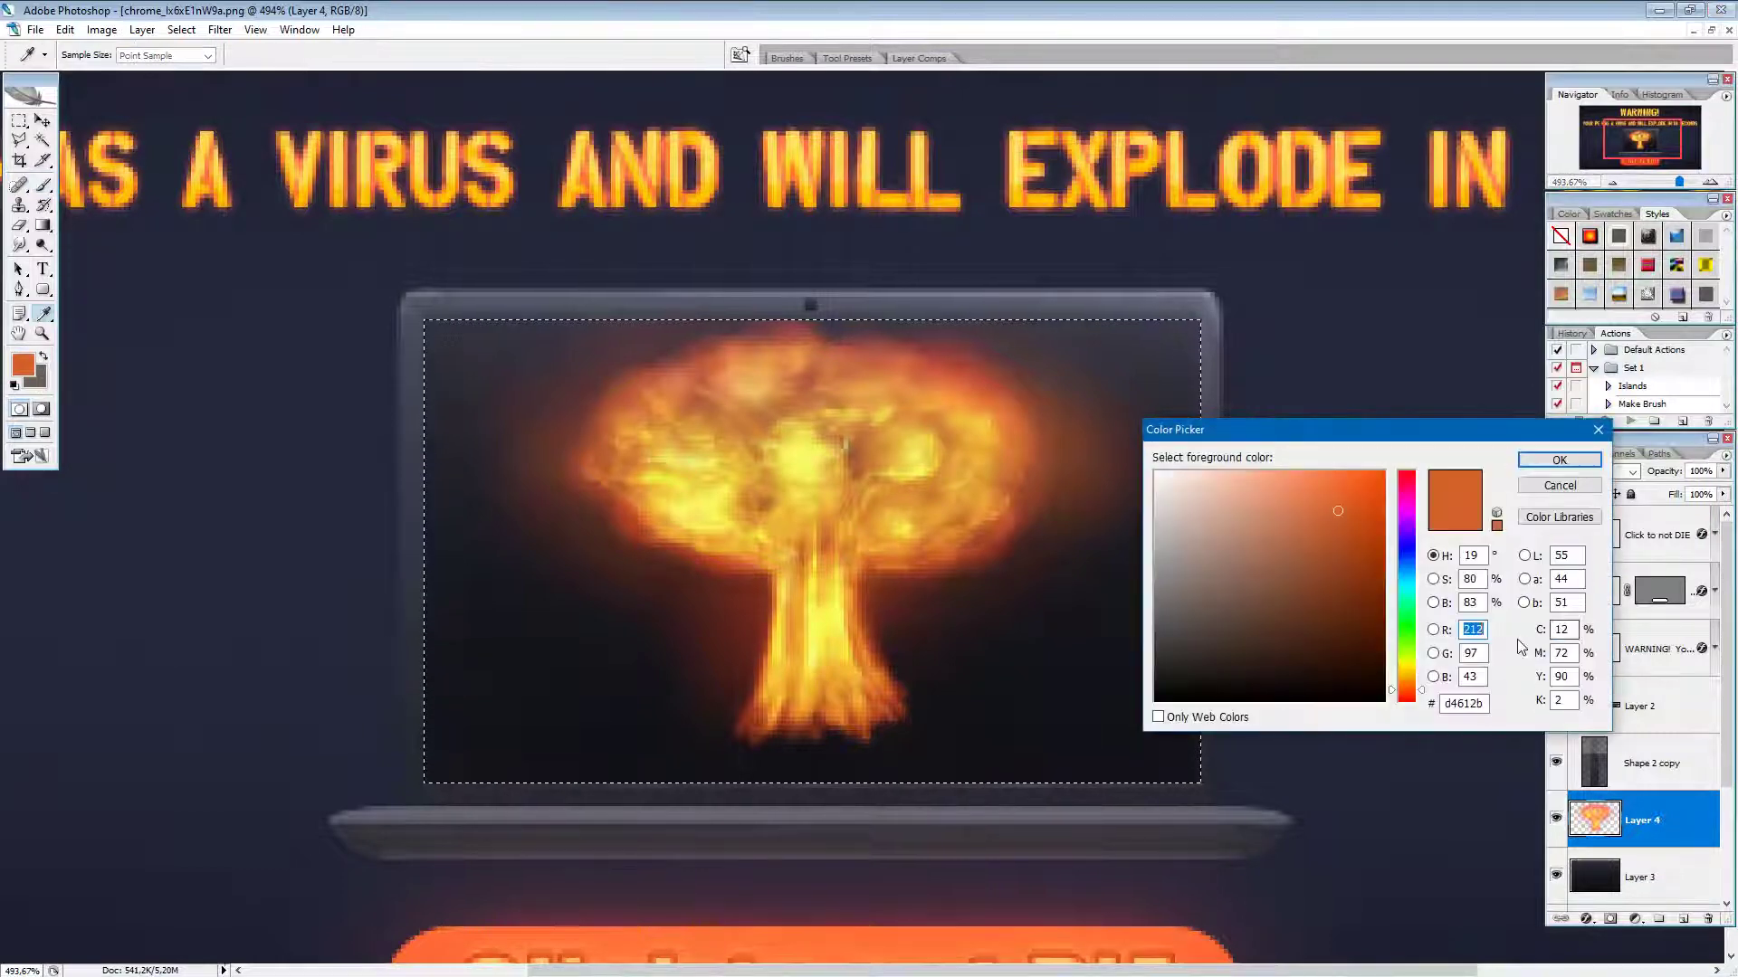
{"action": "left_click", "coordinate": [1374, 514]}
{"action": "left_click", "coordinate": [1558, 459]}
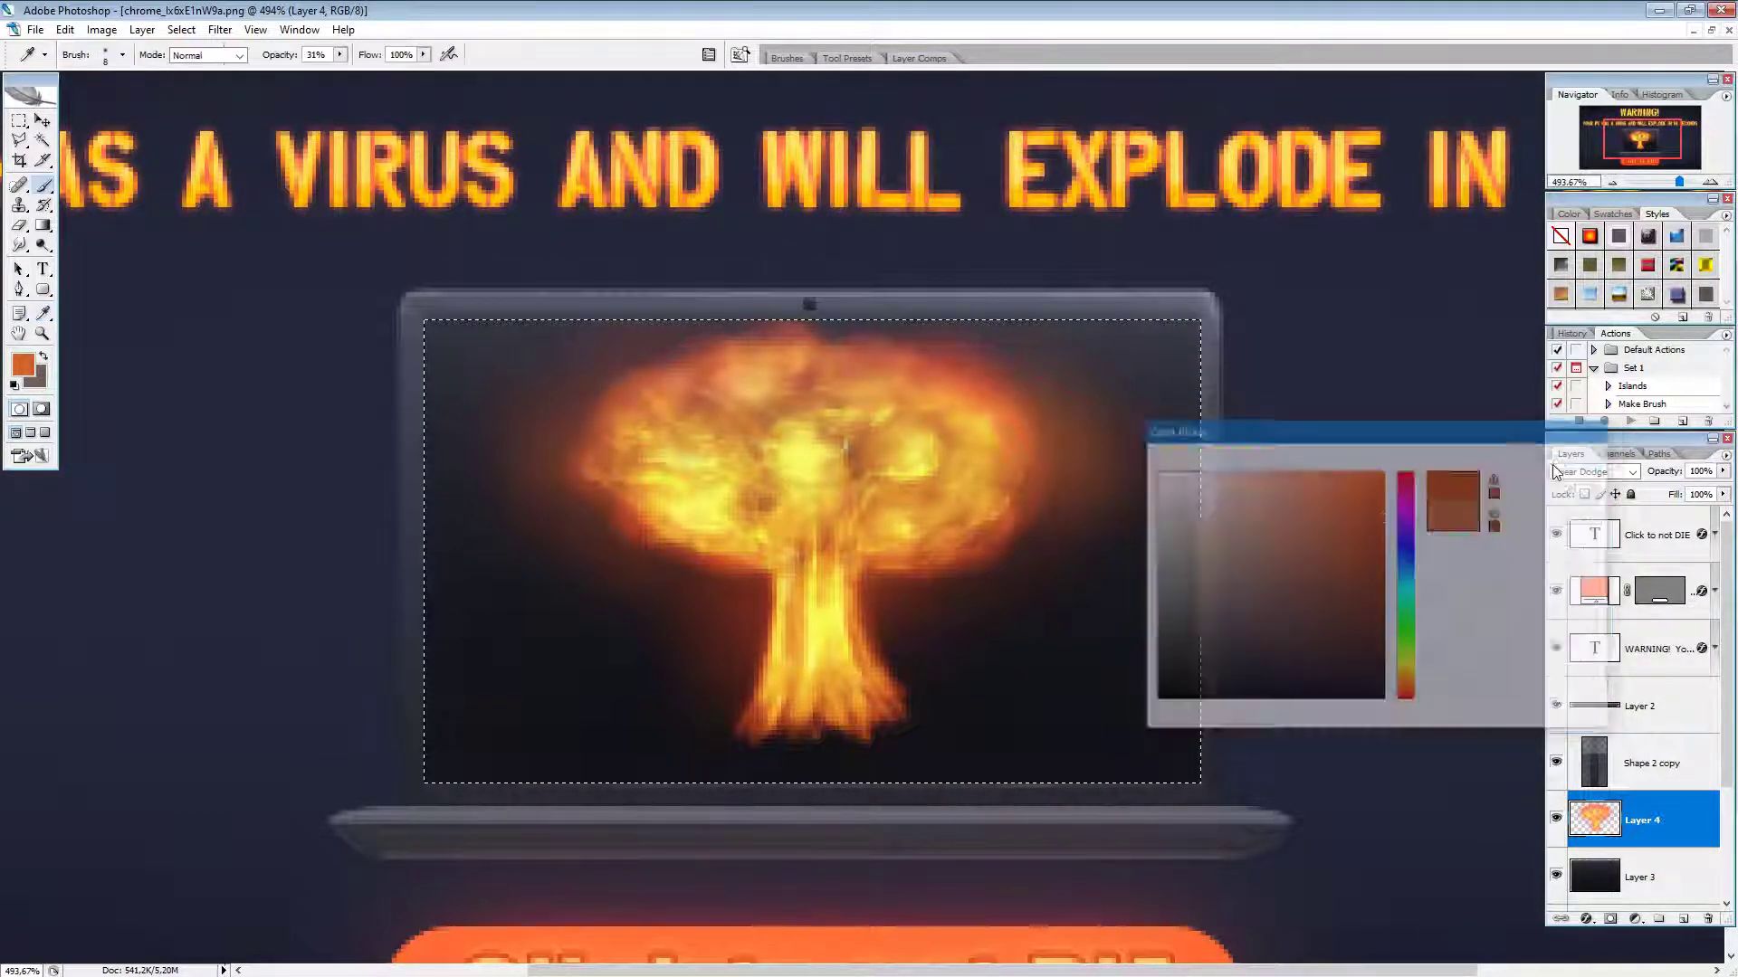
Step: Enlarge the brush to 50 px and try a Color Dodge glow beside the cap's right edge
{"action": "key", "text": "b"}
{"action": "key", "text": "bracketright"}
{"action": "key", "text": "bracketright"}
{"action": "key", "text": "bracketright"}
{"action": "key", "text": "bracketright"}
{"action": "key", "text": "bracketright"}
{"action": "key", "text": "bracketright"}
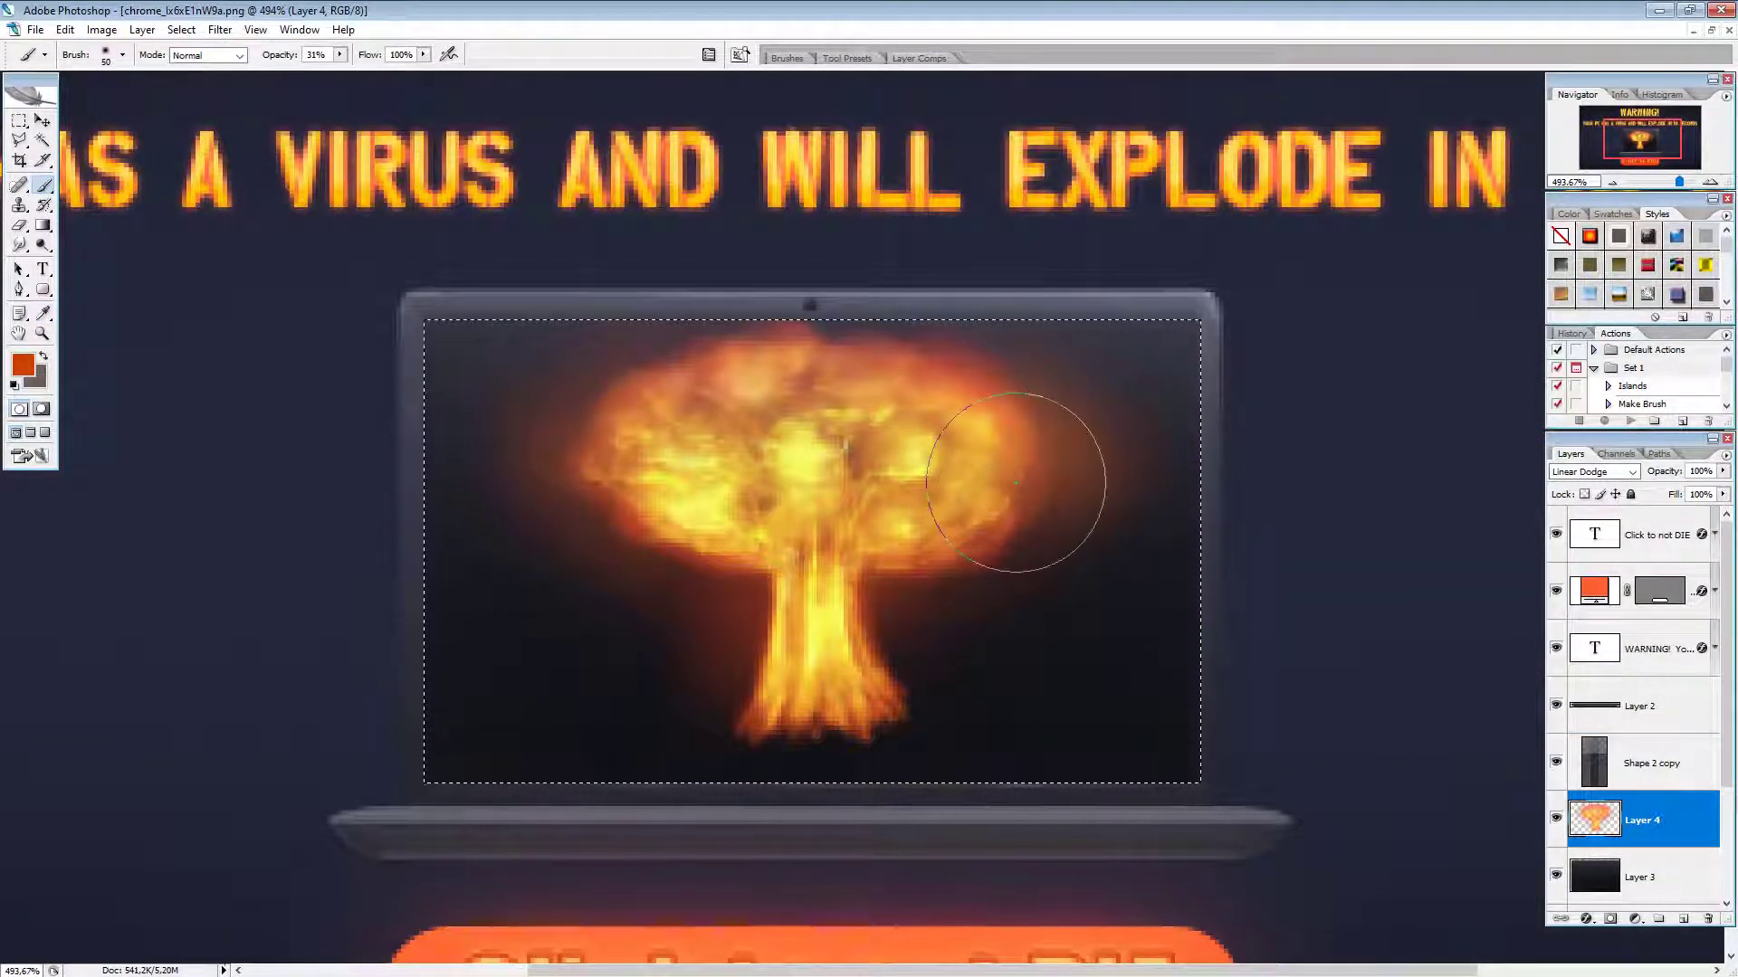
{"action": "left_click", "coordinate": [208, 55]}
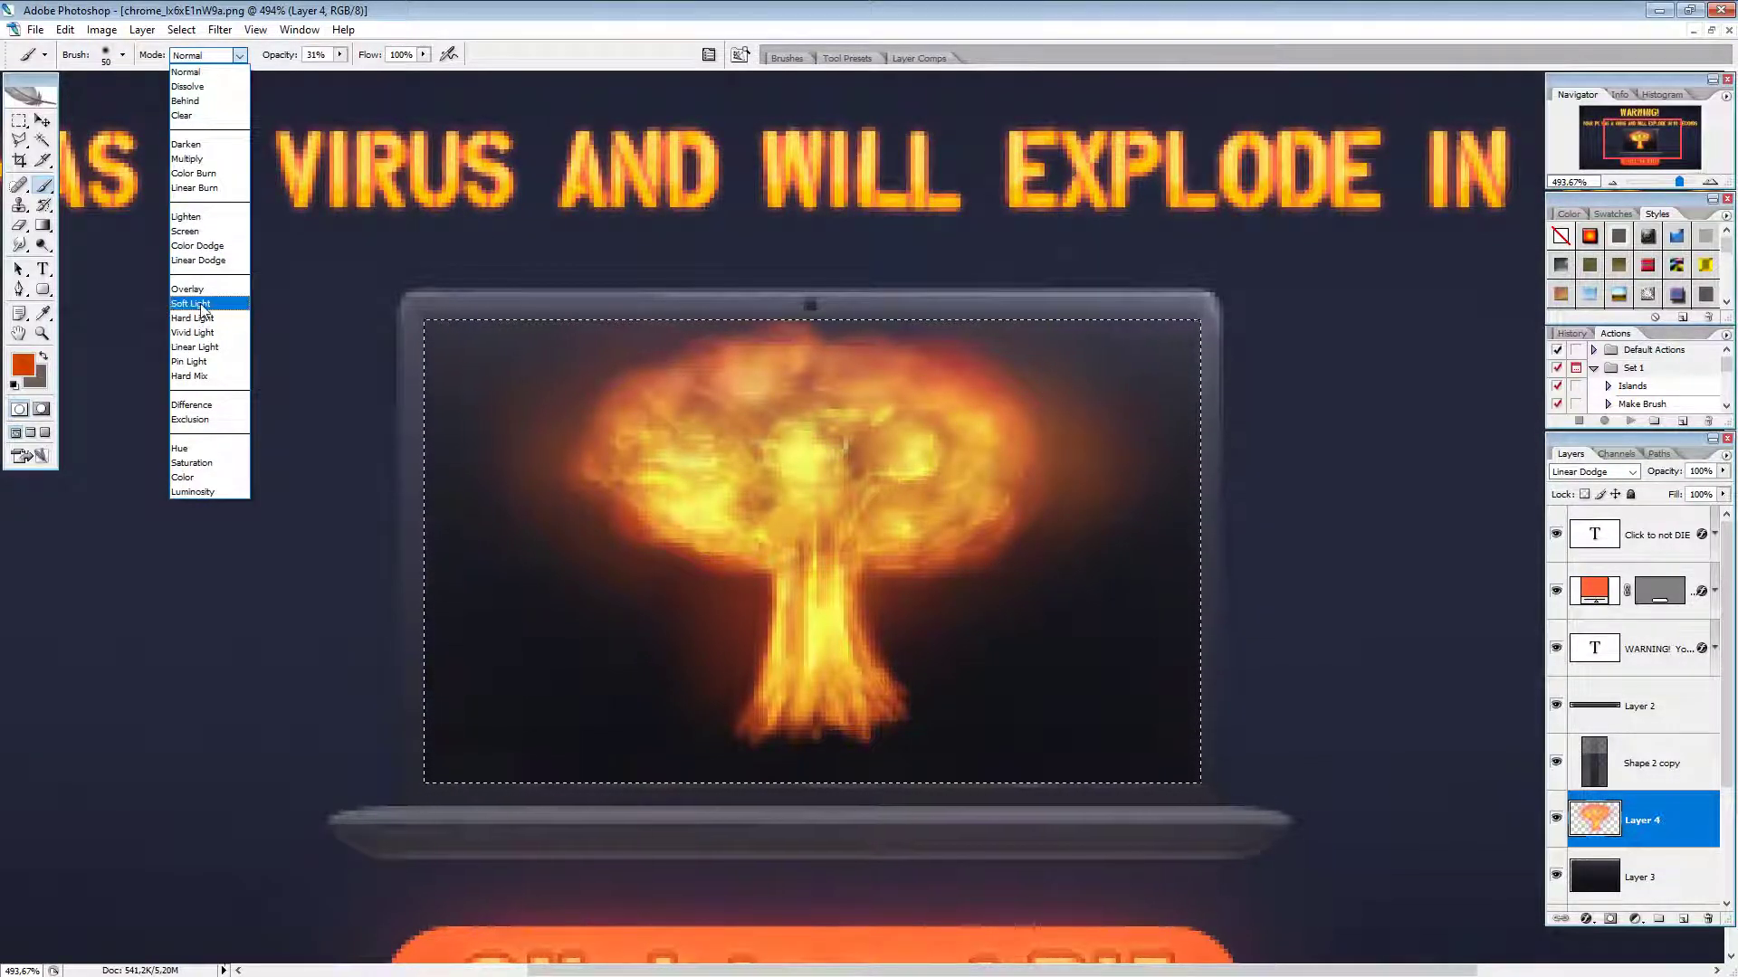
{"action": "left_click", "coordinate": [201, 245]}
{"action": "left_click_drag", "start_coordinate": [1042, 469], "coordinate": [1084, 475]}
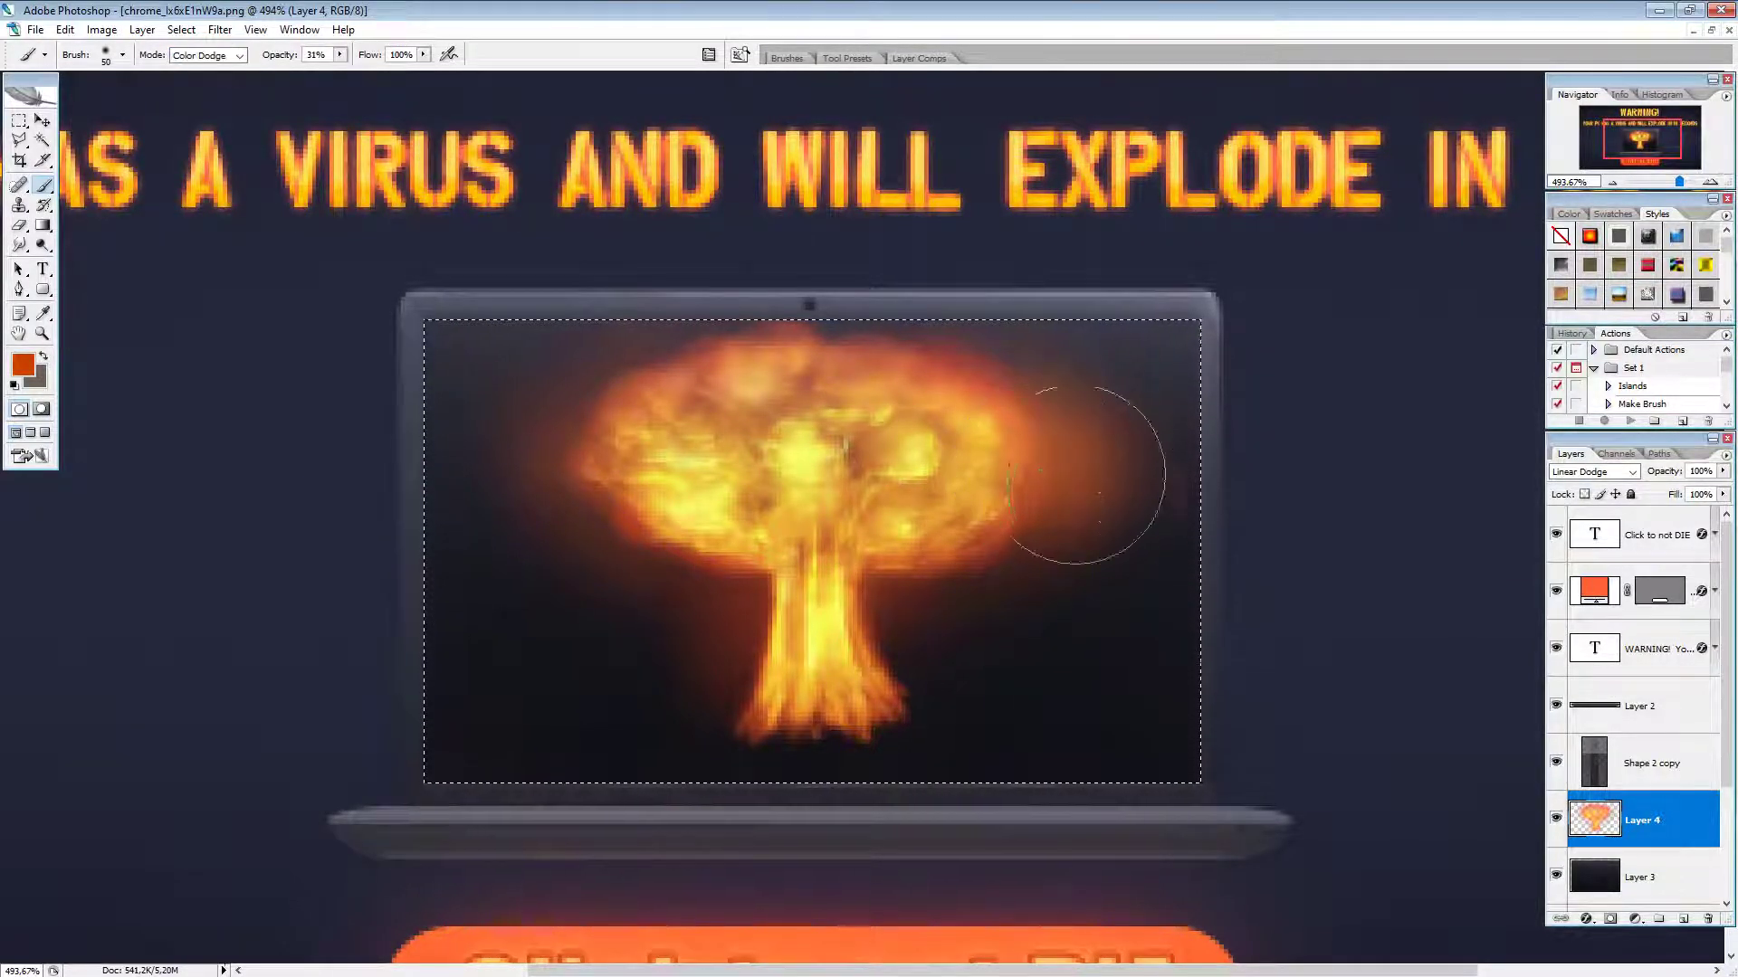
Step: Set the brush to Linear Dodge at 9% opacity and paint a soft, broad glow around the mushroom cloud with a 90 px brush
{"action": "left_click", "coordinate": [208, 55]}
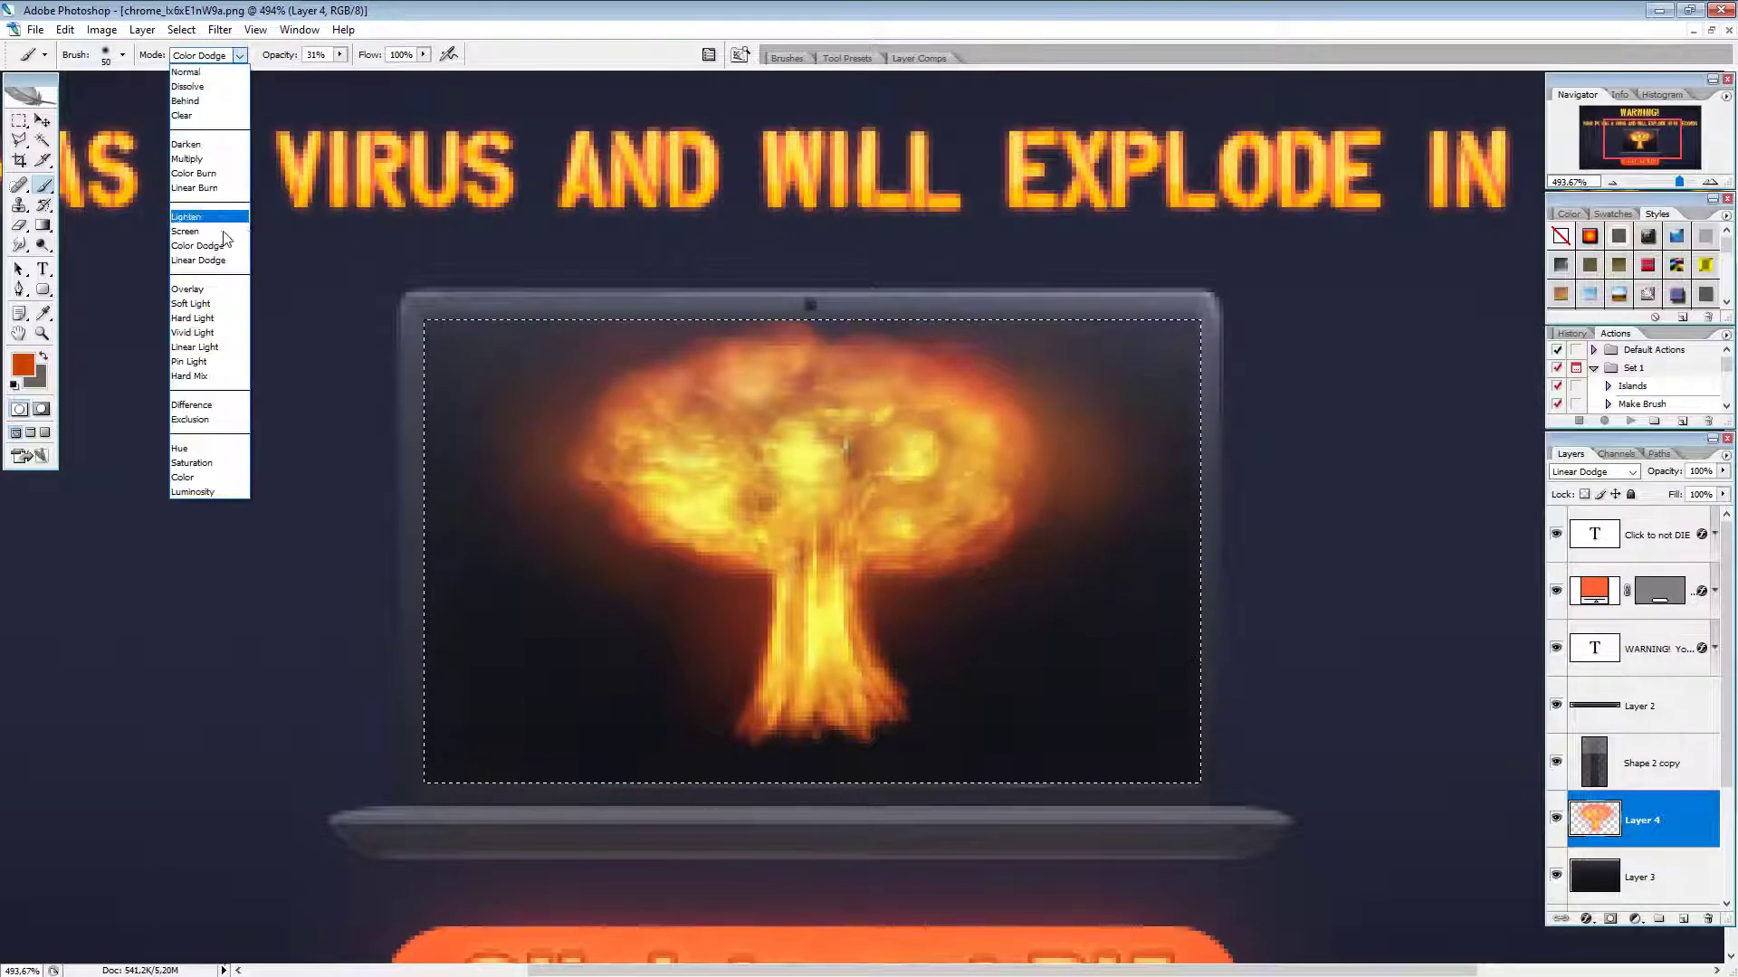
{"action": "left_click", "coordinate": [202, 260]}
{"action": "left_click_drag", "start_coordinate": [342, 56], "coordinate": [321, 78]}
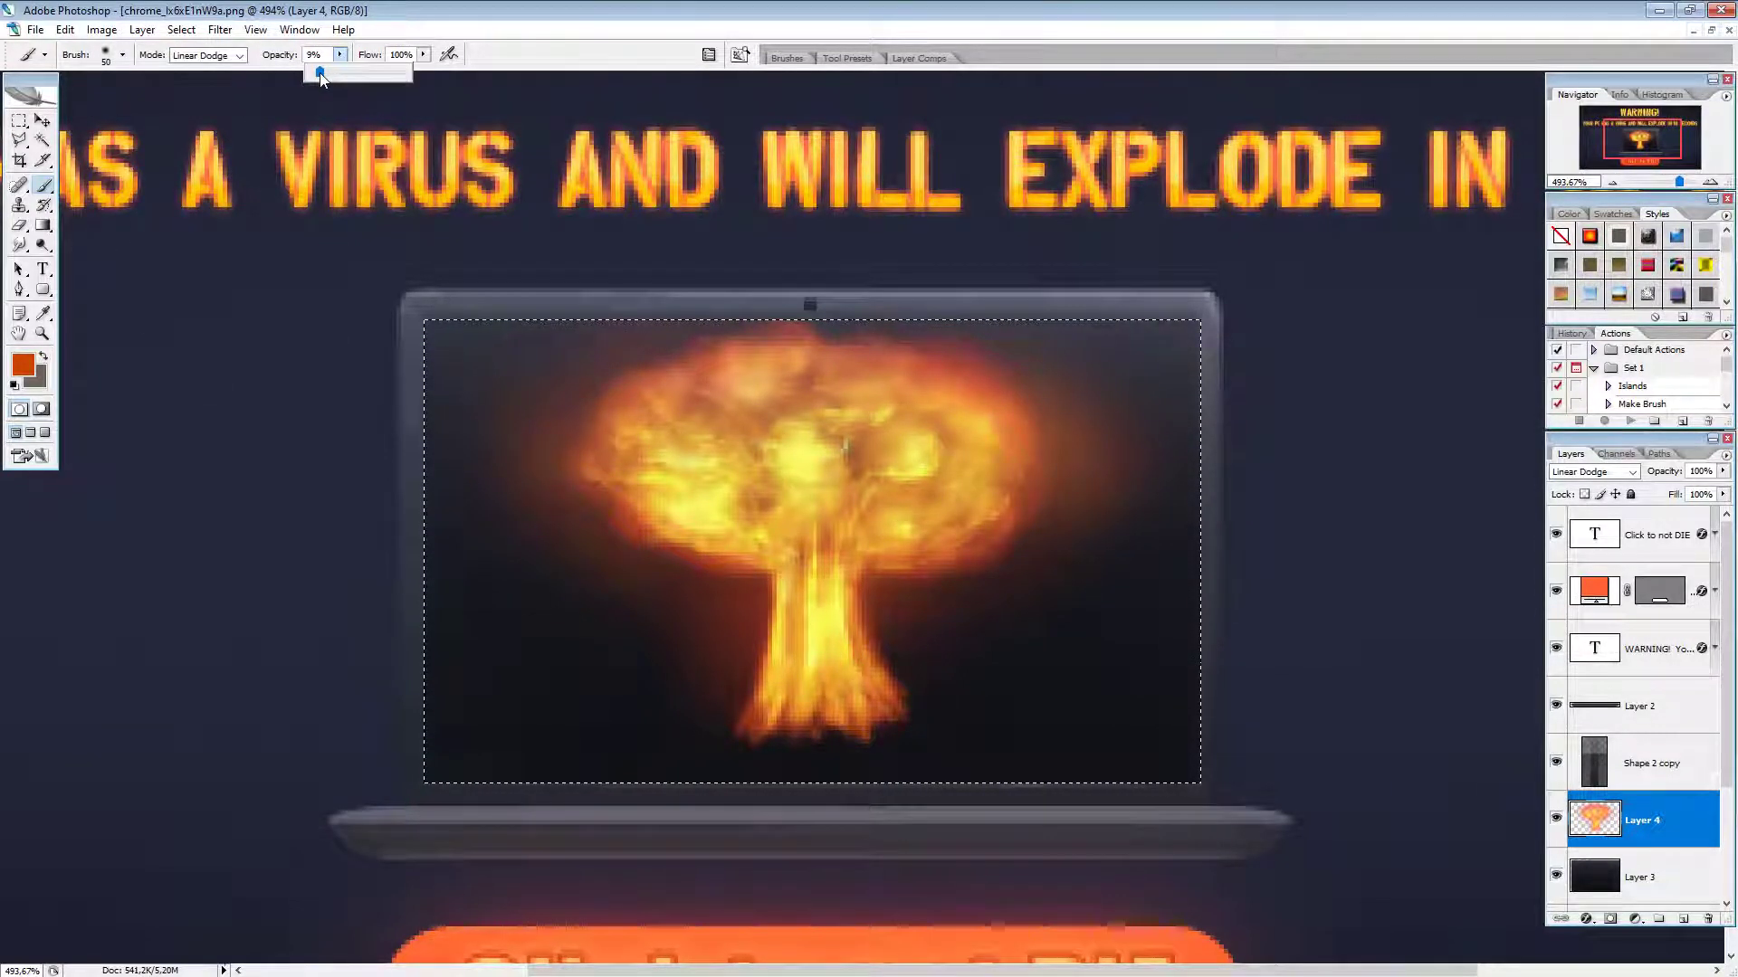
{"action": "left_click", "coordinate": [1001, 396]}
{"action": "mouse_move", "coordinate": [776, 362]}
{"action": "left_mouse_down"}
{"action": "mouse_move", "coordinate": [699, 369]}
{"action": "mouse_move", "coordinate": [578, 496]}
{"action": "mouse_move", "coordinate": [694, 540]}
{"action": "mouse_move", "coordinate": [731, 520]}
{"action": "left_mouse_up"}
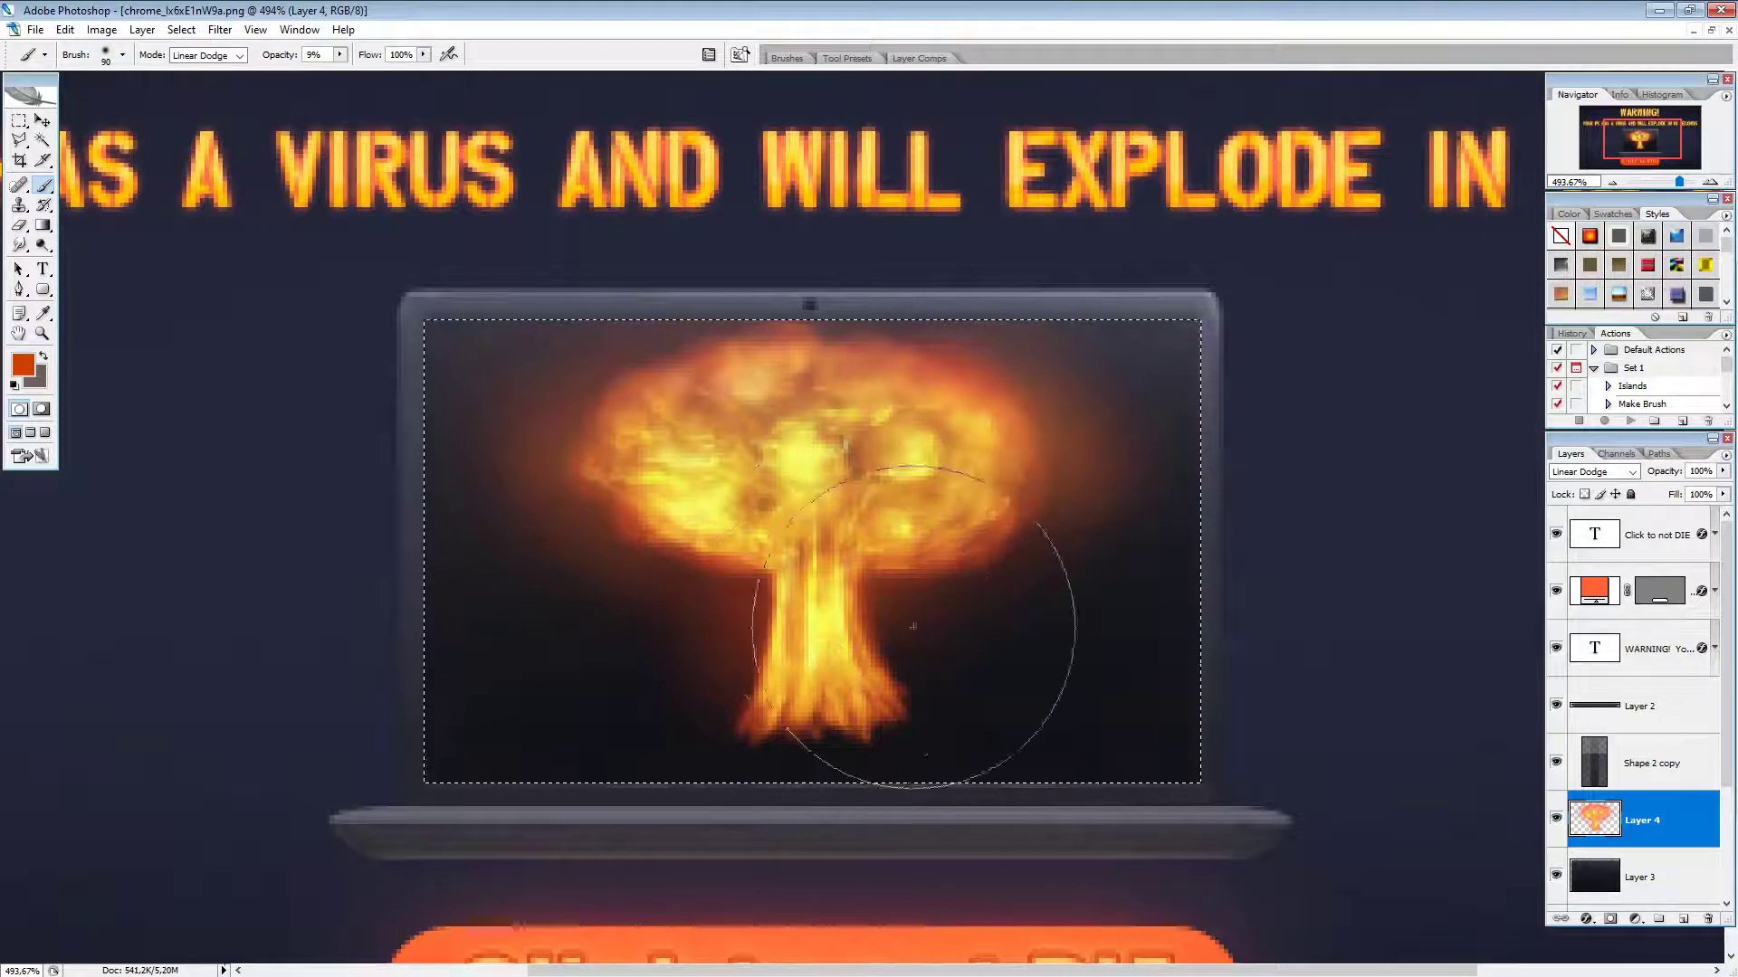
Step: Reduce the brush to 30 px and build up the faint orange glow around the explosion
{"action": "key", "text": "bracketleft"}
{"action": "key", "text": "bracketleft"}
{"action": "key", "text": "bracketleft"}
{"action": "key", "text": "bracketleft"}
{"action": "key", "text": "bracketleft"}
{"action": "key", "text": "bracketleft"}
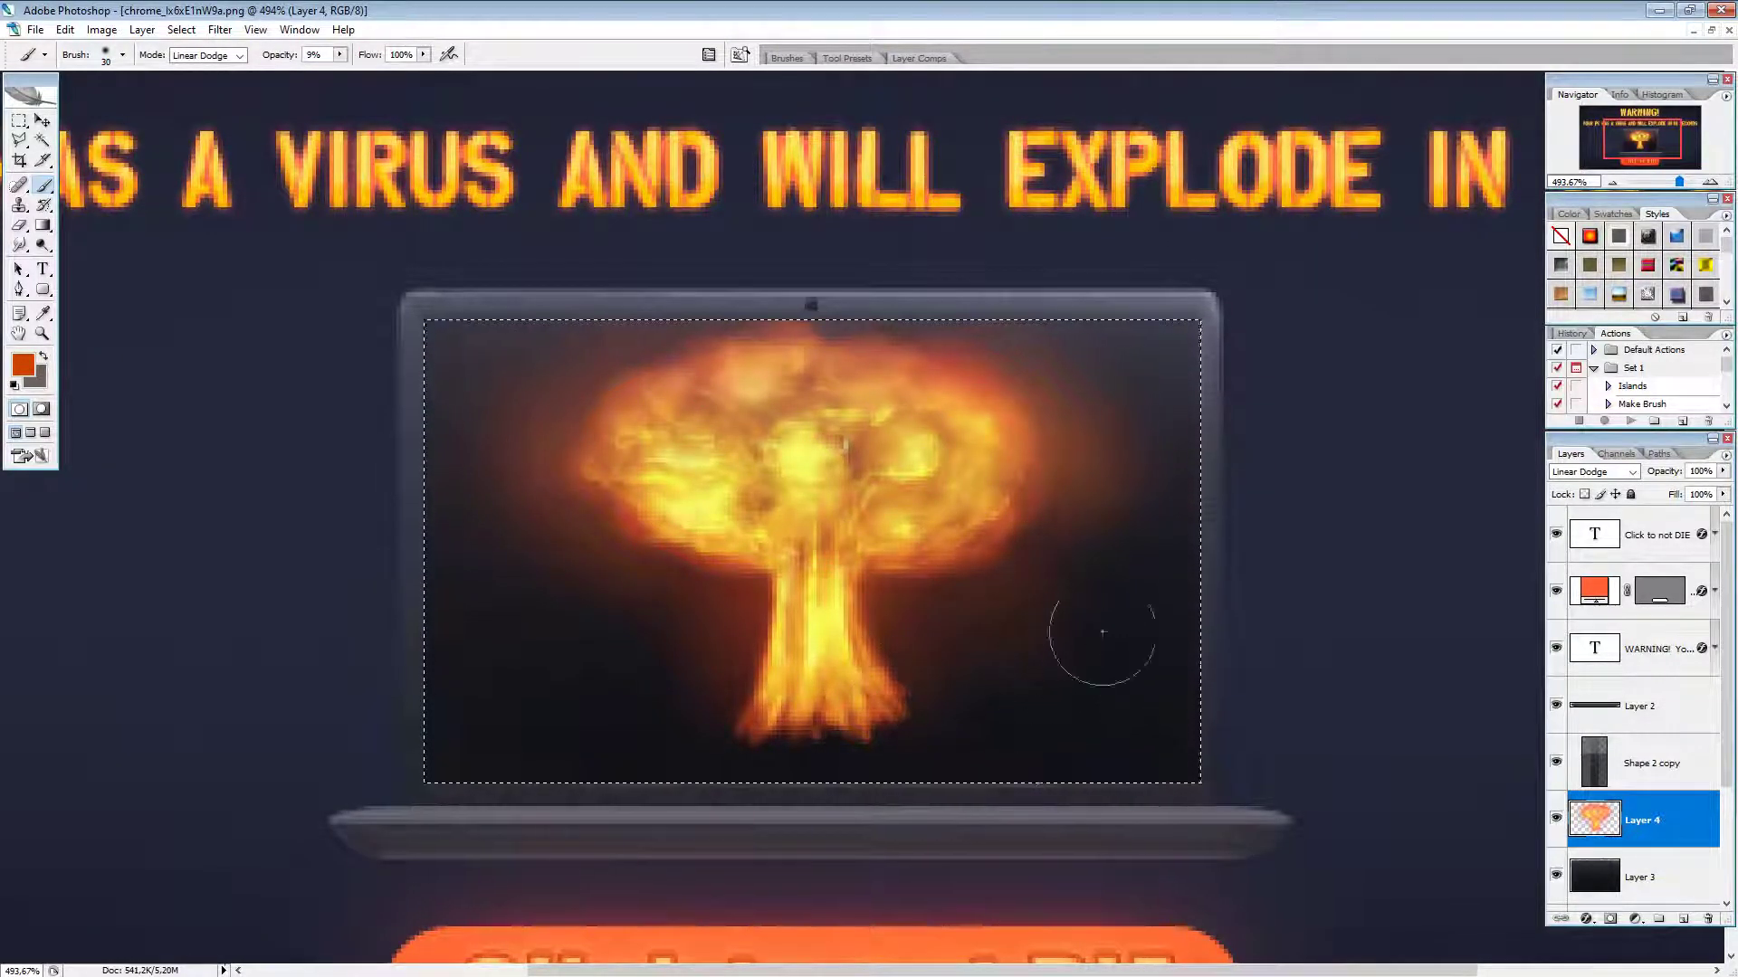
Step: Shrink the brush to 5 px and paint faint orange wisps in the dark area beyond the cap's right edge
{"action": "key", "text": "bracketleft"}
{"action": "key", "text": "bracketleft"}
{"action": "key", "text": "bracketleft"}
{"action": "key", "text": "bracketleft"}
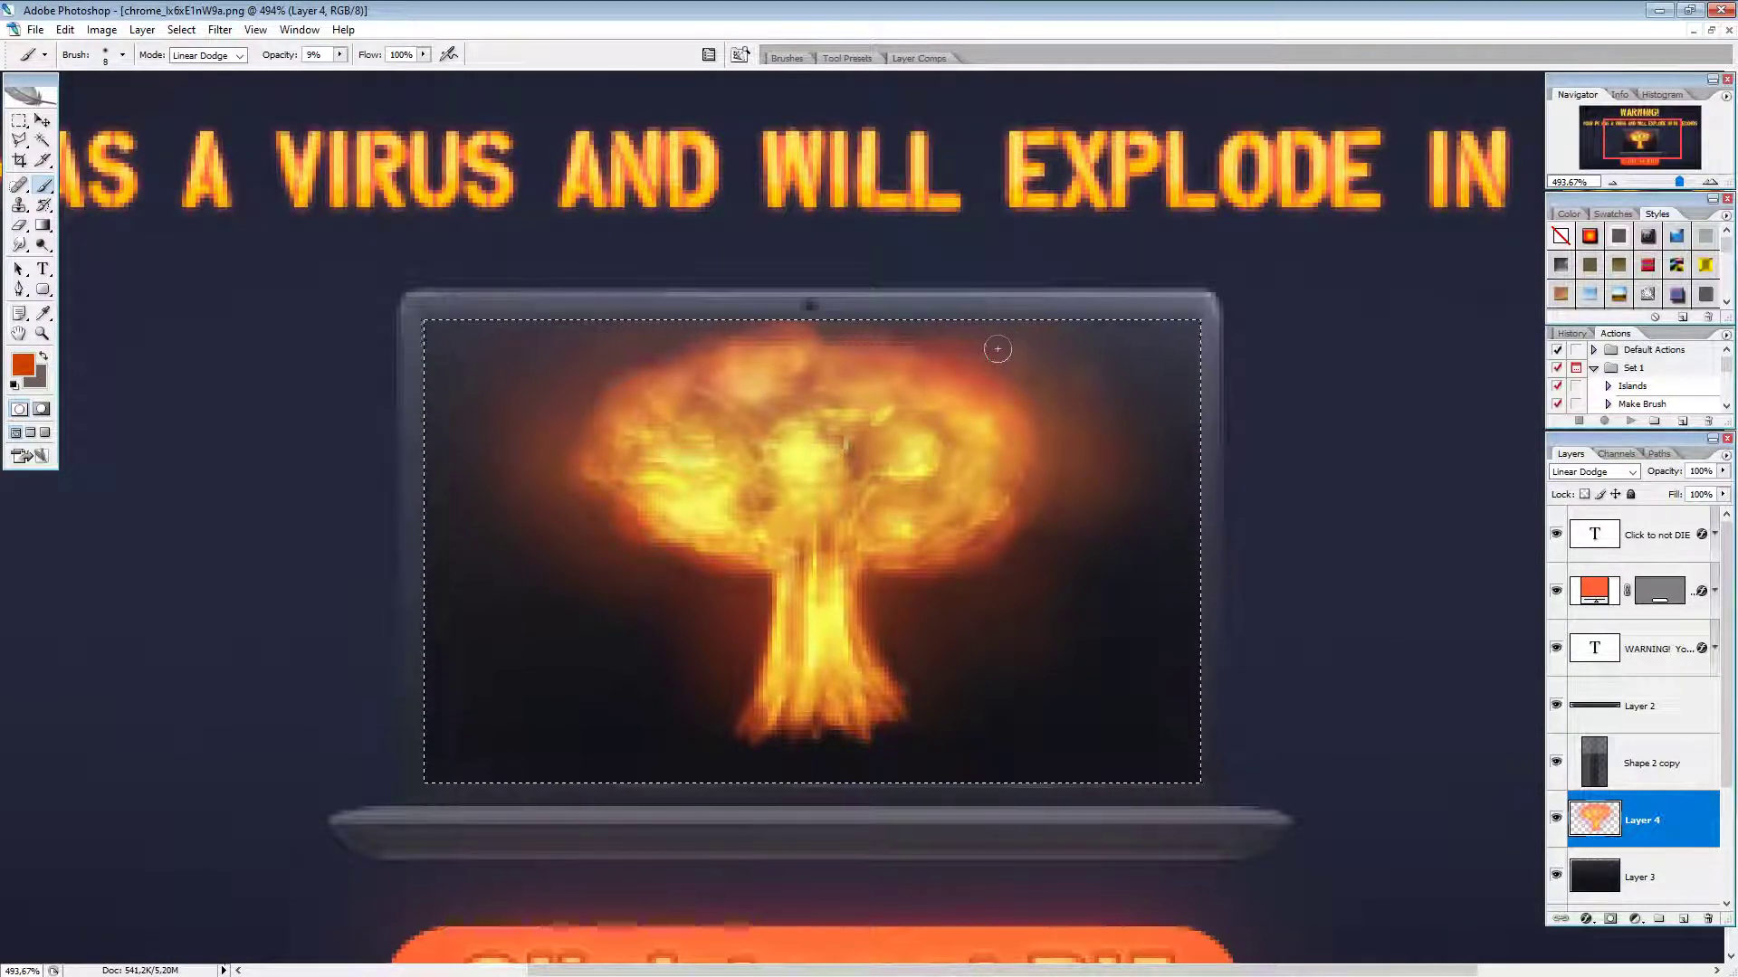
{"action": "key", "text": "bracketleft"}
{"action": "key", "text": "bracketleft"}
{"action": "key", "text": "bracketleft"}
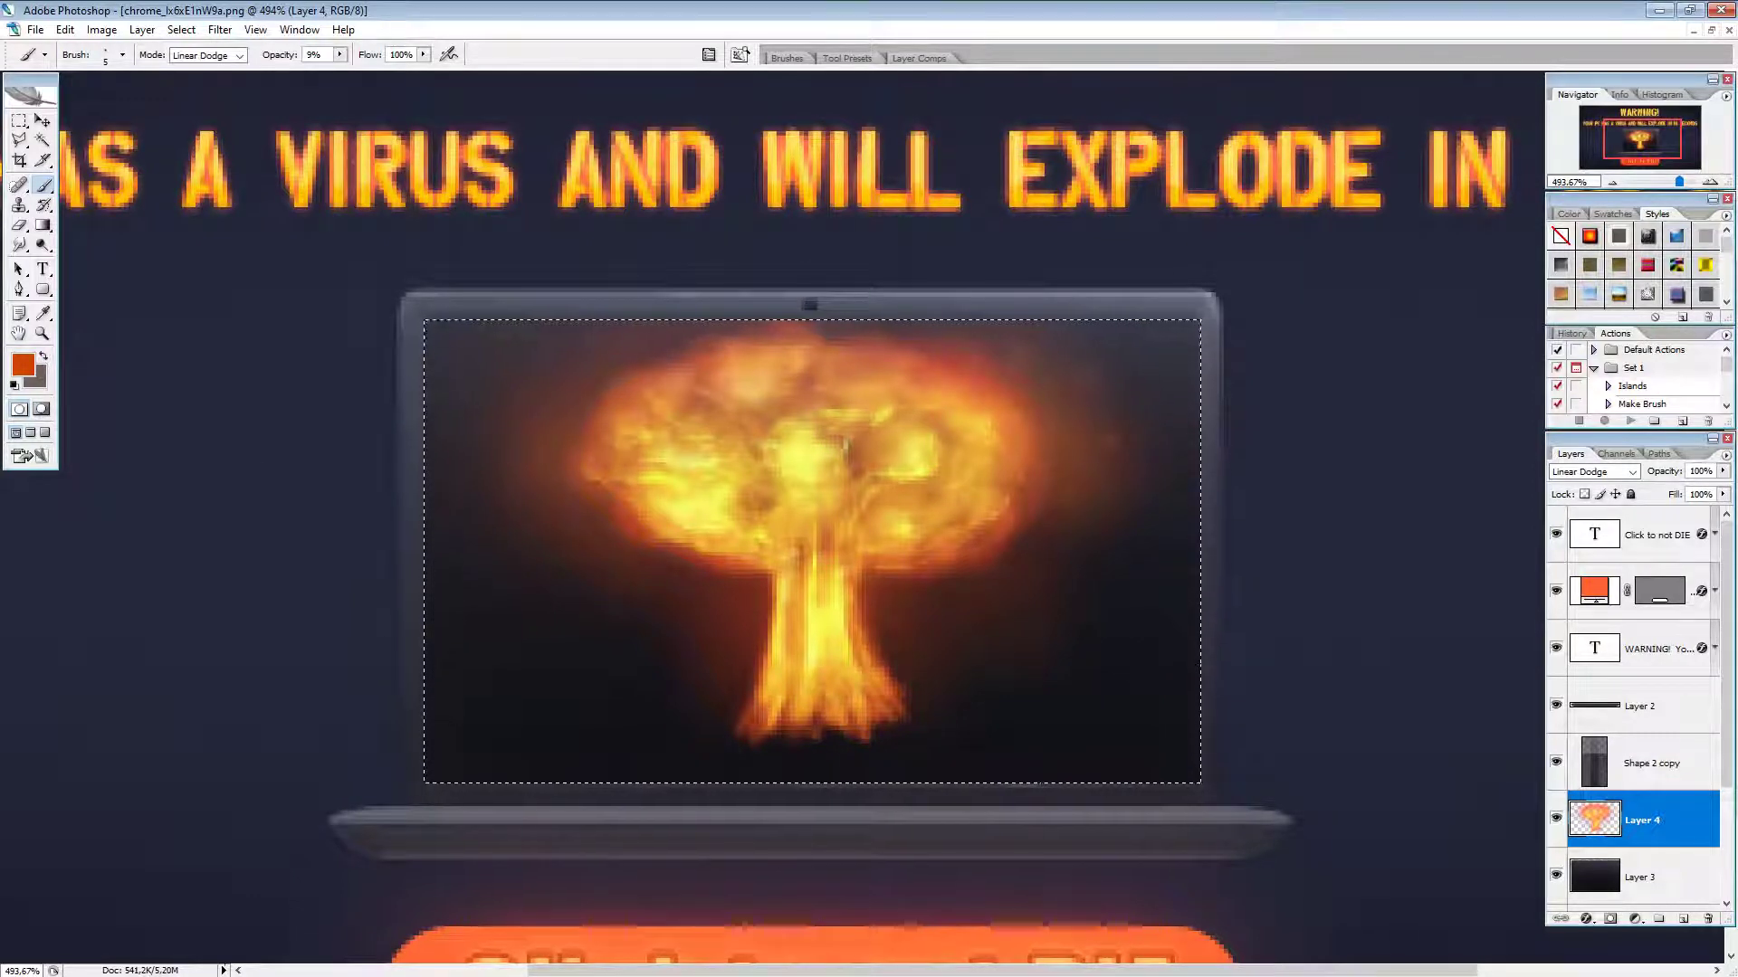
Step: Adjust the brush between 7 px and 3 px and paint faint wisps beyond the cap's left edge
{"action": "key", "text": "bracketright"}
{"action": "key", "text": "bracketright"}
{"action": "right_click", "coordinate": [620, 361]}
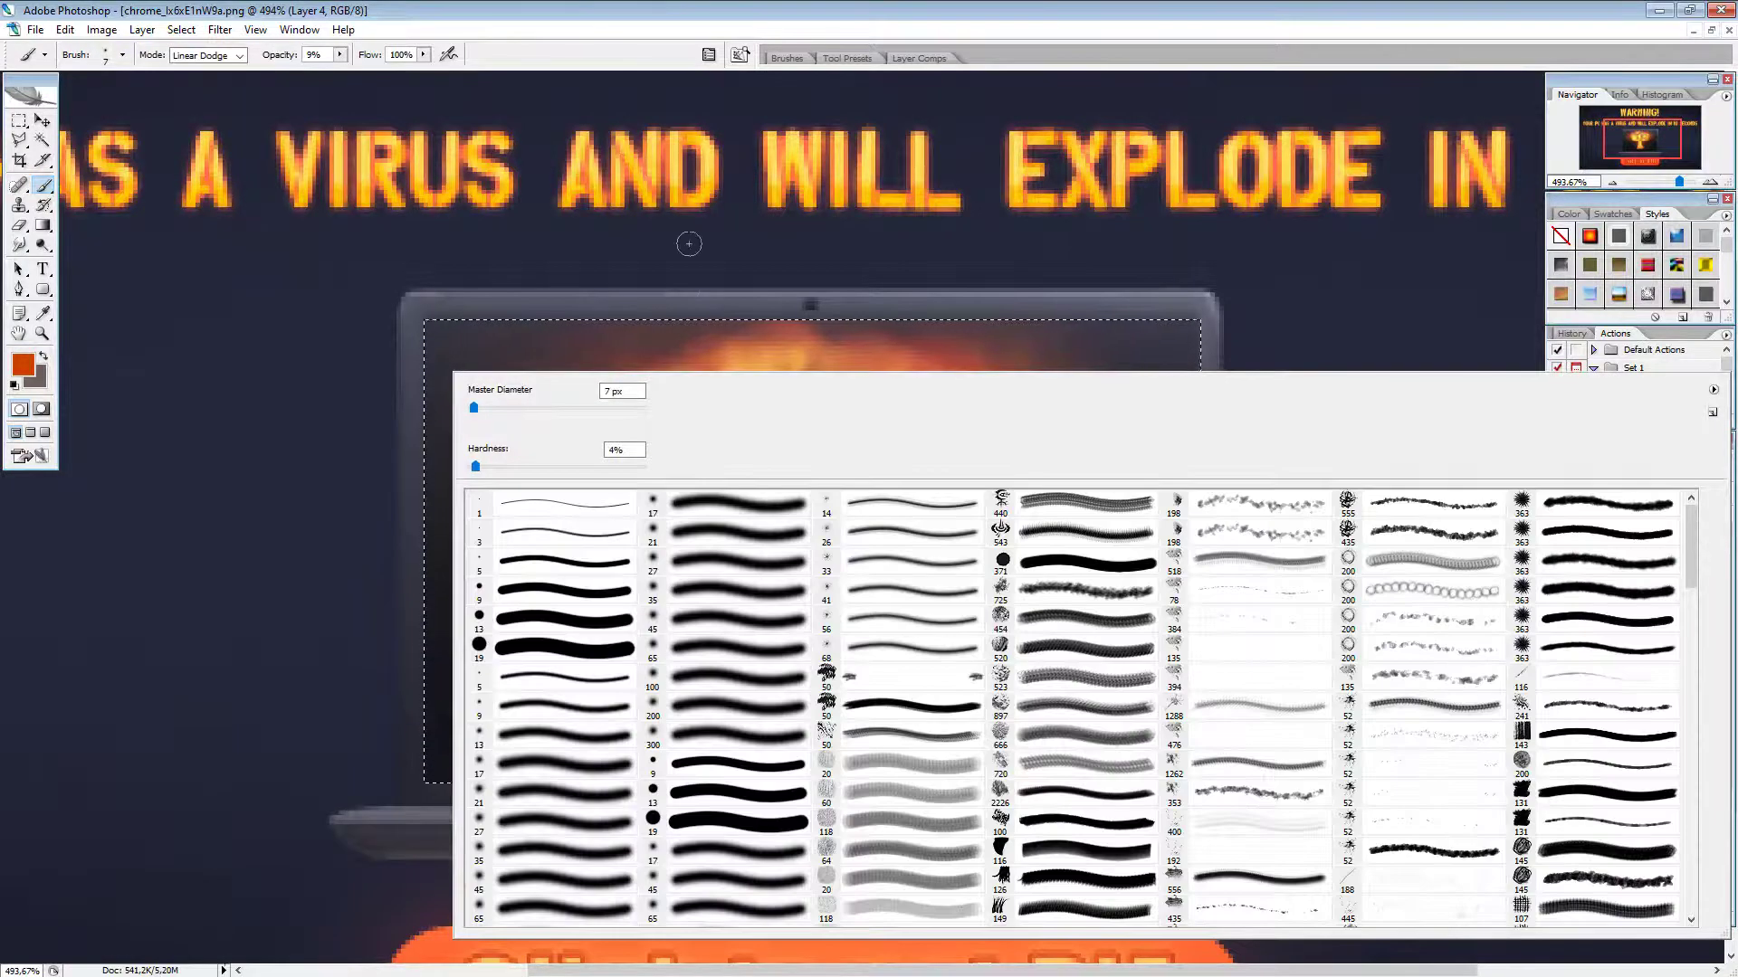
{"action": "key", "text": "Return"}
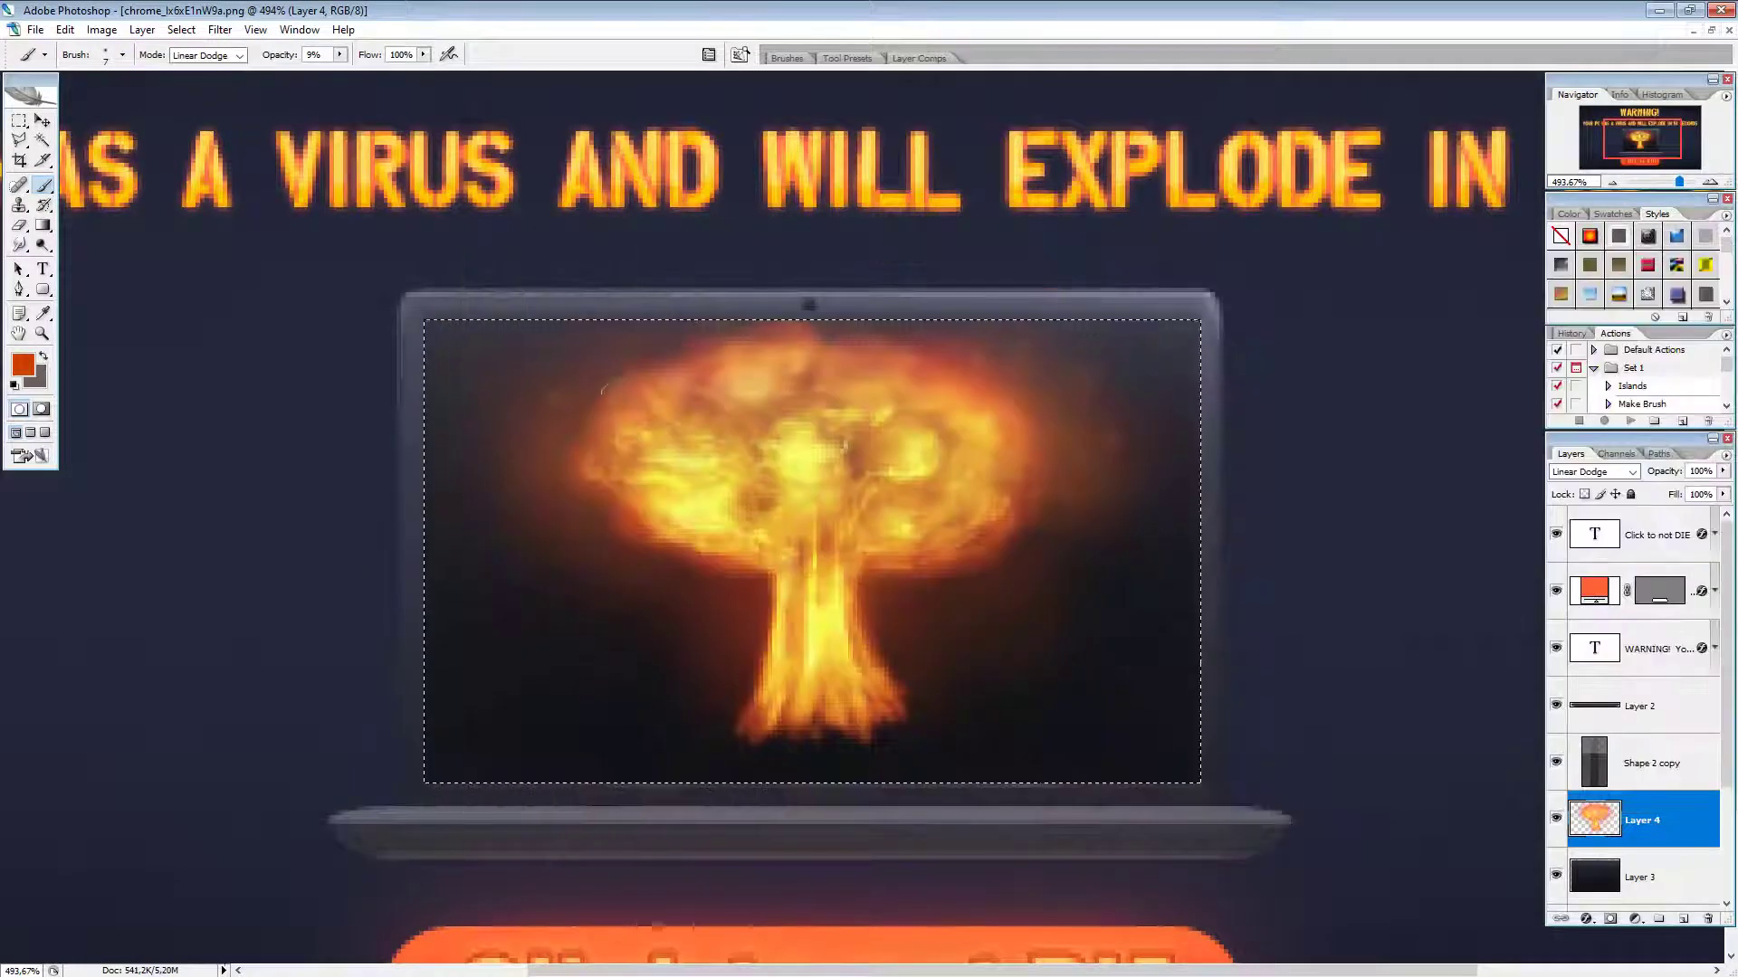
{"action": "key", "text": "bracketright"}
{"action": "key", "text": "bracketright"}
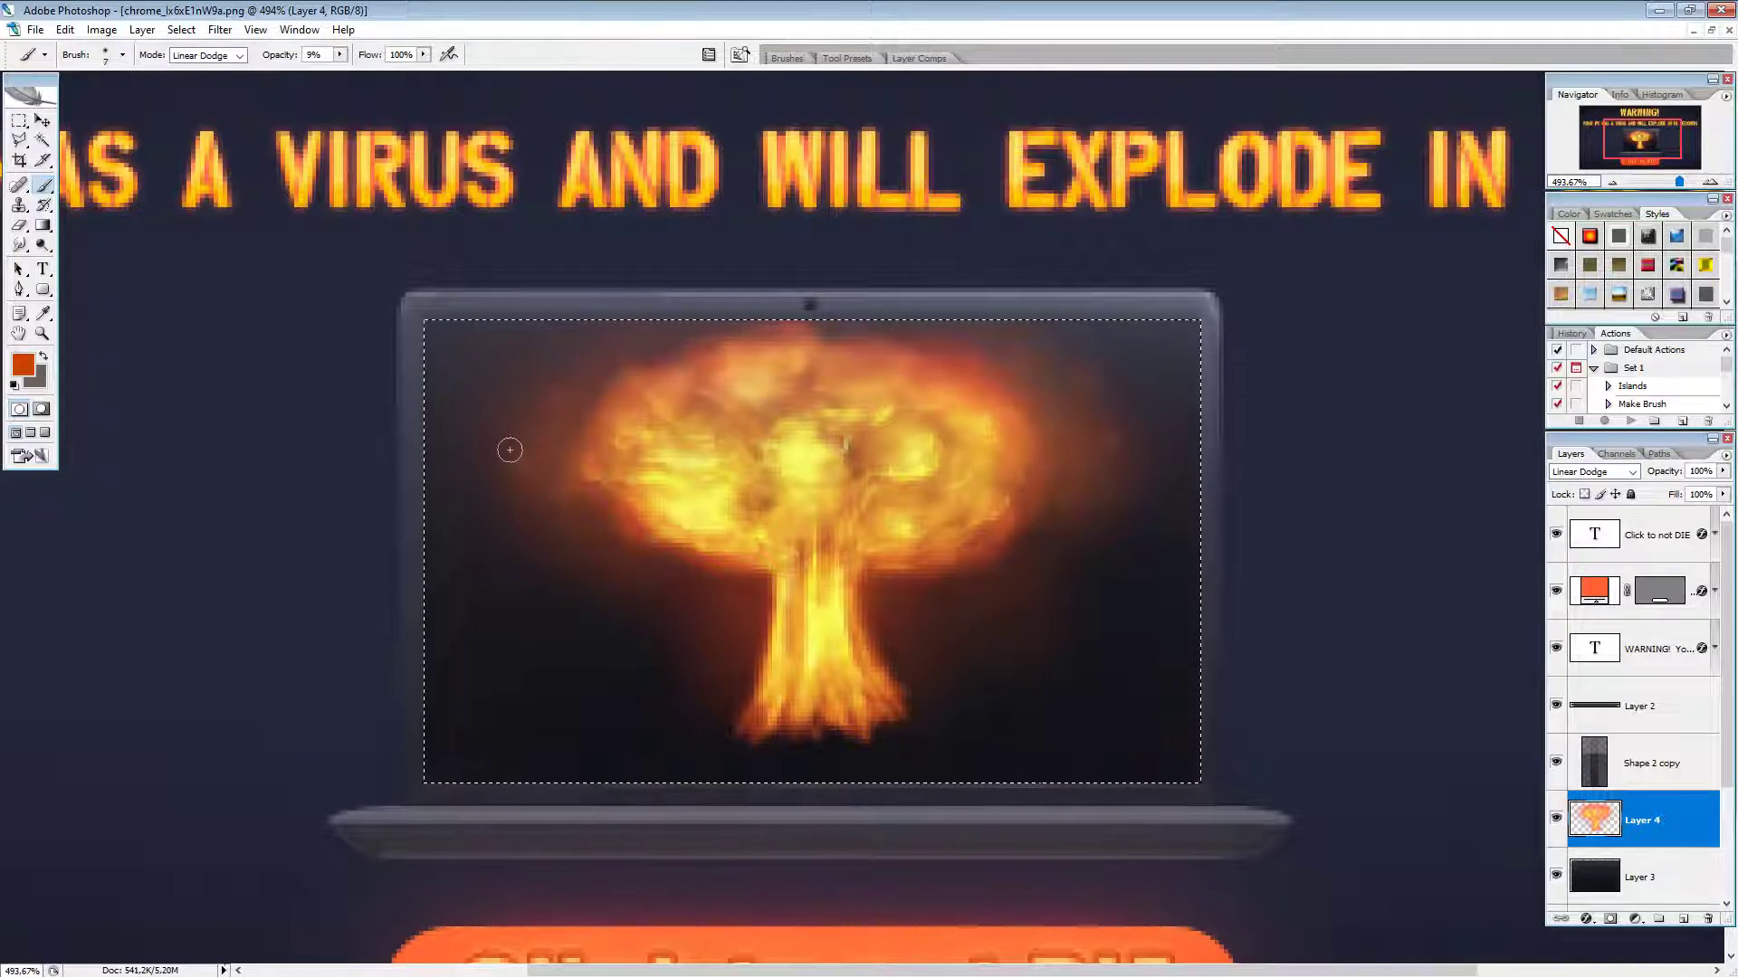
{"action": "key", "text": "bracketleft"}
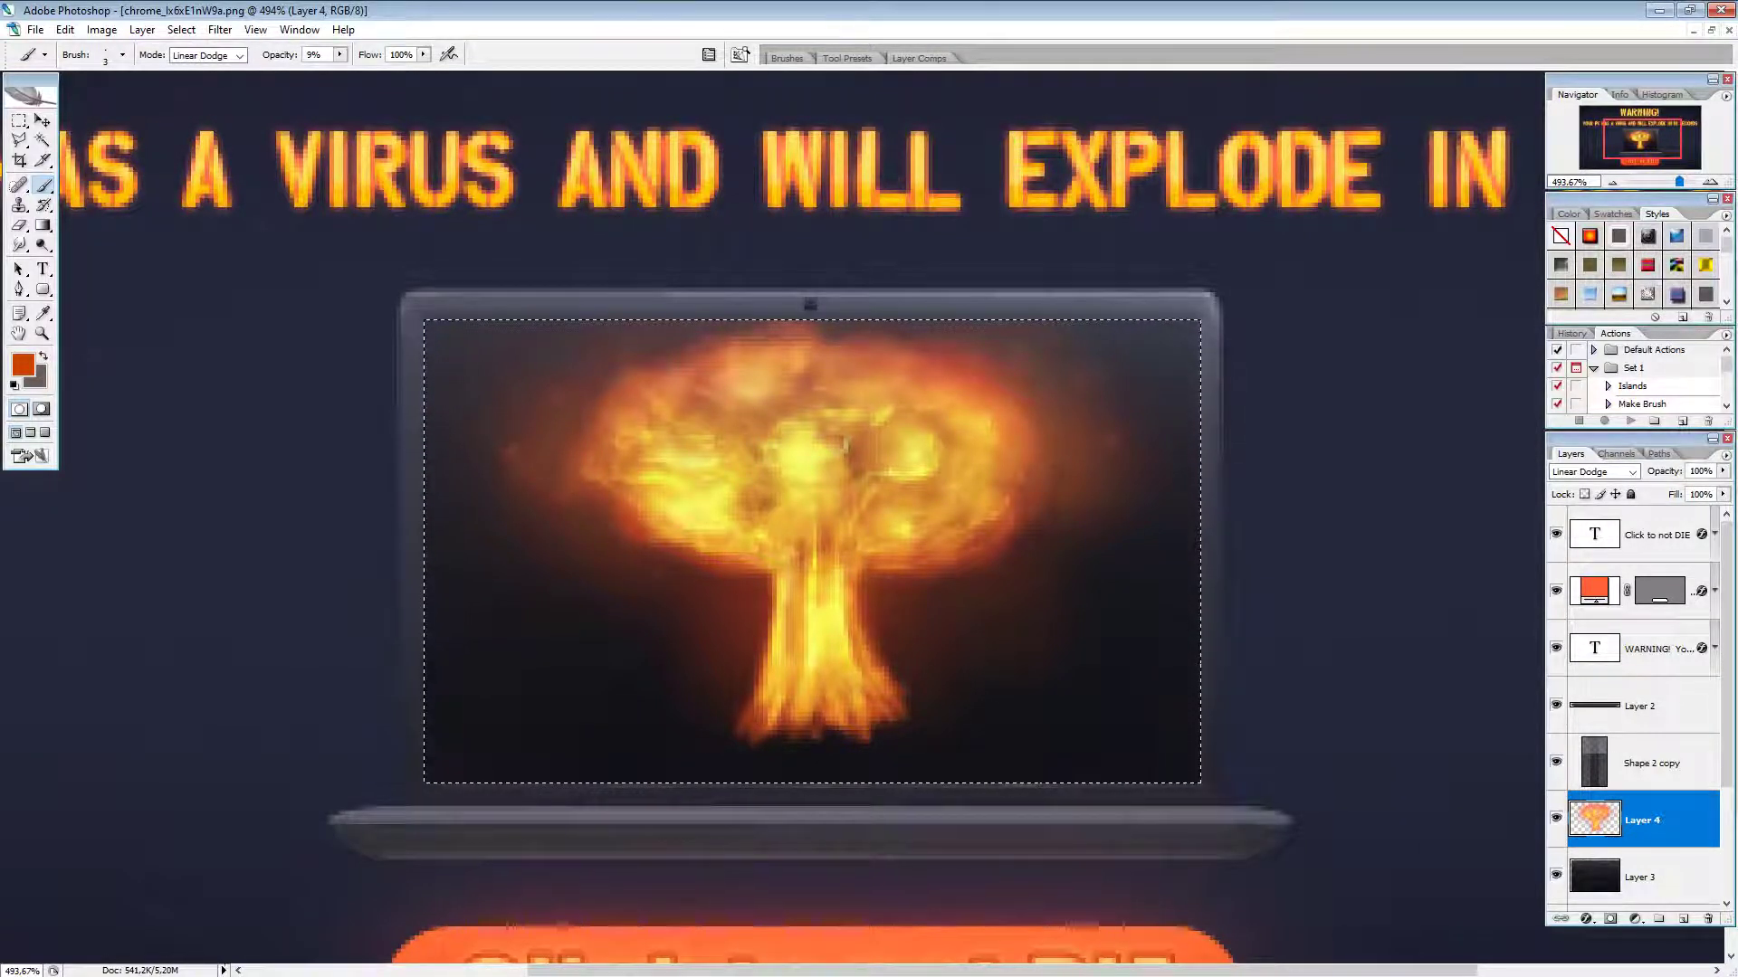
Step: Reduce the brush to 2 px at 4% opacity and add faint streaks below the cap and along its left side
{"action": "key", "text": "bracketright"}
{"action": "key", "text": "bracketright"}
{"action": "key", "text": "bracketleft"}
{"action": "key", "text": "bracketleft"}
{"action": "key", "text": "bracketleft"}
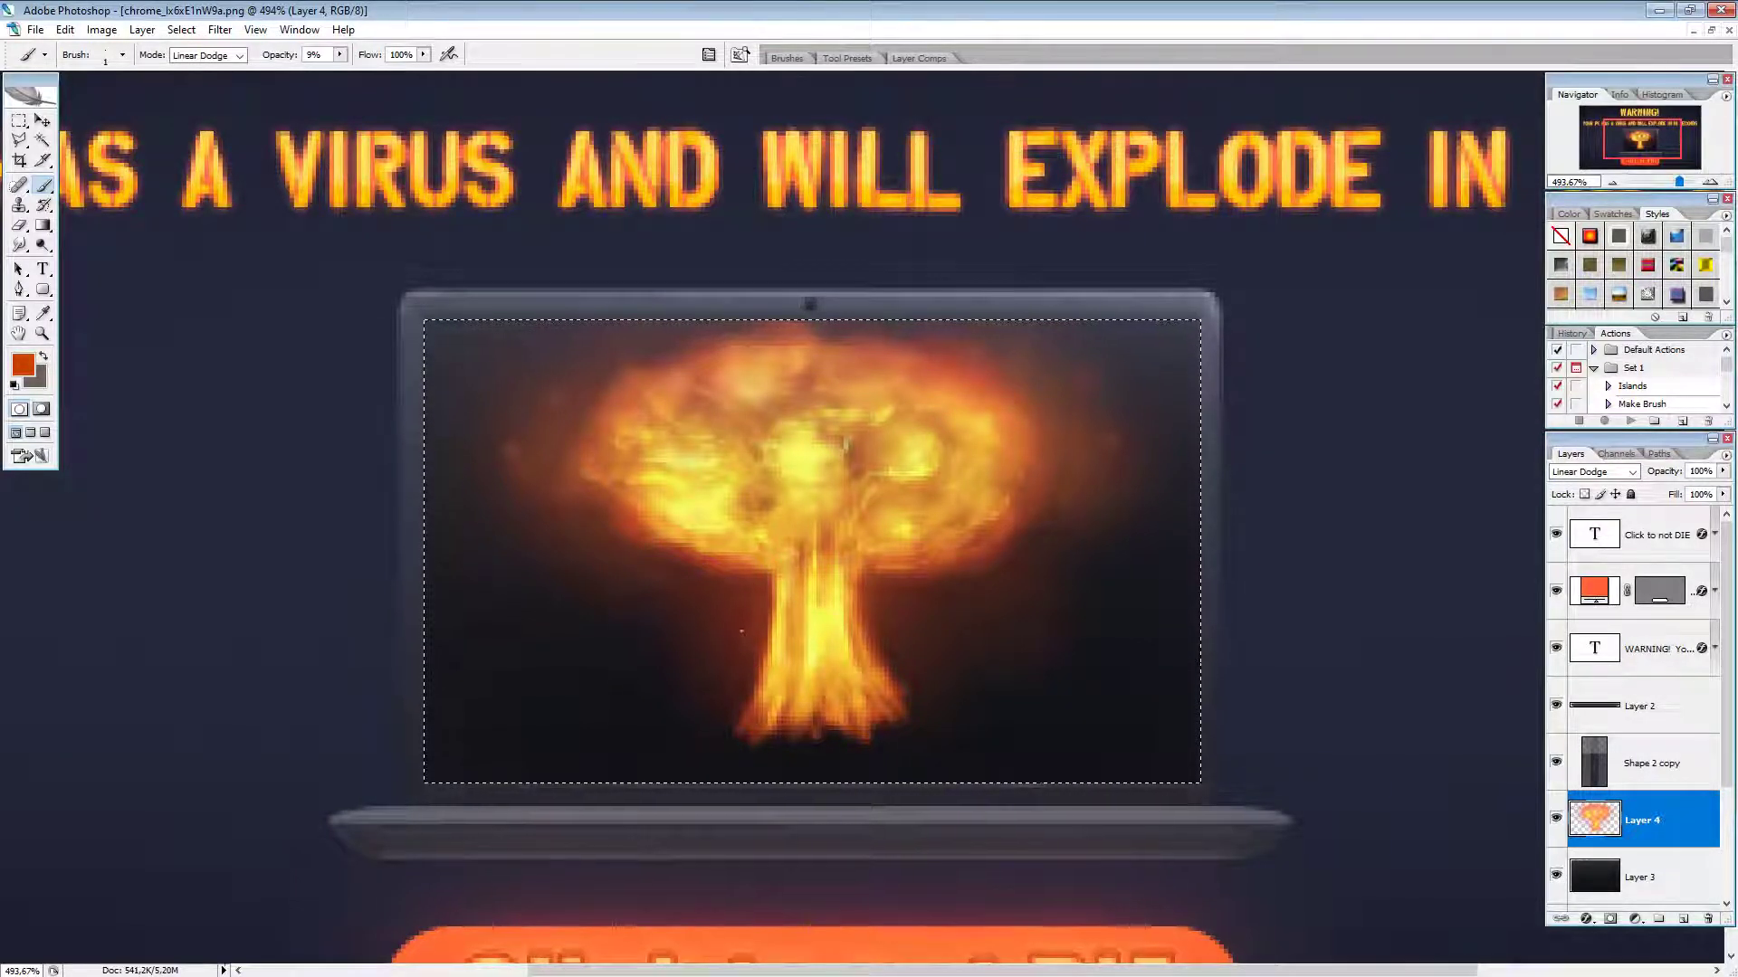
{"action": "key", "text": "bracketright"}
{"action": "left_click_drag", "start_coordinate": [340, 55], "coordinate": [335, 68]}
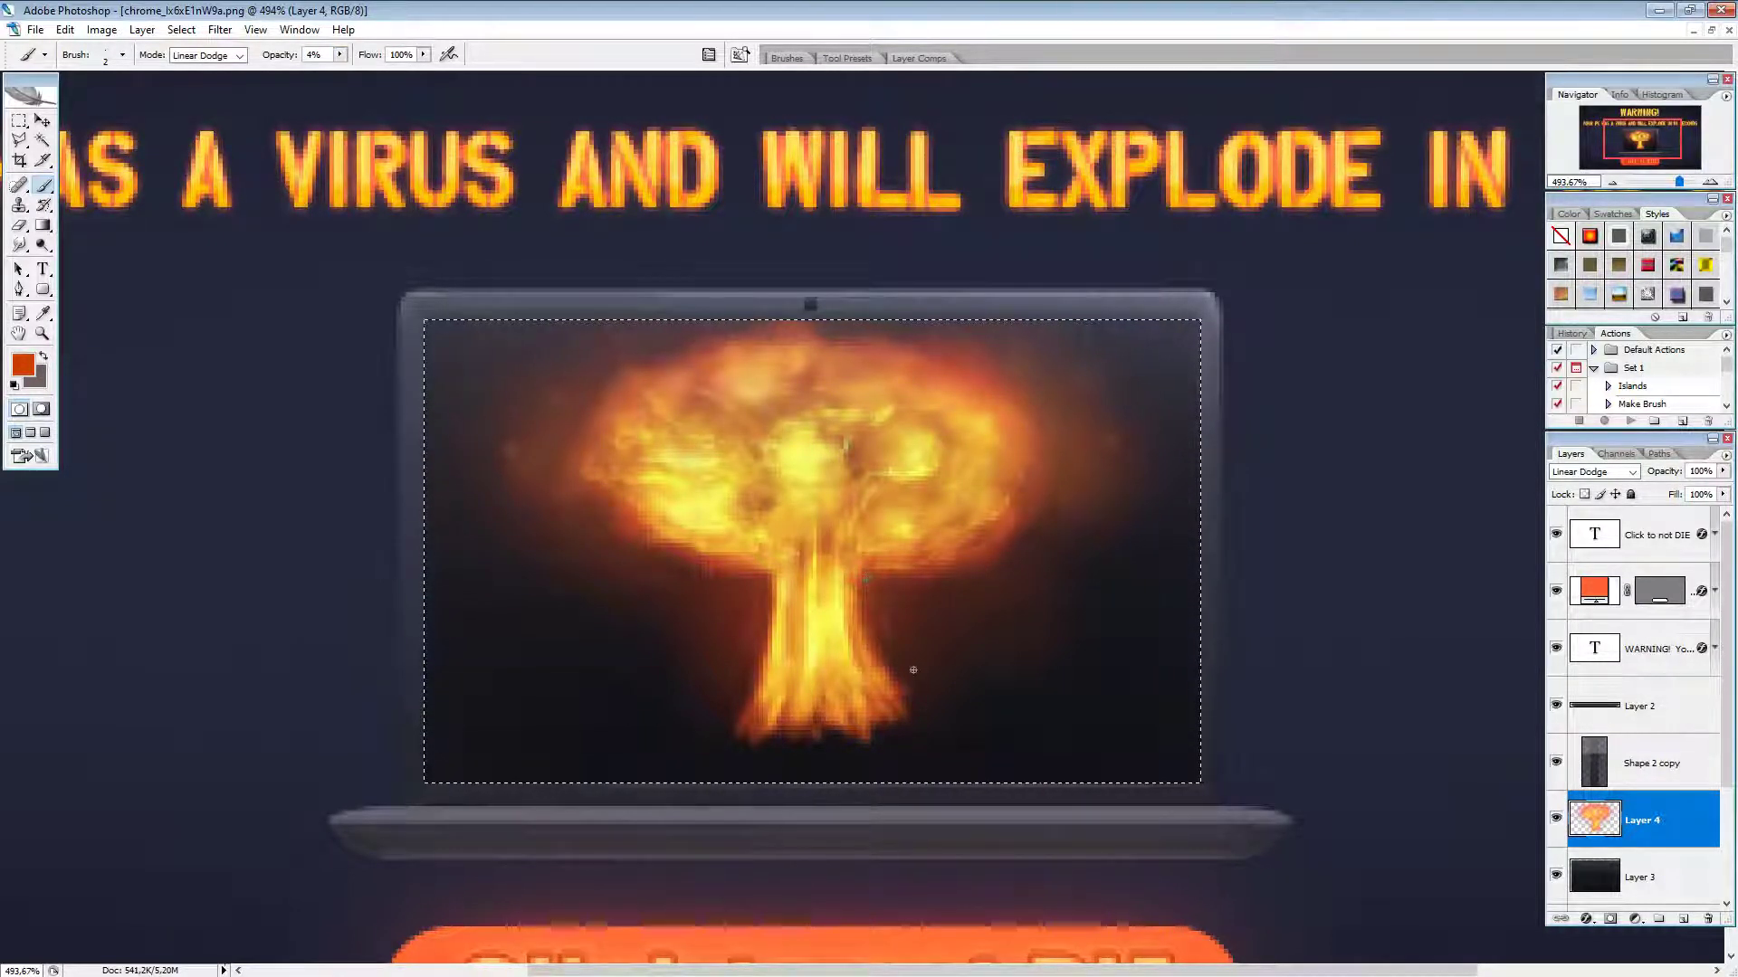
{"action": "left_click", "coordinate": [699, 576]}
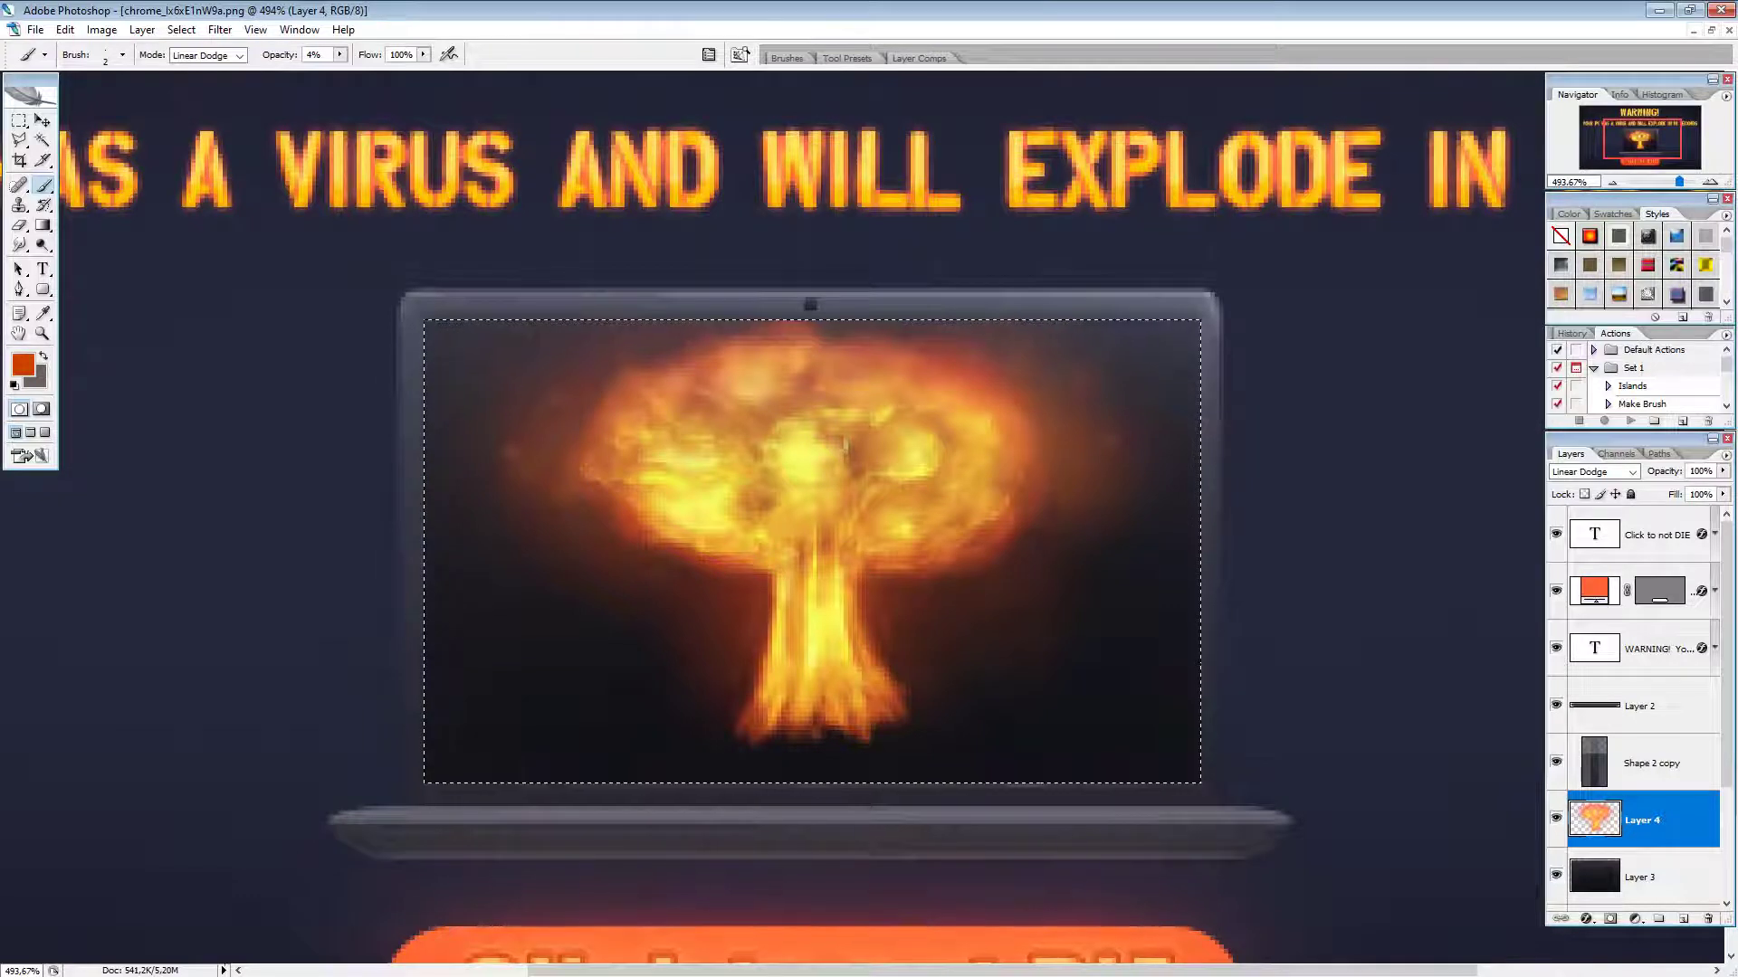
{"action": "left_click", "coordinate": [591, 537]}
{"action": "left_click", "coordinate": [538, 459]}
Step: Change the foreground colour to red, #ce1300, and paint a subtle red tint under the cap beside the stem
{"action": "left_click", "coordinate": [22, 364]}
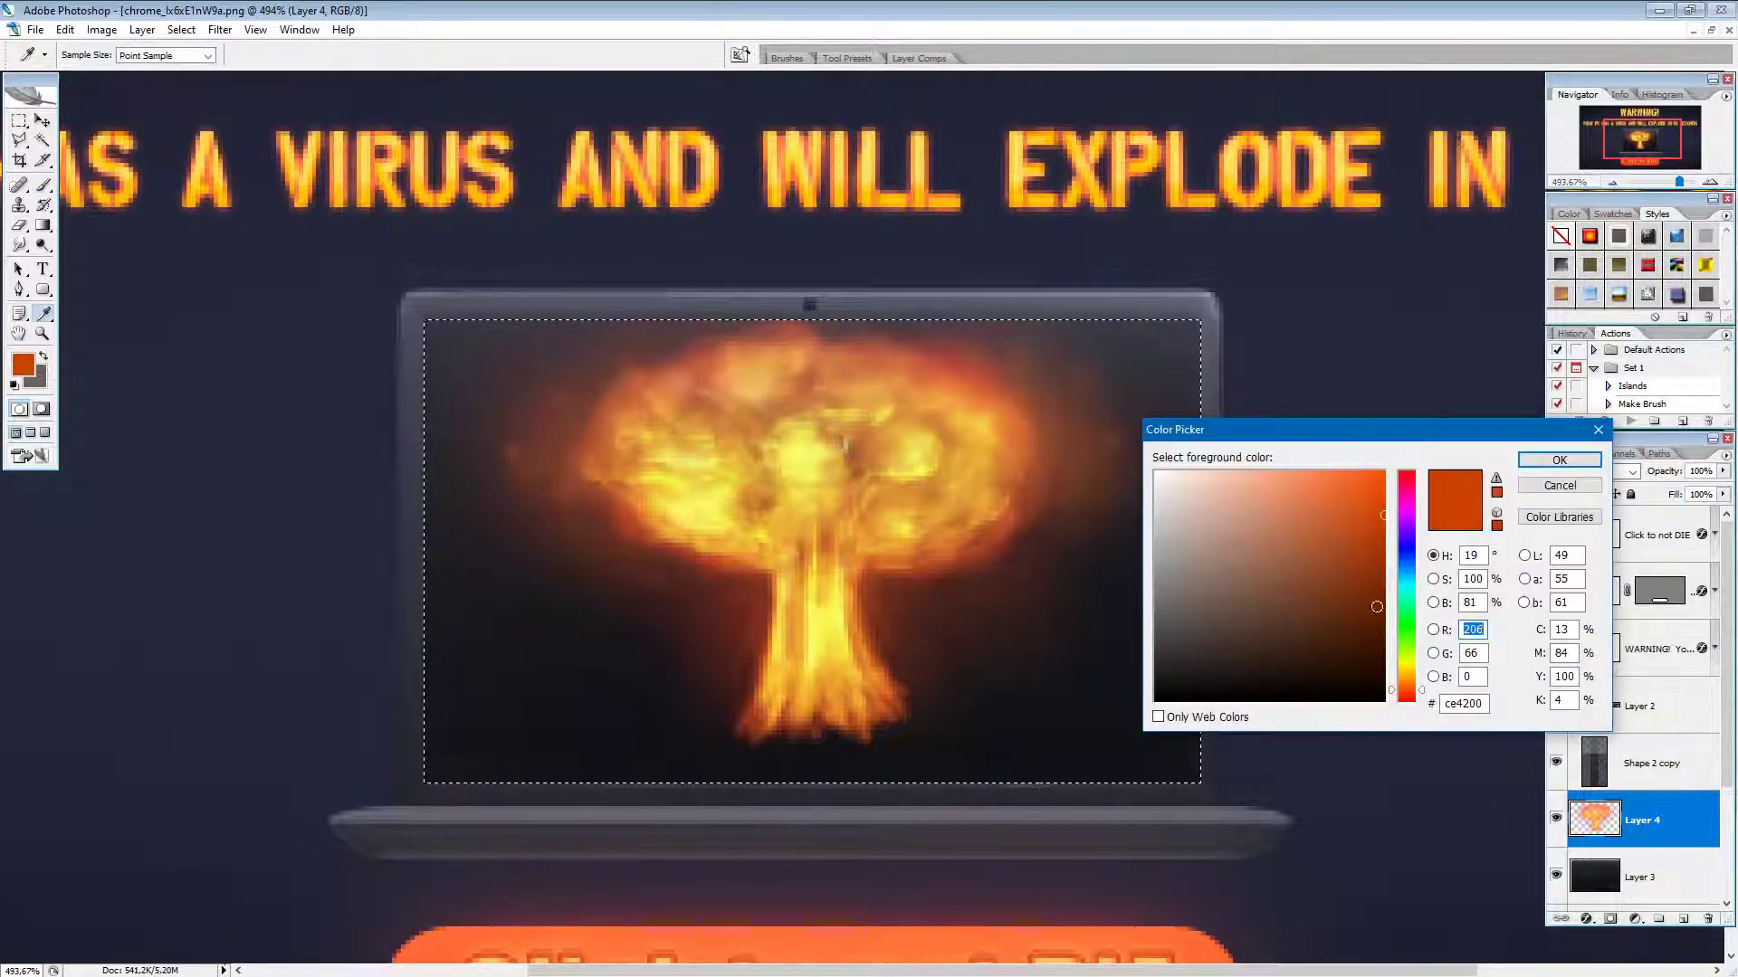
{"action": "left_click_drag", "start_coordinate": [1417, 689], "coordinate": [1417, 699]}
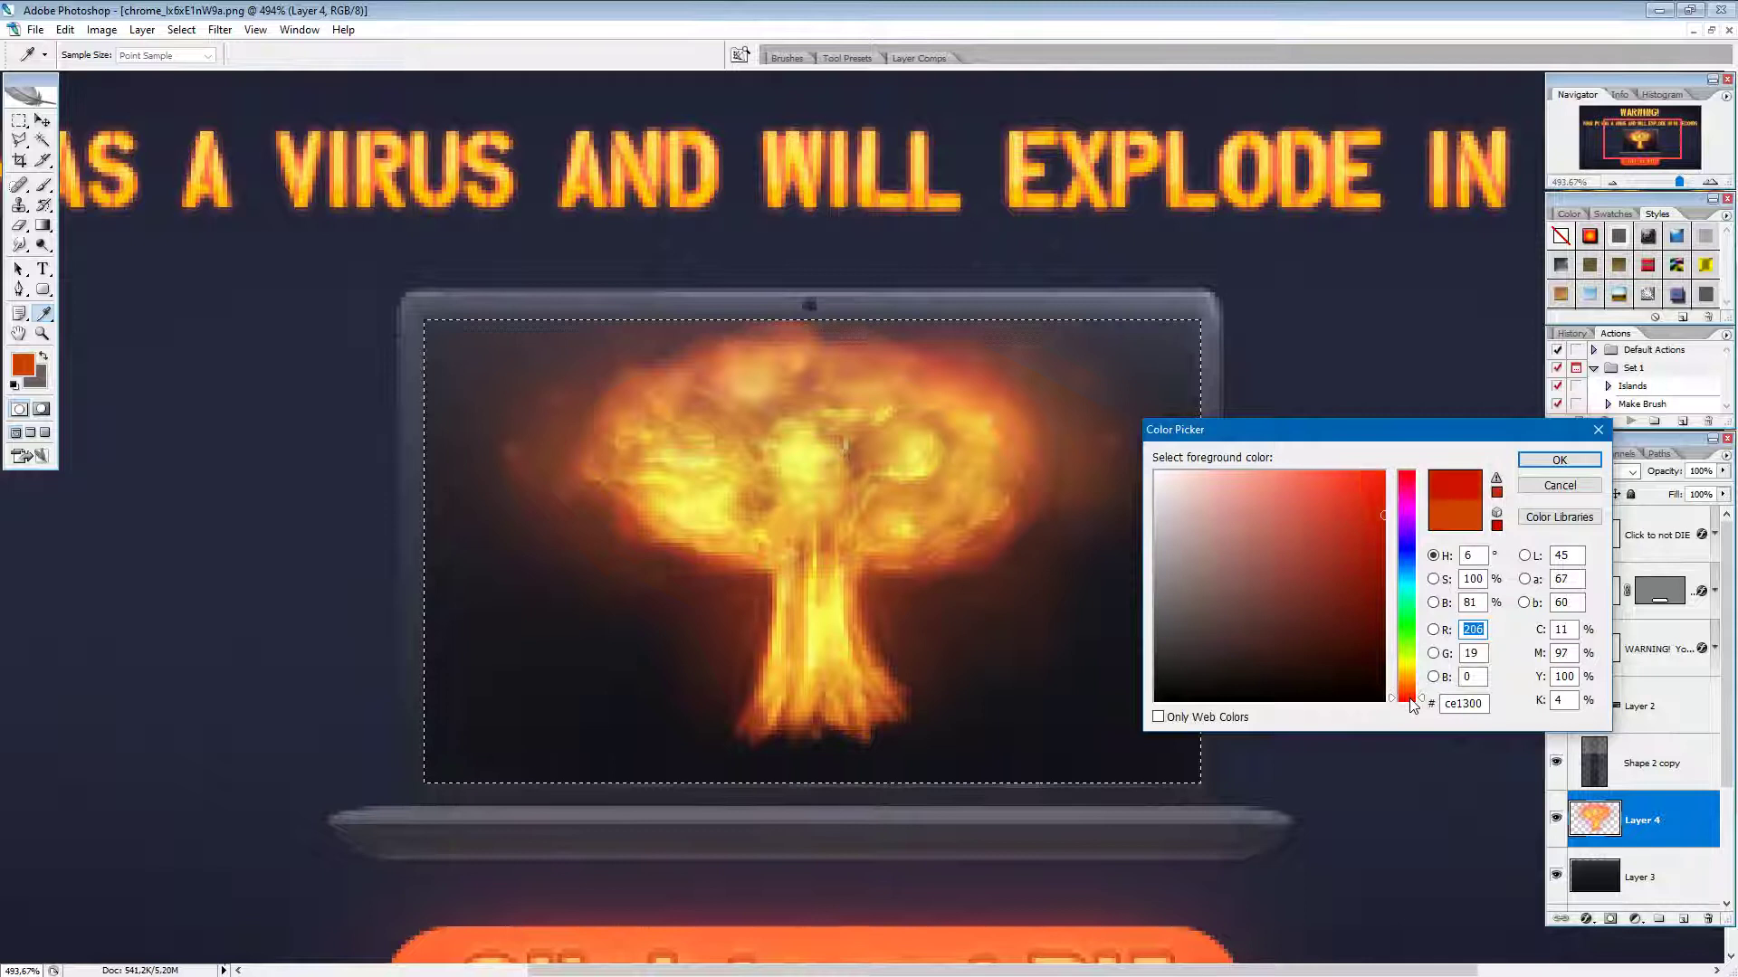
{"action": "left_click", "coordinate": [1558, 460]}
{"action": "left_click", "coordinate": [919, 609]}
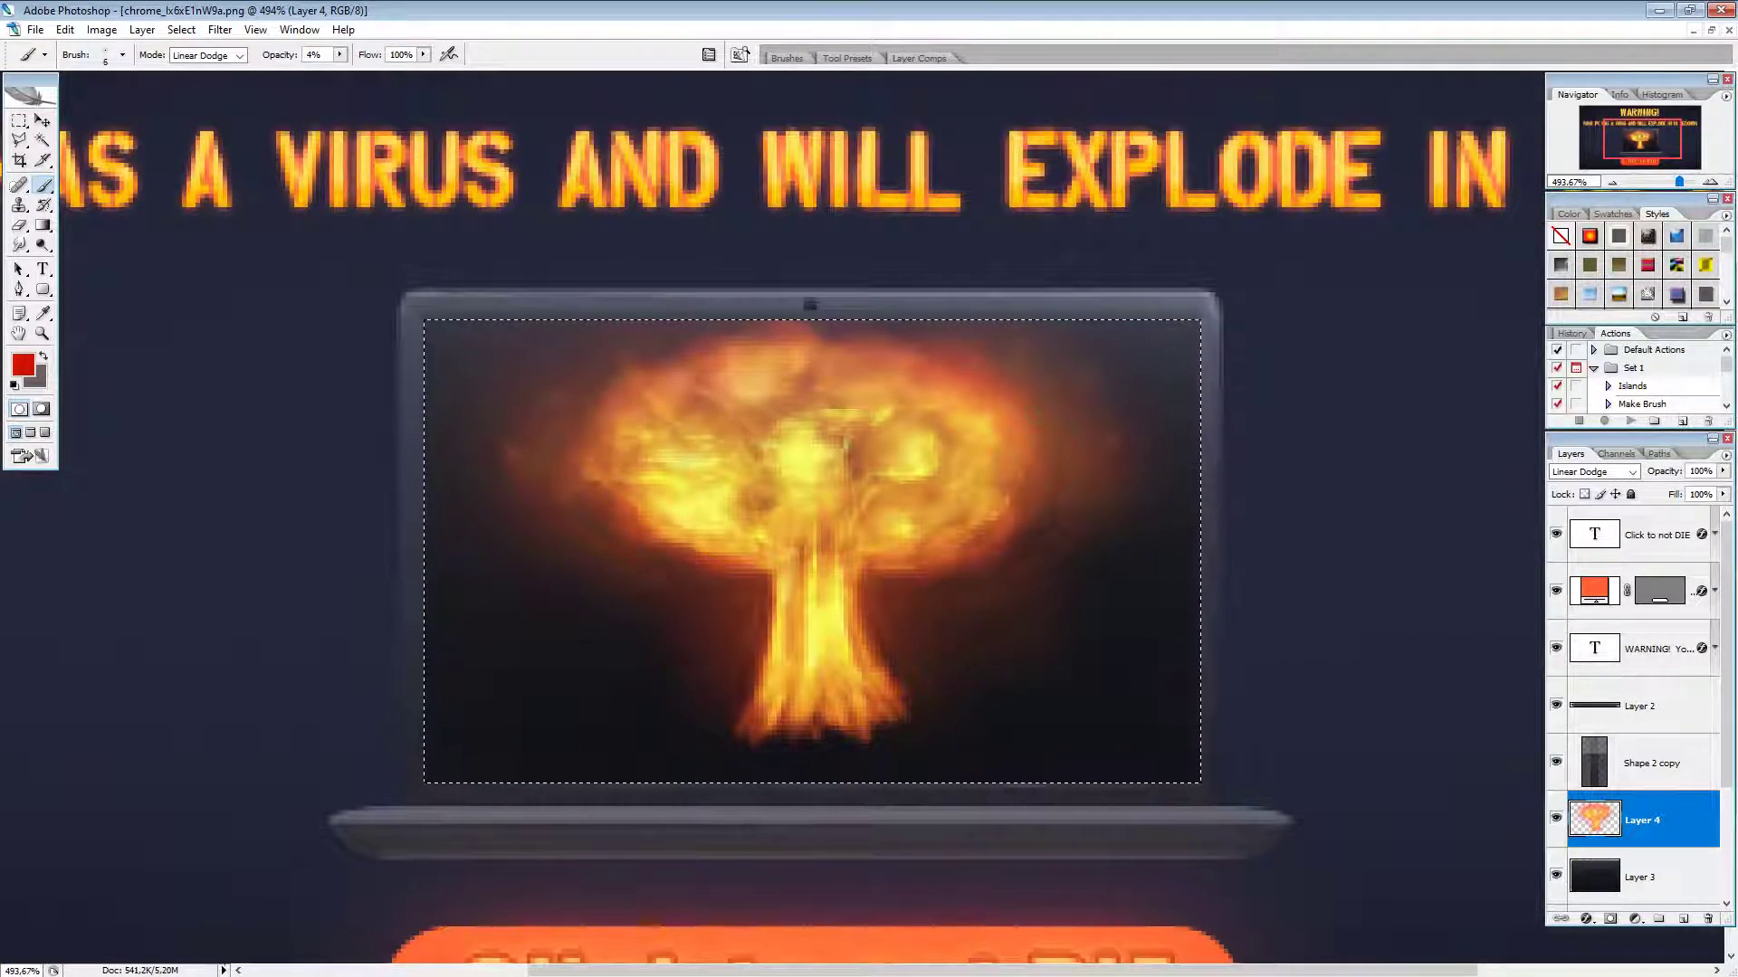
Step: Sample a yellow from the cap's left part and adjust the foreground colour to a warm orange-yellow, #faa91c
{"action": "left_click", "coordinate": [24, 364]}
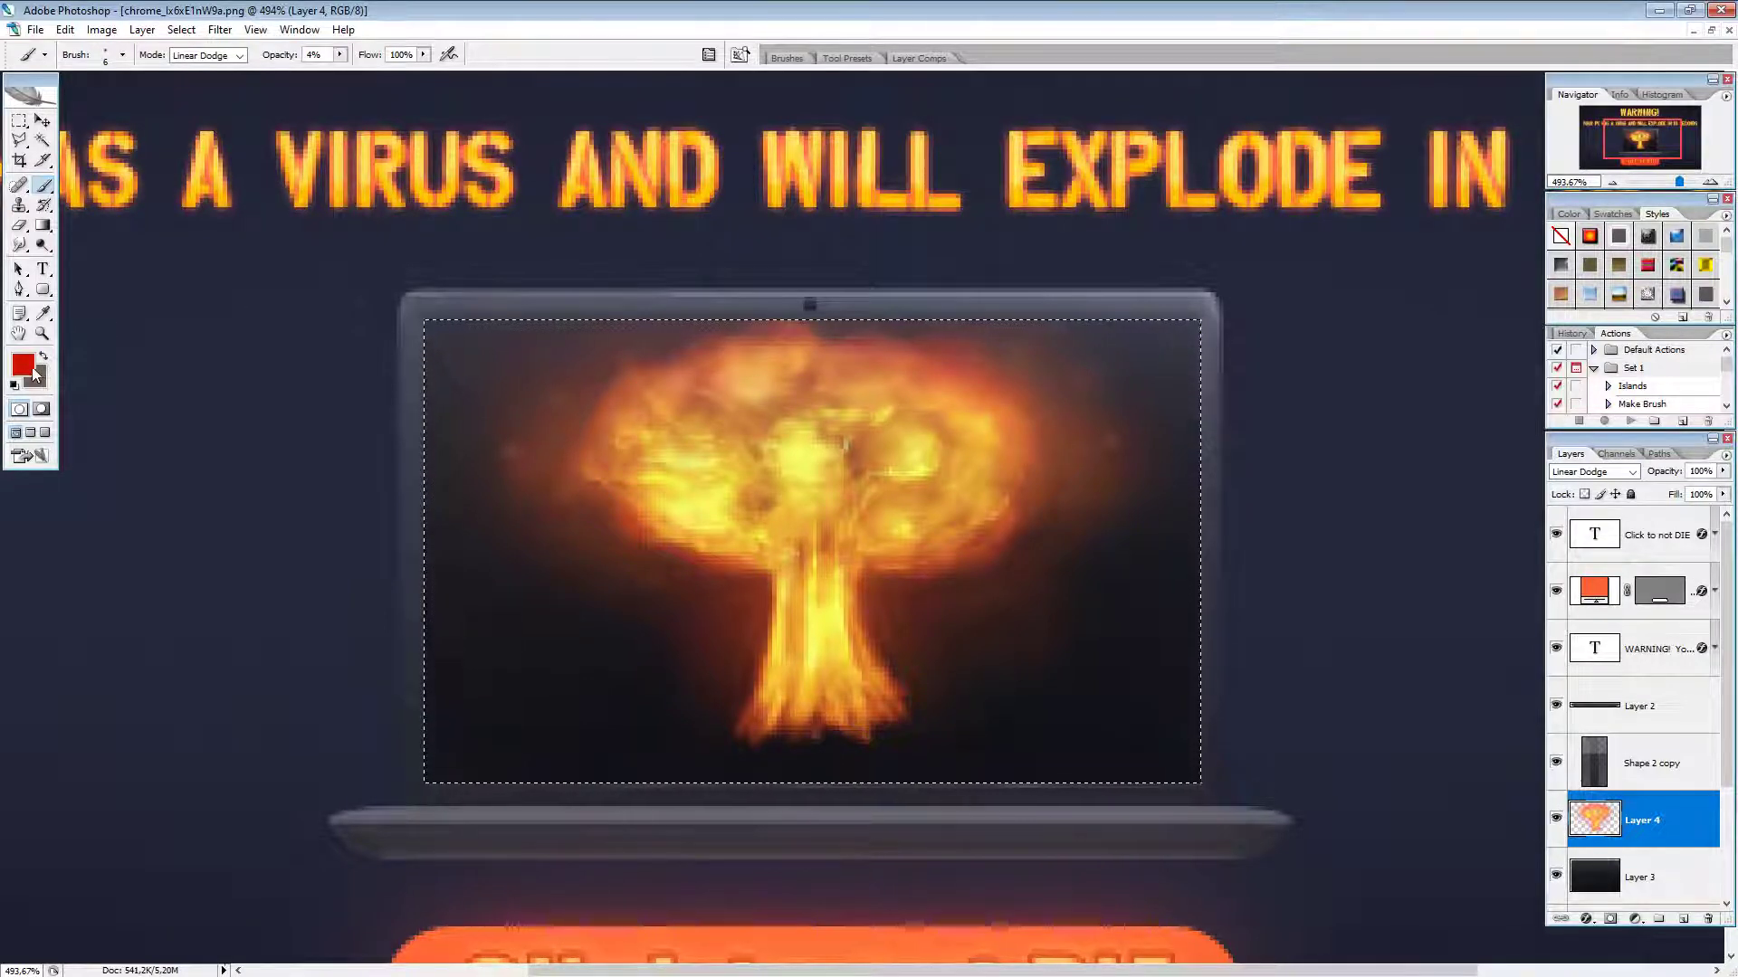
{"action": "left_click", "coordinate": [703, 433]}
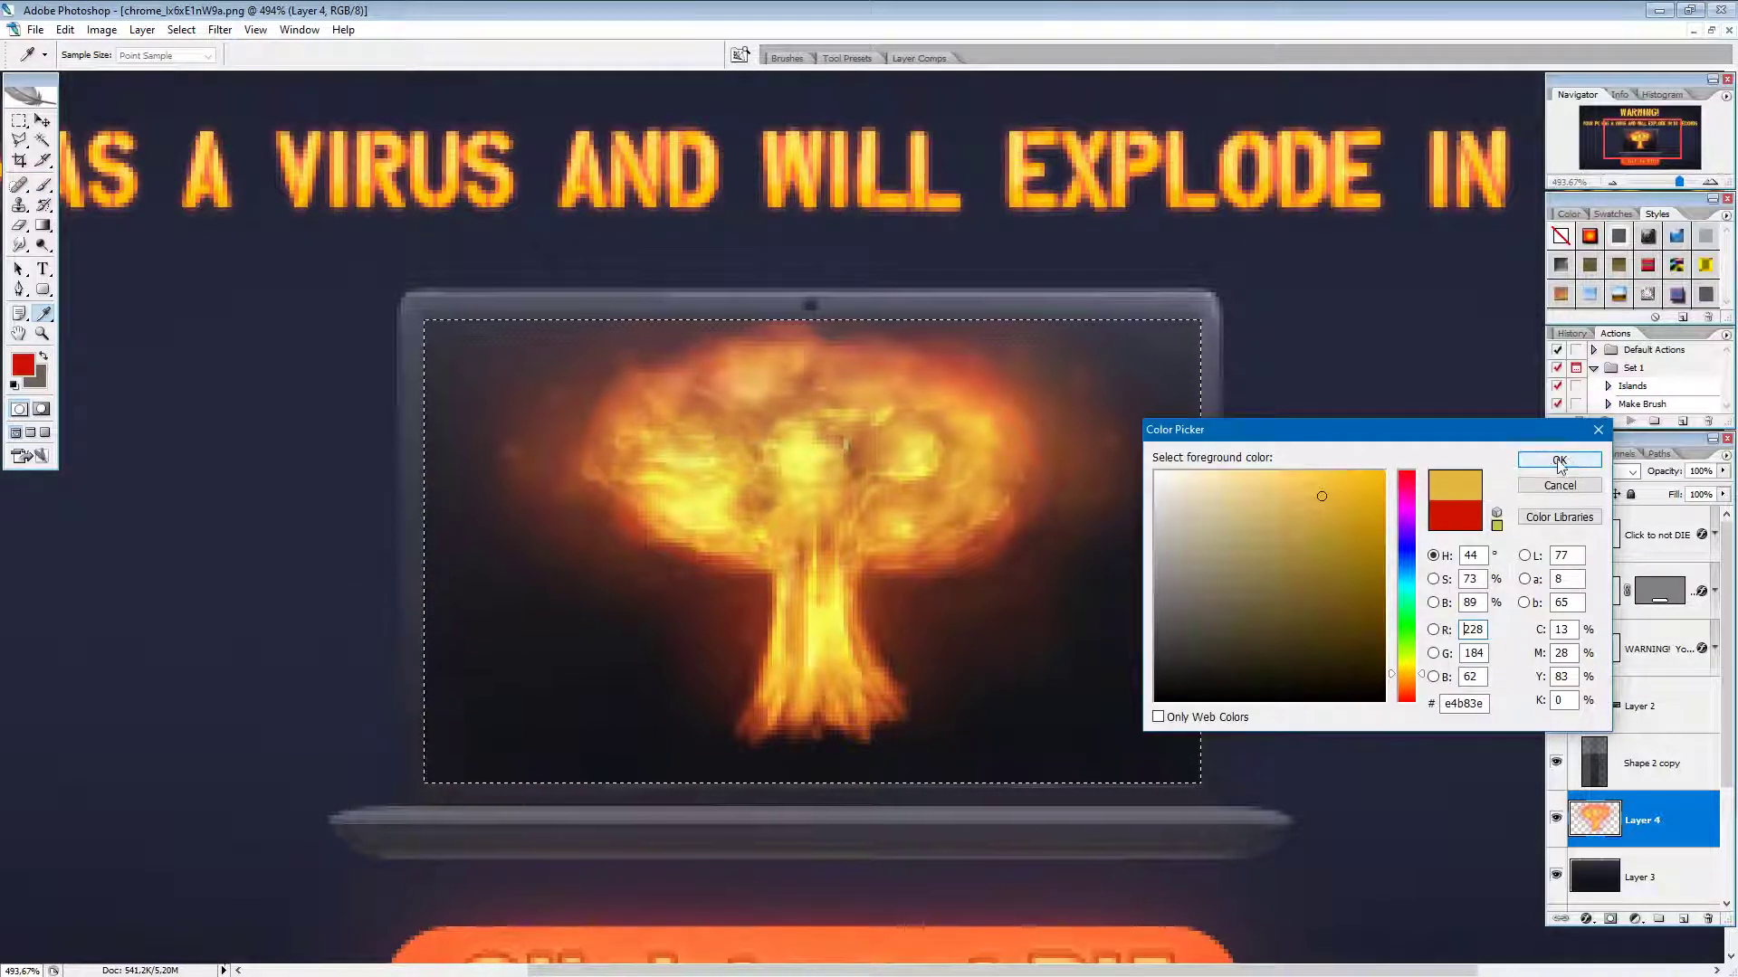
{"action": "left_click_drag", "start_coordinate": [1347, 471], "coordinate": [1359, 475]}
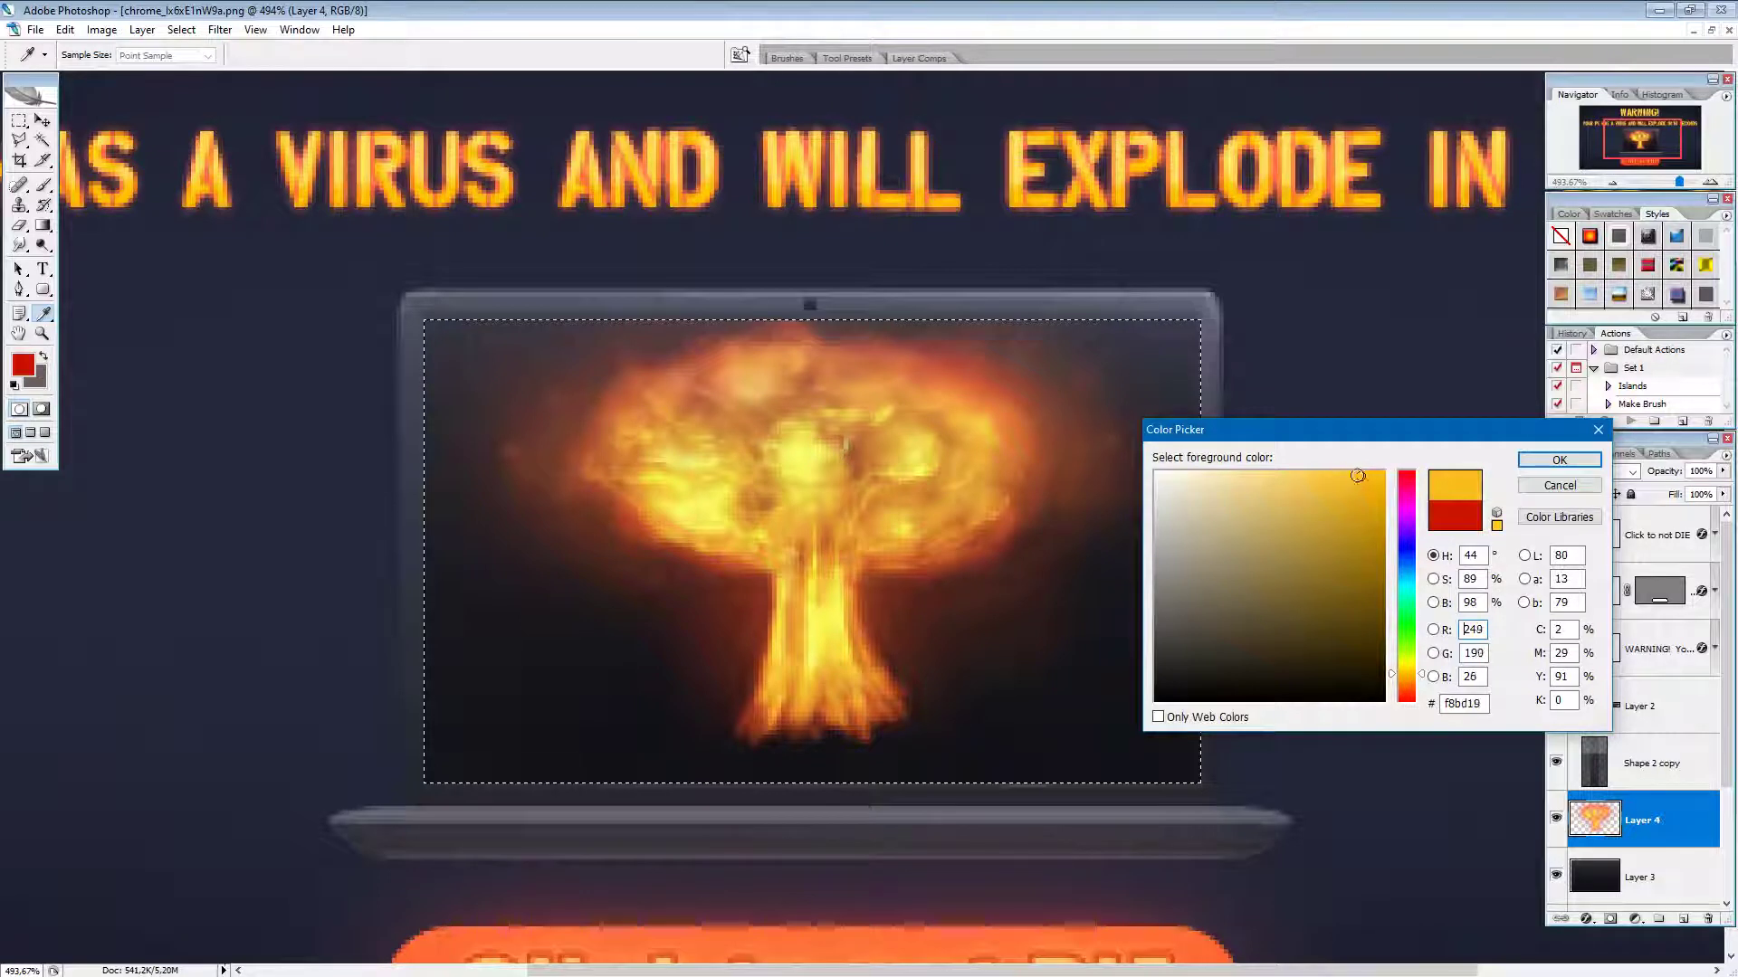
{"action": "left_click", "coordinate": [1408, 677]}
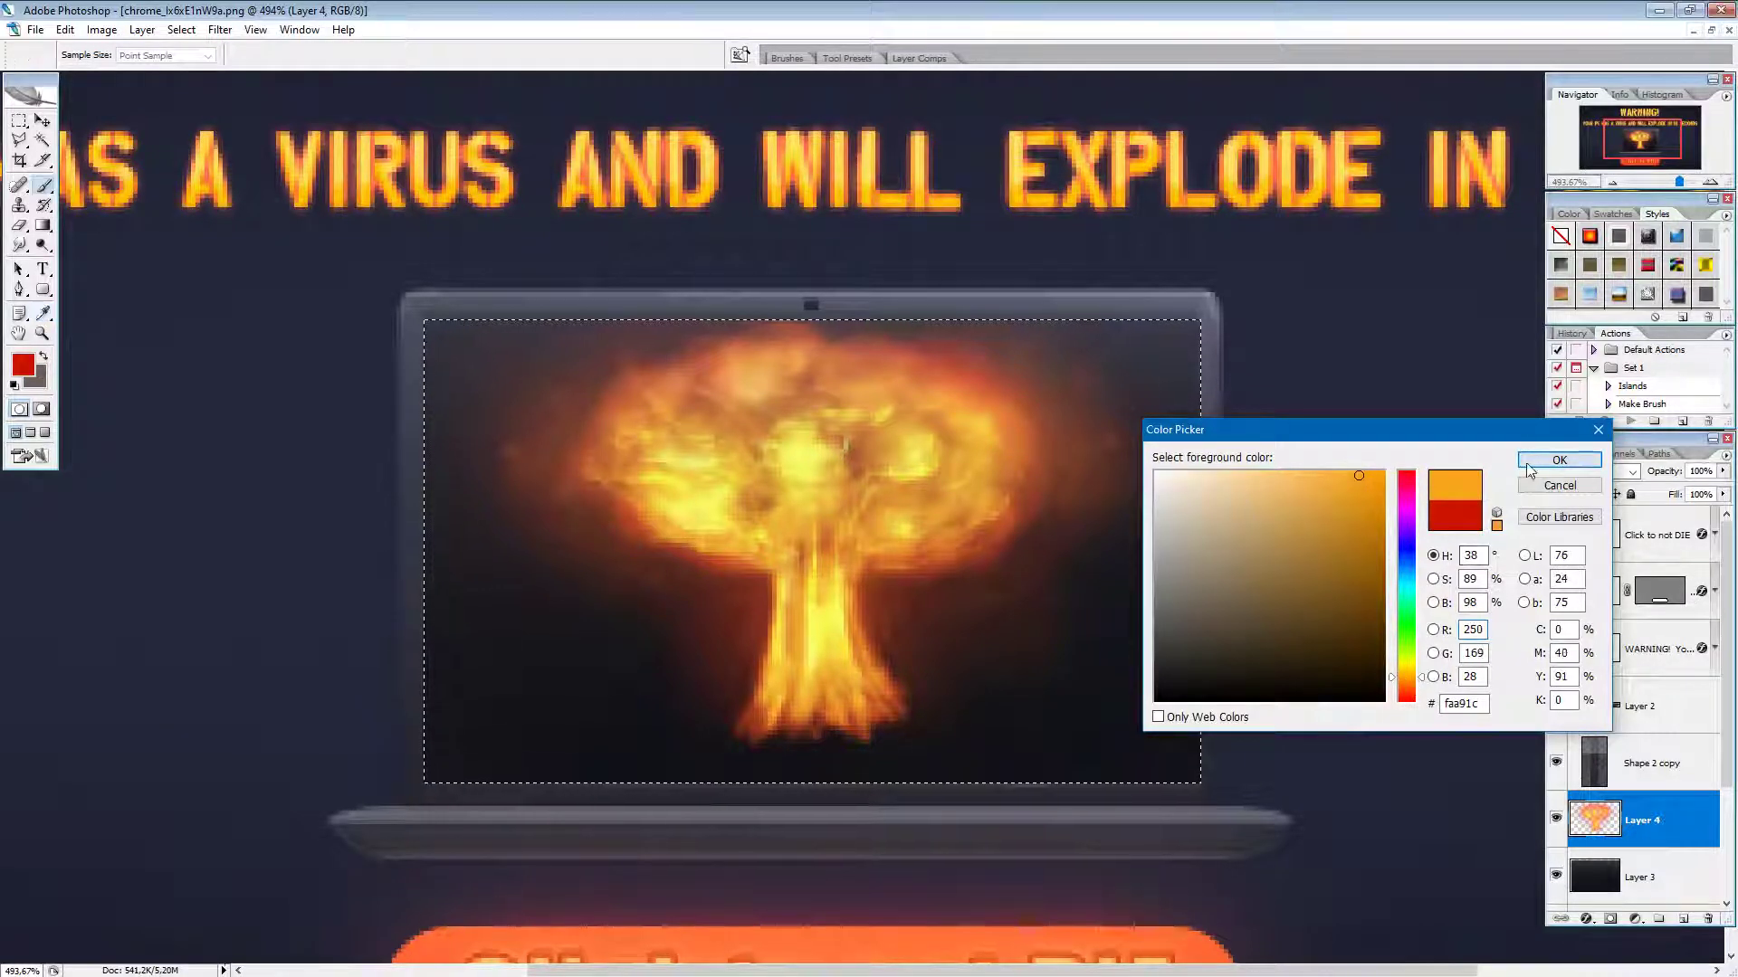
{"action": "left_click", "coordinate": [1559, 459]}
Step: Reduce the brush to 1 px, raise its opacity to 19% and paint fine streaks on the cap's upper-left edge
{"action": "key", "text": "b"}
{"action": "key", "text": "bracketleft"}
{"action": "key", "text": "bracketleft"}
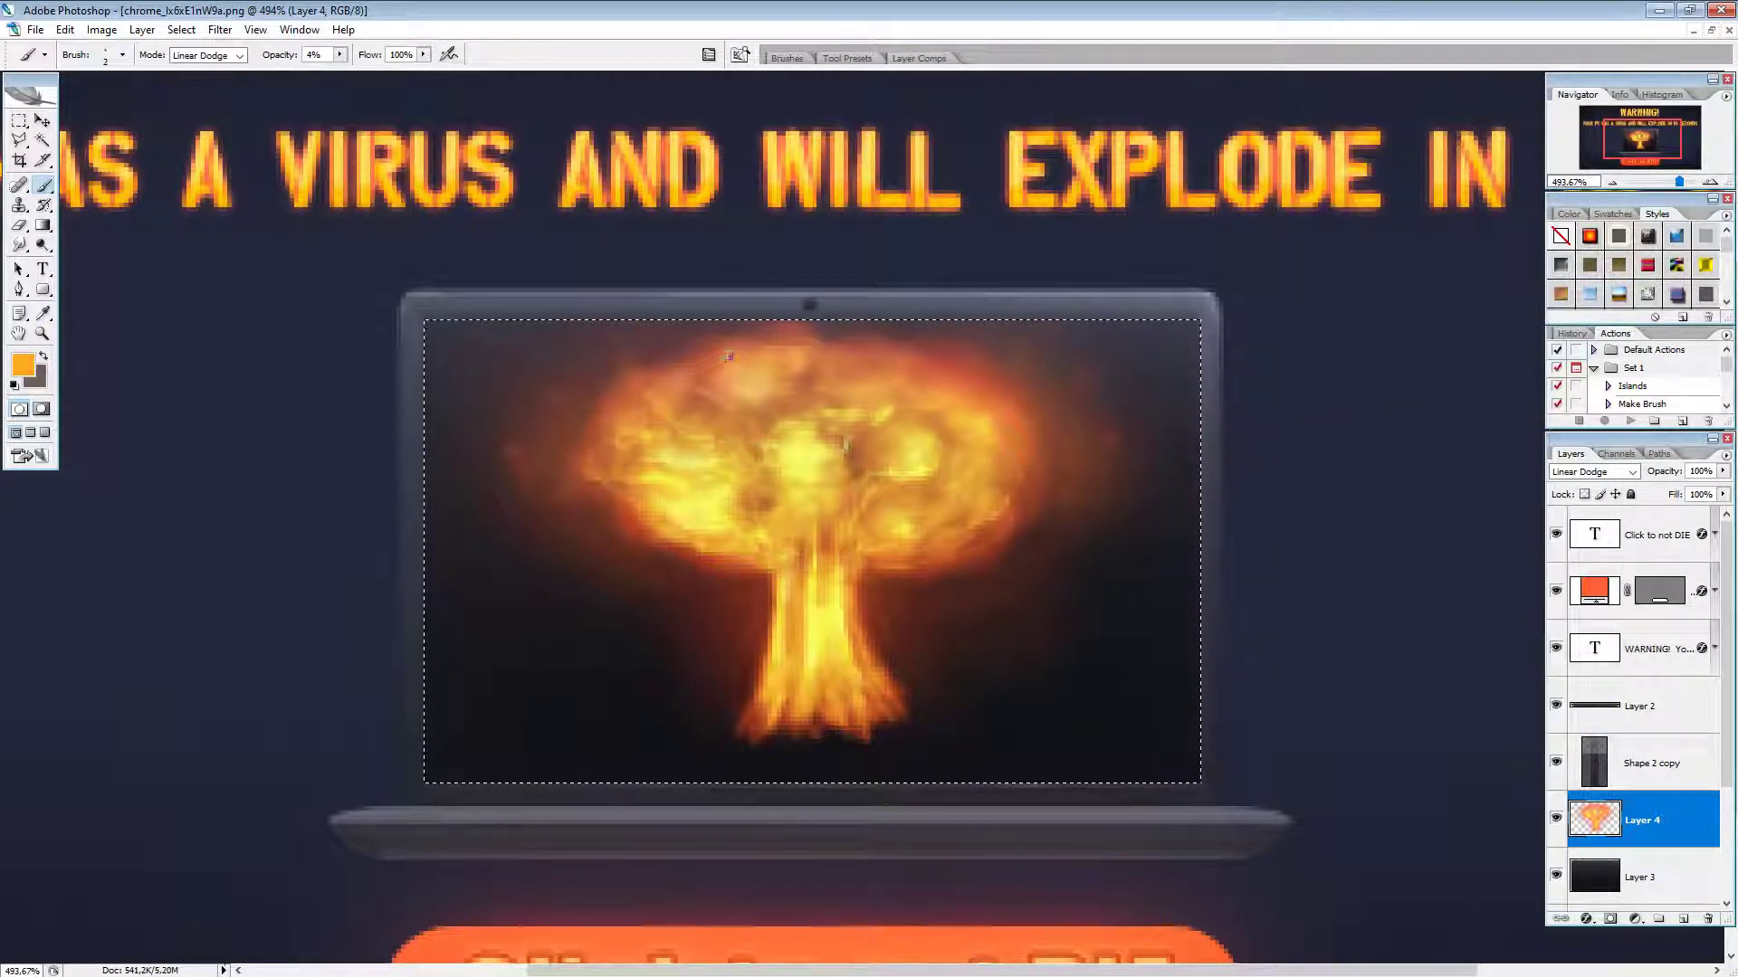
{"action": "left_click", "coordinate": [340, 55]}
{"action": "left_click_drag", "start_coordinate": [337, 71], "coordinate": [354, 71]}
{"action": "key", "text": "bracketleft"}
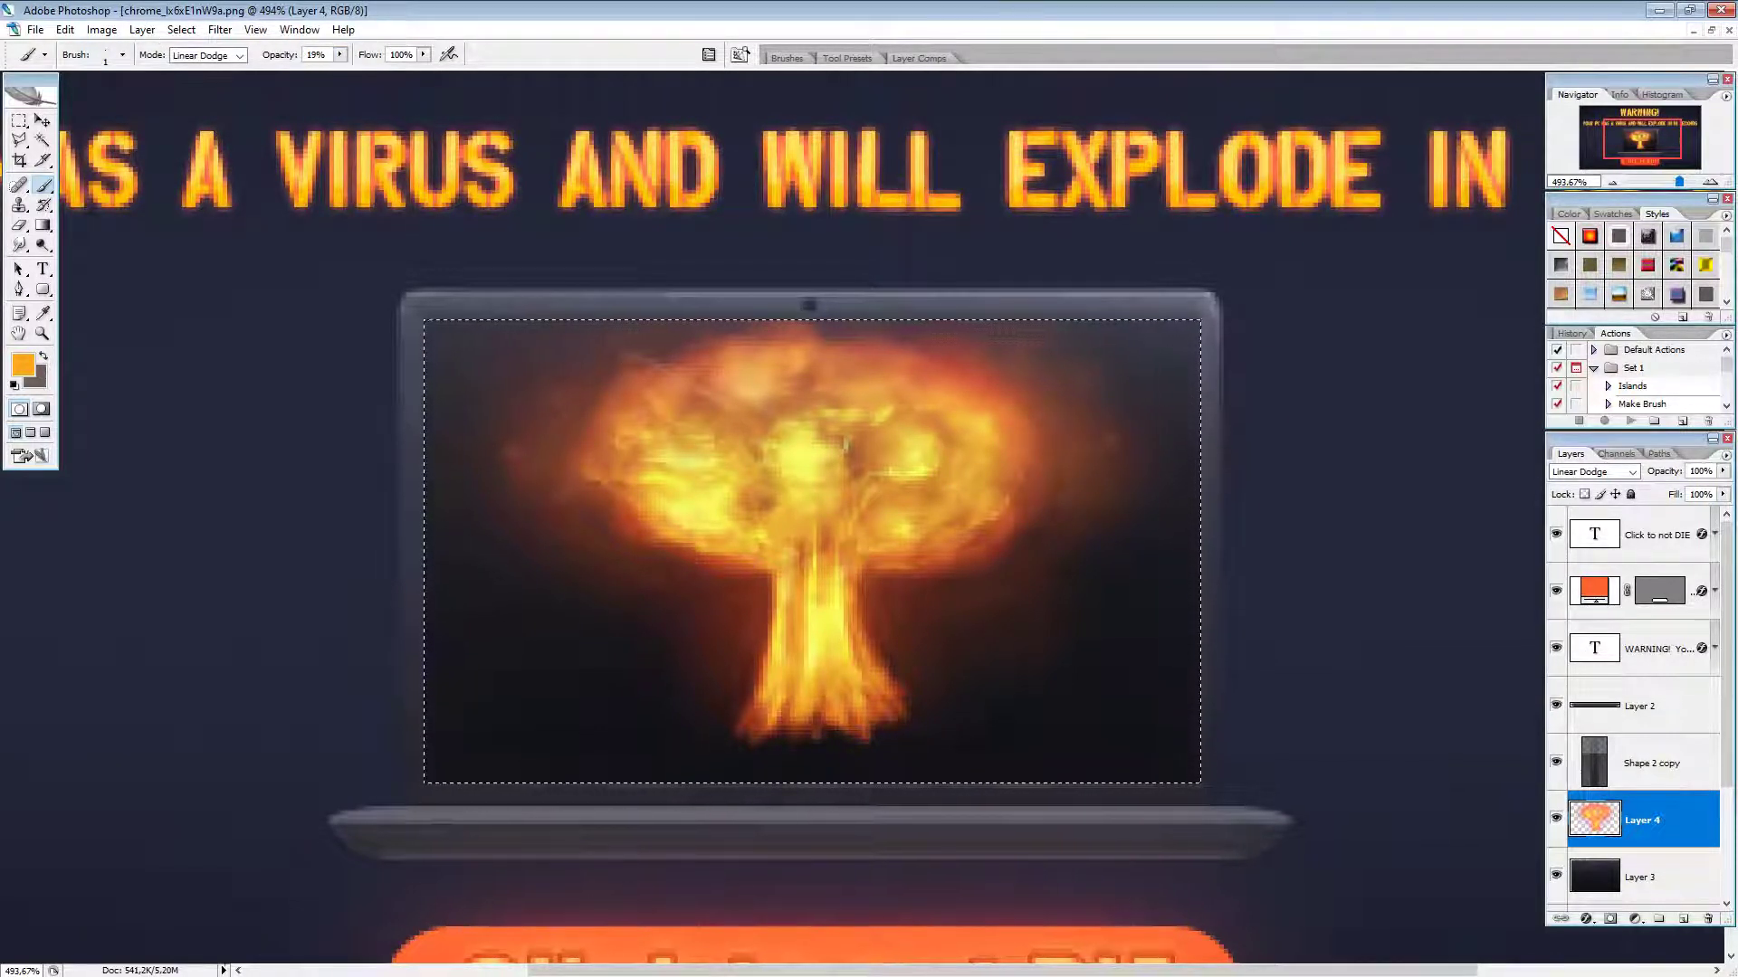
Step: Change the foreground colour to orange, #ff7200, and paint tiny sparks and streaks around both sides of the cap
{"action": "left_click", "coordinate": [24, 367]}
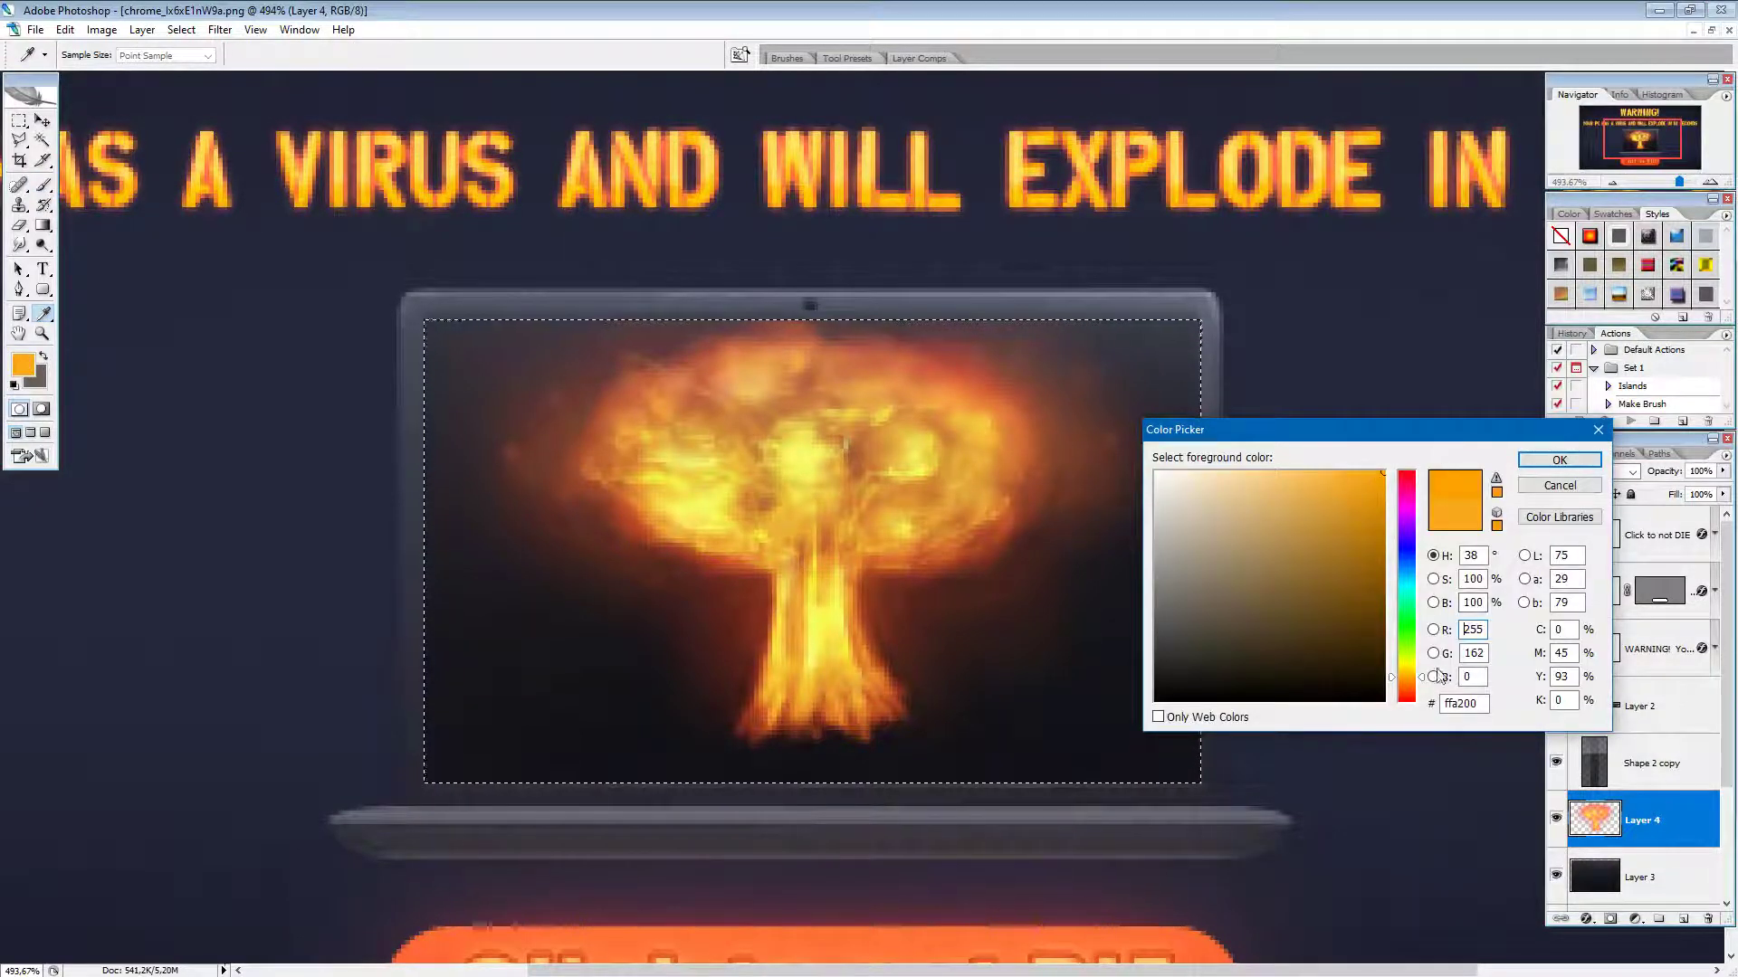
{"action": "left_click", "coordinate": [1409, 686]}
{"action": "left_click", "coordinate": [1559, 460]}
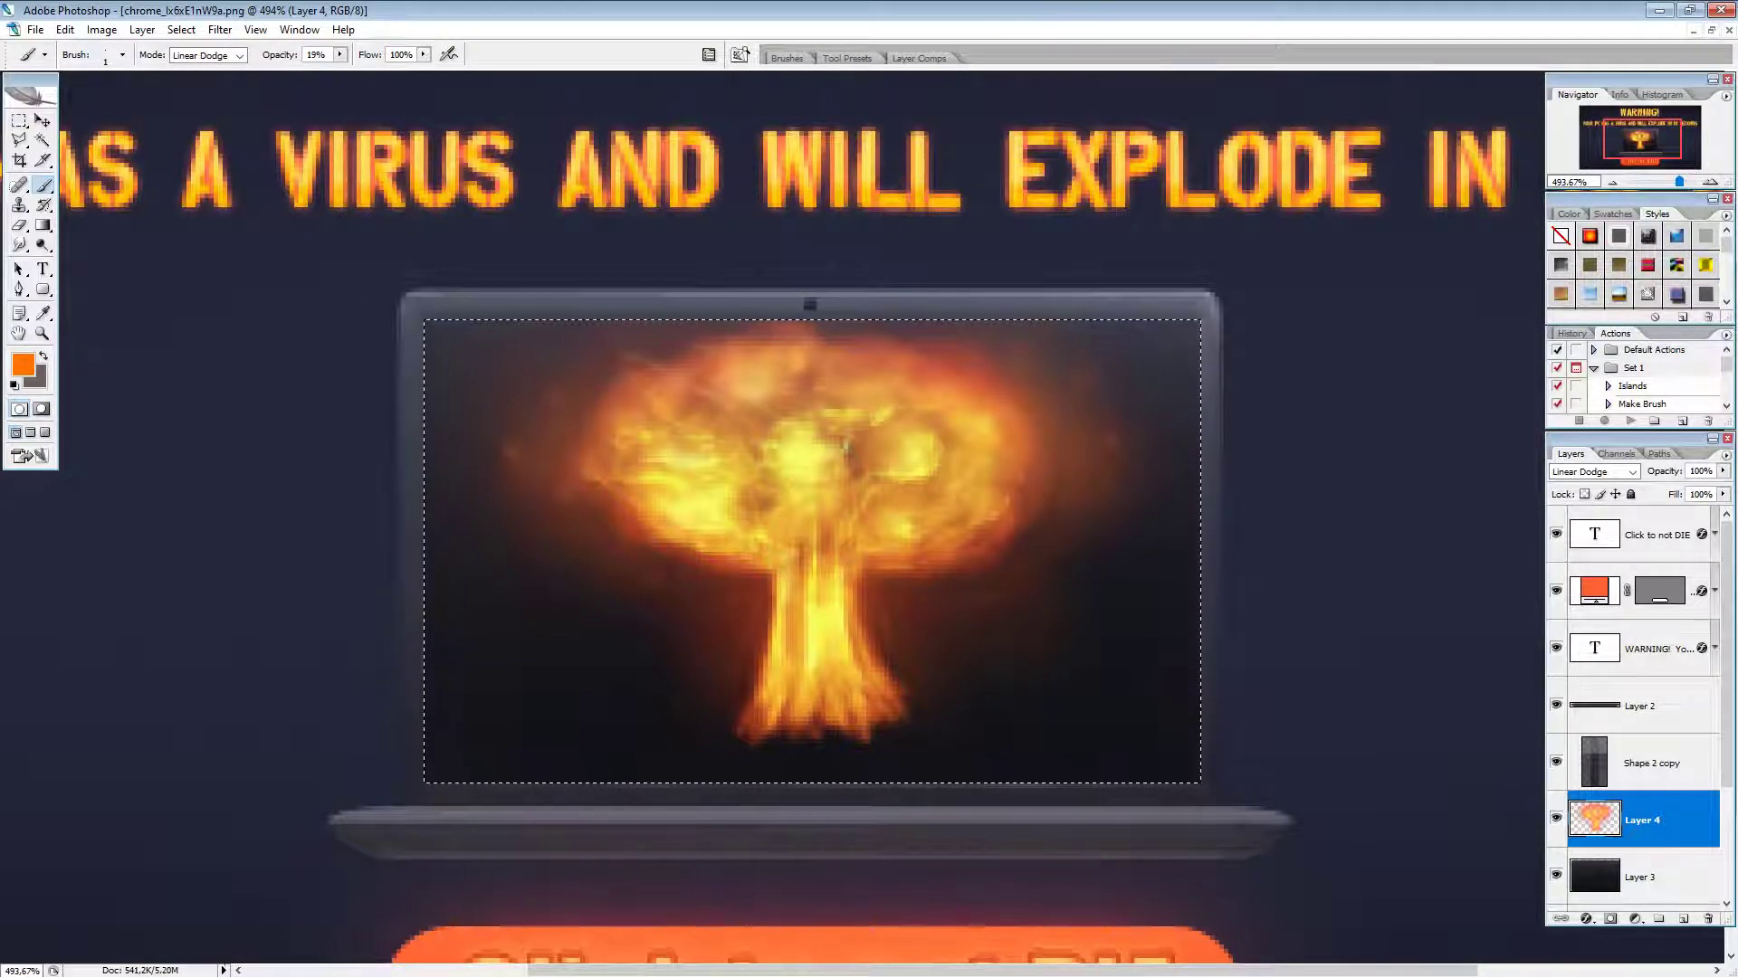
{"action": "left_click_drag", "start_coordinate": [567, 516], "coordinate": [1059, 468]}
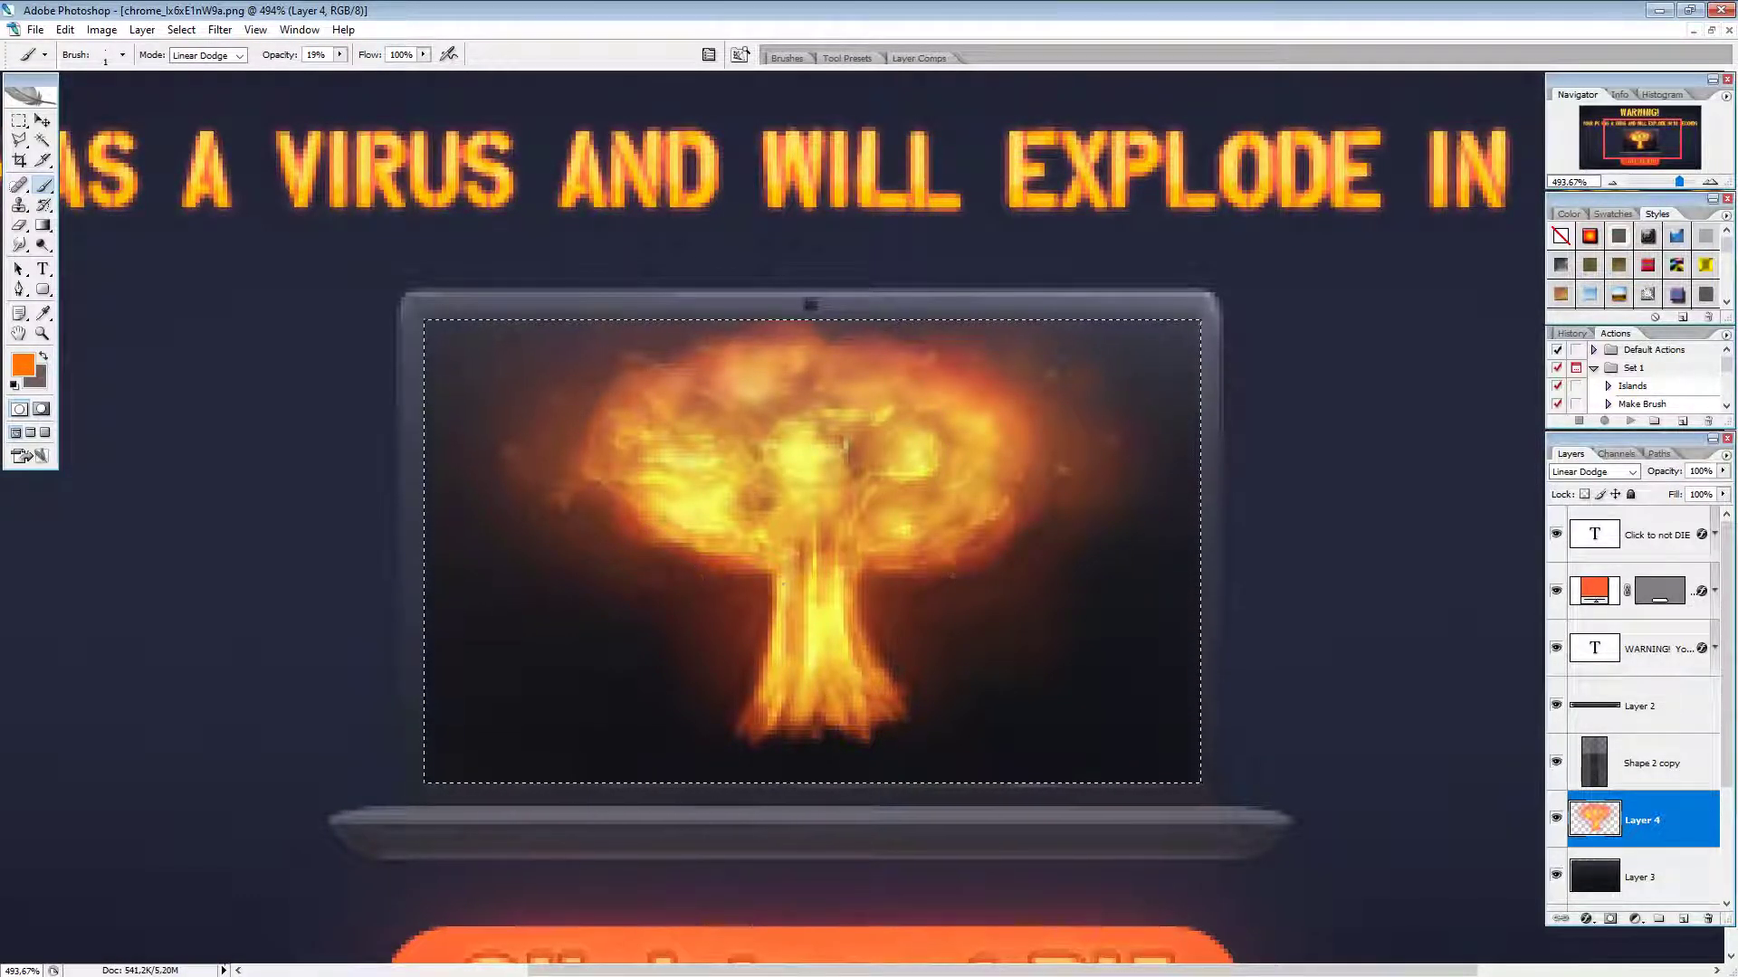
Step: Deselect the laptop screen area and check the explosion within the whole ad
{"action": "scroll", "coordinate": [883, 533], "scroll_direction": "down", "scroll_amount": 6}
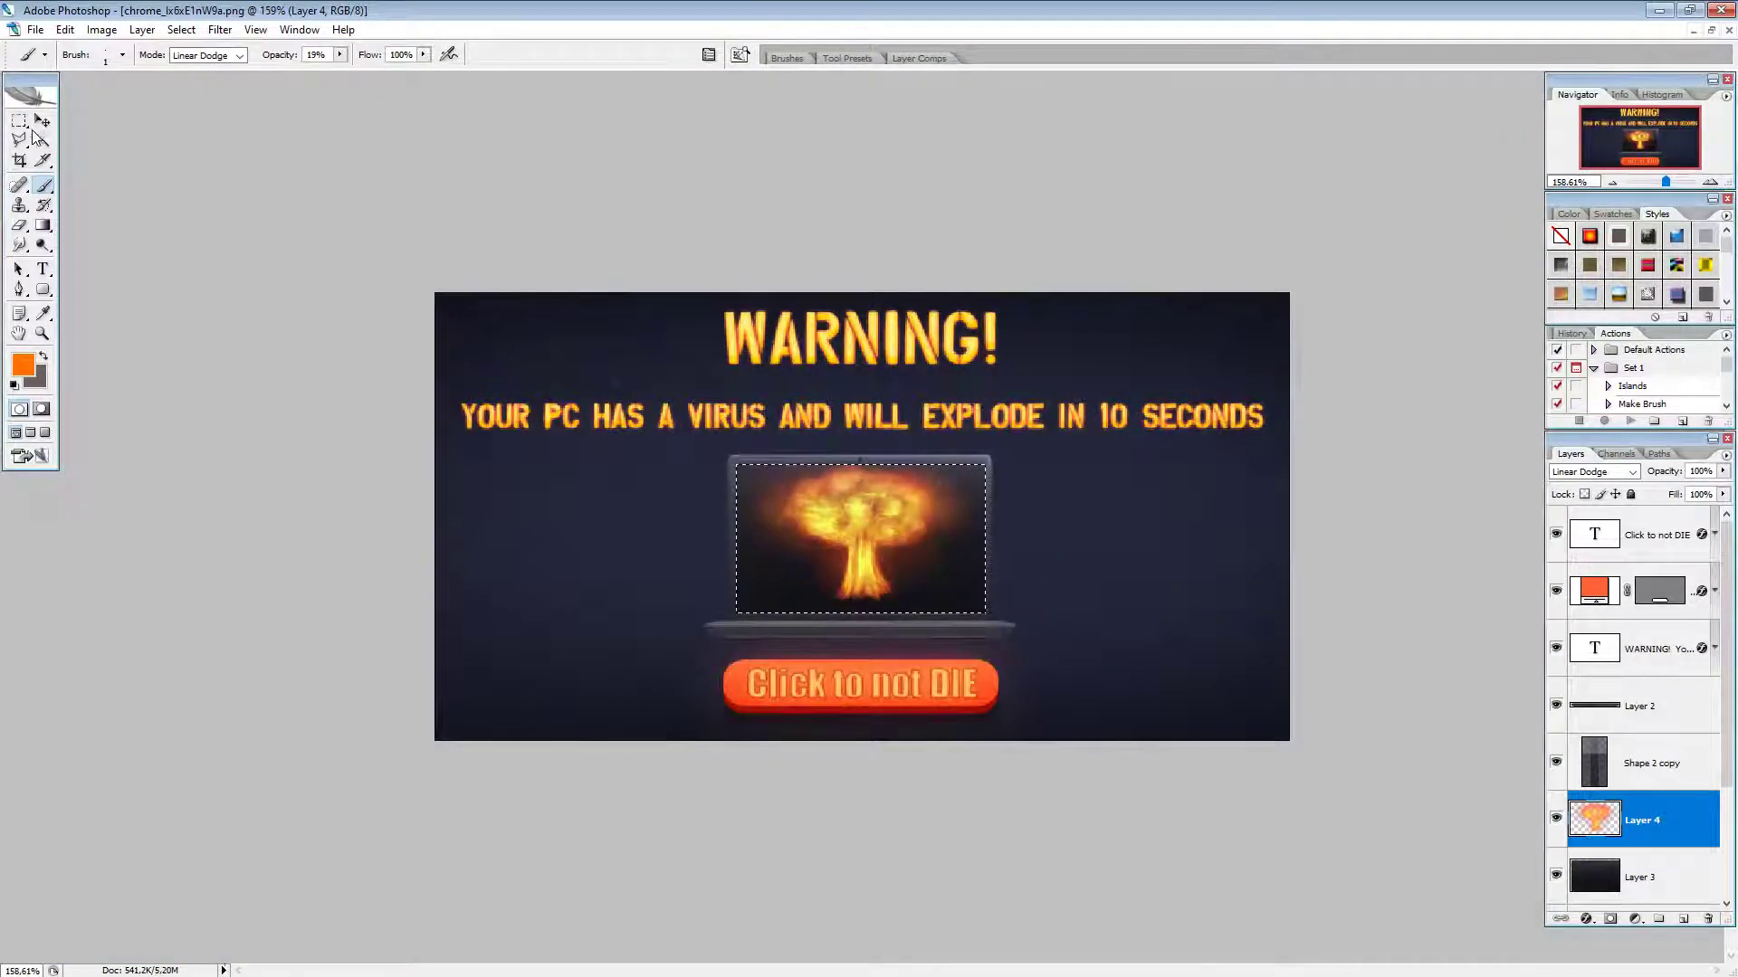
{"action": "key", "text": "m"}
{"action": "key", "text": "ctrl+d"}
{"action": "scroll", "coordinate": [802, 582], "scroll_direction": "down", "scroll_amount": 2}
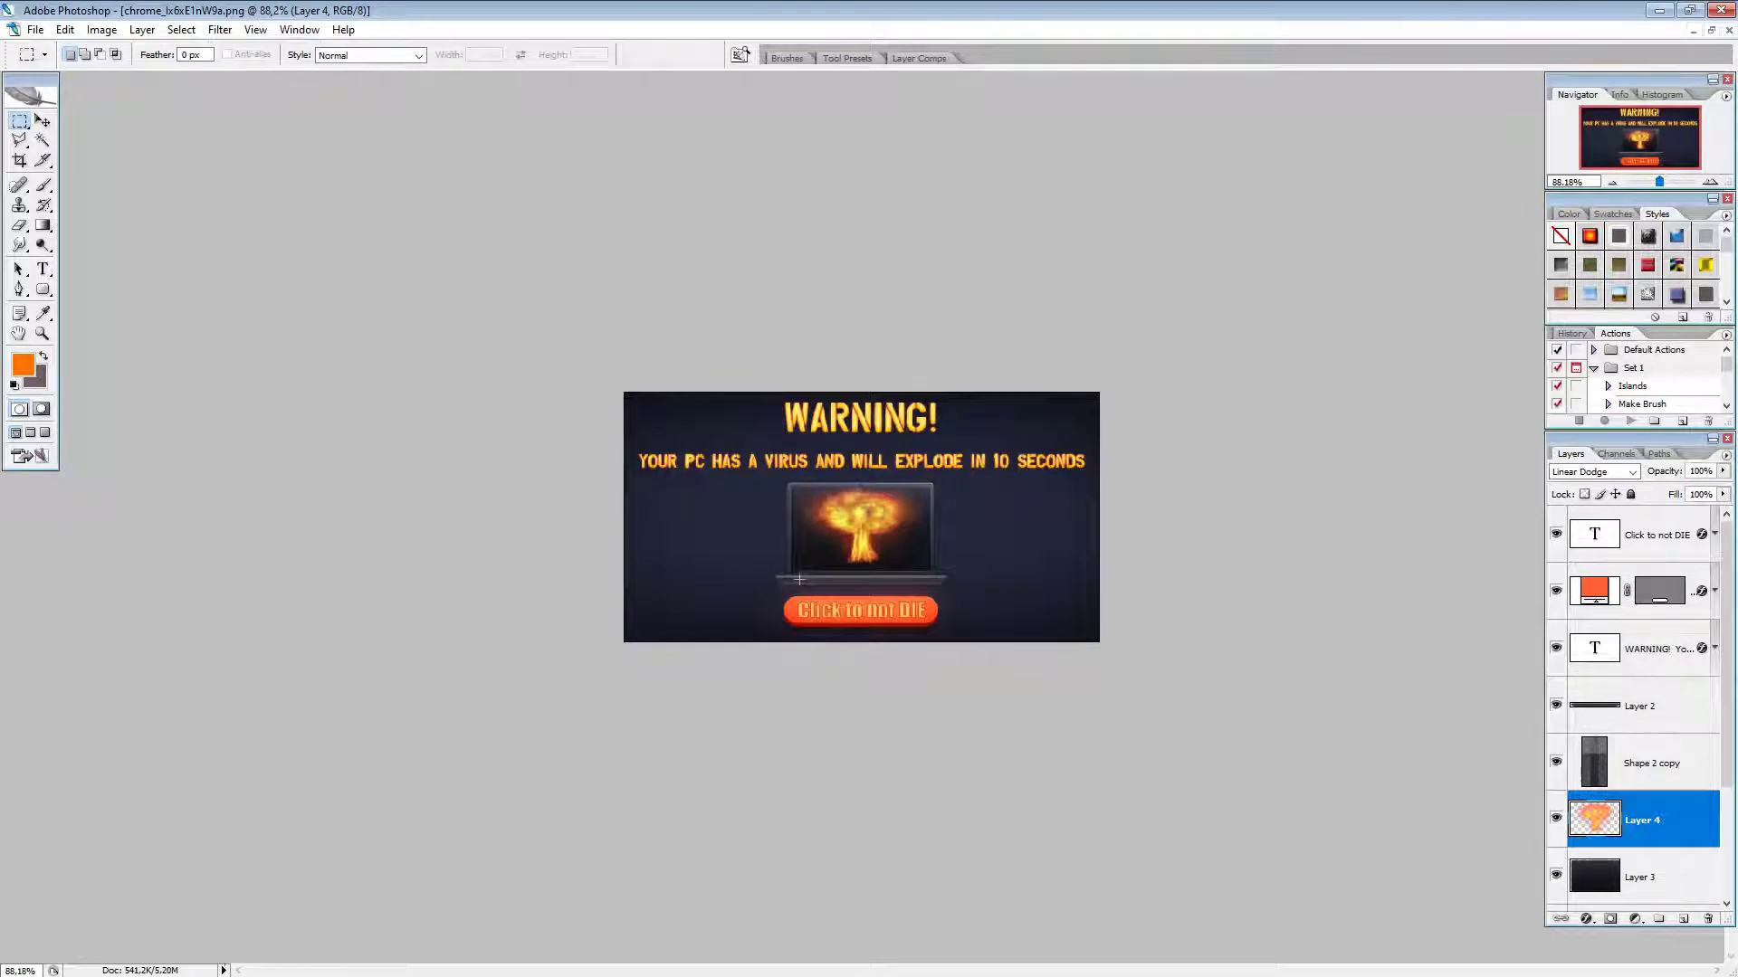
{"action": "scroll", "coordinate": [947, 537], "scroll_direction": "up", "scroll_amount": 5}
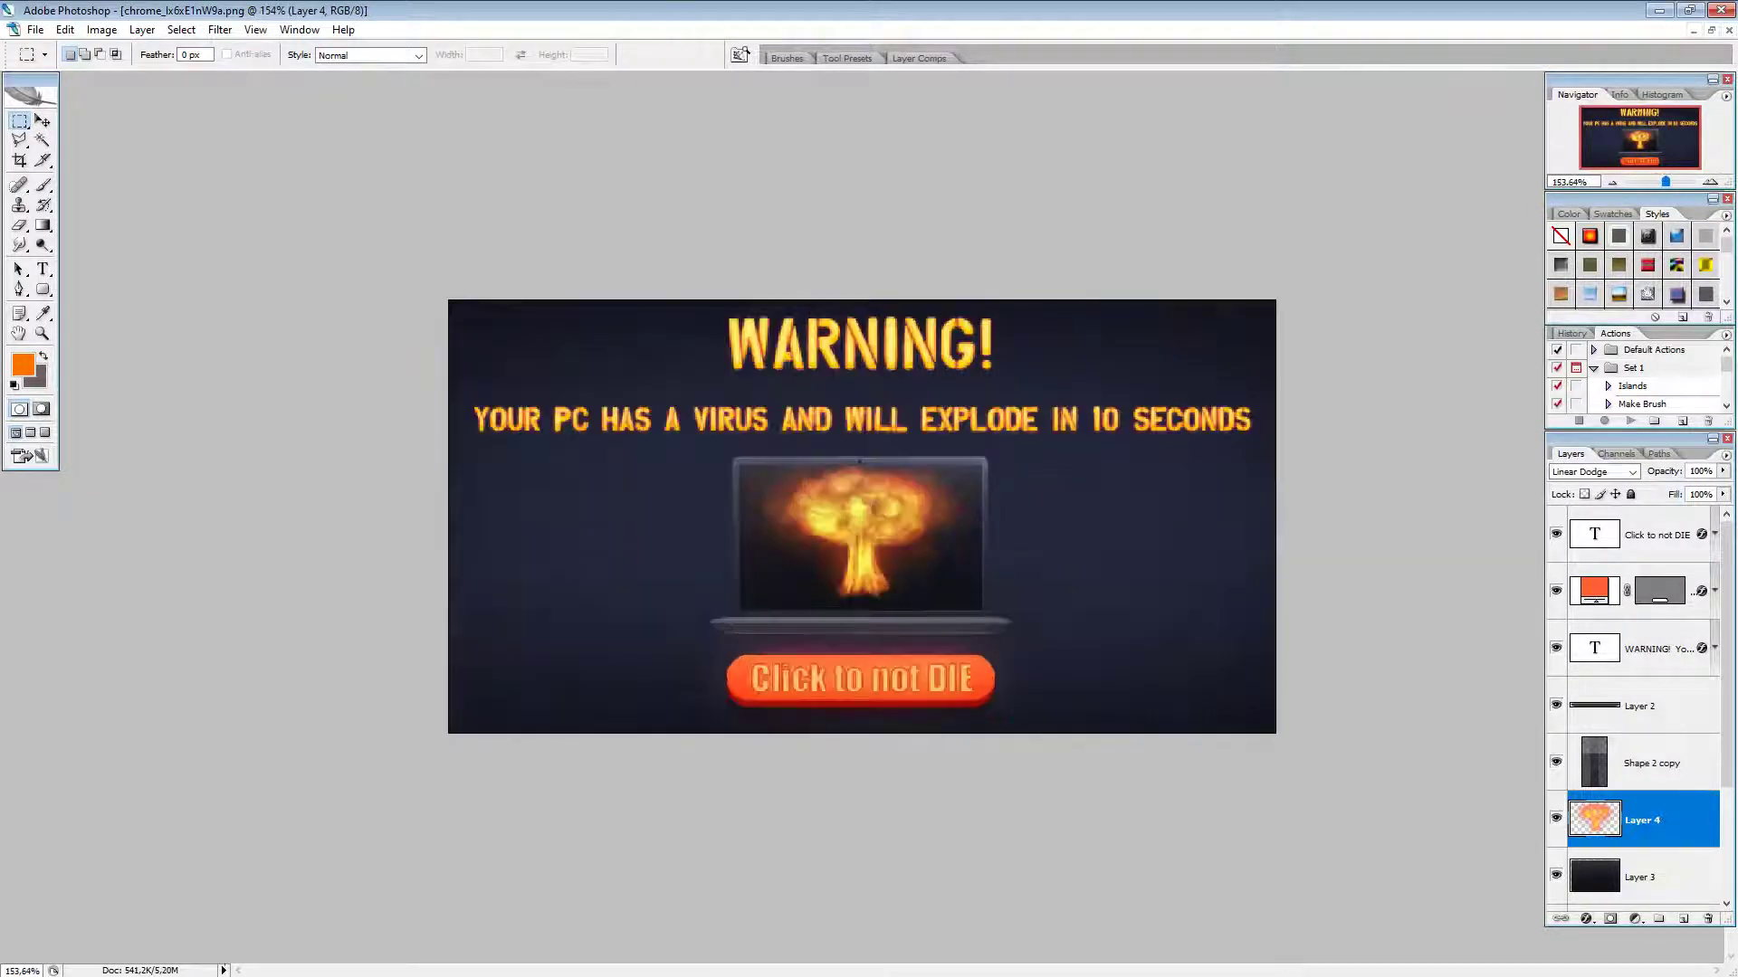
{"action": "scroll", "coordinate": [947, 538], "scroll_direction": "up", "scroll_amount": 3}
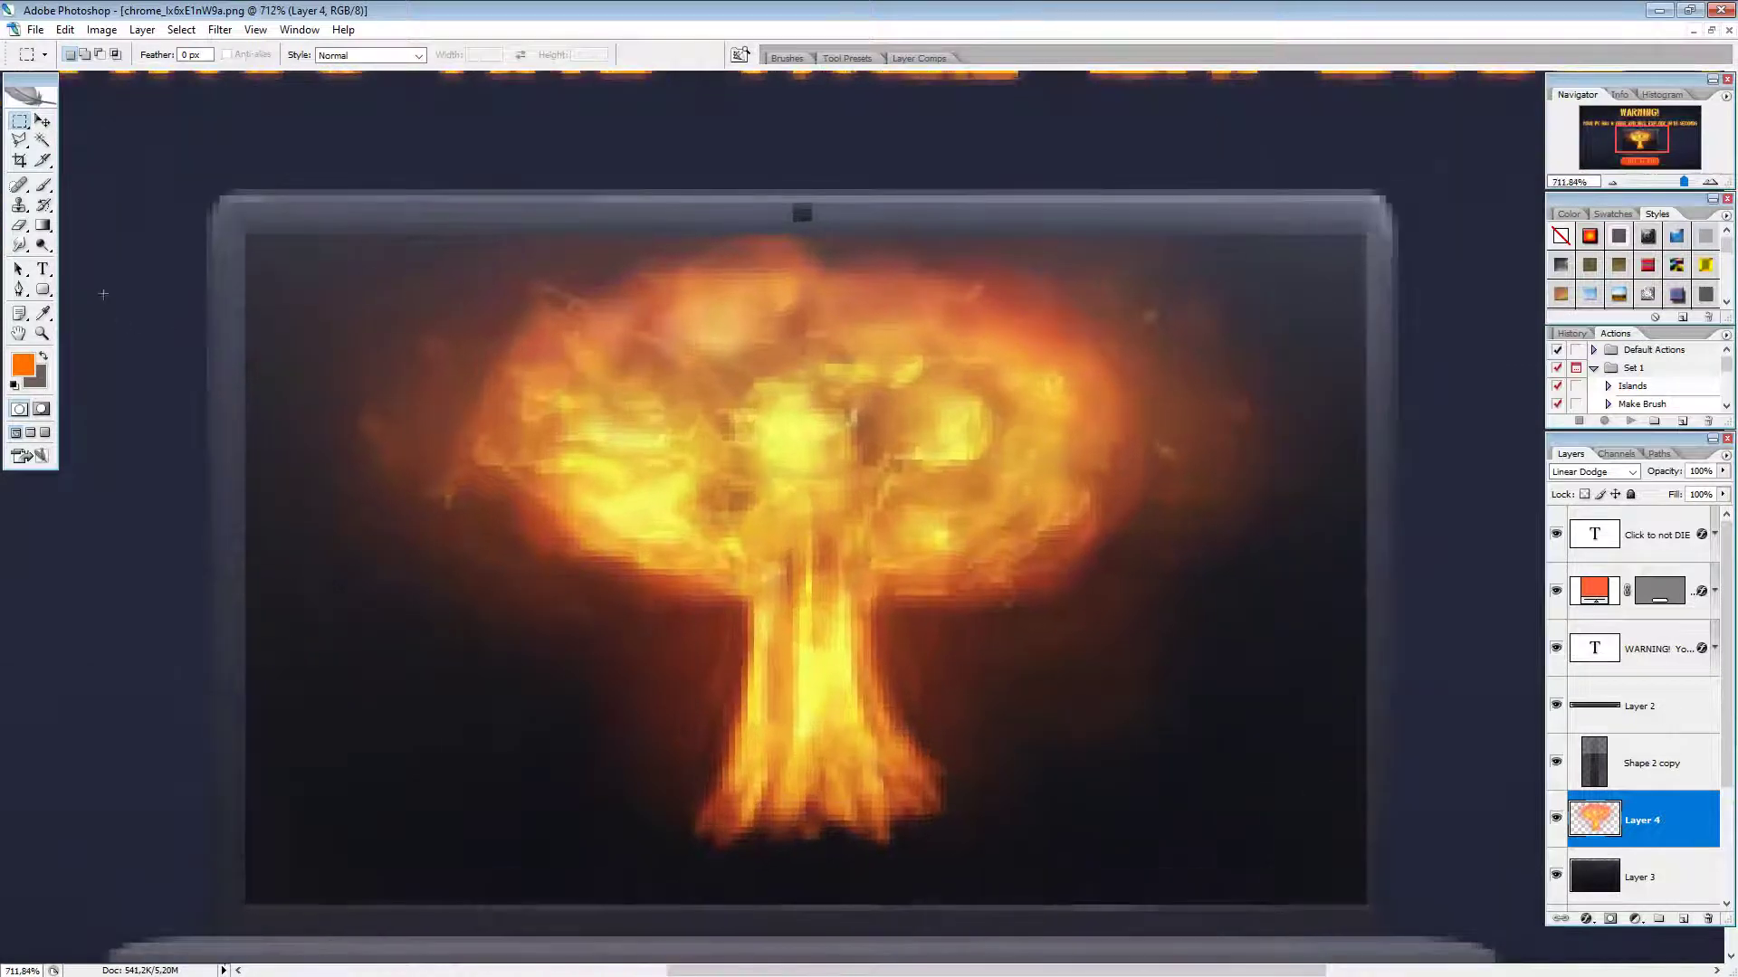
Step: Keep #ff7200 as the foreground colour and add a new empty layer directly above Layer 4
{"action": "left_click", "coordinate": [22, 362]}
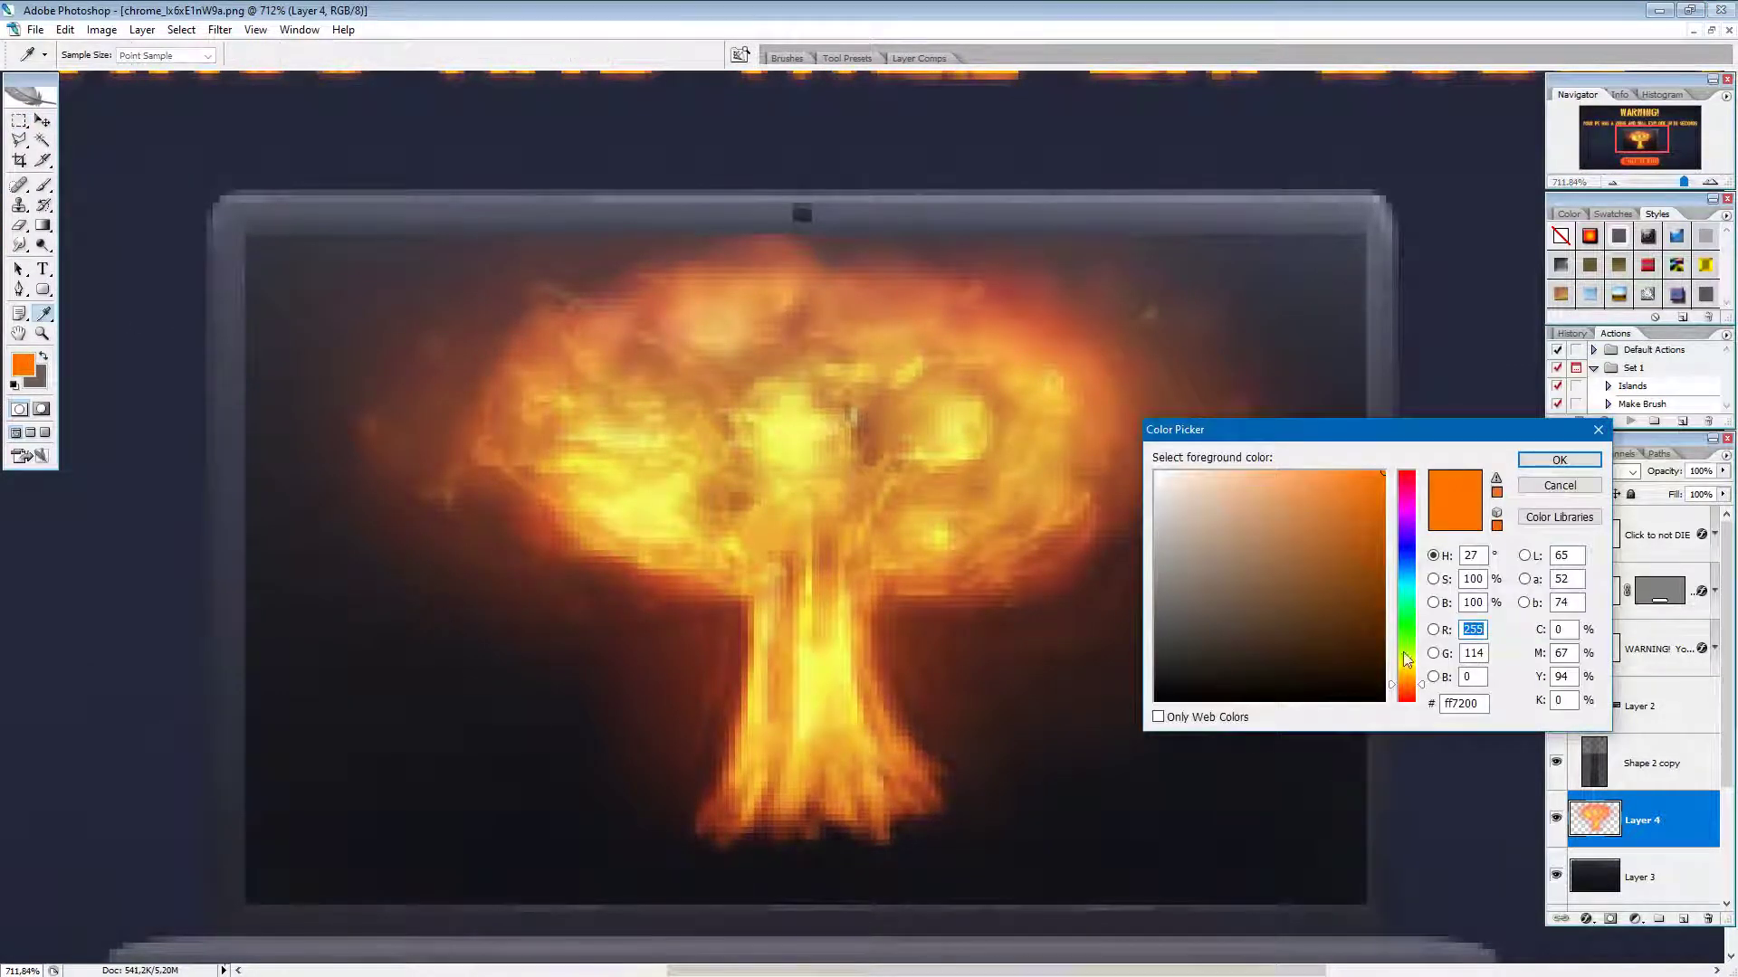
{"action": "left_click", "coordinate": [1559, 460]}
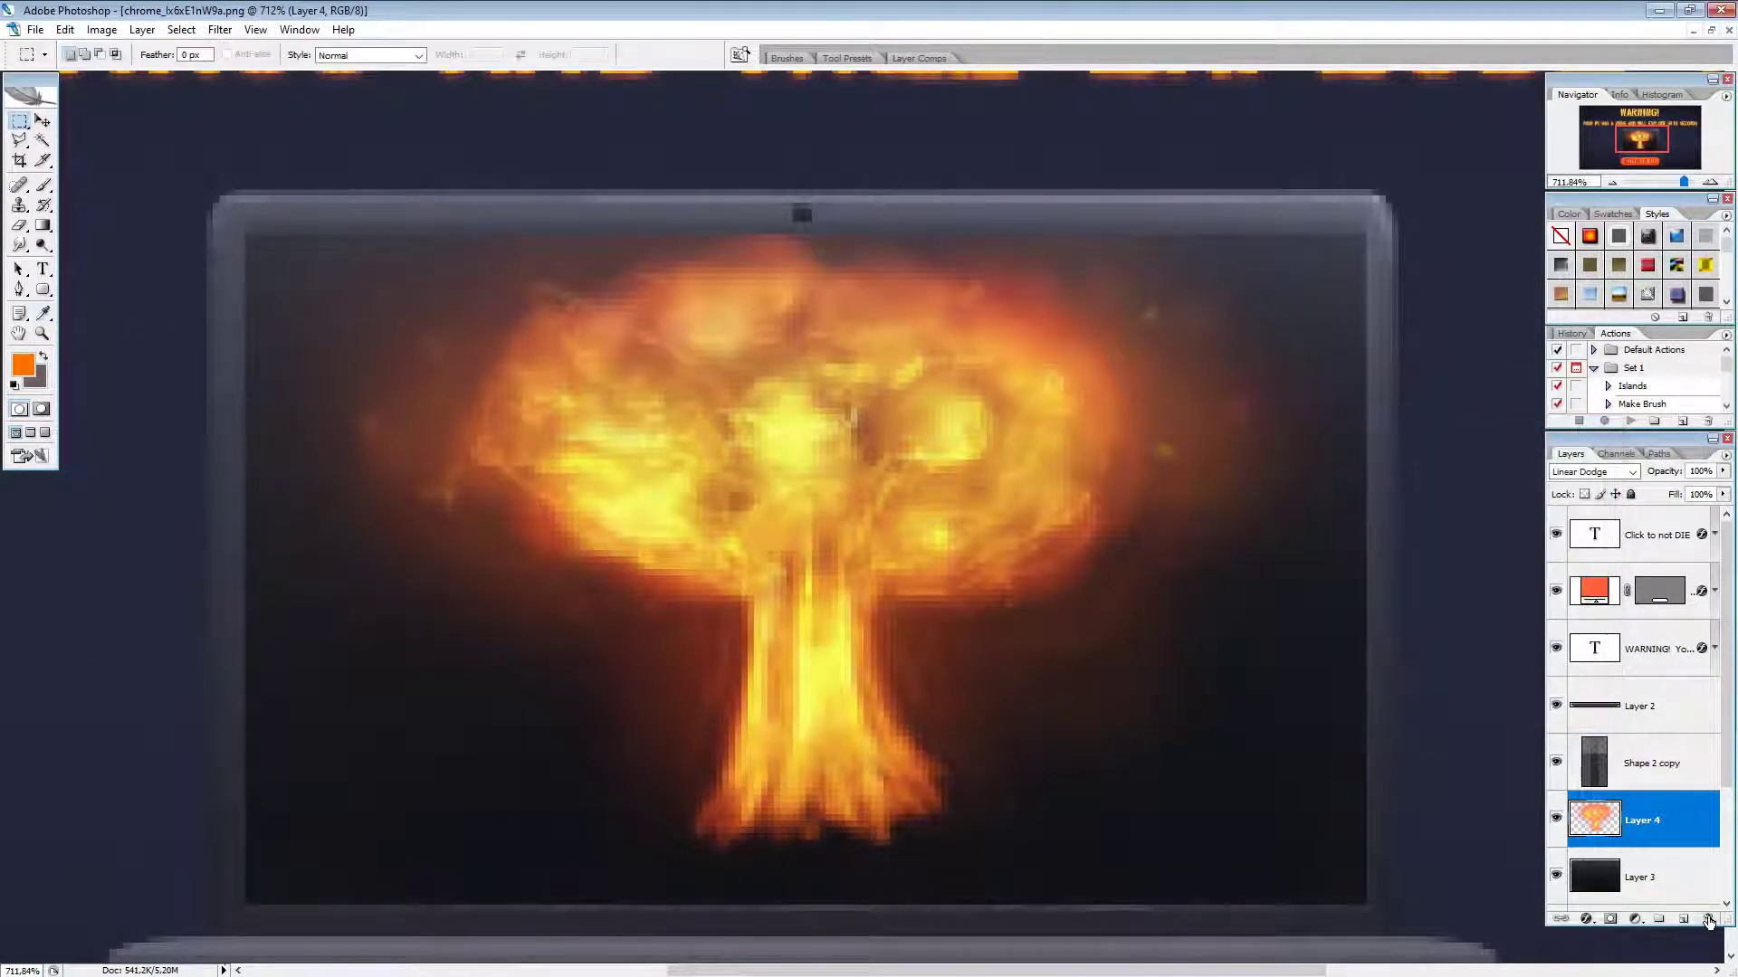
{"action": "left_click", "coordinate": [1680, 919]}
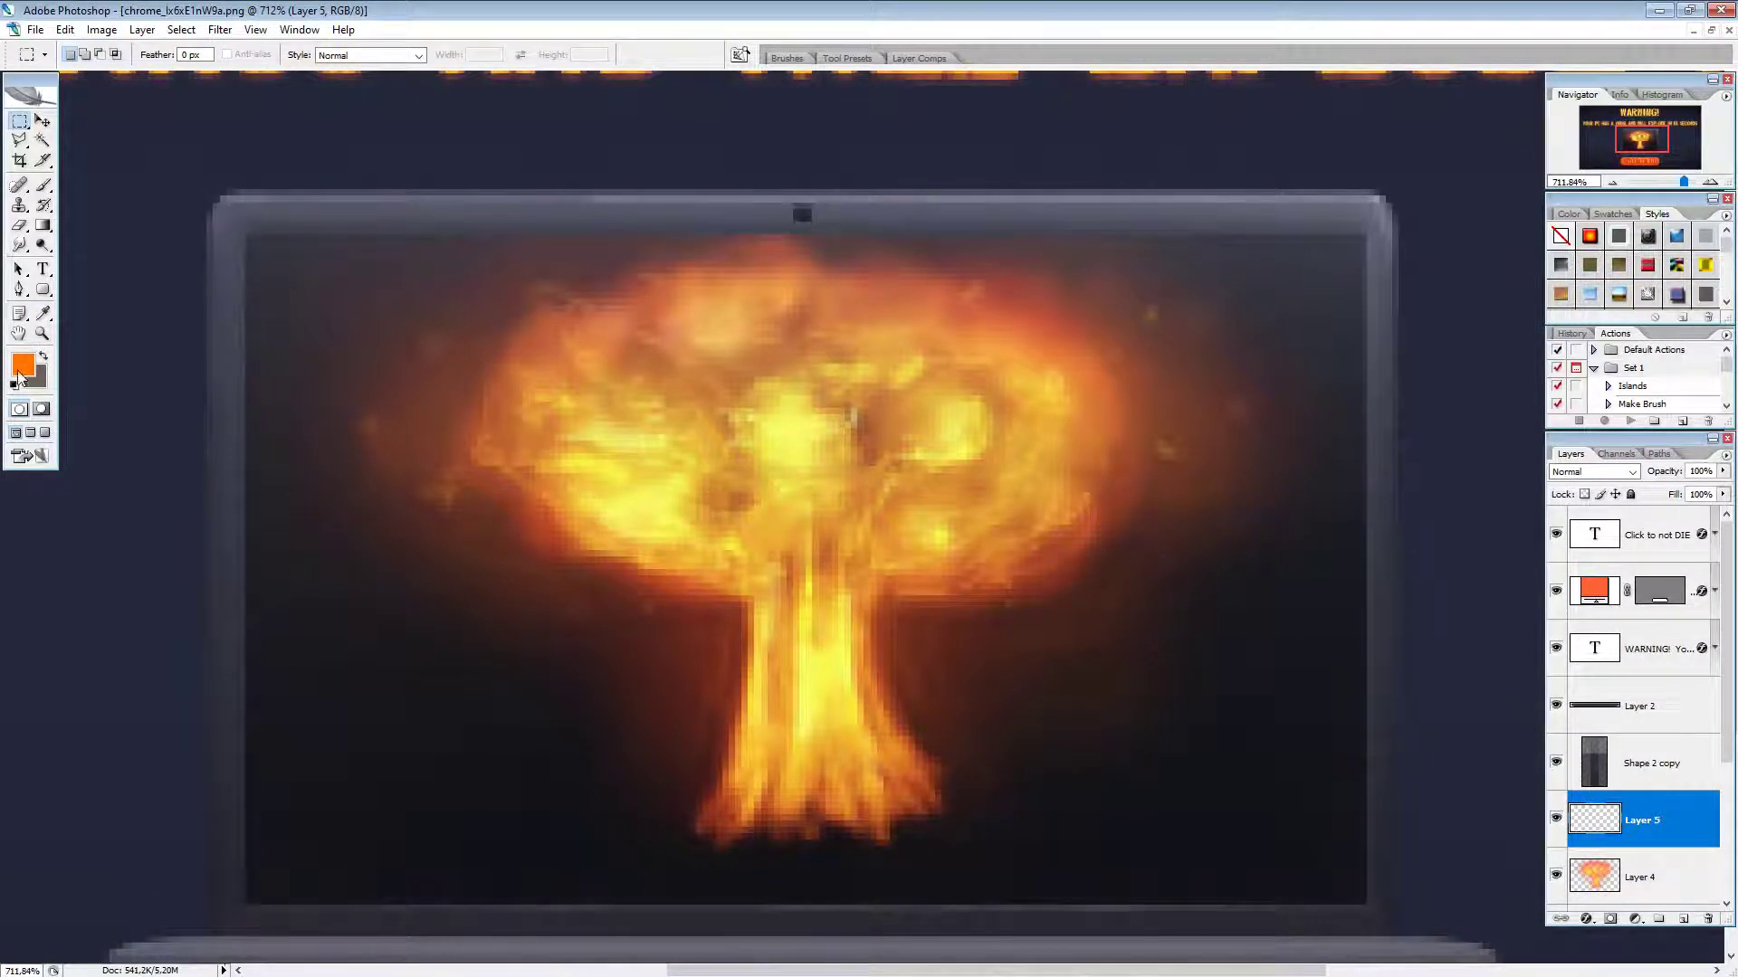
Step: Sample an orange from the mushroom cap and adjust the foreground colour to #d5761d
{"action": "left_click", "coordinate": [20, 371]}
{"action": "left_click", "coordinate": [817, 296]}
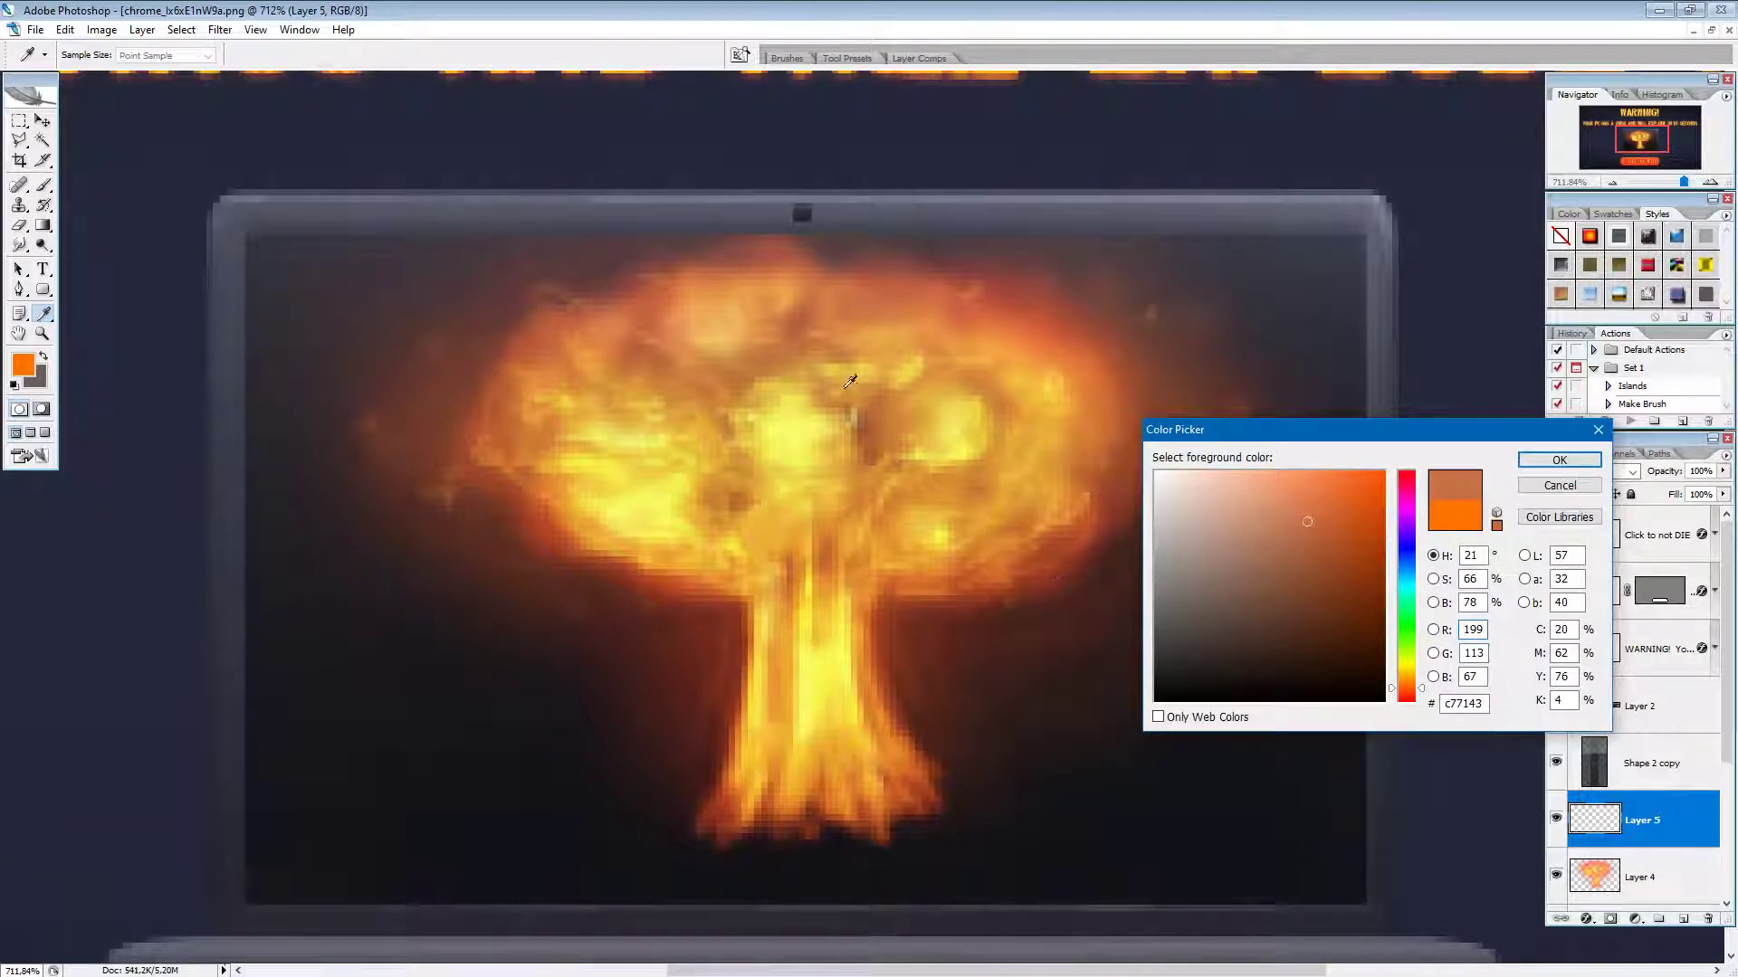
{"action": "left_click", "coordinate": [837, 334]}
{"action": "left_click_drag", "start_coordinate": [1346, 509], "coordinate": [1358, 510]}
{"action": "left_click", "coordinate": [1558, 460]}
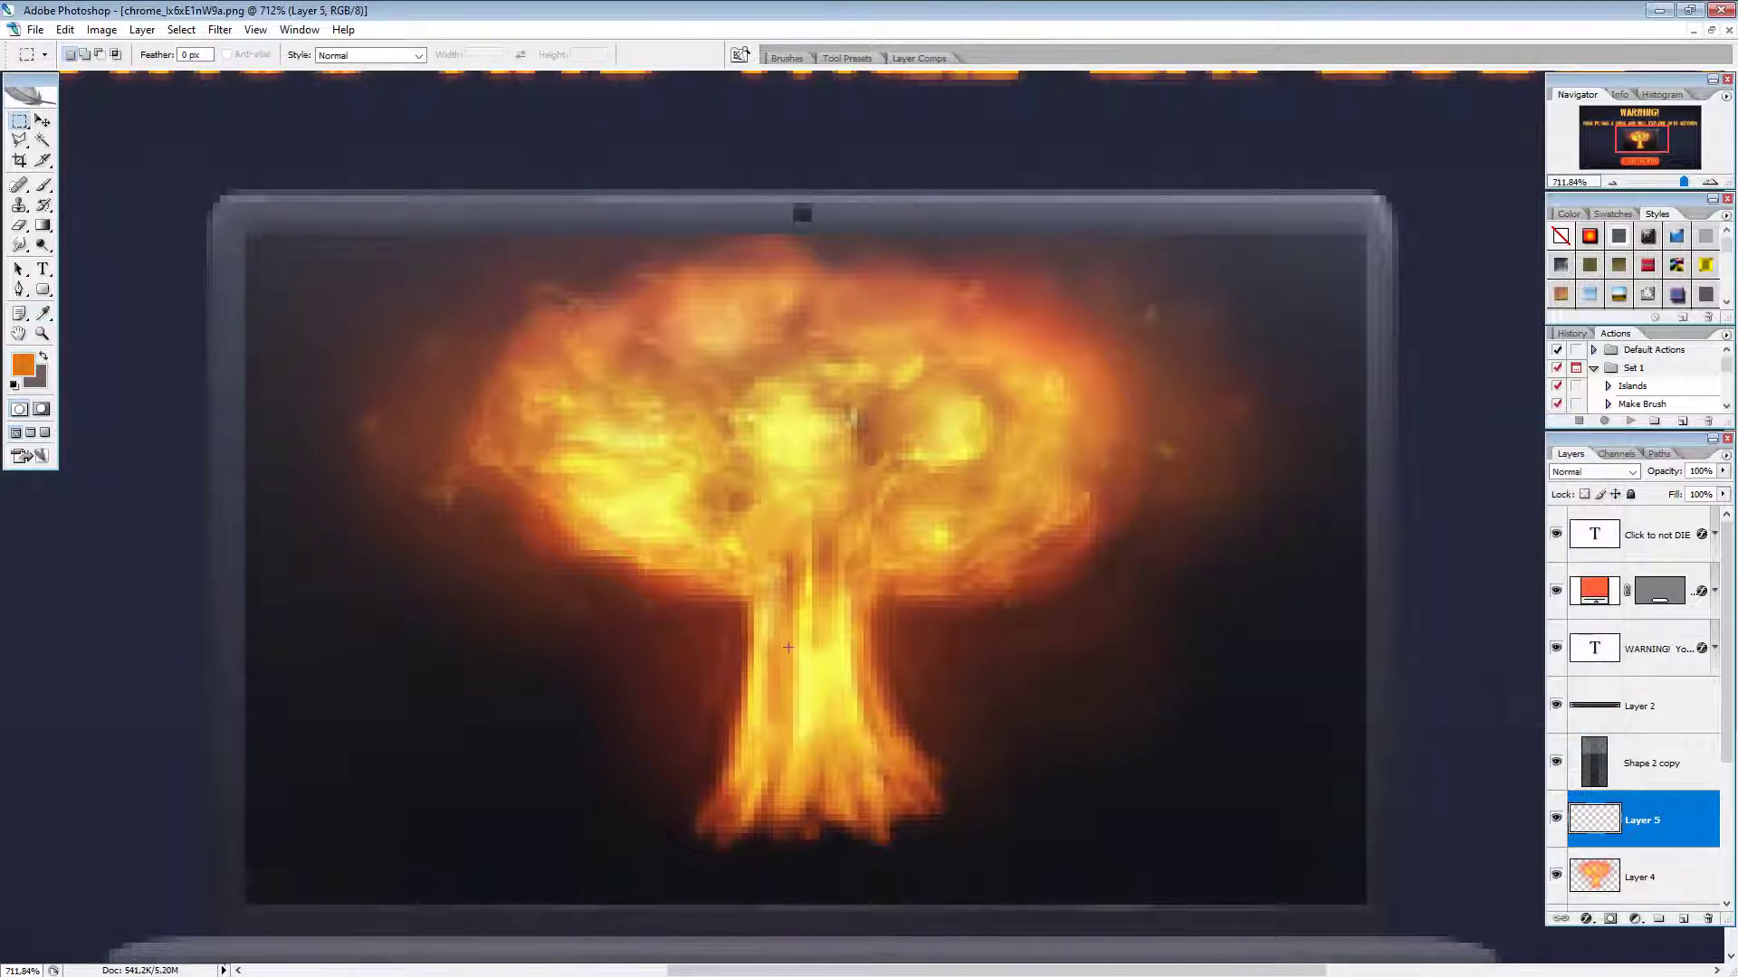
Step: Set the brush to Normal mode, 3 px and 37% opacity, and paint an orange smoke ring around the middle of the stem
{"action": "key", "text": "b"}
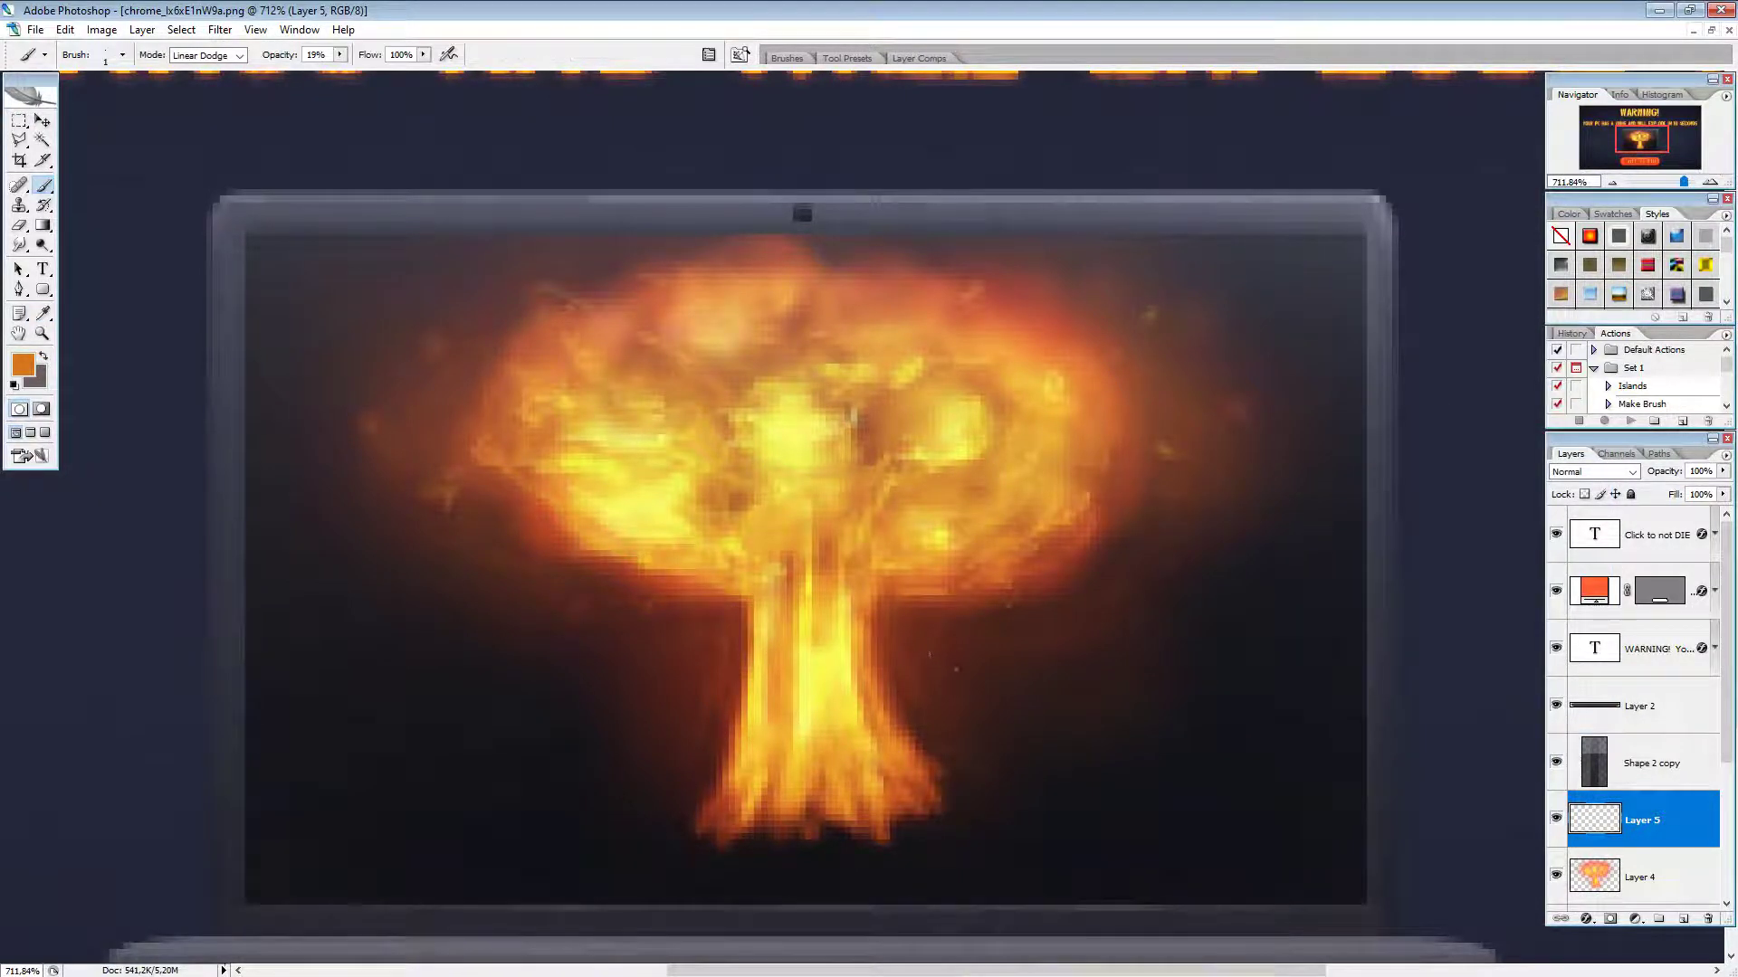
{"action": "left_click", "coordinate": [233, 56]}
{"action": "left_click", "coordinate": [199, 72]}
{"action": "left_click_drag", "start_coordinate": [867, 662], "coordinate": [794, 671]}
{"action": "left_click", "coordinate": [340, 55]}
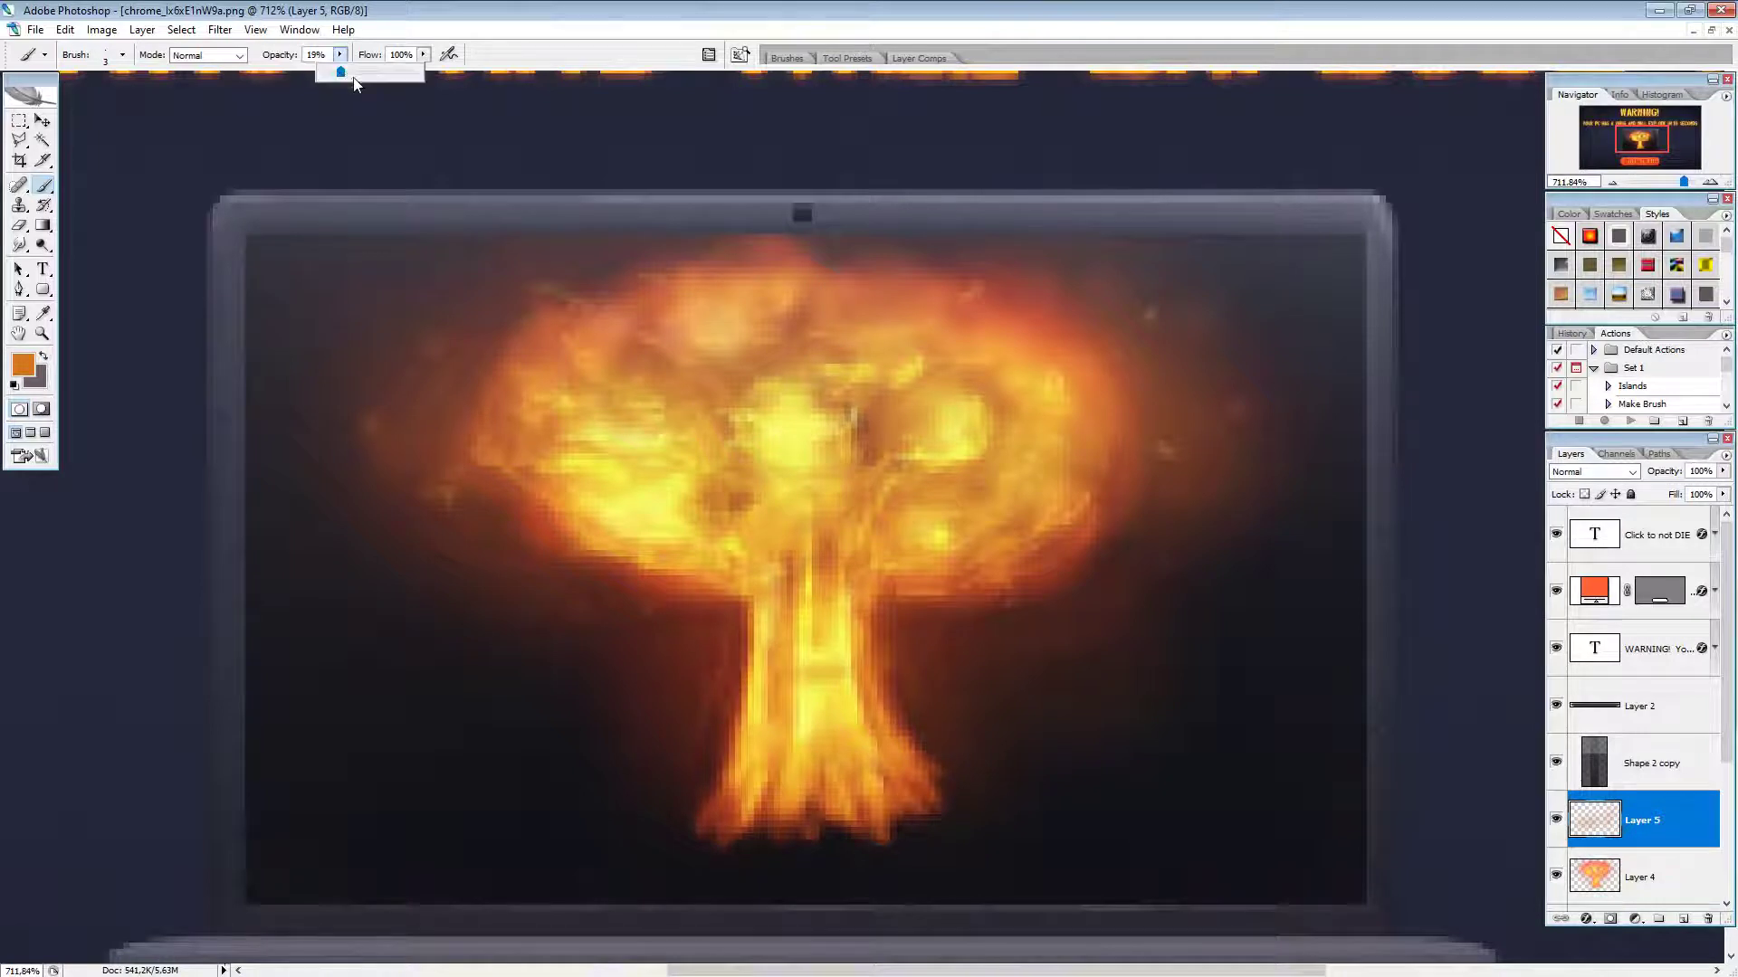
{"action": "left_click", "coordinate": [941, 682]}
{"action": "mouse_move", "coordinate": [862, 668]}
{"action": "left_mouse_down"}
{"action": "mouse_move", "coordinate": [721, 661]}
{"action": "mouse_move", "coordinate": [729, 676]}
{"action": "mouse_move", "coordinate": [722, 648]}
{"action": "mouse_move", "coordinate": [744, 640]}
{"action": "mouse_move", "coordinate": [815, 685]}
{"action": "left_mouse_up"}
{"action": "left_click", "coordinate": [889, 667]}
{"action": "mouse_move", "coordinate": [889, 644]}
{"action": "left_mouse_down"}
{"action": "mouse_move", "coordinate": [822, 697]}
{"action": "mouse_move", "coordinate": [905, 674]}
{"action": "mouse_move", "coordinate": [907, 629]}
{"action": "left_mouse_up"}
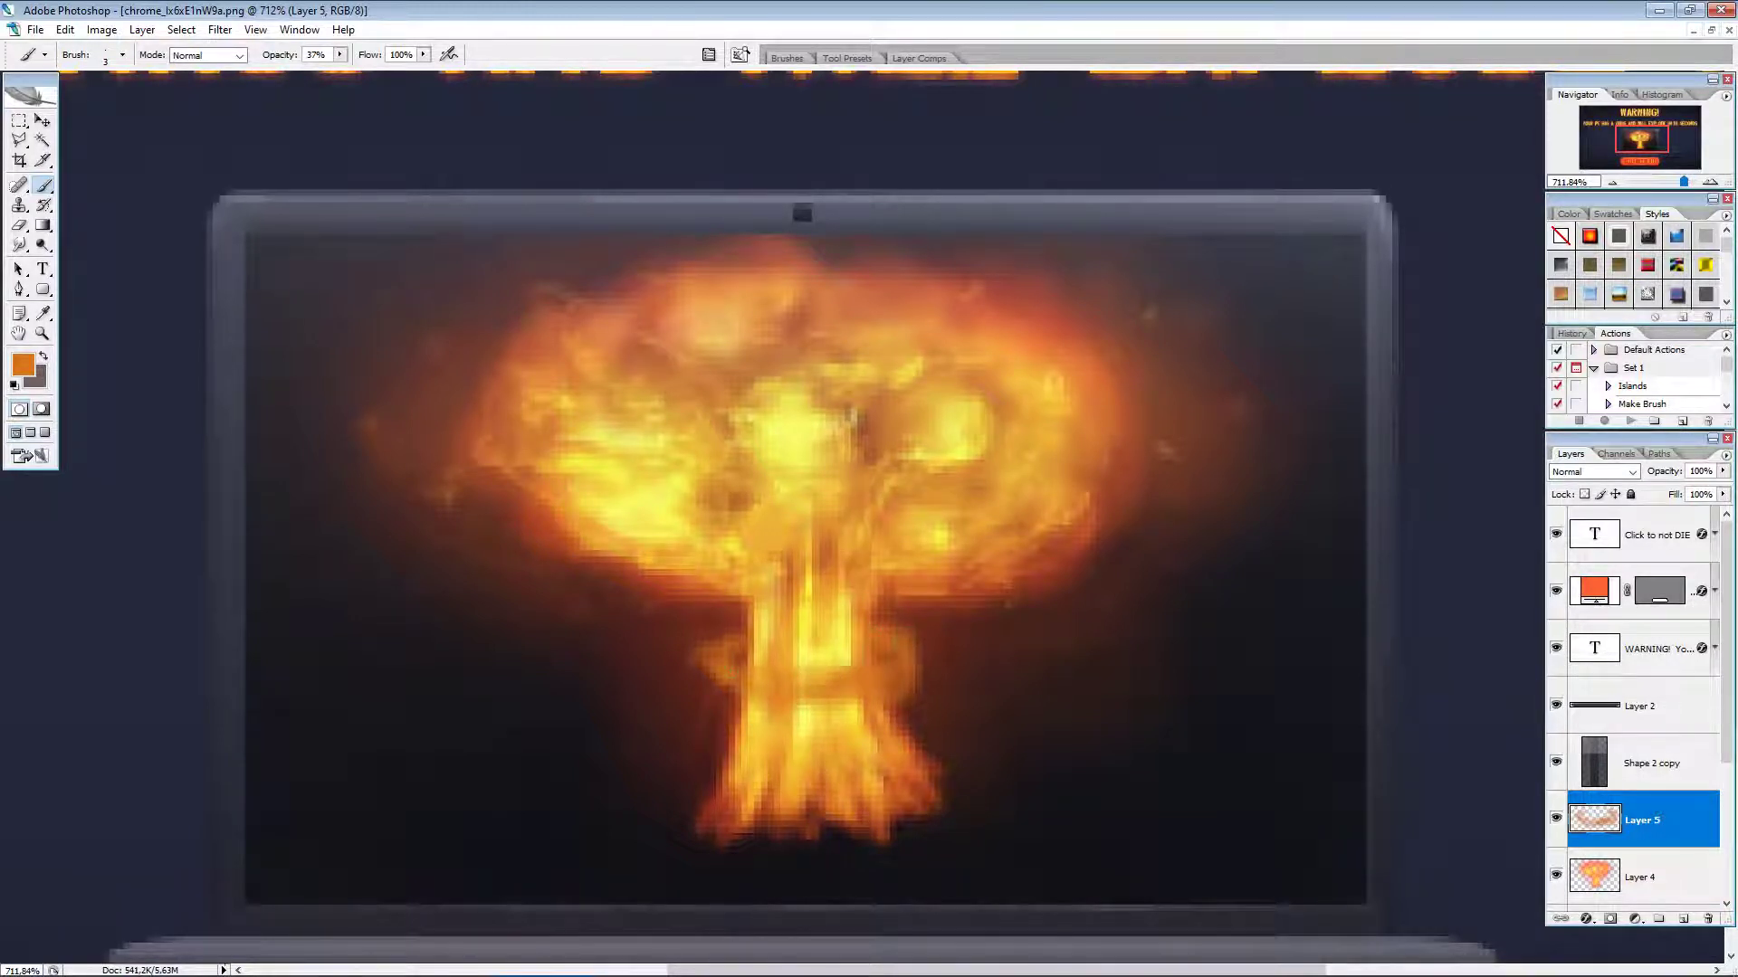
Step: Extend the smoke ring with more orange puffs on both outer sides of the stem
{"action": "mouse_move", "coordinate": [726, 614]}
{"action": "left_mouse_down"}
{"action": "mouse_move", "coordinate": [756, 704]}
{"action": "mouse_move", "coordinate": [707, 654]}
{"action": "mouse_move", "coordinate": [741, 626]}
{"action": "left_mouse_up"}
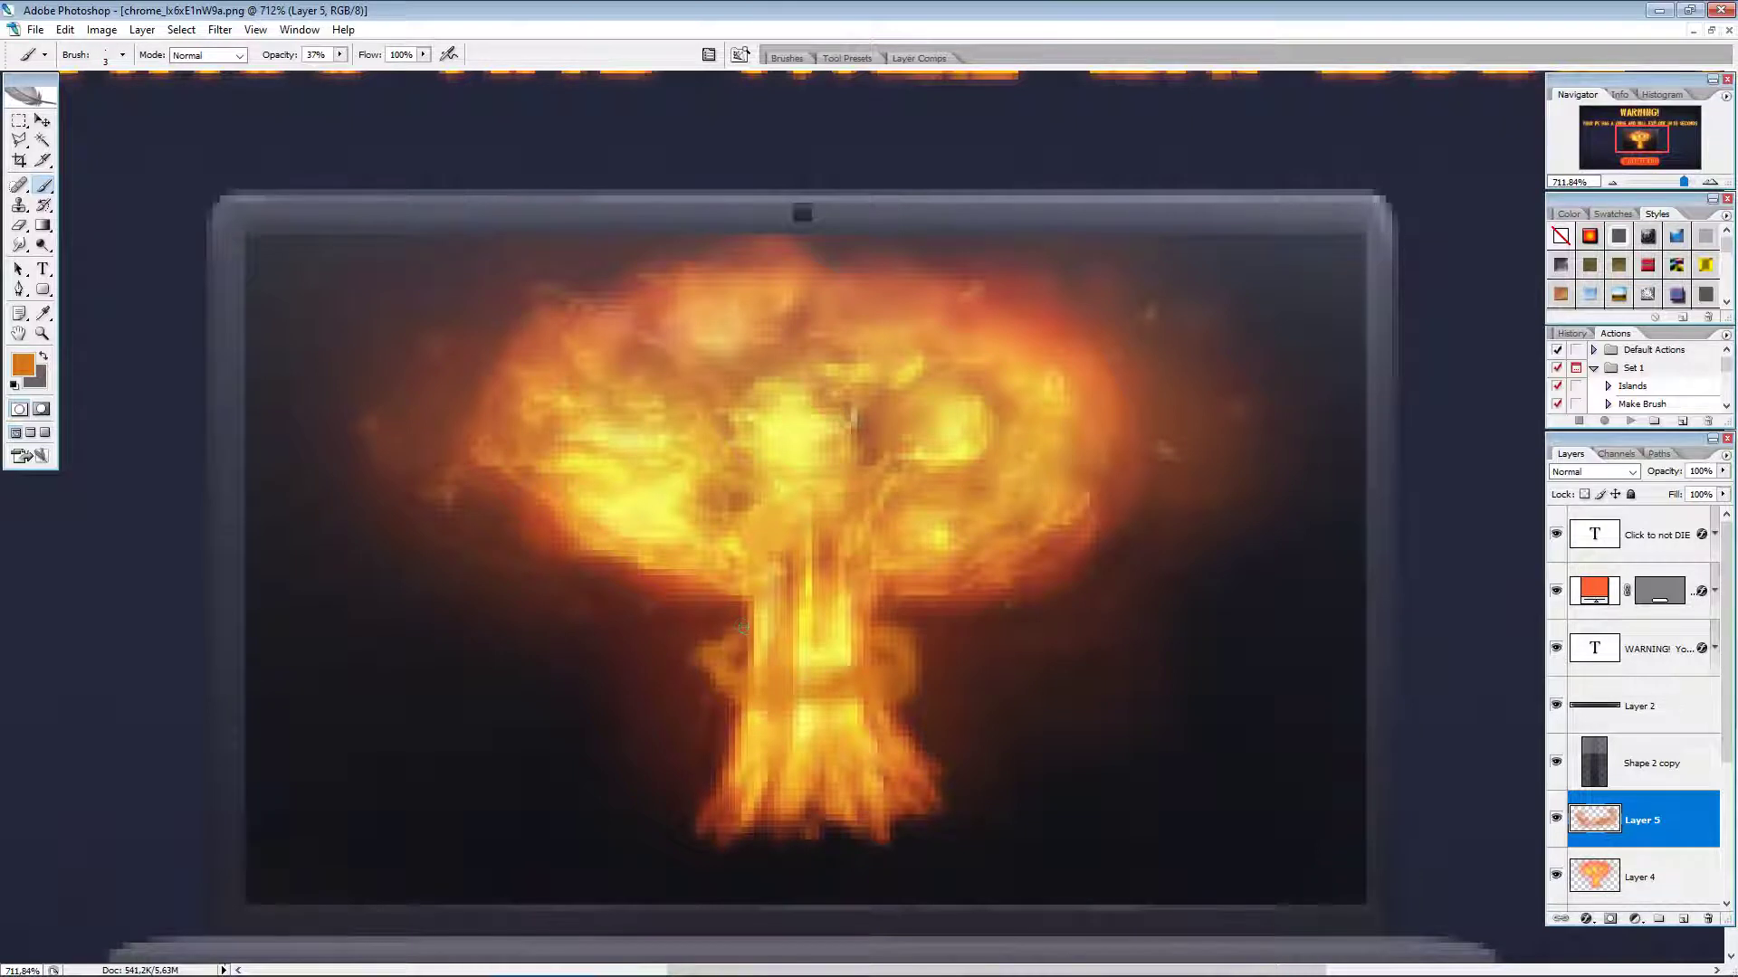
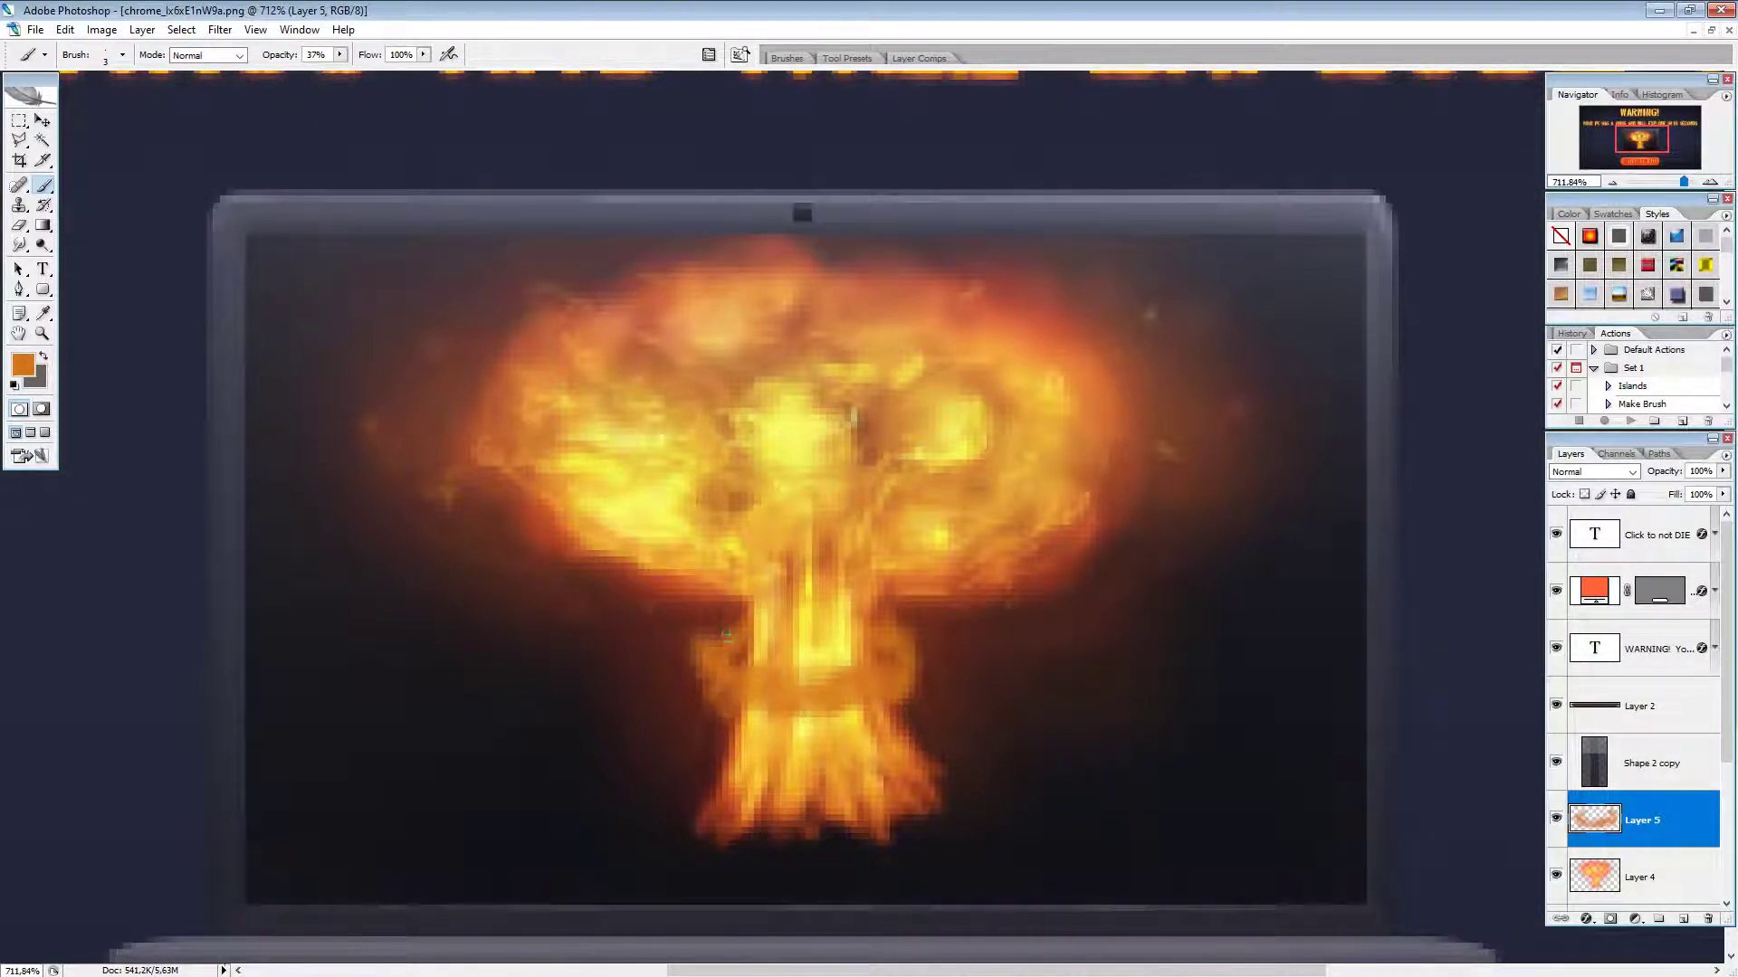
{"action": "mouse_move", "coordinate": [934, 646]}
{"action": "left_mouse_down"}
{"action": "mouse_move", "coordinate": [883, 628]}
{"action": "mouse_move", "coordinate": [941, 674]}
{"action": "left_mouse_up"}
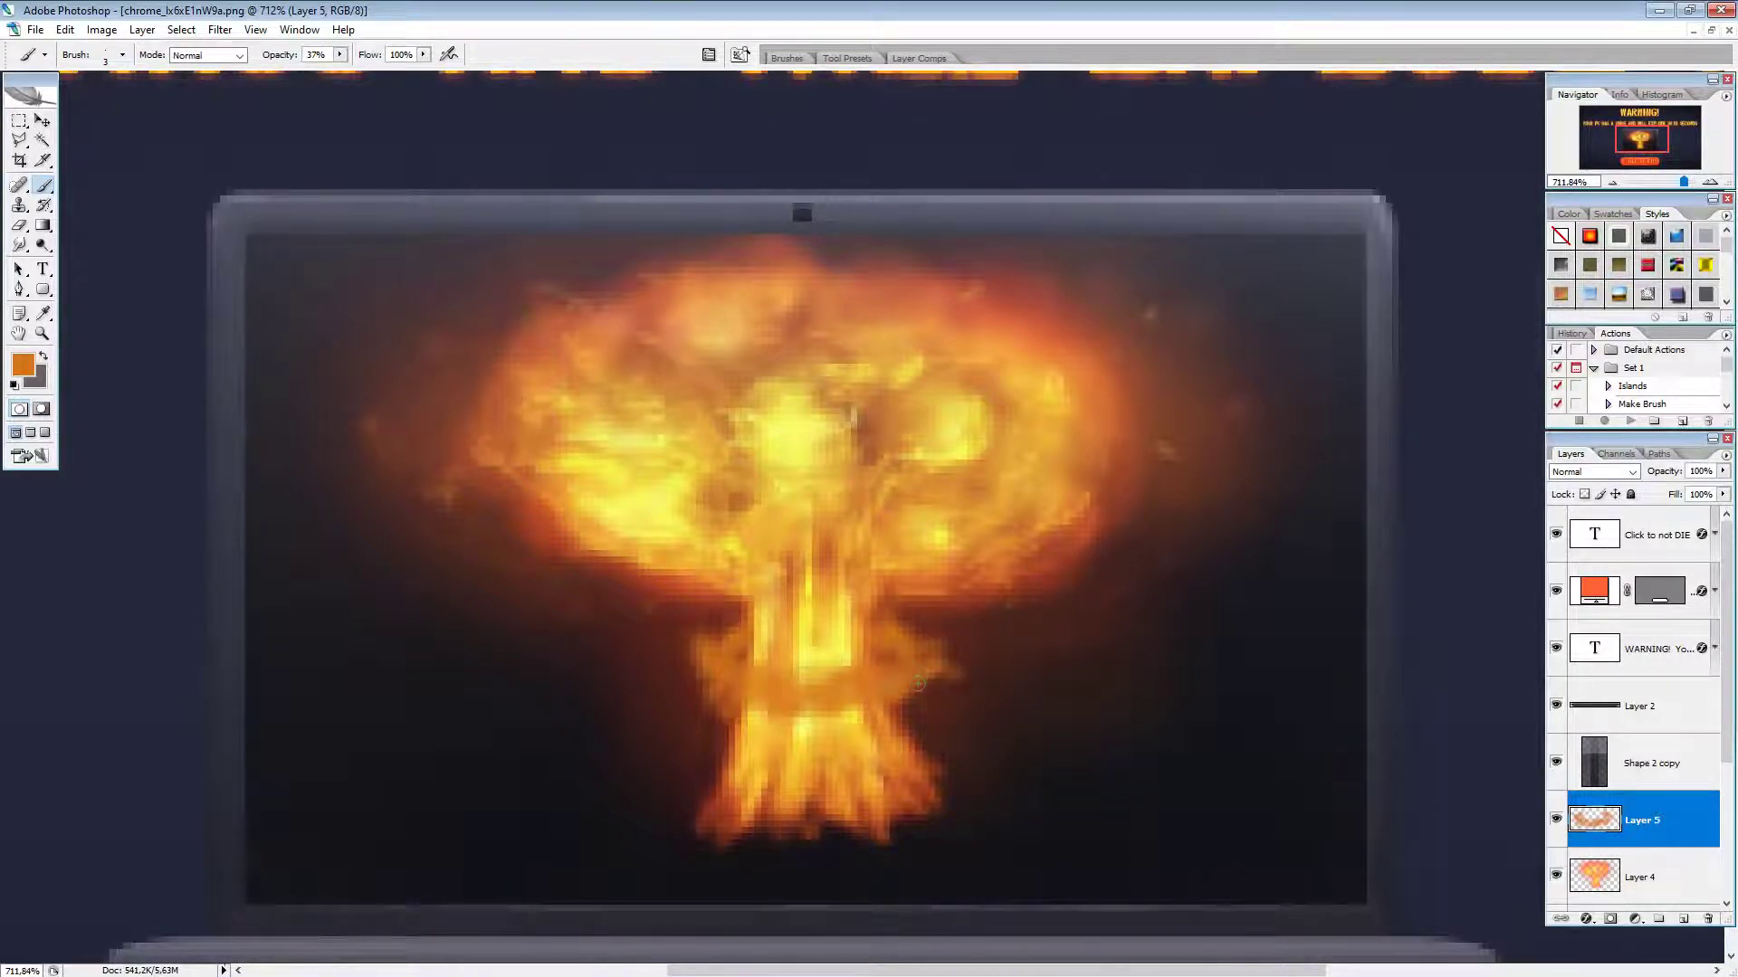
{"action": "mouse_move", "coordinate": [693, 647]}
{"action": "left_mouse_down"}
{"action": "mouse_move", "coordinate": [686, 670]}
{"action": "mouse_move", "coordinate": [706, 675]}
{"action": "left_mouse_up"}
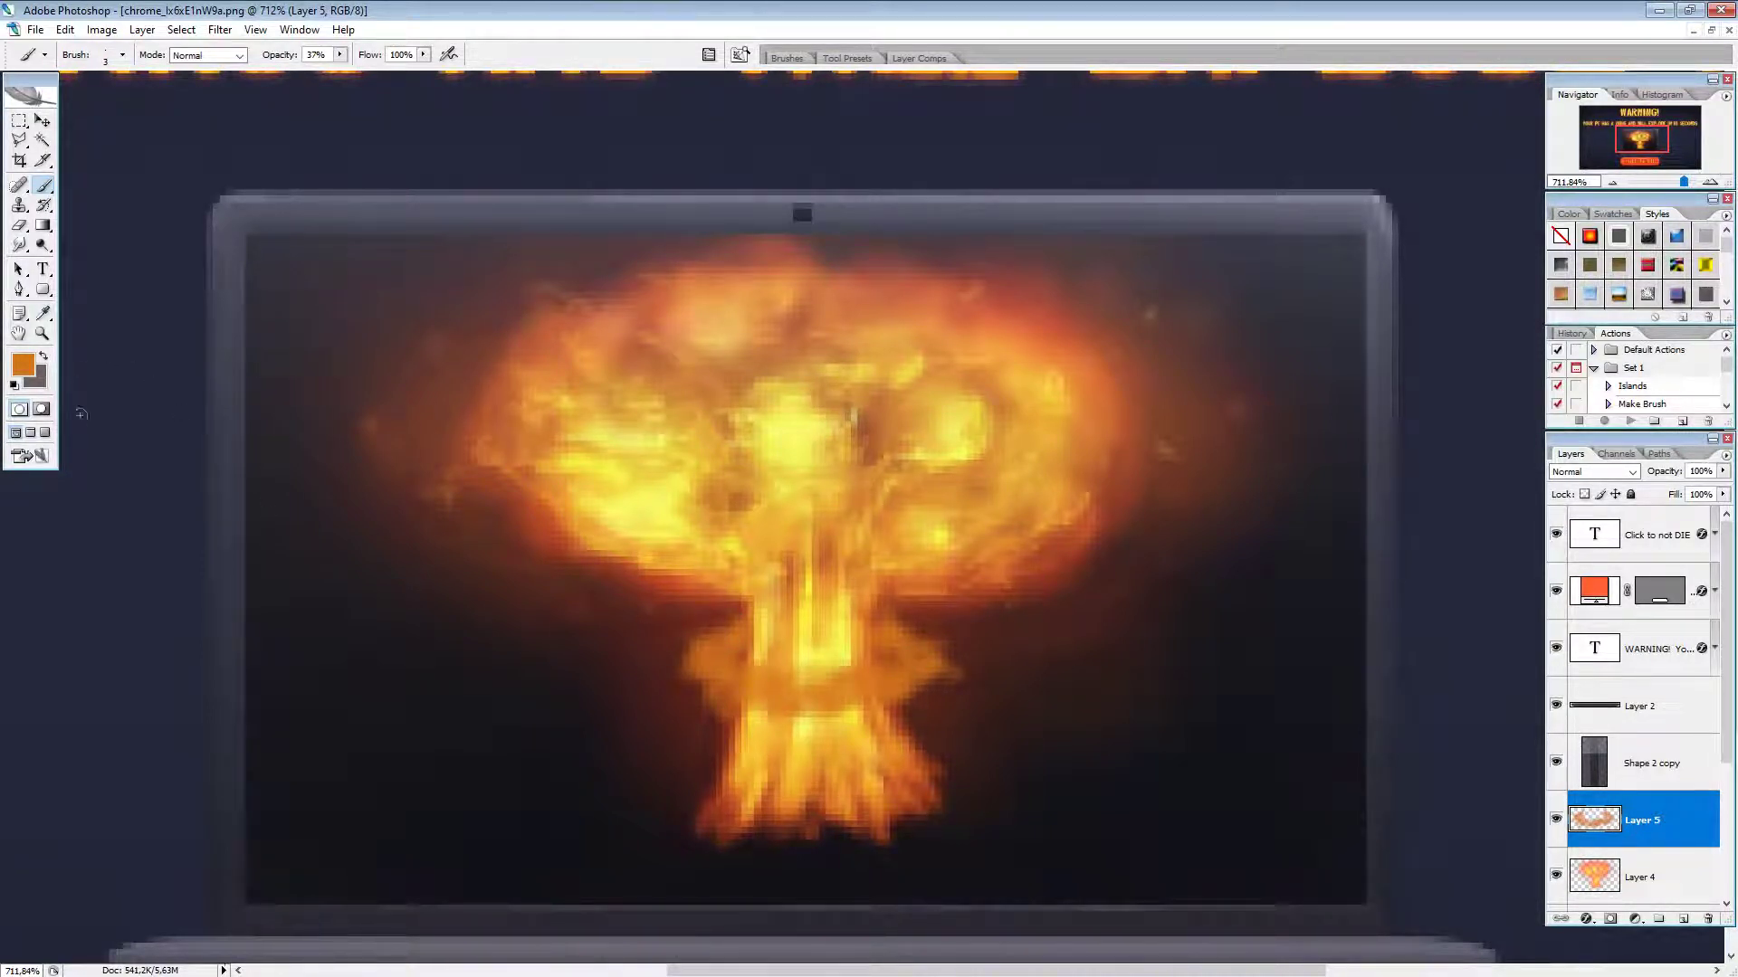
Step: Sample a reddish brown from the cap's lower-right edge and shade the front of the smoke ring with a 2 px brush
{"action": "left_click", "coordinate": [24, 365]}
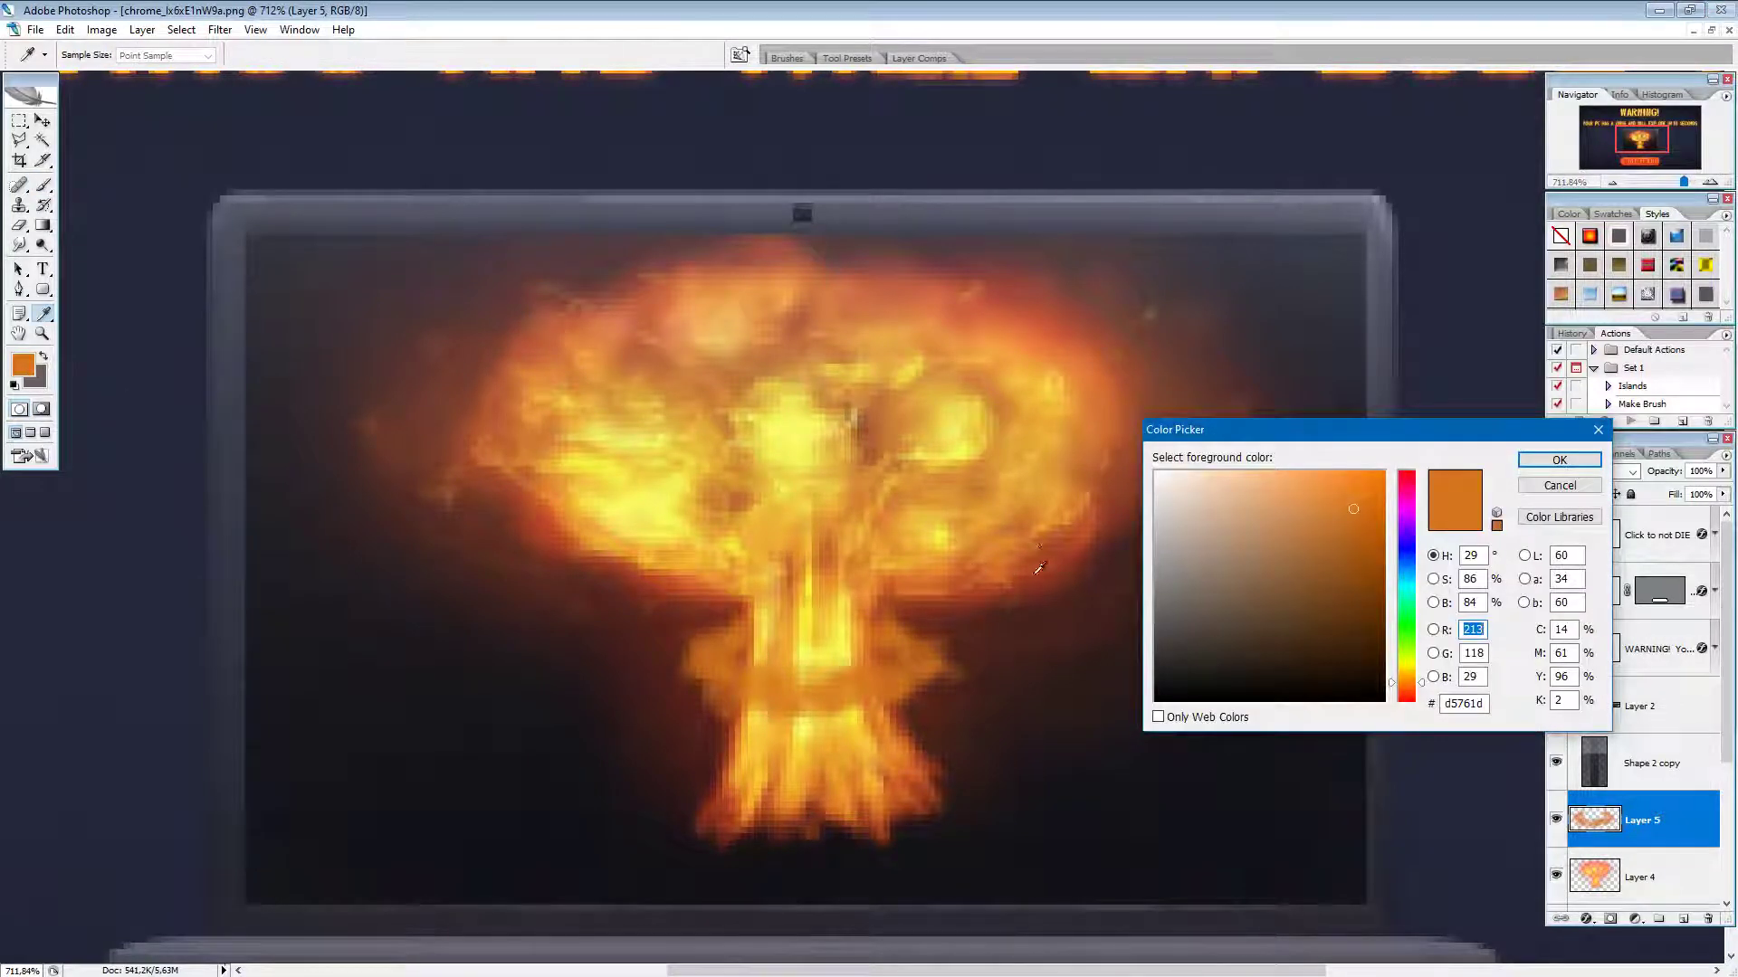
{"action": "left_click", "coordinate": [1050, 546]}
{"action": "left_click", "coordinate": [1558, 460]}
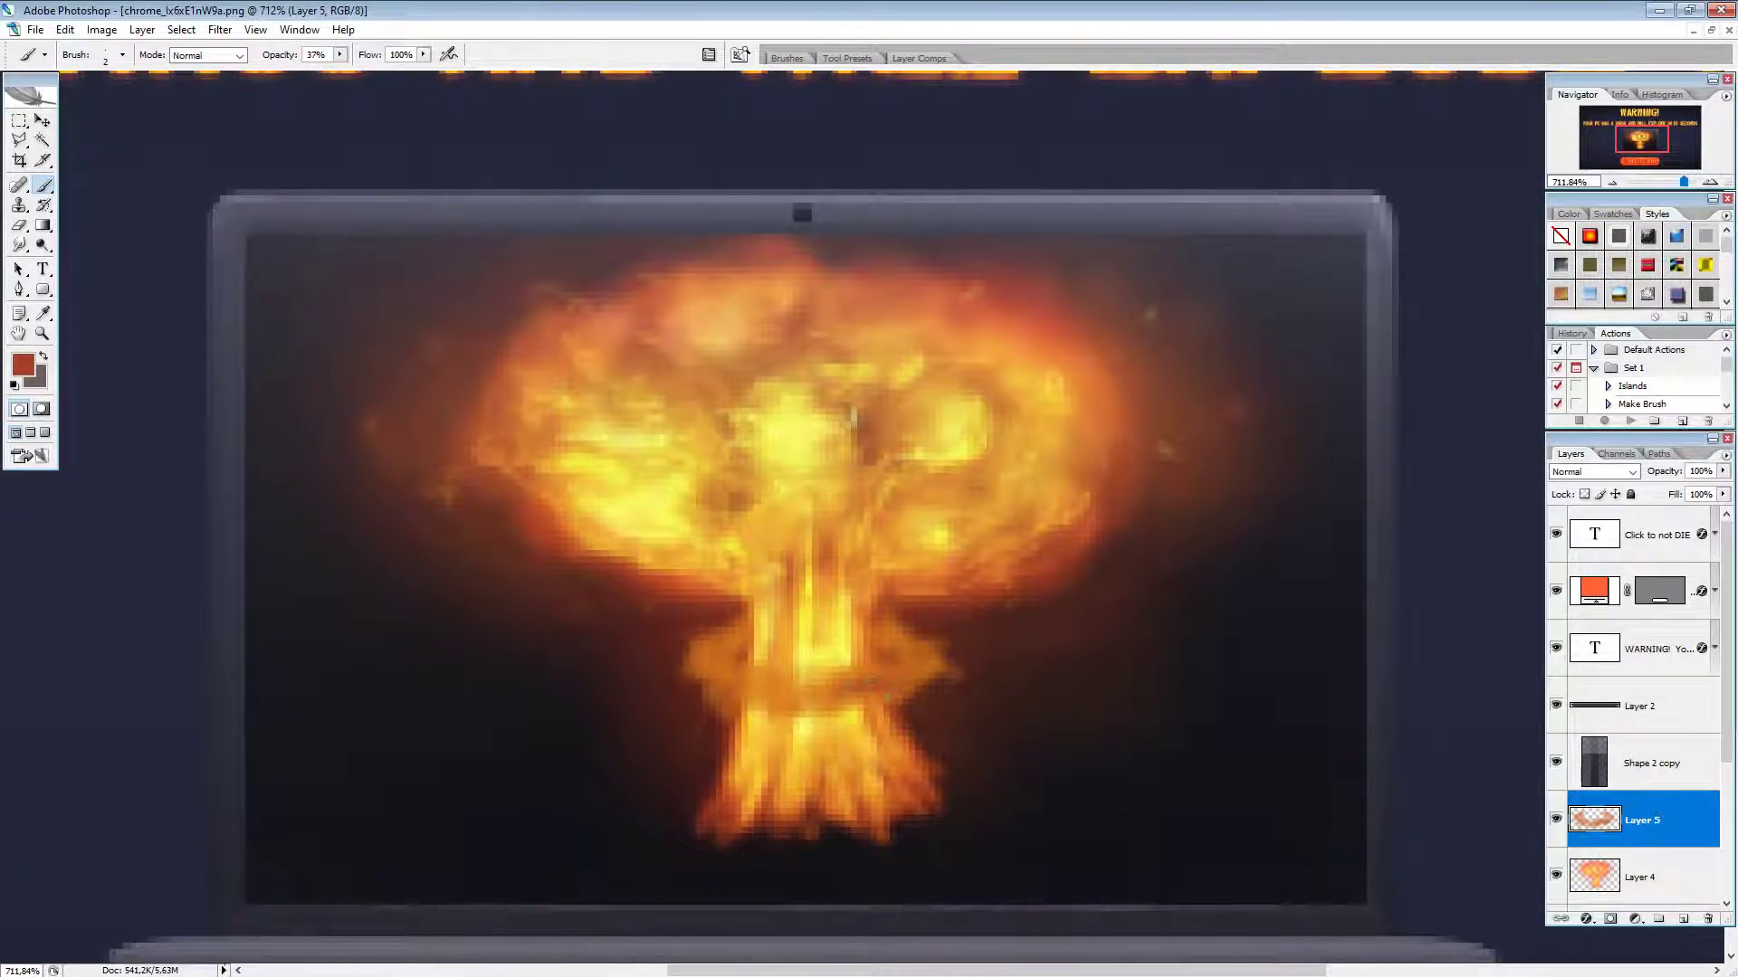
{"action": "mouse_move", "coordinate": [869, 681]}
{"action": "left_mouse_down"}
{"action": "mouse_move", "coordinate": [779, 706]}
{"action": "mouse_move", "coordinate": [736, 690]}
{"action": "mouse_move", "coordinate": [749, 671]}
{"action": "left_mouse_up"}
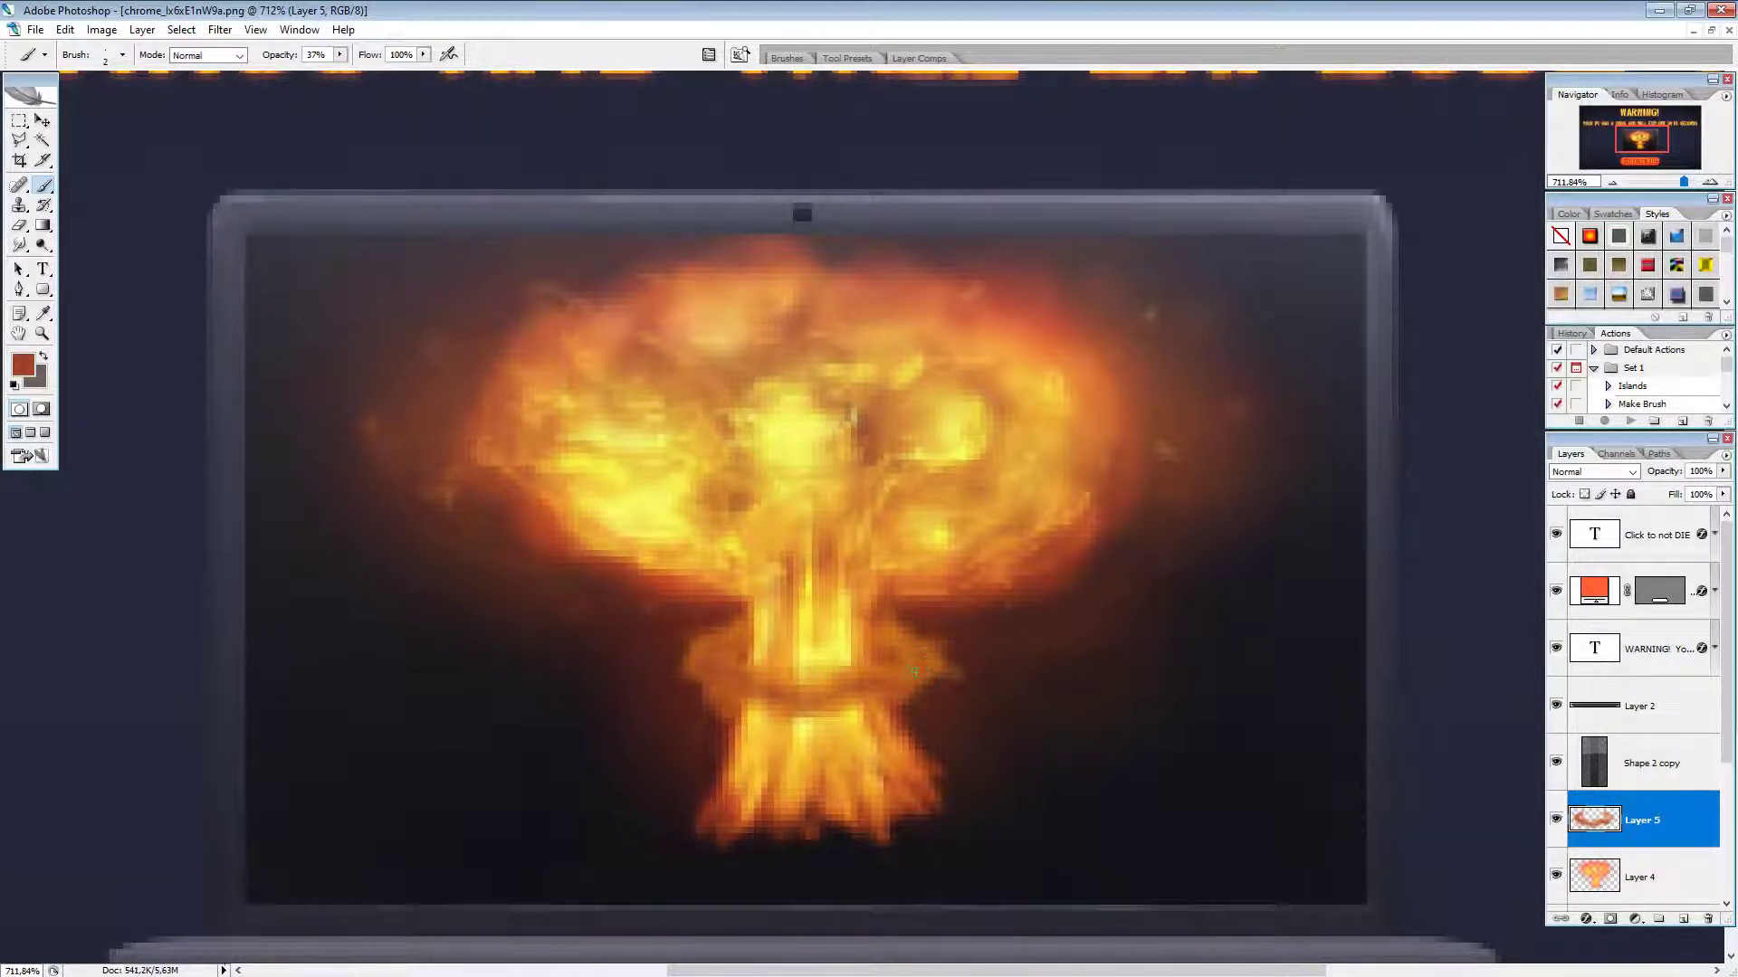
Step: Darken the foreground colour to #882204 and paint deeper shadows along the front and left side of the smoke ring
{"action": "left_click", "coordinate": [23, 363]}
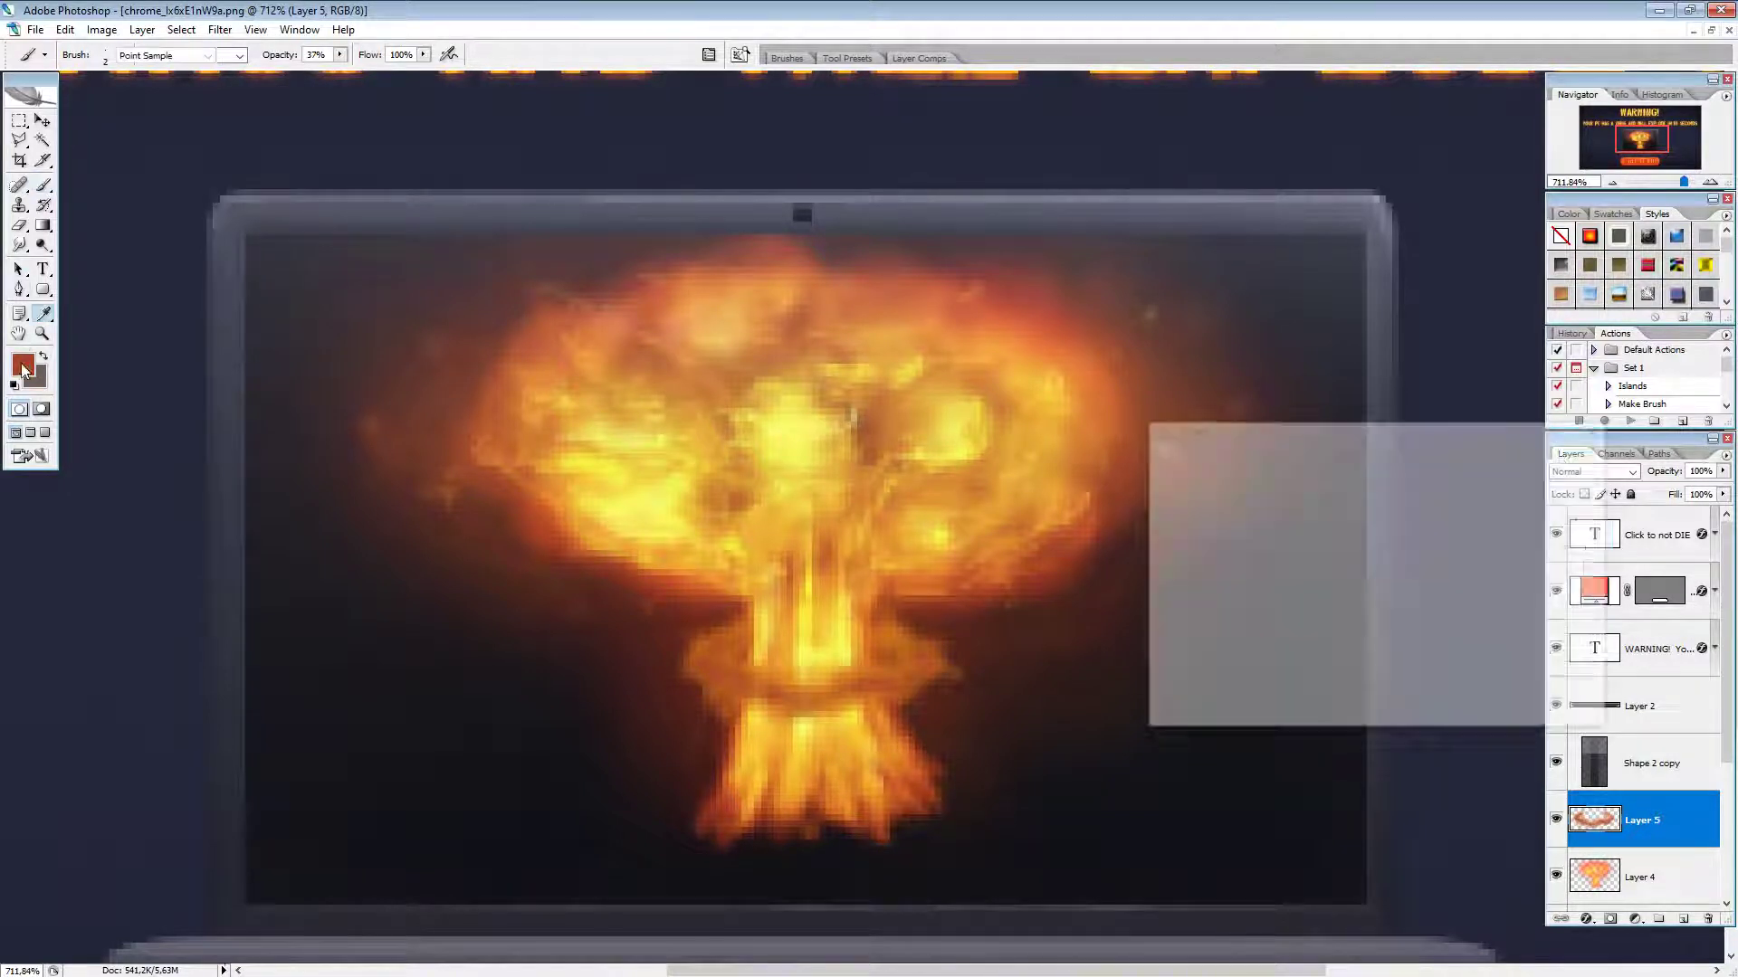
{"action": "left_click", "coordinate": [1378, 564]}
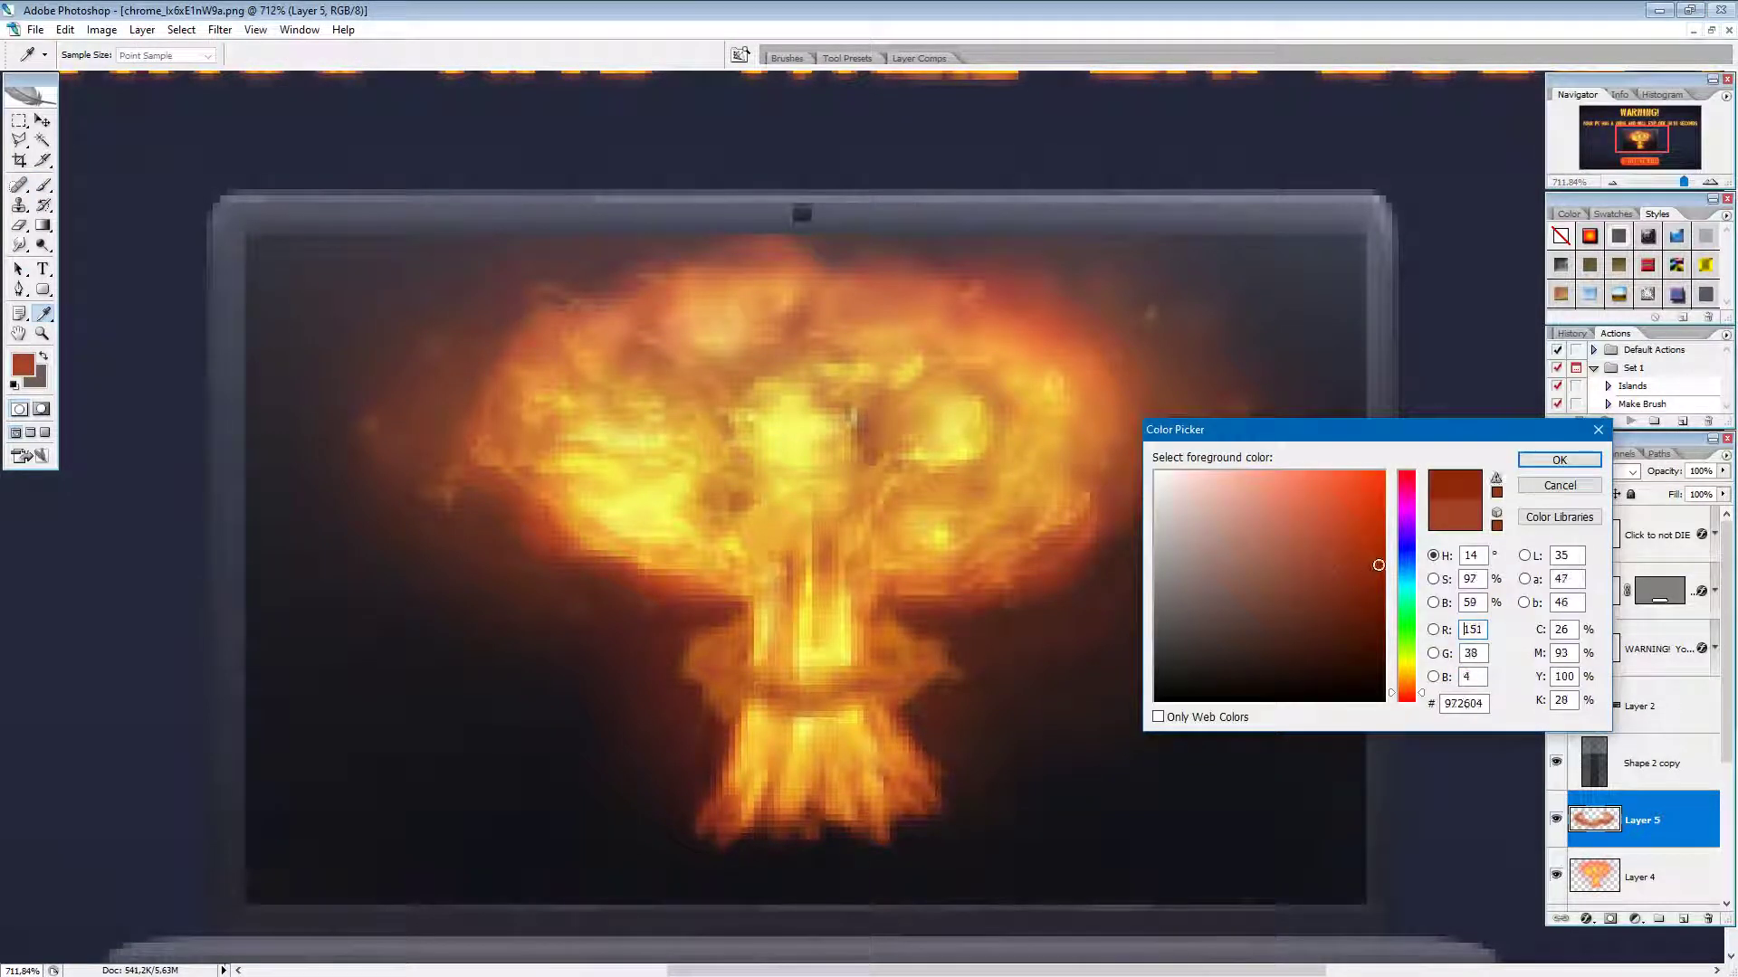
{"action": "left_click", "coordinate": [1559, 460]}
{"action": "mouse_move", "coordinate": [914, 685]}
{"action": "left_mouse_down"}
{"action": "mouse_move", "coordinate": [800, 700]}
{"action": "mouse_move", "coordinate": [841, 693]}
{"action": "left_mouse_up"}
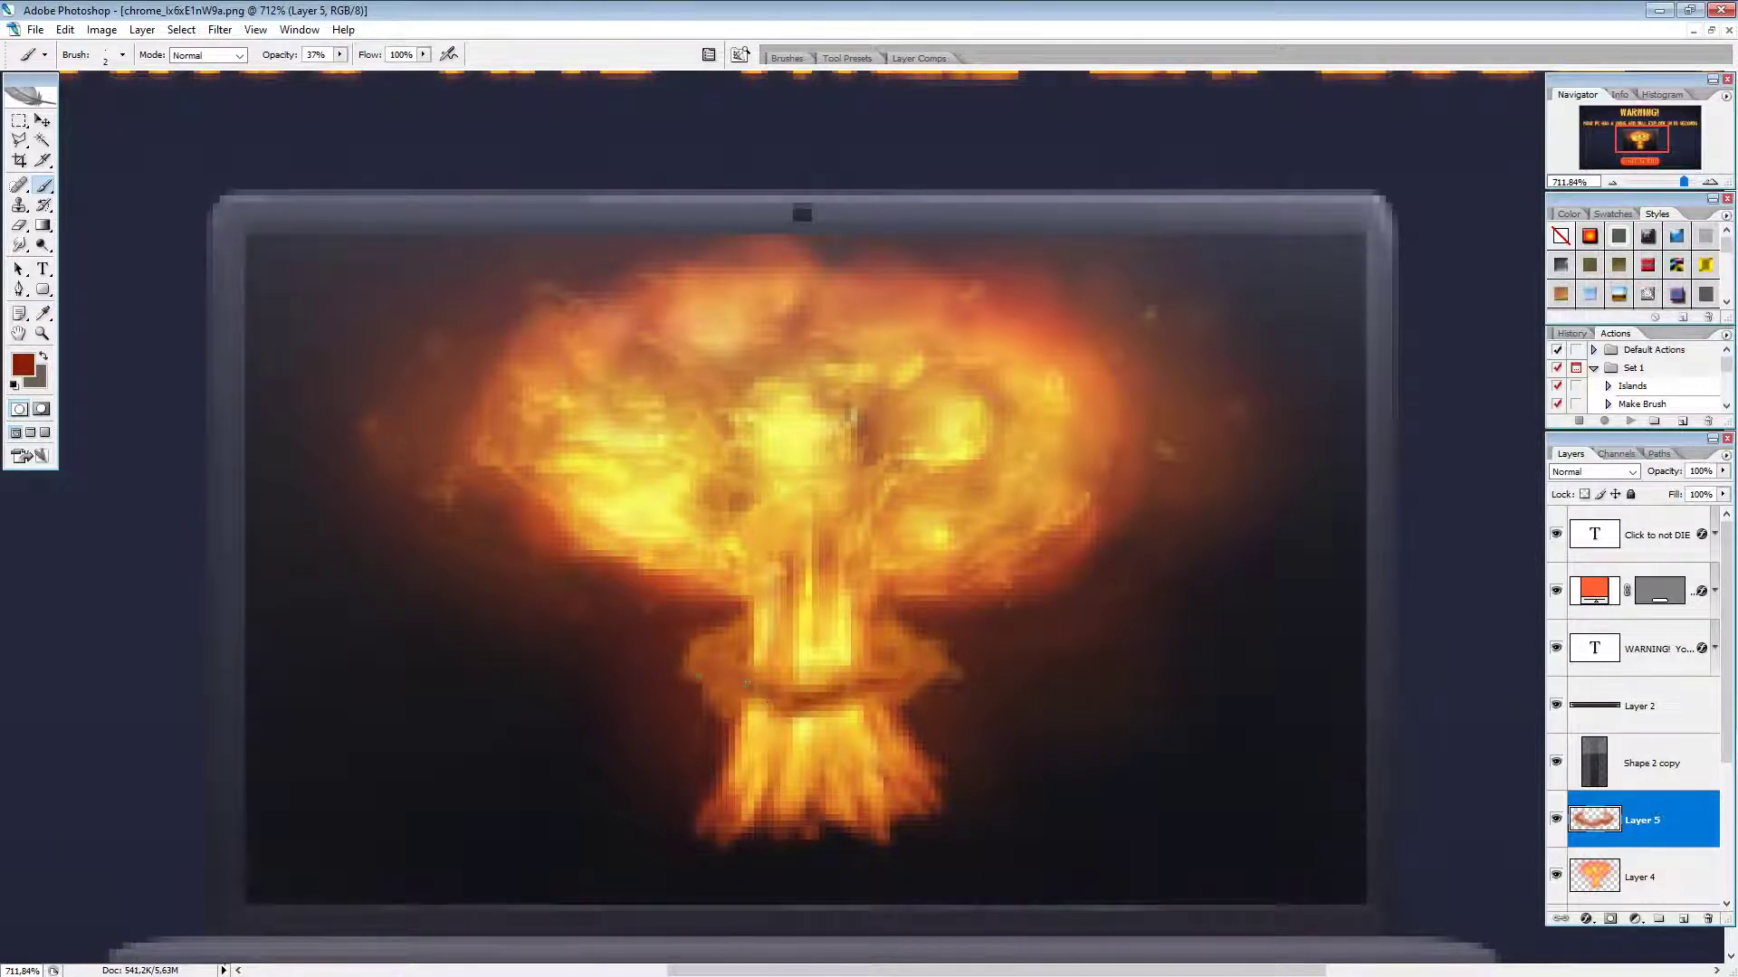
{"action": "left_click_drag", "start_coordinate": [698, 676], "coordinate": [708, 667]}
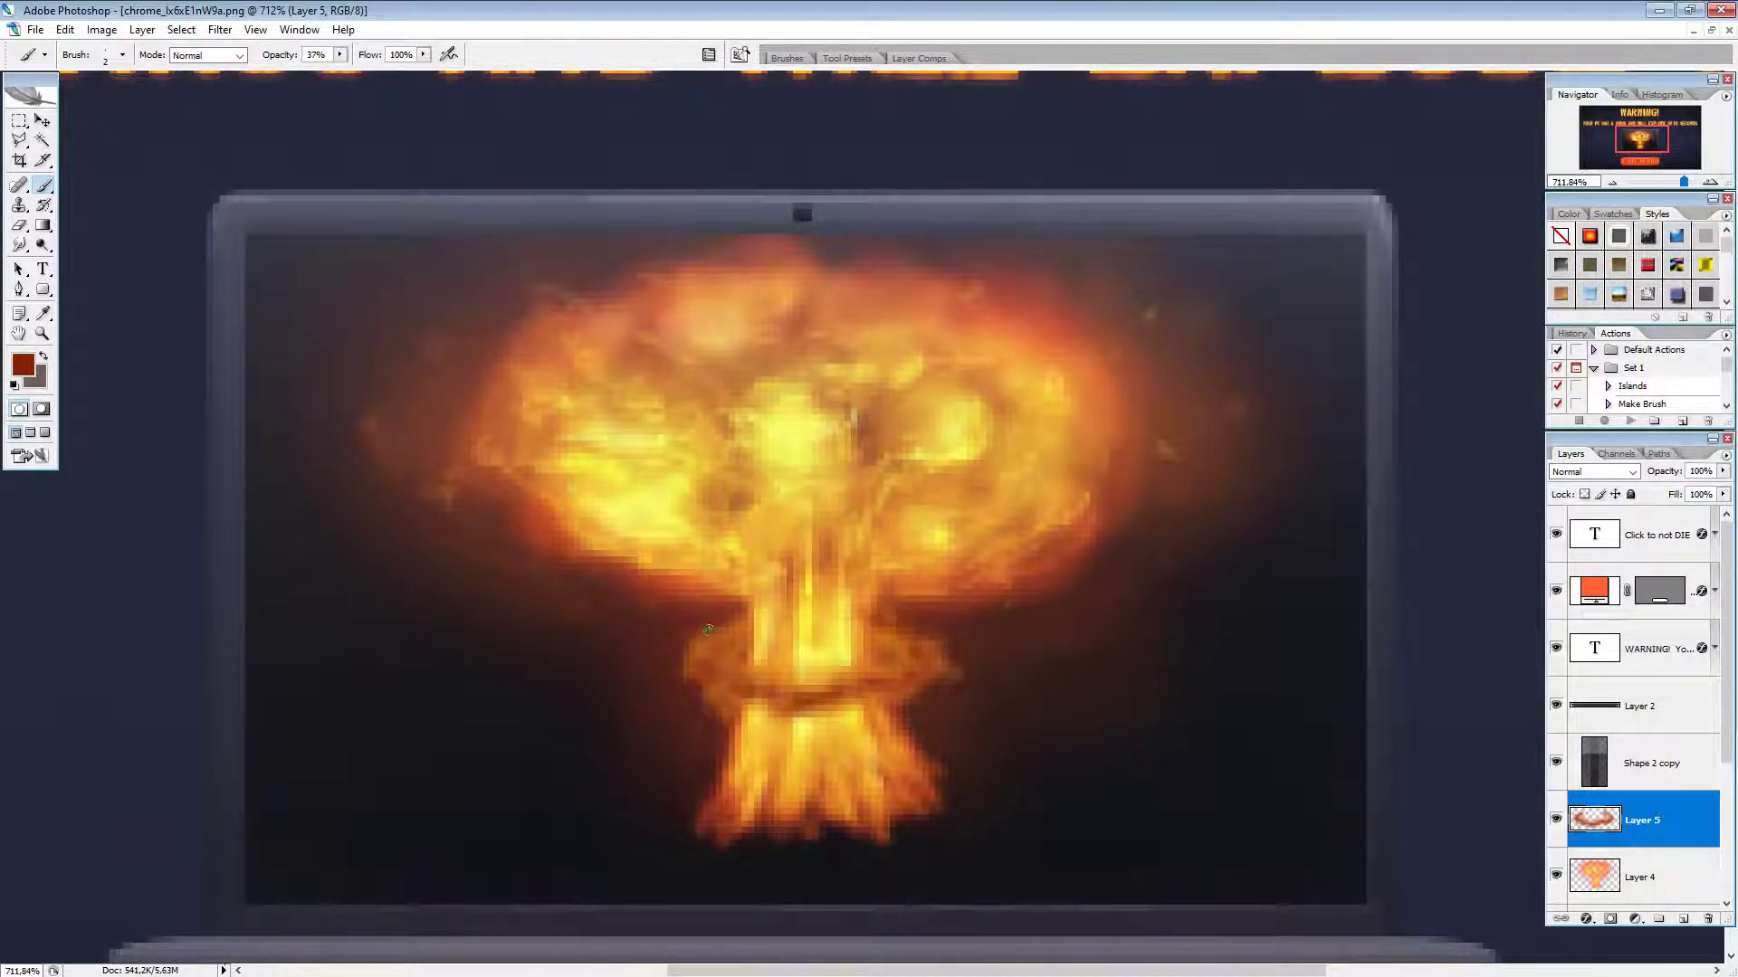
Step: Check the explosion with its smoke ring within the whole ad and up close
{"action": "key", "text": "ctrl+minus"}
{"action": "key", "text": "ctrl+minus"}
{"action": "key", "text": "ctrl+minus"}
{"action": "key", "text": "ctrl+minus"}
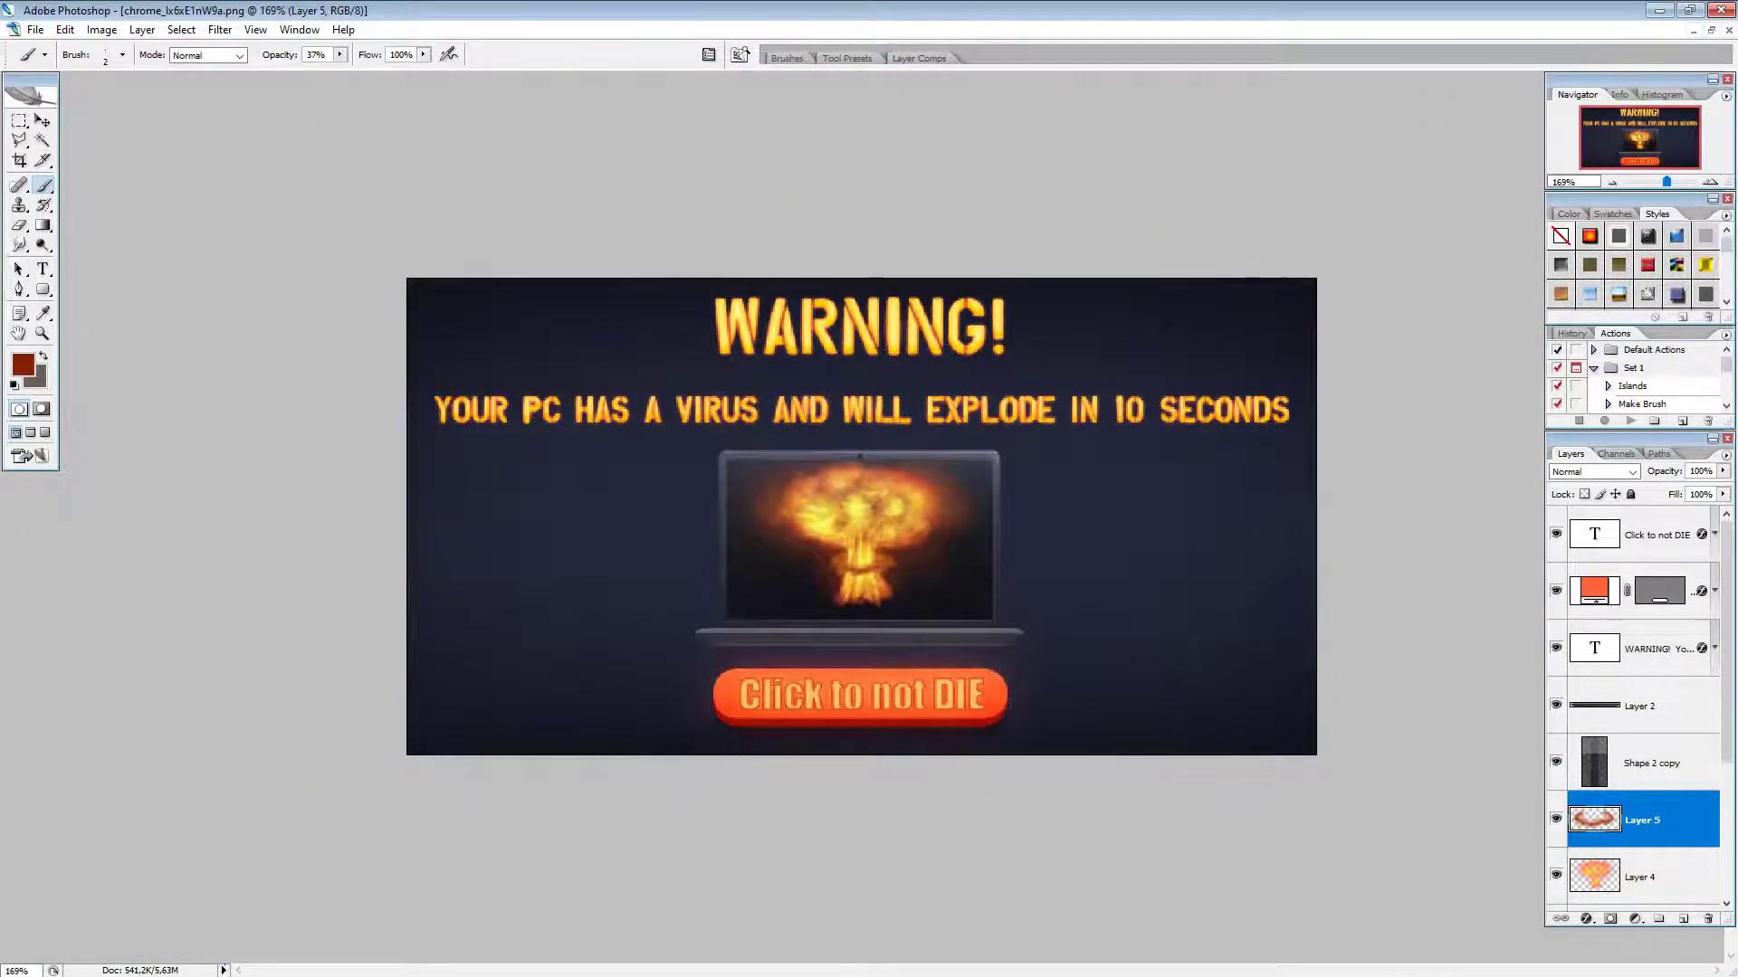
{"action": "left_click", "coordinate": [1710, 183]}
{"action": "left_click", "coordinate": [1709, 186]}
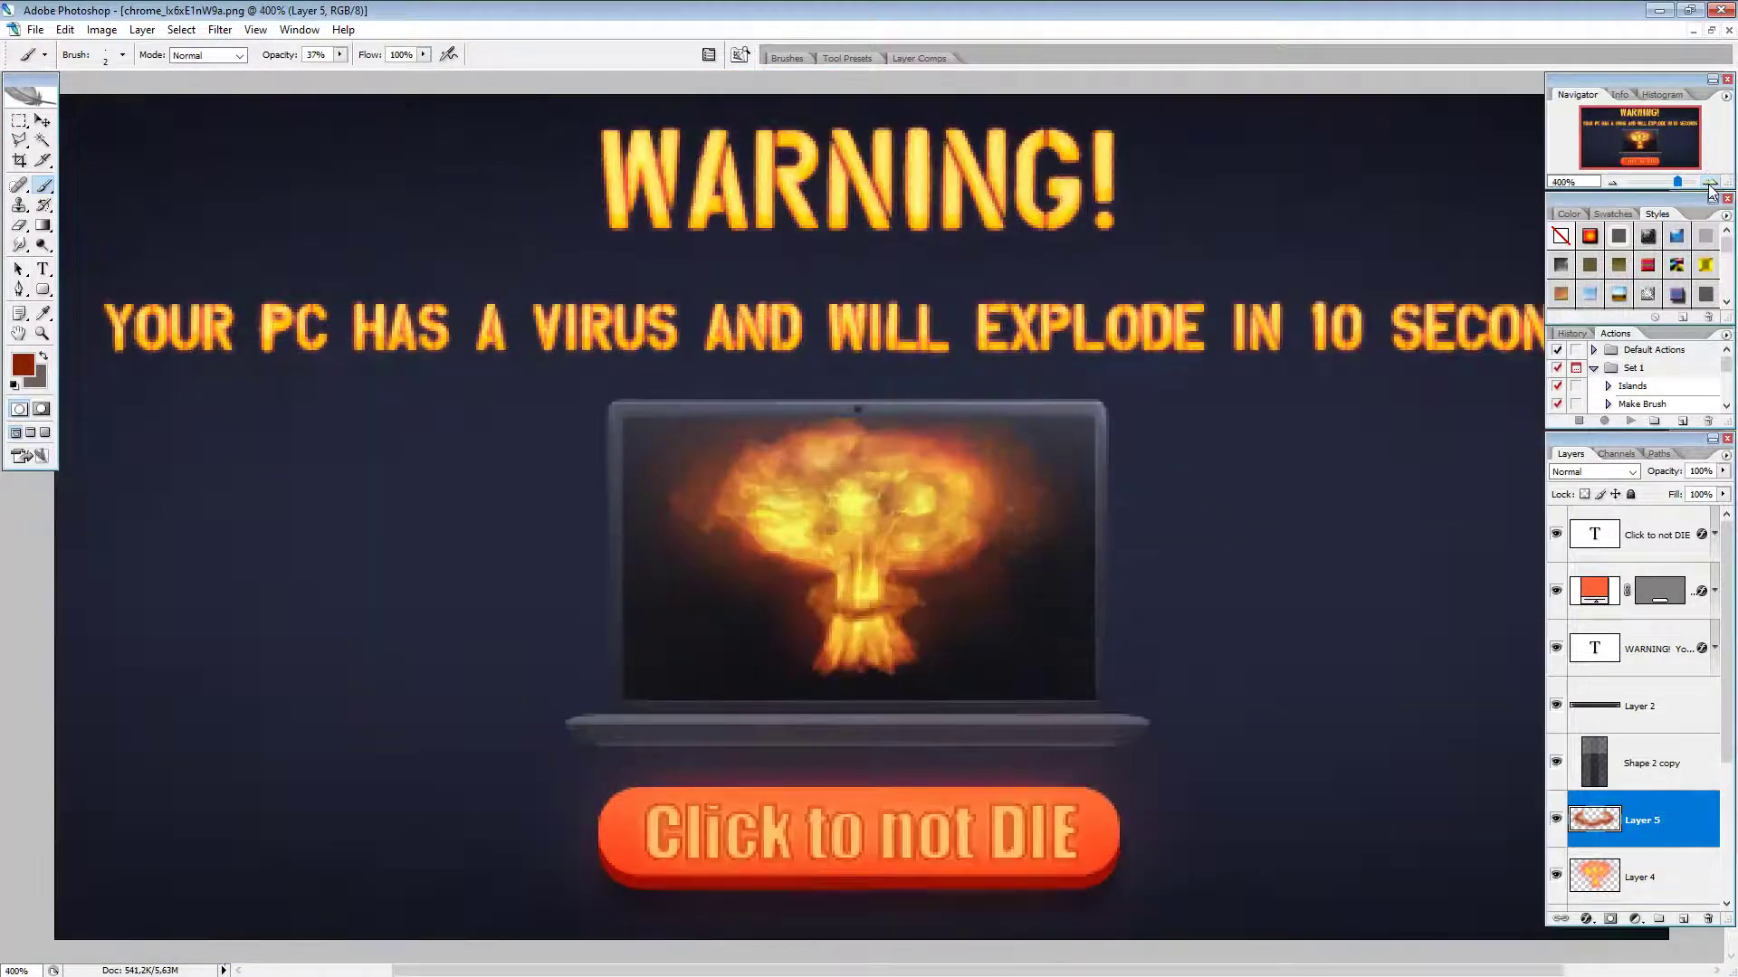
{"action": "left_click", "coordinate": [1710, 185]}
{"action": "left_click", "coordinate": [1710, 185]}
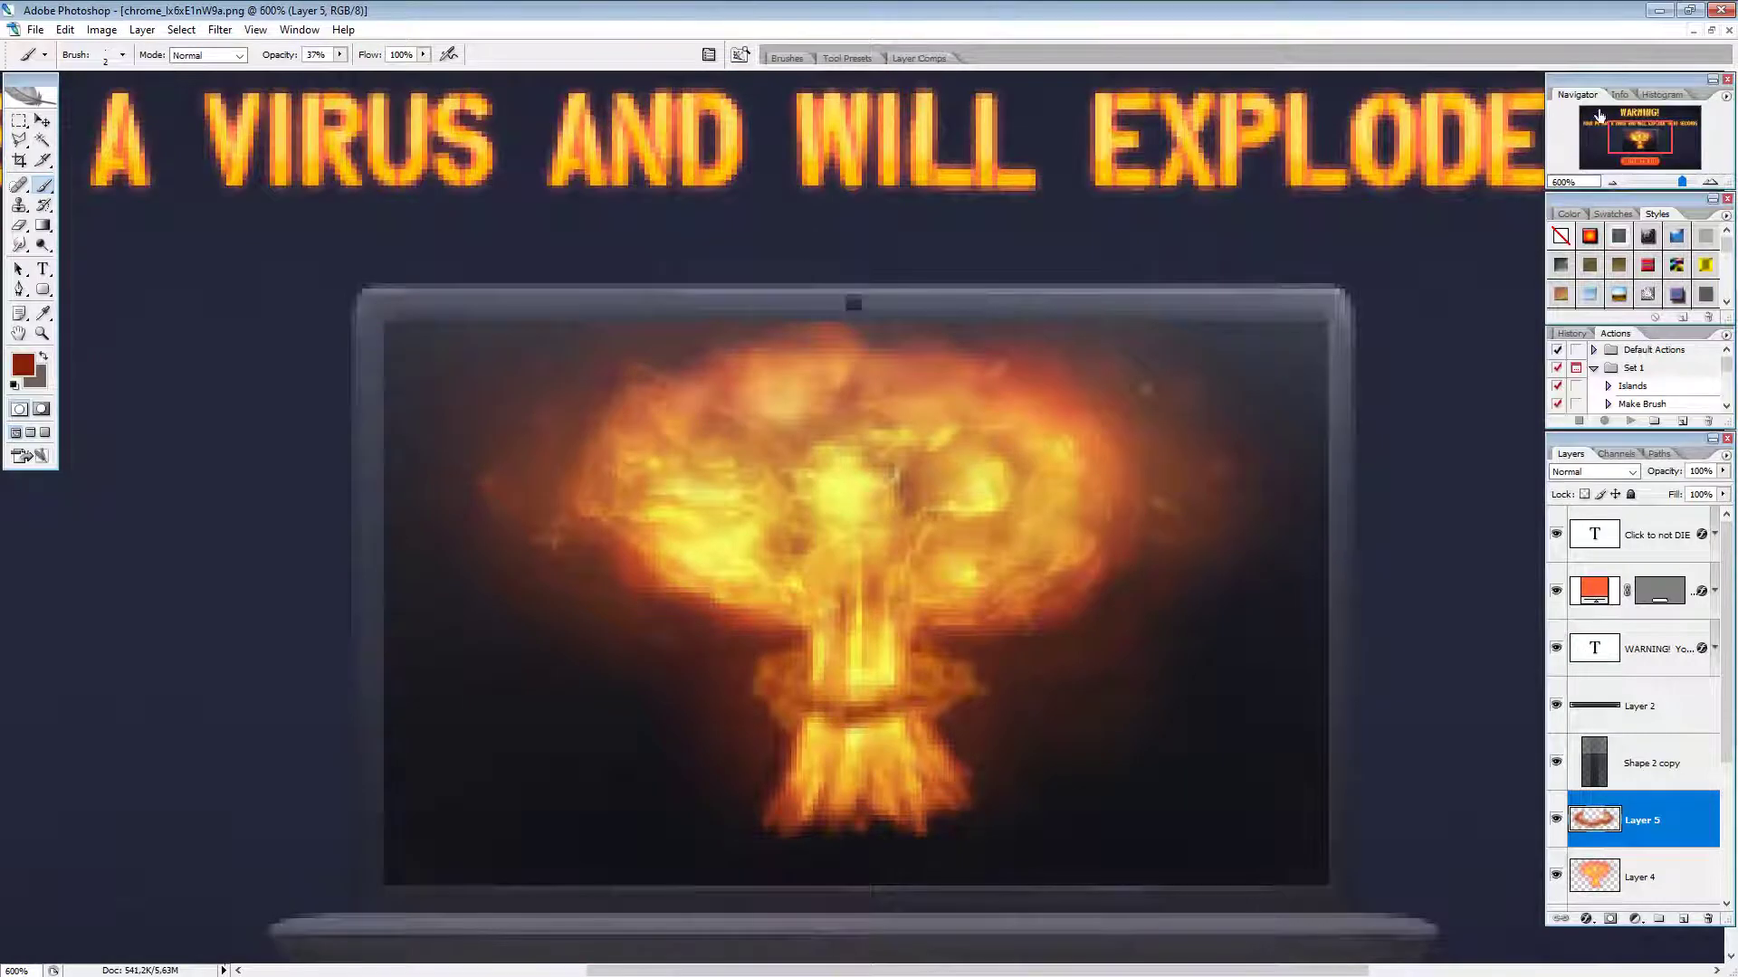
Step: Switch to the Dodge tool and reduce its brush to 1 px for fine highlights on the smoke ring
{"action": "left_click", "coordinate": [43, 245]}
{"action": "key", "text": "bracketleft"}
{"action": "key", "text": "bracketleft"}
{"action": "key", "text": "bracketleft"}
{"action": "key", "text": "bracketleft"}
{"action": "key", "text": "bracketleft"}
{"action": "key", "text": "bracketleft"}
{"action": "key", "text": "bracketleft"}
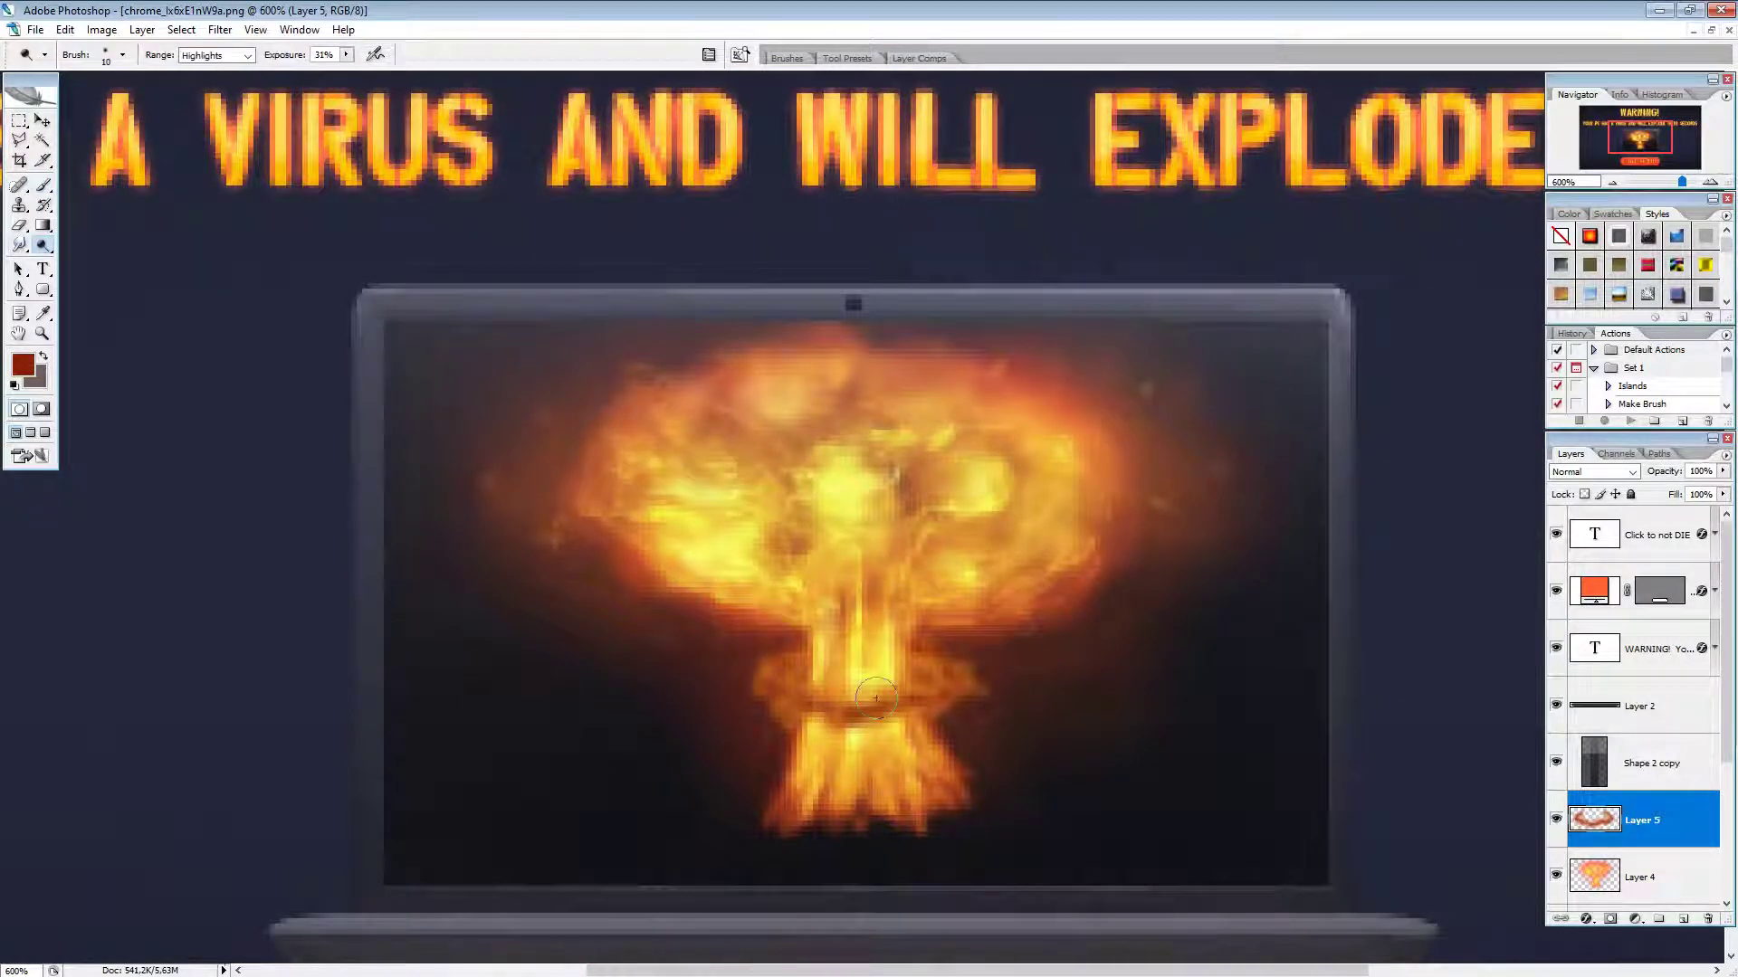
{"action": "key", "text": "bracketleft"}
{"action": "scroll", "coordinate": [871, 697], "scroll_direction": "up", "scroll_amount": 5}
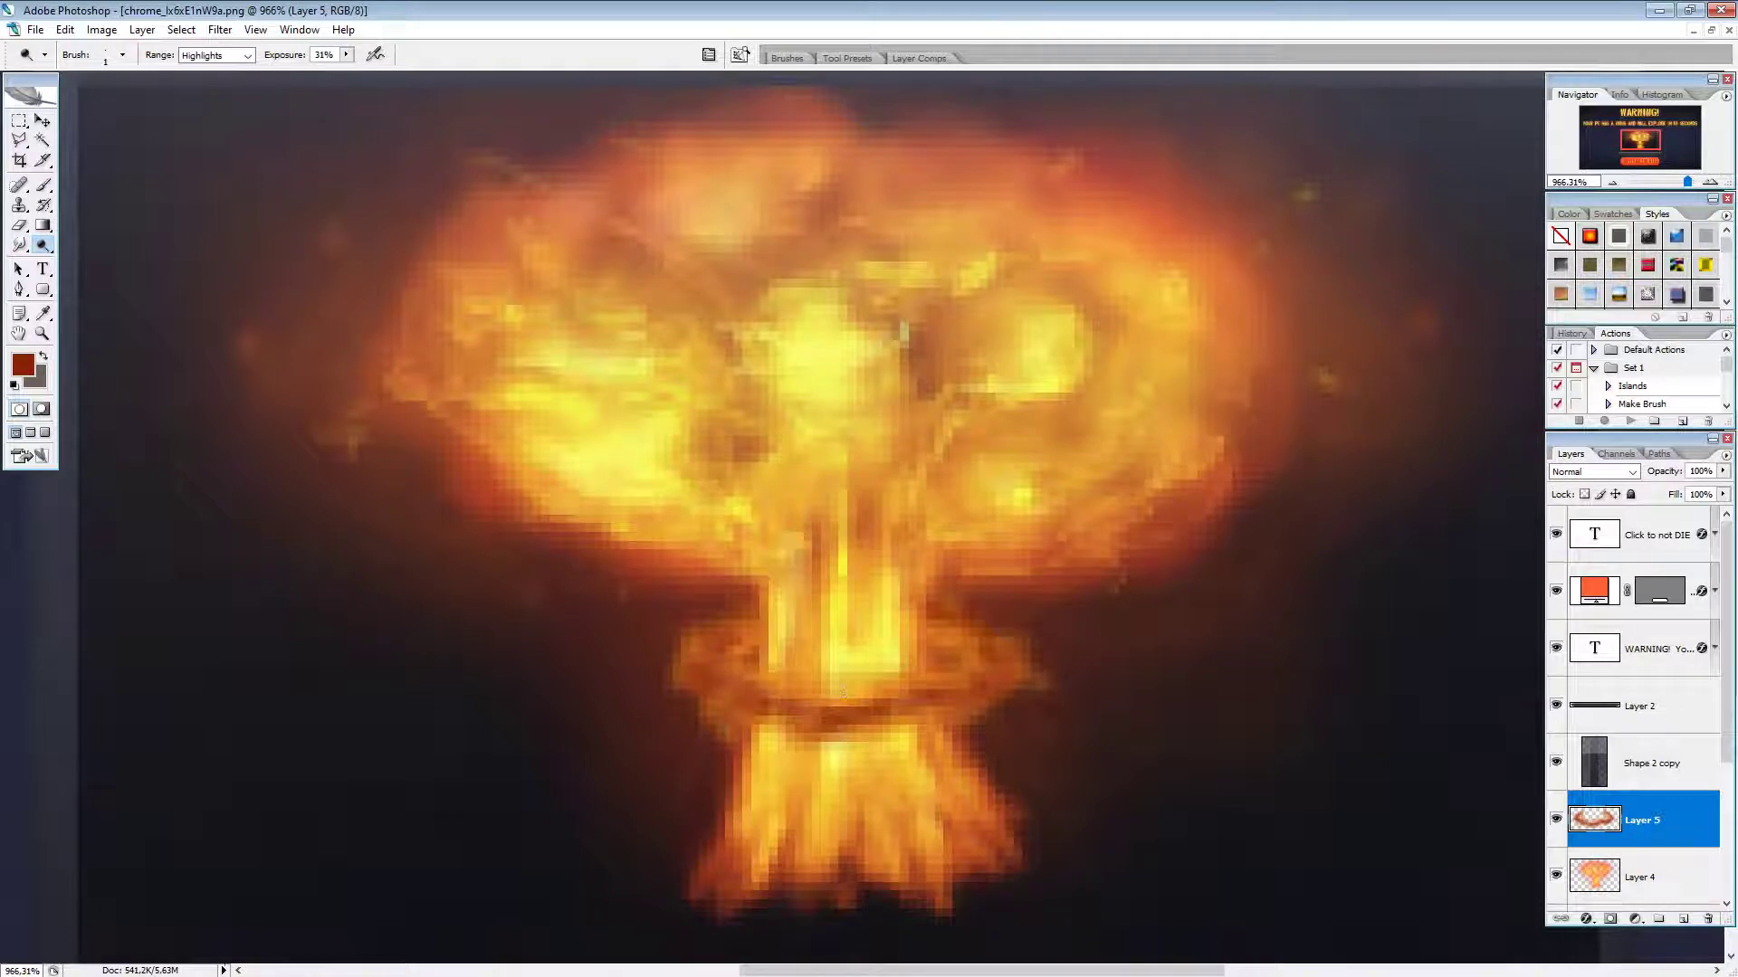
Step: Sample a bright yellow from the stem and paint 1 px highlights on the smoke ring with the brush at 37% opacity
{"action": "left_click", "coordinate": [23, 365]}
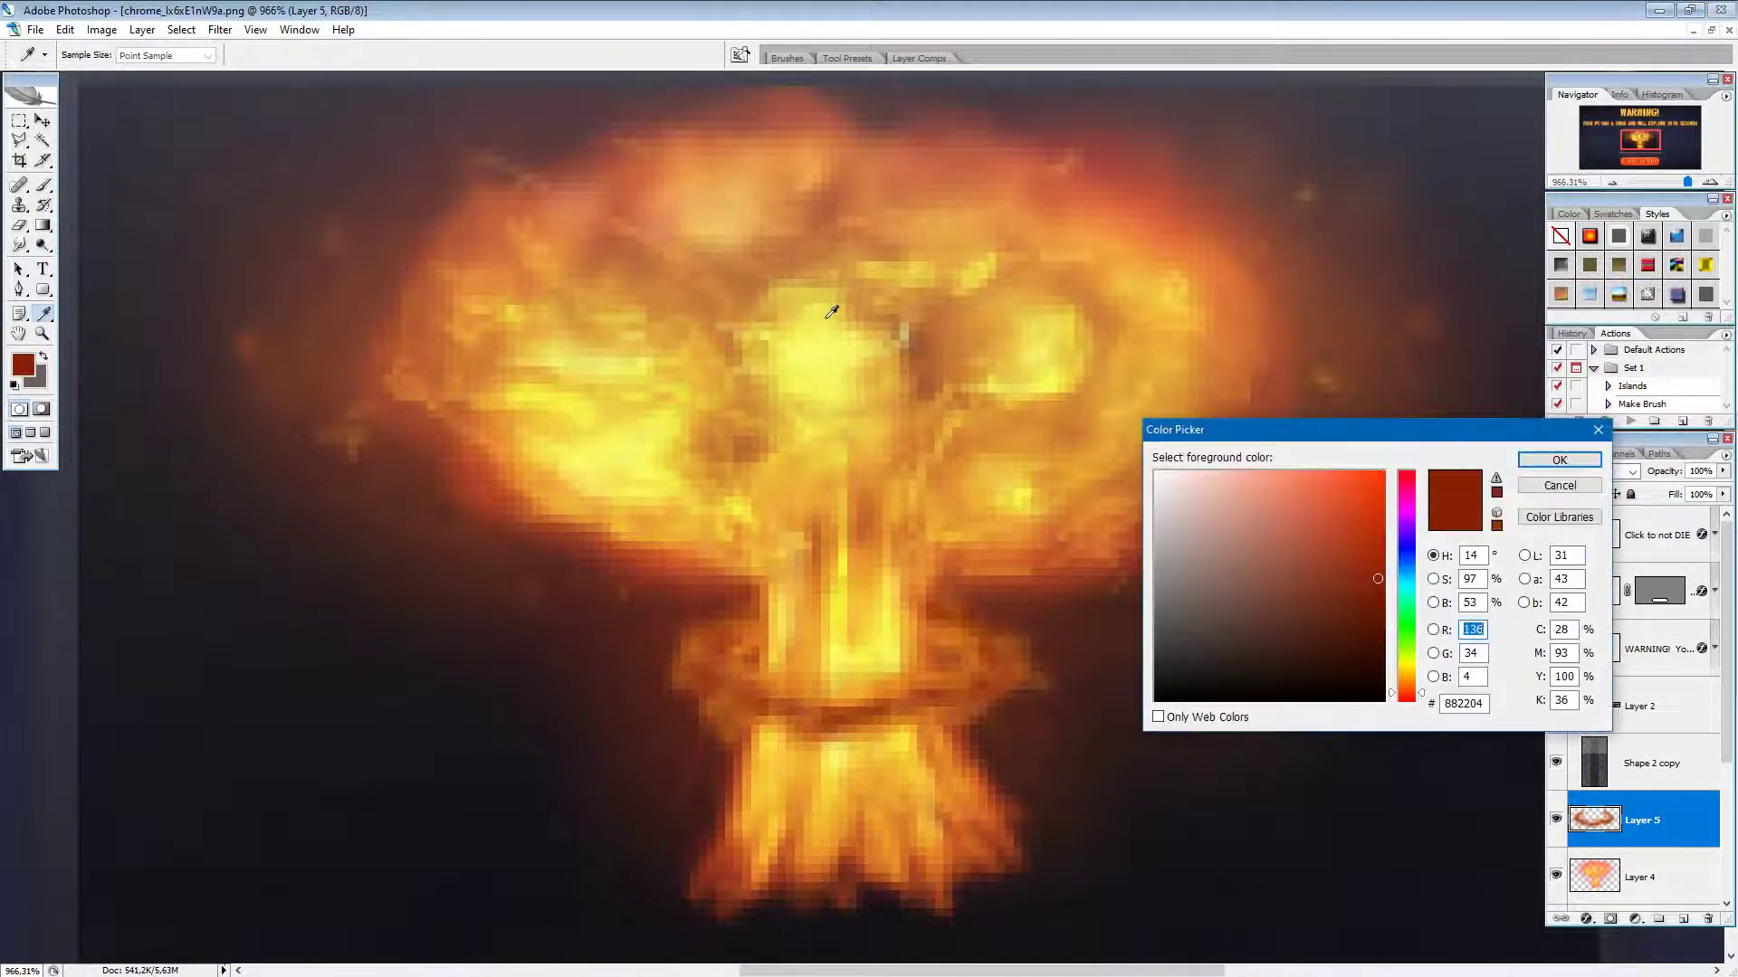
{"action": "left_click", "coordinate": [847, 589]}
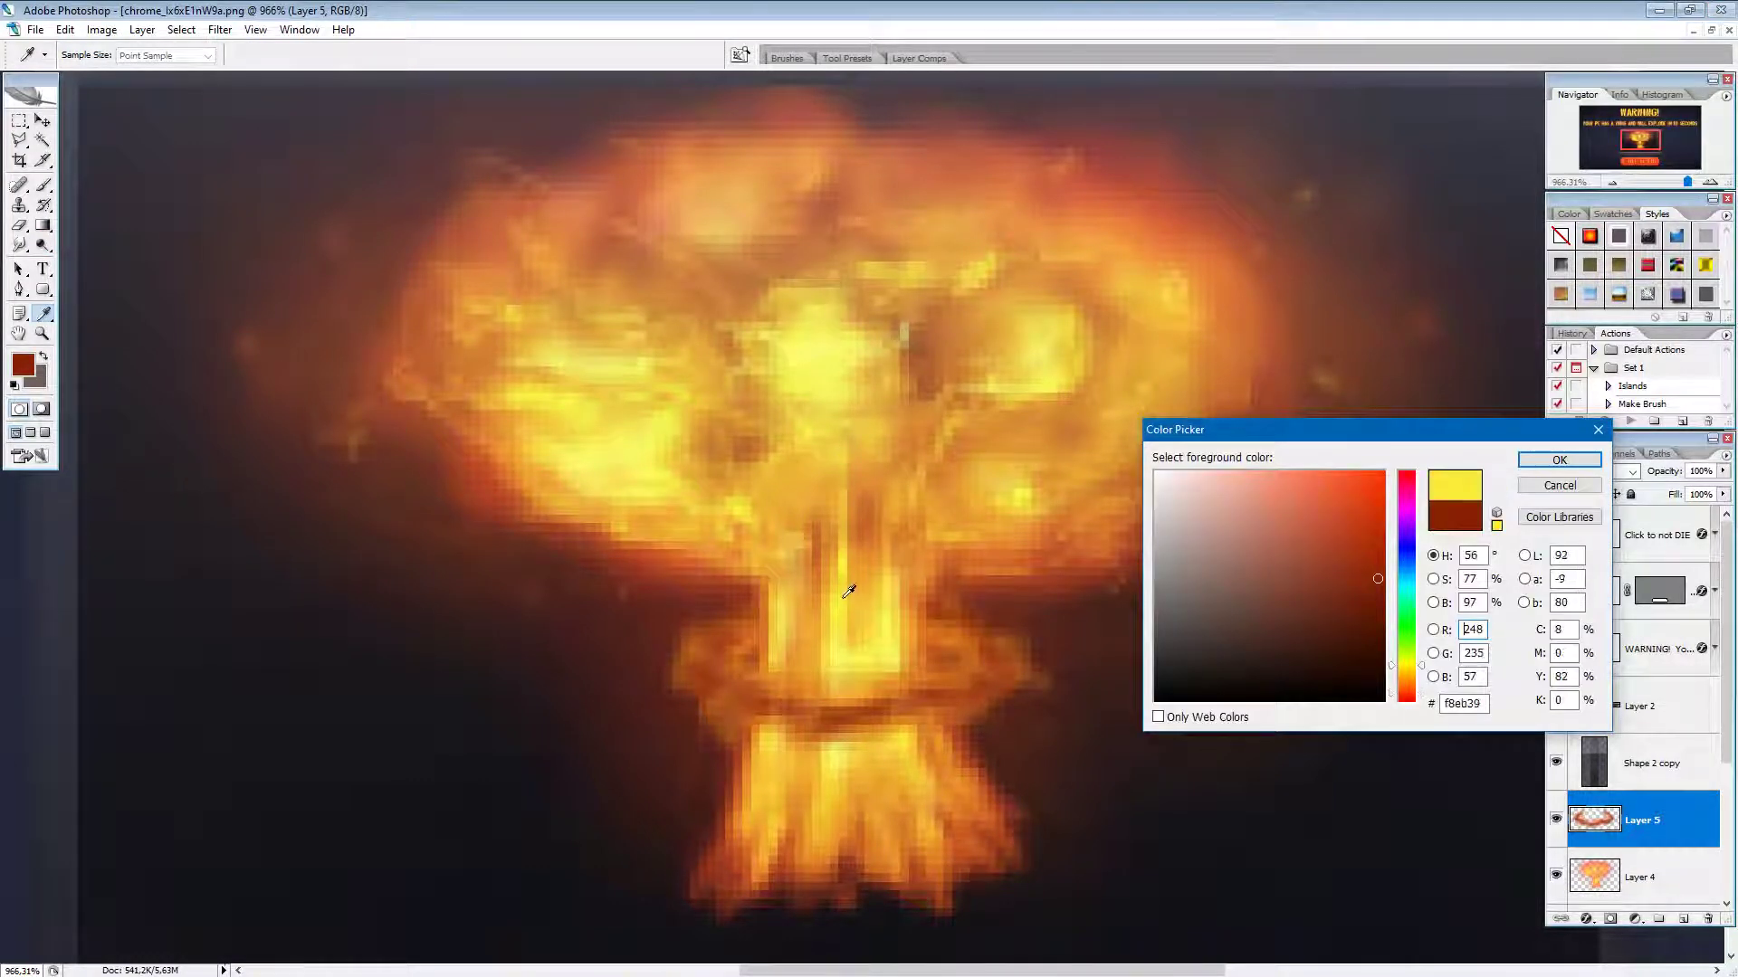
{"action": "left_click", "coordinate": [1539, 460]}
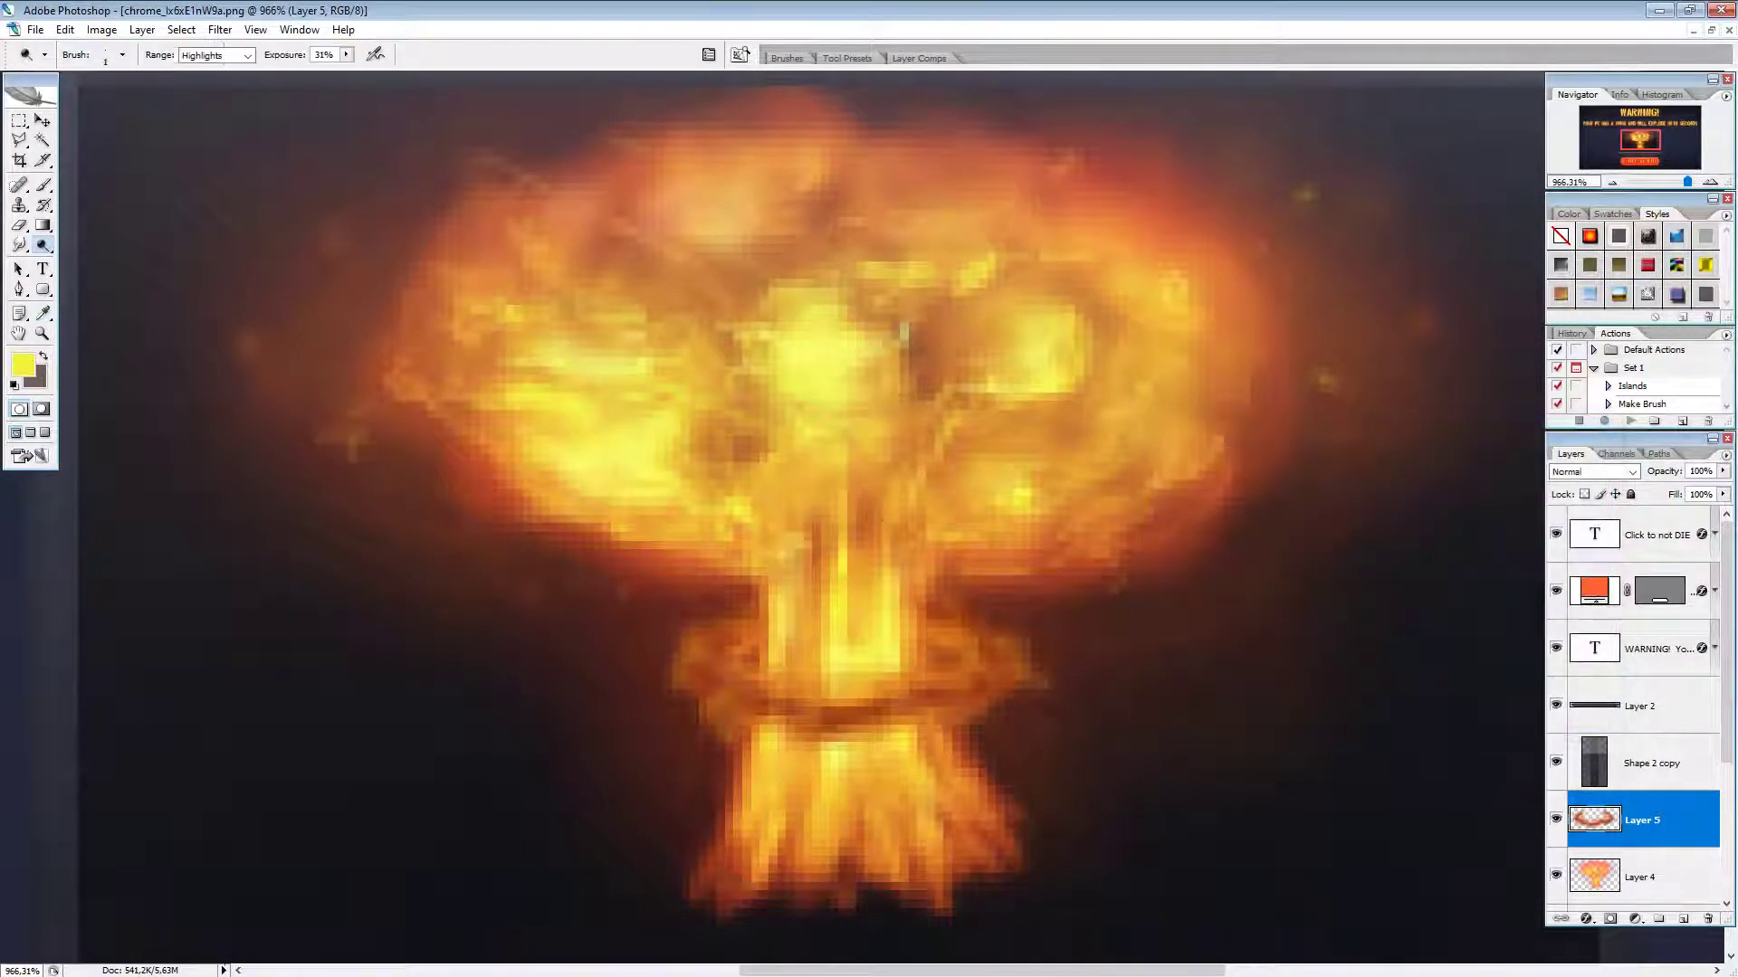
{"action": "left_click", "coordinate": [42, 184]}
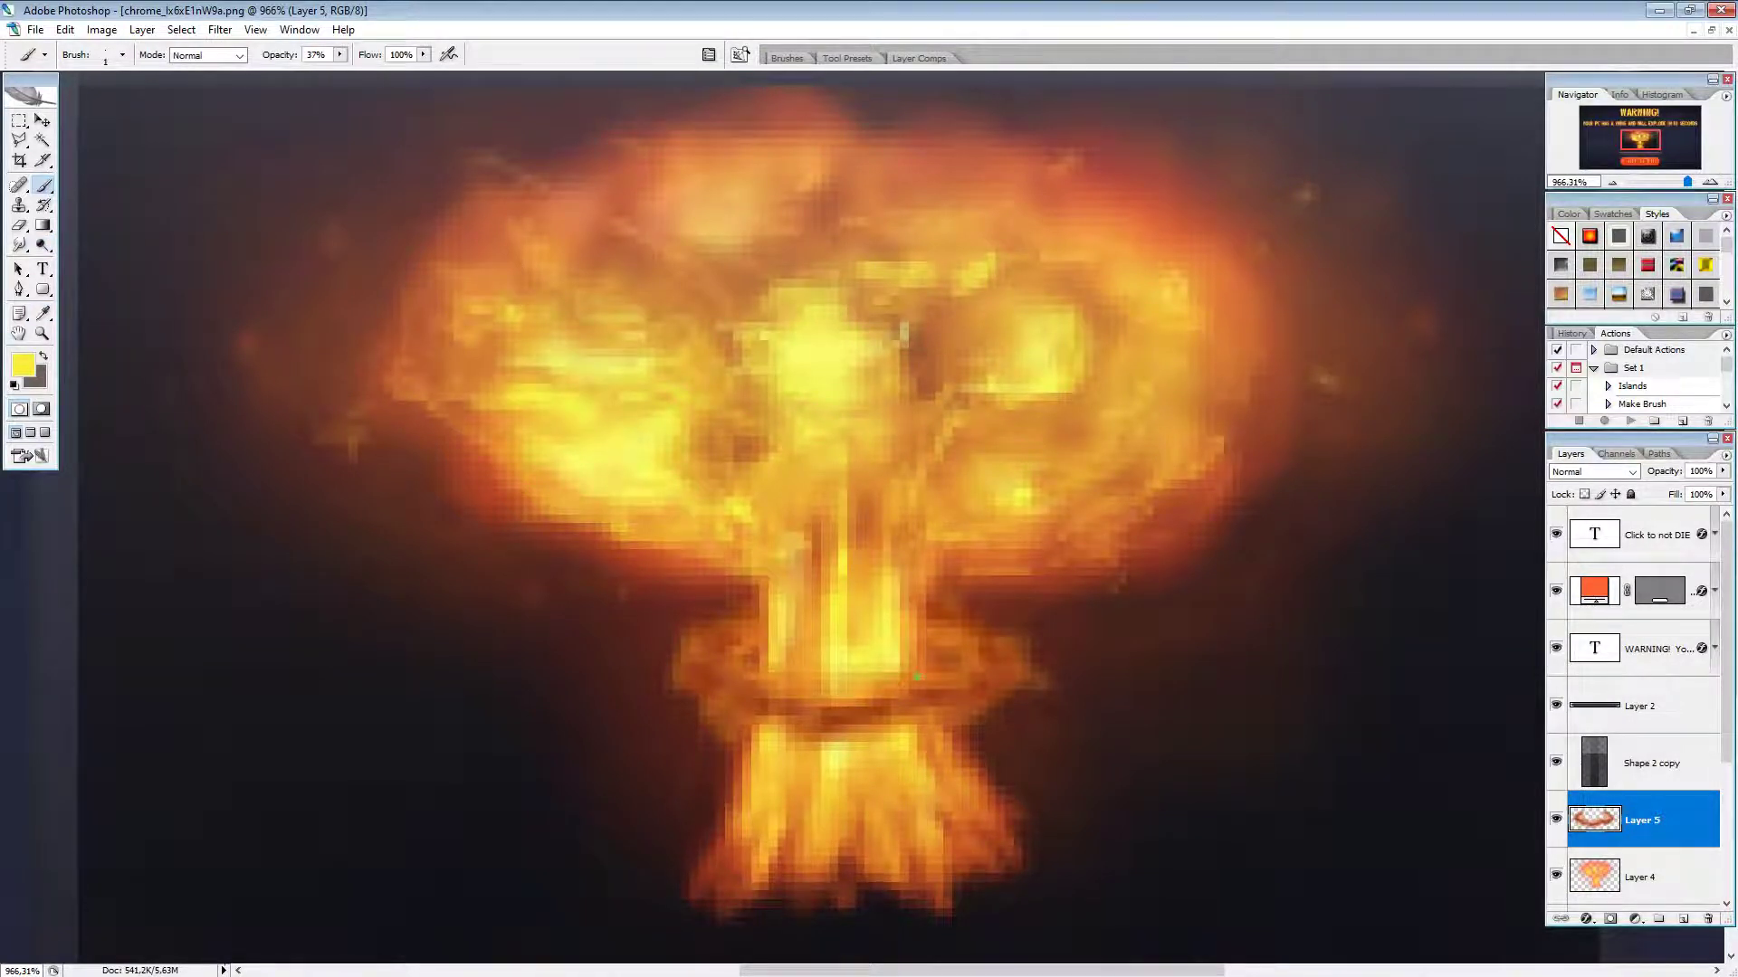
{"action": "mouse_move", "coordinate": [921, 677]}
{"action": "left_mouse_down"}
{"action": "mouse_move", "coordinate": [855, 711]}
{"action": "mouse_move", "coordinate": [800, 703]}
{"action": "left_mouse_up"}
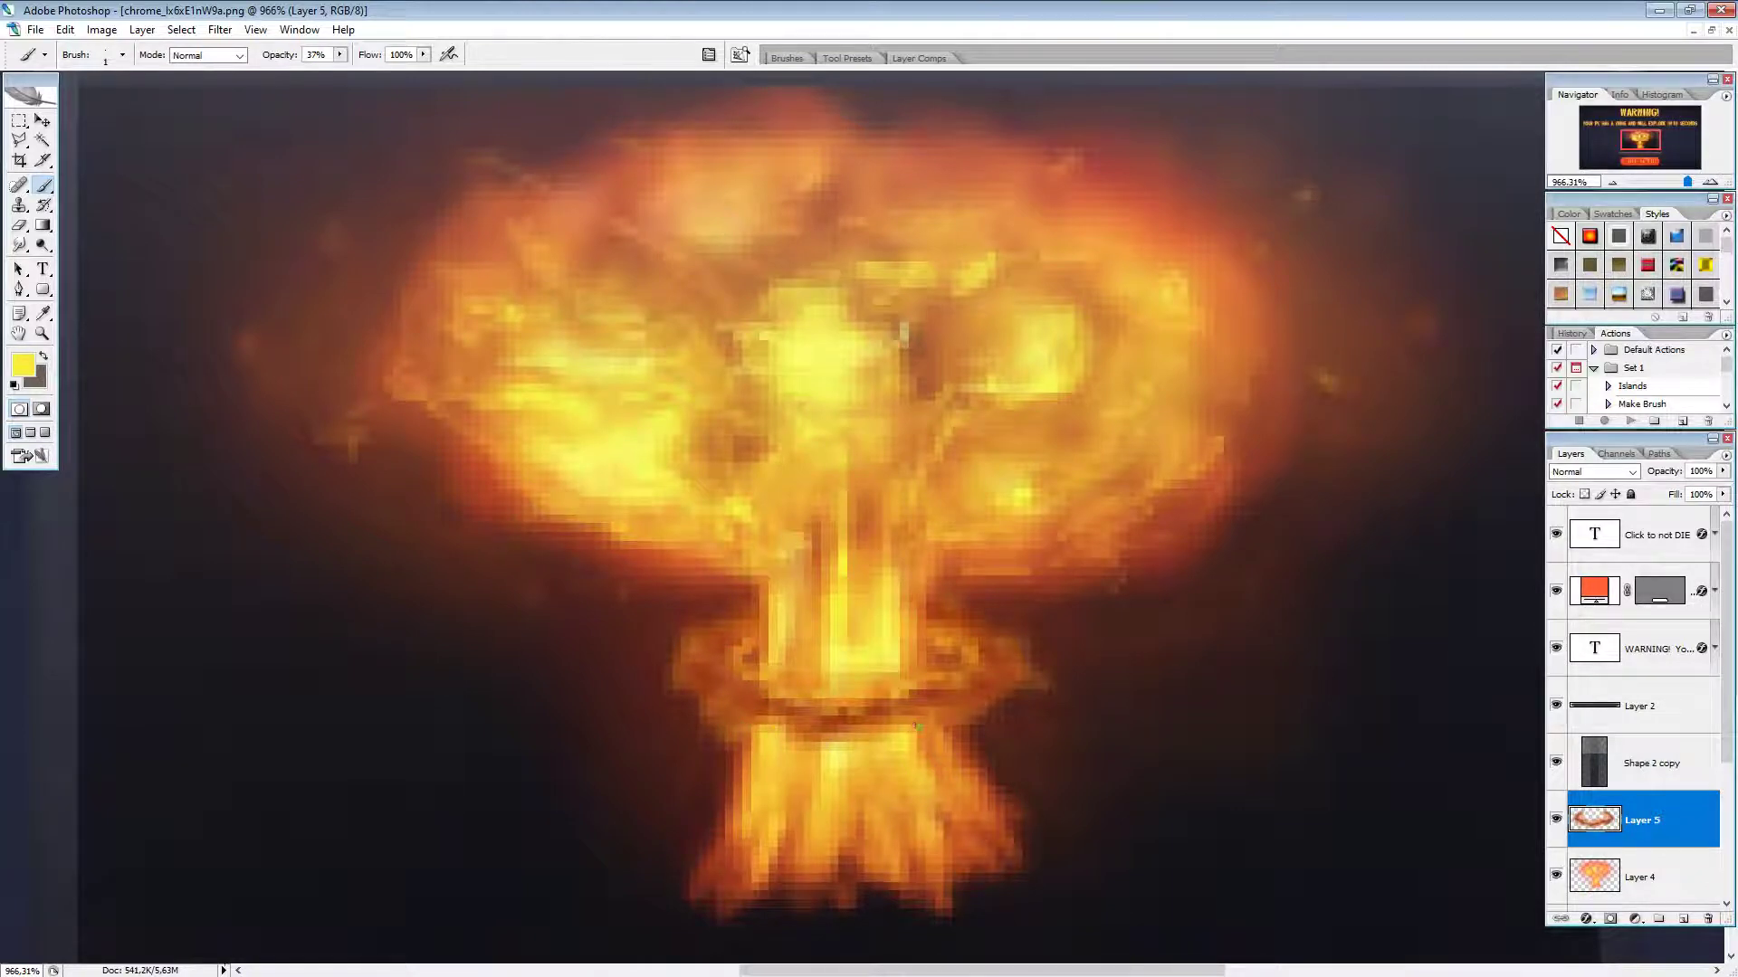
{"action": "mouse_move", "coordinate": [1688, 182]}
{"action": "left_mouse_down"}
{"action": "mouse_move", "coordinate": [1665, 182]}
{"action": "mouse_move", "coordinate": [1686, 182]}
{"action": "left_mouse_up"}
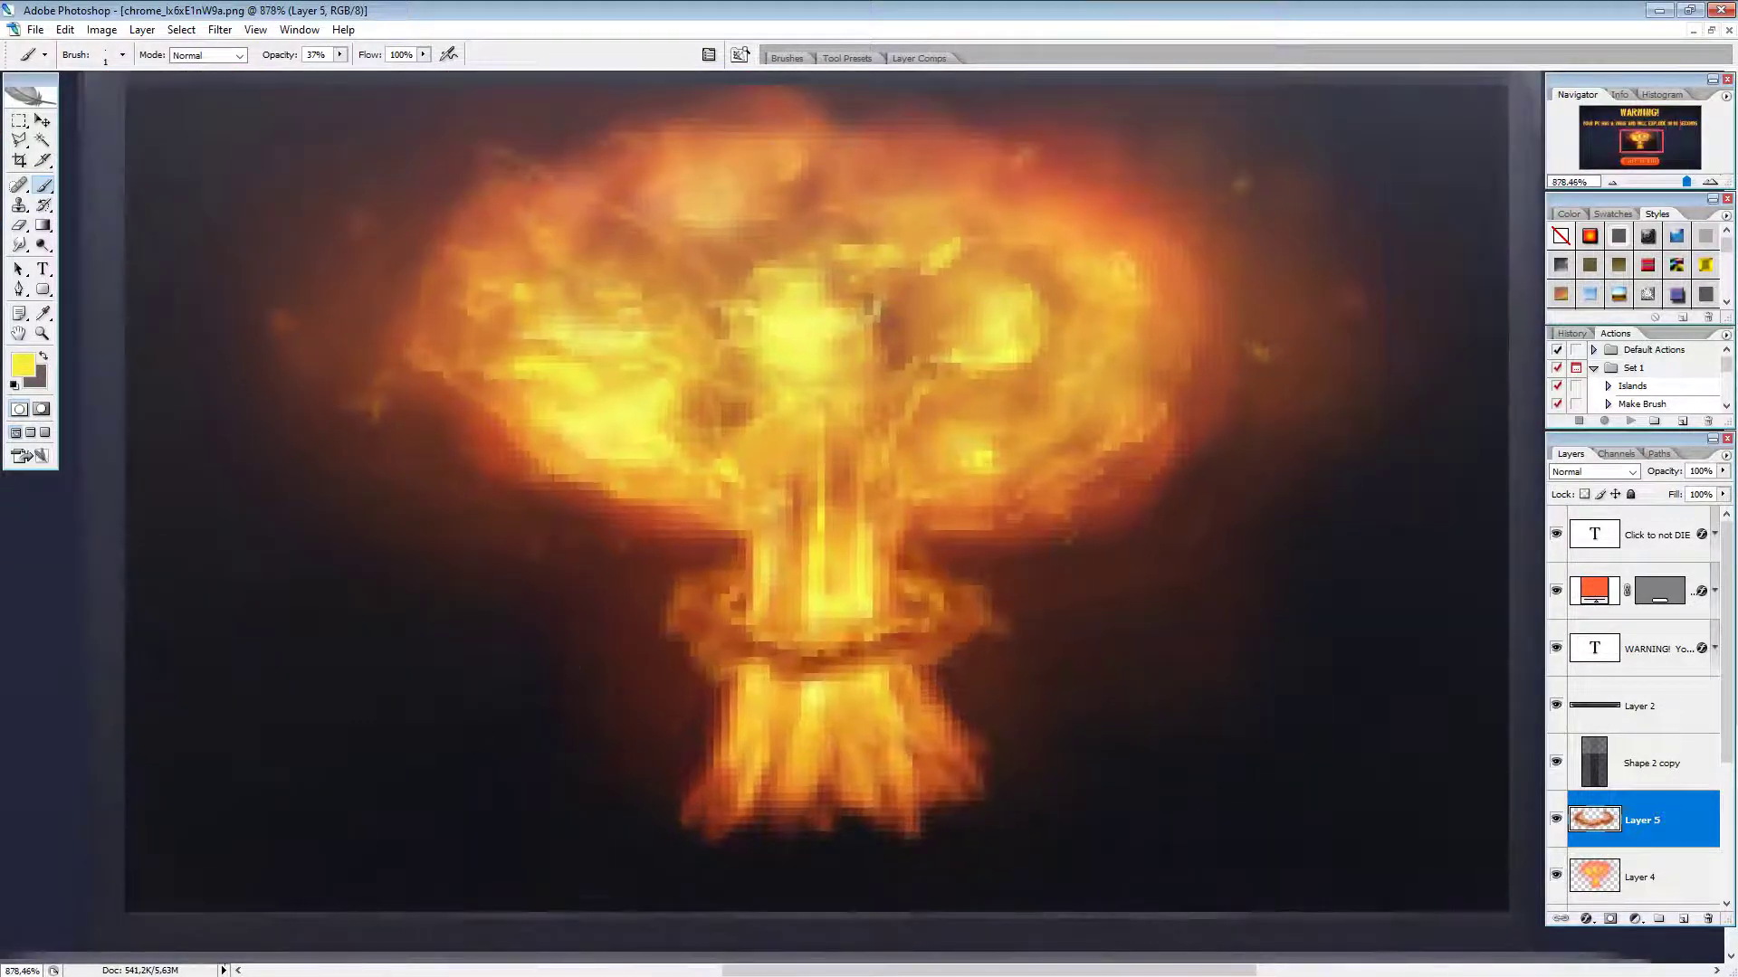
Step: Sample the dark background colour and paint shading along the mushroom cloud's lower ring with a 2 px brush at 37% opacity
{"action": "key", "text": "o"}
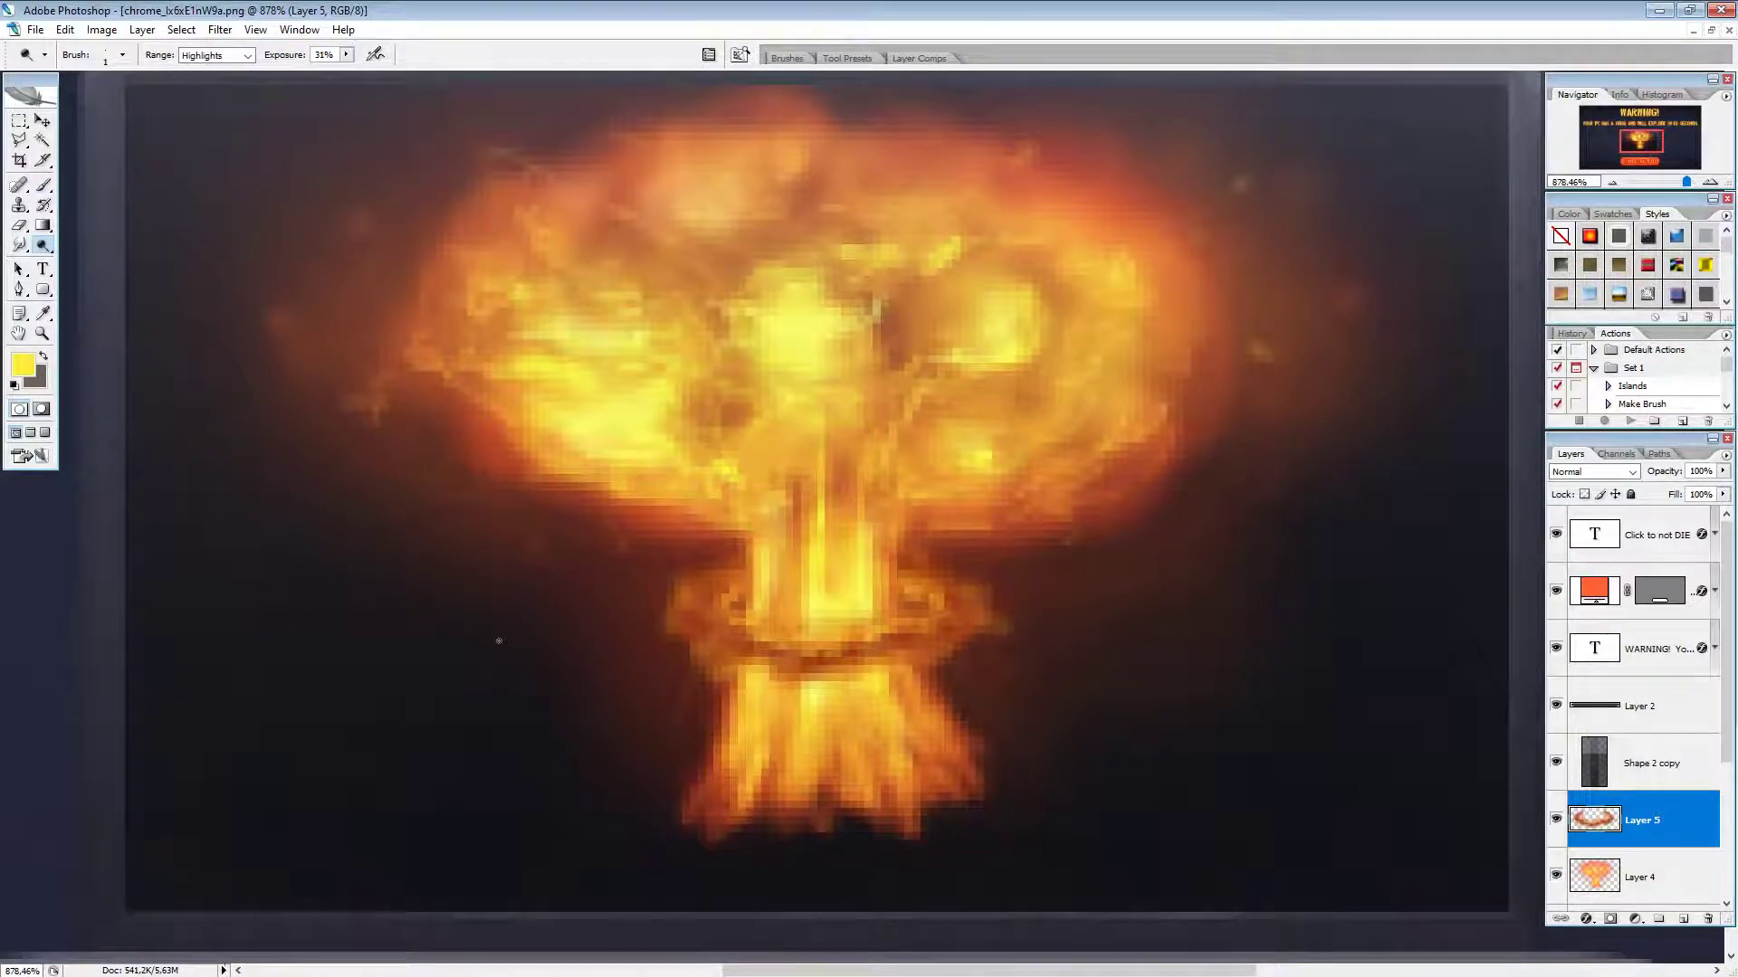
{"action": "key", "text": "b"}
{"action": "left_click", "coordinate": [503, 634], "text": "alt"}
{"action": "key", "text": "n"}
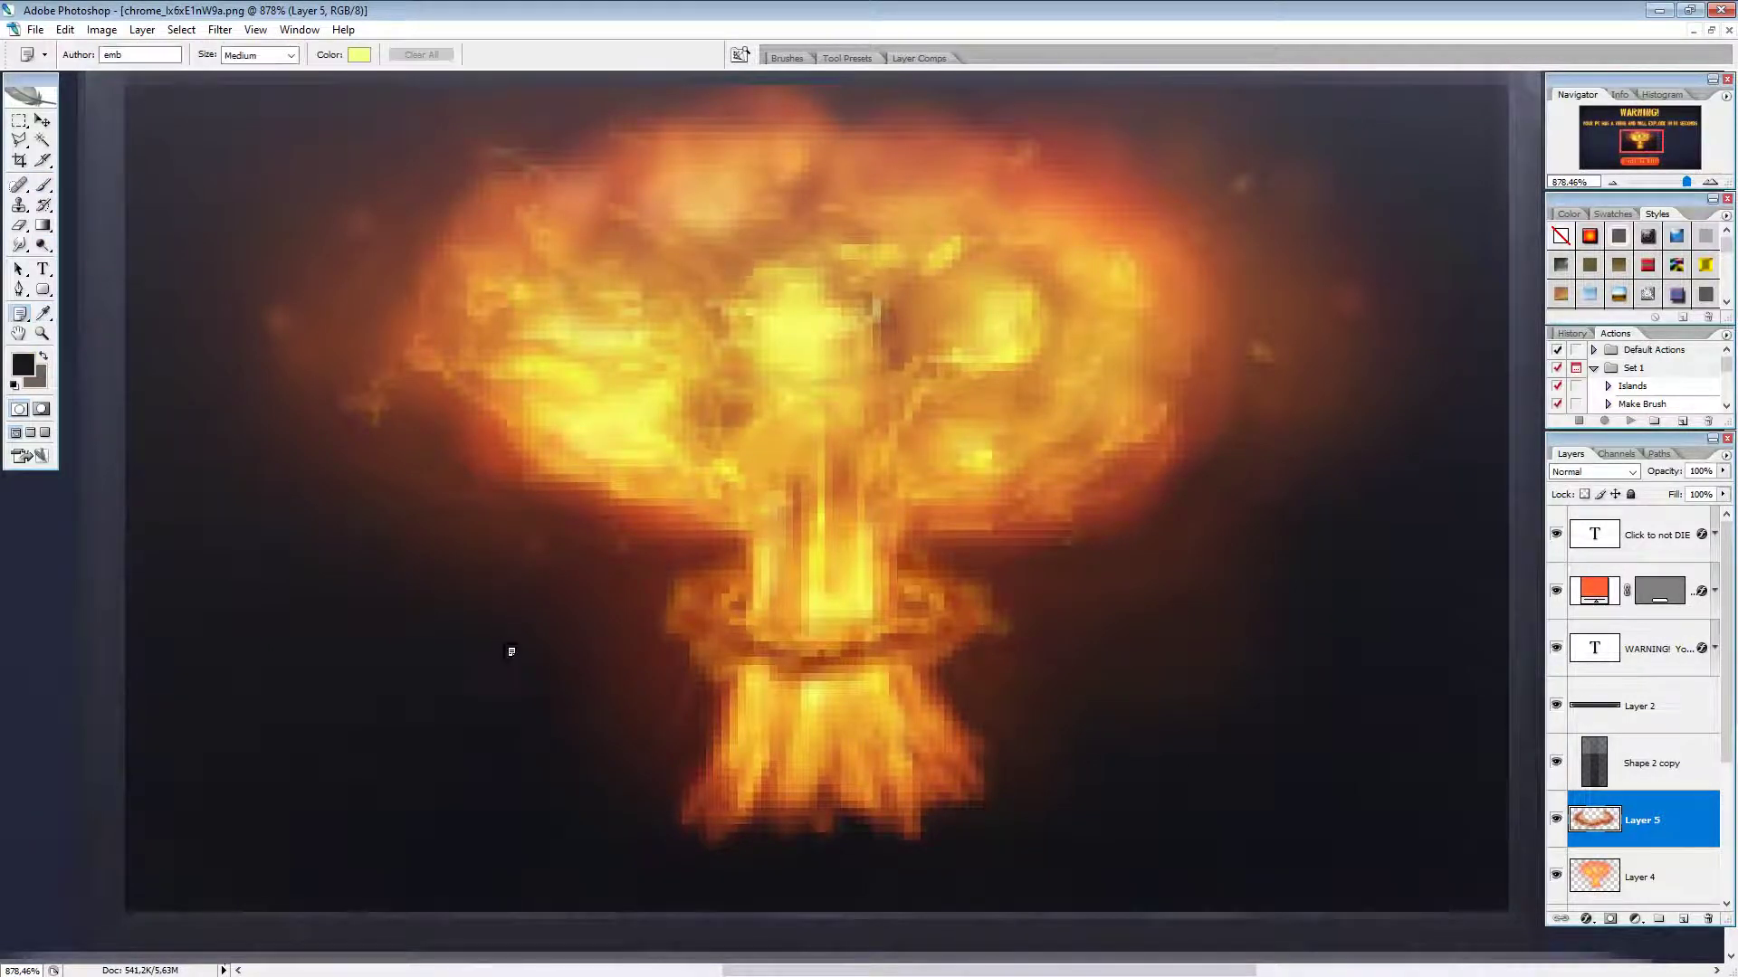
{"action": "key", "text": "b"}
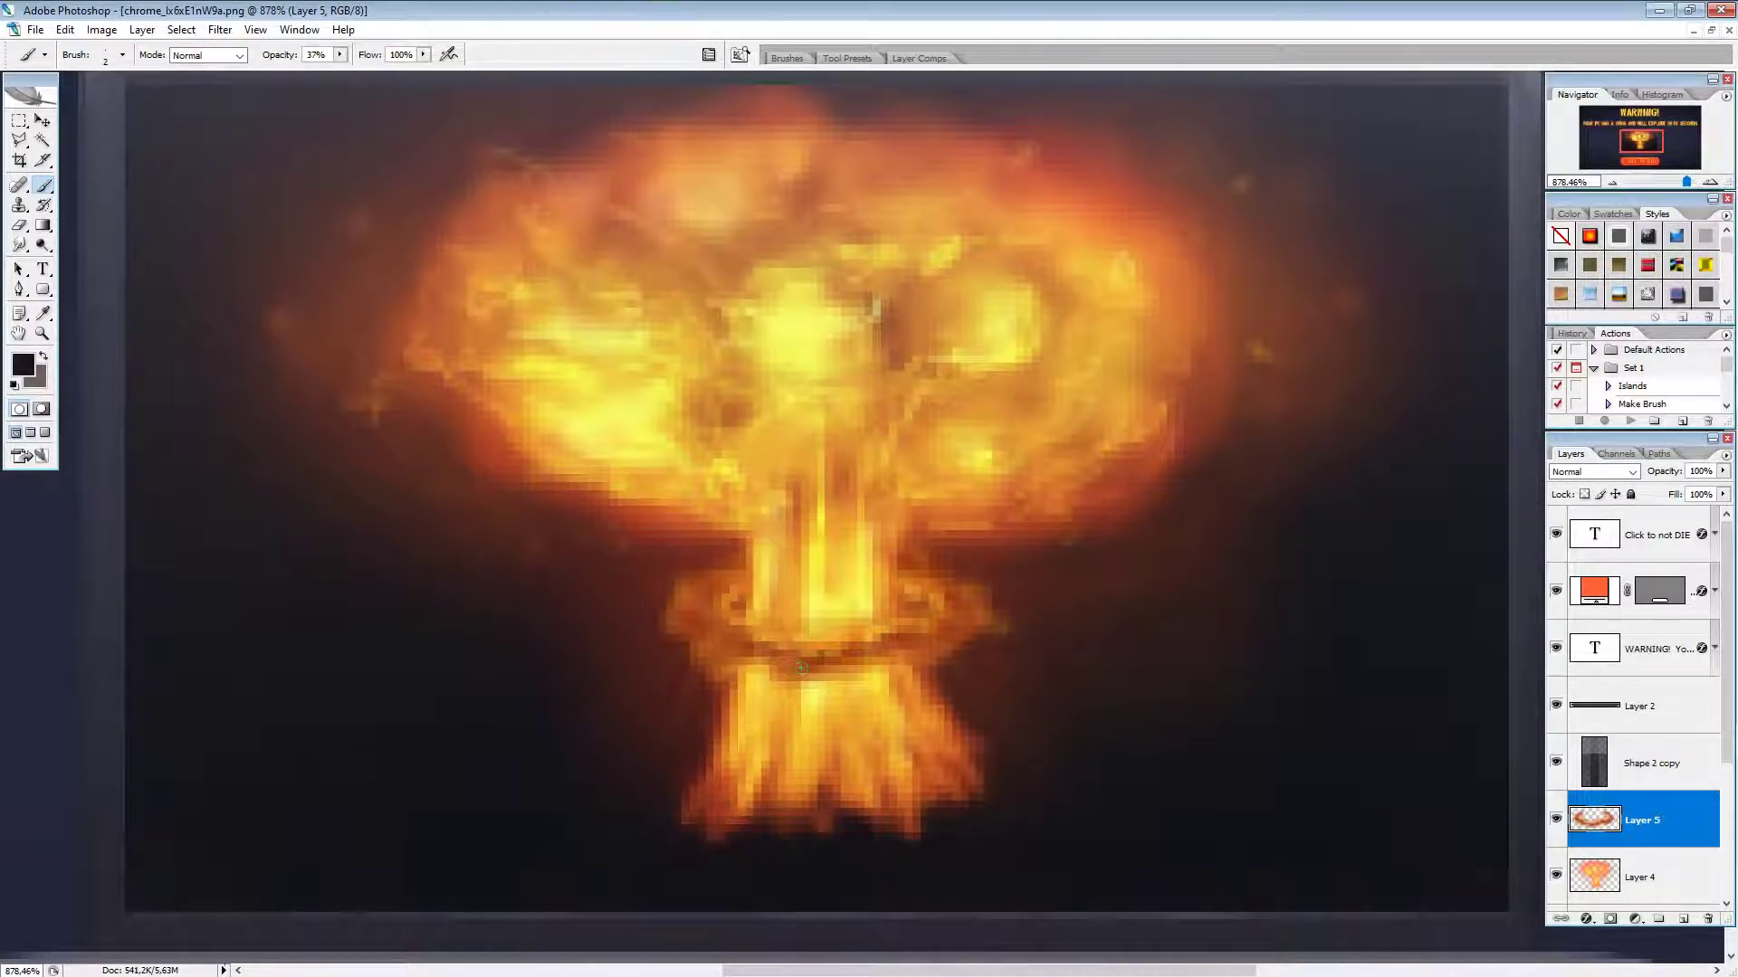
{"action": "left_click_drag", "start_coordinate": [690, 615], "coordinate": [764, 658]}
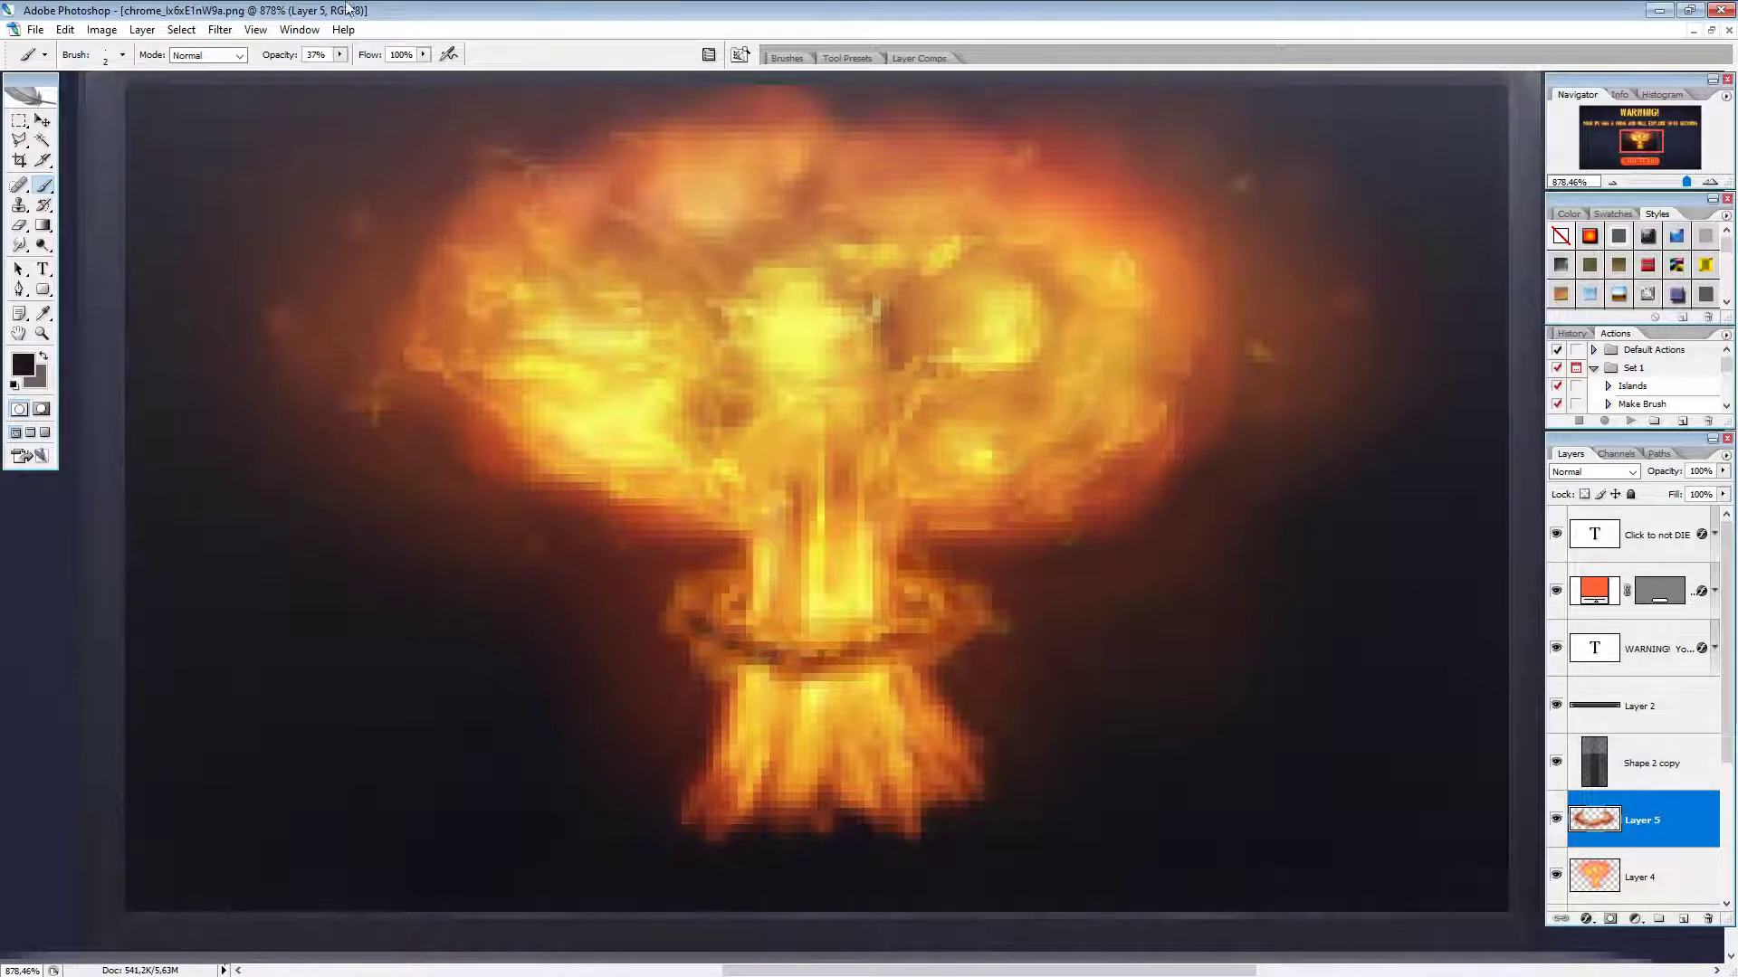
Step: Lower the brush opacity to 15% and touch up the dark shading on the front of the explosion's ring
{"action": "left_click", "coordinate": [339, 54]}
{"action": "left_click_drag", "start_coordinate": [341, 72], "coordinate": [322, 72]}
{"action": "left_click", "coordinate": [788, 667]}
{"action": "left_click", "coordinate": [818, 673]}
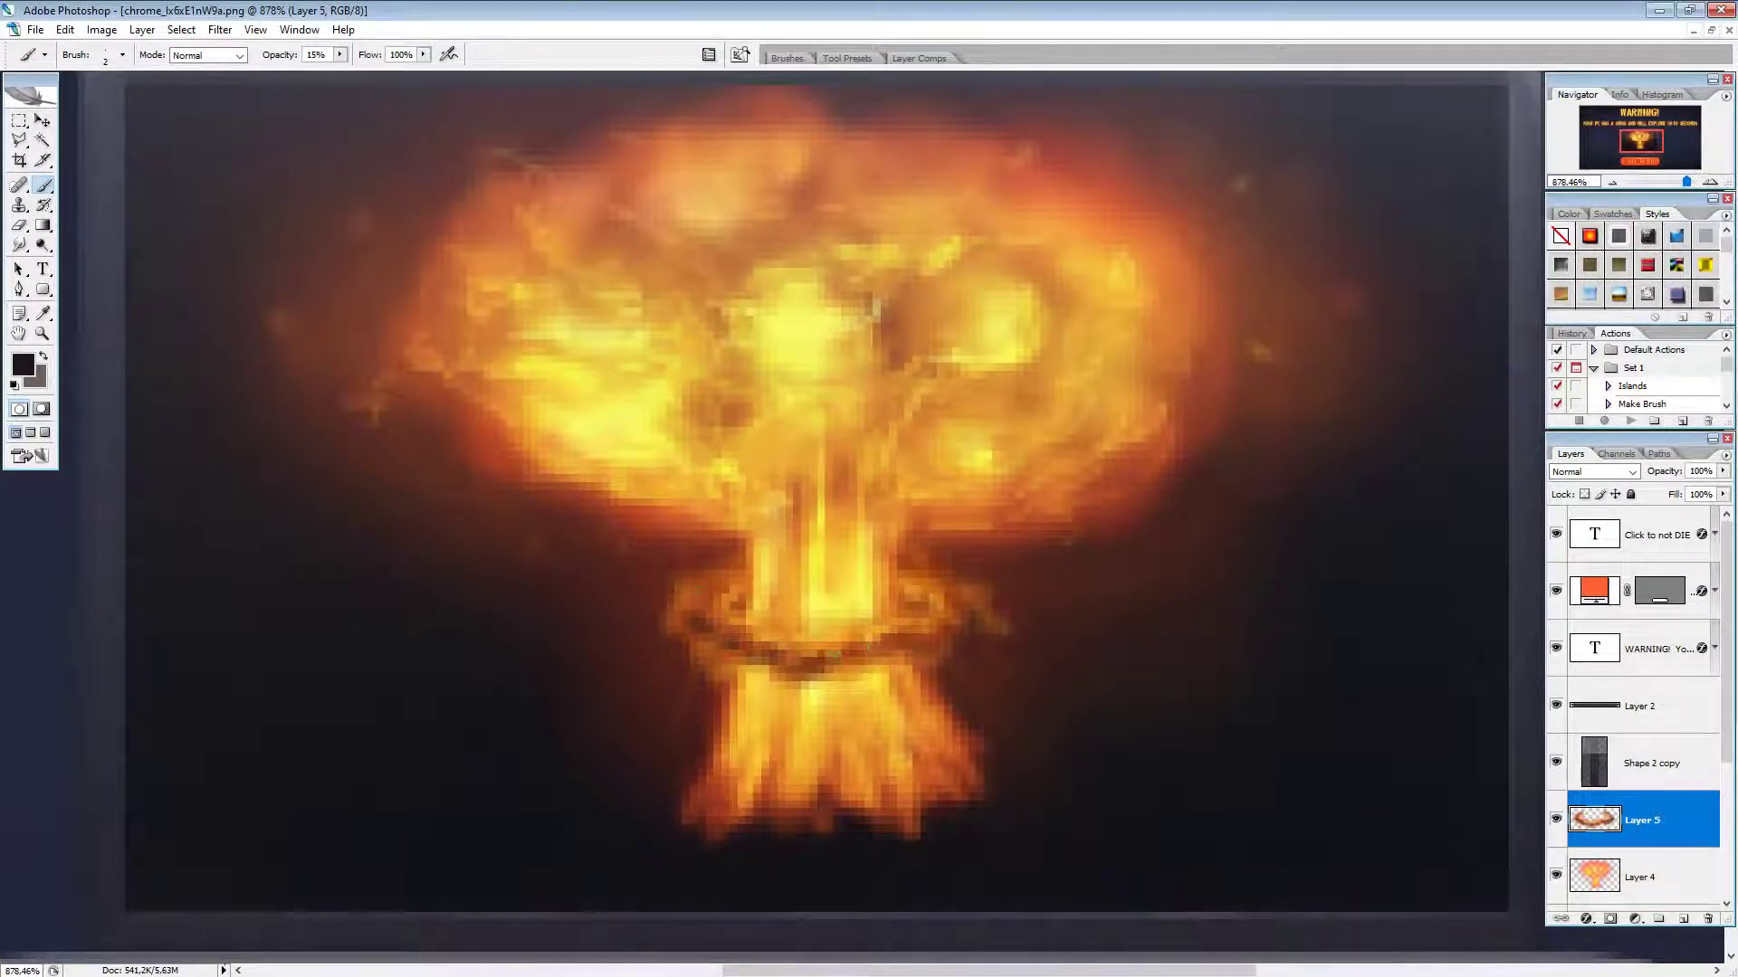
{"action": "left_click_drag", "start_coordinate": [1686, 182], "coordinate": [1665, 182]}
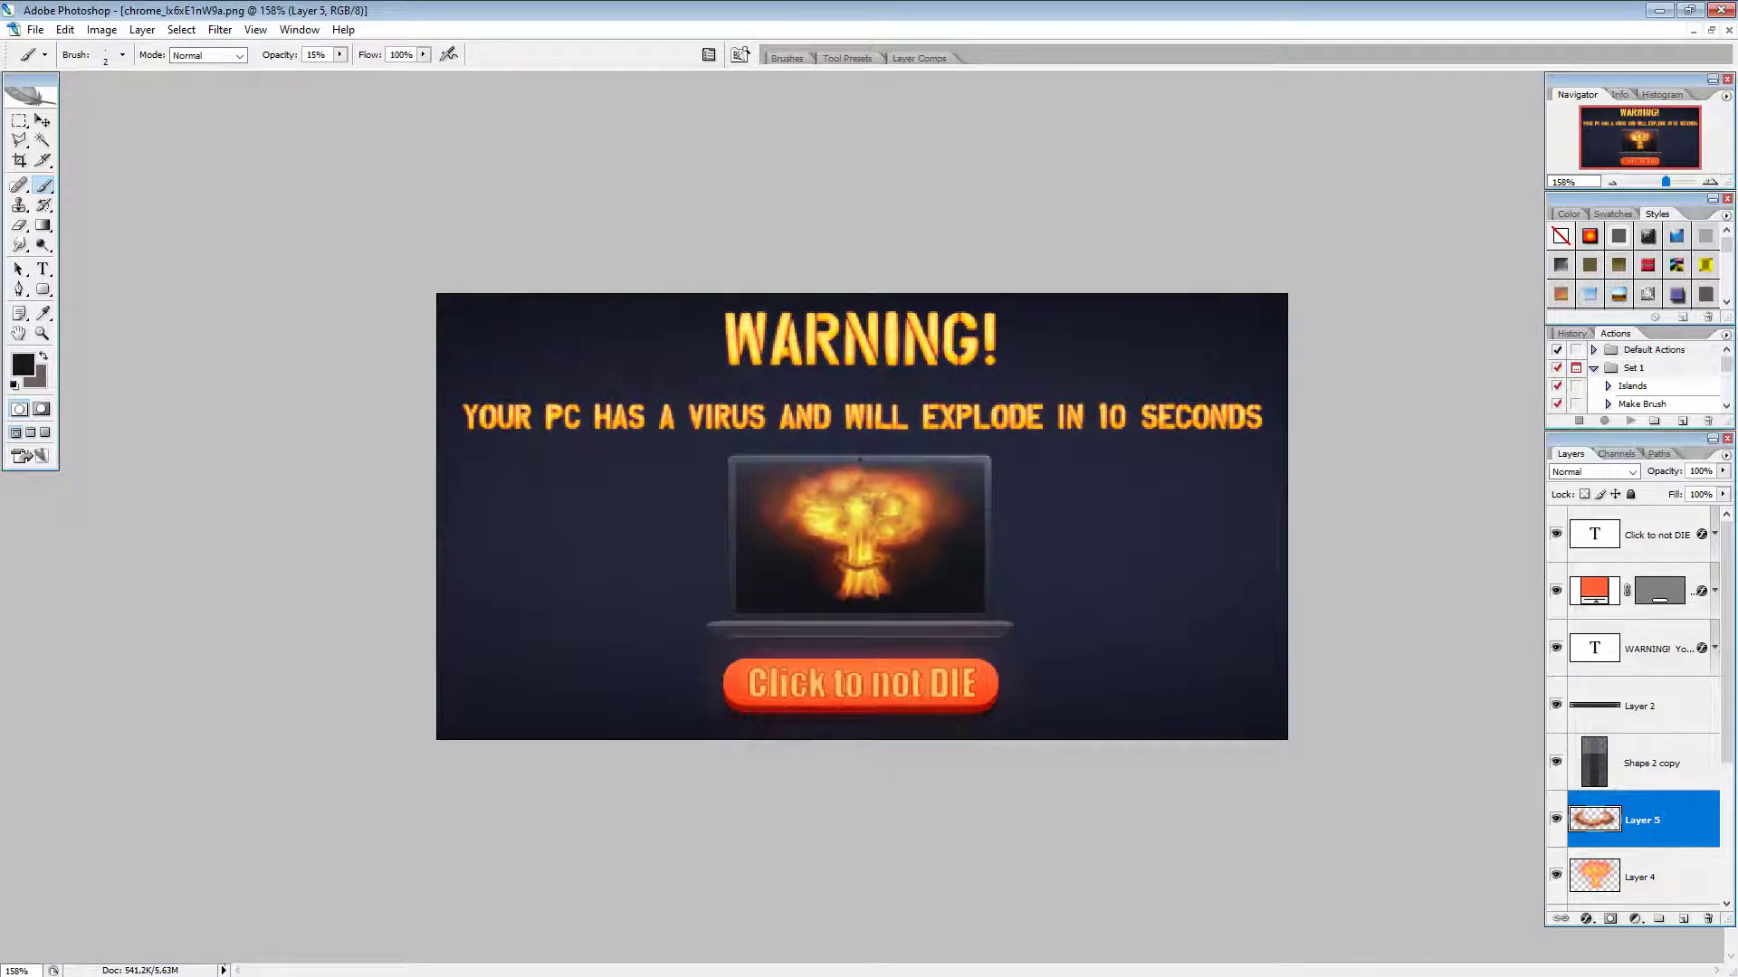
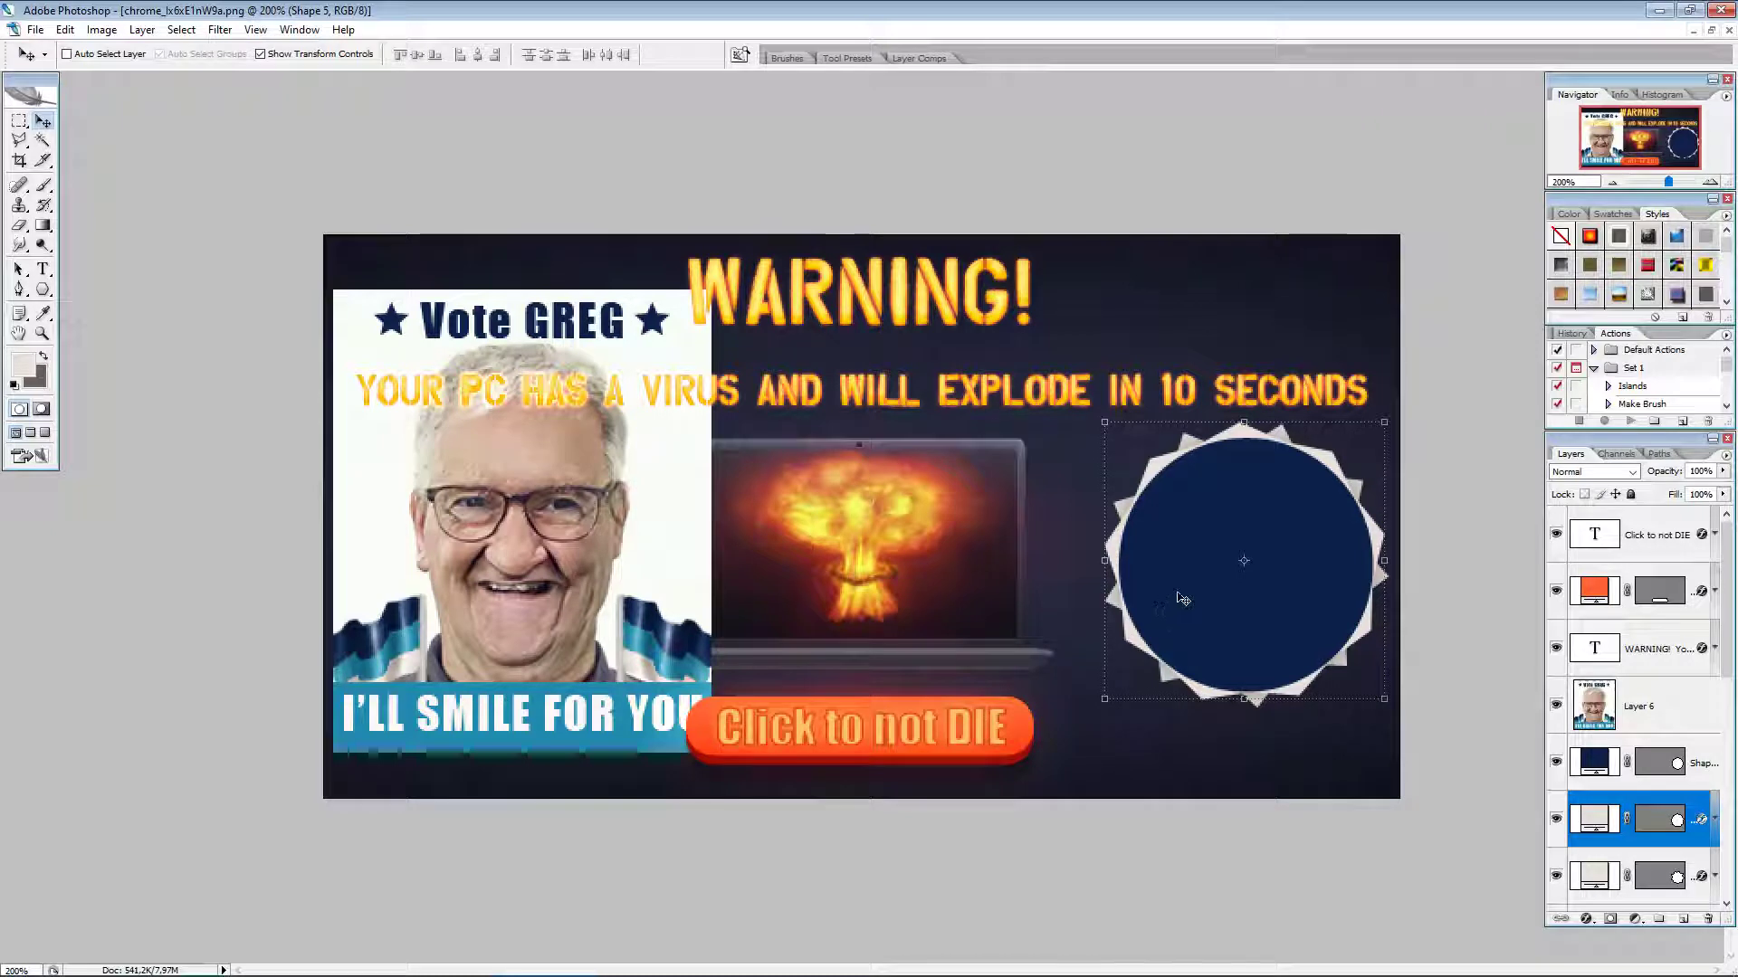
Step: Duplicate the navy badge circle and scale the copy down slightly around its centre, leaving a thin rim of the original circle
{"action": "left_click", "coordinate": [1590, 764]}
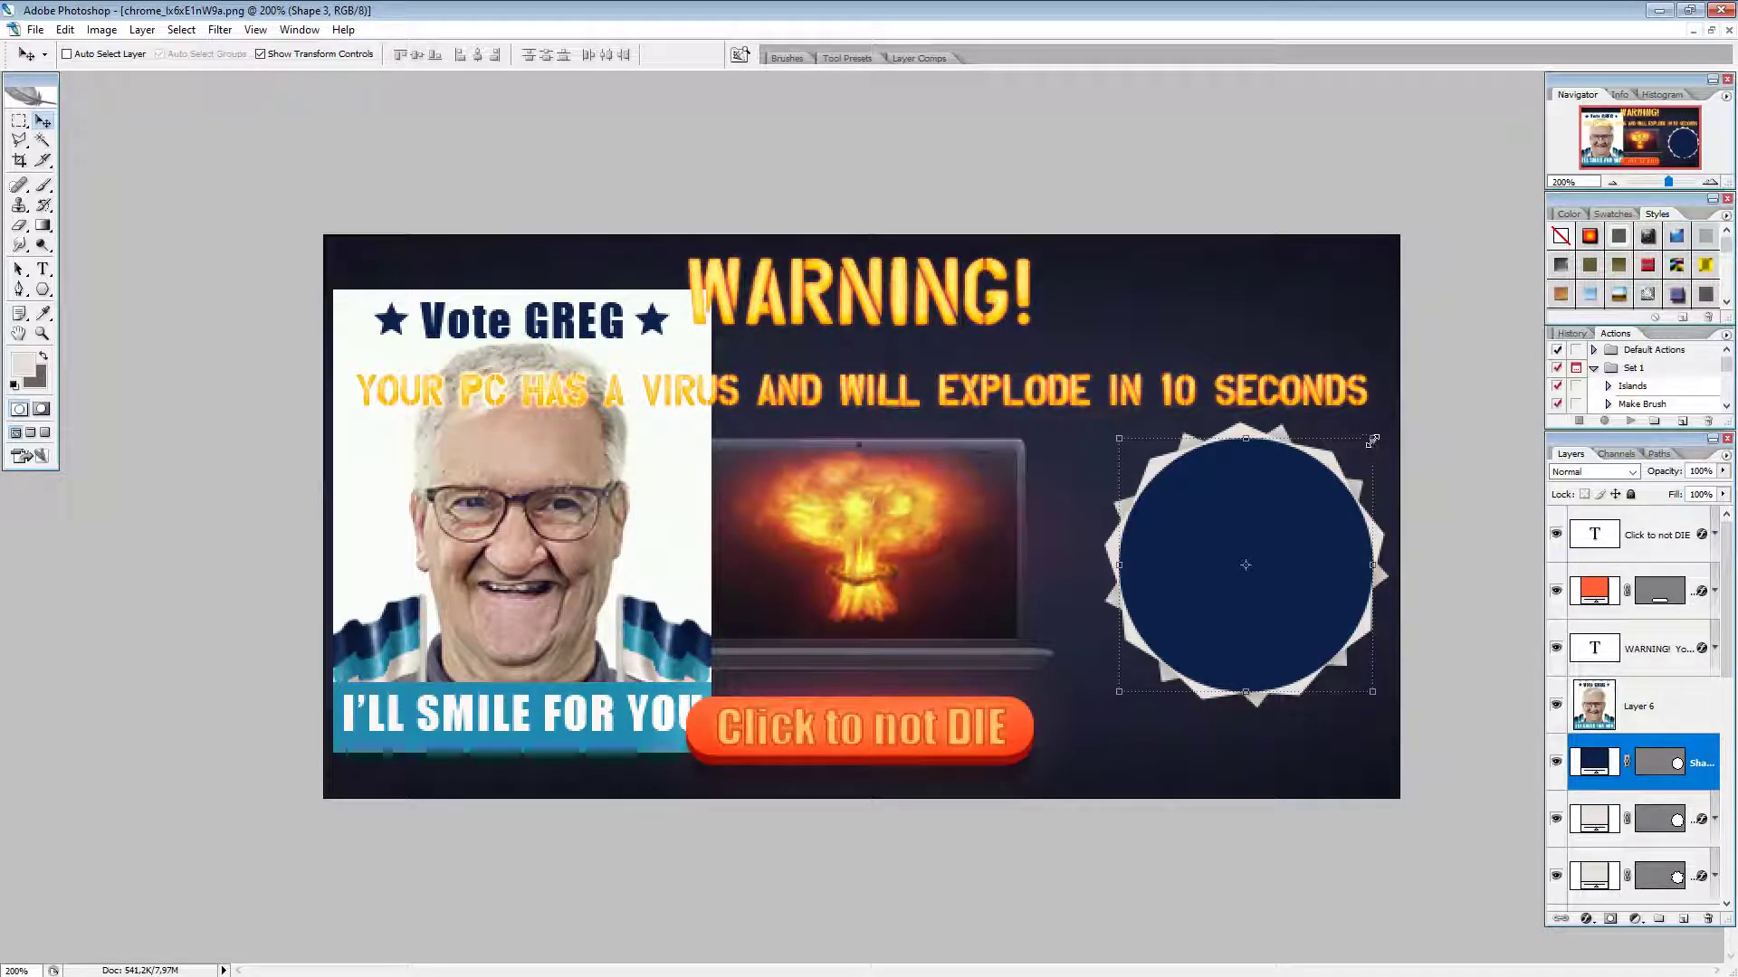
{"action": "key", "text": "ctrl+j"}
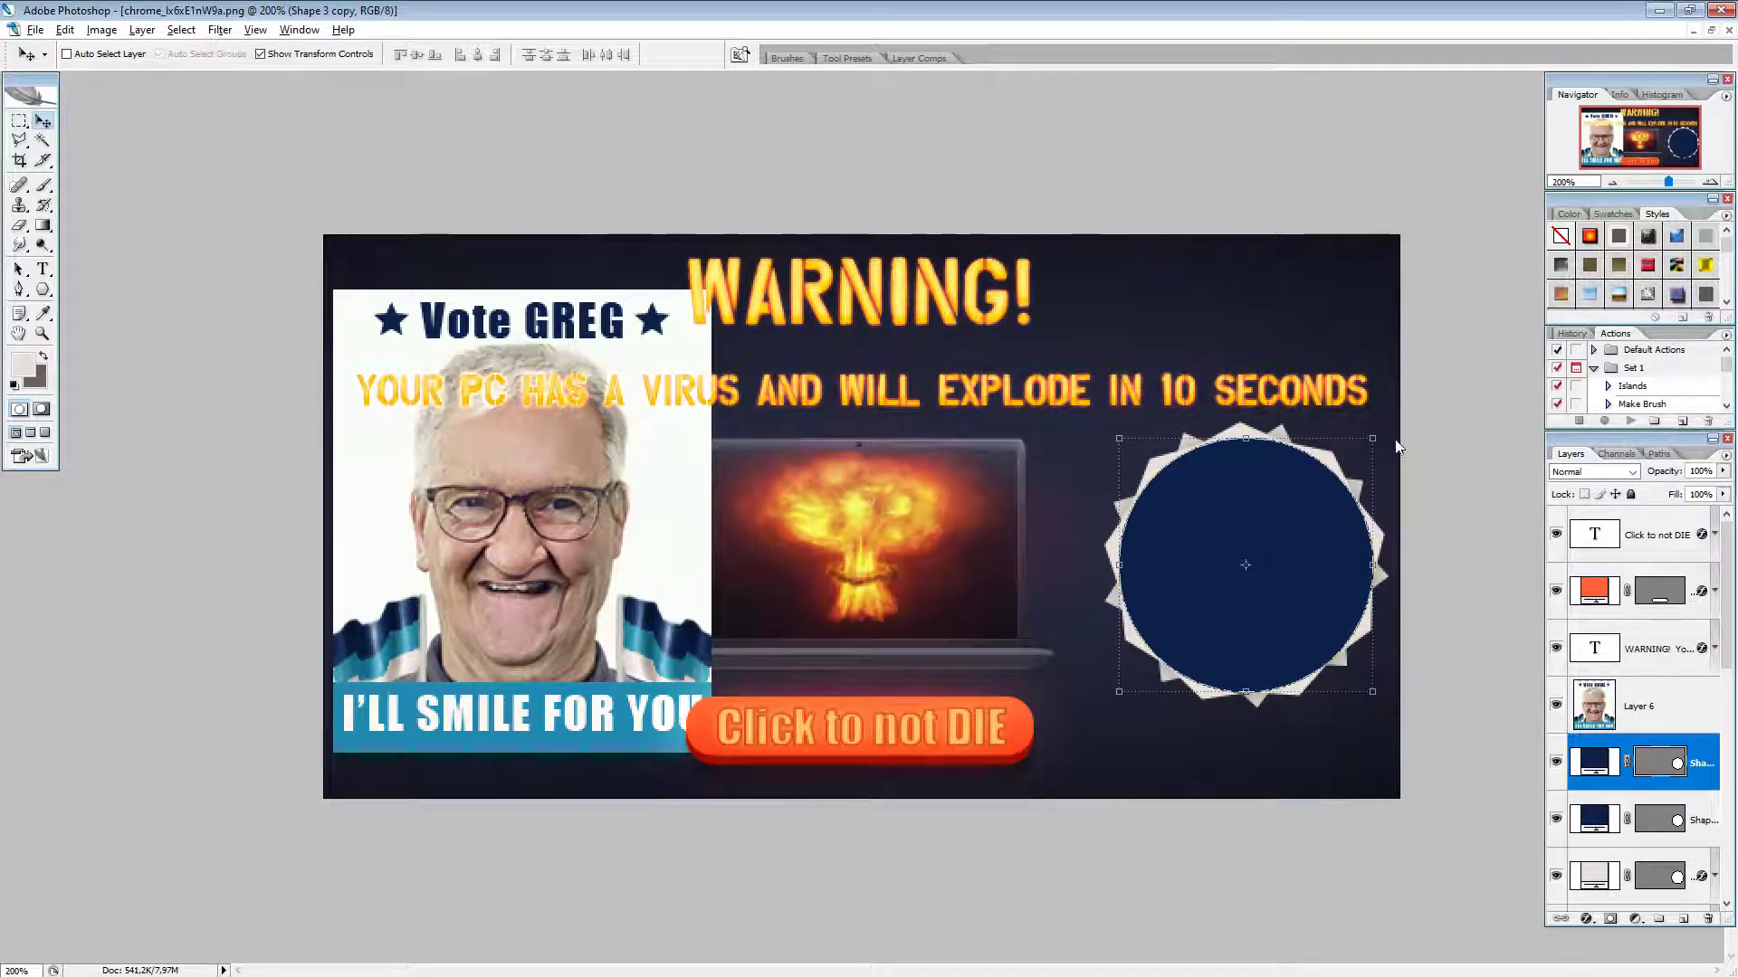
{"action": "left_click_drag", "start_coordinate": [1373, 439], "coordinate": [1383, 449]}
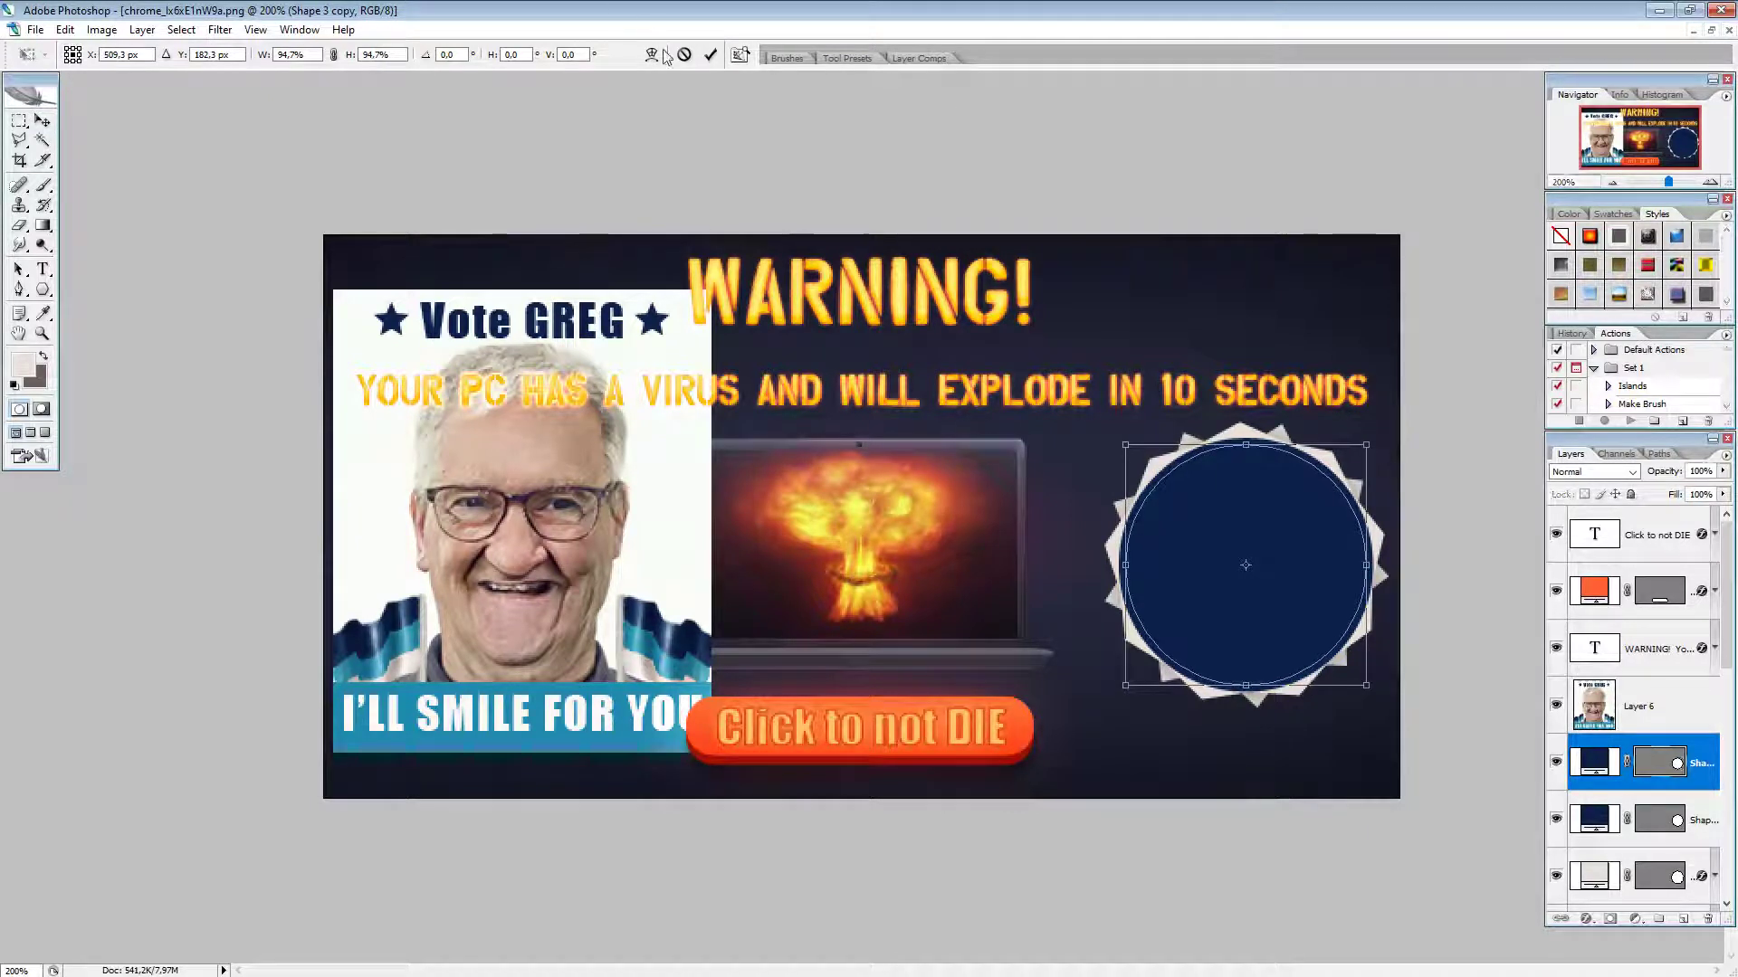
{"action": "left_click", "coordinate": [710, 54]}
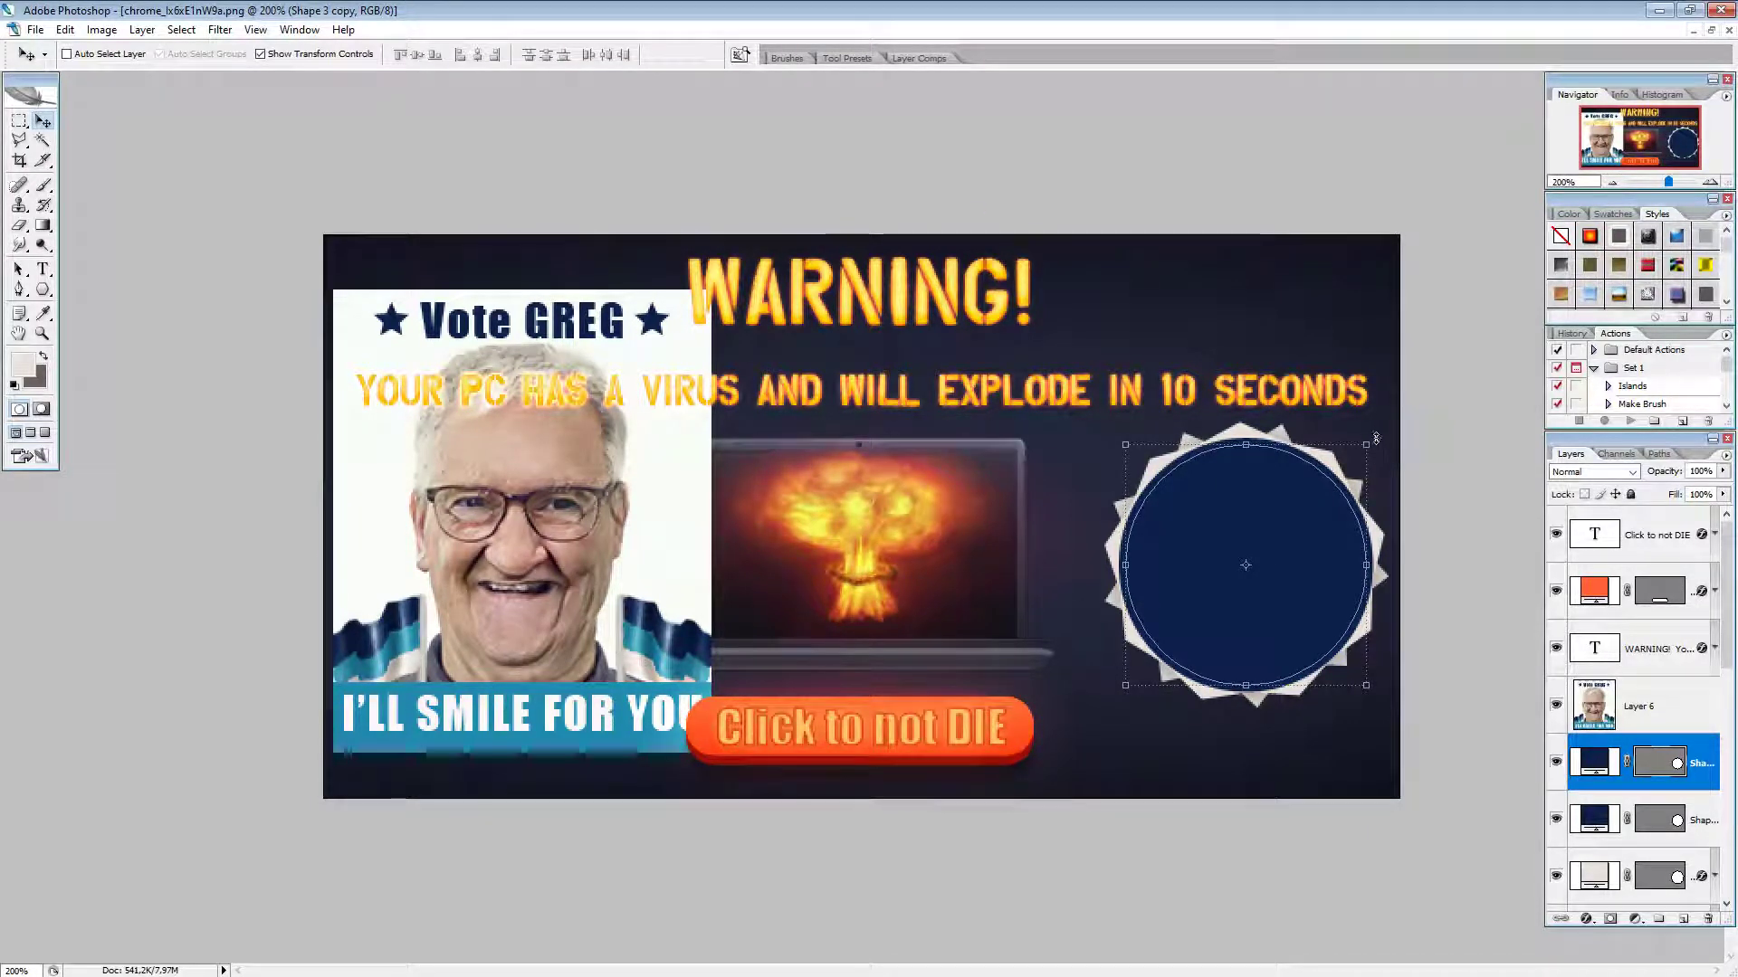
{"action": "scroll", "coordinate": [1392, 465], "scroll_direction": "up", "scroll_amount": 3}
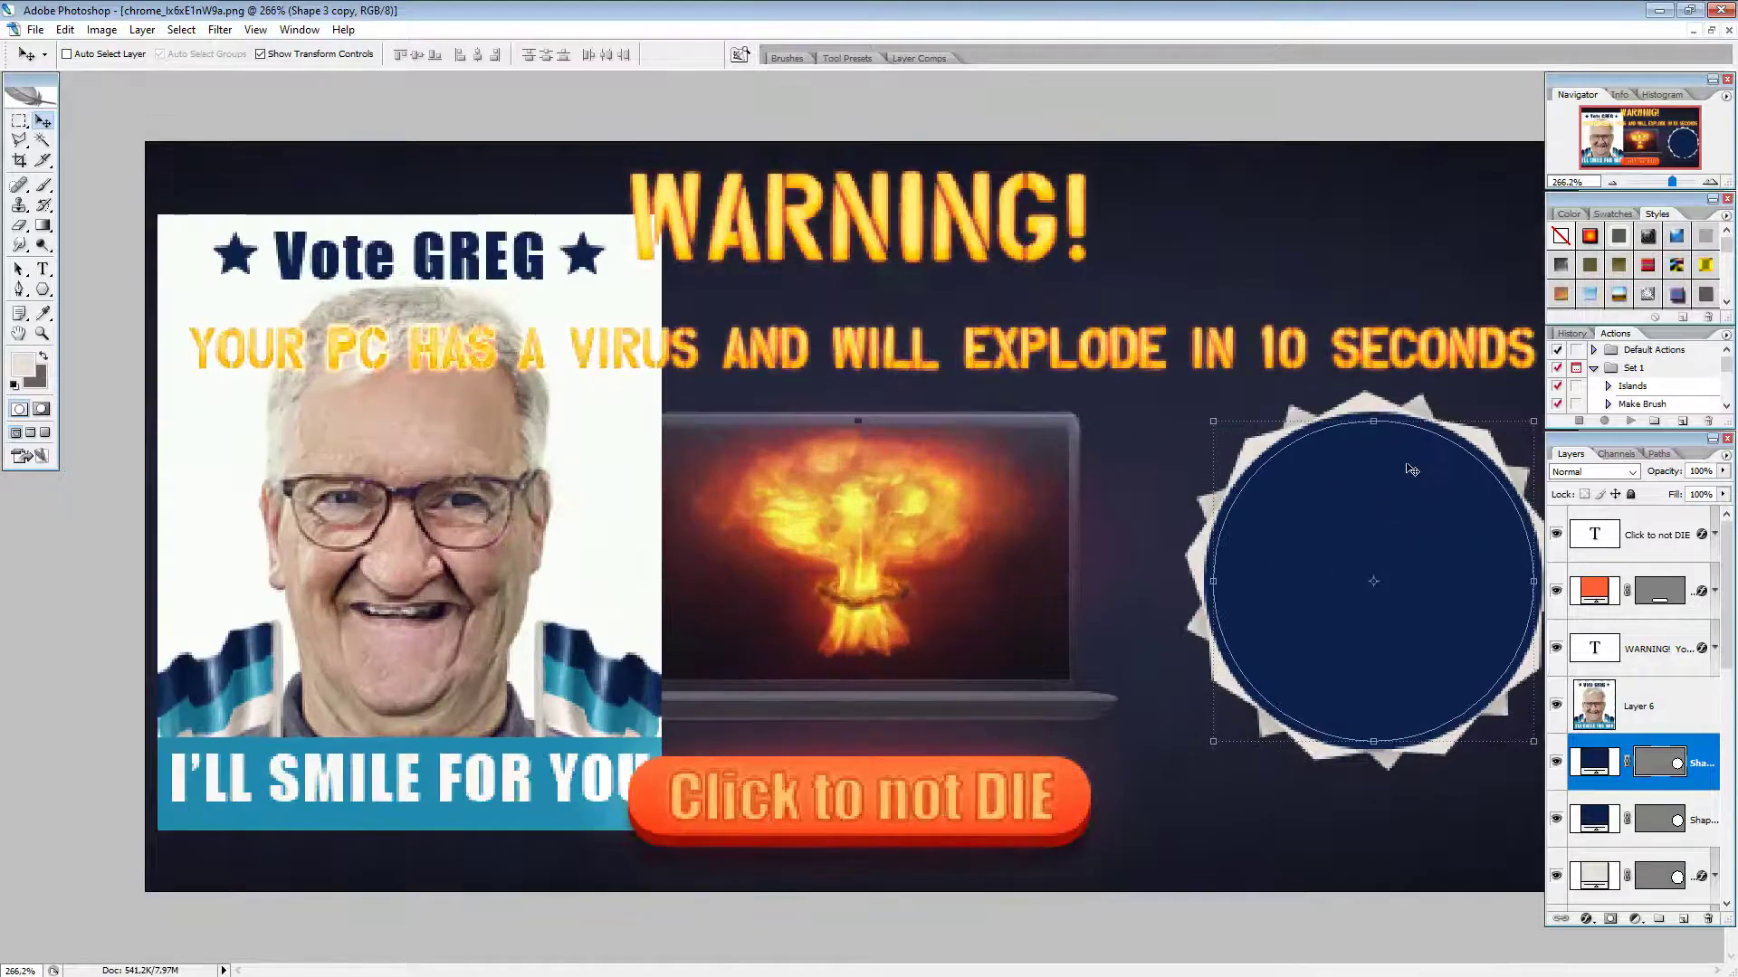
{"action": "left_click", "coordinate": [1205, 420]}
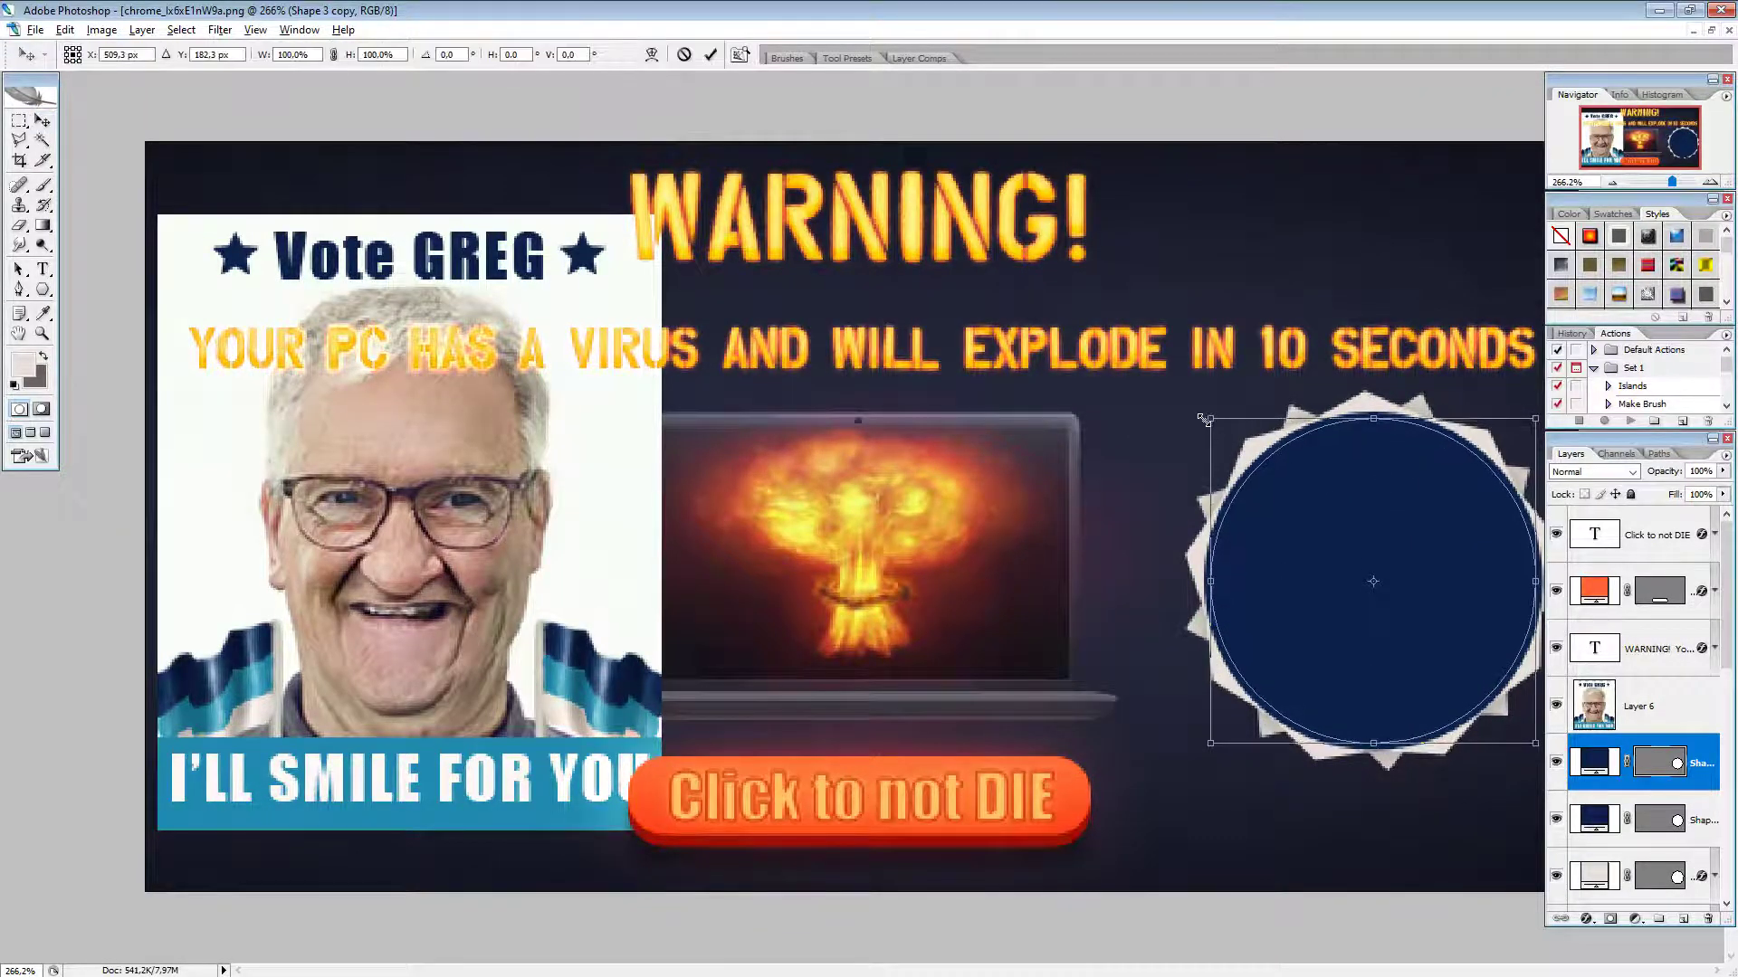
{"action": "left_click", "coordinate": [710, 54]}
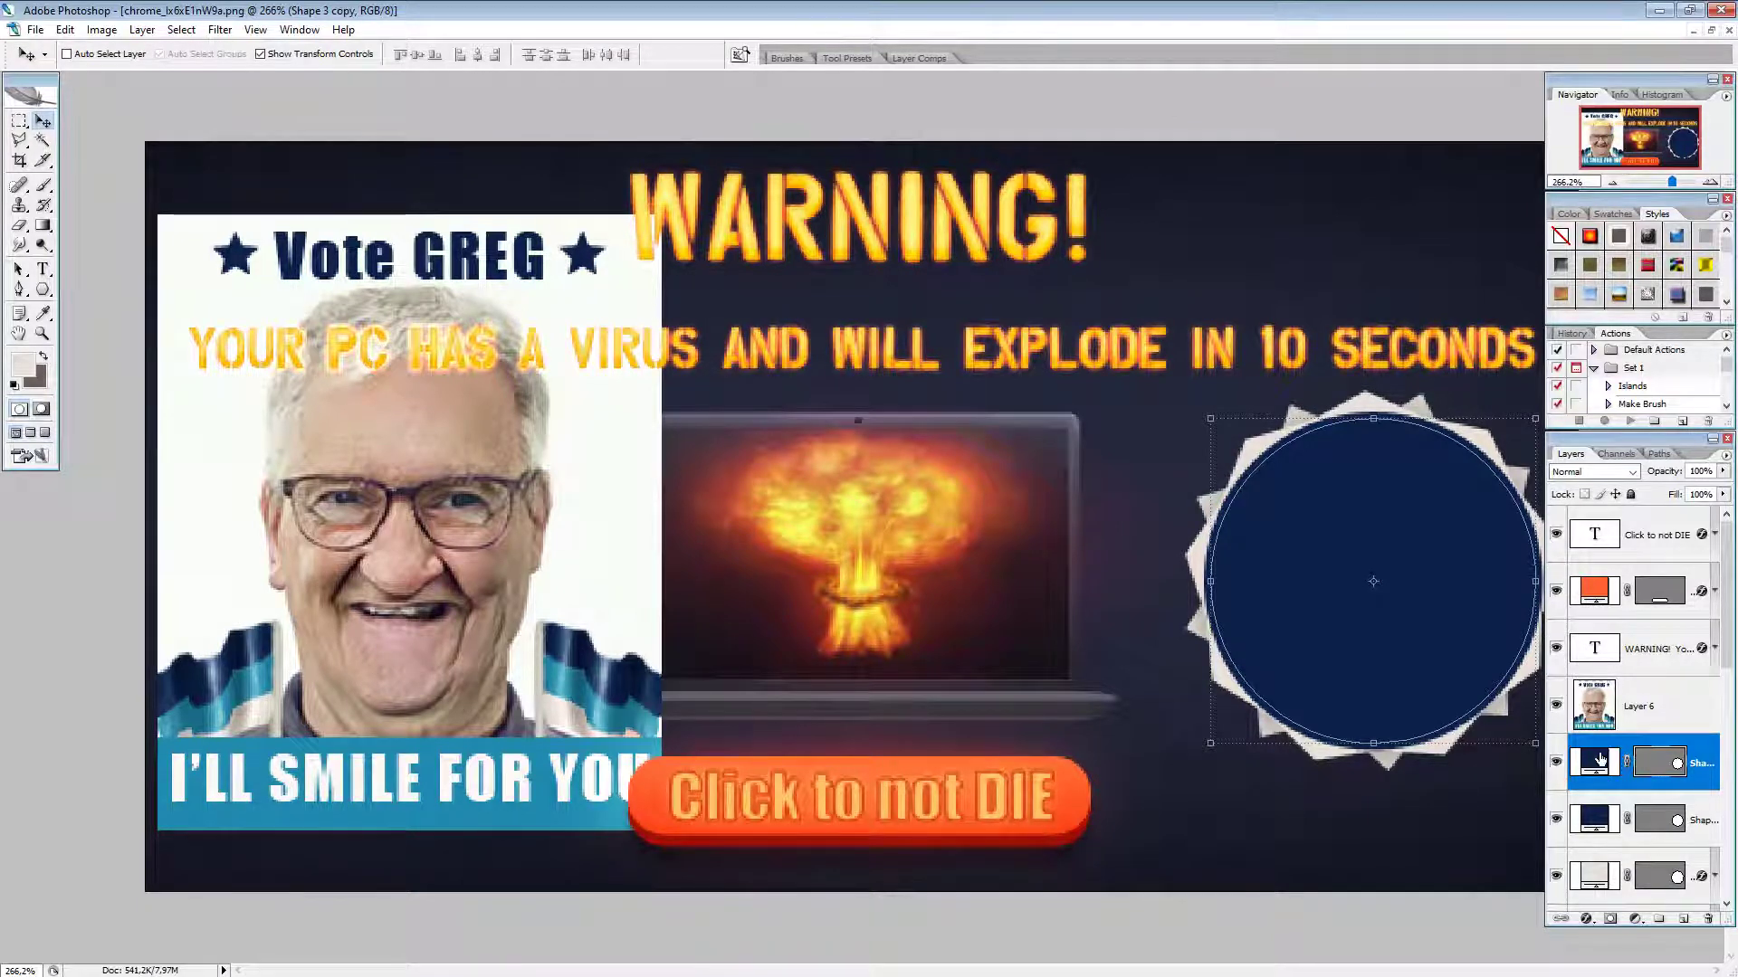
Step: Recolour the smaller badge circle with the teal sampled from the poster's caption banner
{"action": "double_click", "coordinate": [1600, 758]}
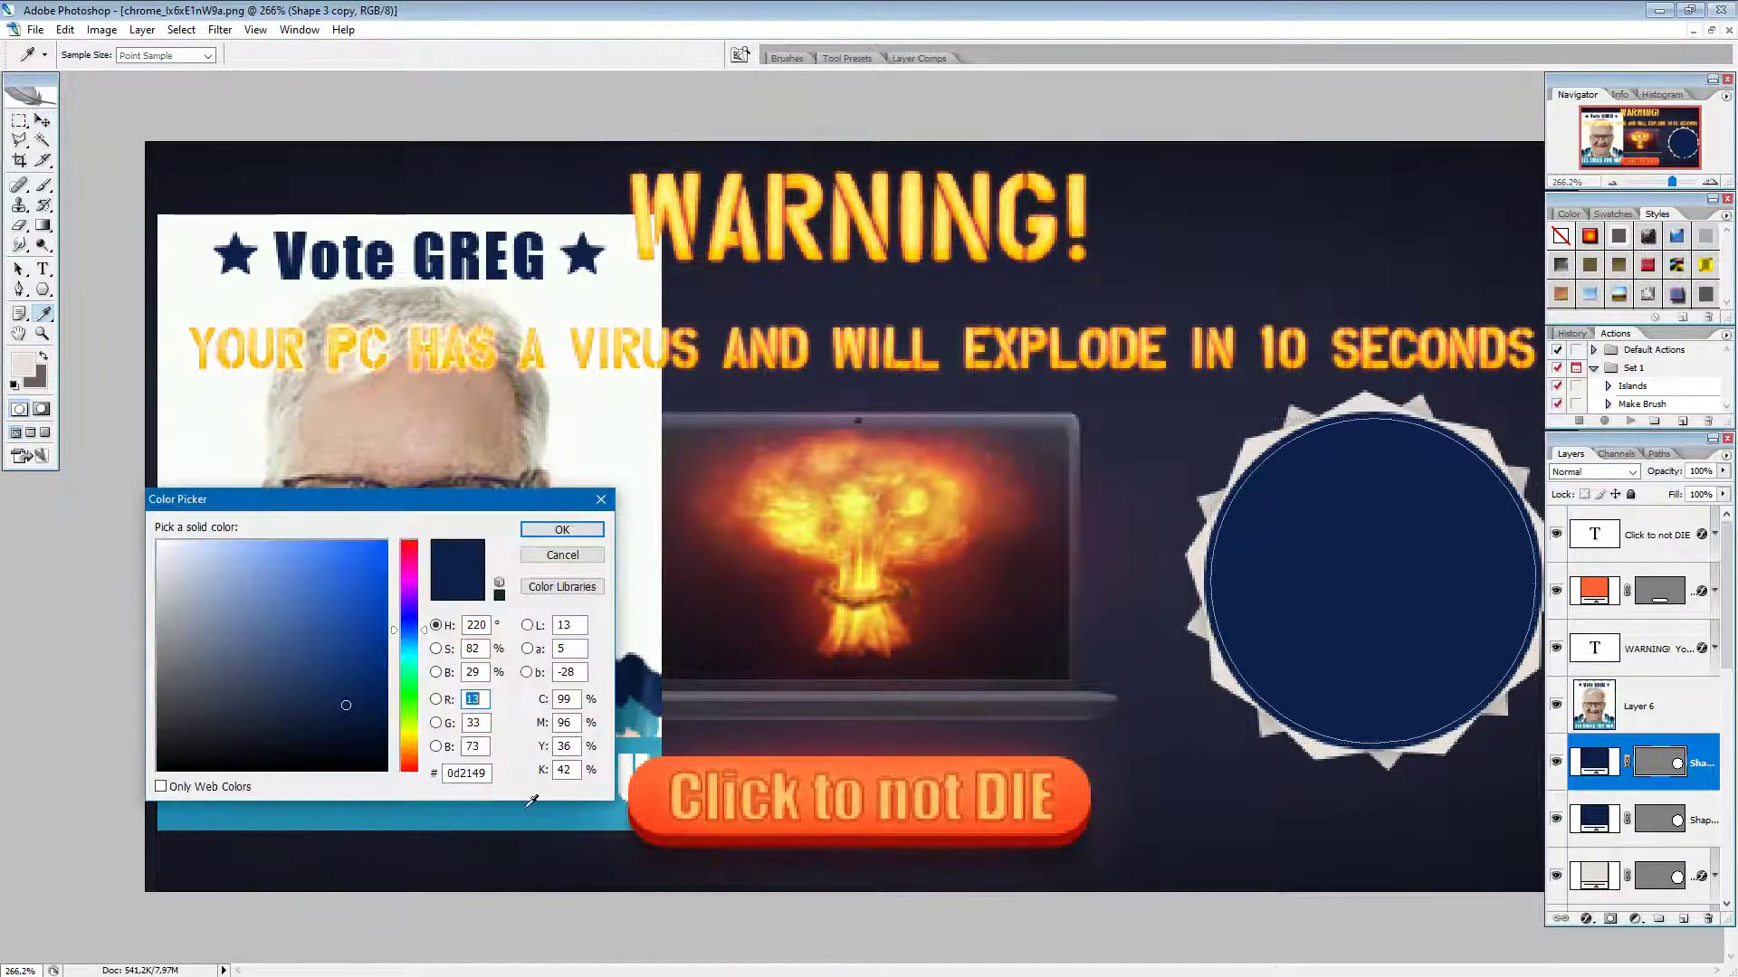
{"action": "left_click", "coordinate": [525, 810]}
{"action": "left_click", "coordinate": [562, 529]}
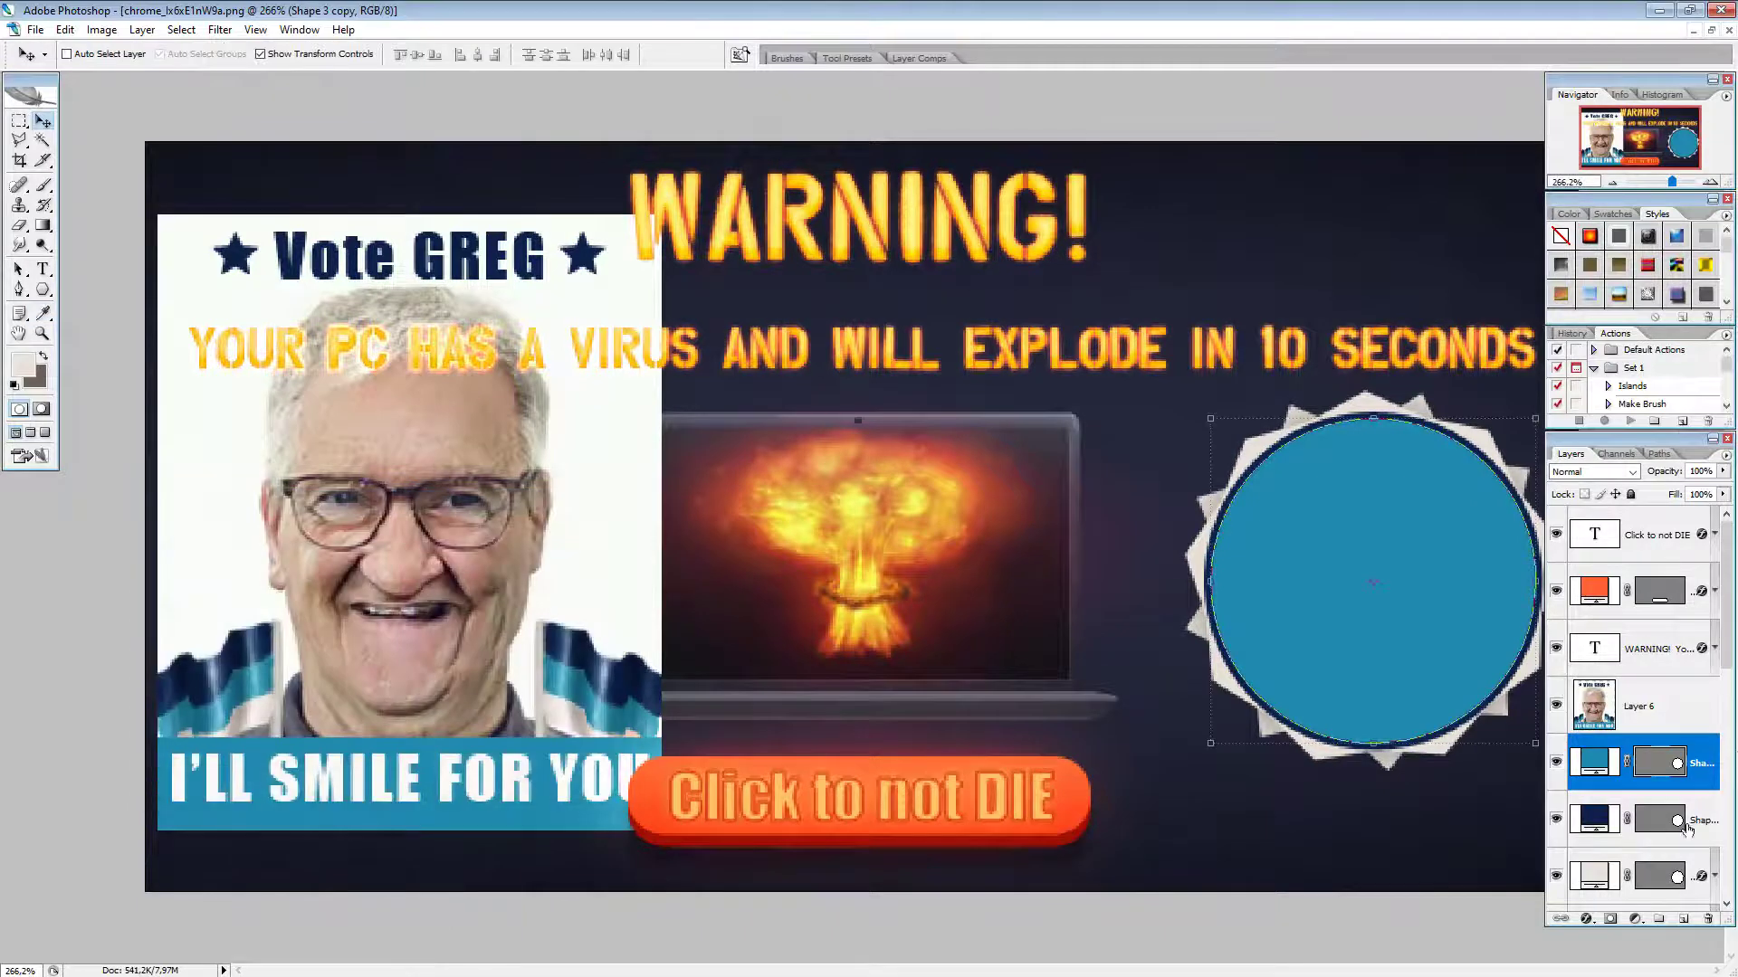
Step: Duplicate the original navy circle, place the copy above the teal circle, and scale it to 93.6% around its centre
{"action": "left_click", "coordinate": [1592, 828]}
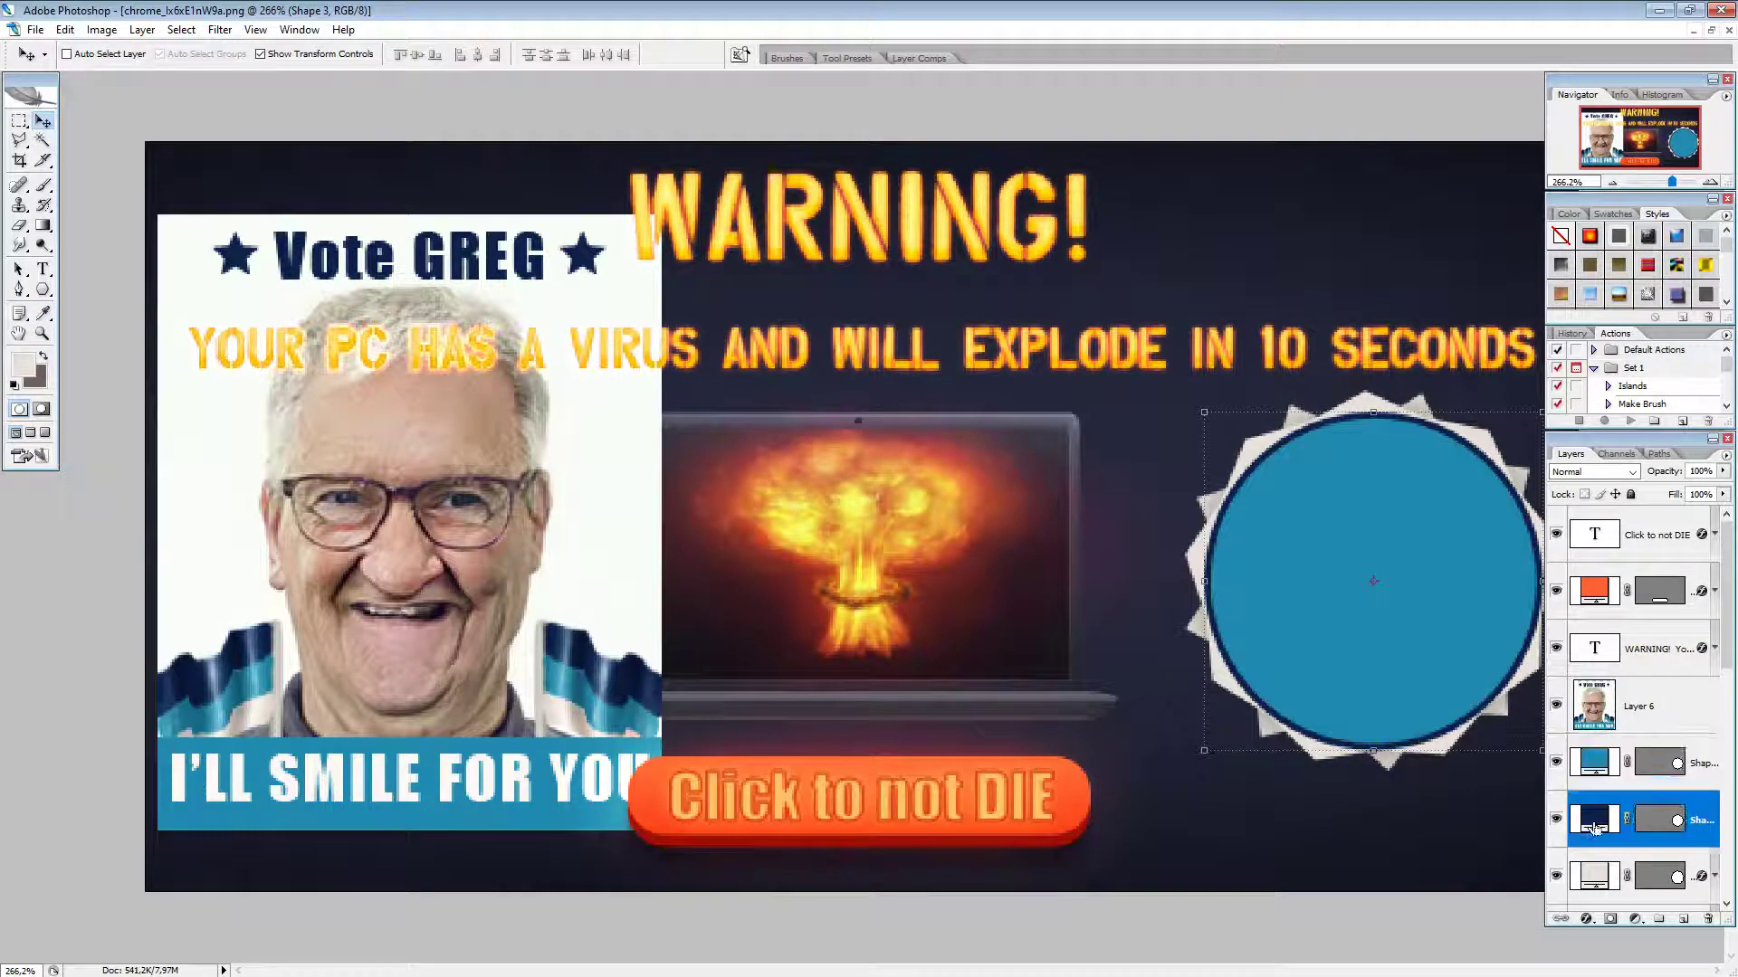
{"action": "key", "text": "ctrl+j"}
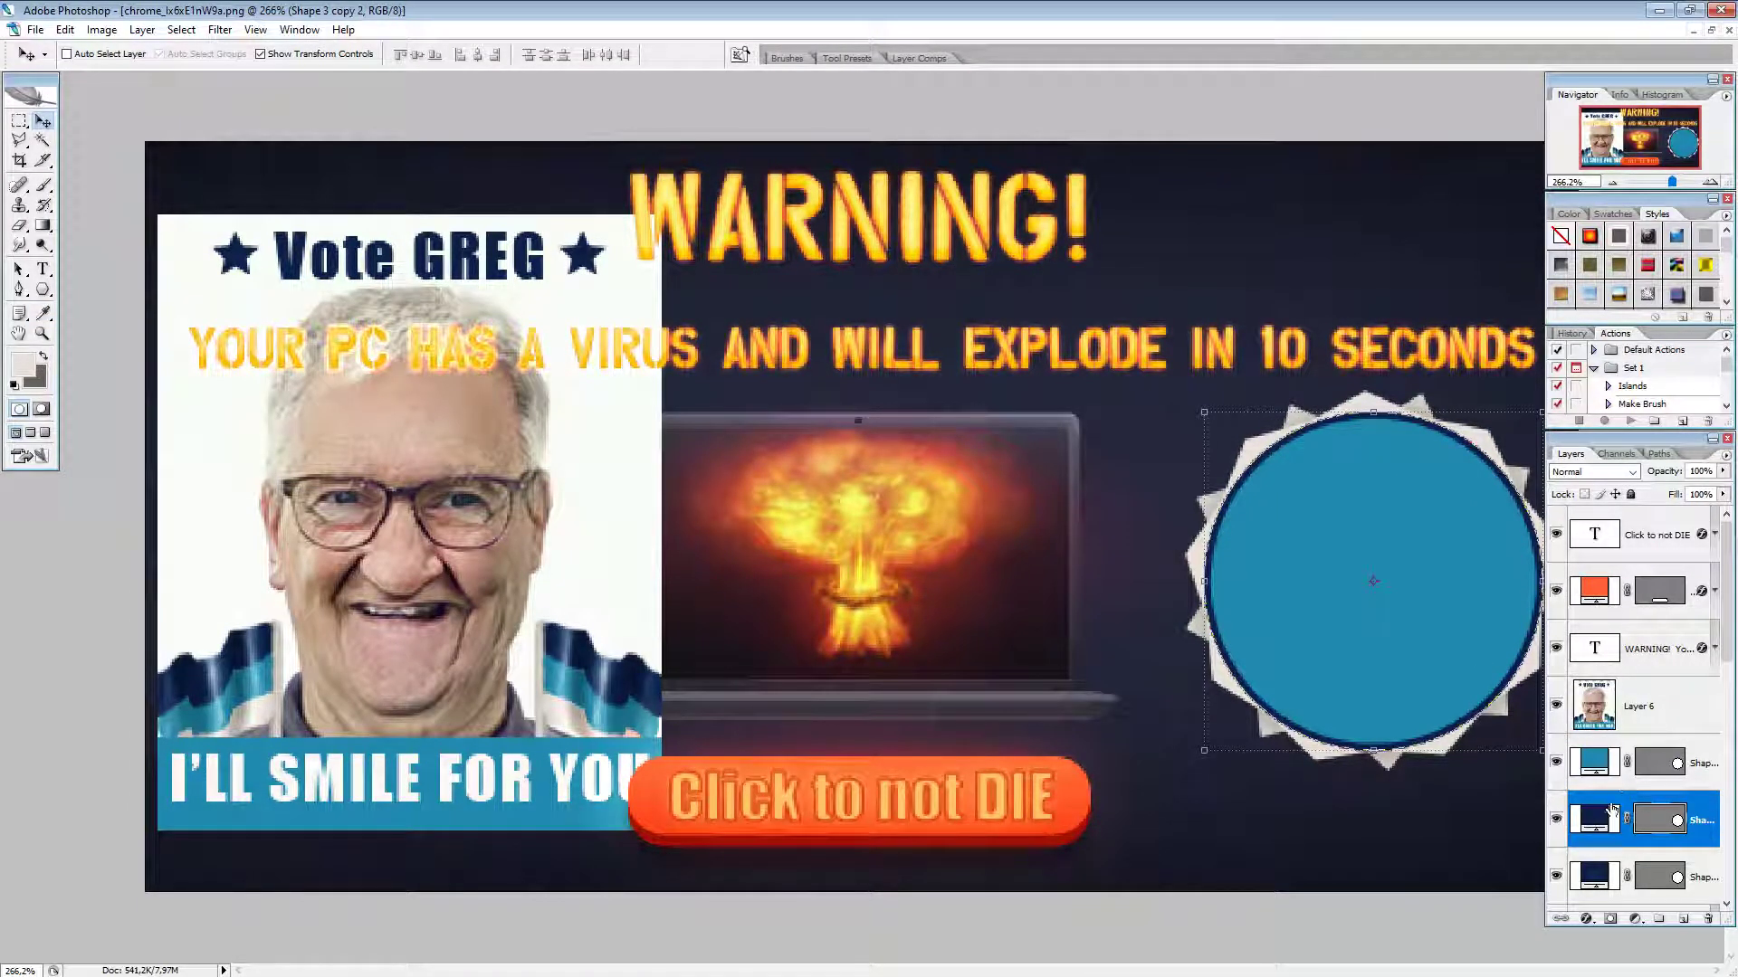
{"action": "left_click_drag", "start_coordinate": [1611, 809], "coordinate": [1599, 749]}
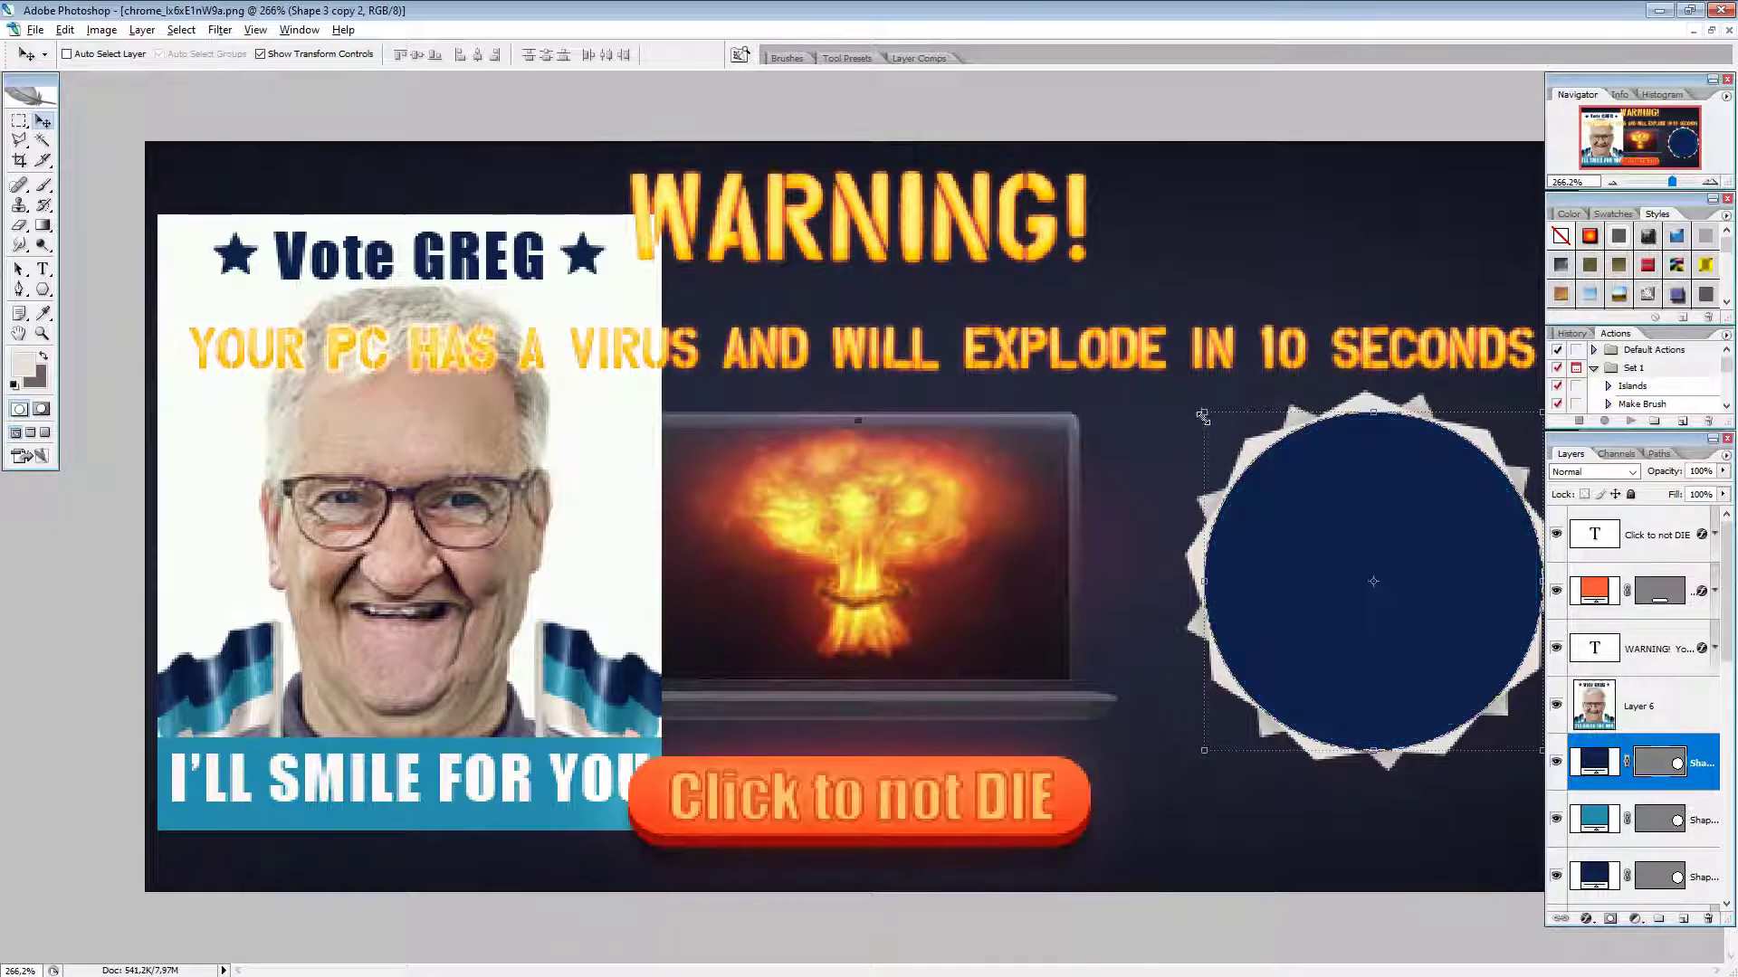
{"action": "left_click_drag", "start_coordinate": [1201, 417], "coordinate": [1213, 424]}
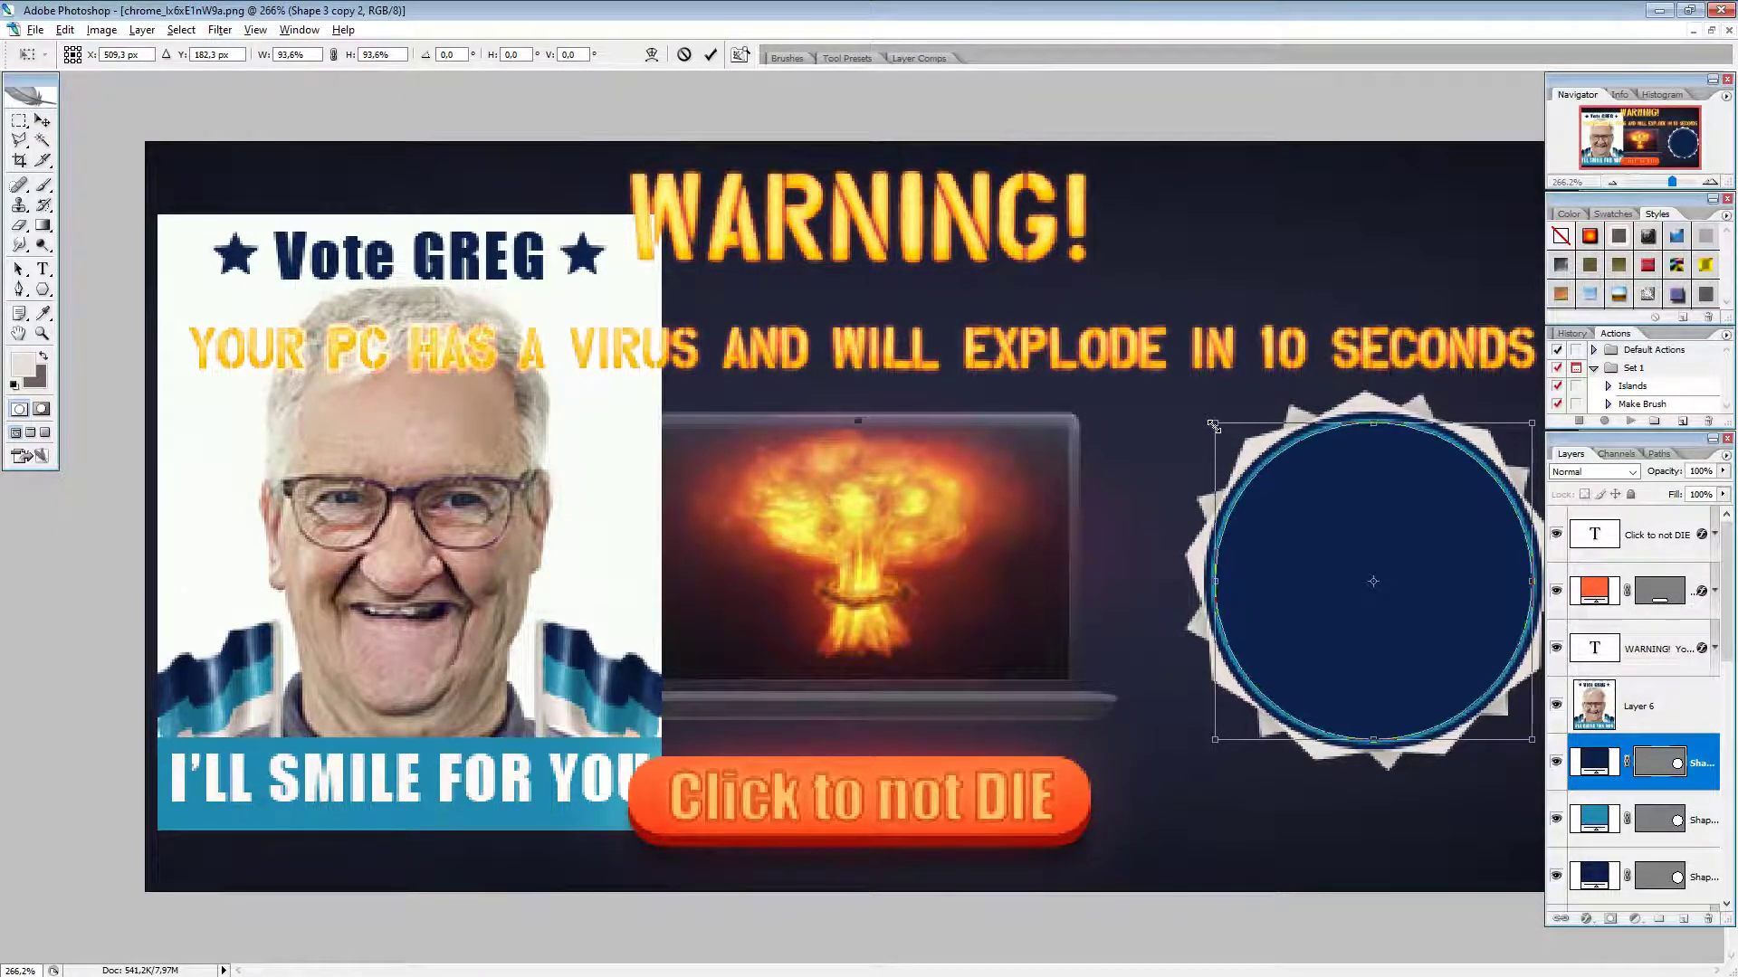
{"action": "left_click", "coordinate": [710, 54]}
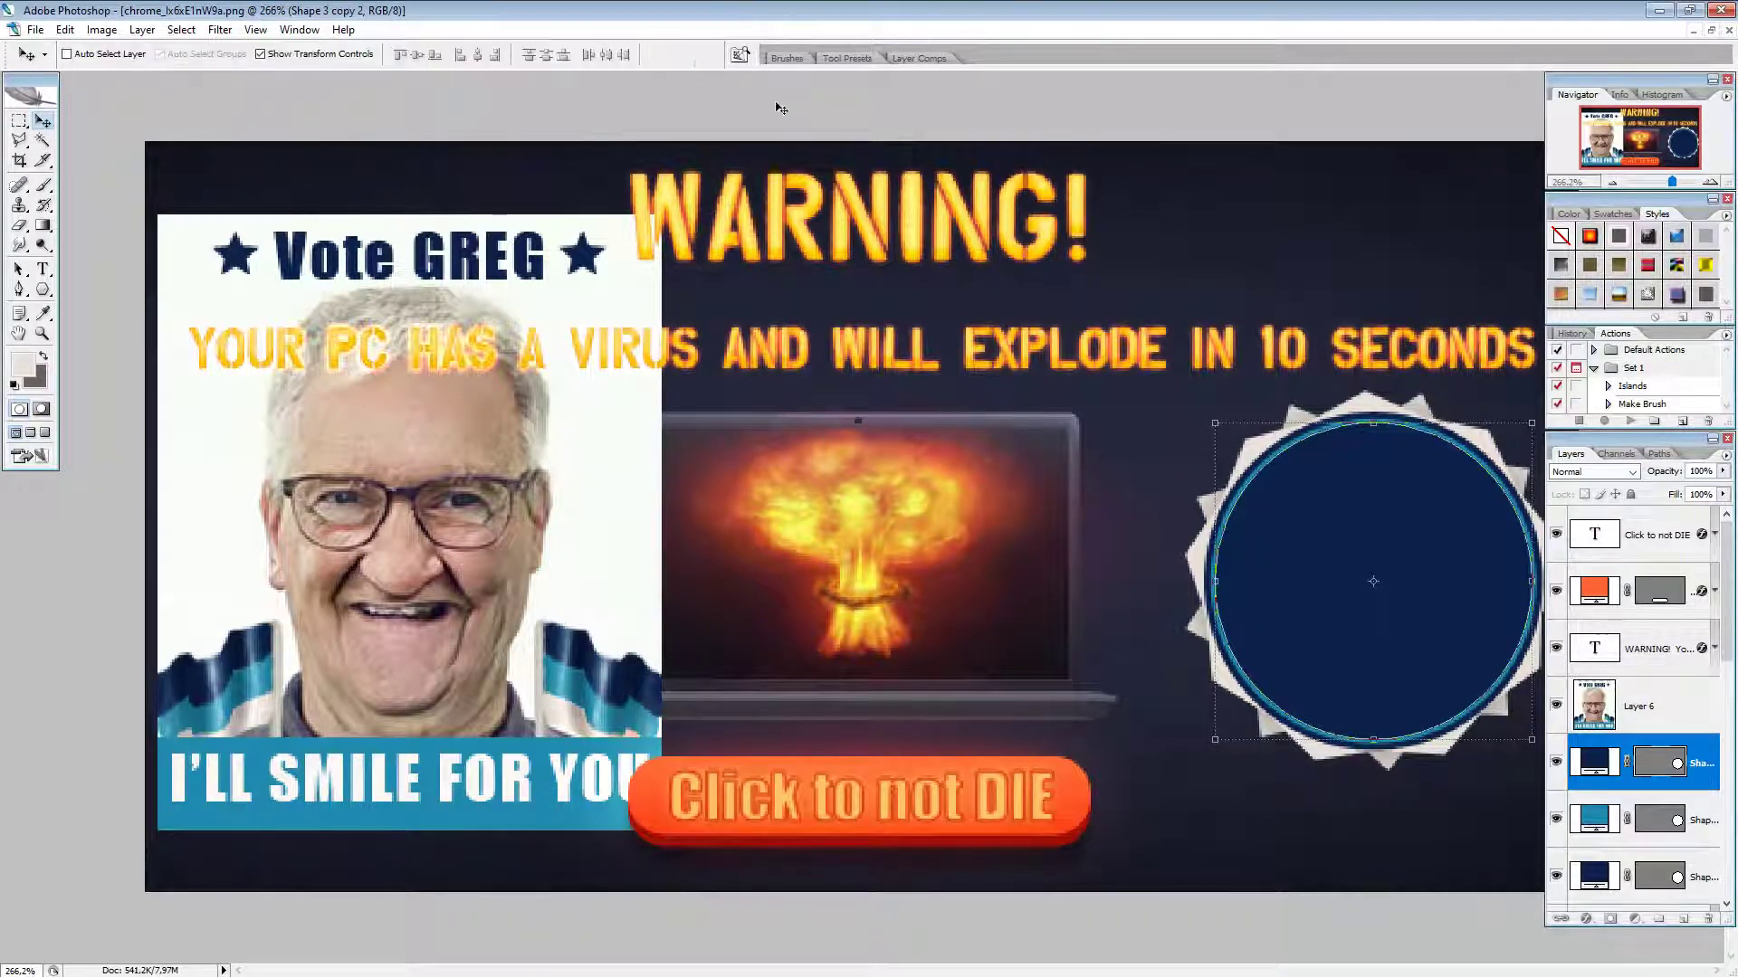
{"action": "left_click", "coordinate": [18, 120]}
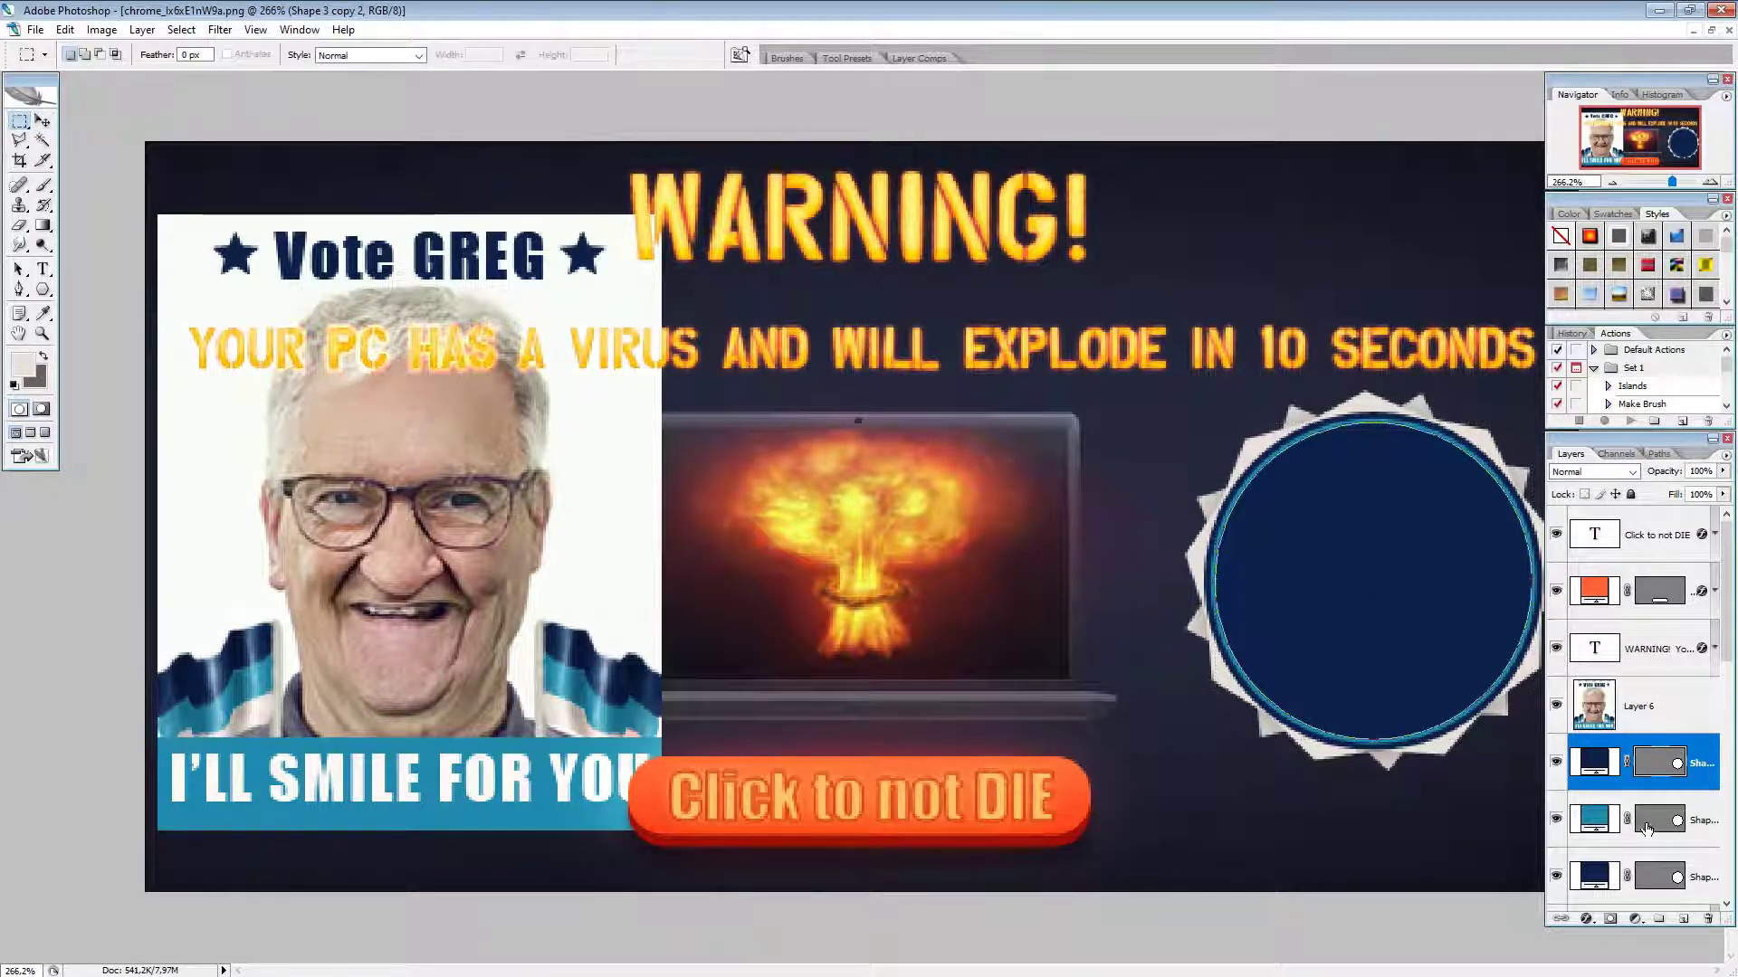
{"action": "left_click", "coordinate": [1645, 701]}
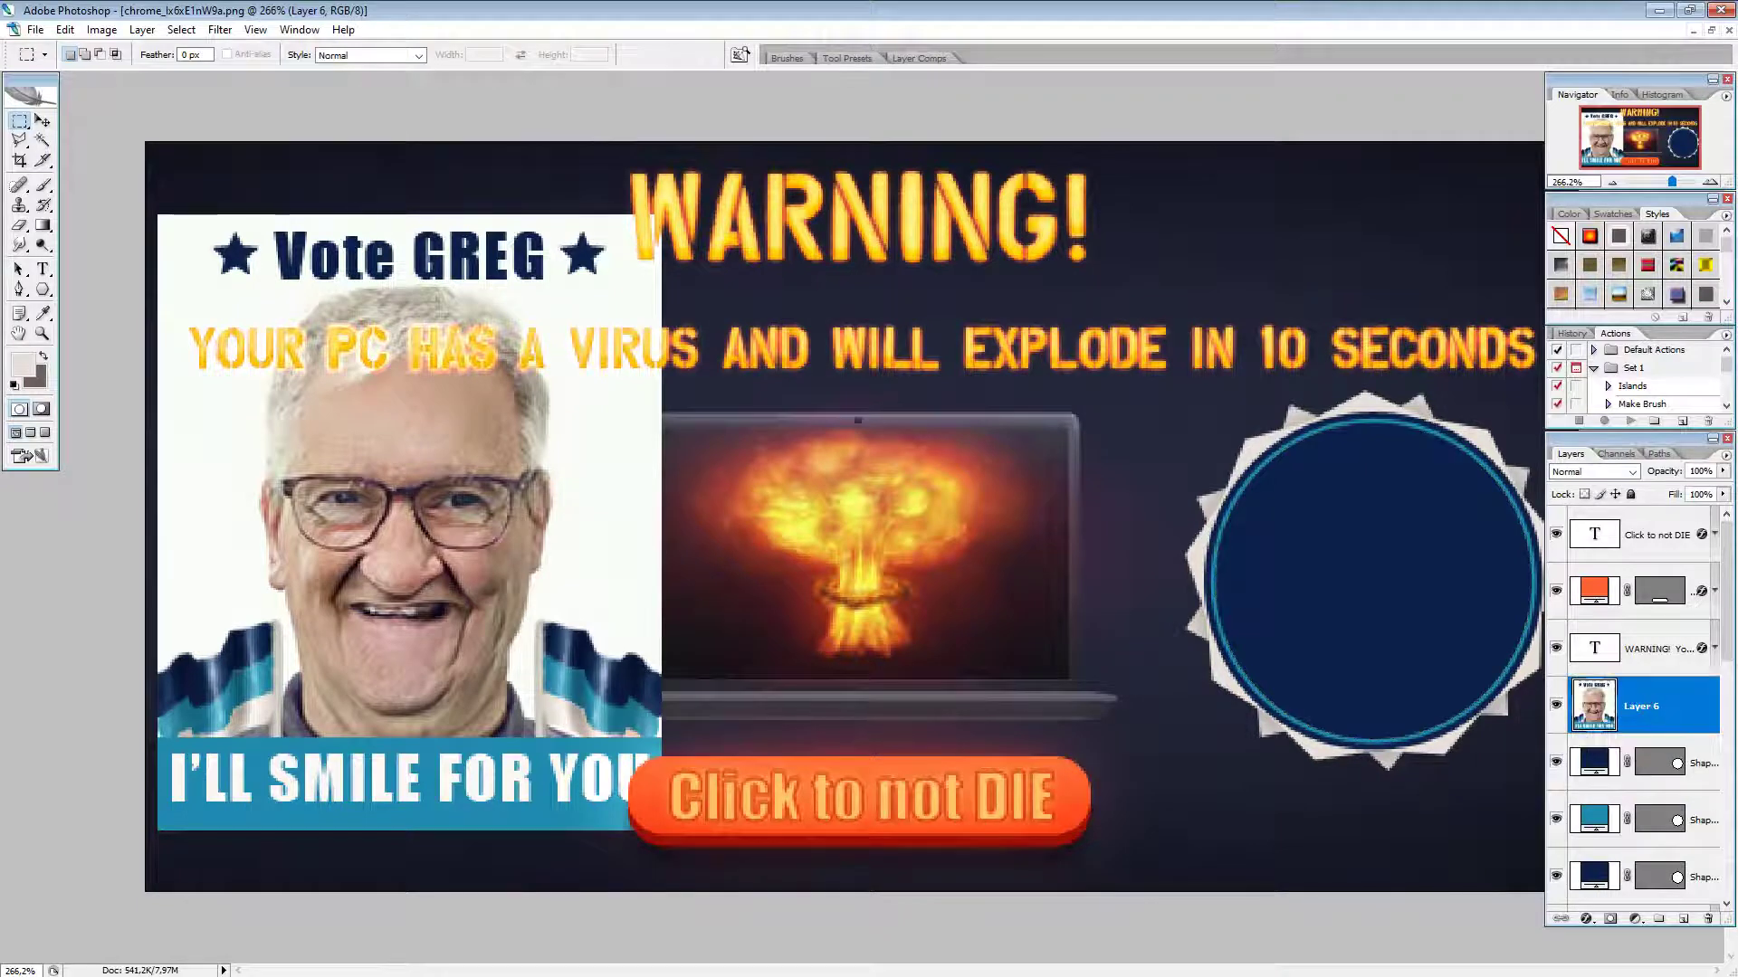
{"action": "scroll", "coordinate": [845, 681], "scroll_direction": "down", "scroll_amount": 5}
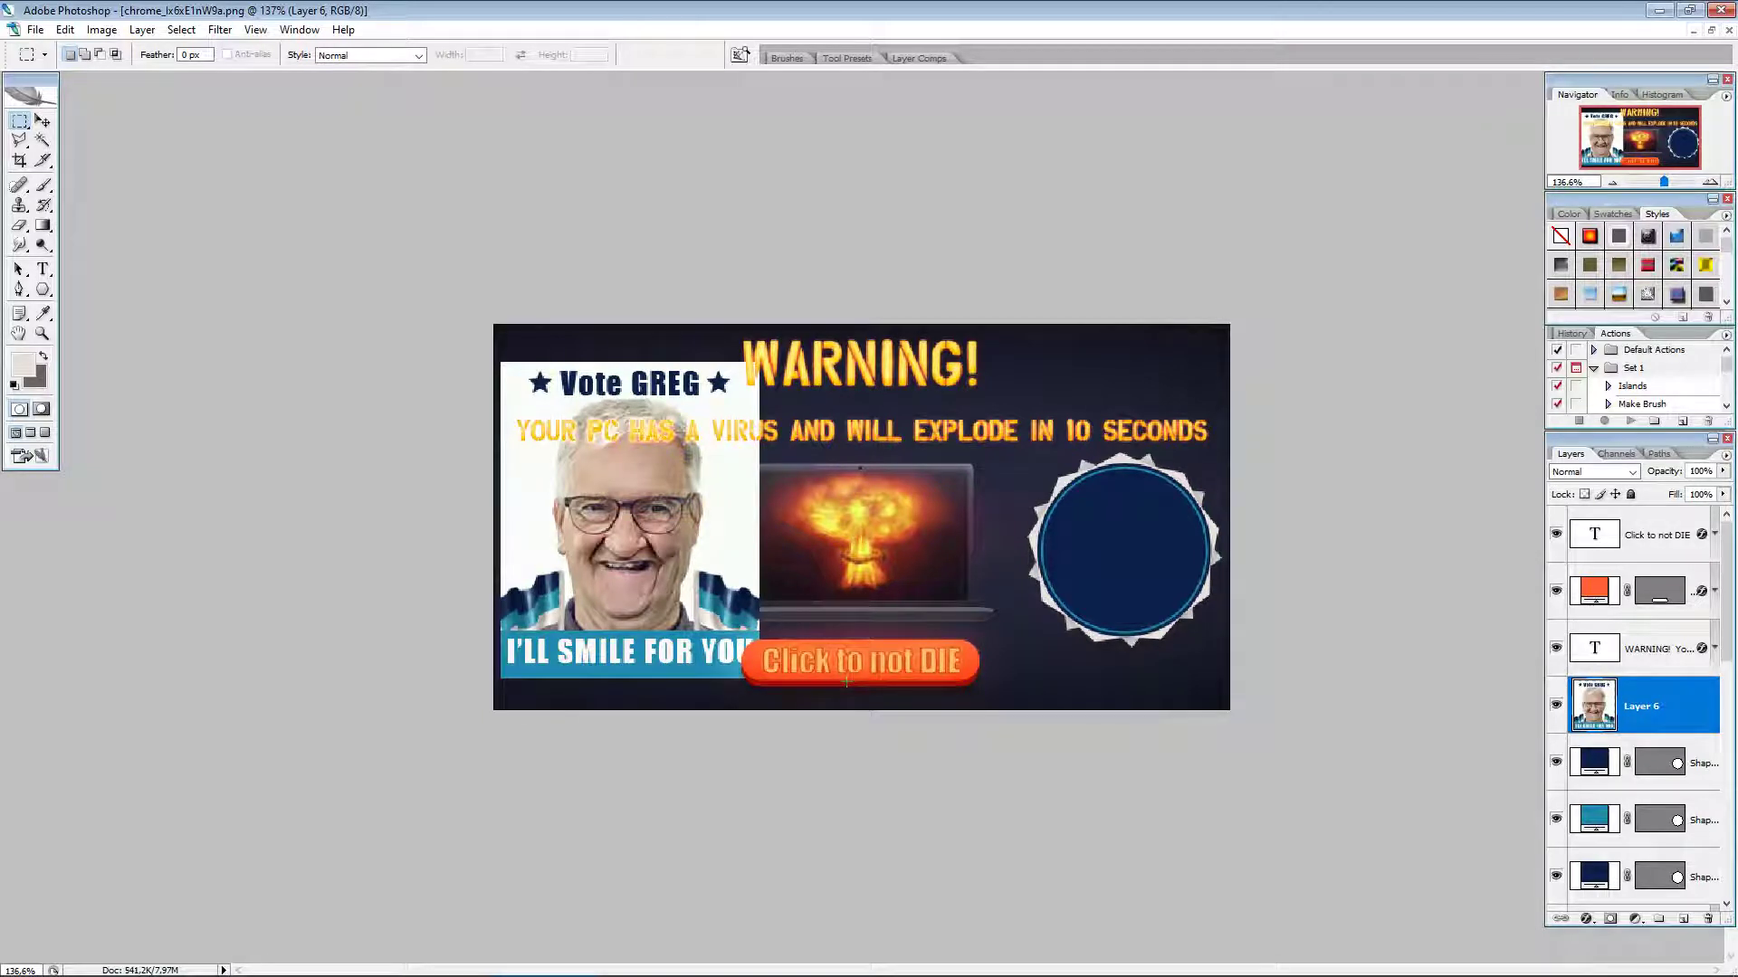
{"action": "left_click", "coordinate": [1705, 763]}
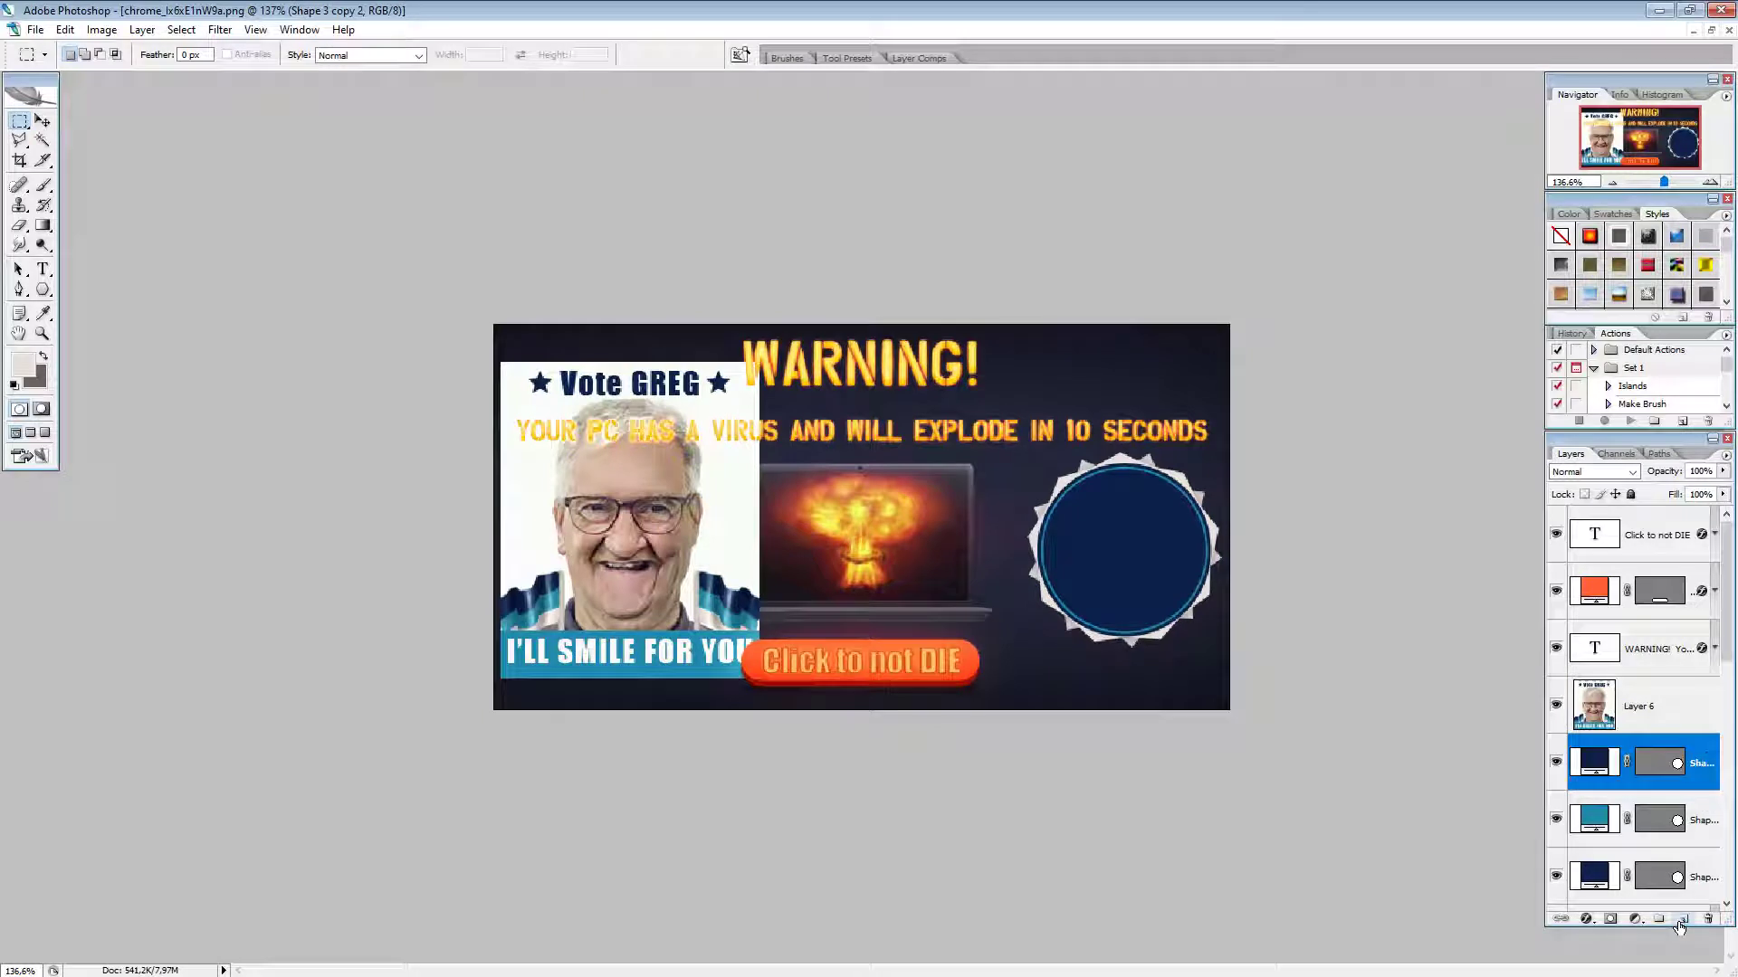
{"action": "left_click", "coordinate": [1556, 766]}
{"action": "left_click", "coordinate": [1555, 765]}
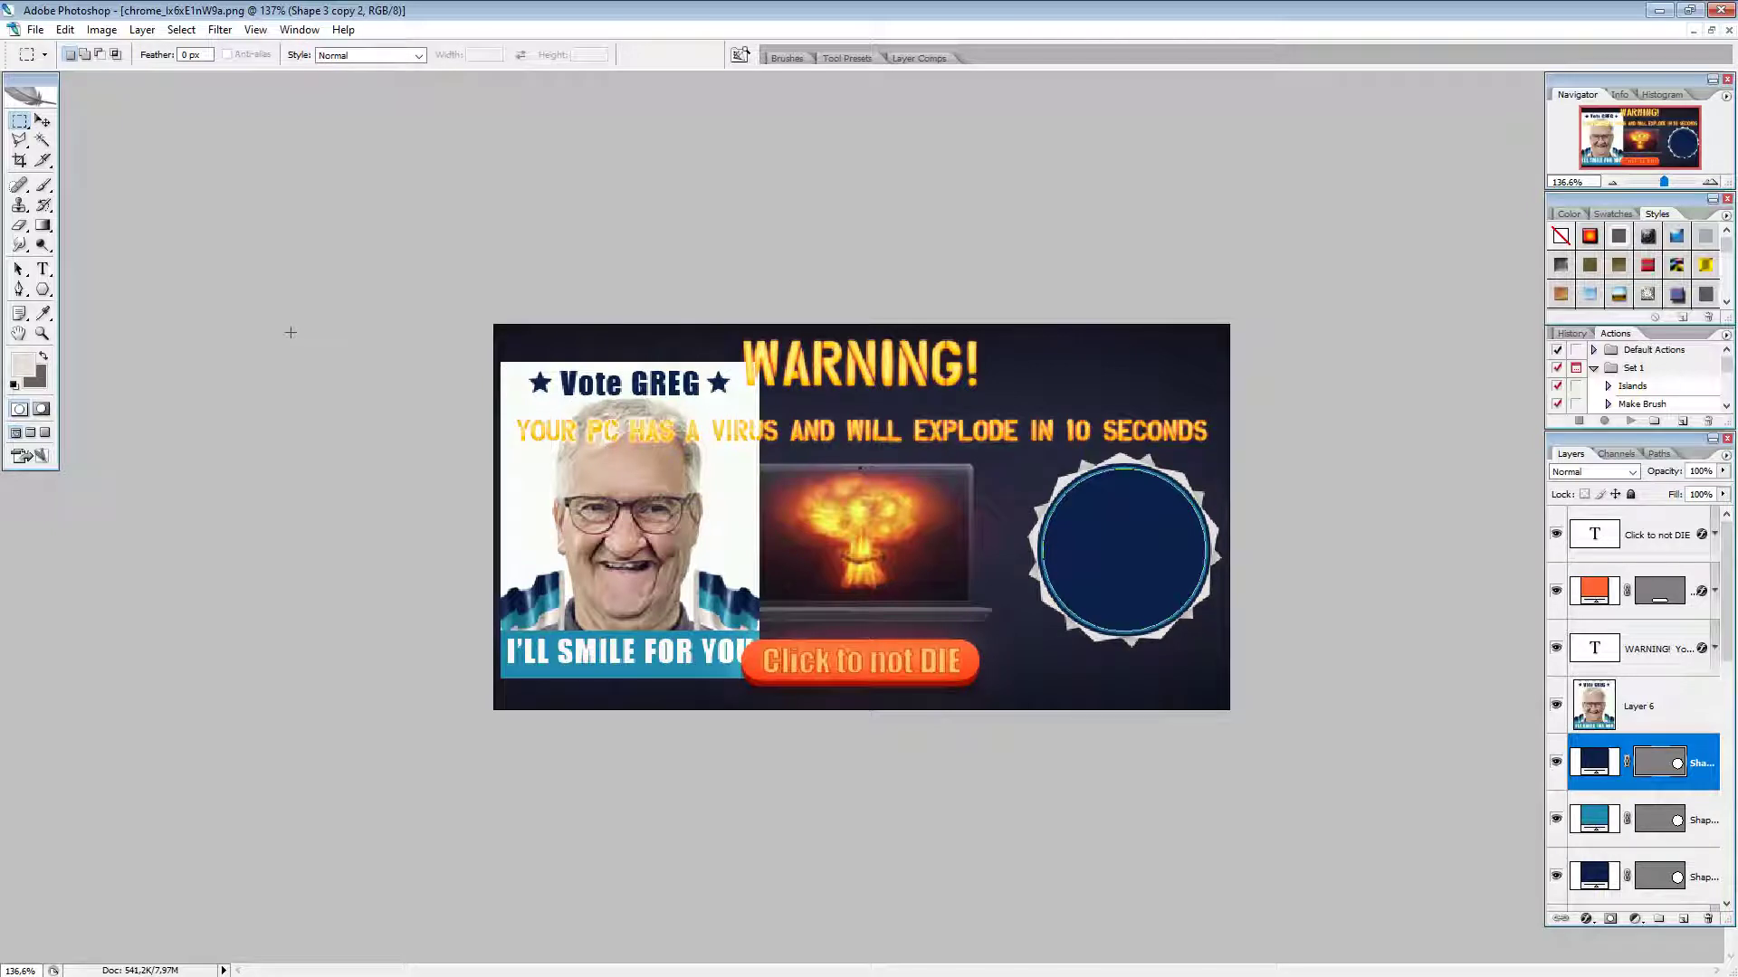
{"action": "scroll", "coordinate": [1134, 611], "scroll_direction": "up", "scroll_amount": 4}
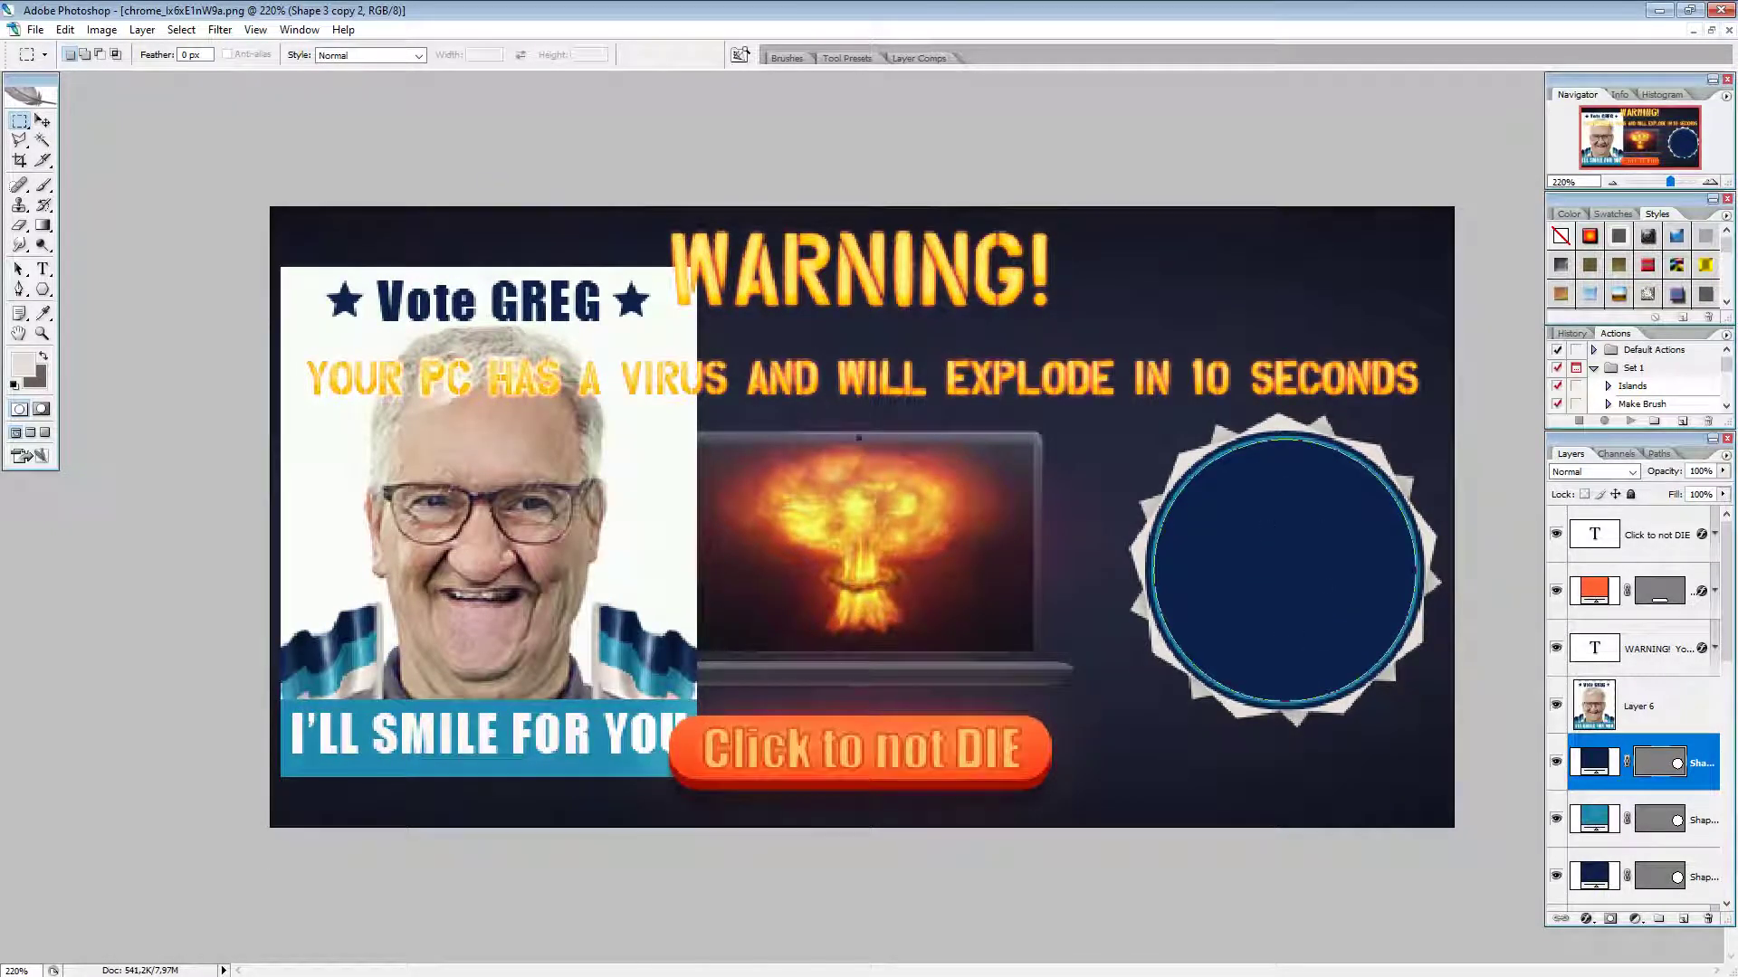
{"action": "left_click", "coordinate": [43, 121]}
Step: Add a paragraph text box framing the round badge, above the poster layer, and set its font size to 10 pt
{"action": "left_click", "coordinate": [1659, 715]}
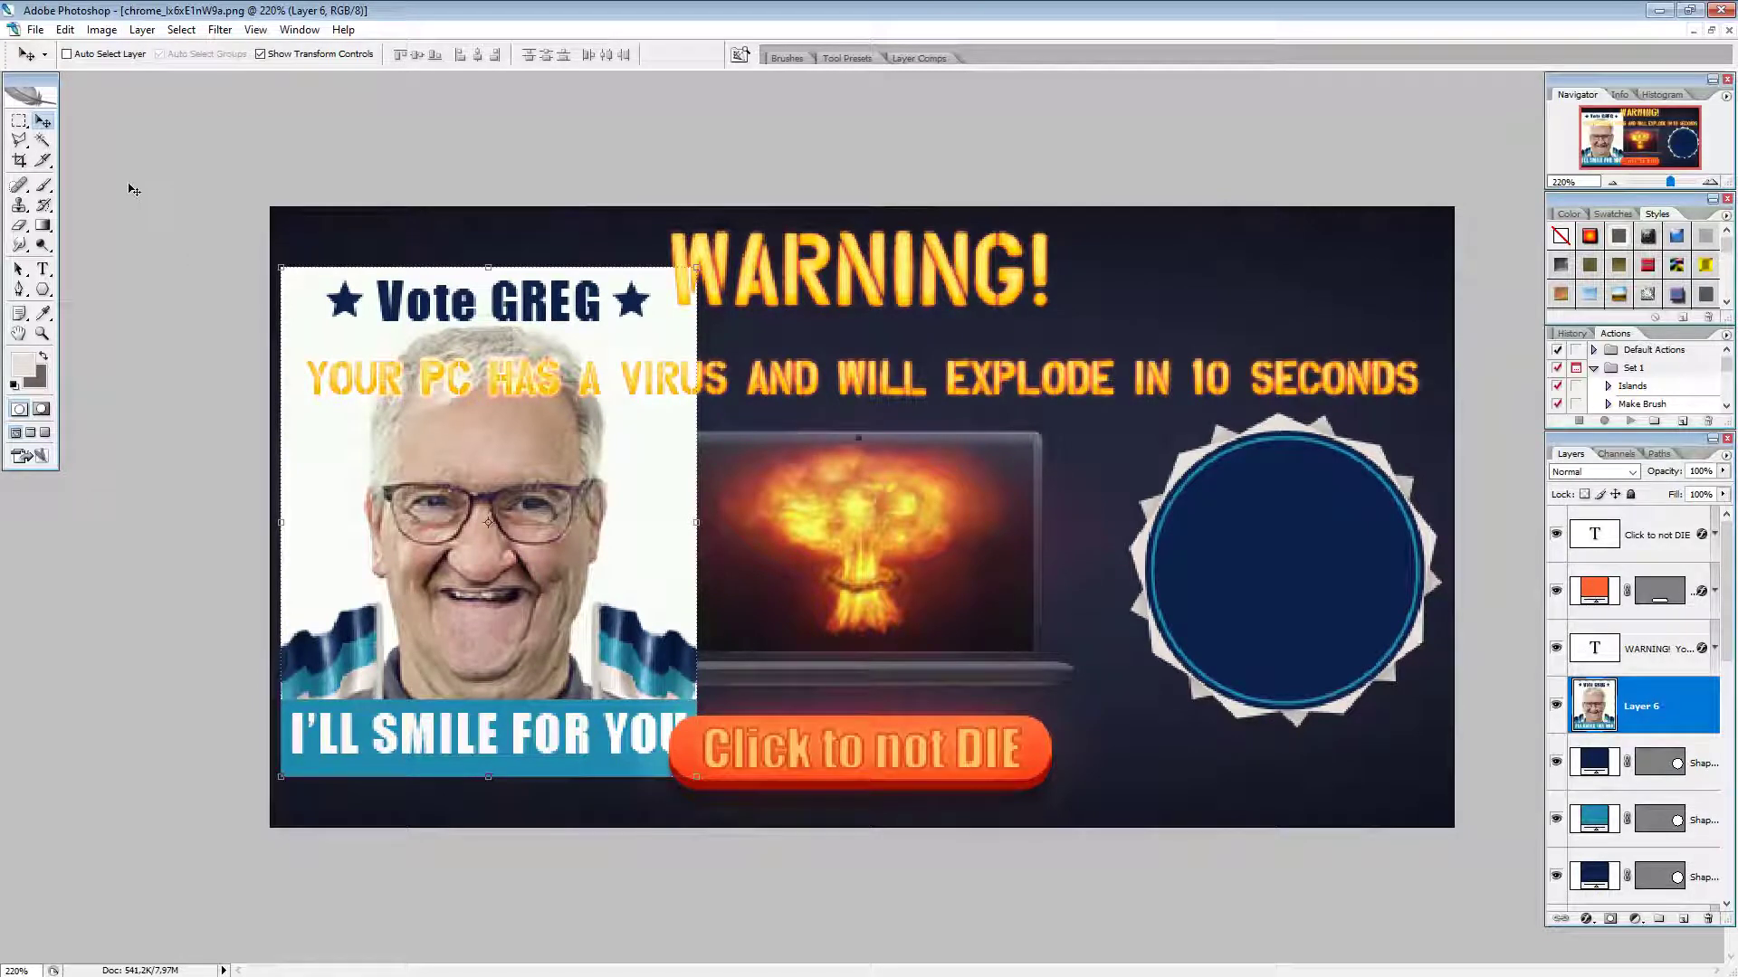
{"action": "left_click", "coordinate": [42, 269]}
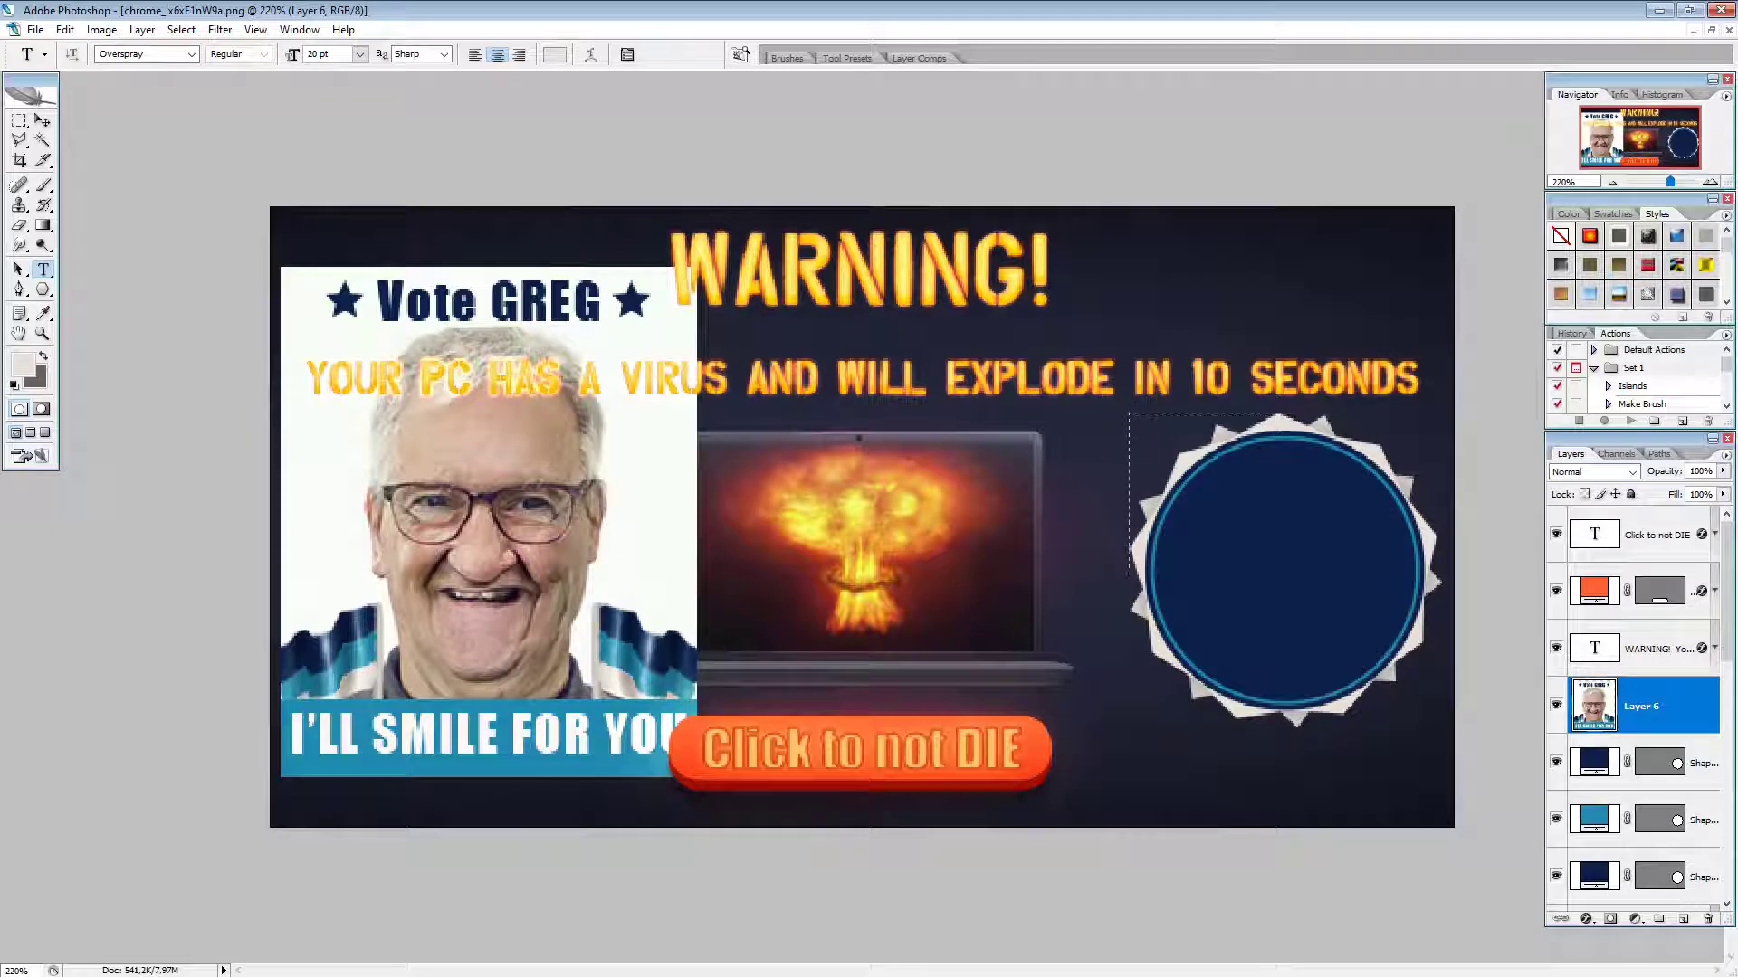
{"action": "left_click_drag", "start_coordinate": [1362, 614], "coordinate": [1417, 704]}
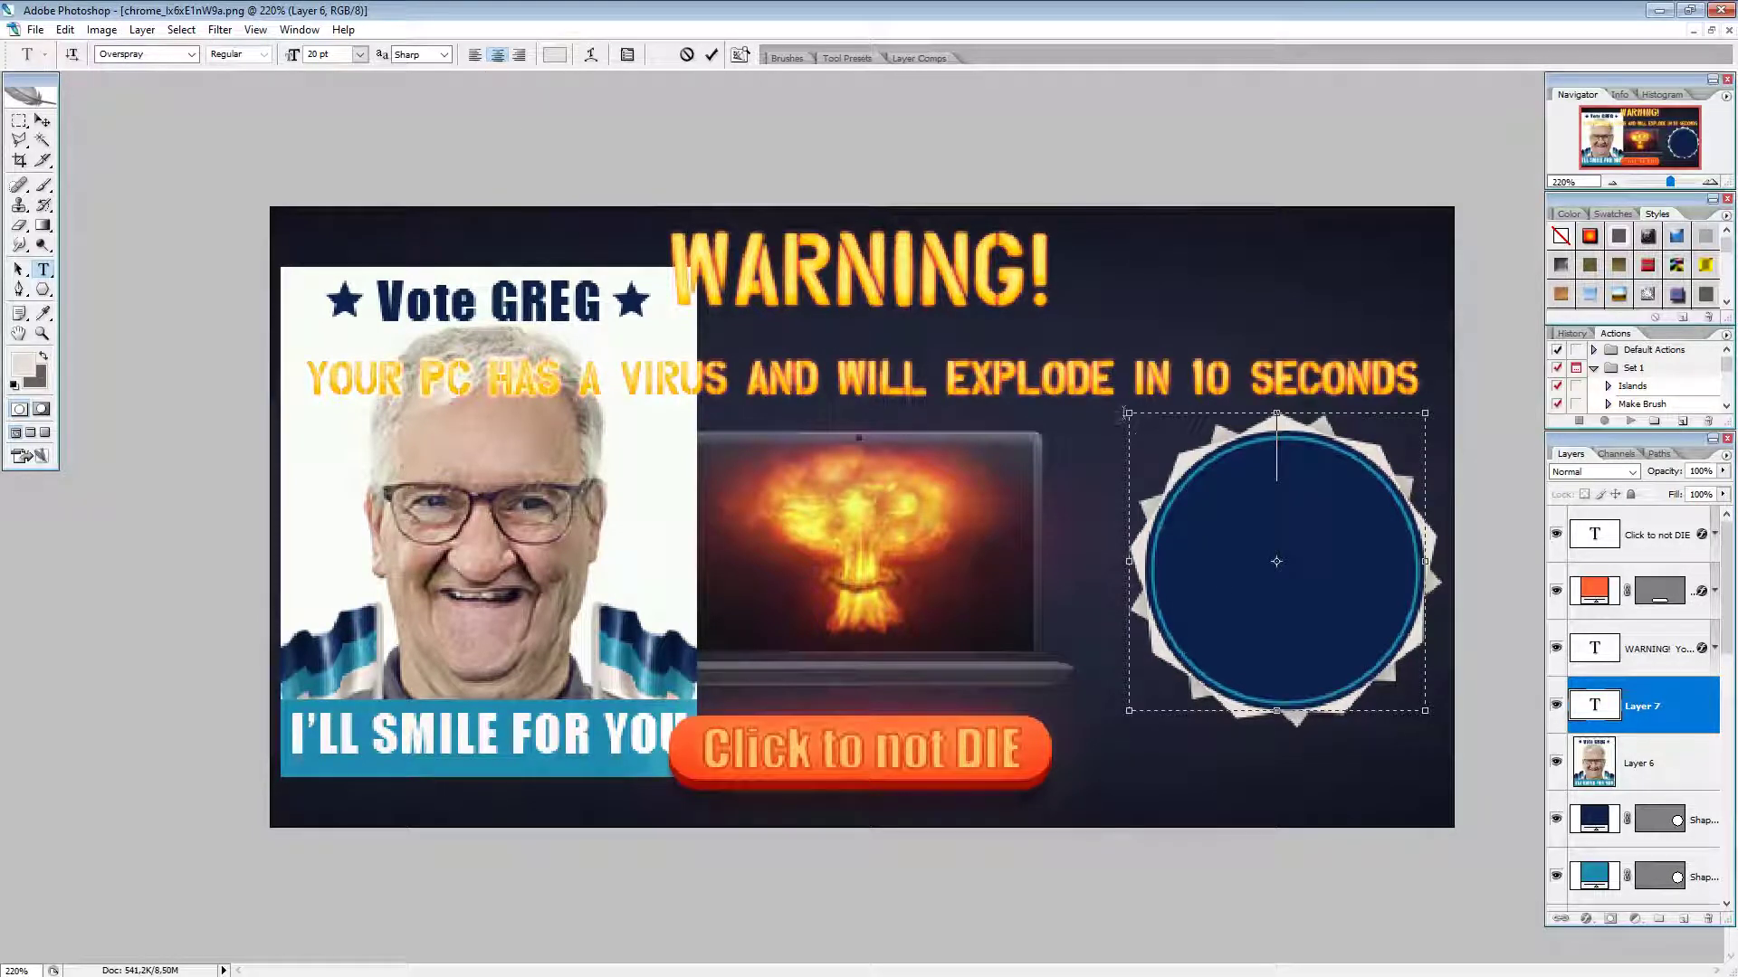
{"action": "left_click_drag", "start_coordinate": [1128, 414], "coordinate": [1140, 421]}
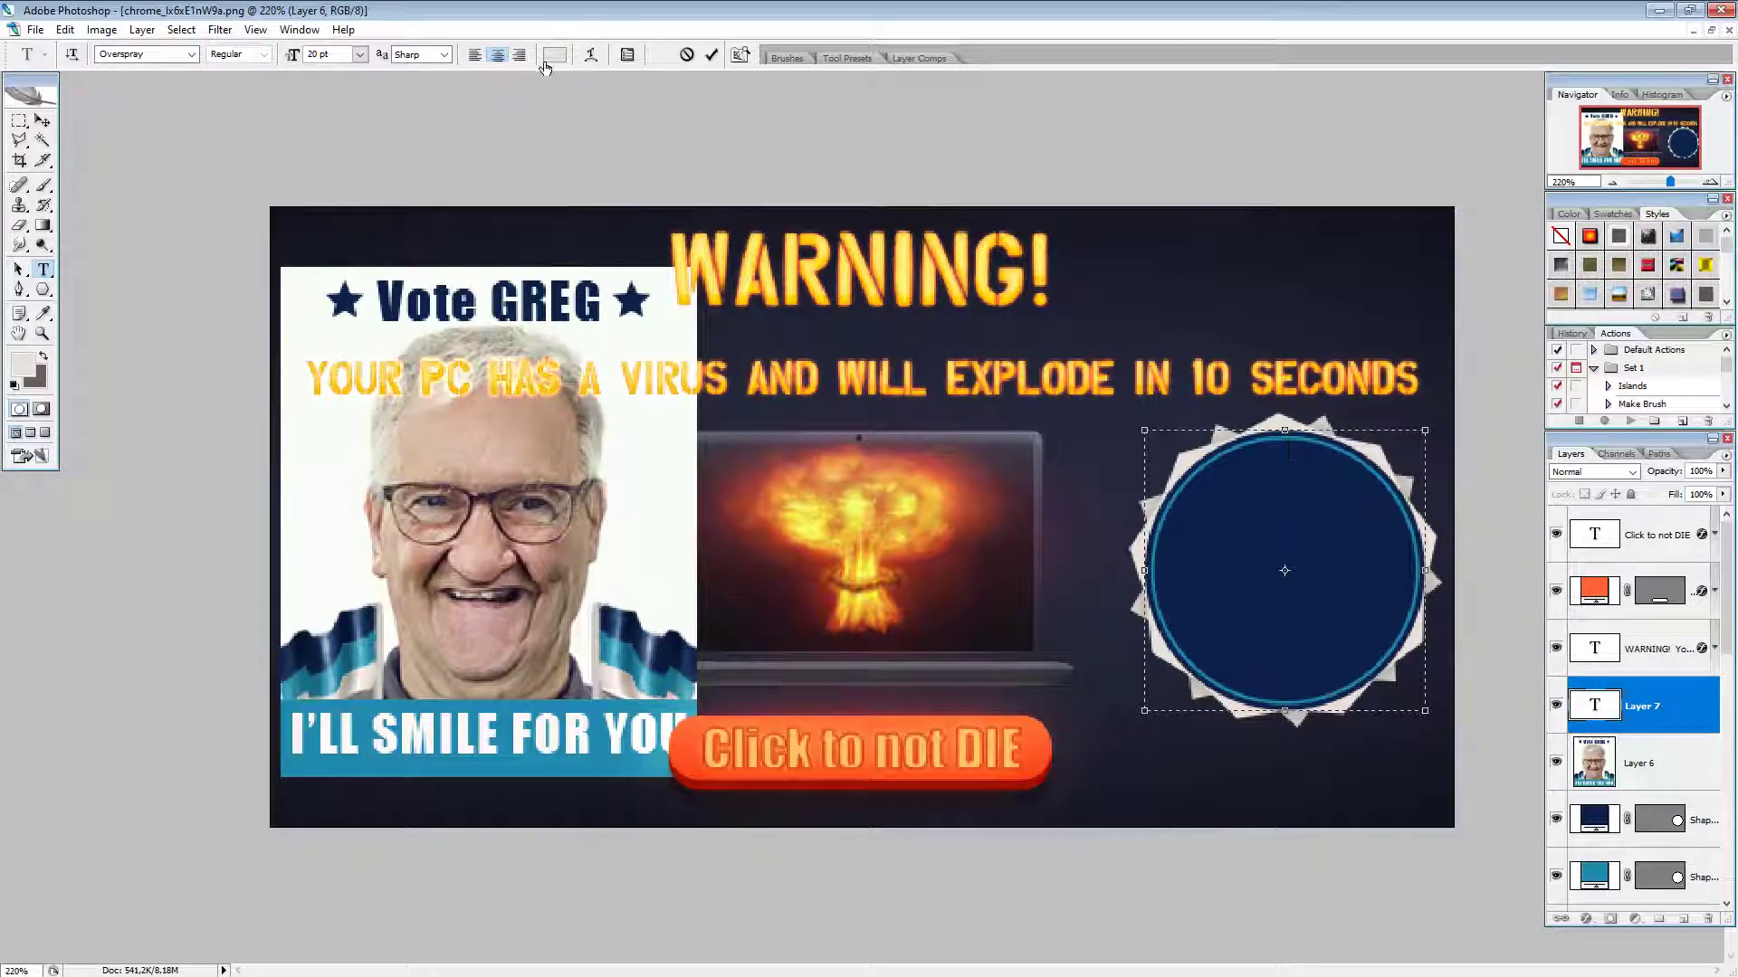
{"action": "left_click", "coordinate": [360, 54]}
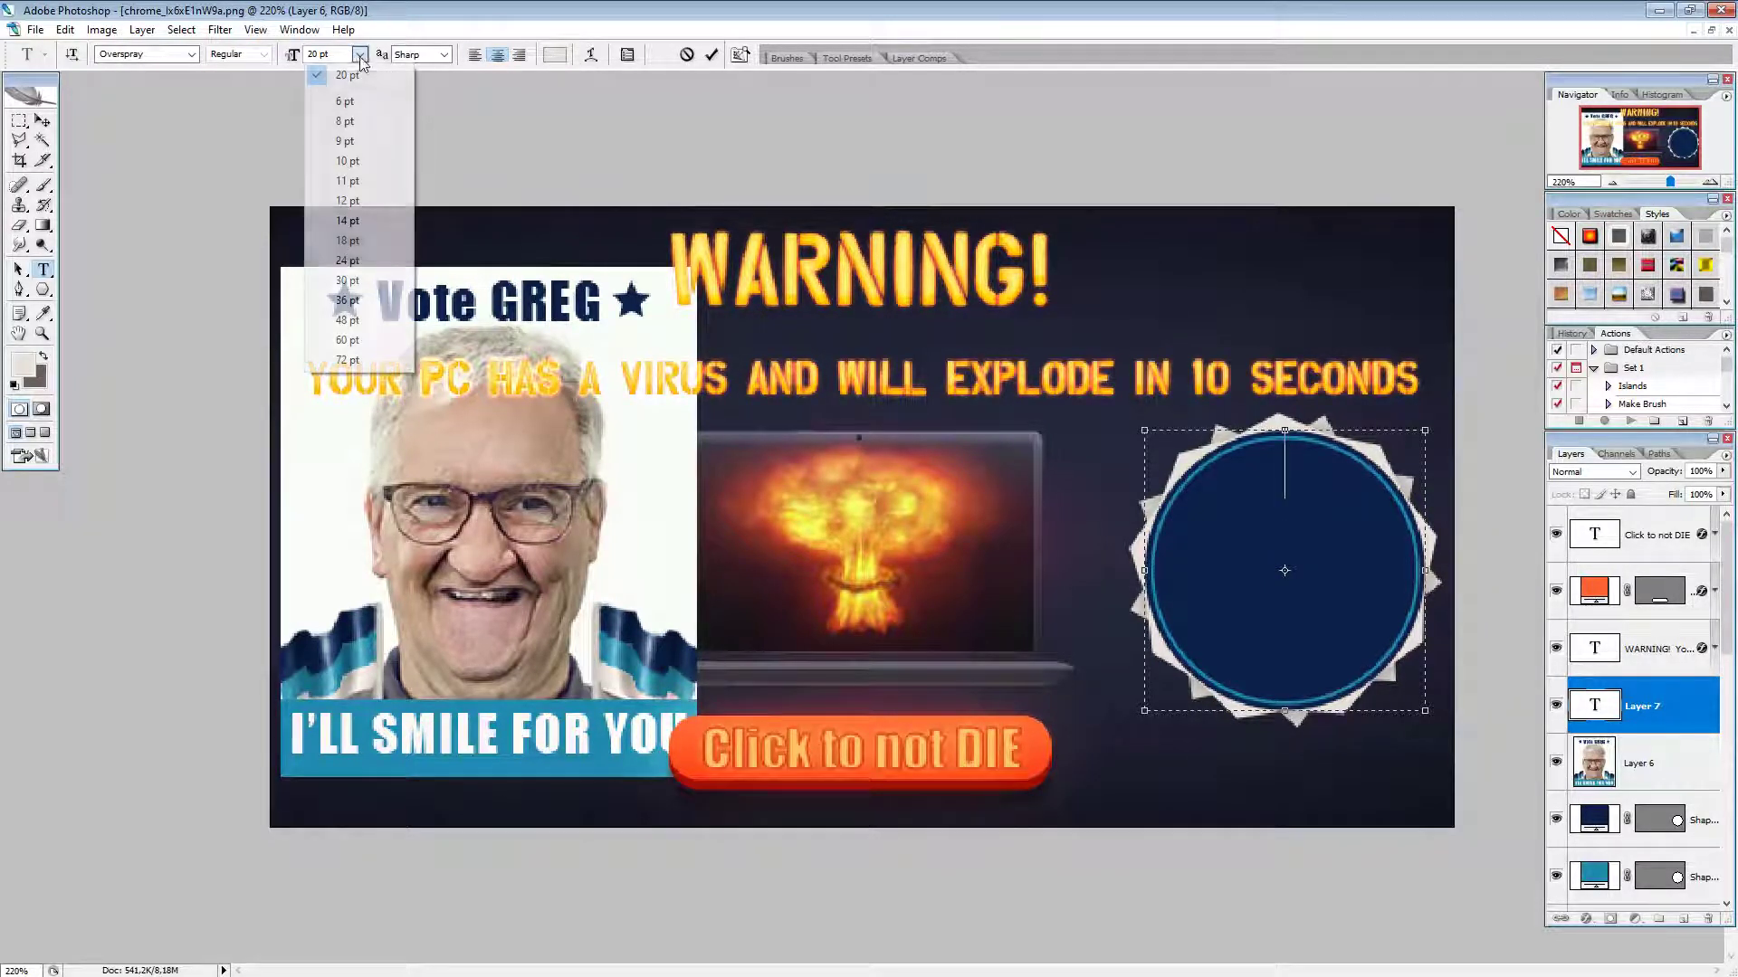
{"action": "left_click", "coordinate": [359, 160]}
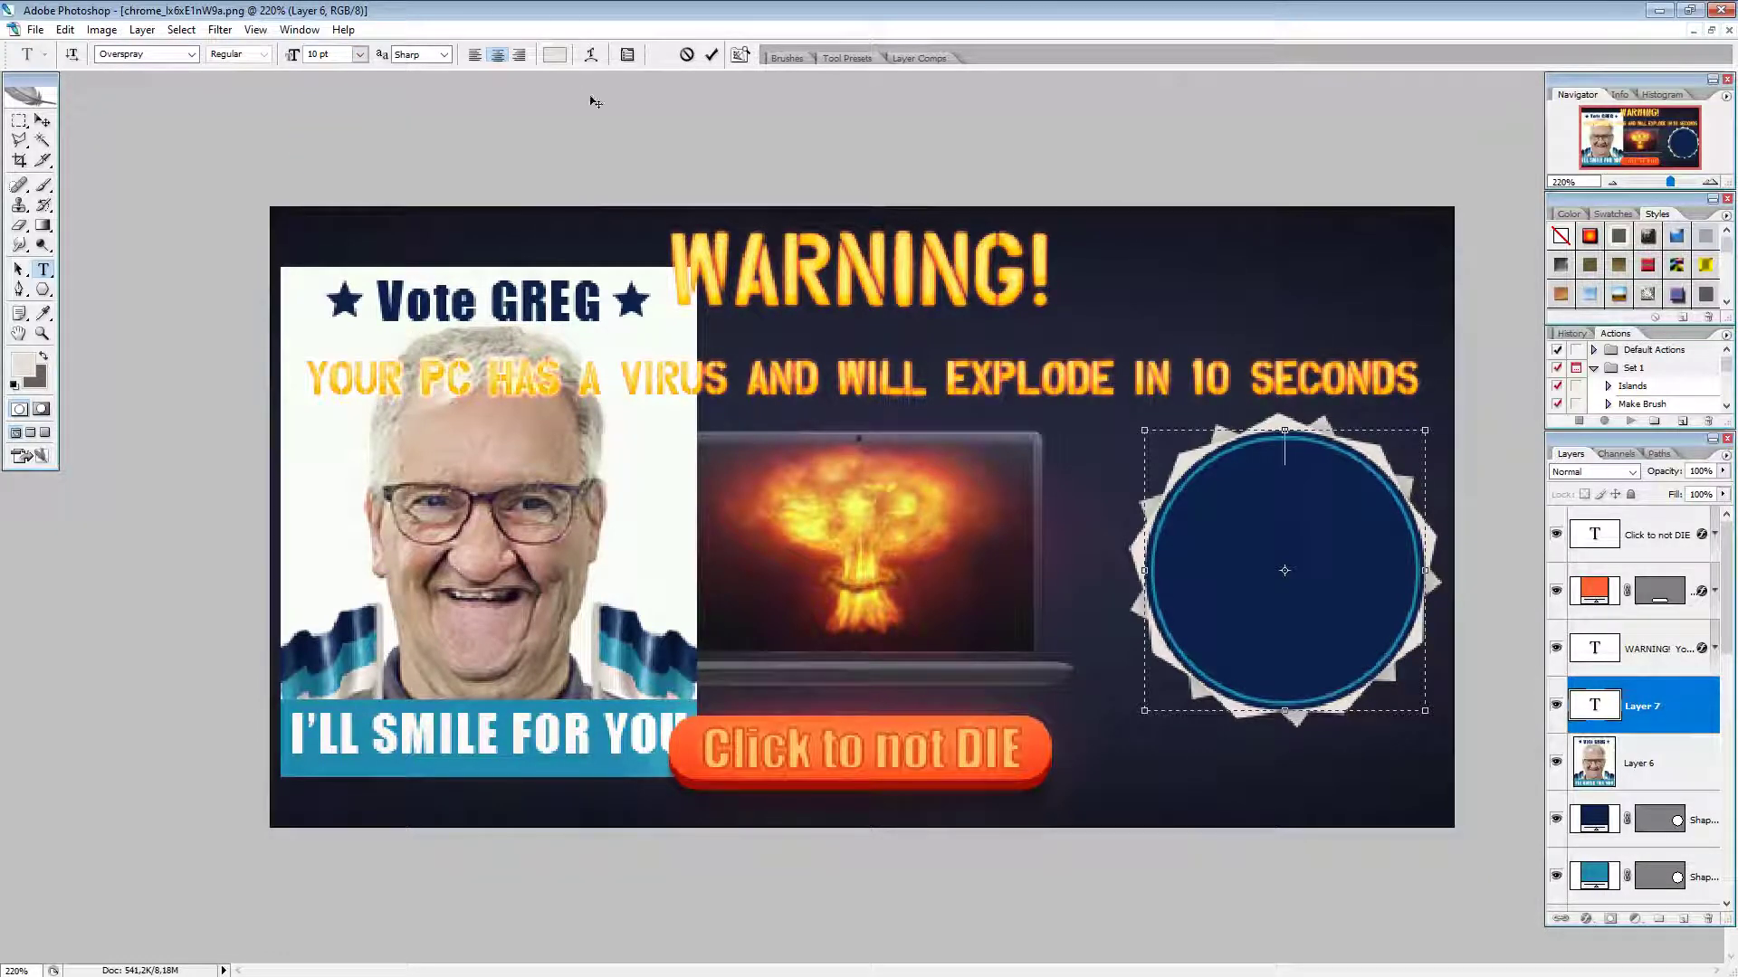
Step: Warp the badge's empty text box with the horizontal Arc style at a bend of +100%
{"action": "left_click", "coordinate": [591, 55]}
{"action": "left_click", "coordinate": [661, 646]}
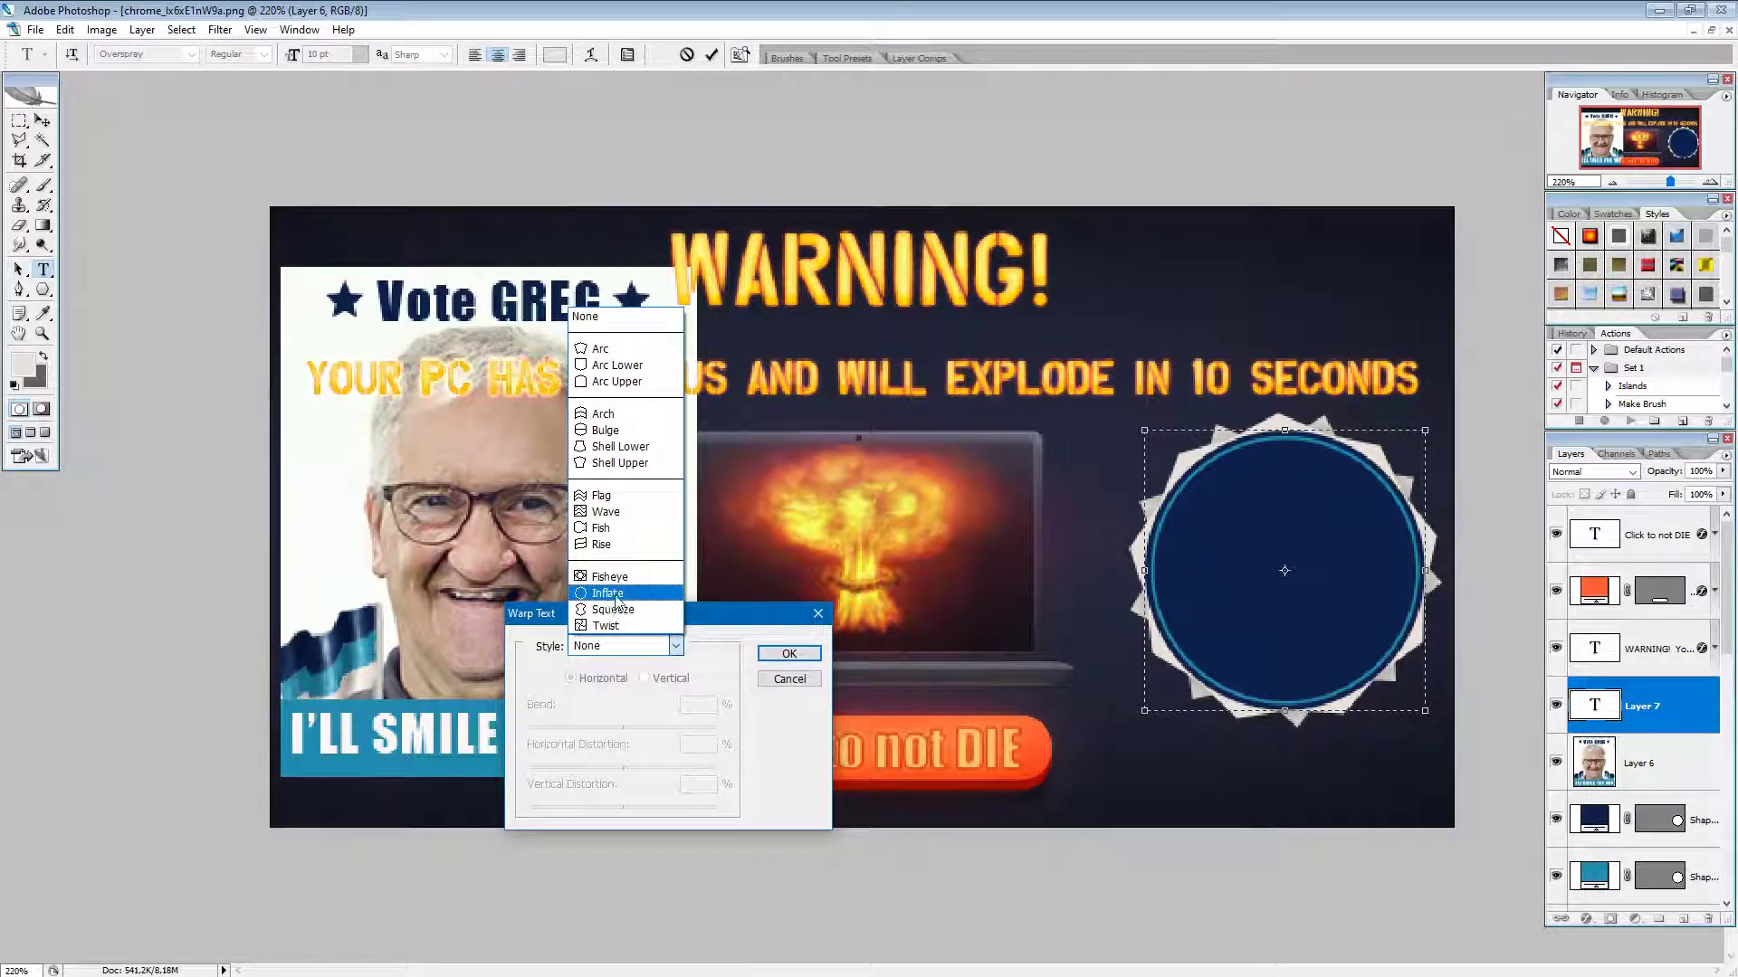
{"action": "left_click", "coordinate": [615, 350]}
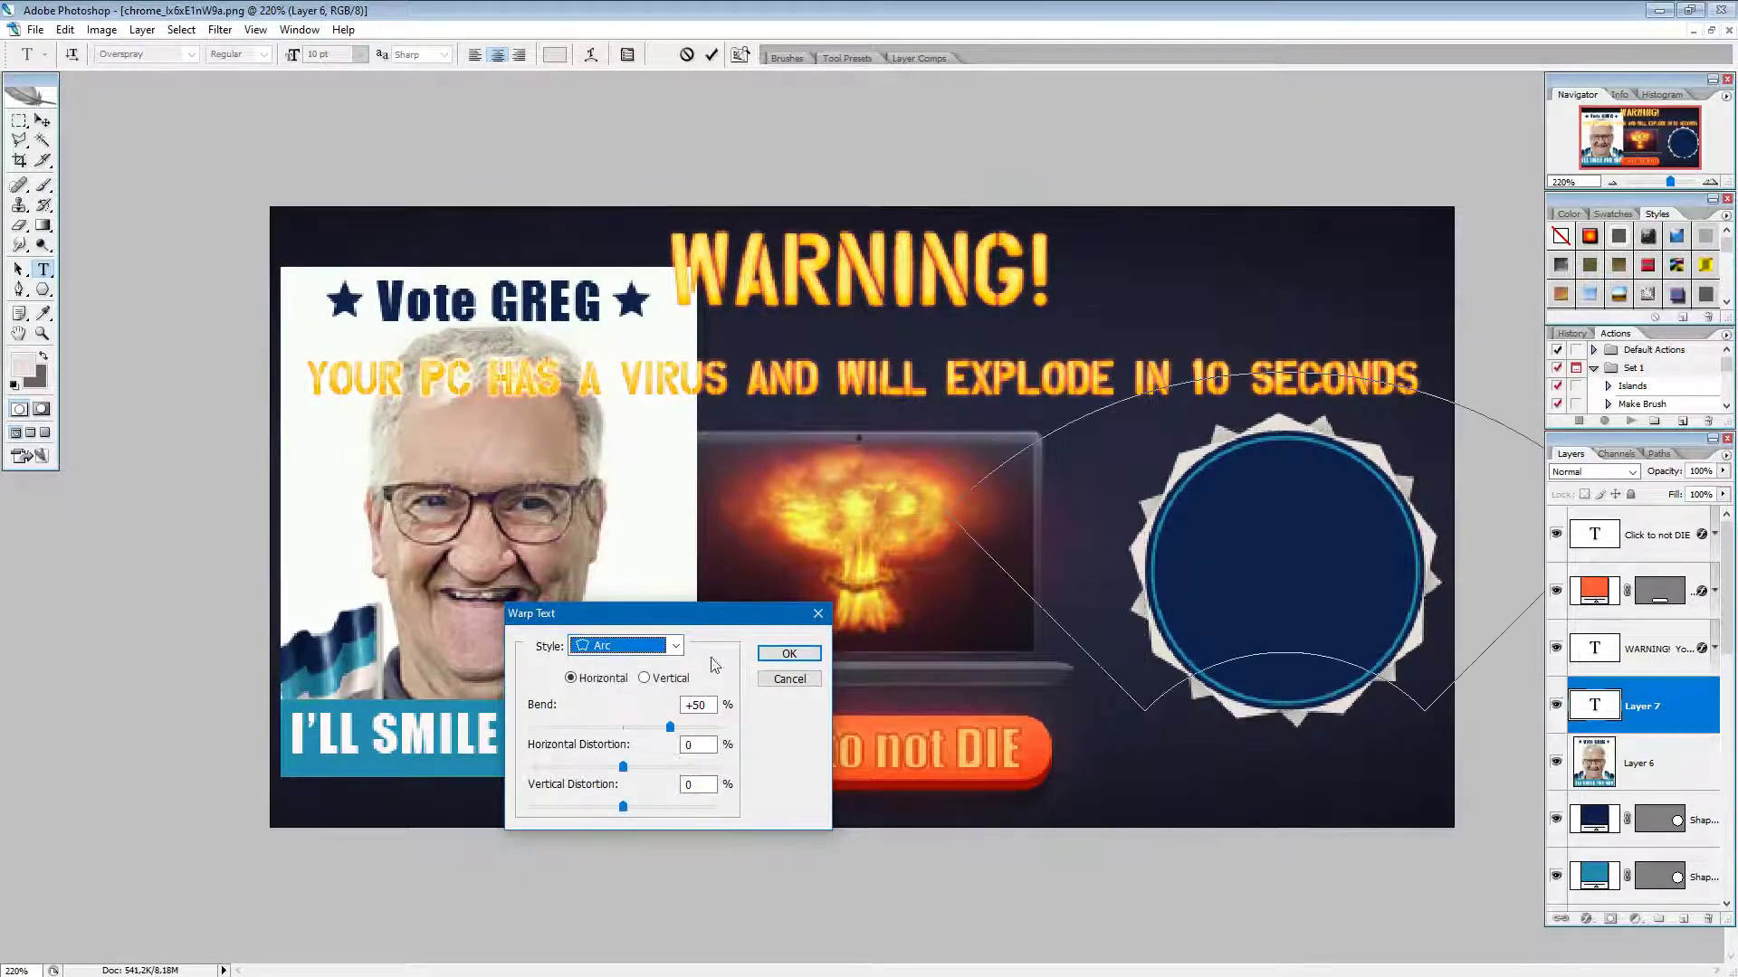
{"action": "left_click_drag", "start_coordinate": [672, 727], "coordinate": [858, 771]}
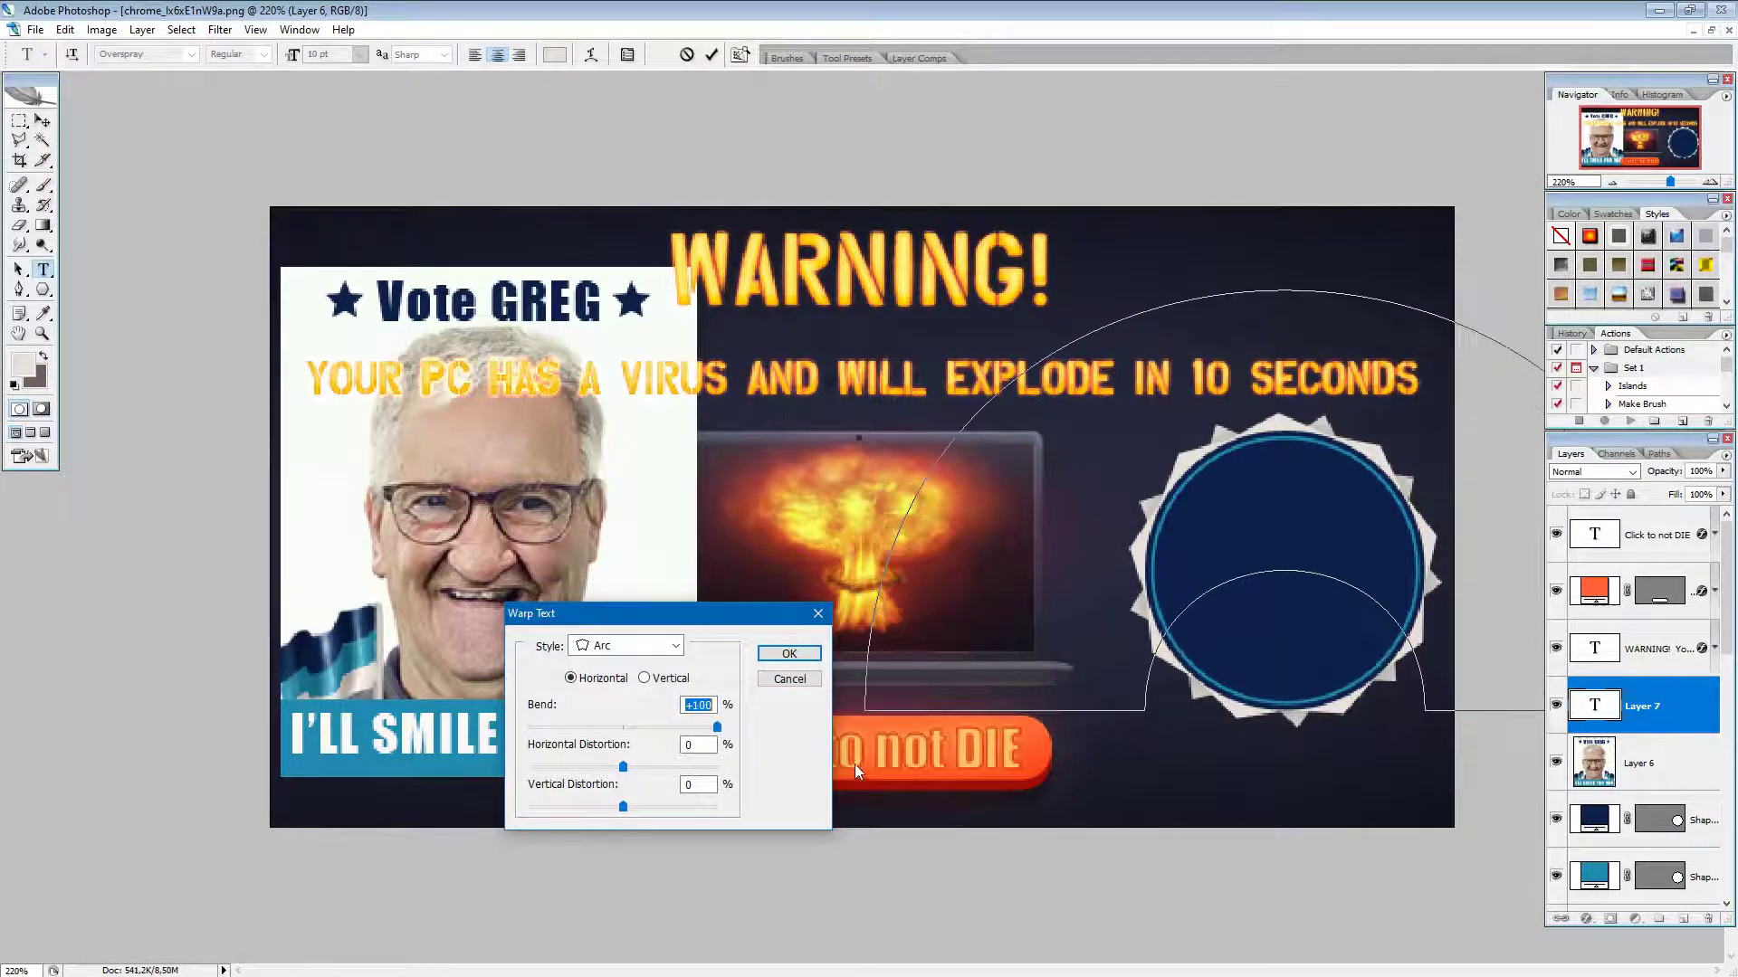
{"action": "left_click", "coordinate": [790, 654]}
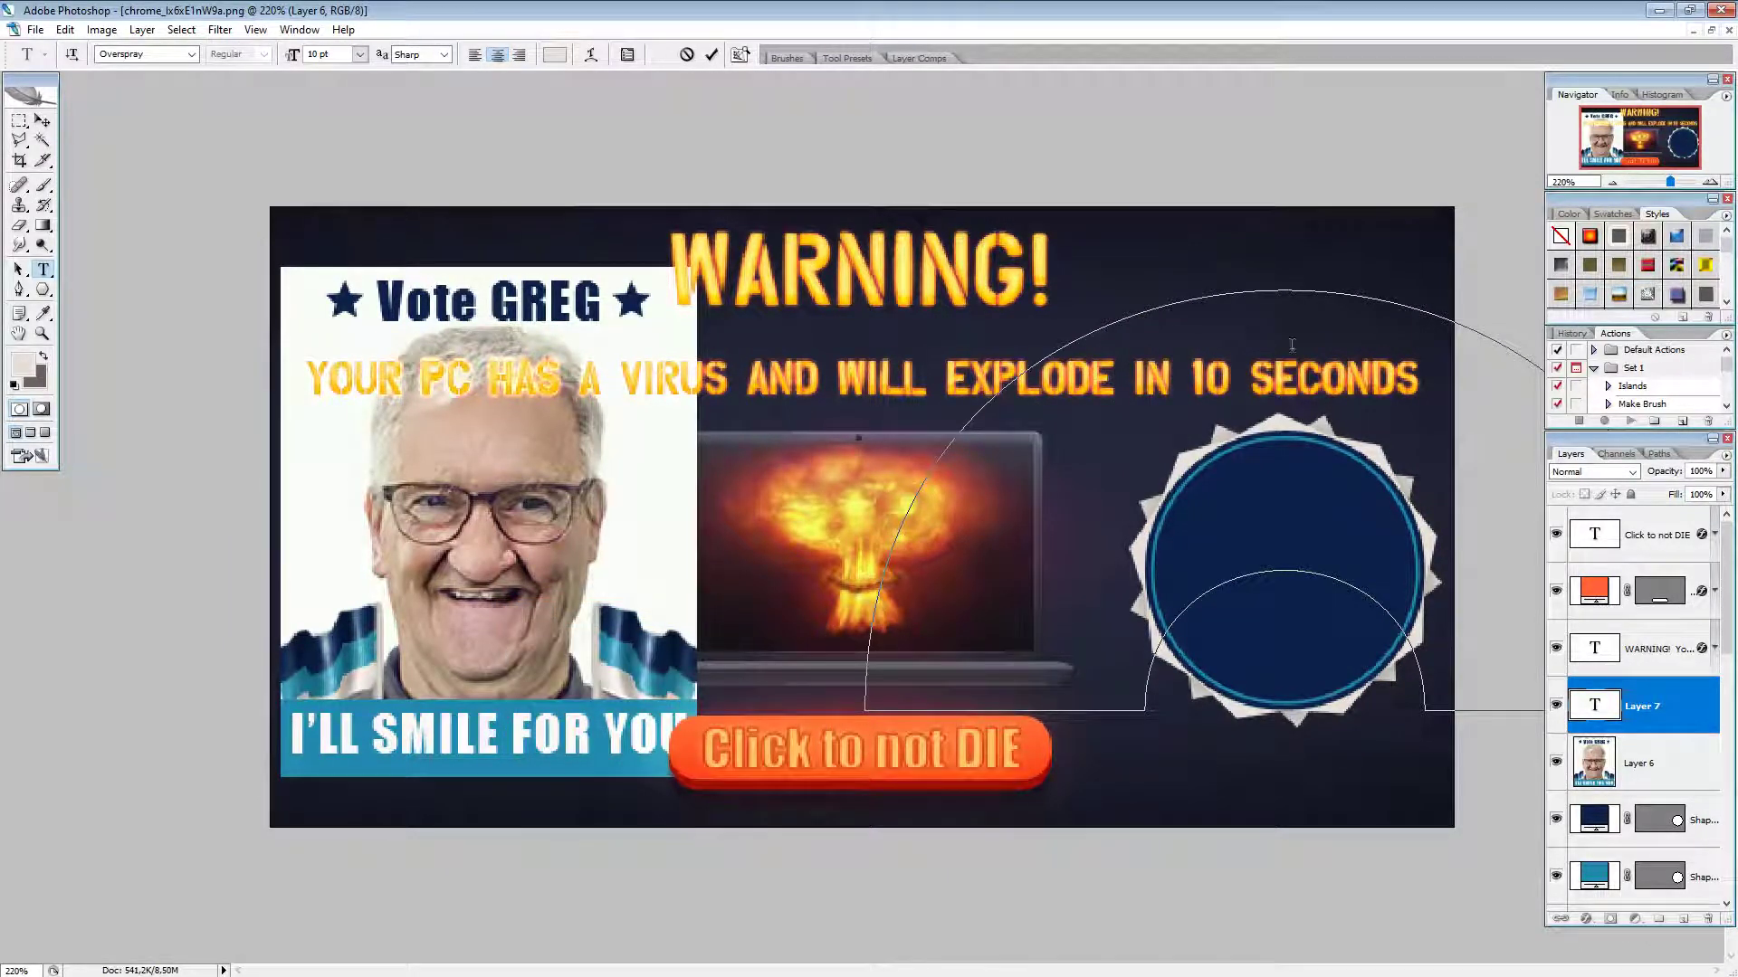
{"action": "type", "text": "THE"}
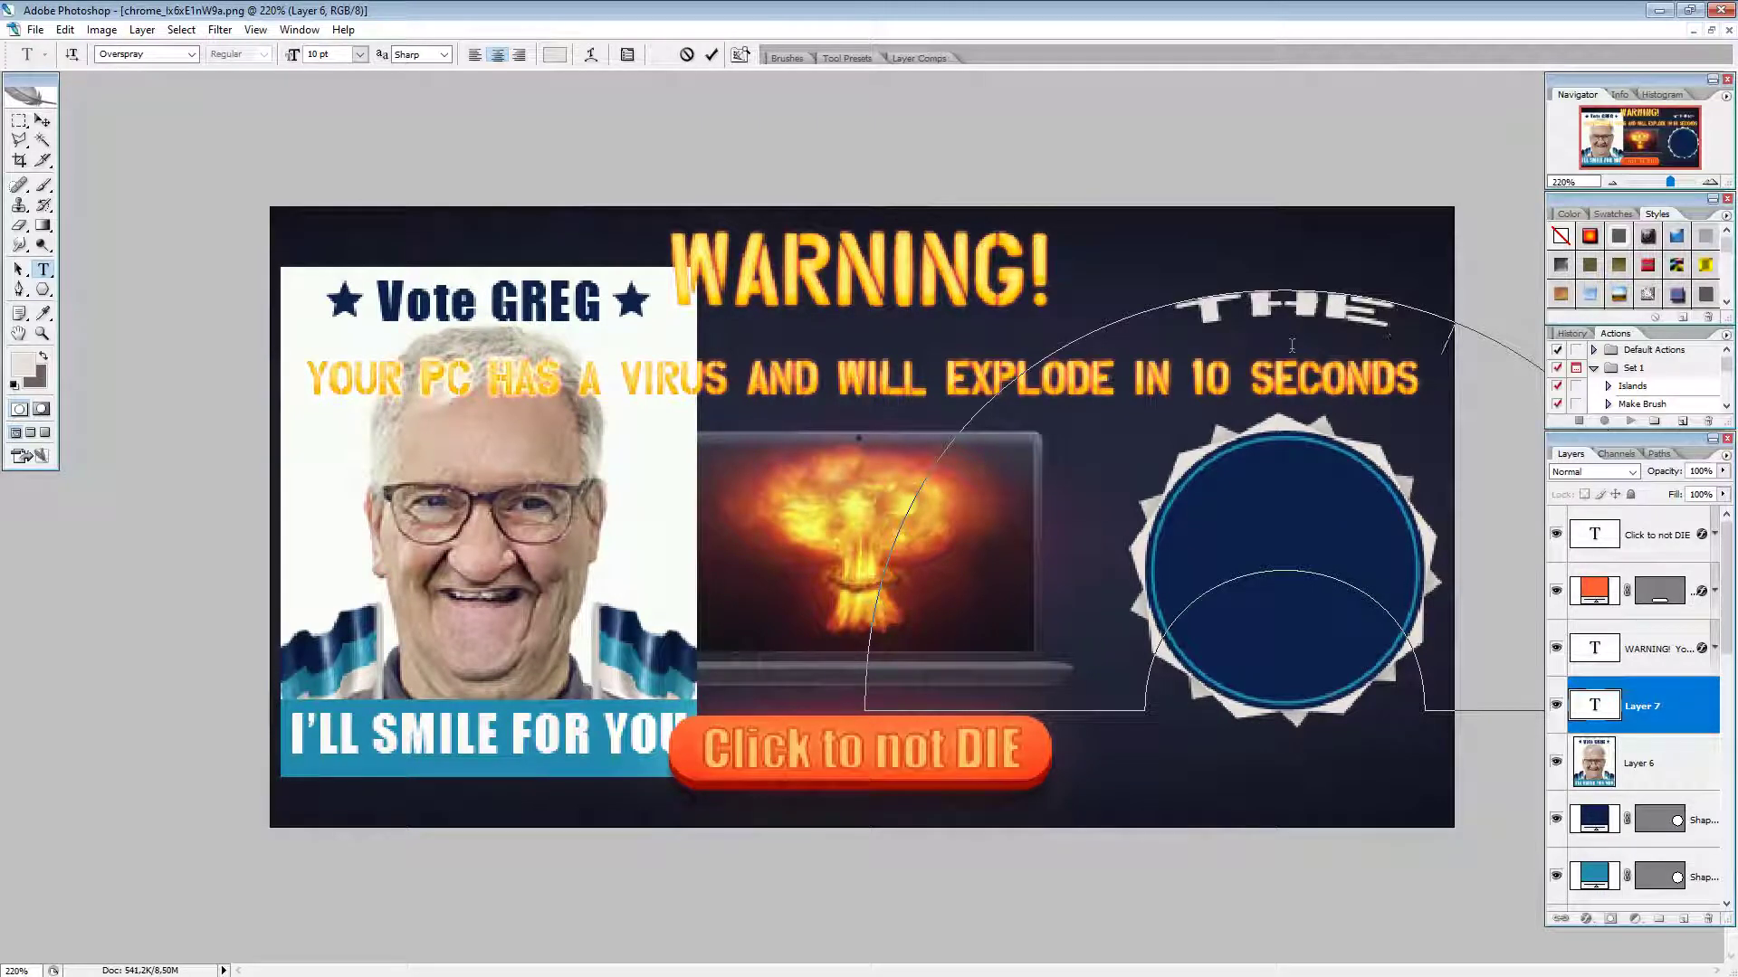
{"action": "type", "text": " GR"}
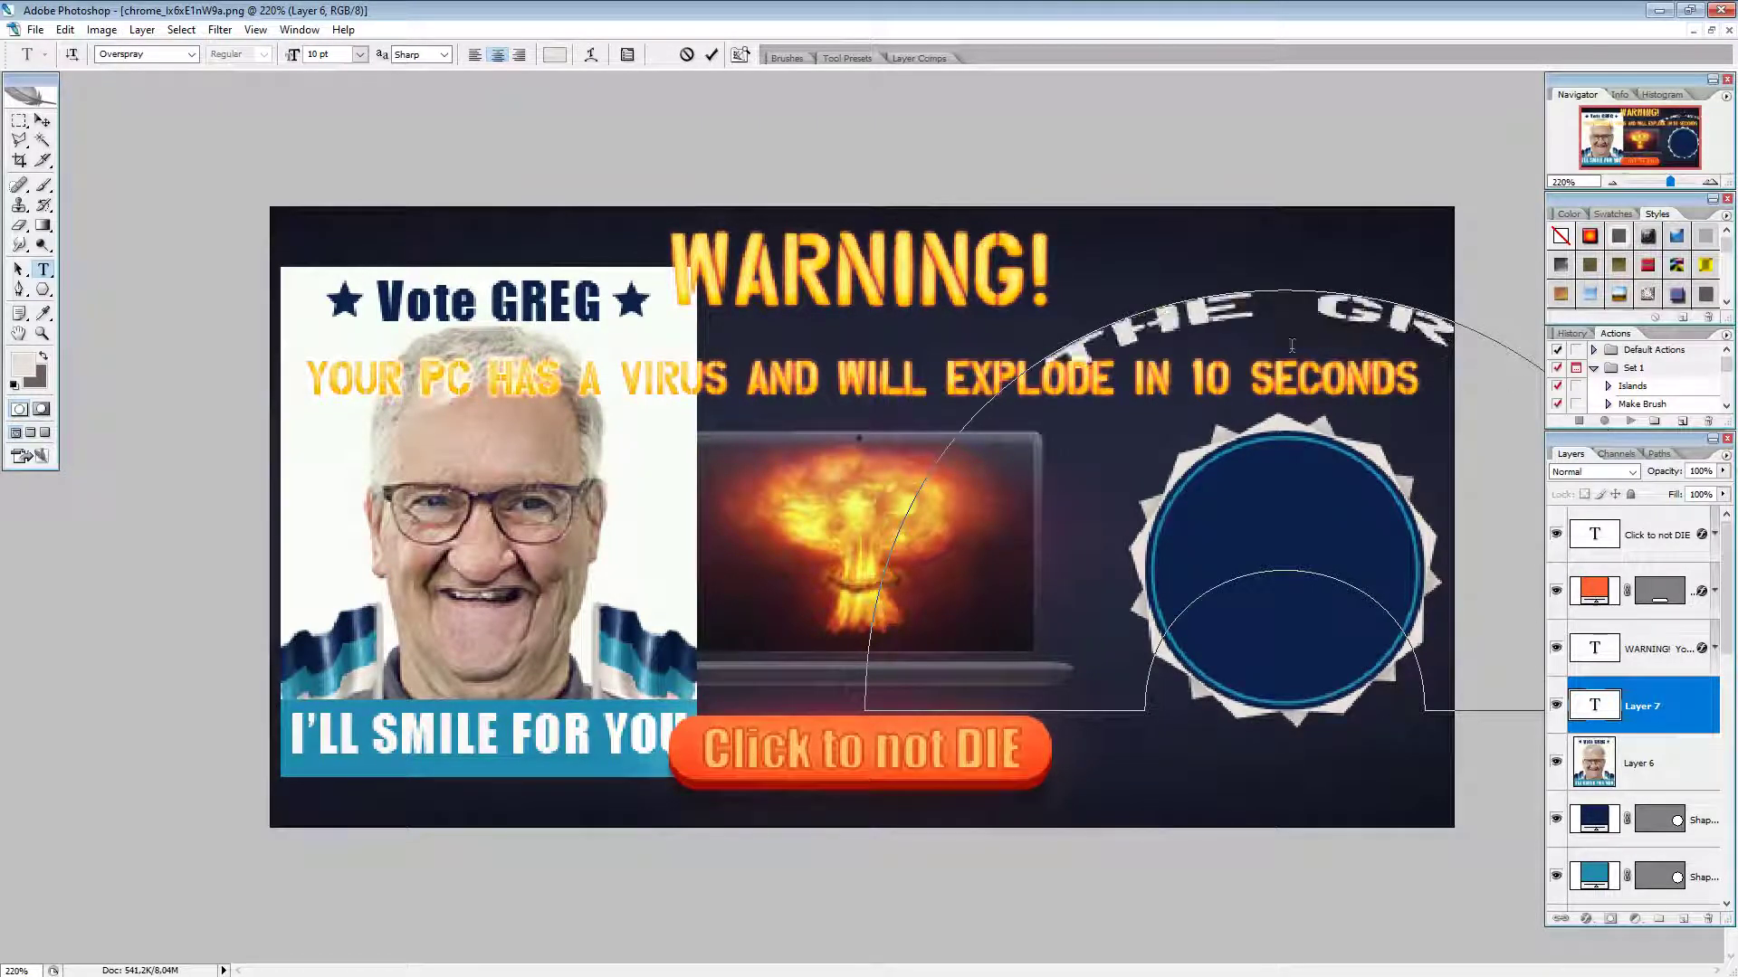
{"action": "key", "text": "BackSpace"}
{"action": "key", "text": "BackSpace"}
{"action": "key", "text": "BackSpace"}
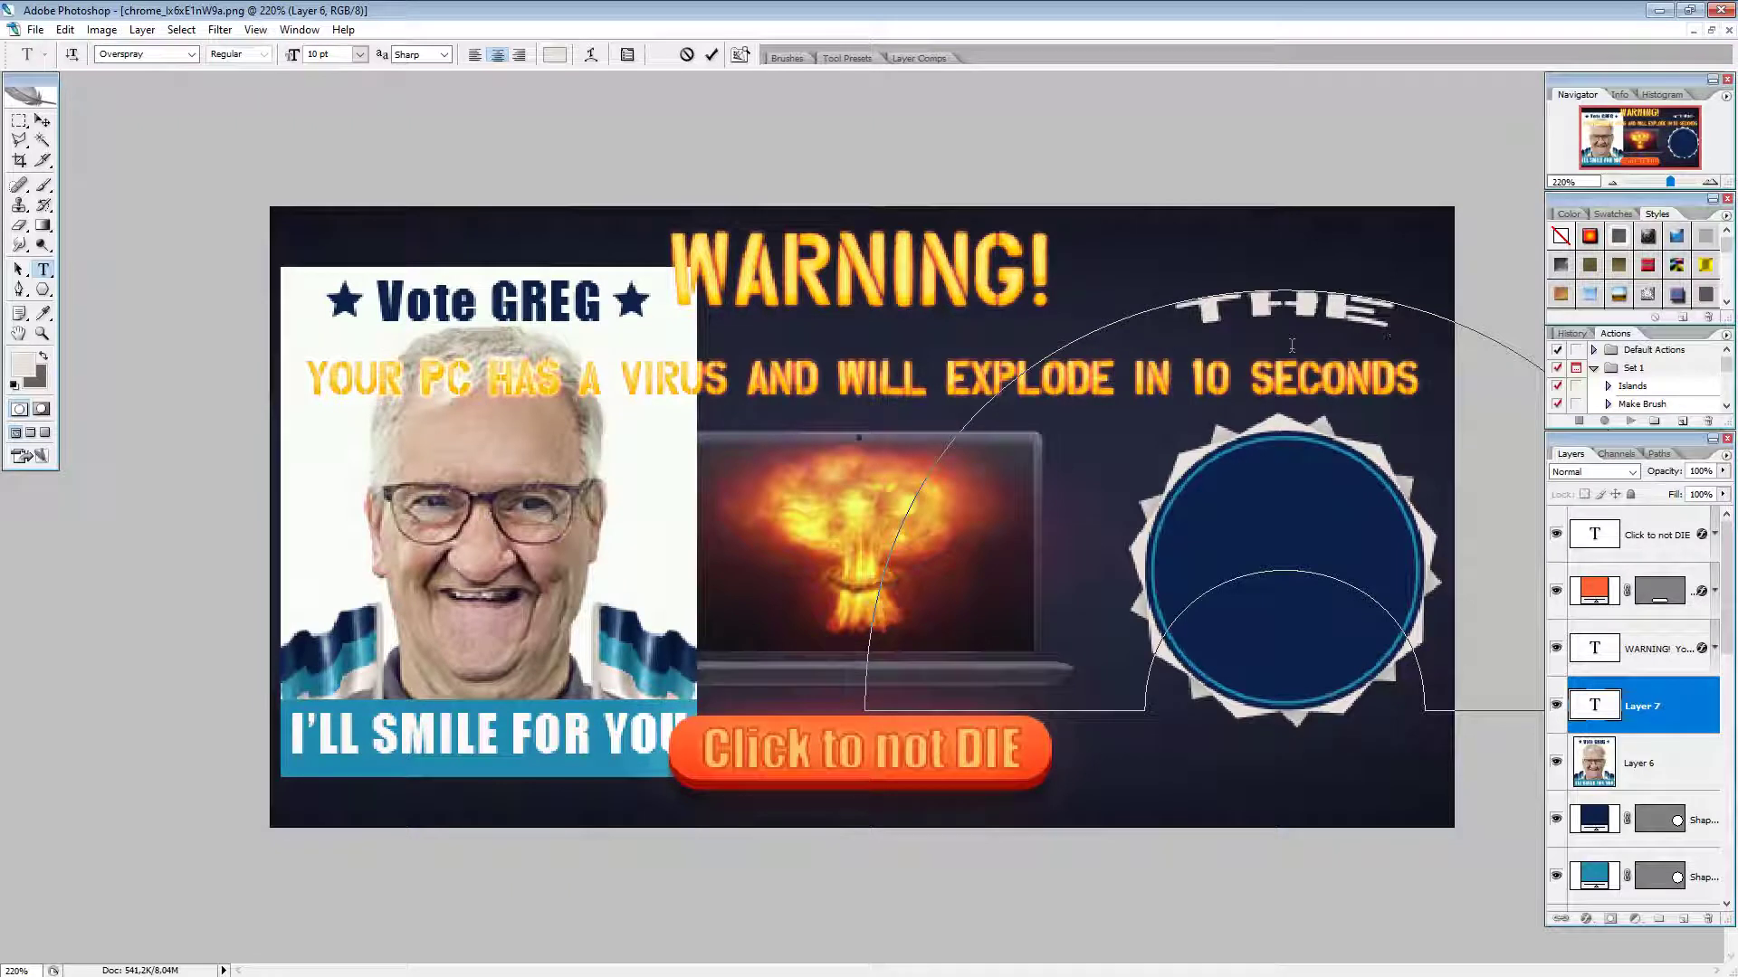
{"action": "key", "text": "BackSpace"}
{"action": "key", "text": "BackSpace"}
{"action": "key", "text": "BackSpace"}
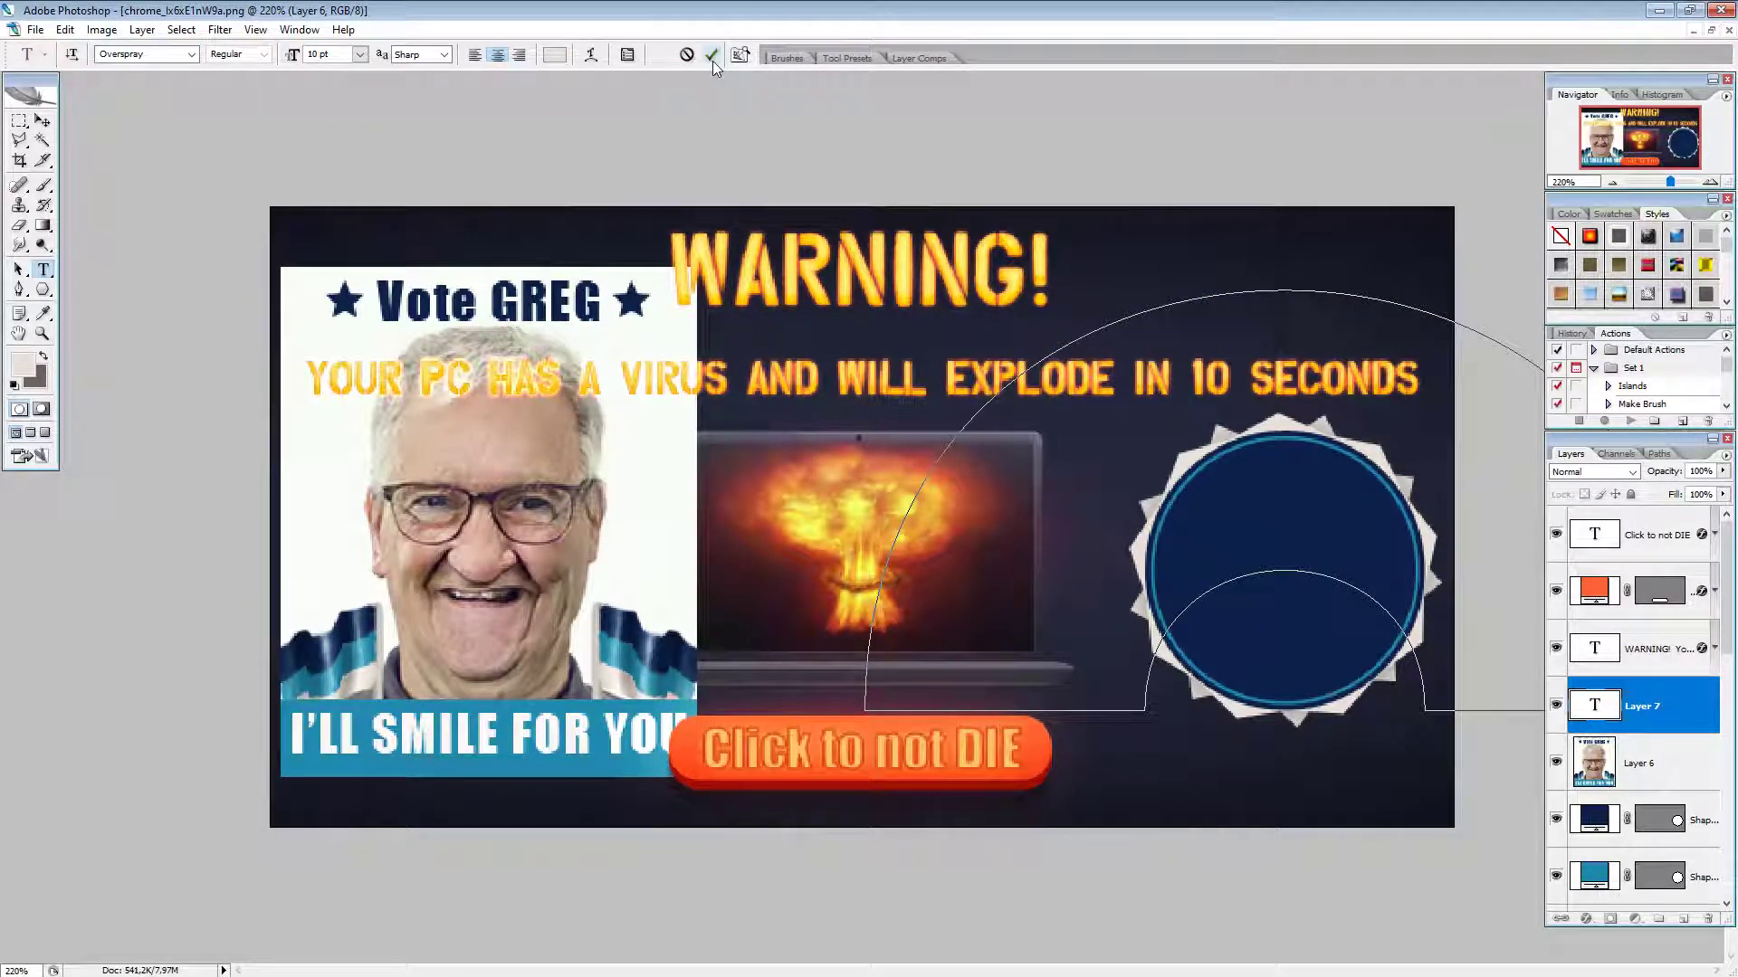
Step: Enter "The greg federation" as the arched badge text, set its horizontal character scale to 50%, and commit it
{"action": "type", "text": "THE GRE"}
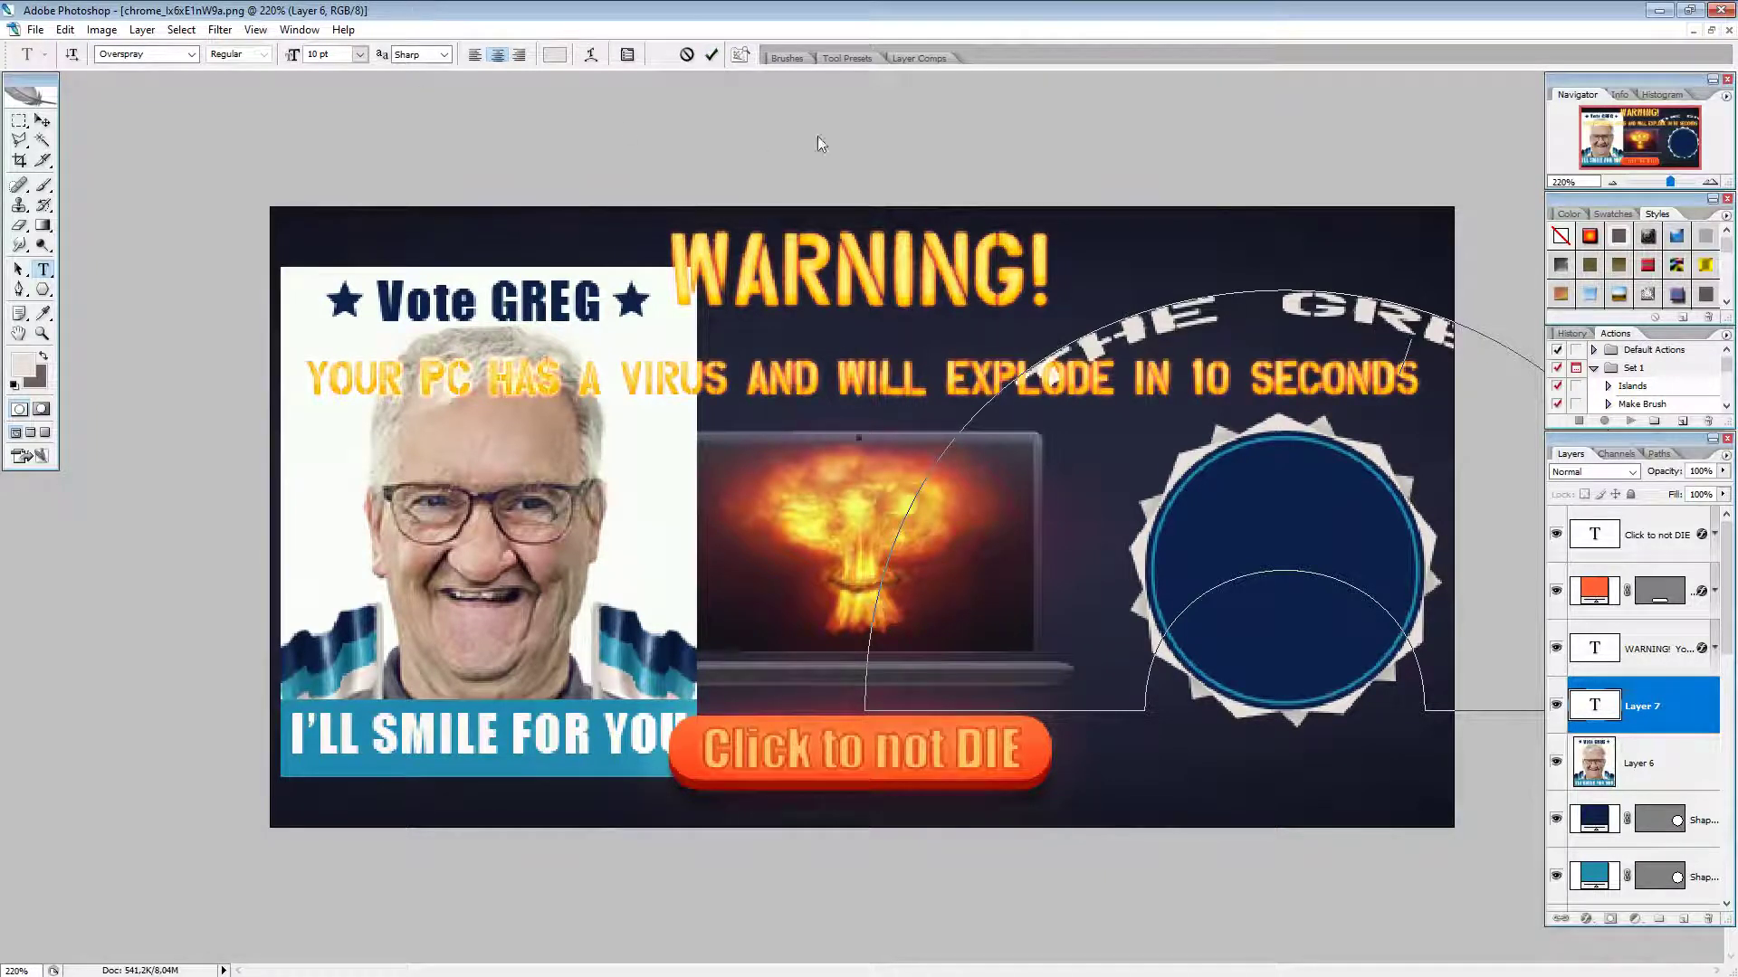
{"action": "left_click", "coordinate": [714, 56]}
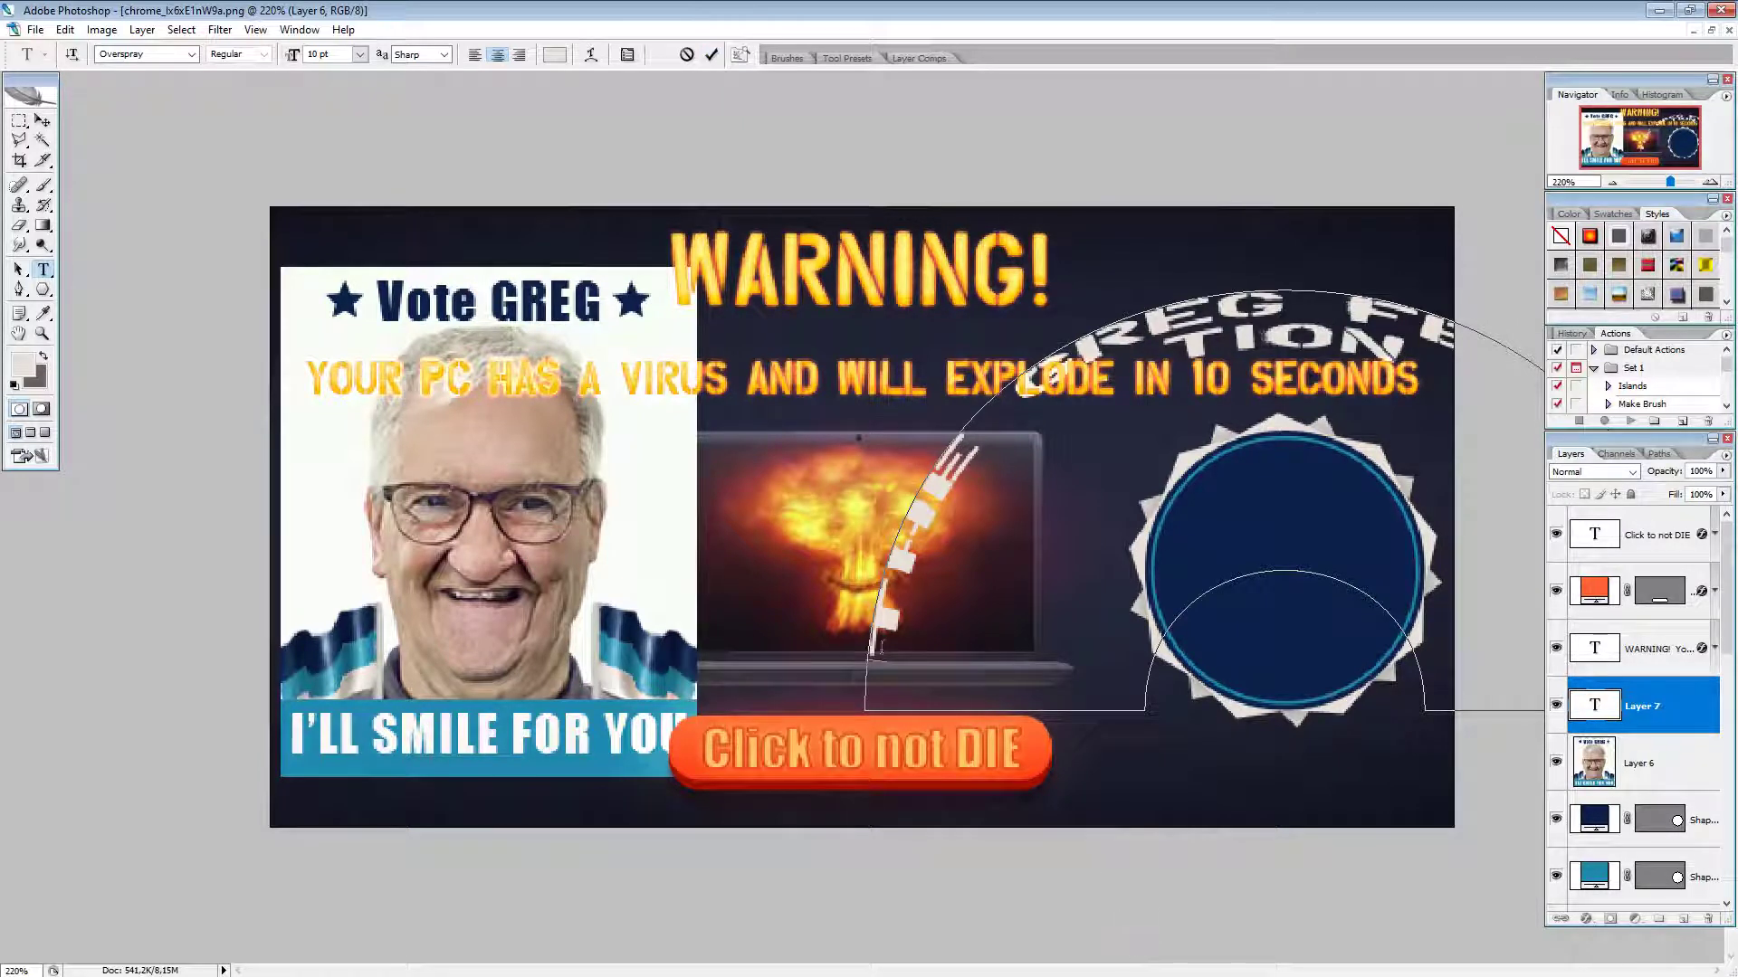
{"action": "left_click_drag", "start_coordinate": [881, 646], "coordinate": [1457, 421]}
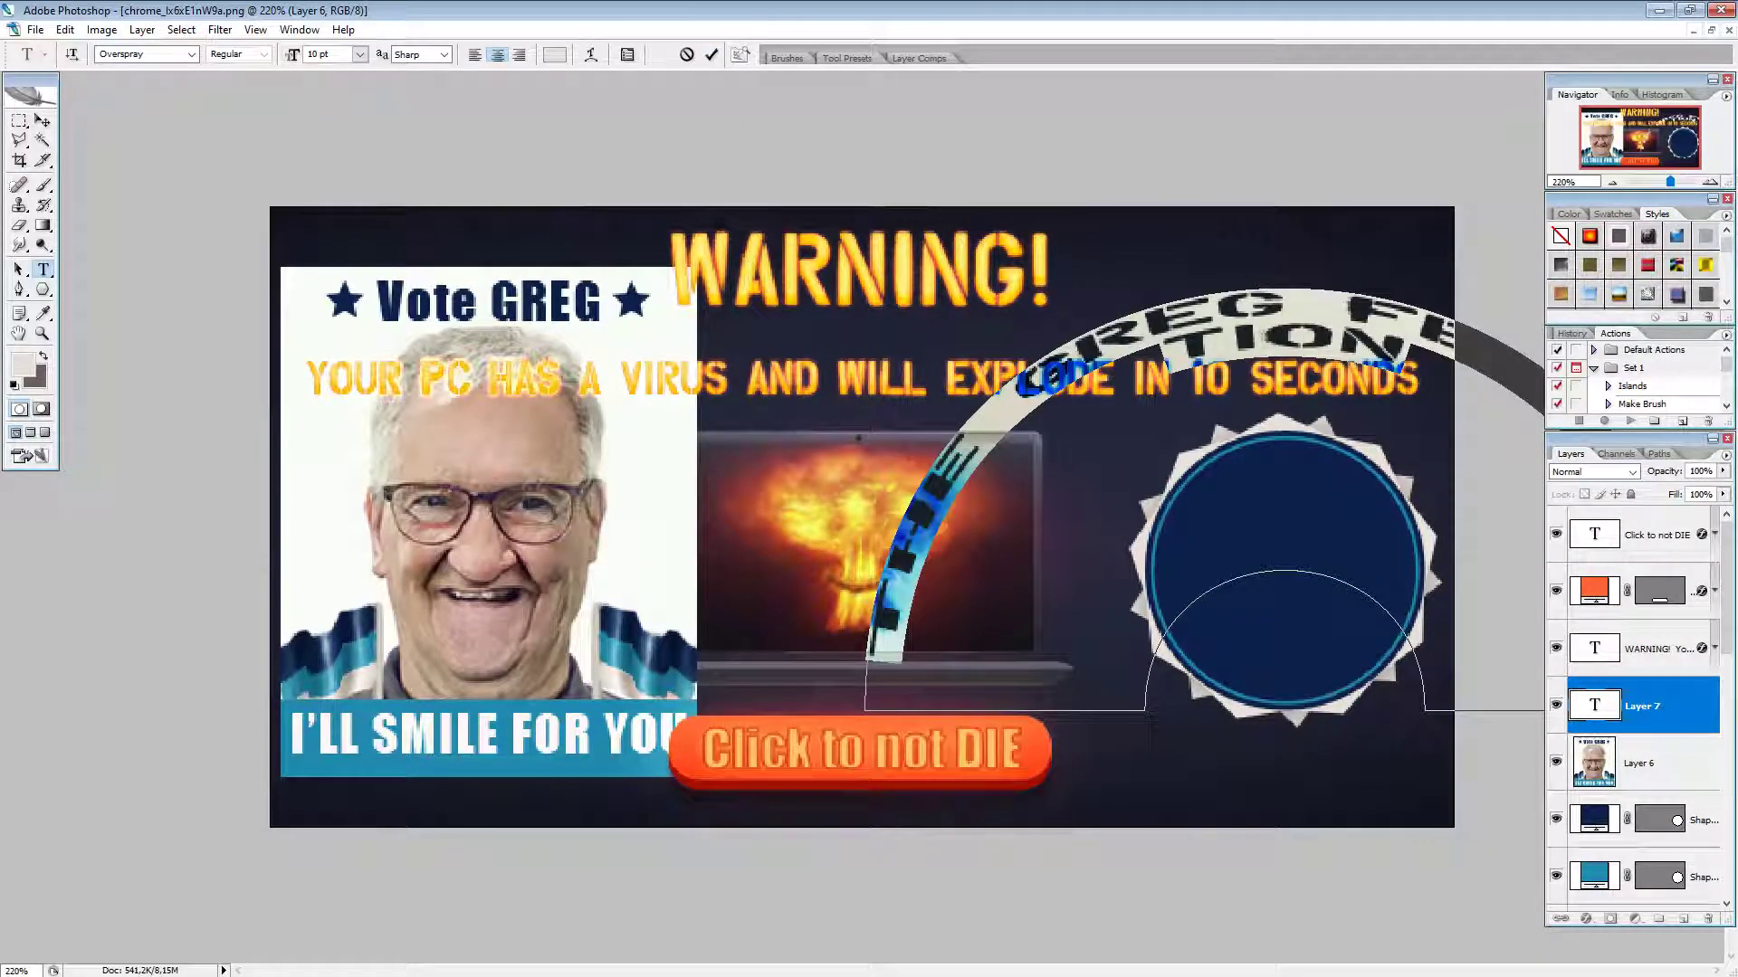
{"action": "left_click", "coordinate": [627, 56]}
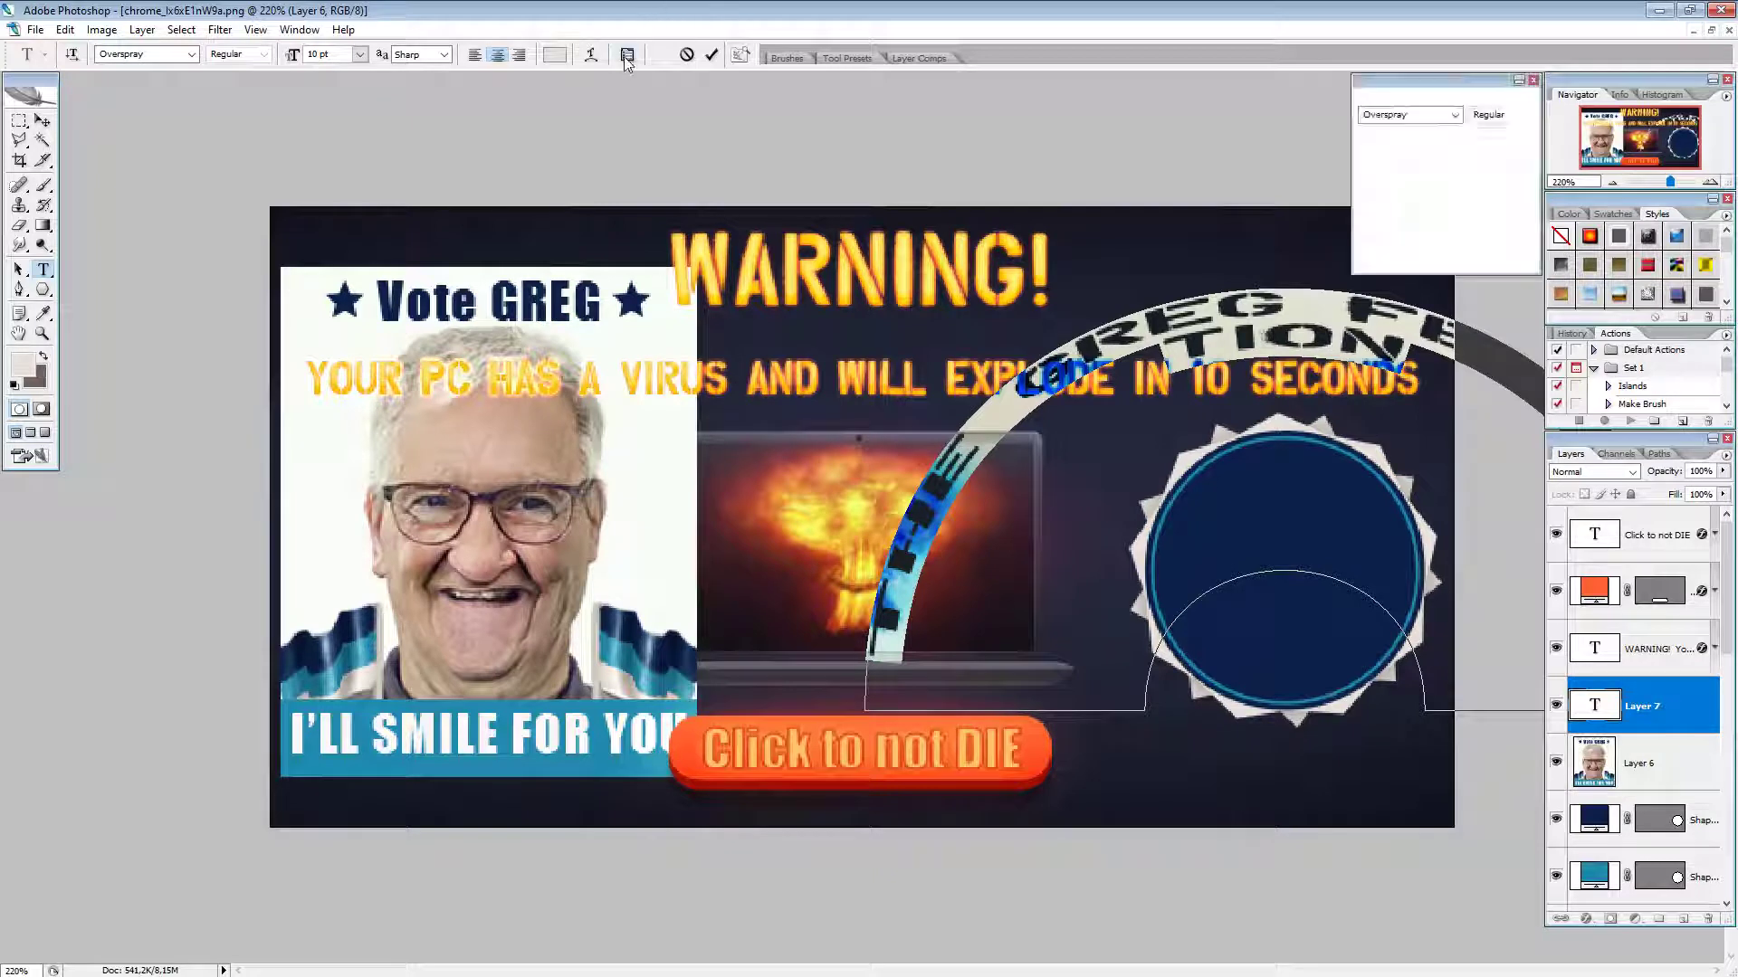
{"action": "left_click", "coordinate": [1495, 186]}
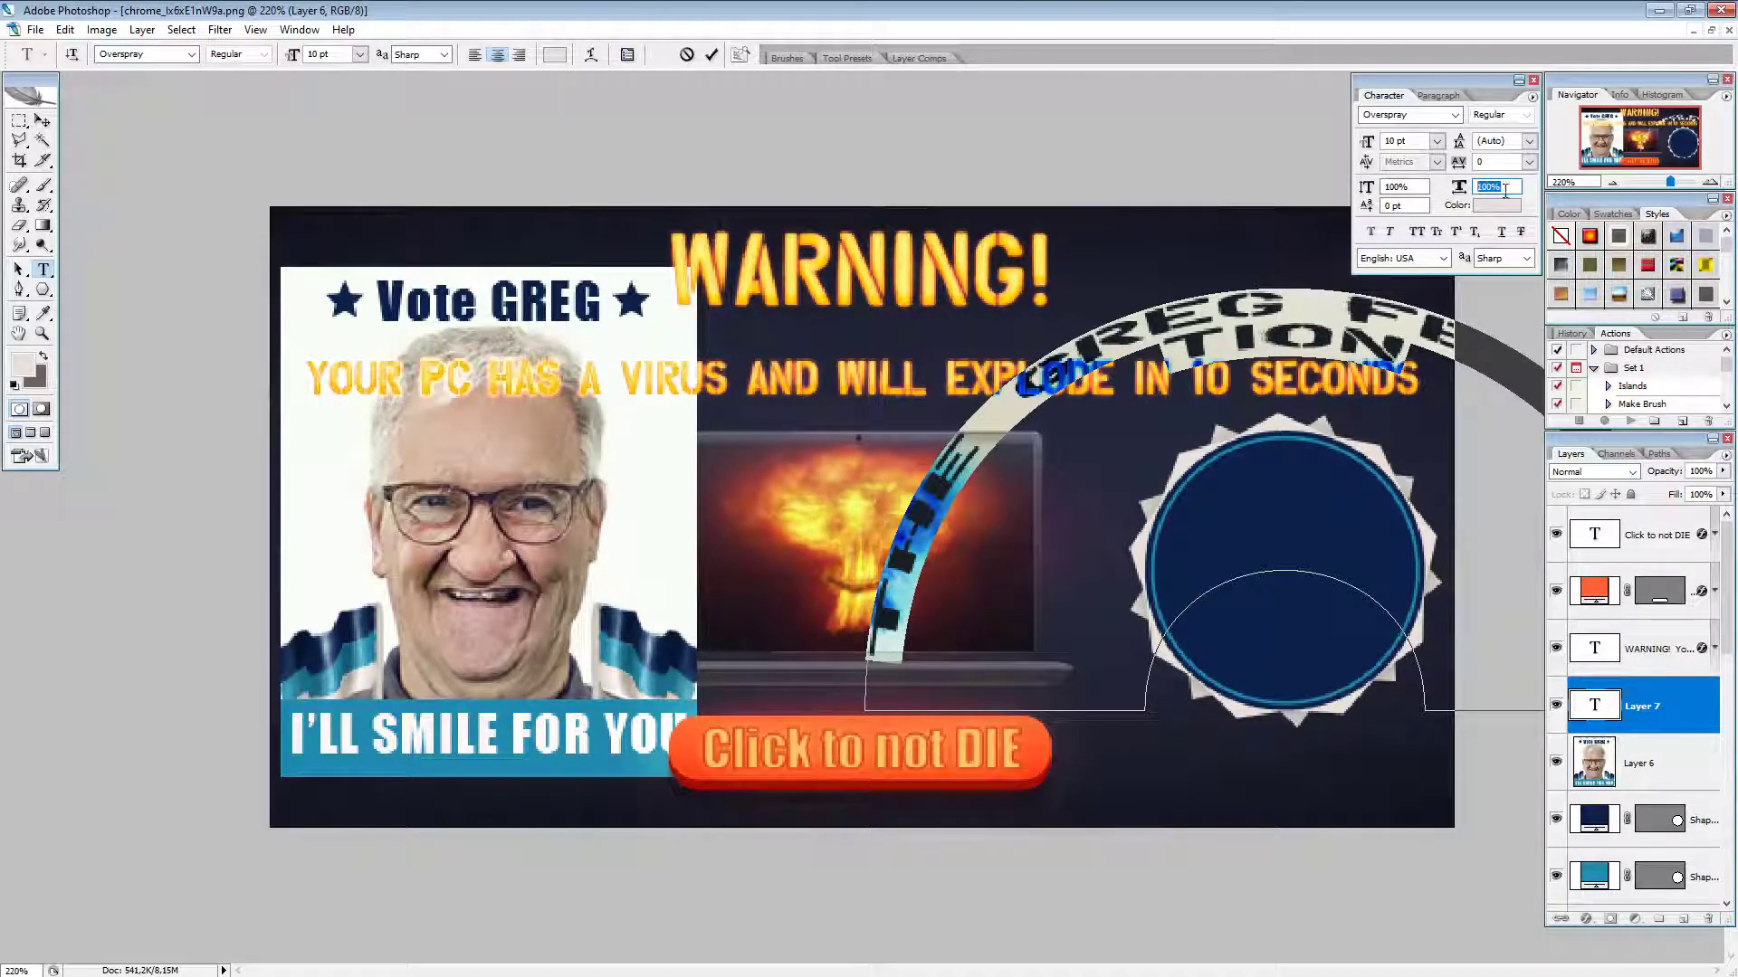
{"action": "type", "text": "50"}
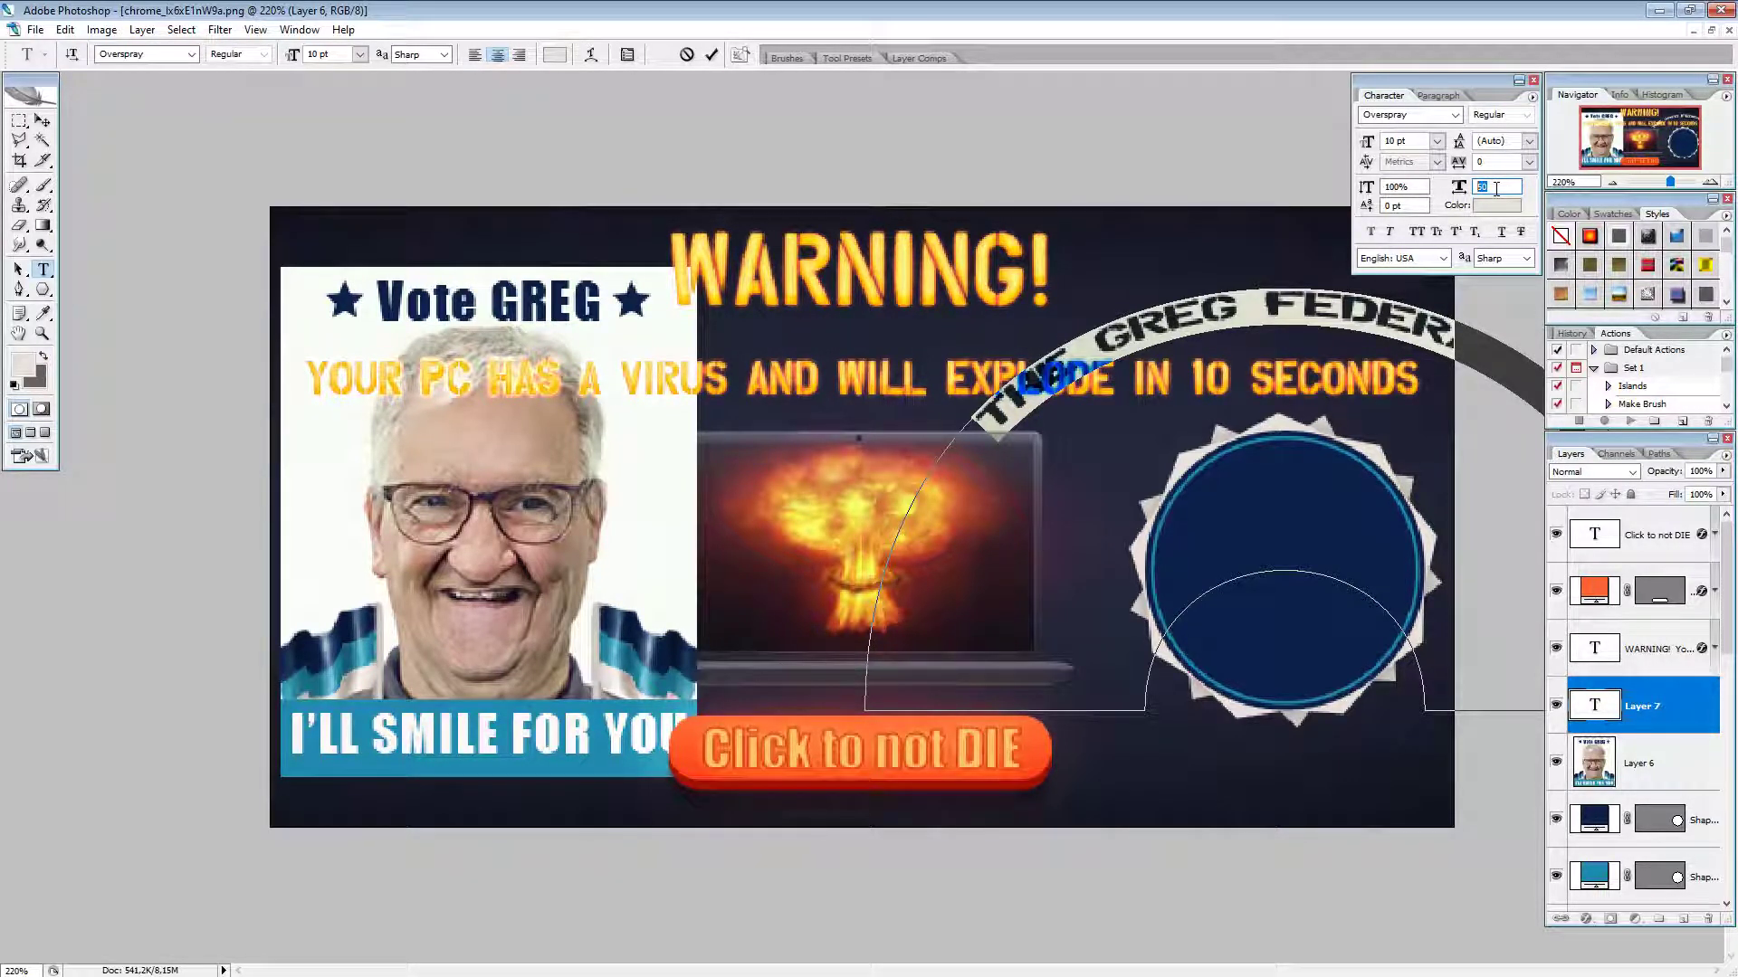
{"action": "left_click", "coordinate": [1533, 79]}
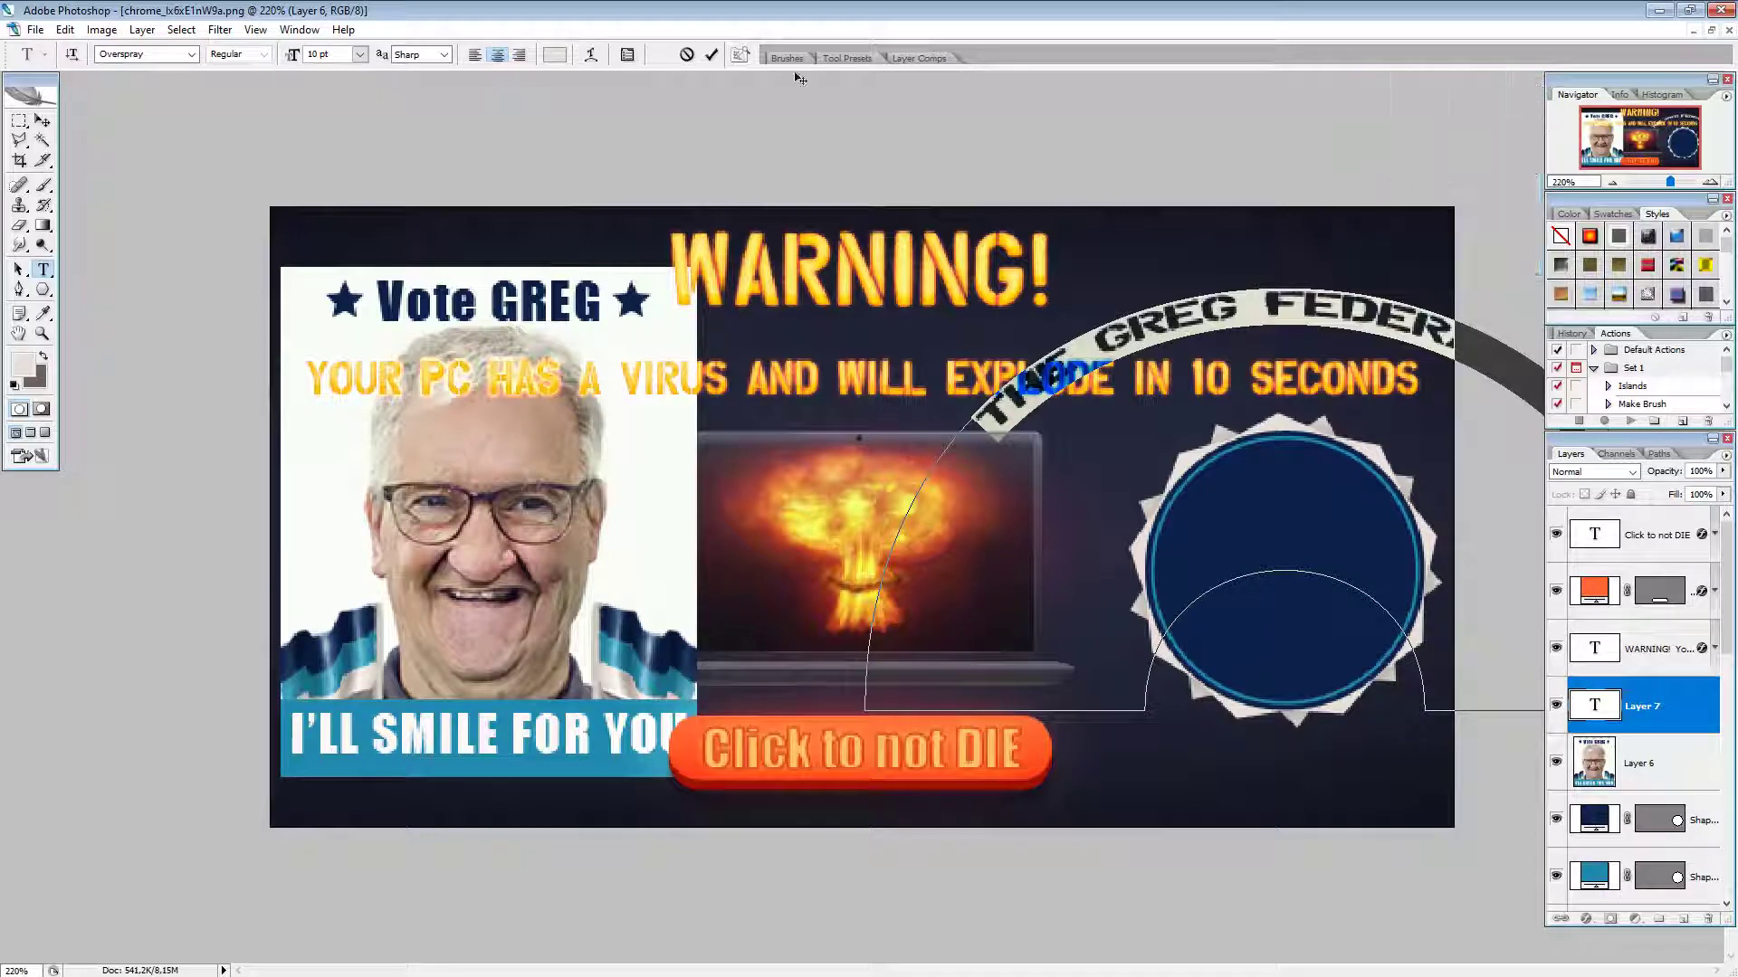
{"action": "left_click", "coordinate": [18, 123]}
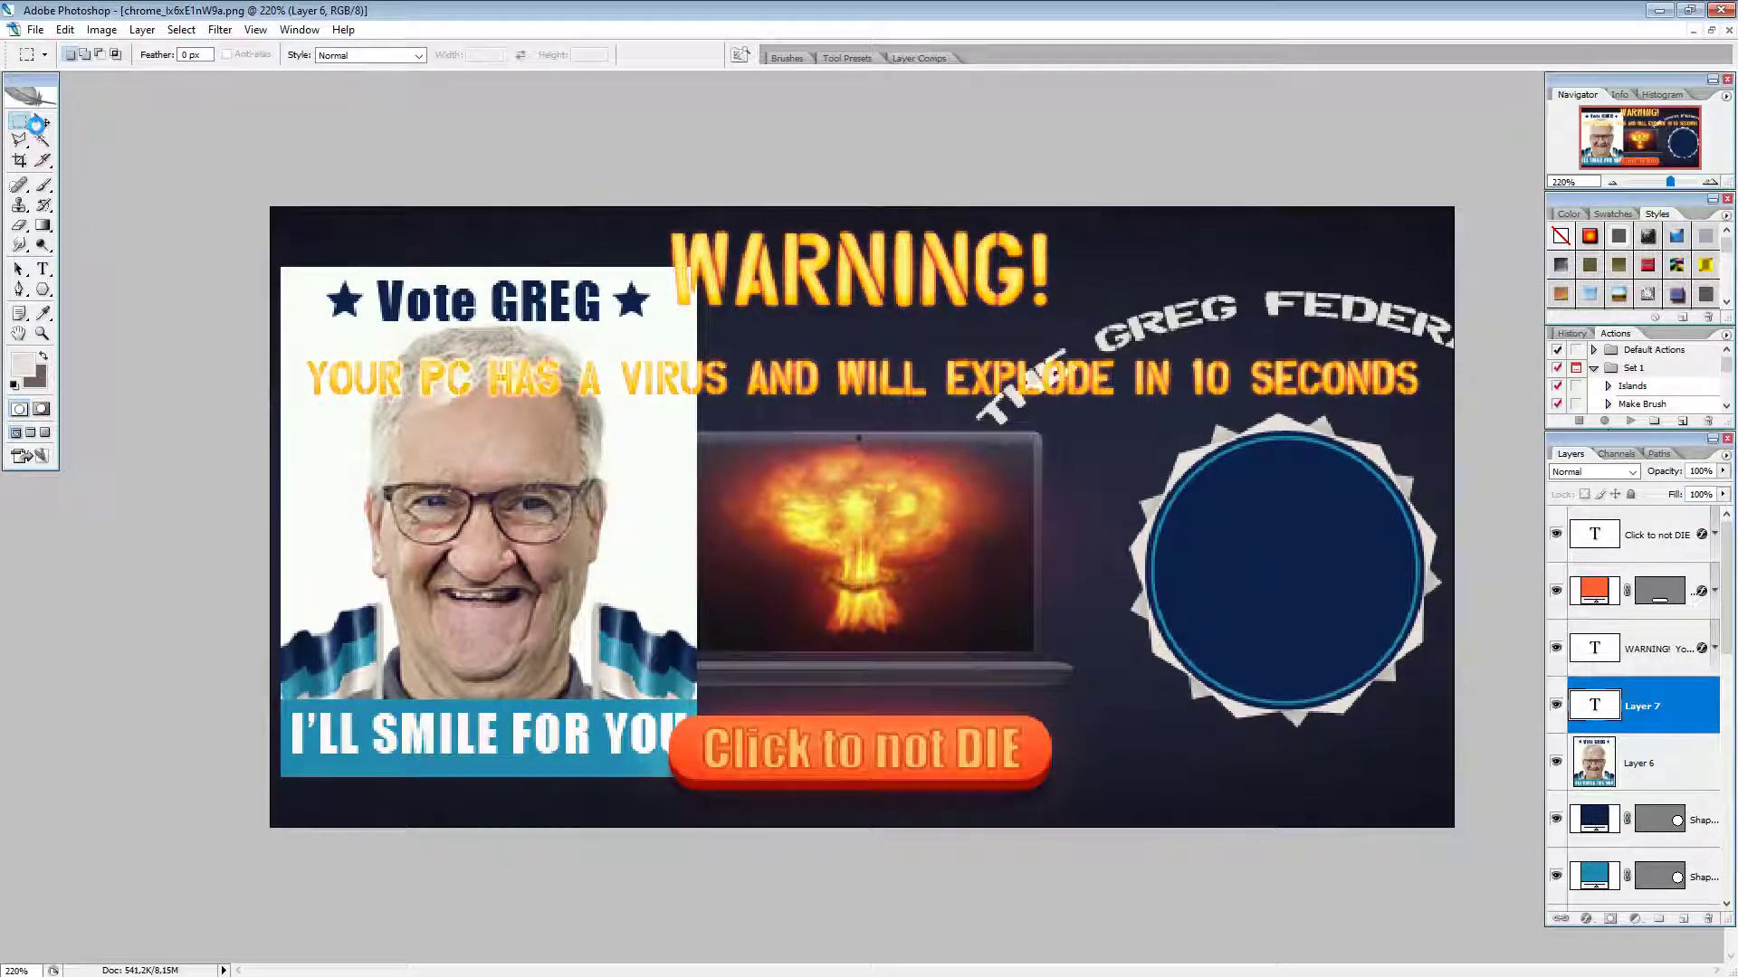
{"action": "left_click", "coordinate": [41, 121]}
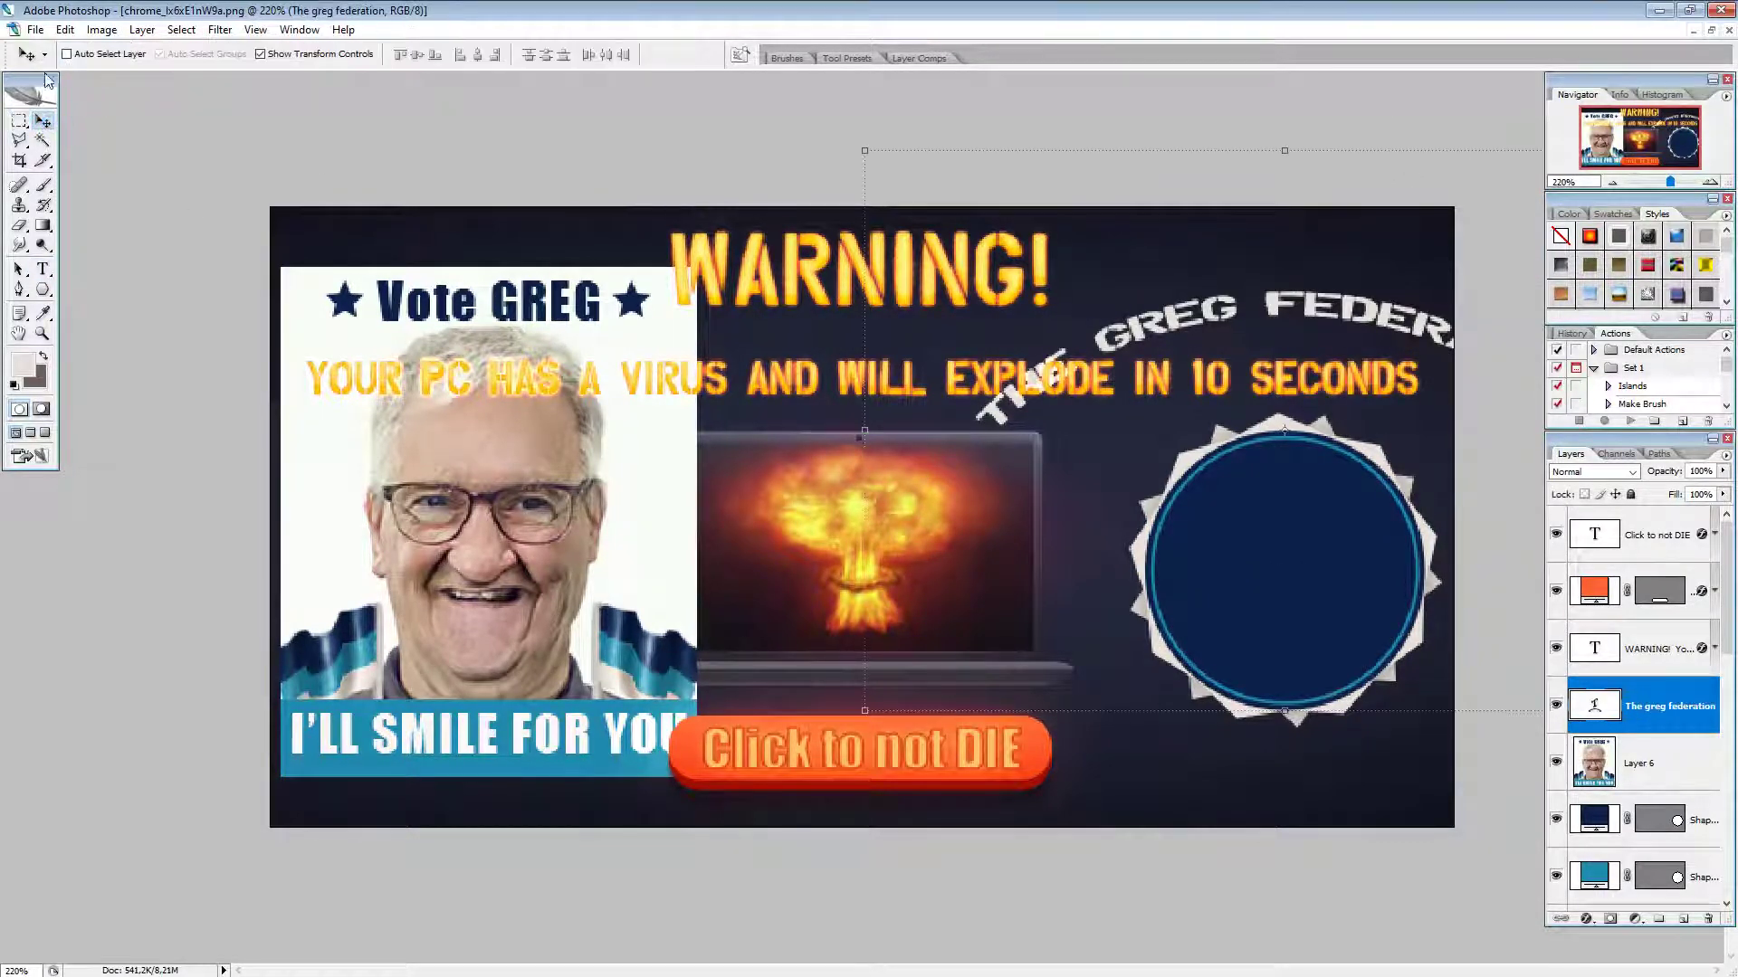
Step: Save the document to the Desktop as BombadNew in Photoshop format with maximized compatibility
{"action": "left_click", "coordinate": [34, 30]}
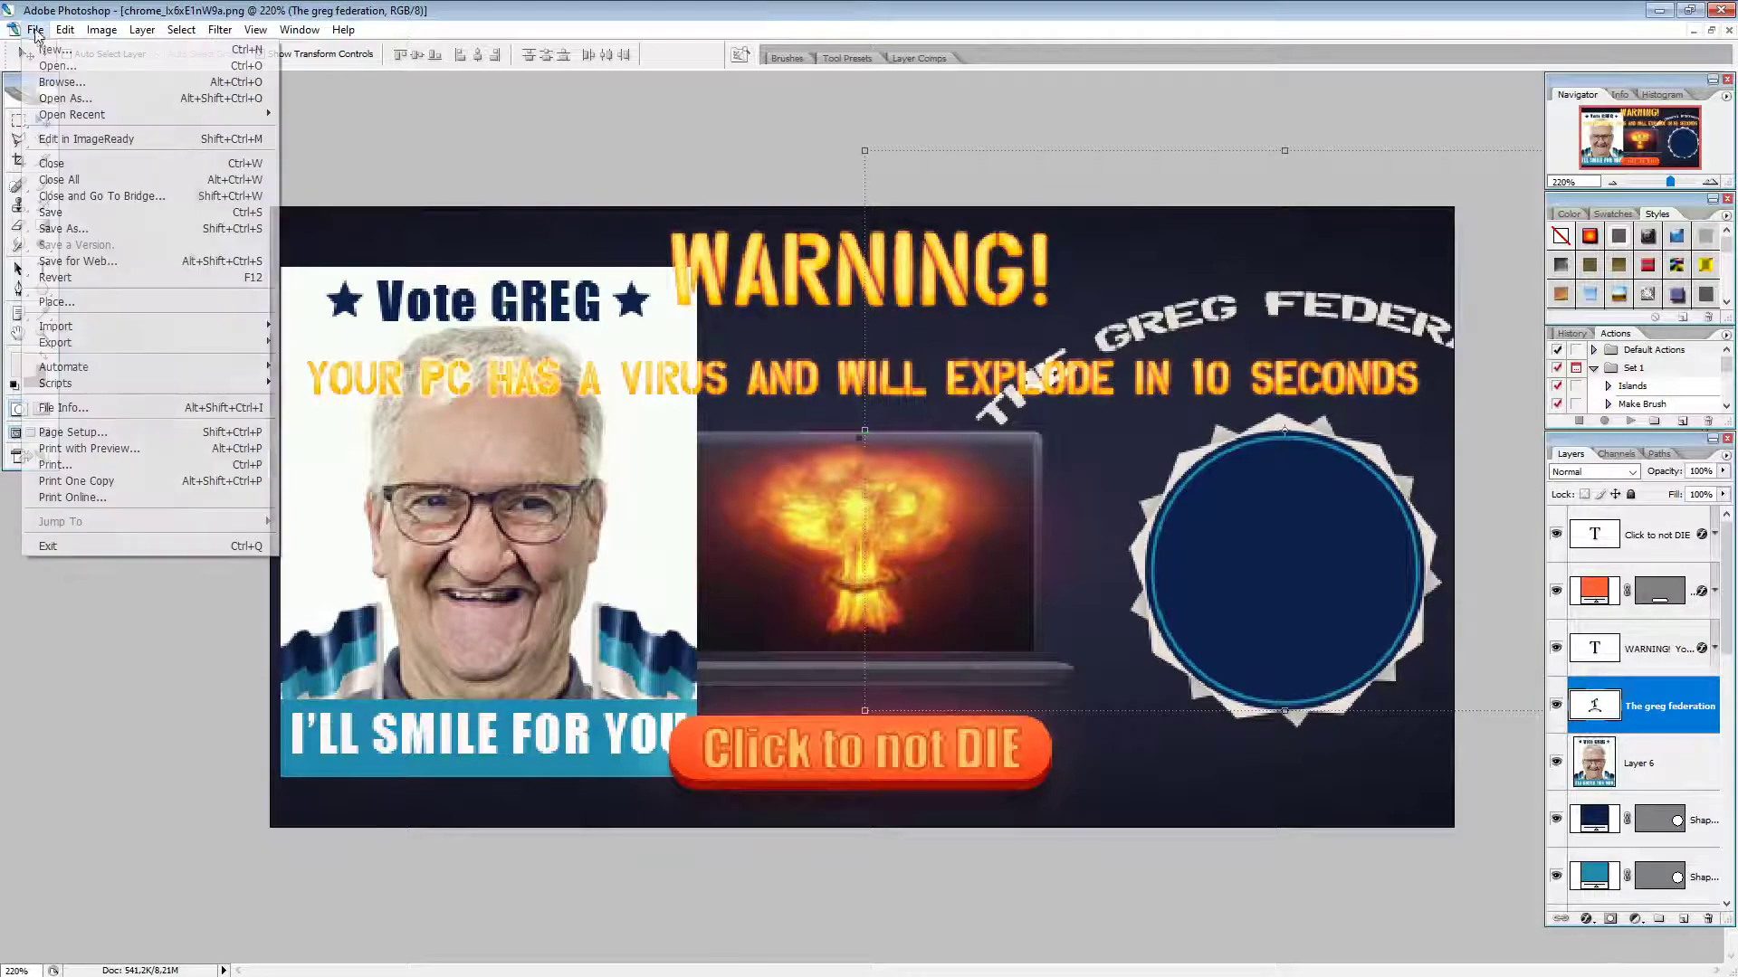
{"action": "left_click", "coordinate": [67, 223]}
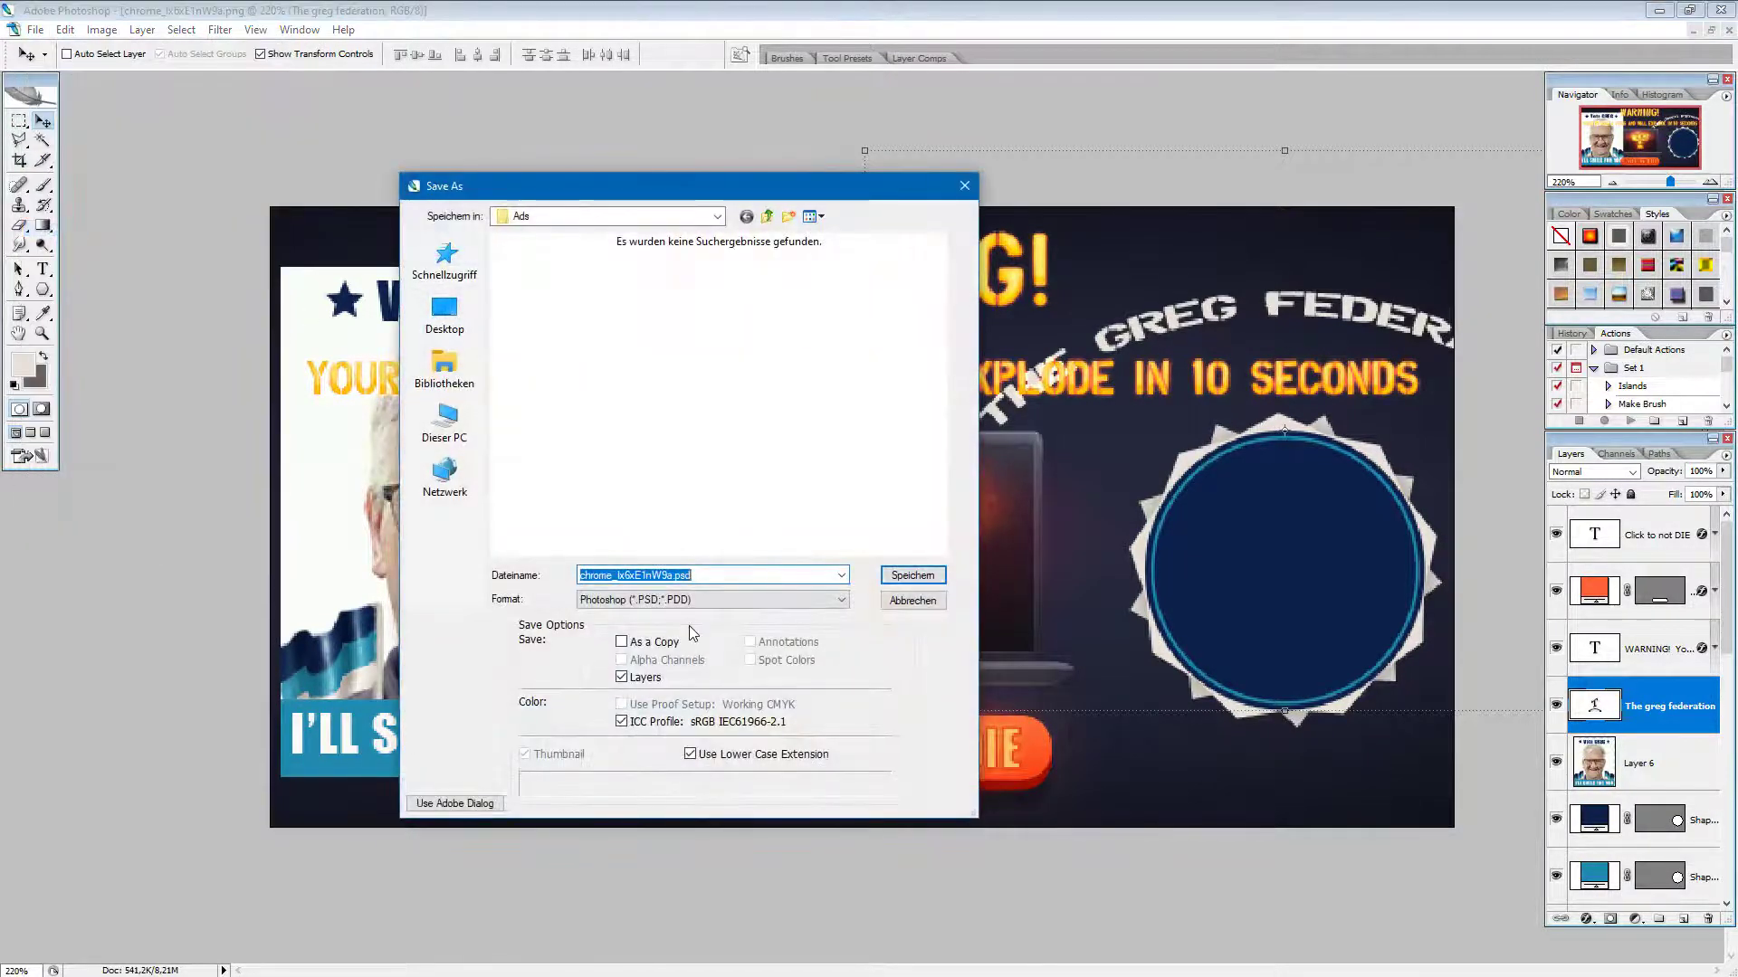
{"action": "left_click", "coordinate": [444, 312]}
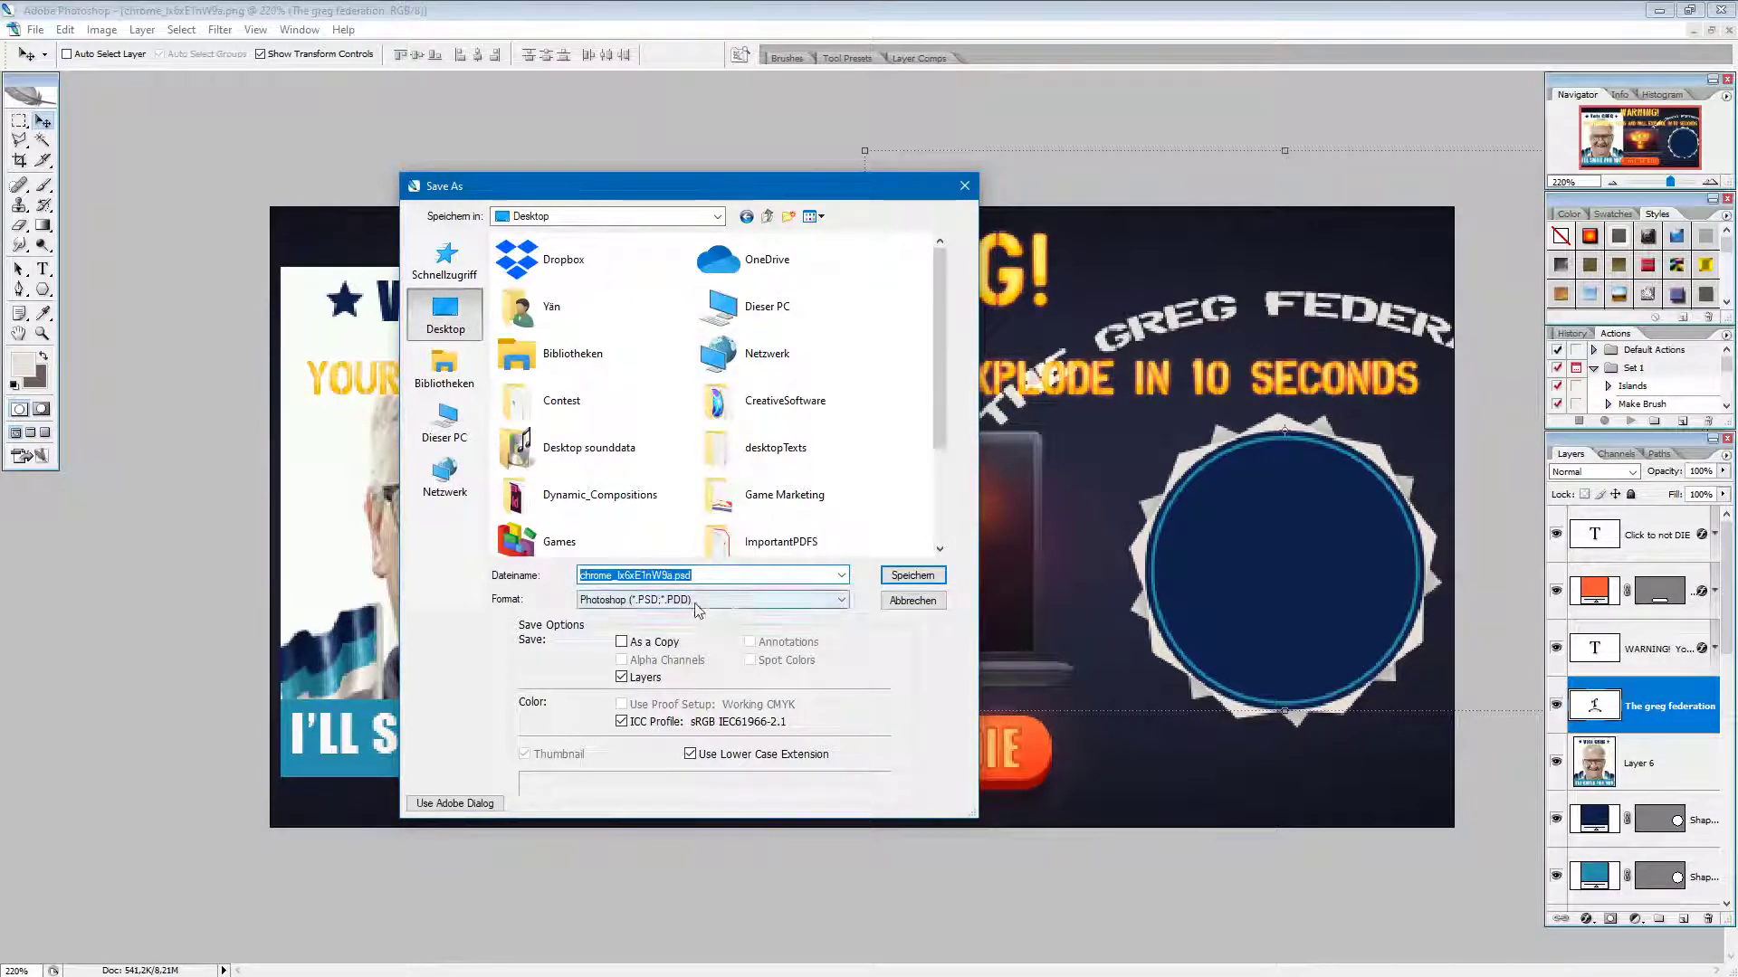
{"action": "type", "text": "Bomb"}
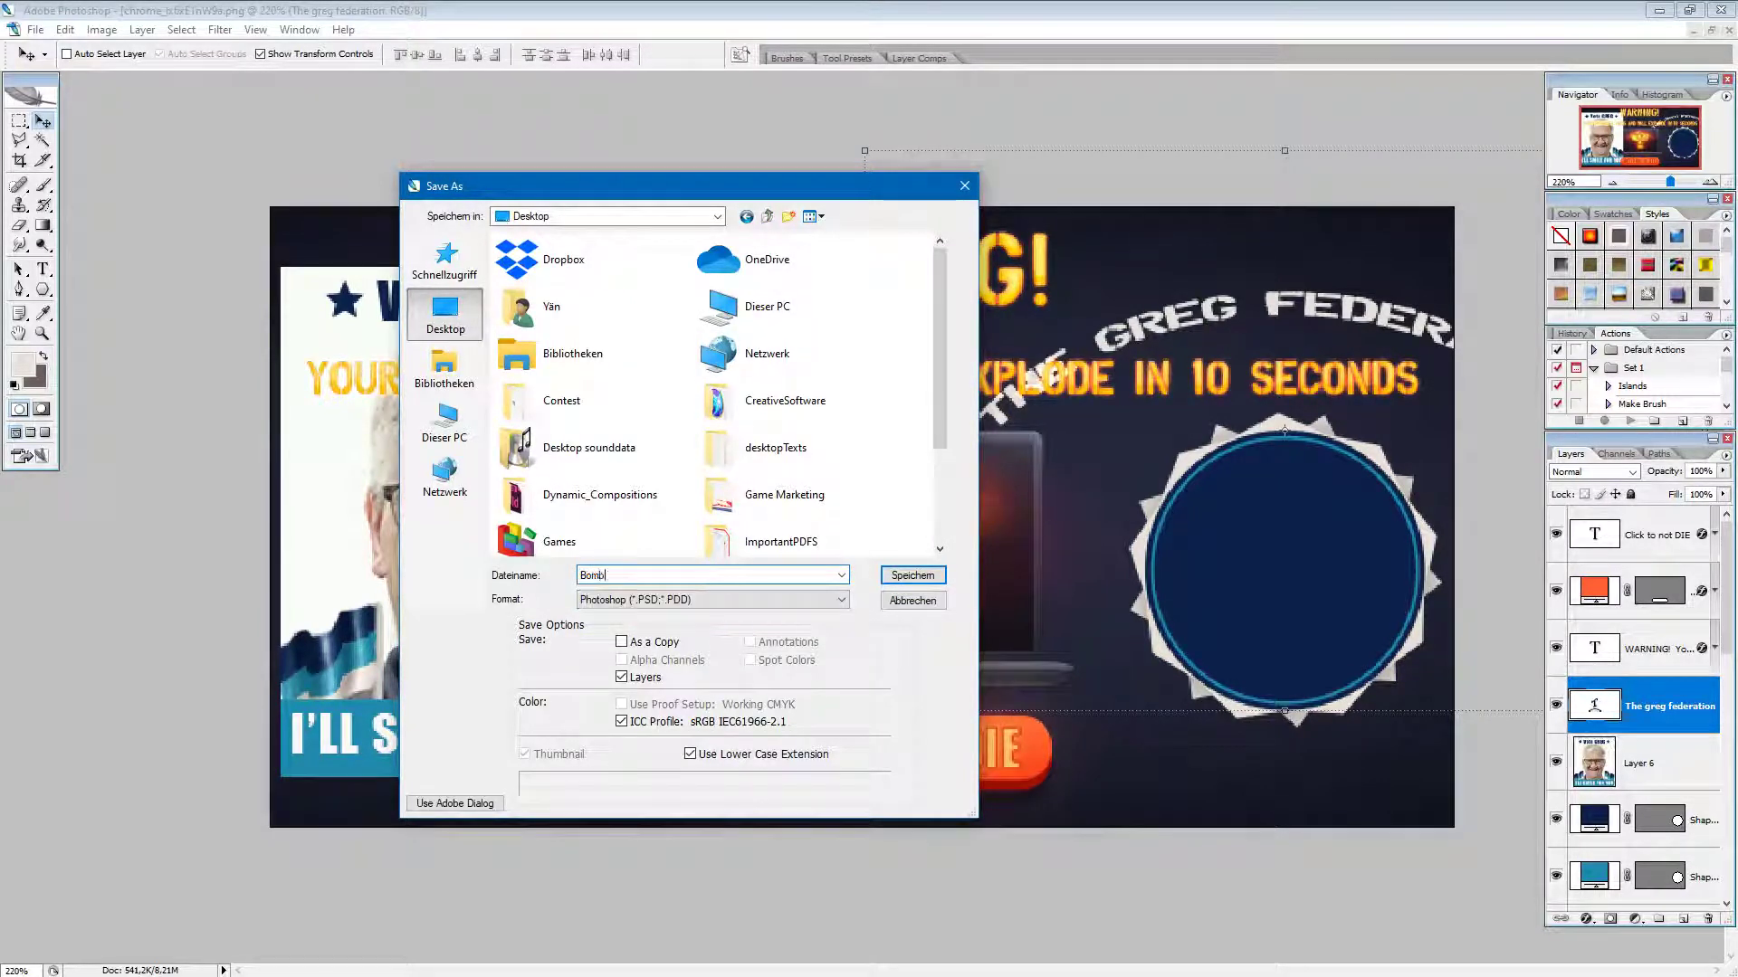
{"action": "type", "text": "adNew"}
{"action": "left_click", "coordinate": [914, 581]}
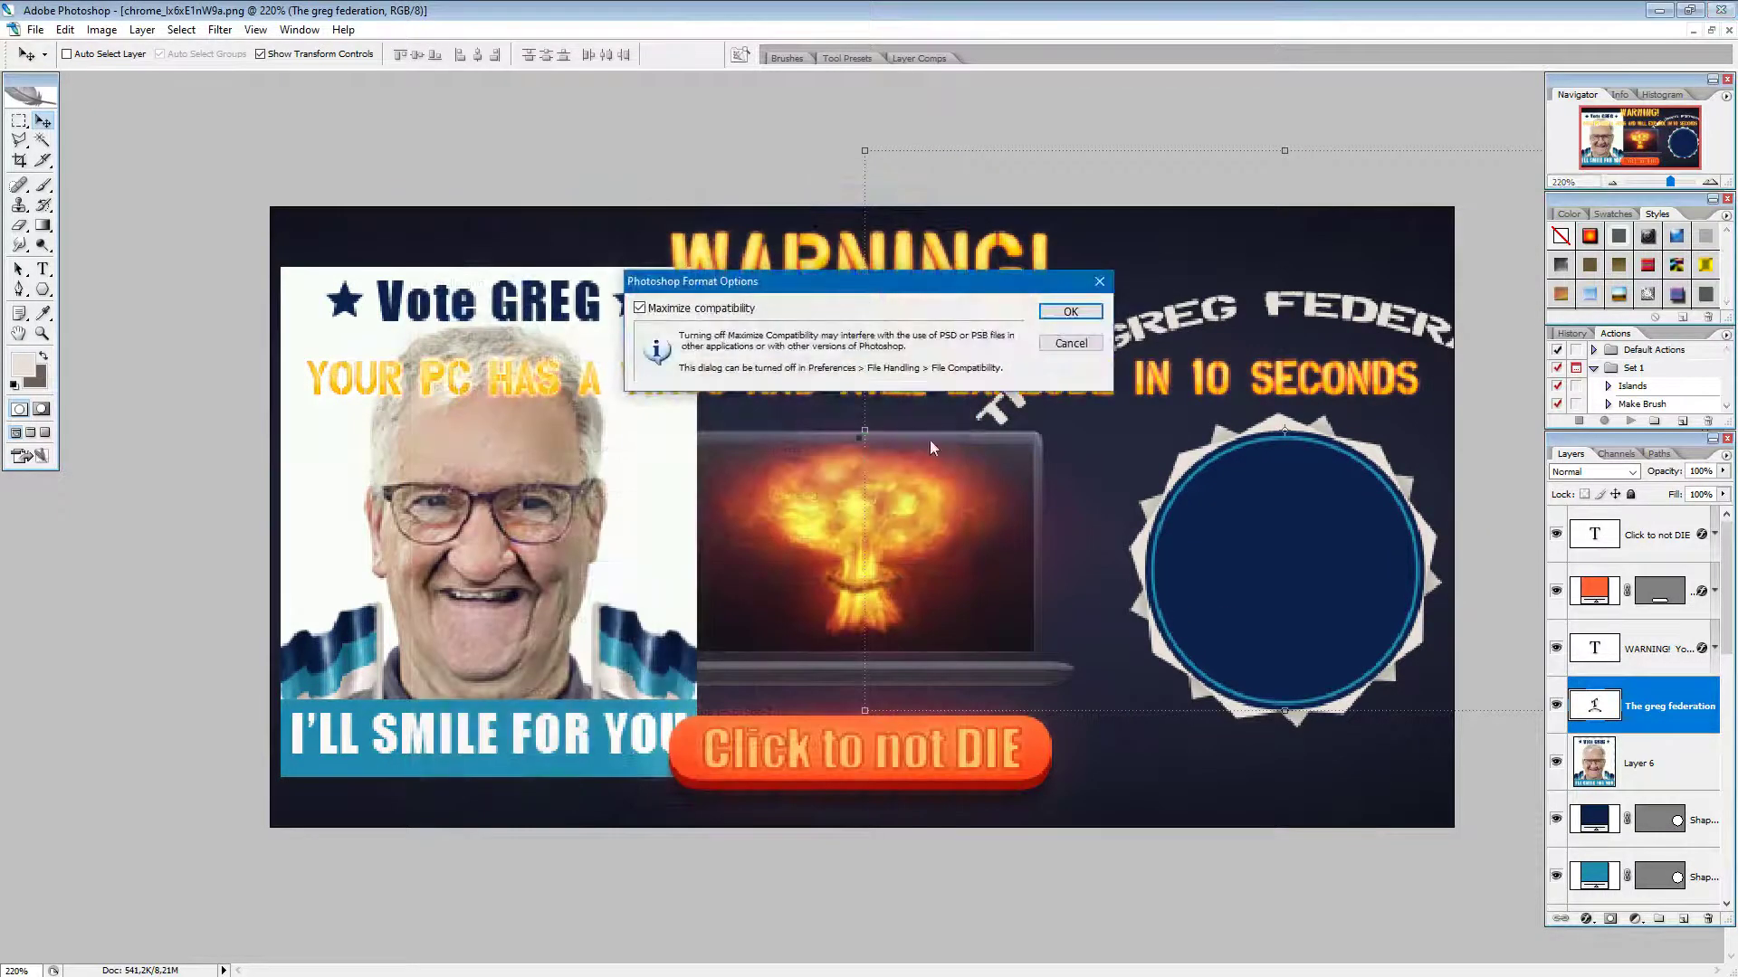
{"action": "left_click", "coordinate": [1069, 312]}
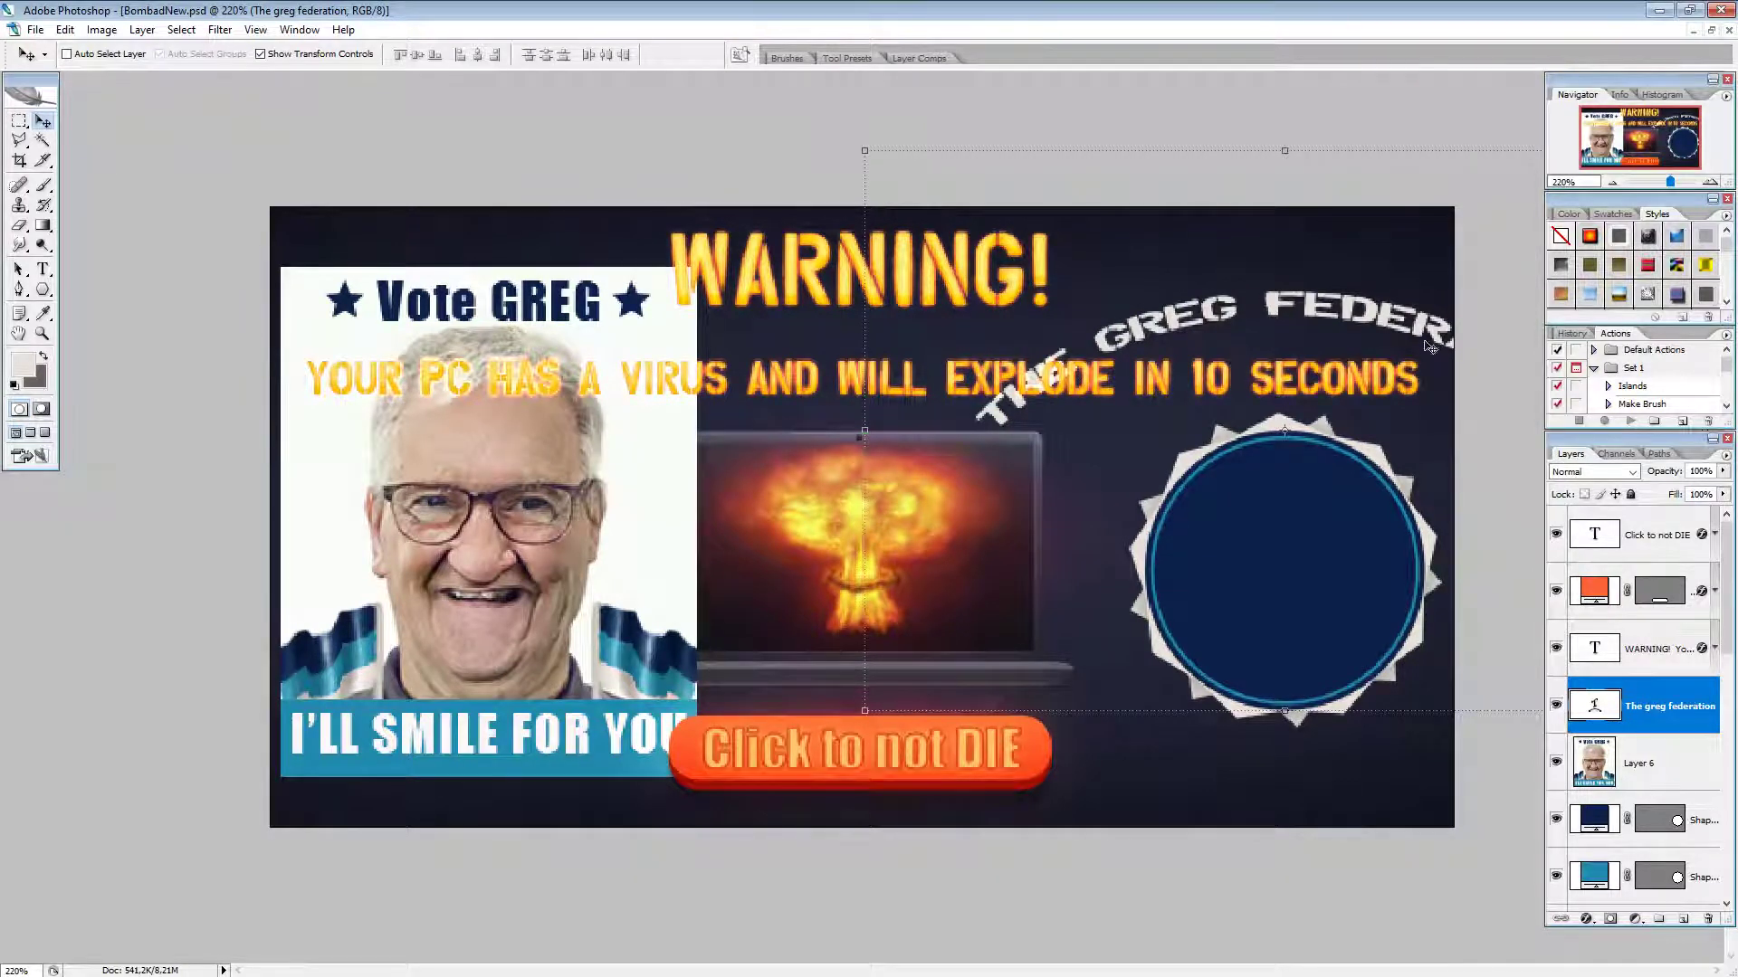
Step: Scale the arched text proportionally to 47.8% around its centre and move it down onto the upper part of the badge
{"action": "scroll", "coordinate": [1210, 284], "scroll_direction": "down", "scroll_amount": 5}
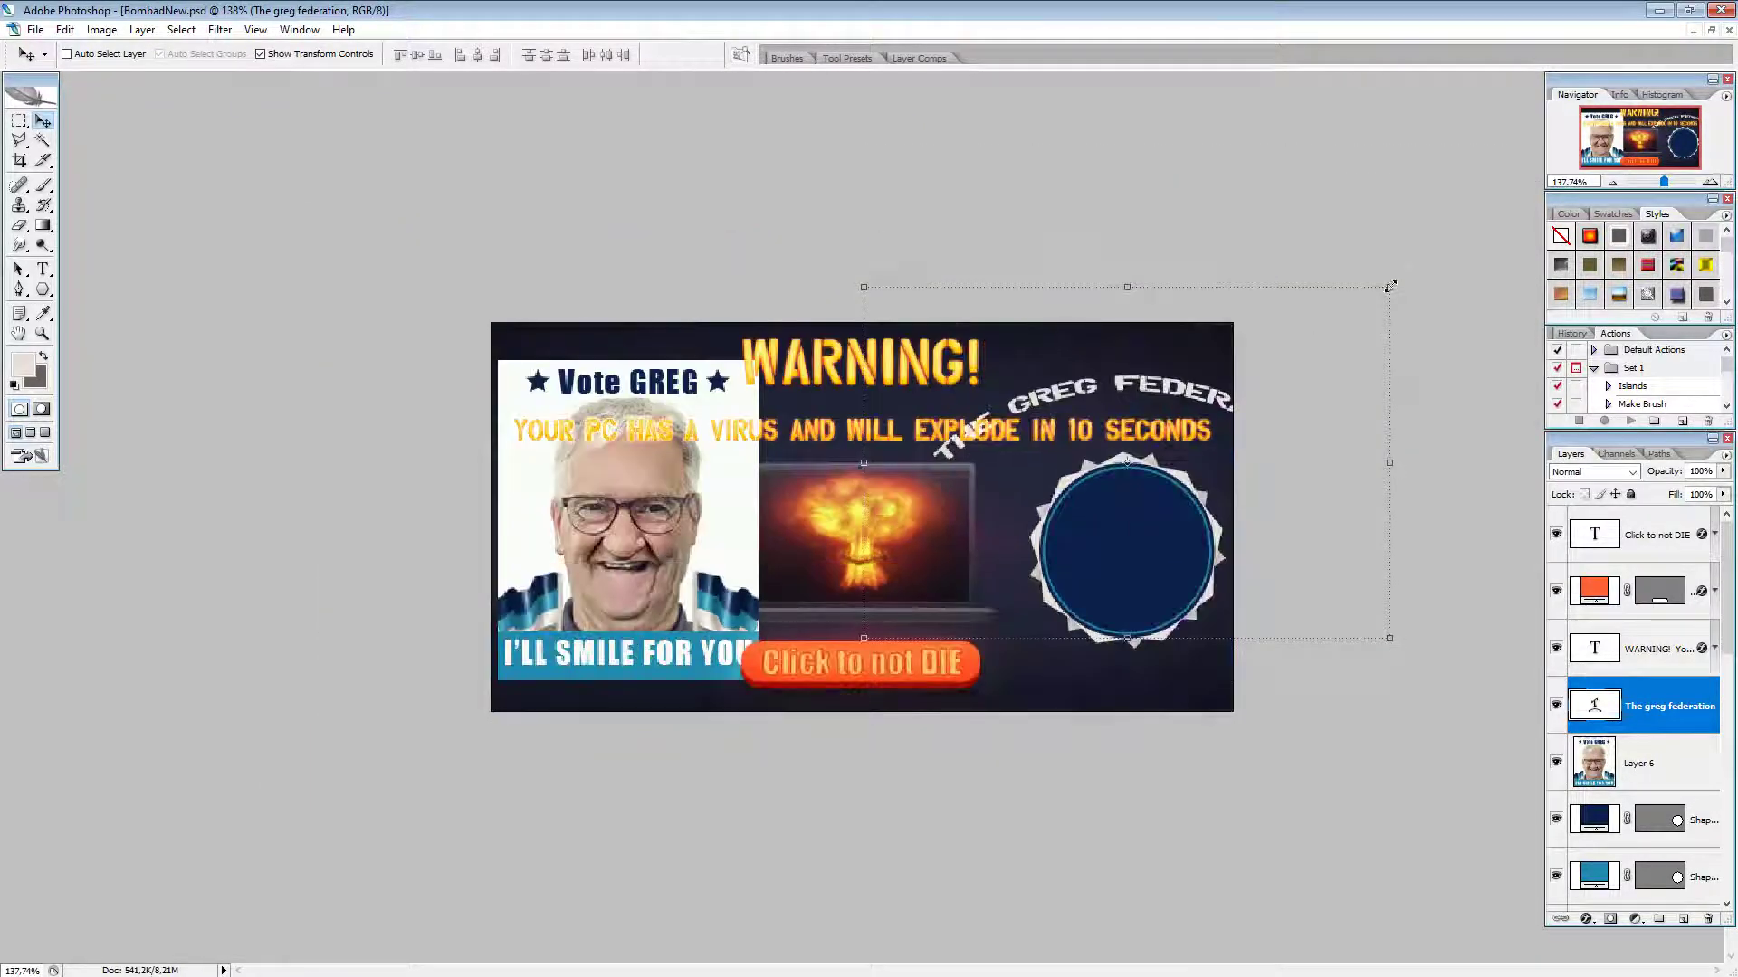
{"action": "left_click", "coordinate": [42, 269]}
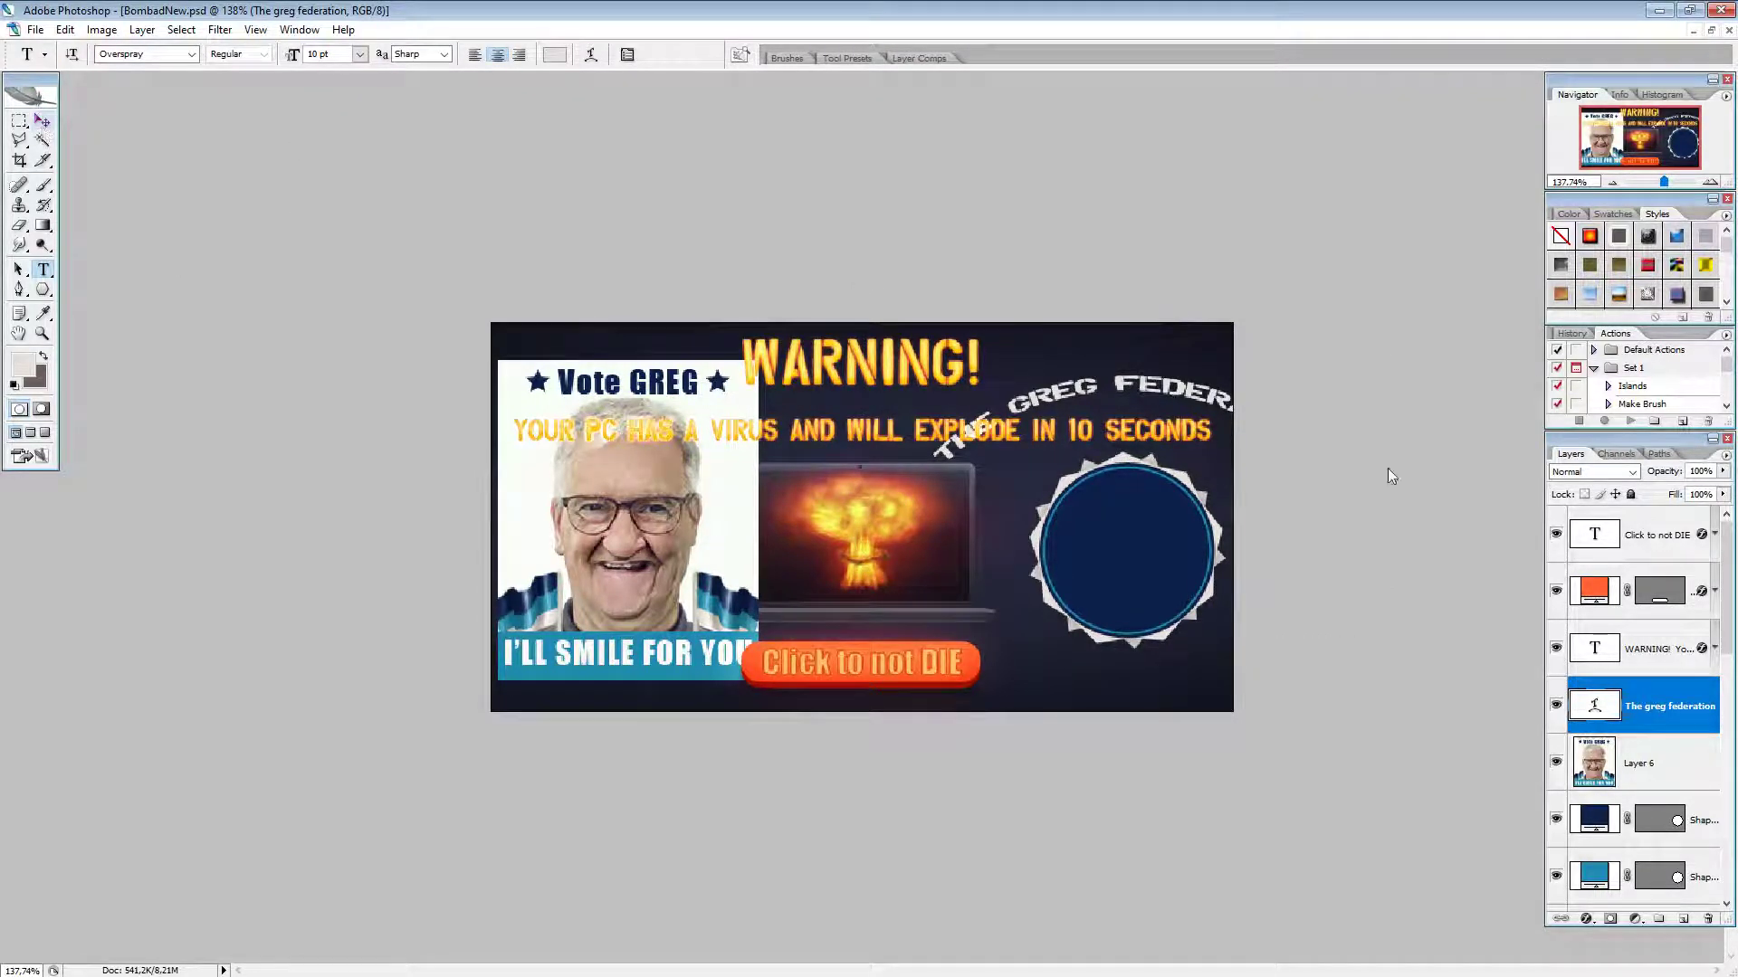
{"action": "key", "text": "v"}
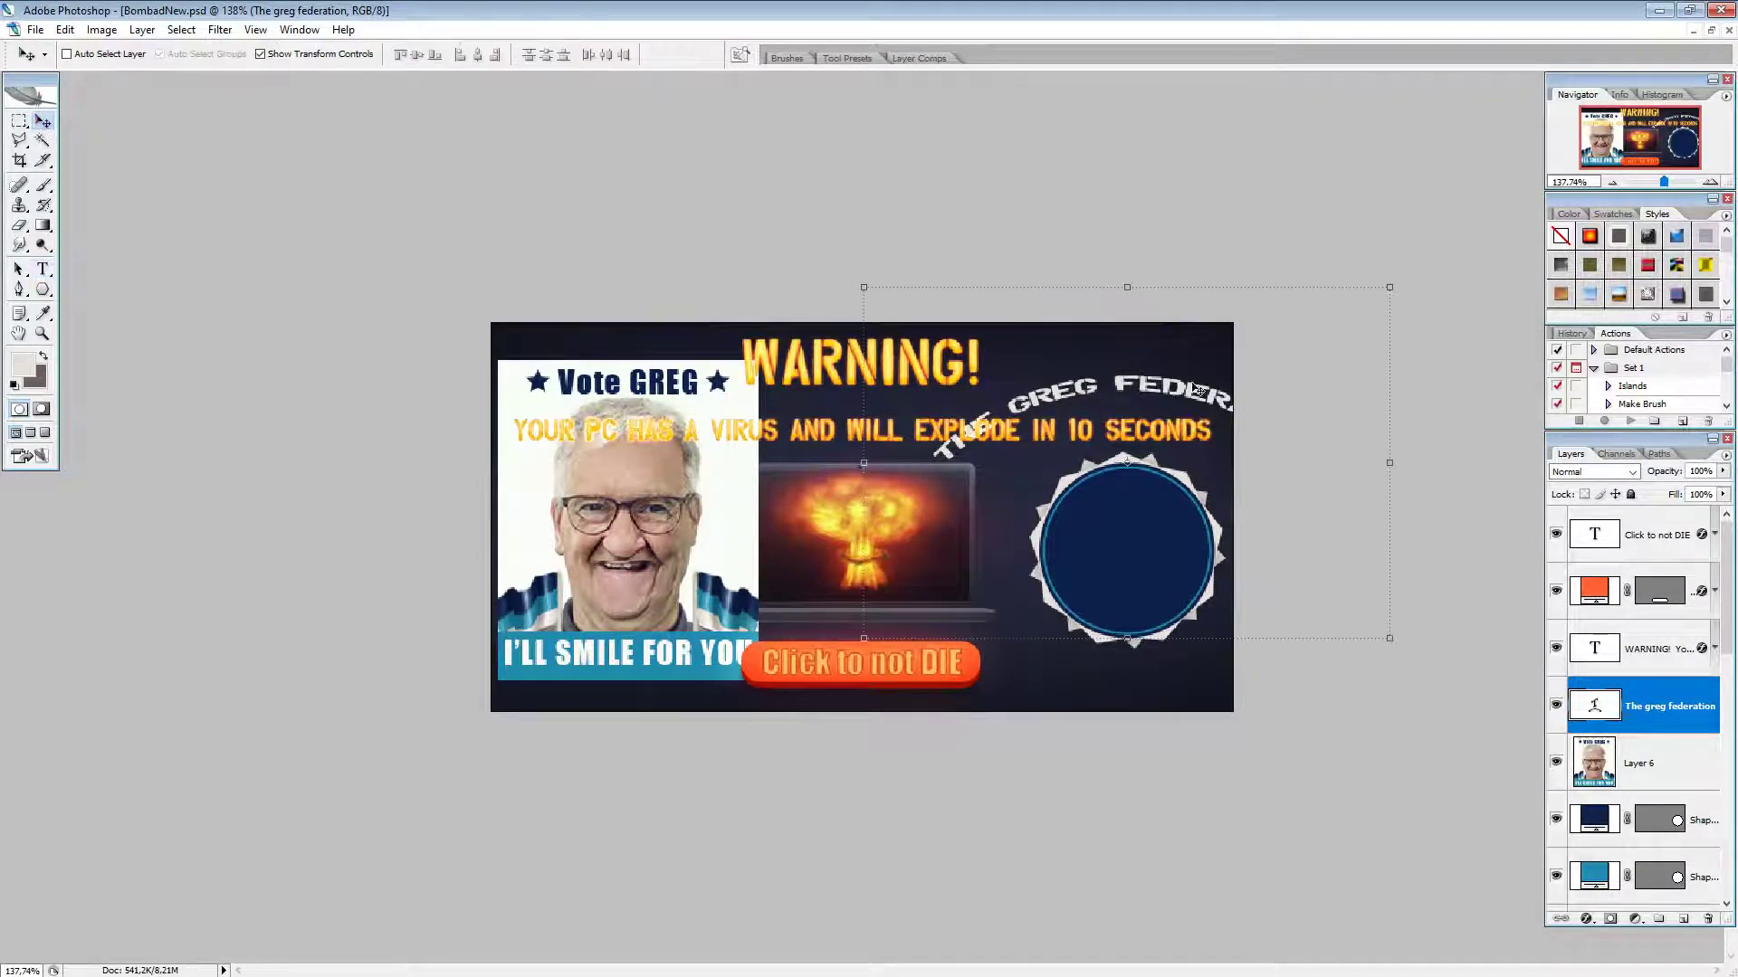
{"action": "left_click", "coordinate": [1391, 285]}
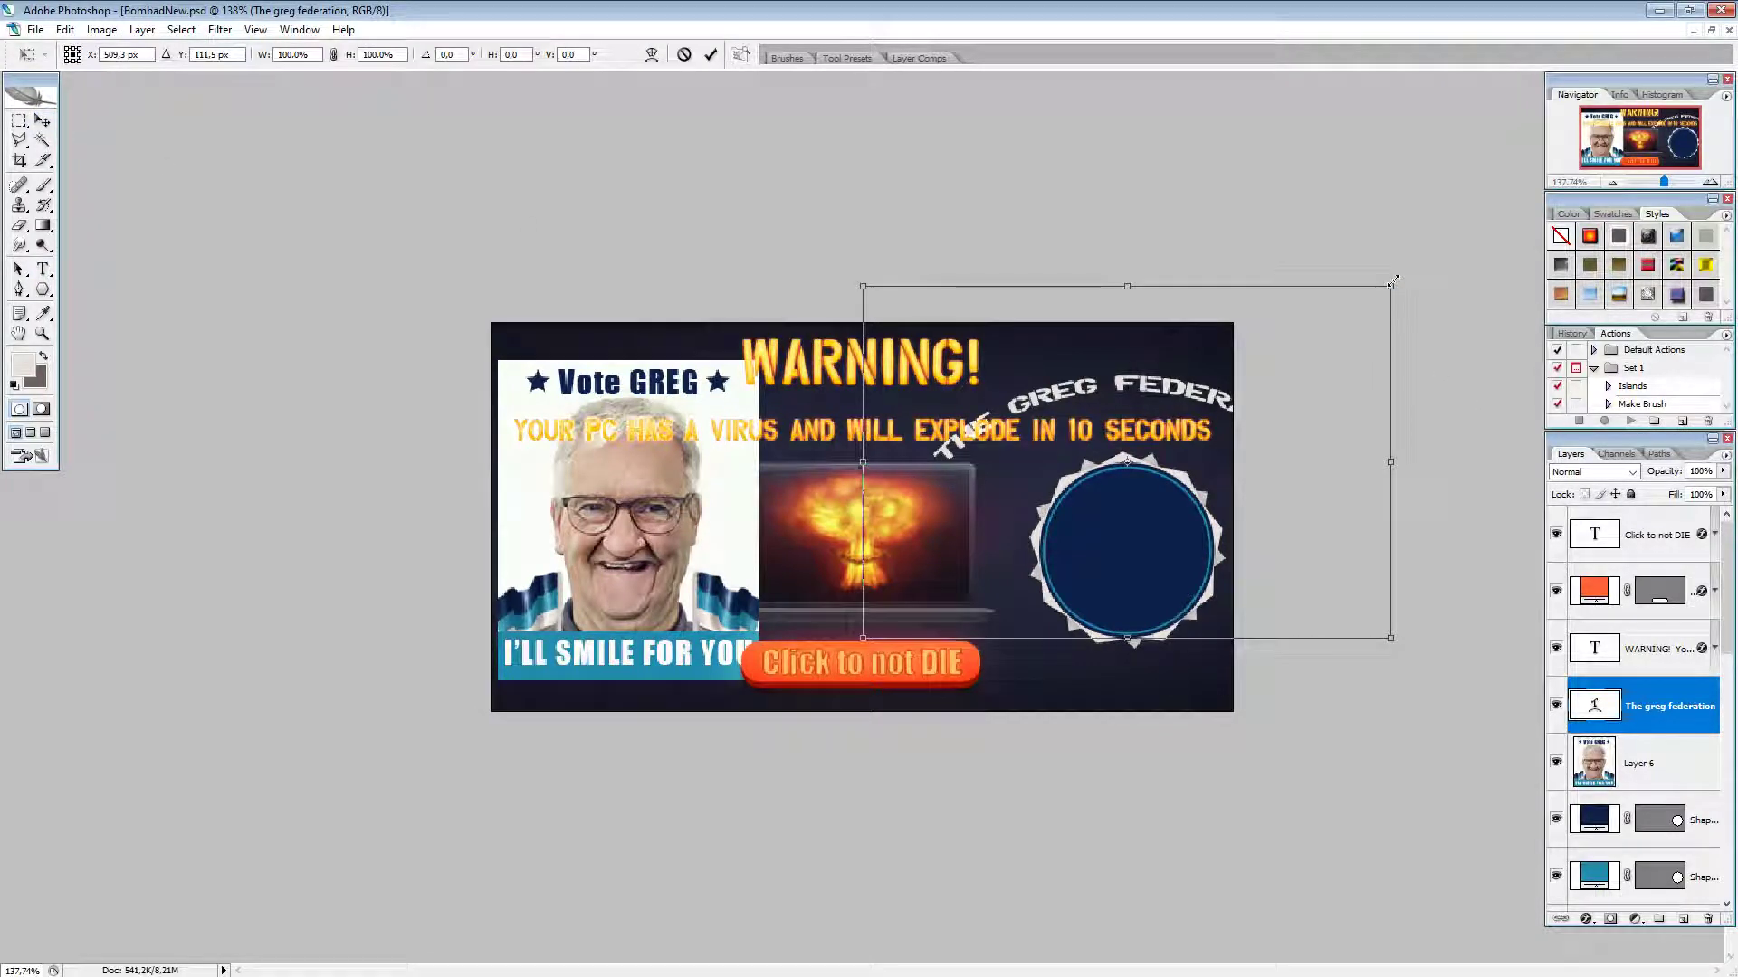
{"action": "left_click_drag", "start_coordinate": [1393, 281], "coordinate": [1365, 297]}
{"action": "left_click_drag", "start_coordinate": [1272, 353], "coordinate": [1252, 368]}
{"action": "scroll", "coordinate": [1240, 428], "scroll_direction": "up", "scroll_amount": 2}
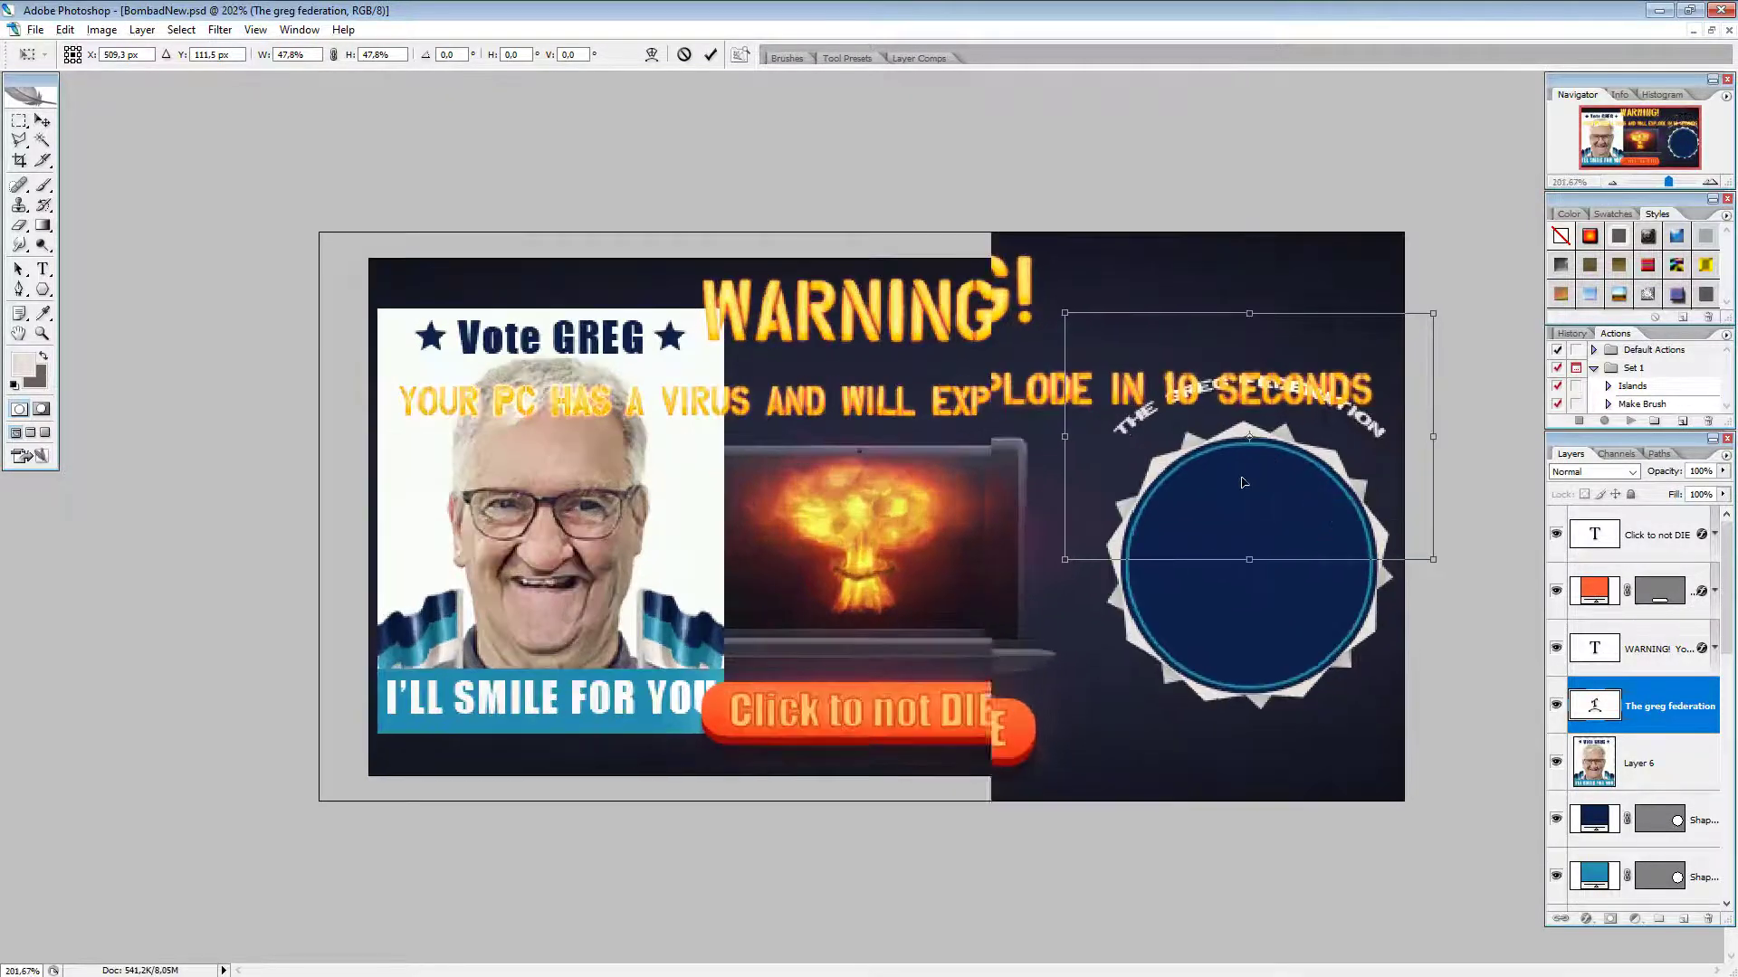
{"action": "key", "text": "shift+Down"}
{"action": "key", "text": "shift+Down"}
{"action": "key", "text": "shift+Down"}
{"action": "key", "text": "shift+Down"}
{"action": "key", "text": "shift+Down"}
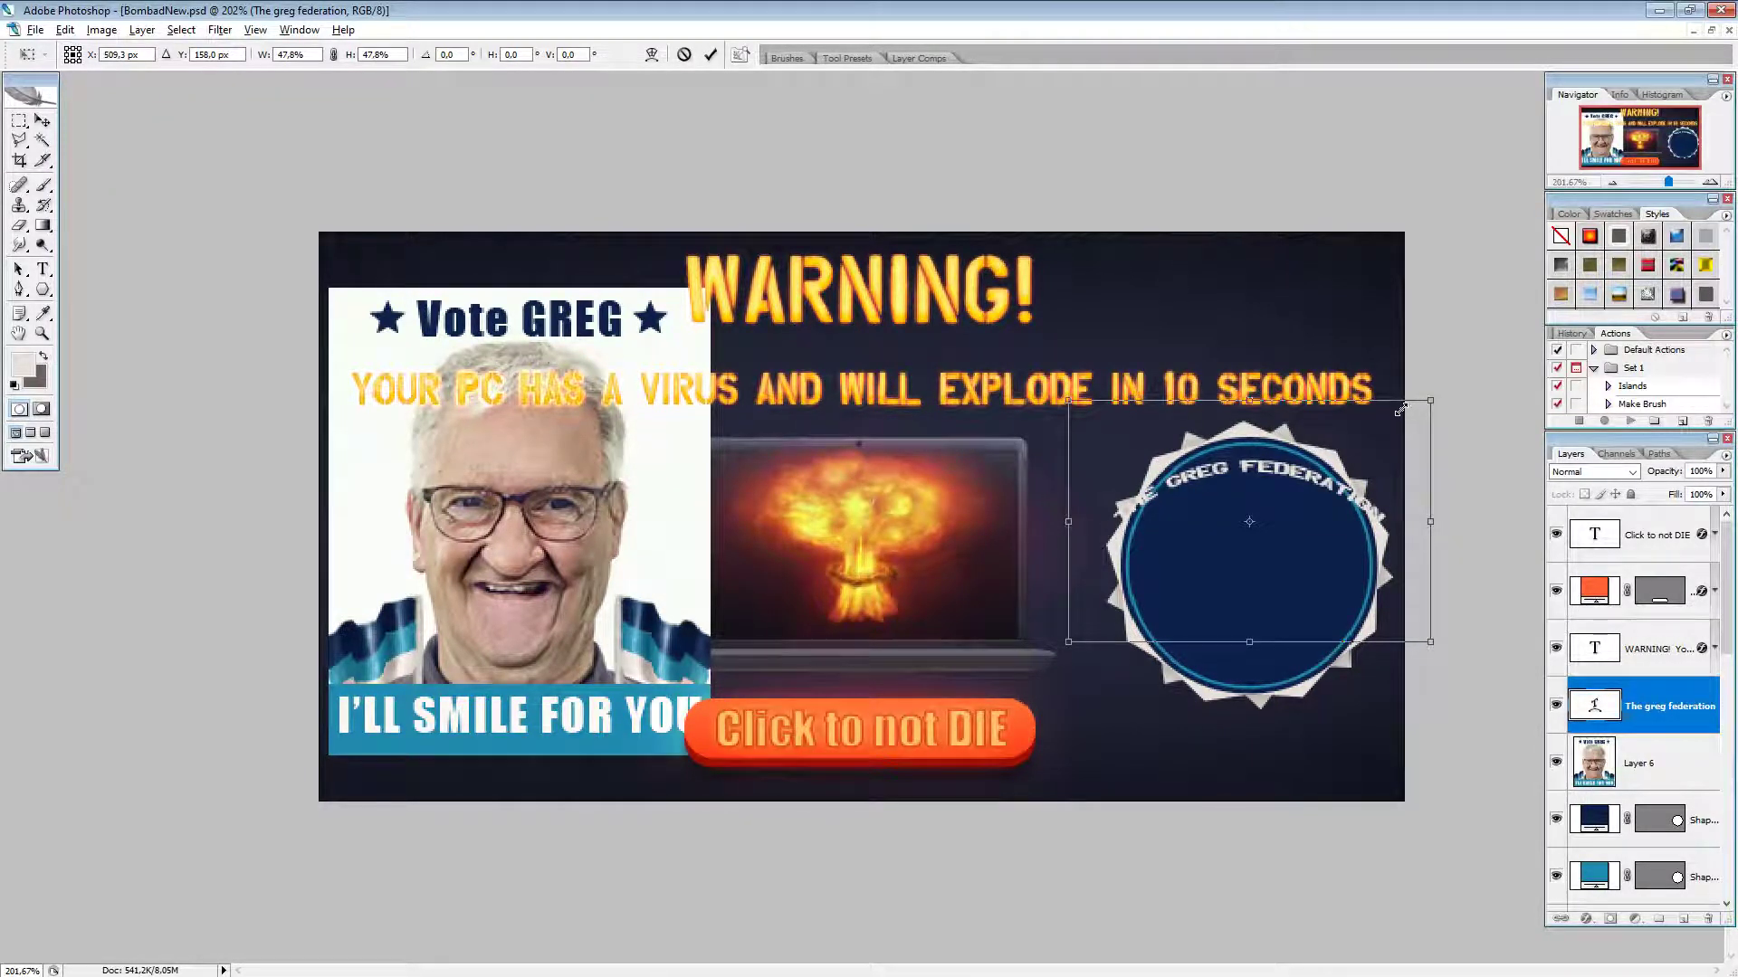
Step: Shrink the arched text to 42.0% width and 44.5% height, centre it horizontally inside the badge's teal ring, and apply the transformation
{"action": "left_click_drag", "start_coordinate": [1401, 409], "coordinate": [1388, 414]}
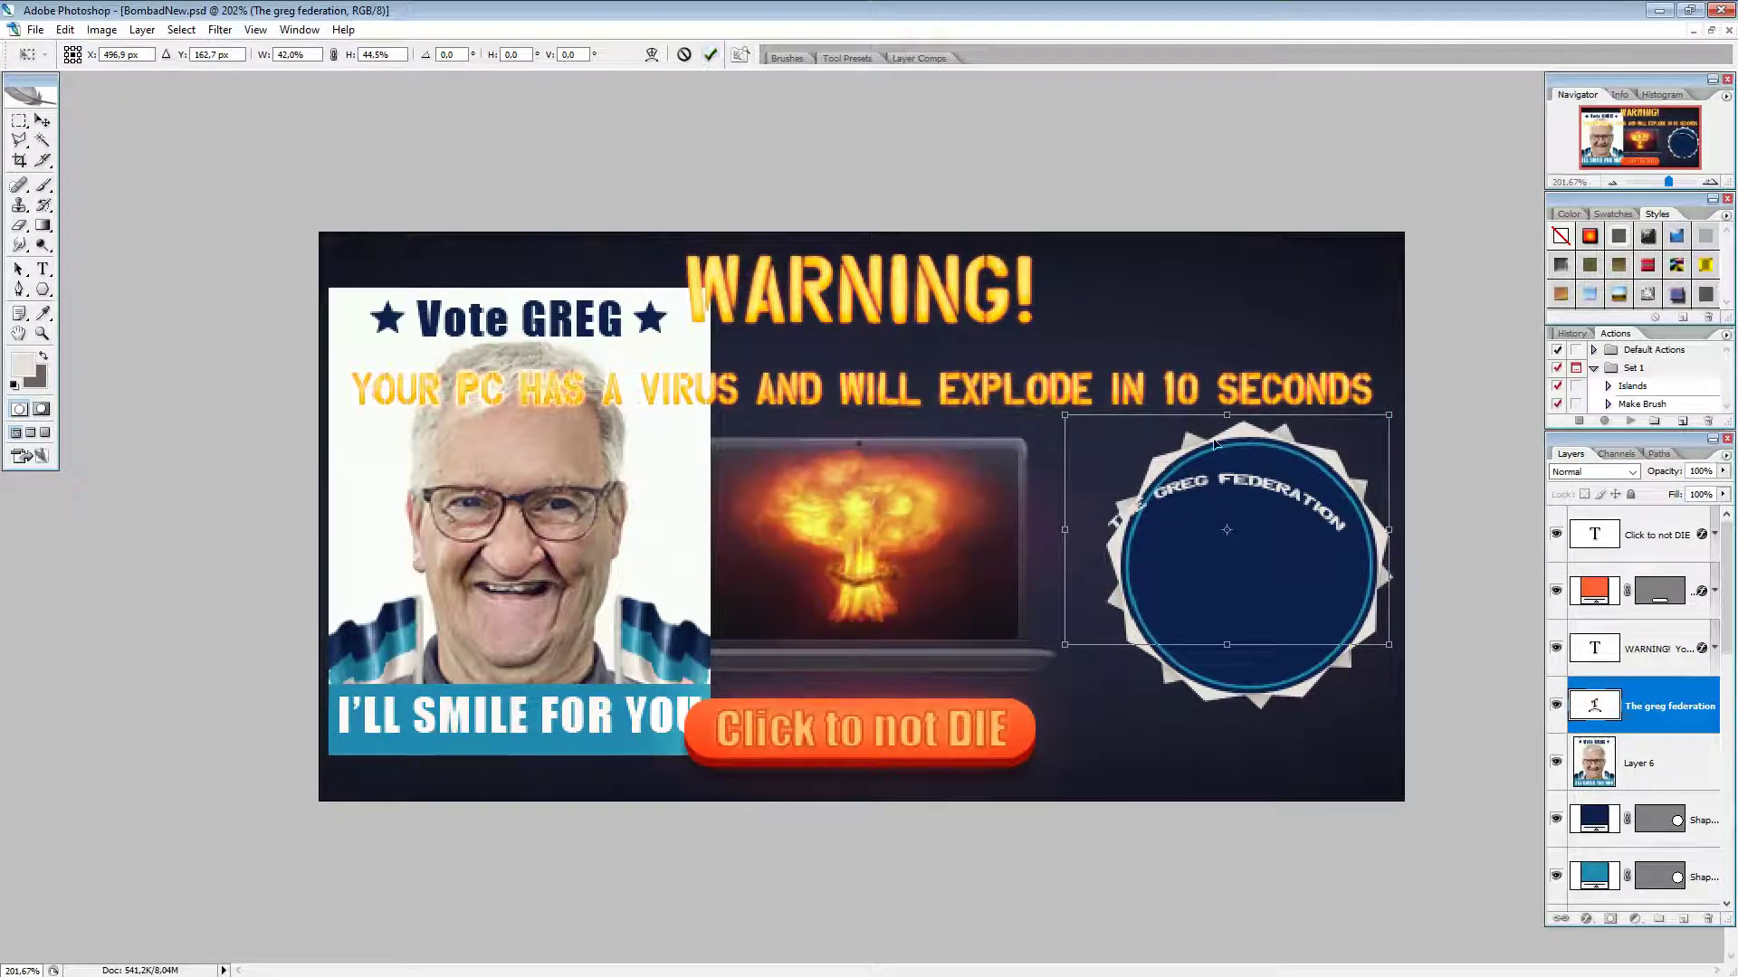
{"action": "left_click_drag", "start_coordinate": [1323, 552], "coordinate": [1351, 565]}
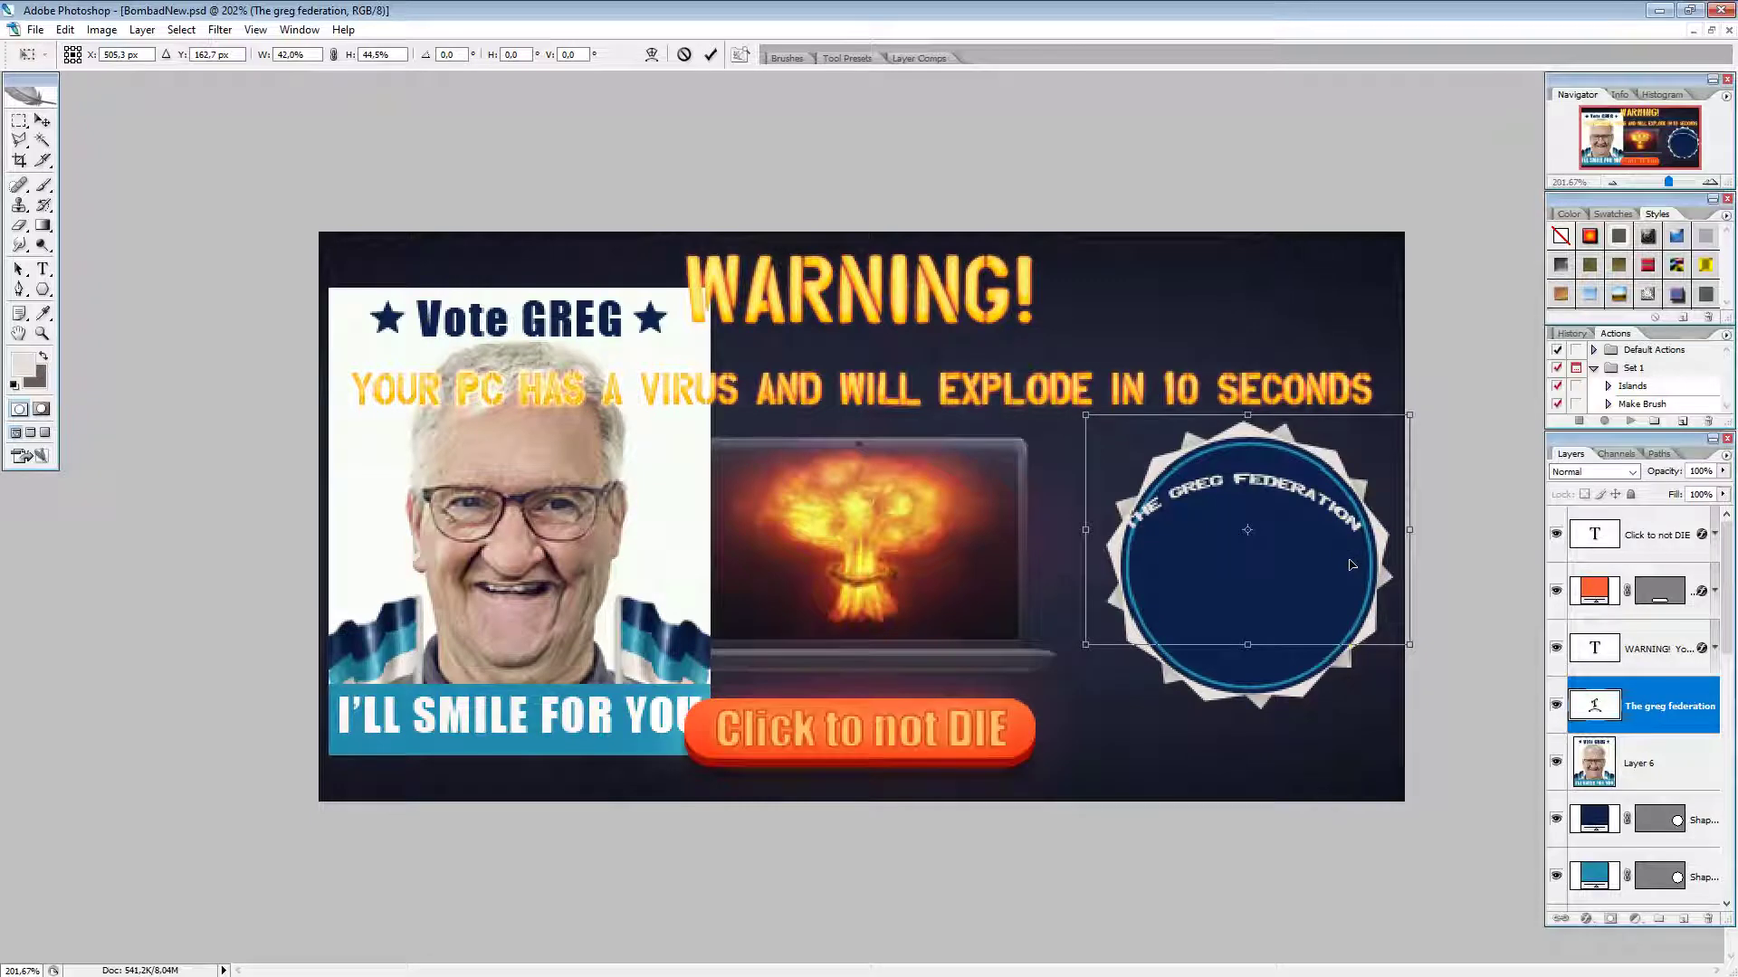
{"action": "key", "text": "Right"}
{"action": "key", "text": "Right"}
{"action": "key", "text": "Right"}
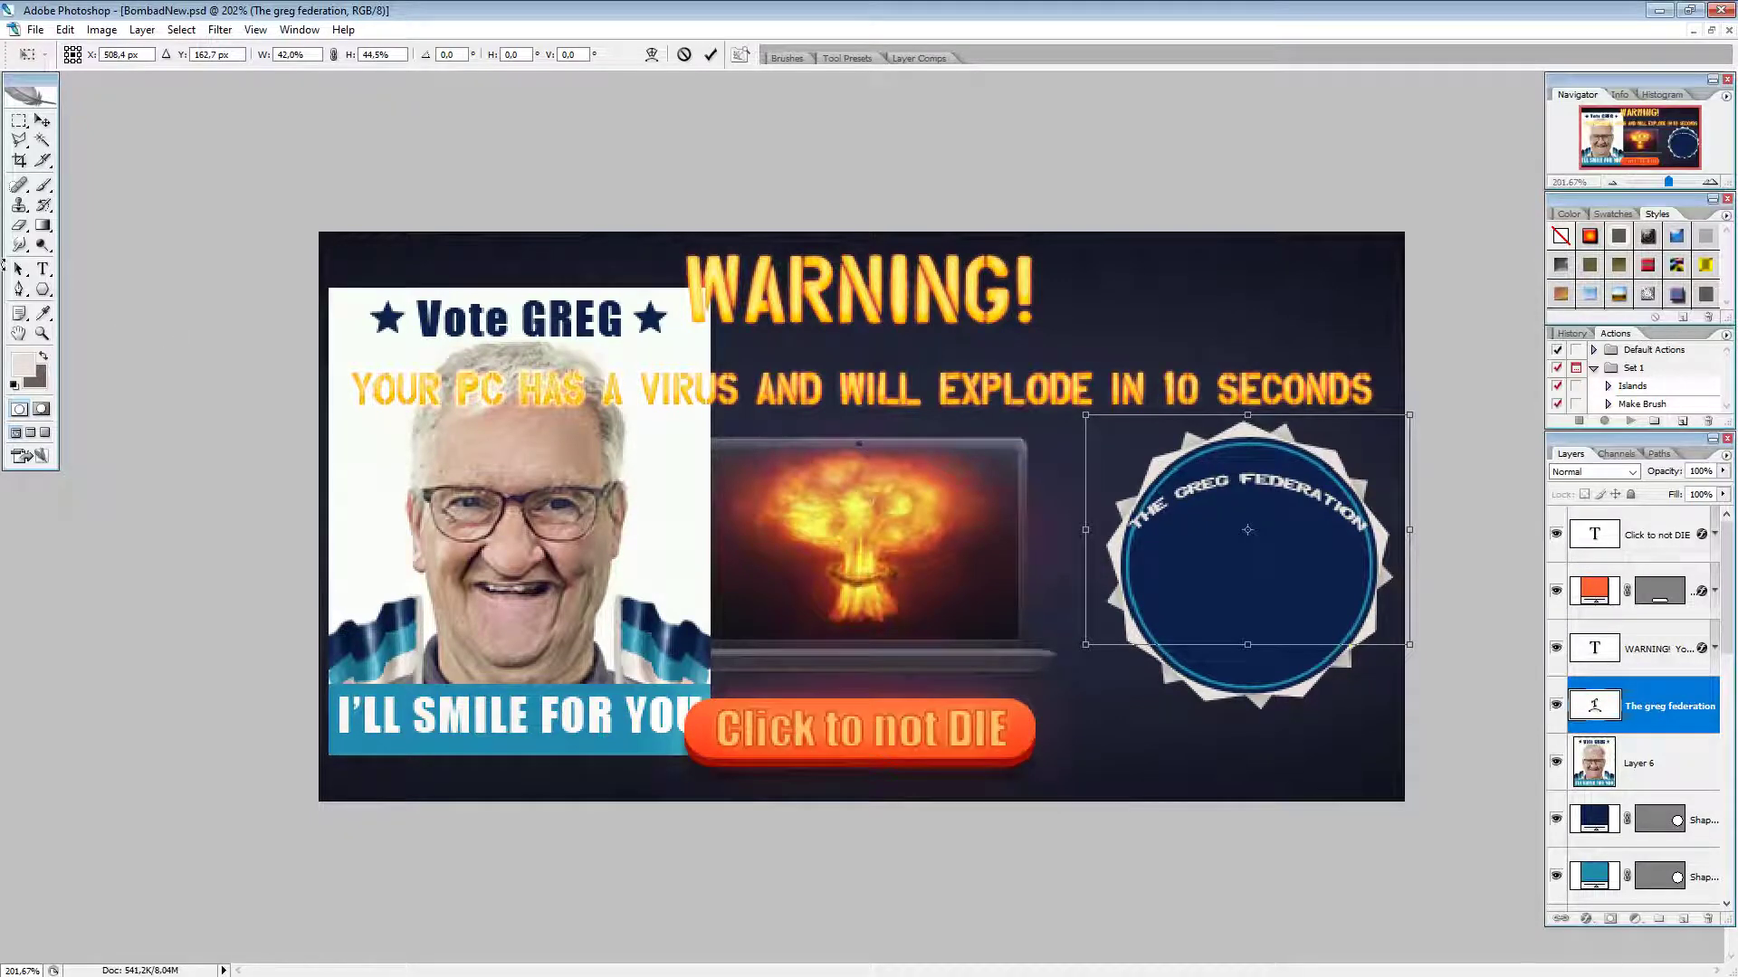
{"action": "left_click", "coordinate": [41, 269]}
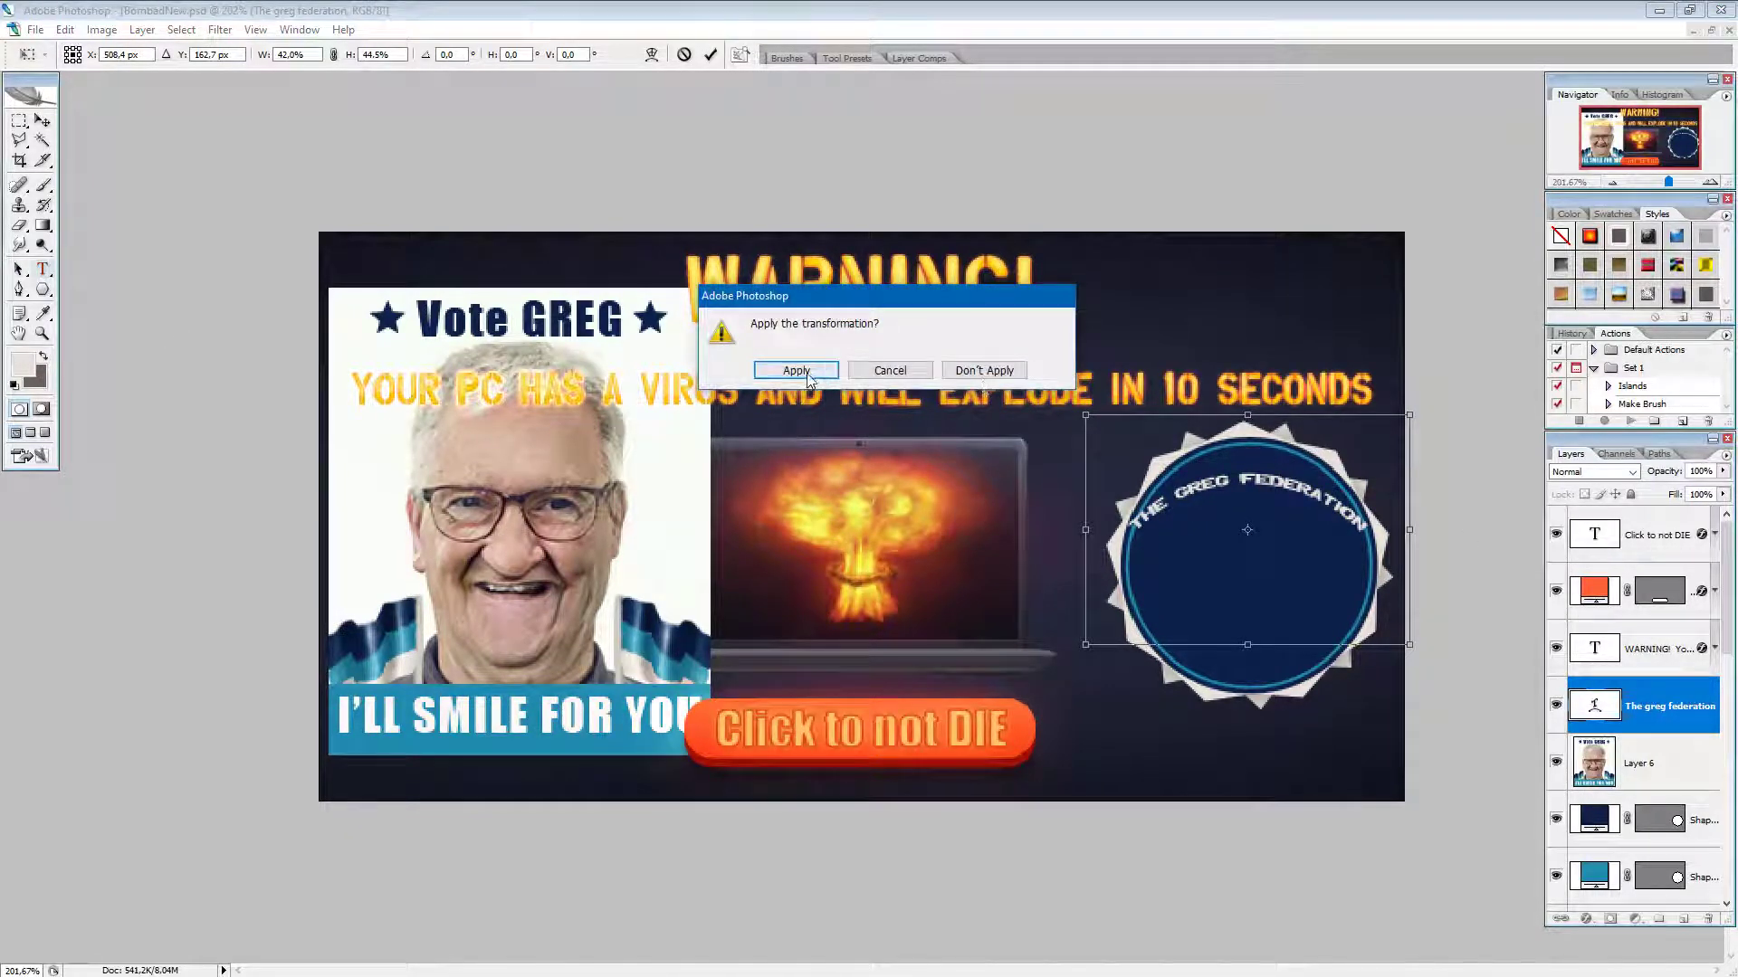
{"action": "left_click", "coordinate": [801, 372]}
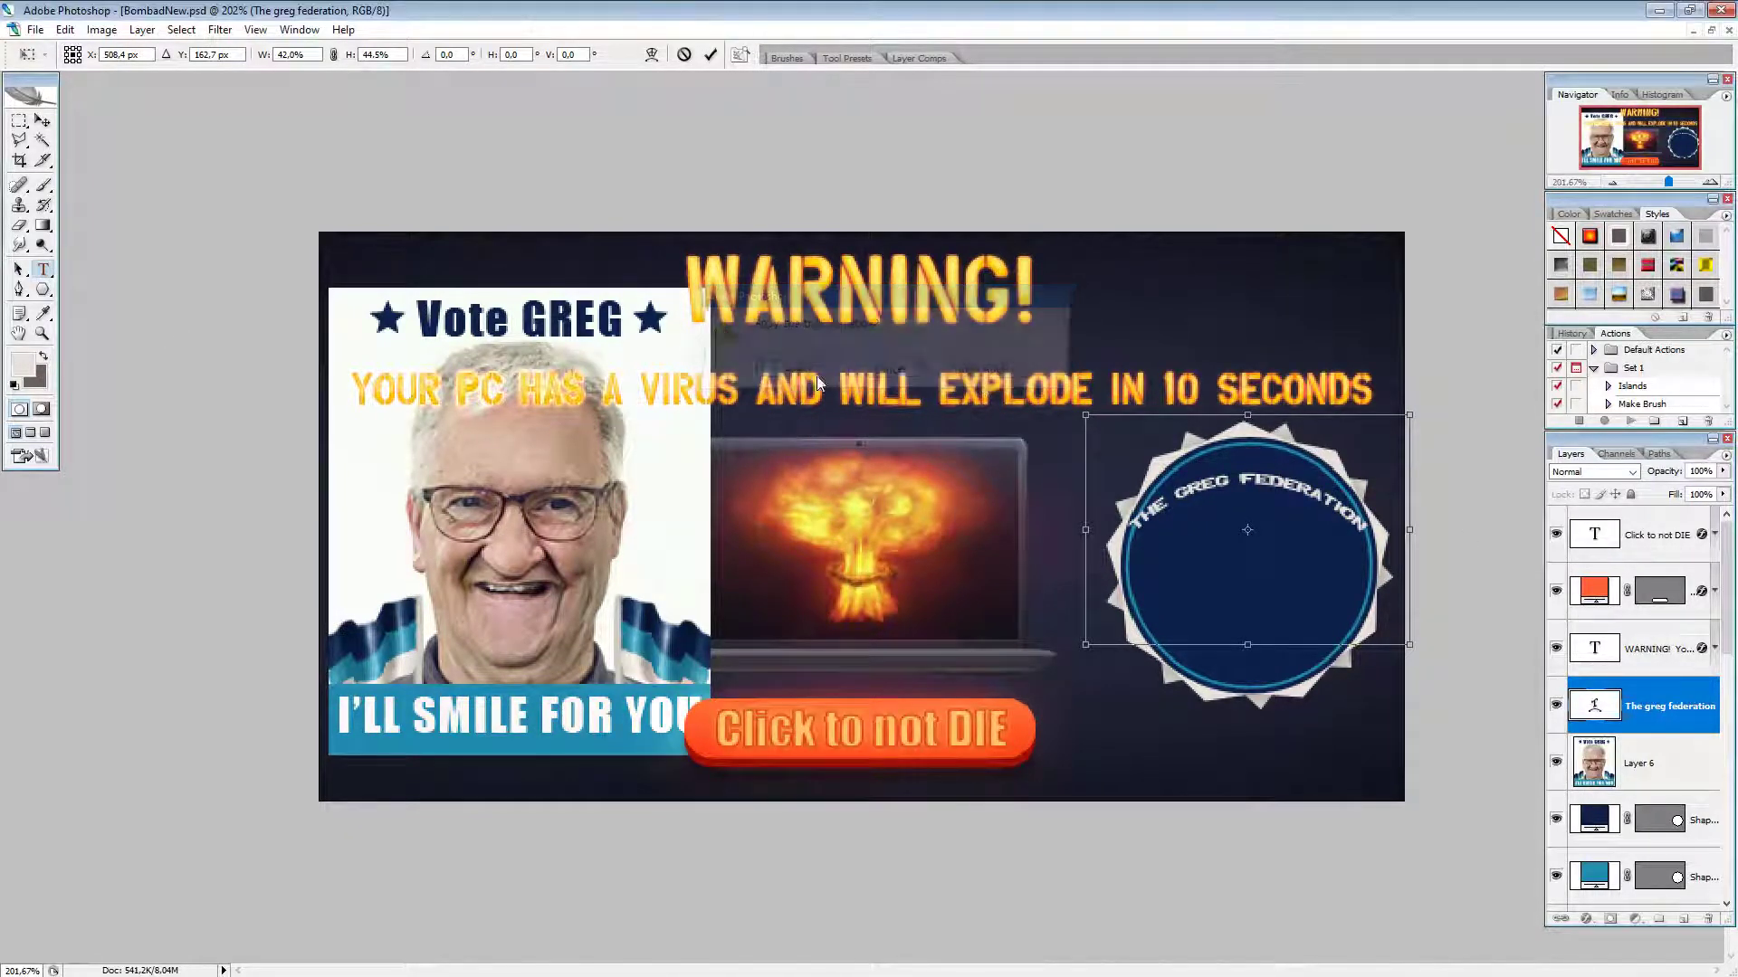
Step: Try the vertical orientation for the Arc warp on the badge text, and switch it back to horizontal
{"action": "left_click", "coordinate": [1262, 471]}
{"action": "key", "text": "ctrl+a"}
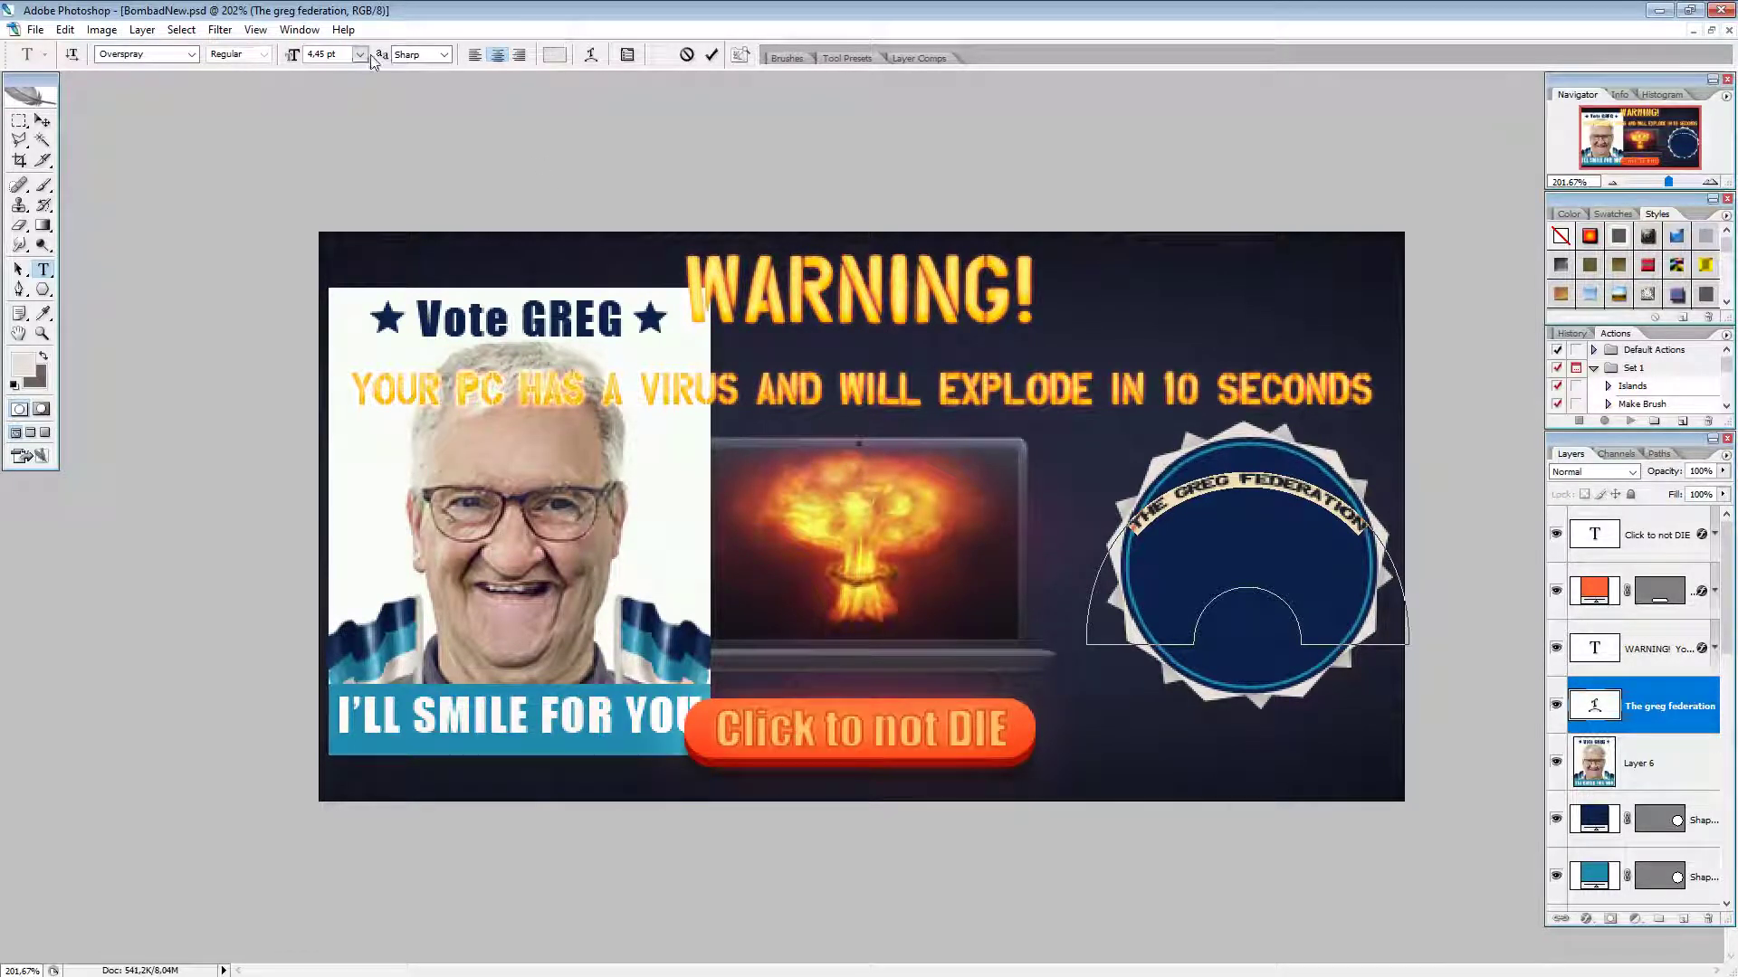
{"action": "left_click", "coordinate": [590, 55]}
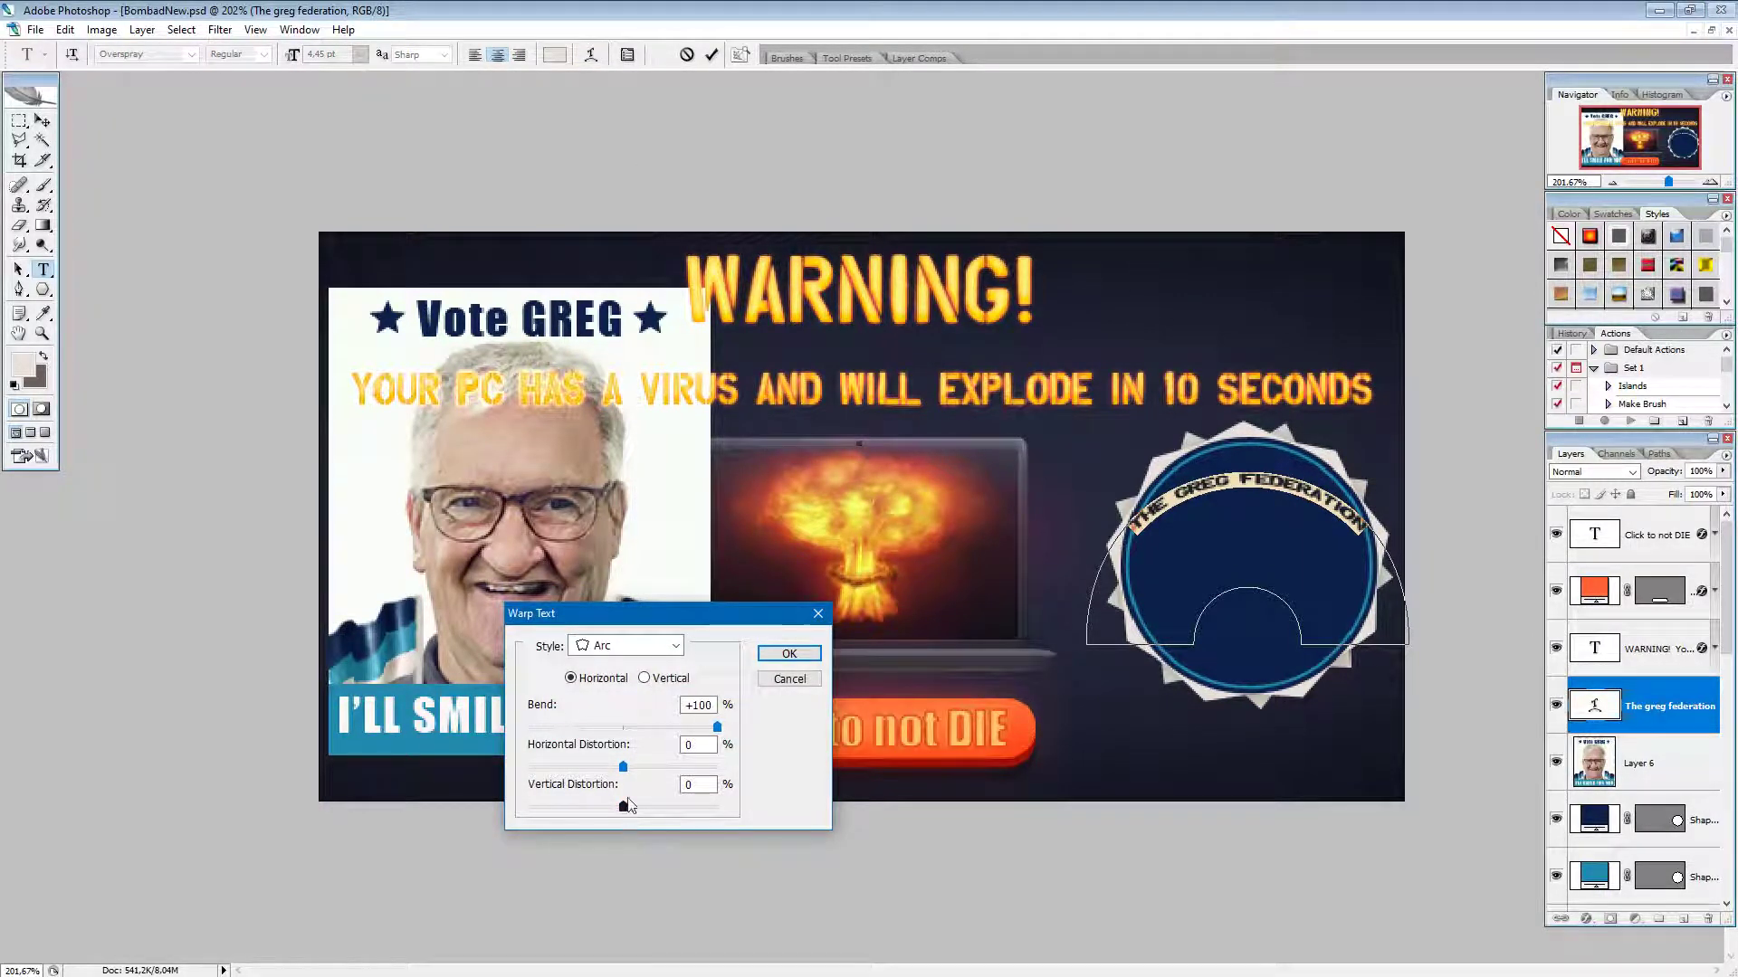
{"action": "left_click", "coordinate": [646, 679]}
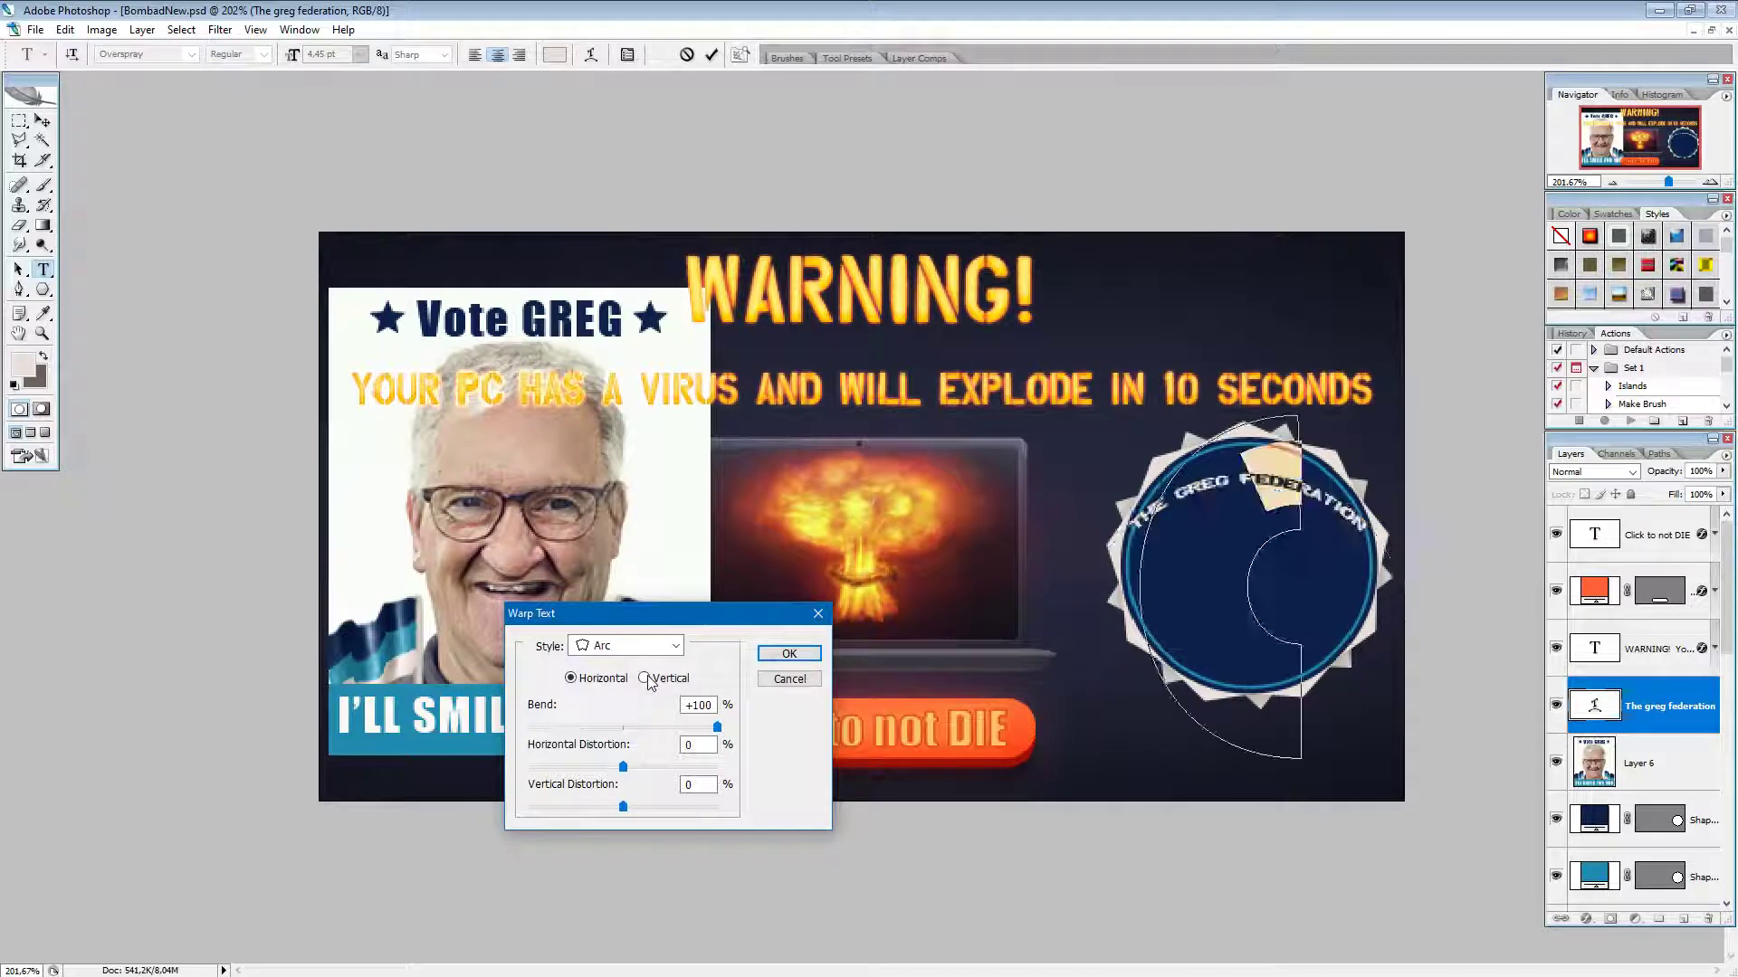
{"action": "left_click", "coordinate": [586, 684]}
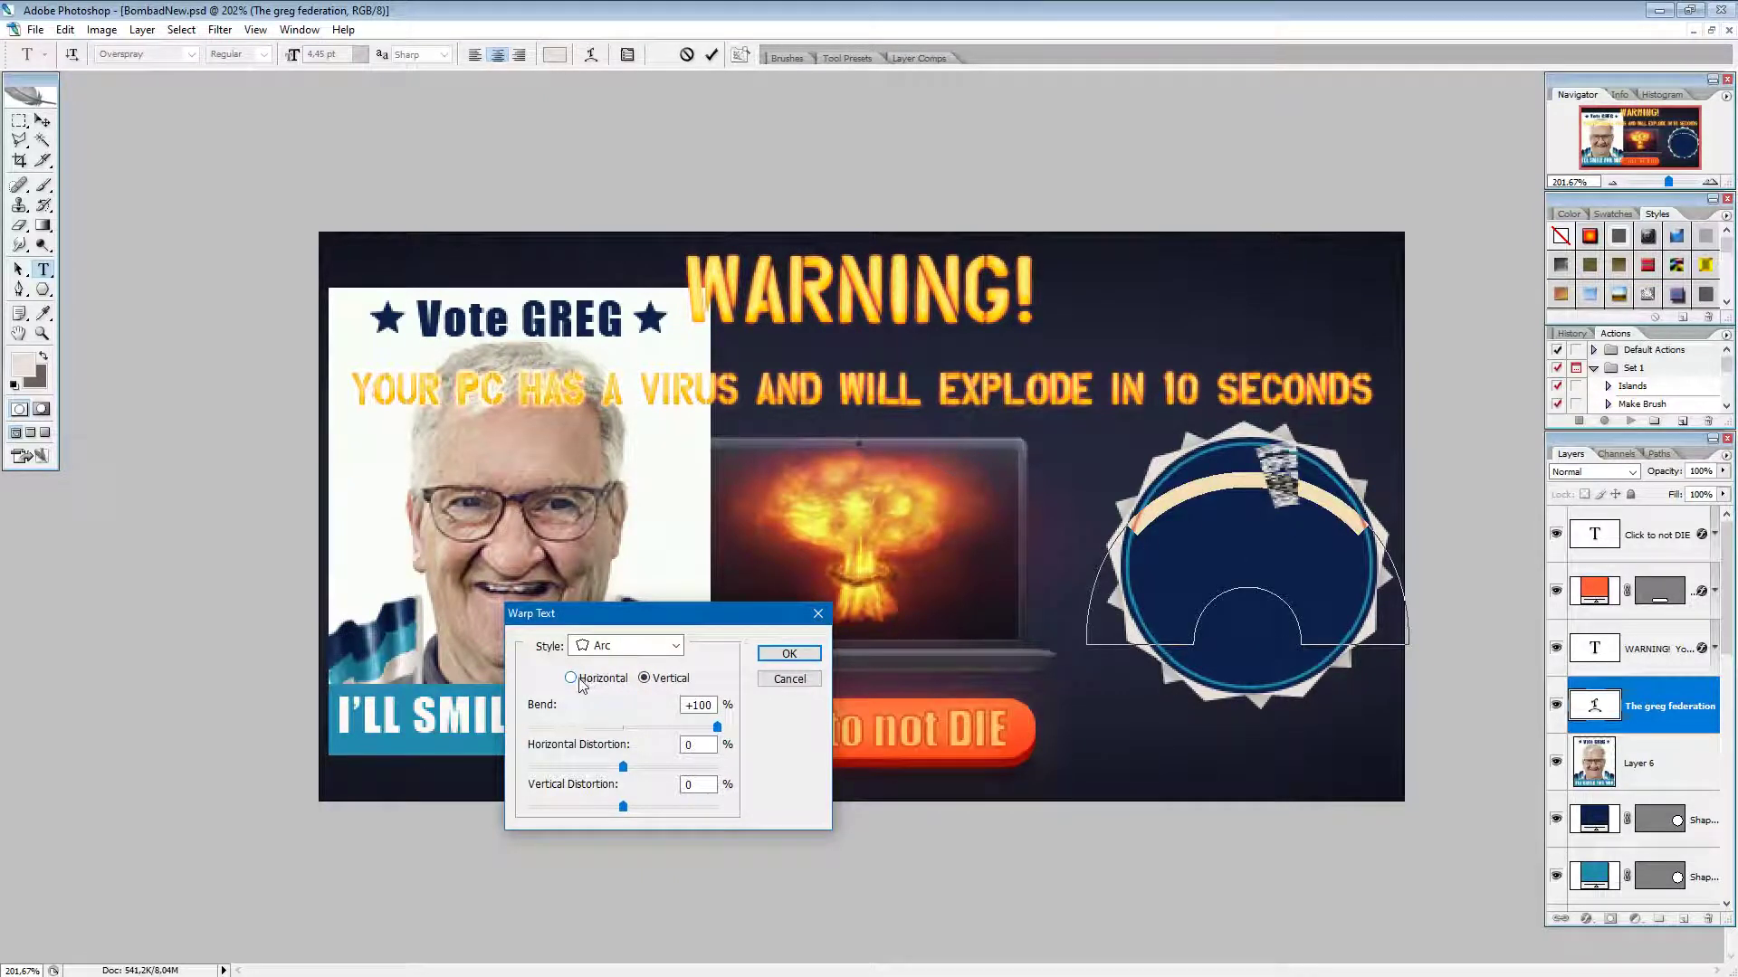
{"action": "left_click", "coordinate": [572, 680]}
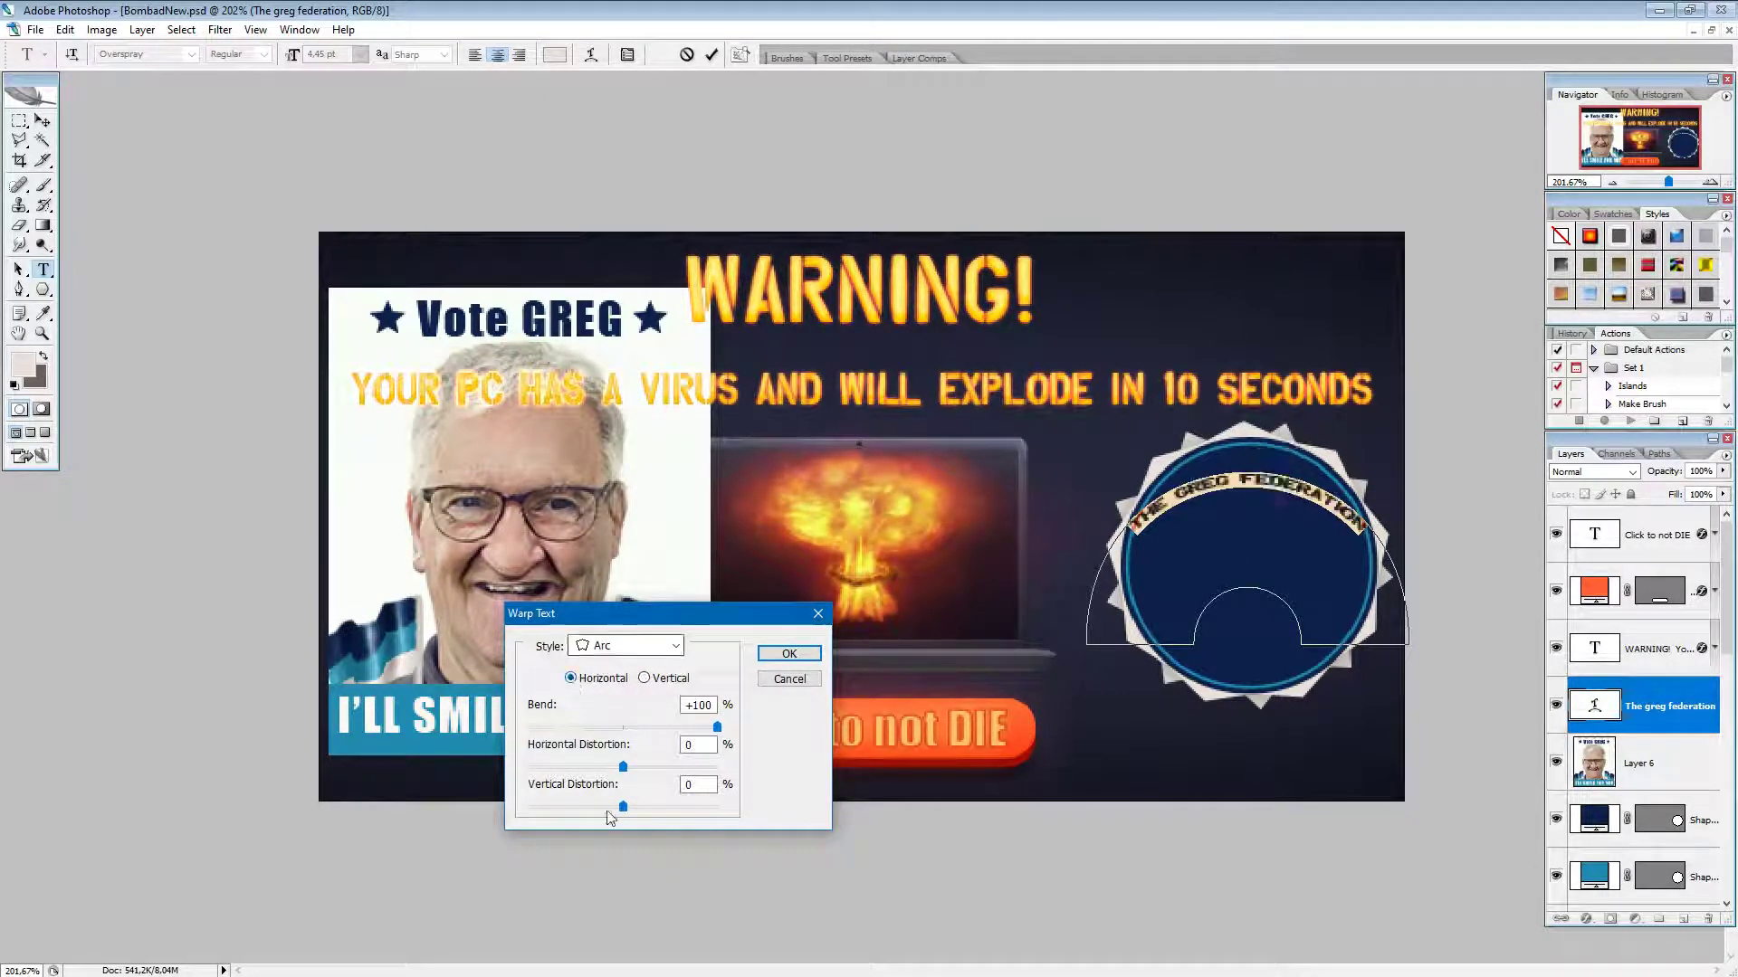
Step: Apply a vertical distortion of +43% to the badge text's Arc warp and move the text up to the top of the teal ring
{"action": "left_click_drag", "start_coordinate": [623, 807], "coordinate": [649, 809]}
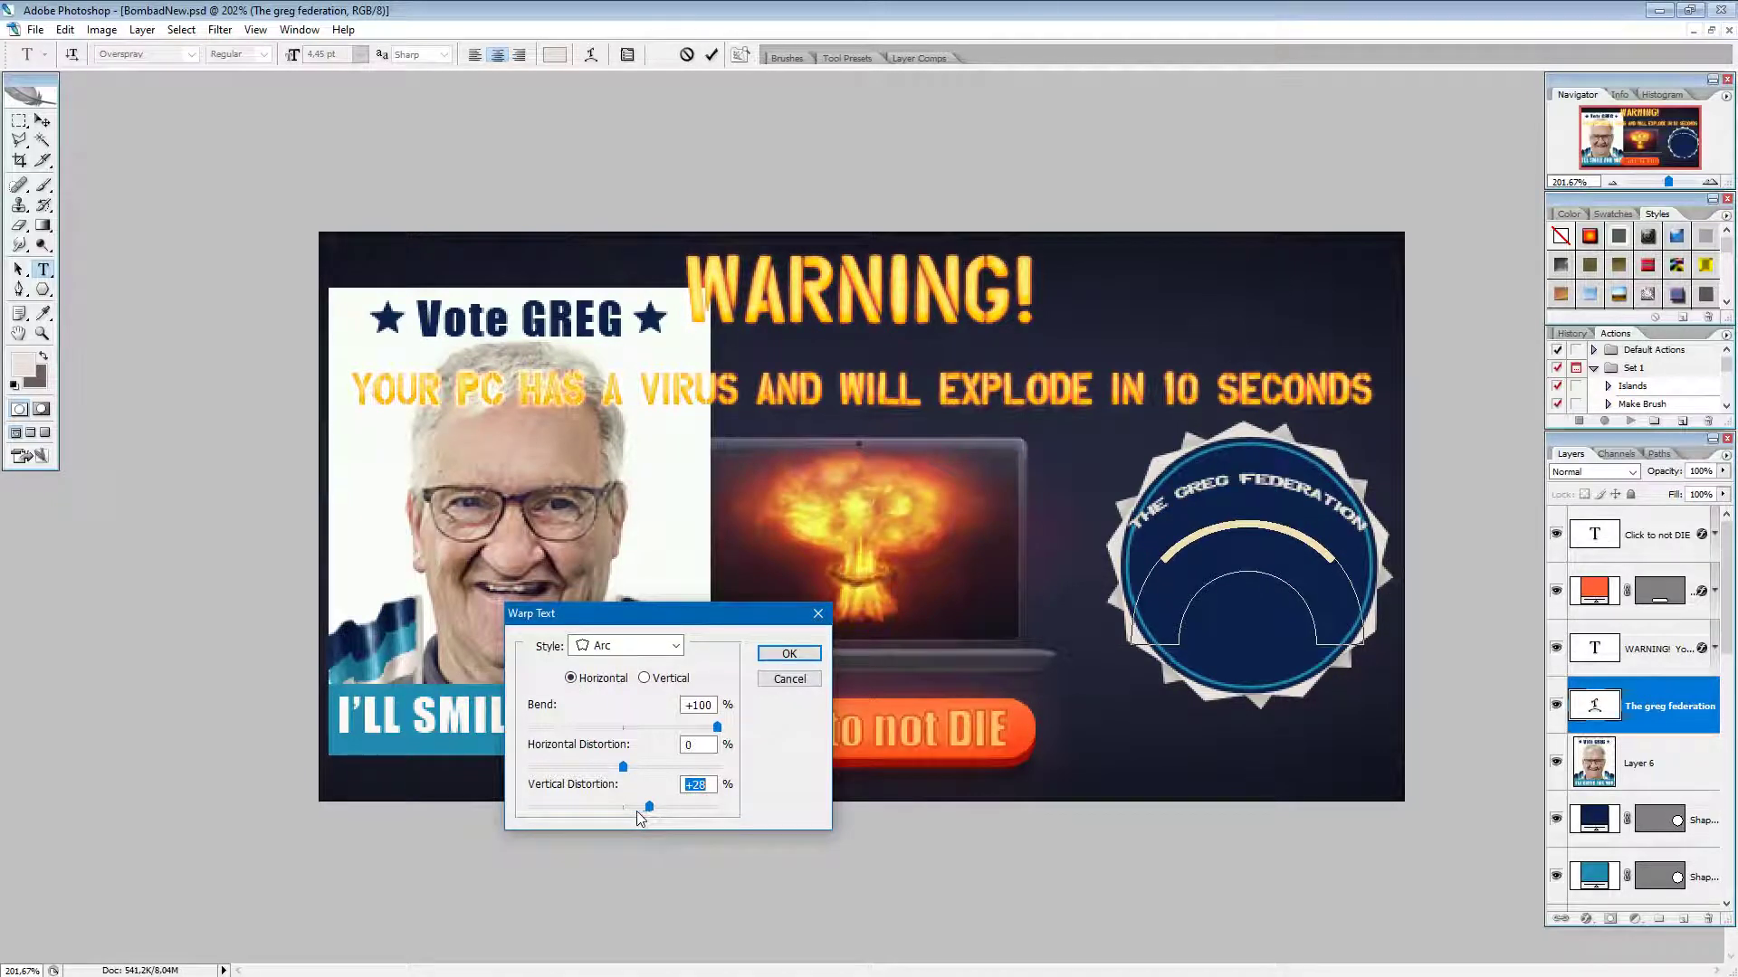
{"action": "left_click", "coordinate": [637, 811]}
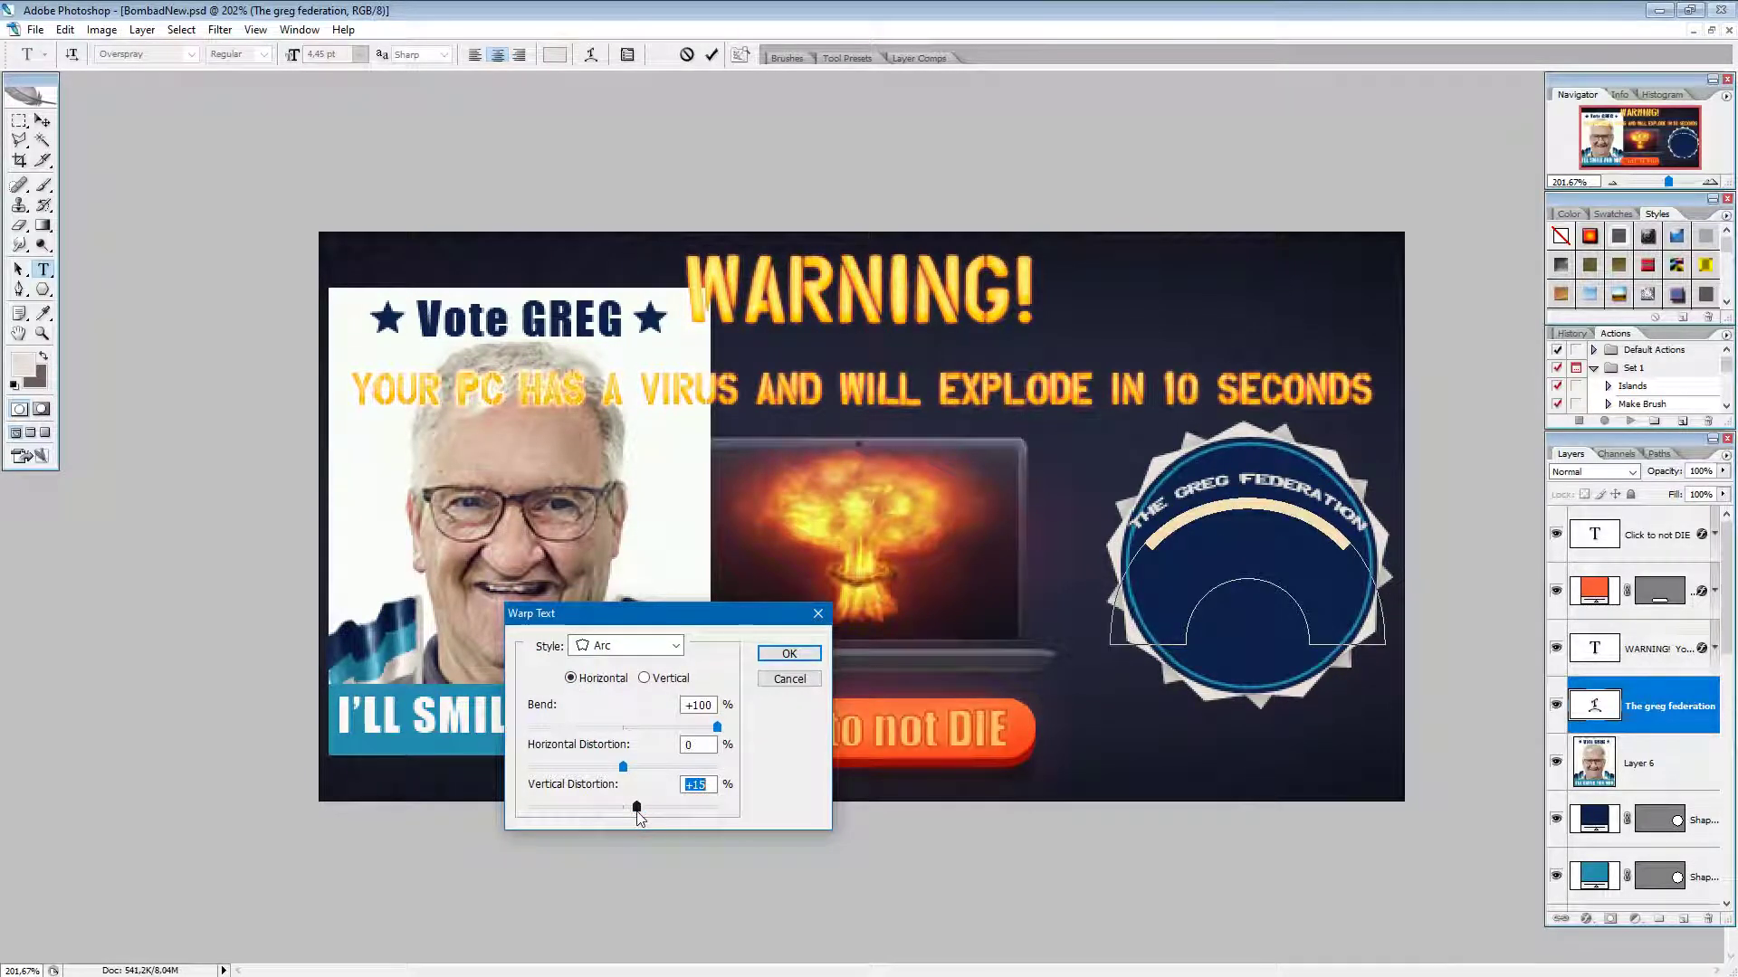
{"action": "left_click_drag", "start_coordinate": [638, 808], "coordinate": [659, 808]}
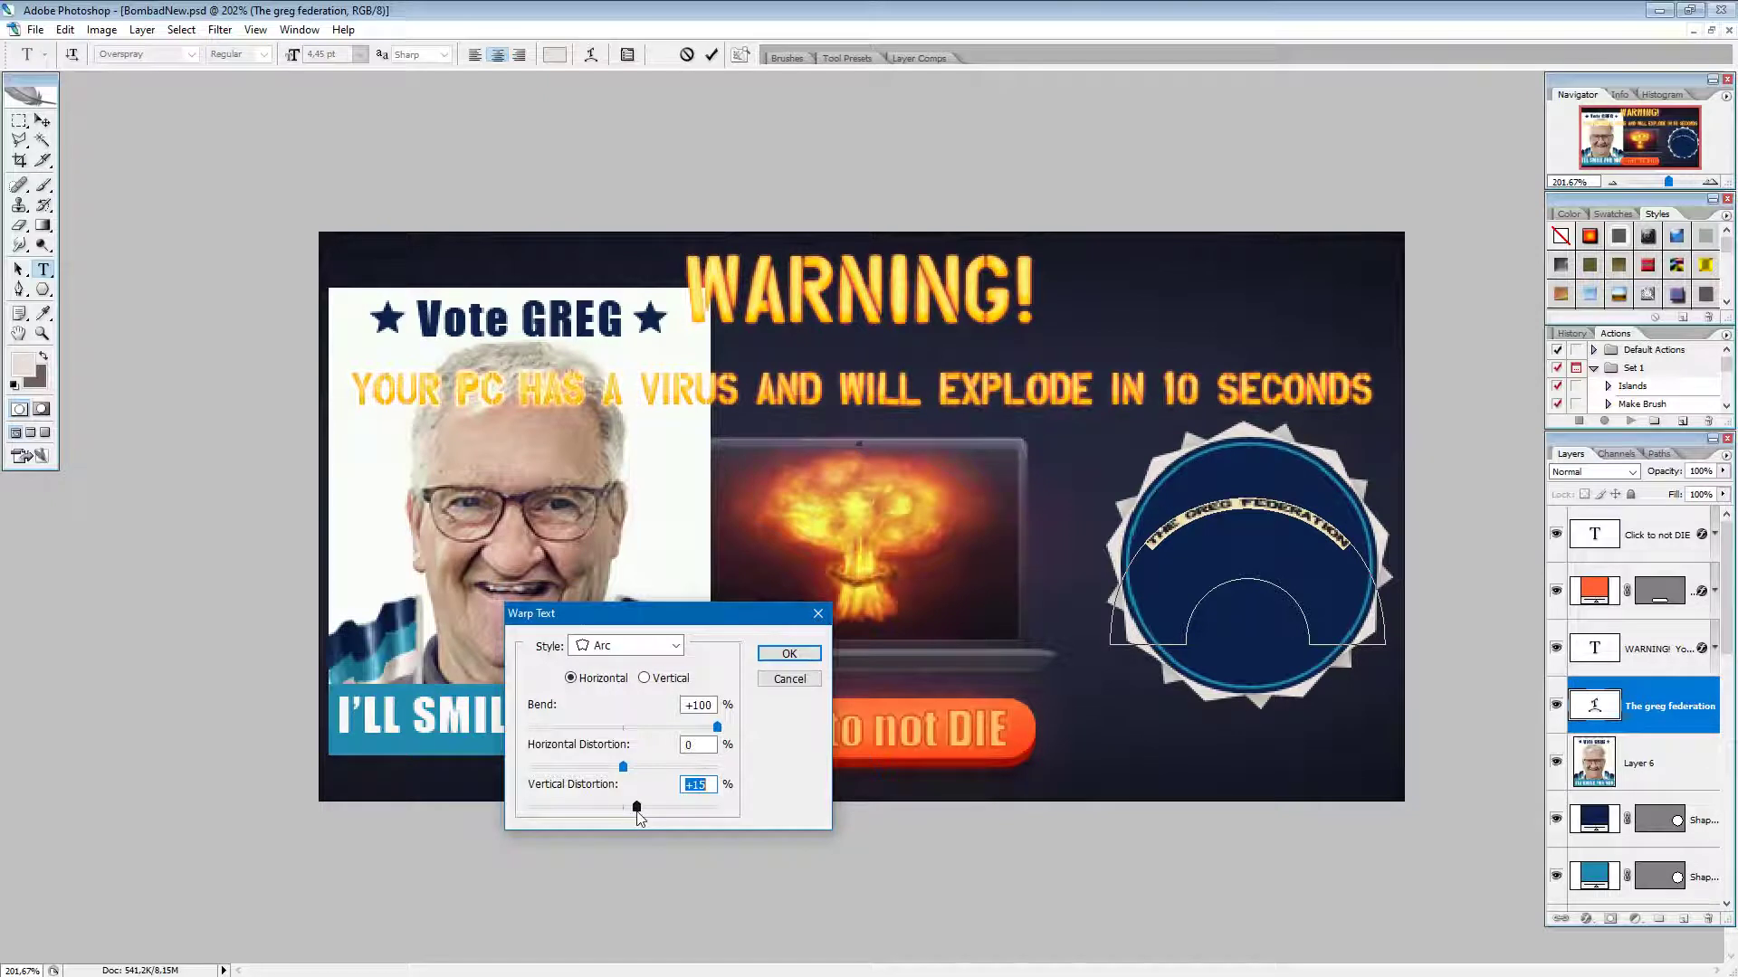
{"action": "left_click", "coordinate": [639, 809]}
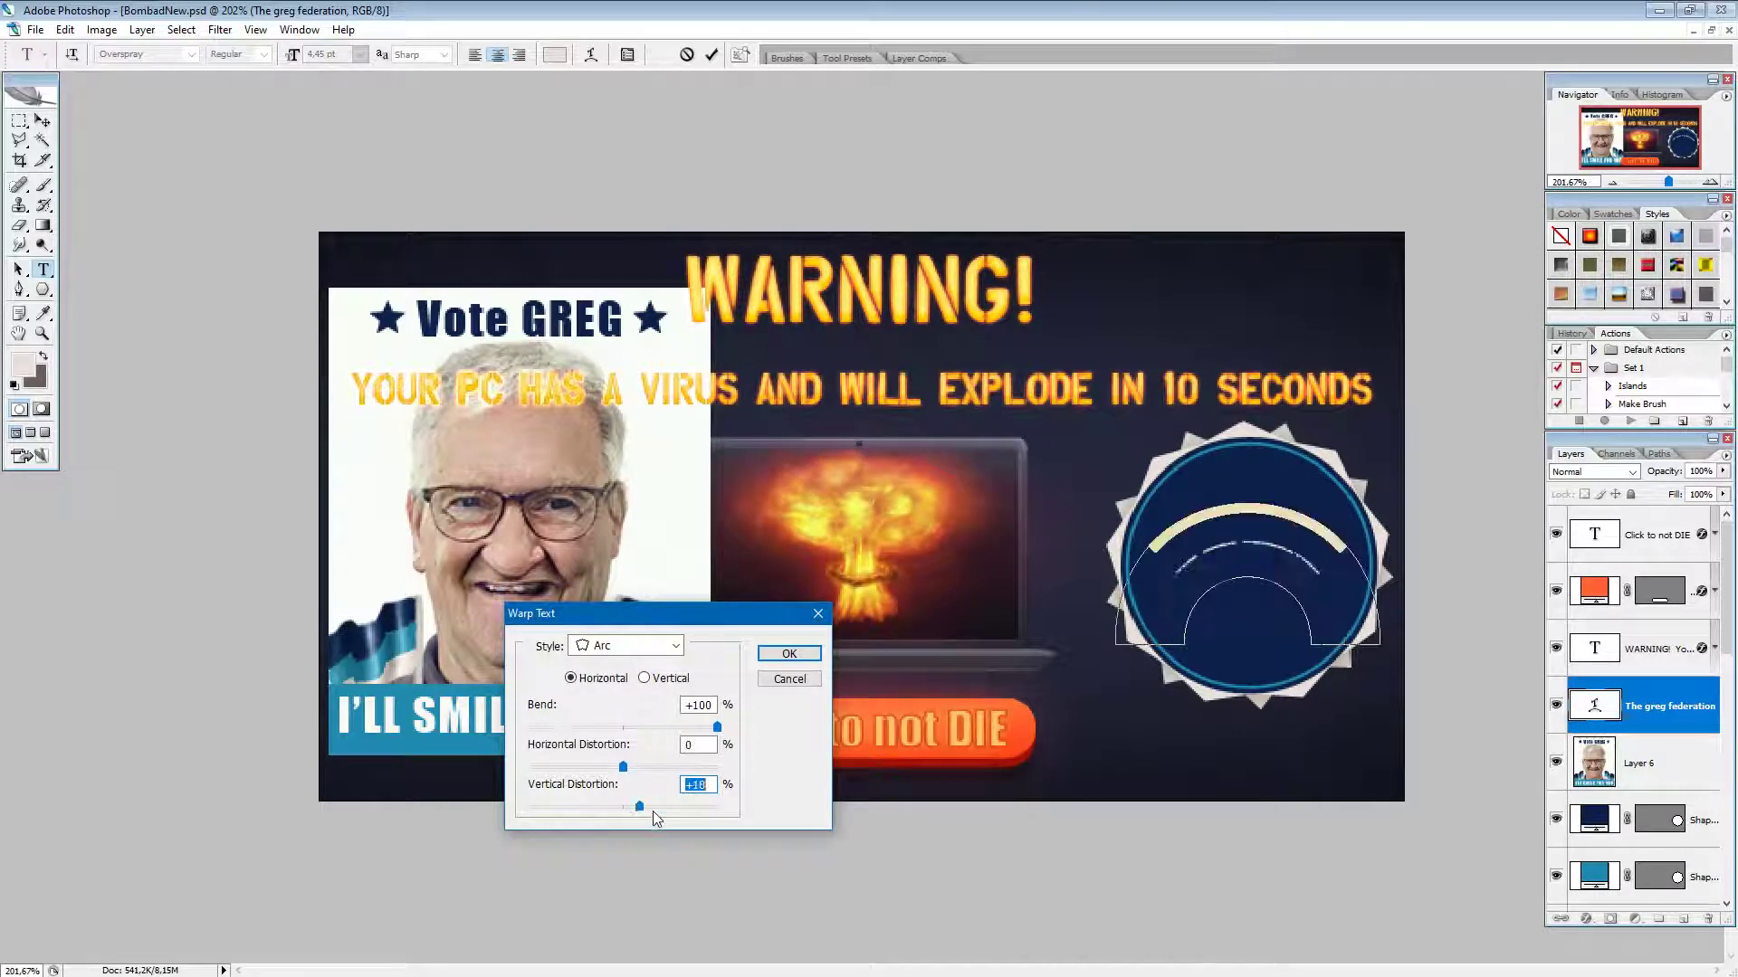
{"action": "left_click", "coordinate": [664, 810]}
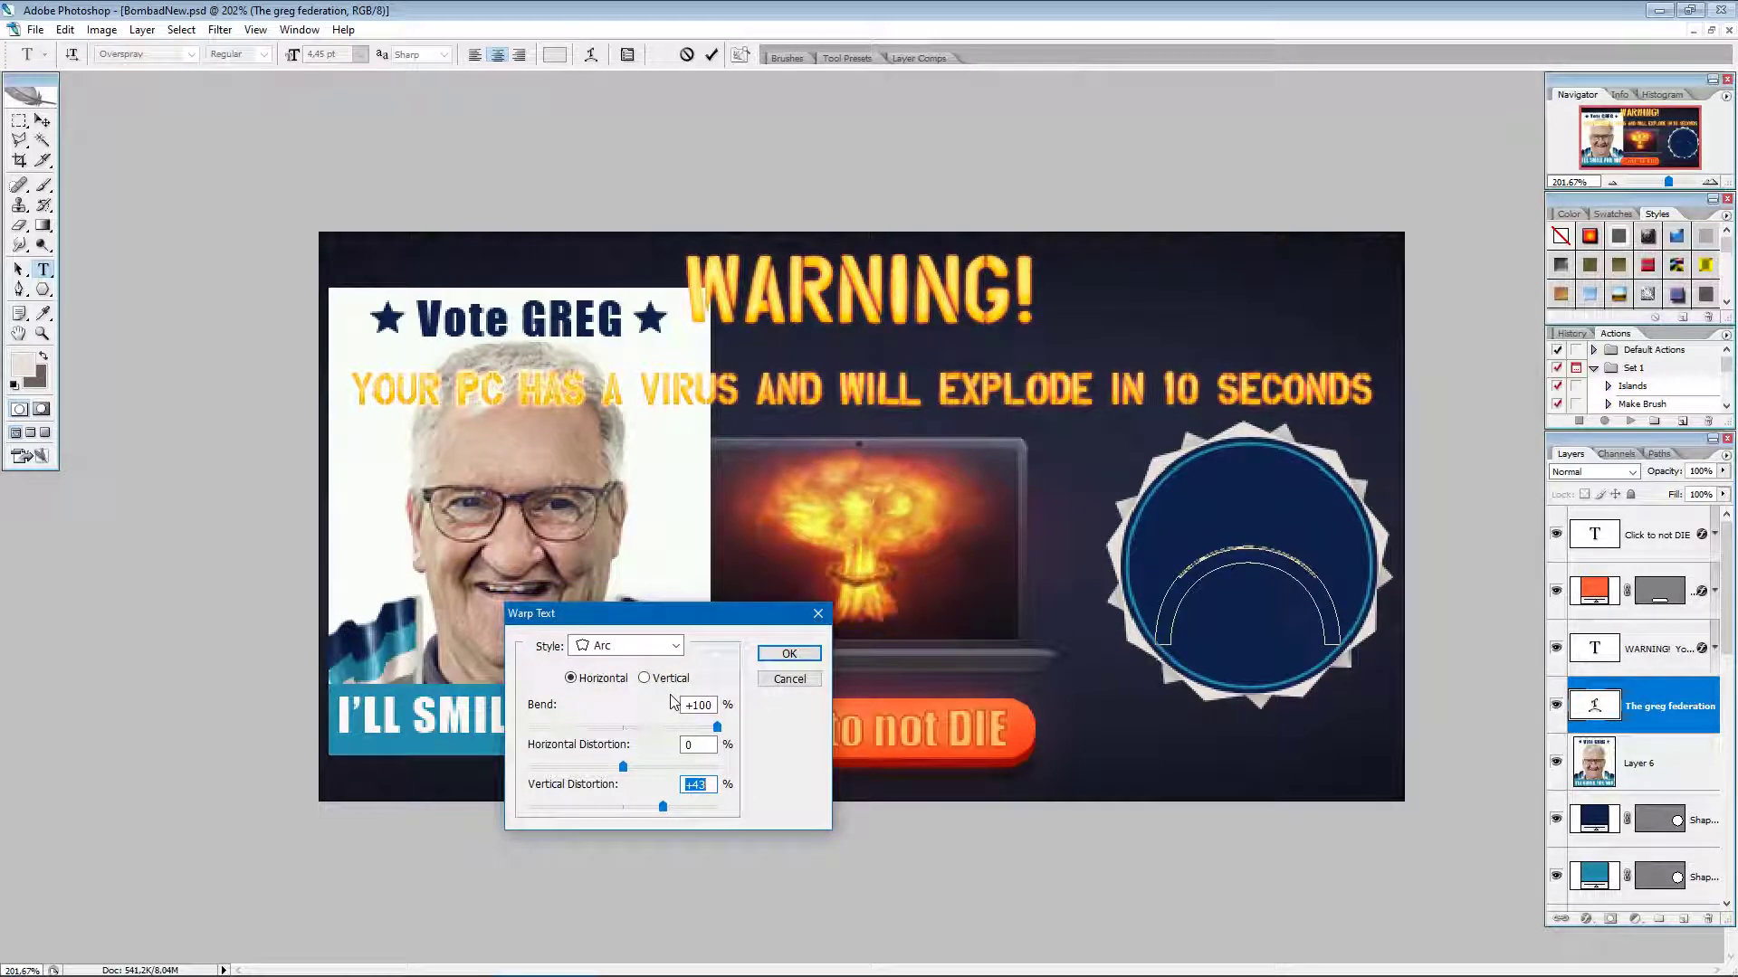
{"action": "left_click", "coordinate": [787, 655]}
{"action": "left_click", "coordinate": [43, 122]}
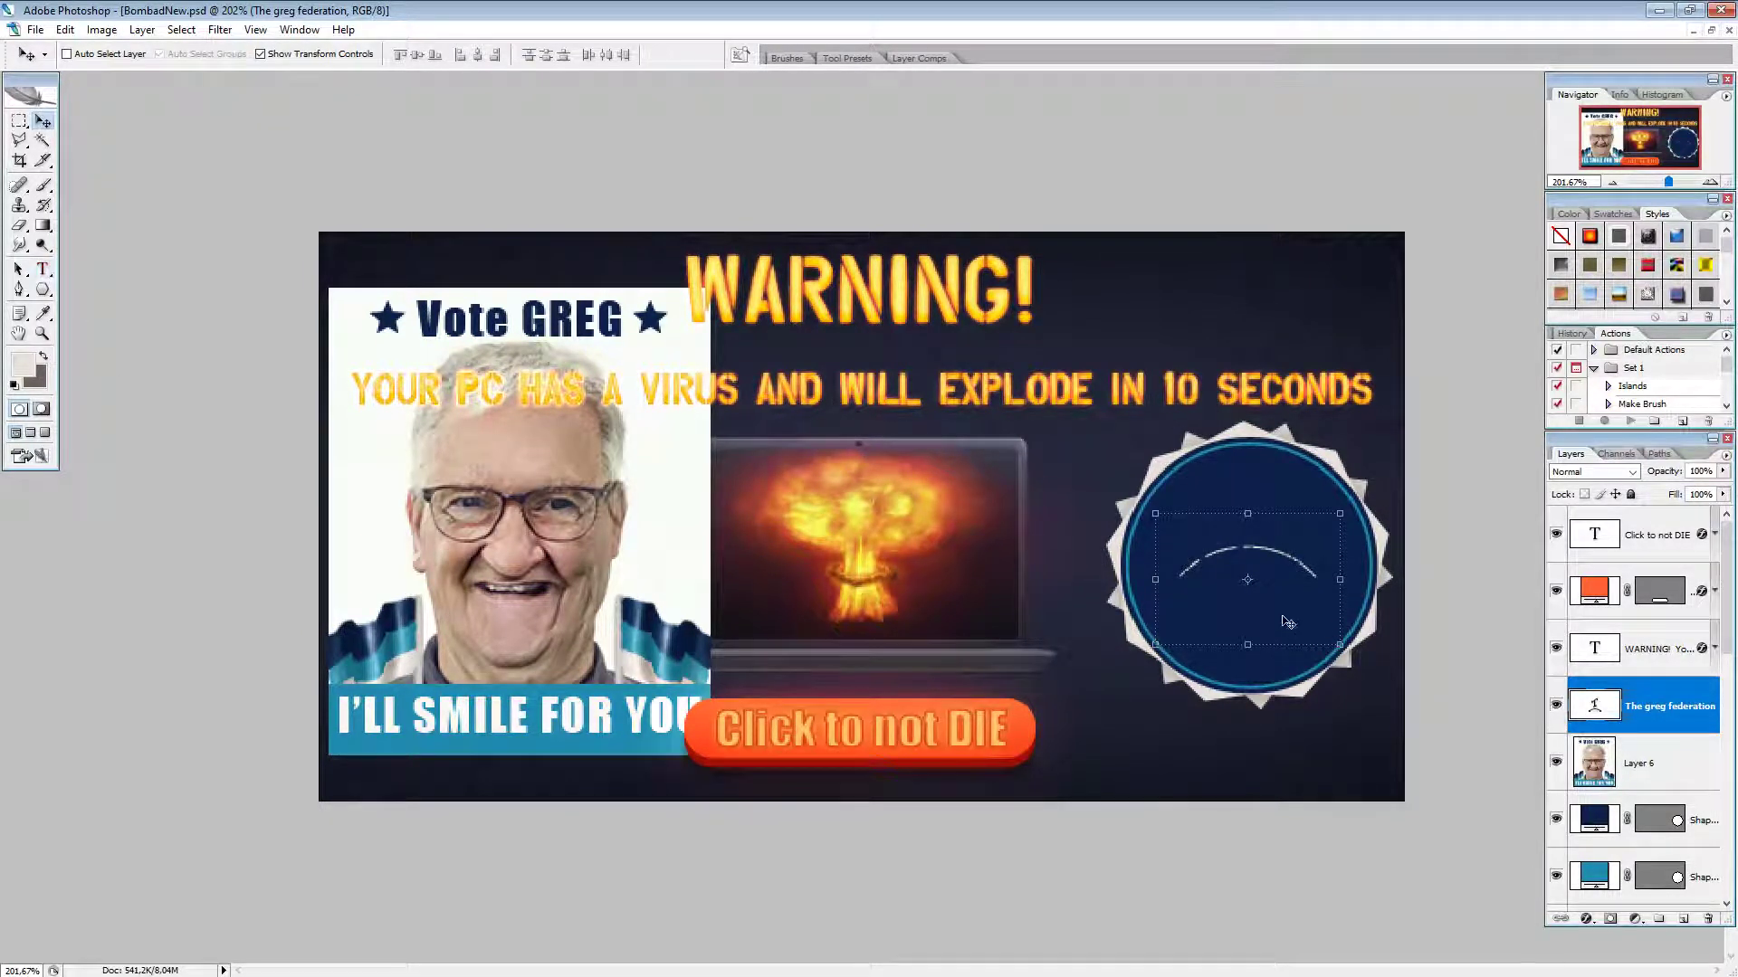
{"action": "left_click_drag", "start_coordinate": [1279, 615], "coordinate": [1286, 517]}
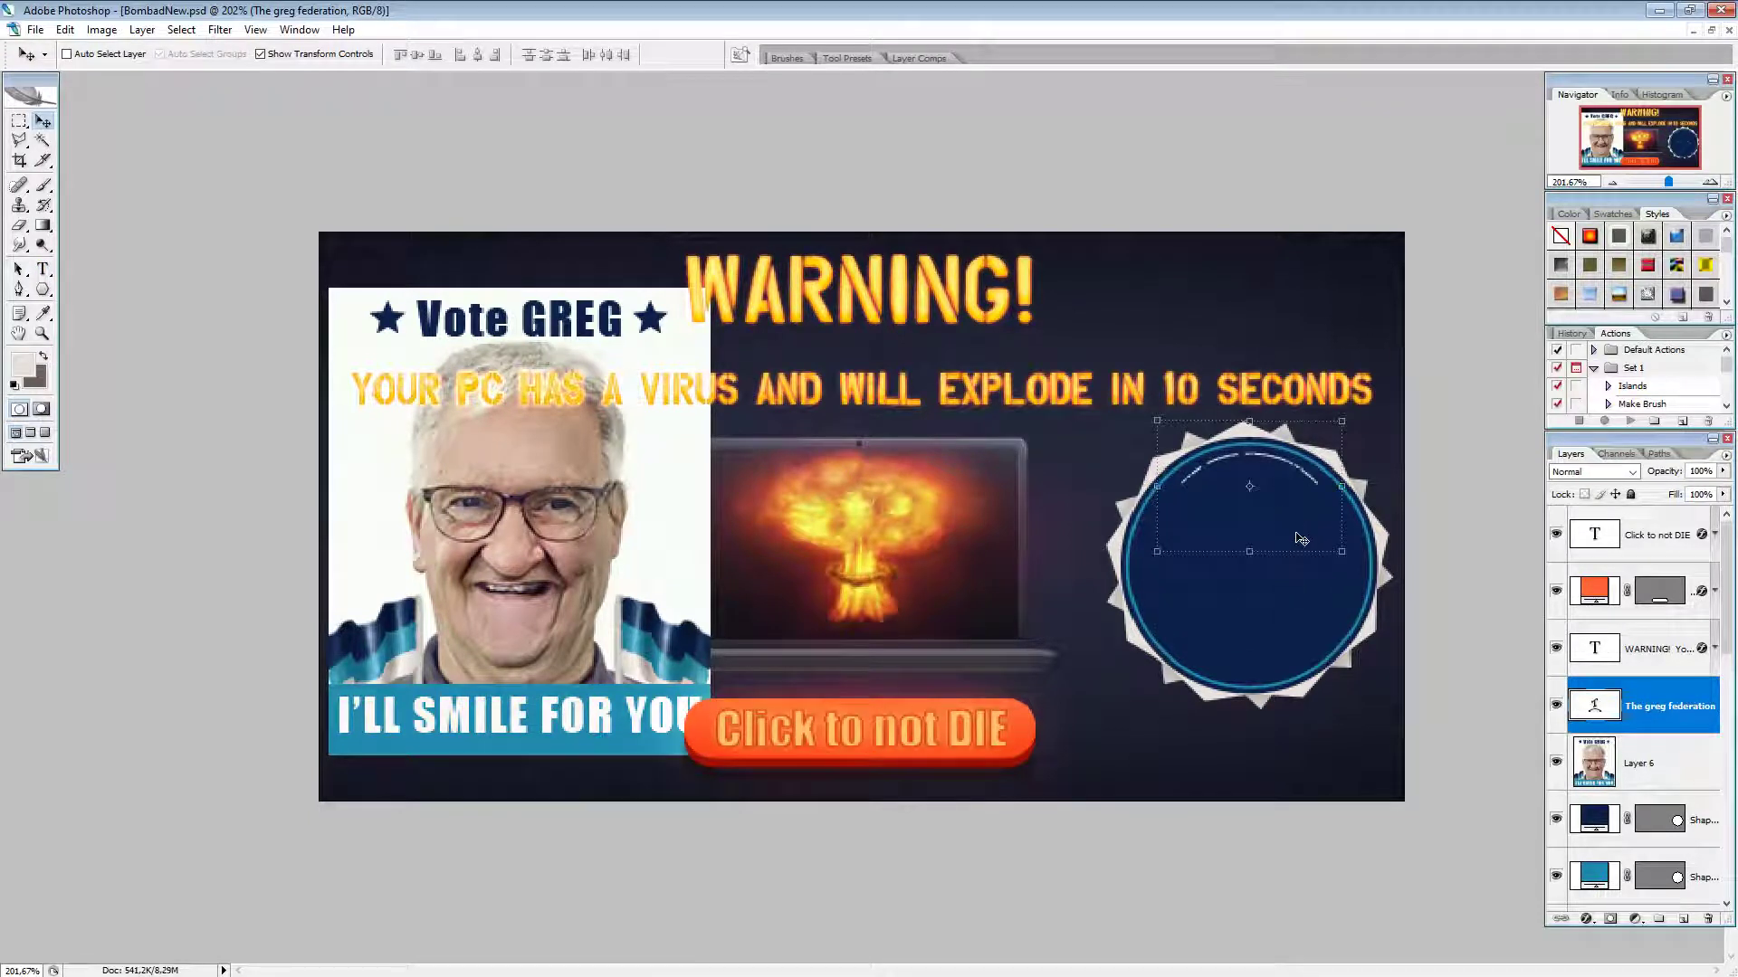
{"action": "left_click", "coordinate": [1250, 487]}
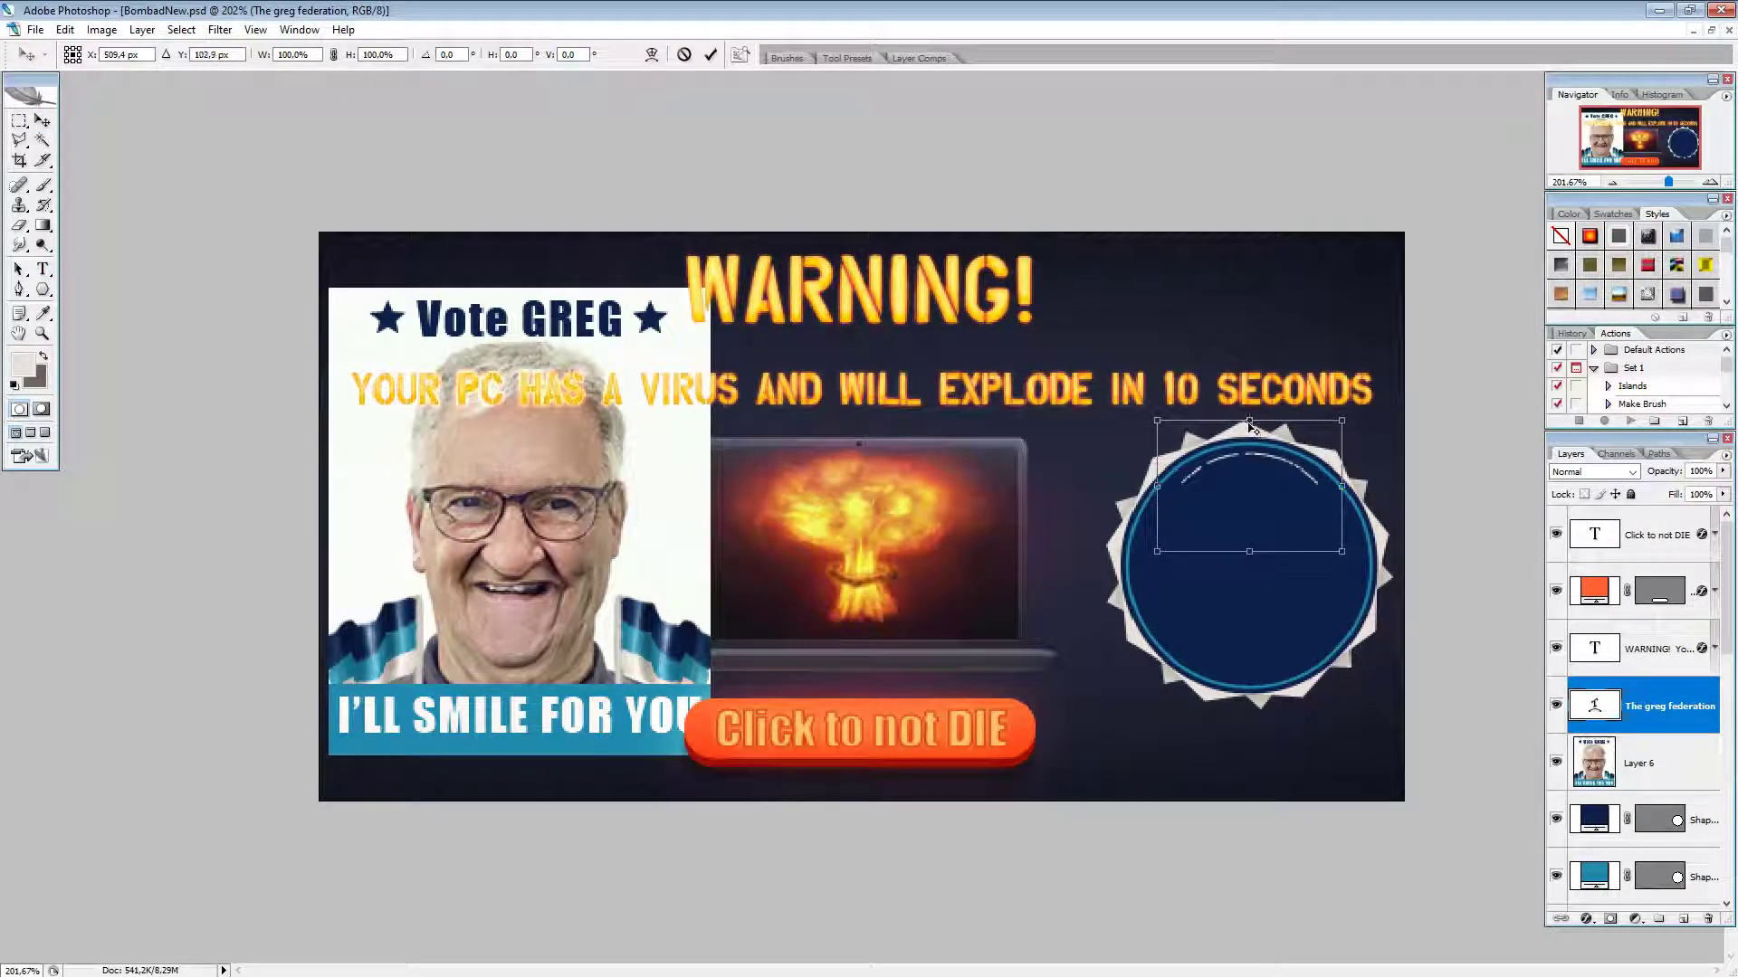
{"action": "left_click_drag", "start_coordinate": [1345, 556], "coordinate": [1447, 679]}
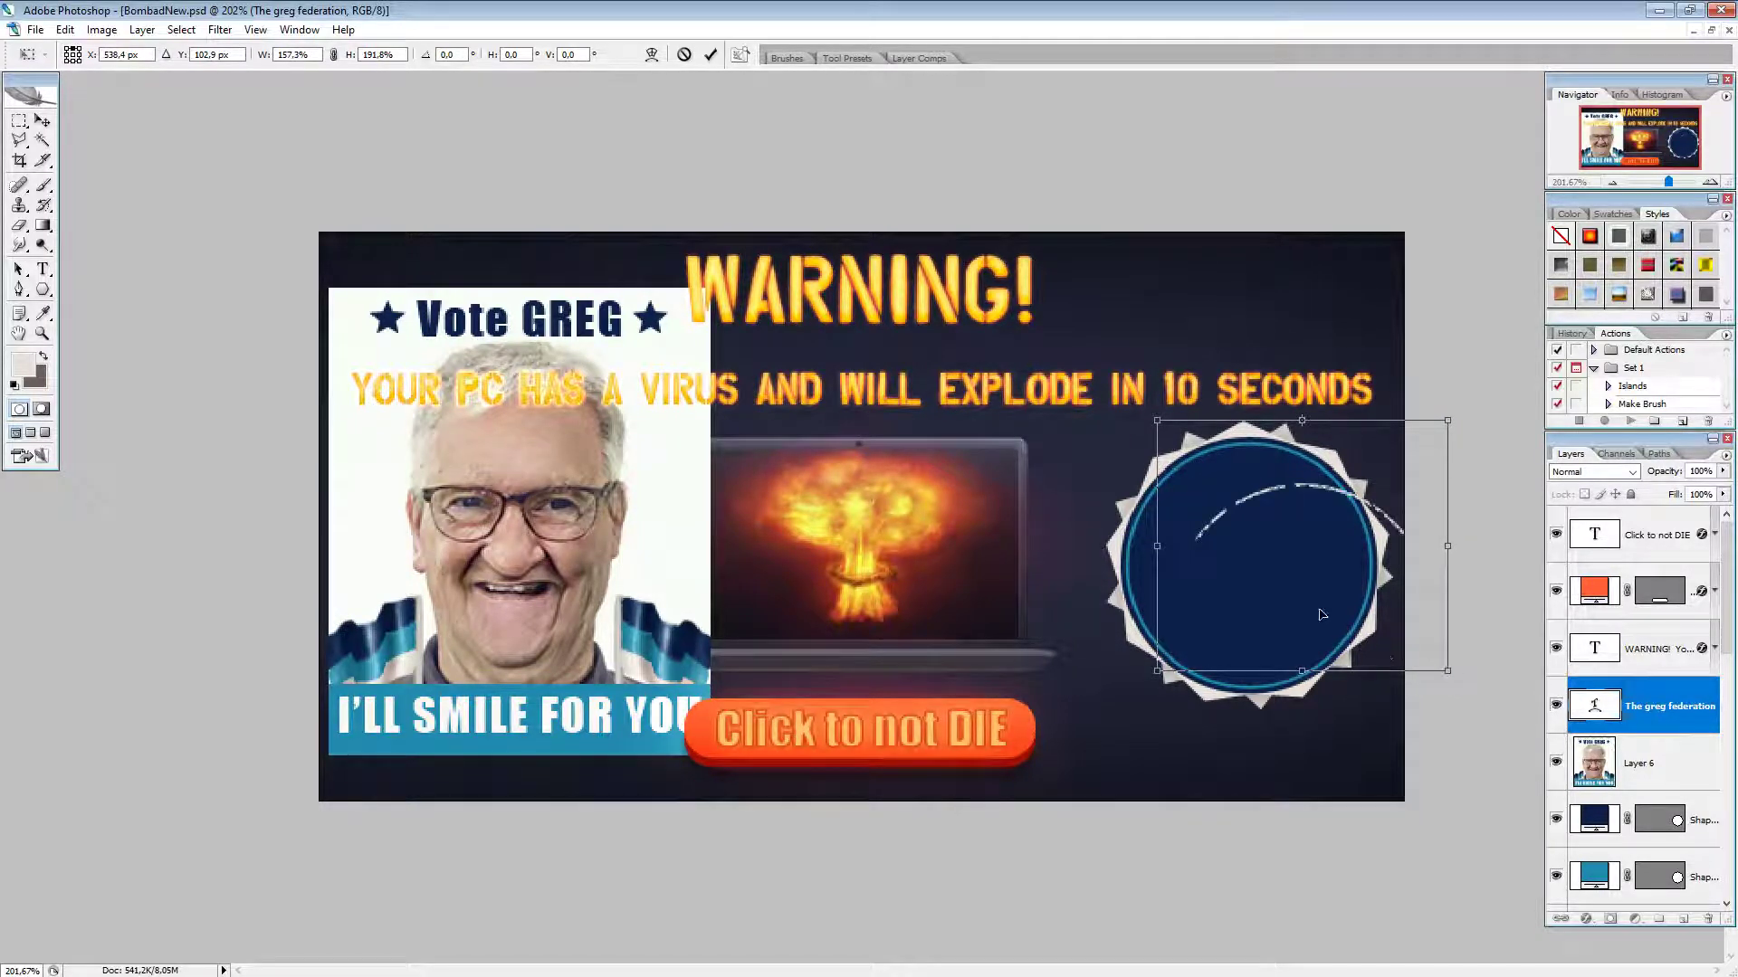
{"action": "left_click", "coordinate": [682, 56]}
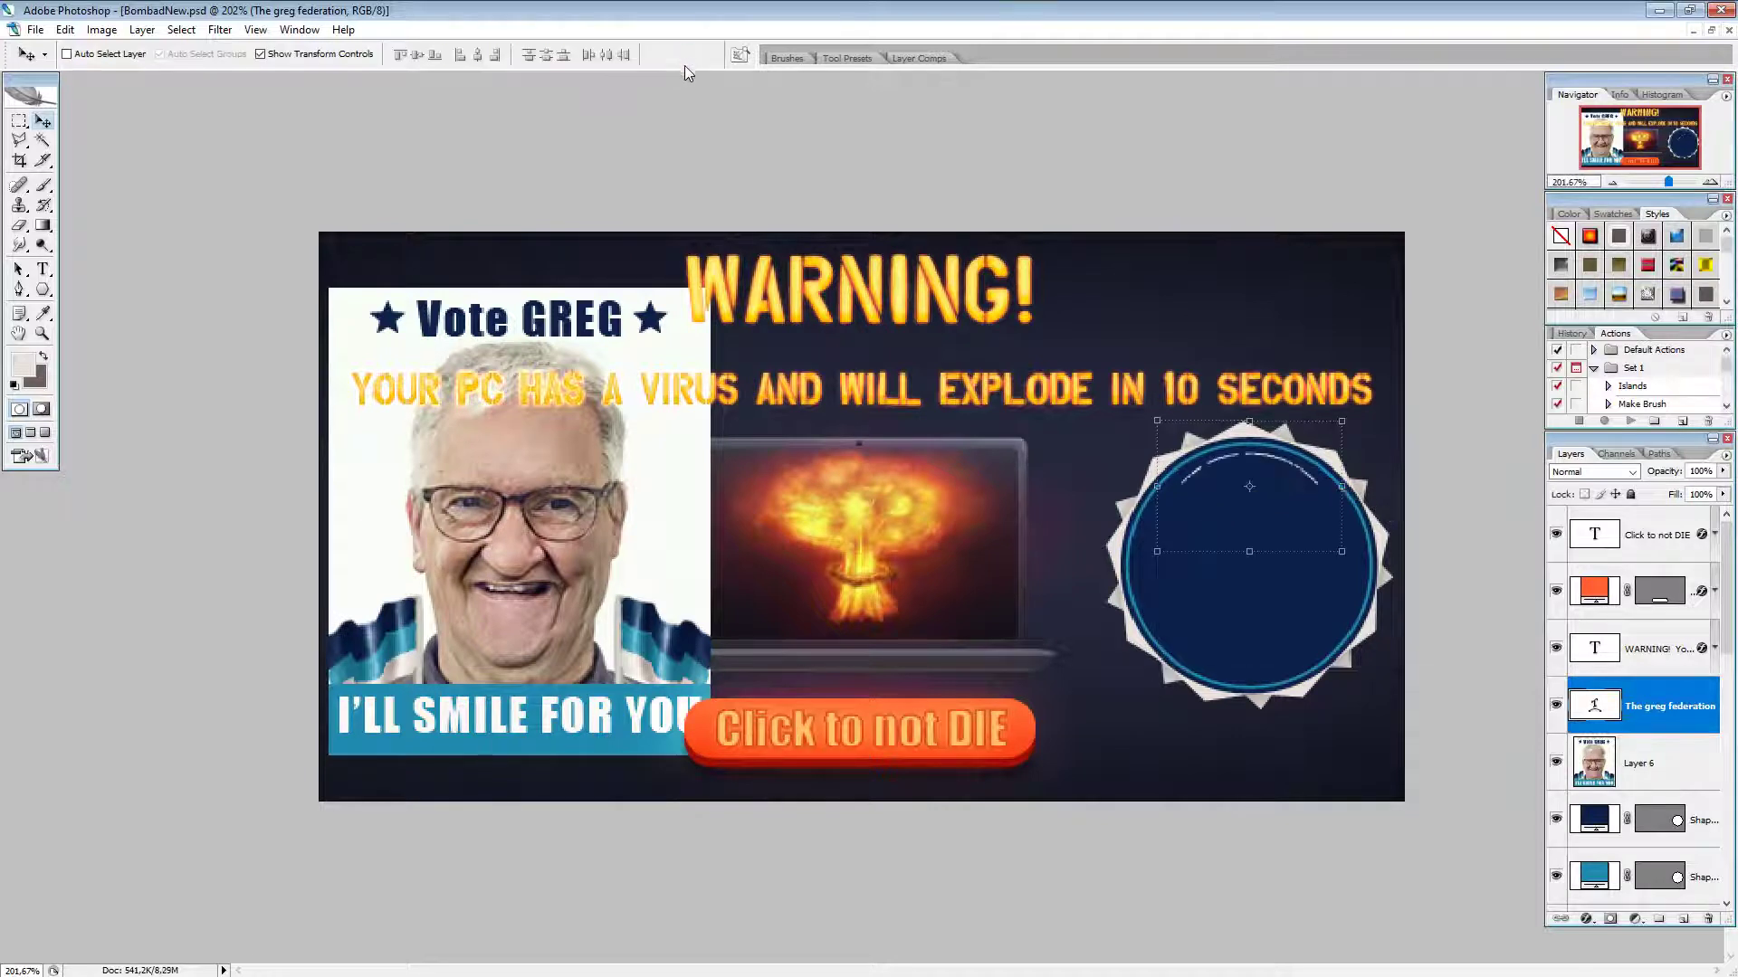
Step: Try the Bulge warp style on the badge text and reset its vertical distortion to 0%
{"action": "left_click", "coordinate": [43, 268]}
{"action": "left_click", "coordinate": [1297, 472]}
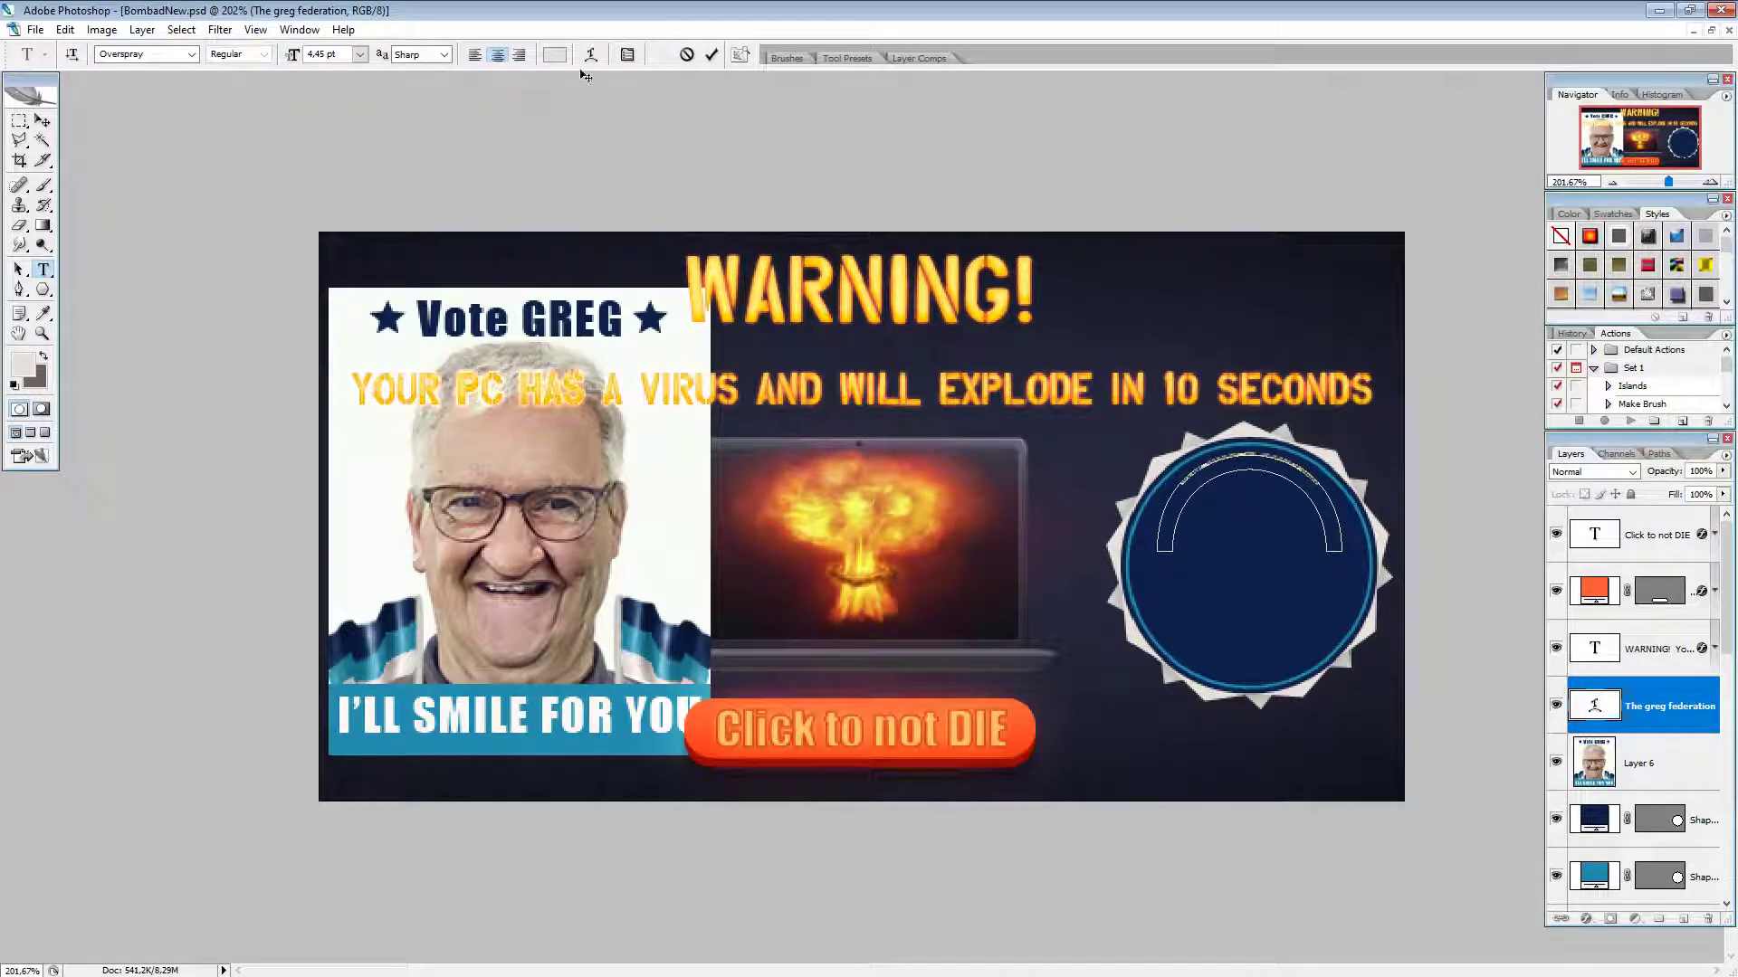
{"action": "left_click", "coordinate": [591, 55]}
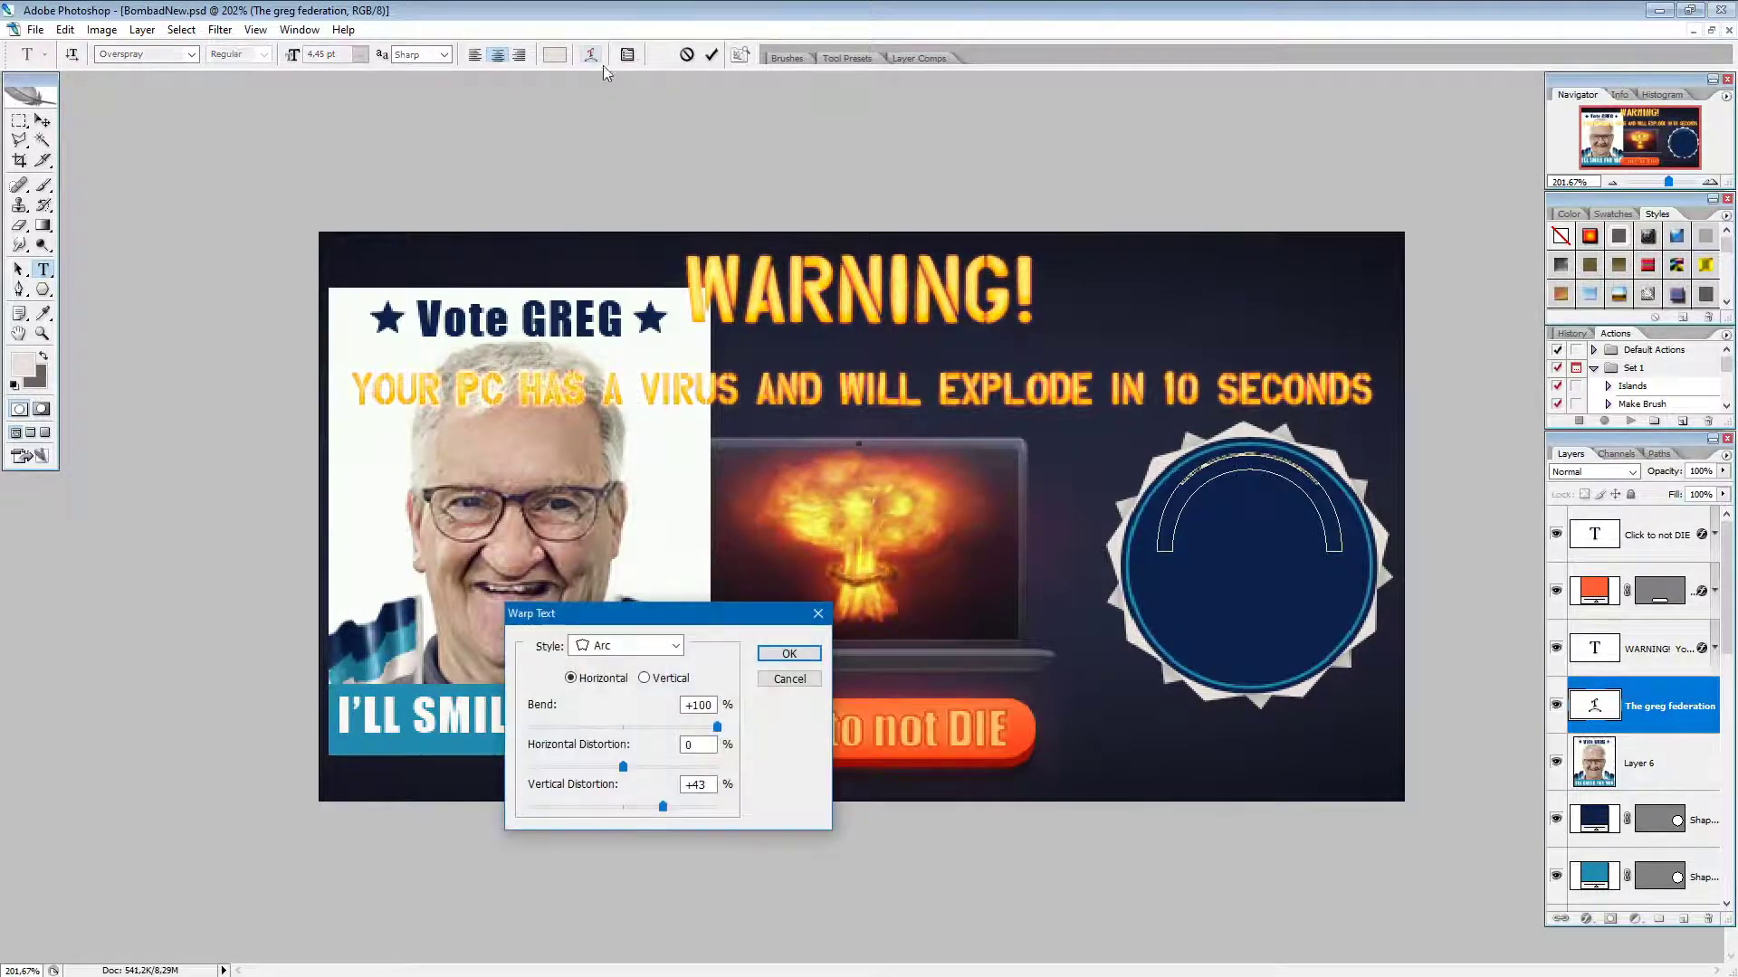
{"action": "left_click", "coordinate": [655, 646]}
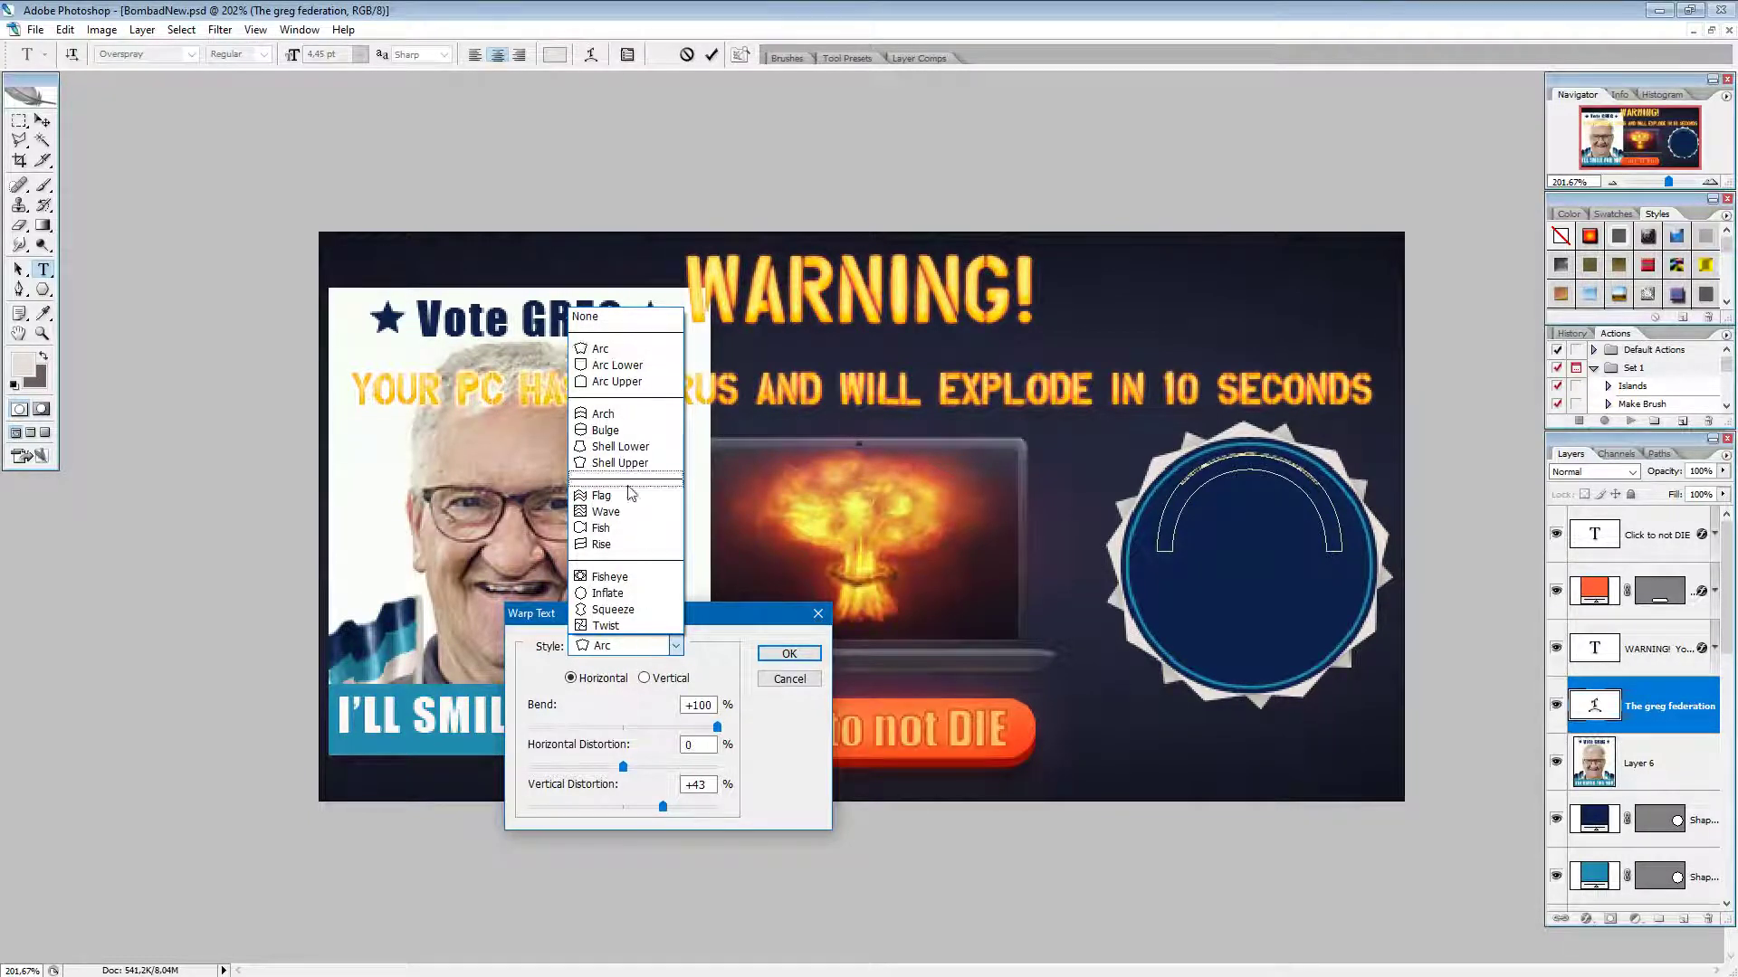
{"action": "left_click", "coordinate": [607, 431]}
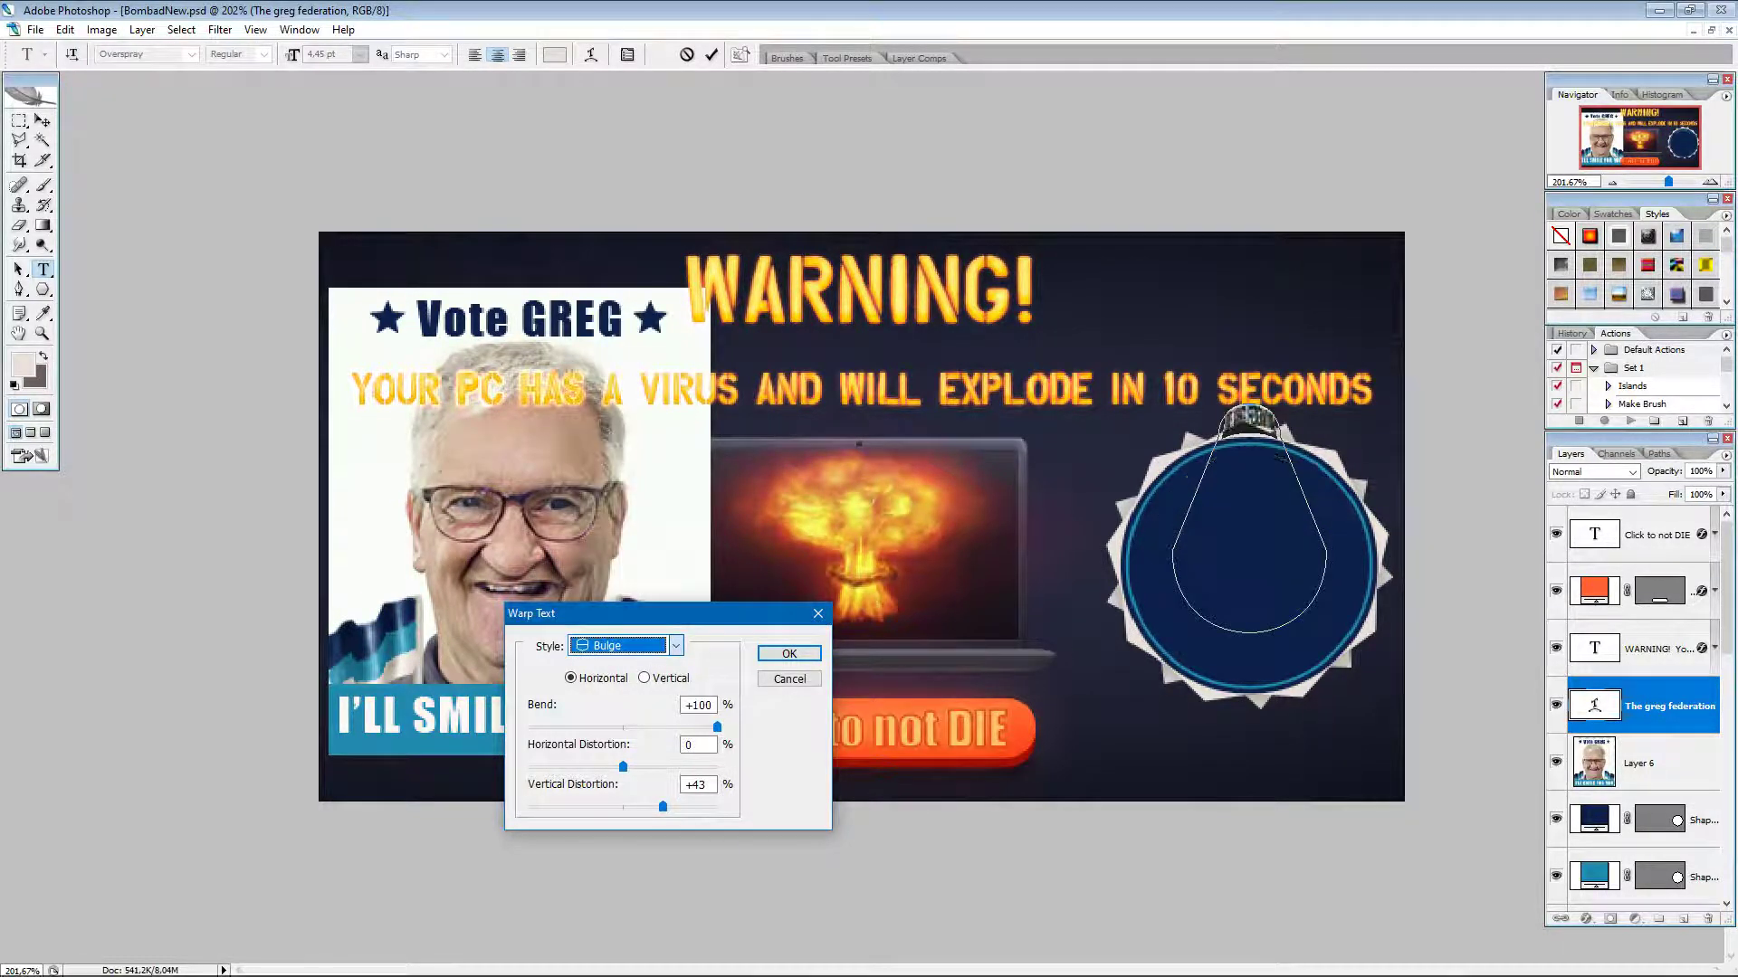
{"action": "double_click", "coordinate": [707, 784]}
{"action": "type", "text": "0"}
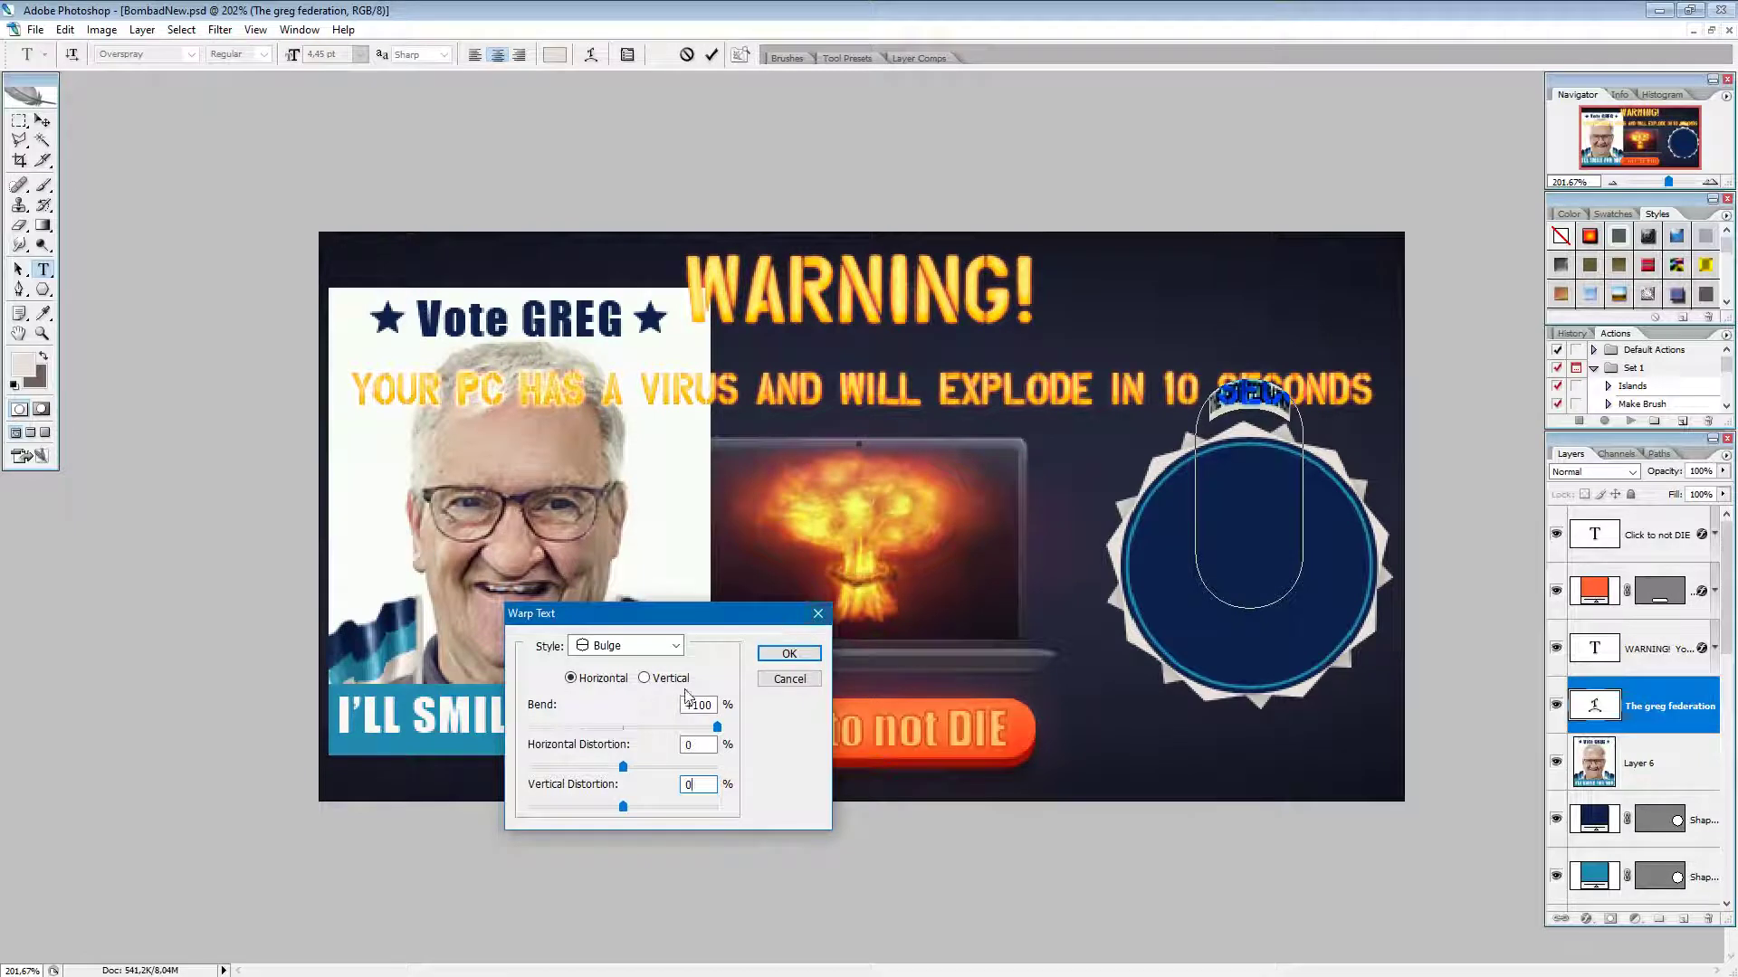
{"action": "left_click", "coordinate": [674, 646]}
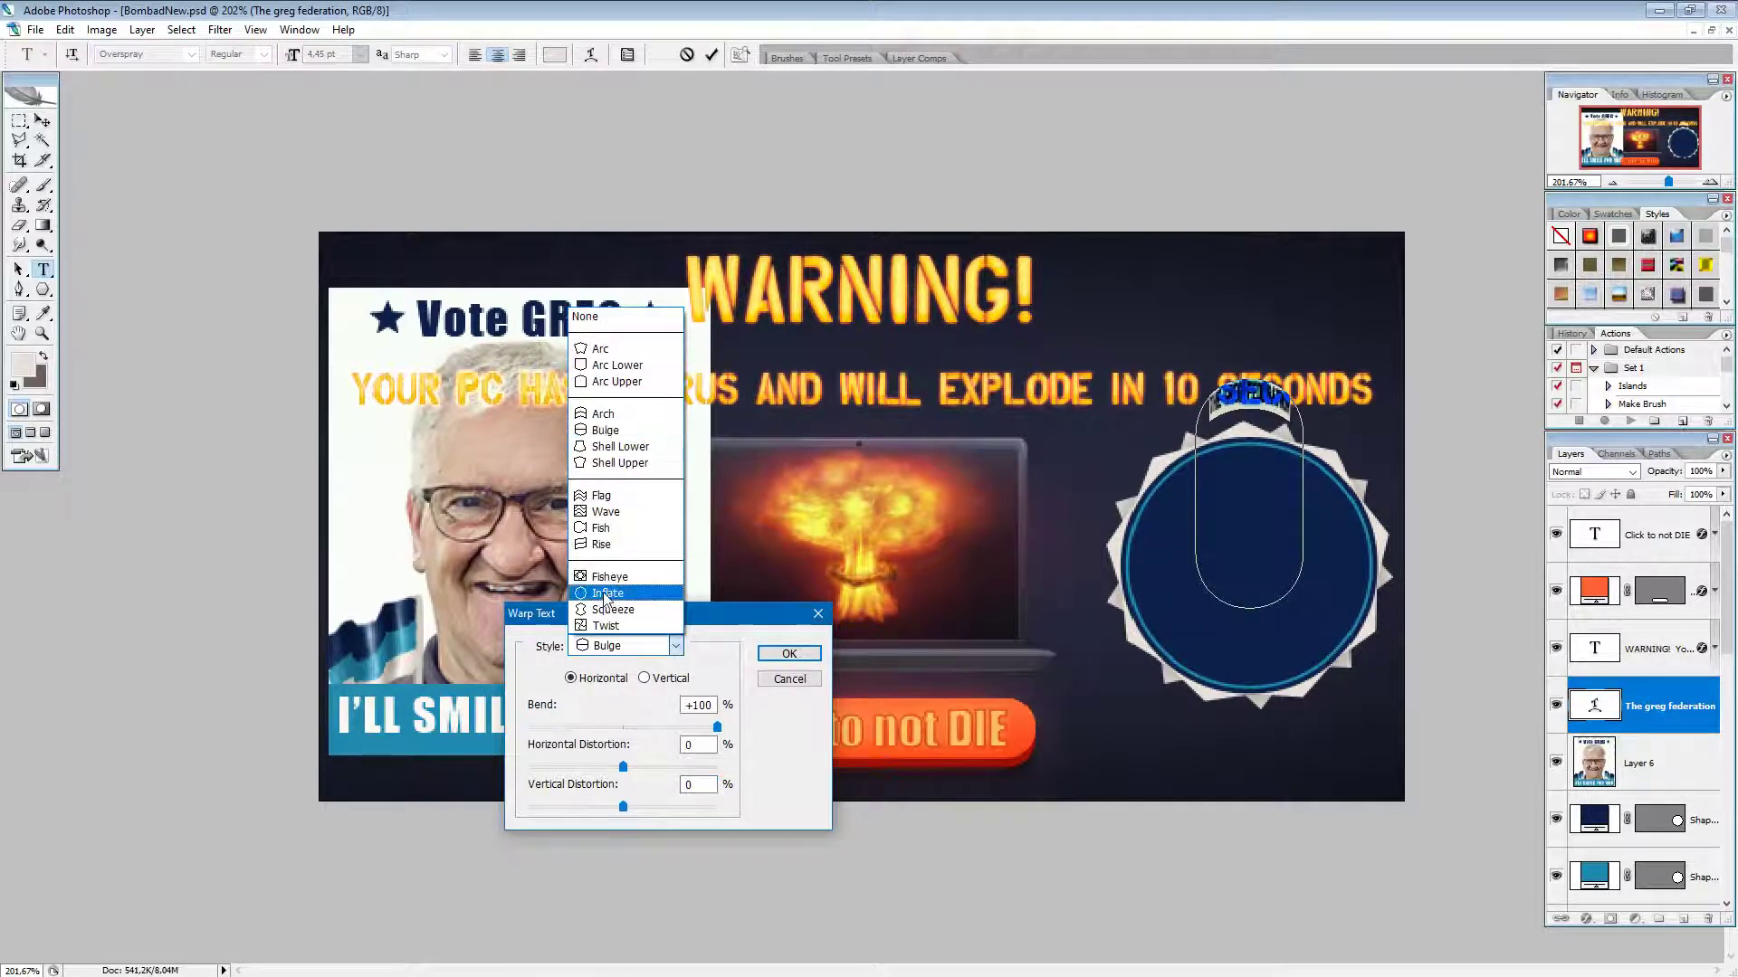
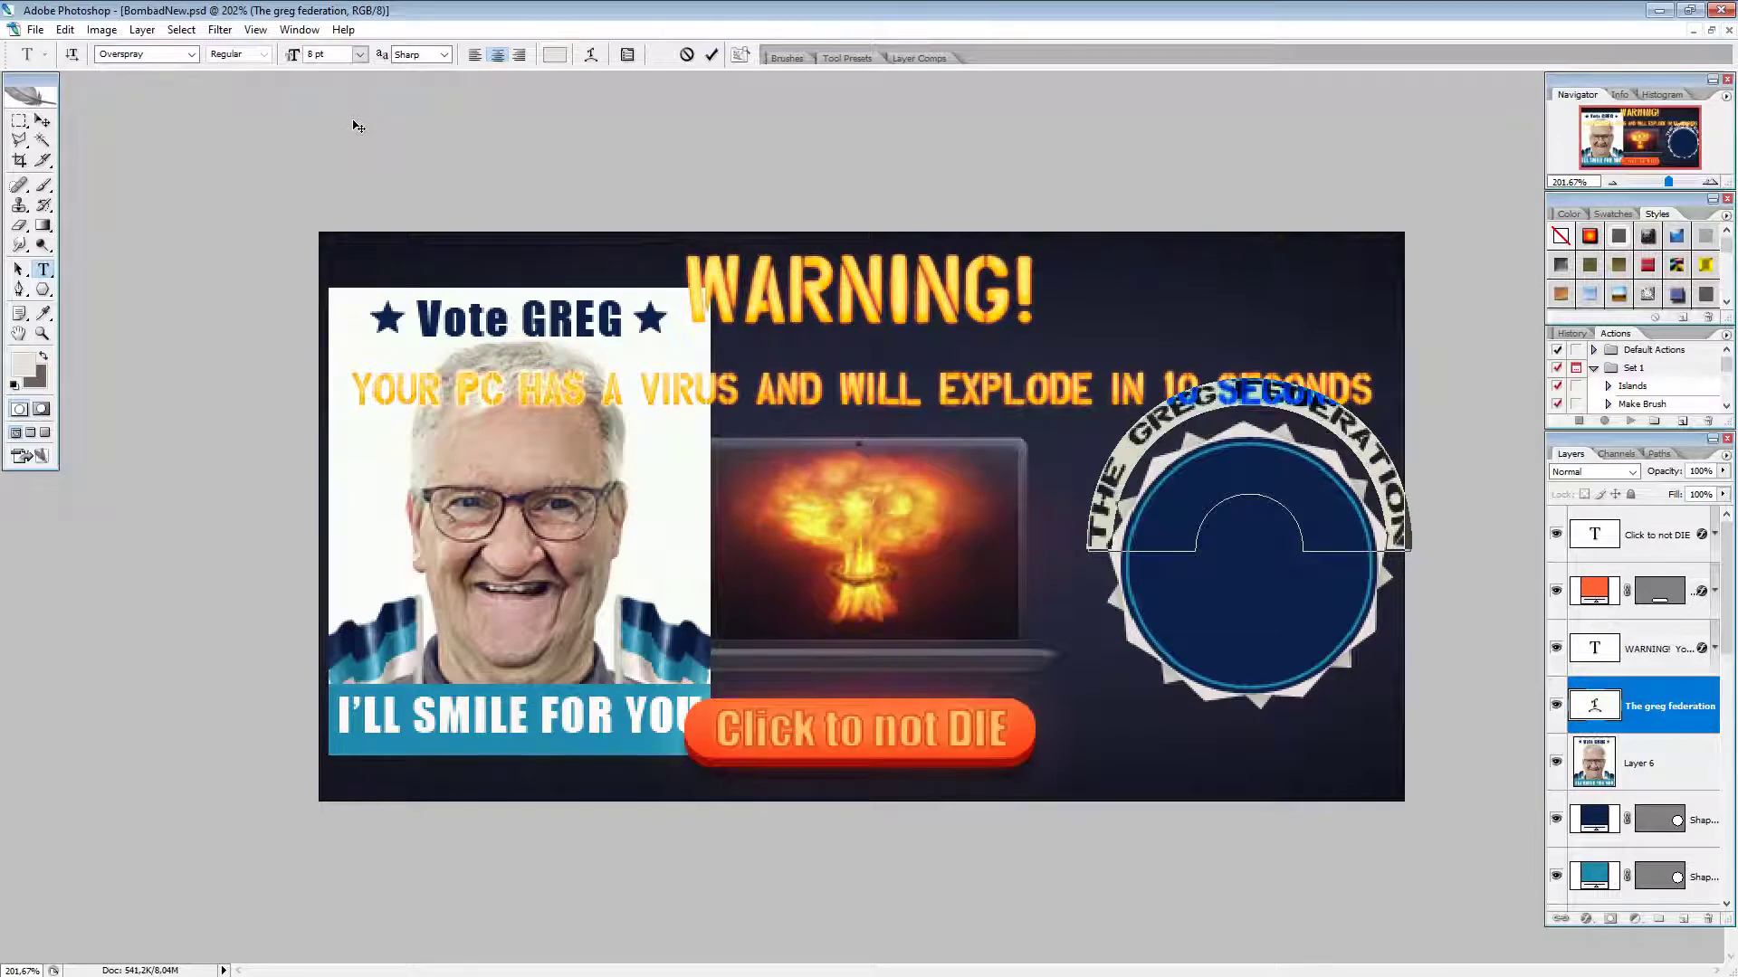
Step: Set the badge text to 6 pt with a vertical character scale of 140%, and commit it
{"action": "left_click", "coordinate": [359, 55]}
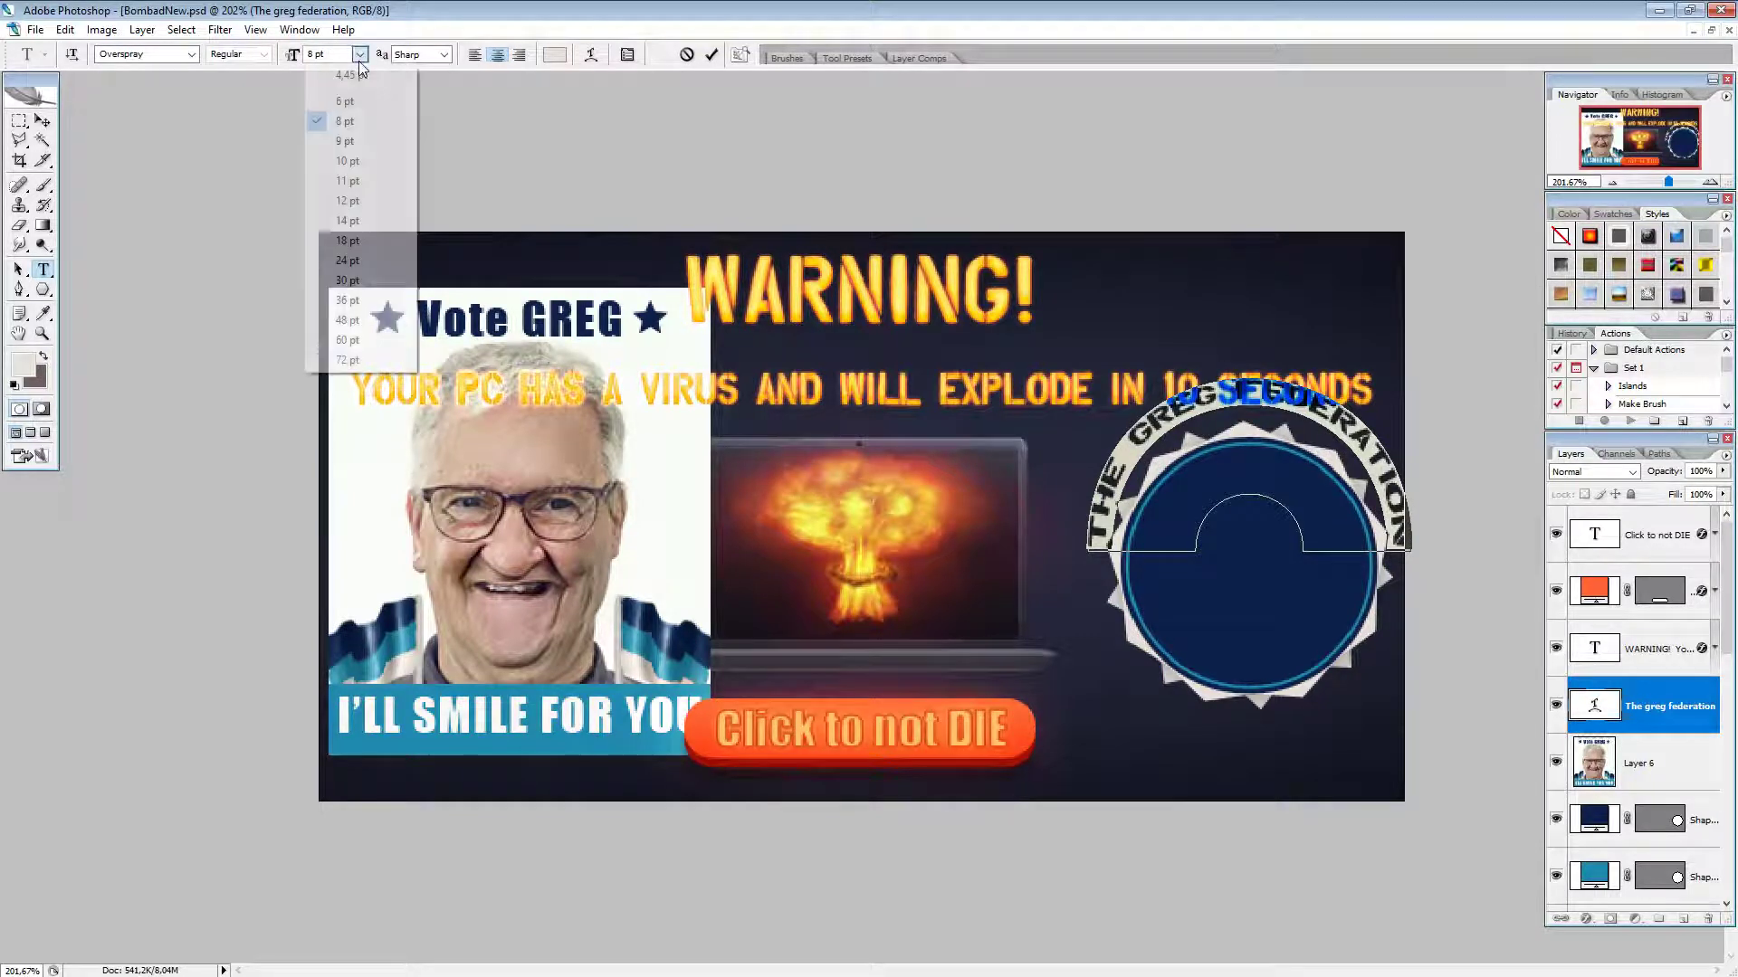
{"action": "left_click", "coordinate": [358, 101]}
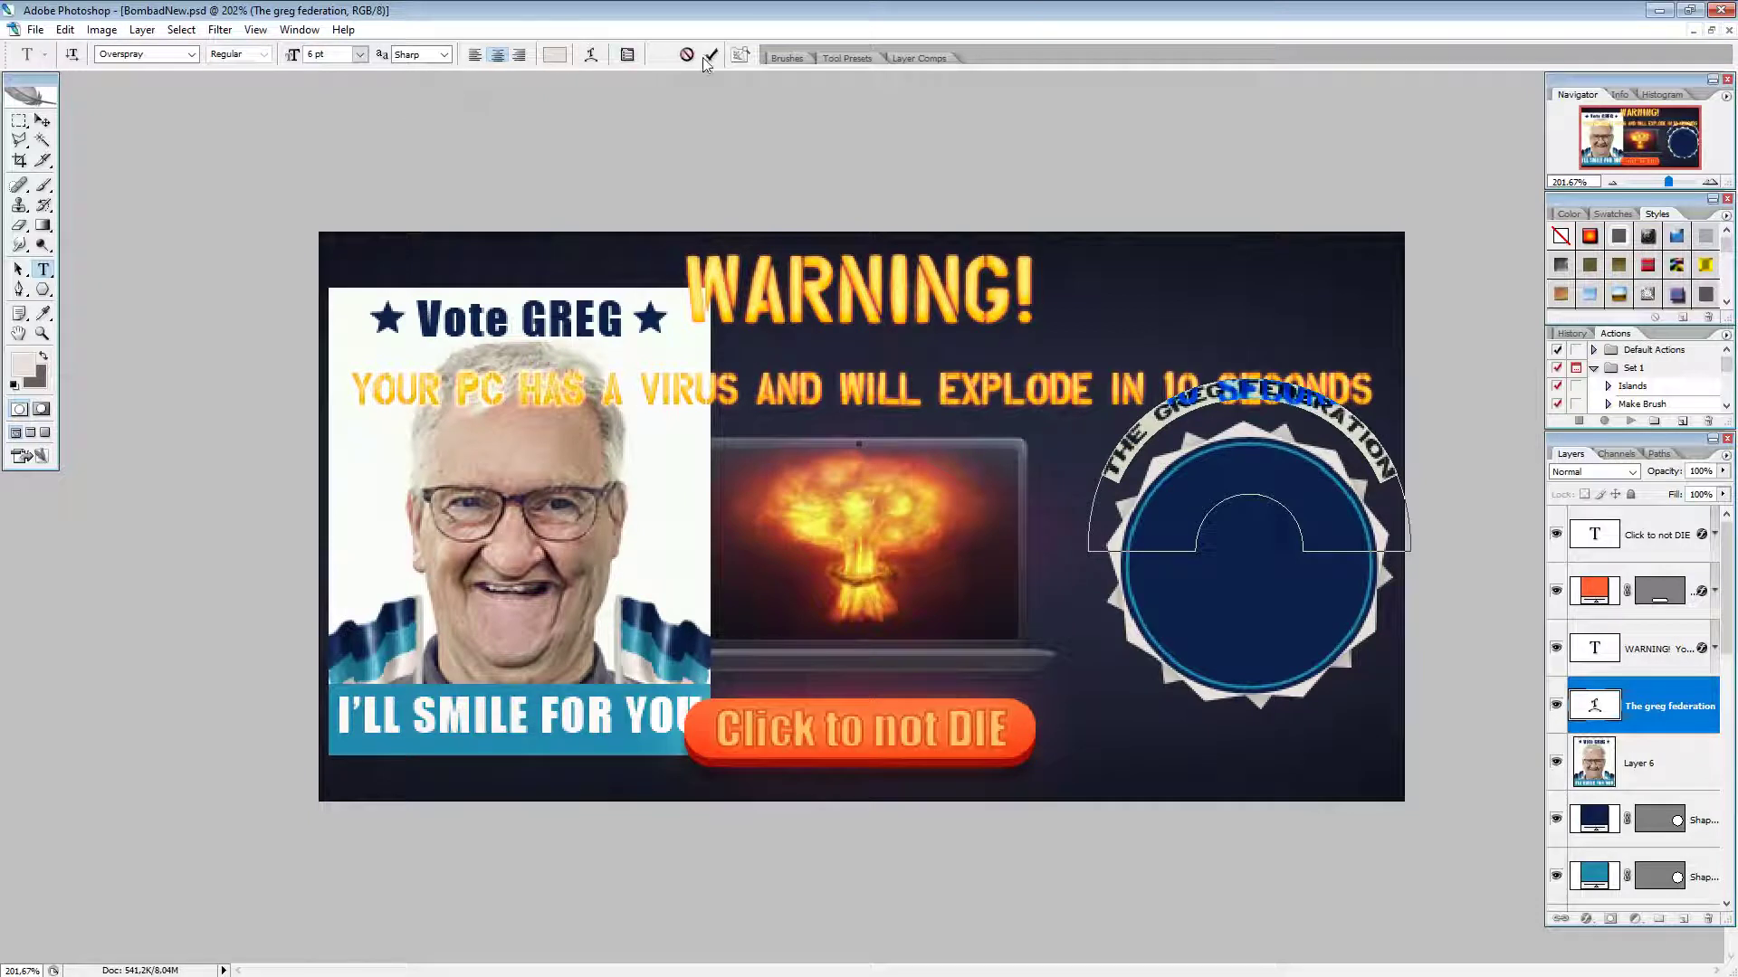
{"action": "left_click", "coordinate": [626, 55]}
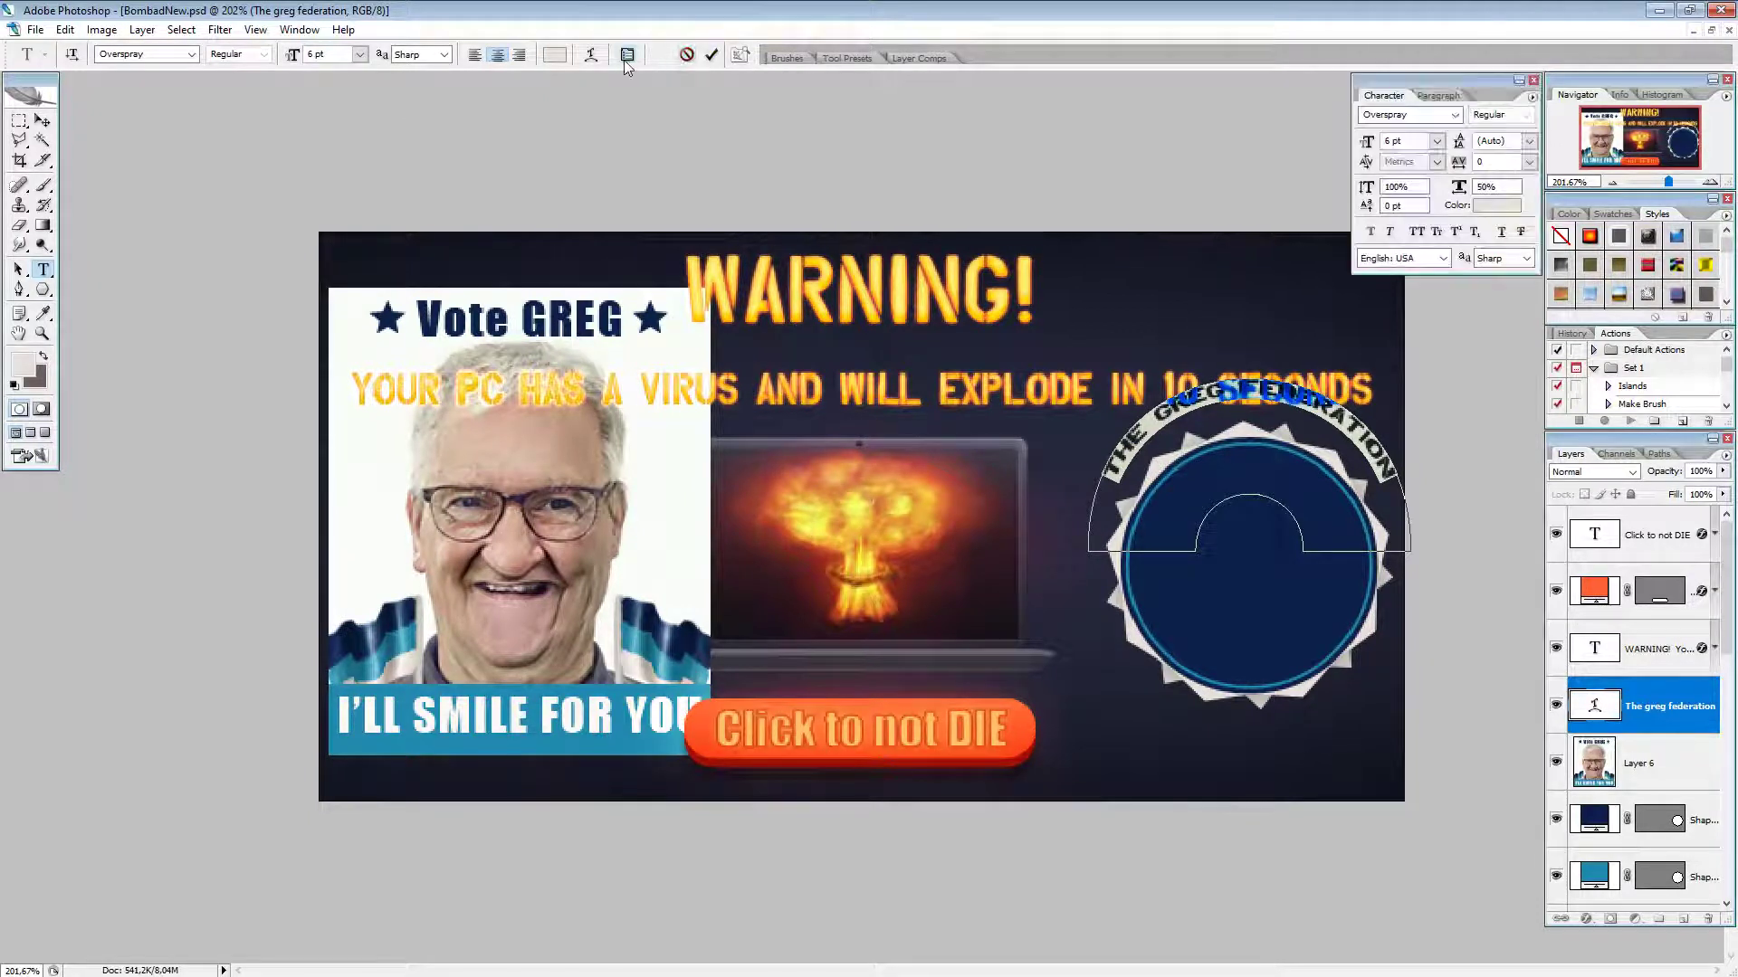
{"action": "left_click", "coordinate": [1394, 187]}
{"action": "type", "text": "4"}
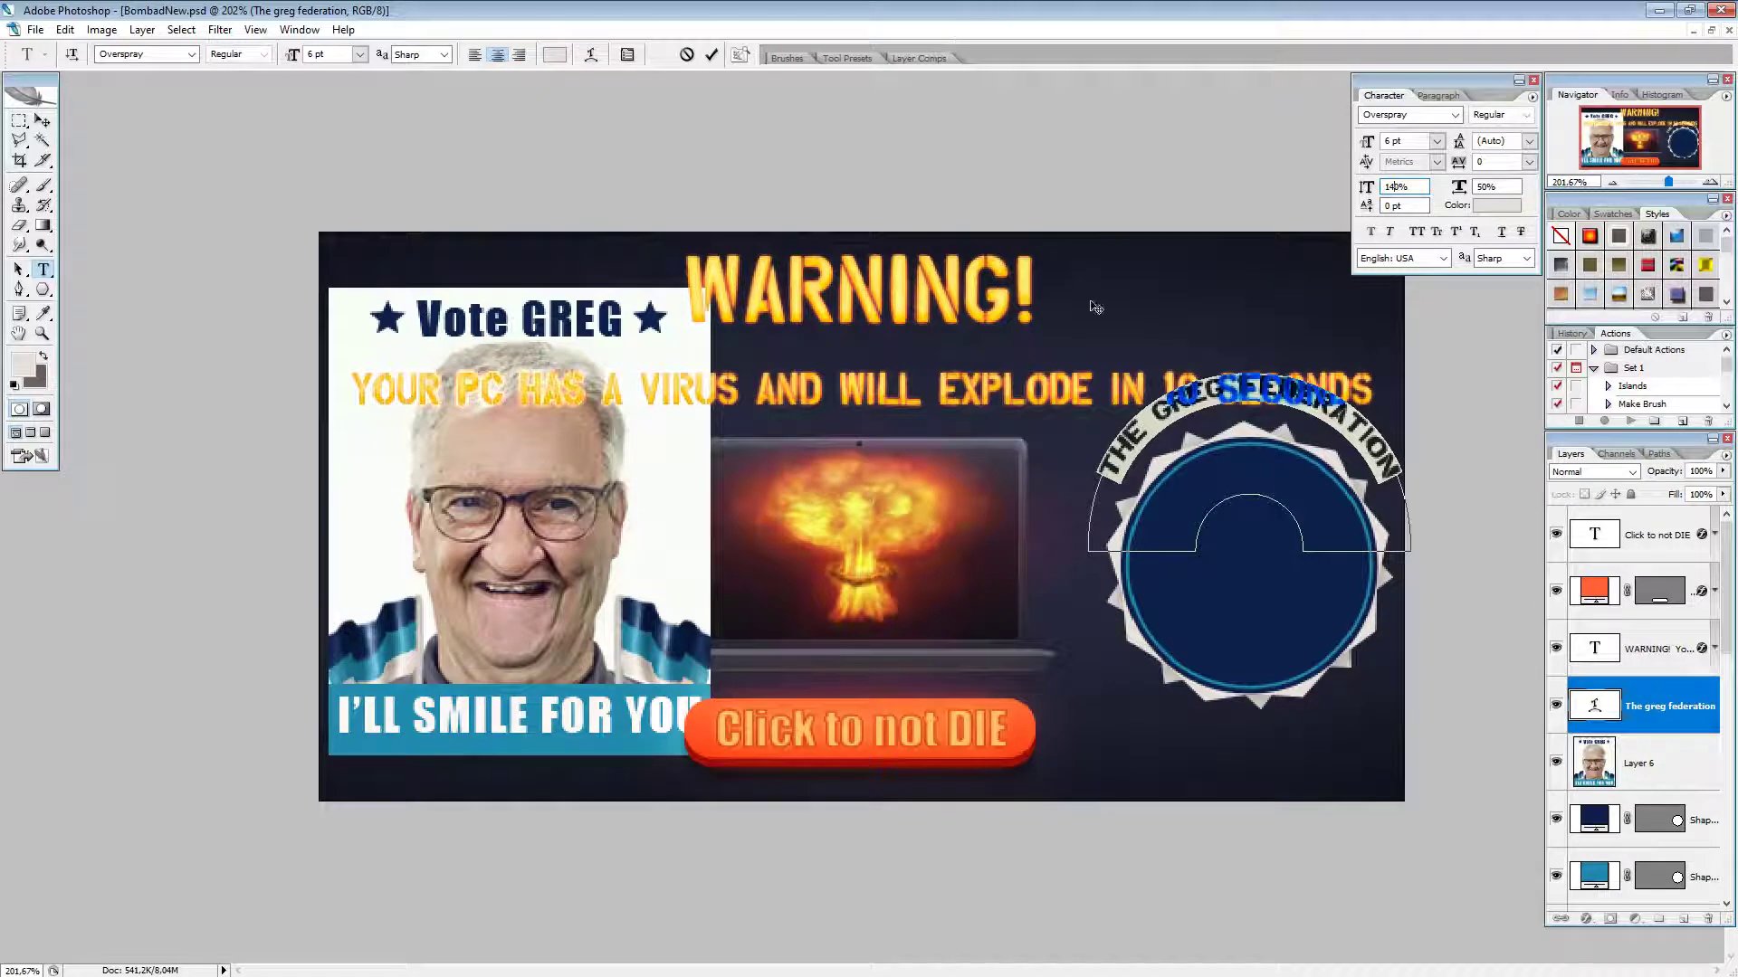
{"action": "left_click", "coordinate": [1155, 416]}
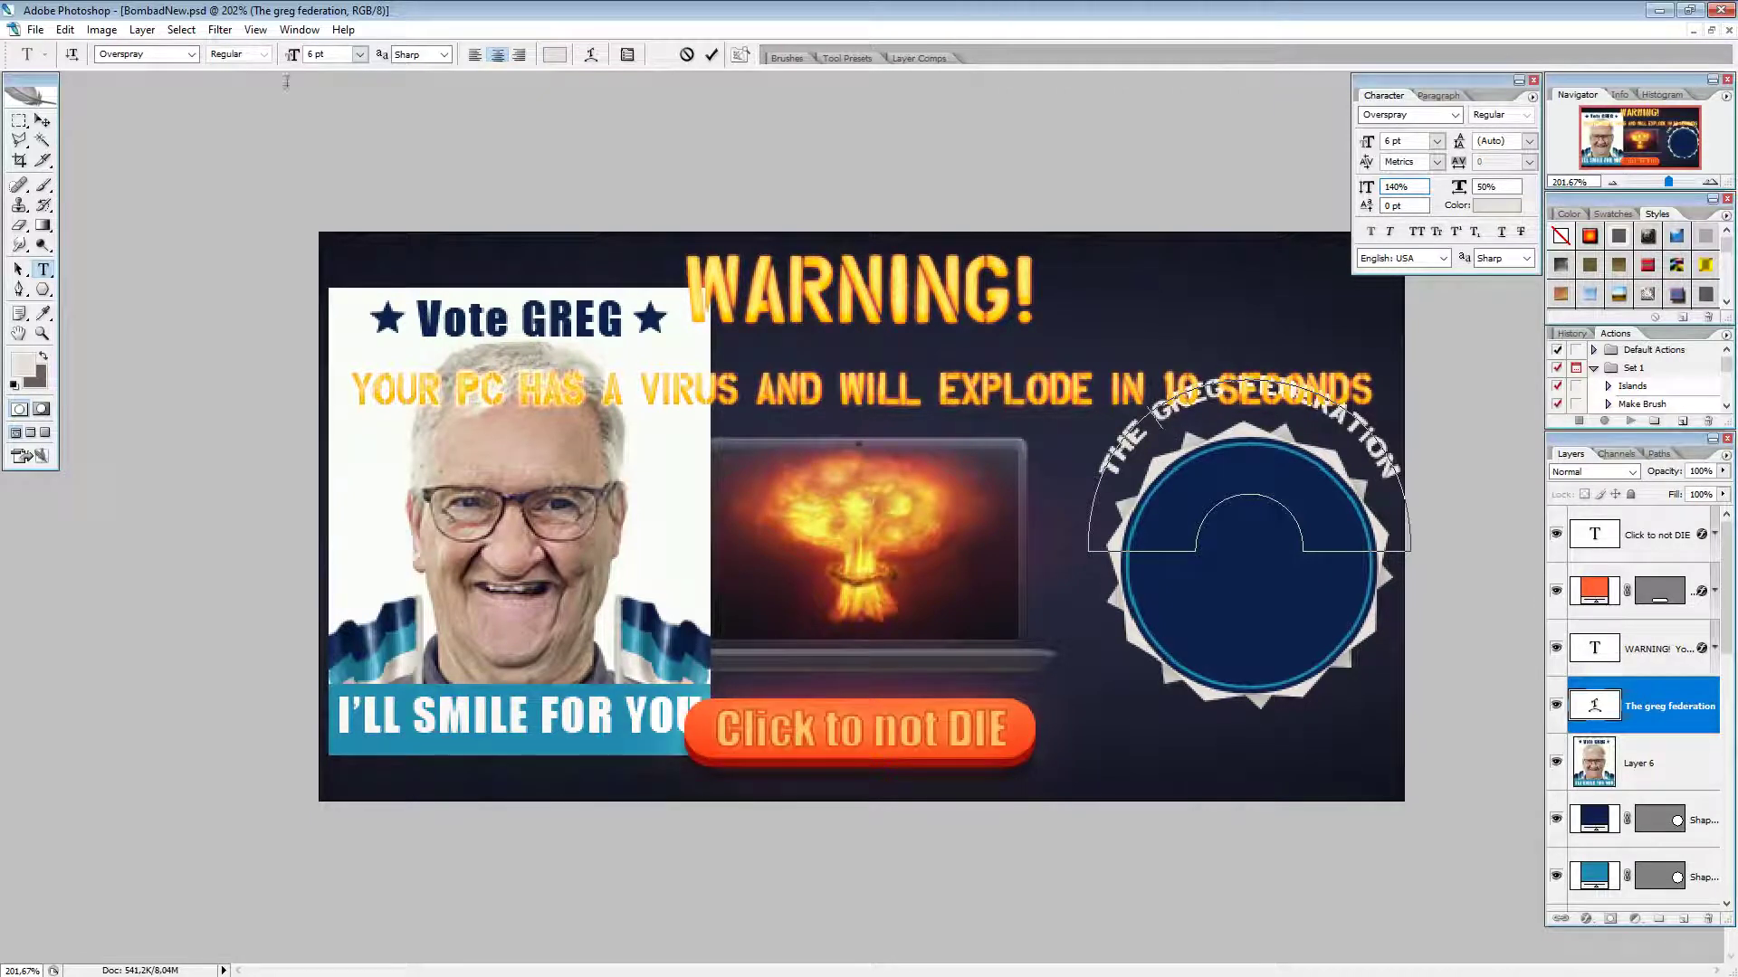
{"action": "left_click", "coordinate": [711, 55]}
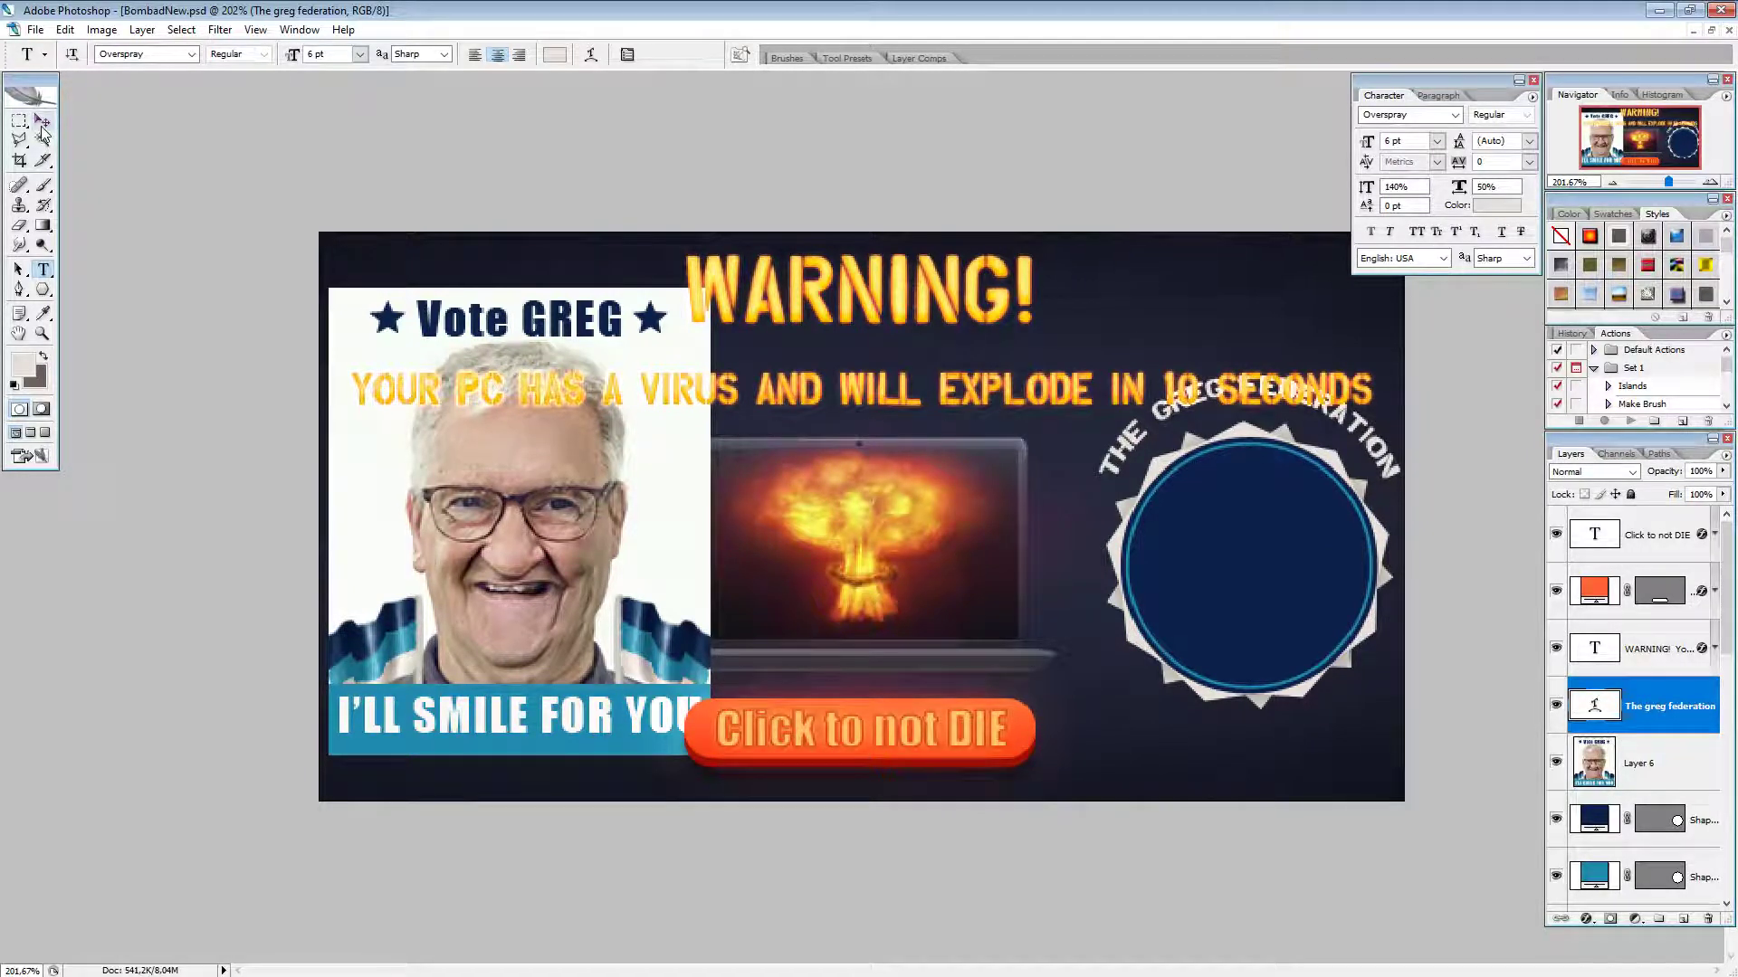
Step: Move the arched "The greg federation" text down onto the upper part of the badge
{"action": "left_click", "coordinate": [43, 120]}
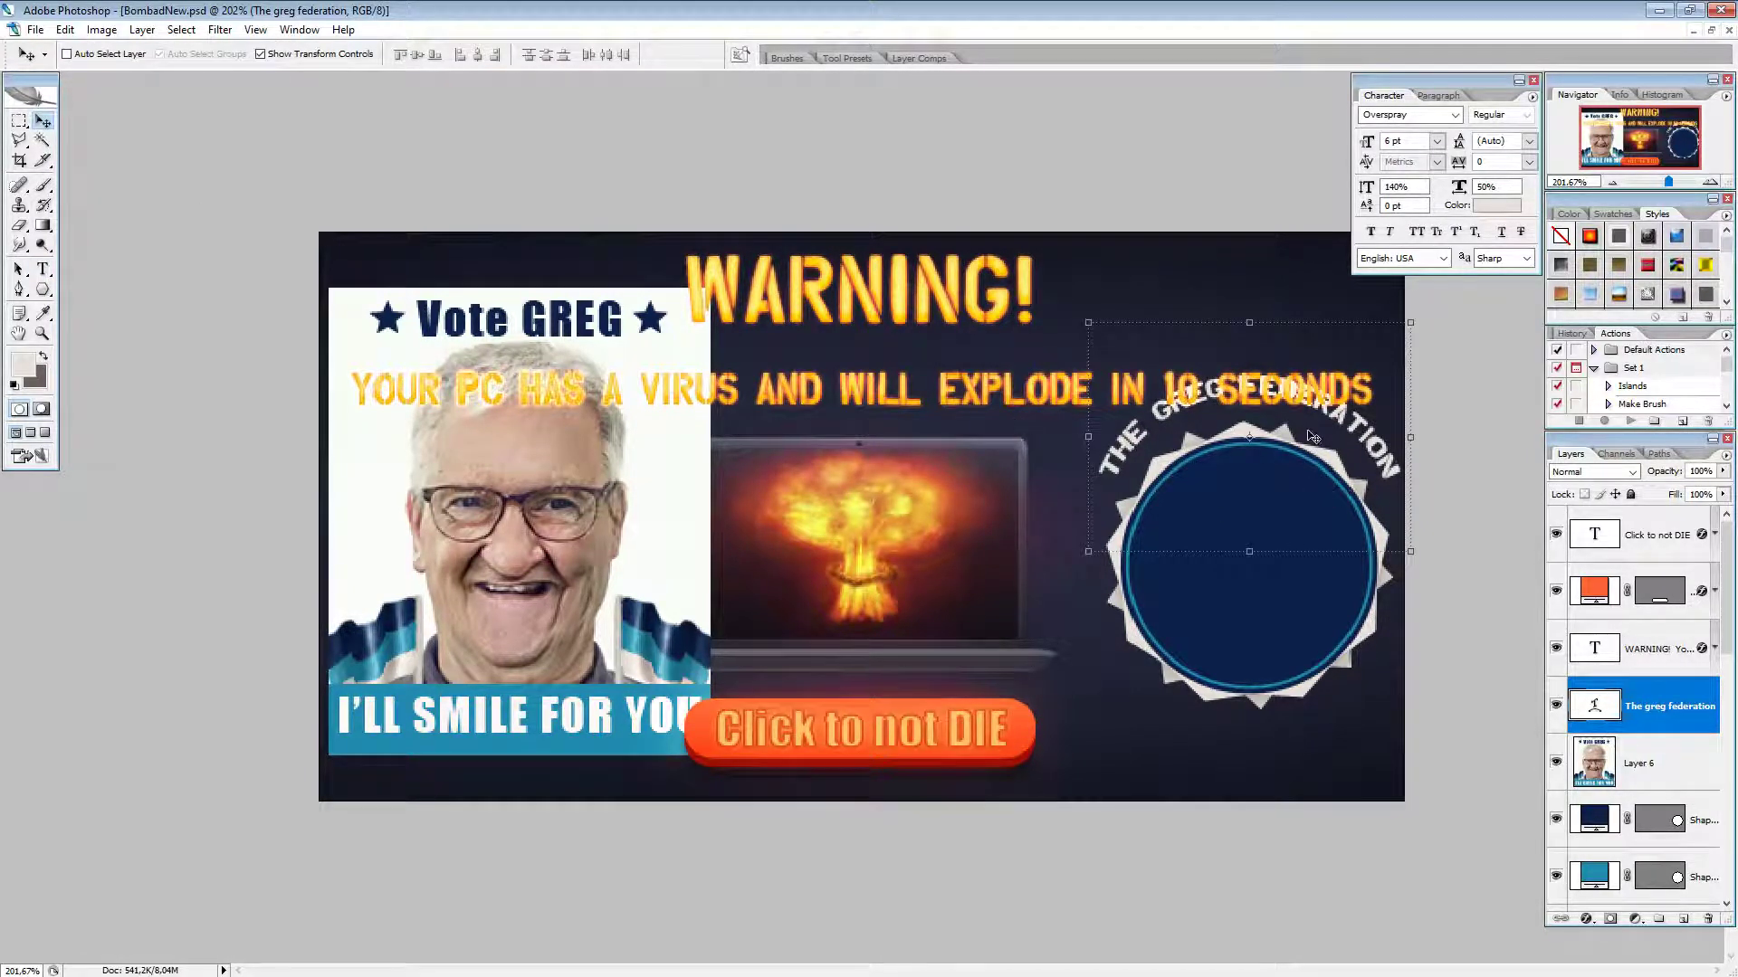
{"action": "left_click_drag", "start_coordinate": [1314, 484], "coordinate": [1326, 562]}
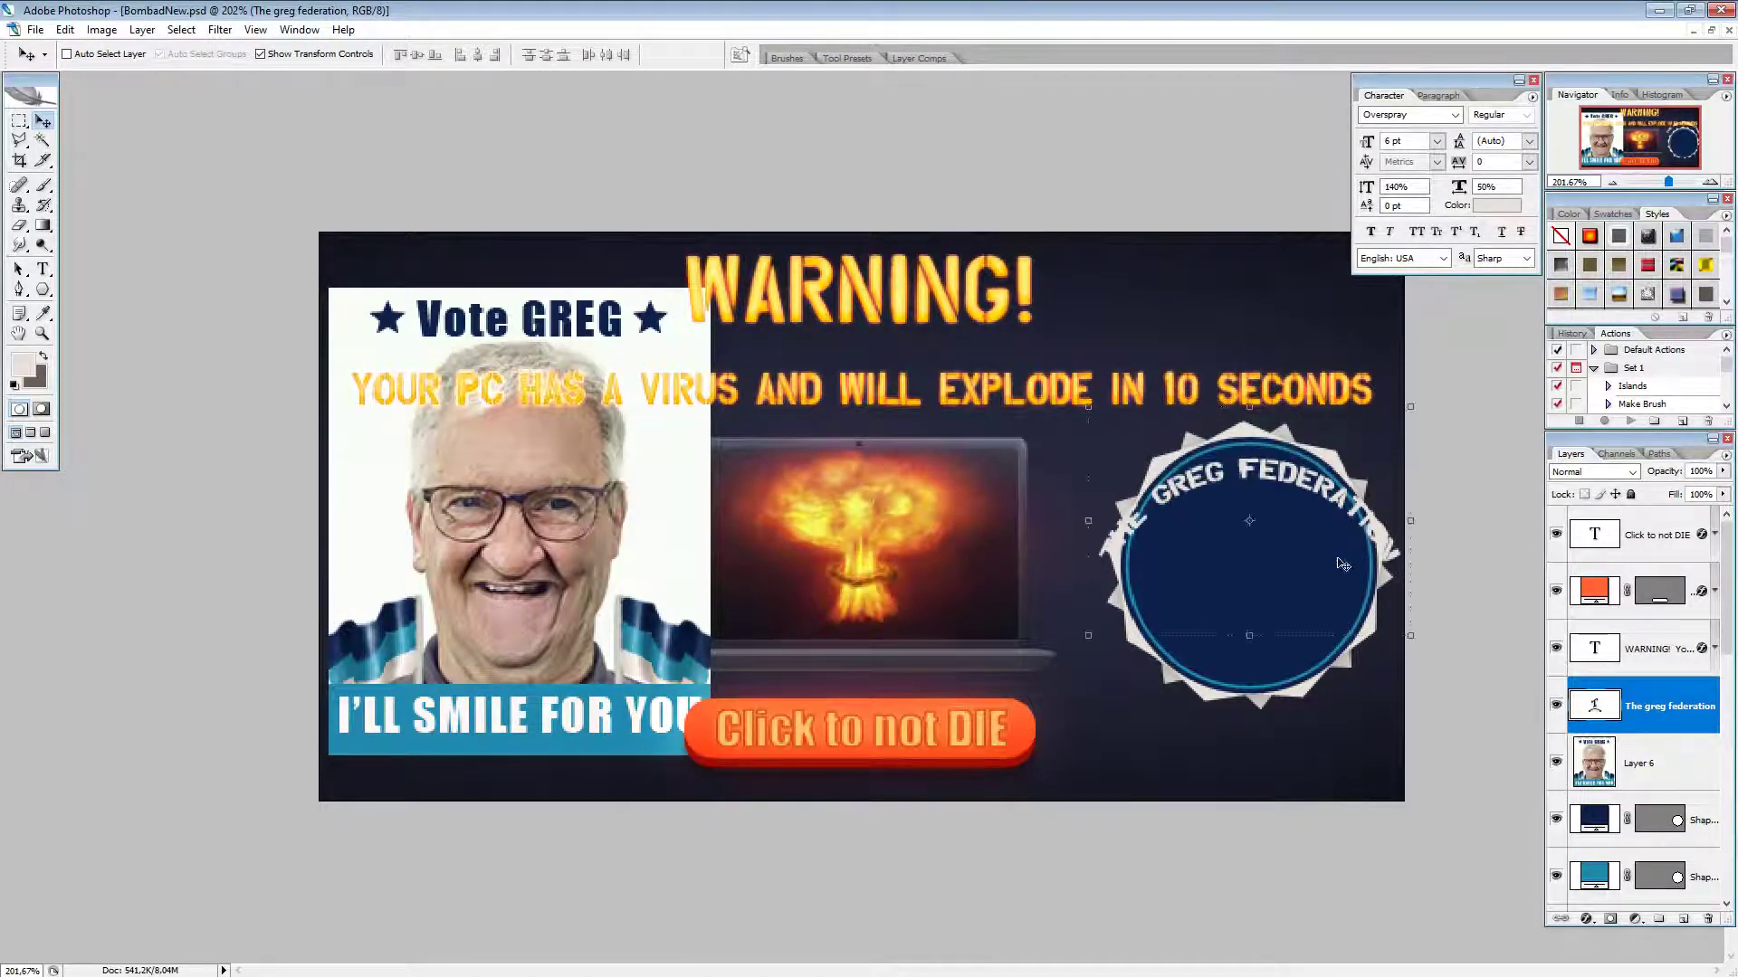
{"action": "left_click_drag", "start_coordinate": [1417, 520], "coordinate": [1379, 520]}
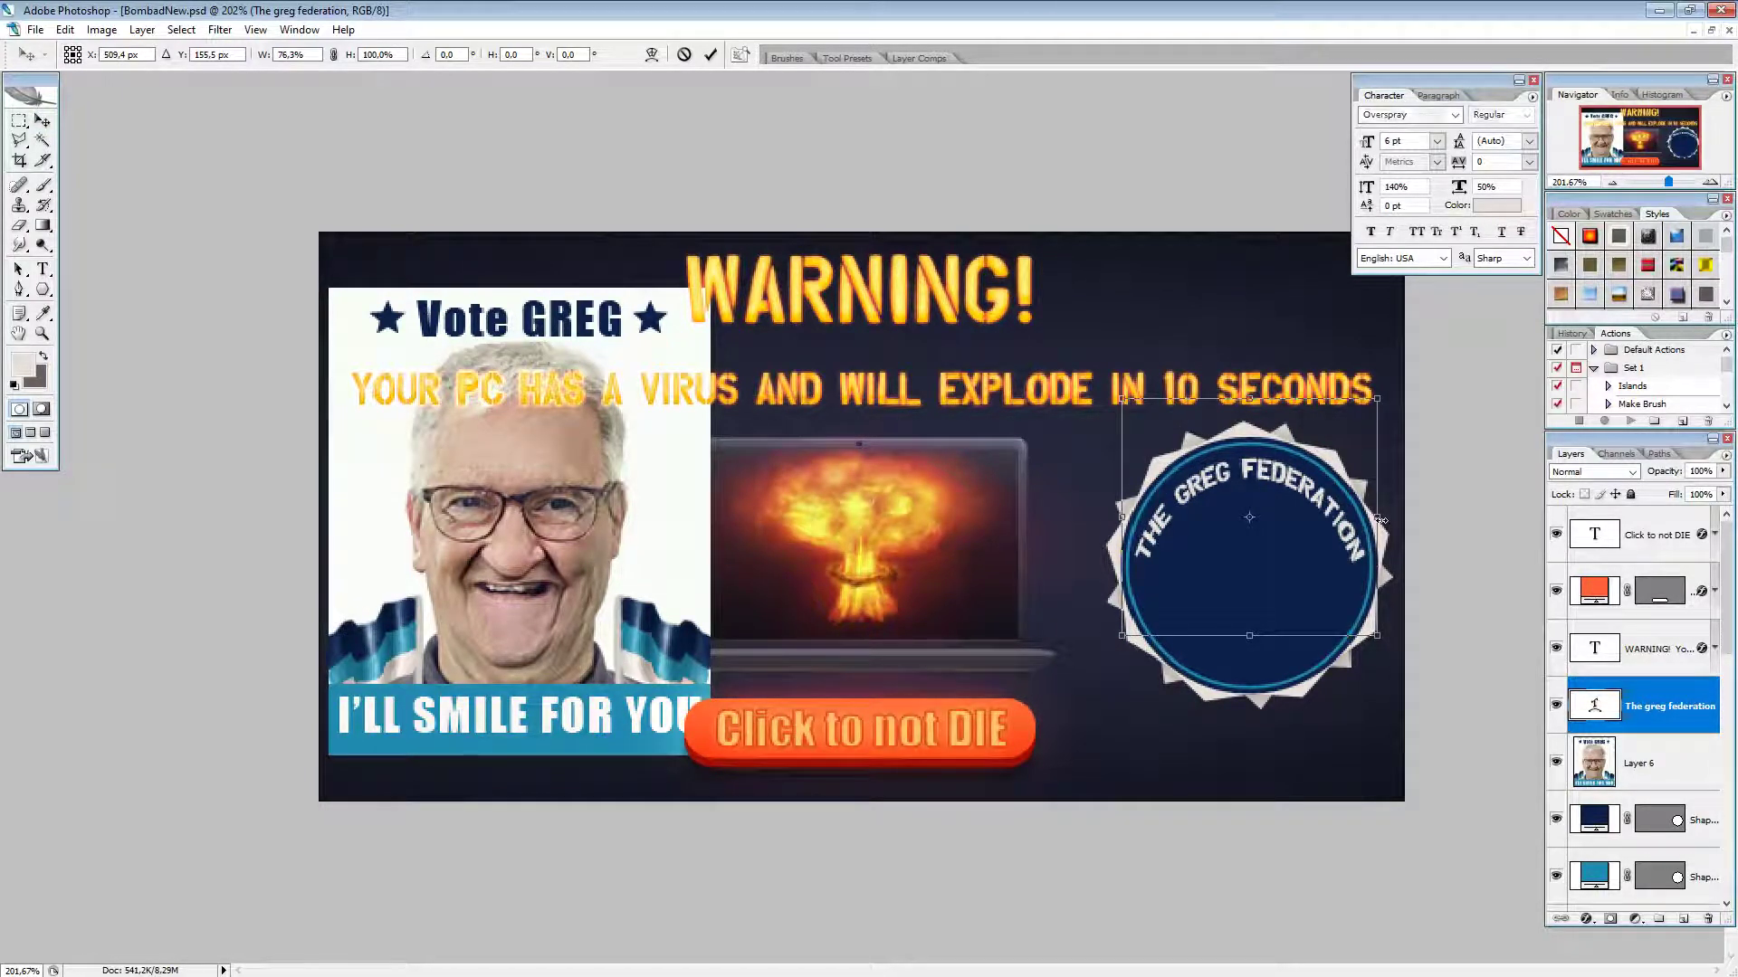
{"action": "left_click_drag", "start_coordinate": [1252, 628], "coordinate": [1249, 572]}
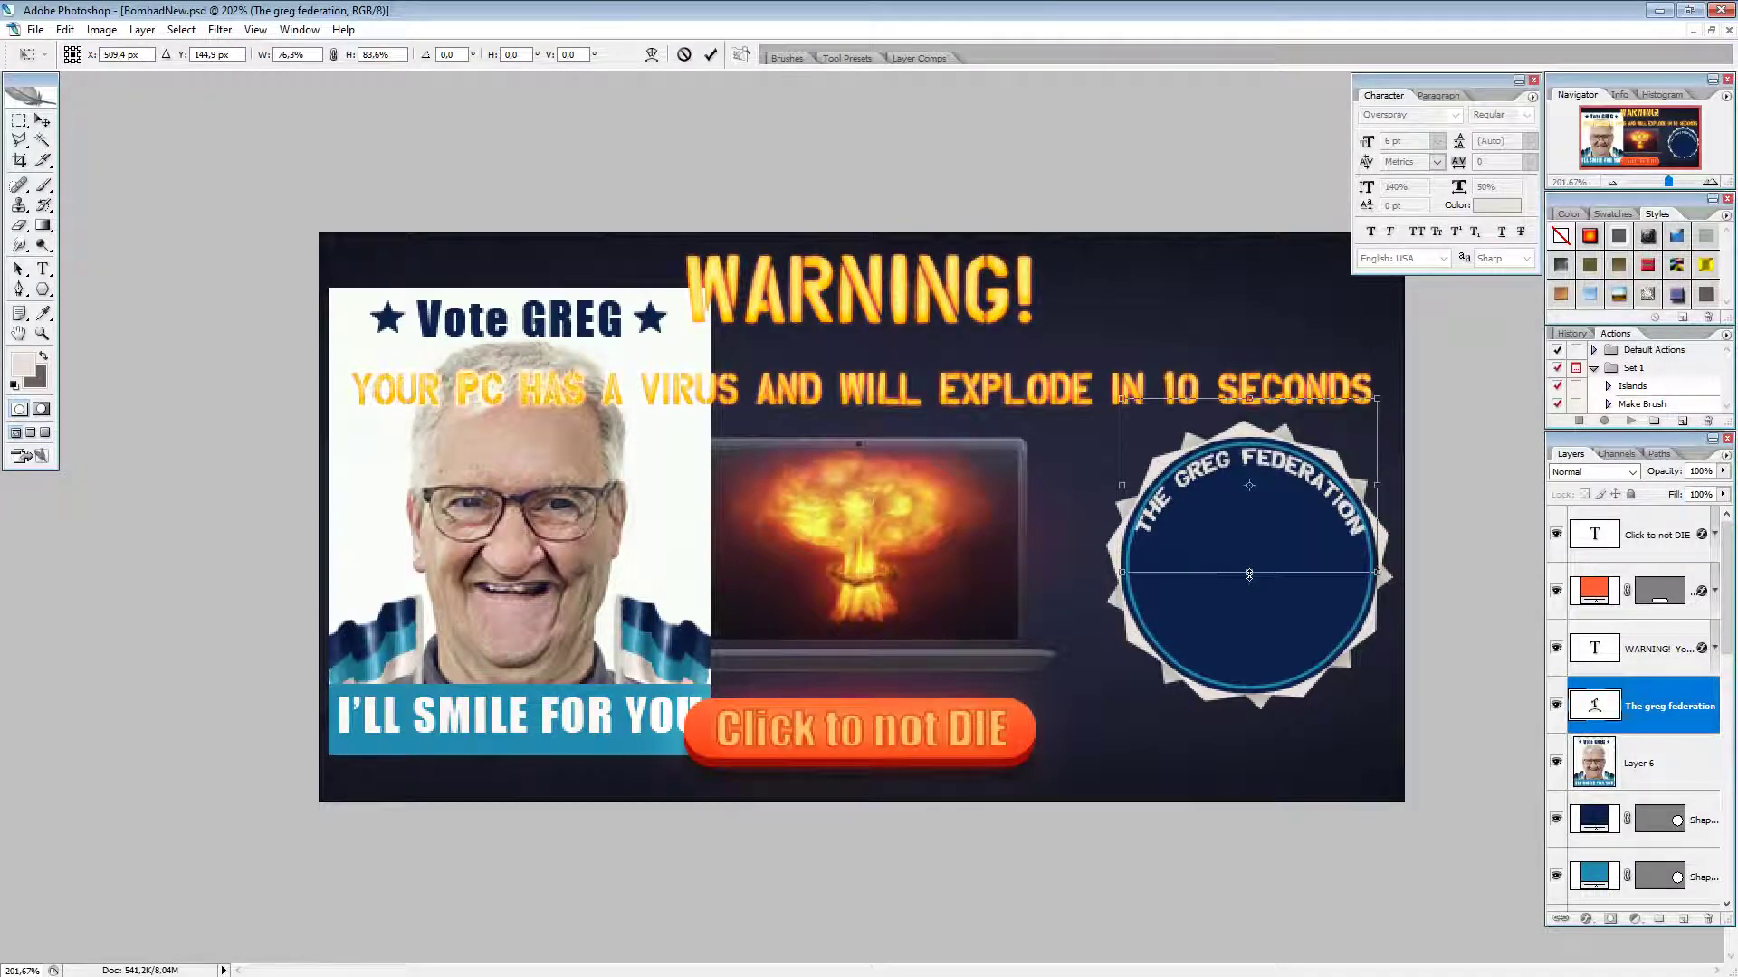
{"action": "left_click", "coordinate": [705, 54]}
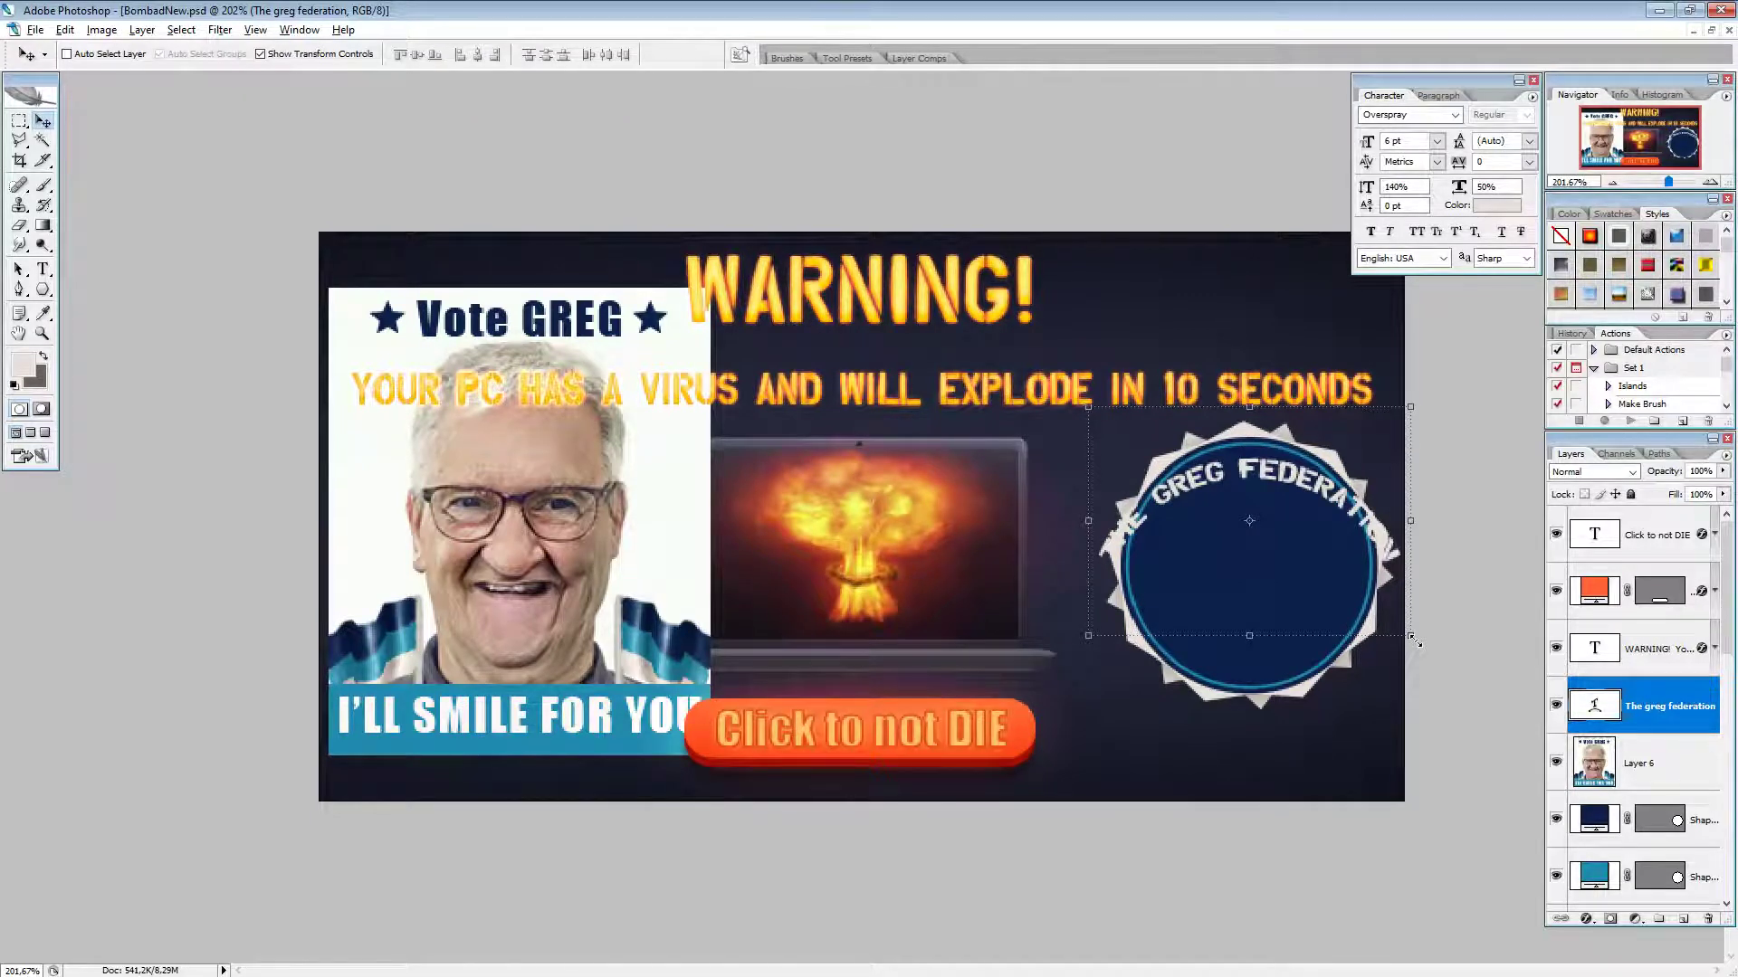
Step: Scale the arched "The greg federation" text to 67.8%, fit it inside the upper part of the teal ring, and commit the transform
{"action": "left_click_drag", "start_coordinate": [1412, 639], "coordinate": [1366, 597]}
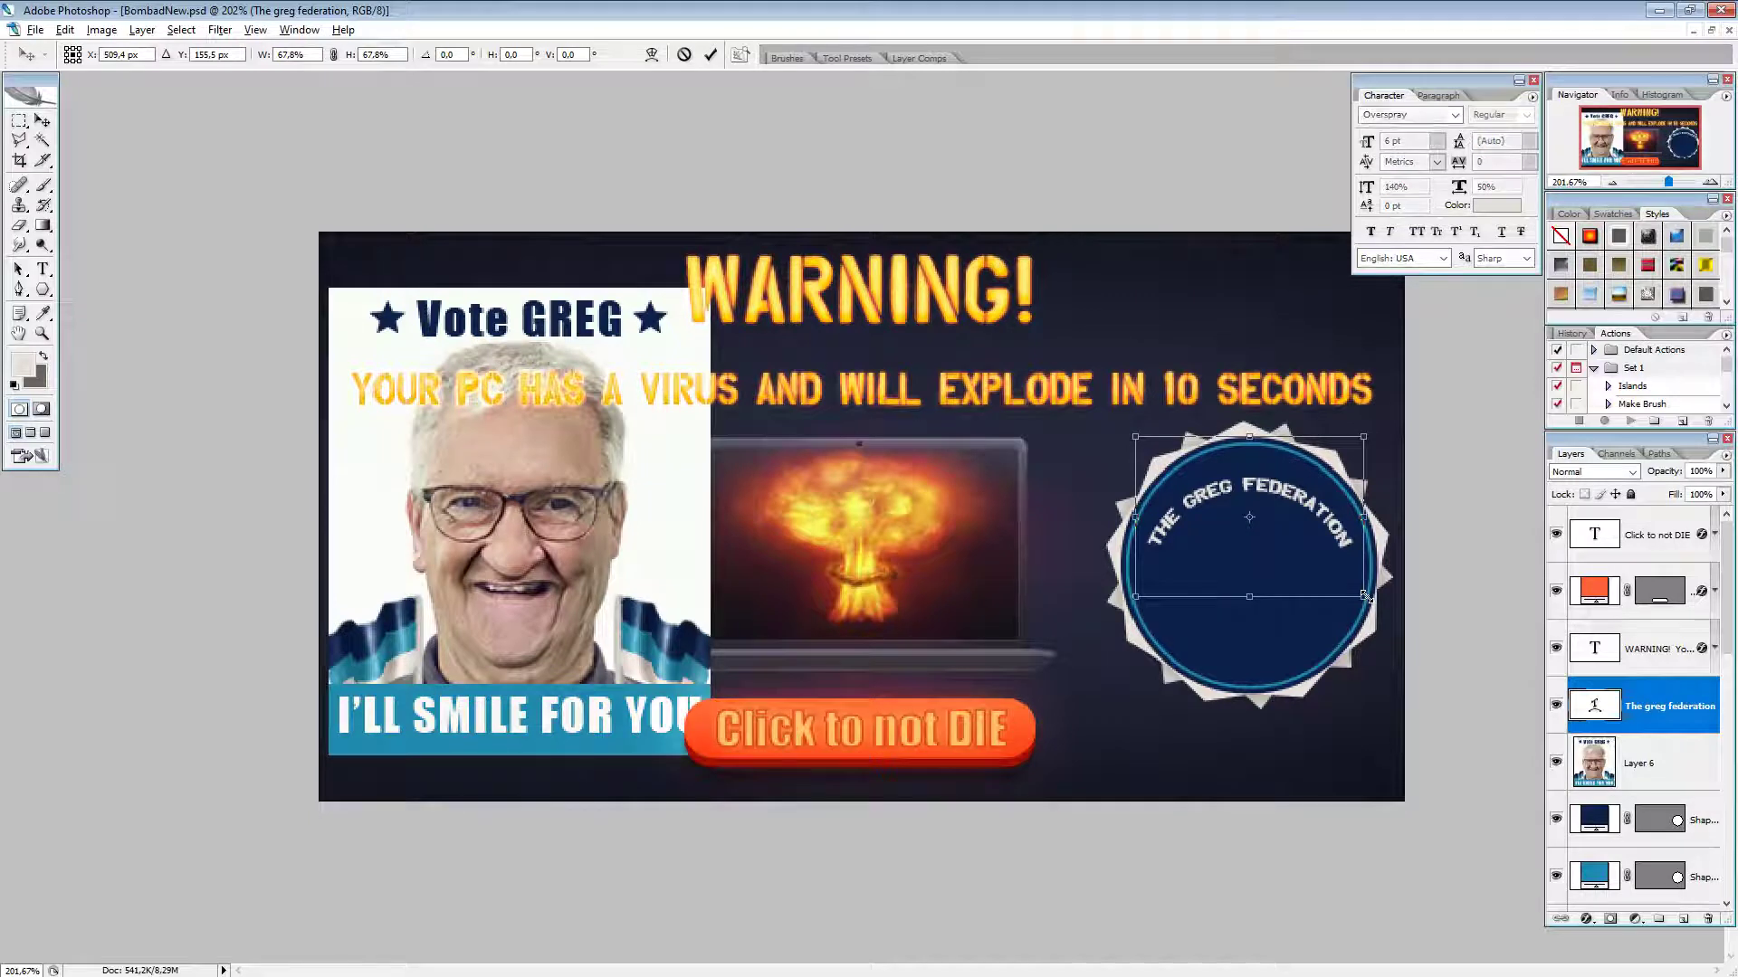
{"action": "key", "text": "Up"}
{"action": "key", "text": "Up"}
{"action": "key", "text": "Up"}
{"action": "key", "text": "Up"}
{"action": "key", "text": "Up"}
{"action": "key", "text": "Up"}
{"action": "key", "text": "Up"}
{"action": "key", "text": "Up"}
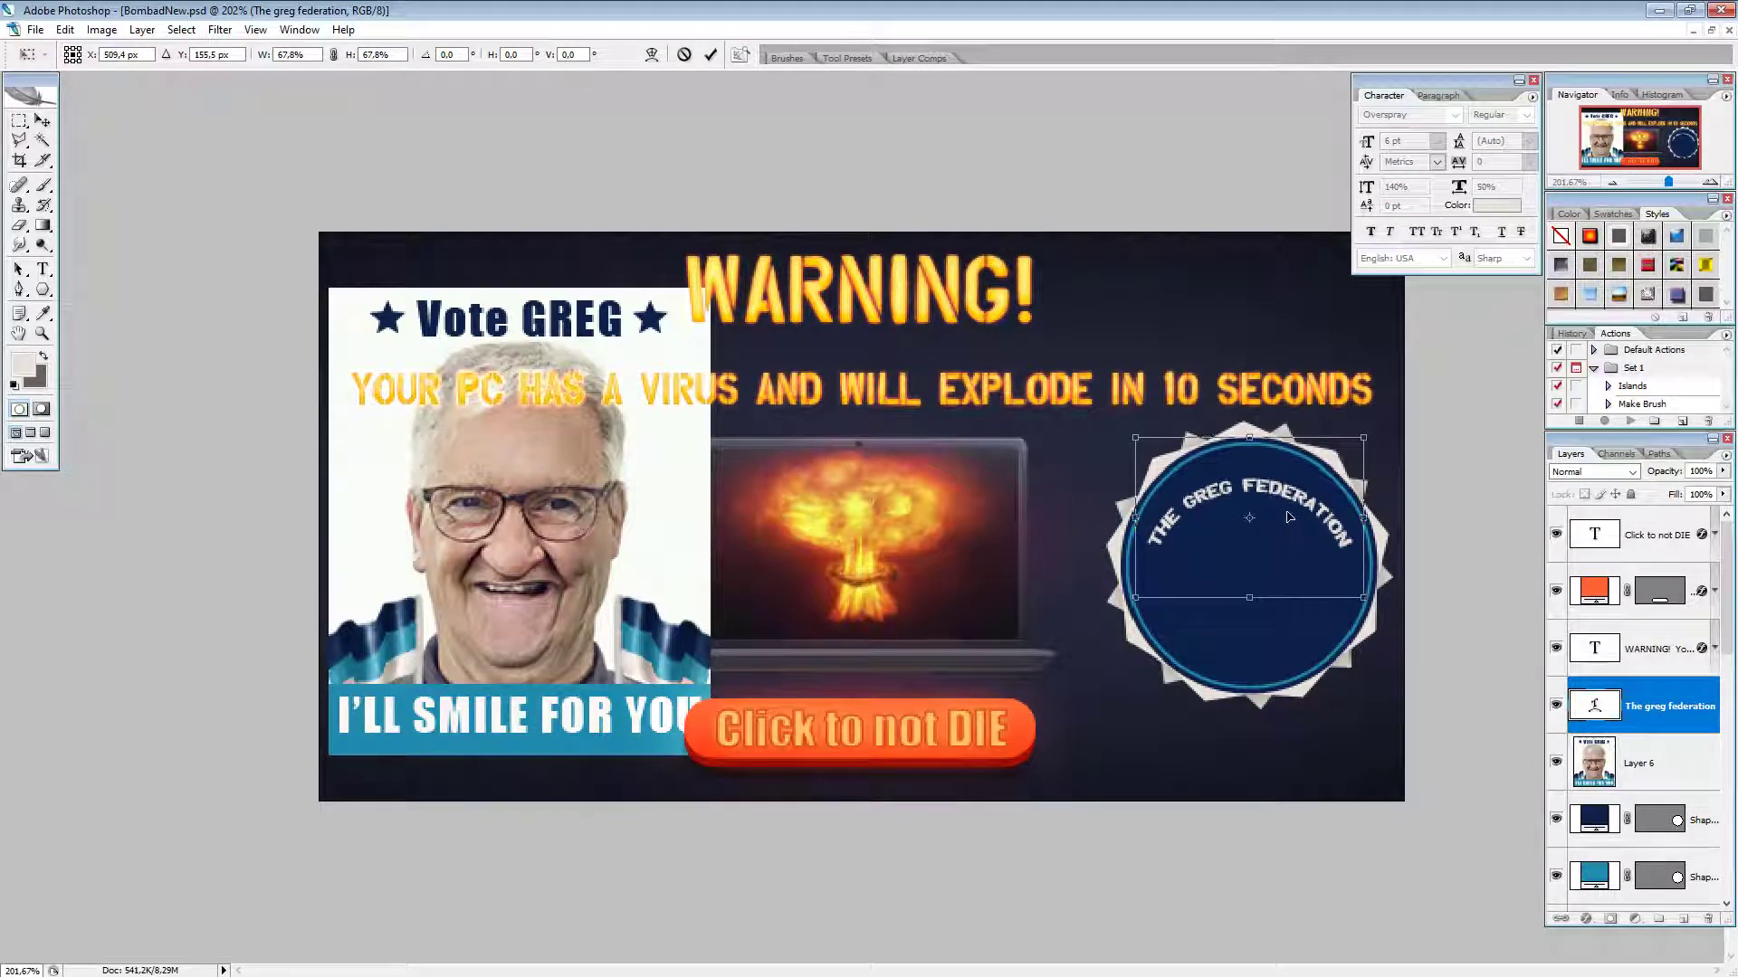
{"action": "key", "text": "Up"}
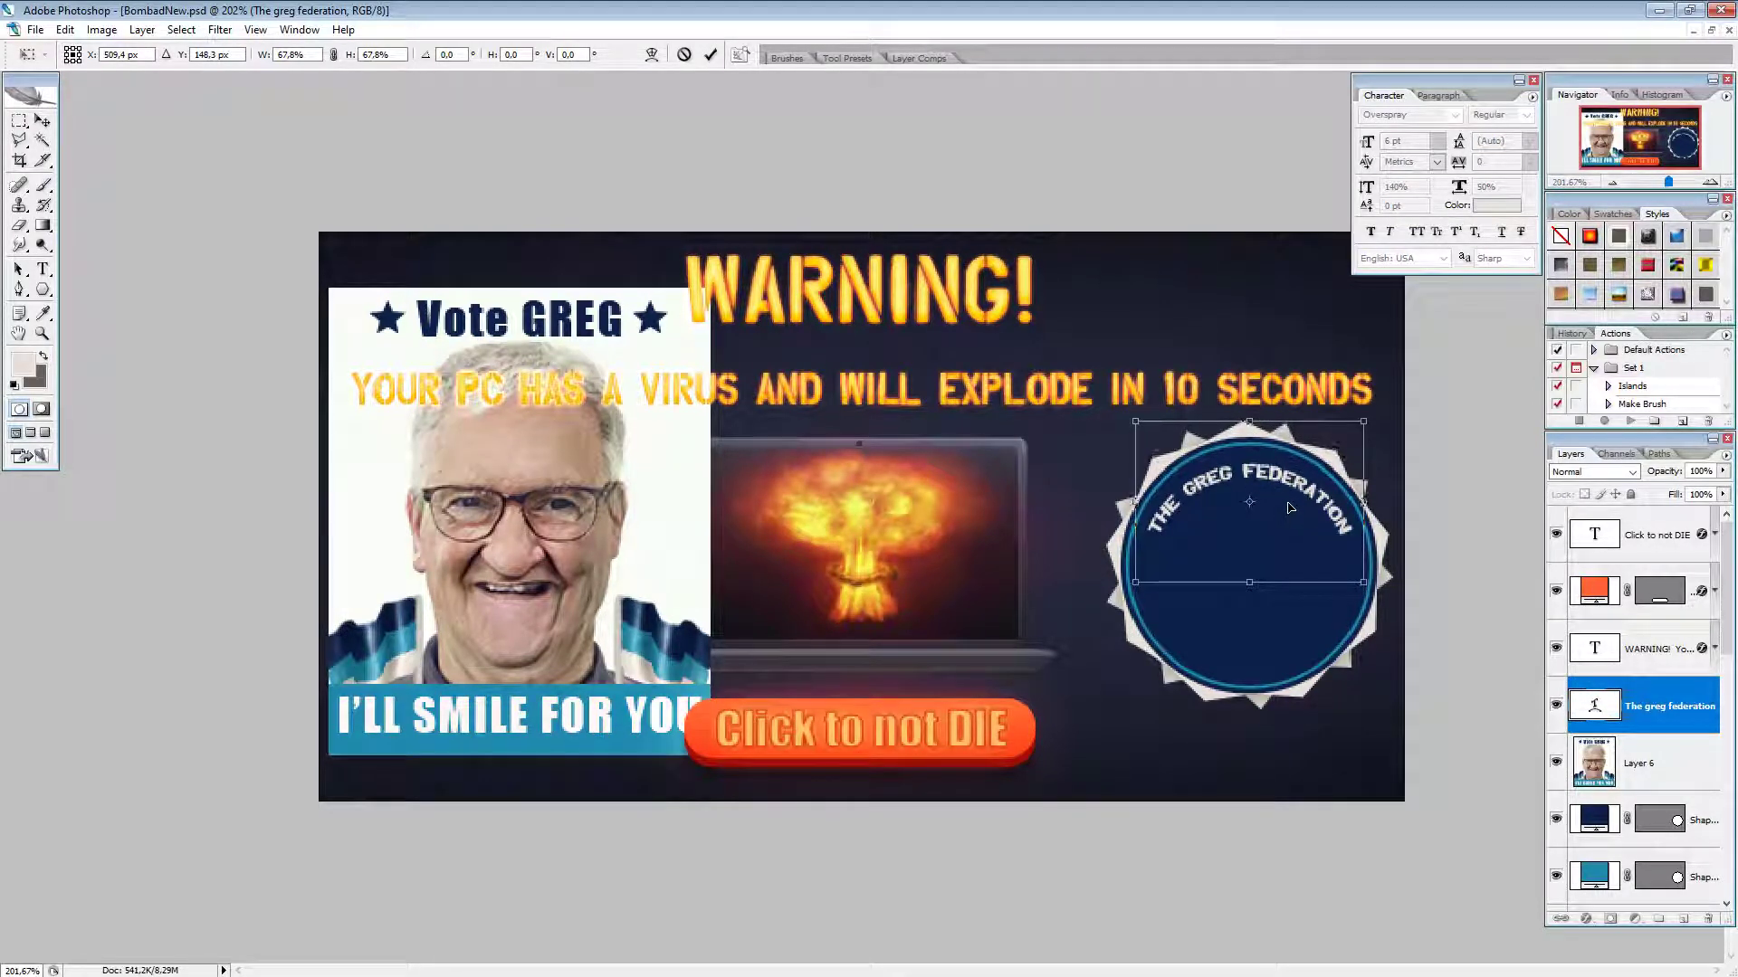
{"action": "key", "text": "Up"}
{"action": "key", "text": "Up"}
{"action": "key", "text": "Up"}
{"action": "key", "text": "Up"}
{"action": "key", "text": "Up"}
{"action": "key", "text": "Up"}
{"action": "key", "text": "Up"}
{"action": "key", "text": "Up"}
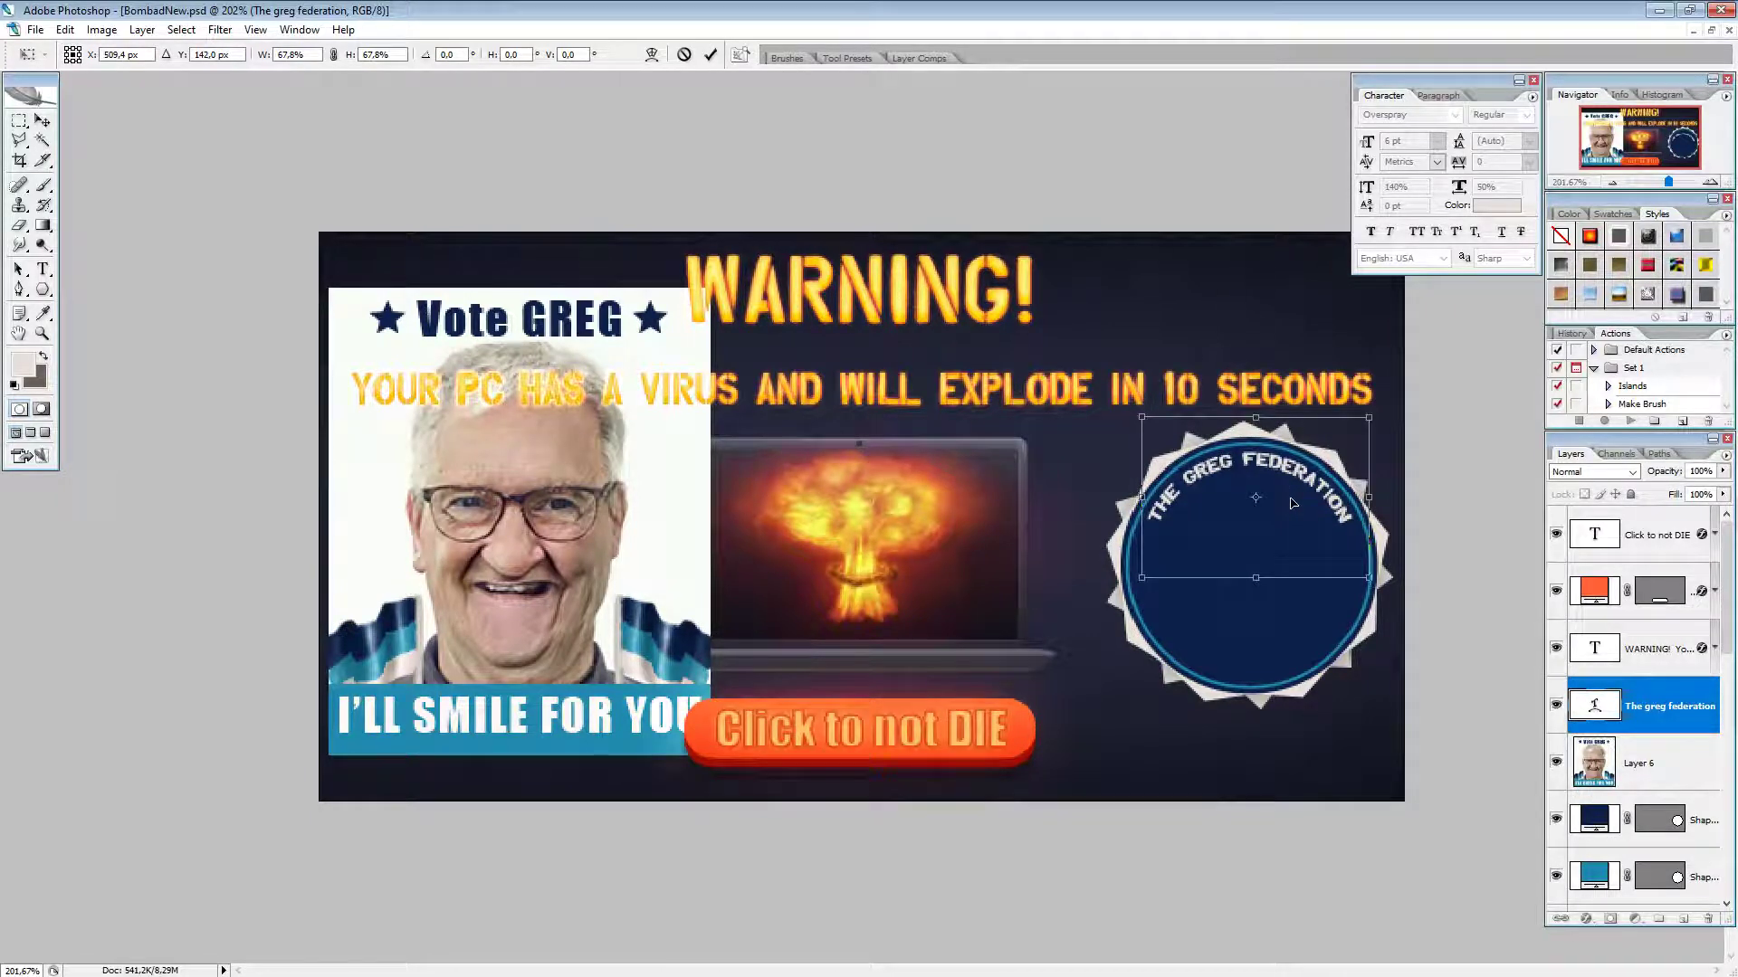
{"action": "key", "text": "Down"}
{"action": "key", "text": "Down"}
{"action": "key", "text": "Down"}
{"action": "key", "text": "Right"}
{"action": "key", "text": "Right"}
{"action": "key", "text": "Right"}
{"action": "left_click_drag", "start_coordinate": [1286, 512], "coordinate": [1286, 522]}
{"action": "key", "text": "Down"}
{"action": "key", "text": "Down"}
{"action": "key", "text": "Down"}
{"action": "key", "text": "Down"}
{"action": "key", "text": "Down"}
{"action": "key", "text": "Down"}
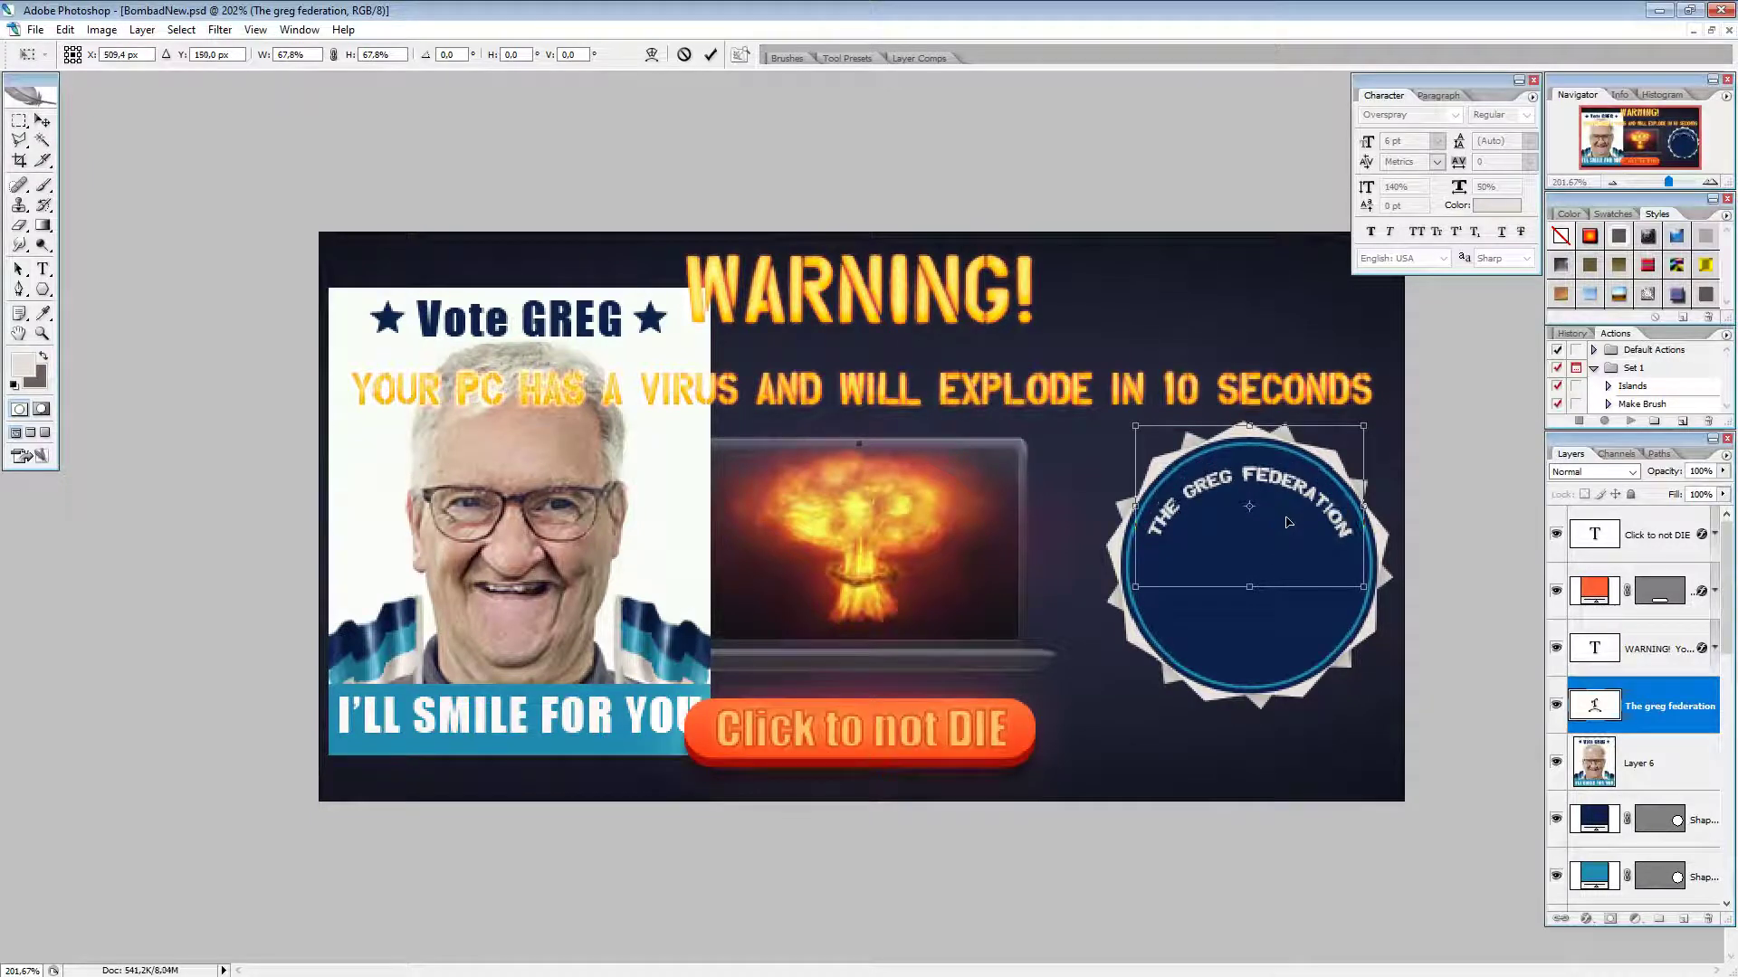
{"action": "left_click", "coordinate": [711, 54]}
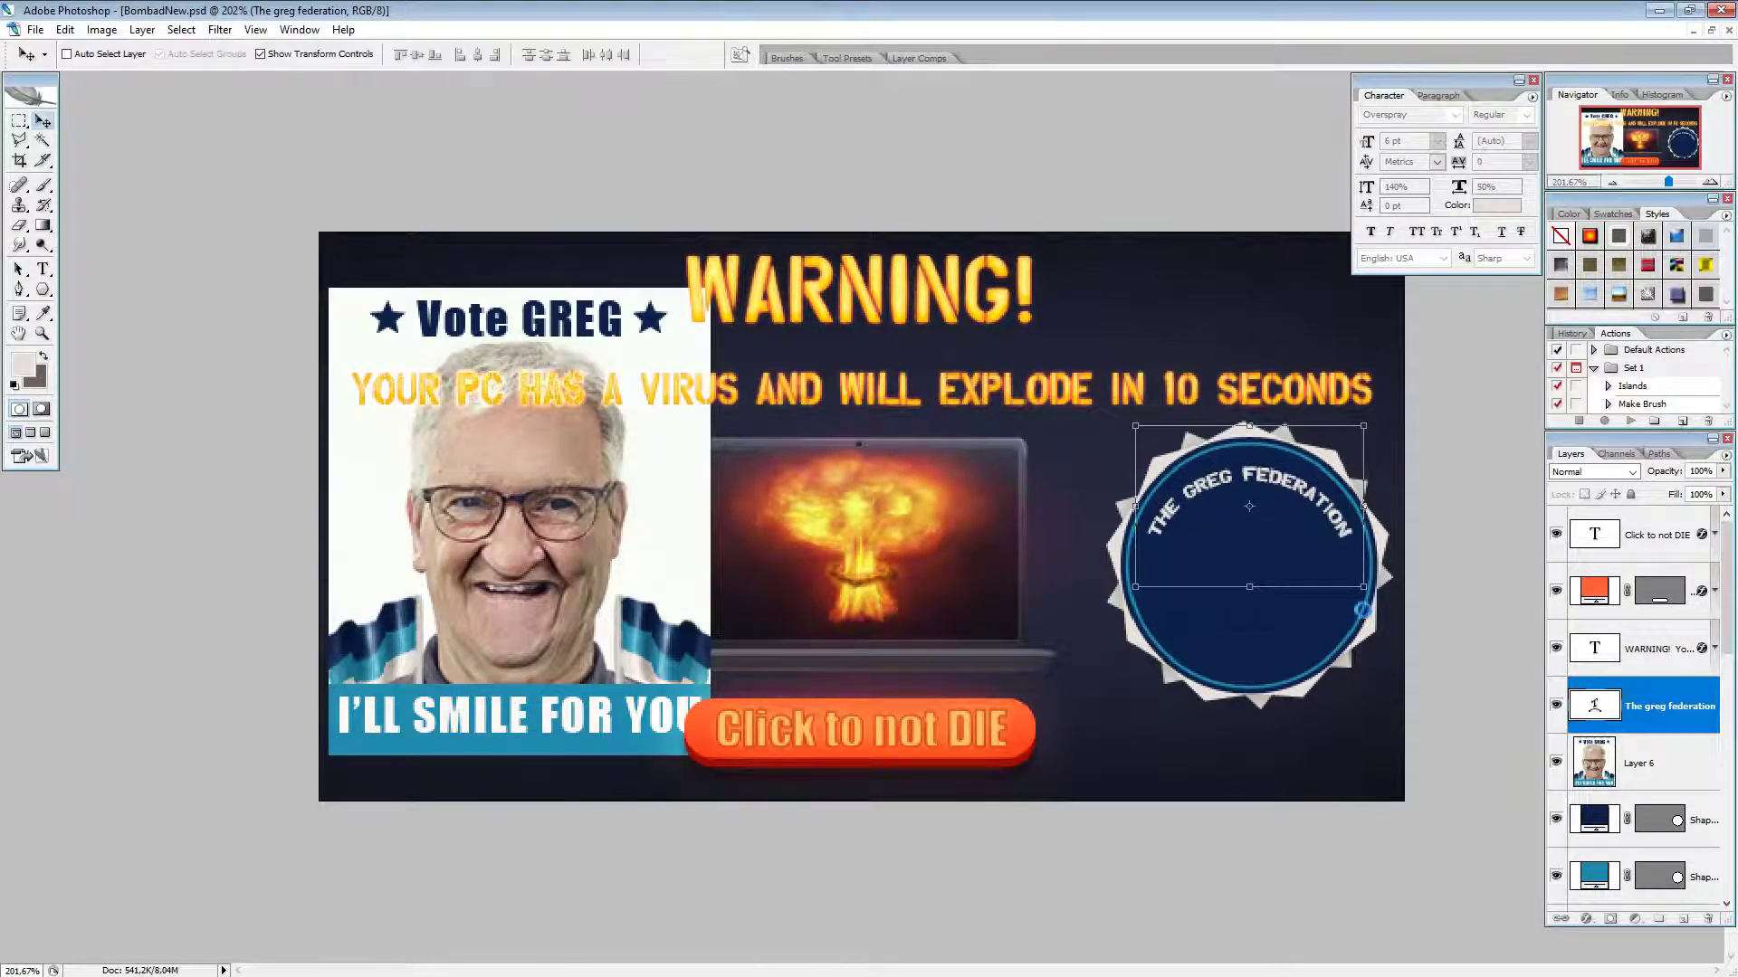
Step: Nudge the arched "The greg federation" text up so it follows the top inner edge of the teal ring
{"action": "key", "text": "Up"}
{"action": "key", "text": "Up"}
{"action": "key", "text": "Up"}
{"action": "key", "text": "Up"}
{"action": "key", "text": "Up"}
{"action": "key", "text": "Up"}
{"action": "key", "text": "Up"}
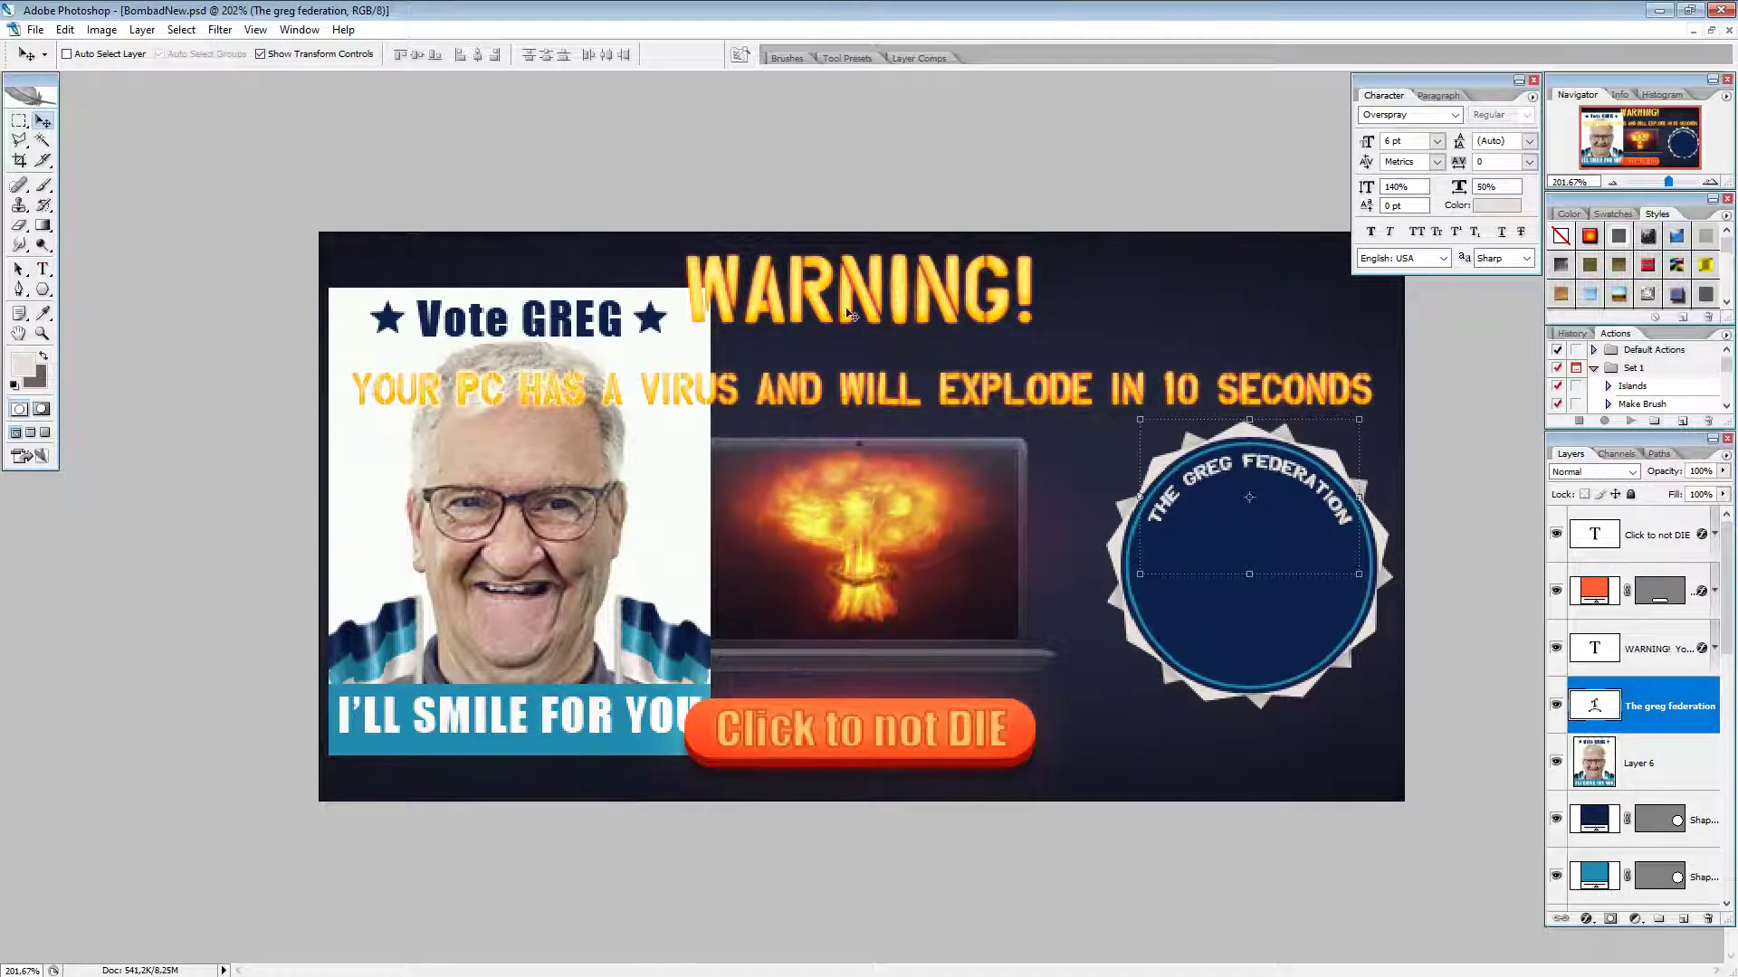
Step: Duplicate the arched text onto the lower part of the badge and set the copy's Arc warp bend to -100%
{"action": "left_click_drag", "start_coordinate": [1310, 537], "coordinate": [1306, 673]}
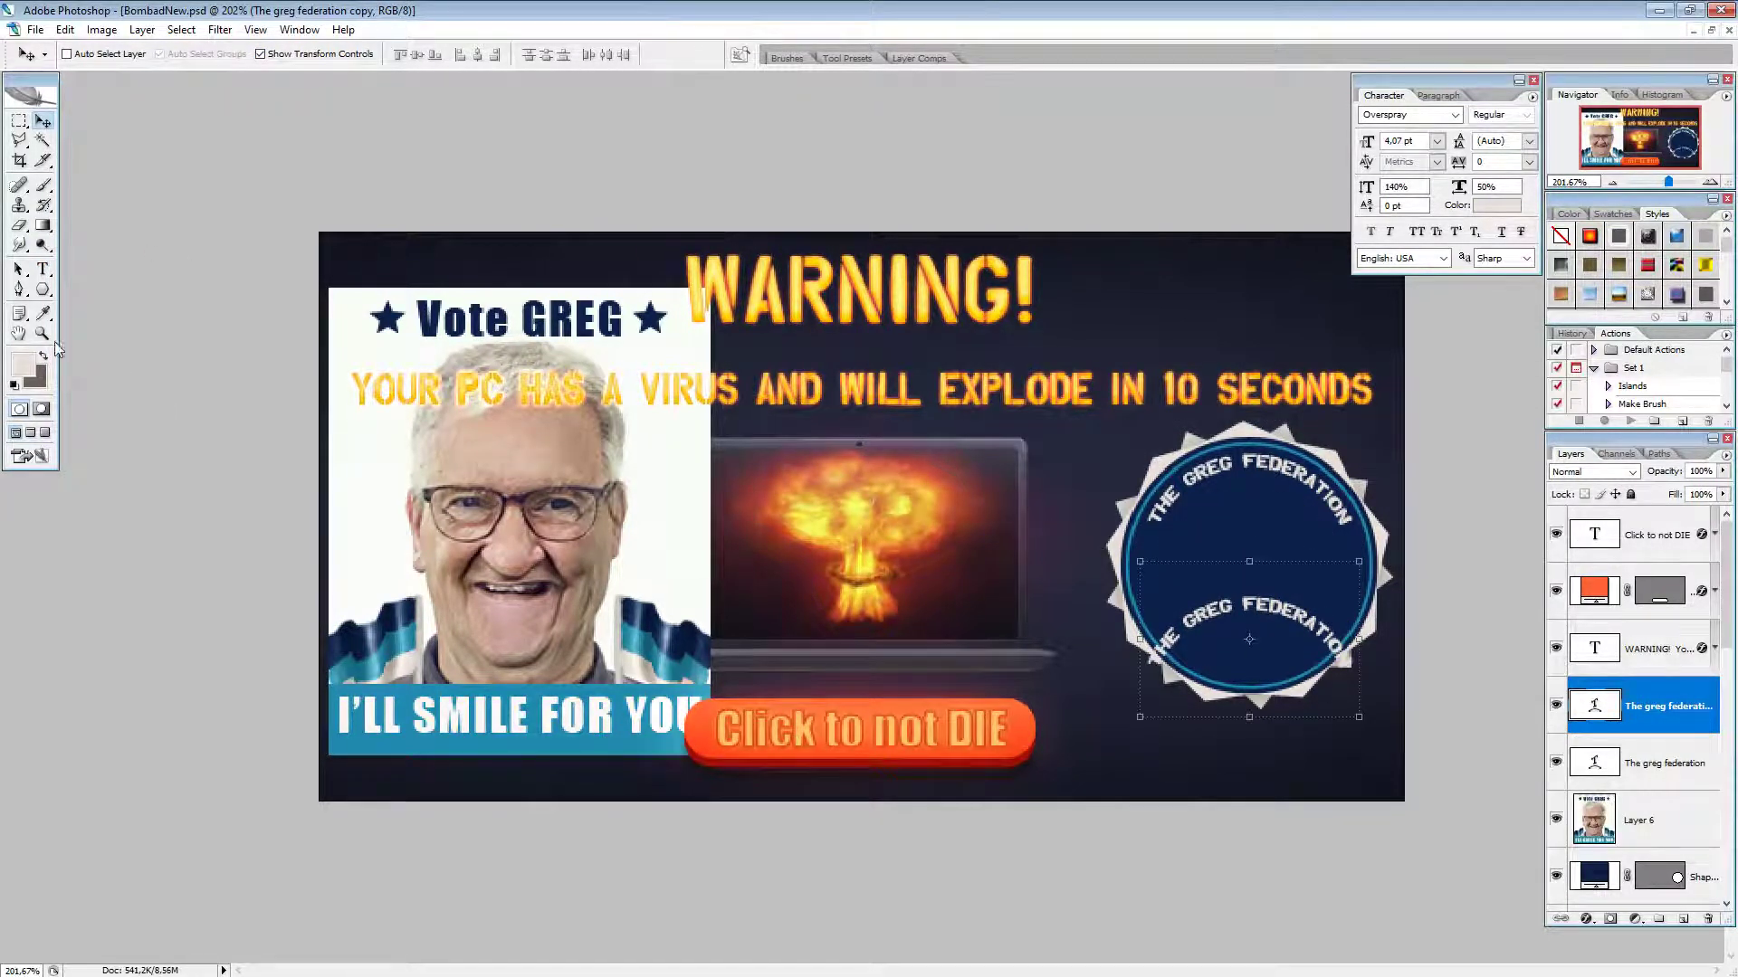
{"action": "left_click", "coordinate": [43, 269]}
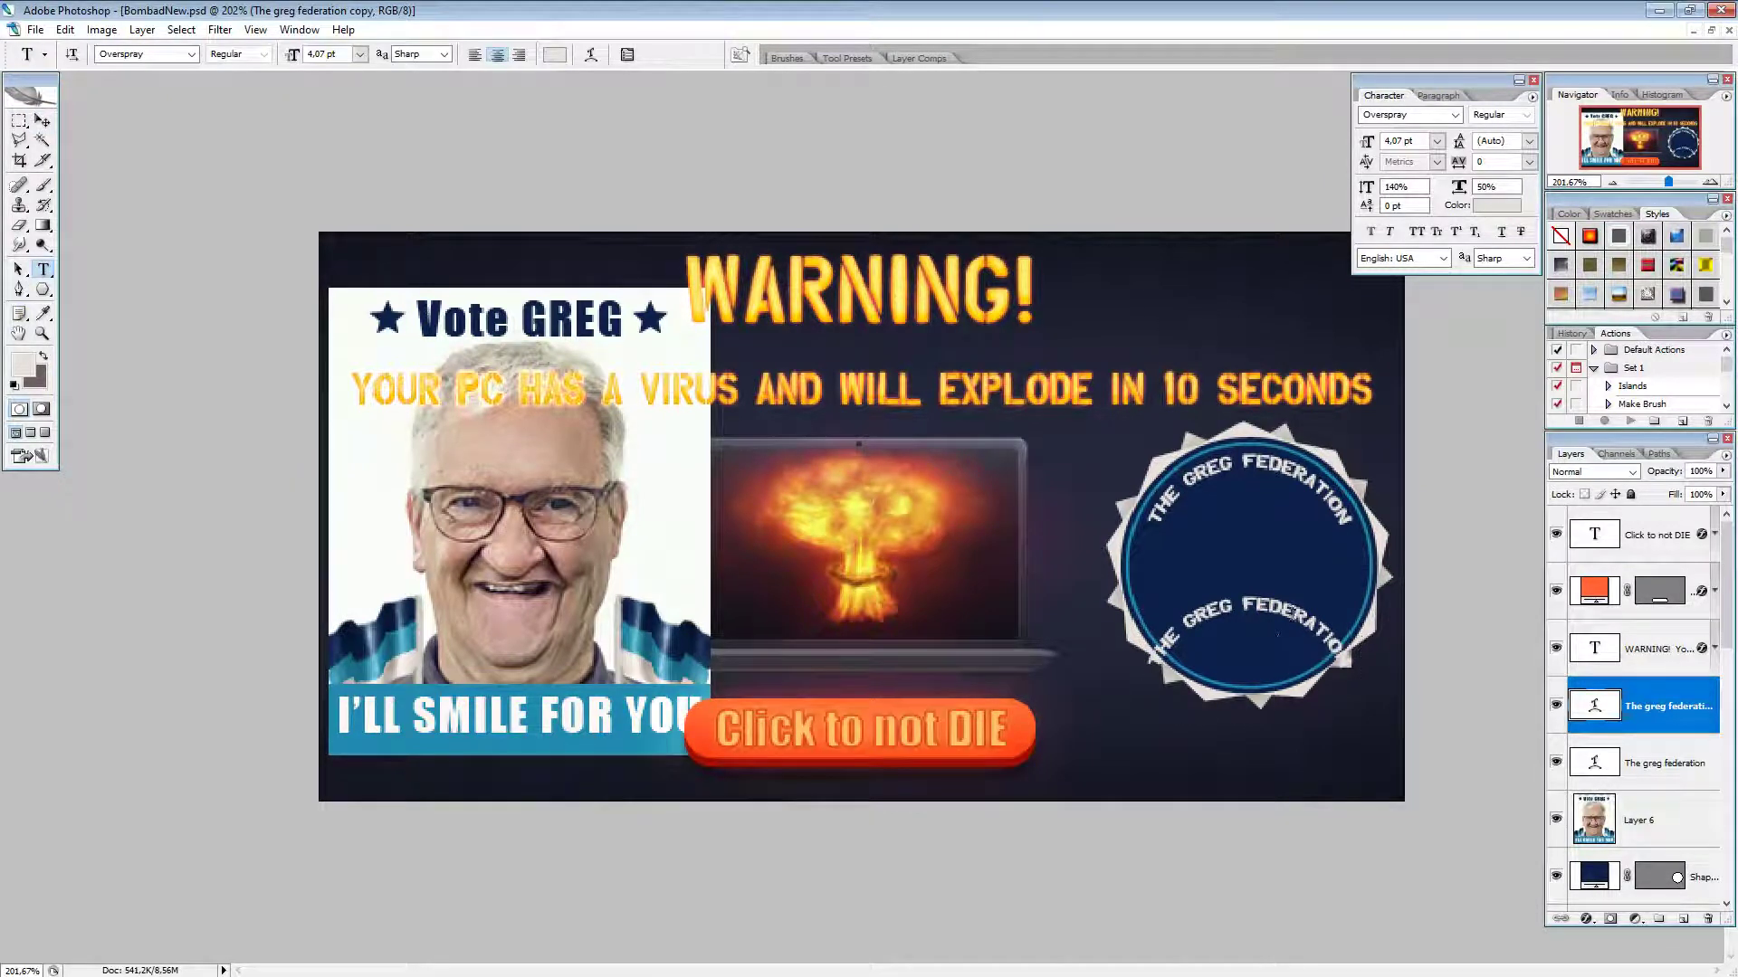
{"action": "double_click", "coordinate": [1292, 618]}
{"action": "key", "text": "ctrl+a"}
{"action": "left_click_drag", "start_coordinate": [1349, 664], "coordinate": [1155, 655]}
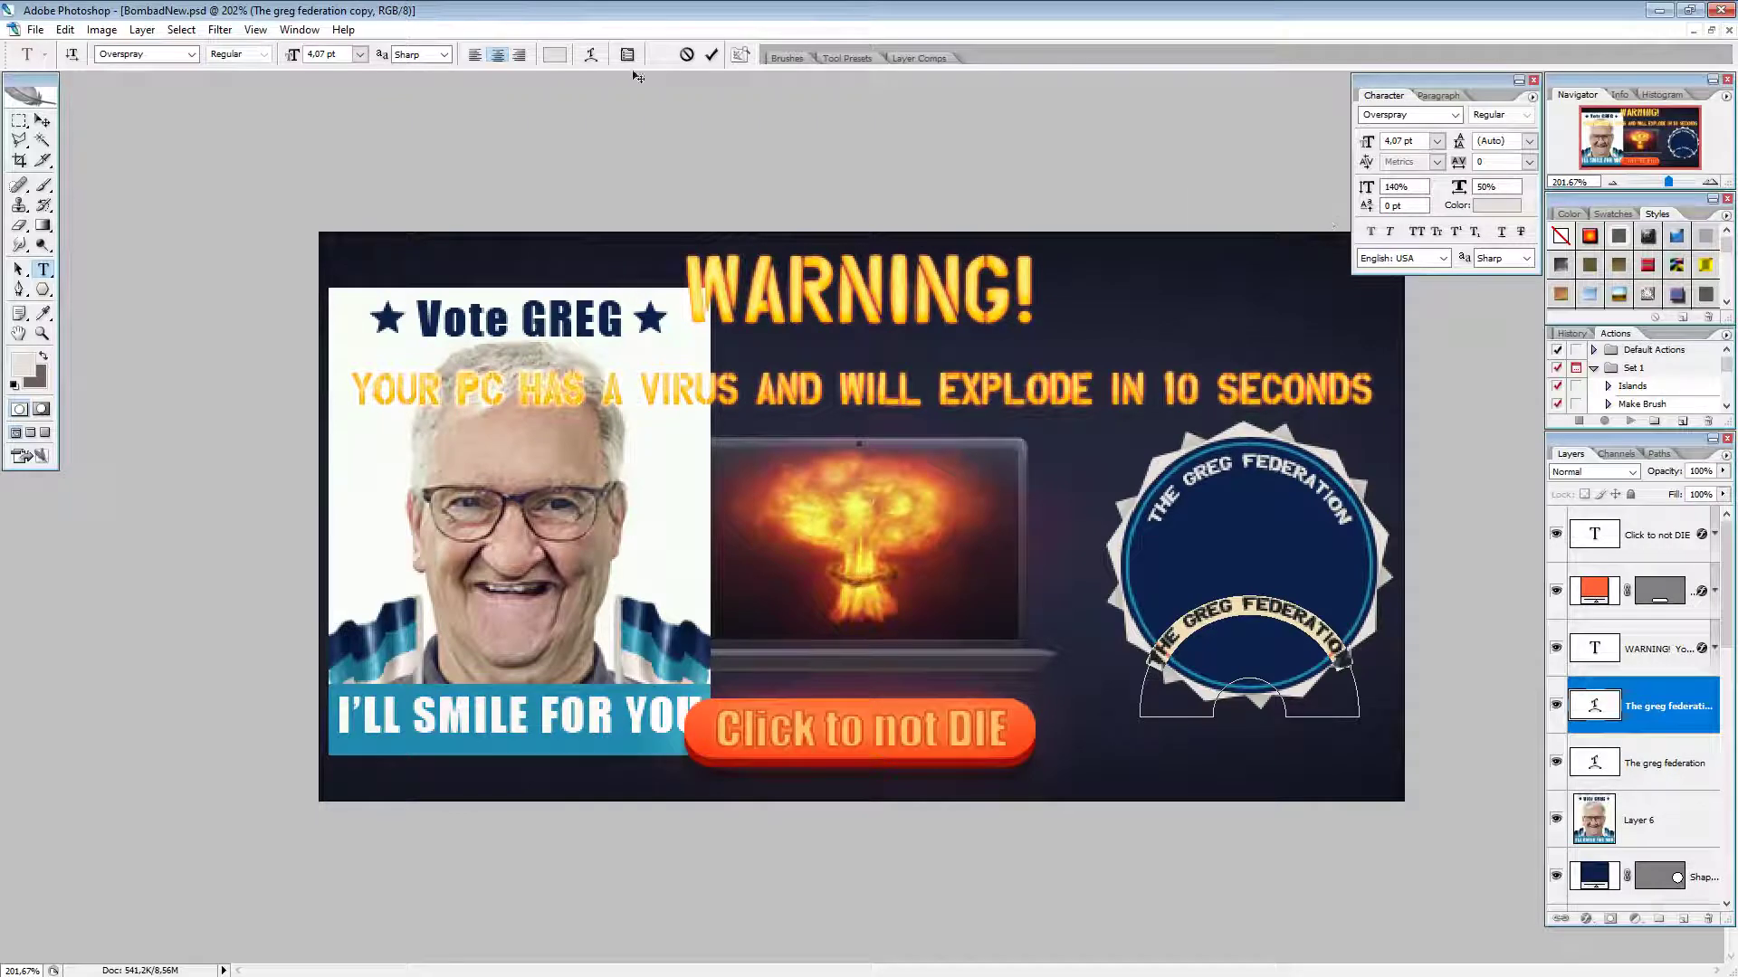
{"action": "left_click", "coordinate": [593, 54]}
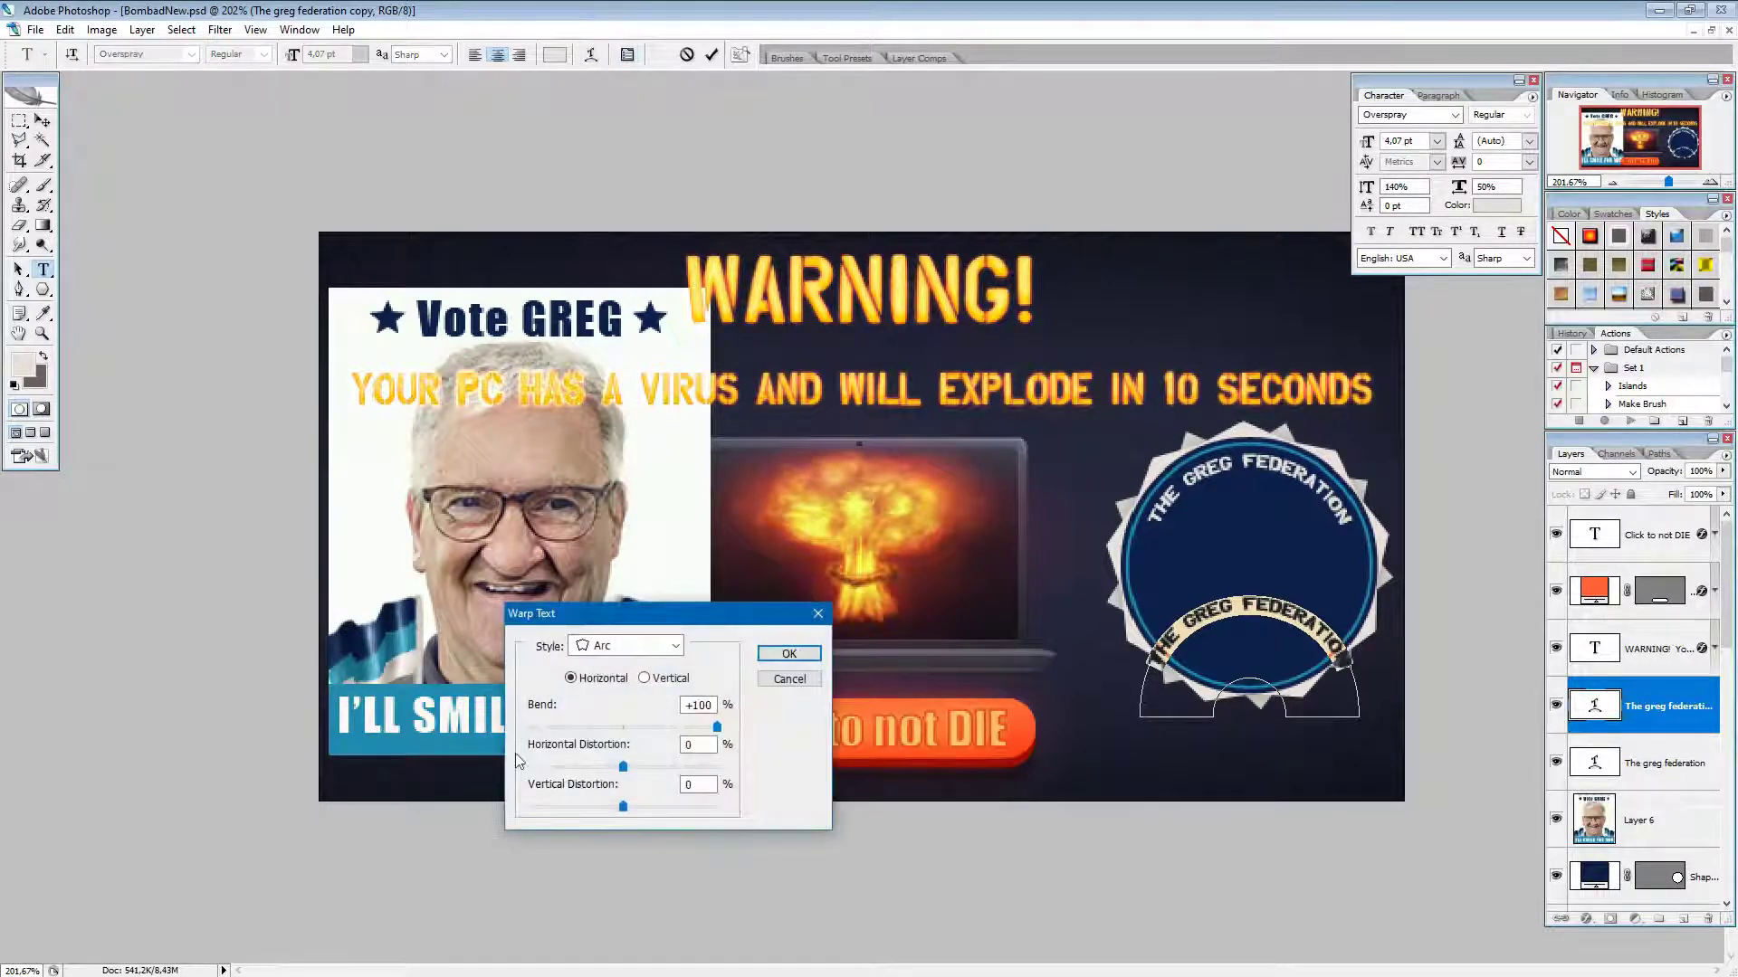
{"action": "left_click_drag", "start_coordinate": [717, 726], "coordinate": [380, 726]}
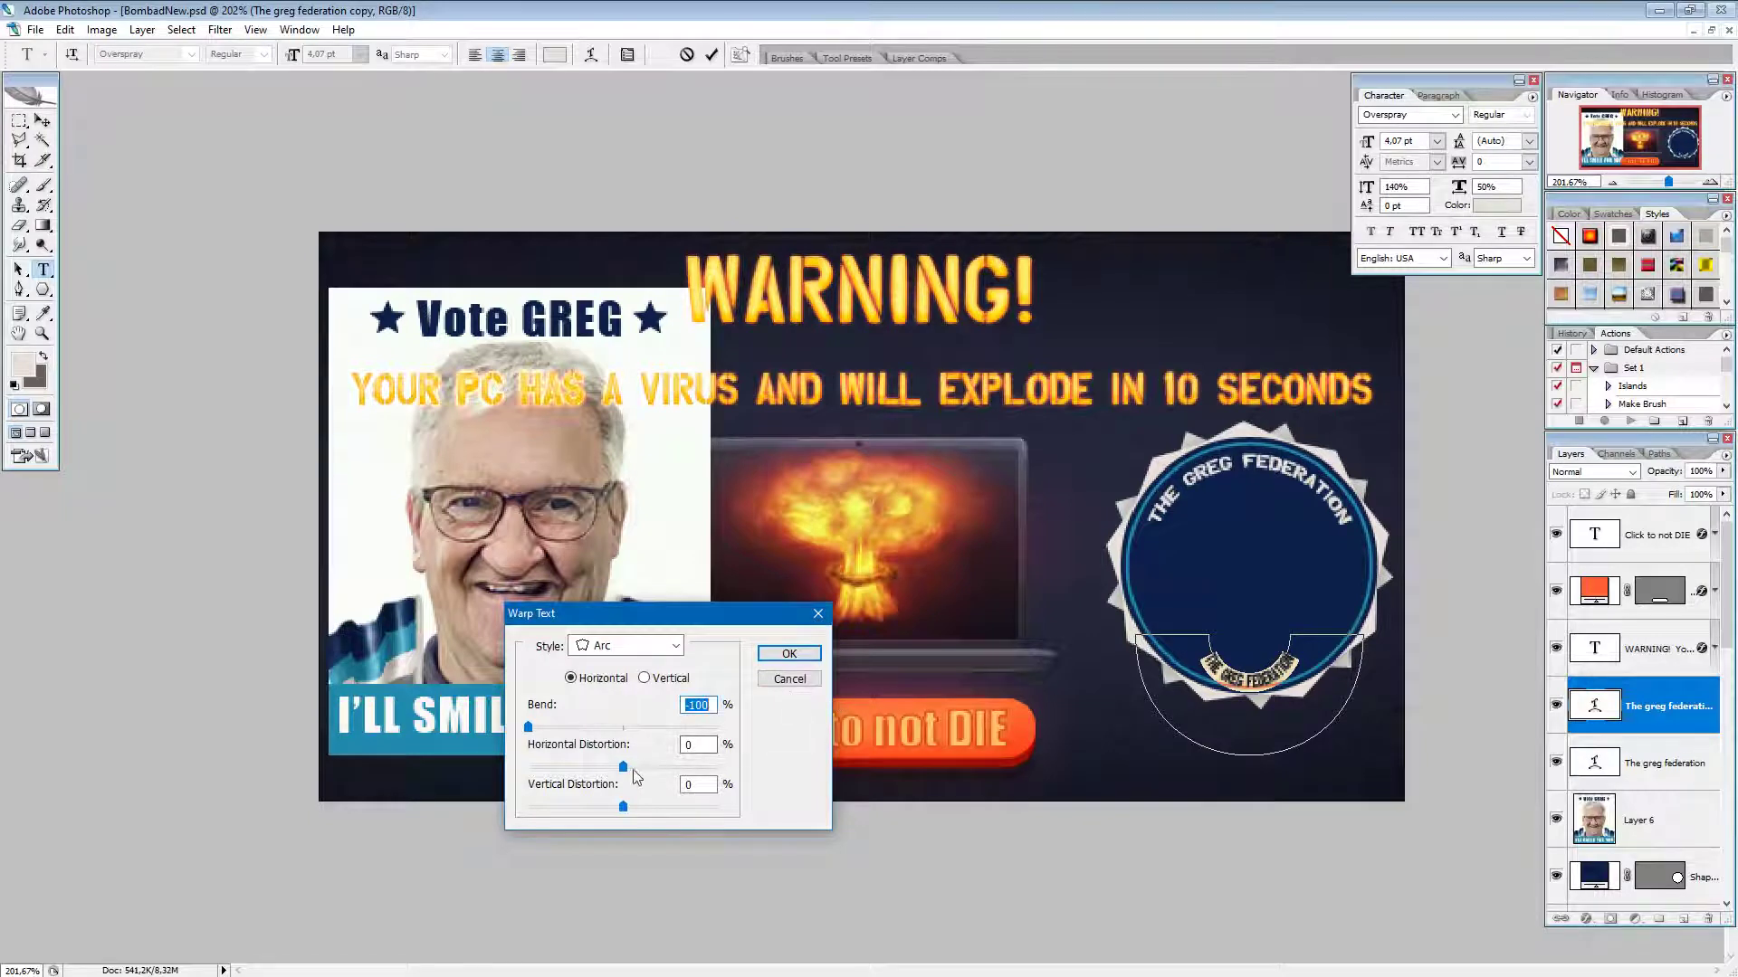
{"action": "left_click", "coordinate": [789, 653]}
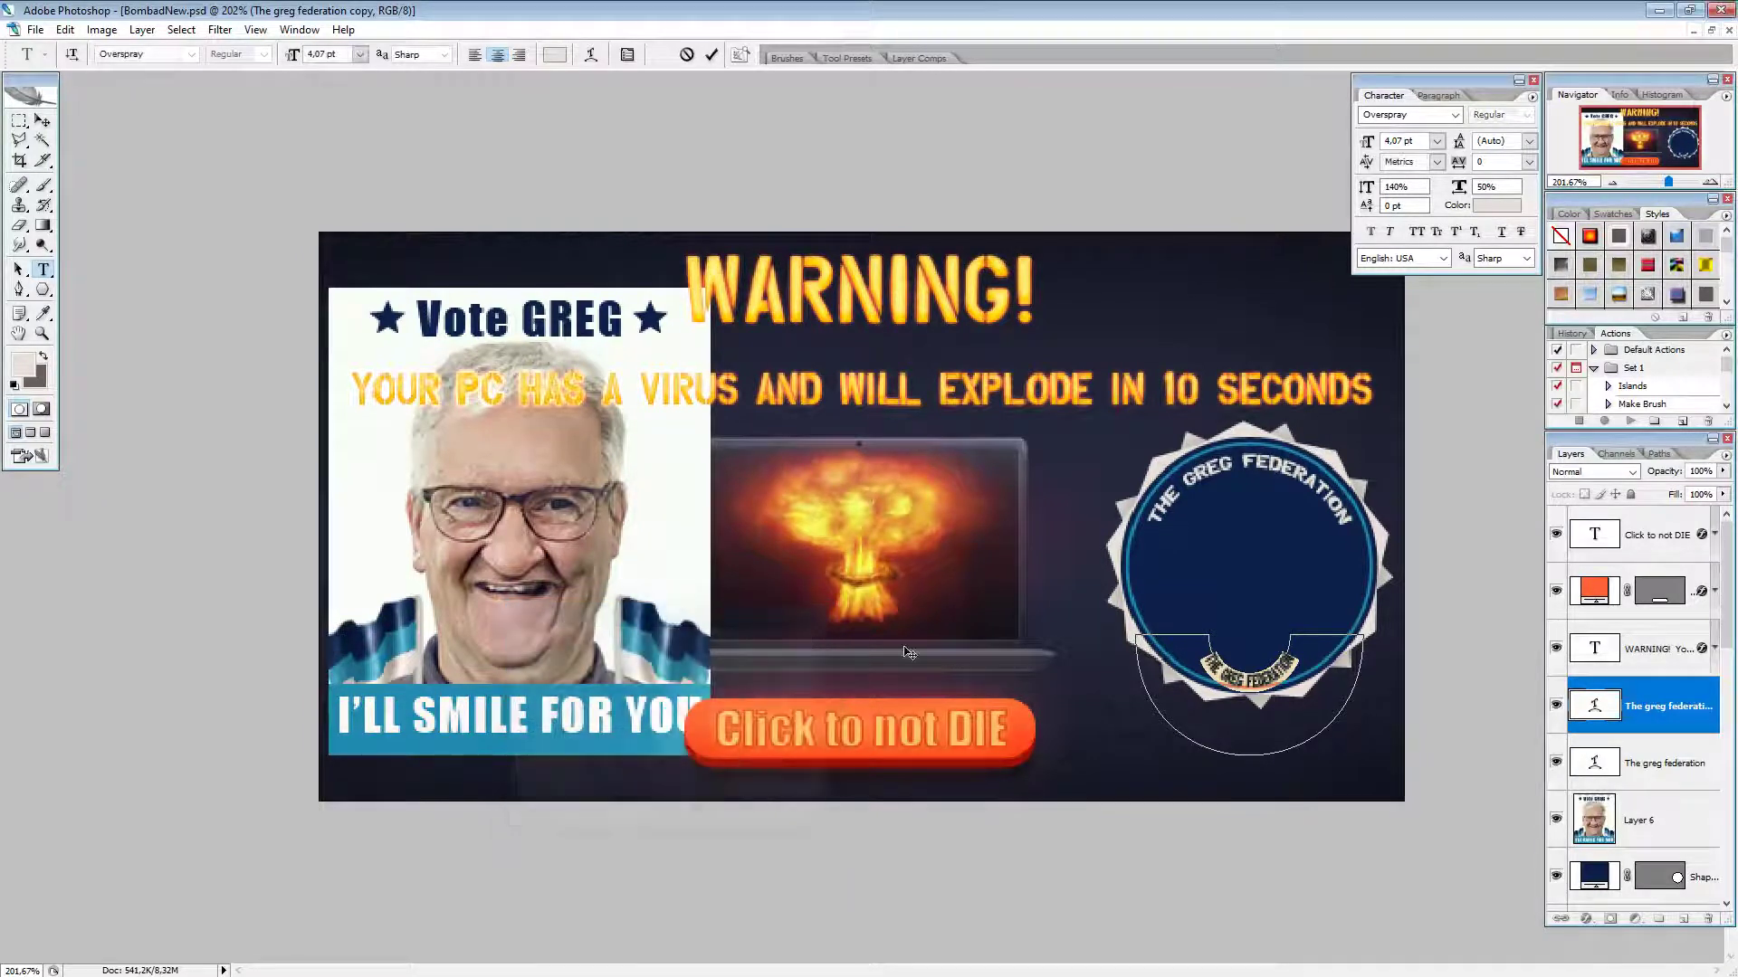
Step: Add blank lines before the lower text to widen its arc, and move it up inside the teal ring's lower edge
{"action": "left_click", "coordinate": [1442, 96]}
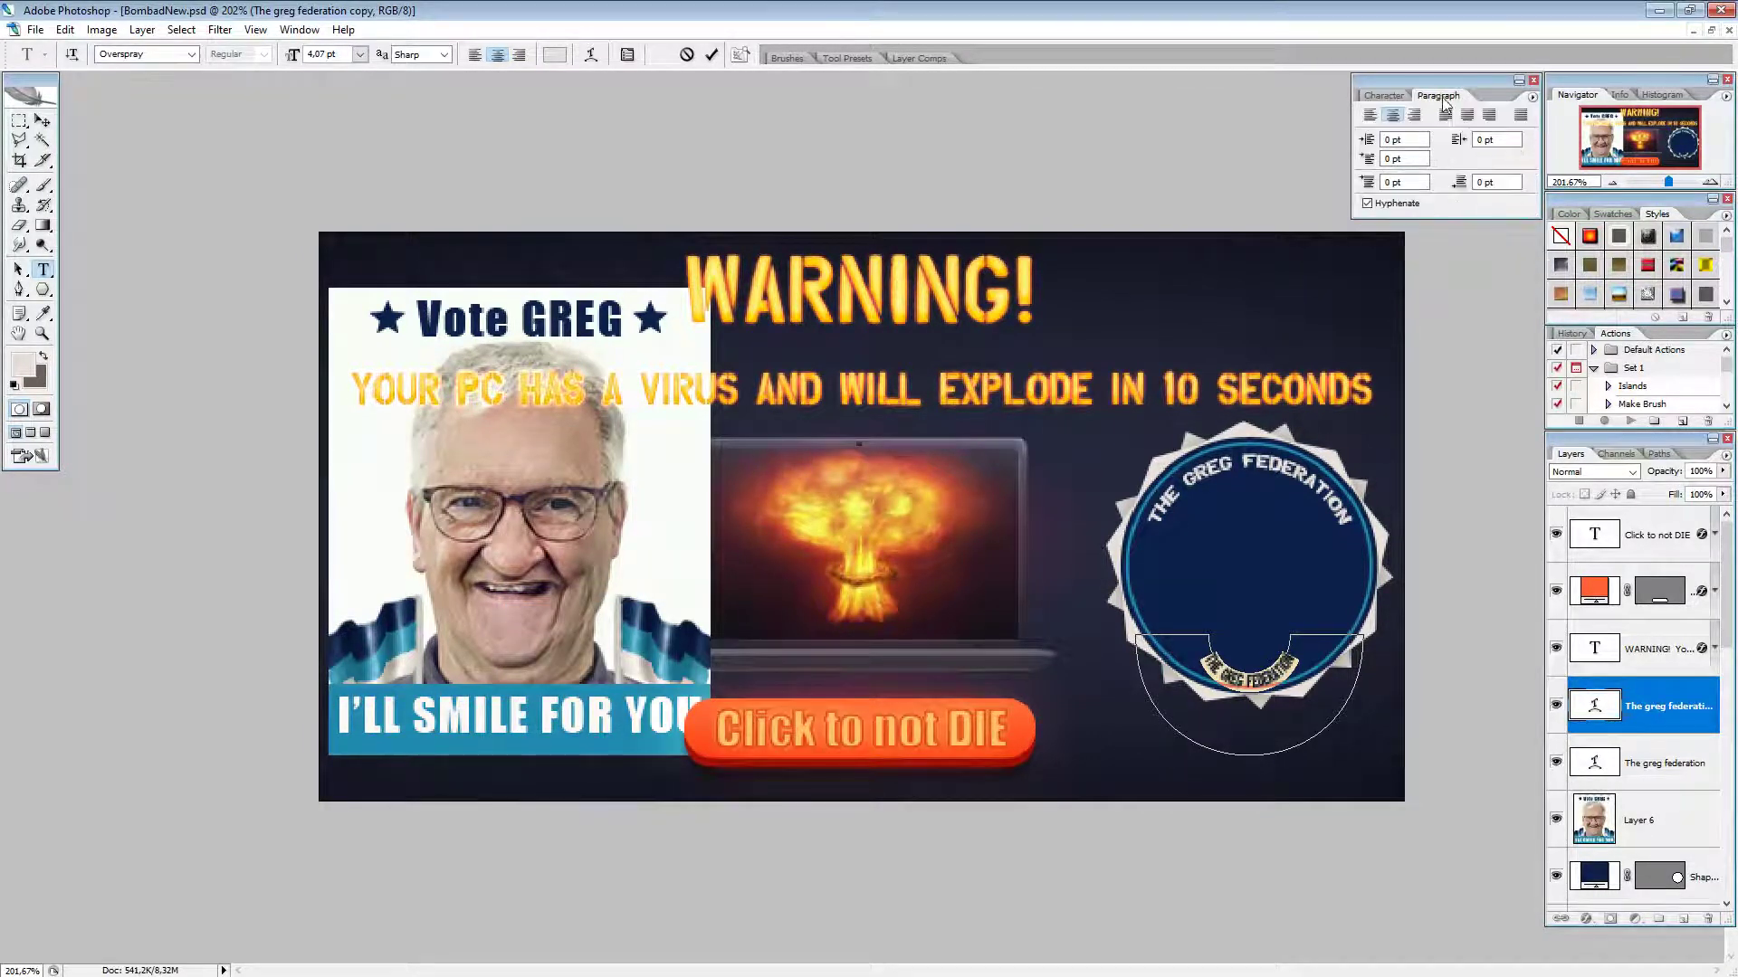
{"action": "left_click", "coordinate": [1378, 95]}
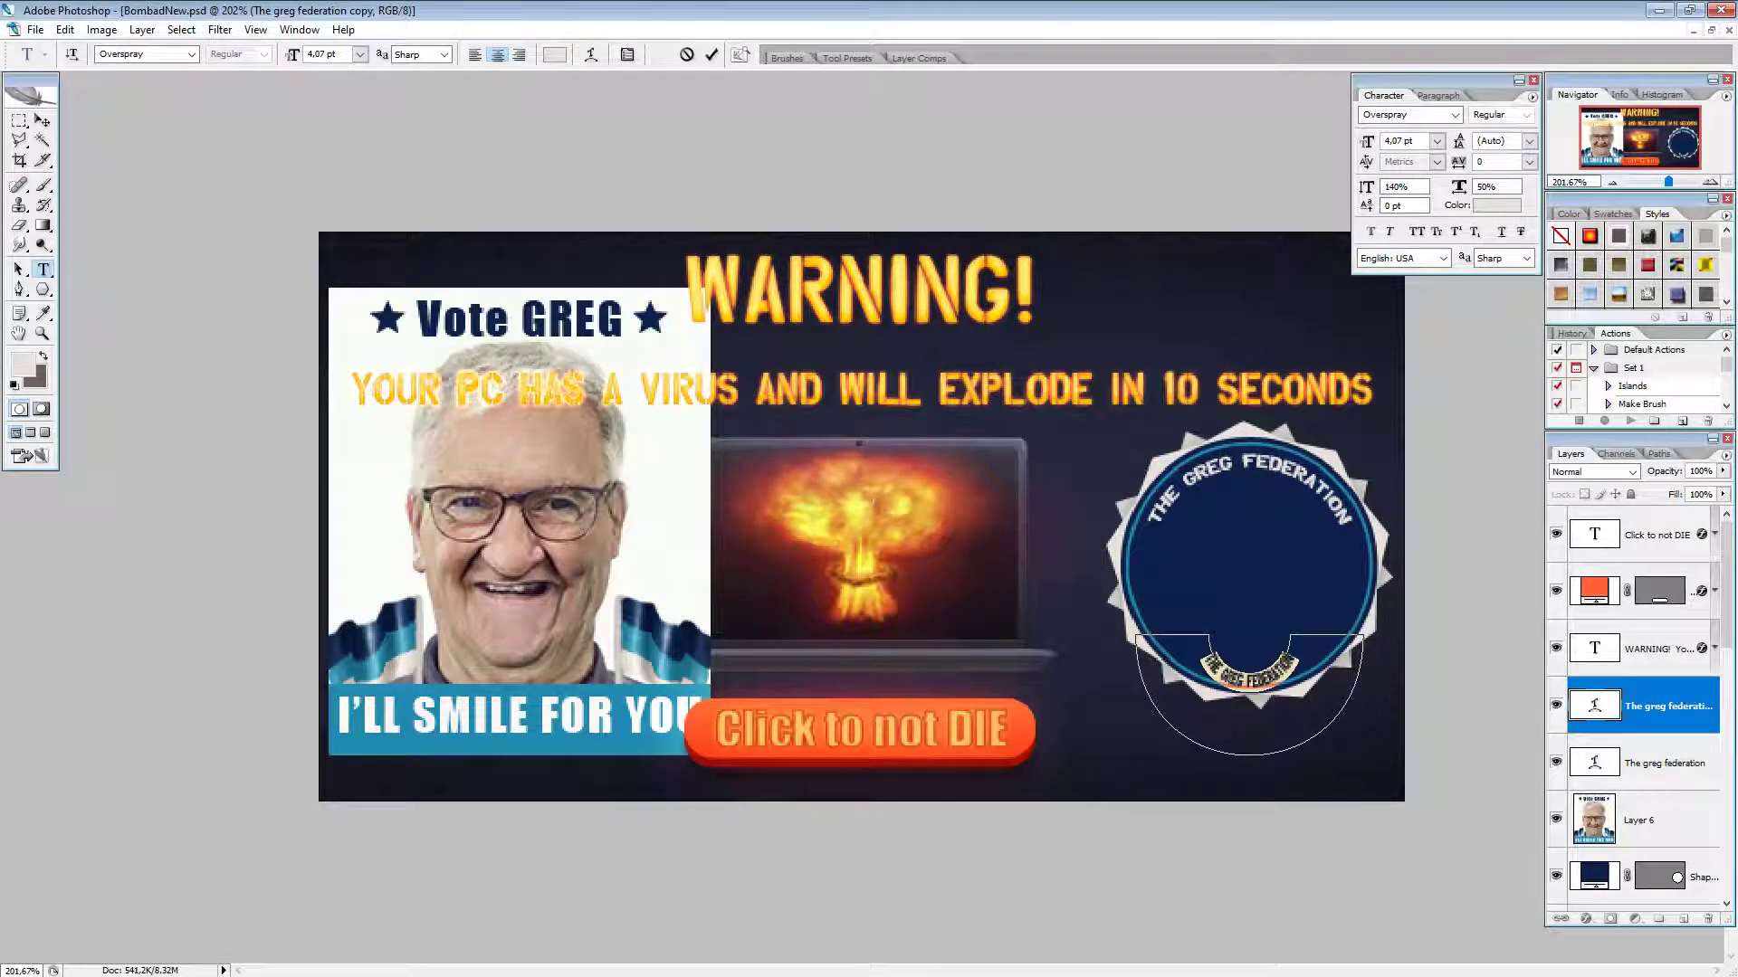
{"action": "left_click", "coordinate": [1201, 657]}
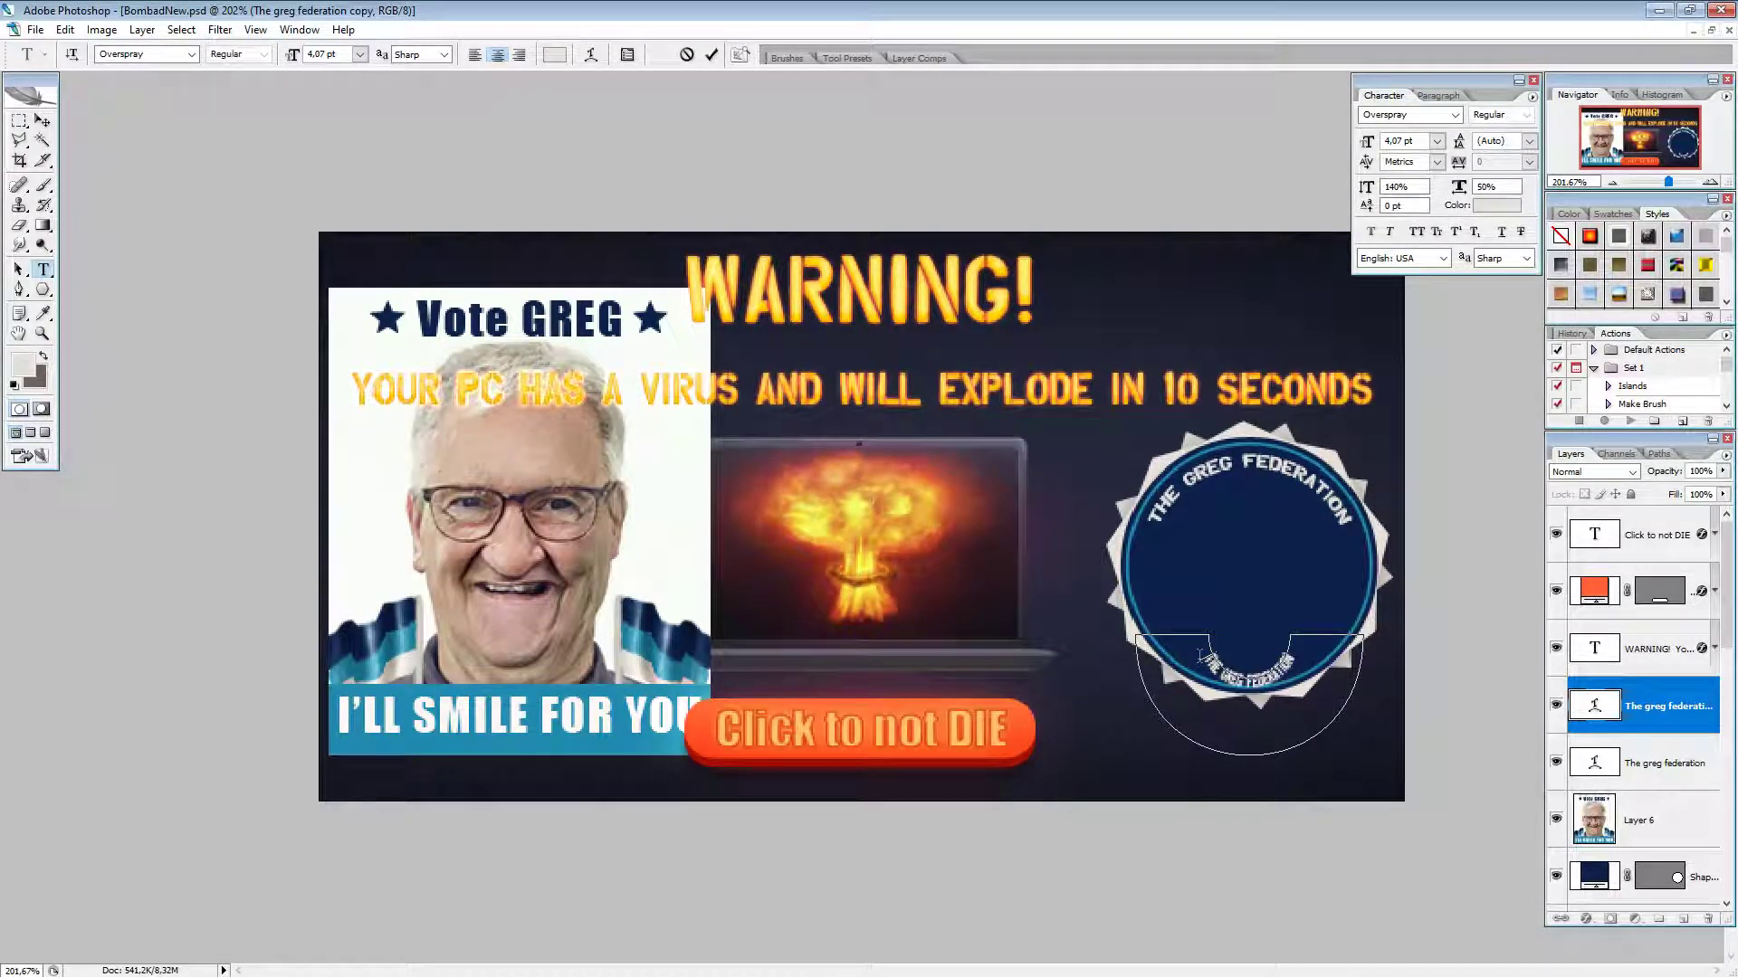
{"action": "key", "text": "Return"}
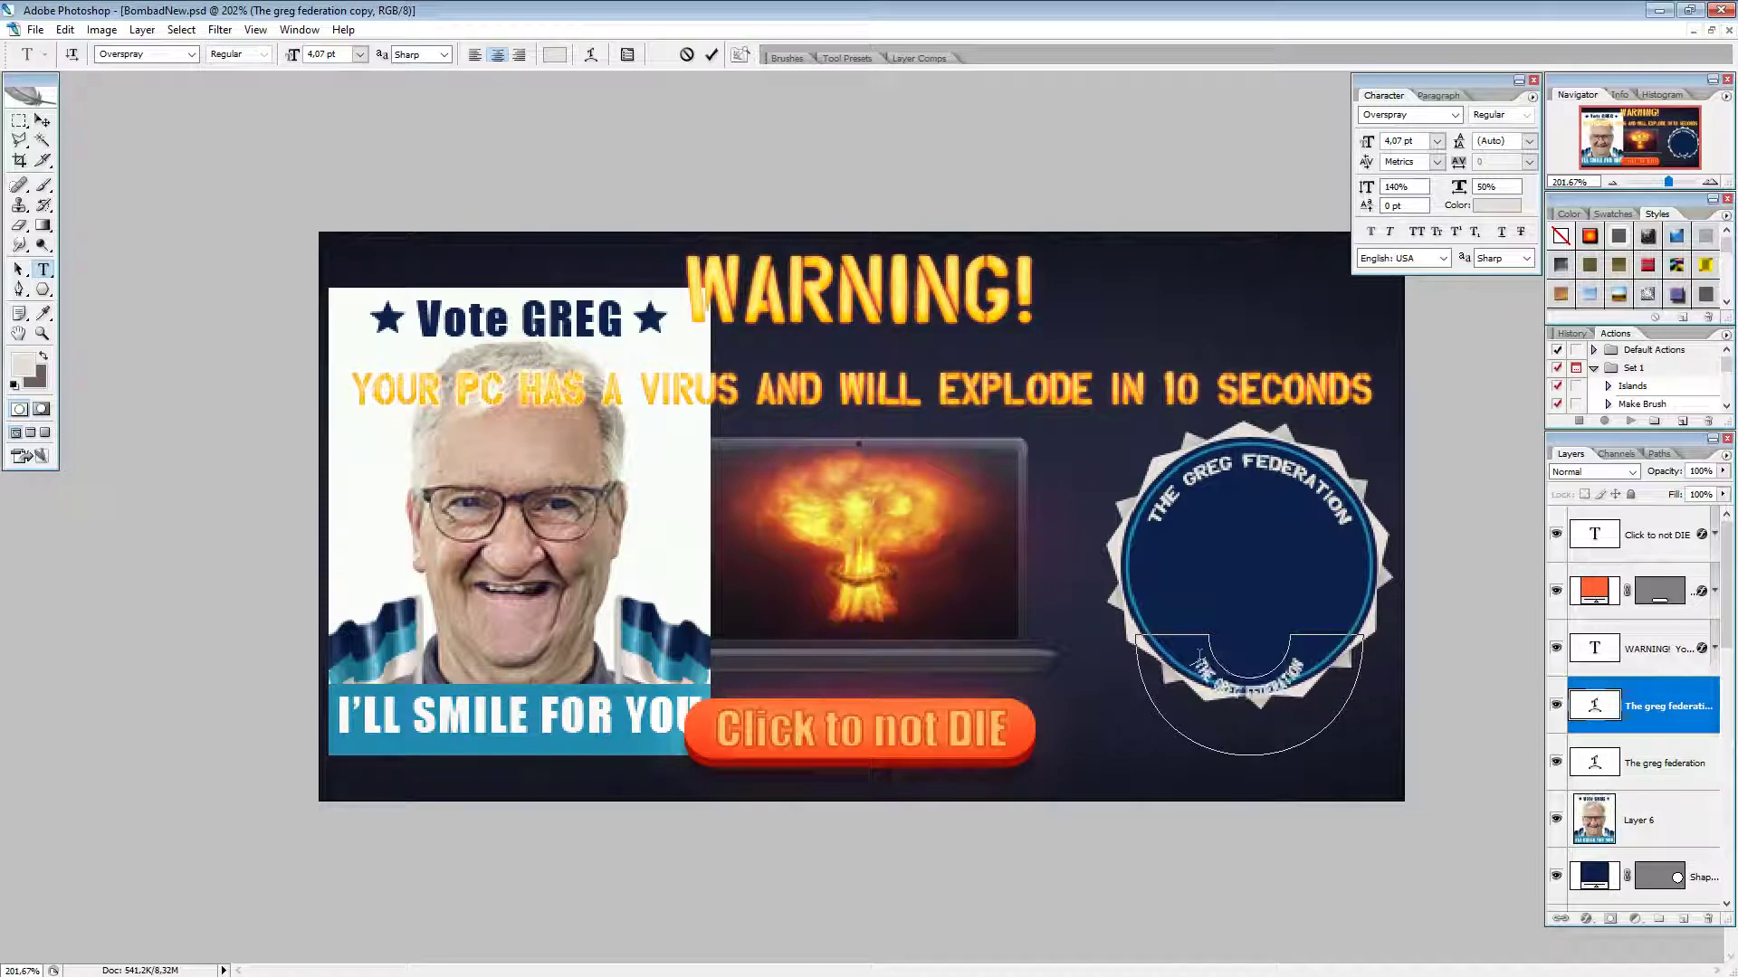
{"action": "key", "text": "Return"}
{"action": "key", "text": "Return"}
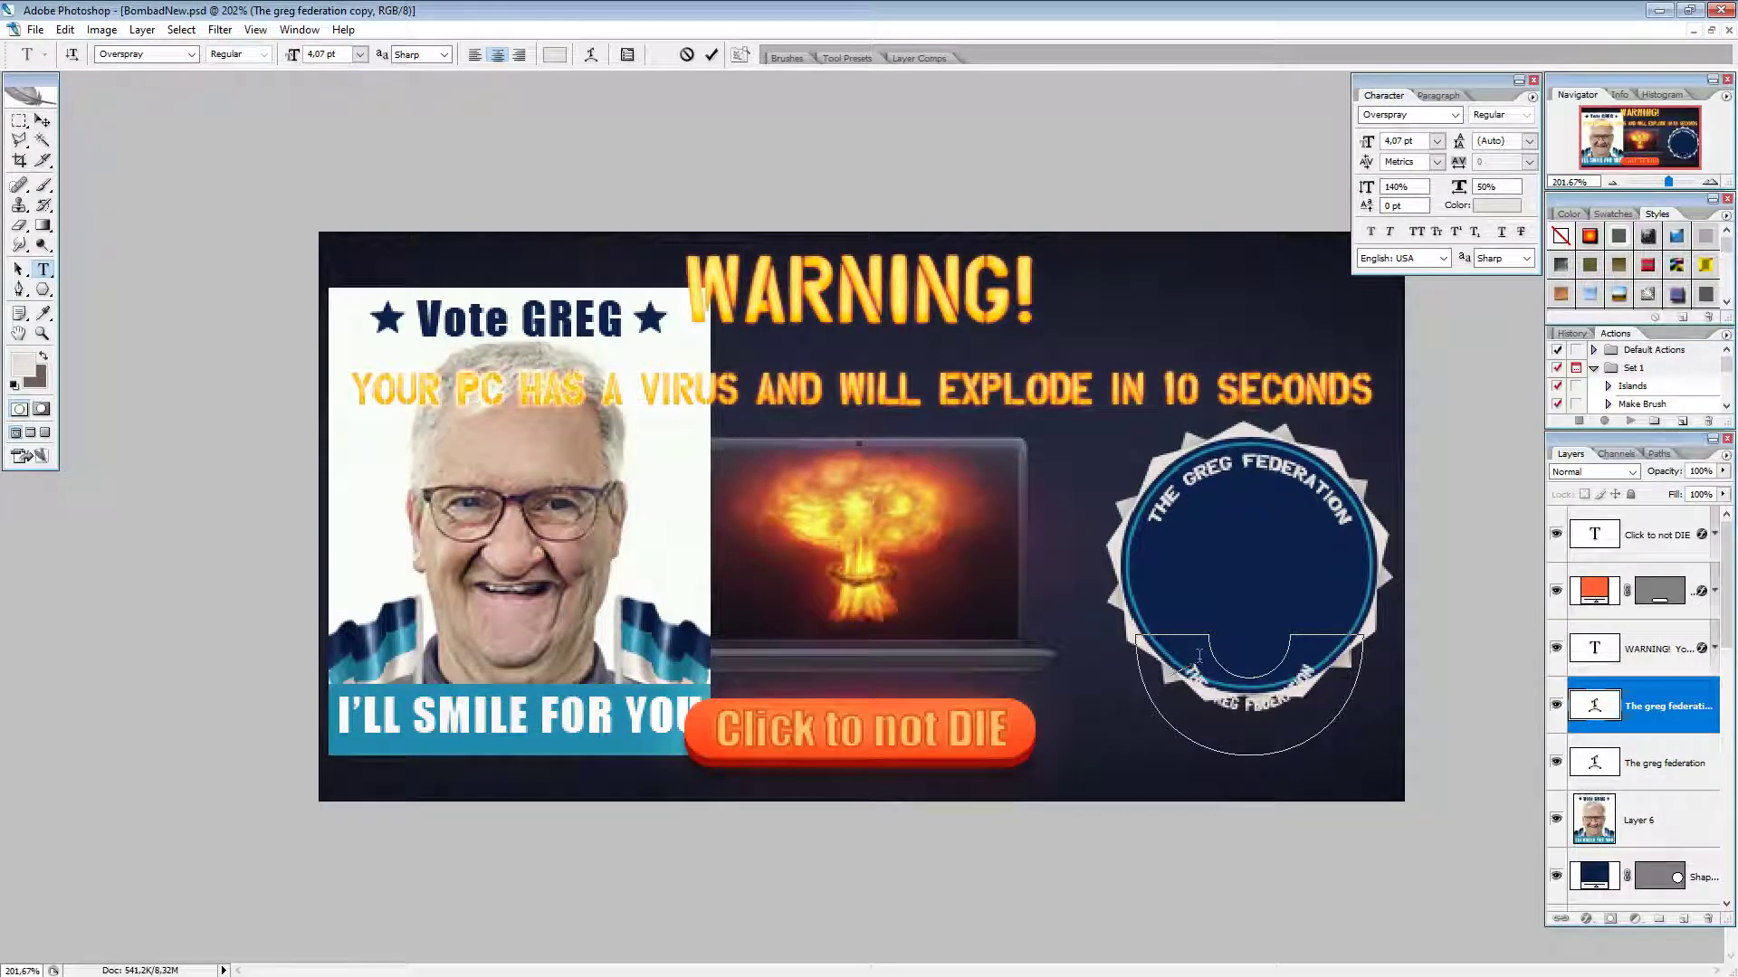
{"action": "key", "text": "Return"}
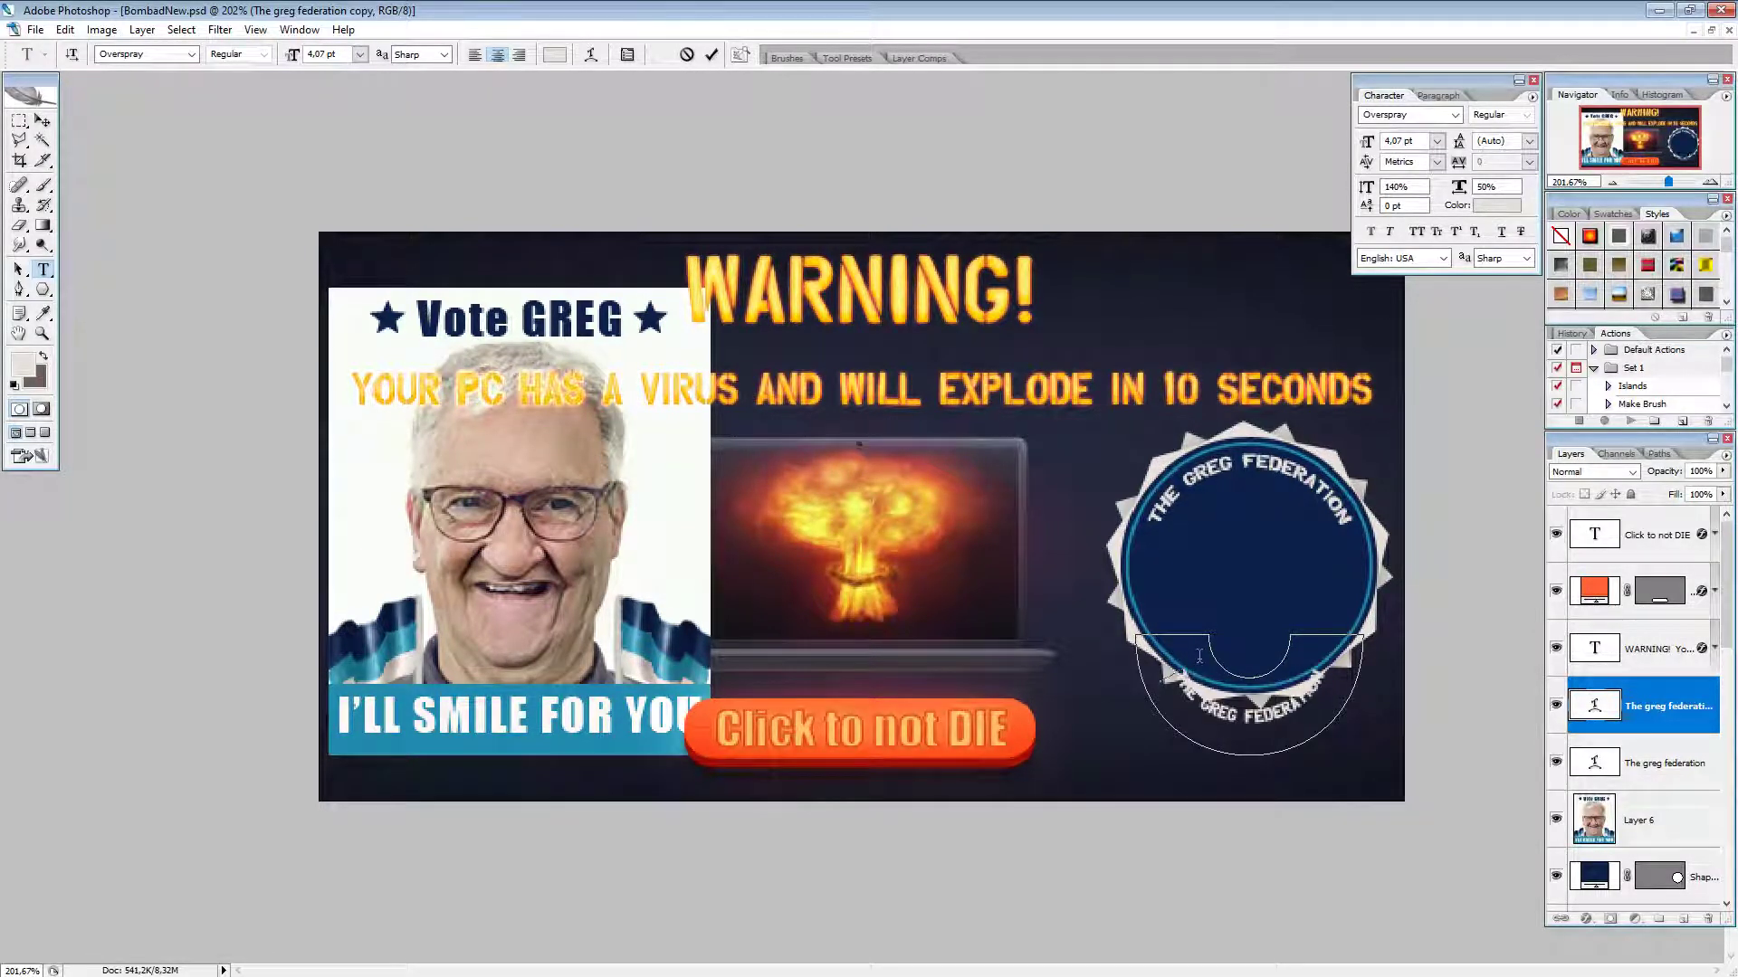
{"action": "key", "text": "Return"}
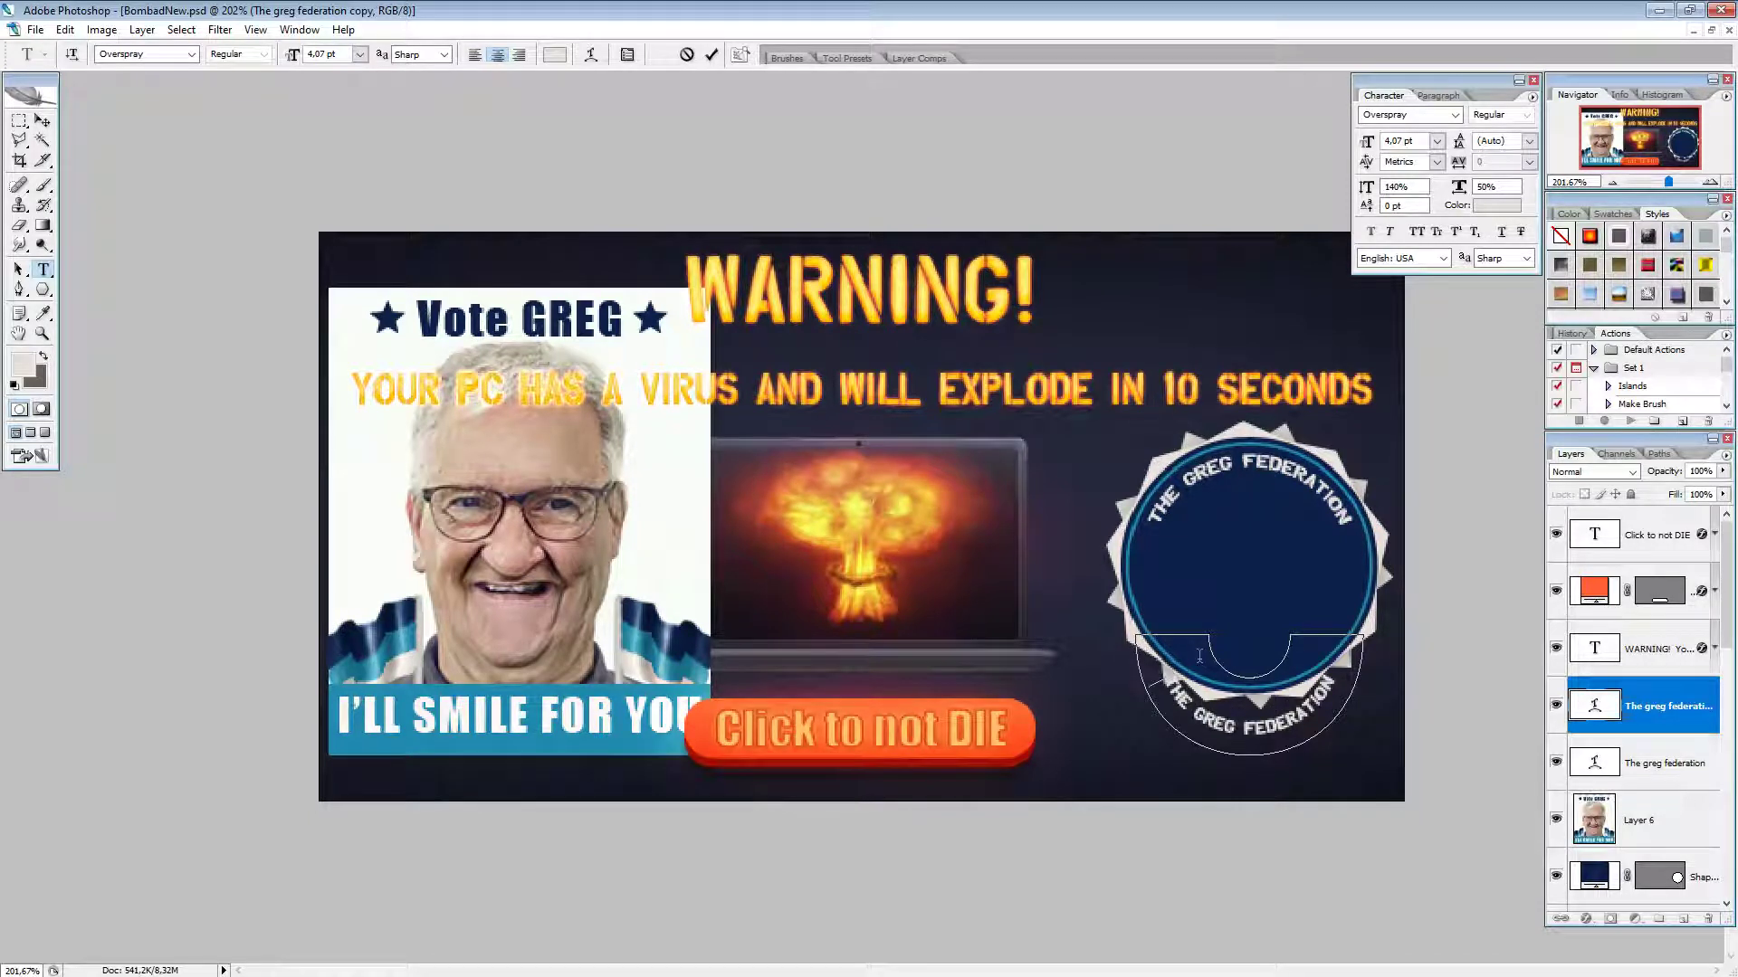
{"action": "key", "text": "Return"}
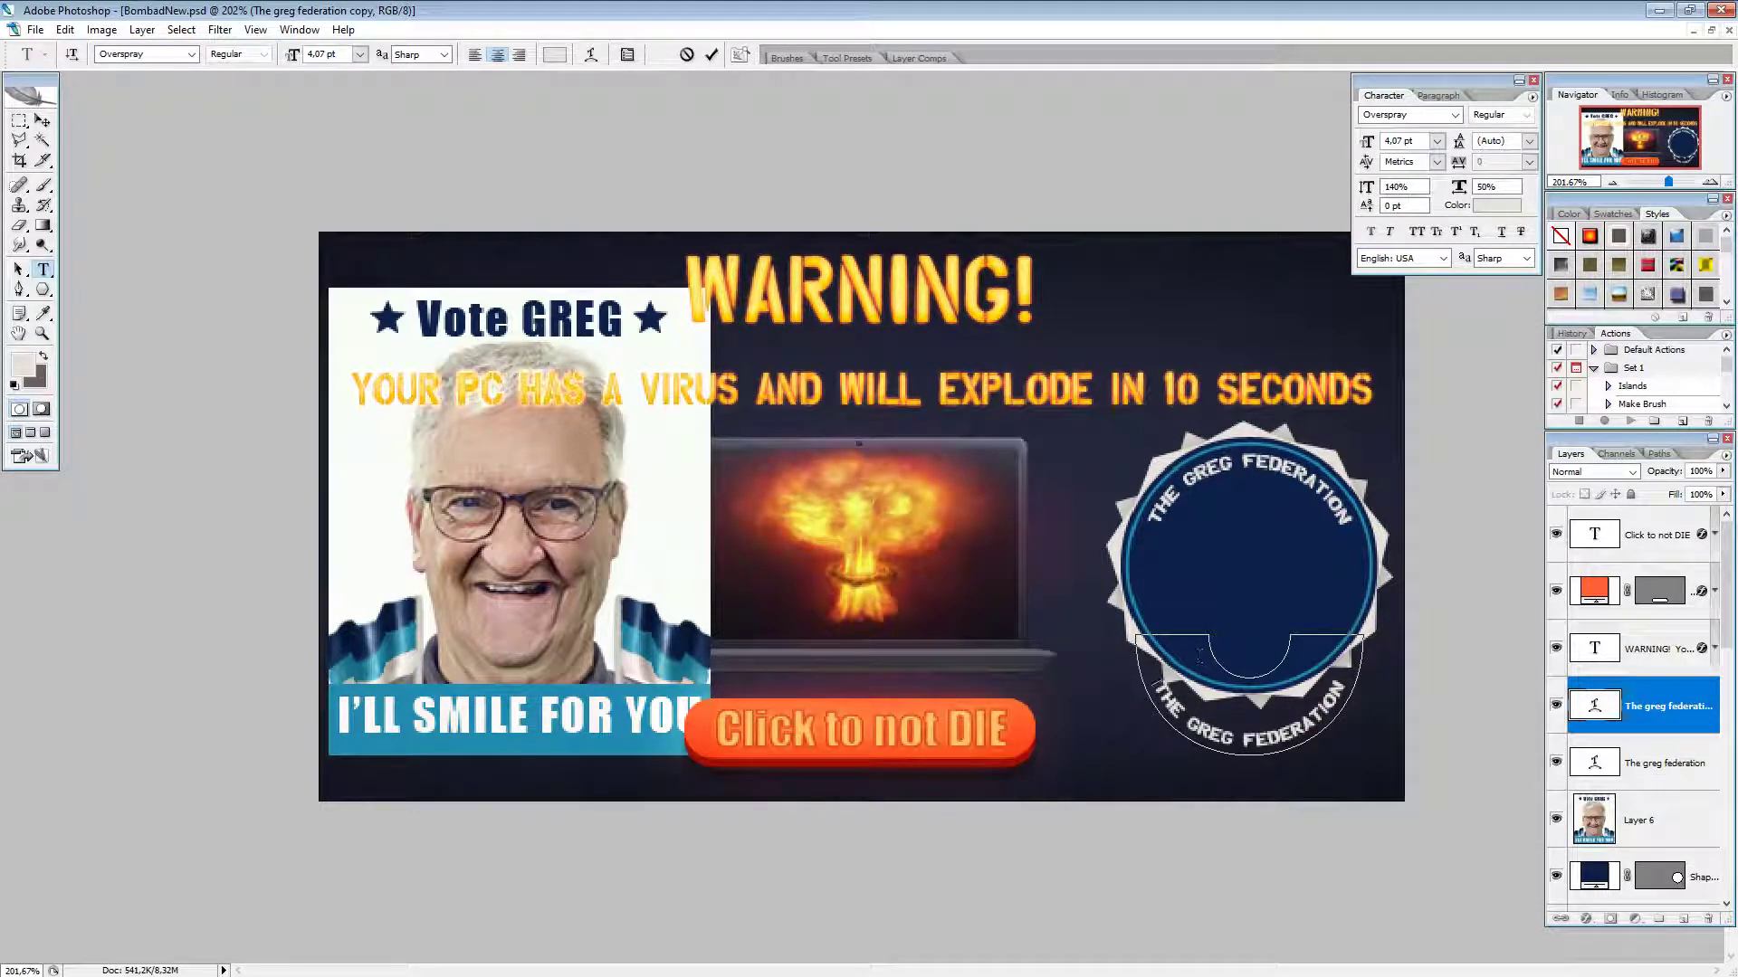
{"action": "left_click", "coordinate": [711, 54]}
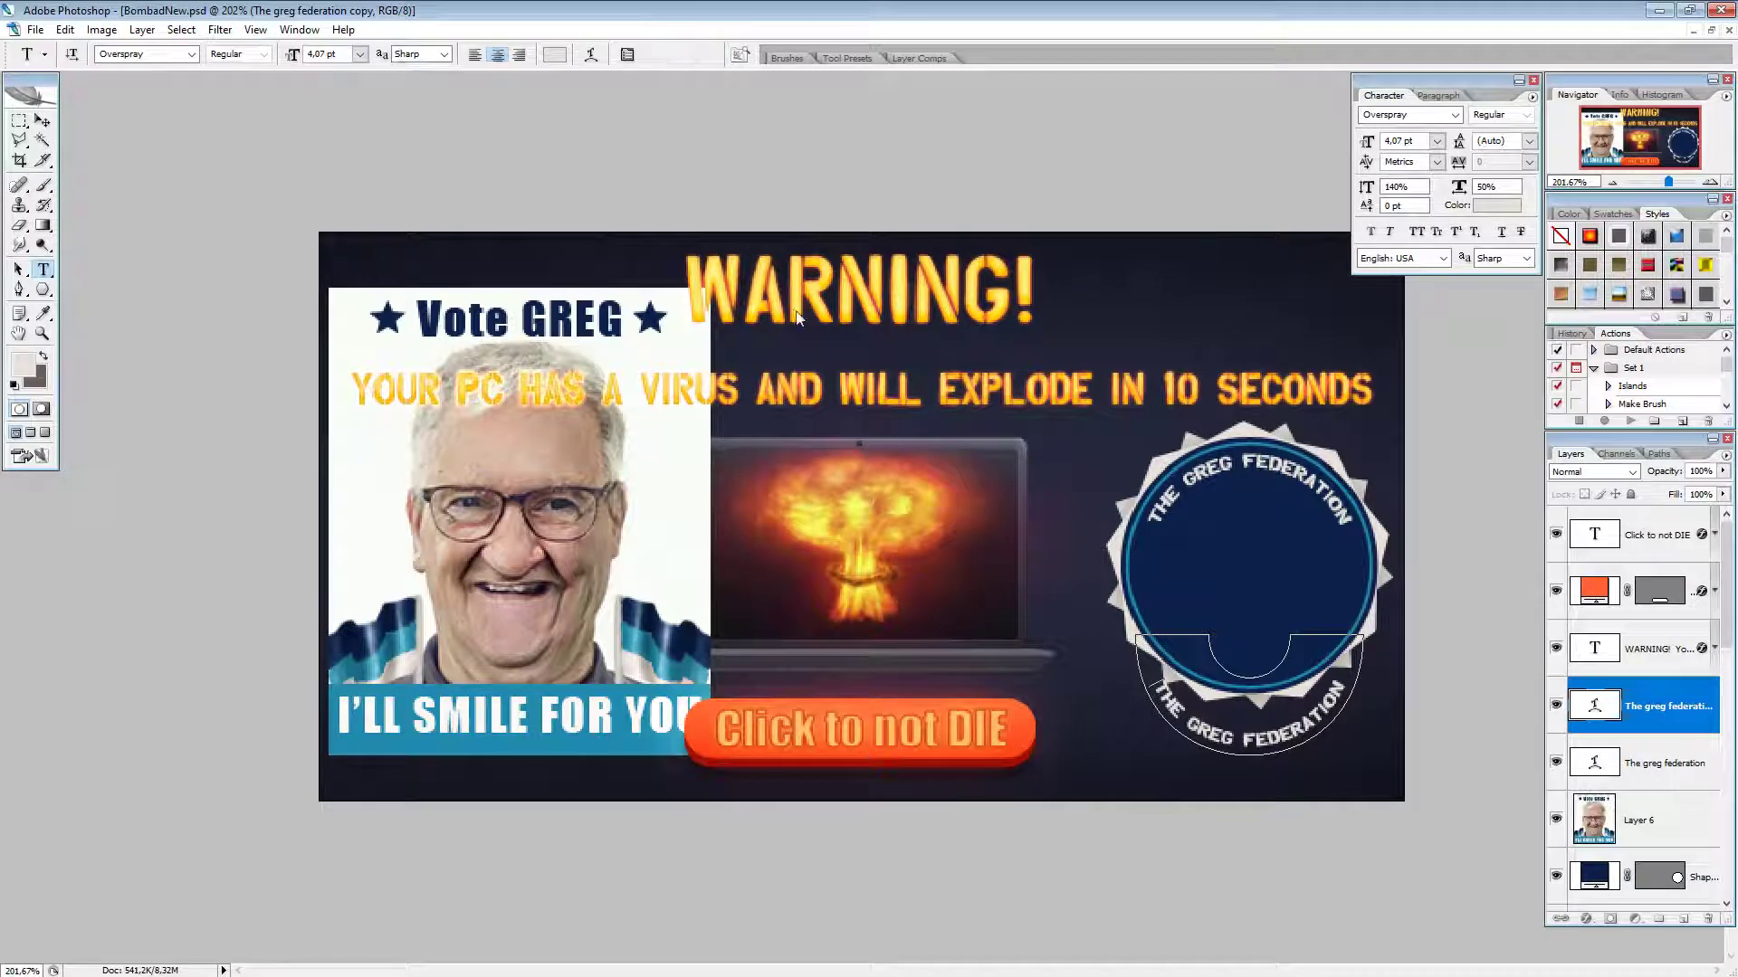
{"action": "left_click", "coordinate": [43, 120]}
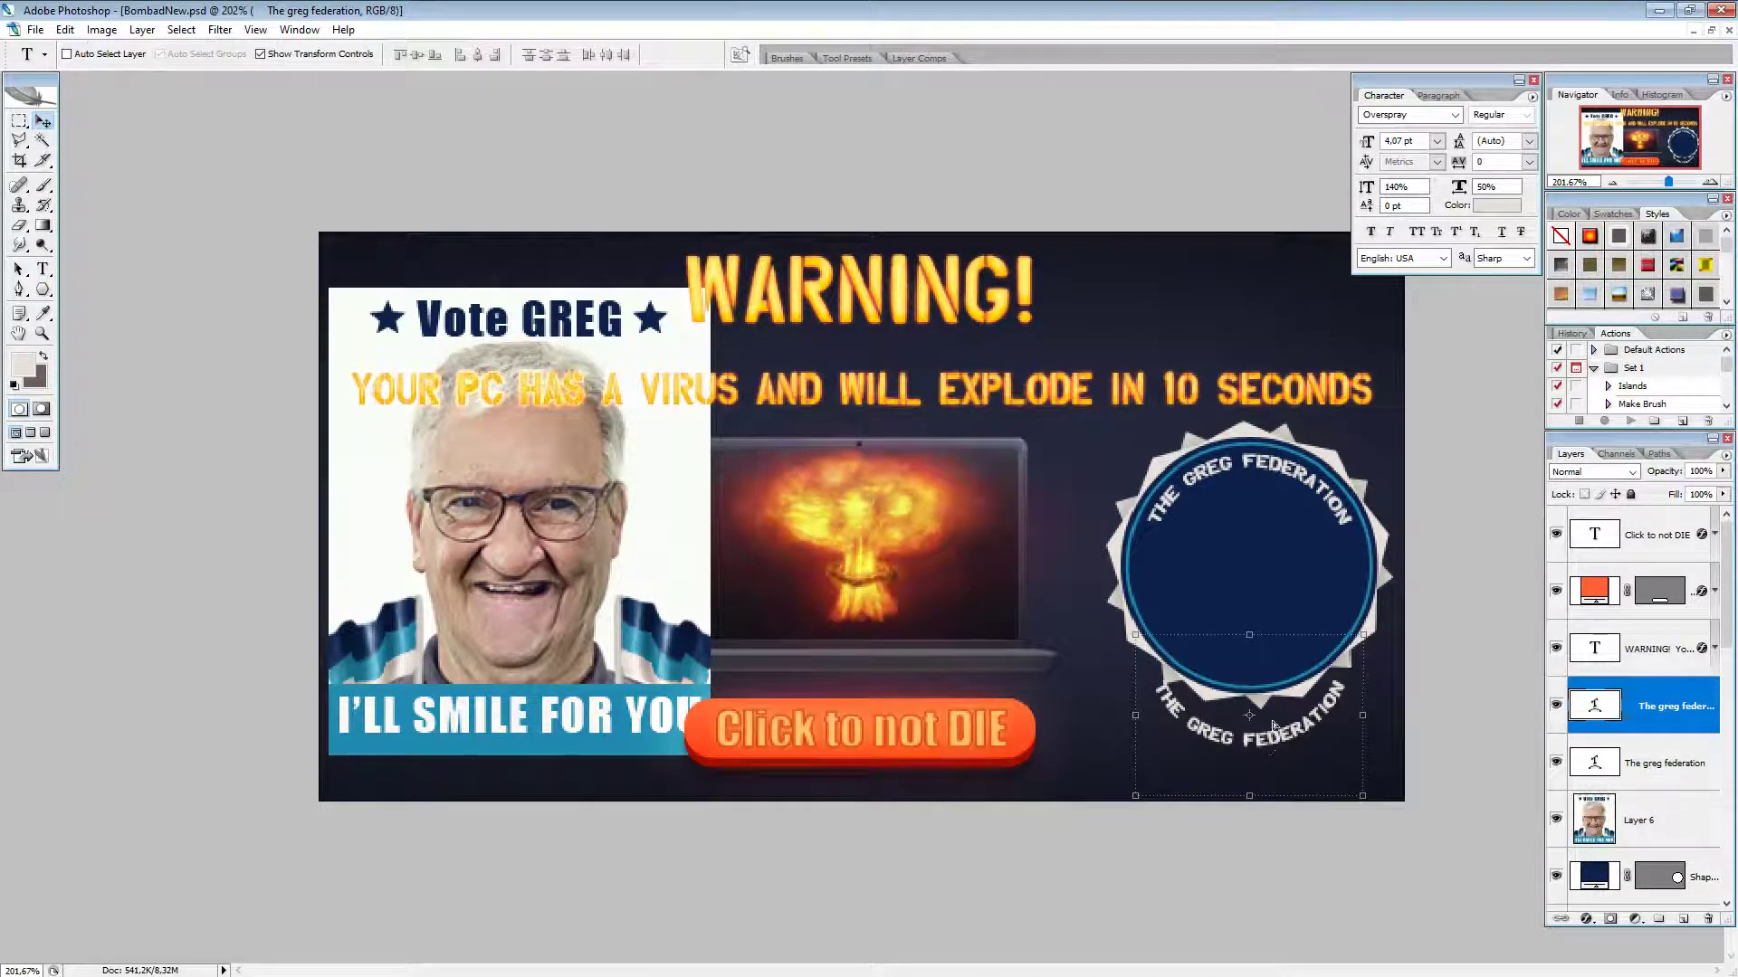
{"action": "left_click_drag", "start_coordinate": [1264, 744], "coordinate": [1273, 674]}
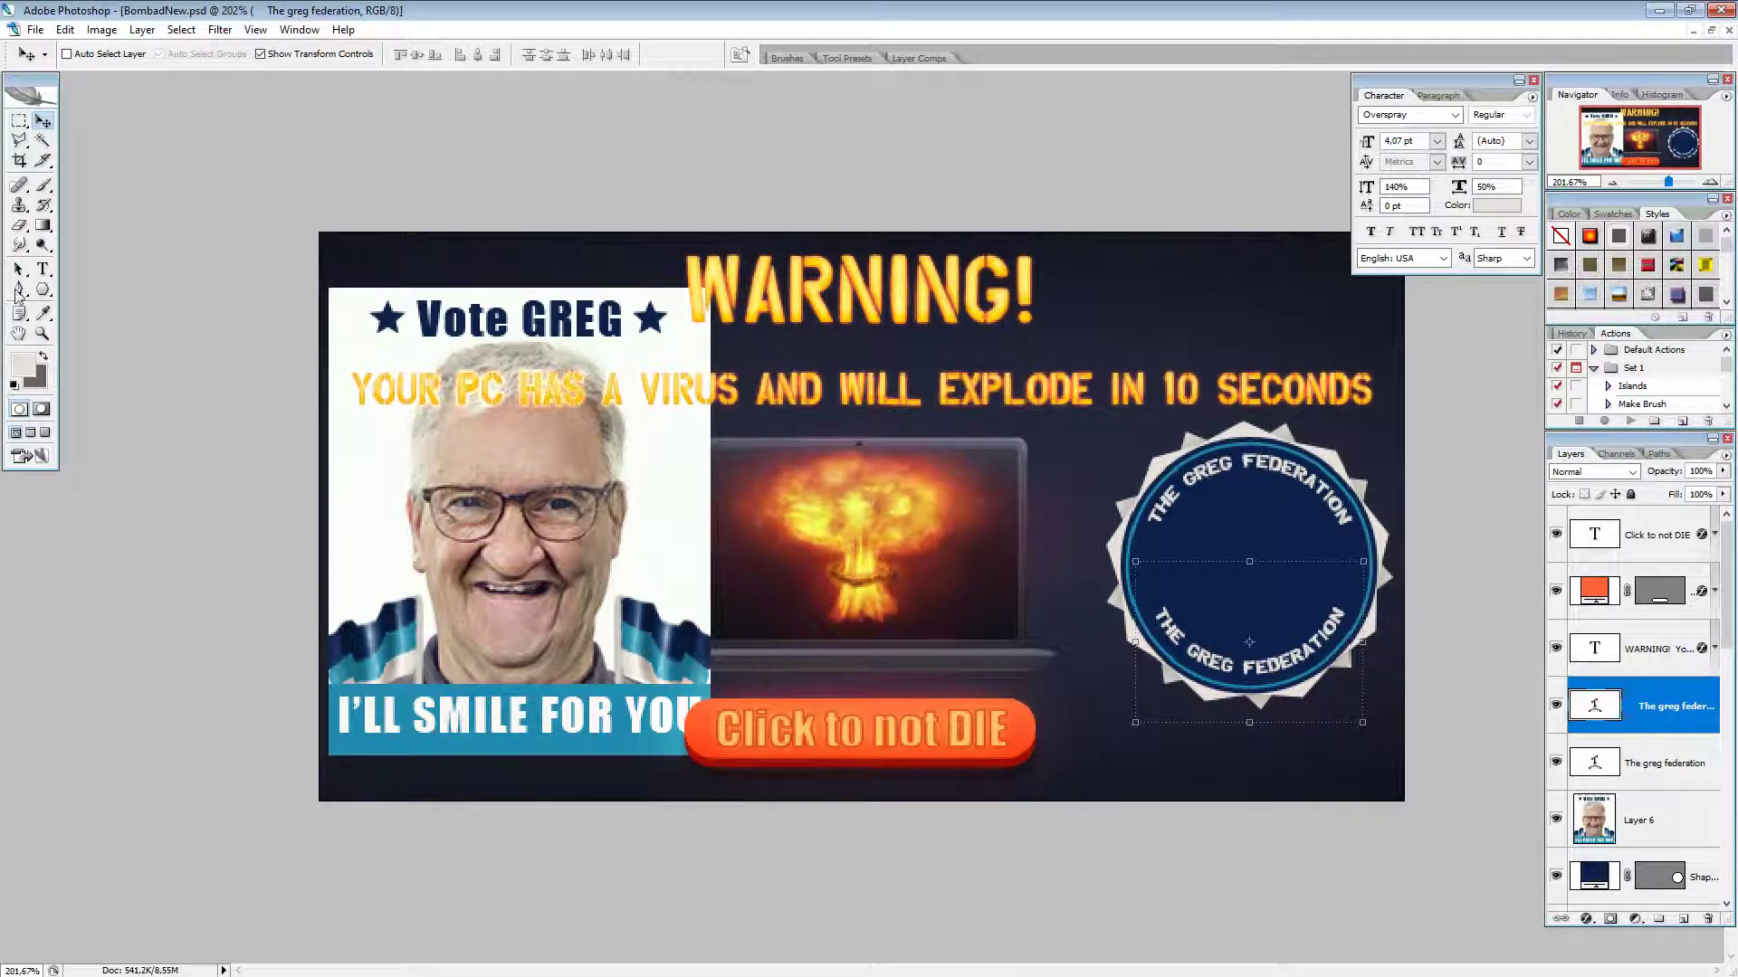
Step: Replace the wording of the badge's lower arched text with "Official seal" and commit it
{"action": "left_click", "coordinate": [42, 269]}
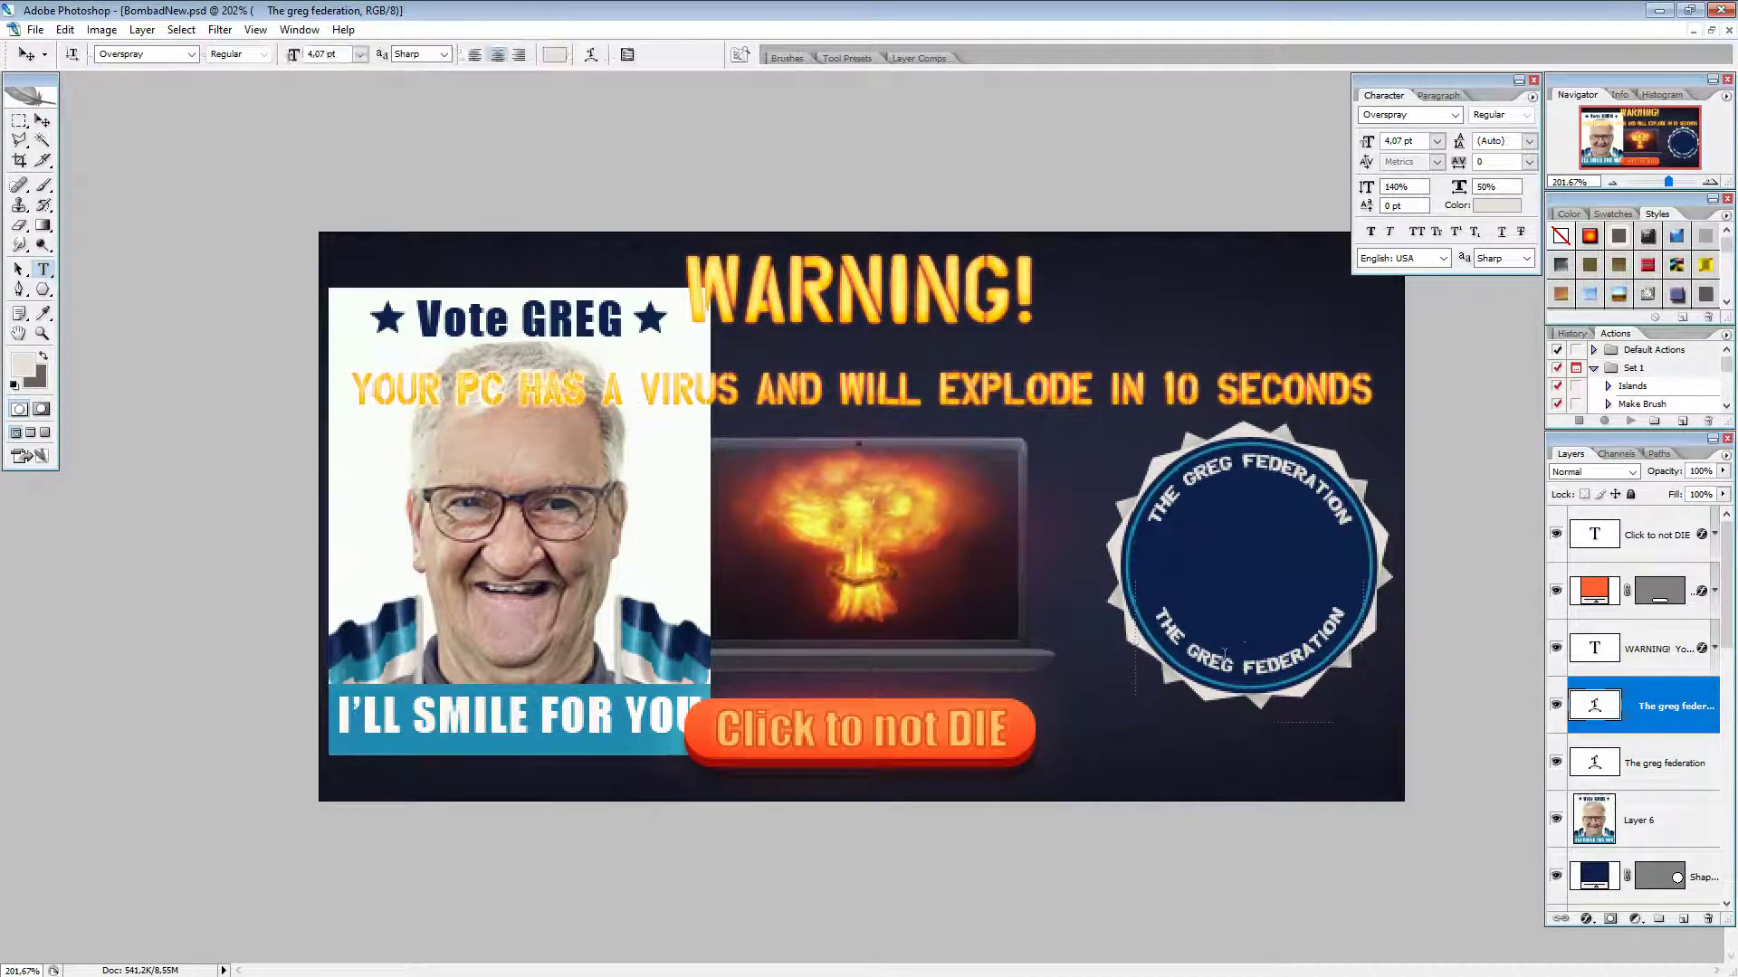
{"action": "left_click", "coordinate": [1226, 653]}
{"action": "key", "text": "ctrl+a"}
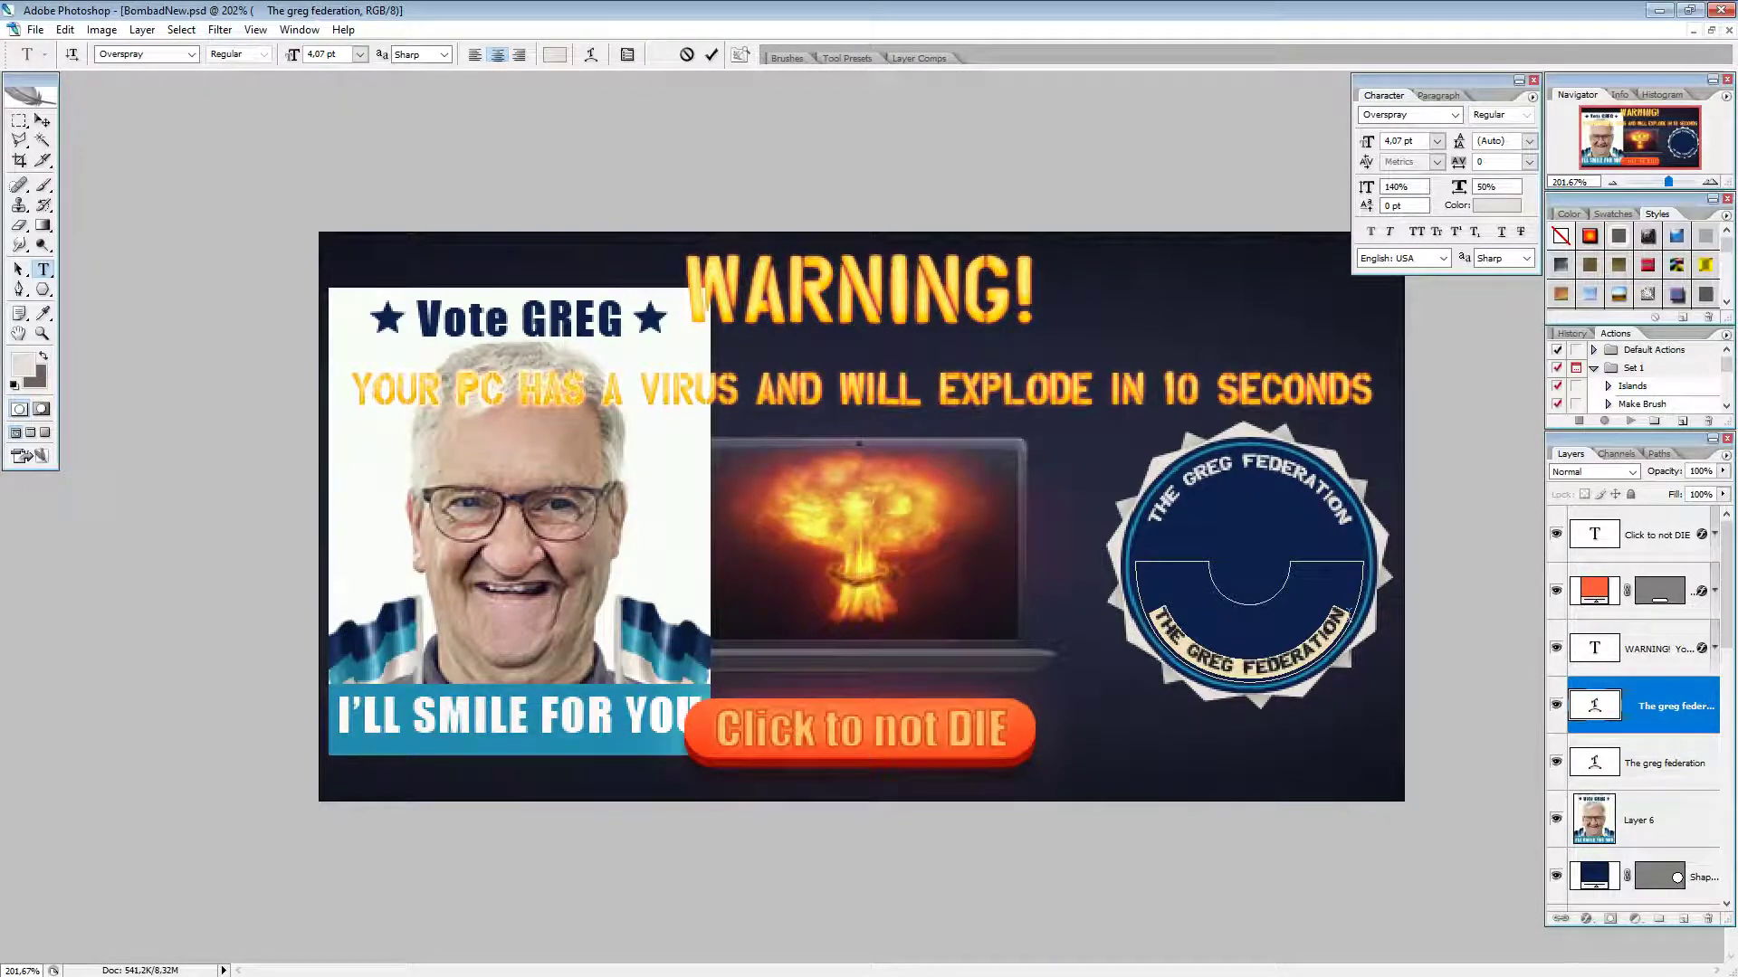
{"action": "key", "text": "BackSpace"}
{"action": "type", "text": "OF"}
{"action": "type", "text": "F!"}
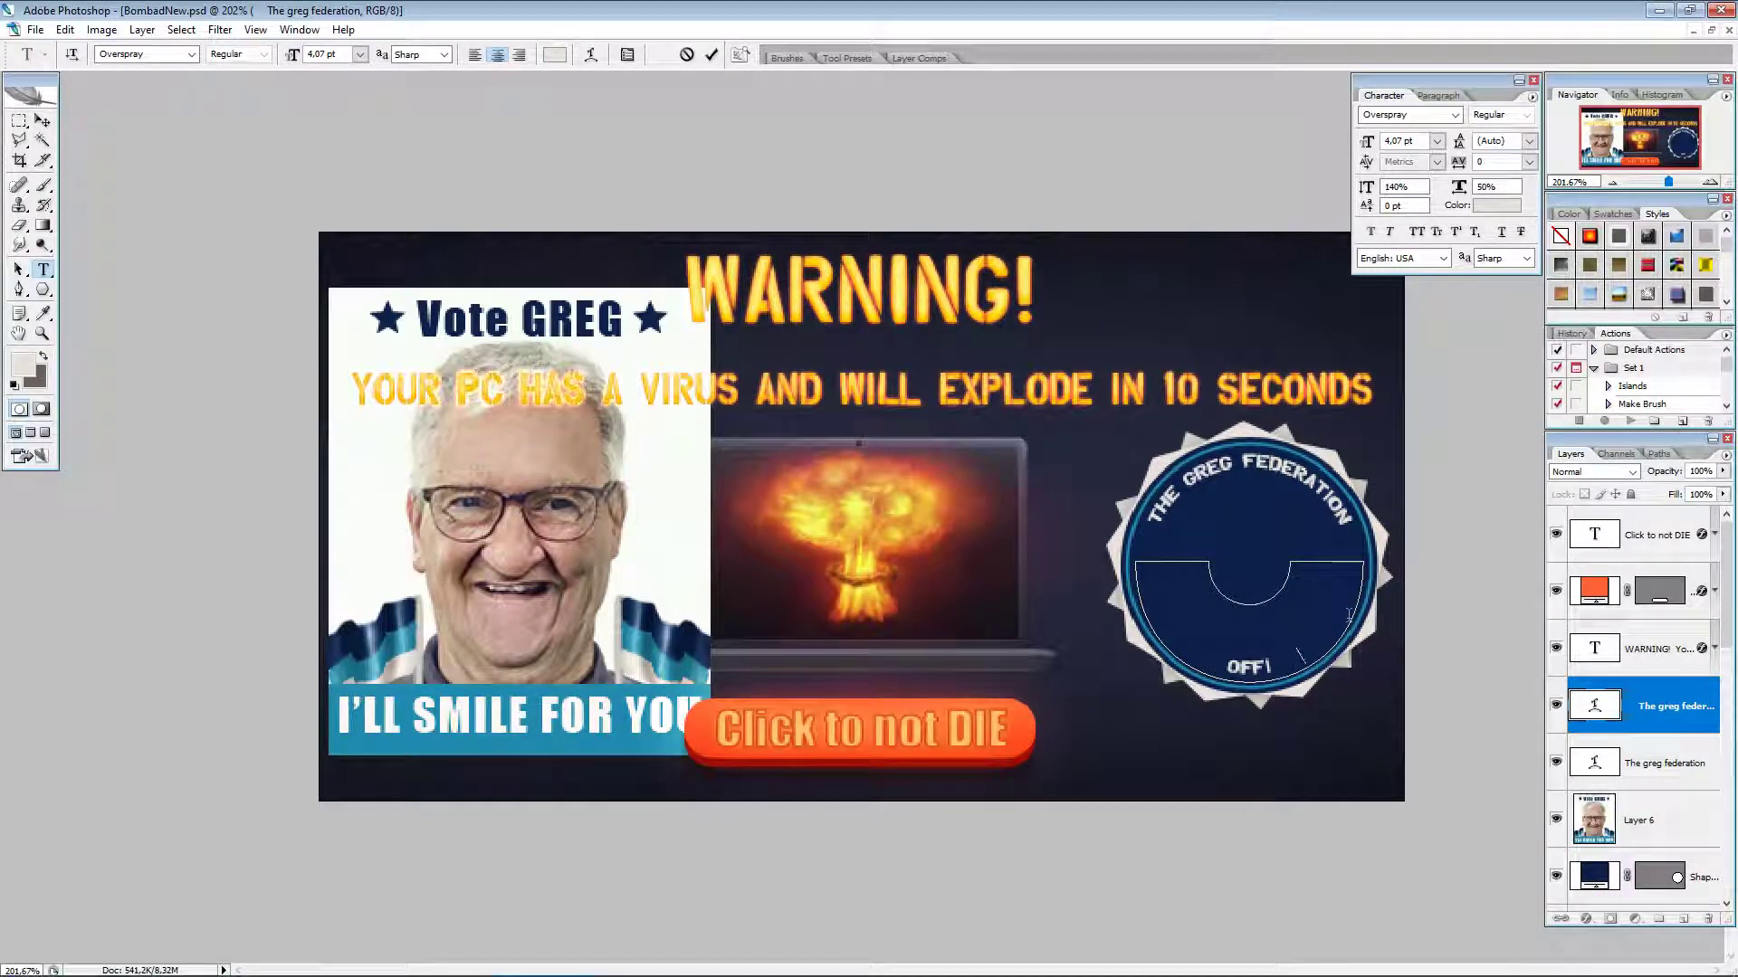
{"action": "type", "text": "CIAL"}
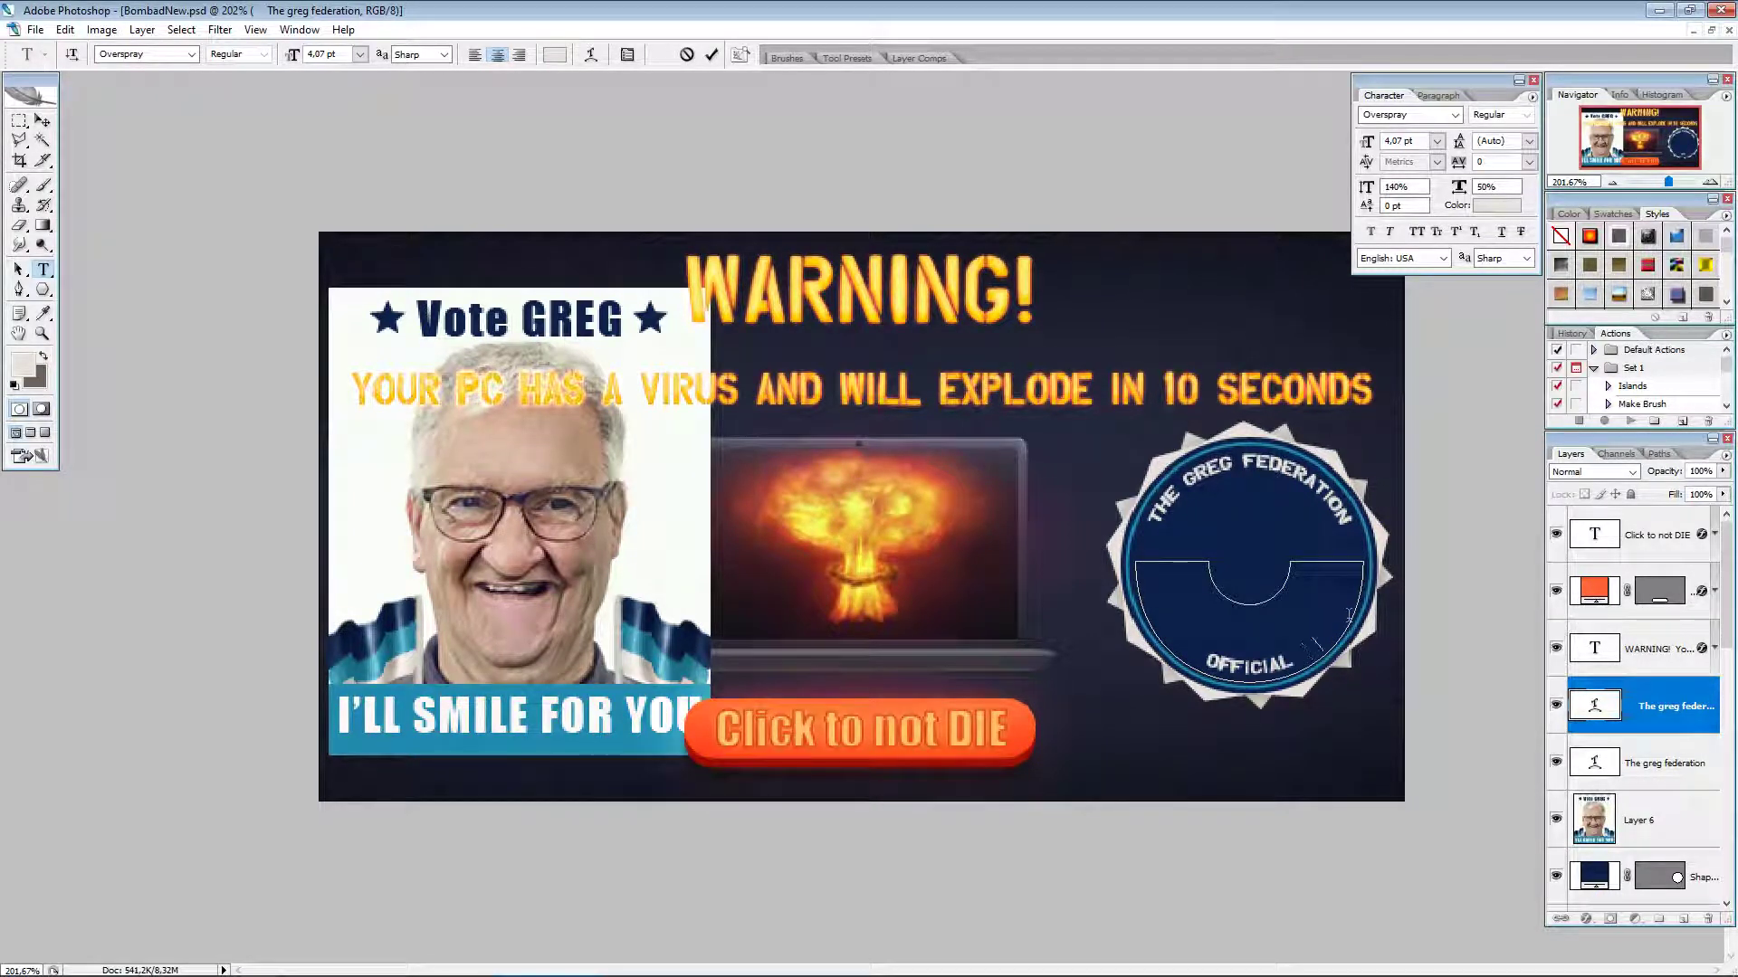
{"action": "type", "text": " SEAL"}
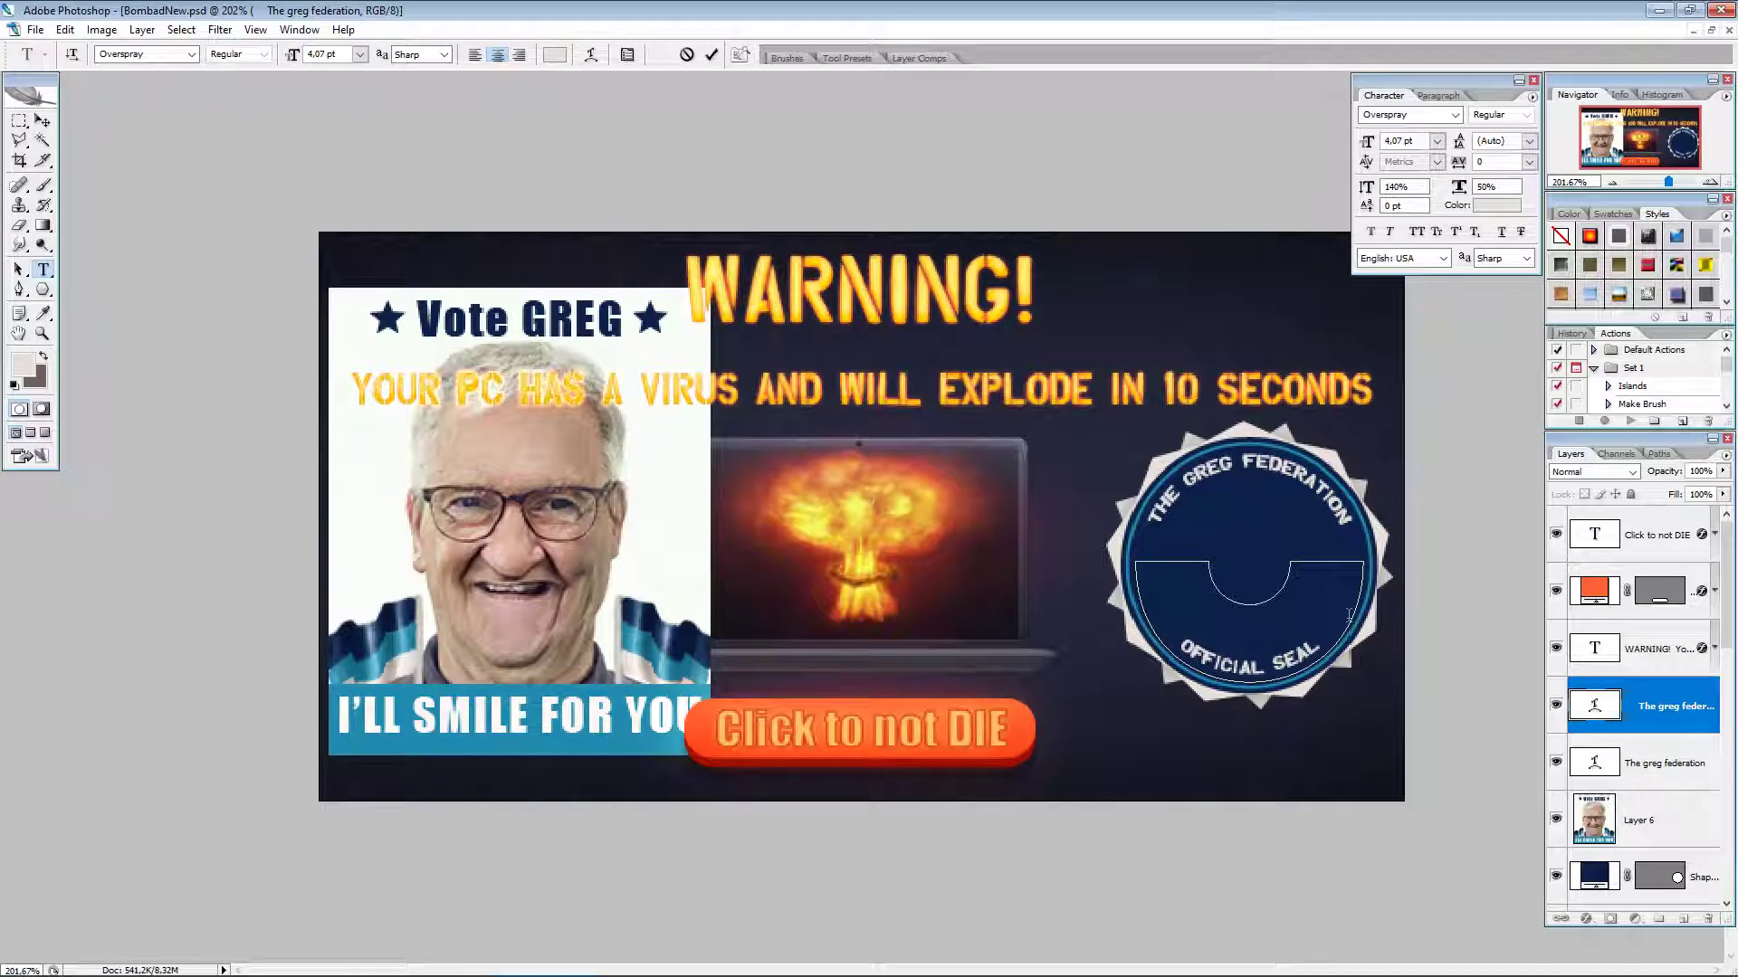
{"action": "left_click", "coordinate": [712, 55]}
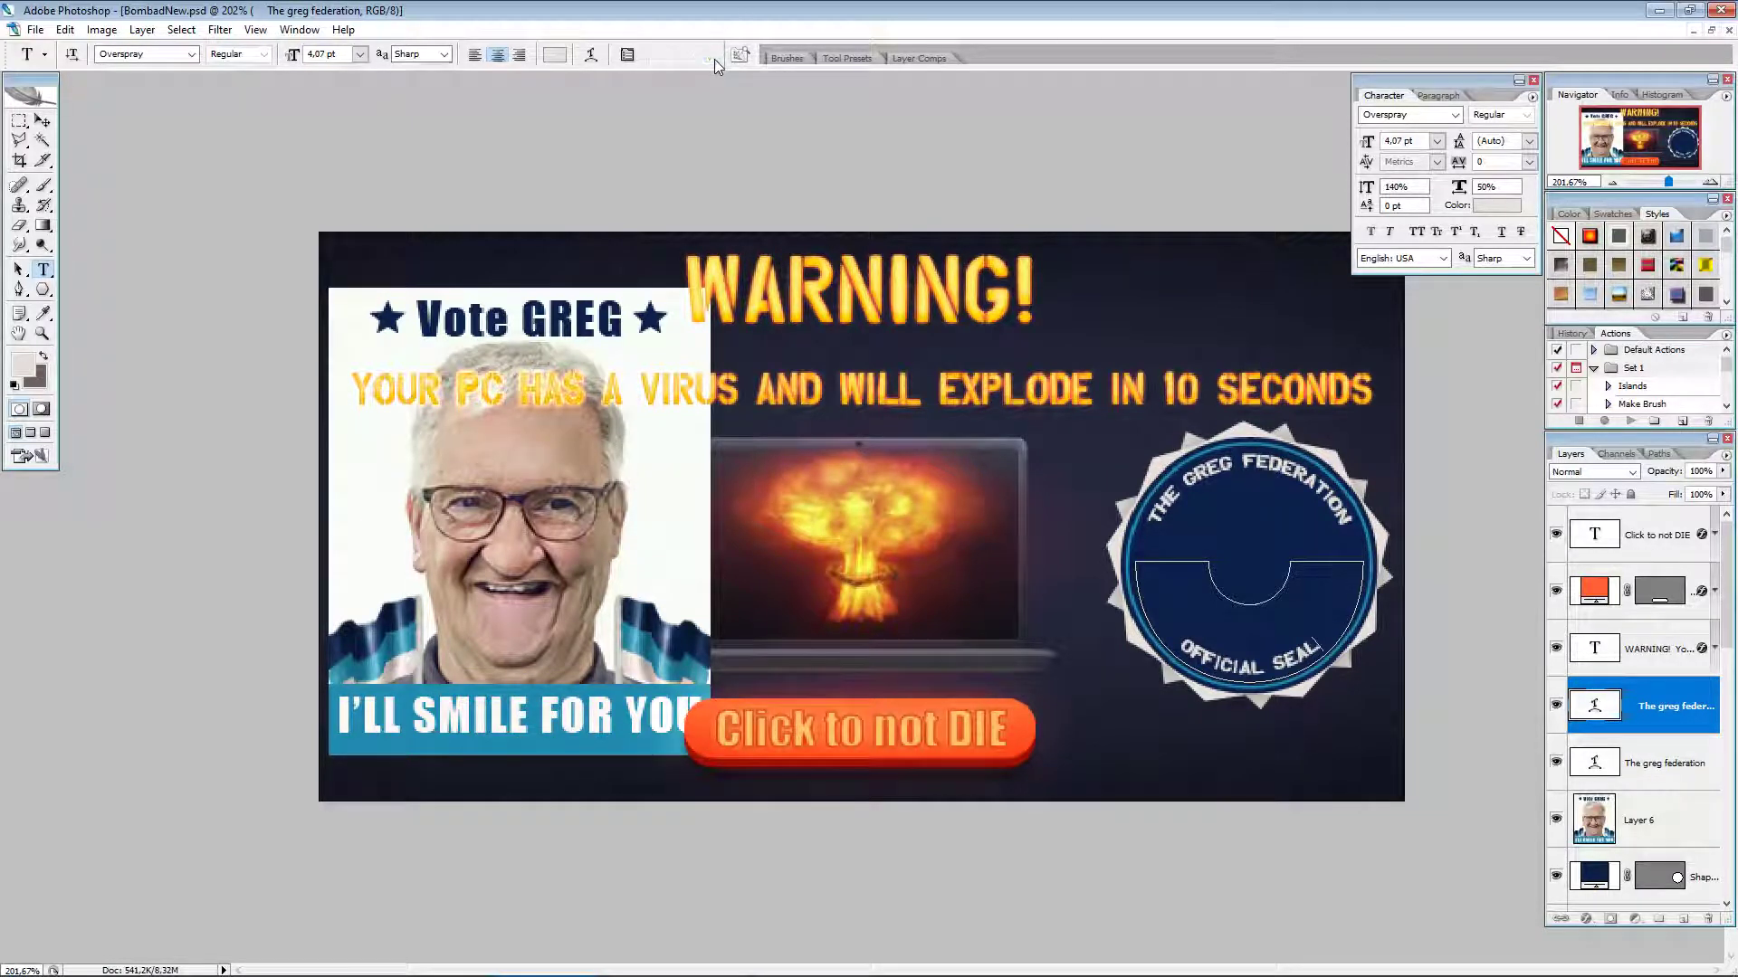
Step: Move the campaign poster on Layer 6 to the right and slightly up, partly over the laptop
{"action": "left_click", "coordinate": [42, 121]}
{"action": "left_click", "coordinate": [1656, 820]}
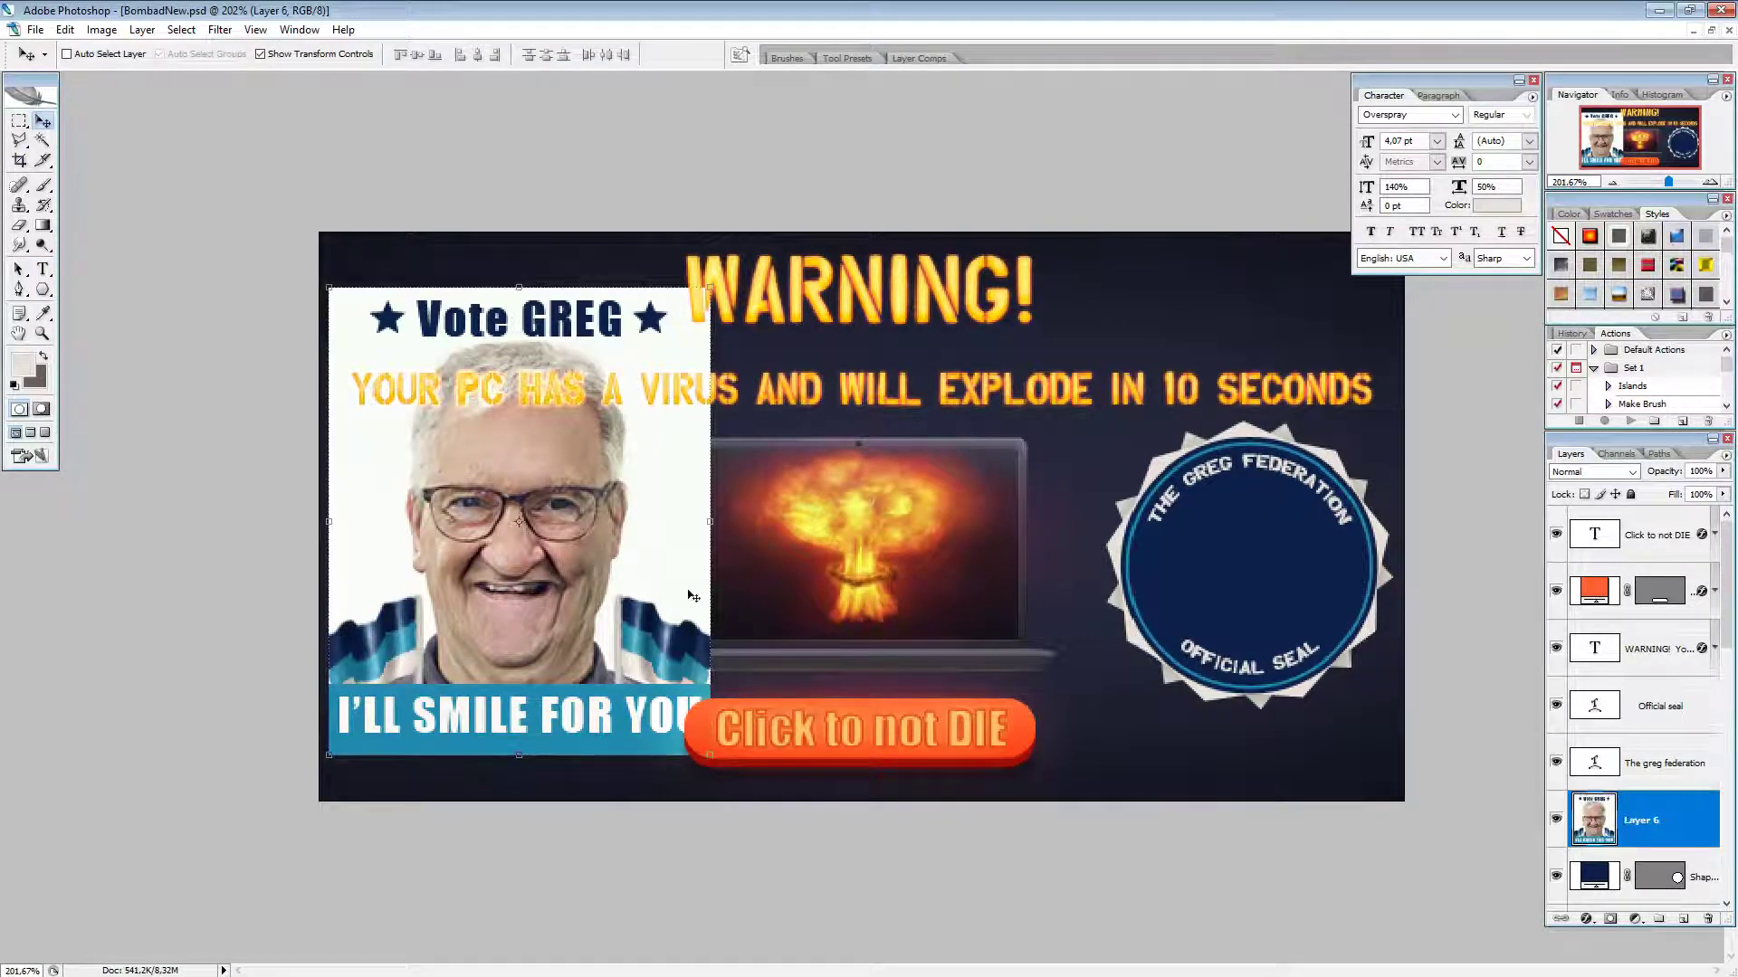
{"action": "left_click_drag", "start_coordinate": [559, 631], "coordinate": [592, 601]}
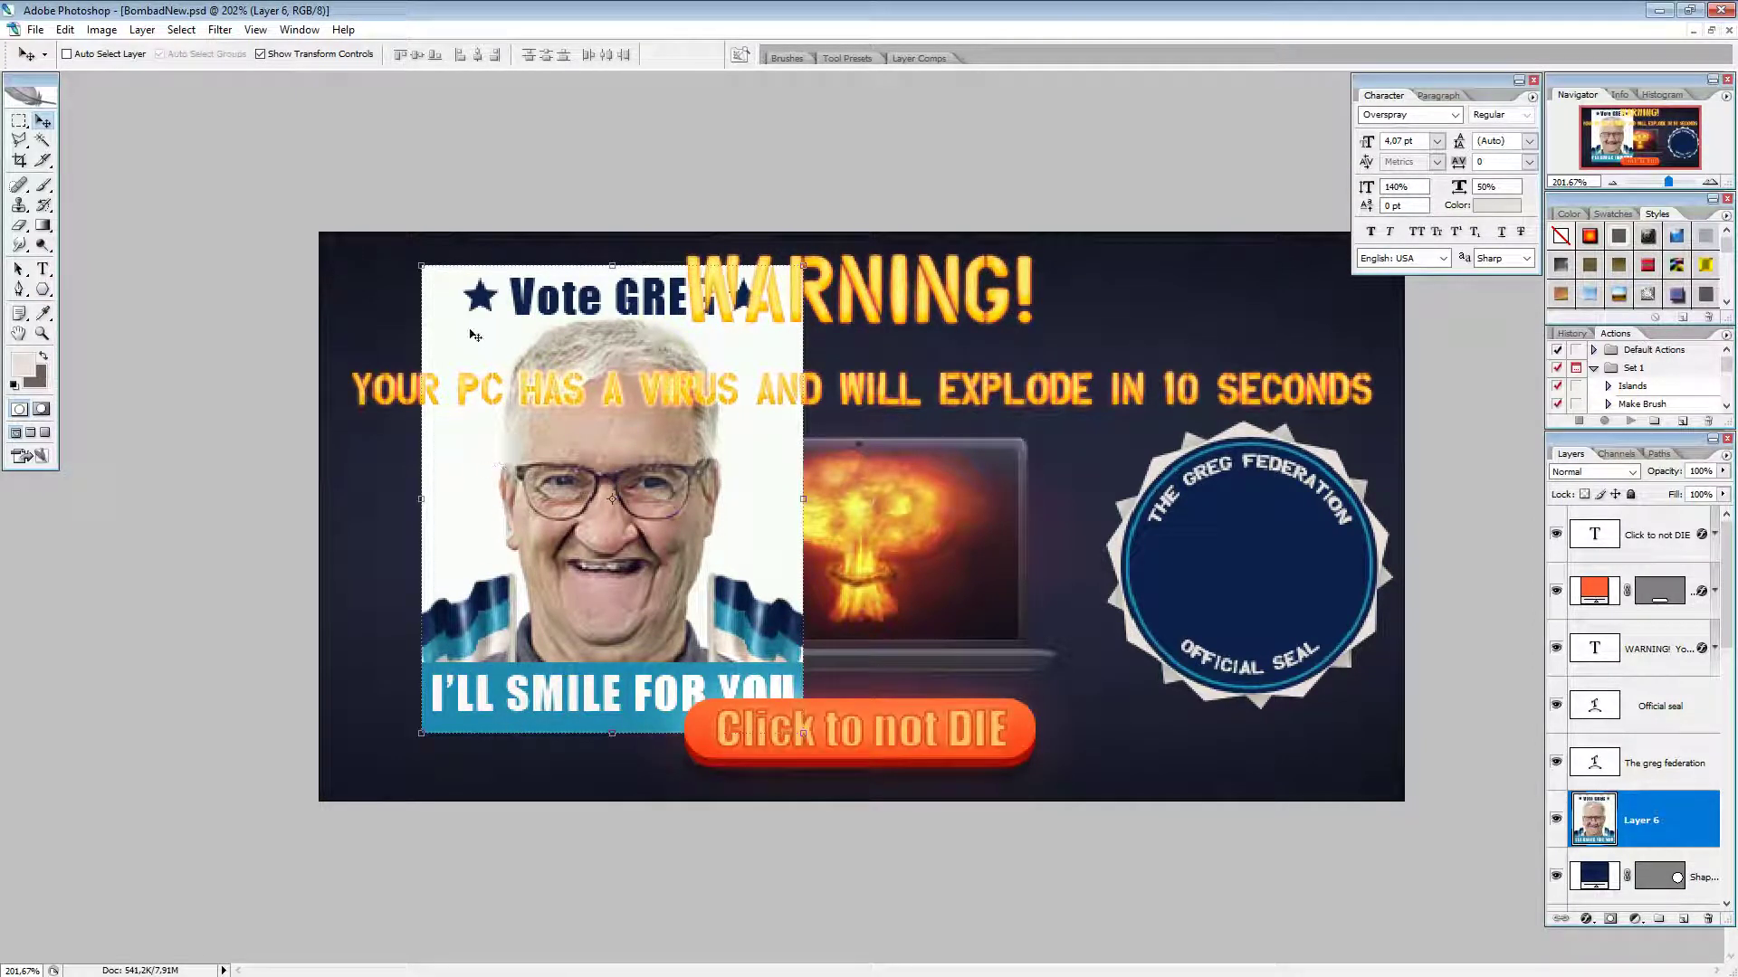
Step: Sample the navy of the poster's "Vote GREG" lettering as the foreground colour
{"action": "key", "text": "i"}
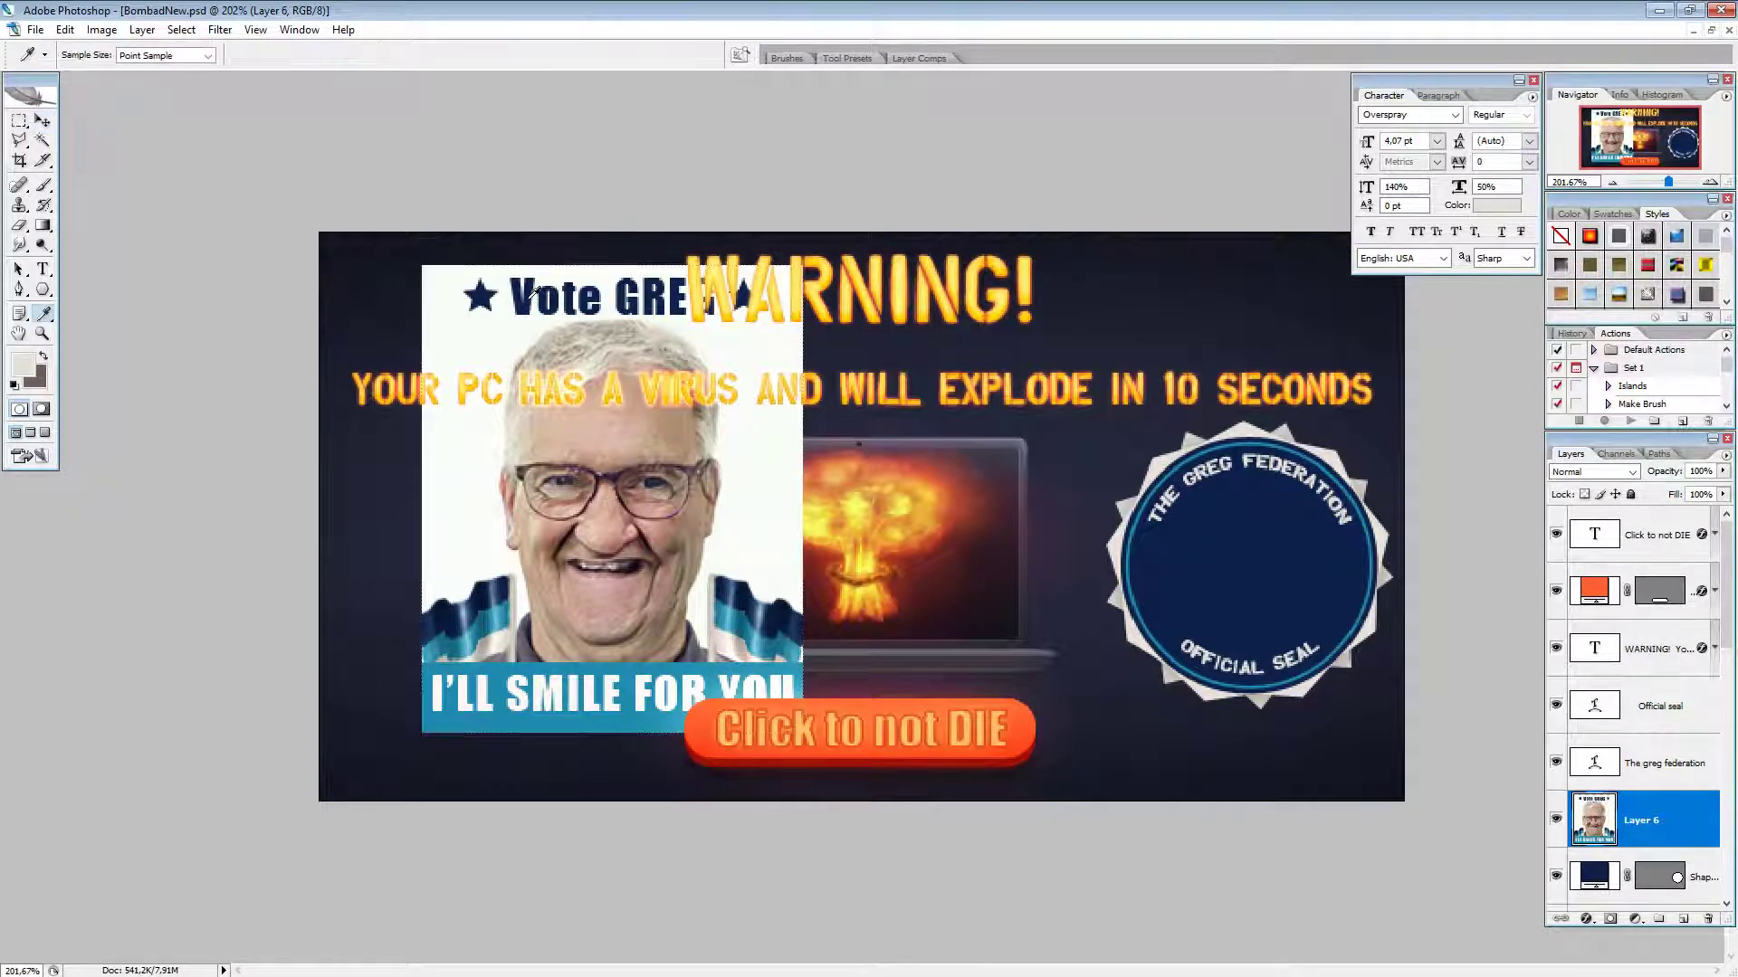
{"action": "left_click", "coordinate": [529, 299]}
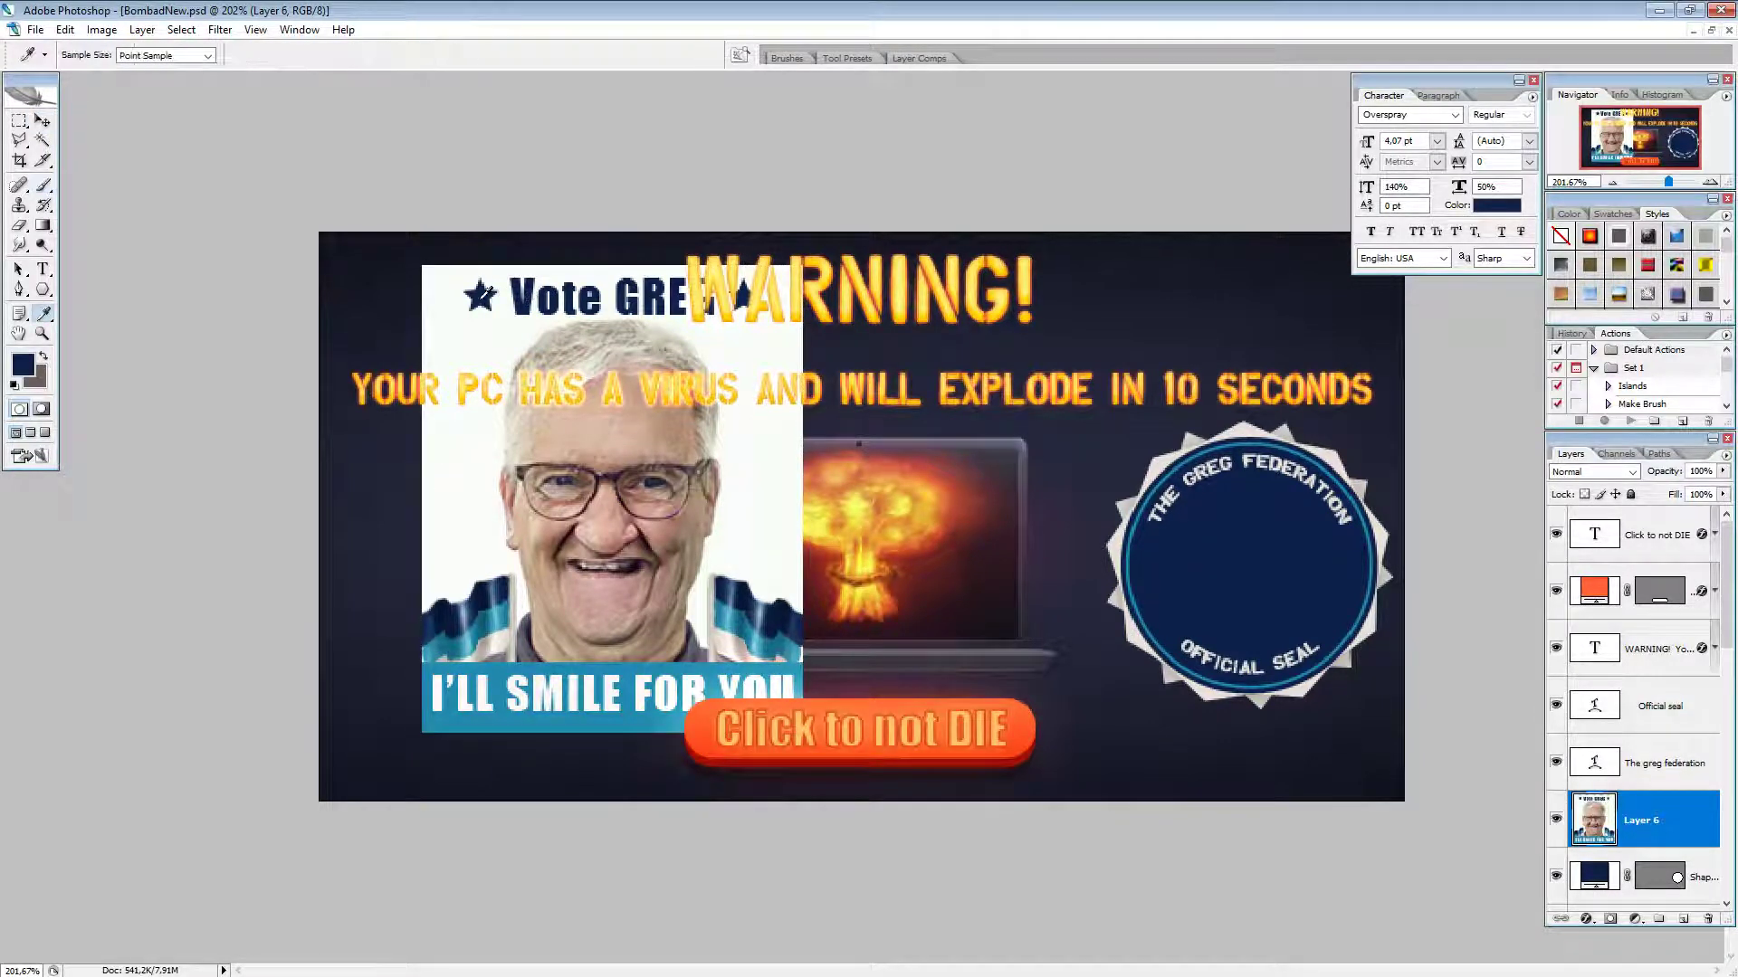
{"action": "key", "text": "b"}
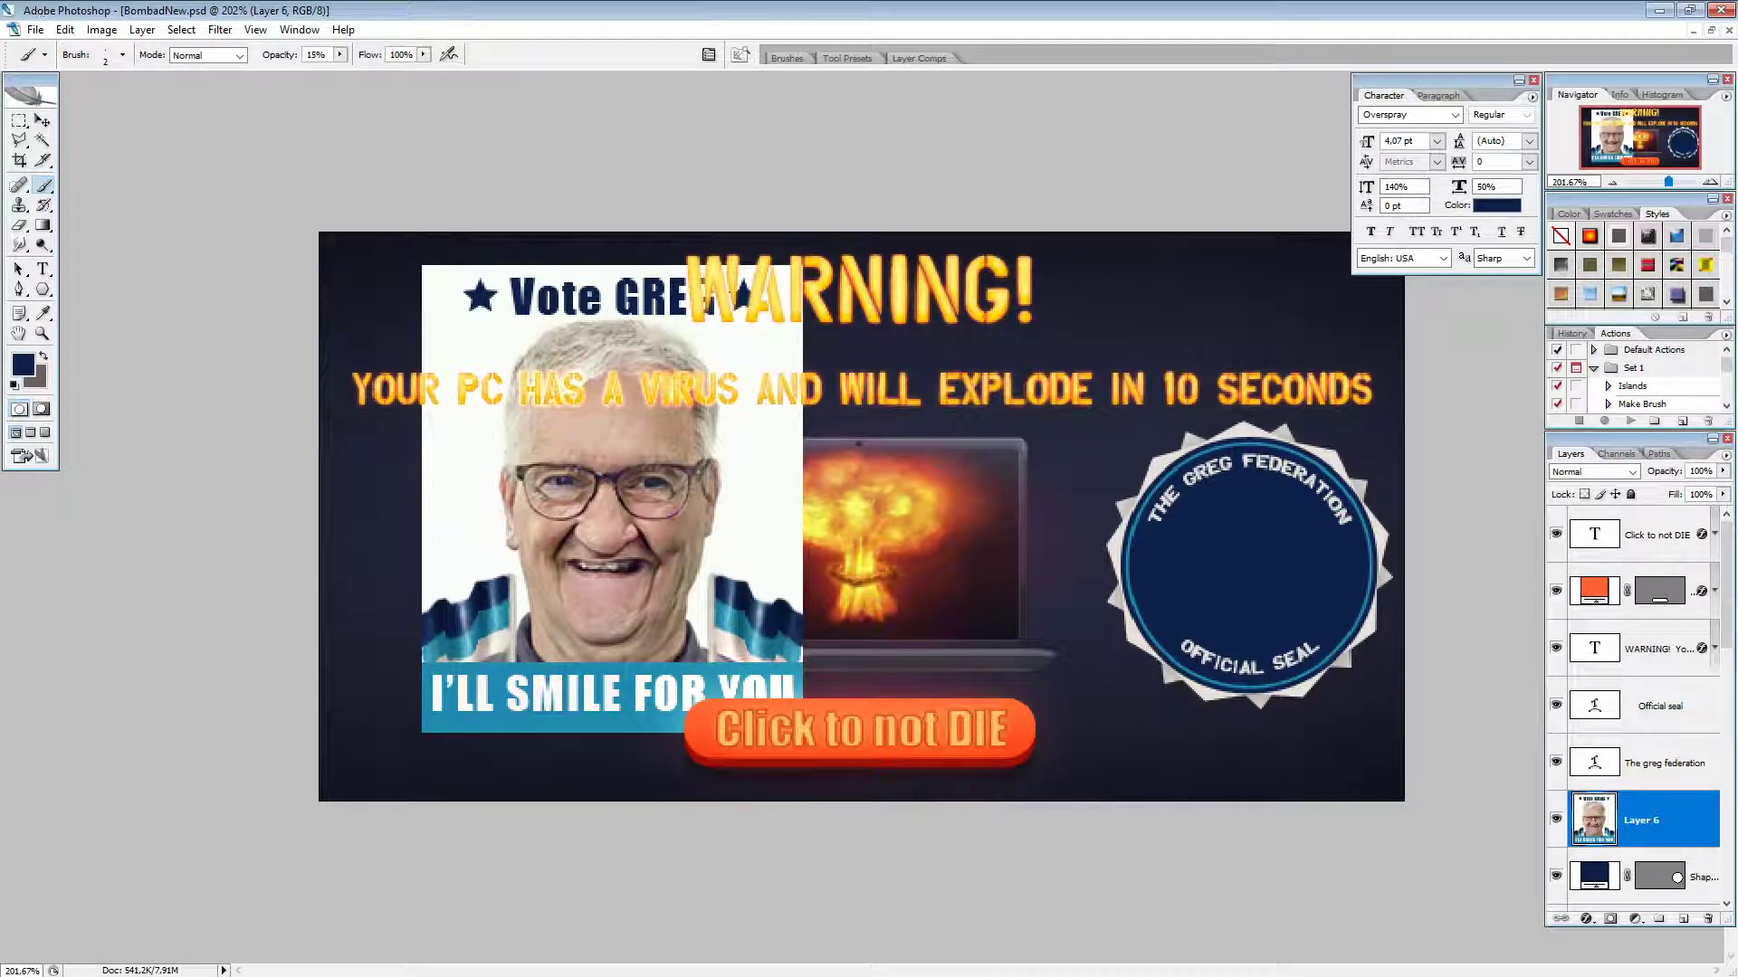
Step: Duplicate the badge's uppermost navy circle and scale the copy to about 73.6% around its centre, inside the arched texts
{"action": "scroll", "coordinate": [1638, 842], "scroll_direction": "down", "scroll_amount": 3}
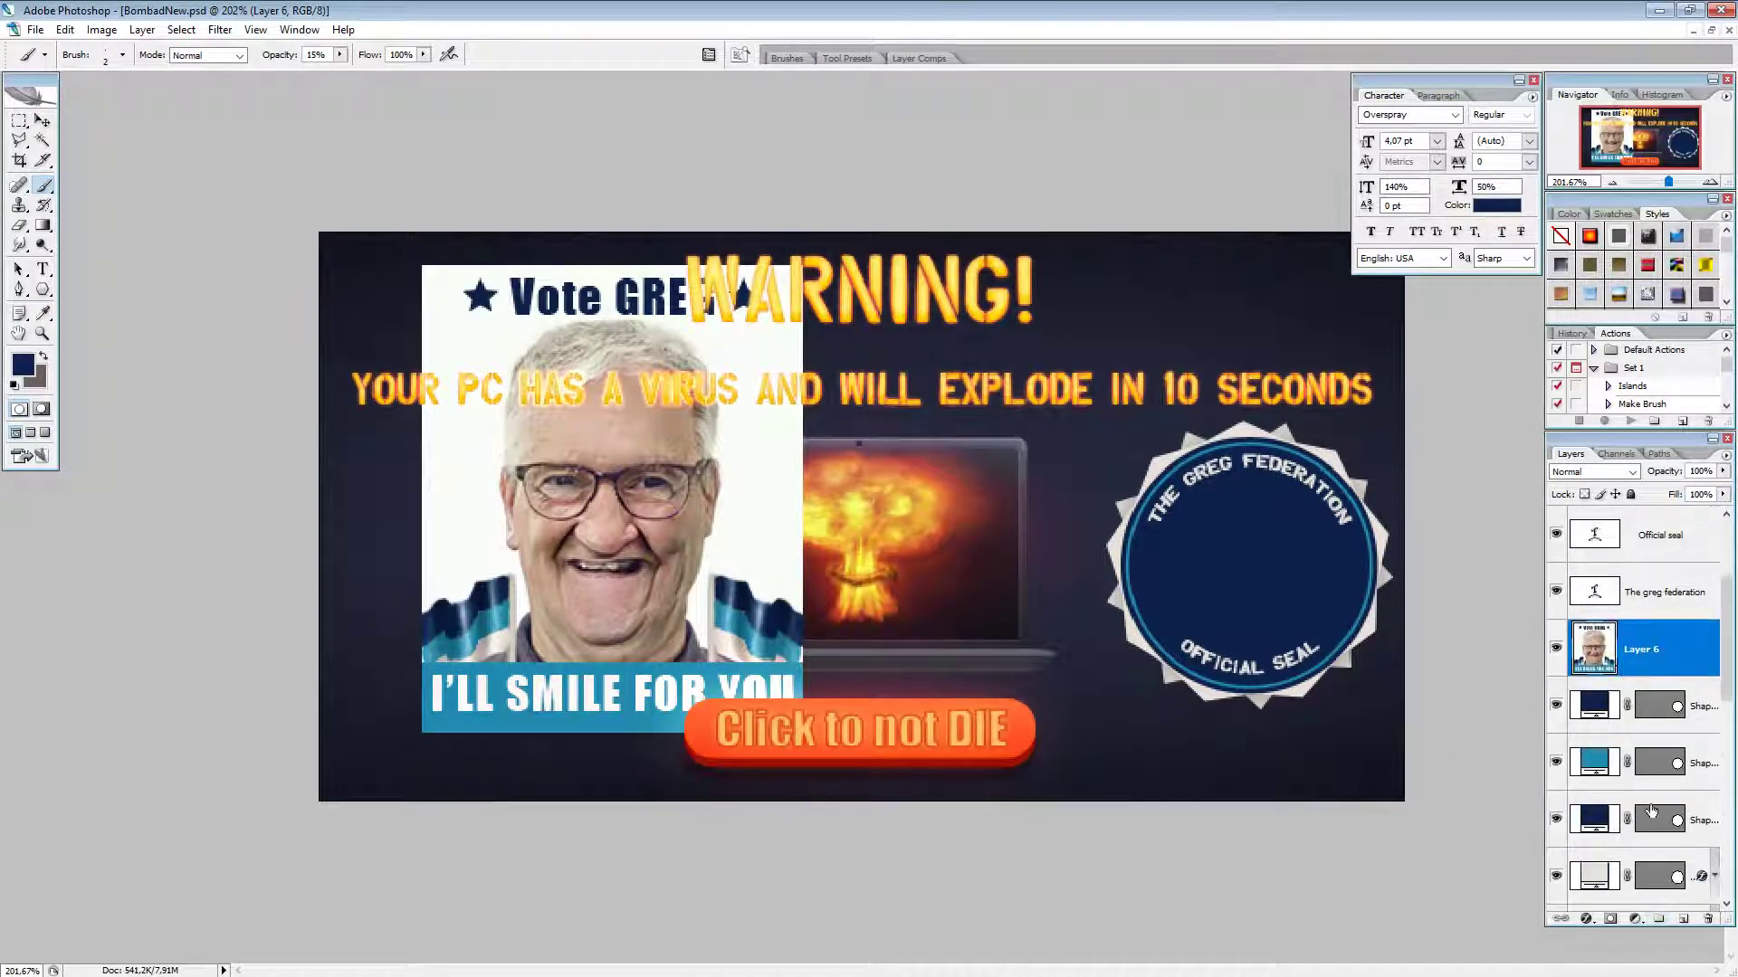
{"action": "left_click", "coordinate": [1703, 711]}
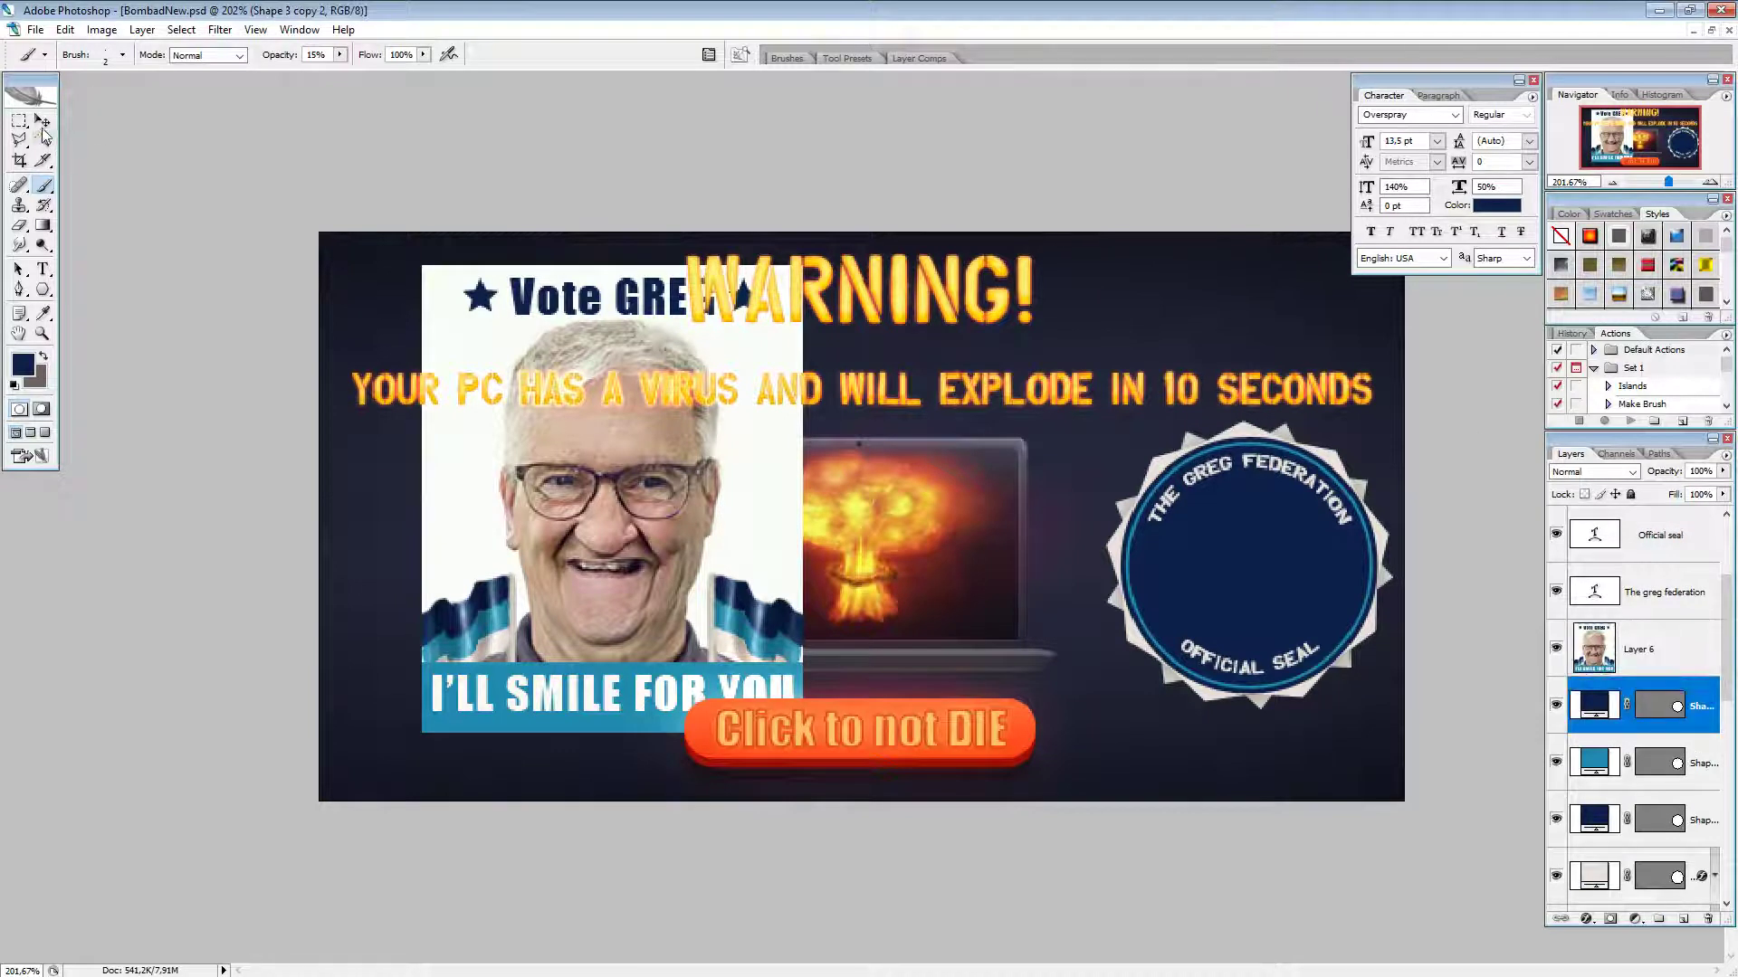
{"action": "left_click", "coordinate": [42, 121]}
{"action": "key", "text": "ctrl+j"}
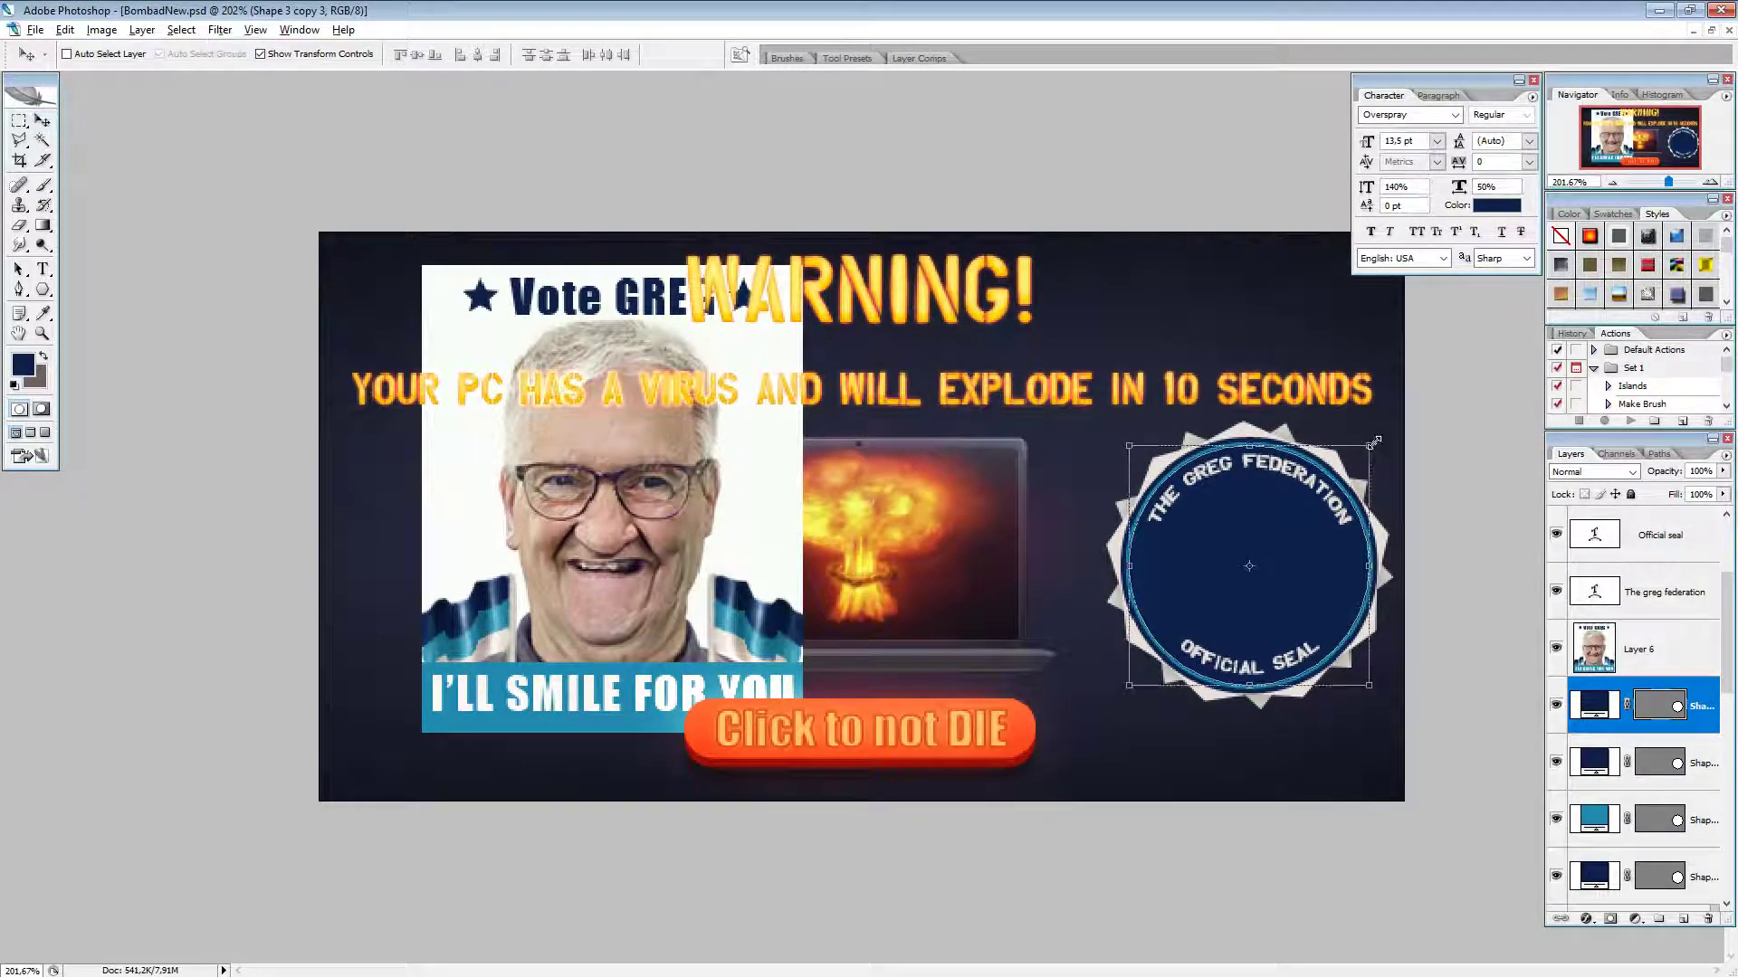
{"action": "left_click_drag", "start_coordinate": [1370, 435], "coordinate": [1343, 475]}
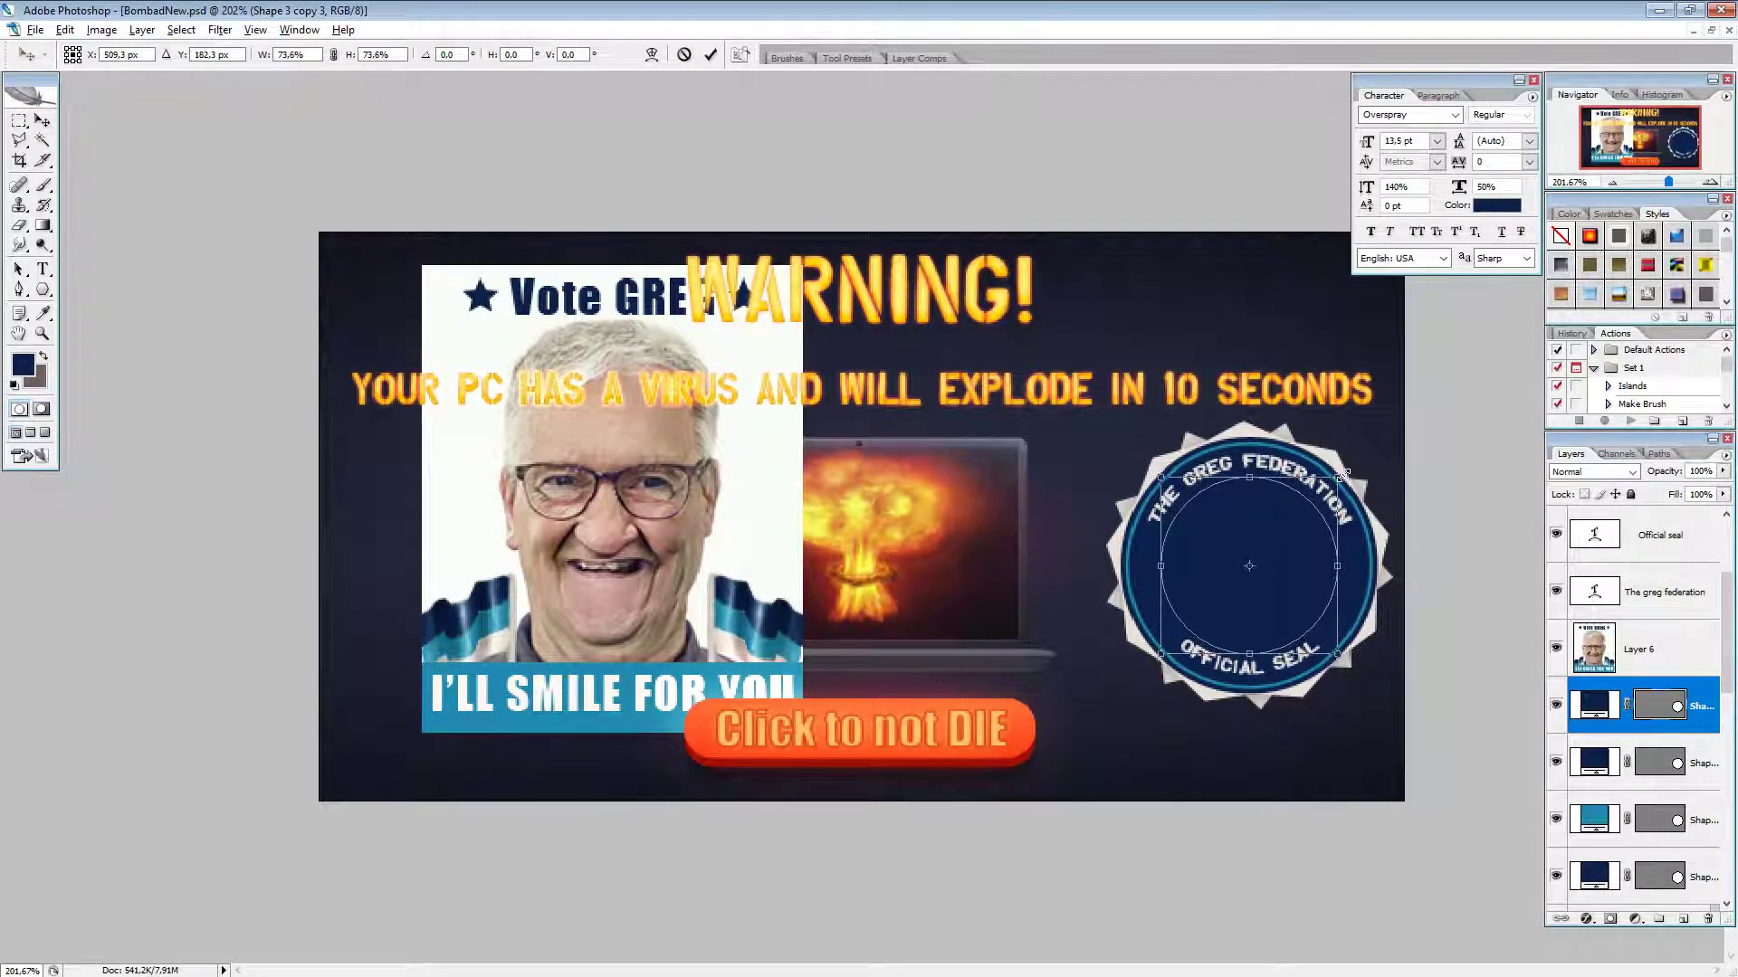
{"action": "left_click", "coordinate": [709, 55]}
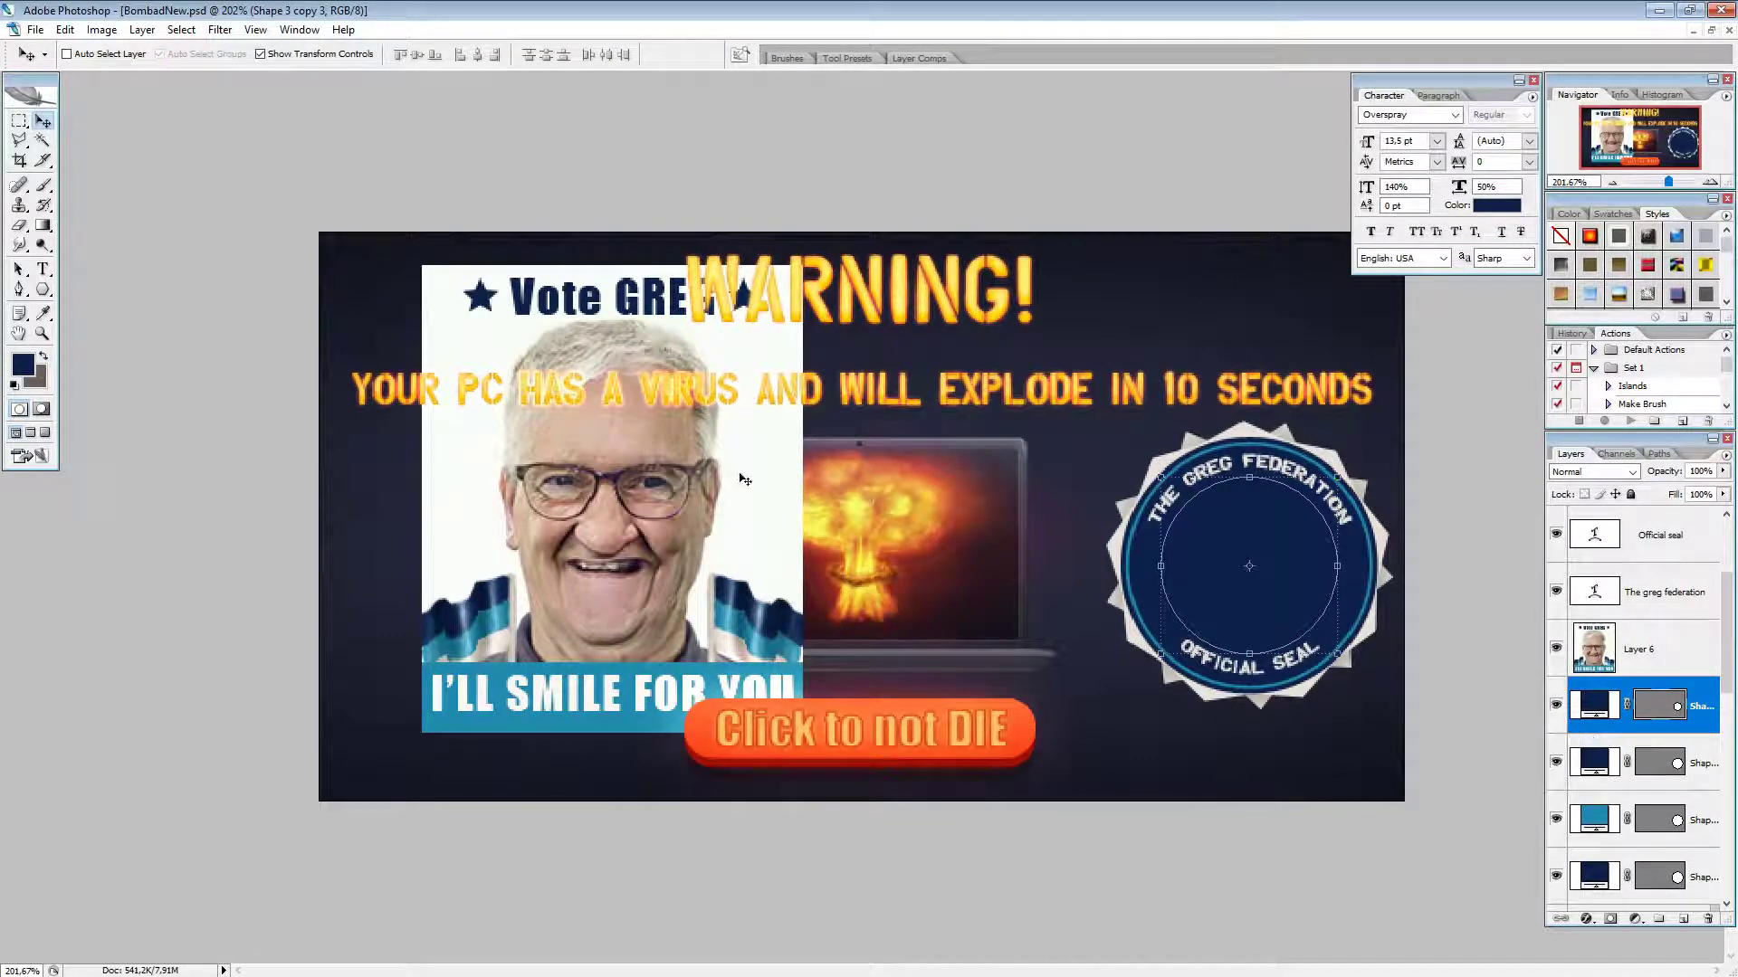
Step: Open the layer style of the smaller navy circle and enable Bevel and Emboss, leaving Satin off
{"action": "double_click", "coordinate": [1700, 705]}
{"action": "key", "text": "Return"}
{"action": "double_click", "coordinate": [1616, 690]}
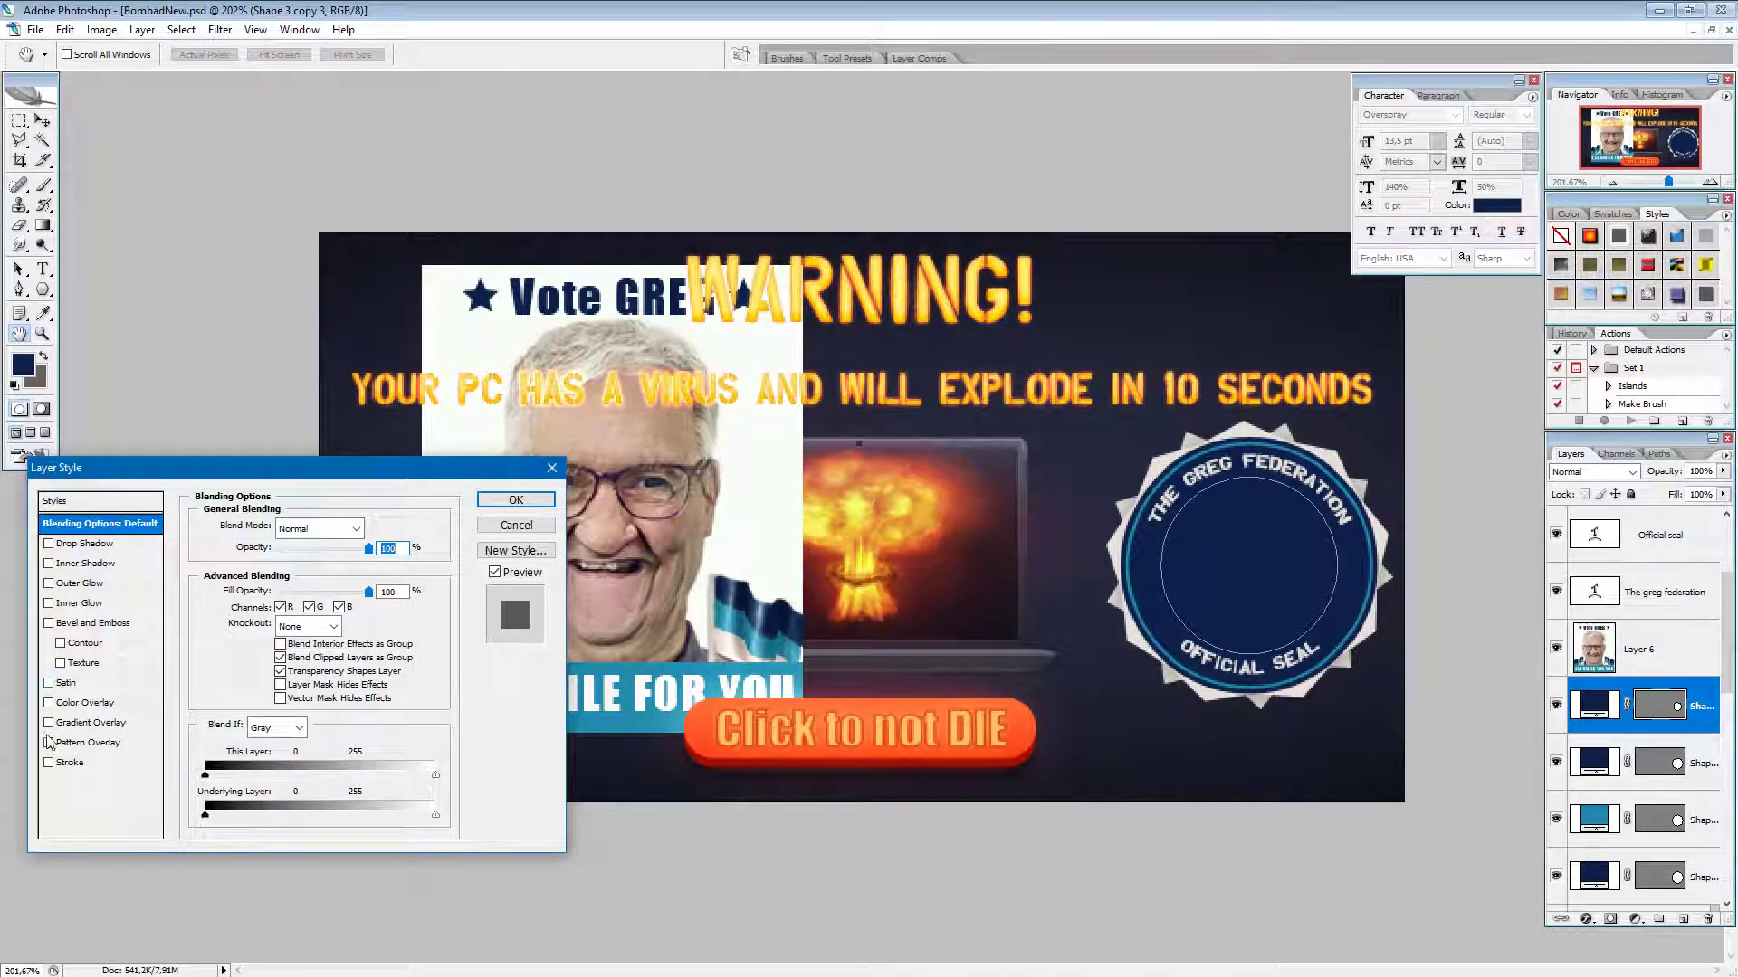
{"action": "left_click", "coordinate": [49, 683]}
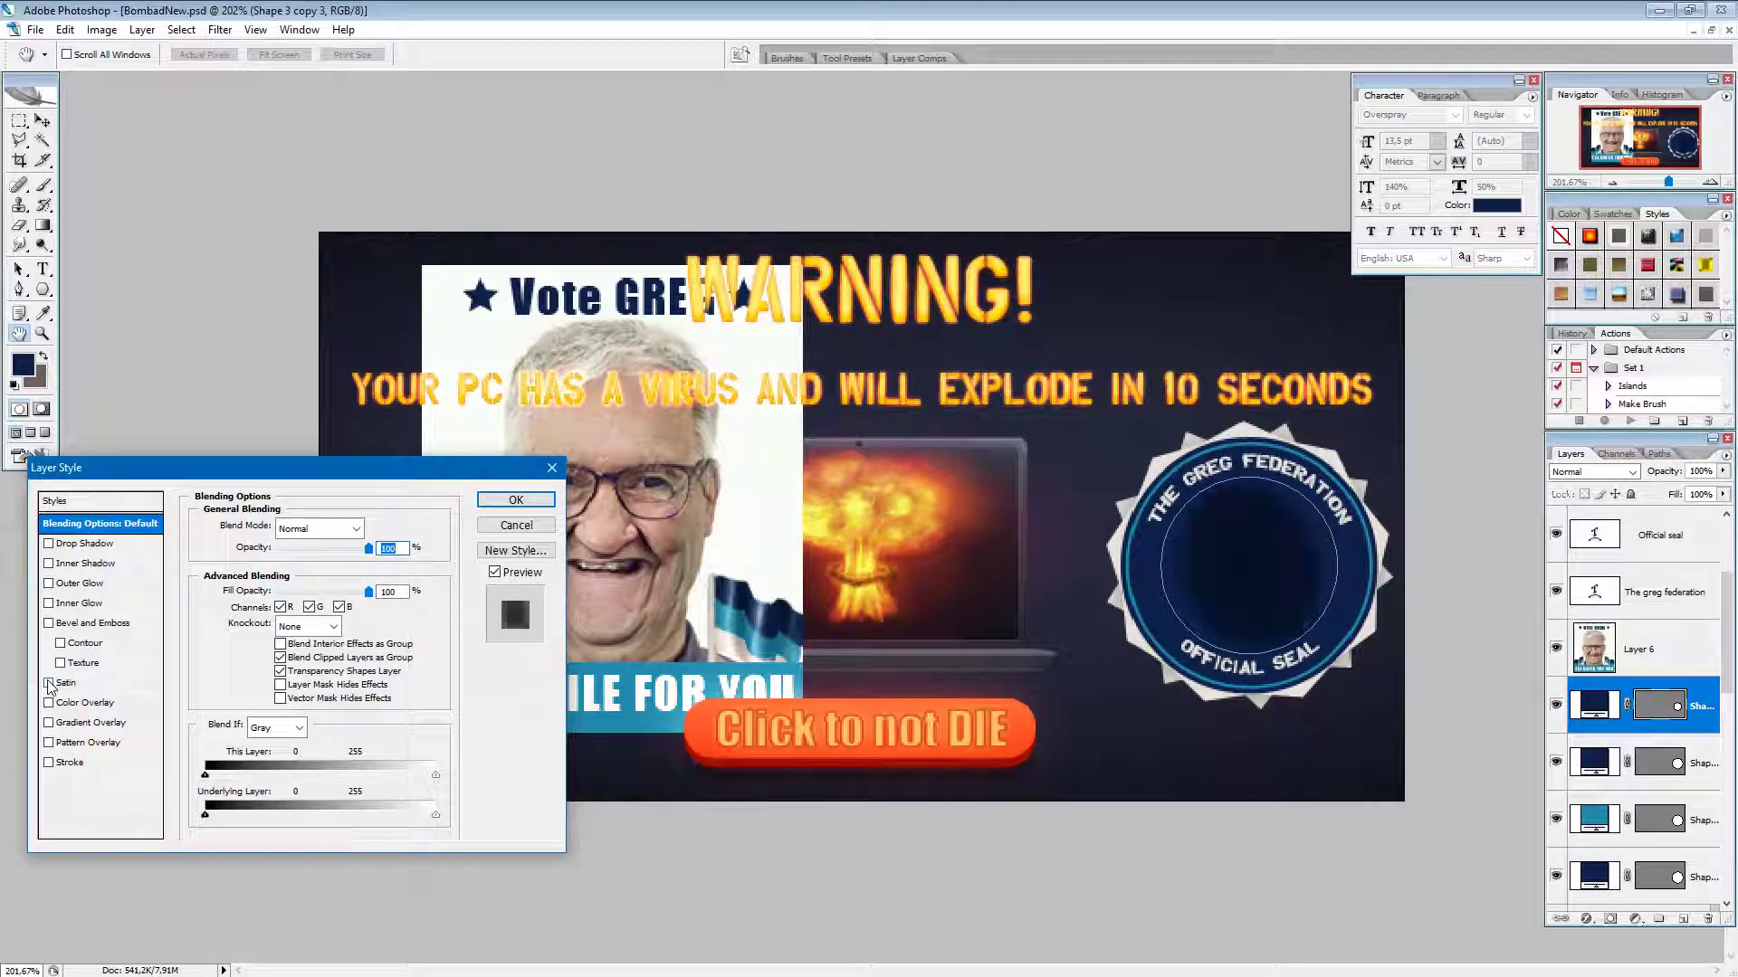
{"action": "left_click", "coordinate": [49, 683]}
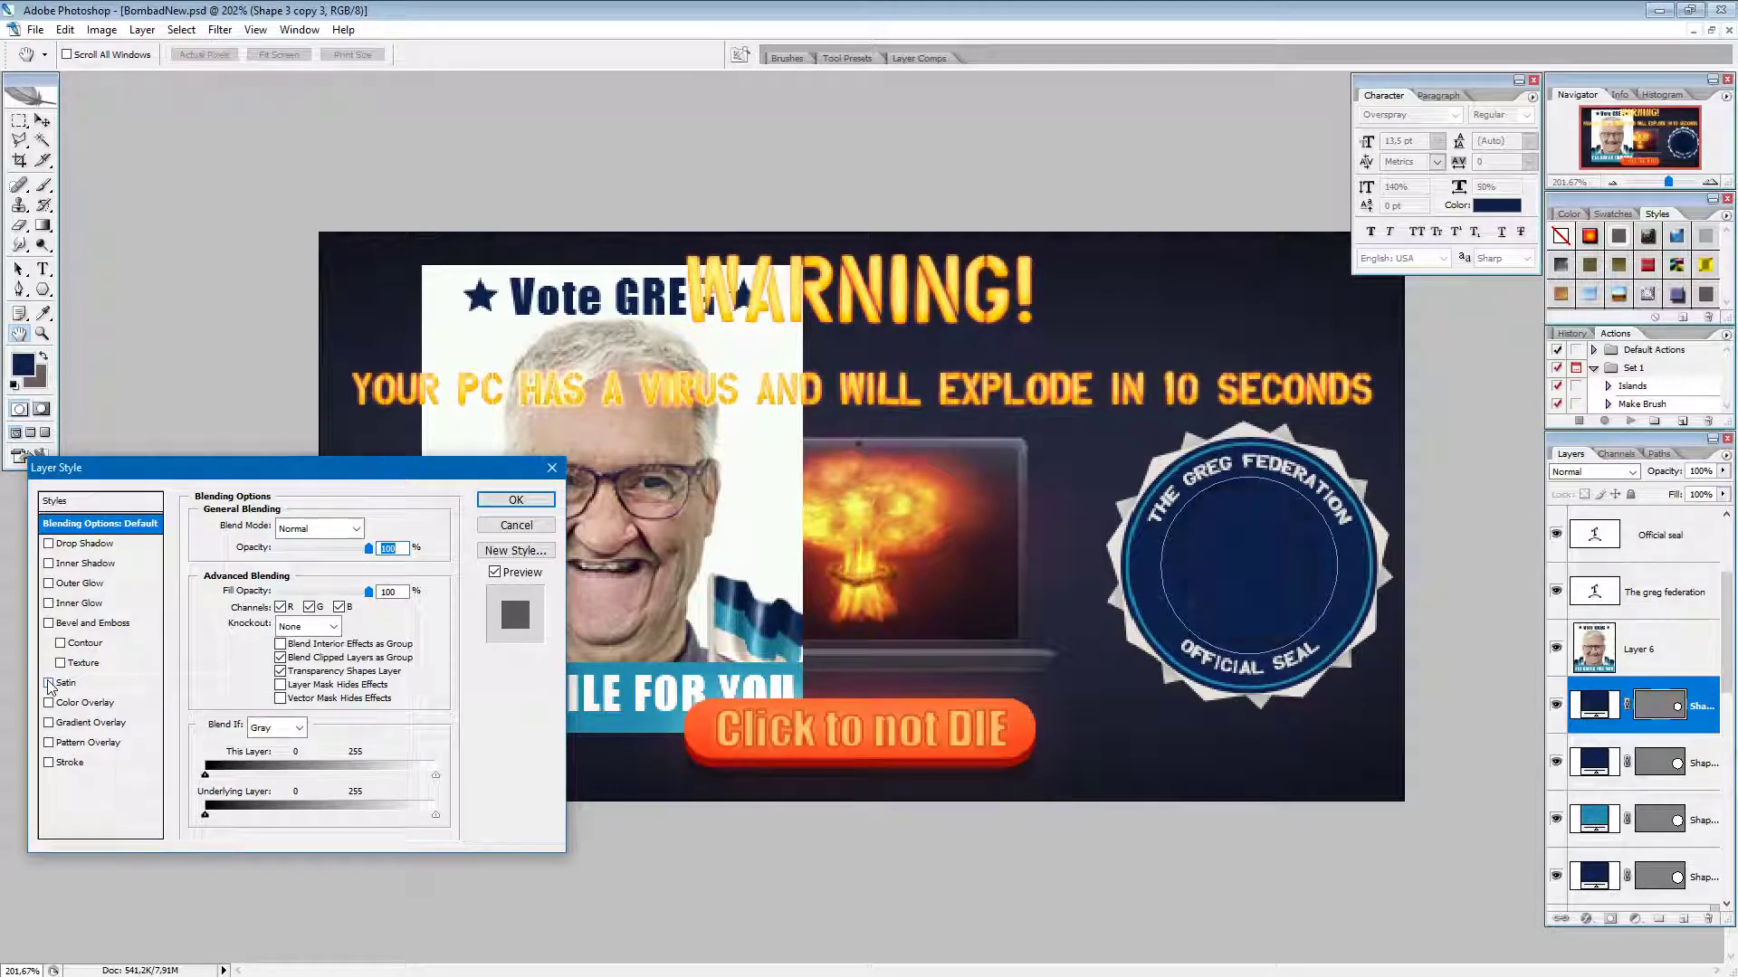
{"action": "left_click", "coordinate": [49, 624]}
{"action": "left_click", "coordinate": [49, 624]}
{"action": "left_click", "coordinate": [48, 623]}
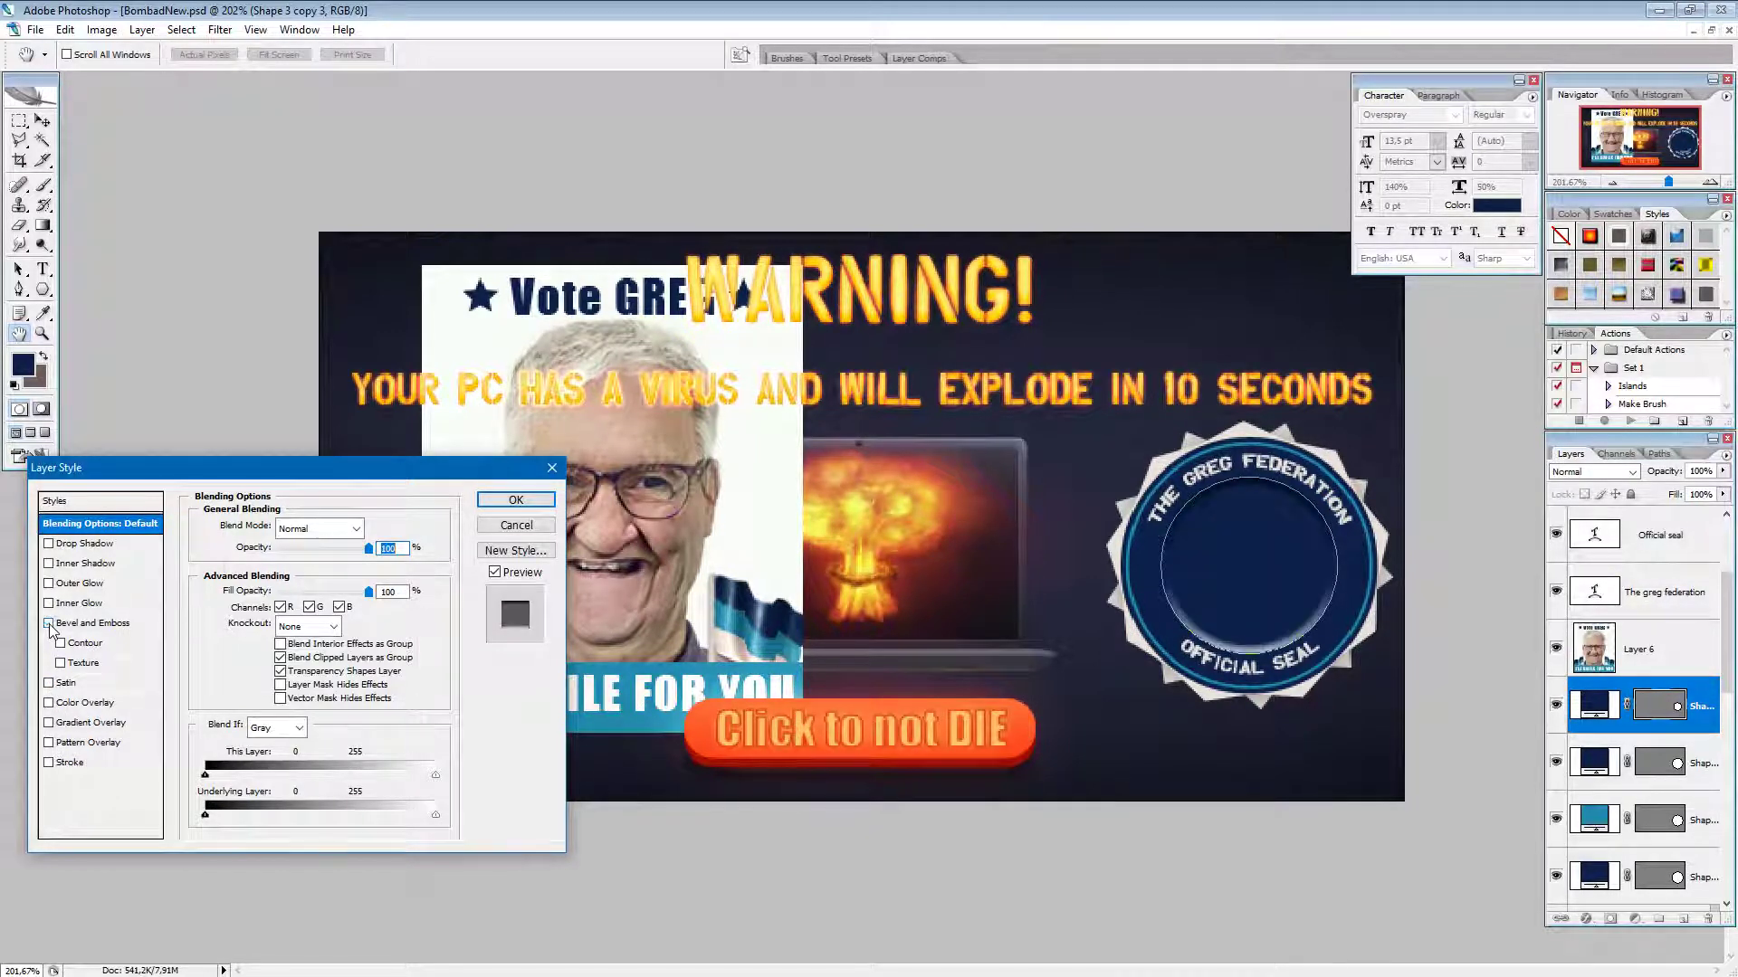
{"action": "left_click", "coordinate": [91, 623]}
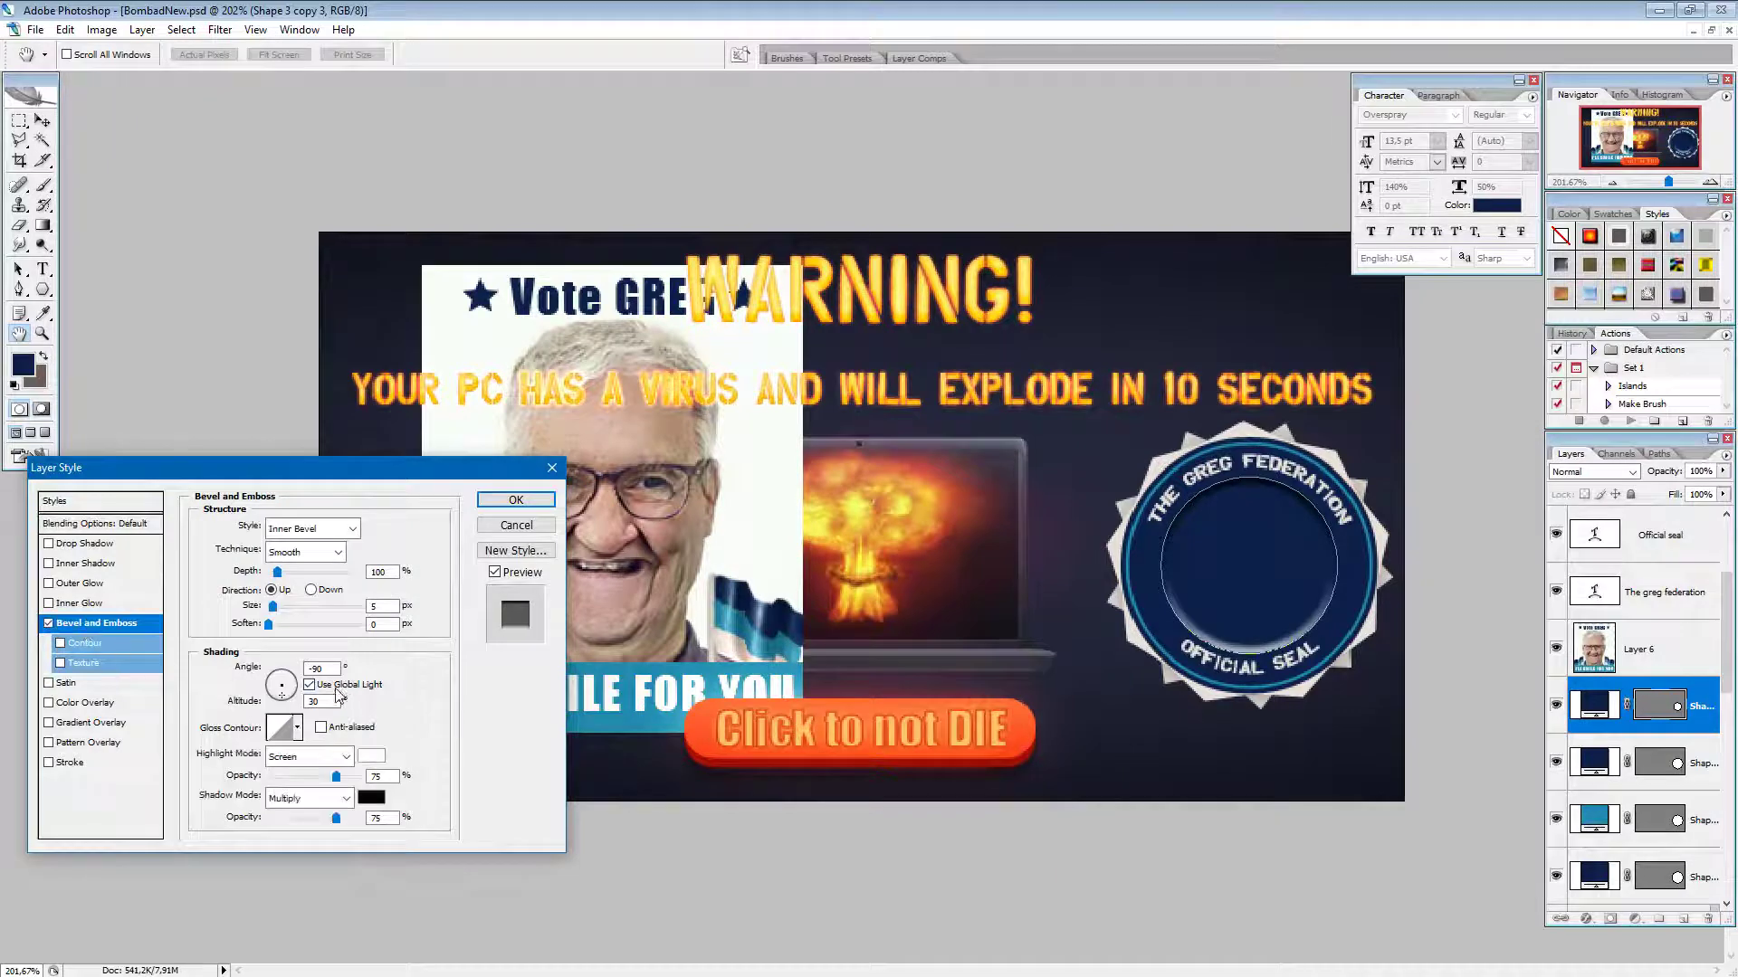
Step: Turn off global light for the circle's bevel and set its angle to 90° and altitude to 32°
{"action": "left_click", "coordinate": [310, 685]}
{"action": "left_click", "coordinate": [277, 678]}
{"action": "left_click", "coordinate": [282, 678]}
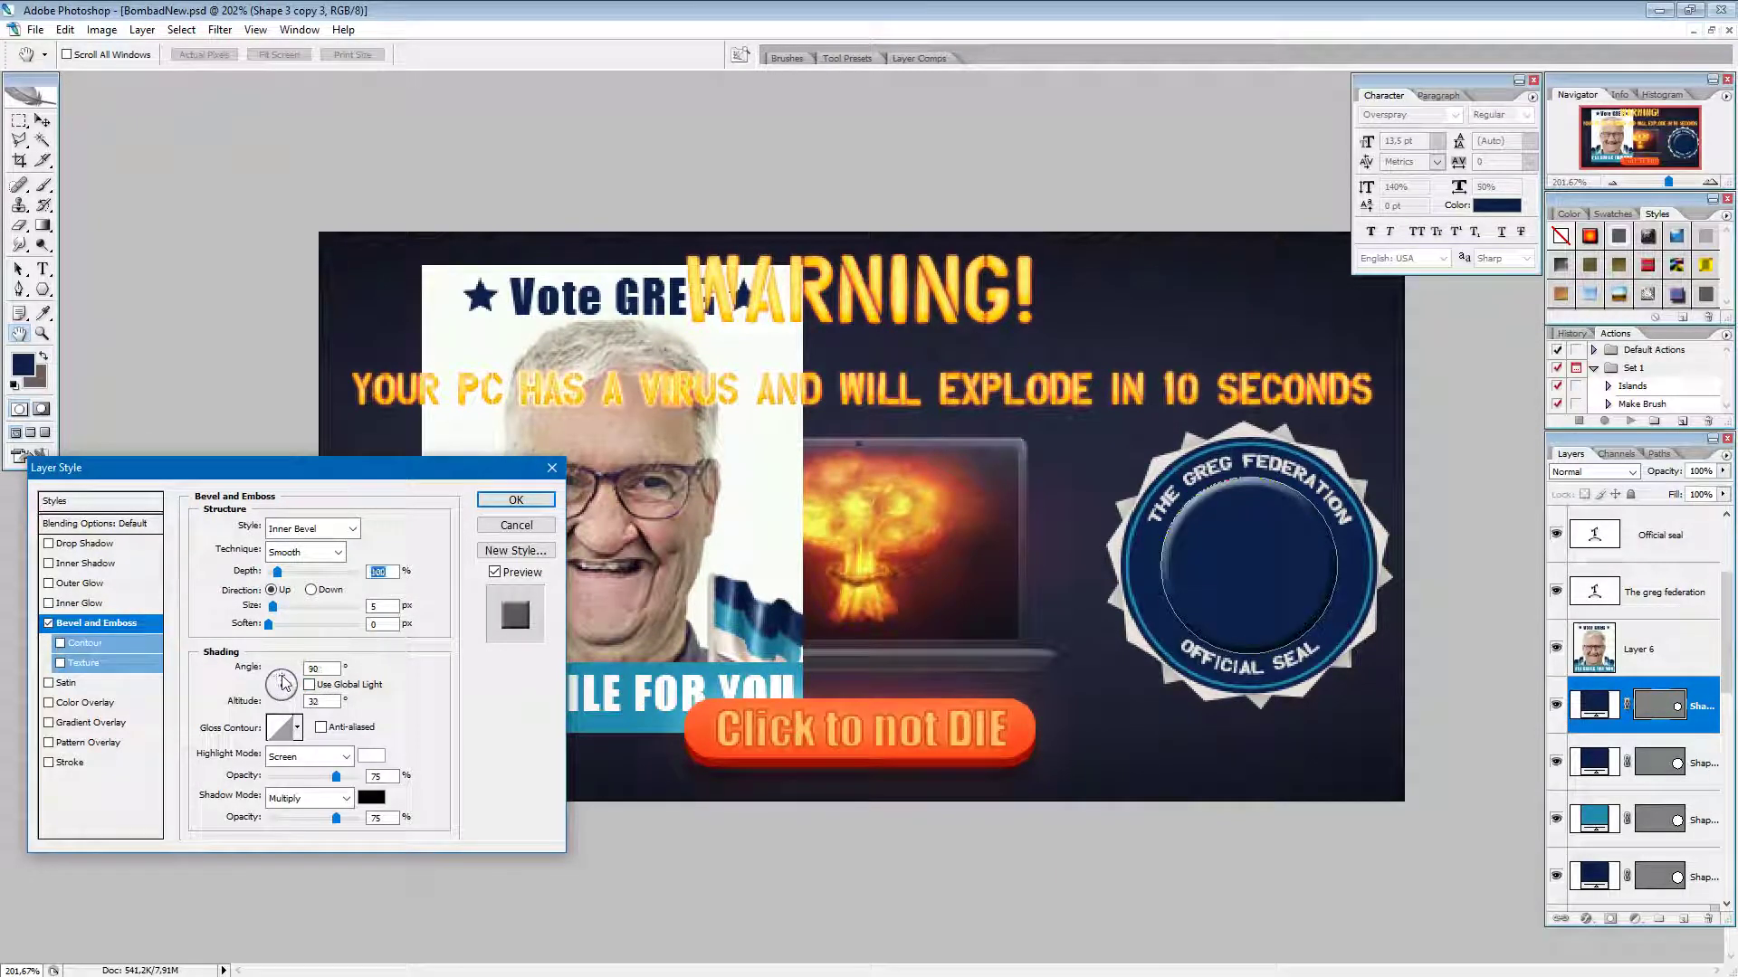
{"action": "left_click", "coordinate": [284, 683]}
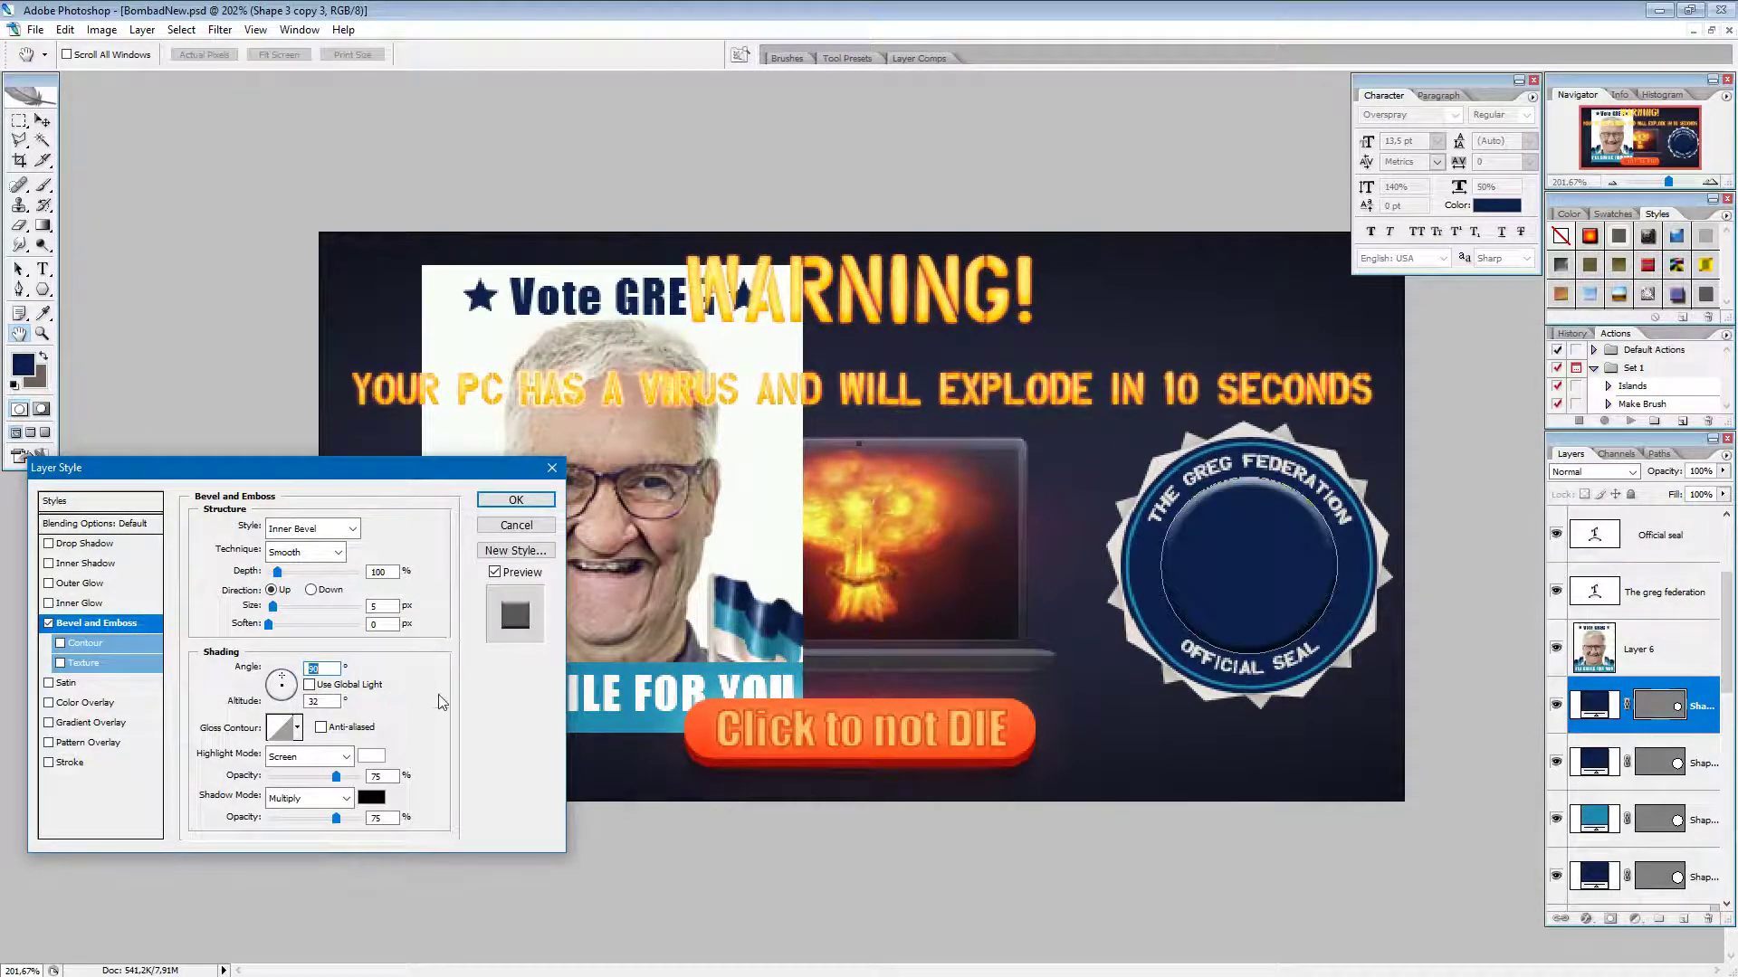
Step: Set the bevel's highlight and shadow modes to Soft Light and the shadow opacity to 34%
{"action": "left_click", "coordinate": [347, 757]}
{"action": "left_click", "coordinate": [297, 551]}
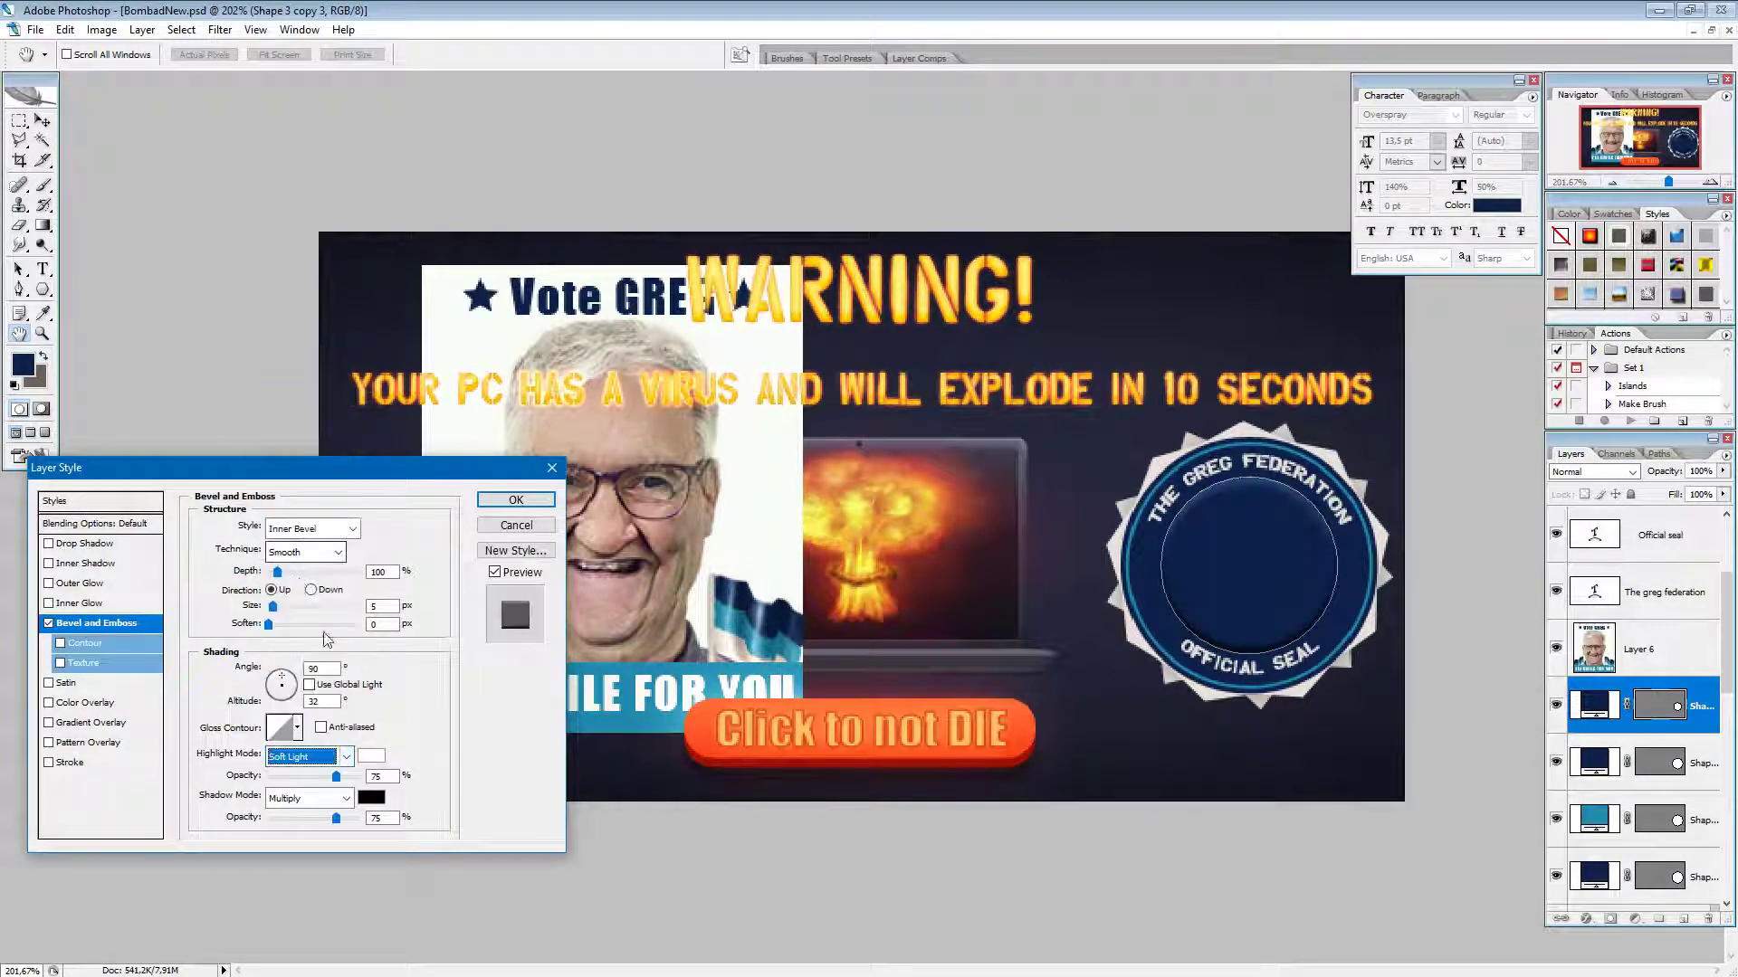
{"action": "left_click", "coordinate": [344, 798]}
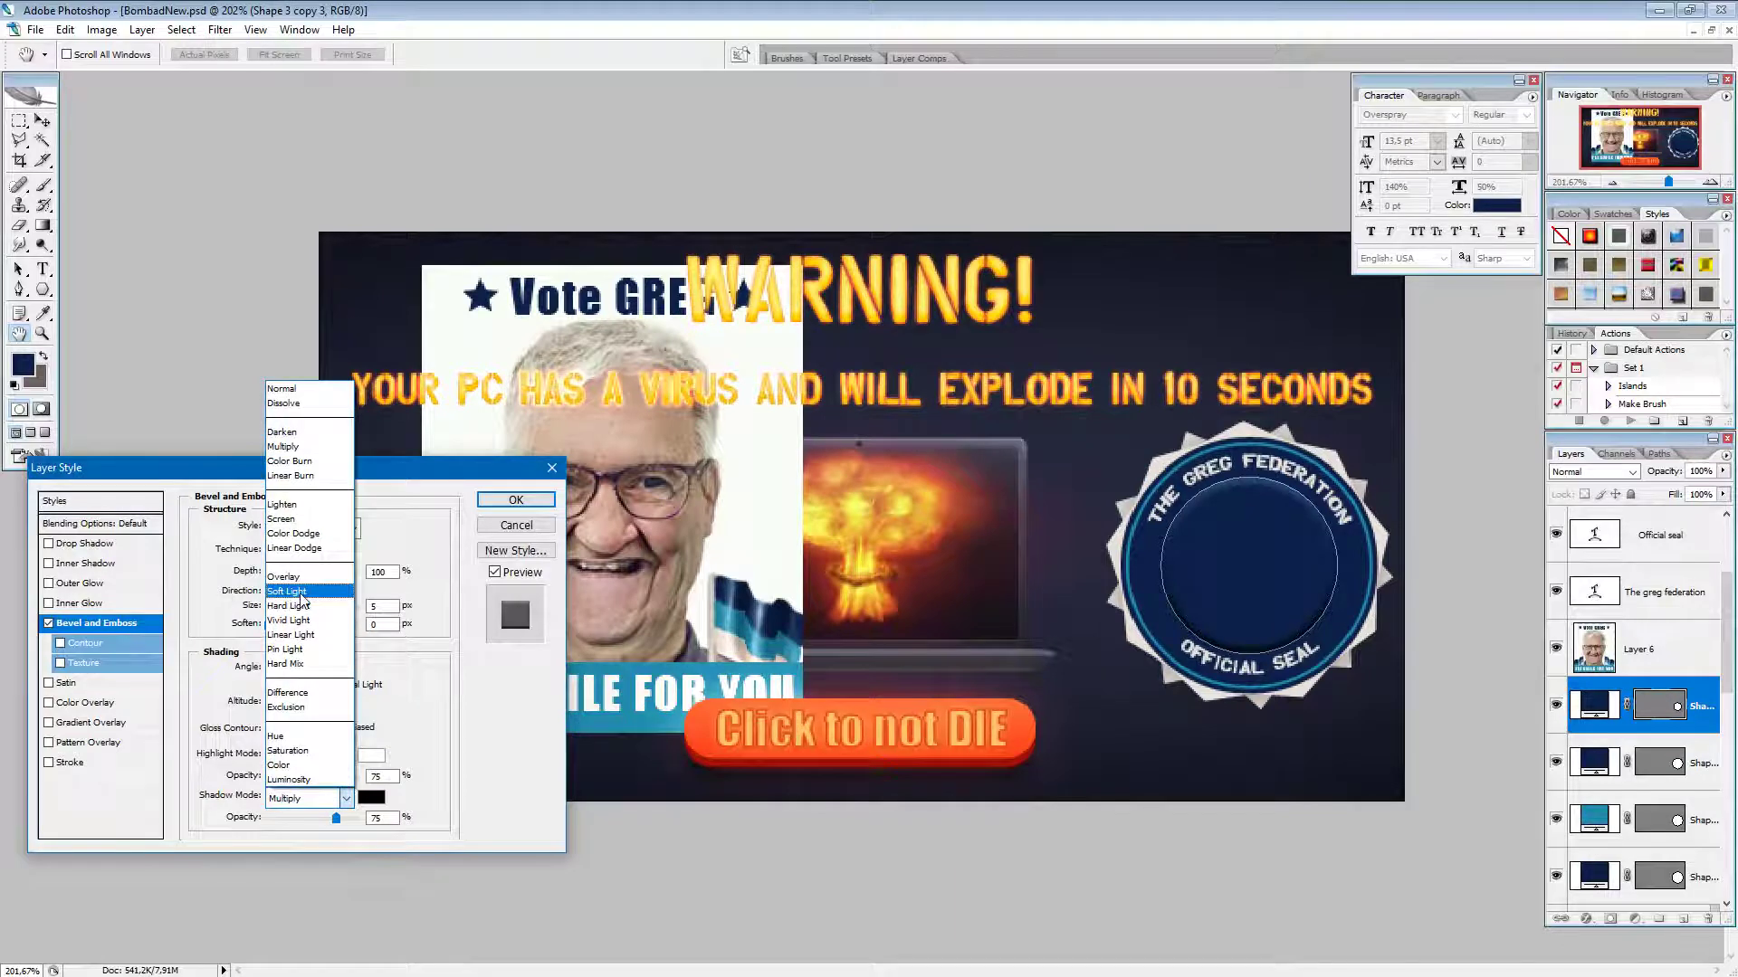
{"action": "left_click", "coordinate": [297, 596]}
{"action": "left_click_drag", "start_coordinate": [336, 818], "coordinate": [299, 823]}
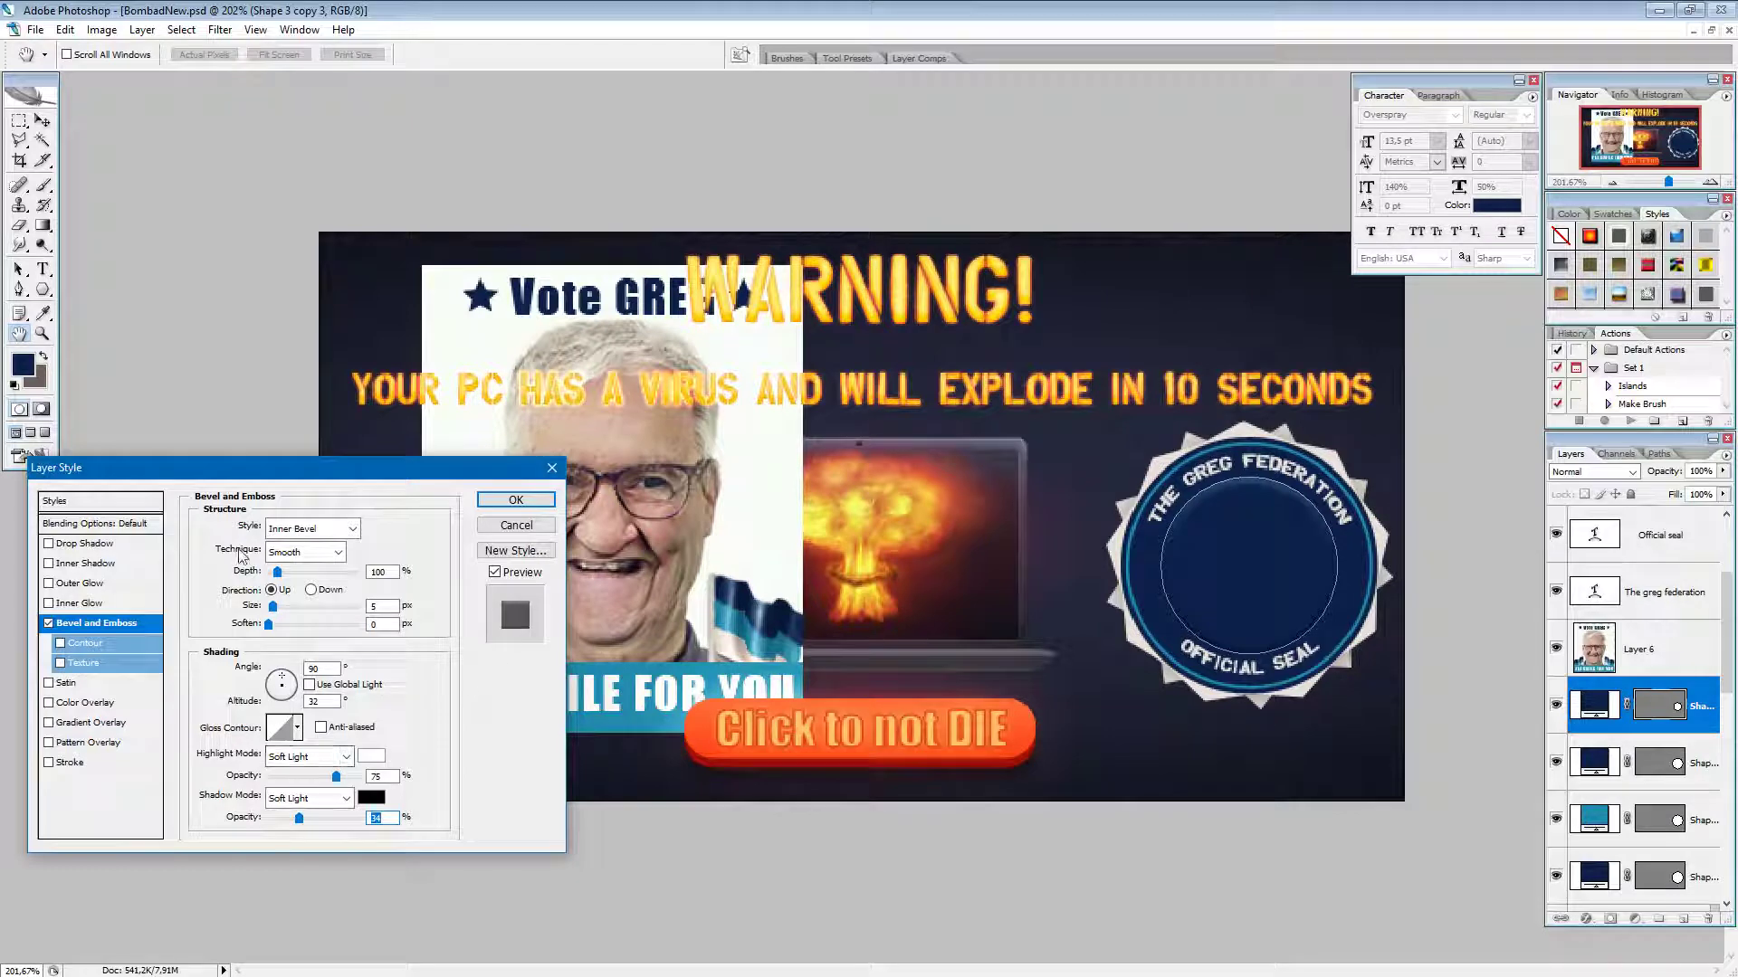
Step: Set the bevel's size to 10 px and soften to 12 px, and apply the layer style
{"action": "left_click_drag", "start_coordinate": [272, 608], "coordinate": [337, 633]}
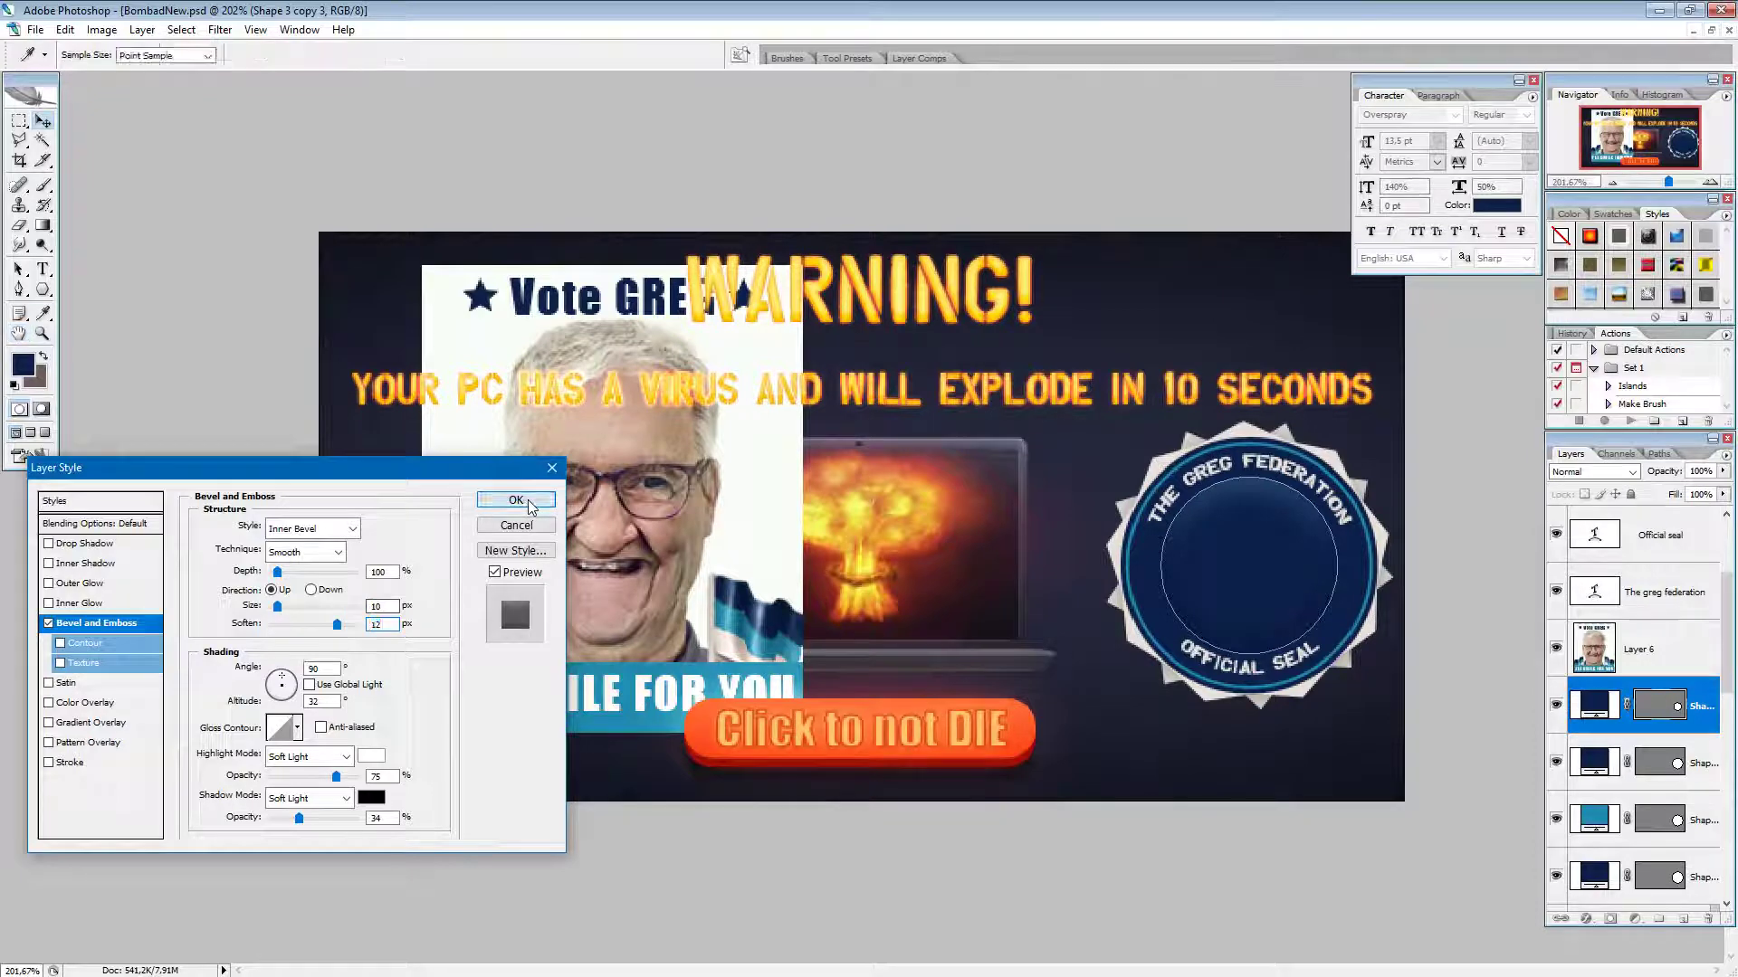
{"action": "left_click", "coordinate": [516, 501]}
{"action": "key", "text": "m"}
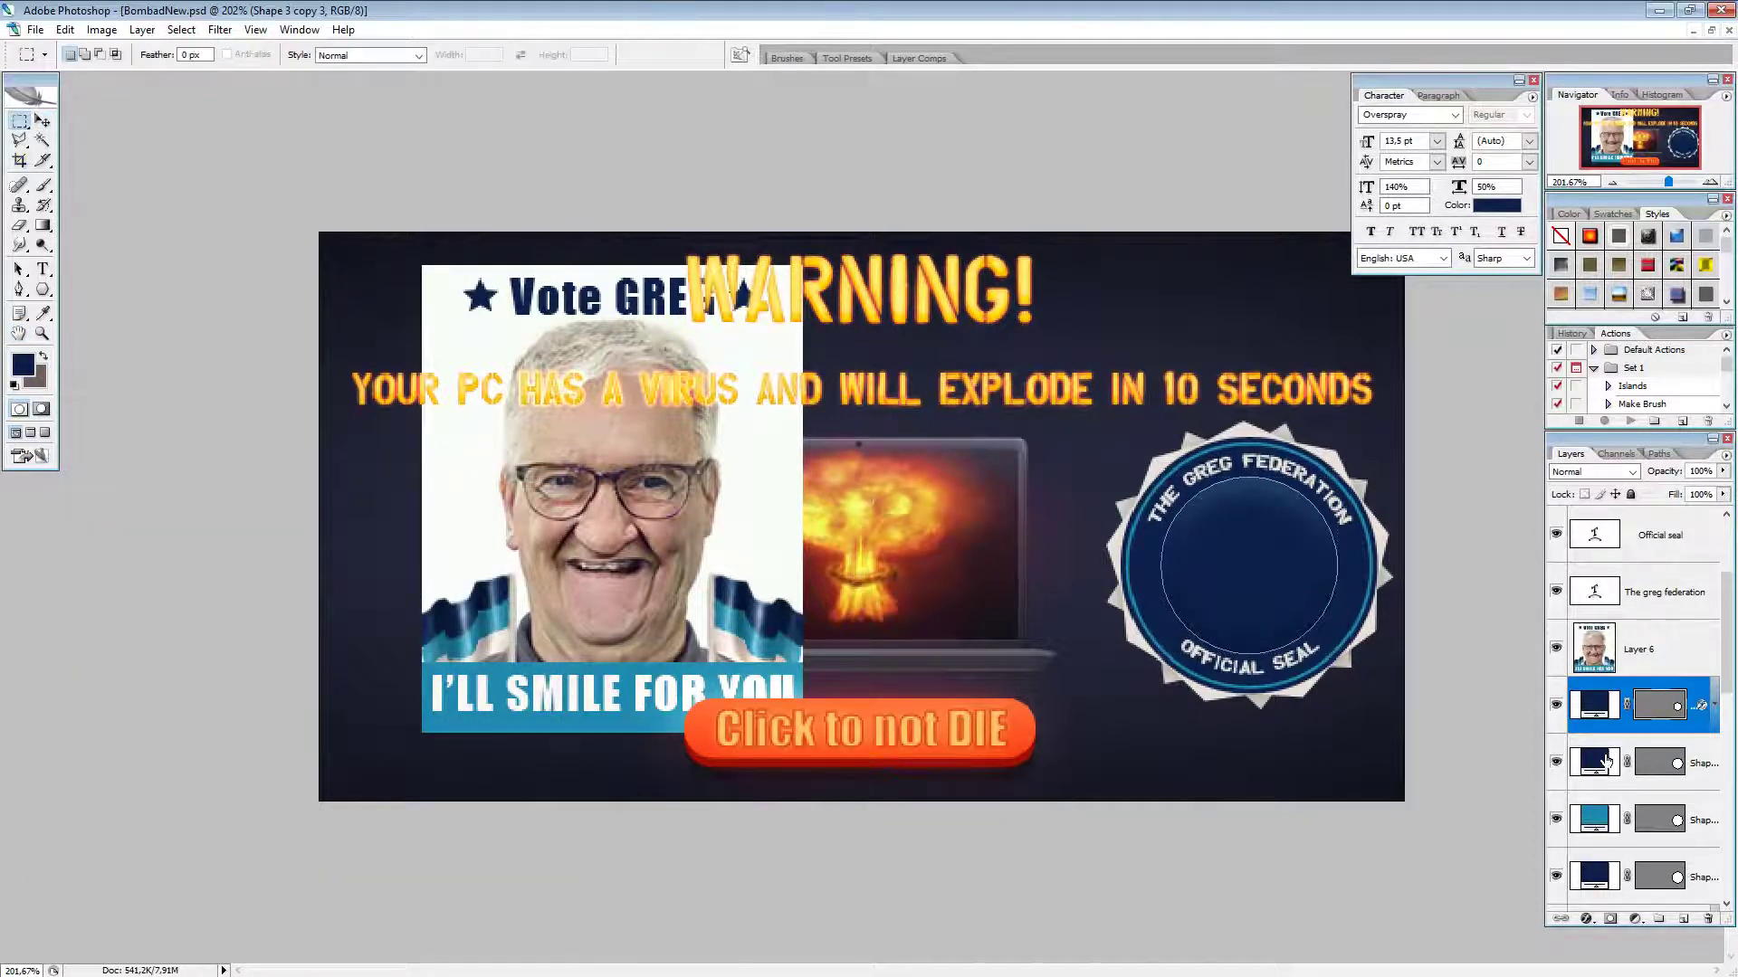
Step: Duplicate the campaign poster on Layer 6 and move the copy over the badge so the face covers its centre
{"action": "left_click", "coordinate": [1620, 648]}
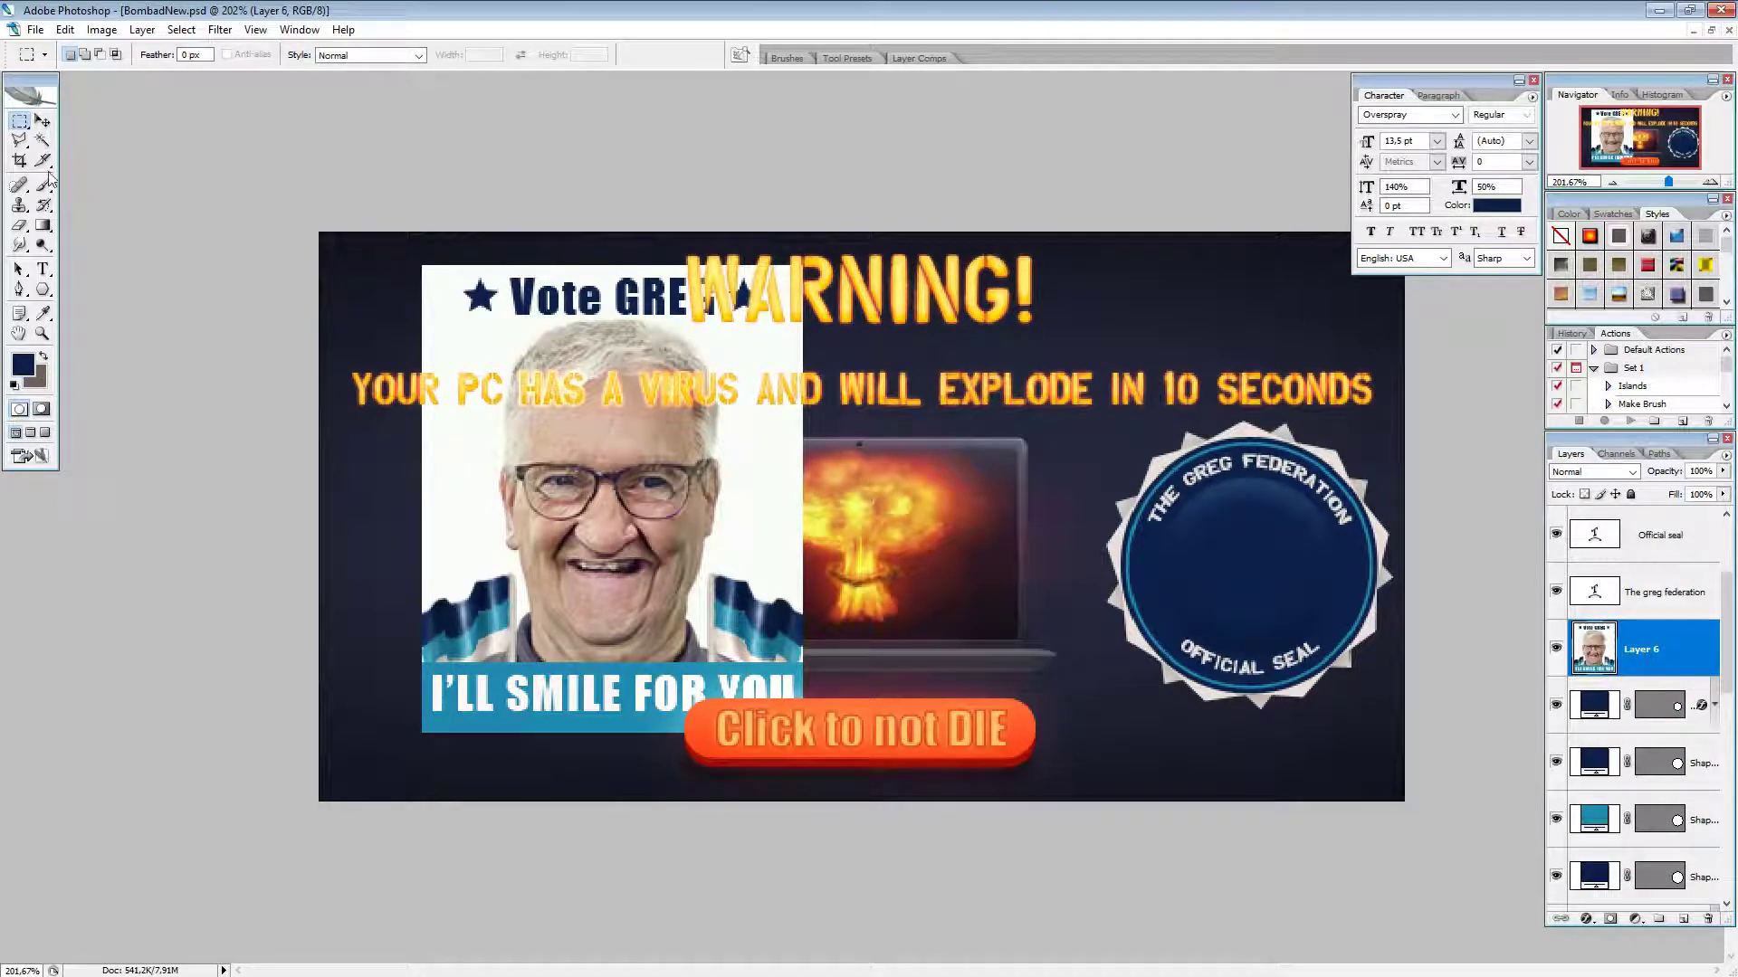
{"action": "left_click", "coordinate": [42, 121]}
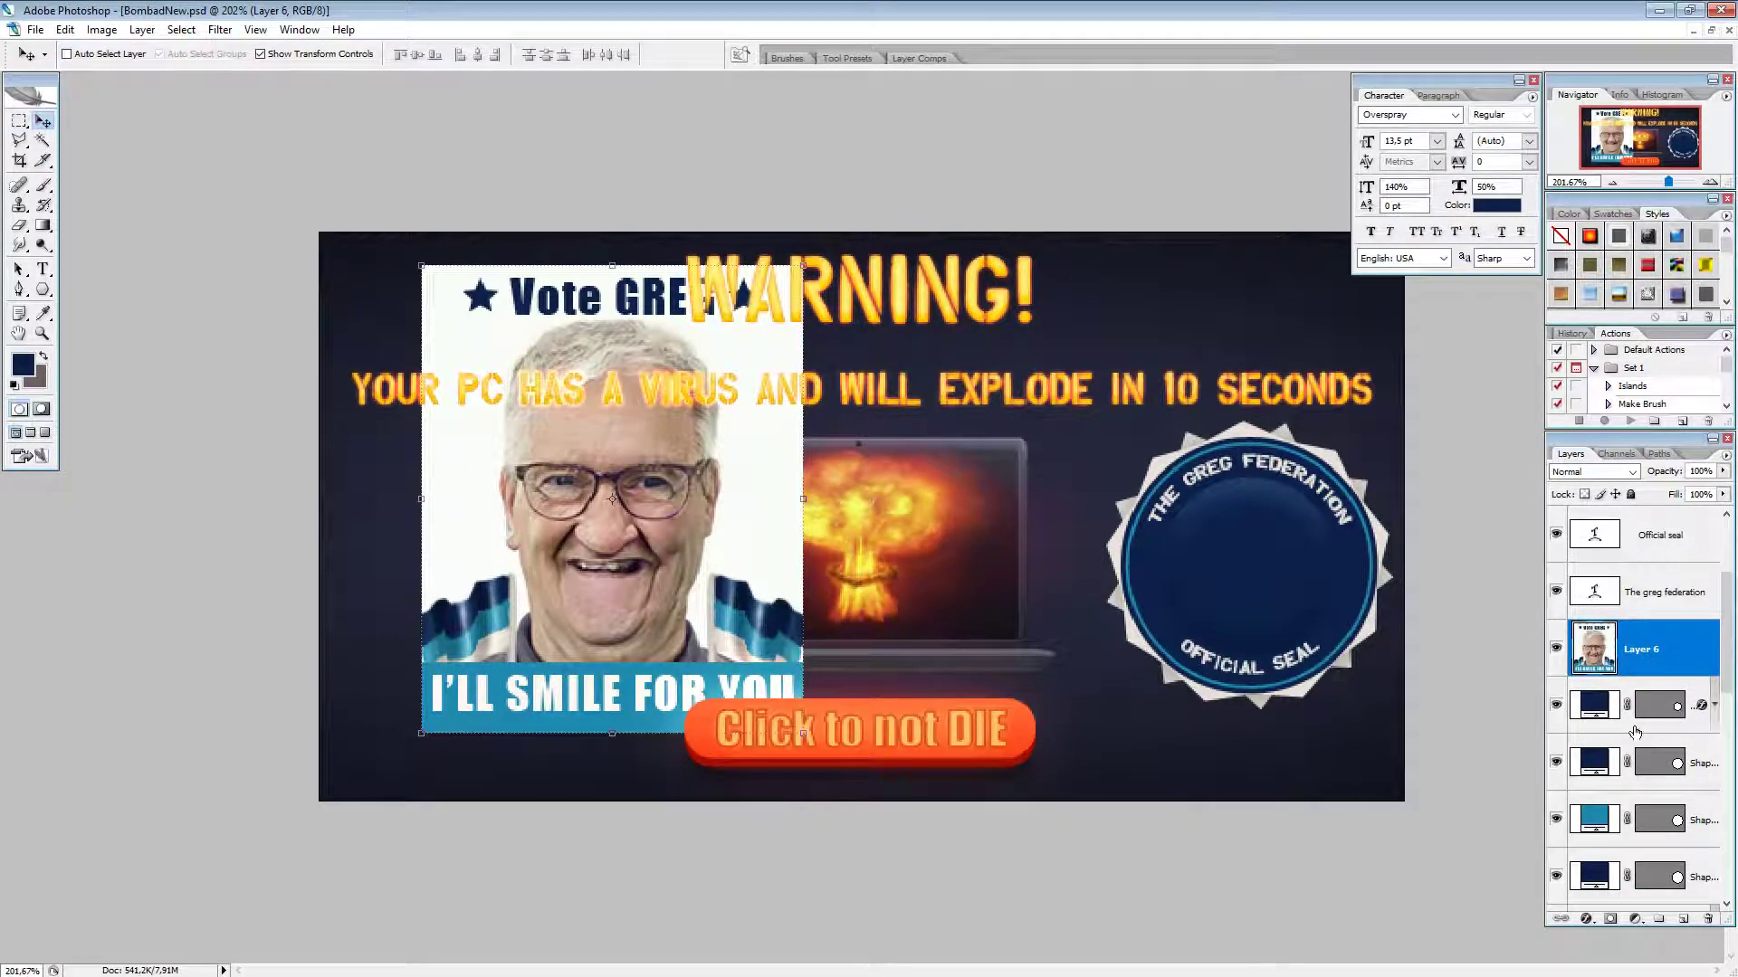
{"action": "left_click", "coordinate": [1556, 704]}
{"action": "left_click", "coordinate": [1557, 704]}
{"action": "key", "text": "ctrl+j"}
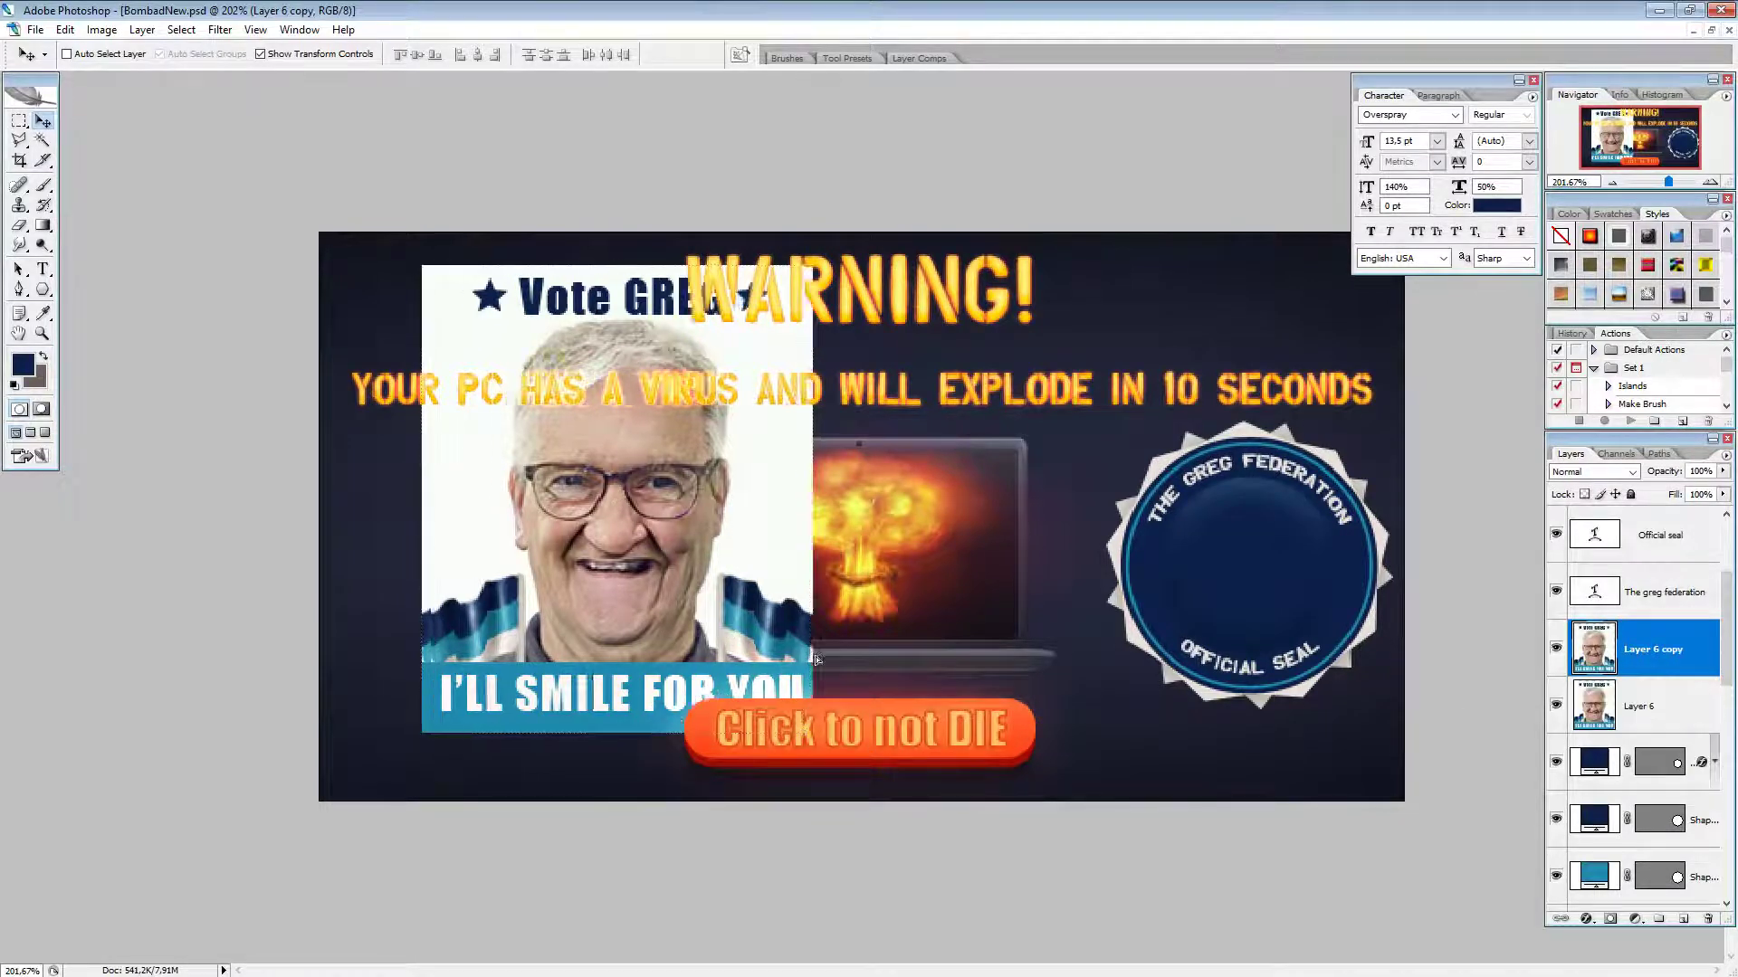
{"action": "left_click_drag", "start_coordinate": [805, 674], "coordinate": [1312, 662]}
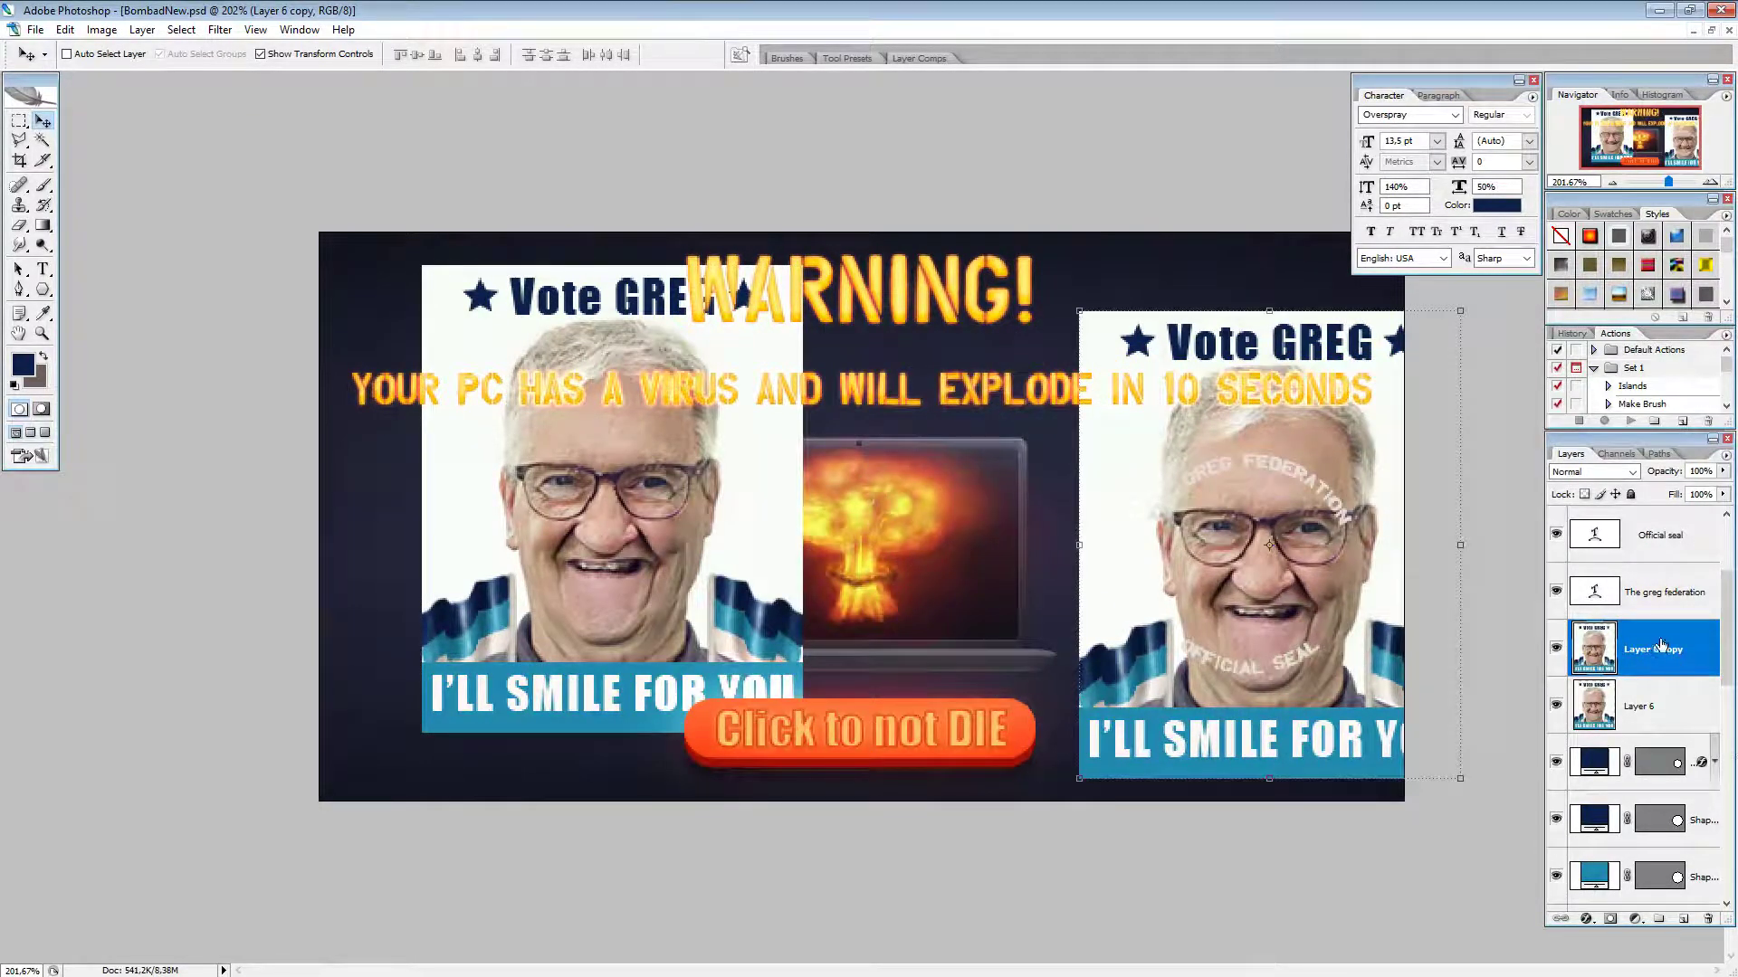
Step: Place the poster copy below Layer 6, clip it to the small navy circle, and shift it to centre the face
{"action": "left_click_drag", "start_coordinate": [1666, 742], "coordinate": [1666, 739]}
{"action": "right_click", "coordinate": [1665, 710]}
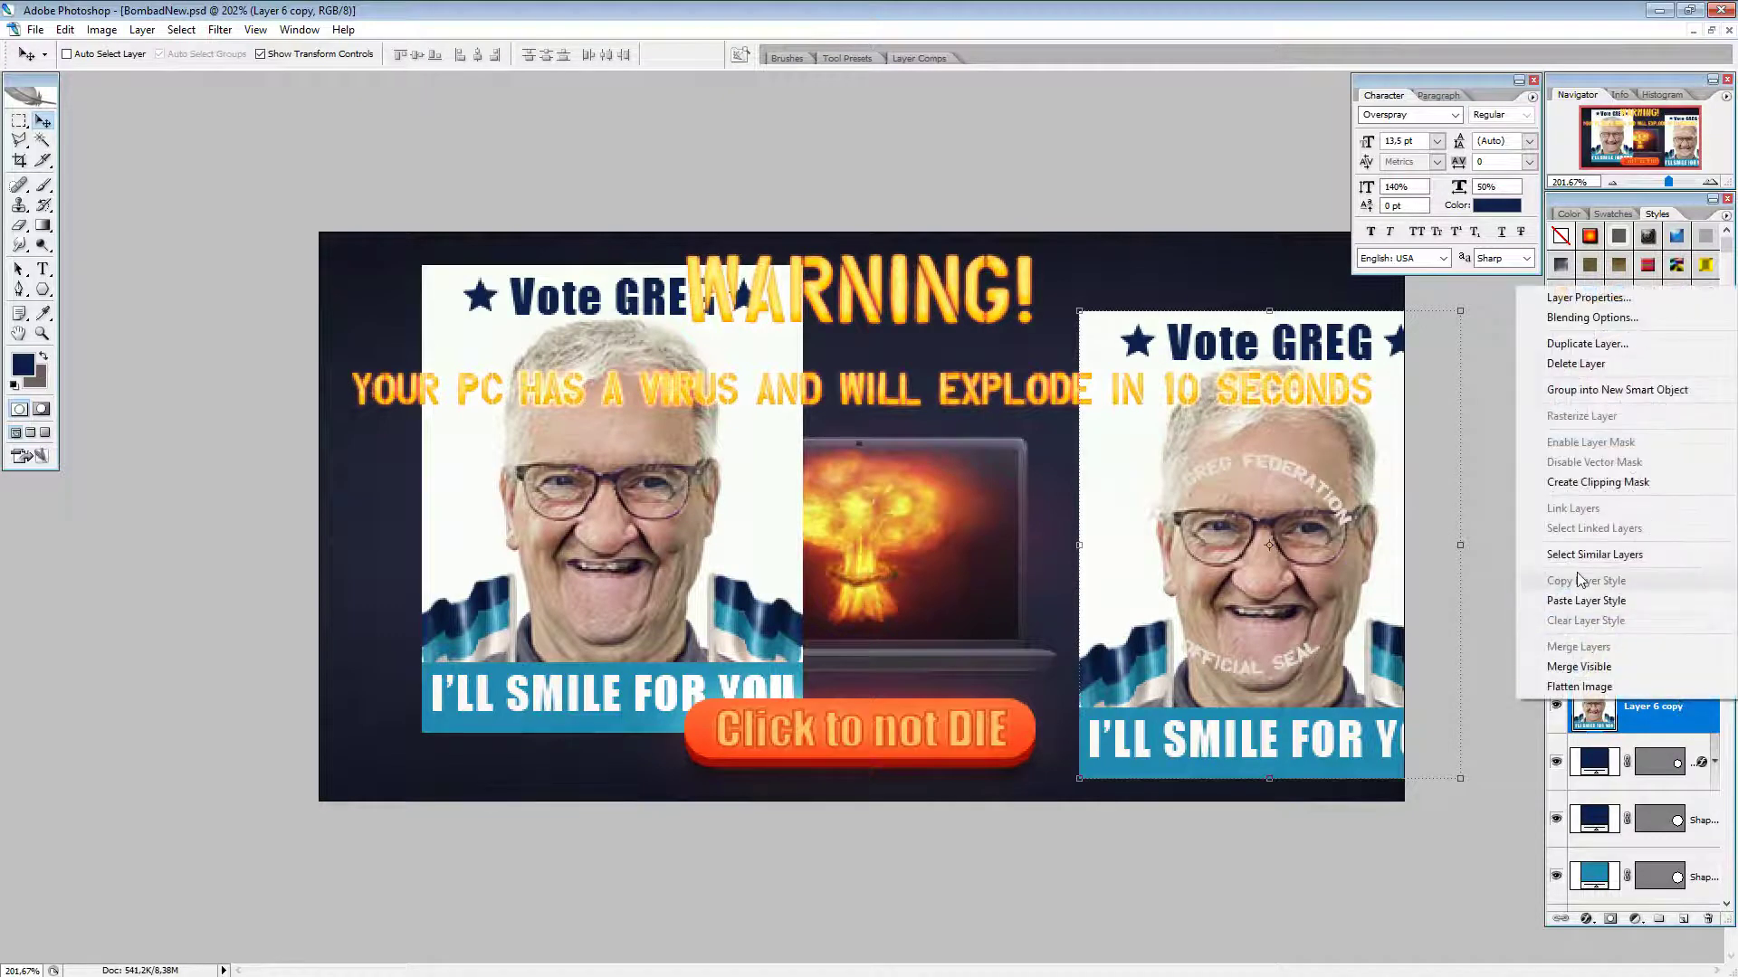
{"action": "left_click", "coordinate": [1625, 483]}
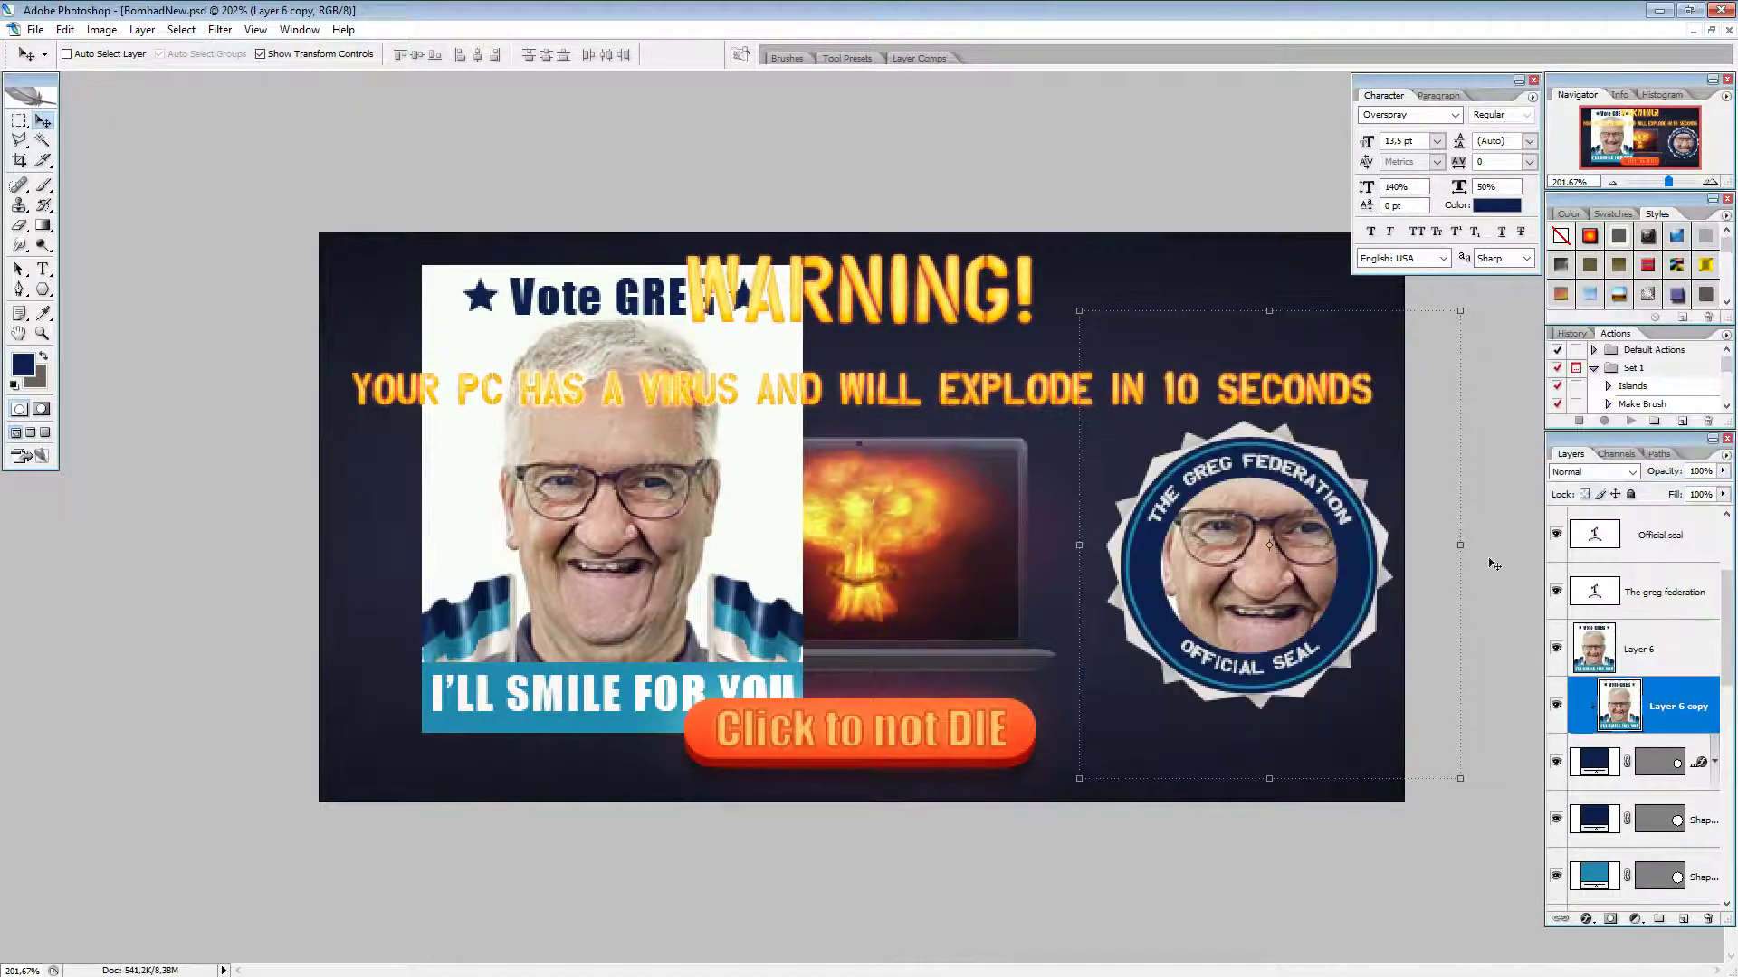
{"action": "mouse_move", "coordinate": [1365, 695]}
{"action": "left_mouse_down"}
{"action": "mouse_move", "coordinate": [1371, 722]}
{"action": "mouse_move", "coordinate": [1363, 693]}
{"action": "mouse_move", "coordinate": [1362, 710]}
{"action": "left_mouse_up"}
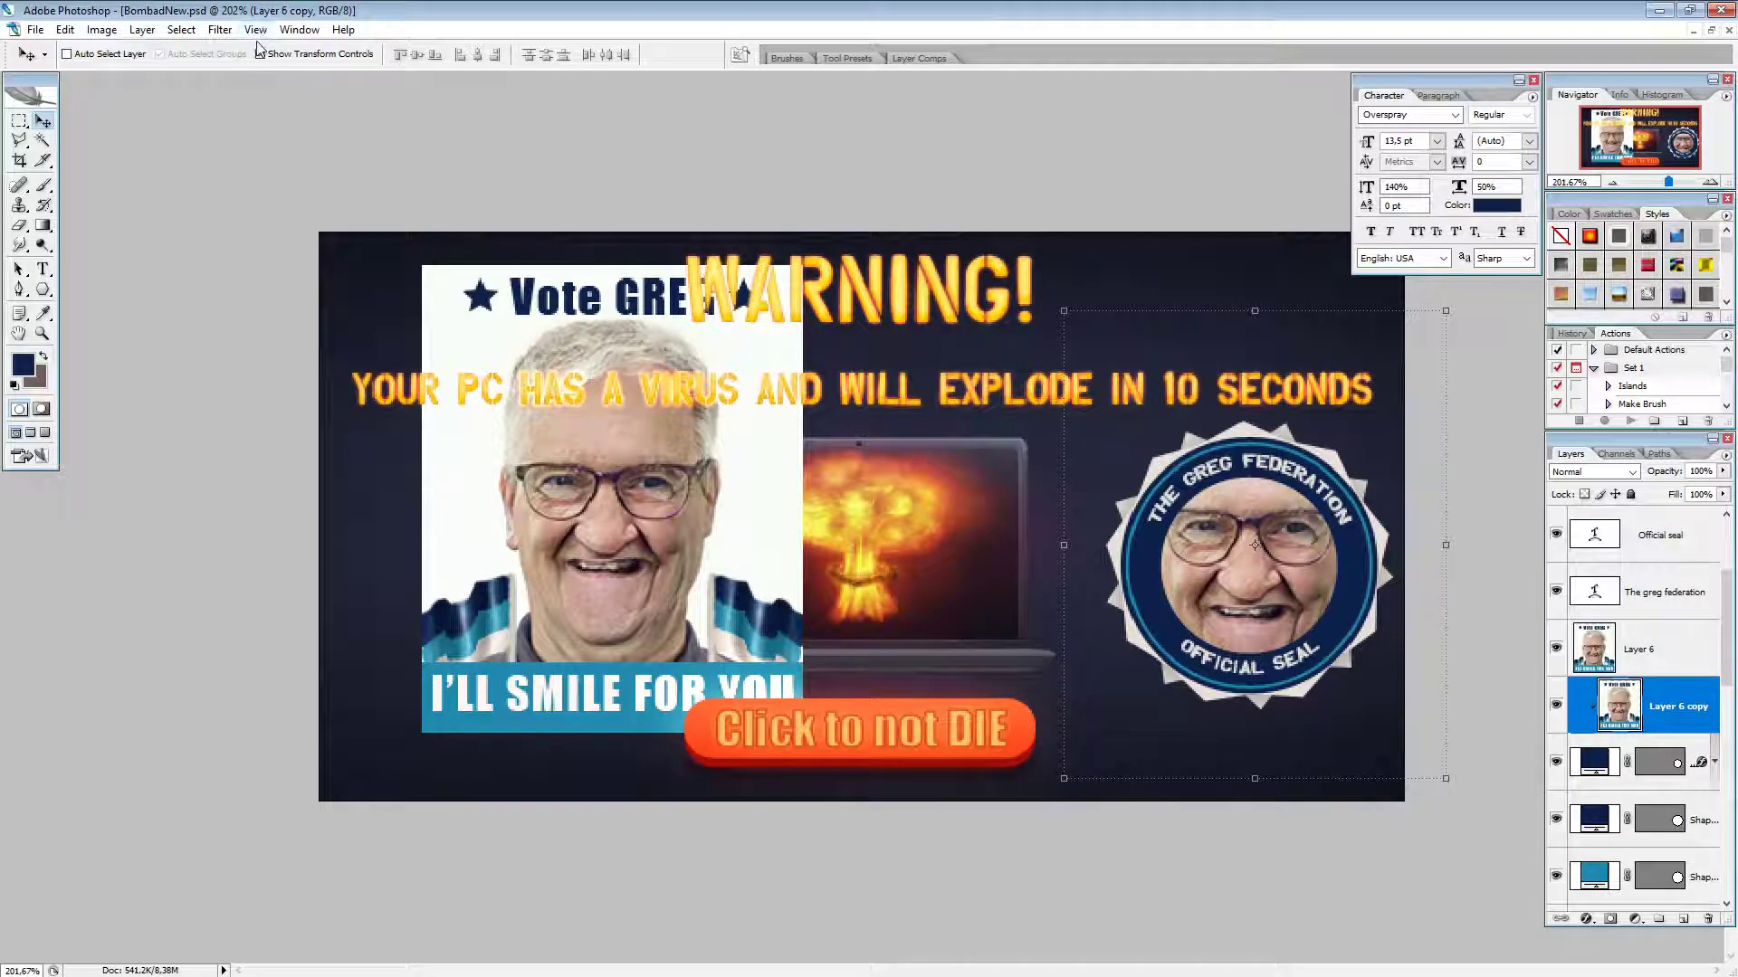
Step: Increase the contrast of the badge's face with Levels, raising the black input and setting the white input to 164
{"action": "key", "text": "ctrl+l"}
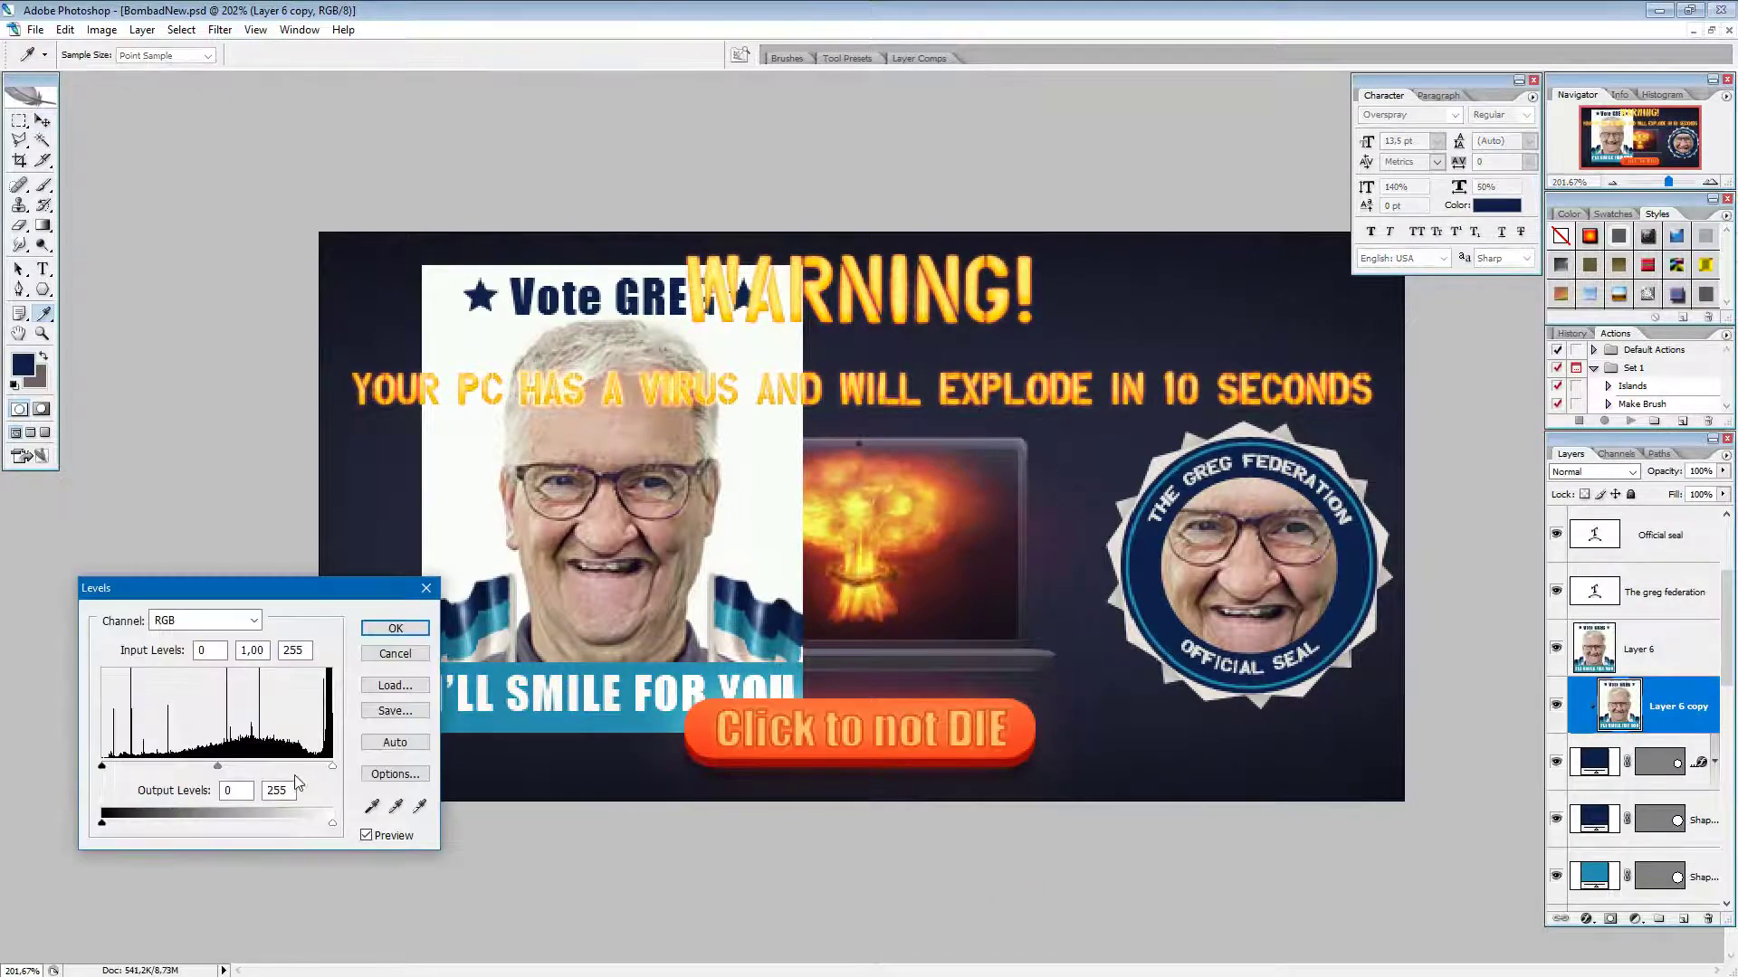
{"action": "mouse_move", "coordinate": [102, 767]}
{"action": "left_mouse_down"}
{"action": "mouse_move", "coordinate": [181, 766]}
{"action": "mouse_move", "coordinate": [110, 766]}
{"action": "left_mouse_up"}
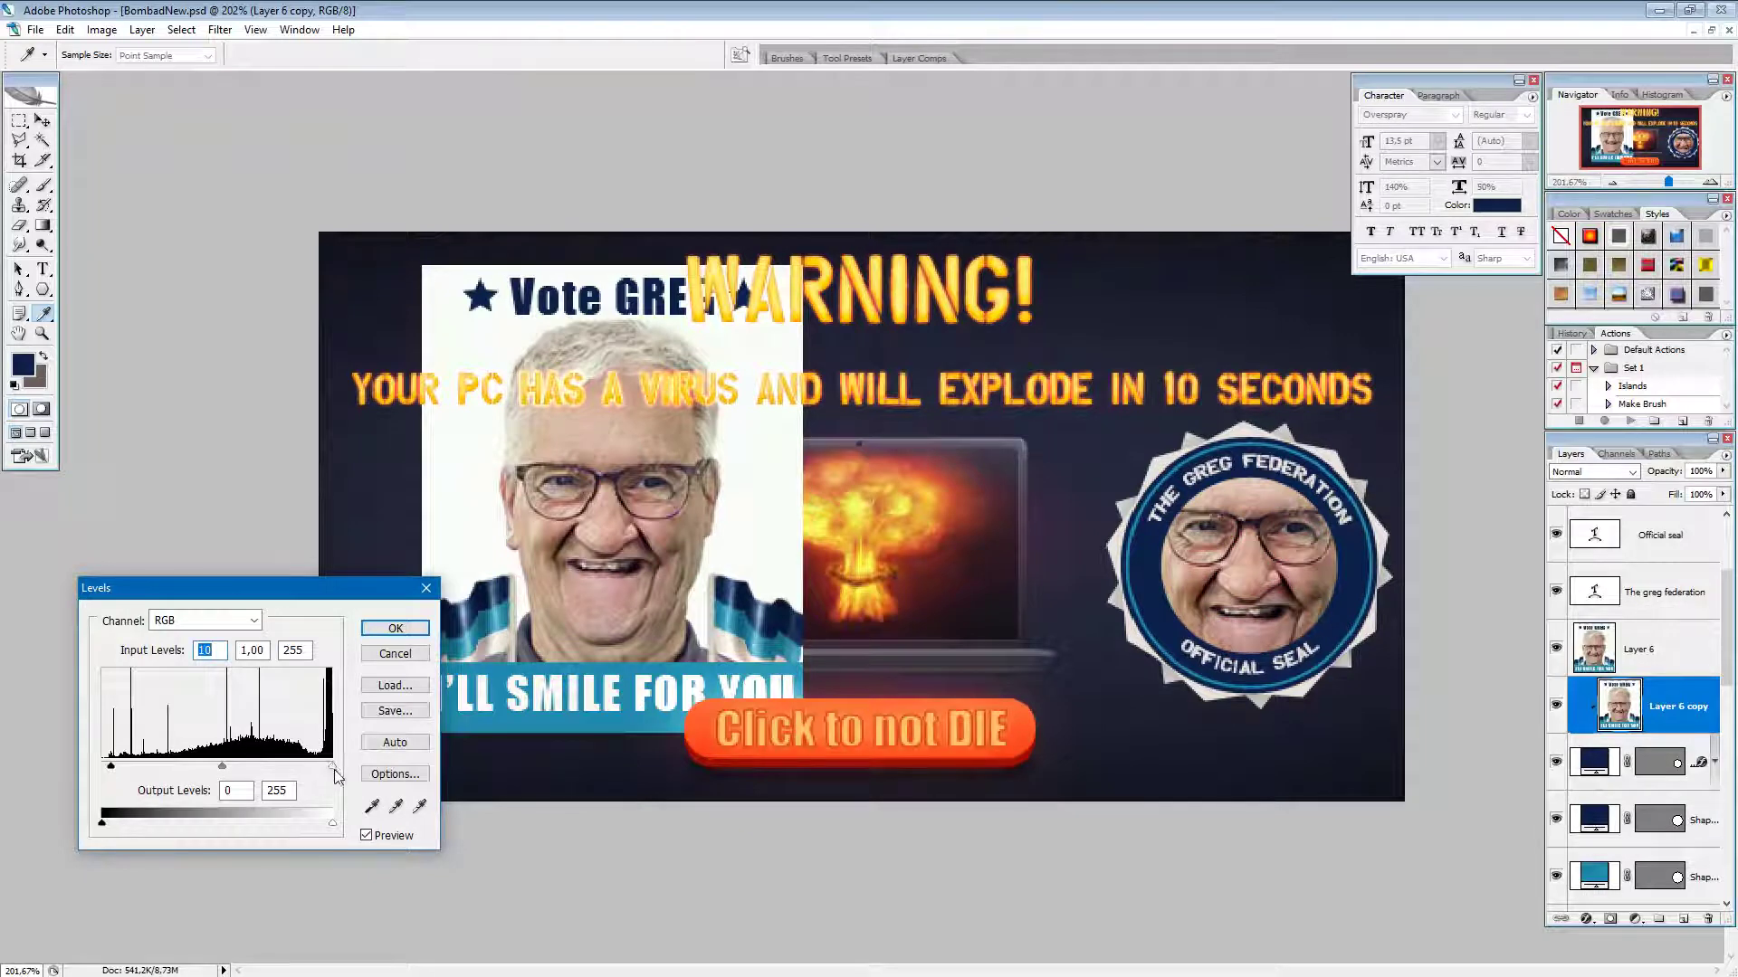
{"action": "mouse_move", "coordinate": [332, 768]}
{"action": "left_mouse_down"}
{"action": "mouse_move", "coordinate": [233, 768]}
{"action": "mouse_move", "coordinate": [250, 766]}
{"action": "left_mouse_up"}
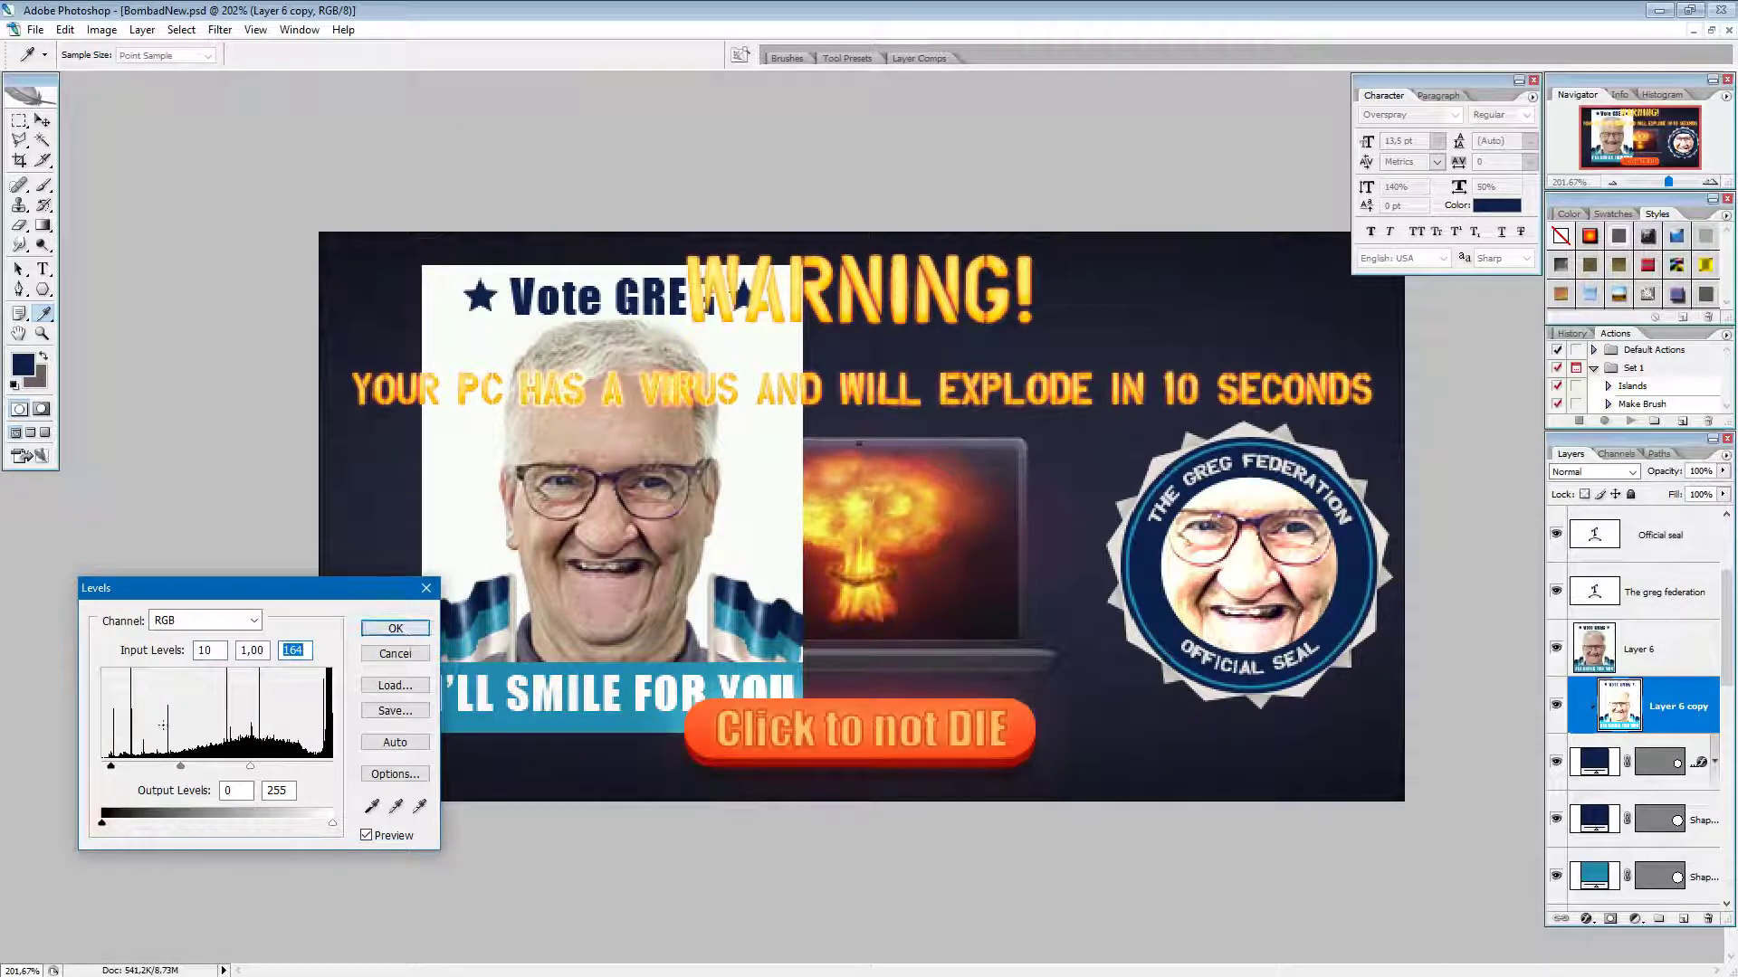
{"action": "left_click_drag", "start_coordinate": [110, 769], "coordinate": [133, 772]}
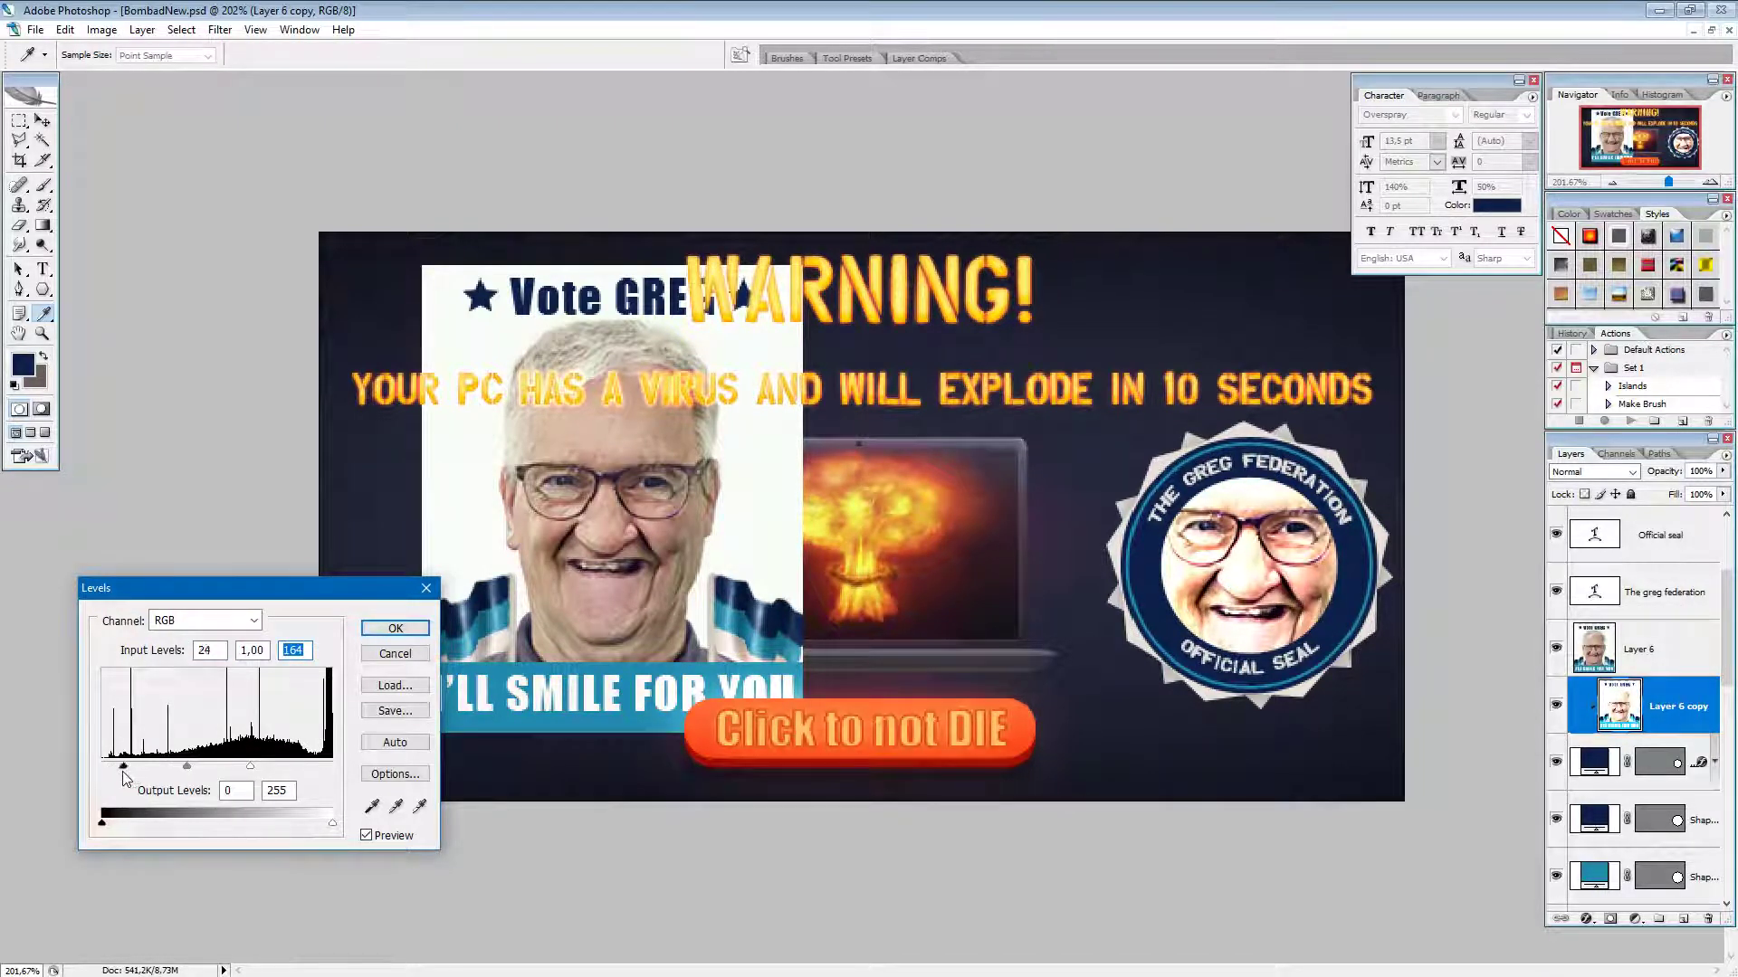
{"action": "left_click", "coordinate": [384, 630]}
{"action": "key", "text": "v"}
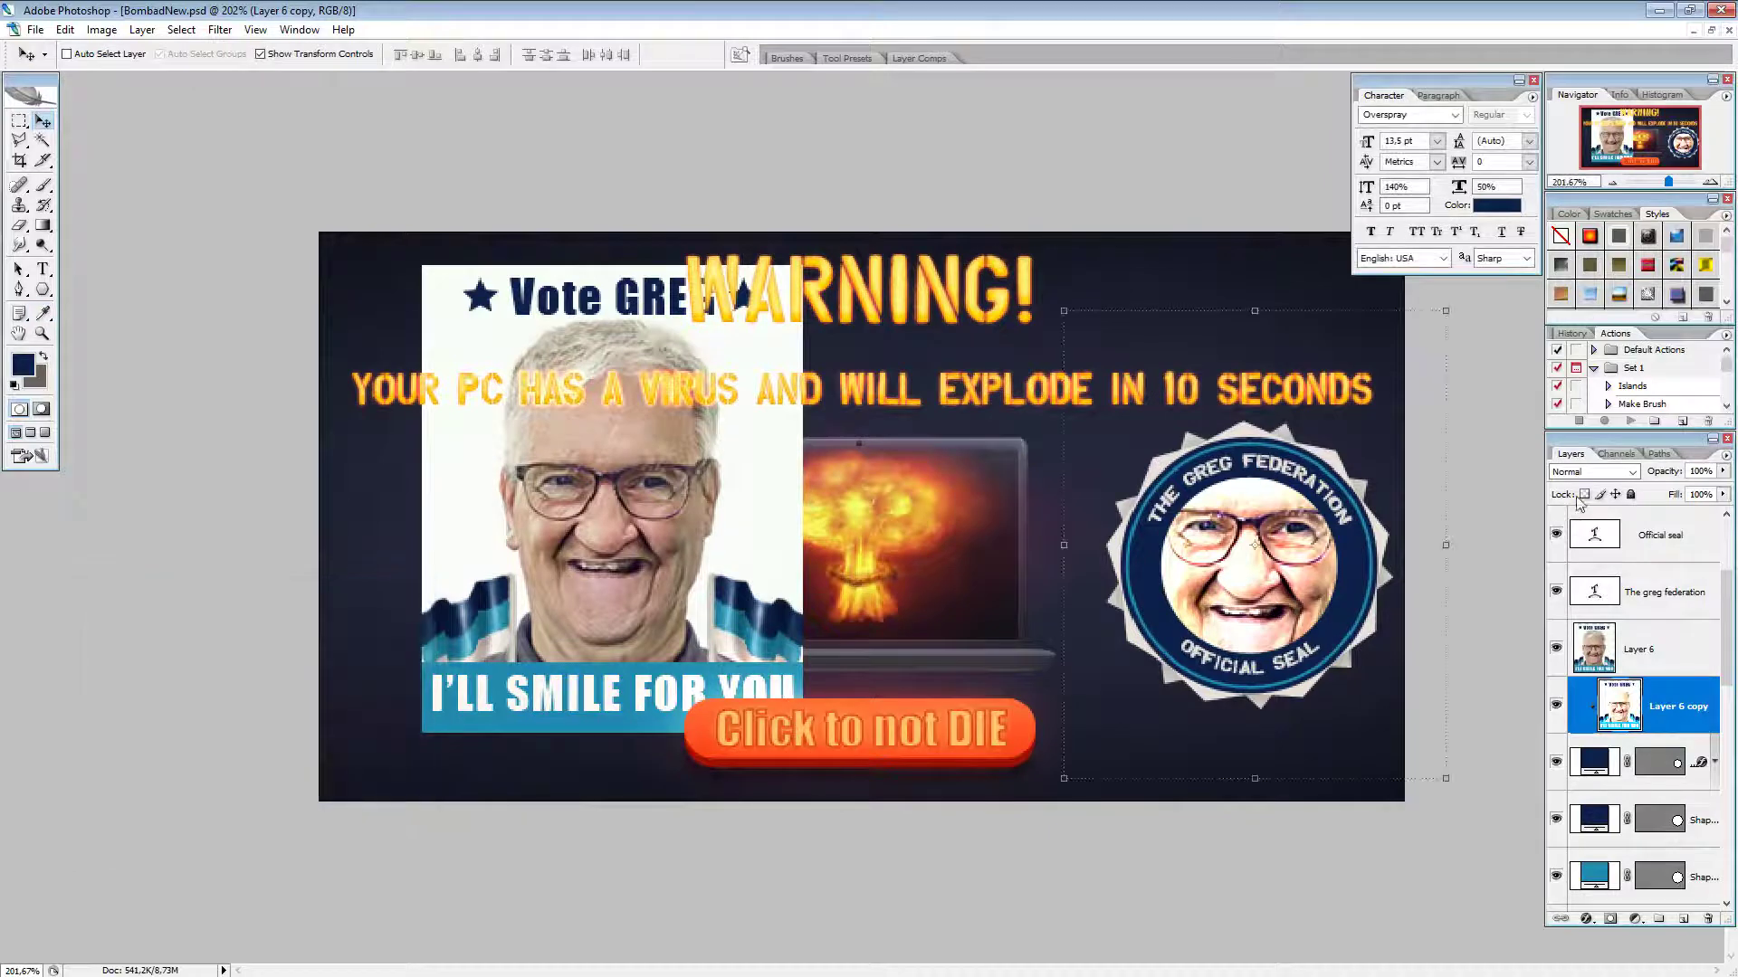
Step: Set the blend mode of the clipped face layer to Multiply and inspect the badge at 400% zoom
{"action": "left_click", "coordinate": [1598, 471]}
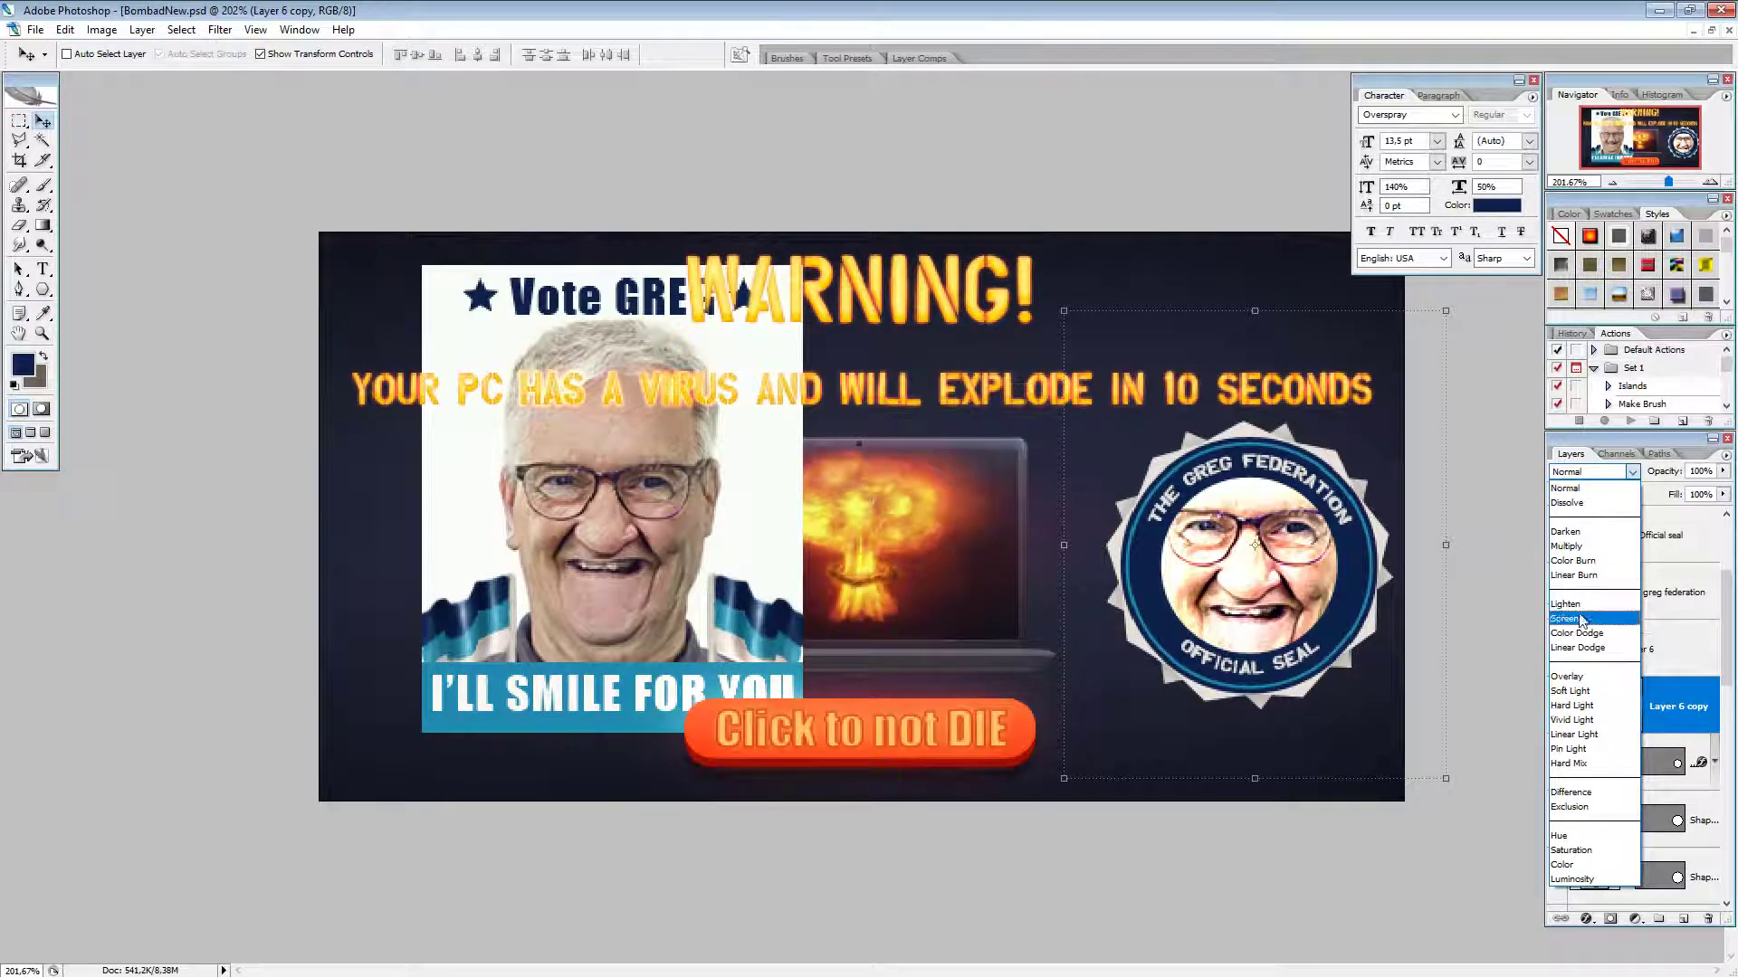
{"action": "left_click", "coordinate": [1582, 547]}
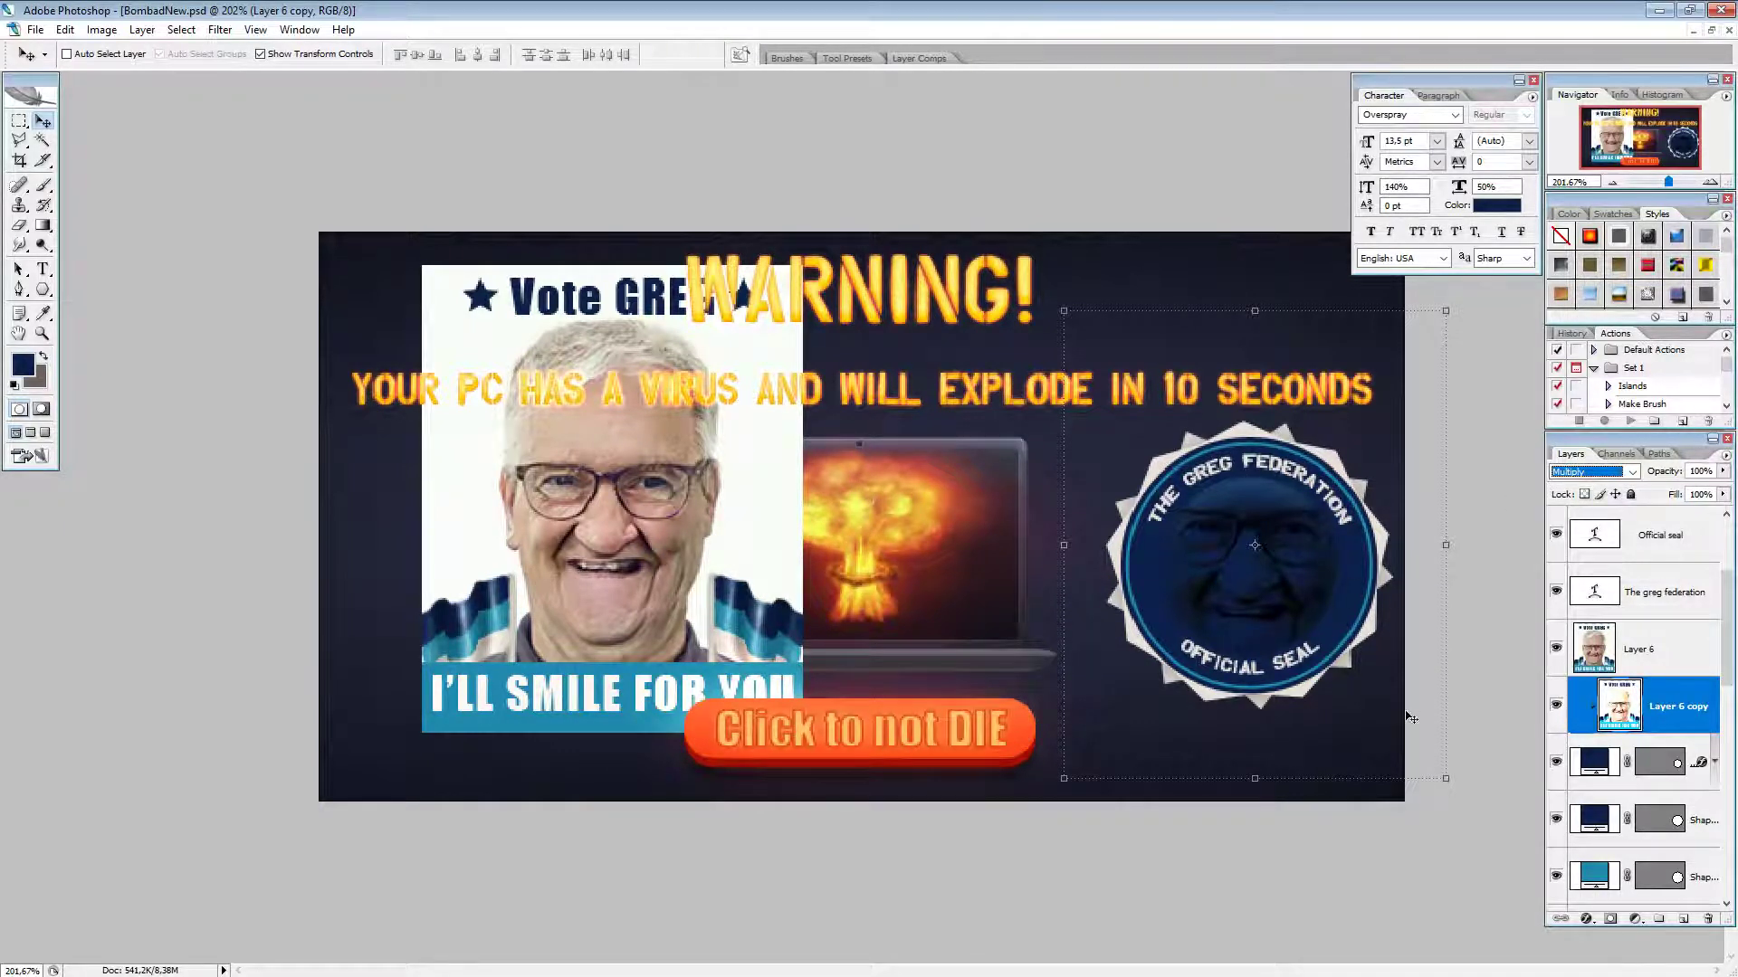
{"action": "left_click", "coordinate": [1711, 182]}
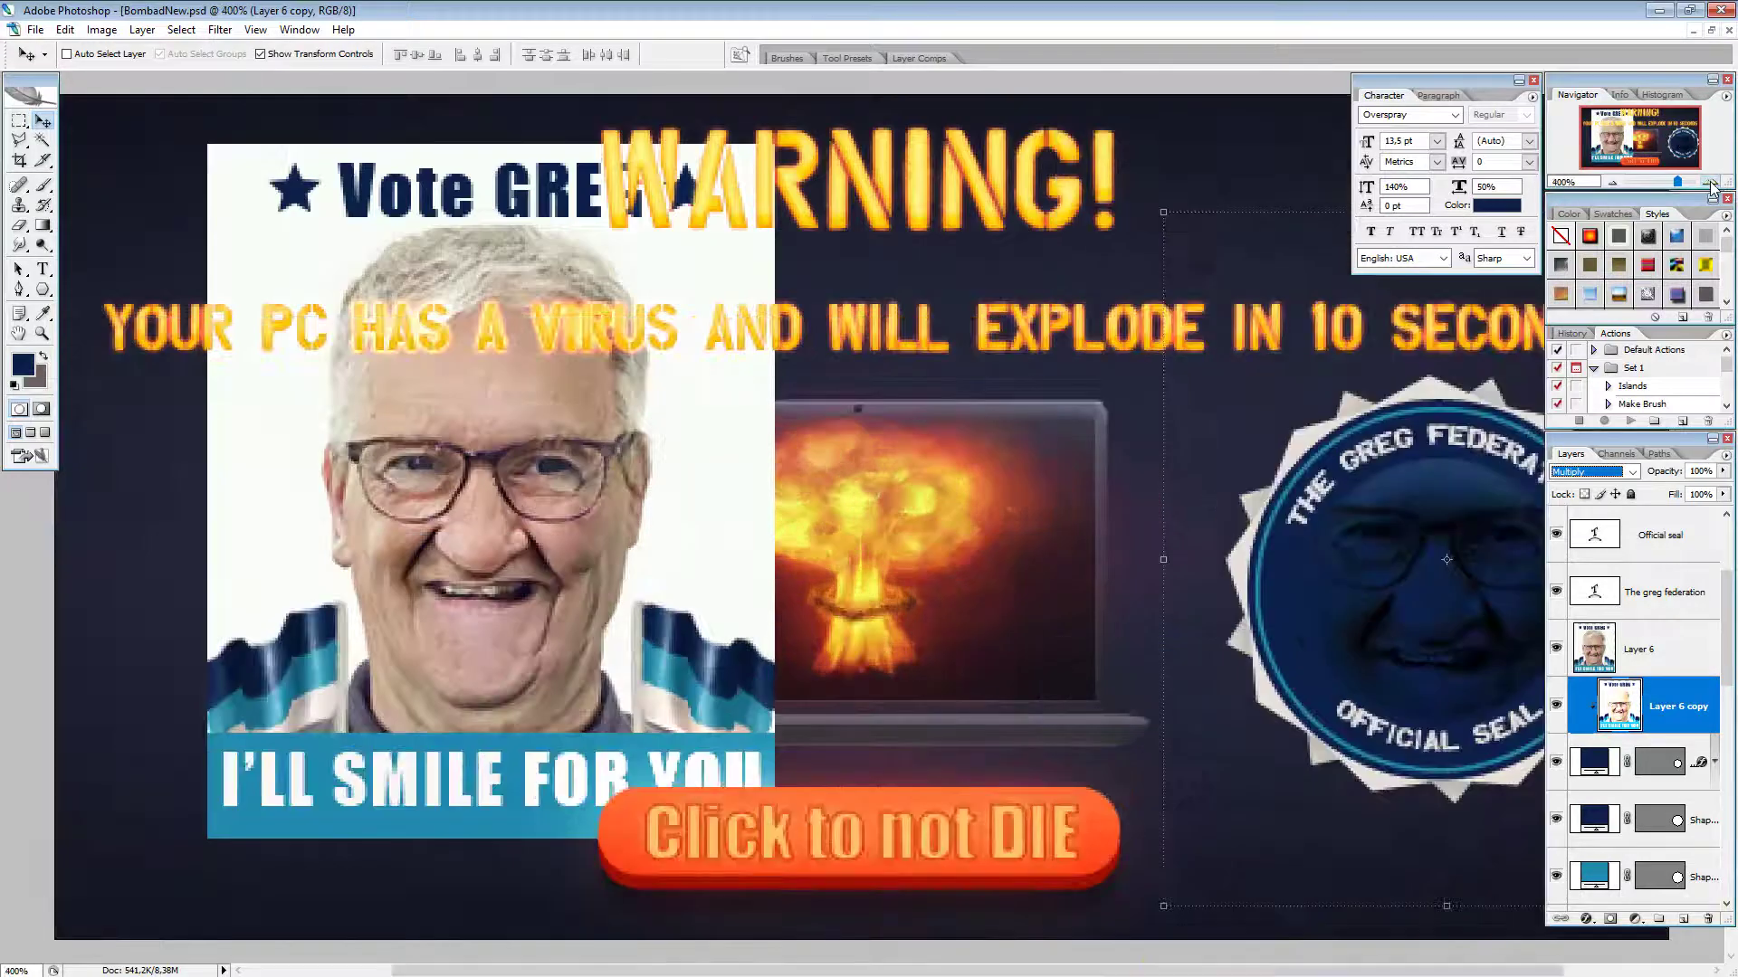
Step: Duplicate the Multiply face layer with the copy clipped to the badge's navy circle, and set the copy's blend mode to Linear Dodge
{"action": "left_click", "coordinate": [1710, 182]}
{"action": "left_click_drag", "start_coordinate": [1648, 145], "coordinate": [1732, 147]}
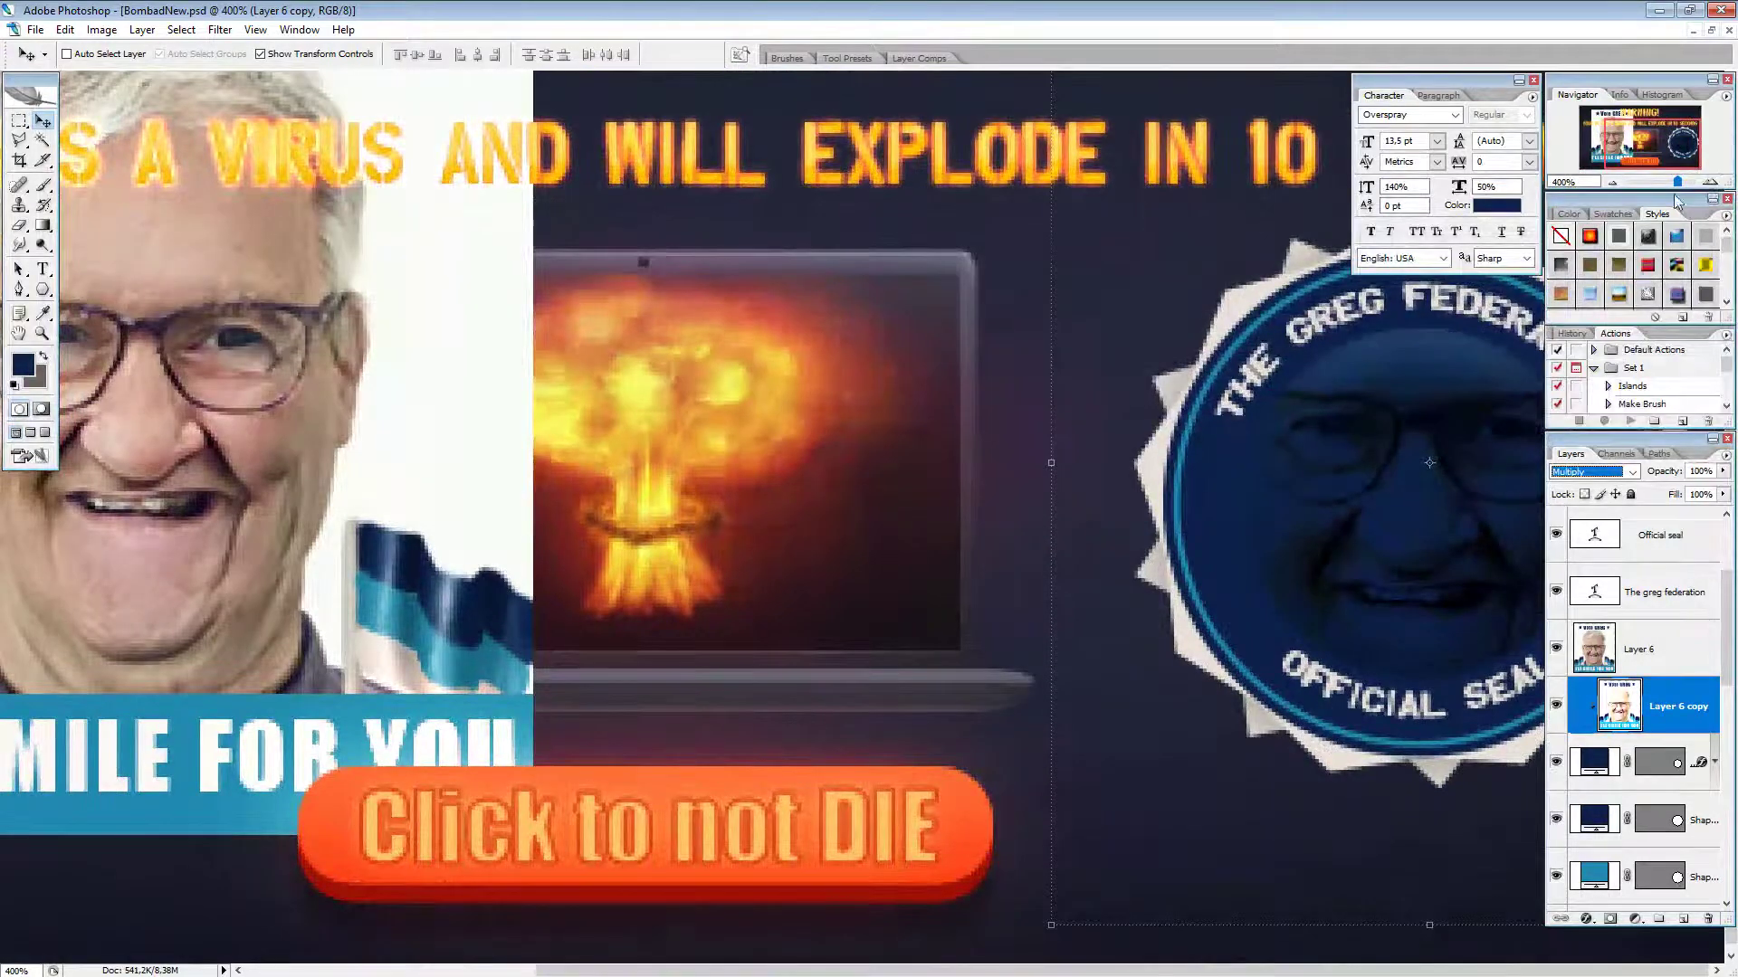
{"action": "left_click", "coordinate": [1710, 182]}
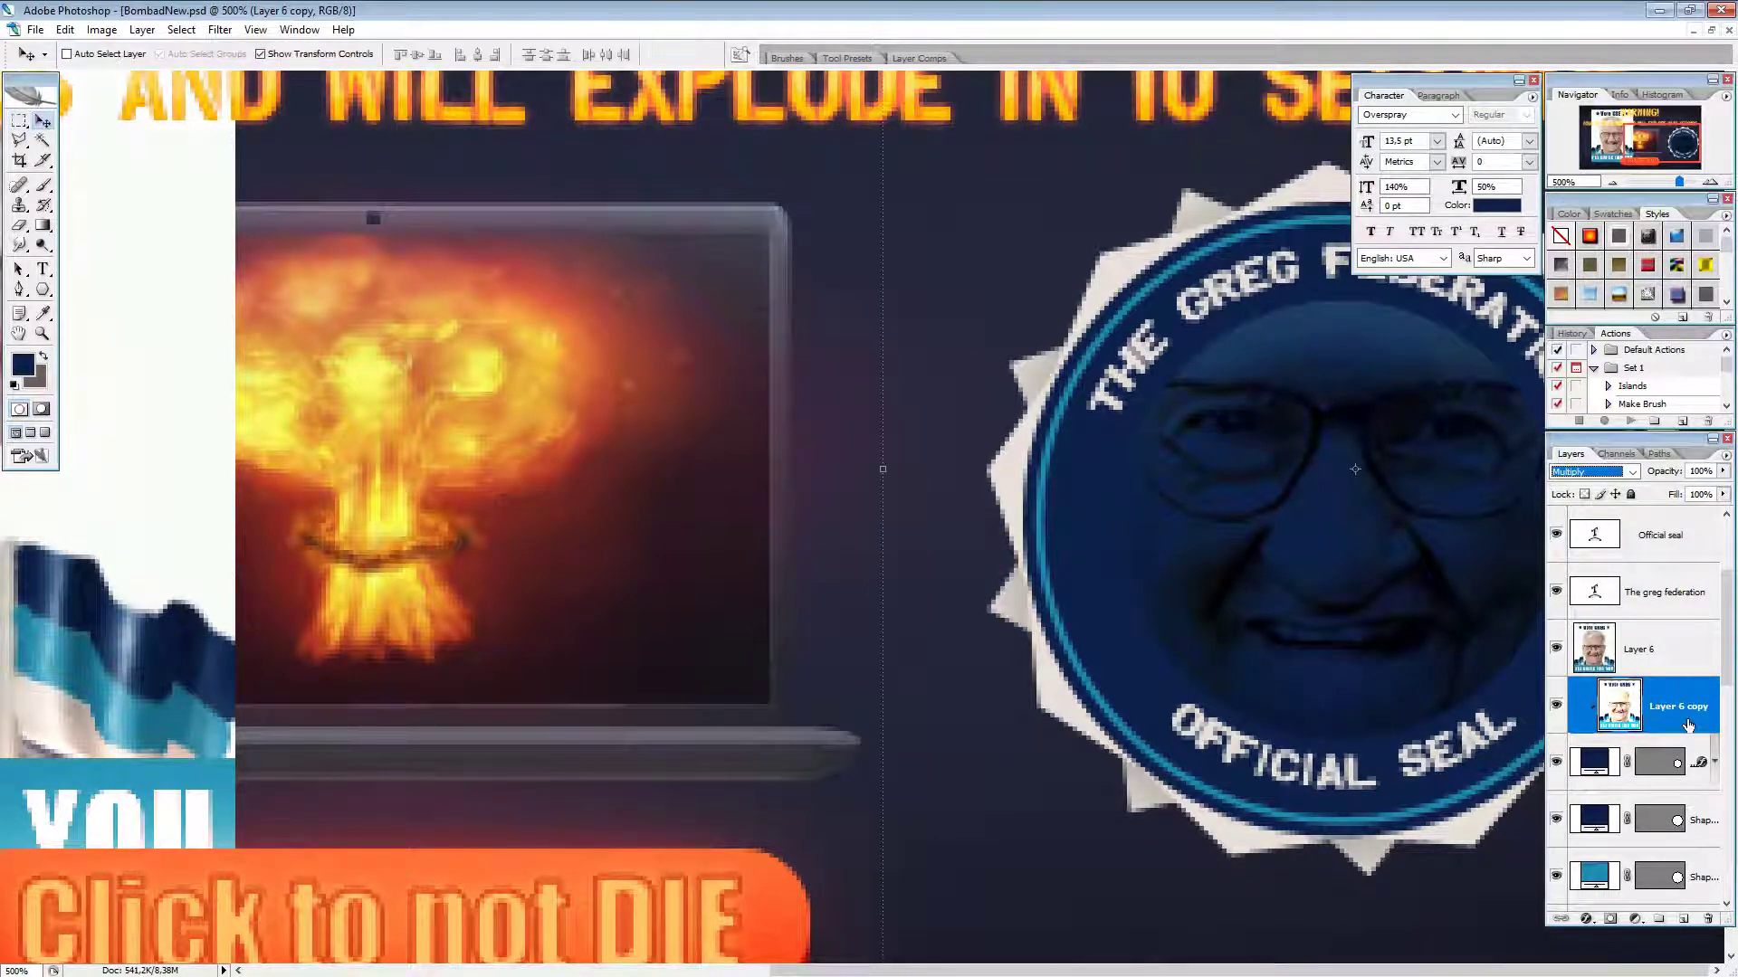
{"action": "key", "text": "ctrl+j"}
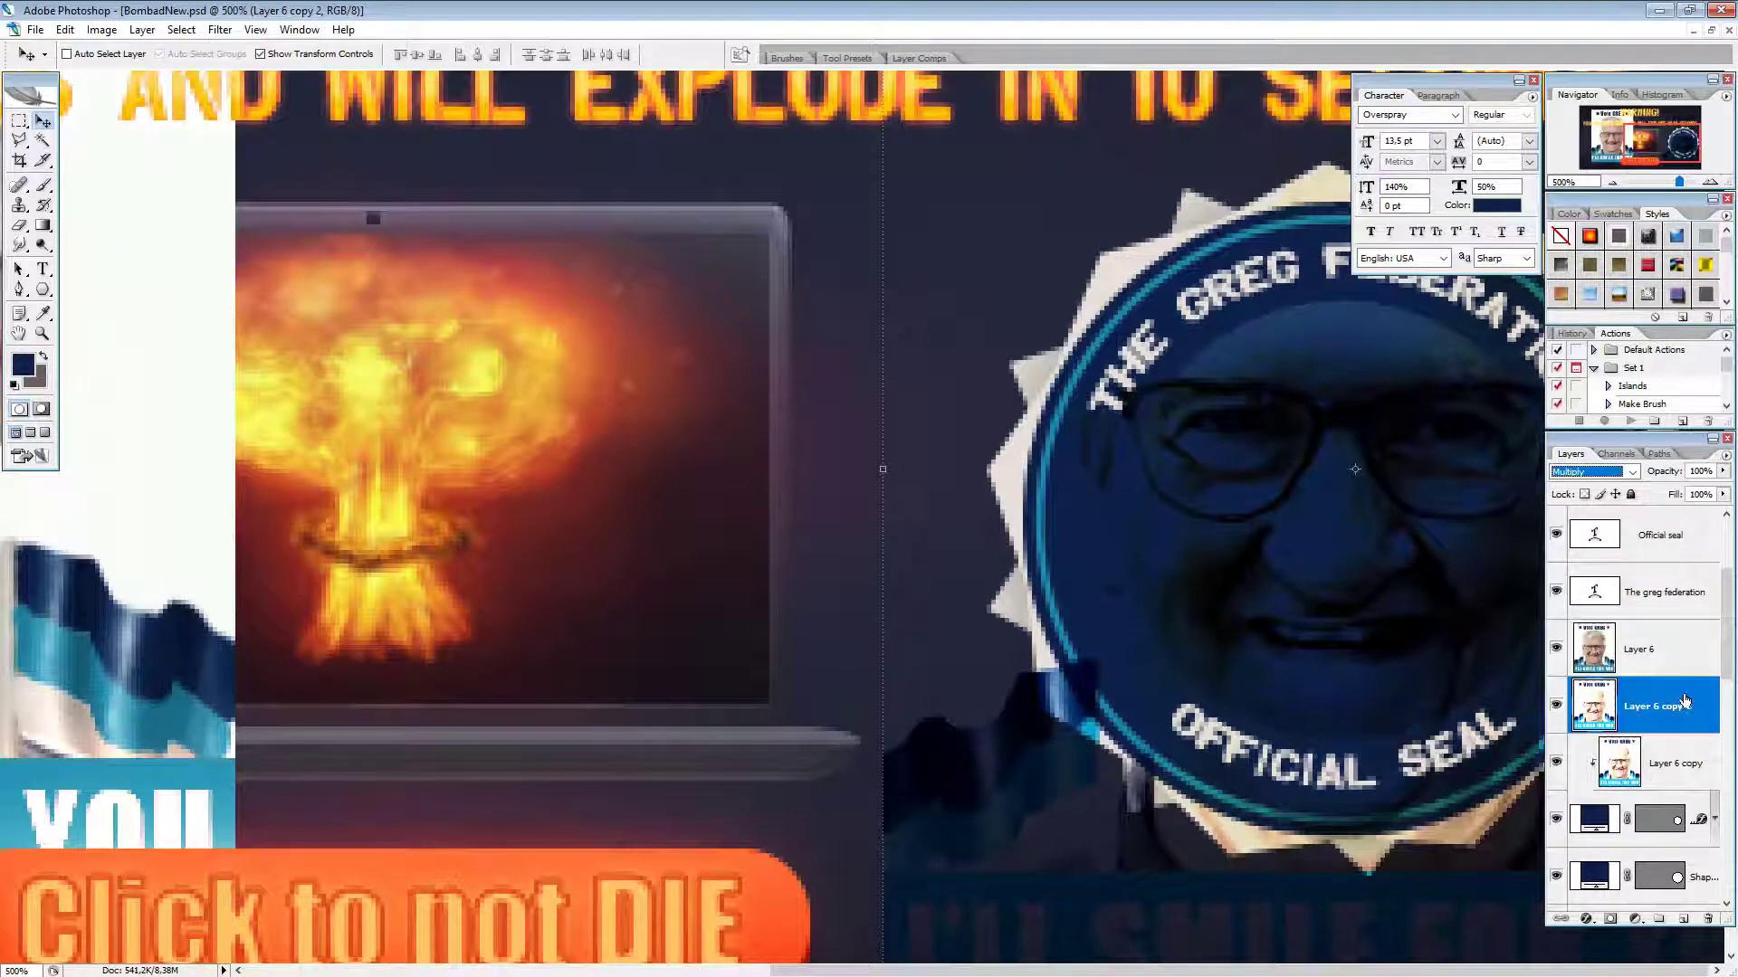
{"action": "right_click", "coordinate": [1699, 696]}
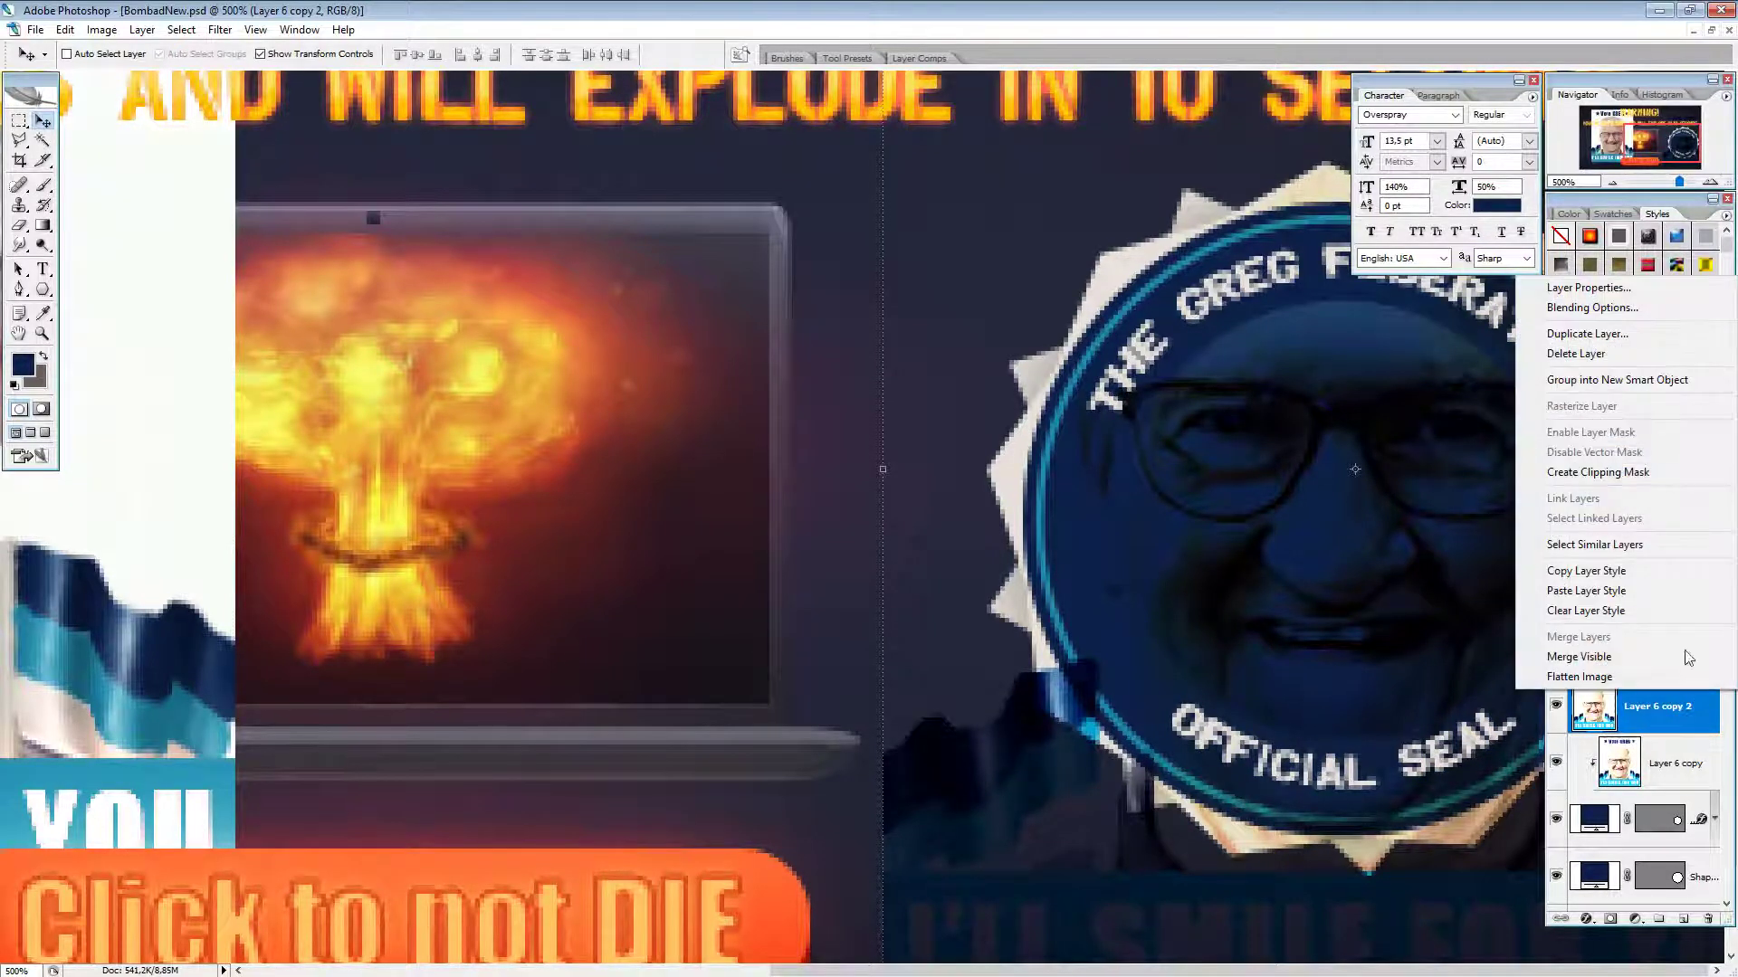
{"action": "left_click", "coordinate": [1603, 479]}
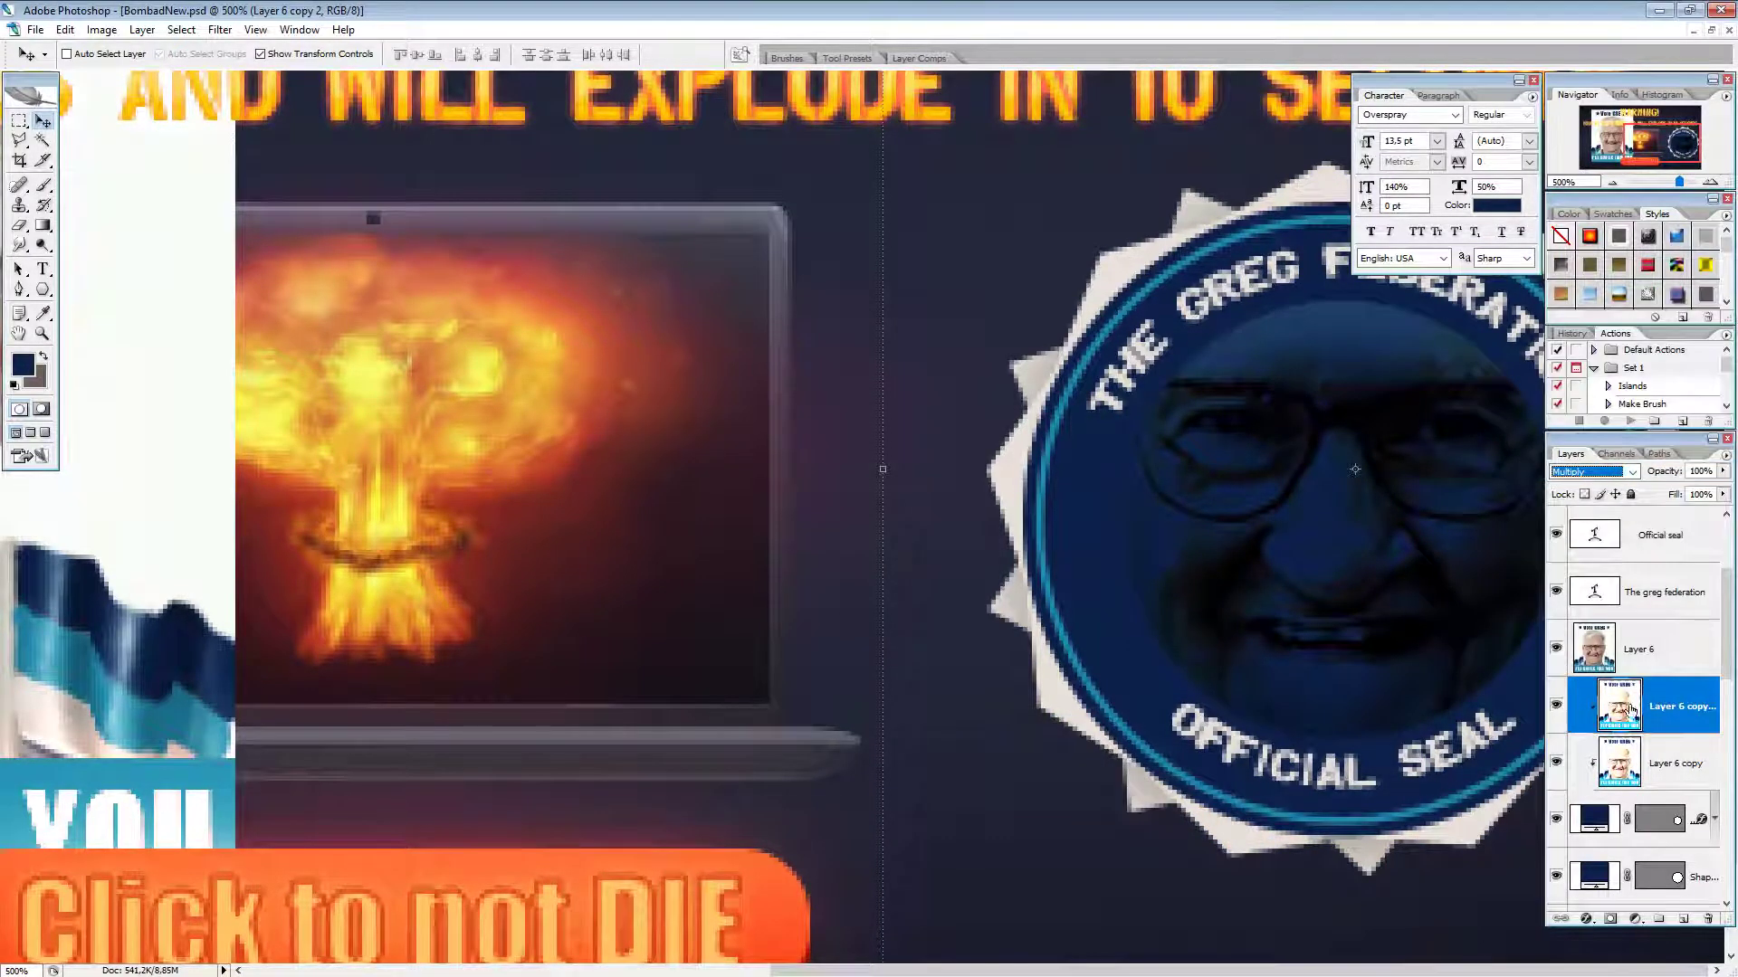
{"action": "left_click", "coordinate": [1616, 474]}
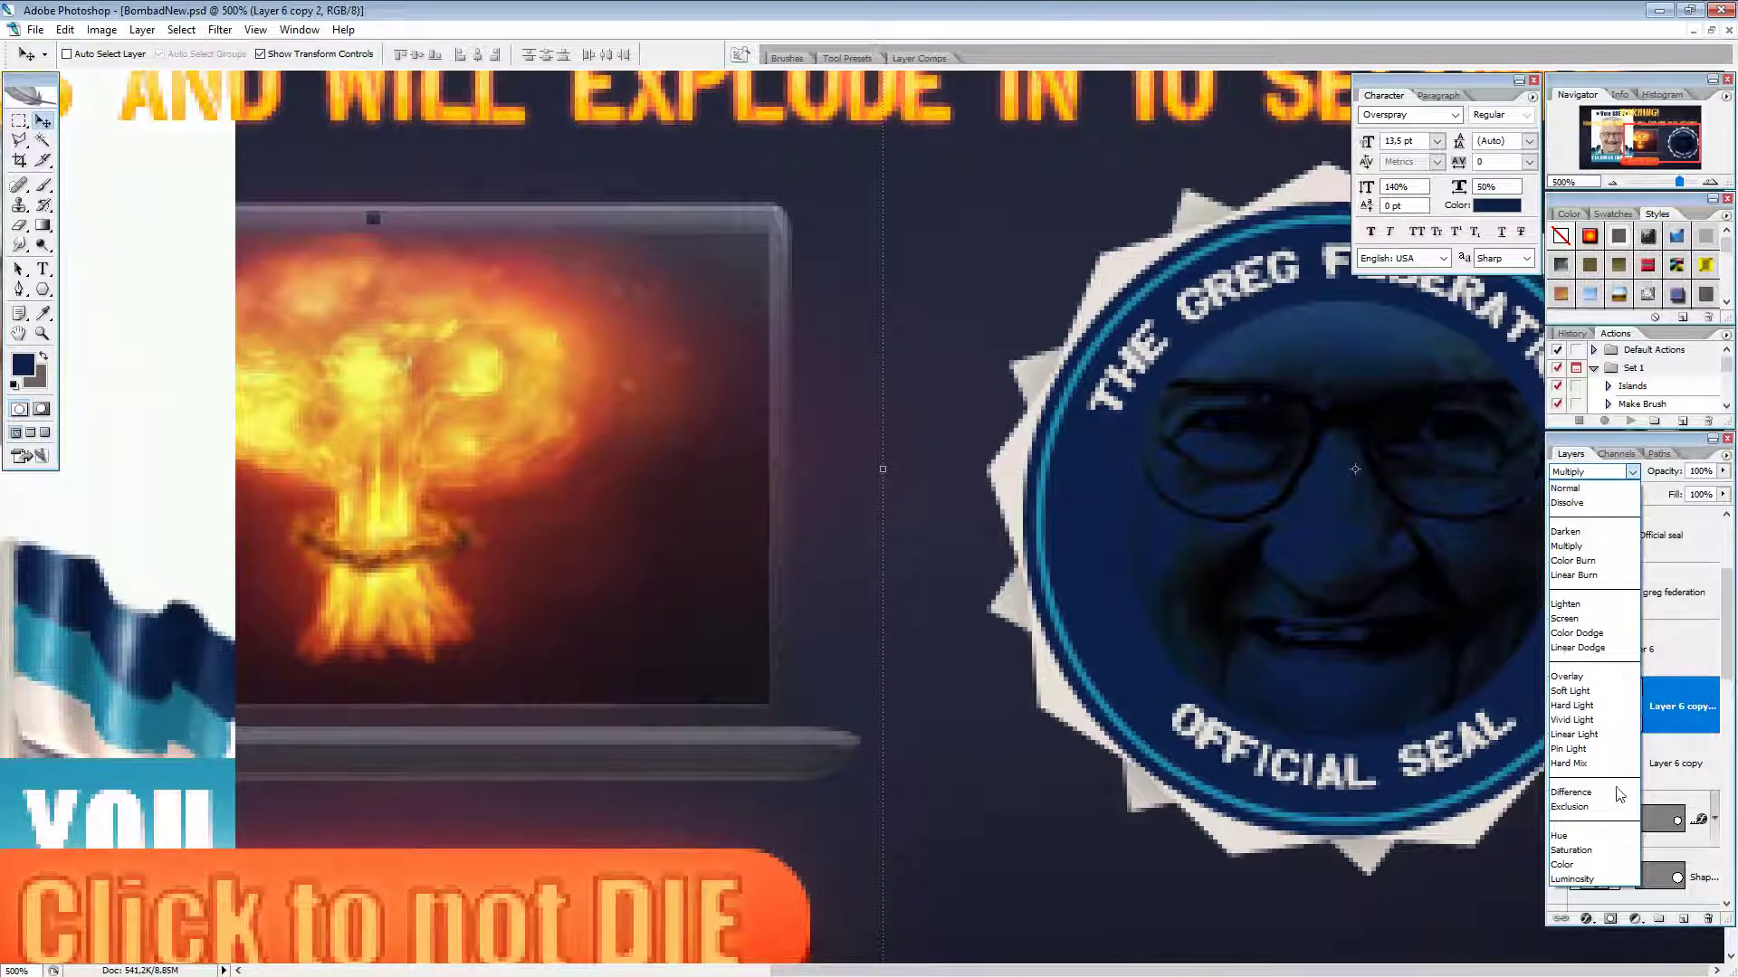
{"action": "left_click", "coordinate": [1579, 648]}
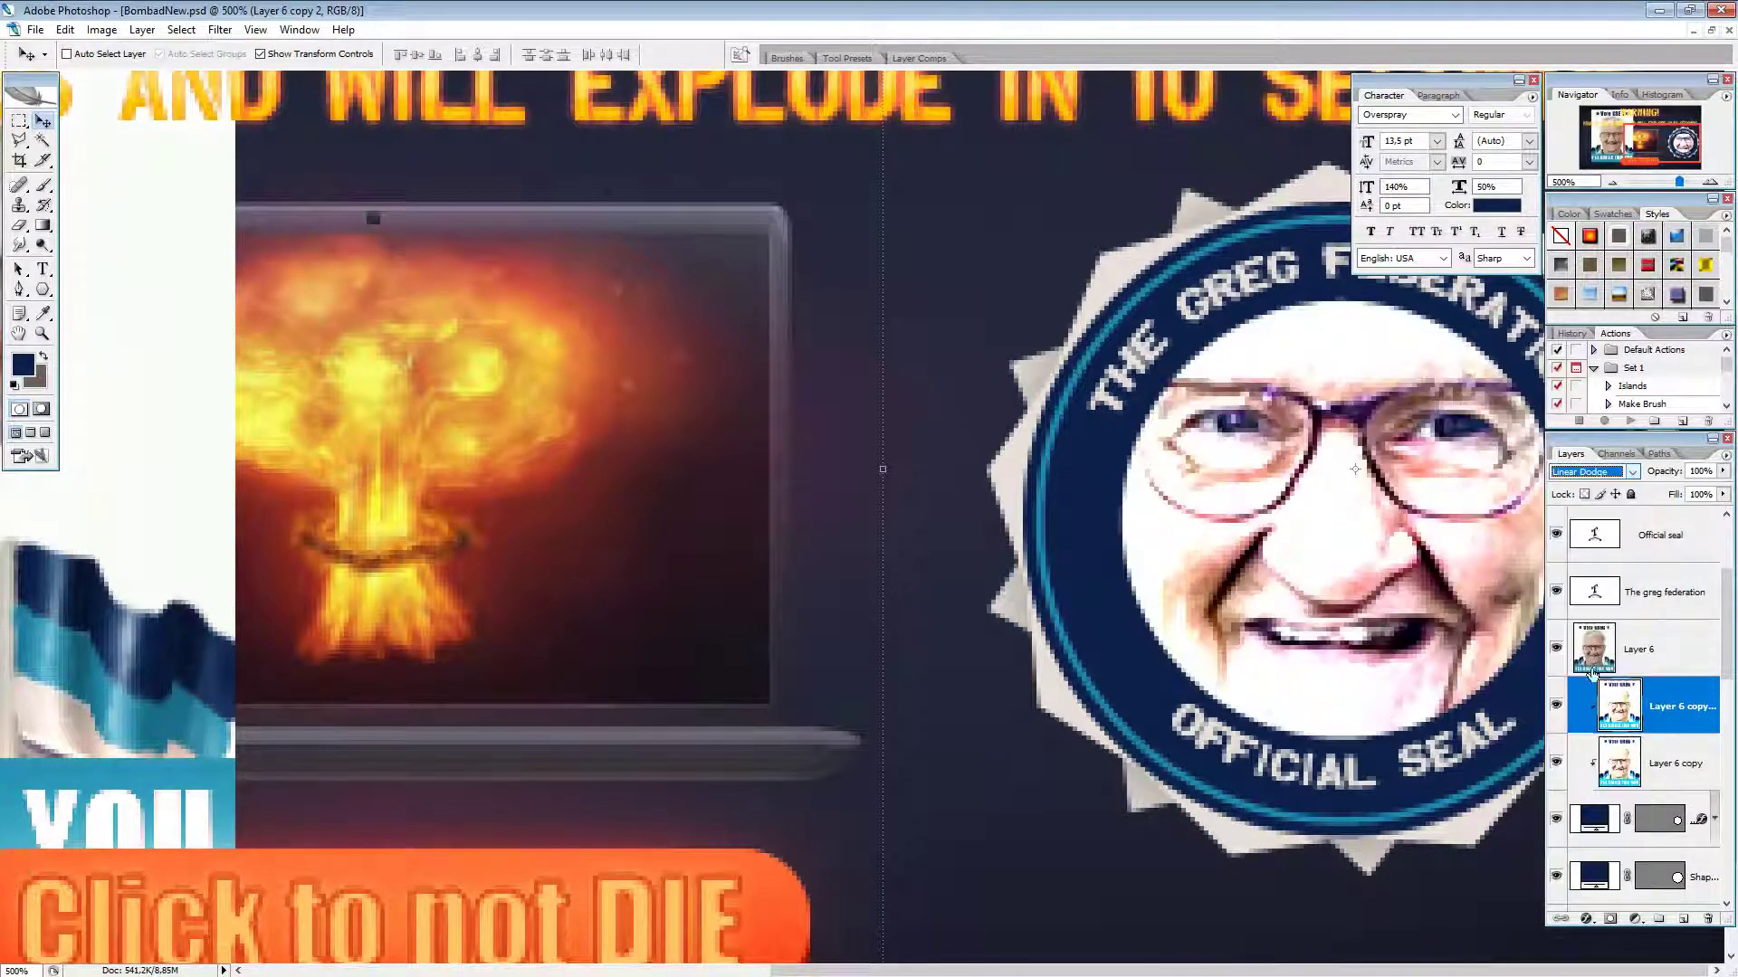
Step: Apply the Cutout filter to the upper face copy with 8 levels, edge simplicity 1 and edge fidelity 1
{"action": "left_click", "coordinate": [222, 29]}
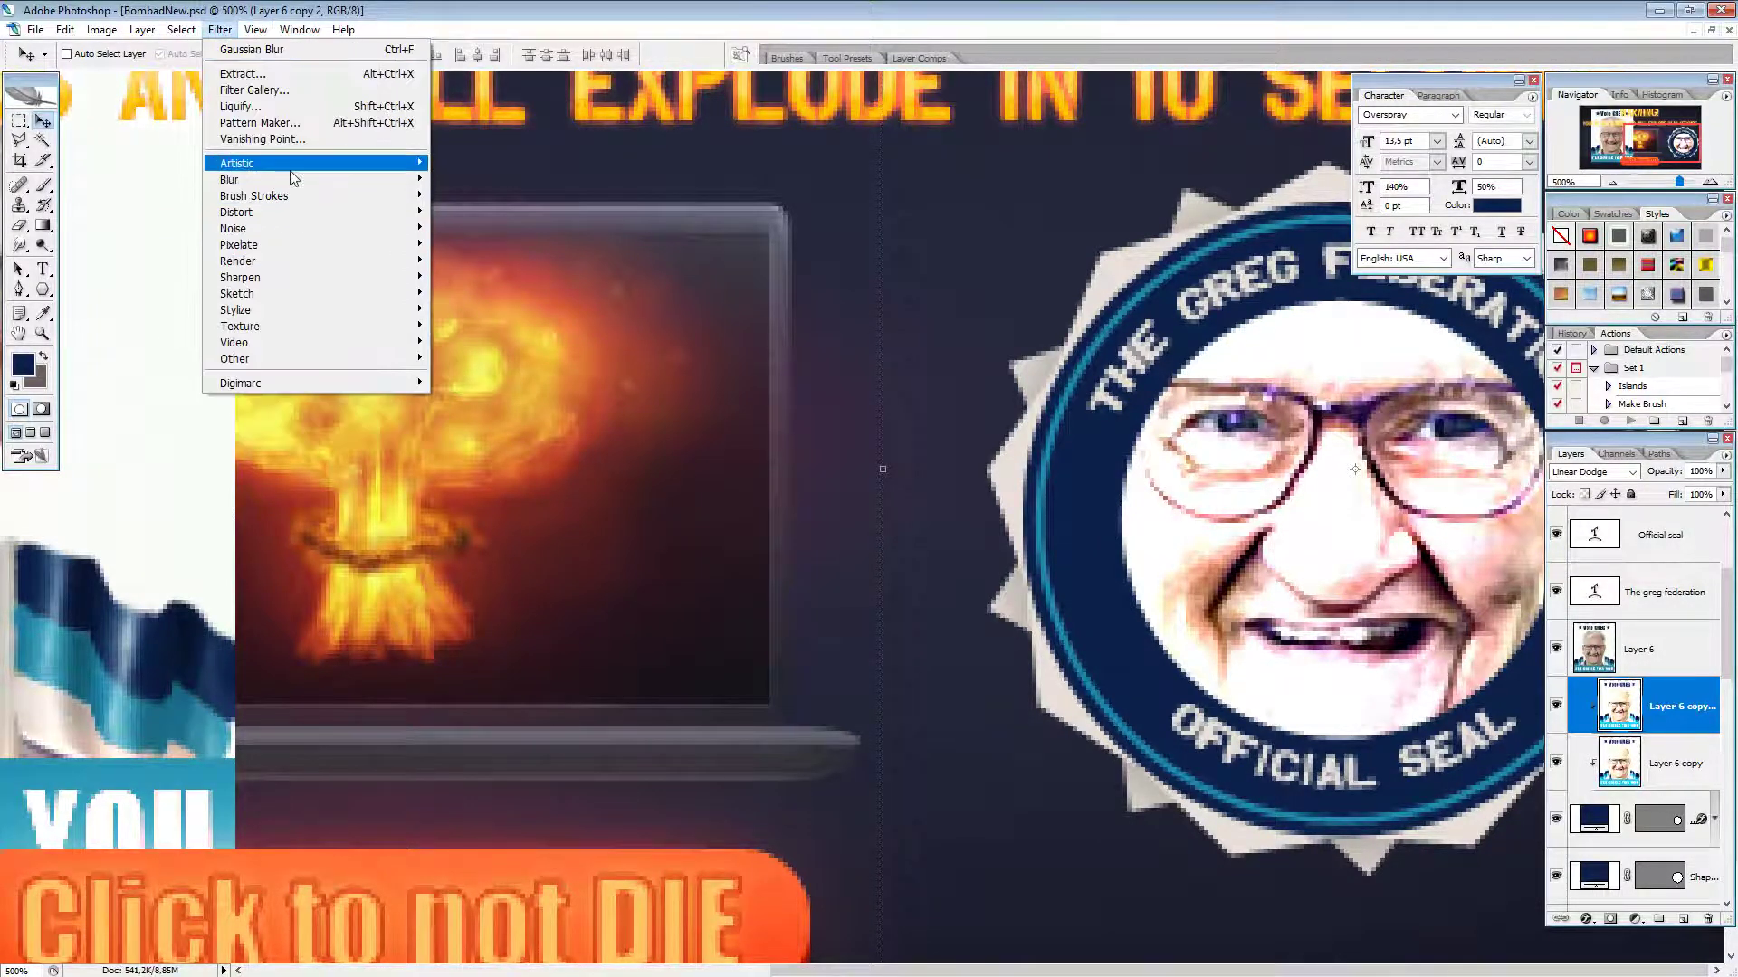
{"action": "mouse_move", "coordinate": [281, 164]}
{"action": "left_click", "coordinate": [493, 180]}
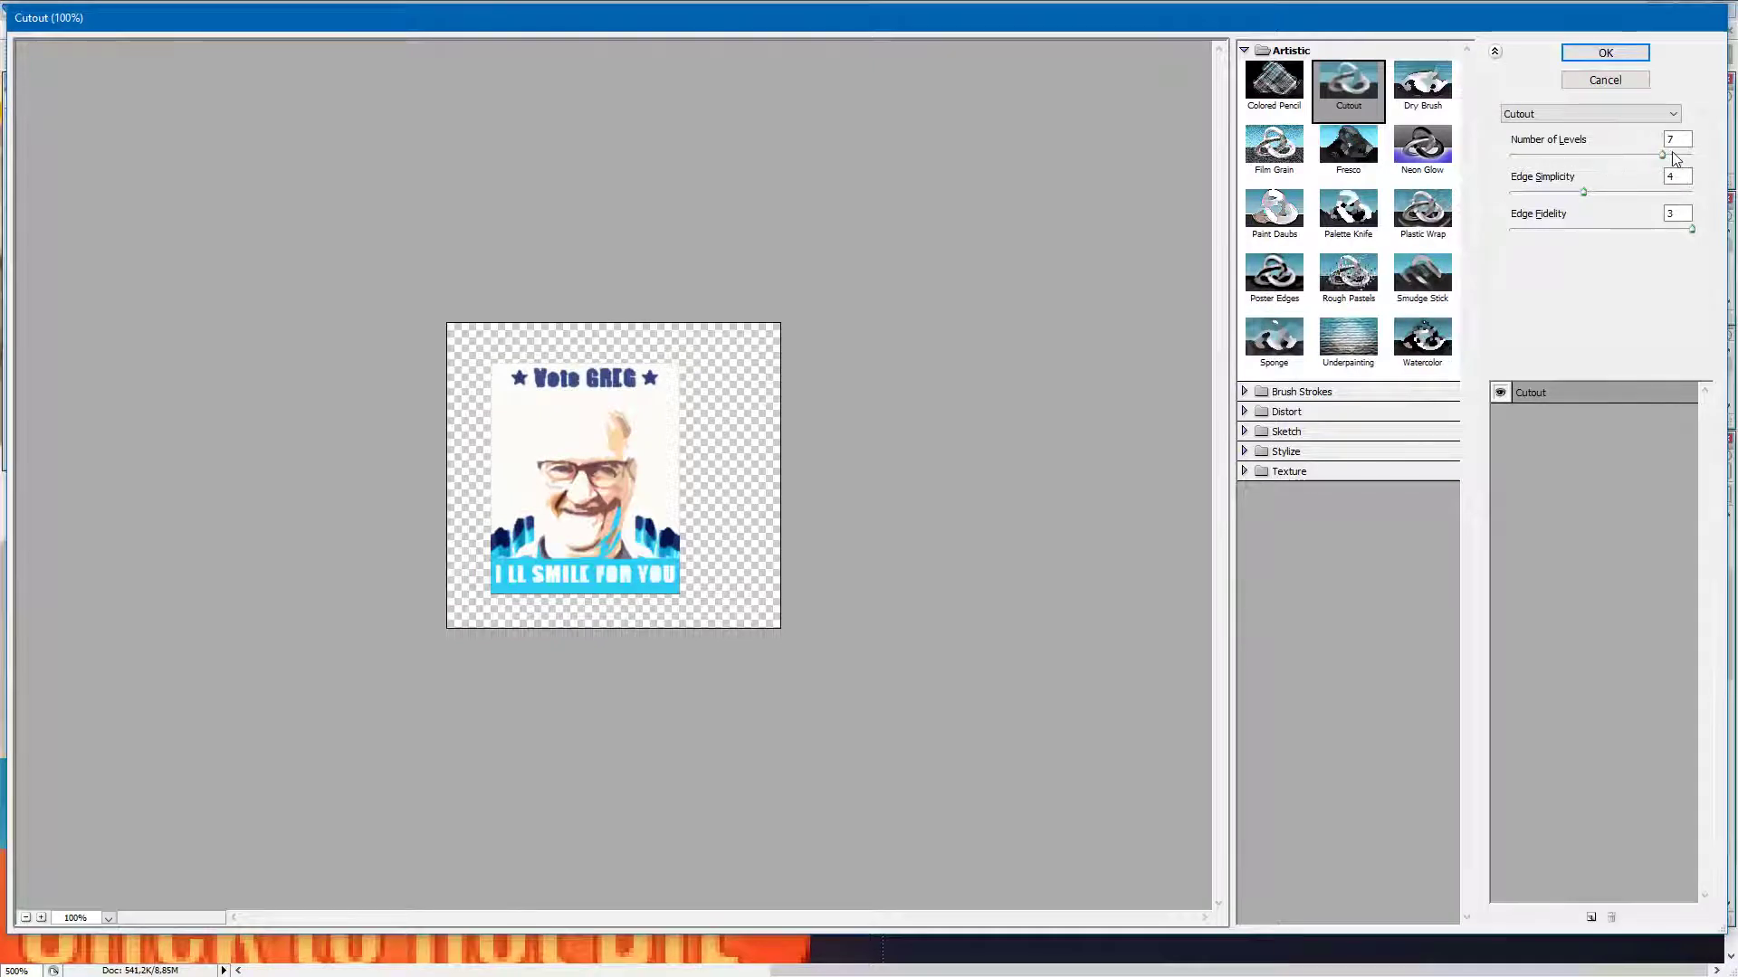
{"action": "left_click_drag", "start_coordinate": [1661, 155], "coordinate": [1691, 158]}
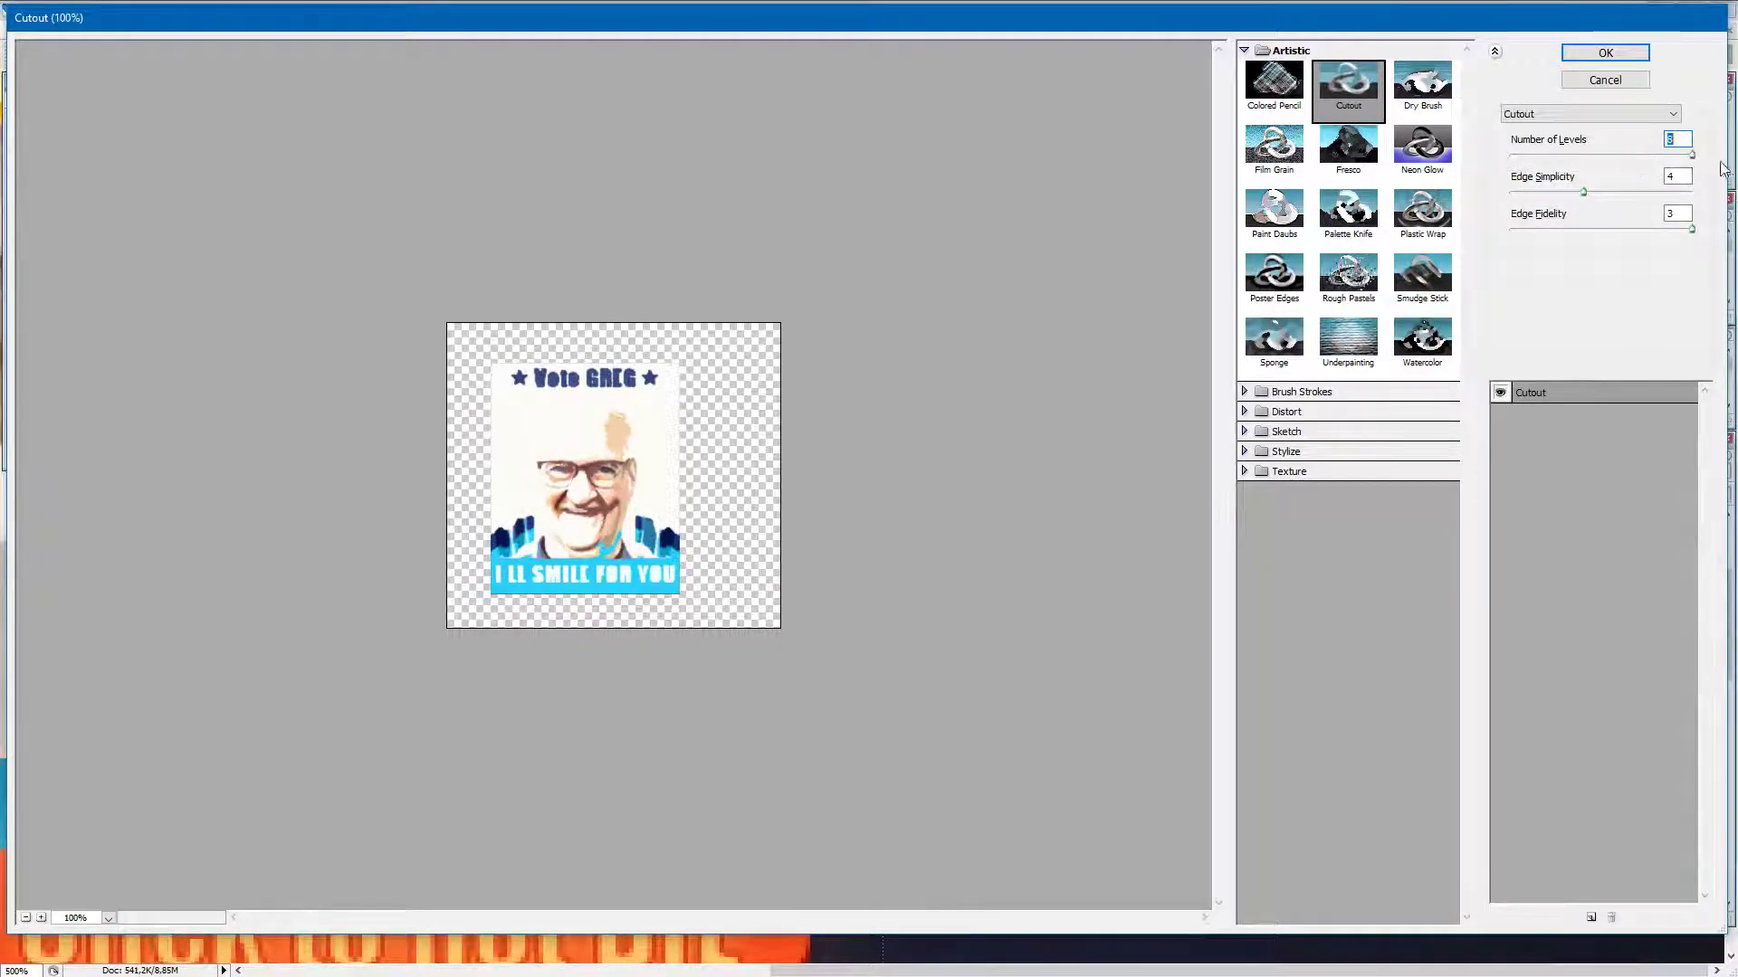
{"action": "left_click_drag", "start_coordinate": [1582, 193], "coordinate": [1527, 200]}
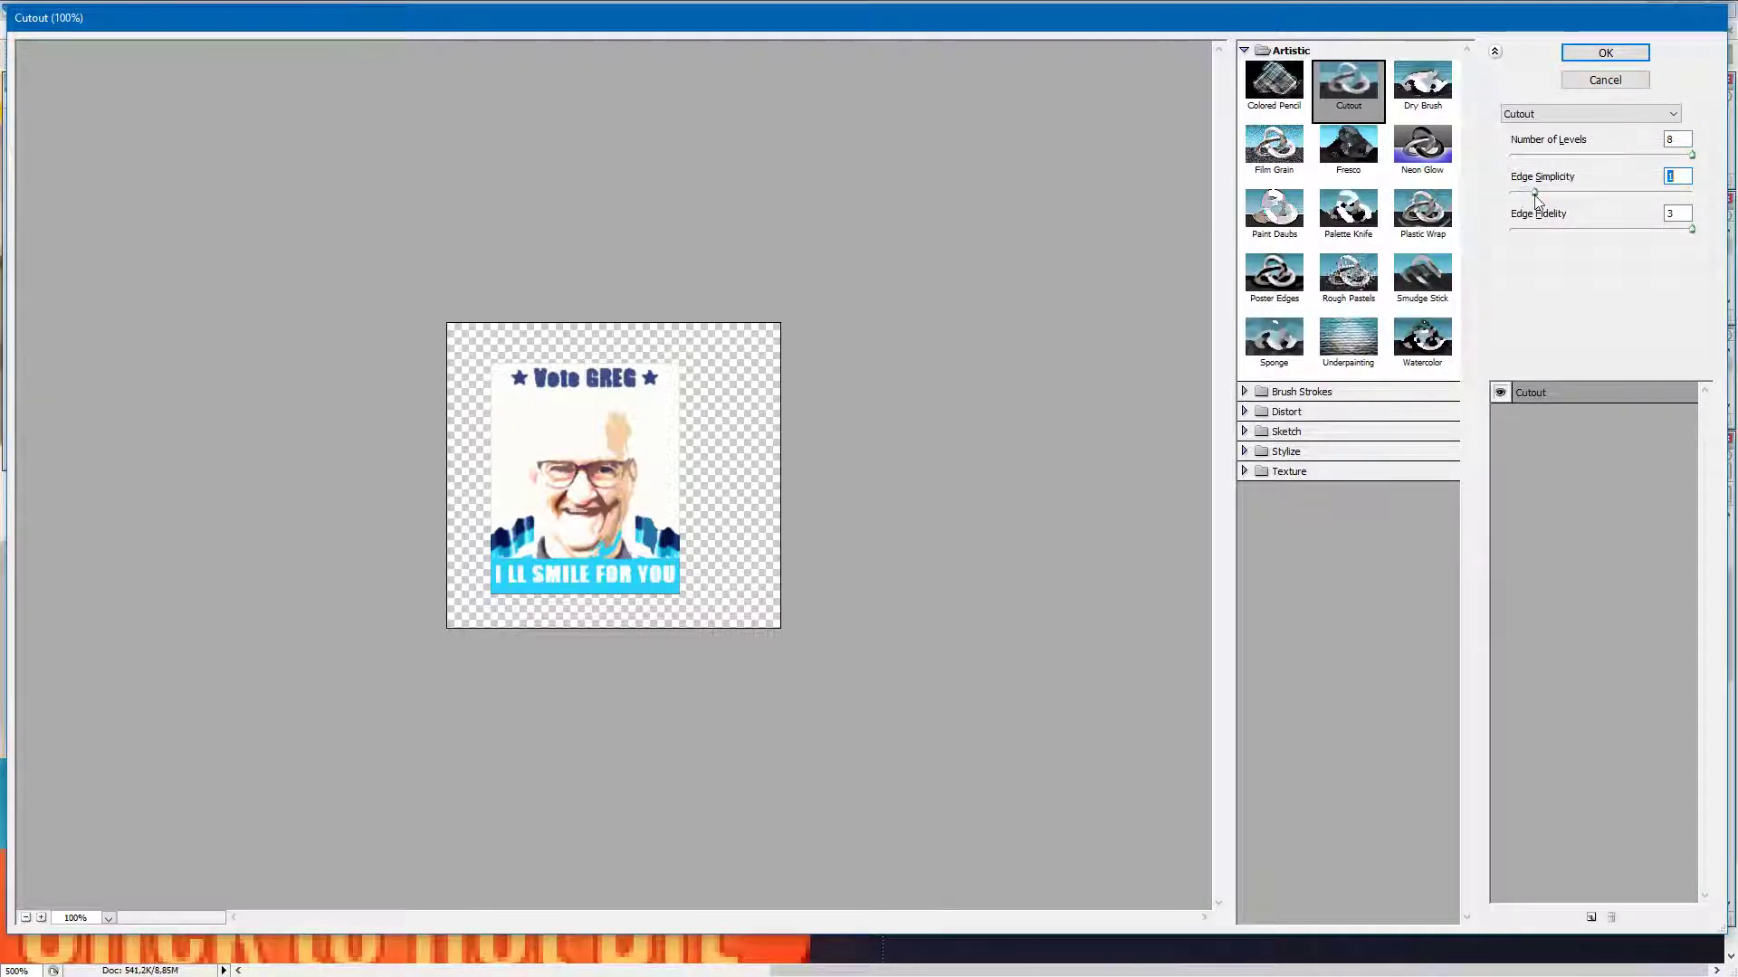
{"action": "left_click", "coordinate": [1691, 230]}
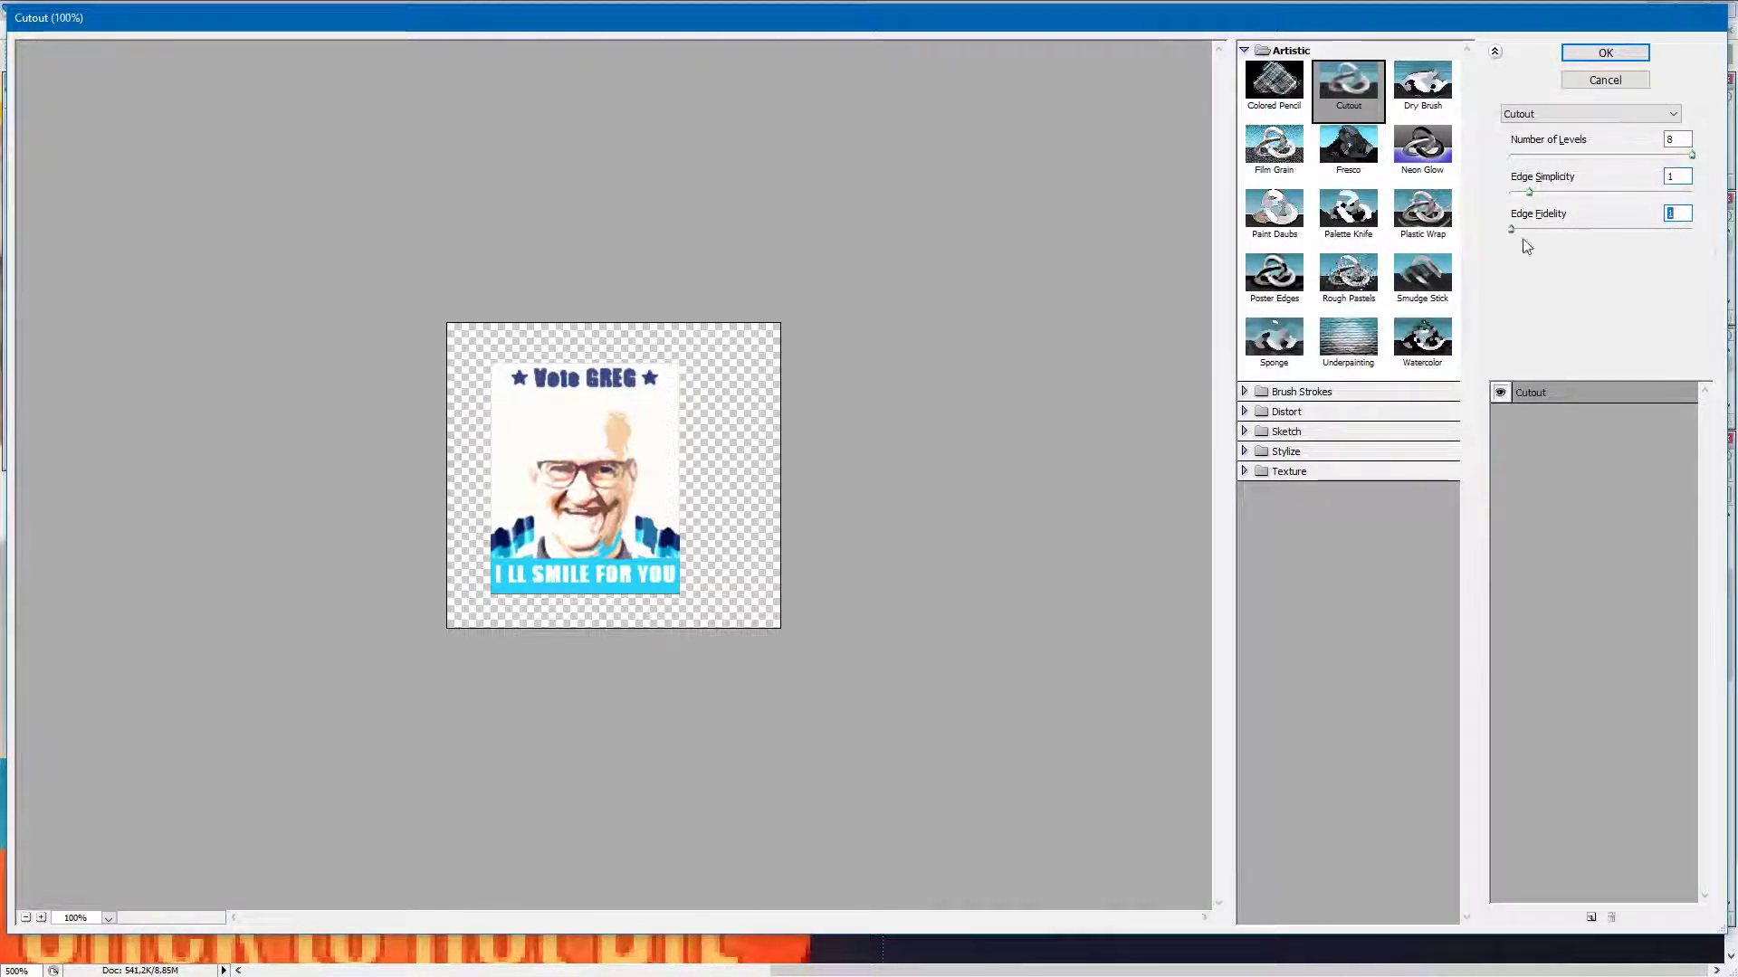
{"action": "left_click", "coordinate": [1620, 57]}
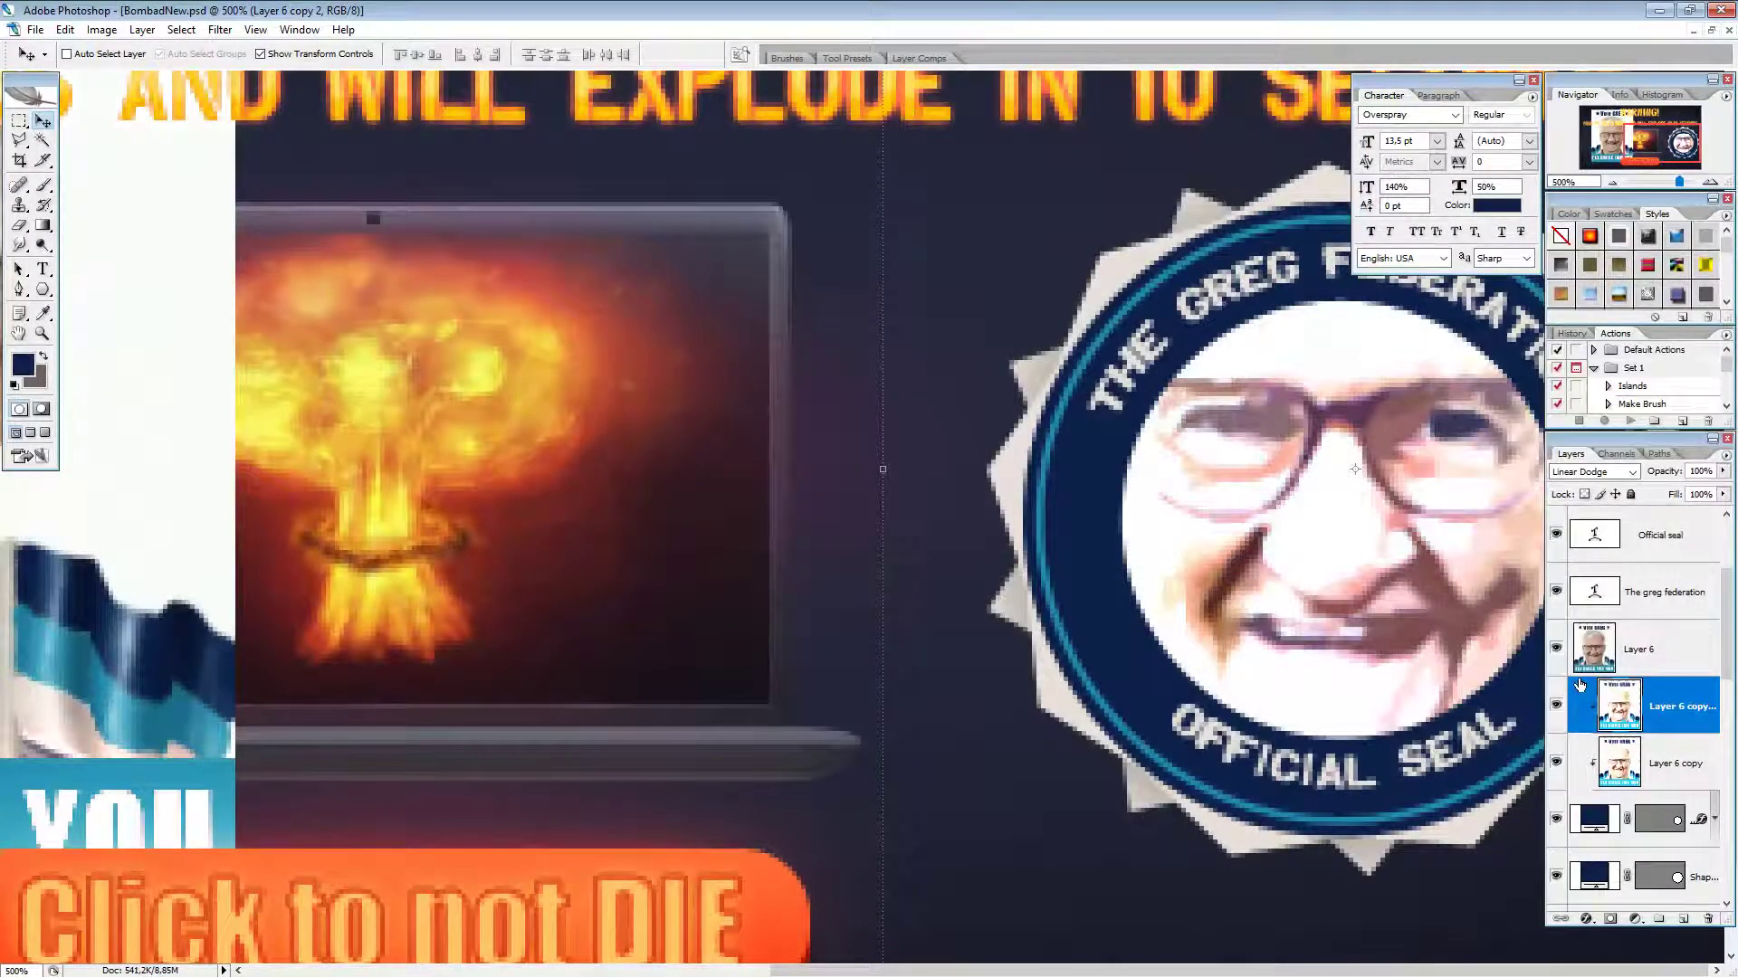
Step: Posterize the Linear Dodge face copy with Levels by raising the black input to 247
{"action": "key", "text": "ctrl+l"}
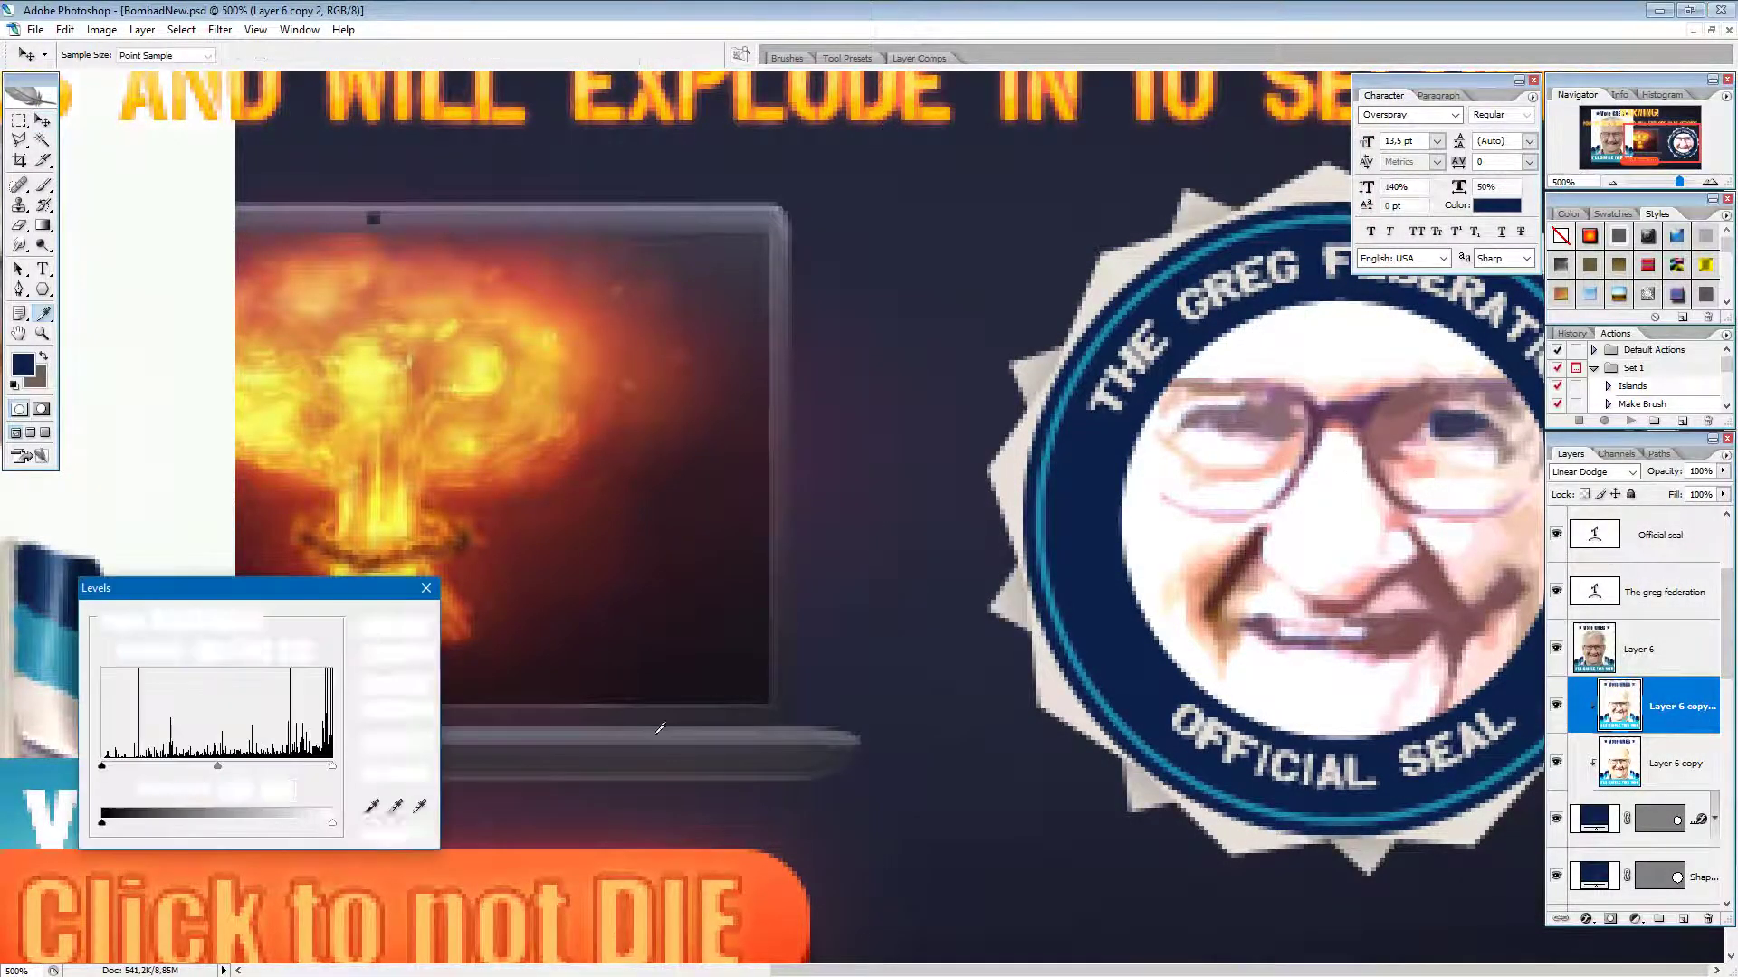
{"action": "left_click_drag", "start_coordinate": [103, 767], "coordinate": [327, 768]}
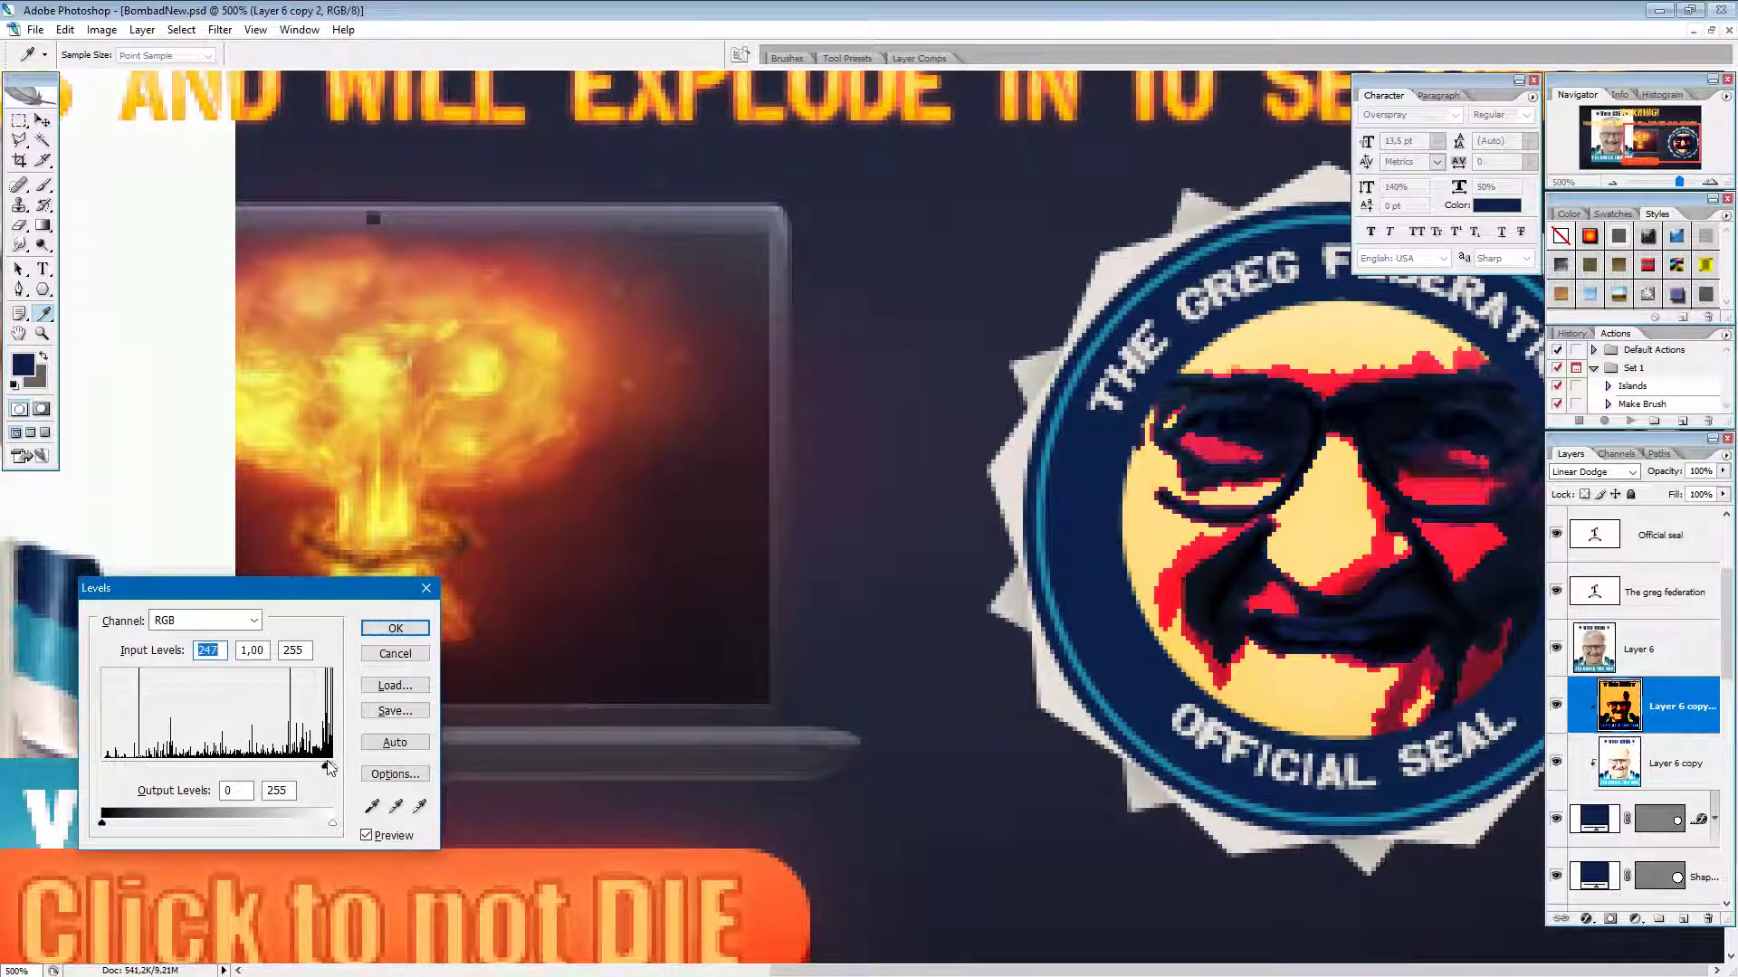
{"action": "left_click", "coordinate": [396, 628]}
{"action": "key", "text": "v"}
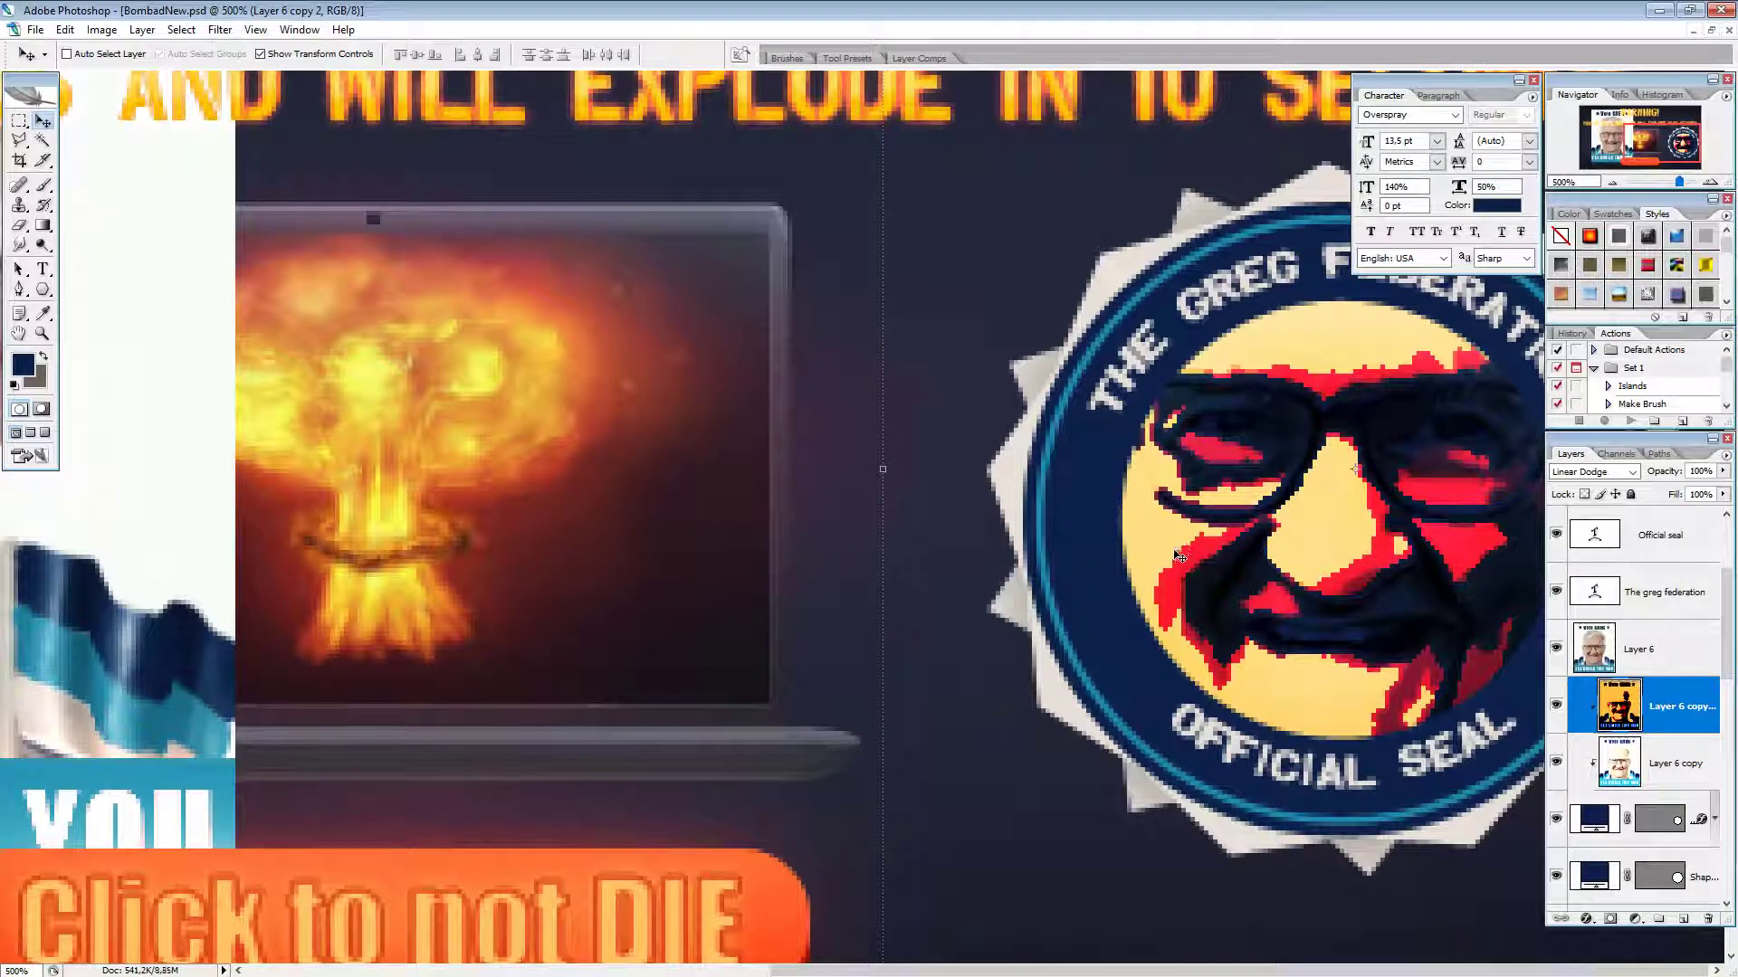
Step: Lower the fill of the Linear Dodge face layer to 18%
{"action": "left_click", "coordinate": [1724, 497]}
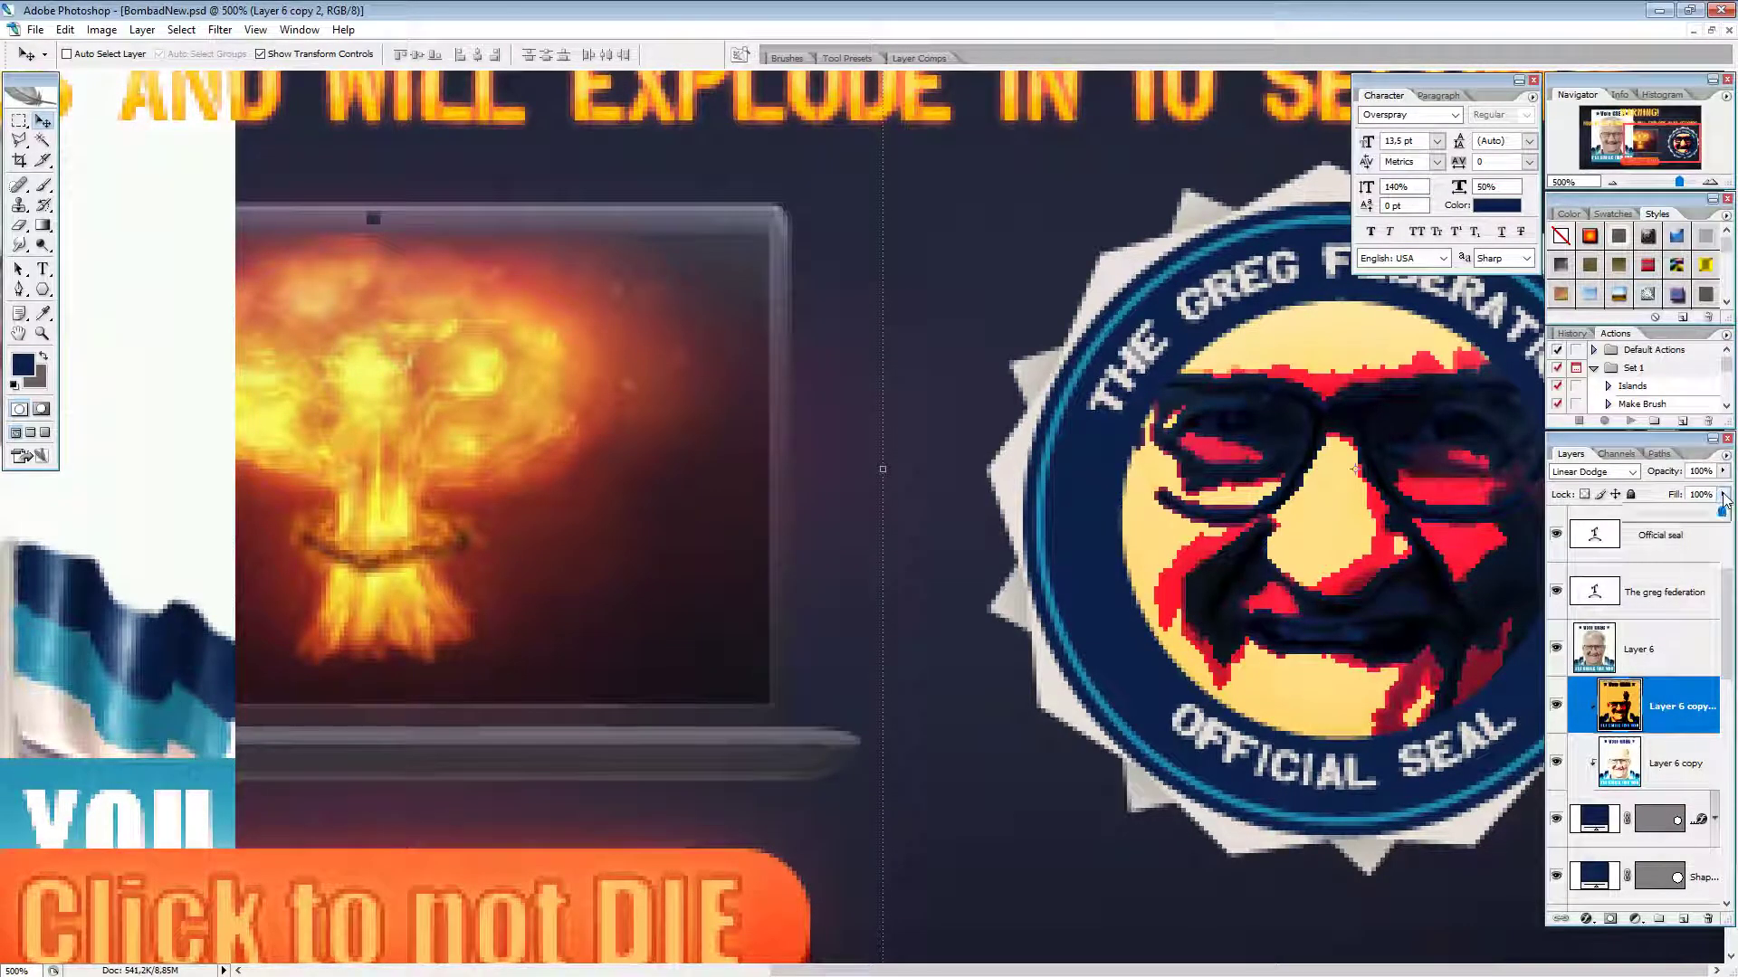
{"action": "left_click_drag", "start_coordinate": [1708, 514], "coordinate": [1647, 515]}
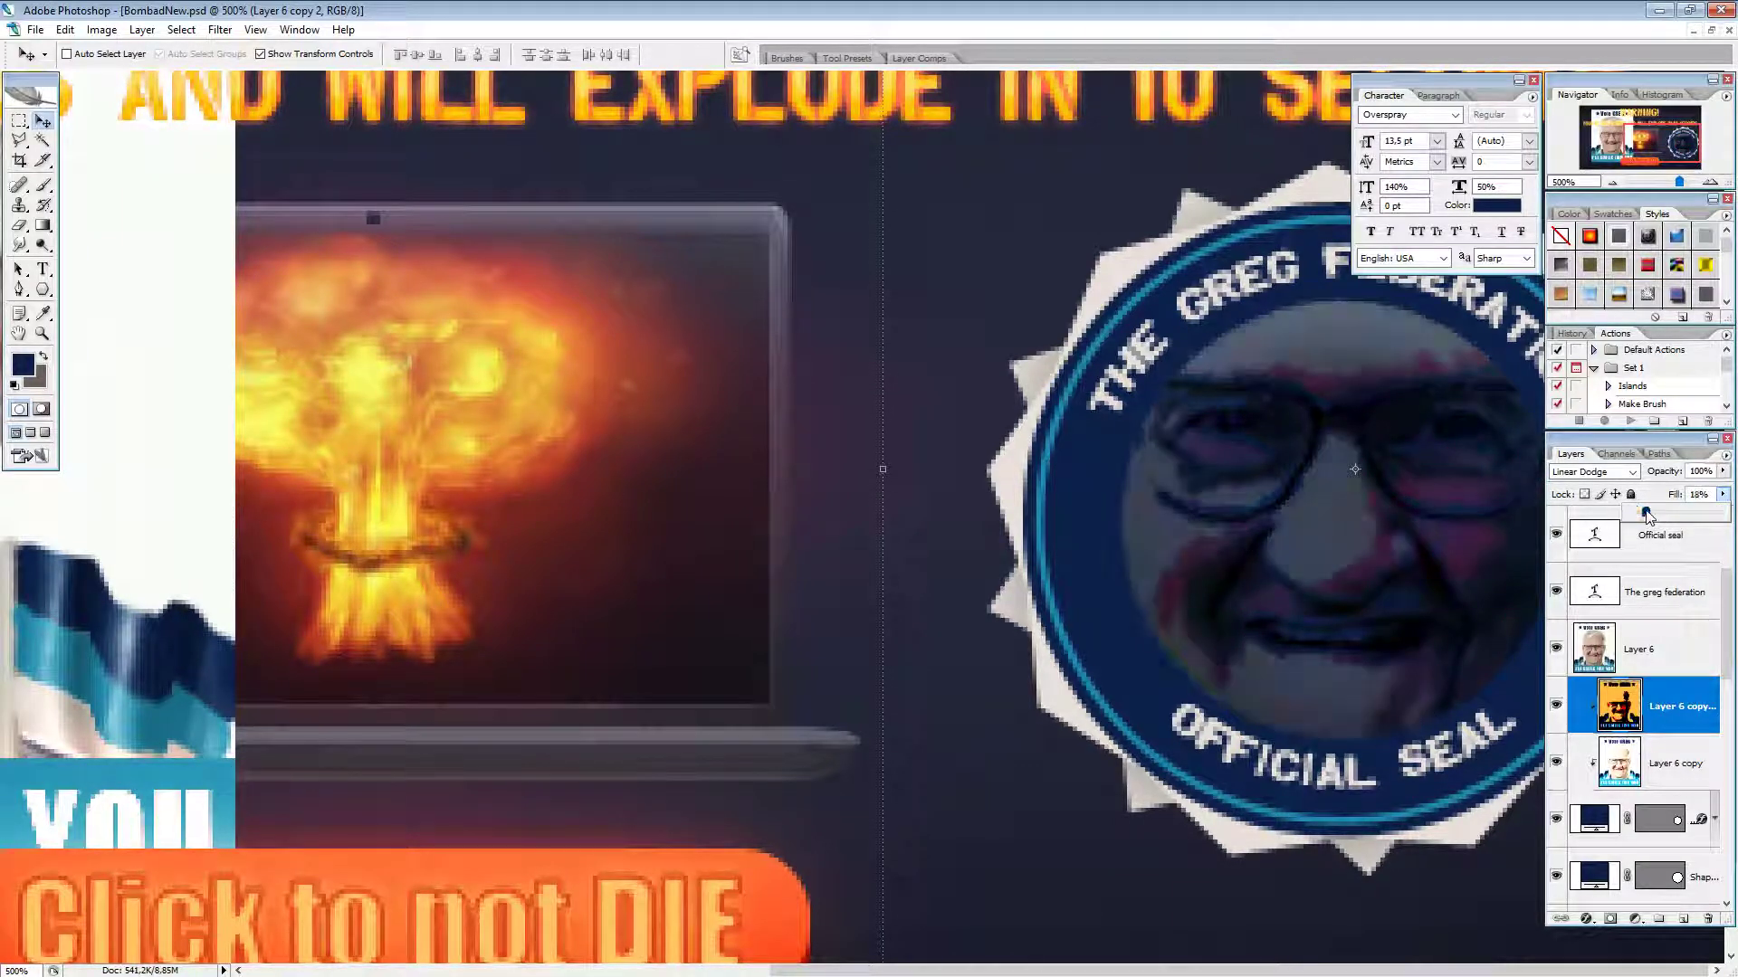
{"action": "left_click", "coordinate": [1330, 548]}
Step: Try a hue shift on the Linear Dodge face layer, reset the hue to 0, and reduce the saturation to -69
{"action": "key", "text": "ctrl+u"}
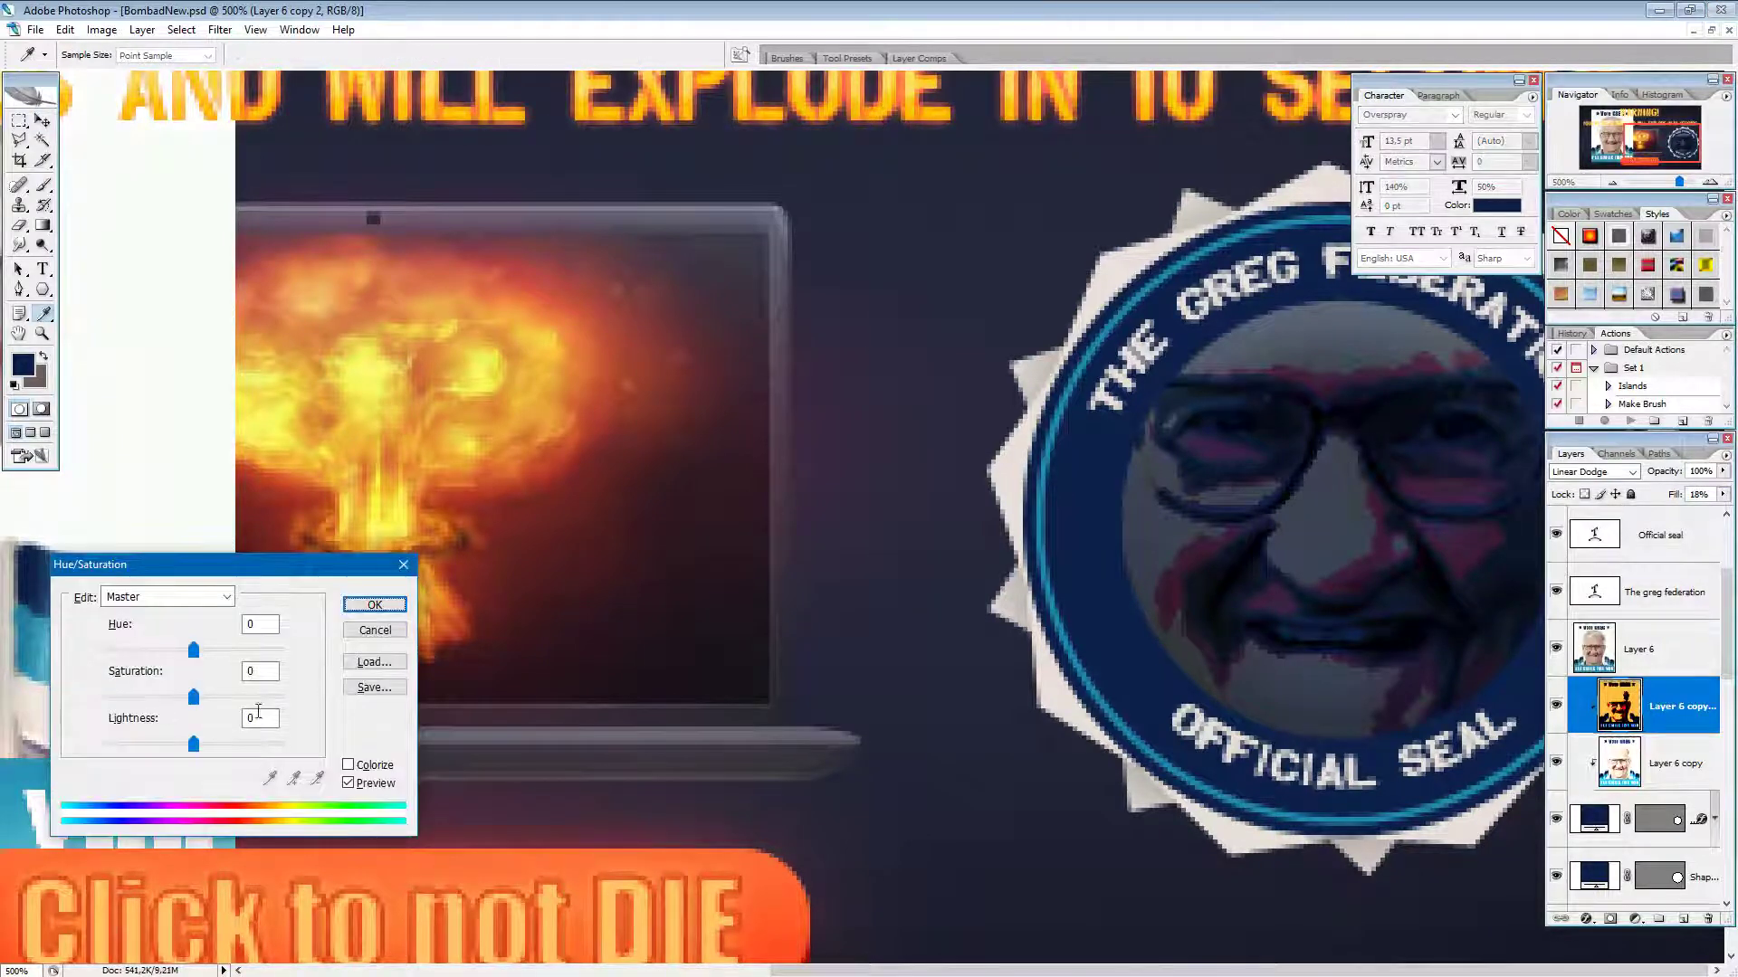
{"action": "left_click_drag", "start_coordinate": [192, 650], "coordinate": [114, 661]}
{"action": "left_click_drag", "start_coordinate": [110, 659], "coordinate": [136, 659]}
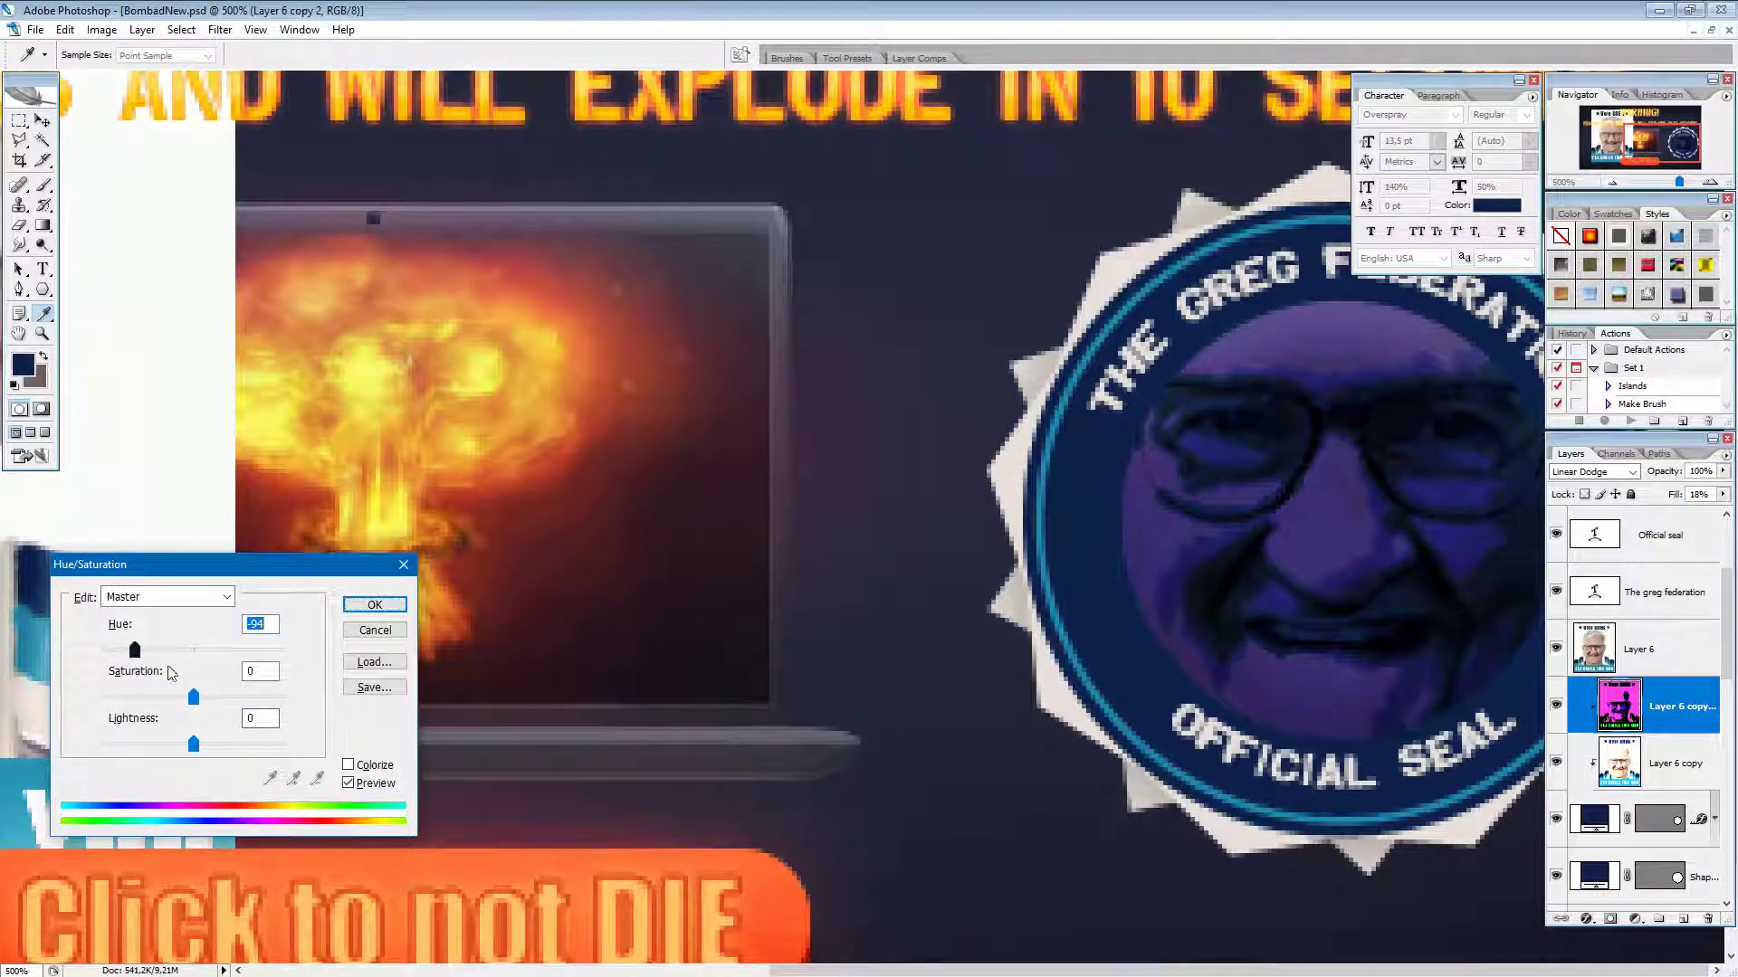
{"action": "type", "text": "0"}
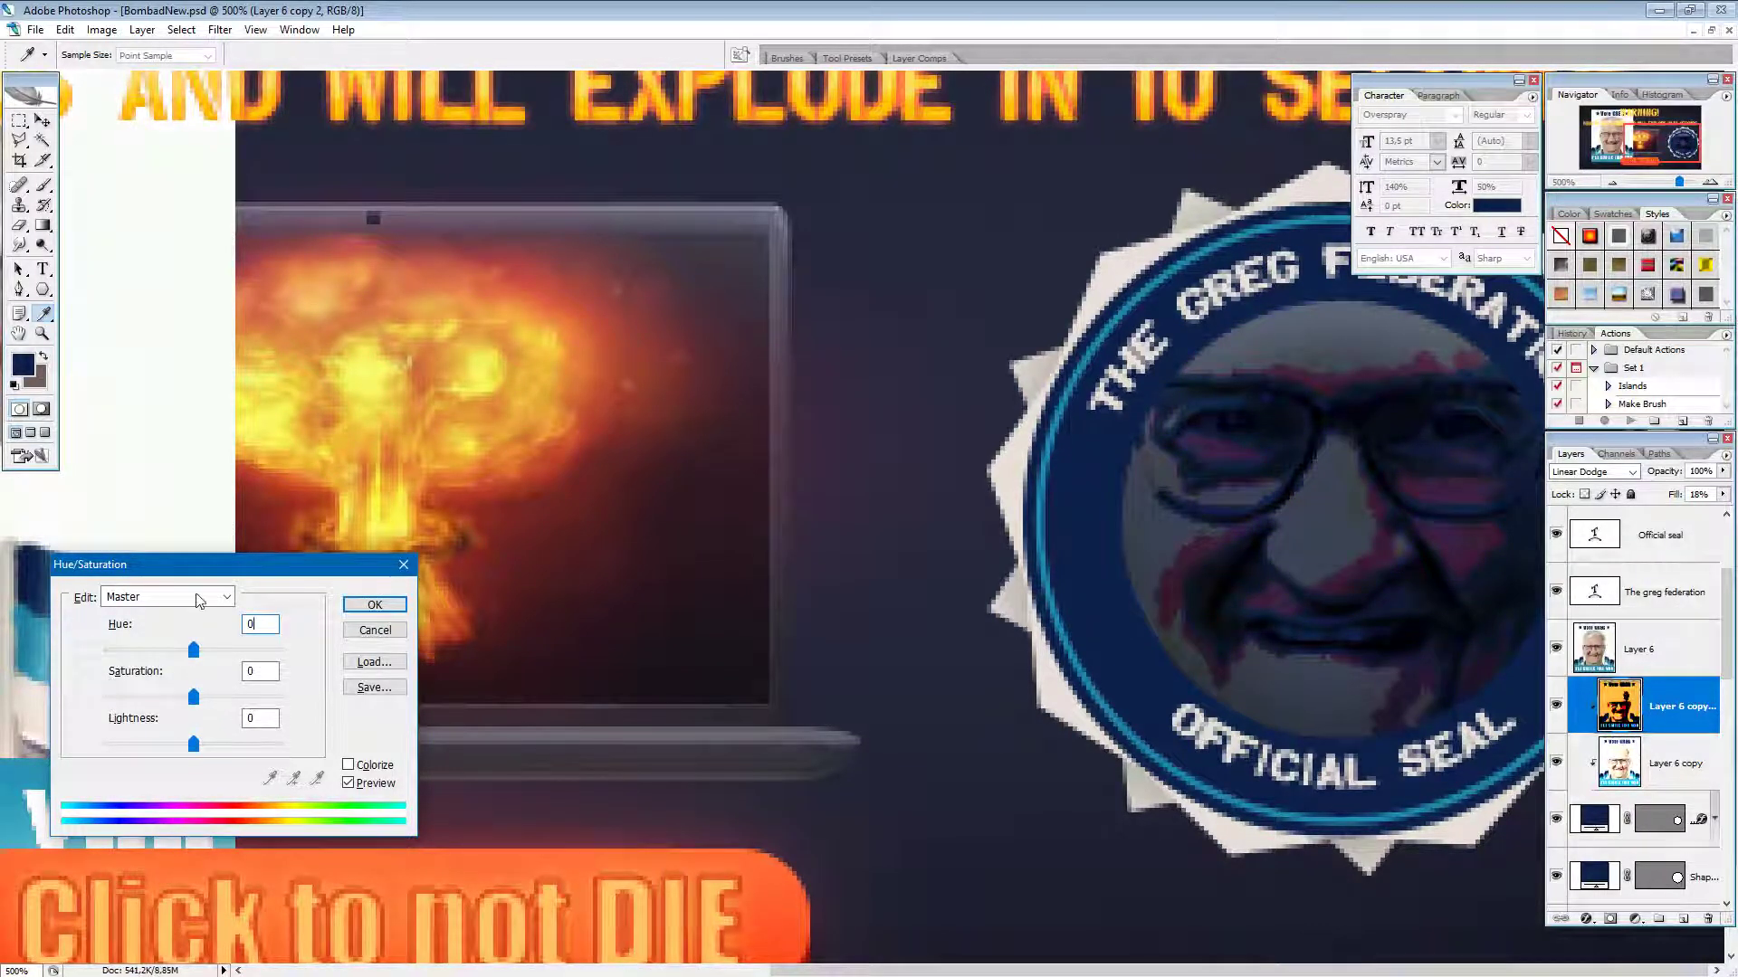
{"action": "left_click_drag", "start_coordinate": [199, 705], "coordinate": [132, 706]}
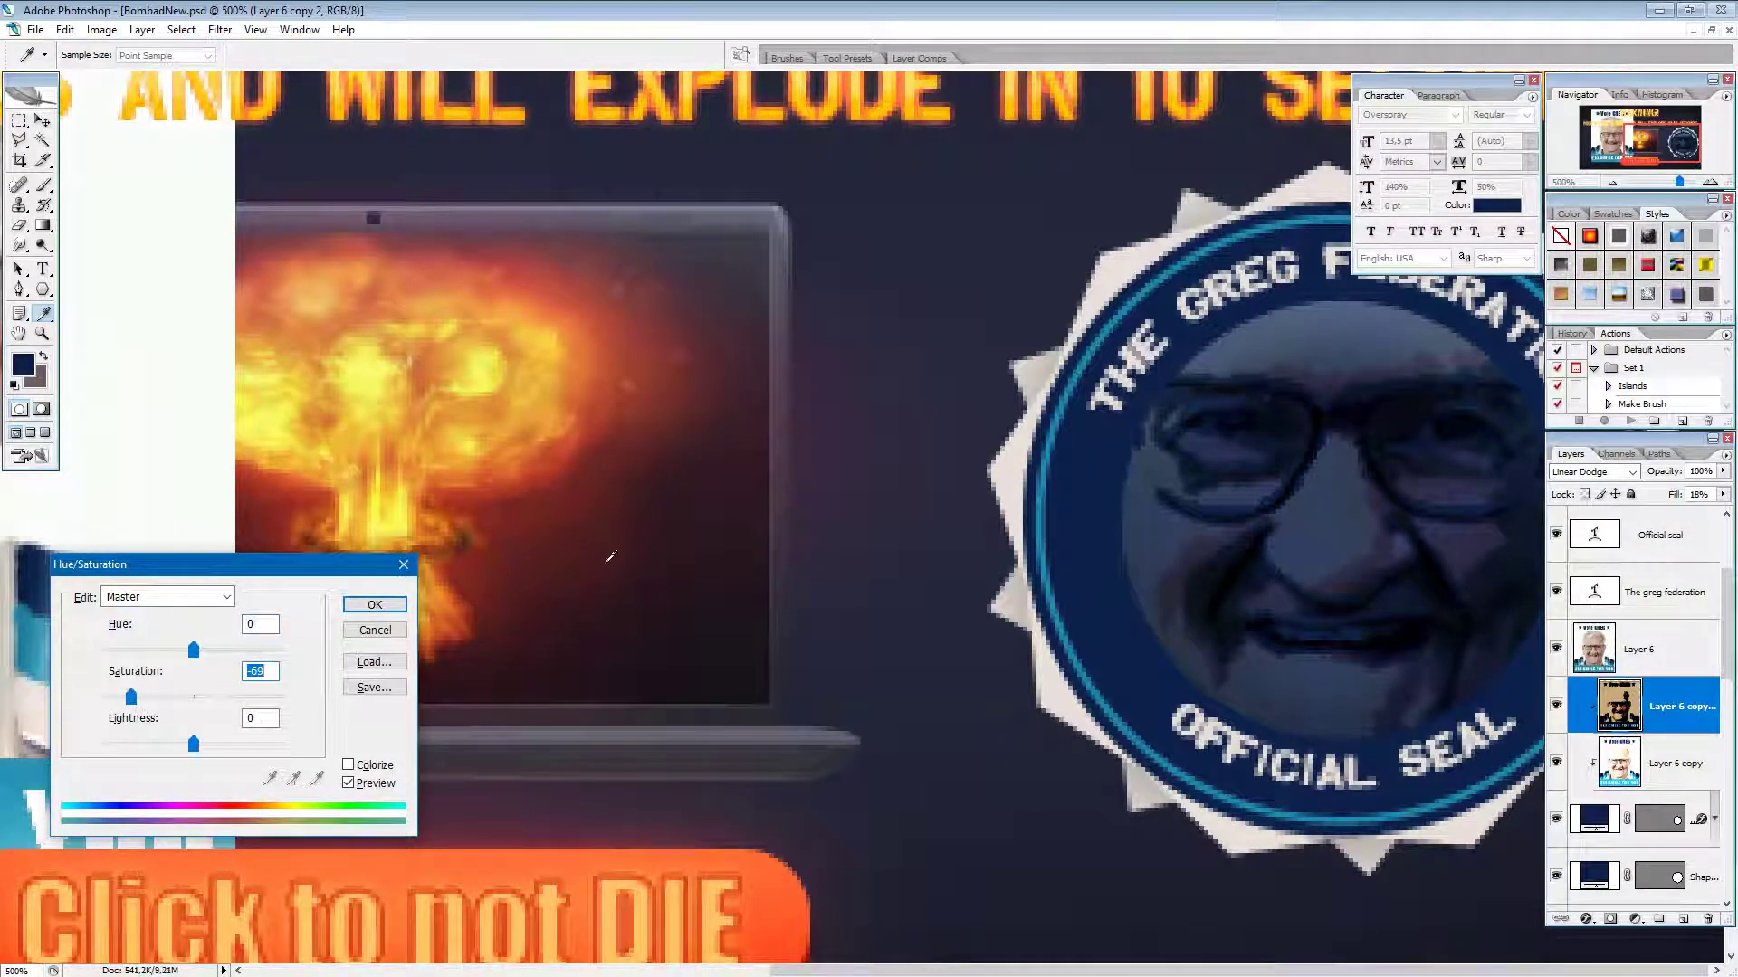
{"action": "left_click", "coordinate": [377, 612]}
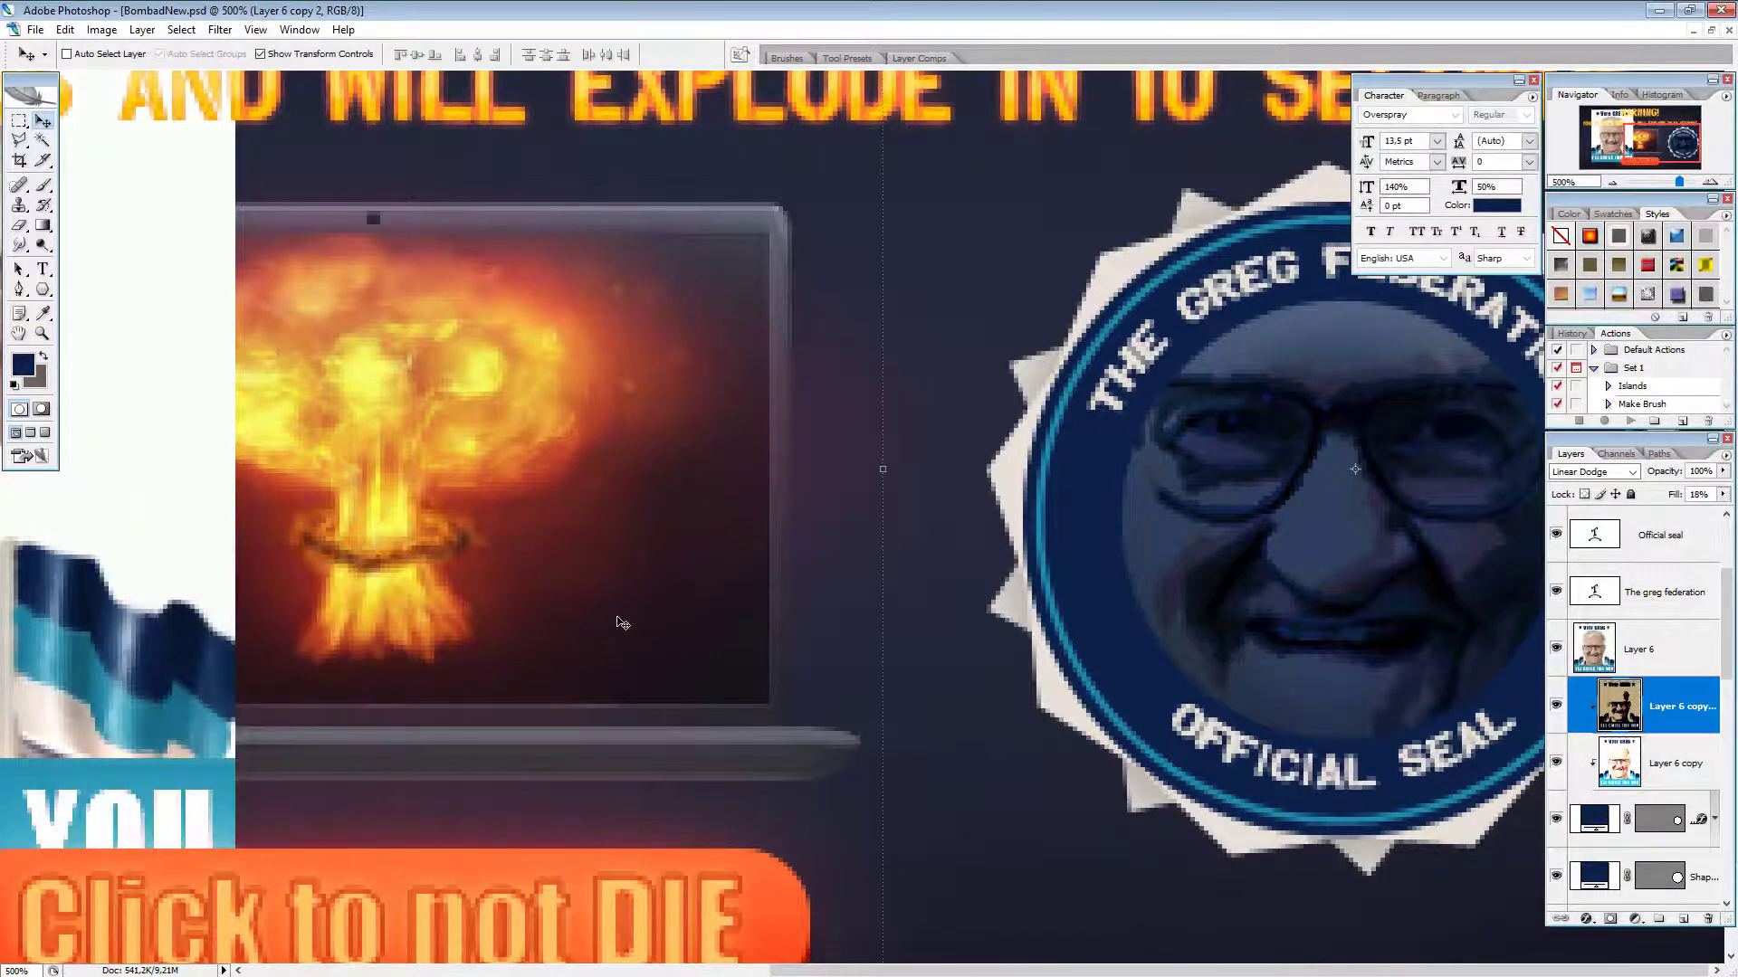
Step: Move the Linear Dodge face layer below the Multiply face layer inside the badge's clipping group
{"action": "key", "text": "ctrl+minus"}
{"action": "key", "text": "ctrl+0"}
{"action": "key", "text": "ctrl+plus"}
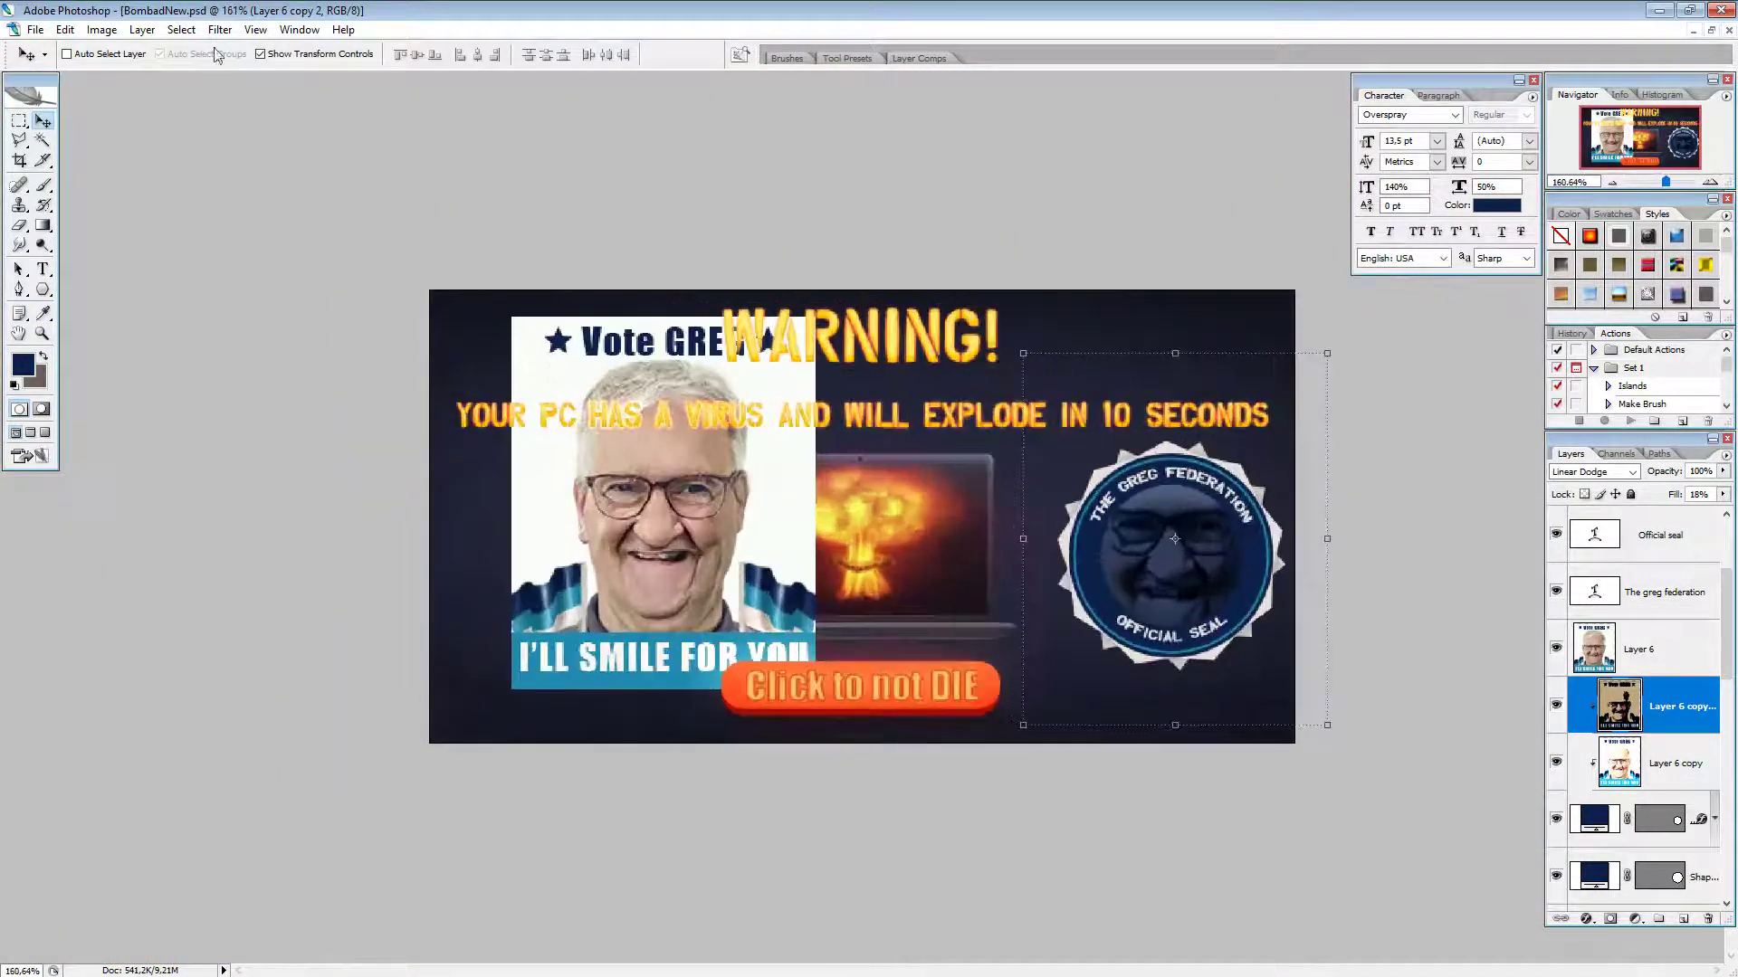
{"action": "left_click", "coordinate": [20, 123]}
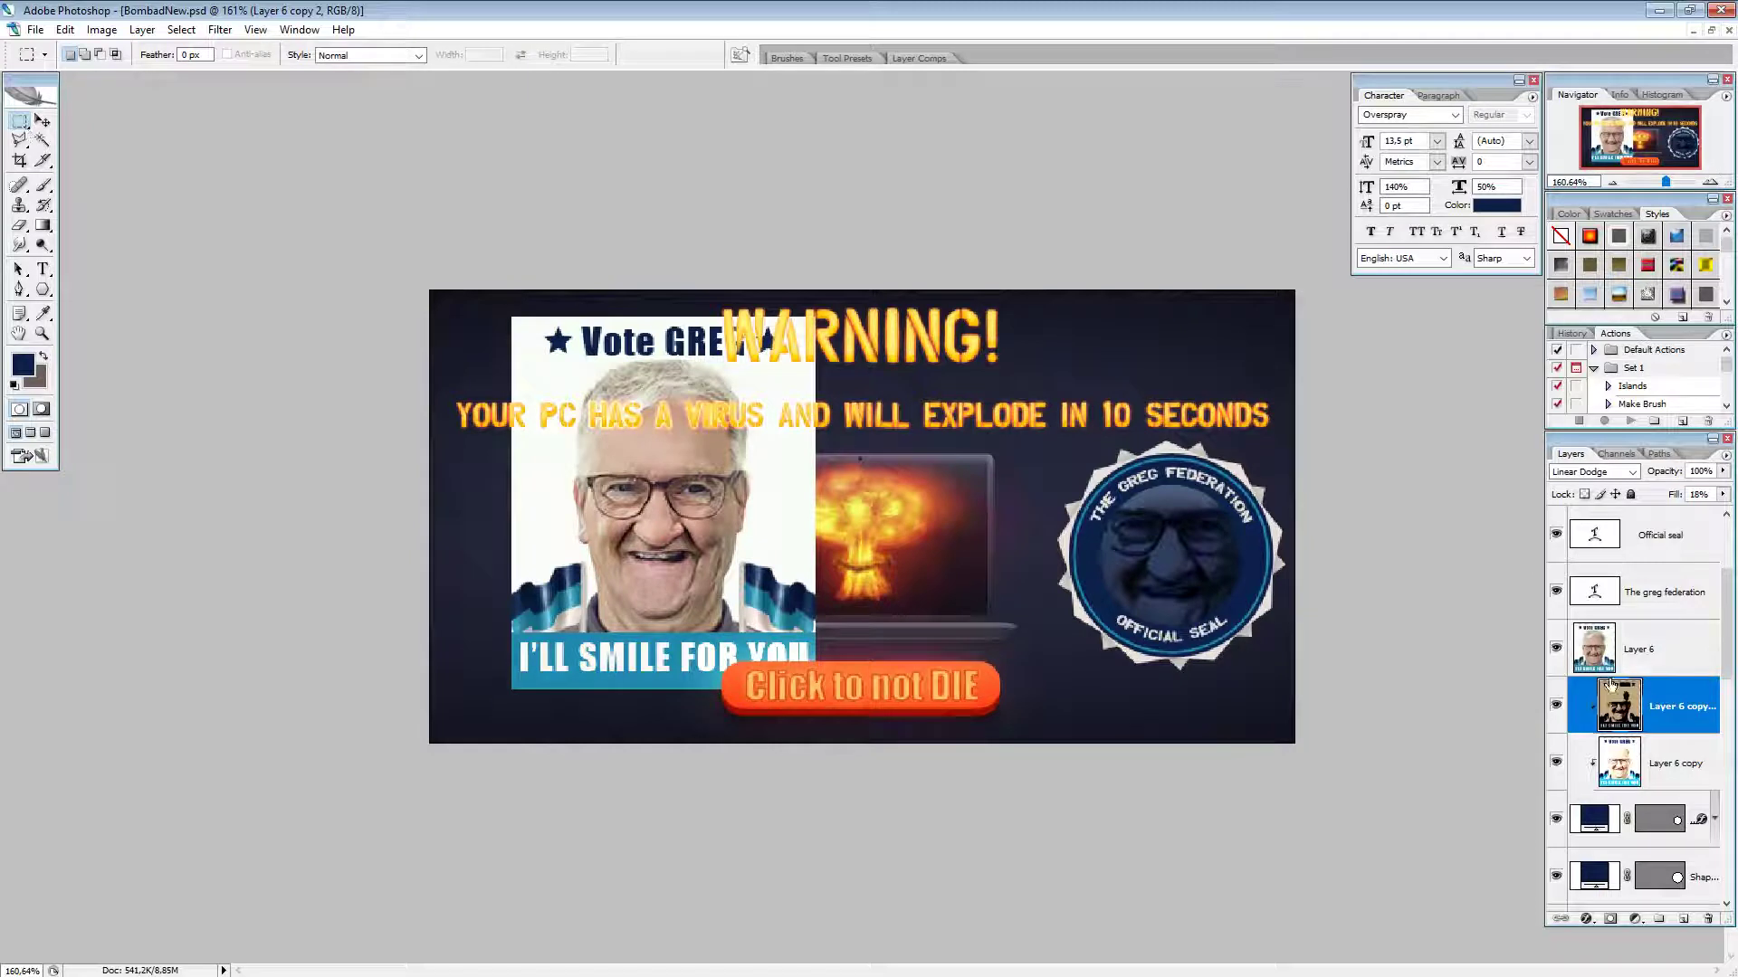
{"action": "left_click_drag", "start_coordinate": [1680, 702], "coordinate": [1672, 782]}
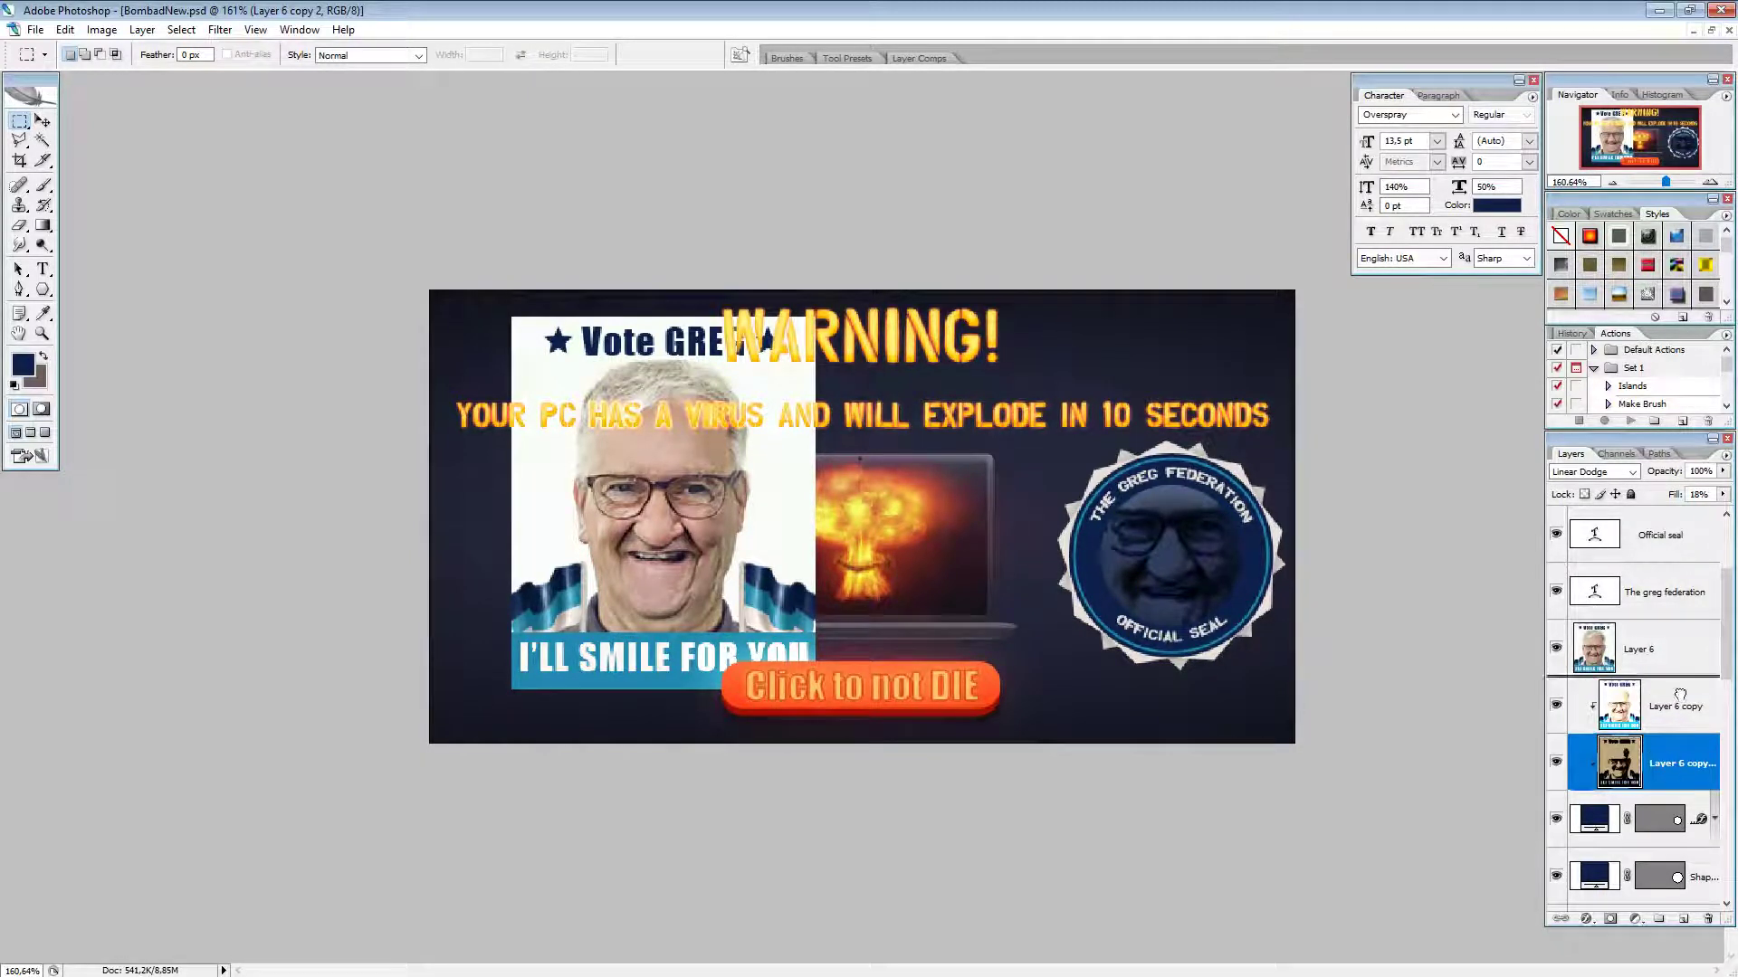
{"action": "key", "text": "ctrl+z"}
{"action": "left_click_drag", "start_coordinate": [1686, 722], "coordinate": [1686, 771]}
{"action": "key", "text": "ctrl+plus"}
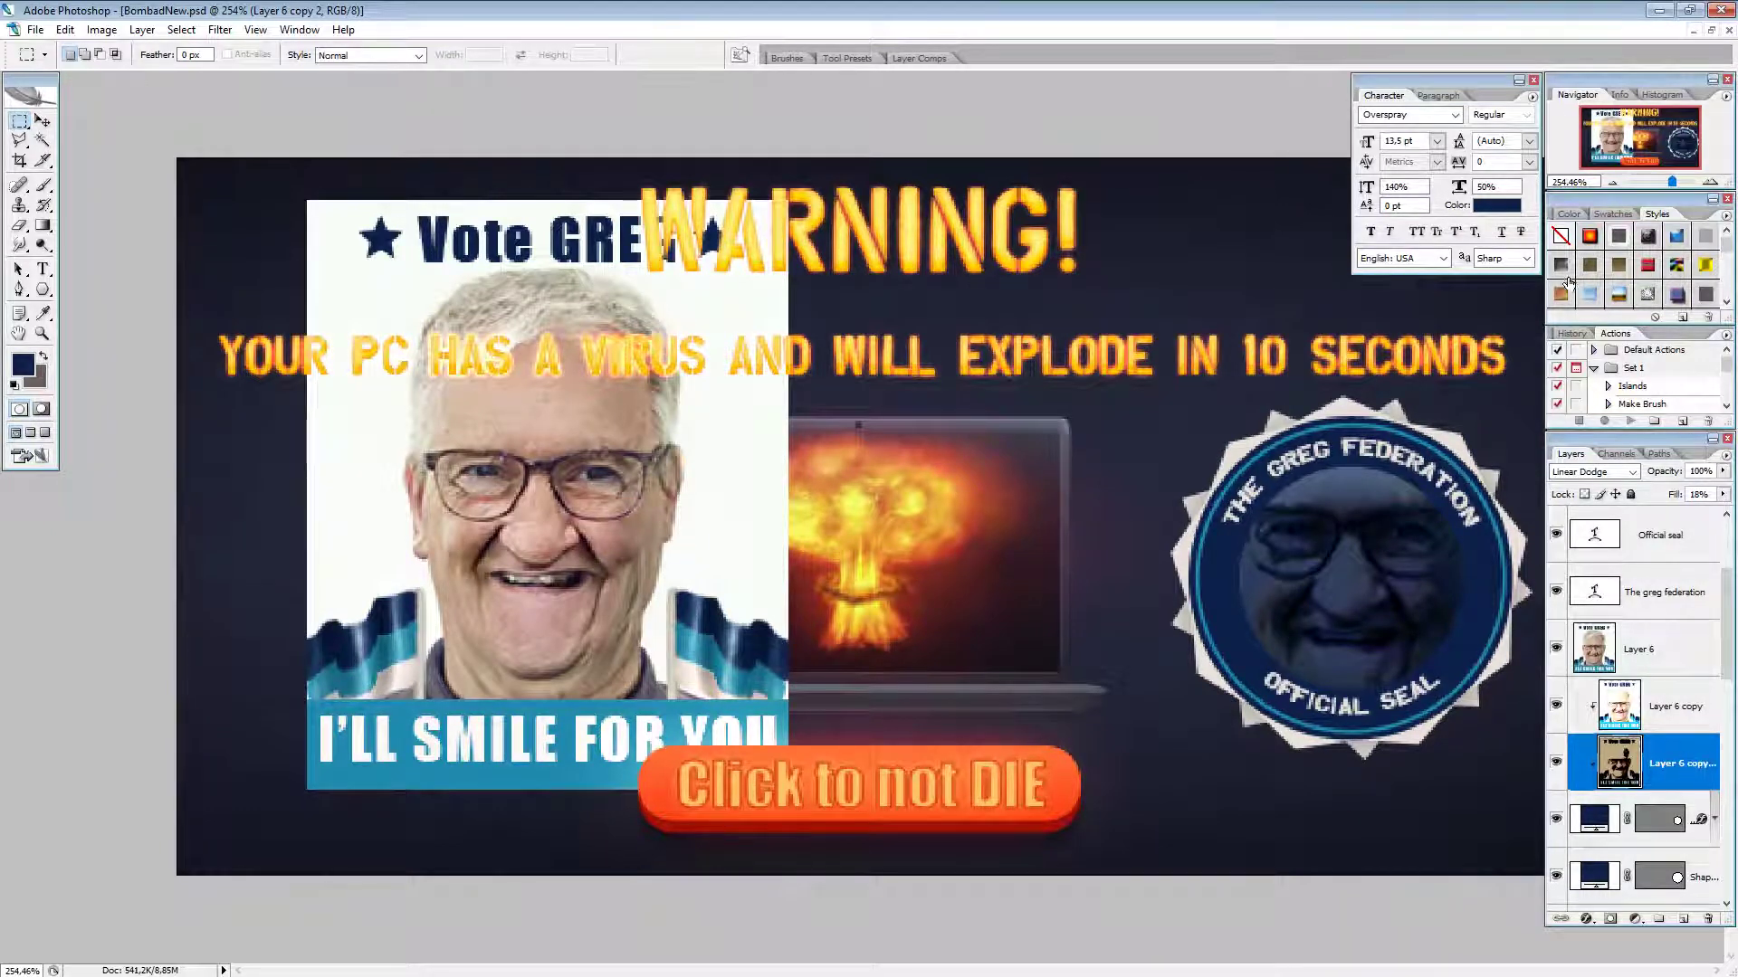
Step: Hide the campaign poster on Layer 6 and save the document
{"action": "left_click", "coordinate": [1612, 182]}
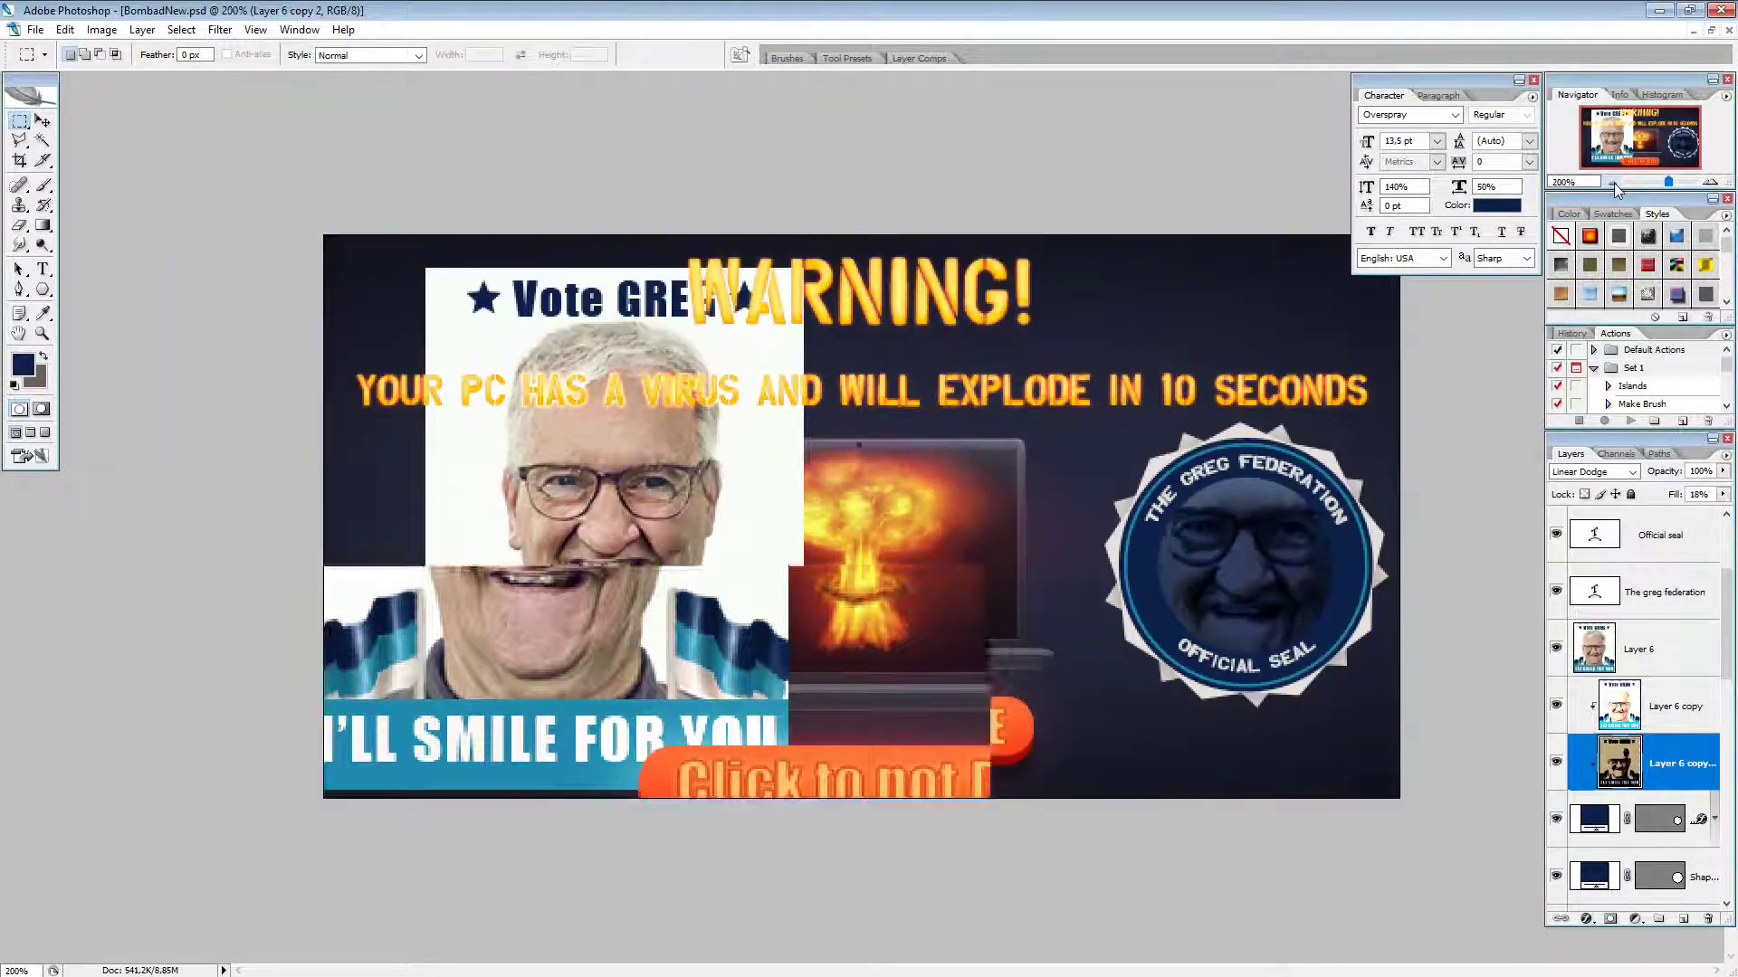
{"action": "left_click", "coordinate": [1613, 182]}
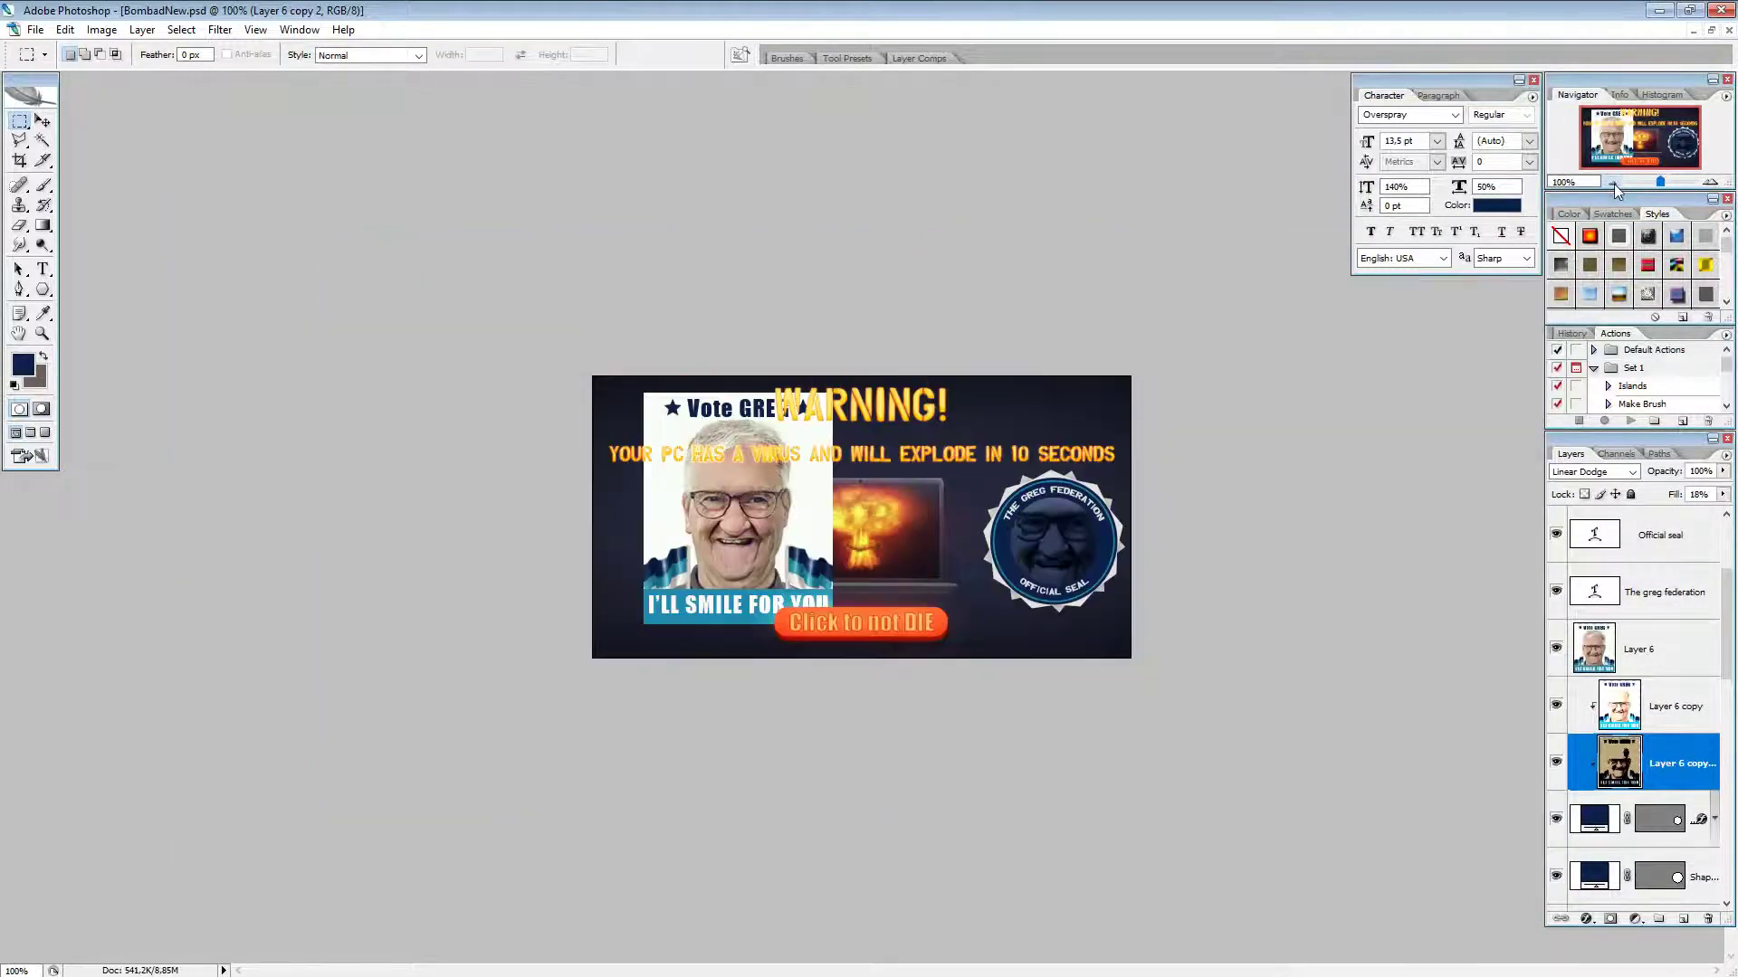
{"action": "left_click", "coordinate": [1555, 652]}
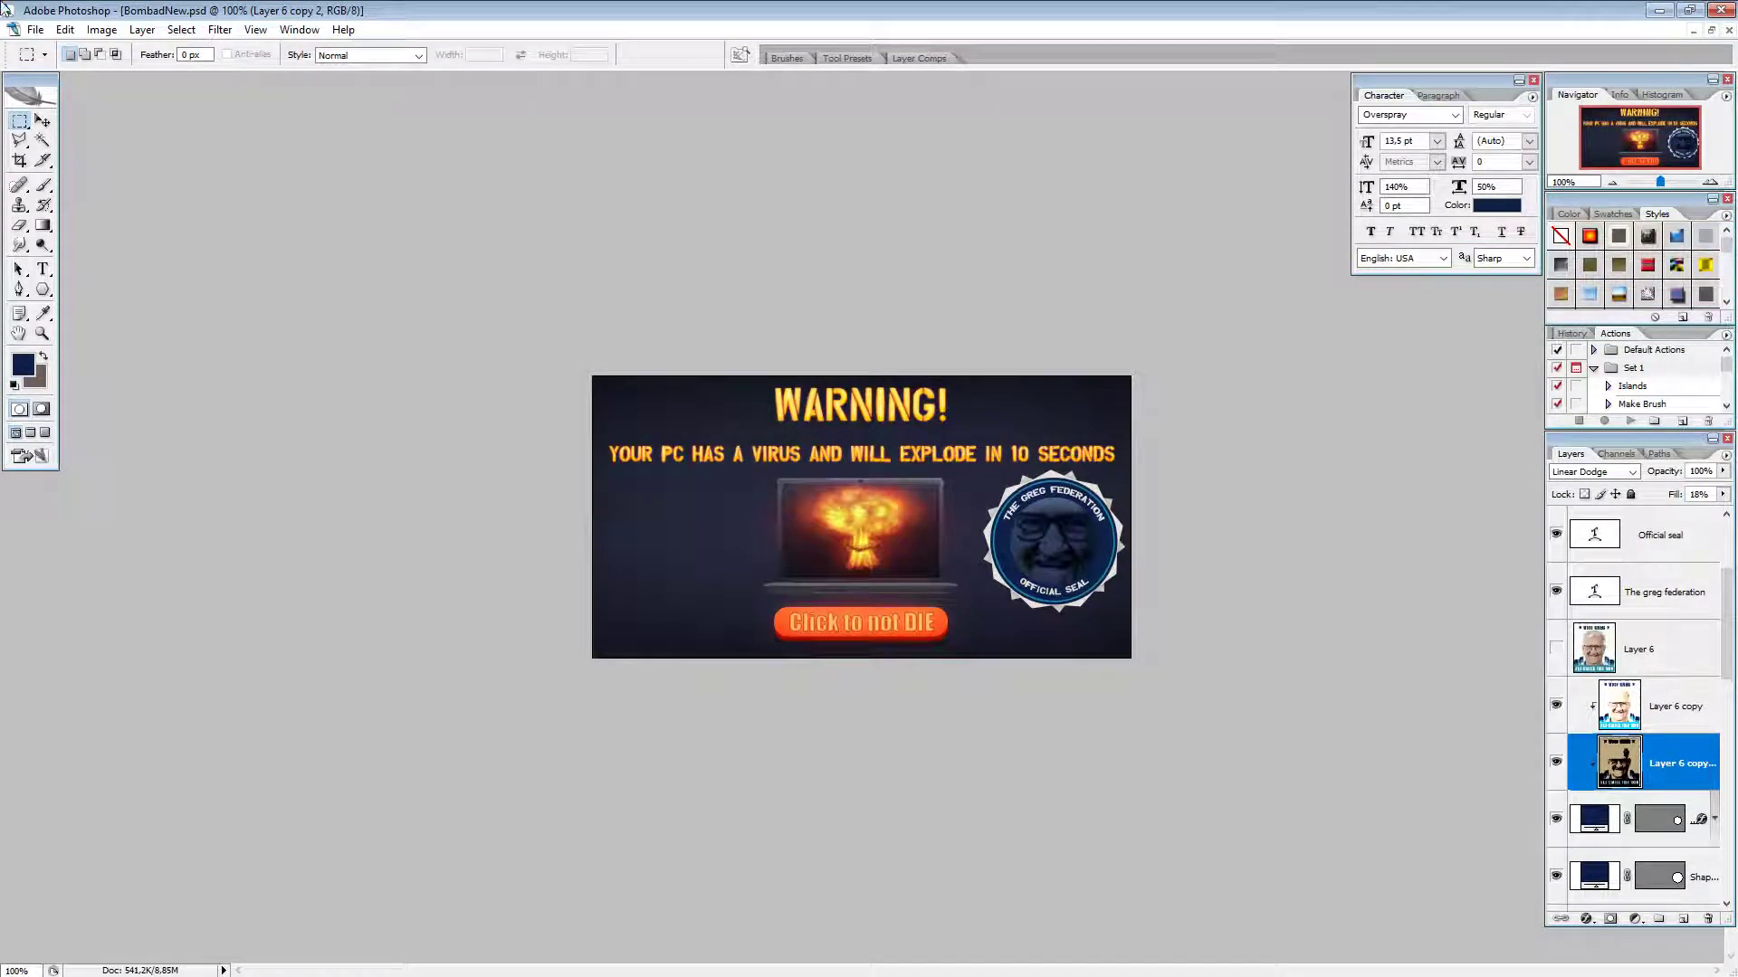
{"action": "left_click", "coordinate": [35, 29]}
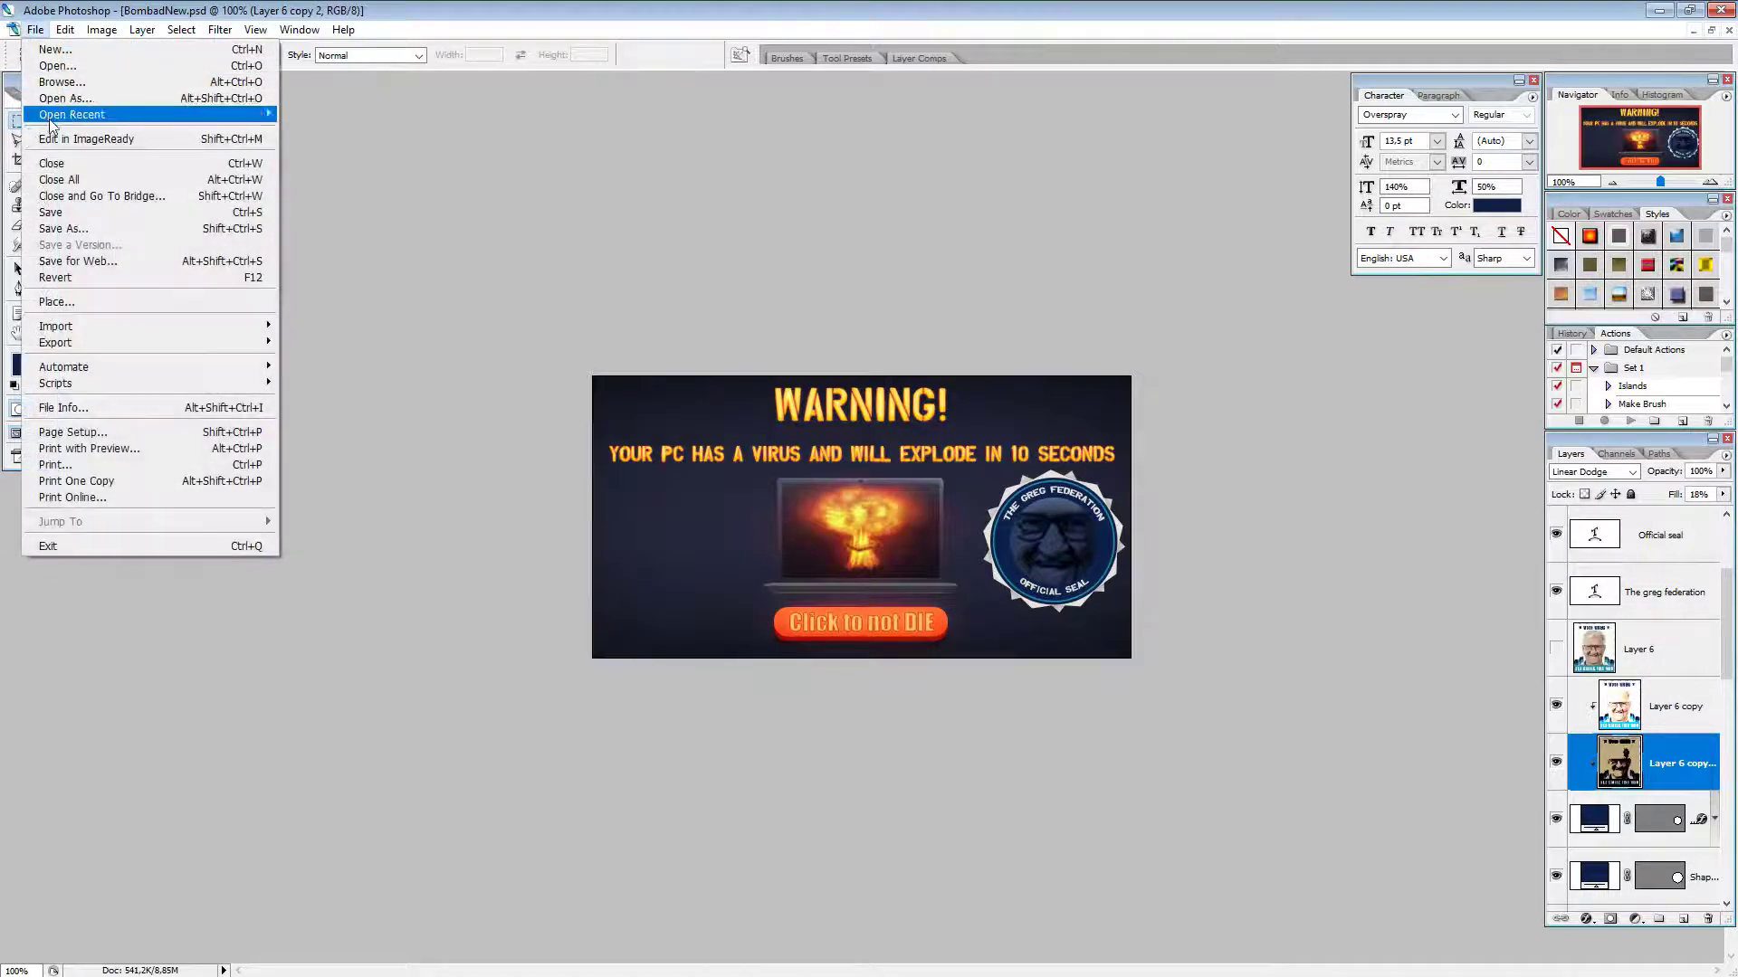
{"action": "left_click", "coordinate": [68, 214]}
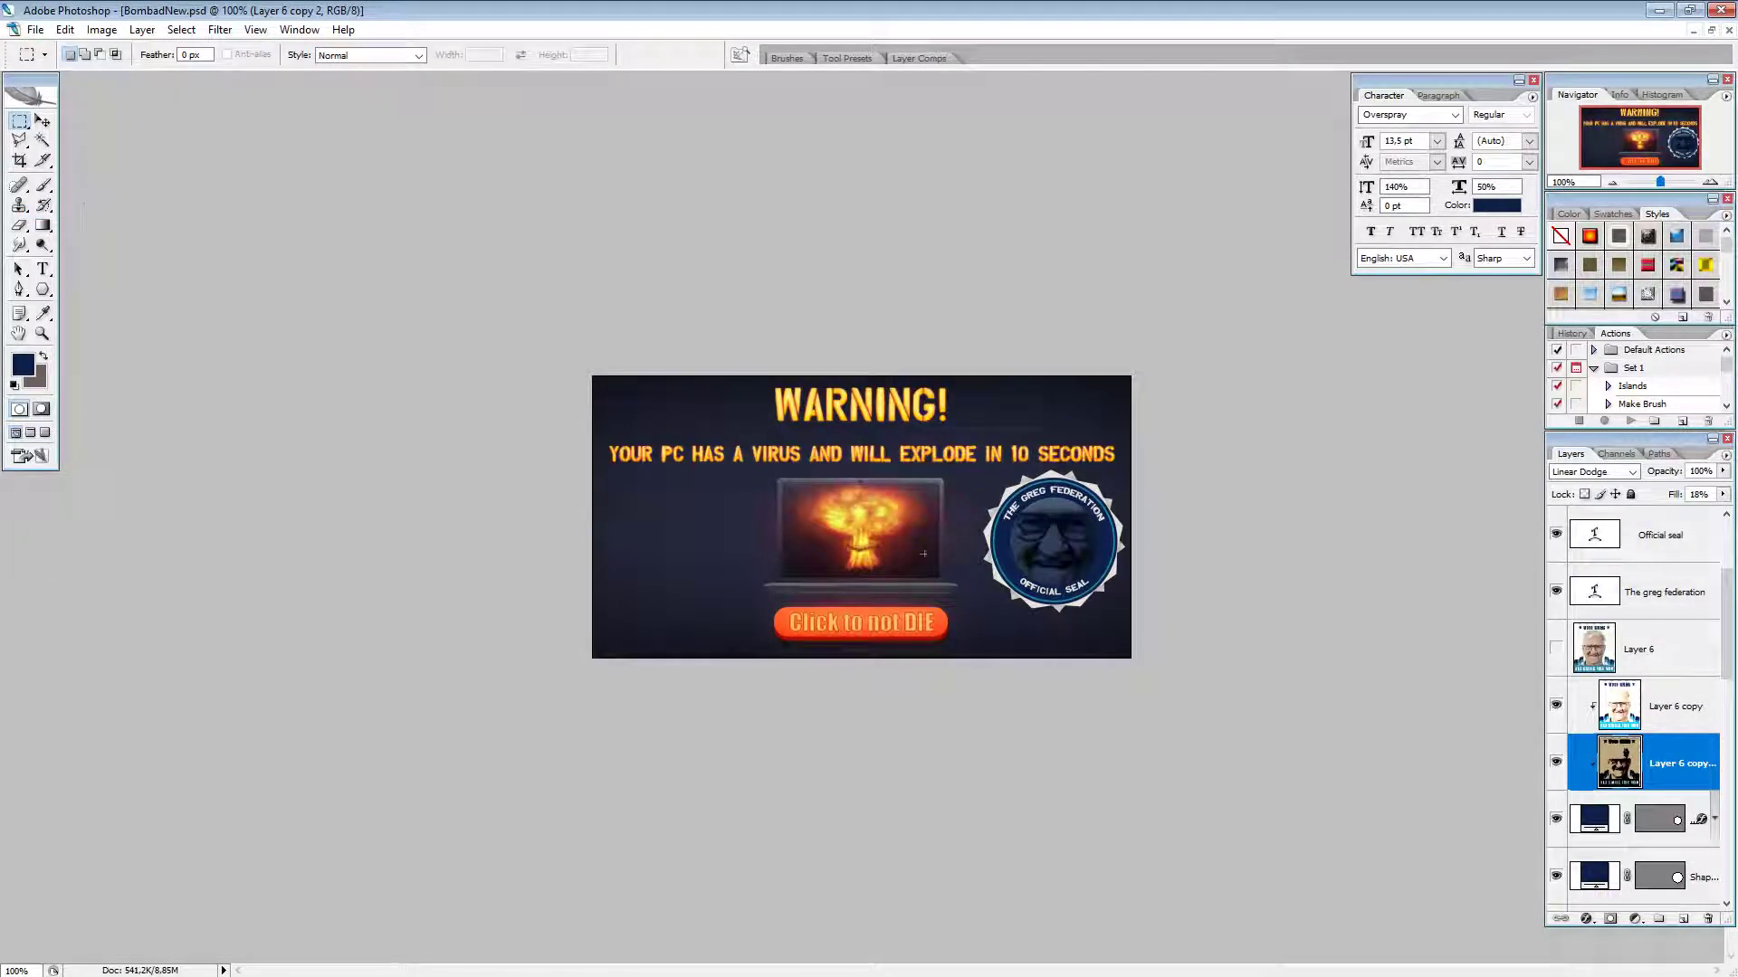
Step: Set the Polygon tool to draw a five-pointed star with its sides indented by 40%
{"action": "key", "text": "ctrl+0"}
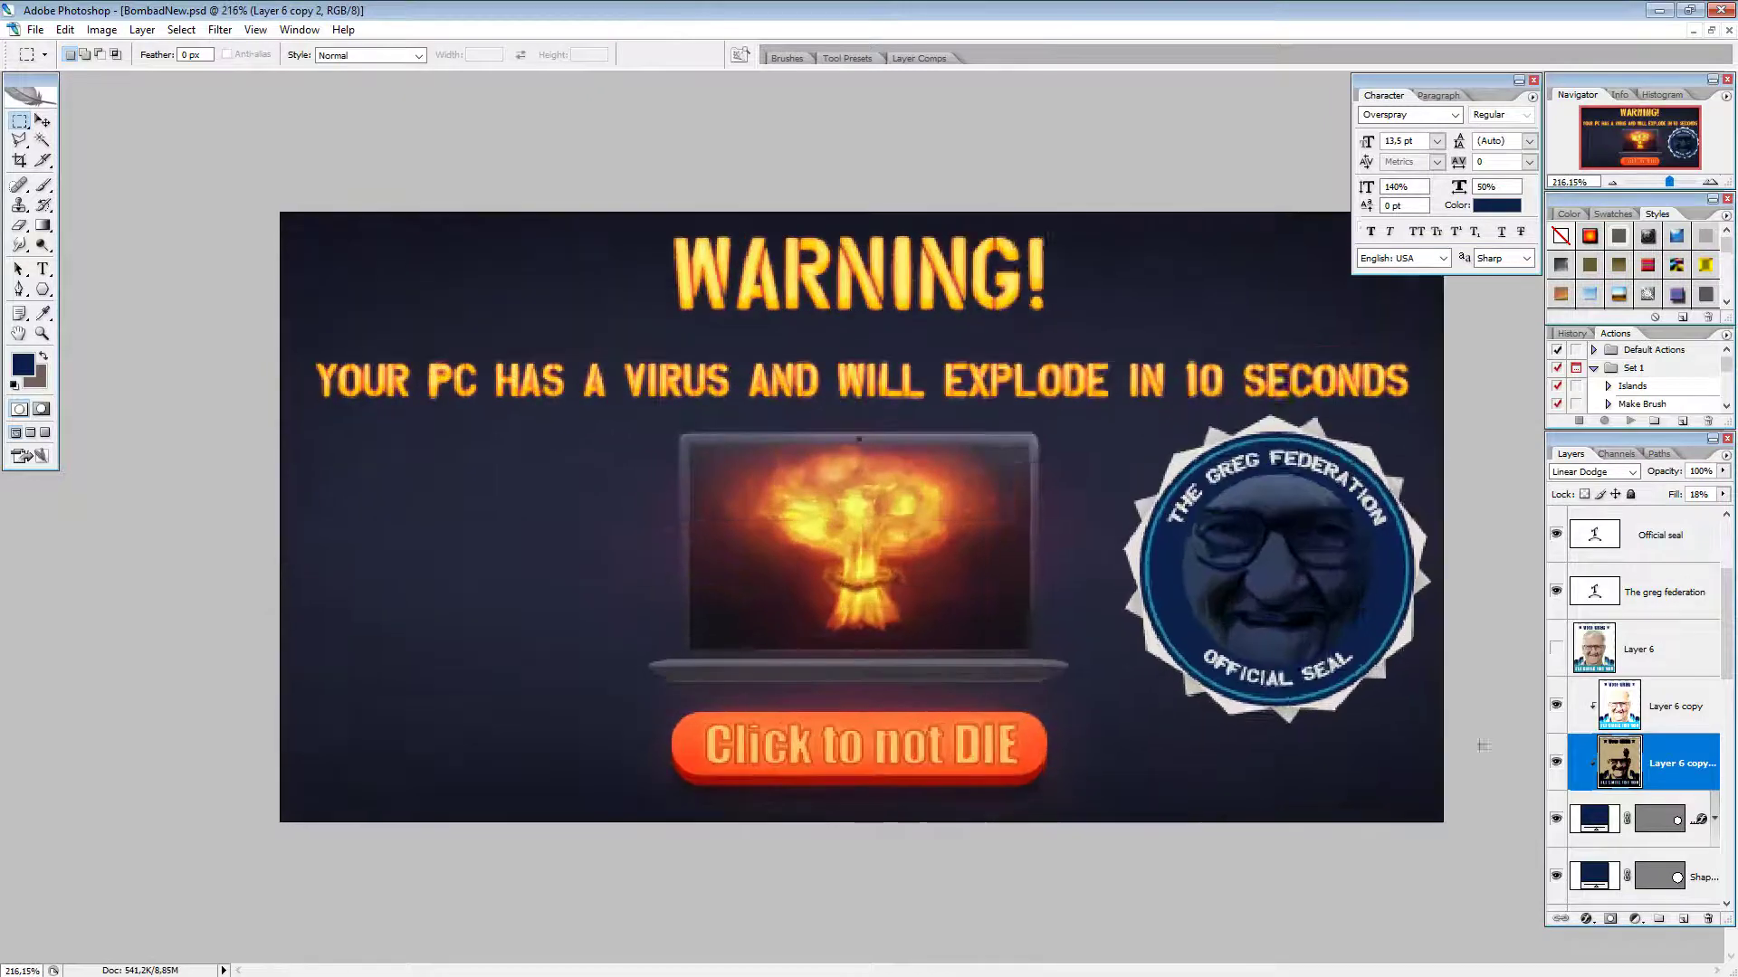
{"action": "scroll", "coordinate": [1483, 745], "scroll_direction": "up", "scroll_amount": 2}
{"action": "left_click", "coordinate": [42, 289]}
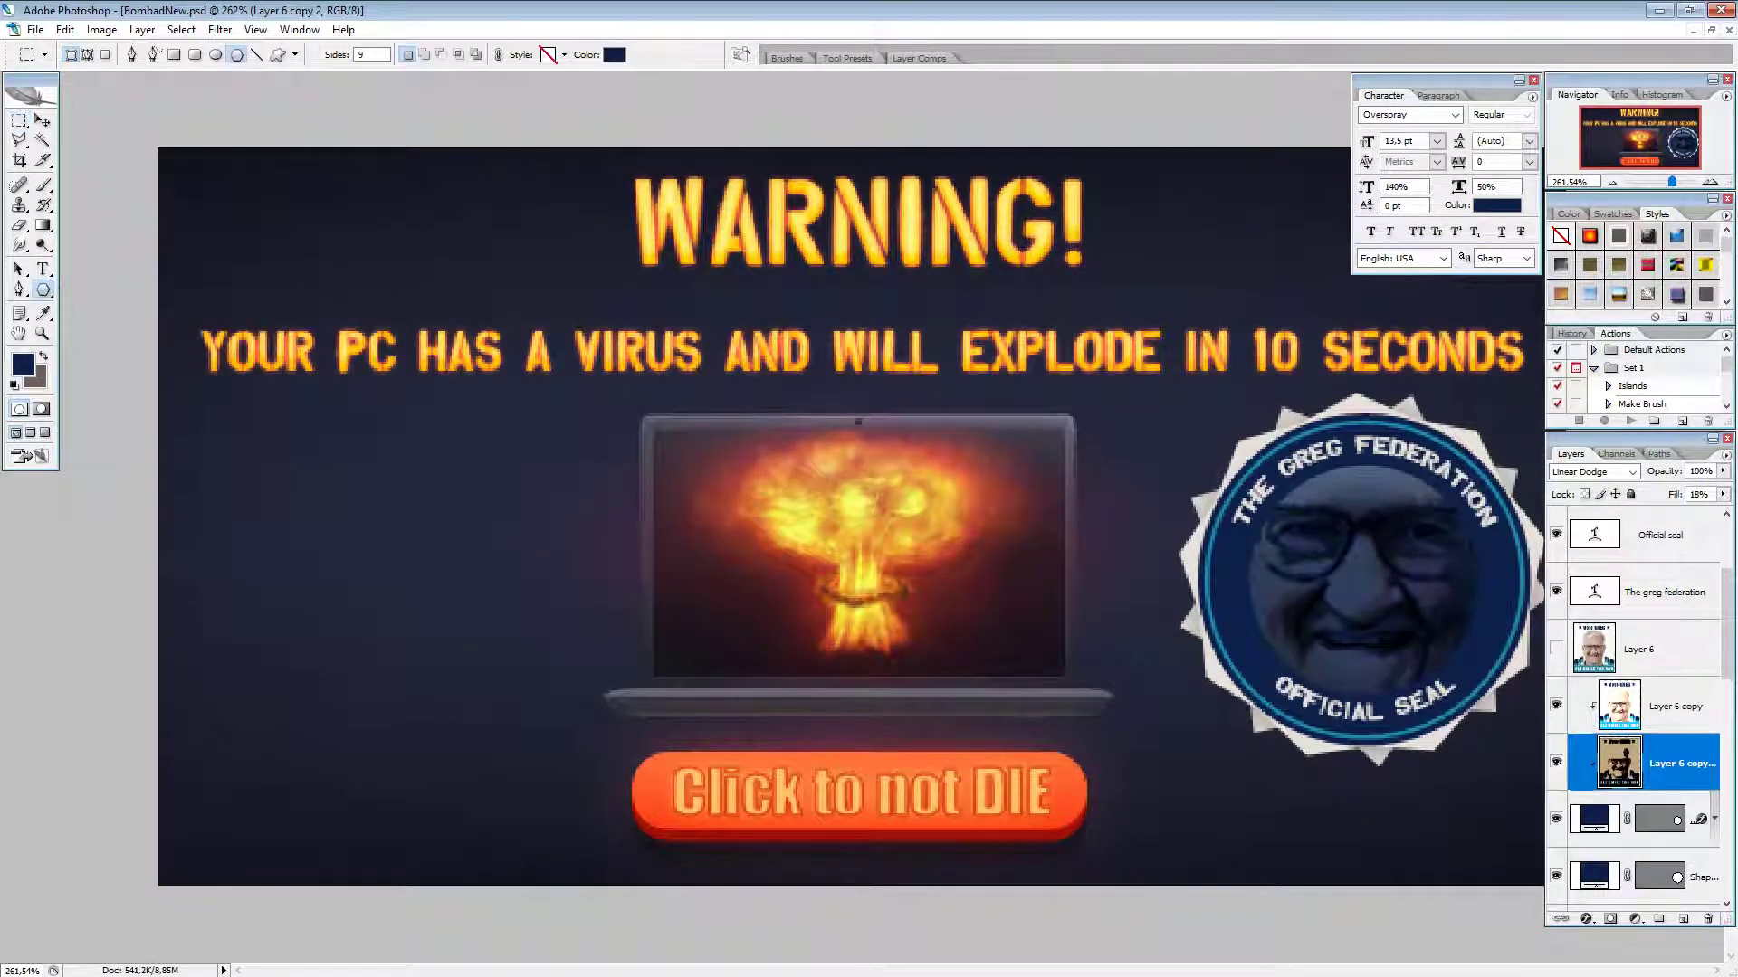
{"action": "left_click", "coordinate": [359, 54]}
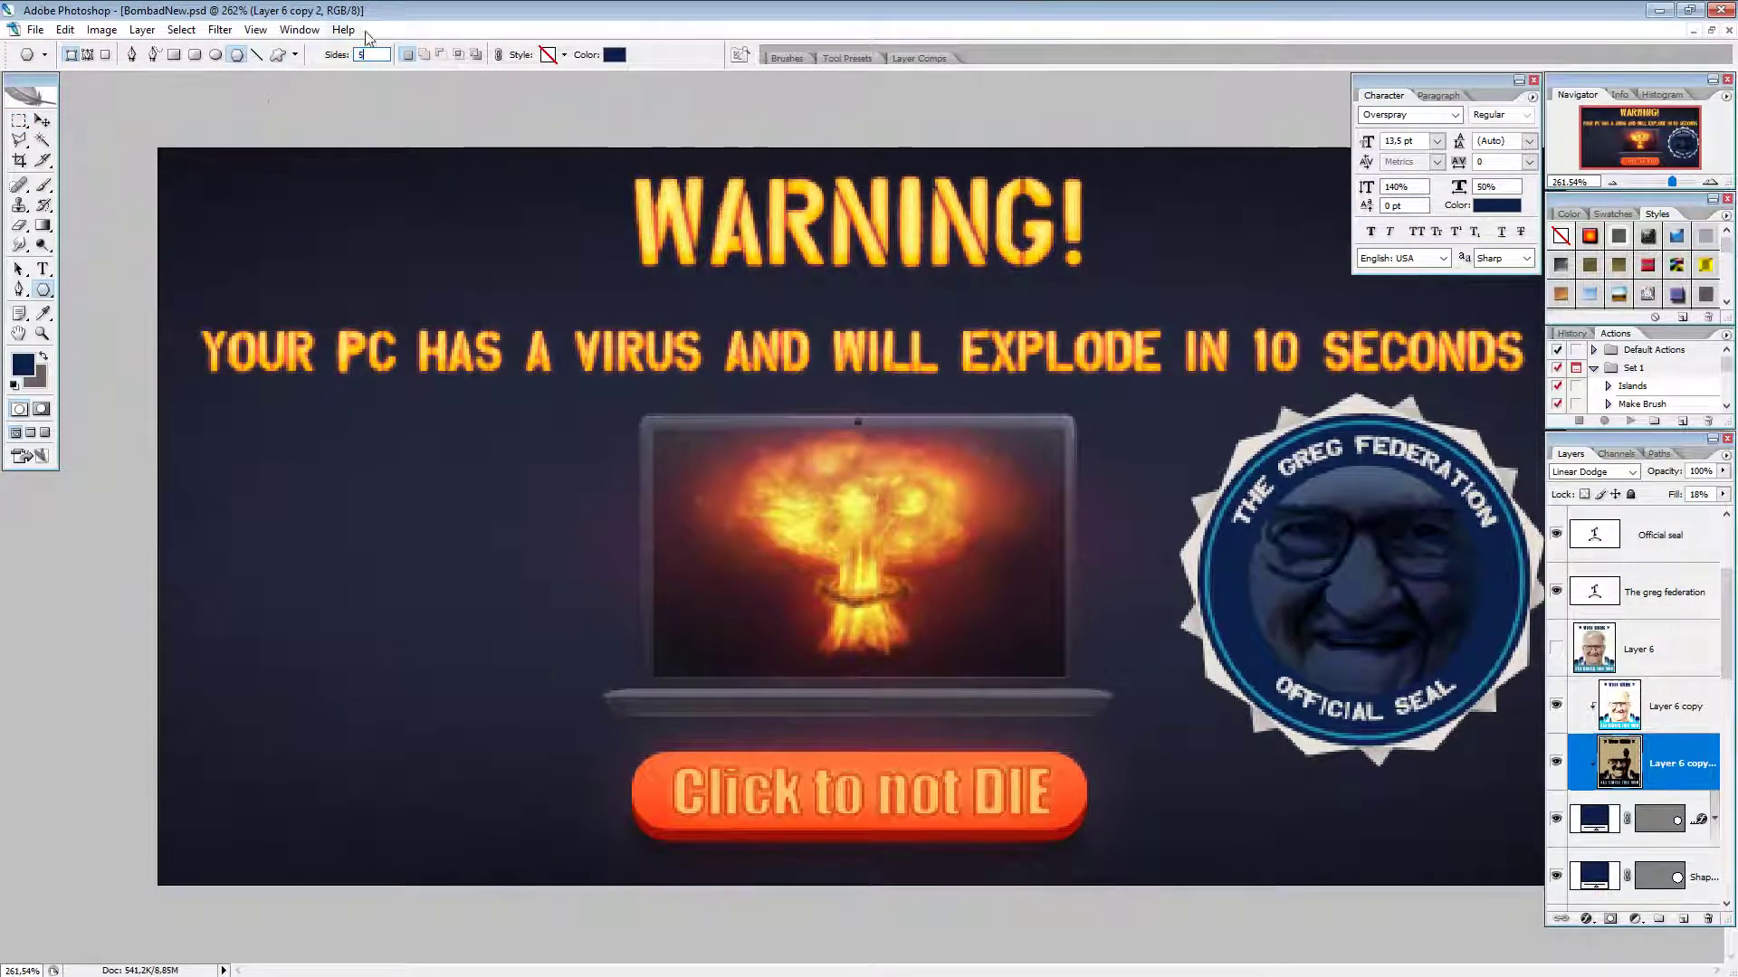
{"action": "type", "text": "5"}
{"action": "left_click", "coordinate": [296, 54]}
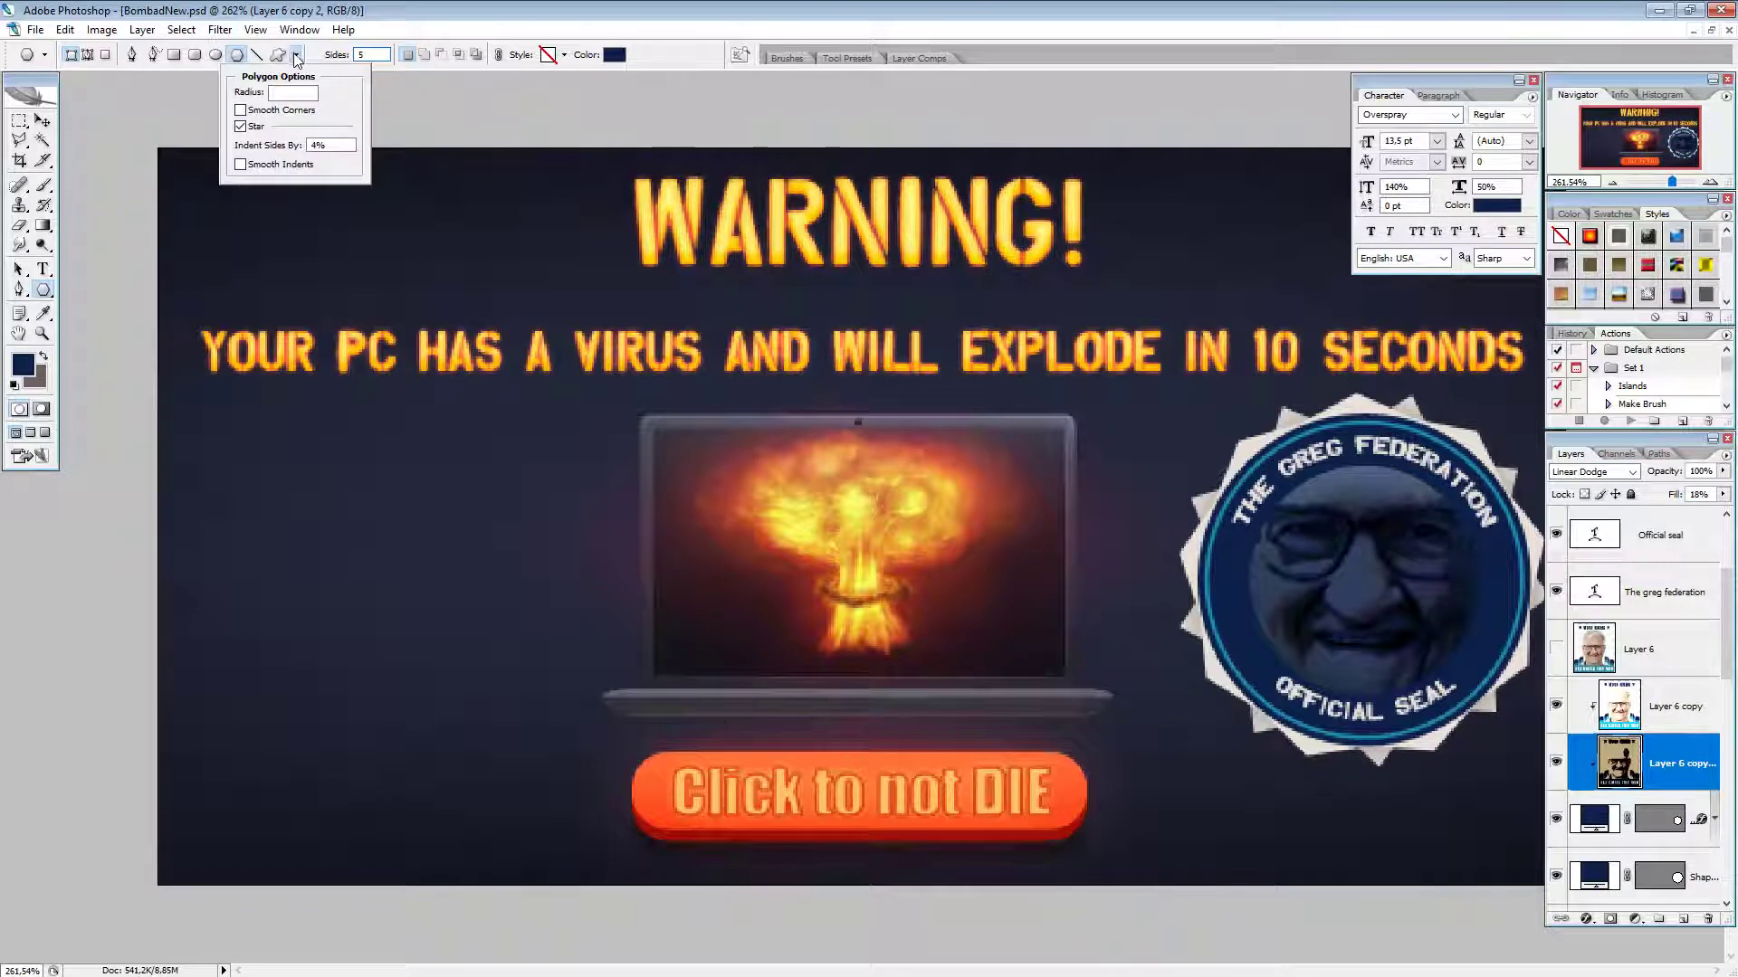
{"action": "double_click", "coordinate": [319, 145]}
{"action": "type", "text": "40%"}
{"action": "left_click_drag", "start_coordinate": [320, 143], "coordinate": [311, 144]}
{"action": "left_click_drag", "start_coordinate": [345, 573], "coordinate": [345, 437]}
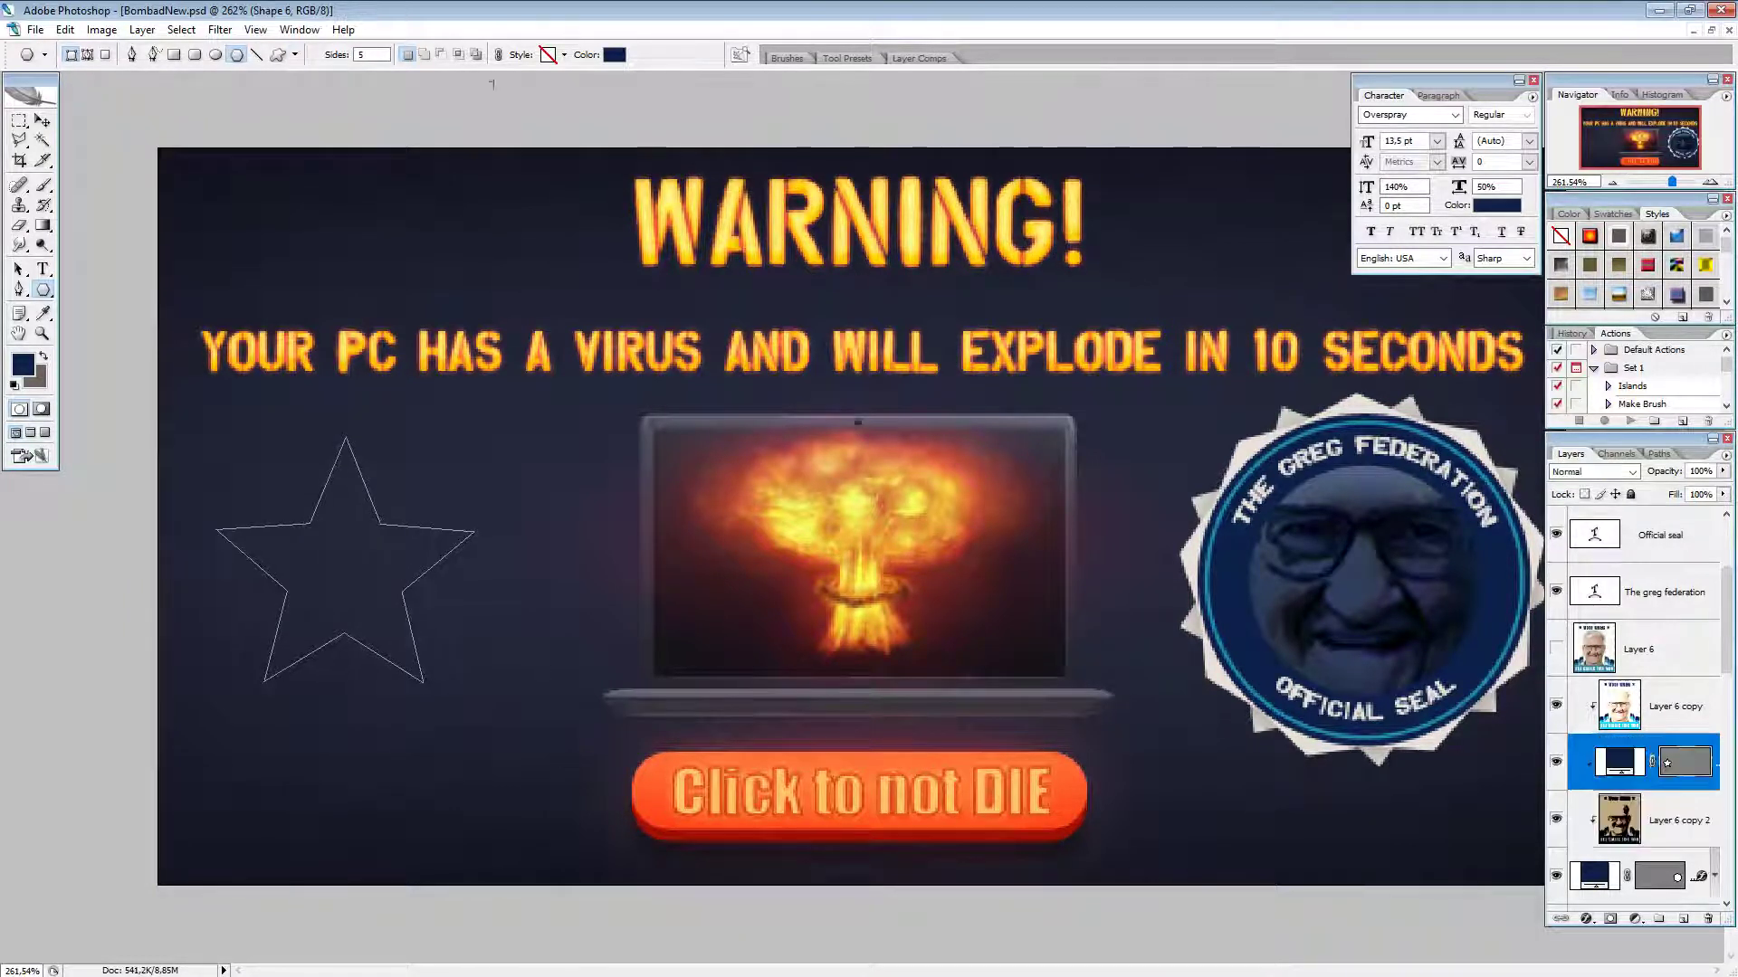
{"action": "key", "text": "ctrl+y"}
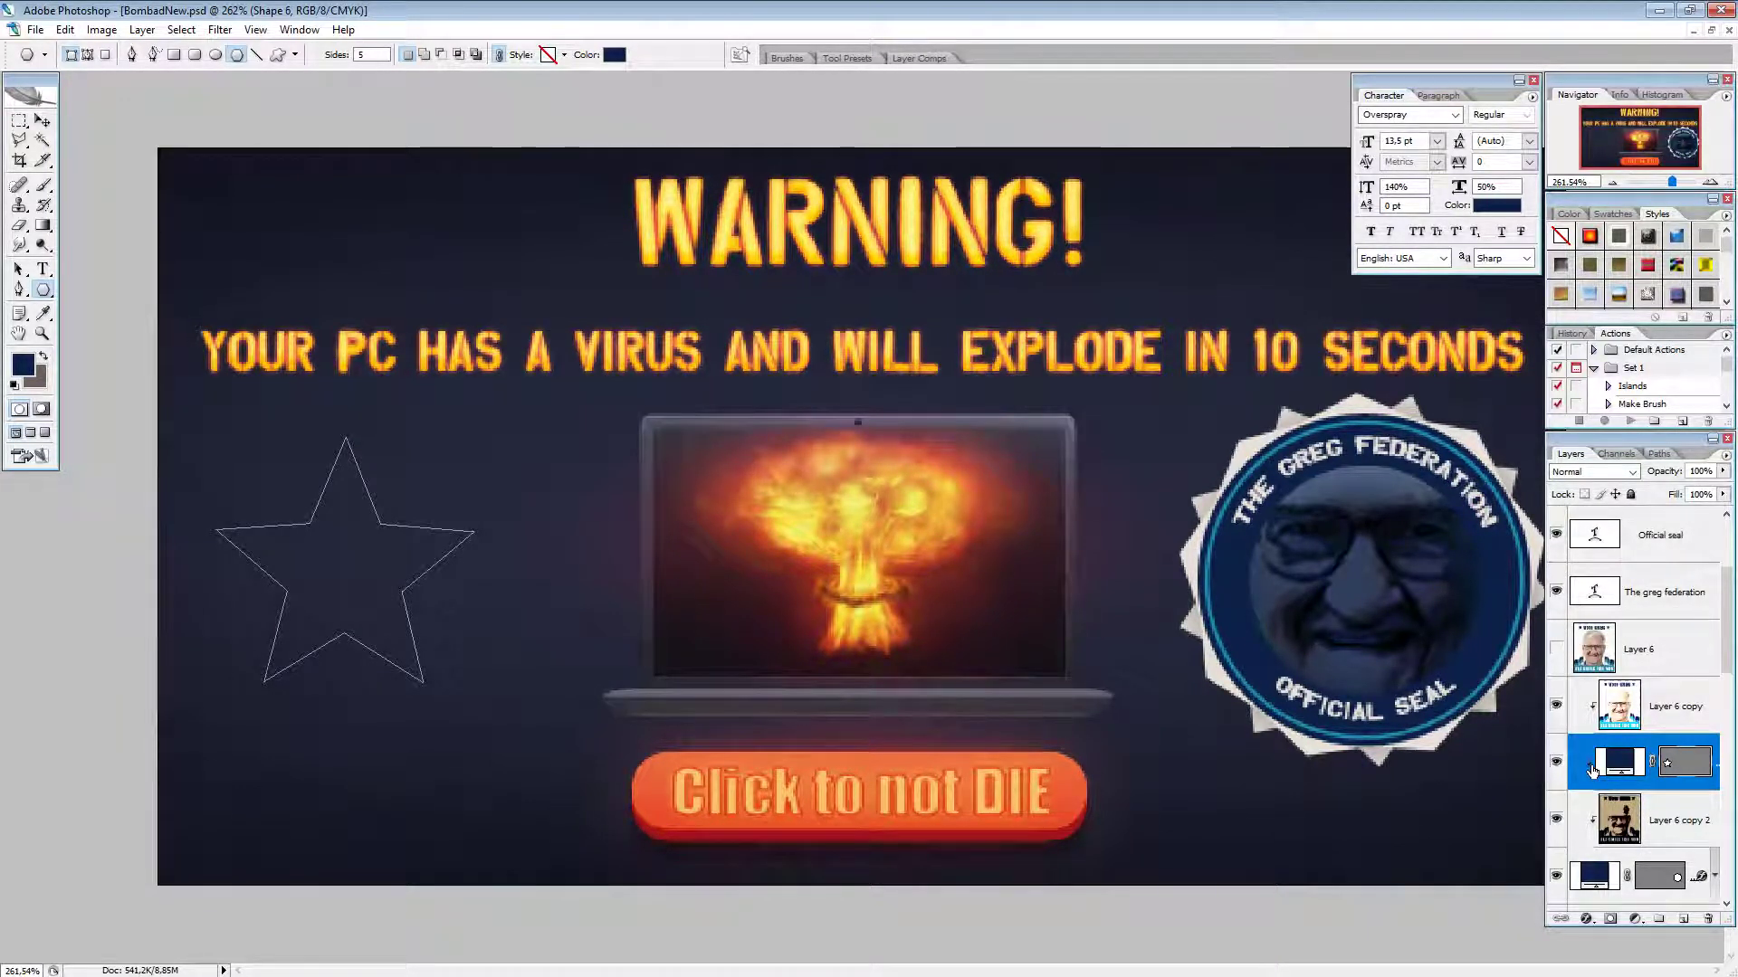
{"action": "key", "text": "ctrl+y"}
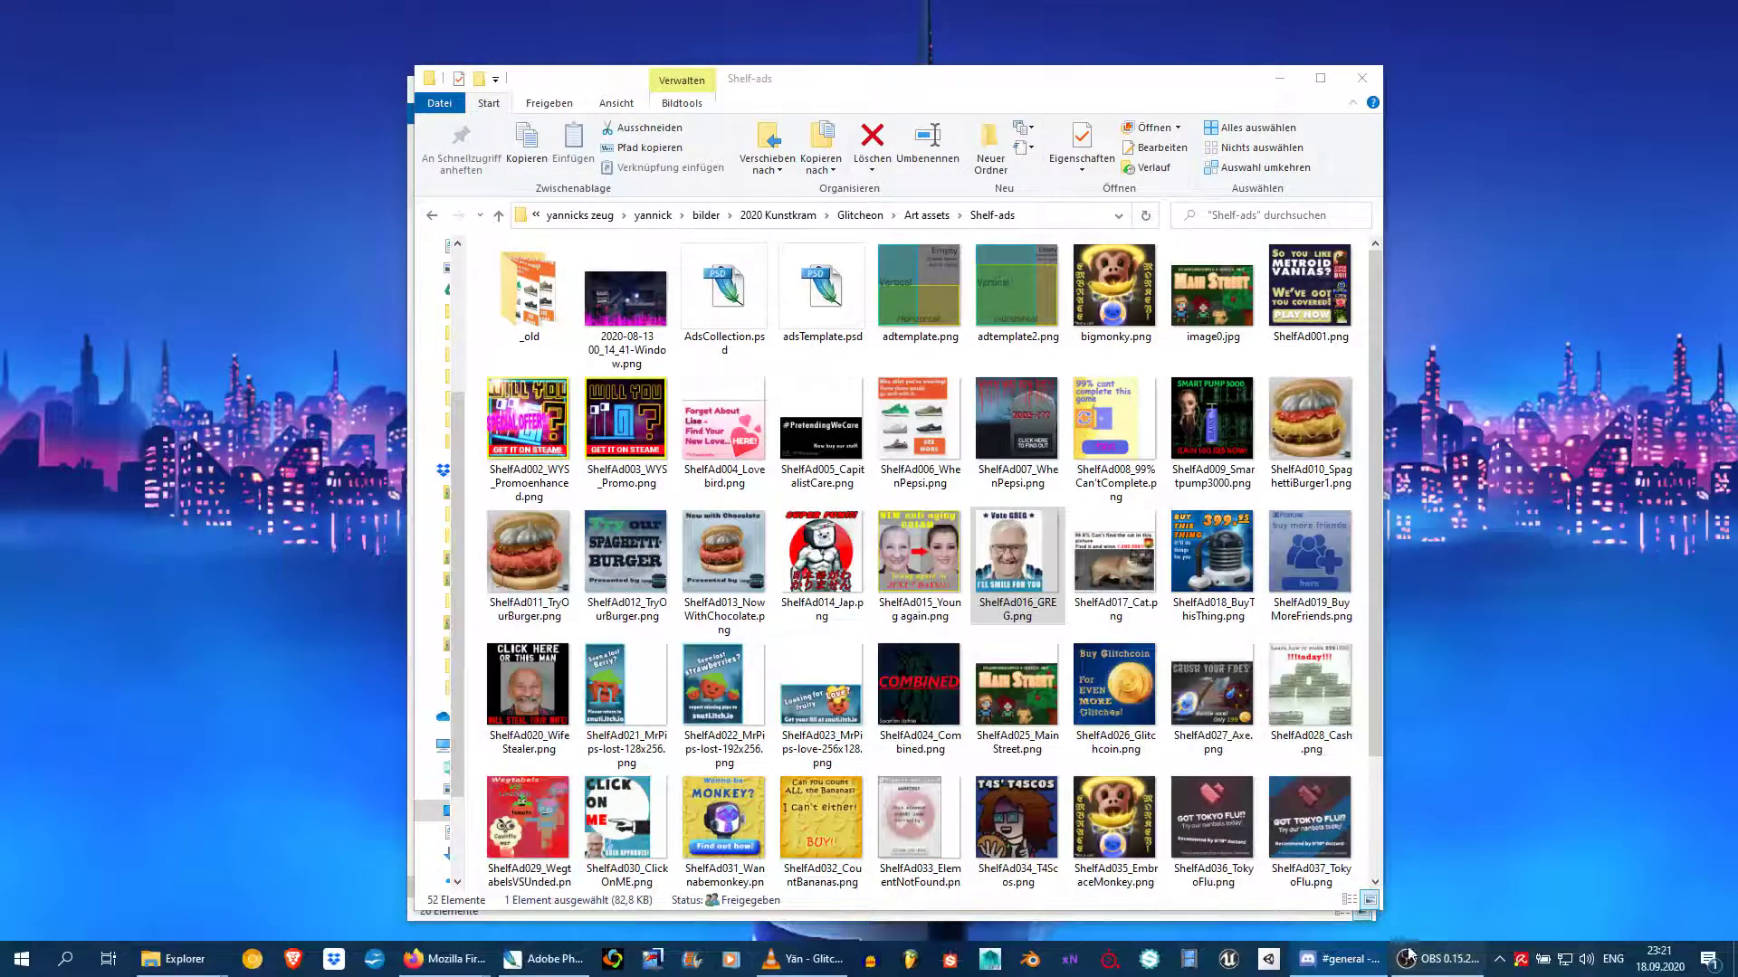
{"action": "mouse_move", "coordinate": [559, 962]}
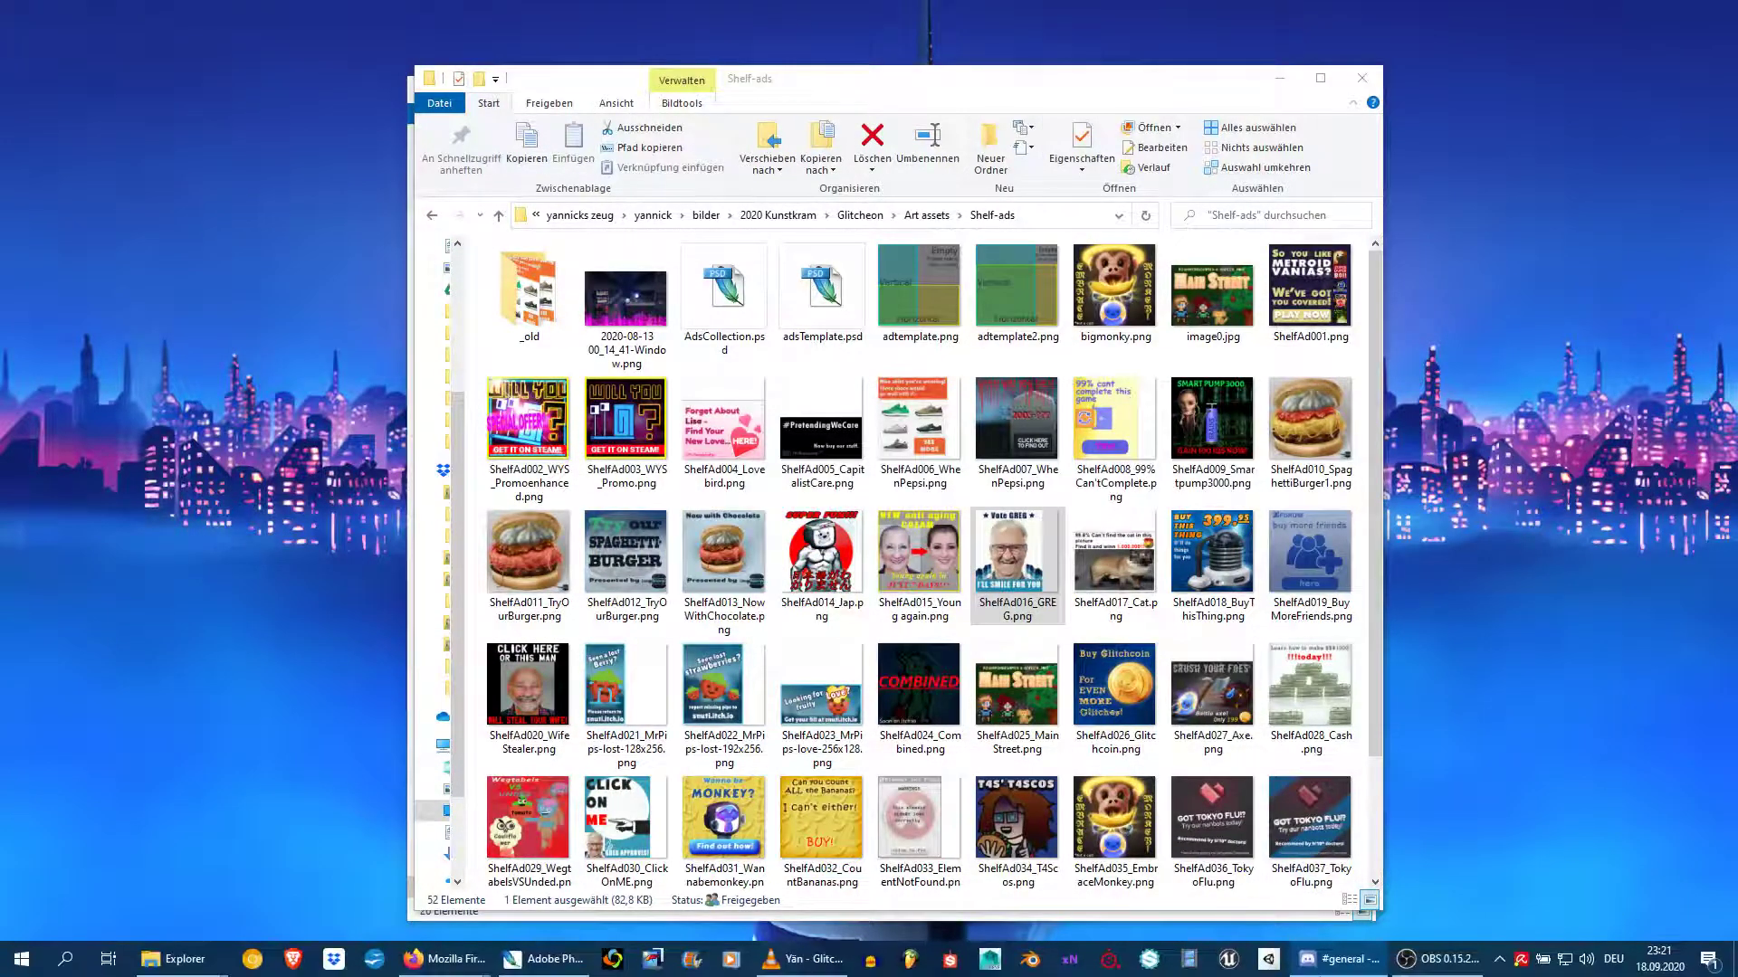
{"action": "left_click", "coordinate": [540, 961]}
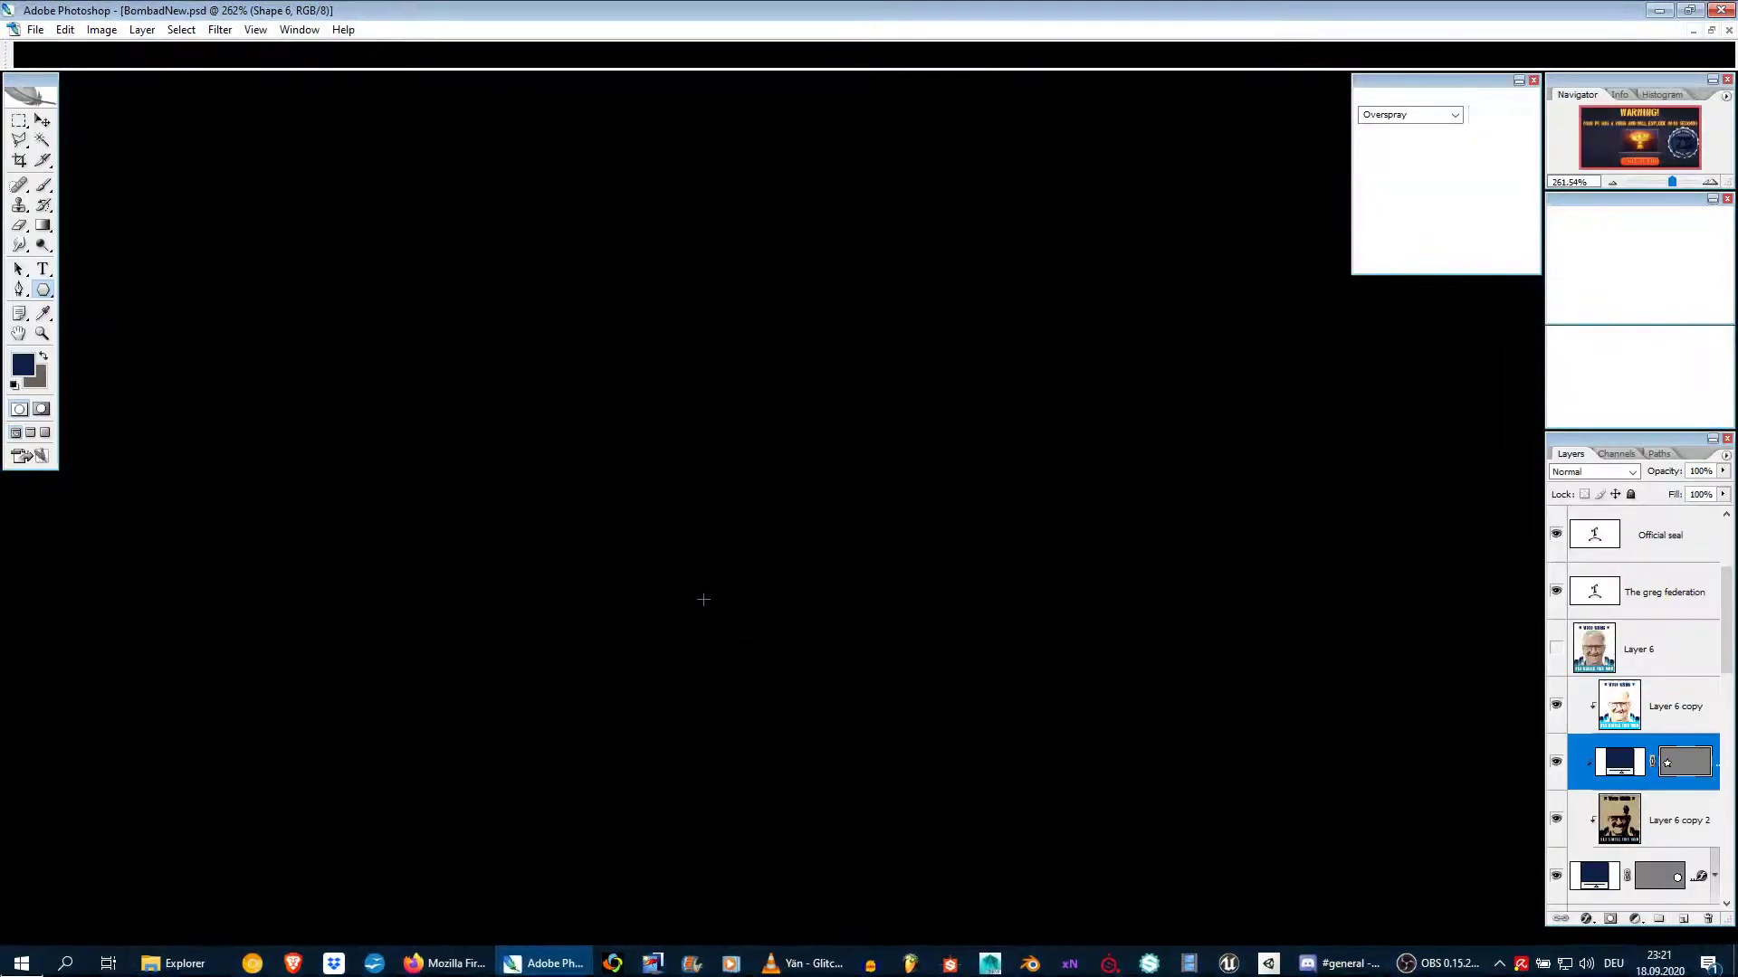
{"action": "key", "text": "ctrl+z"}
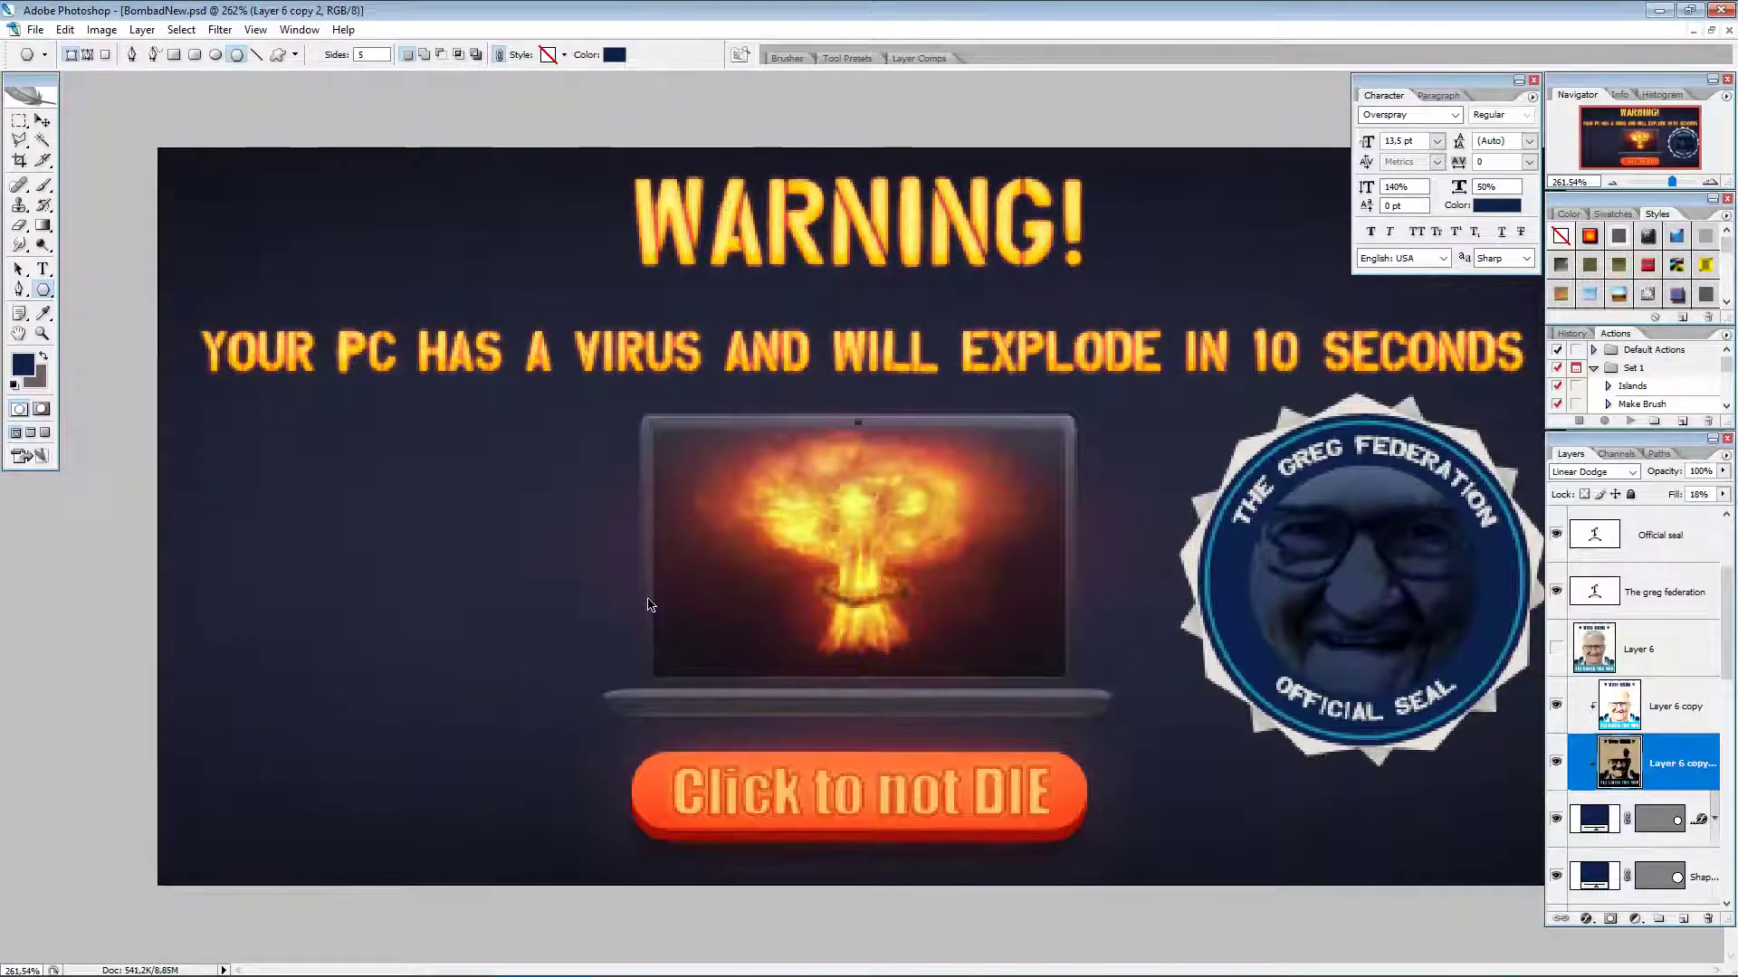
Step: Add a new layer above the Multiply face layer and draw a small star shape at the seal's left edge
{"action": "left_click", "coordinate": [1651, 718]}
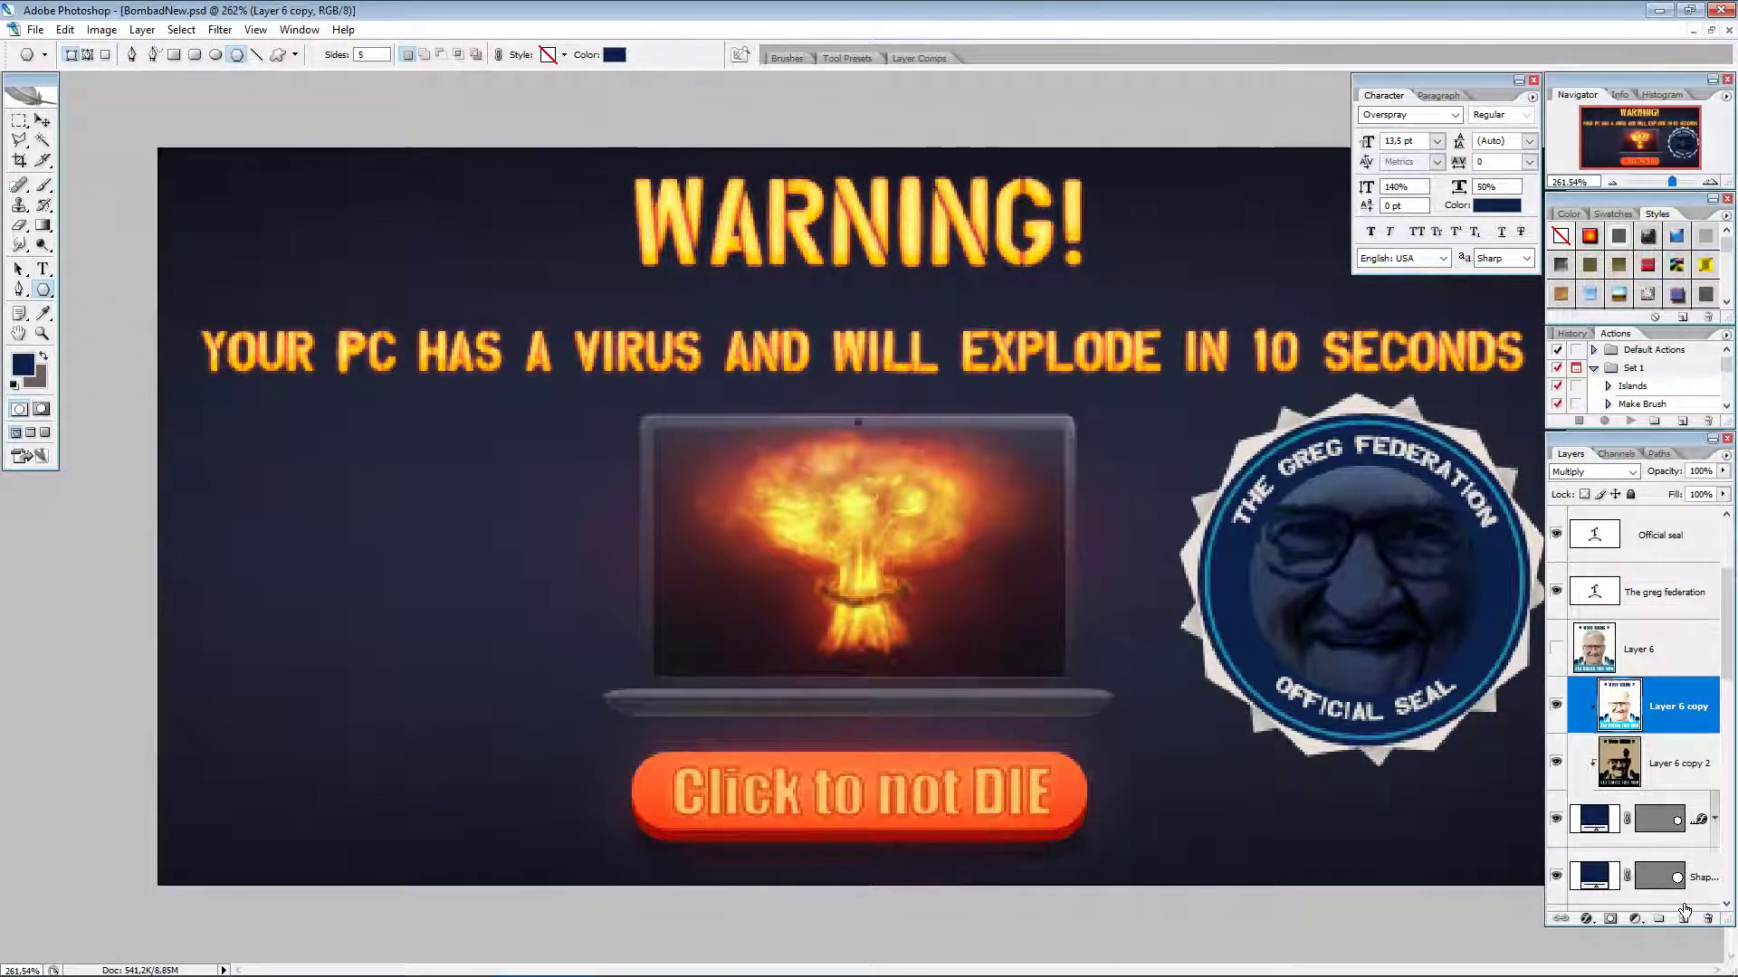
{"action": "key", "text": "super+space"}
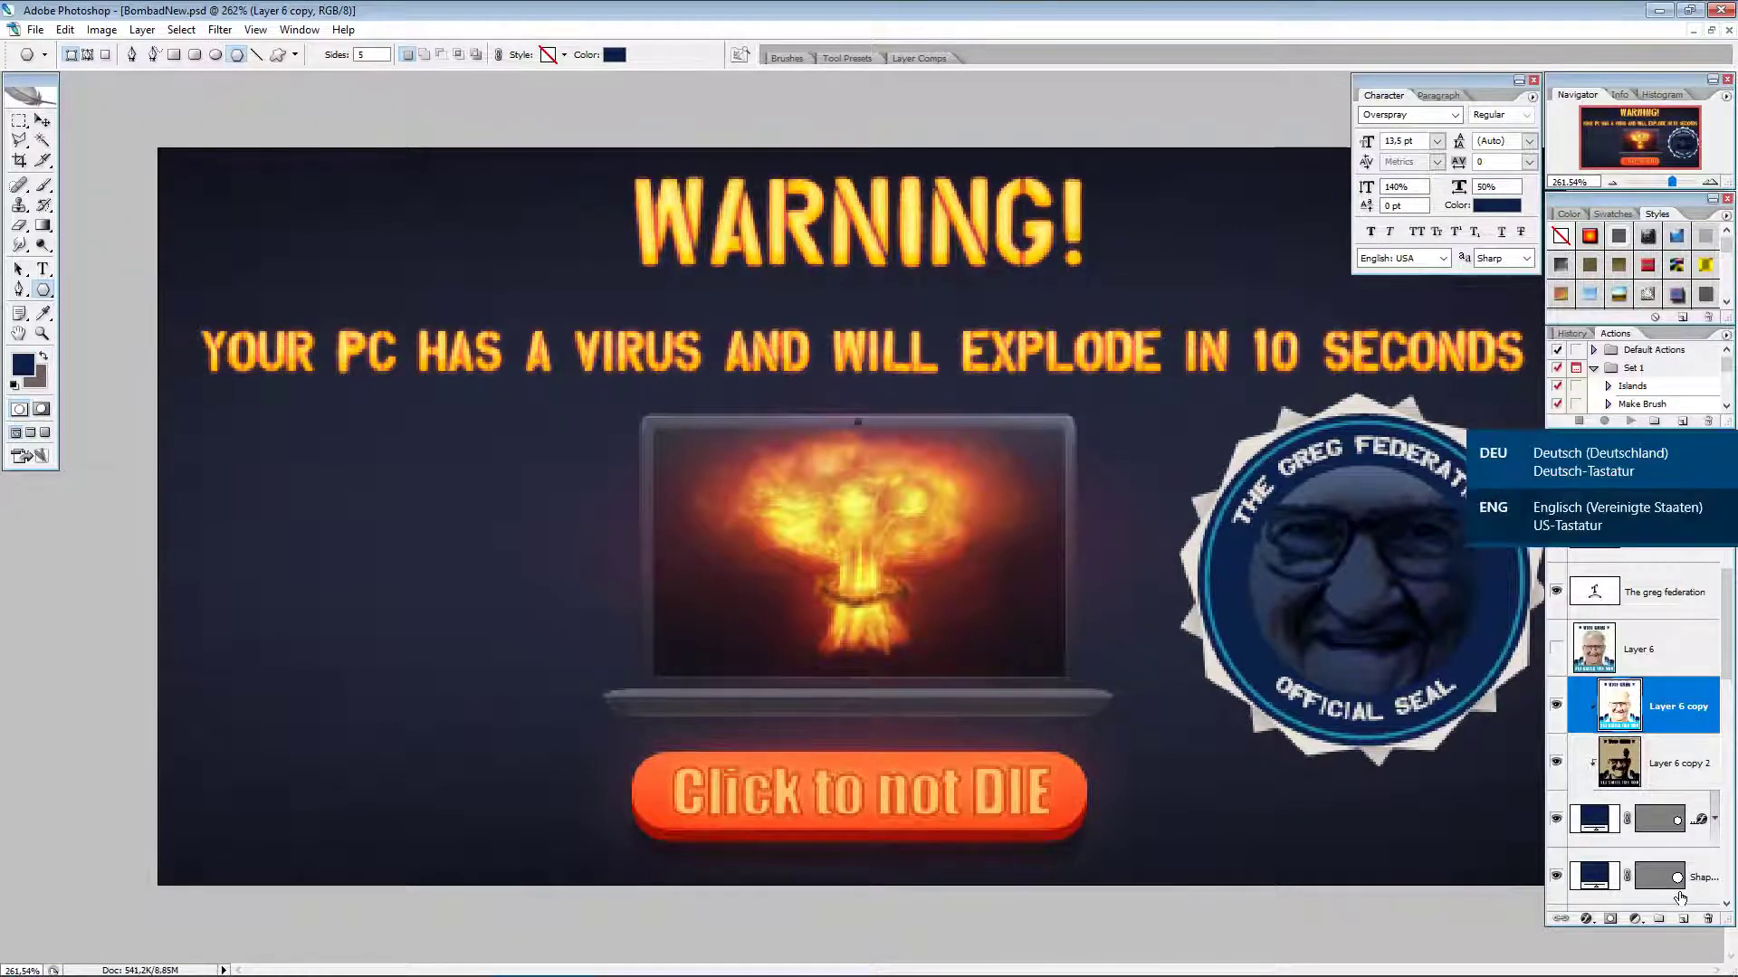
{"action": "key", "text": "super+space"}
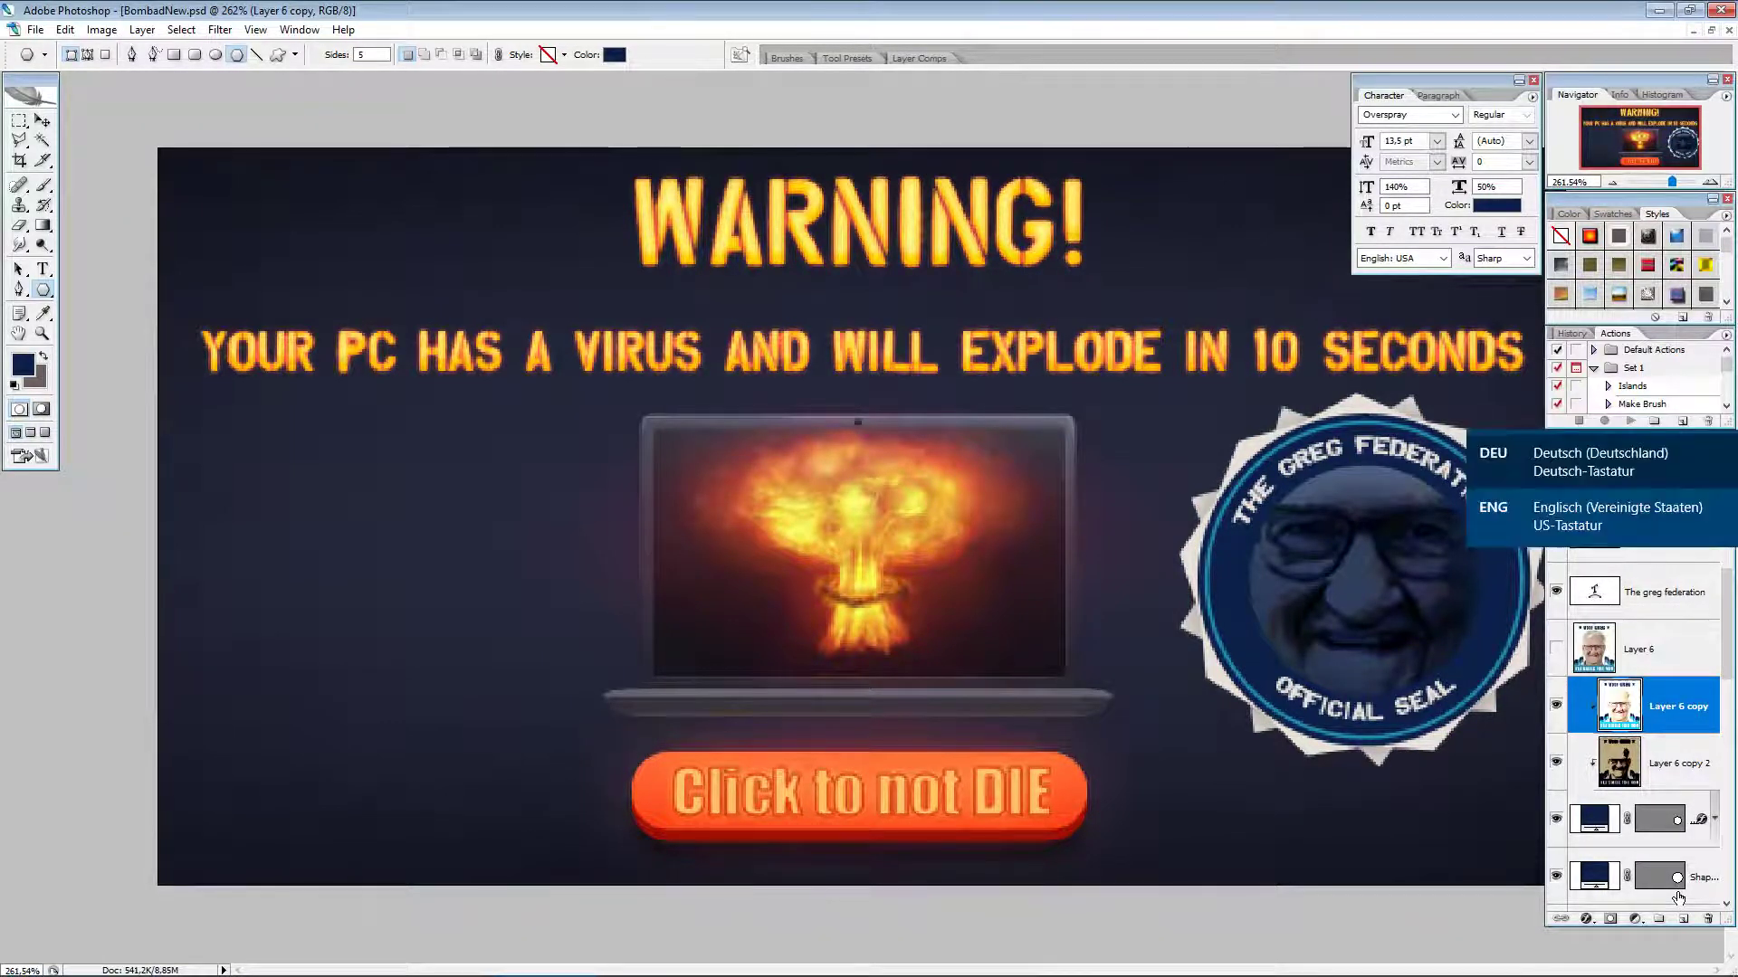
{"action": "key", "text": "super+space"}
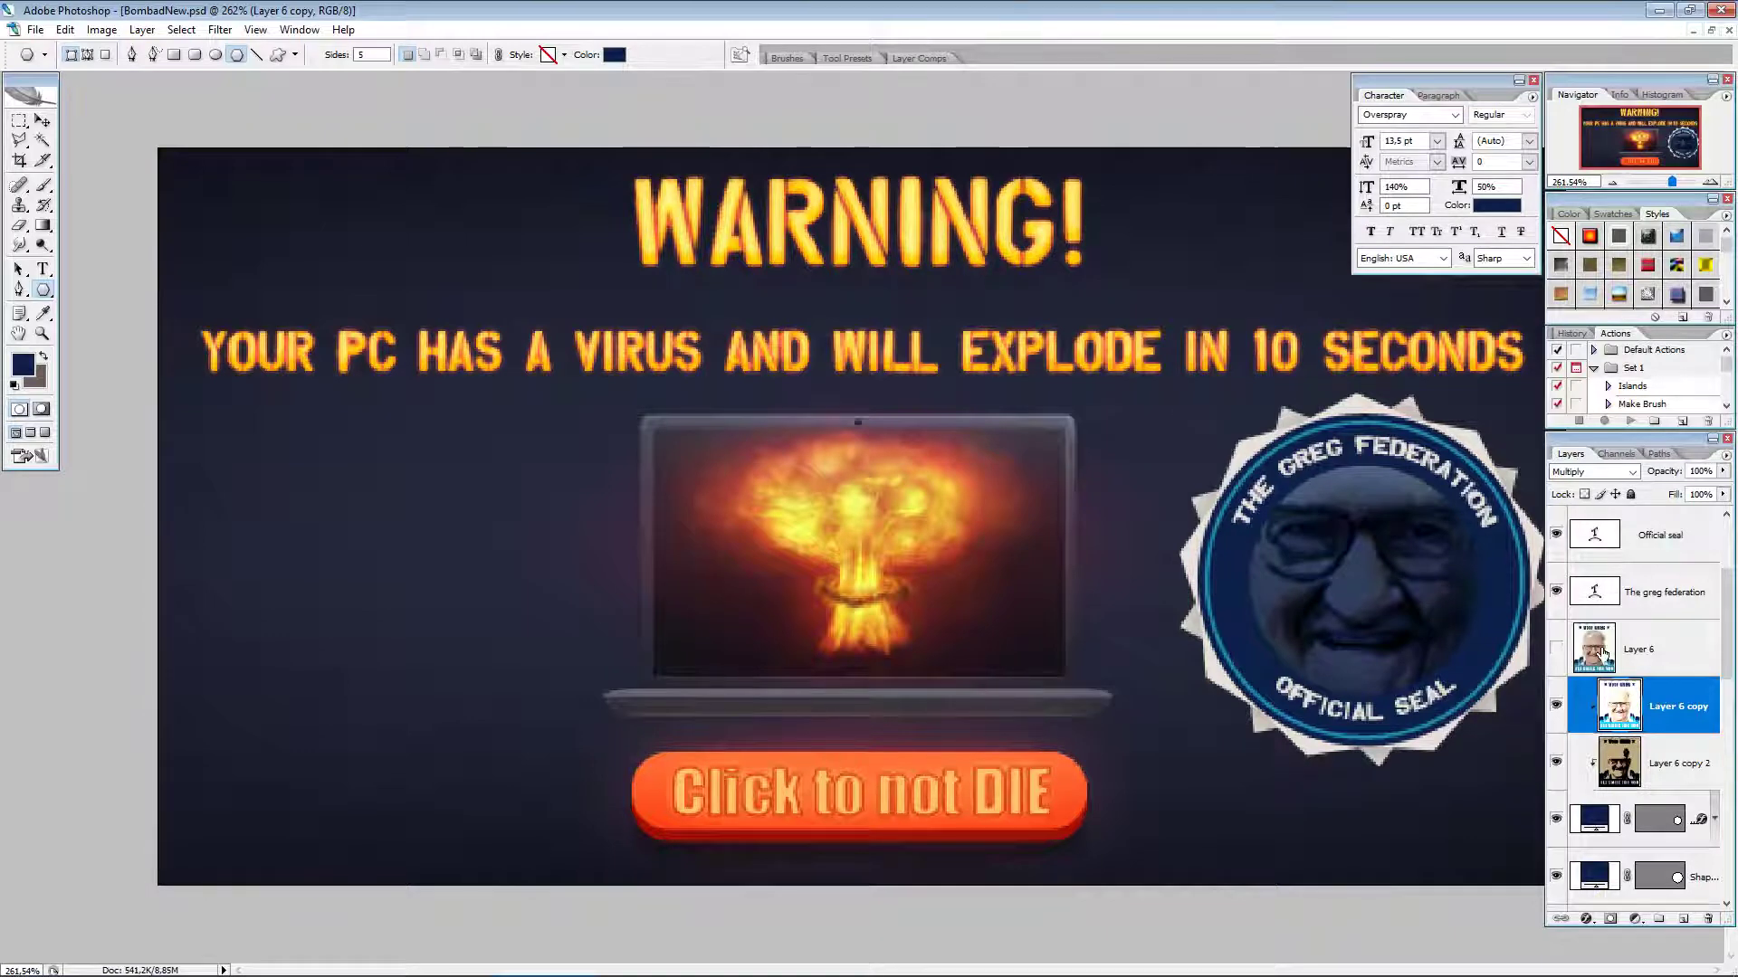
{"action": "left_click", "coordinate": [1683, 919]}
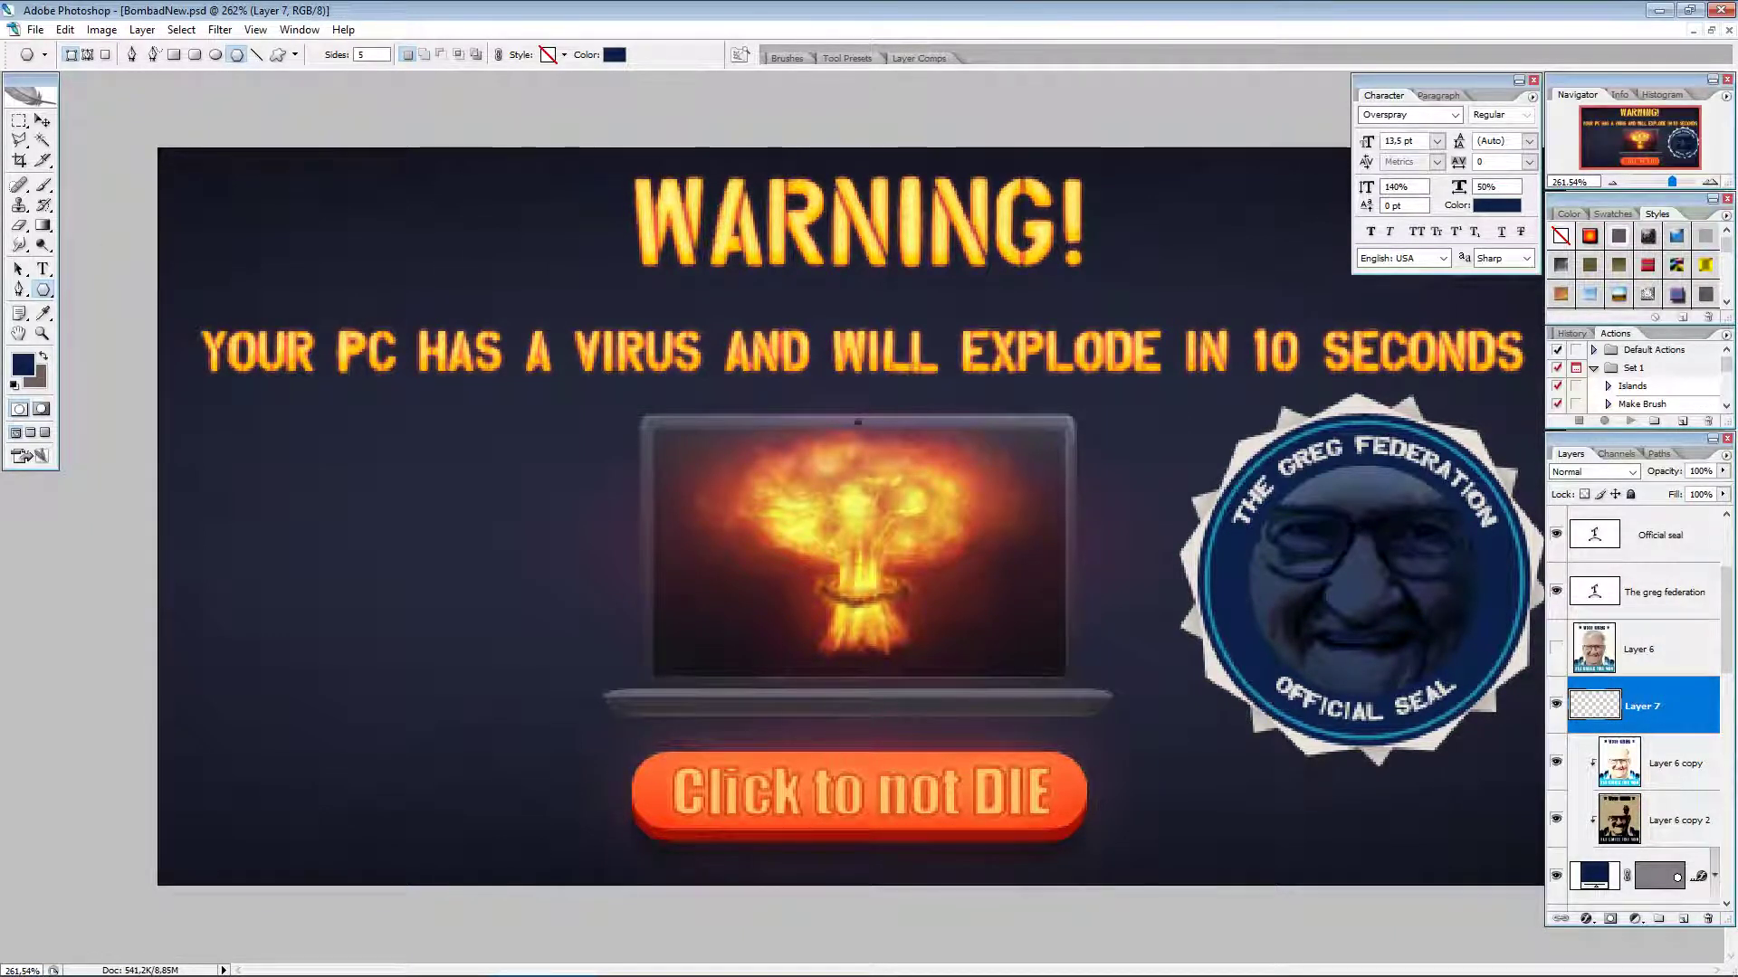
{"action": "left_click_drag", "start_coordinate": [1217, 570], "coordinate": [1229, 600]}
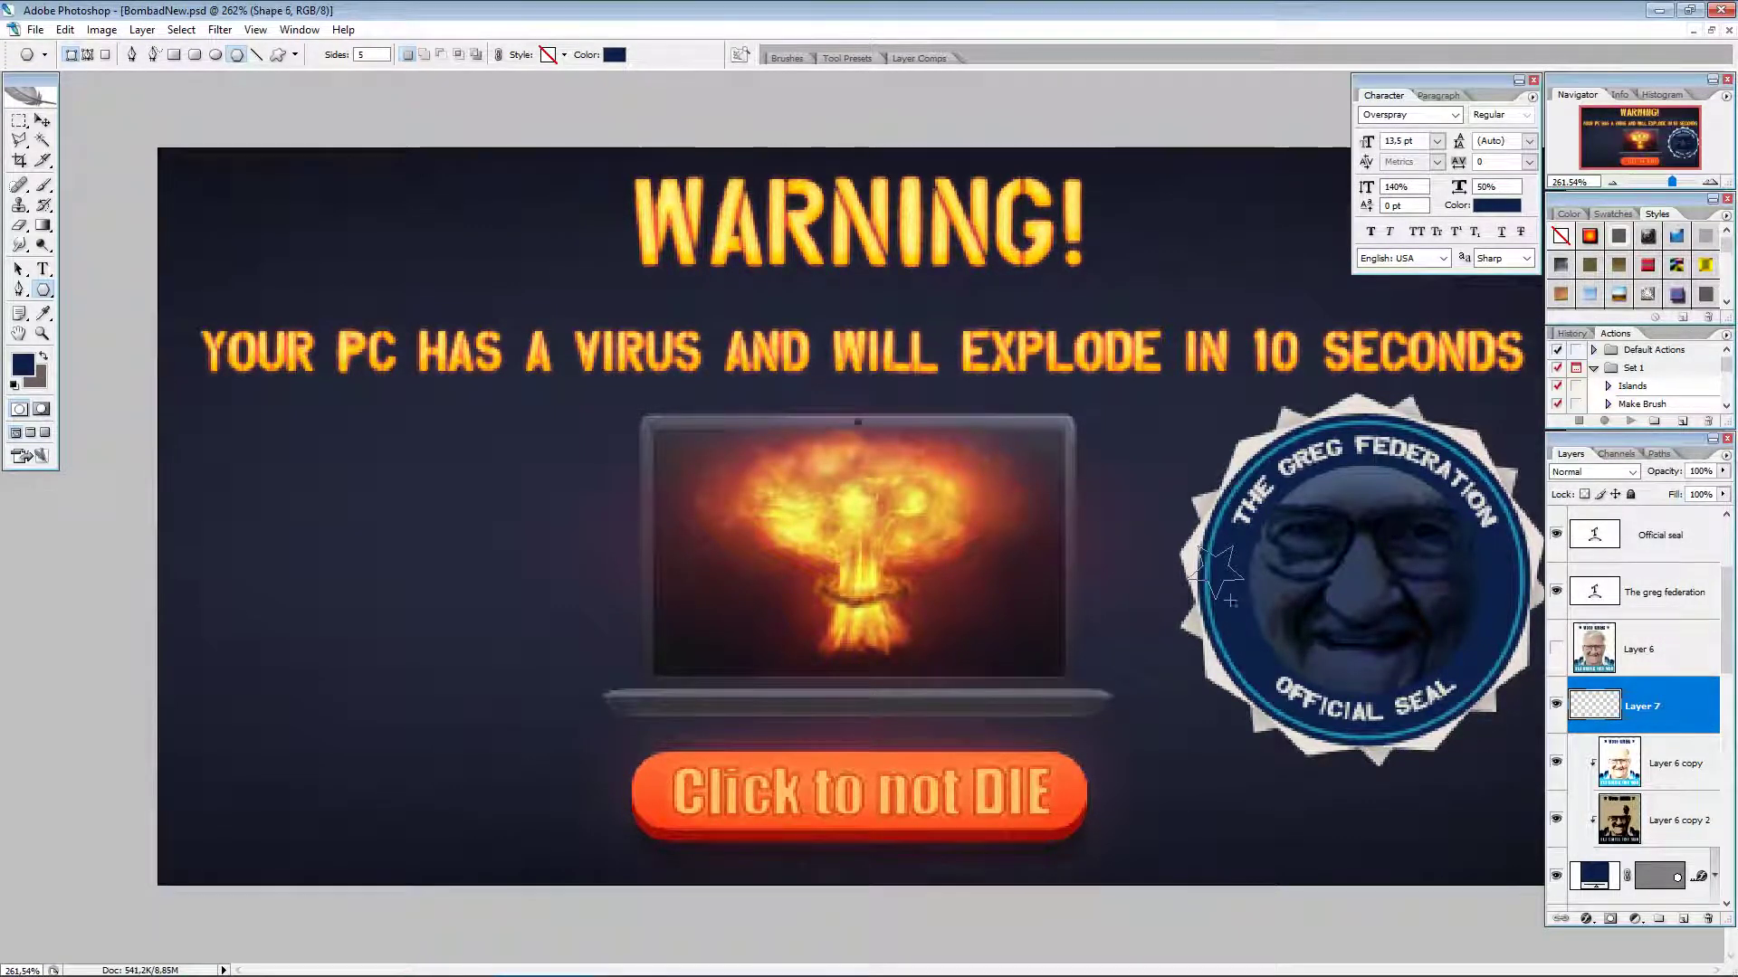
Step: Recolour the star to the off-white #e8e0d9 sampled from the seal's jagged rim
{"action": "left_click", "coordinate": [615, 55]}
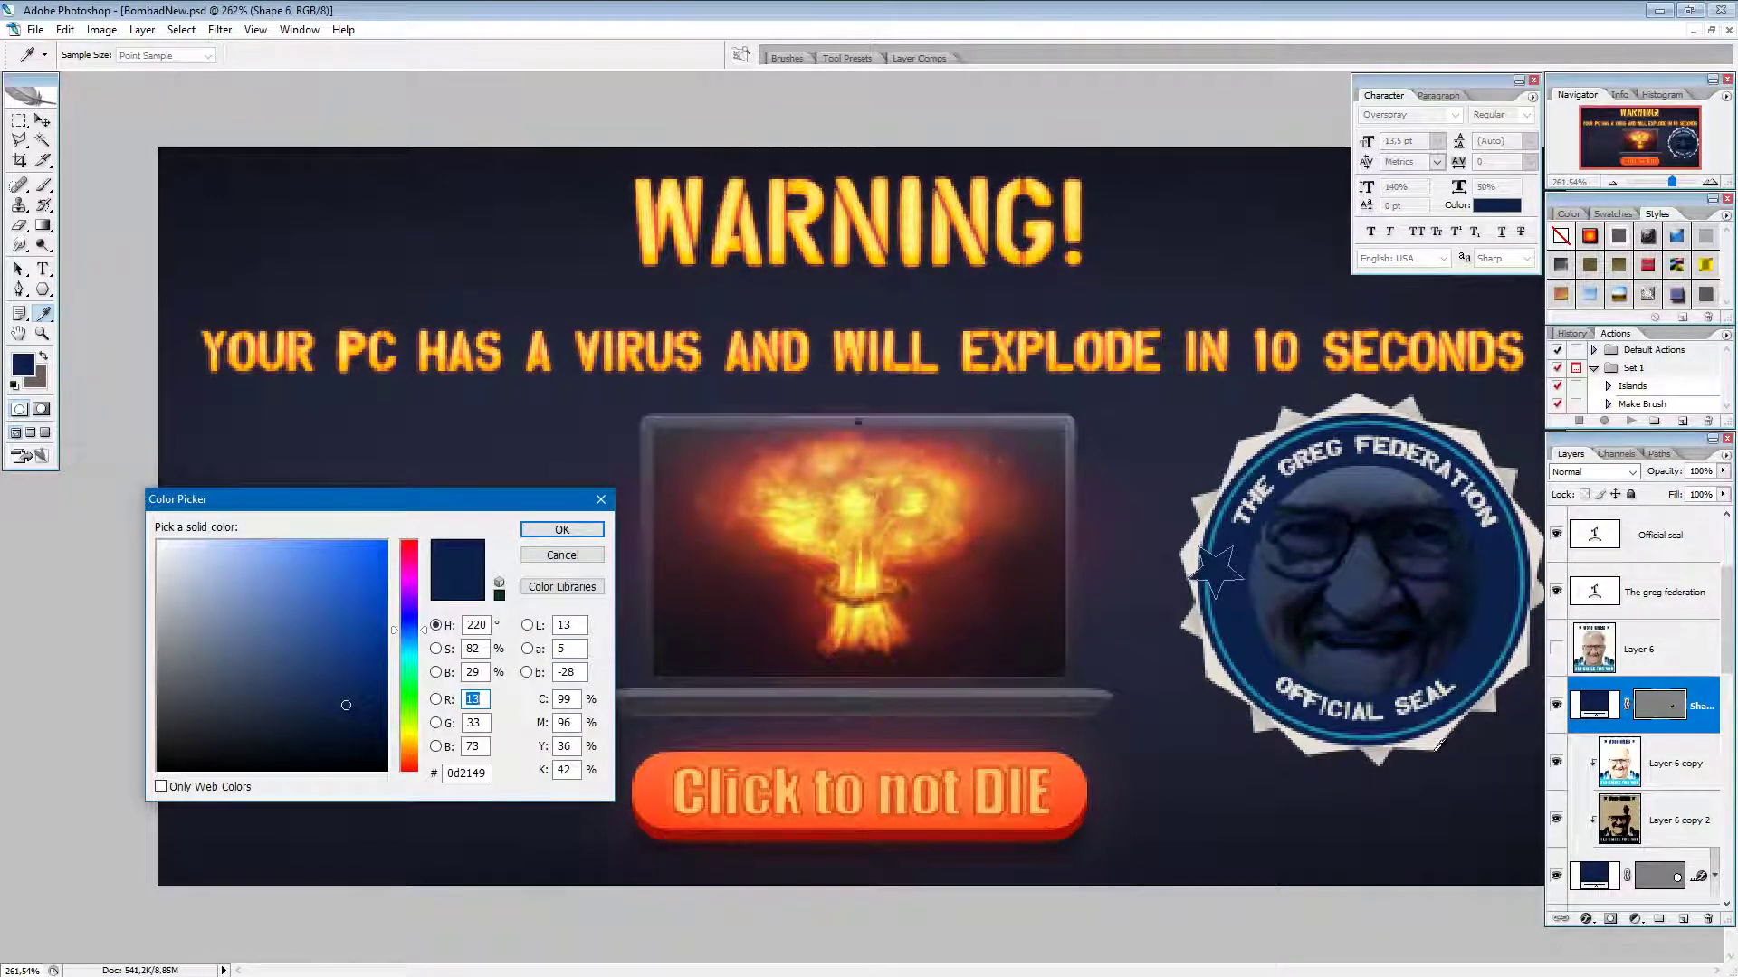
{"action": "left_click", "coordinate": [1432, 747]}
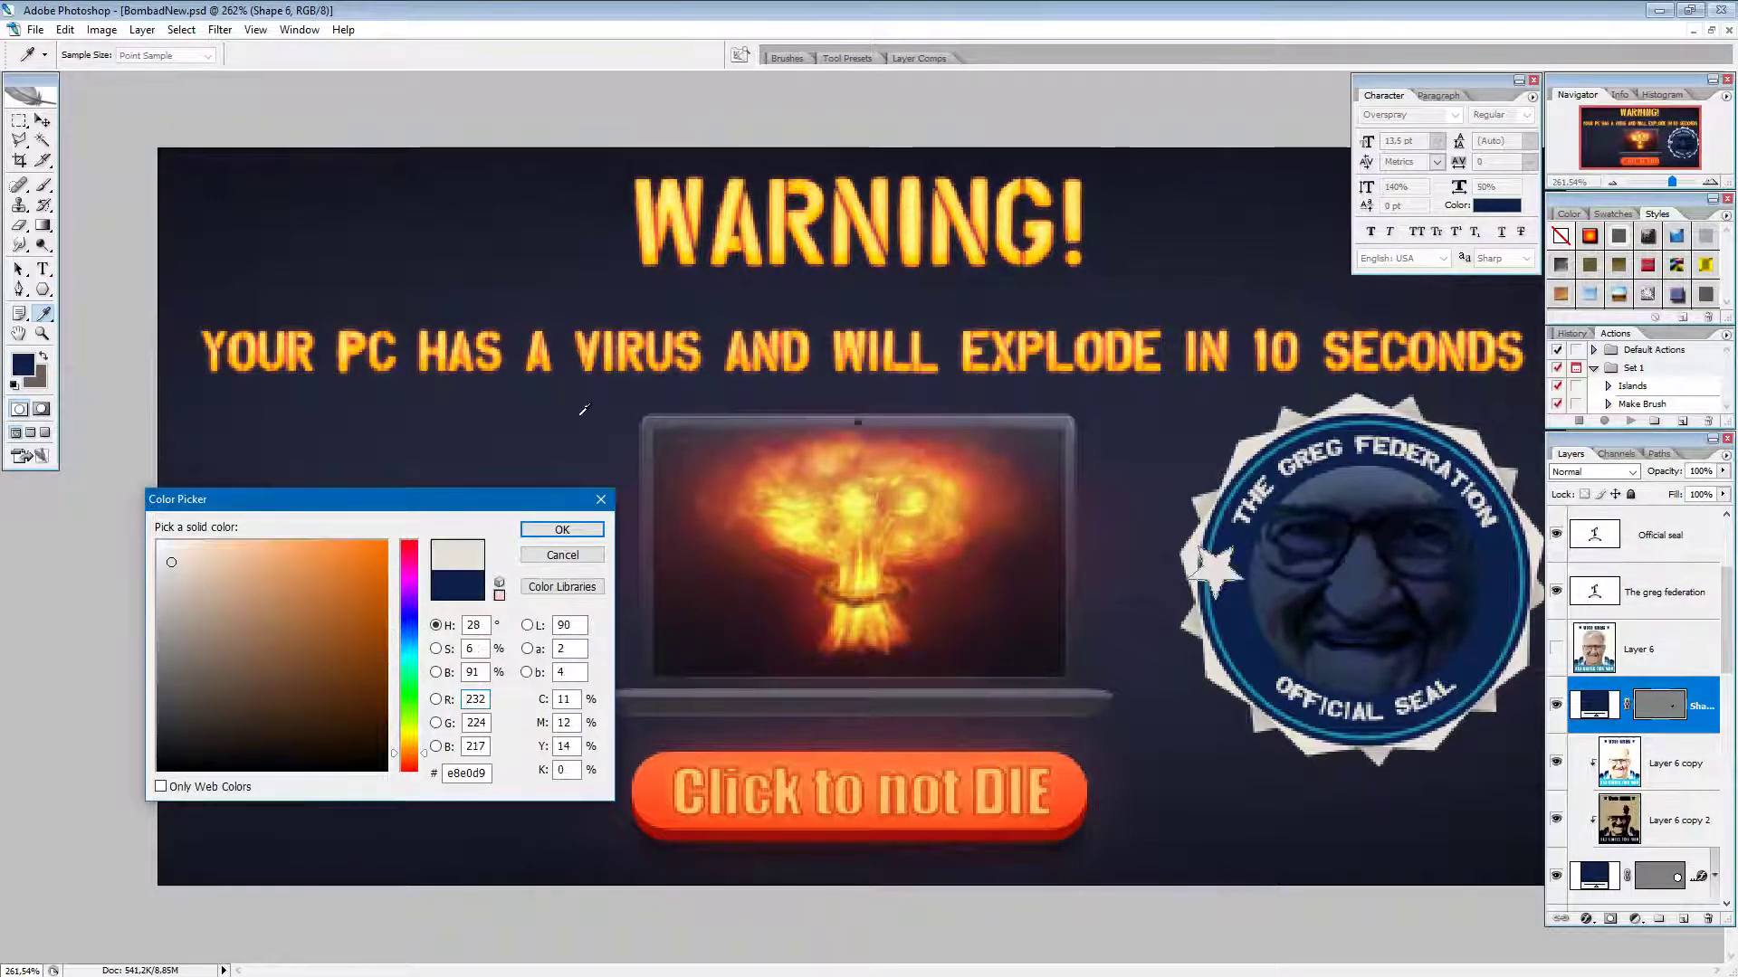
{"action": "left_click", "coordinate": [562, 530]}
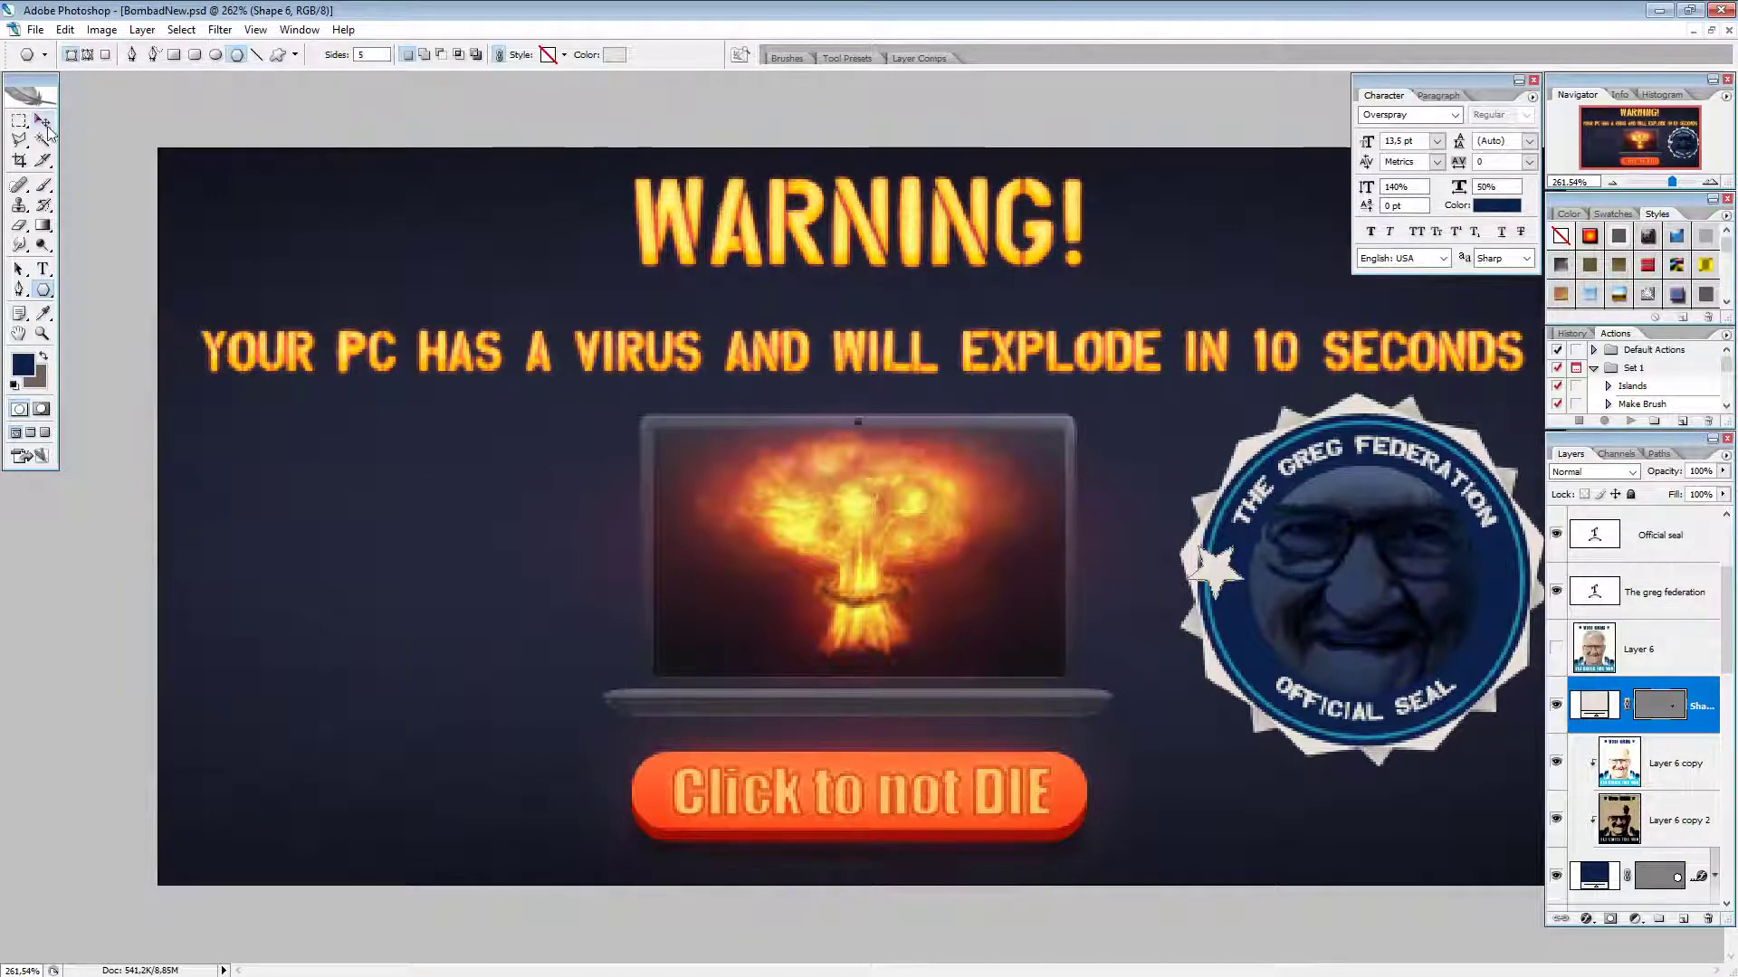
Step: Rotate the star with Free Transform until it stands upright
{"action": "left_click", "coordinate": [42, 122]}
{"action": "key", "text": "ctrl+t"}
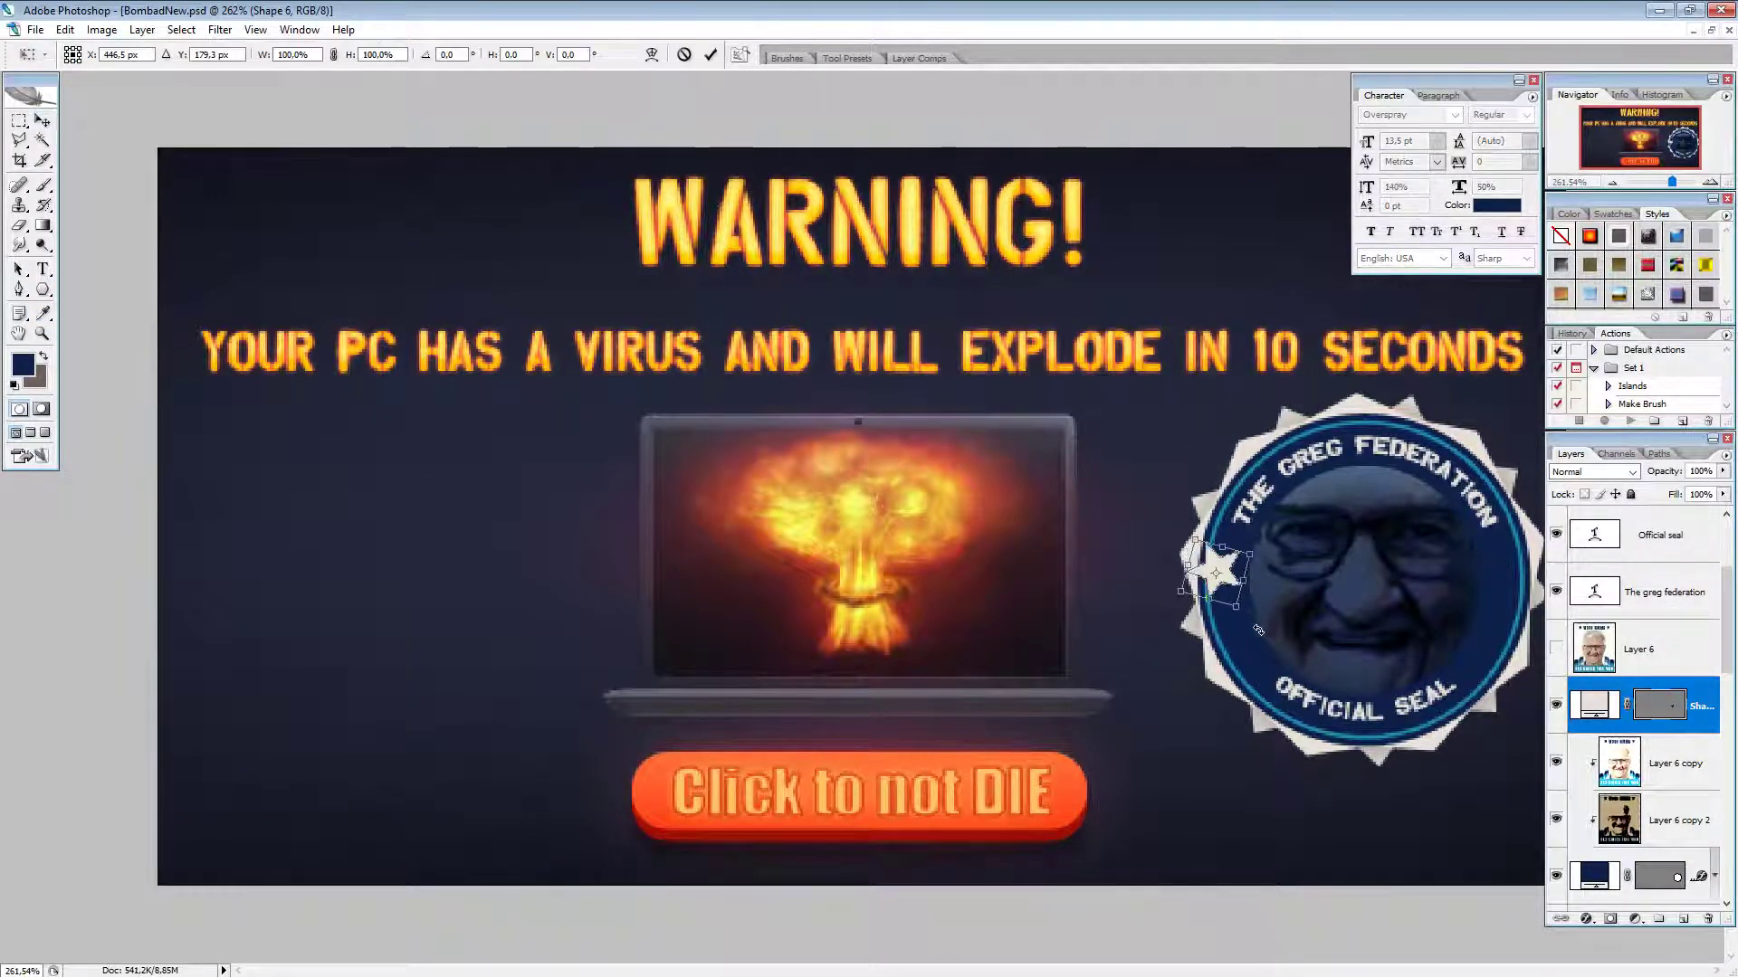
{"action": "left_click_drag", "start_coordinate": [1258, 629], "coordinate": [1171, 642]}
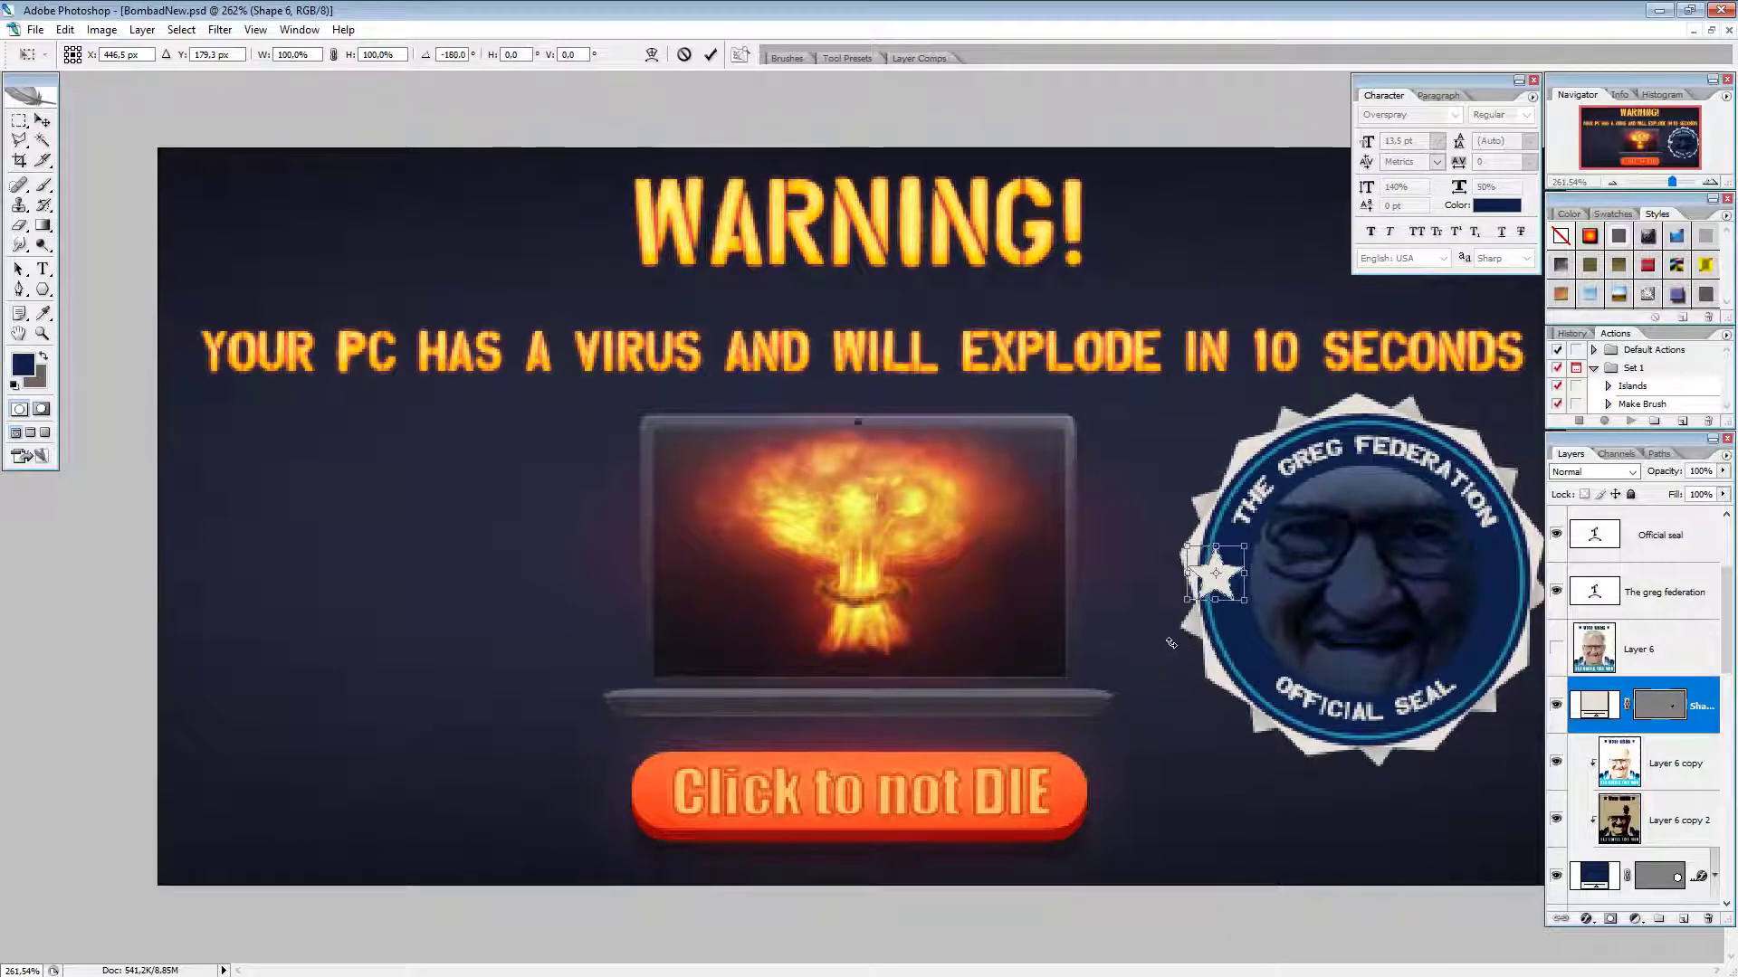
{"action": "left_click", "coordinate": [710, 54]}
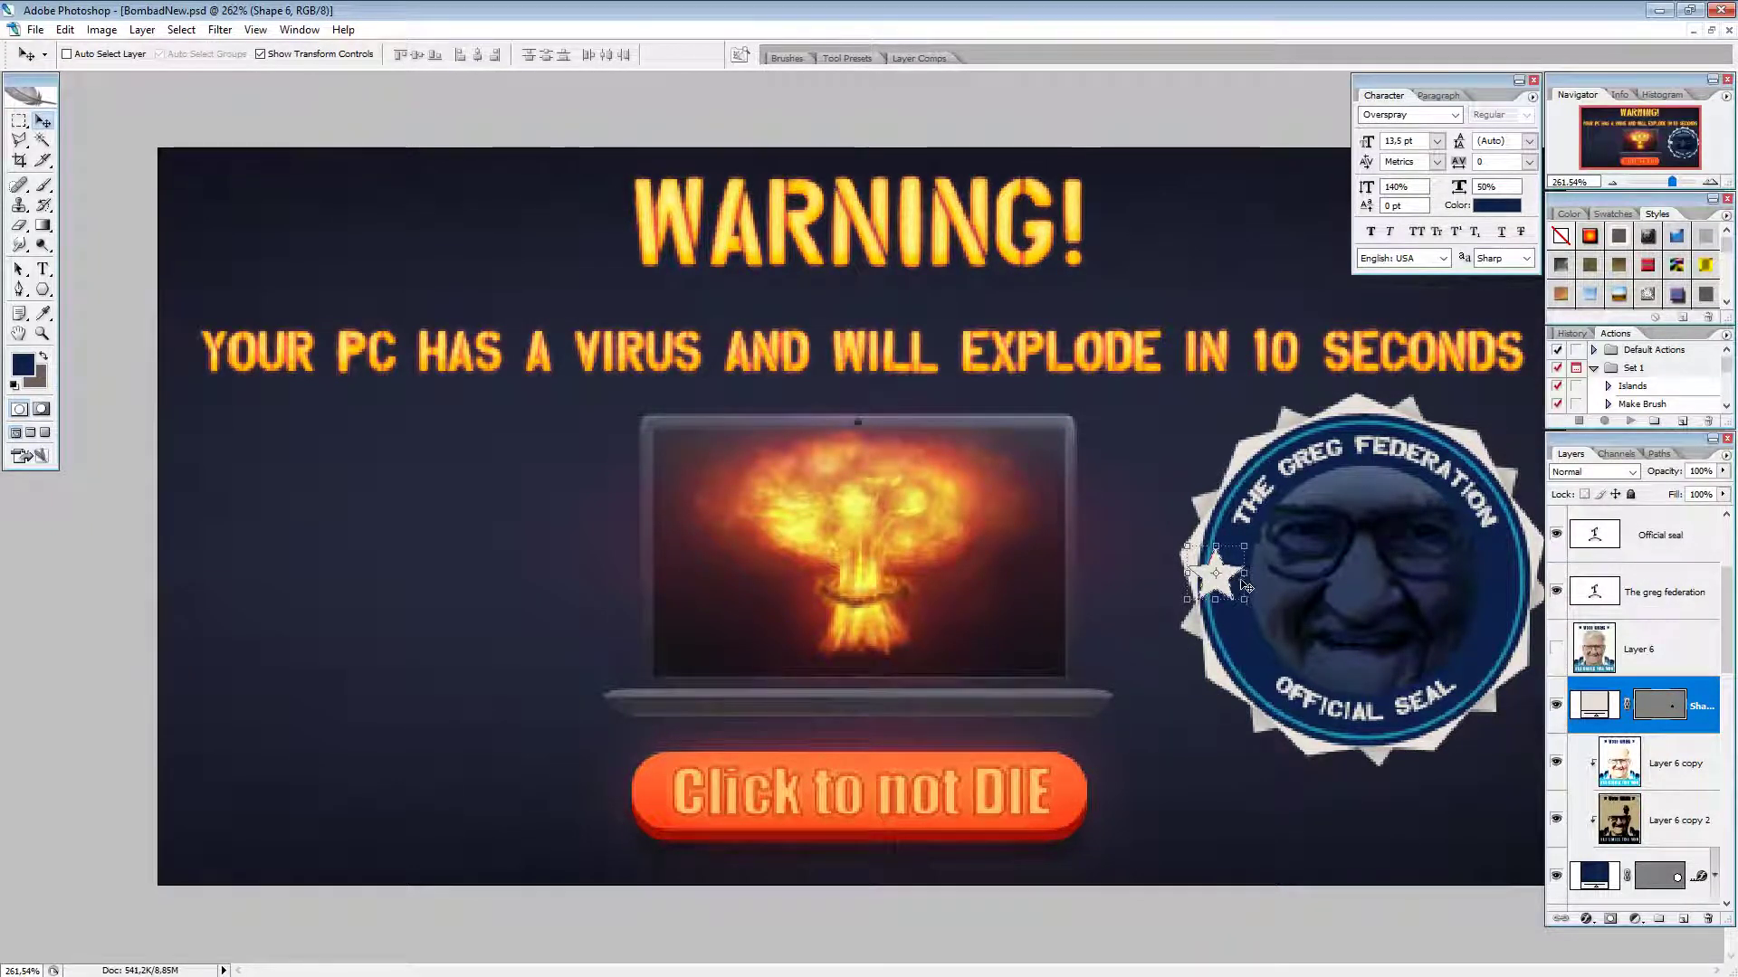
Step: Shrink the star and place it inside the seal's blue ring between the two curved texts, with a last scaling to 89.1%
{"action": "left_click_drag", "start_coordinate": [1244, 599], "coordinate": [1214, 593]}
{"action": "left_click", "coordinate": [710, 54]}
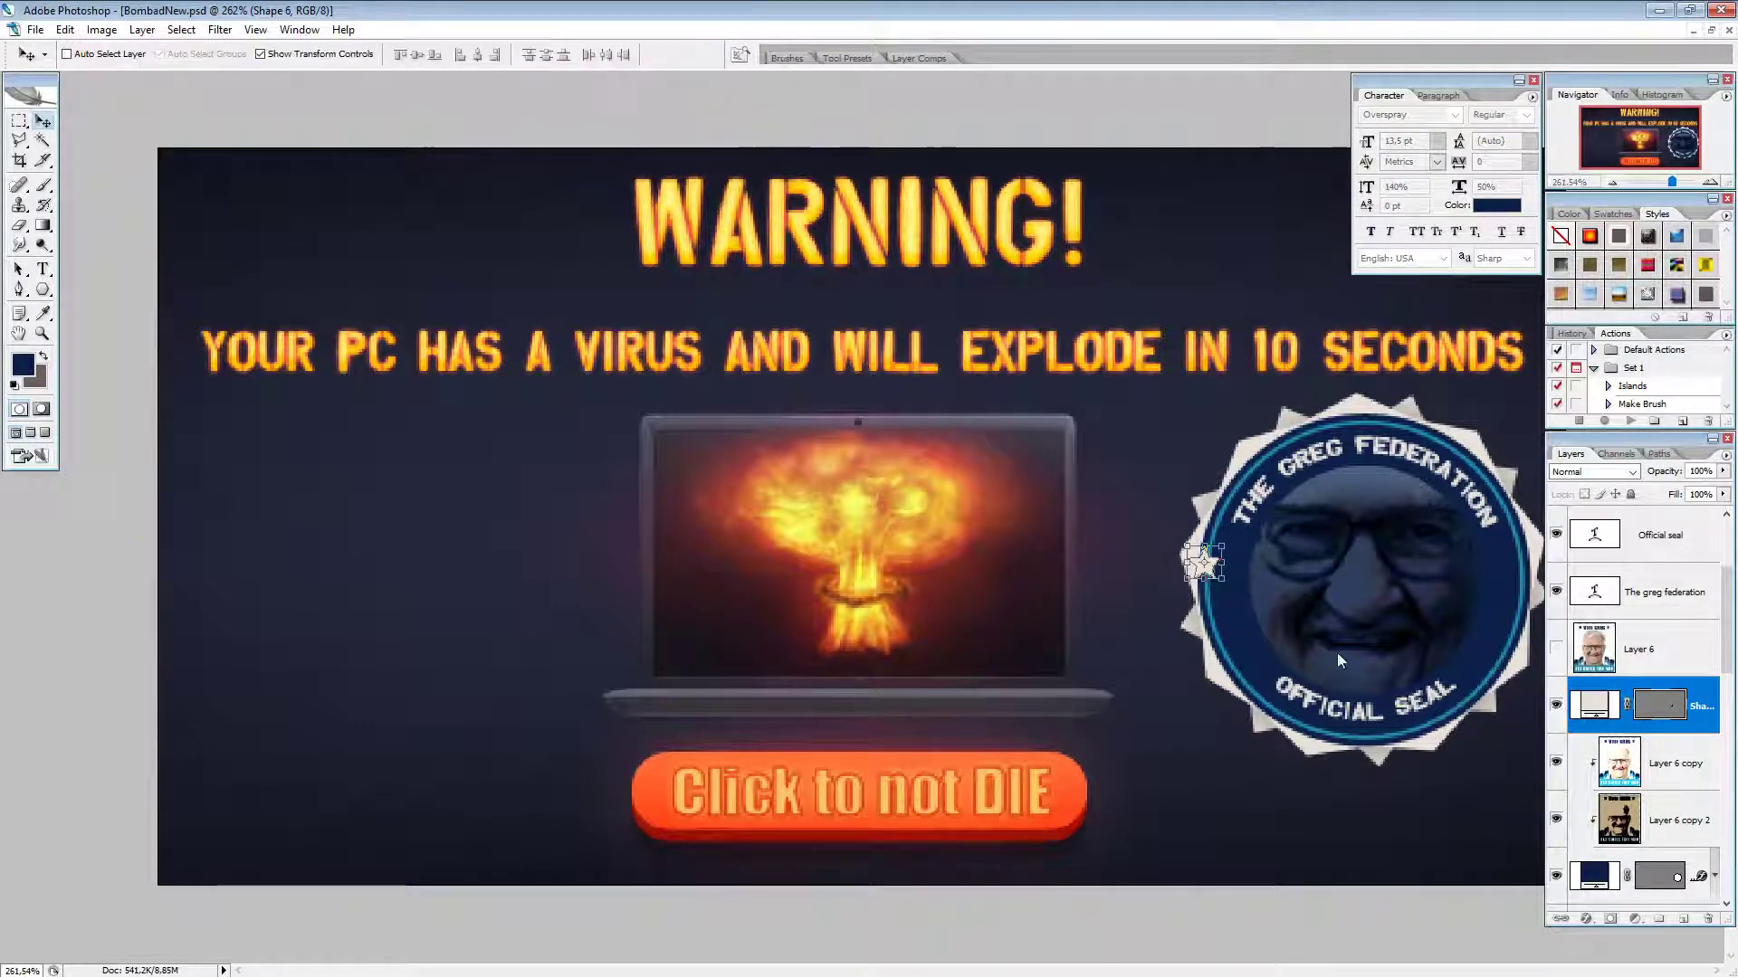
{"action": "left_click_drag", "start_coordinate": [1309, 649], "coordinate": [1328, 670]}
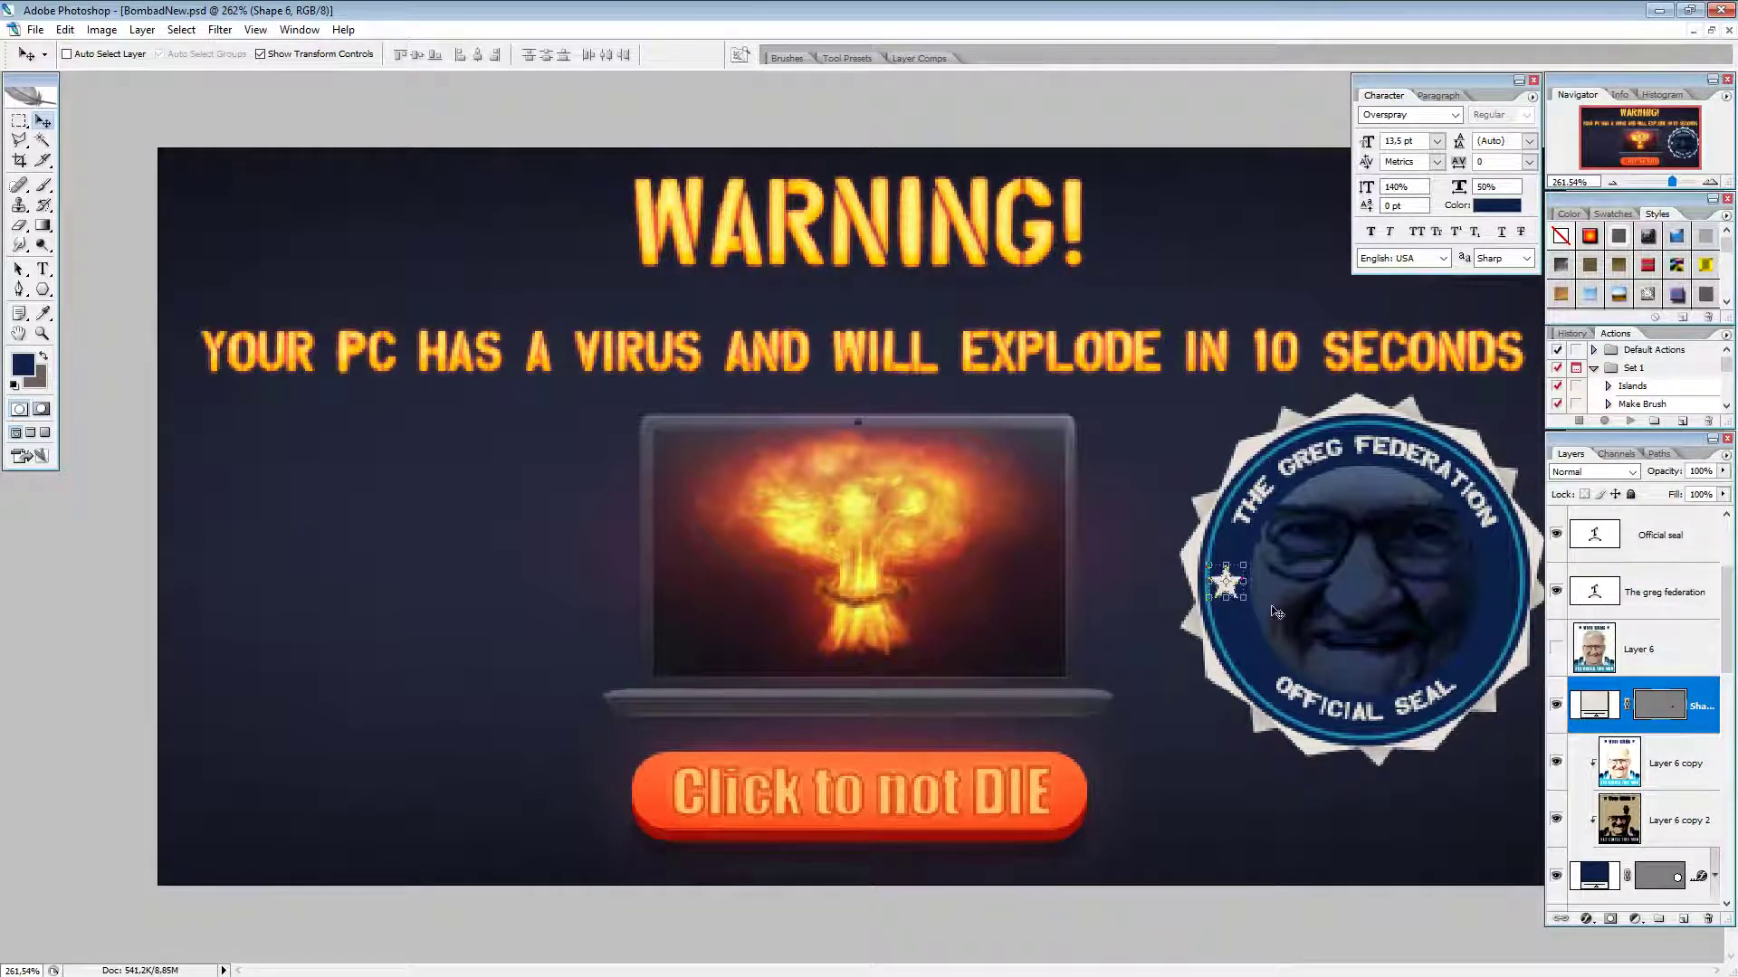
{"action": "left_click_drag", "start_coordinate": [1245, 599], "coordinate": [1247, 605]}
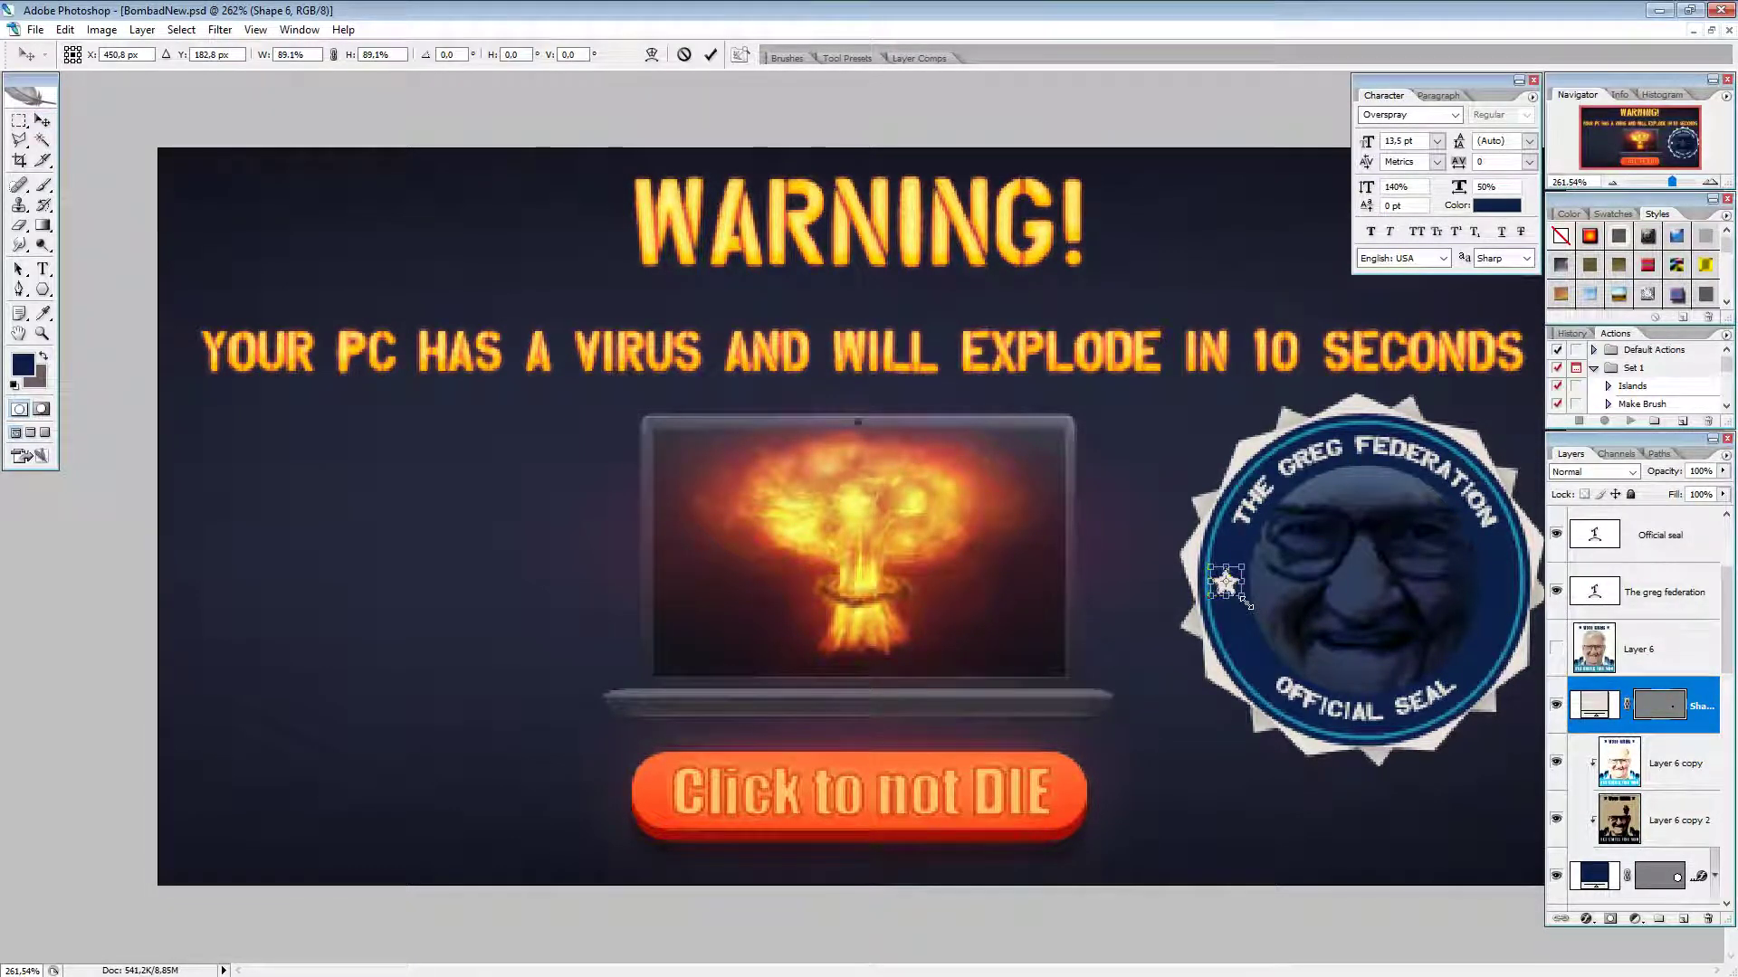
{"action": "left_click", "coordinate": [711, 54]}
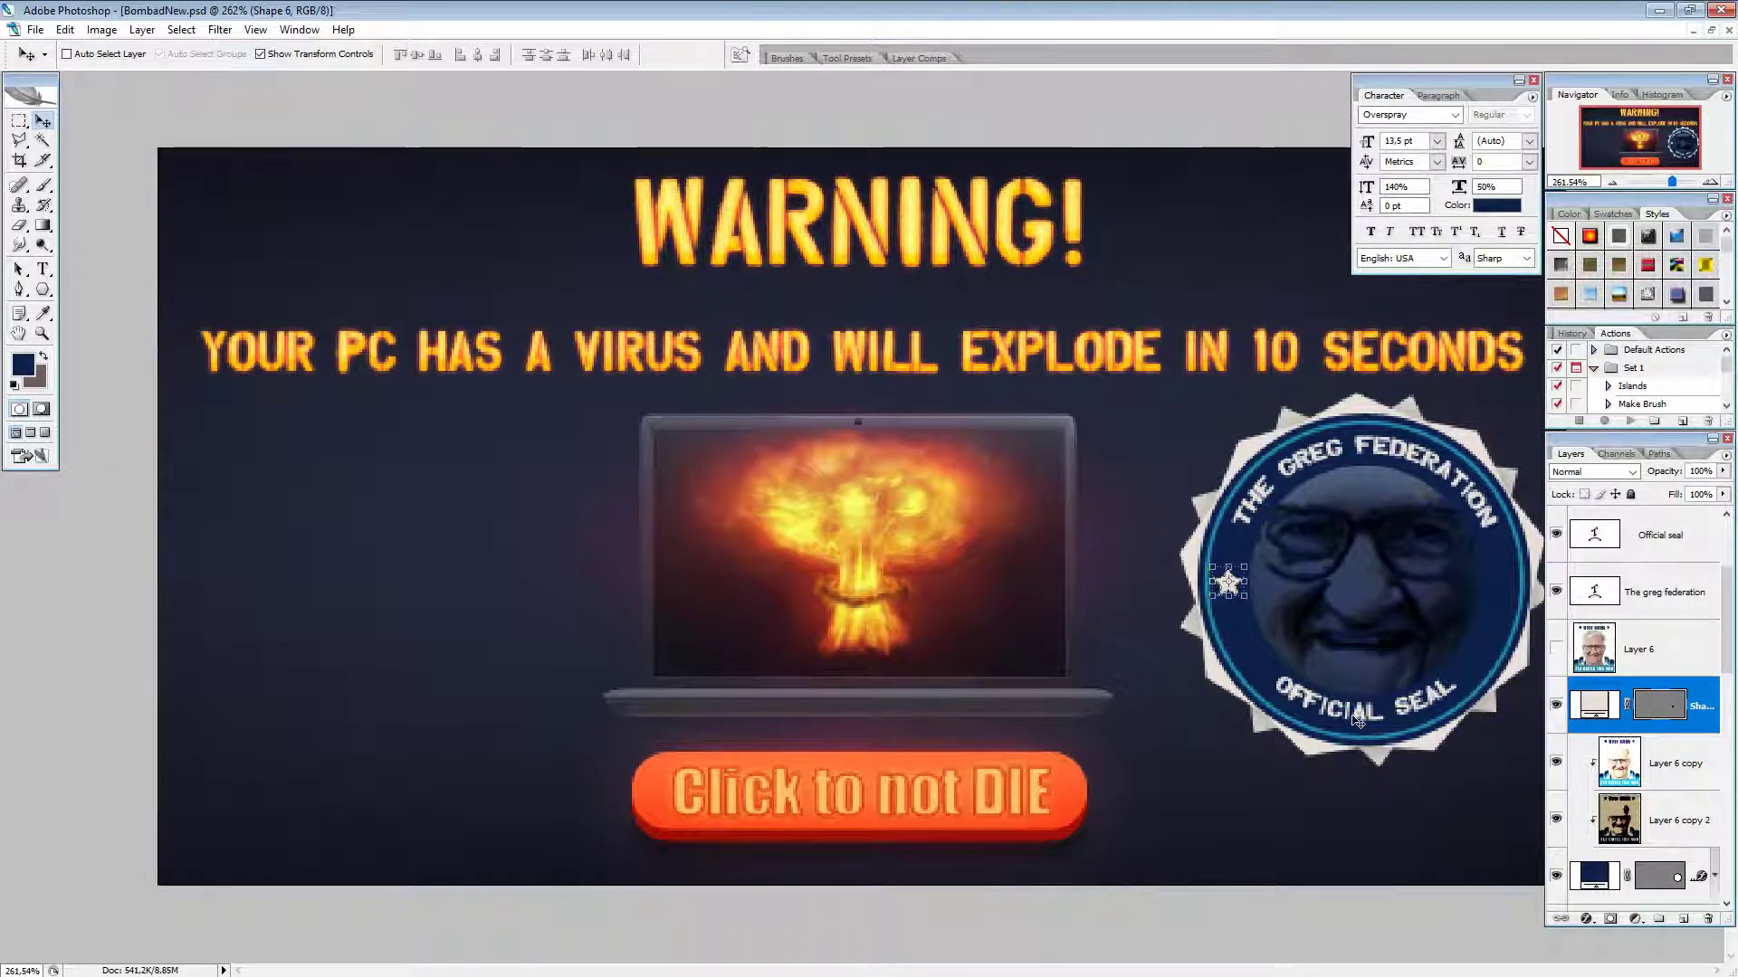
Step: Duplicate the star and move the copy horizontally to the matching spot inside the opposite side of the seal's ring
{"action": "left_click_drag", "start_coordinate": [1304, 661], "coordinate": [1509, 663]}
{"action": "key", "text": "Right"}
{"action": "key", "text": "Right"}
{"action": "key", "text": "Right"}
{"action": "key", "text": "Right"}
{"action": "key", "text": "Right"}
{"action": "key", "text": "Right"}
{"action": "key", "text": "Right"}
{"action": "key", "text": "Right"}
{"action": "key", "text": "Right"}
{"action": "key", "text": "Right"}
{"action": "key", "text": "Right"}
{"action": "key", "text": "Right"}
{"action": "key", "text": "Right"}
{"action": "key", "text": "Right"}
{"action": "key", "text": "Right"}
{"action": "key", "text": "Right"}
{"action": "key", "text": "Right"}
{"action": "key", "text": "Right"}
{"action": "key", "text": "Right"}
{"action": "key", "text": "Right"}
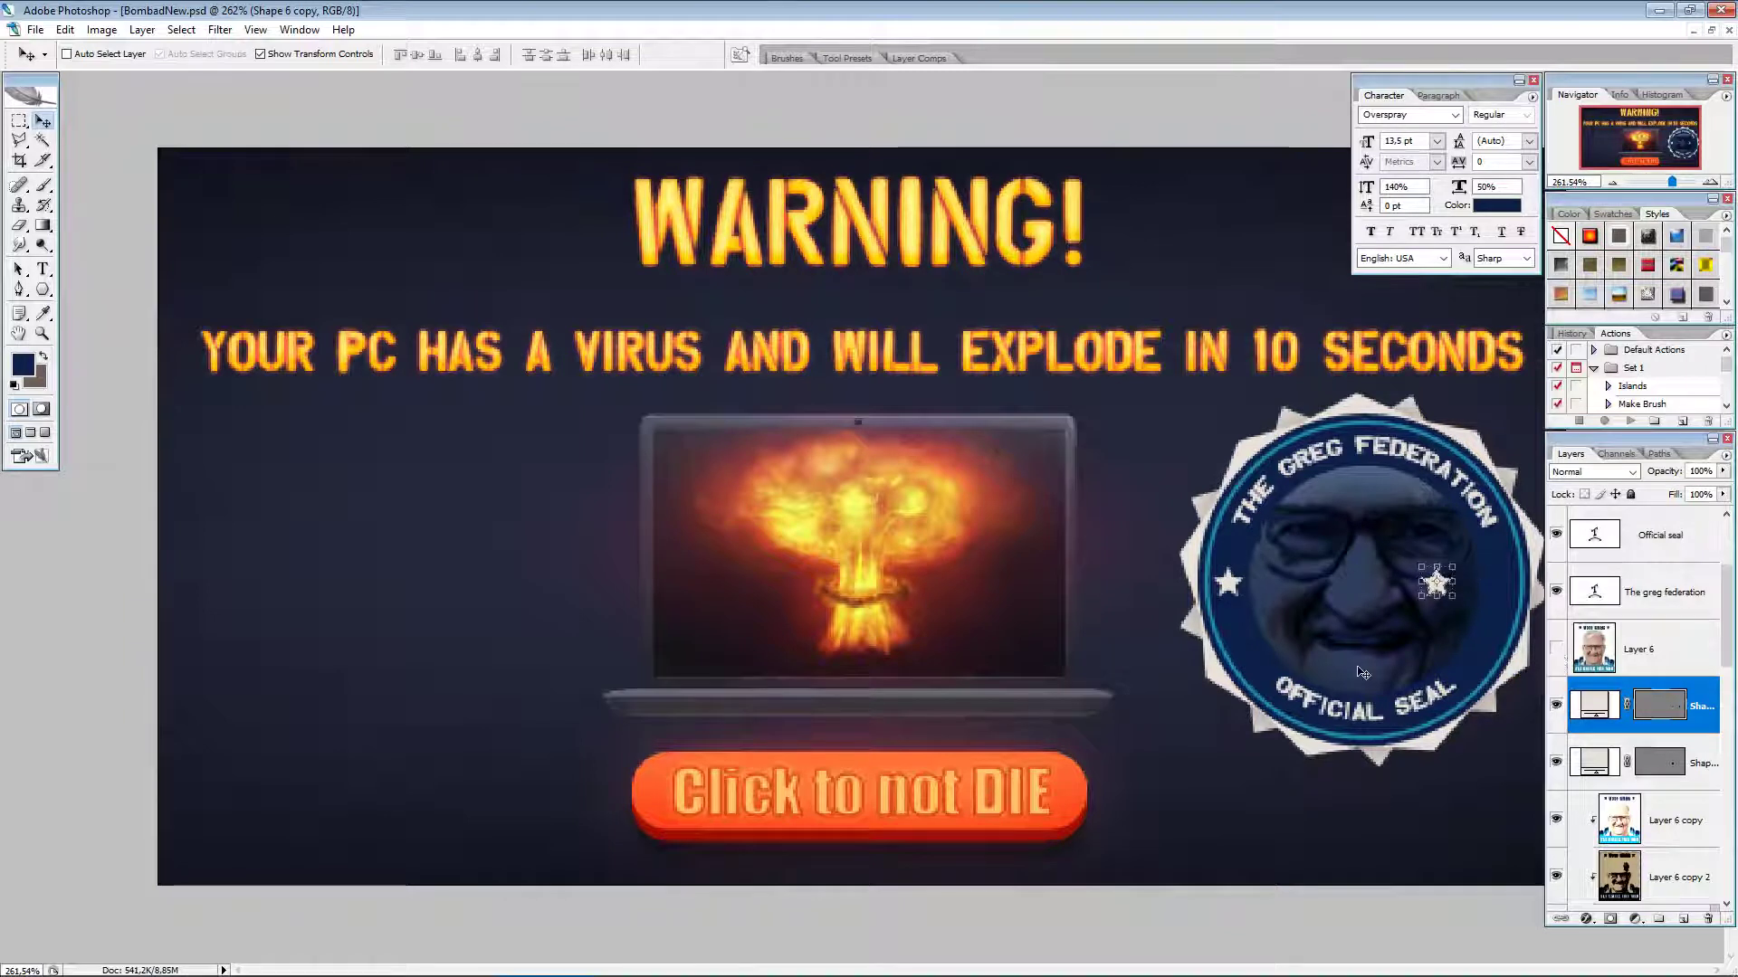
{"action": "key", "text": "Right"}
{"action": "key", "text": "Right"}
{"action": "key", "text": "Right"}
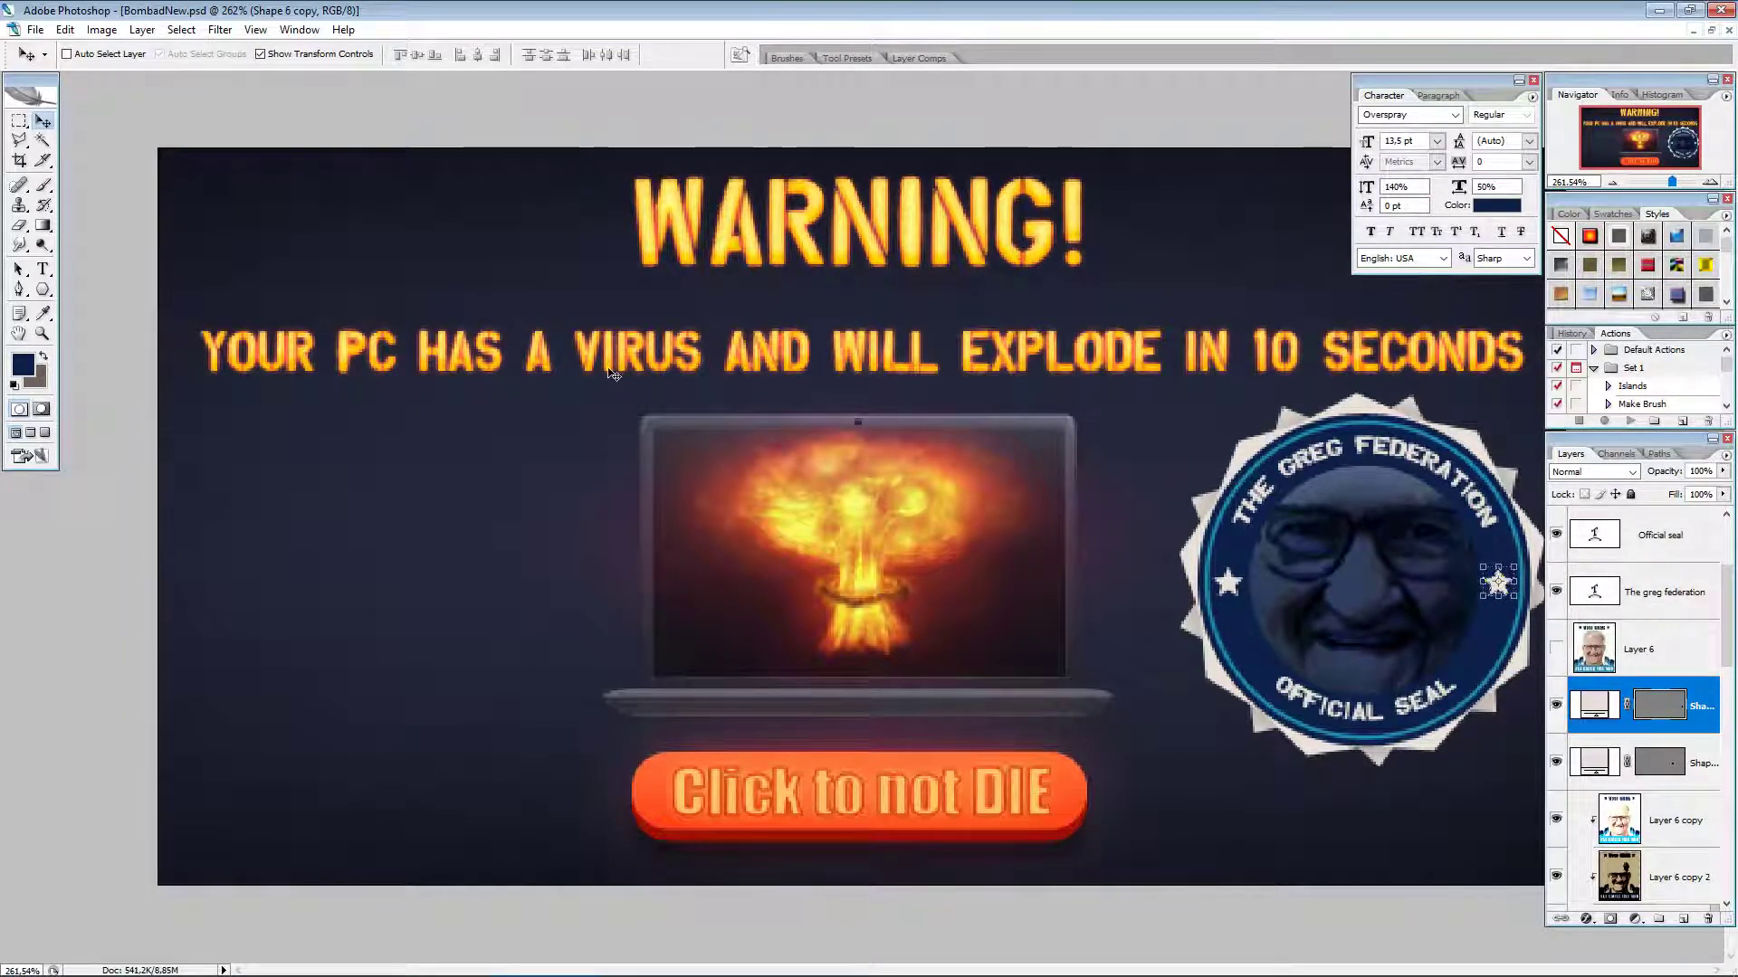
{"action": "left_click", "coordinate": [19, 121]}
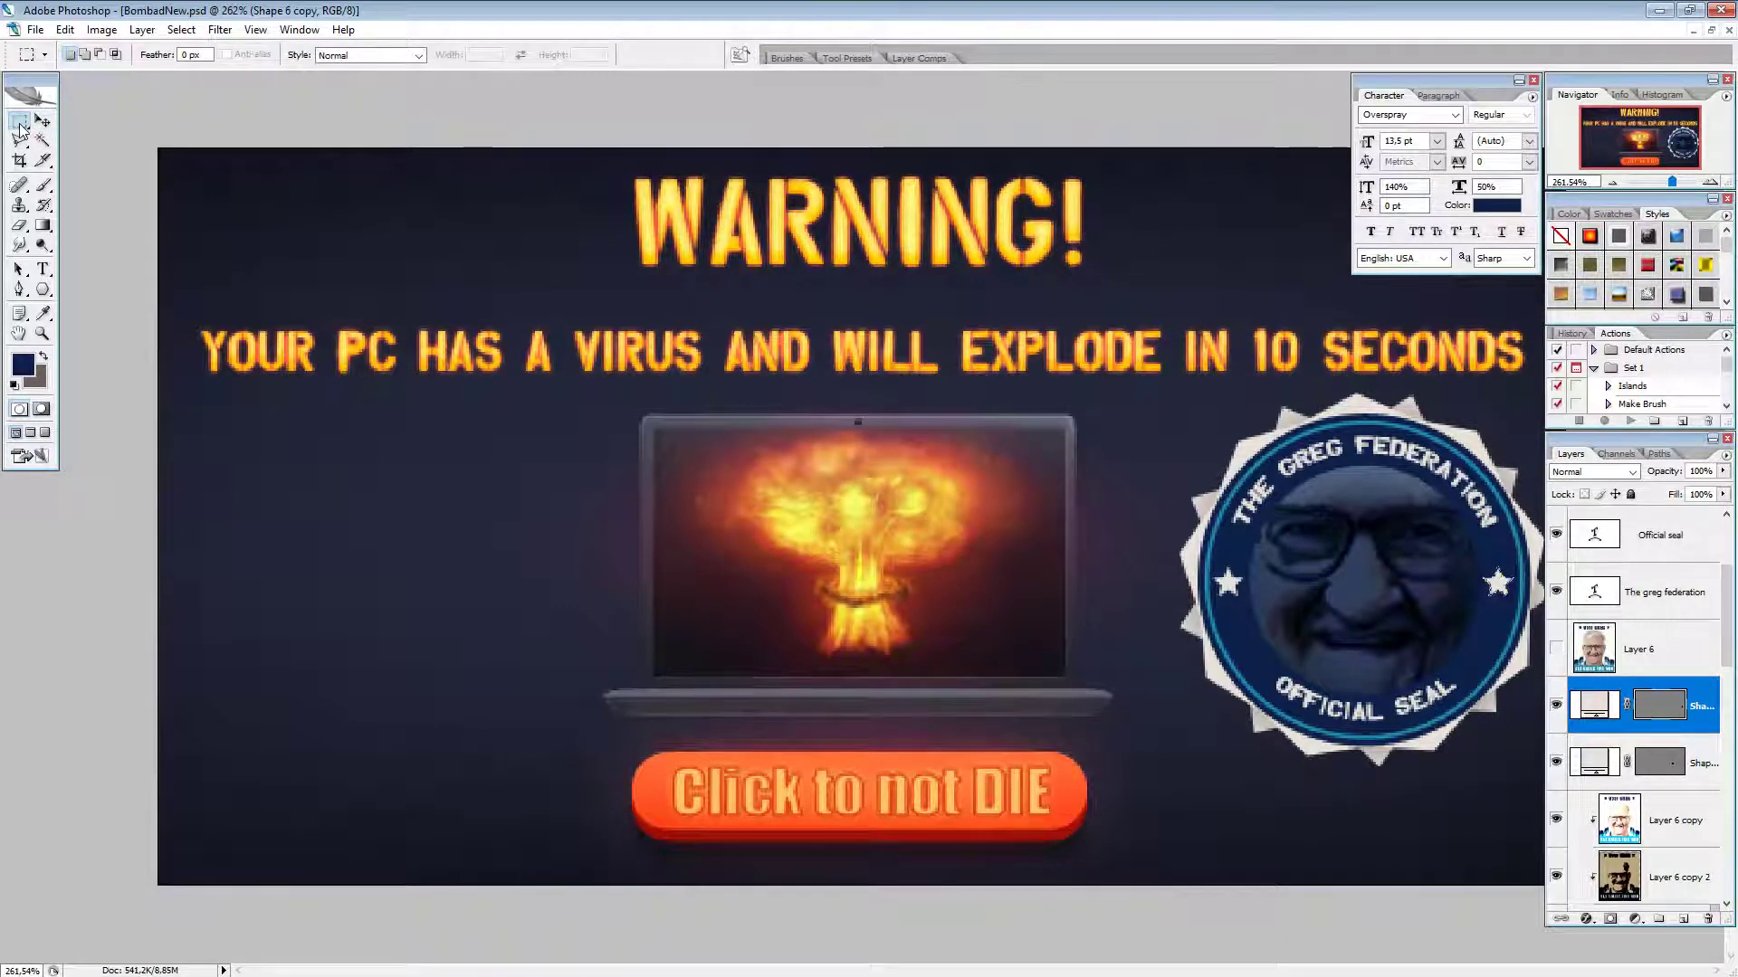
Step: Select the hidden poster layer, Layer 6, and save the document
{"action": "left_click", "coordinate": [1684, 656]}
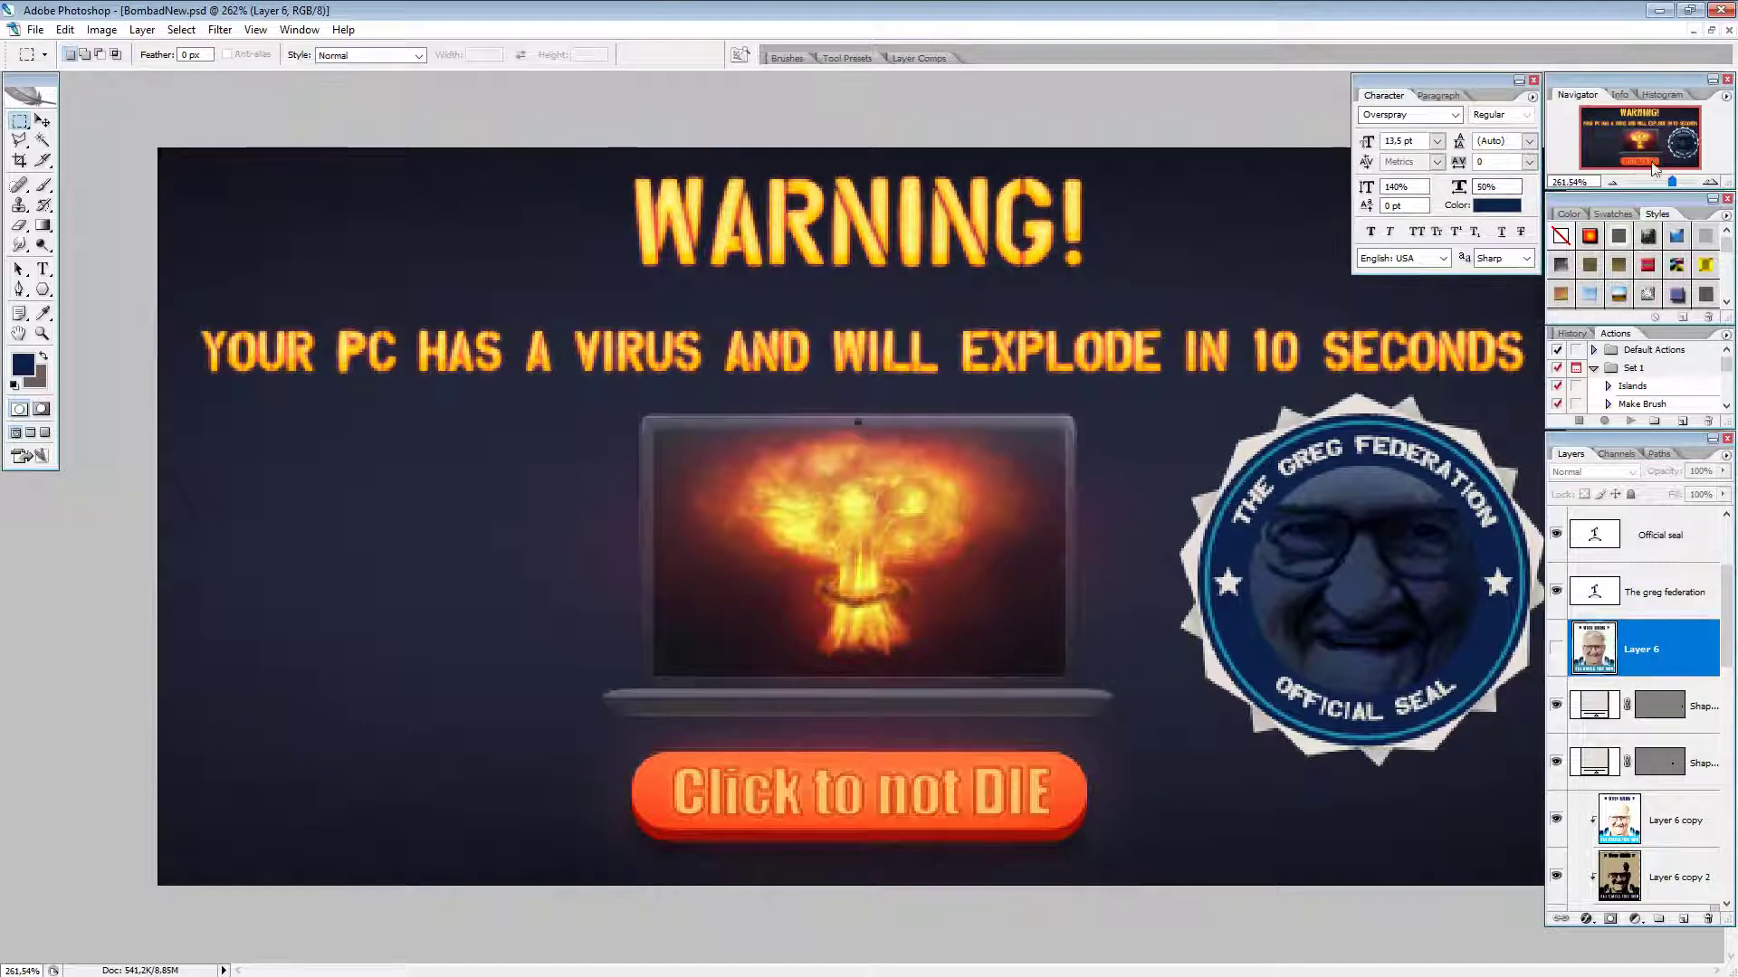
{"action": "left_click", "coordinate": [1611, 181]}
{"action": "left_click", "coordinate": [1611, 181]}
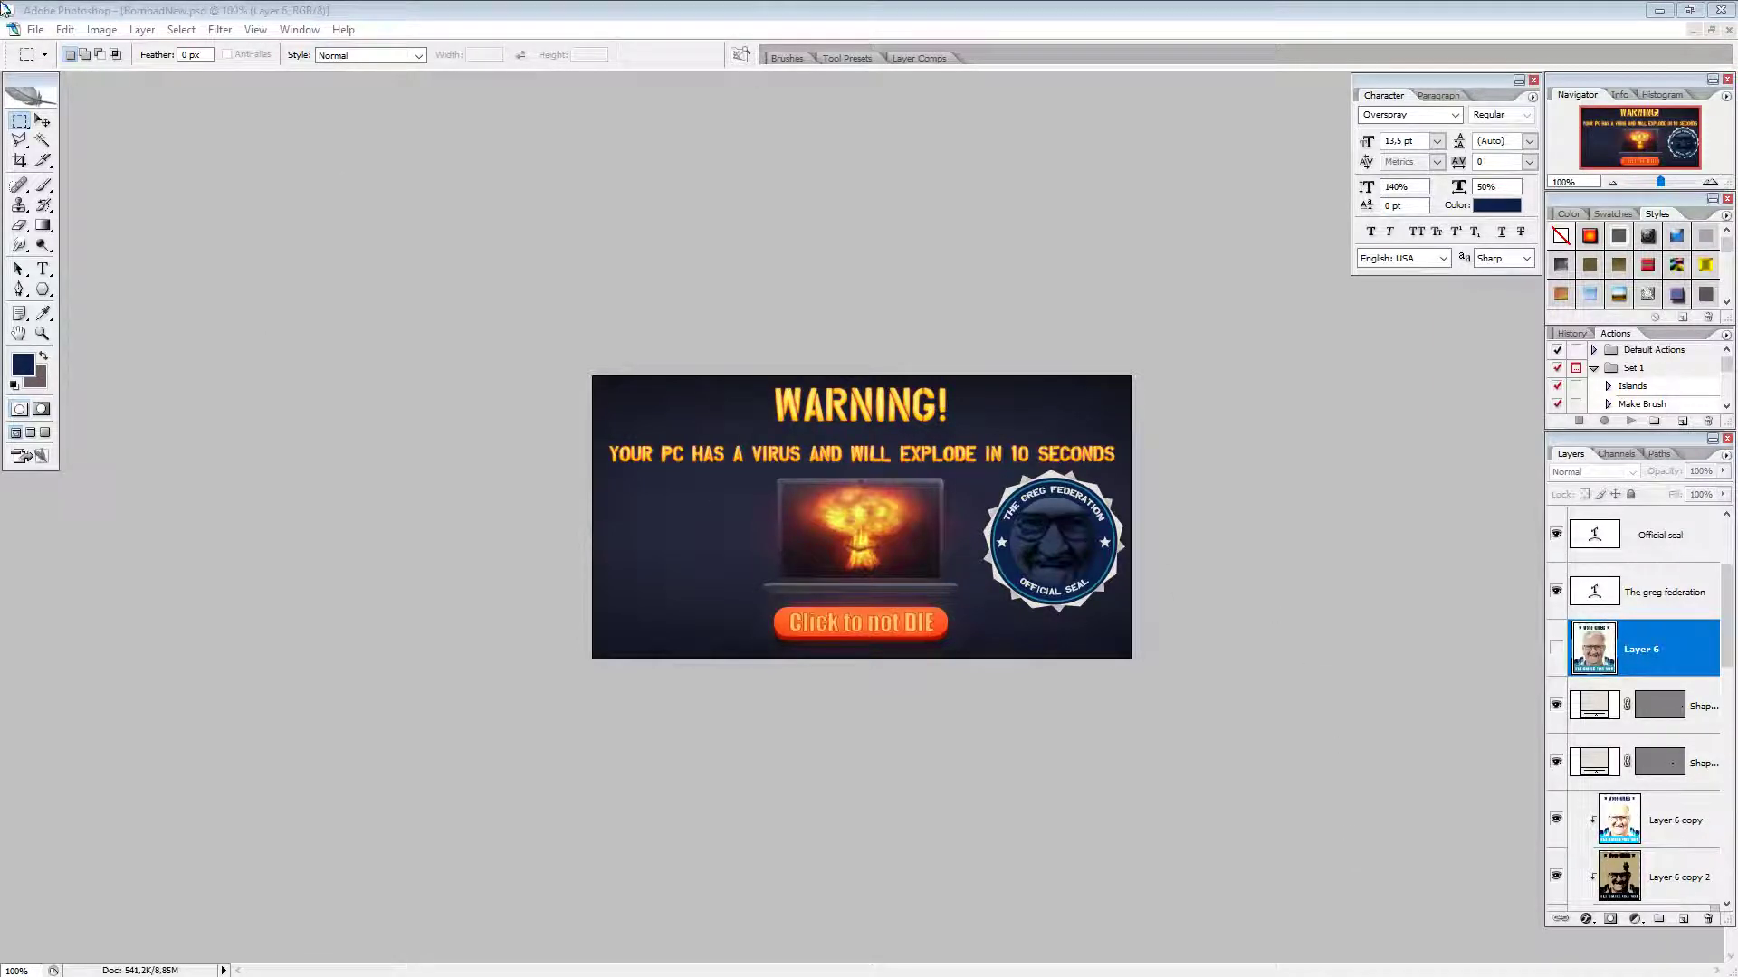
{"action": "left_click", "coordinate": [35, 30]}
{"action": "left_click", "coordinate": [82, 206]}
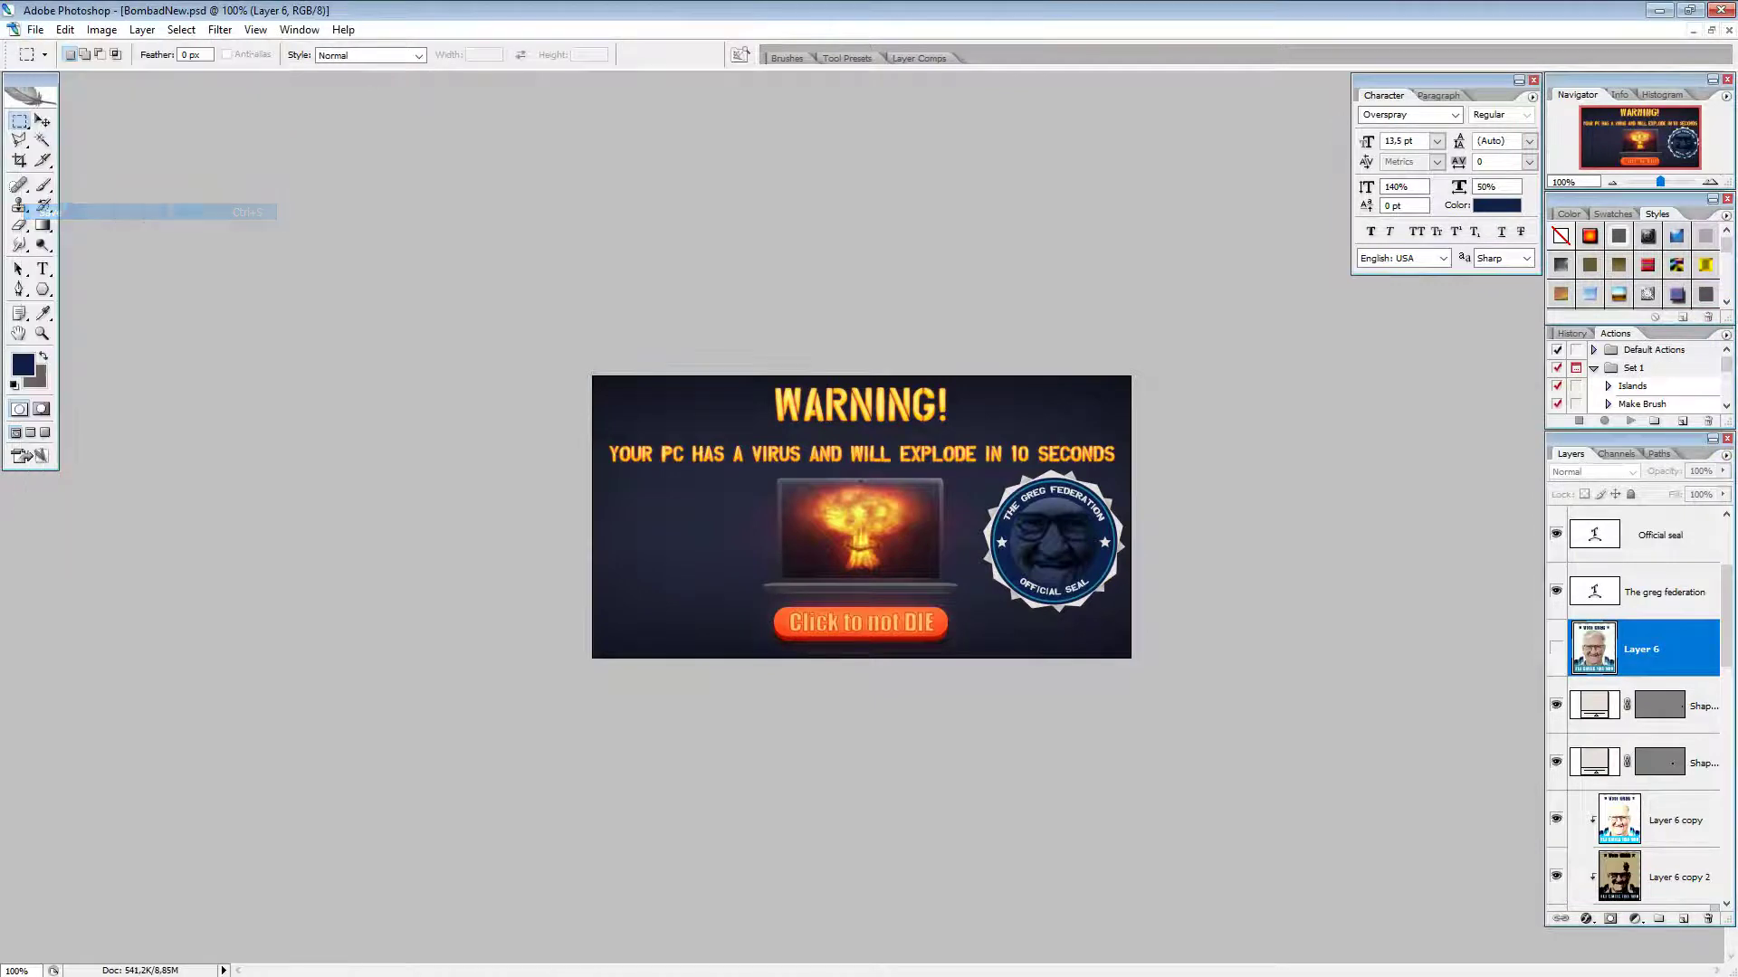
Step: Save a flattened PNG copy of the warning graphic to the Desktop as BombadNew copy.png
{"action": "left_click", "coordinate": [36, 29]}
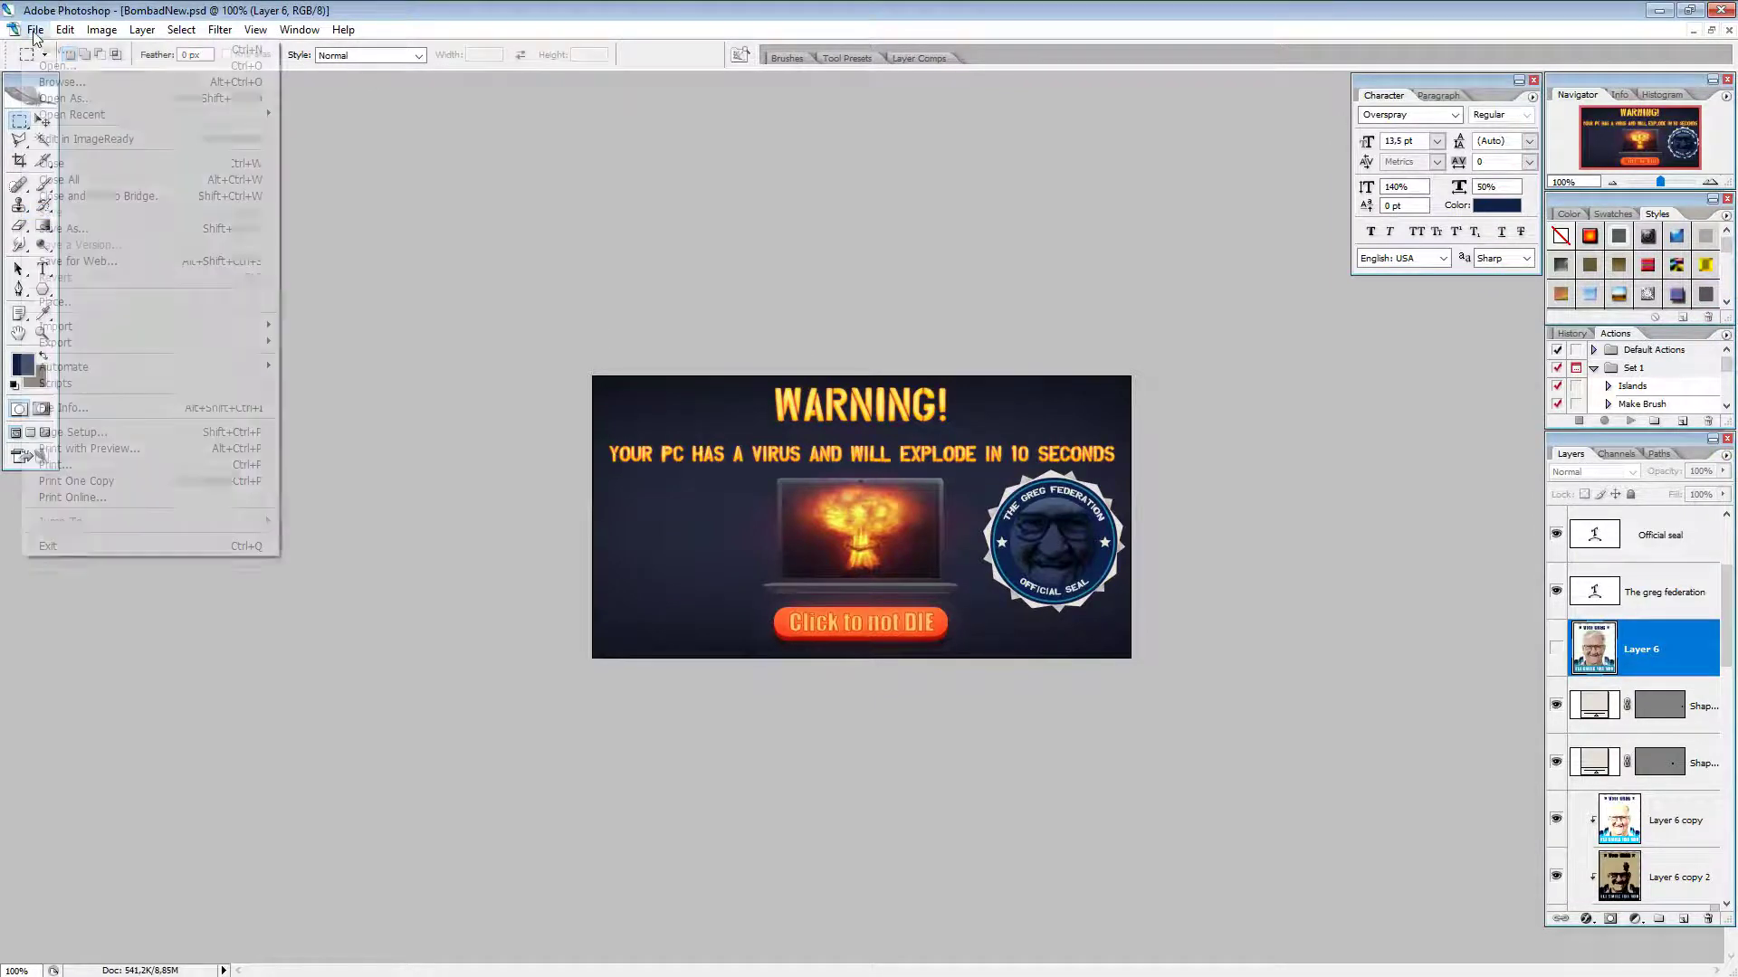
{"action": "left_click", "coordinate": [82, 228]}
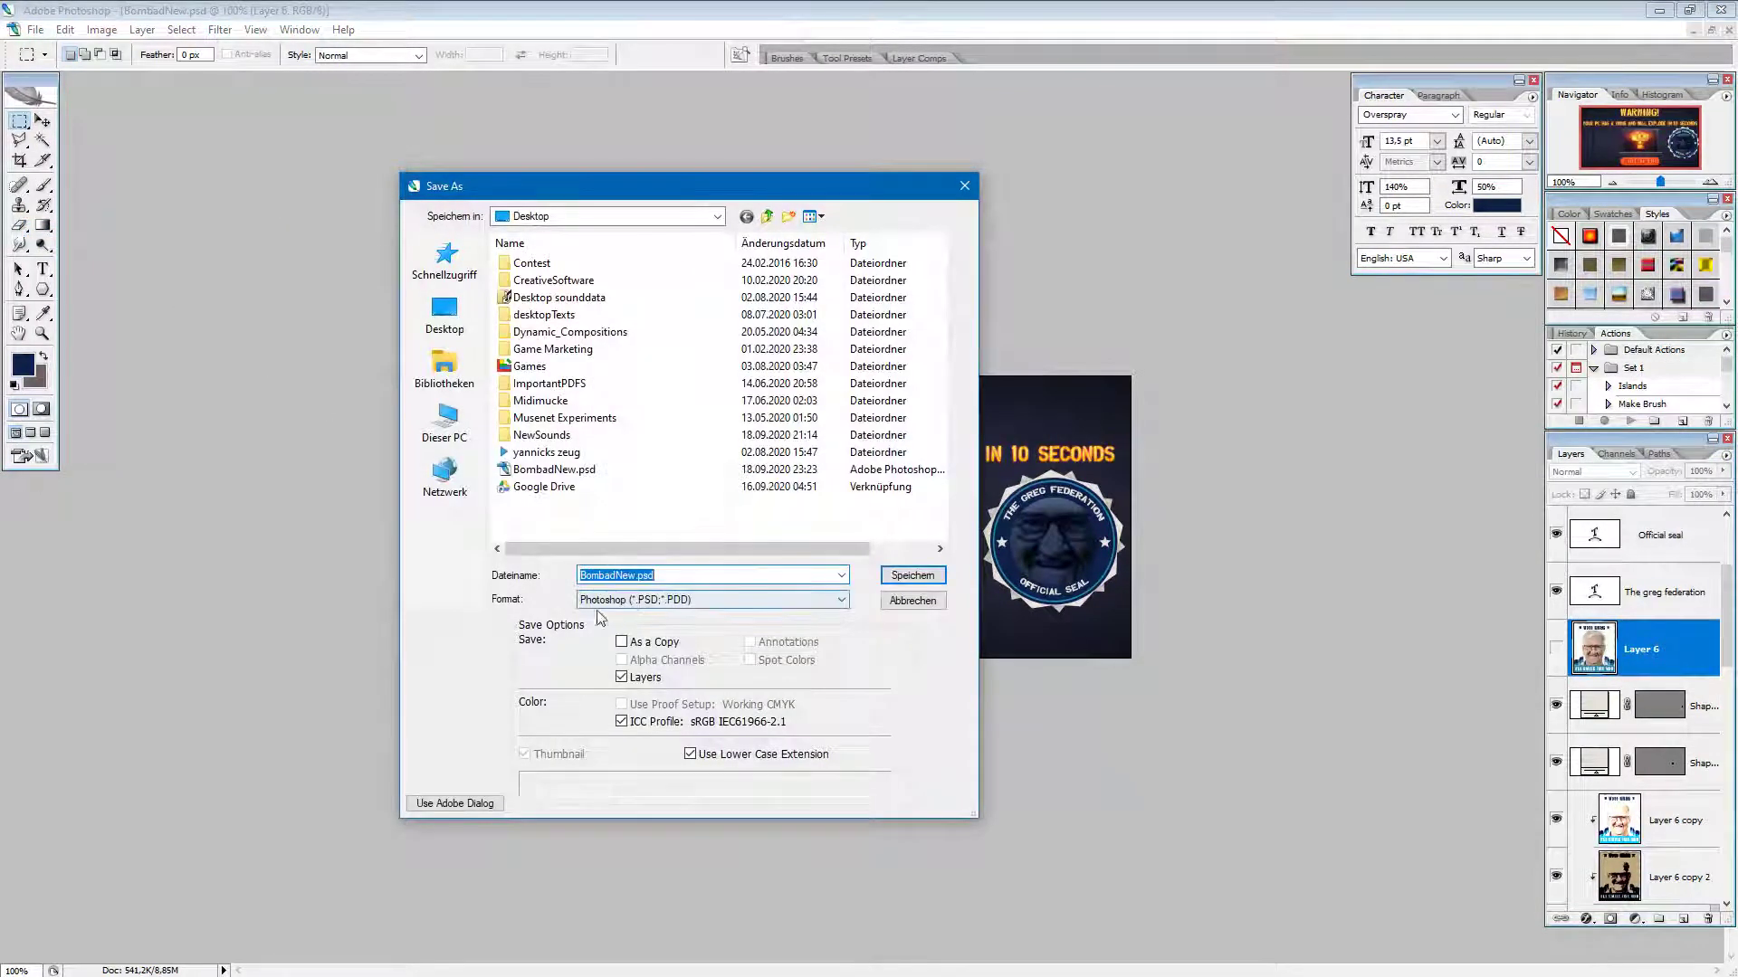
{"action": "left_click", "coordinate": [686, 596]}
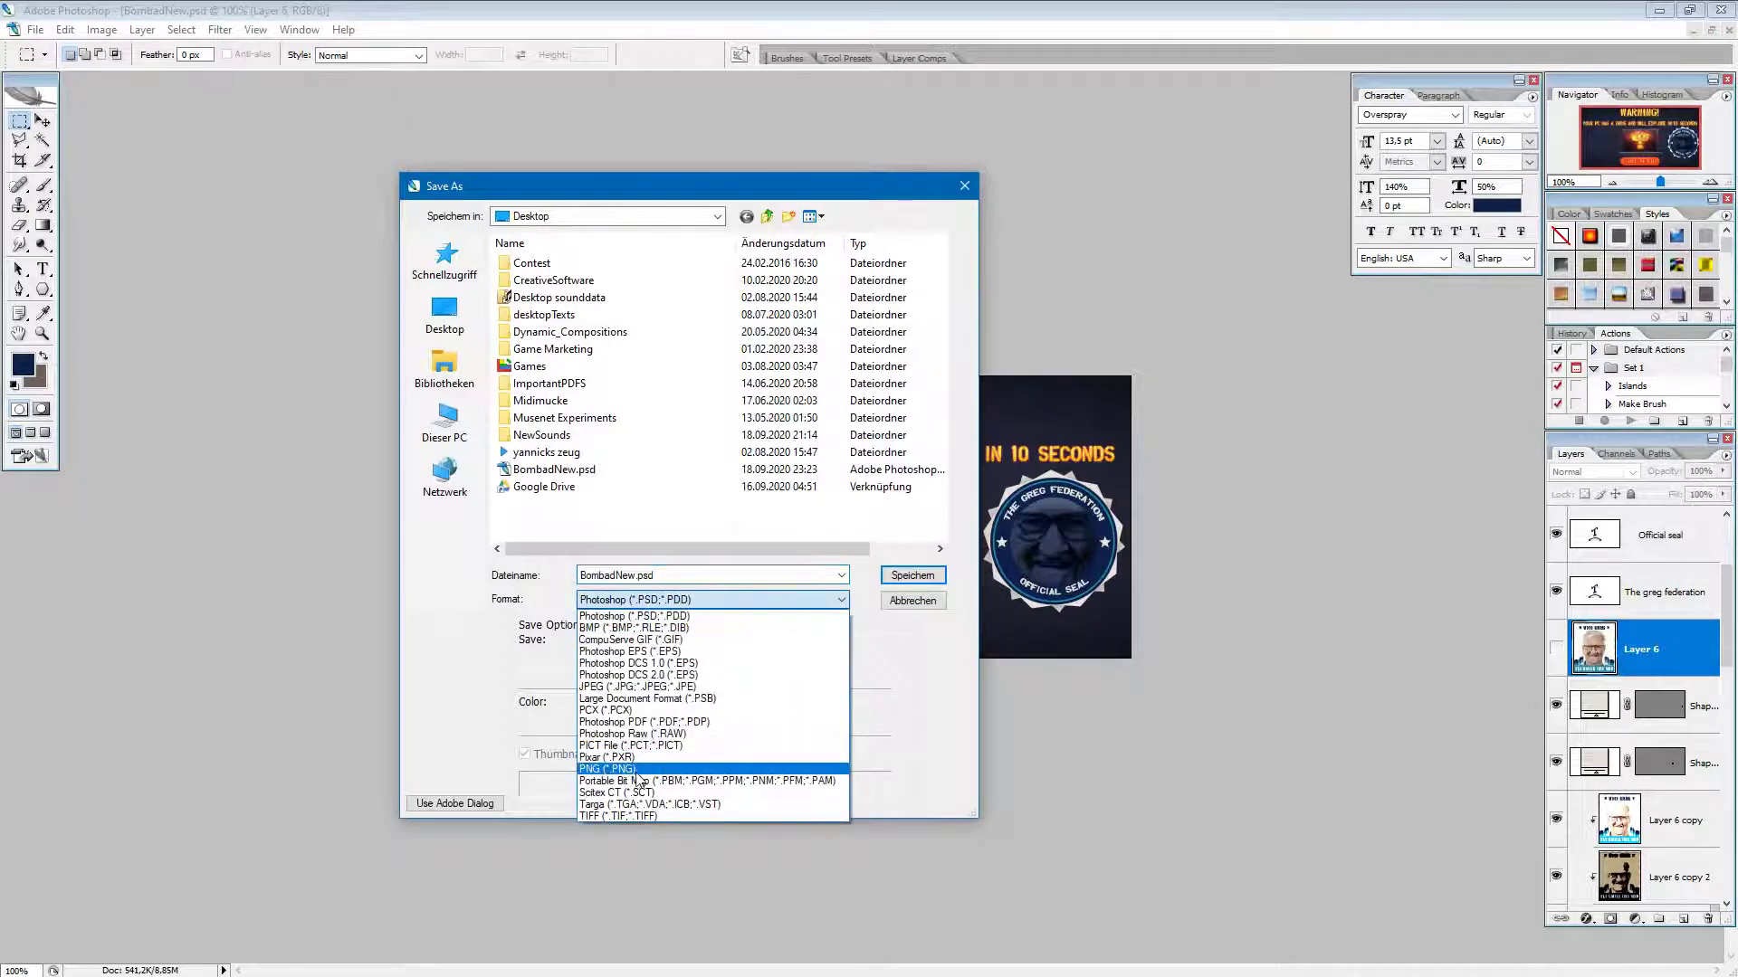
{"action": "left_click", "coordinate": [688, 772]}
{"action": "left_click", "coordinate": [890, 581]}
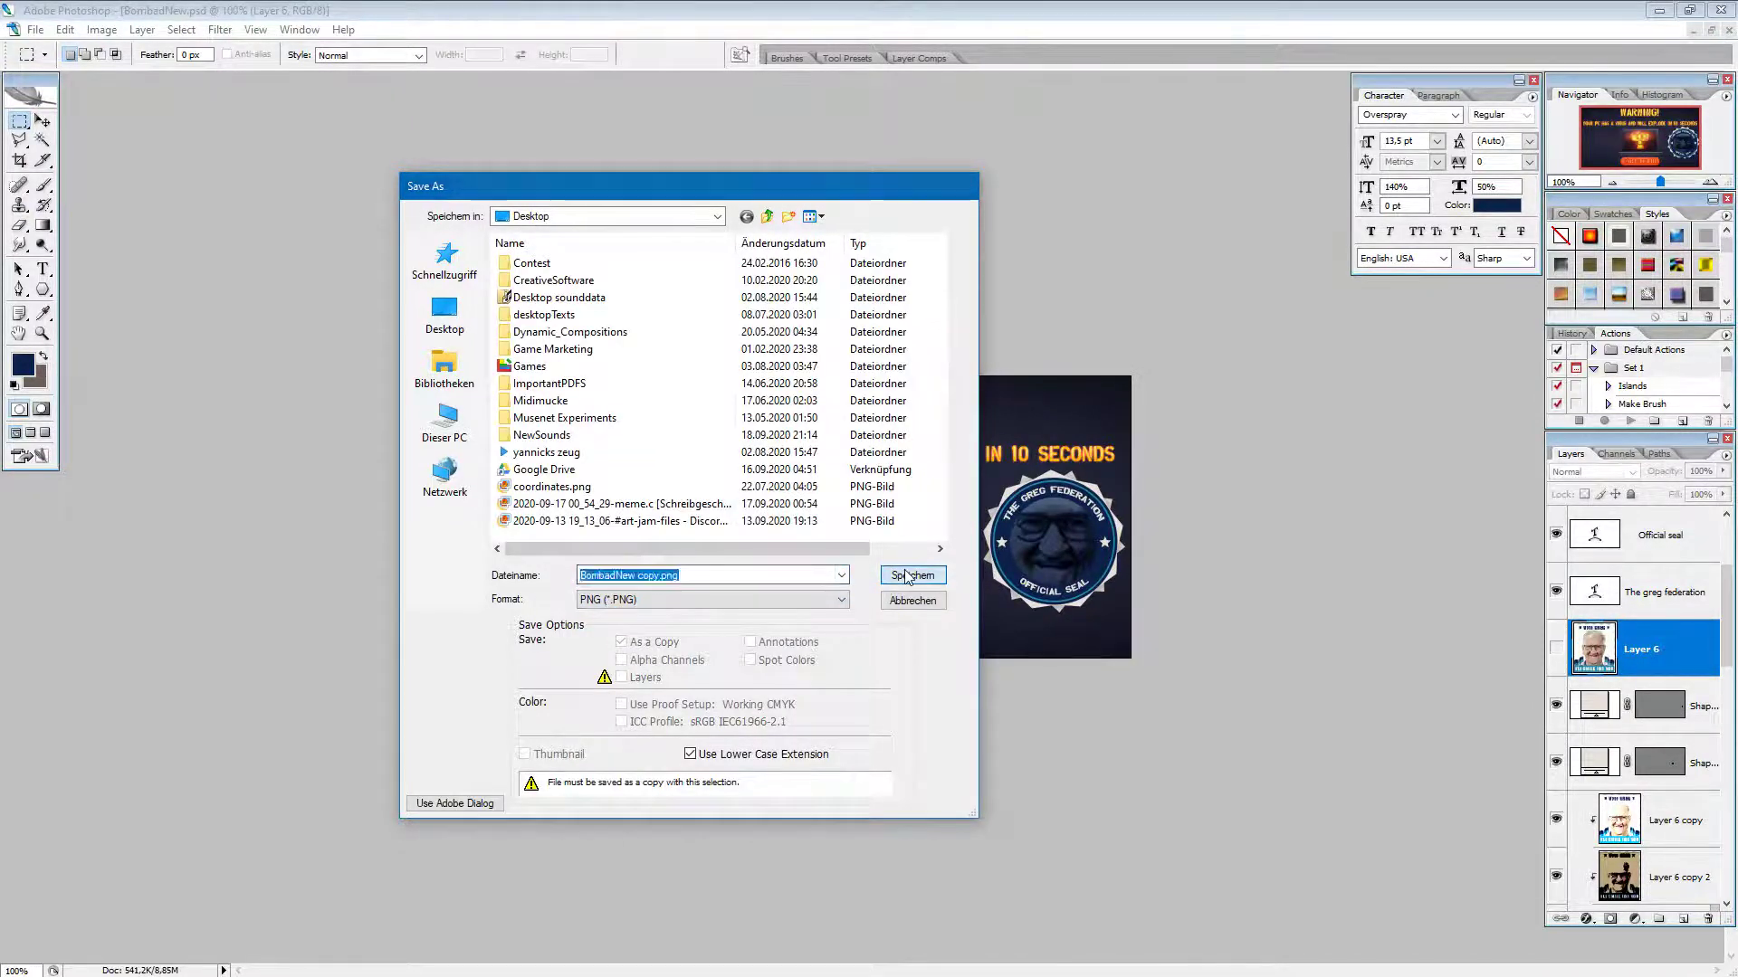
{"action": "left_click", "coordinate": [921, 483]}
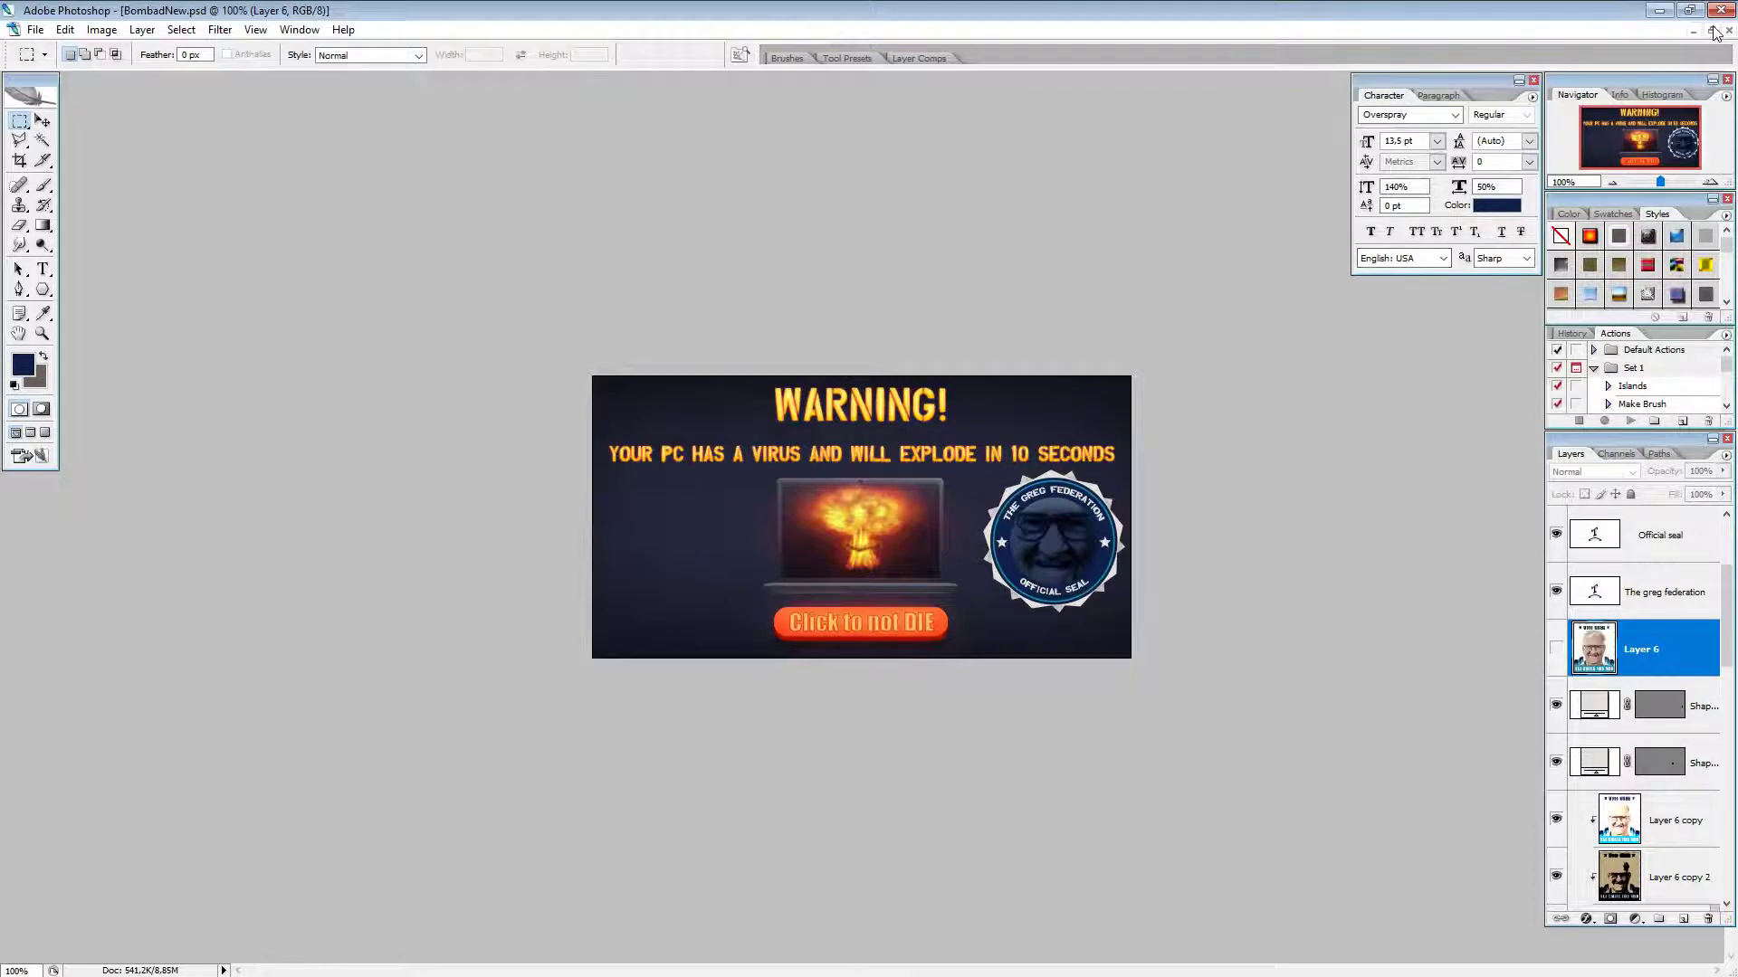
Step: Switch to the chrome_m0i764n1qG.png document, maximize its window and activate the Brush tool
{"action": "left_click", "coordinate": [35, 29]}
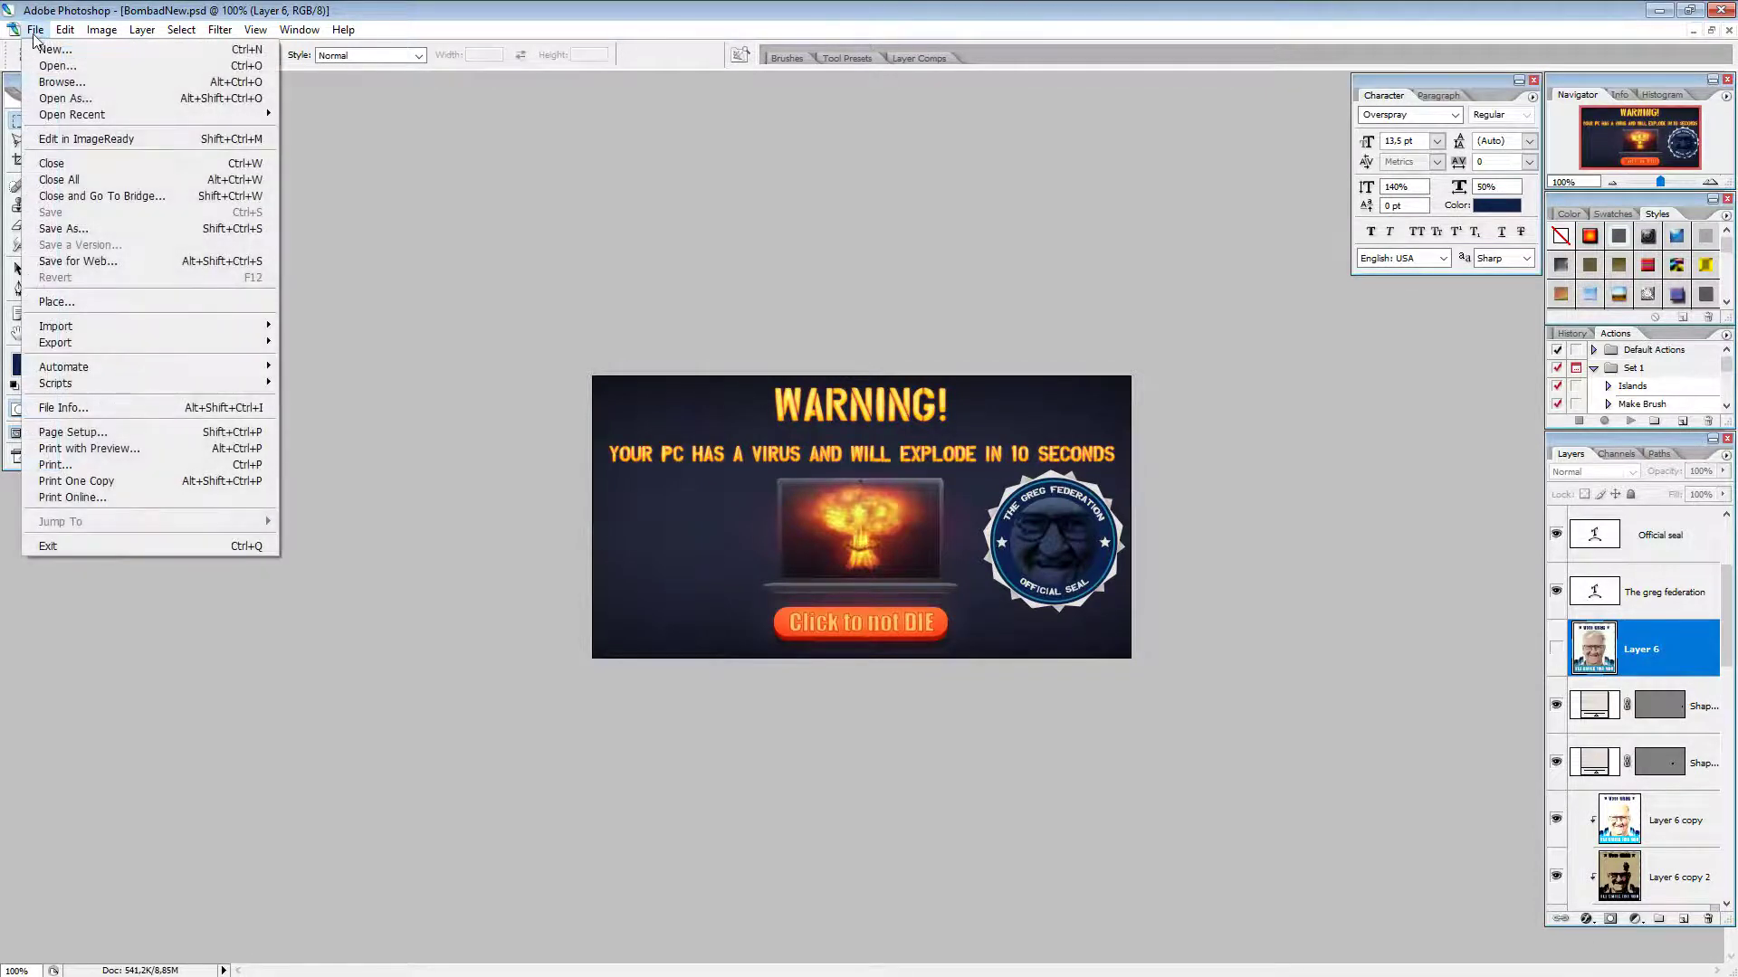
{"action": "left_click", "coordinate": [36, 31]}
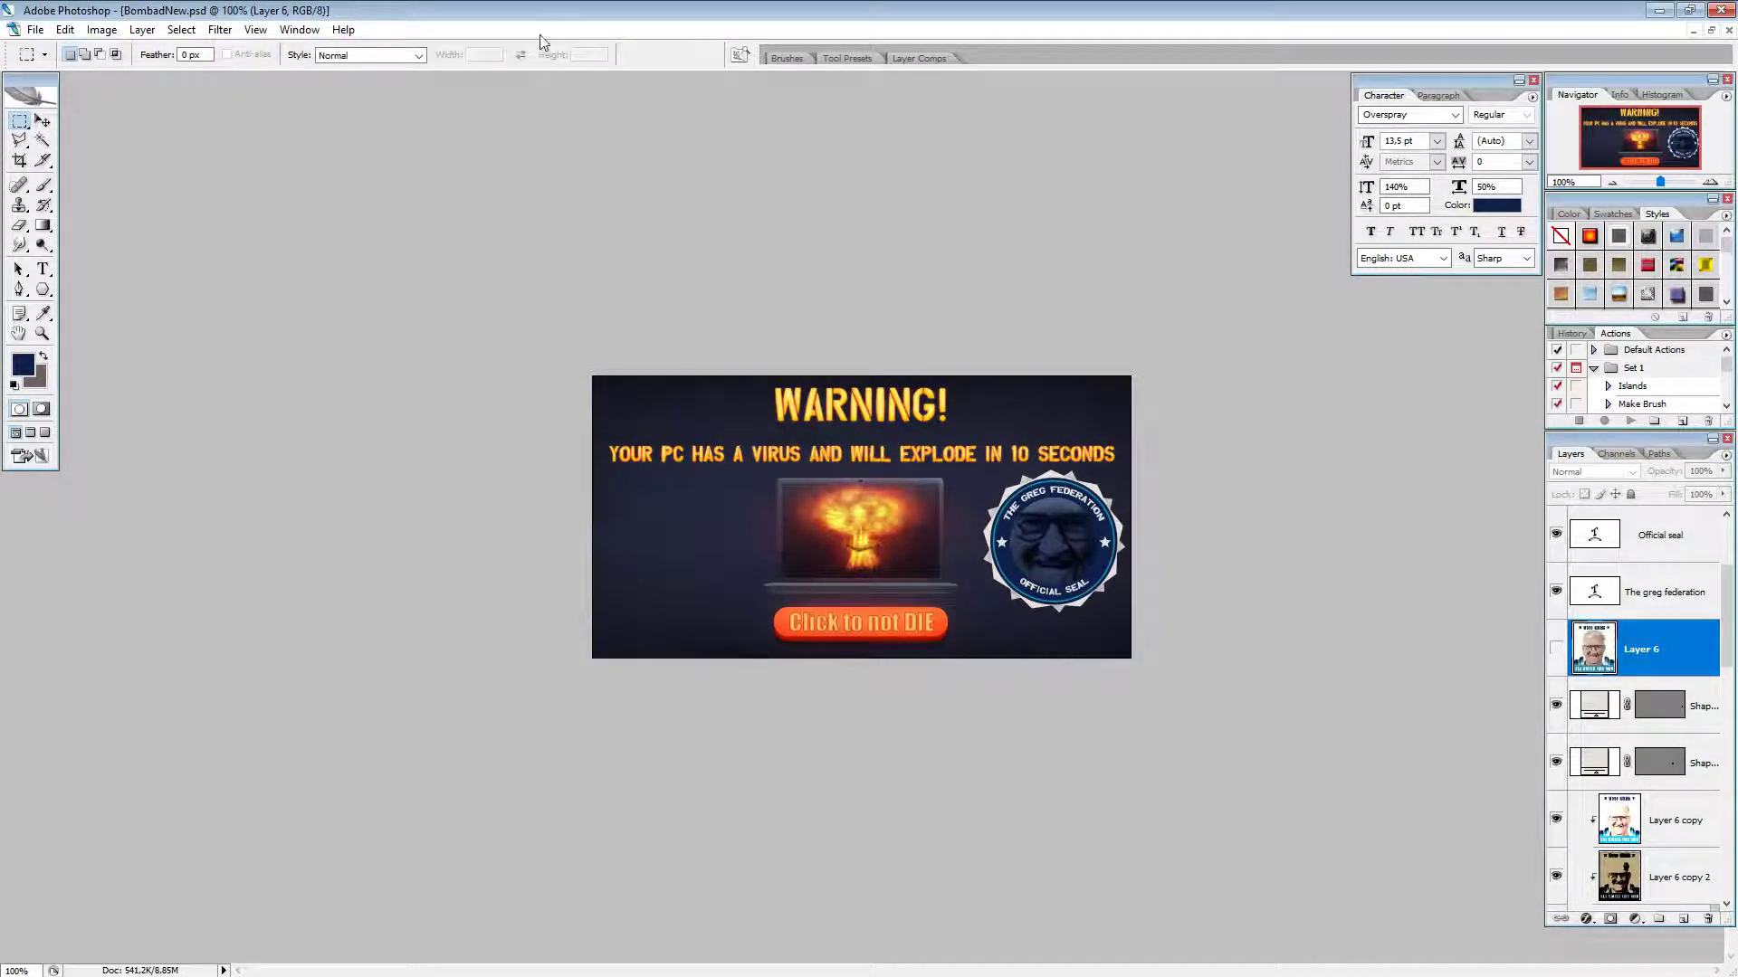
{"action": "left_click", "coordinate": [1711, 31]}
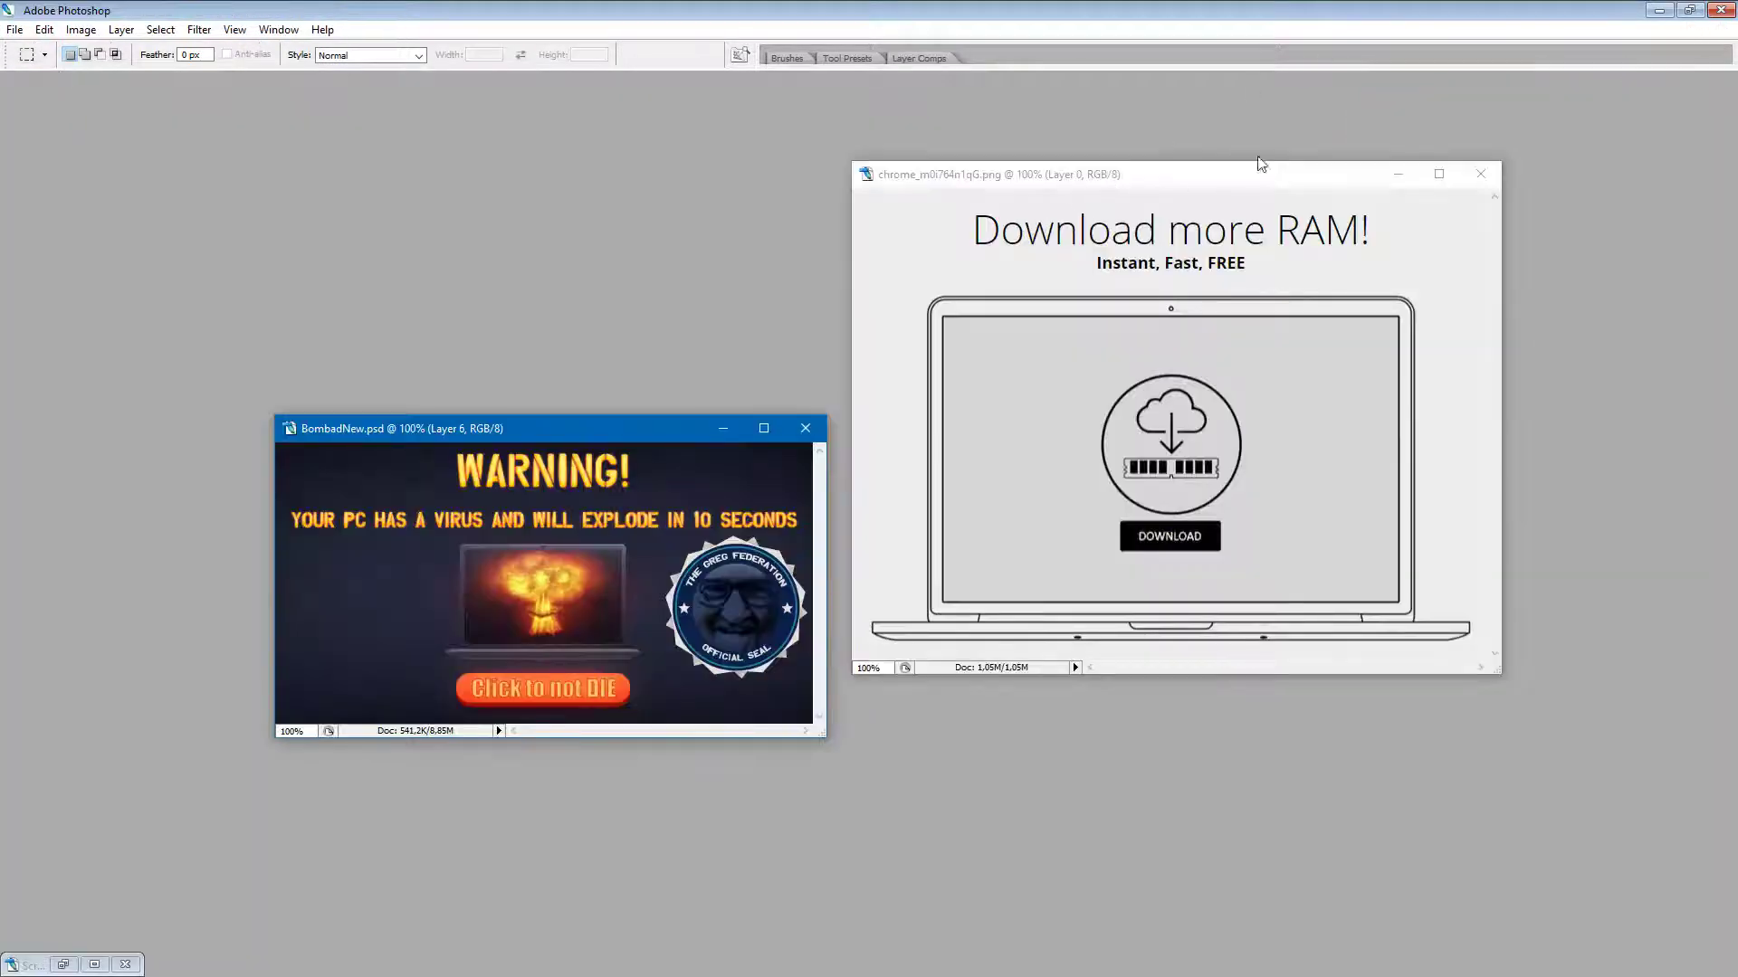
{"action": "left_click", "coordinate": [1439, 173]}
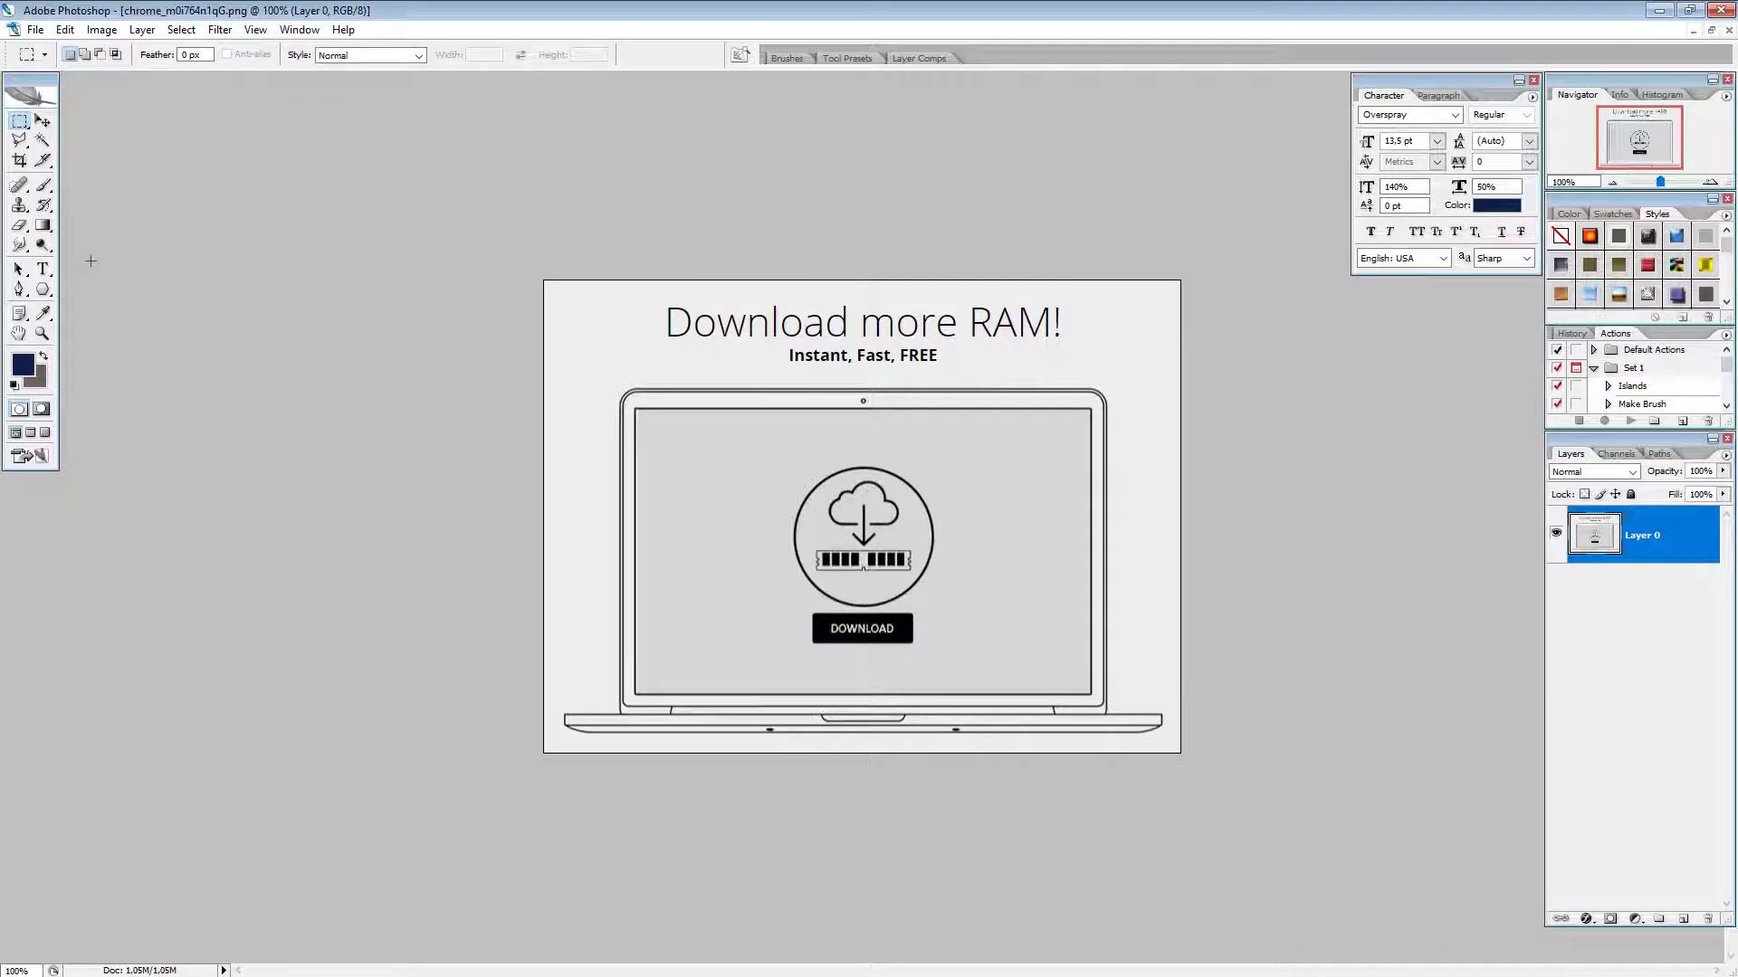
{"action": "left_click", "coordinate": [43, 185]}
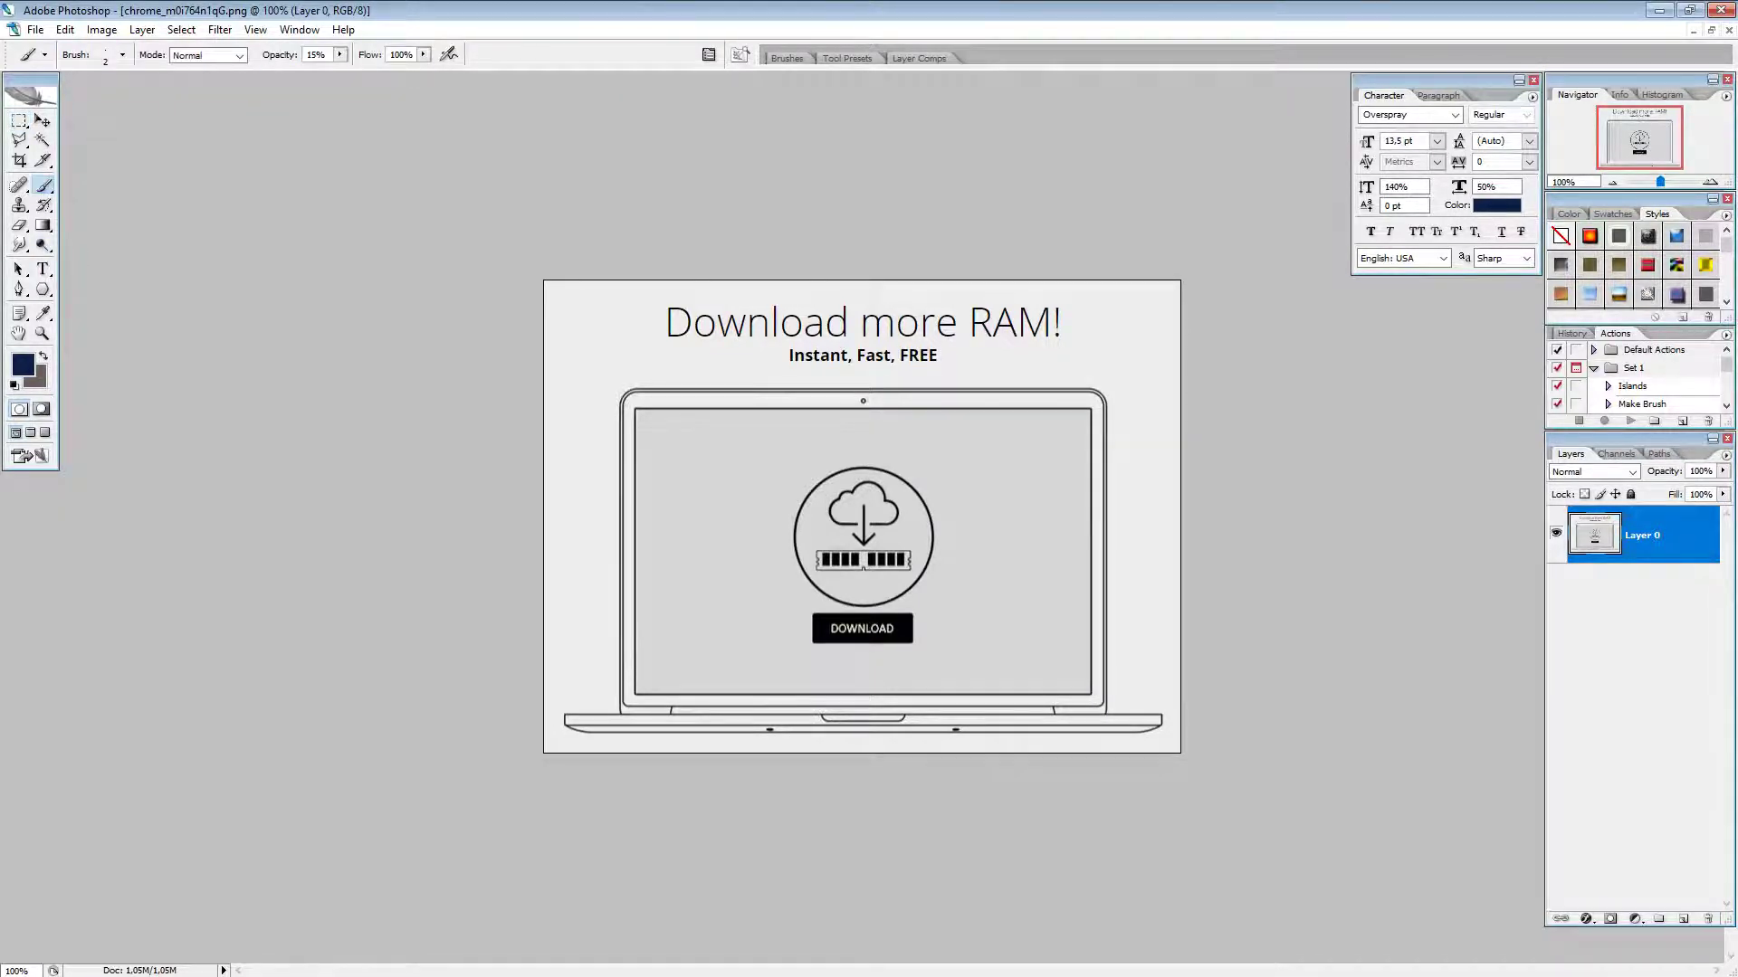
Step: Switch to File Explorer, examine DownloadButton.png from the Ads folder in the image viewer, and return to Photoshop
{"action": "key", "text": "alt+Tab"}
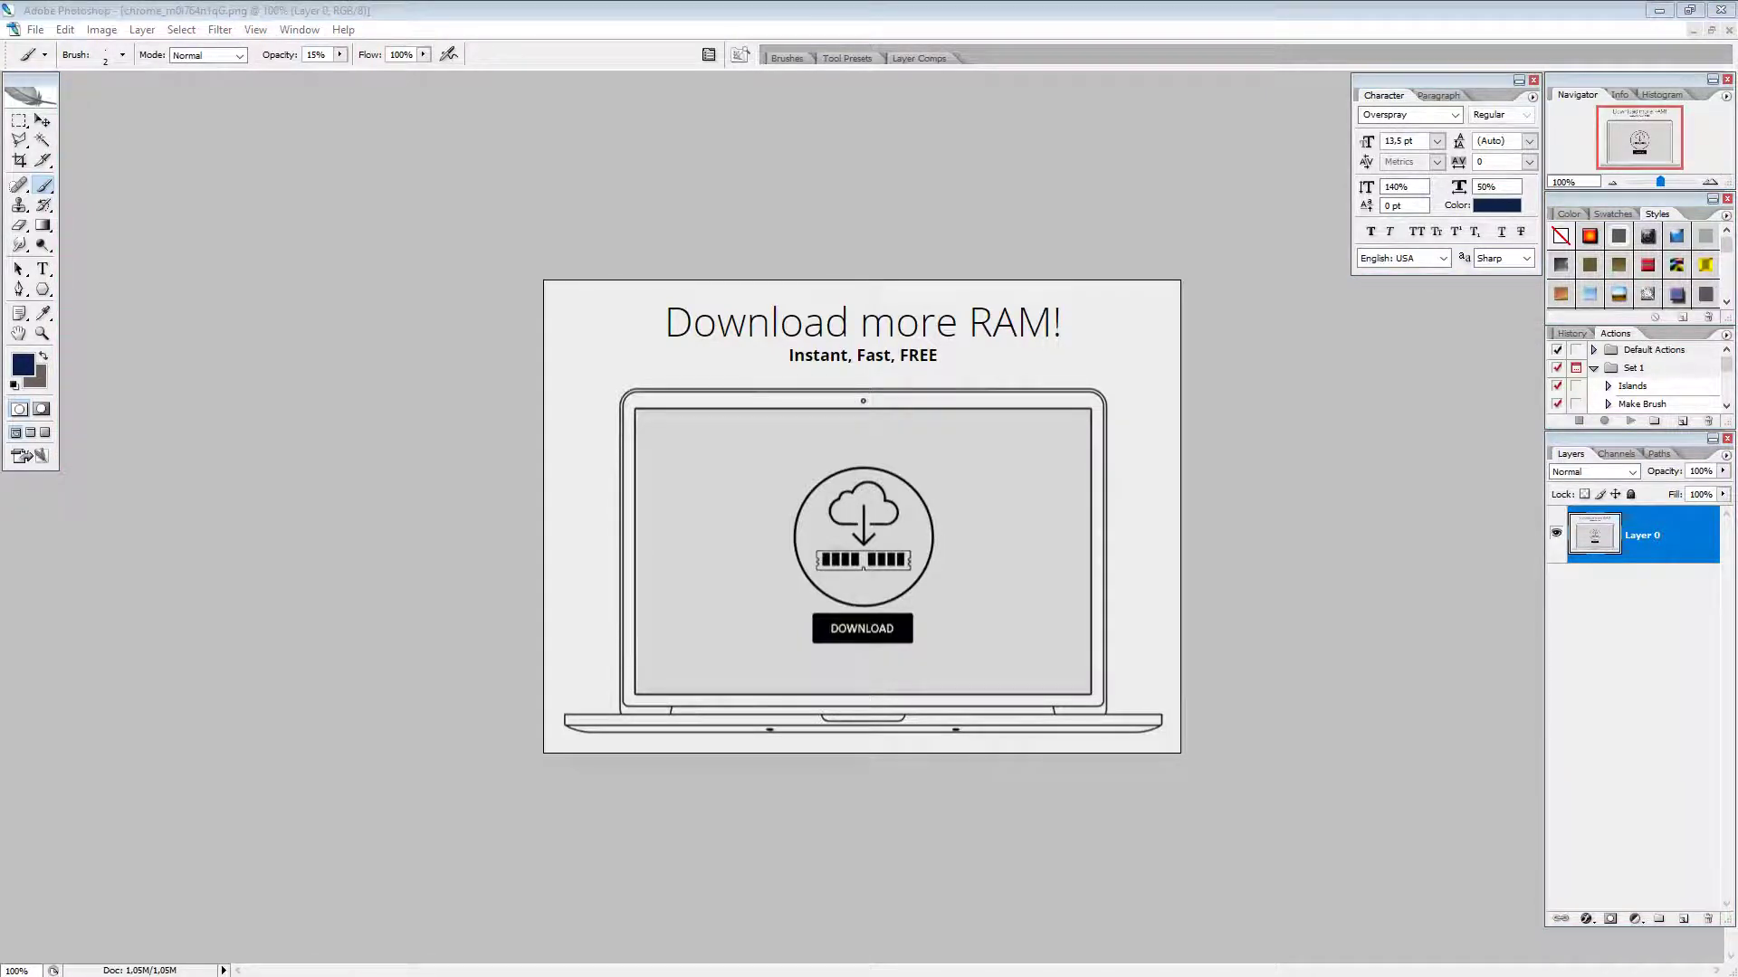
{"action": "key", "text": "alt+Tab"}
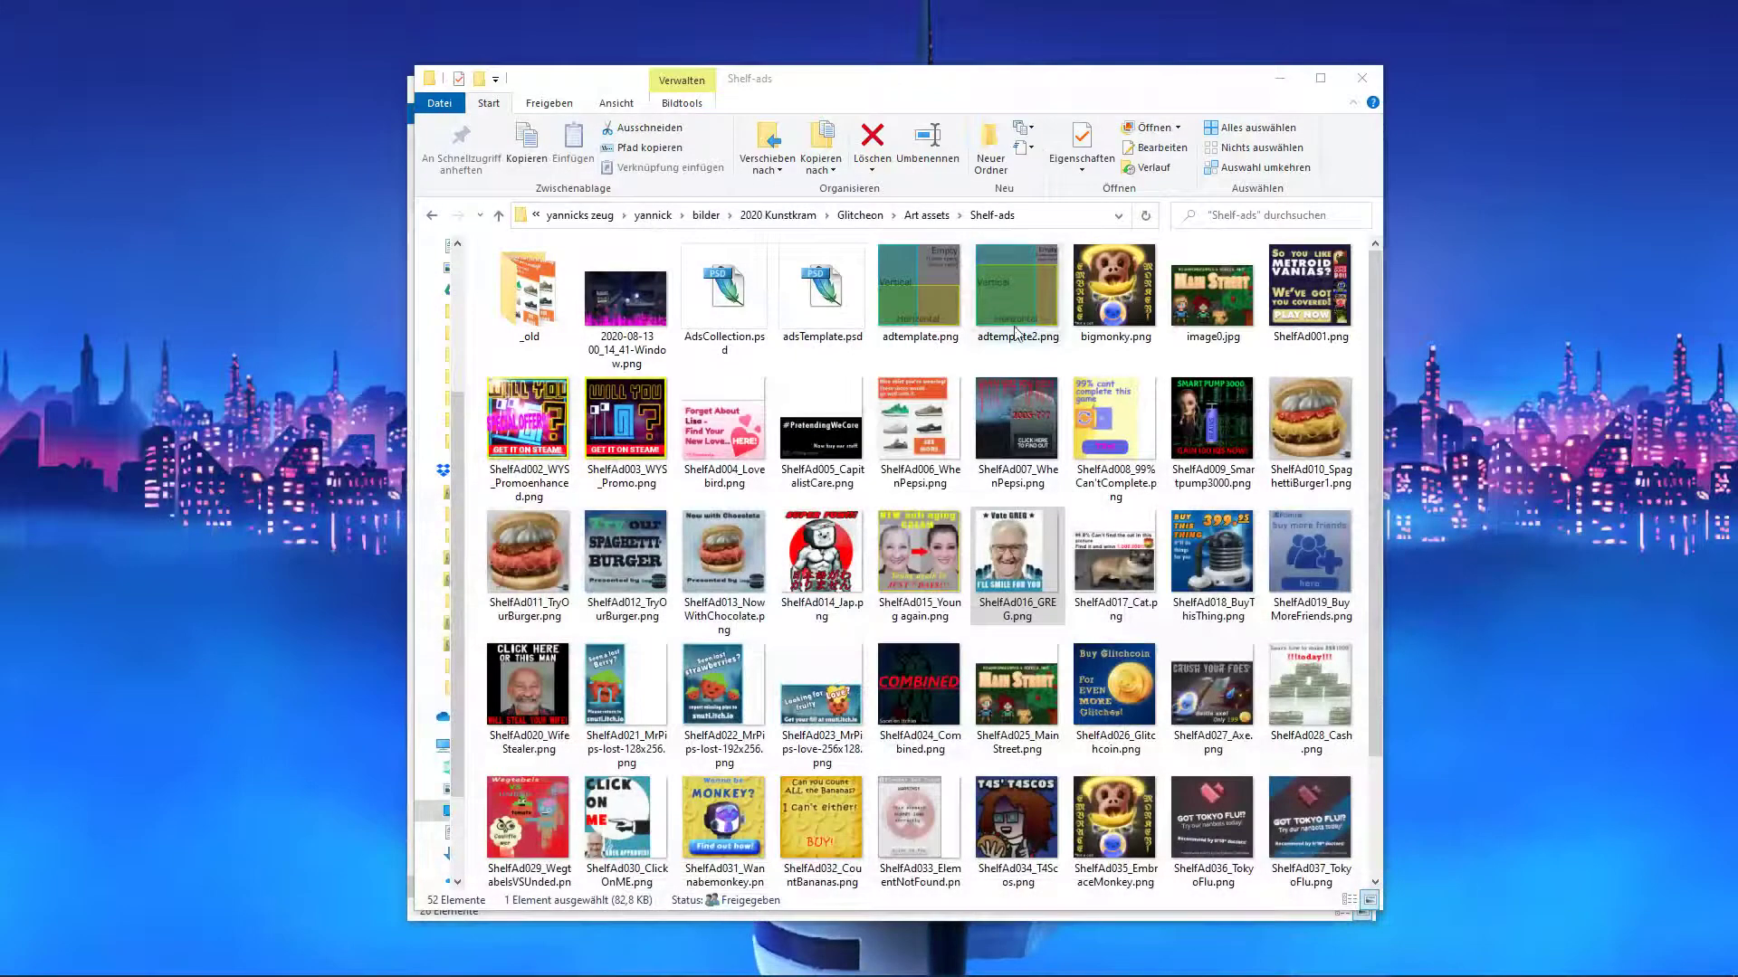
{"action": "left_click_drag", "start_coordinate": [795, 86], "coordinate": [1282, 121]}
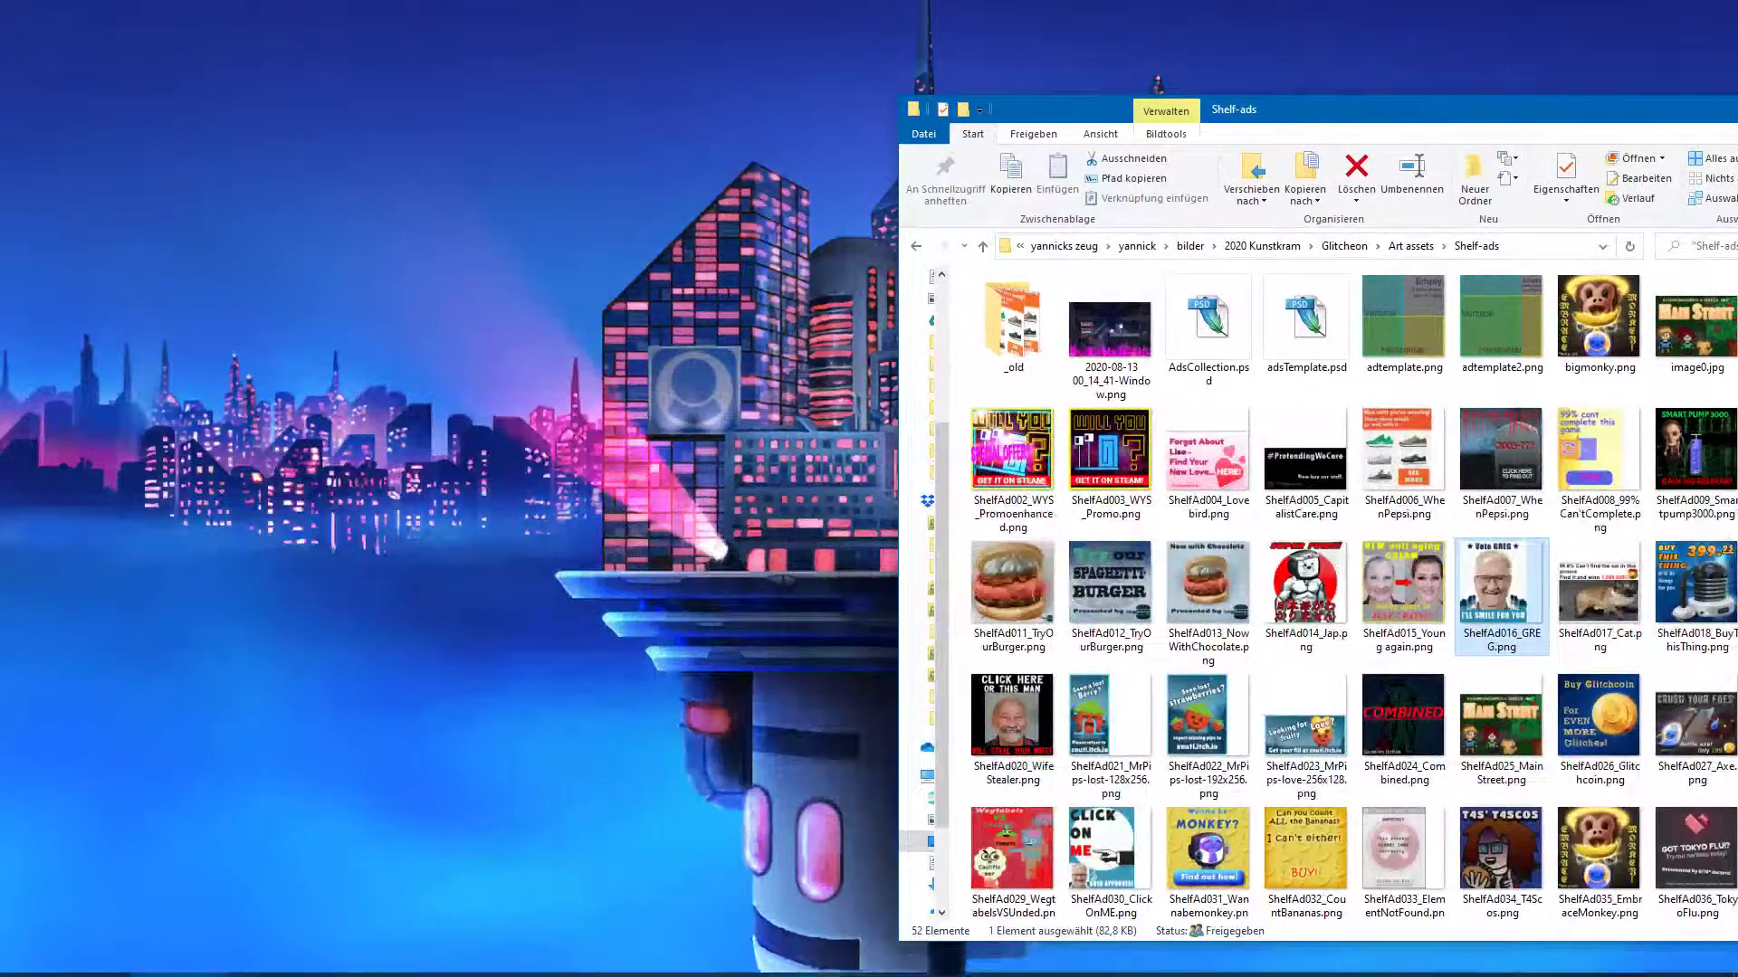
{"action": "left_click", "coordinate": [169, 959]}
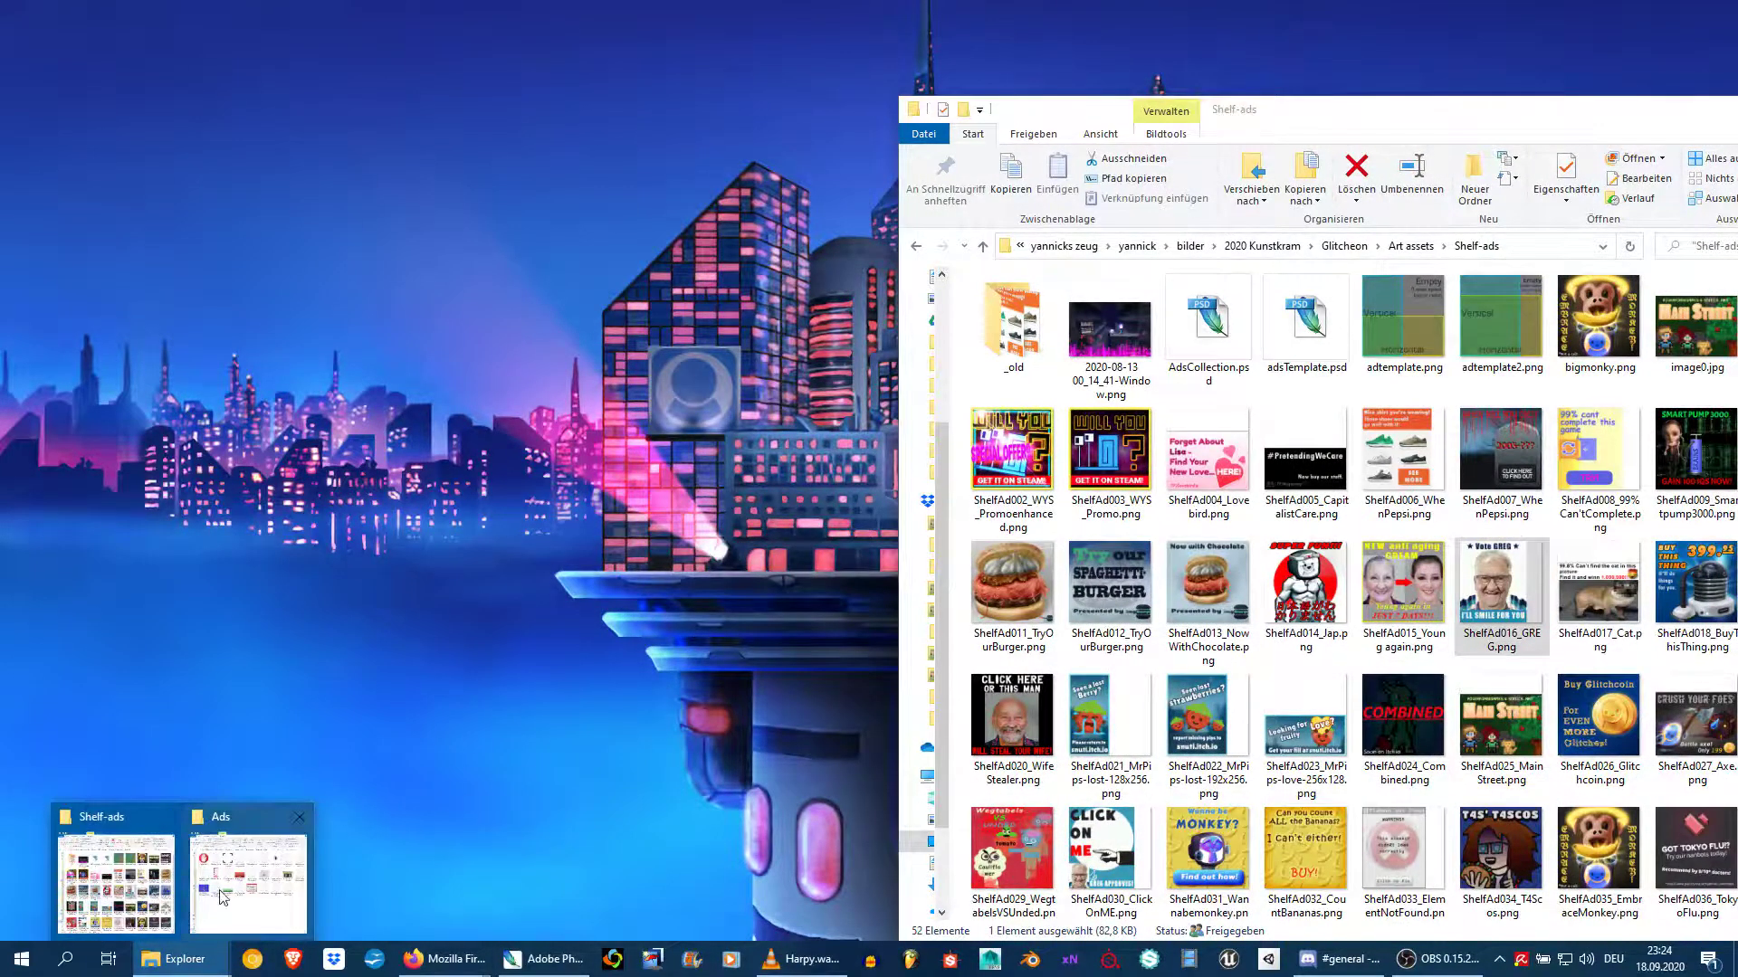
{"action": "left_click", "coordinate": [248, 882]}
{"action": "double_click", "coordinate": [721, 545]}
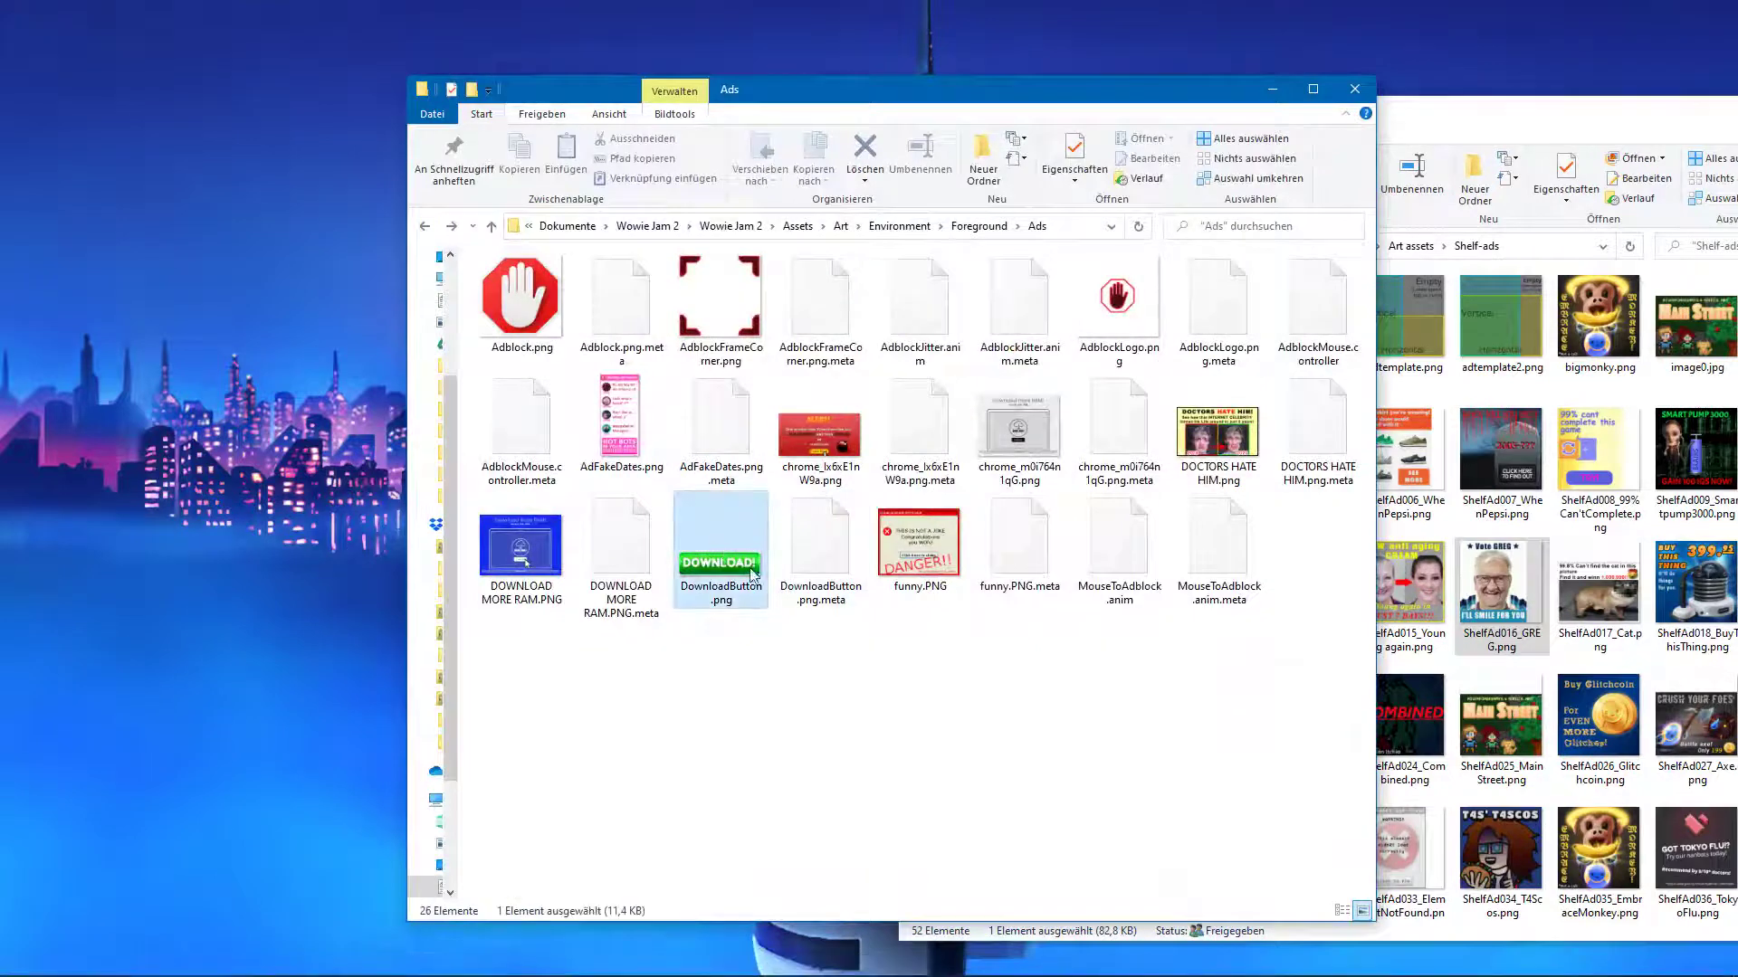
{"action": "scroll", "coordinate": [969, 624], "scroll_direction": "up", "scroll_amount": 3}
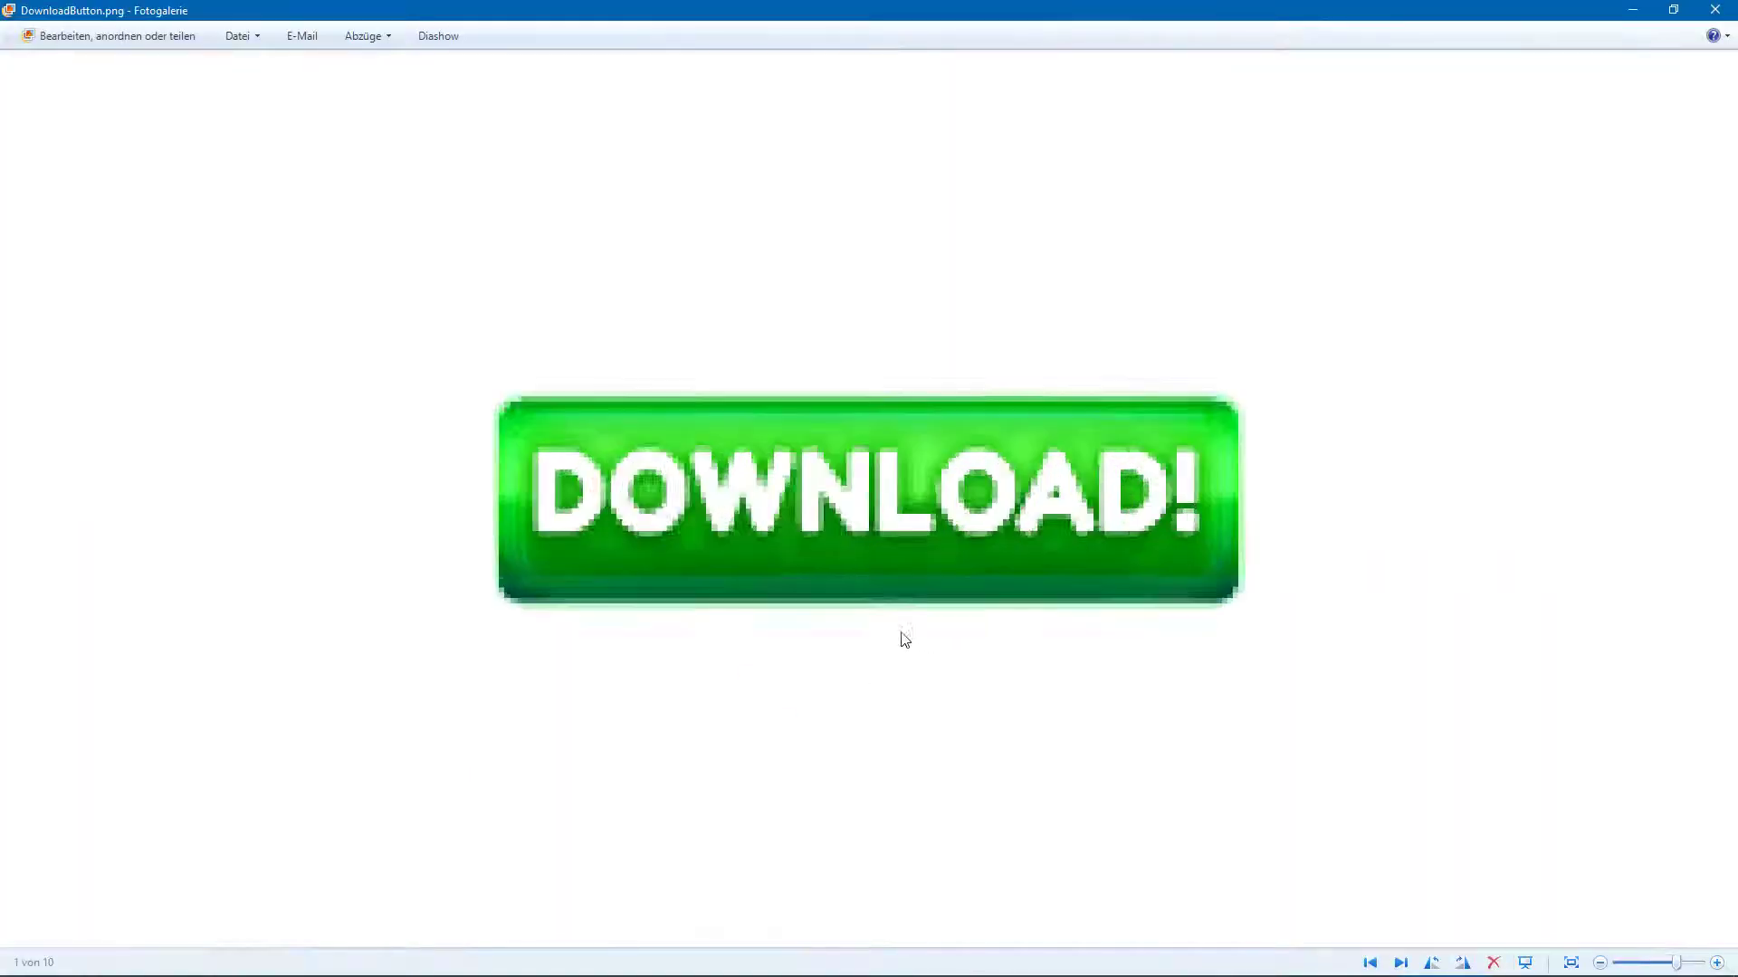
{"action": "key", "text": "alt+F4"}
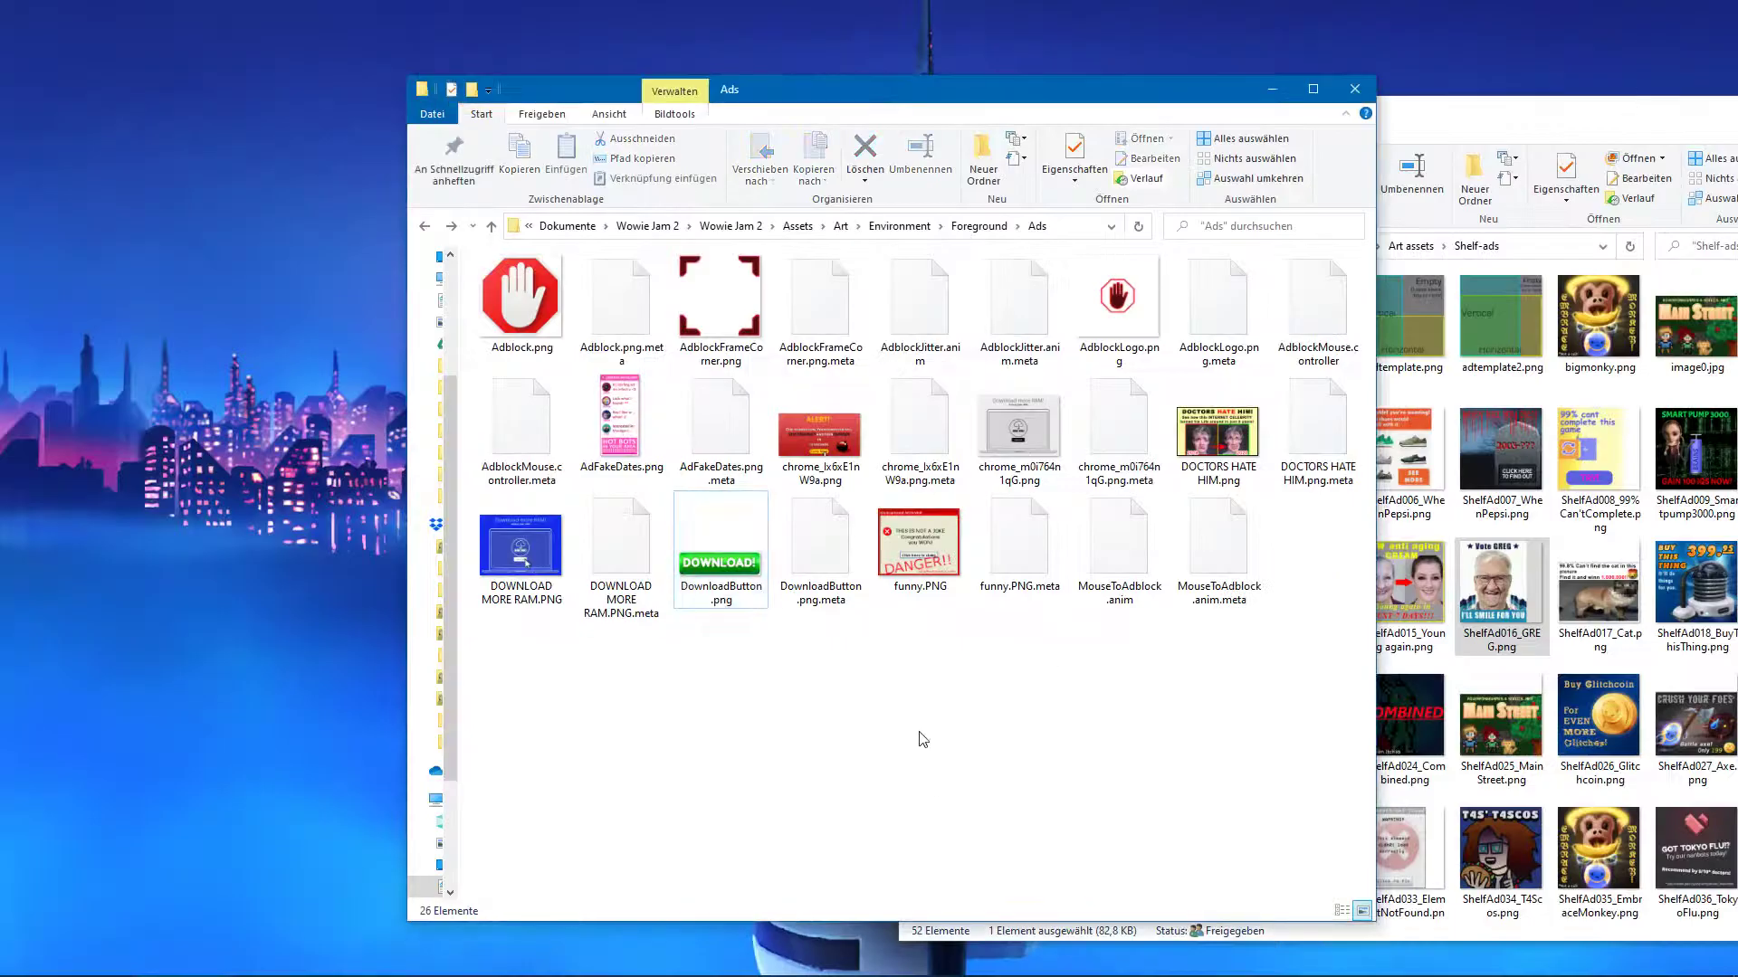
{"action": "left_click", "coordinate": [550, 961]}
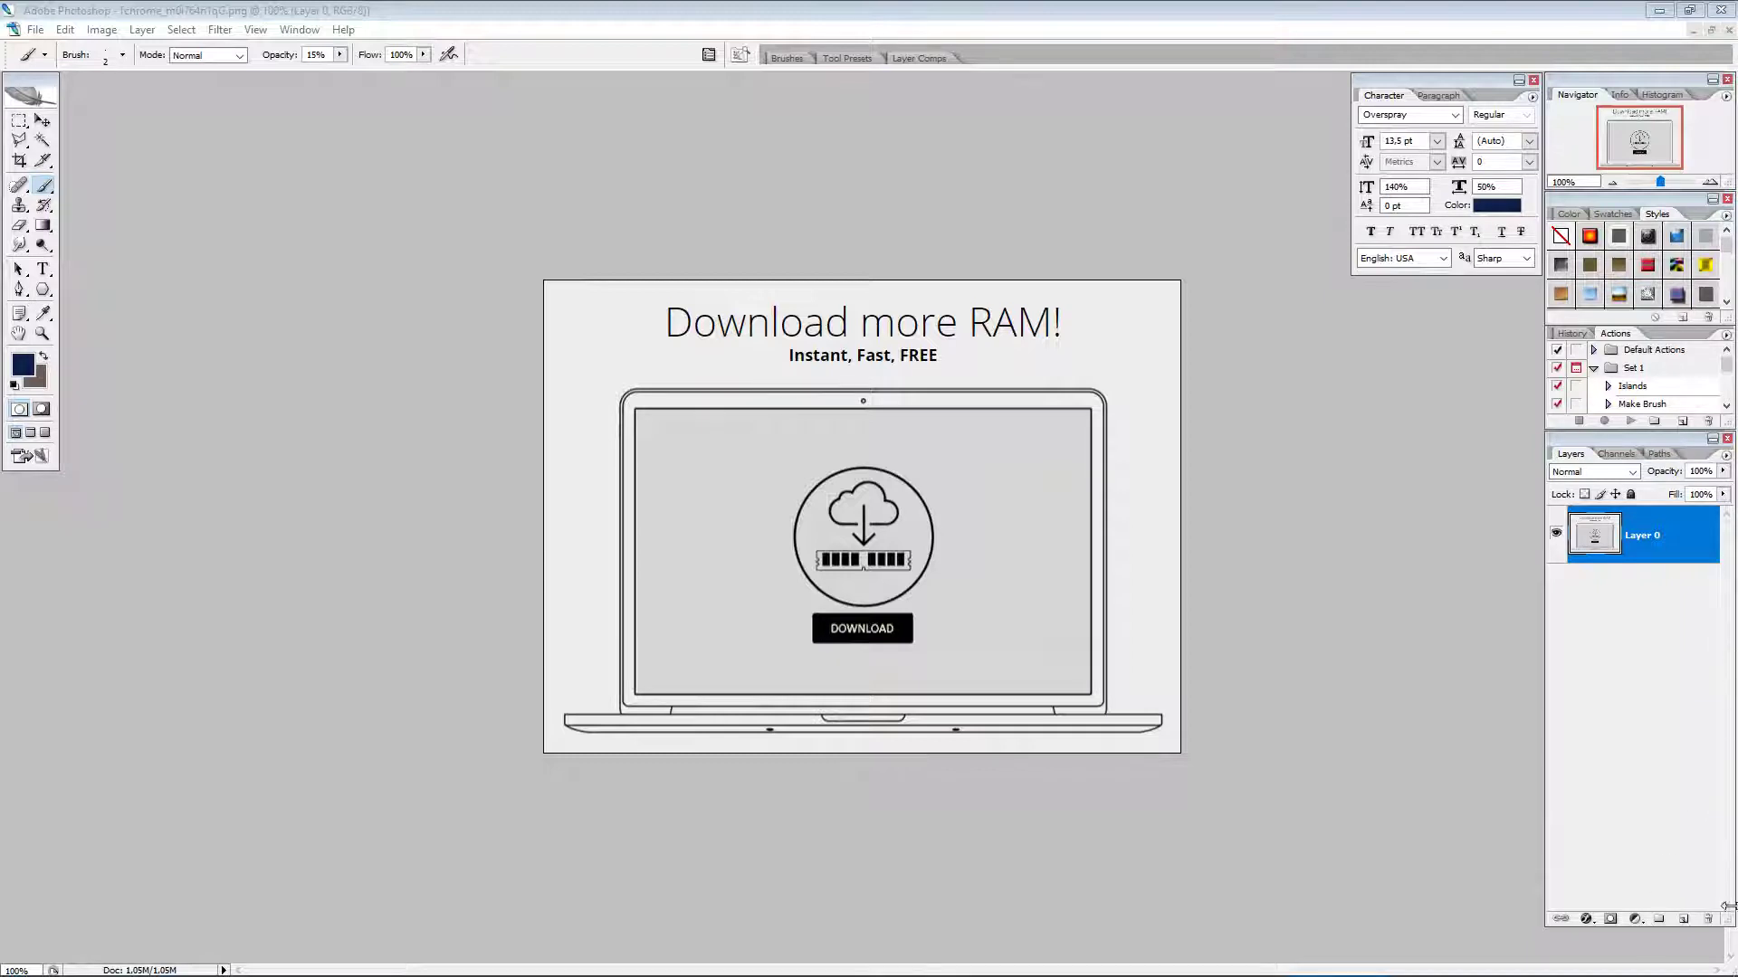
Step: Add a new empty layer above Layer 0, keeping the current foreground colour
{"action": "left_click", "coordinate": [1682, 919]}
{"action": "left_click", "coordinate": [1682, 918]}
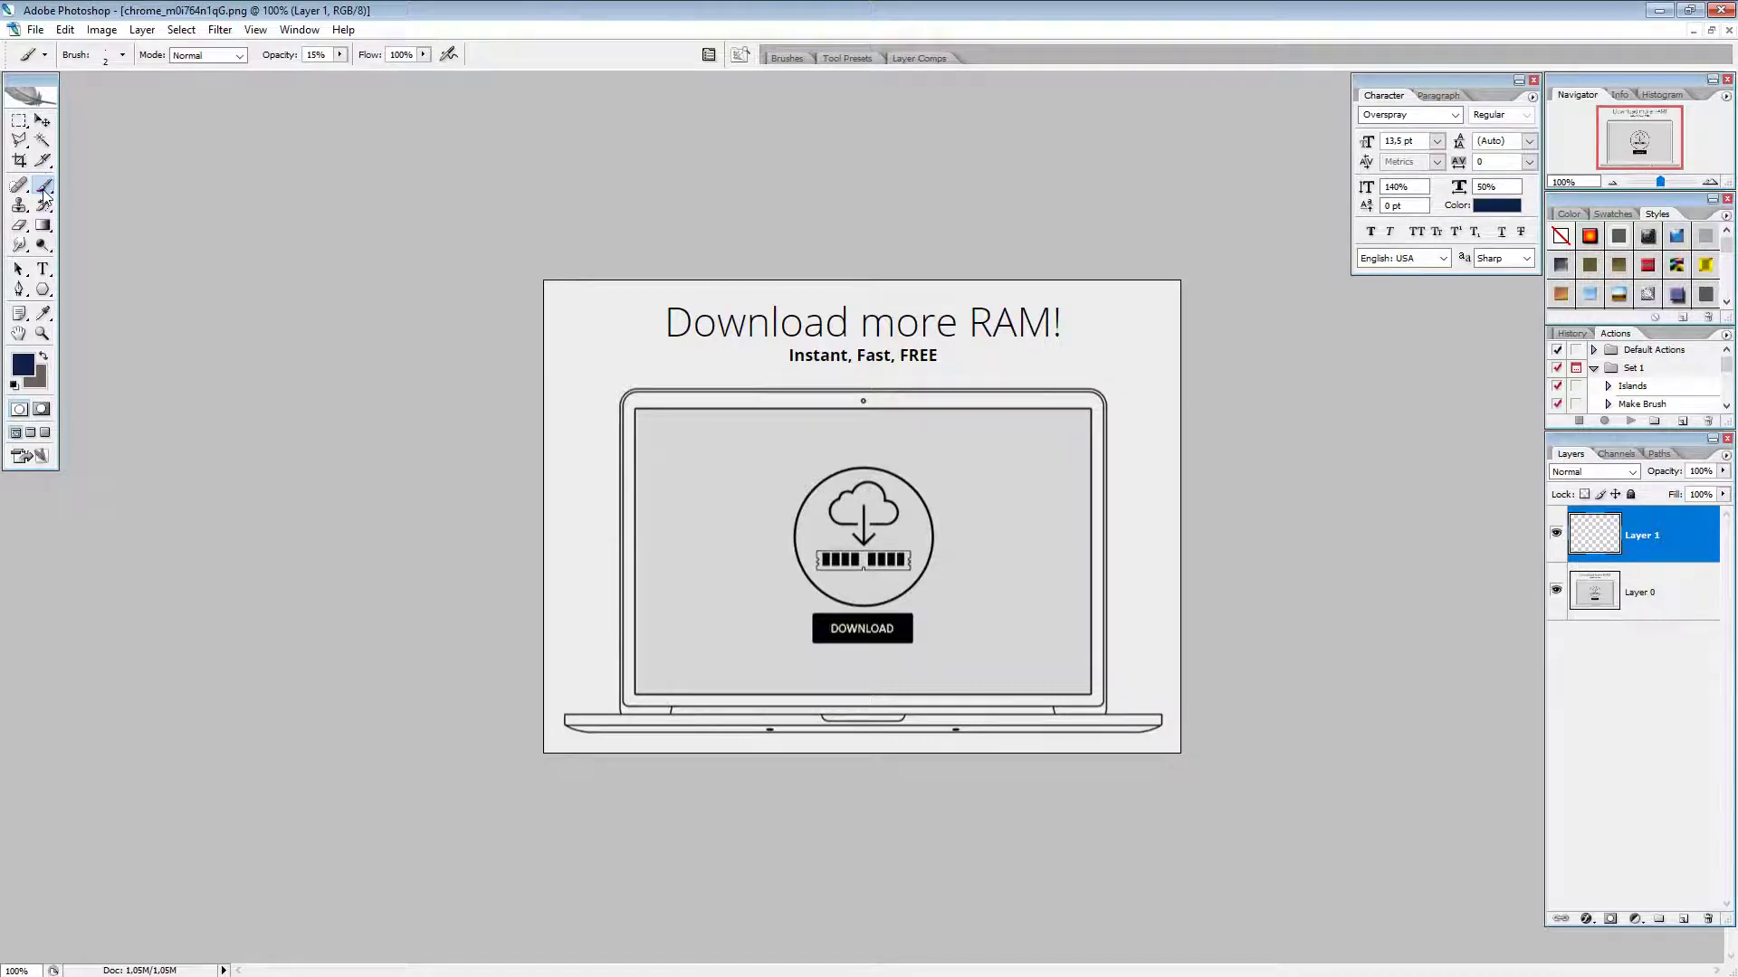
{"action": "left_click", "coordinate": [29, 369]}
{"action": "left_click", "coordinate": [564, 534]}
Step: Enlarge the brush to 70 px
{"action": "key", "text": "bracketright"}
{"action": "key", "text": "bracketright"}
{"action": "key", "text": "bracketright"}
{"action": "key", "text": "bracketright"}
{"action": "key", "text": "bracketright"}
{"action": "key", "text": "bracketright"}
{"action": "key", "text": "bracketright"}
{"action": "key", "text": "bracketright"}
{"action": "key", "text": "bracketright"}
{"action": "key", "text": "bracketright"}
{"action": "key", "text": "bracketright"}
{"action": "key", "text": "bracketright"}
{"action": "key", "text": "bracketright"}
{"action": "key", "text": "bracketright"}
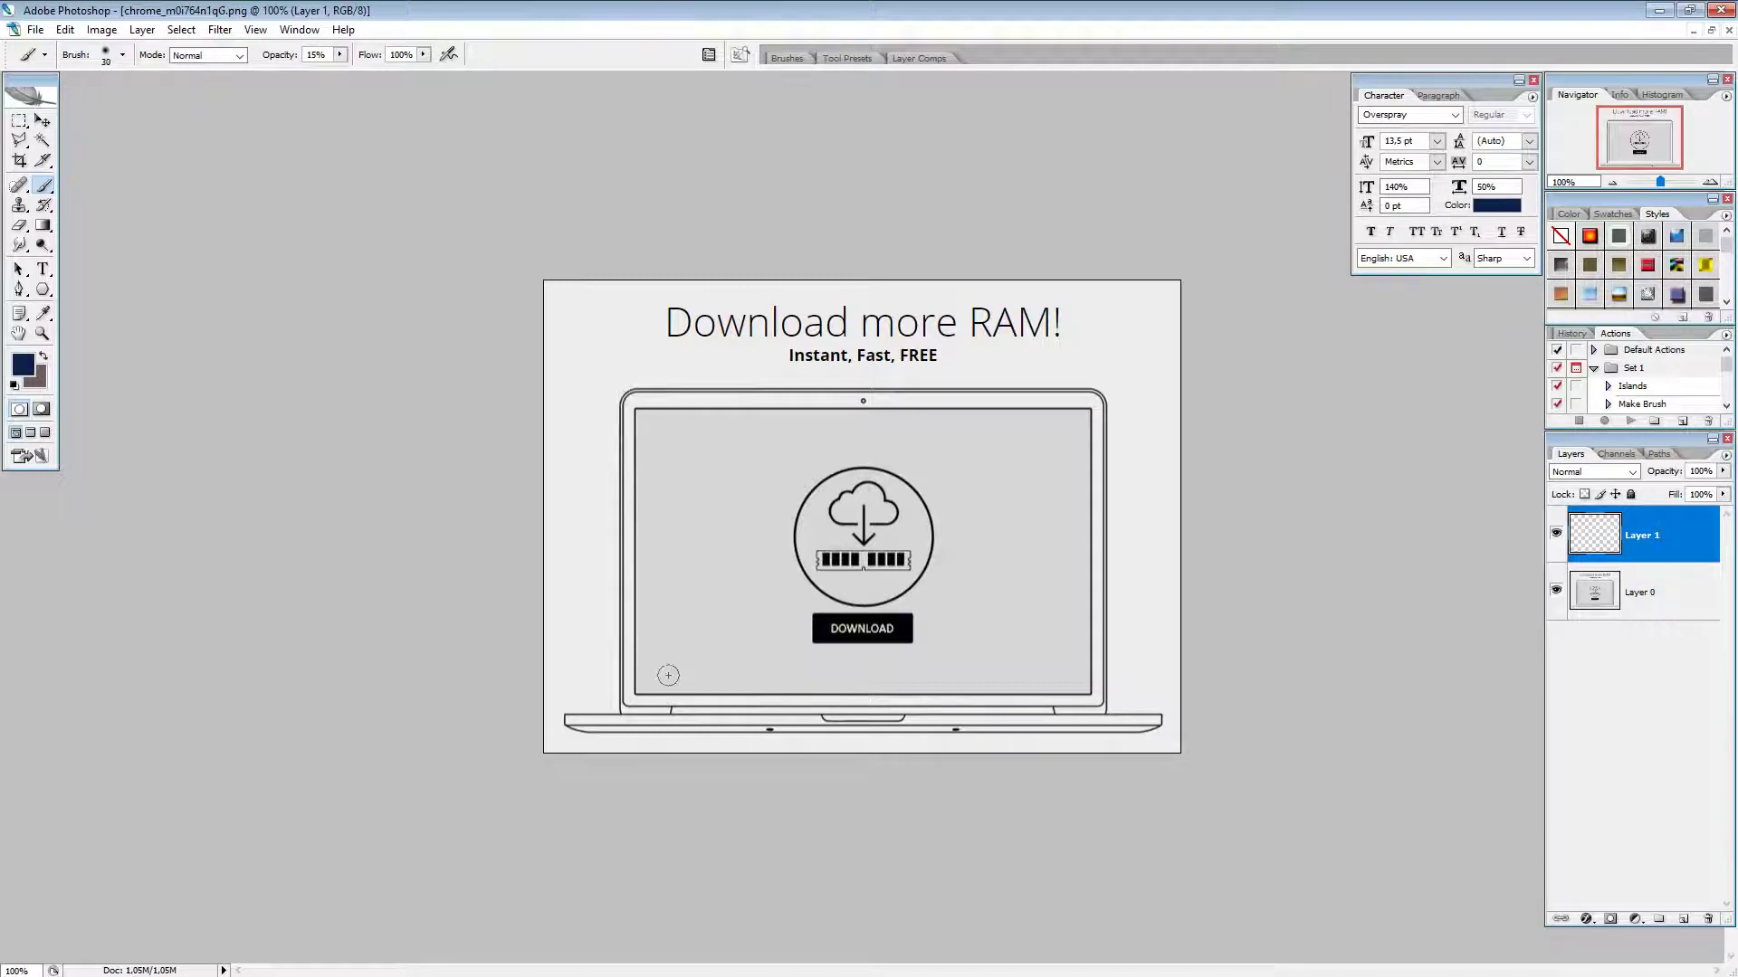
{"action": "key", "text": "bracketright"}
{"action": "key", "text": "bracketright"}
{"action": "key", "text": "bracketright"}
{"action": "key", "text": "bracketright"}
Step: Activate the Gradient tool and set the background colour to blue 007bae
{"action": "left_click", "coordinate": [42, 226]}
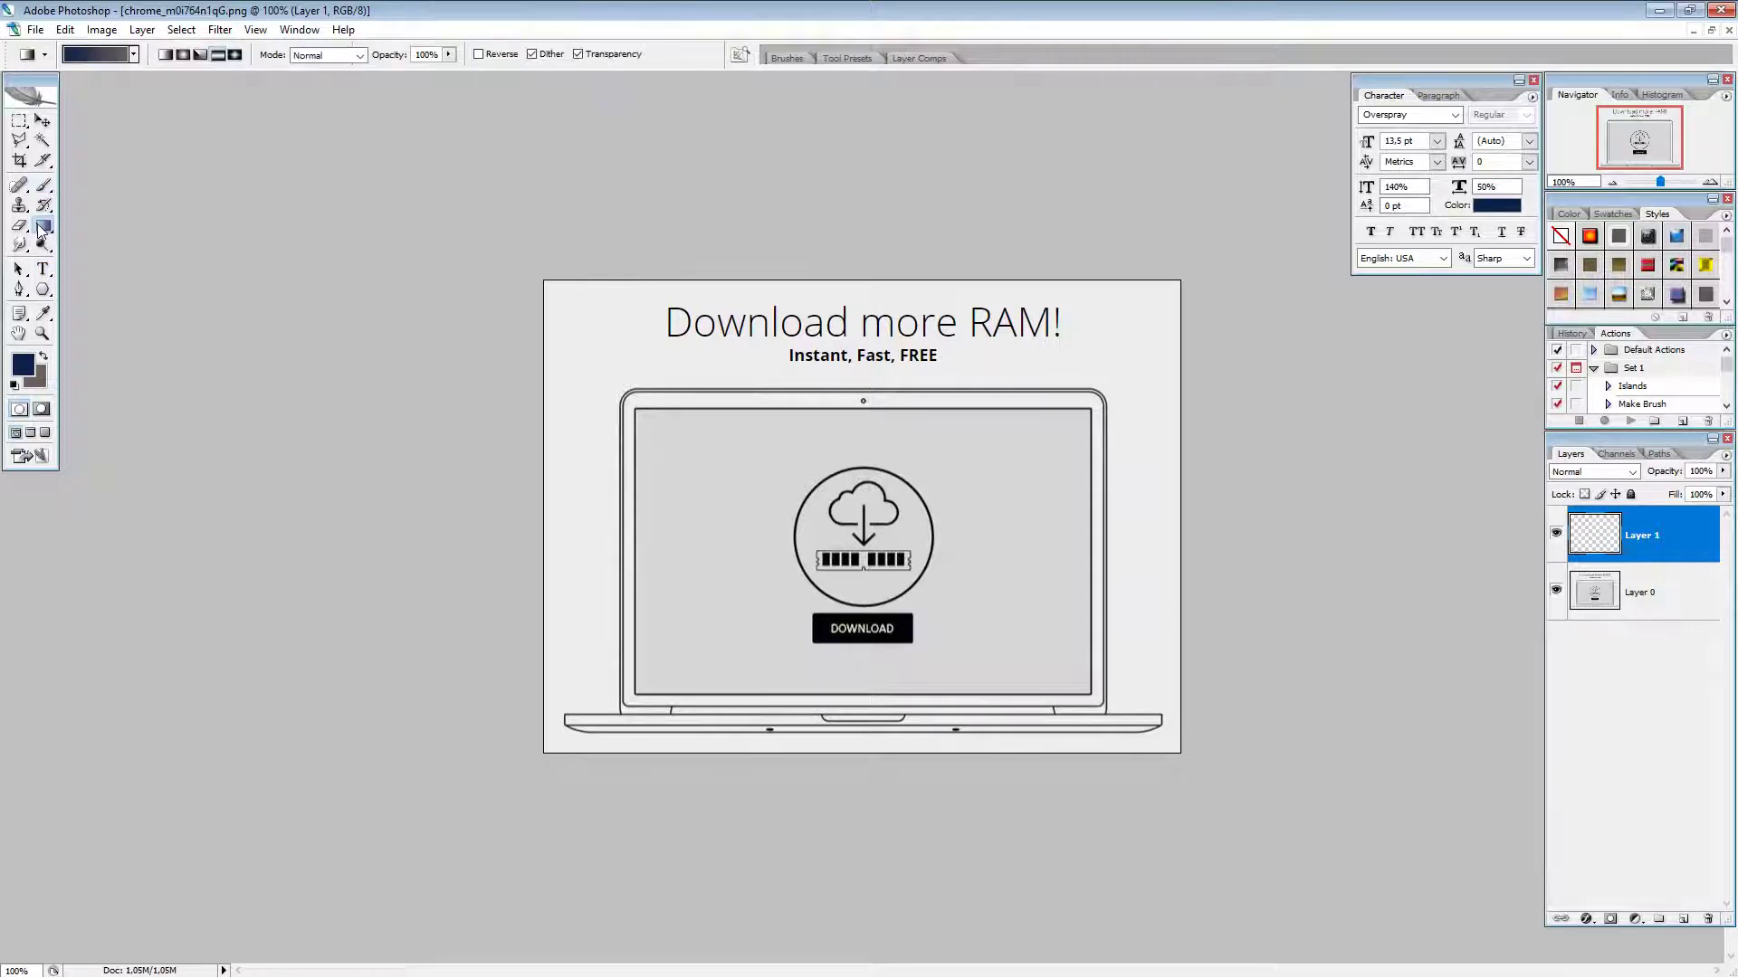
{"action": "left_click", "coordinate": [39, 384]}
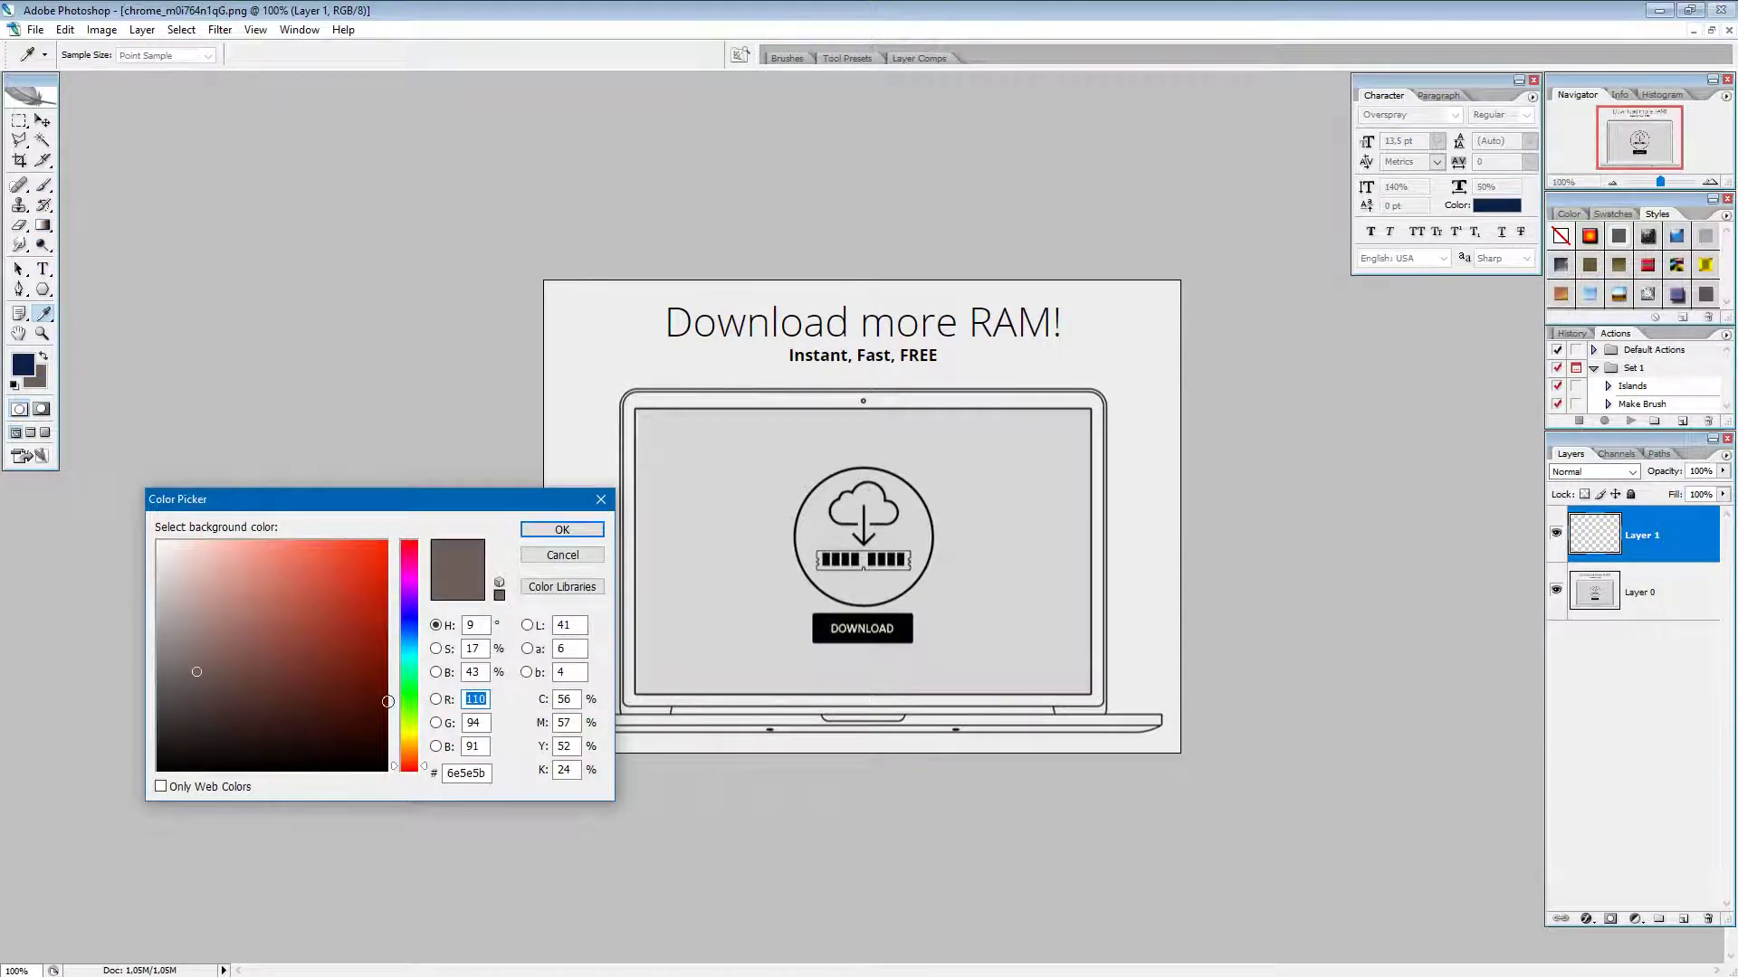
{"action": "left_click", "coordinate": [409, 647]}
{"action": "mouse_move", "coordinate": [333, 623]}
{"action": "left_mouse_down"}
{"action": "mouse_move", "coordinate": [329, 508]}
{"action": "mouse_move", "coordinate": [481, 458]}
{"action": "mouse_move", "coordinate": [470, 661]}
{"action": "mouse_move", "coordinate": [462, 614]}
{"action": "left_mouse_up"}
{"action": "left_click", "coordinate": [562, 529]}
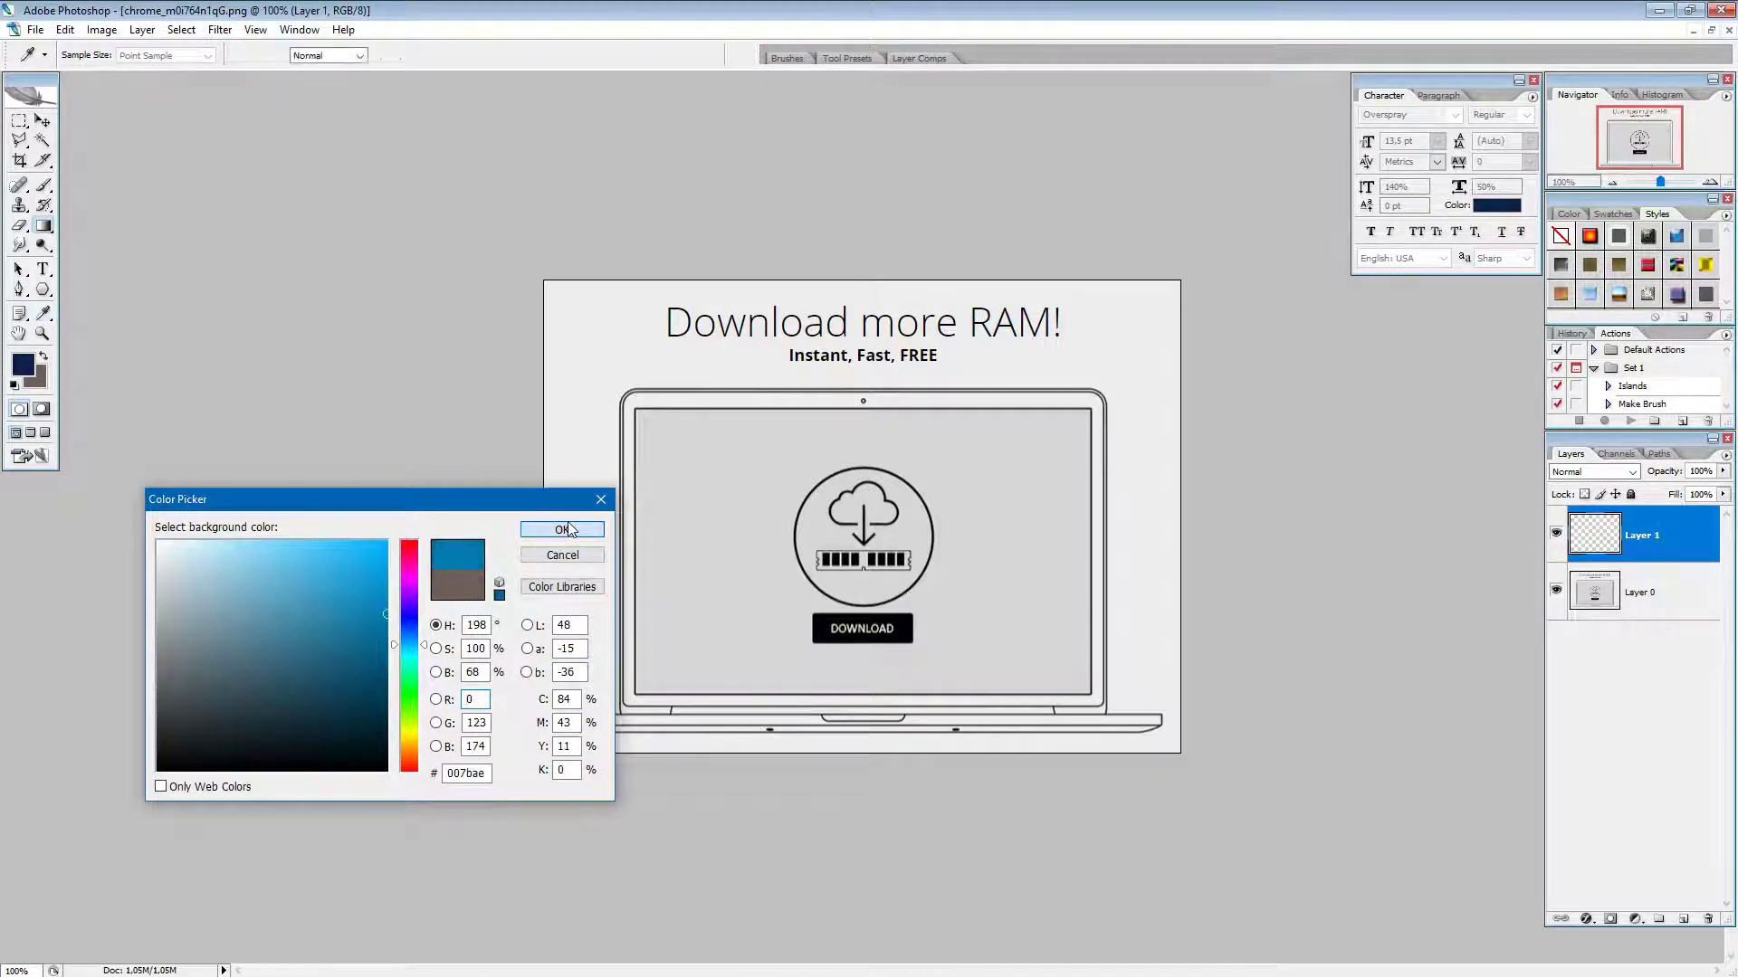
{"action": "key", "text": "g"}
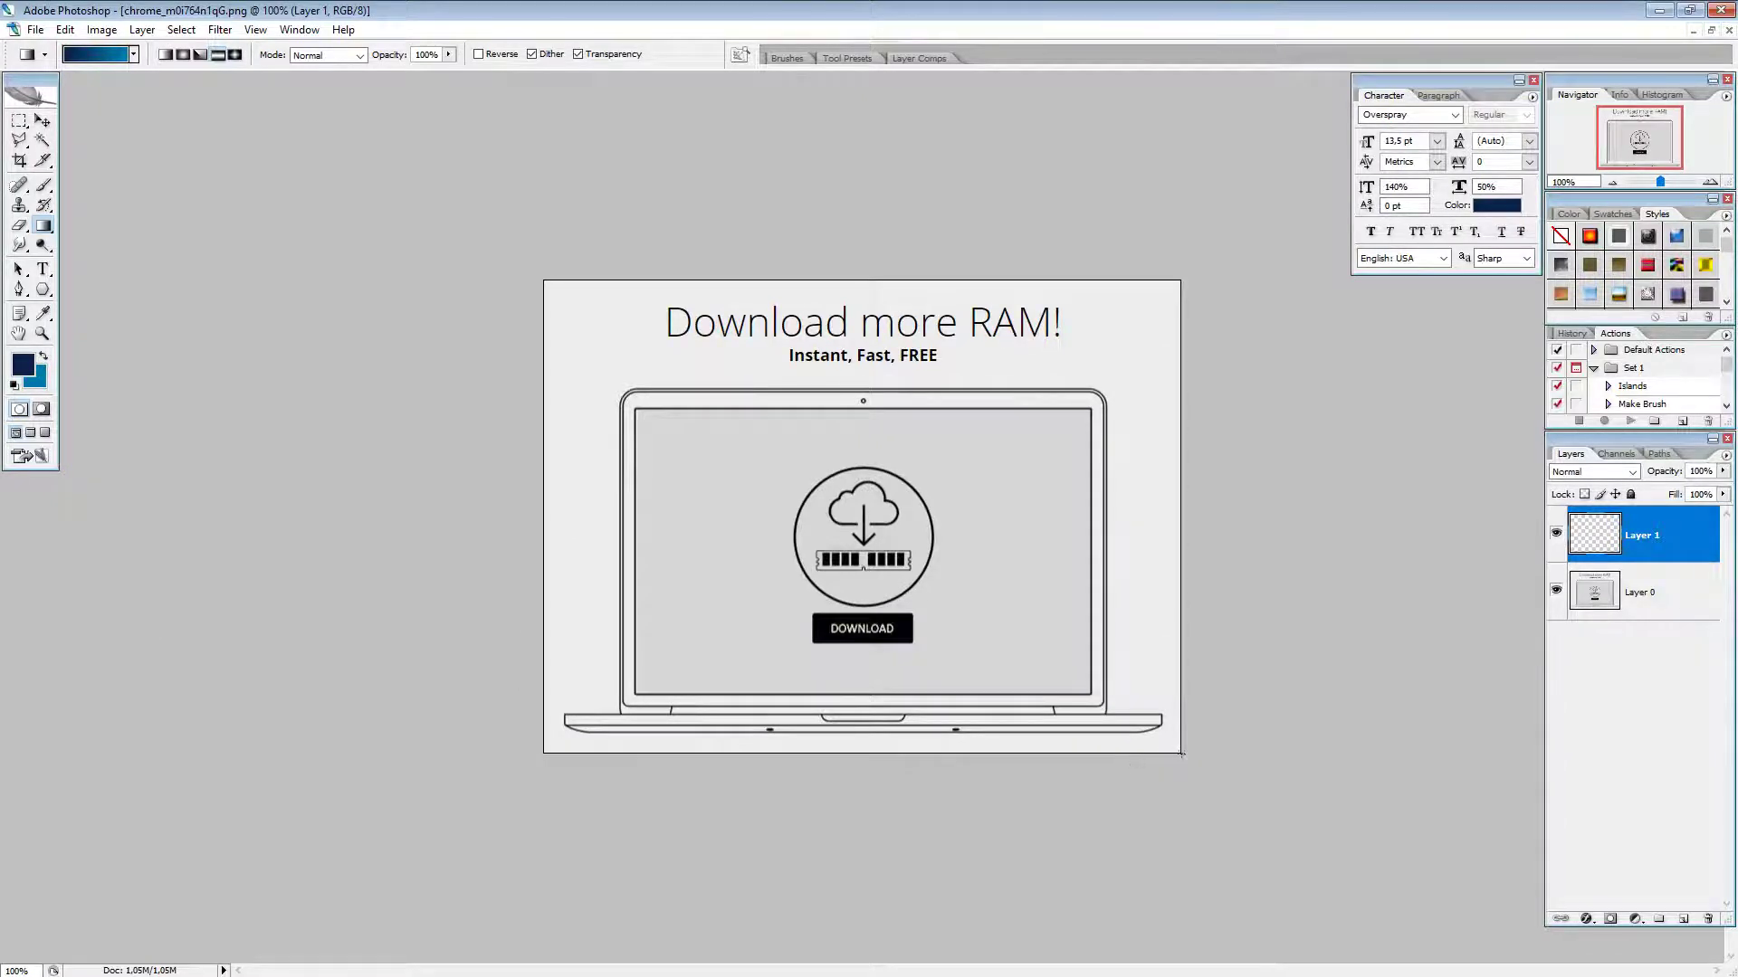
Step: Set the foreground colour to pale blue d3e2ff
{"action": "left_click", "coordinate": [24, 364]}
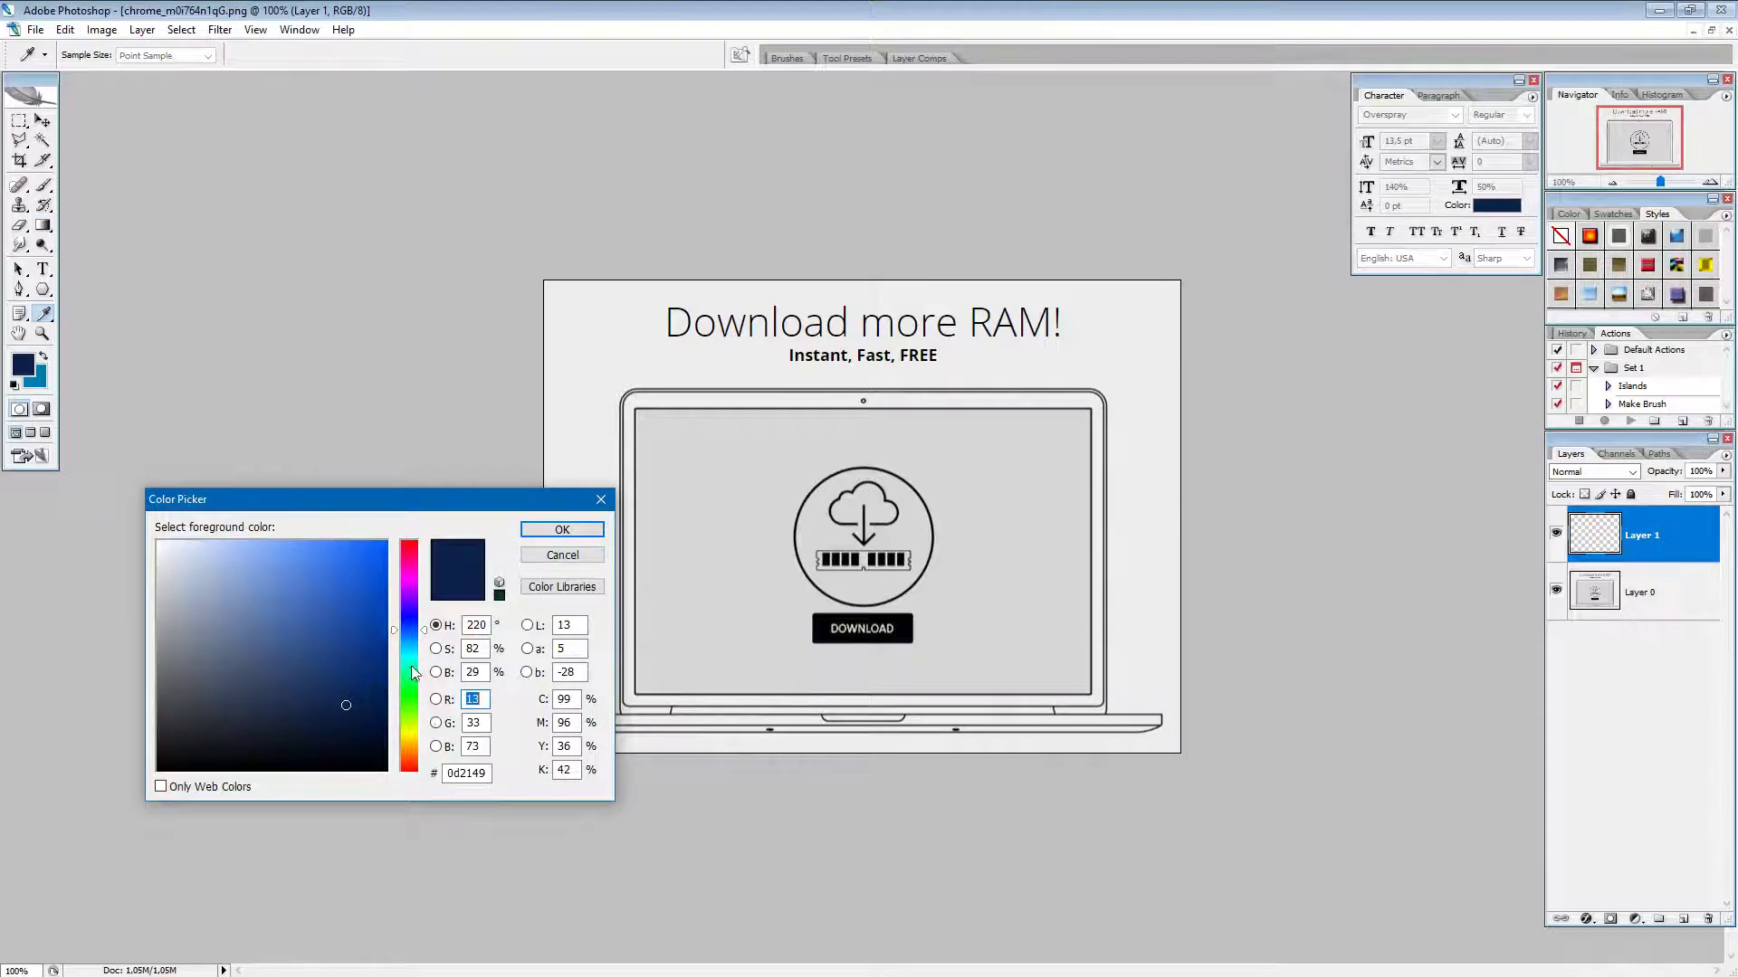
{"action": "left_click_drag", "start_coordinate": [231, 556], "coordinate": [197, 419]}
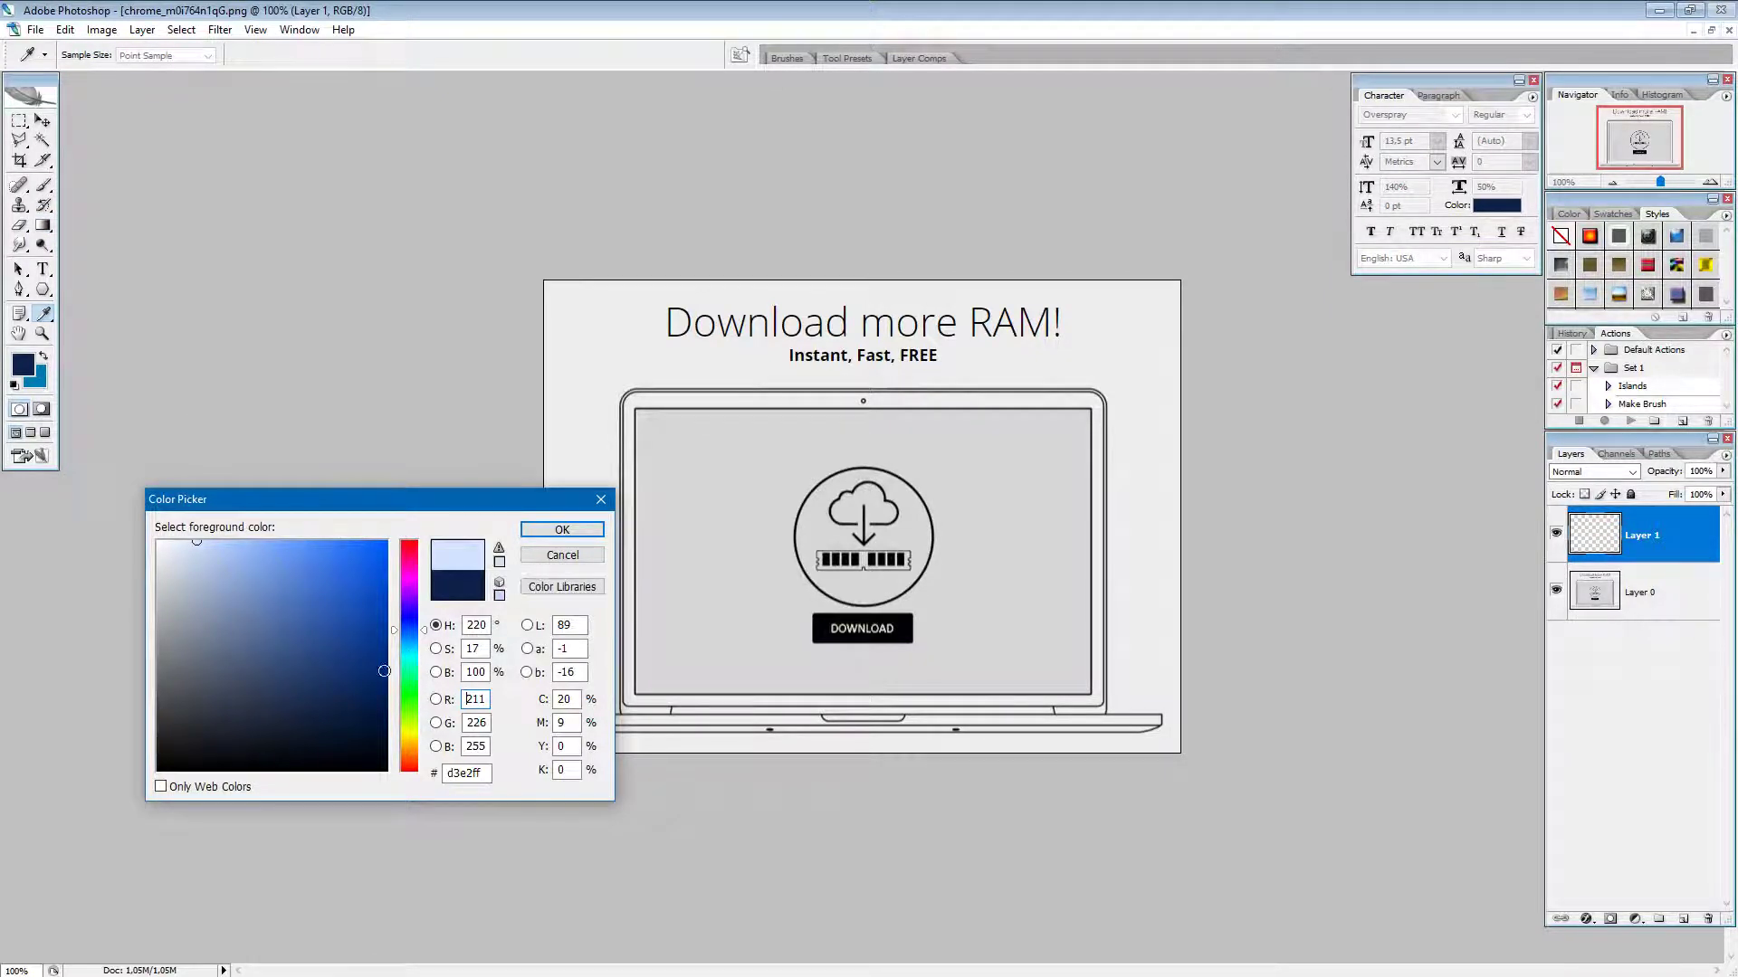
{"action": "left_click", "coordinate": [562, 529]}
Step: Fill Layer 1 with a vertical gradient running from near-white f5f8ff at the top to light grey cccccc at the bottom
{"action": "left_click", "coordinate": [39, 383]}
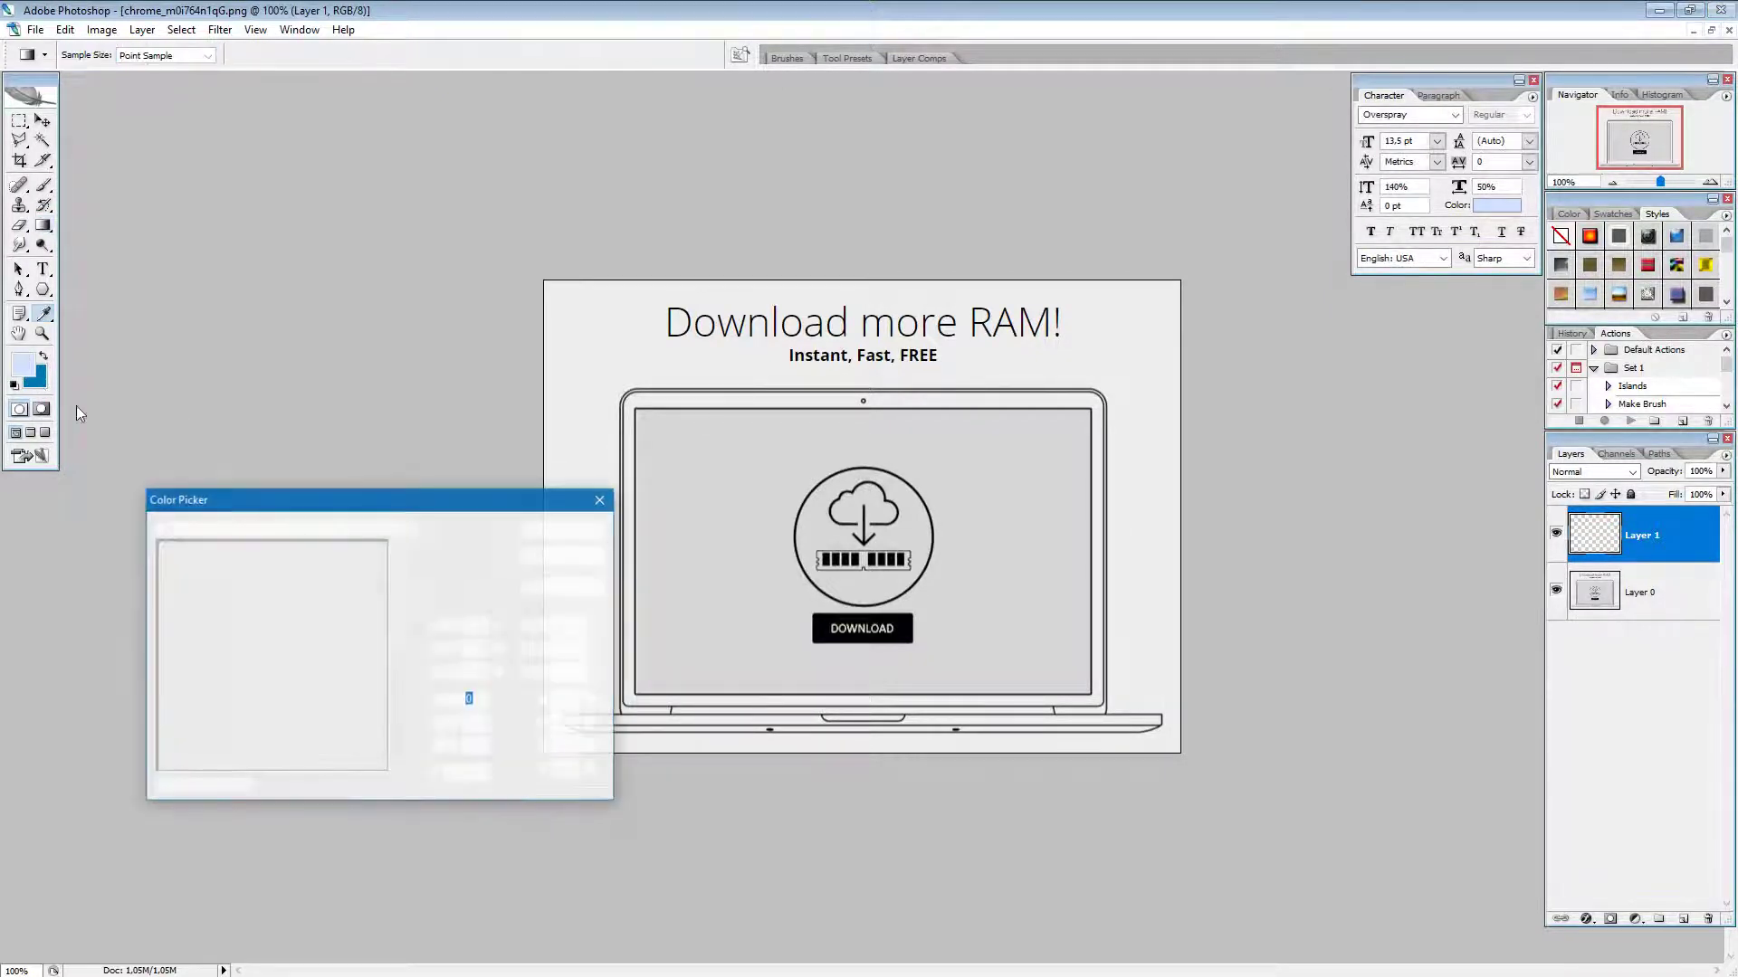
{"action": "left_click_drag", "start_coordinate": [184, 597], "coordinate": [122, 586]}
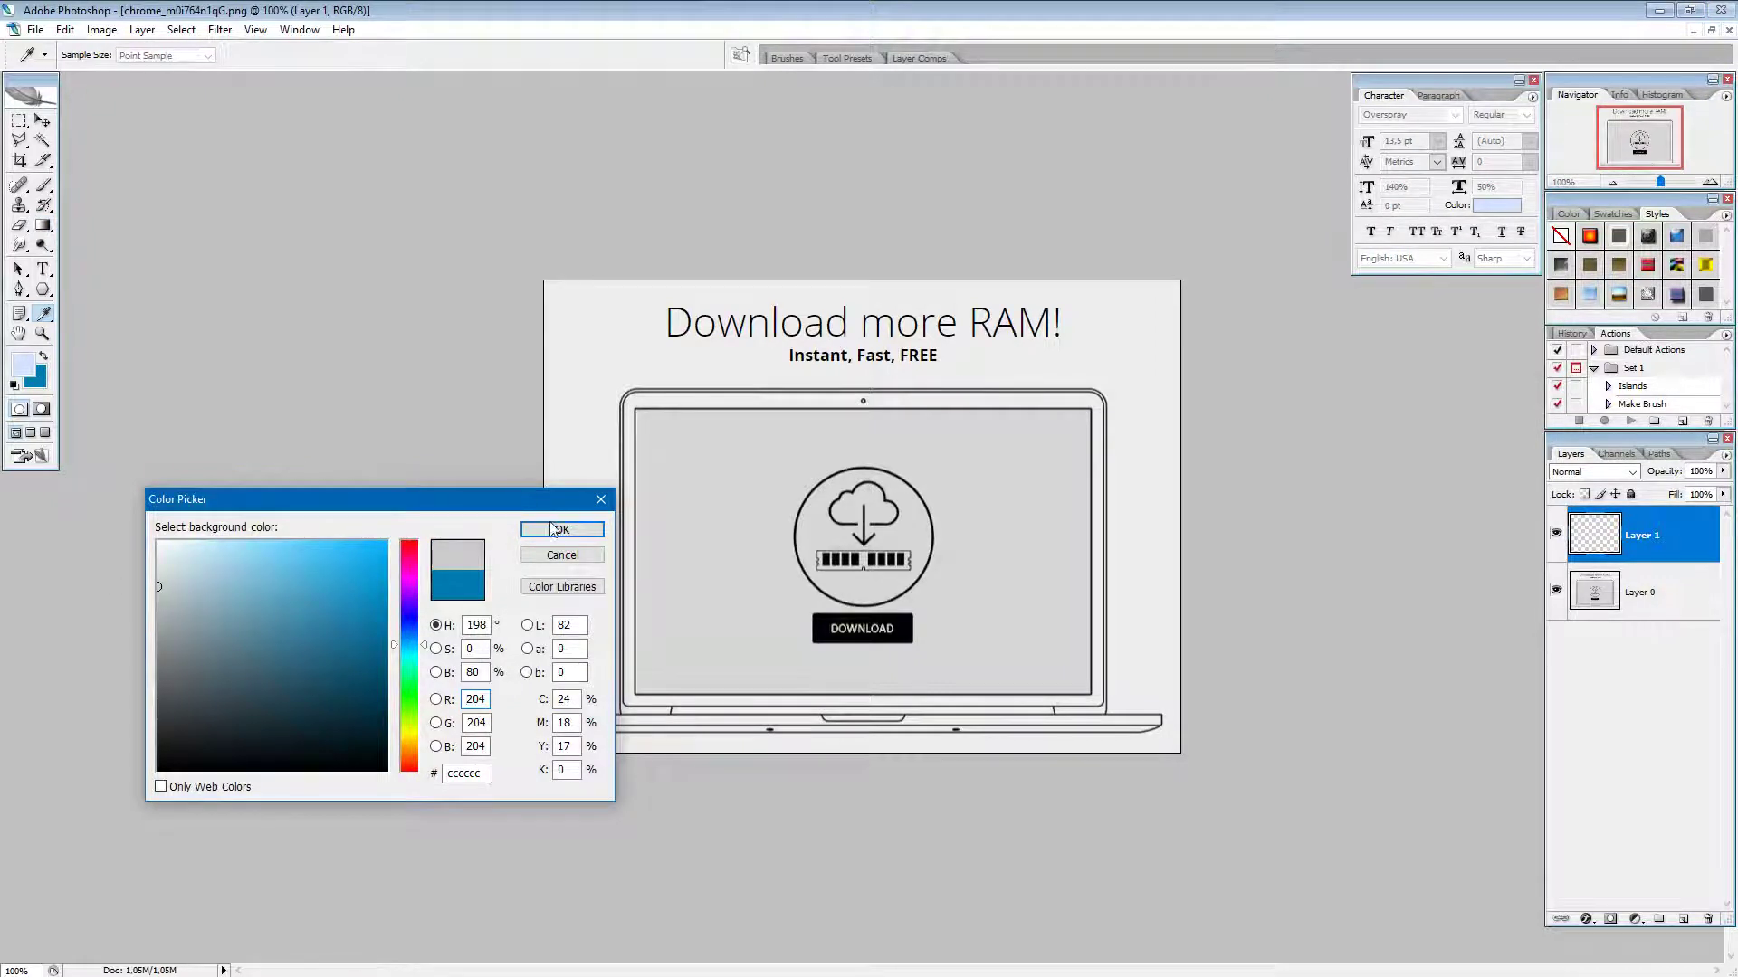
{"action": "left_click", "coordinate": [562, 529]}
{"action": "left_click", "coordinate": [20, 365]}
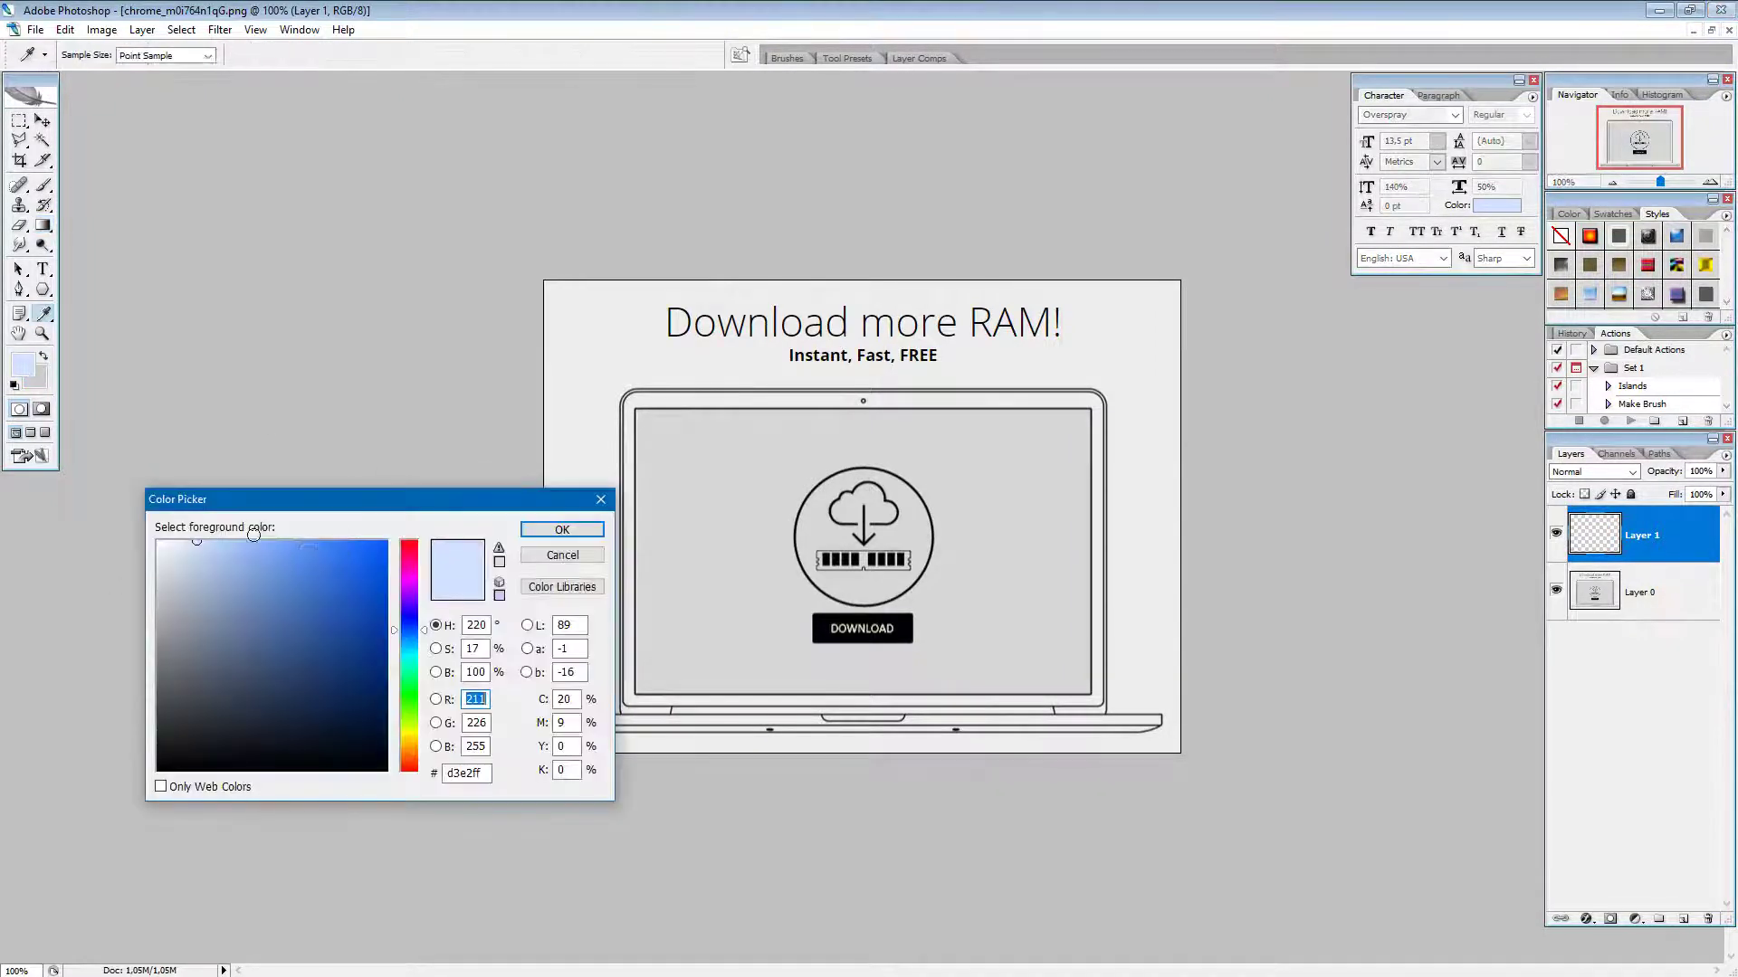
{"action": "left_click_drag", "start_coordinate": [180, 550], "coordinate": [165, 534]}
{"action": "left_click", "coordinate": [561, 529]}
{"action": "key", "text": "g"}
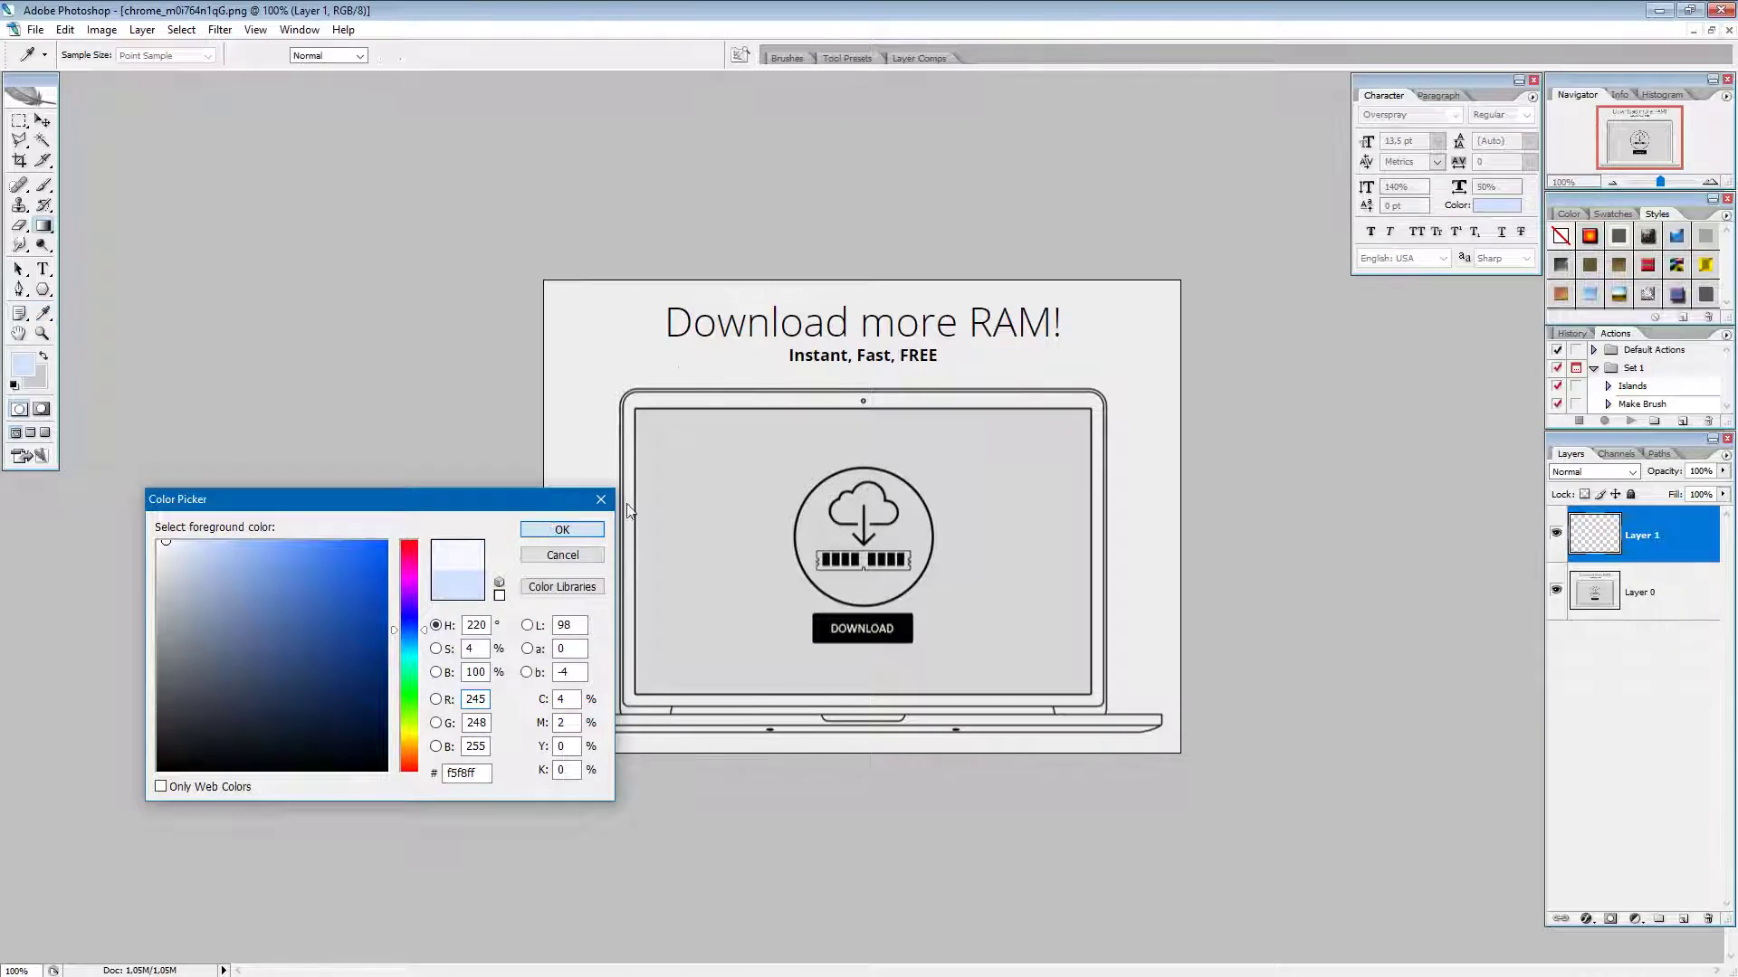
{"action": "left_click_drag", "start_coordinate": [631, 283], "coordinate": [631, 806]}
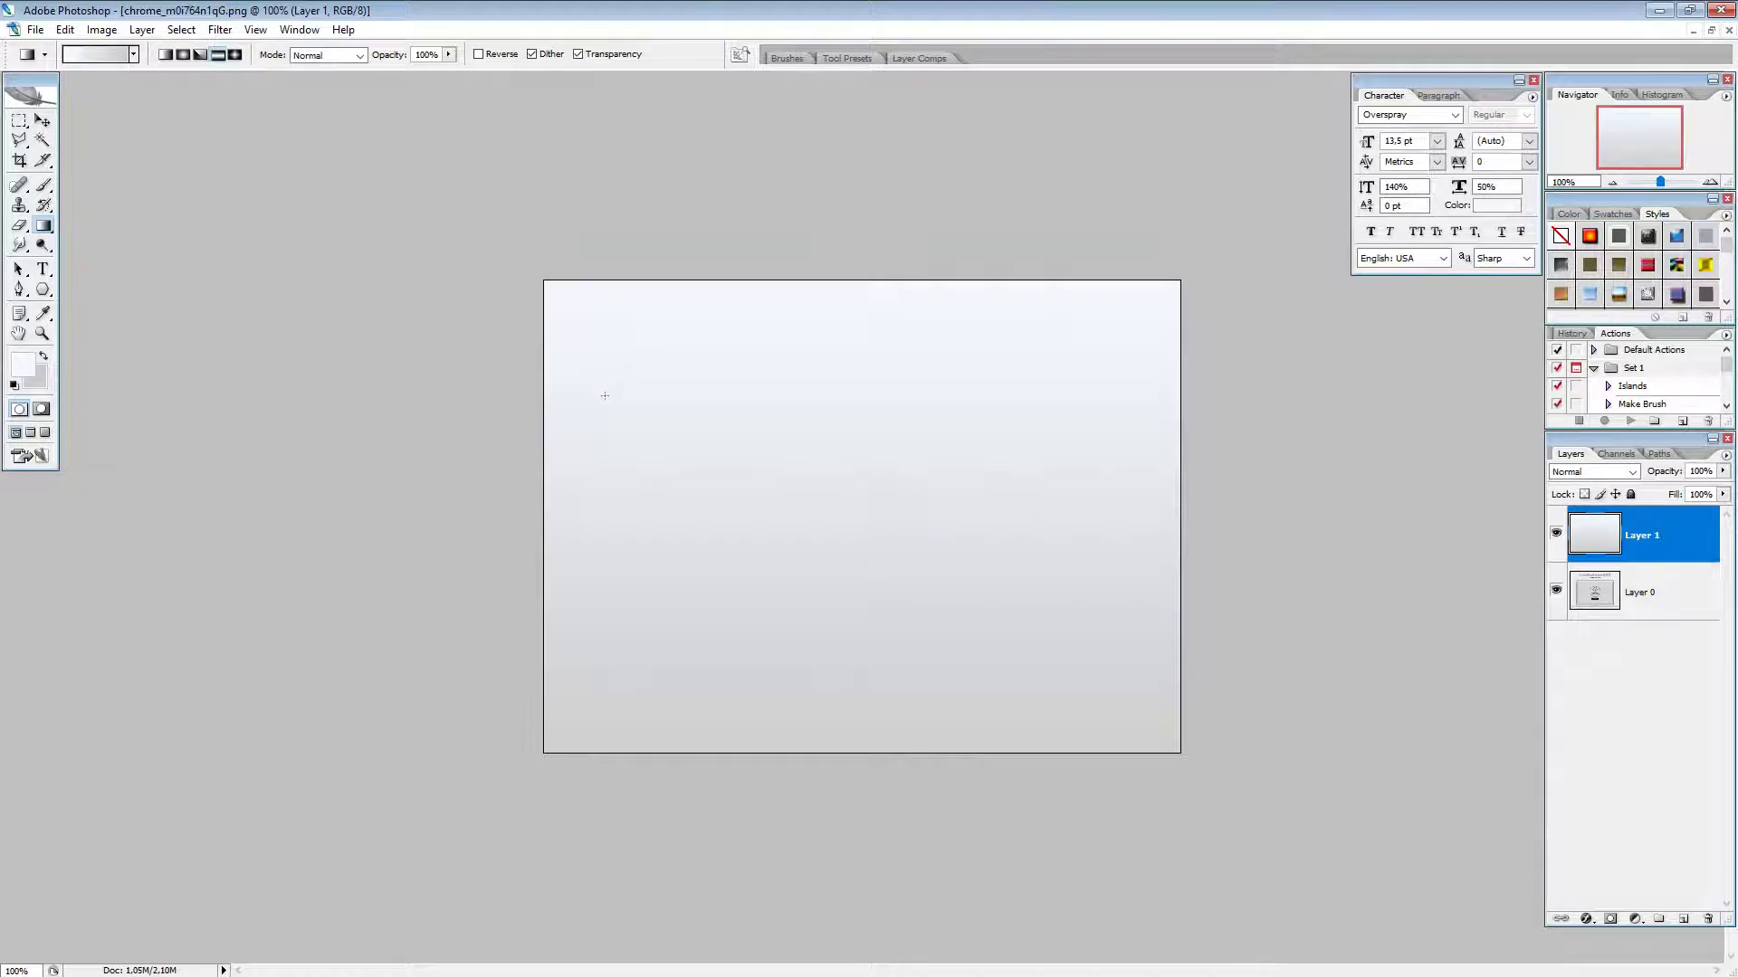
Step: Set the foreground colour to medium grey 75777b
{"action": "scroll", "coordinate": [684, 301], "scroll_direction": "up", "scroll_amount": 4}
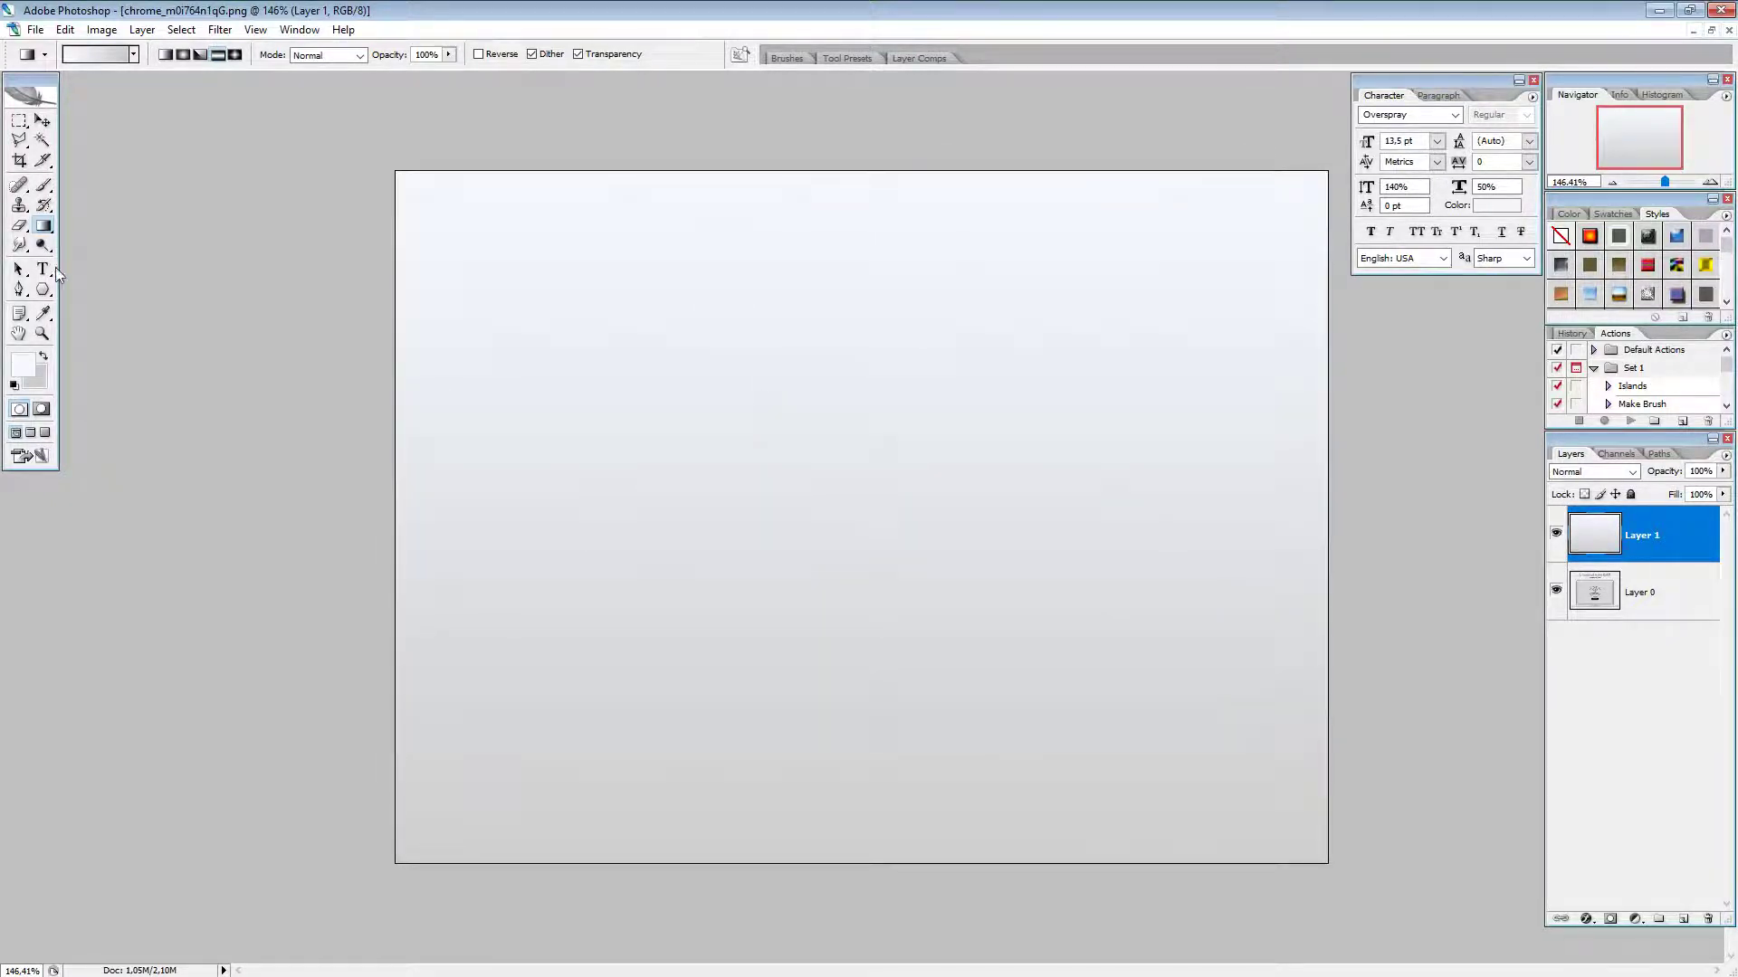
{"action": "left_click", "coordinate": [43, 184]}
{"action": "left_click", "coordinate": [23, 365]}
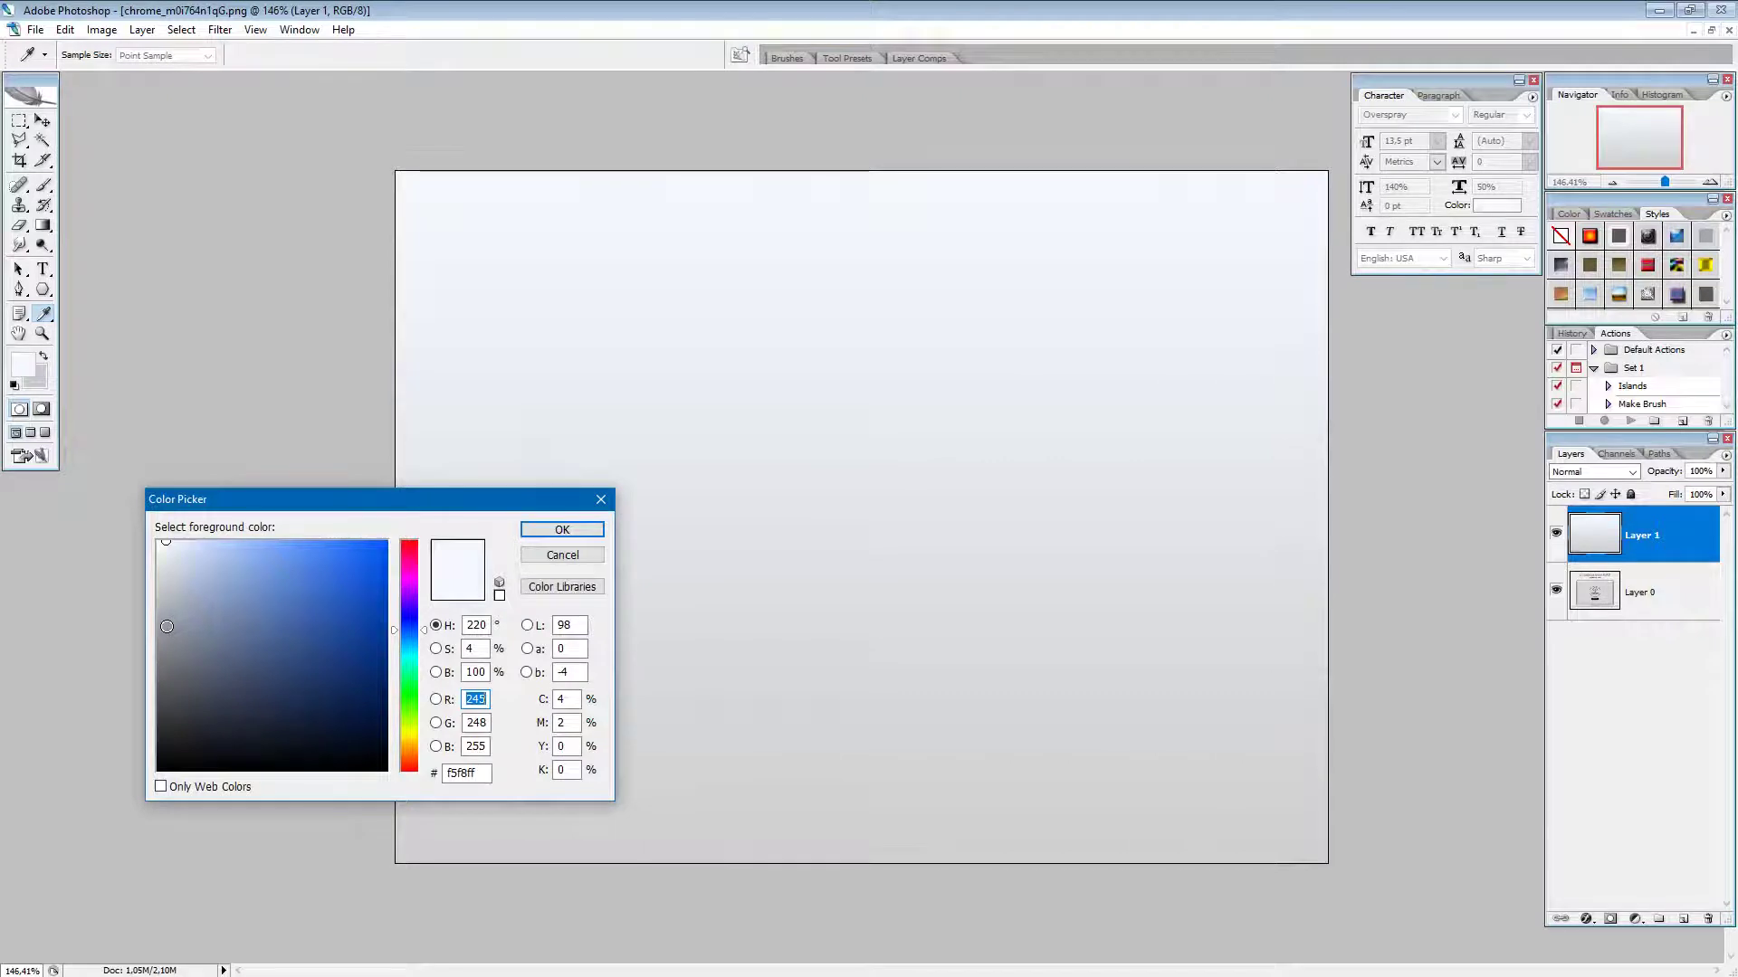
{"action": "left_click_drag", "start_coordinate": [168, 628], "coordinate": [168, 659]}
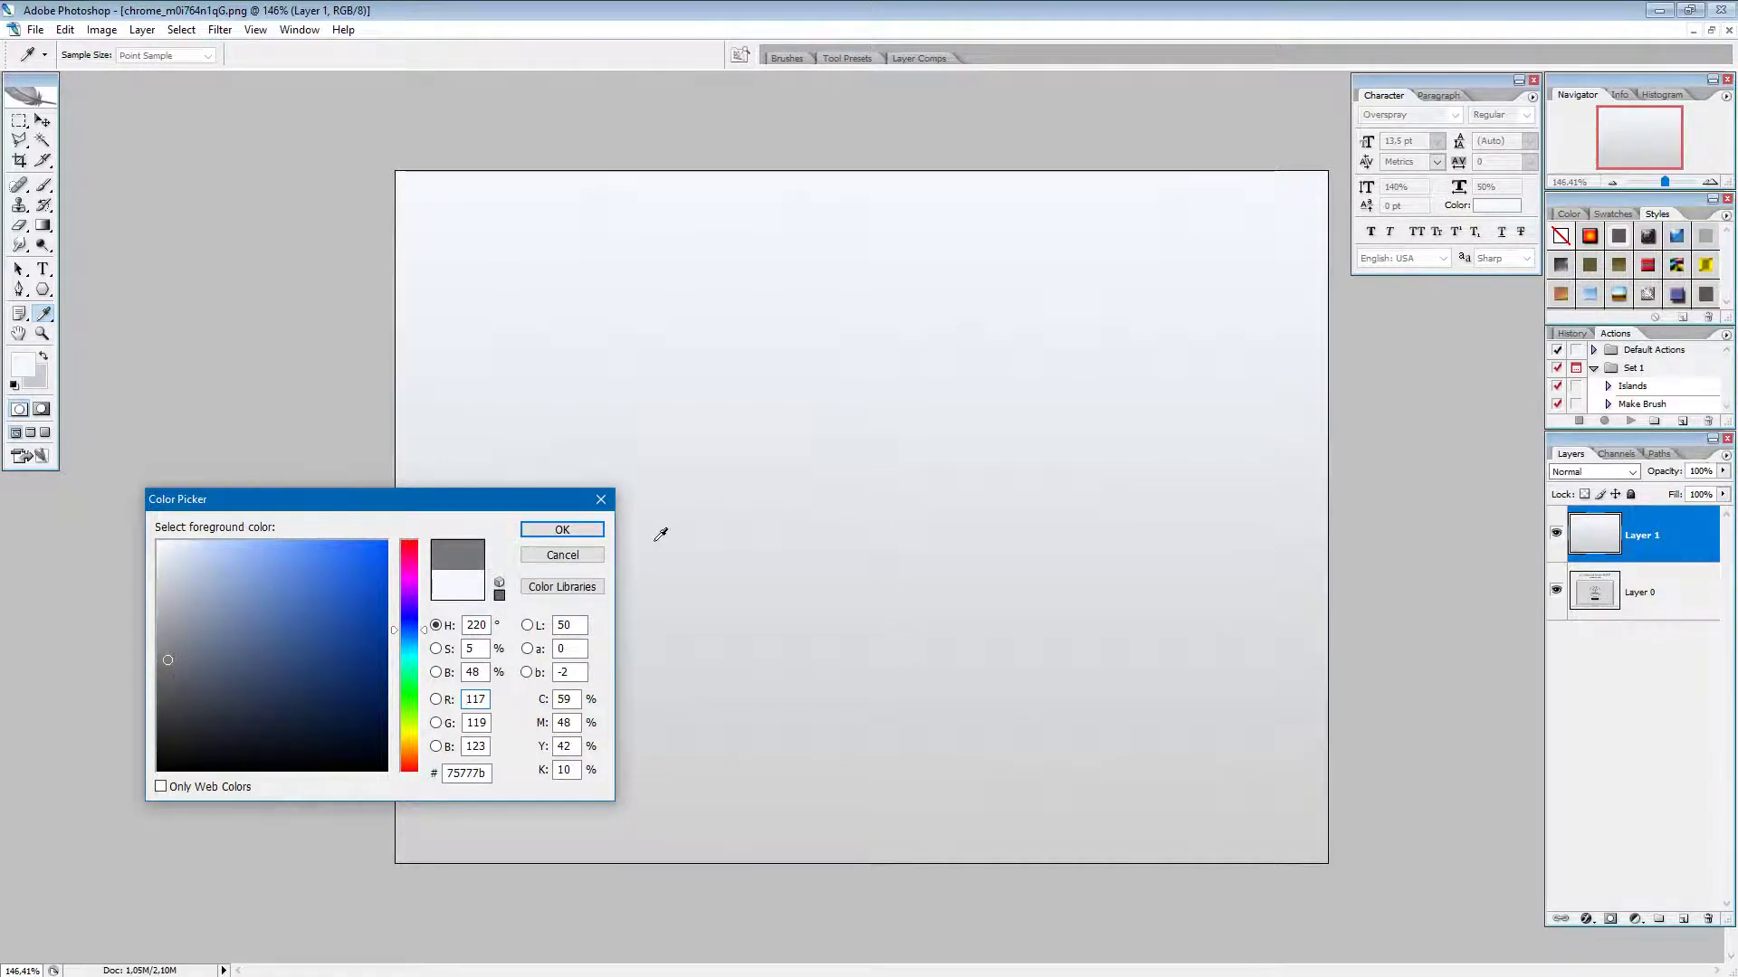
{"action": "left_click", "coordinate": [562, 529]}
Step: Activate the Brush tool with the hard round 3 px tip at 100% opacity
{"action": "key", "text": "b"}
{"action": "key", "text": "bracketleft"}
{"action": "key", "text": "bracketleft"}
{"action": "key", "text": "bracketleft"}
{"action": "key", "text": "bracketleft"}
{"action": "key", "text": "bracketleft"}
{"action": "key", "text": "bracketleft"}
{"action": "key", "text": "bracketleft"}
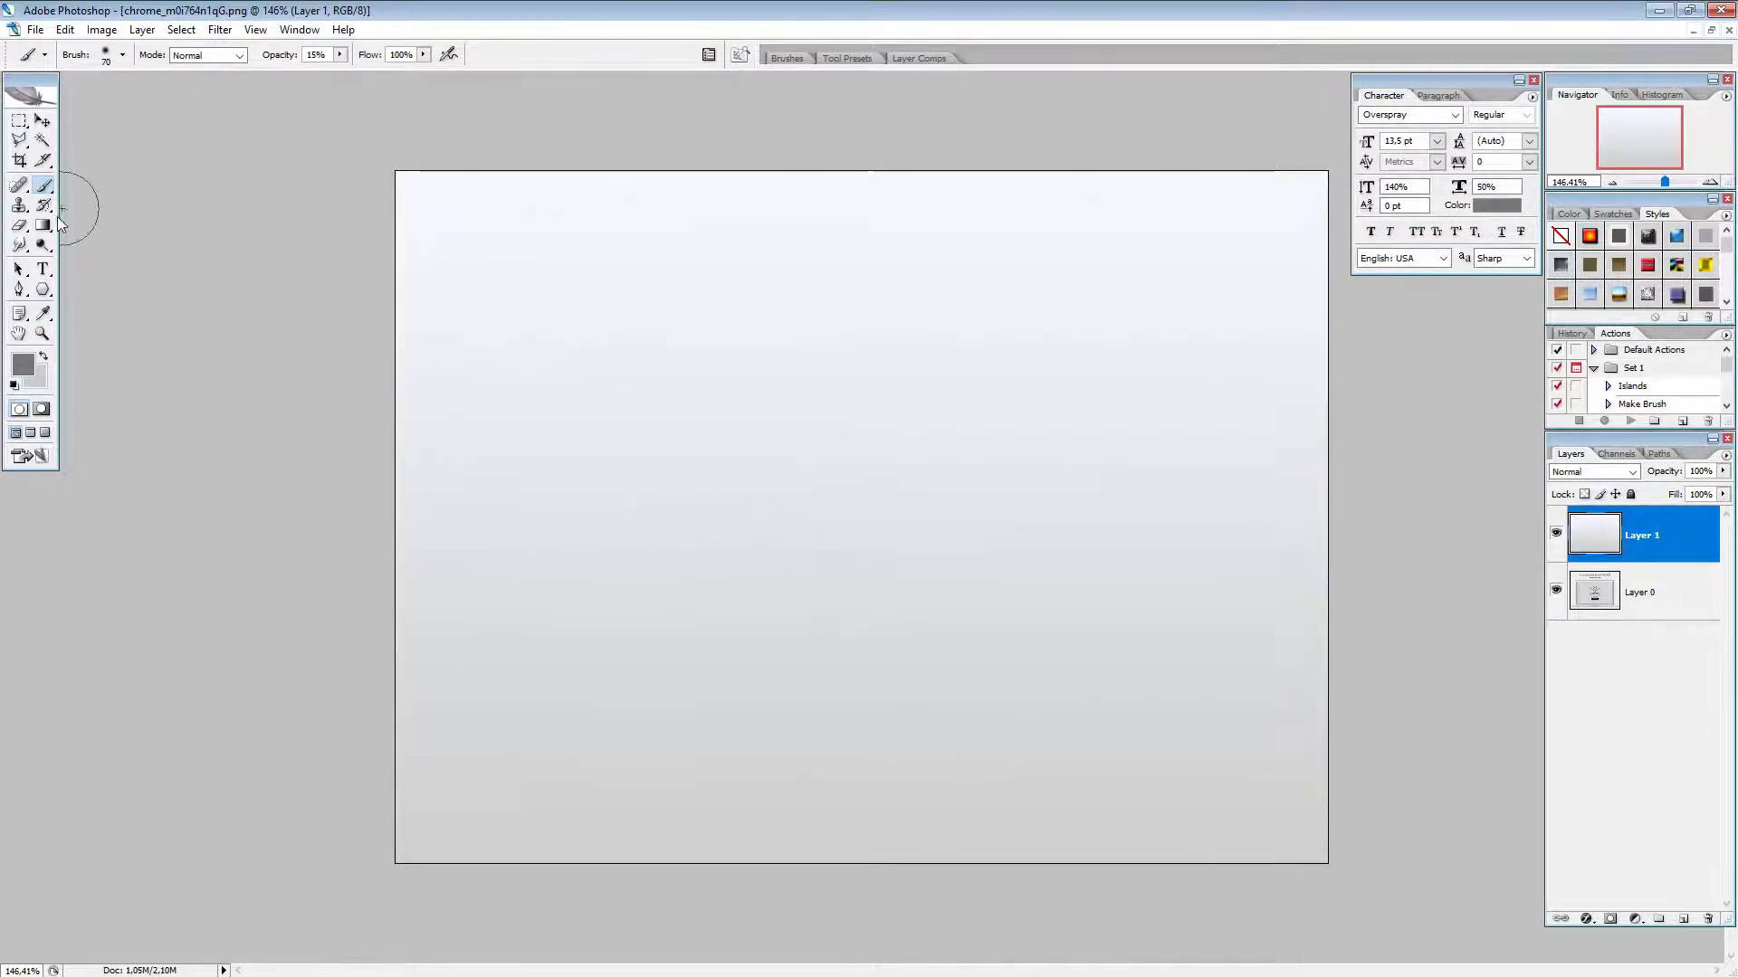
{"action": "left_click", "coordinate": [119, 57]}
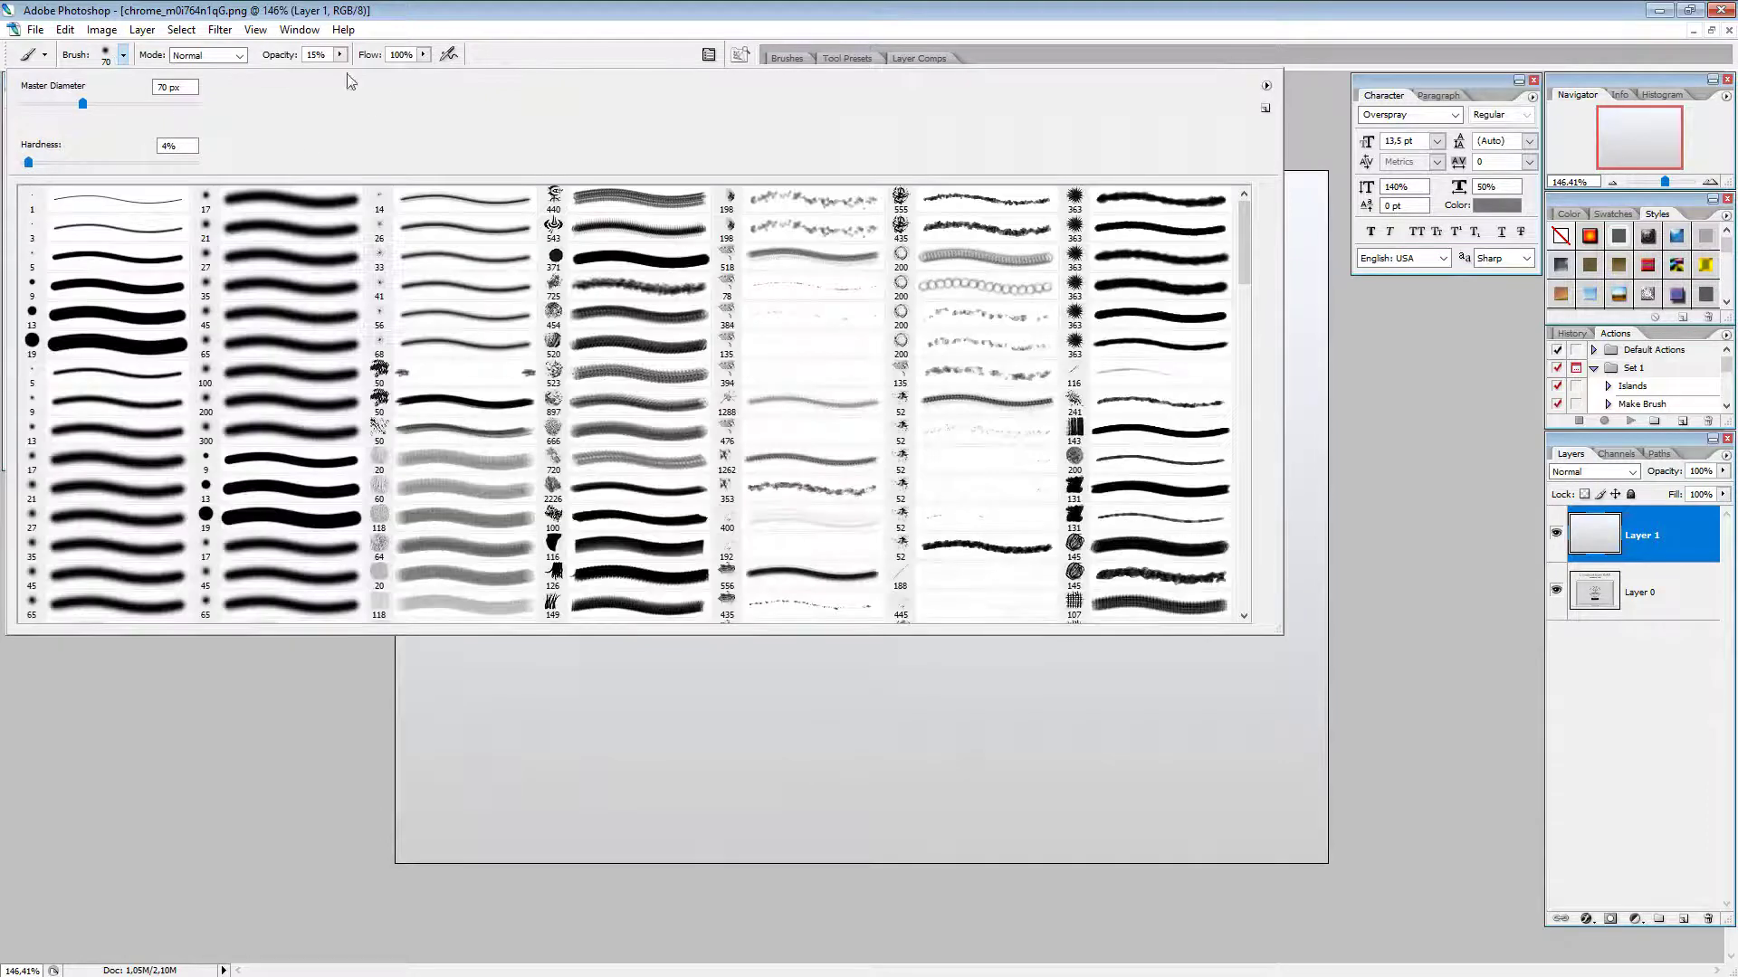
{"action": "left_click", "coordinate": [339, 55]}
{"action": "left_click_drag", "start_coordinate": [350, 72], "coordinate": [436, 73]}
{"action": "left_click", "coordinate": [123, 54]}
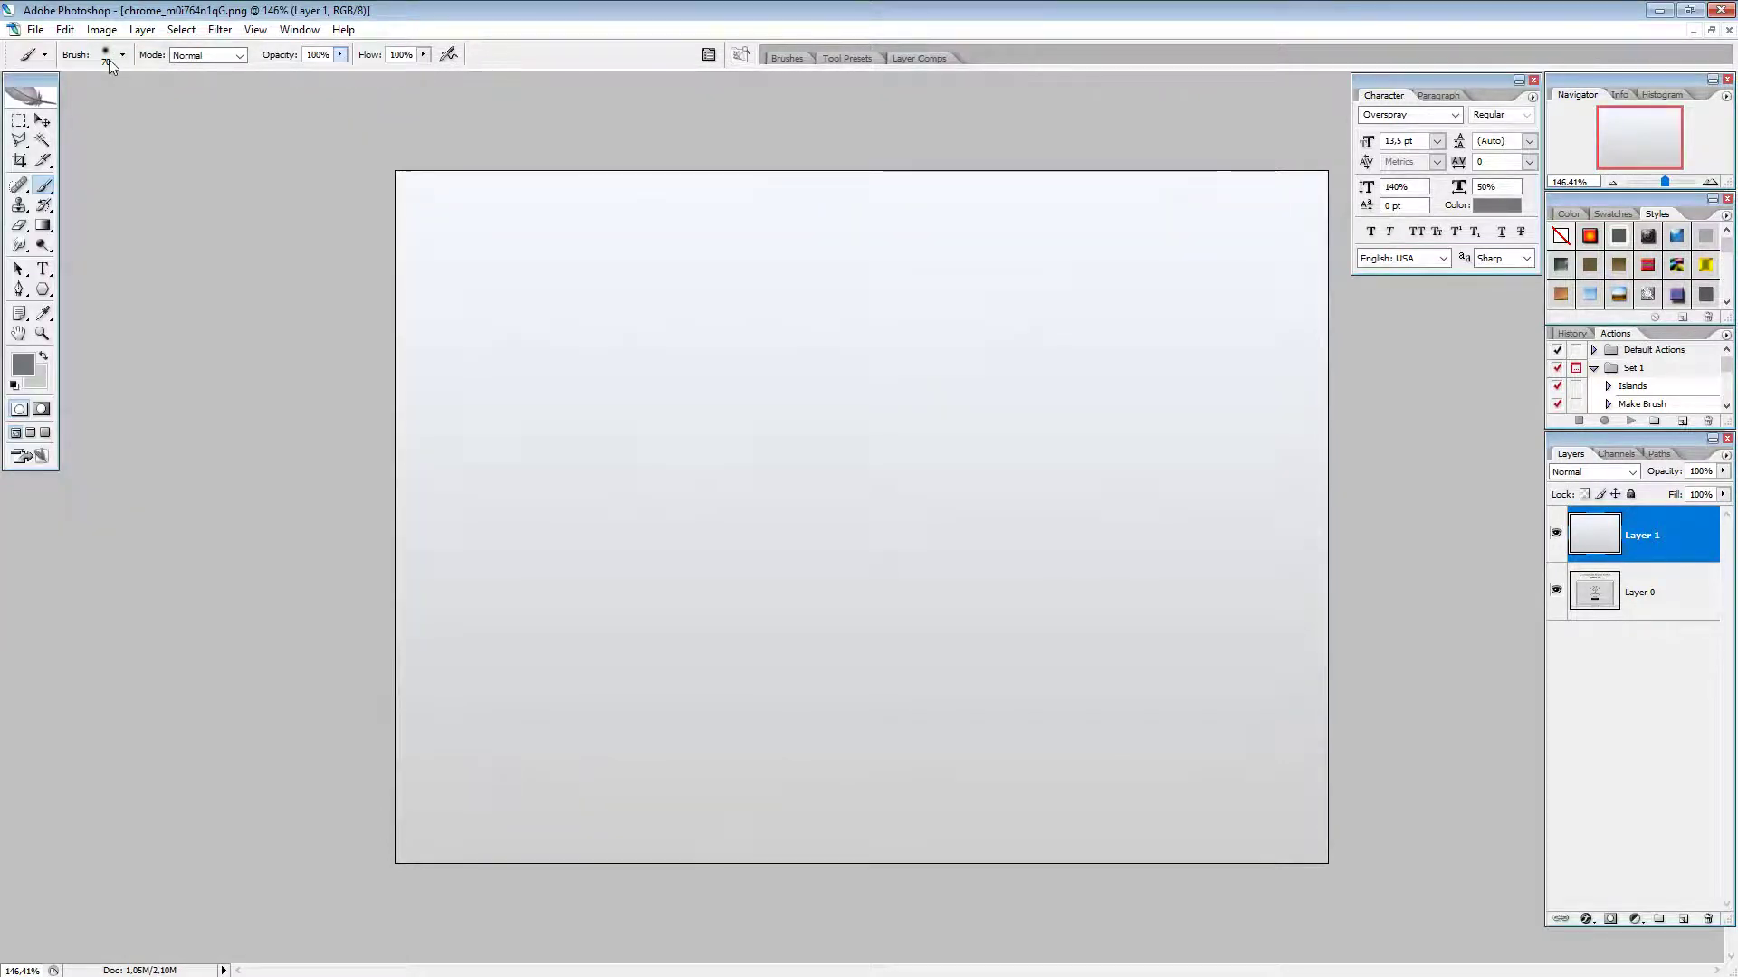
{"action": "left_click", "coordinate": [94, 240]}
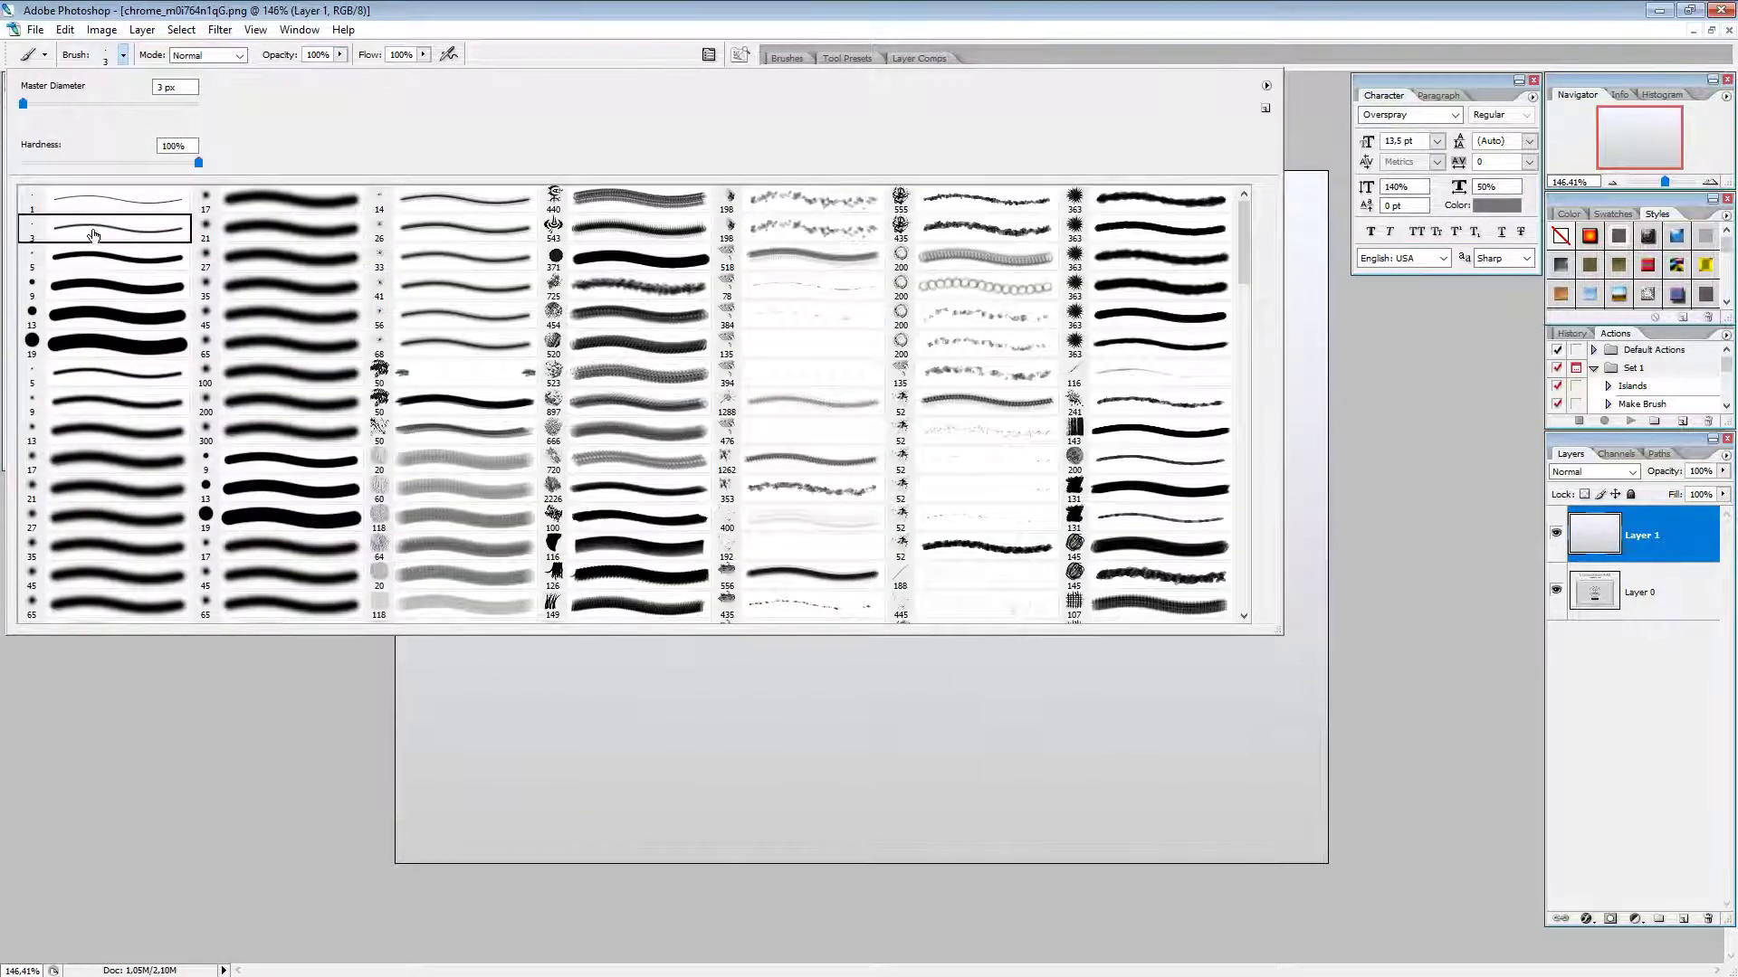
{"action": "key", "text": "Return"}
Step: Set the foreground colour to black 000000 and add an empty layer above Layer 1
{"action": "left_click", "coordinate": [25, 365]}
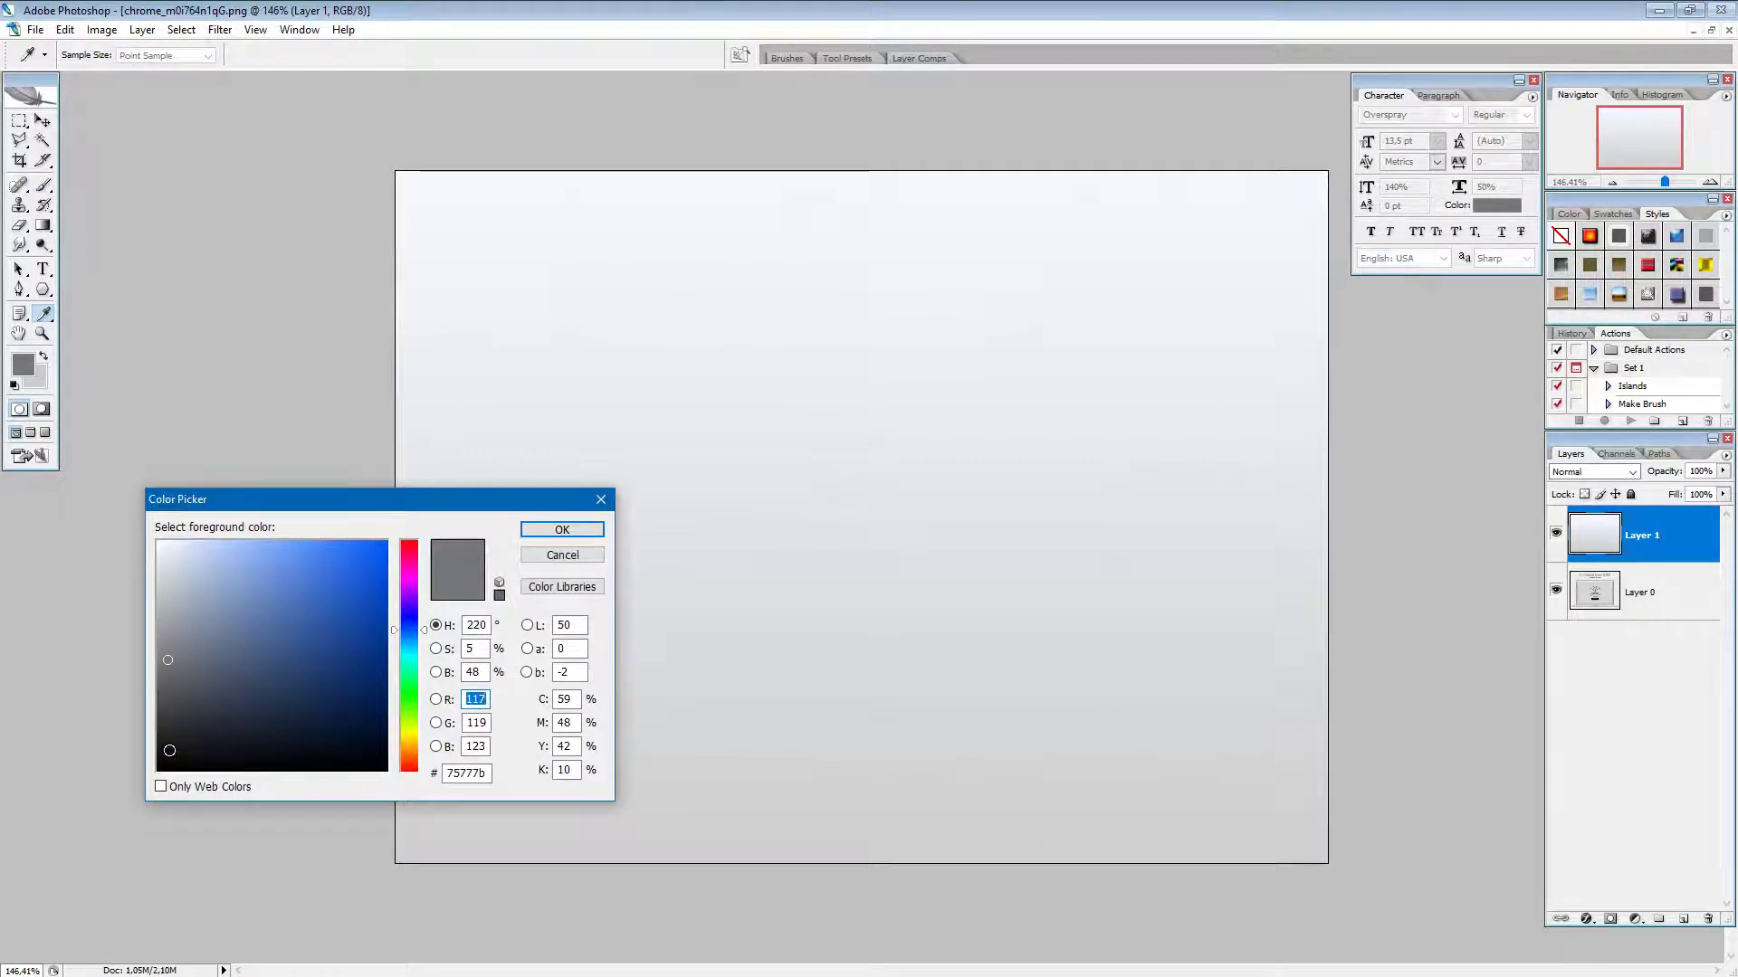
{"action": "mouse_move", "coordinate": [168, 755]}
{"action": "left_mouse_down"}
{"action": "mouse_move", "coordinate": [133, 798]}
{"action": "mouse_move", "coordinate": [111, 786]}
{"action": "left_mouse_up"}
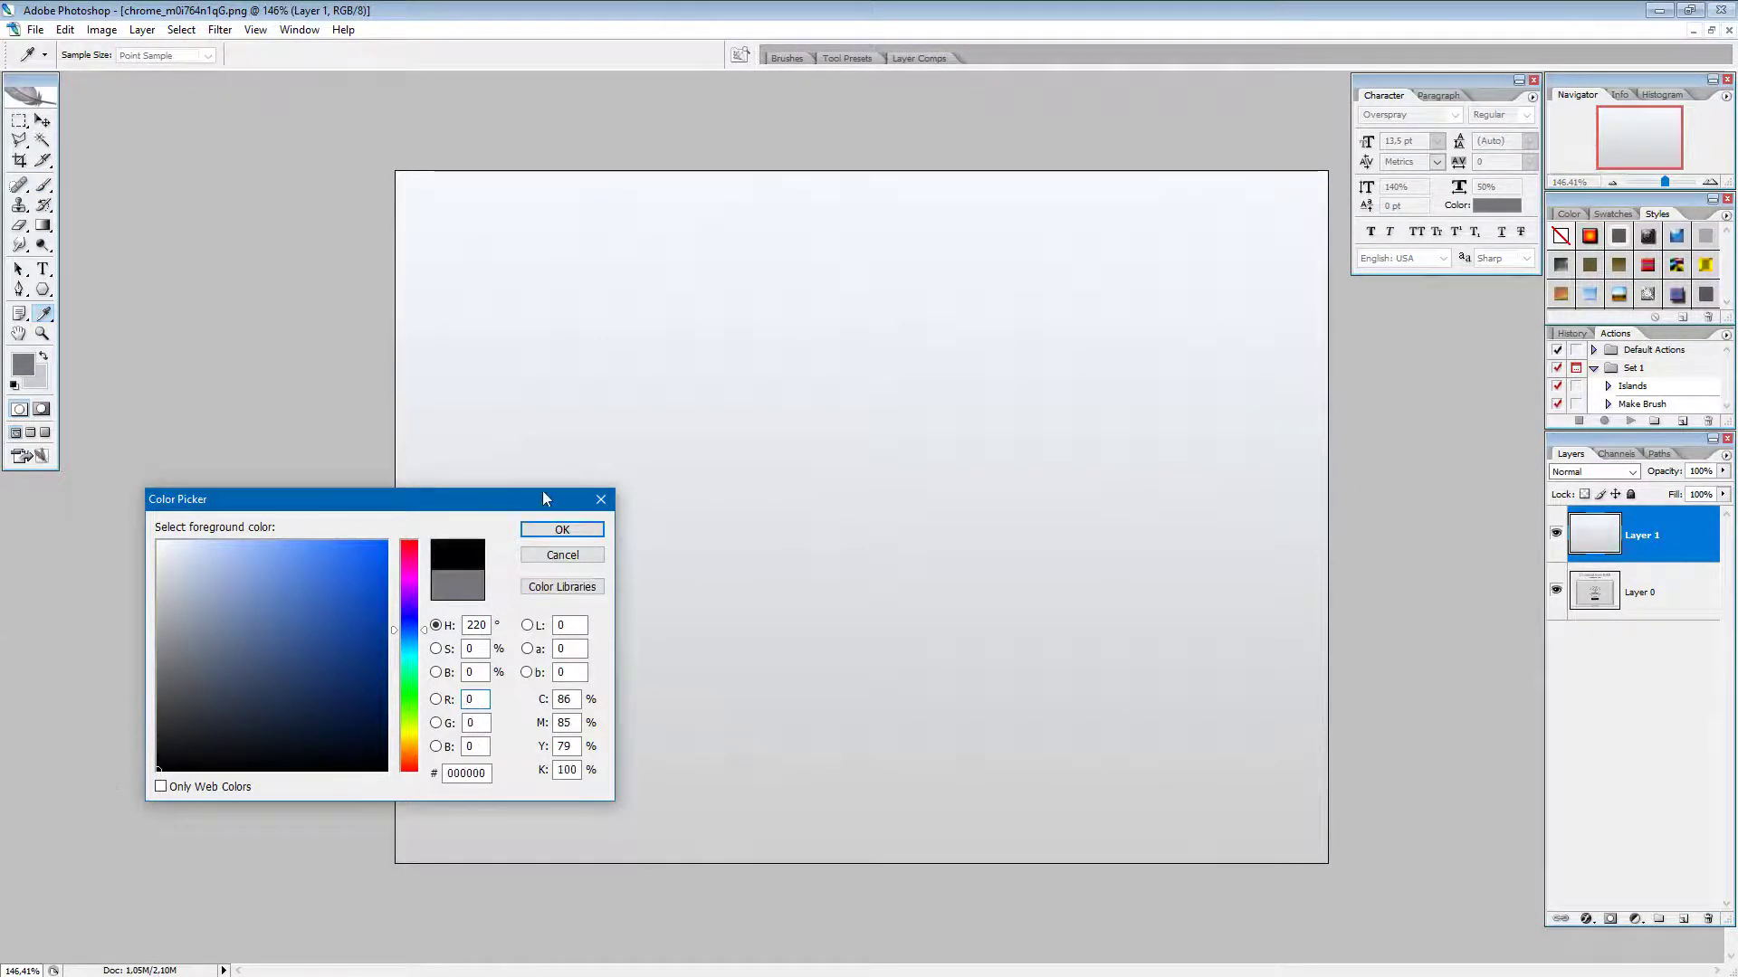
{"action": "left_click", "coordinate": [562, 530]}
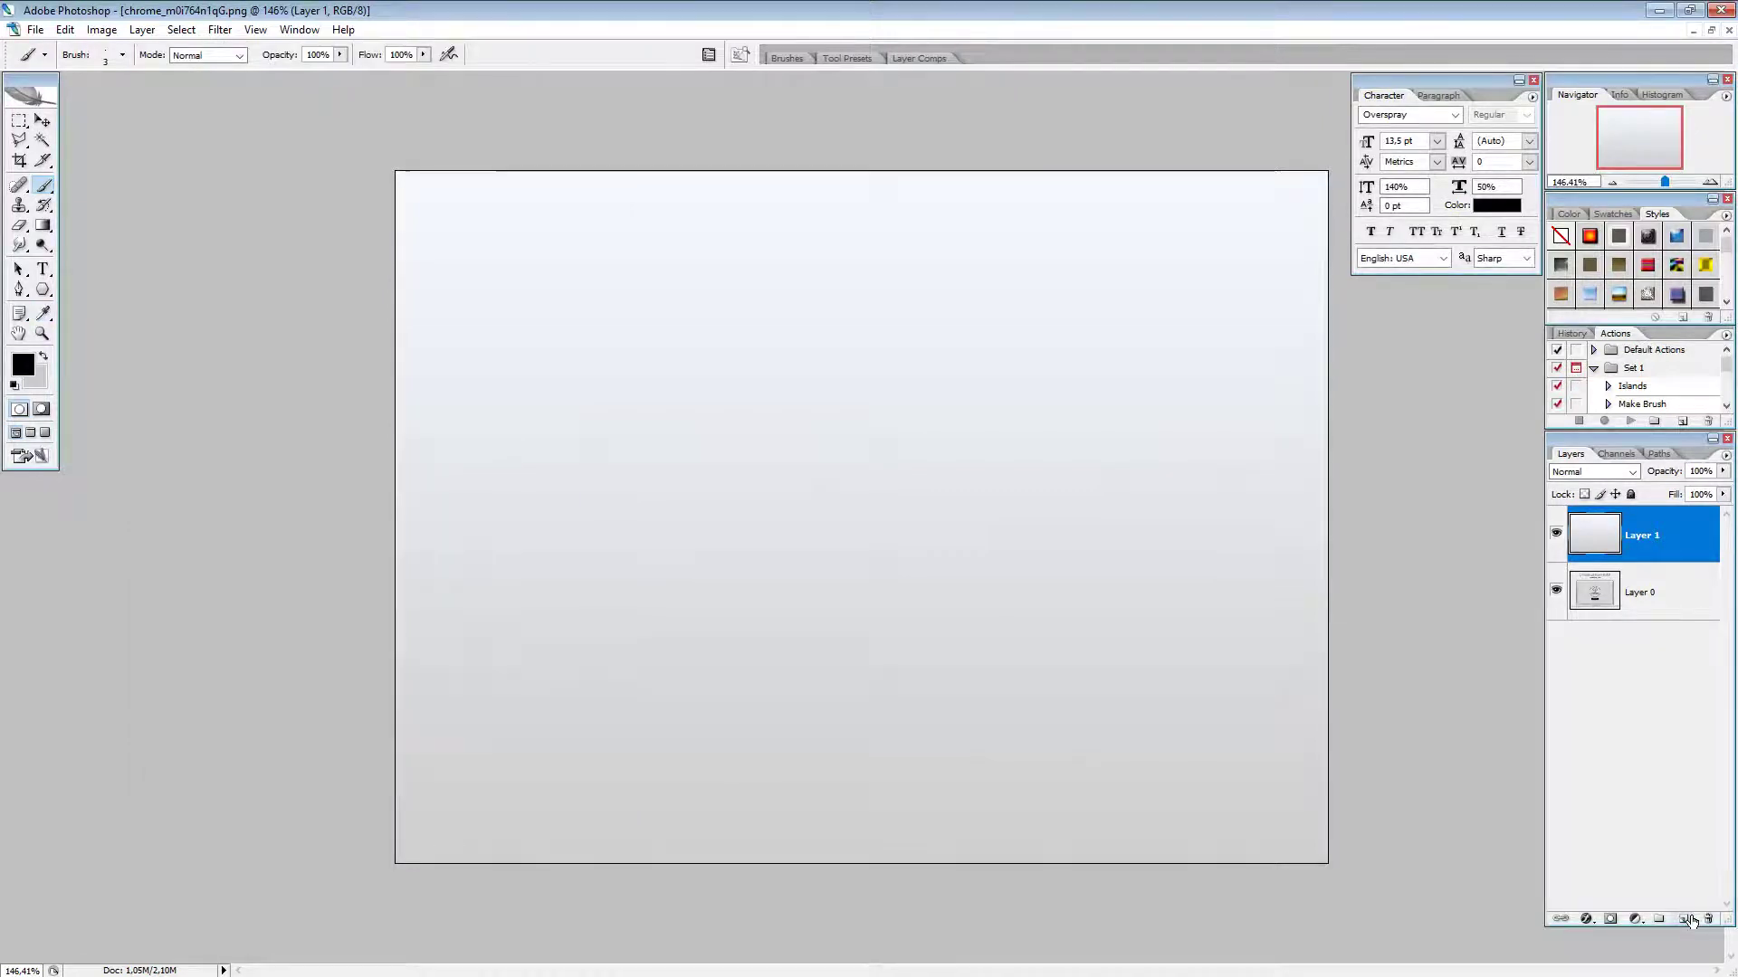
{"action": "left_click", "coordinate": [1683, 919]}
{"action": "scroll", "coordinate": [862, 517], "scroll_direction": "up", "scroll_amount": 3}
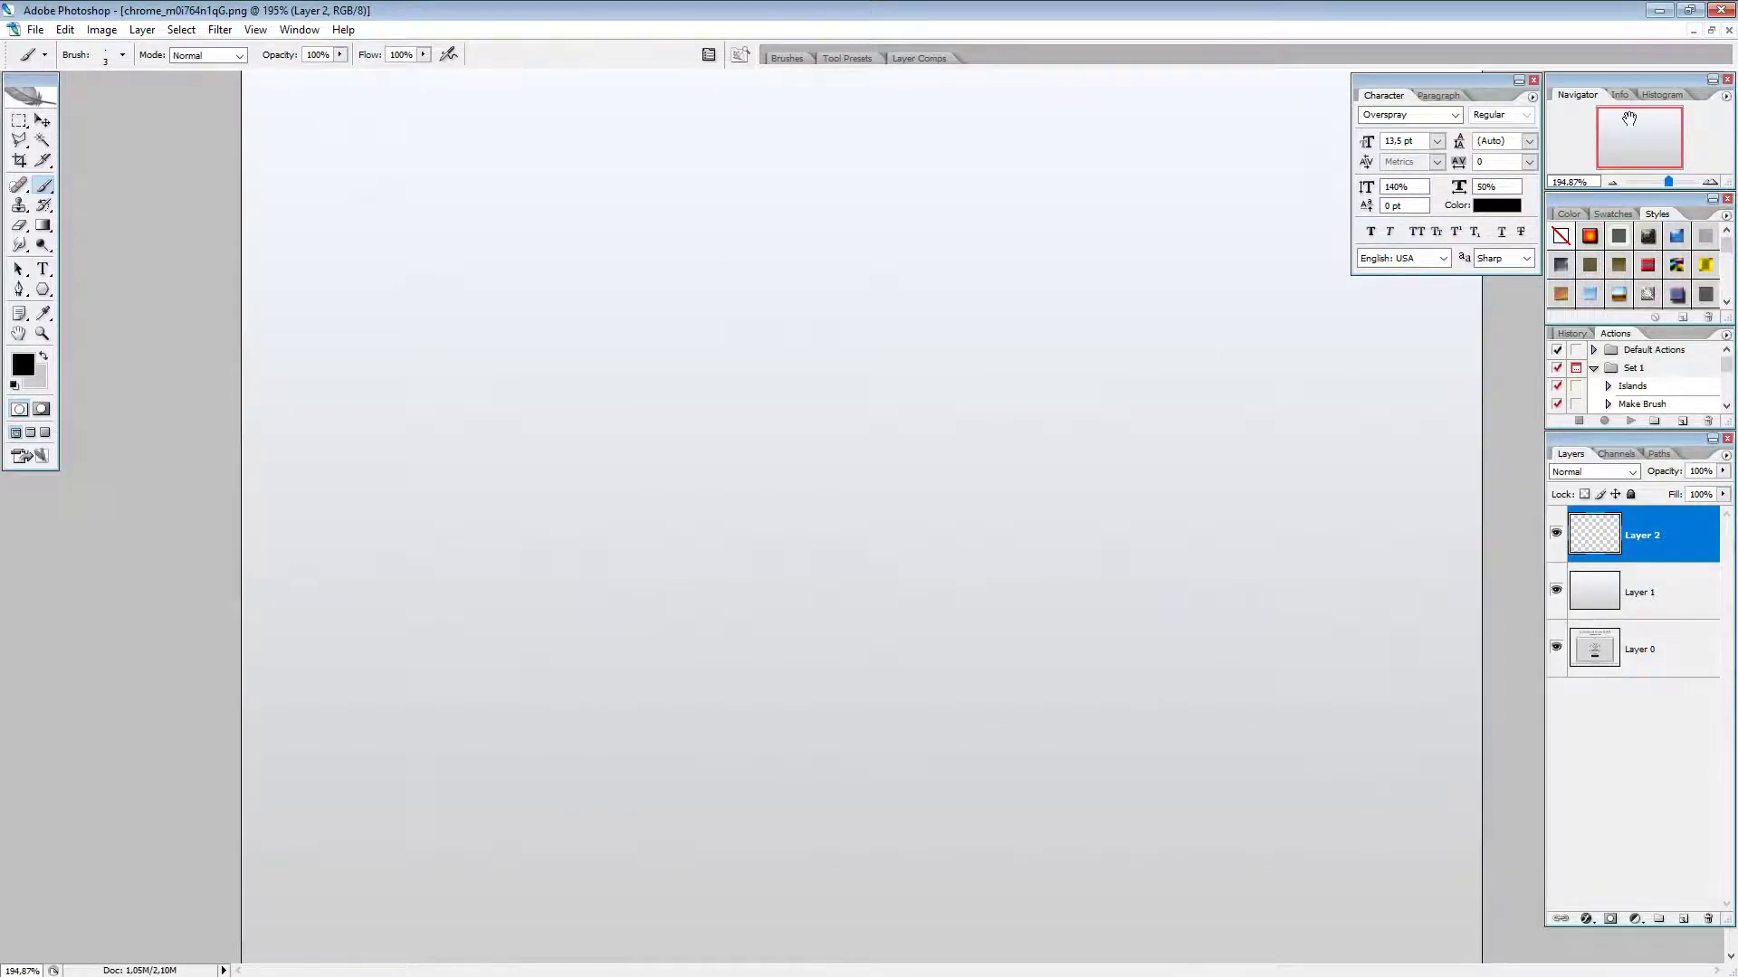
{"action": "left_click", "coordinate": [1709, 182]}
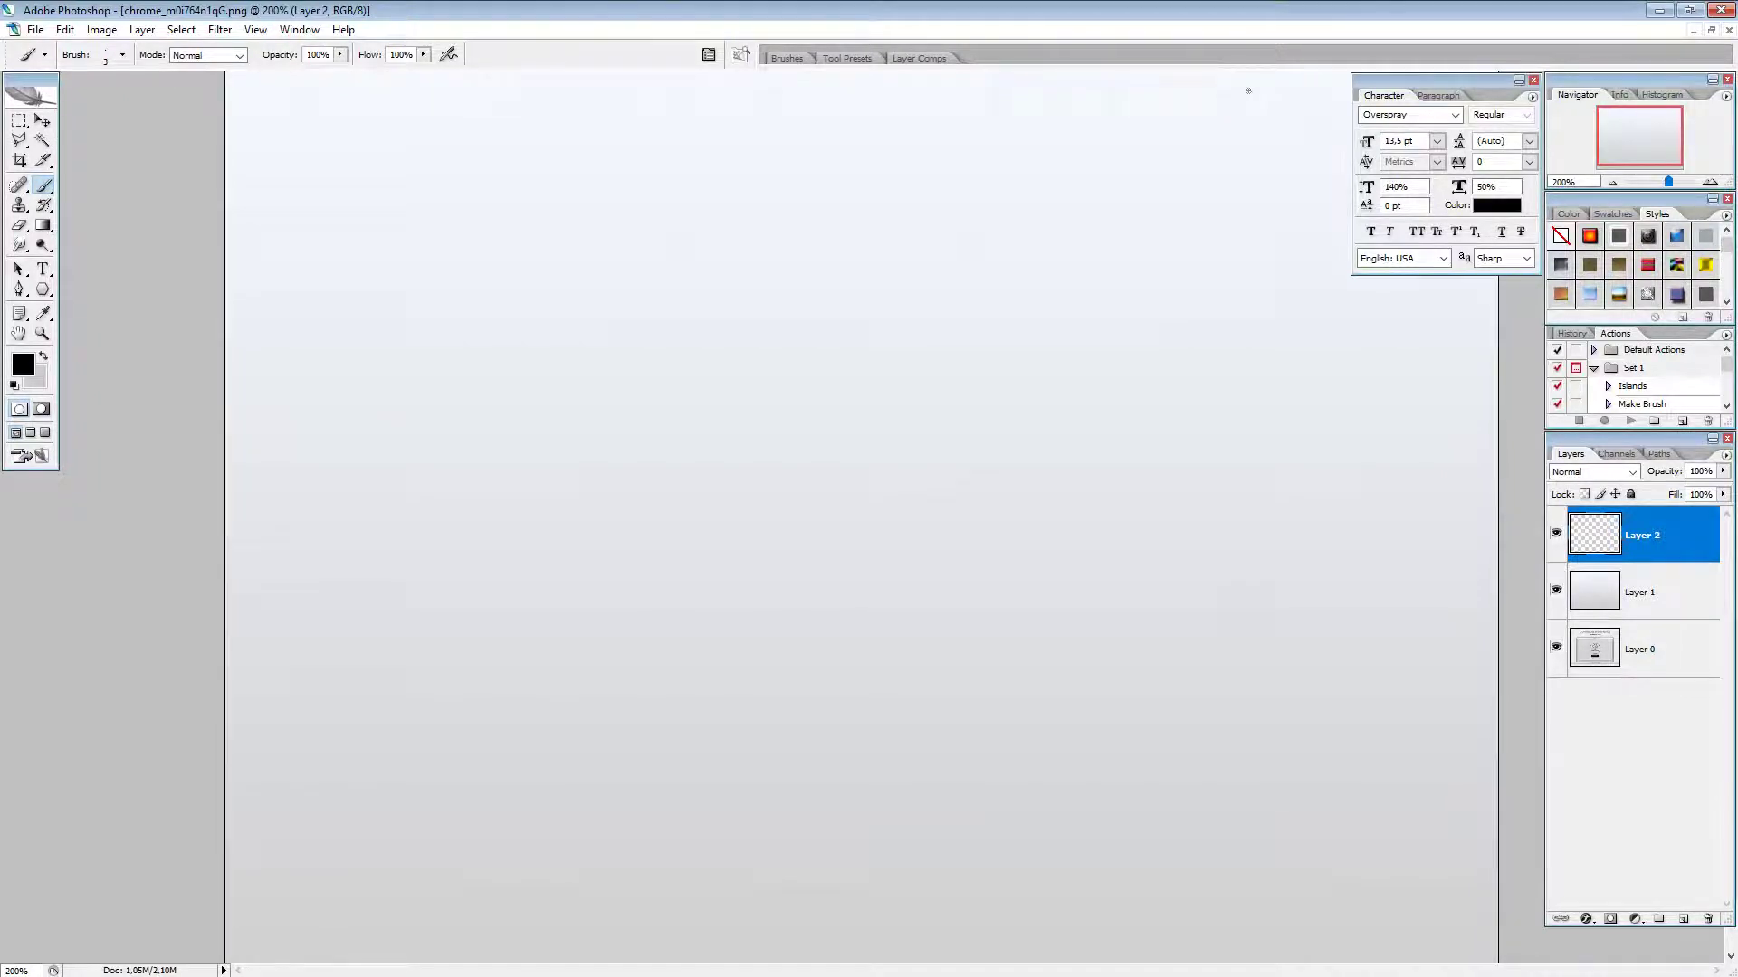
Step: Switch to Artbreeder in Firefox and choose the Characters category for a new creation
{"action": "left_click", "coordinate": [1659, 10]}
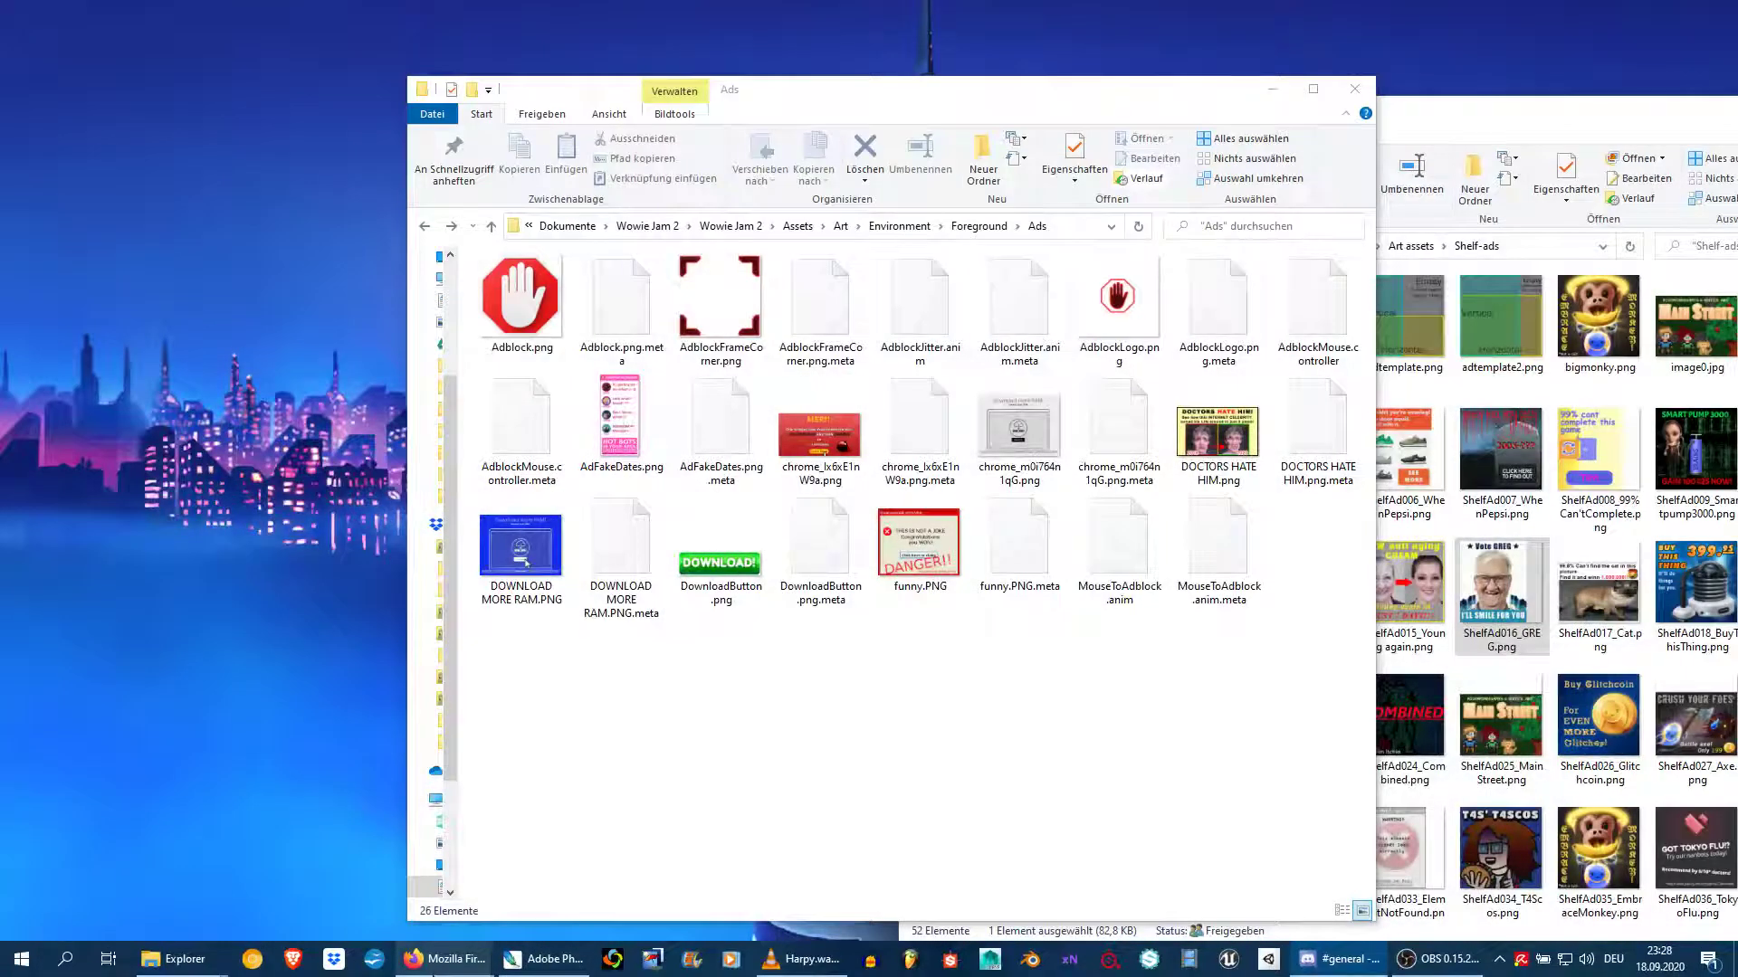
{"action": "mouse_move", "coordinate": [443, 970]}
{"action": "left_click", "coordinate": [547, 874]}
{"action": "left_click", "coordinate": [625, 239]}
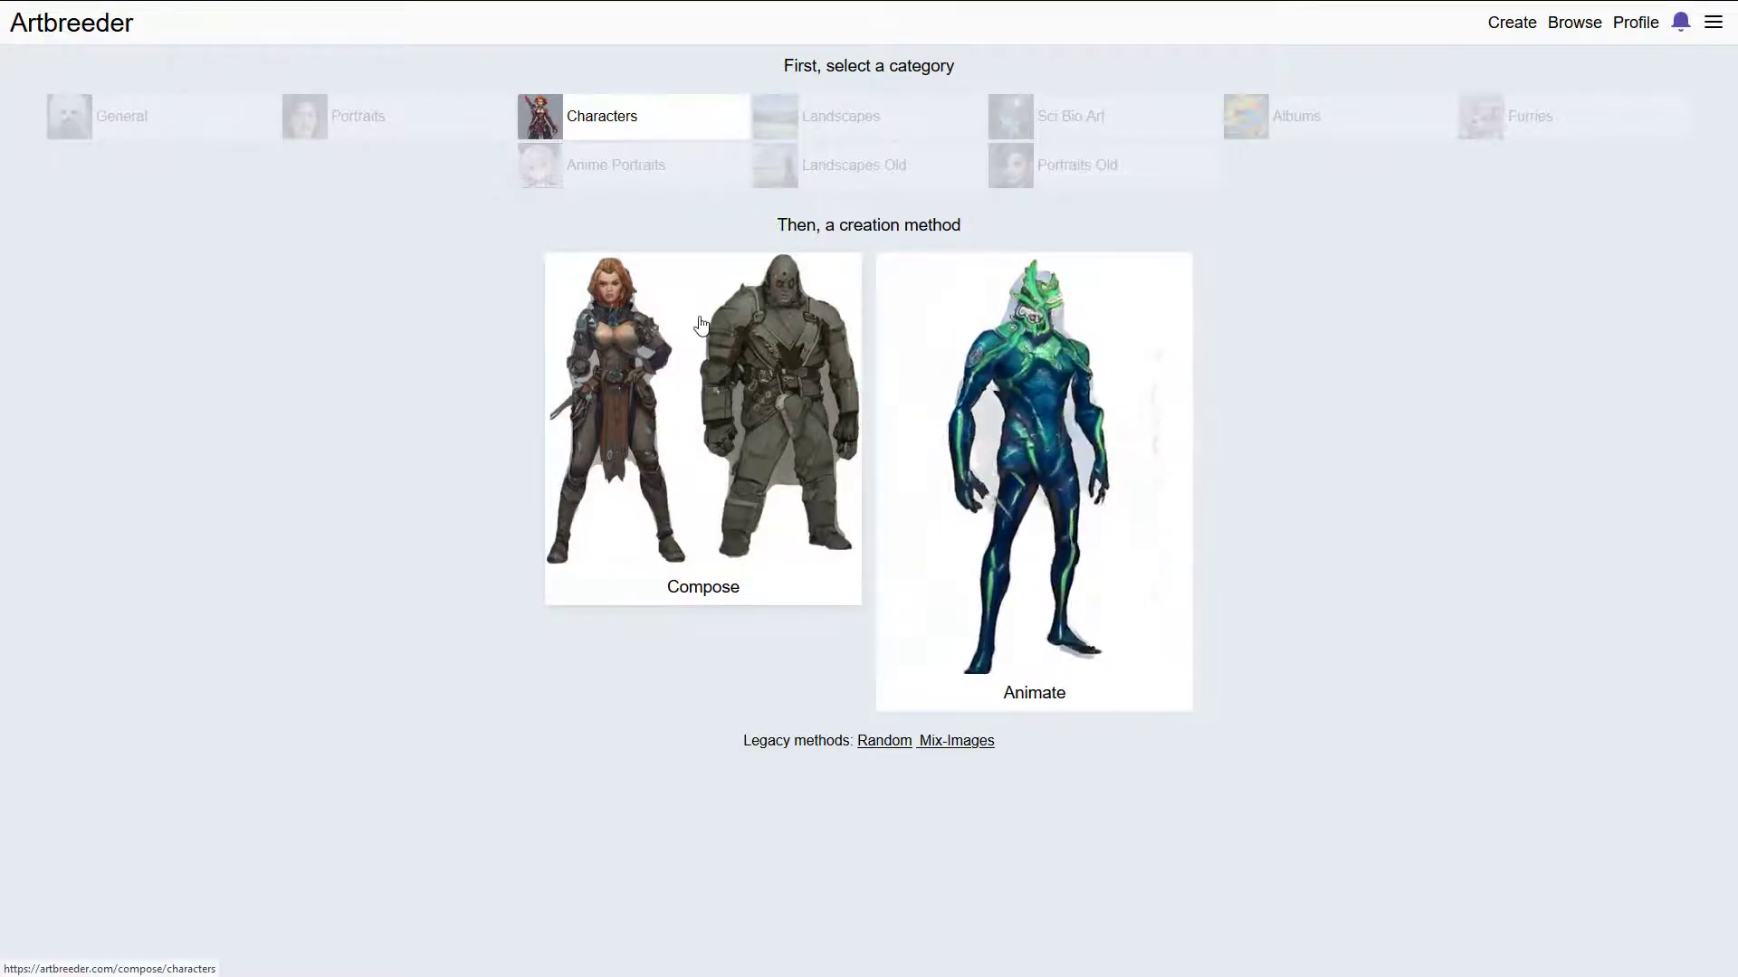
{"action": "left_click", "coordinate": [387, 134]}
{"action": "left_click", "coordinate": [598, 129]}
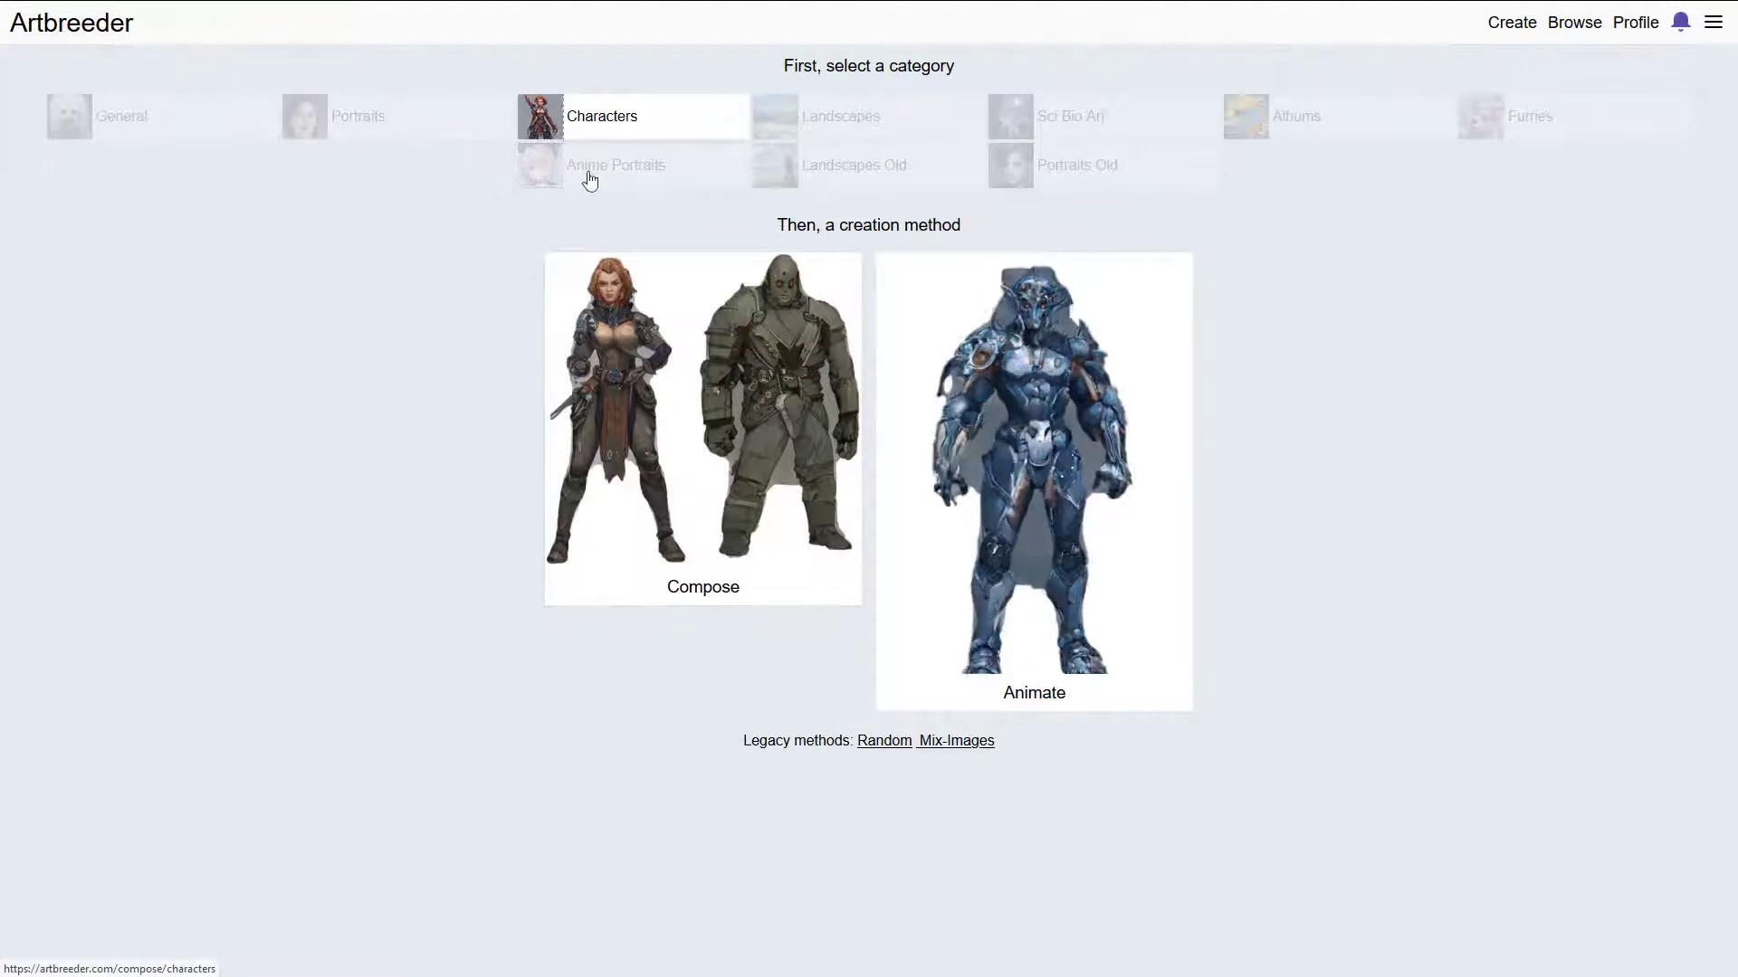
Step: Open the Compose creation method for Characters in a new browser tab and view that tab
{"action": "right_click", "coordinate": [728, 566]}
{"action": "left_click", "coordinate": [489, 453]}
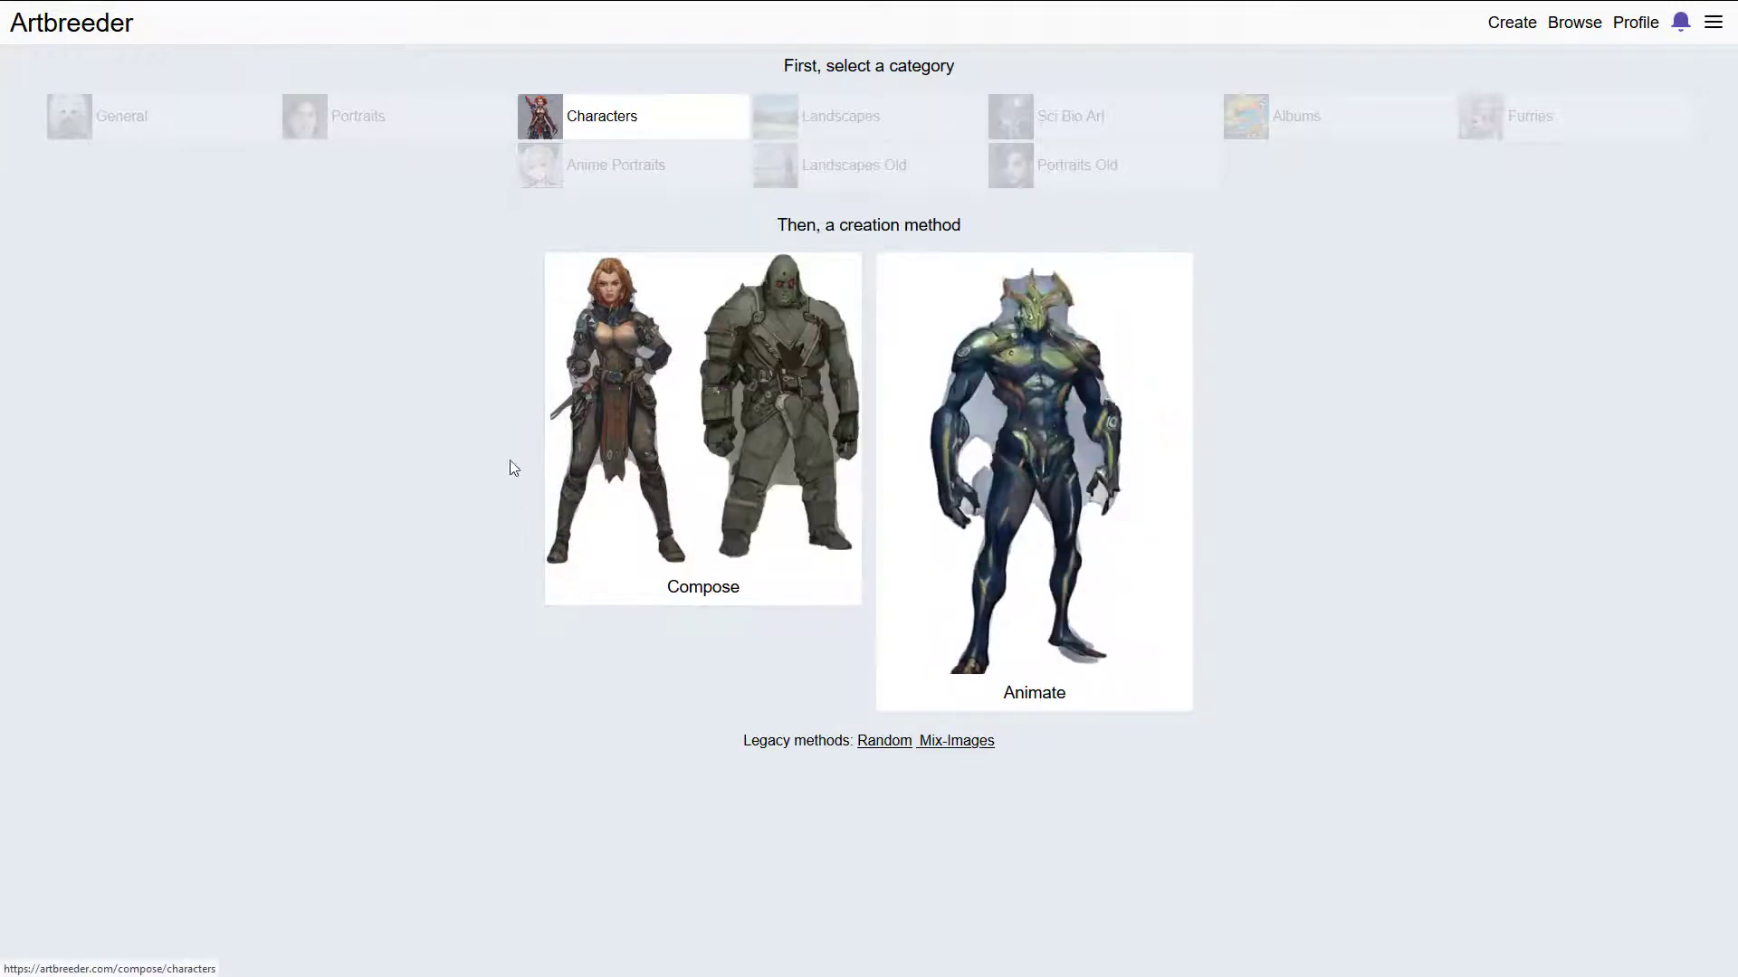
{"action": "right_click", "coordinate": [631, 421]}
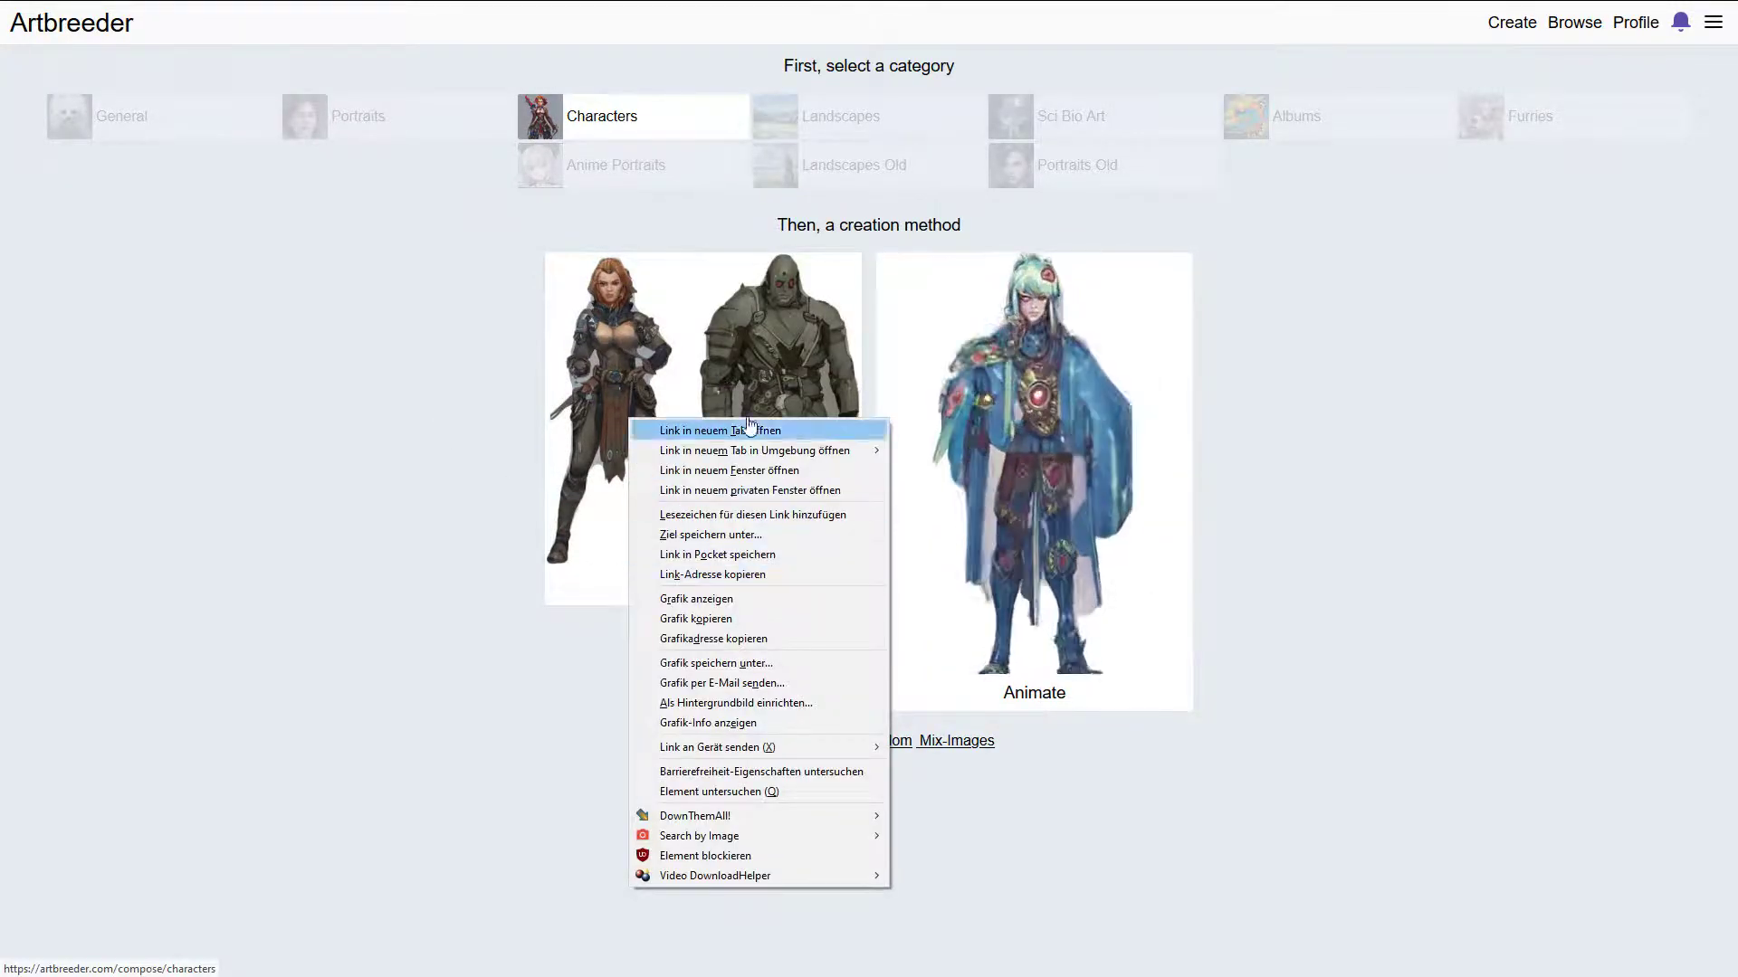
{"action": "left_click", "coordinate": [743, 429]}
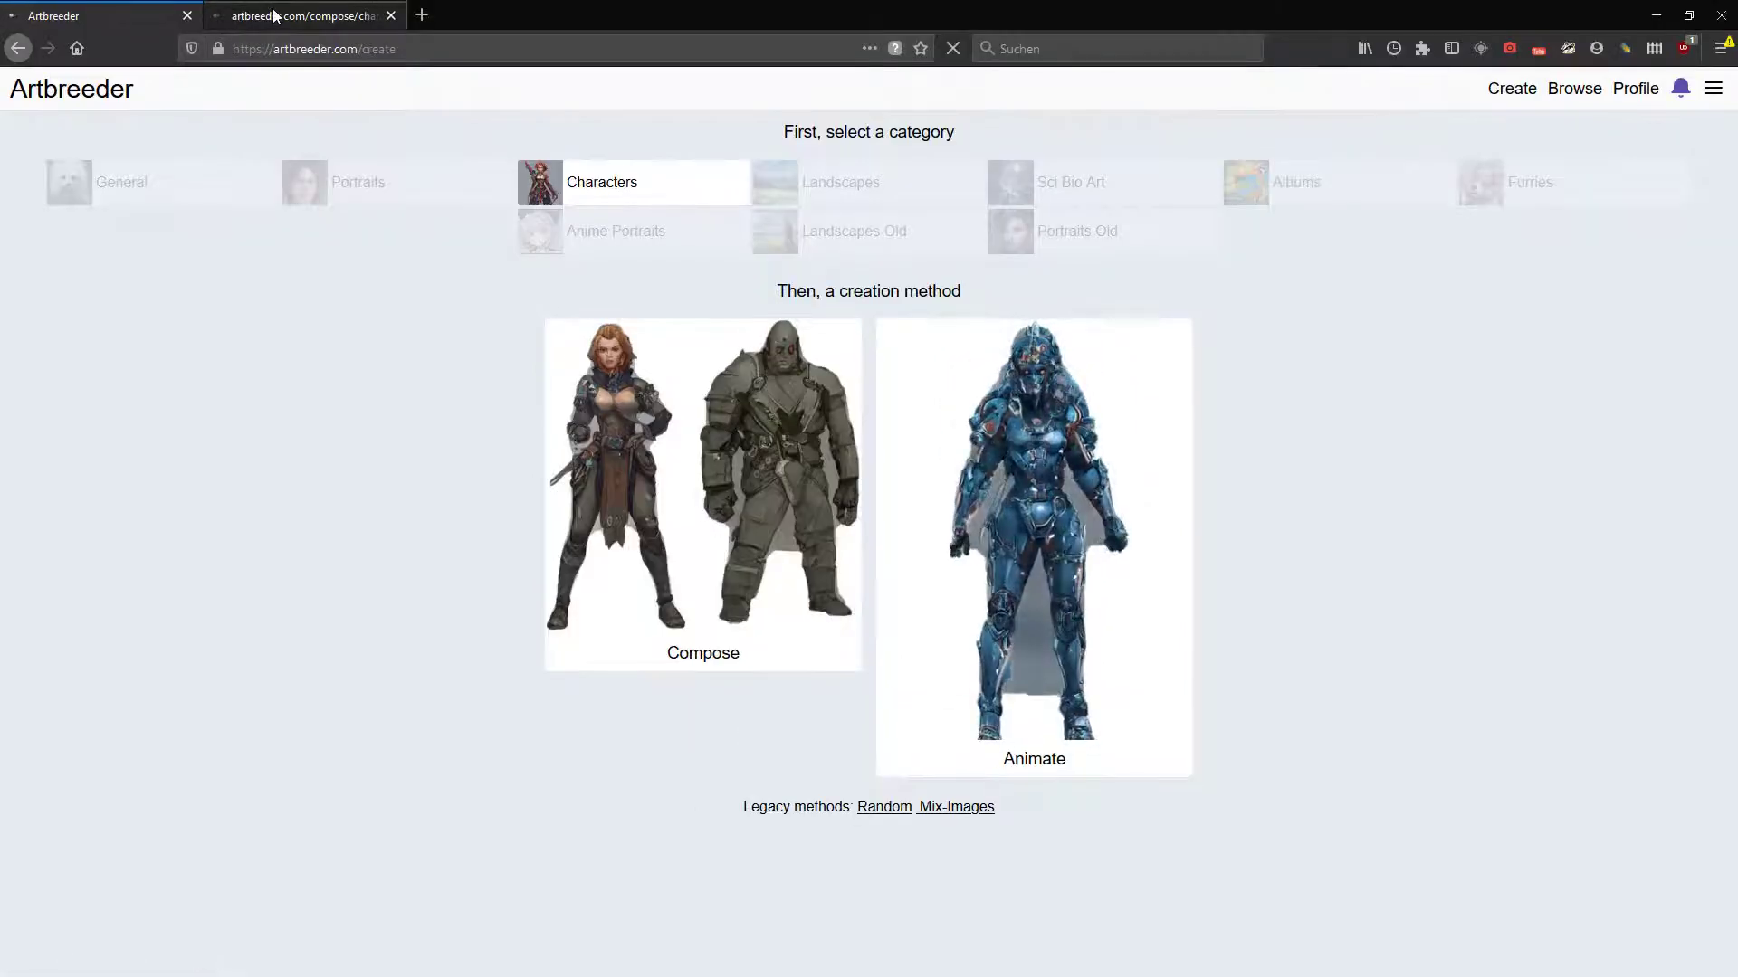
{"action": "left_click", "coordinate": [273, 11]}
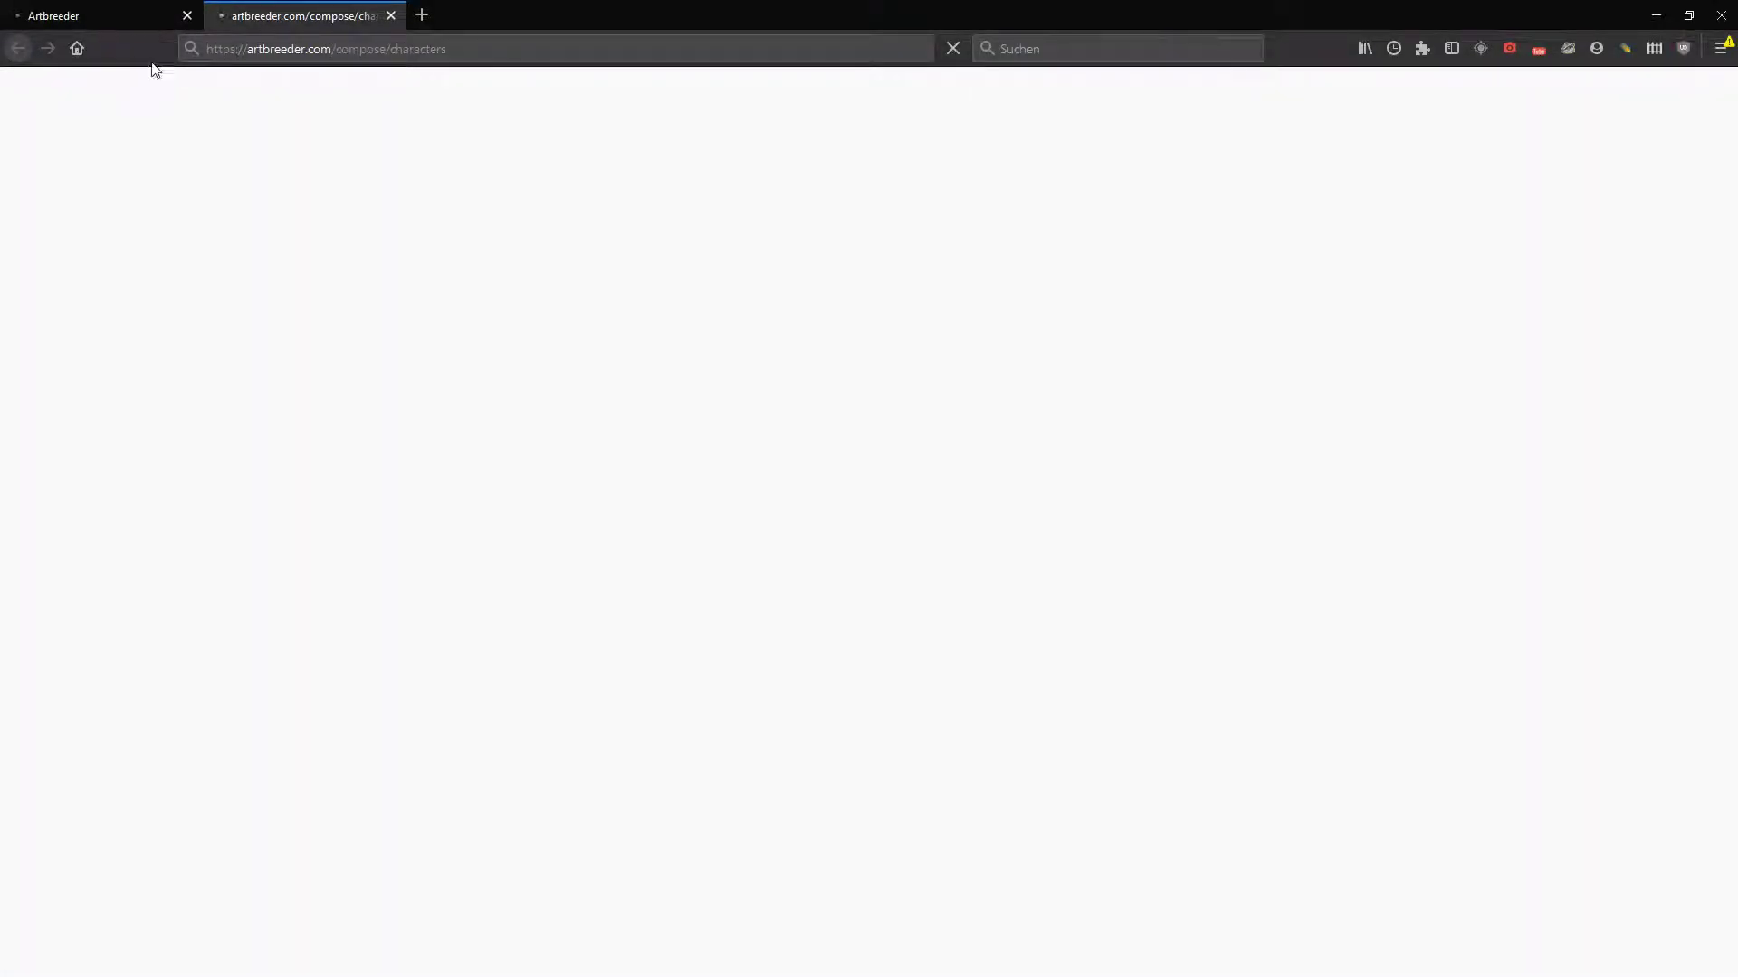
{"action": "left_click", "coordinate": [107, 15]}
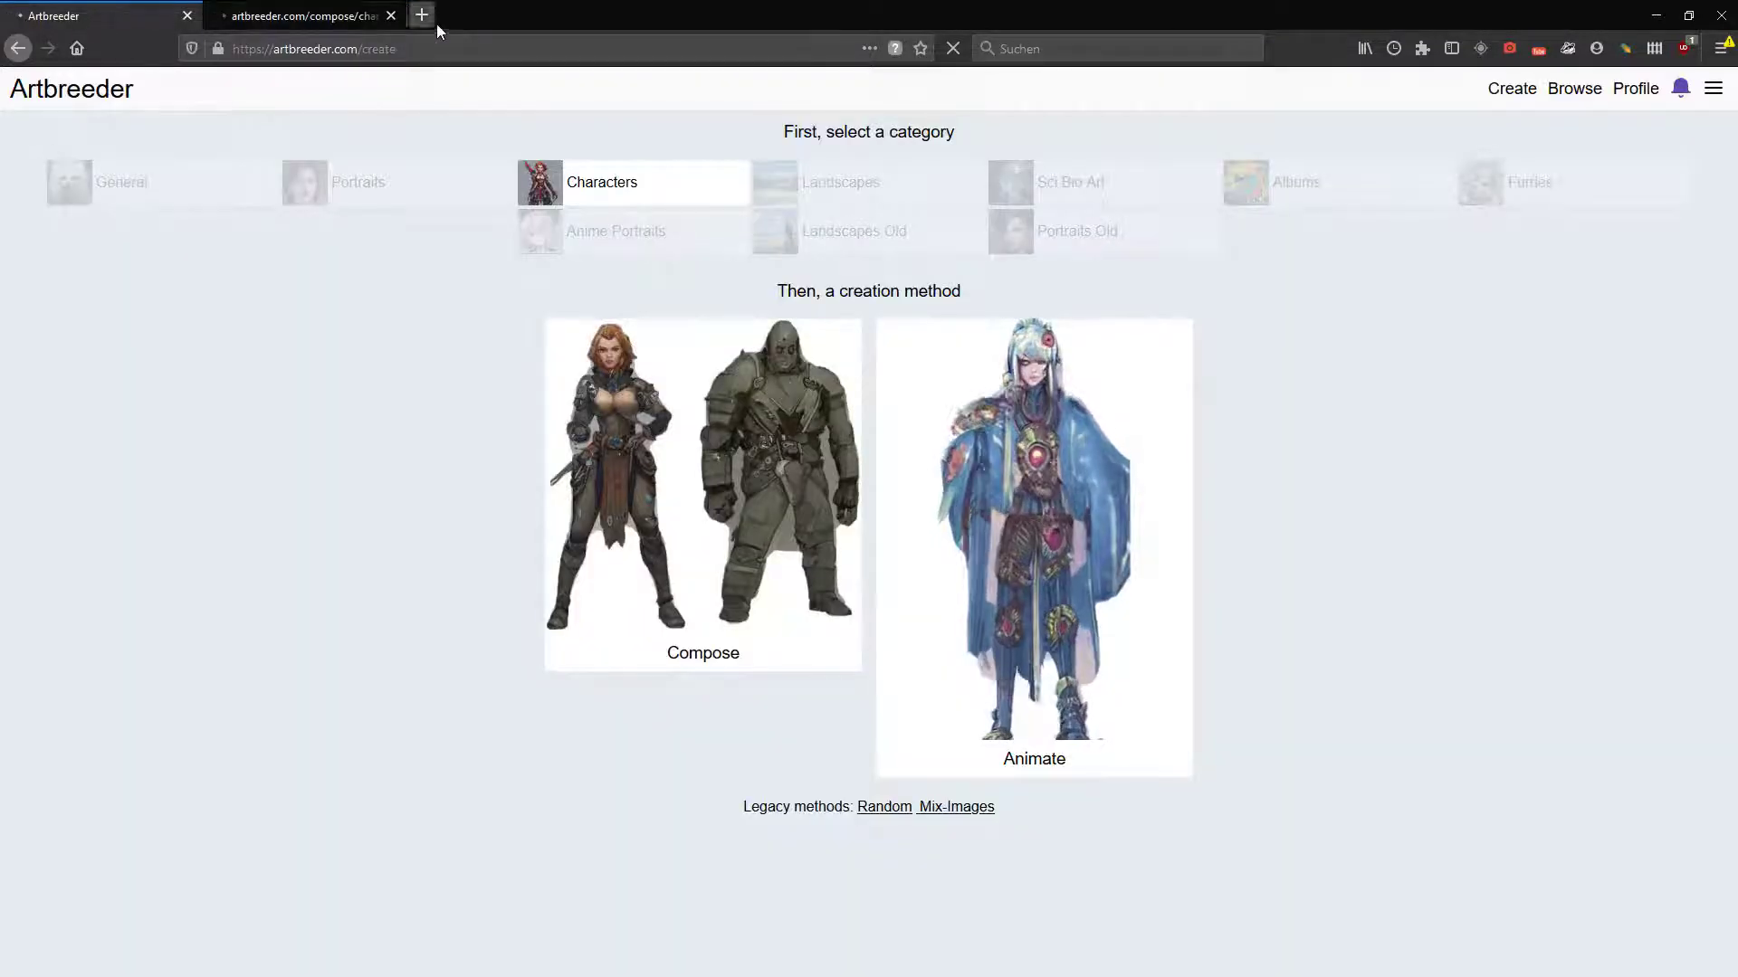
{"action": "left_click", "coordinate": [329, 23]}
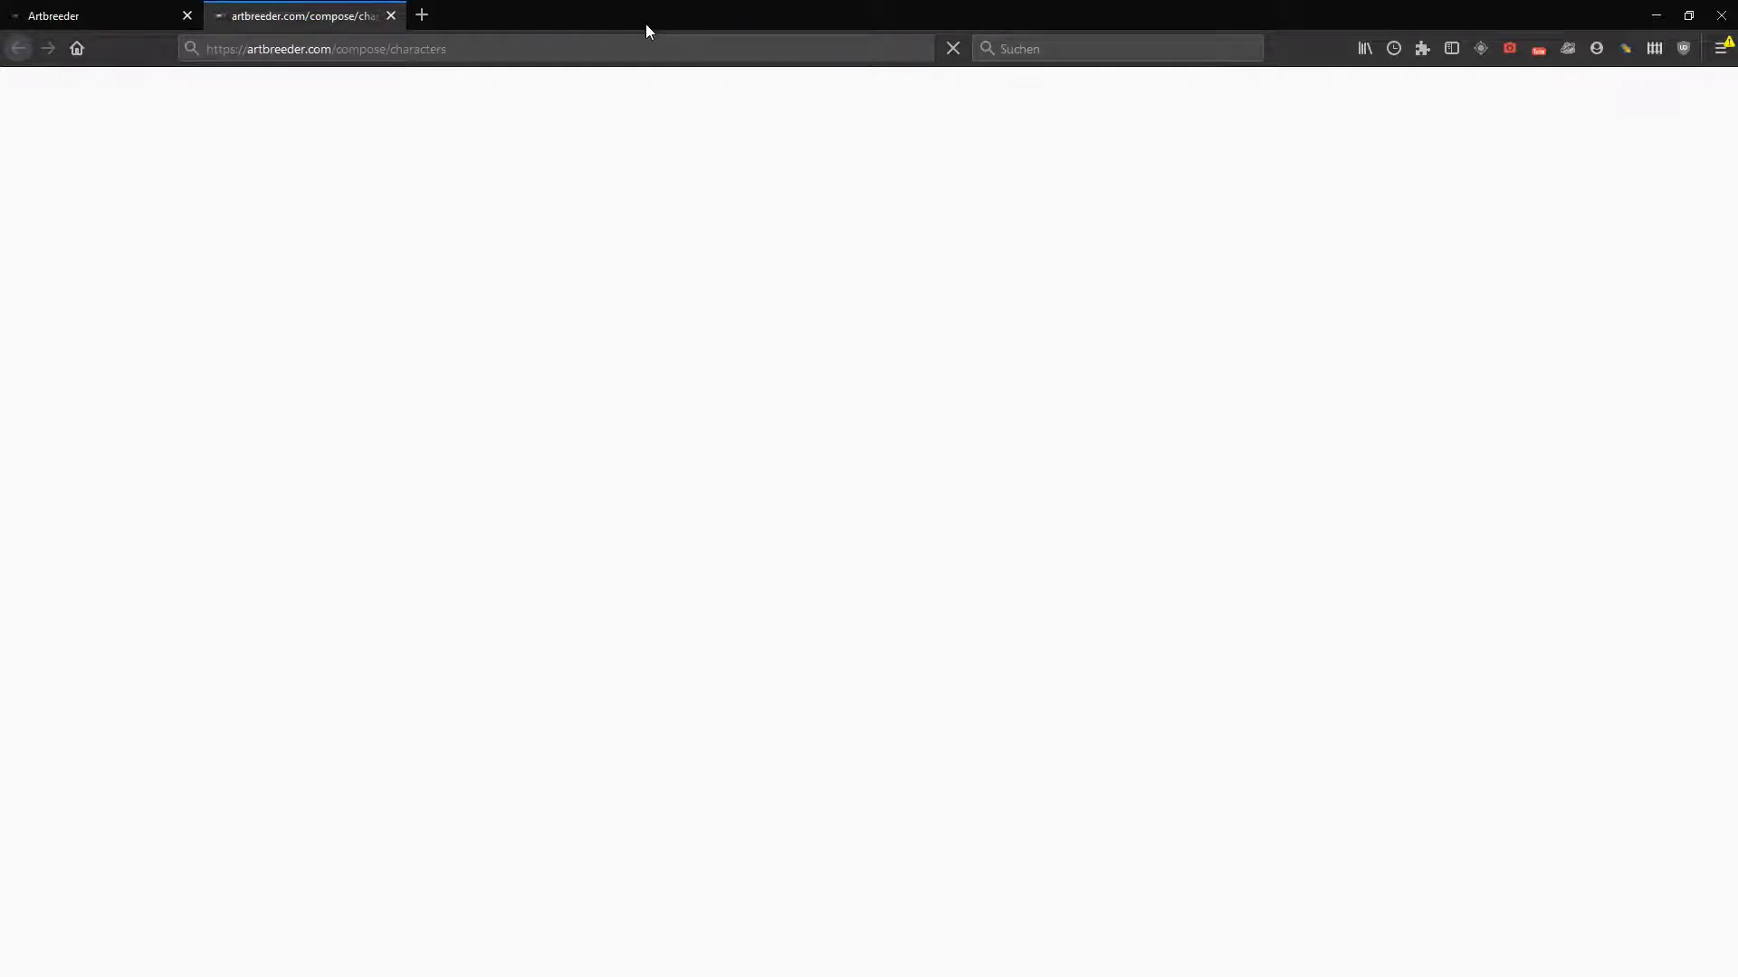
{"action": "left_click", "coordinate": [50, 16]}
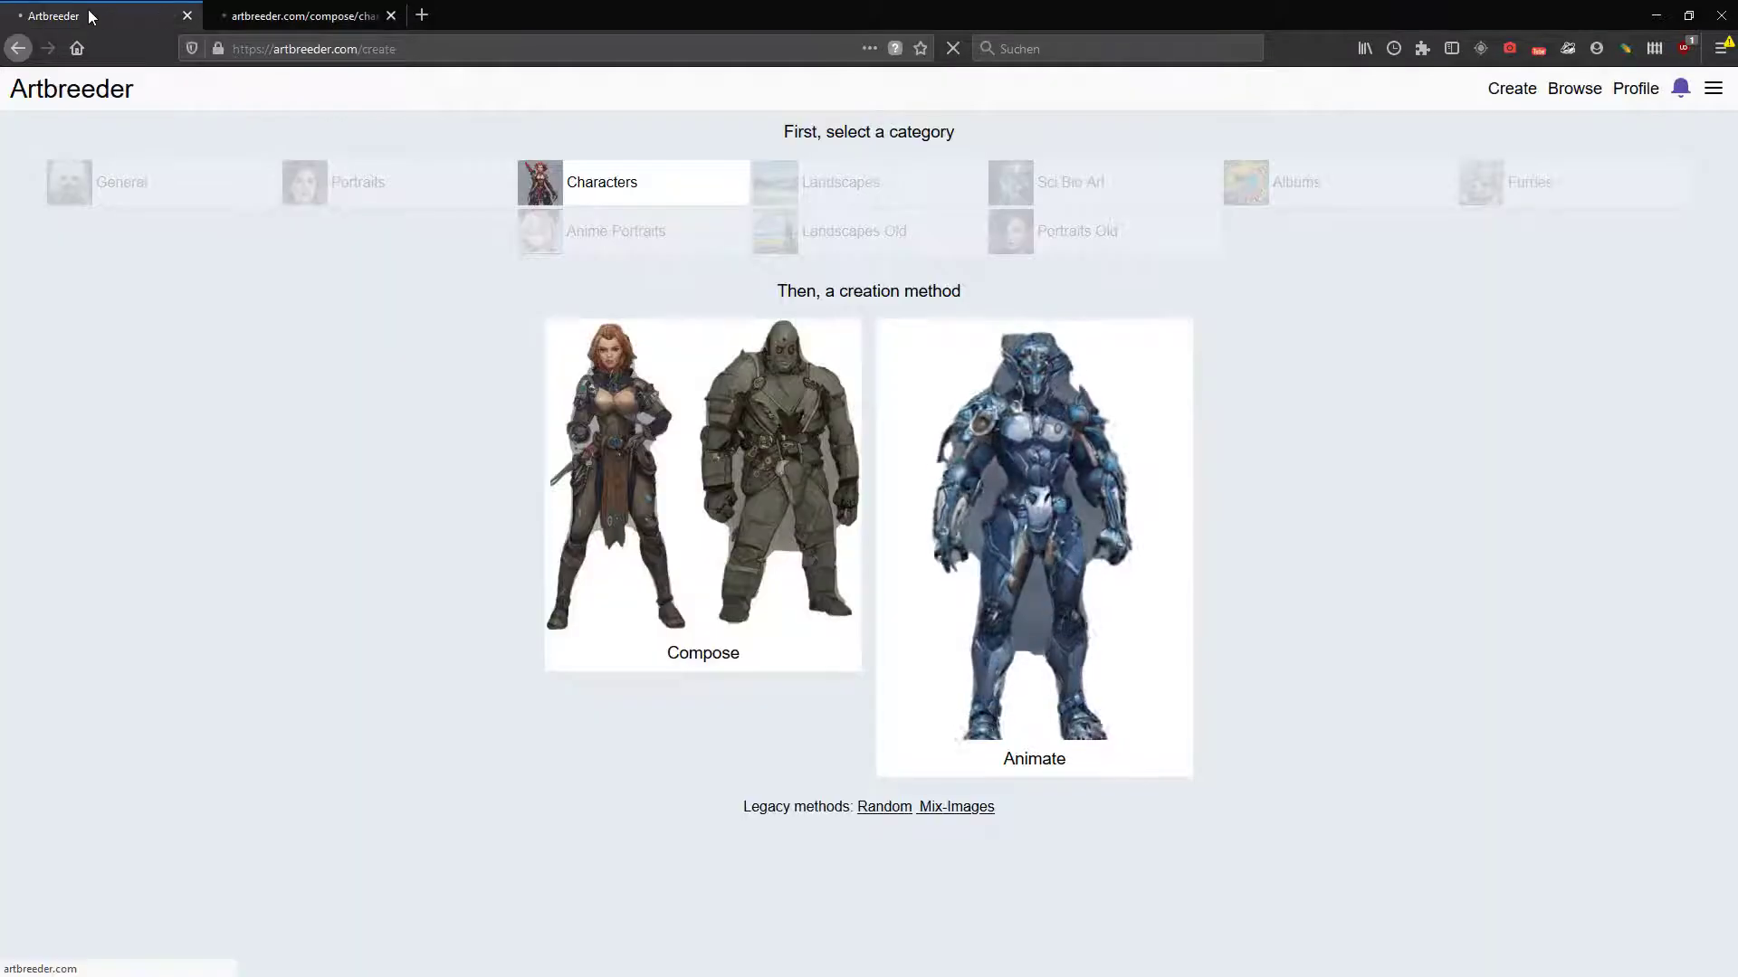
{"action": "left_click", "coordinate": [304, 15]}
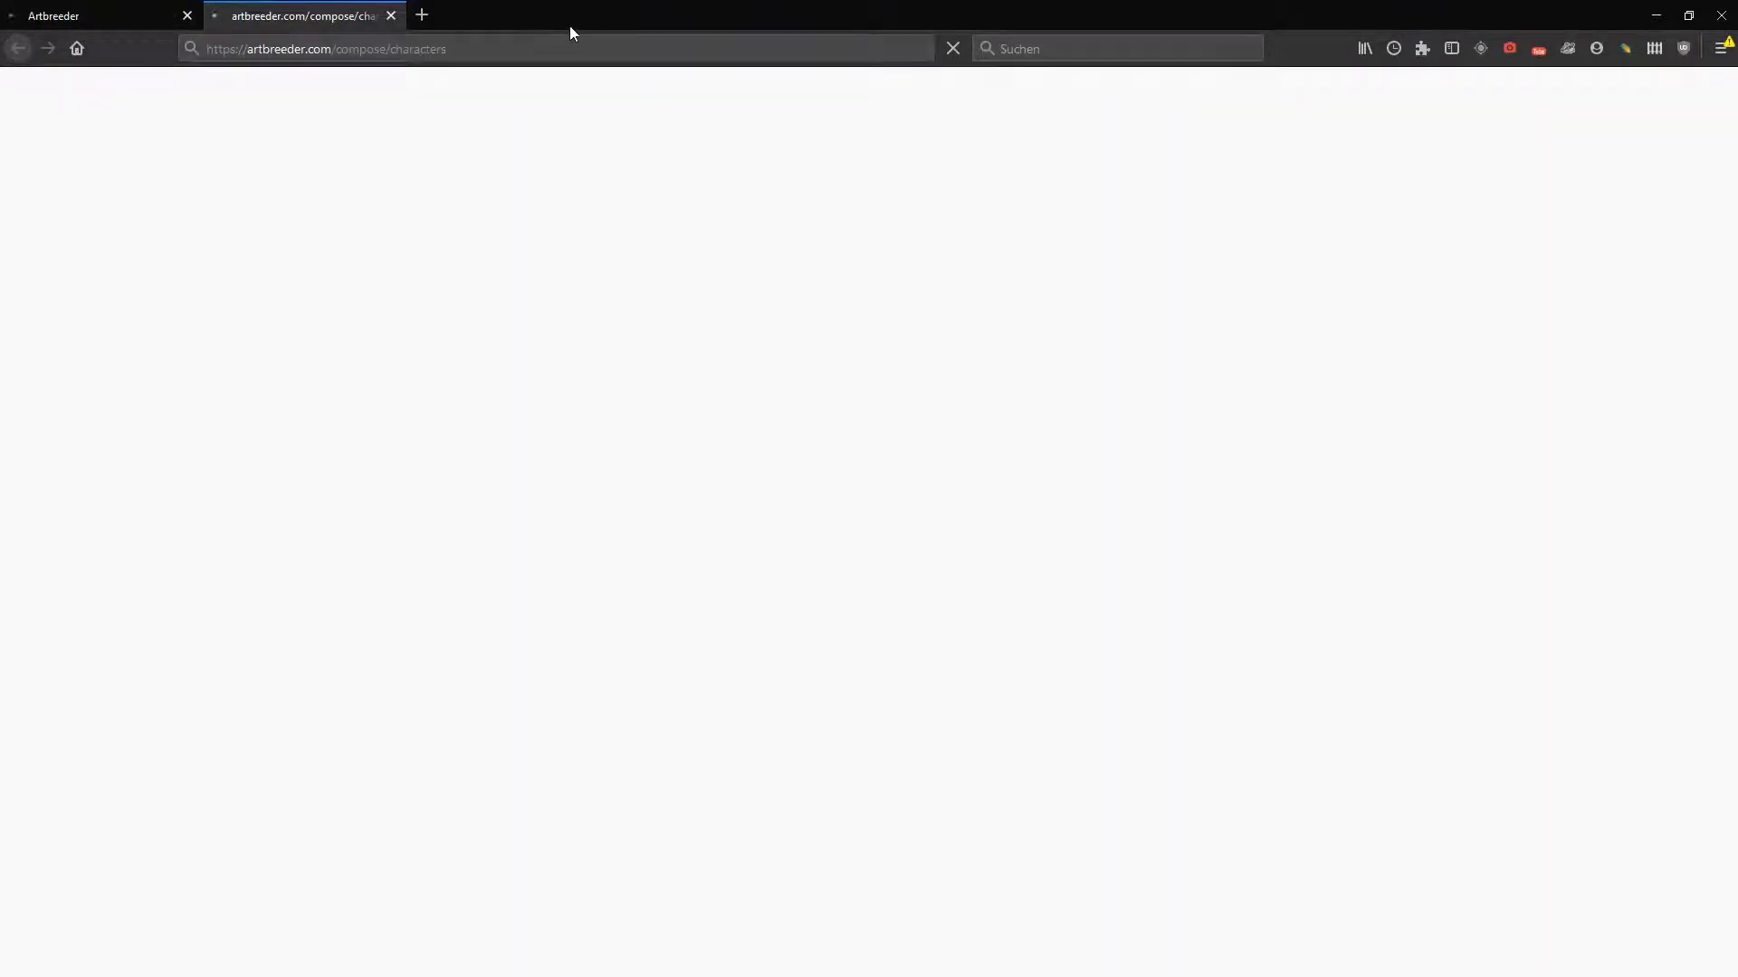
{"action": "left_click", "coordinate": [112, 11]}
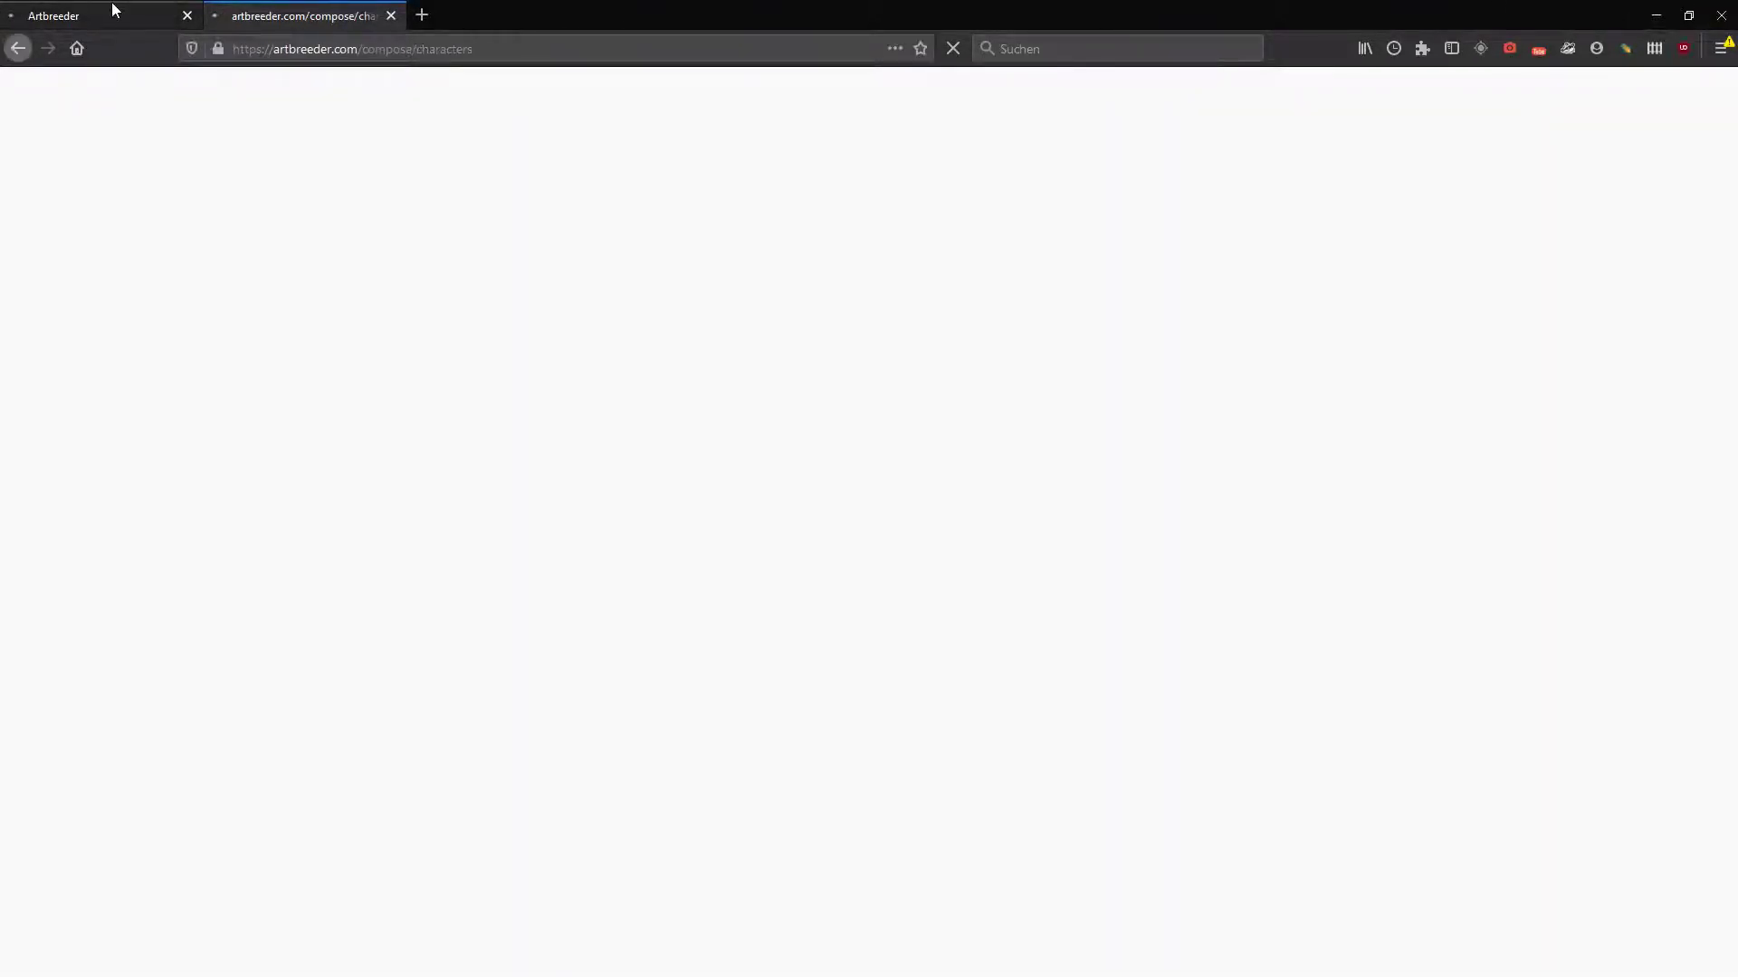
{"action": "left_click", "coordinate": [335, 11]}
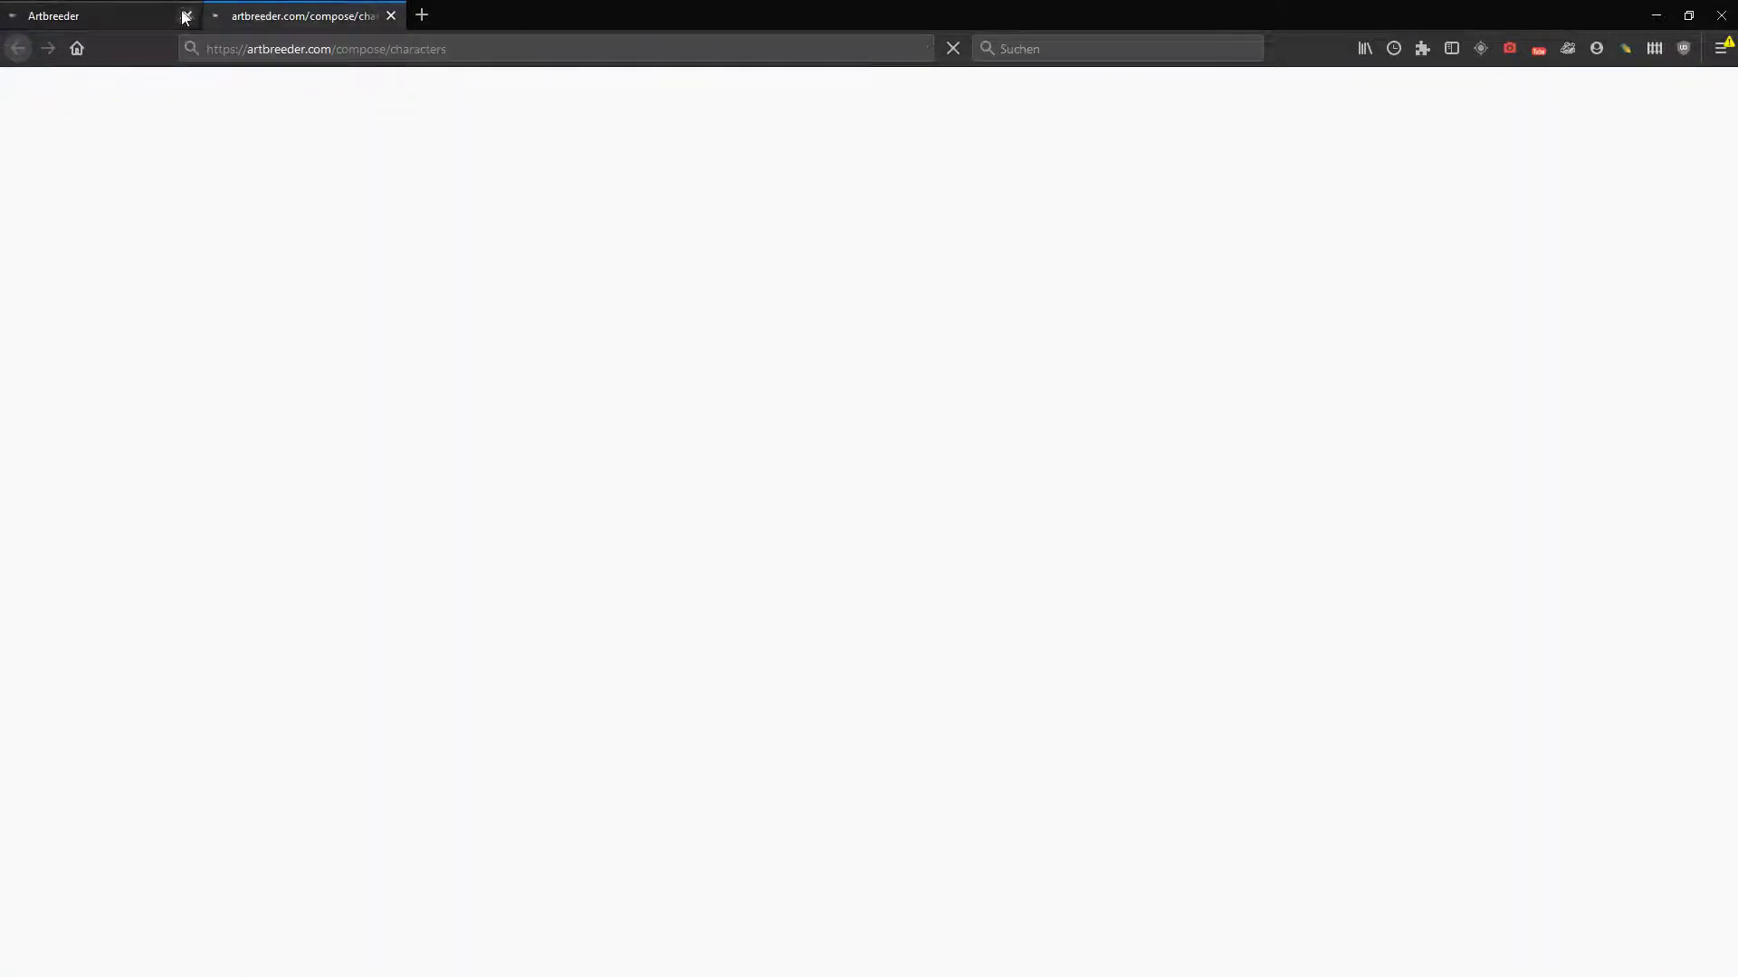
{"action": "left_click", "coordinate": [112, 19]}
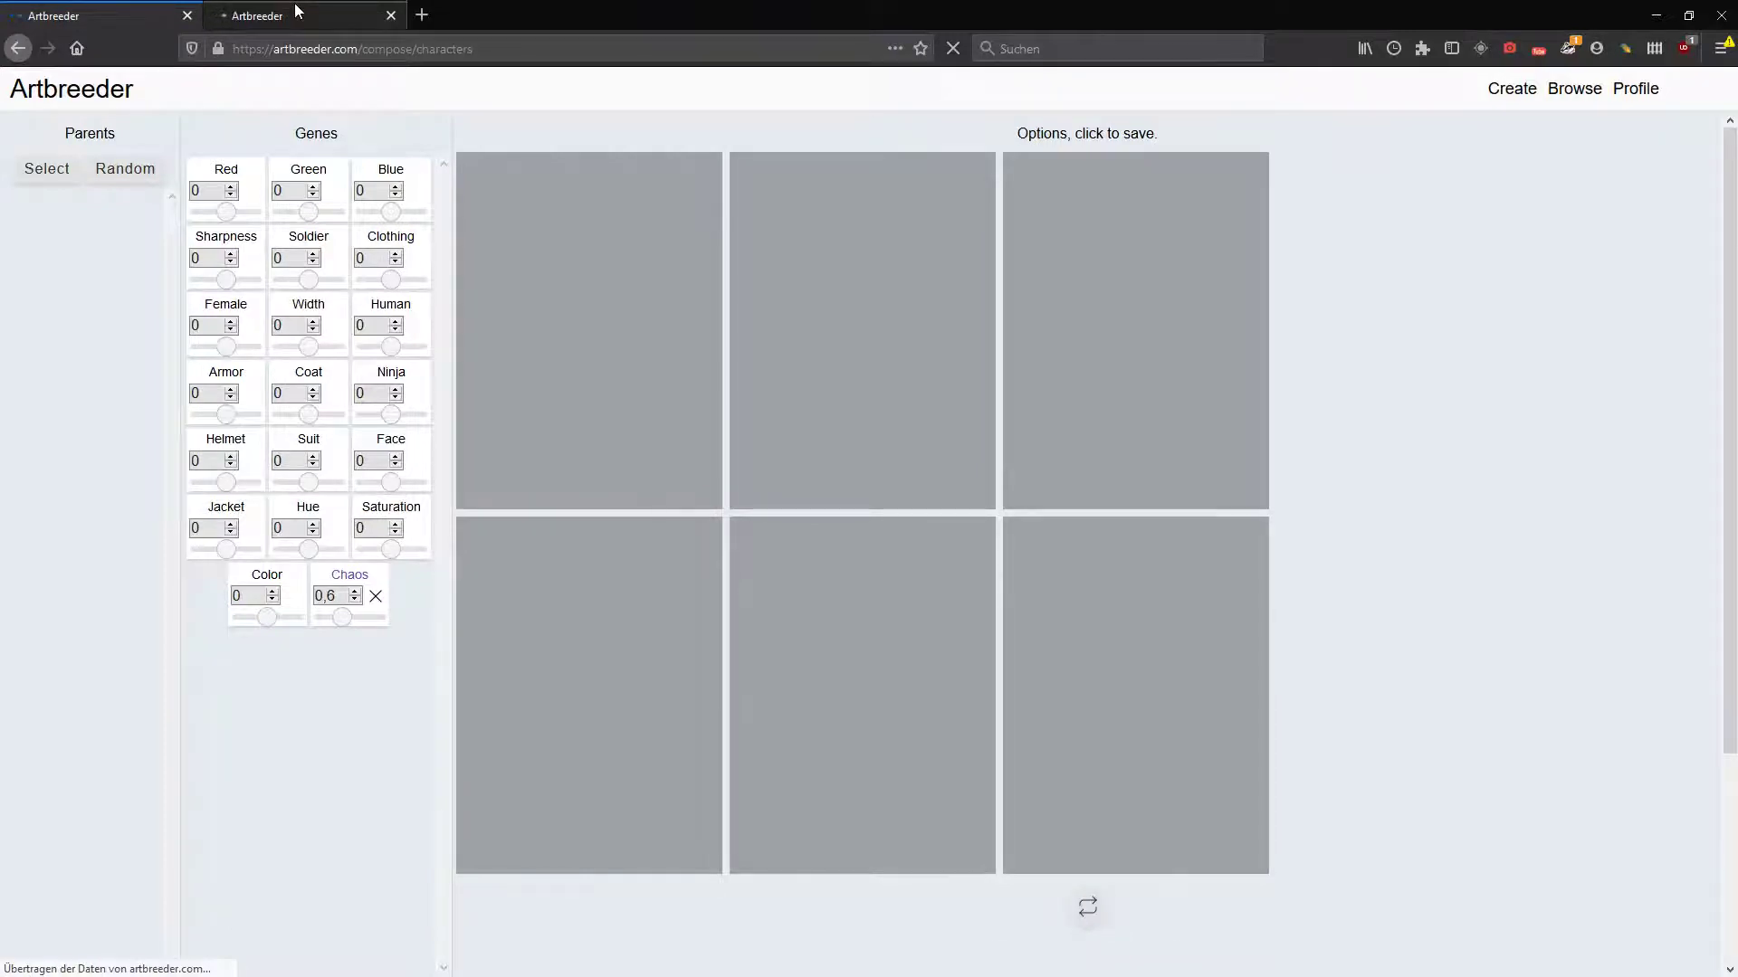
{"action": "left_click", "coordinate": [297, 11]}
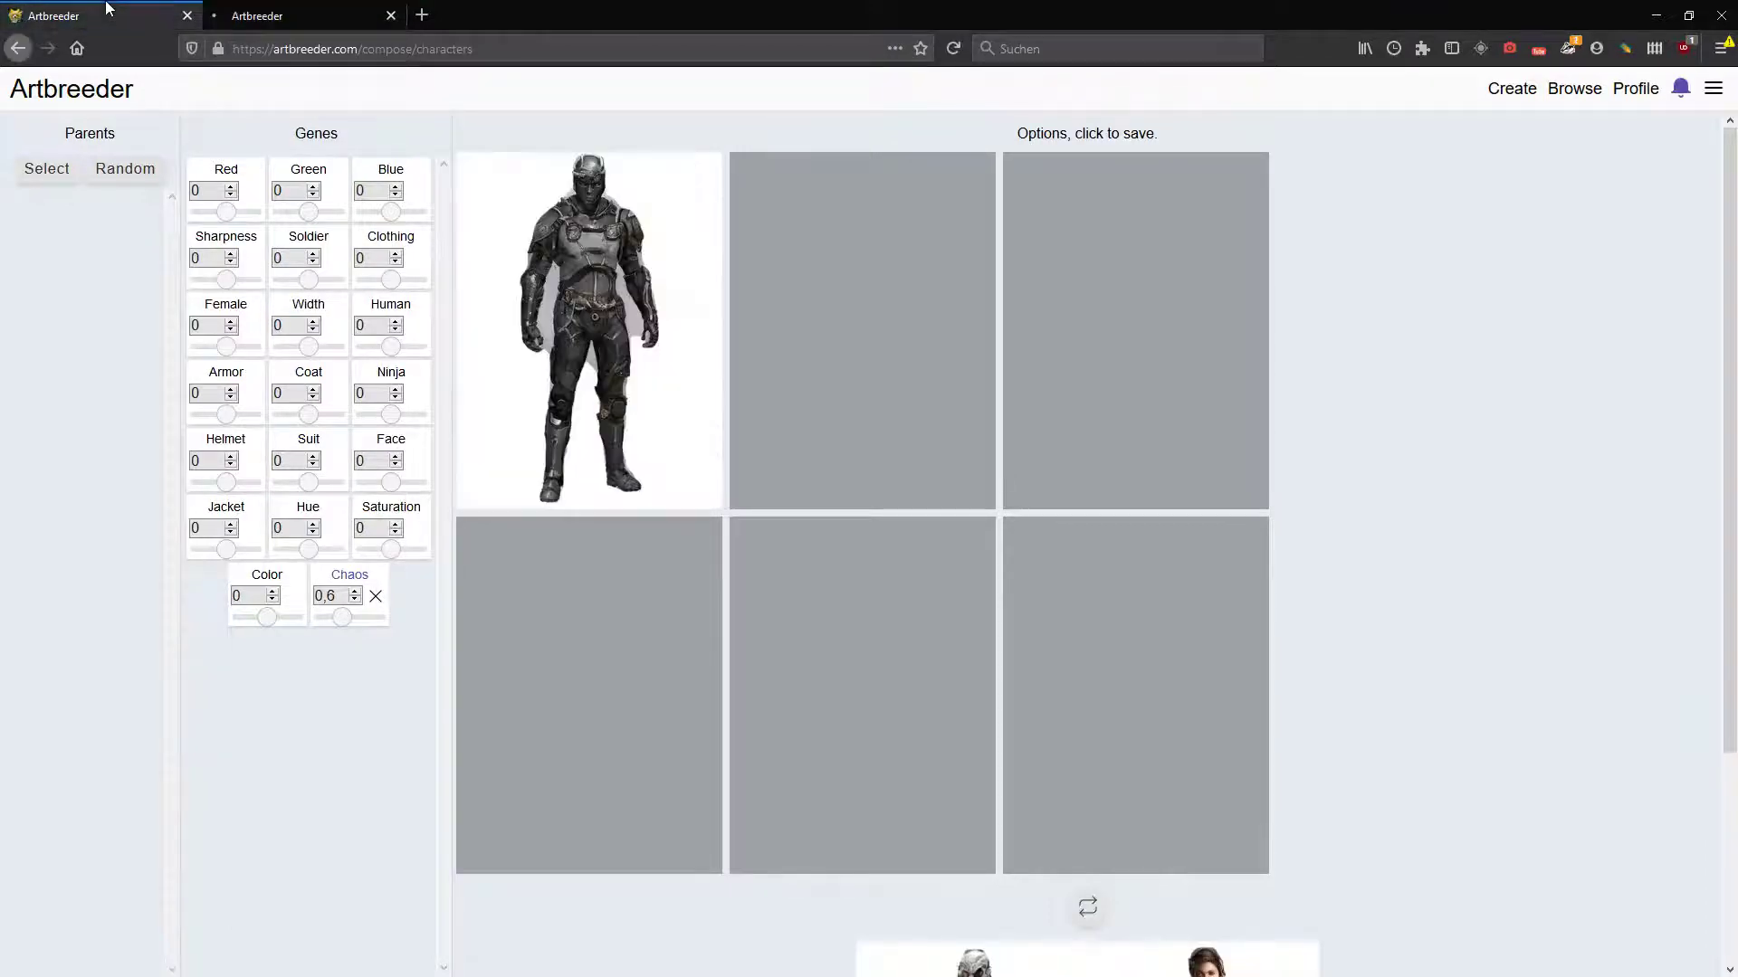
{"action": "left_click", "coordinate": [291, 13]}
Step: Compare the generated characters in both Compose tabs full screen and save the bare-chested, grey-haired man from the upper row
{"action": "key", "text": "F11"}
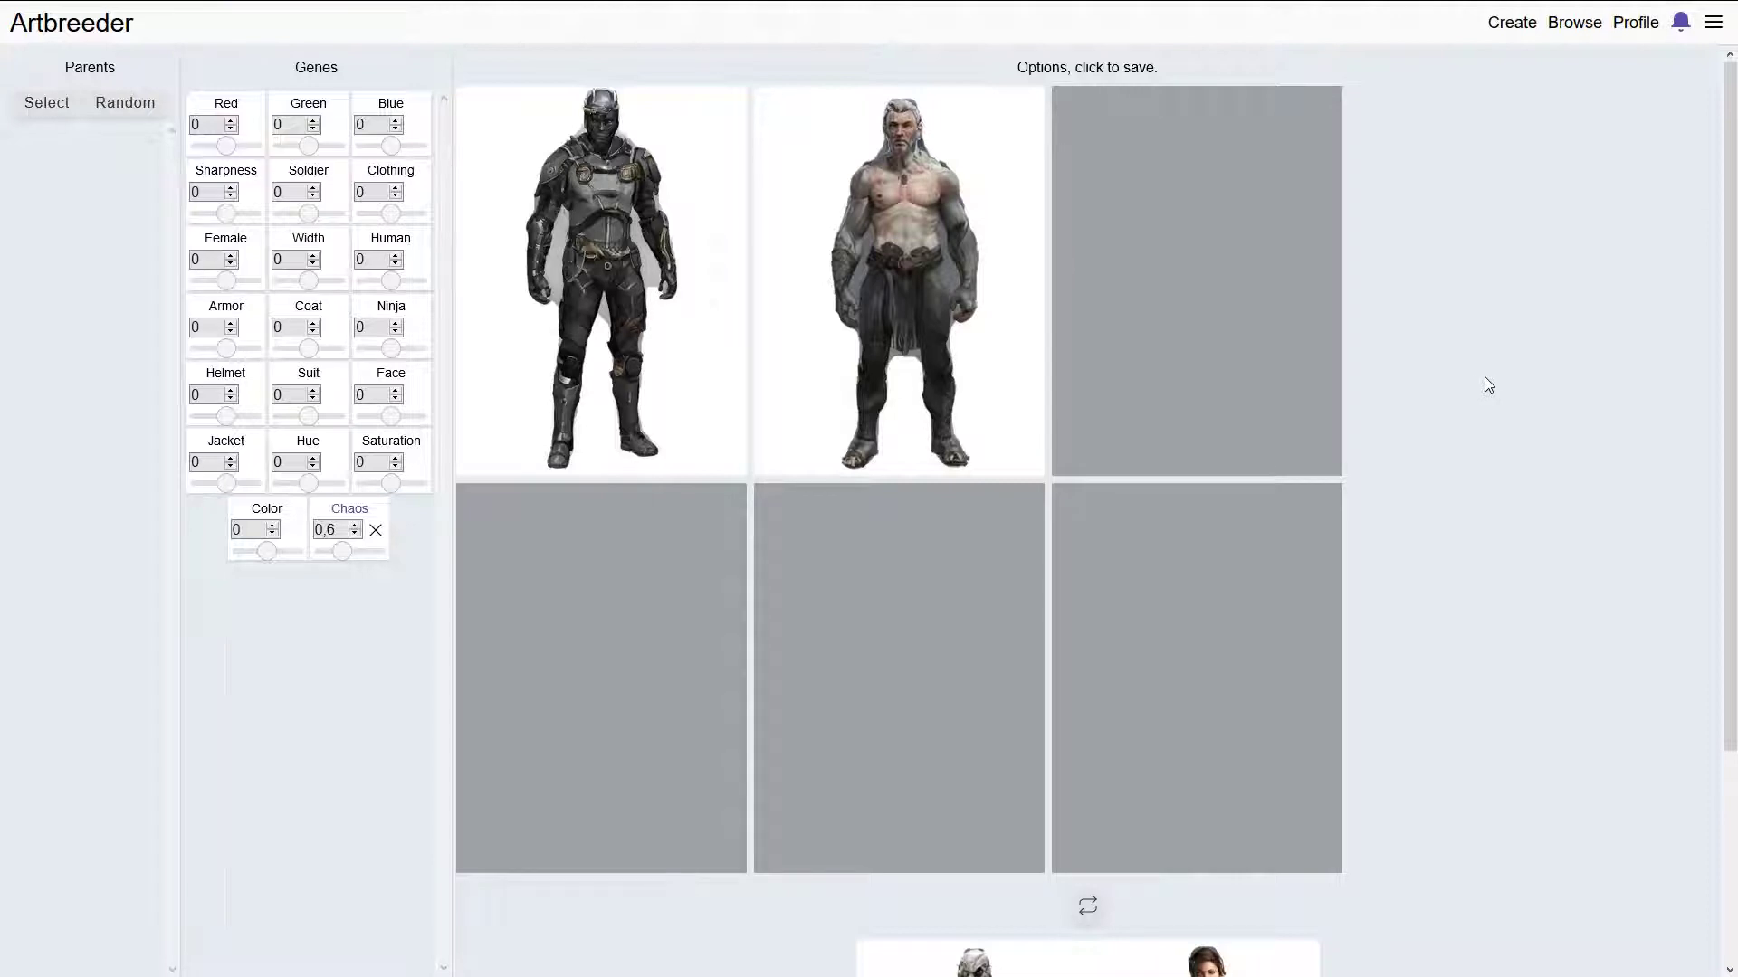
{"action": "scroll", "coordinate": [1483, 493], "scroll_direction": "down", "scroll_amount": 3}
{"action": "scroll", "coordinate": [1430, 523], "scroll_direction": "up", "scroll_amount": 3}
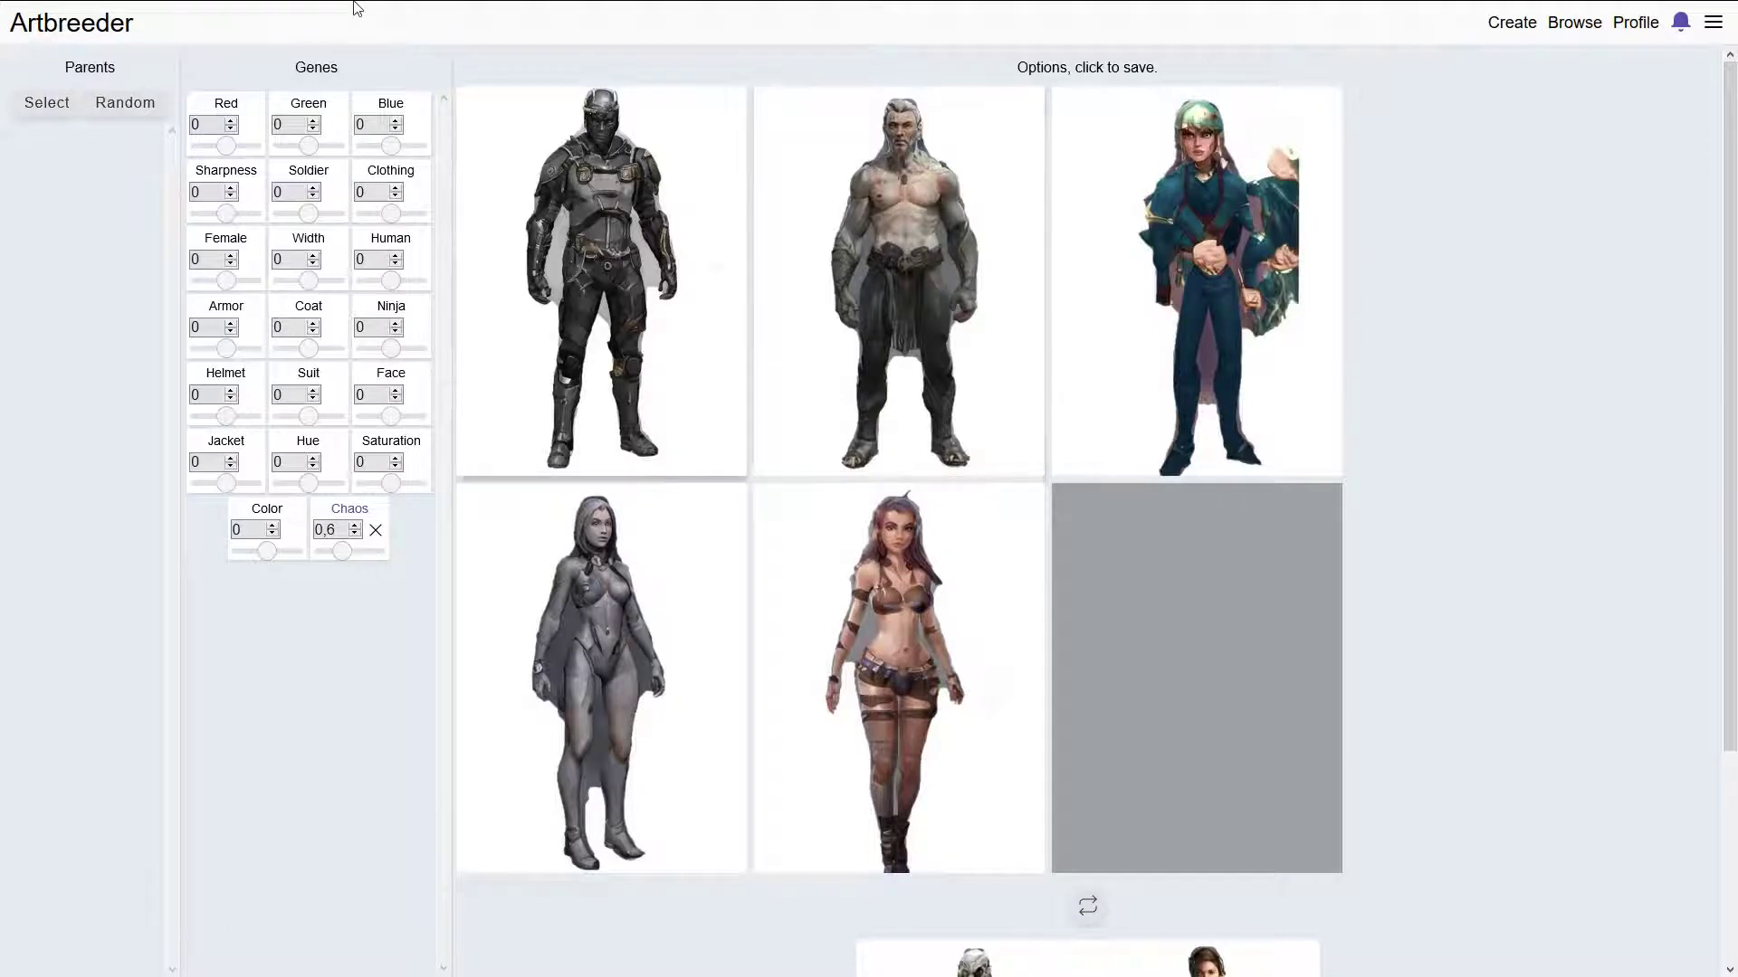
{"action": "mouse_move", "coordinate": [174, 19]}
{"action": "left_click", "coordinate": [239, 15]}
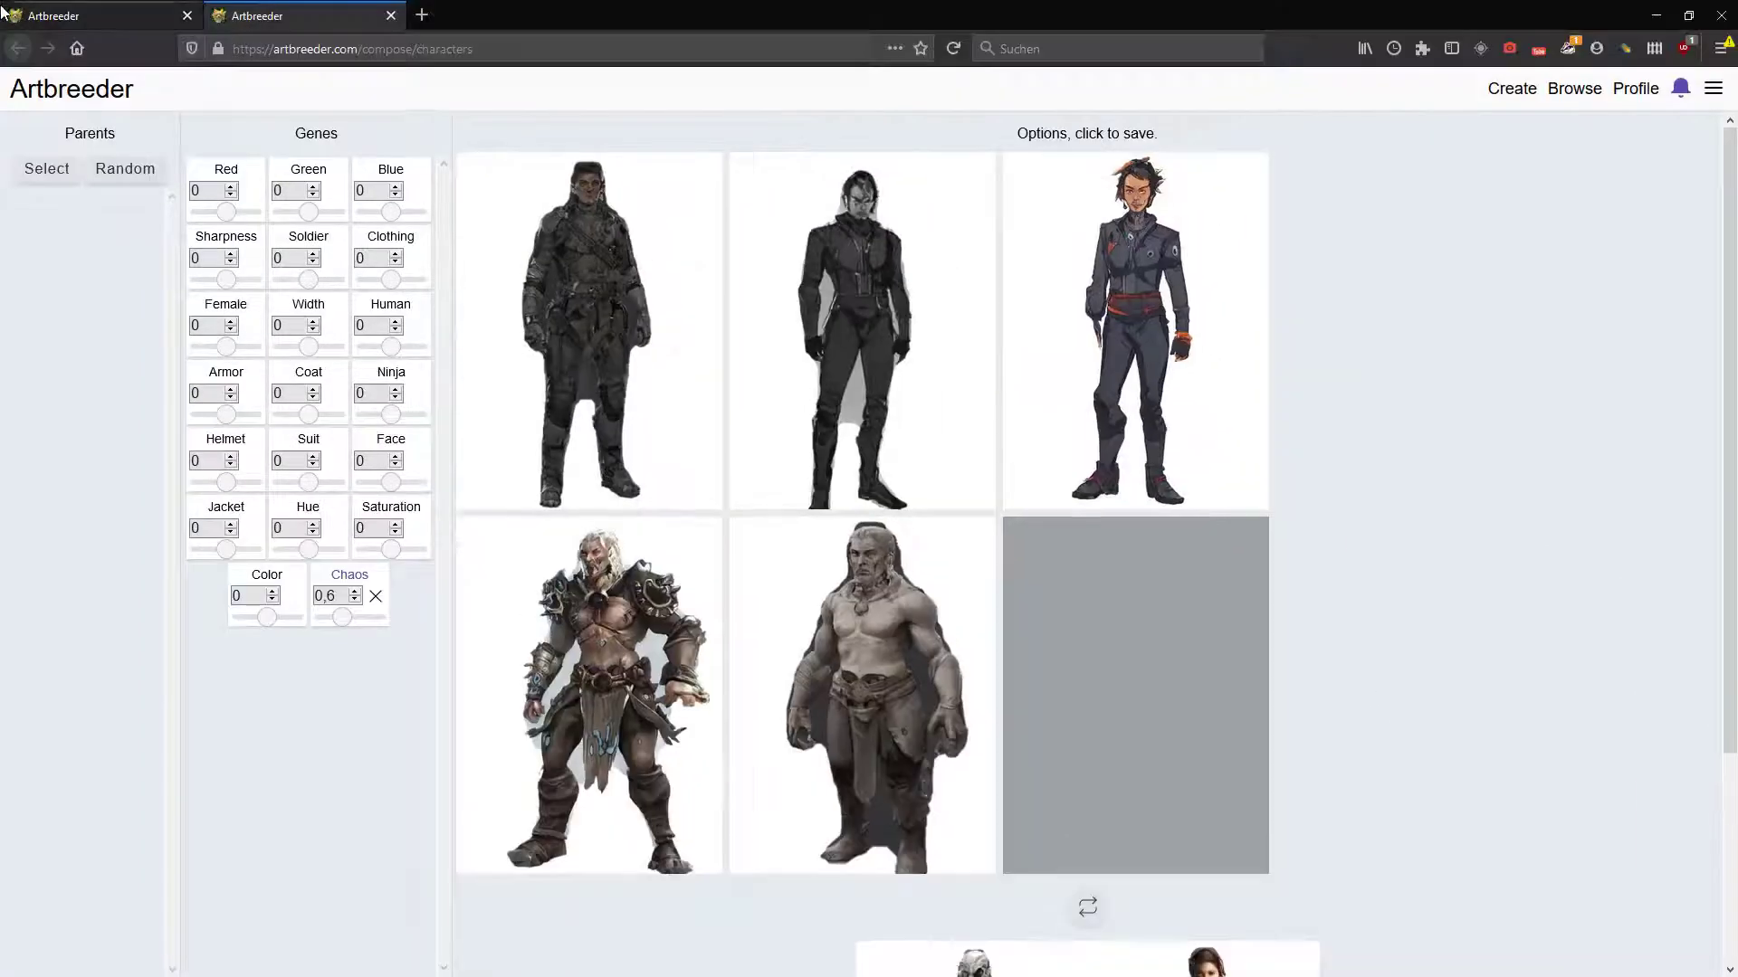
{"action": "left_click", "coordinate": [79, 17]}
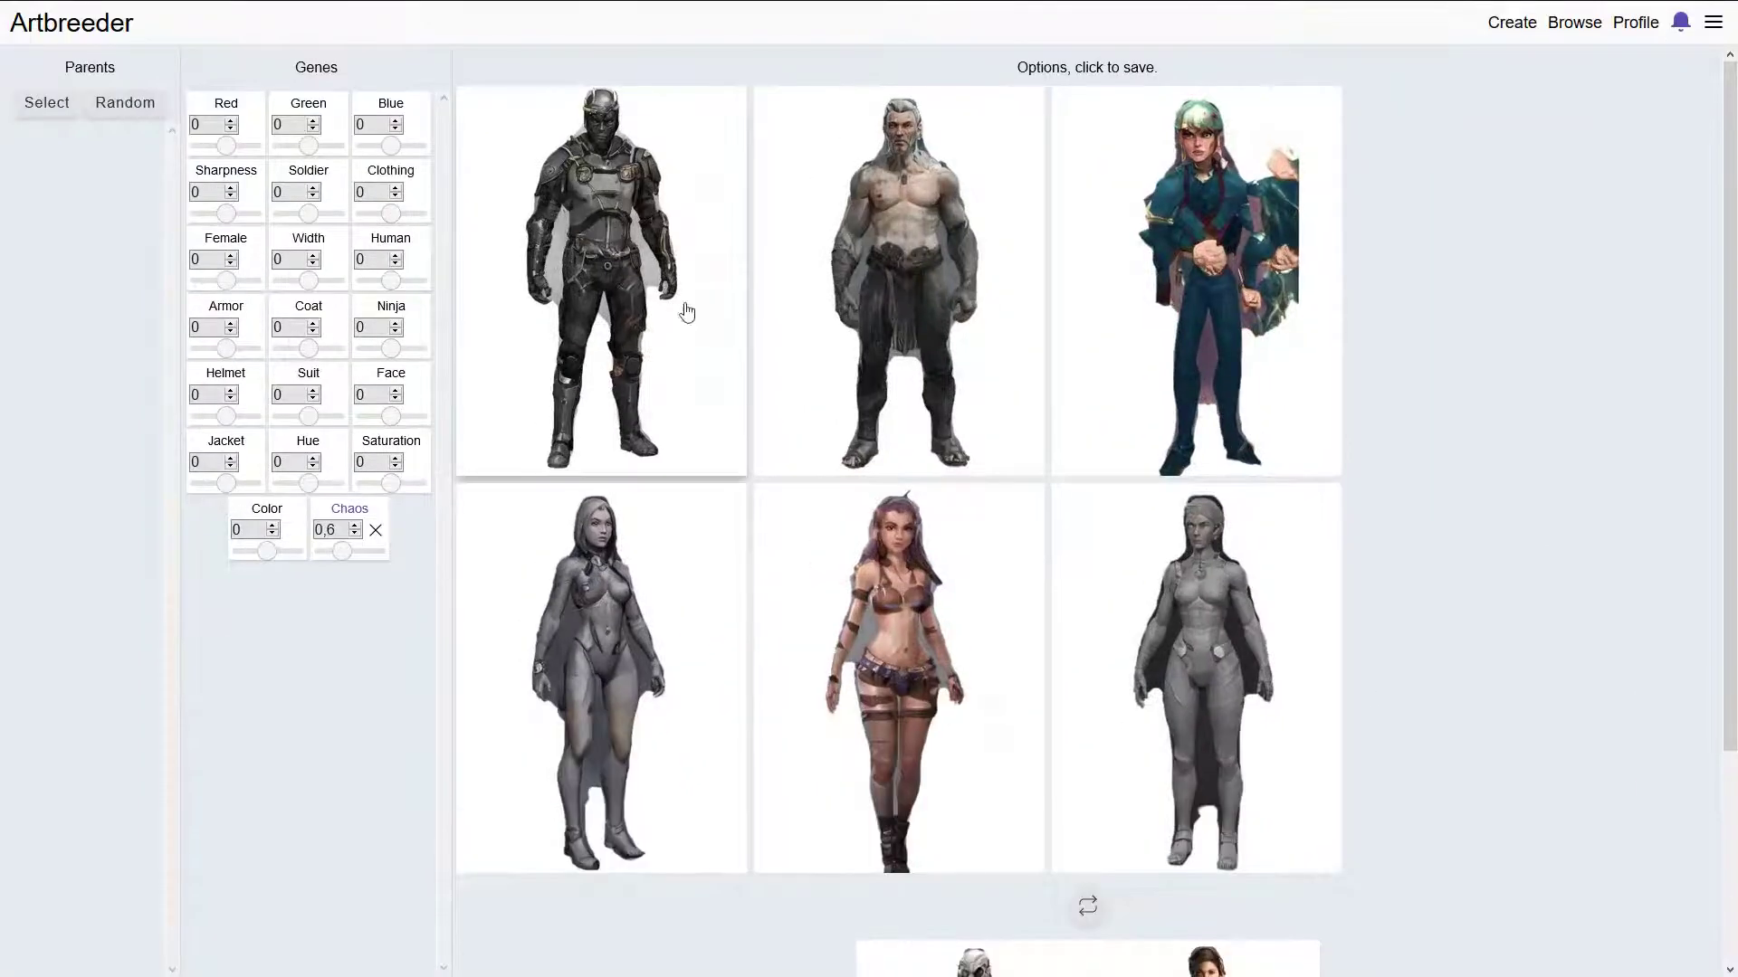
{"action": "left_click", "coordinate": [940, 171]}
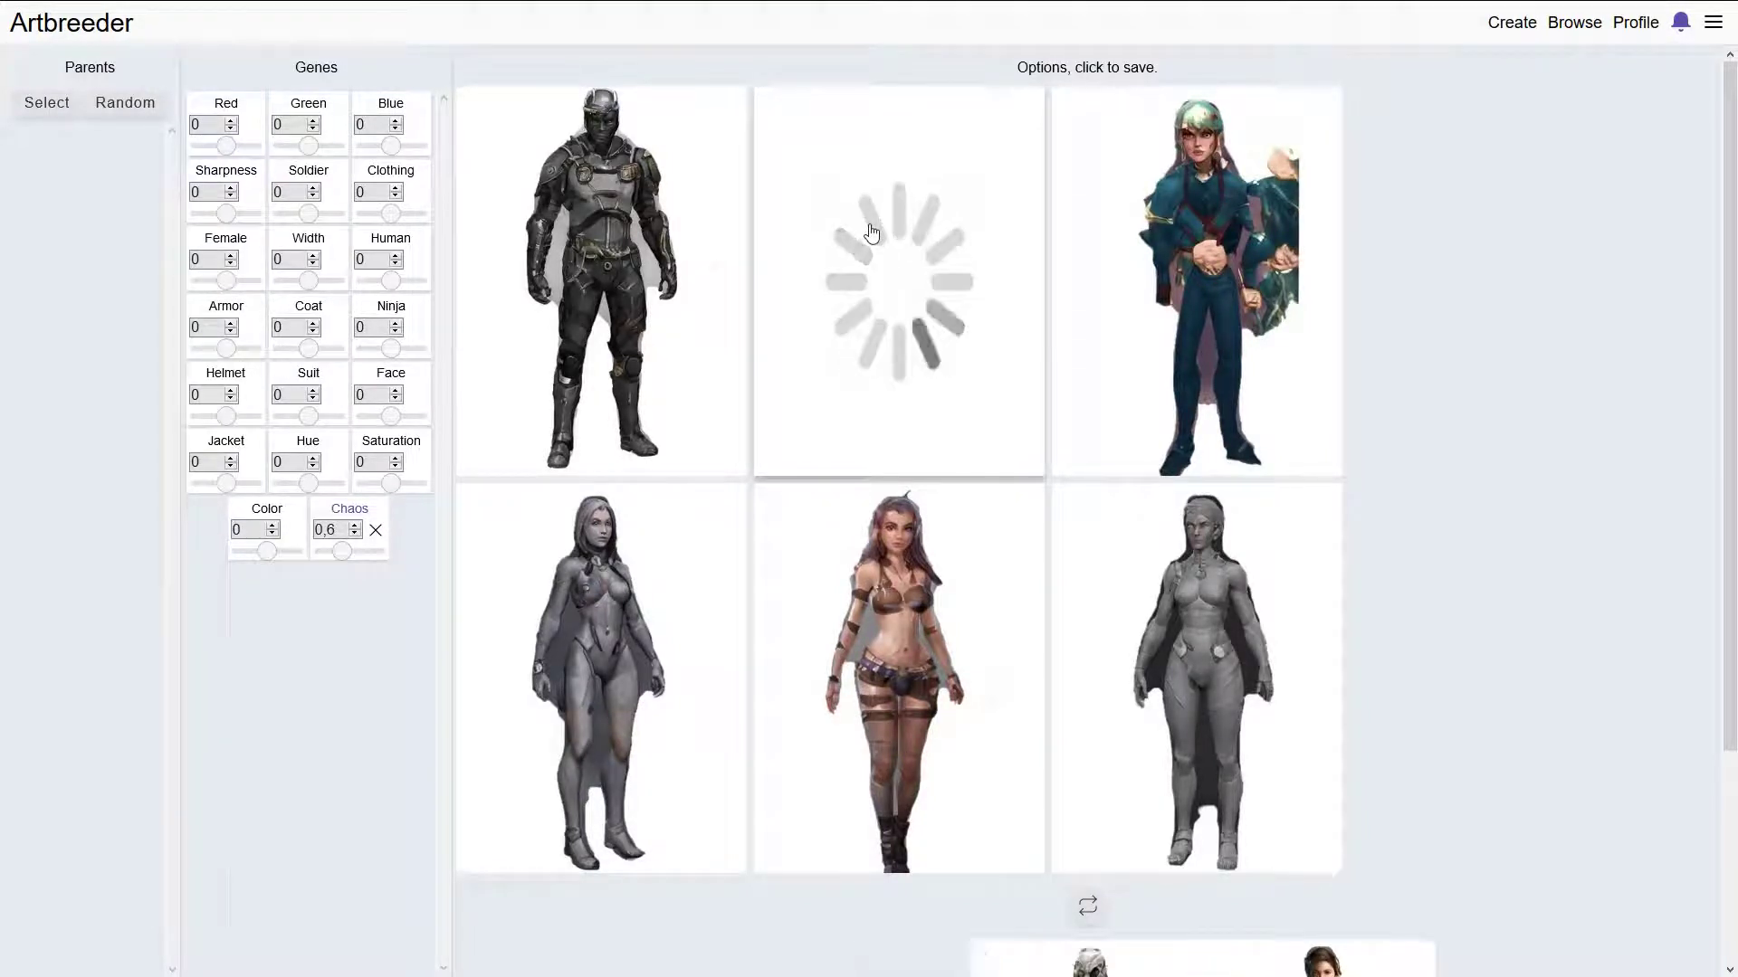
{"action": "scroll", "coordinate": [869, 431], "scroll_direction": "down", "scroll_amount": 3}
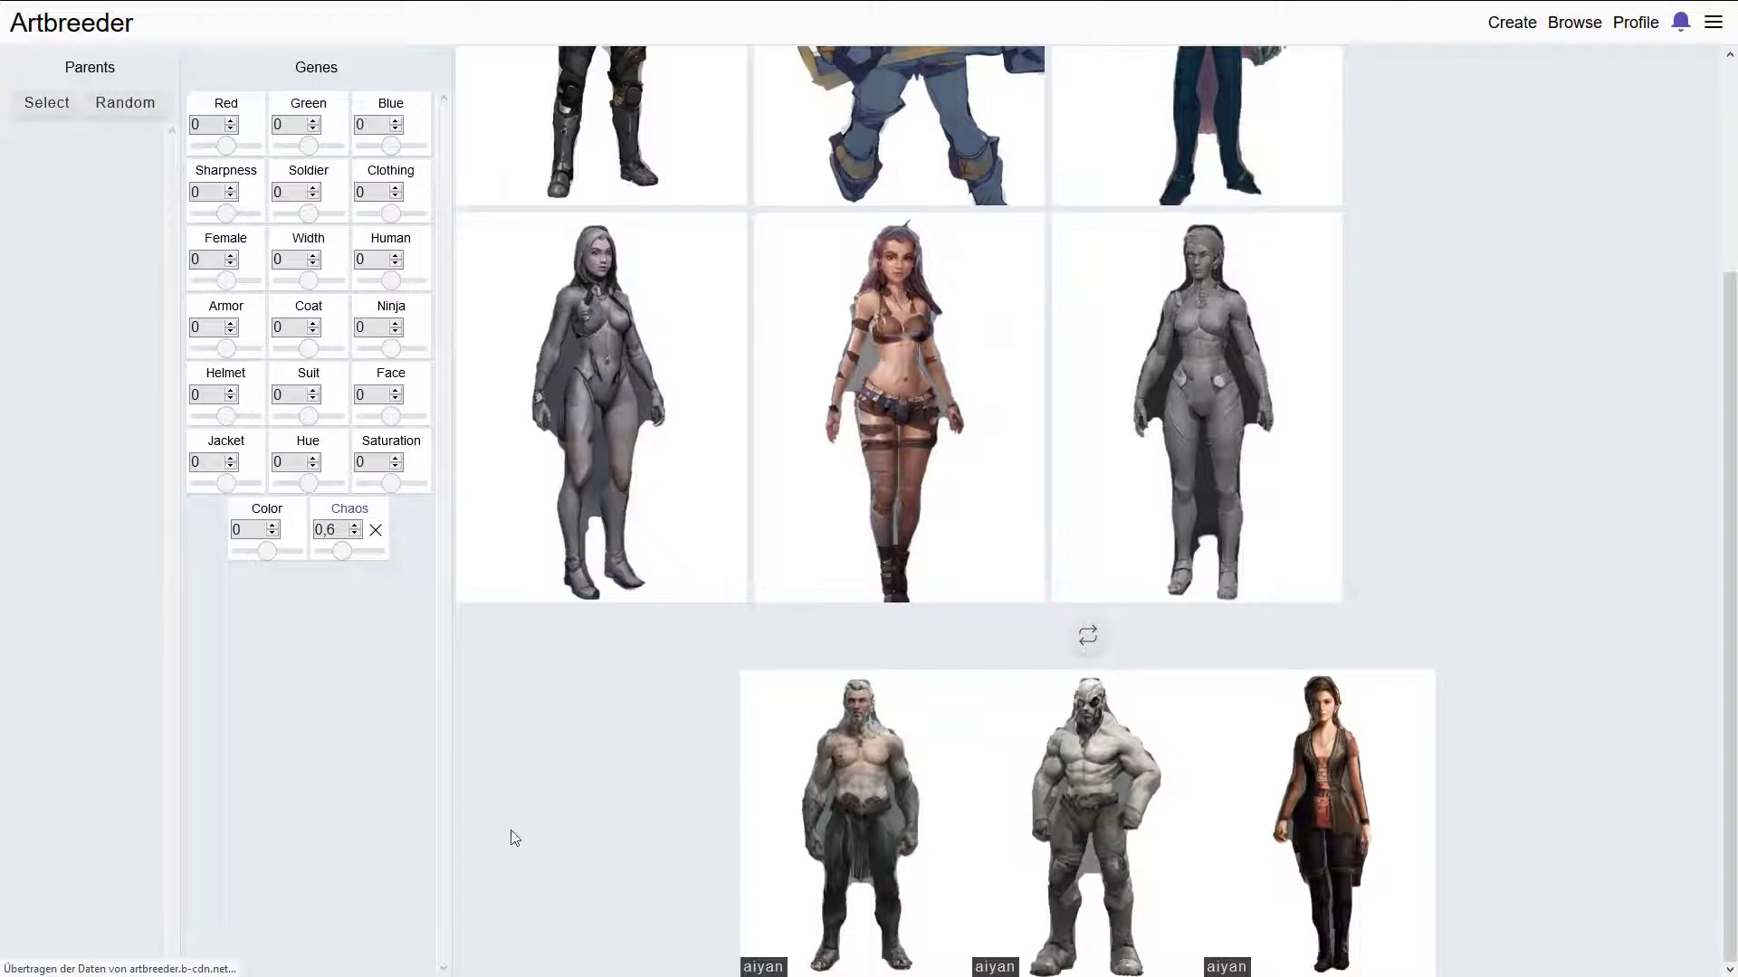
{"action": "mouse_move", "coordinate": [917, 758]}
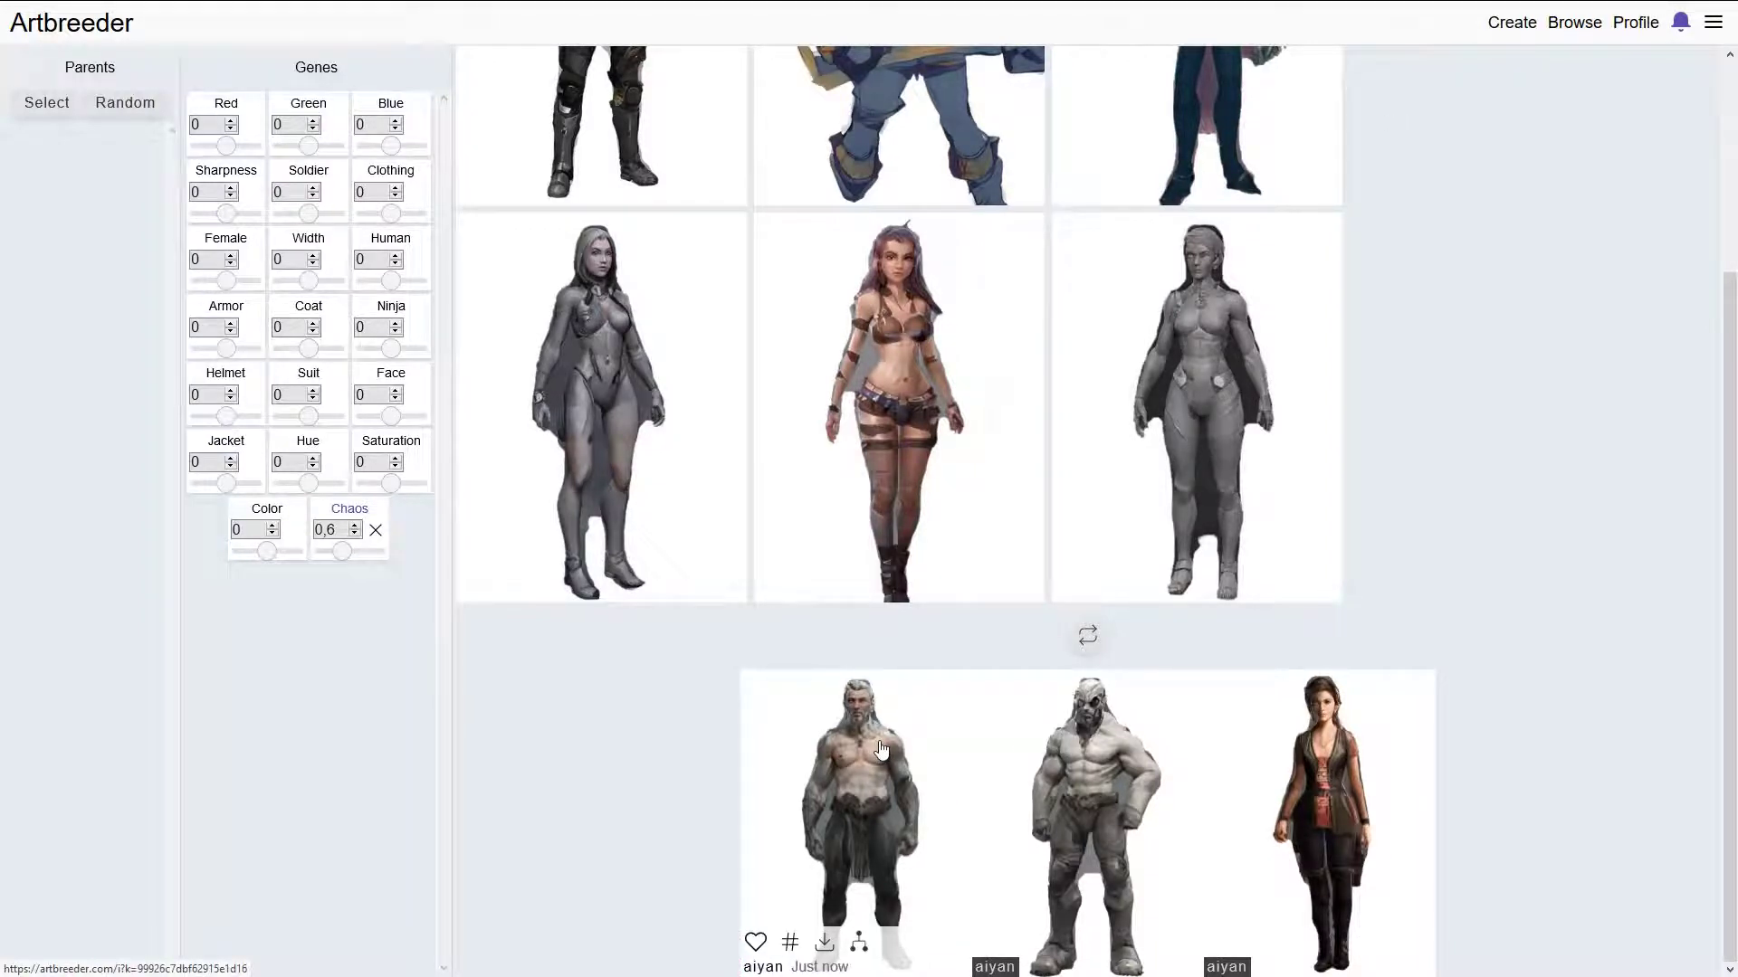
{"action": "mouse_move", "coordinate": [1459, 1]}
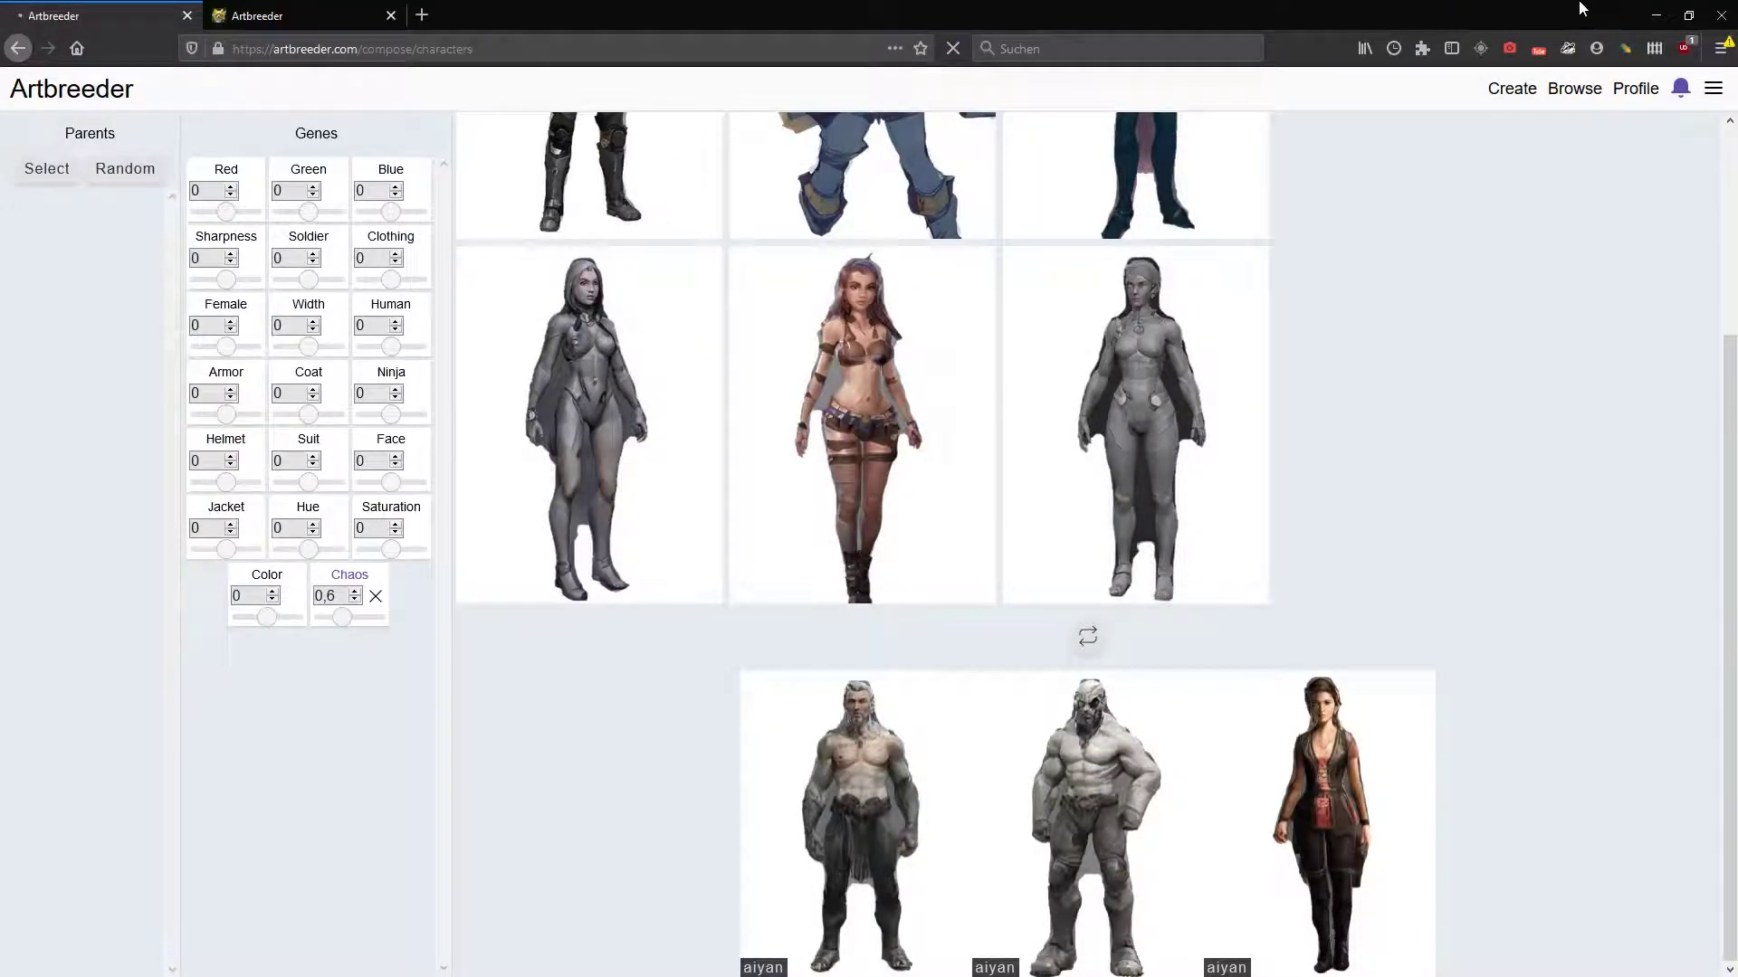
Step: Reopen the saved bare-chested man's gene editor in Artbreeder and set Clothing to -2,32 and Ninja to 2,28
{"action": "left_click", "coordinate": [1649, 15]}
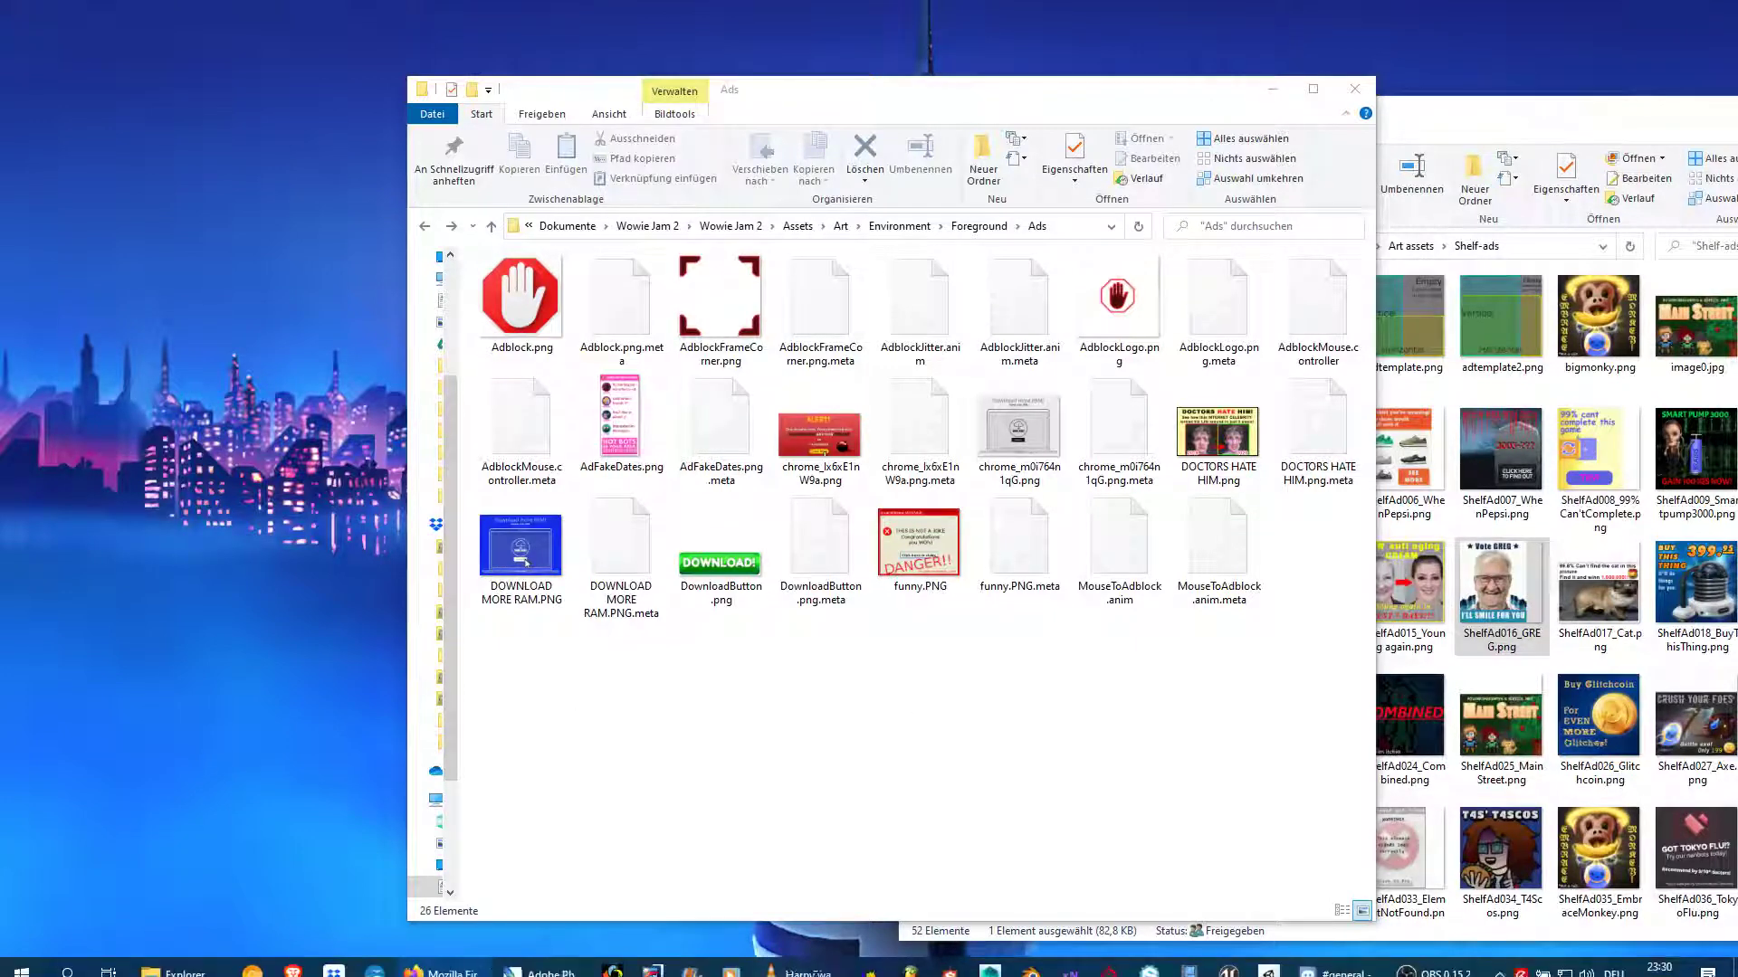
{"action": "mouse_move", "coordinate": [570, 975]}
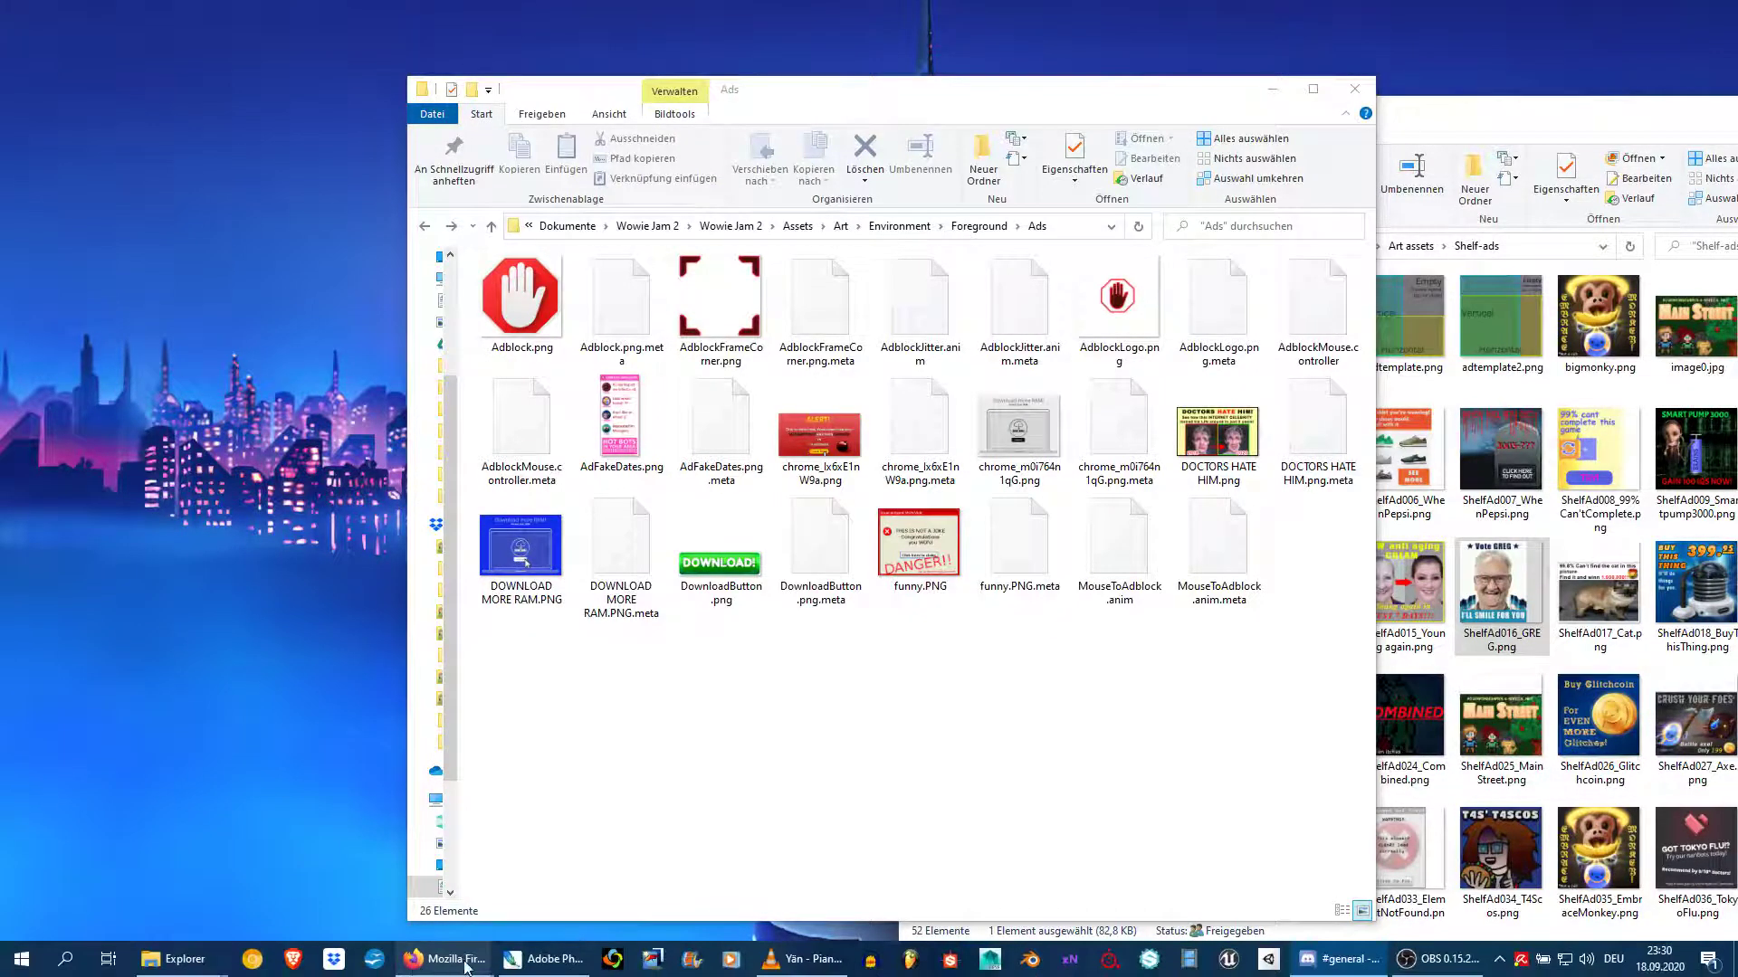
{"action": "mouse_move", "coordinate": [457, 964]}
{"action": "left_click", "coordinate": [554, 916]}
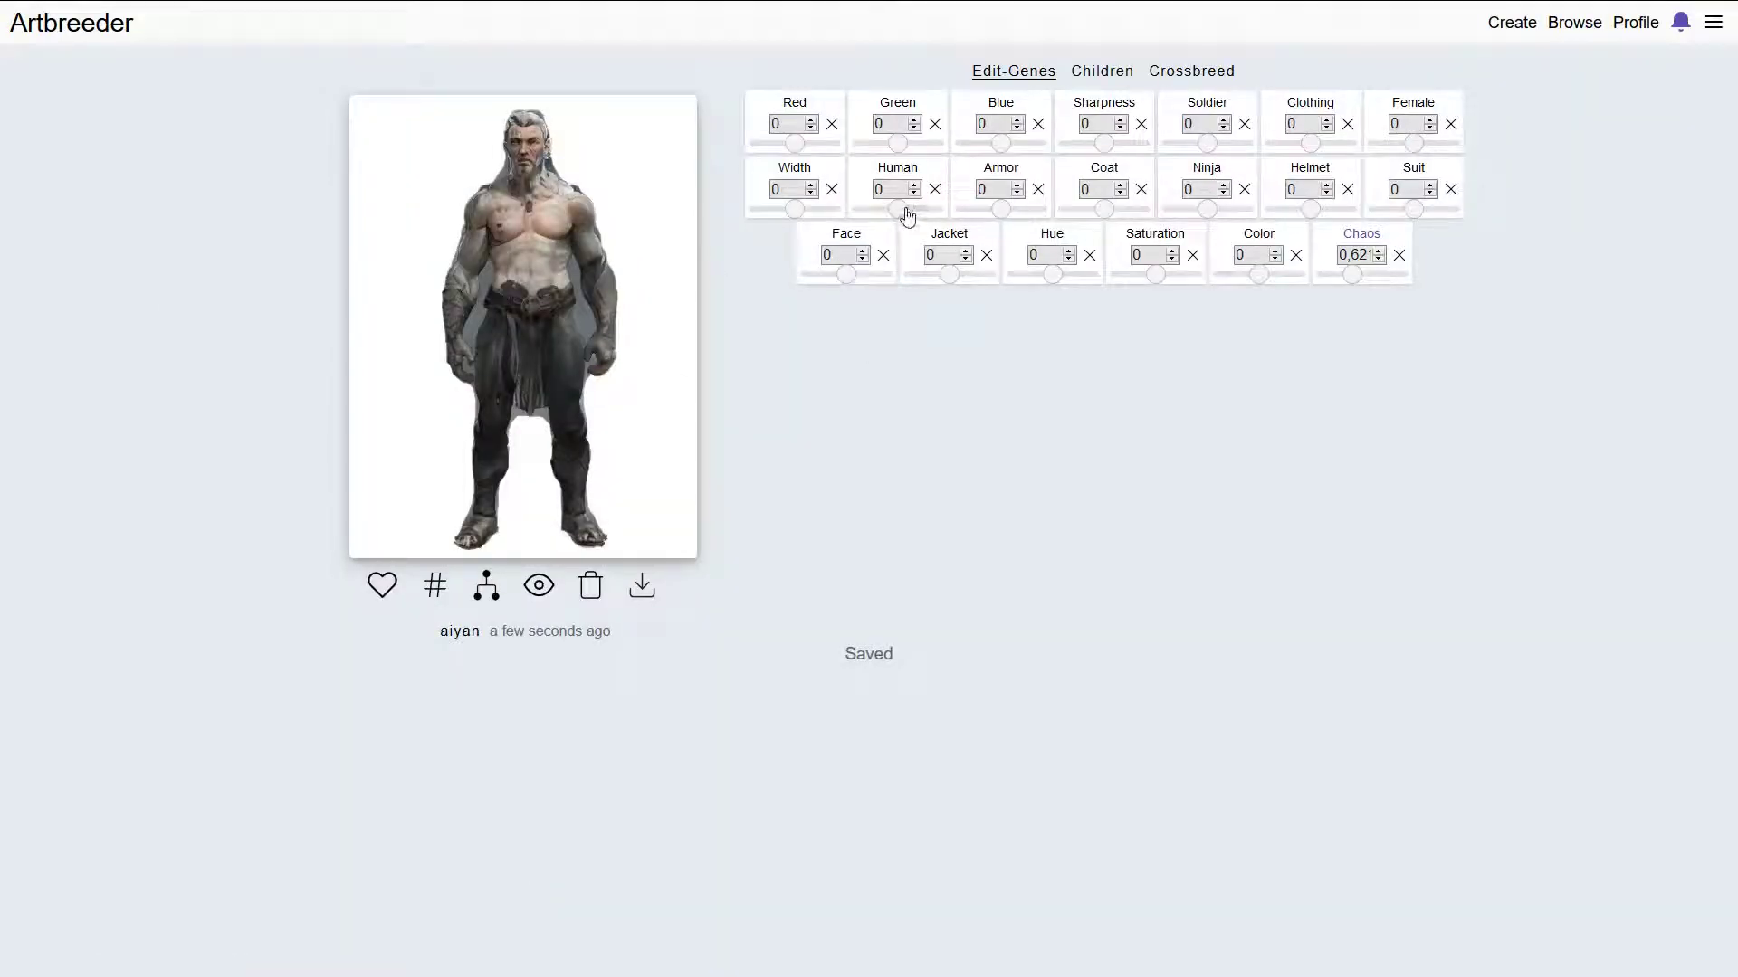
{"action": "left_click", "coordinate": [1302, 145]}
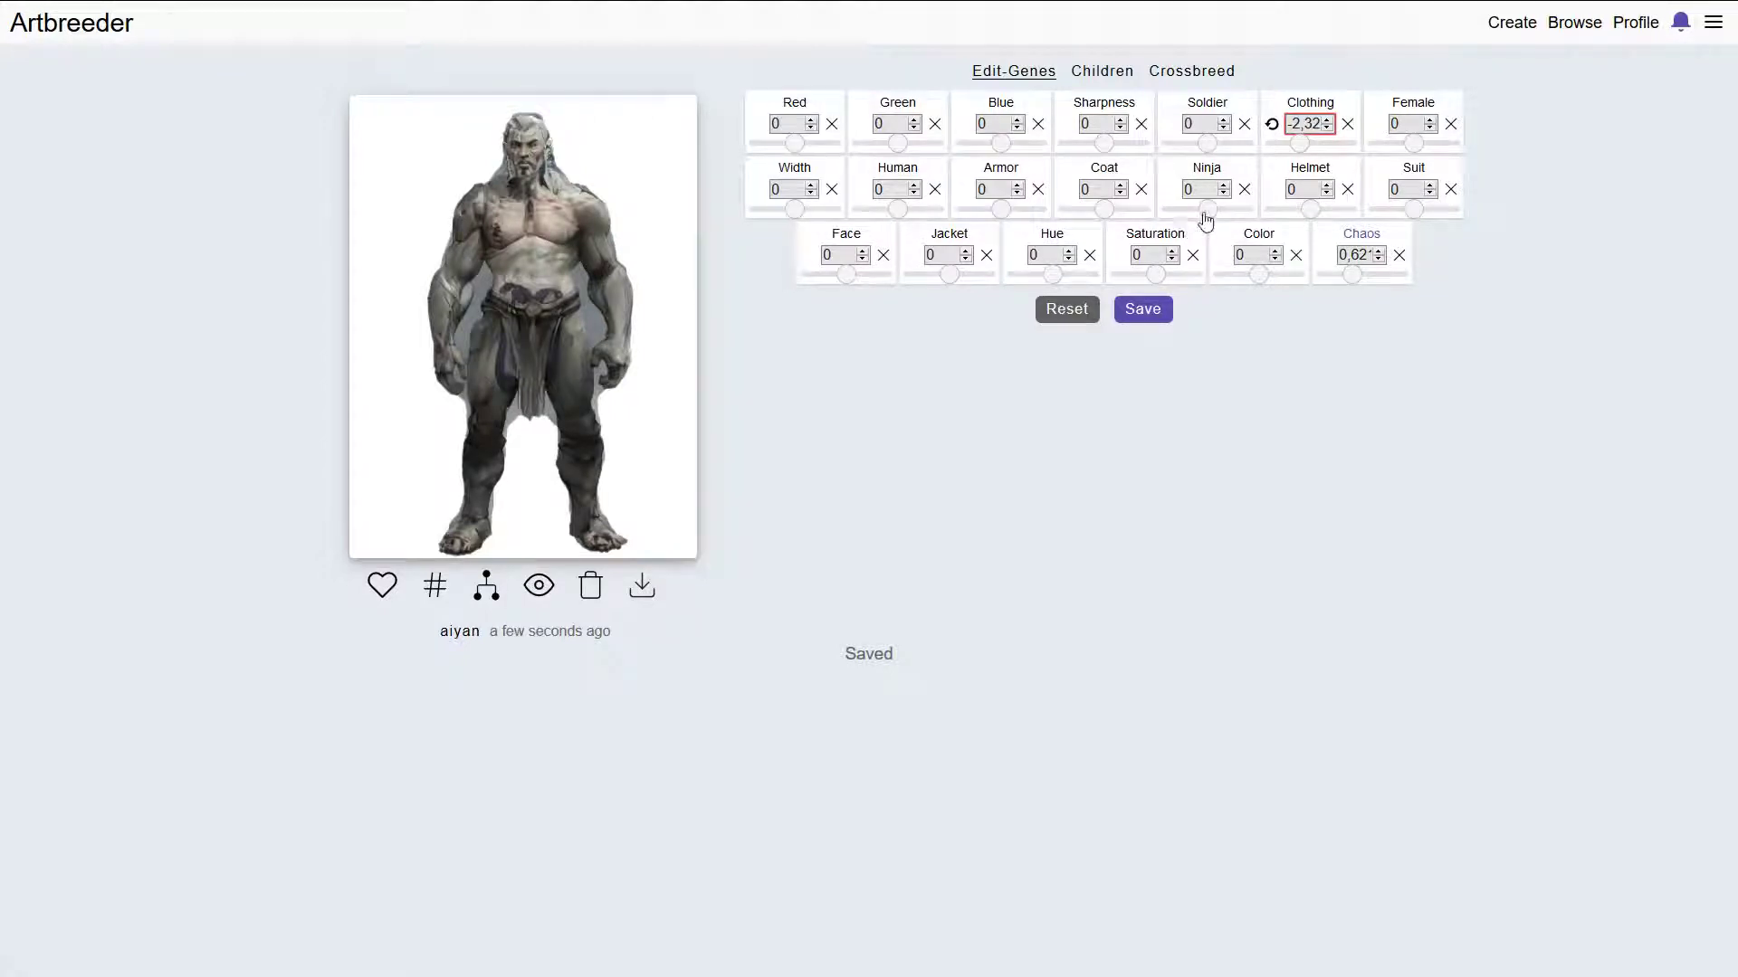
{"action": "left_click_drag", "start_coordinate": [1206, 212], "coordinate": [1189, 218]}
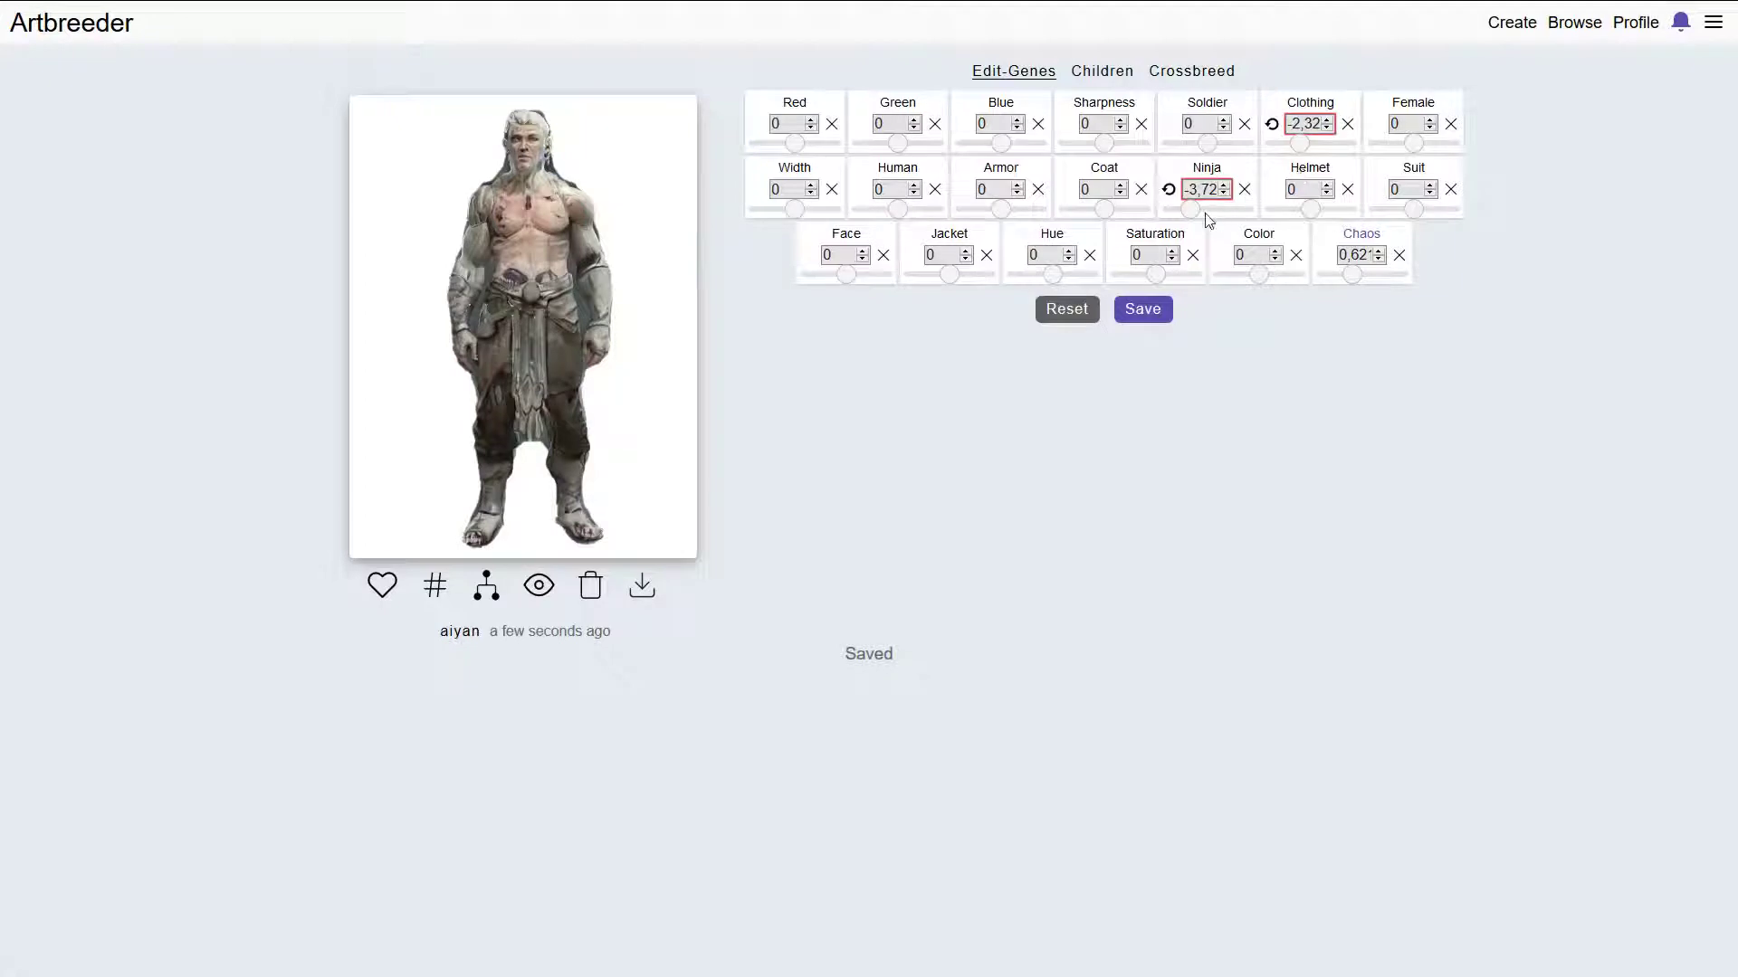
{"action": "left_click_drag", "start_coordinate": [1191, 210], "coordinate": [1227, 218]}
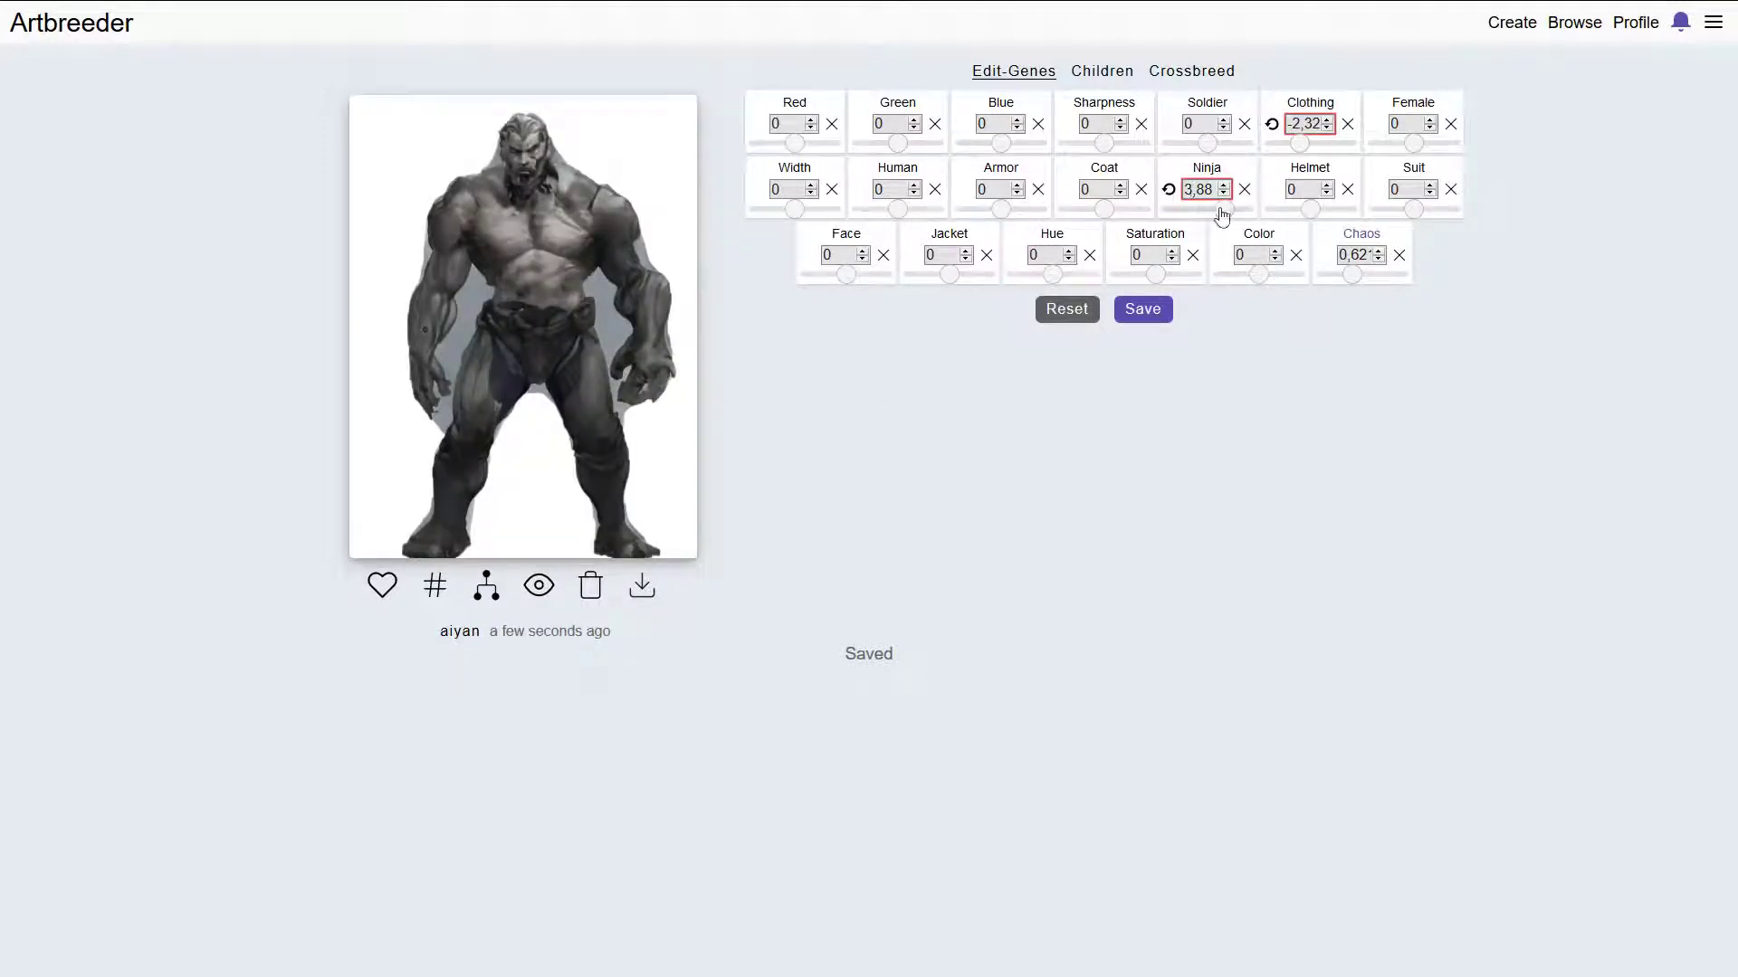
{"action": "mouse_move", "coordinate": [1222, 215]}
{"action": "left_mouse_down"}
{"action": "mouse_move", "coordinate": [1194, 214]}
{"action": "mouse_move", "coordinate": [1214, 218]}
{"action": "left_mouse_up"}
Step: Switch to Photoshop and paint the black outline of an open laptop with thick edges near the canvas's upper-left corner on Layer 2
{"action": "mouse_move", "coordinate": [1279, 4]}
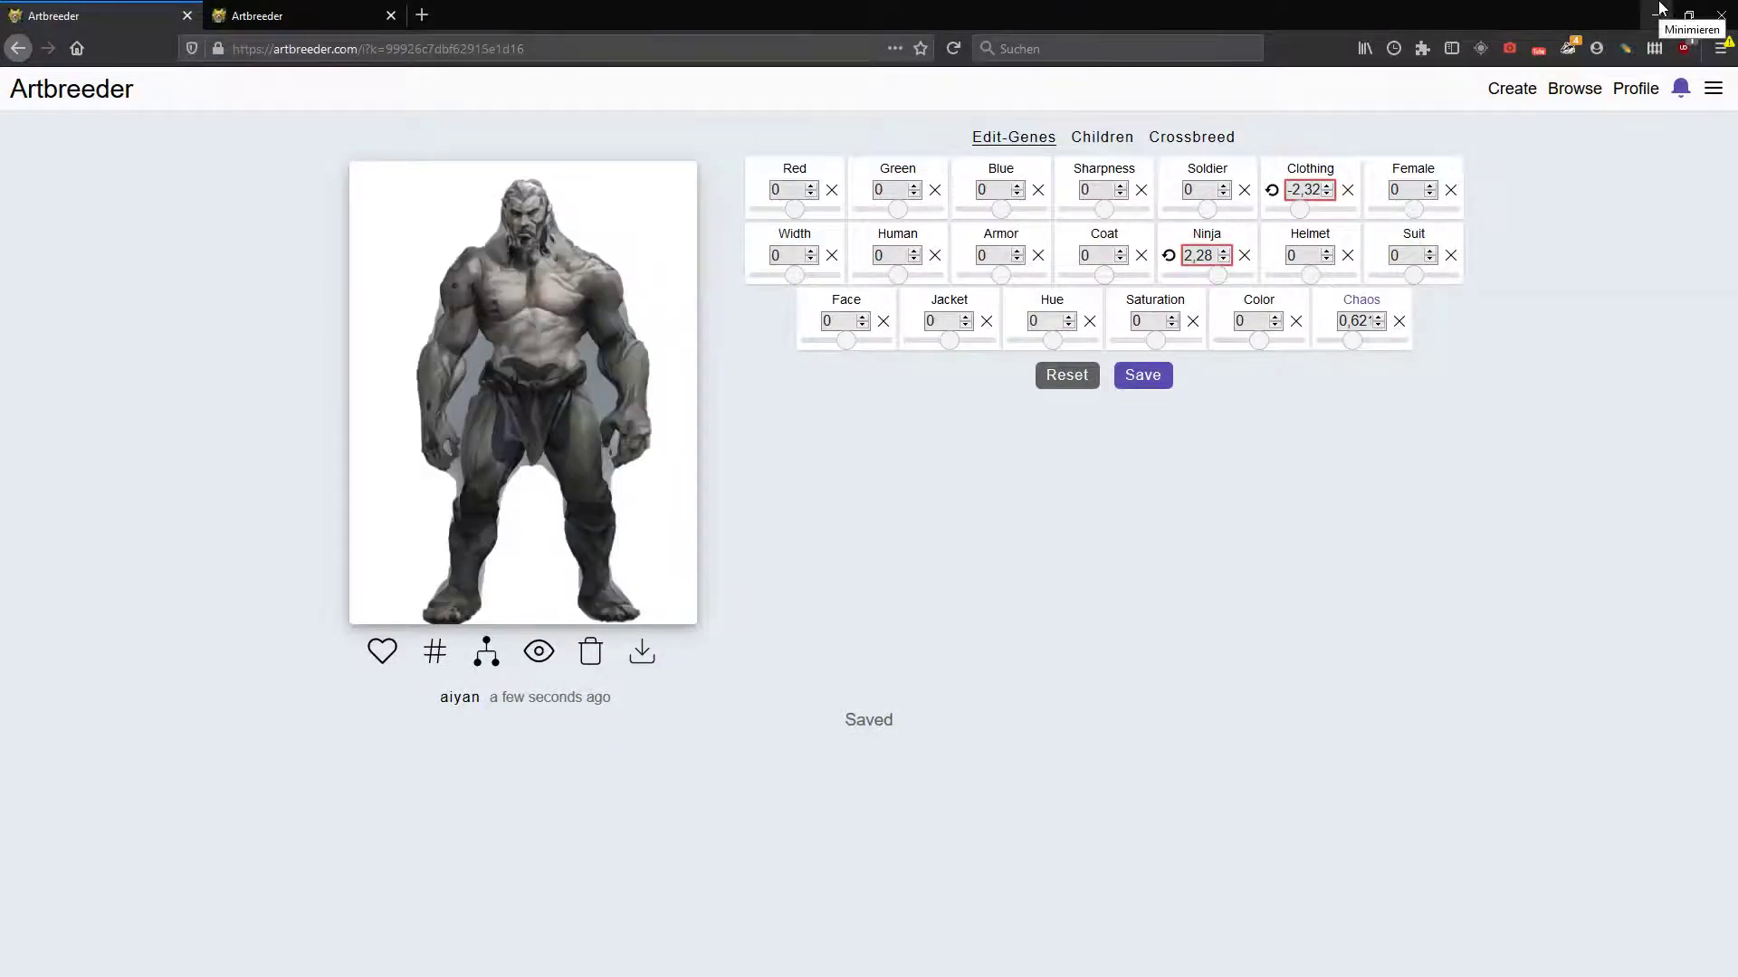
{"action": "left_click", "coordinate": [1661, 9]}
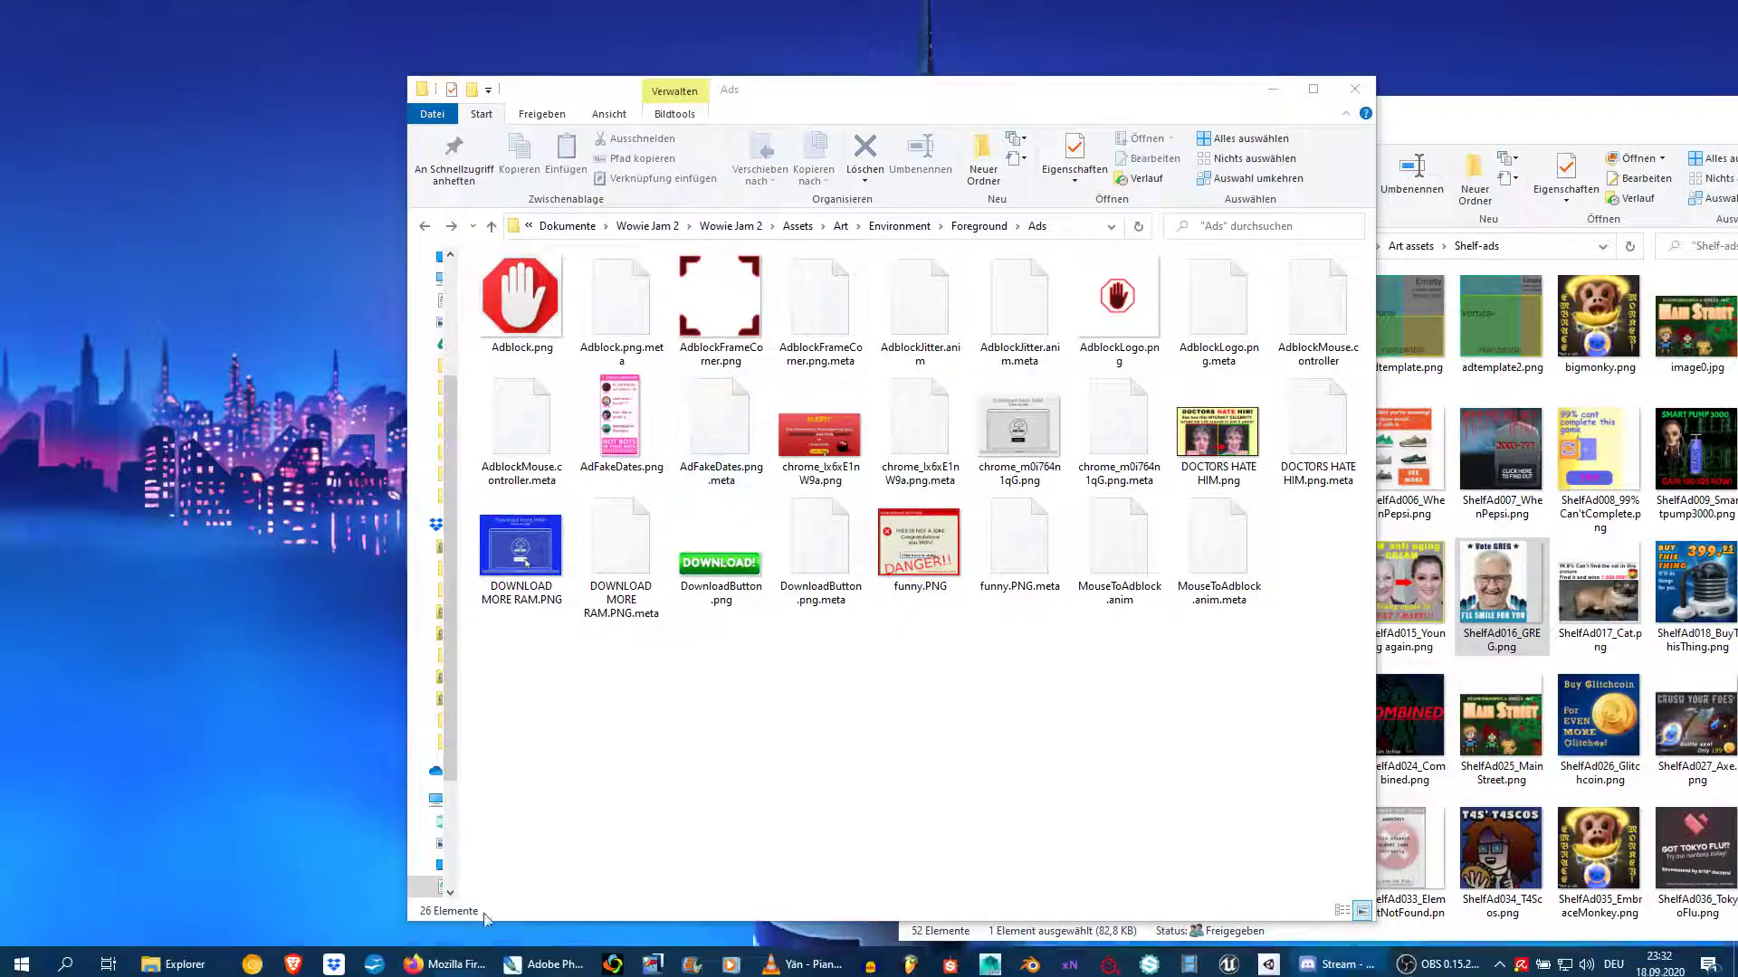
{"action": "left_click", "coordinate": [552, 959]}
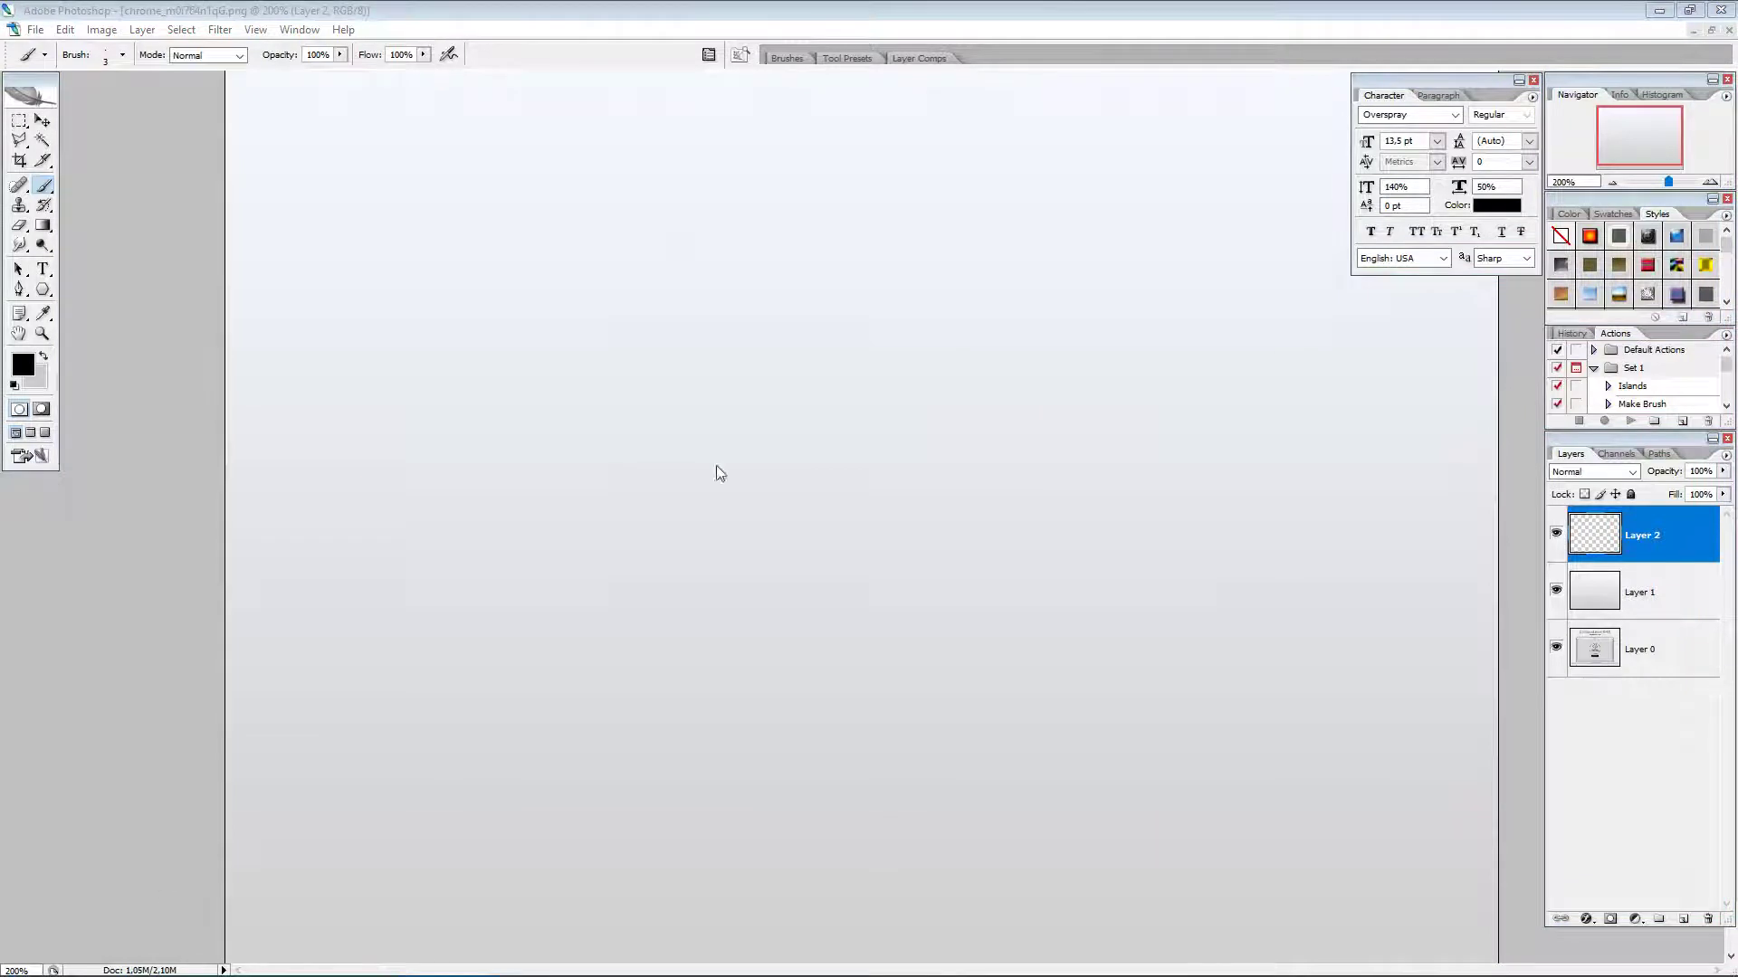
{"action": "left_click", "coordinate": [523, 347]}
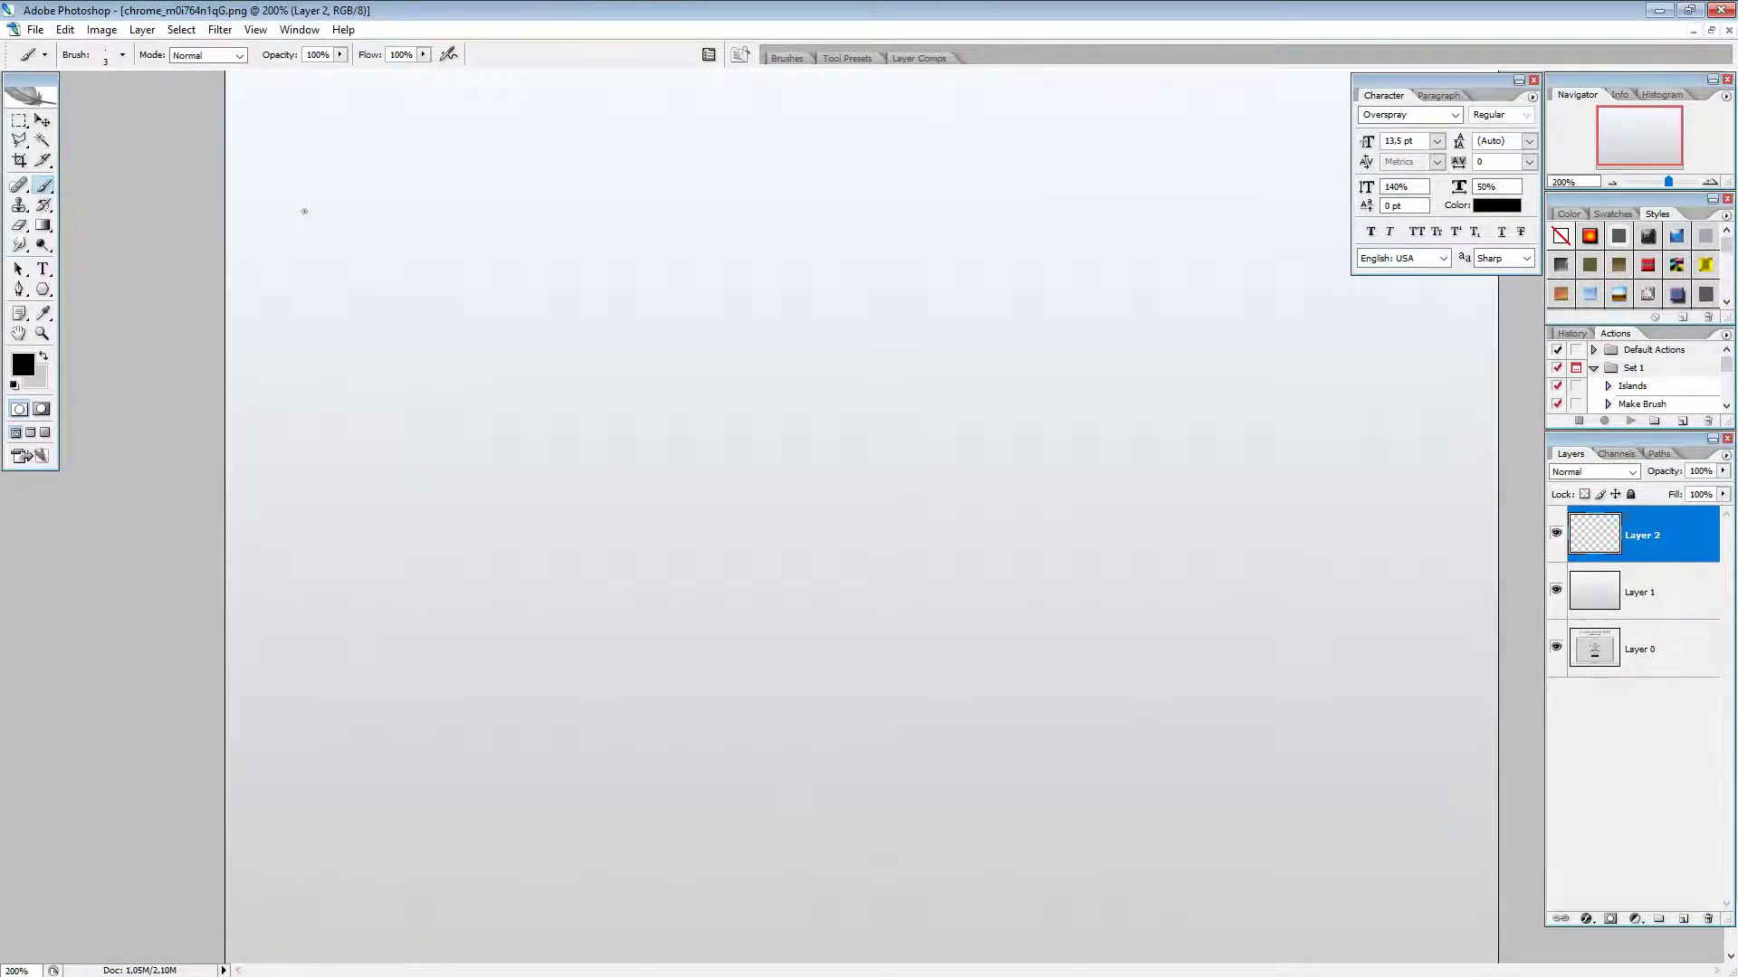
{"action": "mouse_move", "coordinate": [300, 218]}
{"action": "left_mouse_down"}
{"action": "mouse_move", "coordinate": [500, 160]}
{"action": "mouse_move", "coordinate": [517, 299]}
{"action": "mouse_move", "coordinate": [323, 394]}
{"action": "mouse_move", "coordinate": [302, 221]}
{"action": "left_mouse_up"}
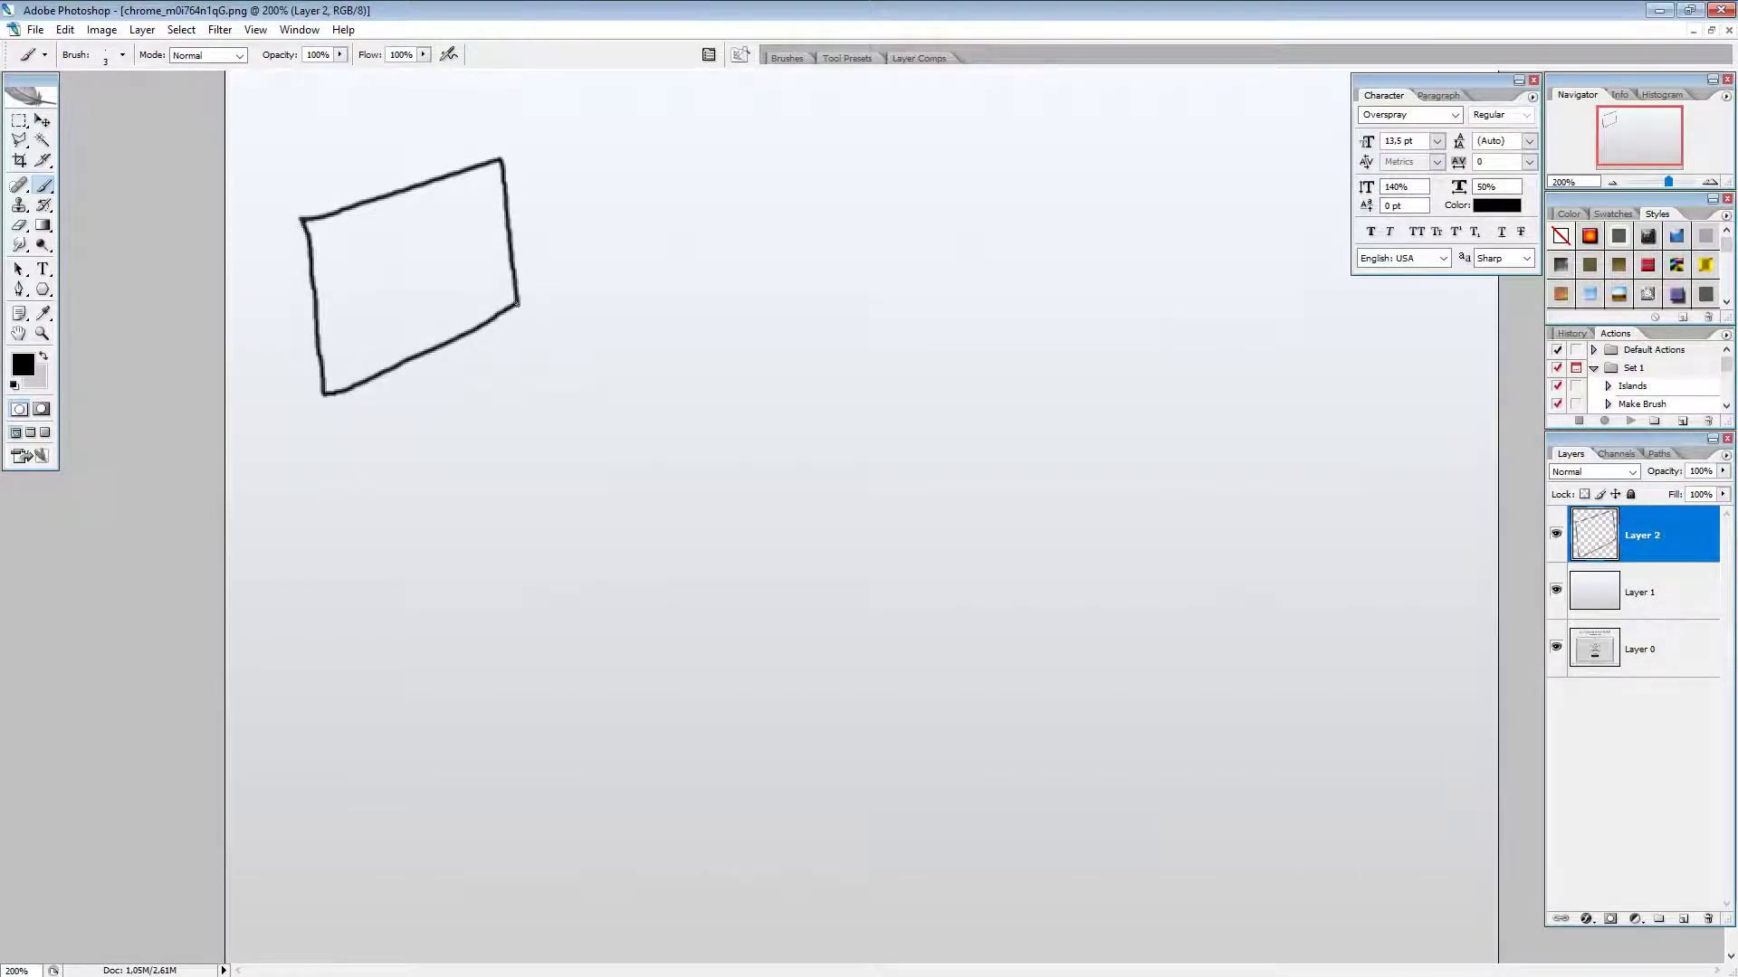
{"action": "mouse_move", "coordinate": [517, 304]}
{"action": "left_mouse_down"}
{"action": "mouse_move", "coordinate": [636, 307]}
{"action": "mouse_move", "coordinate": [636, 323]}
{"action": "mouse_move", "coordinate": [503, 463]}
{"action": "mouse_move", "coordinate": [481, 476]}
{"action": "mouse_move", "coordinate": [462, 451]}
{"action": "mouse_move", "coordinate": [324, 396]}
{"action": "left_mouse_up"}
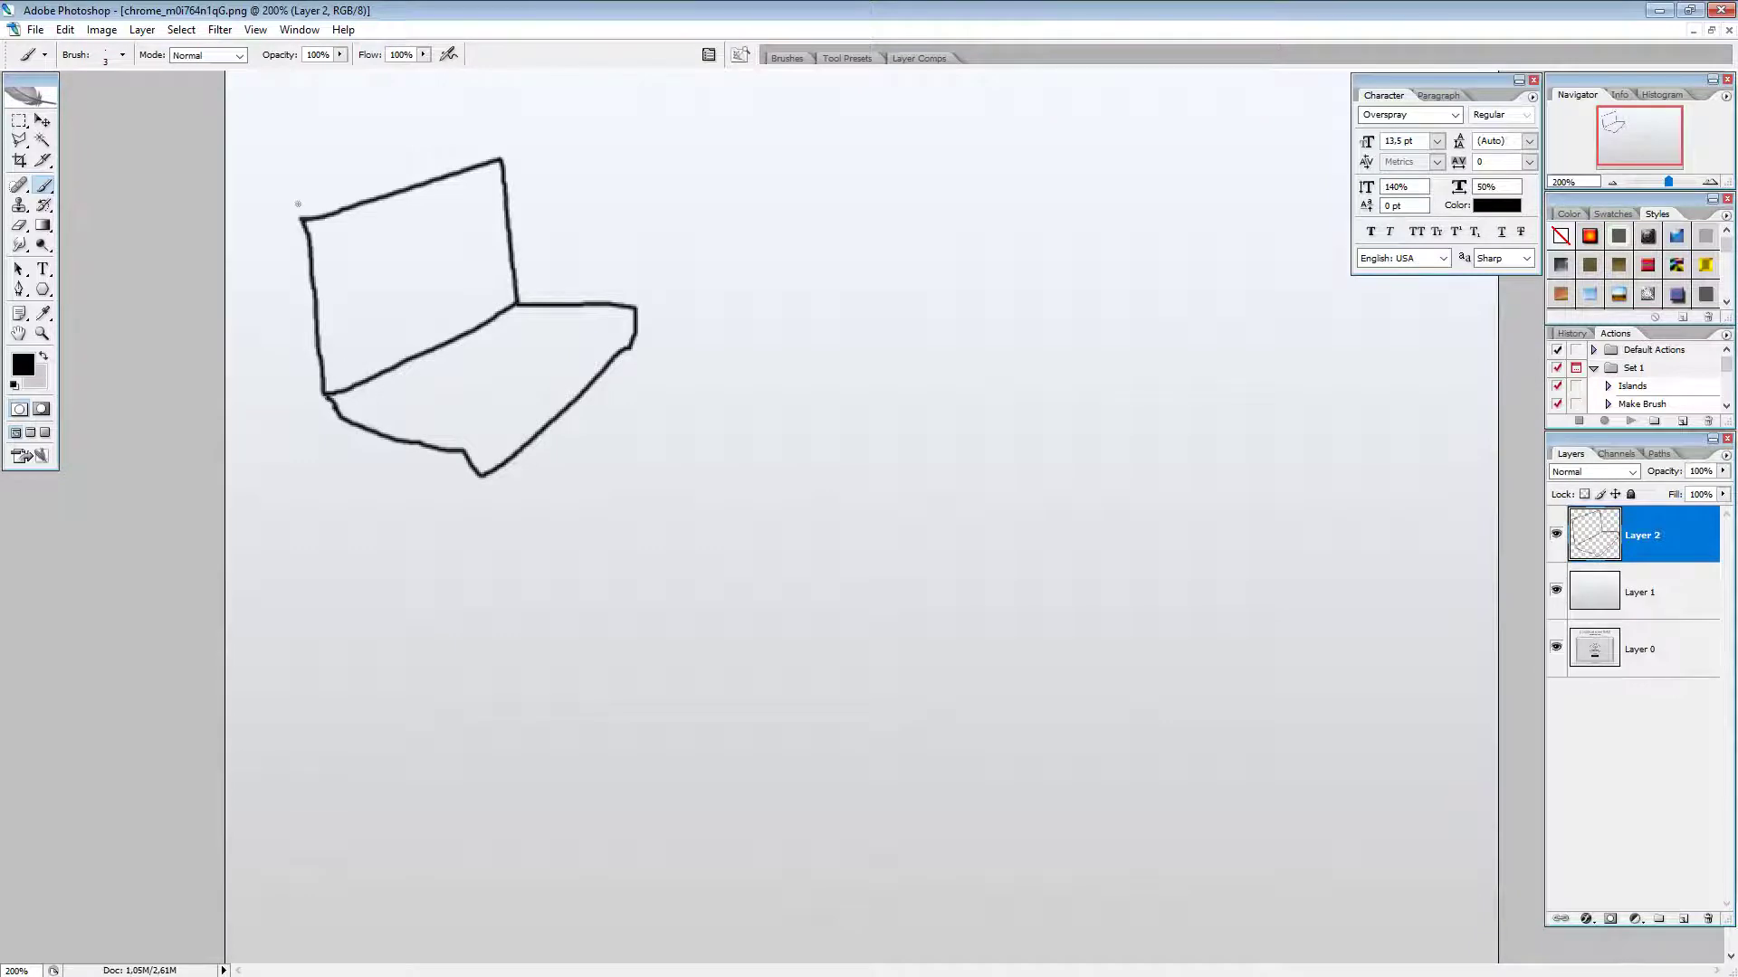
{"action": "mouse_move", "coordinate": [301, 219]}
{"action": "left_mouse_down"}
{"action": "mouse_move", "coordinate": [297, 352]}
{"action": "mouse_move", "coordinate": [327, 435]}
{"action": "mouse_move", "coordinate": [472, 480]}
{"action": "mouse_move", "coordinate": [469, 452]}
{"action": "left_mouse_up"}
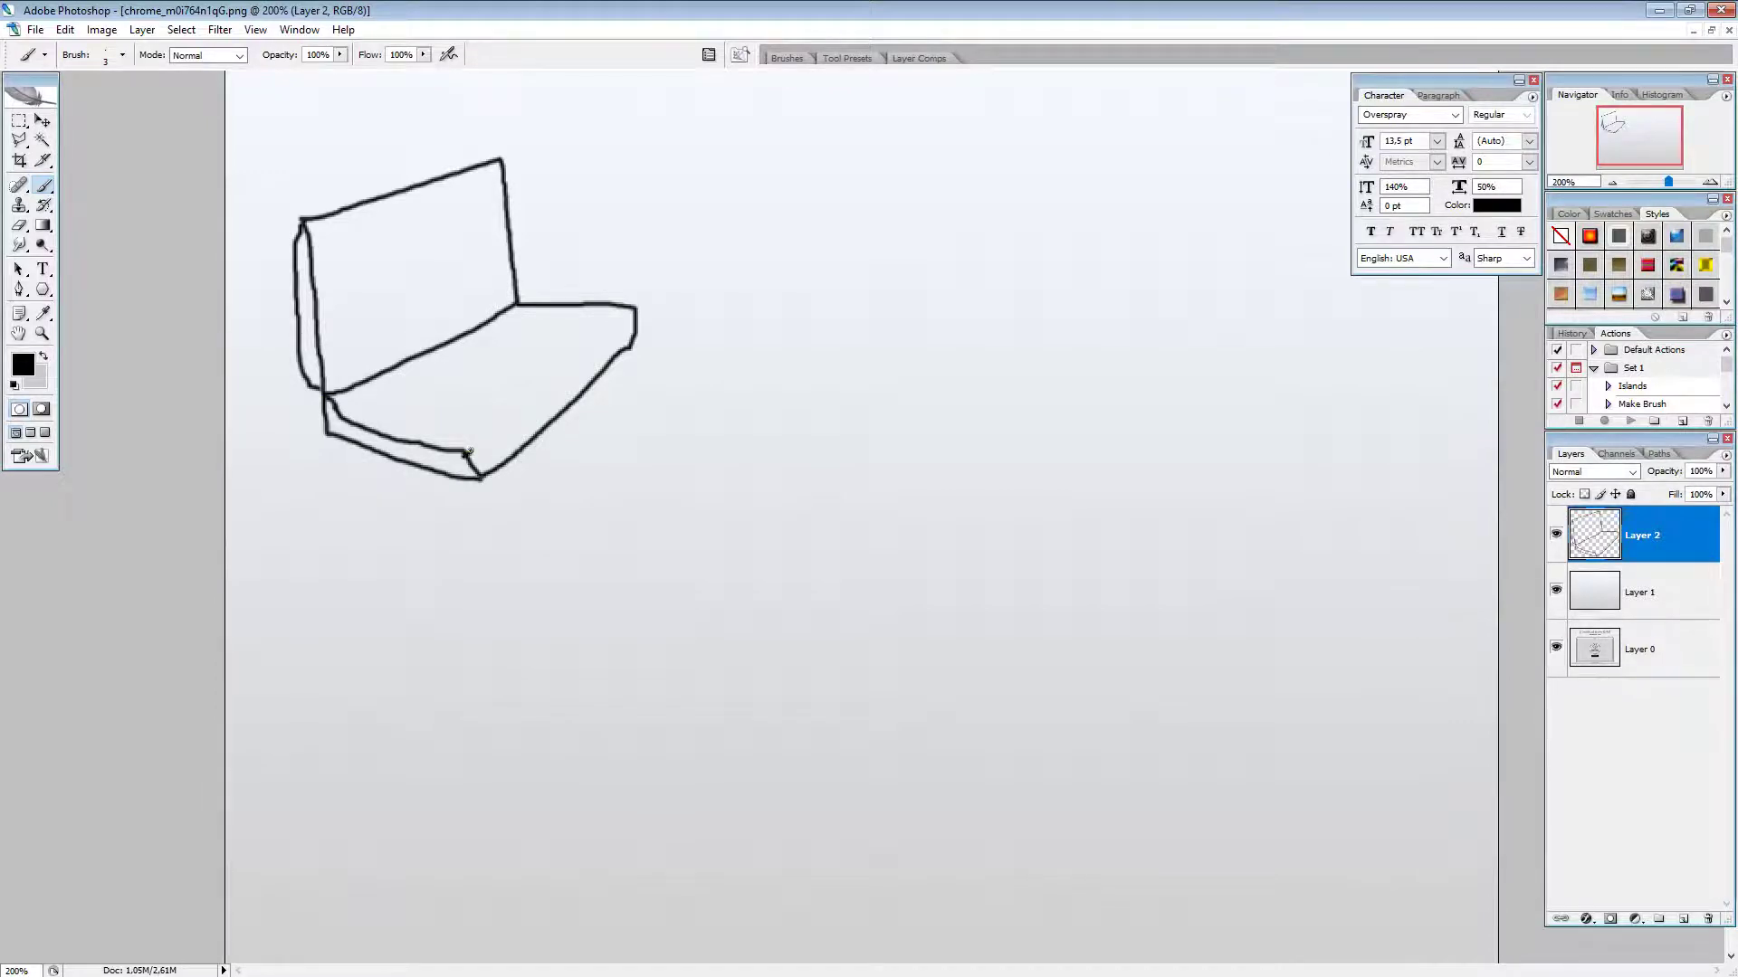
{"action": "left_click", "coordinate": [635, 310], "text": "shift"}
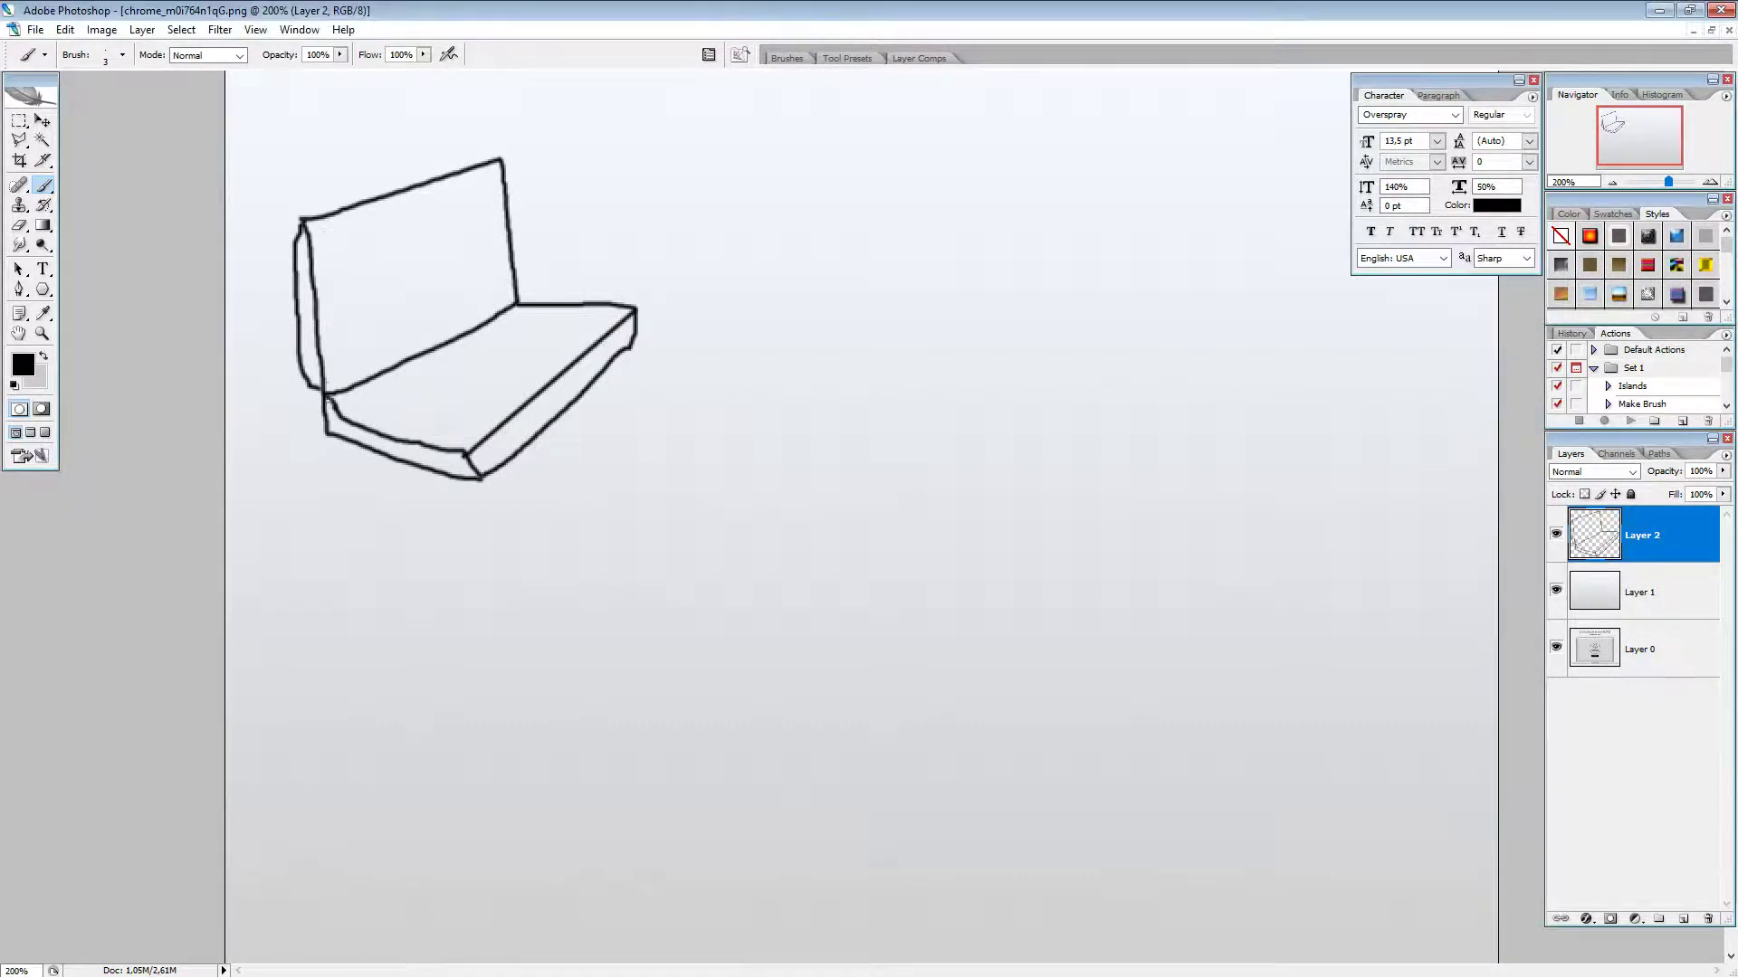
Step: Outline the display area inside the laptop's lid with a slanted four-sided frame
{"action": "left_click_drag", "start_coordinate": [342, 377], "coordinate": [333, 237]}
{"action": "left_click", "coordinate": [487, 187], "text": "shift"}
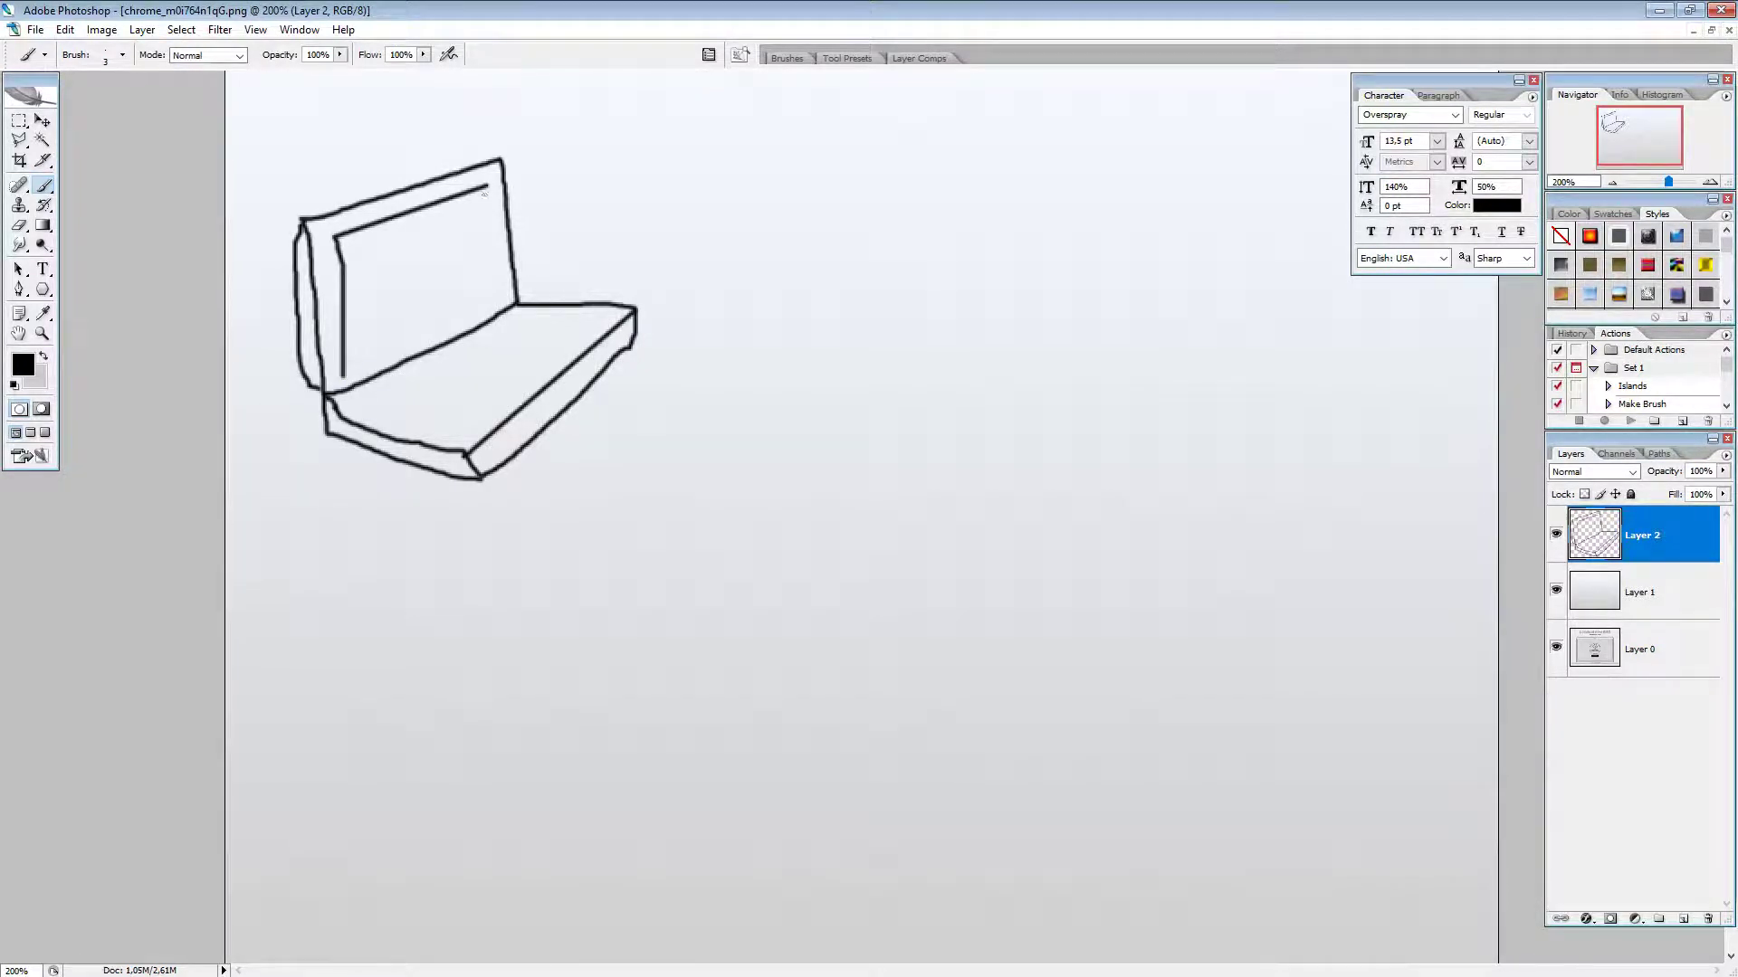
{"action": "left_click", "coordinate": [497, 291], "text": "shift"}
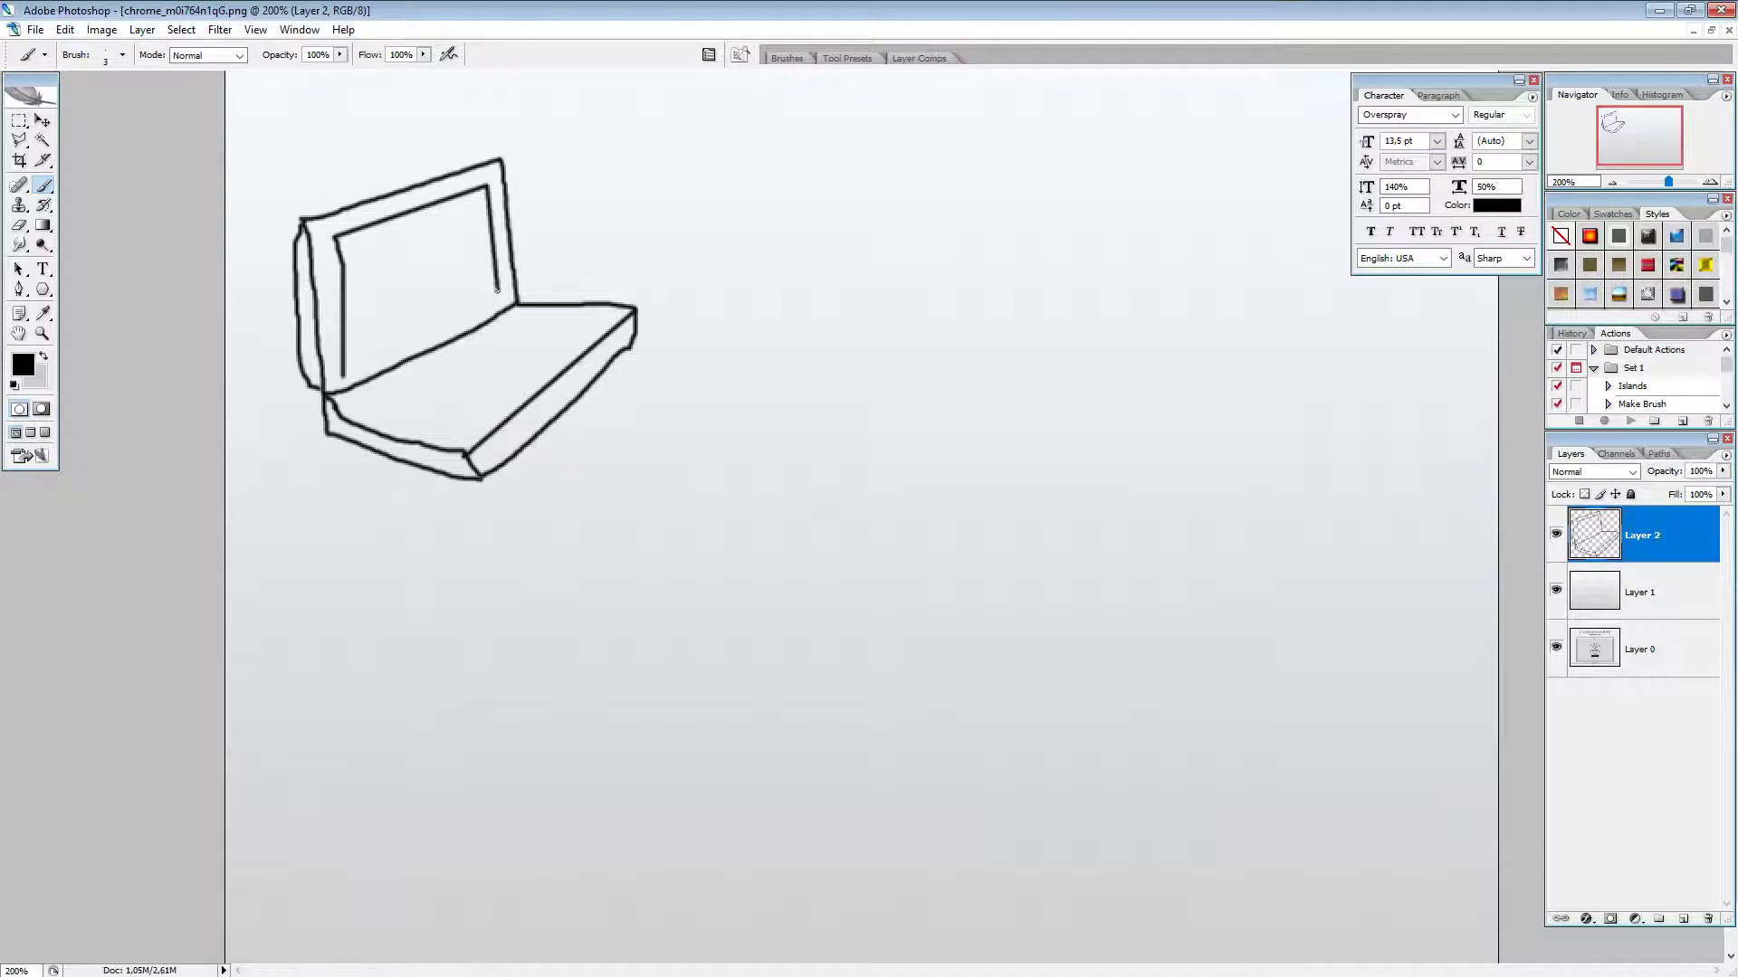
{"action": "left_click", "coordinate": [343, 375], "text": "shift"}
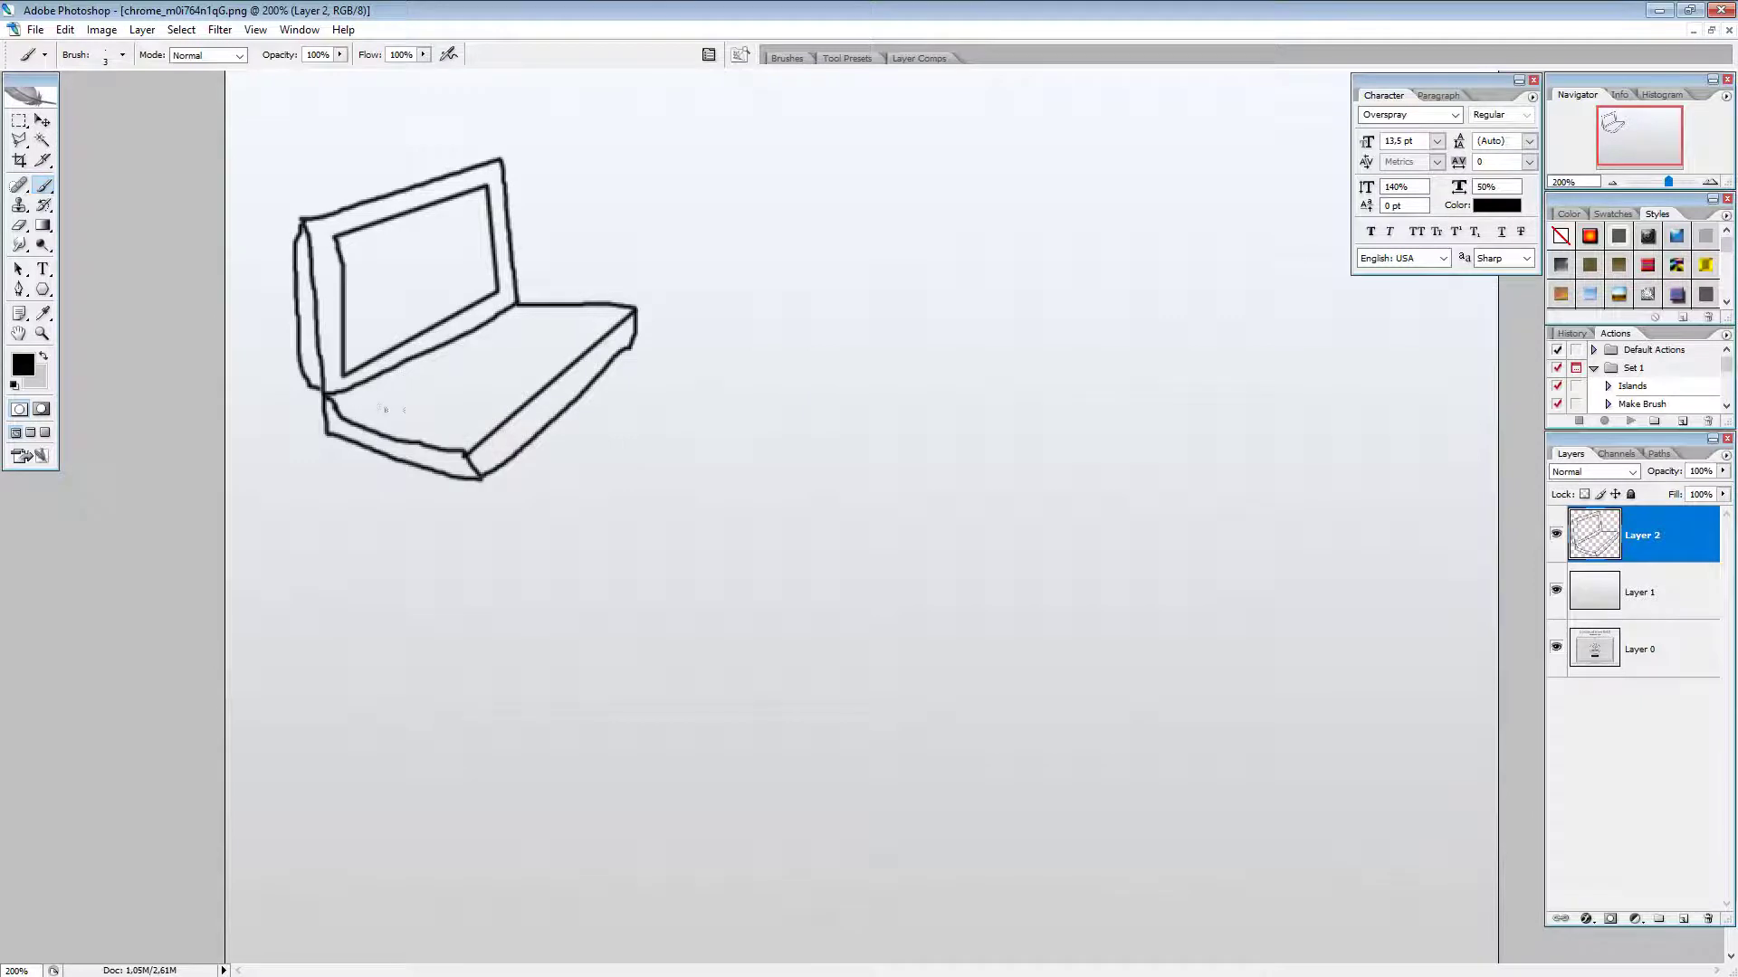
Step: Scribble small keys and an elongated touchpad onto the laptop's base
{"action": "mouse_move", "coordinate": [382, 401]}
{"action": "left_mouse_down"}
{"action": "mouse_move", "coordinate": [441, 355]}
{"action": "mouse_move", "coordinate": [503, 329]}
{"action": "mouse_move", "coordinate": [438, 427]}
{"action": "left_mouse_up"}
{"action": "left_click_drag", "start_coordinate": [456, 395], "coordinate": [477, 391]}
{"action": "mouse_move", "coordinate": [466, 381]}
{"action": "left_mouse_down"}
{"action": "mouse_move", "coordinate": [505, 337]}
{"action": "mouse_move", "coordinate": [570, 335]}
{"action": "mouse_move", "coordinate": [507, 384]}
{"action": "mouse_move", "coordinate": [512, 405]}
{"action": "mouse_move", "coordinate": [546, 349]}
{"action": "left_mouse_up"}
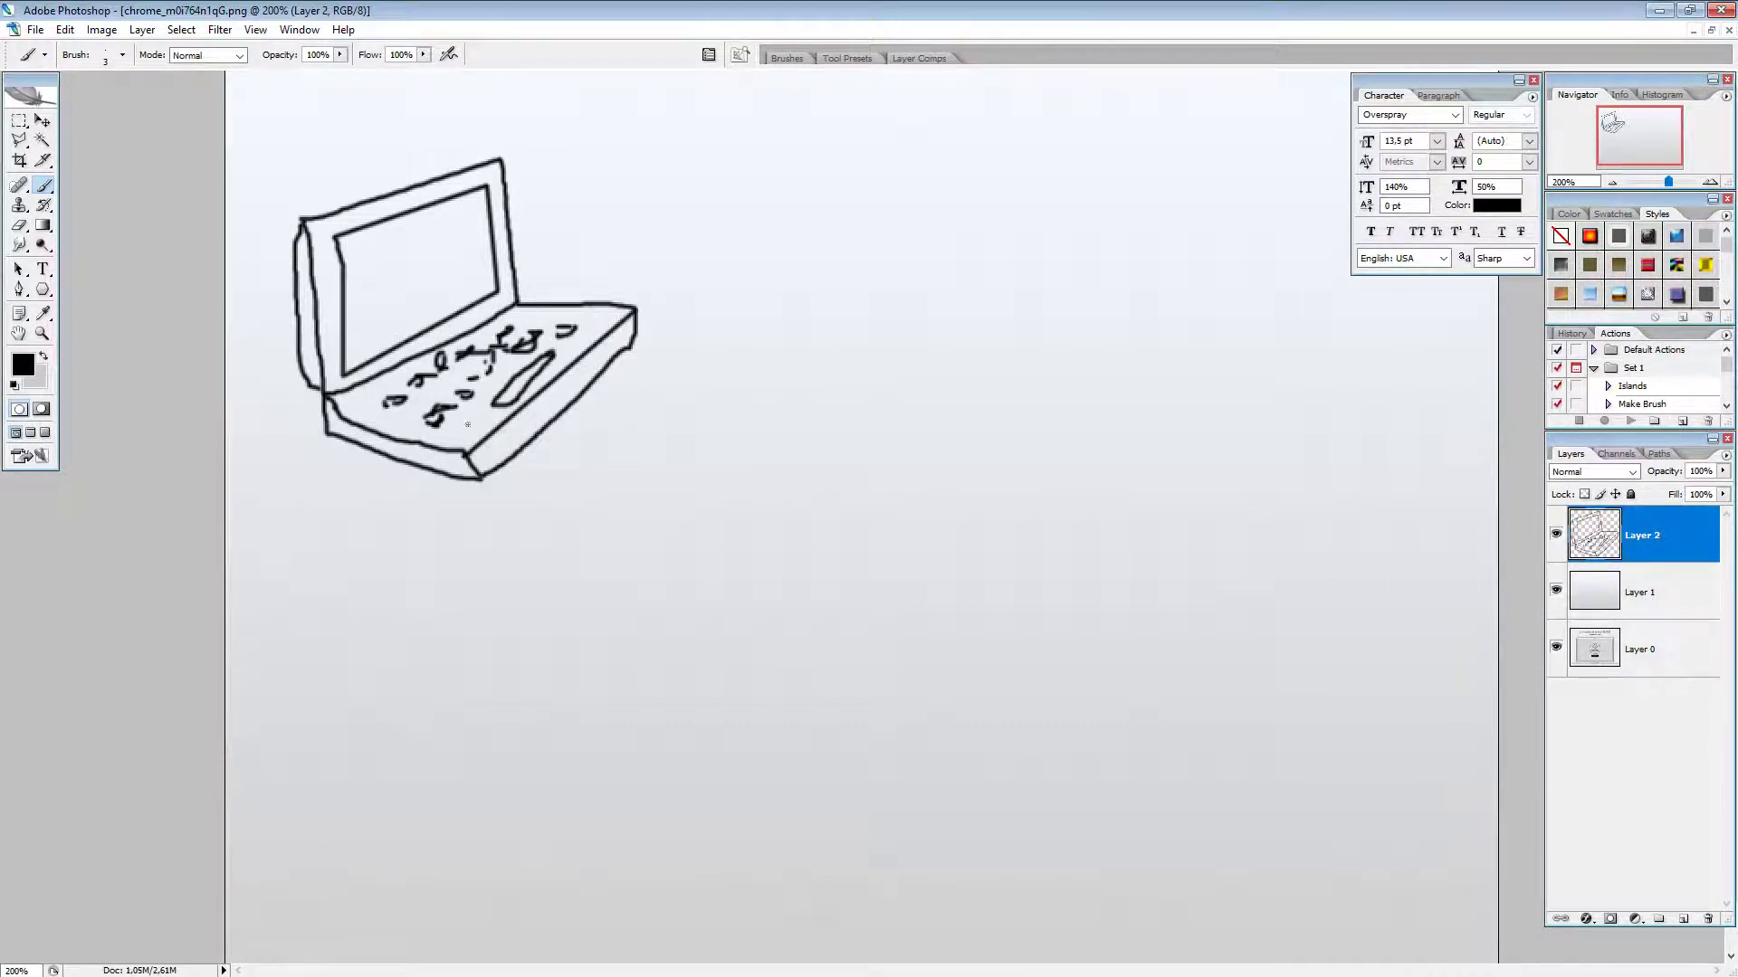
{"action": "left_click_drag", "start_coordinate": [468, 425], "coordinate": [476, 424]}
Step: Draw a cloud with a downward arrow at its lower edge, placed below and to the right of the laptop
{"action": "mouse_move", "coordinate": [609, 540]}
{"action": "left_mouse_down"}
{"action": "mouse_move", "coordinate": [560, 543]}
{"action": "mouse_move", "coordinate": [553, 512]}
{"action": "mouse_move", "coordinate": [664, 443]}
{"action": "mouse_move", "coordinate": [691, 478]}
{"action": "mouse_move", "coordinate": [718, 470]}
{"action": "mouse_move", "coordinate": [756, 525]}
{"action": "left_mouse_up"}
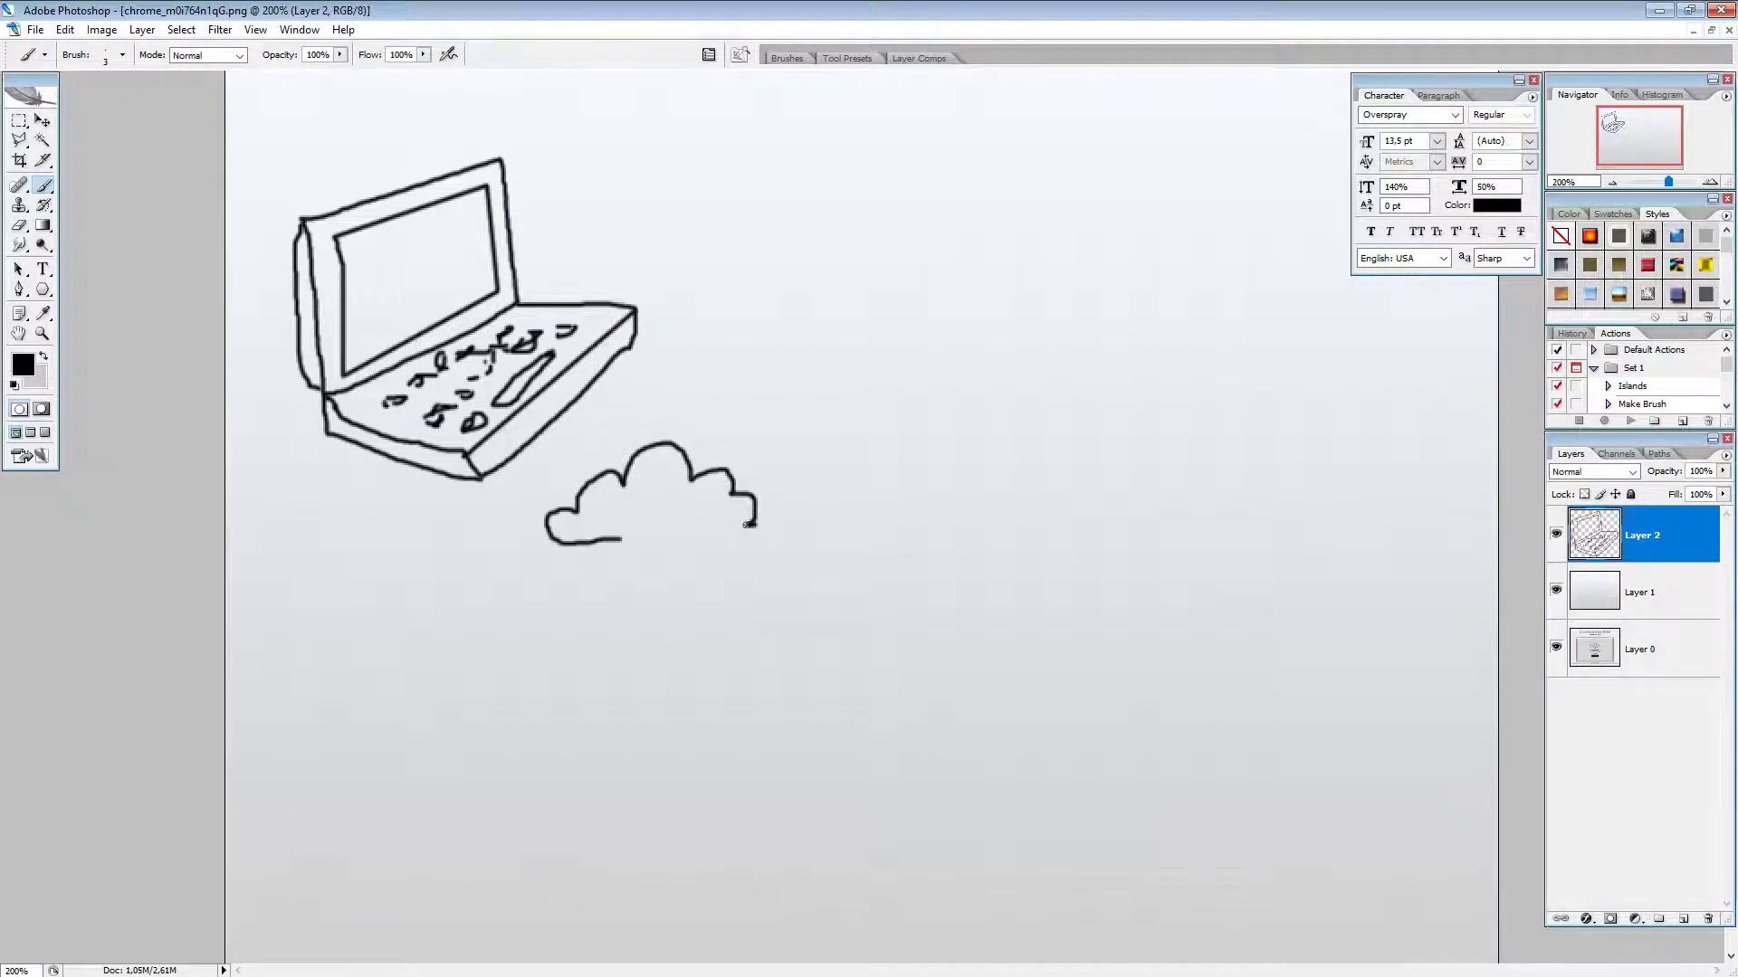
{"action": "mouse_move", "coordinate": [661, 497]}
{"action": "left_mouse_down"}
{"action": "mouse_move", "coordinate": [663, 552]}
{"action": "mouse_move", "coordinate": [688, 528]}
{"action": "mouse_move", "coordinate": [662, 548]}
{"action": "mouse_move", "coordinate": [647, 532]}
{"action": "left_mouse_up"}
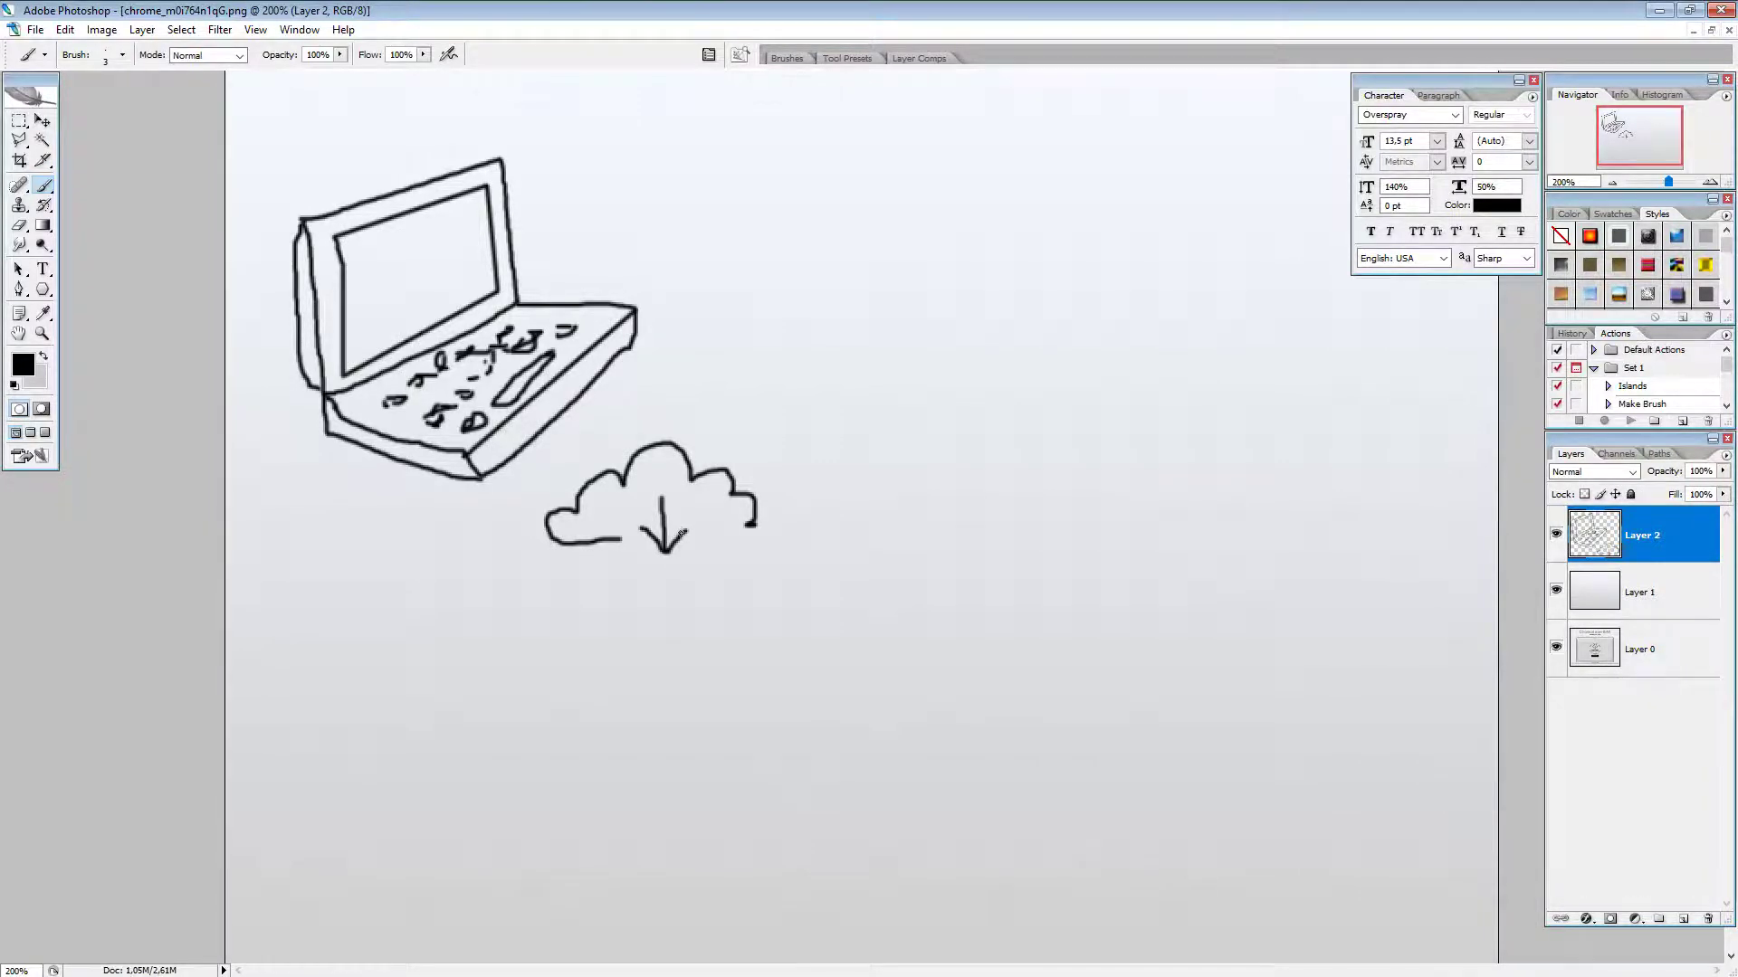
{"action": "mouse_move", "coordinate": [753, 523]}
{"action": "left_mouse_down"}
{"action": "mouse_move", "coordinate": [697, 534]}
{"action": "mouse_move", "coordinate": [757, 521]}
{"action": "left_mouse_up"}
{"action": "key", "text": "ctrl+0"}
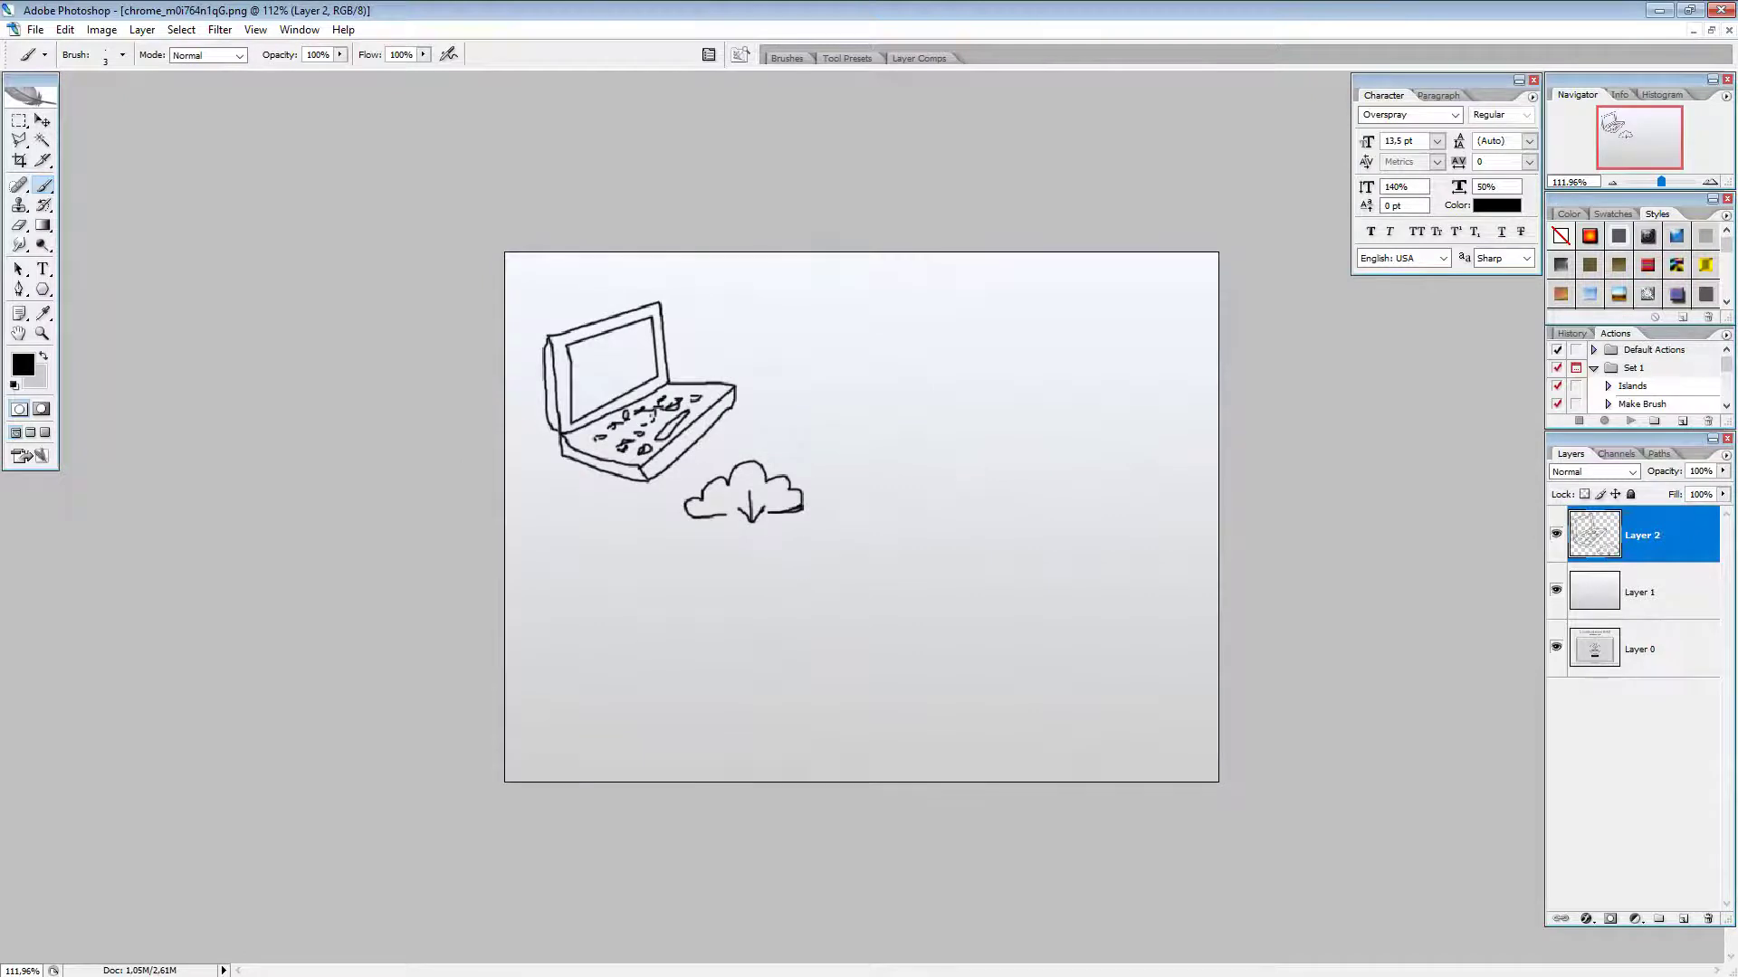
{"action": "key", "text": "ctrl+plus"}
{"action": "key", "text": "ctrl+plus"}
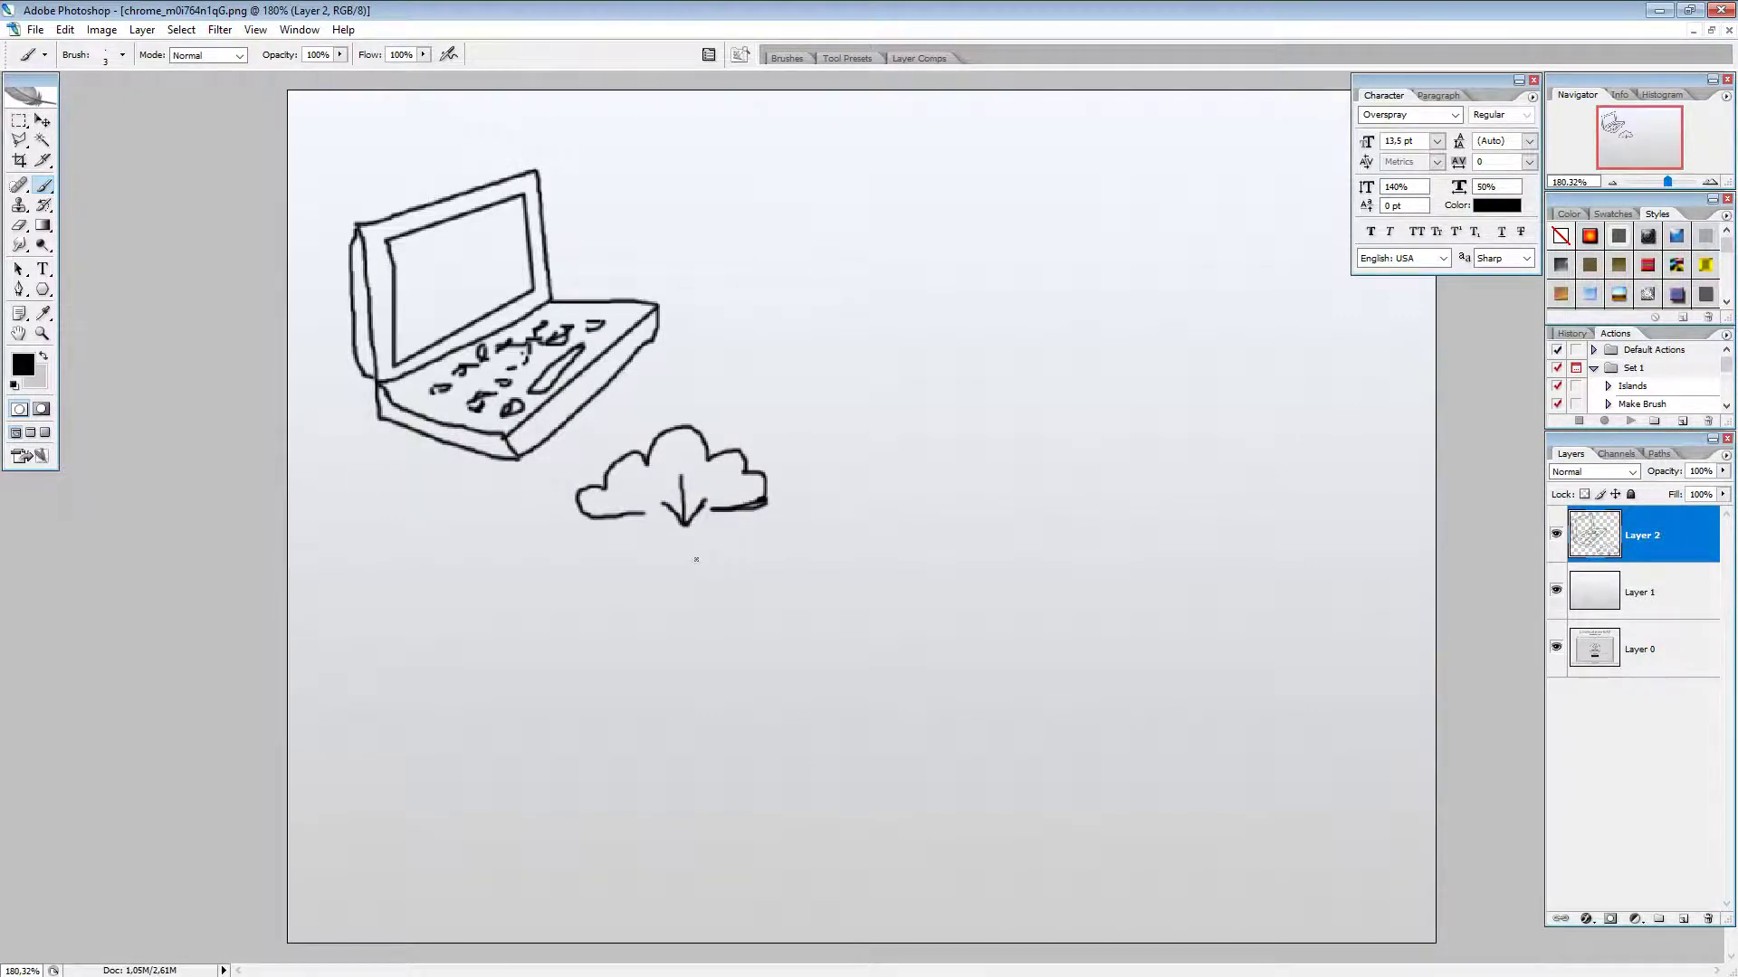
{"action": "key", "text": "ctrl+plus"}
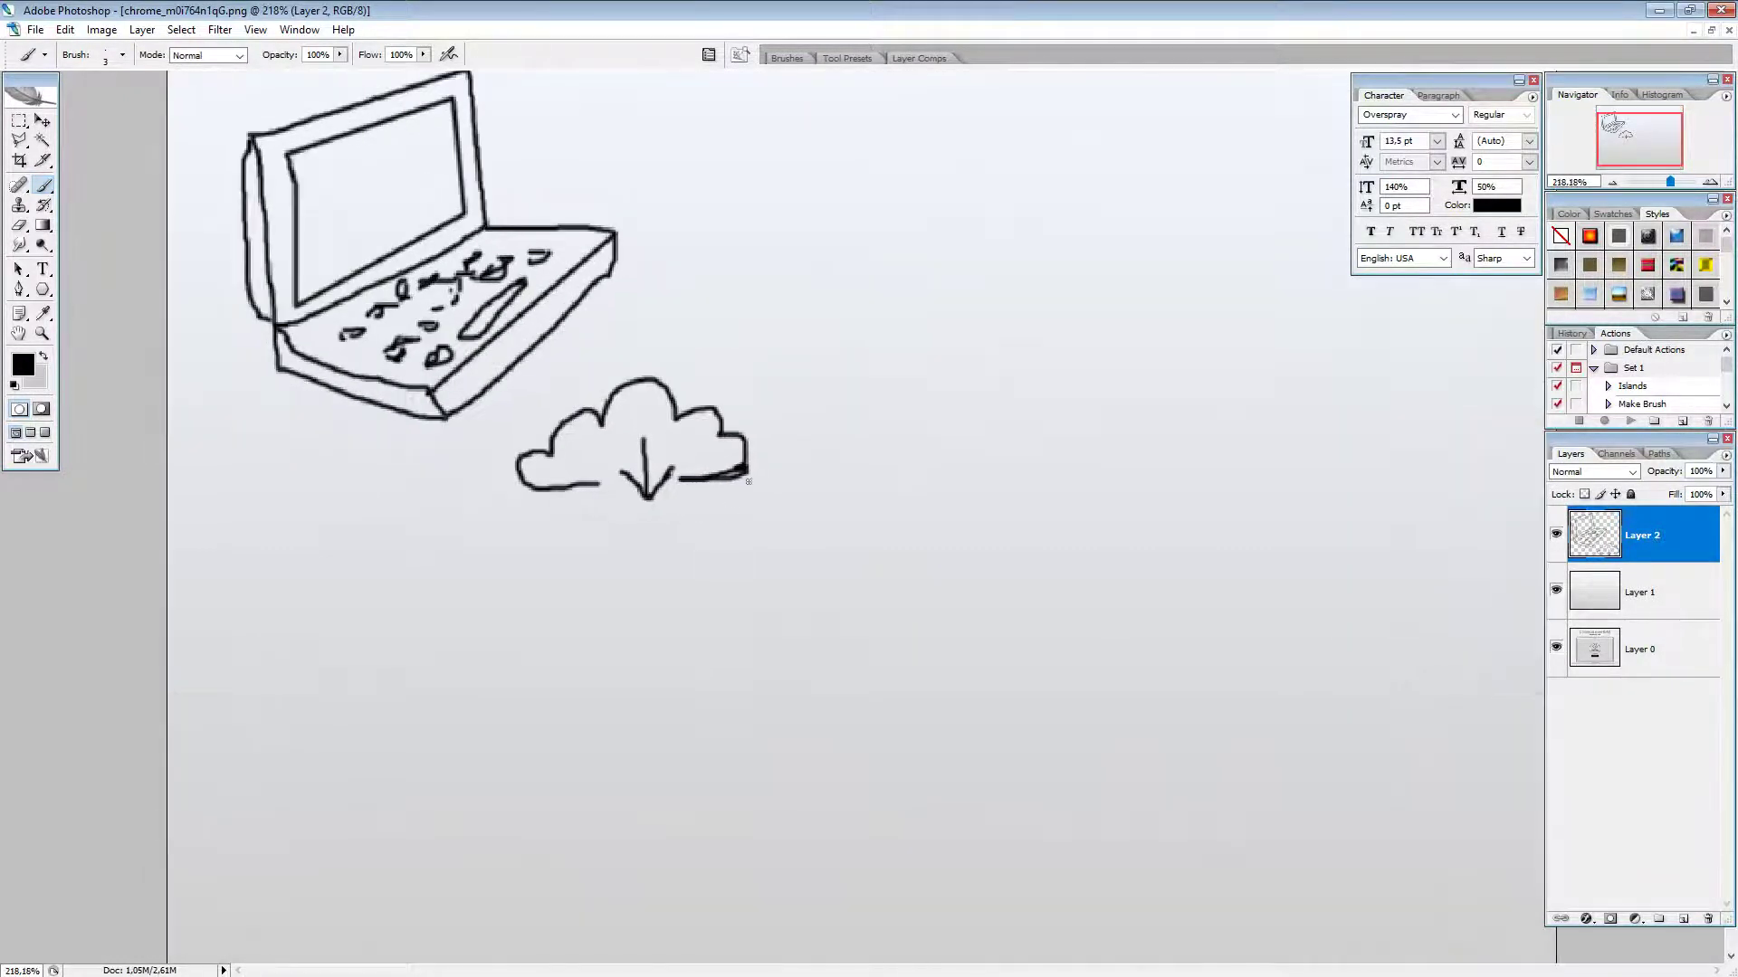
{"action": "mouse_move", "coordinate": [715, 476]}
{"action": "left_mouse_down"}
{"action": "mouse_move", "coordinate": [747, 470]}
{"action": "mouse_move", "coordinate": [724, 475]}
{"action": "left_mouse_up"}
{"action": "scroll", "coordinate": [777, 545], "scroll_direction": "up", "scroll_amount": 3}
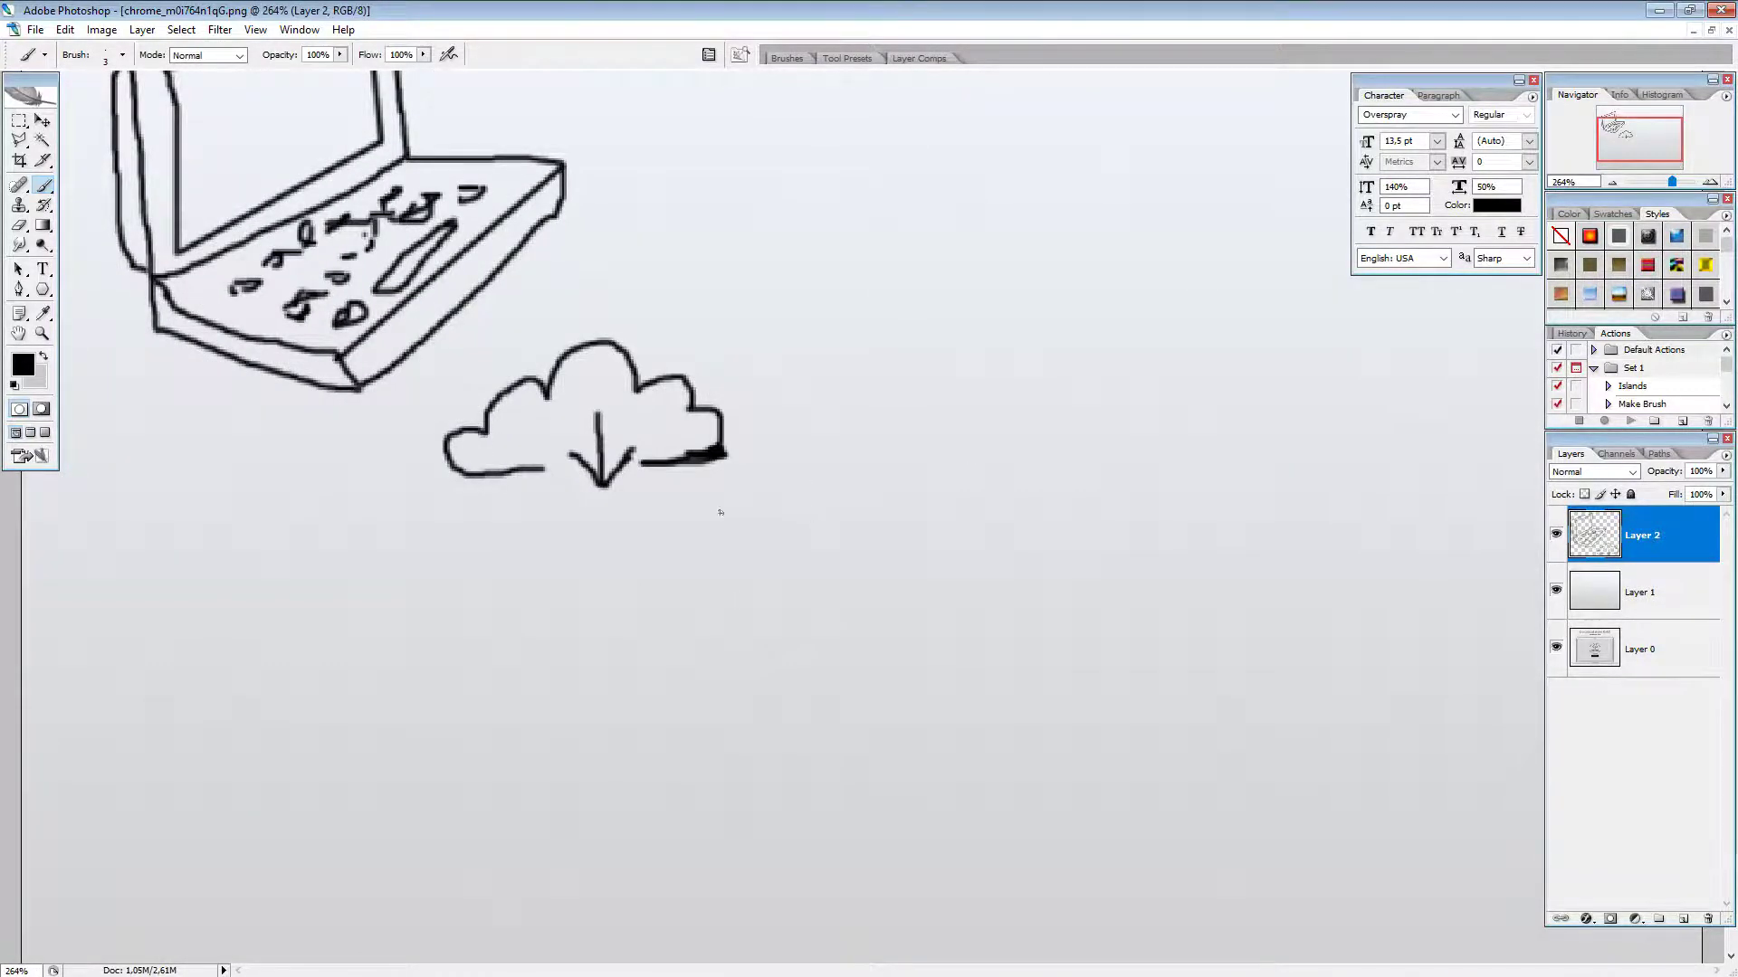
{"action": "scroll", "coordinate": [718, 504], "scroll_direction": "down", "scroll_amount": 3}
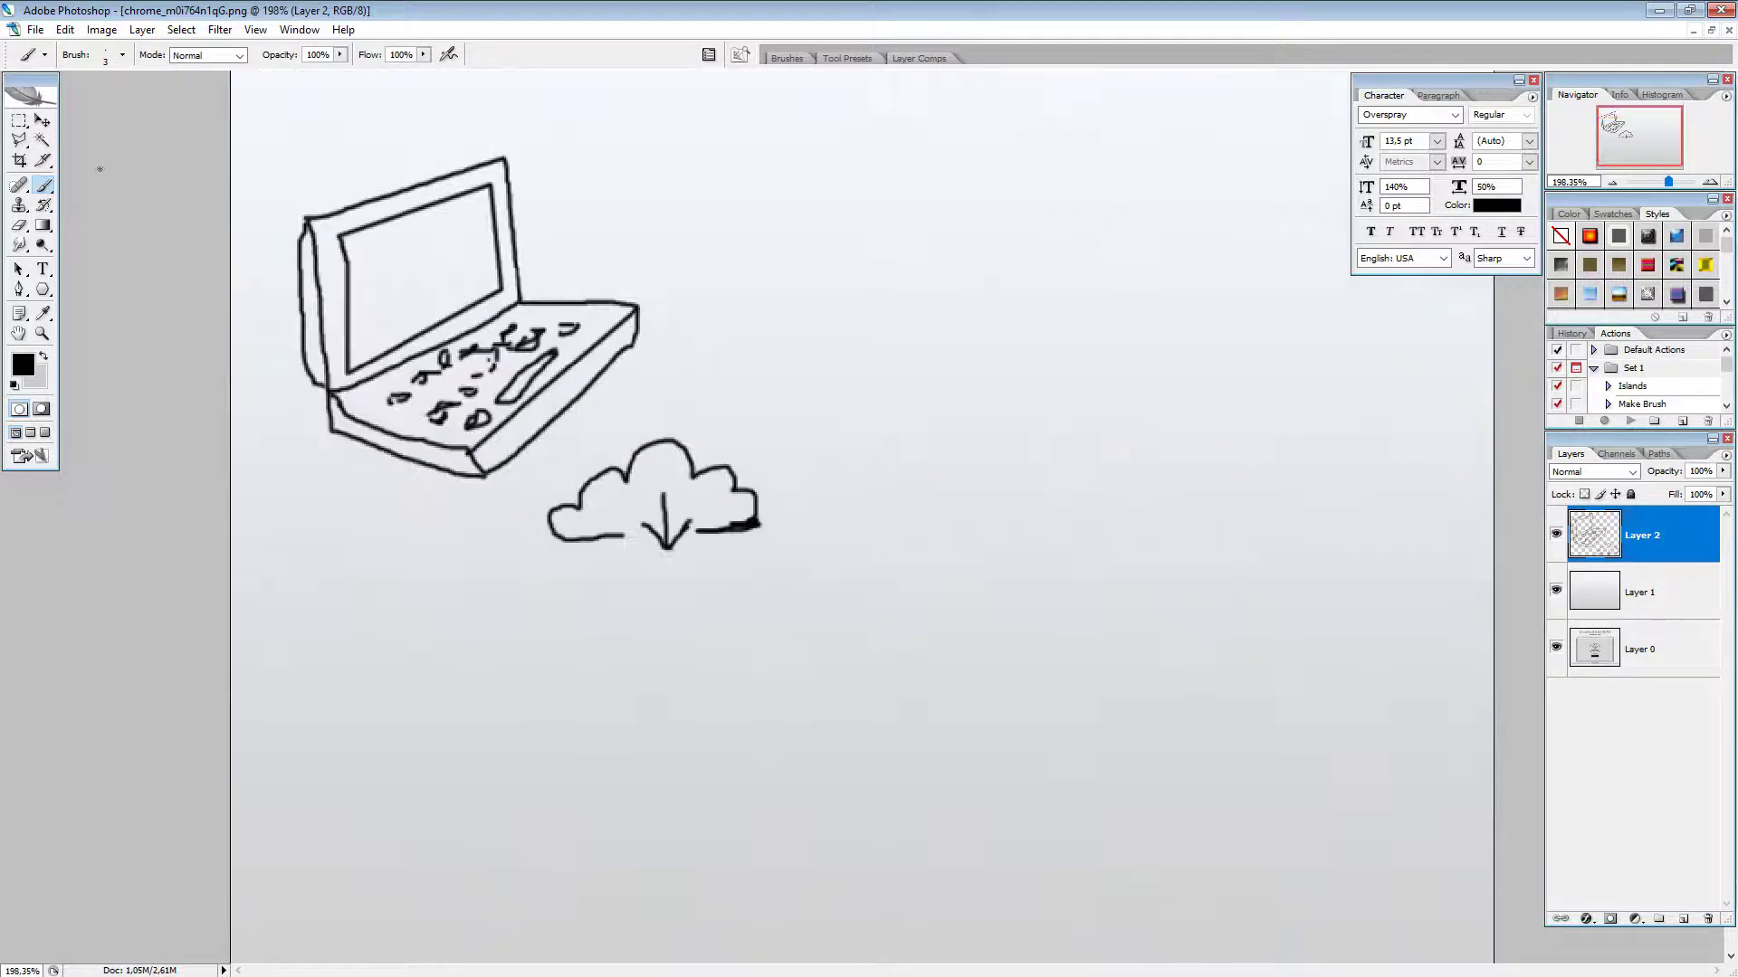
Step: Select the laptop with the Polygonal Lasso, copy it to a new layer and move the copy below and to the right of the cloud
{"action": "left_click", "coordinate": [19, 139]}
{"action": "left_click", "coordinate": [466, 534]}
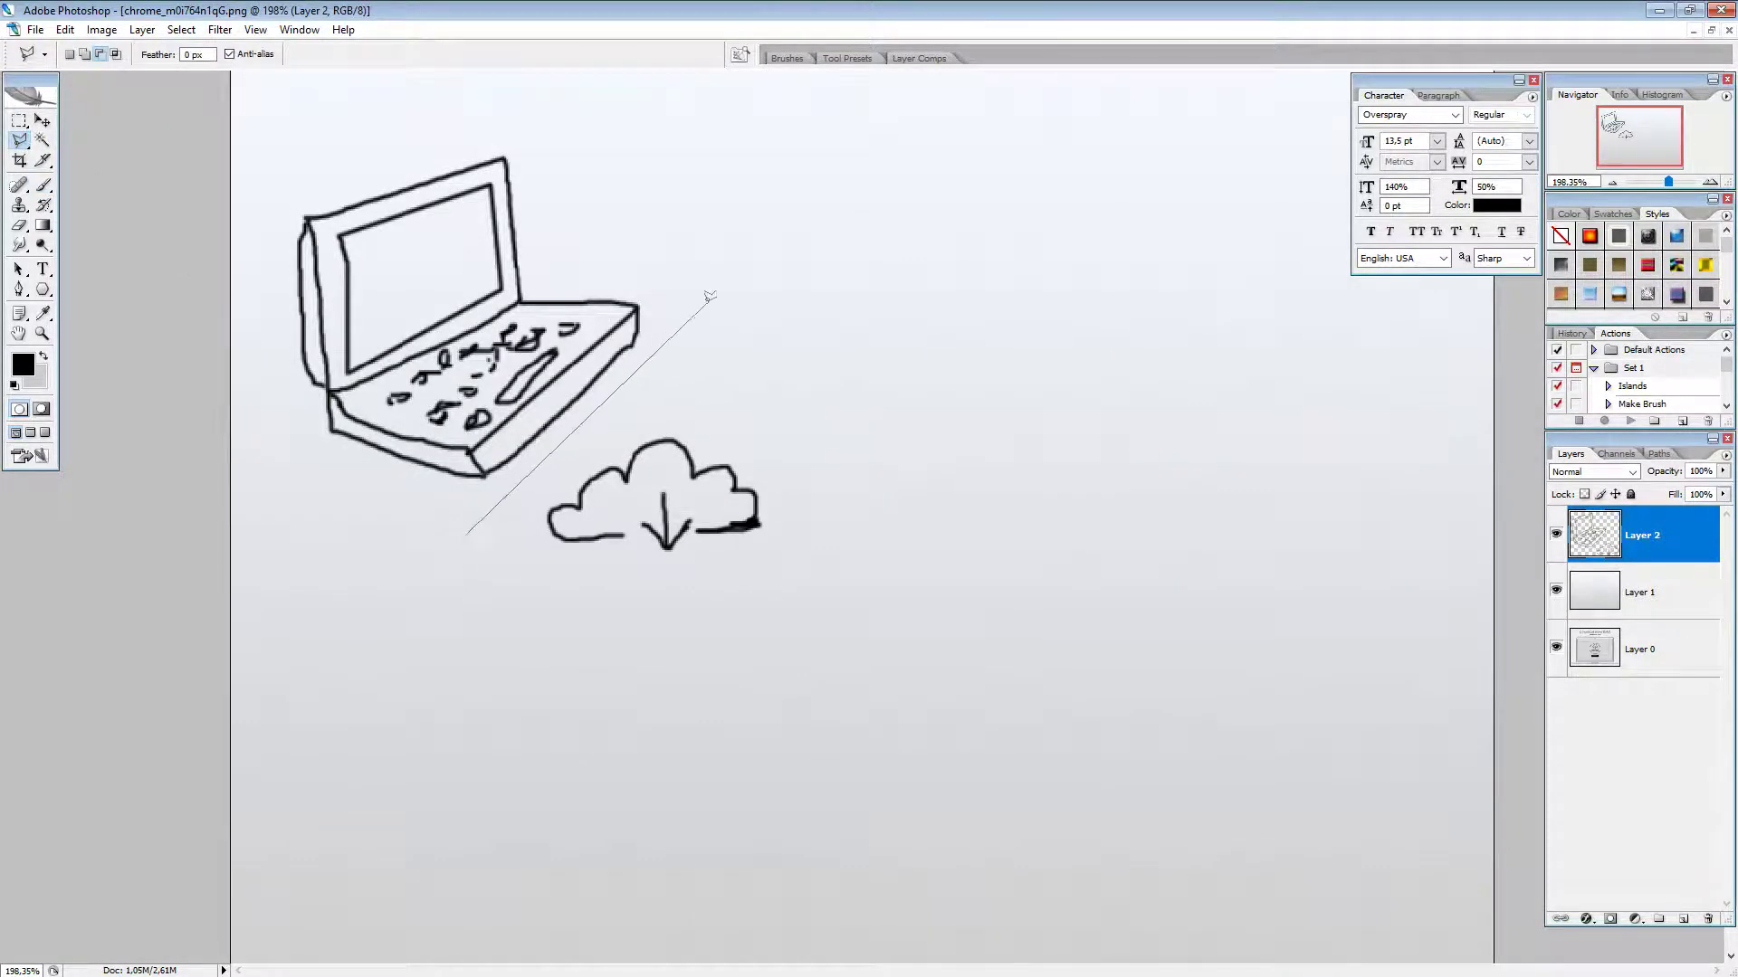
{"action": "left_click", "coordinate": [716, 295]}
{"action": "left_click", "coordinate": [628, 172]}
{"action": "left_click", "coordinate": [442, 96]}
{"action": "left_click", "coordinate": [261, 196]}
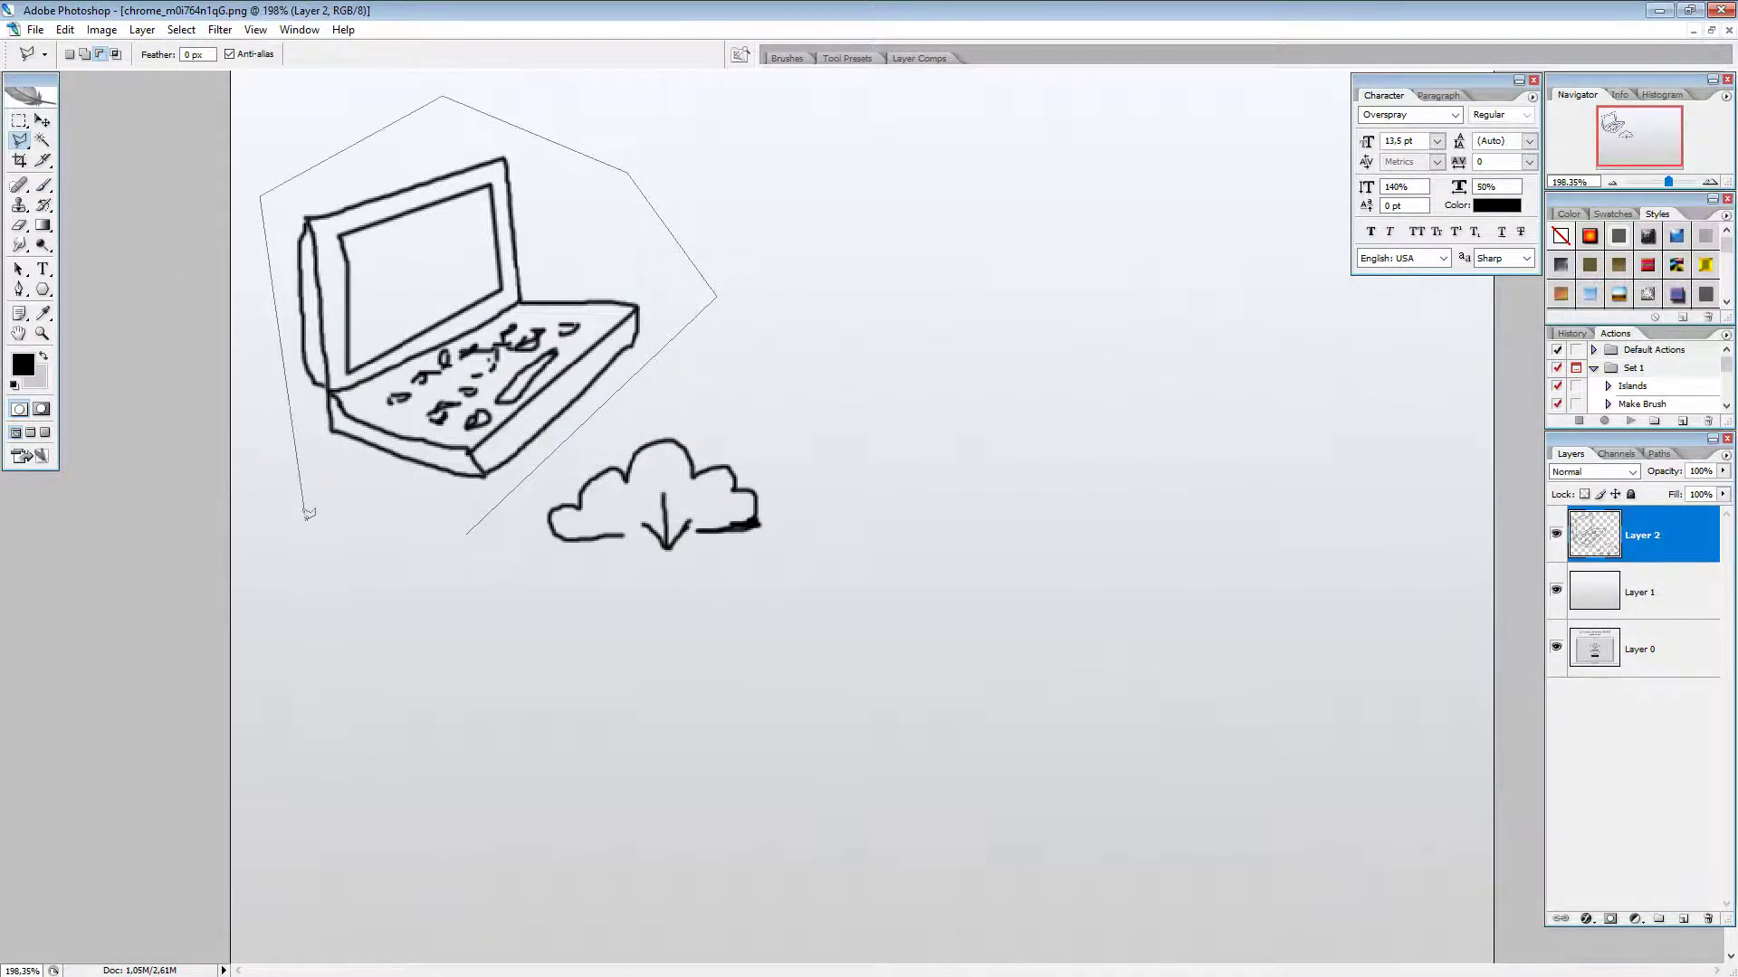
{"action": "left_click", "coordinate": [303, 519]}
{"action": "left_click", "coordinate": [466, 534]}
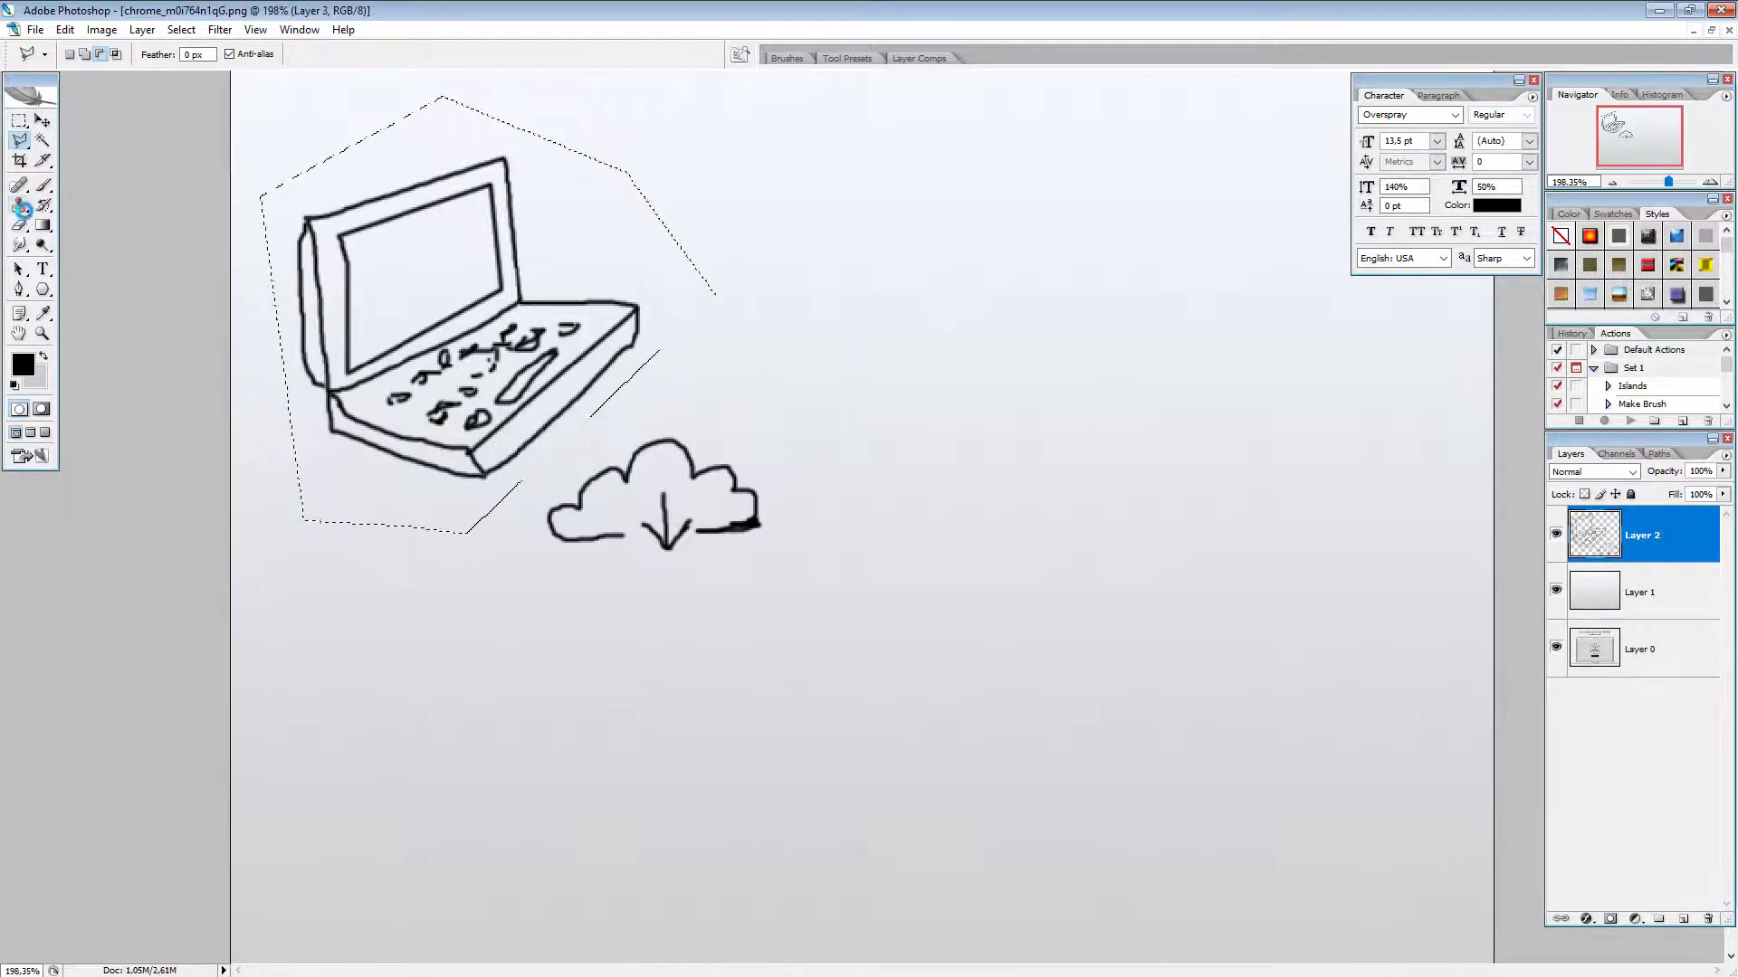
{"action": "key", "text": "ctrl+j"}
{"action": "key", "text": "v"}
{"action": "left_click_drag", "start_coordinate": [473, 411], "coordinate": [733, 552]}
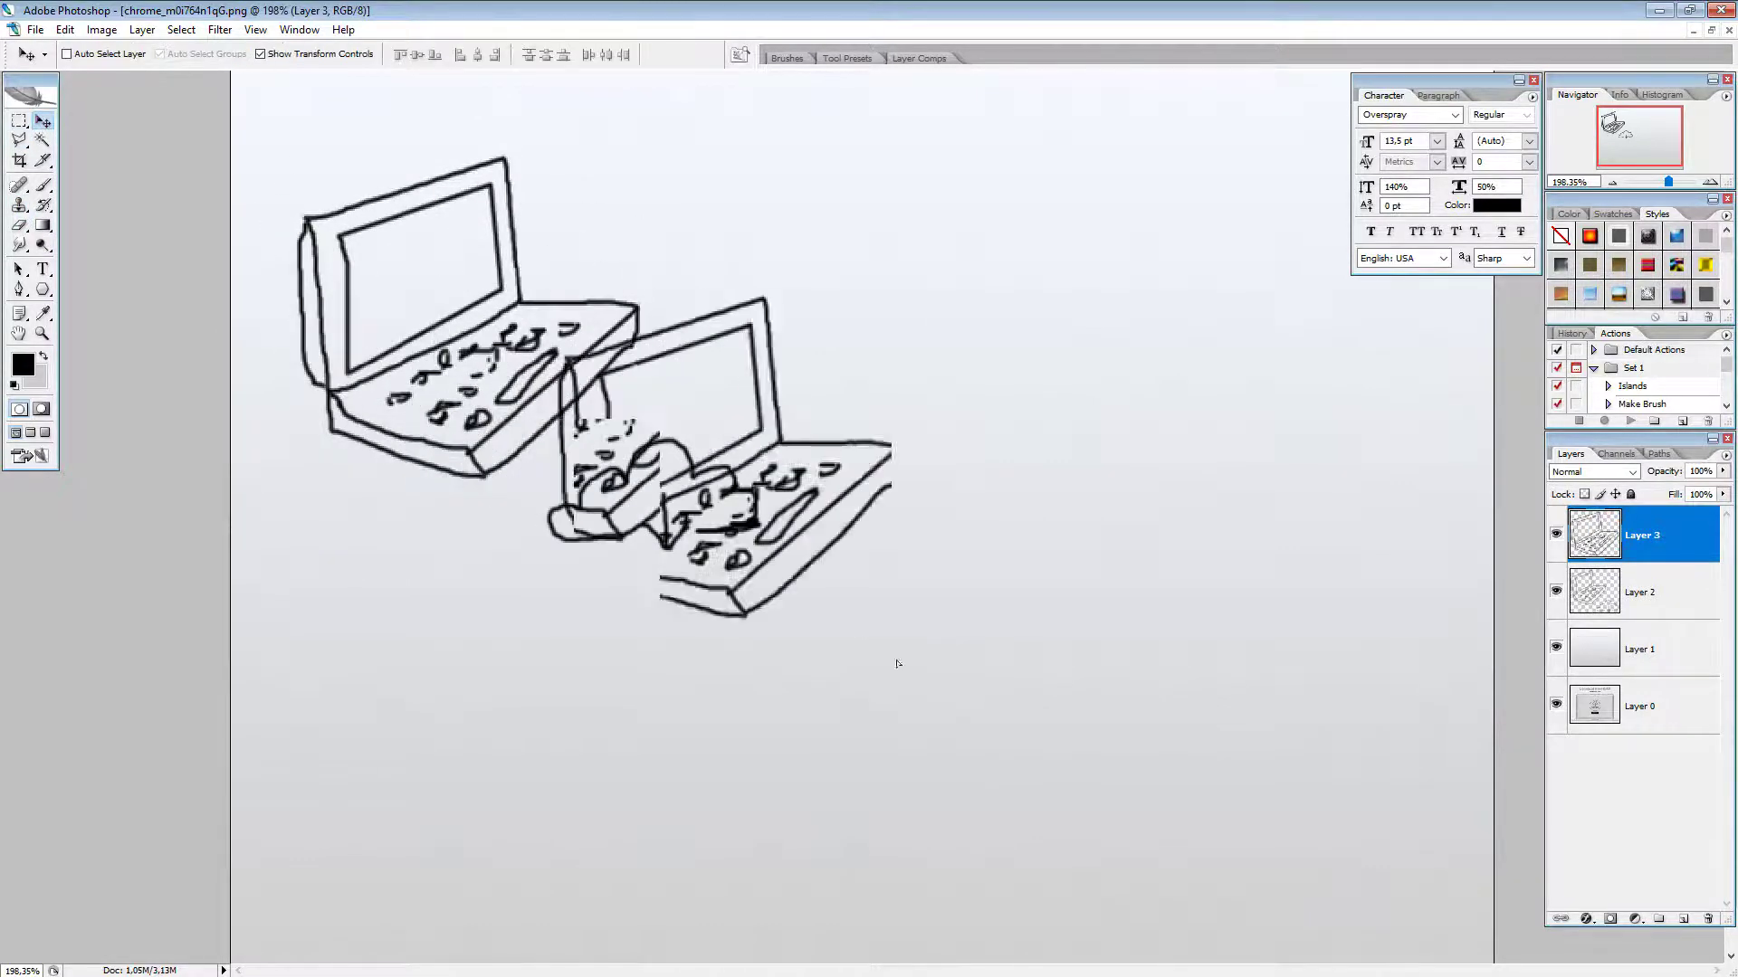
{"action": "mouse_move", "coordinate": [897, 663]}
{"action": "left_mouse_down"}
{"action": "mouse_move", "coordinate": [909, 715]}
{"action": "mouse_move", "coordinate": [924, 706]}
{"action": "mouse_move", "coordinate": [905, 715]}
{"action": "mouse_move", "coordinate": [929, 721]}
{"action": "left_mouse_up"}
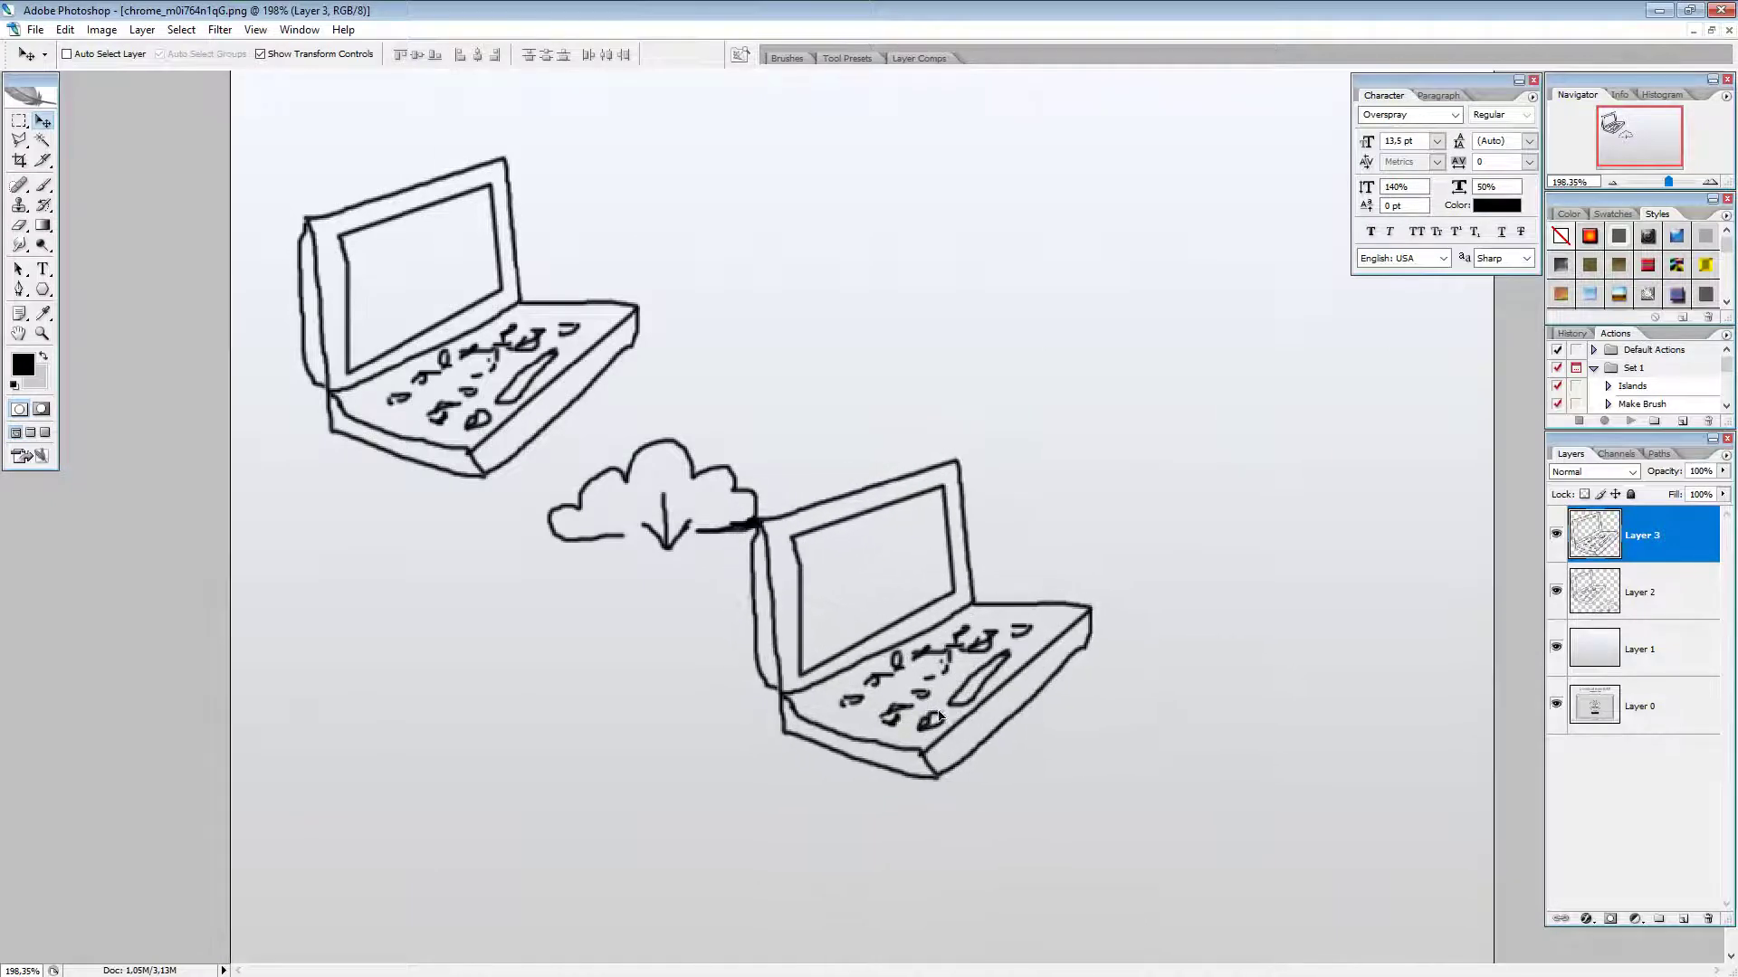
Step: Erase gaps in the copied laptop's lower front and side edges and in the upper edge of its lid
{"action": "left_click", "coordinate": [42, 185]}
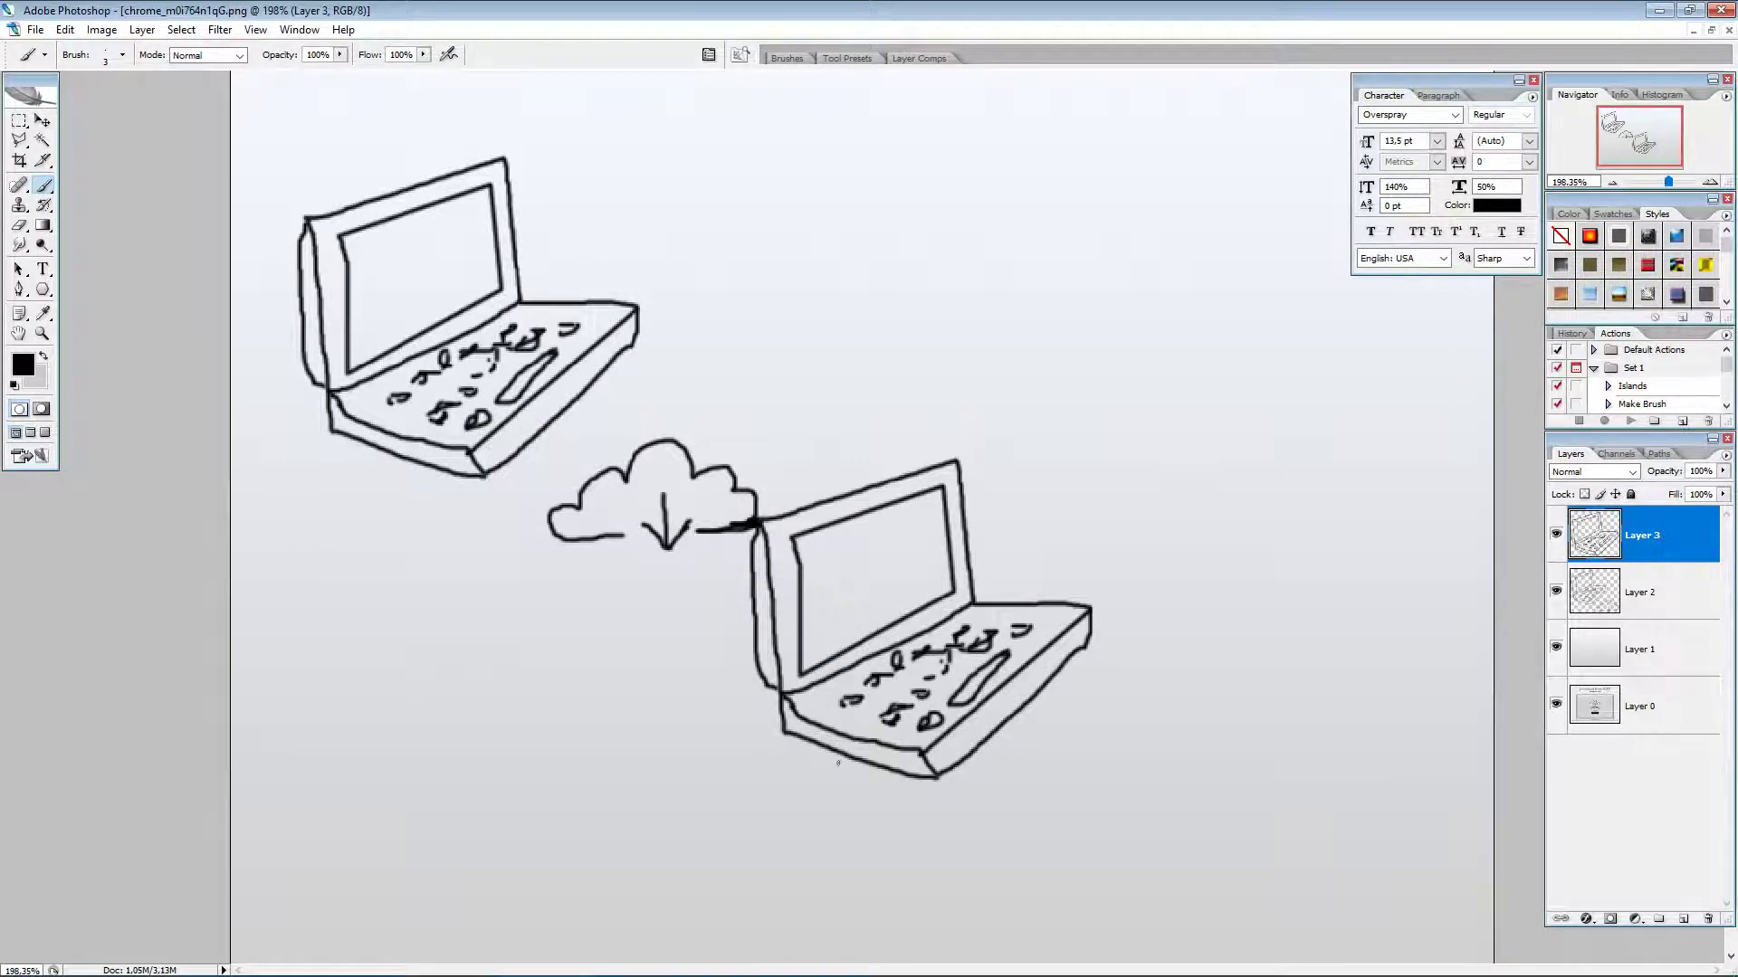
{"action": "scroll", "coordinate": [806, 747], "scroll_direction": "up", "scroll_amount": 2}
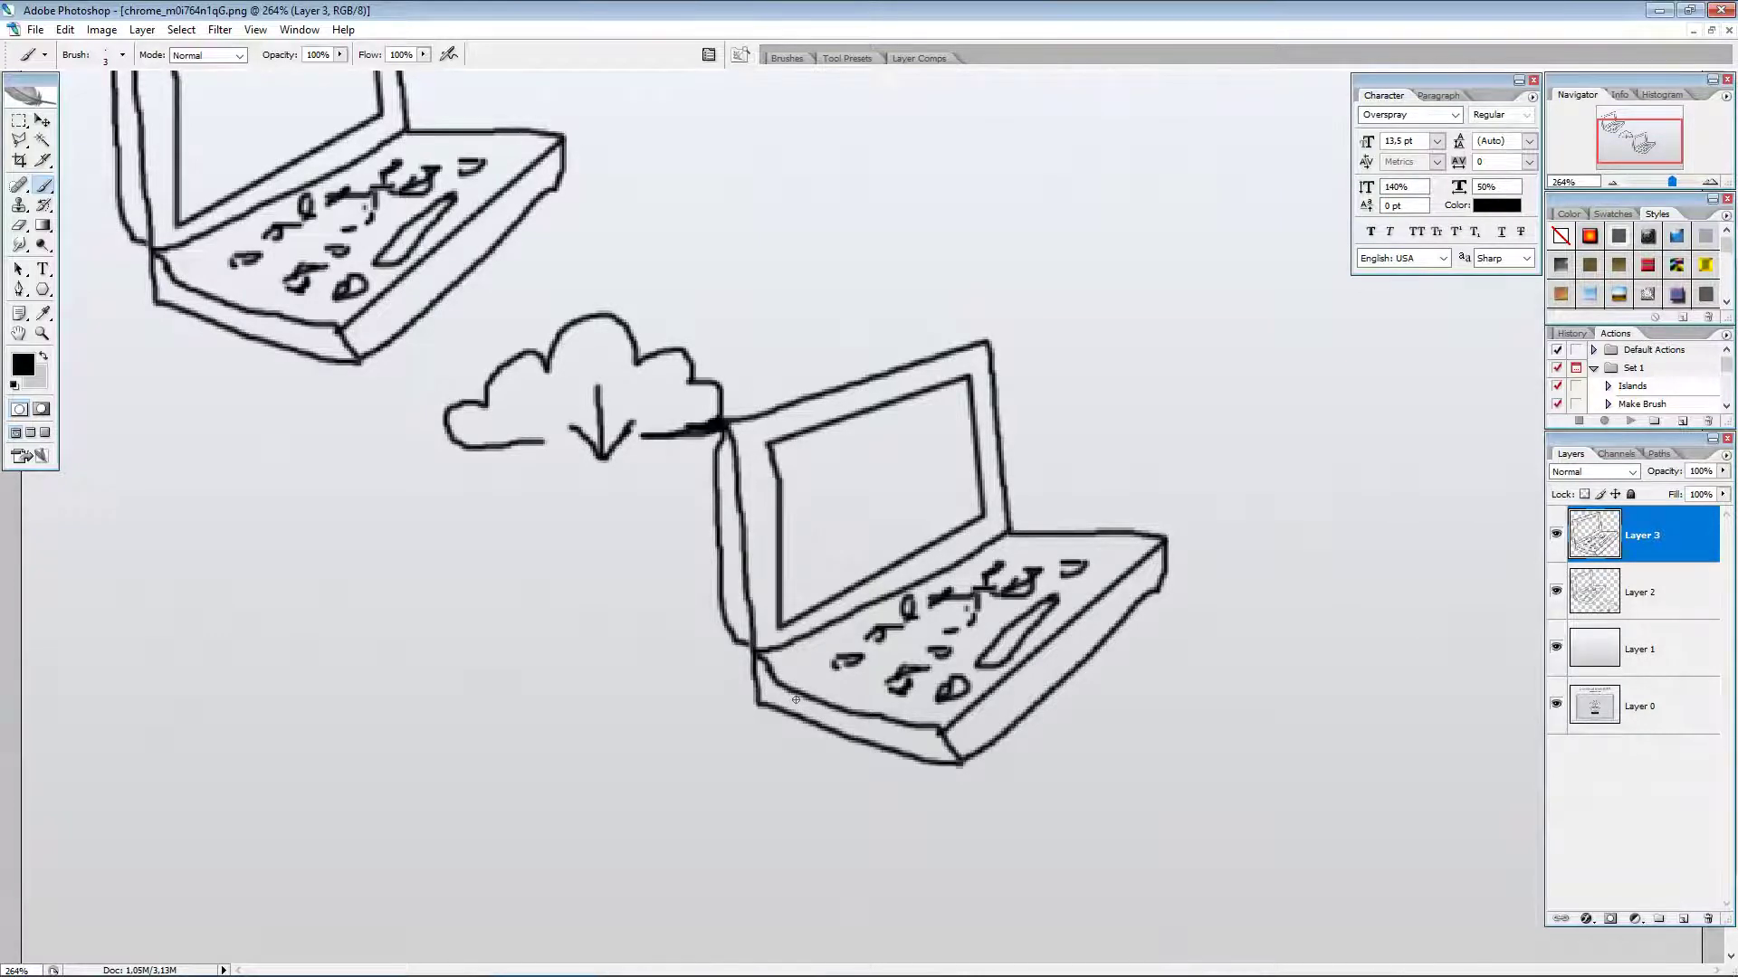
{"action": "key", "text": "e"}
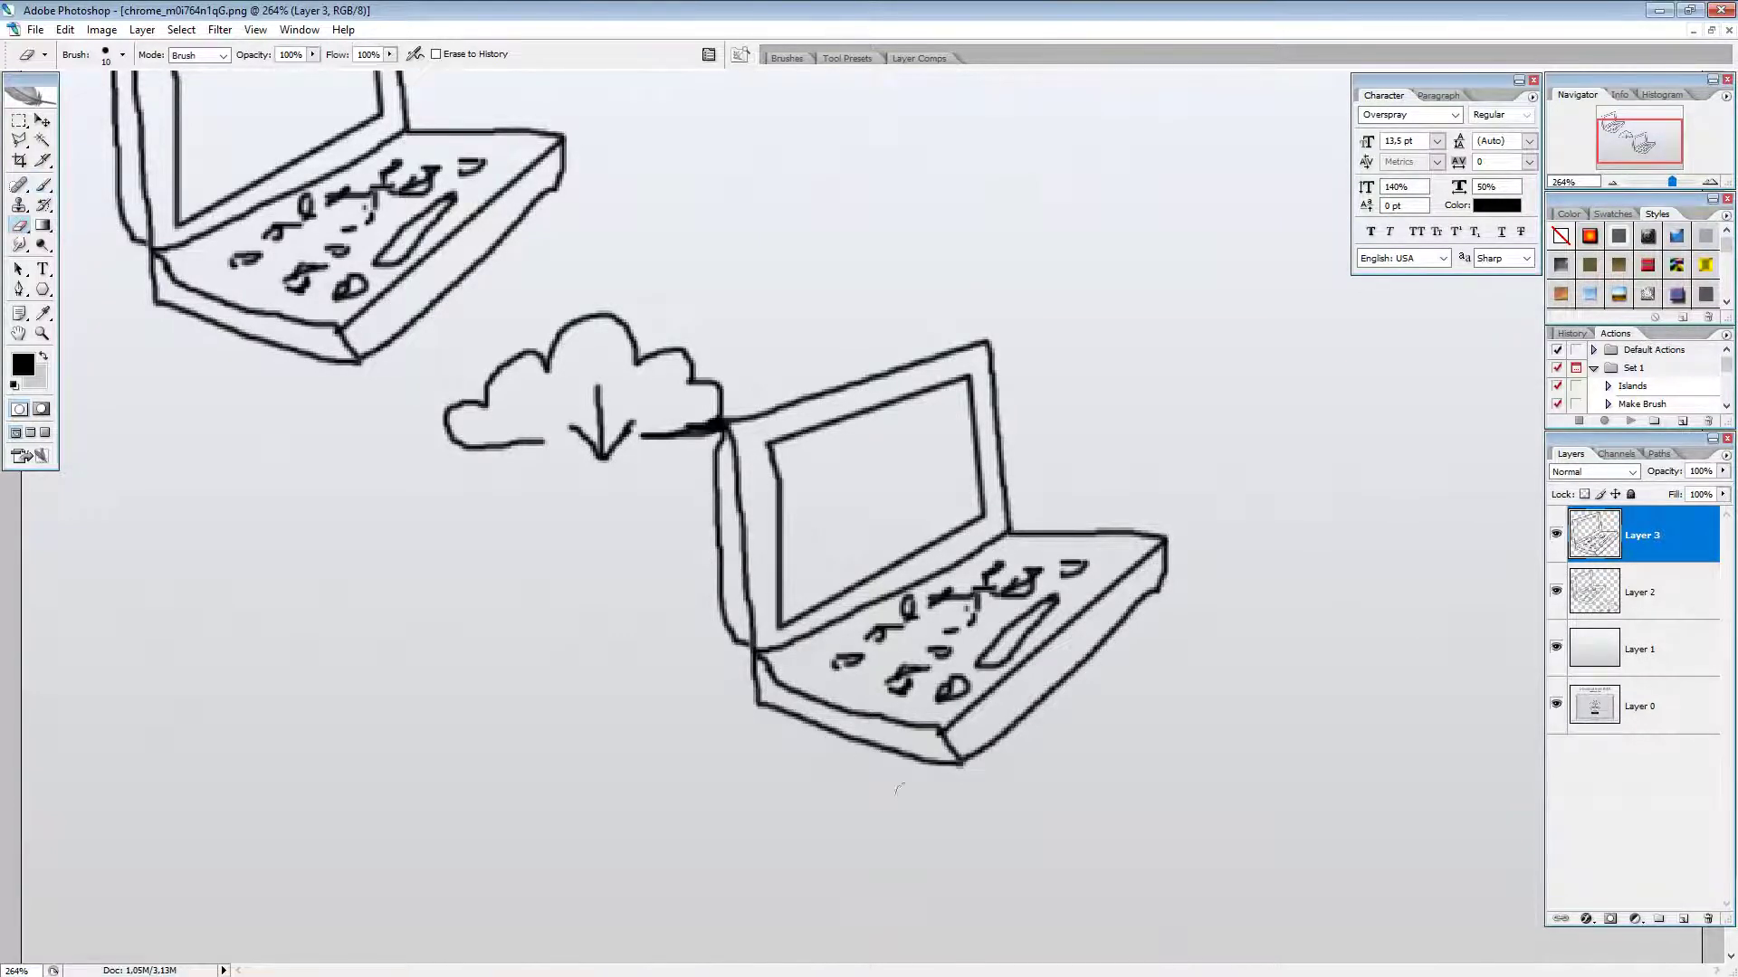
{"action": "mouse_move", "coordinate": [818, 733]}
{"action": "left_mouse_down"}
{"action": "mouse_move", "coordinate": [800, 715]}
{"action": "mouse_move", "coordinate": [900, 753]}
{"action": "left_mouse_up"}
{"action": "mouse_move", "coordinate": [1027, 717]}
{"action": "left_mouse_down"}
{"action": "mouse_move", "coordinate": [1132, 625]}
{"action": "mouse_move", "coordinate": [1122, 638]}
{"action": "left_mouse_up"}
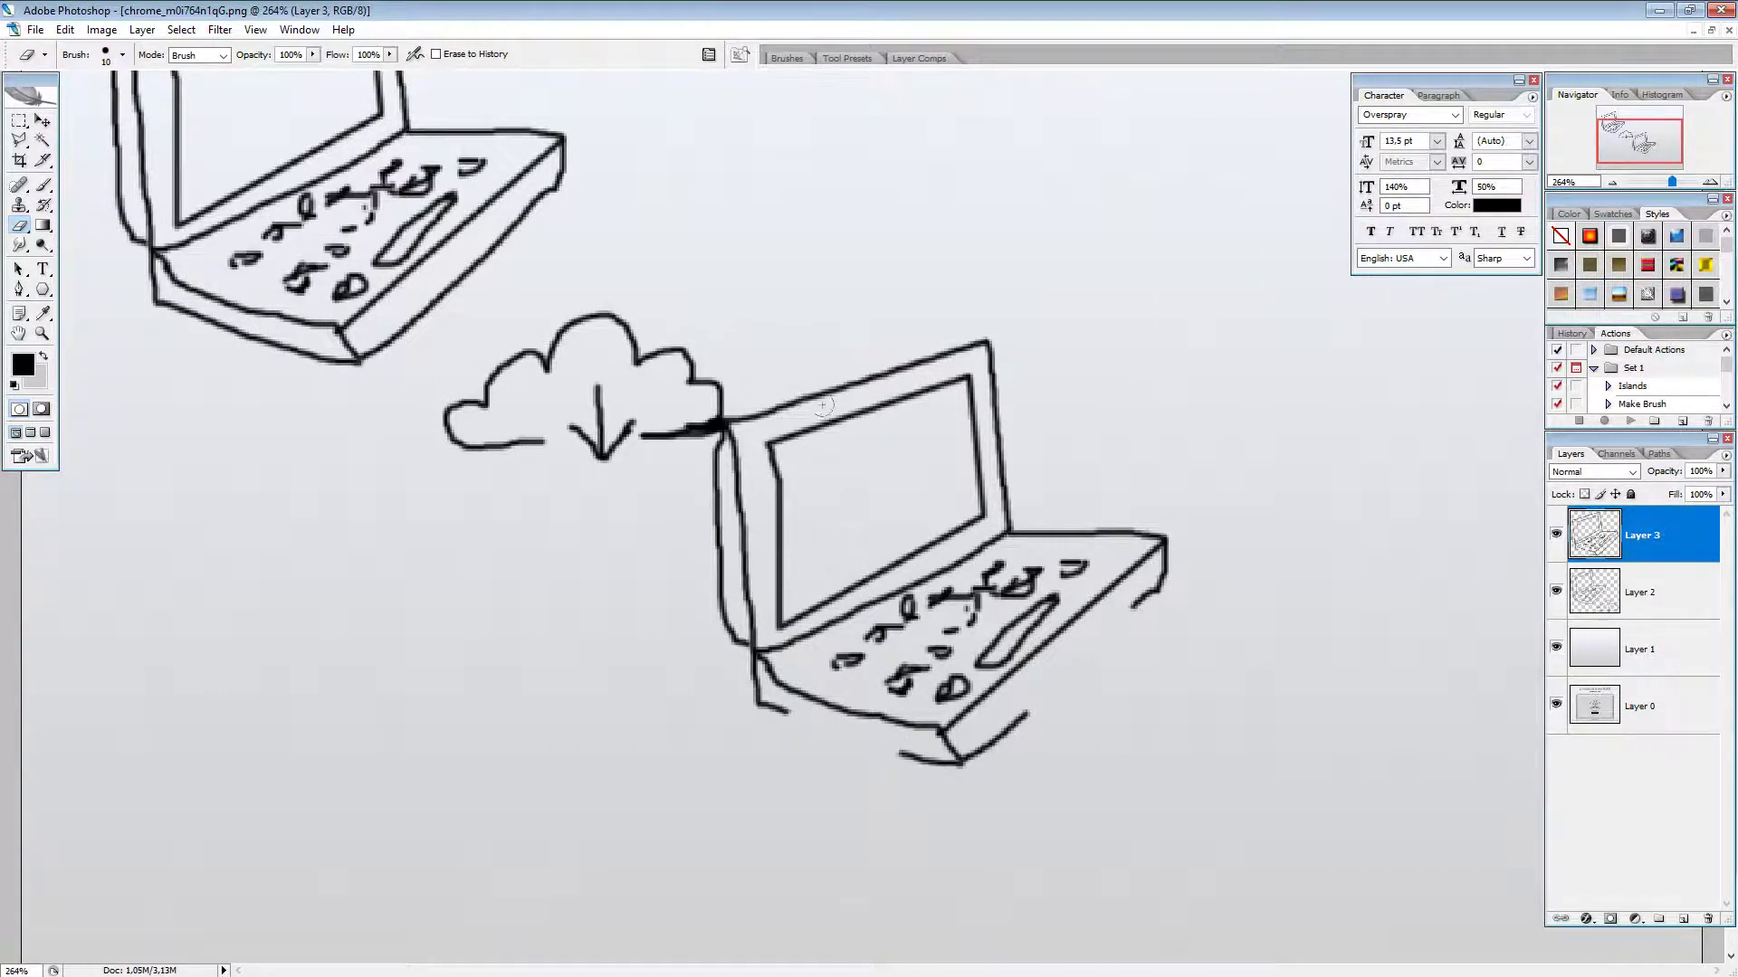
{"action": "mouse_move", "coordinate": [887, 364]}
{"action": "left_mouse_down"}
{"action": "mouse_move", "coordinate": [920, 350]}
{"action": "mouse_move", "coordinate": [912, 361]}
{"action": "left_mouse_up"}
{"action": "left_click", "coordinate": [43, 185]}
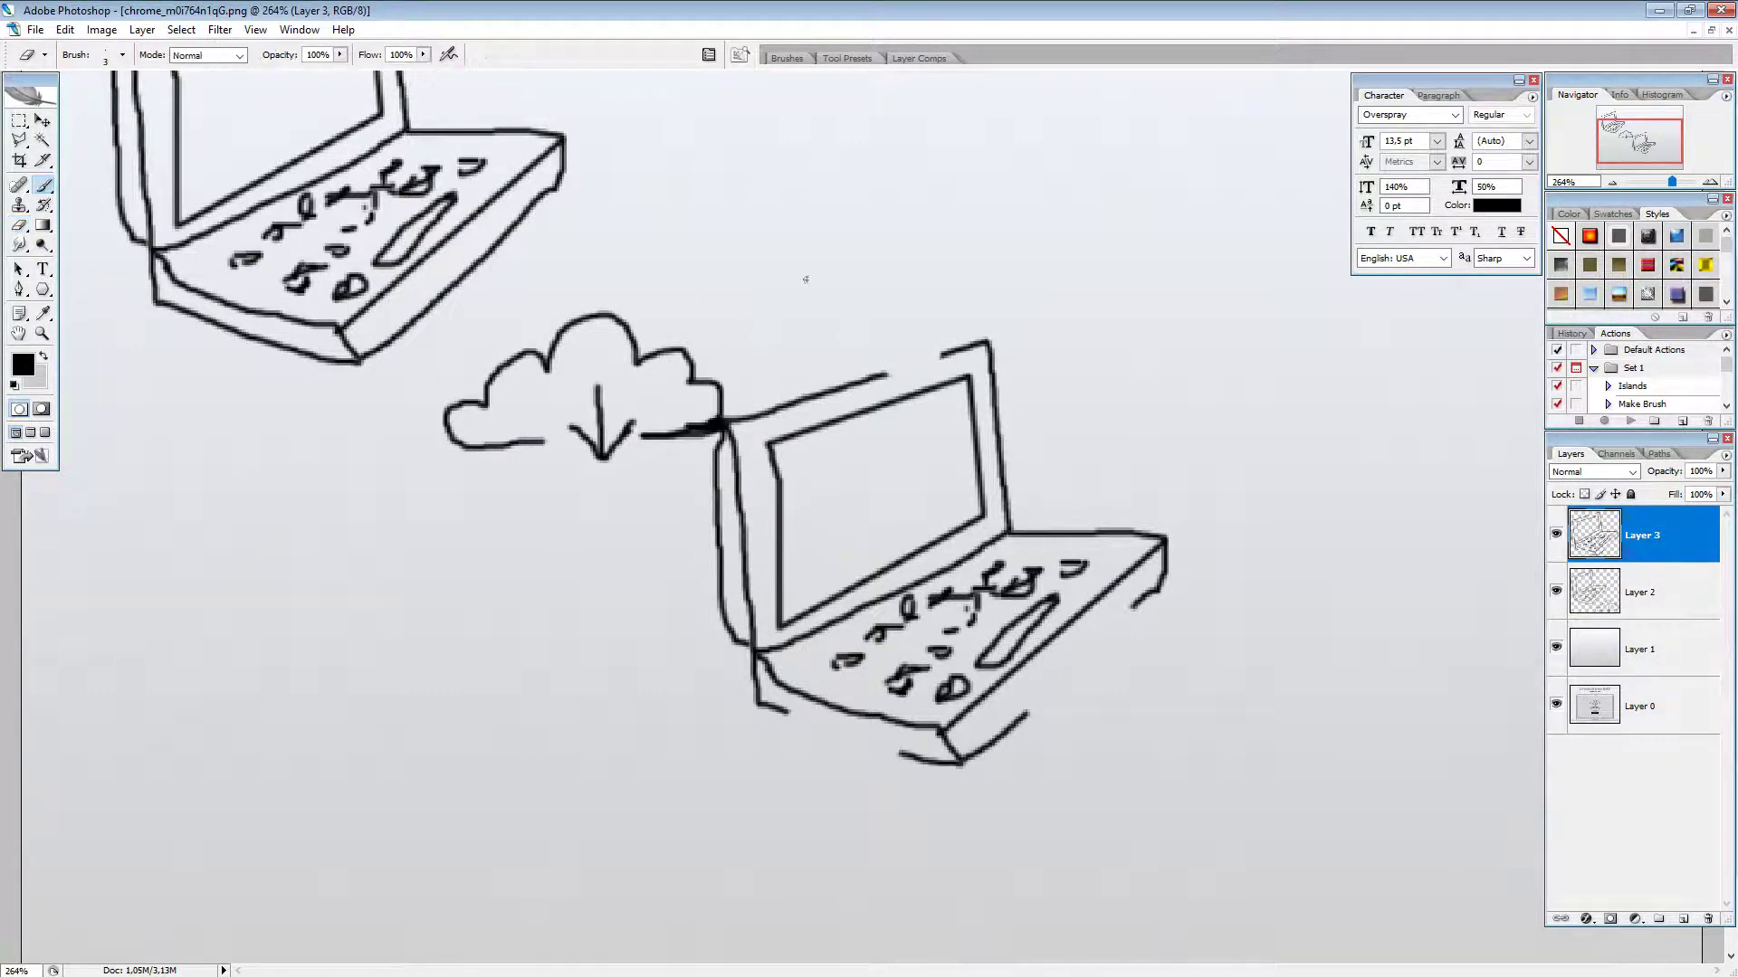
Step: Draw a coiled antenna with a round tip on the second laptop's lid and open trays in the gaps of its front and side edges
{"action": "mouse_move", "coordinate": [889, 376]}
{"action": "left_mouse_down"}
{"action": "mouse_move", "coordinate": [940, 360]}
{"action": "mouse_move", "coordinate": [881, 370]}
{"action": "mouse_move", "coordinate": [915, 349]}
{"action": "mouse_move", "coordinate": [882, 276]}
{"action": "mouse_move", "coordinate": [909, 225]}
{"action": "mouse_move", "coordinate": [898, 169]}
{"action": "mouse_move", "coordinate": [896, 198]}
{"action": "left_mouse_up"}
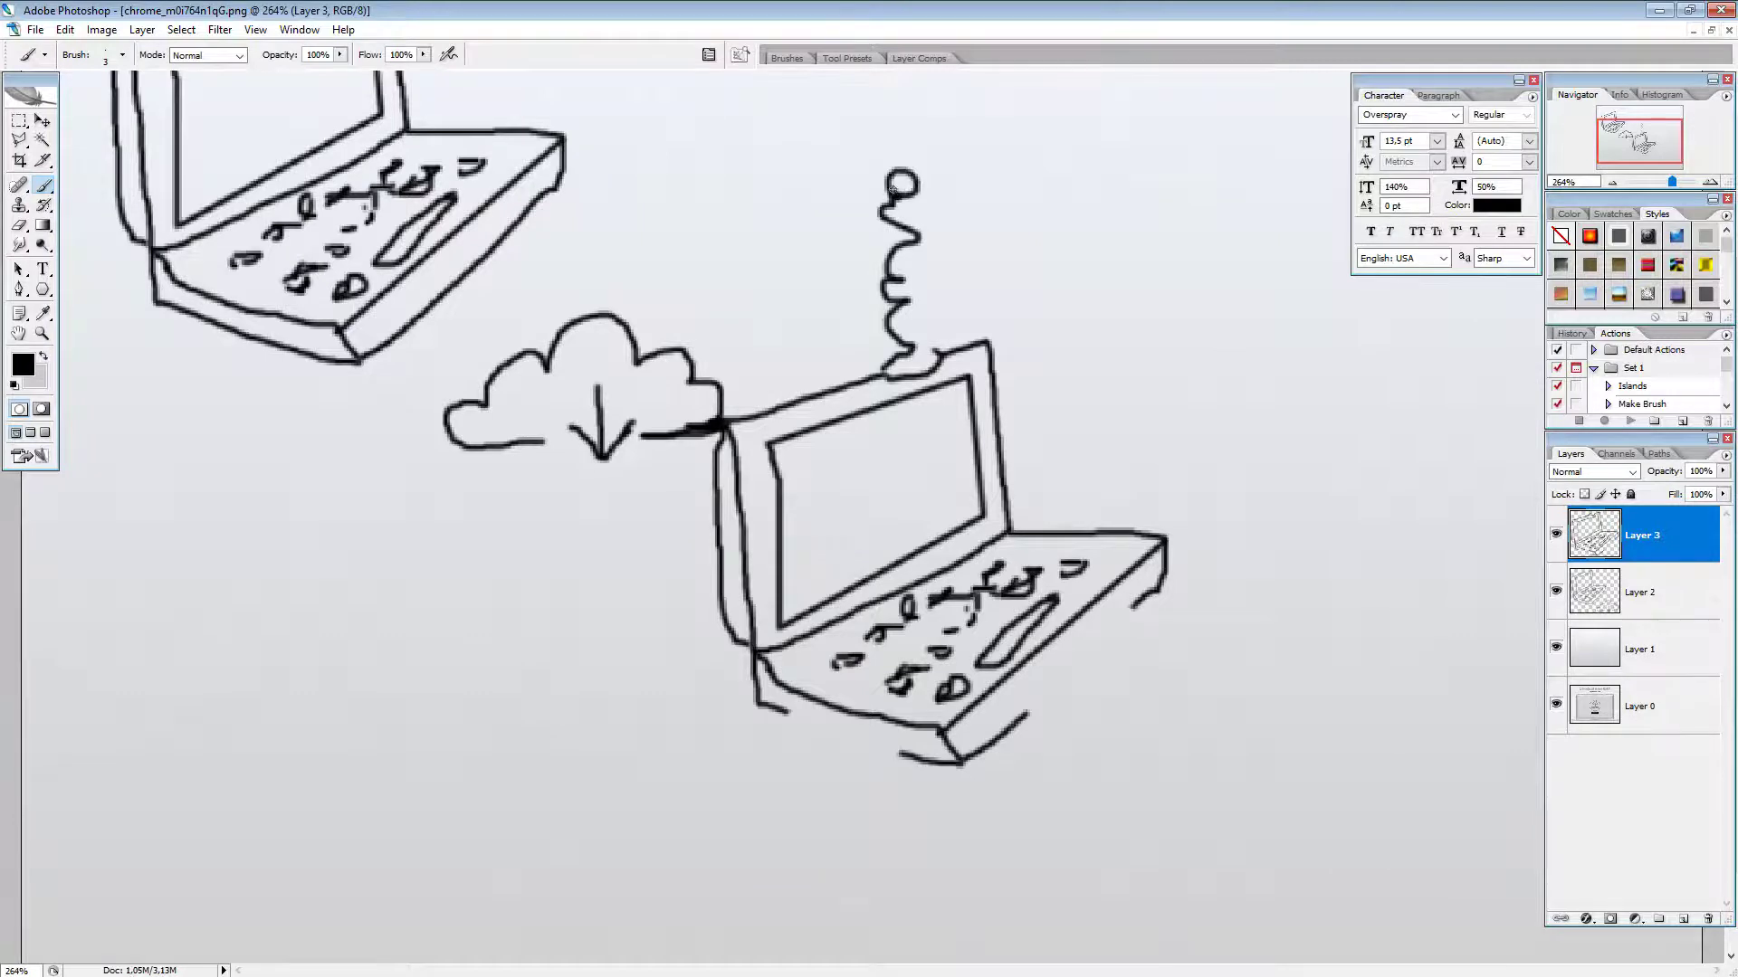
{"action": "mouse_move", "coordinate": [905, 338]}
{"action": "left_mouse_down"}
{"action": "mouse_move", "coordinate": [941, 352]}
{"action": "mouse_move", "coordinate": [906, 338]}
{"action": "mouse_move", "coordinate": [887, 374]}
{"action": "left_mouse_up"}
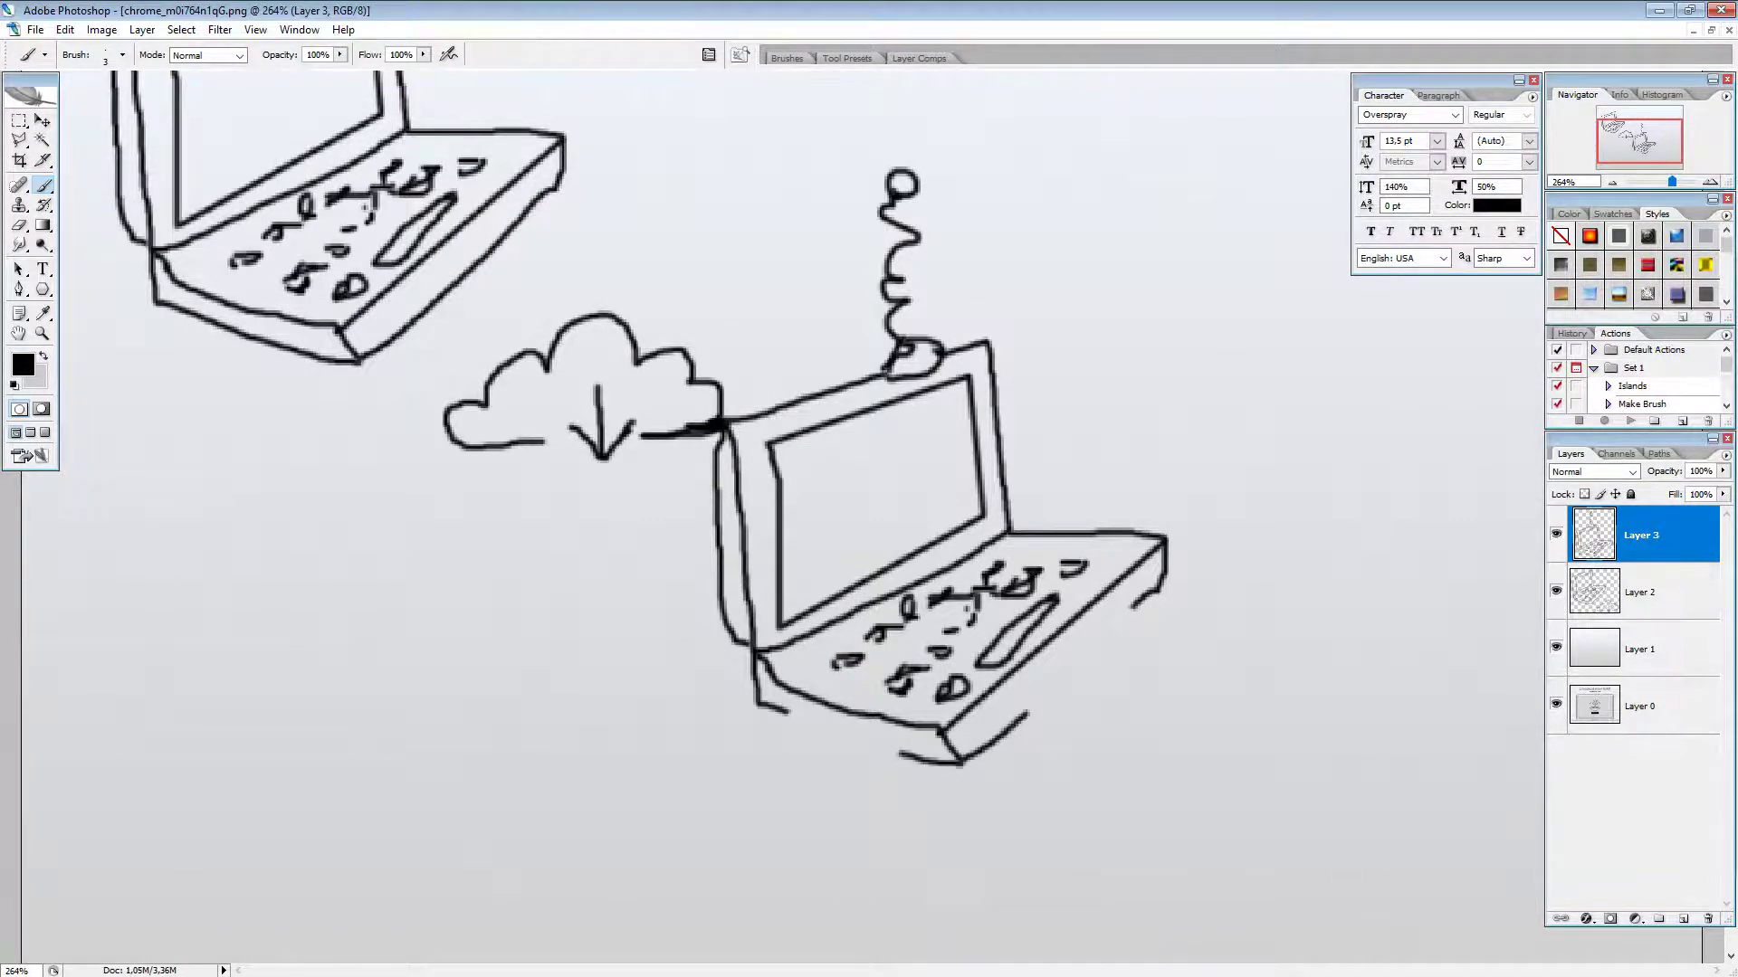
{"action": "mouse_move", "coordinate": [798, 702]}
{"action": "left_mouse_down"}
{"action": "mouse_move", "coordinate": [762, 742]}
{"action": "mouse_move", "coordinate": [861, 789]}
{"action": "mouse_move", "coordinate": [899, 792]}
{"action": "mouse_move", "coordinate": [914, 737]}
{"action": "left_mouse_up"}
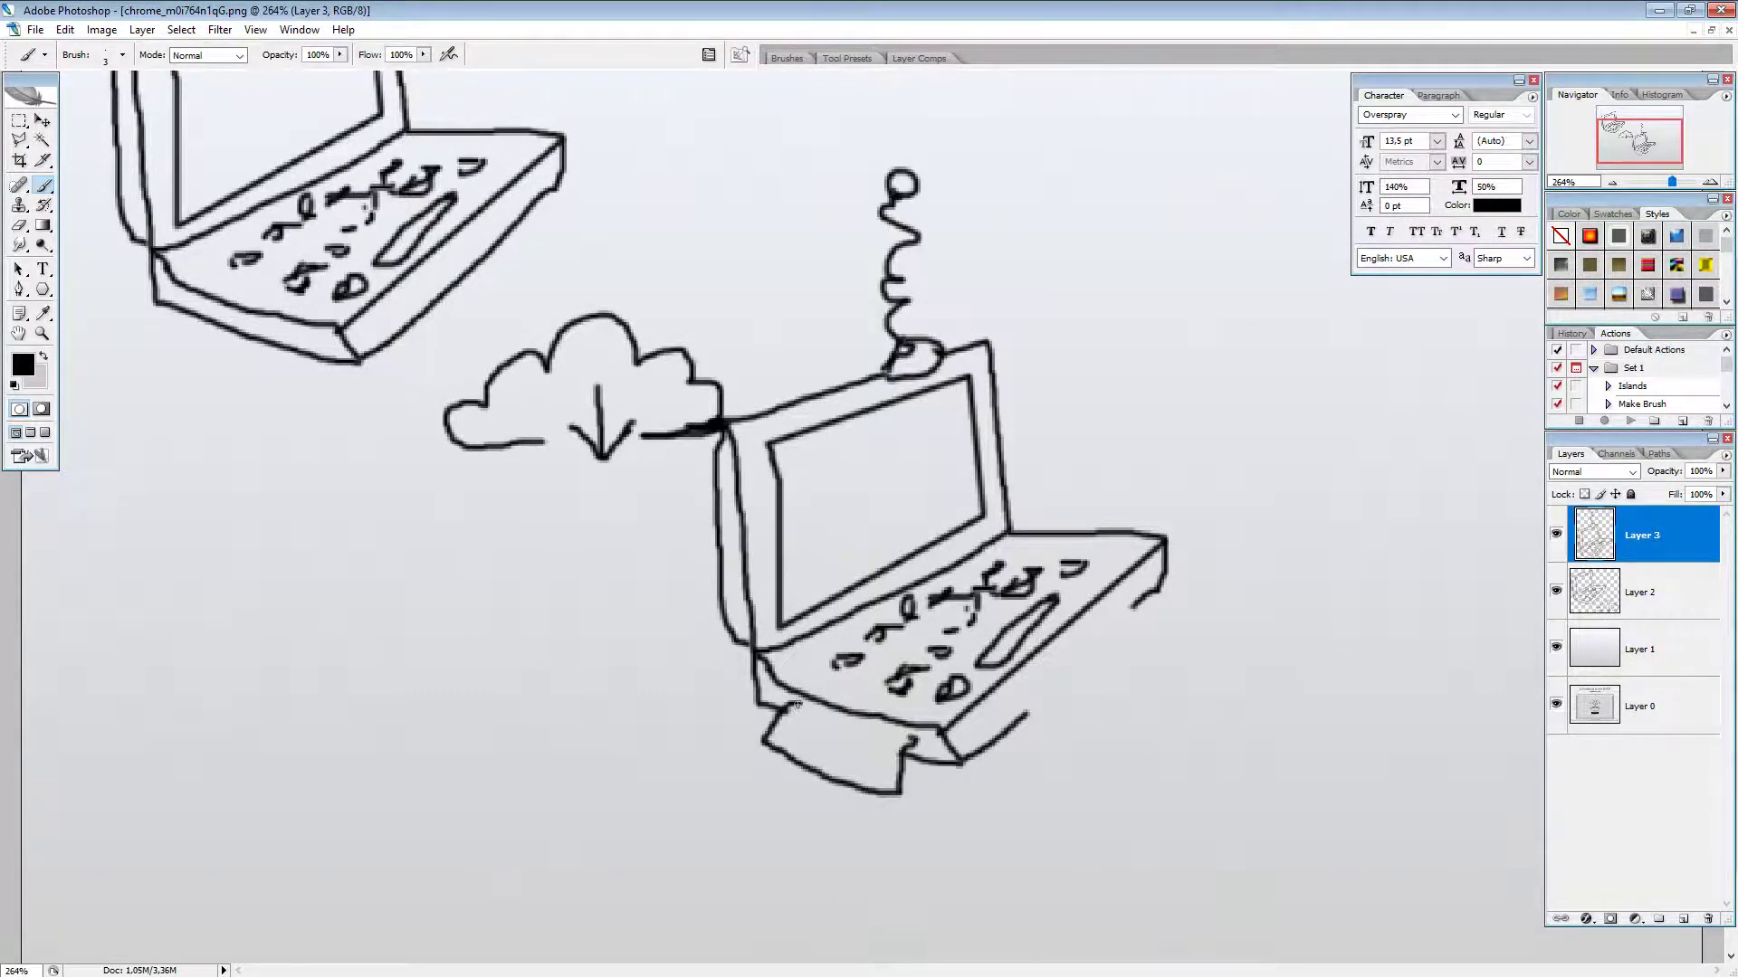
{"action": "mouse_move", "coordinate": [794, 704]}
{"action": "left_mouse_down"}
{"action": "mouse_move", "coordinate": [926, 740]}
{"action": "mouse_move", "coordinate": [879, 749]}
{"action": "mouse_move", "coordinate": [901, 757]}
{"action": "mouse_move", "coordinate": [803, 726]}
{"action": "mouse_move", "coordinate": [766, 767]}
{"action": "mouse_move", "coordinate": [883, 815]}
{"action": "mouse_move", "coordinate": [901, 815]}
{"action": "mouse_move", "coordinate": [913, 764]}
{"action": "mouse_move", "coordinate": [904, 812]}
{"action": "left_mouse_up"}
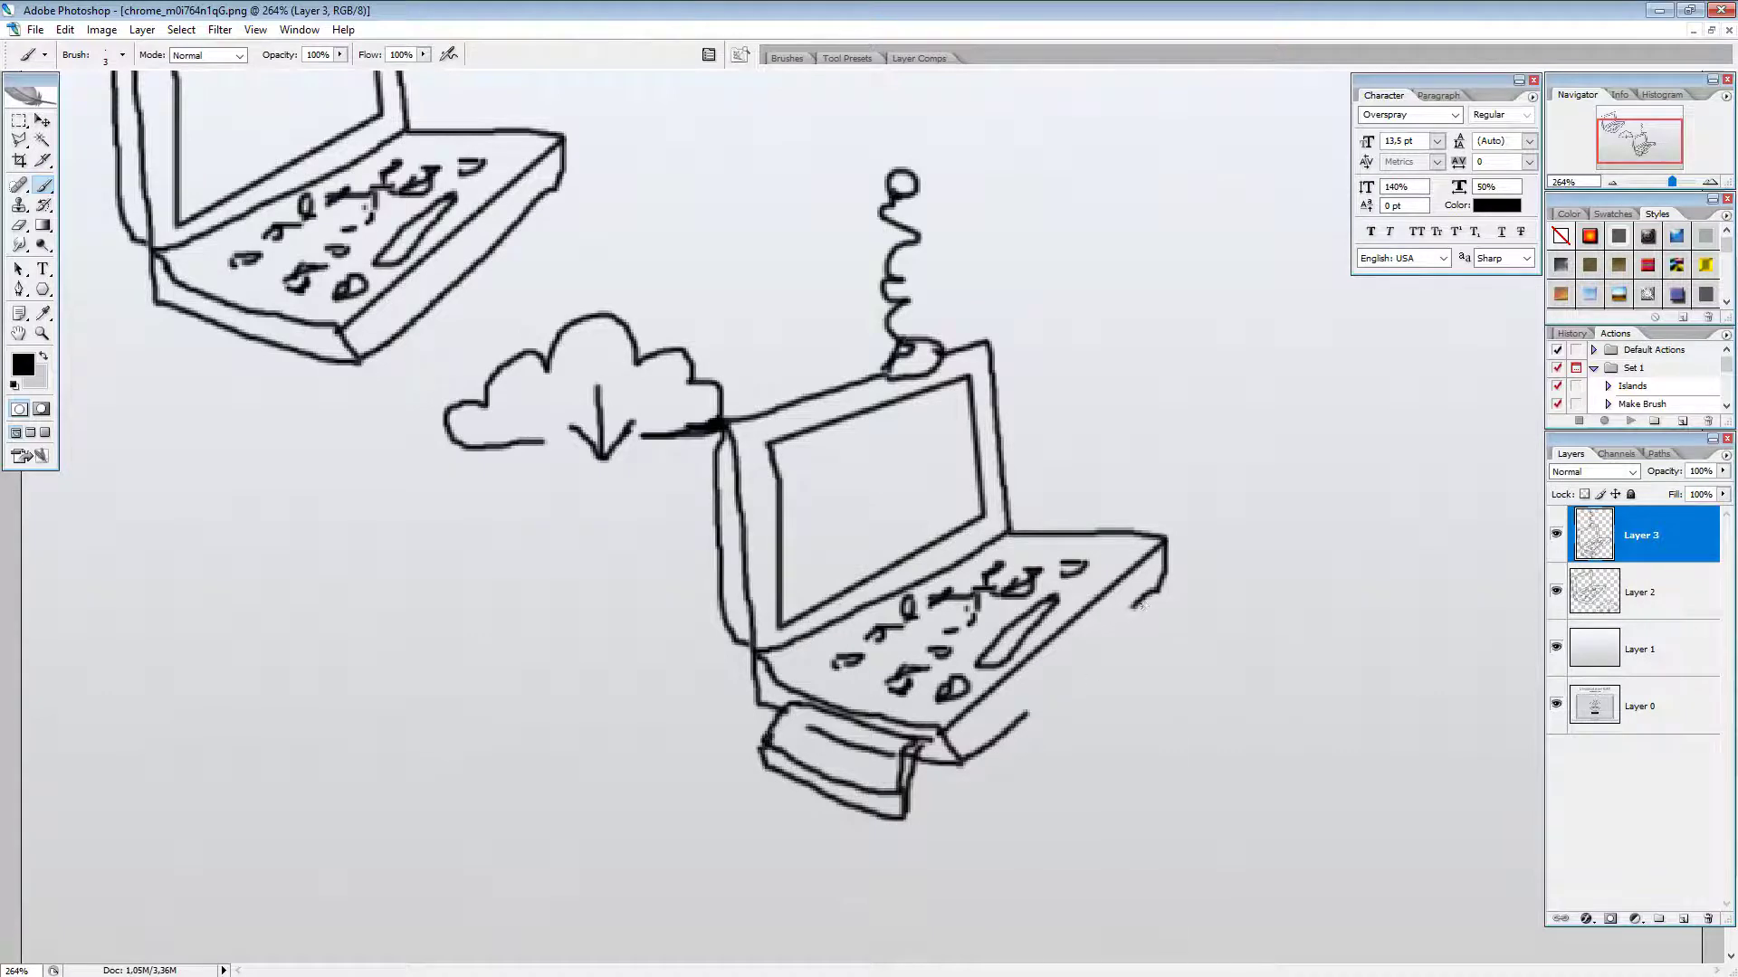
{"action": "mouse_move", "coordinate": [1119, 601]}
{"action": "left_mouse_down"}
{"action": "mouse_move", "coordinate": [1164, 611]}
{"action": "mouse_move", "coordinate": [1055, 715]}
{"action": "mouse_move", "coordinate": [1034, 707]}
{"action": "mouse_move", "coordinate": [1055, 715]}
{"action": "mouse_move", "coordinate": [1125, 599]}
{"action": "mouse_move", "coordinate": [1167, 637]}
{"action": "mouse_move", "coordinate": [1167, 668]}
{"action": "mouse_move", "coordinate": [1067, 740]}
{"action": "mouse_move", "coordinate": [1042, 730]}
{"action": "mouse_move", "coordinate": [1067, 744]}
{"action": "mouse_move", "coordinate": [1006, 715]}
{"action": "left_mouse_up"}
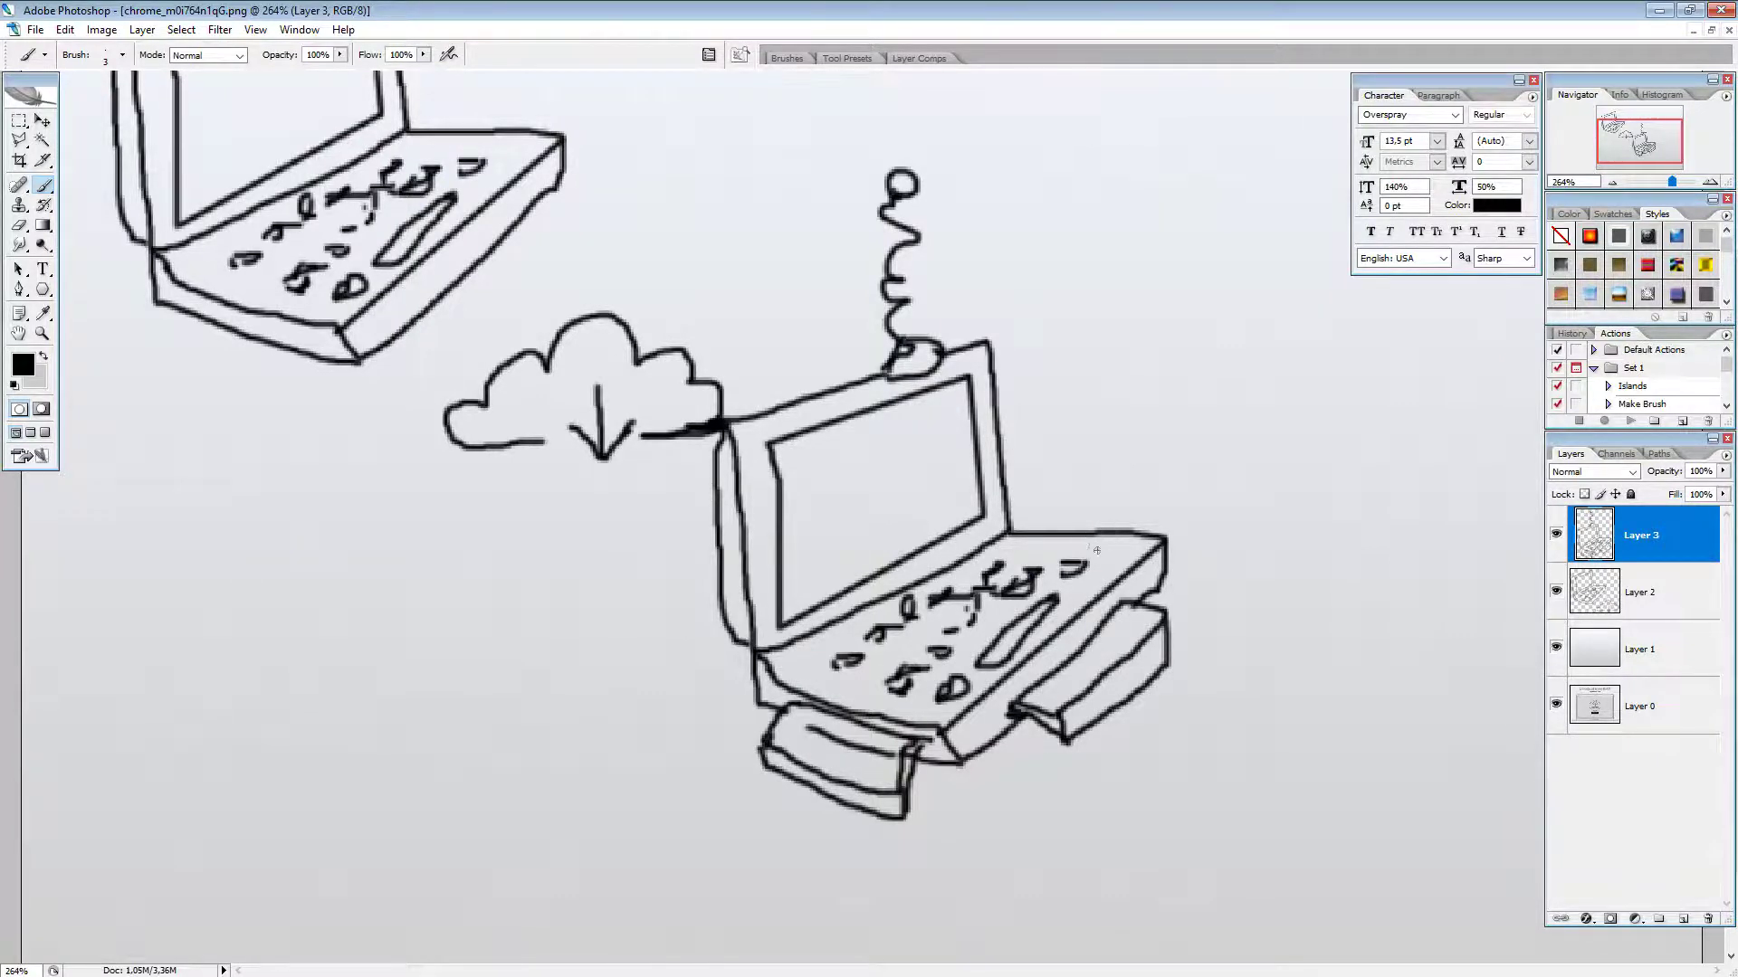
Step: Add three round keys to the upper edge of the second laptop's keyboard and draw a wrinkled brain on its screen
{"action": "mouse_move", "coordinate": [1095, 551]}
{"action": "left_mouse_down"}
{"action": "mouse_move", "coordinate": [1115, 543]}
{"action": "mouse_move", "coordinate": [1099, 561]}
{"action": "mouse_move", "coordinate": [1111, 541]}
{"action": "mouse_move", "coordinate": [1010, 543]}
{"action": "left_mouse_up"}
{"action": "mouse_move", "coordinate": [854, 530]}
{"action": "left_mouse_down"}
{"action": "mouse_move", "coordinate": [824, 536]}
{"action": "mouse_move", "coordinate": [805, 508]}
{"action": "mouse_move", "coordinate": [822, 482]}
{"action": "mouse_move", "coordinate": [899, 429]}
{"action": "mouse_move", "coordinate": [939, 459]}
{"action": "left_mouse_up"}
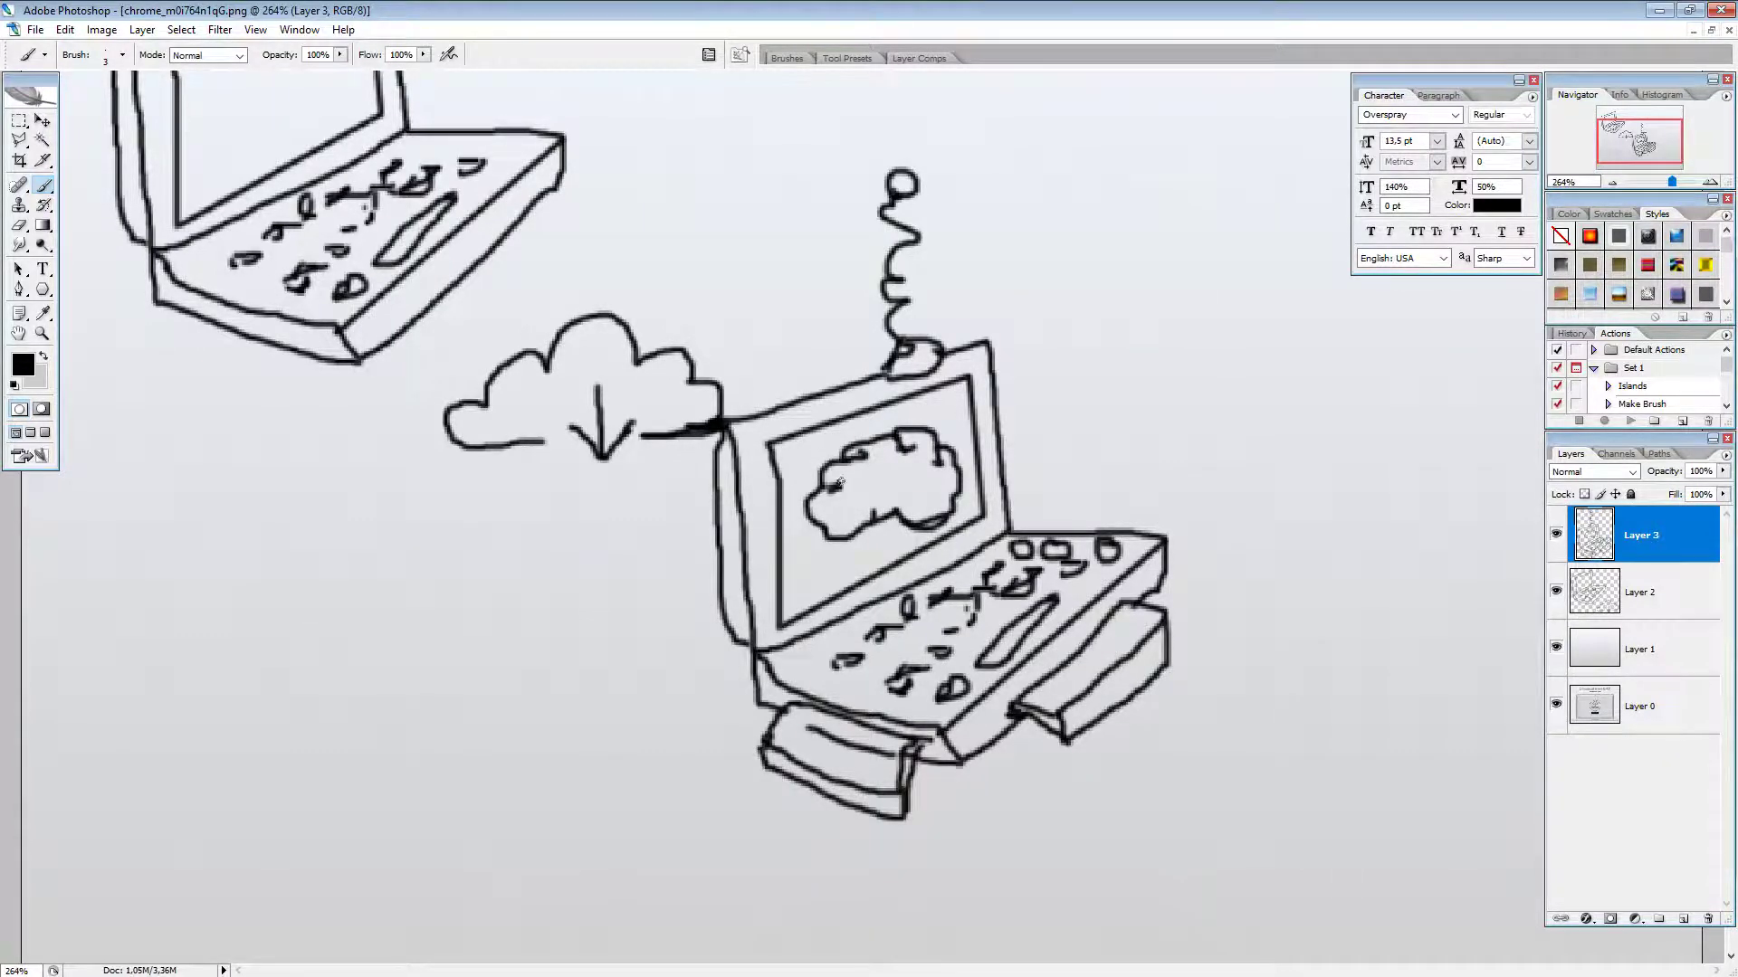
{"action": "left_click_drag", "start_coordinate": [847, 481], "coordinate": [885, 478]}
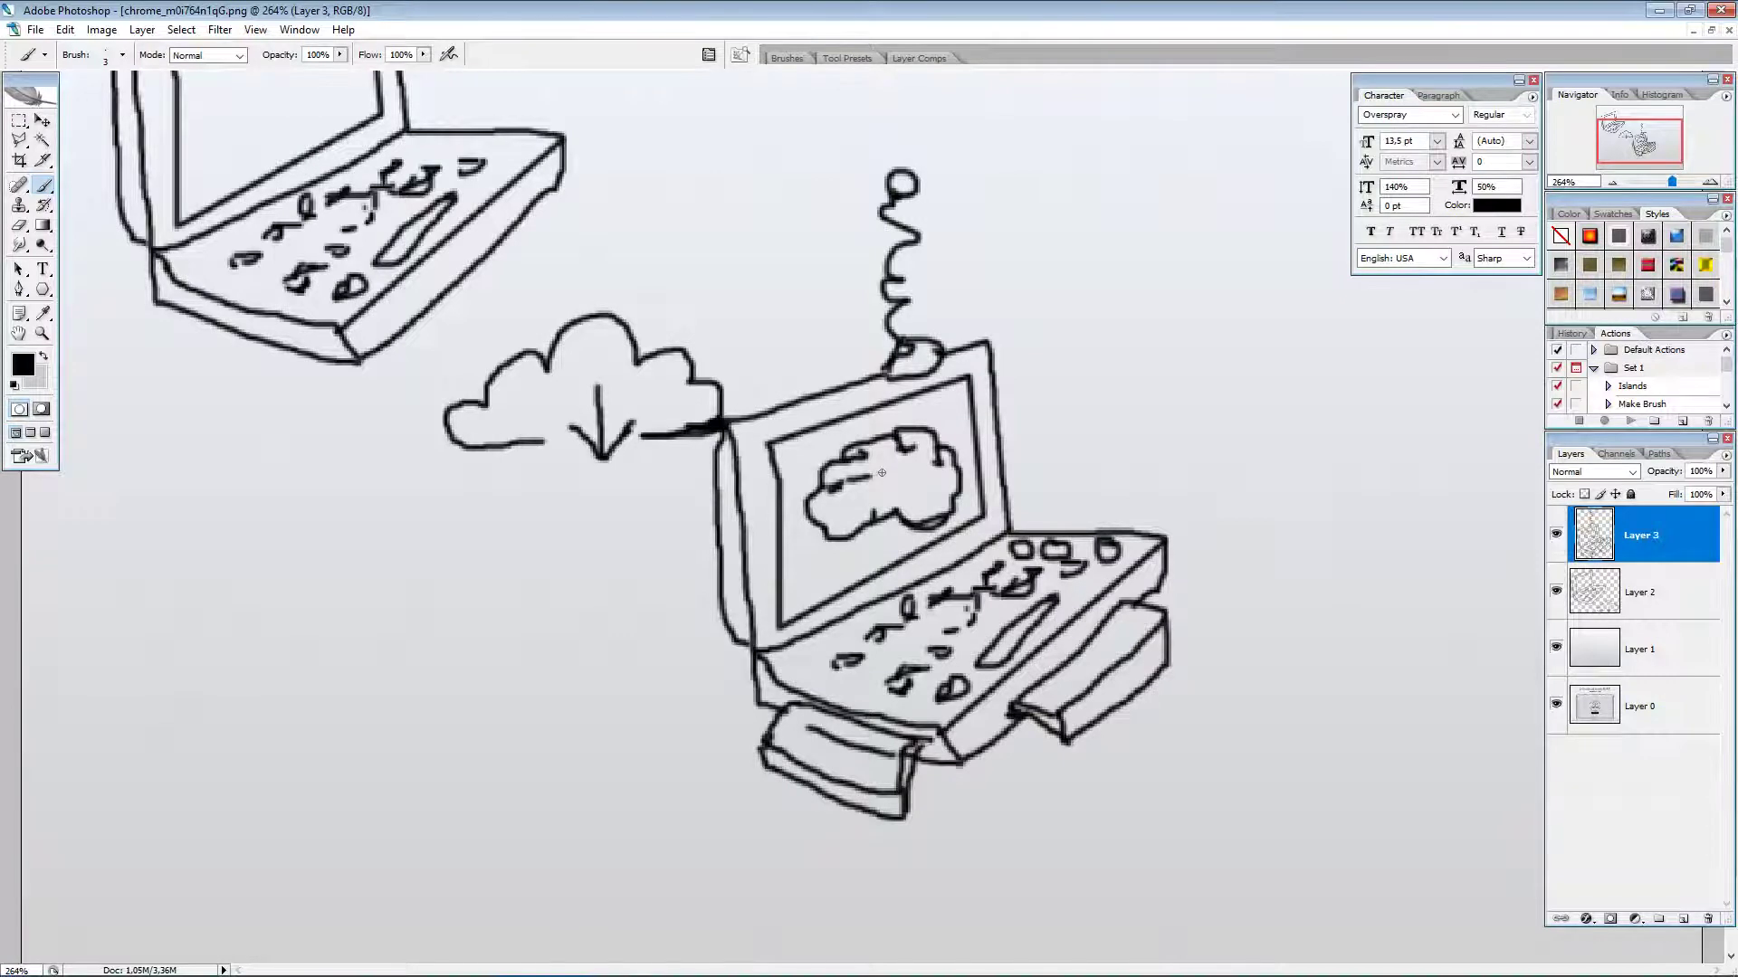
{"action": "mouse_move", "coordinate": [865, 501]}
{"action": "left_mouse_down"}
{"action": "mouse_move", "coordinate": [897, 484]}
{"action": "mouse_move", "coordinate": [928, 523]}
{"action": "mouse_move", "coordinate": [905, 500]}
{"action": "mouse_move", "coordinate": [917, 470]}
{"action": "left_mouse_up"}
{"action": "left_click_drag", "start_coordinate": [831, 507], "coordinate": [819, 523]}
Step: Draw a small aerial with several crossbars attached to the outer side edge of the second laptop's lid
{"action": "scroll", "coordinate": [1250, 571], "scroll_direction": "down", "scroll_amount": 5}
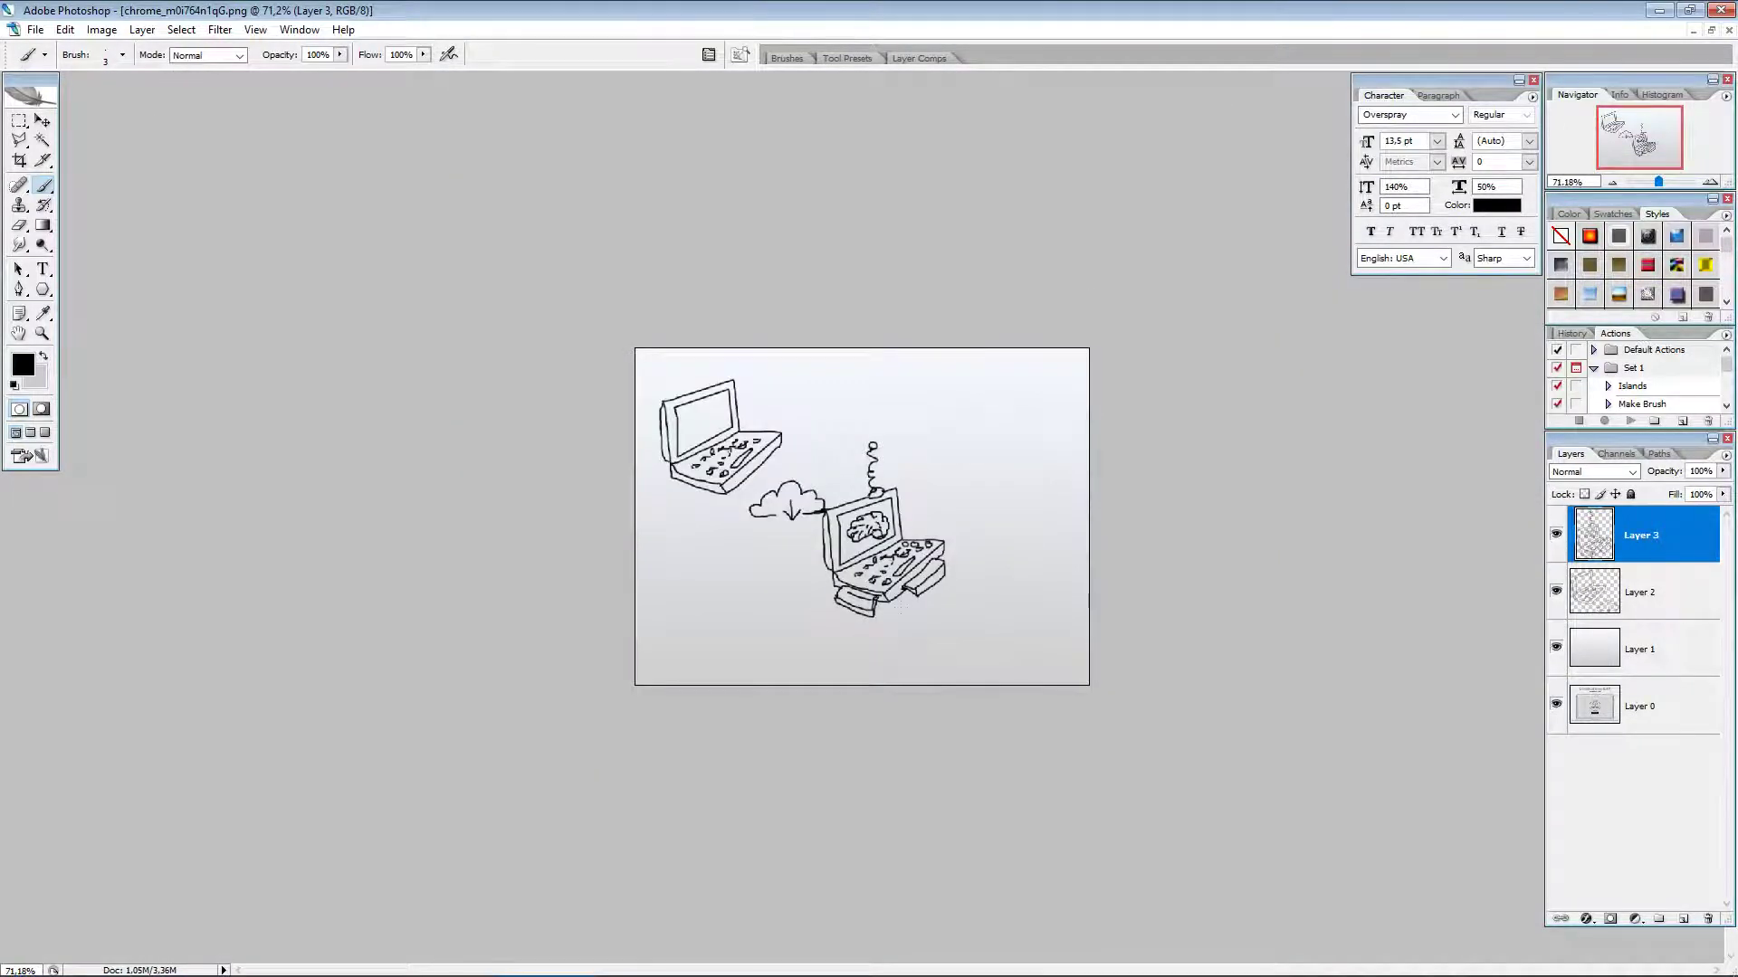
{"action": "scroll", "coordinate": [861, 516], "scroll_direction": "up", "scroll_amount": 4}
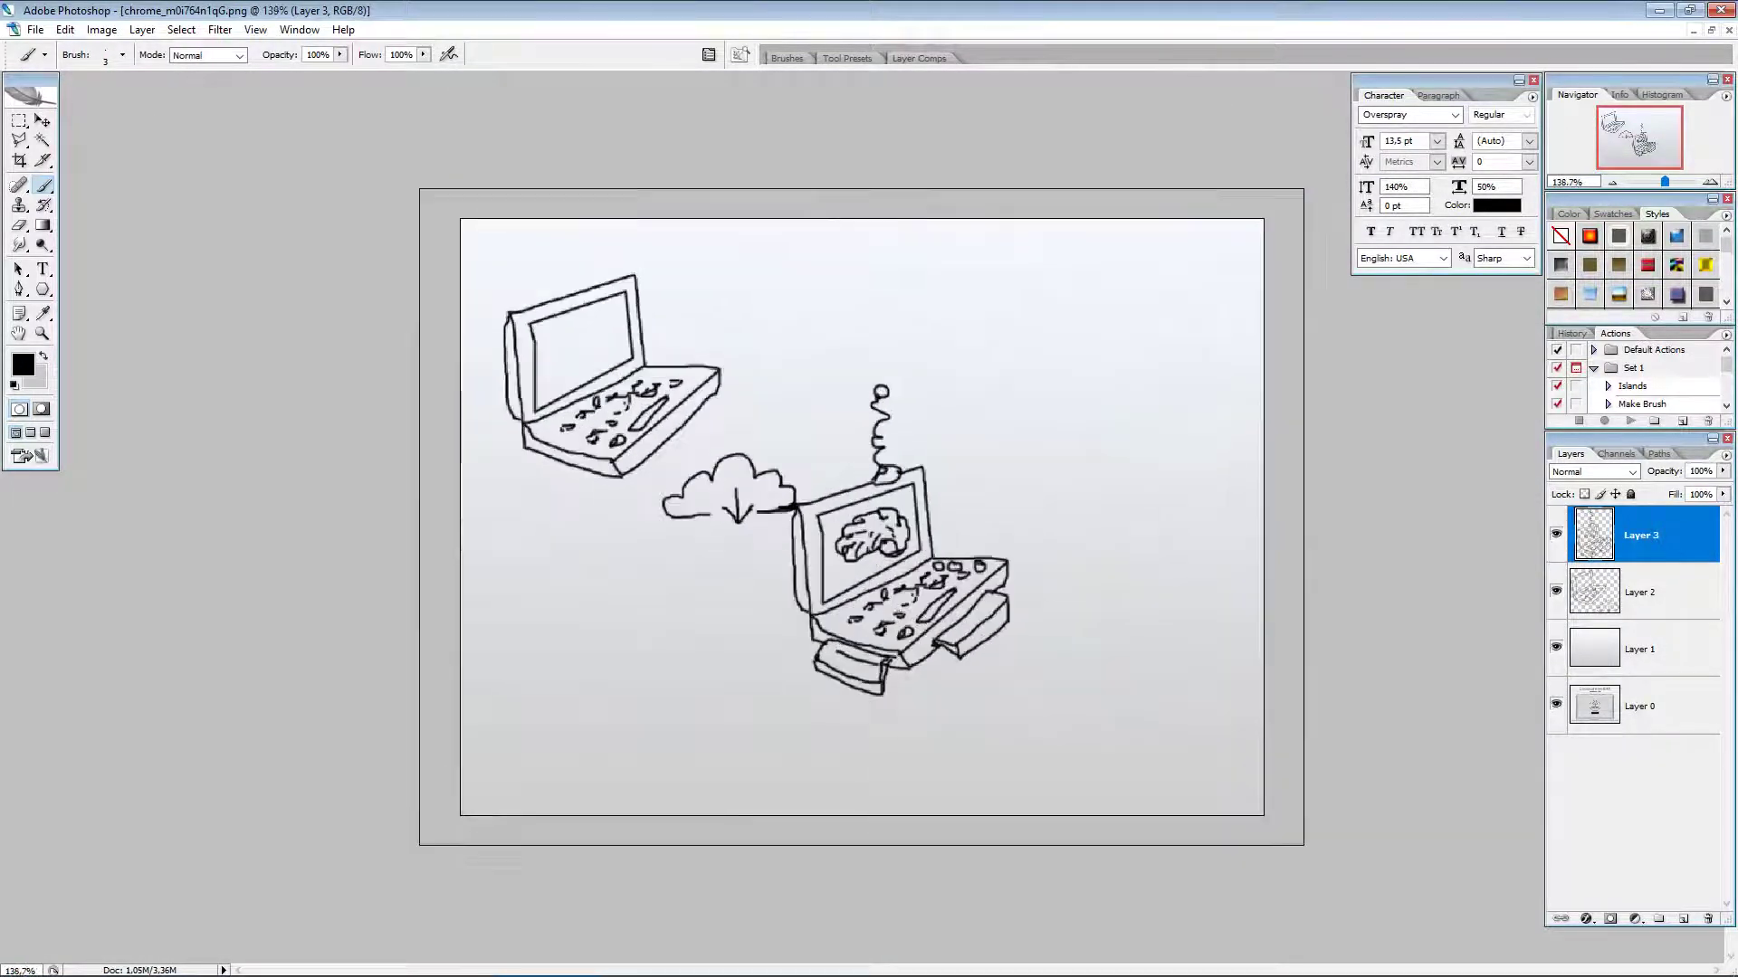
{"action": "scroll", "coordinate": [862, 516], "scroll_direction": "up", "scroll_amount": 3}
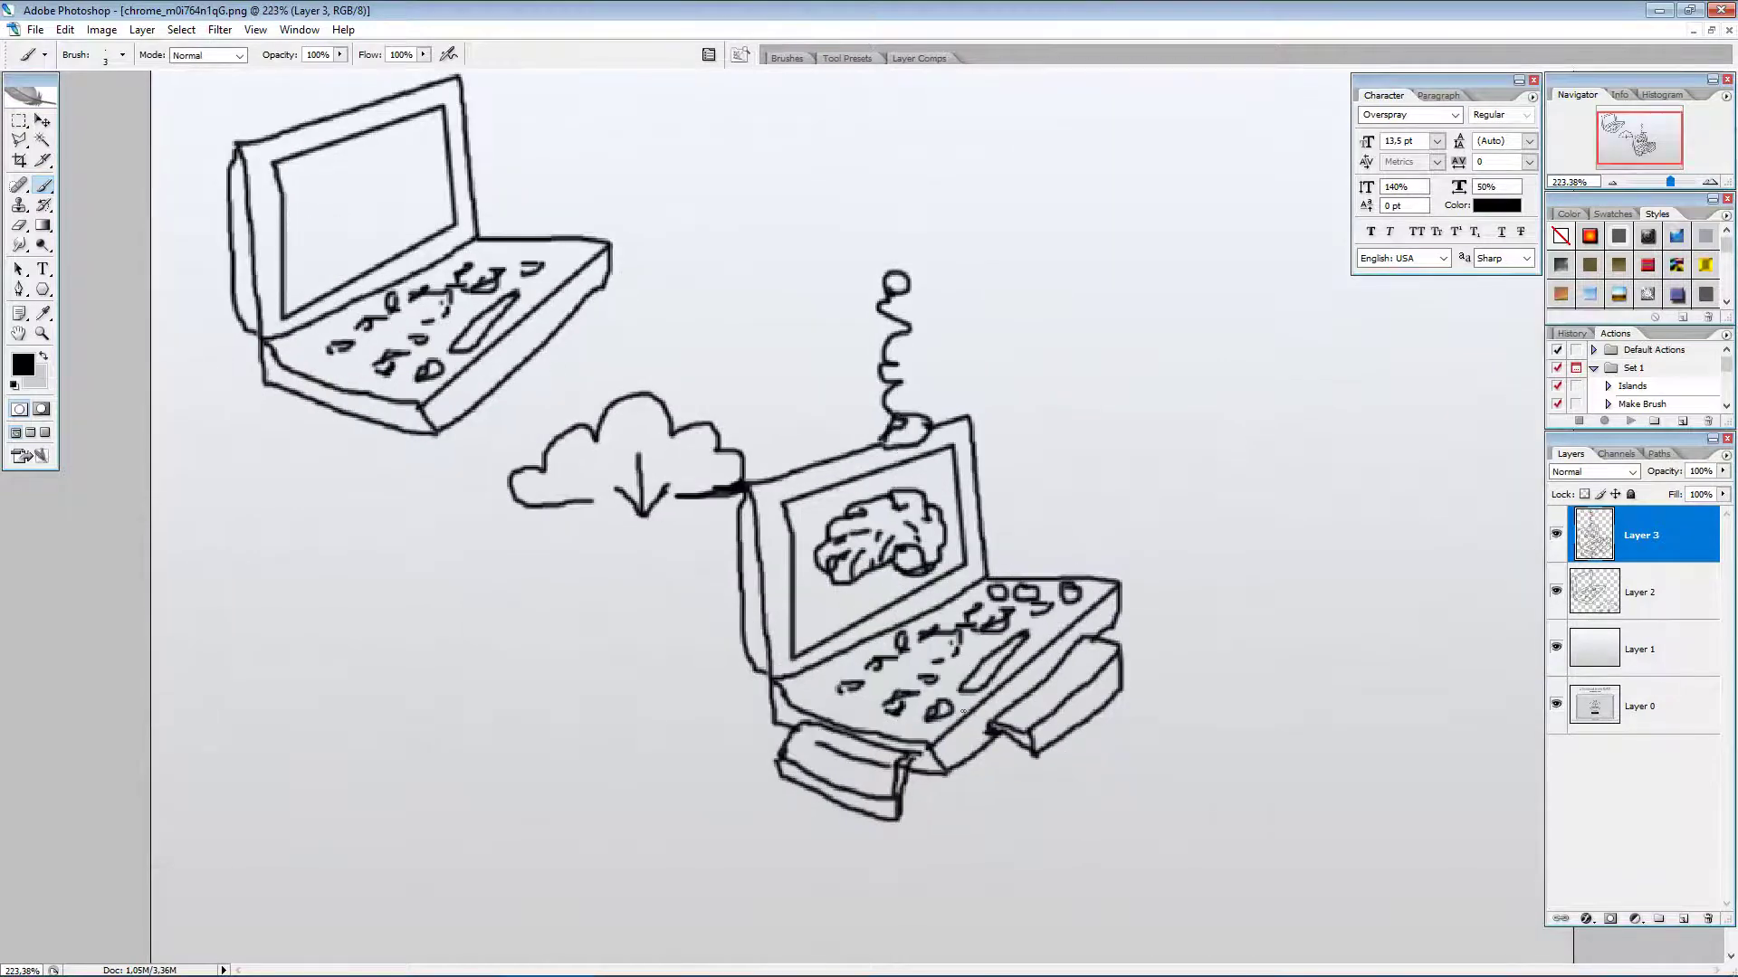
{"action": "scroll", "coordinate": [892, 707], "scroll_direction": "up", "scroll_amount": 2}
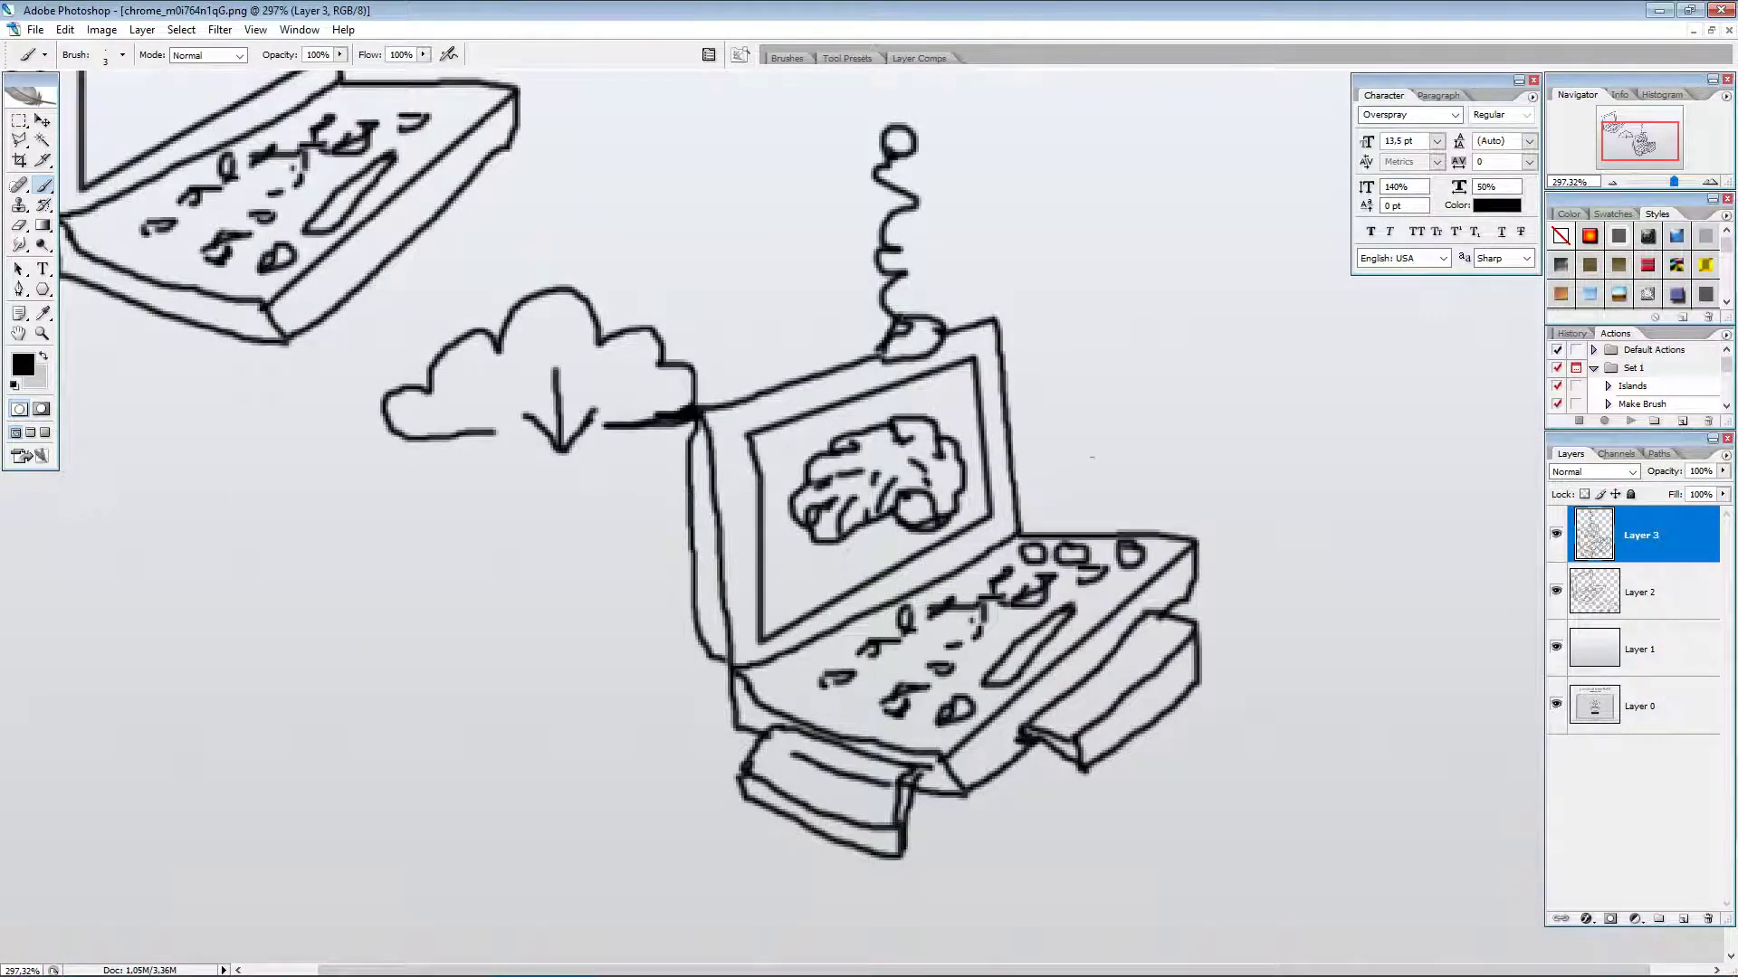
{"action": "mouse_move", "coordinate": [1010, 413]}
{"action": "left_mouse_down"}
{"action": "mouse_move", "coordinate": [1061, 402]}
{"action": "mouse_move", "coordinate": [1064, 302]}
{"action": "mouse_move", "coordinate": [1091, 353]}
{"action": "left_mouse_up"}
{"action": "mouse_move", "coordinate": [1075, 358]}
{"action": "left_mouse_down"}
{"action": "mouse_move", "coordinate": [1091, 368]}
{"action": "mouse_move", "coordinate": [1082, 395]}
{"action": "left_mouse_up"}
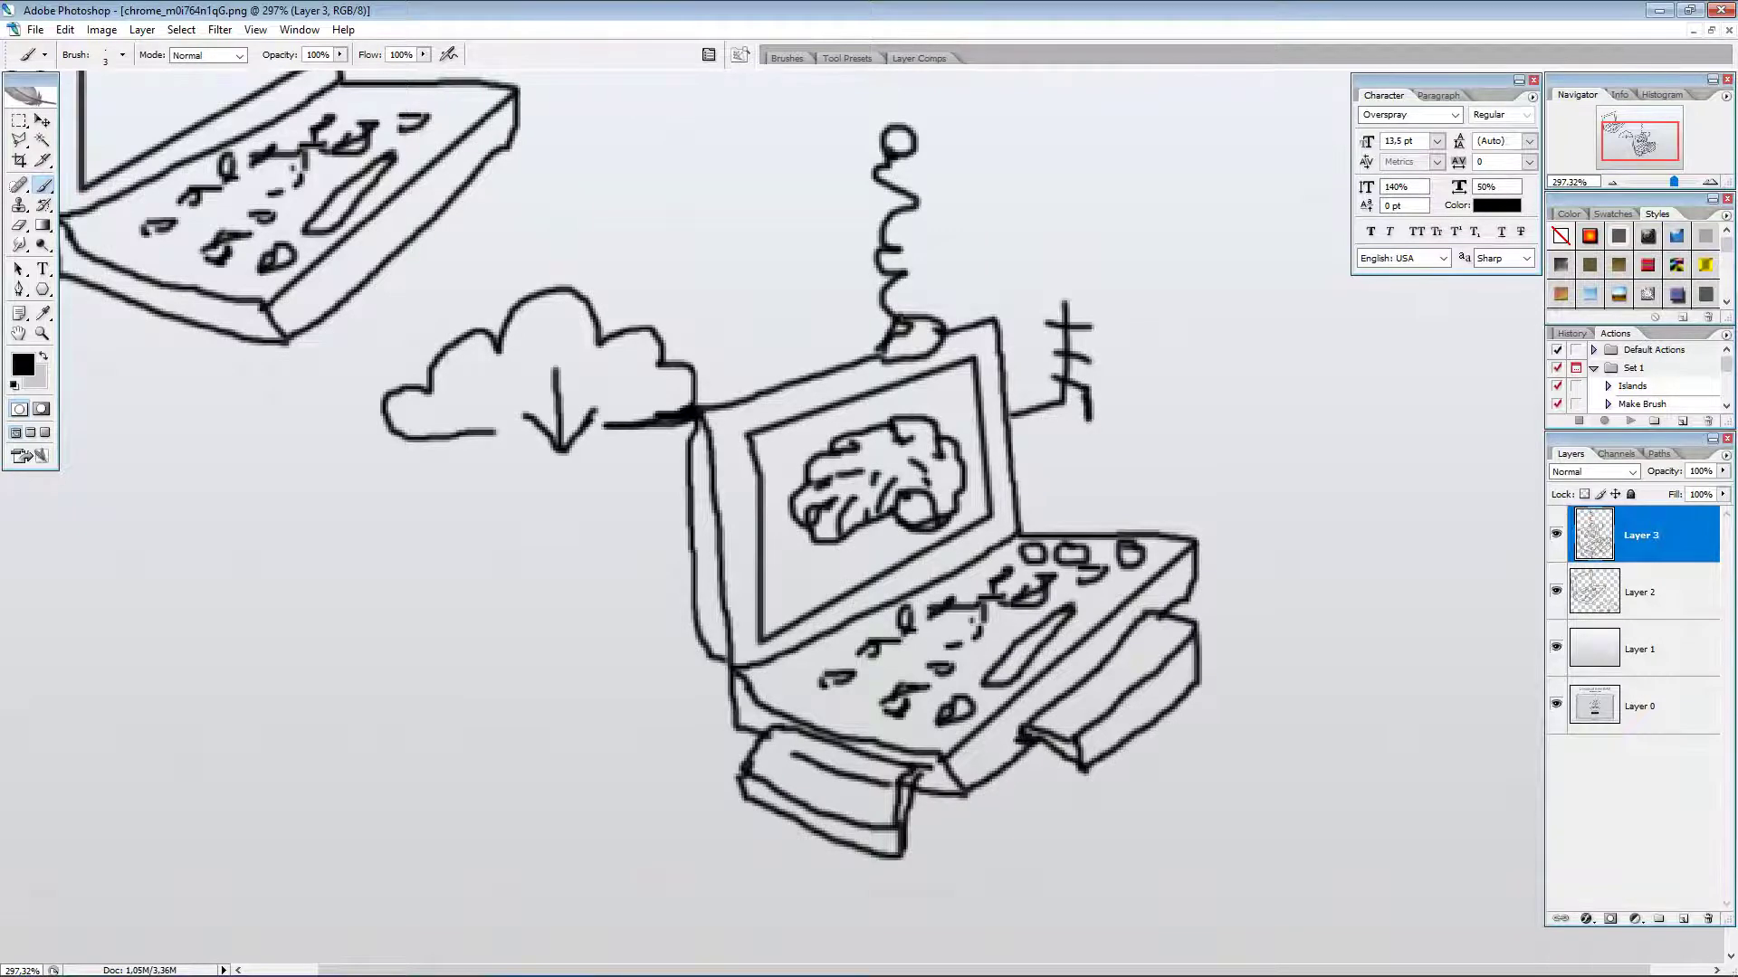
Step: Move the first laptop and cloud layer slightly up and the second laptop's layer slightly left so the drawings stop overlapping
{"action": "key", "text": "ctrl+0"}
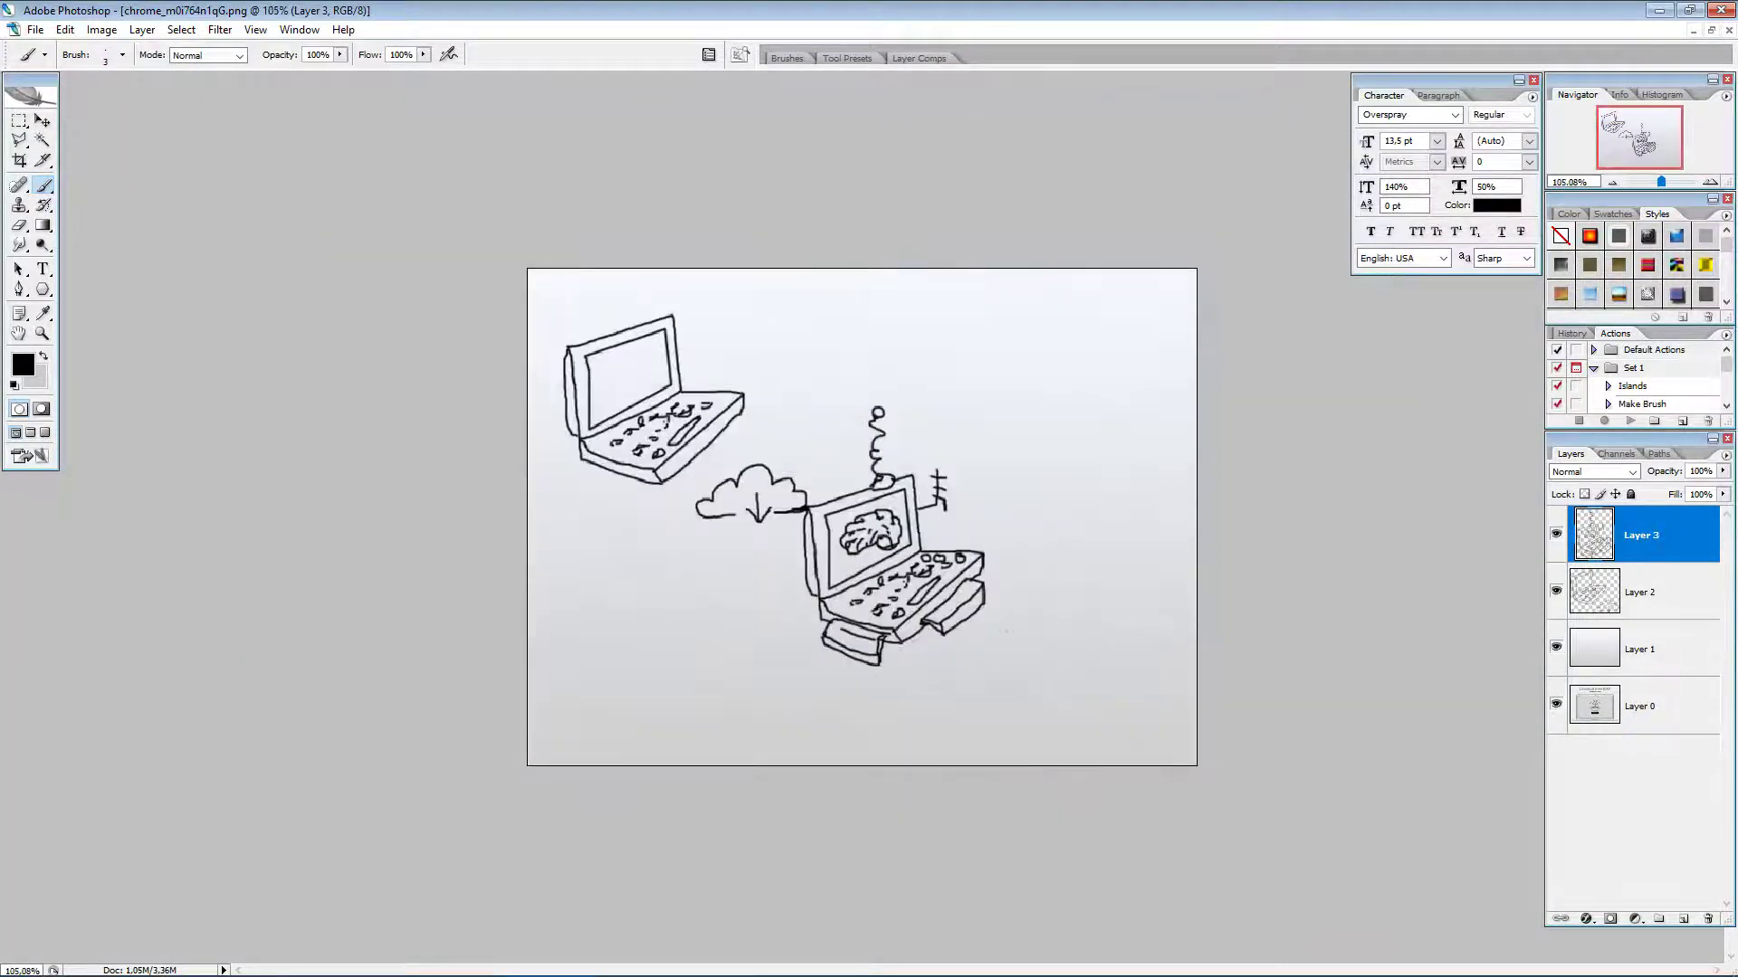
{"action": "key", "text": "v"}
{"action": "left_click", "coordinate": [1668, 599]}
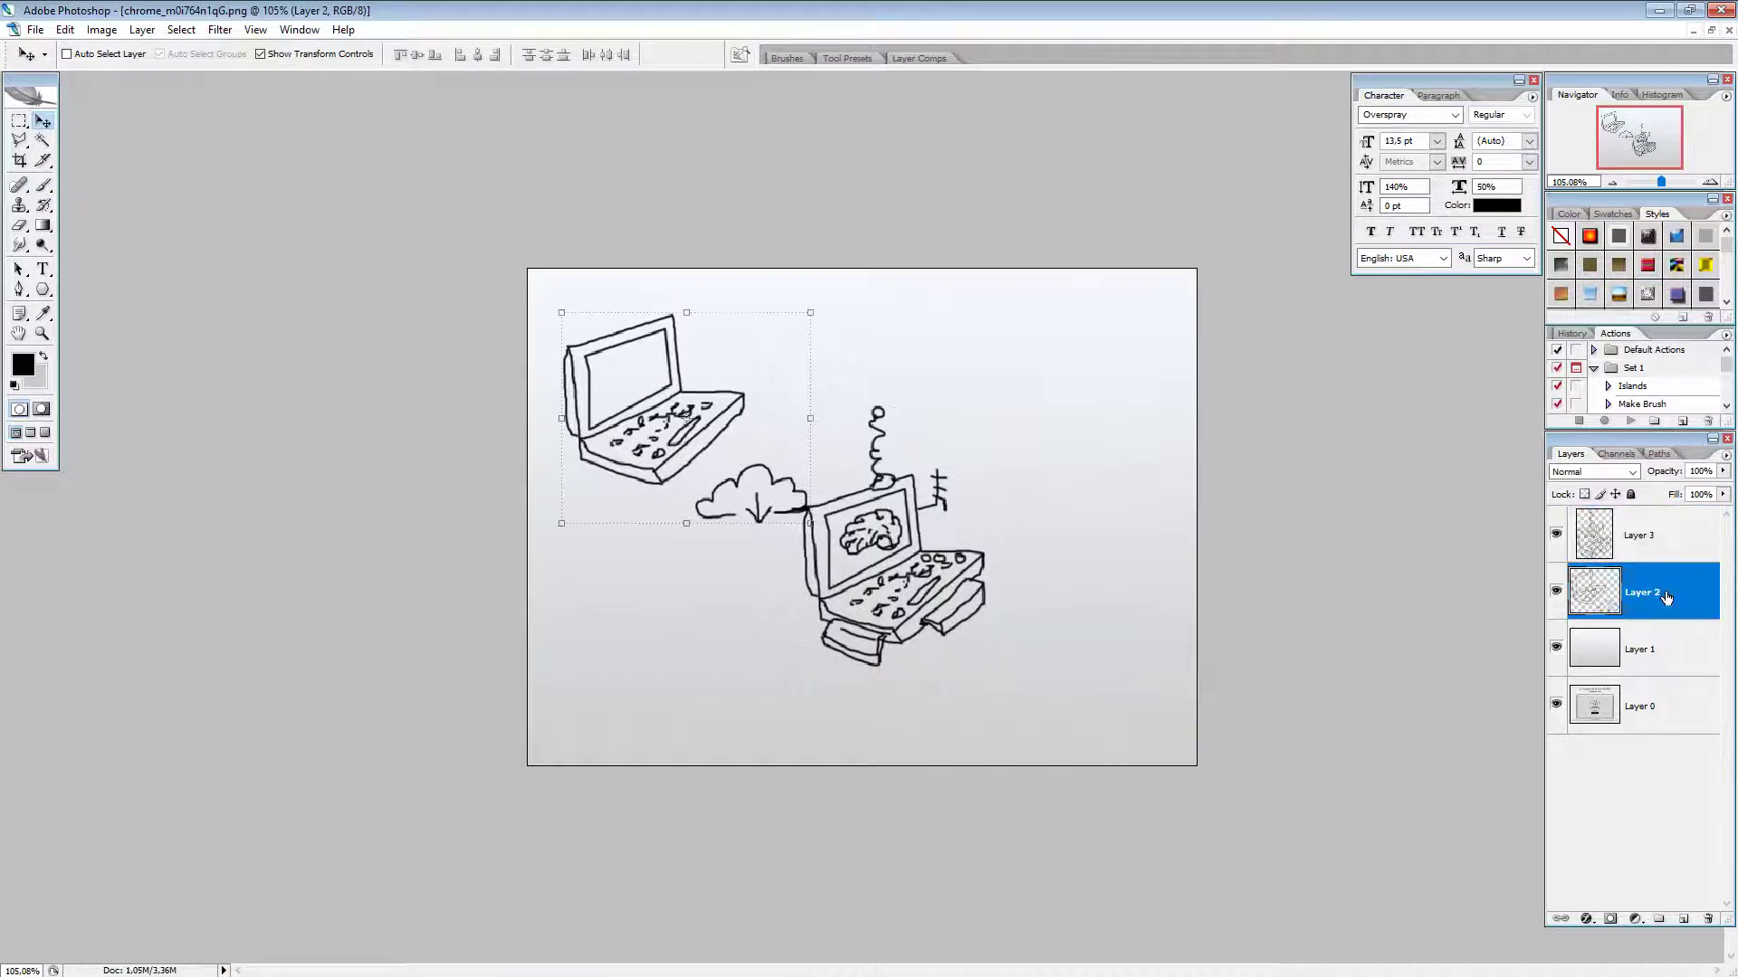
{"action": "left_click_drag", "start_coordinate": [756, 466], "coordinate": [750, 439]}
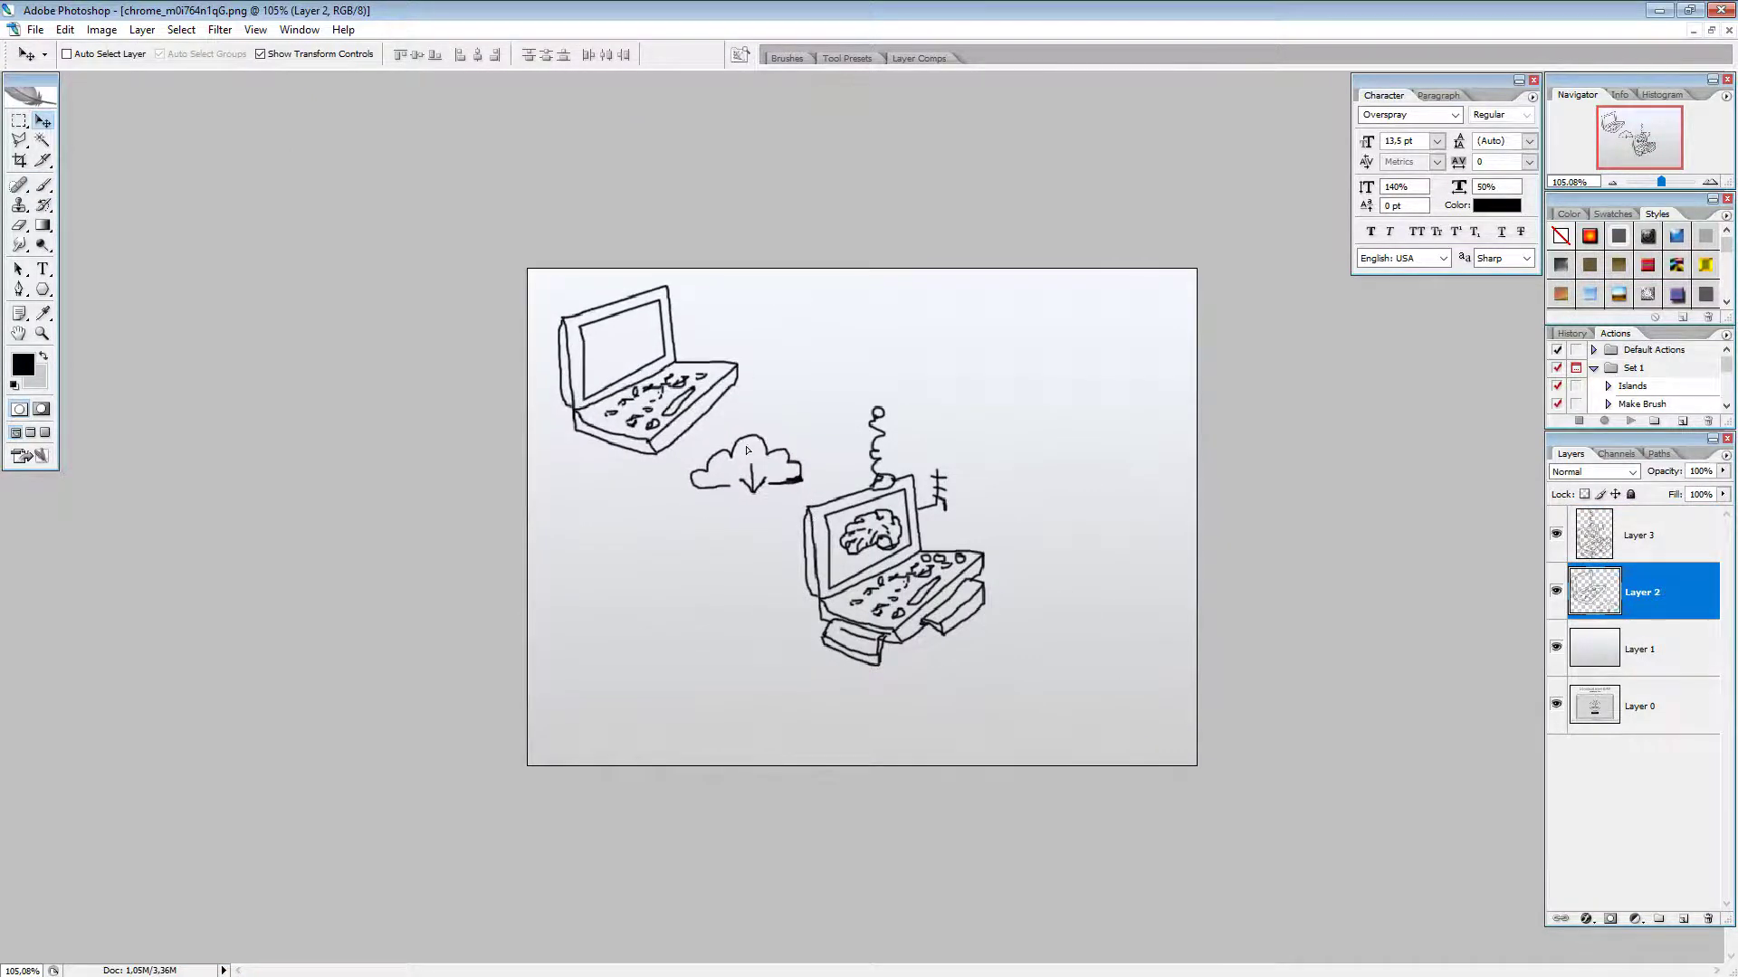
{"action": "left_click", "coordinate": [1629, 535]}
{"action": "left_click_drag", "start_coordinate": [891, 589], "coordinate": [858, 593]}
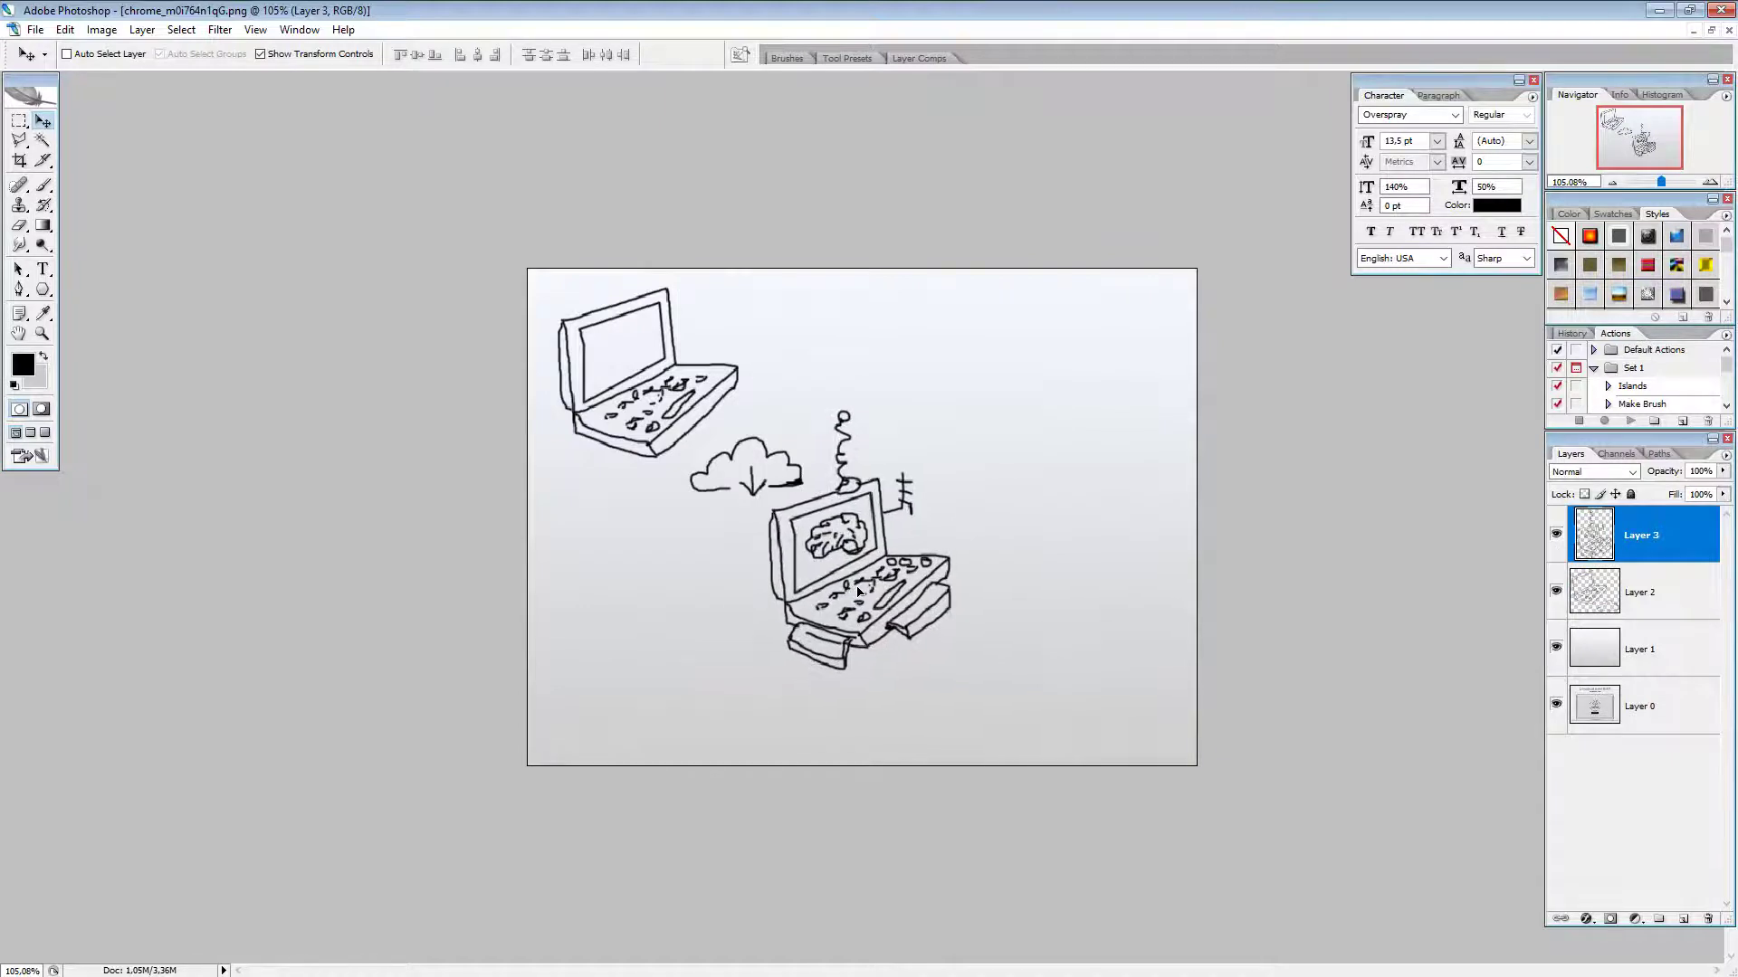
Step: Select the cloud on Layer 2 with the Polygonal Lasso, copy it to a new layer and place the copy below and right of the second laptop
{"action": "left_click", "coordinate": [19, 140]}
{"action": "key", "text": "ctrl+plus"}
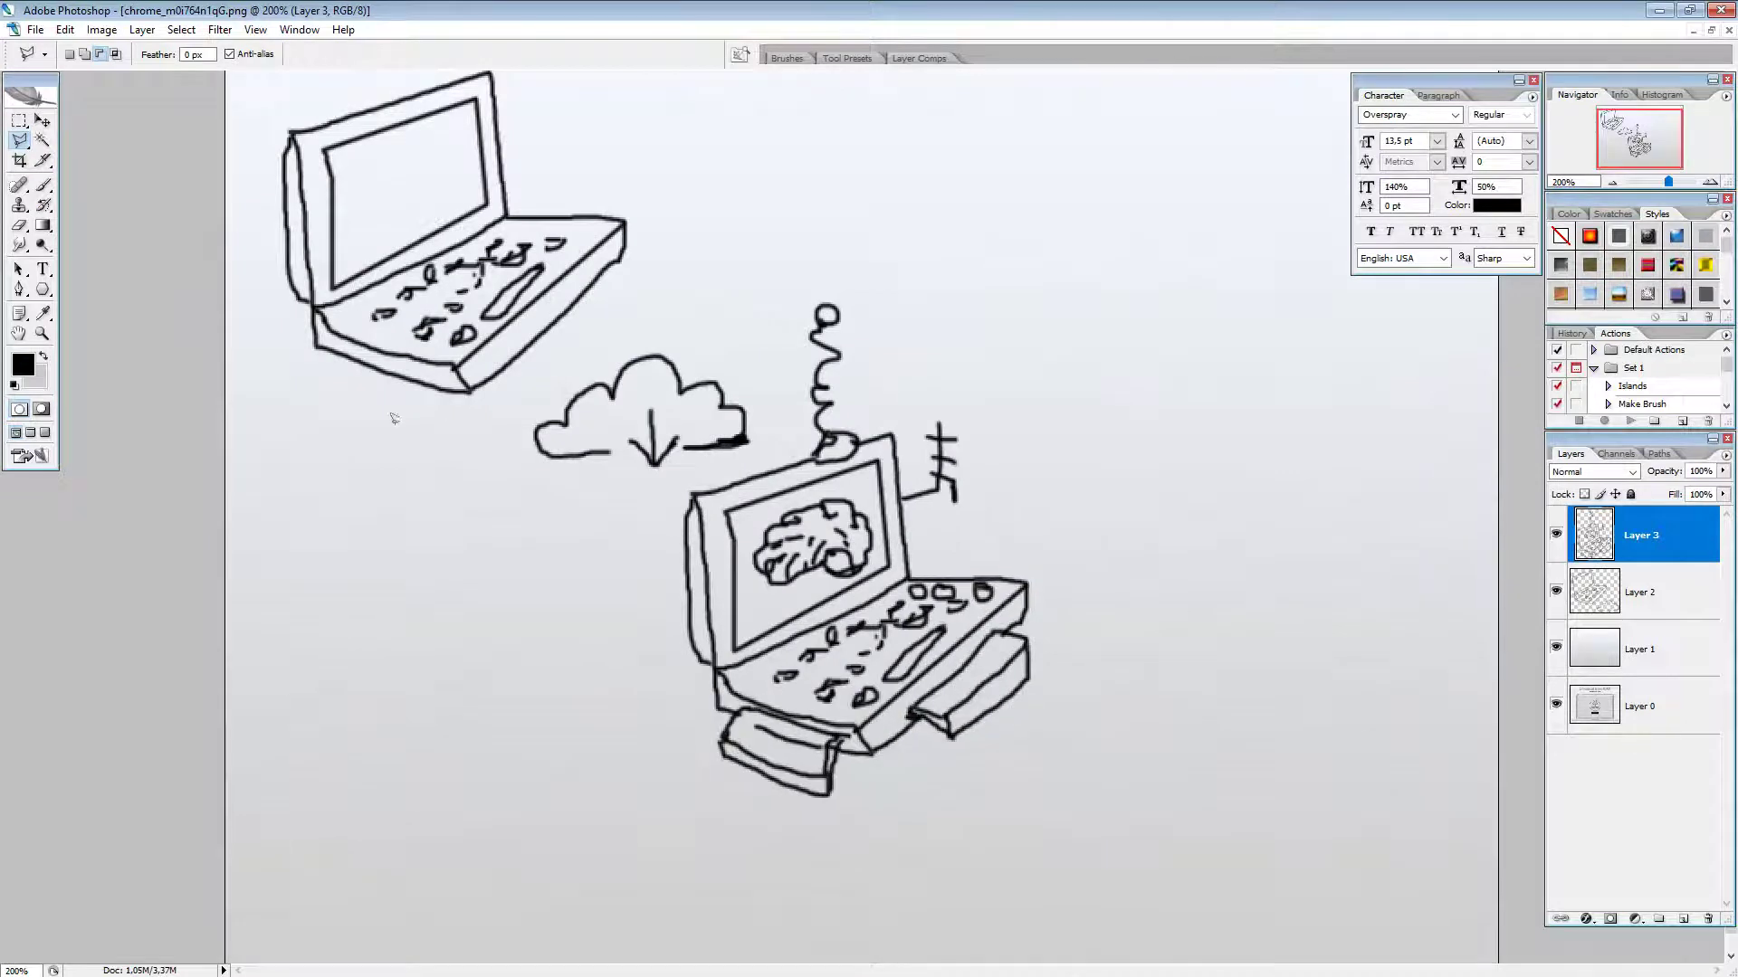
{"action": "left_click", "coordinate": [483, 443]}
{"action": "left_click", "coordinate": [621, 319]}
{"action": "left_click", "coordinate": [730, 311]}
{"action": "left_click", "coordinate": [807, 402]}
{"action": "left_click", "coordinate": [780, 459]}
{"action": "left_click", "coordinate": [512, 498]}
{"action": "left_click", "coordinate": [484, 442]}
{"action": "left_click", "coordinate": [41, 121]}
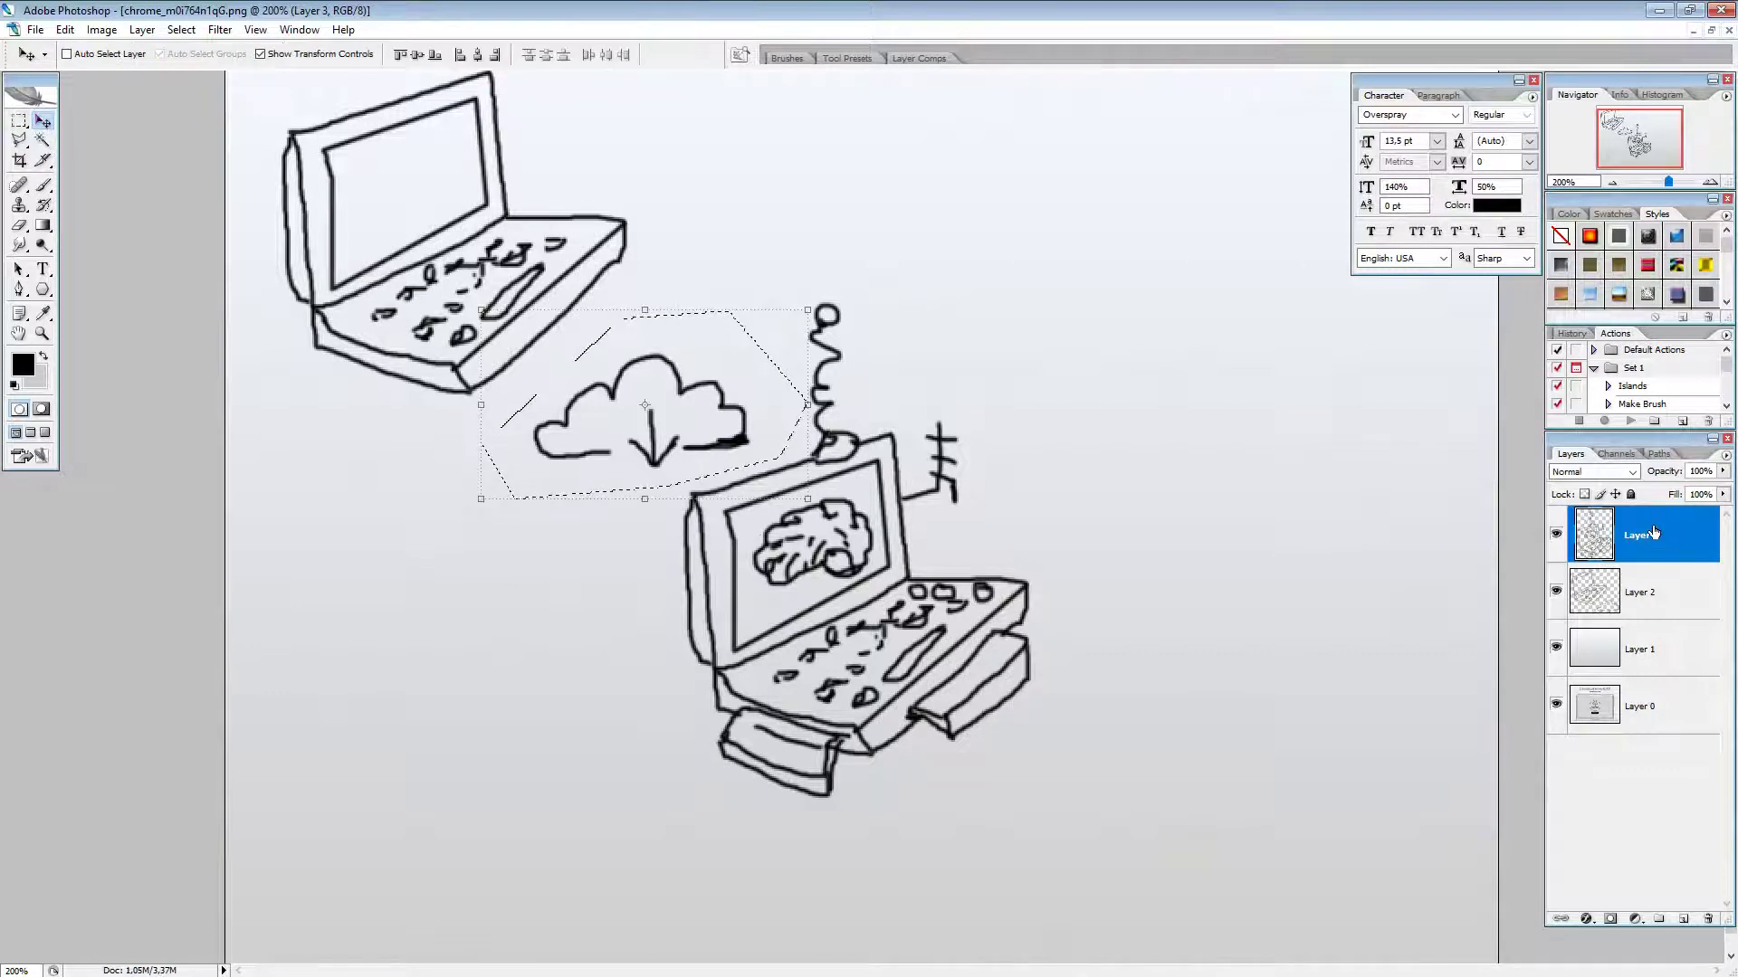
{"action": "left_click", "coordinate": [1641, 589]}
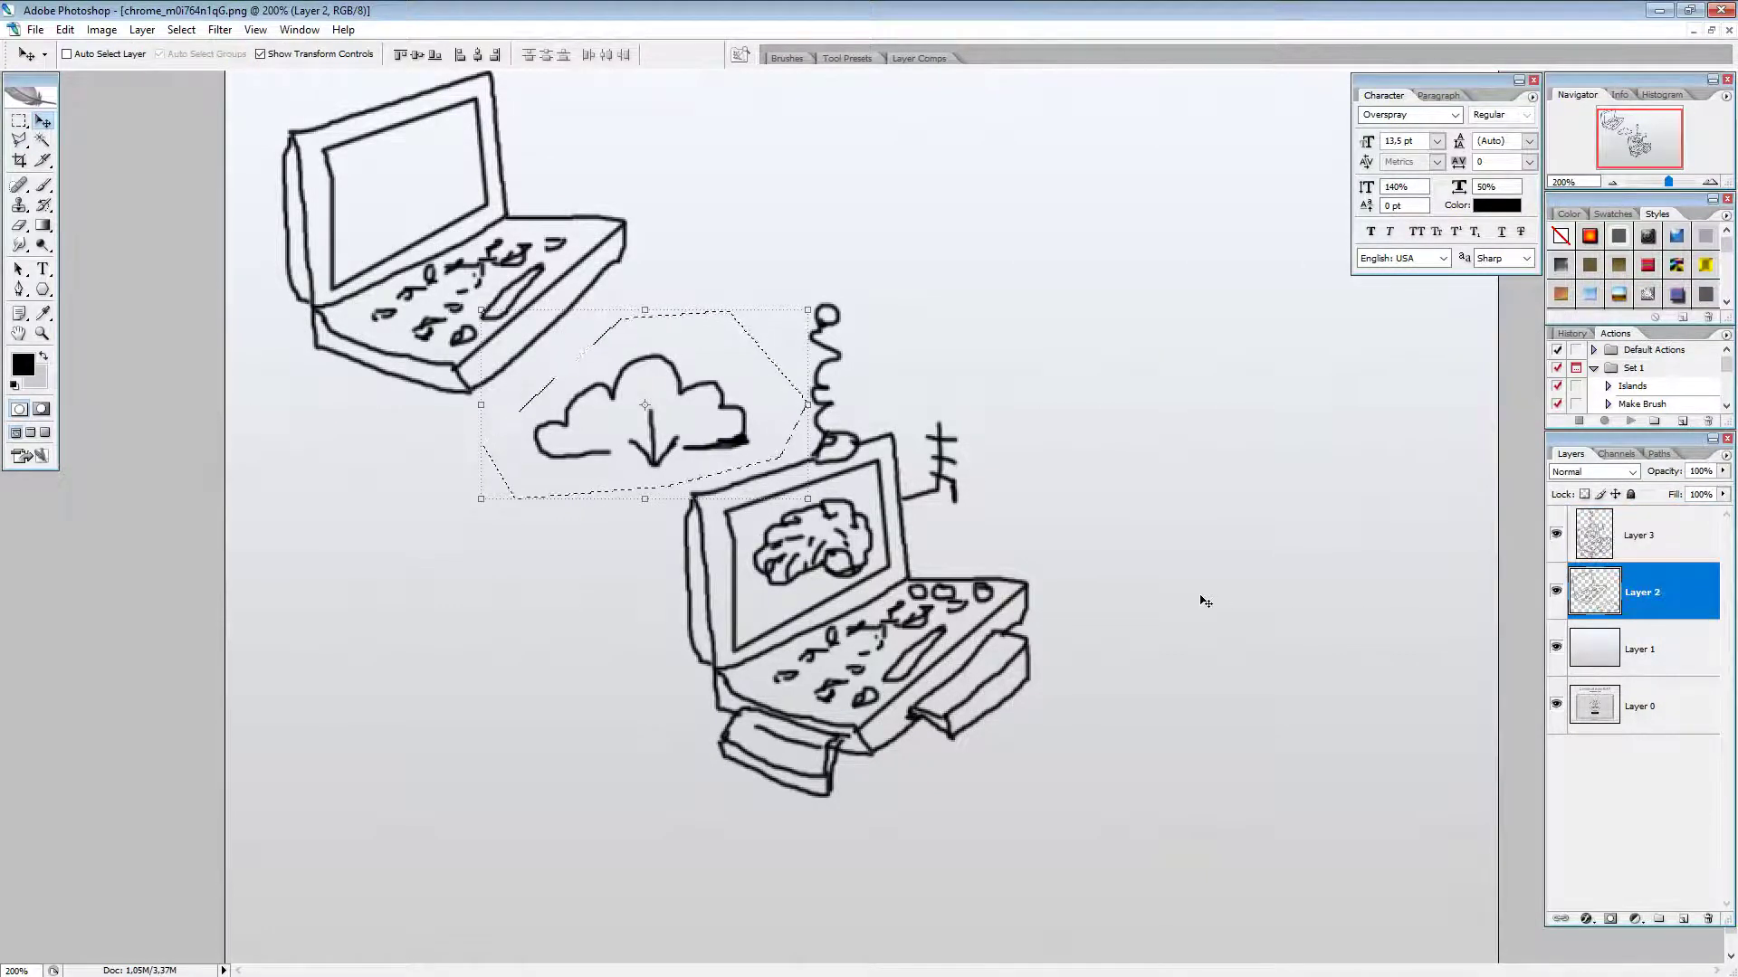
{"action": "key", "text": "ctrl+j"}
{"action": "left_click_drag", "start_coordinate": [722, 436], "coordinate": [1170, 769]}
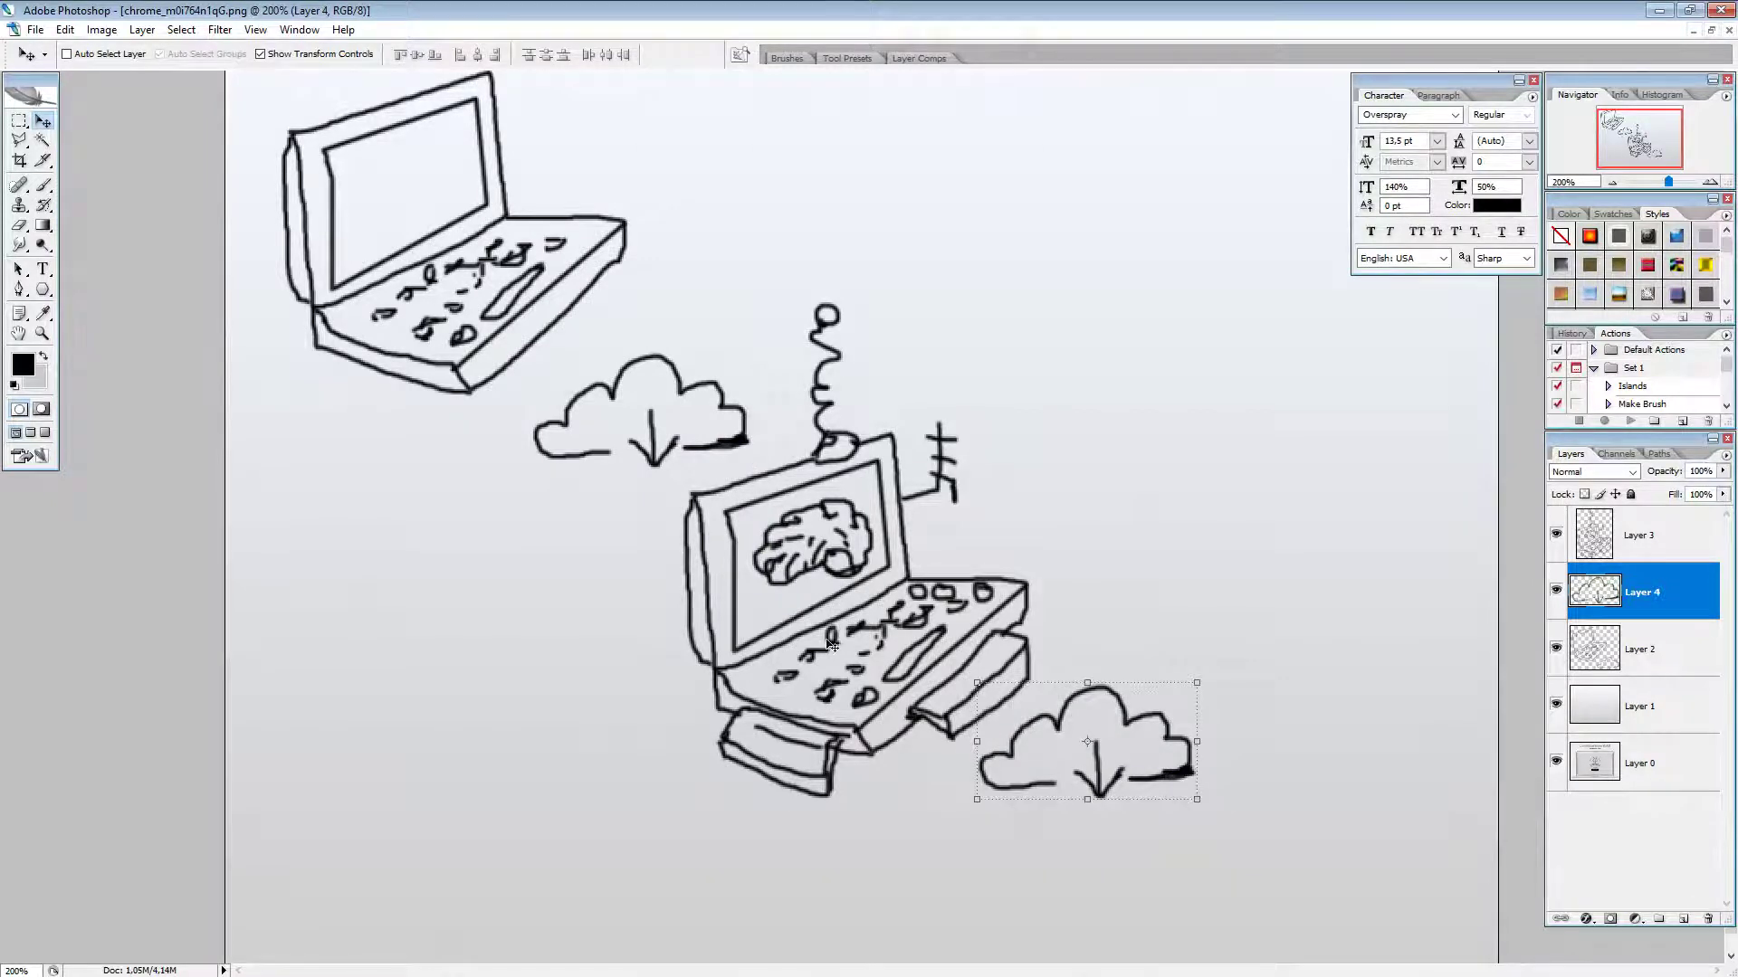
{"action": "key", "text": "ctrl+0"}
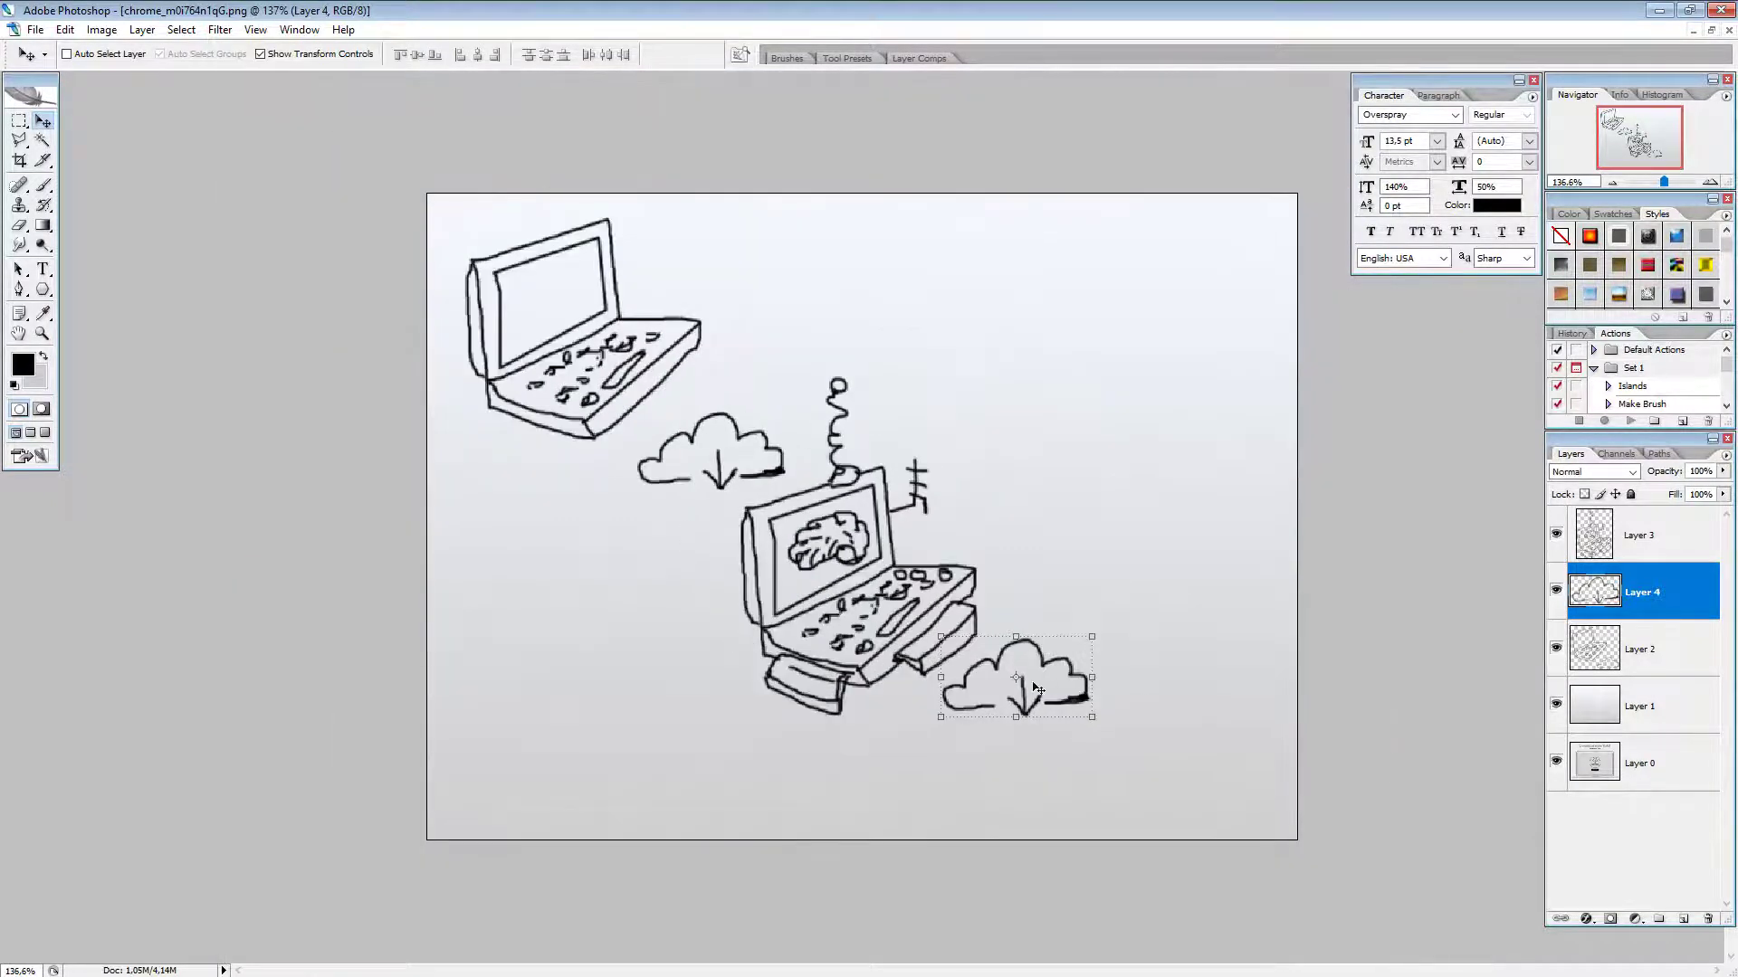
{"action": "left_click_drag", "start_coordinate": [1051, 688], "coordinate": [1033, 678]}
Step: Duplicate the second laptop's layer and place the copy below and to the right of the second cloud
{"action": "left_click", "coordinate": [1665, 663]}
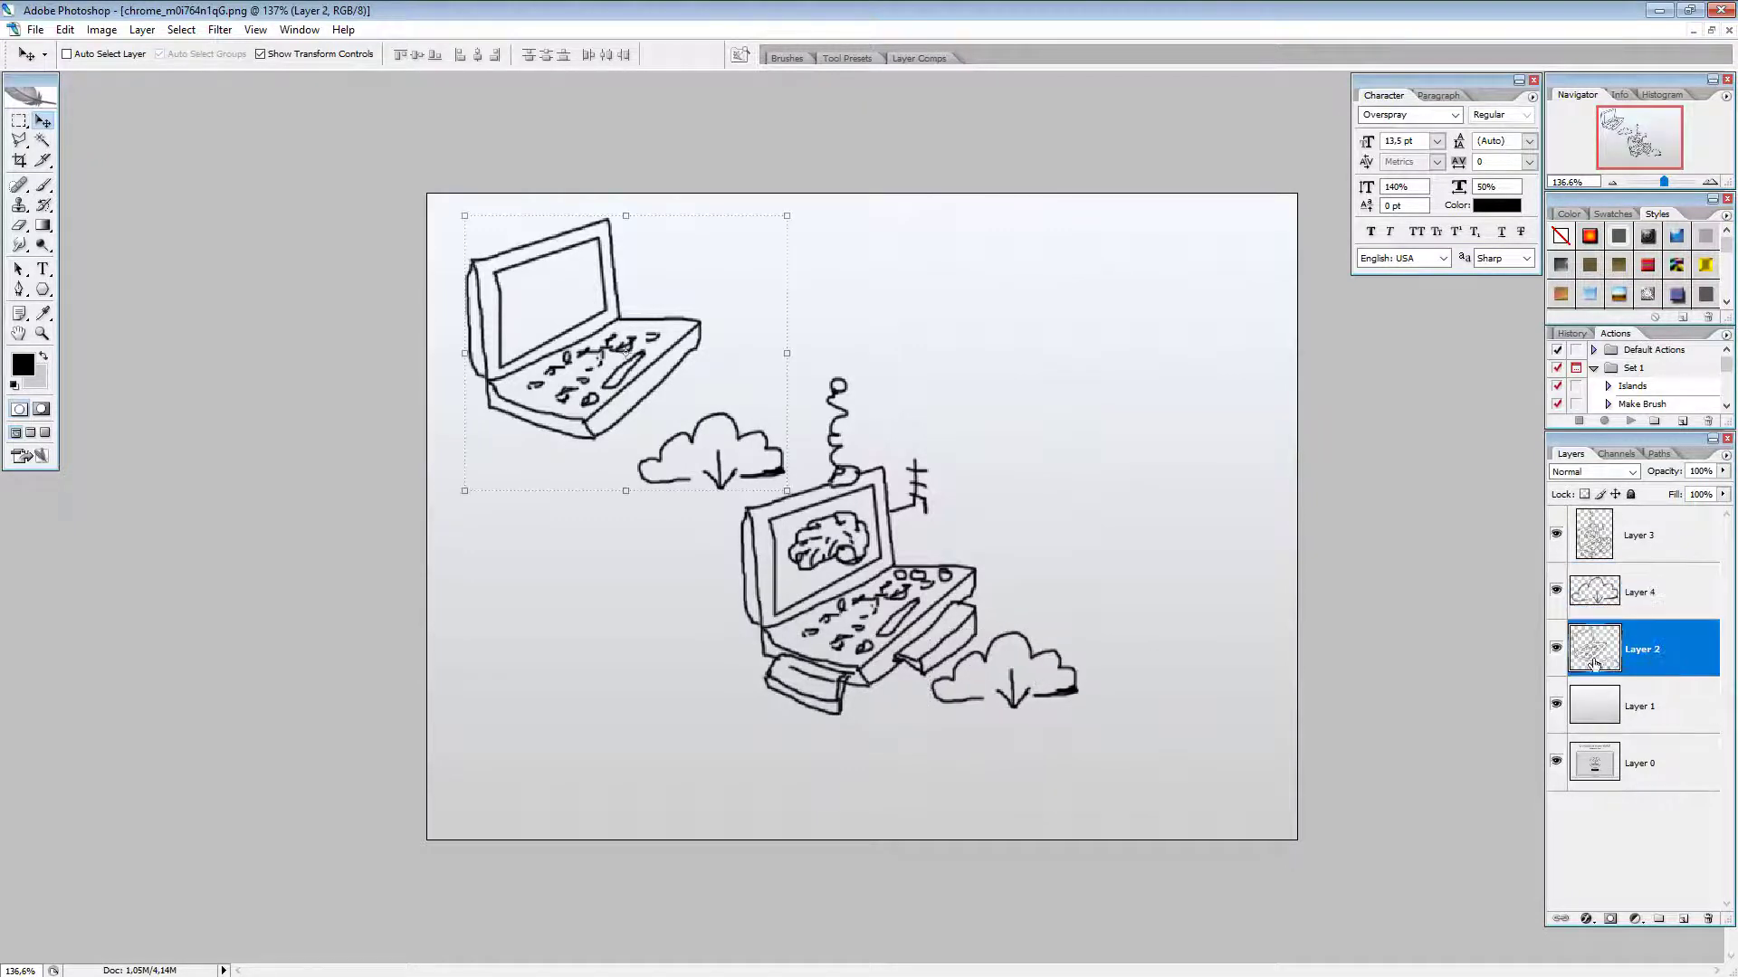
{"action": "left_click", "coordinate": [1653, 546]}
{"action": "mouse_move", "coordinate": [865, 612]}
{"action": "left_mouse_down"}
{"action": "mouse_move", "coordinate": [1214, 760]}
{"action": "mouse_move", "coordinate": [1203, 725]}
{"action": "mouse_move", "coordinate": [1193, 749]}
{"action": "mouse_move", "coordinate": [1186, 726]}
{"action": "mouse_move", "coordinate": [1177, 743]}
{"action": "mouse_move", "coordinate": [1185, 728]}
{"action": "left_mouse_up"}
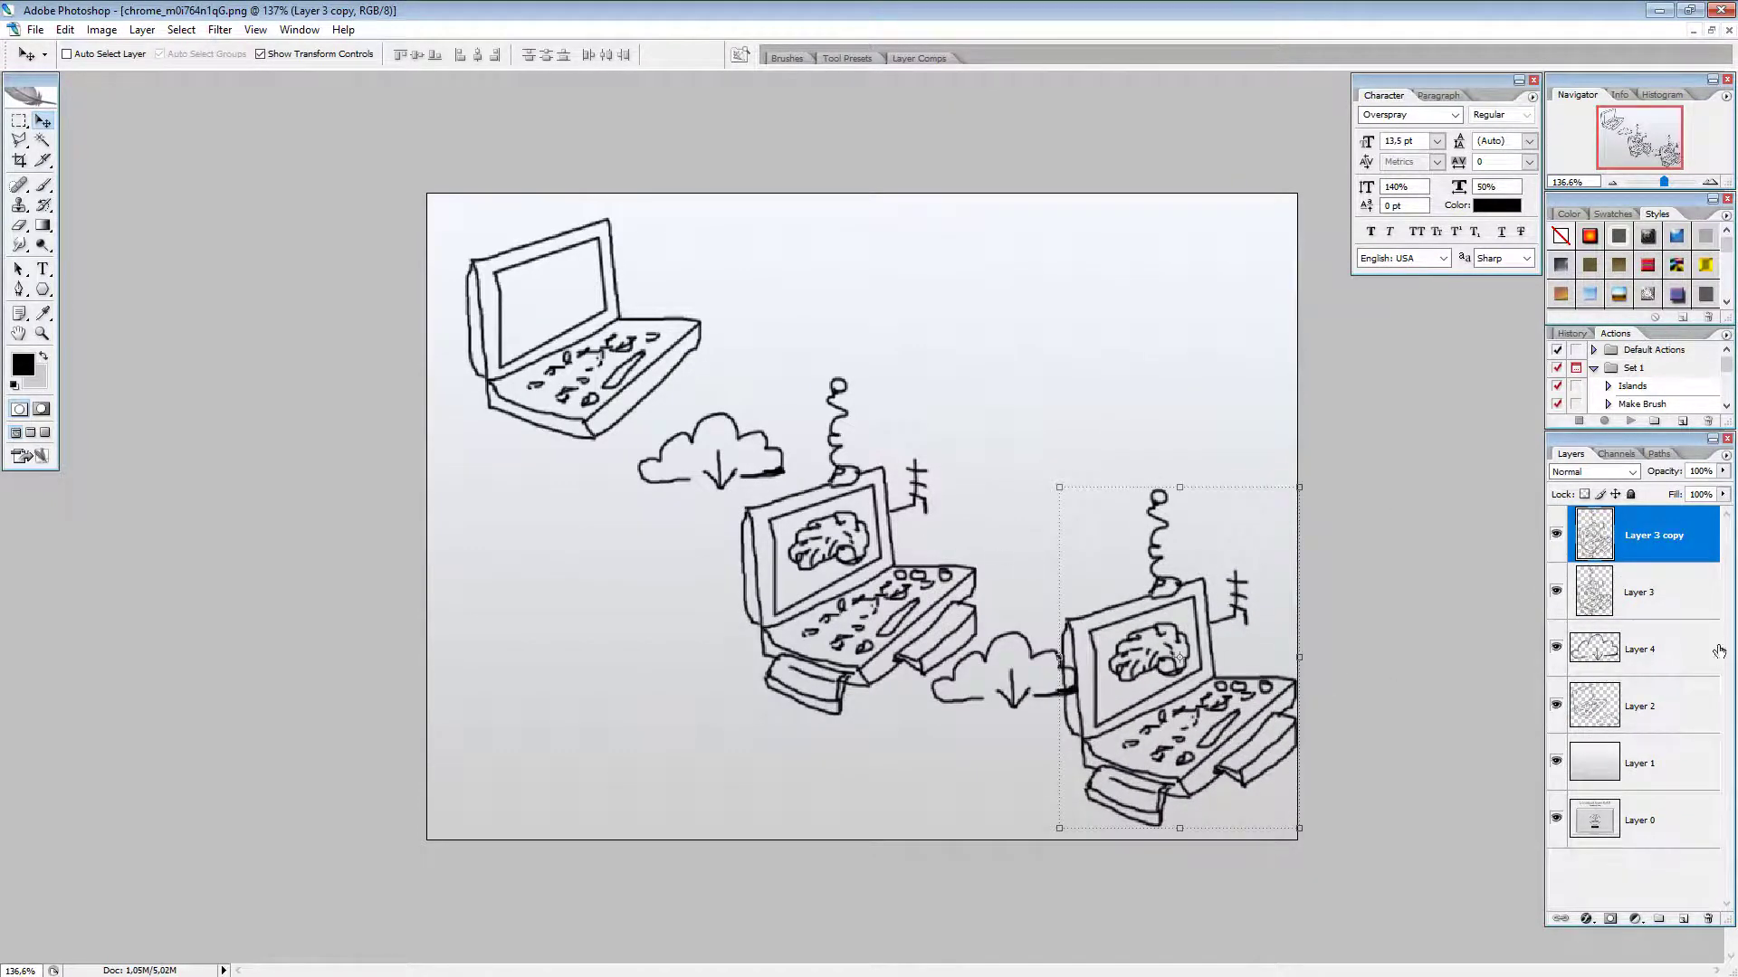
Step: Move Layers 2, 4 and 3 together up and left so the first laptop sits near the canvas corner
{"action": "left_click", "coordinate": [1652, 708]}
{"action": "left_click", "coordinate": [1645, 605], "text": "shift"}
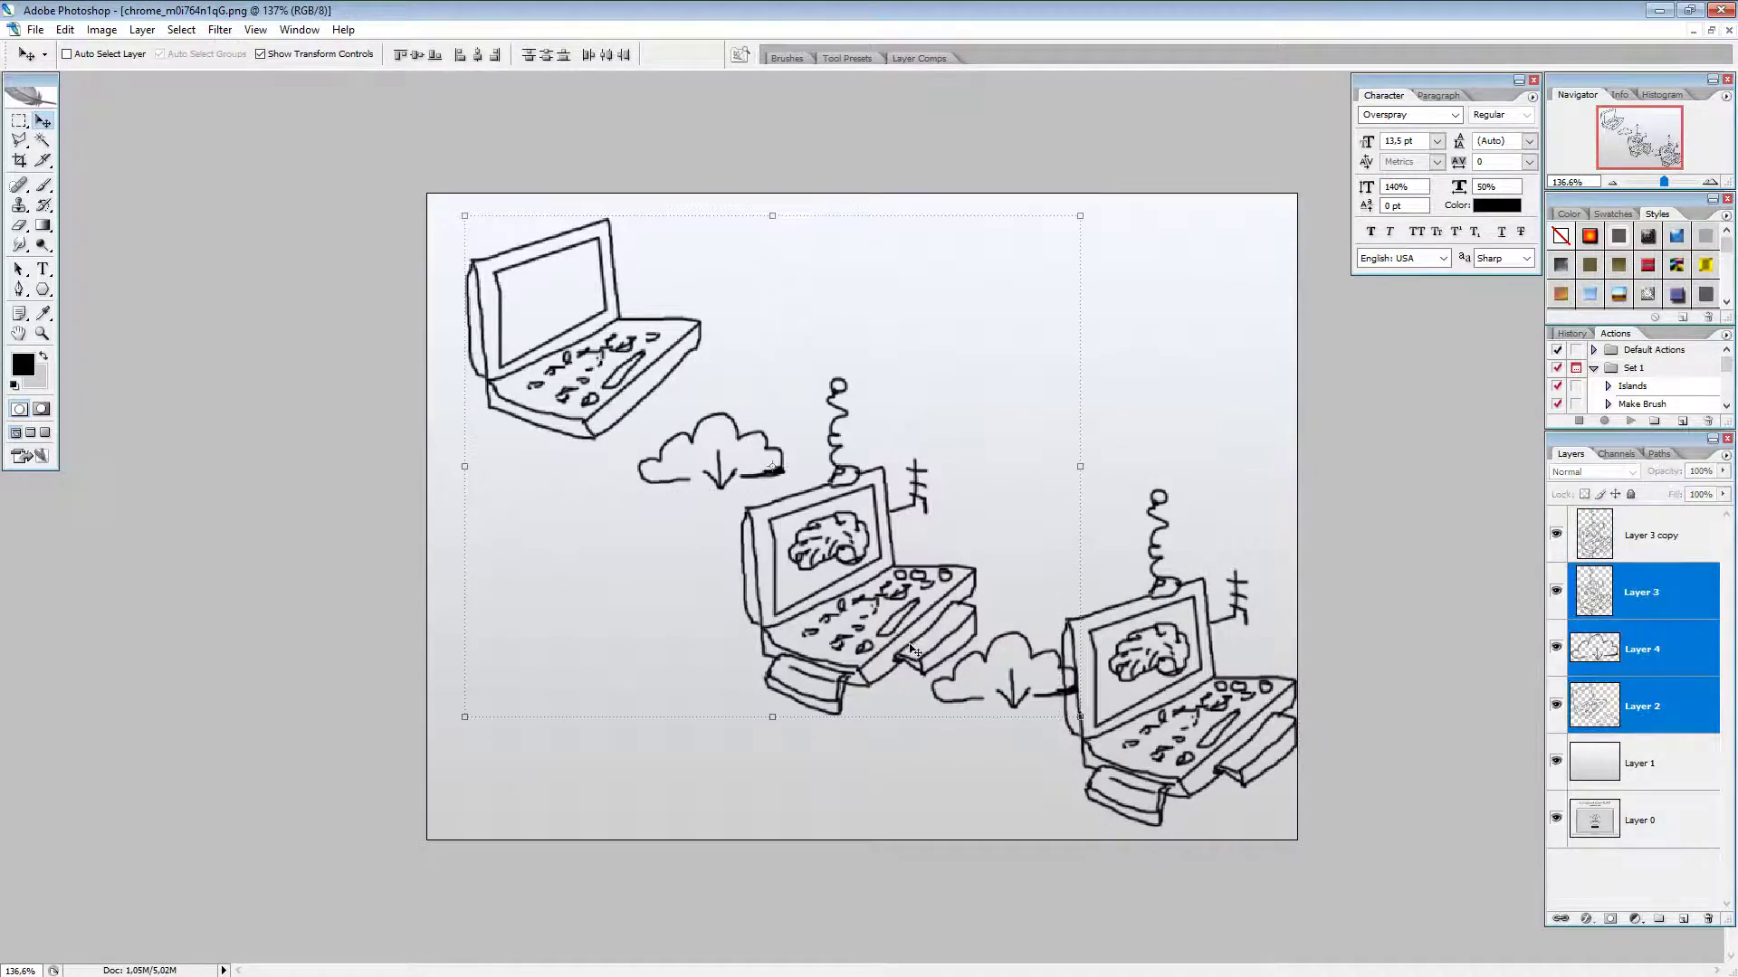
{"action": "left_click_drag", "start_coordinate": [914, 649], "coordinate": [886, 625]}
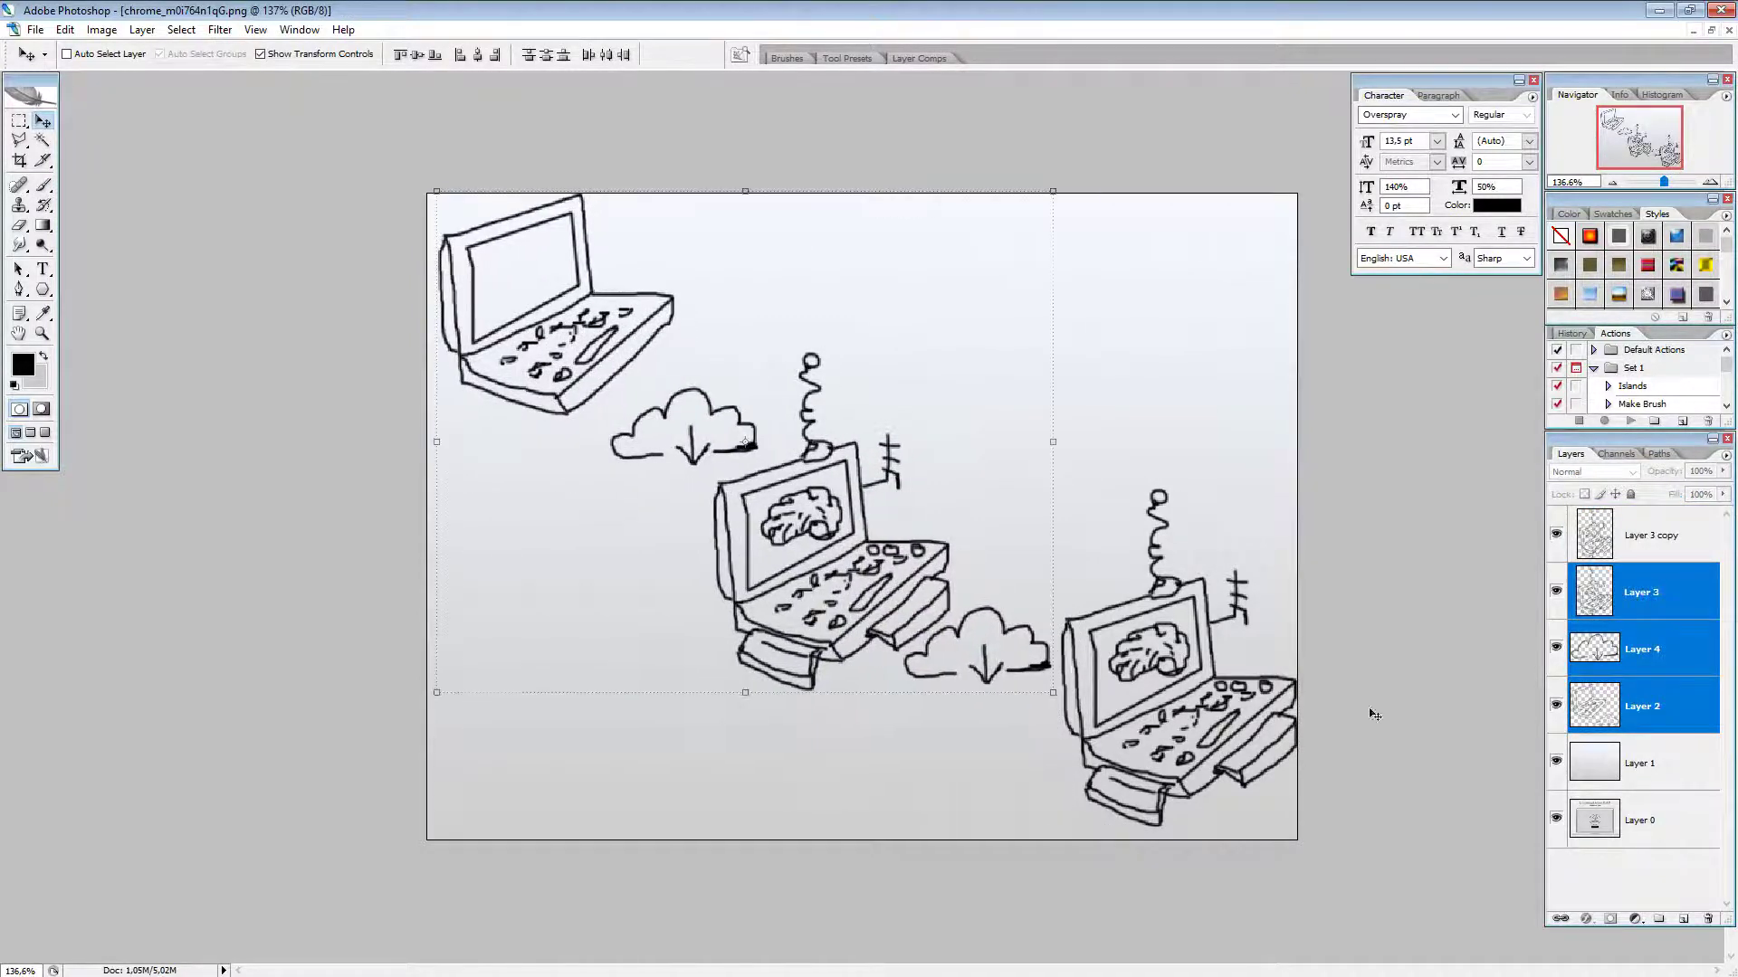
Step: Even out the diagonal spacing by nudging the last laptop down and left, the middle laptop up and left, and the second cloud left
{"action": "left_click", "coordinate": [1665, 541]}
{"action": "left_click_drag", "start_coordinate": [1235, 686], "coordinate": [1222, 724]}
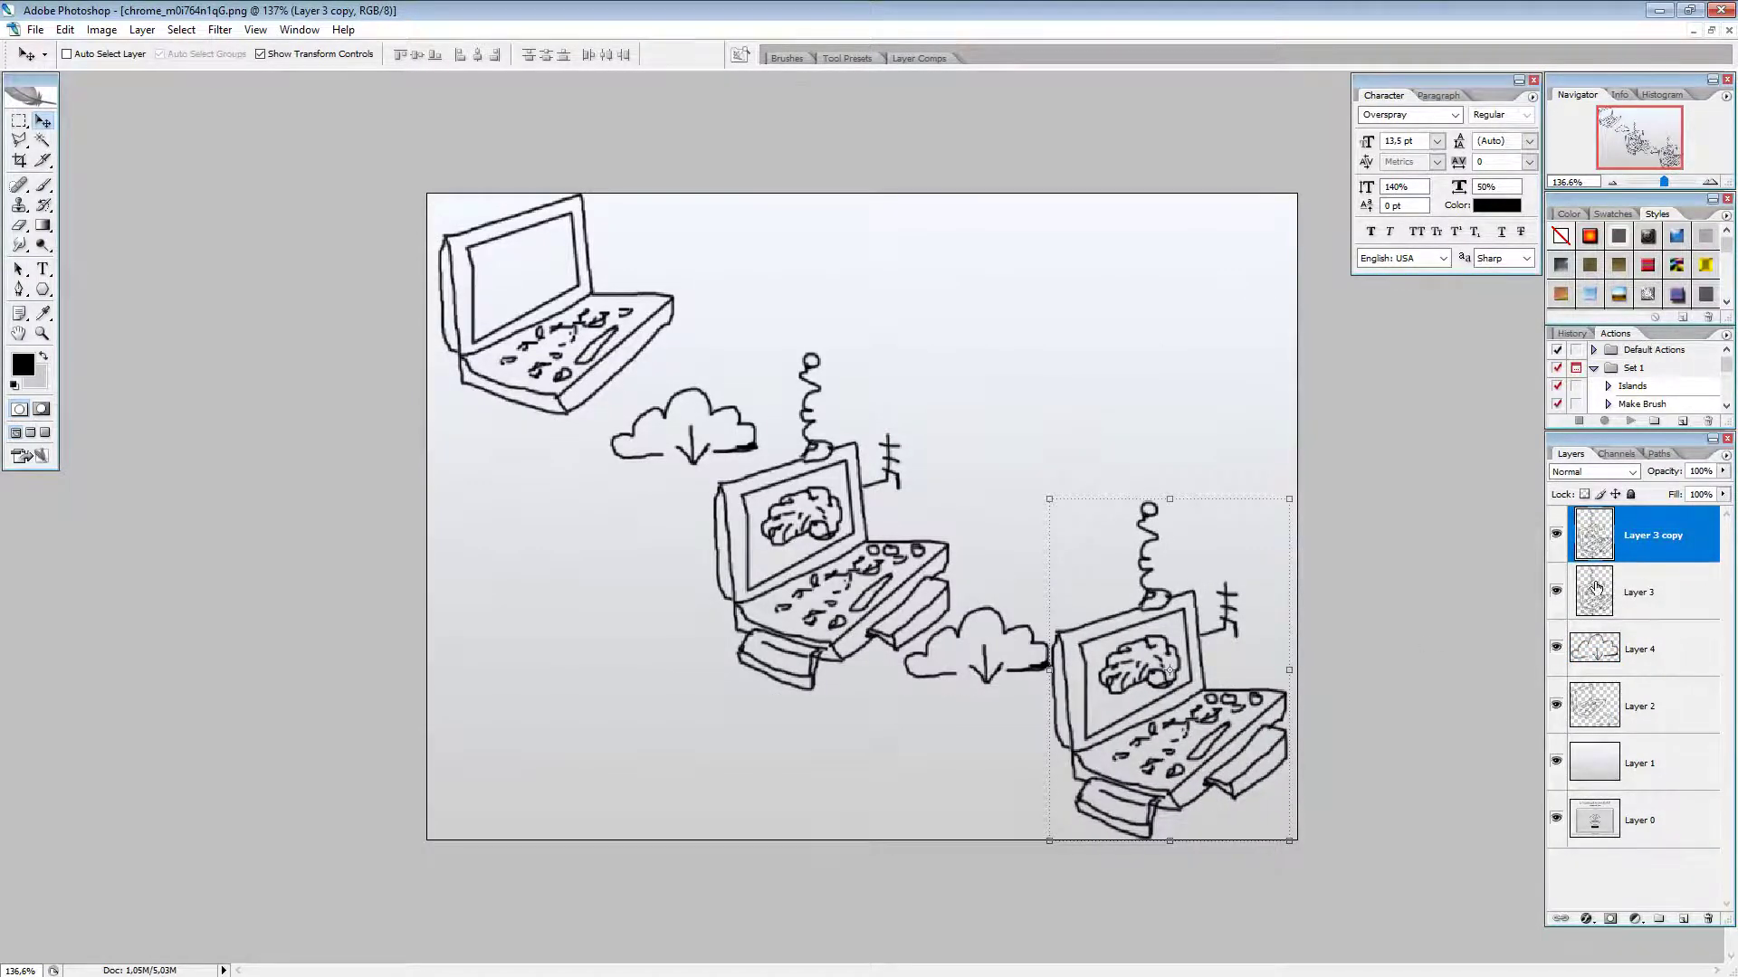
{"action": "left_click", "coordinate": [1642, 596]}
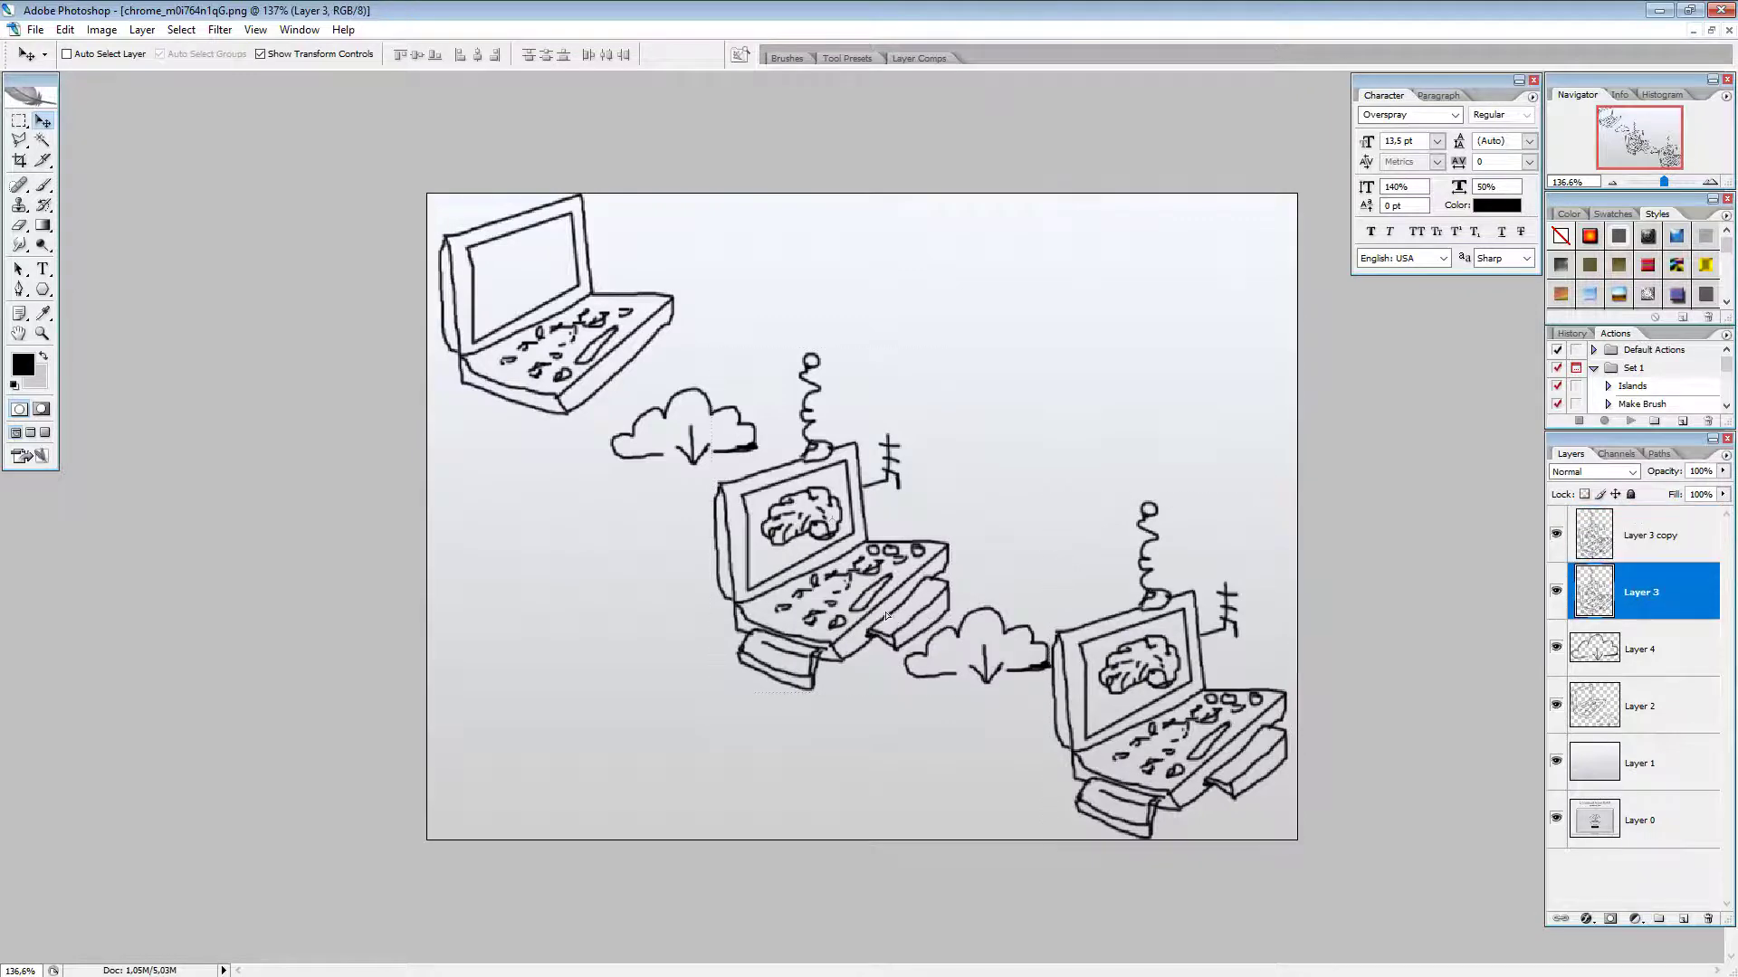
{"action": "left_click_drag", "start_coordinate": [888, 612], "coordinate": [878, 605]}
{"action": "left_click", "coordinate": [1649, 654]}
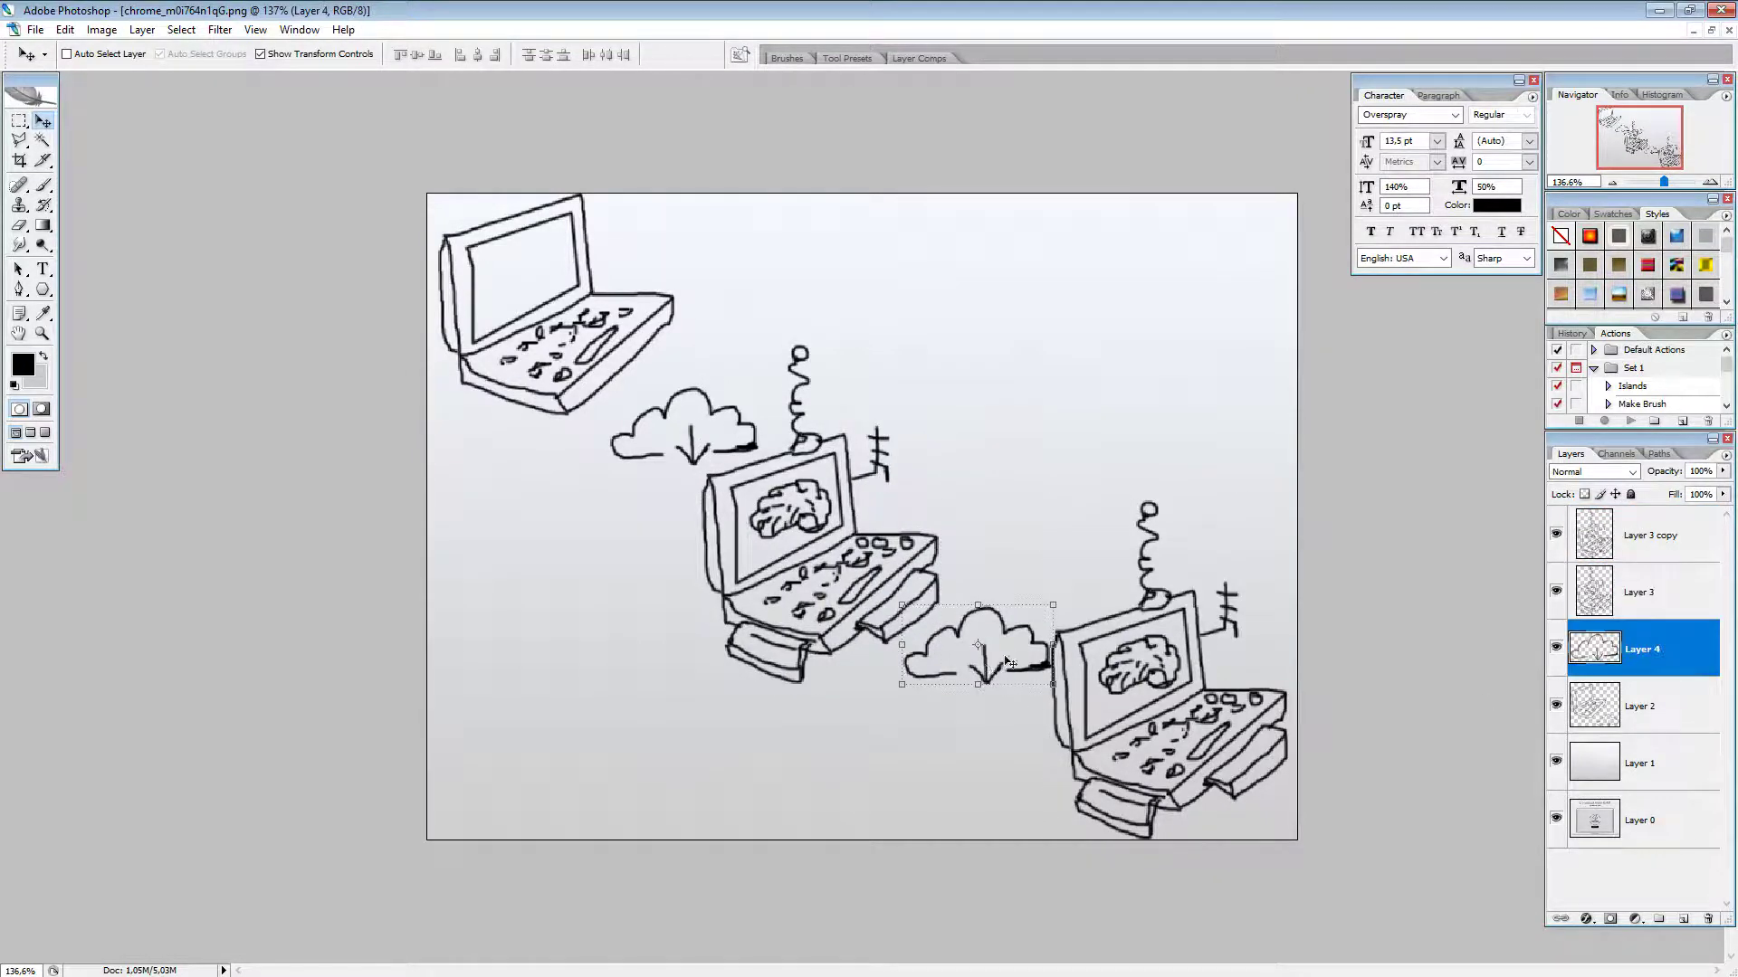
{"action": "left_click_drag", "start_coordinate": [1012, 657], "coordinate": [996, 666]}
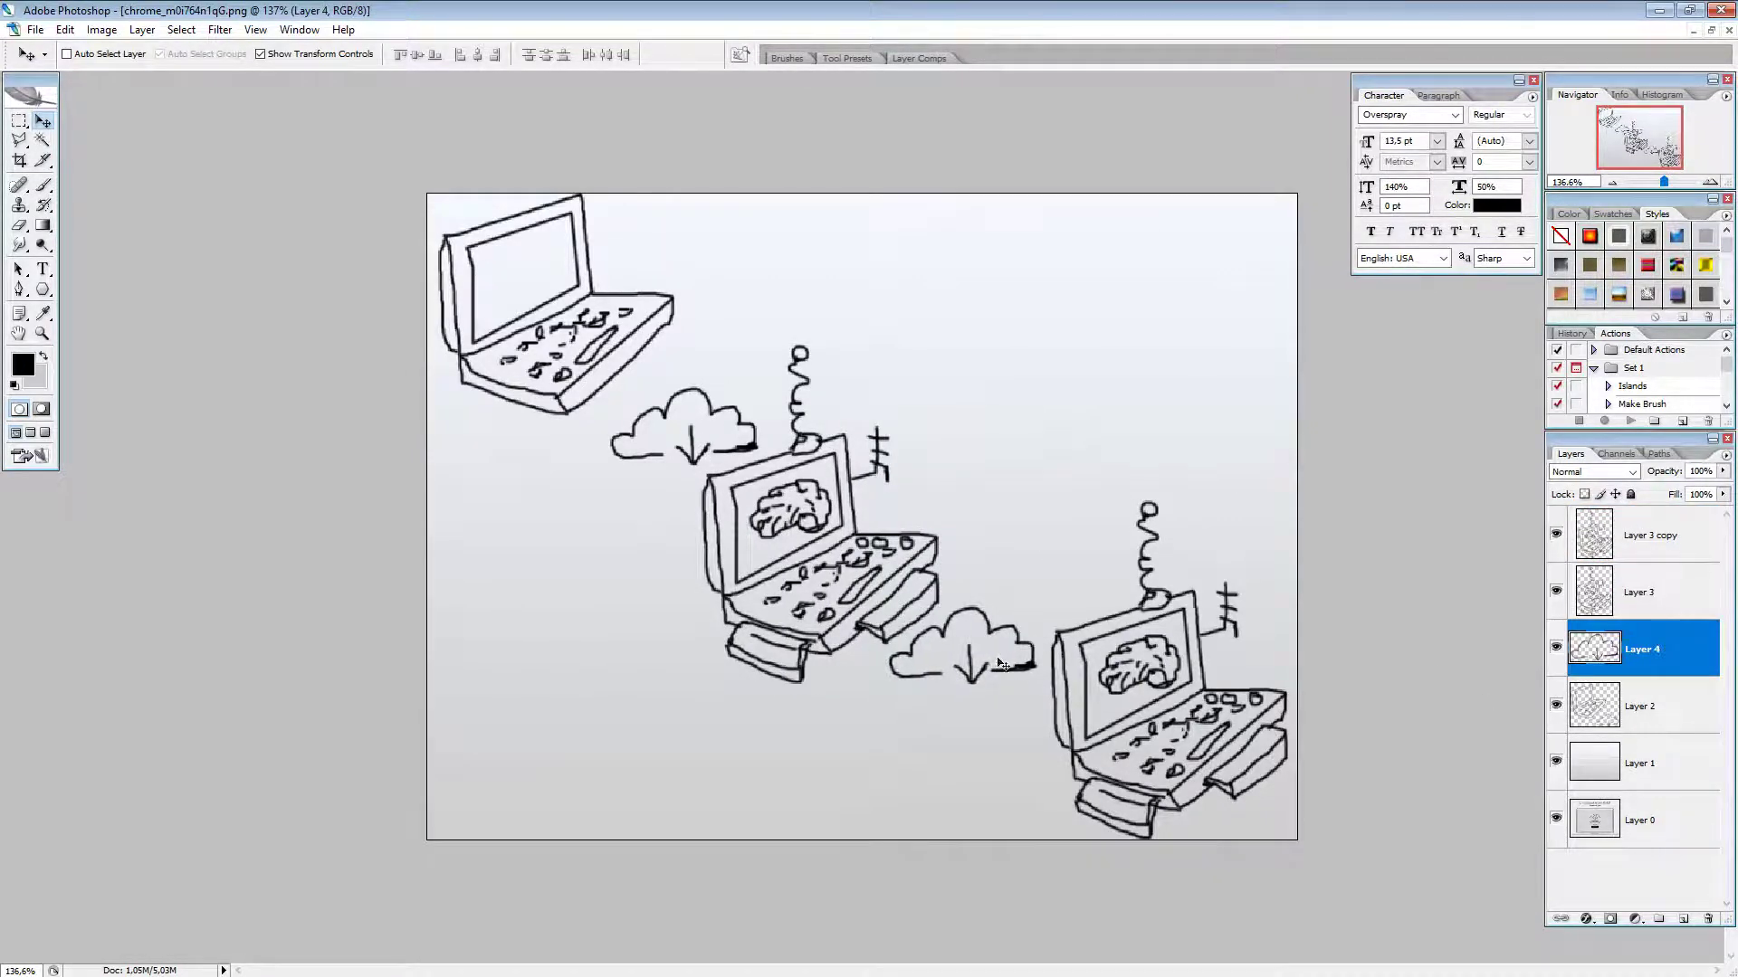
Step: Scale all four laptop and cloud layers together to 88.8% around their centre
{"action": "left_click", "coordinate": [1636, 696], "text": "ctrl"}
{"action": "left_click", "coordinate": [1668, 532], "text": "shift"}
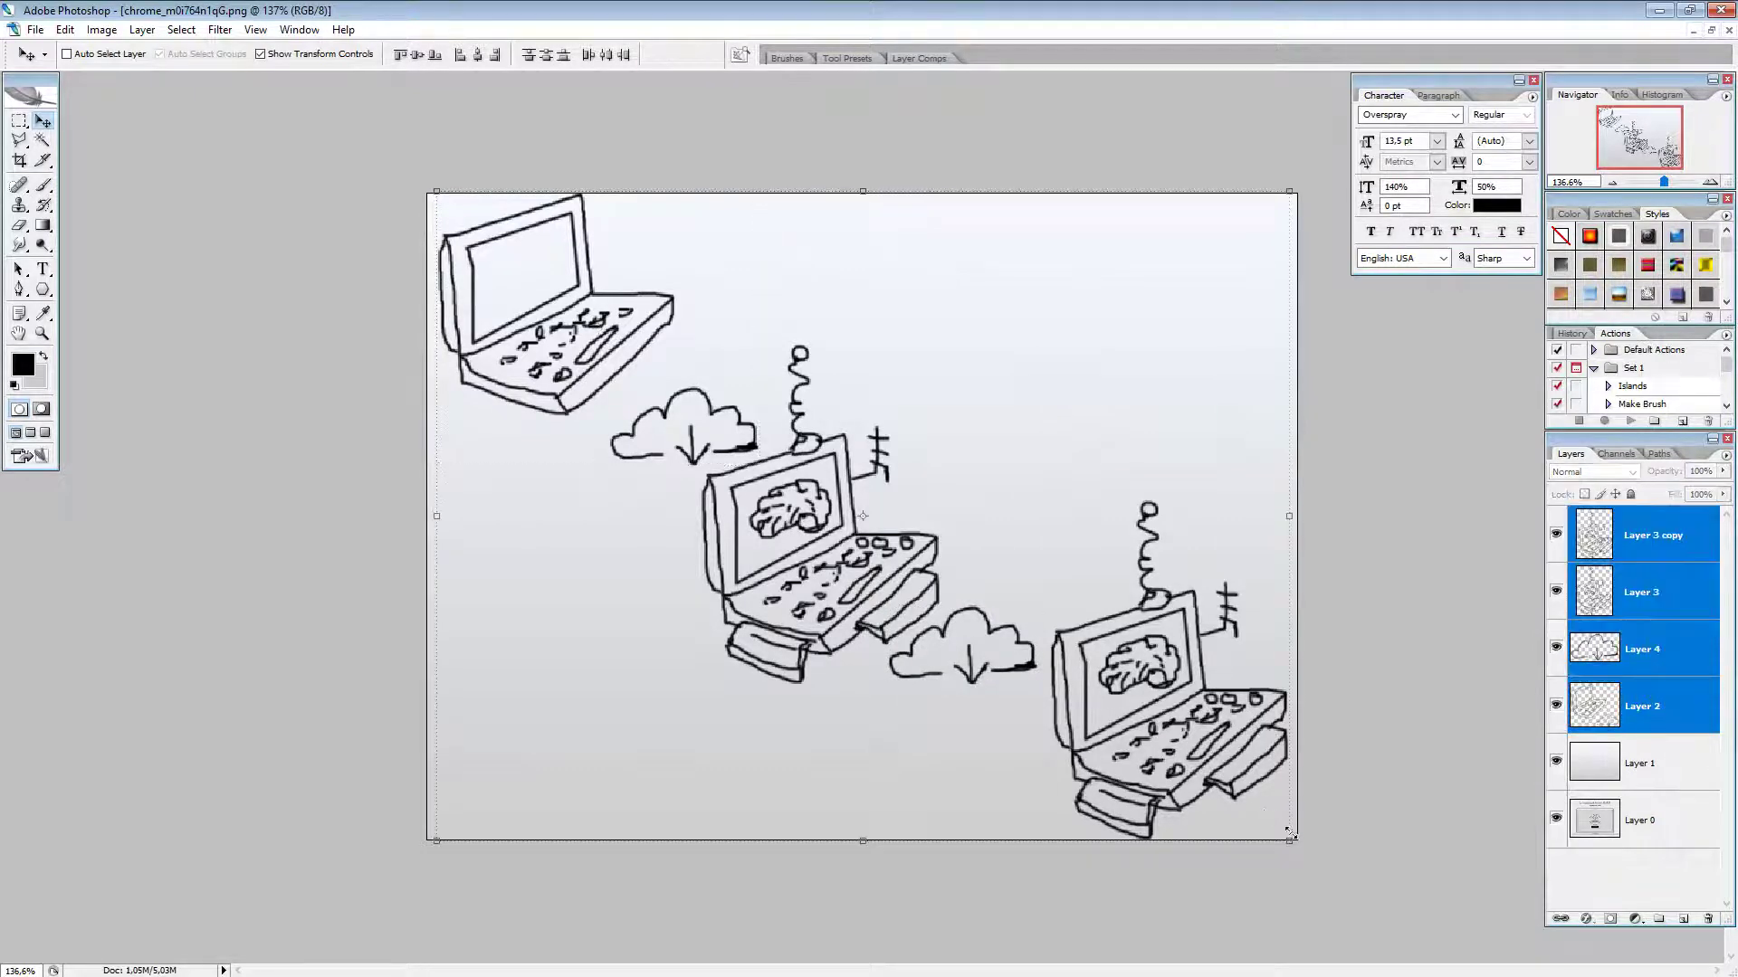
{"action": "left_click_drag", "start_coordinate": [1288, 852], "coordinate": [1242, 807]}
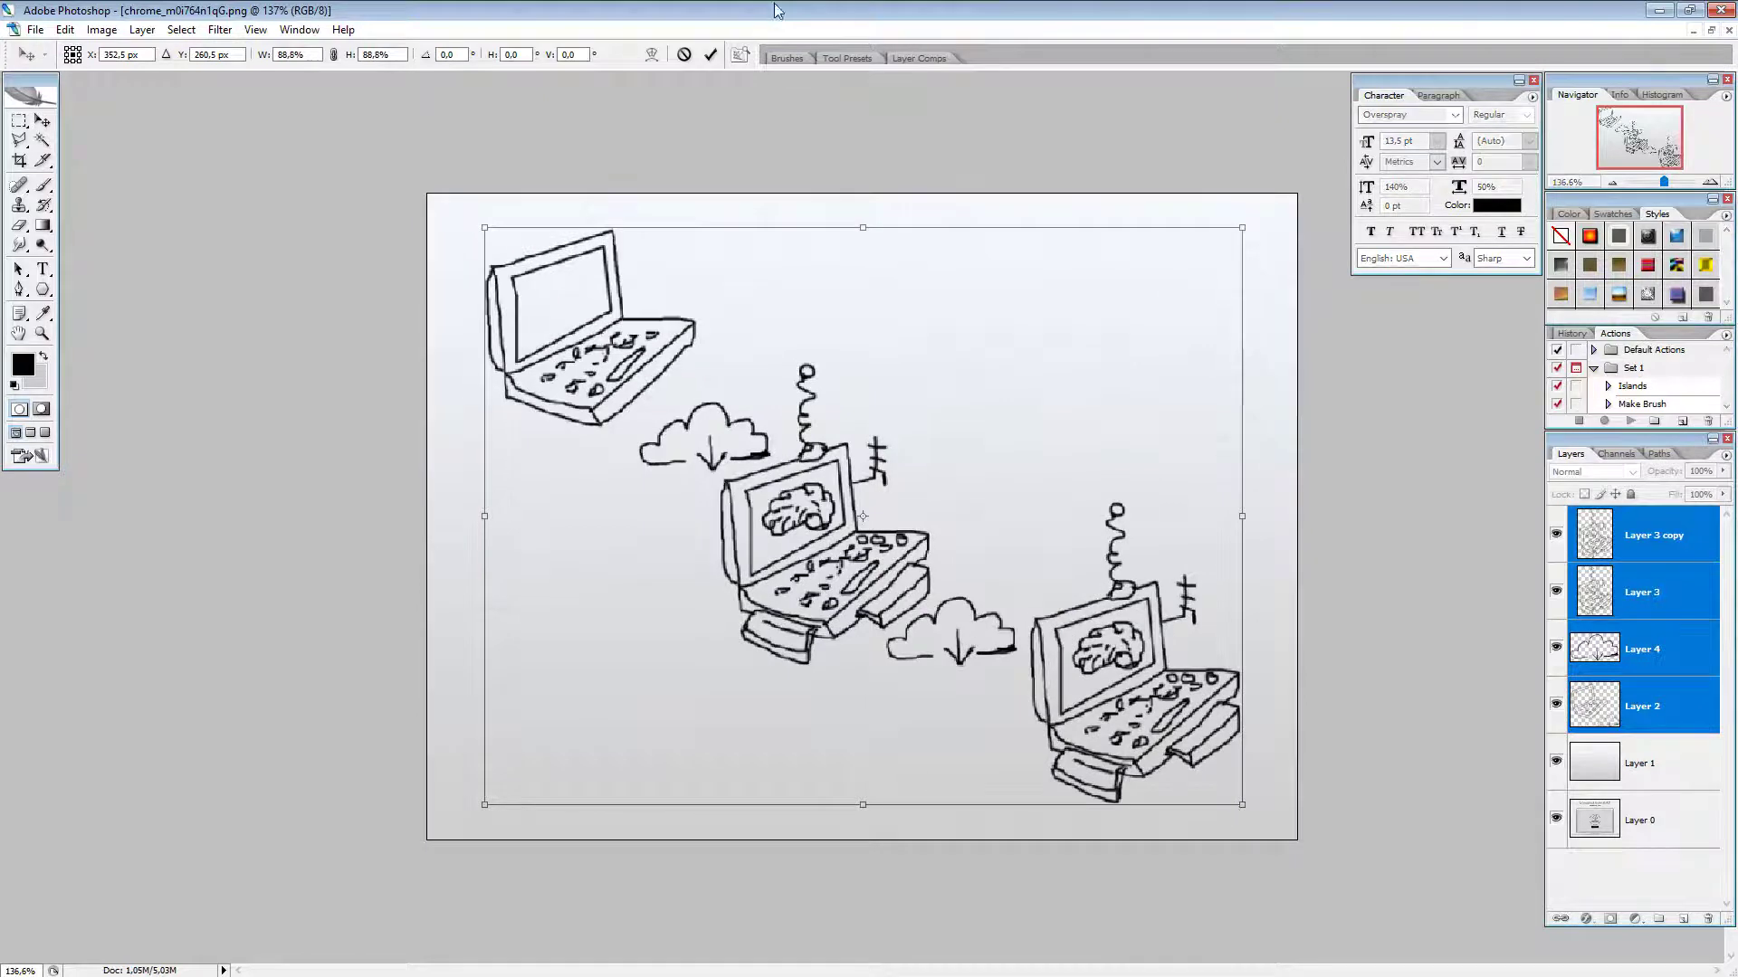
{"action": "left_click", "coordinate": [715, 55]}
Step: Move Layers 2, 4 and 3 together slightly up and left, away from the last laptop
{"action": "left_click", "coordinate": [1661, 529]}
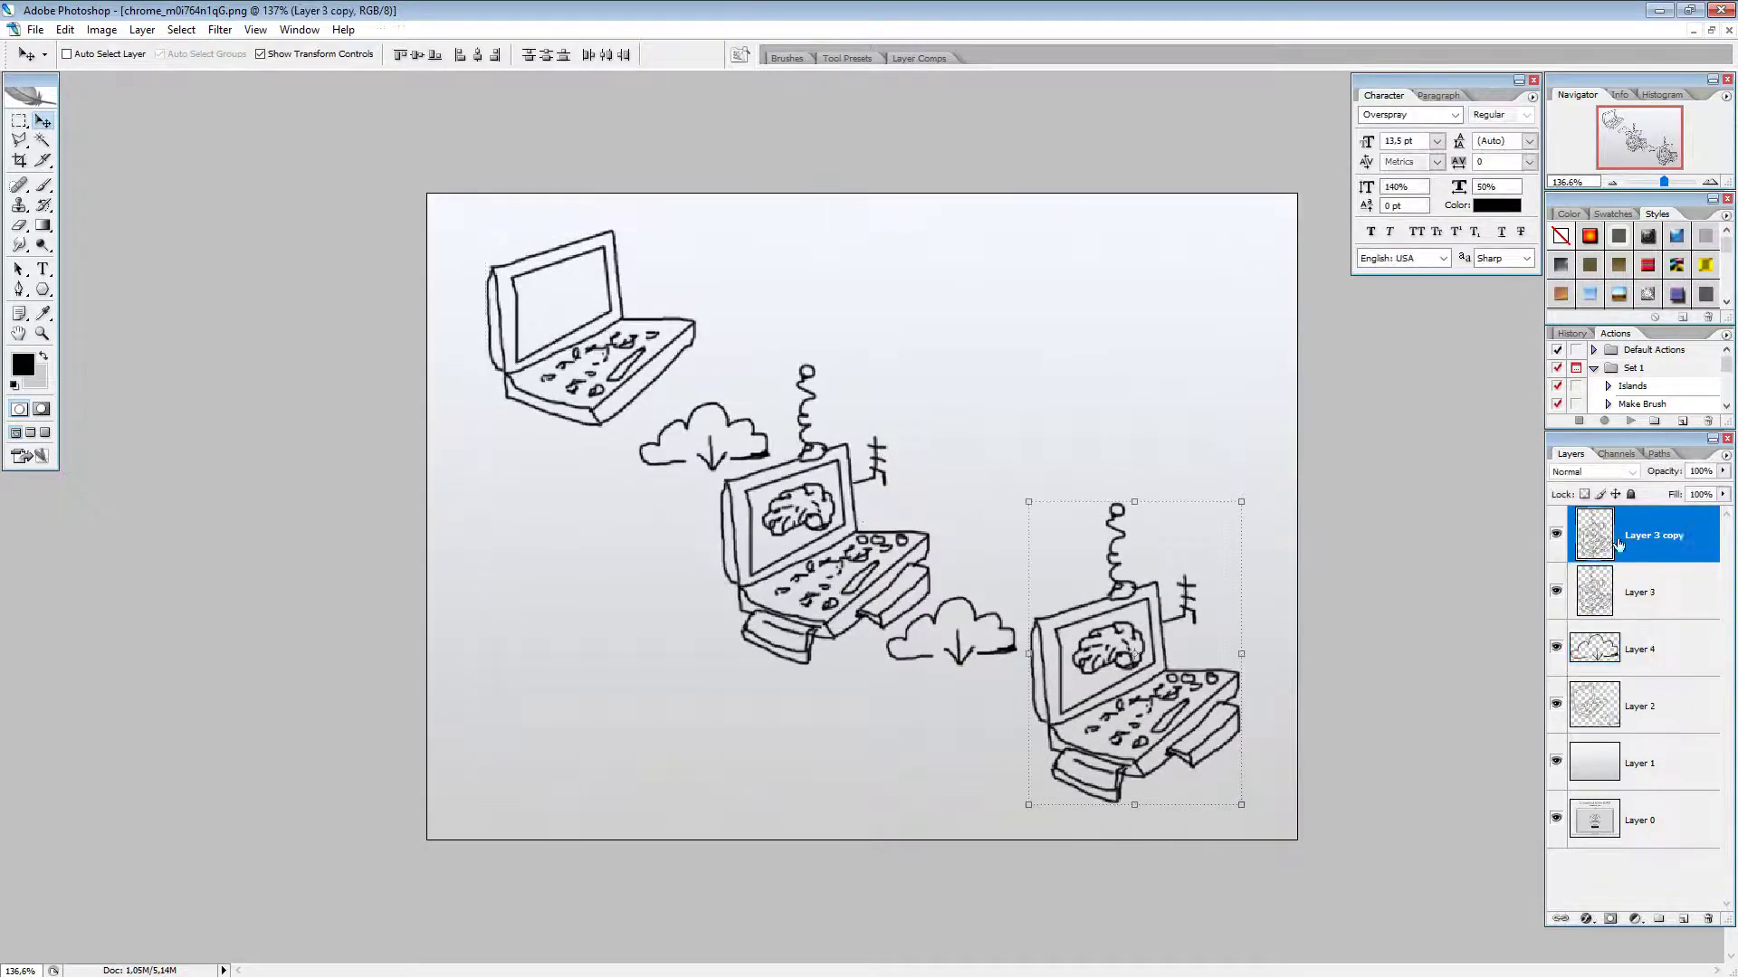
{"action": "left_click", "coordinate": [1648, 656], "text": "shift"}
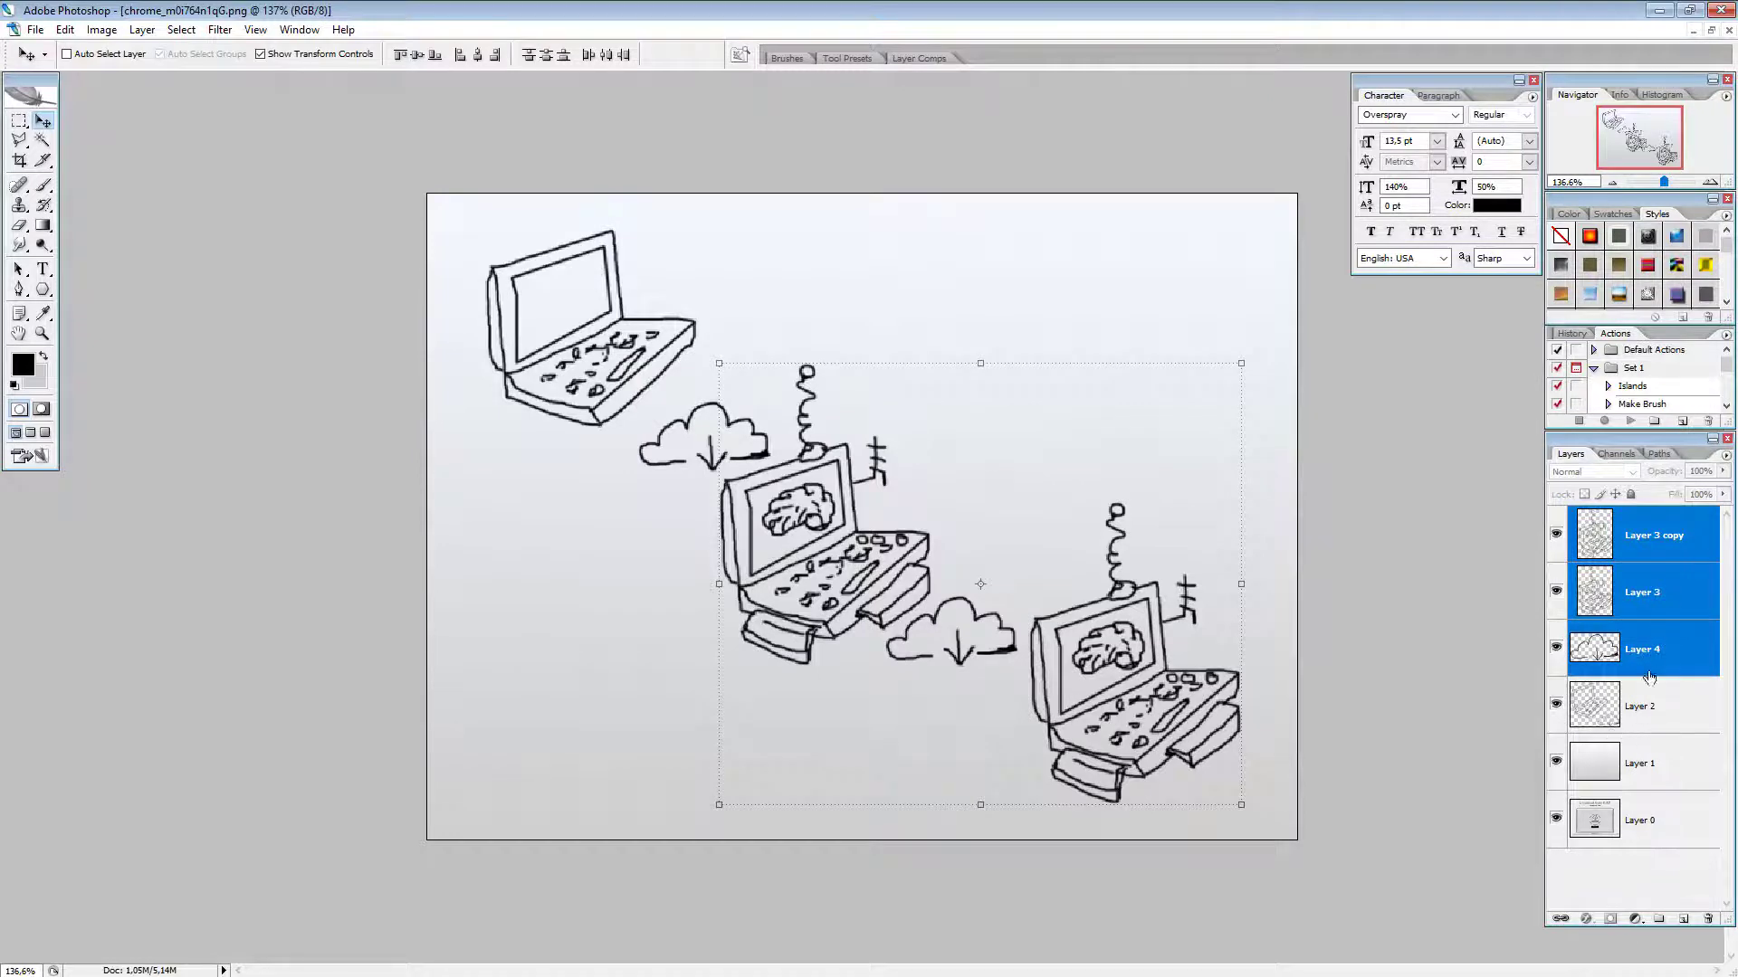
{"action": "left_click", "coordinate": [1648, 715]}
{"action": "left_click", "coordinate": [1657, 586], "text": "shift"}
{"action": "left_click_drag", "start_coordinate": [870, 567], "coordinate": [853, 548]}
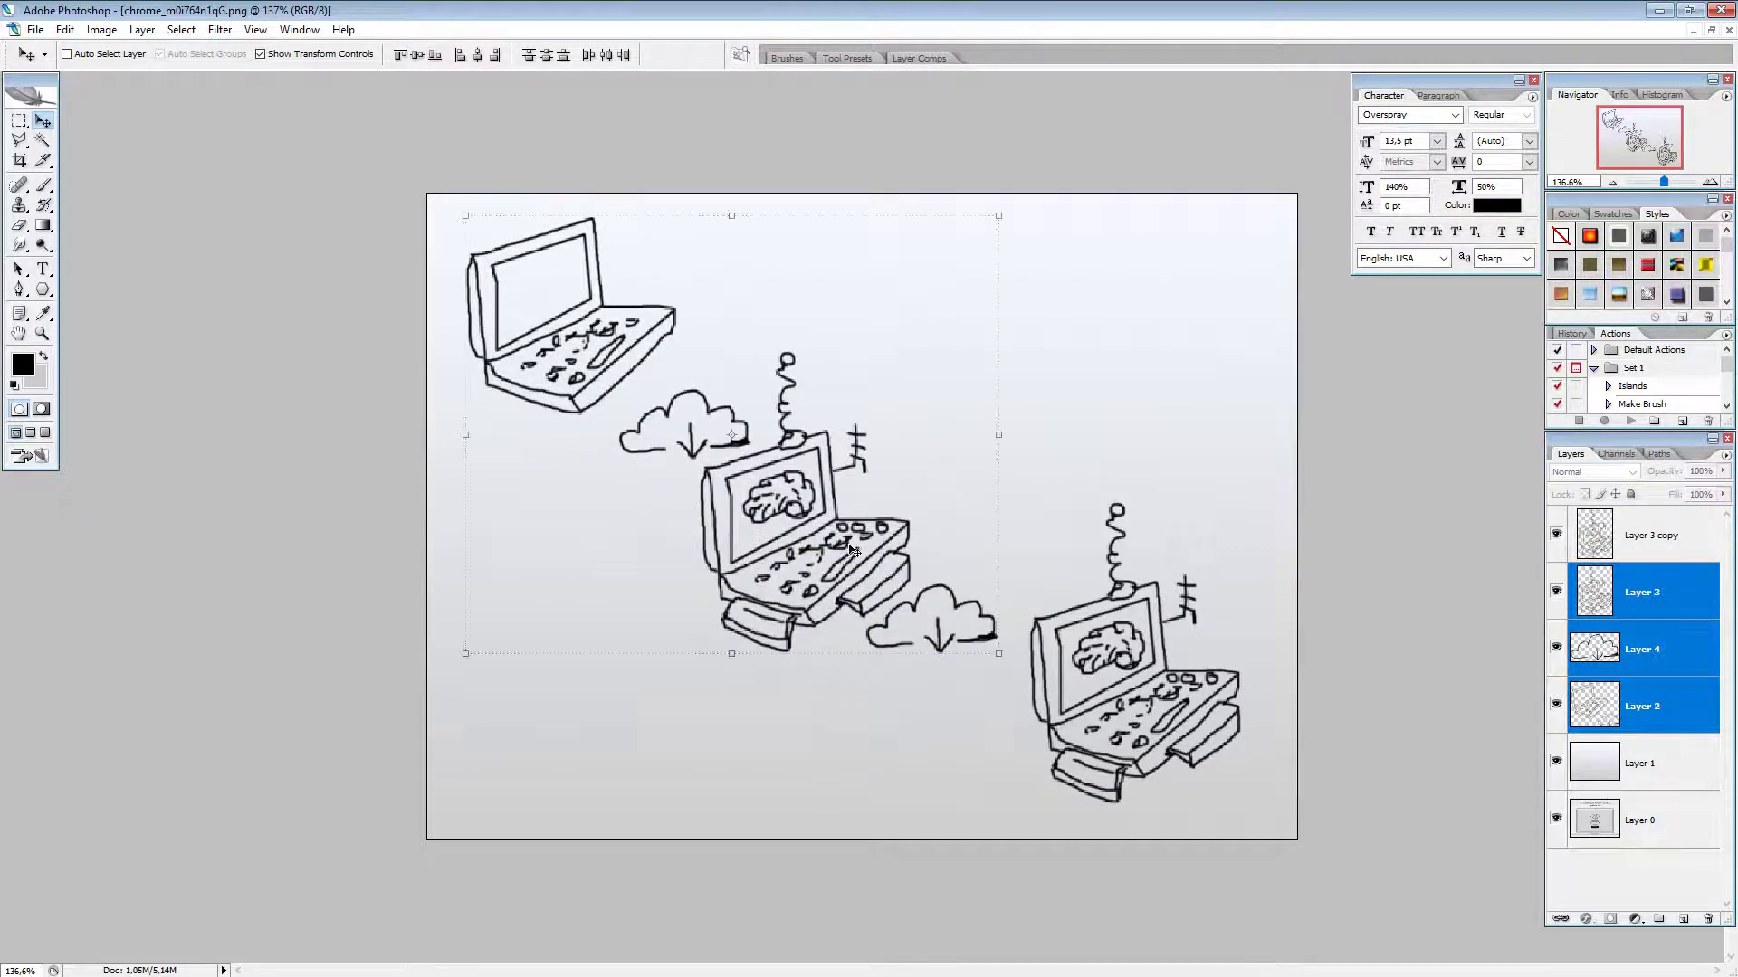
Step: Nudge the second cloud slightly down and right toward the last laptop, and make the last laptop's layer active
{"action": "left_click", "coordinate": [1656, 672]}
{"action": "left_click_drag", "start_coordinate": [1001, 709], "coordinate": [1007, 718]}
{"action": "left_click", "coordinate": [1638, 541]}
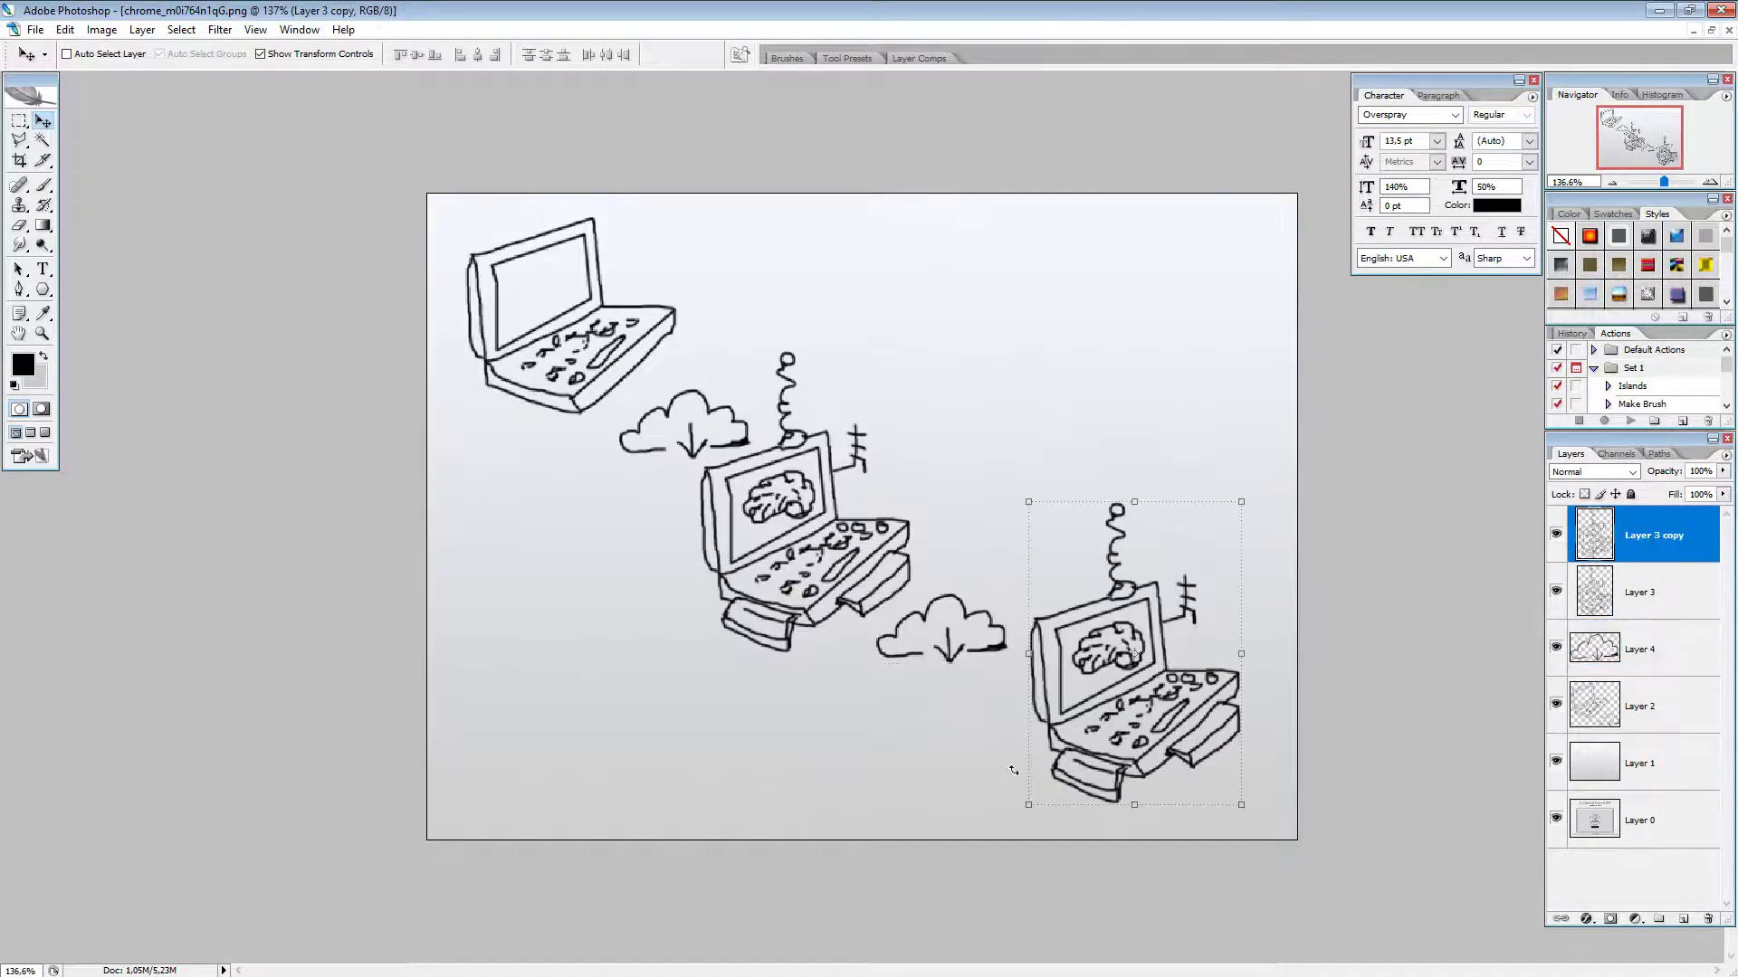
Step: Move the last laptop down toward the canvas edge and slightly left, right up against the second cloud
{"action": "mouse_move", "coordinate": [1143, 781]}
{"action": "left_mouse_down"}
{"action": "mouse_move", "coordinate": [1156, 808]}
{"action": "mouse_move", "coordinate": [1142, 806]}
{"action": "left_mouse_up"}
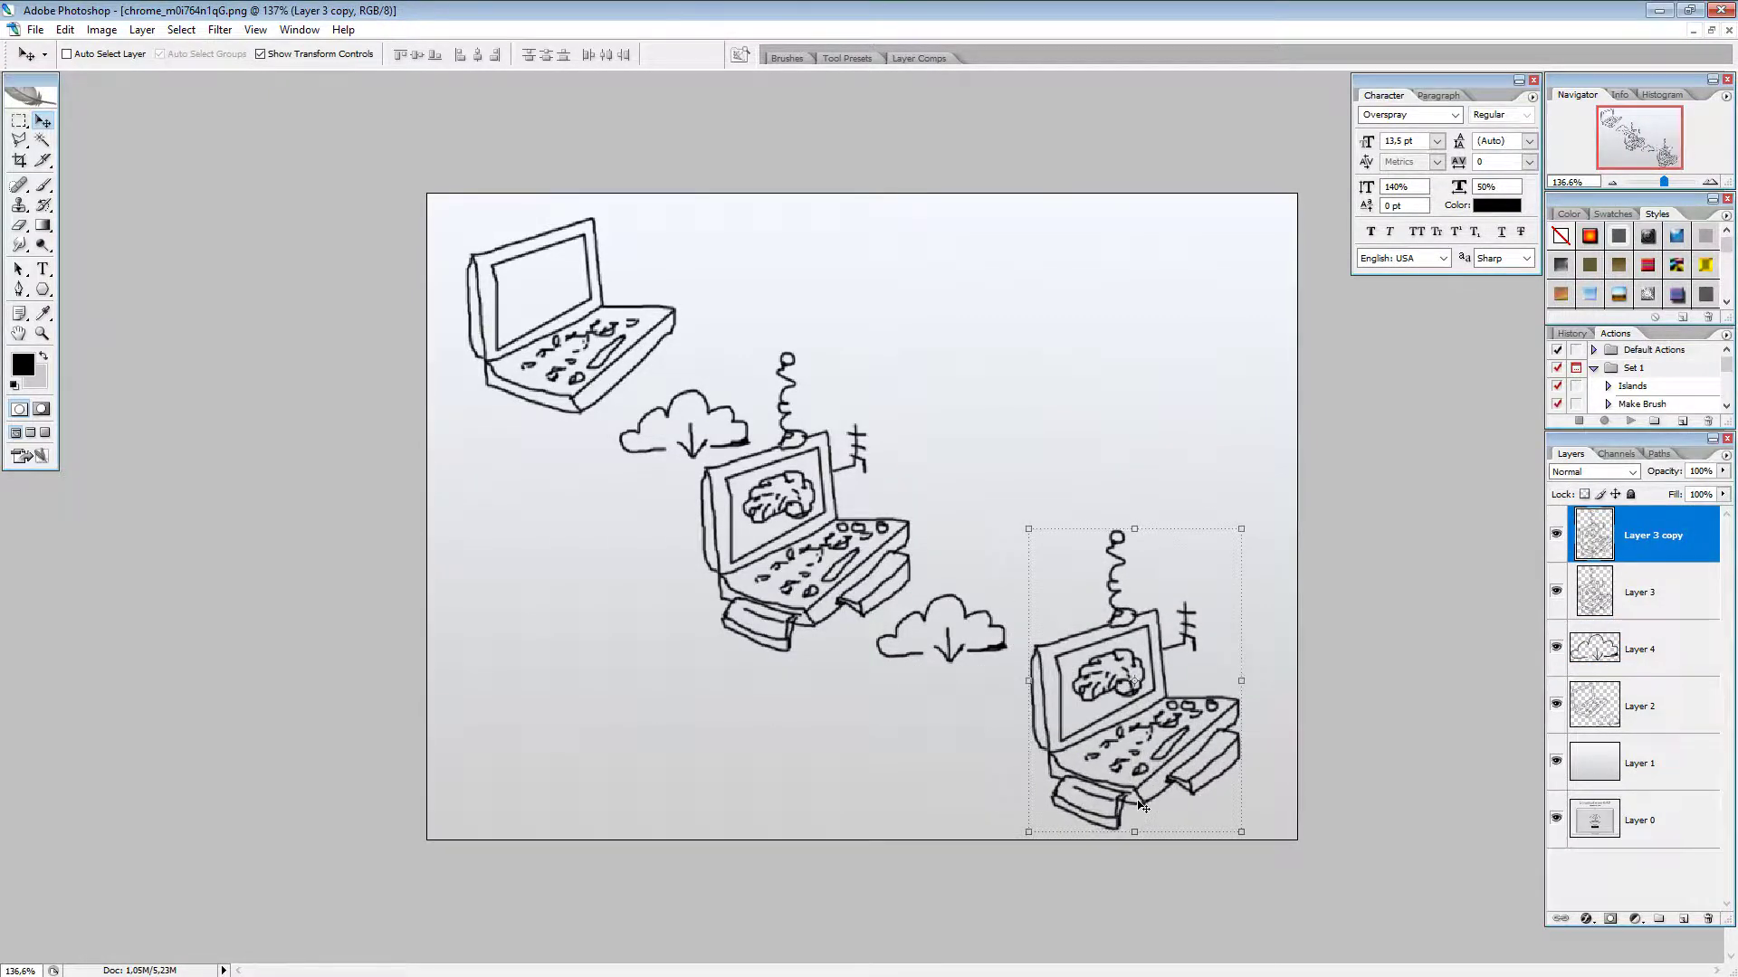
{"action": "left_click_drag", "start_coordinate": [1663, 181], "coordinate": [1670, 182]}
{"action": "left_click", "coordinate": [1709, 182]}
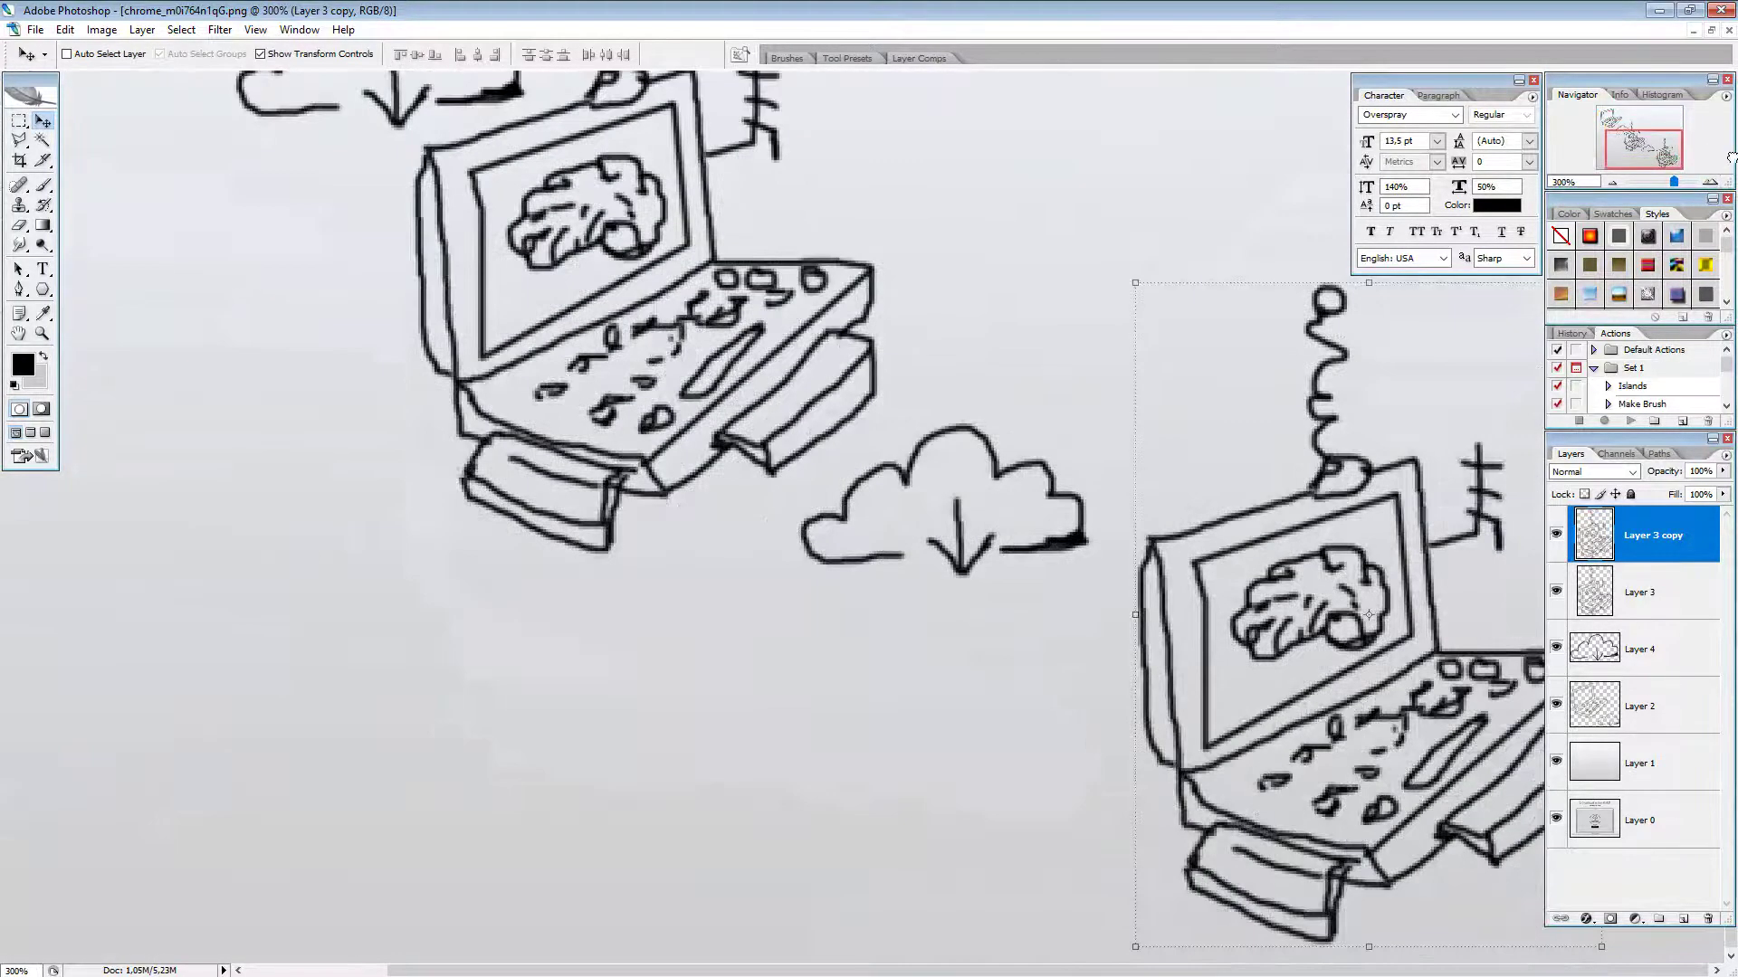
{"action": "mouse_move", "coordinate": [1270, 765]}
{"action": "left_mouse_down"}
{"action": "mouse_move", "coordinate": [1190, 764]}
{"action": "mouse_move", "coordinate": [1222, 763]}
{"action": "left_mouse_up"}
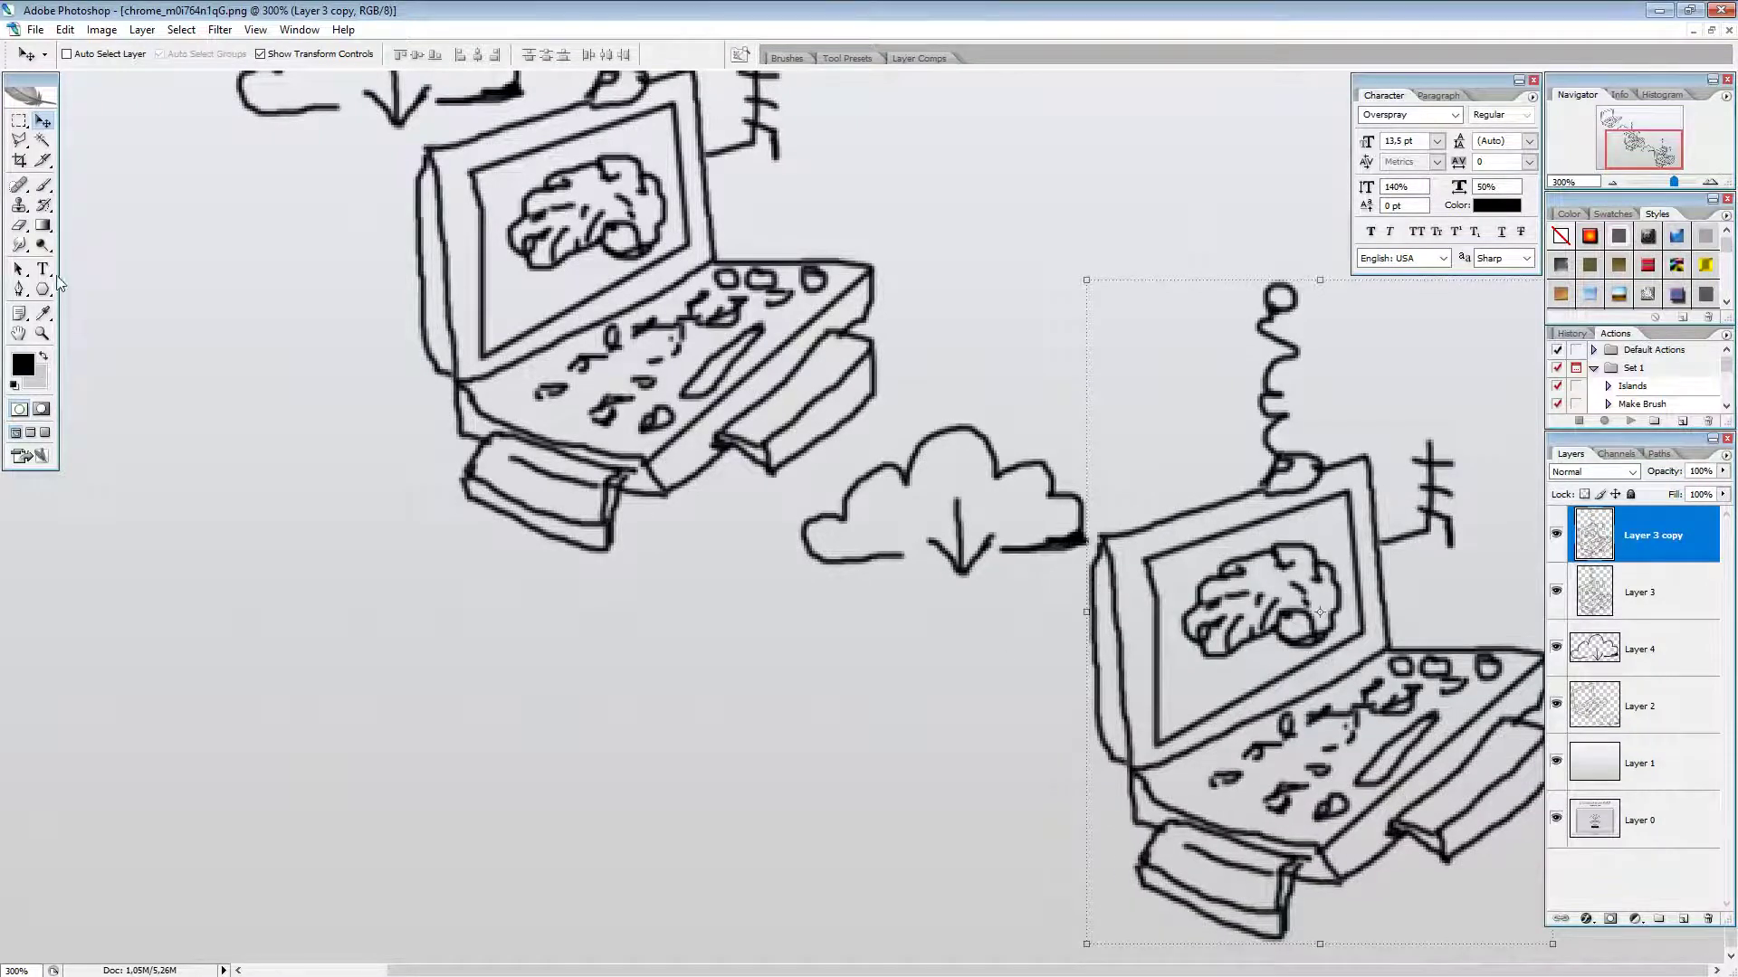
Step: Brush a large round satellite dish with a centre receiver, thick rim and short mount onto the last laptop's lid
{"action": "left_click", "coordinate": [42, 185]}
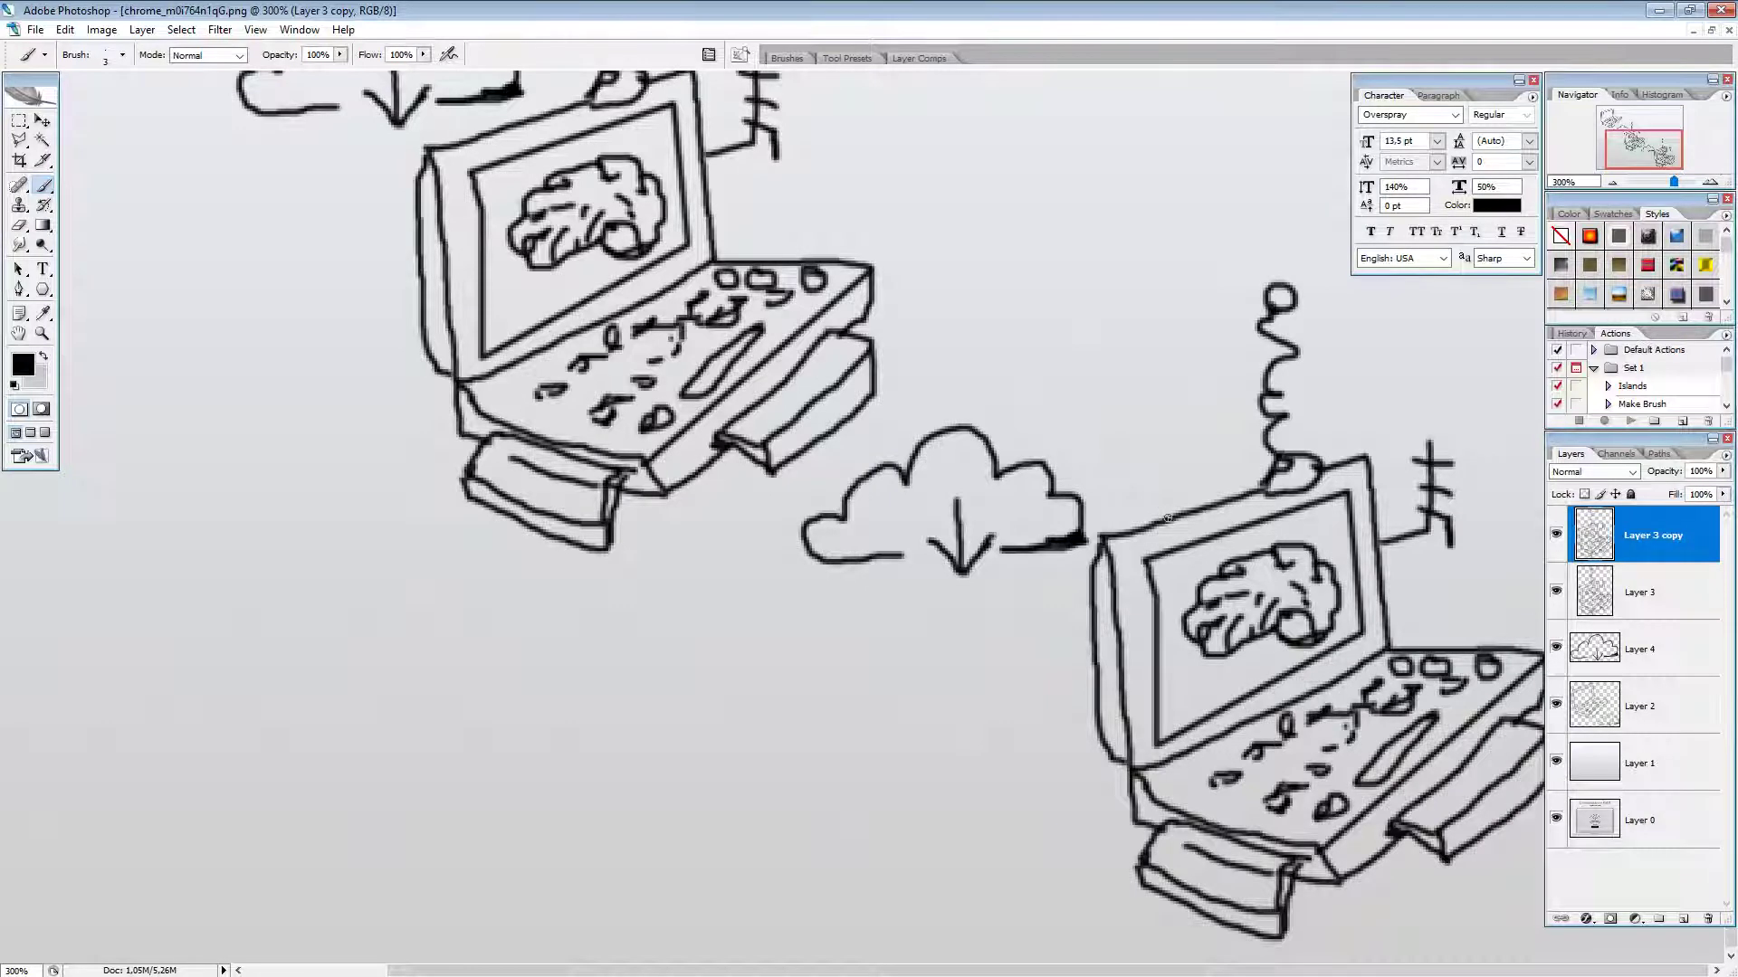
{"action": "mouse_move", "coordinate": [1147, 522]}
{"action": "left_mouse_down"}
{"action": "mouse_move", "coordinate": [1131, 496]}
{"action": "mouse_move", "coordinate": [1143, 367]}
{"action": "mouse_move", "coordinate": [1168, 413]}
{"action": "mouse_move", "coordinate": [1206, 413]}
{"action": "mouse_move", "coordinate": [1165, 447]}
{"action": "mouse_move", "coordinate": [1200, 445]}
{"action": "left_mouse_up"}
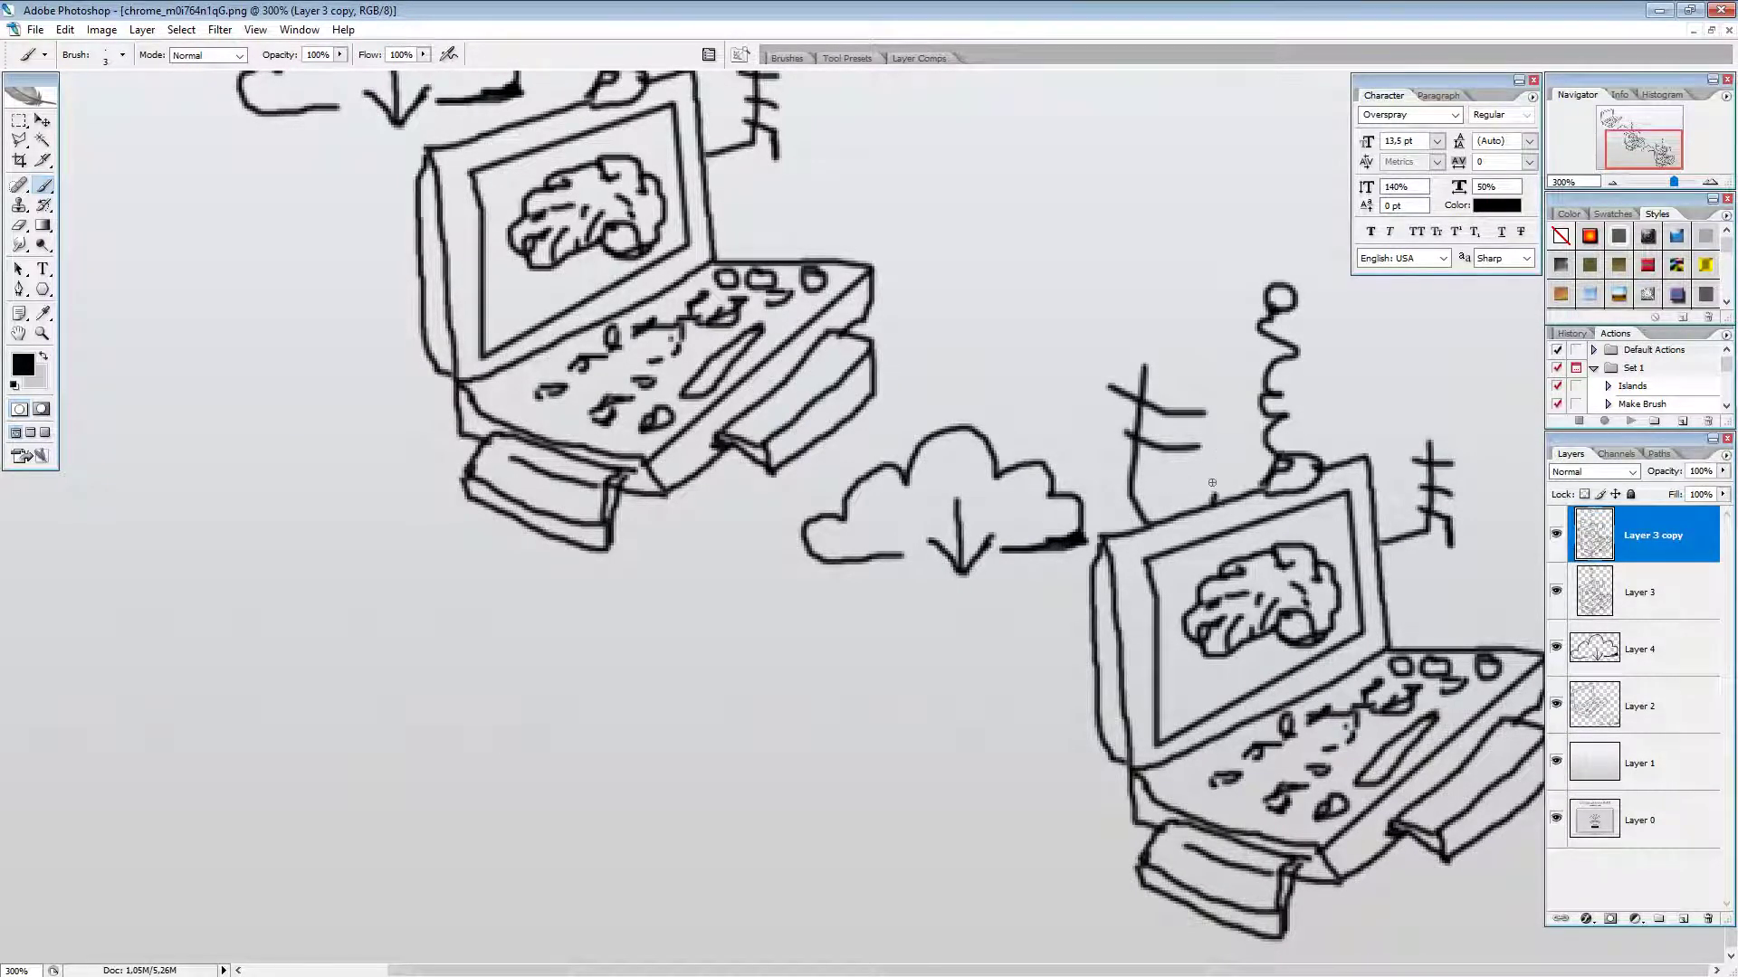
{"action": "mouse_move", "coordinate": [1212, 484]}
{"action": "left_mouse_down"}
{"action": "mouse_move", "coordinate": [1070, 466]}
{"action": "mouse_move", "coordinate": [1041, 423]}
{"action": "mouse_move", "coordinate": [1033, 375]}
{"action": "mouse_move", "coordinate": [1059, 319]}
{"action": "mouse_move", "coordinate": [1123, 272]}
{"action": "mouse_move", "coordinate": [1194, 274]}
{"action": "mouse_move", "coordinate": [1239, 307]}
{"action": "mouse_move", "coordinate": [1258, 392]}
{"action": "mouse_move", "coordinate": [1200, 486]}
{"action": "left_mouse_up"}
{"action": "mouse_move", "coordinate": [1153, 372]}
{"action": "left_mouse_down"}
{"action": "mouse_move", "coordinate": [1178, 355]}
{"action": "mouse_move", "coordinate": [1159, 396]}
{"action": "mouse_move", "coordinate": [1202, 342]}
{"action": "mouse_move", "coordinate": [1175, 353]}
{"action": "left_mouse_up"}
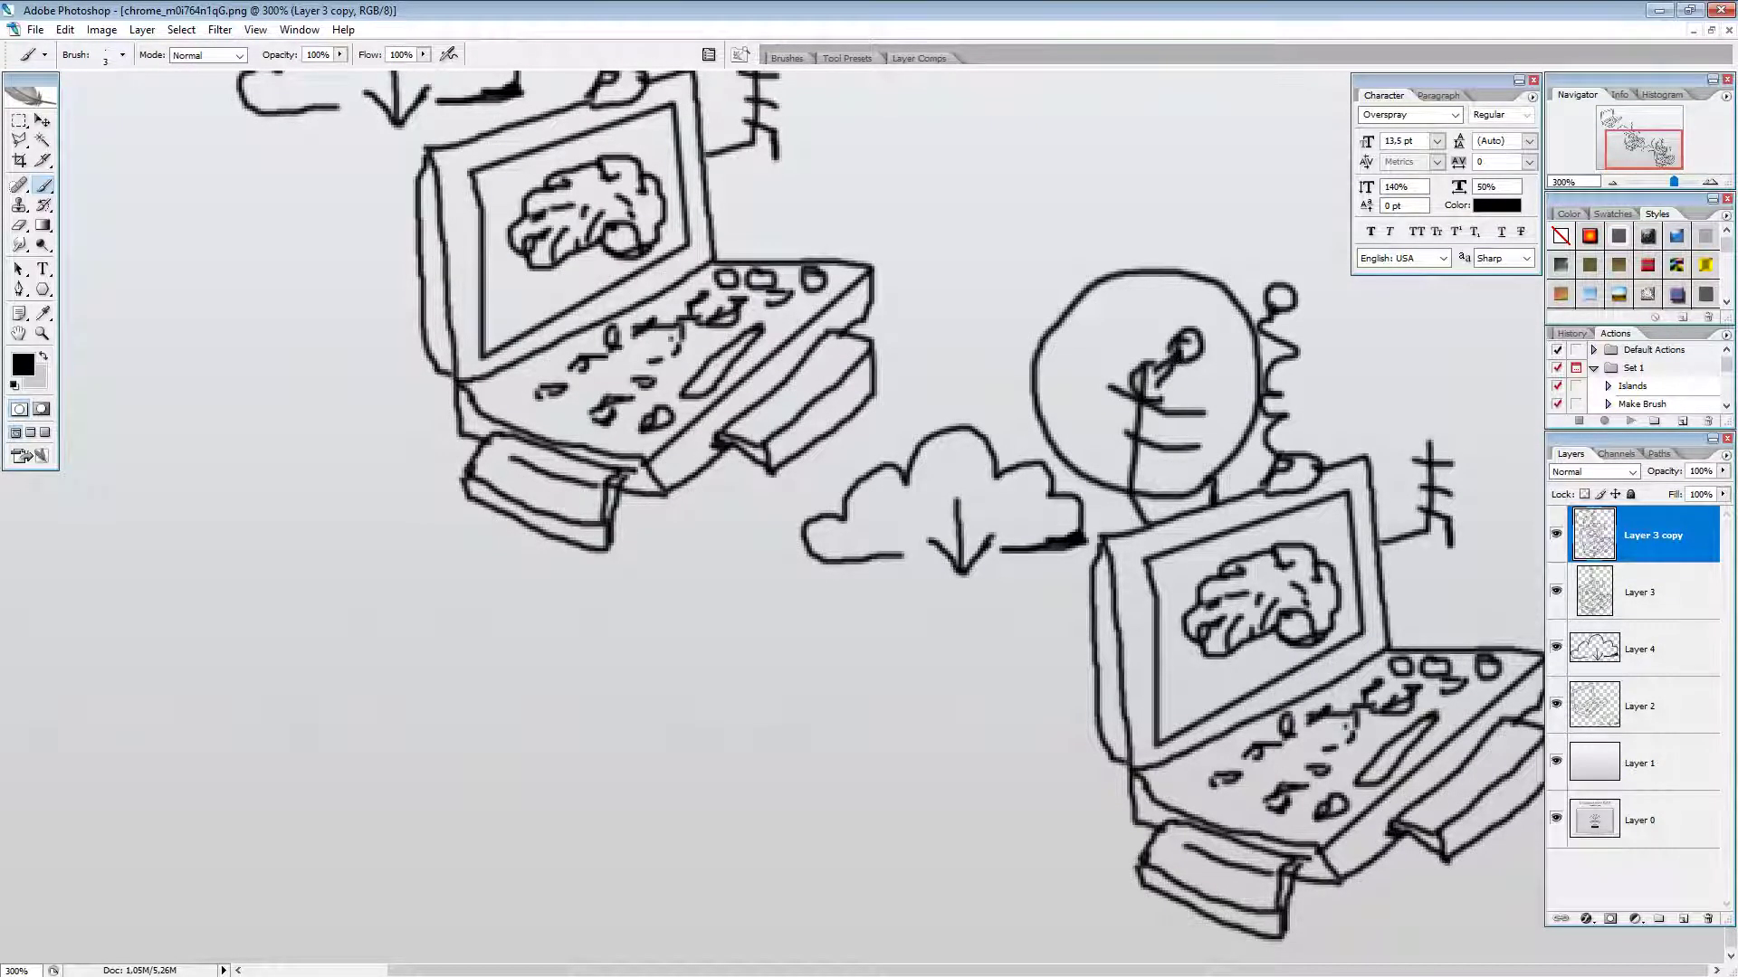
{"action": "mouse_move", "coordinate": [1214, 482]}
{"action": "left_mouse_down"}
{"action": "mouse_move", "coordinate": [1134, 507]}
{"action": "mouse_move", "coordinate": [1070, 482]}
{"action": "mouse_move", "coordinate": [1039, 445]}
{"action": "mouse_move", "coordinate": [1029, 360]}
{"action": "left_mouse_up"}
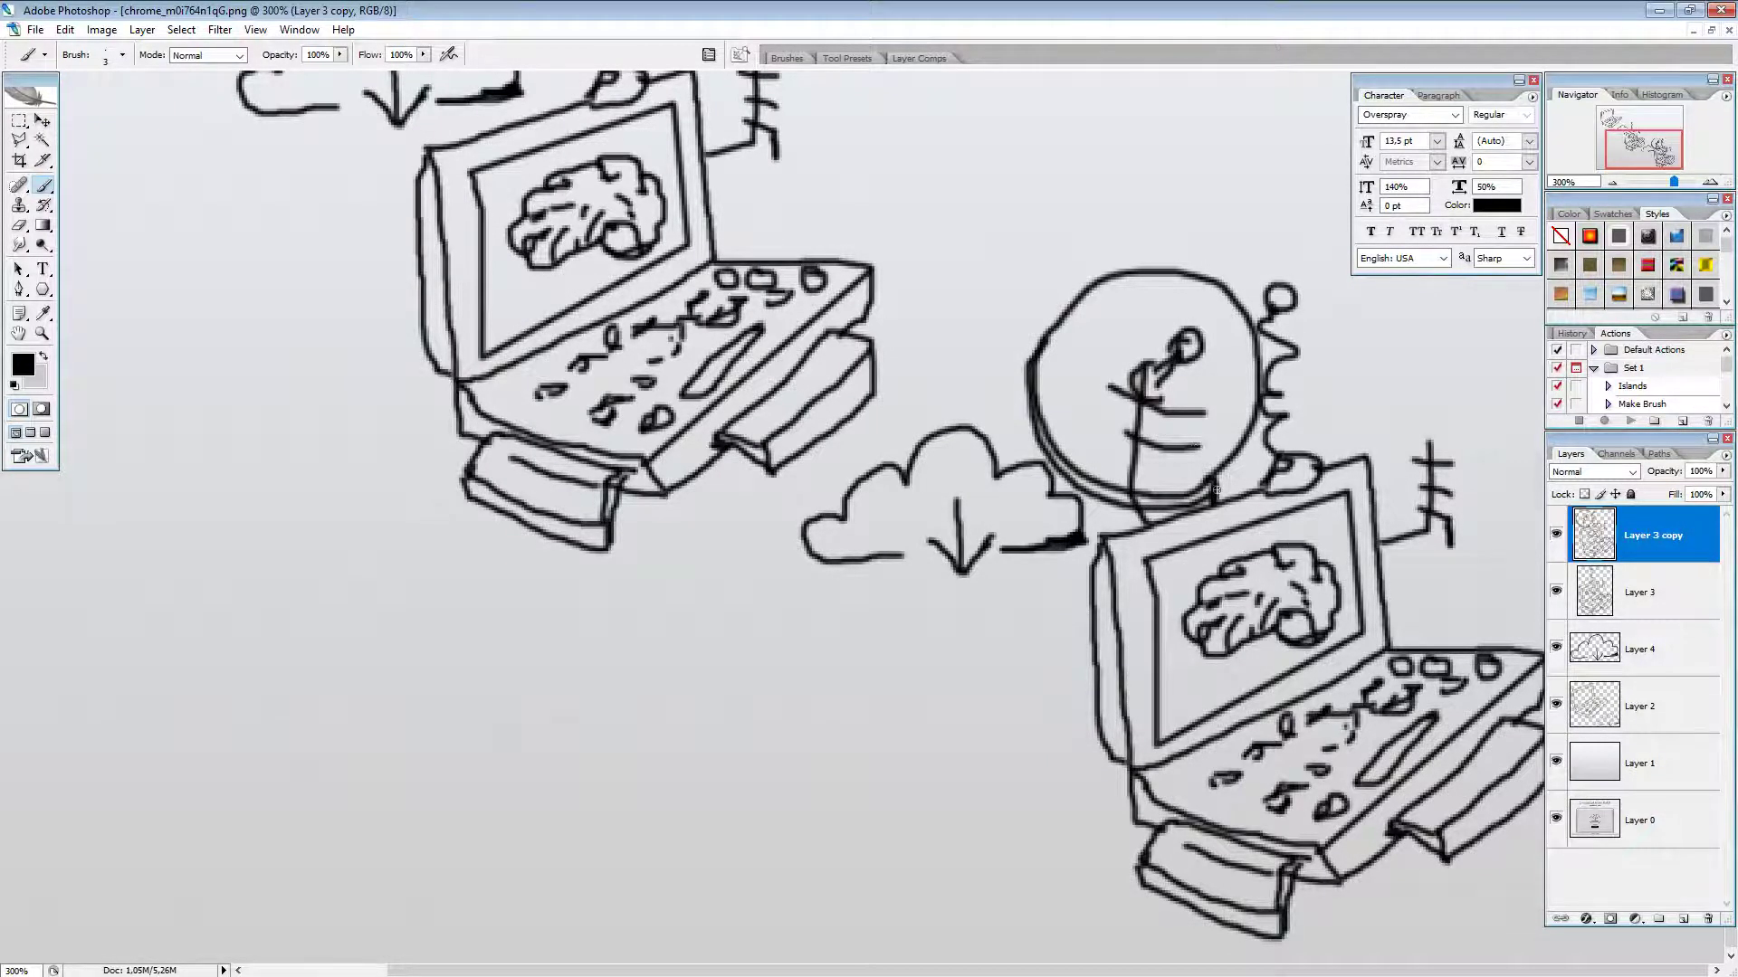
{"action": "left_click_drag", "start_coordinate": [1217, 490], "coordinate": [1247, 434]}
Step: Erase part of the last laptop's outer lid edge and draw a framed second screen attached to that side
{"action": "left_click", "coordinate": [19, 225]}
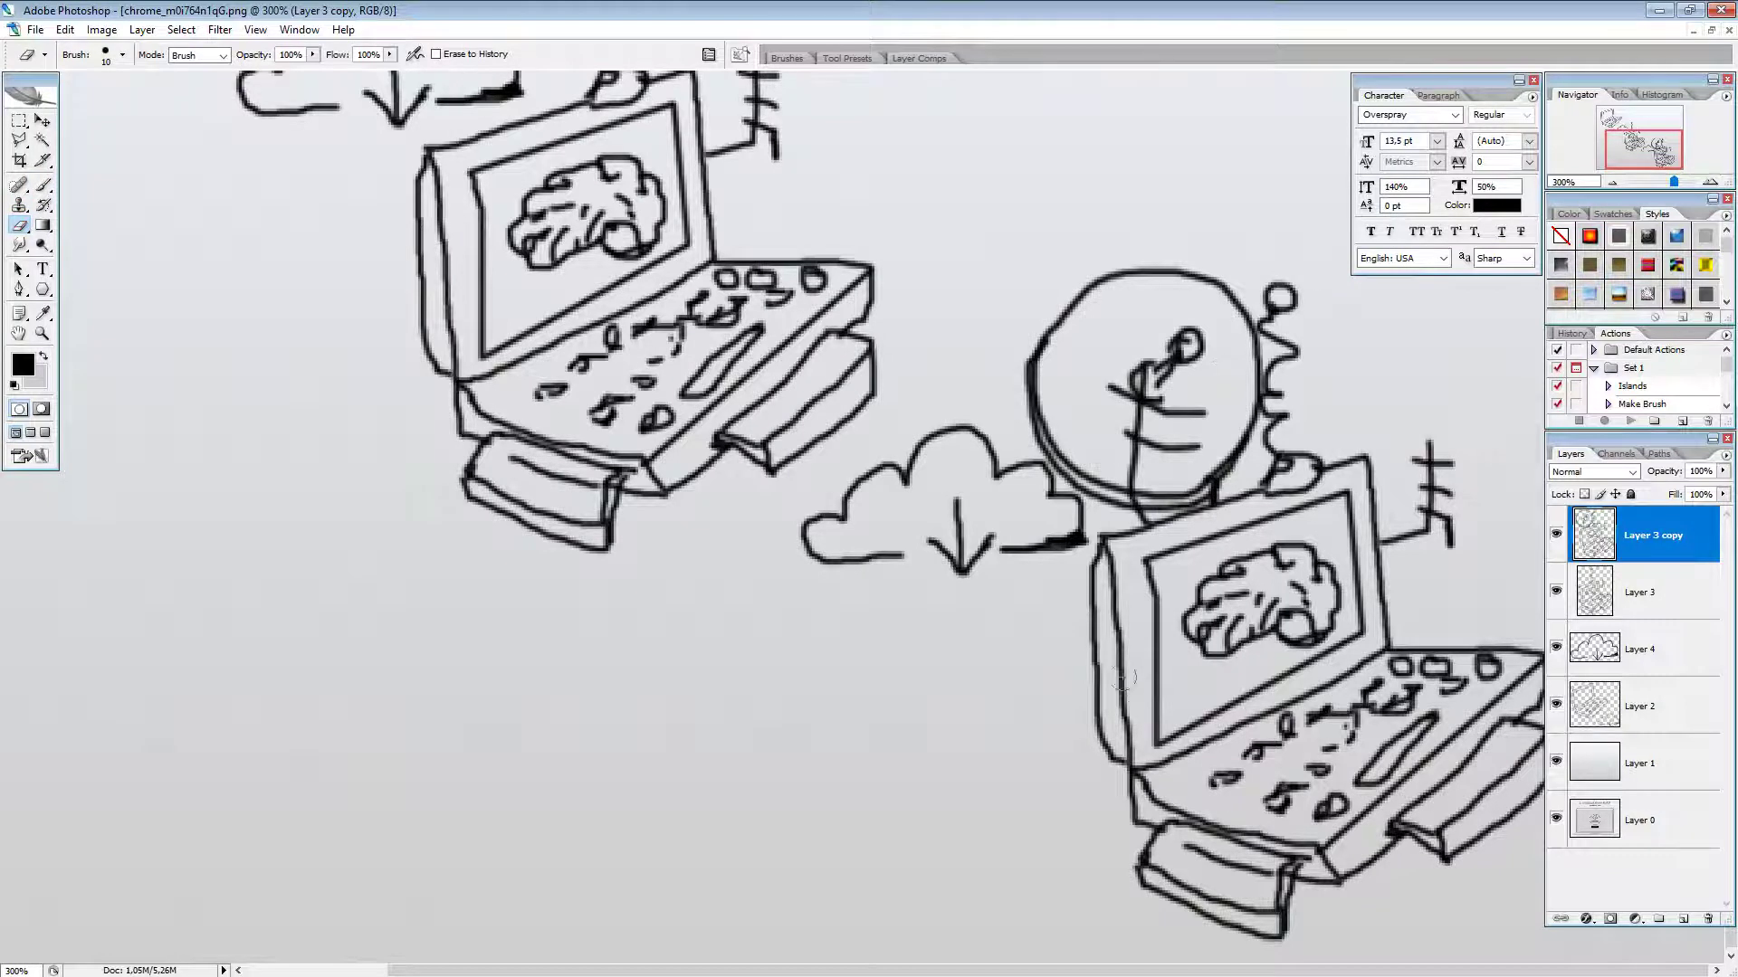
{"action": "mouse_move", "coordinate": [1083, 606]}
{"action": "left_mouse_down"}
{"action": "mouse_move", "coordinate": [1095, 726]}
{"action": "mouse_move", "coordinate": [1087, 587]}
{"action": "mouse_move", "coordinate": [909, 634]}
{"action": "mouse_move", "coordinate": [921, 770]}
{"action": "mouse_move", "coordinate": [1106, 740]}
{"action": "left_mouse_up"}
{"action": "left_click", "coordinate": [42, 184]}
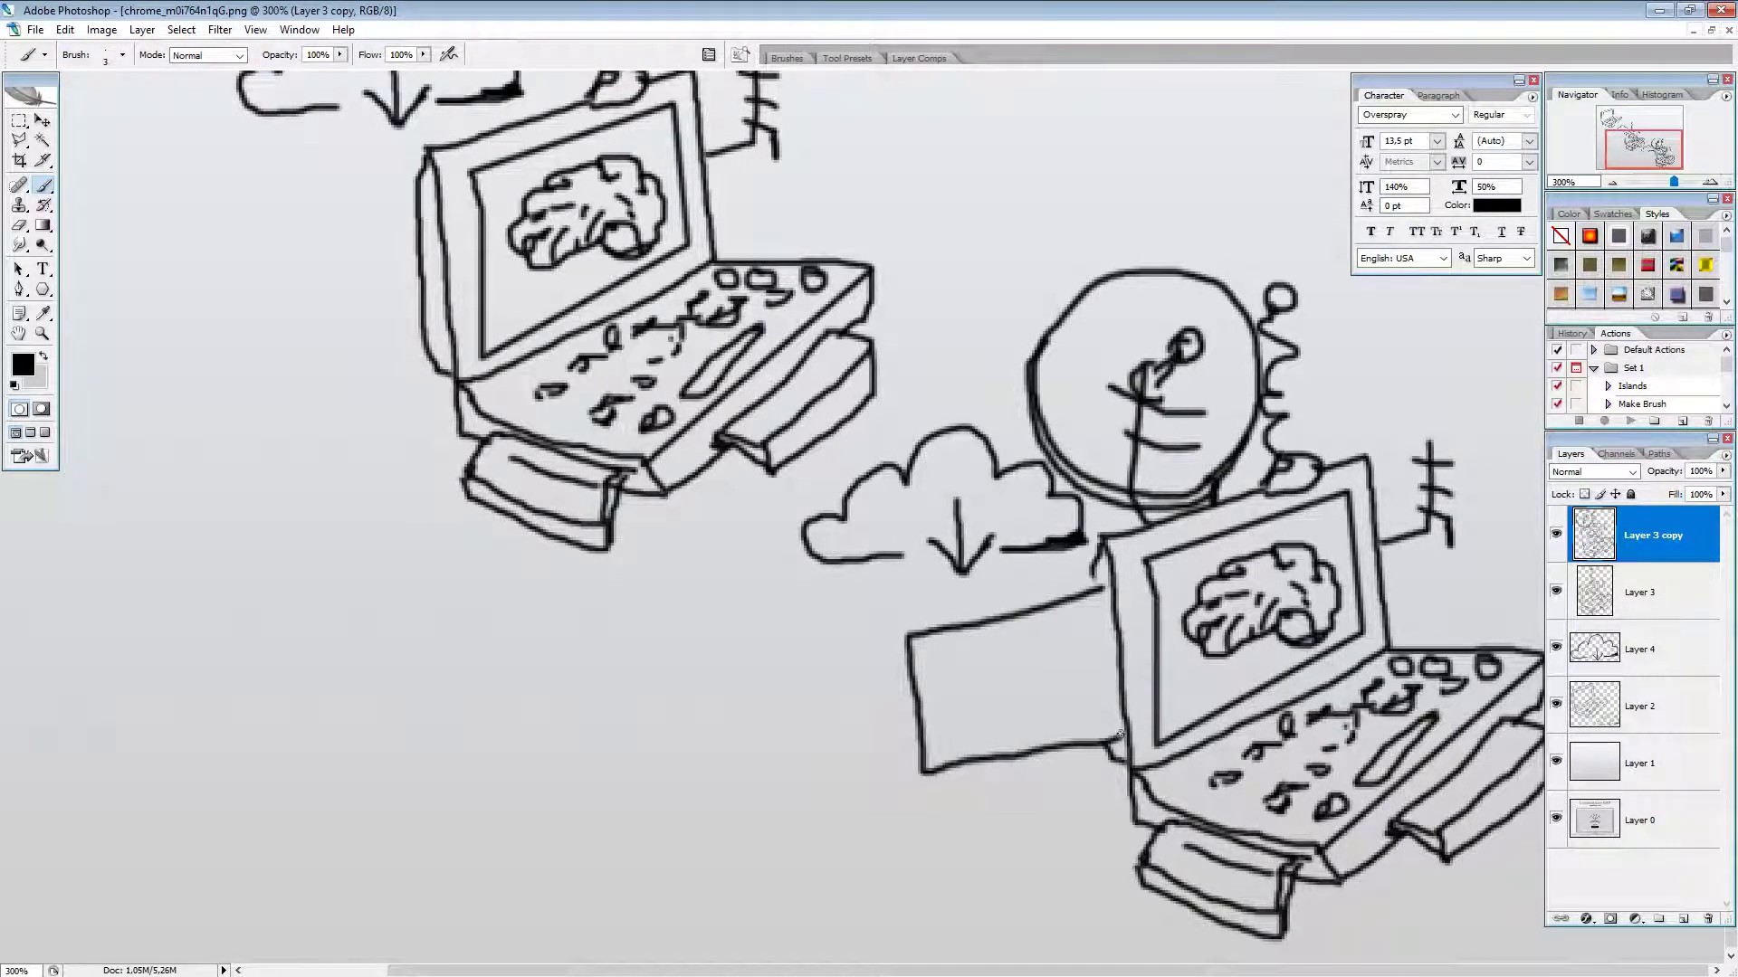
{"action": "left_click_drag", "start_coordinate": [1102, 584], "coordinate": [1106, 730]}
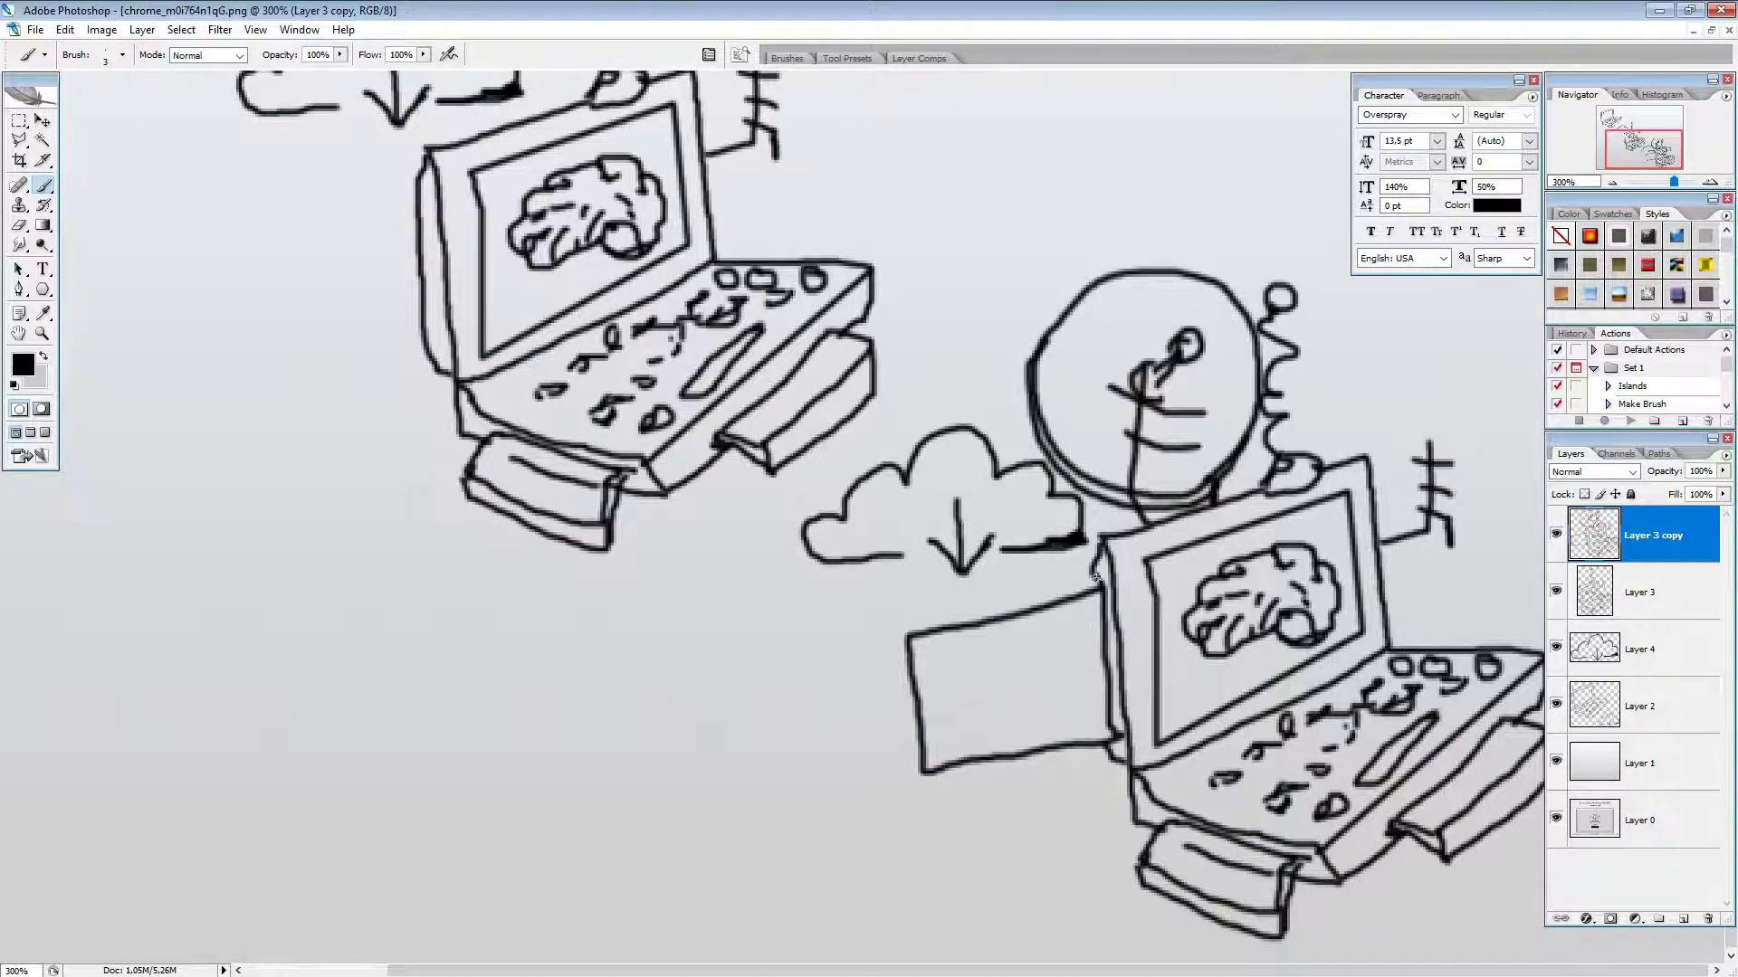
{"action": "left_click_drag", "start_coordinate": [1095, 577], "coordinate": [980, 606]}
{"action": "left_click_drag", "start_coordinate": [907, 620], "coordinate": [910, 768]}
{"action": "mouse_move", "coordinate": [930, 652]}
{"action": "left_mouse_down"}
{"action": "mouse_move", "coordinate": [1087, 621]}
{"action": "mouse_move", "coordinate": [1088, 719]}
{"action": "mouse_move", "coordinate": [938, 740]}
{"action": "mouse_move", "coordinate": [924, 645]}
{"action": "left_mouse_up"}
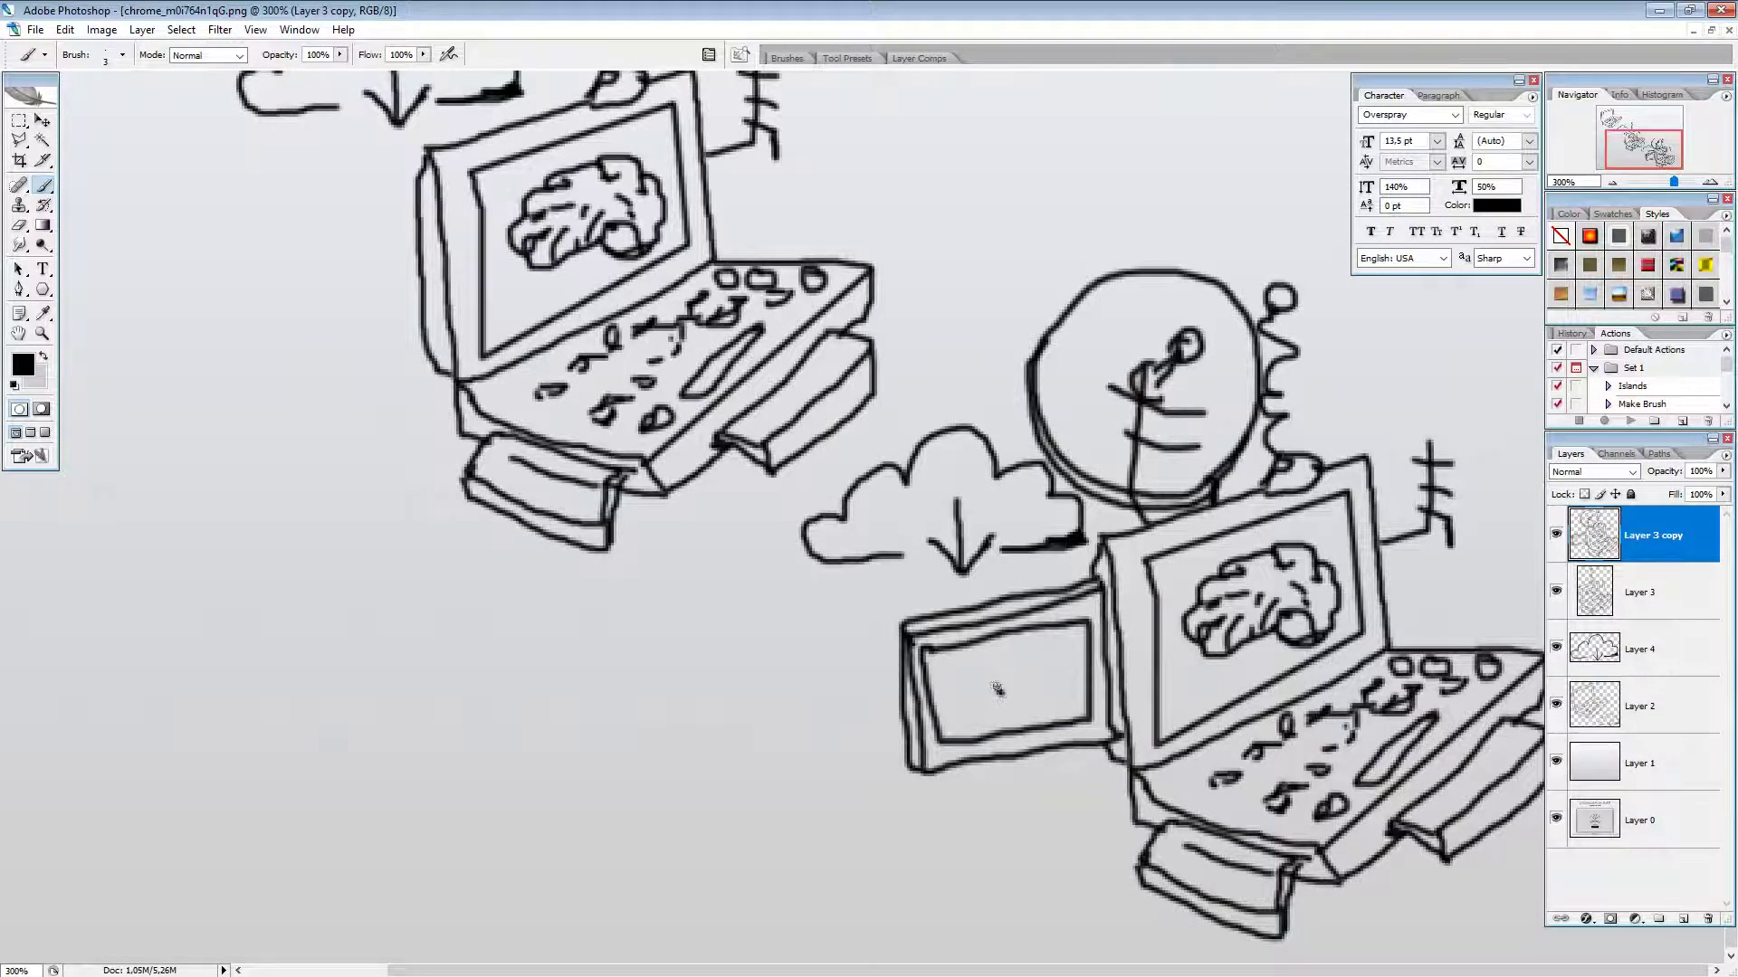
Step: Draw a small glowing light bulb with rays around it inside the side screen
{"action": "mouse_move", "coordinate": [996, 690]}
{"action": "left_mouse_down"}
{"action": "mouse_move", "coordinate": [976, 661]}
{"action": "mouse_move", "coordinate": [1017, 668]}
{"action": "mouse_move", "coordinate": [999, 699]}
{"action": "mouse_move", "coordinate": [1016, 703]}
{"action": "left_mouse_up"}
{"action": "left_click_drag", "start_coordinate": [999, 713], "coordinate": [1015, 720]}
{"action": "mouse_move", "coordinate": [1023, 662]}
{"action": "left_mouse_down"}
{"action": "mouse_move", "coordinate": [1049, 684]}
{"action": "mouse_move", "coordinate": [996, 636]}
{"action": "mouse_move", "coordinate": [963, 673]}
{"action": "left_mouse_up"}
{"action": "left_click_drag", "start_coordinate": [962, 698], "coordinate": [984, 692]}
{"action": "left_click_drag", "start_coordinate": [986, 684], "coordinate": [1017, 695]}
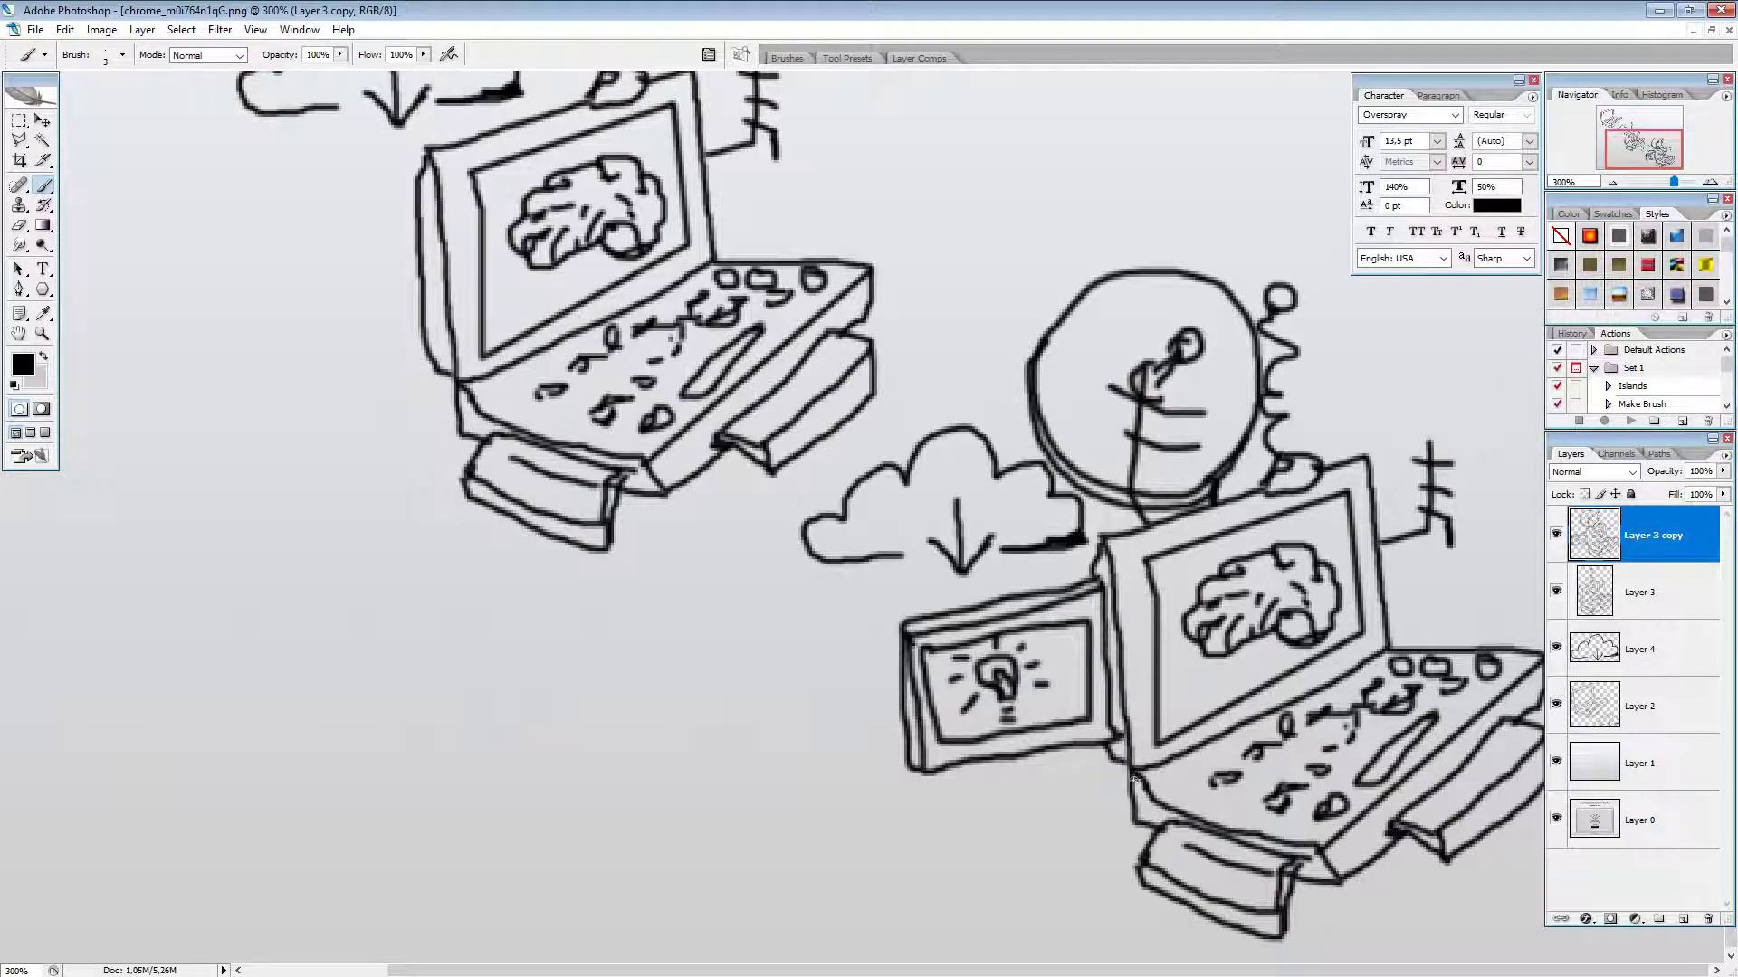
Step: Draw an extra box-shaped base block beneath the last laptop, extending behind its front tray
{"action": "mouse_move", "coordinate": [1130, 784]}
{"action": "left_mouse_down"}
{"action": "mouse_move", "coordinate": [1083, 790]}
{"action": "mouse_move", "coordinate": [1085, 846]}
{"action": "mouse_move", "coordinate": [1141, 876]}
{"action": "left_mouse_up"}
{"action": "mouse_move", "coordinate": [1280, 923]}
{"action": "left_mouse_down"}
{"action": "mouse_move", "coordinate": [1316, 945]}
{"action": "mouse_move", "coordinate": [1335, 885]}
{"action": "mouse_move", "coordinate": [1323, 947]}
{"action": "mouse_move", "coordinate": [1388, 917]}
{"action": "mouse_move", "coordinate": [1442, 856]}
{"action": "left_mouse_up"}
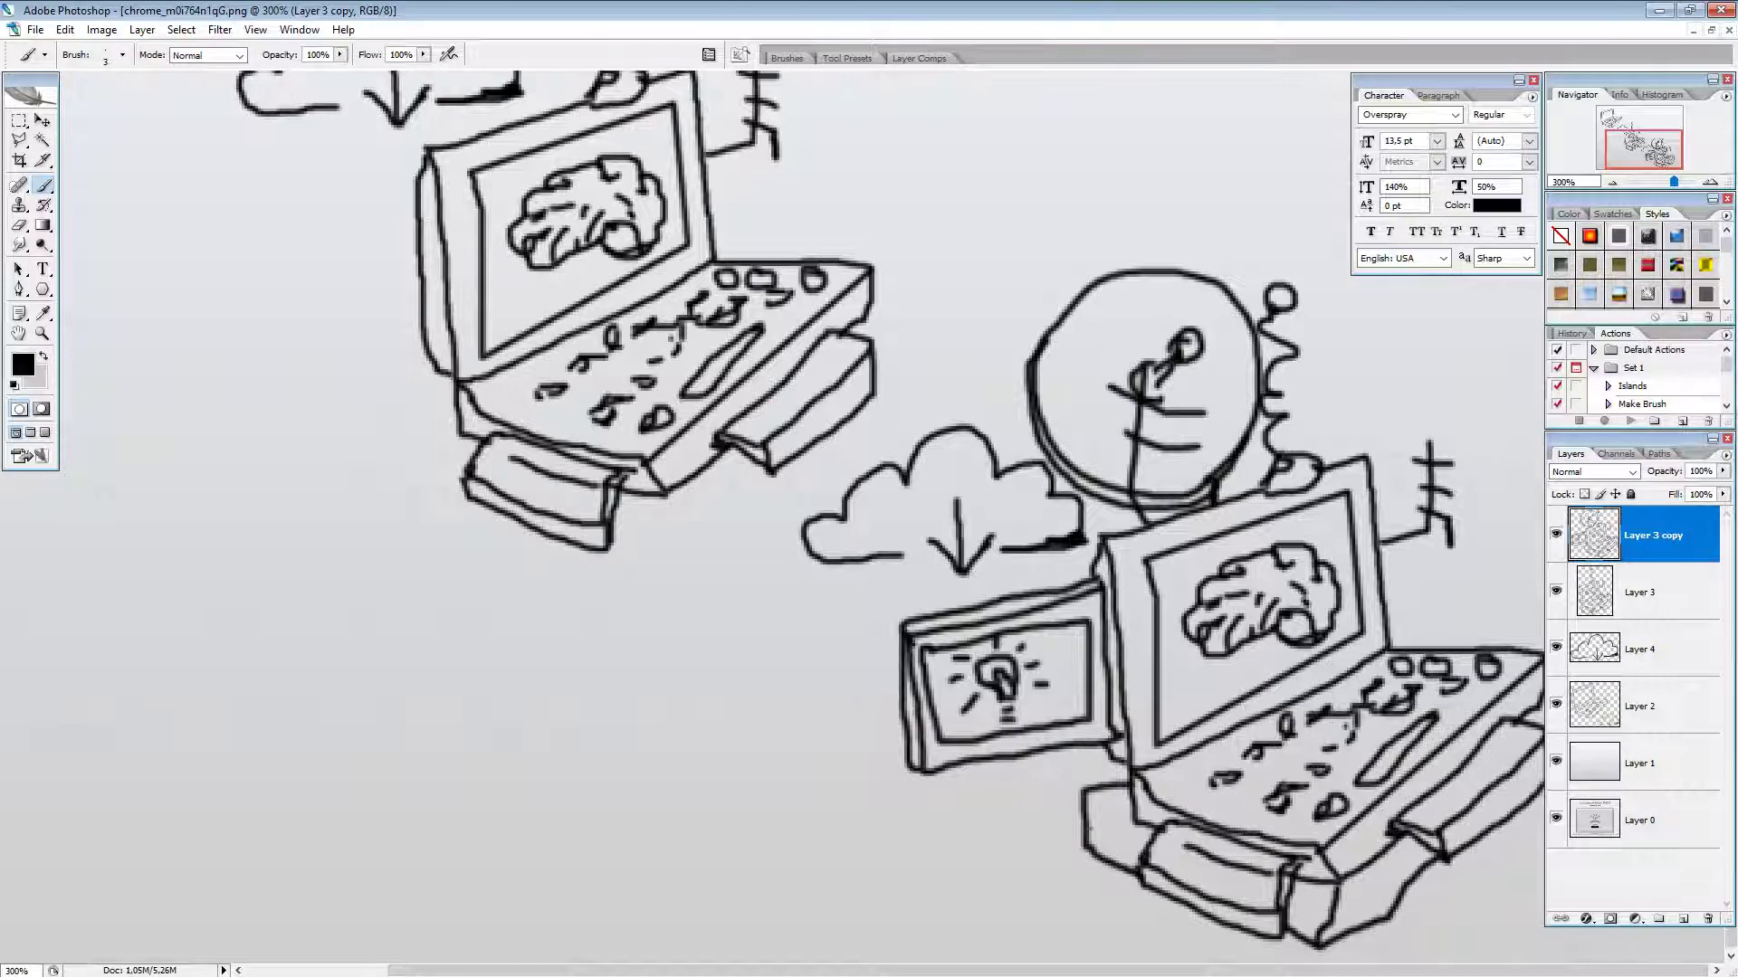
{"action": "left_click_drag", "start_coordinate": [1085, 793], "coordinate": [1150, 832]}
Step: Draw a long tube with a dark open end sticking out of the base block, erasing the overlapping block edge and adding a curved support
{"action": "mouse_move", "coordinate": [1106, 829]}
{"action": "left_mouse_down"}
{"action": "mouse_move", "coordinate": [1015, 843]}
{"action": "mouse_move", "coordinate": [1108, 833]}
{"action": "mouse_move", "coordinate": [1080, 835]}
{"action": "left_mouse_up"}
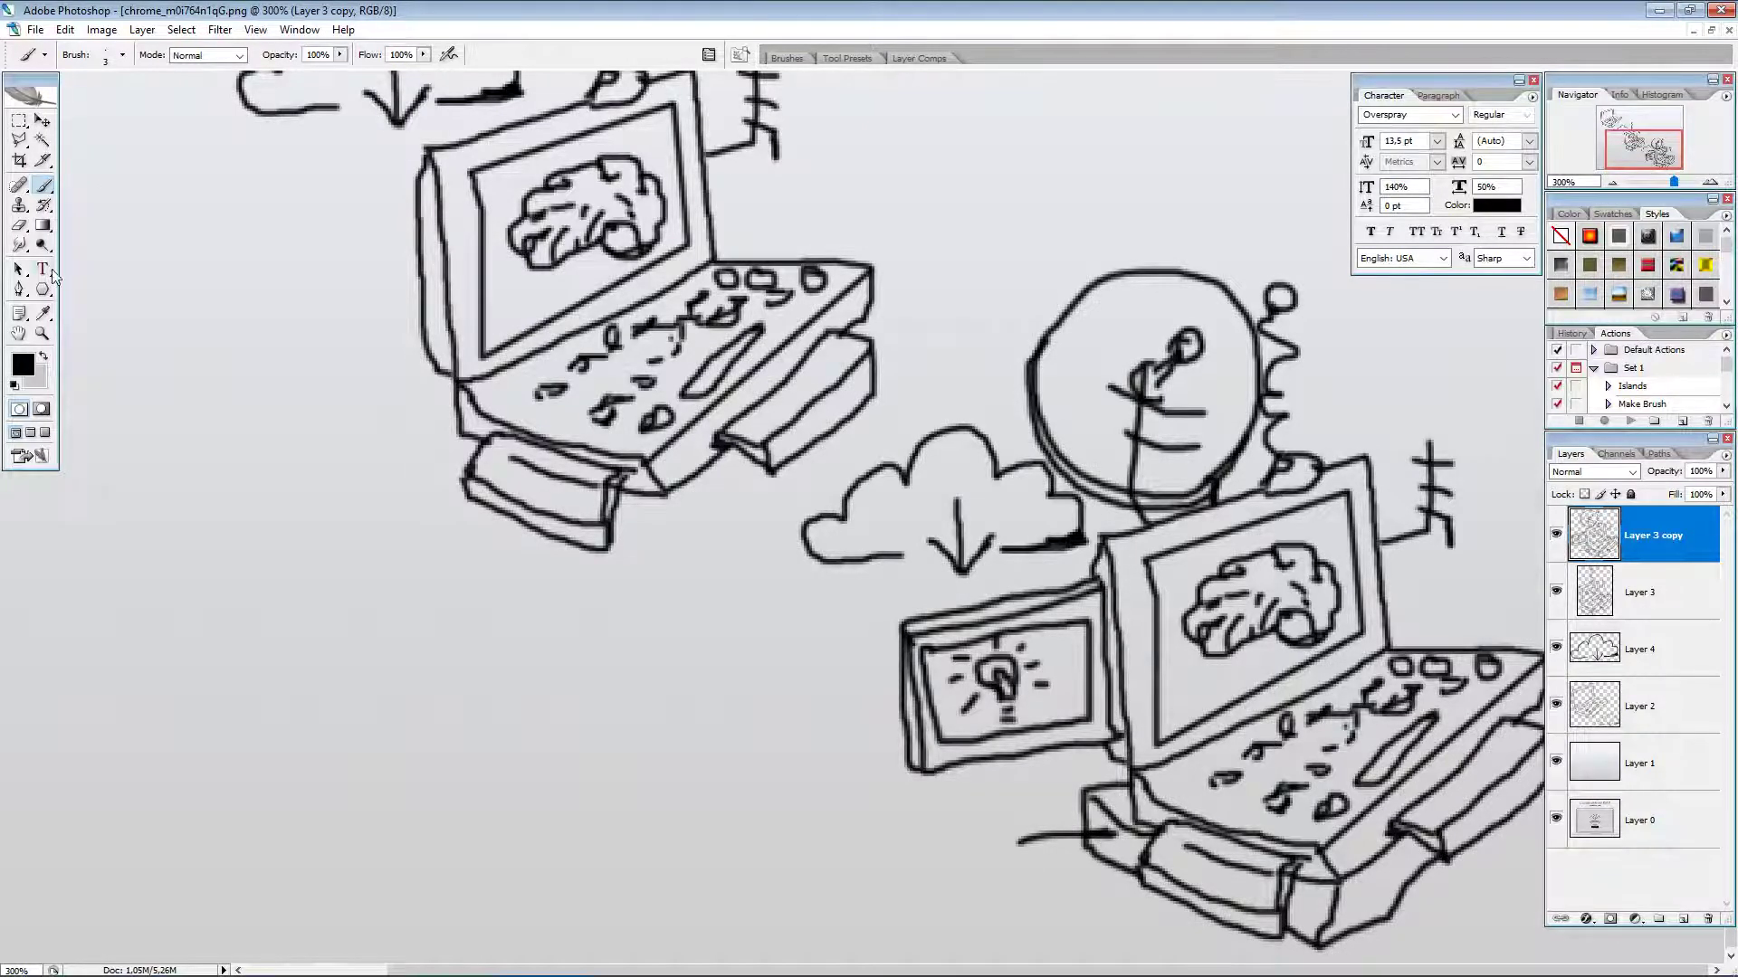
{"action": "left_click", "coordinate": [19, 226]}
{"action": "mouse_move", "coordinate": [1120, 878]}
{"action": "left_mouse_down"}
{"action": "mouse_move", "coordinate": [1077, 846]}
{"action": "mouse_move", "coordinate": [1103, 842]}
{"action": "mouse_move", "coordinate": [1097, 825]}
{"action": "mouse_move", "coordinate": [951, 846]}
{"action": "mouse_move", "coordinate": [942, 828]}
{"action": "mouse_move", "coordinate": [937, 883]}
{"action": "mouse_move", "coordinate": [1111, 858]}
{"action": "mouse_move", "coordinate": [1120, 839]}
{"action": "mouse_move", "coordinate": [1091, 819]}
{"action": "left_mouse_up"}
{"action": "left_click", "coordinate": [42, 185]}
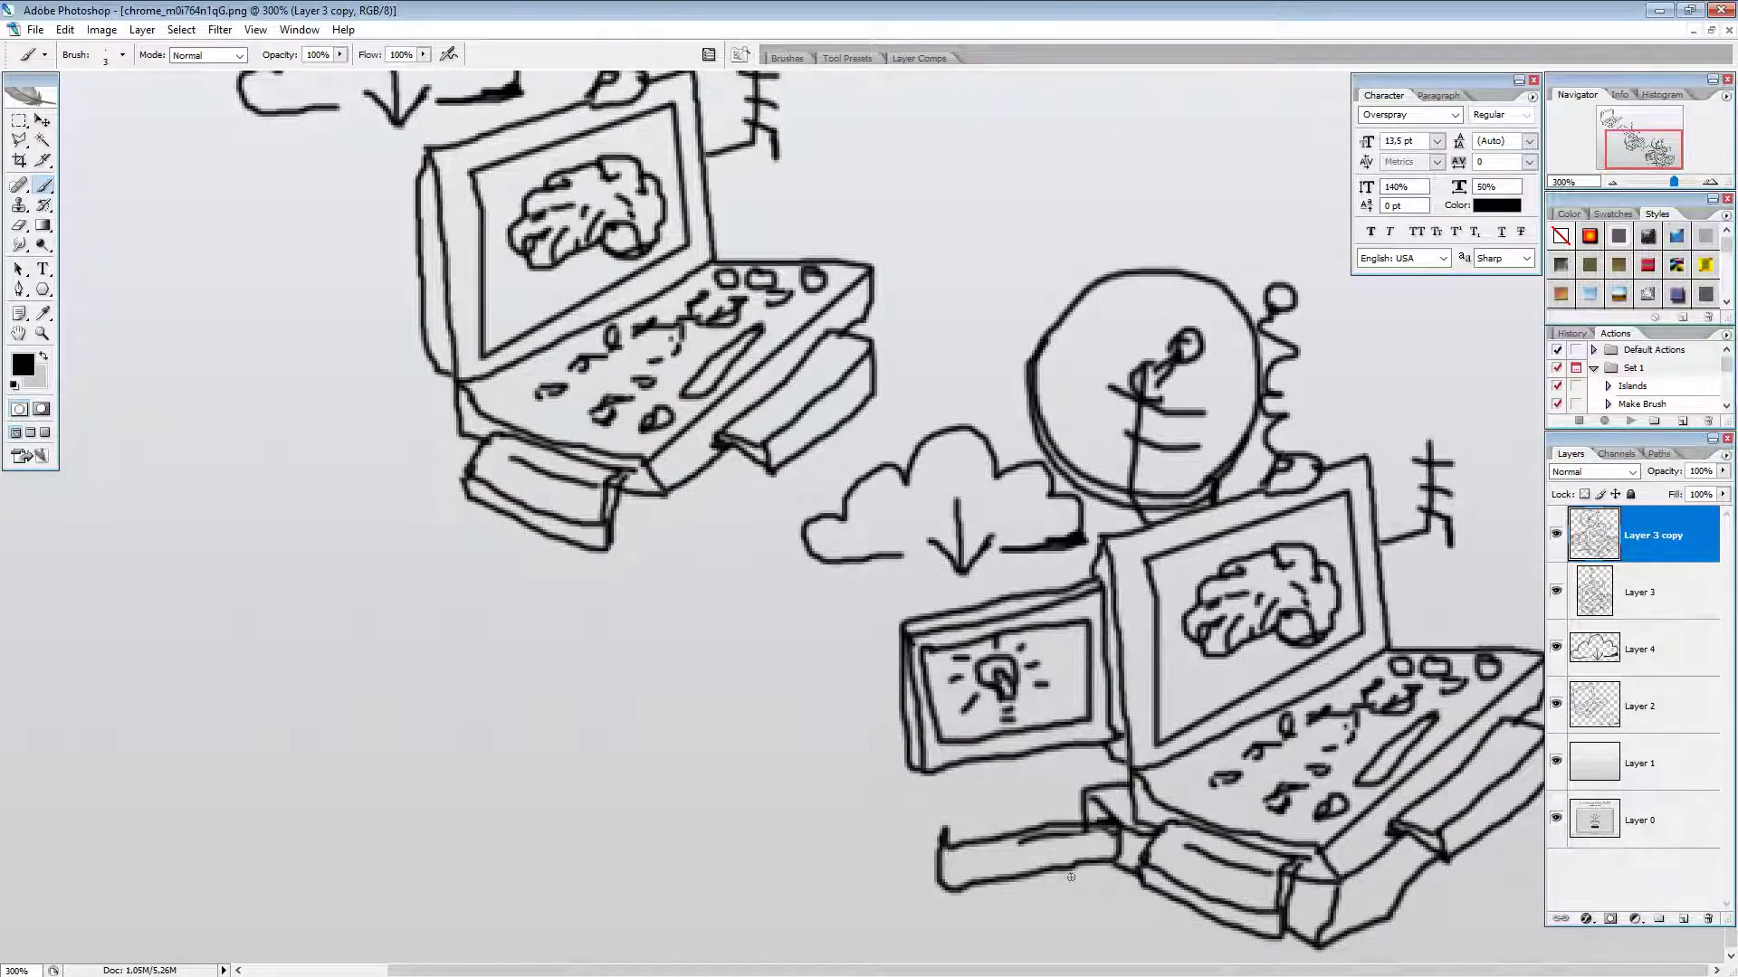
{"action": "left_click_drag", "start_coordinate": [940, 860], "coordinate": [953, 876]}
{"action": "mouse_move", "coordinate": [1080, 867]}
{"action": "left_mouse_down"}
{"action": "mouse_move", "coordinate": [1115, 892]}
{"action": "mouse_move", "coordinate": [1113, 858]}
{"action": "mouse_move", "coordinate": [1117, 892]}
{"action": "mouse_move", "coordinate": [1144, 880]}
{"action": "mouse_move", "coordinate": [1066, 863]}
{"action": "mouse_move", "coordinate": [1105, 902]}
{"action": "mouse_move", "coordinate": [1197, 910]}
{"action": "left_mouse_up"}
Step: Move the upgraded last laptop right, clear of the second cloud, keeping it just above the canvas's lower edge
{"action": "scroll", "coordinate": [1321, 802], "scroll_direction": "down", "scroll_amount": 9}
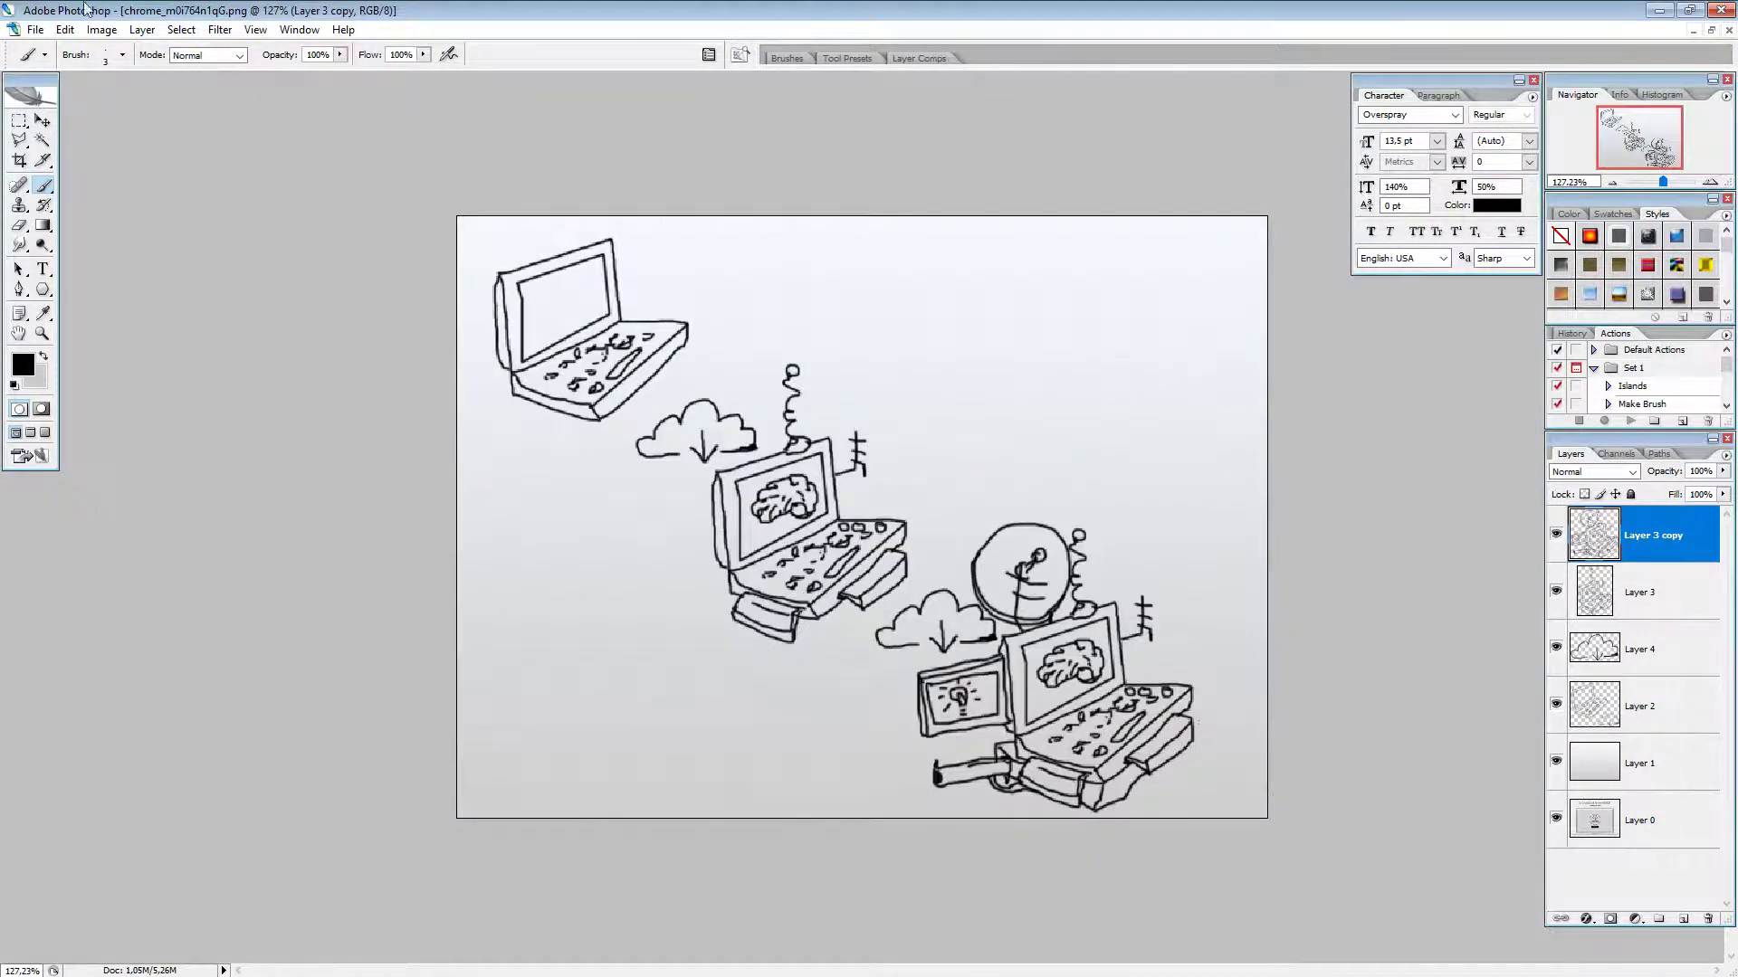
{"action": "left_click", "coordinate": [42, 120]}
{"action": "left_click_drag", "start_coordinate": [1084, 760], "coordinate": [1131, 755]}
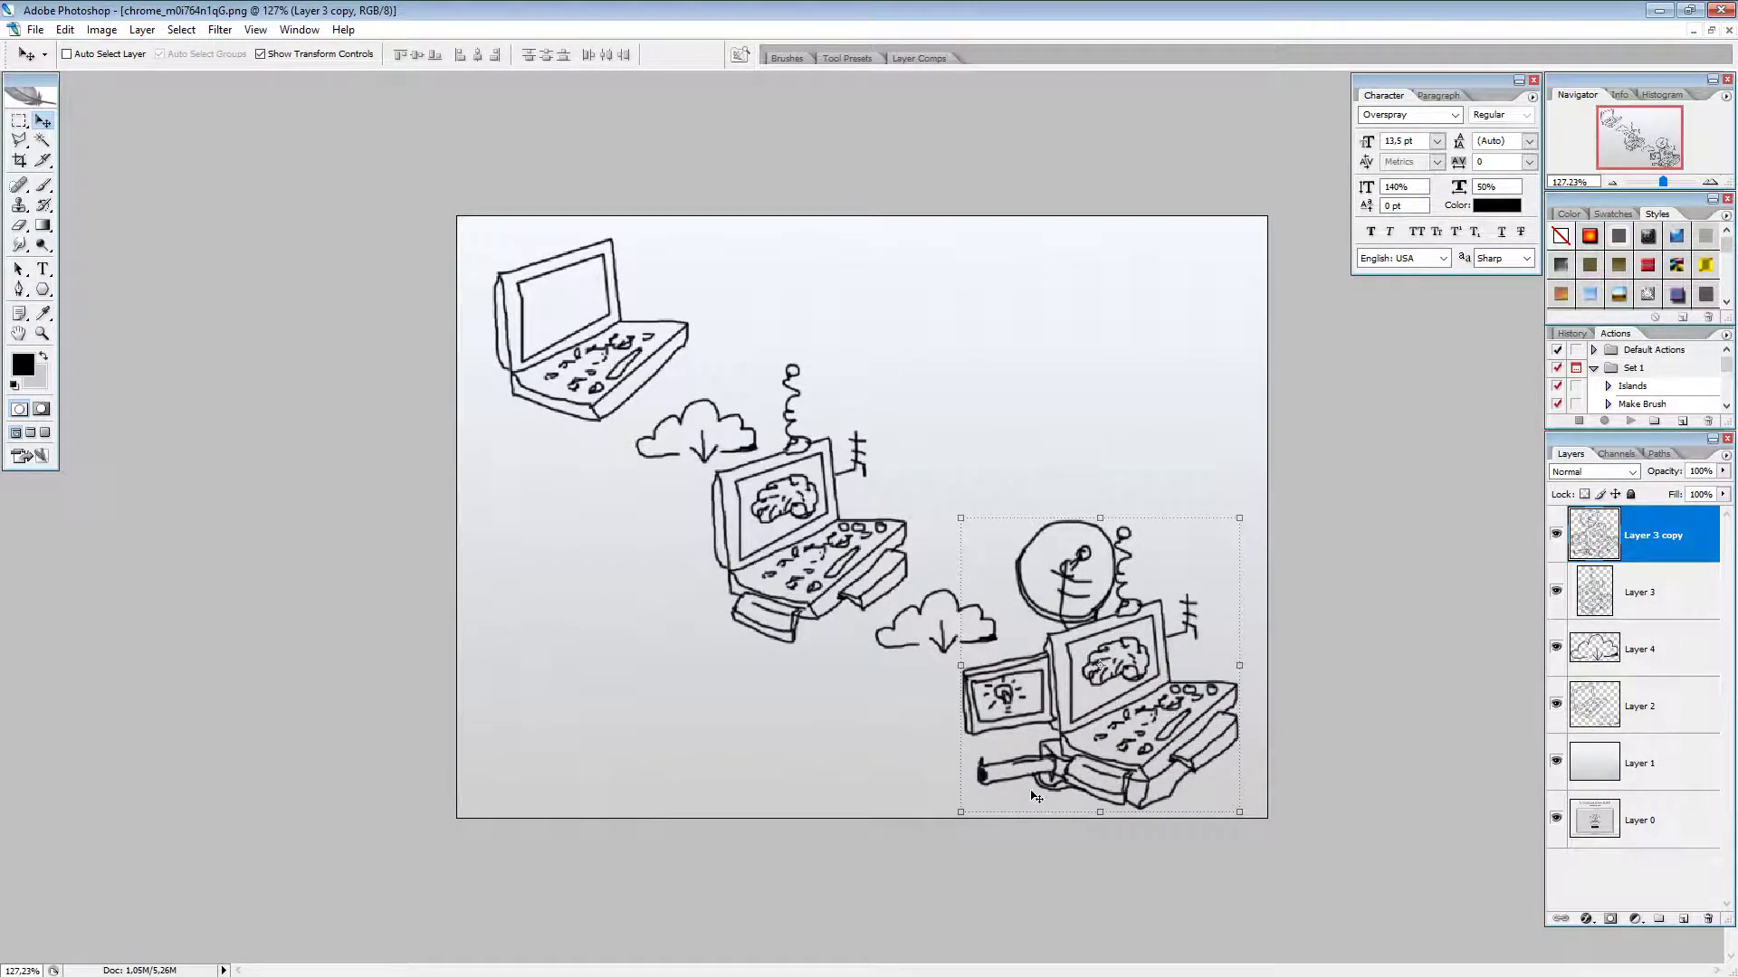
{"action": "mouse_move", "coordinate": [1036, 797]}
{"action": "left_mouse_down"}
{"action": "mouse_move", "coordinate": [996, 775]}
{"action": "mouse_move", "coordinate": [1036, 794]}
{"action": "left_mouse_up"}
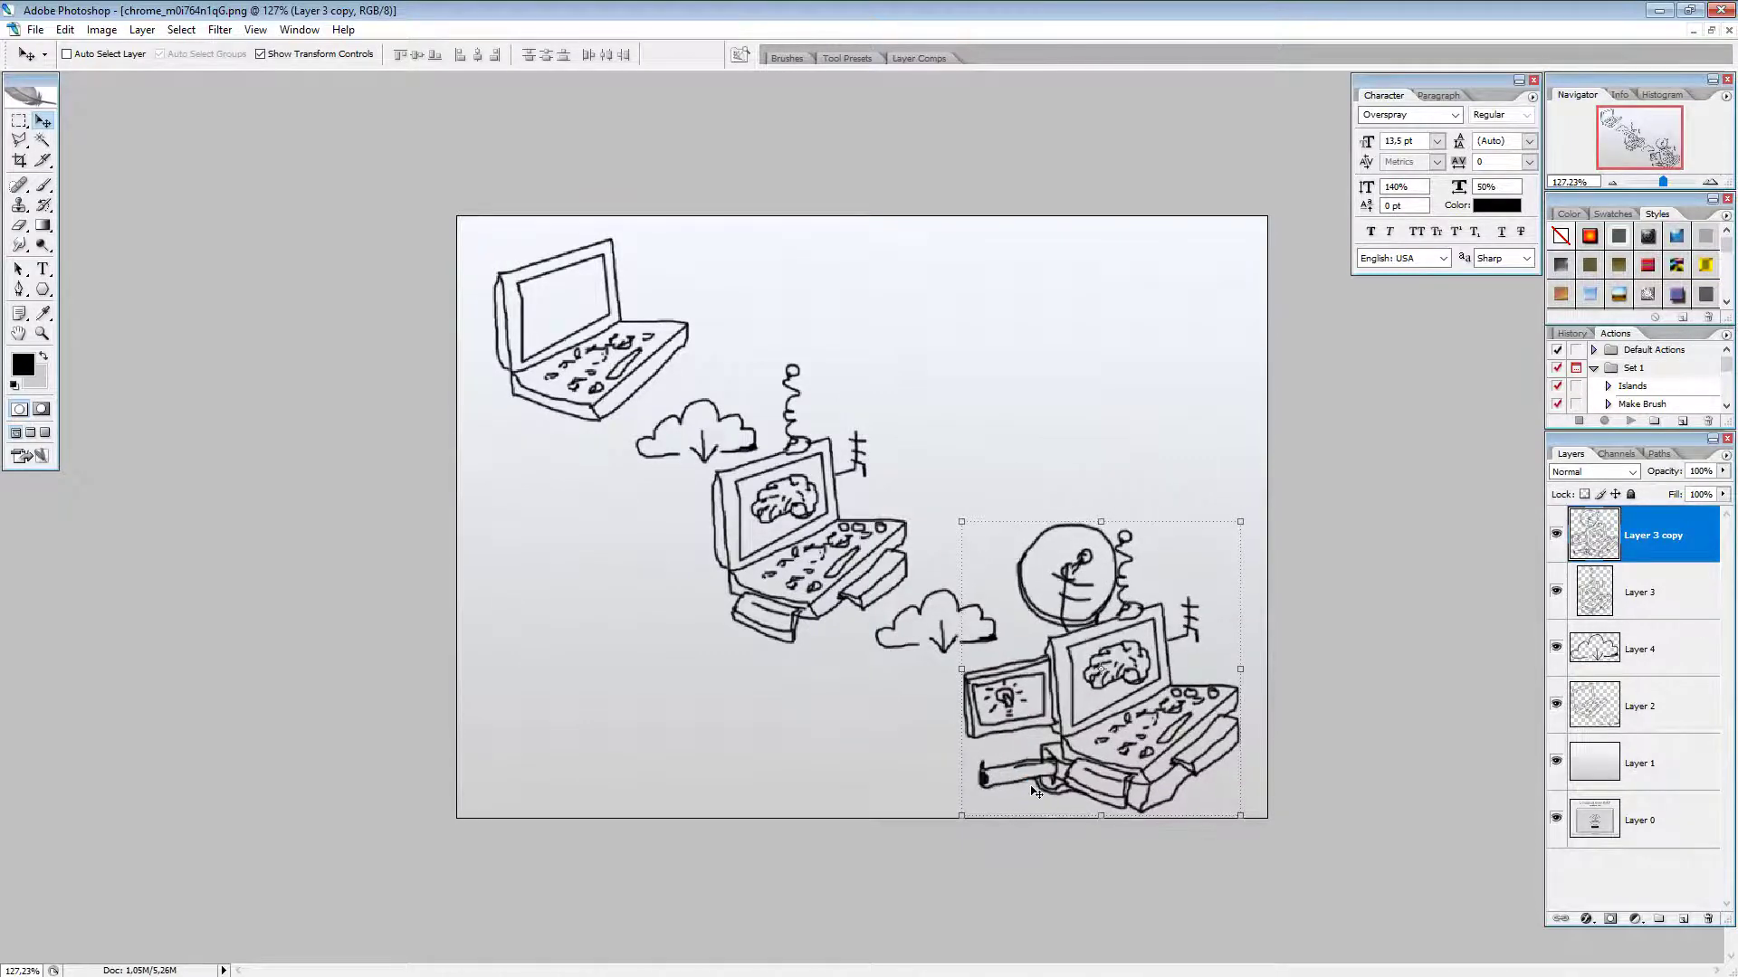
Step: Paint a vertical row of four dots on the last laptop's screen bezel, beside the brain picture
{"action": "left_click", "coordinate": [42, 186]}
{"action": "key", "text": "ctrl+plus"}
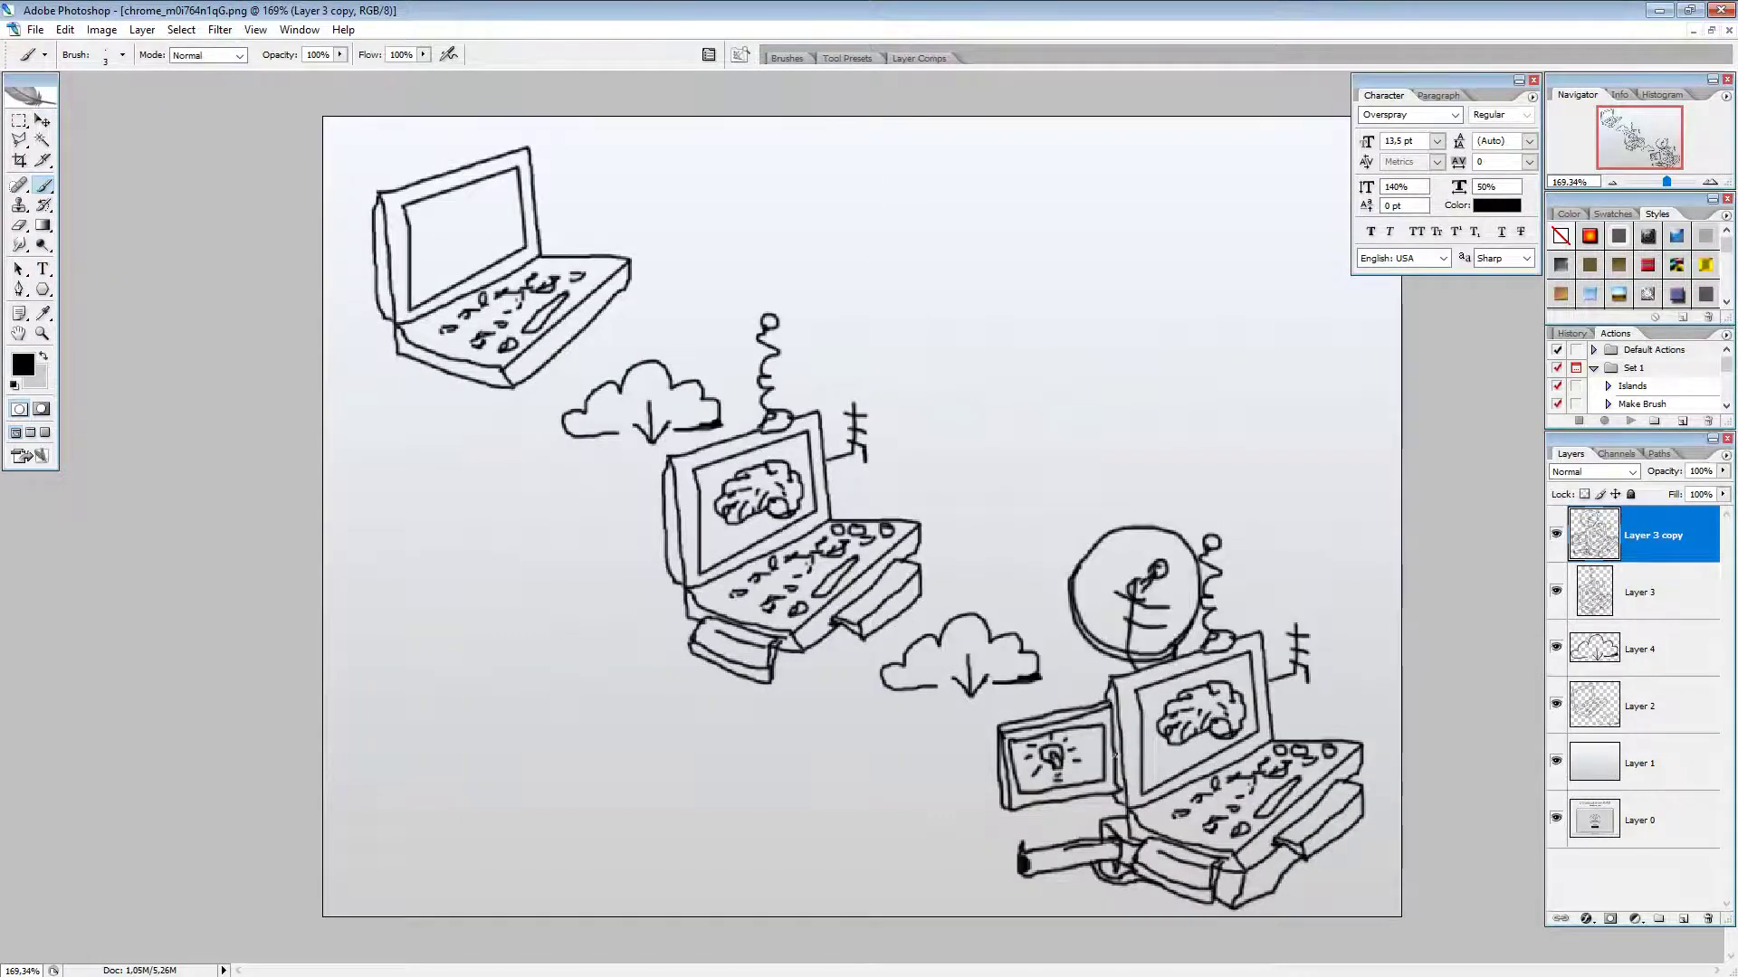
{"action": "scroll", "coordinate": [918, 632], "scroll_direction": "up", "scroll_amount": 5}
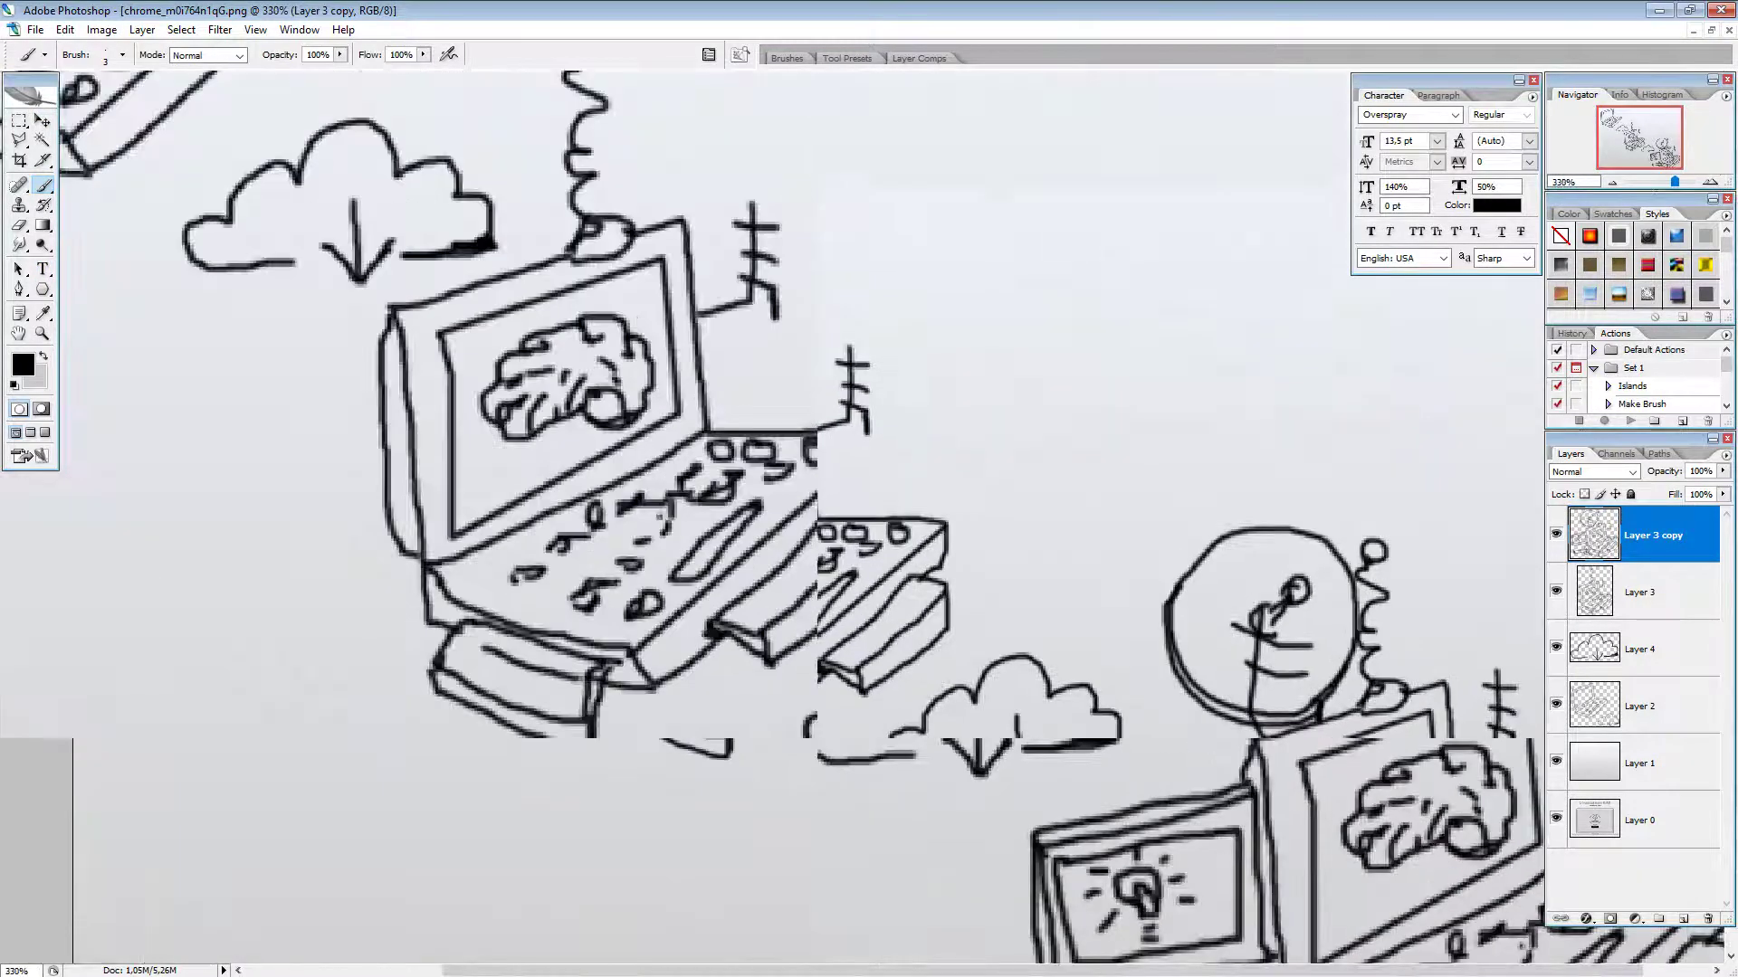
{"action": "left_click_drag", "start_coordinate": [1639, 138], "coordinate": [1674, 156]}
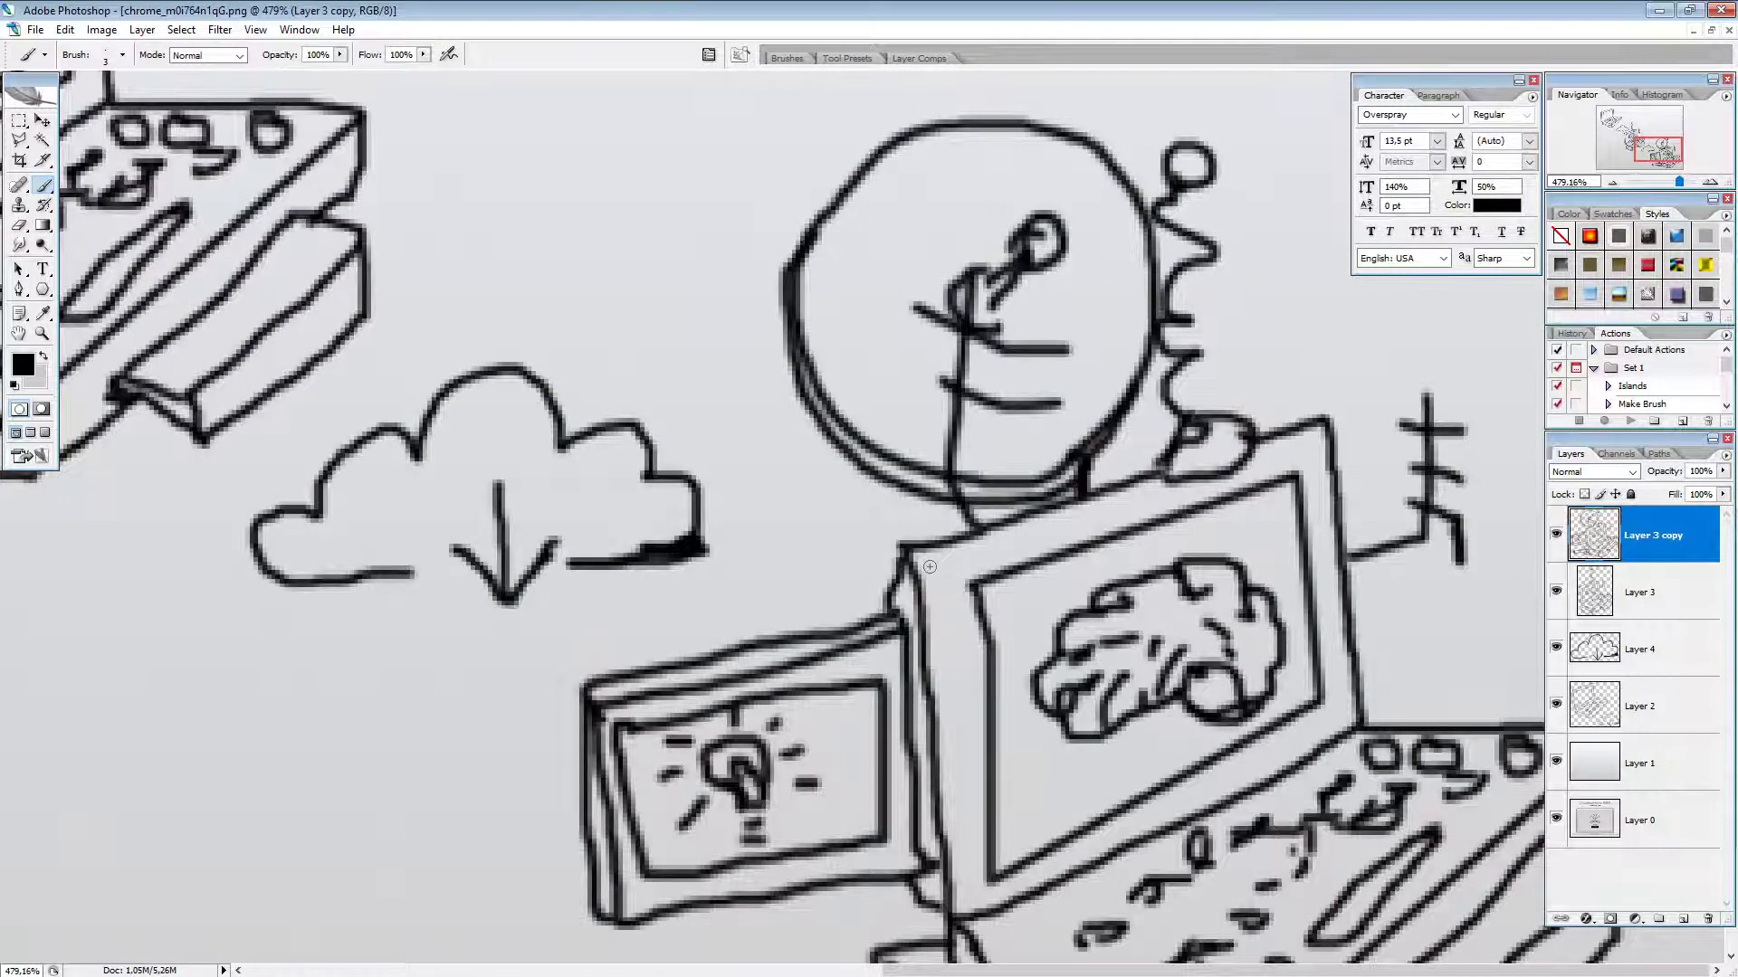
{"action": "left_click", "coordinate": [954, 616]}
{"action": "left_click", "coordinate": [963, 676]}
{"action": "left_click", "coordinate": [964, 727]}
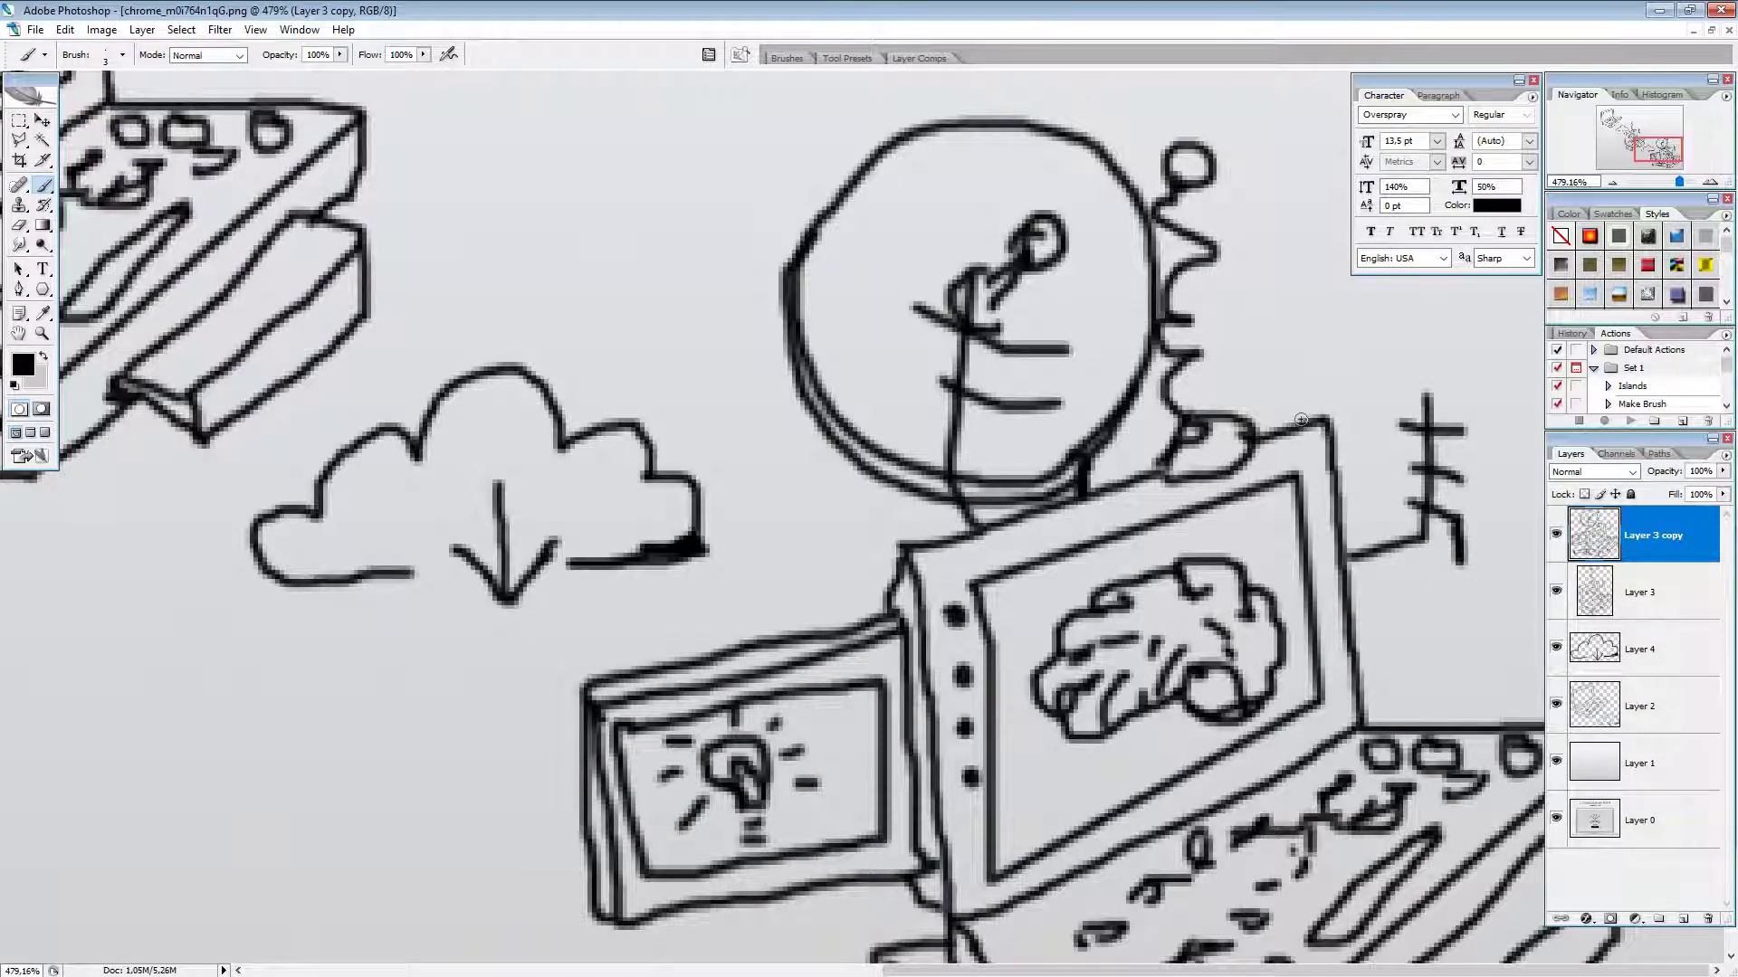
Step: Add a small coiled antenna with a round tip on the last laptop's lid corner and a narrow slot on its base edge
{"action": "left_click_drag", "start_coordinate": [1302, 420], "coordinate": [1335, 327]}
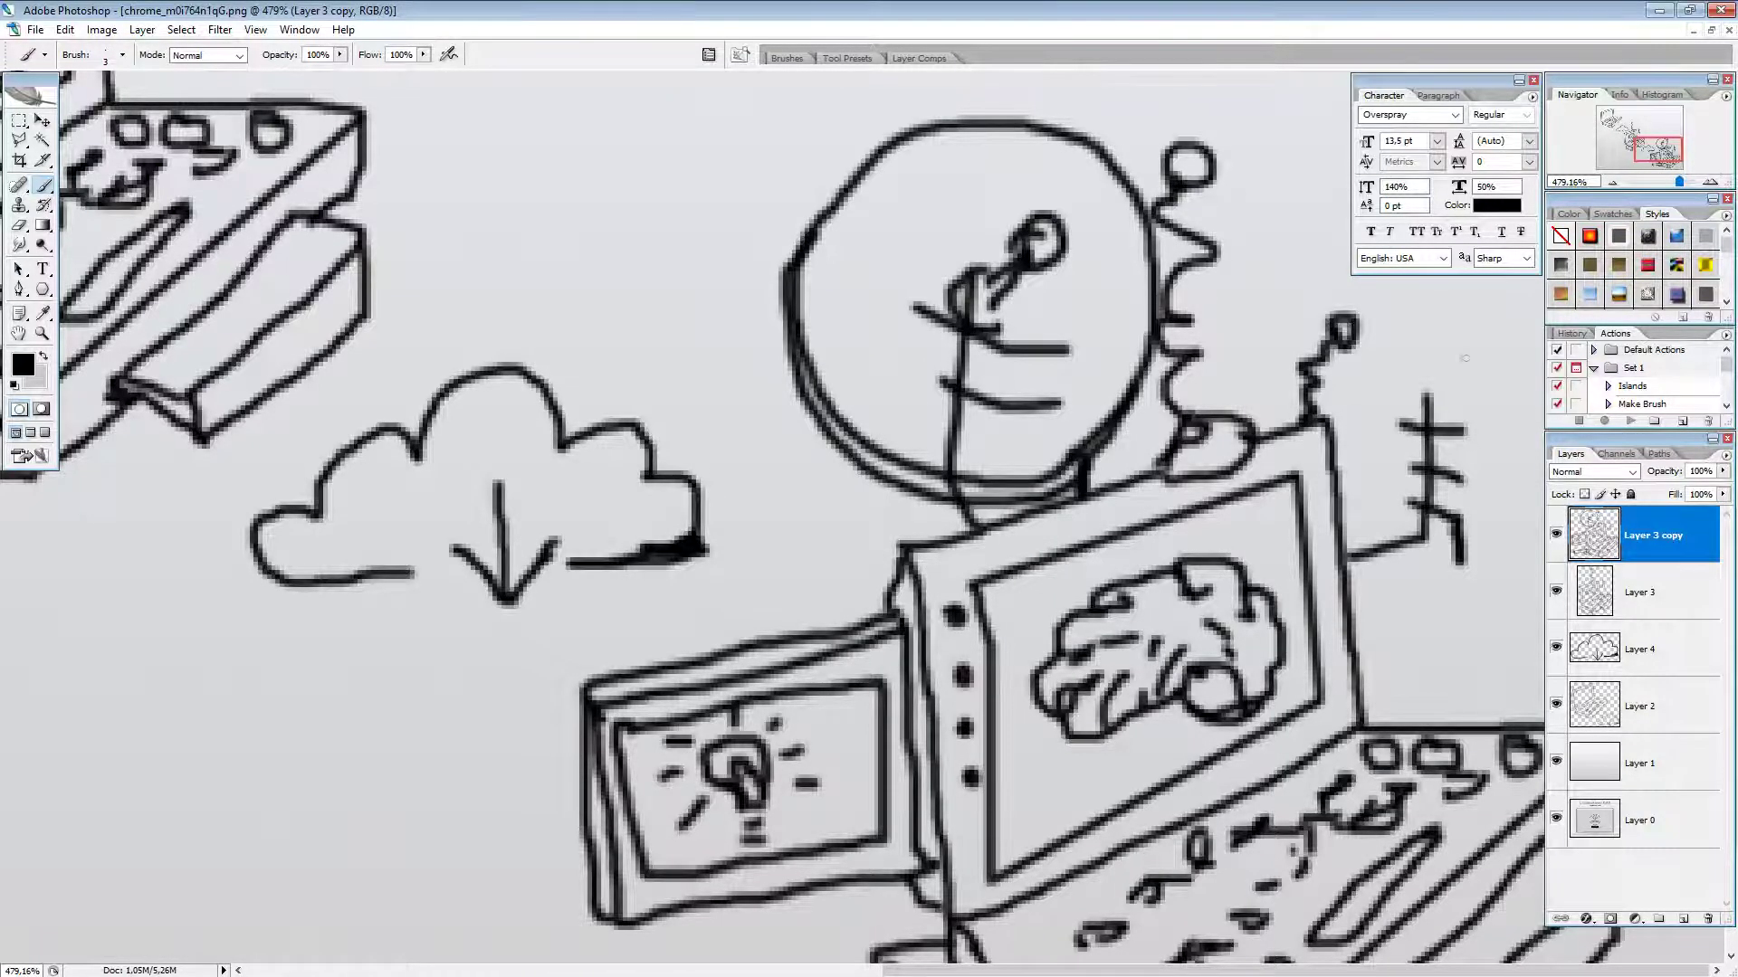
{"action": "mouse_move", "coordinate": [1685, 165]}
{"action": "left_mouse_down"}
{"action": "mouse_move", "coordinate": [1674, 146]}
{"action": "mouse_move", "coordinate": [1685, 169]}
{"action": "left_mouse_up"}
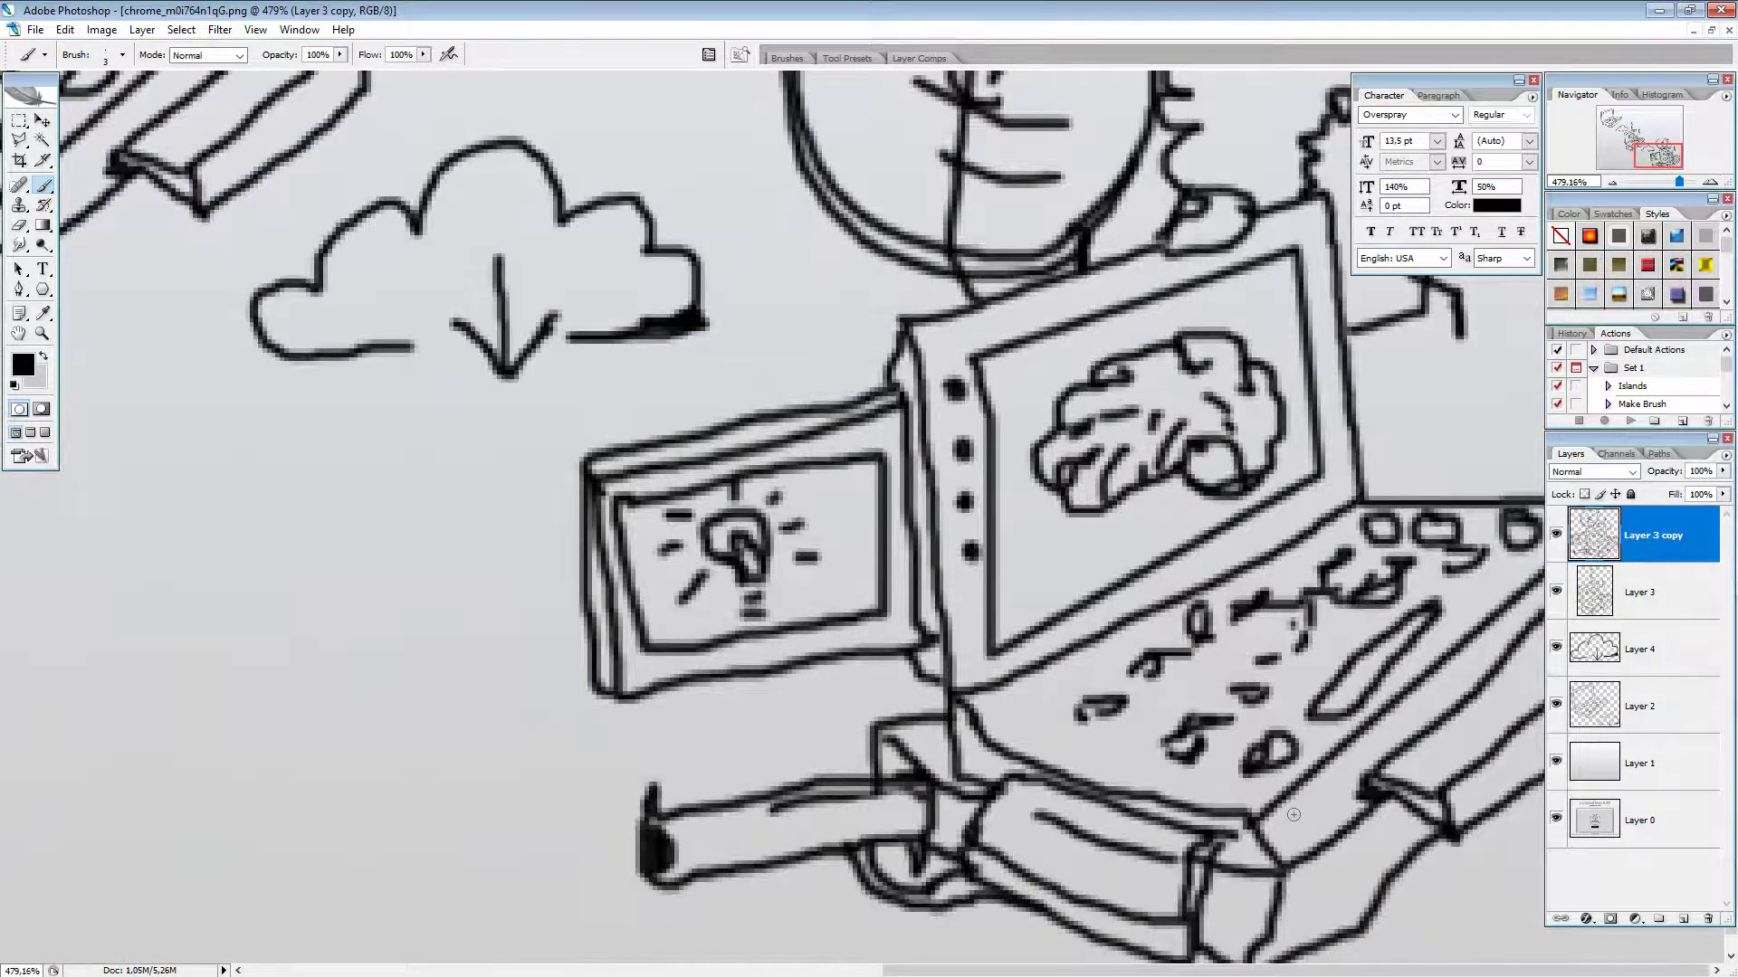
{"action": "mouse_move", "coordinate": [1272, 838]}
{"action": "left_mouse_down"}
{"action": "mouse_move", "coordinate": [1337, 788]}
{"action": "mouse_move", "coordinate": [1274, 840]}
{"action": "left_mouse_up"}
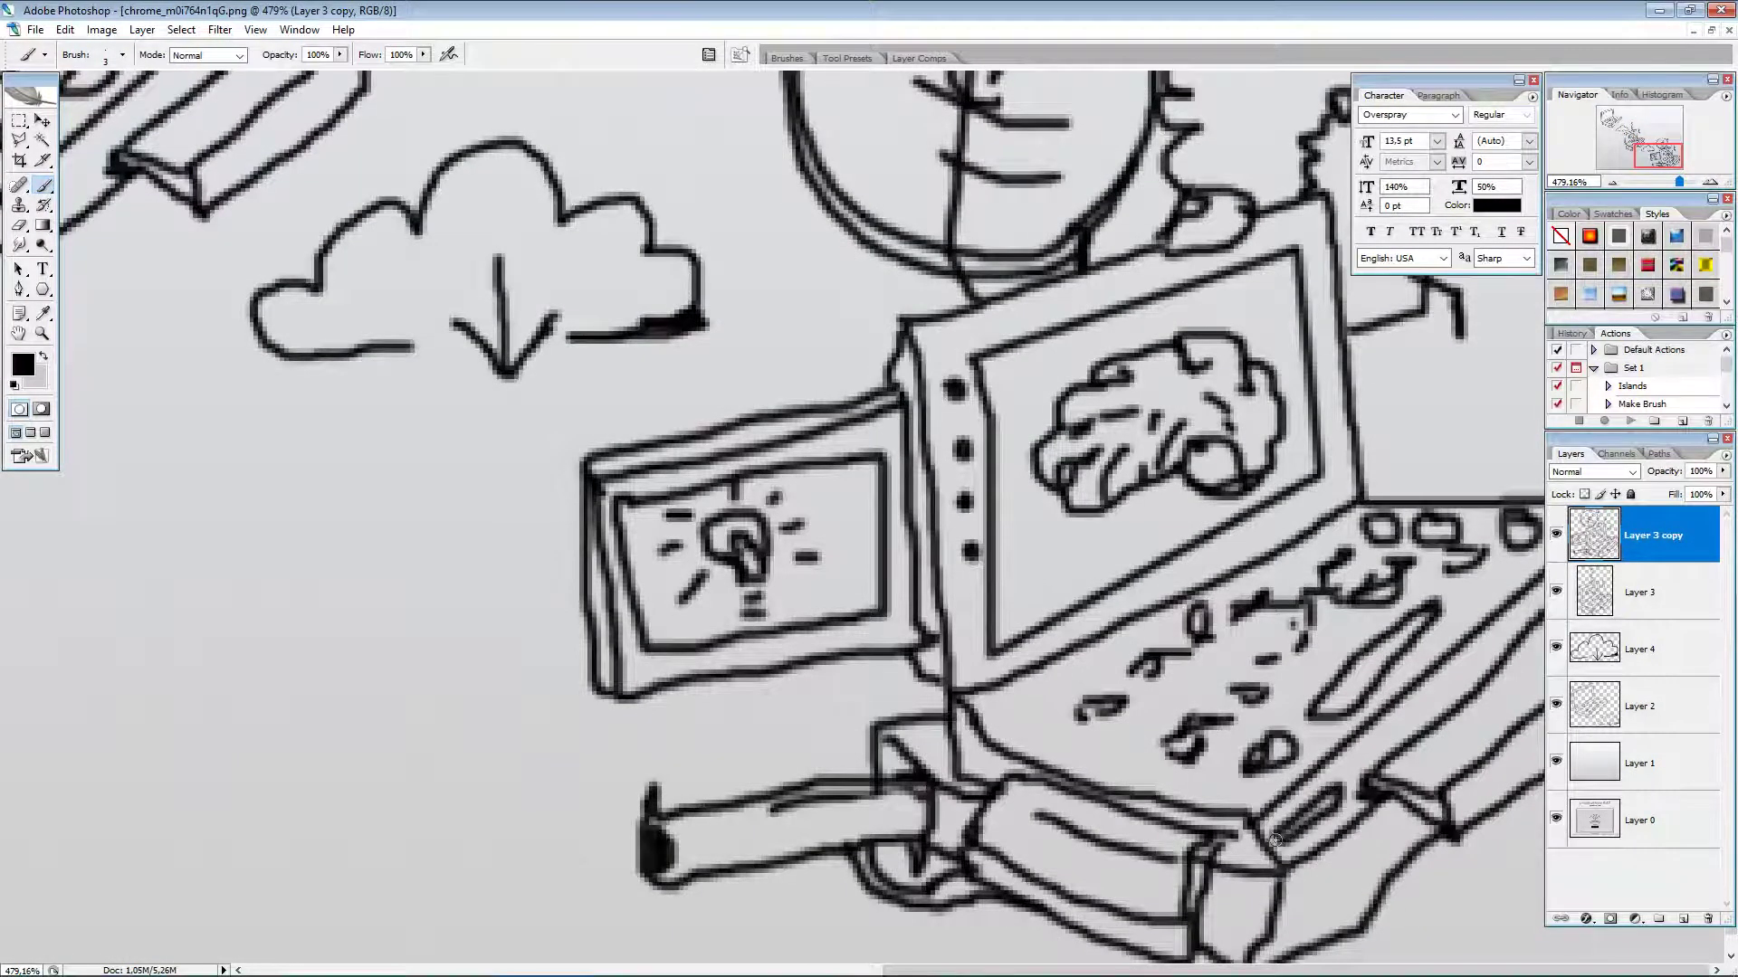
Step: Draw a slanted two-part stick antenna rising from the back of the last laptop's keyboard
{"action": "scroll", "coordinate": [1274, 840], "scroll_direction": "down", "scroll_amount": 3}
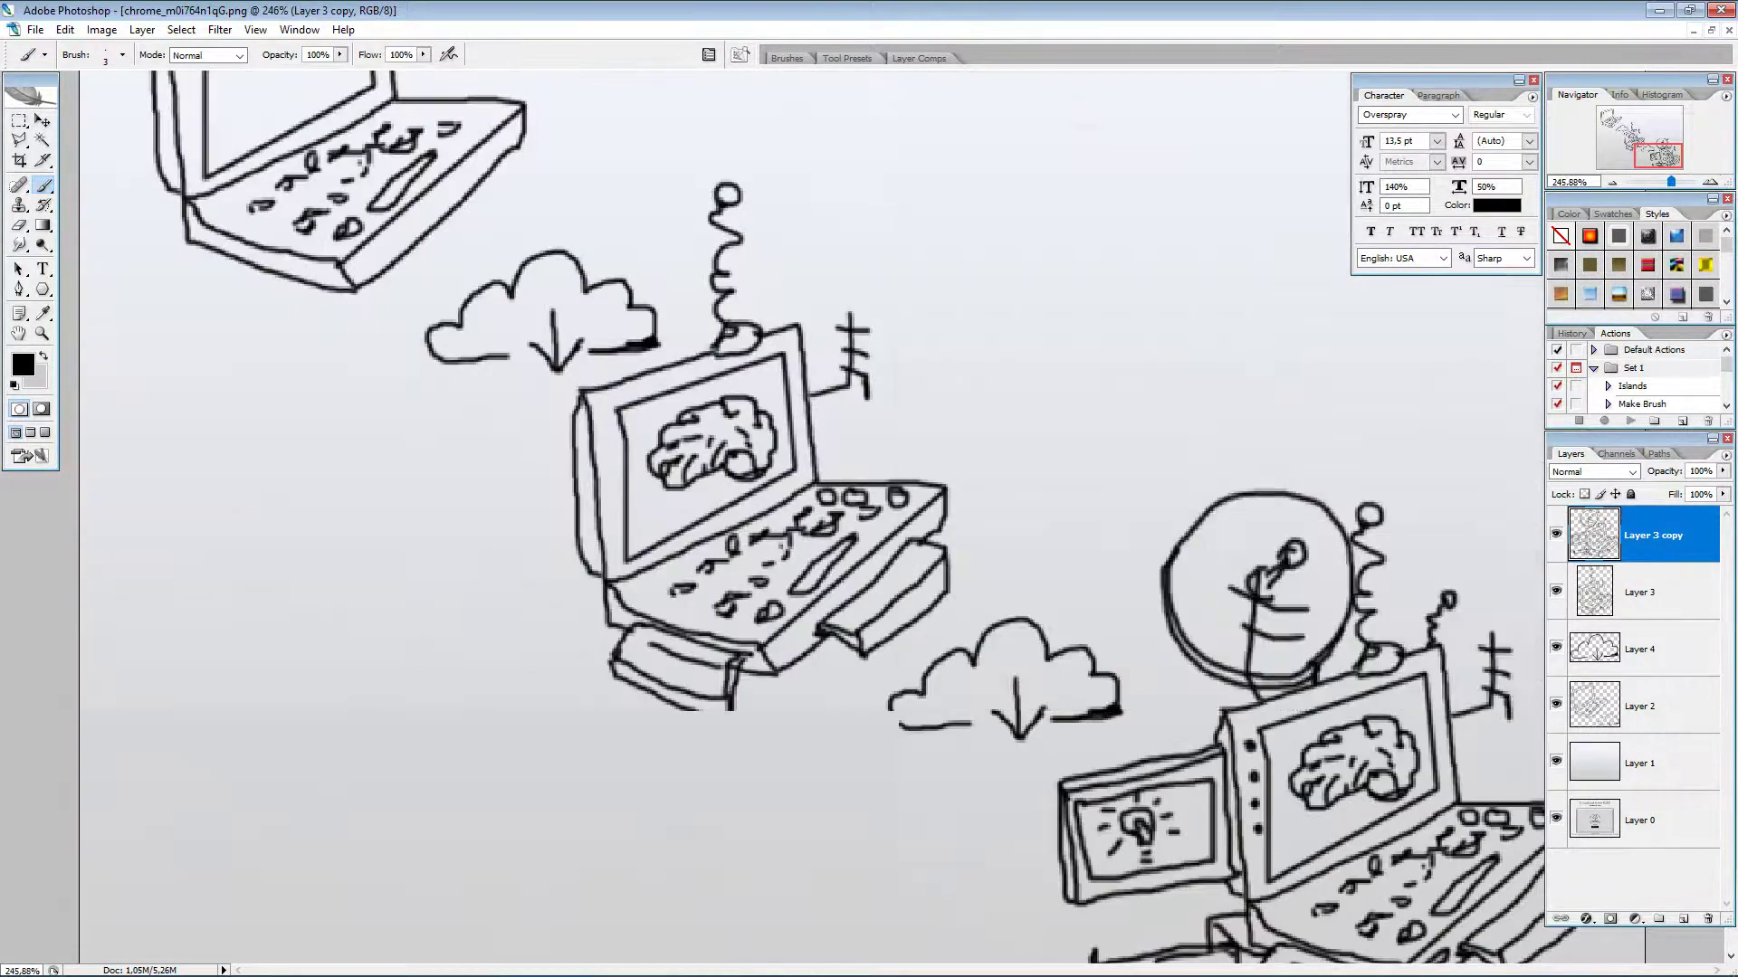
{"action": "scroll", "coordinate": [1312, 670], "scroll_direction": "down", "scroll_amount": 2}
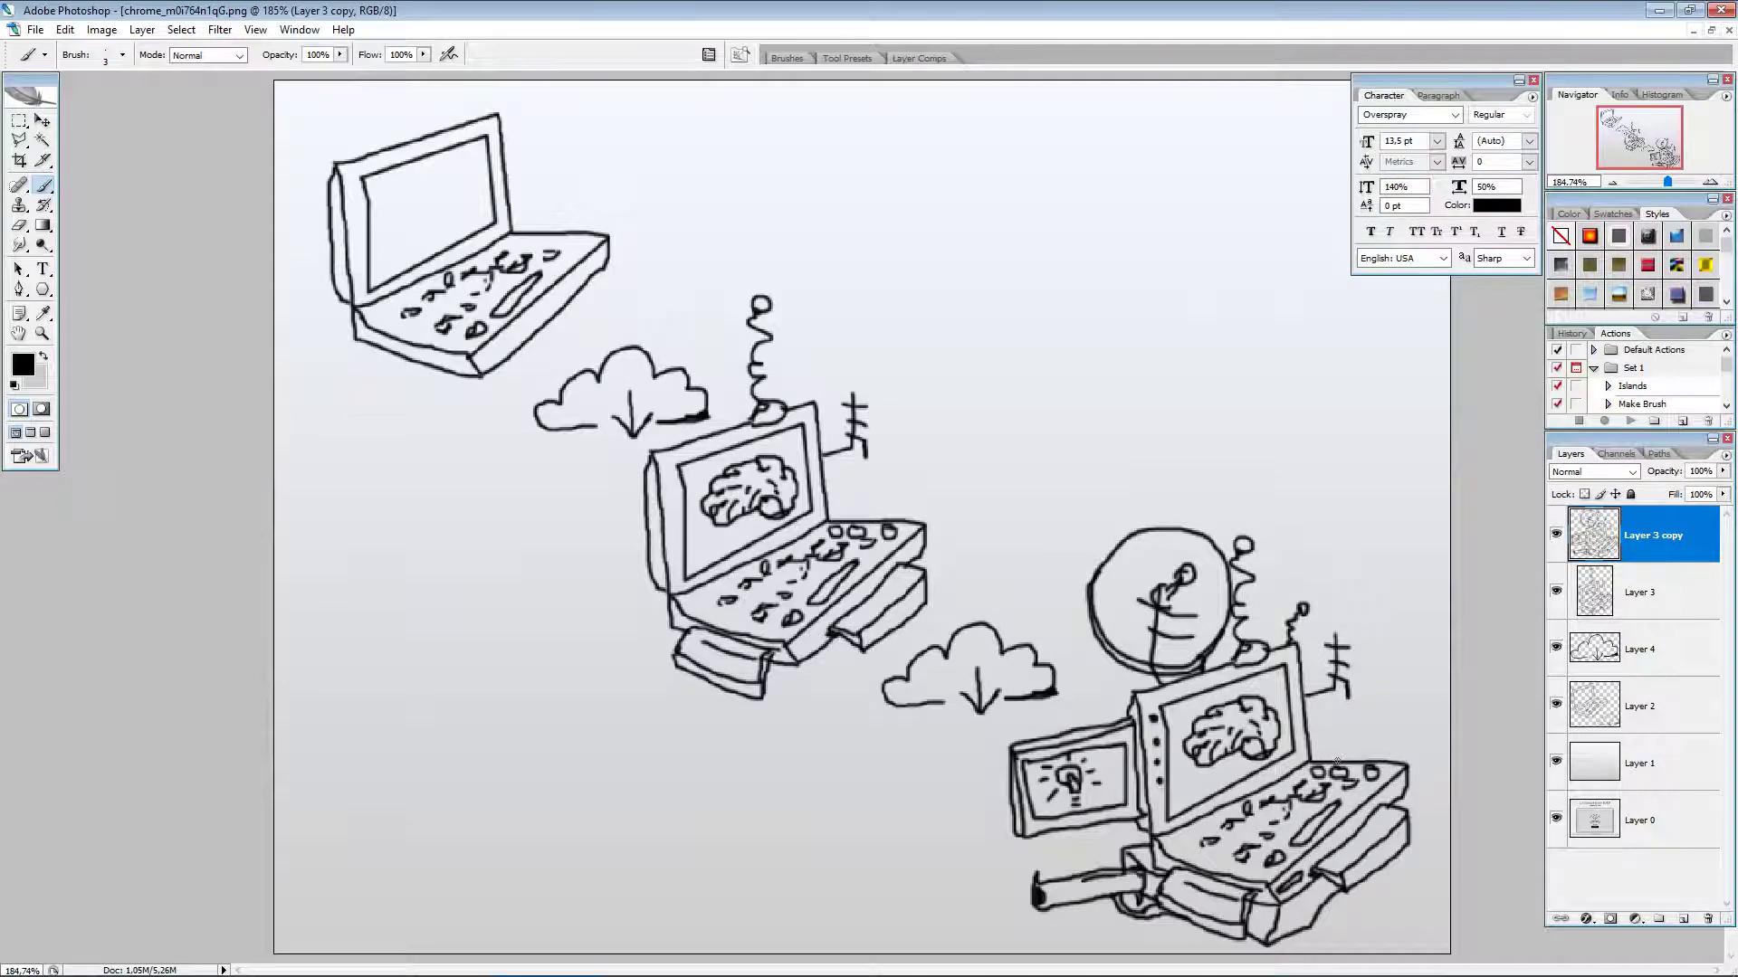
{"action": "mouse_move", "coordinate": [1341, 759]}
{"action": "left_mouse_down"}
{"action": "mouse_move", "coordinate": [1394, 721]}
{"action": "mouse_move", "coordinate": [1373, 731]}
{"action": "mouse_move", "coordinate": [1374, 711]}
{"action": "mouse_move", "coordinate": [1370, 737]}
{"action": "left_mouse_up"}
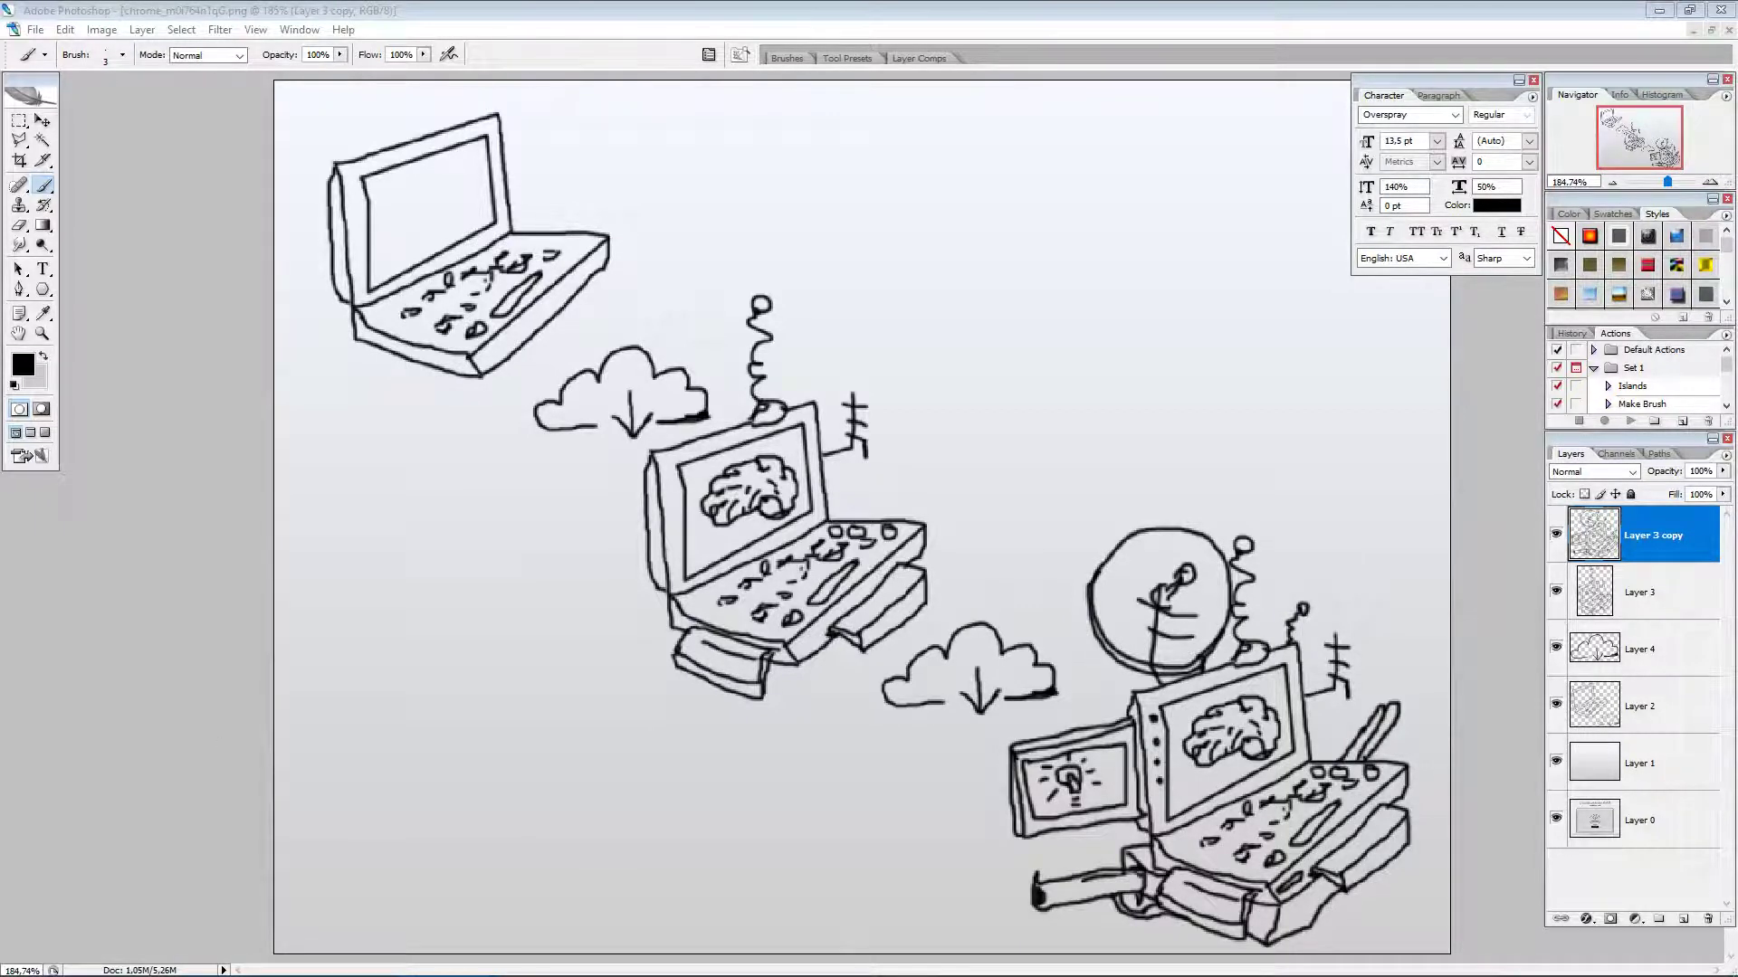
{"action": "left_click", "coordinate": [1336, 763]}
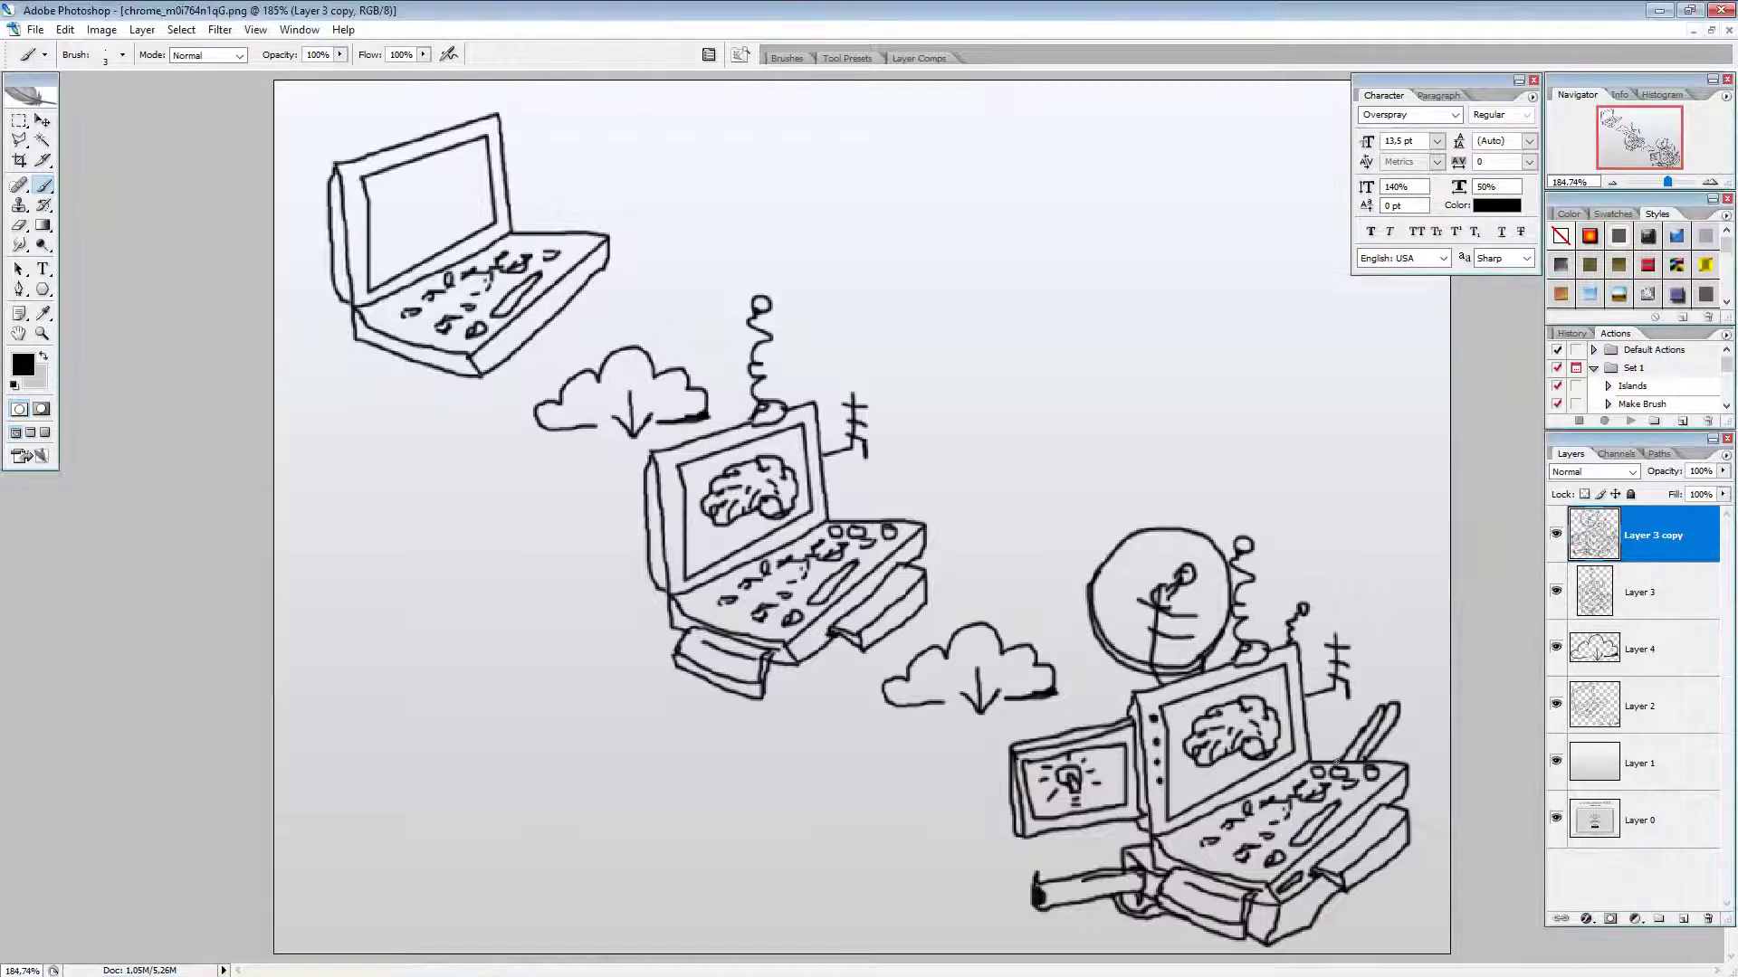
Step: Draw a feathered wing behind the third laptop and erase the stick-like part overlapping it
{"action": "mouse_move", "coordinate": [1307, 729]}
{"action": "left_mouse_down"}
{"action": "mouse_move", "coordinate": [1349, 693]}
{"action": "mouse_move", "coordinate": [1383, 605]}
{"action": "mouse_move", "coordinate": [1381, 647]}
{"action": "mouse_move", "coordinate": [1399, 625]}
{"action": "mouse_move", "coordinate": [1401, 657]}
{"action": "mouse_move", "coordinate": [1377, 664]}
{"action": "mouse_move", "coordinate": [1414, 650]}
{"action": "mouse_move", "coordinate": [1387, 699]}
{"action": "mouse_move", "coordinate": [1407, 698]}
{"action": "left_mouse_up"}
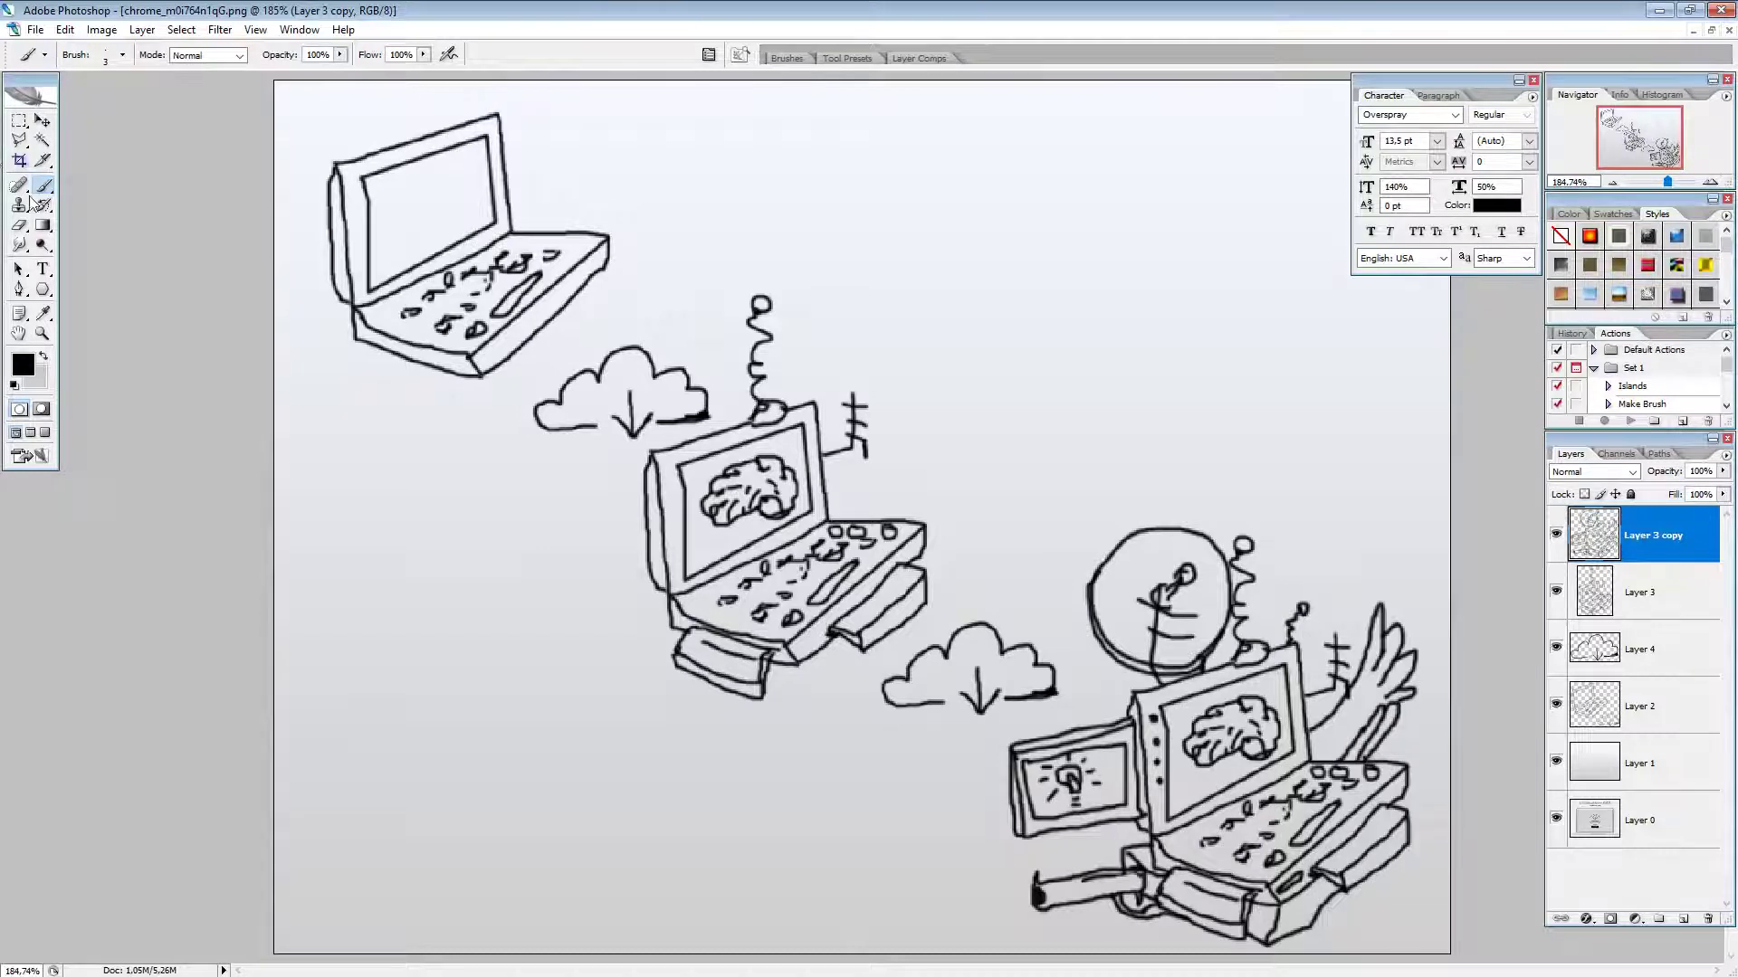
{"action": "left_click", "coordinate": [20, 224]}
{"action": "mouse_move", "coordinate": [1349, 721]}
{"action": "left_mouse_down"}
{"action": "mouse_move", "coordinate": [1408, 712]}
{"action": "mouse_move", "coordinate": [1342, 746]}
{"action": "mouse_move", "coordinate": [1381, 755]}
{"action": "left_mouse_up"}
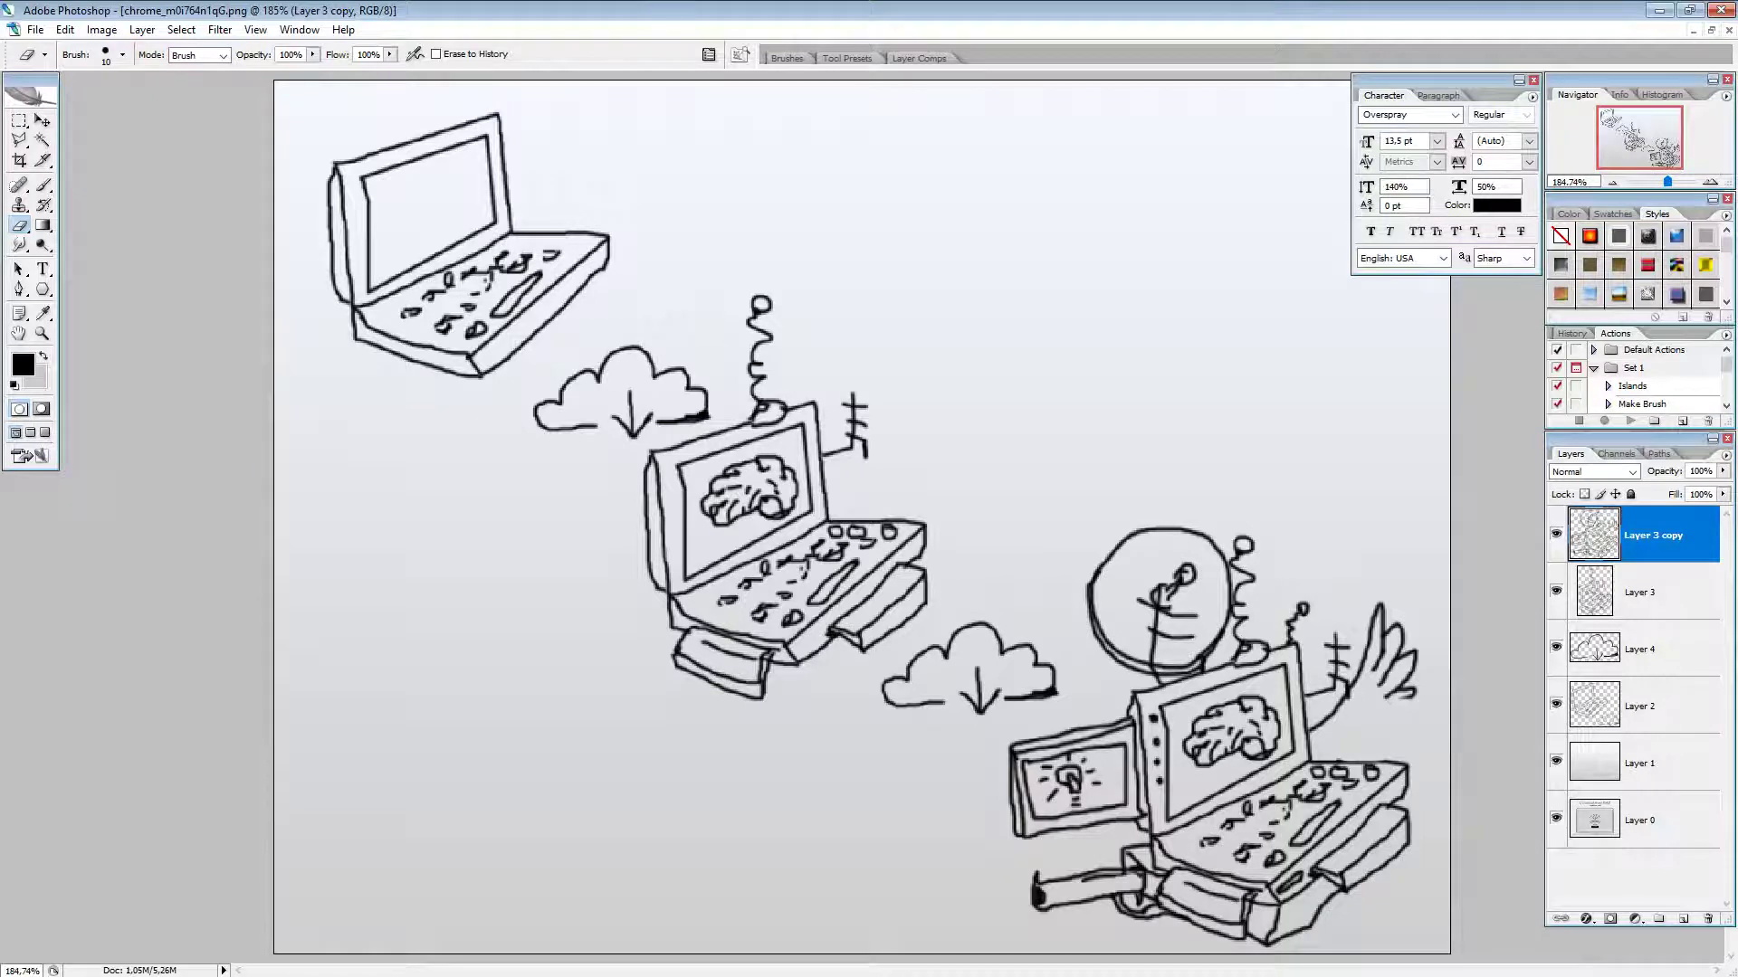
{"action": "left_click", "coordinate": [43, 185]}
{"action": "mouse_move", "coordinate": [1405, 699]}
{"action": "left_mouse_down"}
{"action": "mouse_move", "coordinate": [1414, 713]}
{"action": "mouse_move", "coordinate": [1354, 760]}
{"action": "left_mouse_up"}
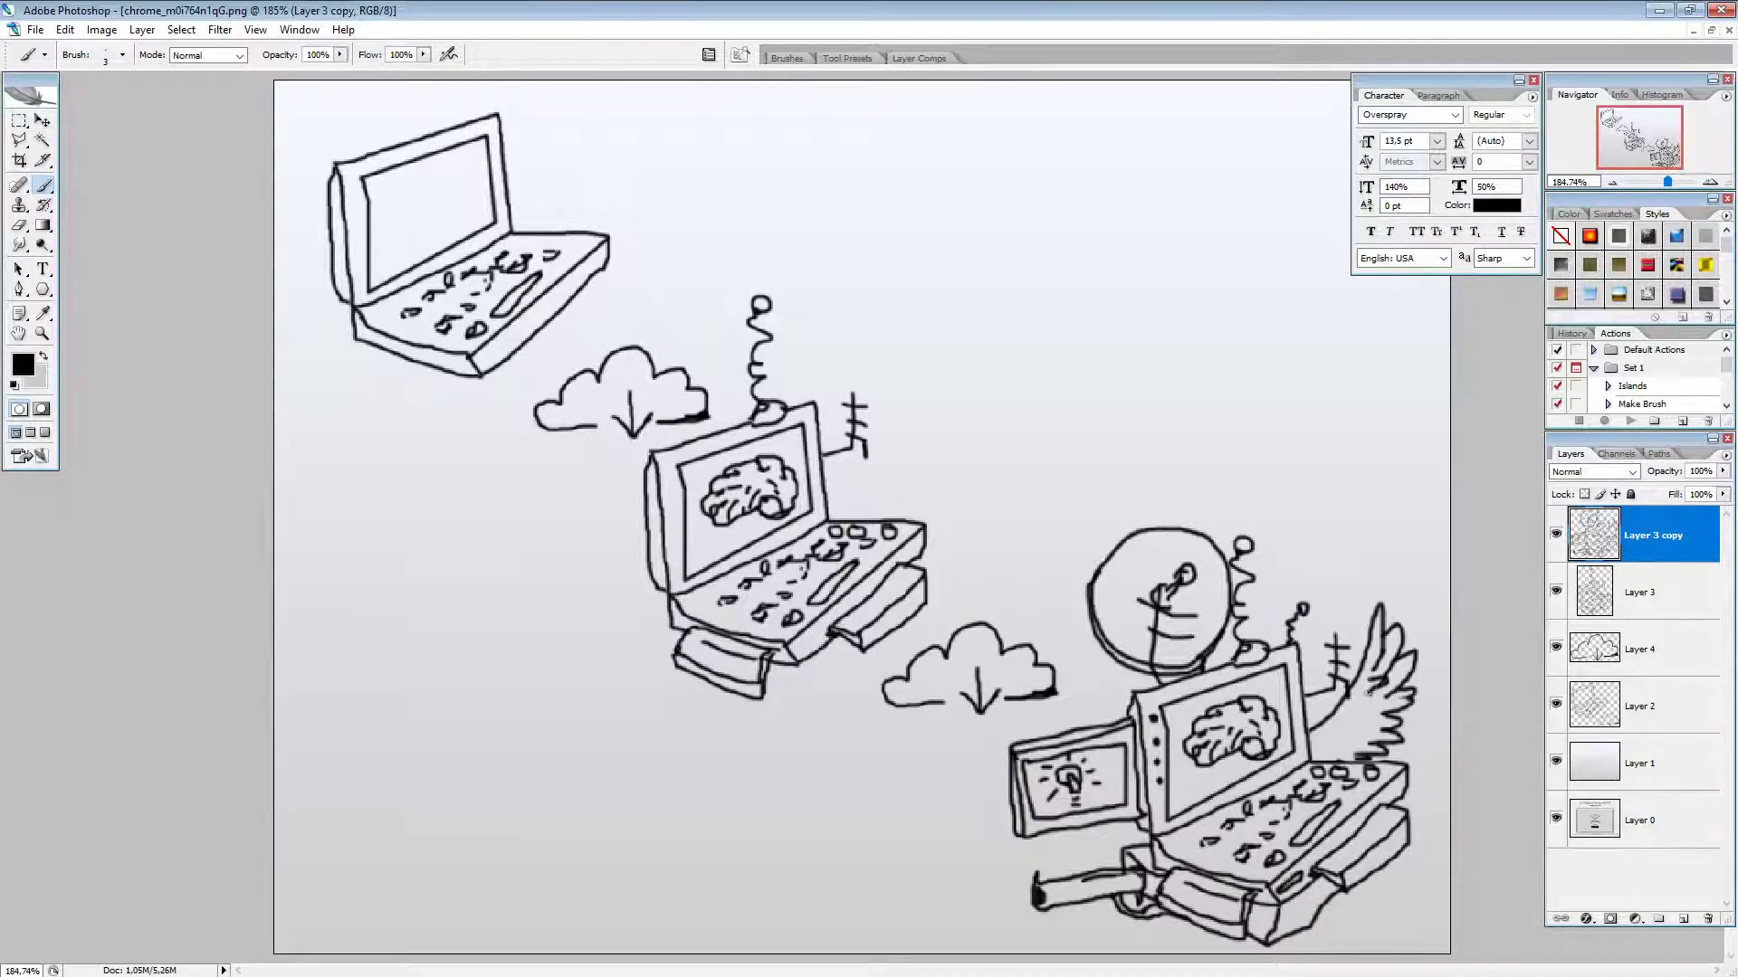
{"action": "mouse_move", "coordinate": [1383, 696]}
{"action": "left_mouse_down"}
{"action": "mouse_move", "coordinate": [1353, 759]}
{"action": "mouse_move", "coordinate": [1323, 763]}
{"action": "mouse_move", "coordinate": [1356, 696]}
{"action": "mouse_move", "coordinate": [1328, 757]}
{"action": "left_mouse_up"}
Step: Add a row of dots to the third laptop's side tray and shade the underside of its base
{"action": "scroll", "coordinate": [1220, 817], "scroll_direction": "down", "scroll_amount": 4}
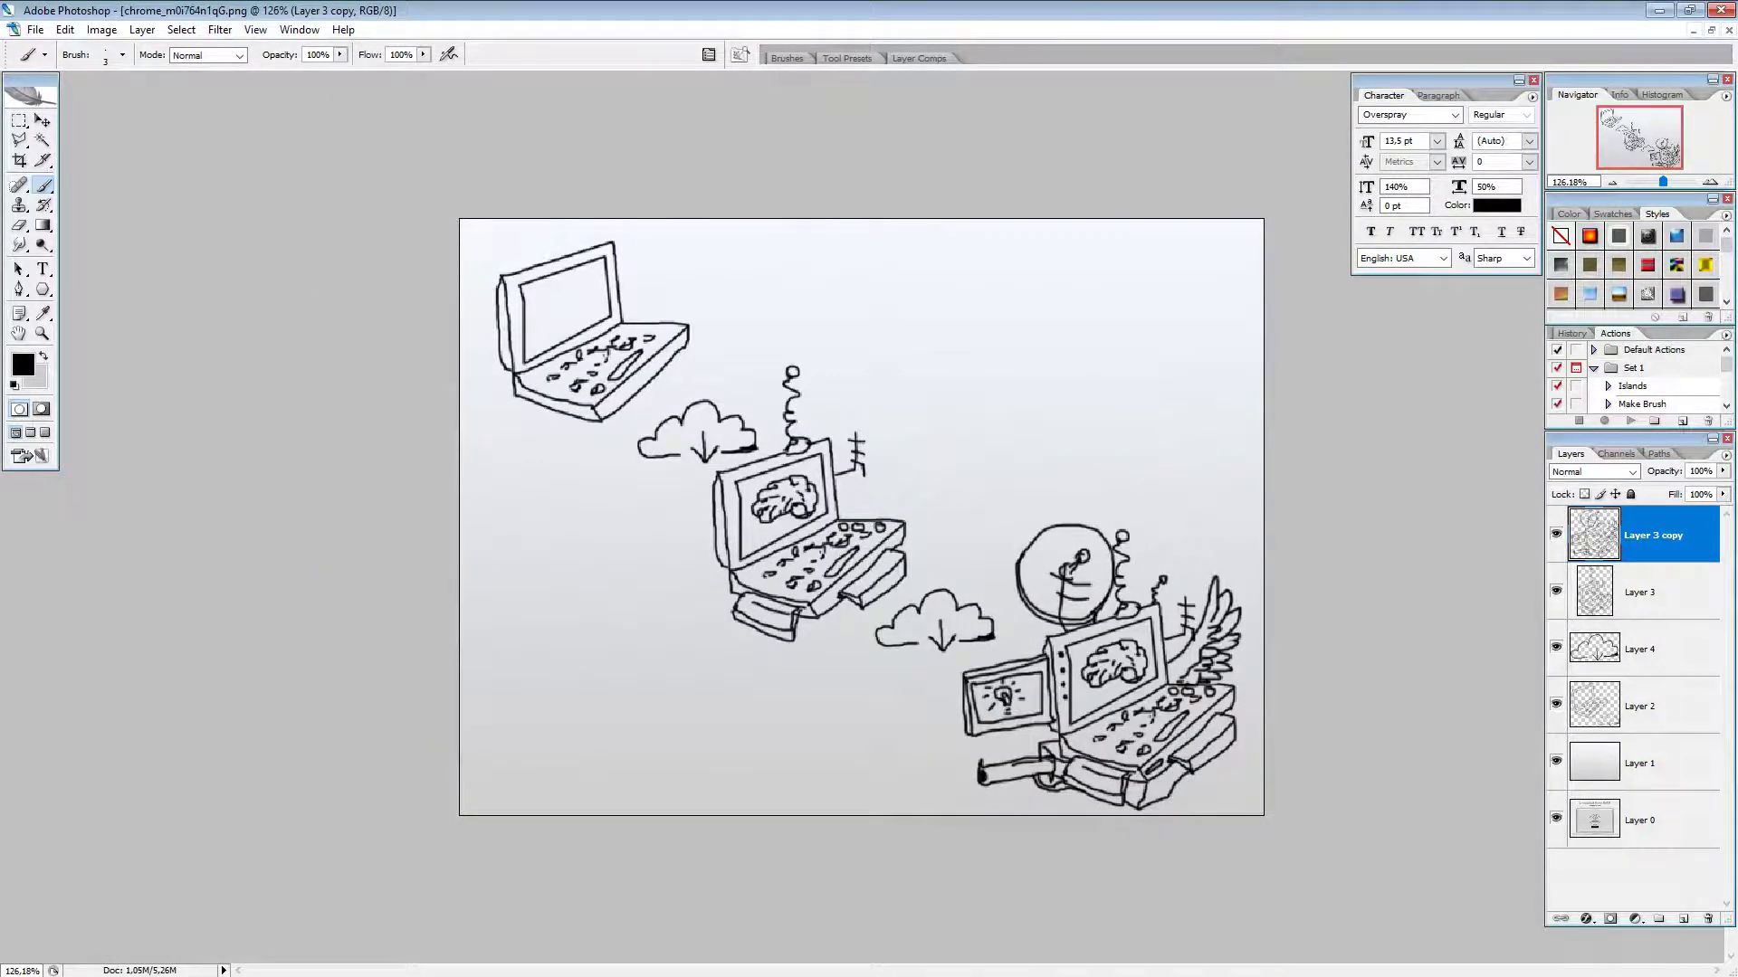
{"action": "scroll", "coordinate": [1164, 787], "scroll_direction": "up", "scroll_amount": 3}
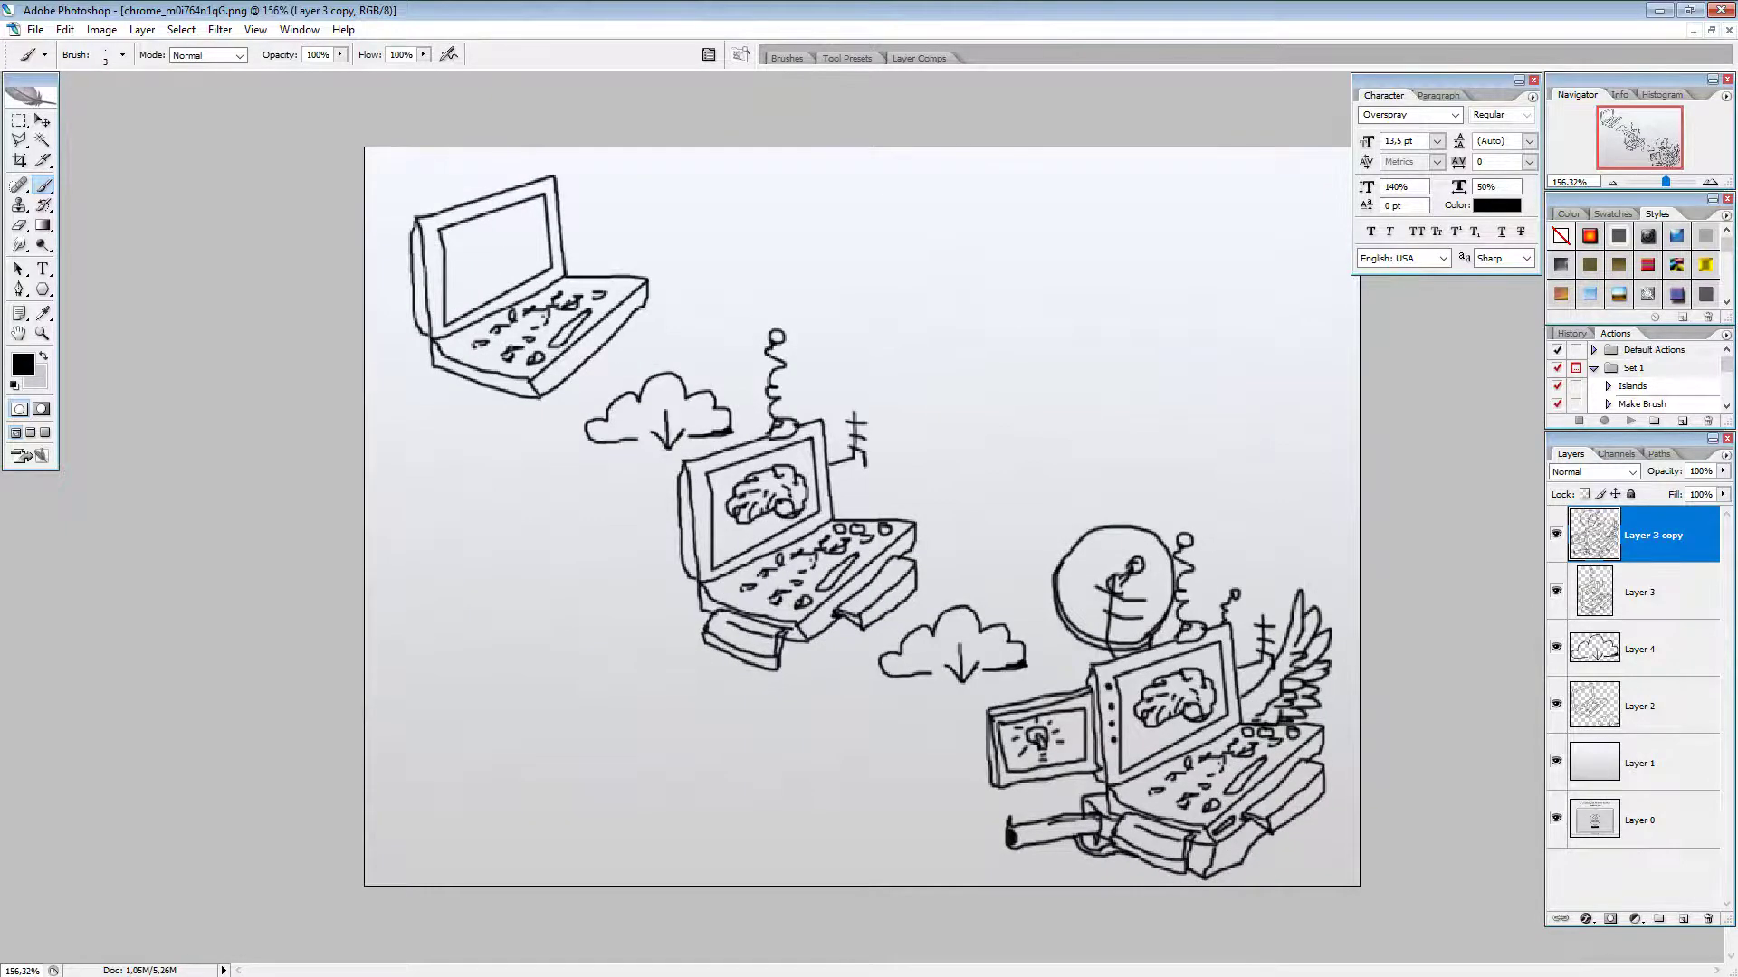
{"action": "scroll", "coordinate": [1302, 902], "scroll_direction": "up", "scroll_amount": 2}
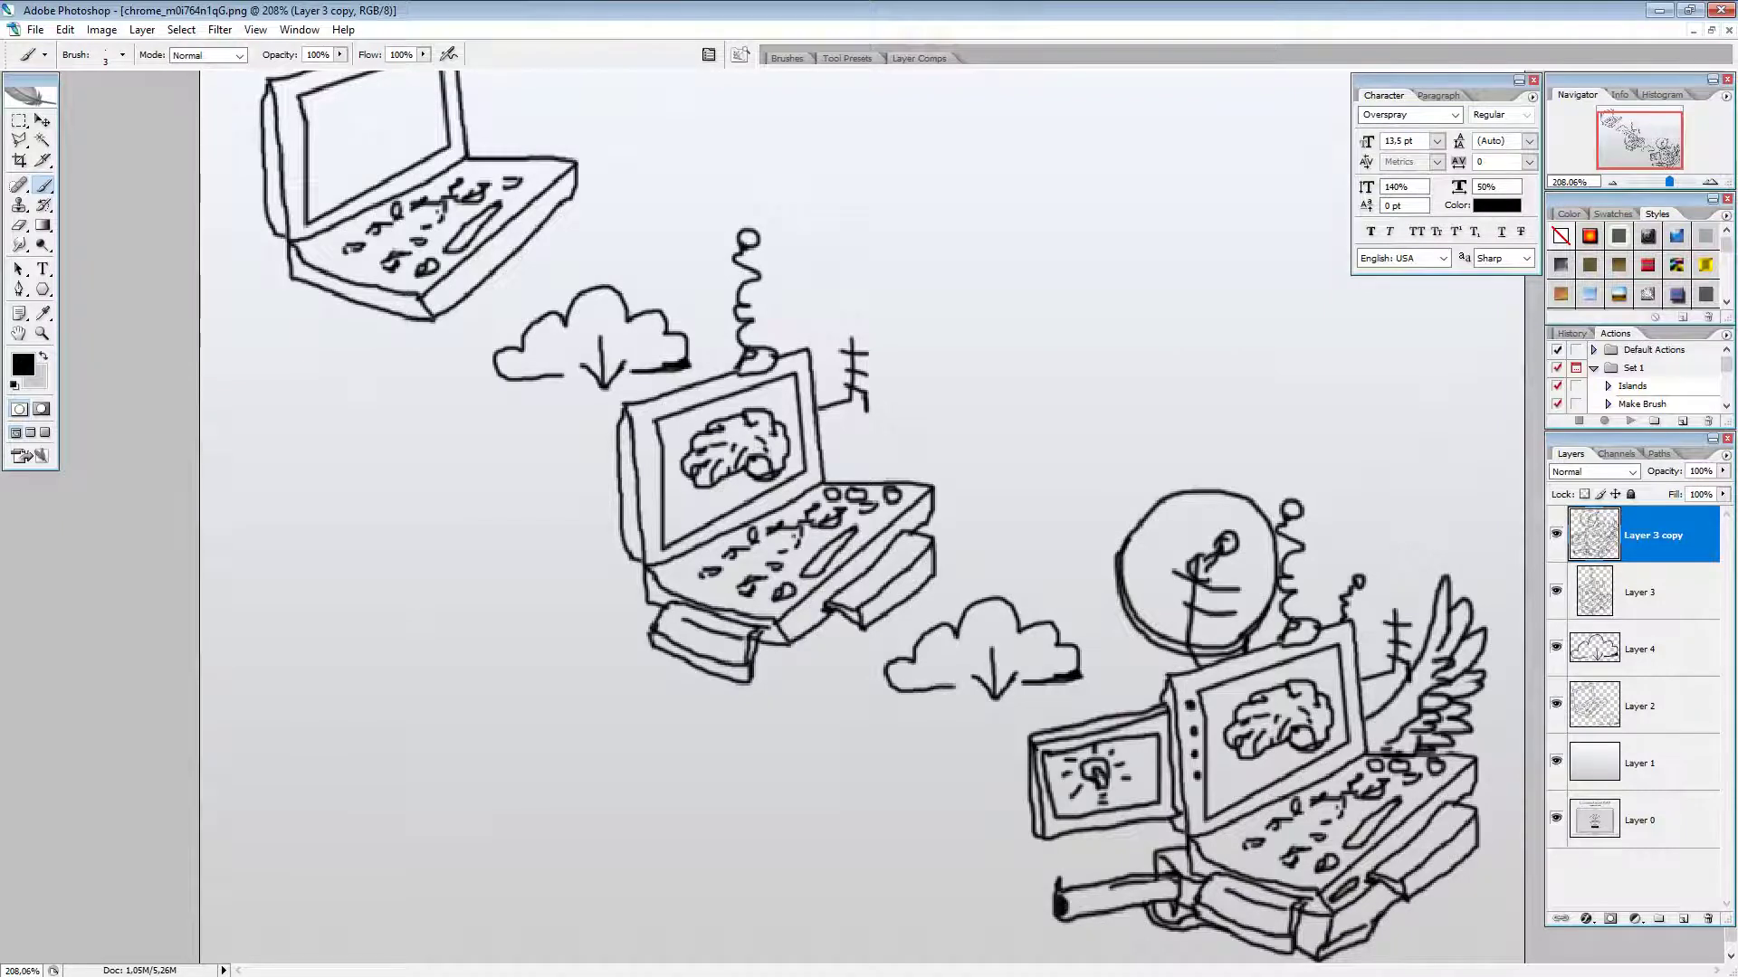
{"action": "mouse_move", "coordinate": [1373, 930]}
{"action": "left_mouse_down"}
{"action": "mouse_move", "coordinate": [1321, 954]}
{"action": "mouse_move", "coordinate": [1369, 931]}
{"action": "left_mouse_up"}
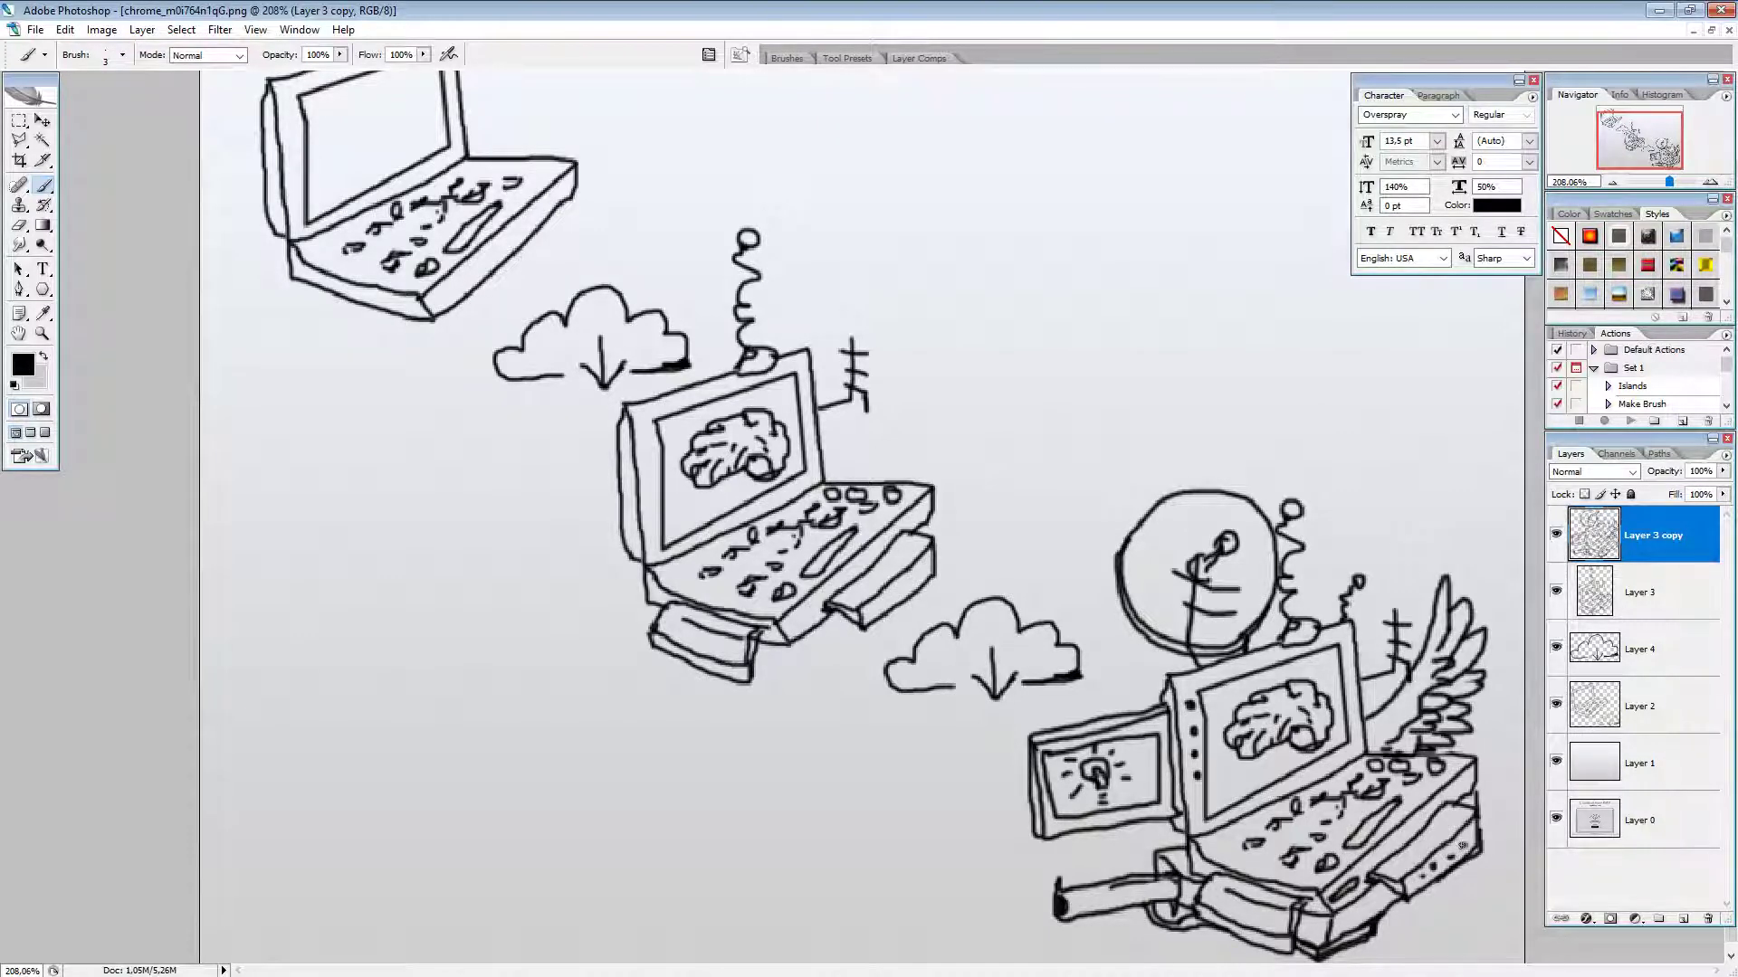
{"action": "key", "text": "ctrl+0"}
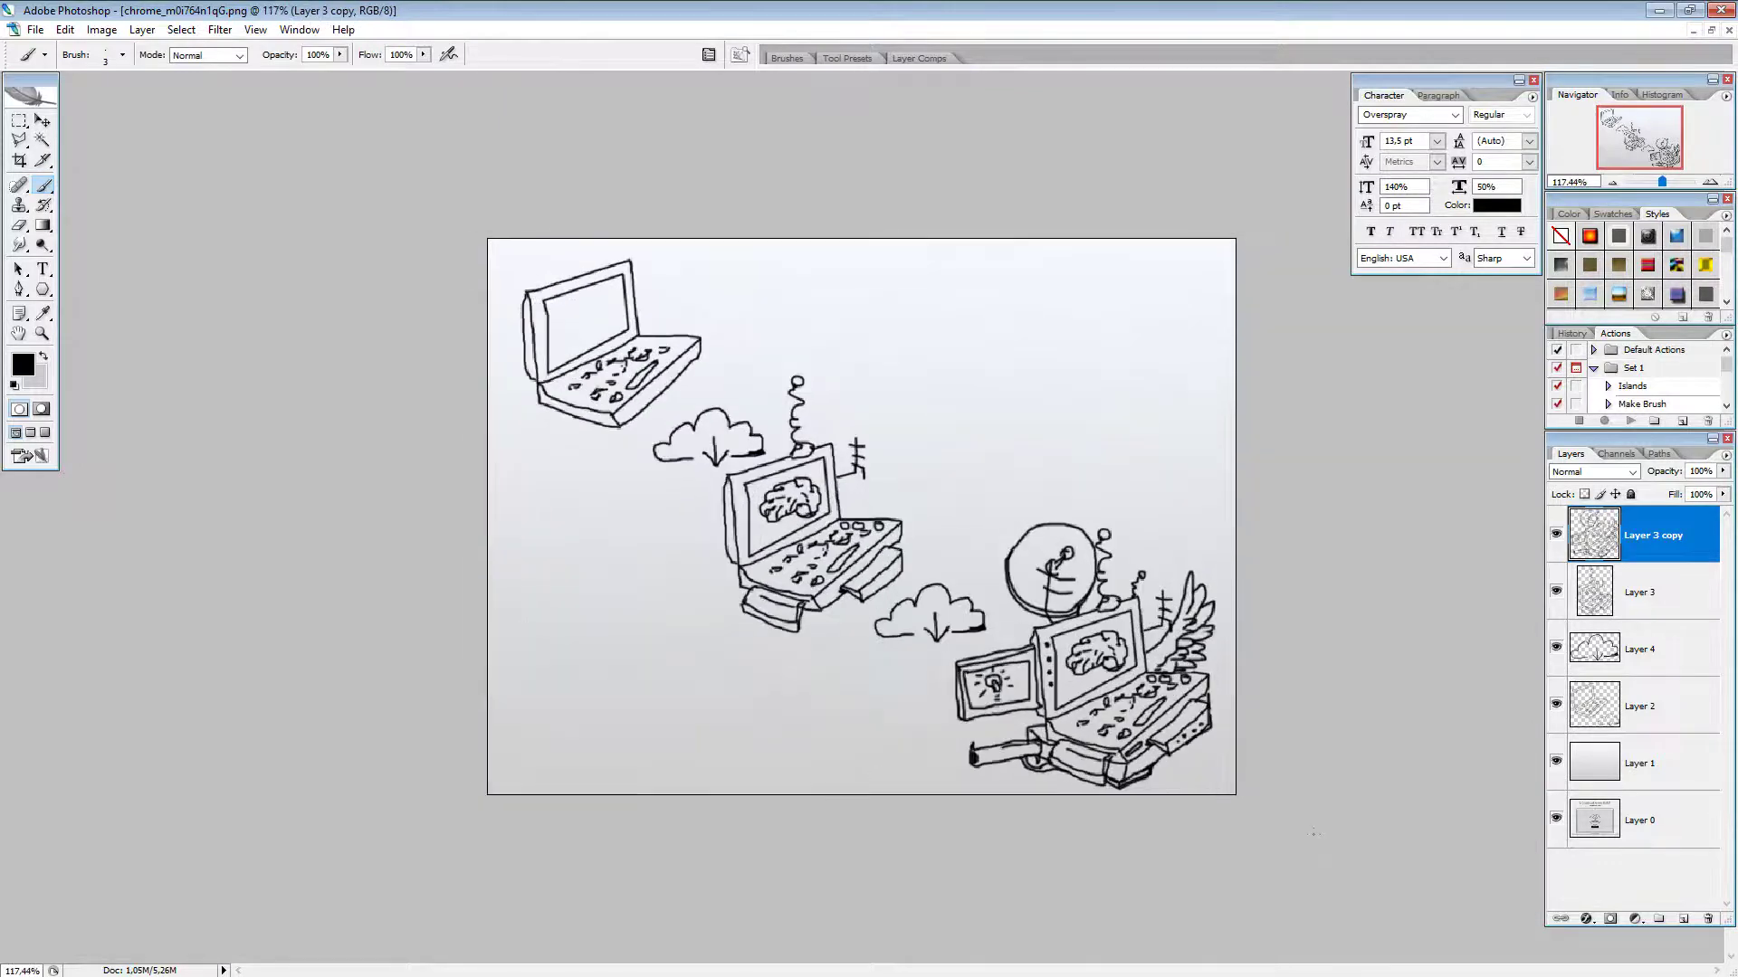
Step: Draw a straight antenna with a ball tip on top of the third laptop's small side screen
{"action": "scroll", "coordinate": [1311, 835], "scroll_direction": "up", "scroll_amount": 1}
{"action": "scroll", "coordinate": [968, 548], "scroll_direction": "up", "scroll_amount": 5}
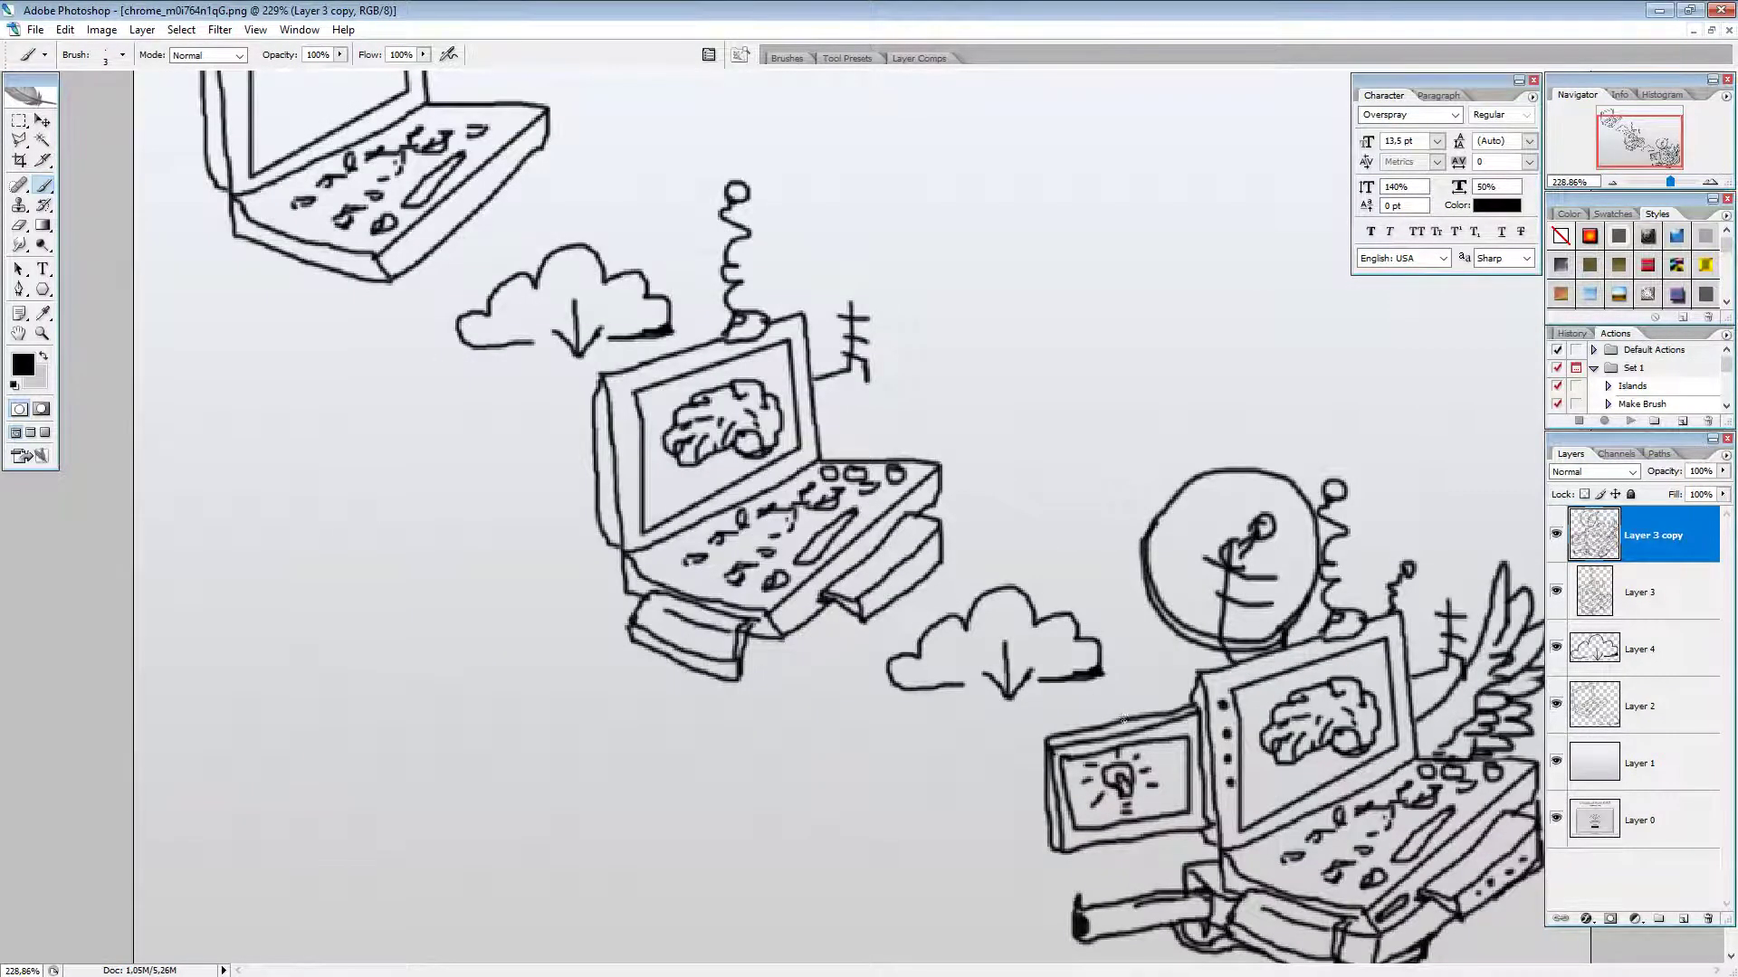
{"action": "left_click_drag", "start_coordinate": [1135, 722], "coordinate": [1138, 667]}
{"action": "scroll", "coordinate": [1220, 874], "scroll_direction": "down", "scroll_amount": 6}
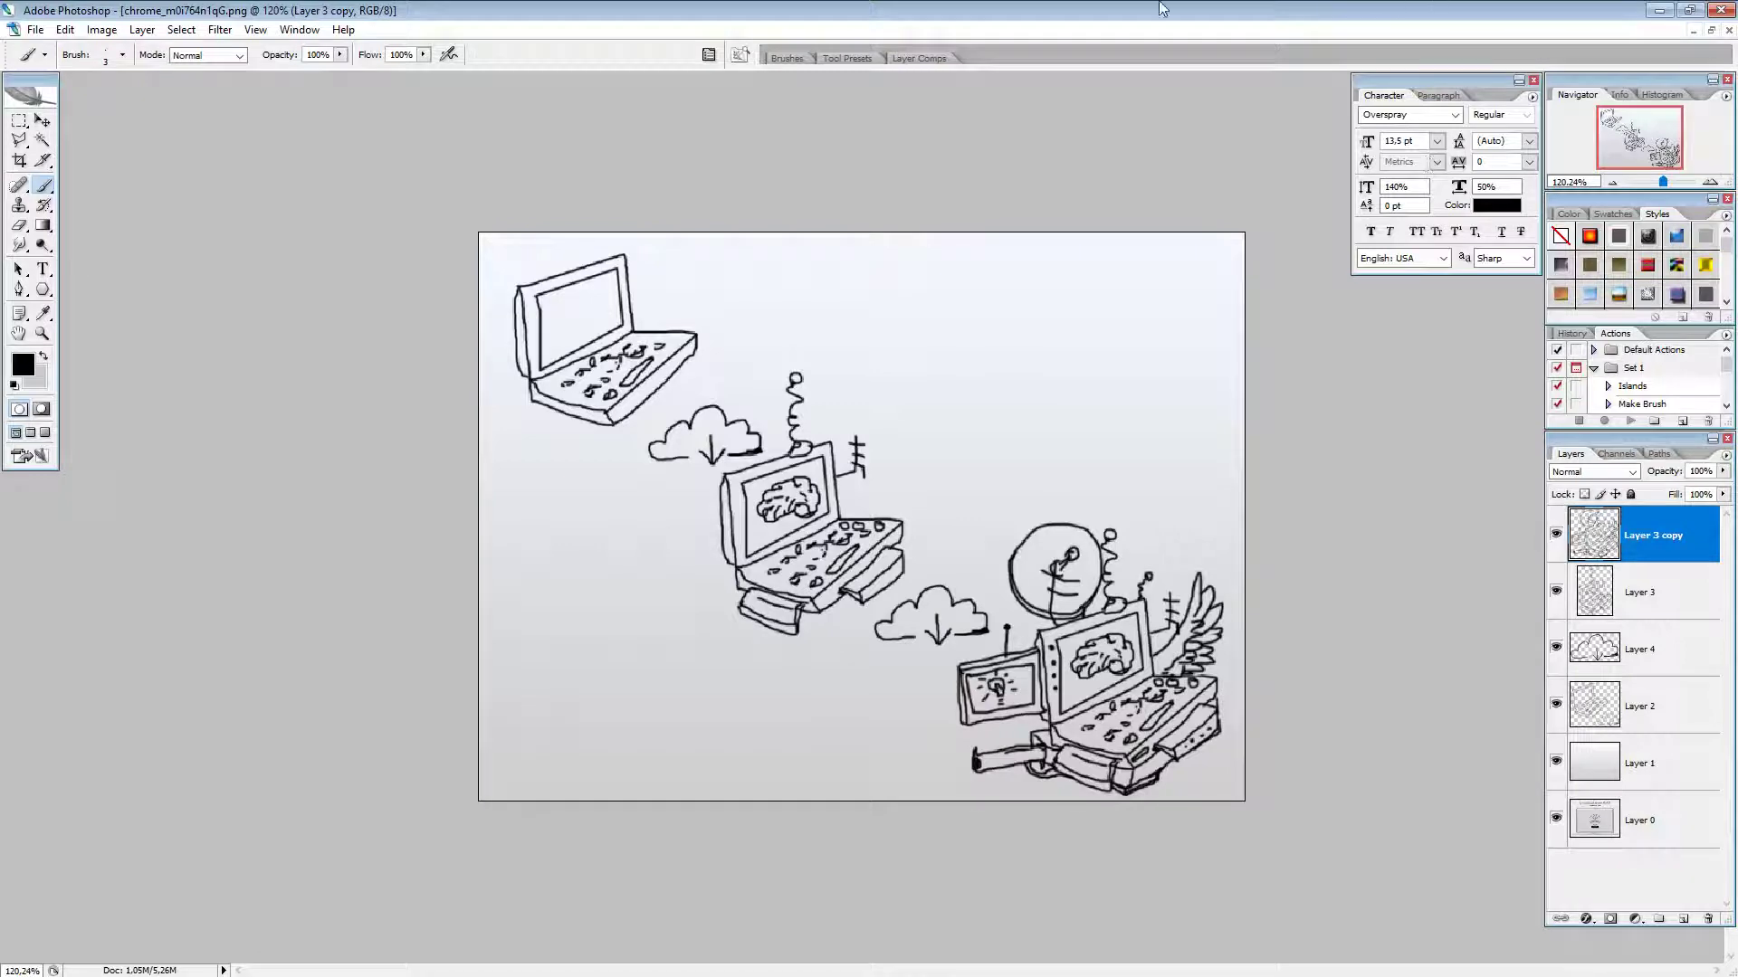
Step: Handwrite "Download" in black across the upper part of the canvas with a size 4 brush
{"action": "scroll", "coordinate": [861, 517], "scroll_direction": "up", "scroll_amount": 4}
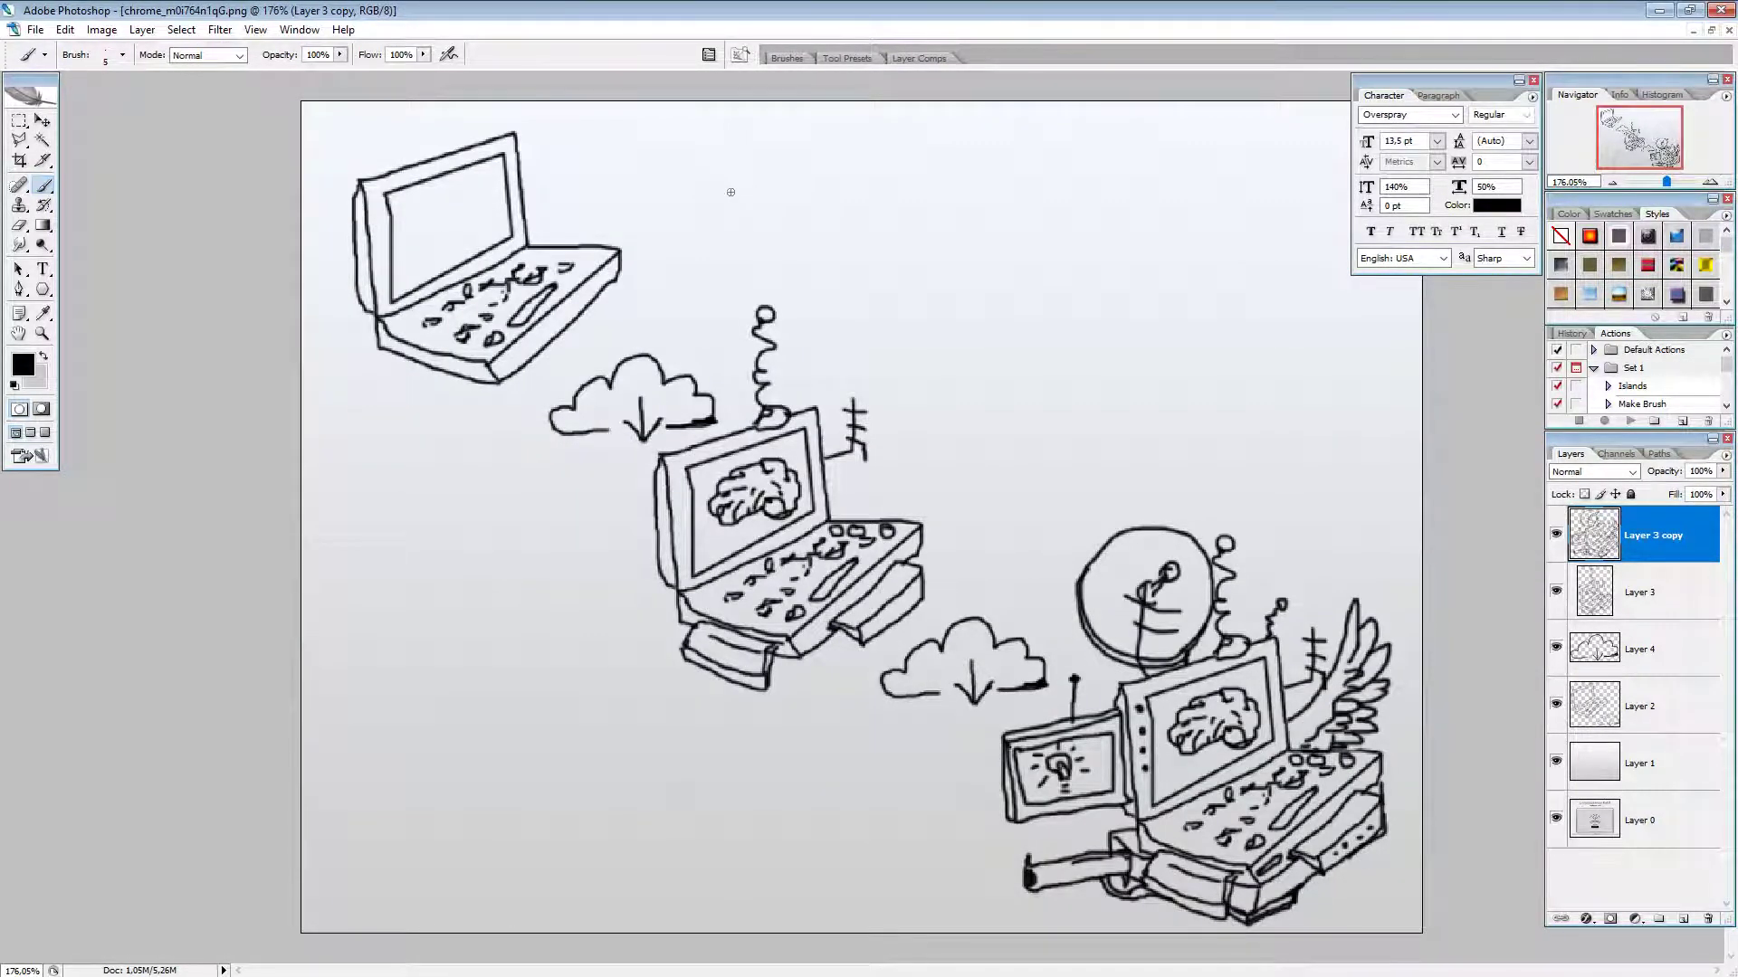
{"action": "key", "text": "bracketleft"}
{"action": "left_click", "coordinate": [1709, 183]}
{"action": "left_click", "coordinate": [1709, 183]}
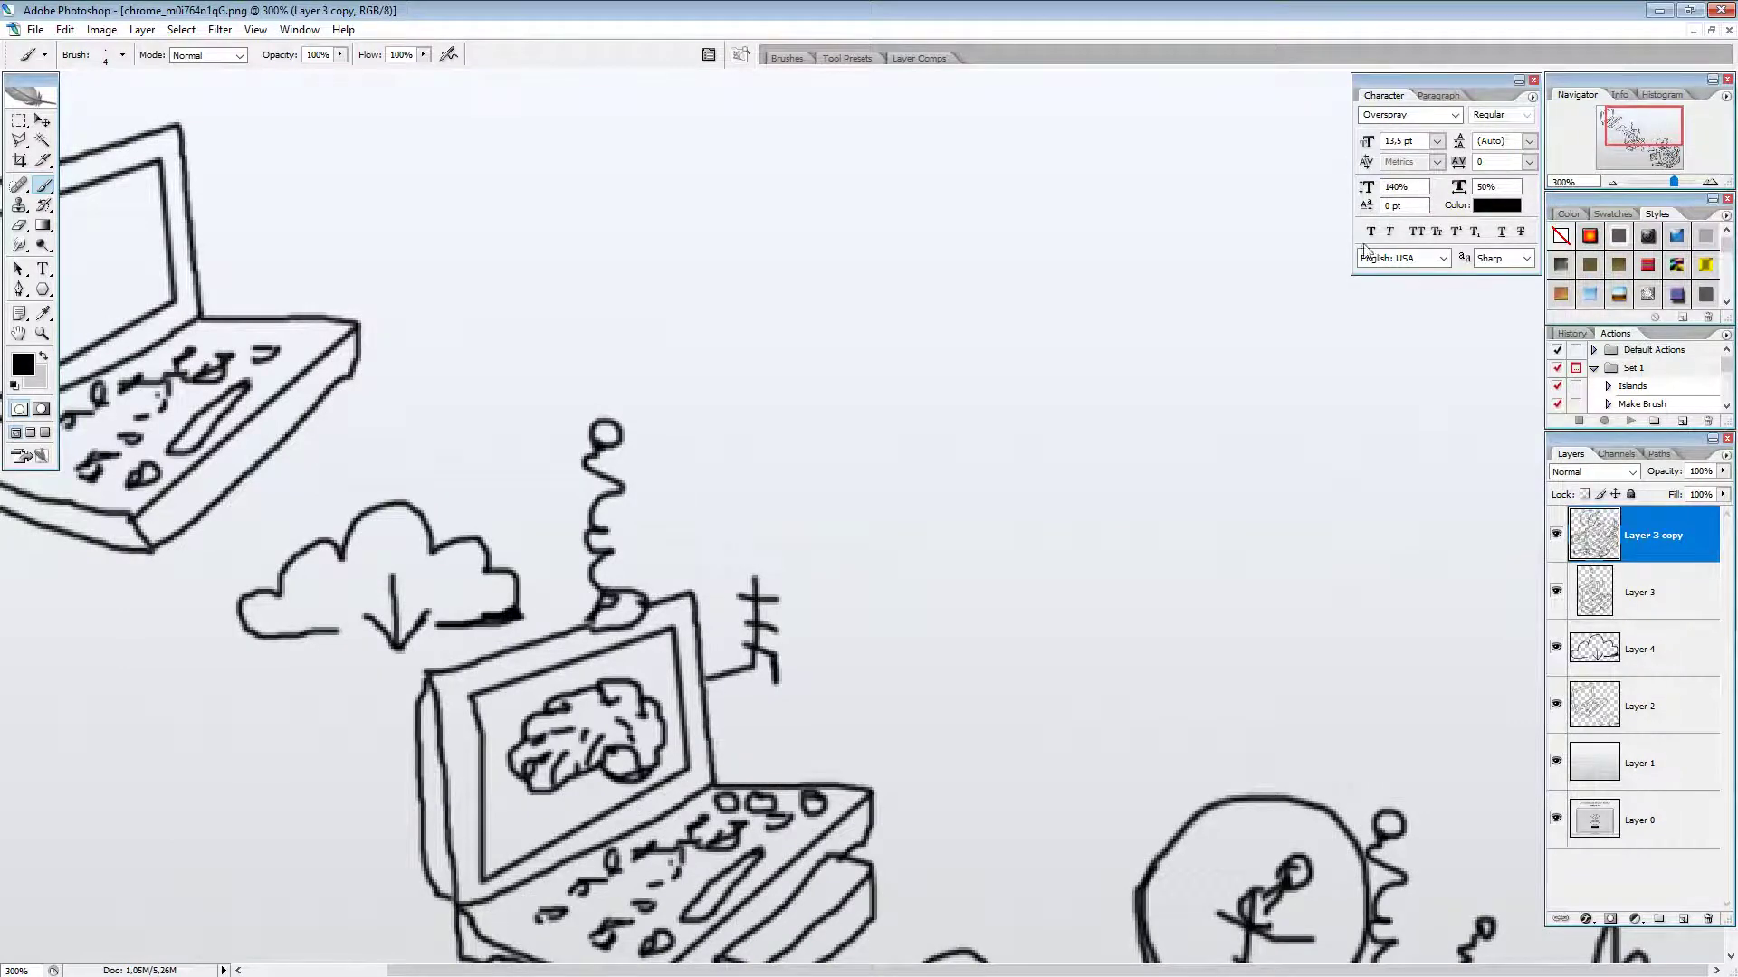
{"action": "left_click_drag", "start_coordinate": [1622, 161], "coordinate": [1642, 125]}
{"action": "left_click_drag", "start_coordinate": [604, 136], "coordinate": [606, 232]}
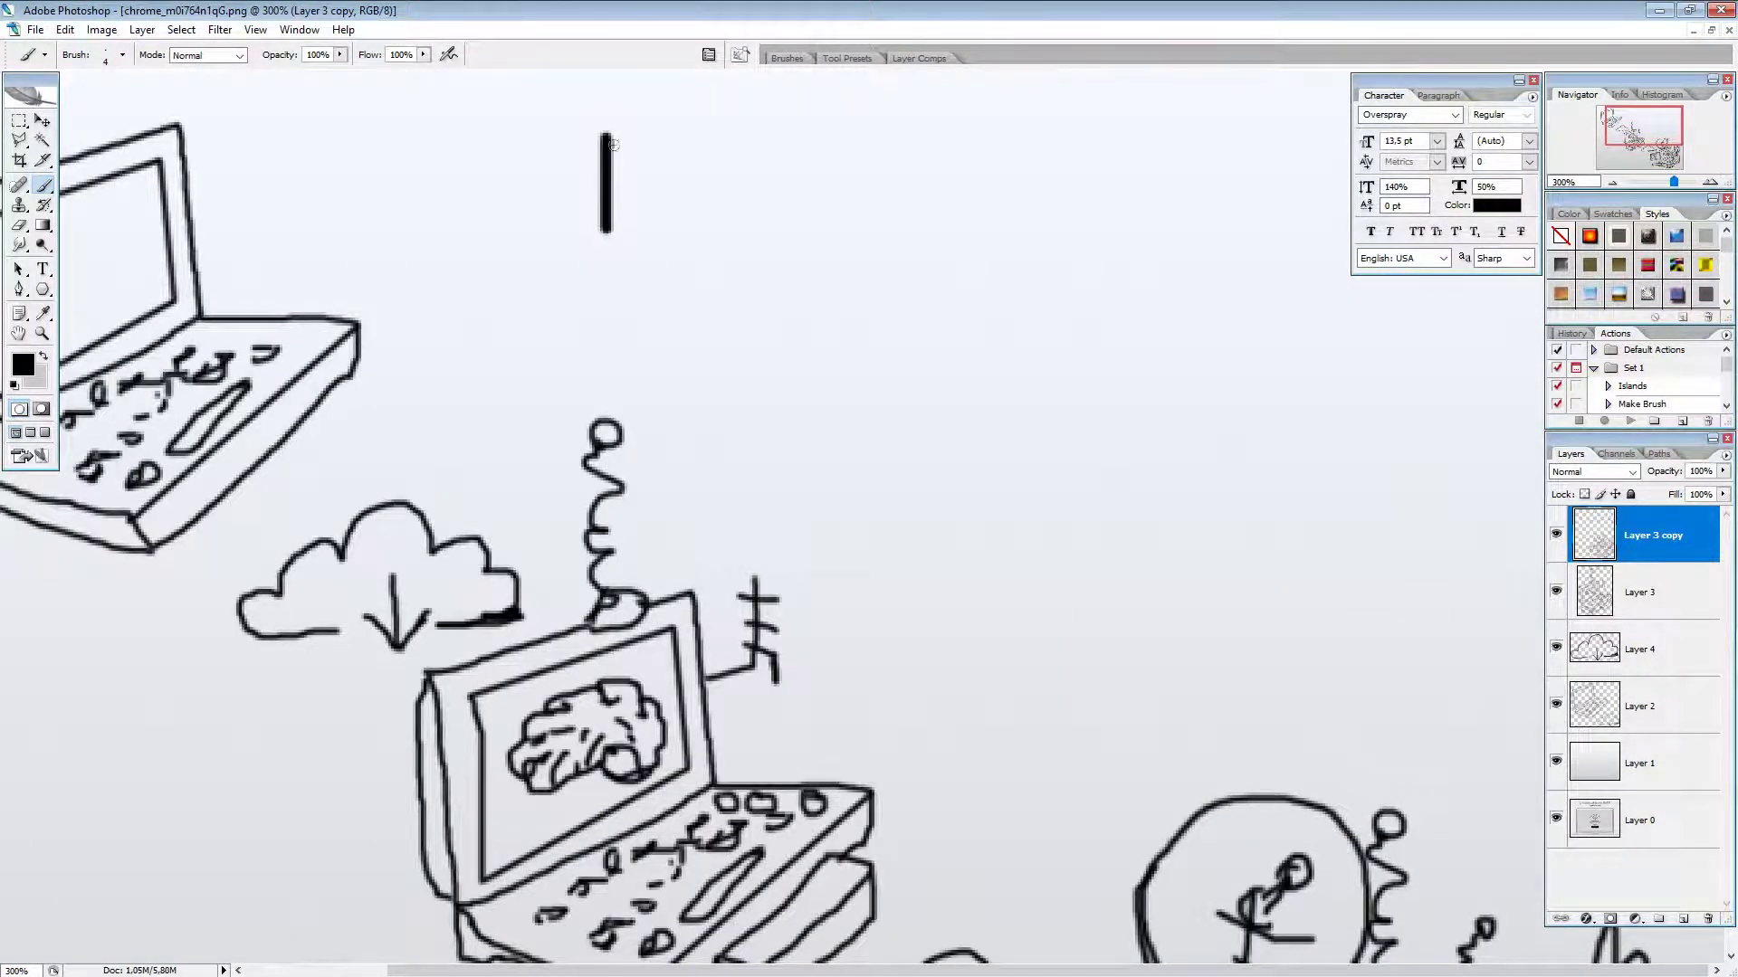
{"action": "mouse_move", "coordinate": [604, 136]}
{"action": "left_mouse_down"}
{"action": "mouse_move", "coordinate": [643, 219]}
{"action": "mouse_move", "coordinate": [596, 239]}
{"action": "left_mouse_up"}
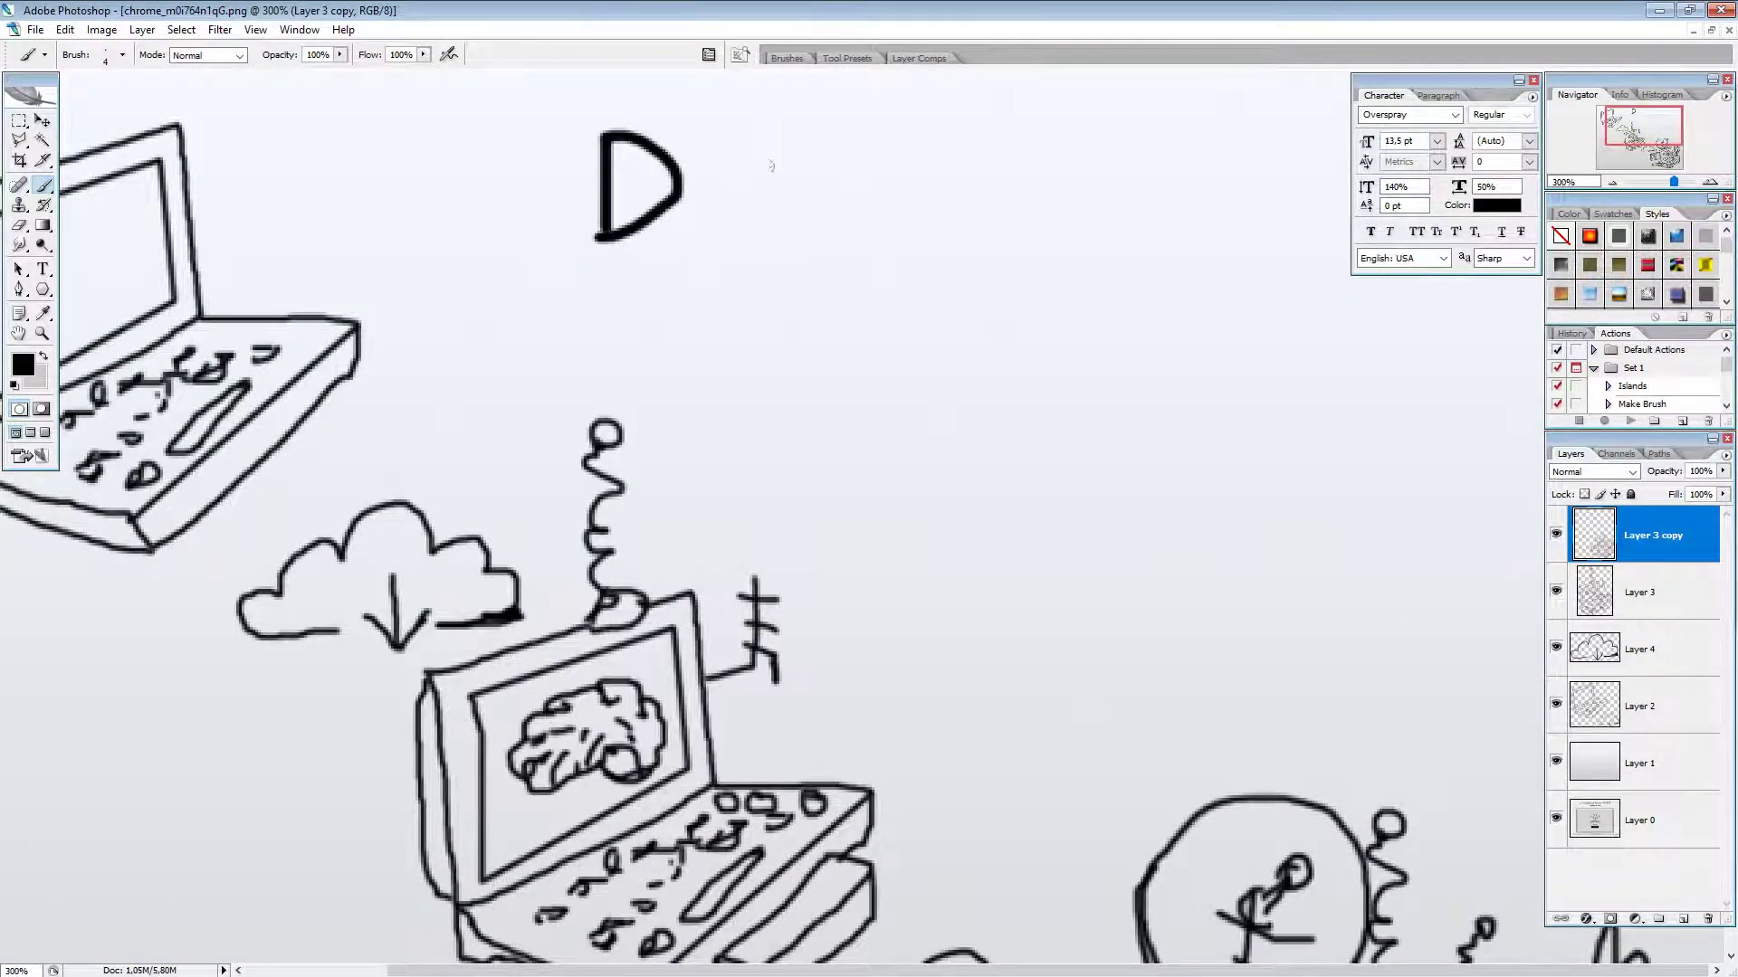
{"action": "mouse_move", "coordinate": [771, 166]}
{"action": "left_mouse_down"}
{"action": "mouse_move", "coordinate": [742, 235]}
{"action": "mouse_move", "coordinate": [781, 210]}
{"action": "mouse_move", "coordinate": [745, 174]}
{"action": "left_mouse_up"}
{"action": "mouse_move", "coordinate": [818, 190]}
{"action": "left_mouse_down"}
{"action": "mouse_move", "coordinate": [837, 243]}
{"action": "mouse_move", "coordinate": [922, 178]}
{"action": "mouse_move", "coordinate": [965, 242]}
{"action": "mouse_move", "coordinate": [1004, 202]}
{"action": "mouse_move", "coordinate": [1011, 239]}
{"action": "left_mouse_up"}
{"action": "mouse_move", "coordinate": [1053, 133]}
{"action": "left_mouse_down"}
{"action": "mouse_move", "coordinate": [1057, 205]}
{"action": "mouse_move", "coordinate": [1083, 244]}
{"action": "left_mouse_up"}
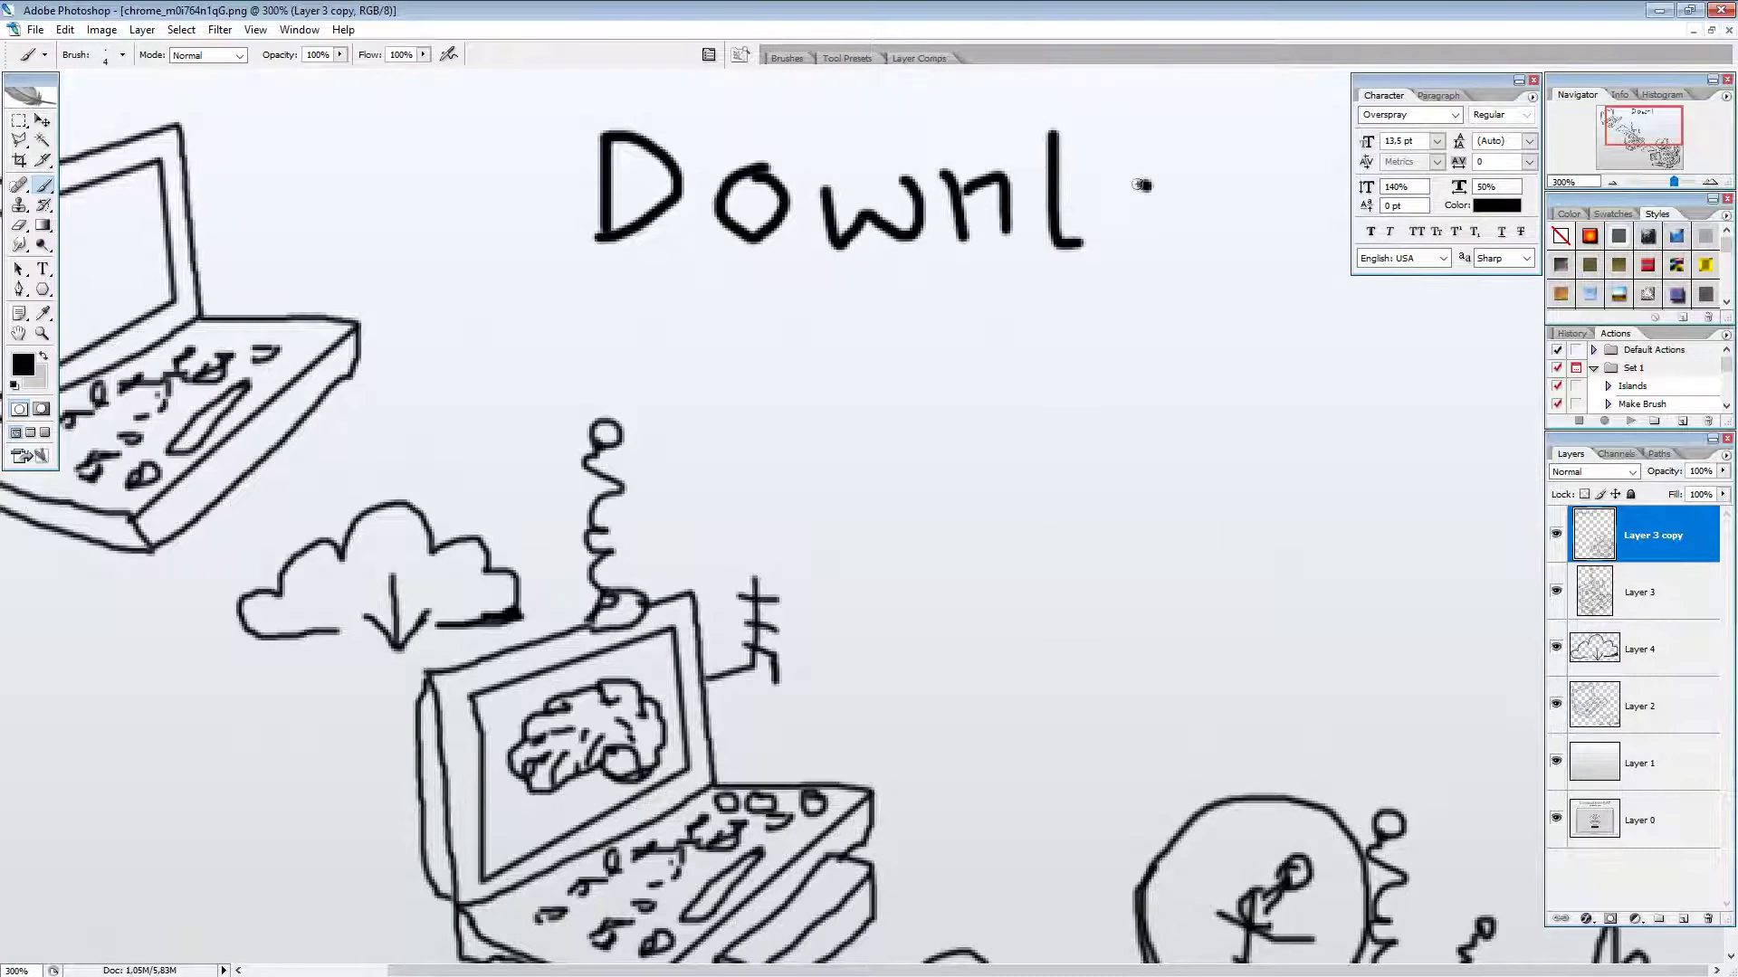
{"action": "mouse_move", "coordinate": [1142, 185]}
{"action": "left_mouse_down"}
{"action": "mouse_move", "coordinate": [1156, 227]}
{"action": "mouse_move", "coordinate": [1151, 187]}
{"action": "mouse_move", "coordinate": [1225, 187]}
{"action": "mouse_move", "coordinate": [1200, 213]}
{"action": "mouse_move", "coordinate": [1239, 220]}
{"action": "mouse_move", "coordinate": [1244, 193]}
{"action": "mouse_move", "coordinate": [1265, 238]}
{"action": "left_mouse_up"}
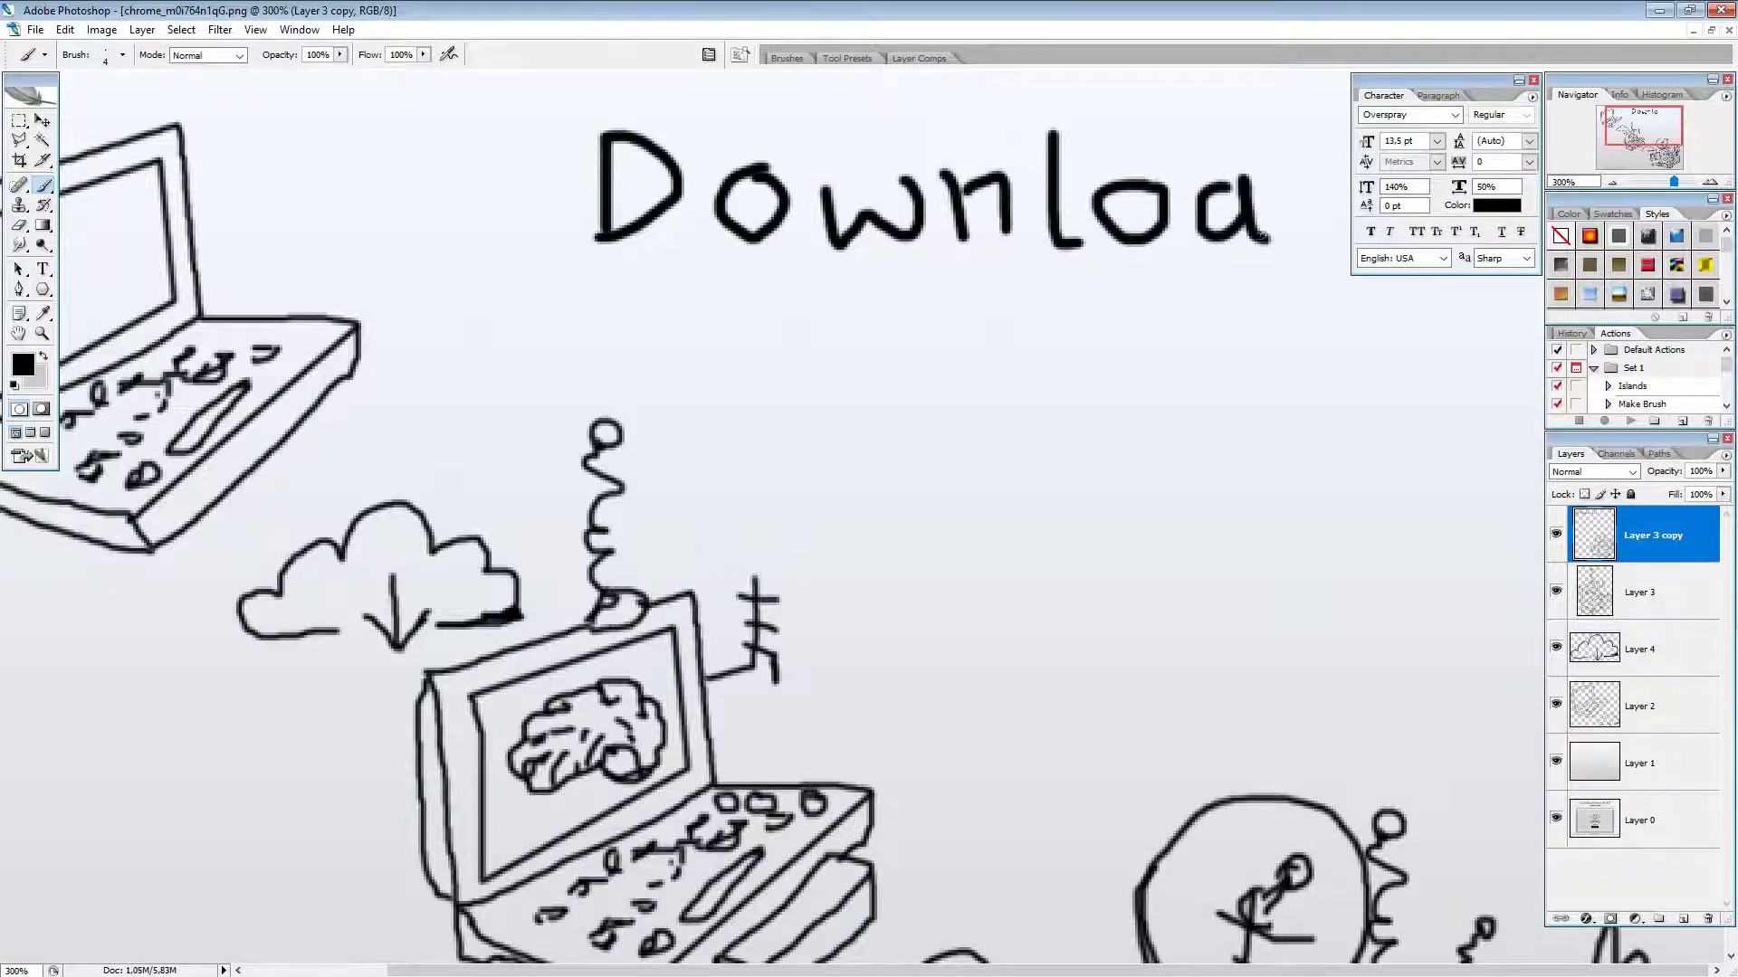
{"action": "mouse_move", "coordinate": [1337, 185]}
{"action": "left_mouse_down"}
{"action": "mouse_move", "coordinate": [1327, 227]}
{"action": "mouse_move", "coordinate": [1339, 121]}
{"action": "mouse_move", "coordinate": [1346, 243]}
{"action": "left_mouse_up"}
Step: Cut the "Download" lettering onto its own layer and place it near the canvas's upper edge
{"action": "left_click", "coordinate": [1533, 80]}
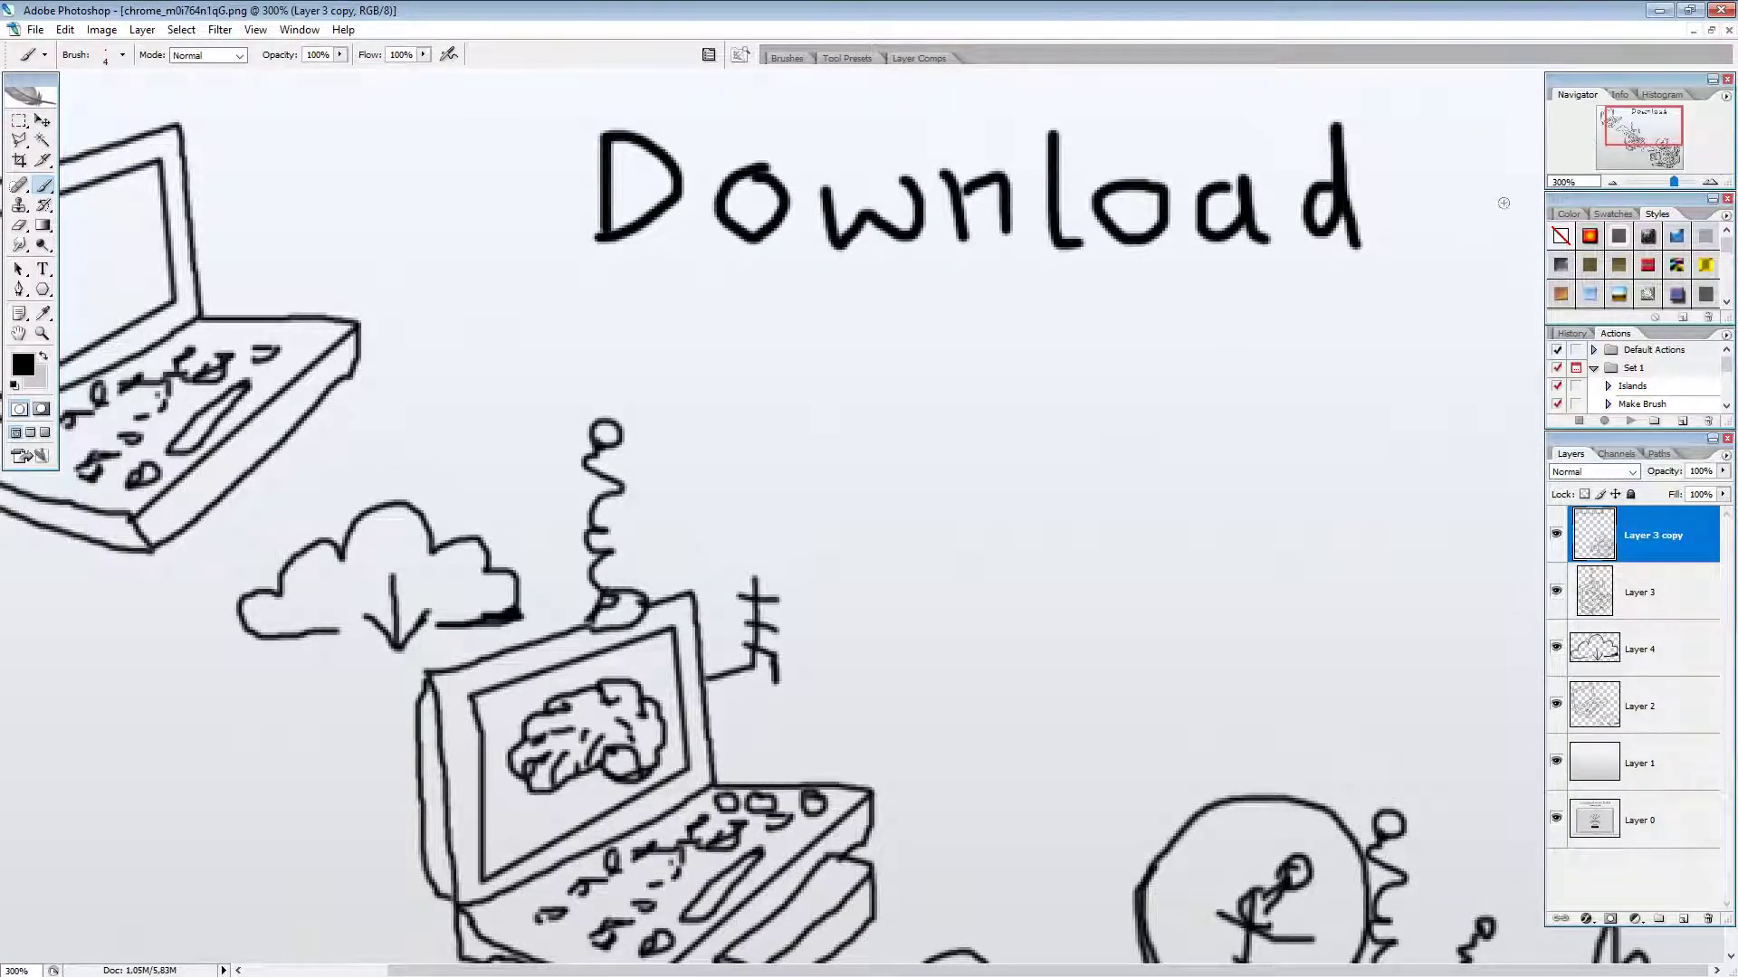
{"action": "left_click", "coordinate": [19, 120]}
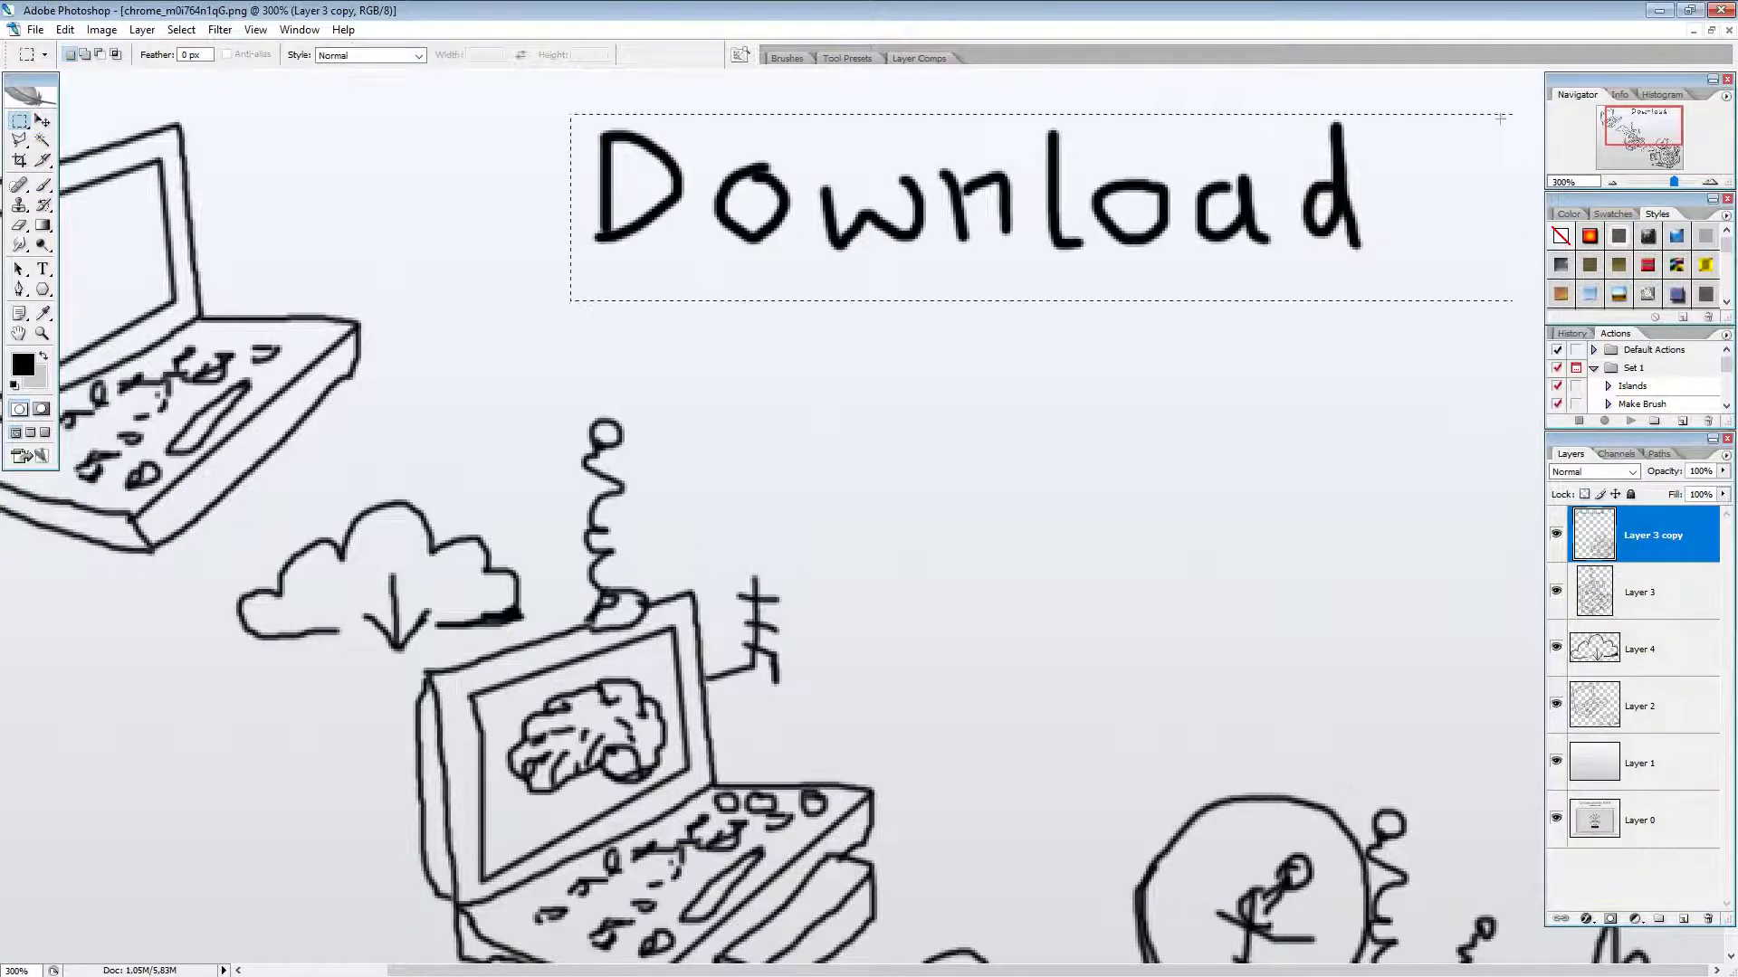
{"action": "left_click_drag", "start_coordinate": [1500, 118], "coordinate": [1462, 71]}
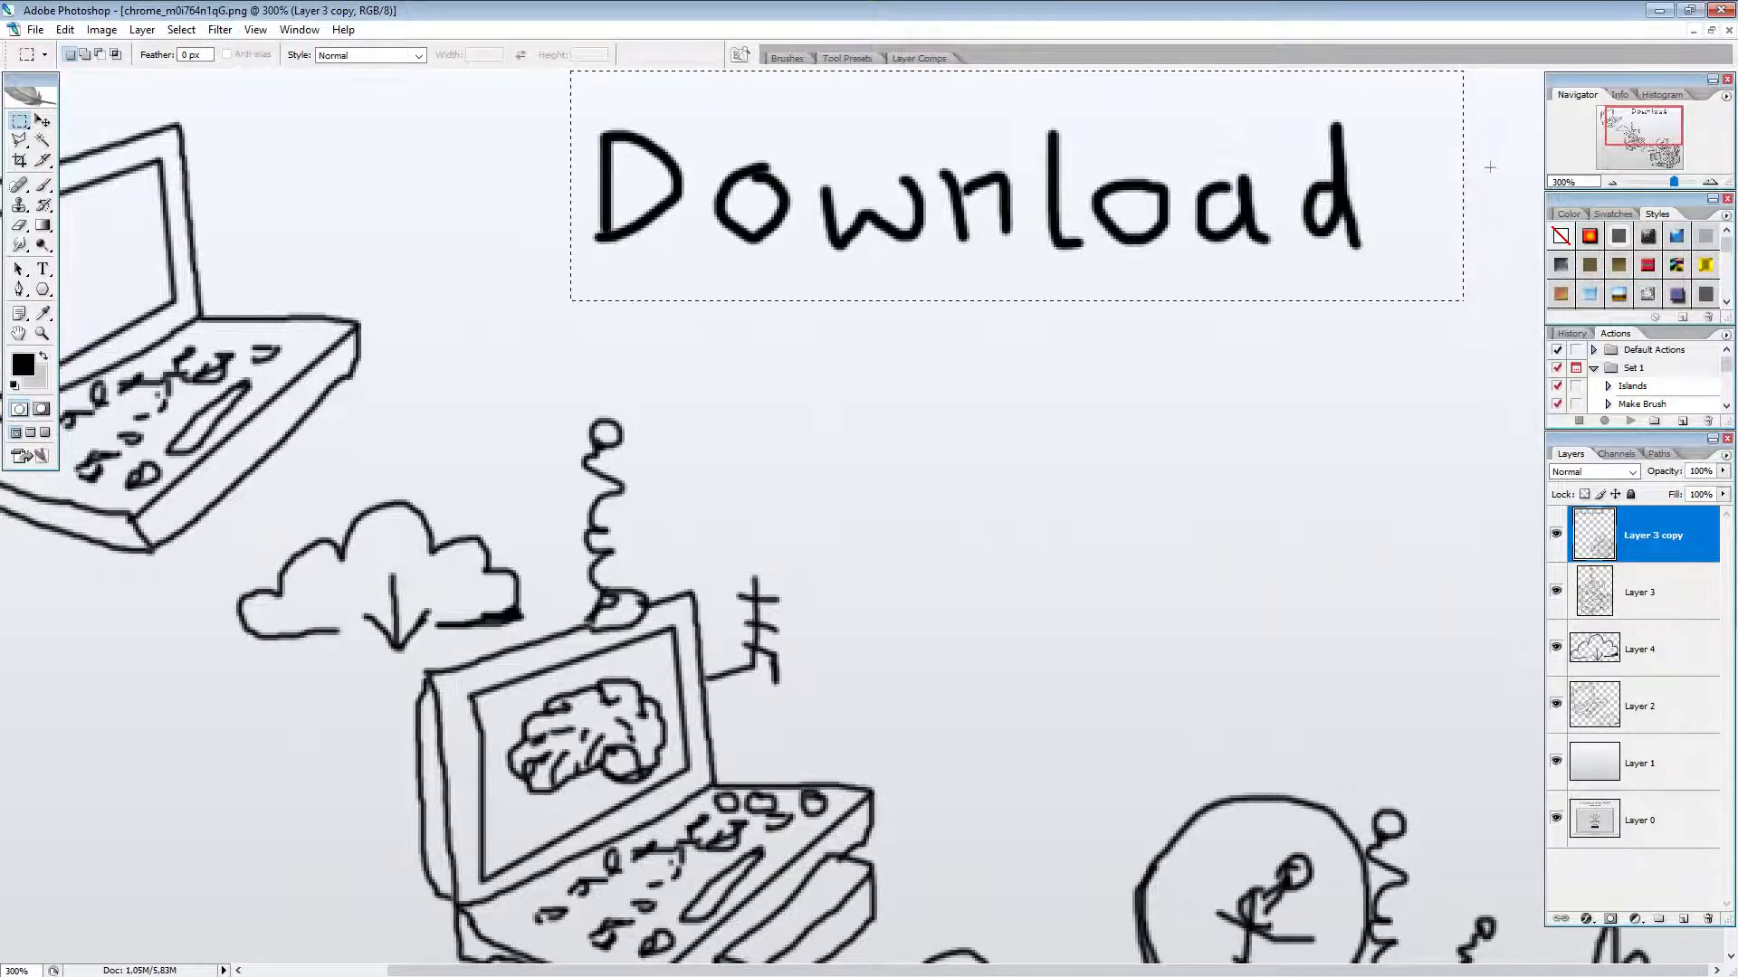
{"action": "key", "text": "ctrl+x"}
{"action": "key", "text": "ctrl+v"}
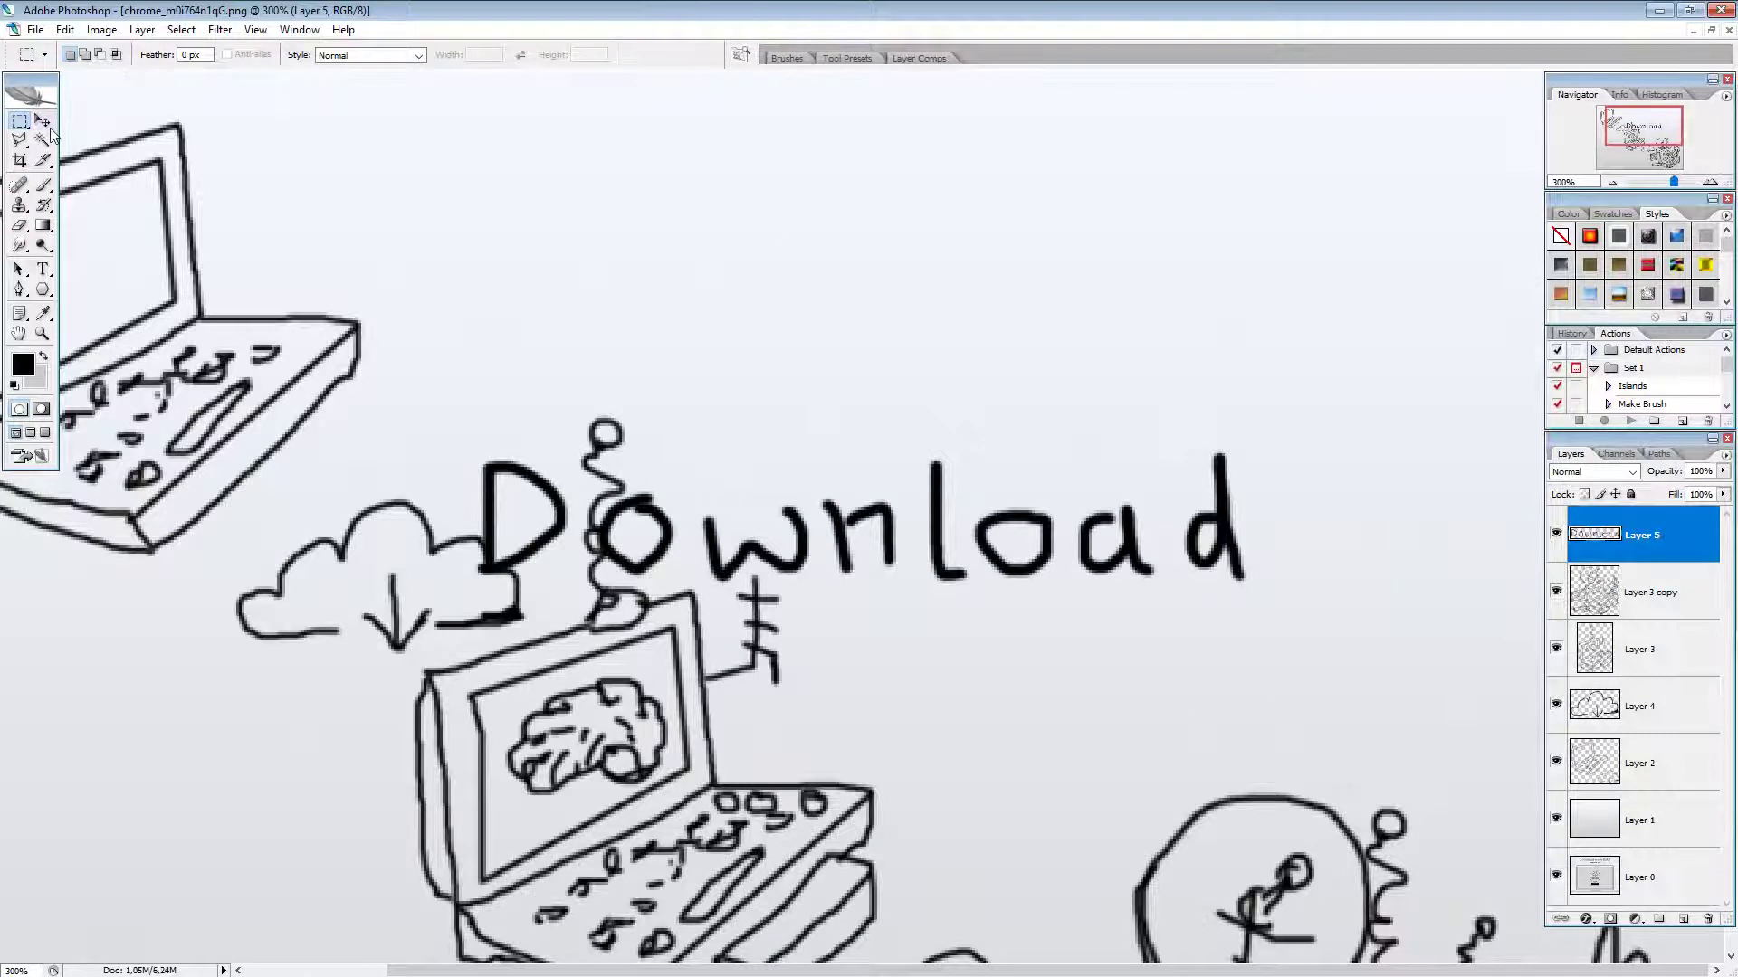
{"action": "left_click", "coordinate": [42, 122]}
{"action": "left_click_drag", "start_coordinate": [994, 566], "coordinate": [996, 206]}
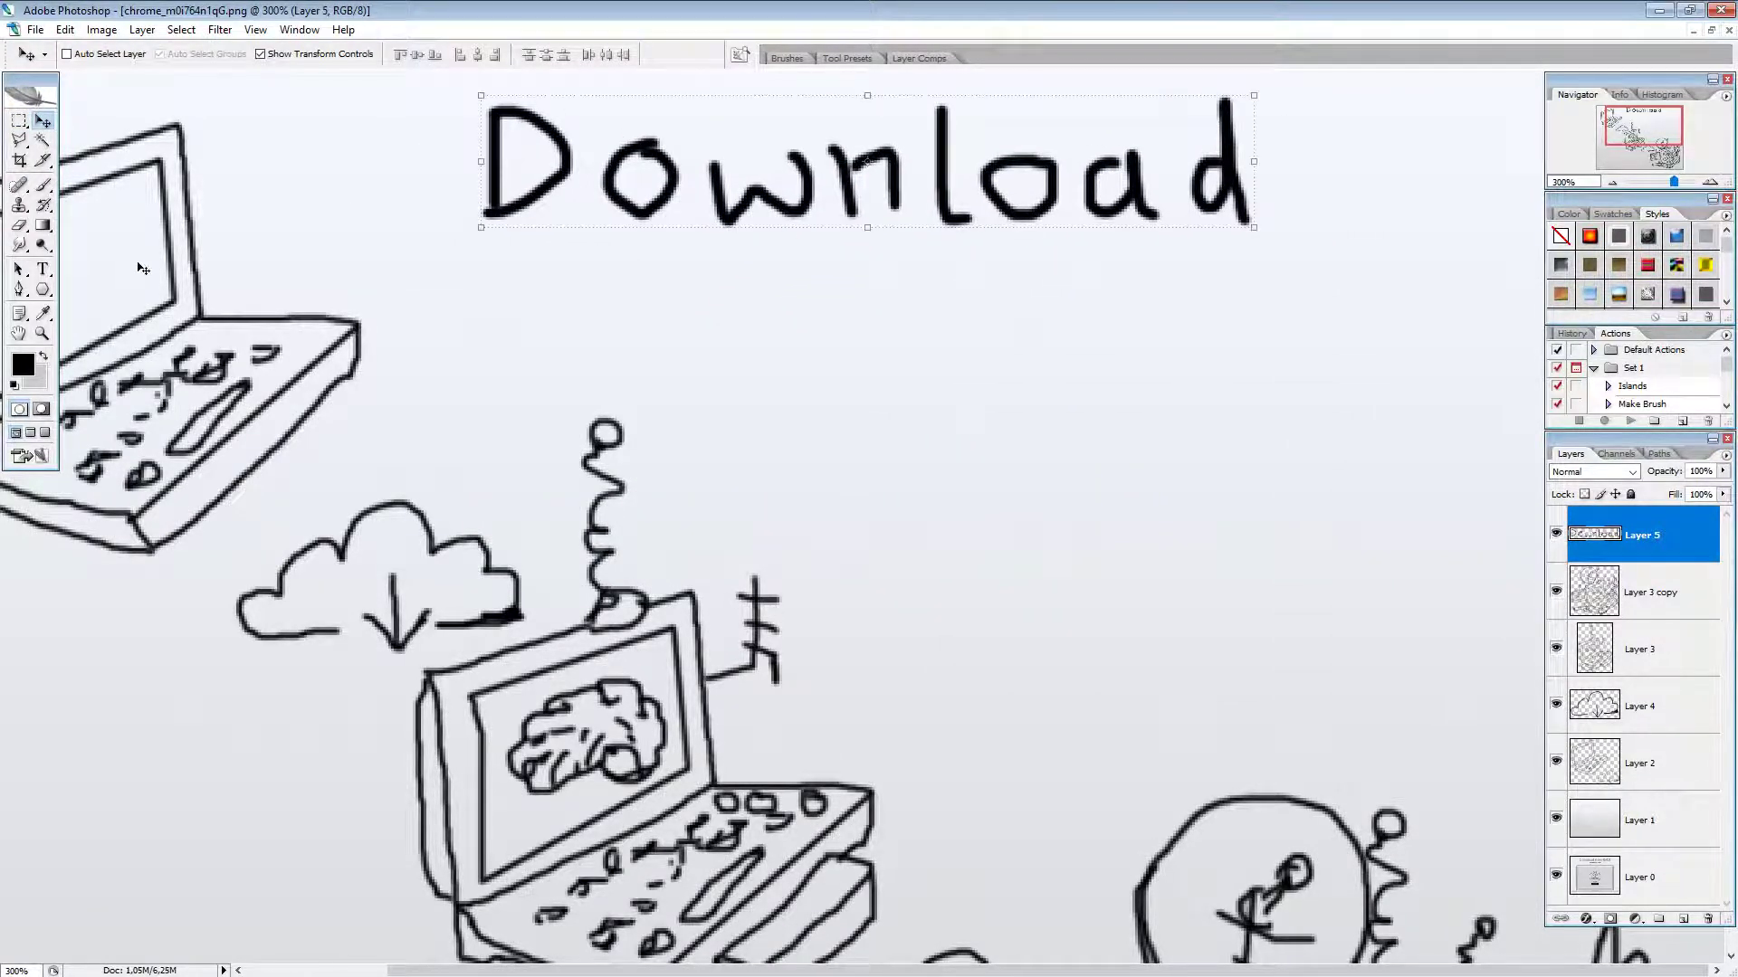
Step: Handwrite "MORE" with a mirrored R beneath the "Download" lettering using the Brush tool
{"action": "left_click", "coordinate": [43, 269]}
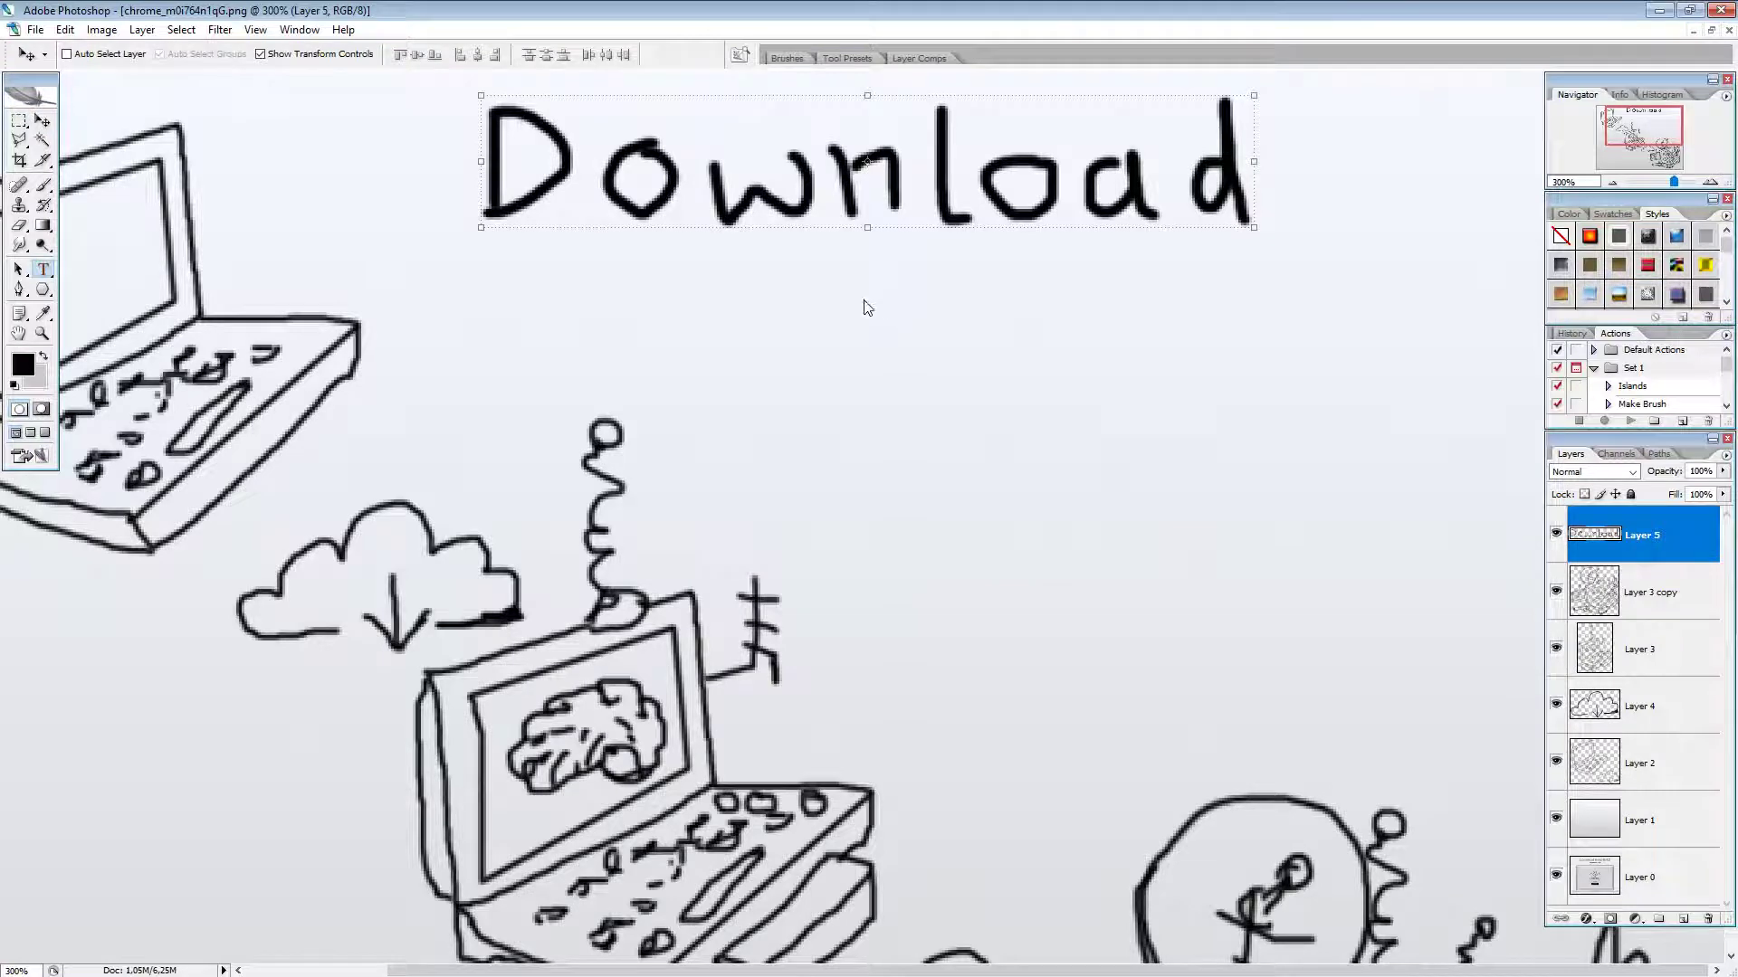
{"action": "left_click", "coordinate": [44, 184]}
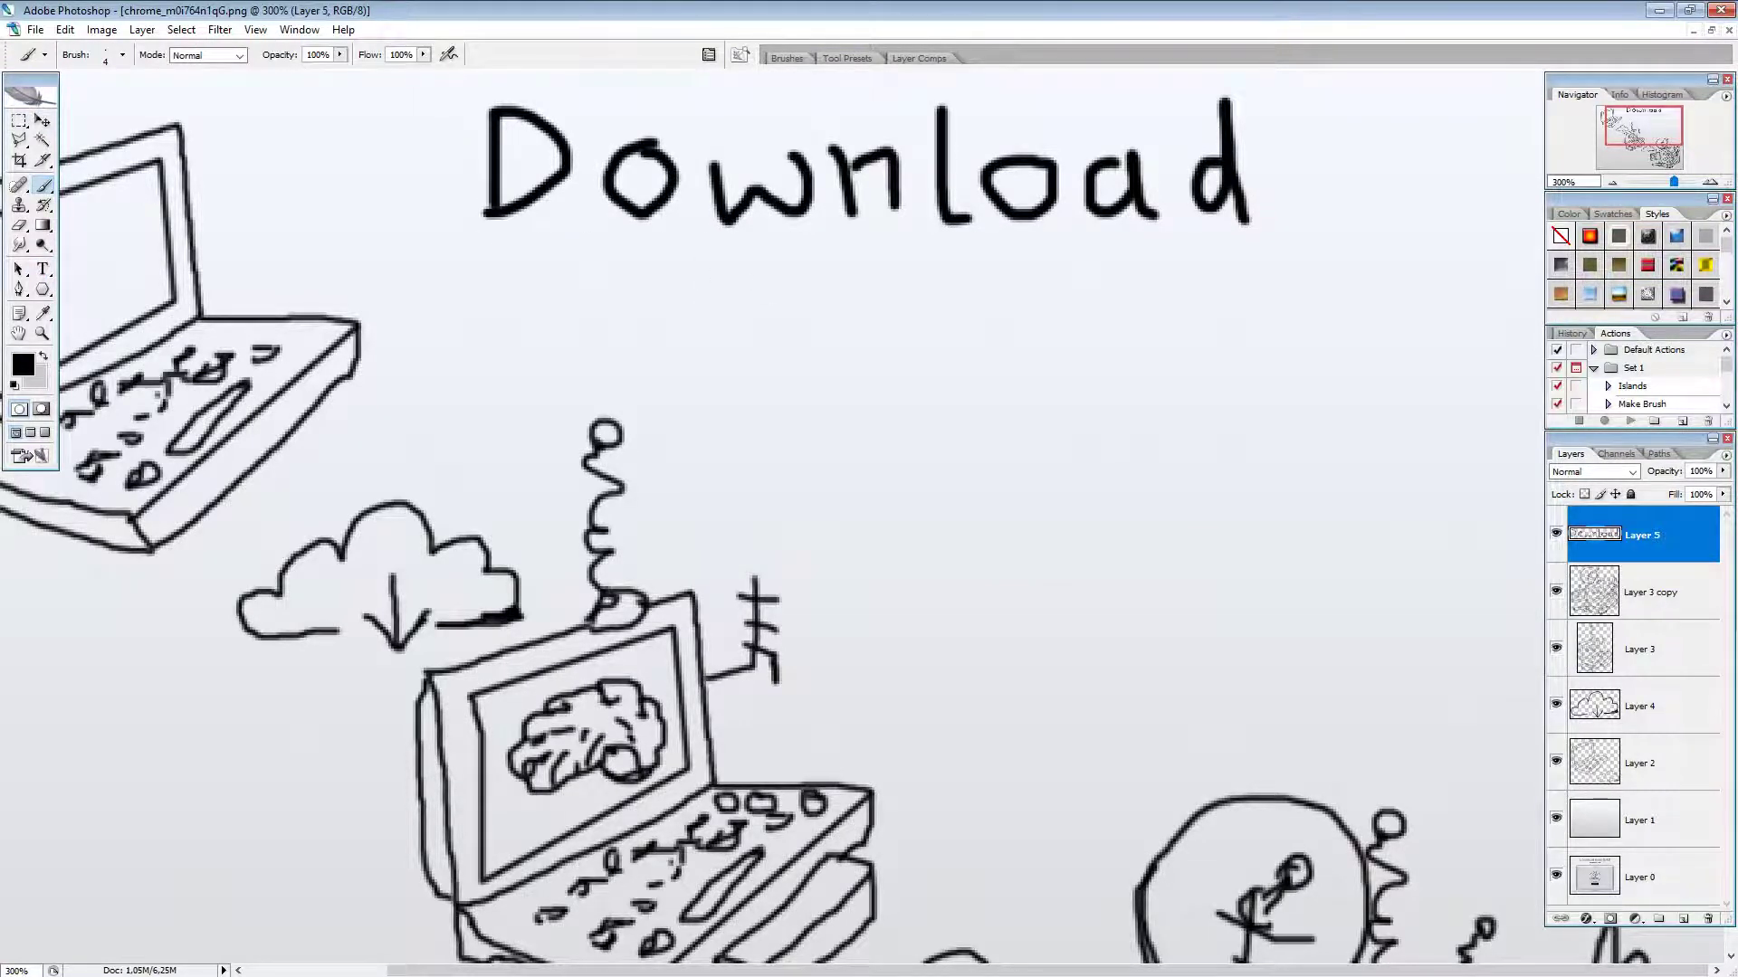
{"action": "left_click", "coordinate": [1611, 180]}
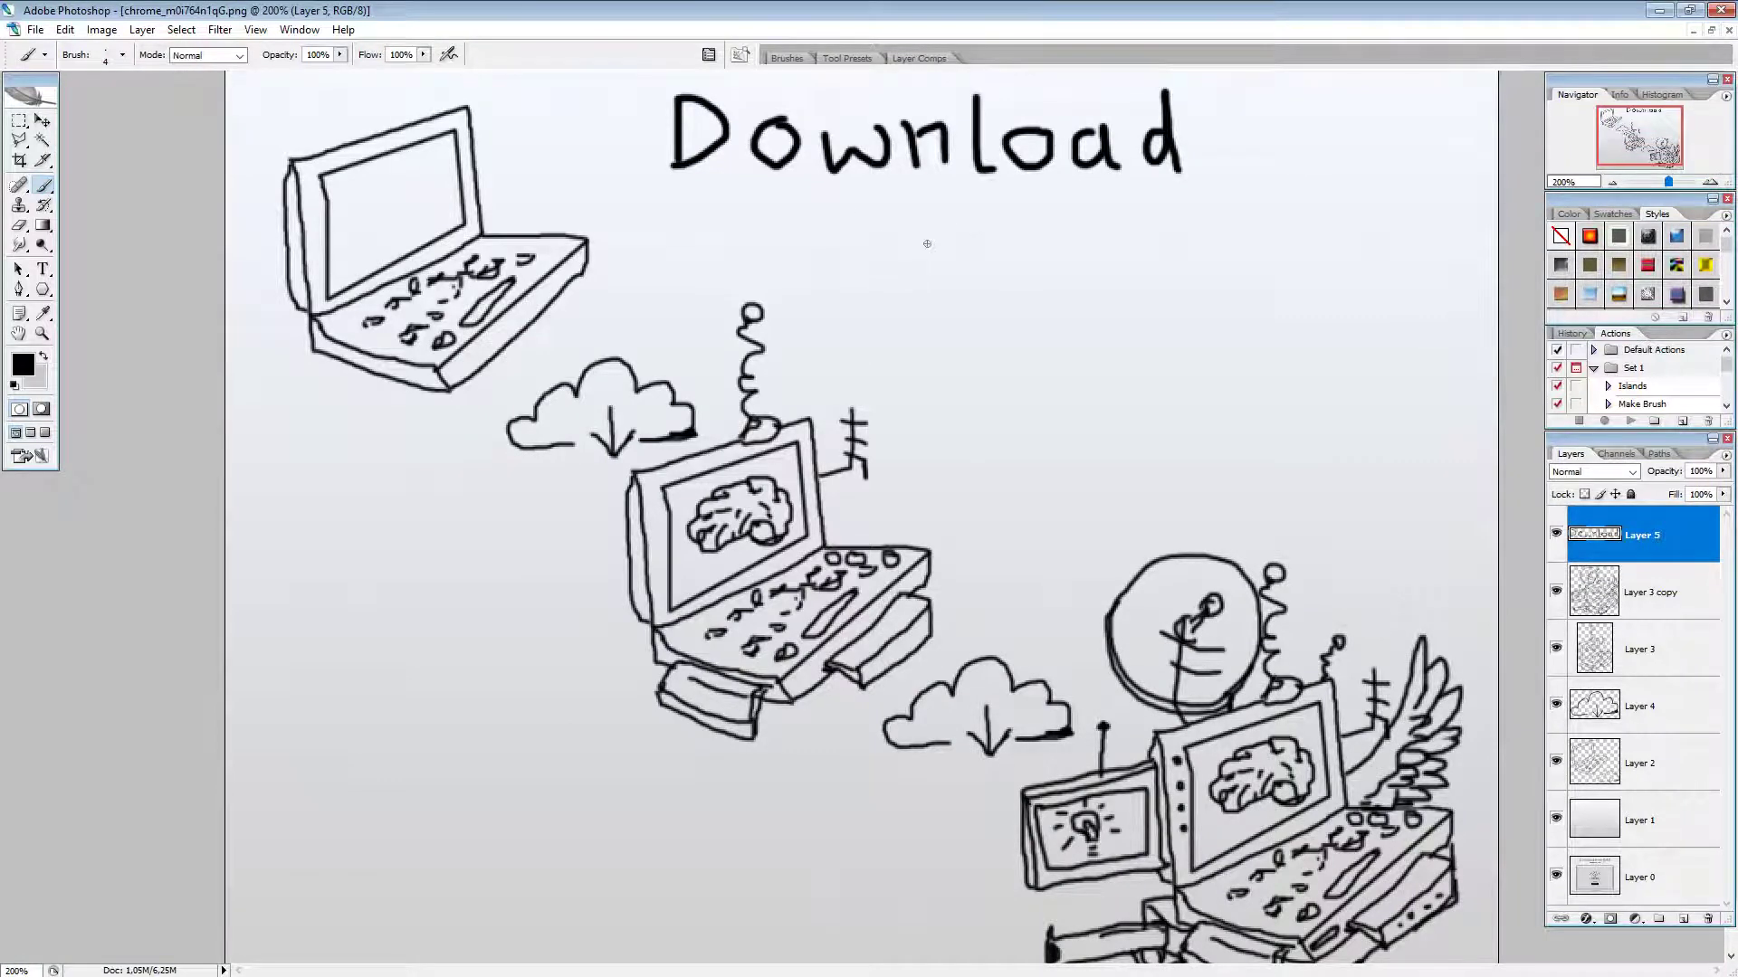
{"action": "mouse_move", "coordinate": [932, 301]}
{"action": "left_mouse_down"}
{"action": "mouse_move", "coordinate": [927, 222]}
{"action": "mouse_move", "coordinate": [973, 293]}
{"action": "mouse_move", "coordinate": [1016, 230]}
{"action": "mouse_move", "coordinate": [1025, 294]}
{"action": "left_mouse_up"}
{"action": "mouse_move", "coordinate": [1104, 223]}
{"action": "left_mouse_down"}
{"action": "mouse_move", "coordinate": [1099, 280]}
{"action": "mouse_move", "coordinate": [1132, 265]}
{"action": "mouse_move", "coordinate": [1097, 224]}
{"action": "left_mouse_up"}
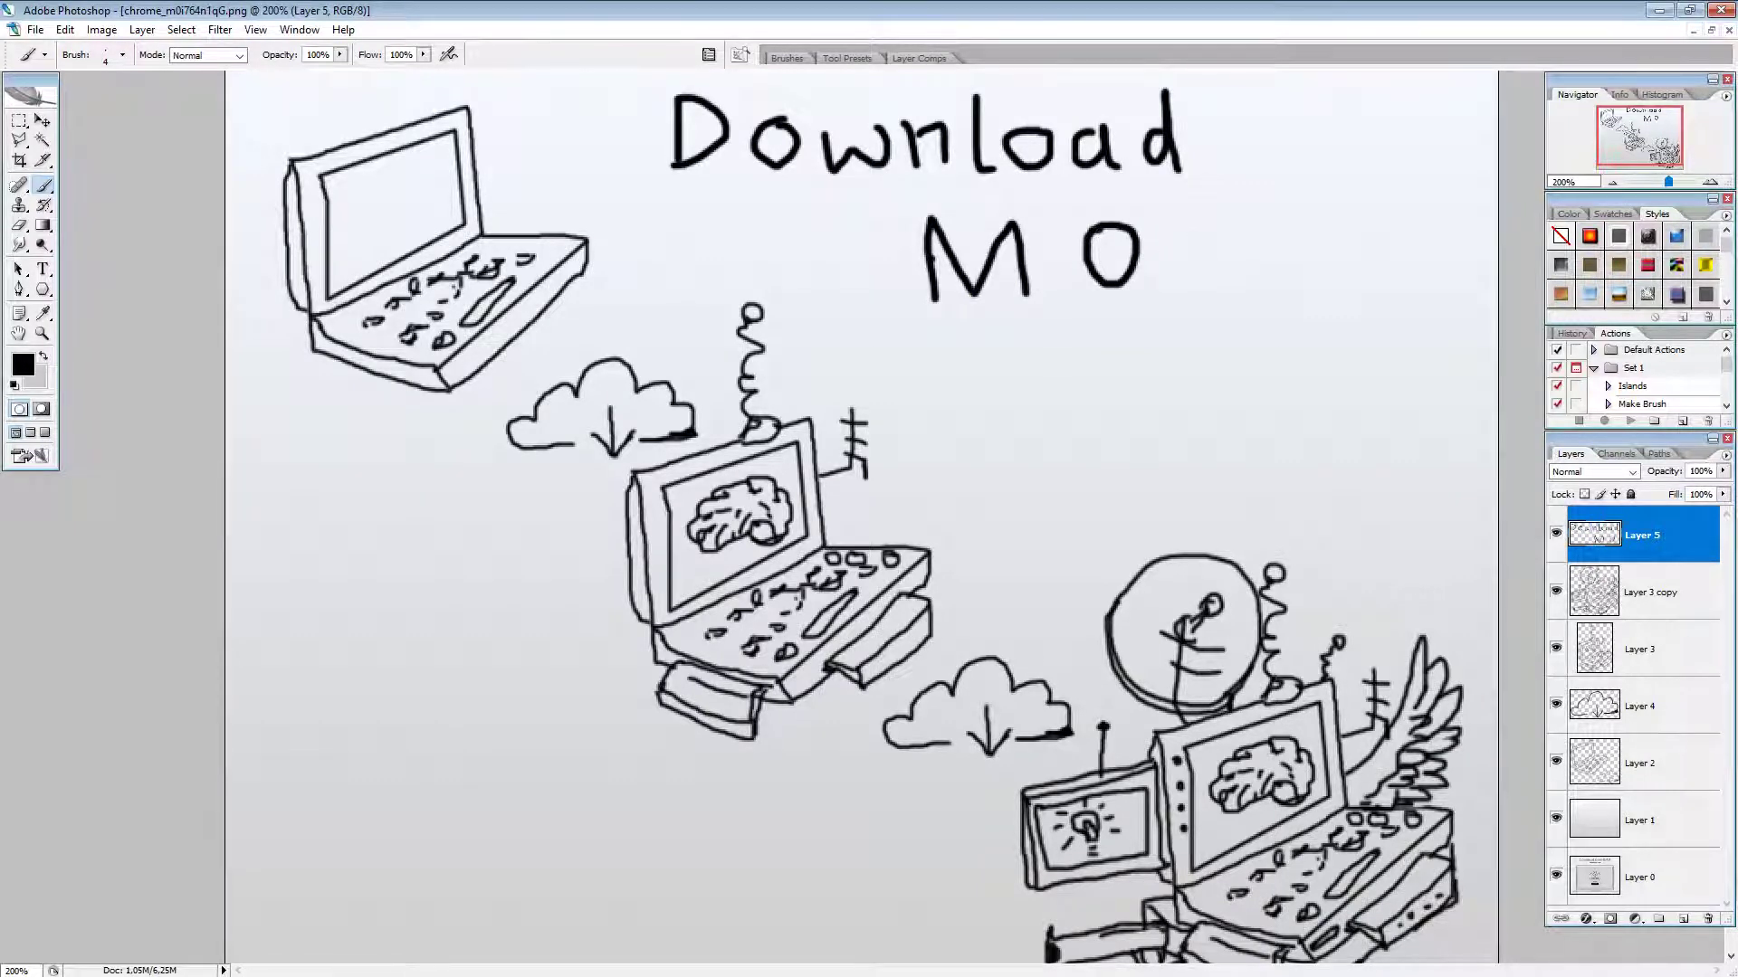
{"action": "mouse_move", "coordinate": [1243, 214]}
{"action": "left_mouse_down"}
{"action": "mouse_move", "coordinate": [1207, 243]}
{"action": "mouse_move", "coordinate": [1234, 246]}
{"action": "mouse_move", "coordinate": [1198, 299]}
{"action": "left_mouse_up"}
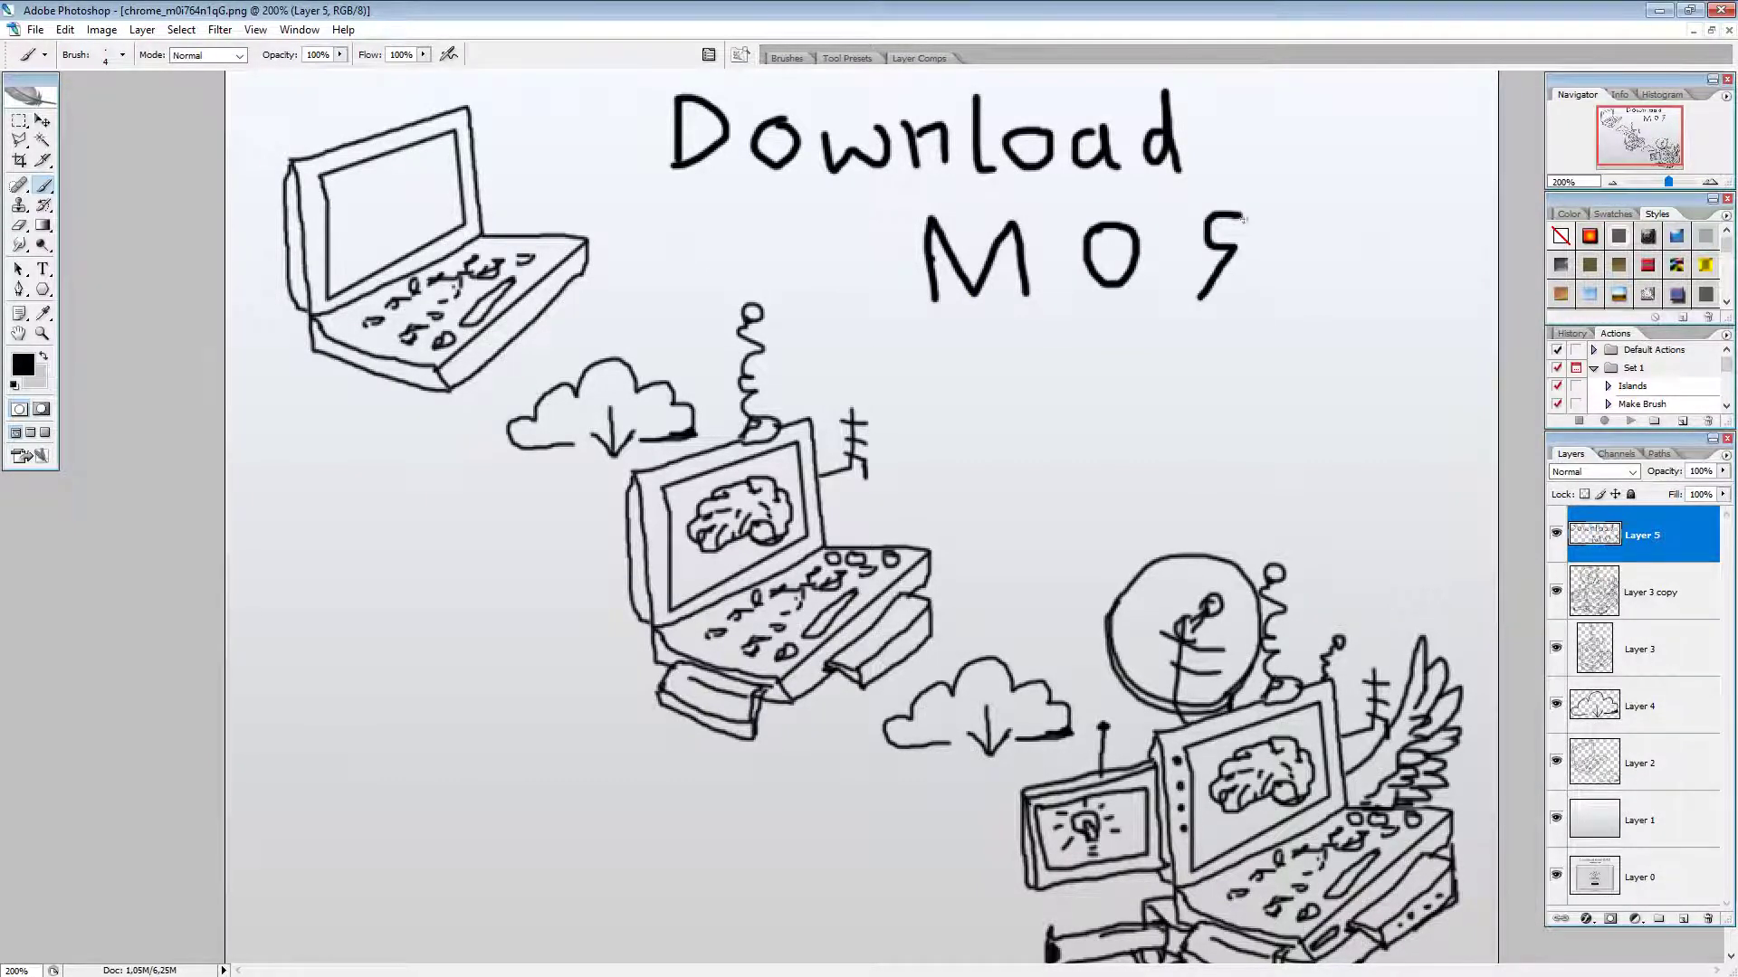
{"action": "left_click_drag", "start_coordinate": [1236, 237], "coordinate": [1261, 292]}
{"action": "mouse_move", "coordinate": [1296, 214]}
{"action": "left_mouse_down"}
{"action": "mouse_move", "coordinate": [1315, 277]}
{"action": "mouse_move", "coordinate": [1367, 274]}
{"action": "mouse_move", "coordinate": [1303, 215]}
{"action": "mouse_move", "coordinate": [1357, 215]}
{"action": "left_mouse_up"}
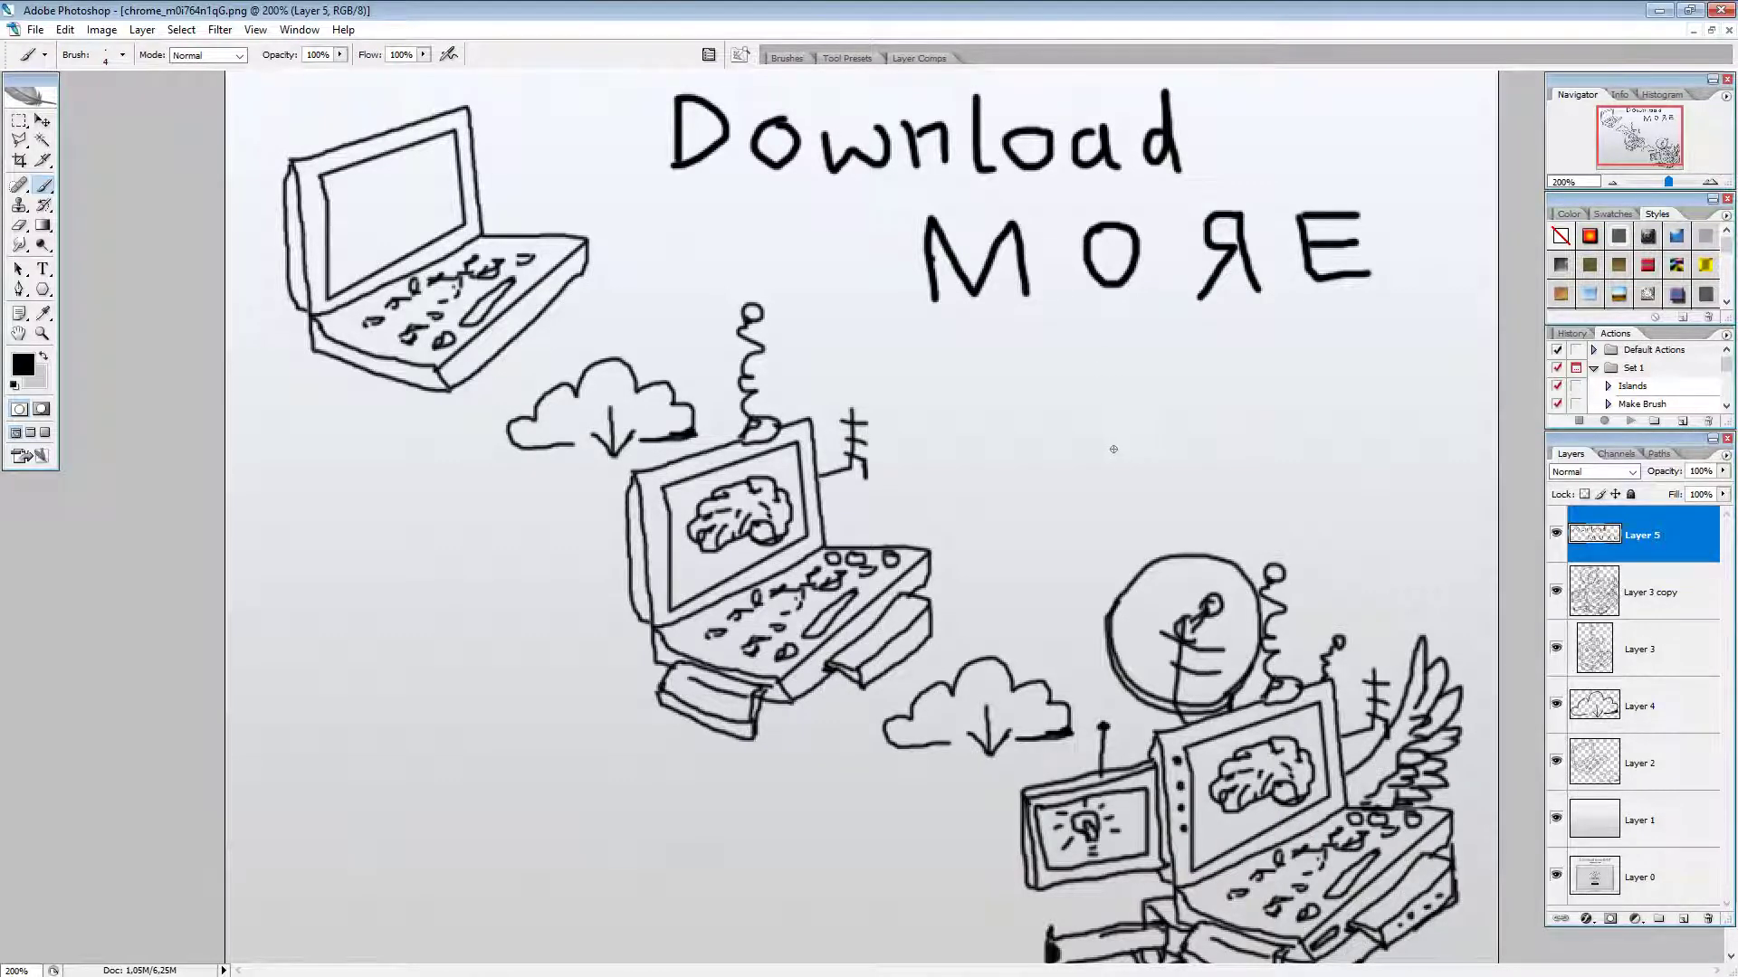
Step: Handwrite "RAM!" beneath the word "MORE", above the third laptop's satellite dish
{"action": "mouse_move", "coordinate": [1113, 458]}
{"action": "left_mouse_down"}
{"action": "mouse_move", "coordinate": [1115, 367]}
{"action": "mouse_move", "coordinate": [1159, 376]}
{"action": "mouse_move", "coordinate": [1161, 398]}
{"action": "mouse_move", "coordinate": [1119, 410]}
{"action": "mouse_move", "coordinate": [1164, 466]}
{"action": "mouse_move", "coordinate": [1223, 406]}
{"action": "mouse_move", "coordinate": [1240, 357]}
{"action": "mouse_move", "coordinate": [1284, 467]}
{"action": "mouse_move", "coordinate": [1254, 434]}
{"action": "mouse_move", "coordinate": [1321, 439]}
{"action": "mouse_move", "coordinate": [1325, 365]}
{"action": "mouse_move", "coordinate": [1369, 416]}
{"action": "mouse_move", "coordinate": [1423, 366]}
{"action": "mouse_move", "coordinate": [1433, 480]}
{"action": "left_mouse_up"}
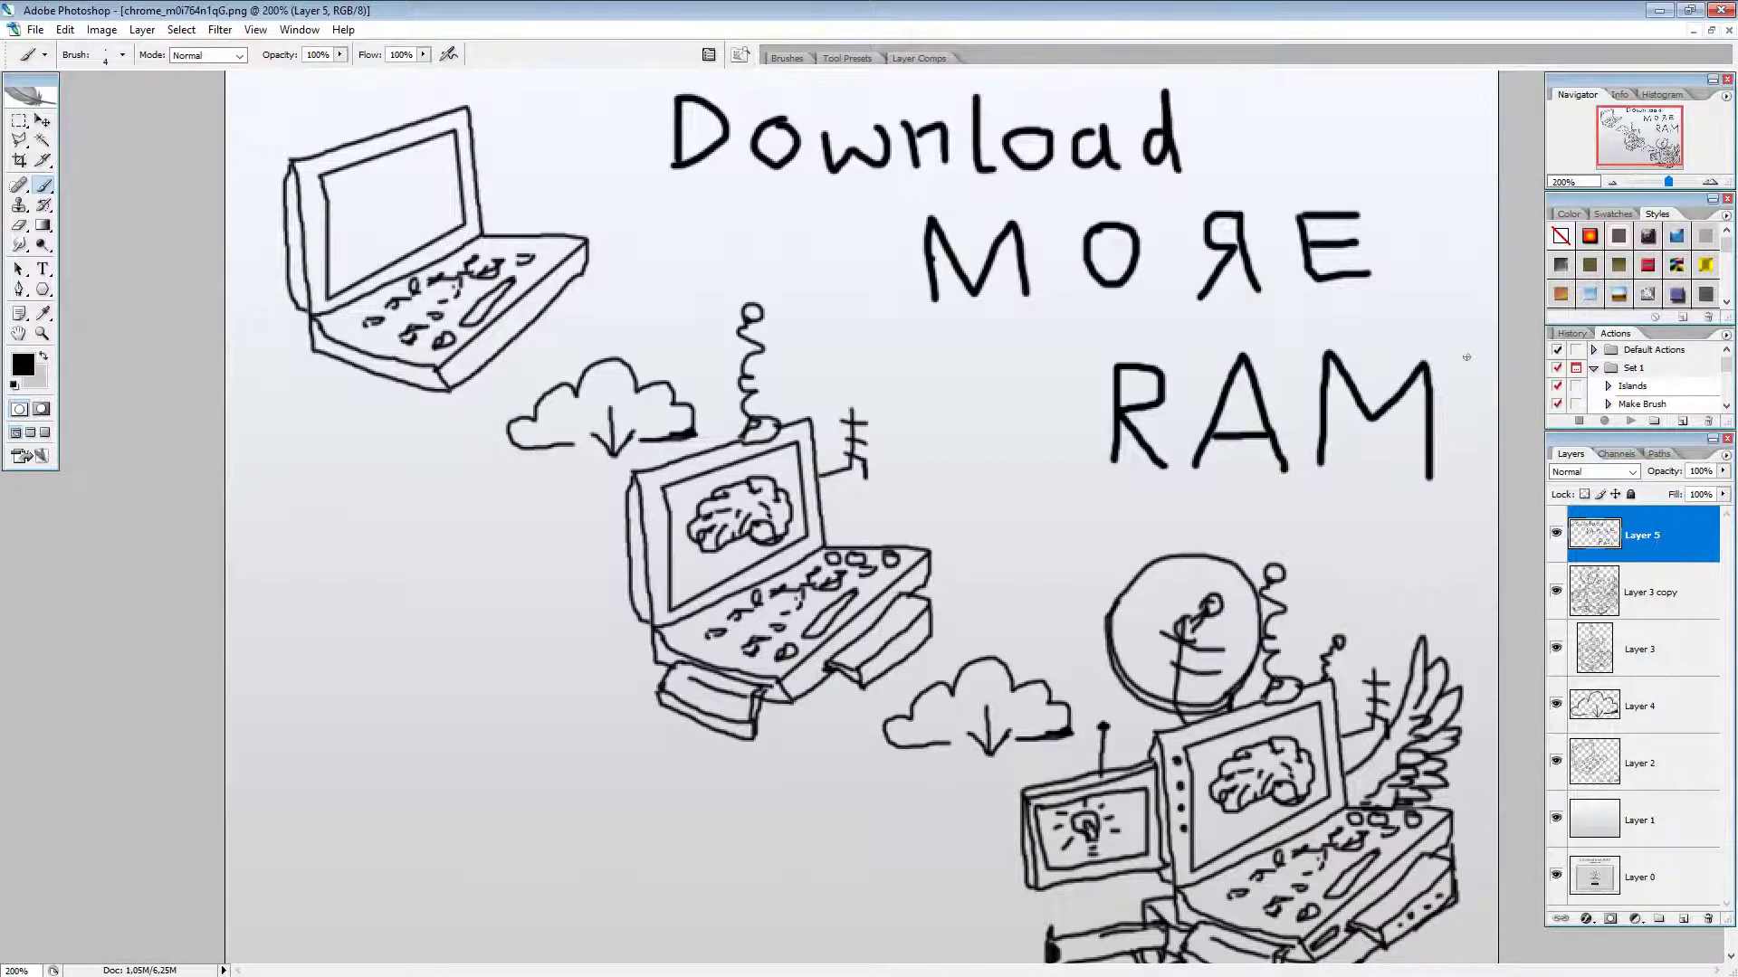
{"action": "left_click_drag", "start_coordinate": [1473, 355], "coordinate": [1467, 444]}
{"action": "left_click", "coordinate": [1469, 465]}
Step: Handwrite "Improve" slanting downward in the empty area below and beside the second laptop
{"action": "scroll", "coordinate": [1171, 605], "scroll_direction": "down", "scroll_amount": 3}
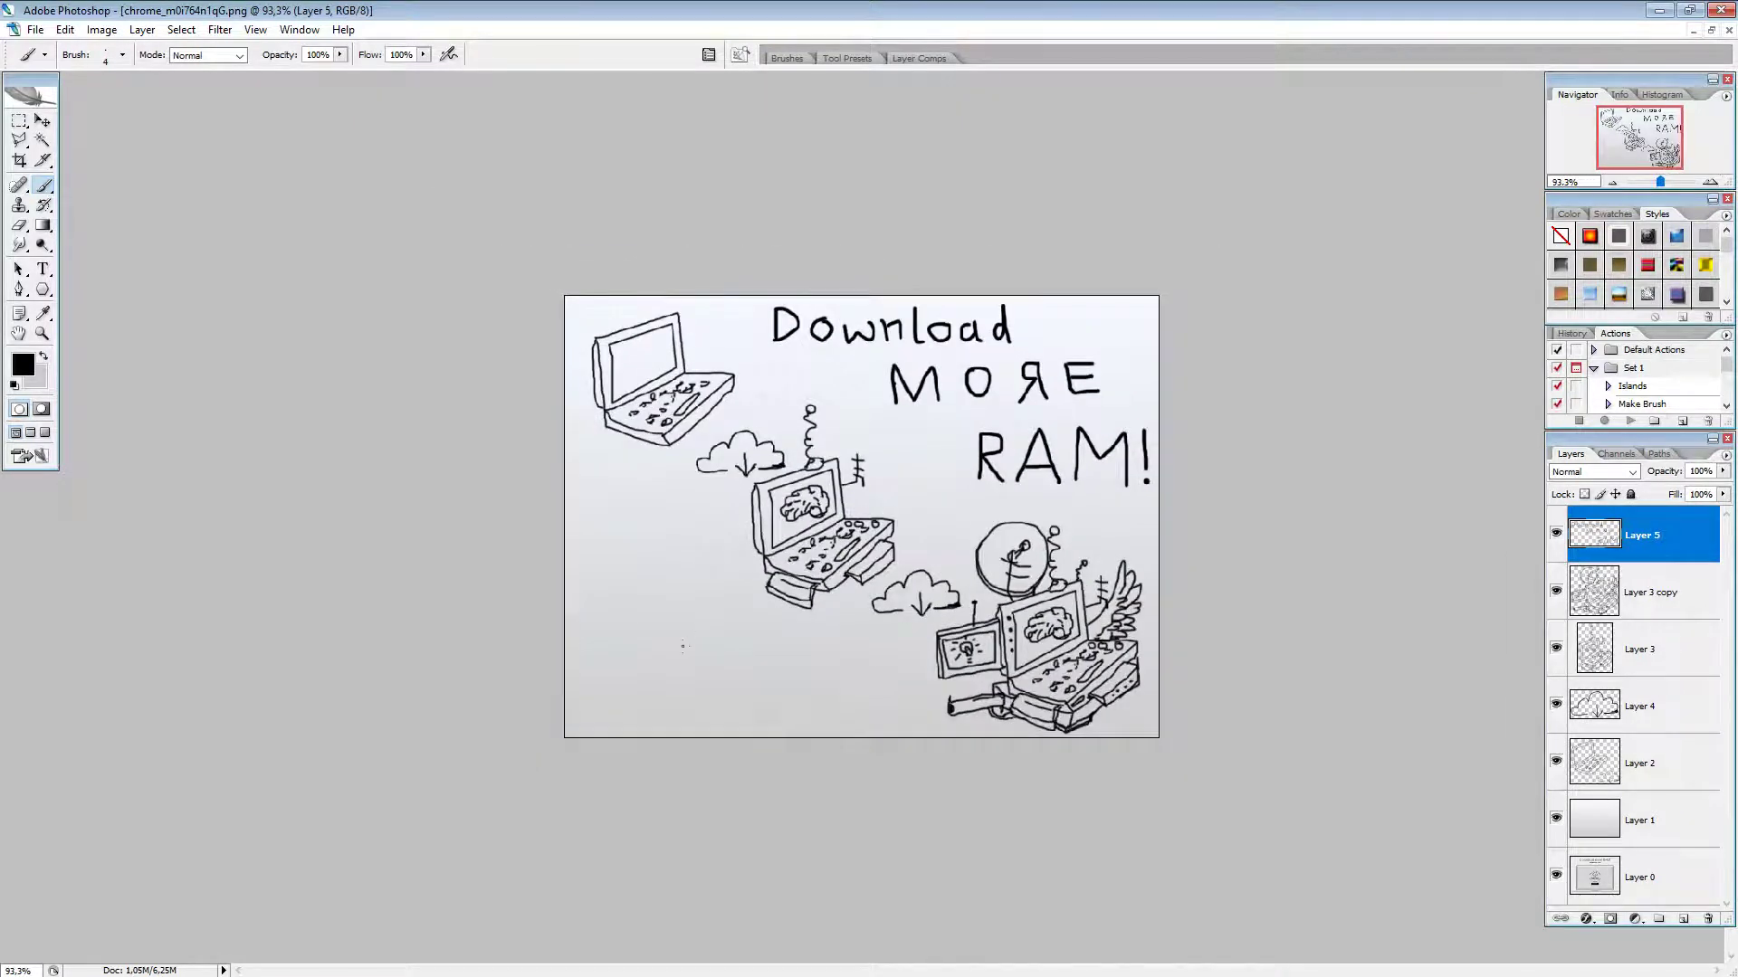
{"action": "scroll", "coordinate": [861, 564], "scroll_direction": "up", "scroll_amount": 3}
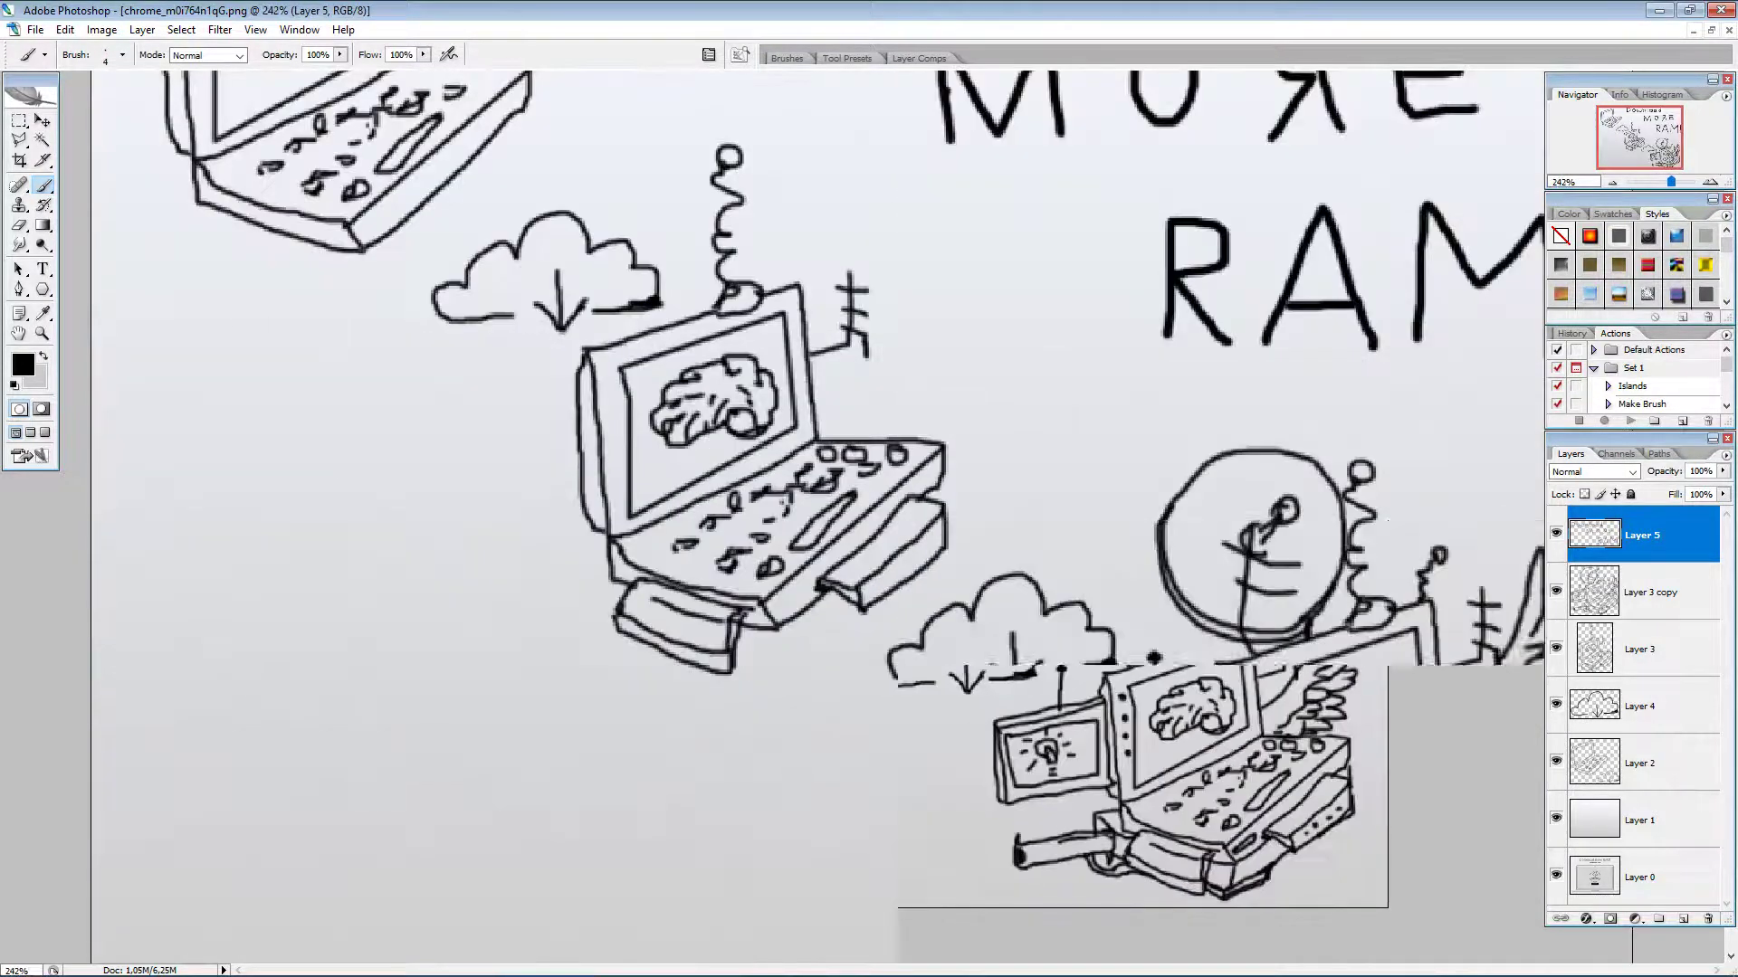
{"action": "left_click_drag", "start_coordinate": [1671, 182], "coordinate": [1672, 182]}
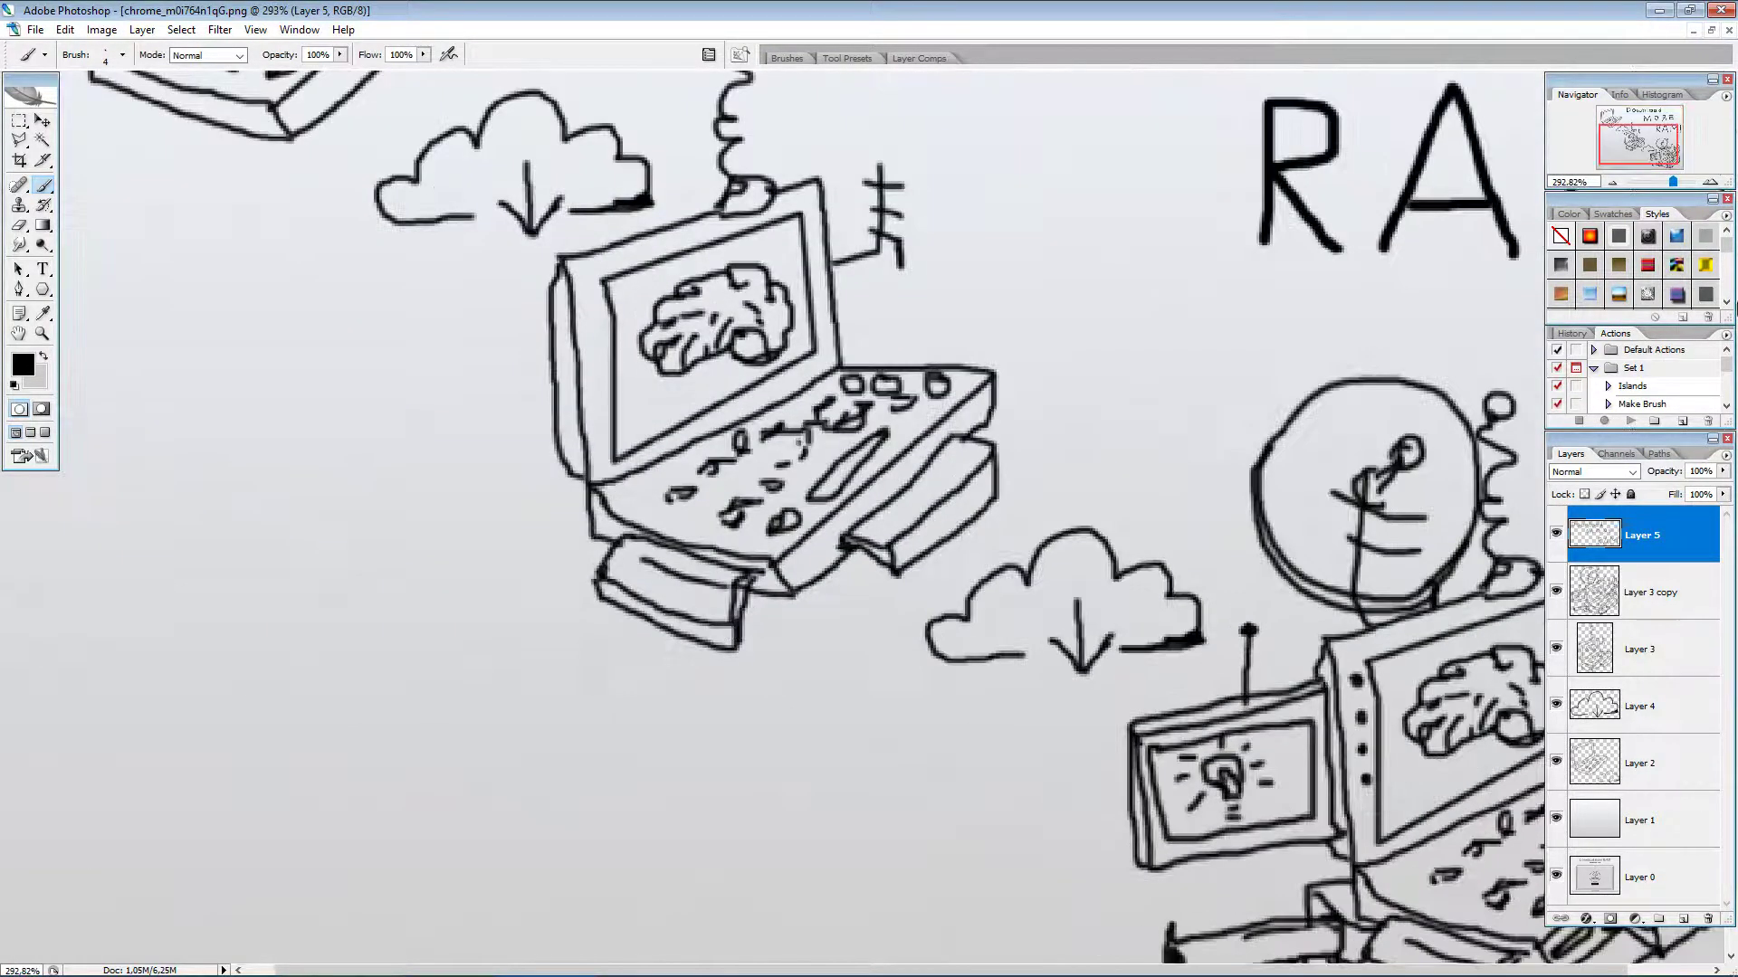
{"action": "left_click", "coordinate": [1710, 183]}
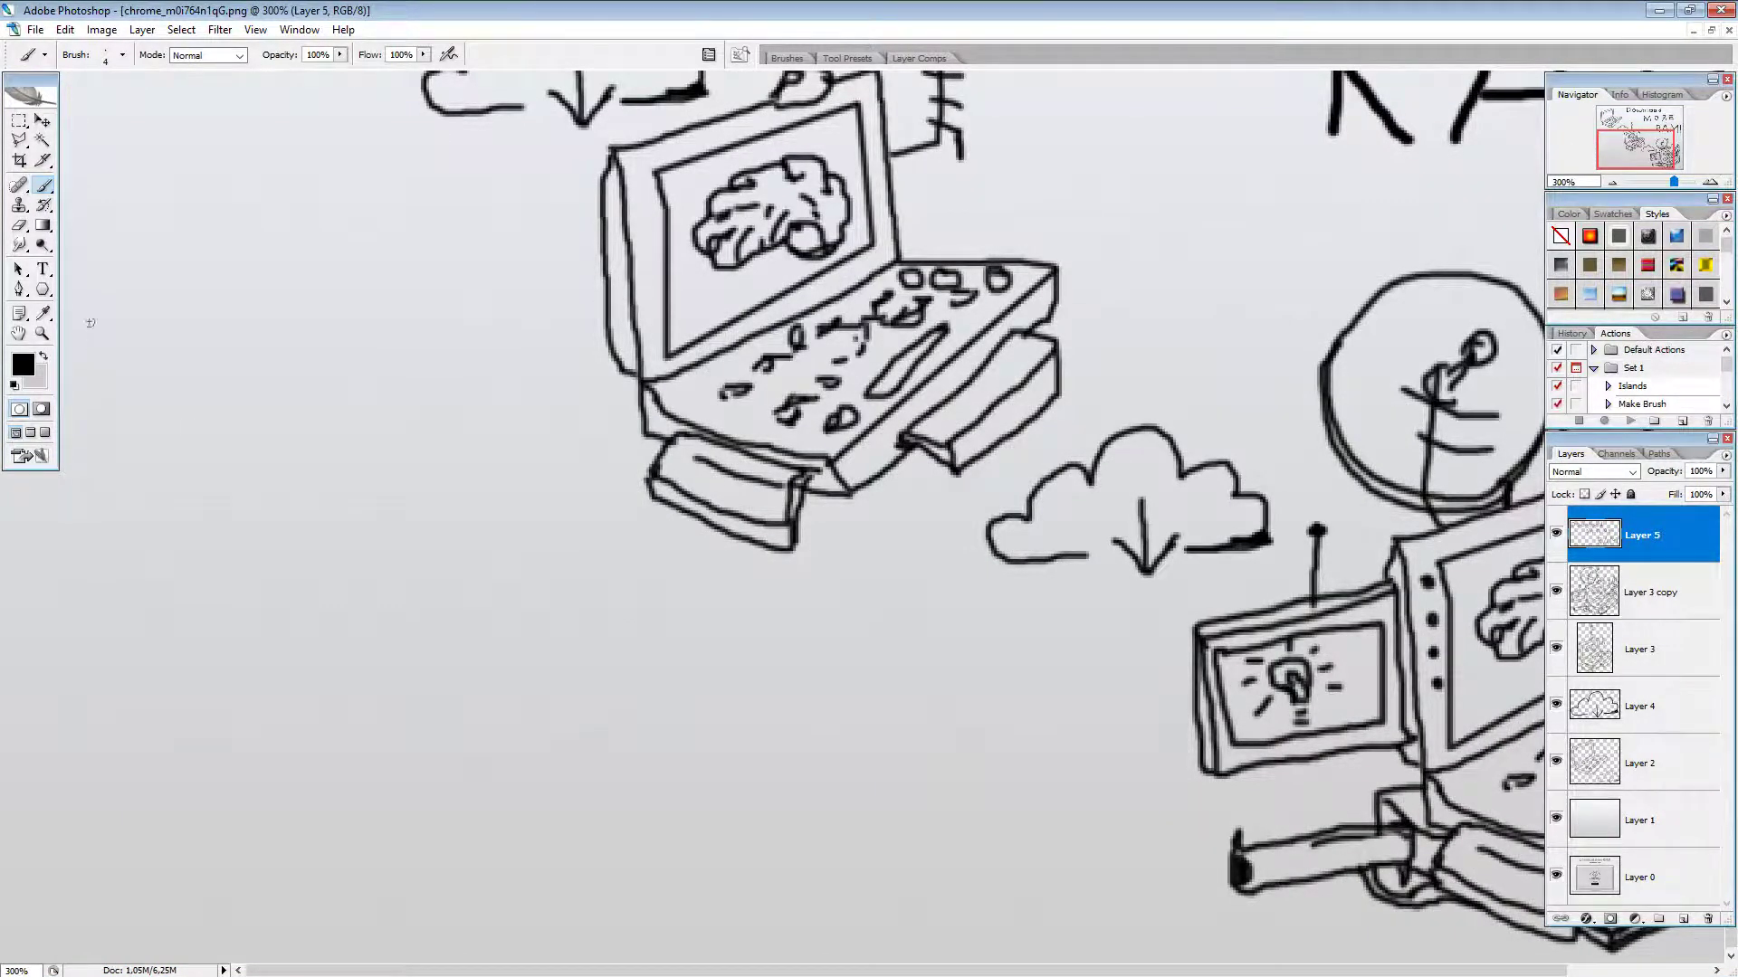
{"action": "left_click_drag", "start_coordinate": [99, 329], "coordinate": [68, 469]}
{"action": "mouse_move", "coordinate": [131, 399]}
{"action": "left_mouse_down"}
{"action": "mouse_move", "coordinate": [126, 473]}
{"action": "mouse_move", "coordinate": [145, 436]}
{"action": "mouse_move", "coordinate": [172, 488]}
{"action": "mouse_move", "coordinate": [209, 449]}
{"action": "mouse_move", "coordinate": [234, 472]}
{"action": "mouse_move", "coordinate": [230, 511]}
{"action": "mouse_move", "coordinate": [282, 577]}
{"action": "left_mouse_up"}
{"action": "mouse_move", "coordinate": [292, 493]}
{"action": "left_mouse_down"}
{"action": "mouse_move", "coordinate": [336, 491]}
{"action": "mouse_move", "coordinate": [326, 528]}
{"action": "mouse_move", "coordinate": [296, 530]}
{"action": "mouse_move", "coordinate": [383, 509]}
{"action": "mouse_move", "coordinate": [387, 569]}
{"action": "left_mouse_up"}
{"action": "mouse_move", "coordinate": [387, 538]}
{"action": "left_mouse_down"}
{"action": "mouse_move", "coordinate": [409, 517]}
{"action": "mouse_move", "coordinate": [444, 523]}
{"action": "mouse_move", "coordinate": [446, 584]}
{"action": "mouse_move", "coordinate": [503, 554]}
{"action": "mouse_move", "coordinate": [486, 548]}
{"action": "left_mouse_up"}
{"action": "mouse_move", "coordinate": [546, 566]}
{"action": "left_mouse_down"}
{"action": "mouse_move", "coordinate": [556, 641]}
{"action": "mouse_move", "coordinate": [599, 590]}
{"action": "mouse_move", "coordinate": [673, 673]}
{"action": "left_mouse_up"}
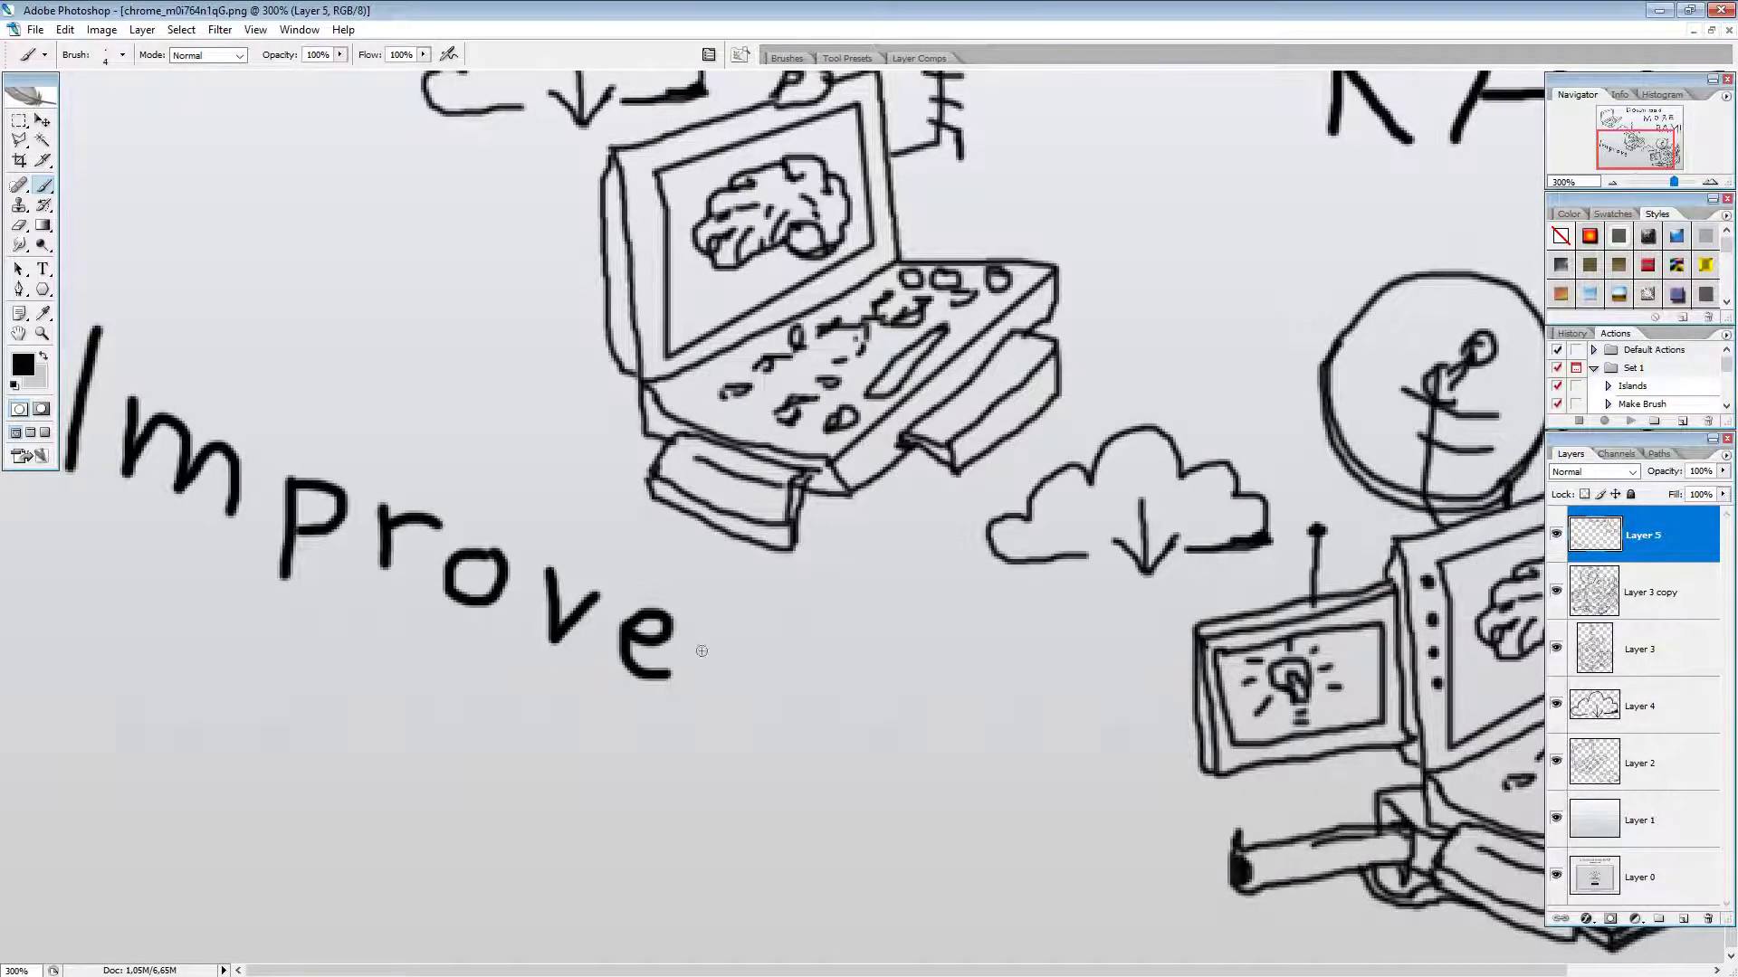
Step: Handwrite "ur PC!" in two lines beneath "Improve", ending with a wedge-shaped exclamation mark
{"action": "mouse_move", "coordinate": [70, 605]}
{"action": "left_mouse_down"}
{"action": "mouse_move", "coordinate": [72, 641]}
{"action": "mouse_move", "coordinate": [135, 638]}
{"action": "mouse_move", "coordinate": [140, 617]}
{"action": "mouse_move", "coordinate": [161, 708]}
{"action": "mouse_move", "coordinate": [164, 674]}
{"action": "mouse_move", "coordinate": [221, 665]}
{"action": "left_mouse_up"}
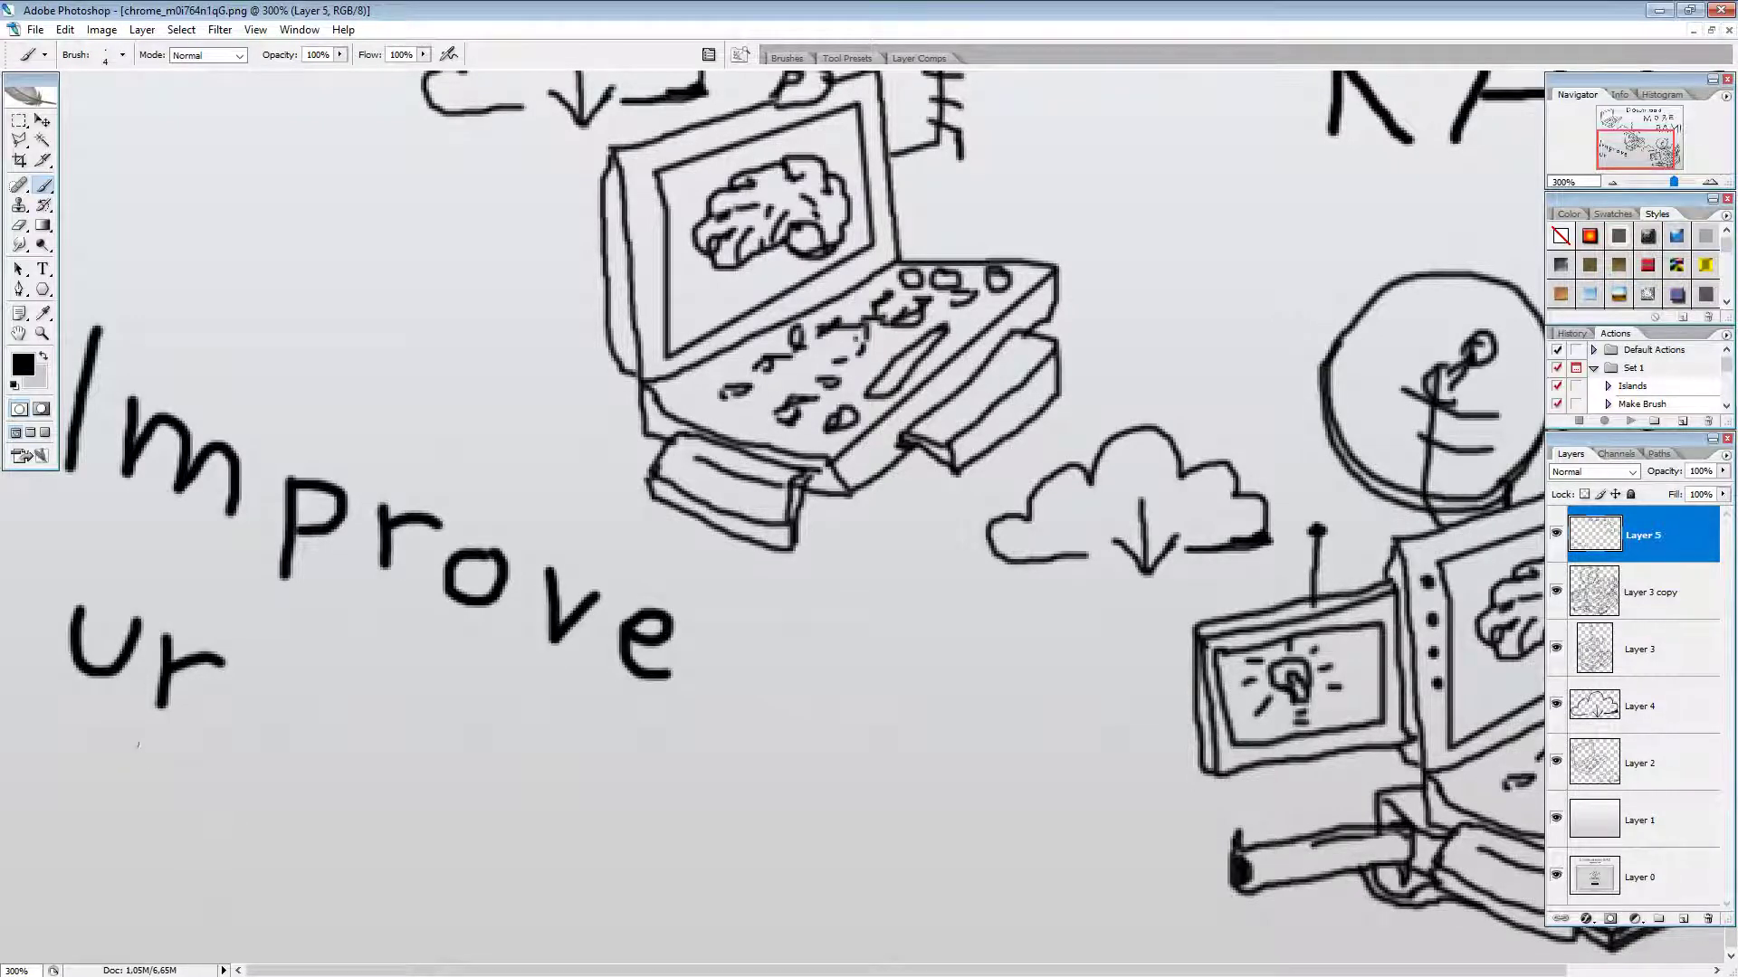
{"action": "left_click_drag", "start_coordinate": [172, 760], "coordinate": [122, 894]}
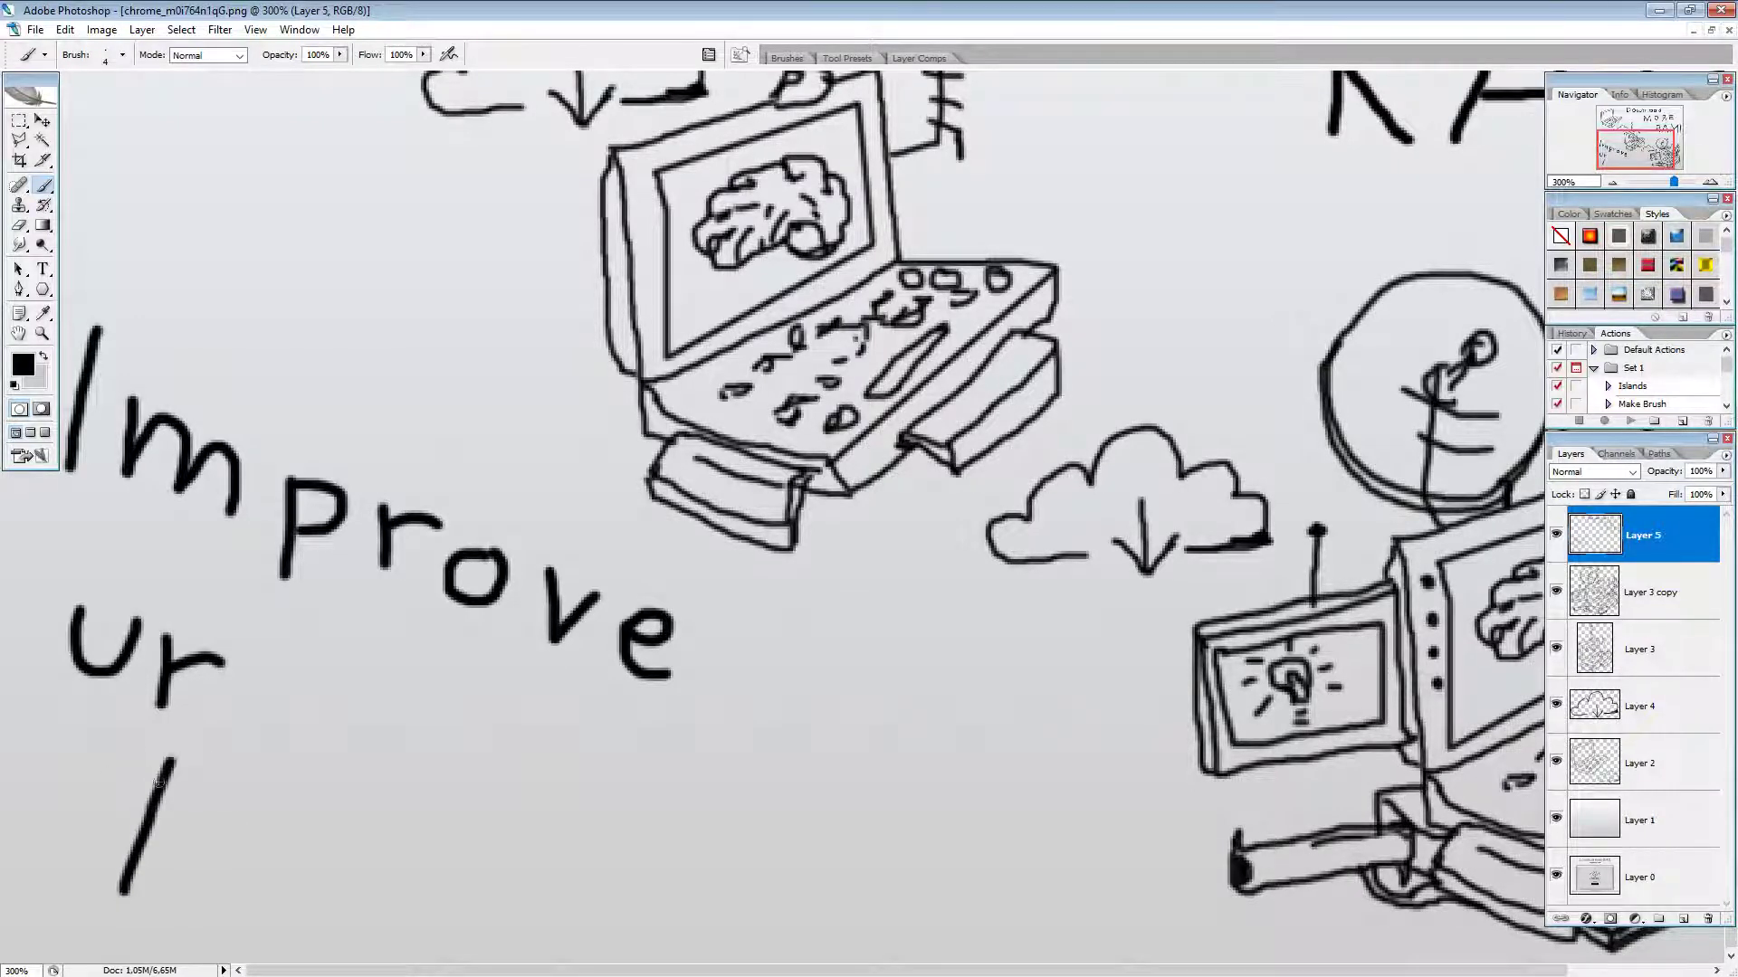
{"action": "mouse_move", "coordinate": [132, 763]}
{"action": "left_mouse_down"}
{"action": "mouse_move", "coordinate": [230, 771]}
{"action": "mouse_move", "coordinate": [234, 809]}
{"action": "mouse_move", "coordinate": [136, 828]}
{"action": "left_mouse_up"}
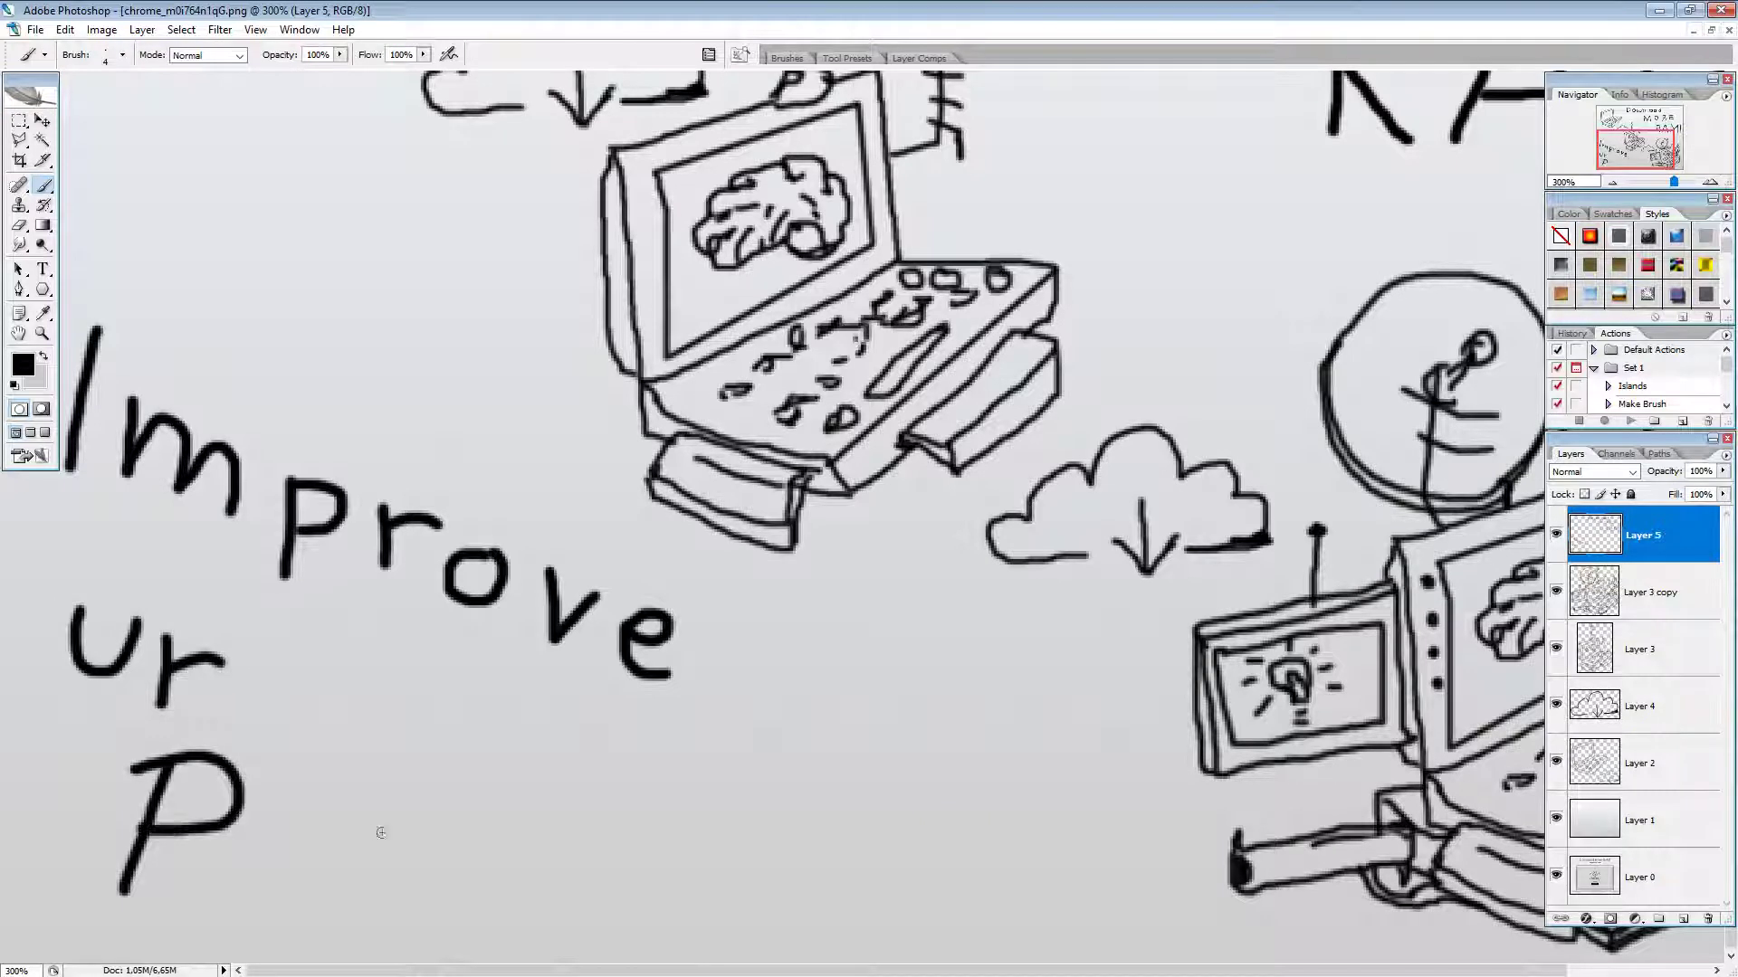
{"action": "mouse_move", "coordinate": [422, 826]}
{"action": "left_mouse_down"}
{"action": "mouse_move", "coordinate": [344, 798]}
{"action": "mouse_move", "coordinate": [286, 861]}
{"action": "mouse_move", "coordinate": [316, 921]}
{"action": "mouse_move", "coordinate": [401, 928]}
{"action": "left_mouse_up"}
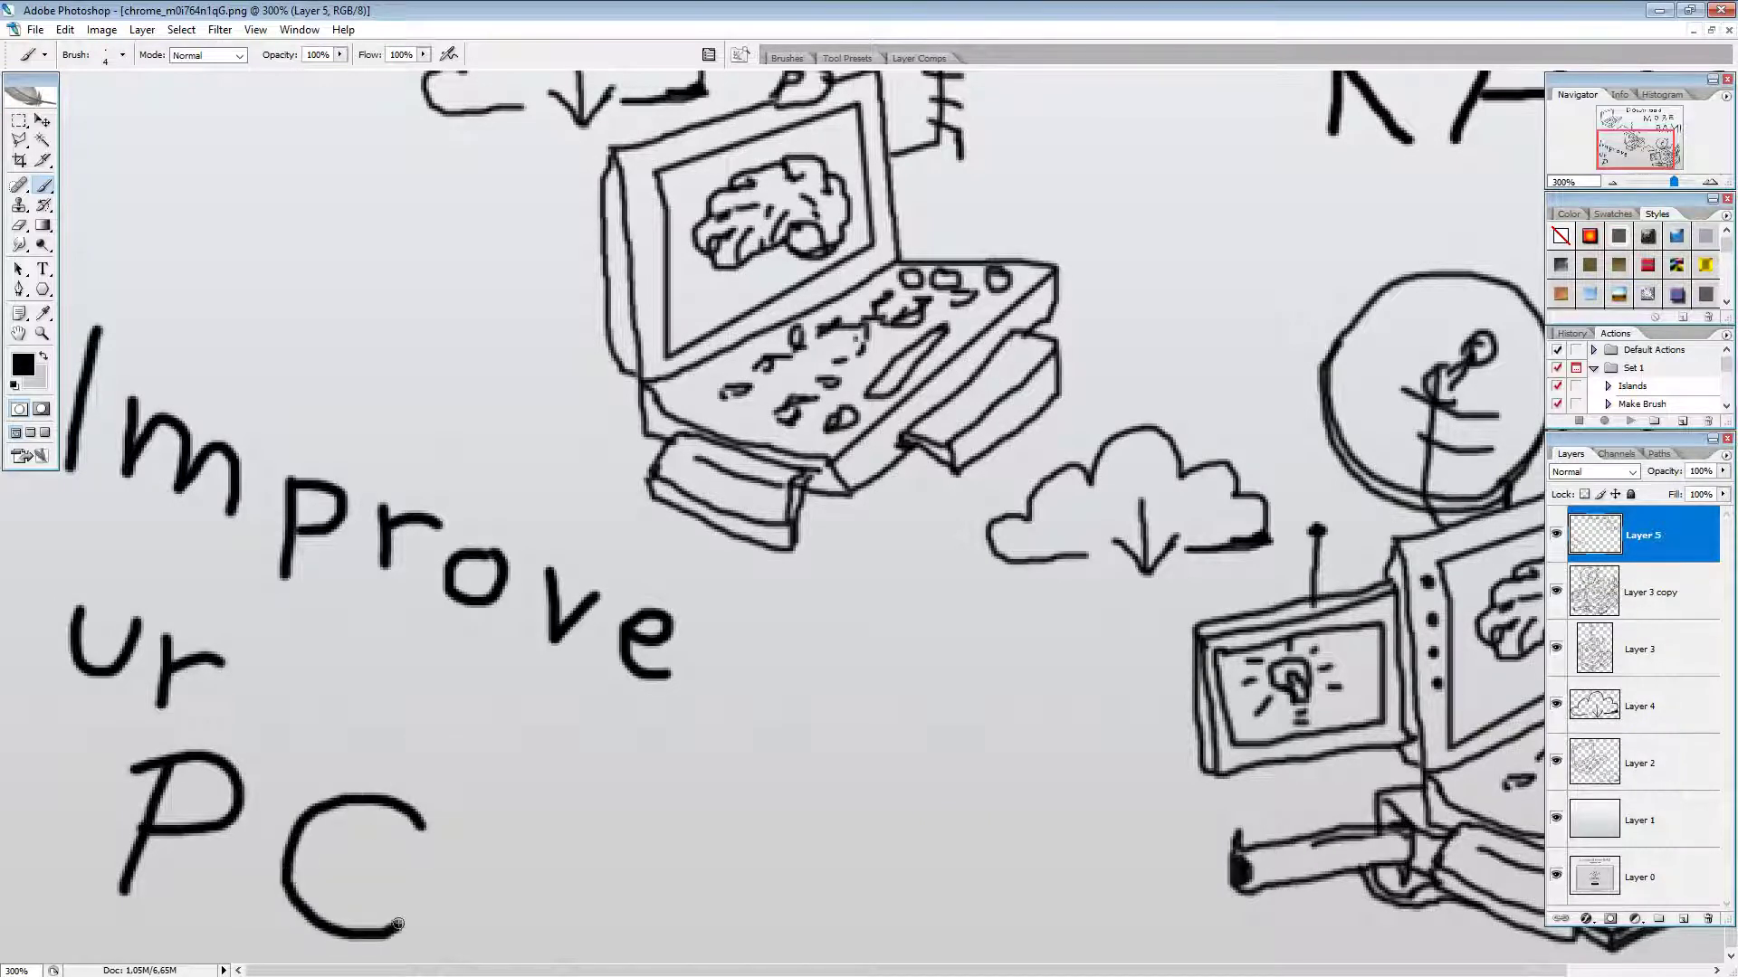
{"action": "mouse_move", "coordinate": [518, 819]}
{"action": "left_mouse_down"}
{"action": "mouse_move", "coordinate": [503, 903]}
{"action": "mouse_move", "coordinate": [555, 835]}
{"action": "mouse_move", "coordinate": [518, 821]}
{"action": "left_mouse_up"}
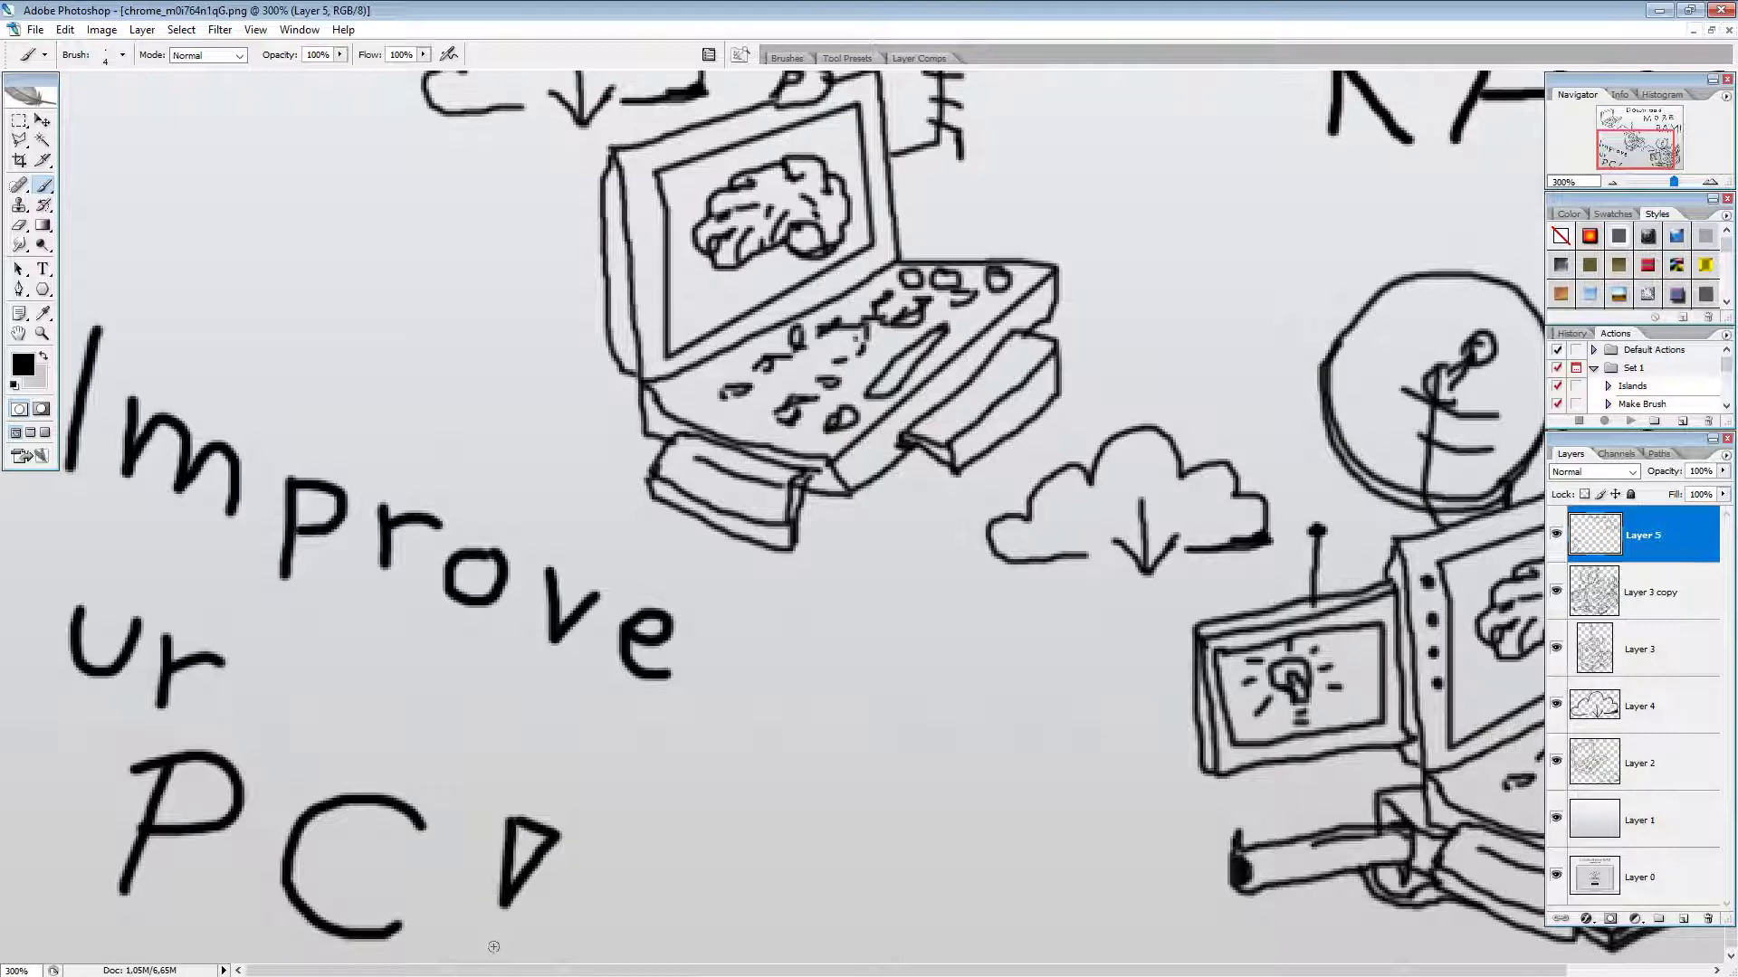
{"action": "mouse_move", "coordinate": [497, 945]}
{"action": "left_mouse_down"}
{"action": "mouse_move", "coordinate": [466, 934]}
{"action": "mouse_move", "coordinate": [504, 943]}
{"action": "mouse_move", "coordinate": [488, 955]}
{"action": "left_mouse_up"}
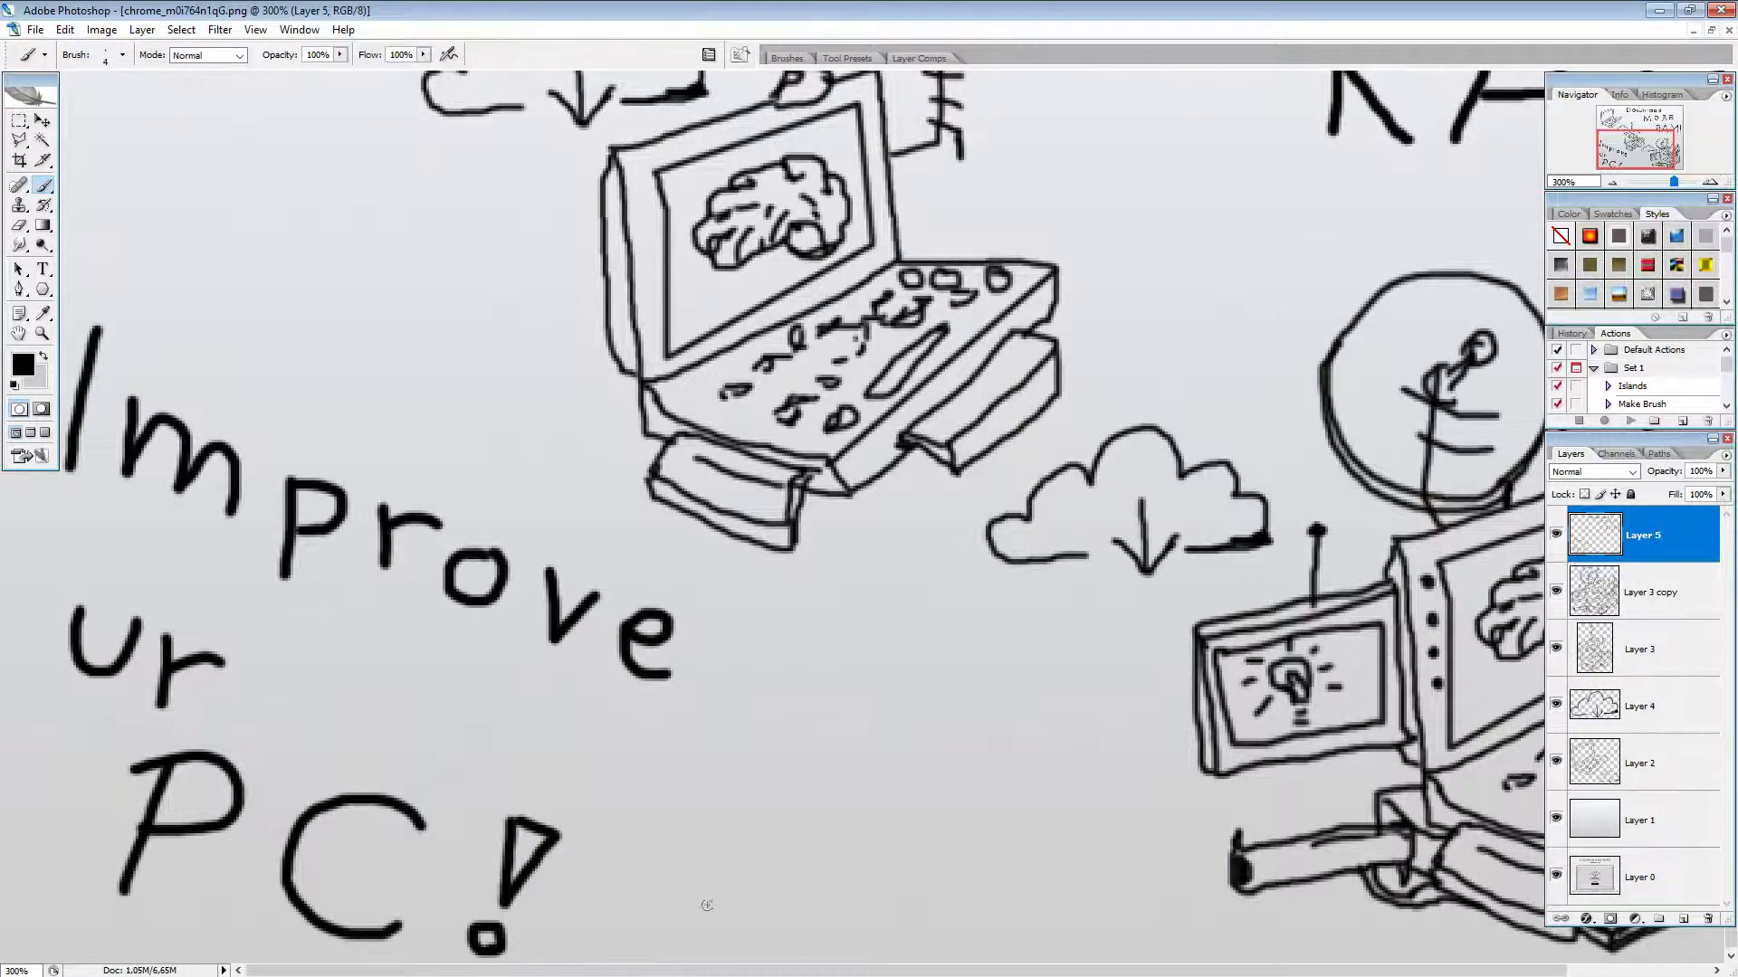
Step: Draw the smileys ":)" and ";)))" between the "PC!" lettering and the third laptop
{"action": "scroll", "coordinate": [706, 905], "scroll_direction": "down", "scroll_amount": 5}
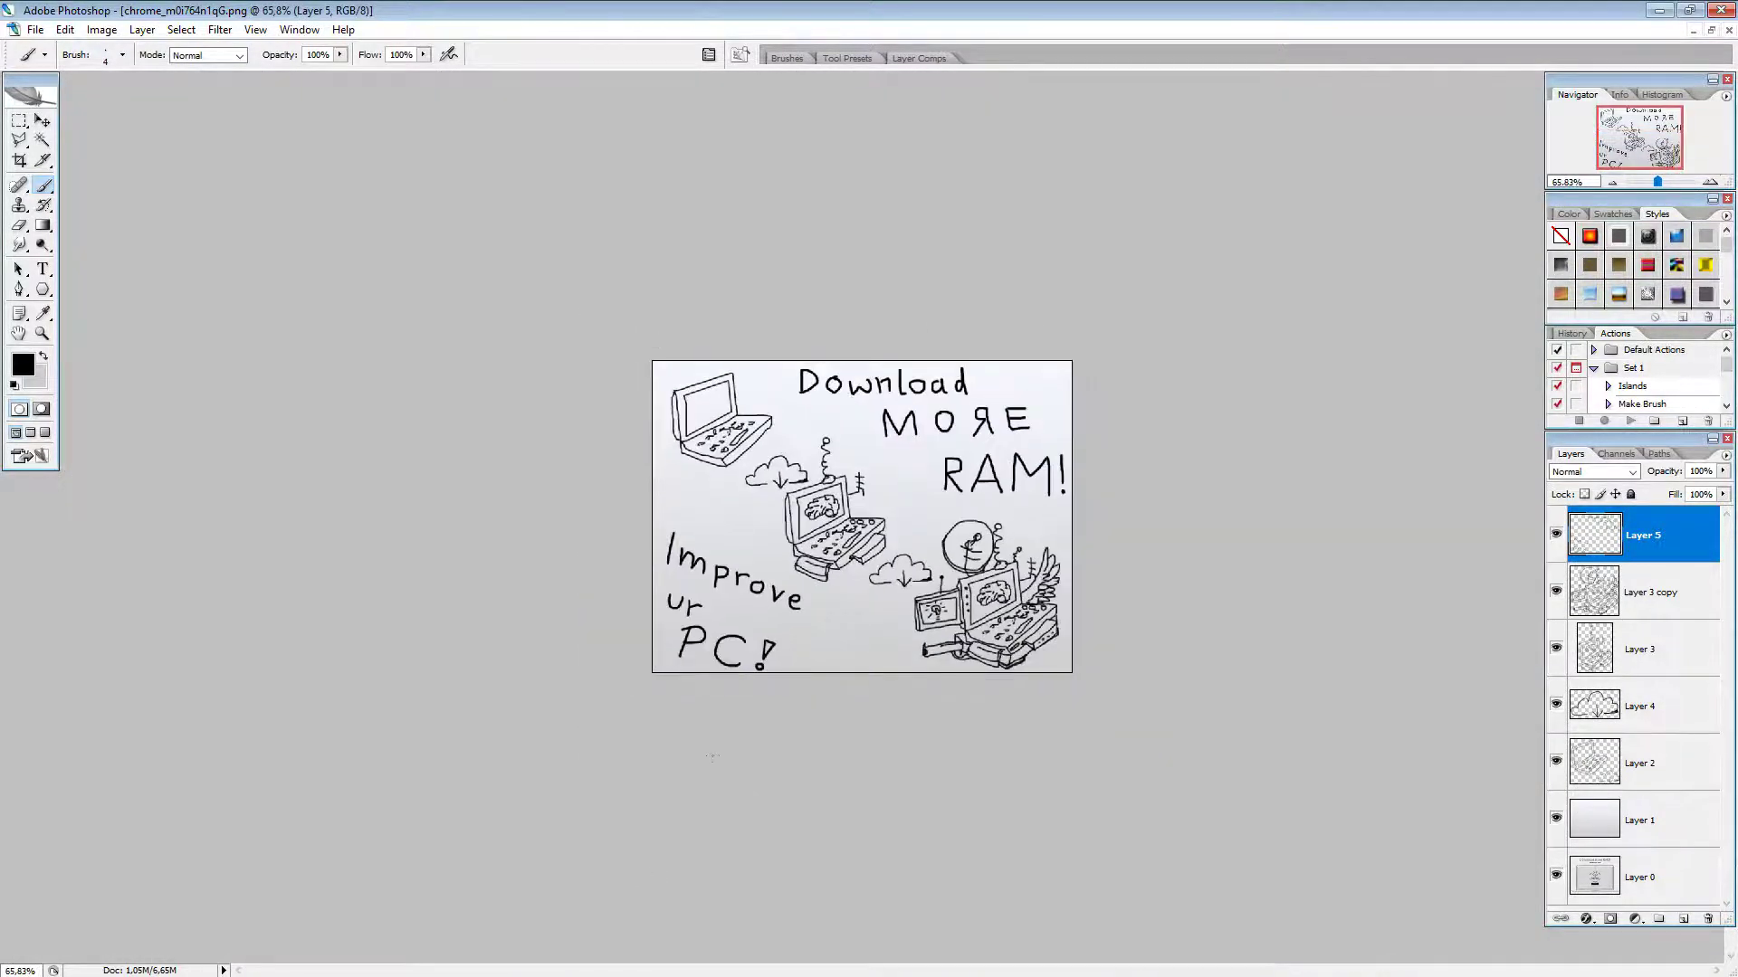
{"action": "scroll", "coordinate": [791, 626], "scroll_direction": "up", "scroll_amount": 4}
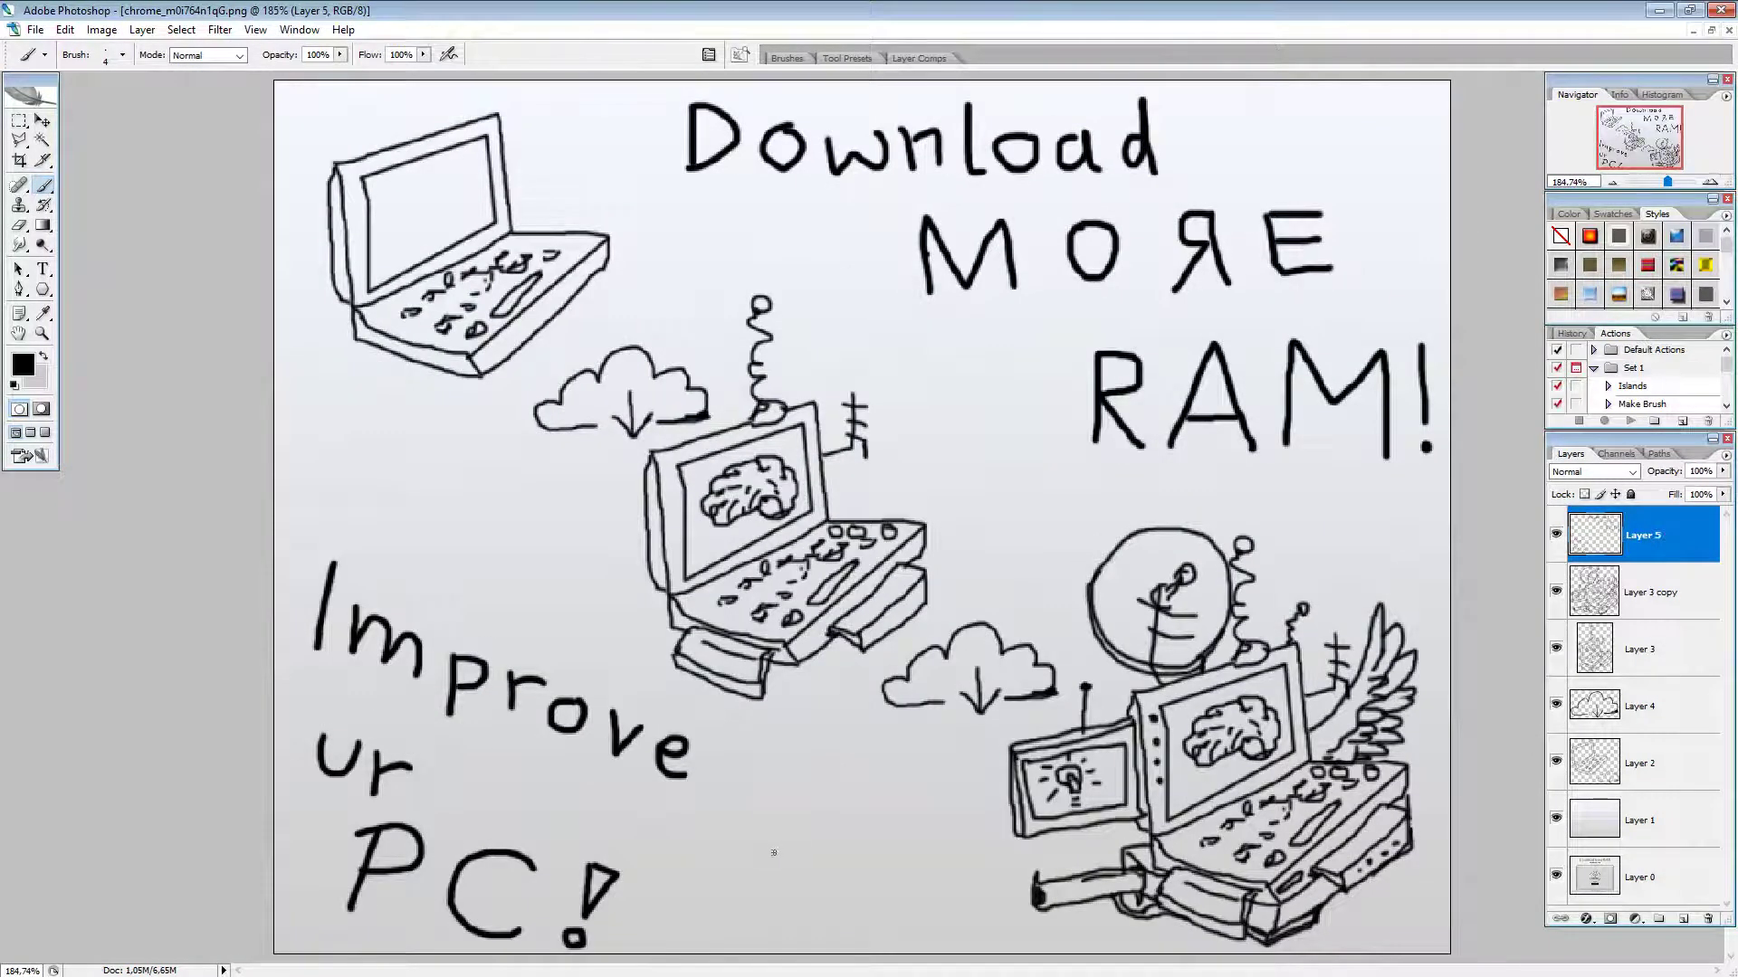
{"action": "left_click", "coordinate": [774, 853]}
{"action": "left_click", "coordinate": [775, 914]}
{"action": "left_click_drag", "start_coordinate": [804, 829], "coordinate": [807, 929]}
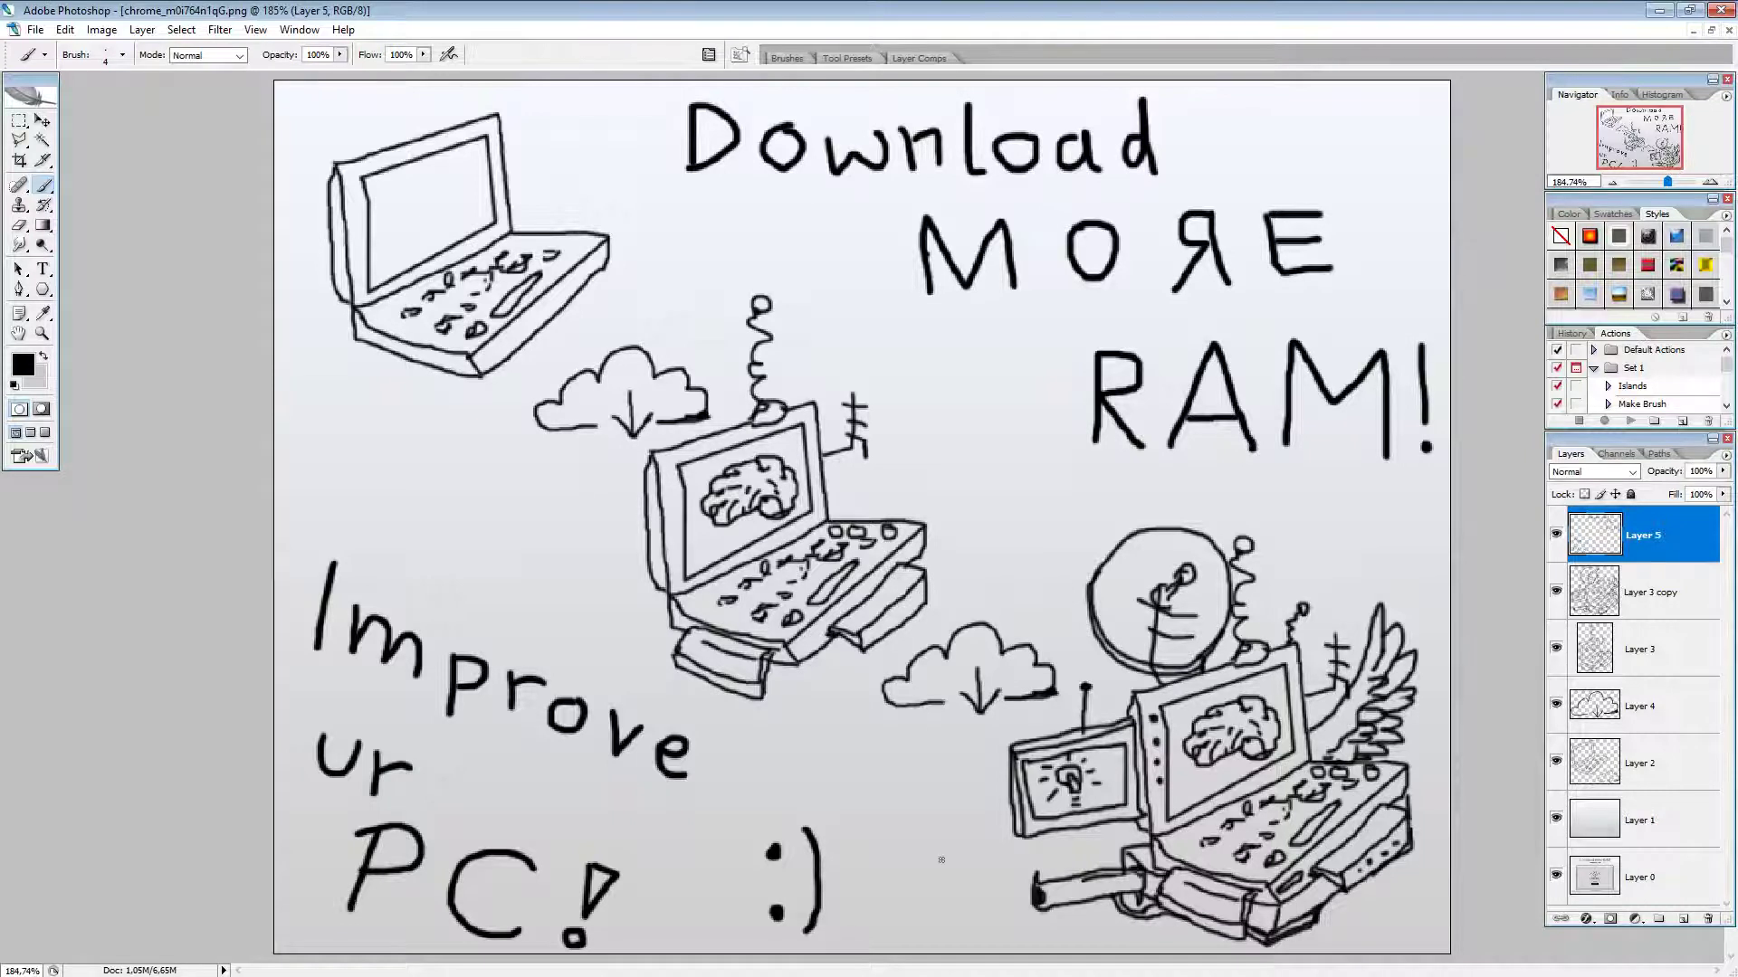
{"action": "left_click_drag", "start_coordinate": [926, 896], "coordinate": [917, 933]}
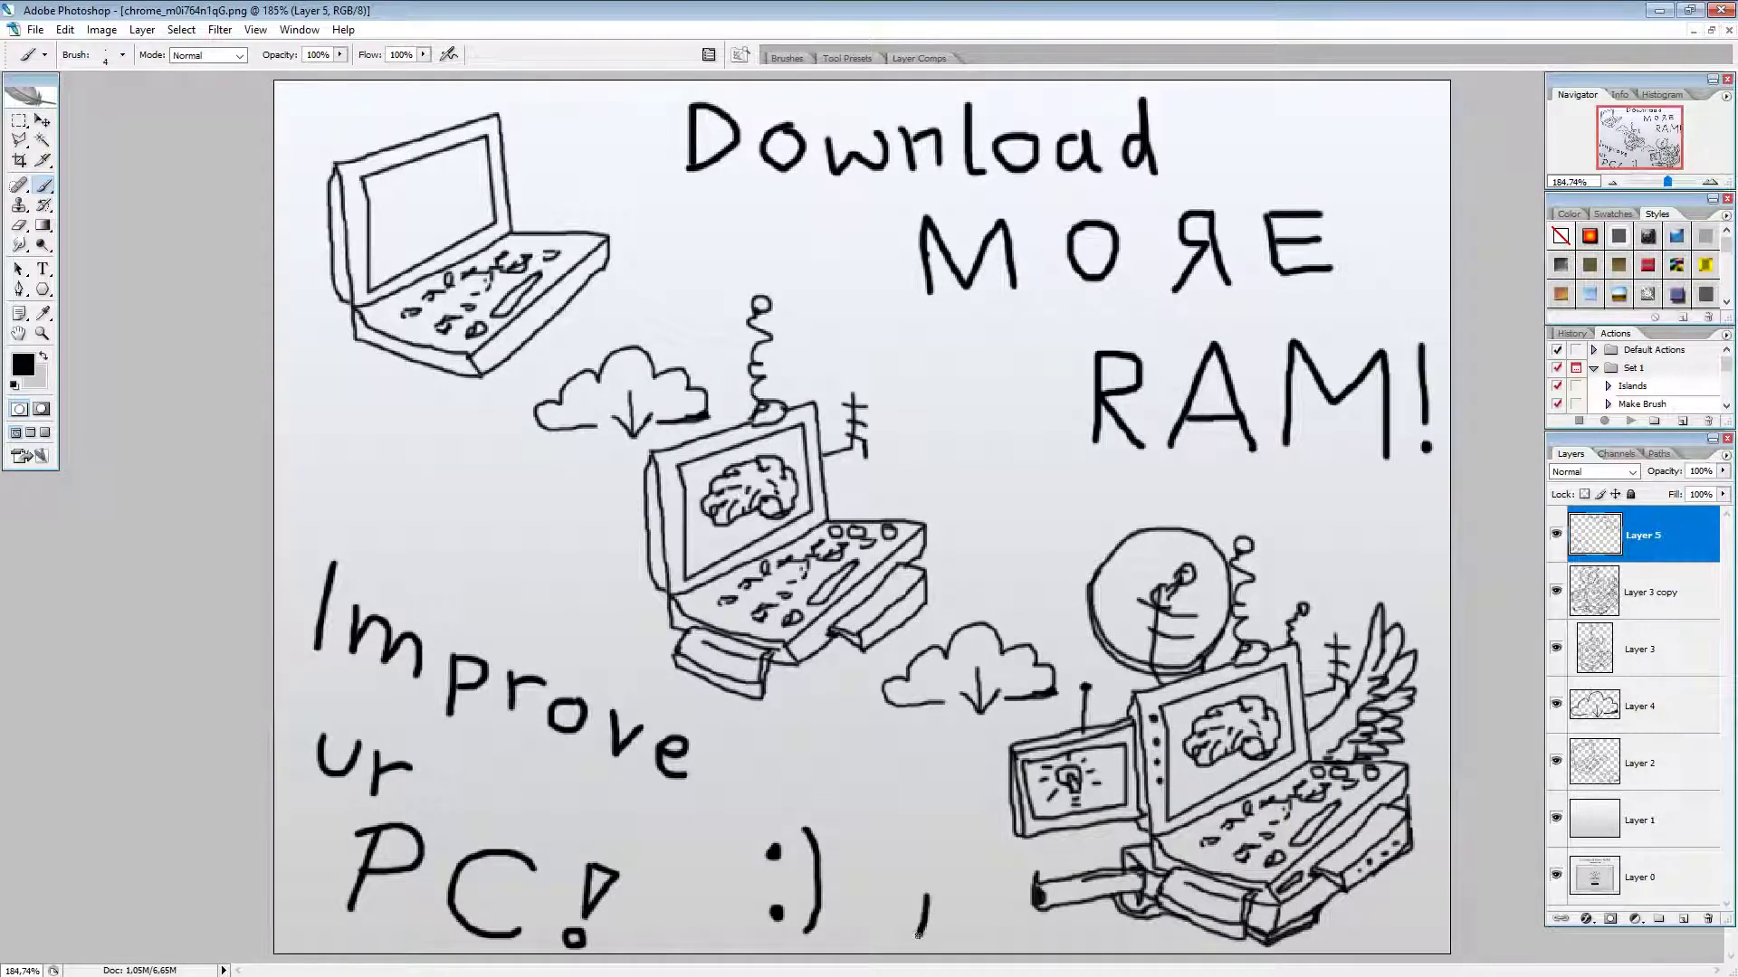
{"action": "left_click", "coordinate": [926, 841]}
{"action": "left_click_drag", "start_coordinate": [952, 813], "coordinate": [955, 921]}
{"action": "left_click_drag", "start_coordinate": [973, 818], "coordinate": [977, 932]}
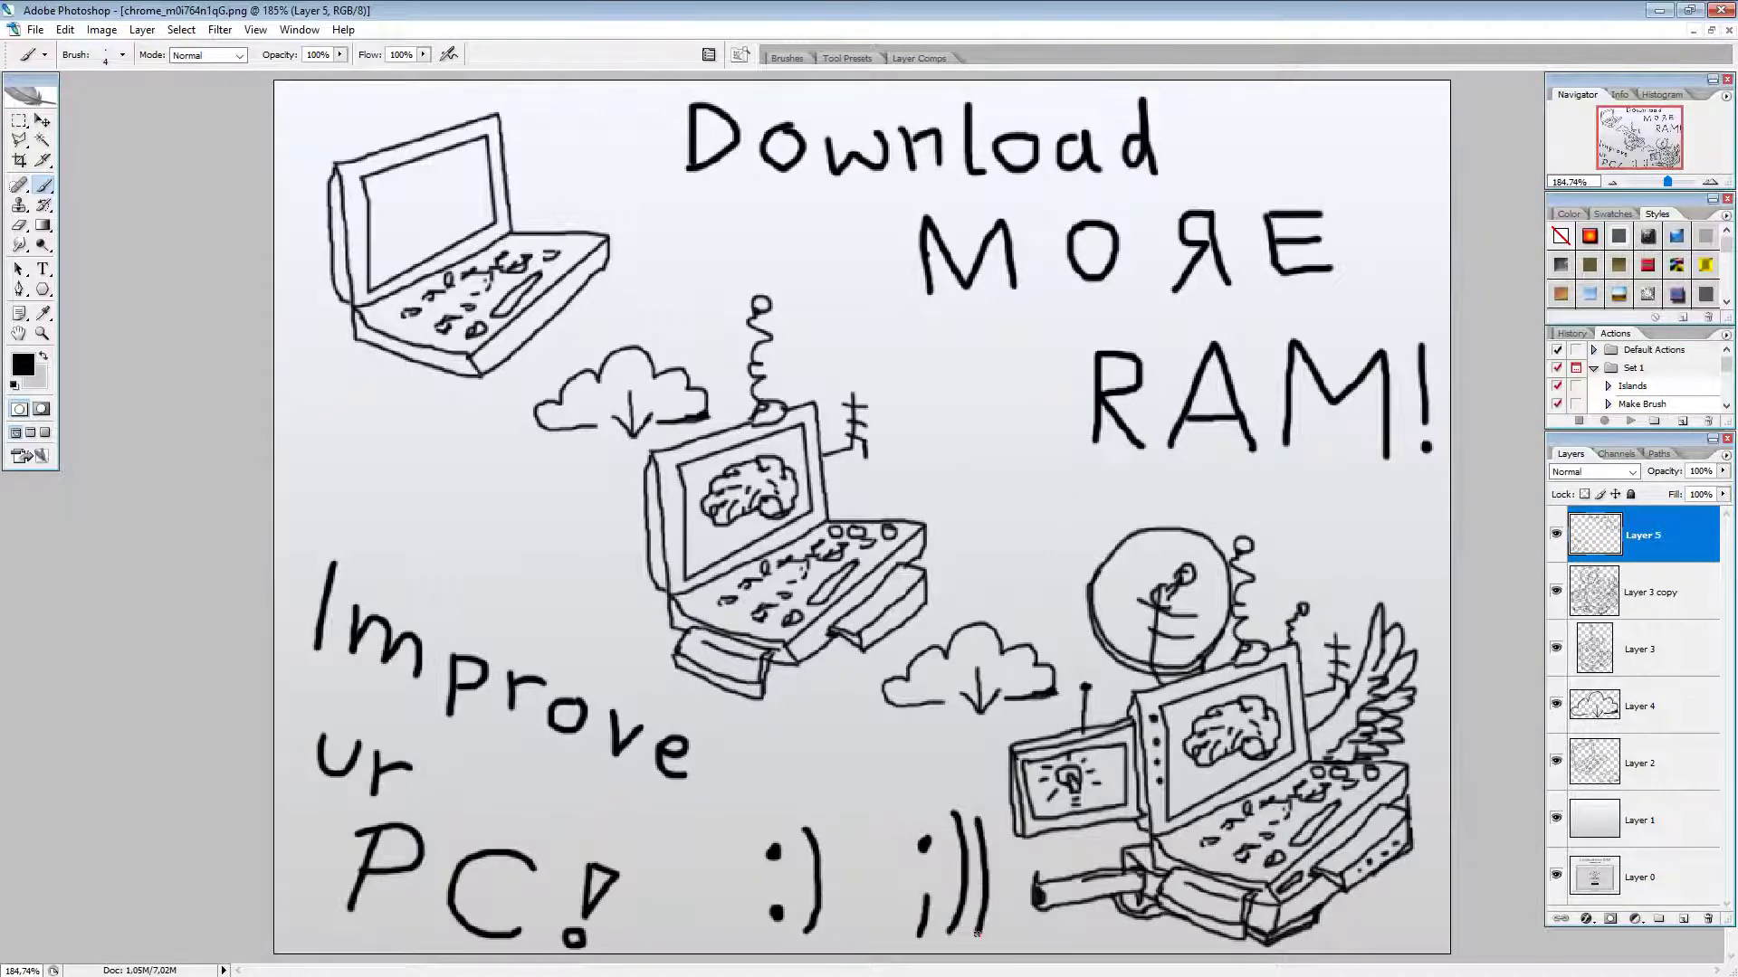
{"action": "left_click_drag", "start_coordinate": [999, 840], "coordinate": [995, 938]}
Step: Handwrite a small ":DDDD" smiley in the empty space beside the word "Download"
{"action": "scroll", "coordinate": [996, 938], "scroll_direction": "down", "scroll_amount": 5}
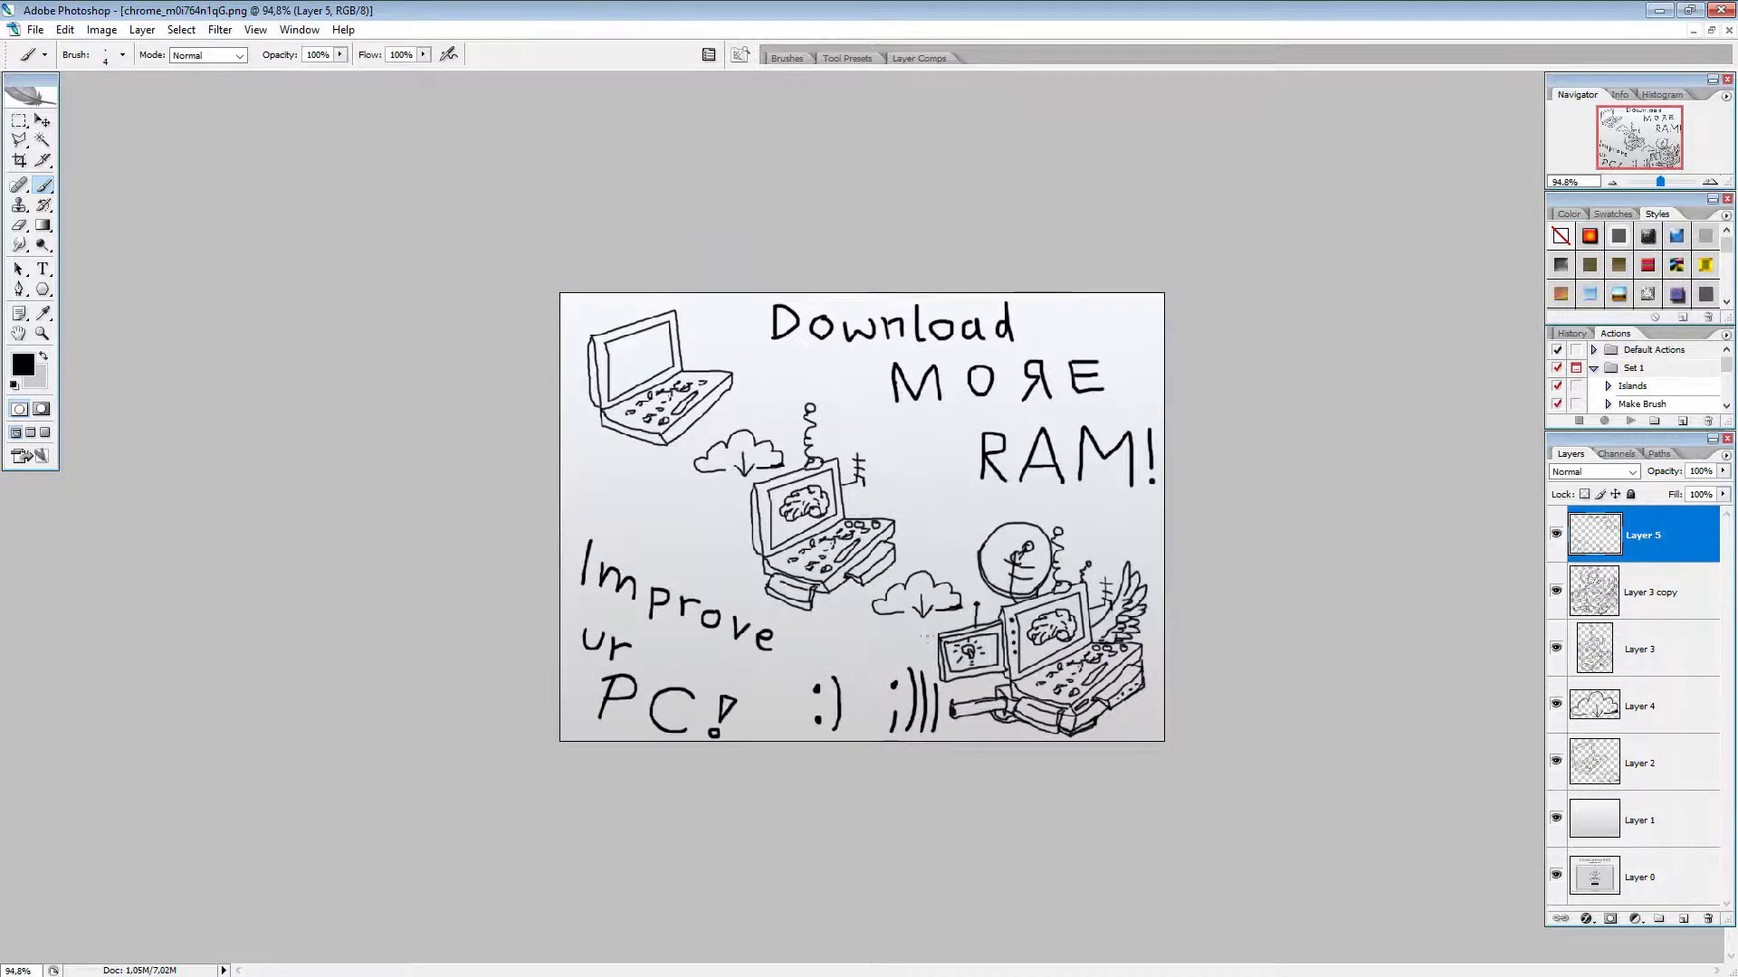
{"action": "key", "text": "ctrl+0"}
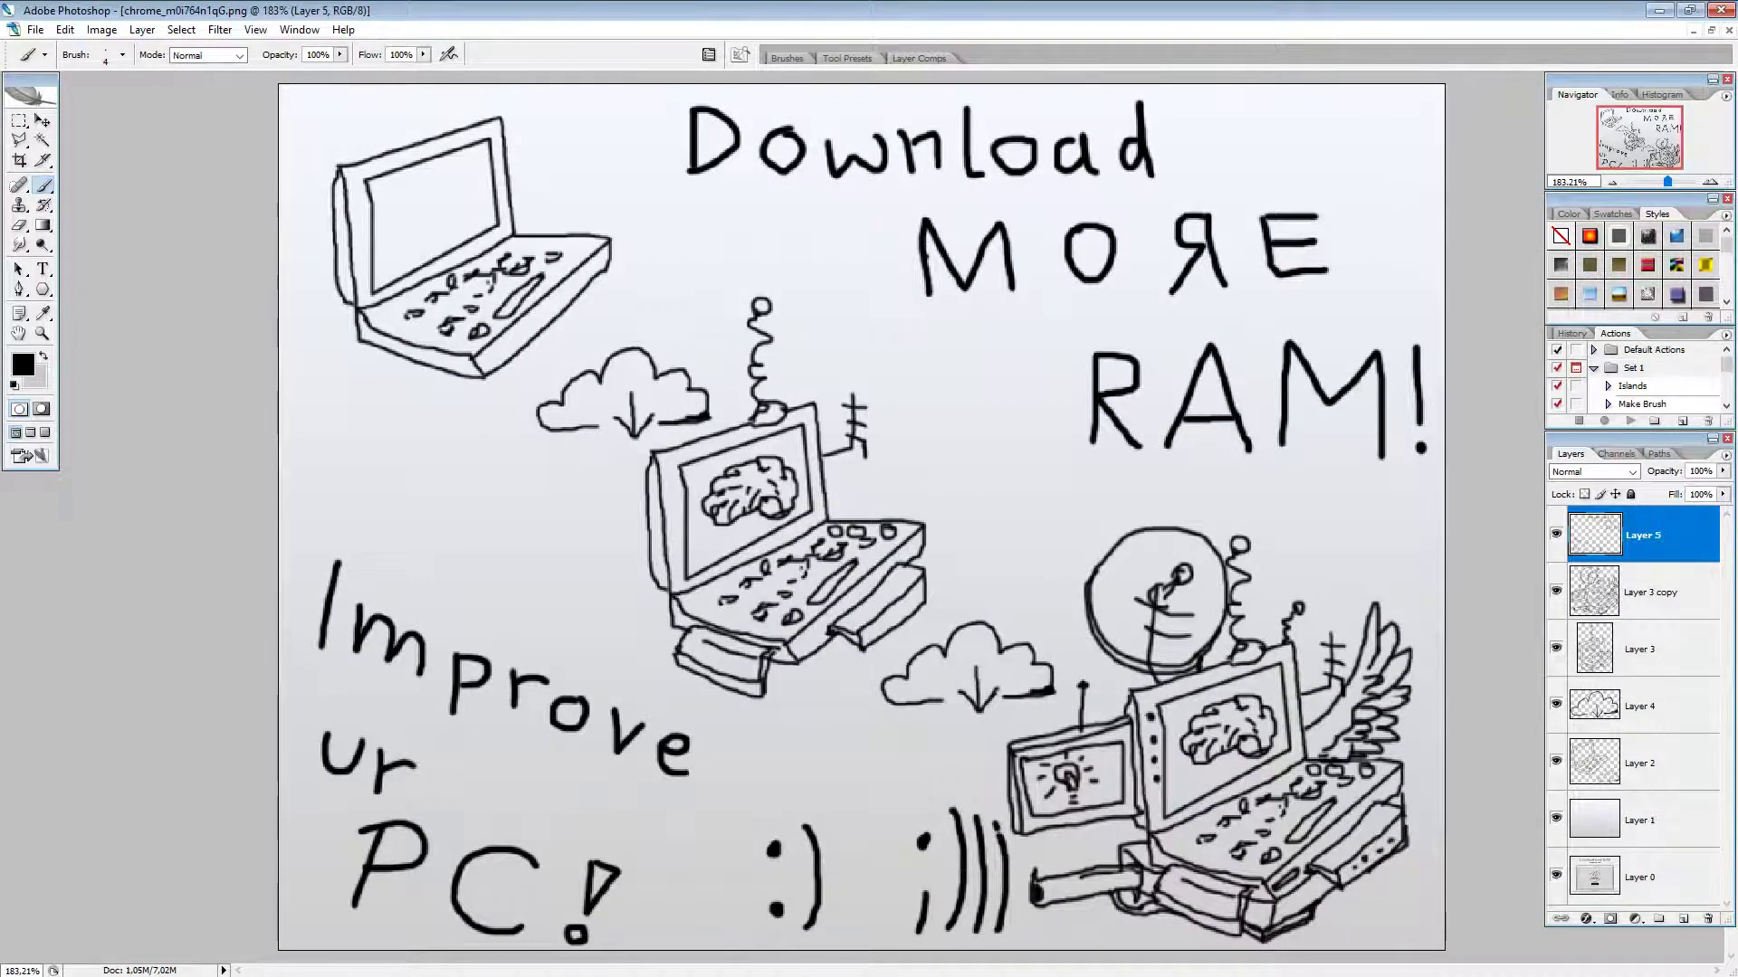
{"action": "scroll", "coordinate": [1412, 111], "scroll_direction": "up", "scroll_amount": 5}
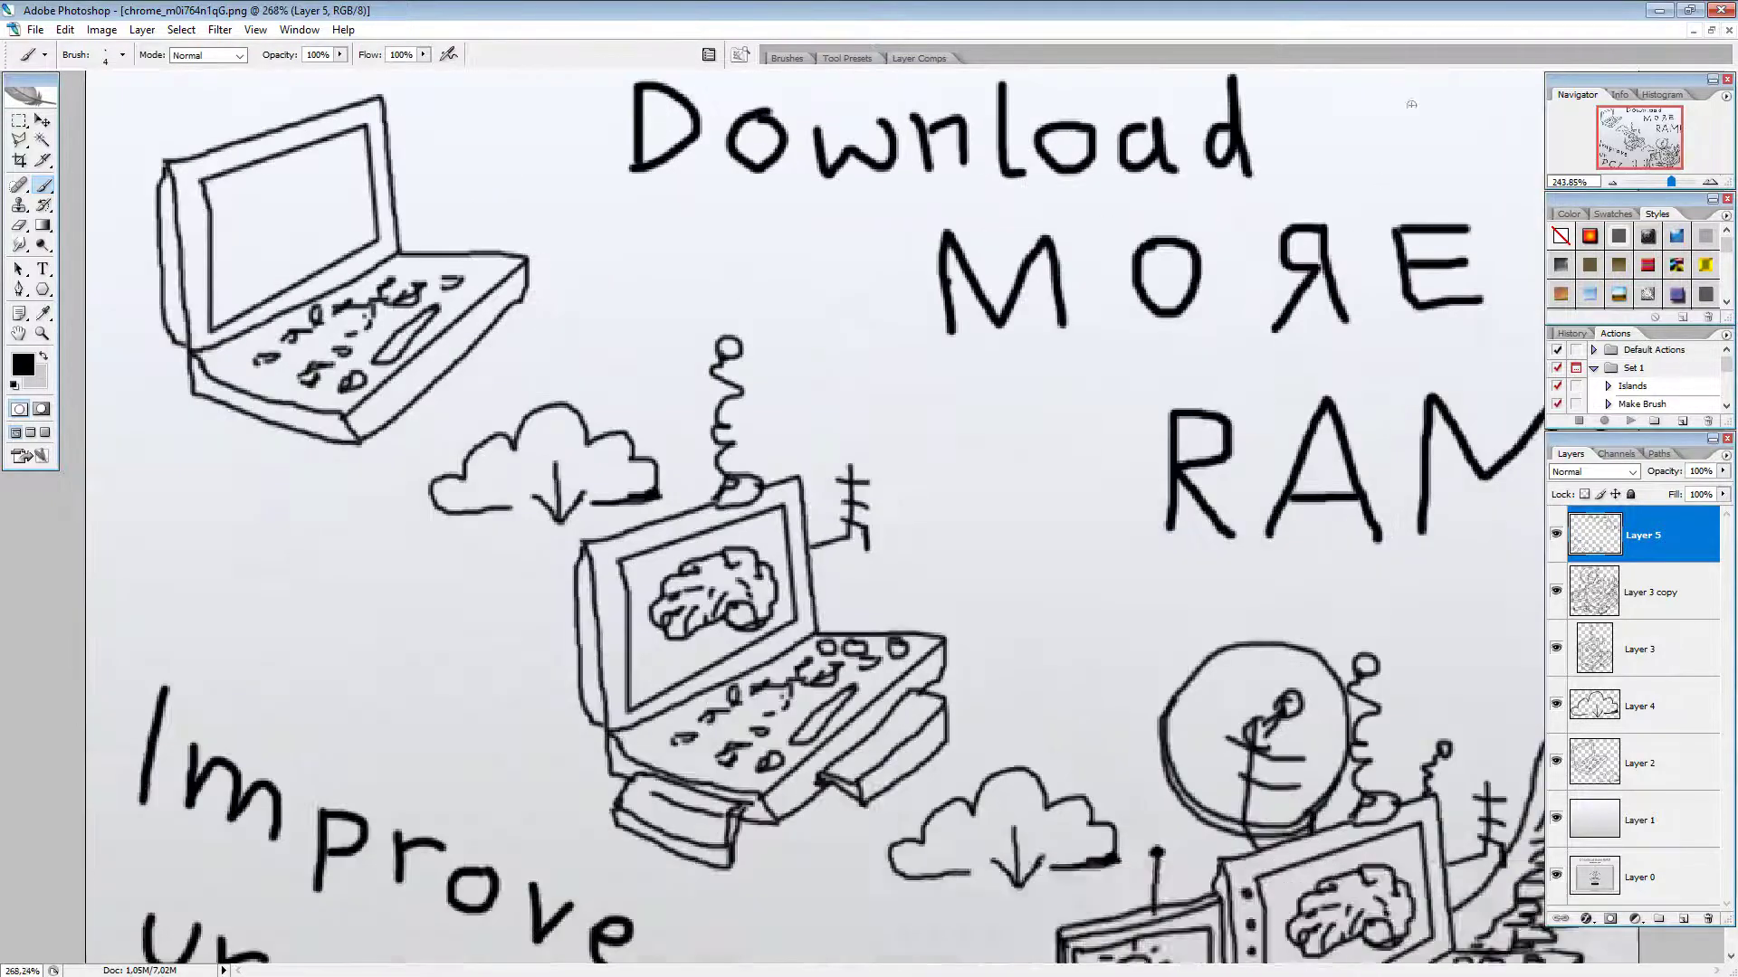
{"action": "left_click", "coordinate": [1709, 182]}
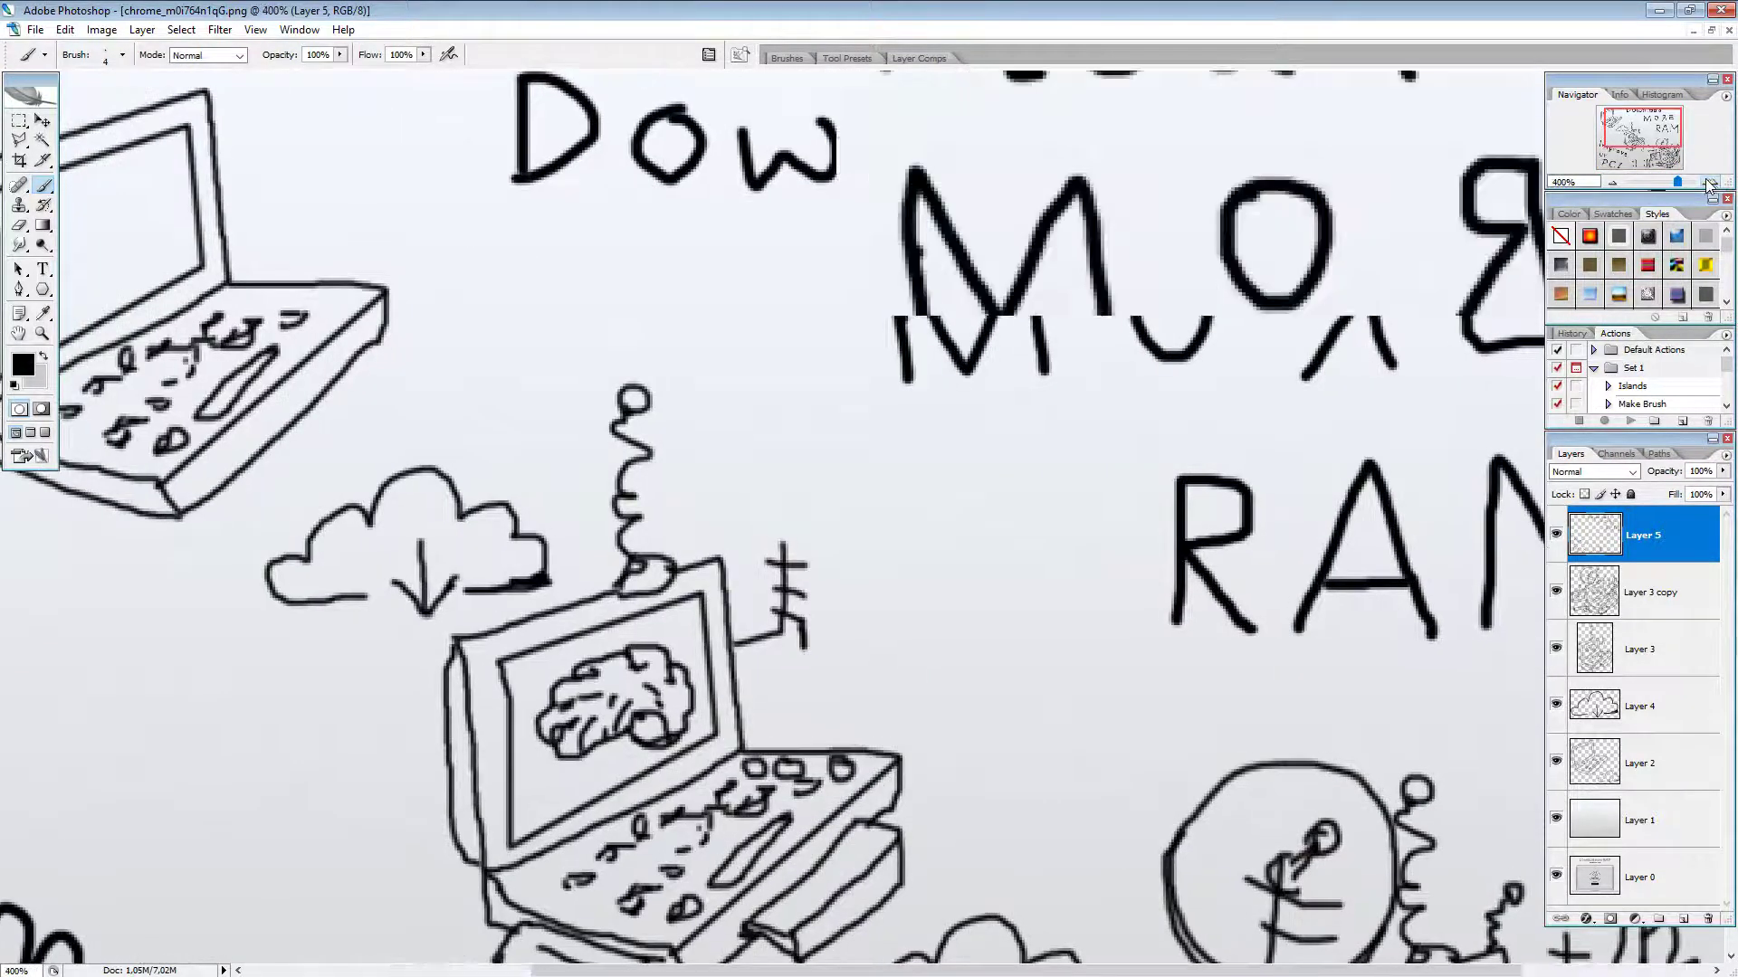
{"action": "left_click_drag", "start_coordinate": [1654, 134], "coordinate": [1669, 125]}
{"action": "left_click", "coordinate": [1266, 114]}
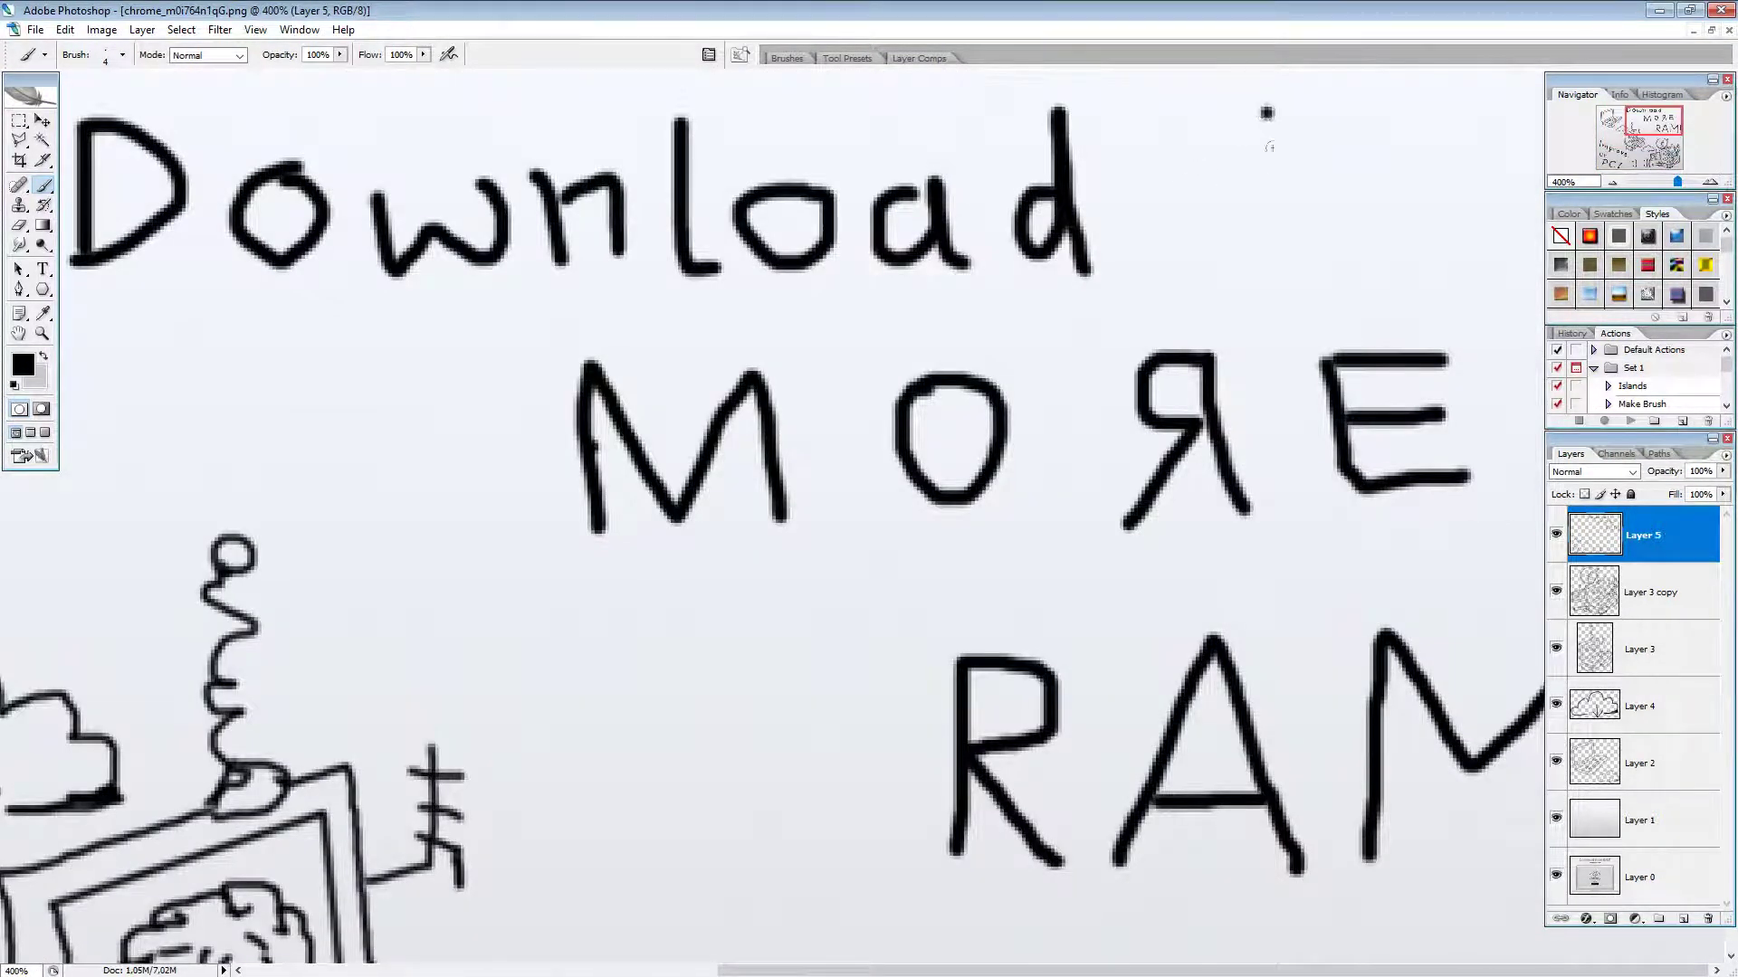
{"action": "left_click", "coordinate": [1269, 168]}
{"action": "mouse_move", "coordinate": [1303, 98]}
{"action": "left_mouse_down"}
{"action": "mouse_move", "coordinate": [1300, 173]}
{"action": "mouse_move", "coordinate": [1340, 147]}
{"action": "mouse_move", "coordinate": [1307, 104]}
{"action": "mouse_move", "coordinate": [1385, 140]}
{"action": "mouse_move", "coordinate": [1385, 173]}
{"action": "mouse_move", "coordinate": [1417, 165]}
{"action": "mouse_move", "coordinate": [1421, 123]}
{"action": "mouse_move", "coordinate": [1394, 104]}
{"action": "mouse_move", "coordinate": [1465, 111]}
{"action": "mouse_move", "coordinate": [1477, 180]}
{"action": "mouse_move", "coordinate": [1512, 132]}
{"action": "mouse_move", "coordinate": [1475, 98]}
{"action": "left_mouse_up"}
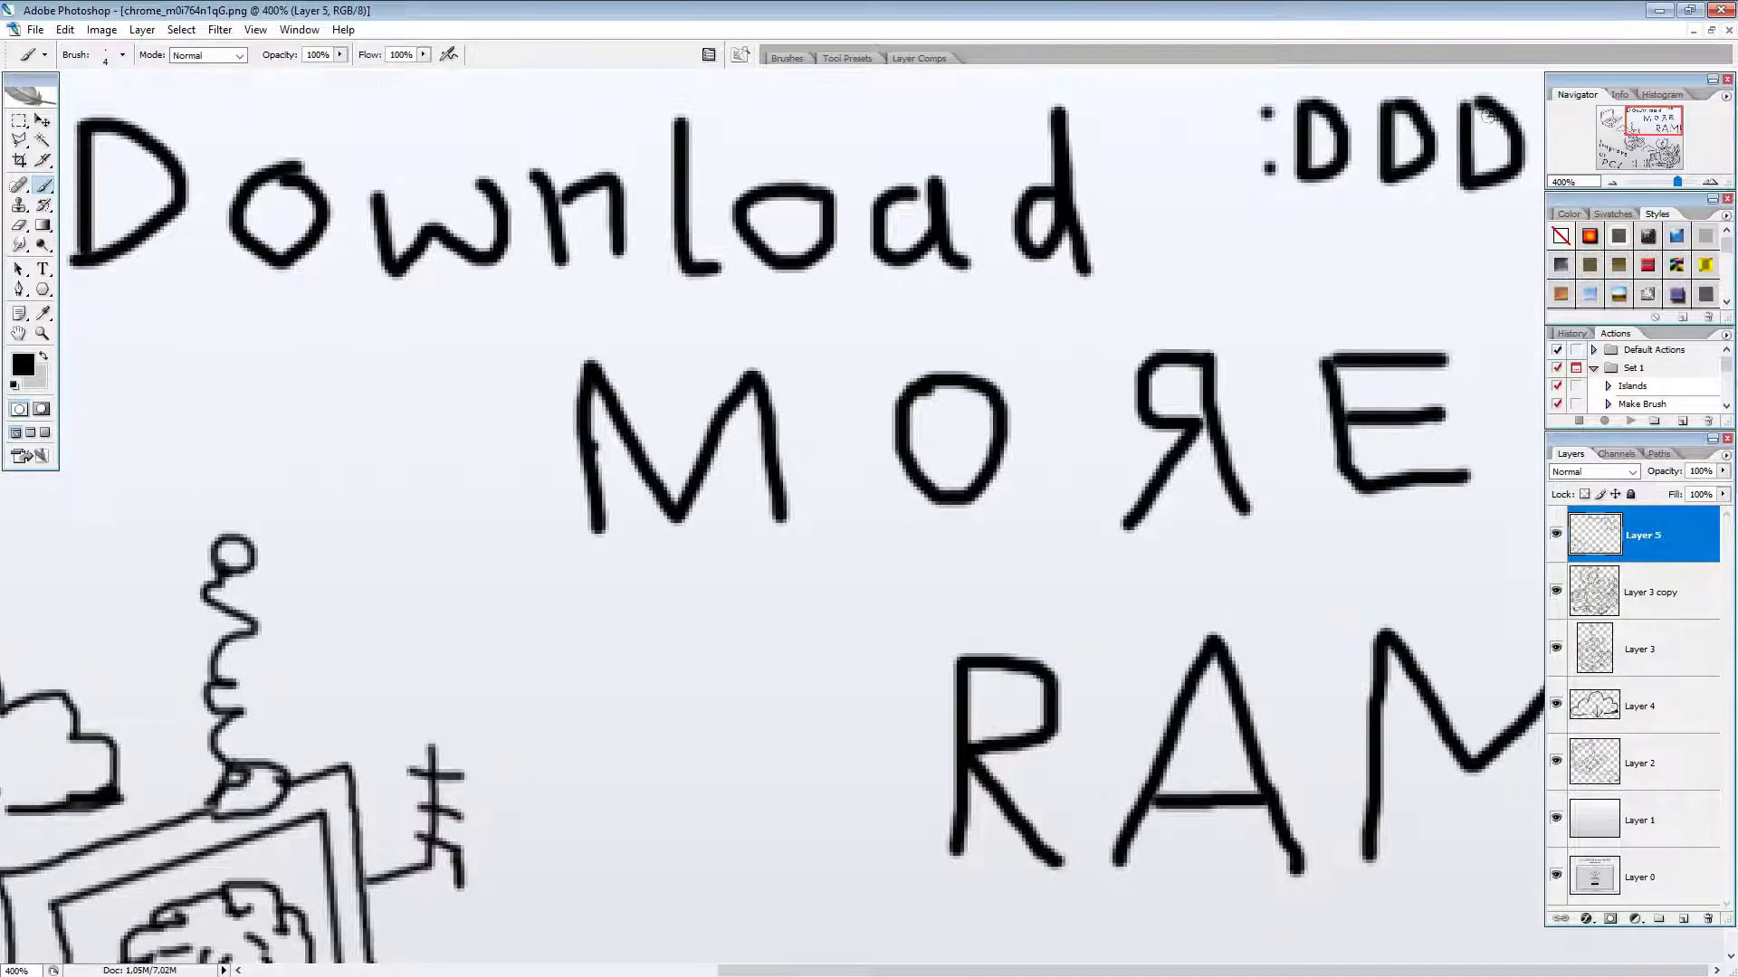
{"action": "left_click", "coordinate": [1612, 182]}
{"action": "left_click", "coordinate": [1611, 182]}
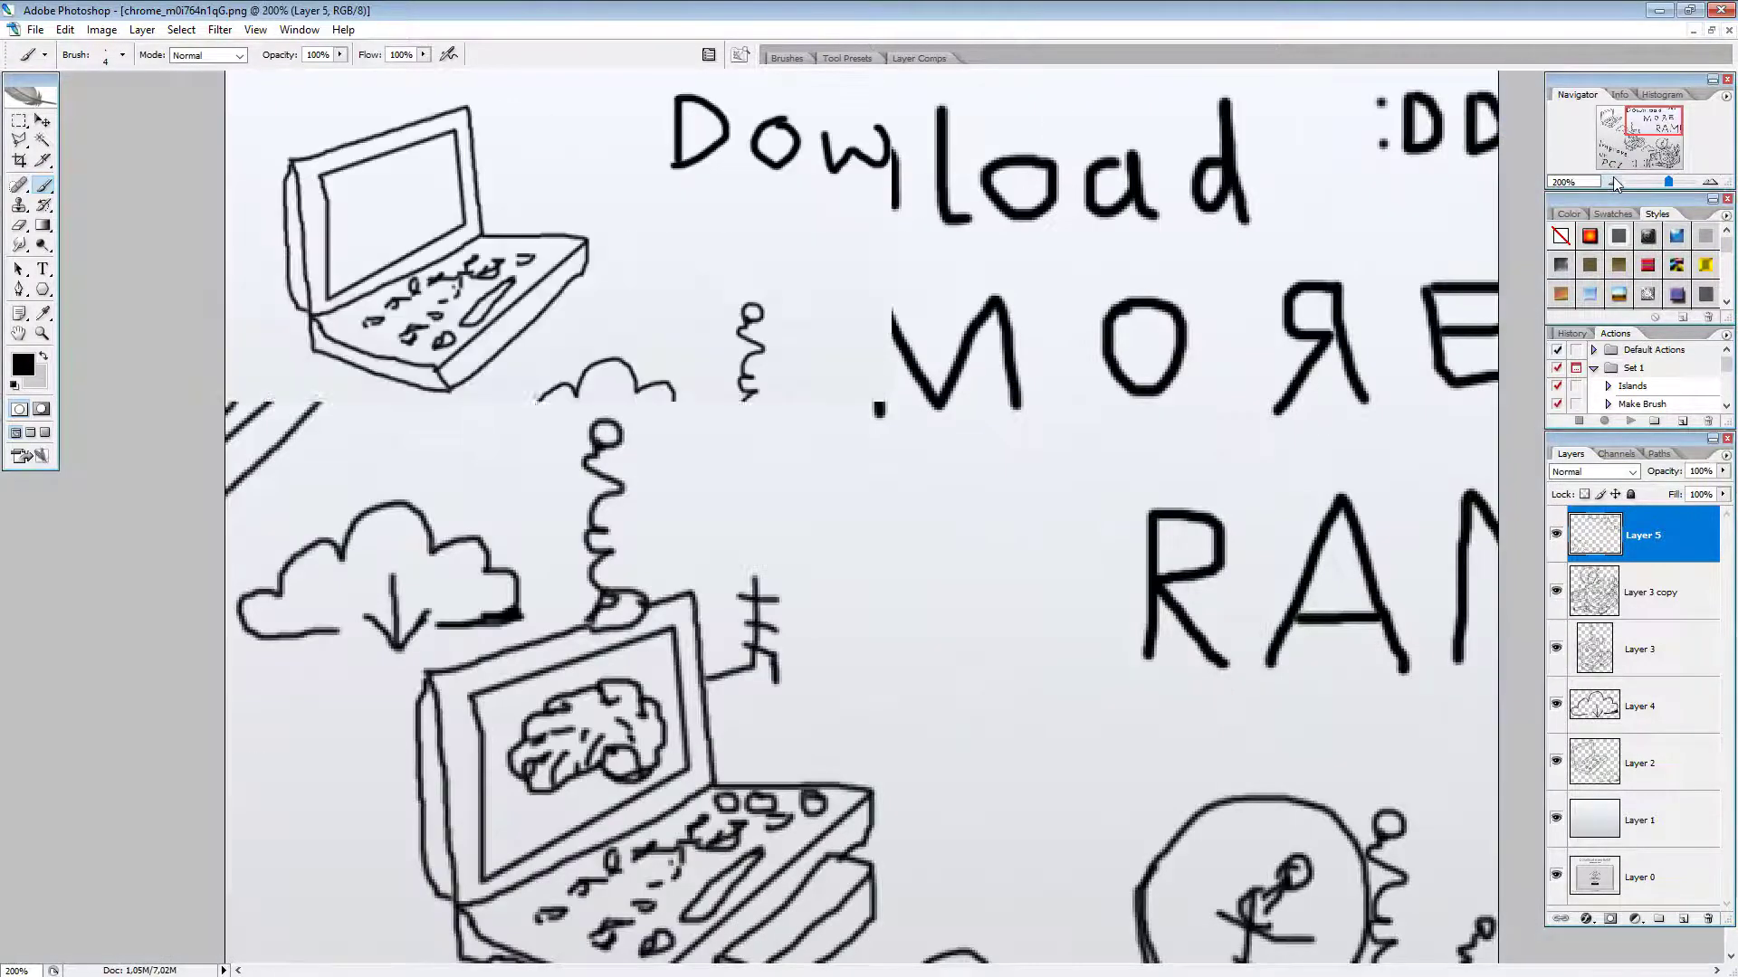
{"action": "left_click", "coordinate": [1612, 182]}
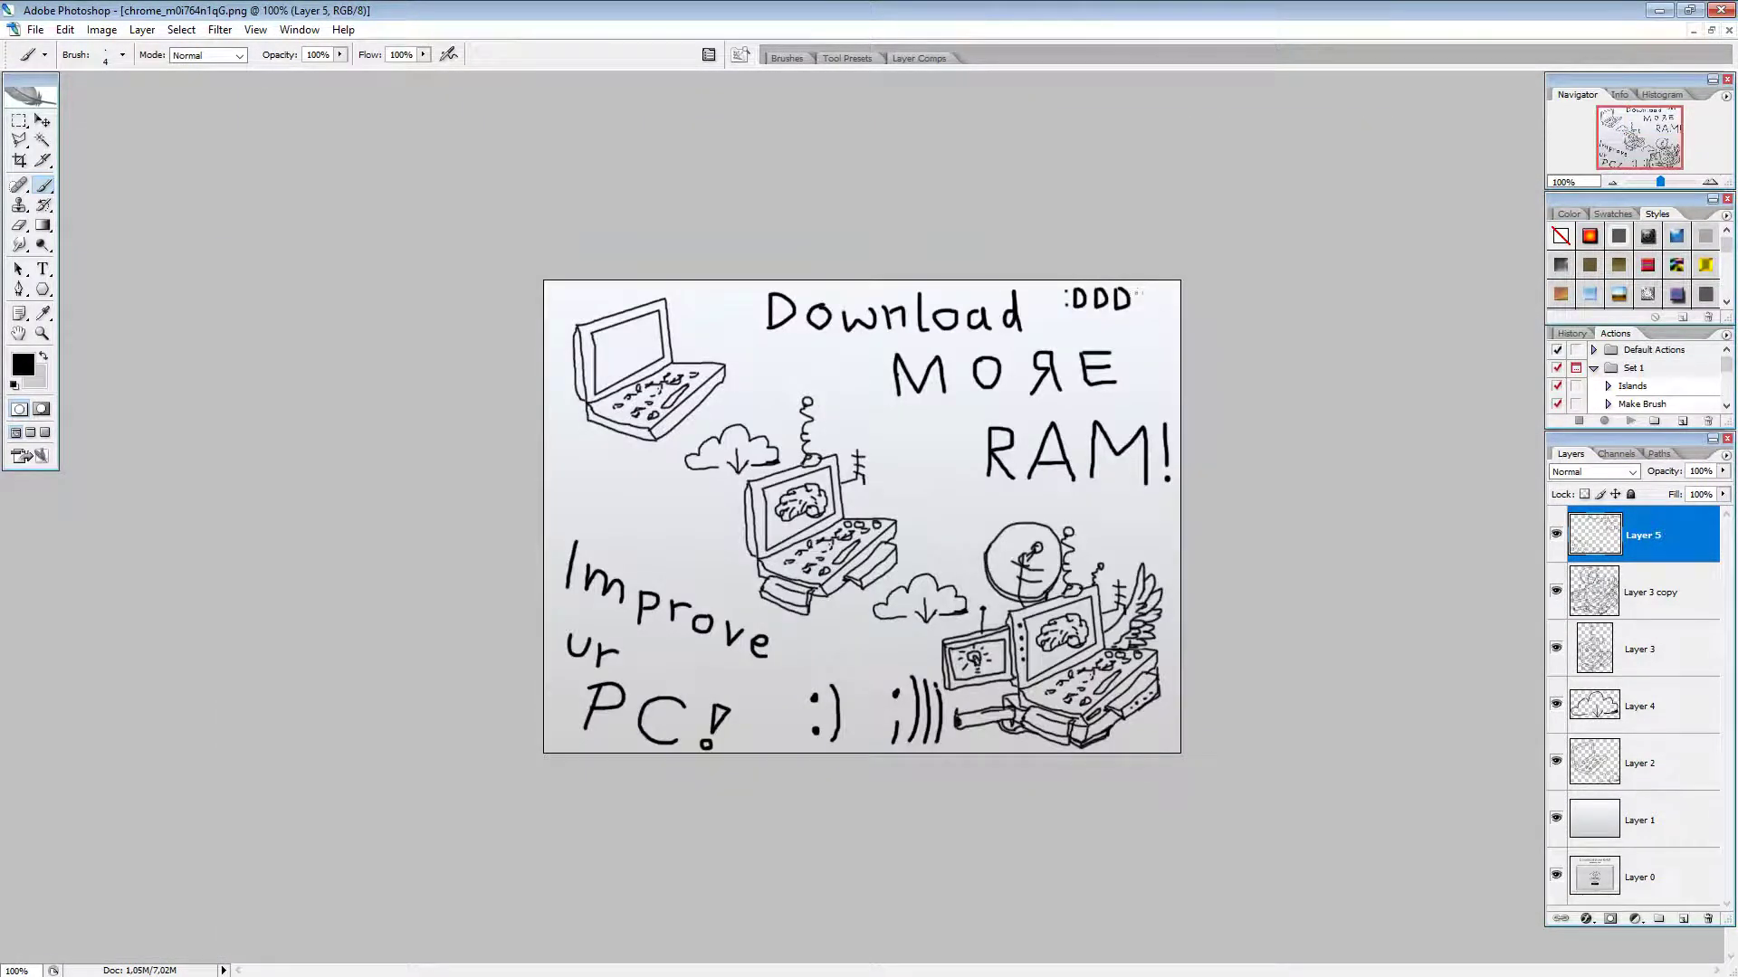
{"action": "mouse_move", "coordinate": [1134, 289]}
{"action": "left_mouse_down"}
{"action": "mouse_move", "coordinate": [1134, 313]}
{"action": "mouse_move", "coordinate": [1133, 288]}
{"action": "left_mouse_up"}
Step: Reduce the brush size to 1 and write a tiny "XD" beneath the third laptop in the canvas corner
{"action": "scroll", "coordinate": [1113, 519], "scroll_direction": "down", "scroll_amount": 1}
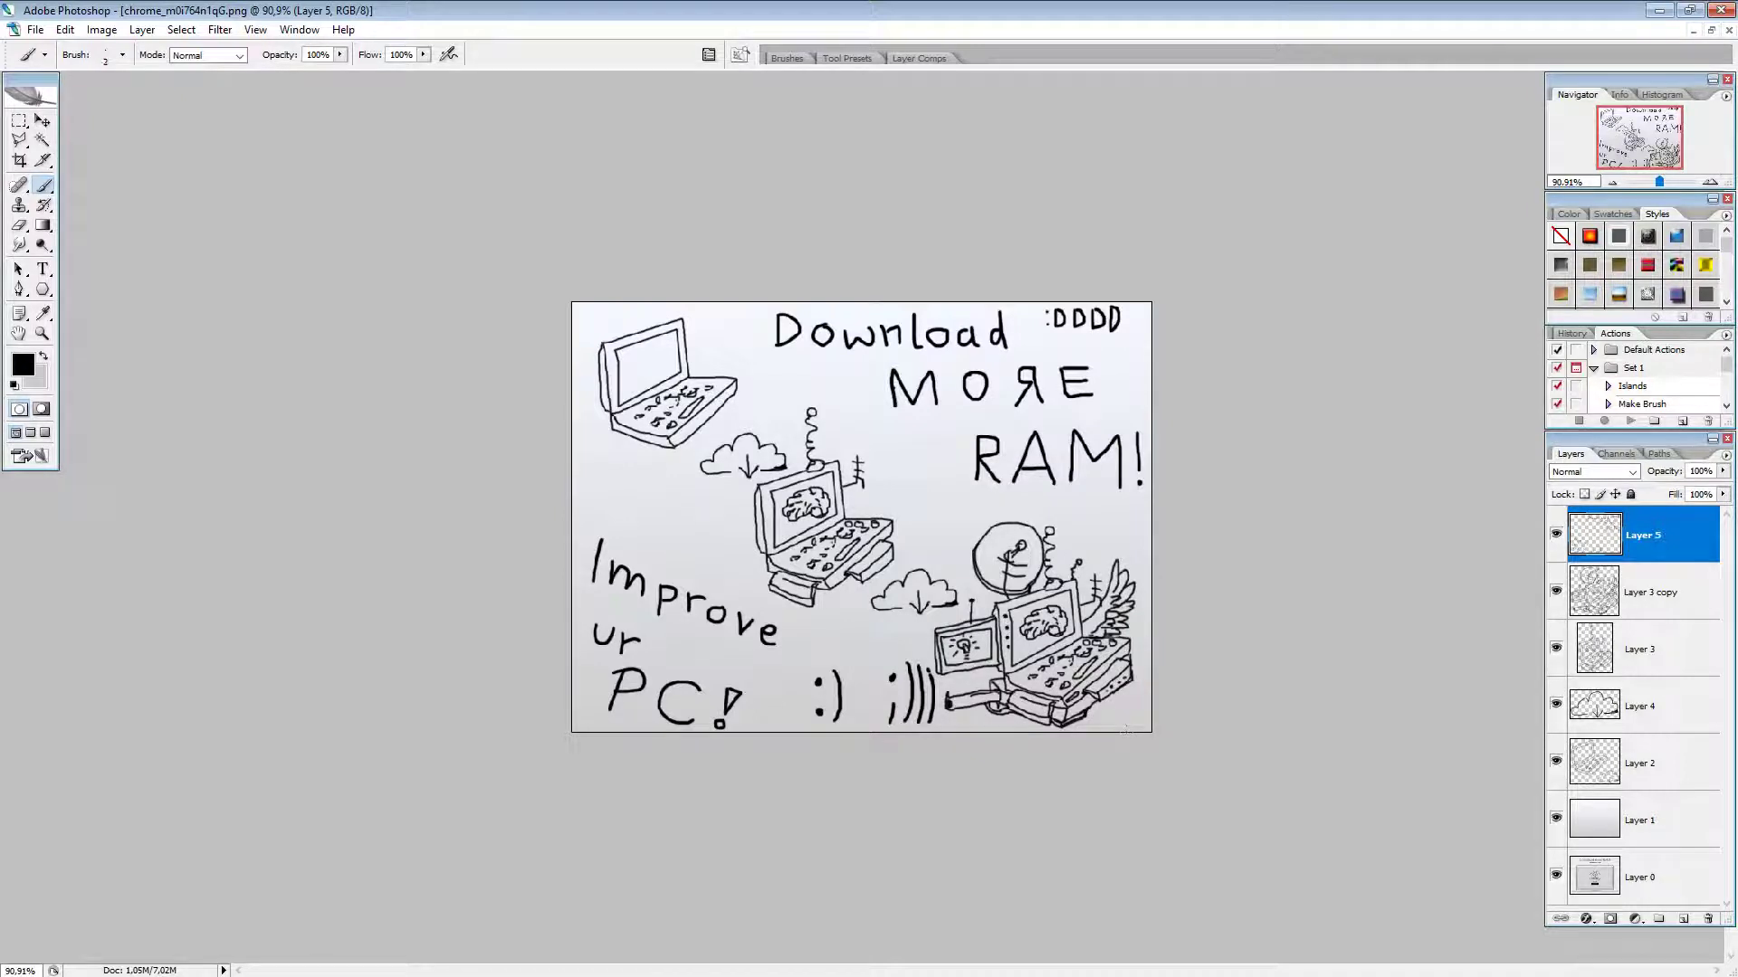
{"action": "key", "text": "bracketleft"}
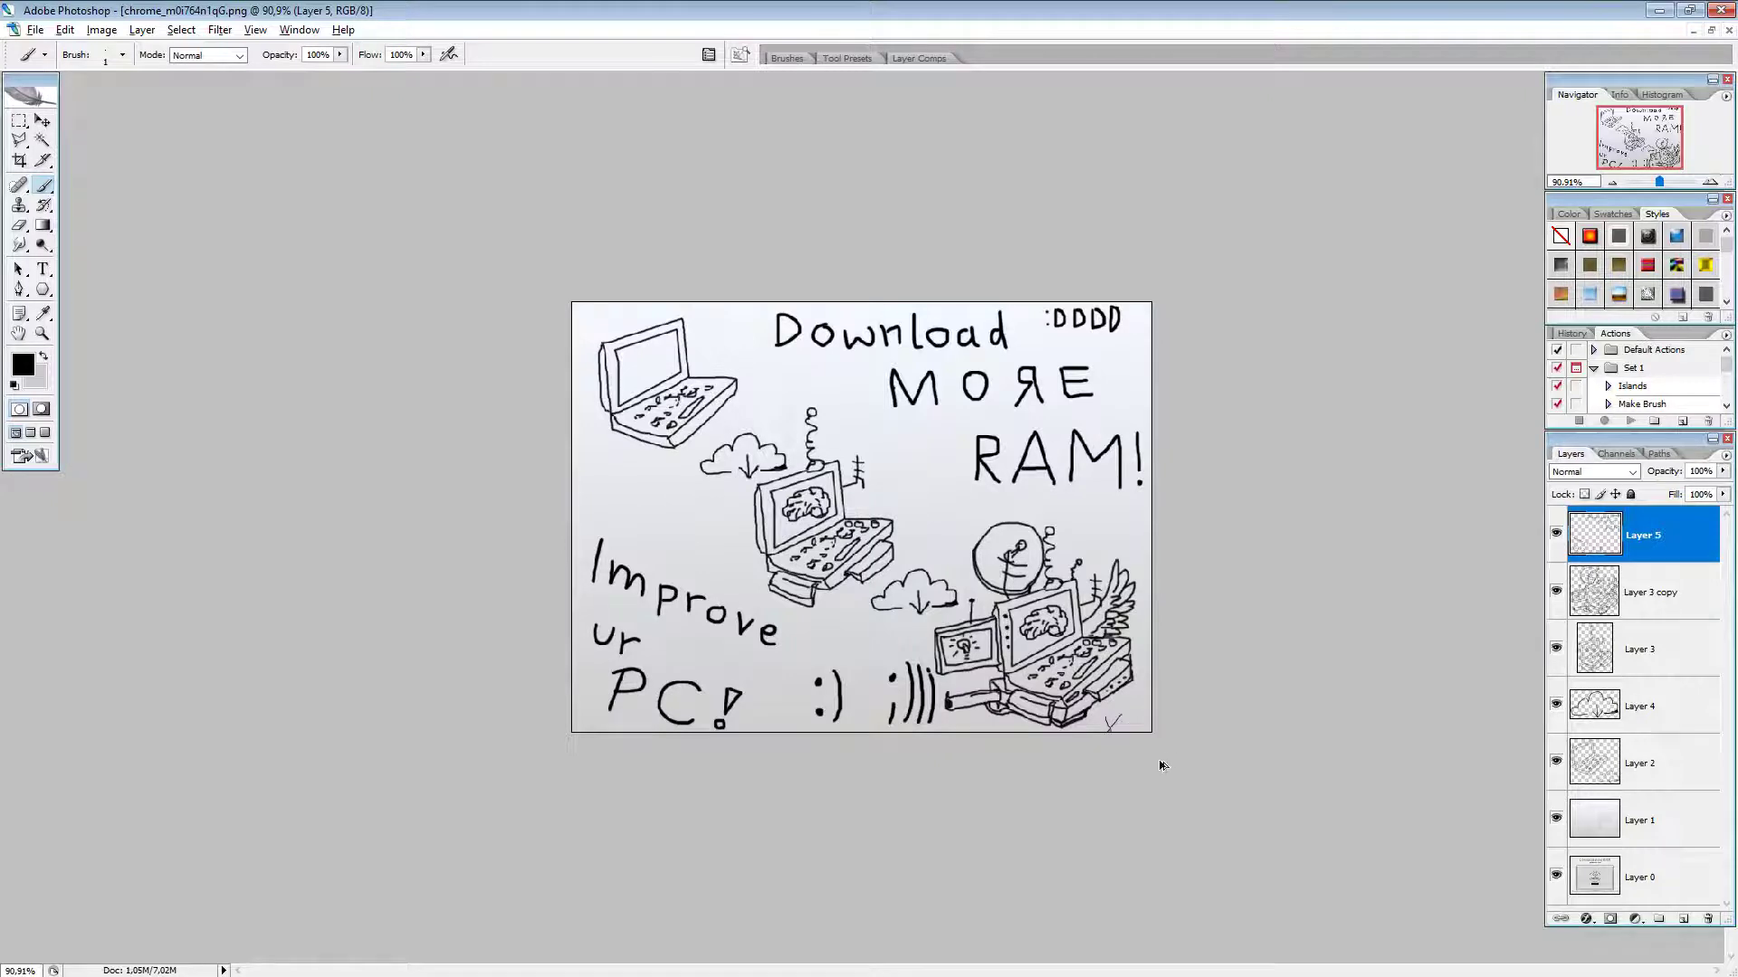
{"action": "left_click_drag", "start_coordinate": [1106, 724], "coordinate": [1120, 727]}
{"action": "scroll", "coordinate": [862, 517], "scroll_direction": "down", "scroll_amount": 1}
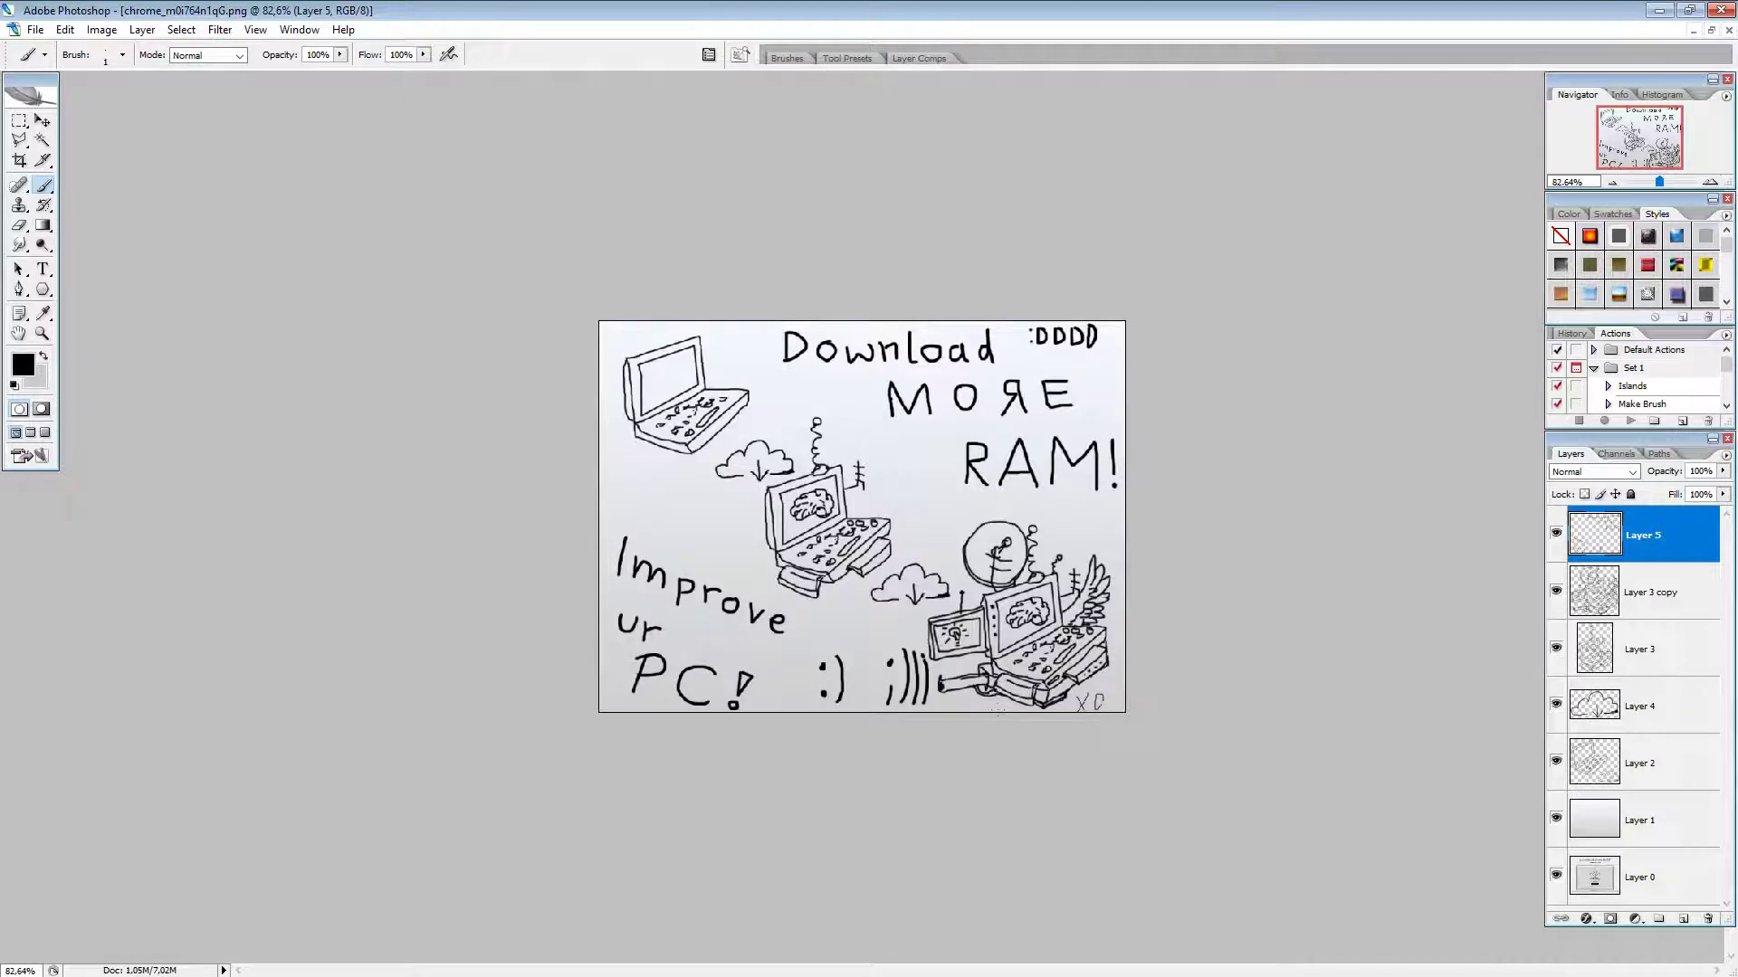
Step: Save the layered drawing as DownloadMoreRAM.psd in Photoshop format with Maximize compatibility enabled
{"action": "scroll", "coordinate": [861, 517], "scroll_direction": "up", "scroll_amount": 6}
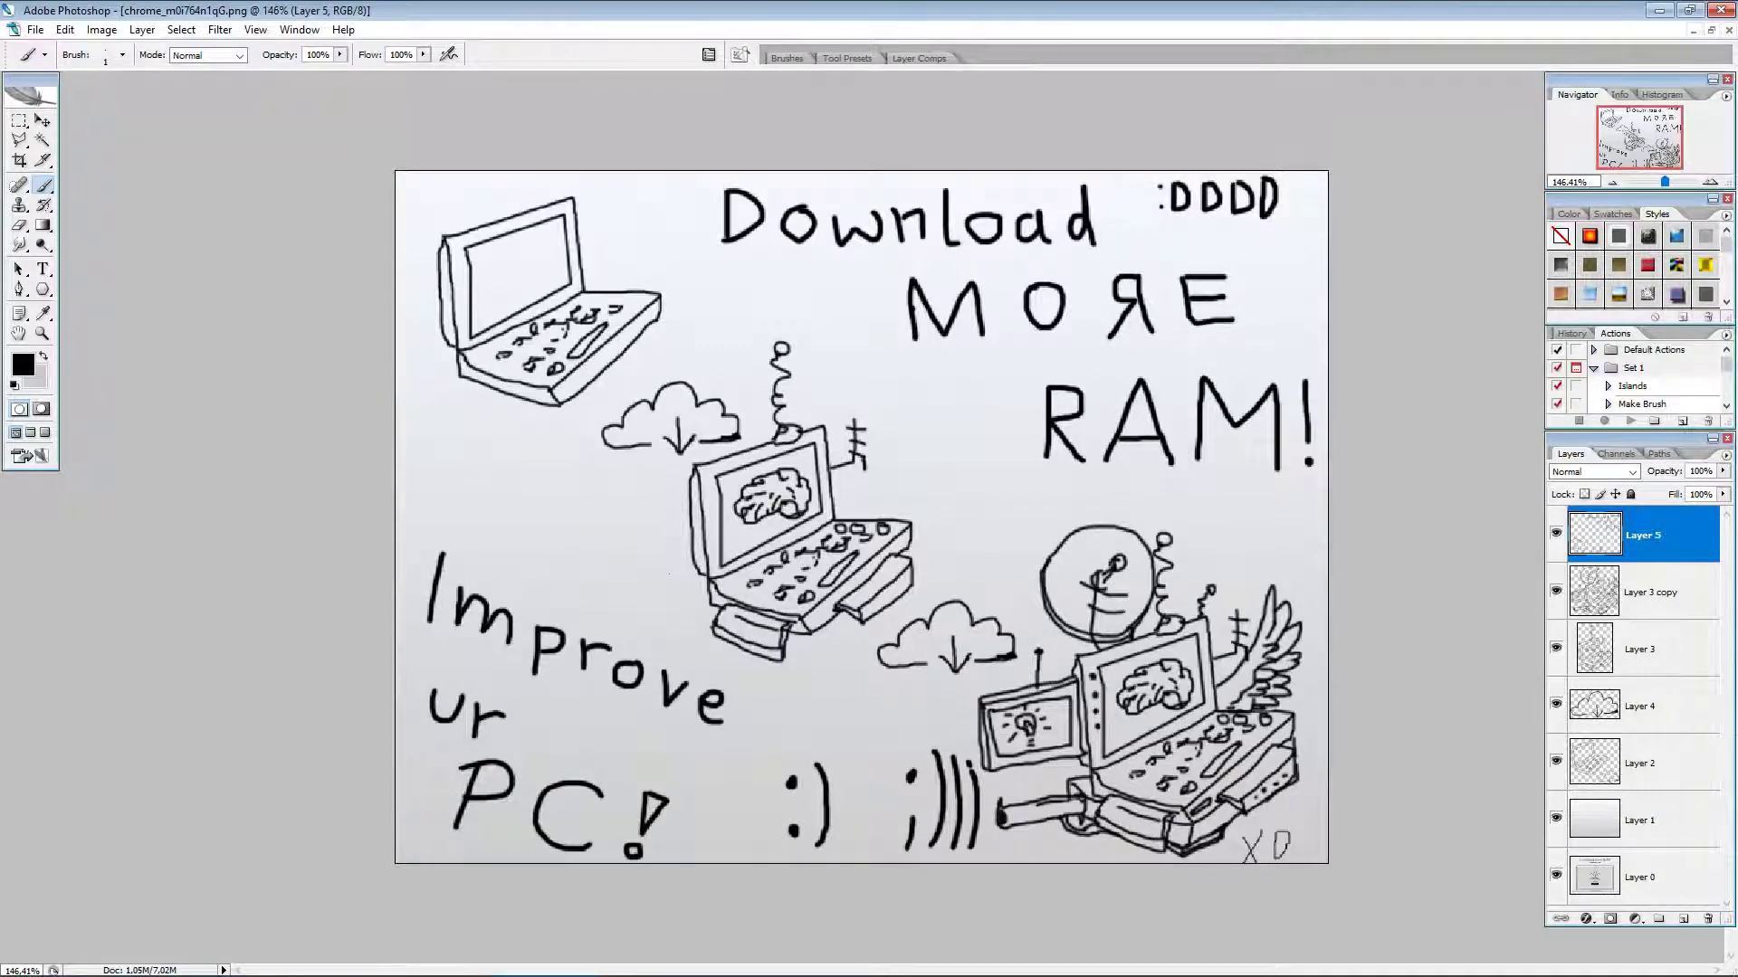
{"action": "left_click", "coordinate": [1612, 182]}
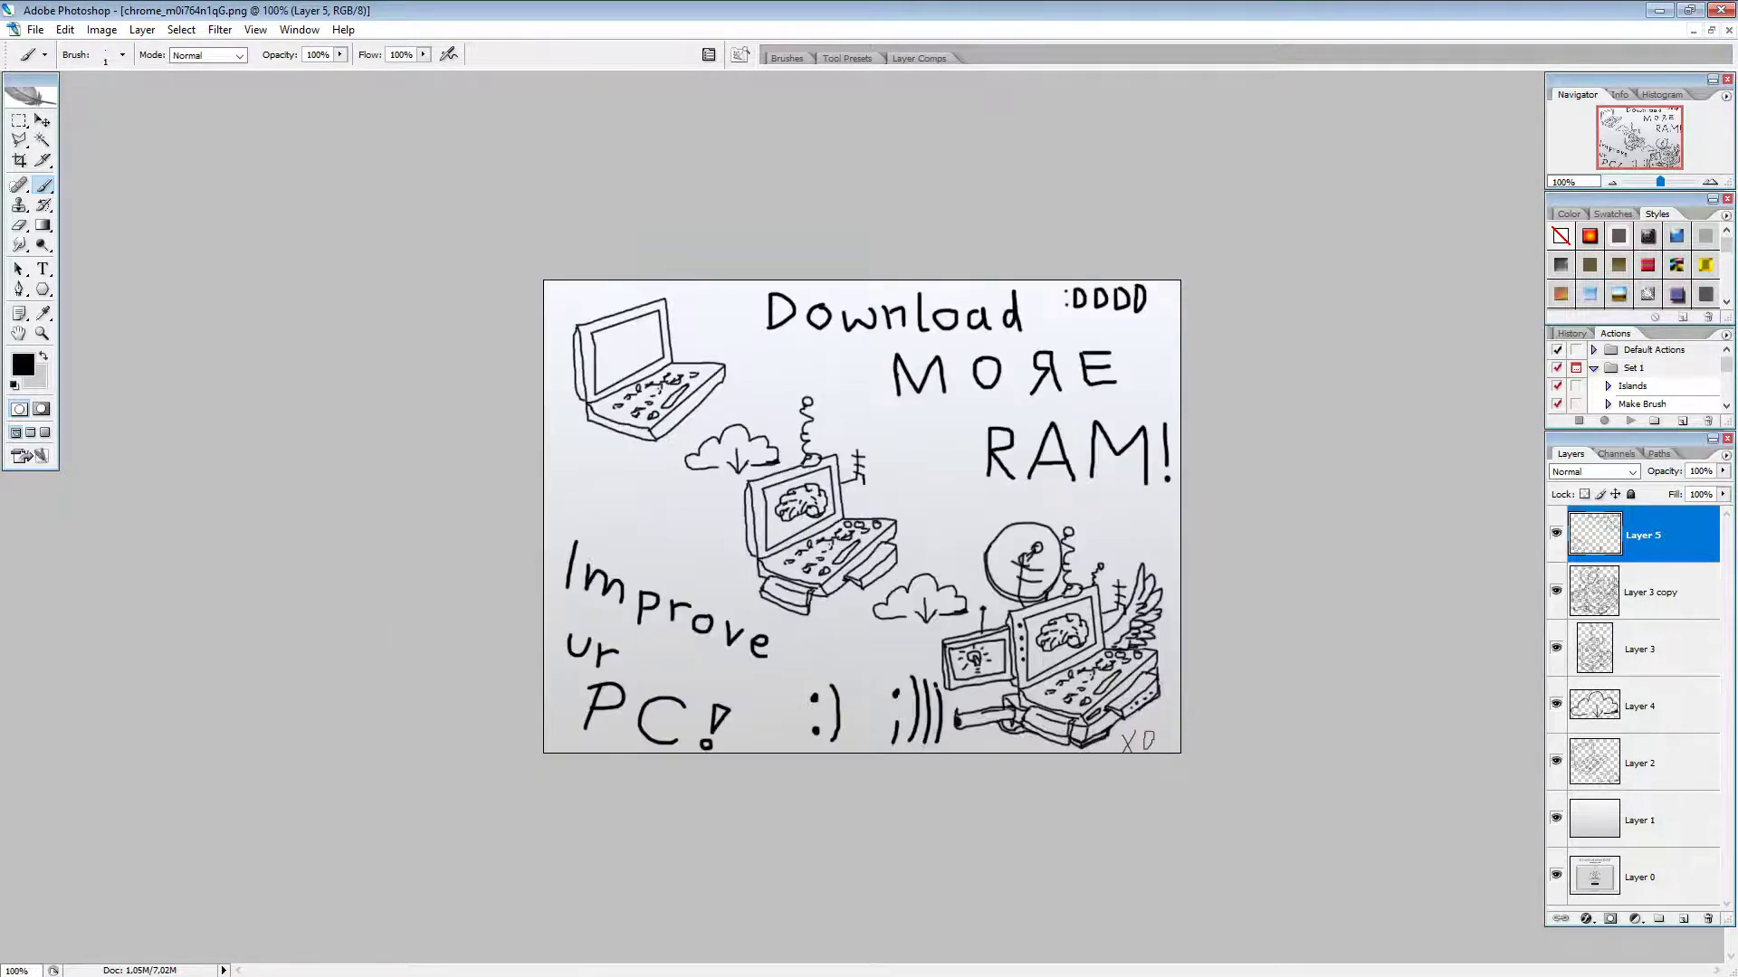
{"action": "key", "text": "m"}
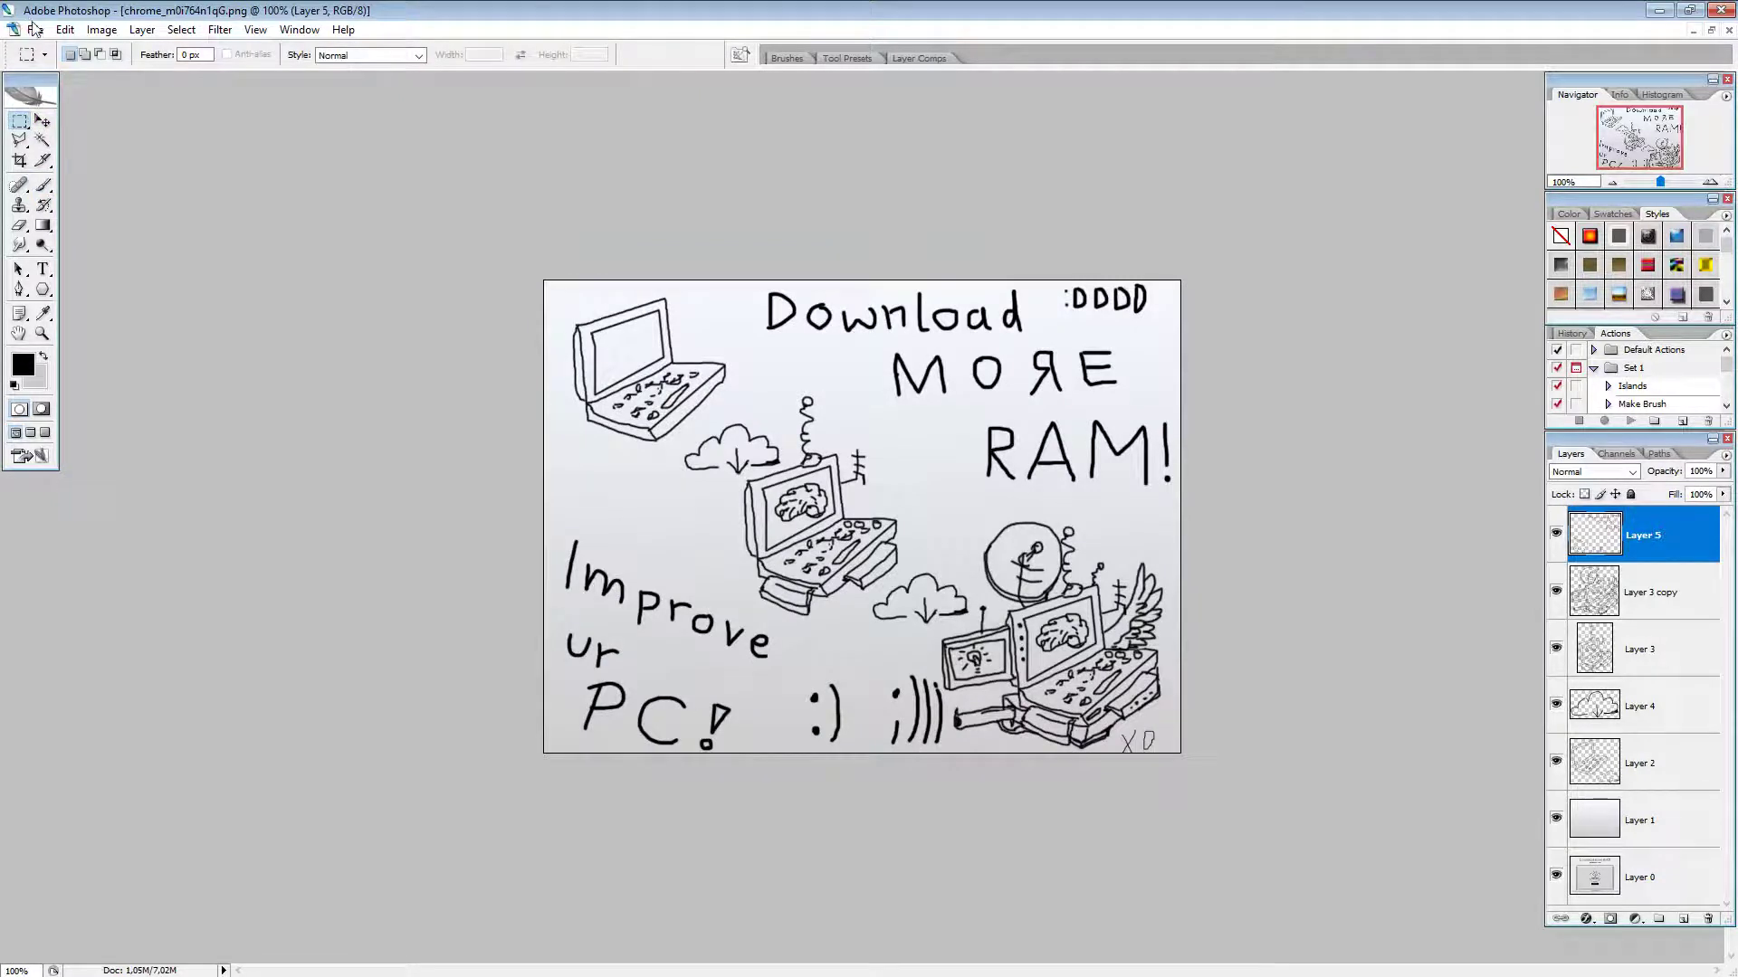
{"action": "left_click", "coordinate": [34, 30]}
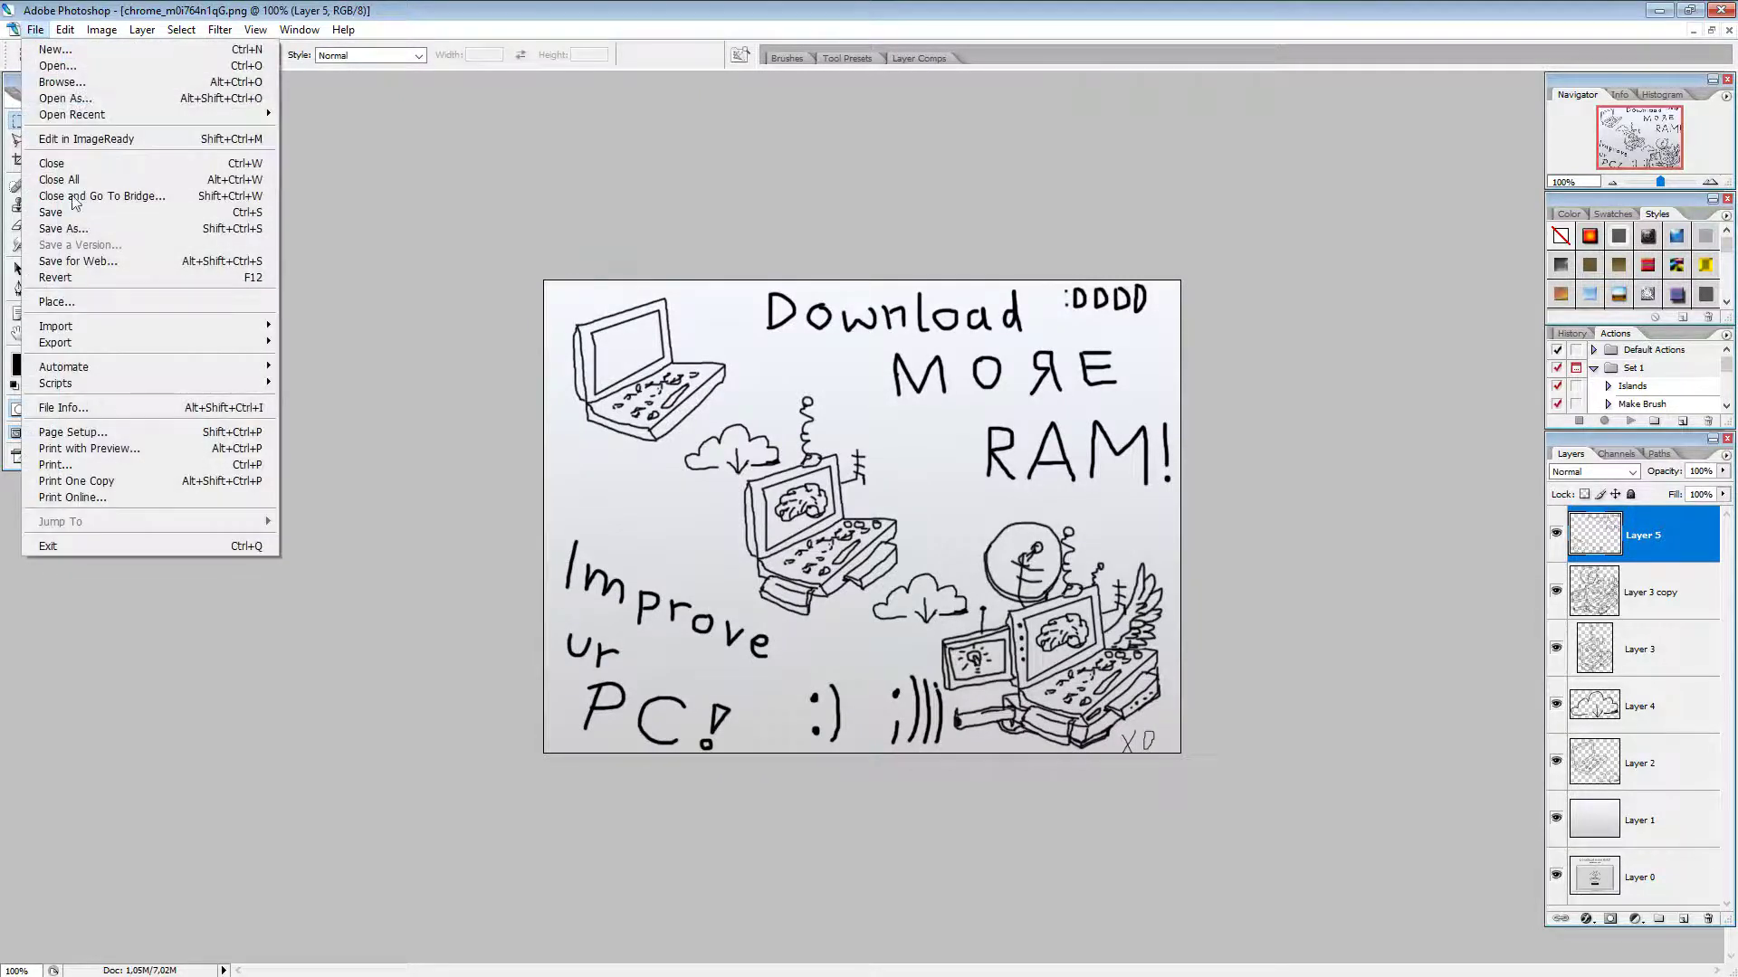
{"action": "left_click", "coordinate": [81, 230]}
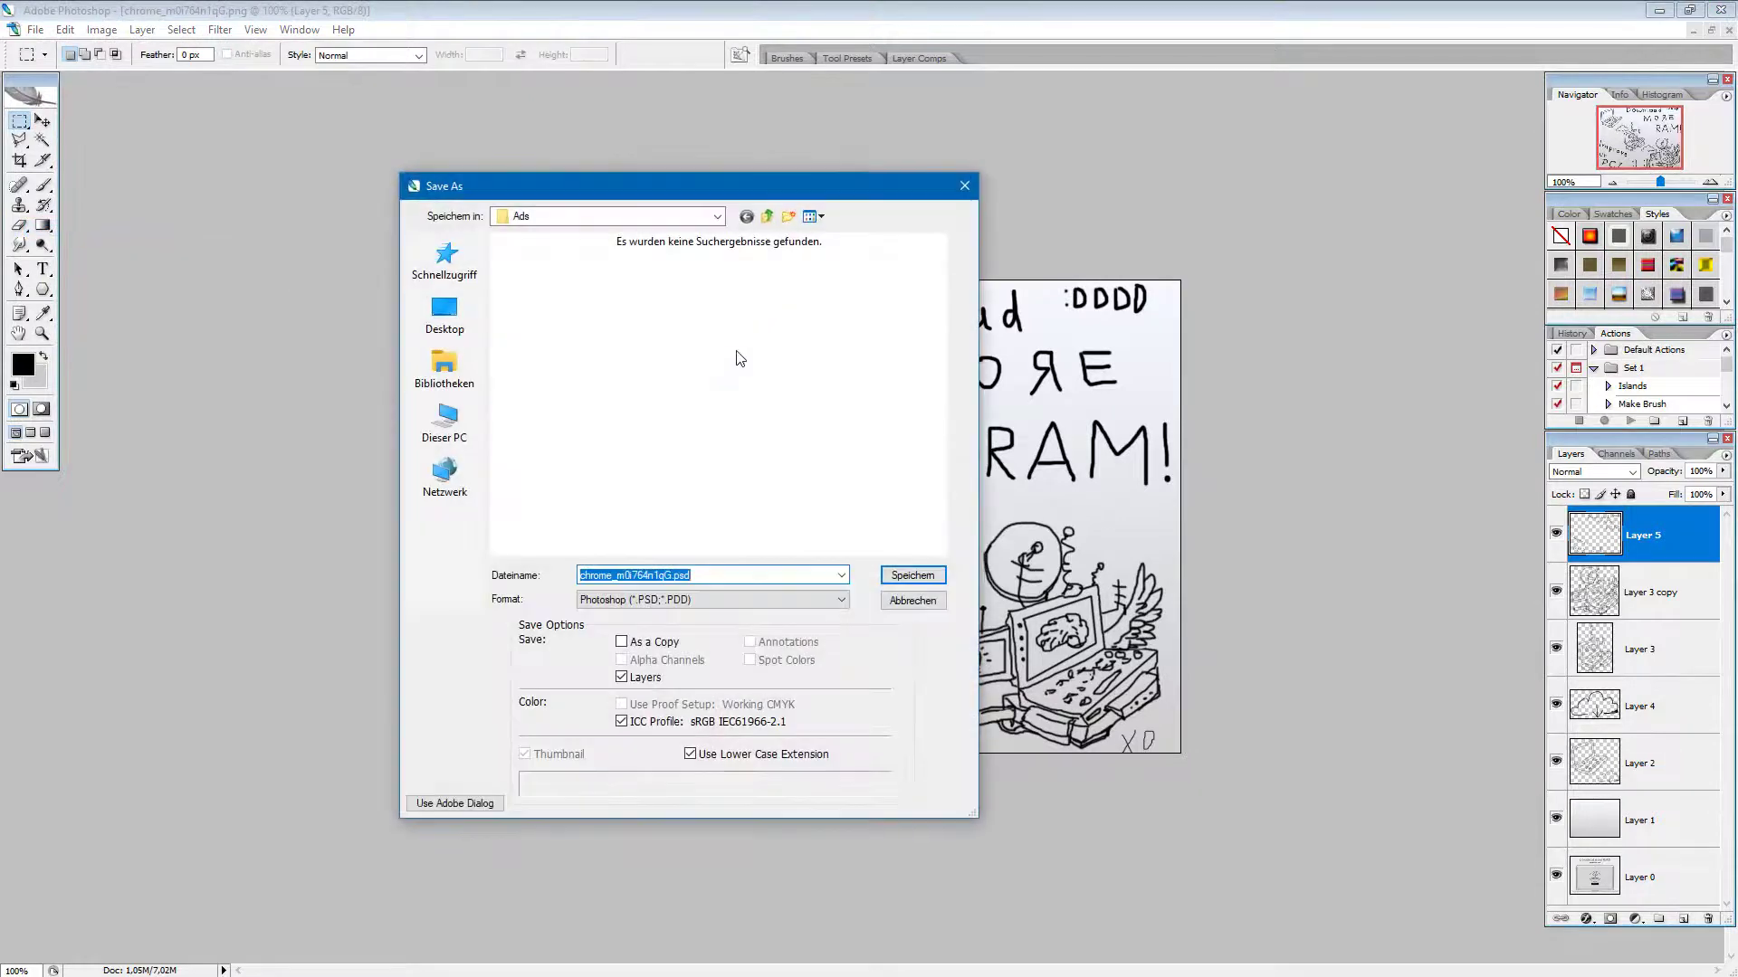
{"action": "key", "text": "Return"}
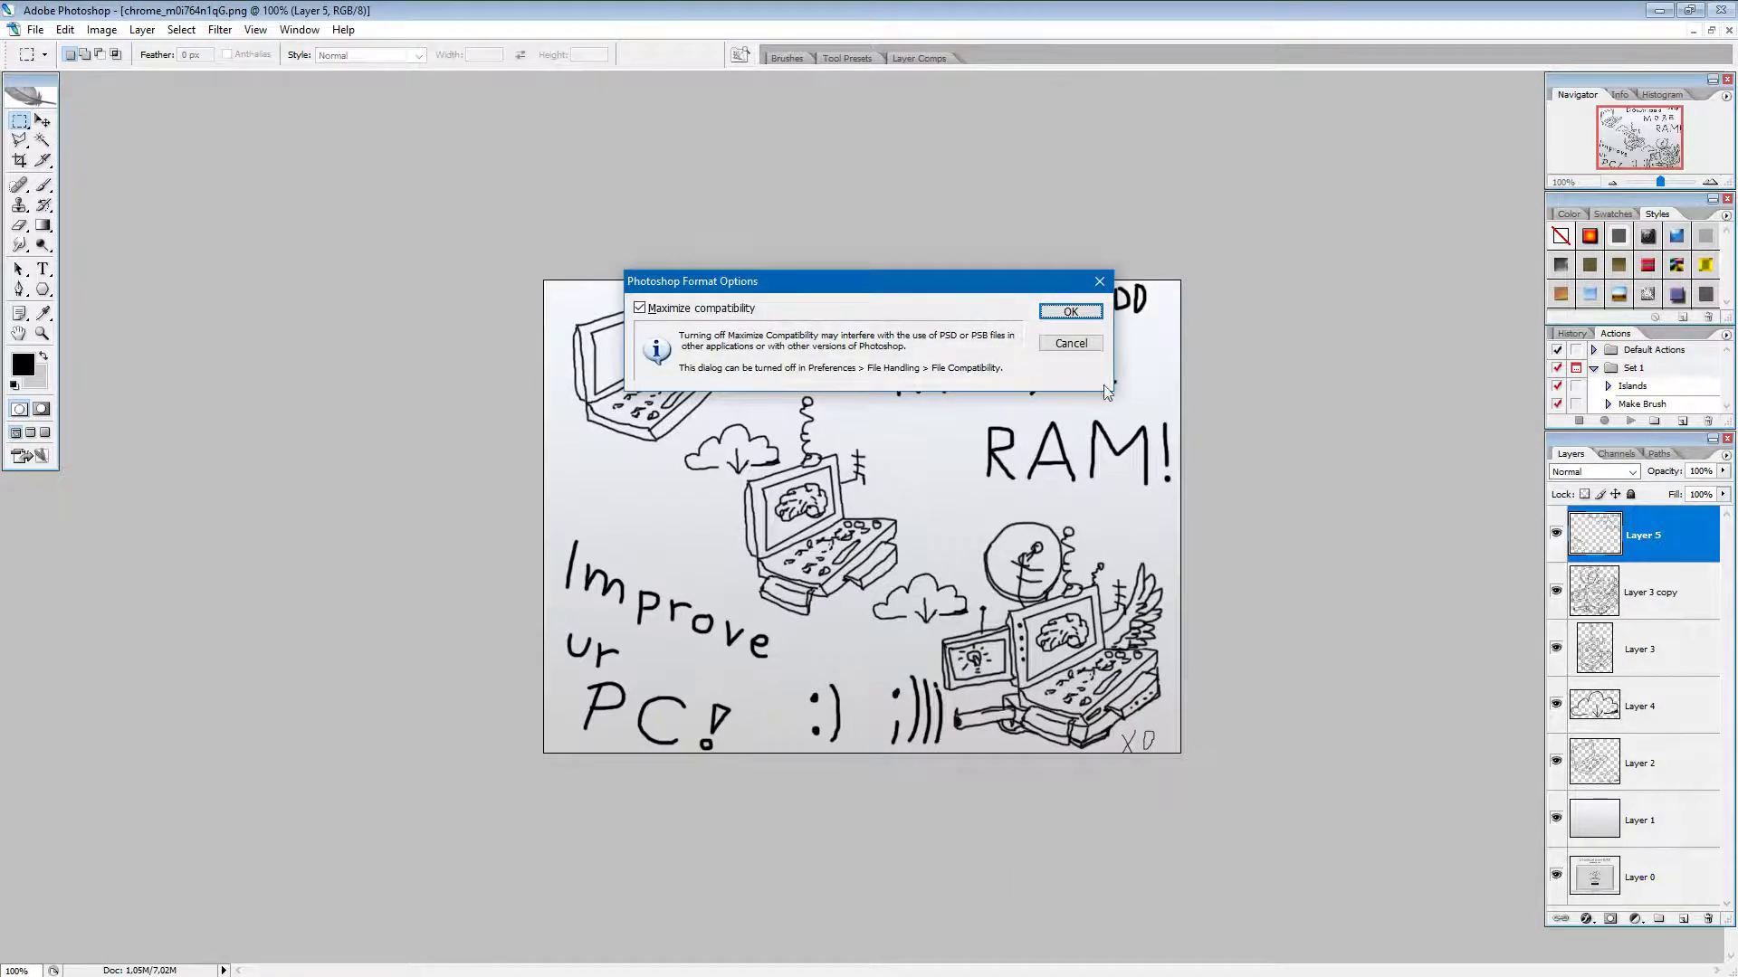
{"action": "left_click", "coordinate": [1070, 311]}
Step: Save the drawing again as a PNG image, accepting the offered interlace options
{"action": "left_click", "coordinate": [35, 30]}
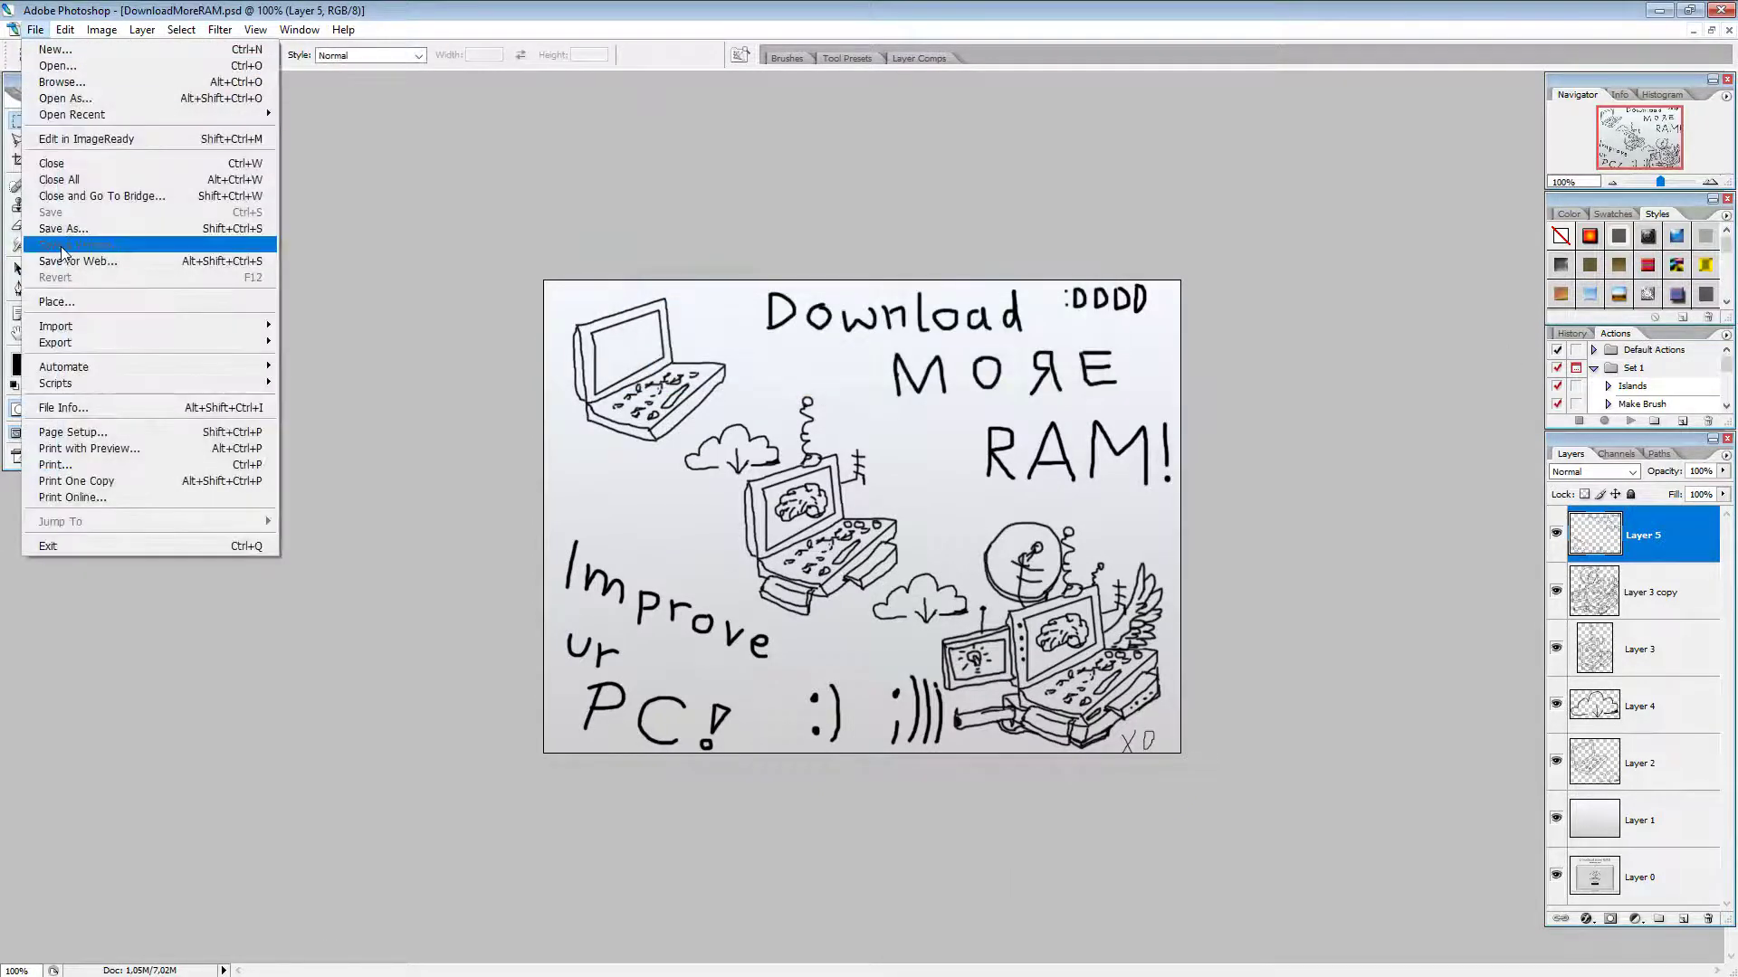
{"action": "left_click", "coordinate": [64, 228]}
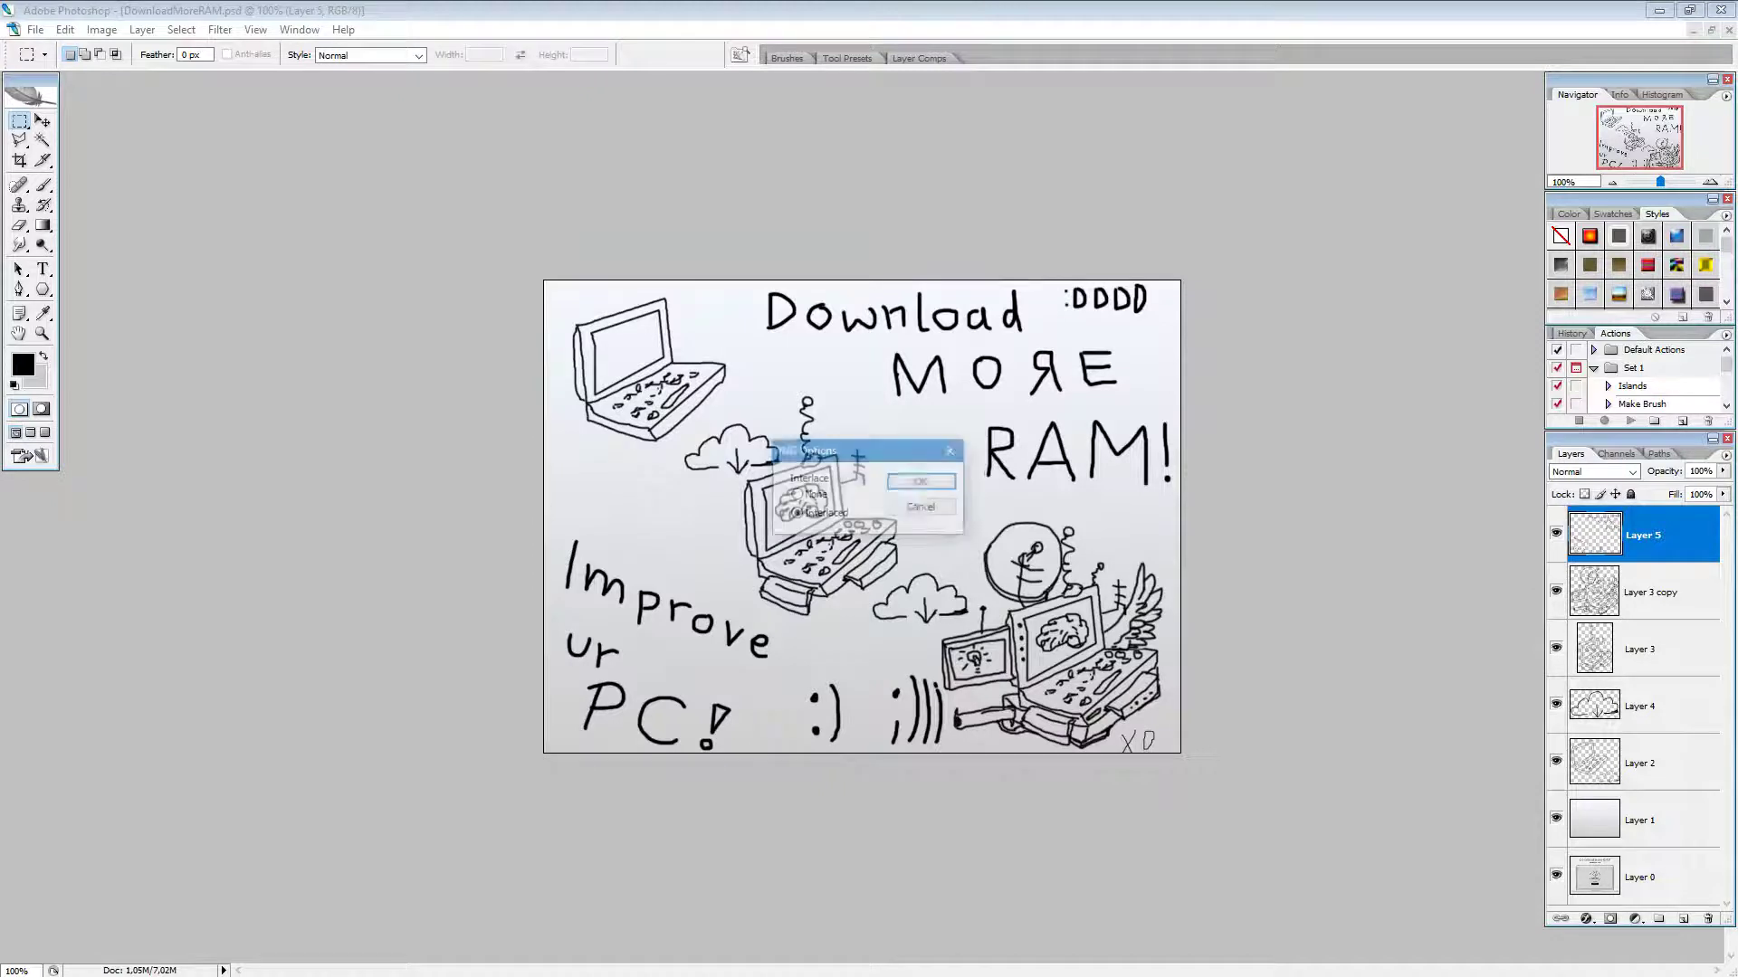
{"action": "left_click", "coordinate": [900, 488]}
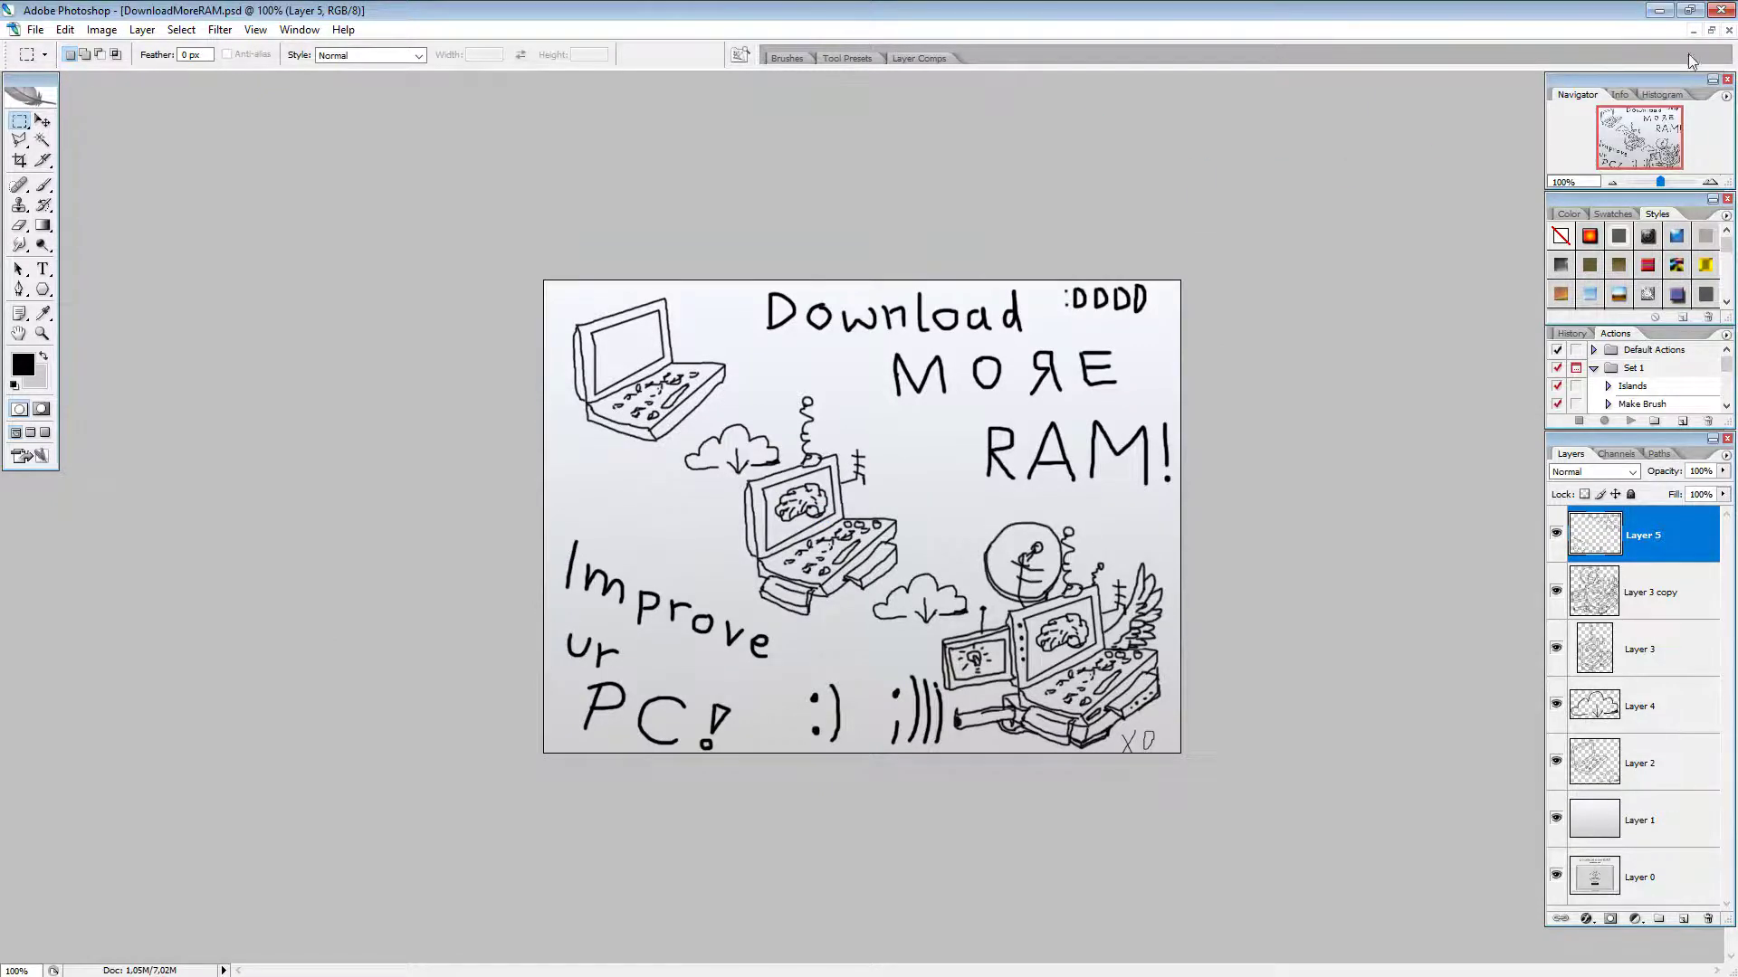
Step: Restore the drawing to a floating window and bring up the minimized ScreenContents.psd document at full size
{"action": "left_click", "coordinate": [1710, 30]}
{"action": "key", "text": "Tab"}
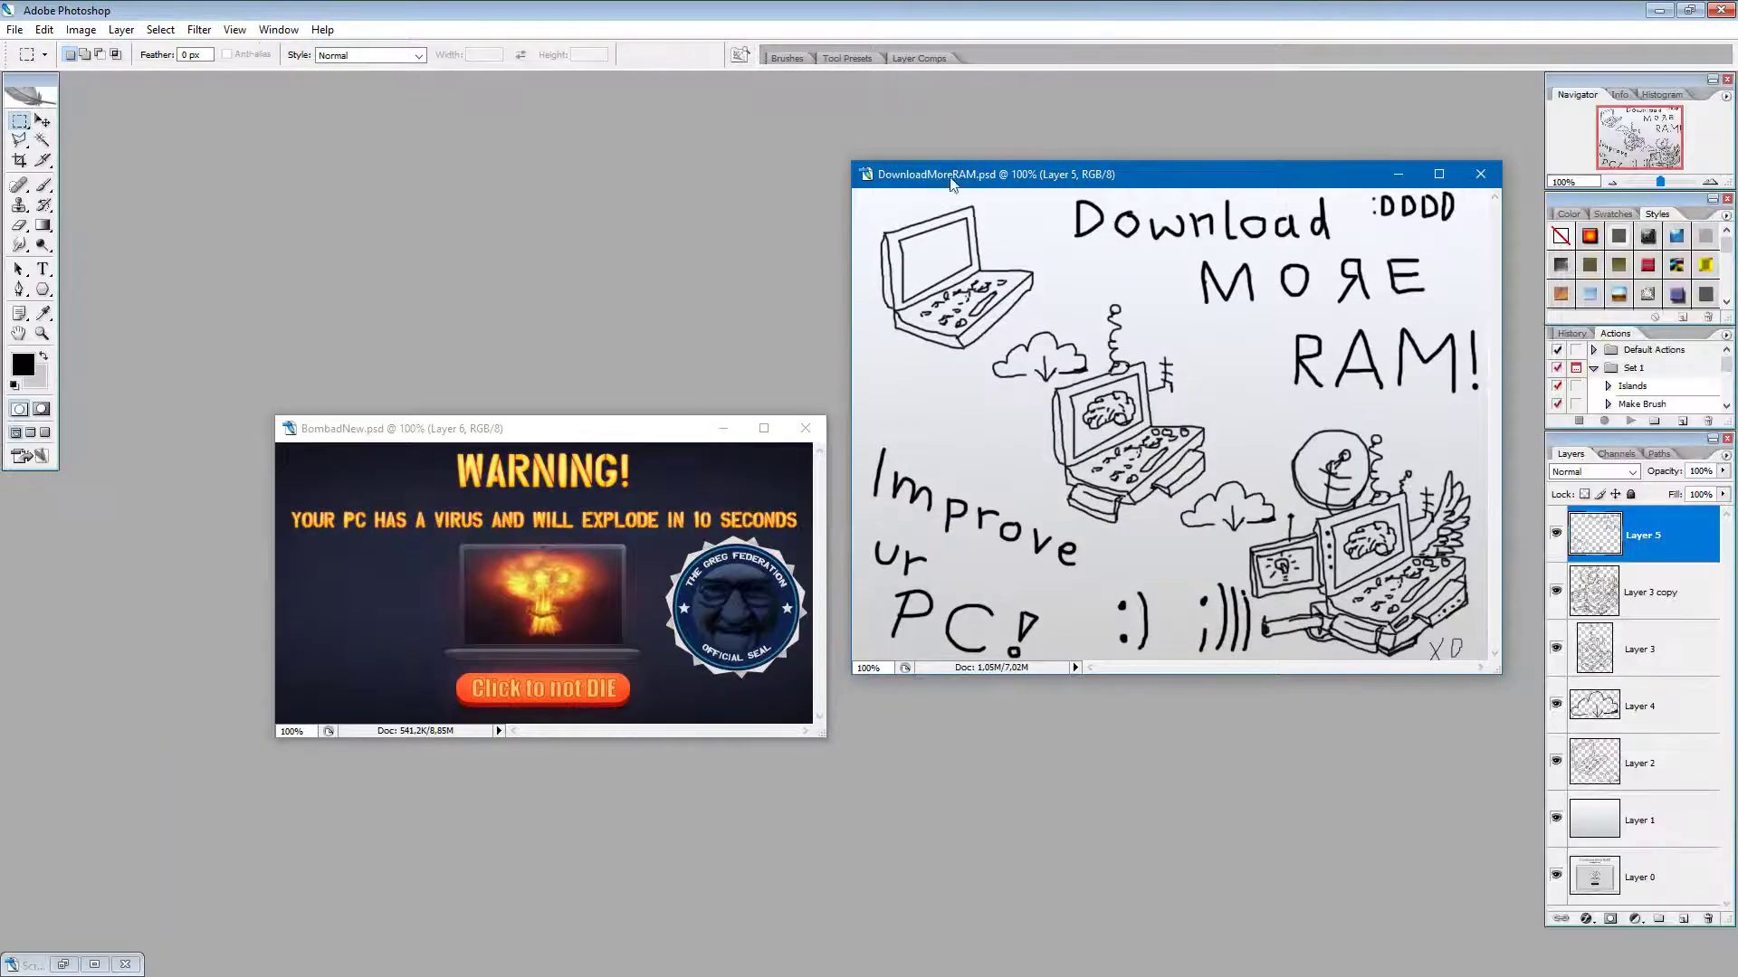
{"action": "left_click", "coordinate": [93, 965]}
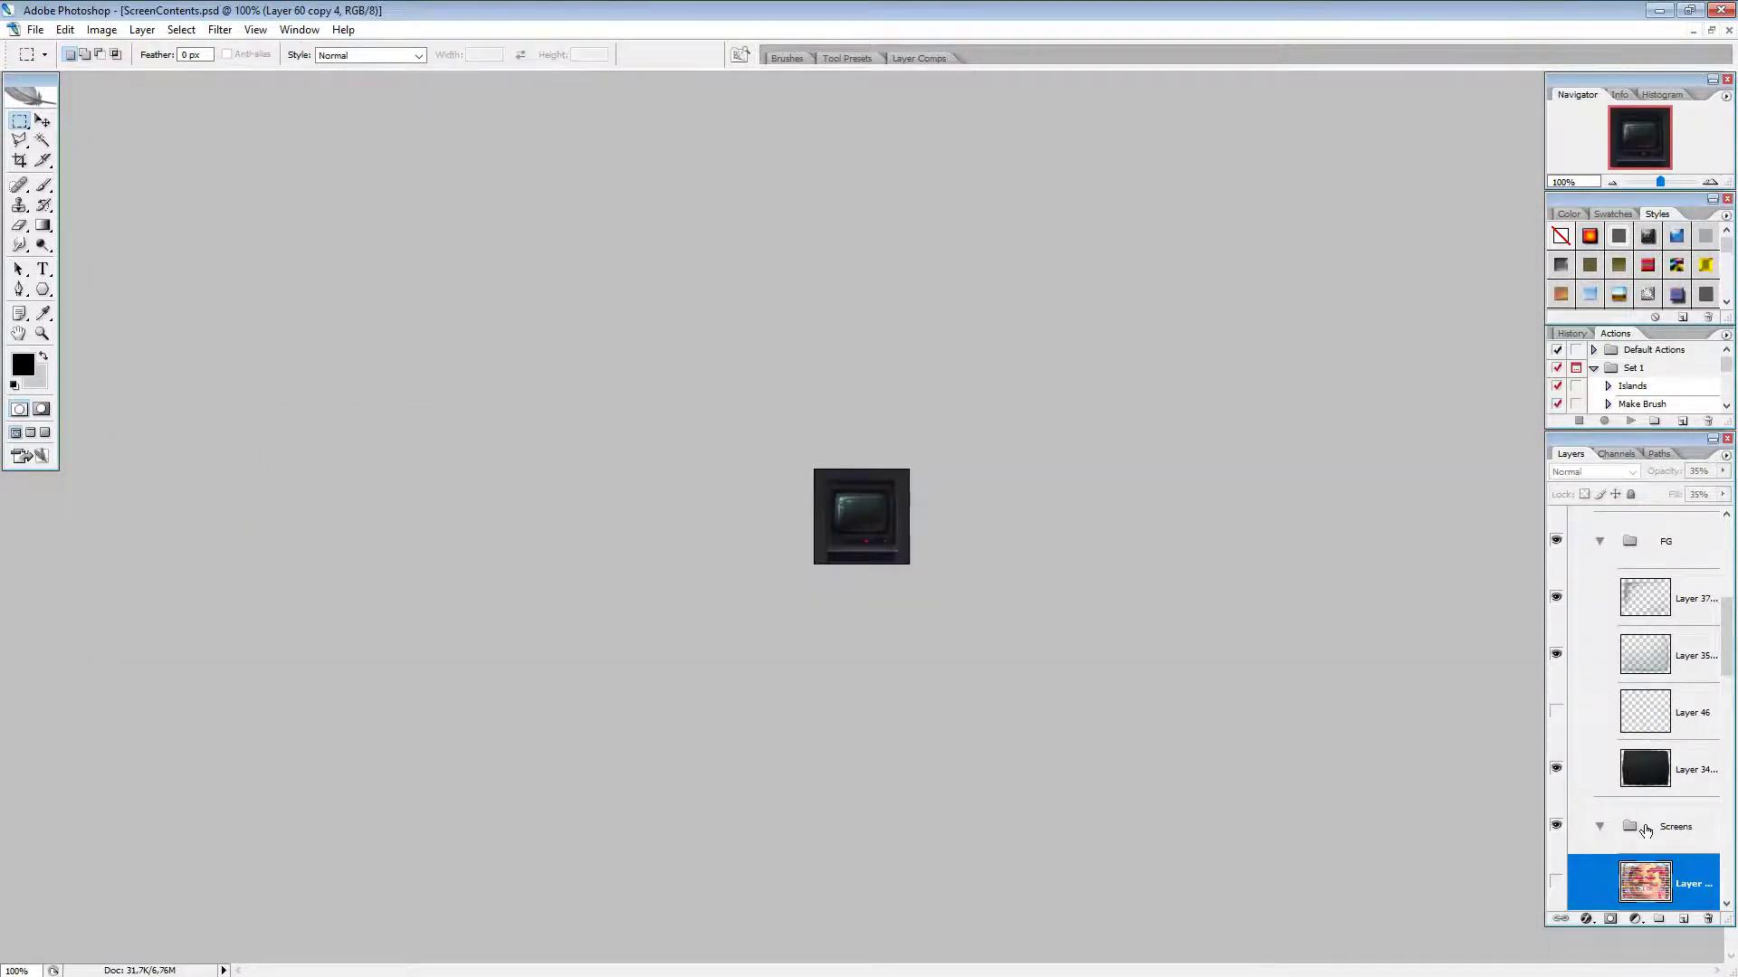
Step: Minimize Photoshop and move the Shelf-ads folder window in front of the Ads folder window
{"action": "left_click", "coordinate": [1658, 10]}
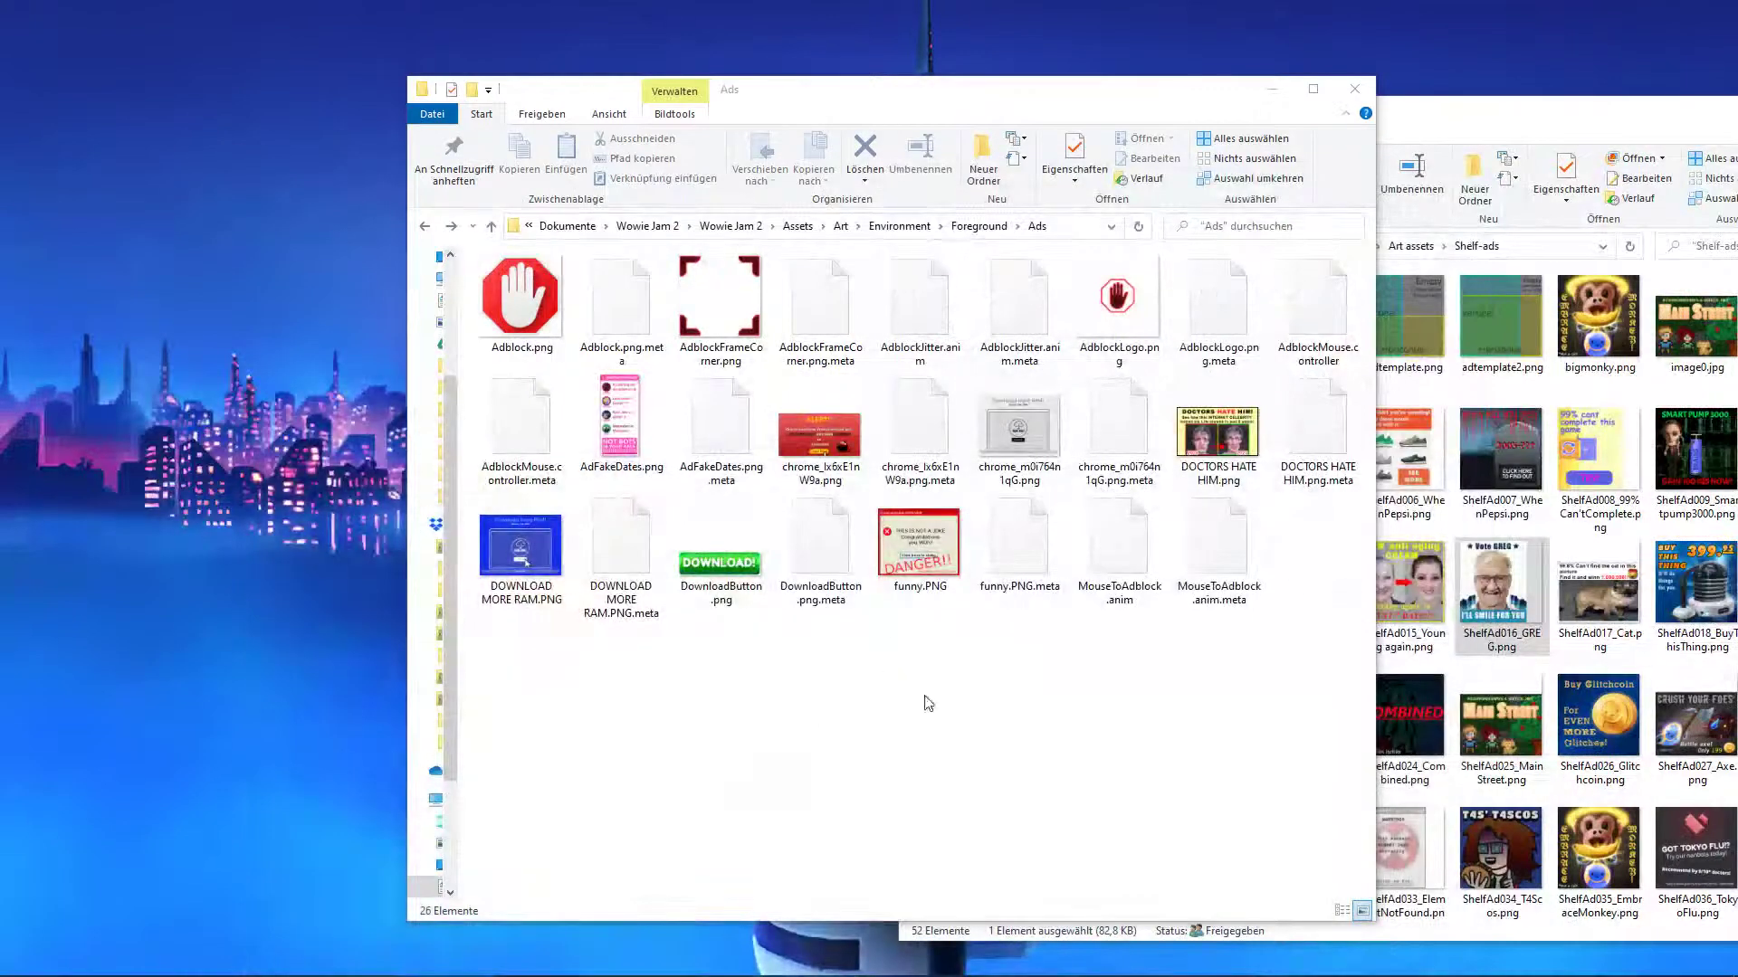
{"action": "left_click_drag", "start_coordinate": [1537, 125], "coordinate": [977, 142]}
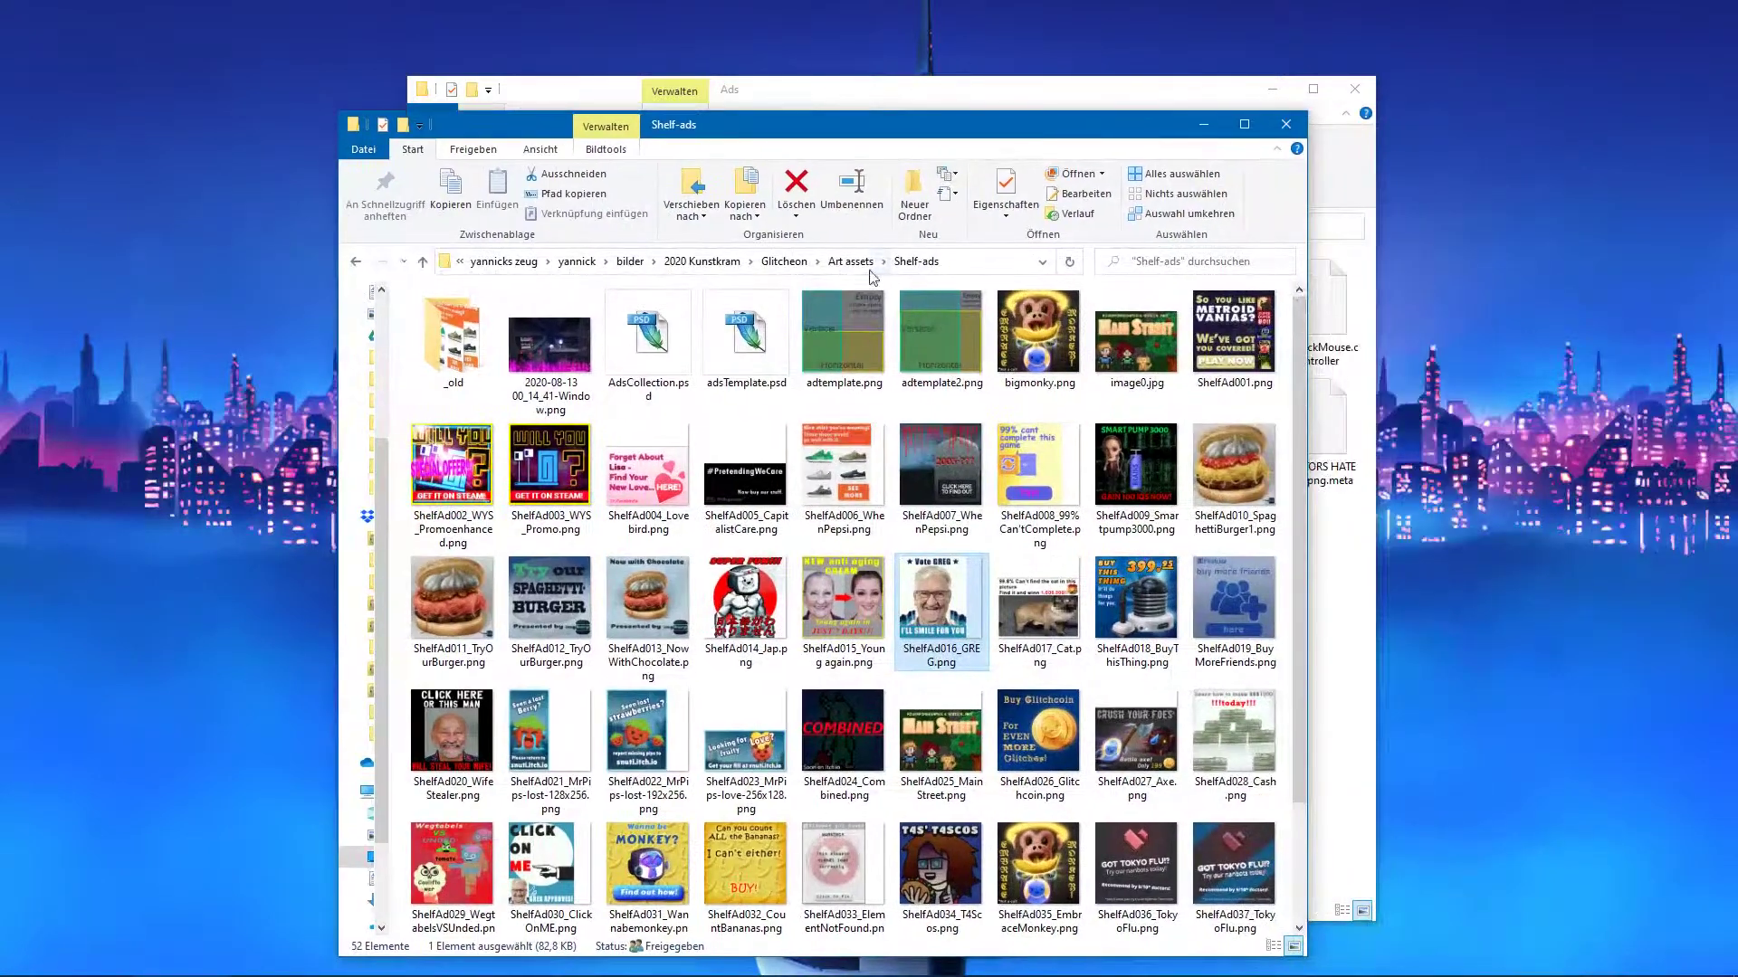
Step: Go up to the Art assets folder, open its Screens folder and look over the shelf screen images
{"action": "left_click", "coordinate": [851, 262]}
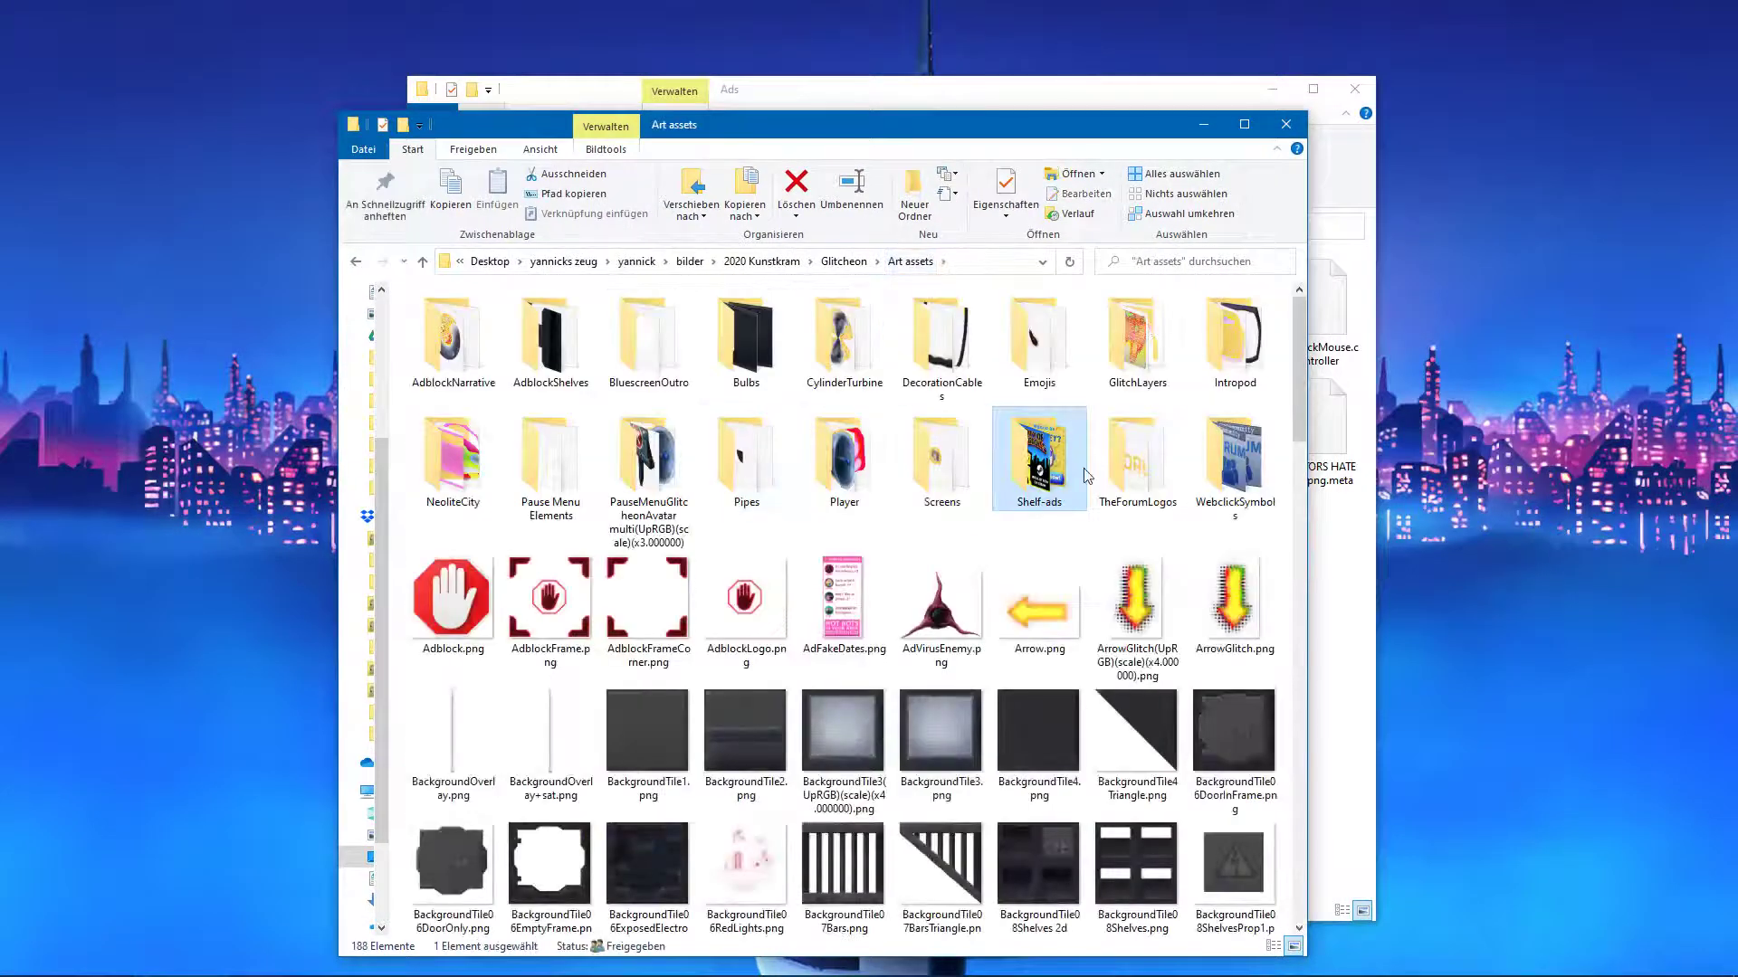
{"action": "double_click", "coordinate": [942, 482]}
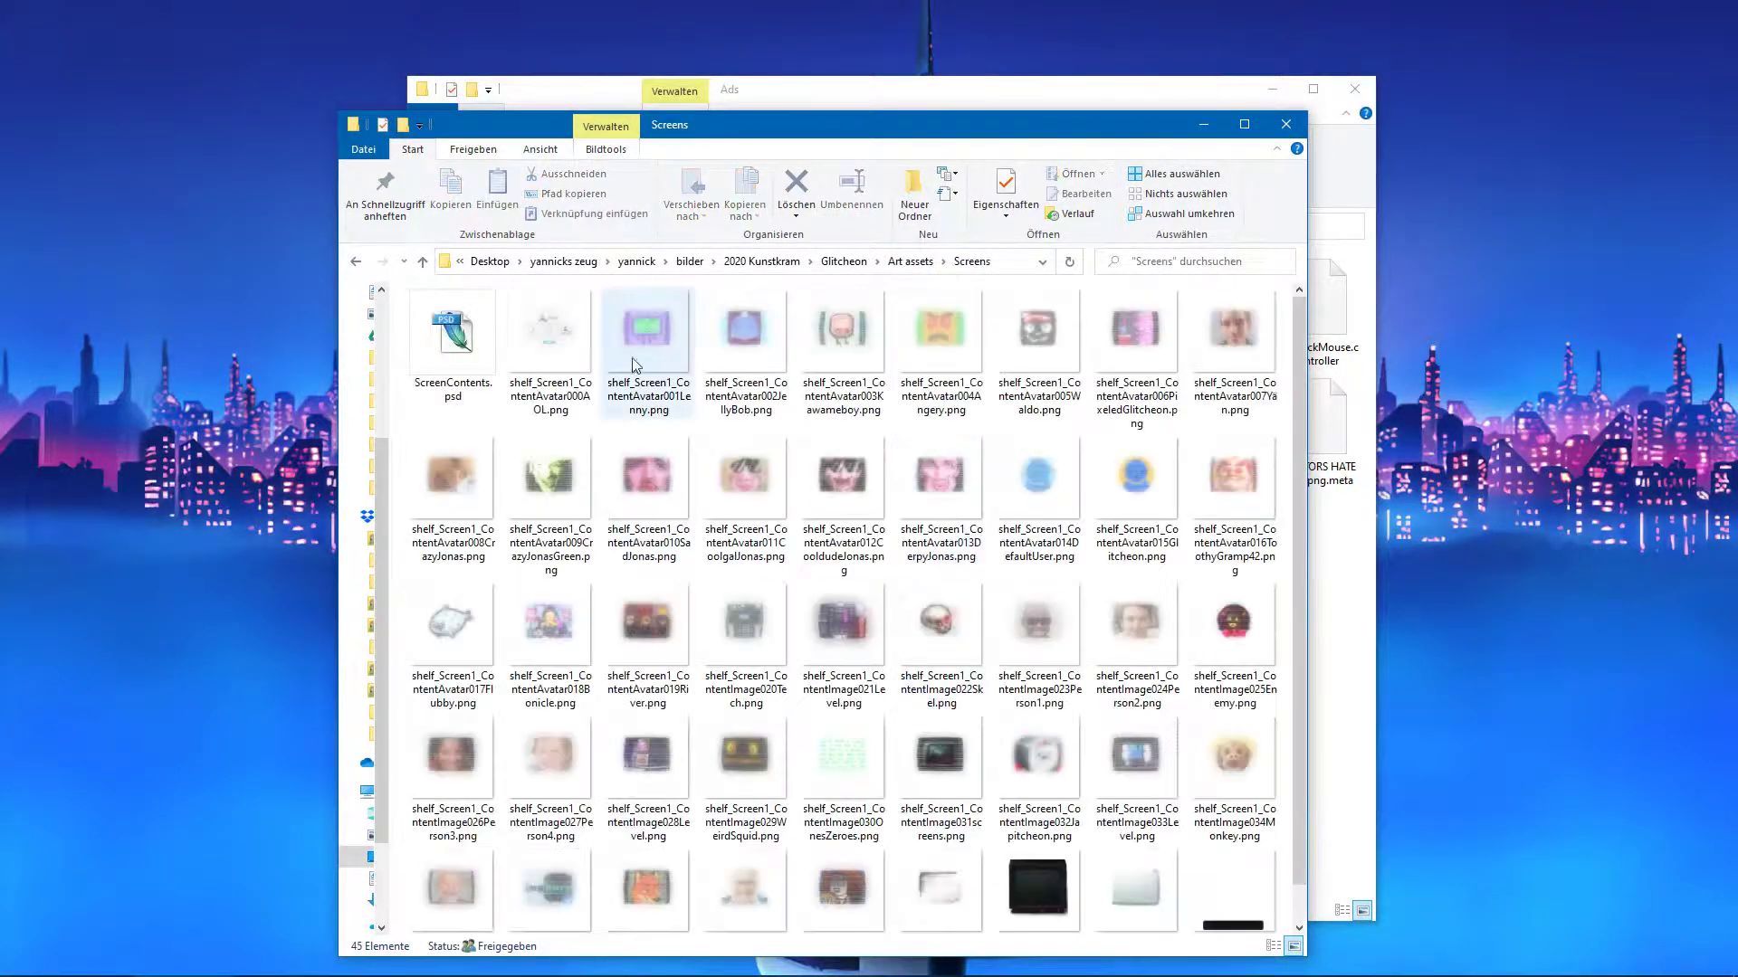
{"action": "left_click", "coordinate": [648, 340]}
{"action": "scroll", "coordinate": [971, 834], "scroll_direction": "down", "scroll_amount": 1}
{"action": "left_click", "coordinate": [858, 882]}
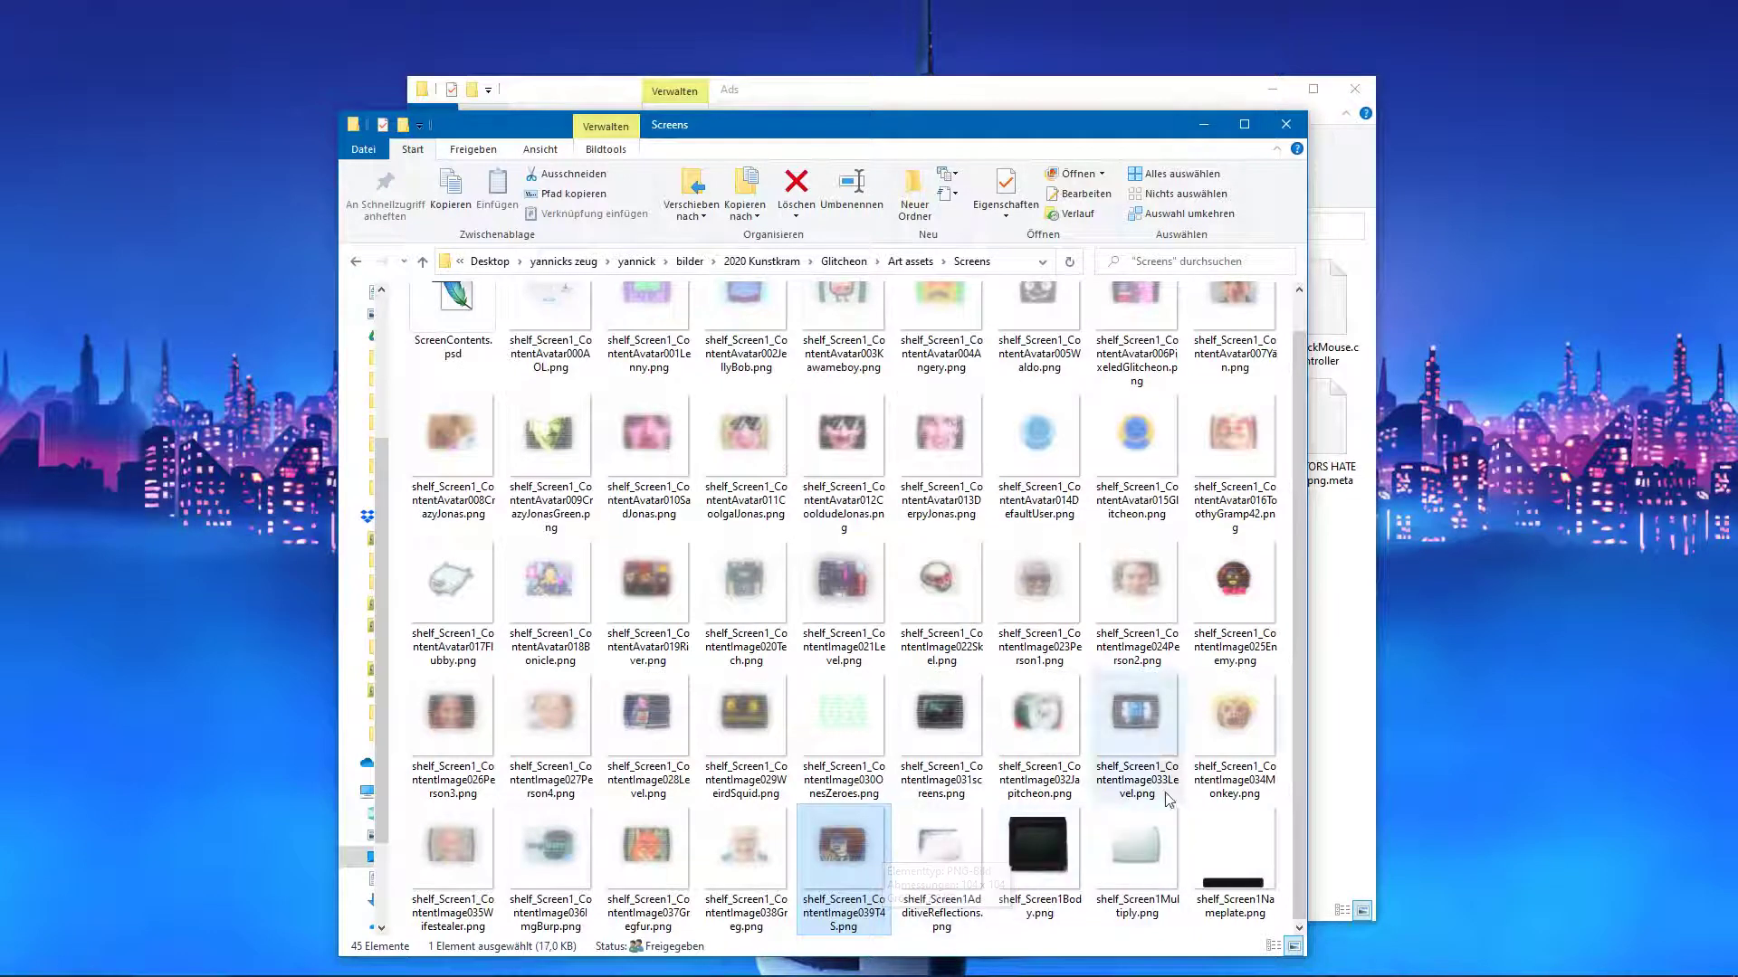
{"action": "left_click", "coordinate": [1287, 800]}
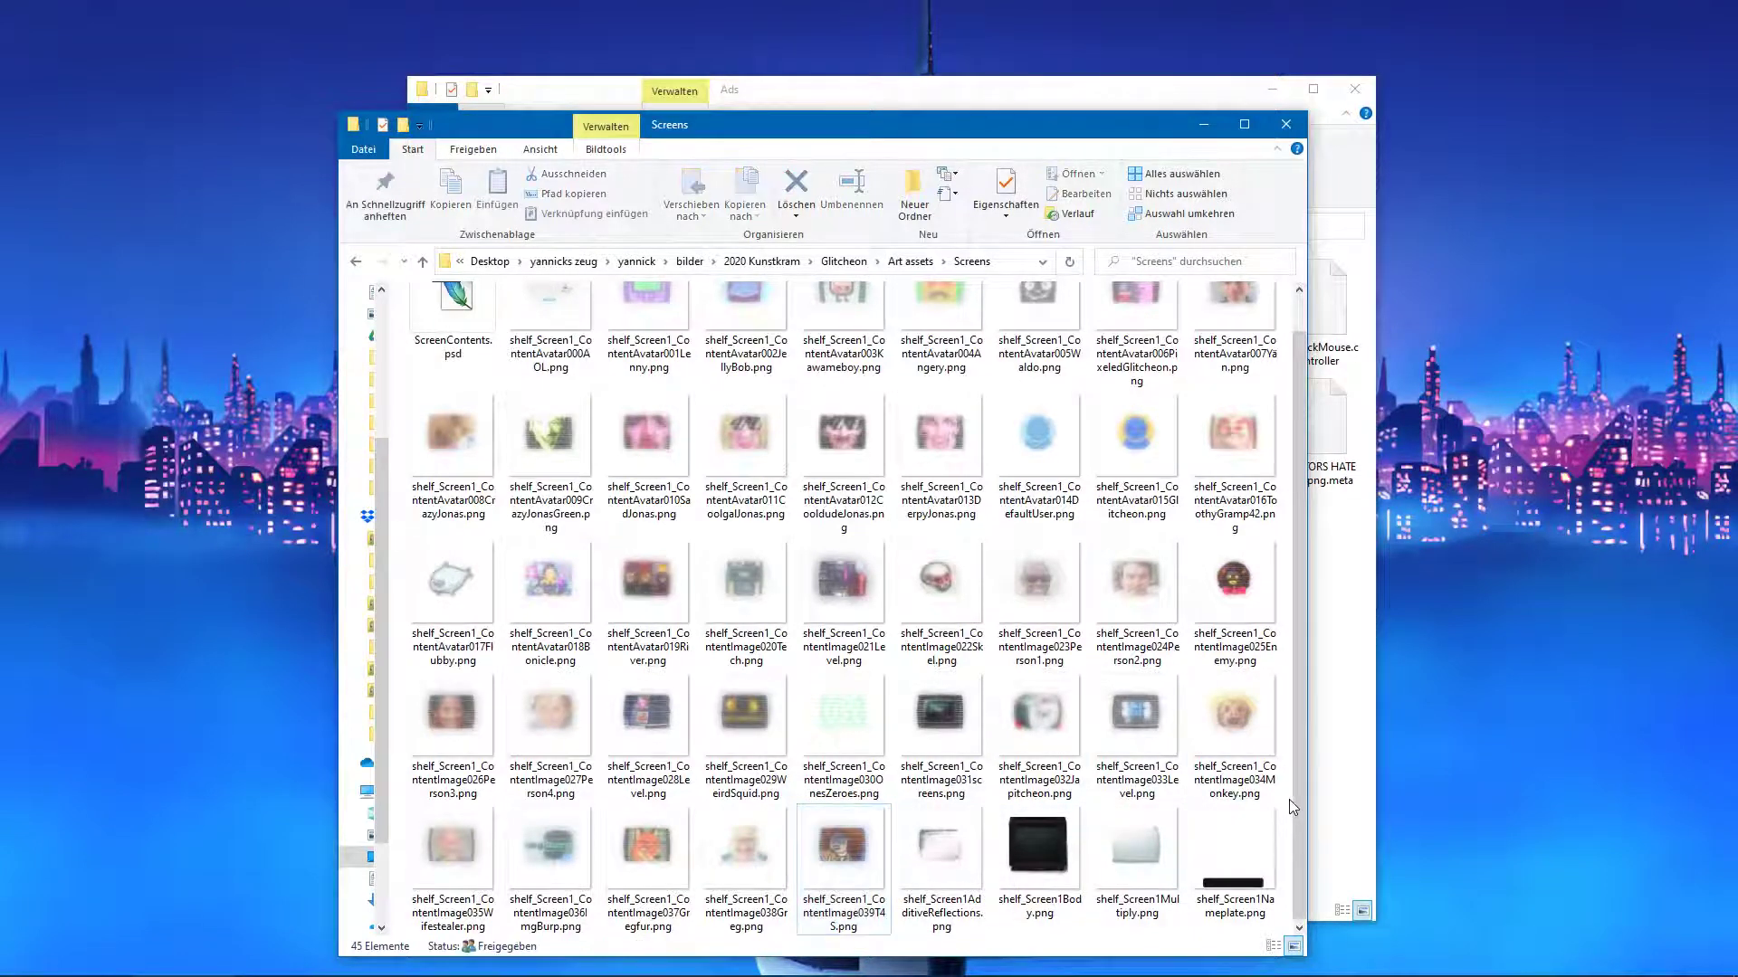
Step: Switch to Photoshop and enlarge the ScreenContents.psd view to 400%
{"action": "mouse_move", "coordinate": [612, 968]}
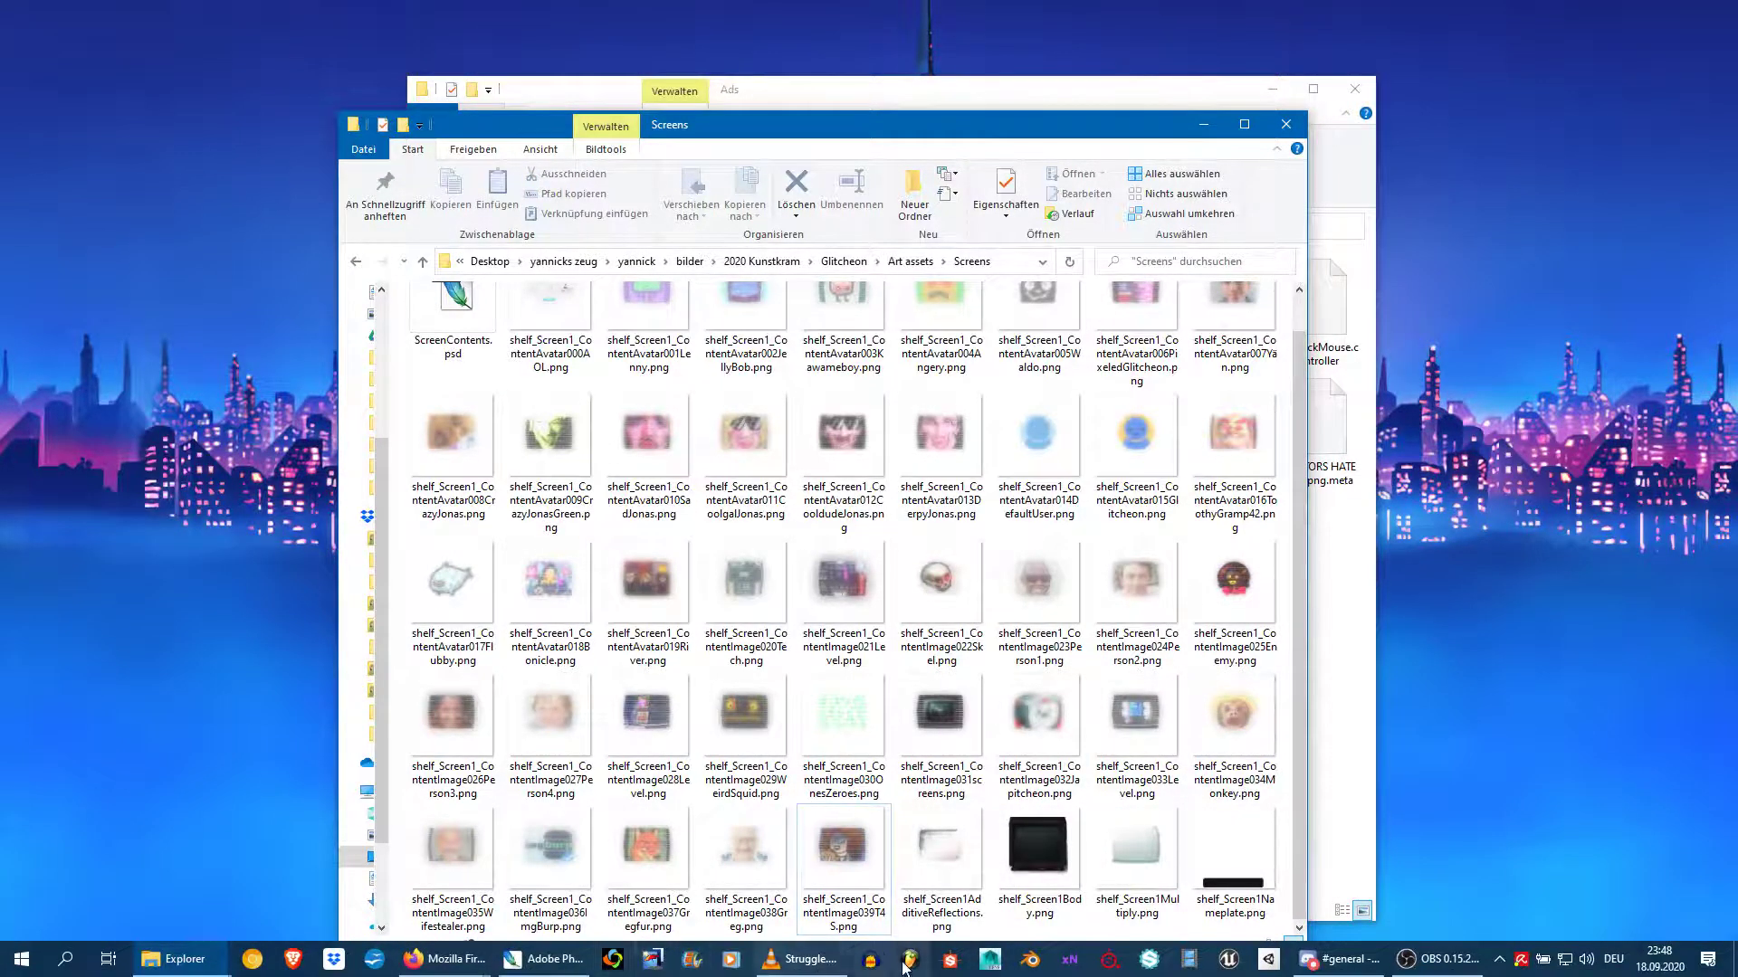
{"action": "left_click", "coordinate": [546, 961]}
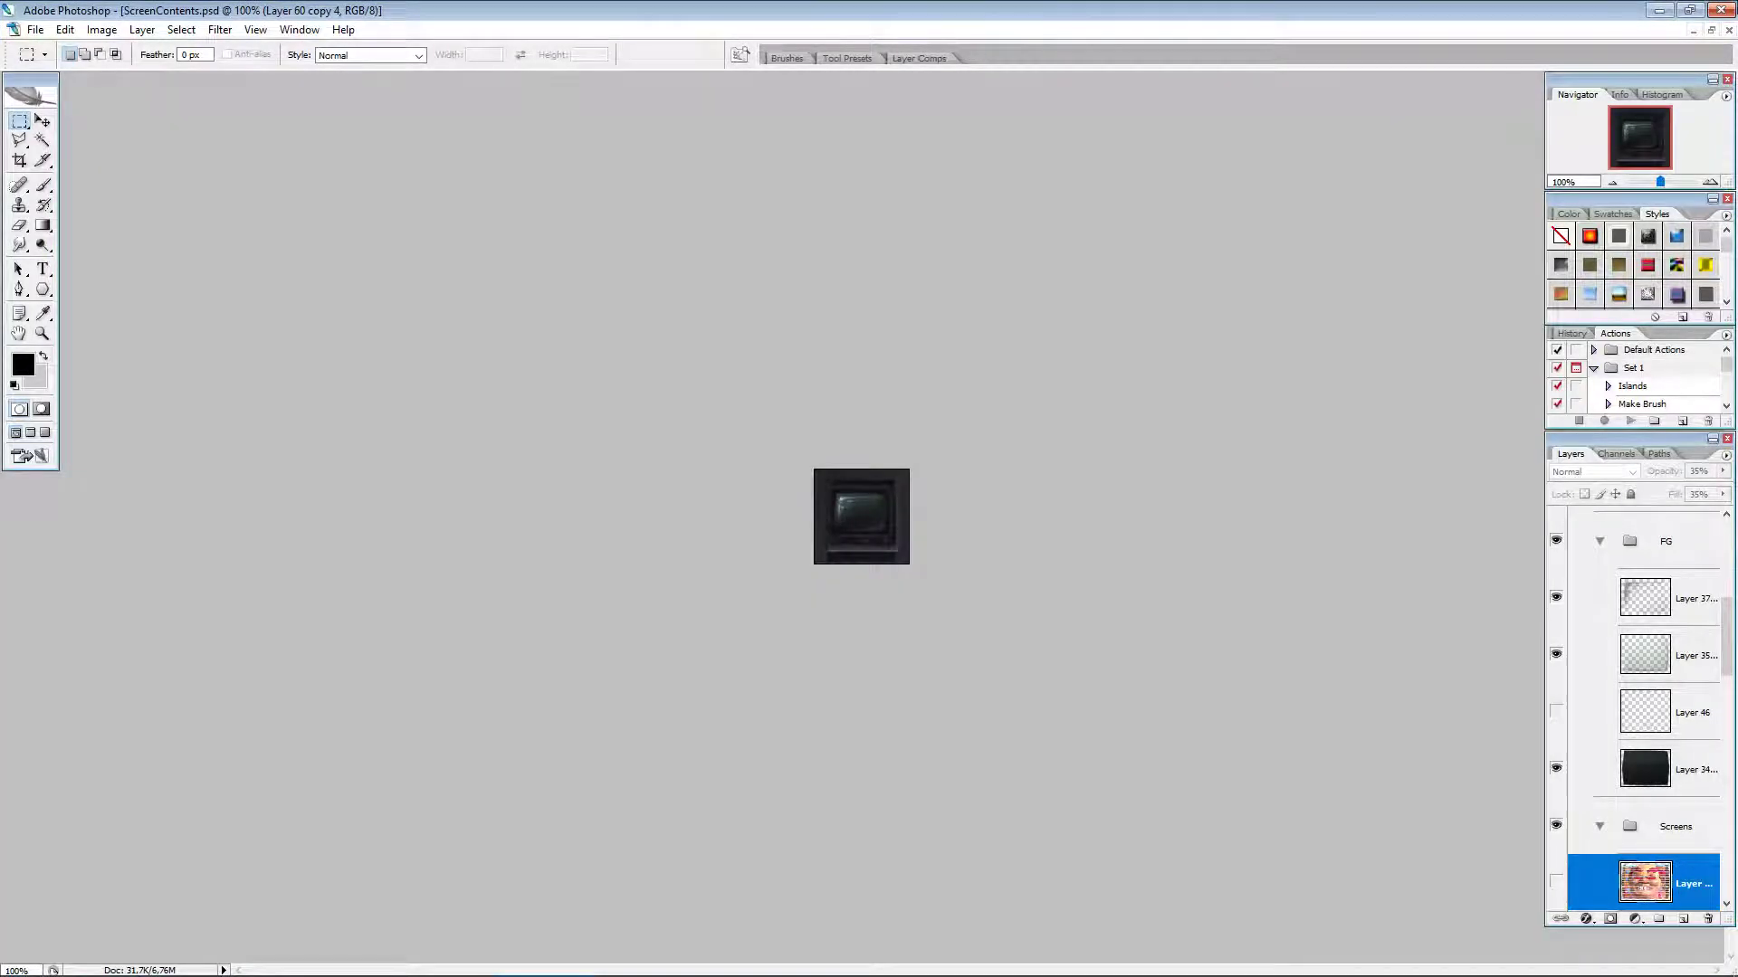
{"action": "left_click", "coordinate": [1710, 182]}
{"action": "left_click", "coordinate": [1710, 183]}
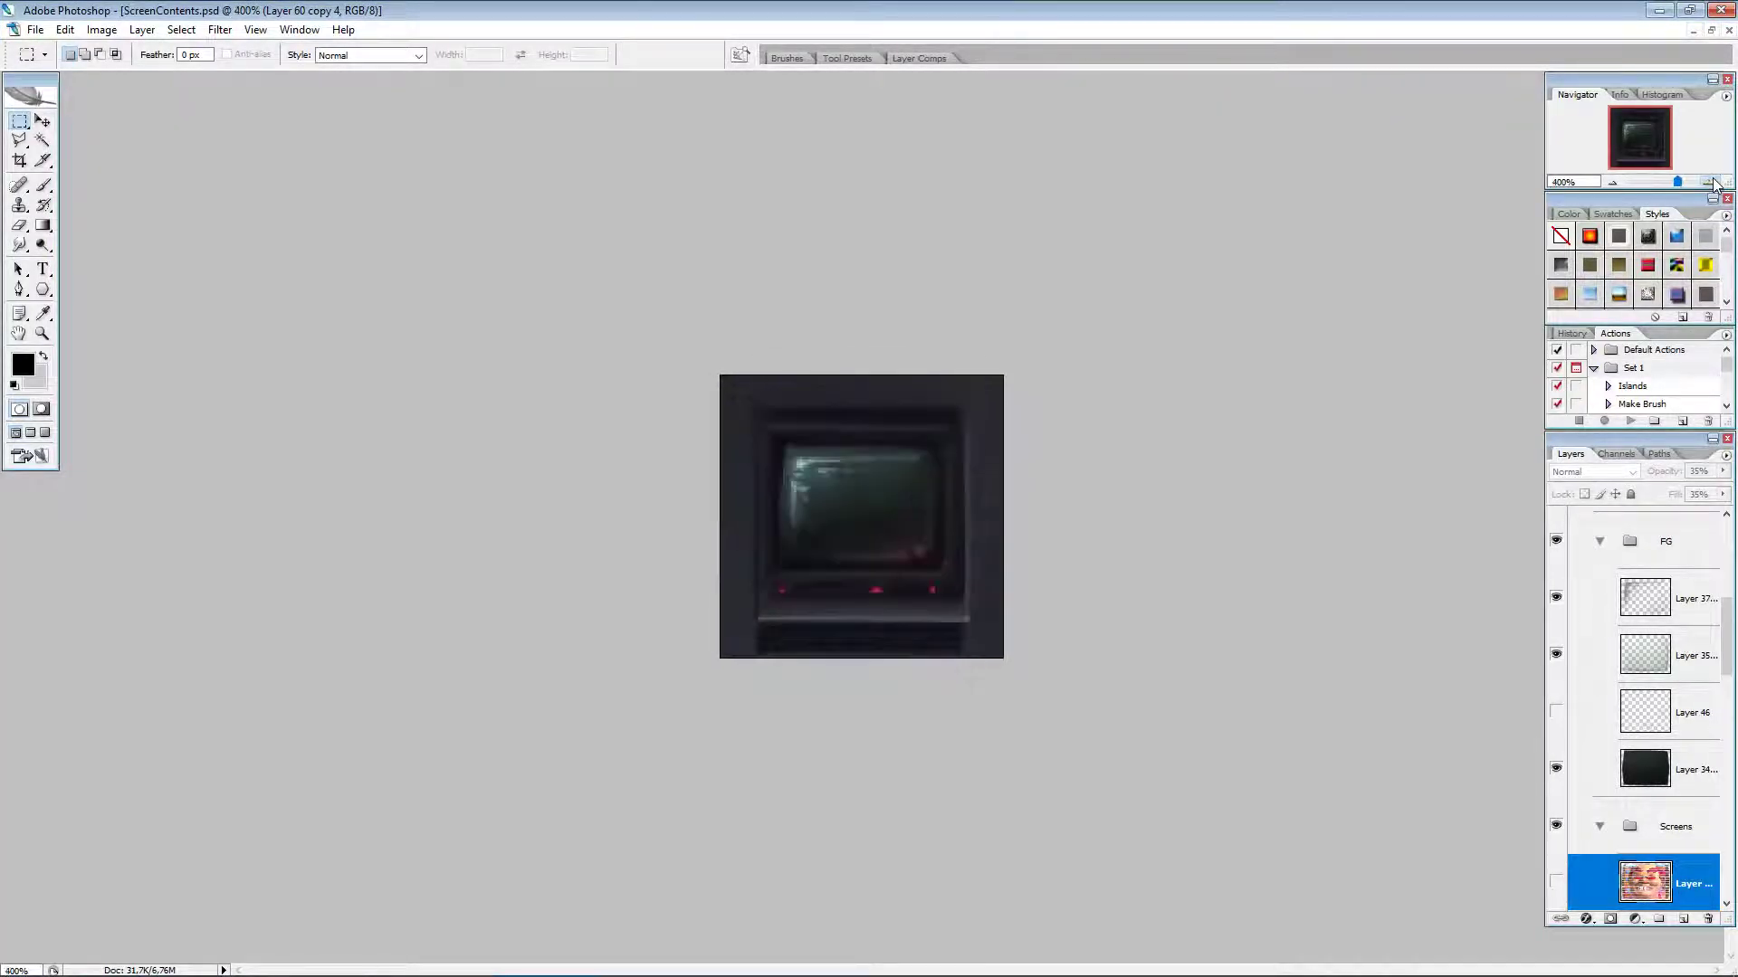
{"action": "left_click", "coordinate": [1710, 183]}
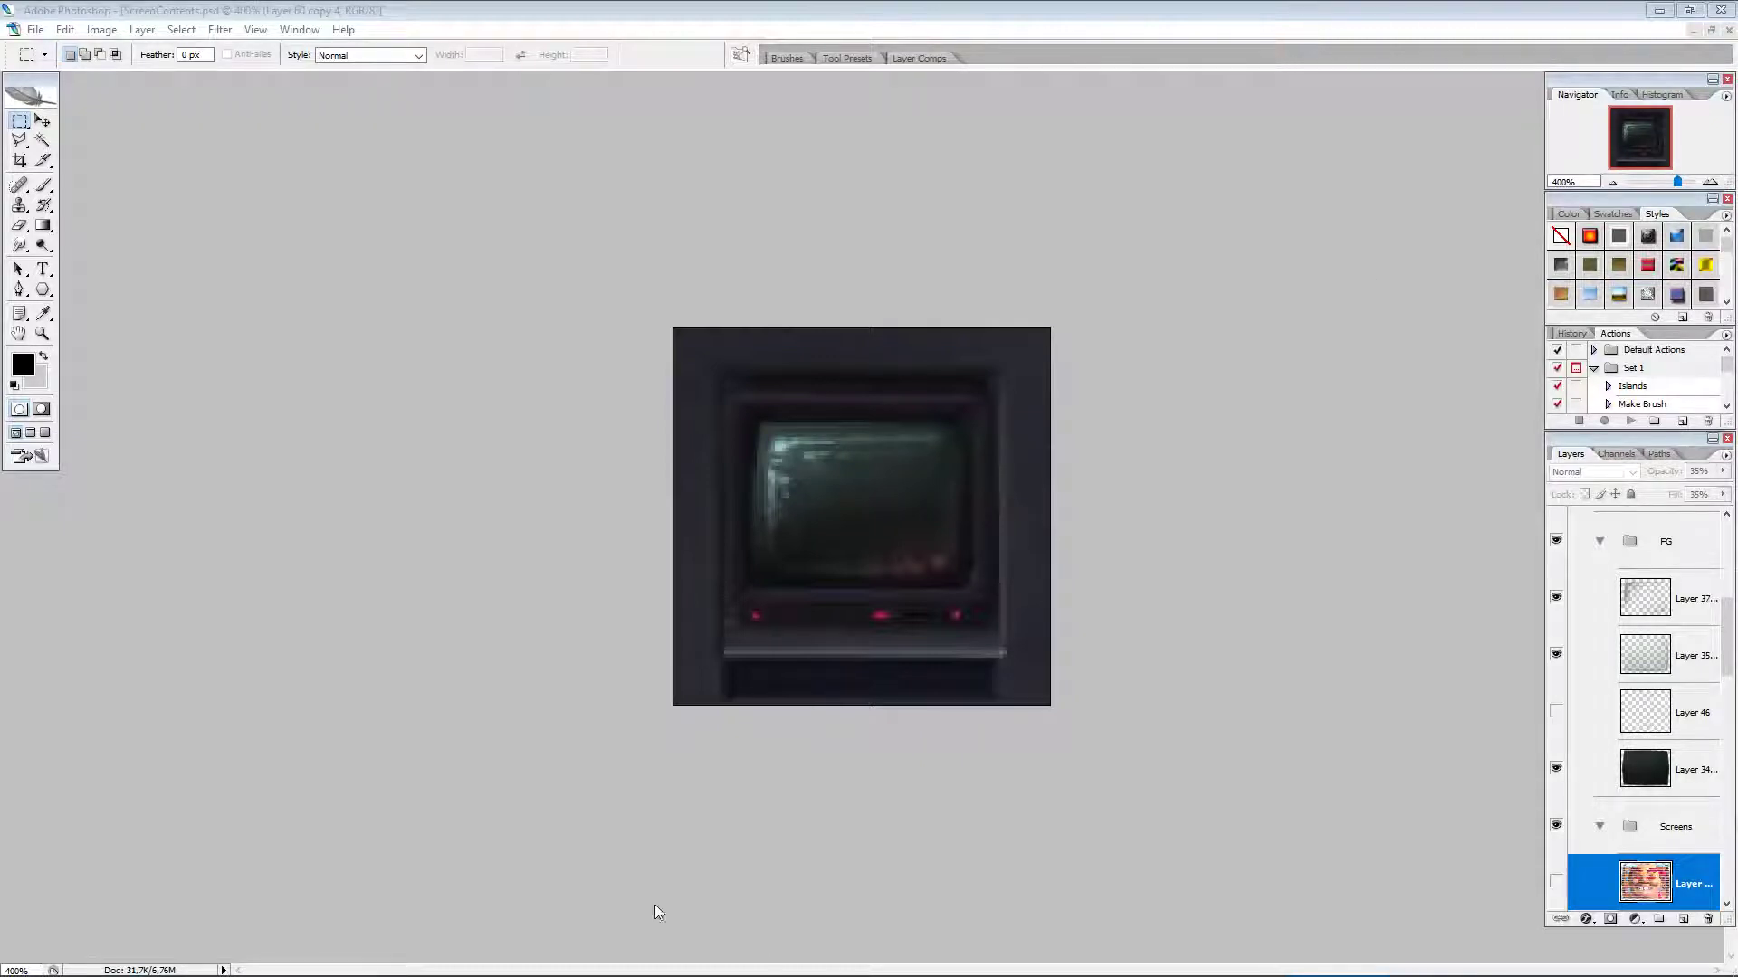
Step: Leave Photoshop to find the T_4_S_B_0_T.png picture in the file folders and open it in Photoshop
{"action": "left_click", "coordinate": [1721, 10]}
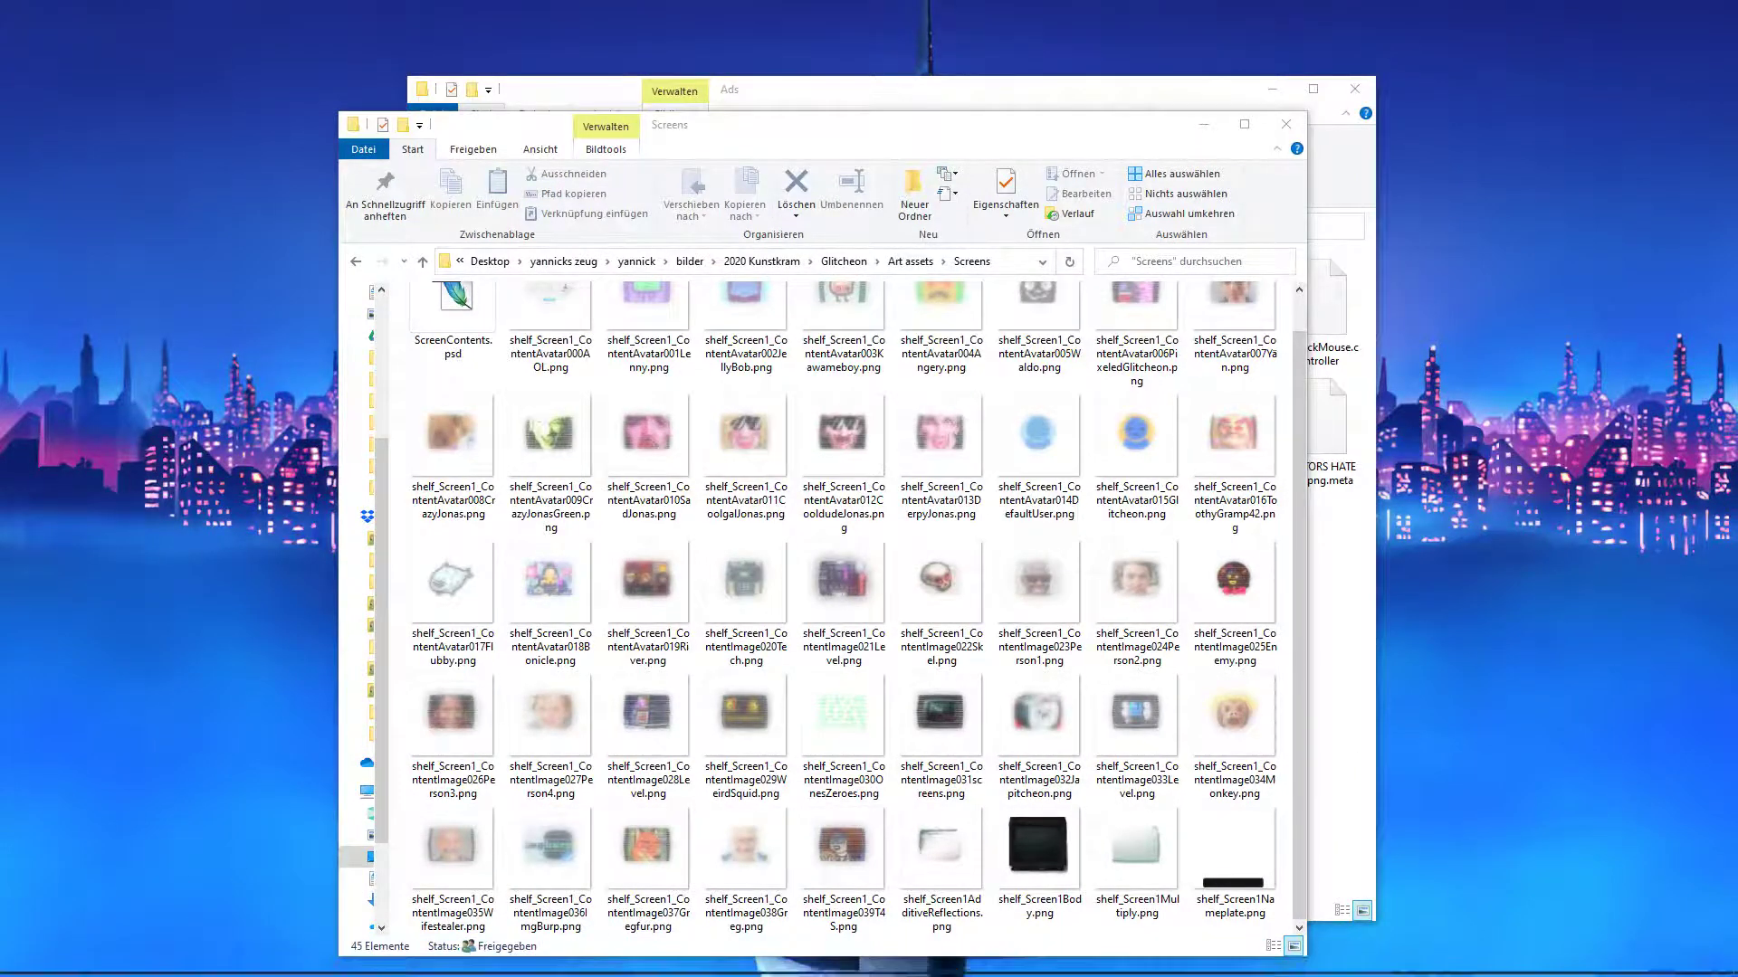
{"action": "left_click", "coordinate": [22, 959]}
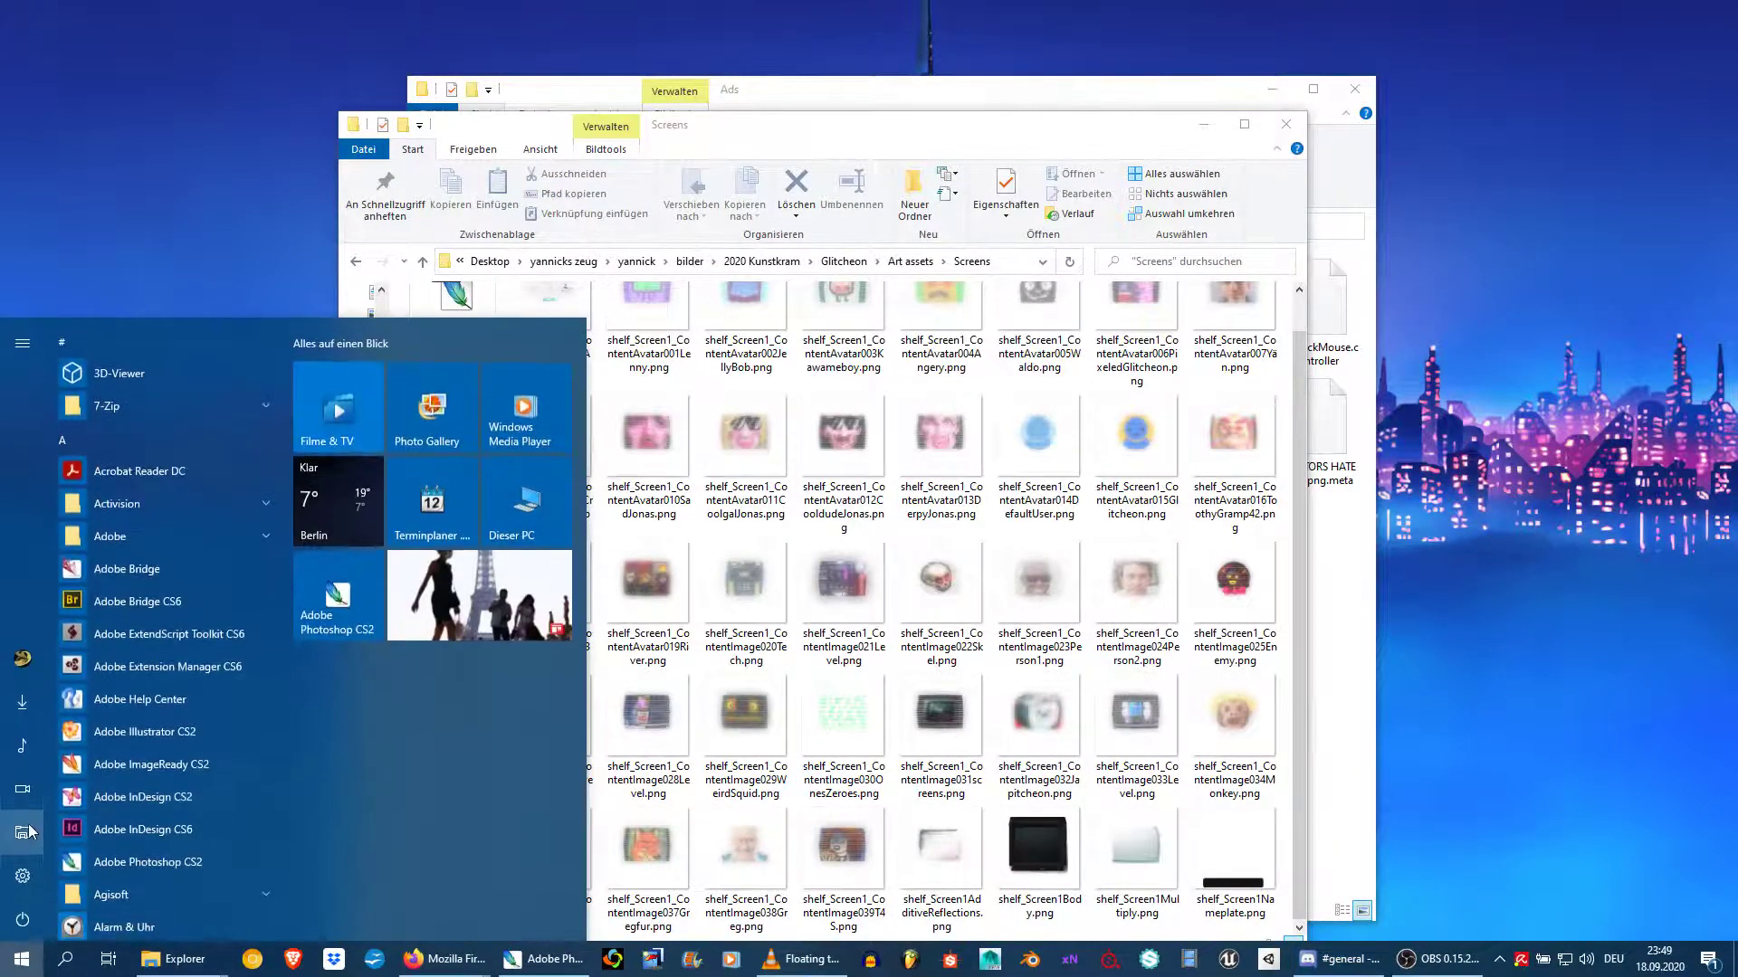
{"action": "left_click", "coordinate": [543, 178]}
{"action": "key", "text": "super+e"}
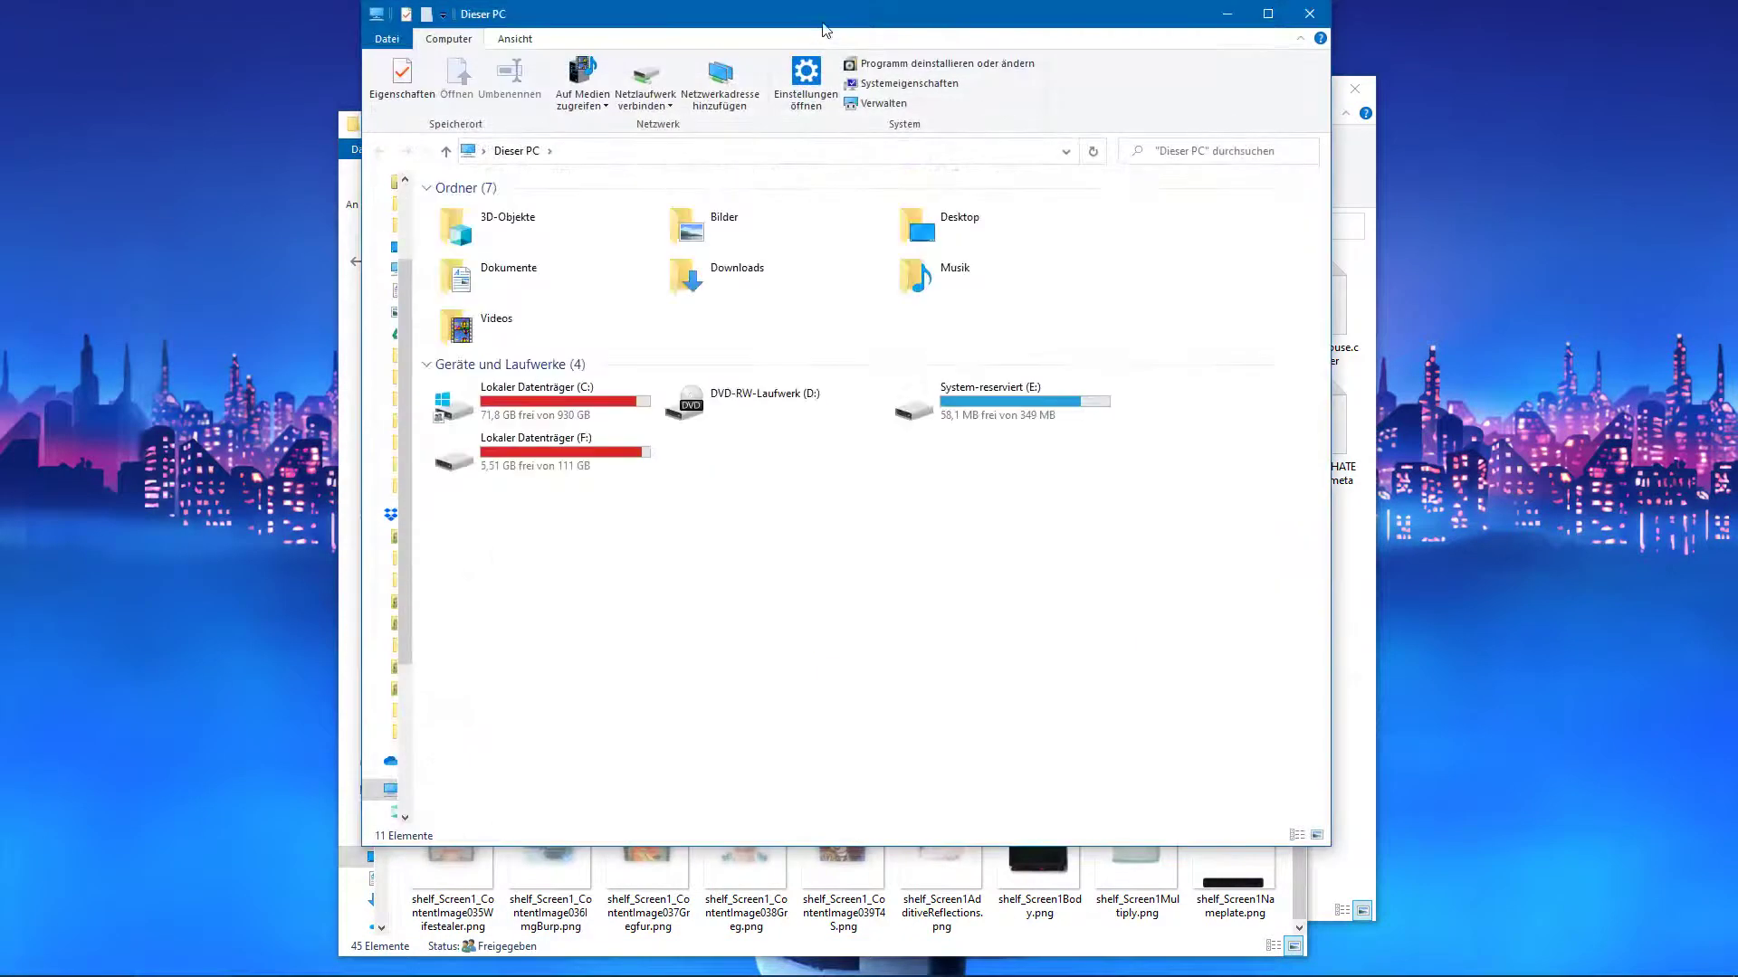
{"action": "key", "text": "alt+F4"}
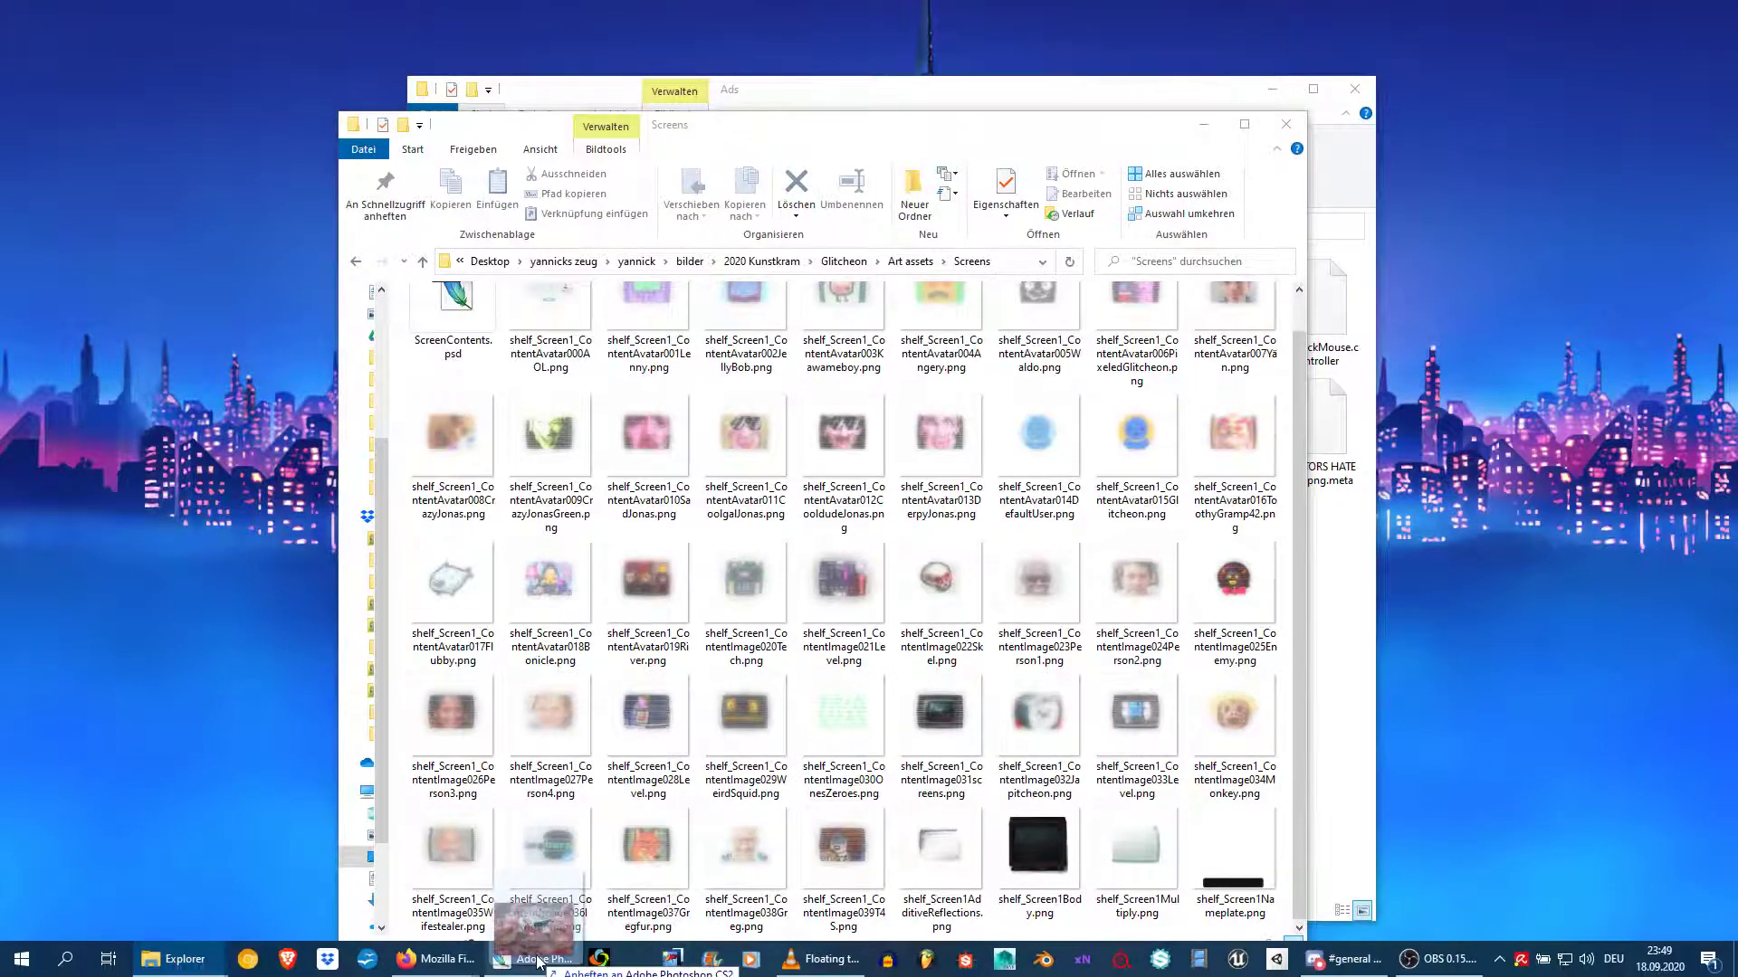
{"action": "left_click", "coordinate": [541, 969]}
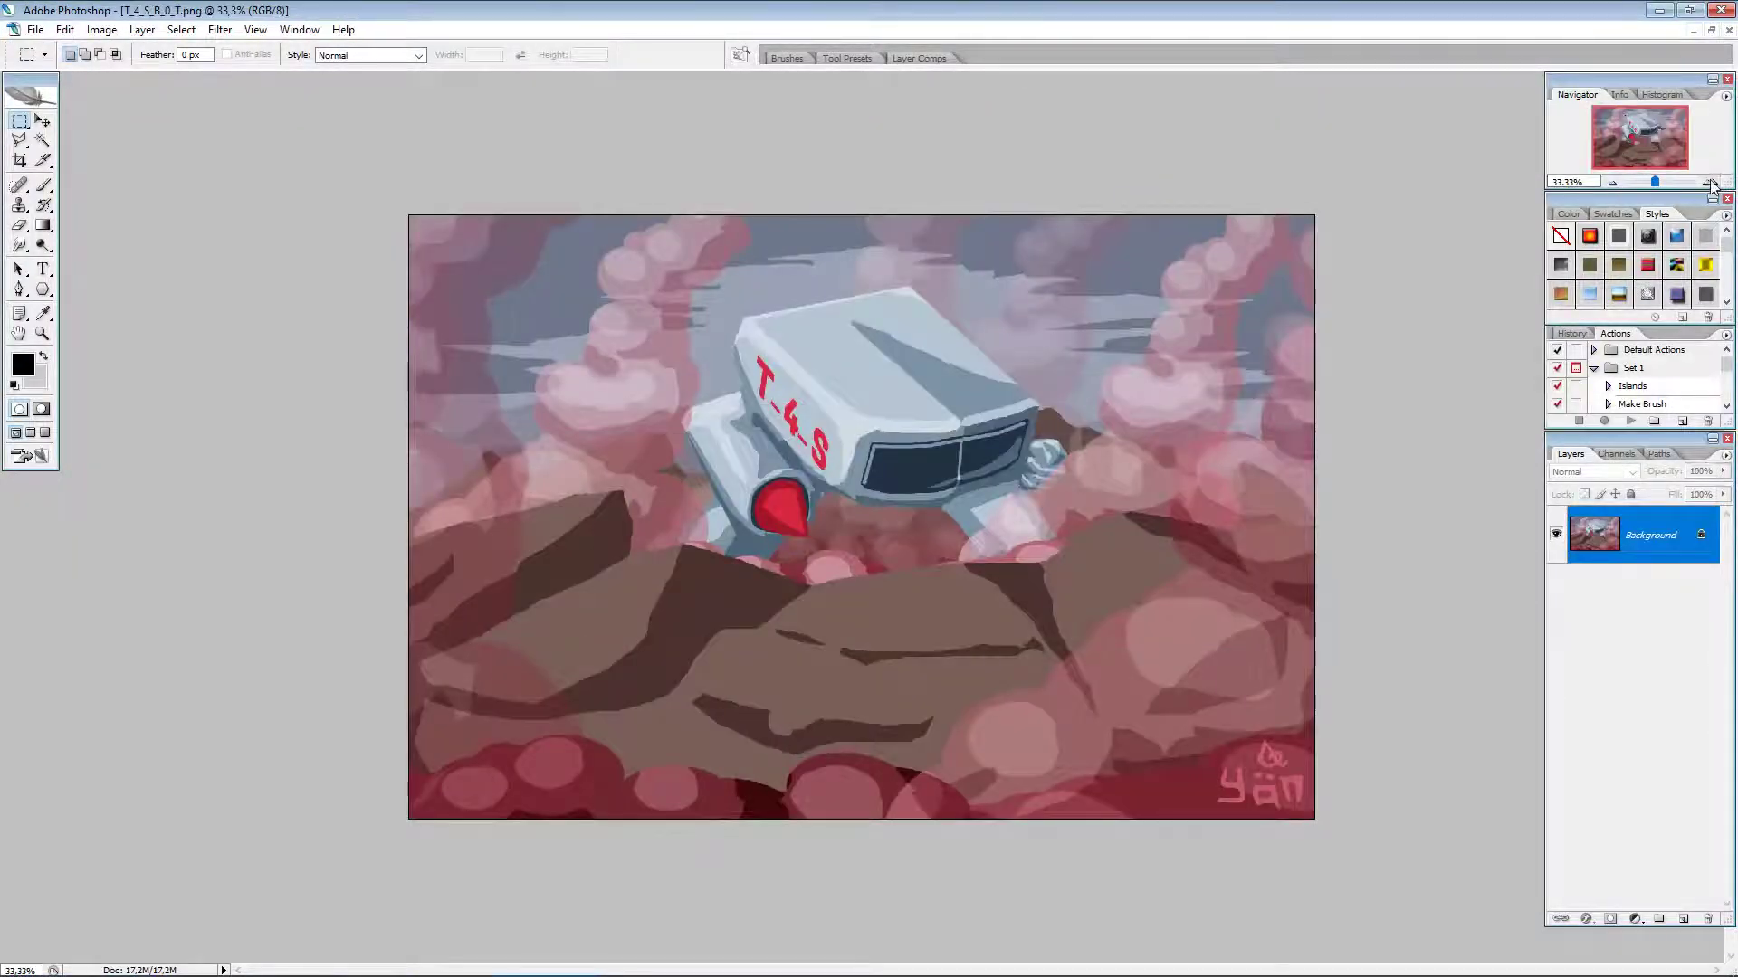
{"action": "left_click", "coordinate": [1709, 183]}
{"action": "left_click", "coordinate": [1608, 183]}
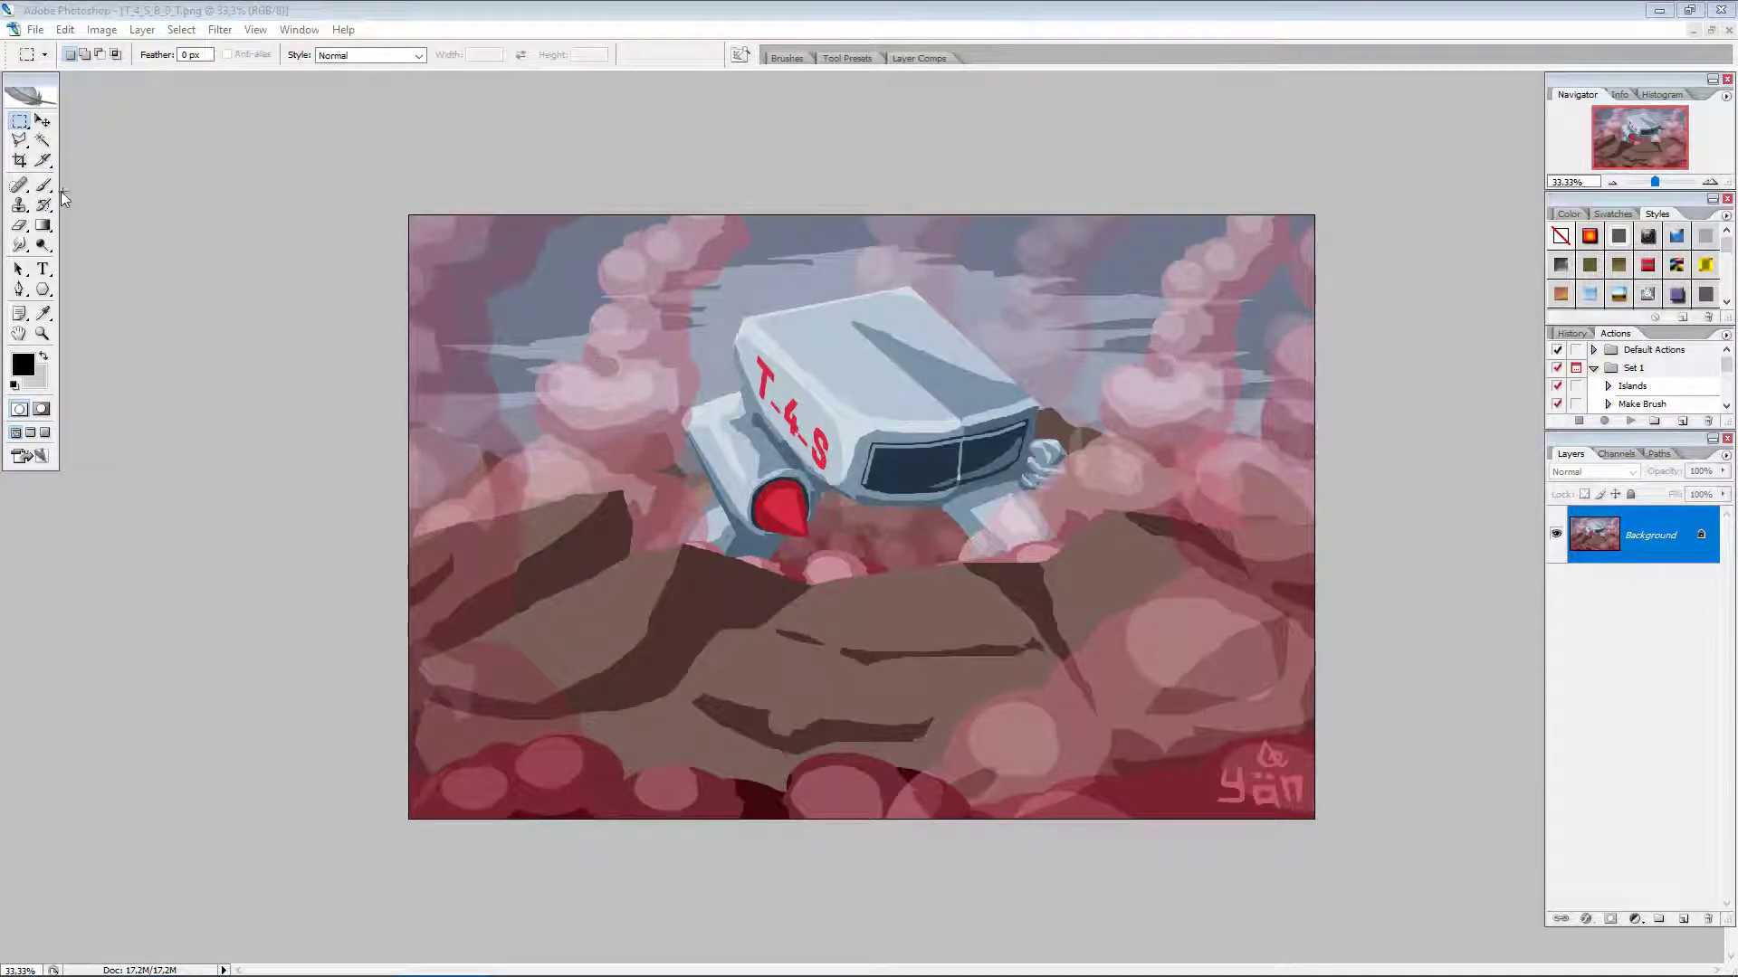
Step: Select a square area around the T-4-S vehicle and copy it into ScreenContents.psd as a new layer
{"action": "left_click", "coordinate": [301, 372]}
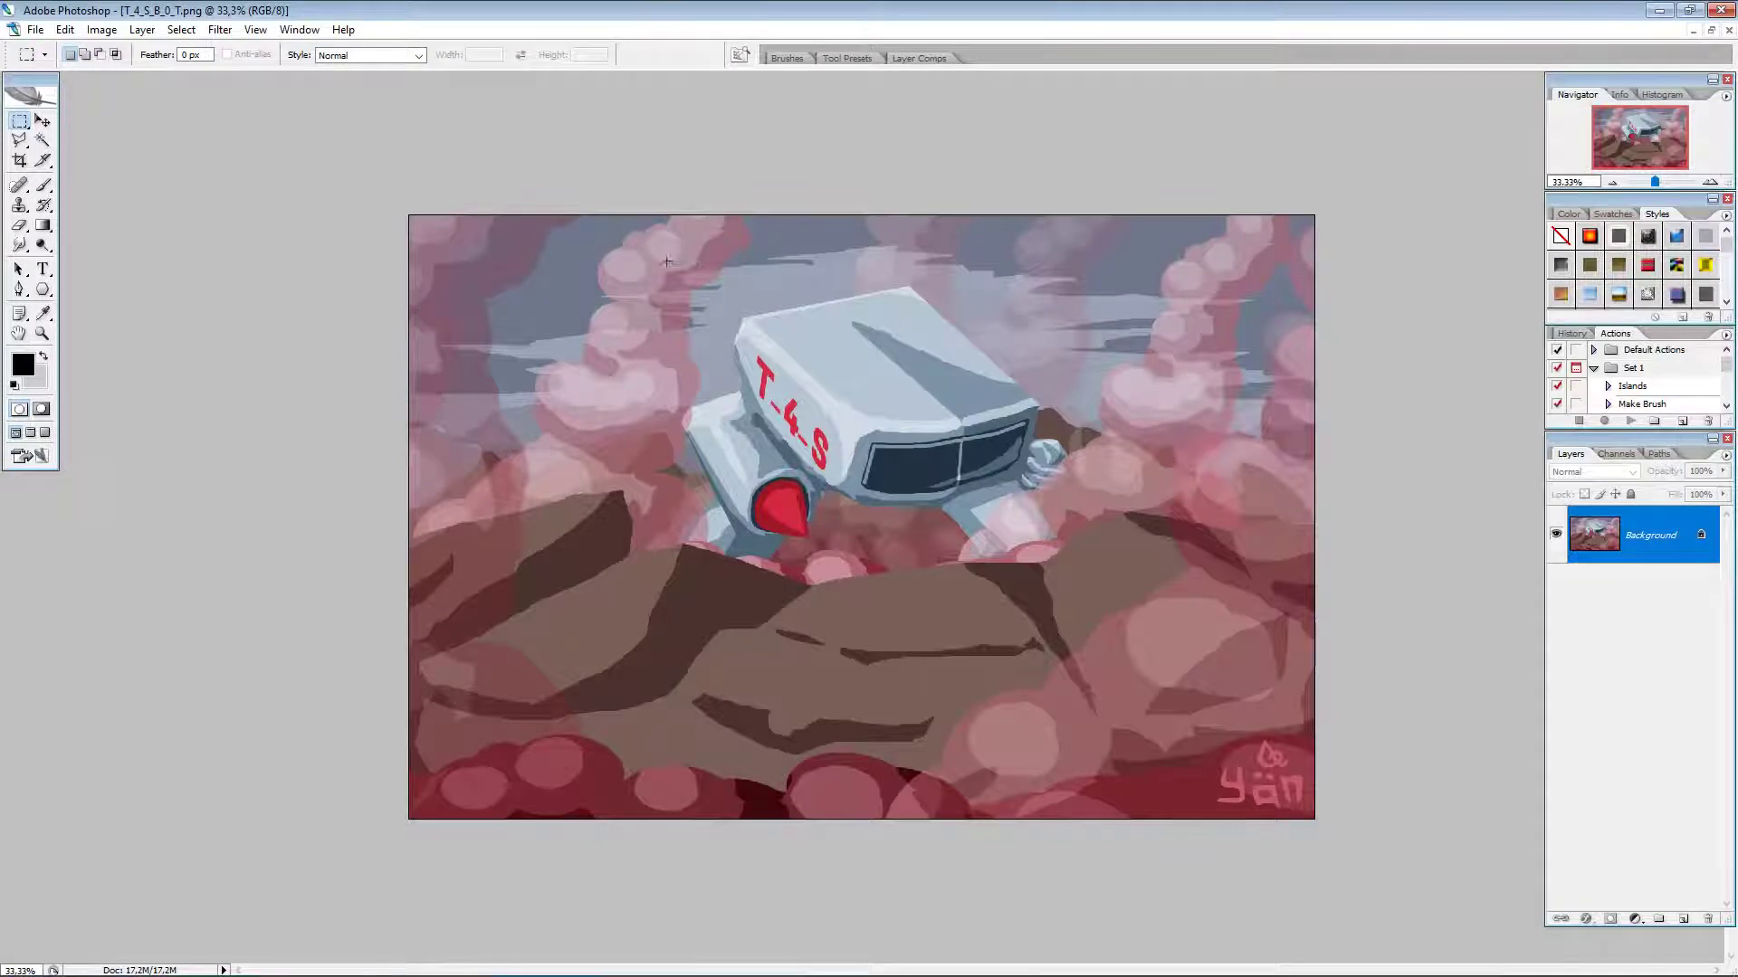
{"action": "left_click_drag", "start_coordinate": [635, 232], "coordinate": [1098, 645]}
{"action": "left_click", "coordinate": [1142, 710]}
{"action": "left_click_drag", "start_coordinate": [1077, 644], "coordinate": [1097, 685]}
{"action": "key", "text": "alt+Tab"}
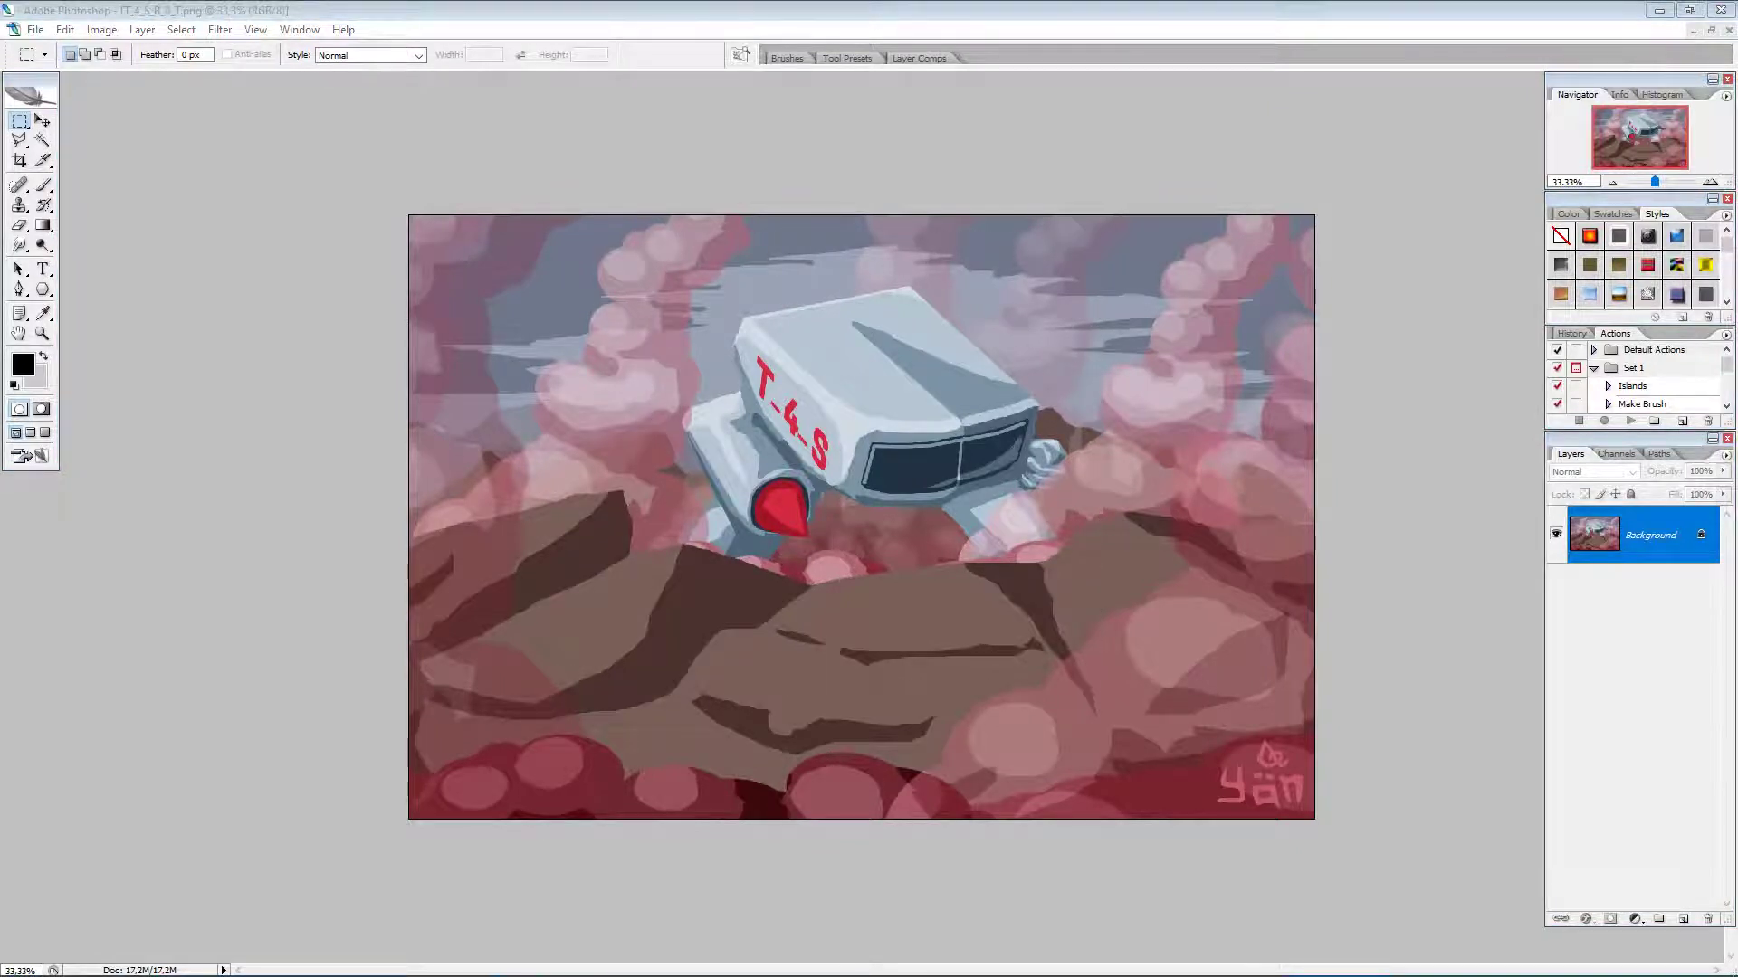
{"action": "key", "text": "alt+Tab"}
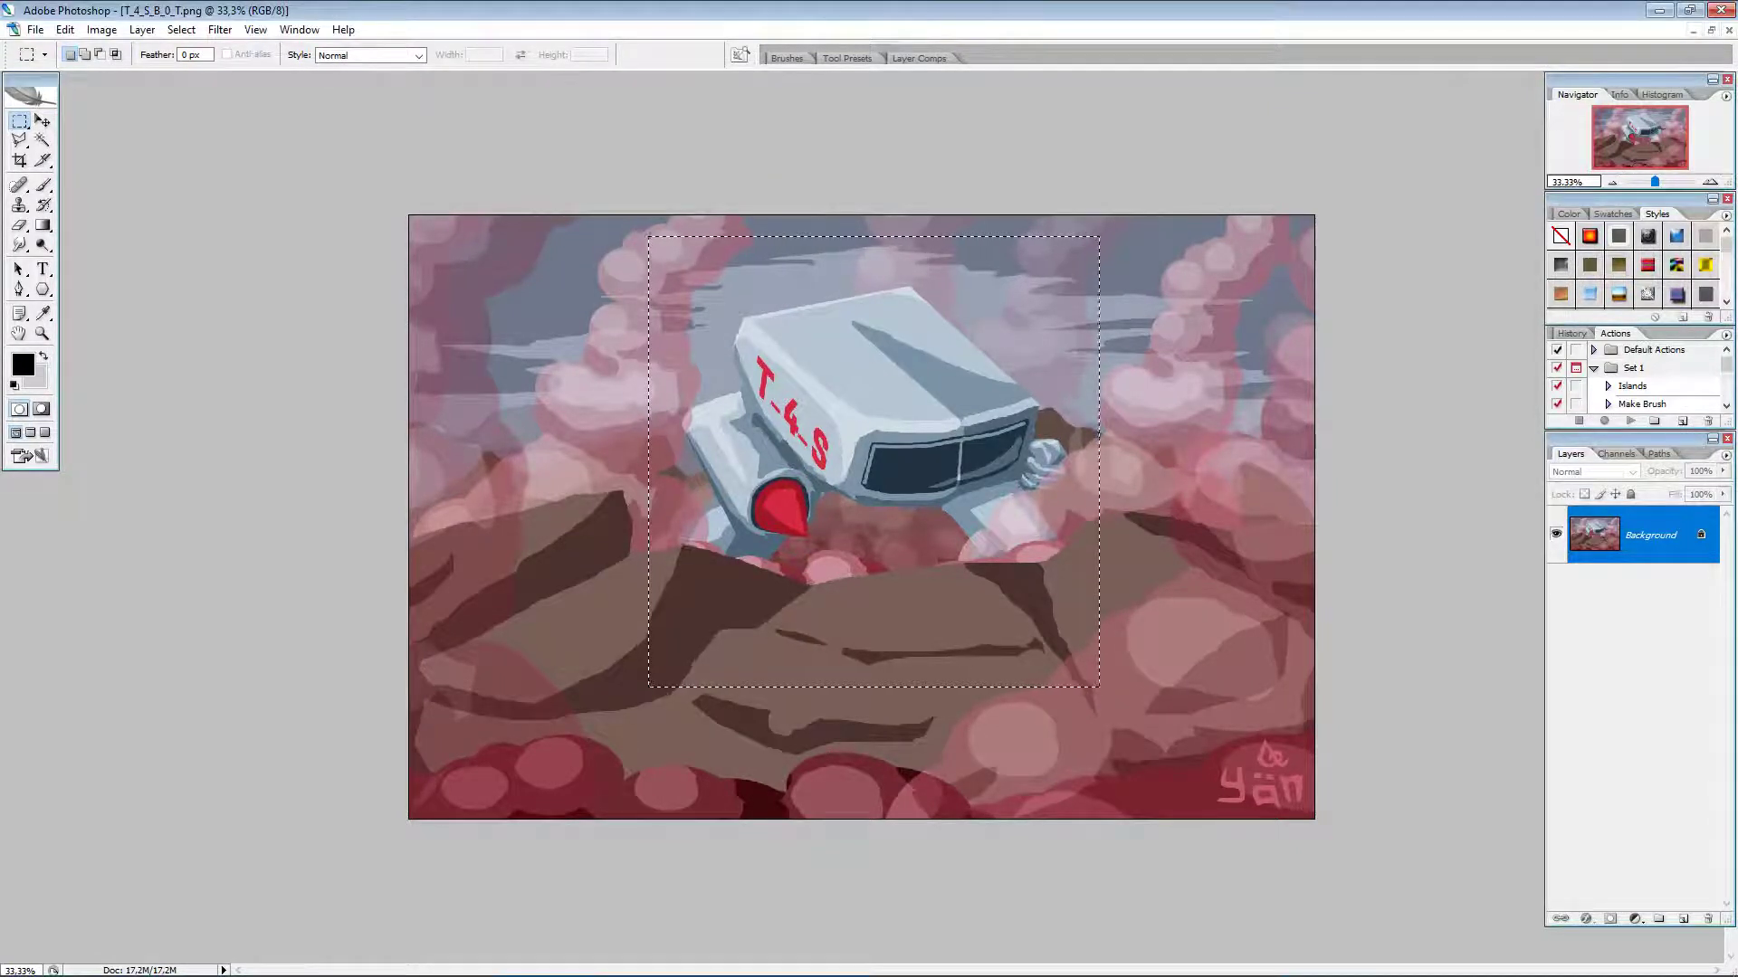
{"action": "key", "text": "ctrl+Tab"}
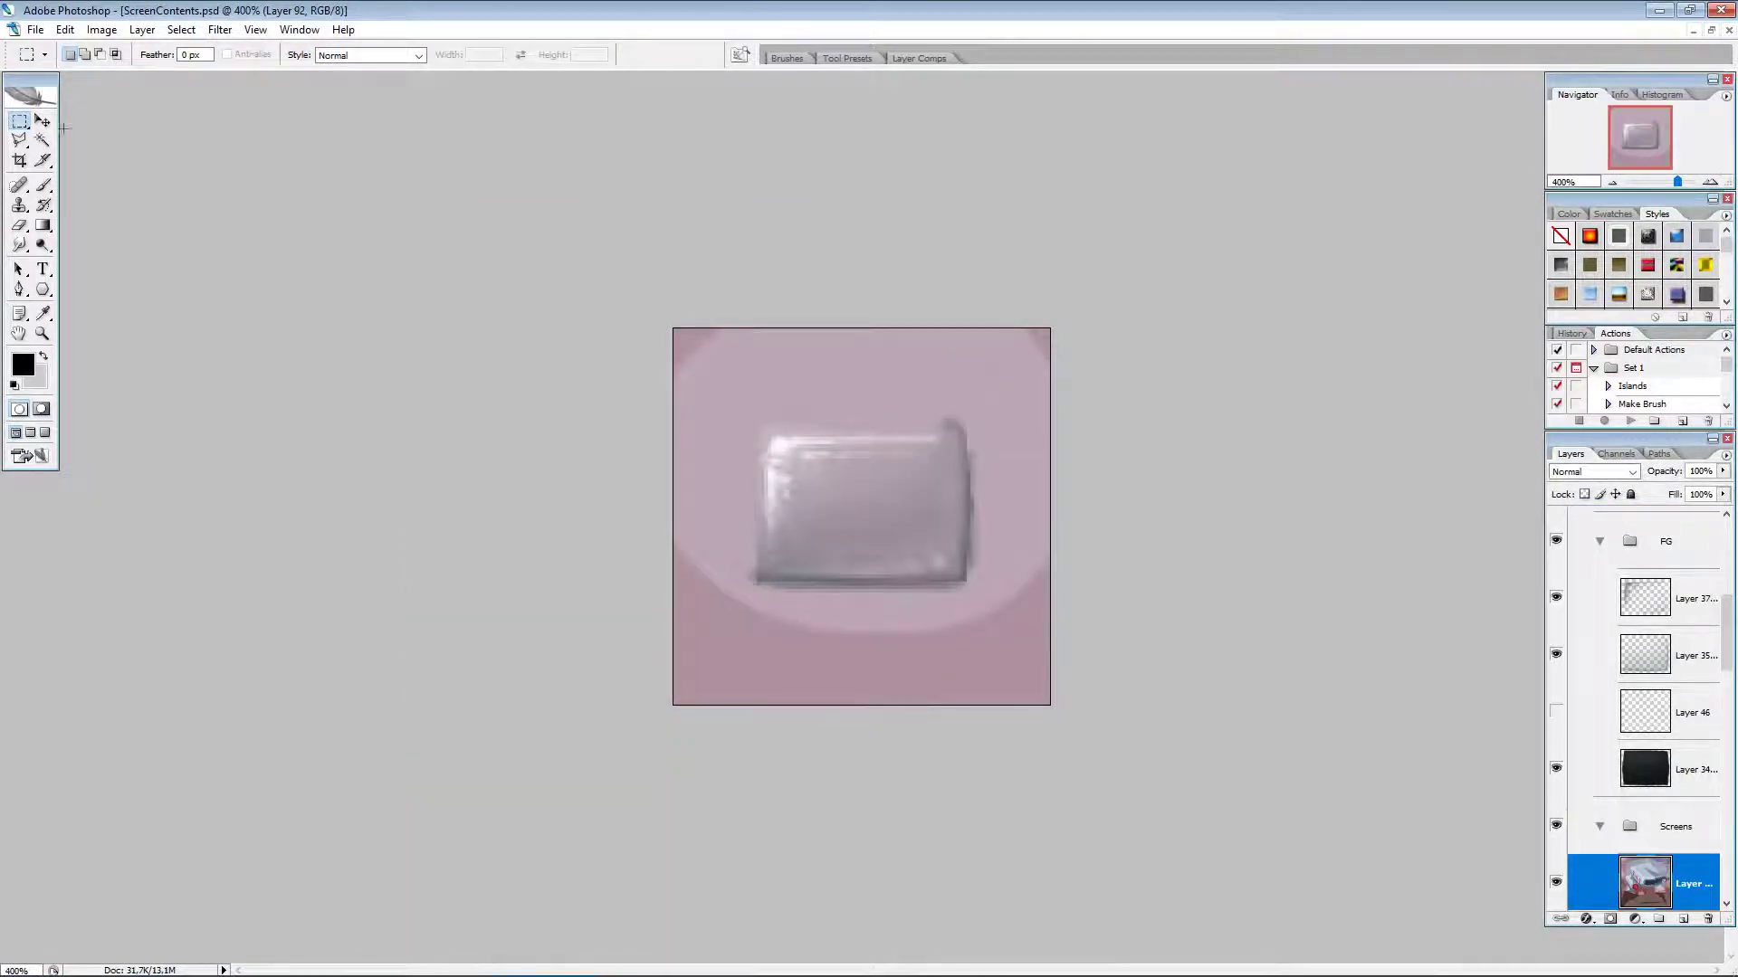
Step: Scale the oversized pasted vehicle picture down proportionally to slightly larger than the canvas
{"action": "left_click", "coordinate": [43, 120]}
{"action": "scroll", "coordinate": [942, 749], "scroll_direction": "down", "scroll_amount": 5}
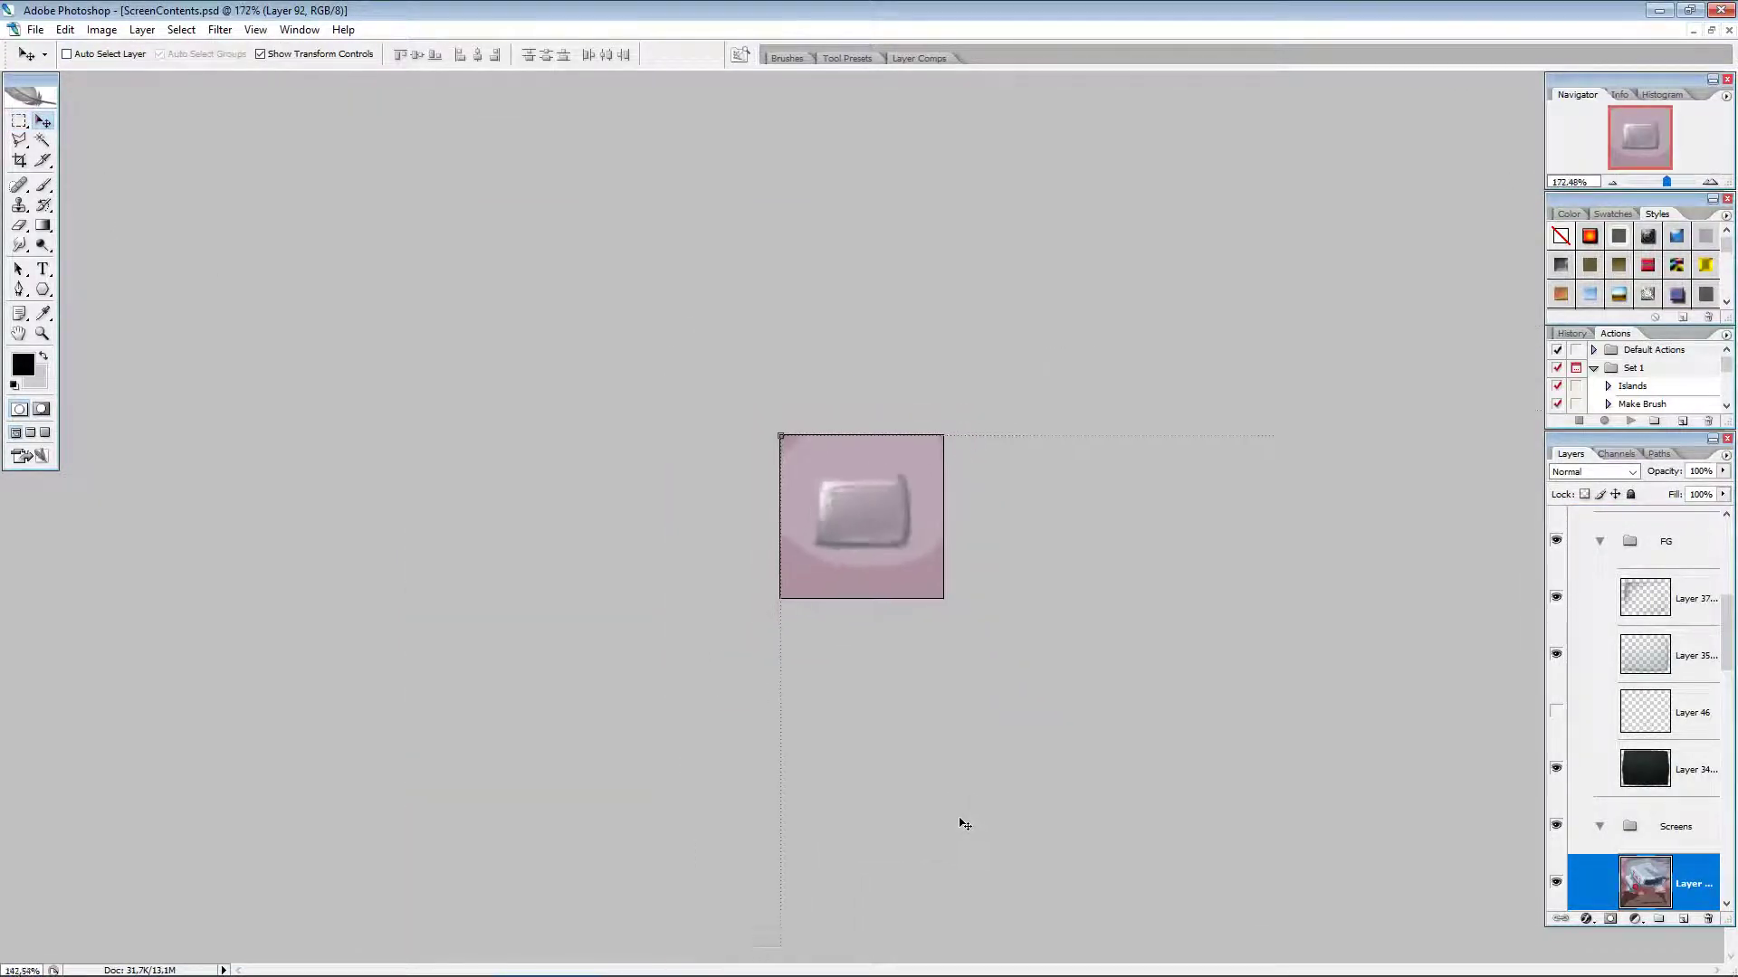
{"action": "scroll", "coordinate": [965, 824], "scroll_direction": "down", "scroll_amount": 6}
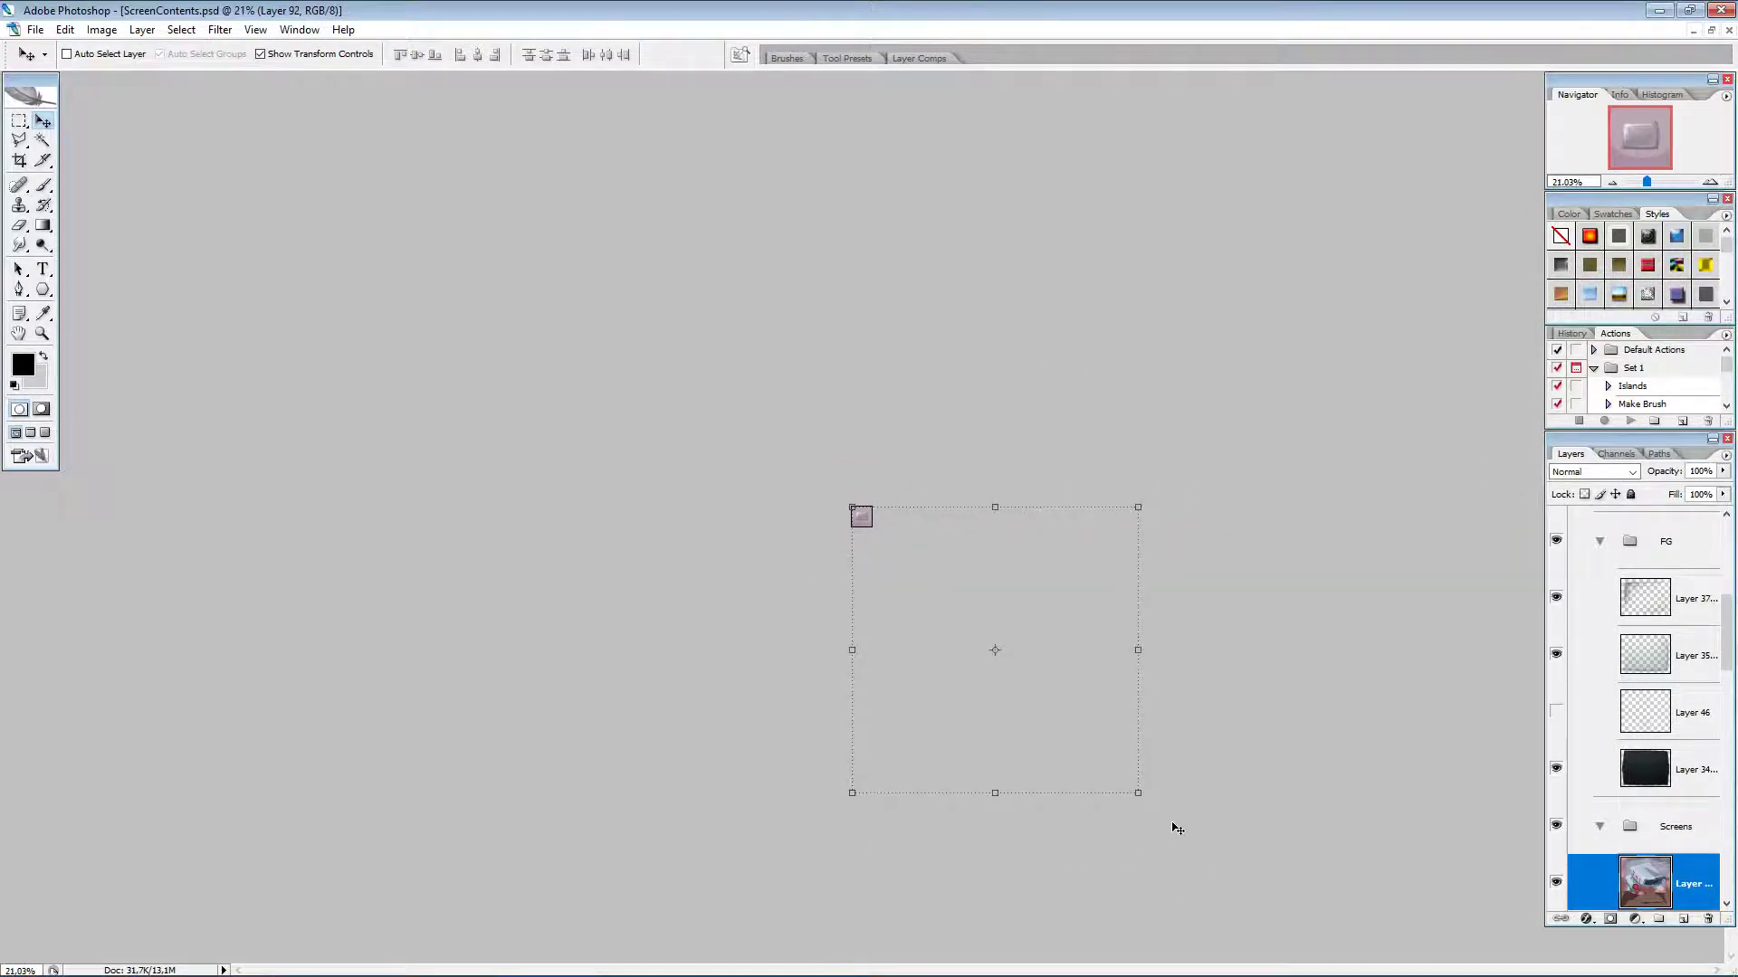
{"action": "left_click_drag", "start_coordinate": [1142, 798], "coordinate": [899, 531]}
{"action": "key", "text": "Return"}
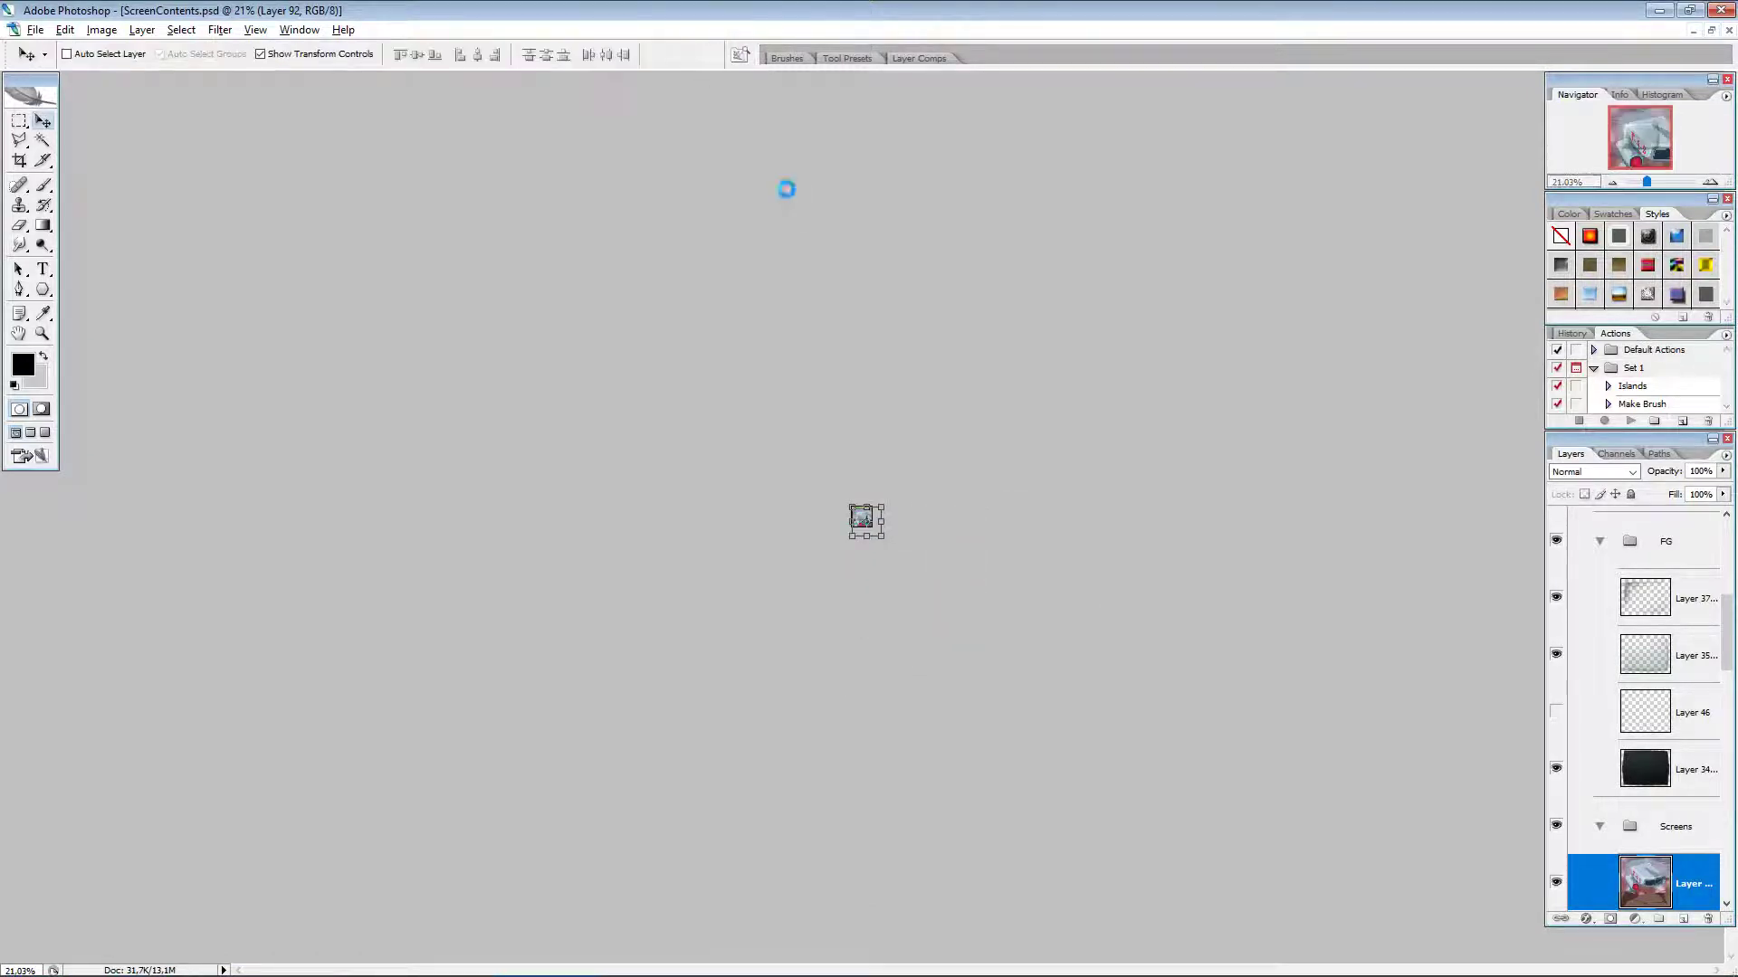
Step: Scale the vehicle picture to 40.9% and position it over the monitor's screen area
{"action": "scroll", "coordinate": [854, 438], "scroll_direction": "up", "scroll_amount": 1}
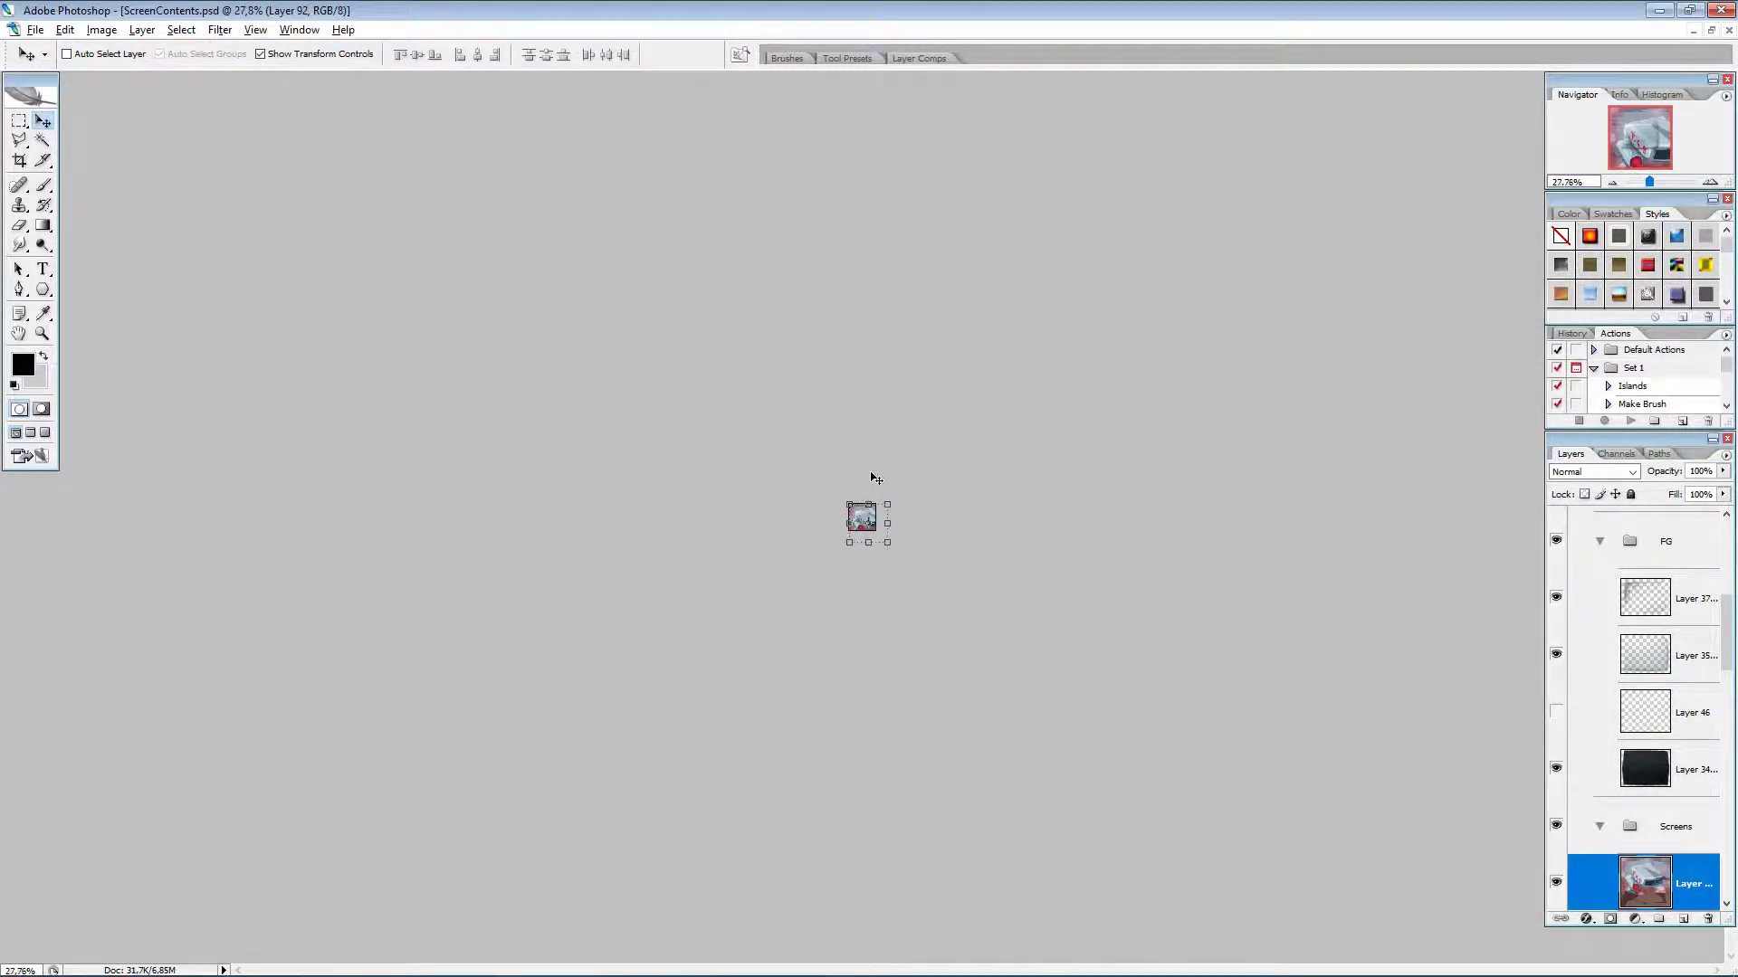
{"action": "scroll", "coordinate": [874, 543], "scroll_direction": "up", "scroll_amount": 5}
{"action": "scroll", "coordinate": [996, 660], "scroll_direction": "up", "scroll_amount": 3}
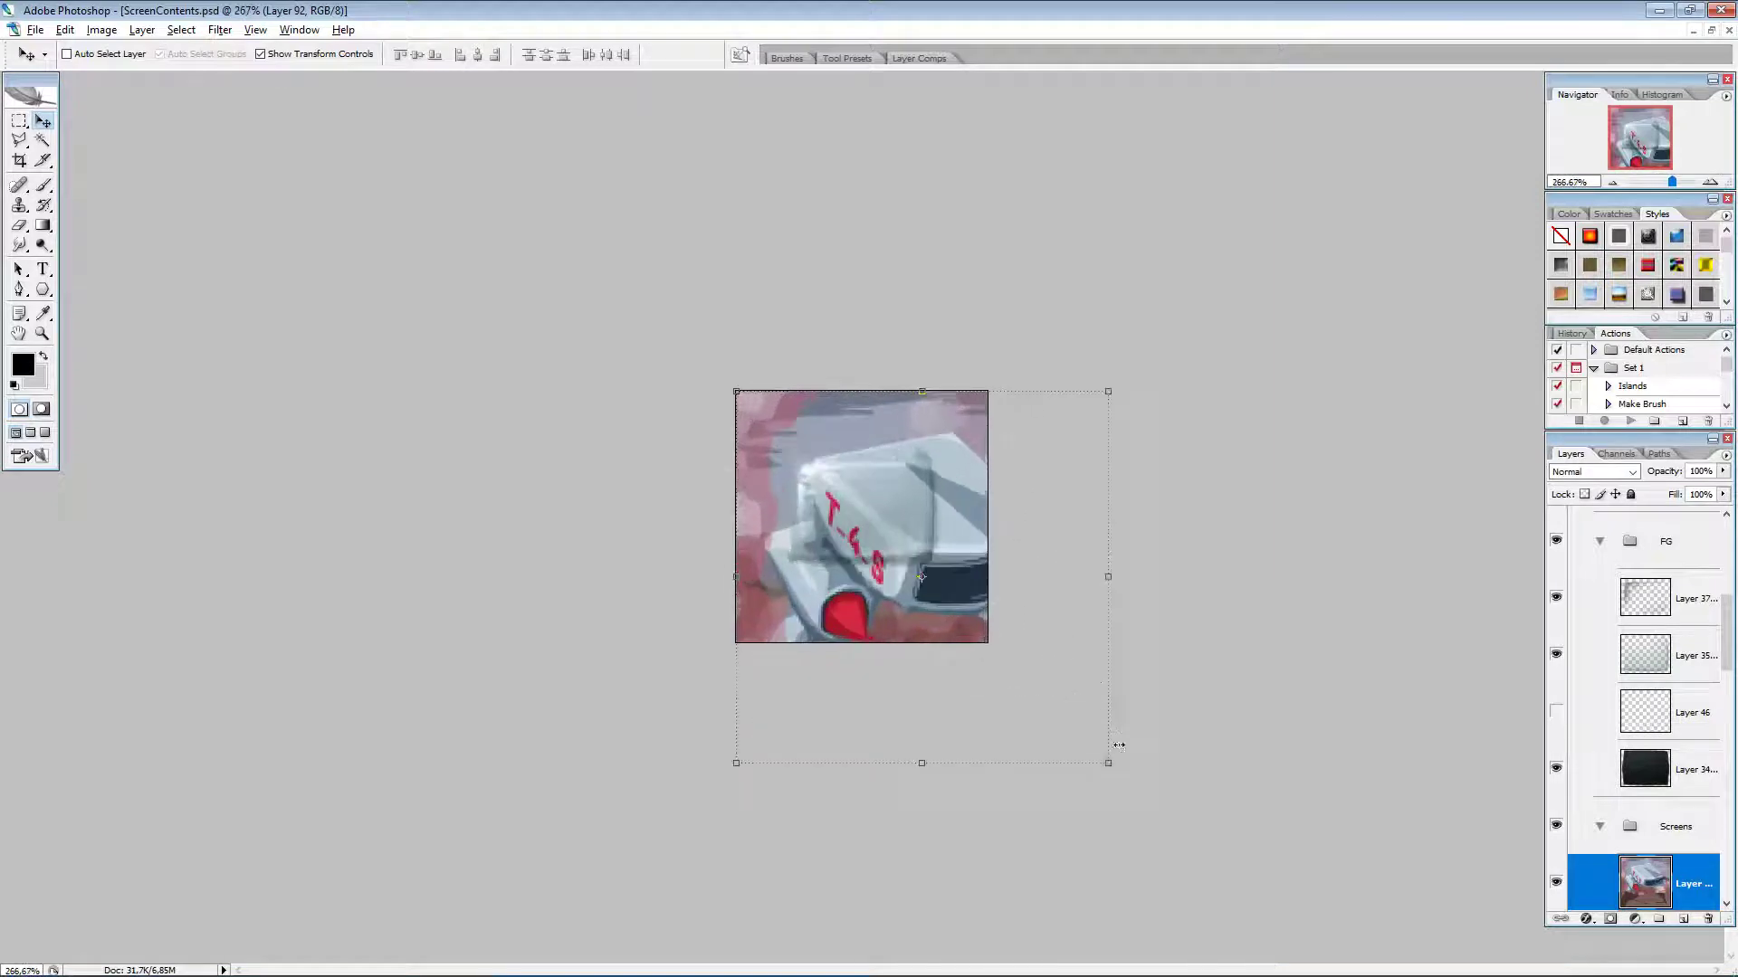
{"action": "left_click_drag", "start_coordinate": [1109, 765], "coordinate": [887, 576]}
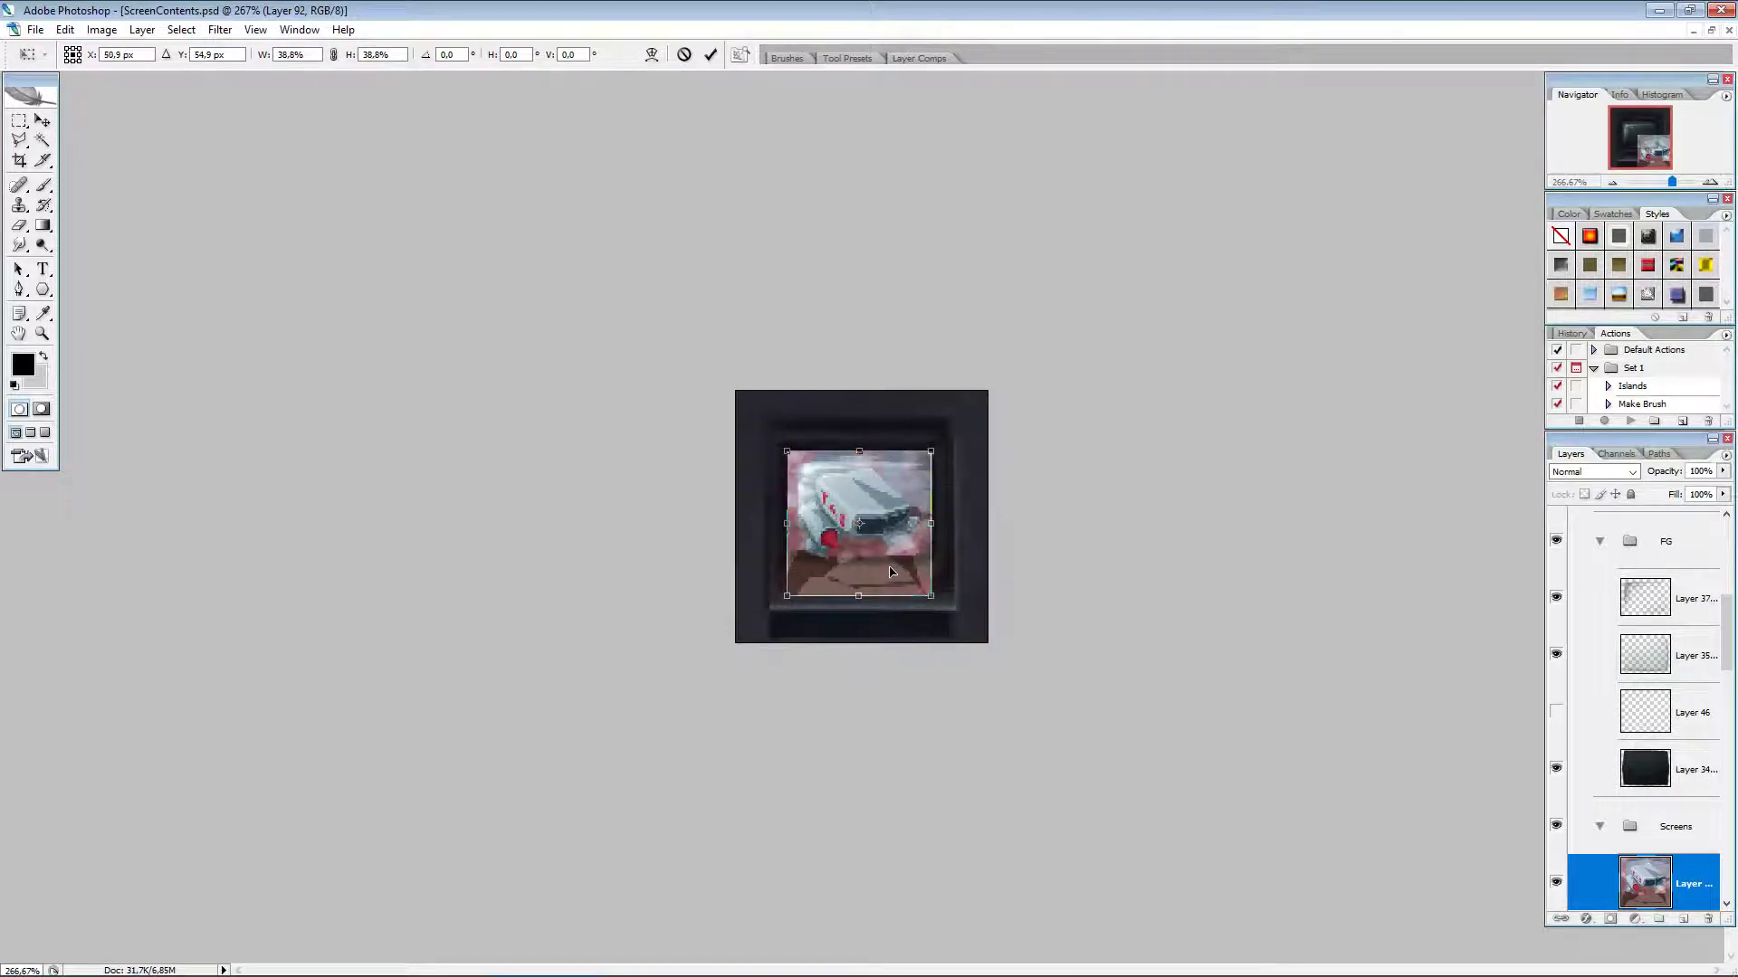
{"action": "scroll", "coordinate": [887, 527], "scroll_direction": "up", "scroll_amount": 2}
{"action": "scroll", "coordinate": [888, 527], "scroll_direction": "up", "scroll_amount": 1}
{"action": "left_click_drag", "start_coordinate": [945, 688], "coordinate": [1036, 711]}
{"action": "left_click_drag", "start_coordinate": [952, 641], "coordinate": [959, 618]}
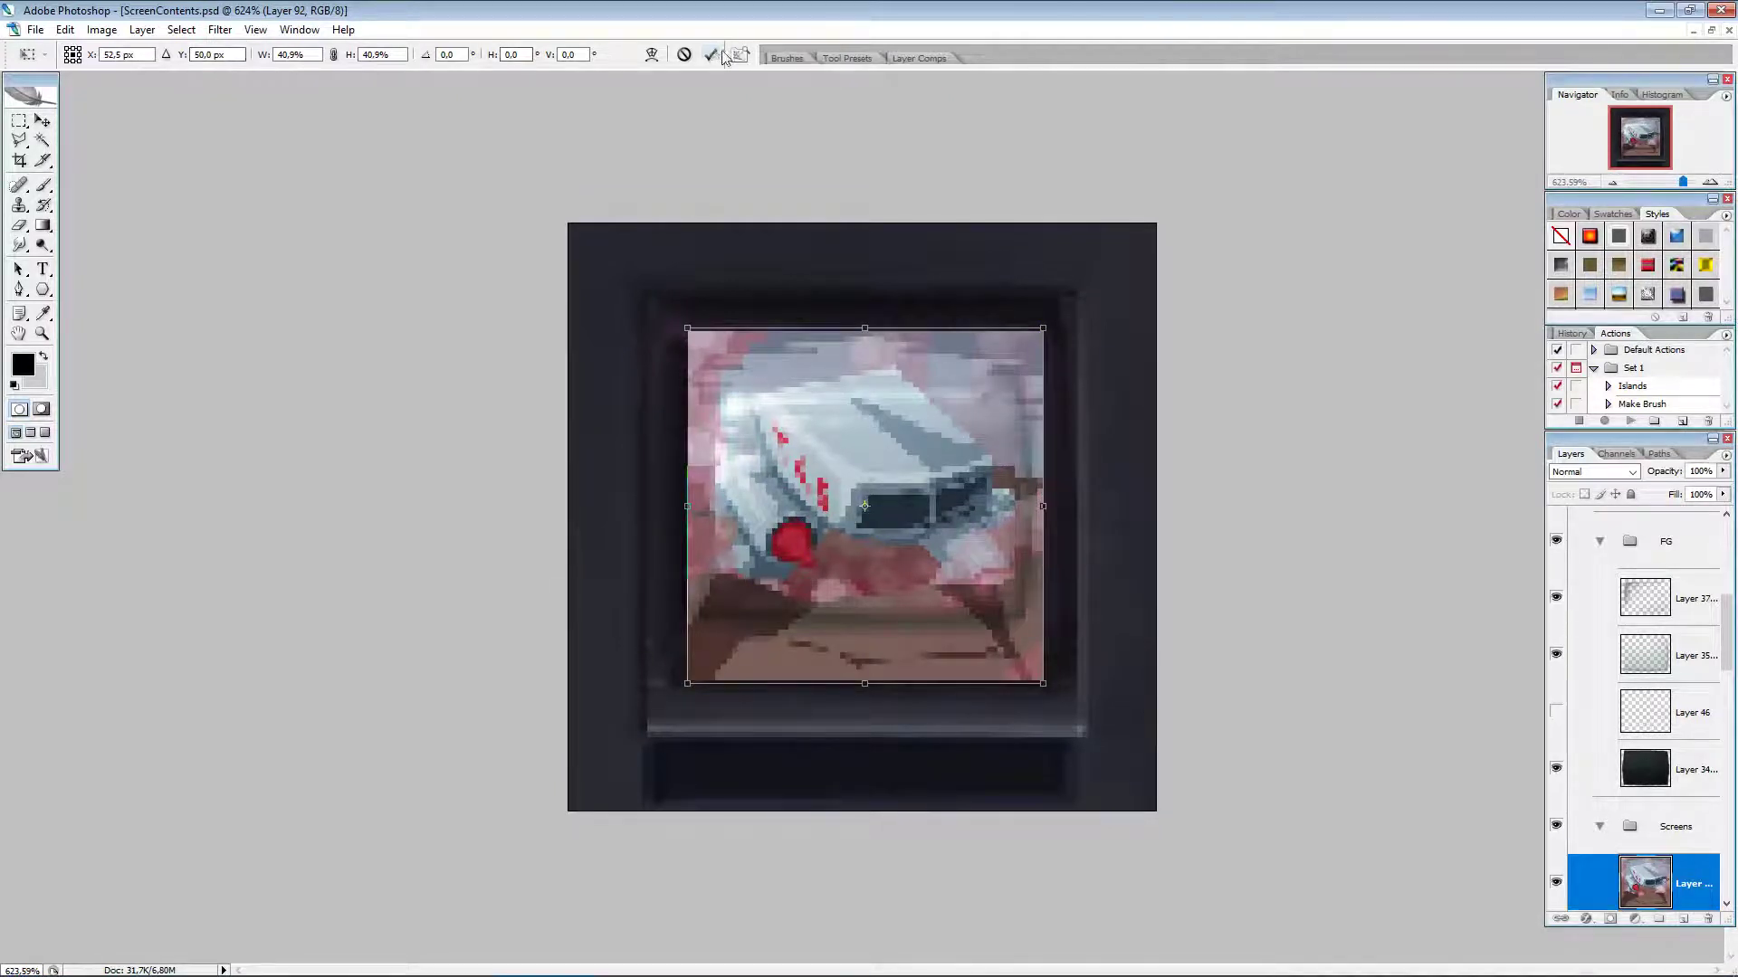
{"action": "key", "text": "Return"}
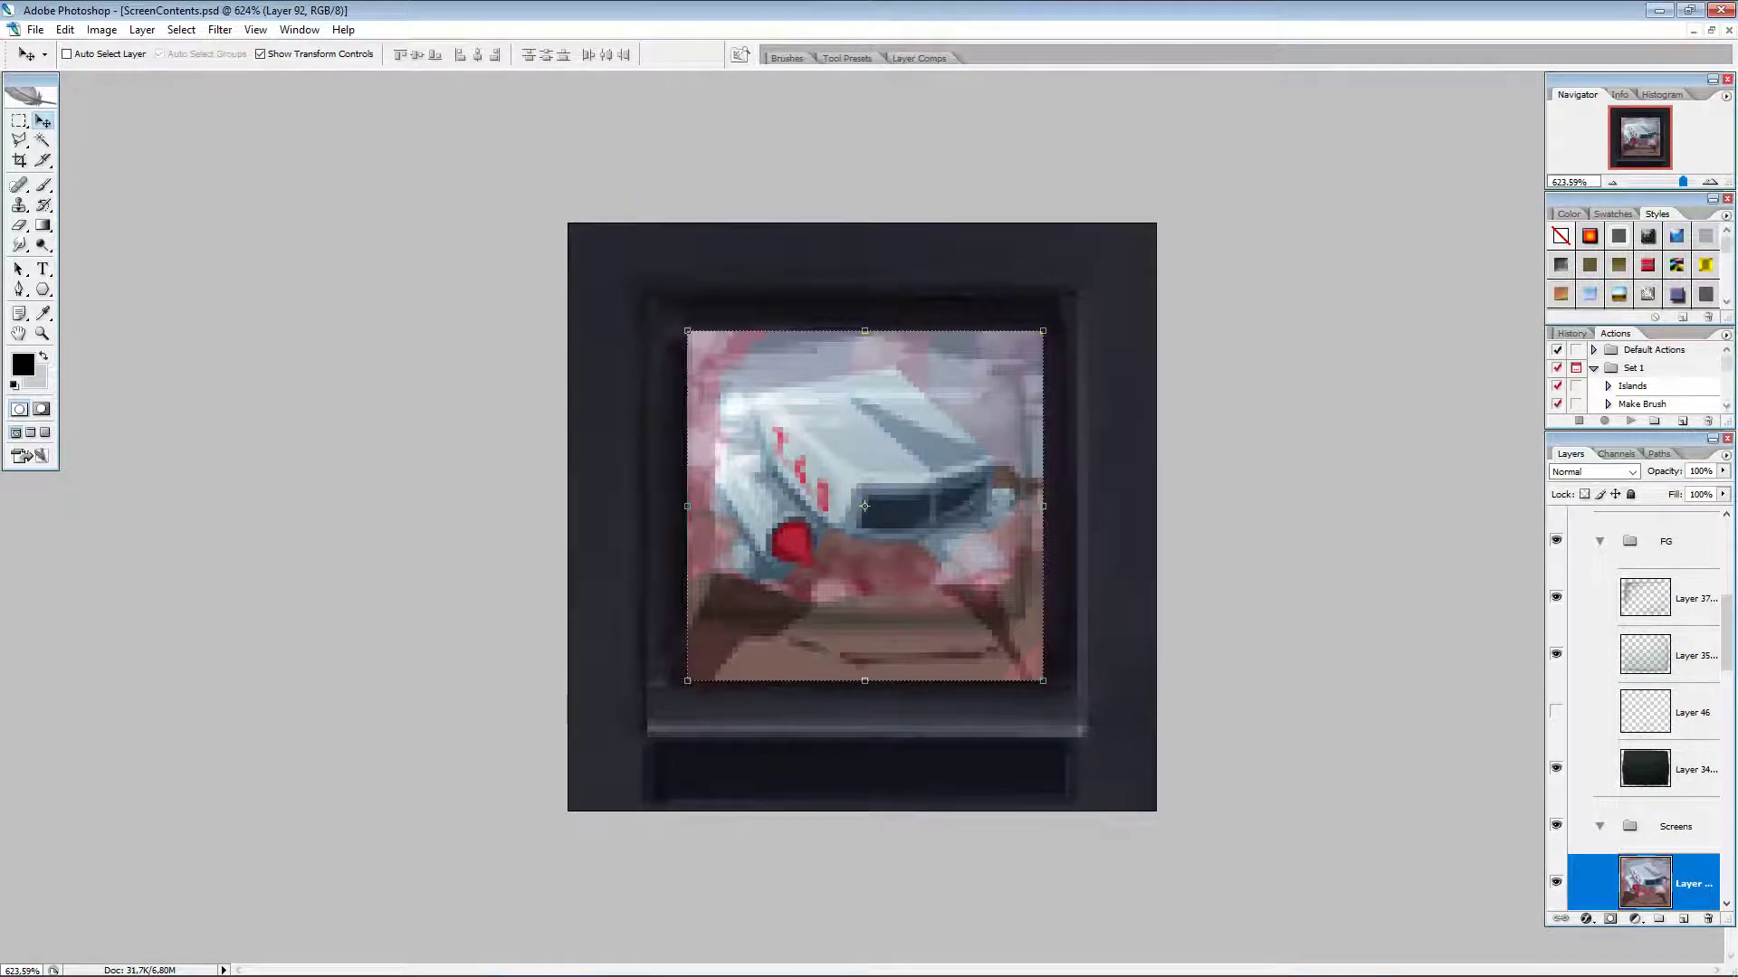
Step: Erase the strip of the vehicle picture that hangs over the monitor's lower frame and red lights
{"action": "left_click", "coordinate": [20, 225]}
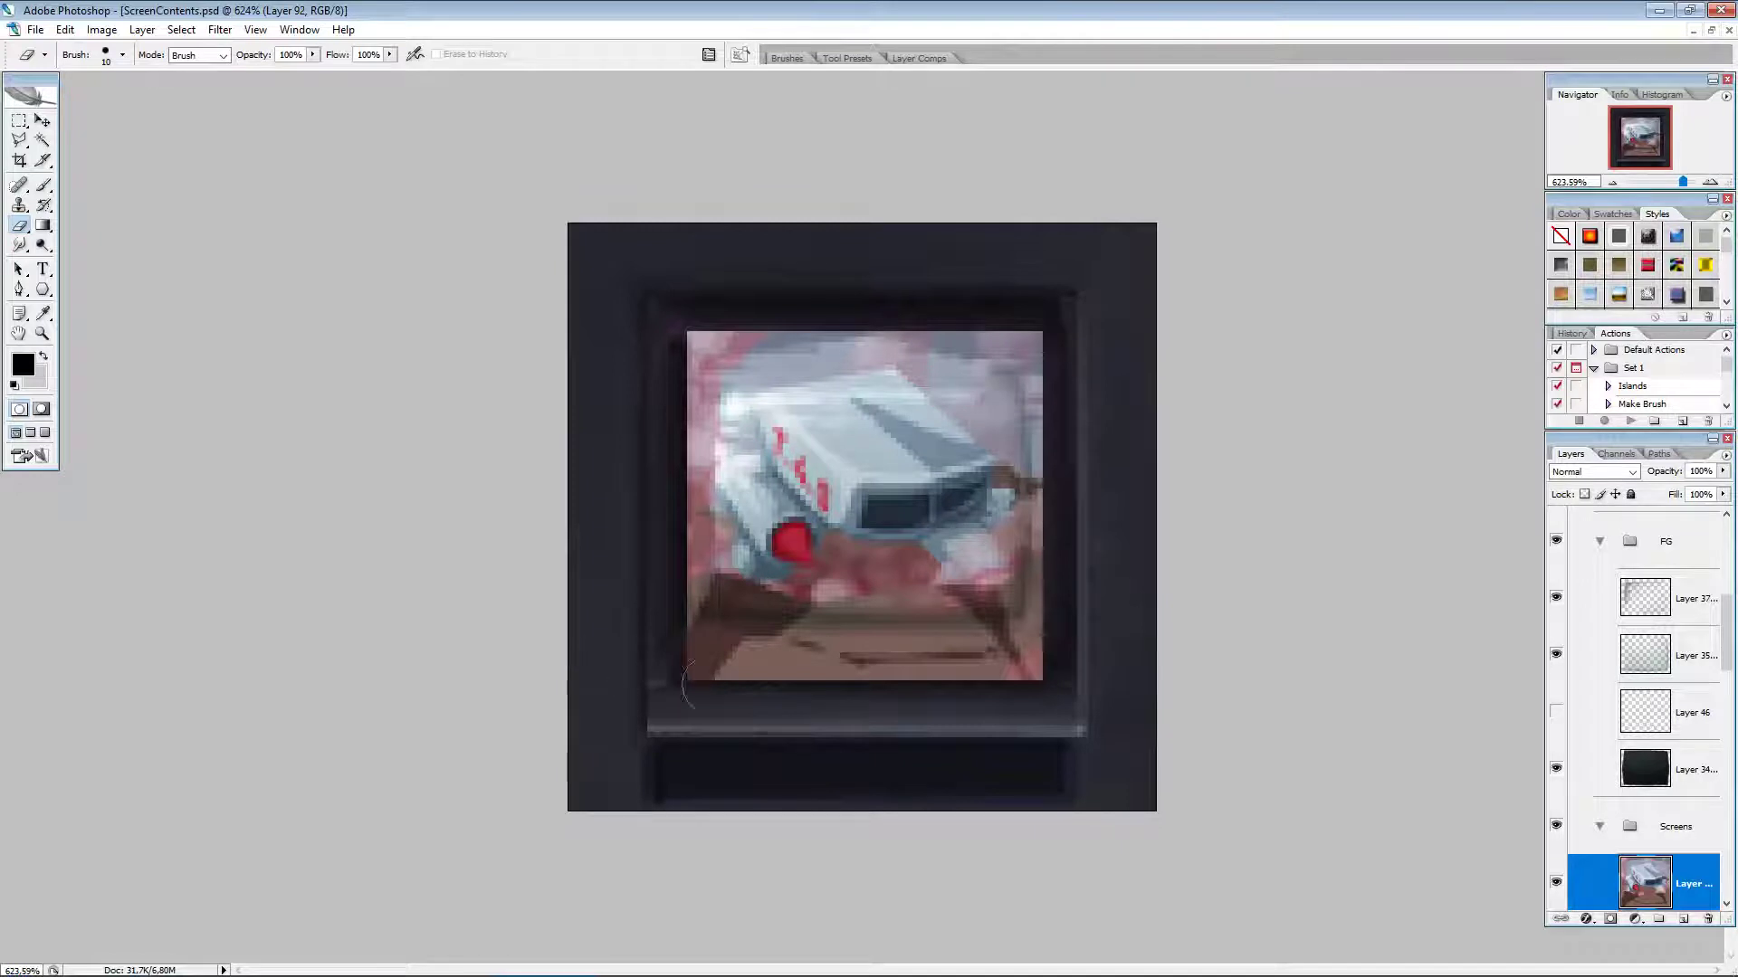
{"action": "left_click_drag", "start_coordinate": [707, 685], "coordinate": [1040, 665]}
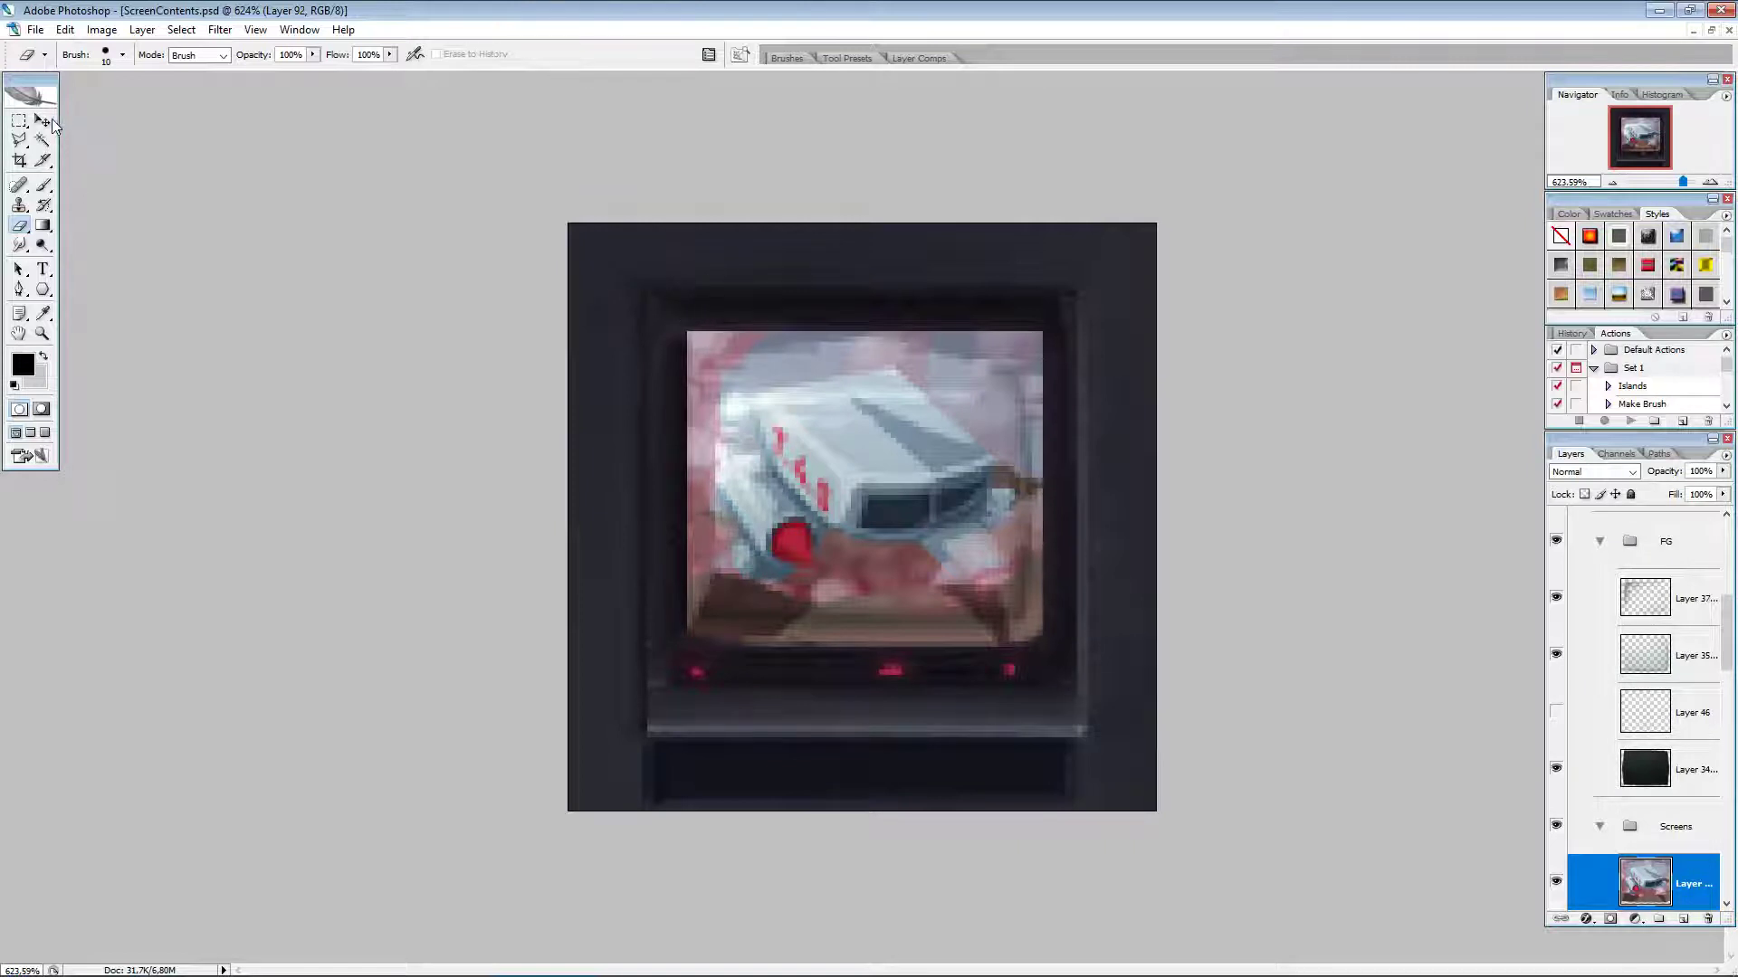
Step: Warp the vehicle picture, pulling its four corners and upper edge inward to match the monitor's curved screen shape
{"action": "left_click", "coordinate": [47, 122]}
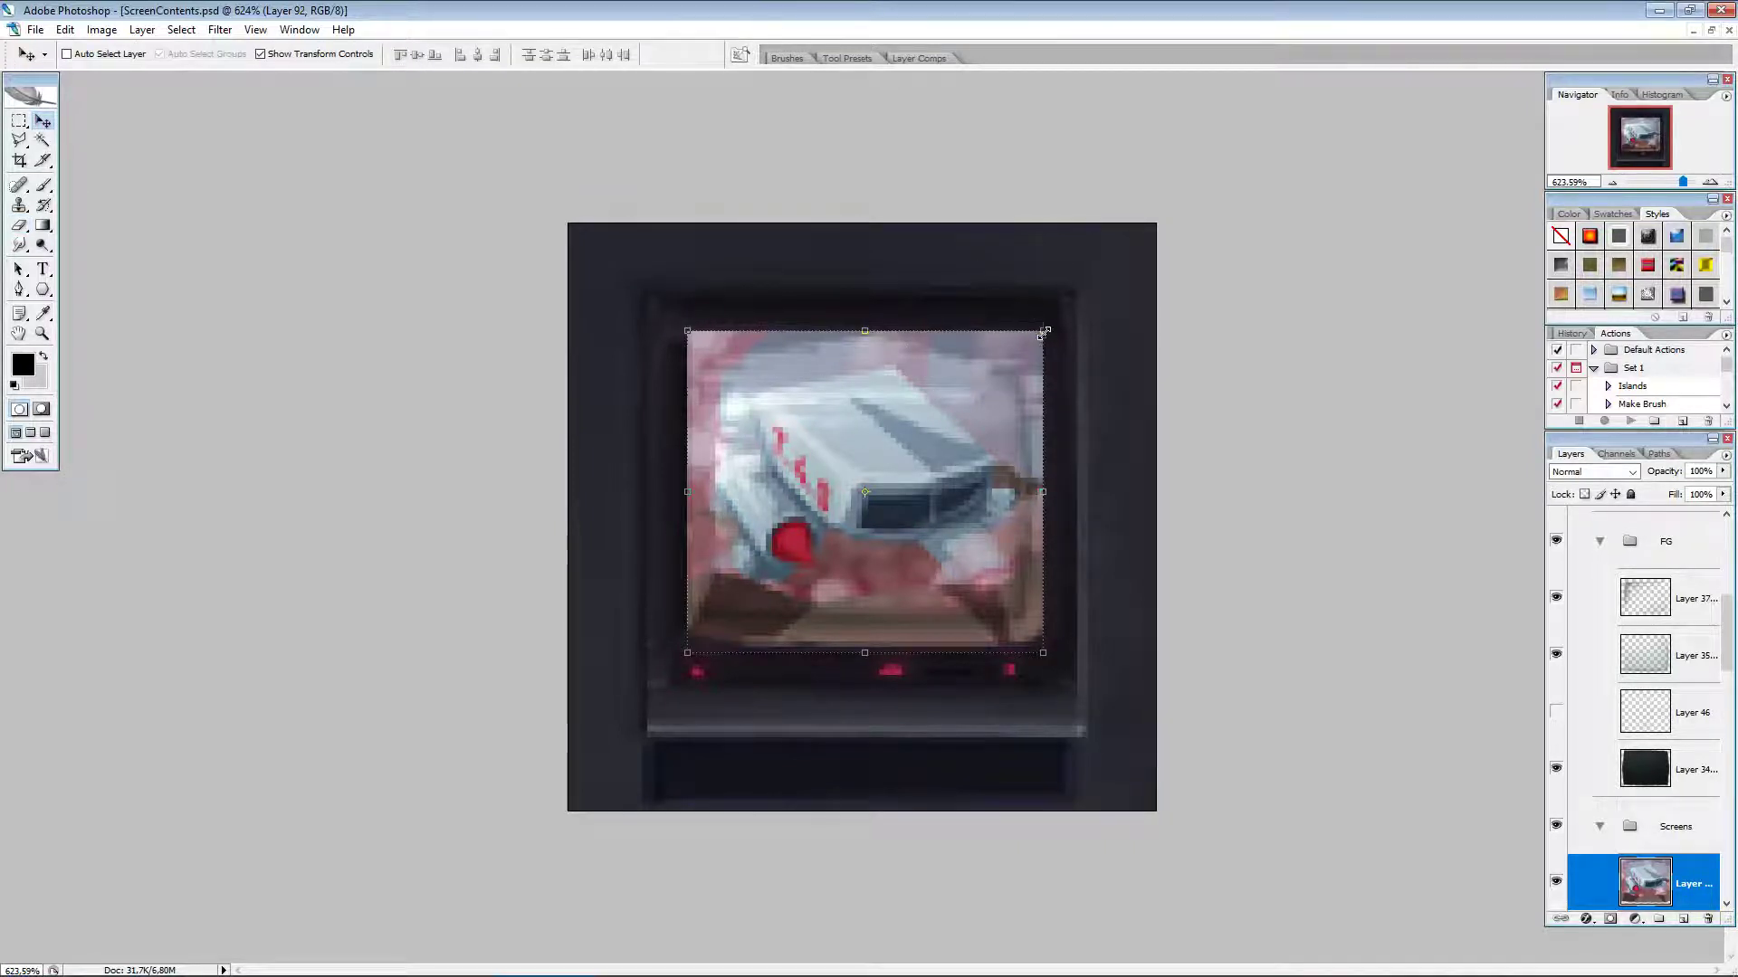
{"action": "key", "text": "ctrl+t"}
{"action": "right_click", "coordinate": [997, 422]}
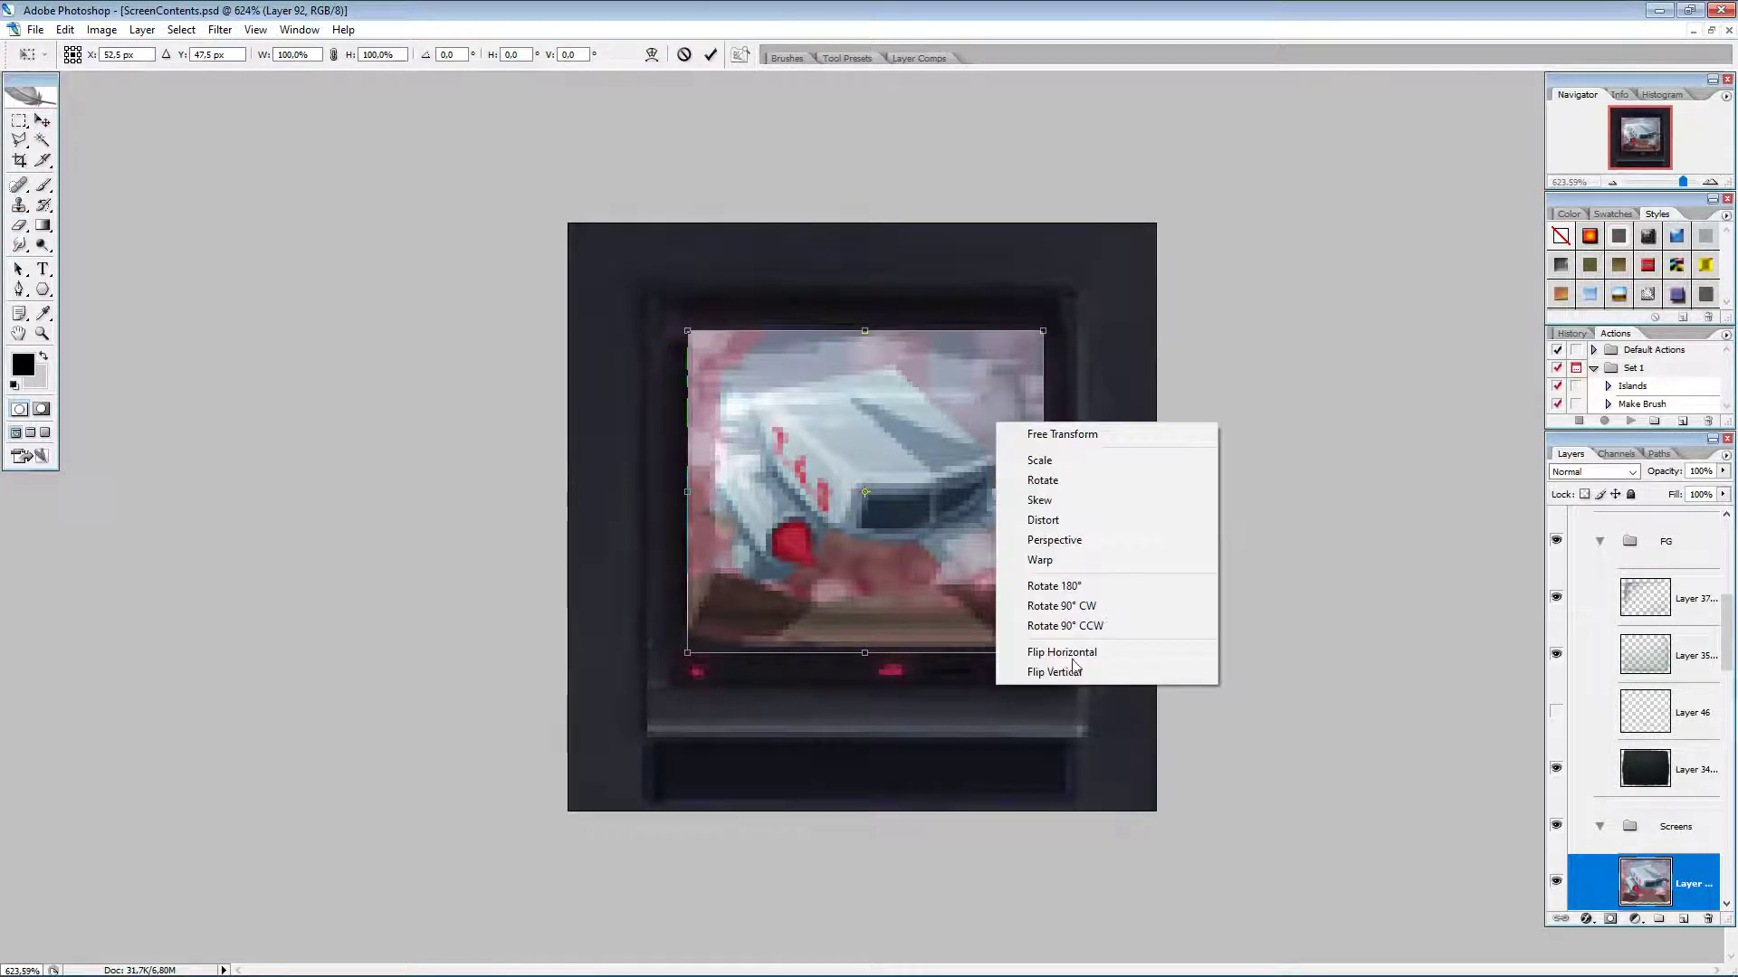
{"action": "left_click", "coordinate": [1060, 563]}
{"action": "mouse_move", "coordinate": [1039, 338]}
{"action": "left_mouse_down"}
{"action": "mouse_move", "coordinate": [995, 399]}
{"action": "mouse_move", "coordinate": [1026, 368]}
{"action": "left_mouse_up"}
{"action": "left_click_drag", "start_coordinate": [688, 331], "coordinate": [700, 371]}
{"action": "left_click_drag", "start_coordinate": [892, 361], "coordinate": [883, 380]}
{"action": "left_click_drag", "start_coordinate": [1043, 652], "coordinate": [1034, 628]}
{"action": "left_click_drag", "start_coordinate": [688, 652], "coordinate": [694, 635]}
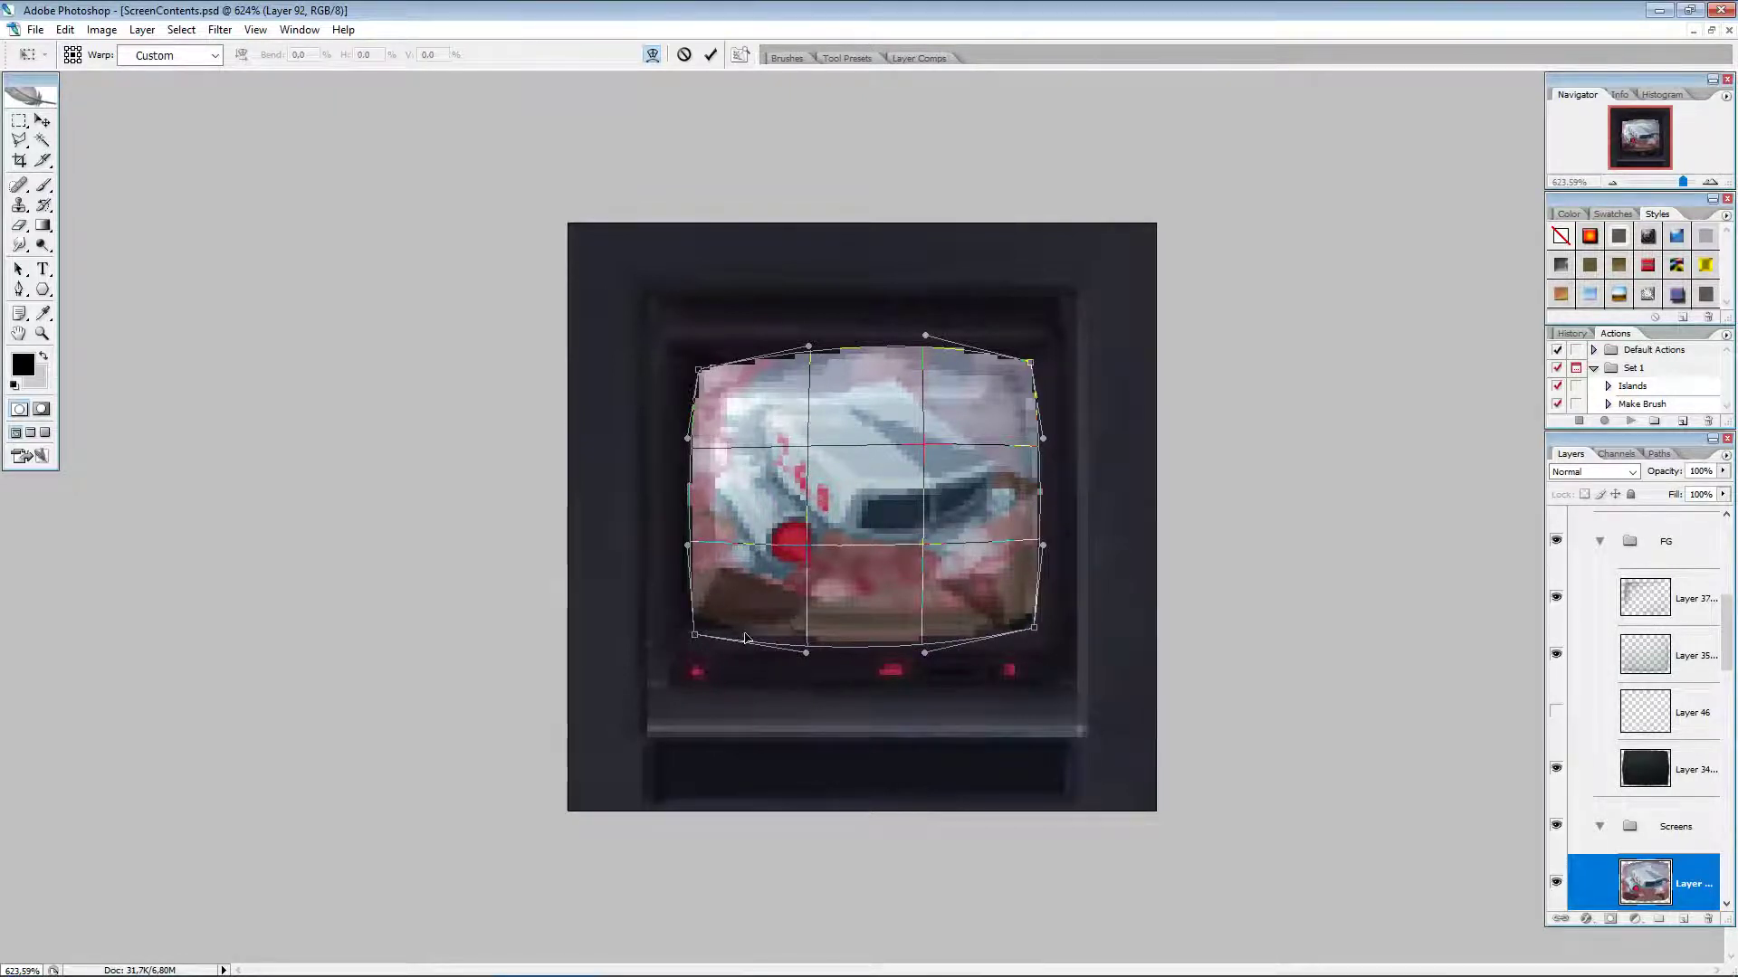
{"action": "left_click", "coordinate": [710, 57]}
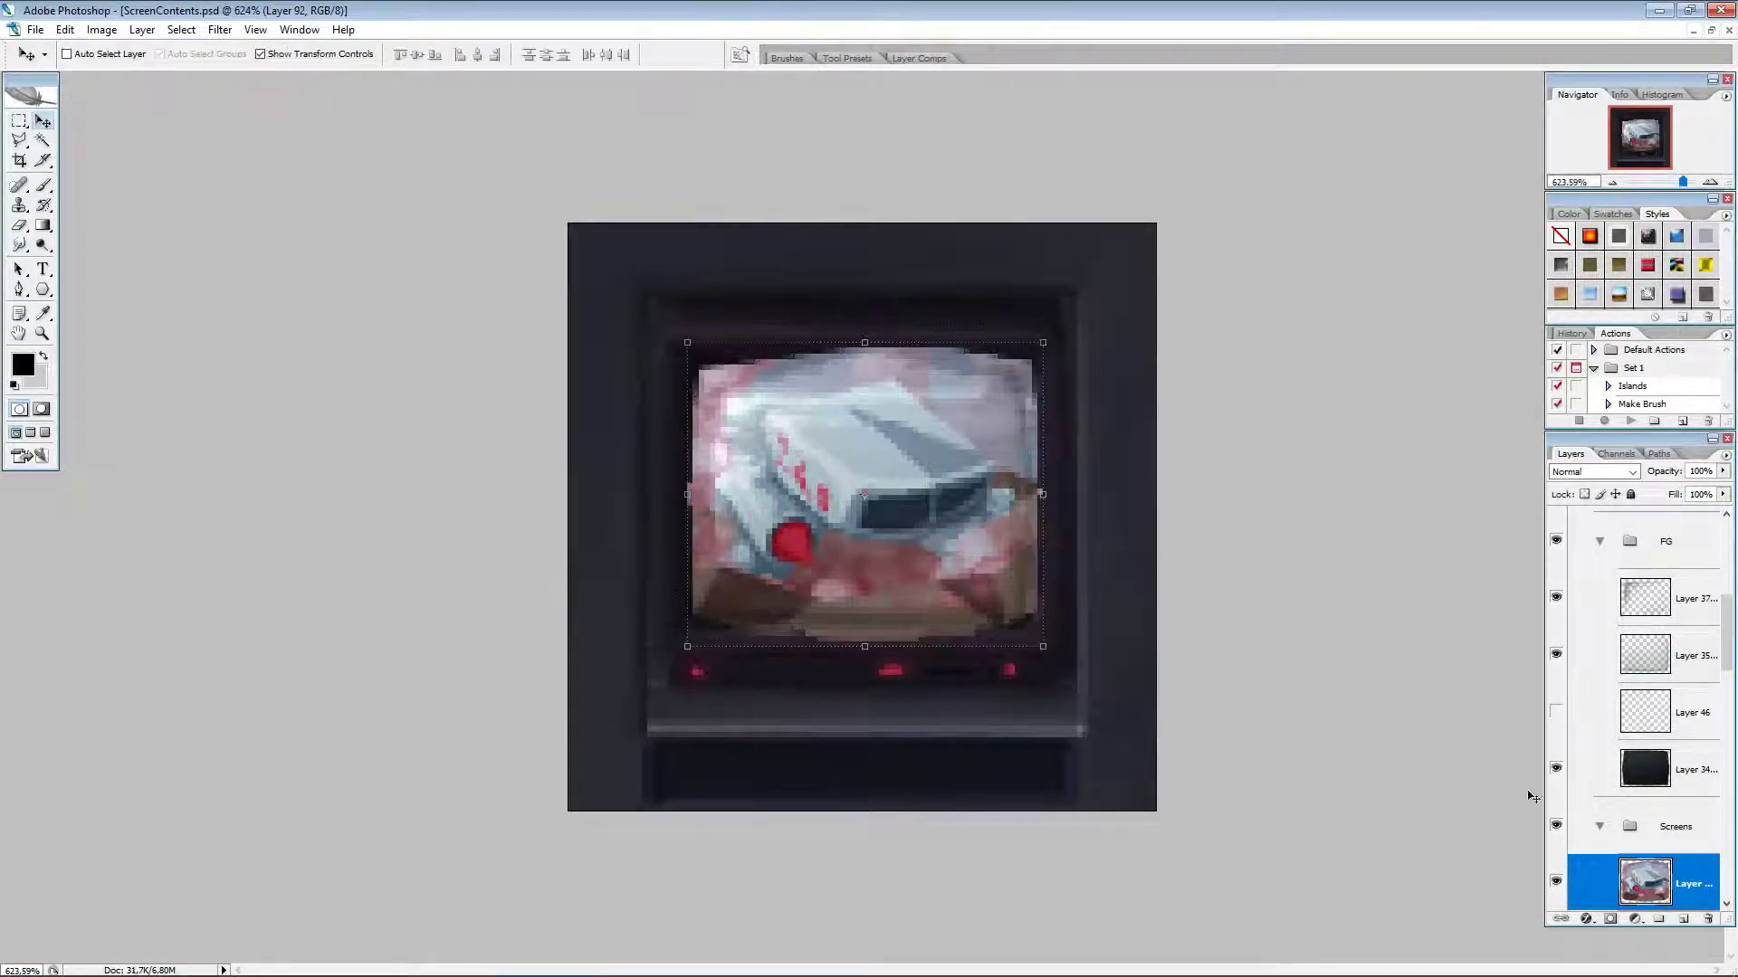
Step: Move the vehicle layer below the Layer 60 copy in the Screens group and add a new layer group above it
{"action": "scroll", "coordinate": [1665, 851], "scroll_direction": "down", "scroll_amount": 1}
{"action": "scroll", "coordinate": [1666, 724], "scroll_direction": "down", "scroll_amount": 4}
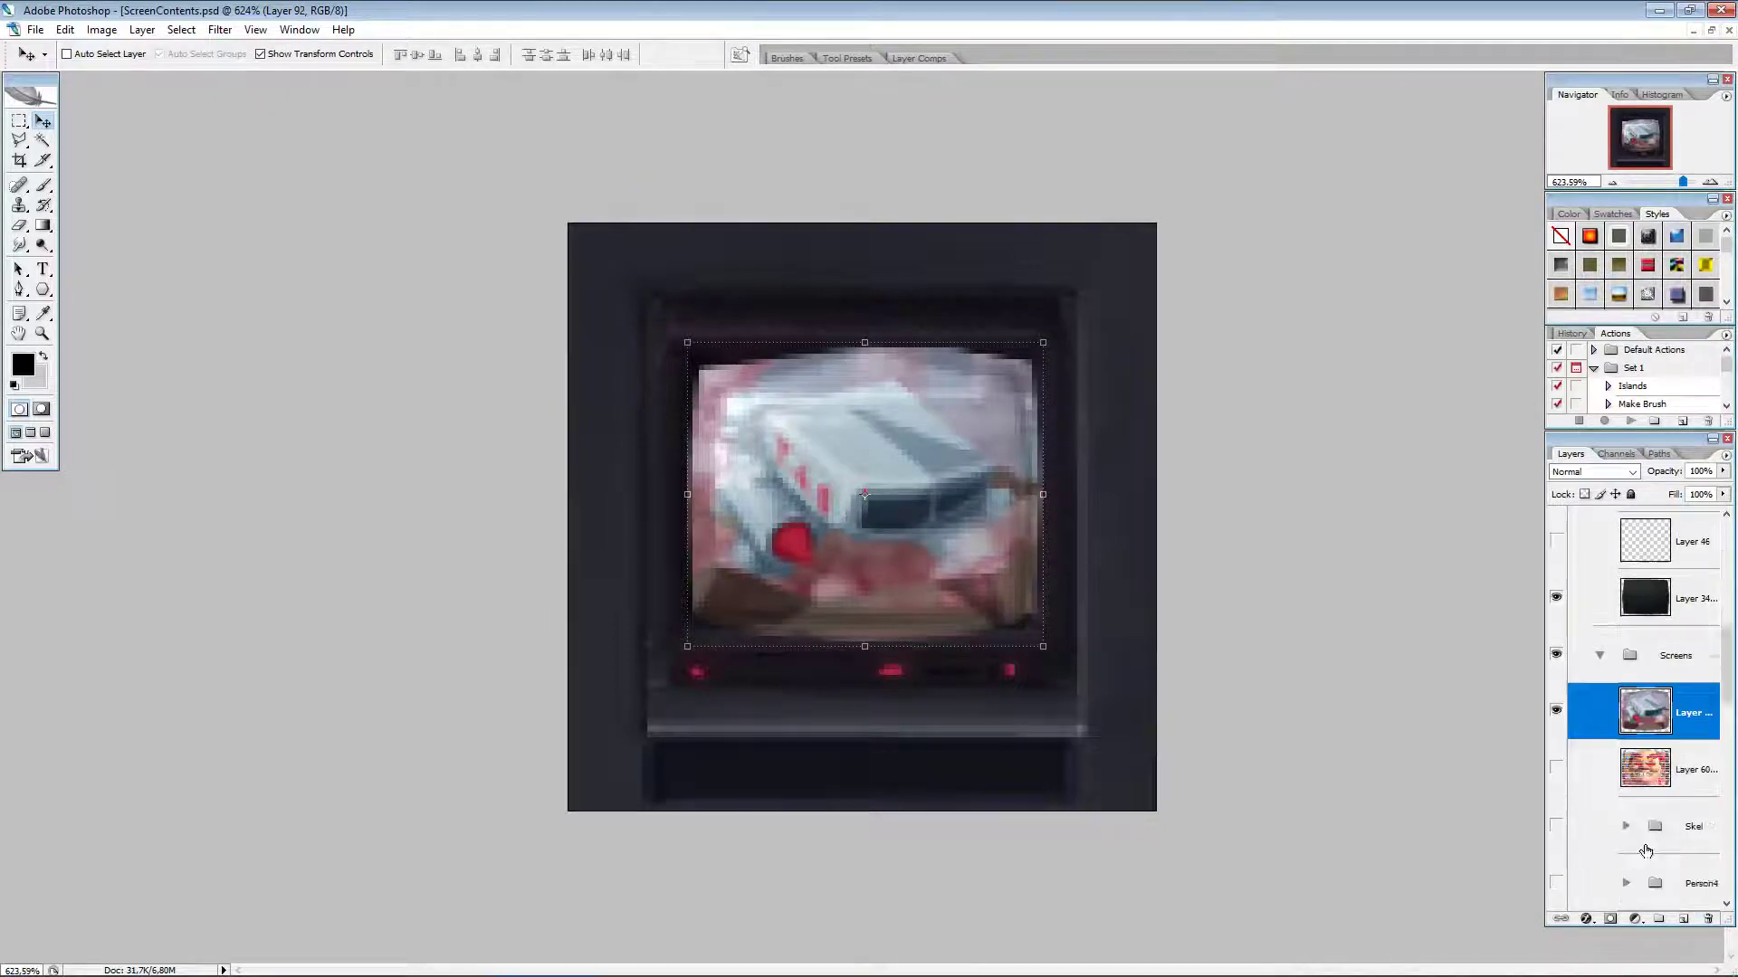
{"action": "left_click_drag", "start_coordinate": [1685, 618], "coordinate": [1678, 686]}
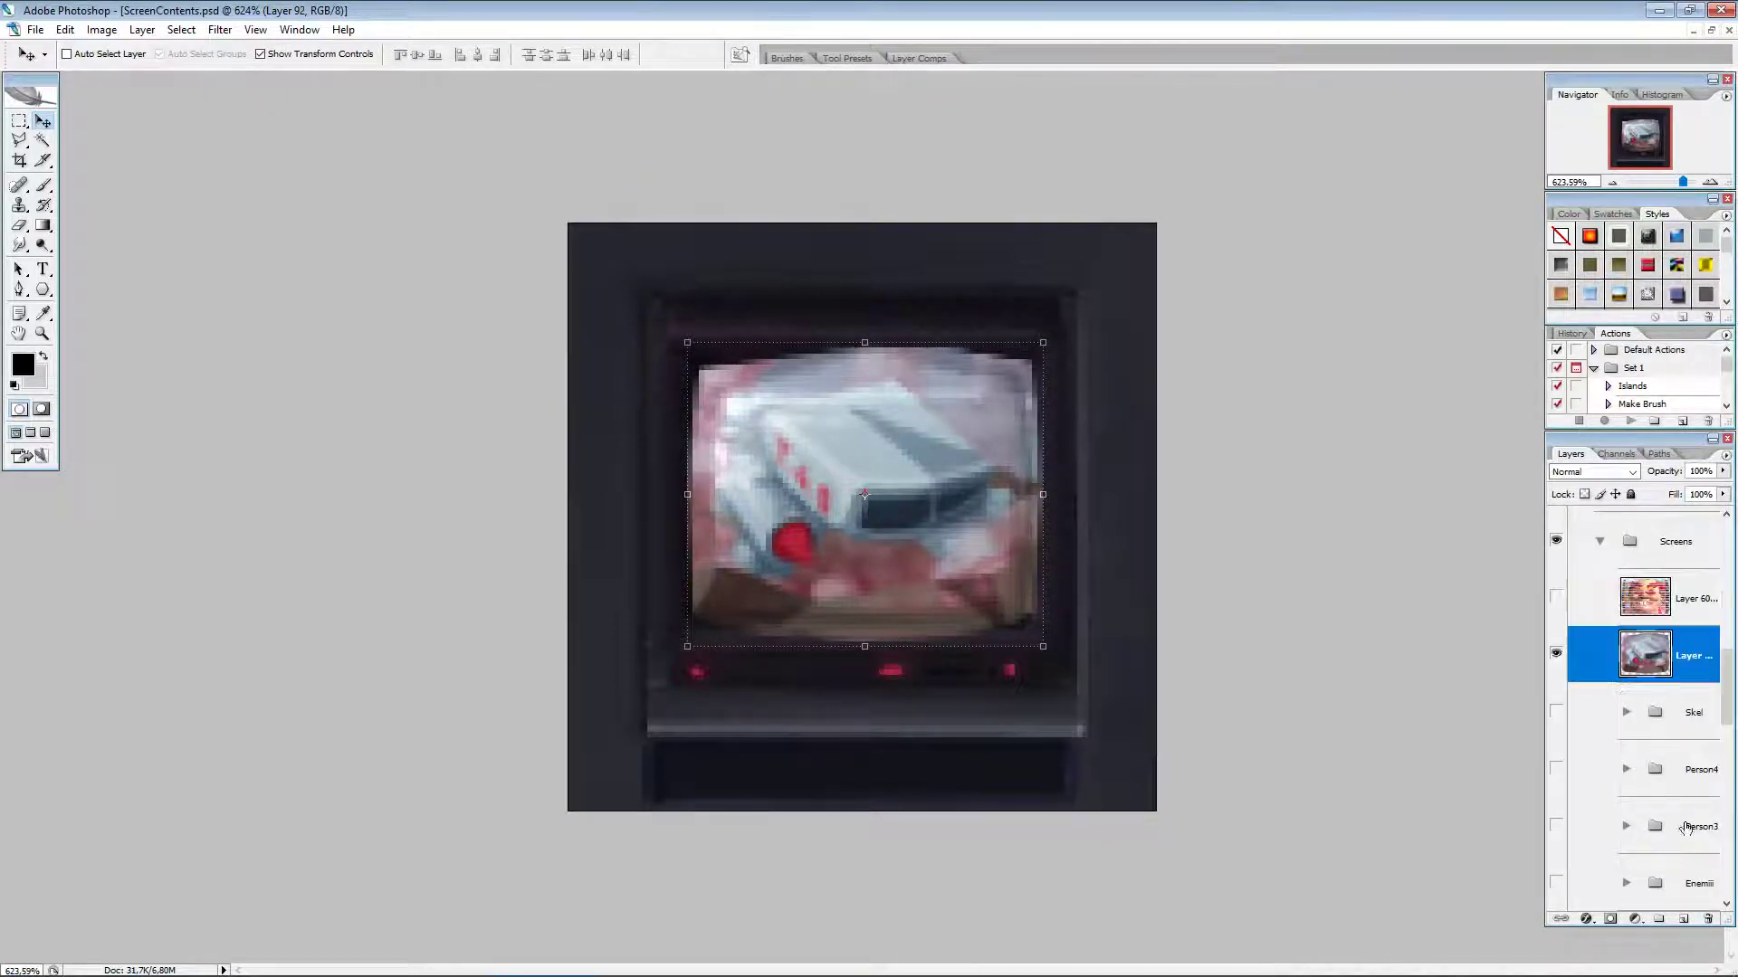
{"action": "left_click", "coordinate": [1664, 919]}
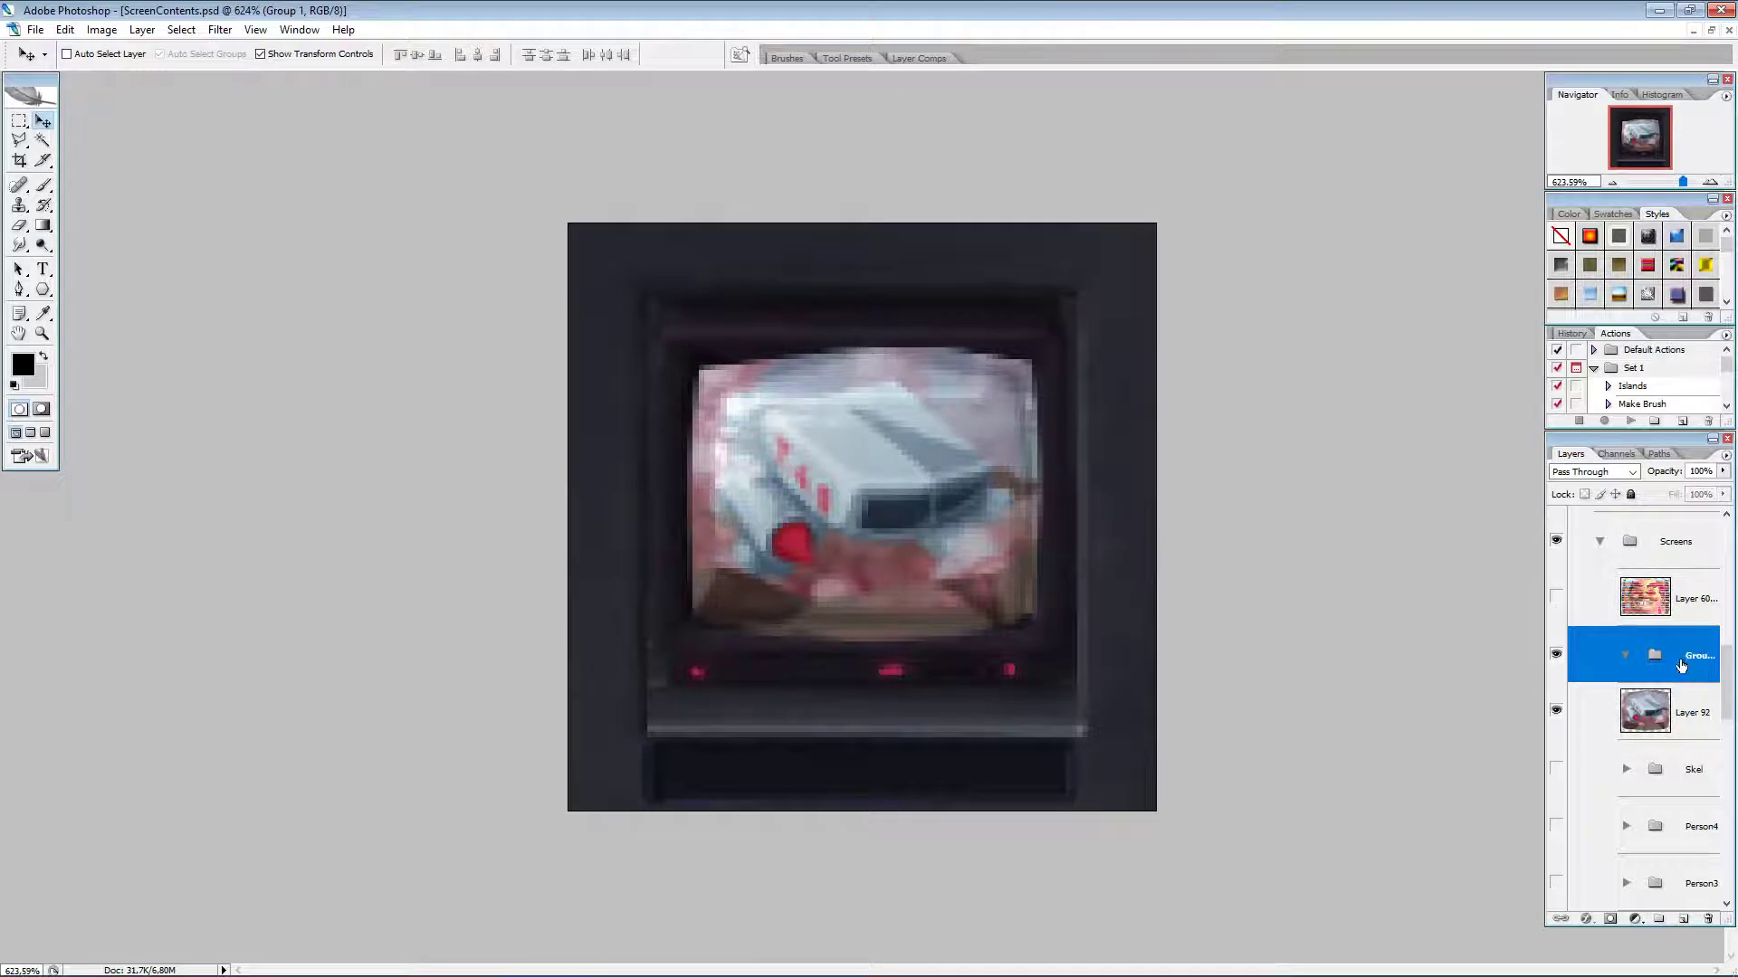
Step: Rename the new layer group to T4SB0T and move the vehicle layer into it
{"action": "double_click", "coordinate": [1694, 665]}
{"action": "type", "text": "<"}
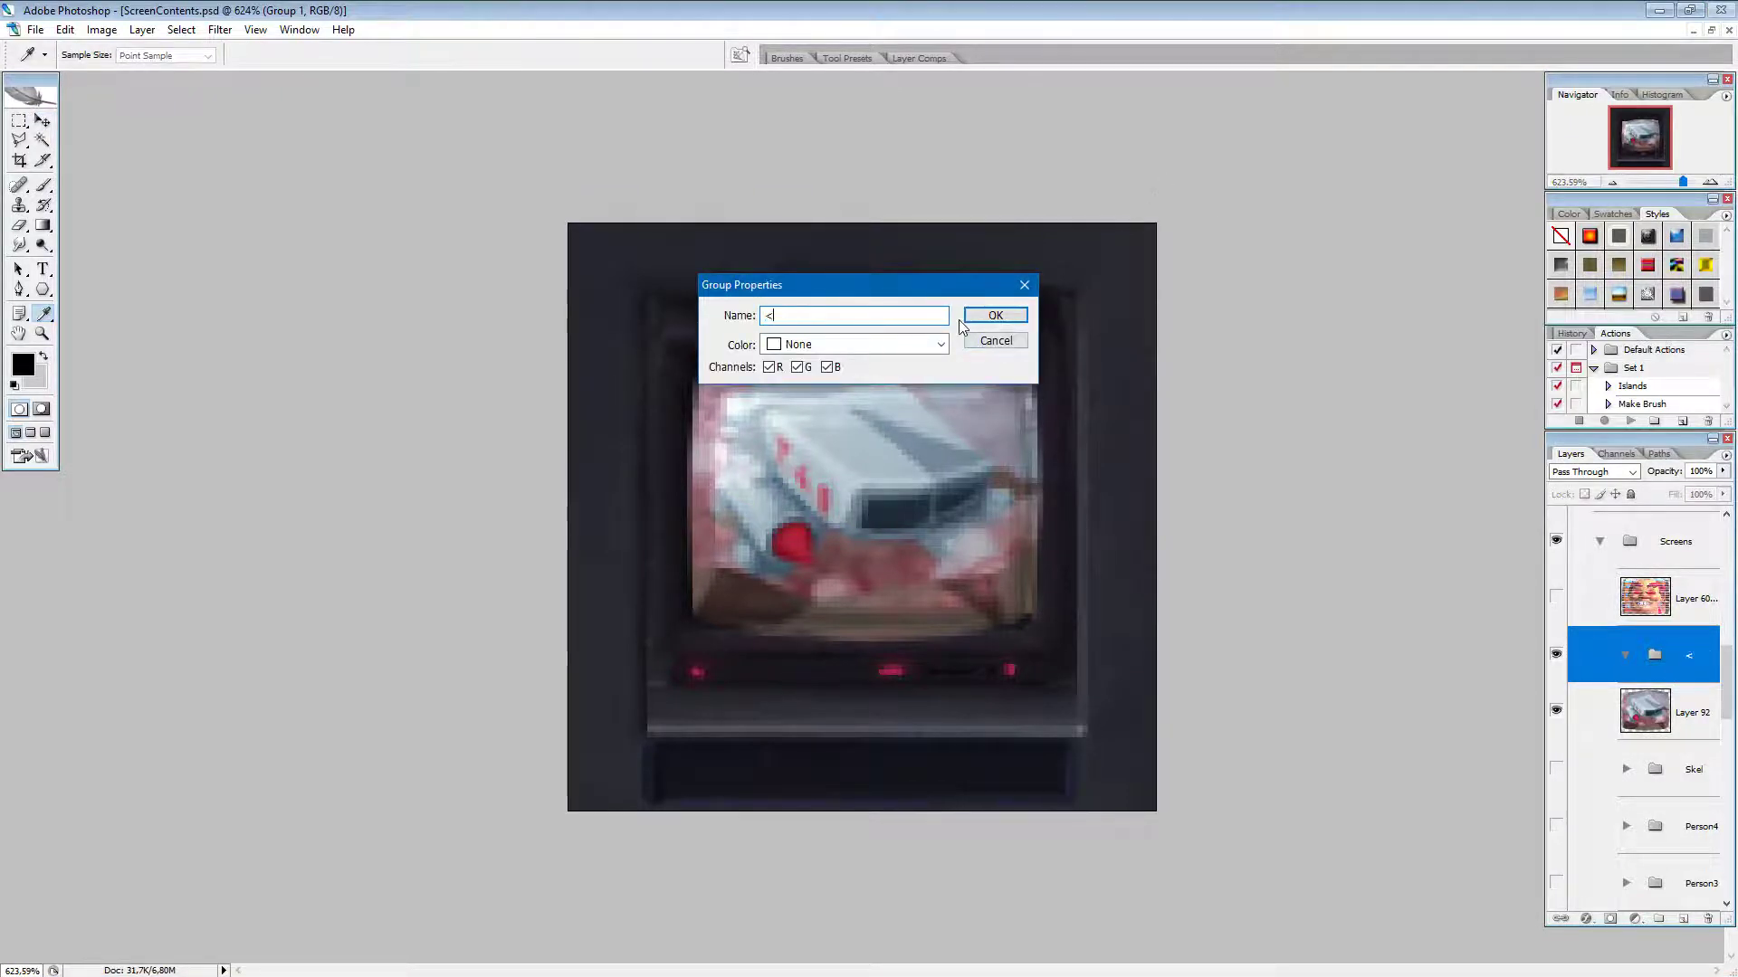
{"action": "type", "text": "4SB0T"}
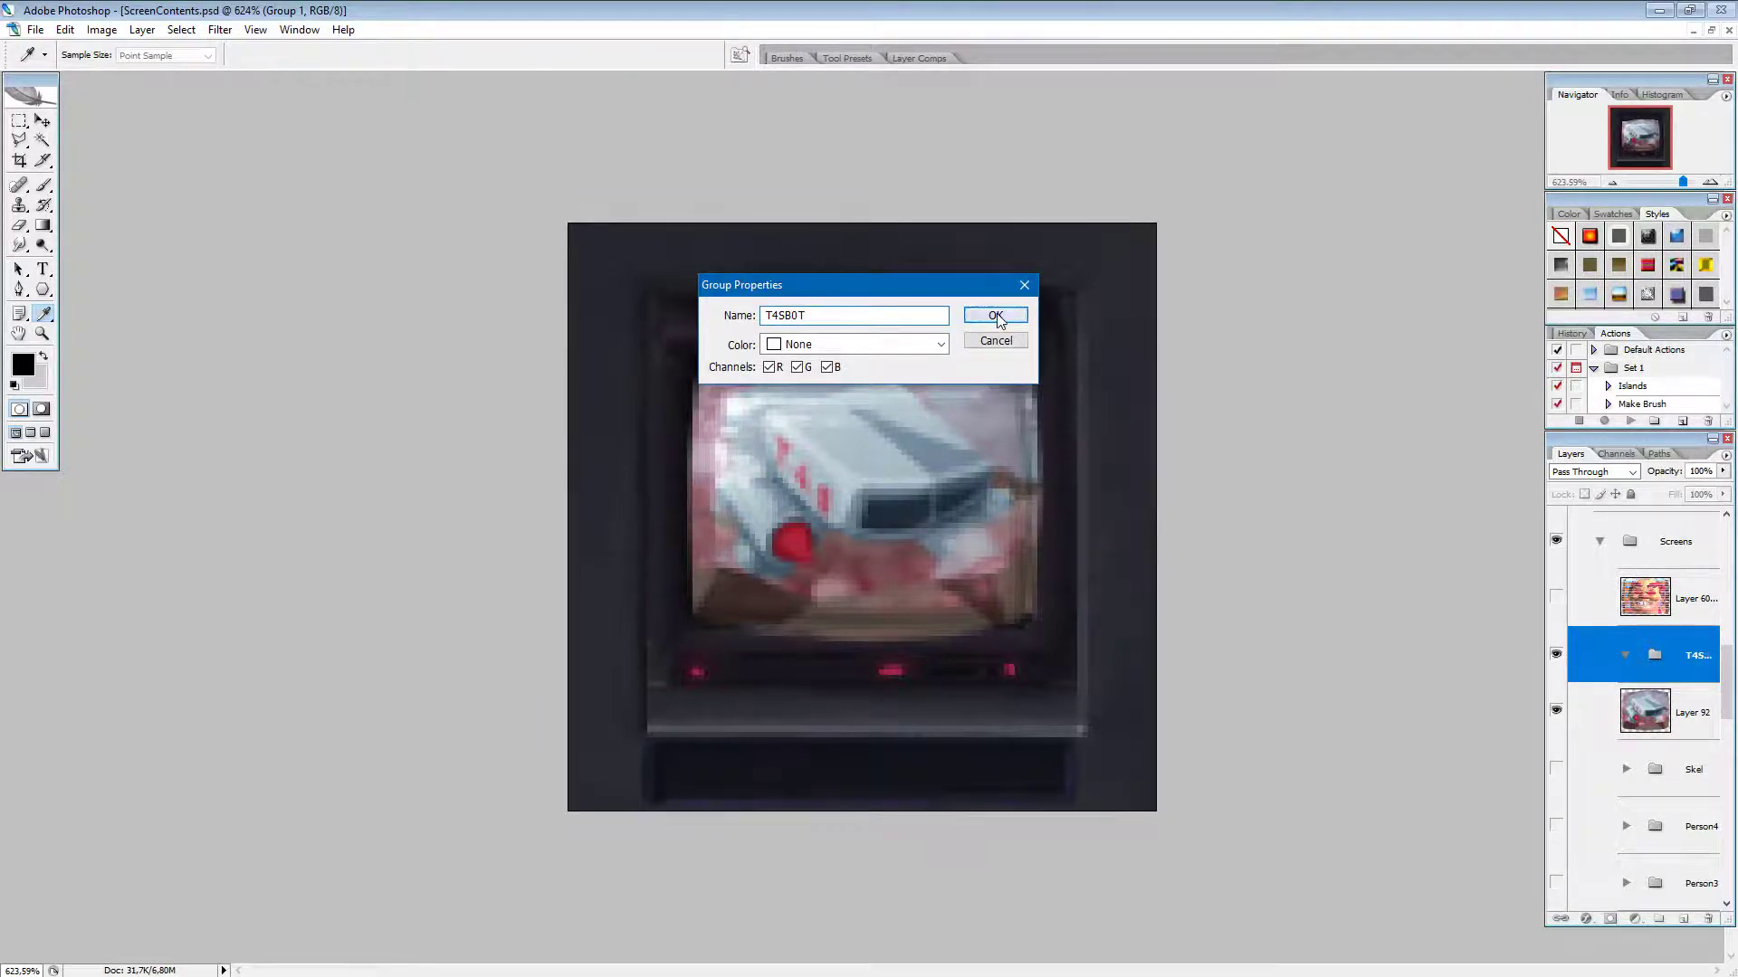
{"action": "left_click", "coordinate": [994, 316]}
{"action": "key", "text": "v"}
{"action": "left_click_drag", "start_coordinate": [1649, 724], "coordinate": [1680, 677]}
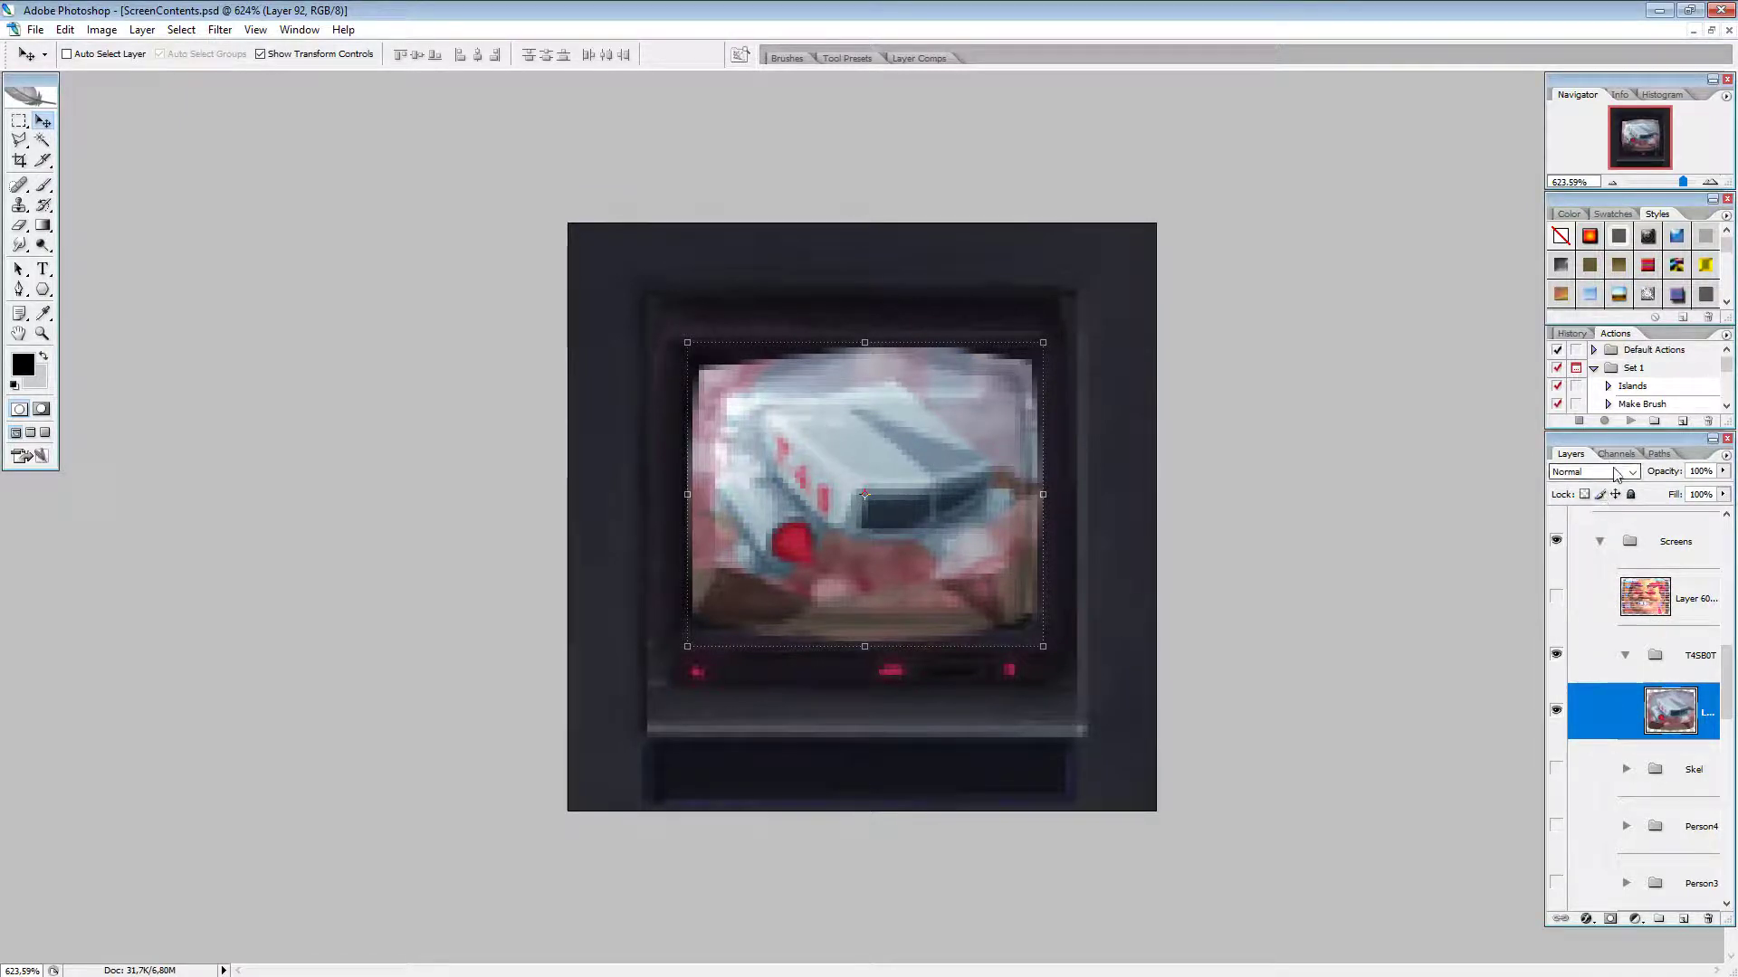
Step: Try the CRTScreenGlow action on the vehicle layer and delete the duplicate layer it produced
{"action": "left_click", "coordinate": [1726, 405]}
{"action": "left_click", "coordinate": [1726, 405]}
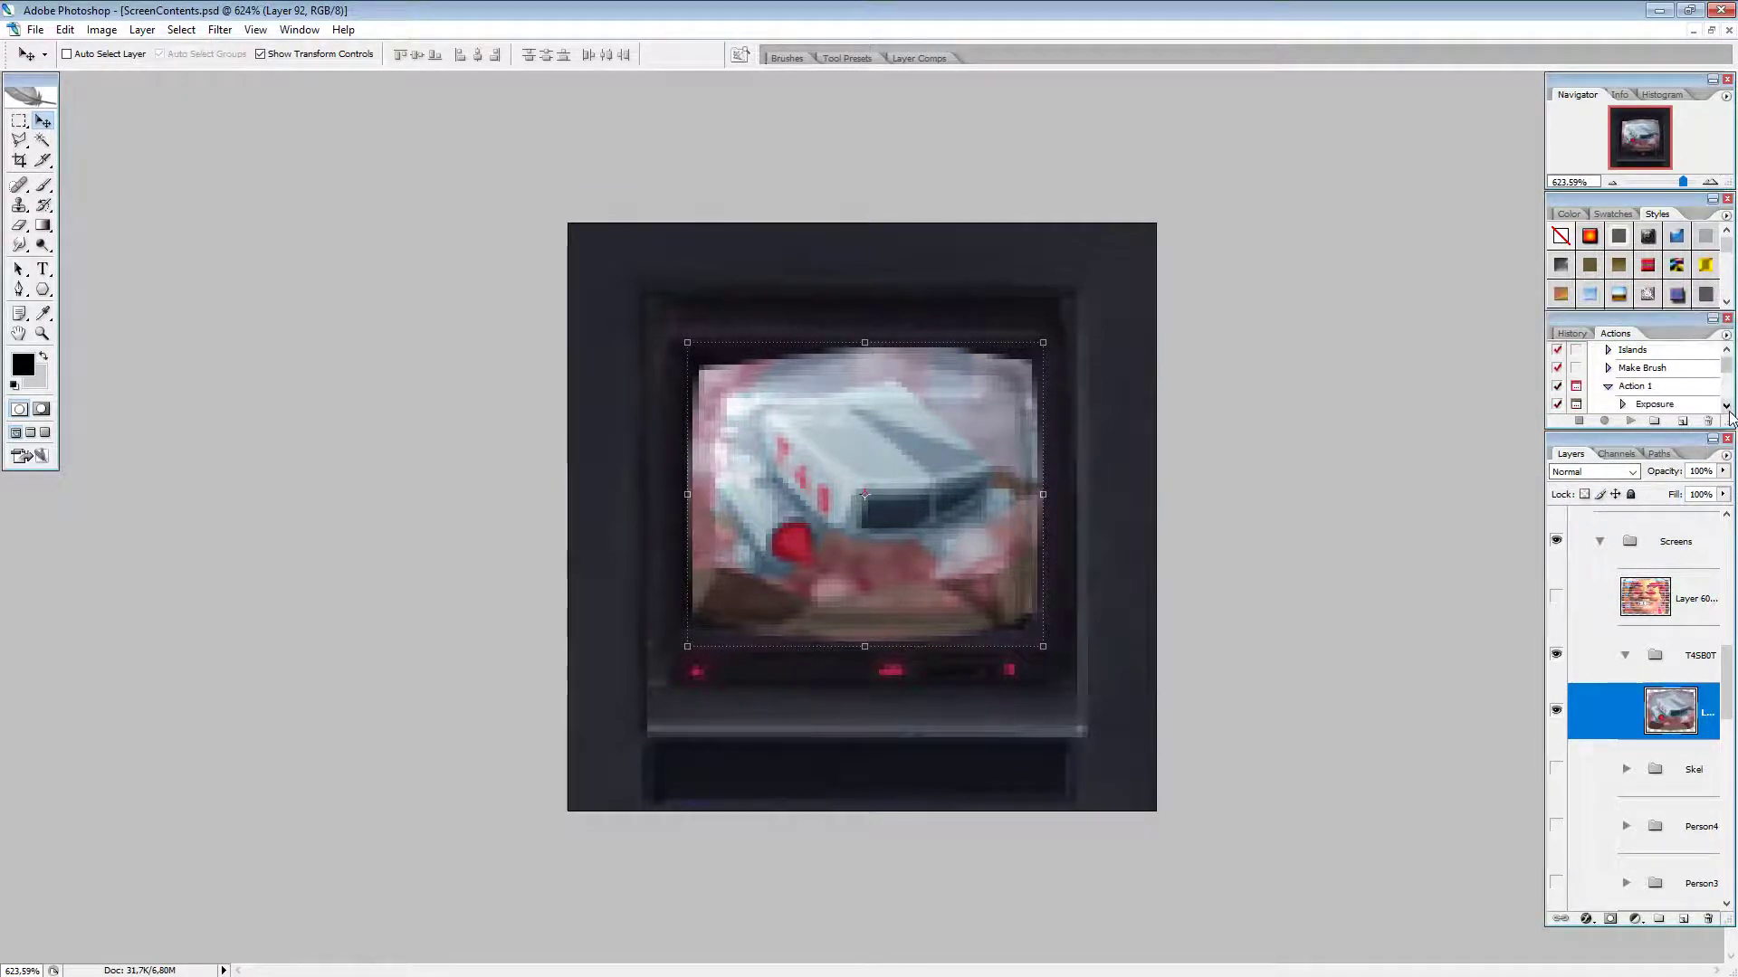
{"action": "left_click", "coordinate": [1726, 404]}
{"action": "left_click", "coordinate": [1726, 405]}
{"action": "left_click", "coordinate": [1726, 404]}
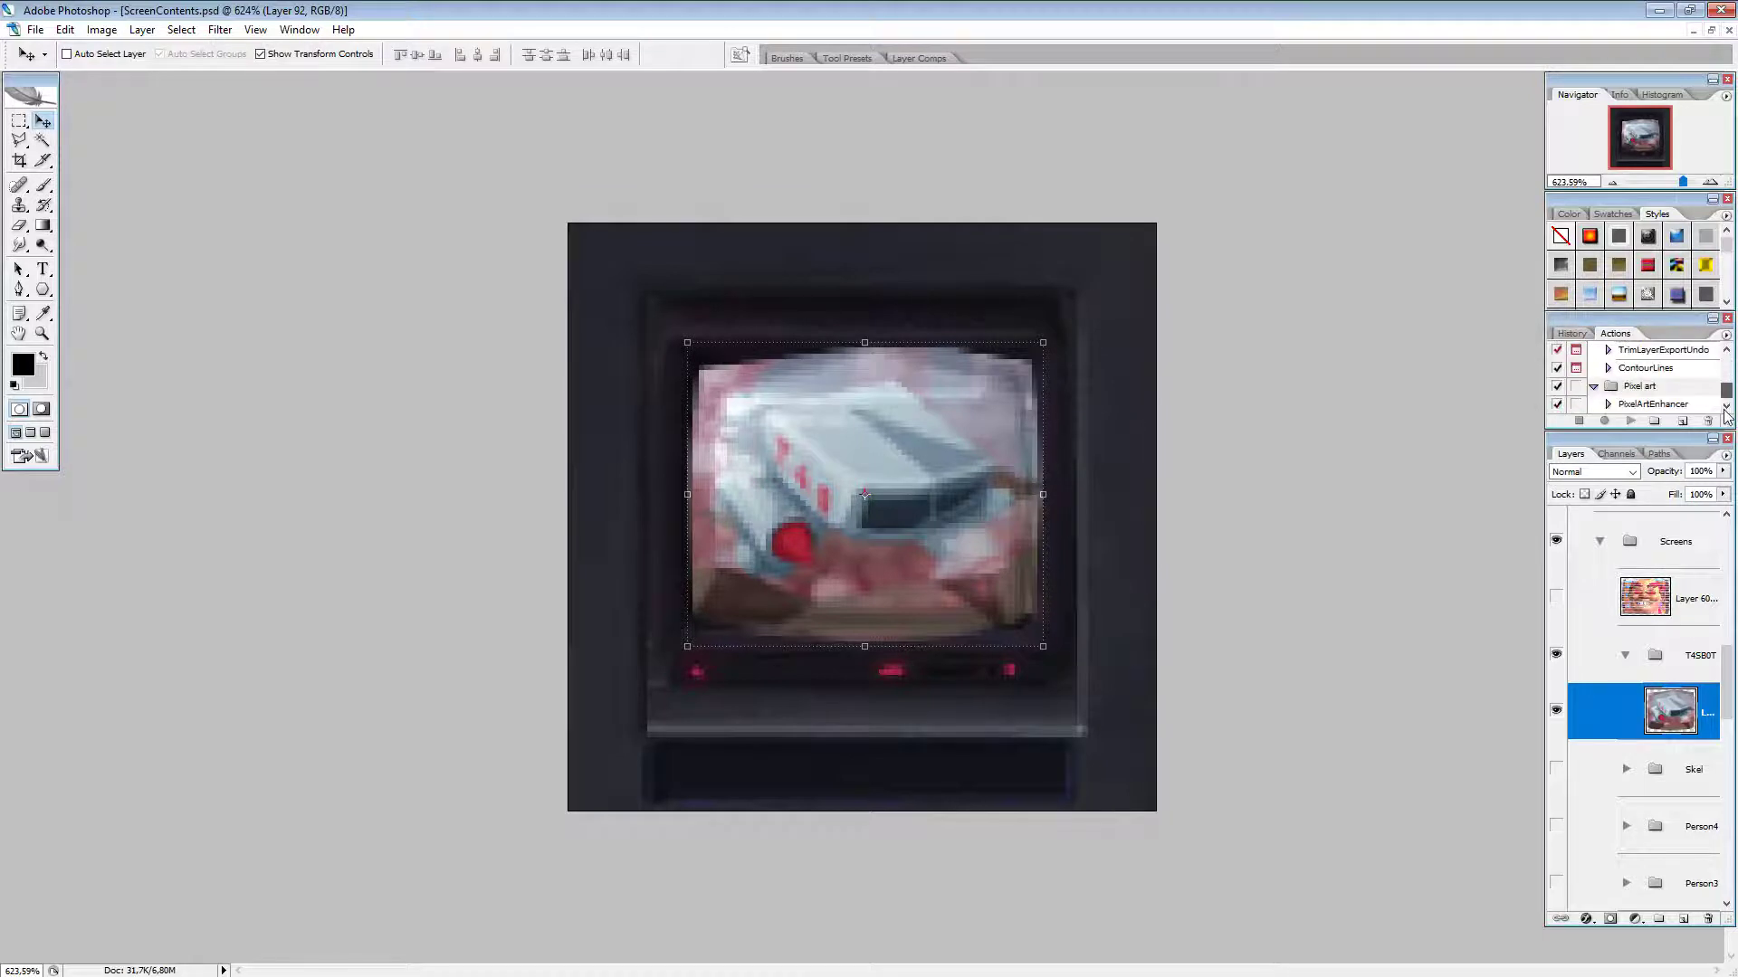
{"action": "left_click", "coordinate": [1651, 377]}
{"action": "scroll", "coordinate": [1653, 388], "scroll_direction": "down", "scroll_amount": 4}
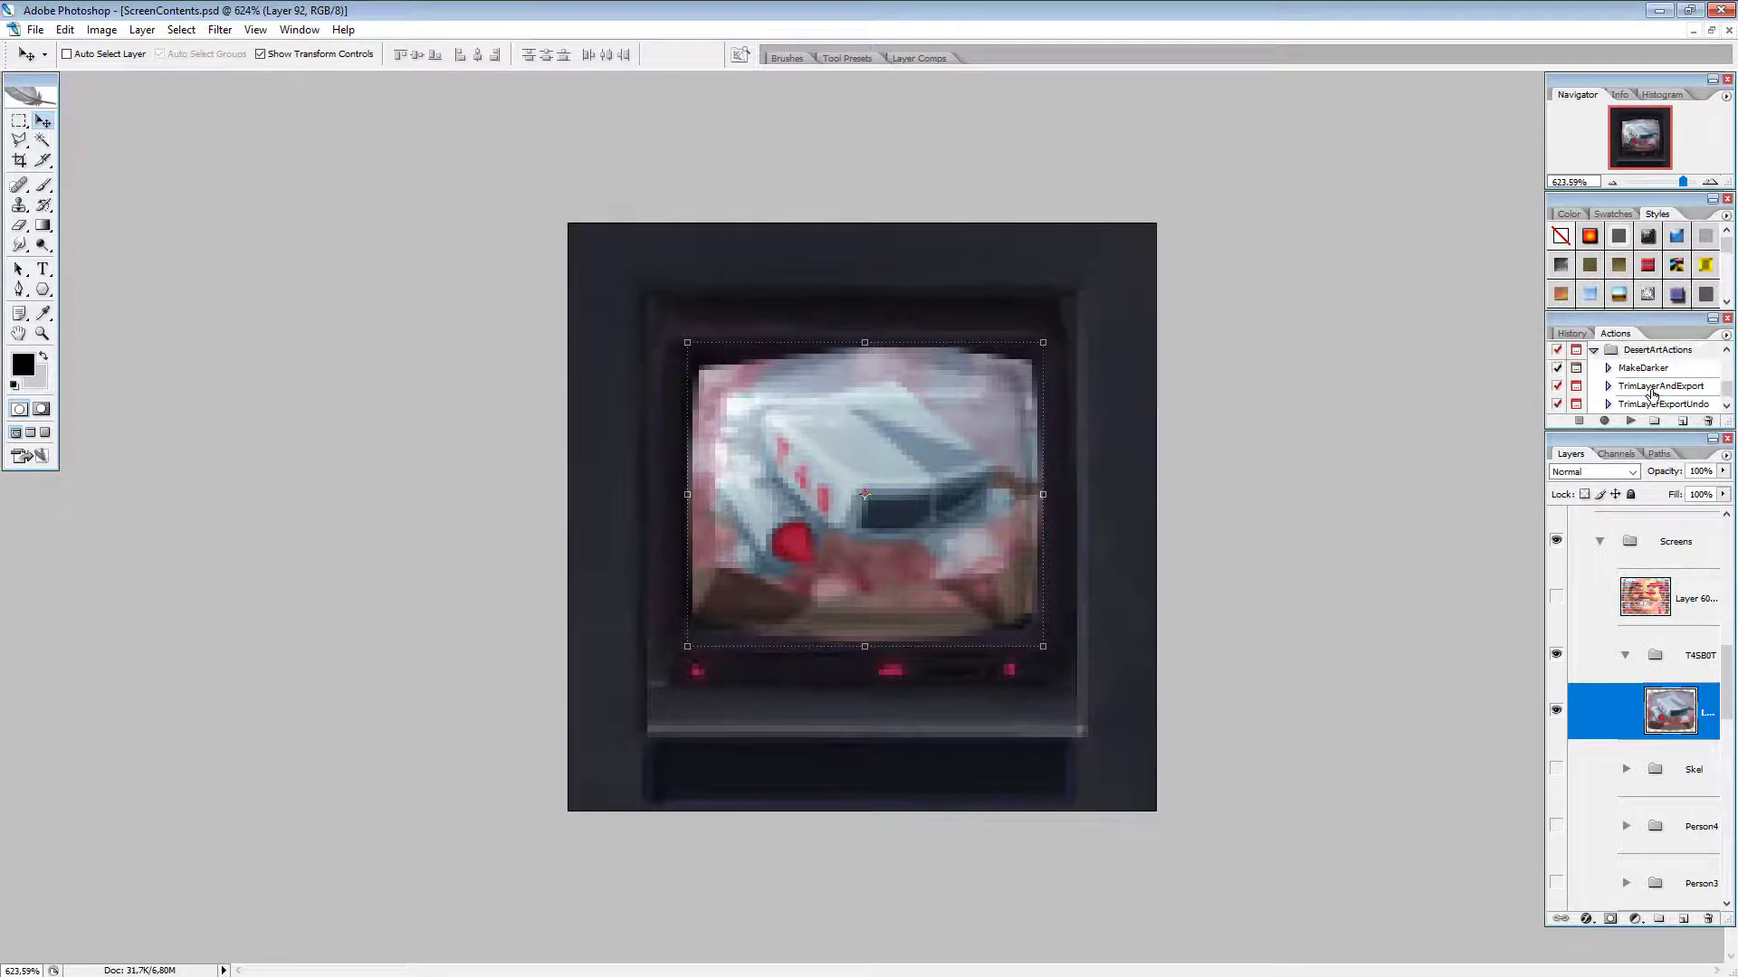
{"action": "left_click", "coordinate": [1652, 387]}
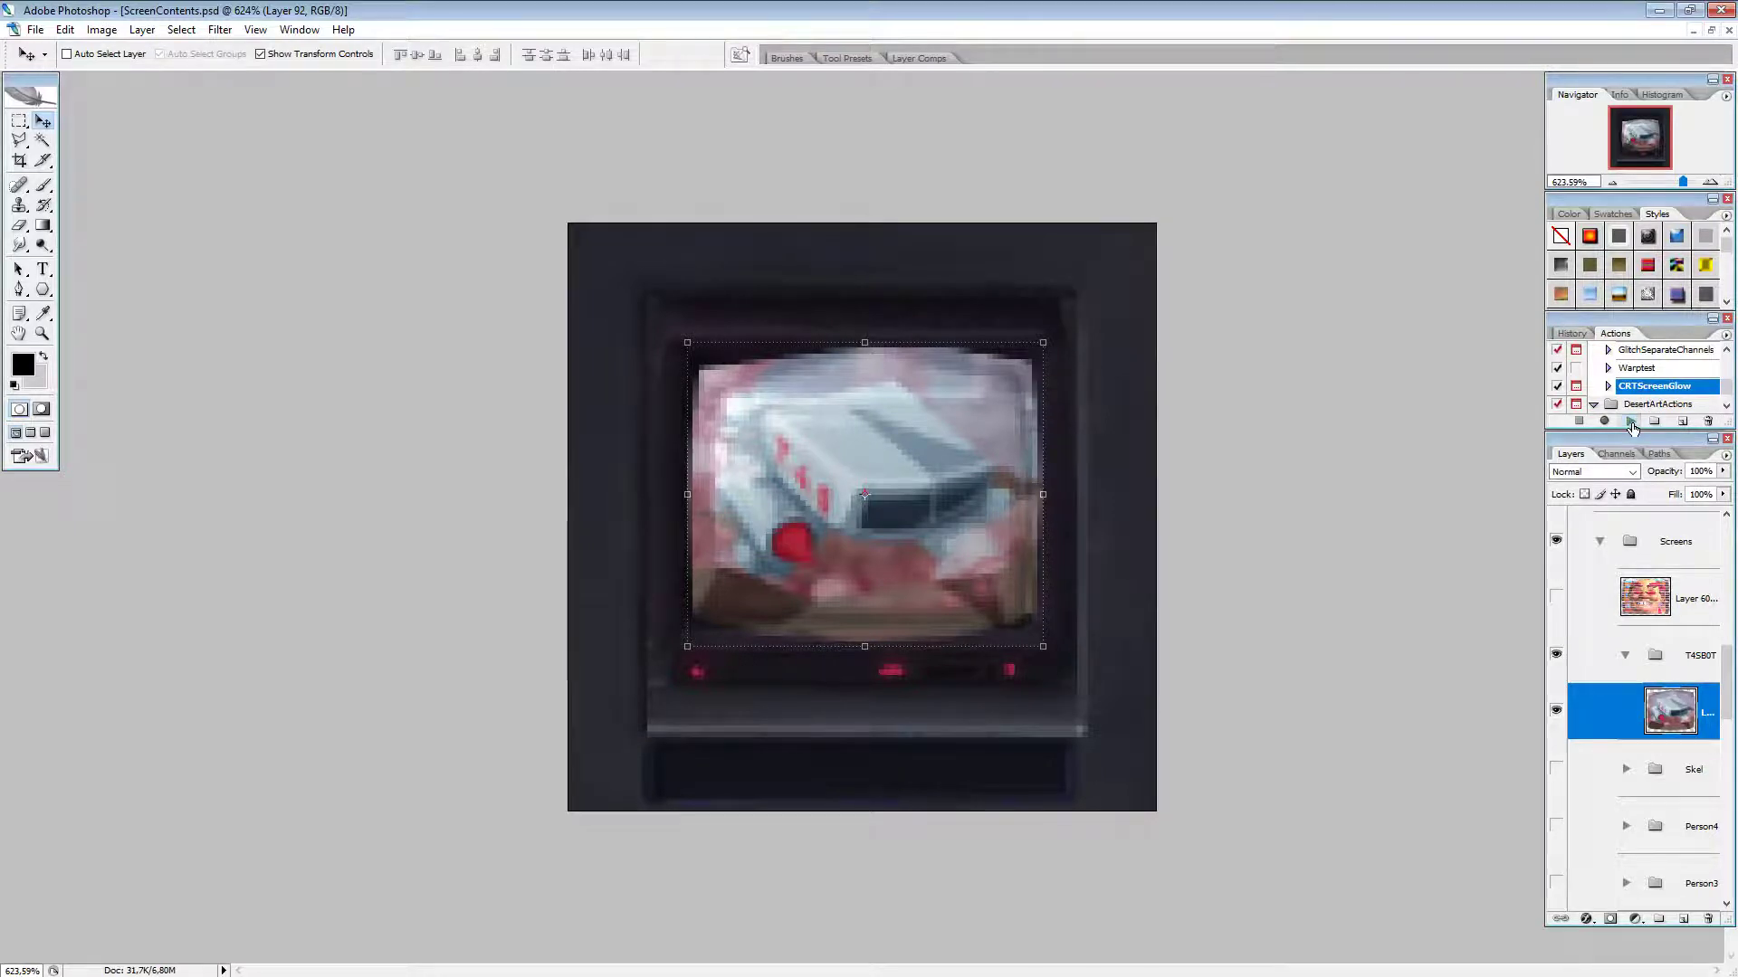
{"action": "left_click", "coordinate": [1631, 422]}
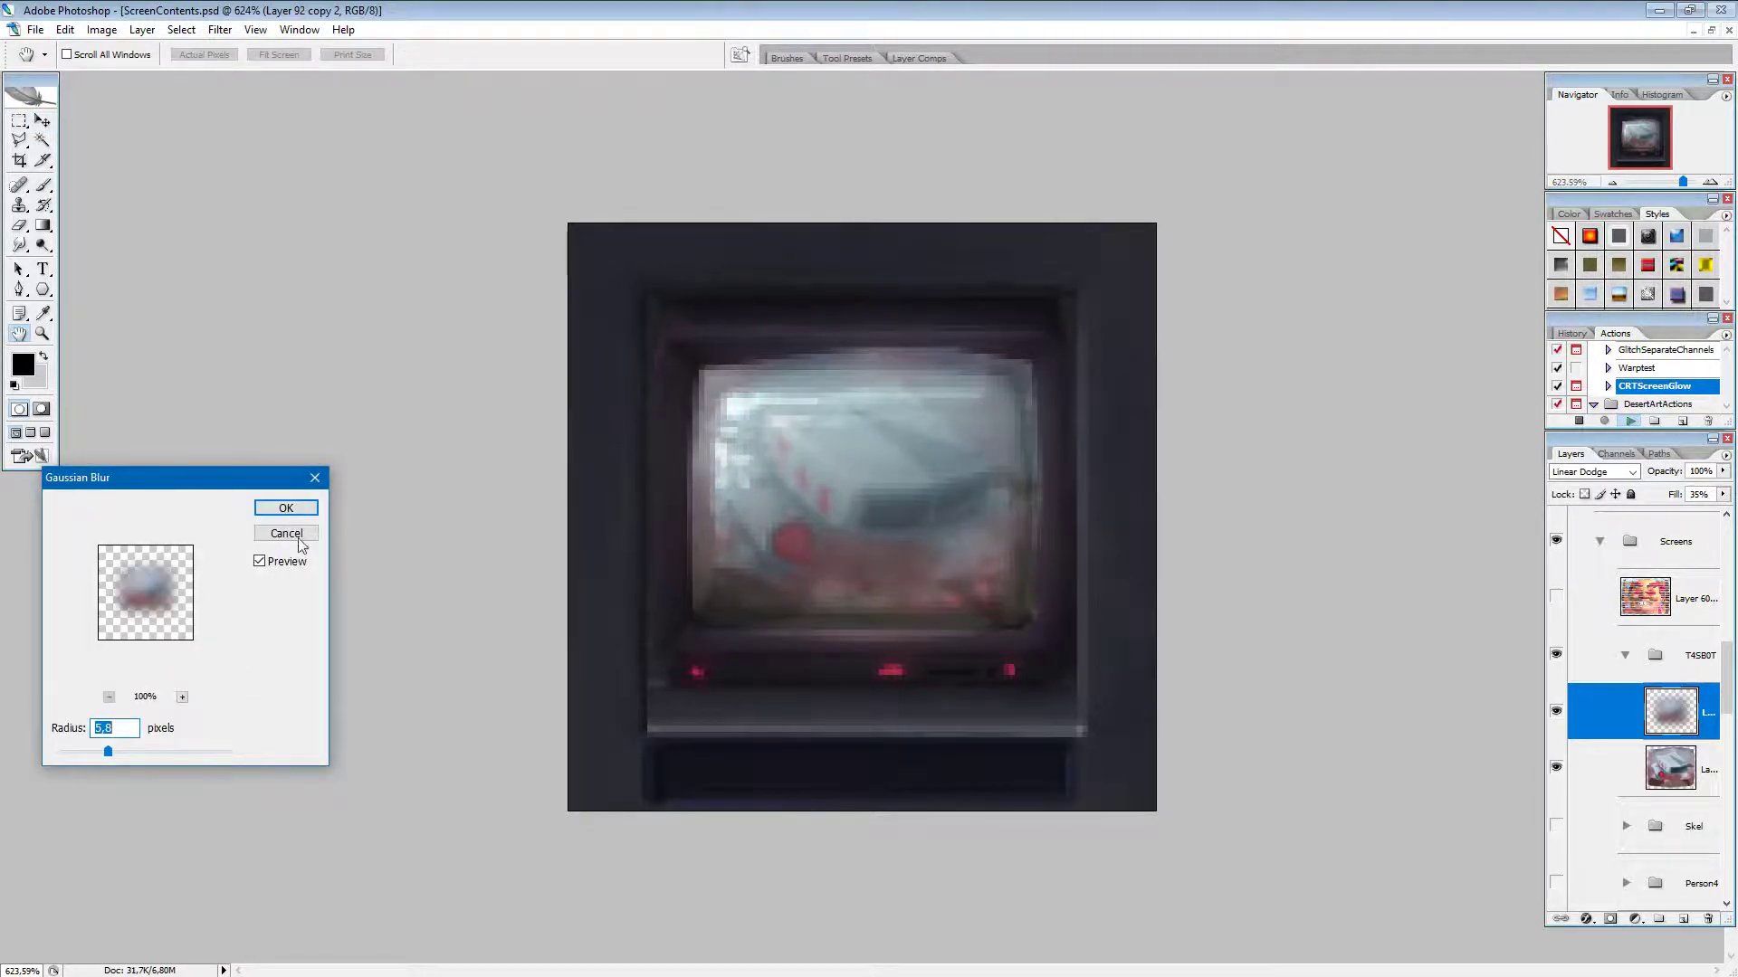
{"action": "key", "text": "Return"}
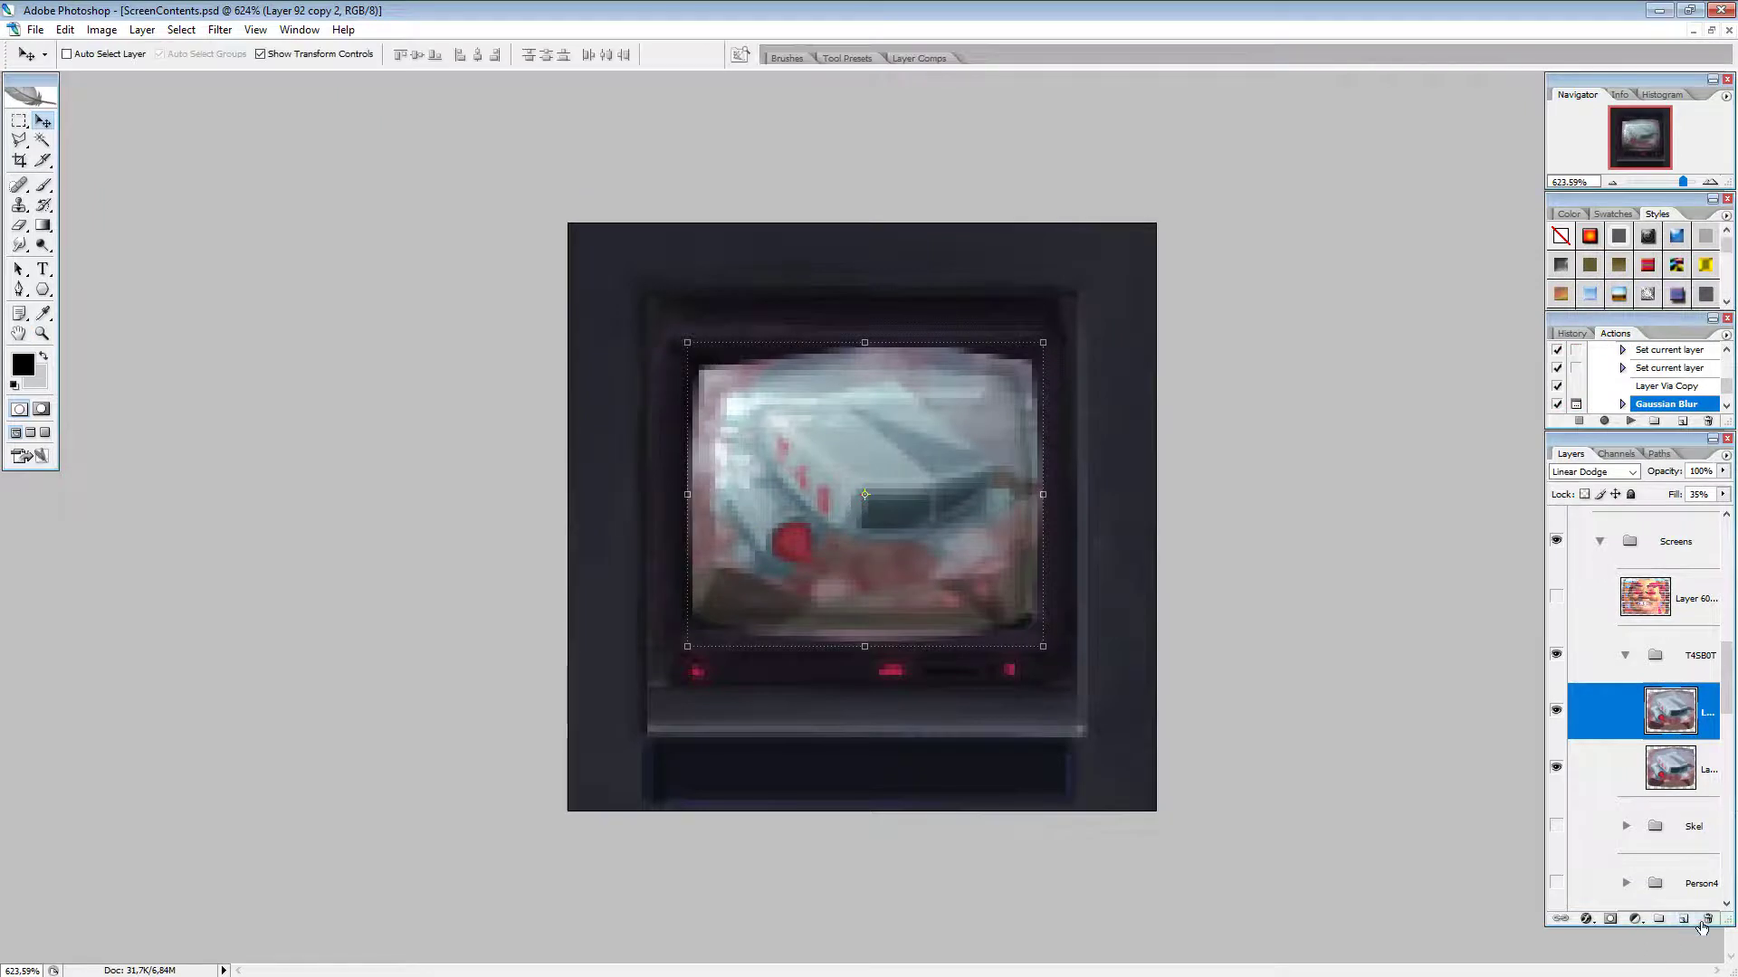
{"action": "left_click", "coordinate": [1703, 923]}
{"action": "left_click", "coordinate": [768, 373]}
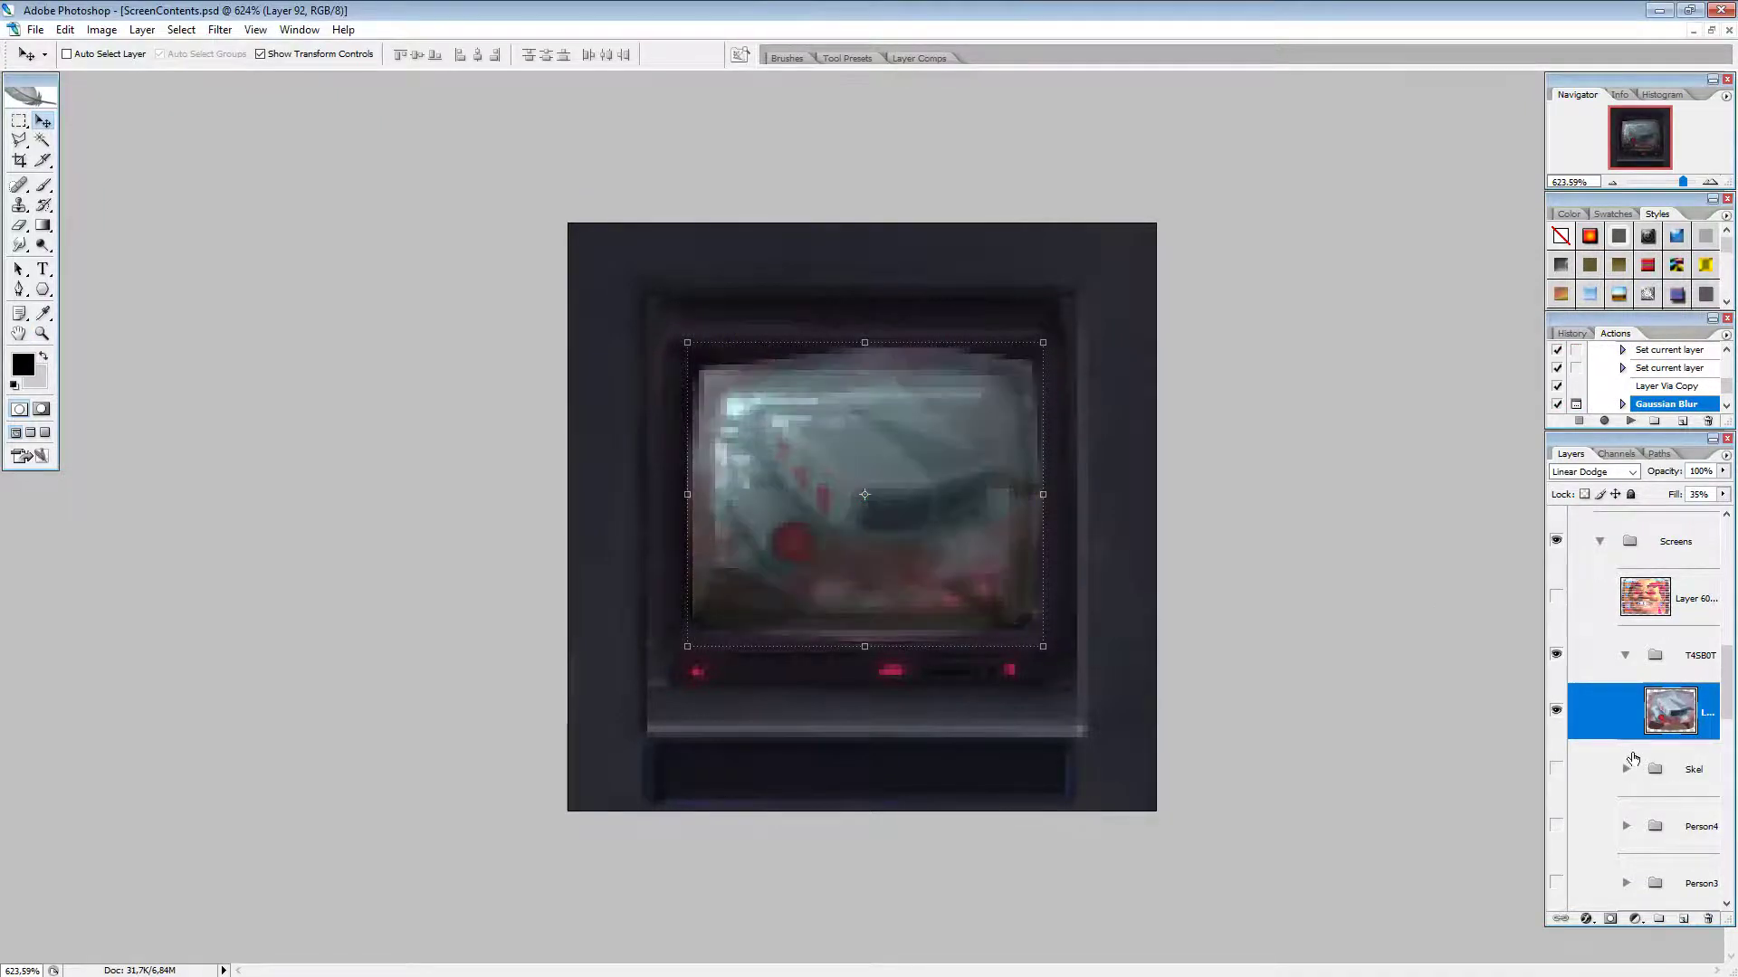
Step: Set the vehicle layer's fill to 100% and delete the parts of the picture outside the monitor's screen shape
{"action": "left_click", "coordinate": [1723, 495]}
{"action": "left_click", "coordinate": [1721, 513]}
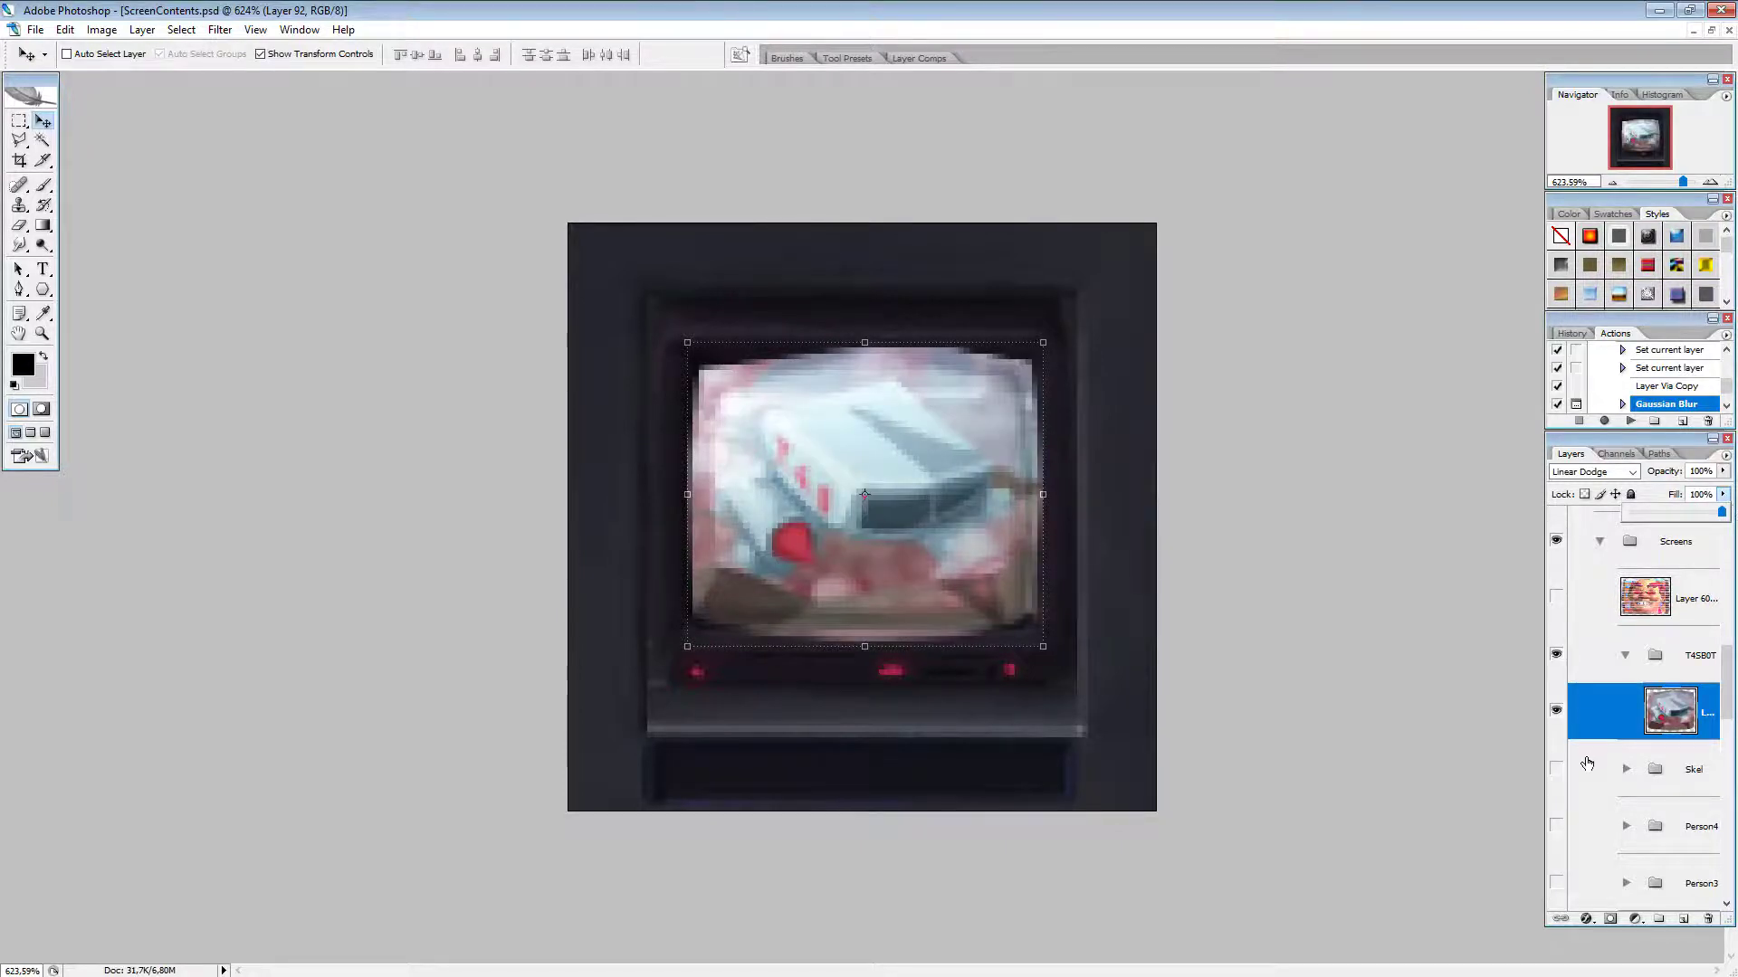
{"action": "scroll", "coordinate": [1620, 705], "scroll_direction": "up", "scroll_amount": 1}
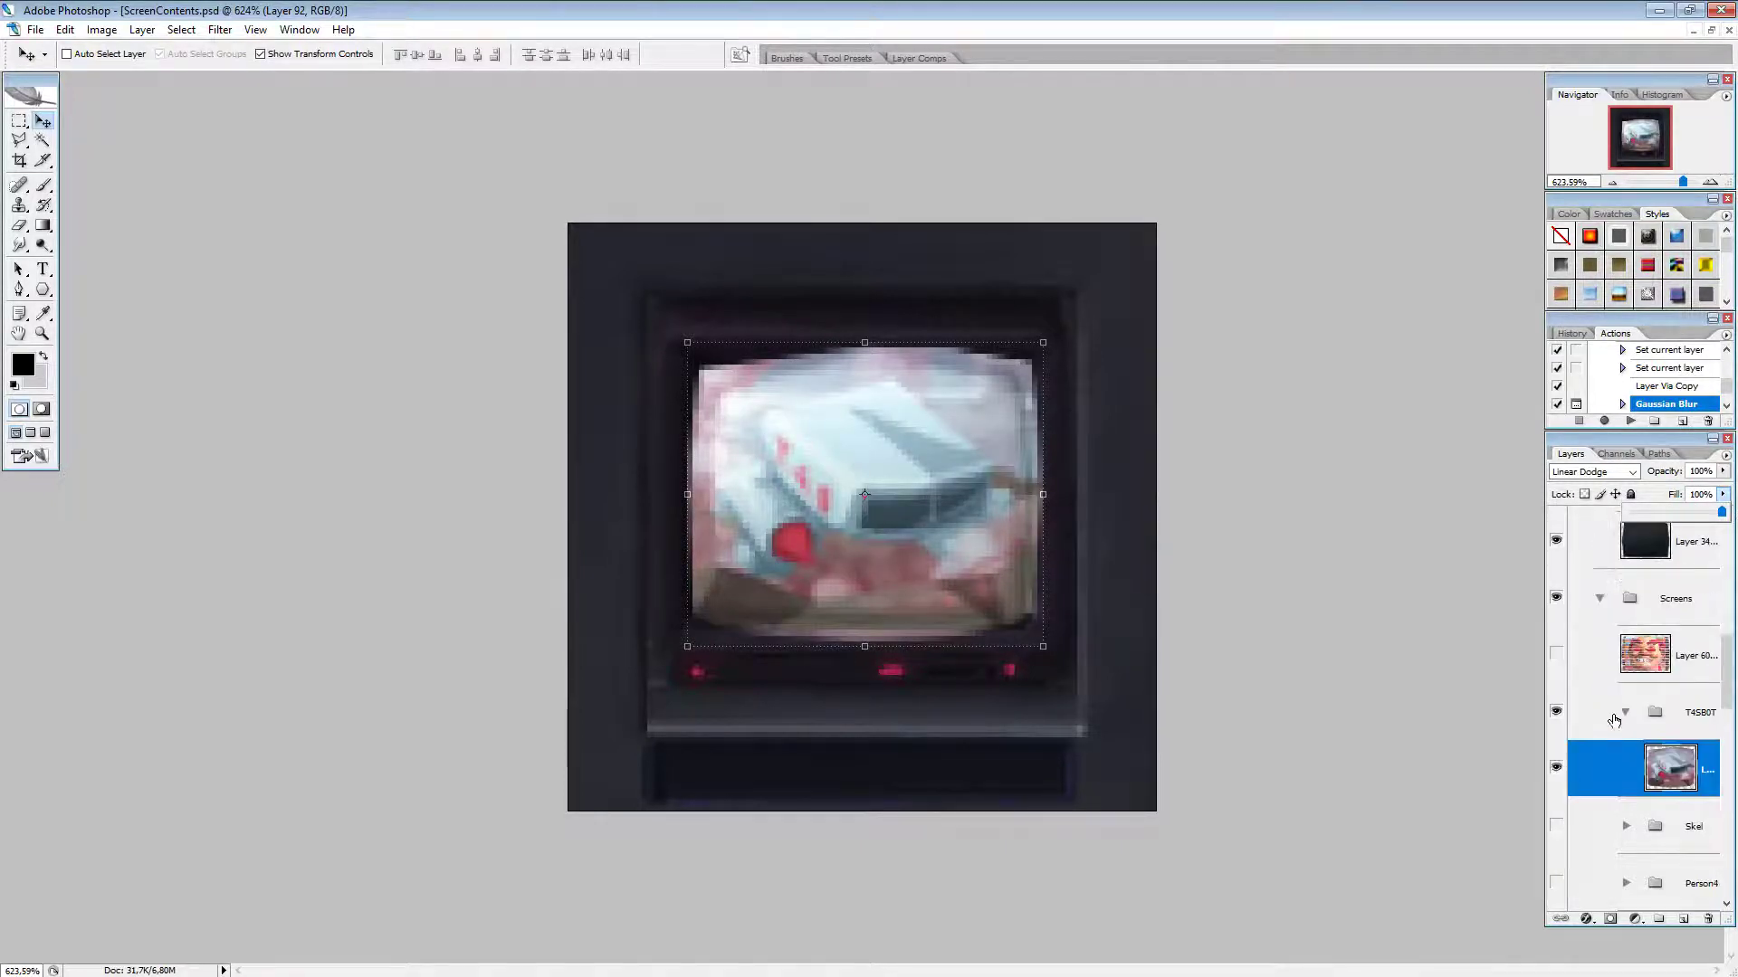
{"action": "left_click", "coordinate": [1615, 721]}
{"action": "left_click", "coordinate": [1660, 775]}
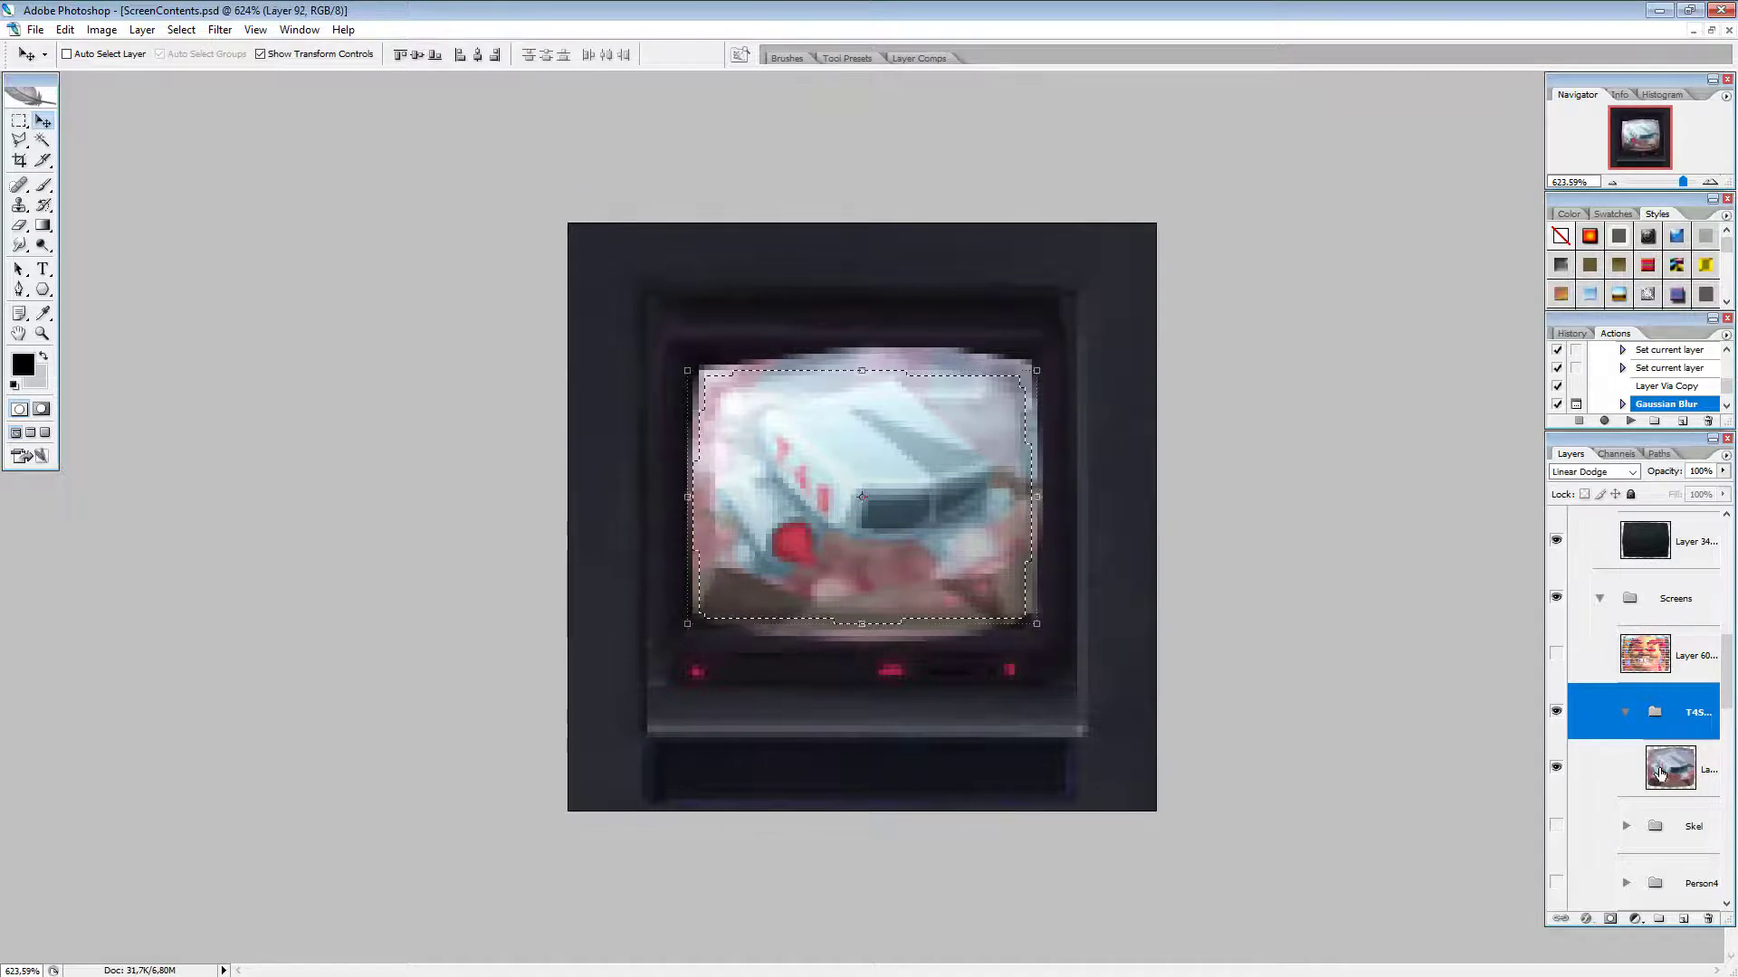
{"action": "key", "text": "ctrl+shift+i"}
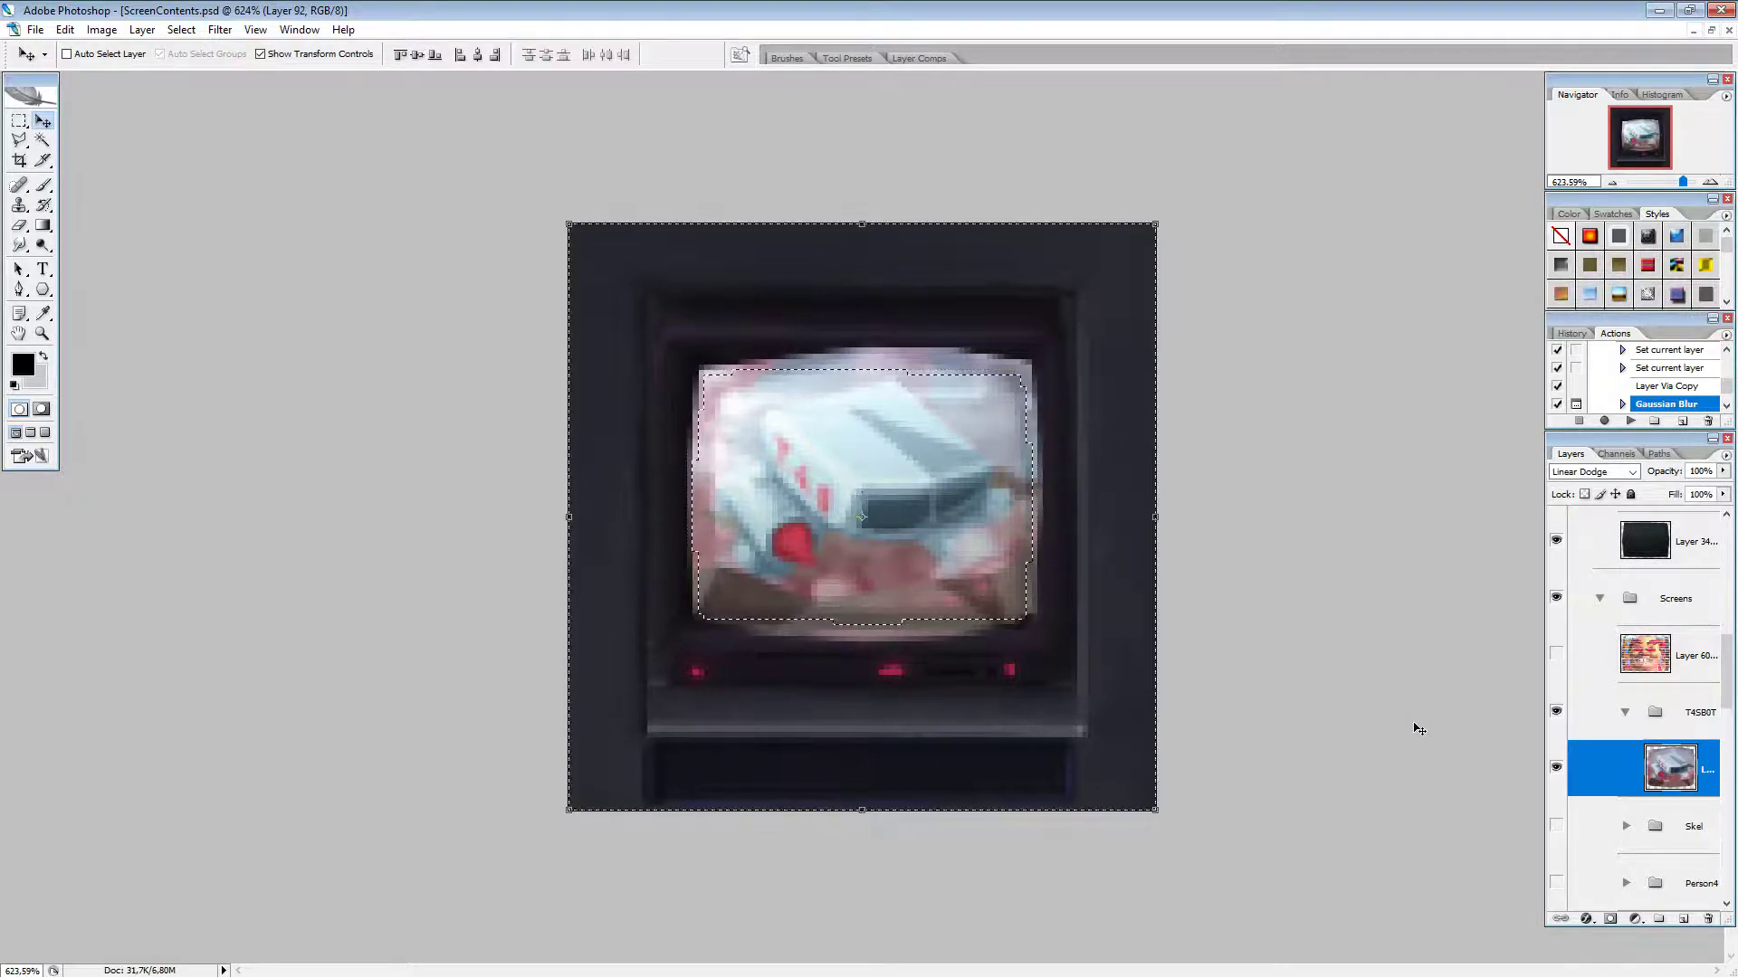
{"action": "key", "text": "Delete"}
{"action": "key", "text": "ctrl+d"}
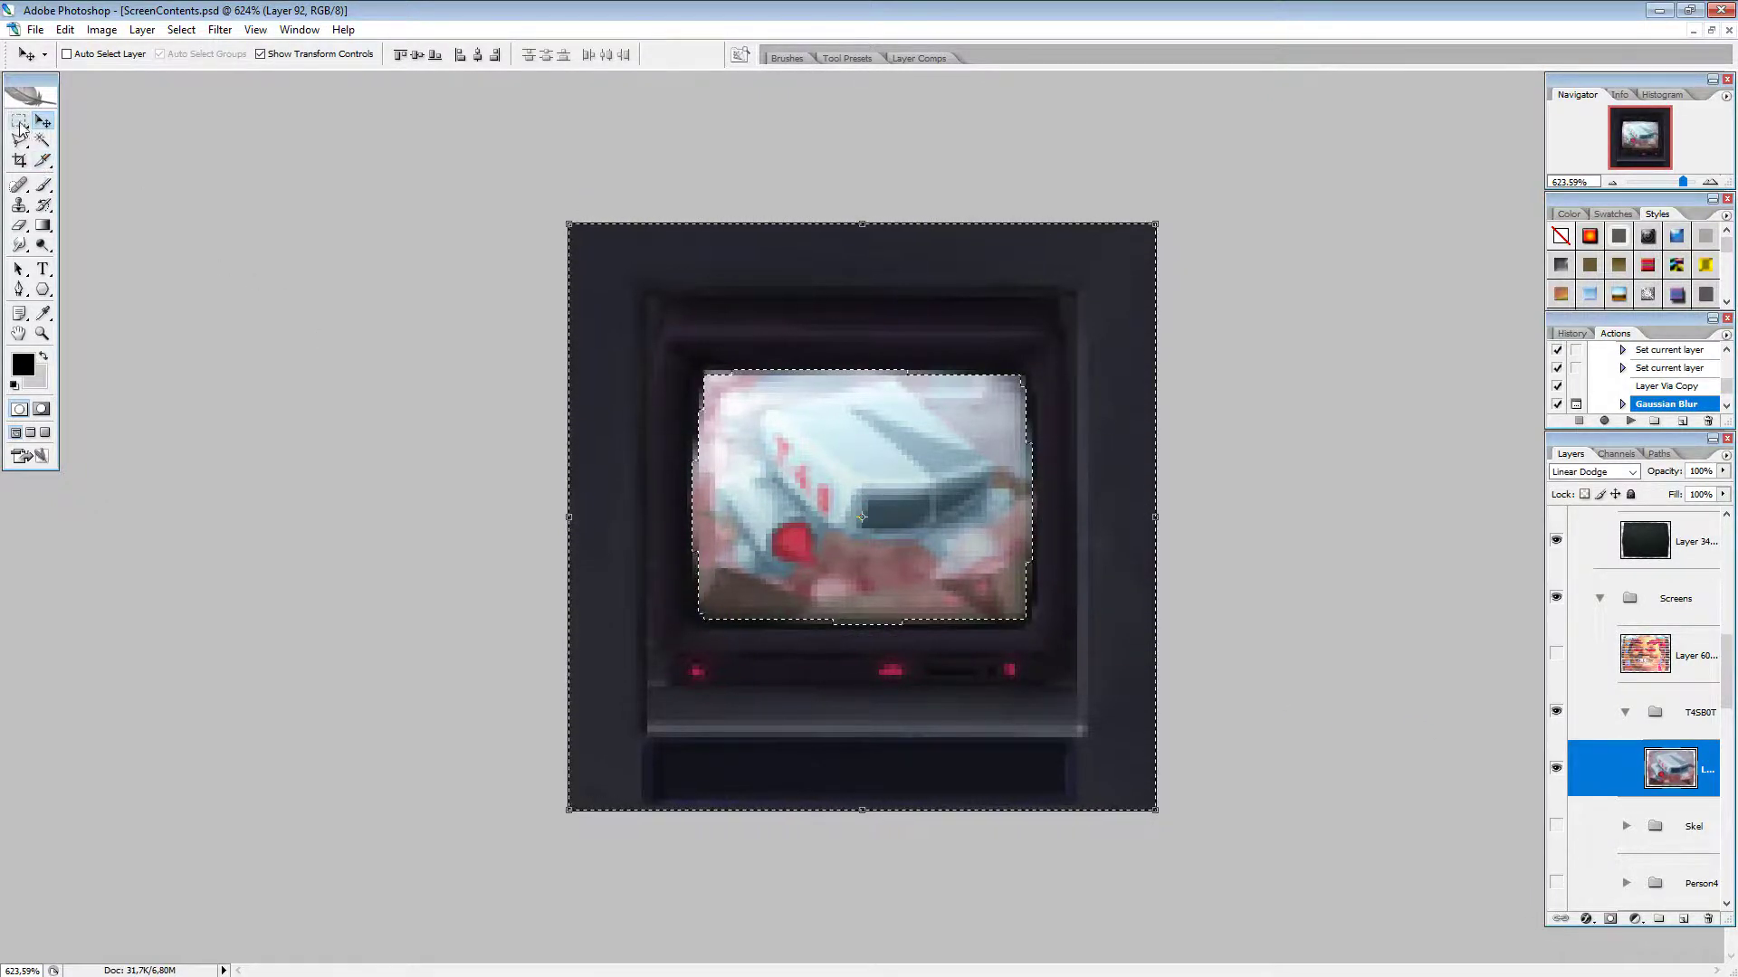
{"action": "key", "text": "m"}
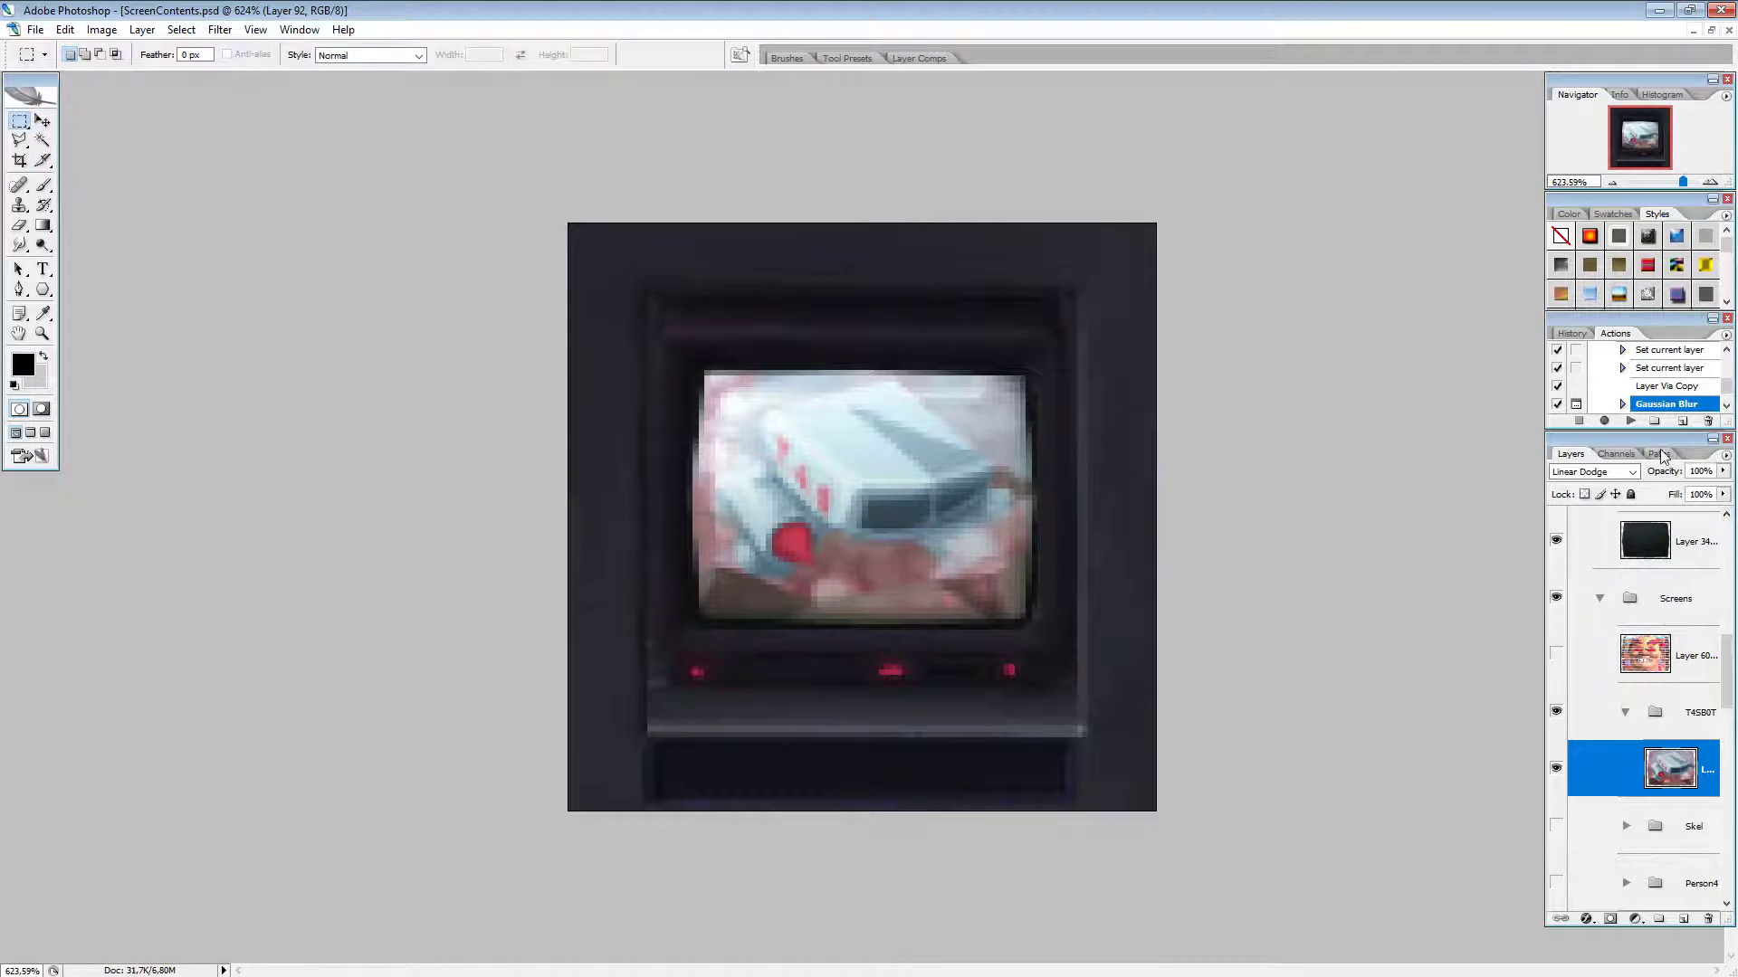
Step: Run the CRTScreenGlow action on the trimmed vehicle layer with a 4.8-pixel Gaussian blur and set the glow copy's fill to 44%
{"action": "scroll", "coordinate": [1629, 389], "scroll_direction": "up", "scroll_amount": 2}
{"action": "left_click", "coordinate": [1608, 389]}
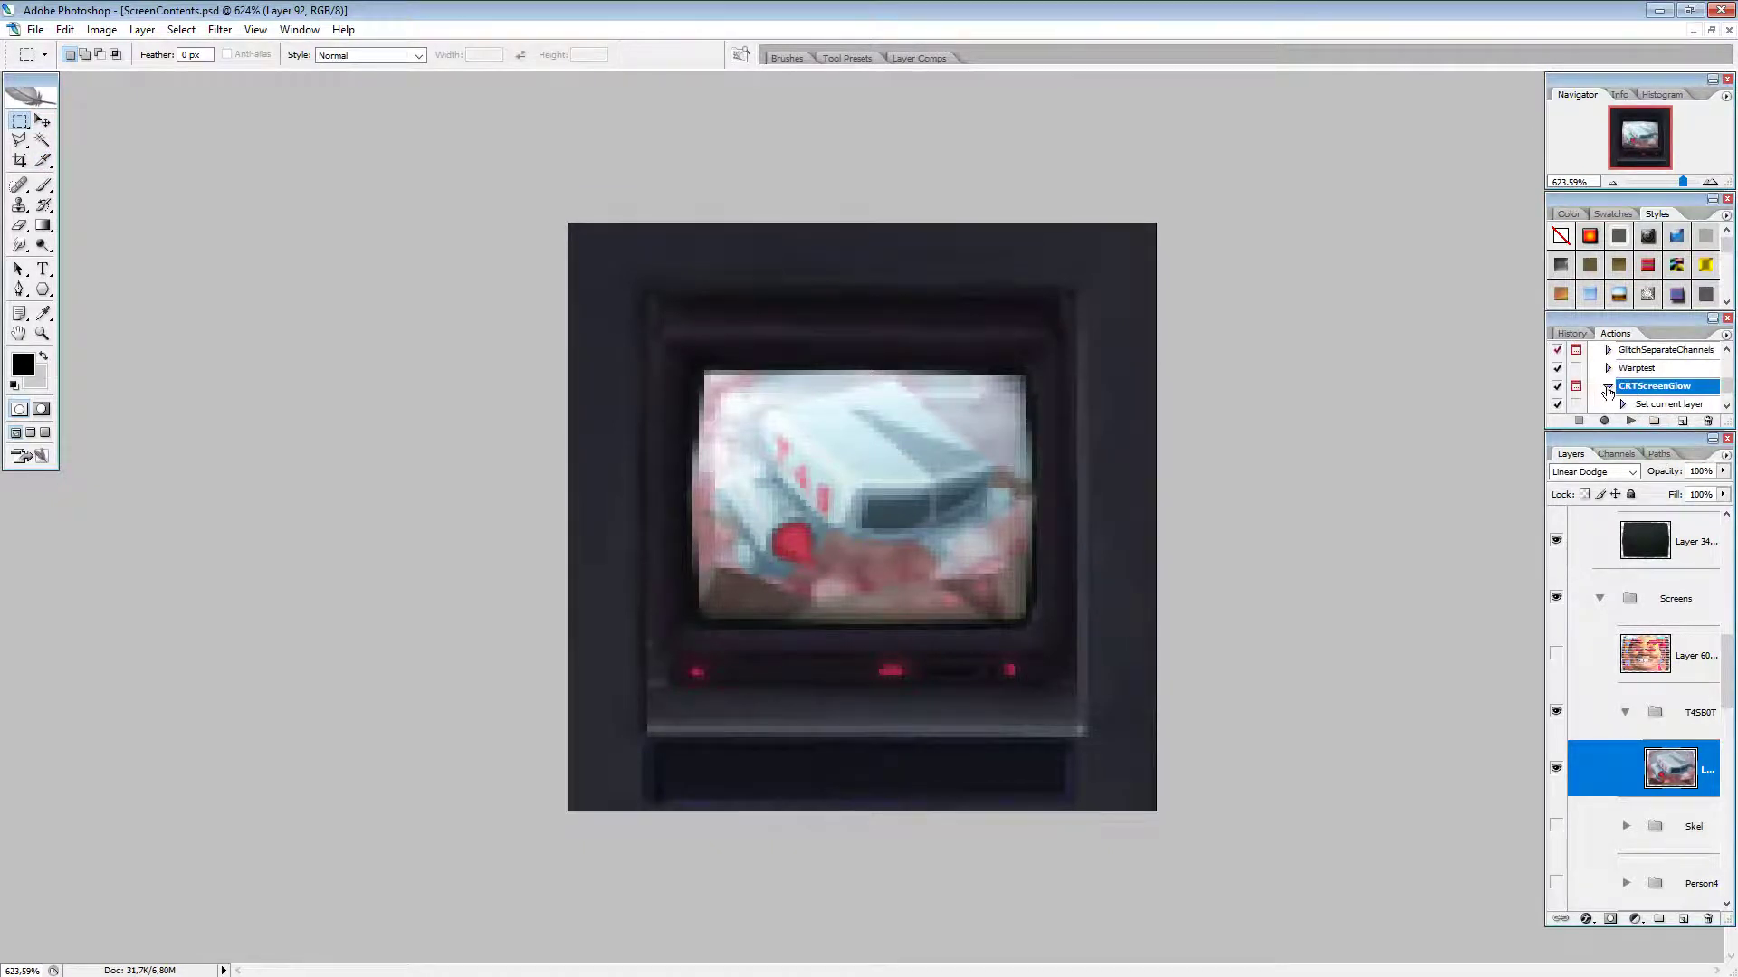
{"action": "left_click", "coordinate": [1609, 389]}
{"action": "left_click", "coordinate": [1634, 421]}
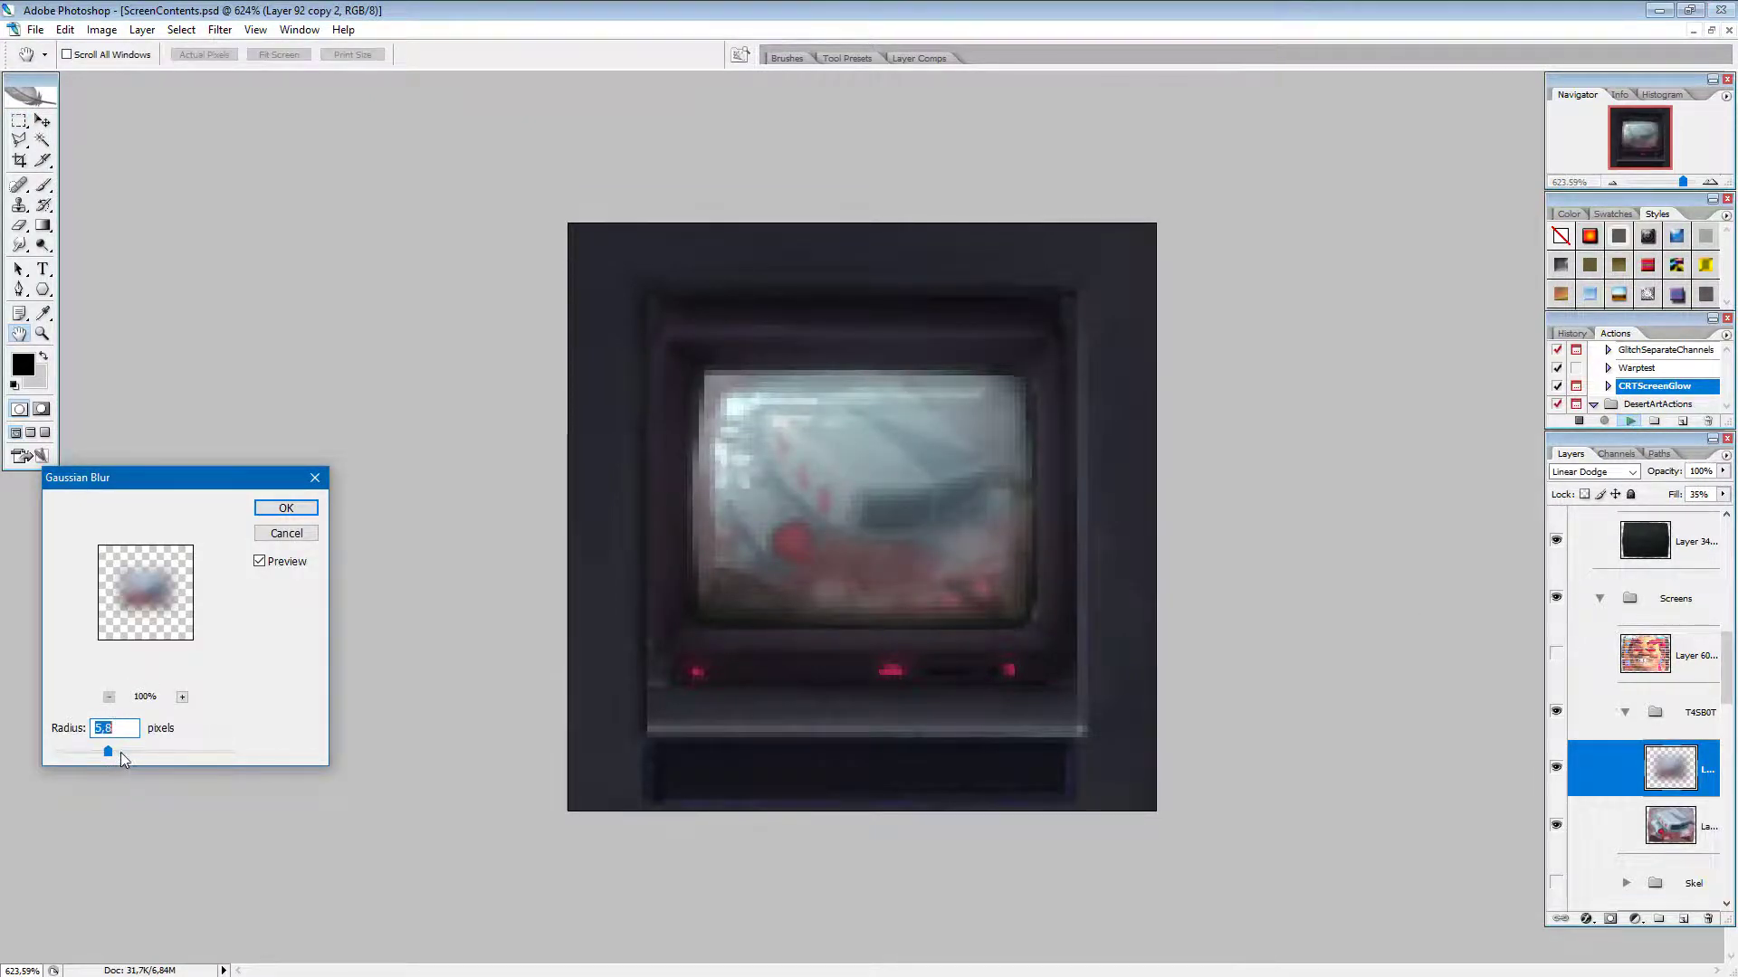
{"action": "left_click_drag", "start_coordinate": [108, 752], "coordinate": [102, 754]}
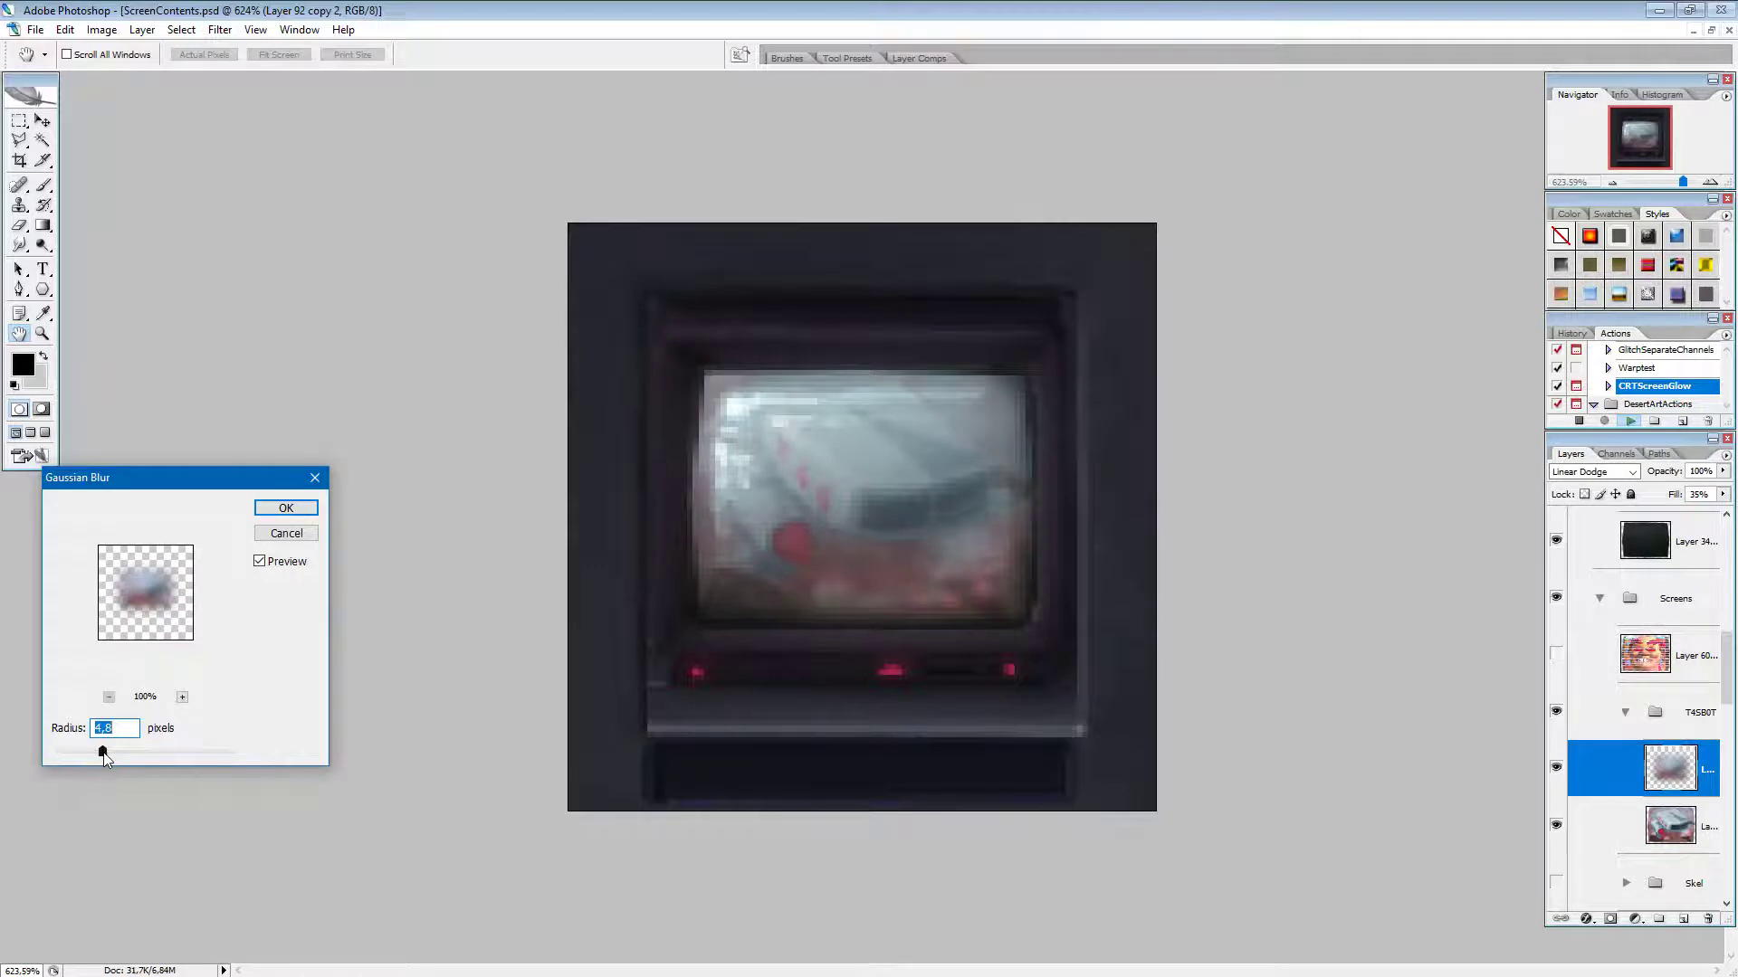
{"action": "left_click", "coordinate": [286, 509]}
{"action": "key", "text": "m"}
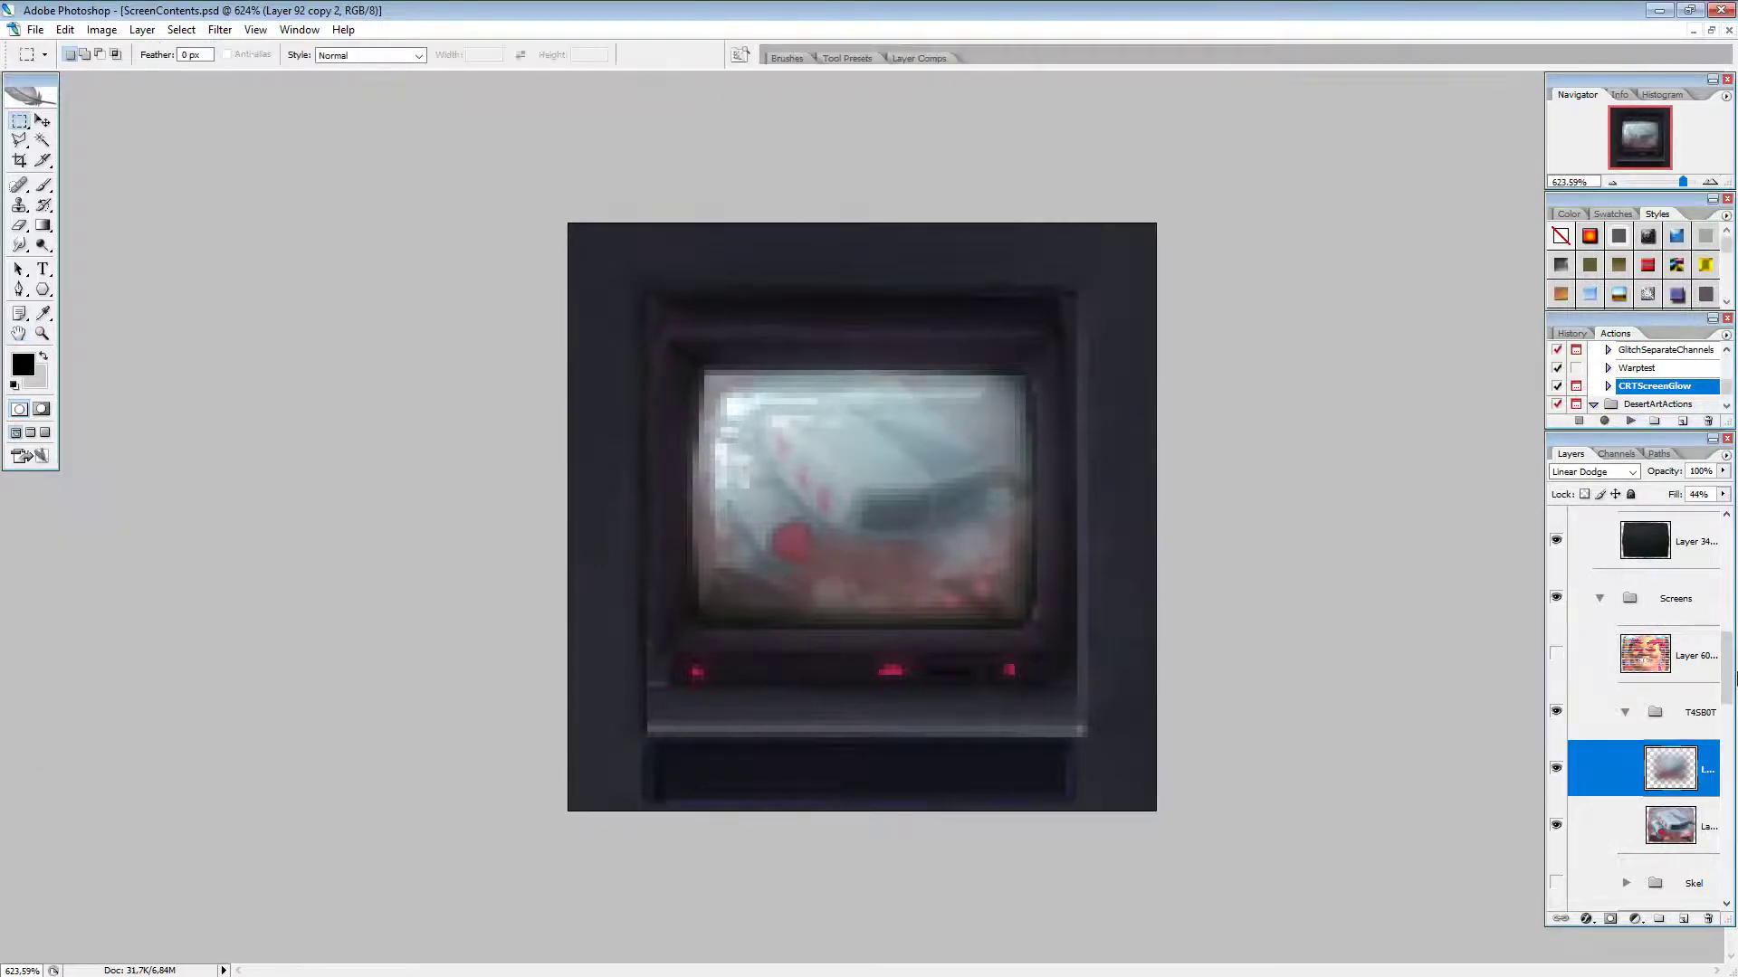
Step: Cut horizontal scan lines out of the lower vehicle layer and set its fill to 45%
{"action": "left_click", "coordinate": [1650, 659], "text": "ctrl"}
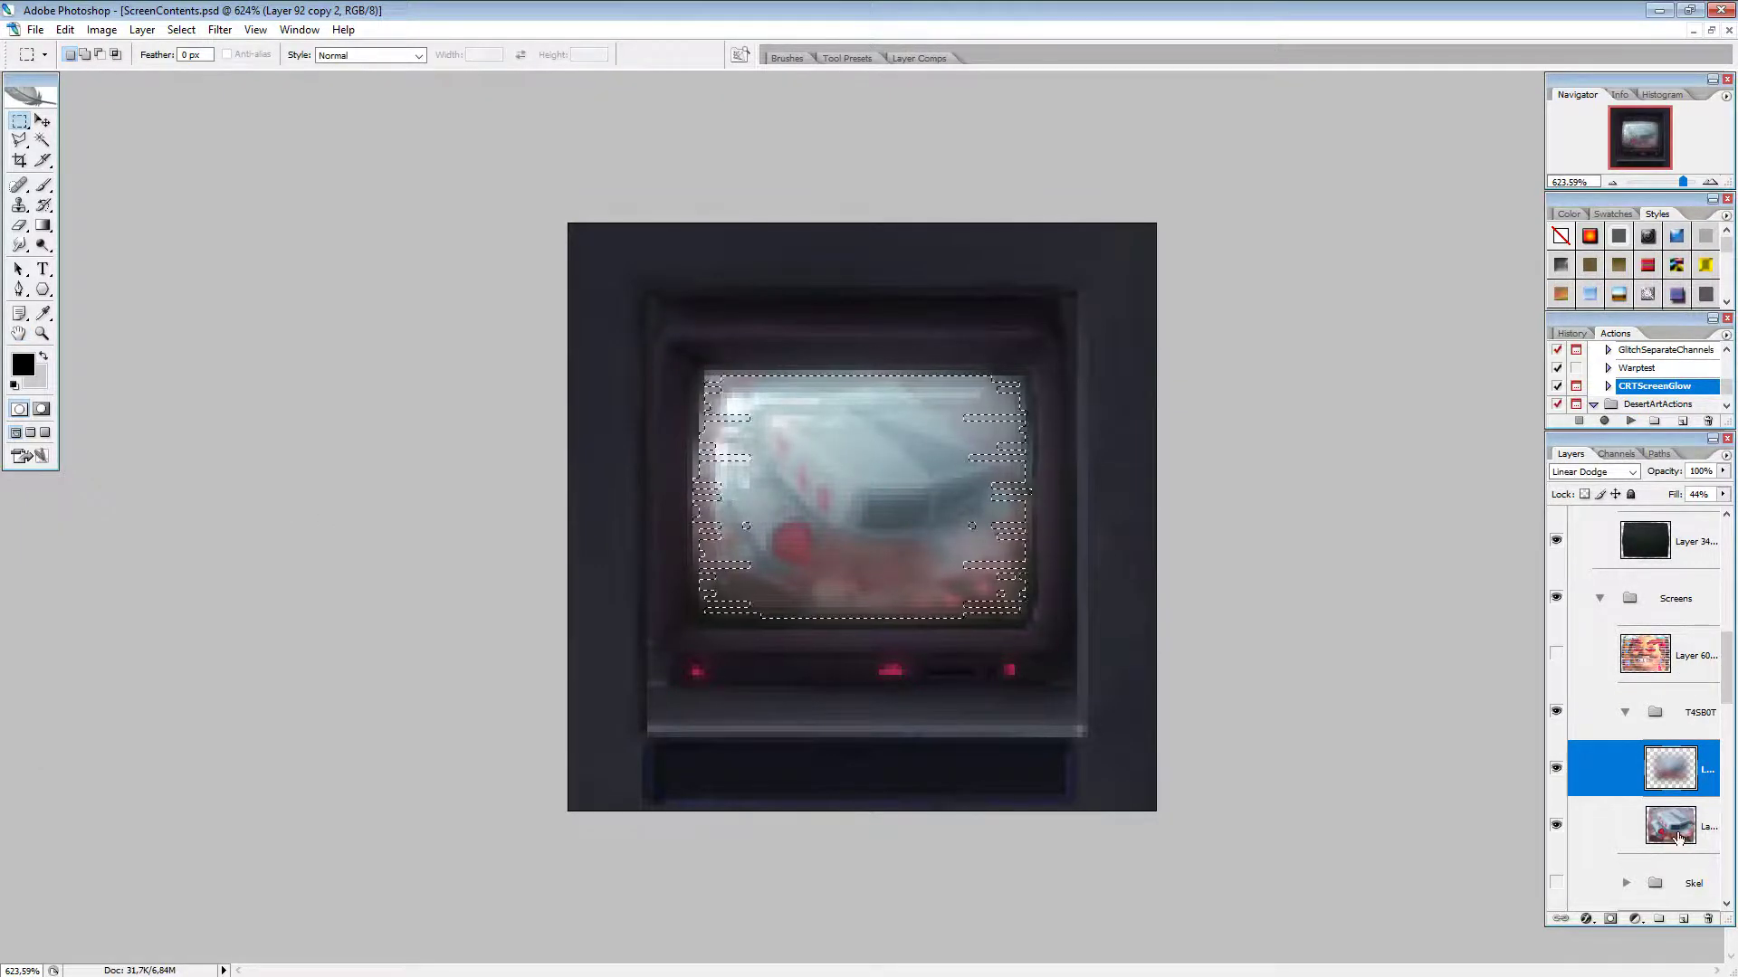
{"action": "left_click", "coordinate": [1671, 825]}
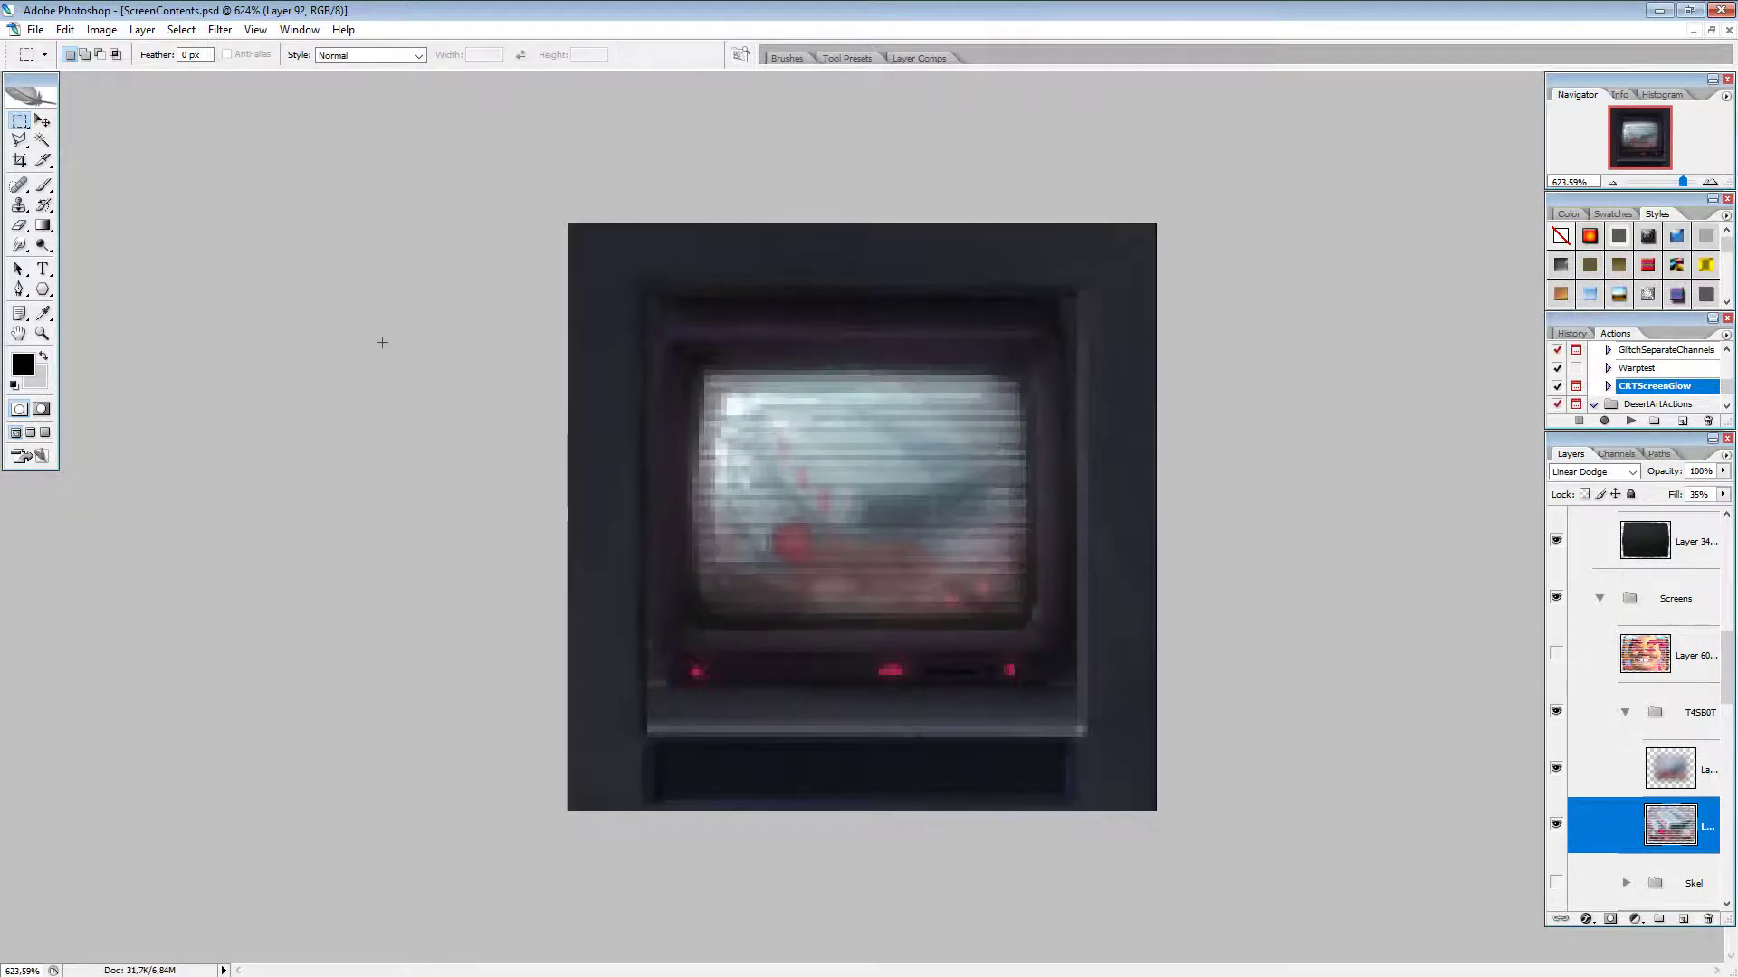
{"action": "left_click", "coordinate": [1612, 182]}
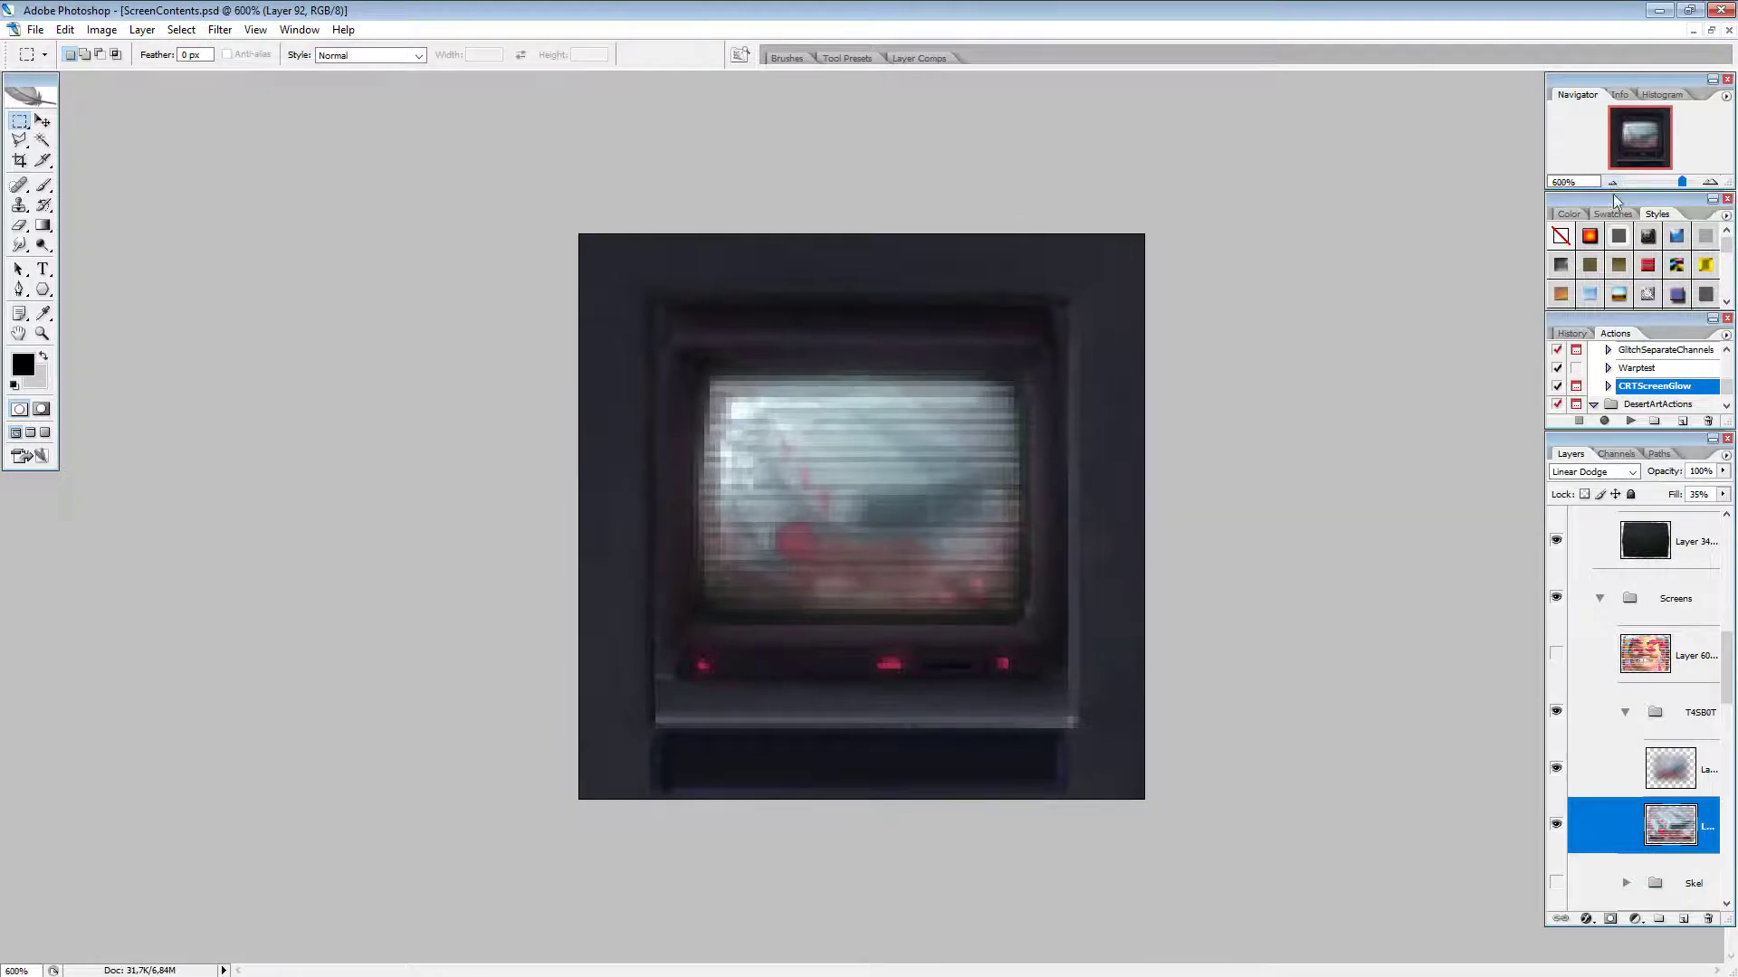
{"action": "left_click", "coordinate": [1722, 494]}
{"action": "mouse_move", "coordinate": [1661, 513]}
{"action": "left_mouse_down"}
{"action": "mouse_move", "coordinate": [1688, 513]}
{"action": "mouse_move", "coordinate": [1671, 516]}
{"action": "left_mouse_up"}
{"action": "left_click", "coordinate": [934, 497]}
Step: Collapse the T4SB0T group and hide it
{"action": "scroll", "coordinate": [934, 498], "scroll_direction": "down", "scroll_amount": 3}
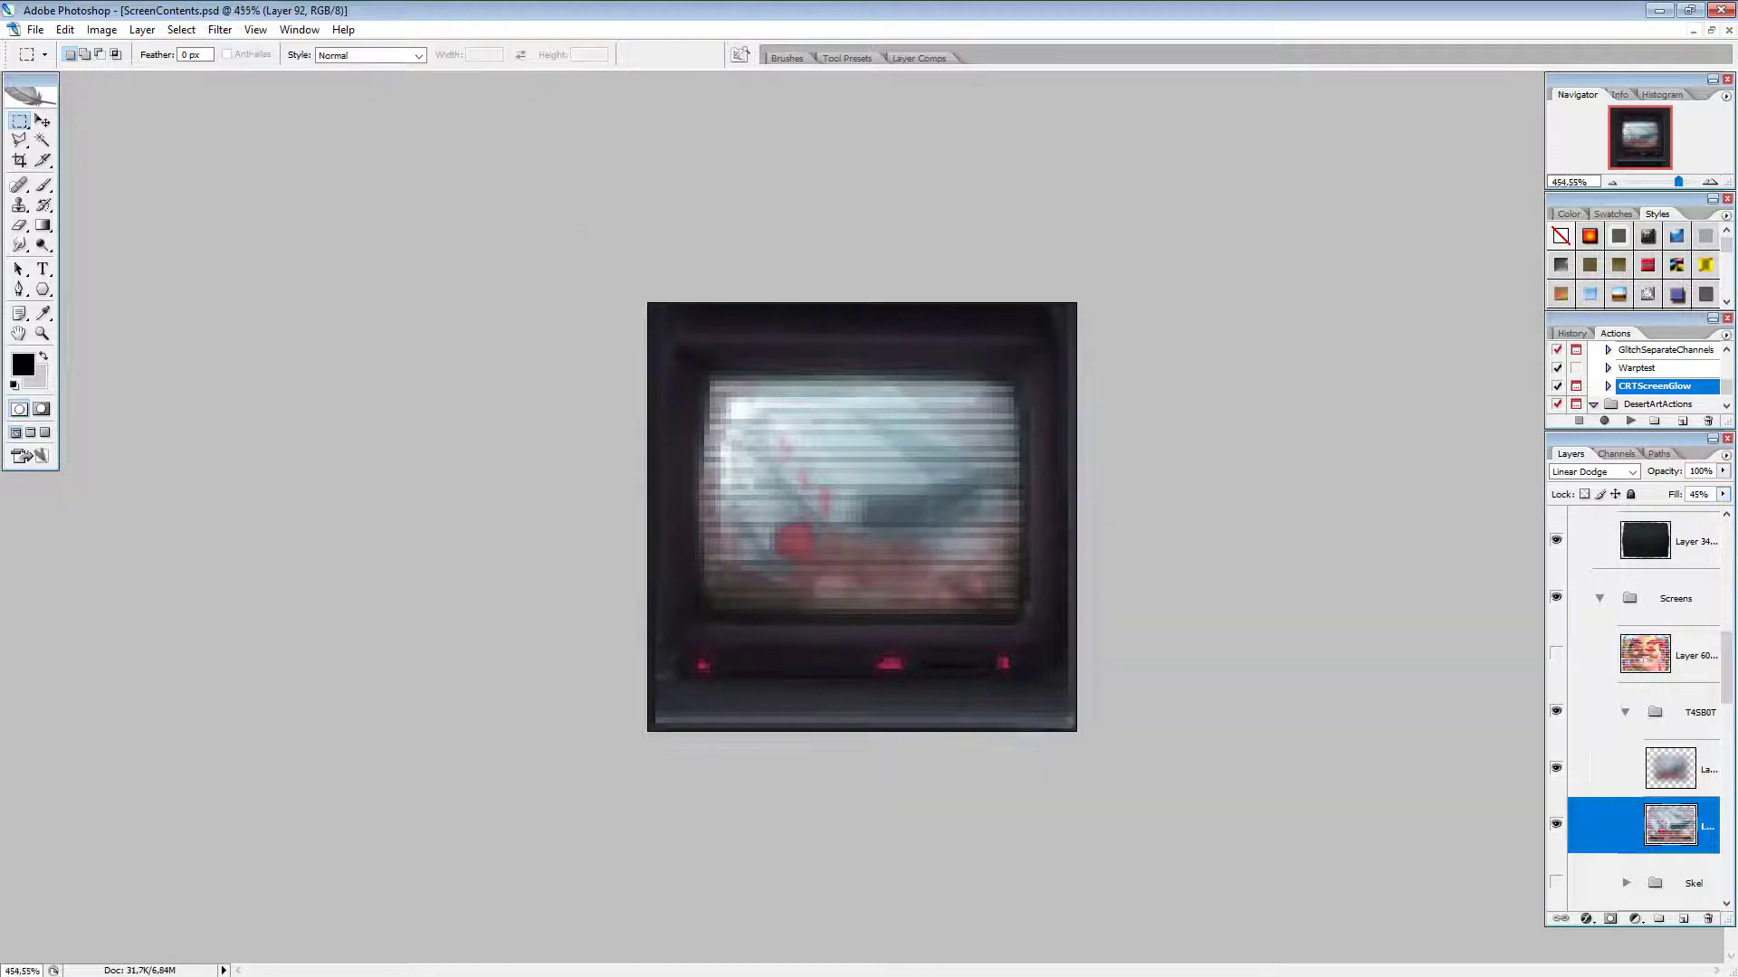
{"action": "scroll", "coordinate": [1249, 726], "scroll_direction": "up", "scroll_amount": 2}
{"action": "scroll", "coordinate": [1249, 726], "scroll_direction": "down", "scroll_amount": 10}
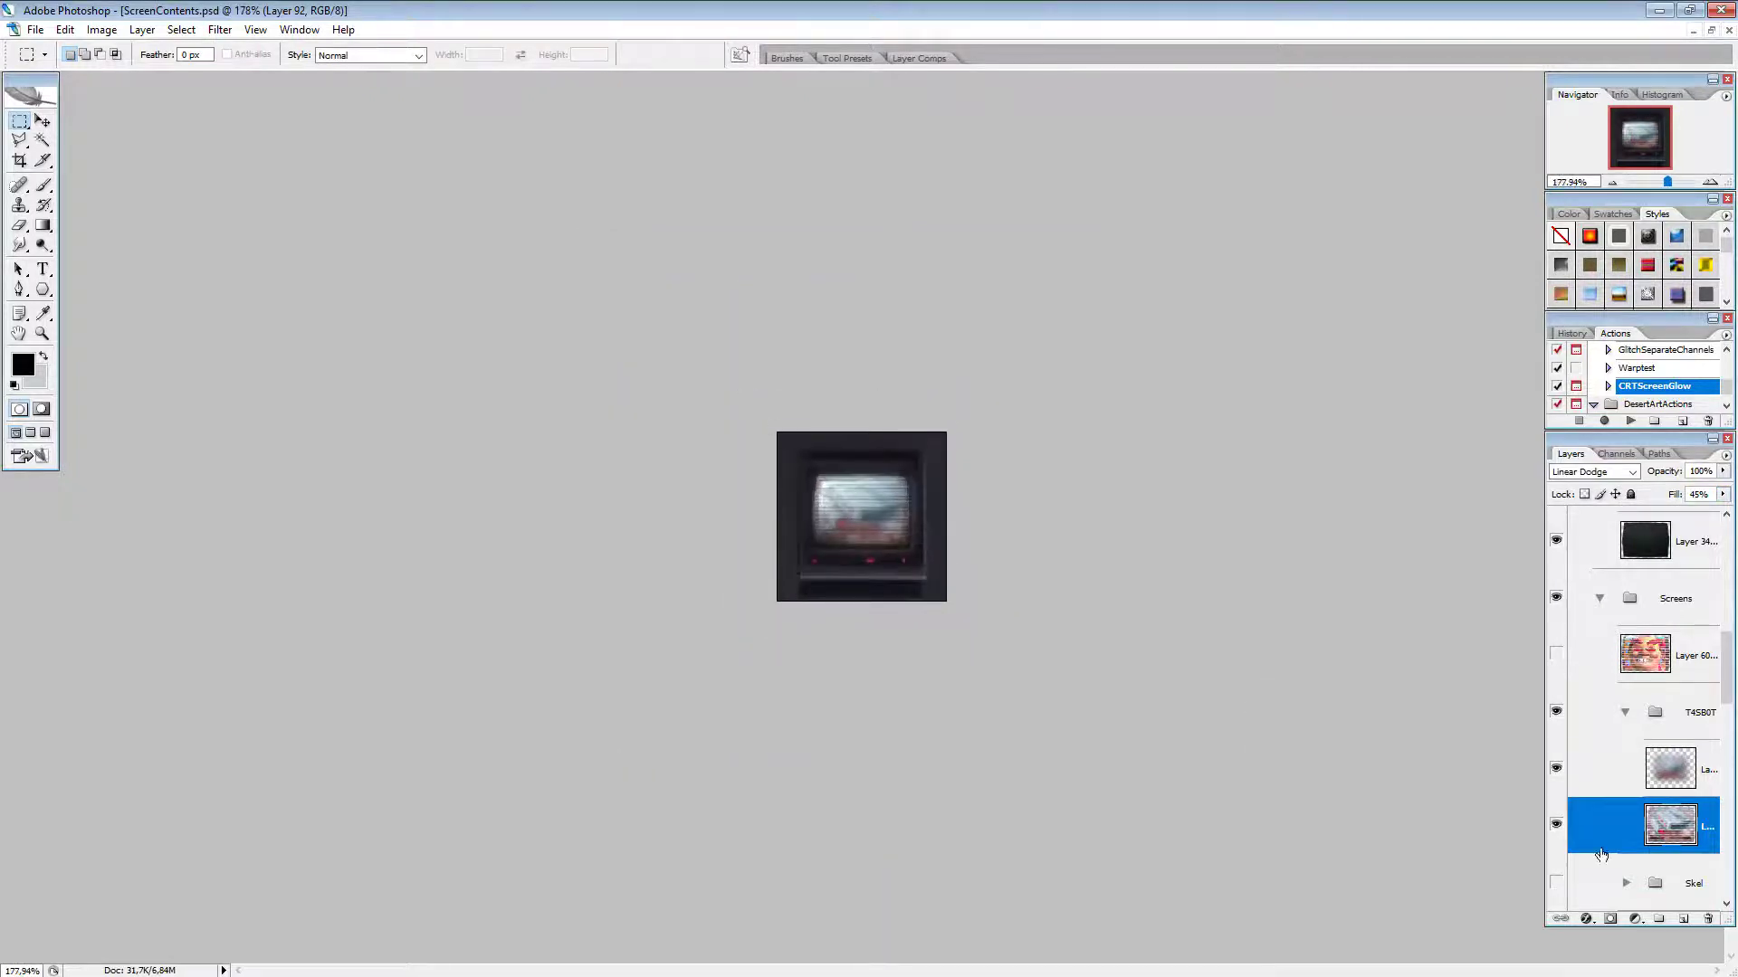
{"action": "left_click", "coordinate": [1625, 715]}
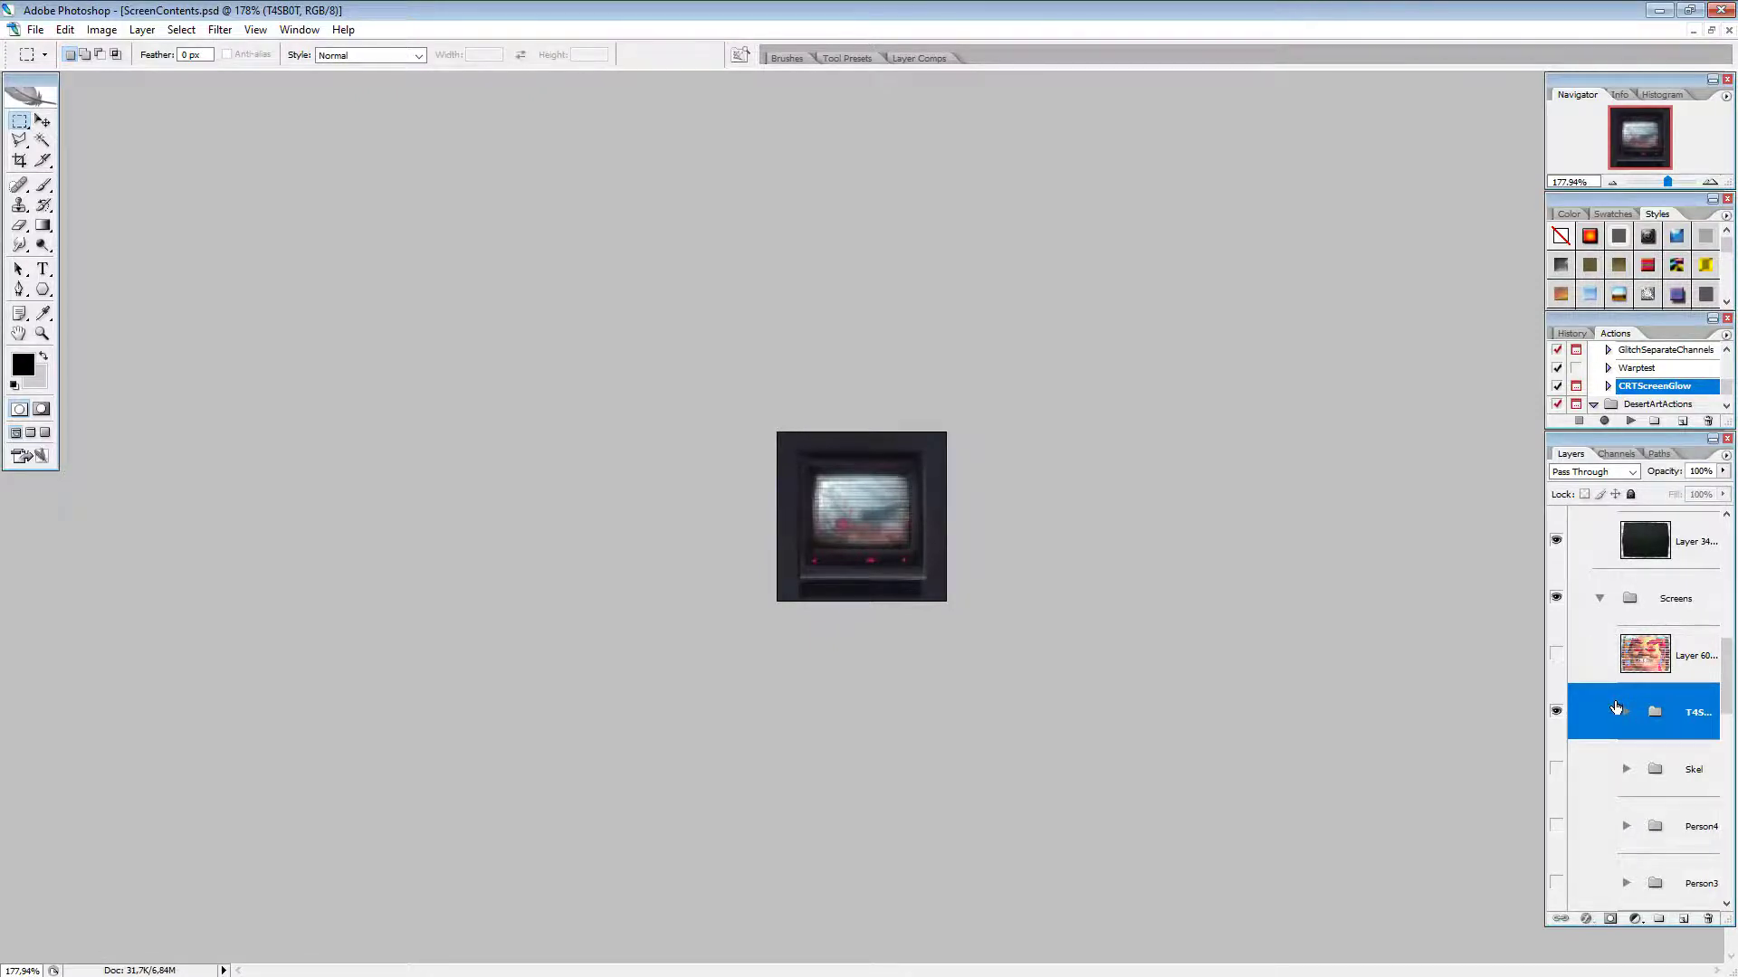
{"action": "left_click", "coordinate": [1556, 715]}
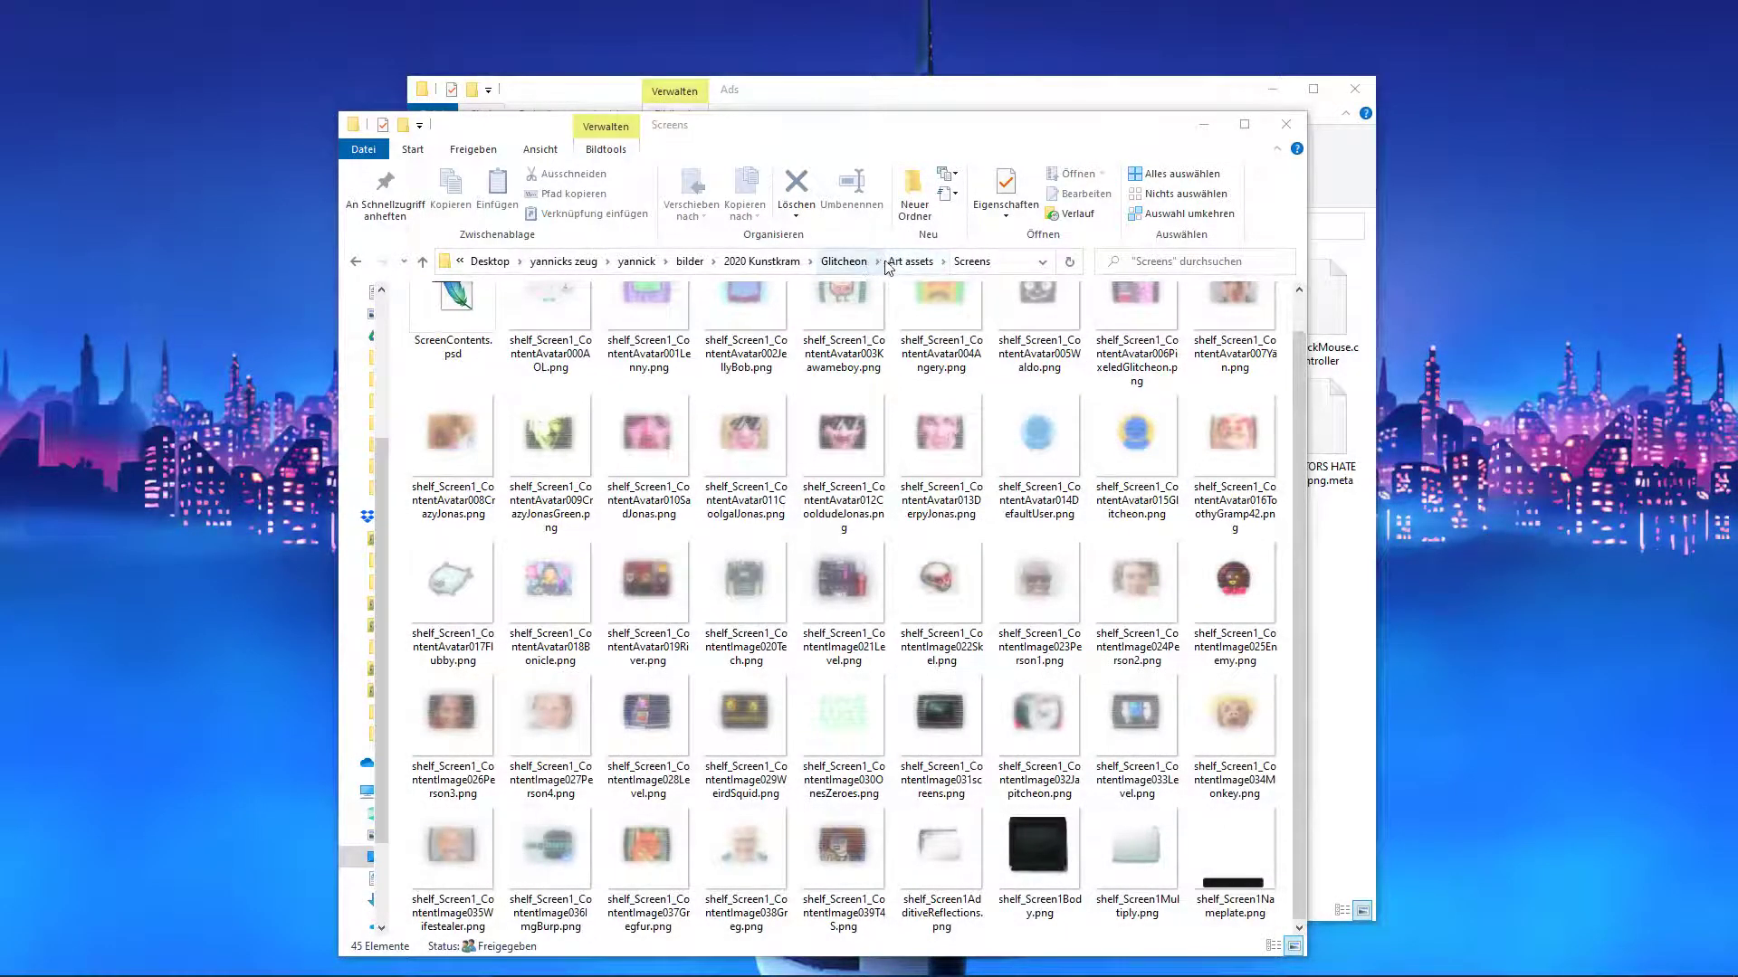
Step: Open the picture EmojiStorageFacilityGlitcheon(UpRGB)(scale)(x2.000000).png from the file explorer in Photoshop
{"action": "left_click_drag", "start_coordinate": [879, 127], "coordinate": [646, 200]}
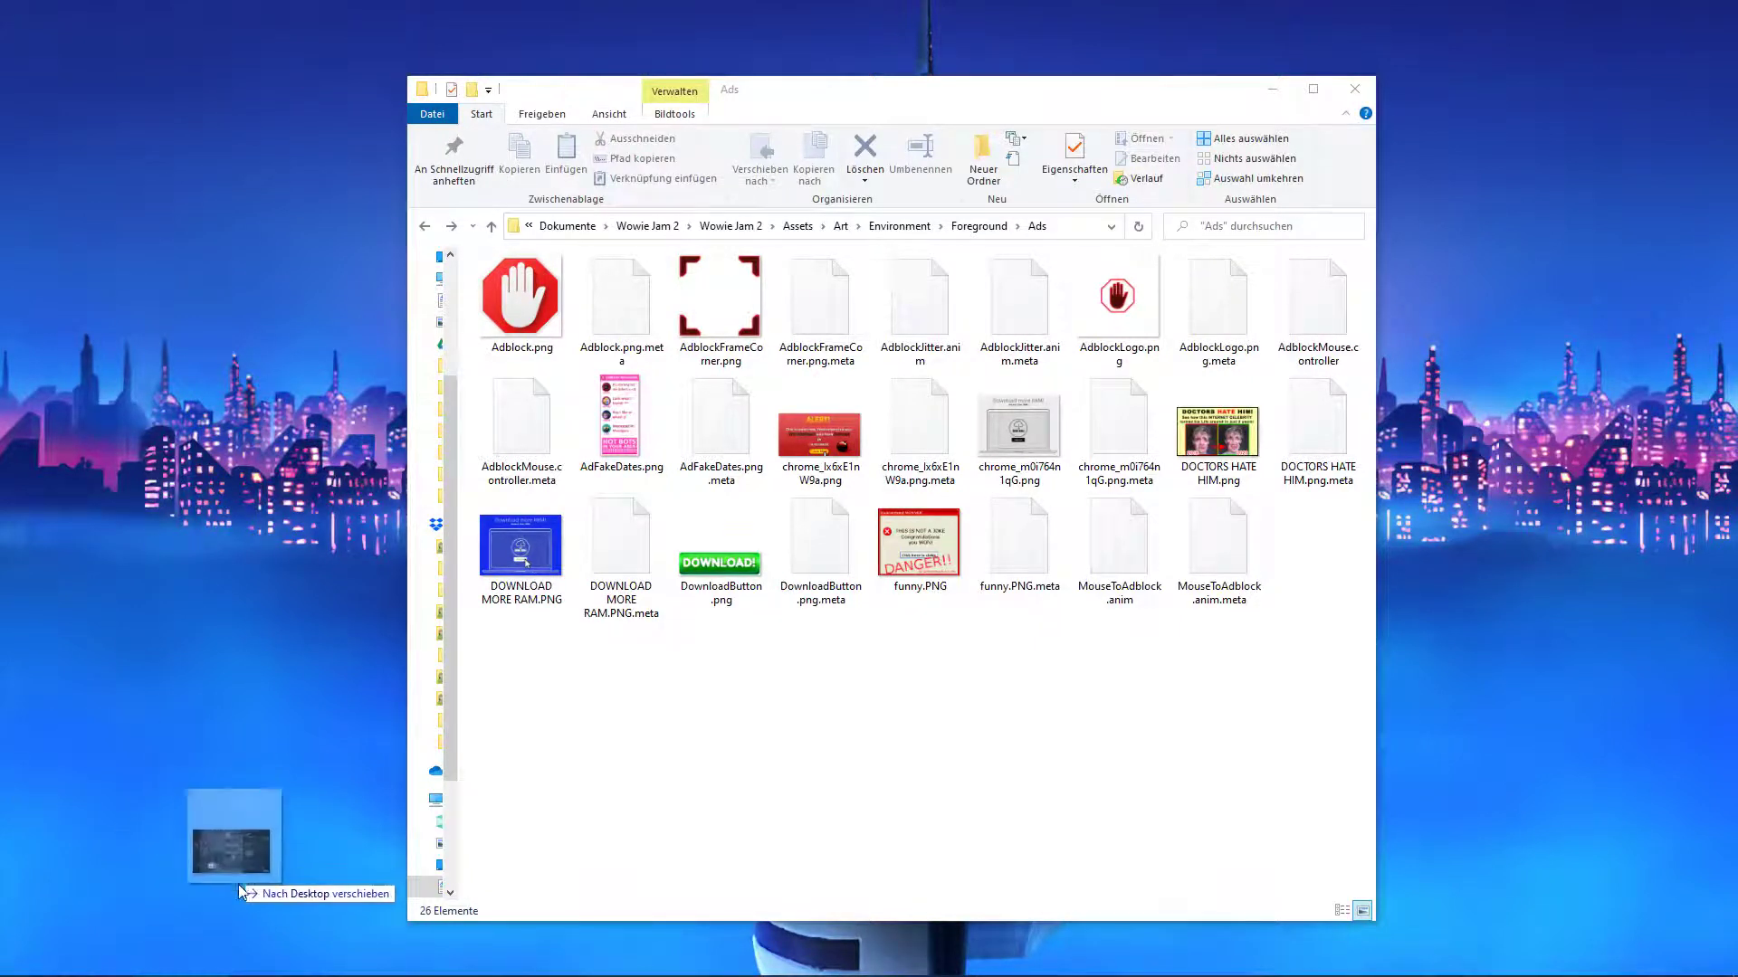
{"action": "left_click", "coordinate": [561, 950]}
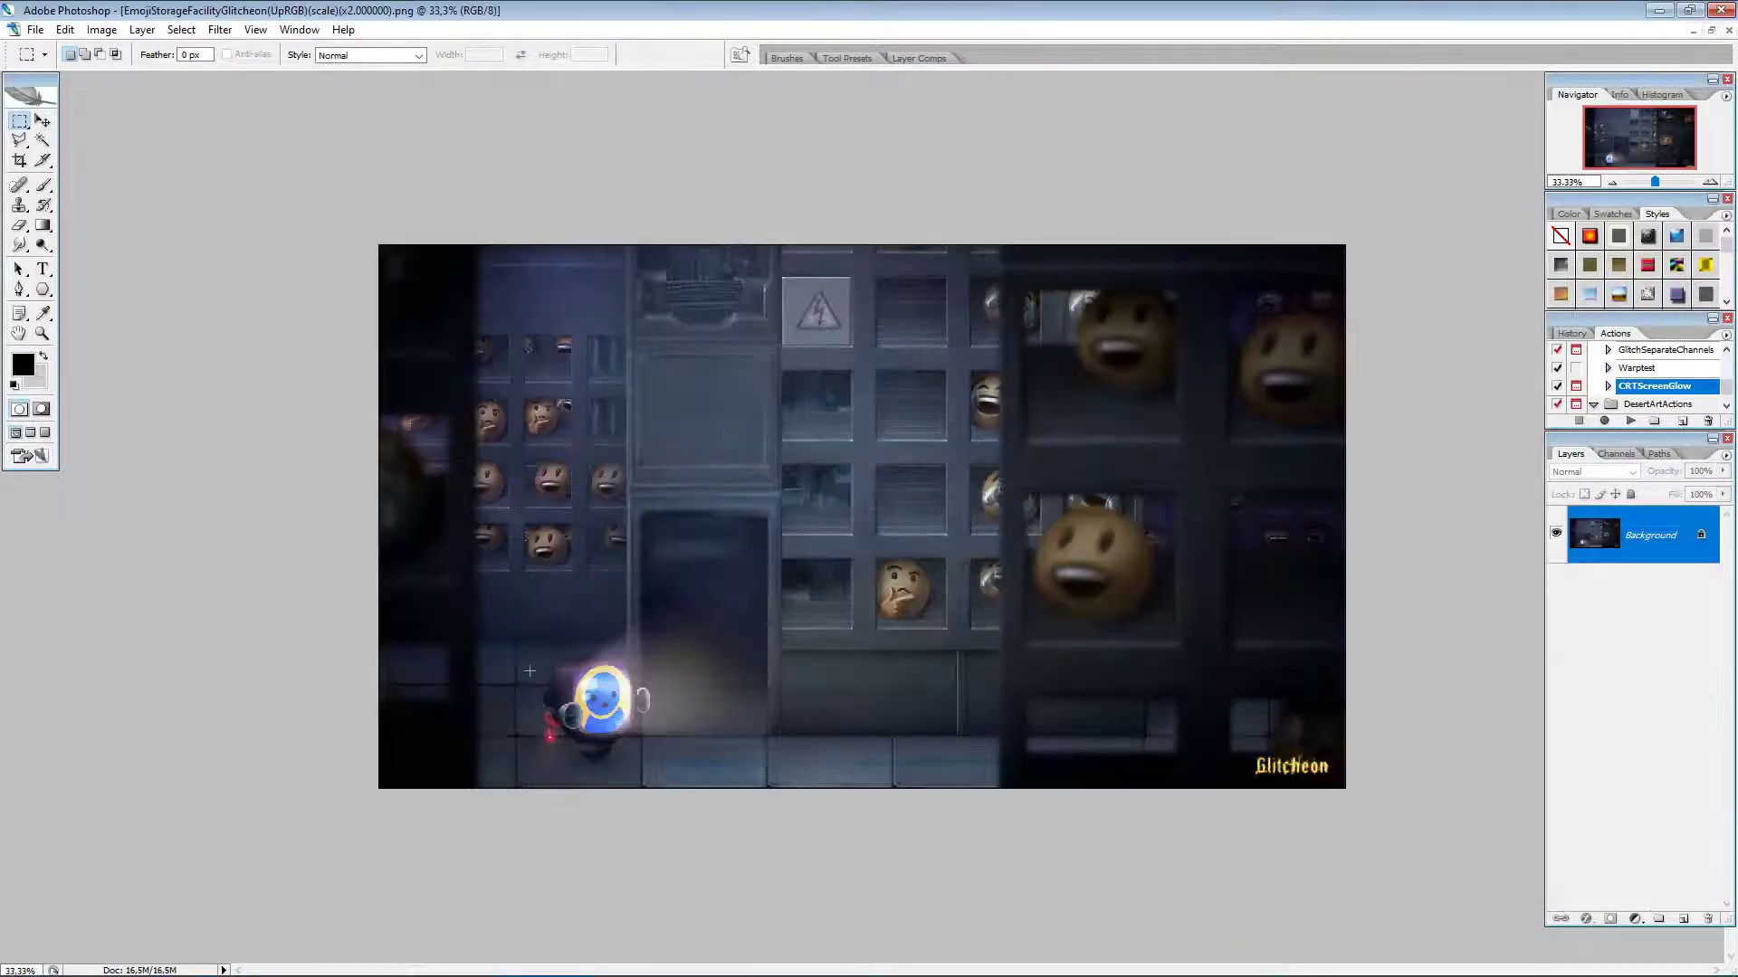
{"action": "left_click", "coordinate": [1708, 183]}
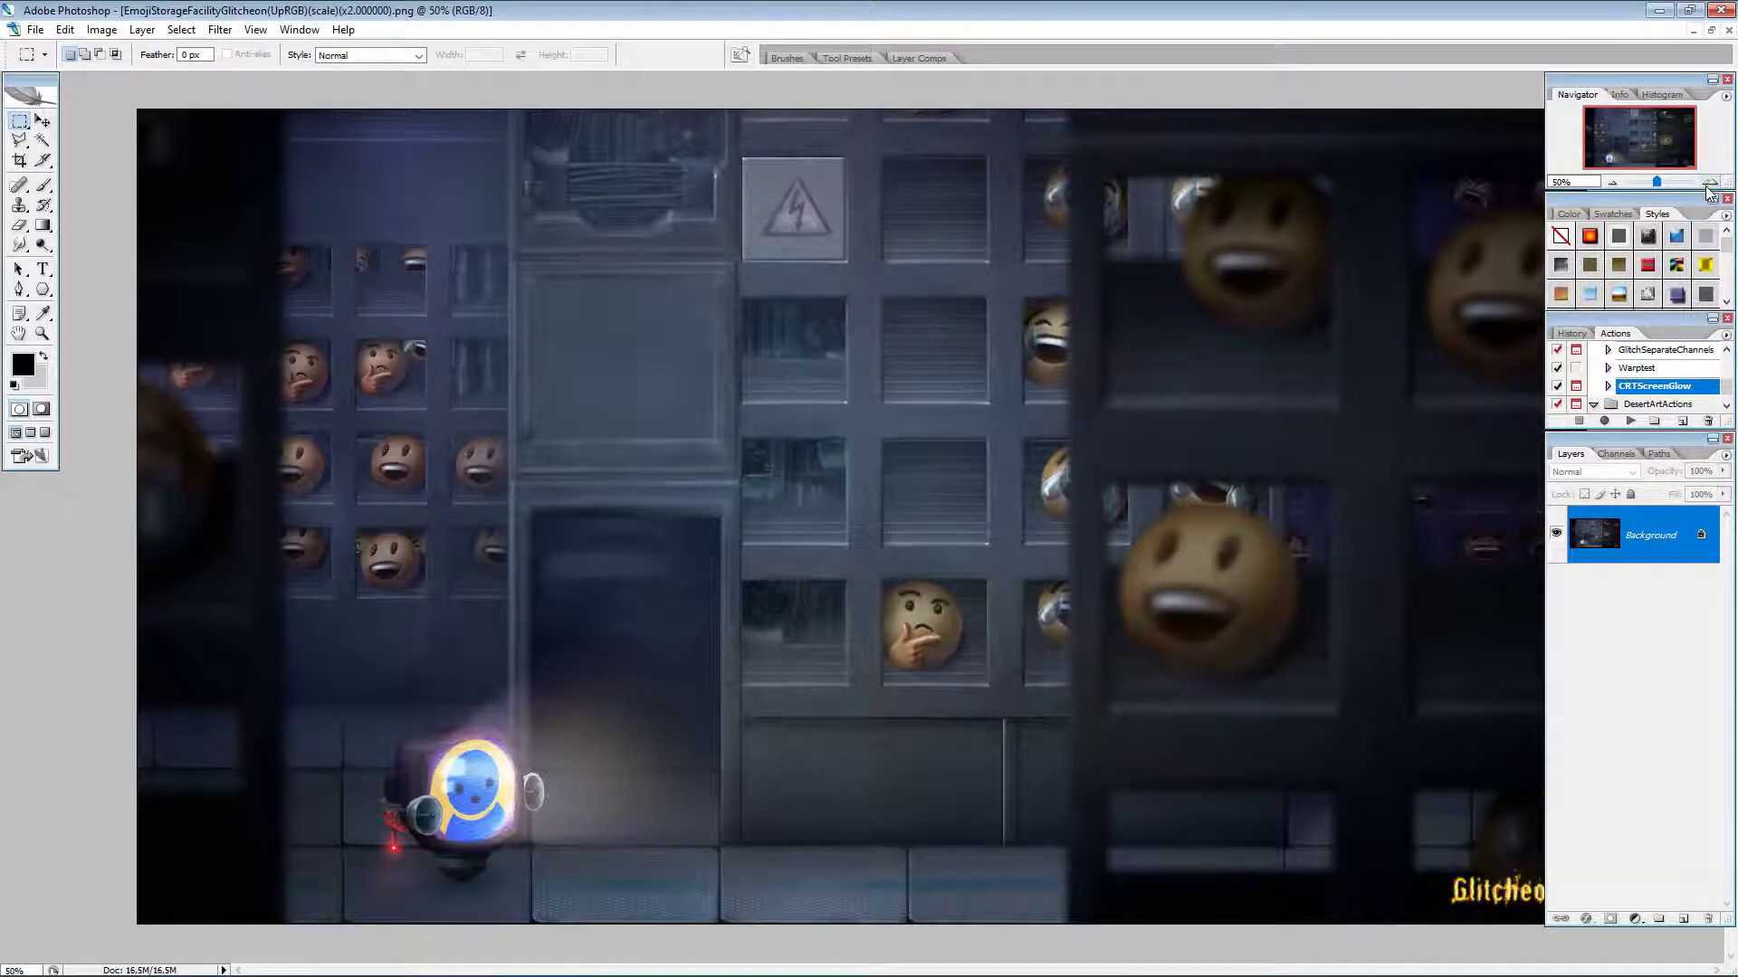
{"action": "left_click", "coordinate": [1610, 182]}
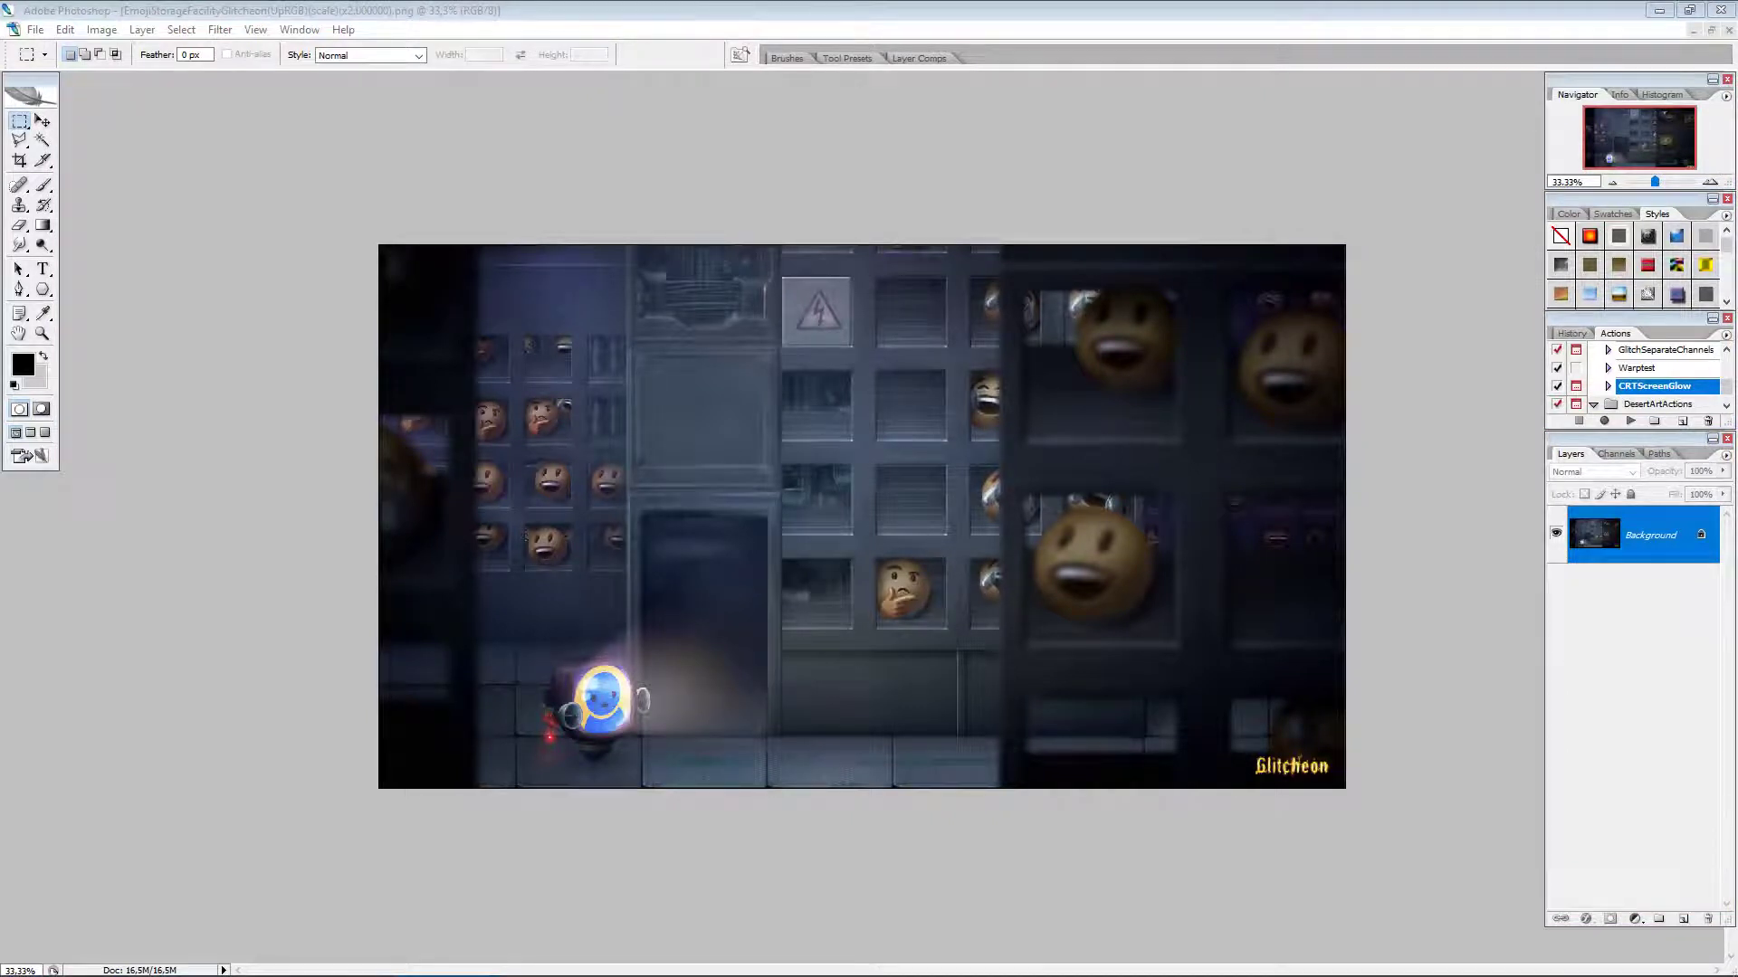
{"action": "left_click", "coordinate": [674, 356]}
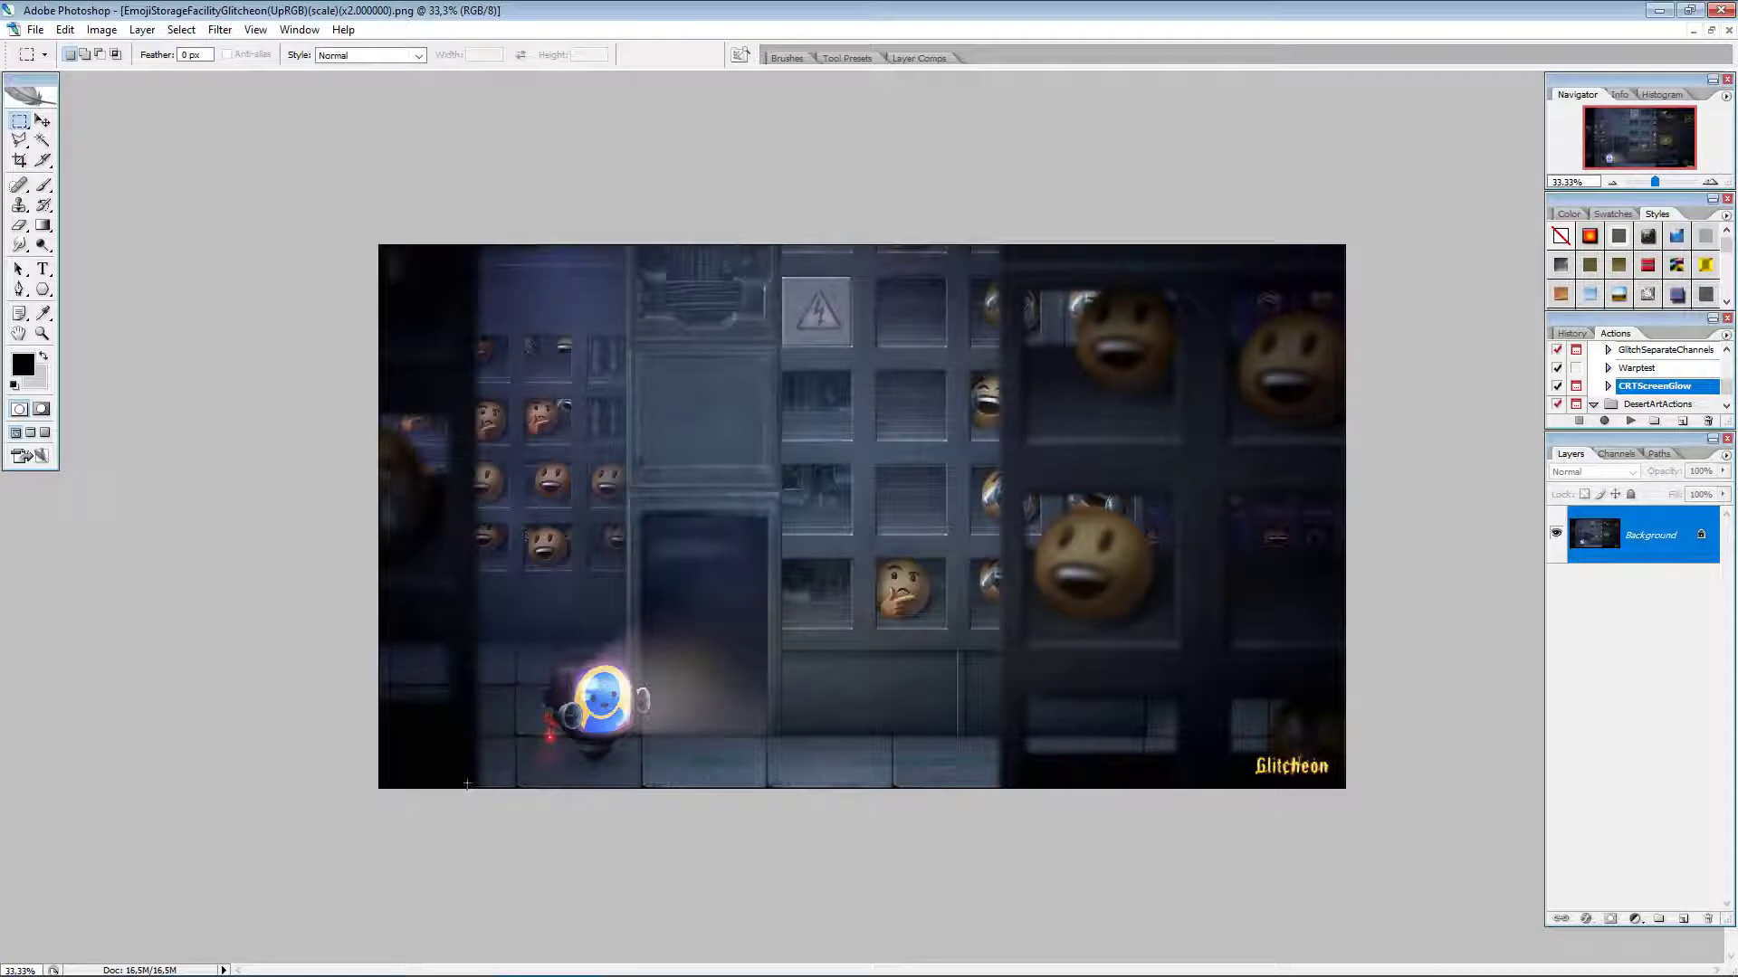
Step: Copy a rectangular region of the emoji storage picture, close that file and paste the region into ScreenContents.psd as a new layer
{"action": "left_click_drag", "start_coordinate": [465, 783], "coordinate": [1127, 366]}
{"action": "left_click_drag", "start_coordinate": [663, 294], "coordinate": [1226, 769]}
{"action": "left_click", "coordinate": [1711, 30]}
{"action": "left_click", "coordinate": [1070, 124]}
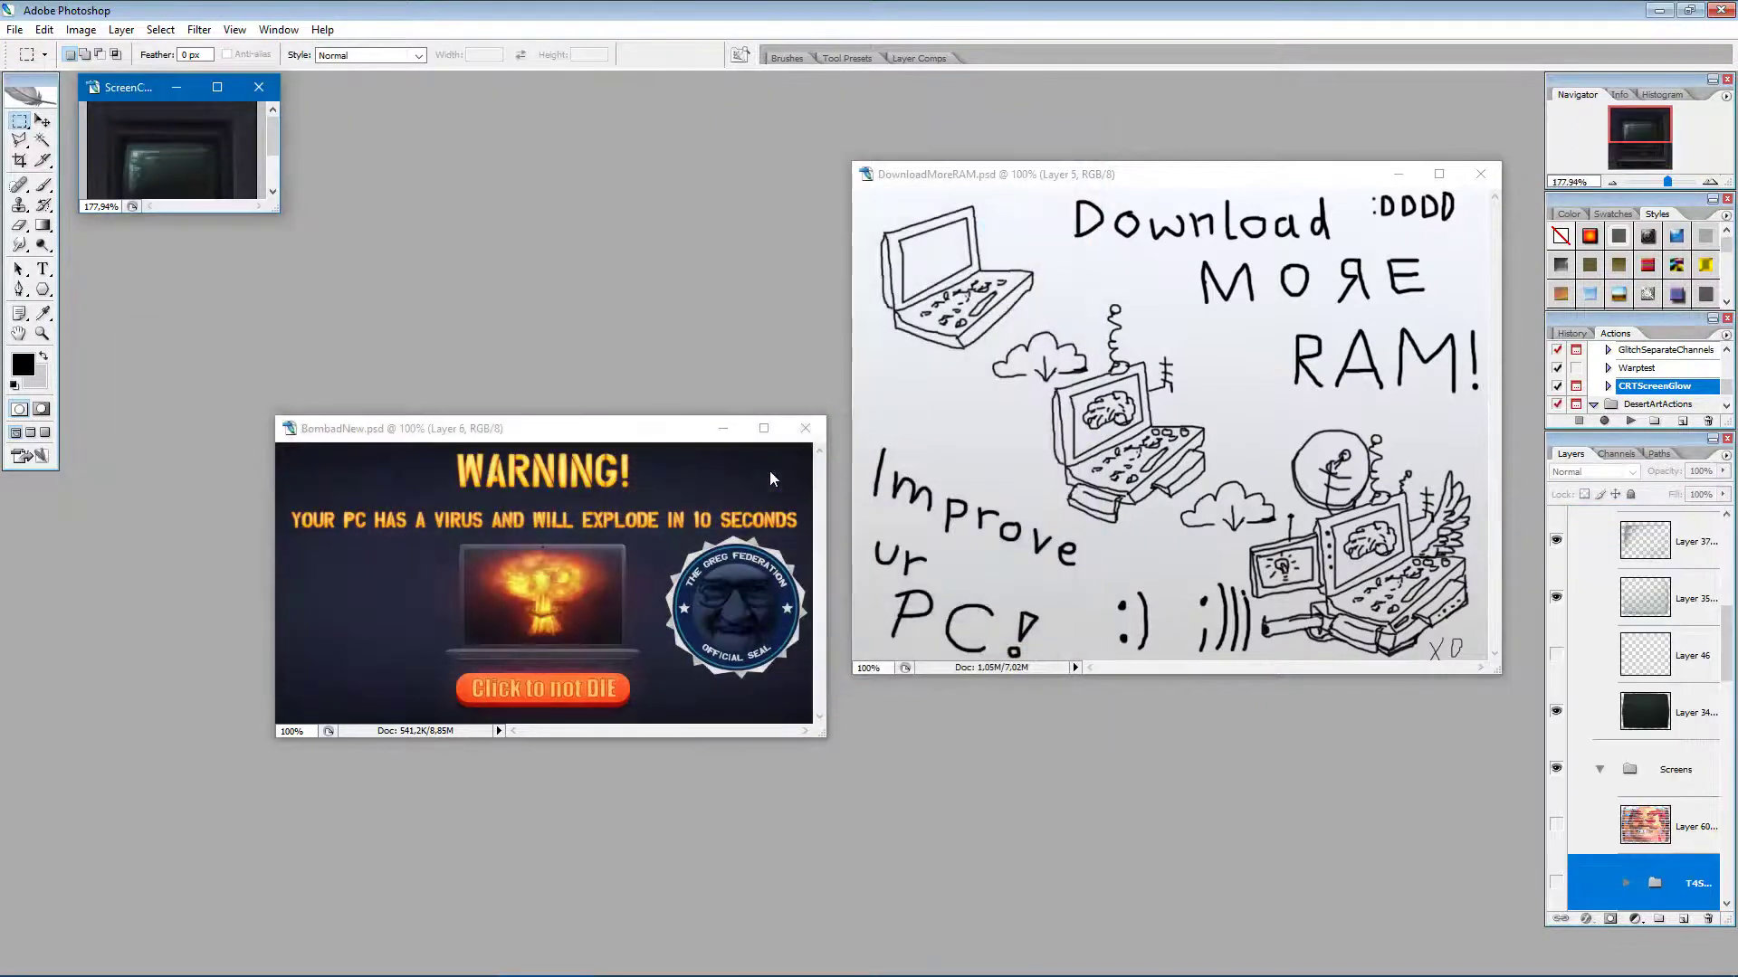
{"action": "left_click", "coordinate": [215, 87]}
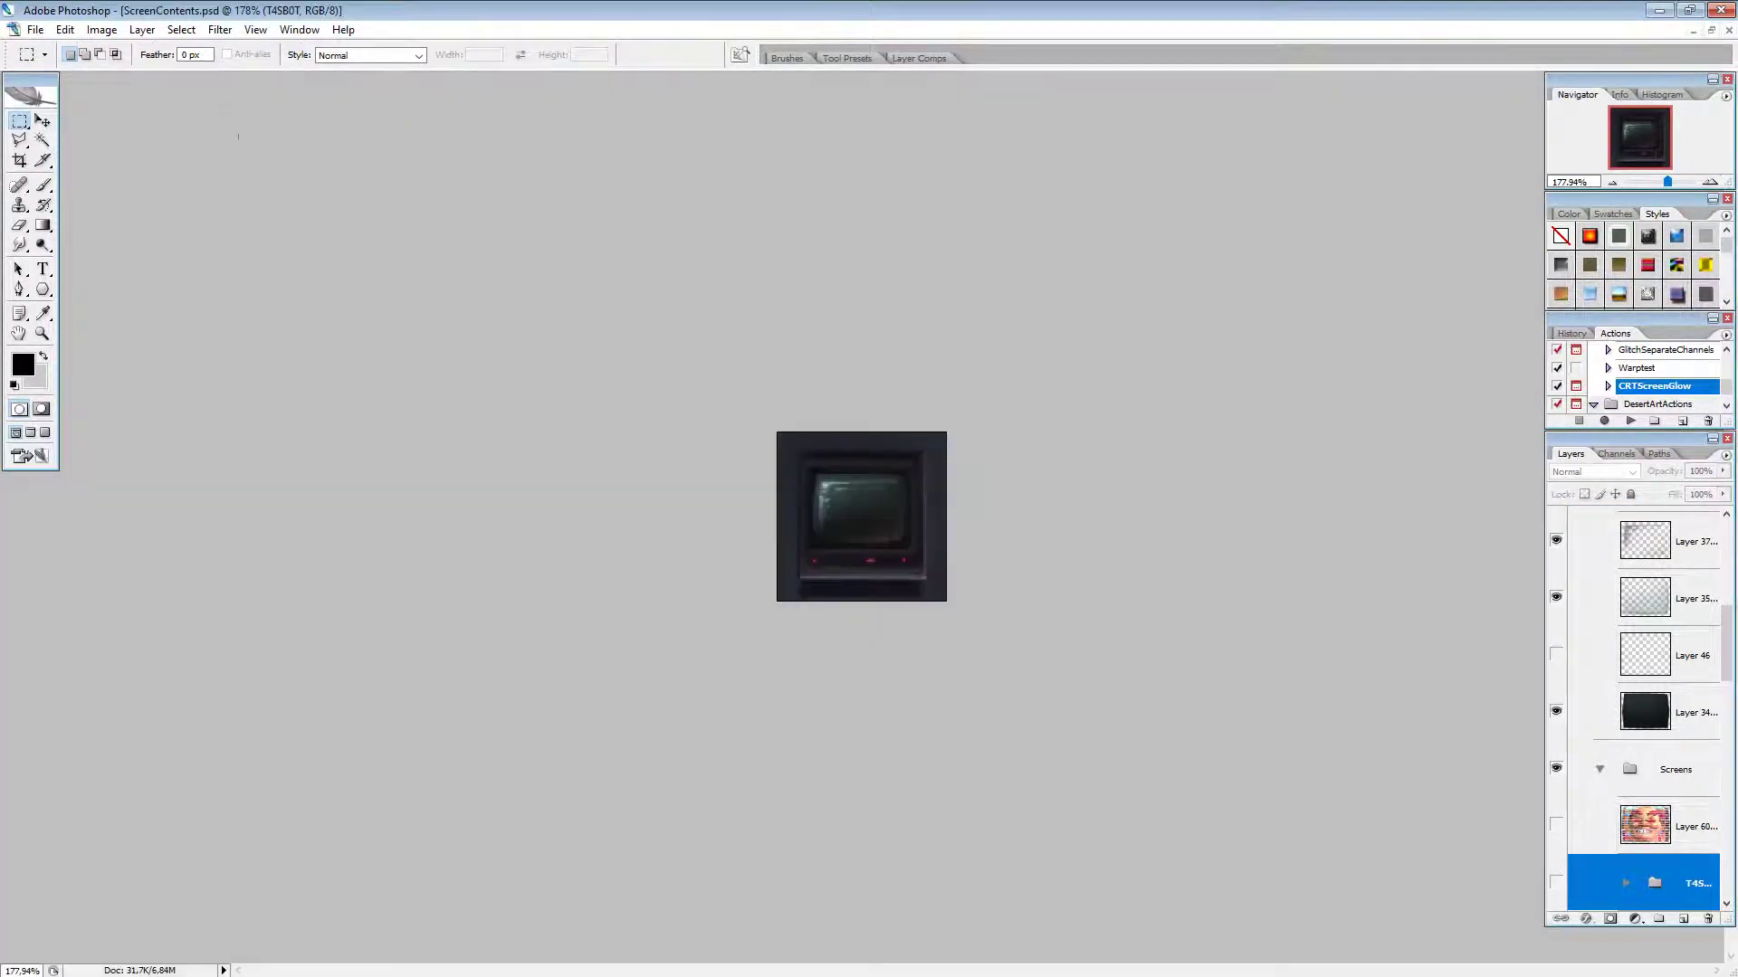
{"action": "left_click_drag", "start_coordinate": [457, 384], "coordinate": [471, 402]}
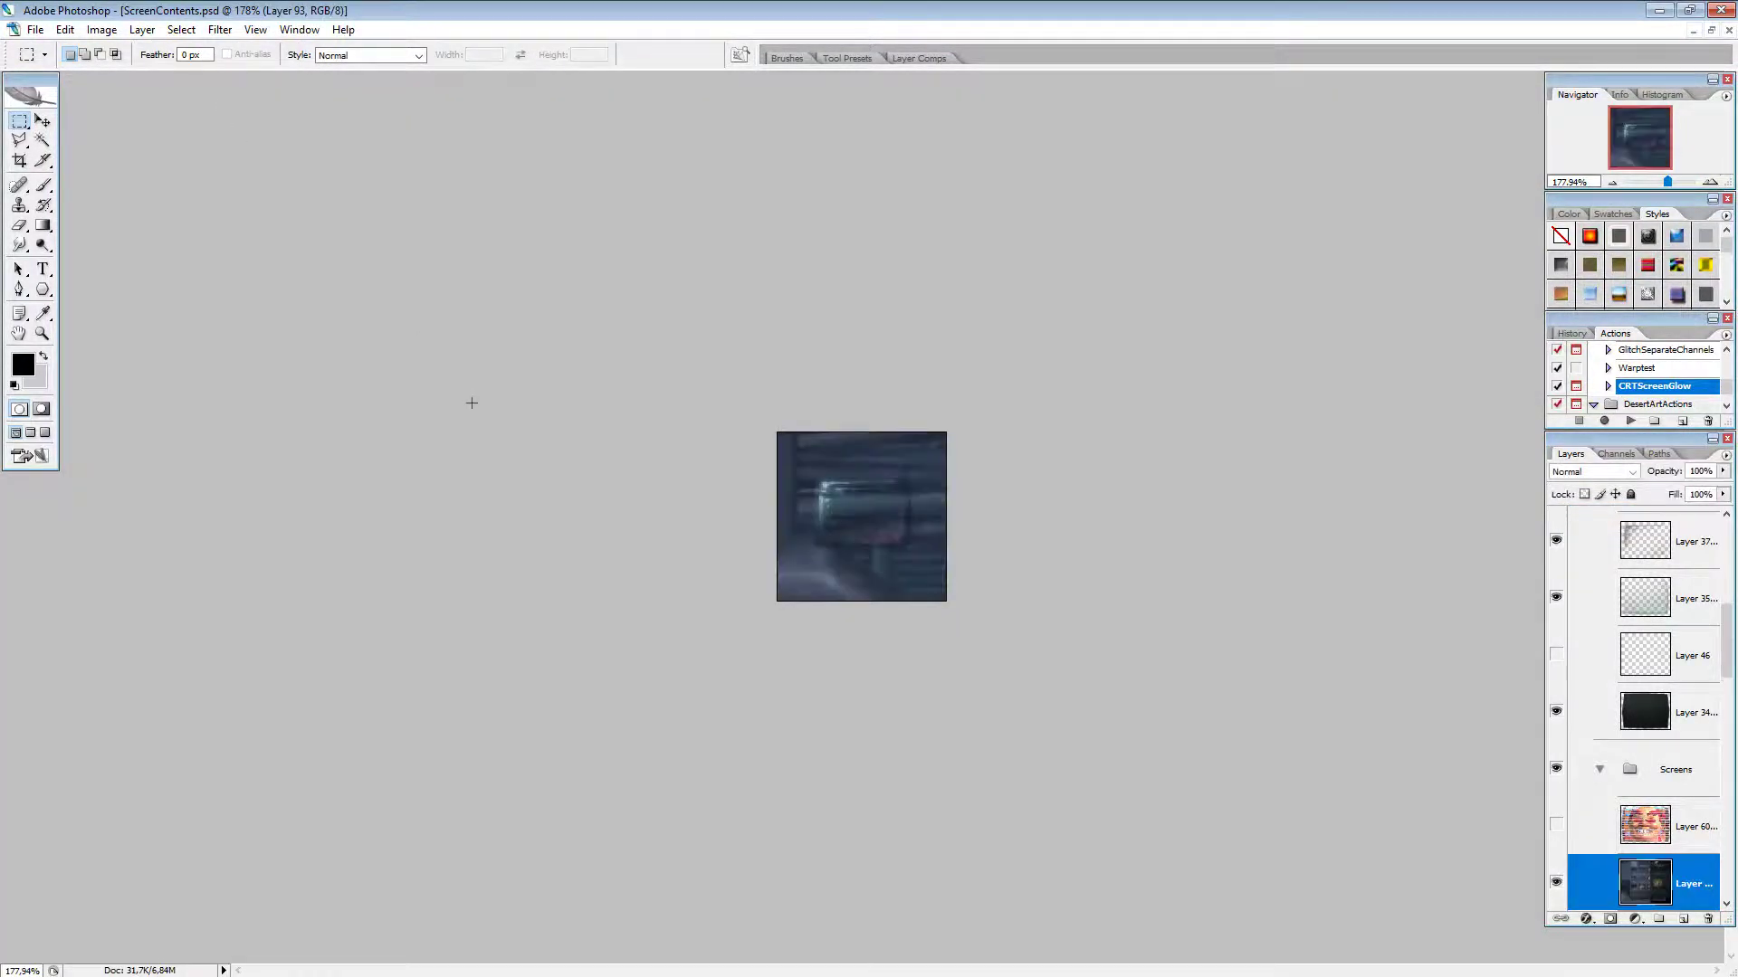
Step: Scale the pasted emoji storage picture down to about 3.6% and position it over the monitor's screen area
{"action": "left_click", "coordinate": [36, 30]}
{"action": "left_click", "coordinate": [575, 8]}
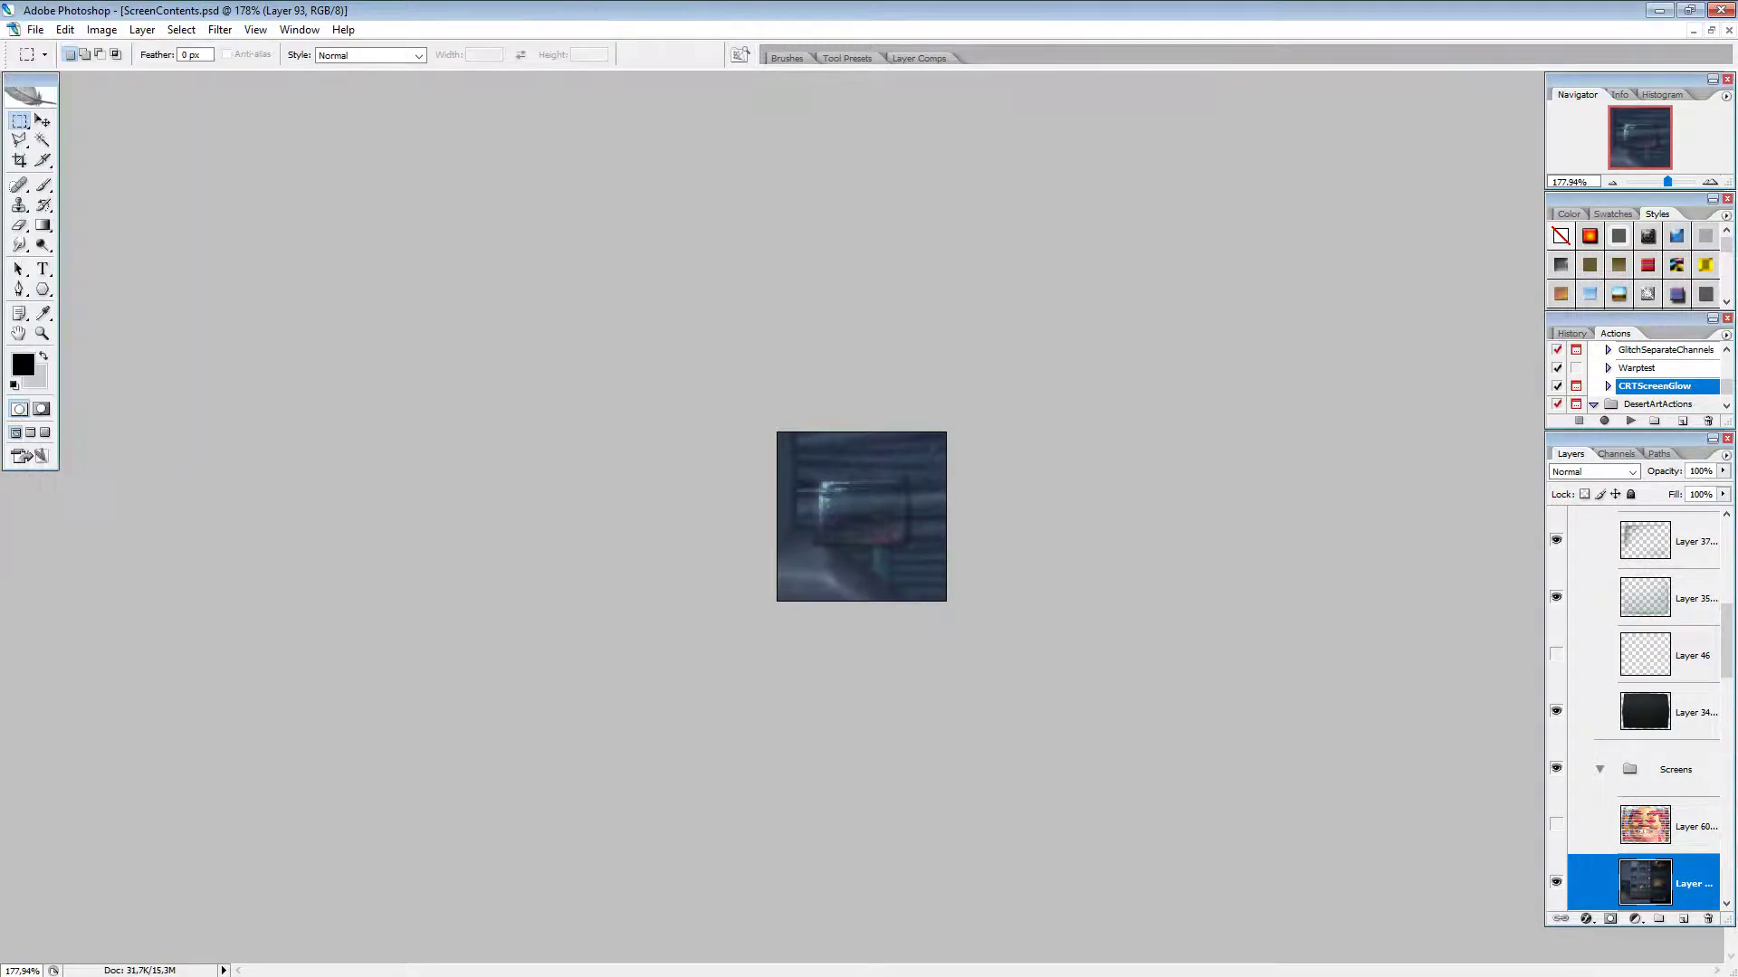
{"action": "left_click", "coordinate": [42, 120]}
{"action": "scroll", "coordinate": [856, 814], "scroll_direction": "down", "scroll_amount": 5}
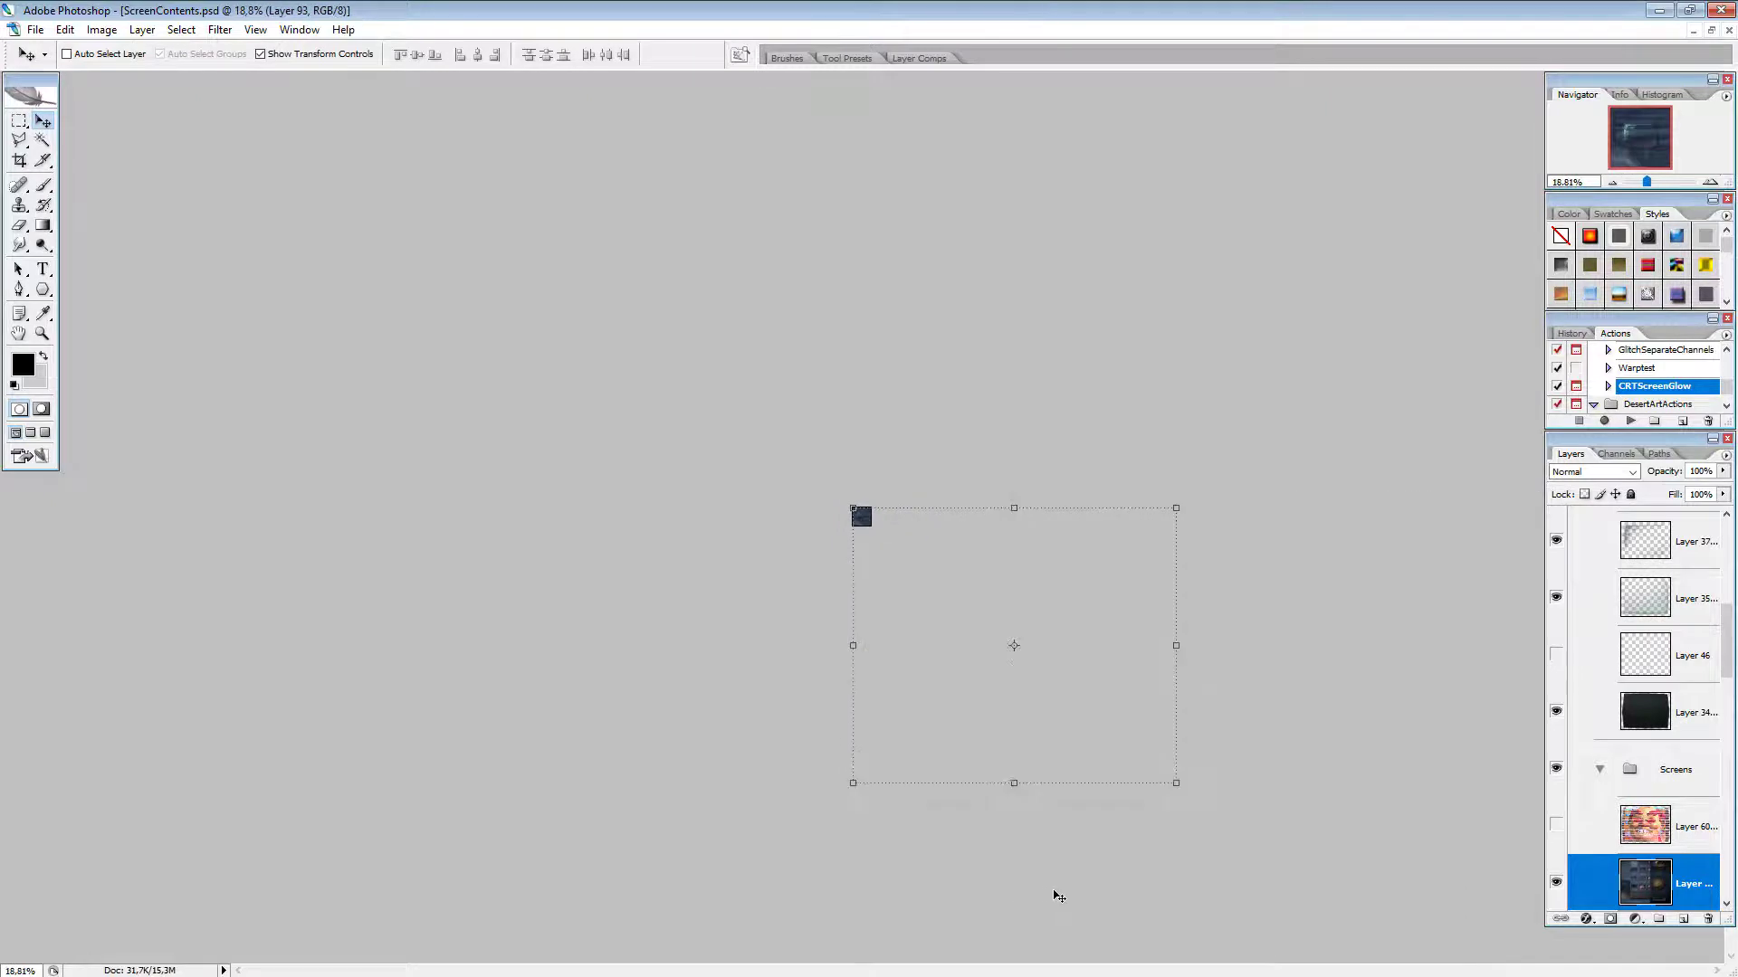
{"action": "left_click_drag", "start_coordinate": [1171, 792], "coordinate": [859, 557]}
{"action": "scroll", "coordinate": [860, 554], "scroll_direction": "down", "scroll_amount": 2}
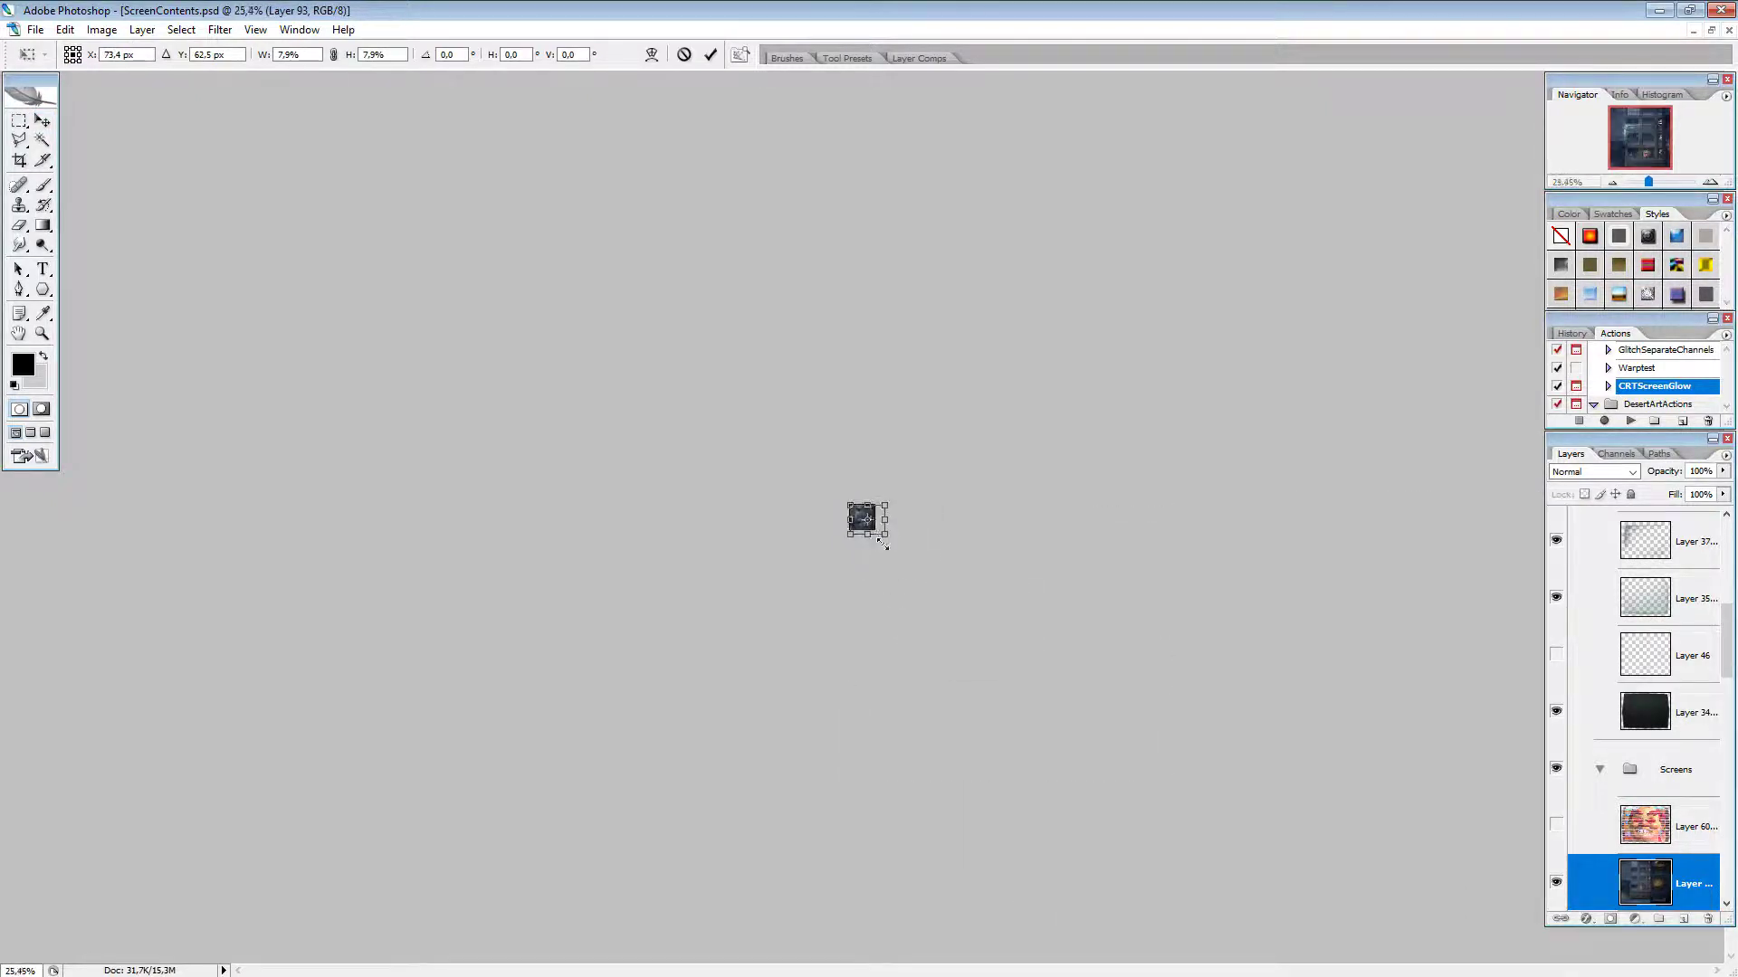
{"action": "scroll", "coordinate": [902, 507], "scroll_direction": "up", "scroll_amount": 10}
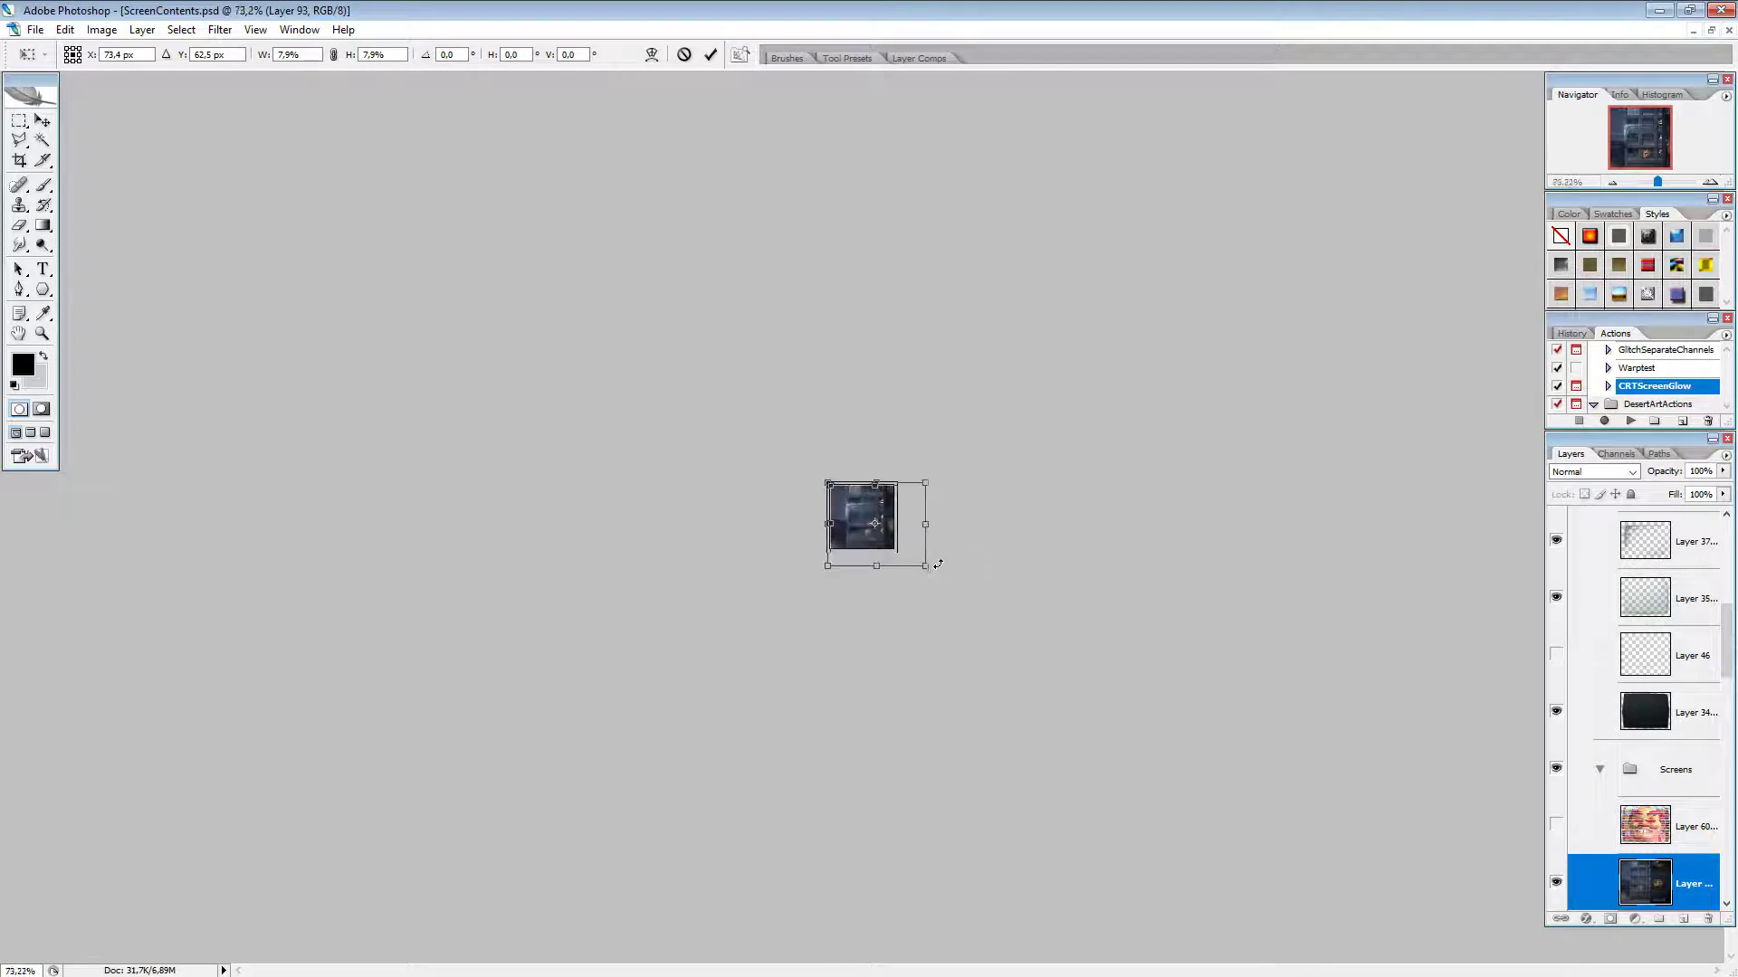
{"action": "scroll", "coordinate": [993, 596], "scroll_direction": "up", "scroll_amount": 4}
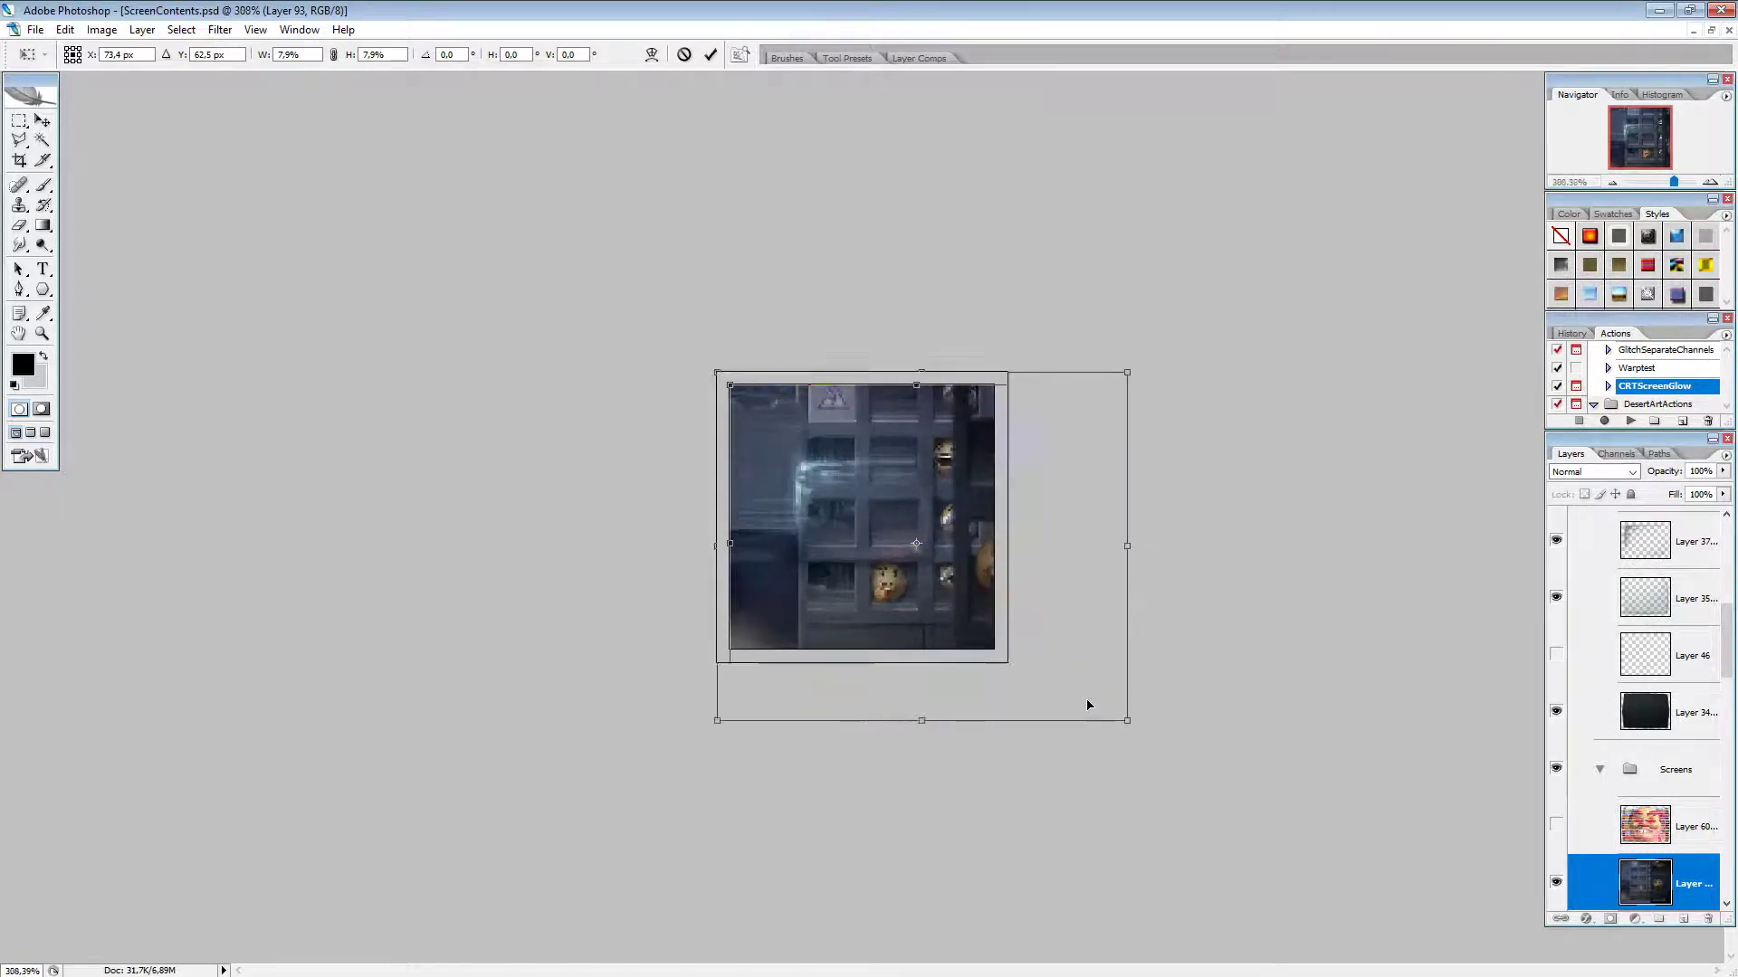
{"action": "left_click_drag", "start_coordinate": [1256, 813], "coordinate": [1009, 611]}
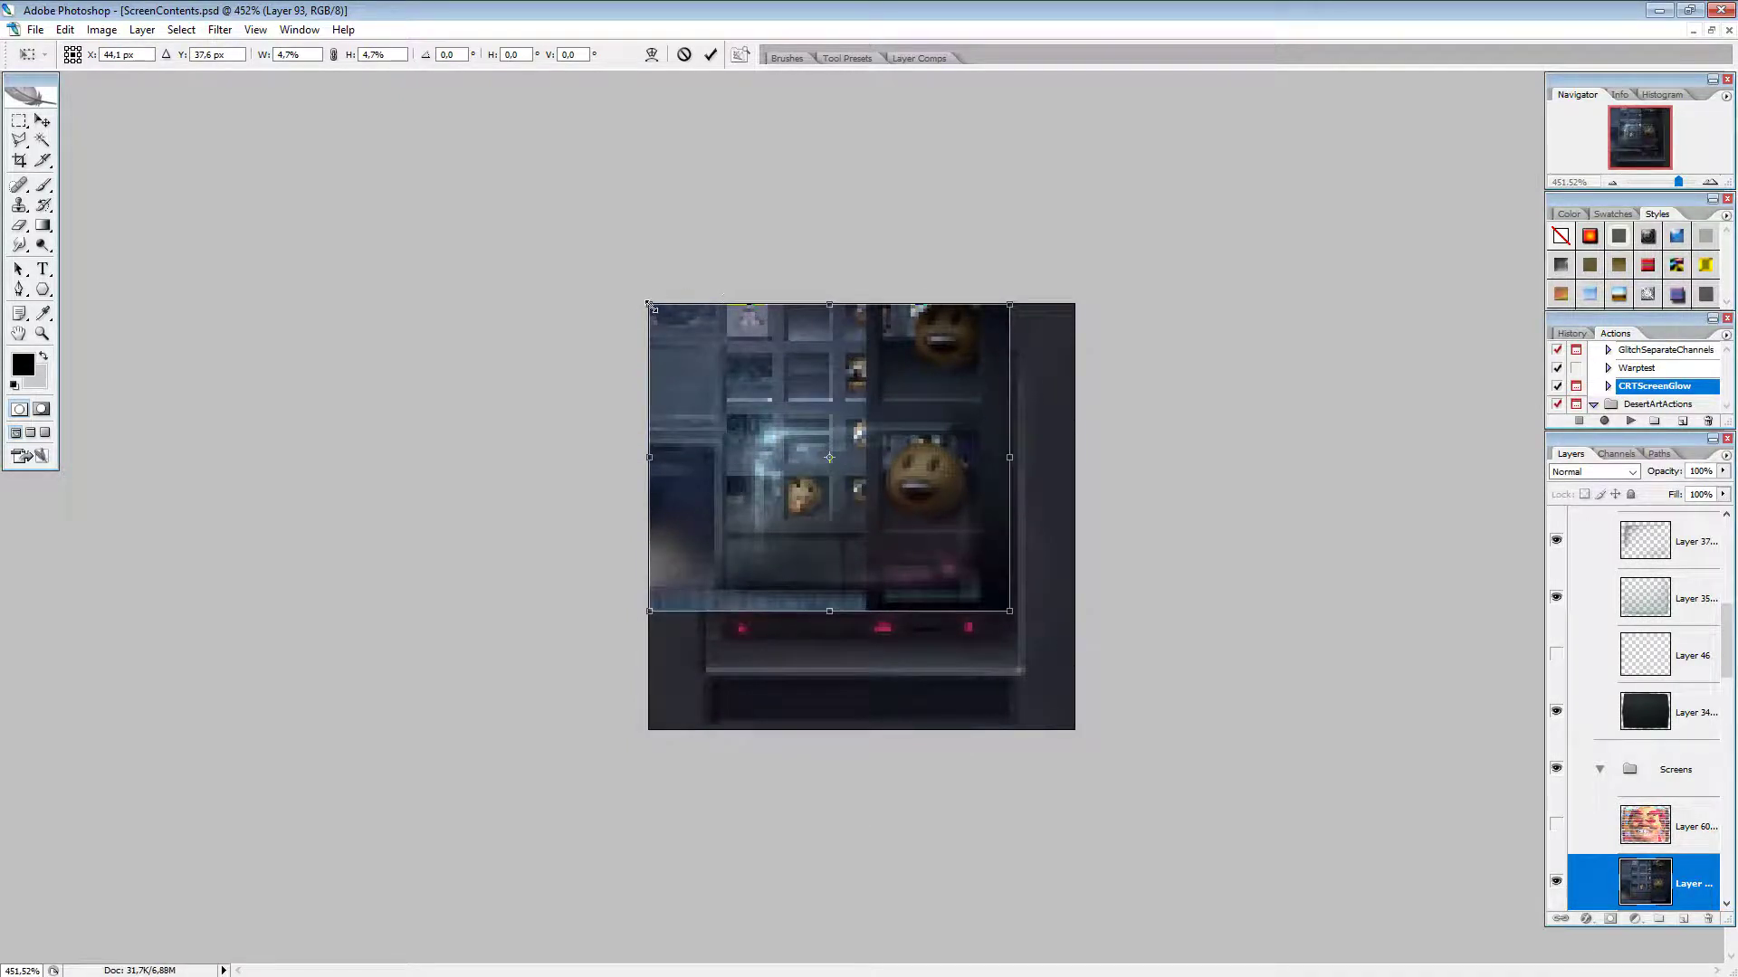
{"action": "left_click_drag", "start_coordinate": [650, 306], "coordinate": [733, 374]}
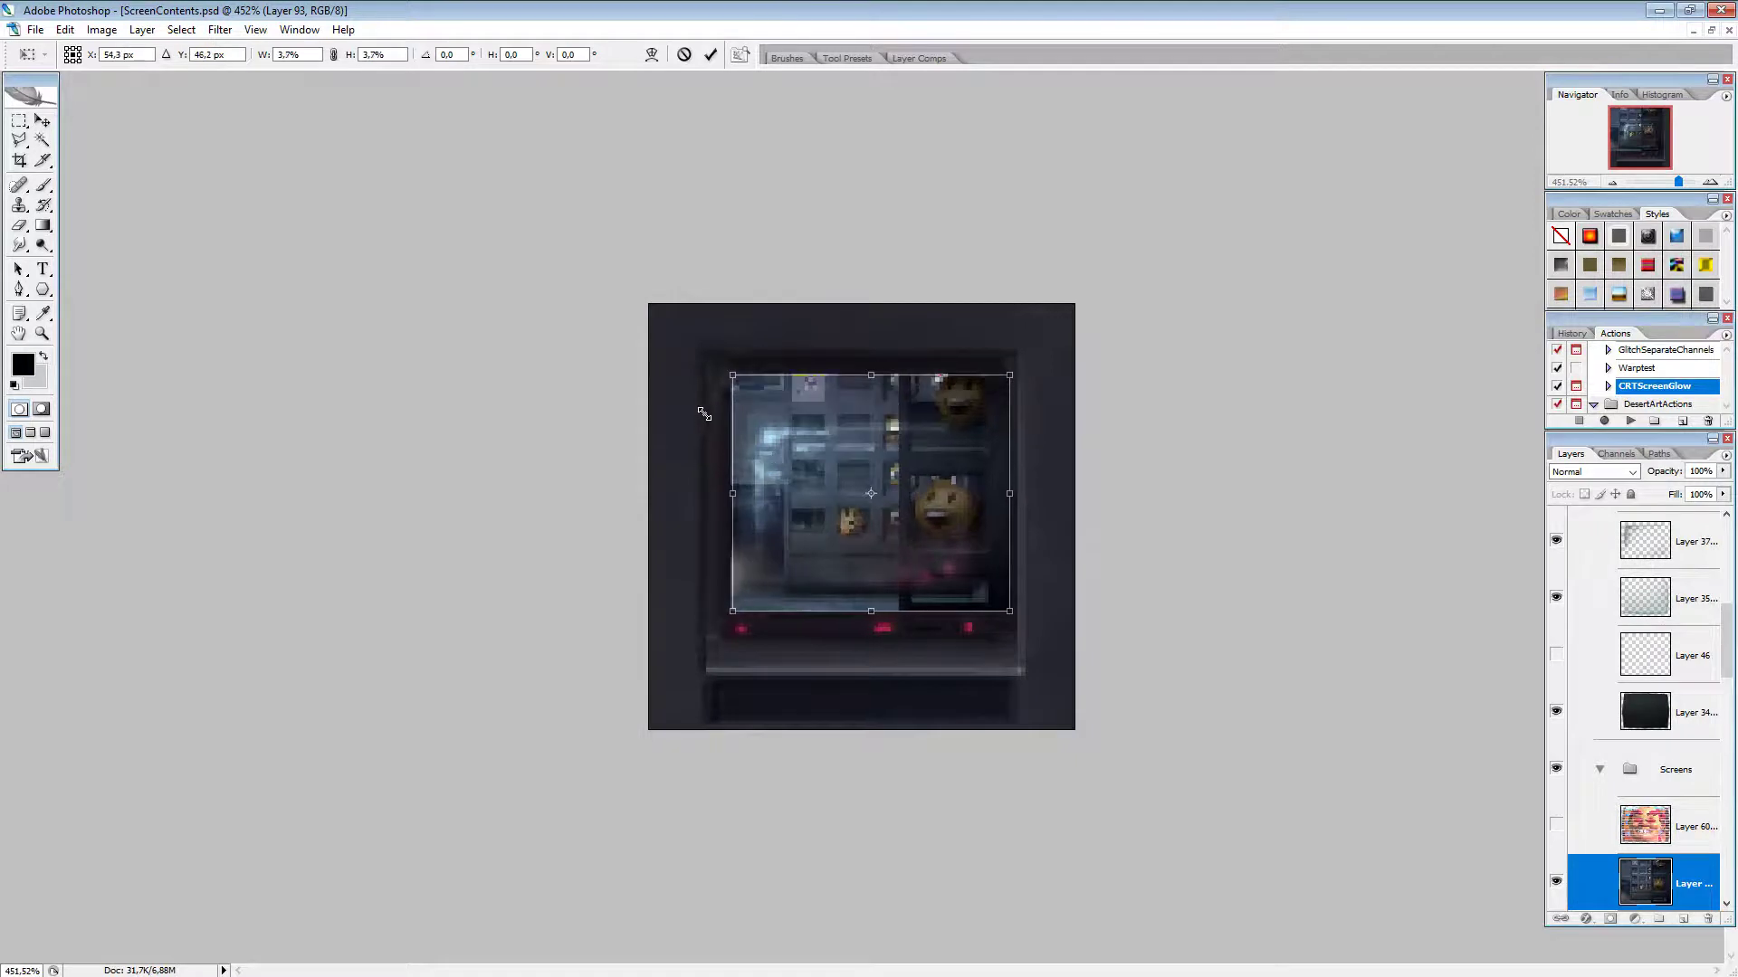
{"action": "left_click_drag", "start_coordinate": [732, 375], "coordinate": [734, 376]}
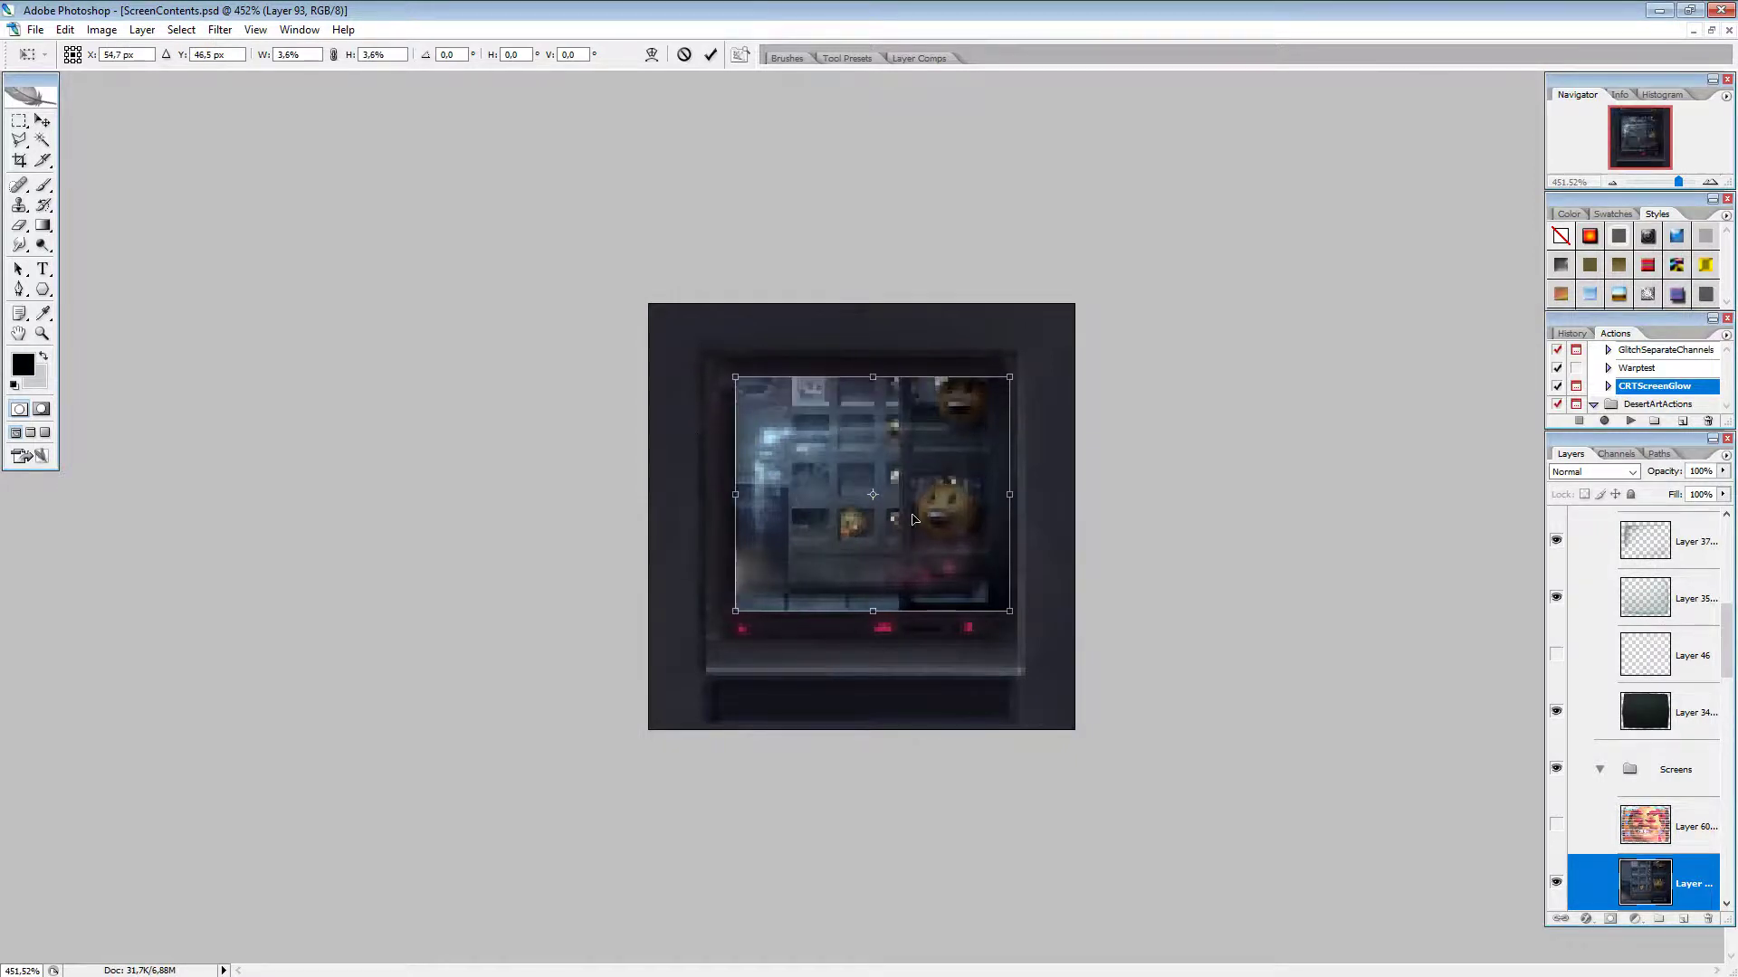
{"action": "left_click_drag", "start_coordinate": [912, 520], "coordinate": [905, 533]}
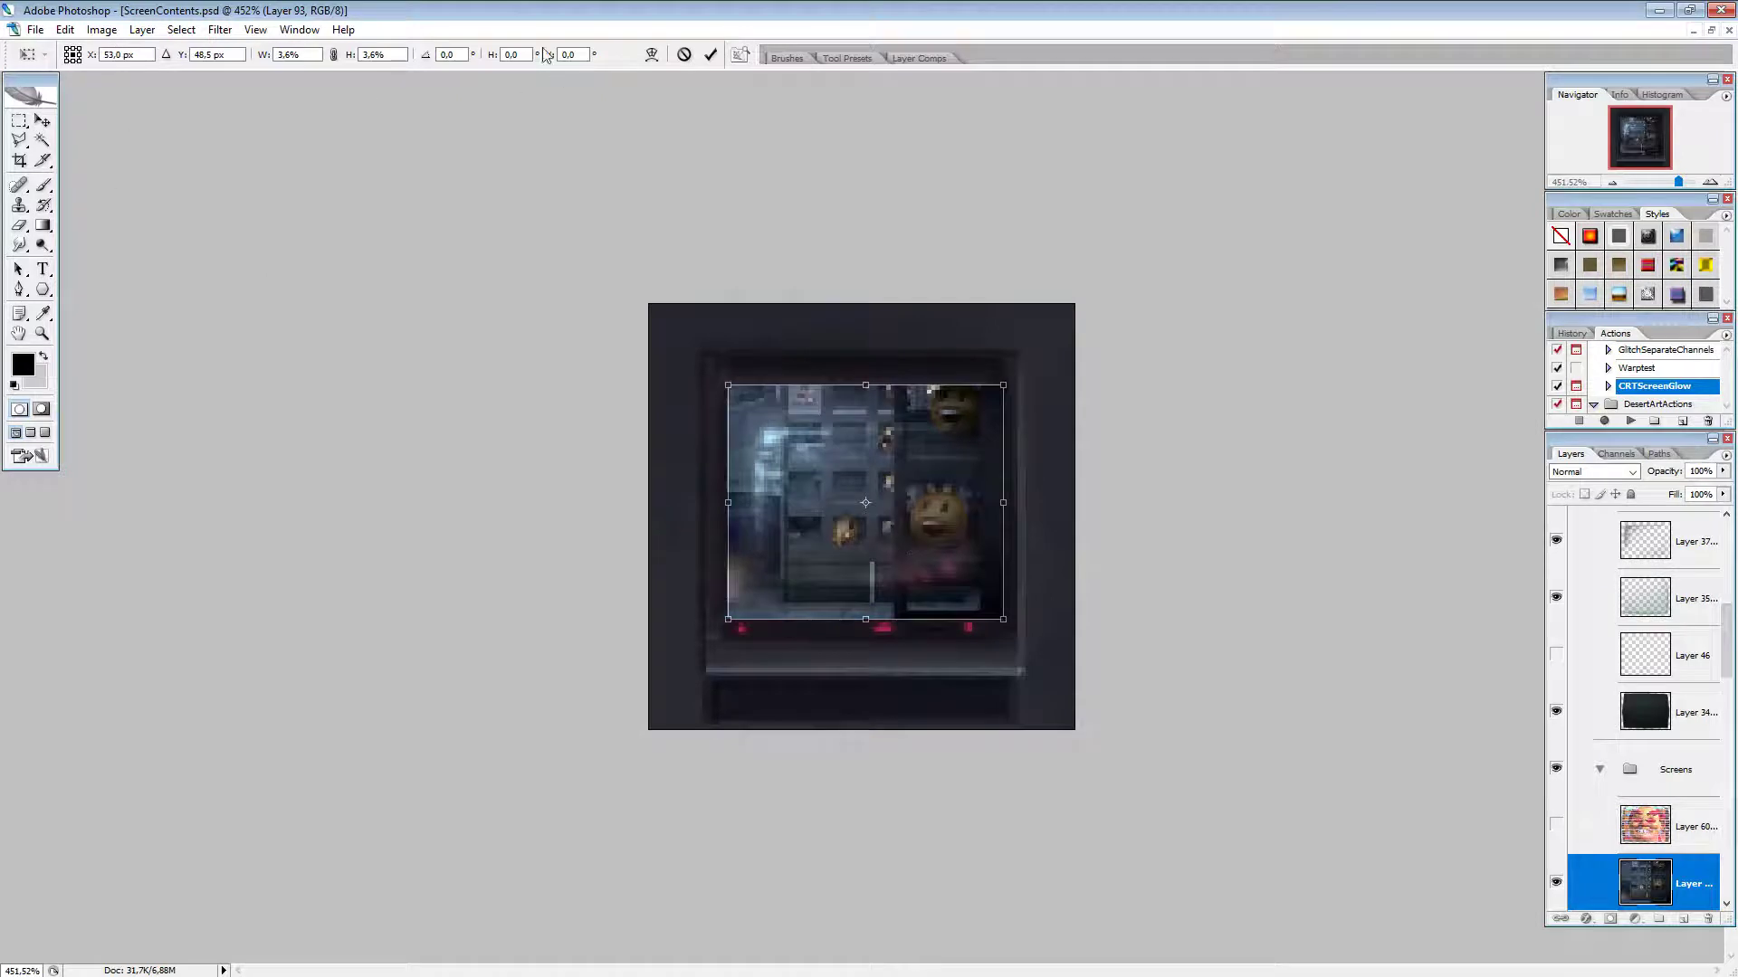
{"action": "left_click", "coordinate": [711, 55]}
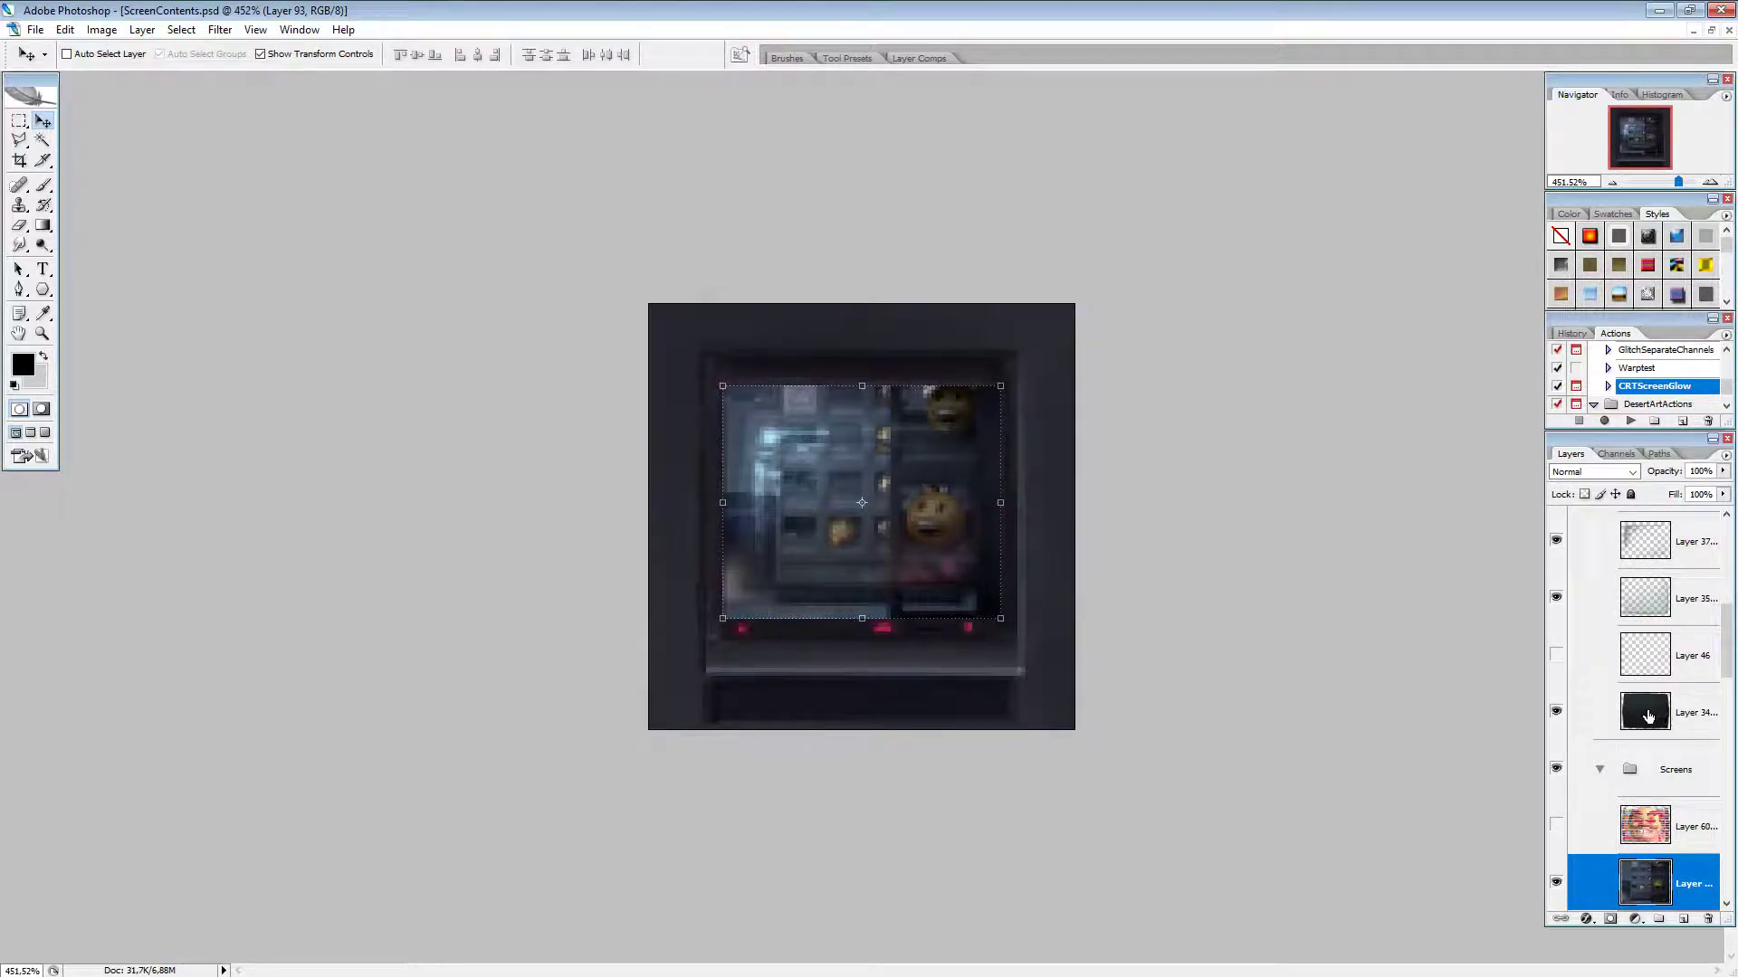
Step: Warp the emoji storage picture by pulling all four corners inward so it bulges like a CRT screen
{"action": "left_click", "coordinate": [1000, 618]}
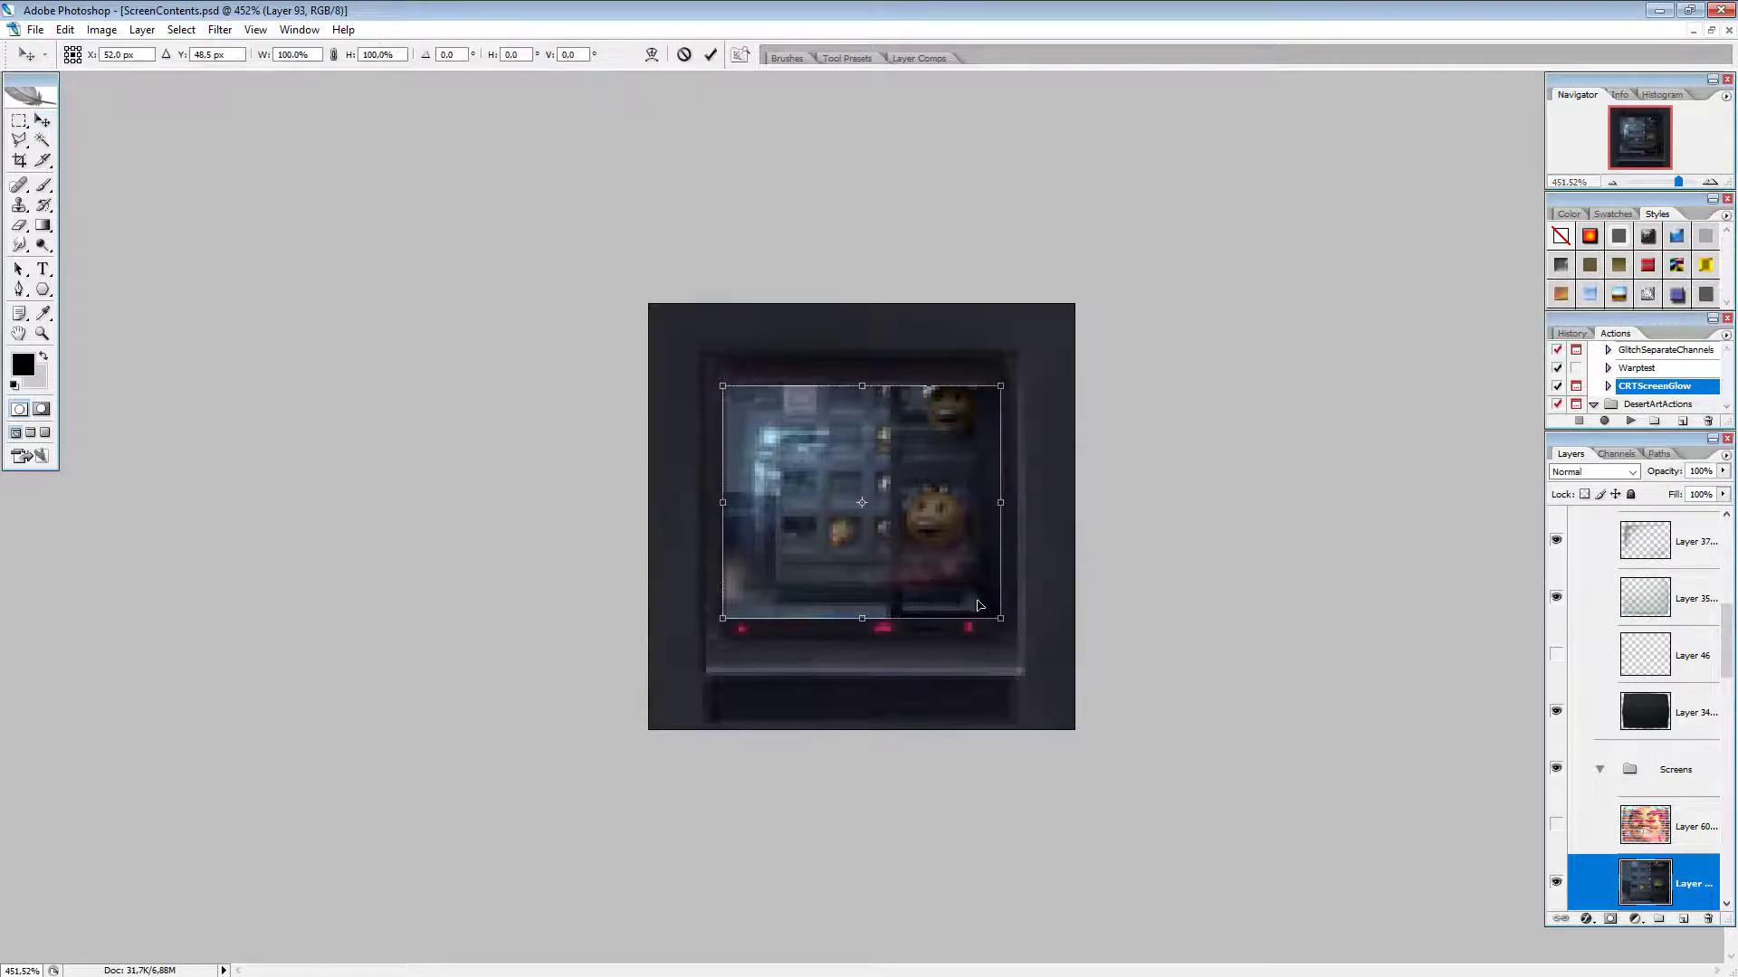
{"action": "right_click", "coordinate": [976, 602]}
{"action": "left_click", "coordinate": [1032, 739]}
{"action": "left_click_drag", "start_coordinate": [1000, 618], "coordinate": [1000, 600]}
{"action": "left_click_drag", "start_coordinate": [722, 618], "coordinate": [723, 598]}
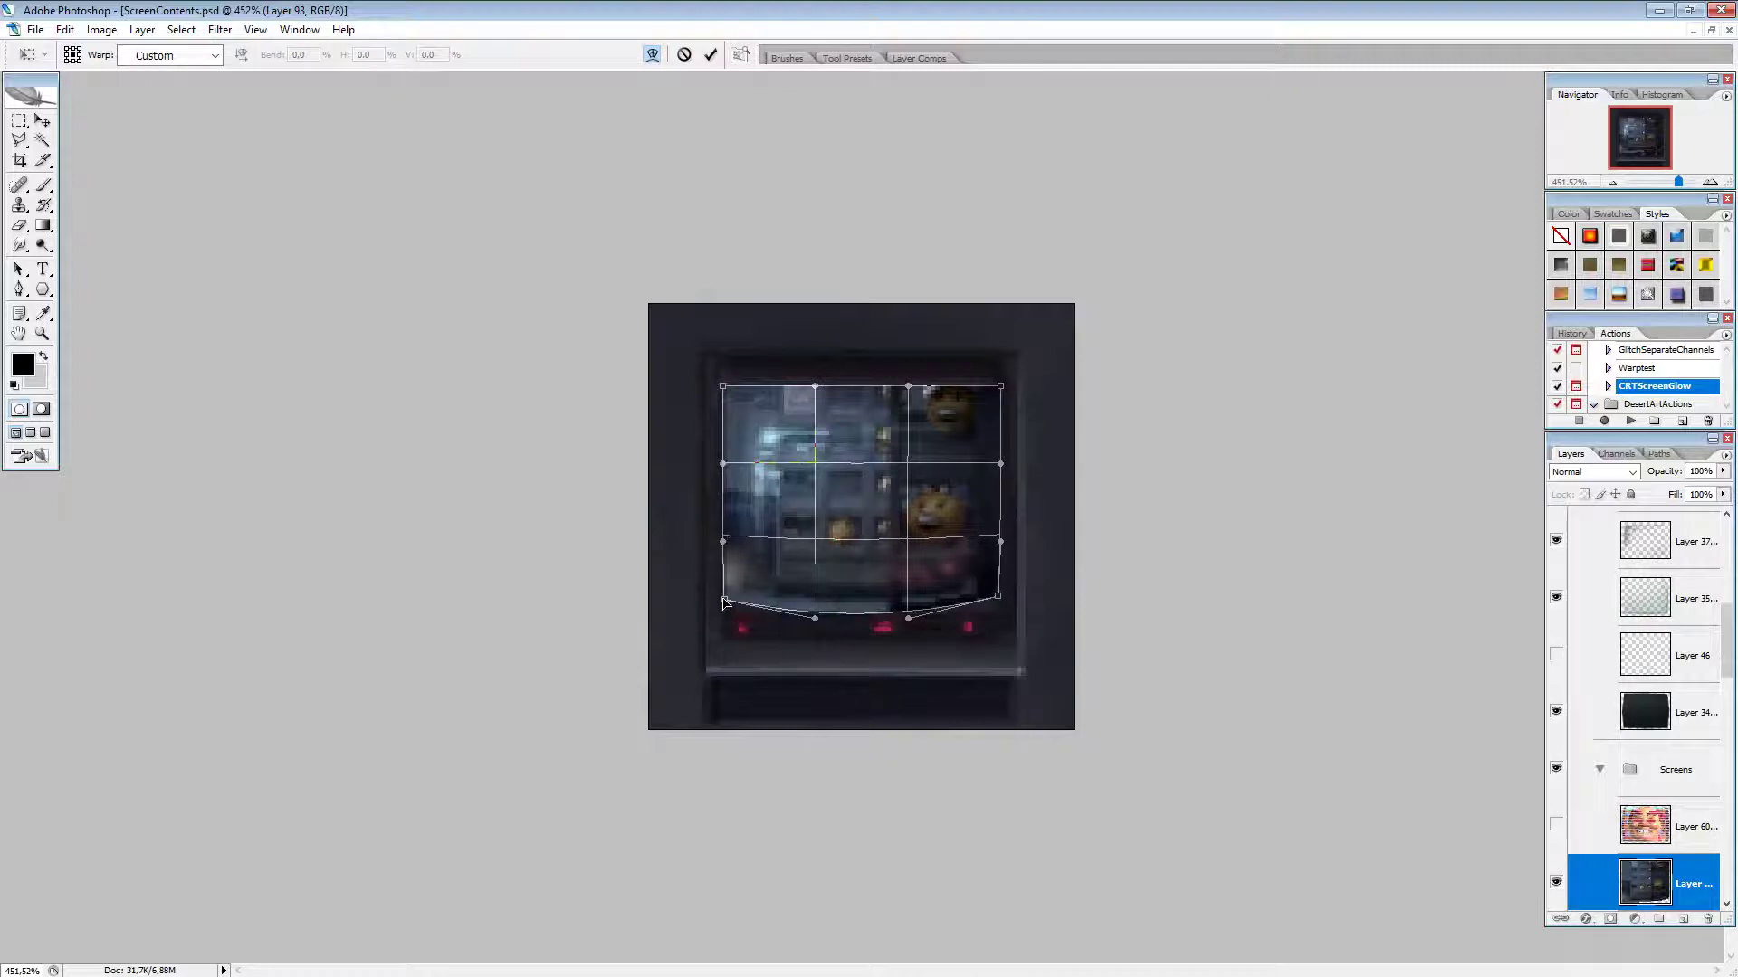
{"action": "left_click_drag", "start_coordinate": [723, 387], "coordinate": [725, 396]}
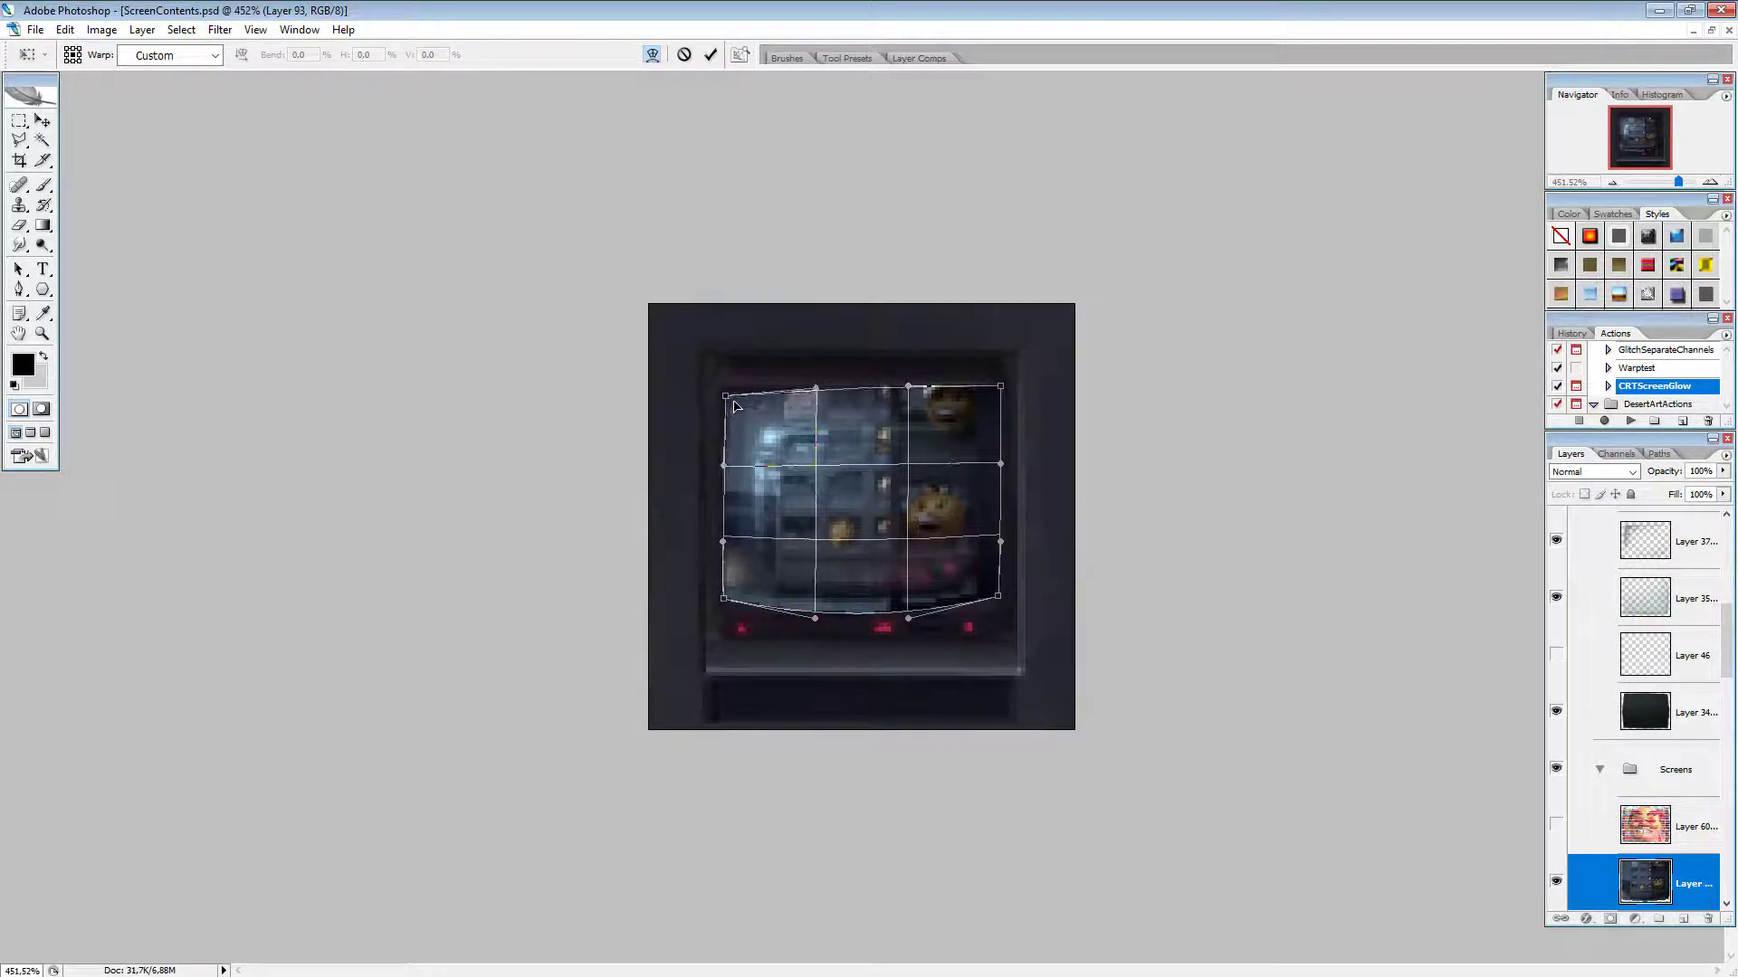
{"action": "left_click_drag", "start_coordinate": [1000, 385], "coordinate": [995, 400]}
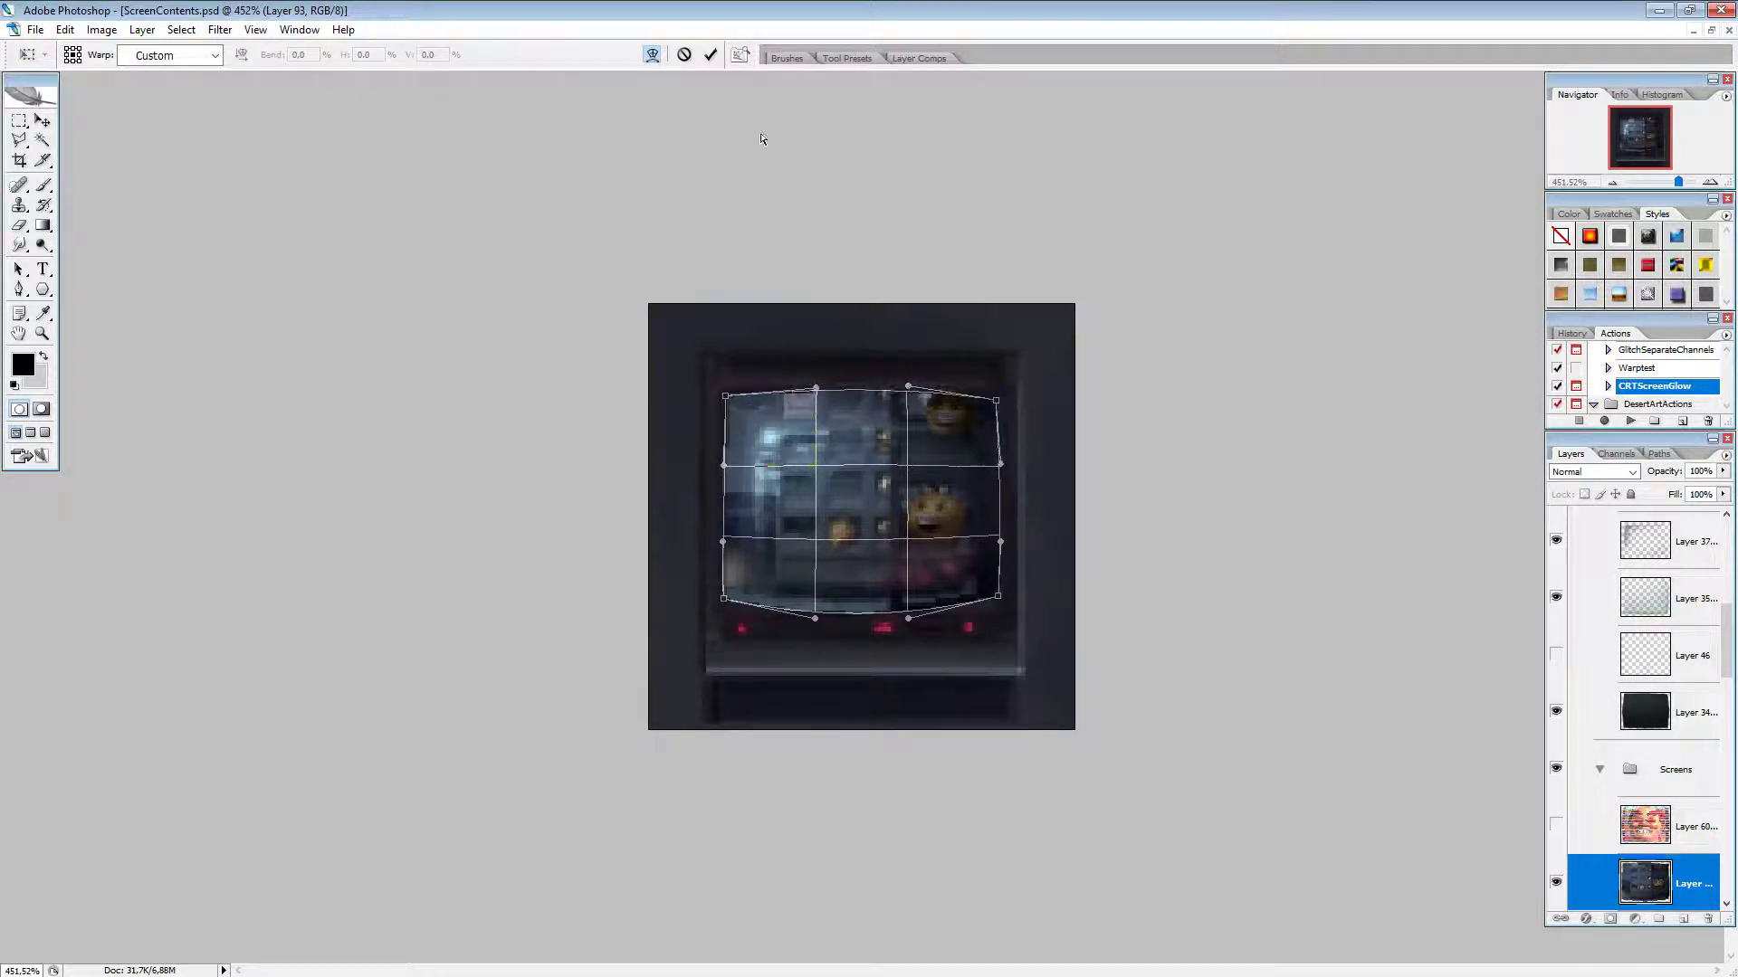
{"action": "left_click", "coordinate": [709, 57]}
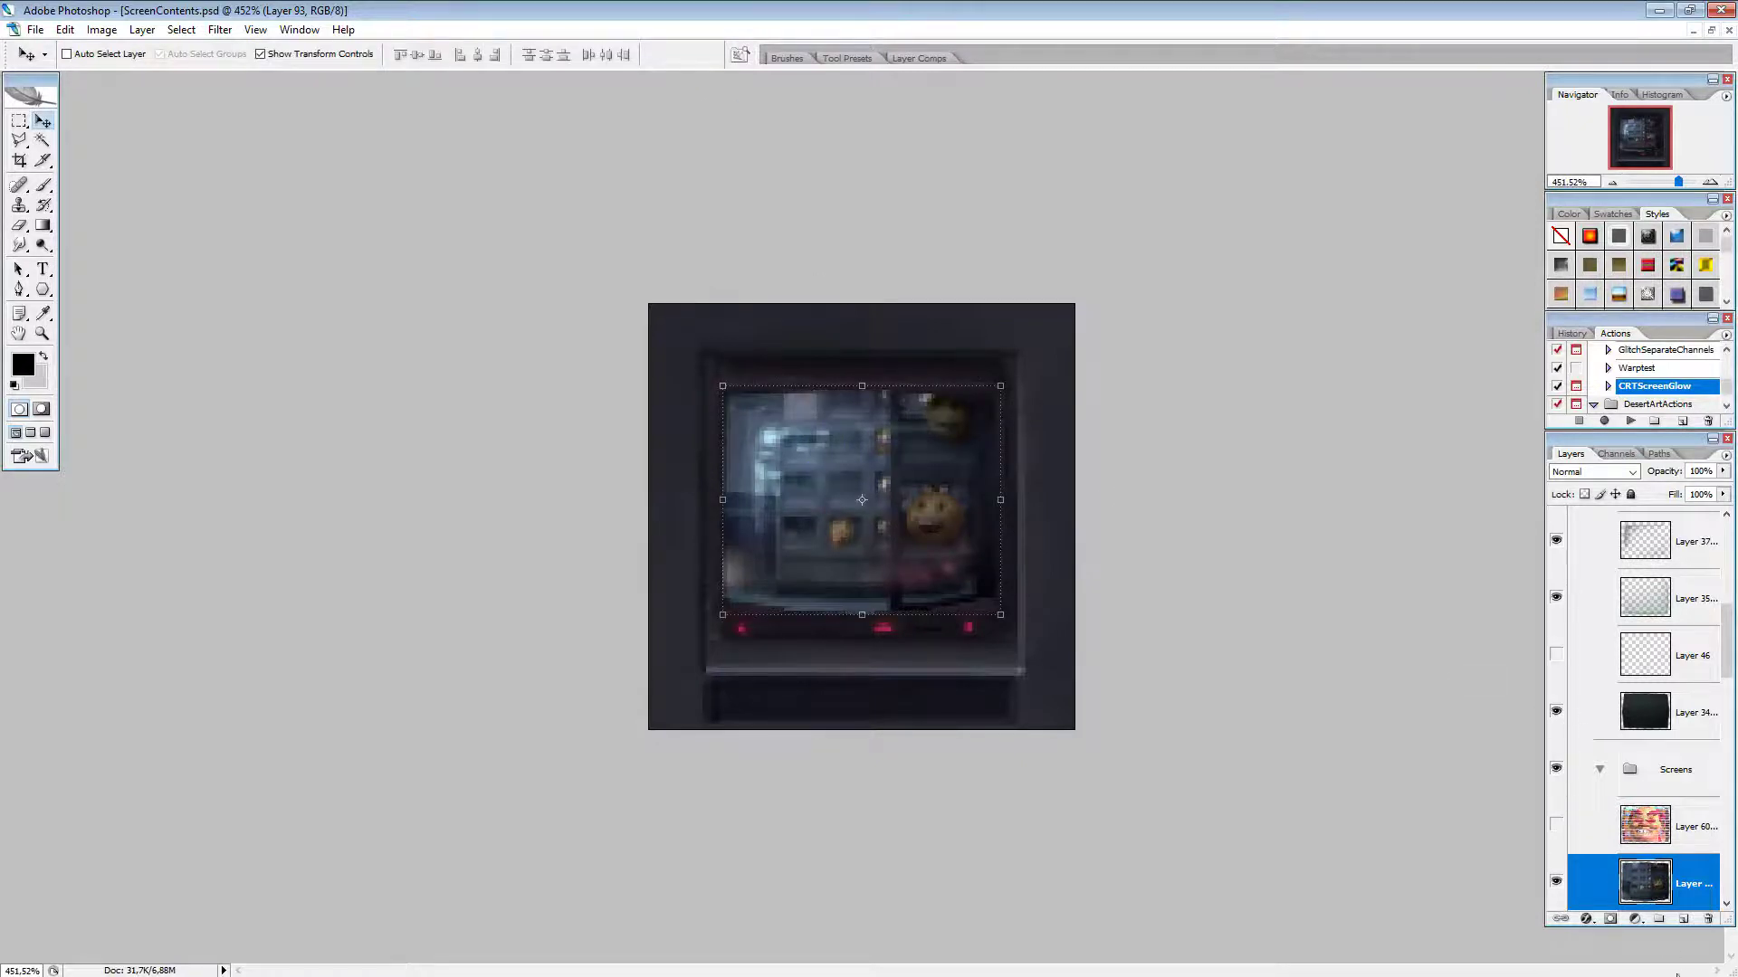
Step: Trim the warped emoji picture to the monitor screen's outline, clear the selection and create a new layer group above it
{"action": "left_click", "coordinate": [1664, 894], "text": "ctrl"}
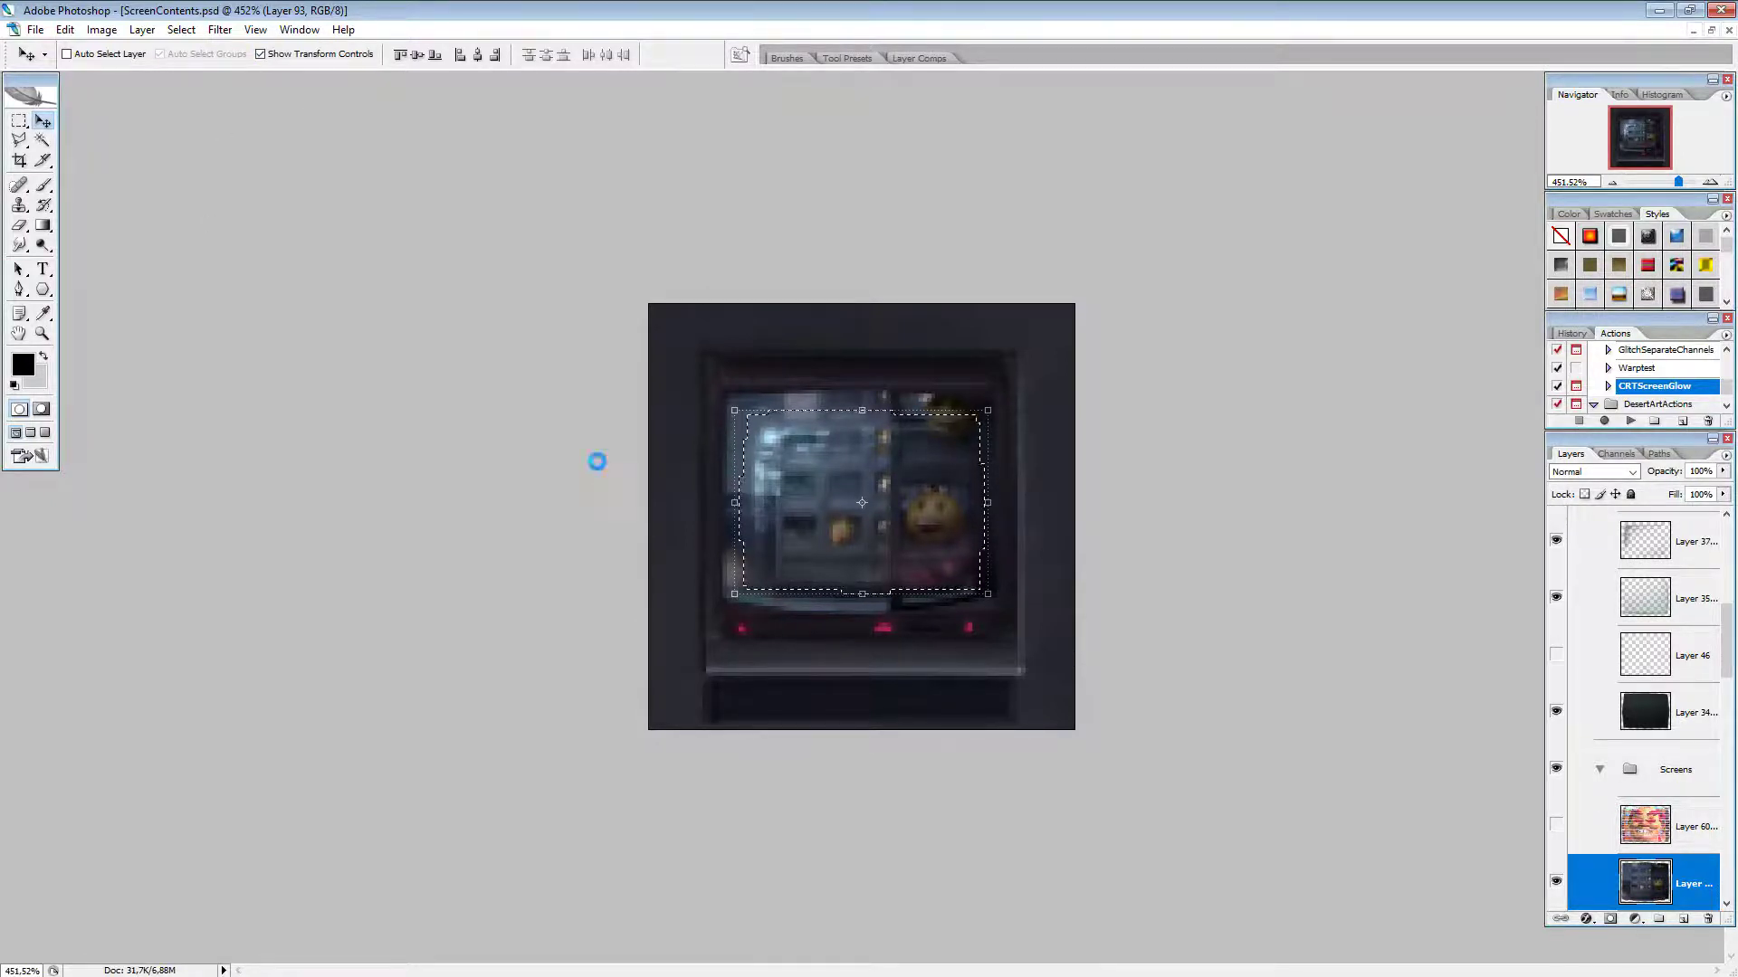
{"action": "key", "text": "ctrl+shift+i"}
{"action": "key", "text": "m"}
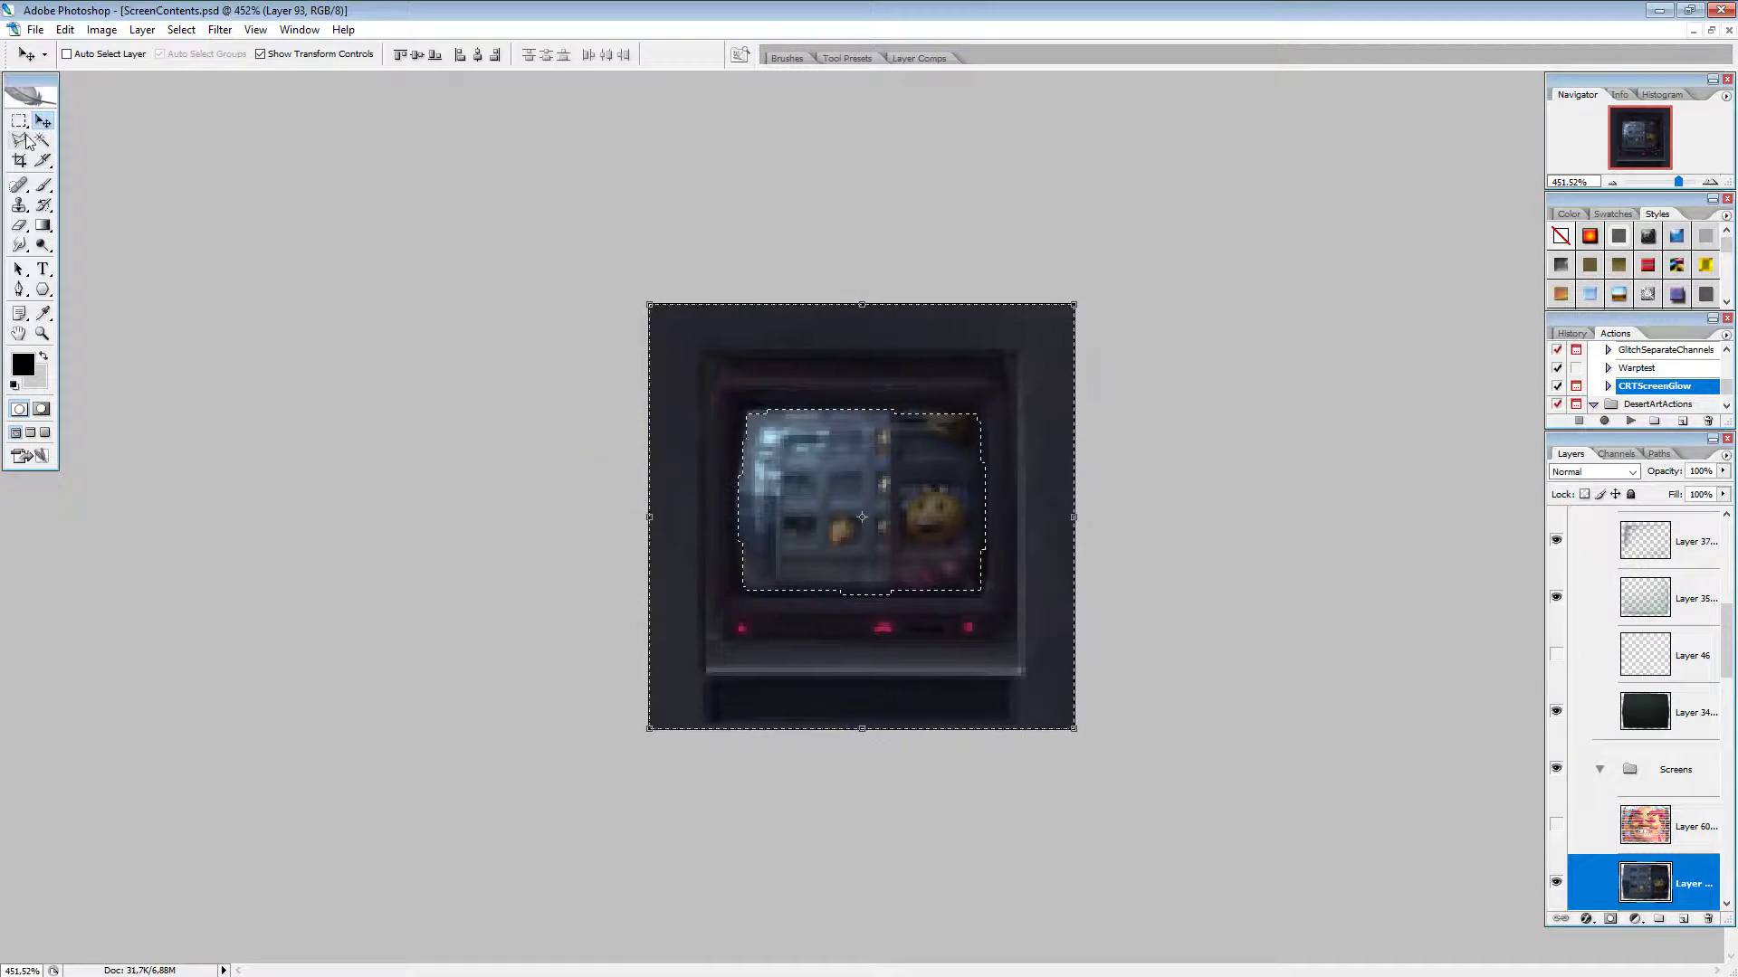
{"action": "key", "text": "ctrl+d"}
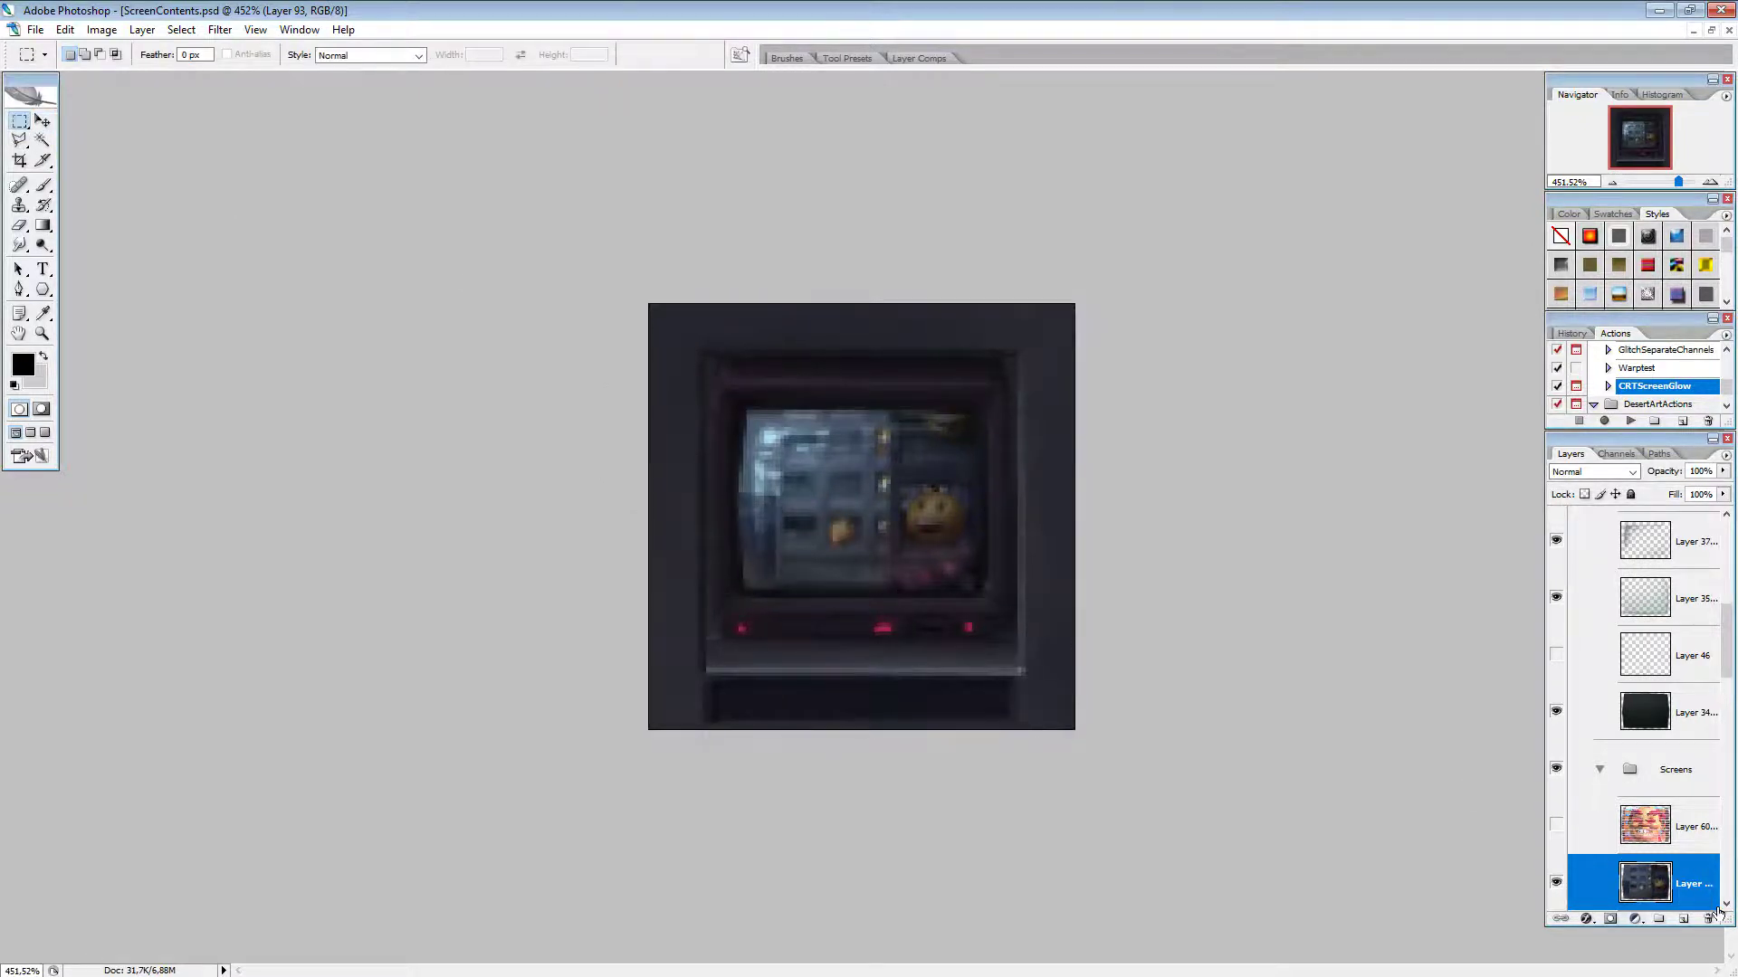
{"action": "scroll", "coordinate": [1643, 874], "scroll_direction": "down", "scroll_amount": 2}
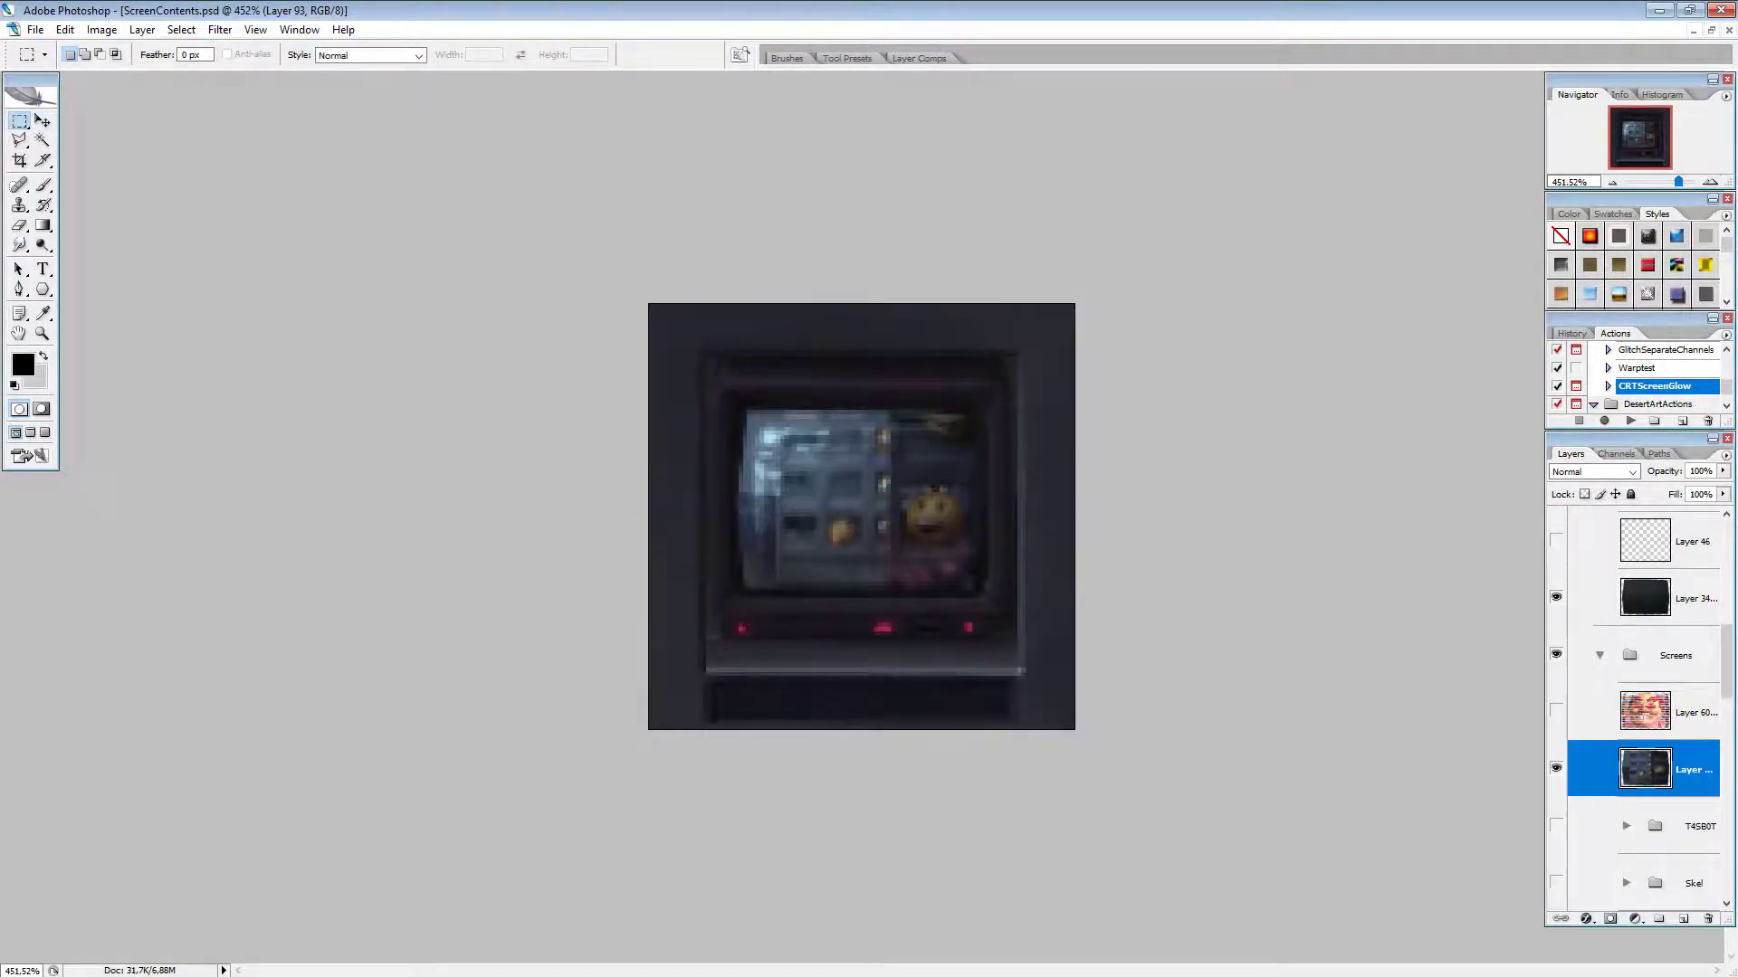
{"action": "left_click", "coordinate": [1662, 920]}
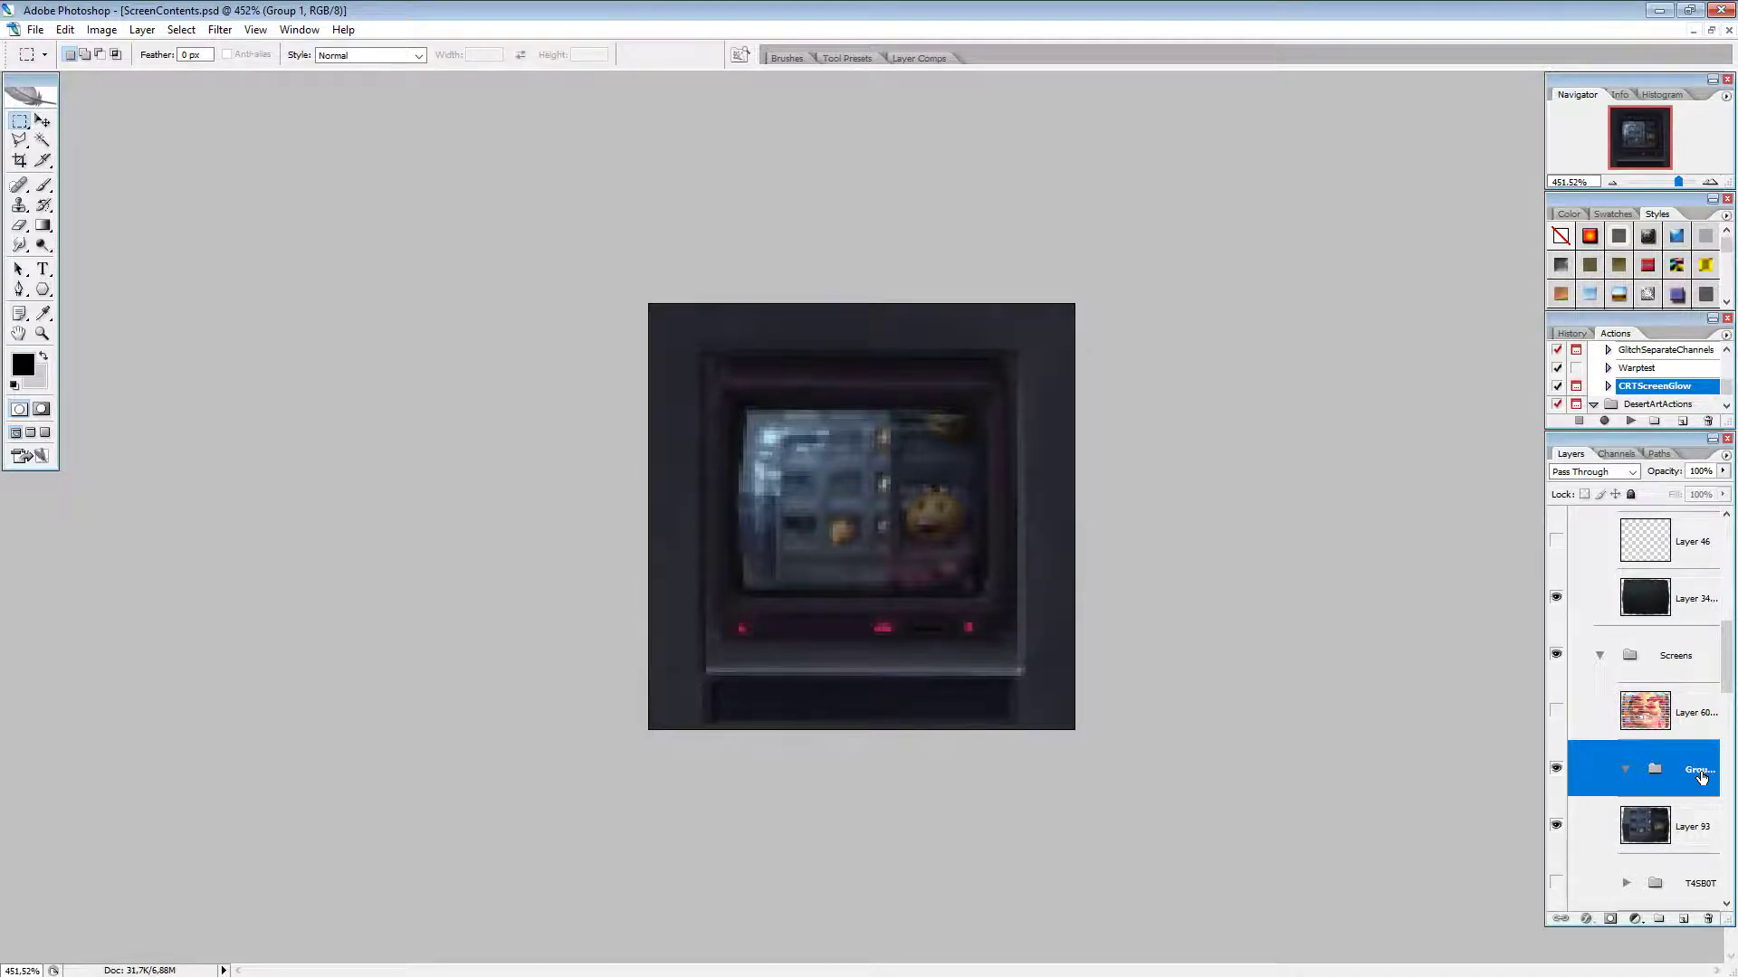
Step: Examine the virus warning ad in BombadNew.psd at 200% and 100% zoom
{"action": "left_click", "coordinate": [1710, 29]}
{"action": "key", "text": "Tab"}
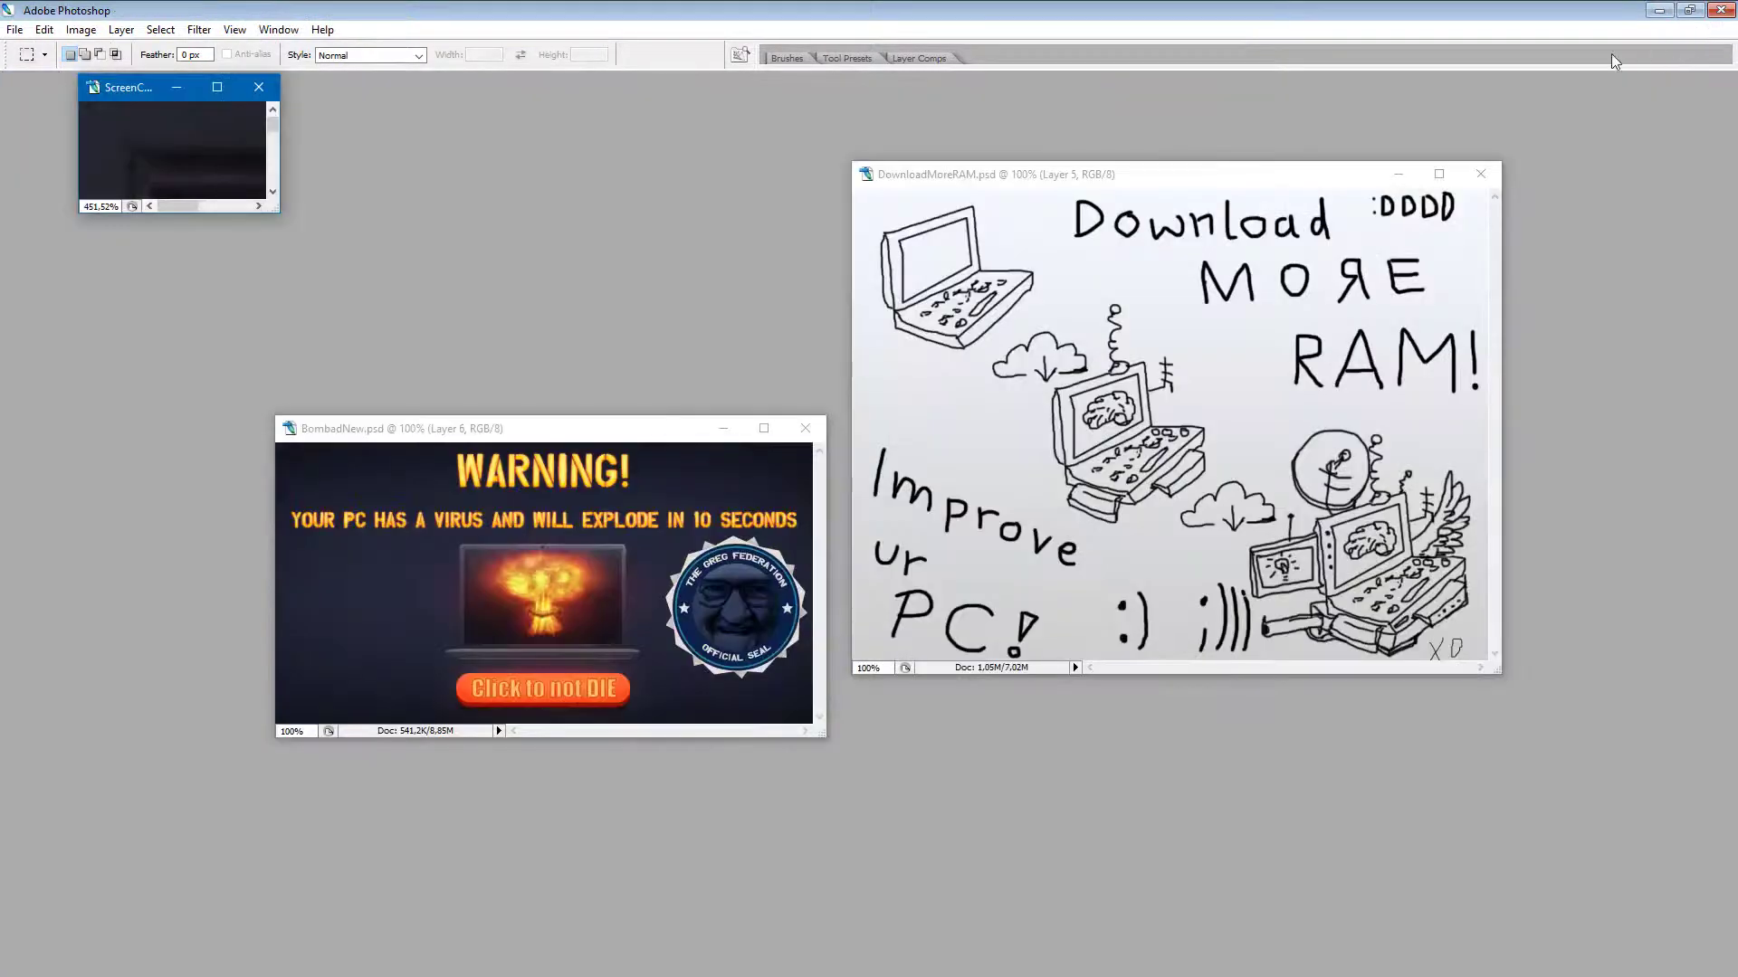
{"action": "left_click", "coordinate": [765, 429]}
{"action": "key", "text": "Tab"}
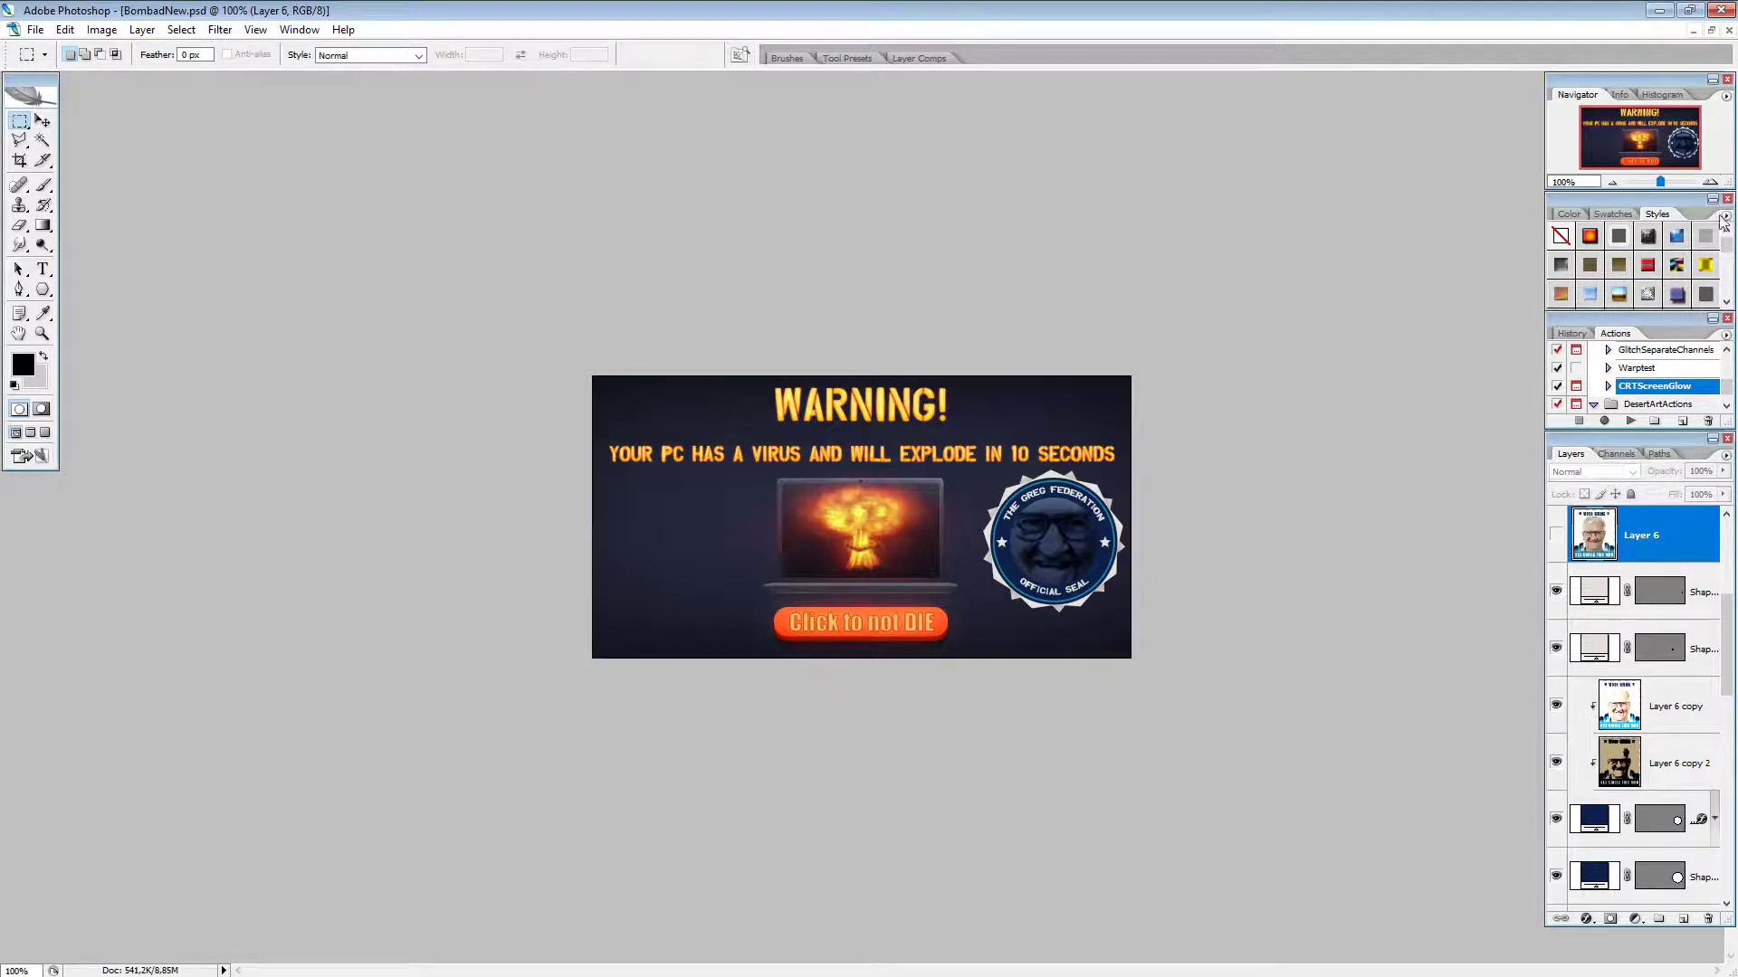
{"action": "left_click", "coordinate": [1710, 182]}
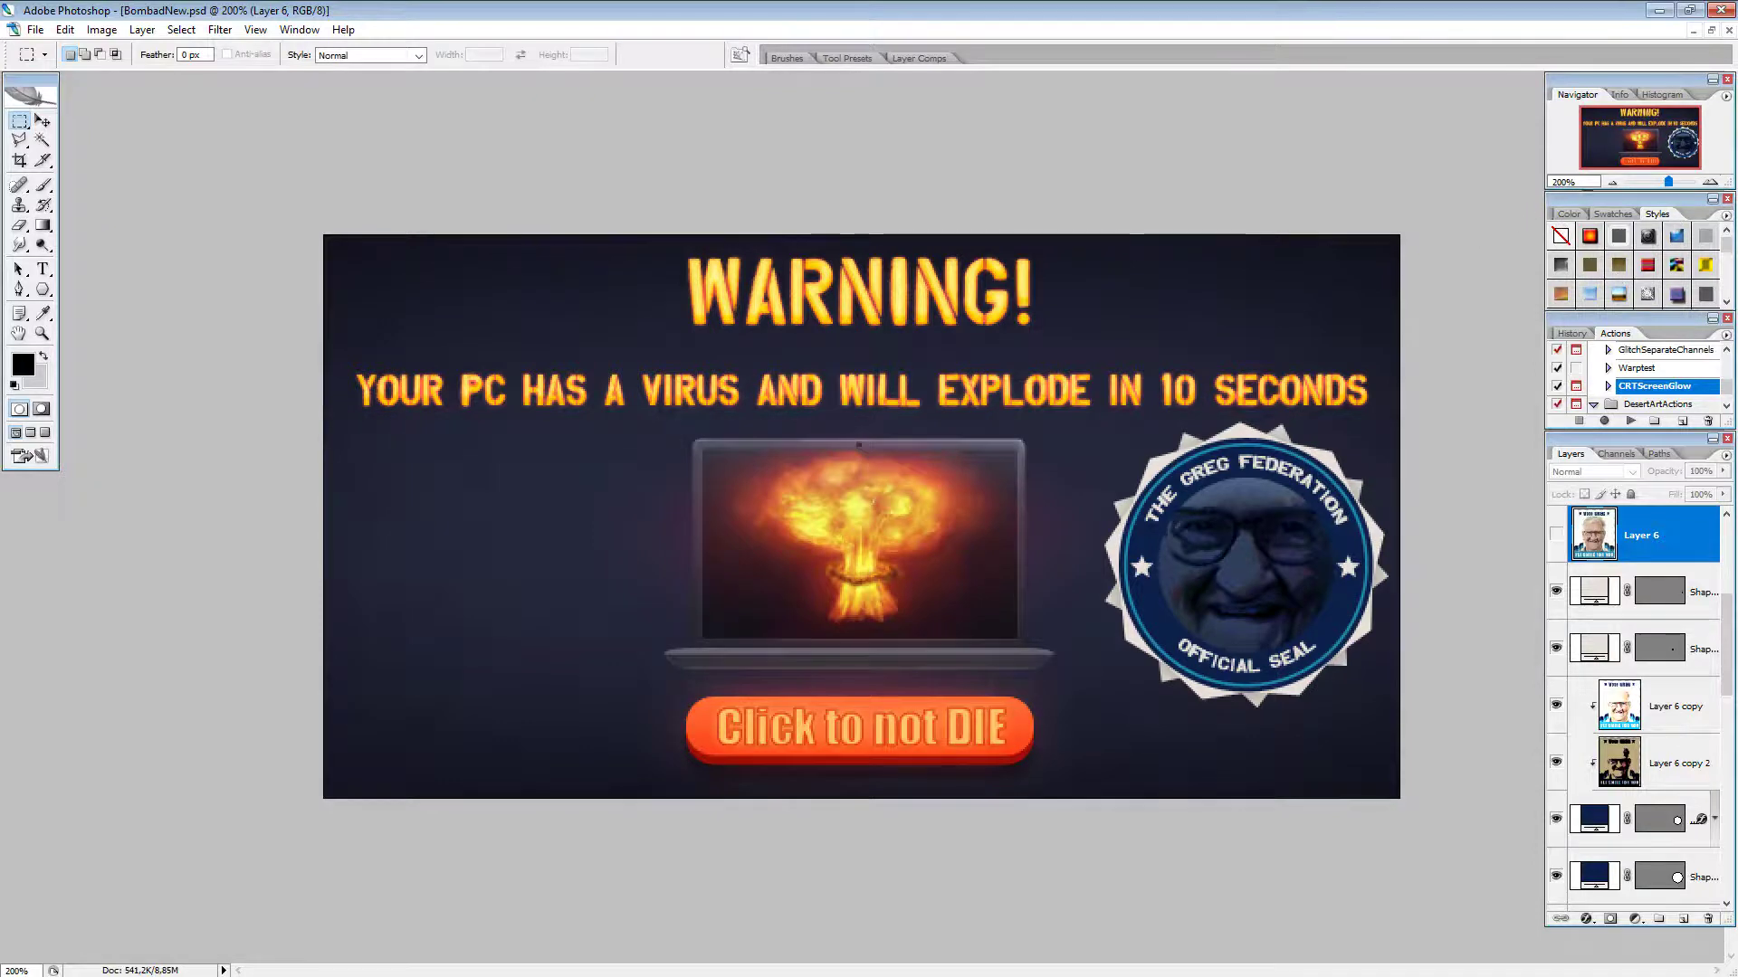
{"action": "left_click", "coordinate": [1611, 182]}
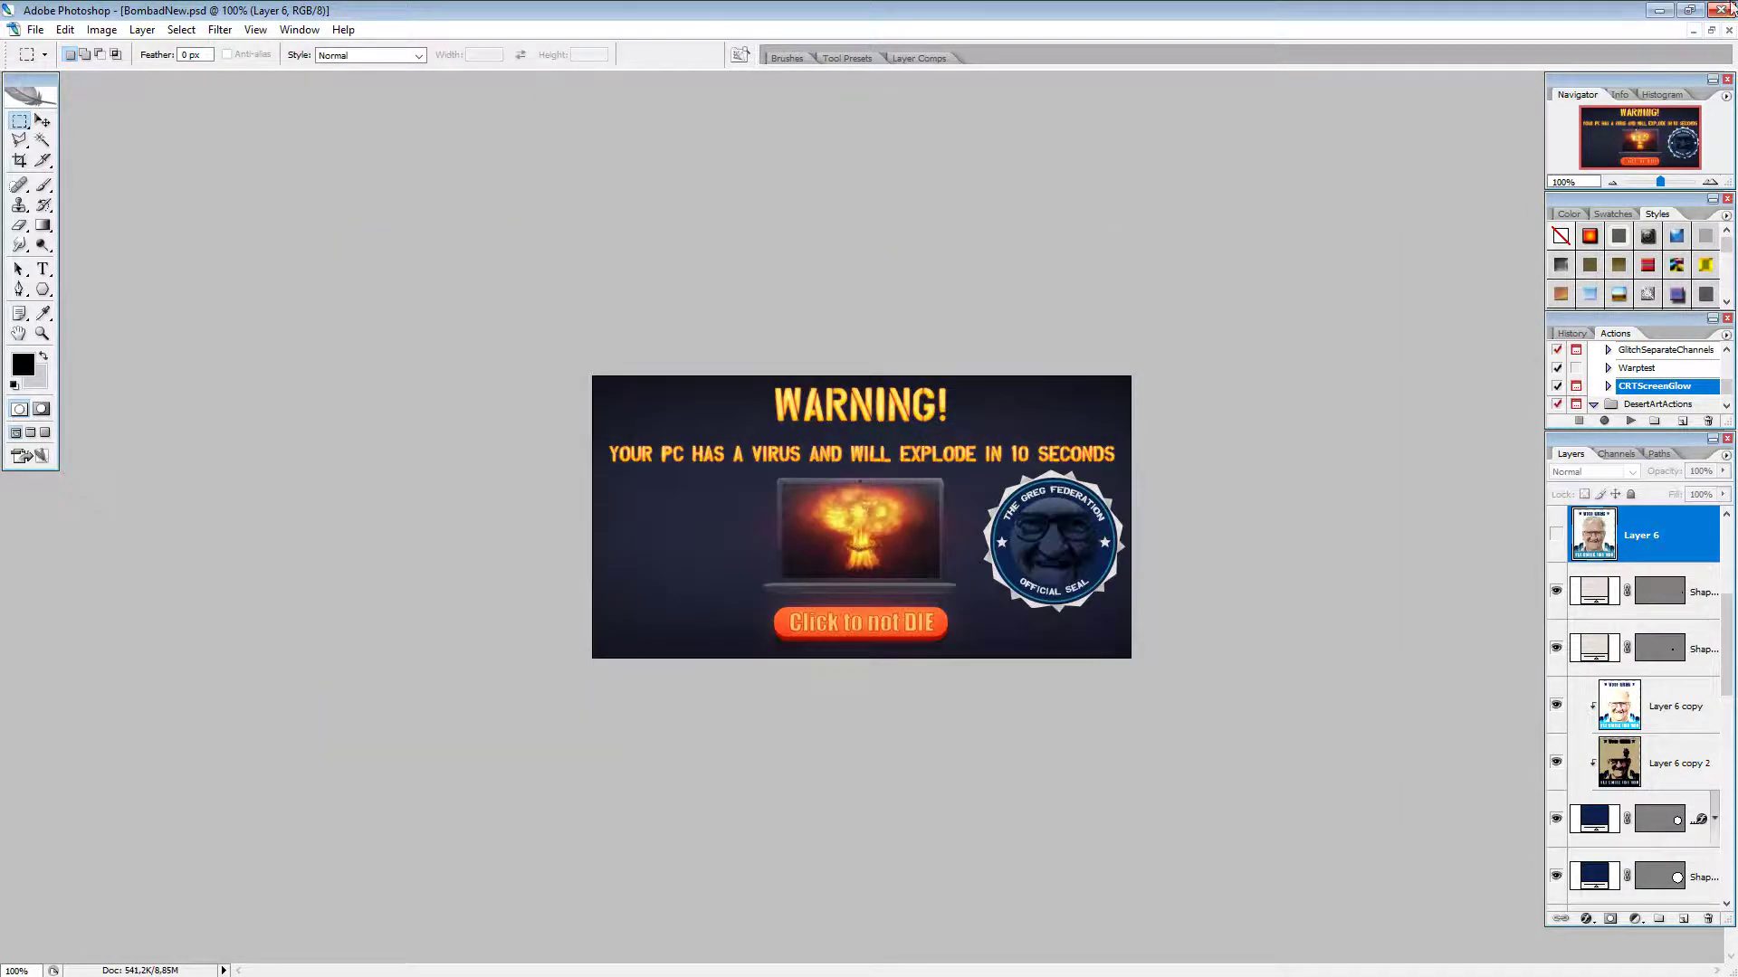
{"action": "left_click", "coordinate": [1711, 31]}
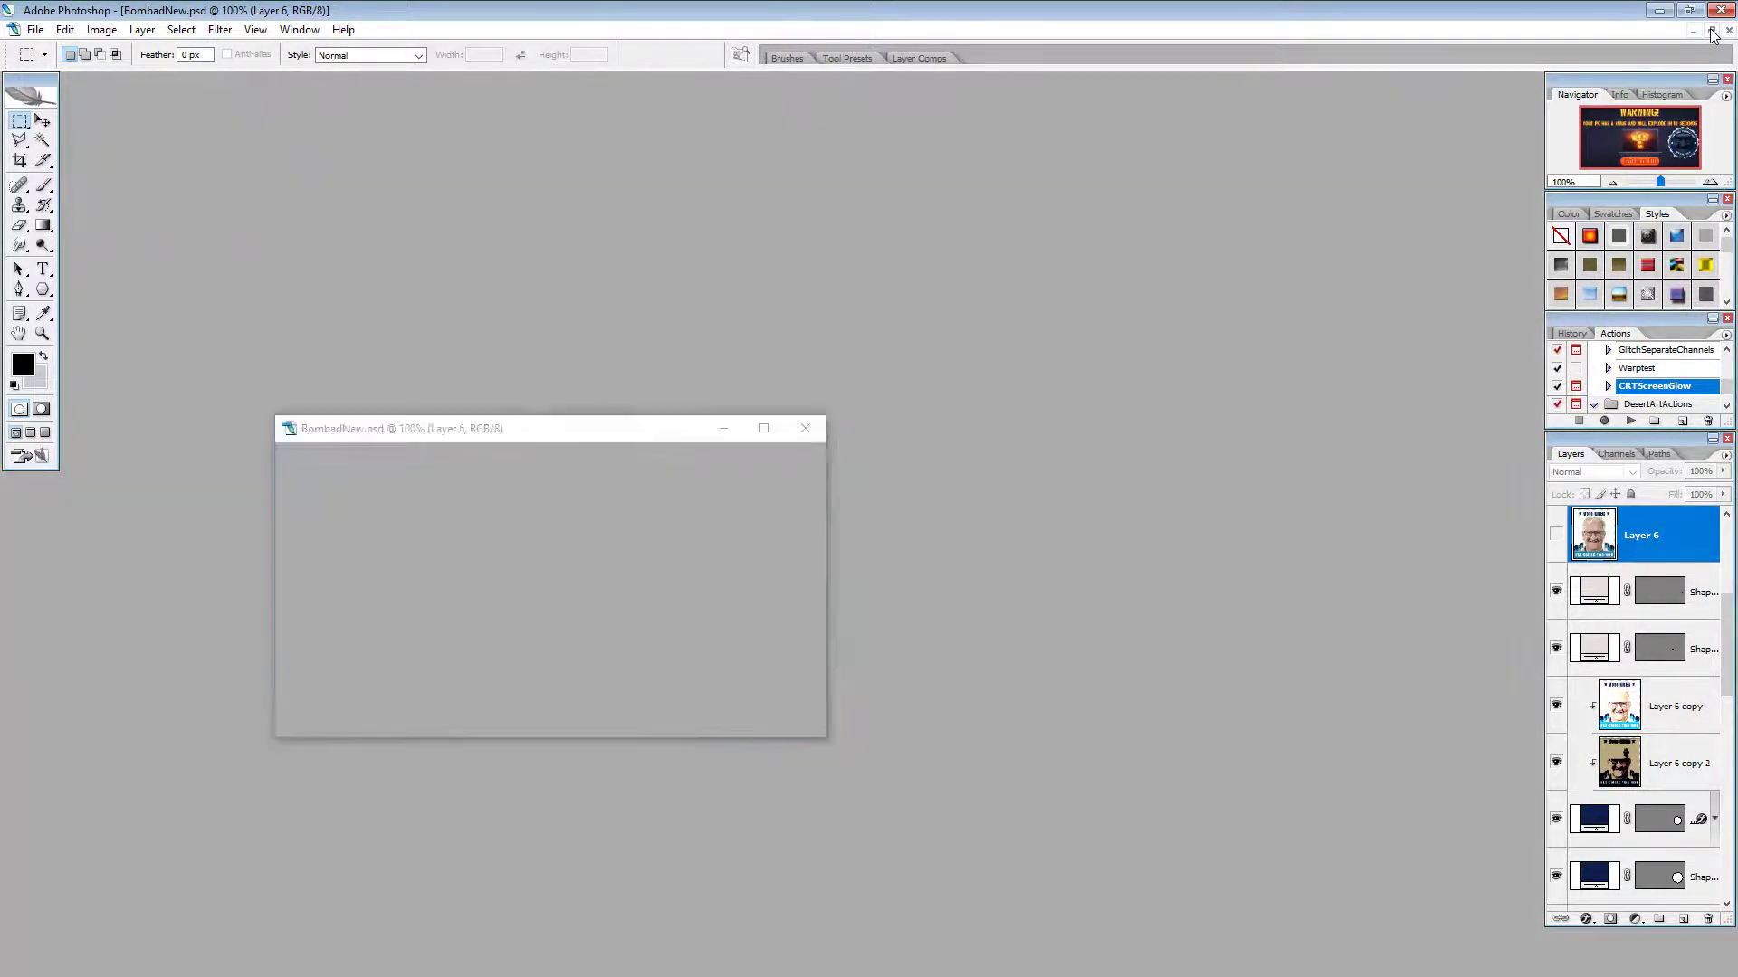
Step: Examine the hand-drawn ad in DownloadMoreRAM.psd at 200% and 100% zoom, and return to ScreenContents.psd
{"action": "double_click", "coordinate": [1432, 174]}
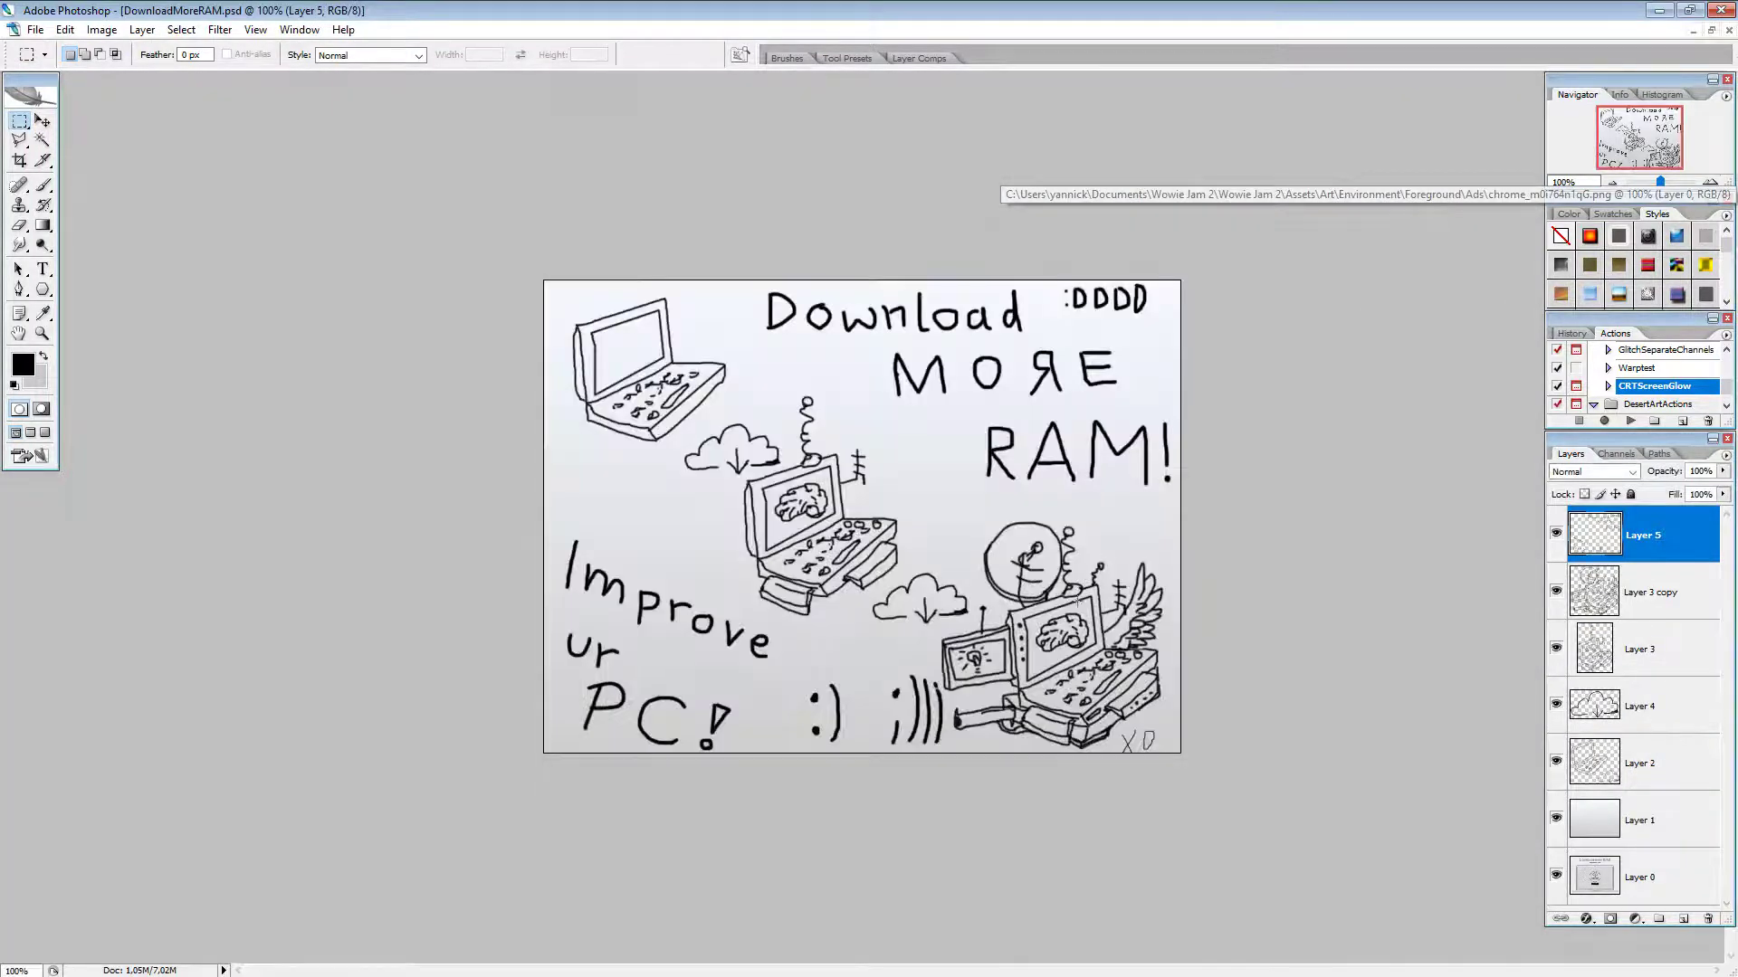
{"action": "left_click", "coordinate": [1710, 183]}
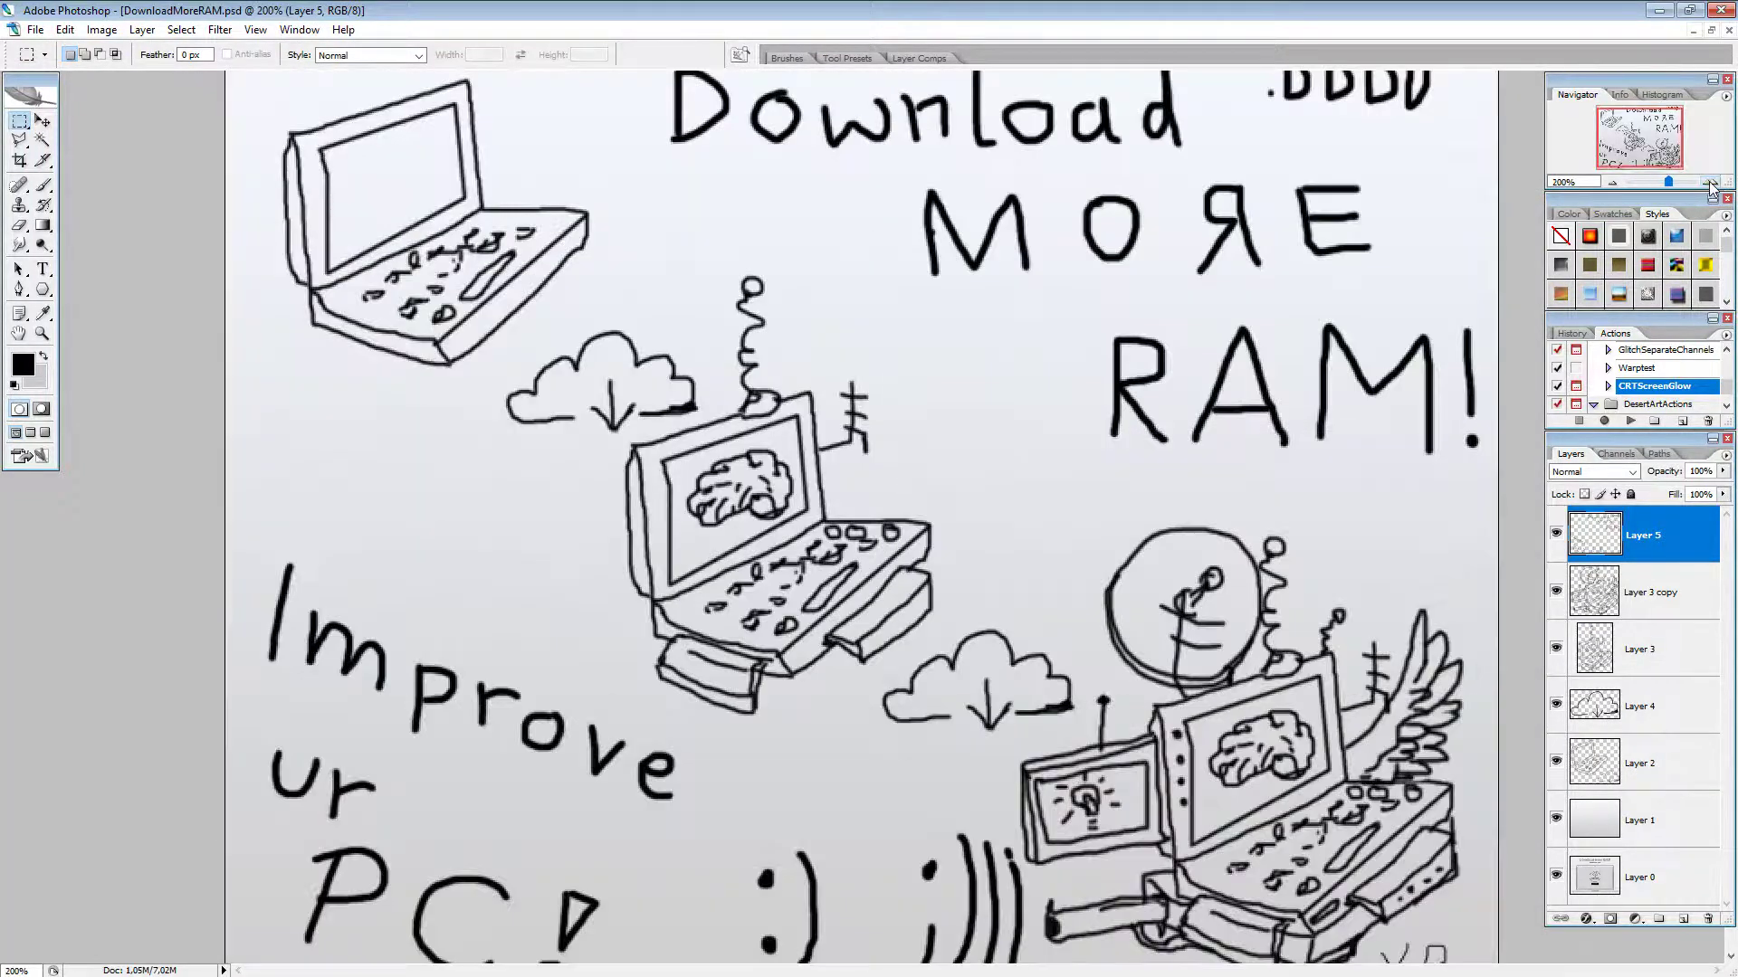
{"action": "left_click", "coordinate": [1610, 183]}
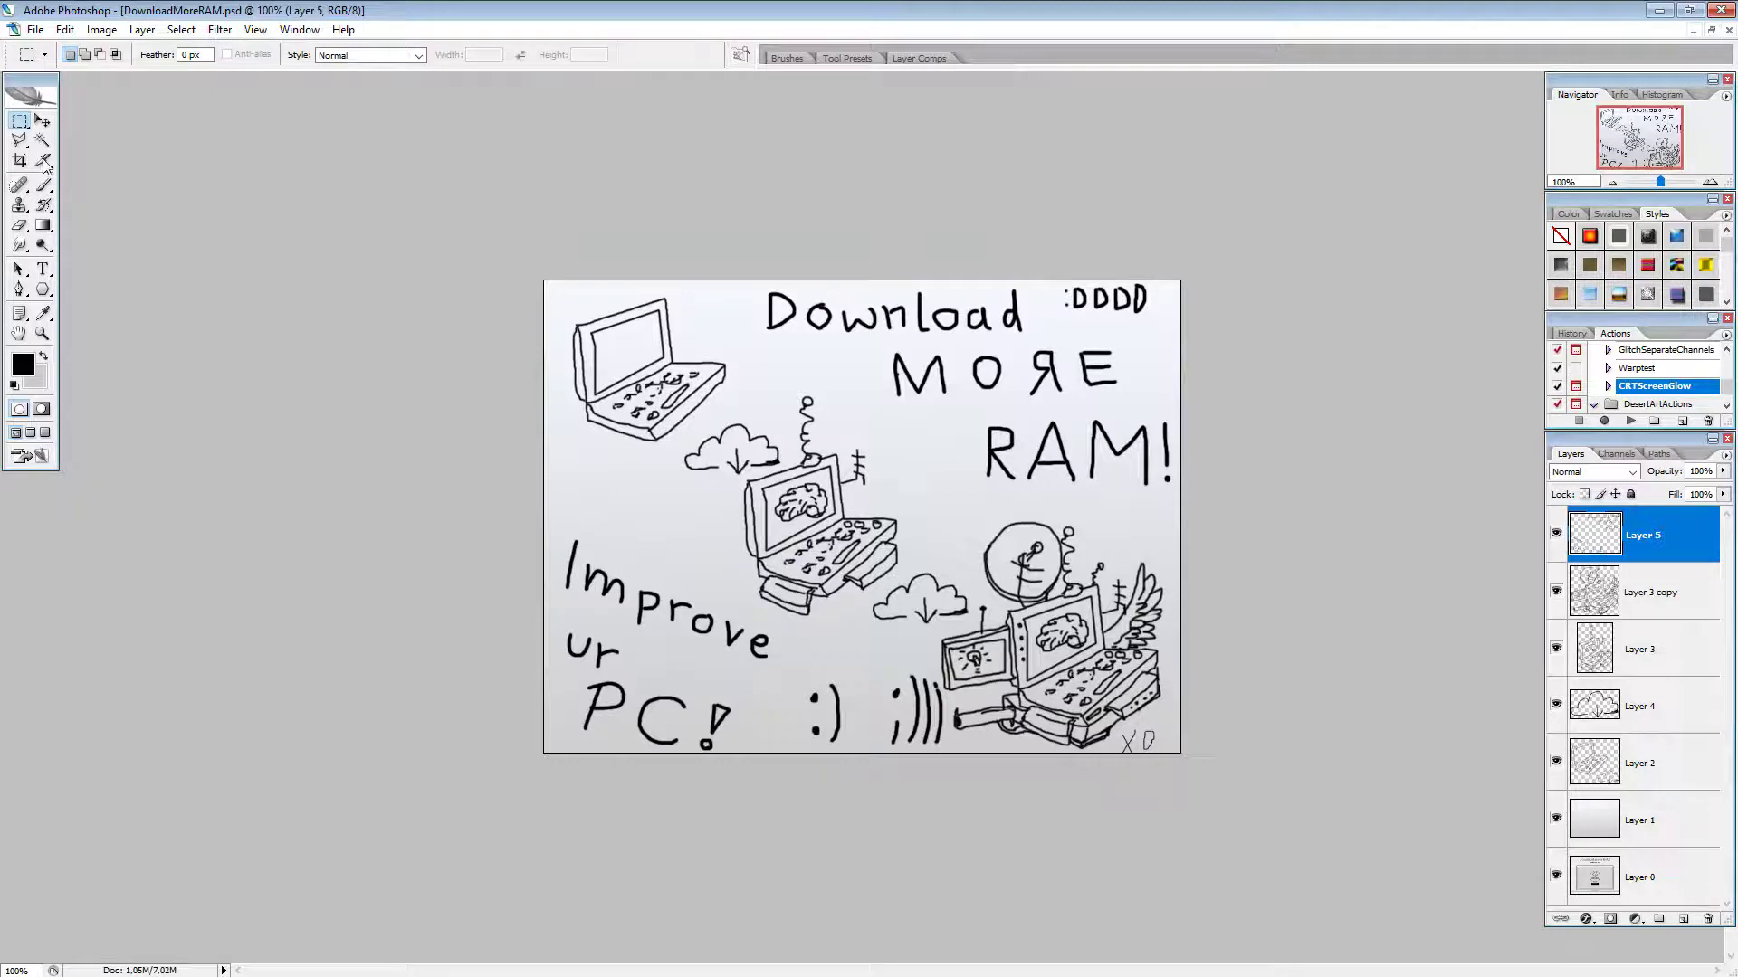
{"action": "left_click", "coordinate": [42, 121]}
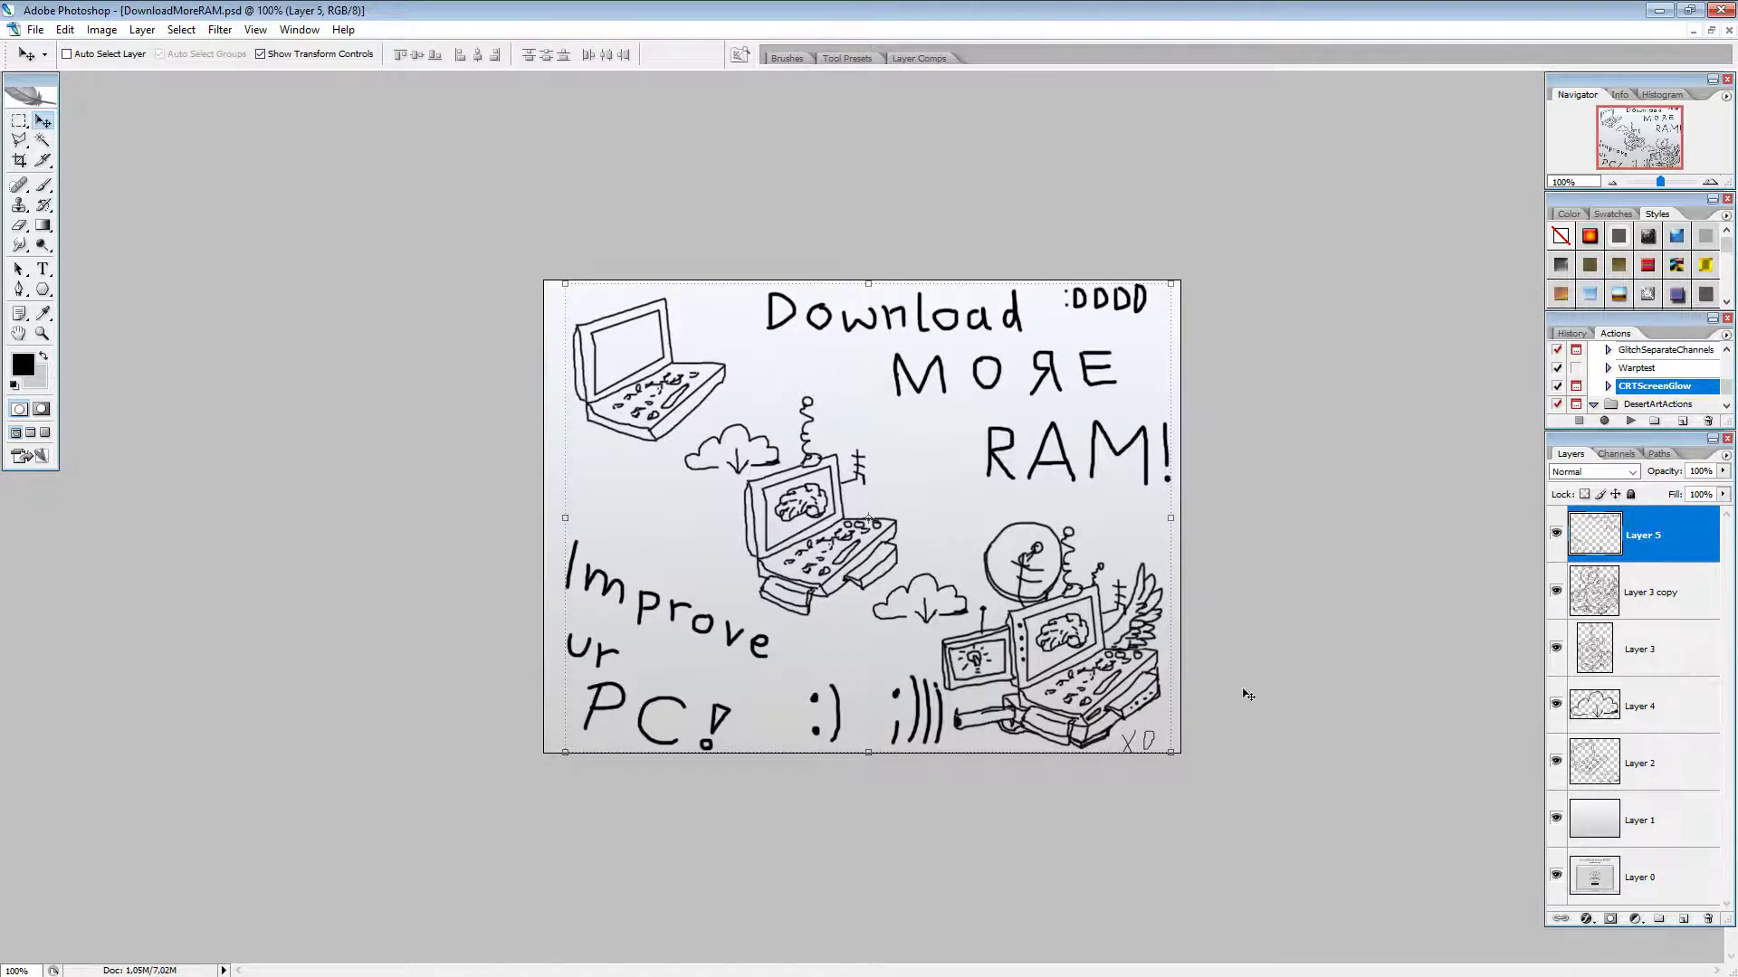
{"action": "left_click", "coordinate": [1711, 30]}
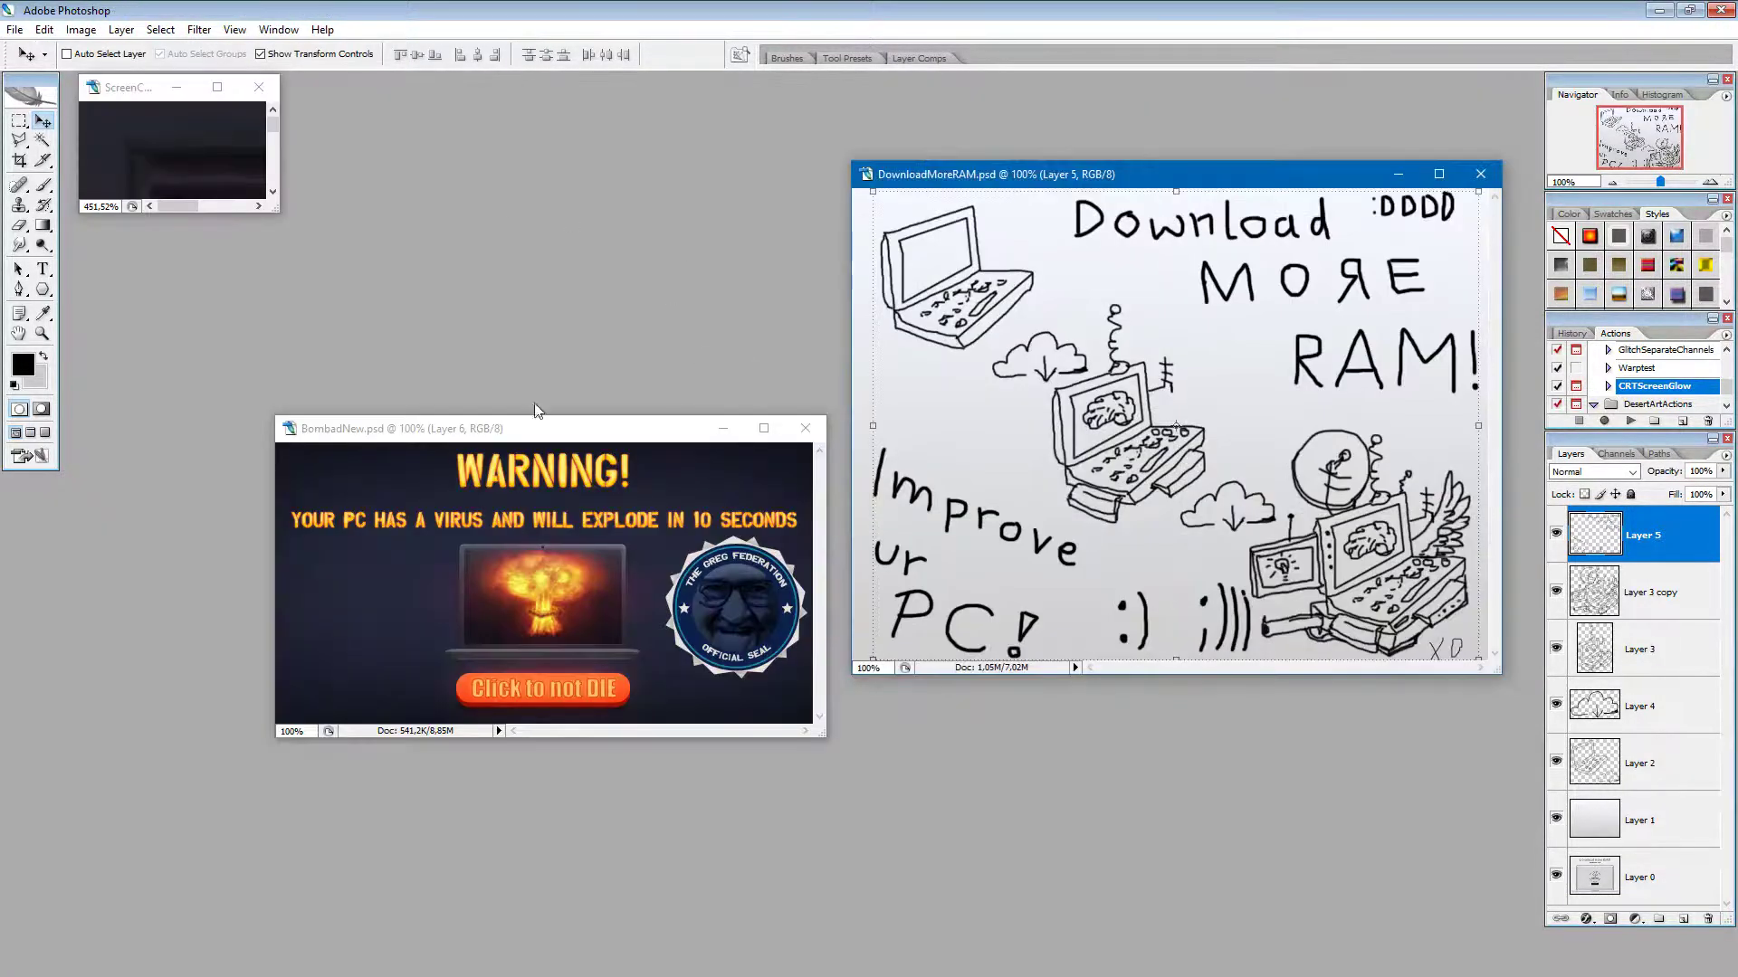
{"action": "left_click", "coordinate": [218, 88]}
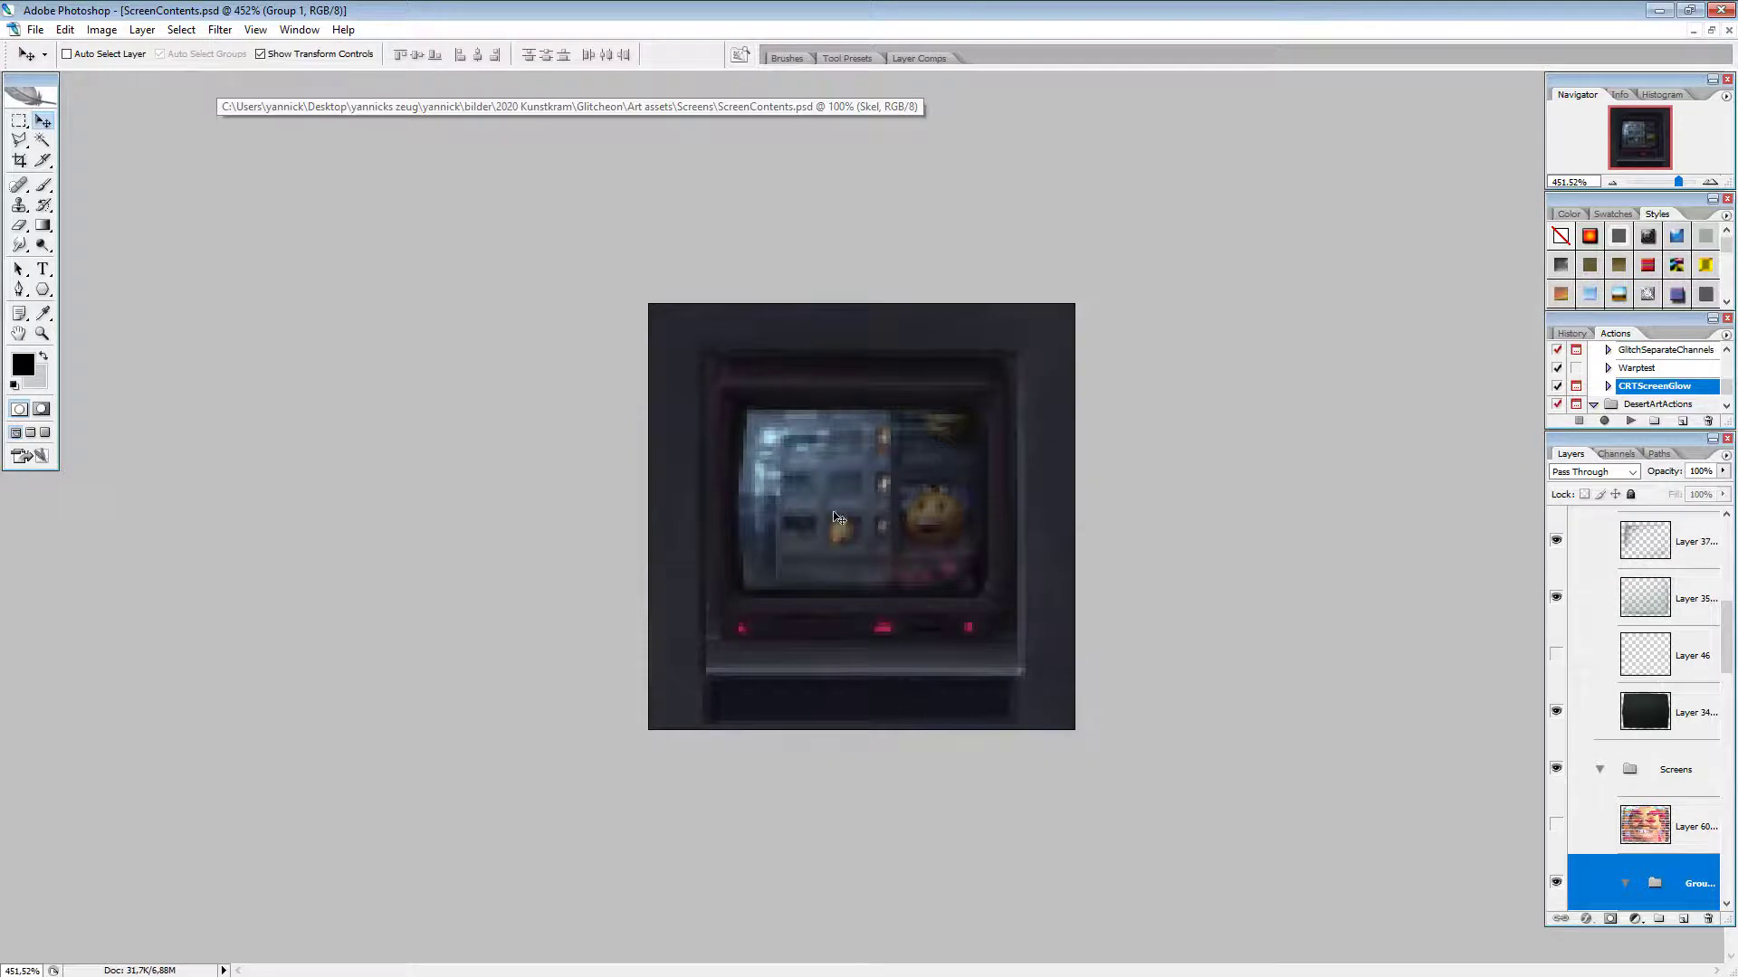
Step: Move the emoji picture layer into the new group and rename the group Emojis
{"action": "scroll", "coordinate": [1688, 779], "scroll_direction": "down", "scroll_amount": 2}
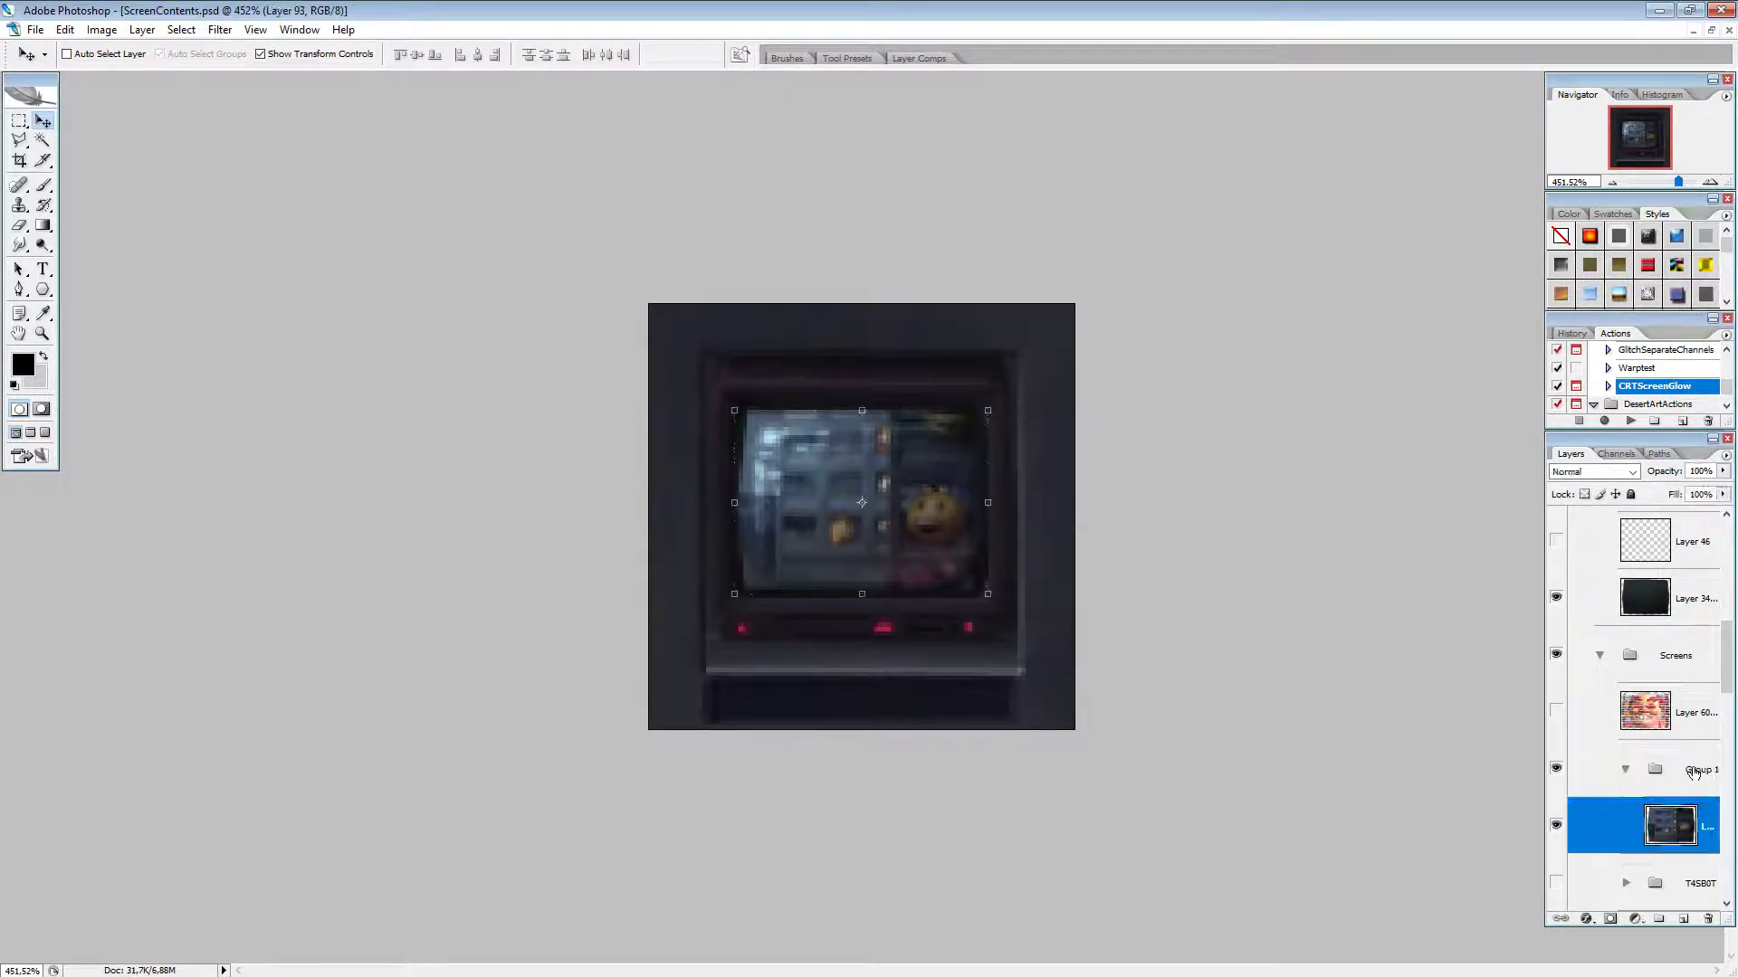
{"action": "double_click", "coordinate": [1699, 769]}
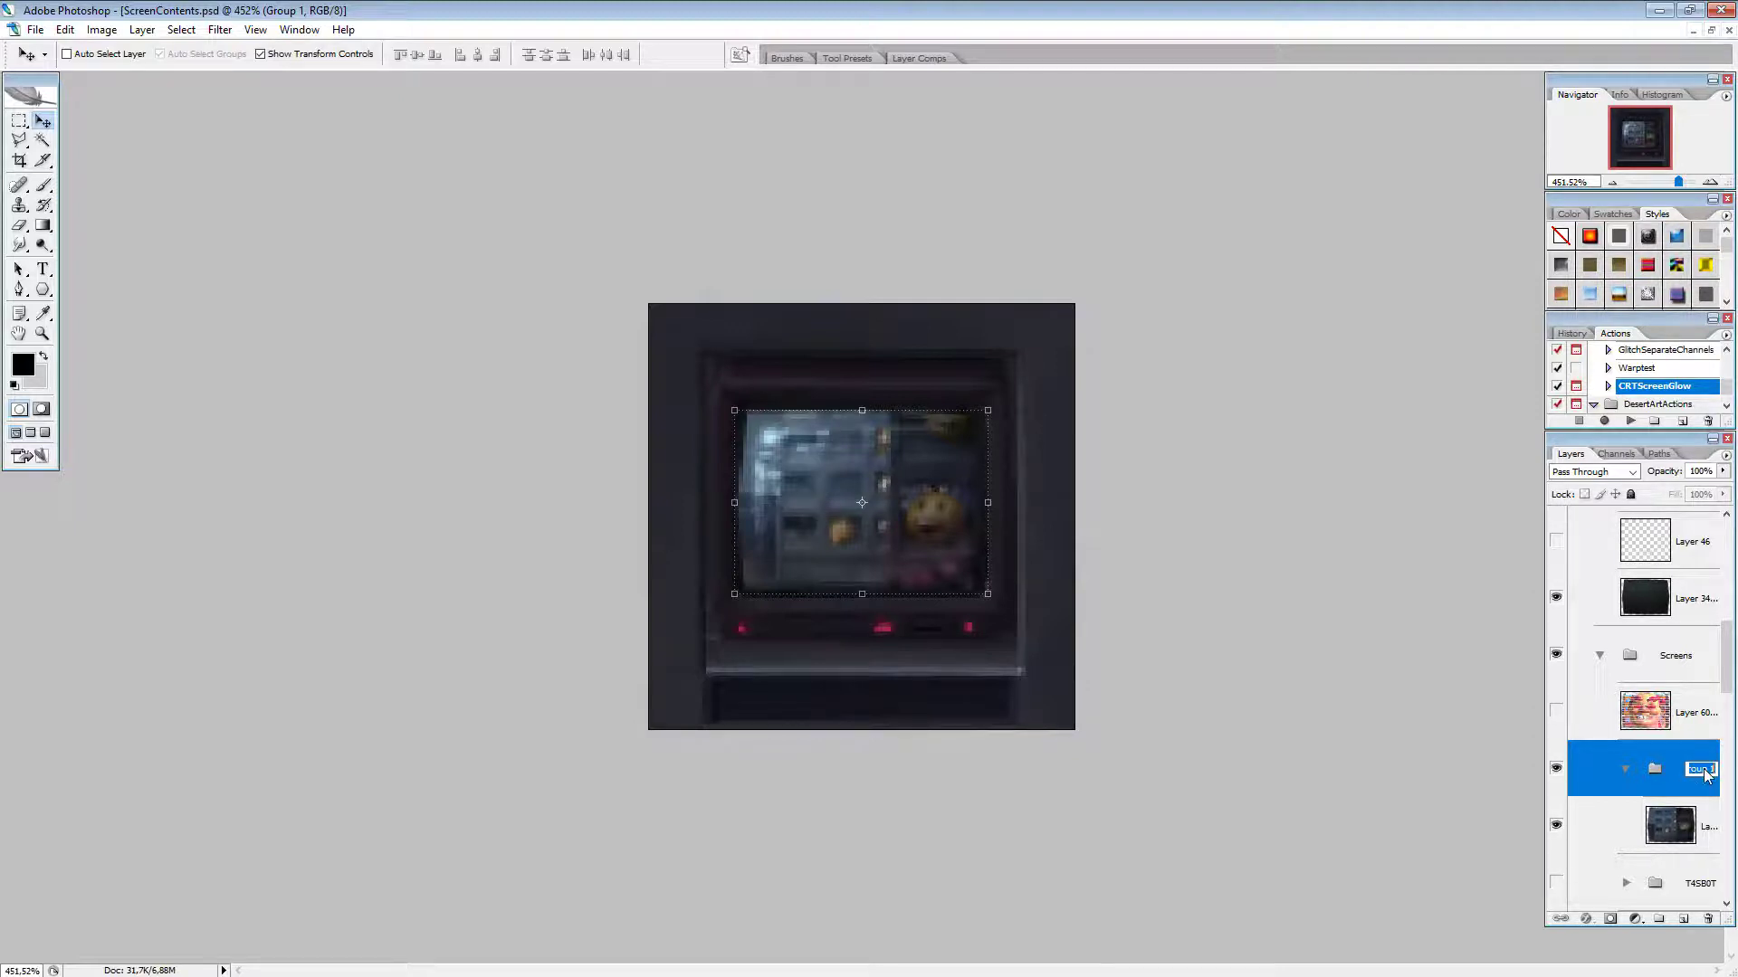
{"action": "type", "text": "Emojis"}
{"action": "key", "text": "Return"}
Step: Run the CRTScreenGlow action on the emoji picture layer, using a 1.9 pixel Gaussian Blur radius for the glow copy
{"action": "left_click", "coordinate": [1654, 814]}
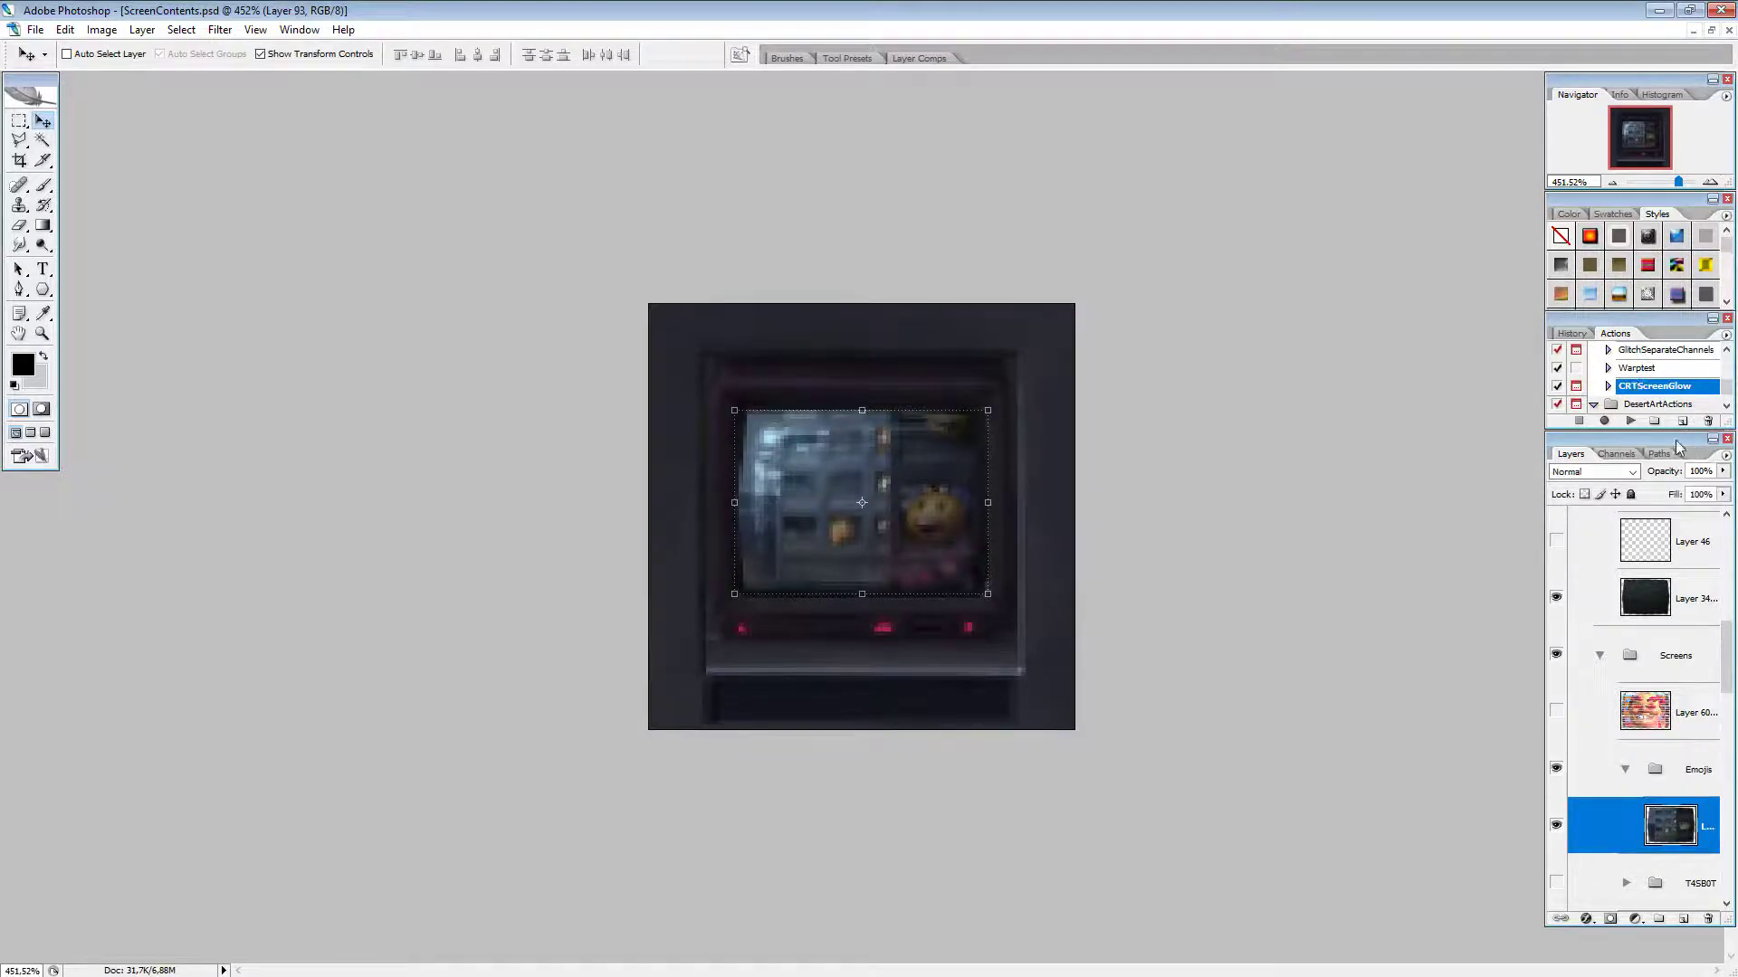
{"action": "left_click", "coordinate": [1632, 423]}
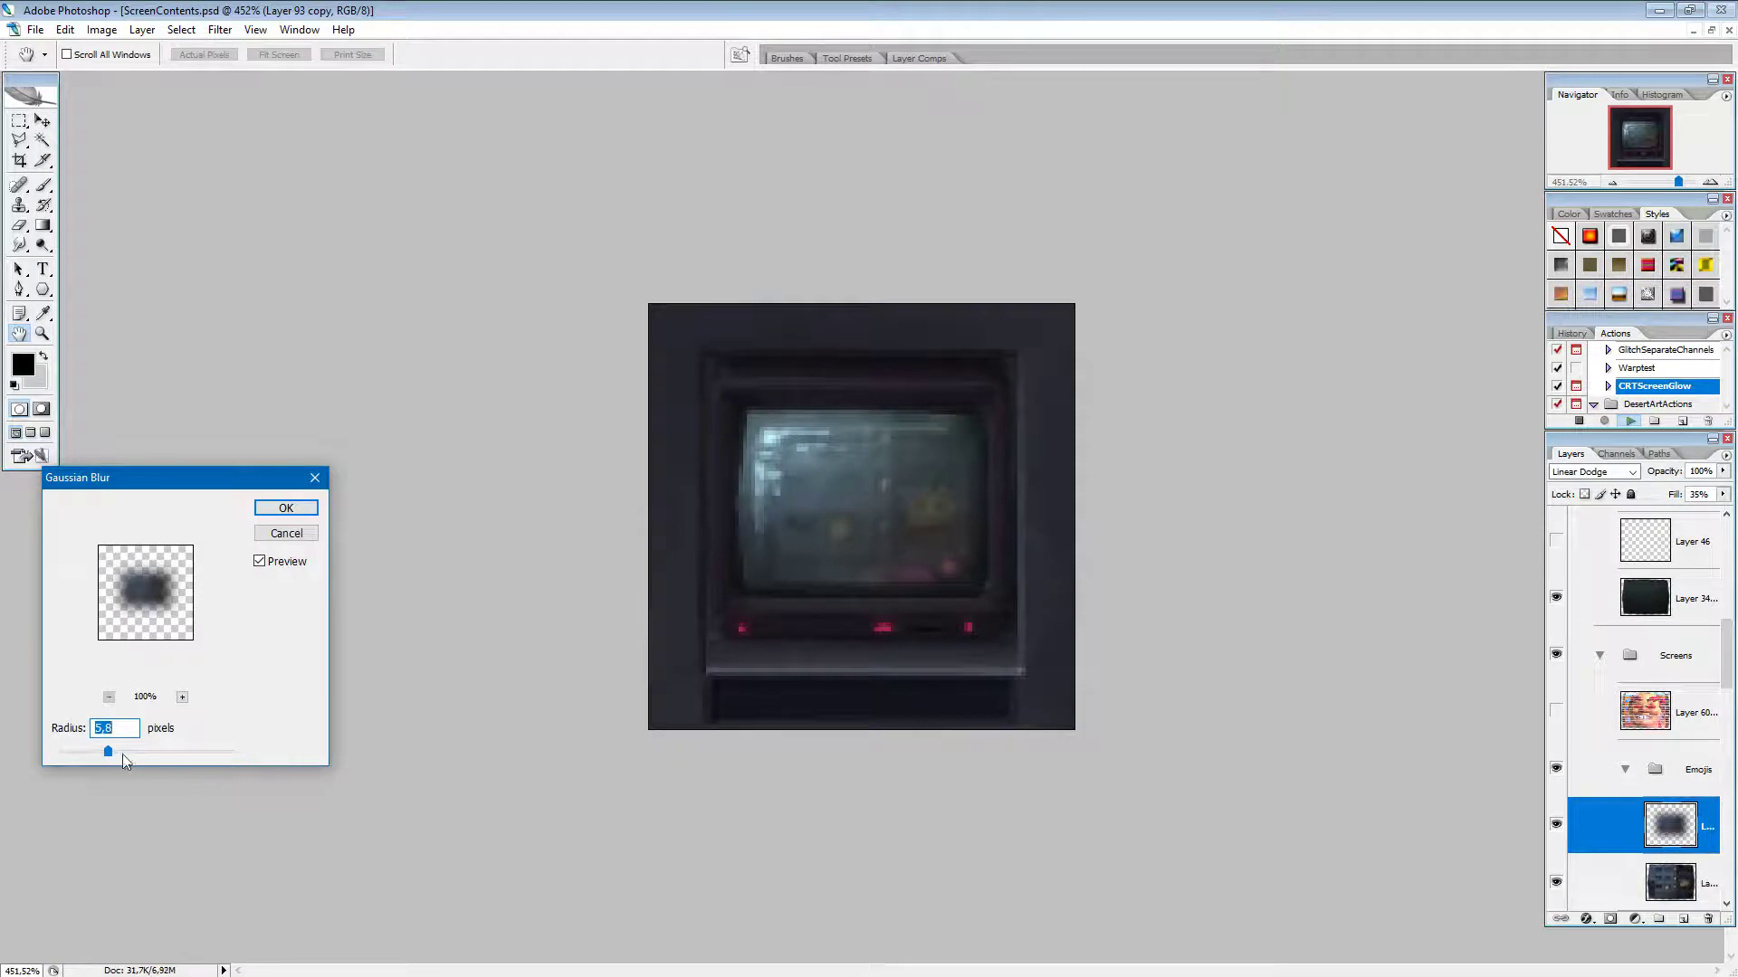
{"action": "left_click_drag", "start_coordinate": [106, 753], "coordinate": [74, 754]}
{"action": "left_click", "coordinate": [286, 508]}
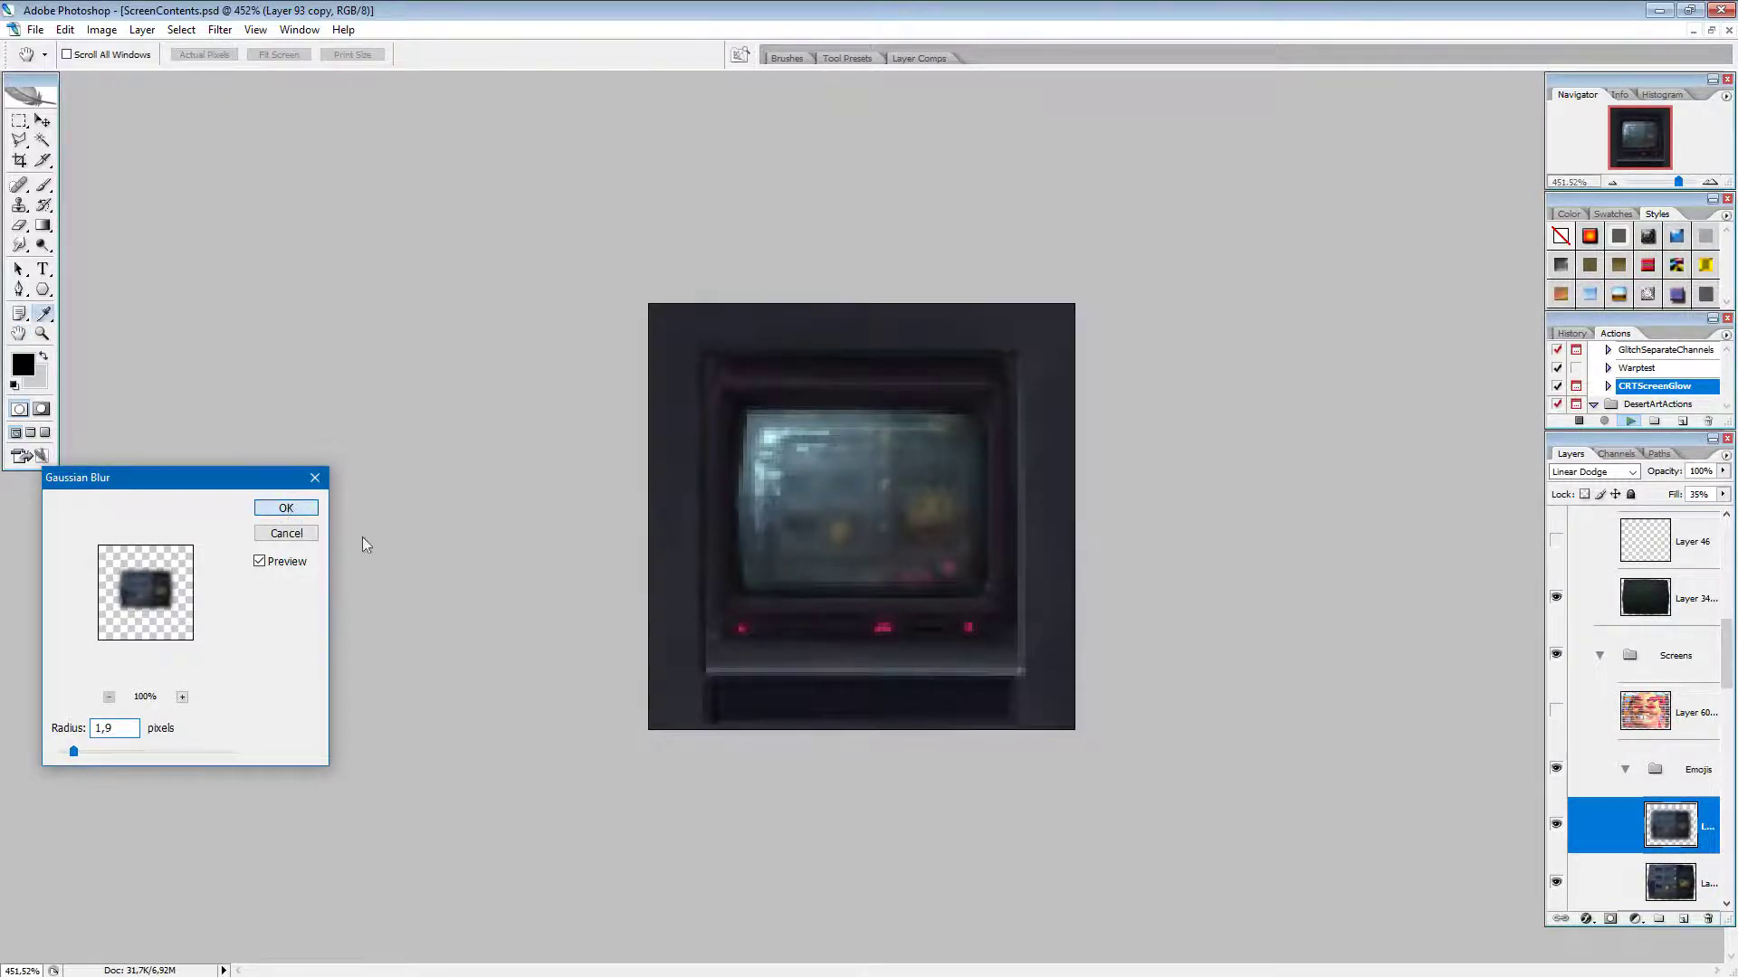
Step: Set the fill of the unblurred emoji picture layer to 55%
{"action": "left_click", "coordinate": [1676, 886]}
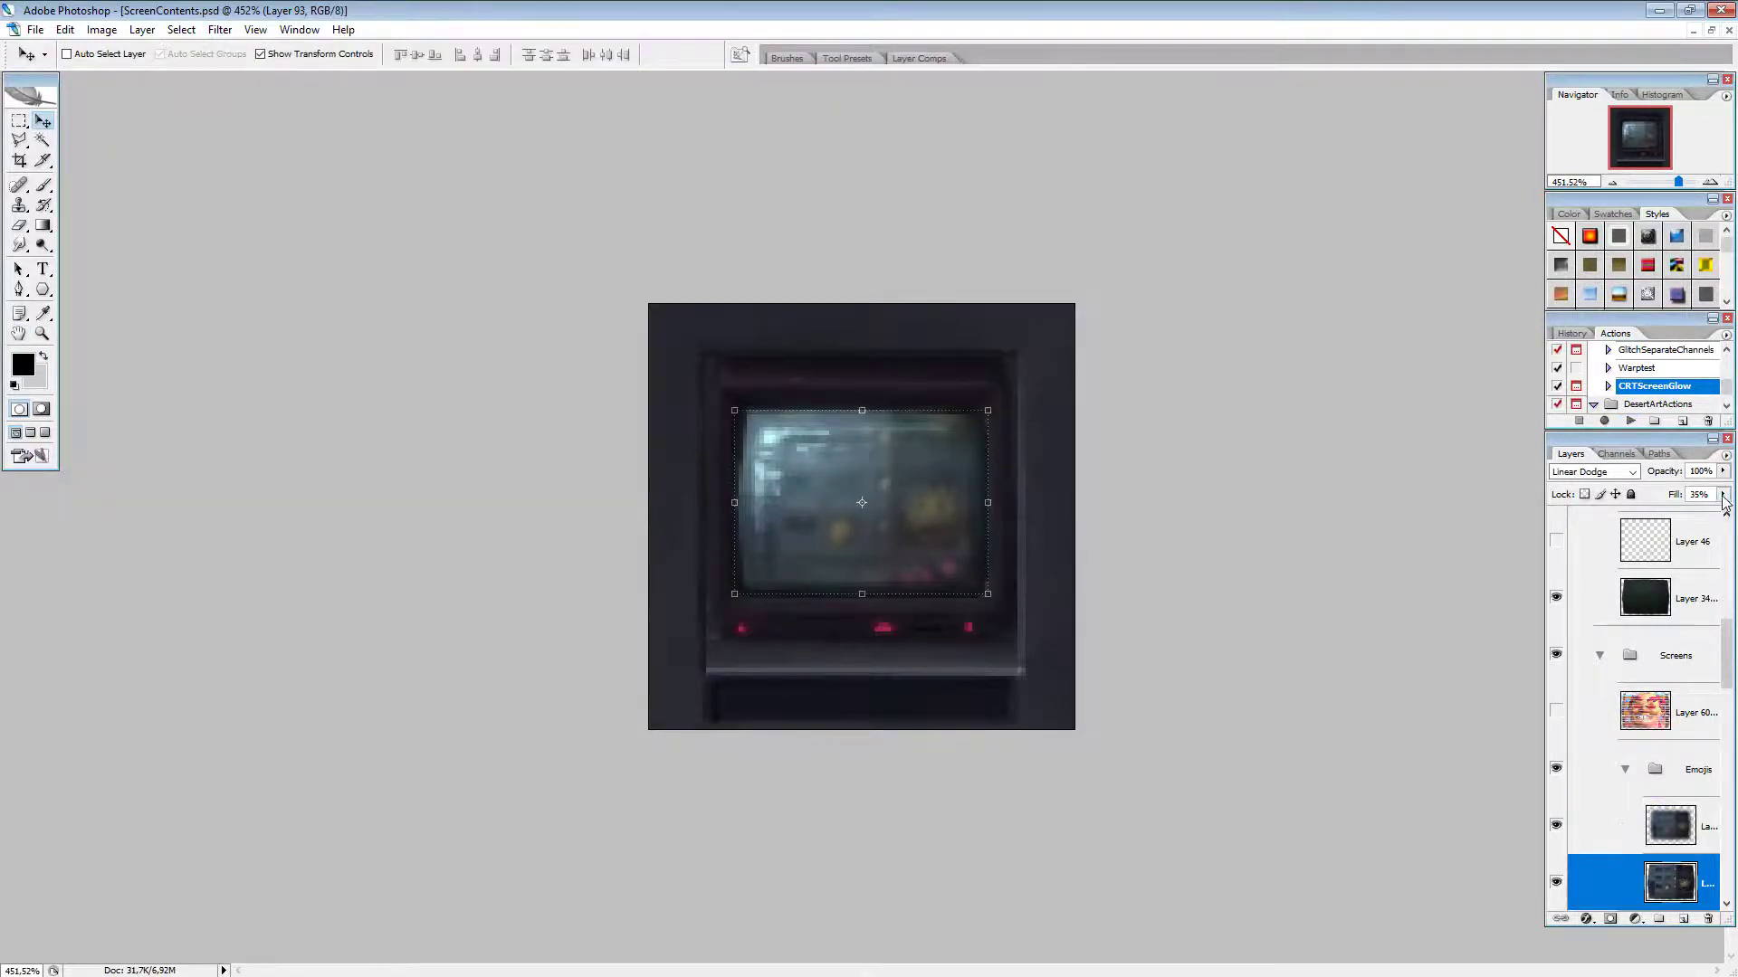
{"action": "left_click", "coordinate": [1722, 494]}
{"action": "left_click_drag", "start_coordinate": [1692, 515], "coordinate": [1682, 514]}
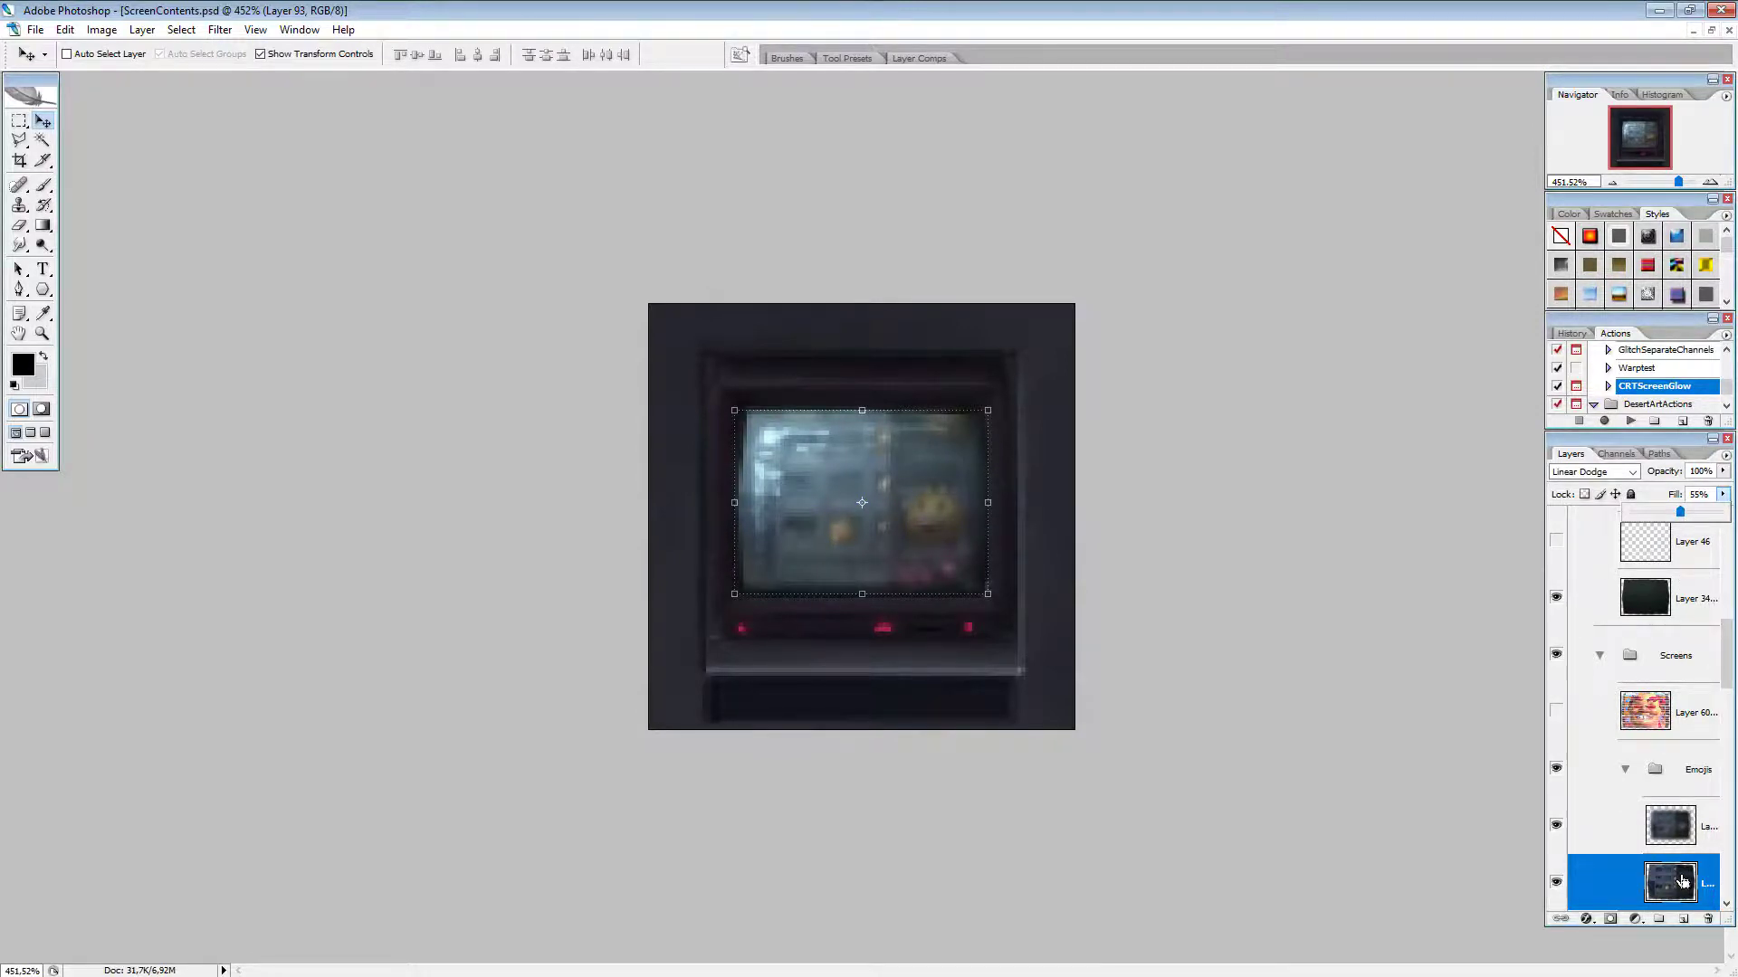
Step: Raise the unblurred emoji layer's contrast with Levels, setting the input black point to 26 and the white point to 216
{"action": "key", "text": "ctrl+l"}
{"action": "left_click_drag", "start_coordinate": [332, 768], "coordinate": [297, 766]}
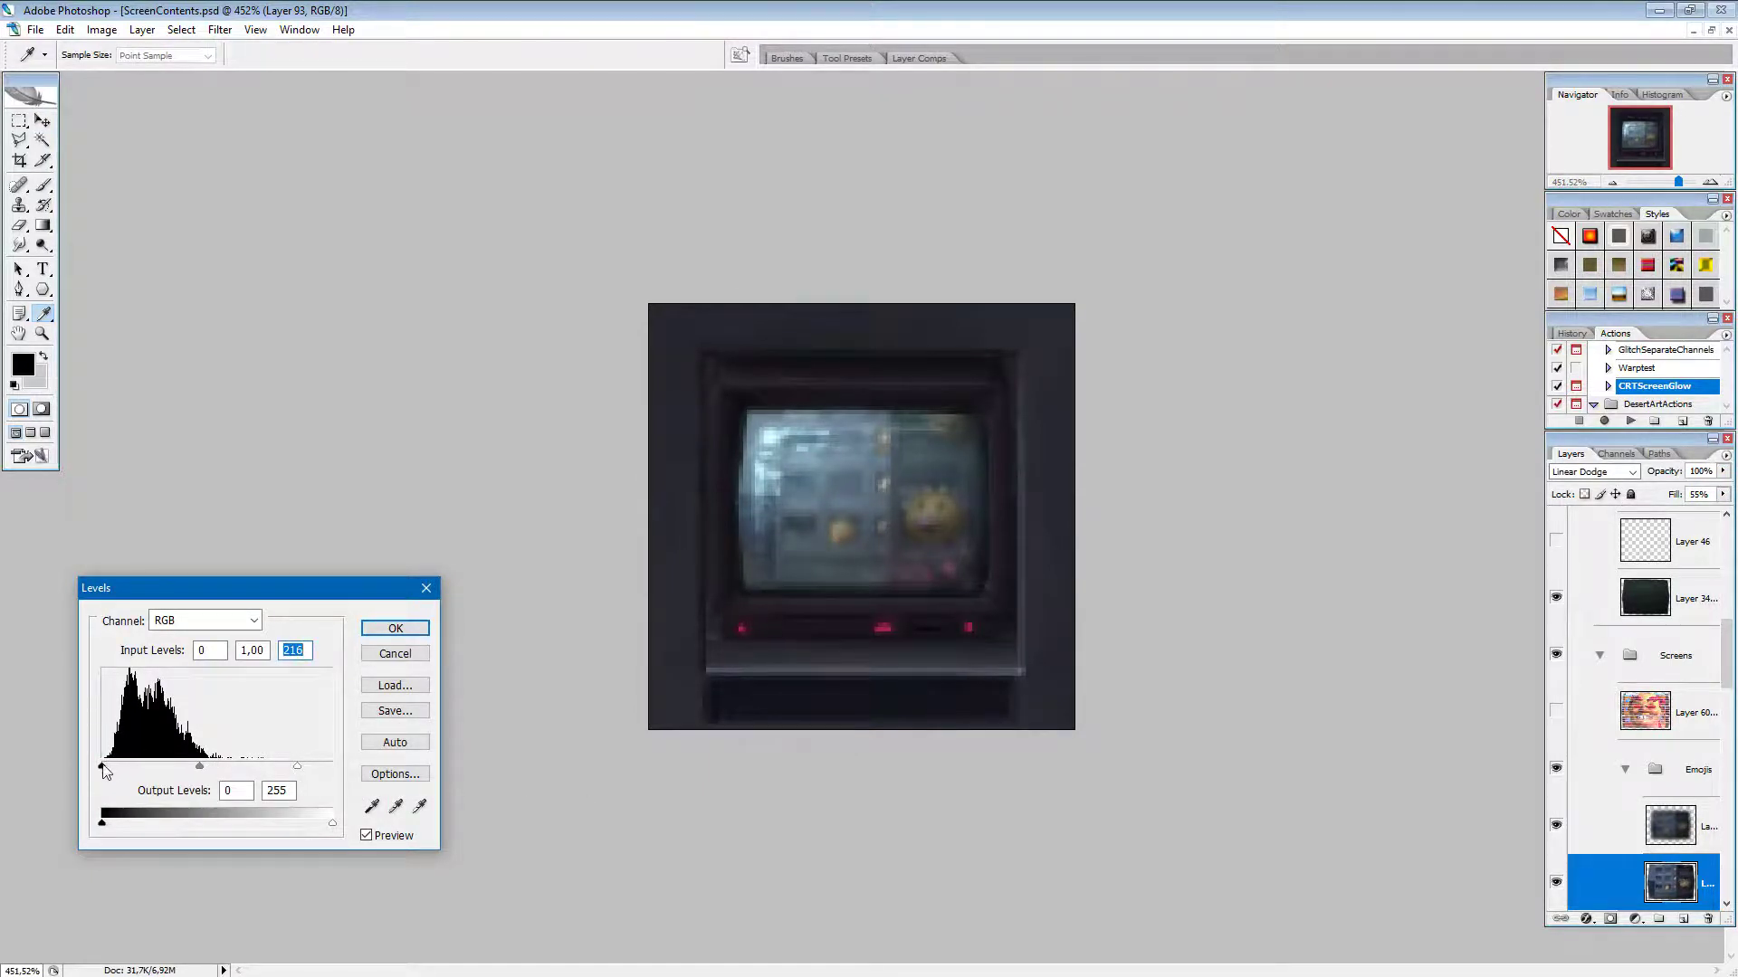
{"action": "left_click_drag", "start_coordinate": [101, 766], "coordinate": [125, 766]}
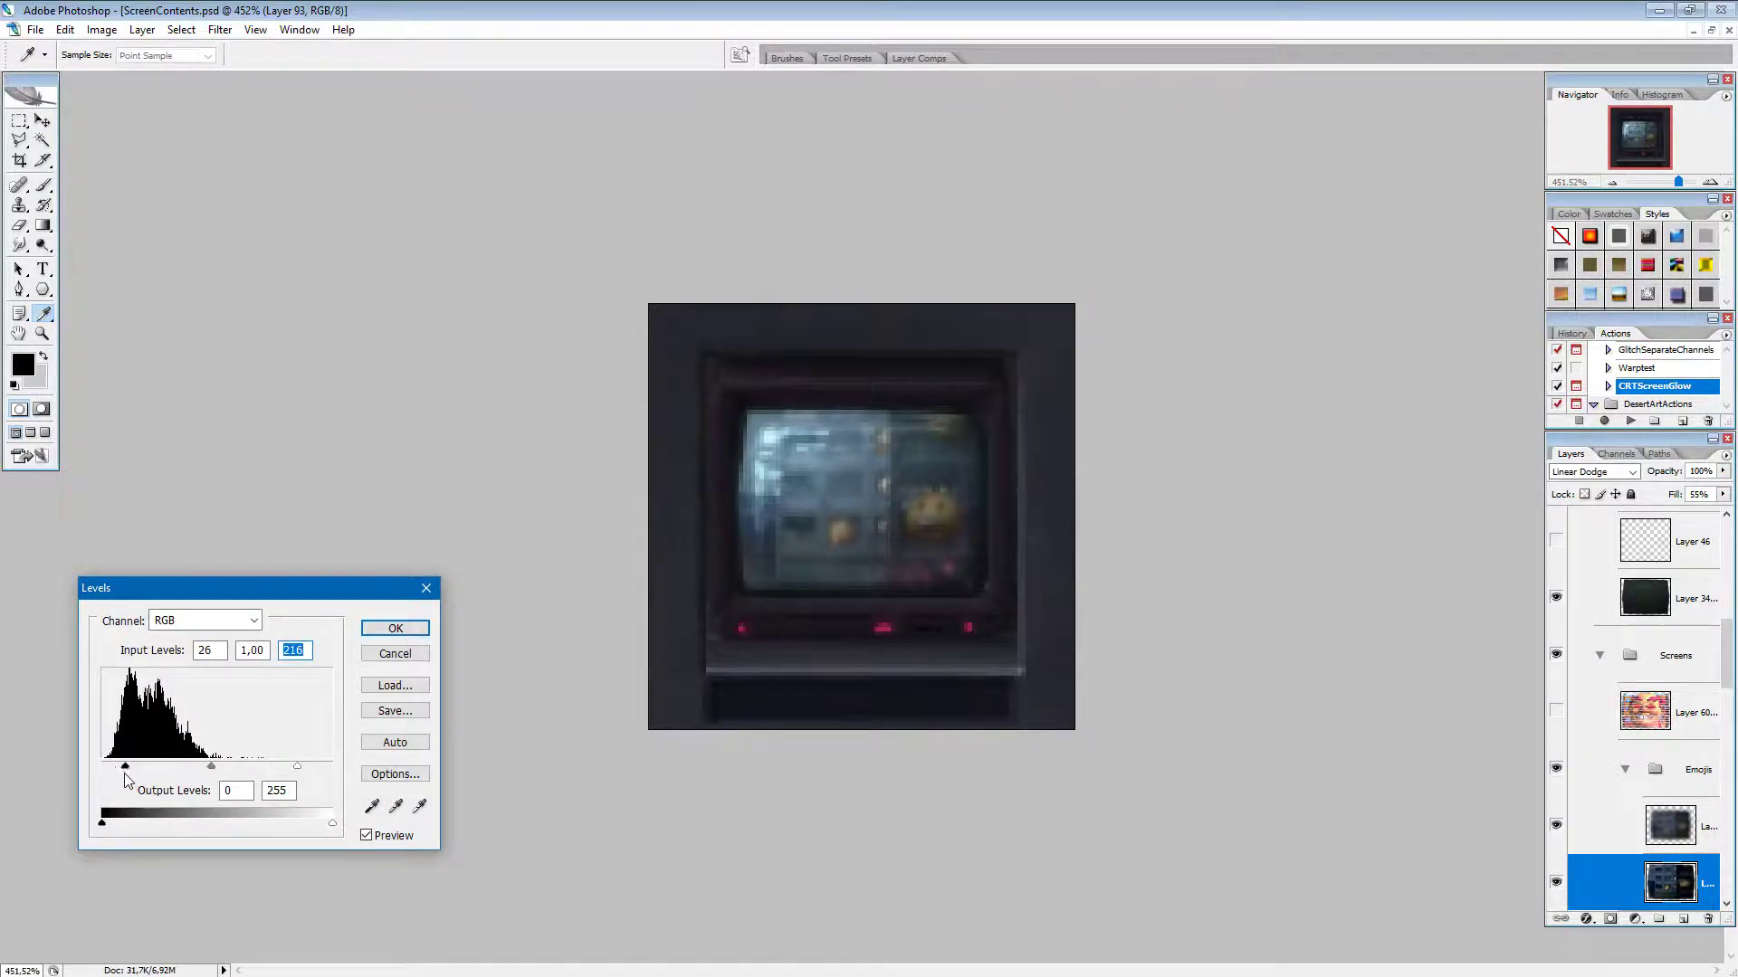
{"action": "left_click", "coordinate": [371, 631]}
{"action": "key", "text": "v"}
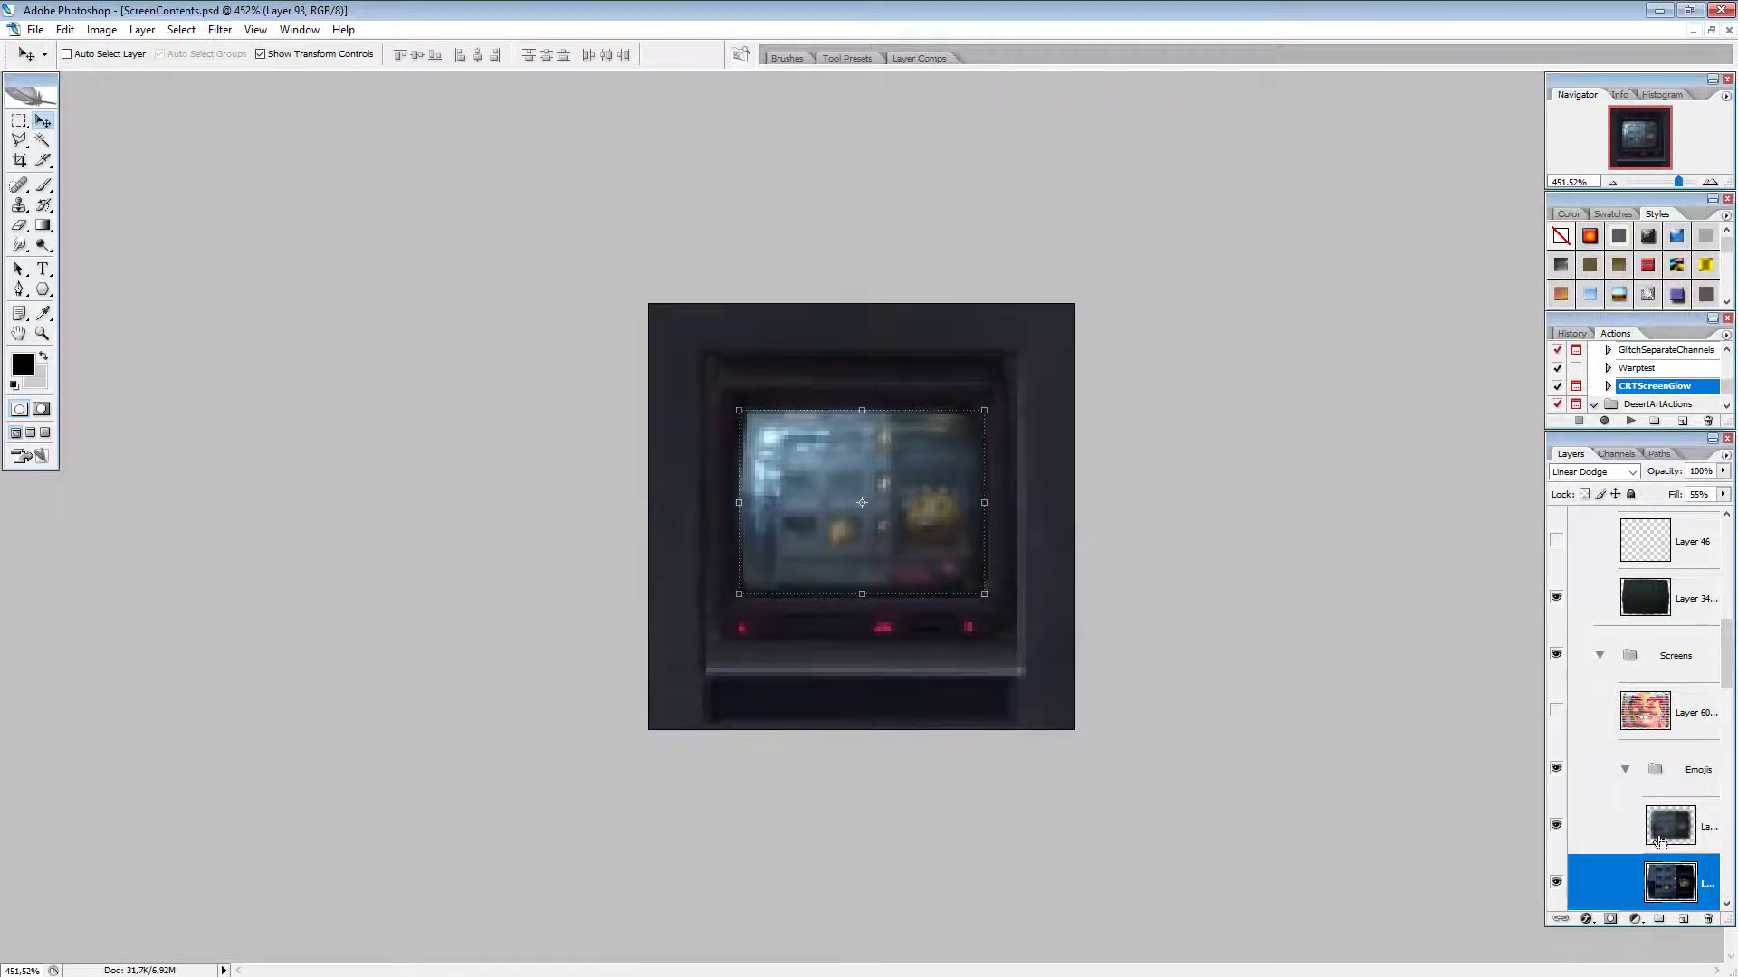
Step: Cut the scanline pattern out of the unblurred emoji picture layer and clear the selection
{"action": "left_click", "coordinate": [1659, 882], "text": "ctrl"}
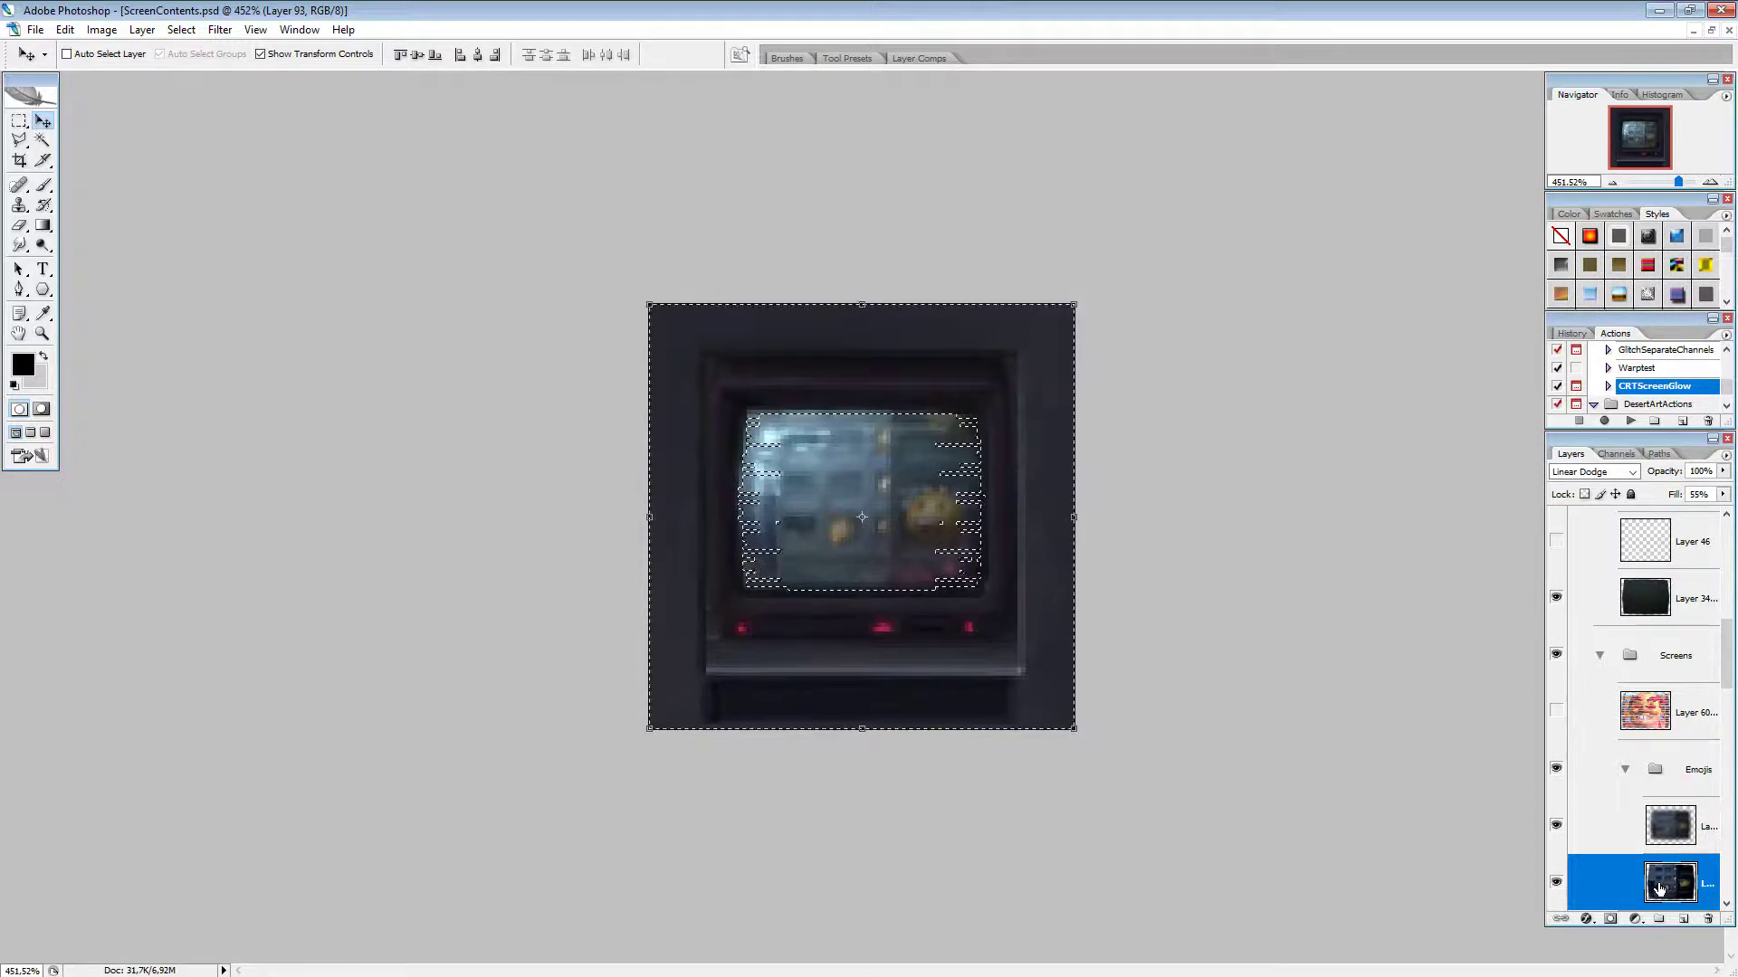
{"action": "left_click", "coordinate": [19, 120]}
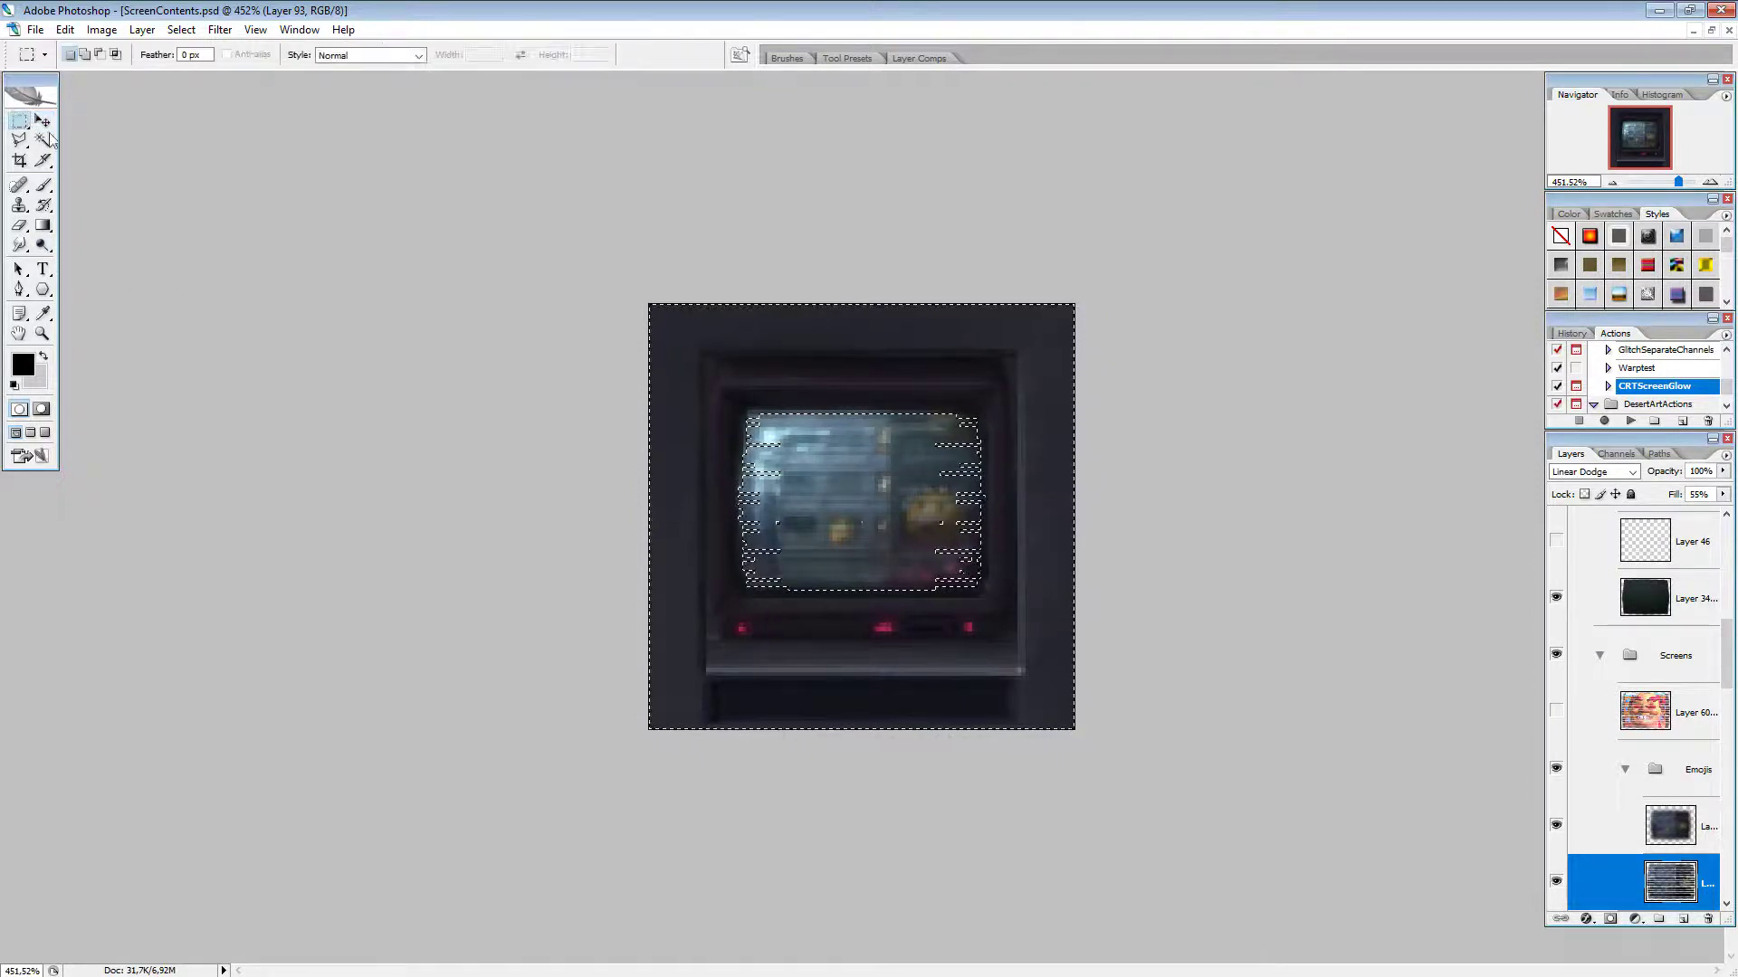
{"action": "left_click", "coordinate": [698, 799]}
Step: Check the finished emoji screen at 100% zoom, then collapse and hide the Emojis group
{"action": "scroll", "coordinate": [741, 737], "scroll_direction": "down", "scroll_amount": 5}
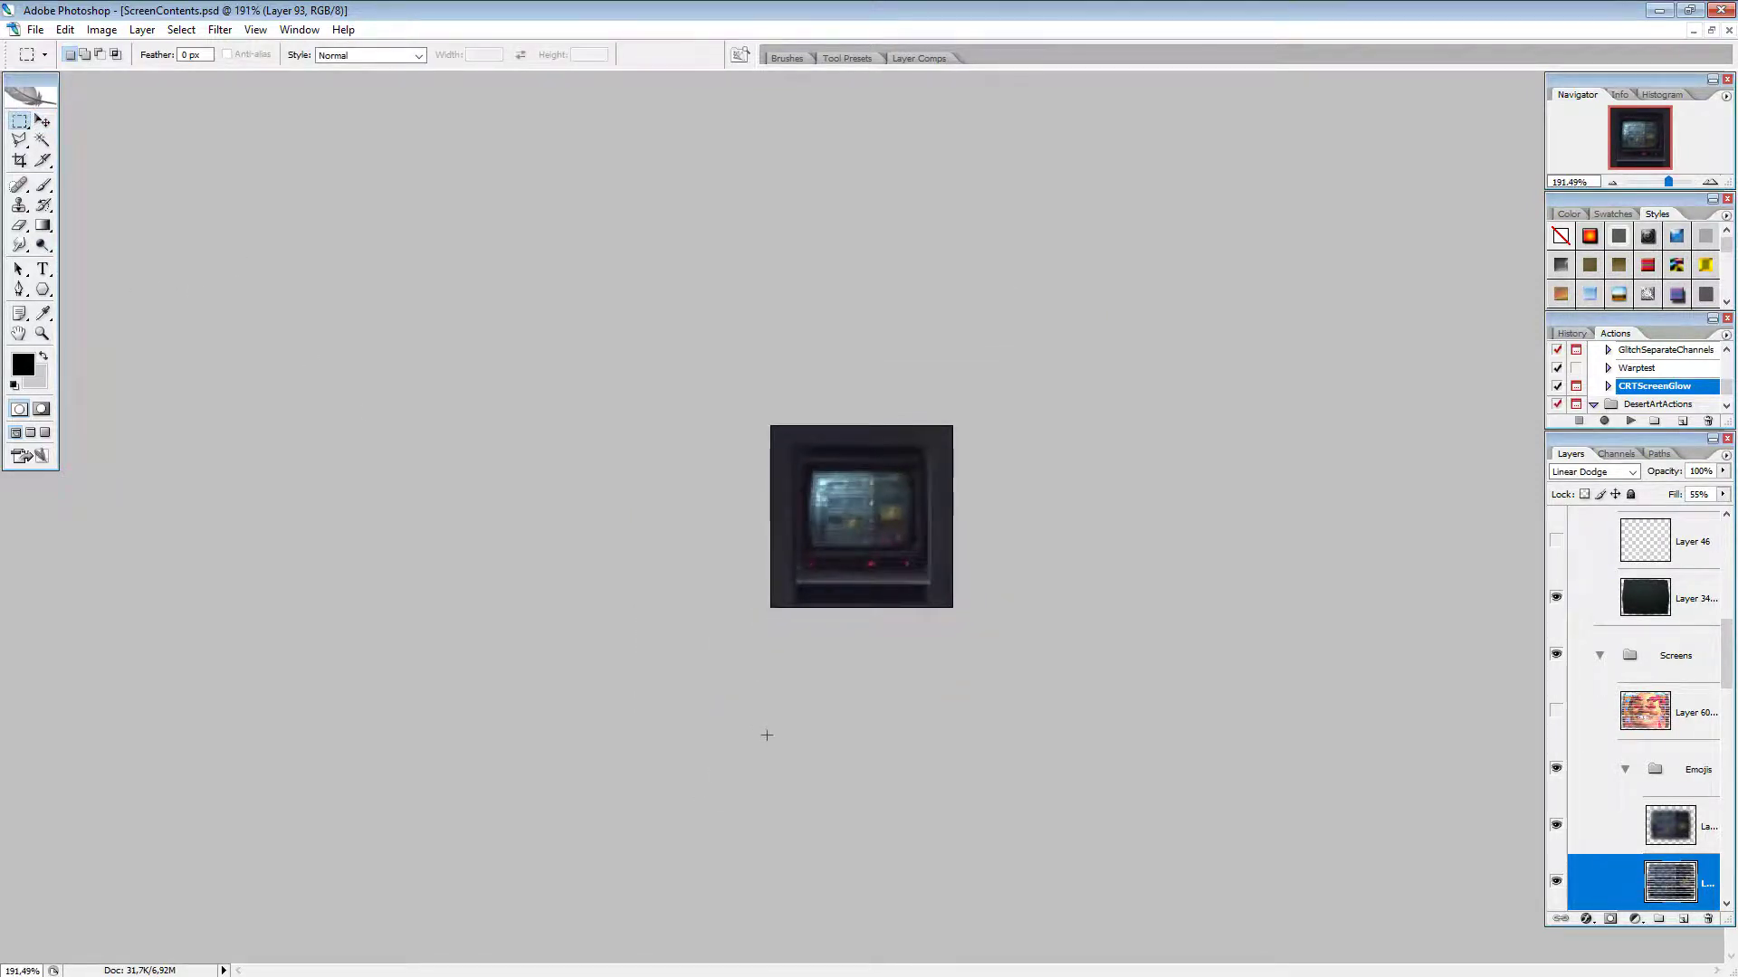
{"action": "scroll", "coordinate": [762, 682], "scroll_direction": "down", "scroll_amount": 3}
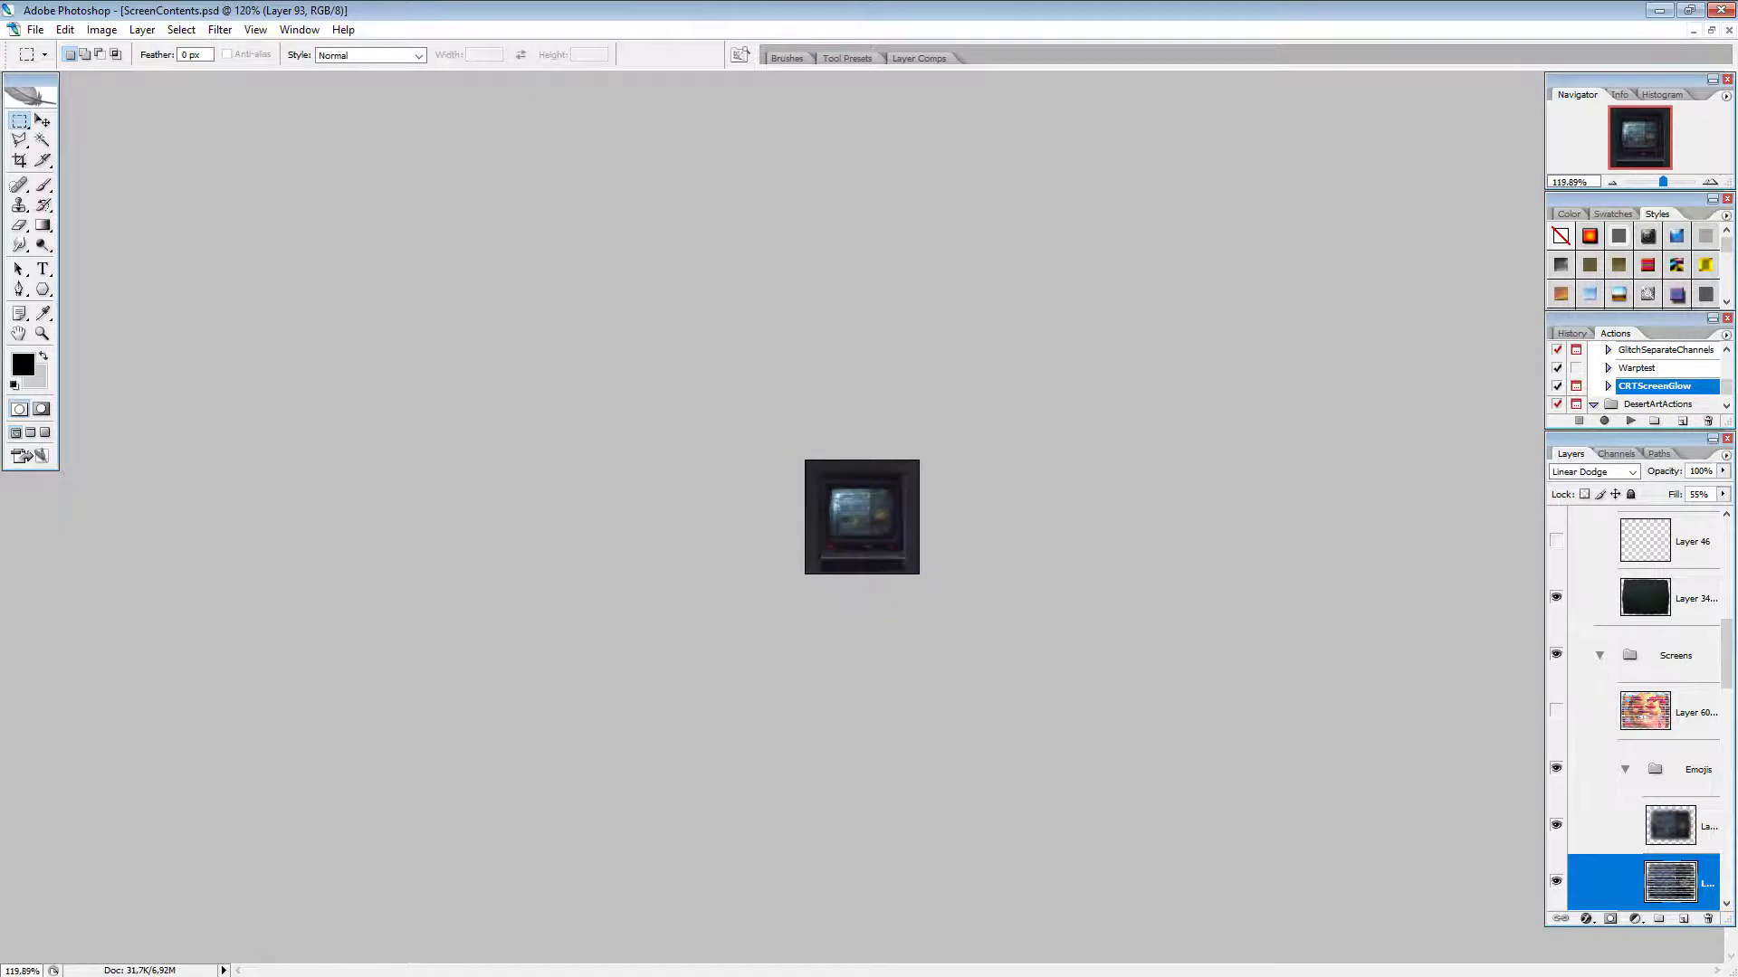
{"action": "left_click", "coordinate": [1616, 182]}
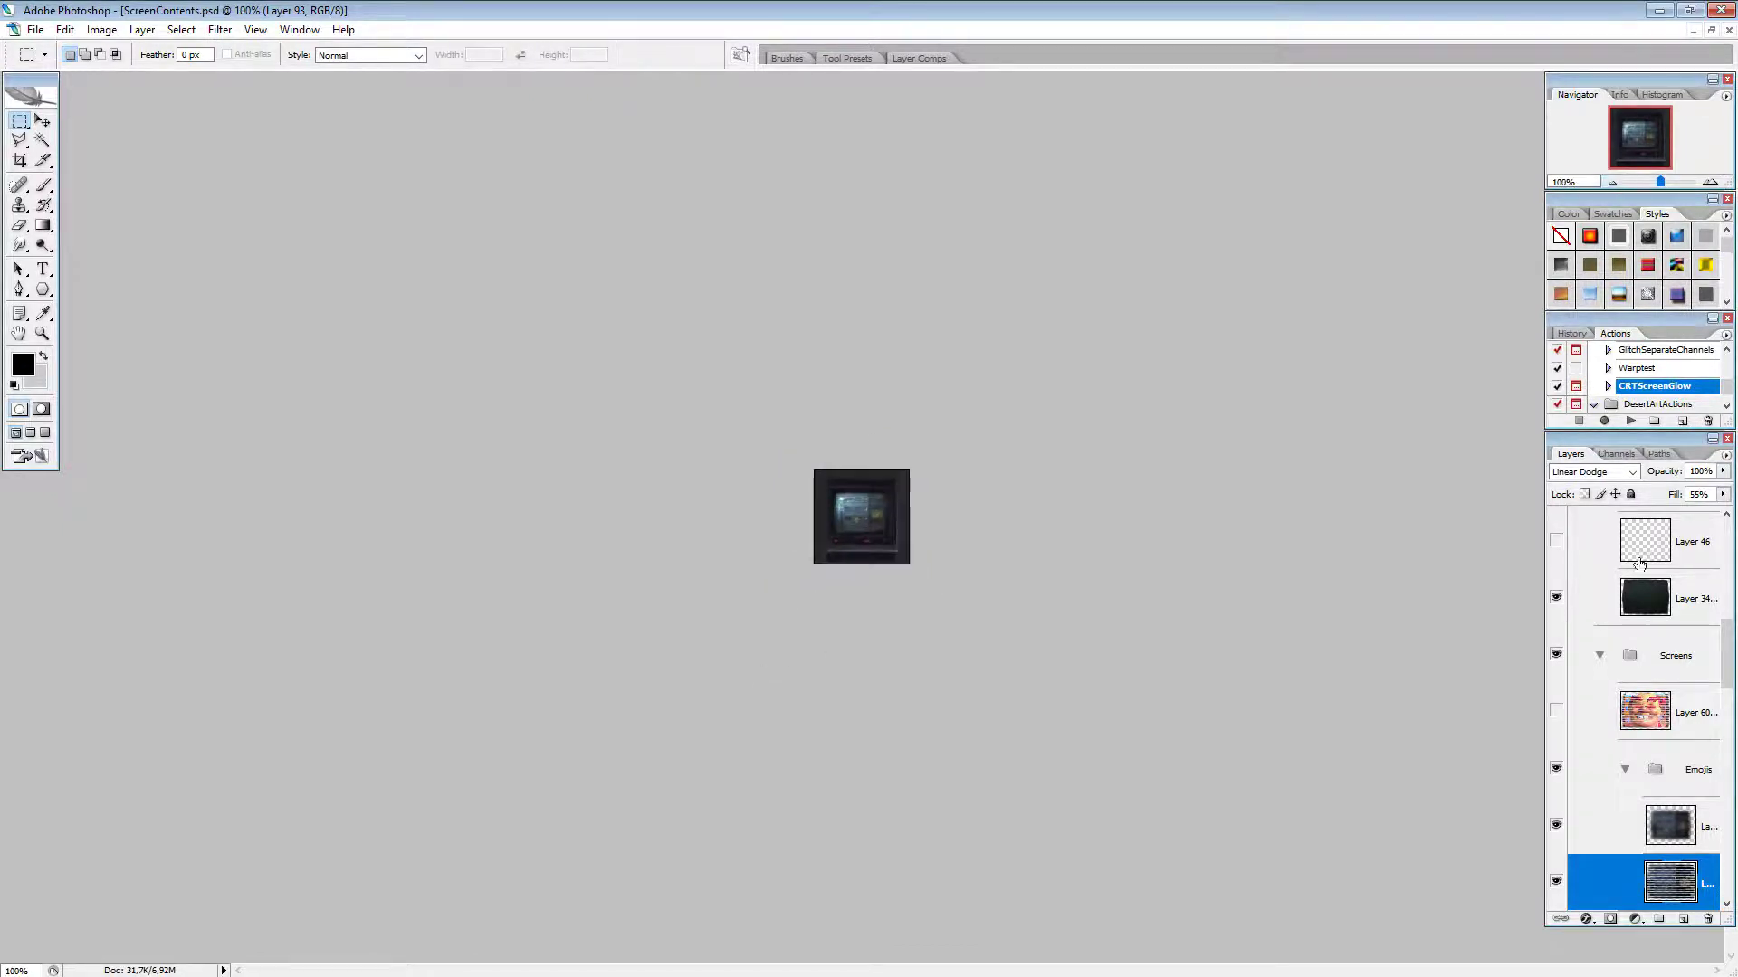
{"action": "left_click", "coordinate": [1627, 771]}
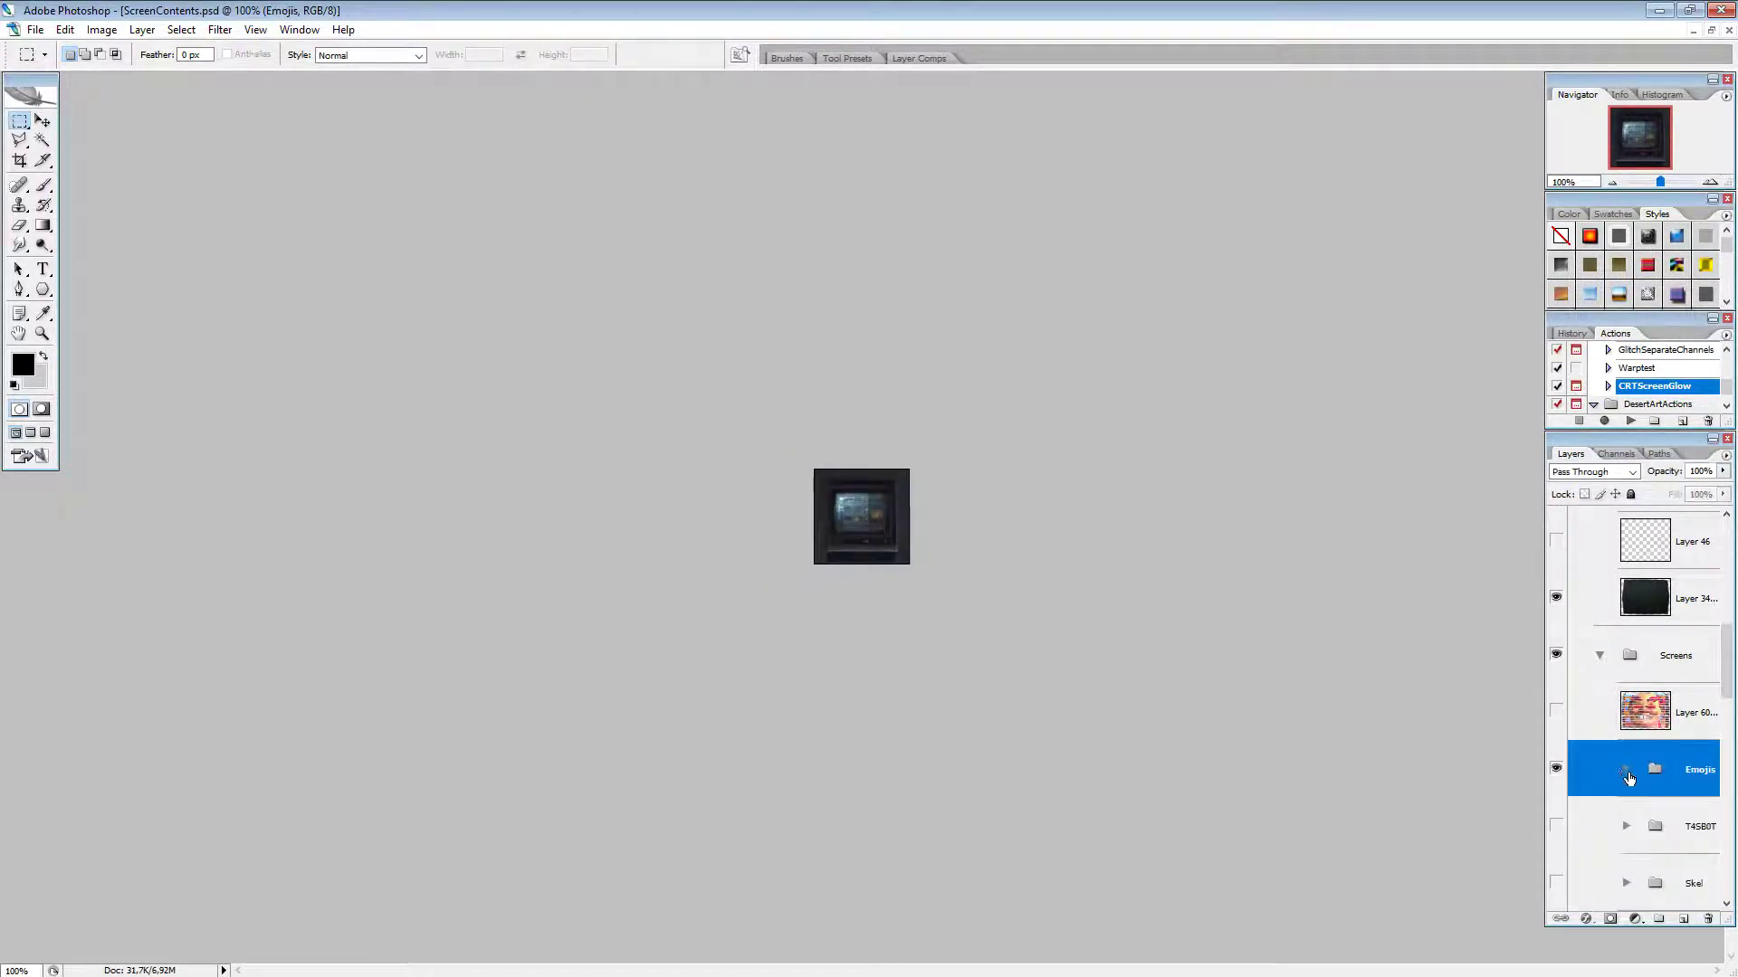
{"action": "left_click", "coordinate": [1556, 769]}
Step: Examine the other screen groups one by one at 100% zoom, compare them with Emojis, and return to 300% zoom
{"action": "left_click", "coordinate": [1555, 826]}
{"action": "left_click", "coordinate": [1555, 826]}
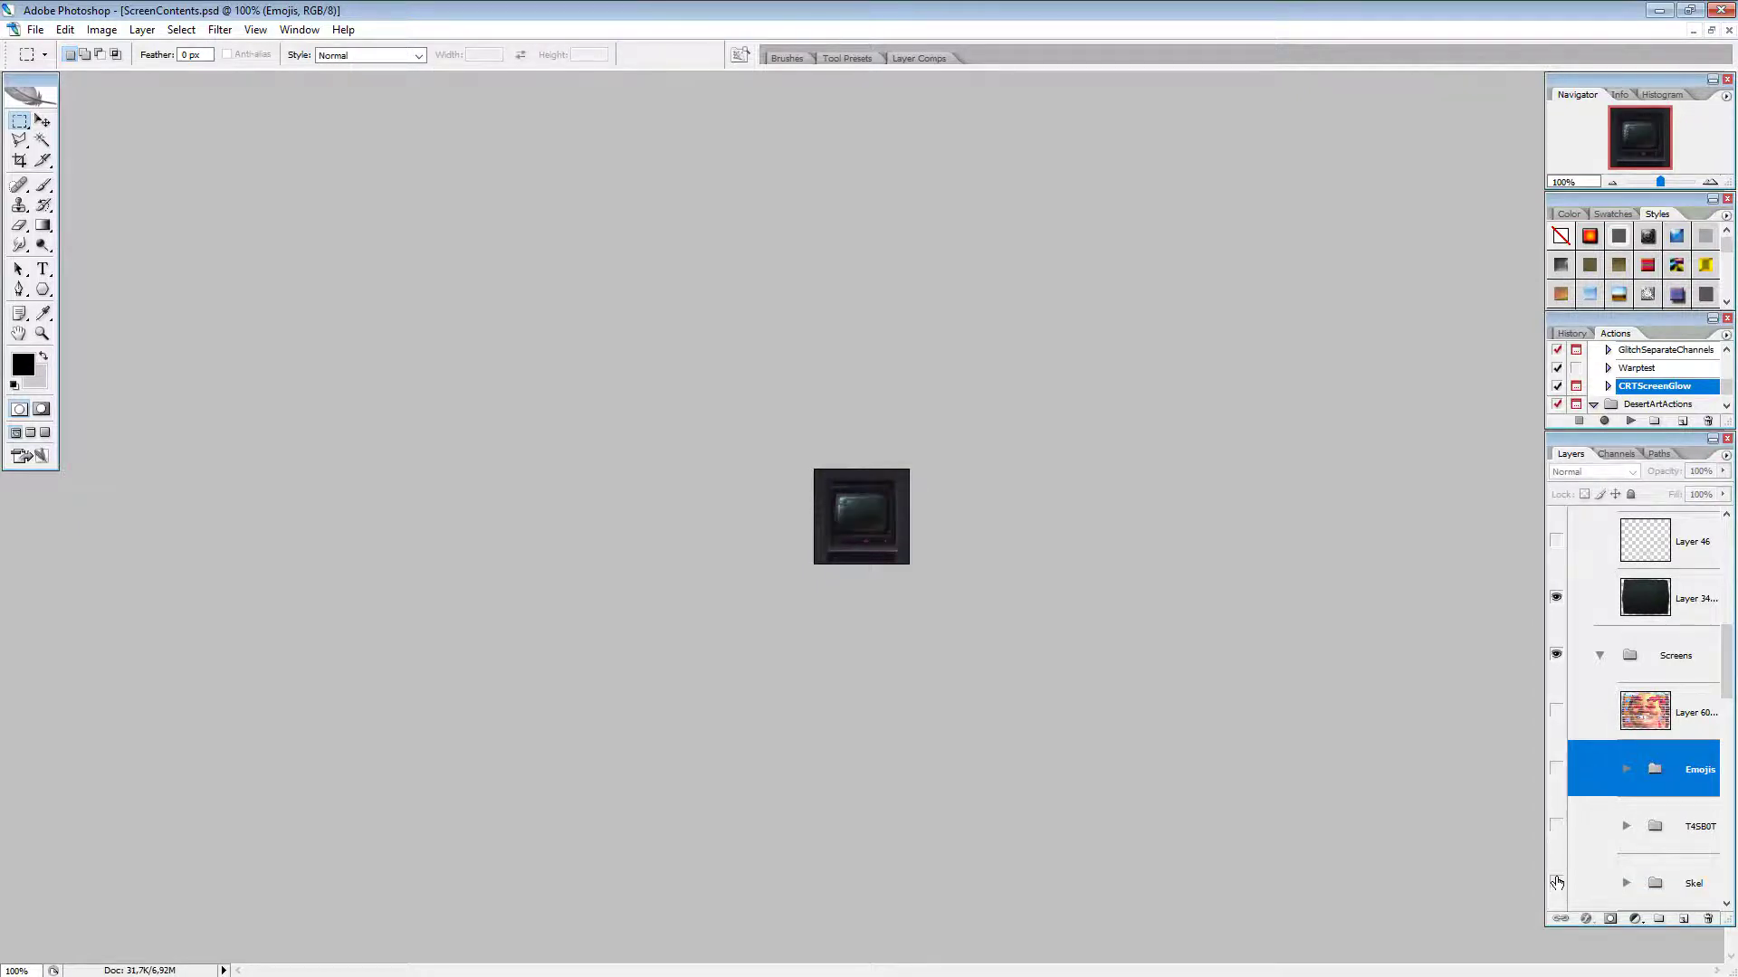
{"action": "left_click", "coordinate": [1555, 882]}
{"action": "left_click", "coordinate": [1556, 882]}
{"action": "scroll", "coordinate": [1556, 883], "scroll_direction": "down", "scroll_amount": 1}
{"action": "scroll", "coordinate": [1555, 883], "scroll_direction": "down", "scroll_amount": 1}
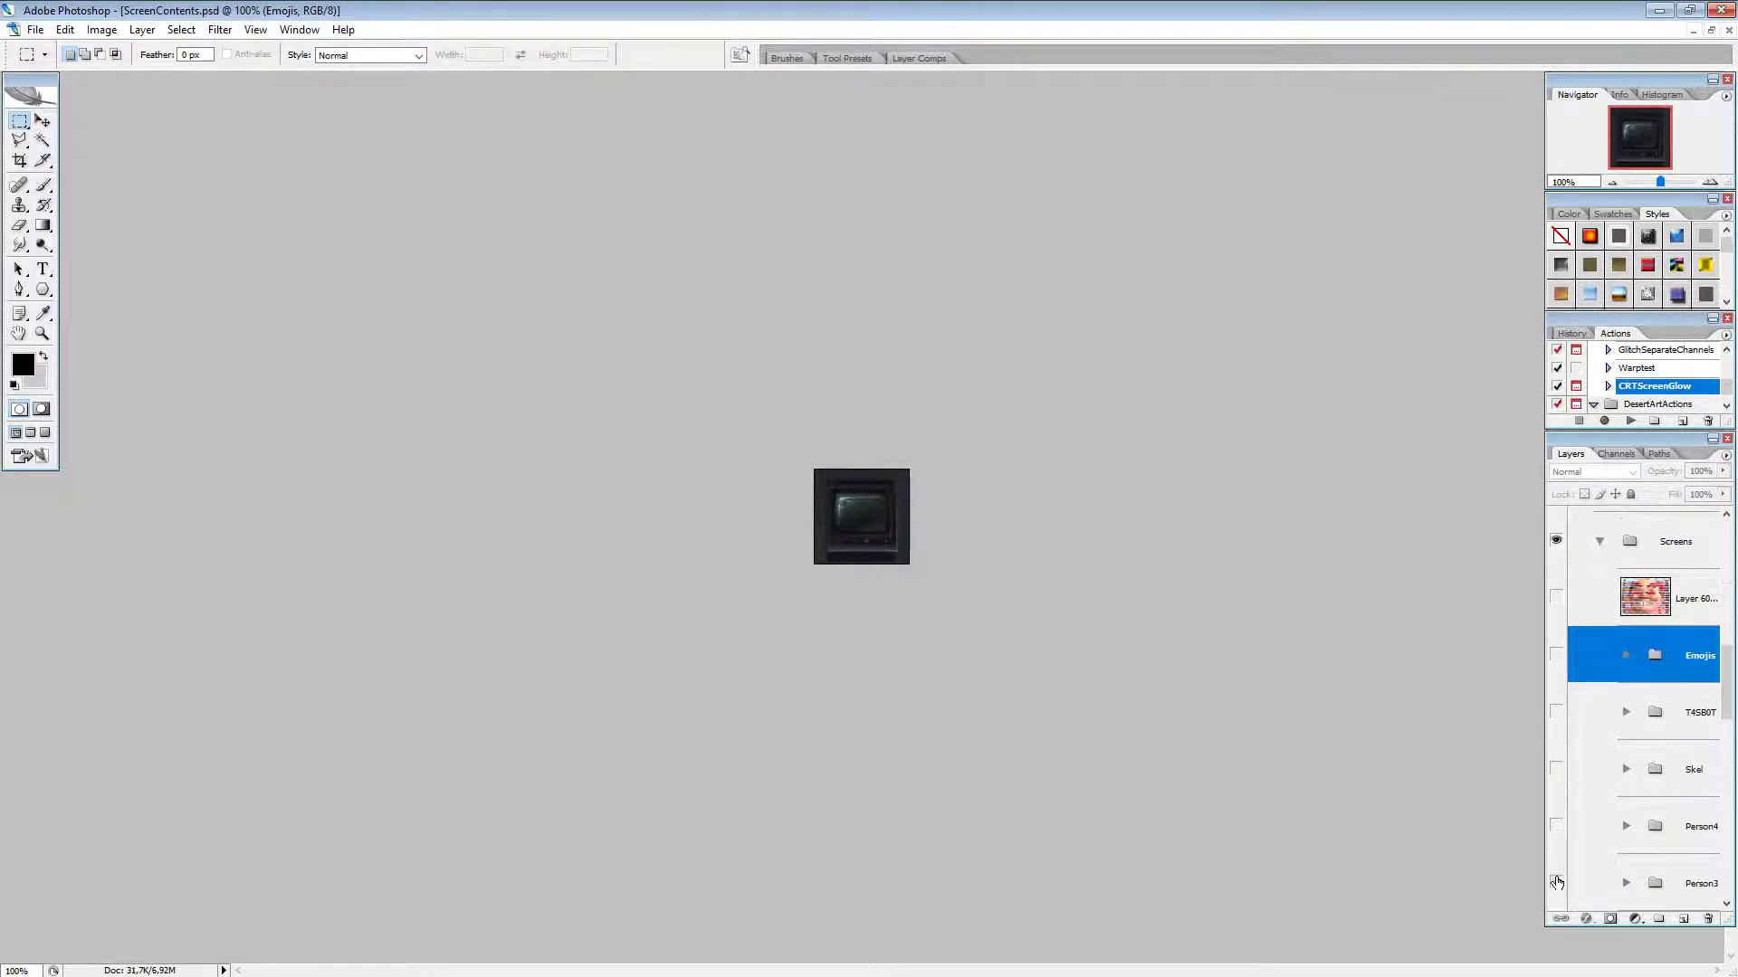
{"action": "left_click", "coordinate": [1556, 883]}
{"action": "left_click", "coordinate": [1555, 882]}
{"action": "left_click", "coordinate": [1556, 826]}
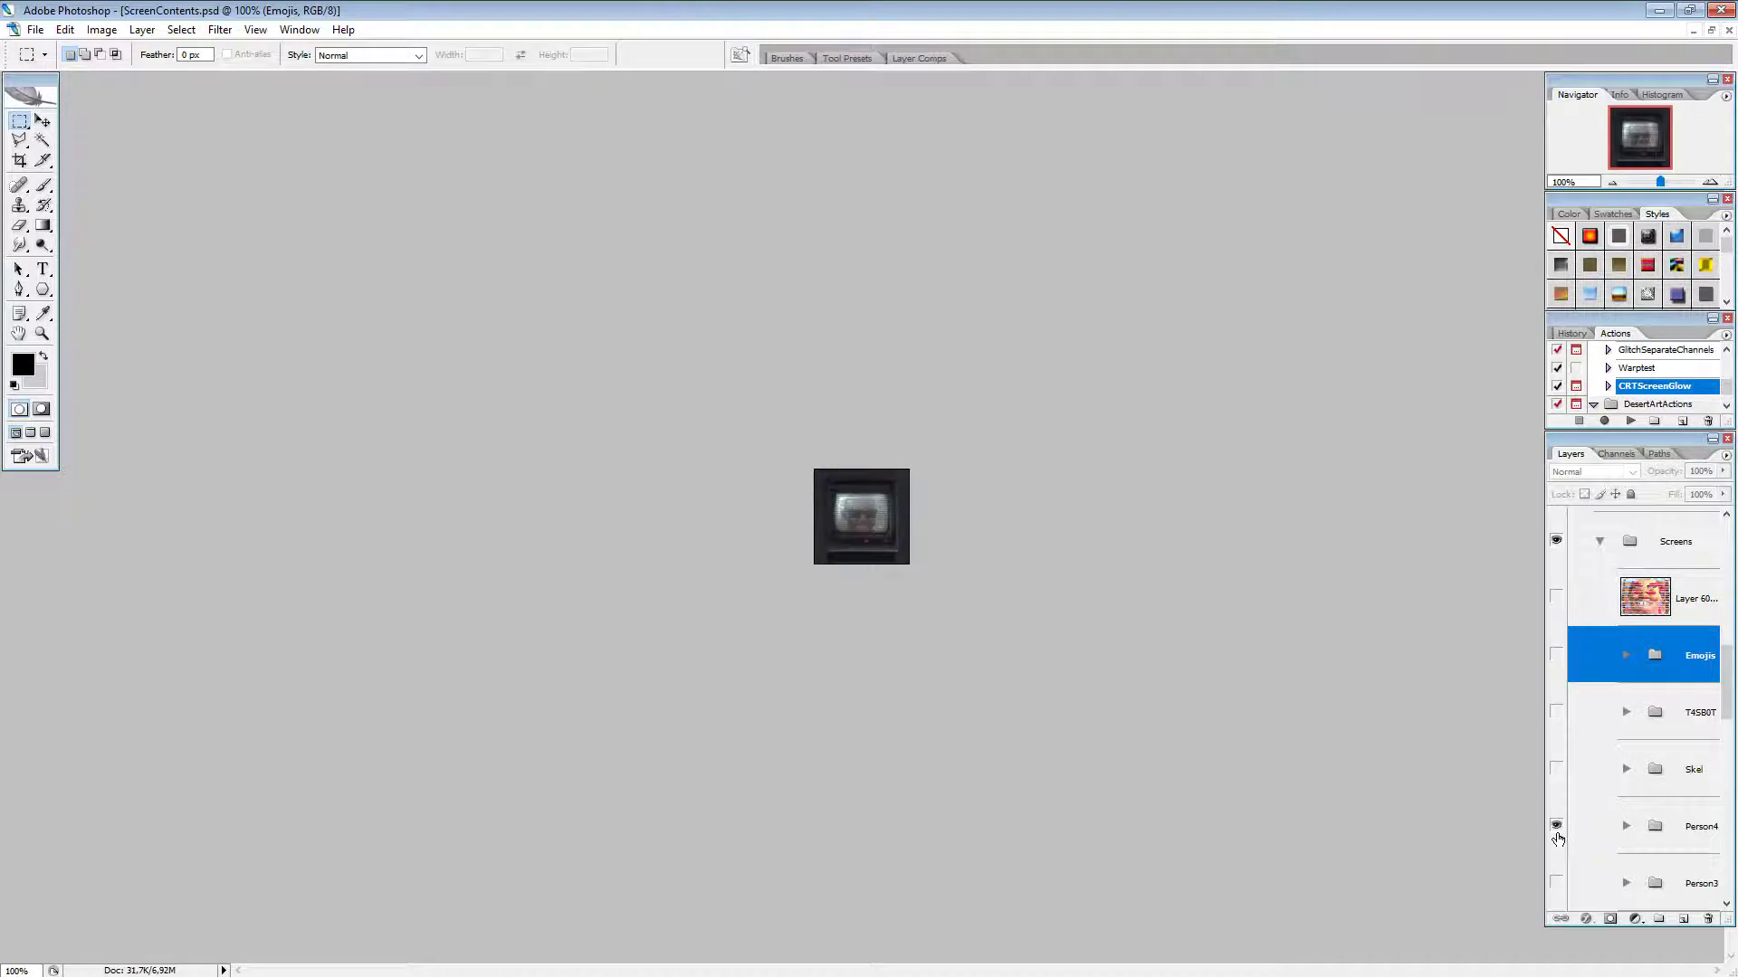
{"action": "left_click", "coordinate": [1555, 827]}
{"action": "scroll", "coordinate": [1558, 837], "scroll_direction": "down", "scroll_amount": 3}
{"action": "left_click", "coordinate": [1556, 826]}
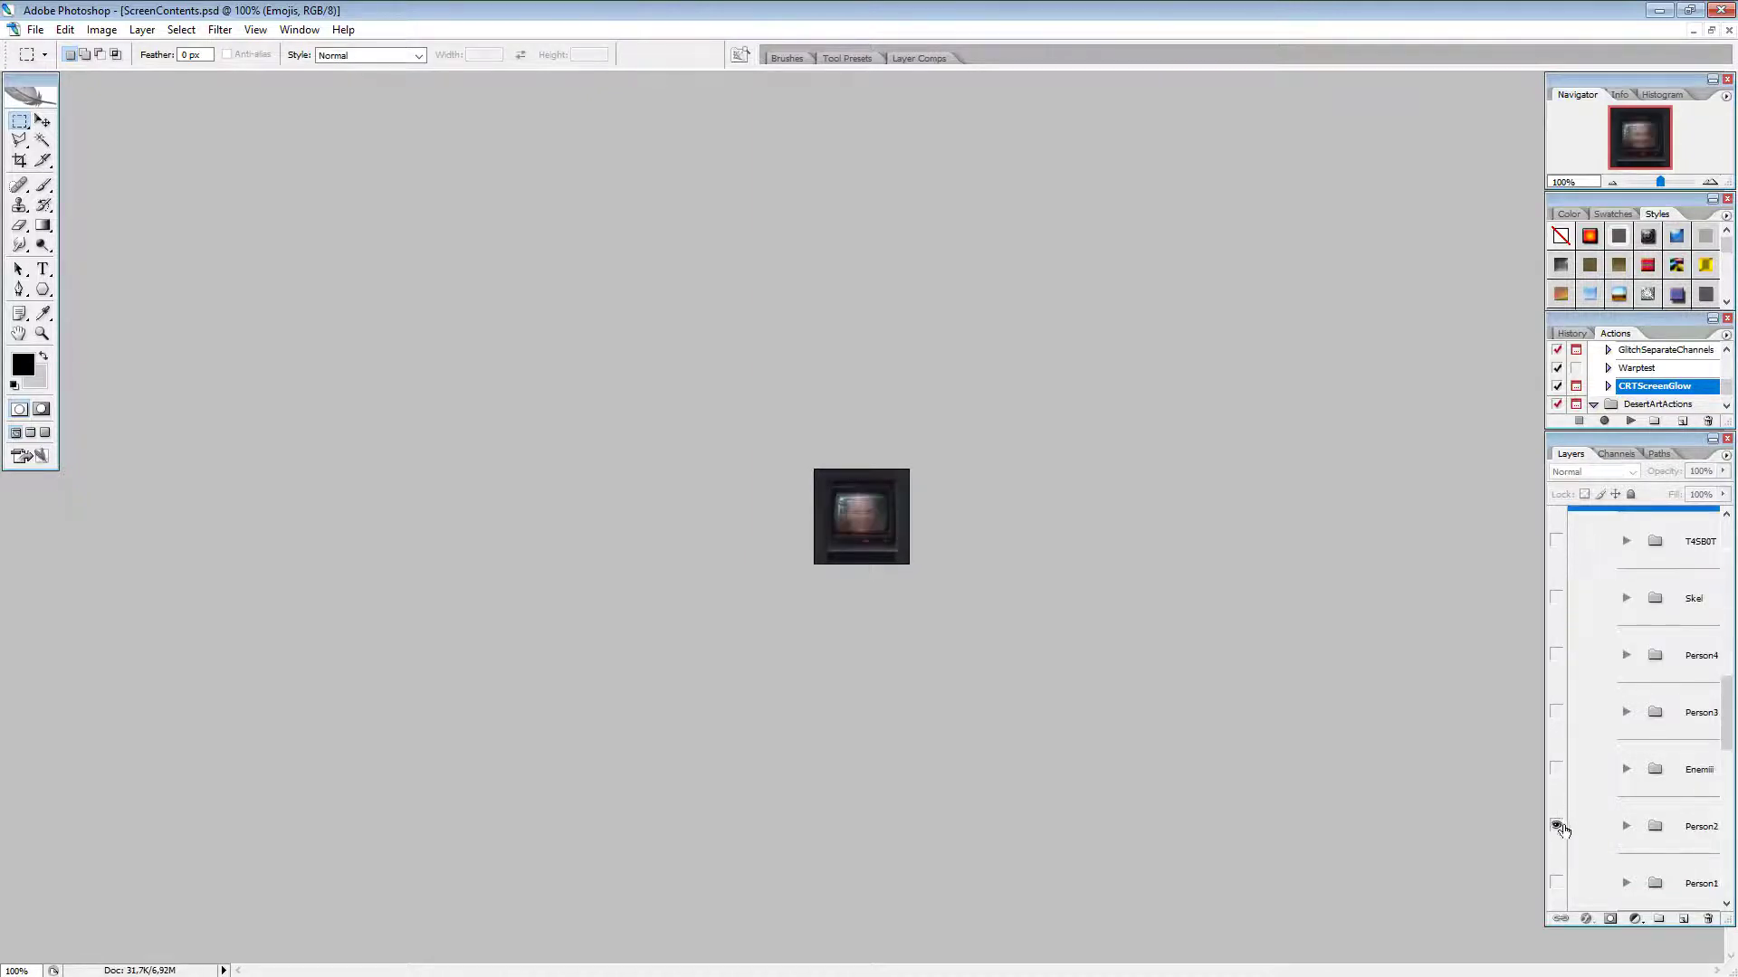
{"action": "left_click", "coordinate": [1556, 827]}
{"action": "left_click", "coordinate": [1556, 770]}
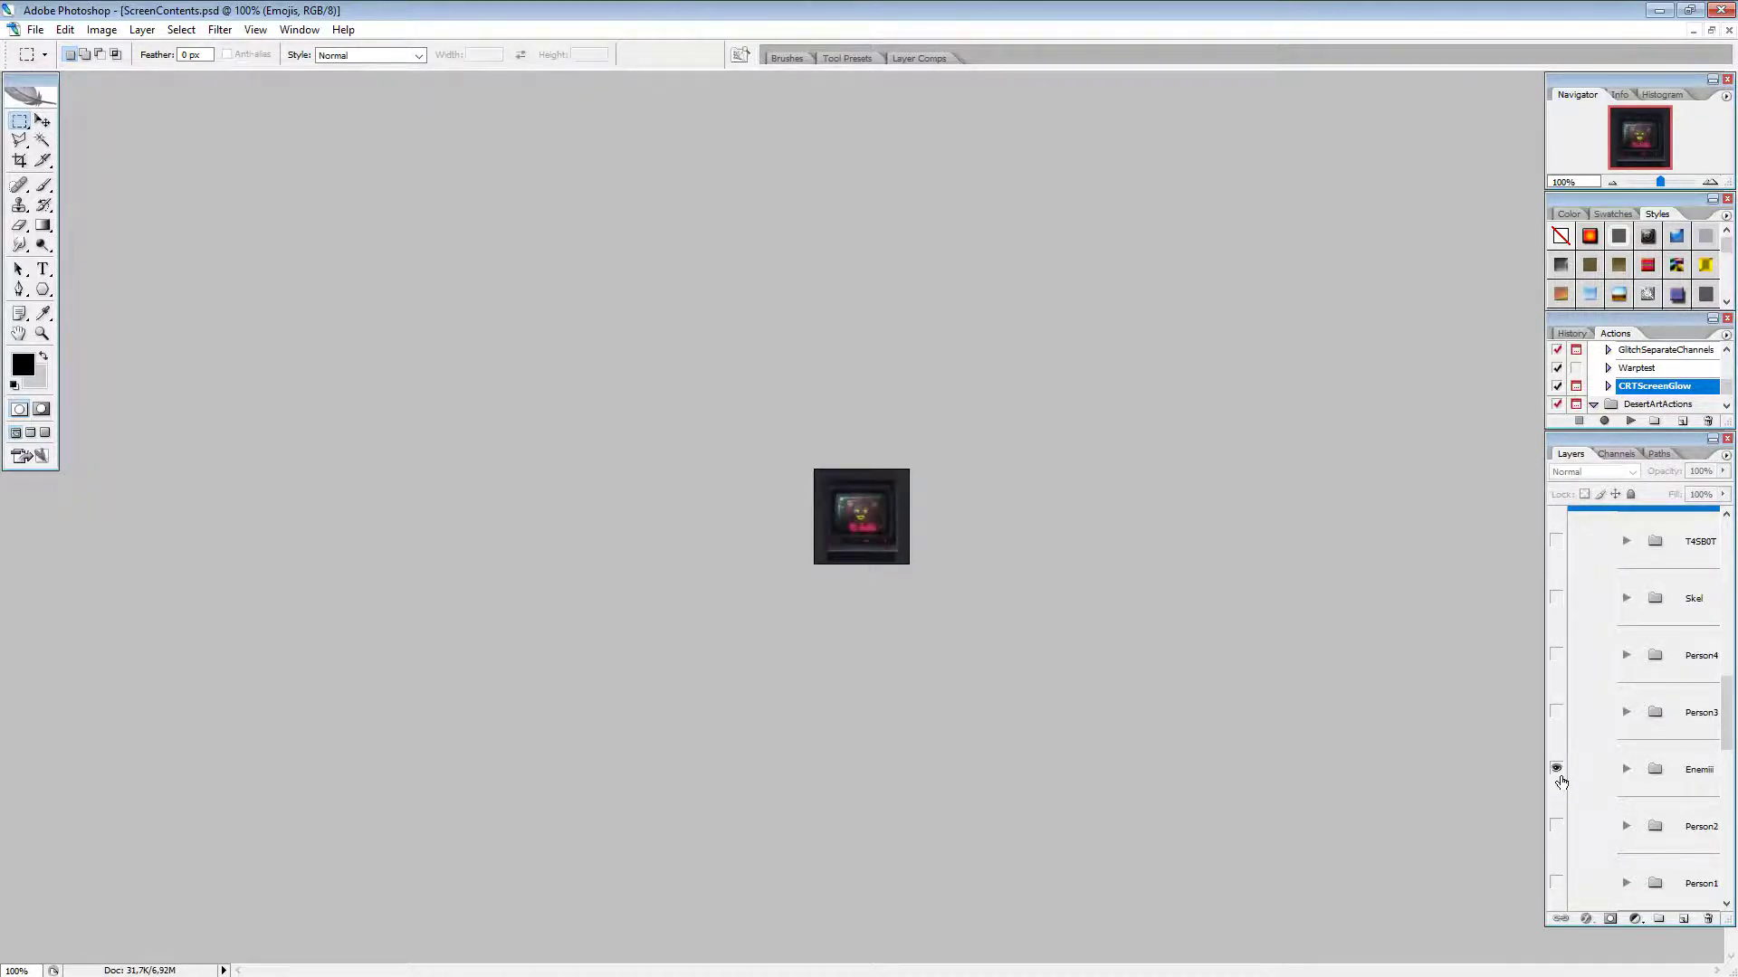
{"action": "left_click", "coordinate": [1556, 769]}
{"action": "left_click", "coordinate": [1557, 881]}
{"action": "left_click", "coordinate": [1557, 881]}
{"action": "scroll", "coordinate": [1561, 869], "scroll_direction": "down", "scroll_amount": 1}
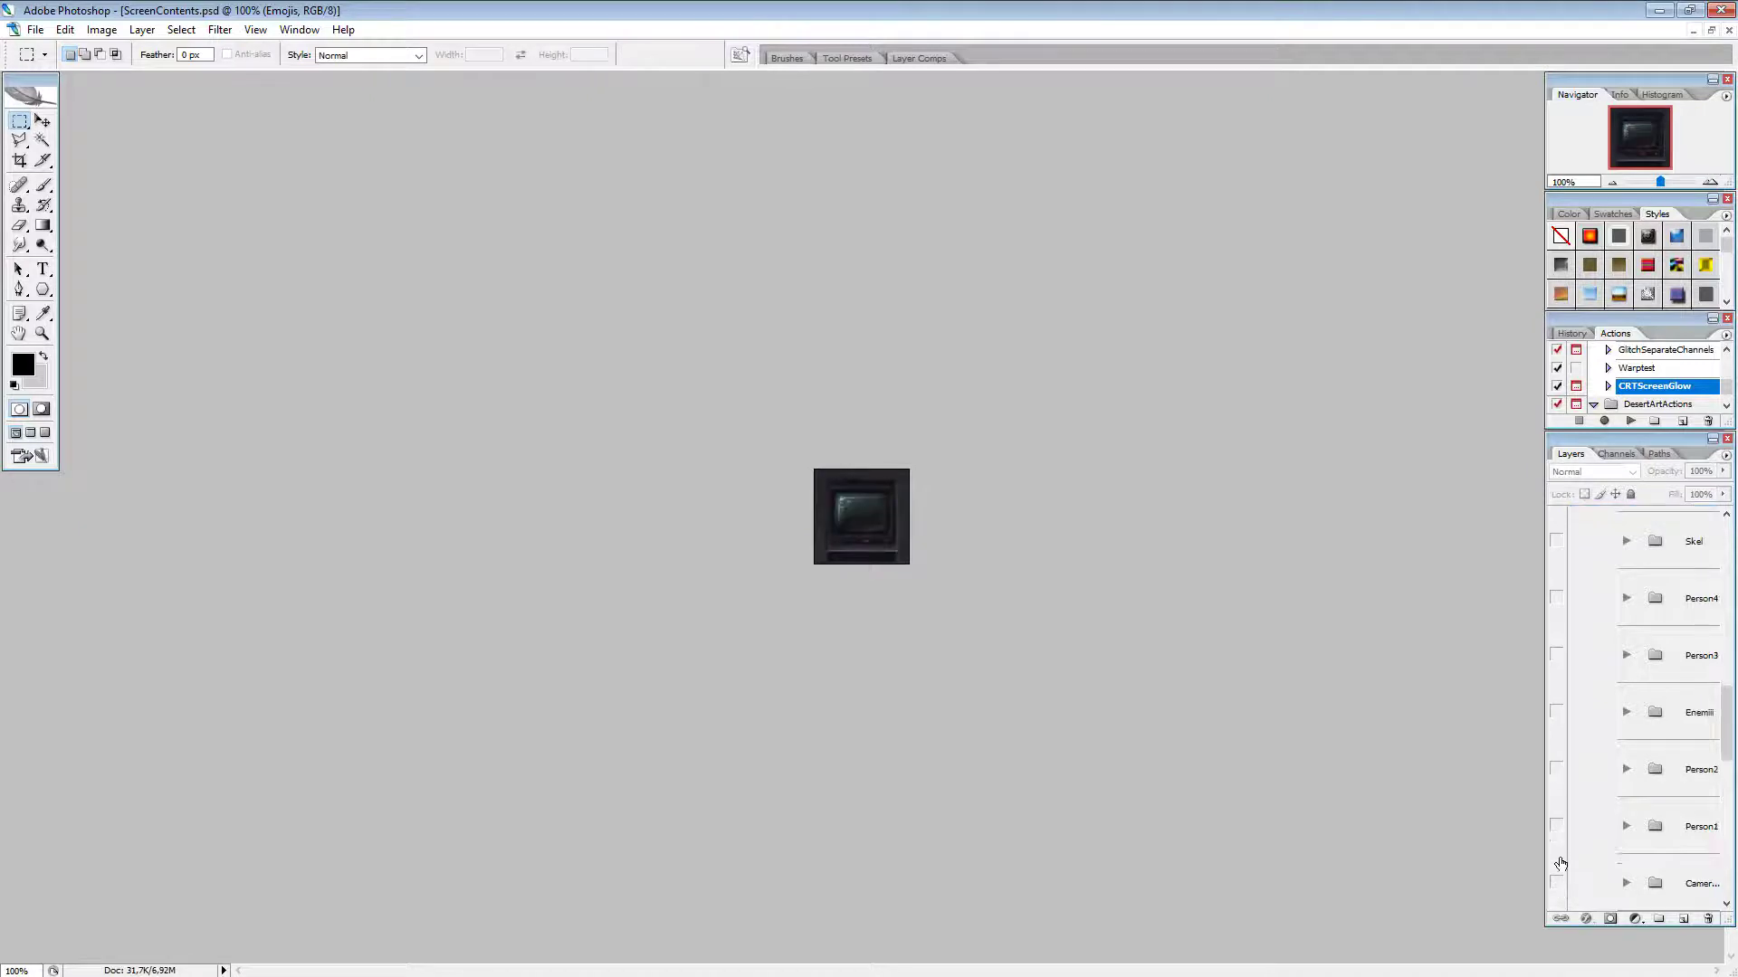
{"action": "left_click", "coordinate": [1556, 827]}
{"action": "left_click", "coordinate": [1556, 827]}
{"action": "left_click", "coordinate": [1556, 883]}
{"action": "left_click", "coordinate": [1556, 883]}
{"action": "scroll", "coordinate": [1560, 891], "scroll_direction": "up", "scroll_amount": 2}
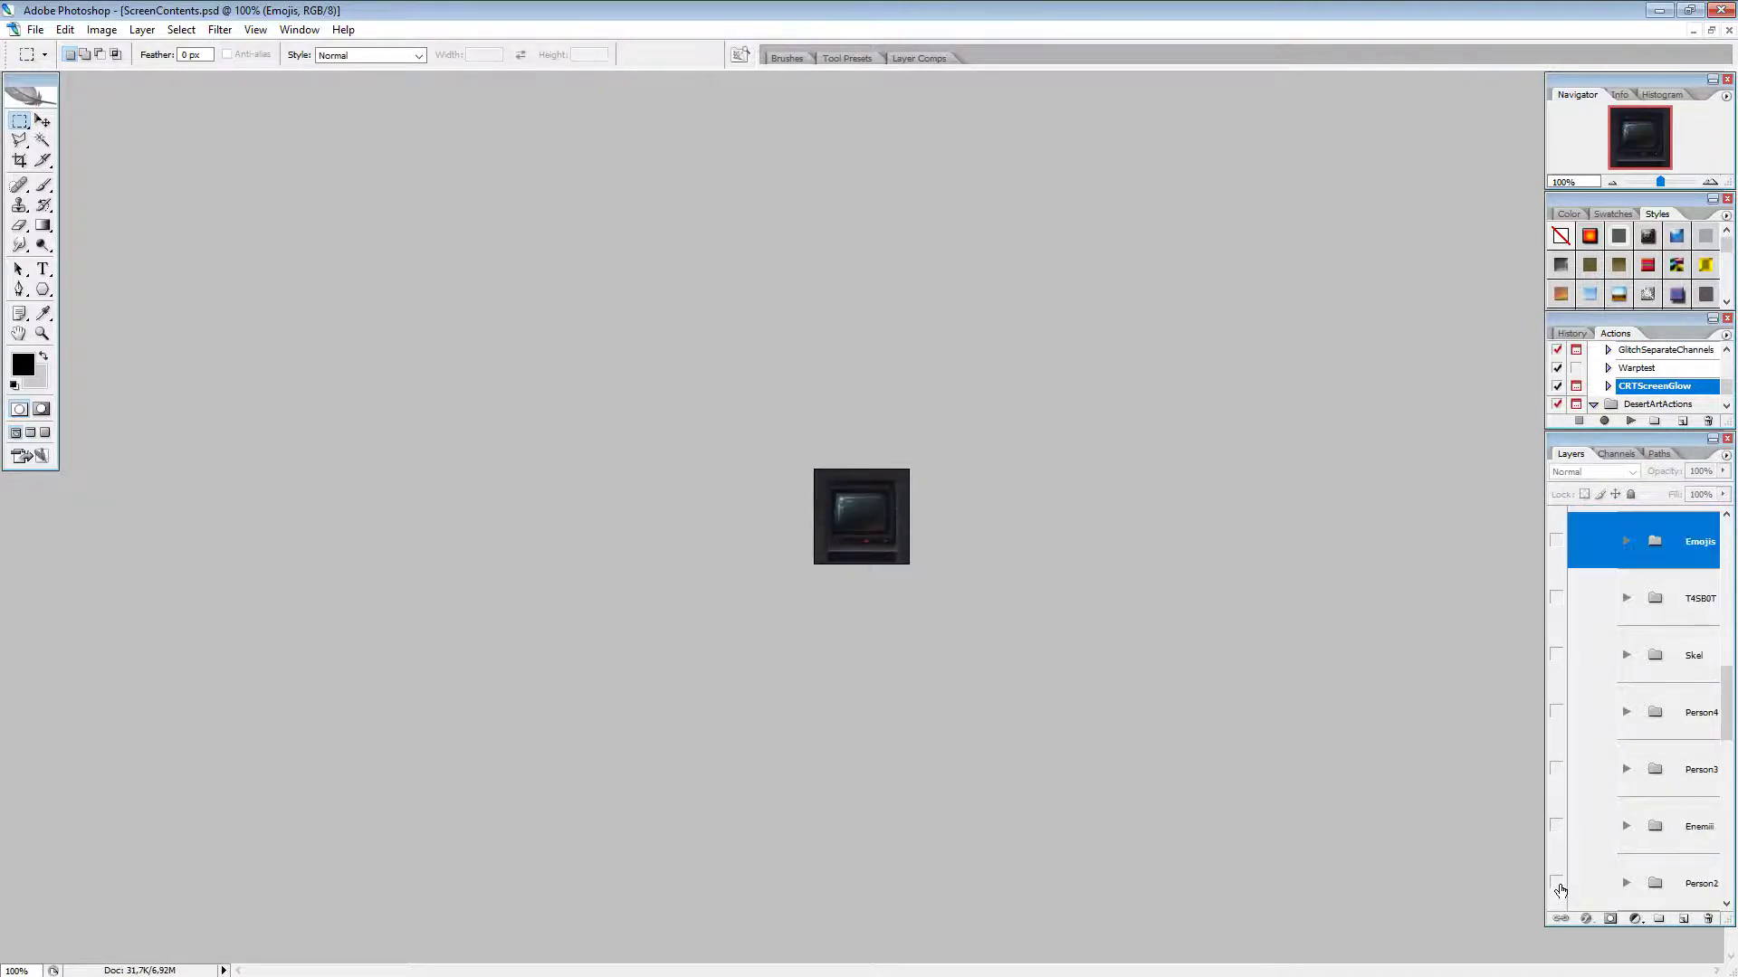
{"action": "scroll", "coordinate": [1560, 890], "scroll_direction": "up", "scroll_amount": 5}
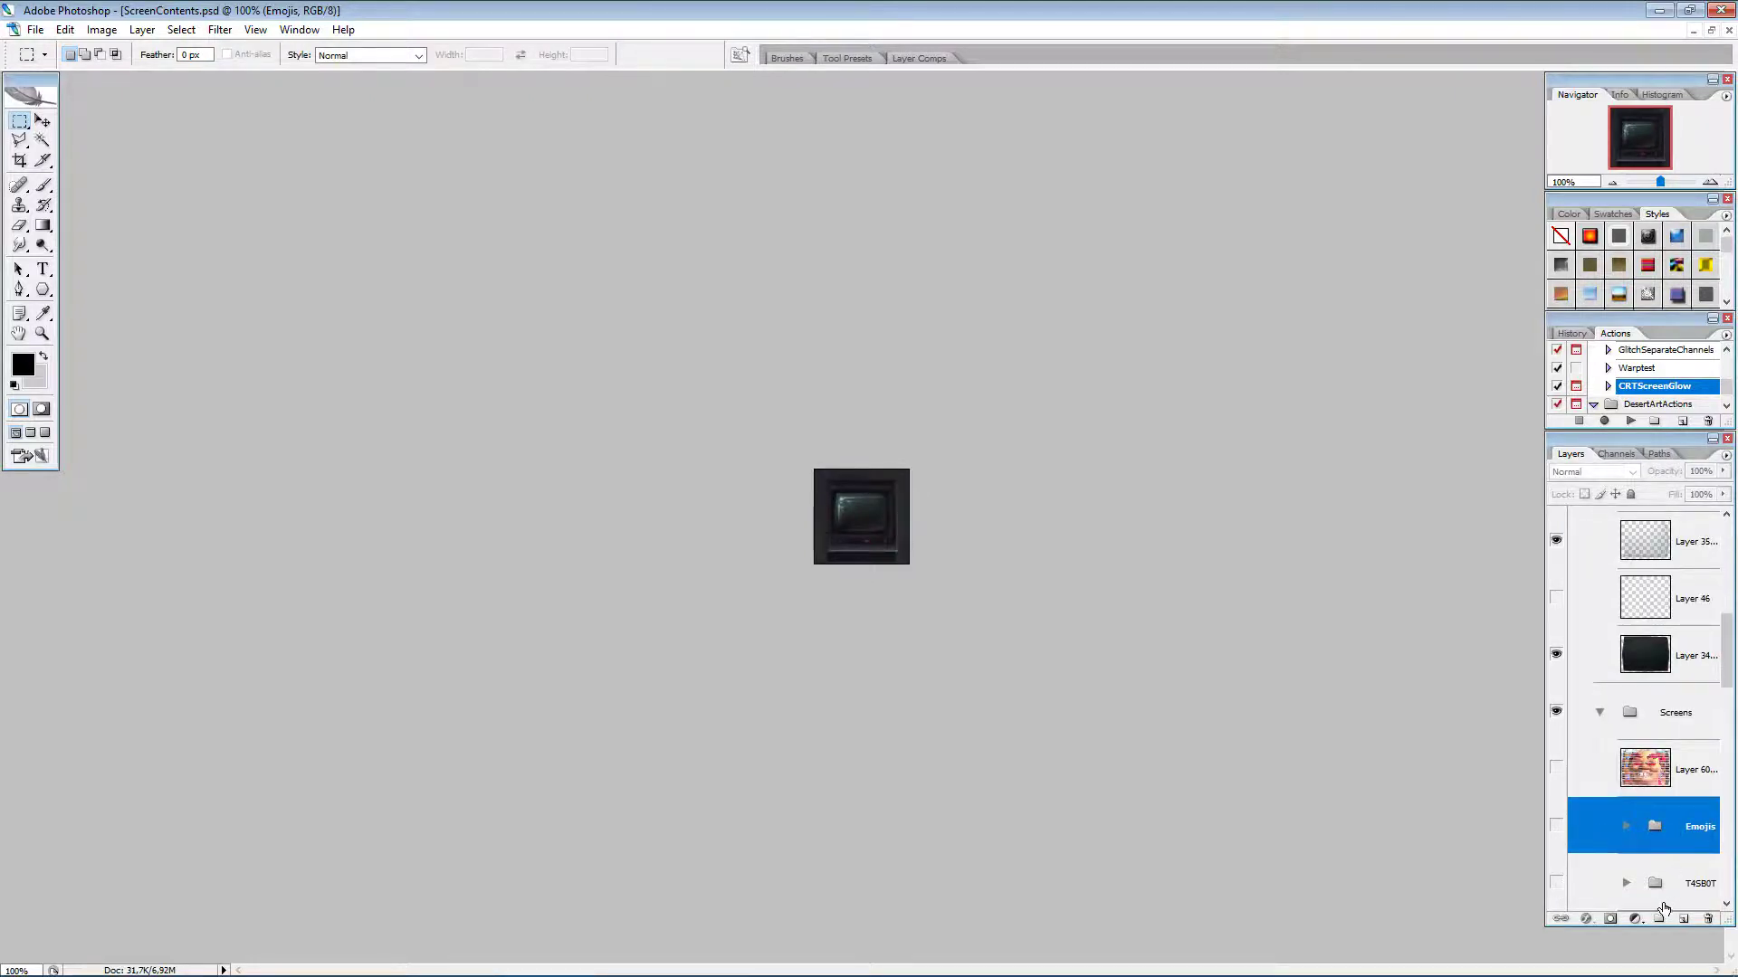
{"action": "left_click", "coordinate": [1556, 826]}
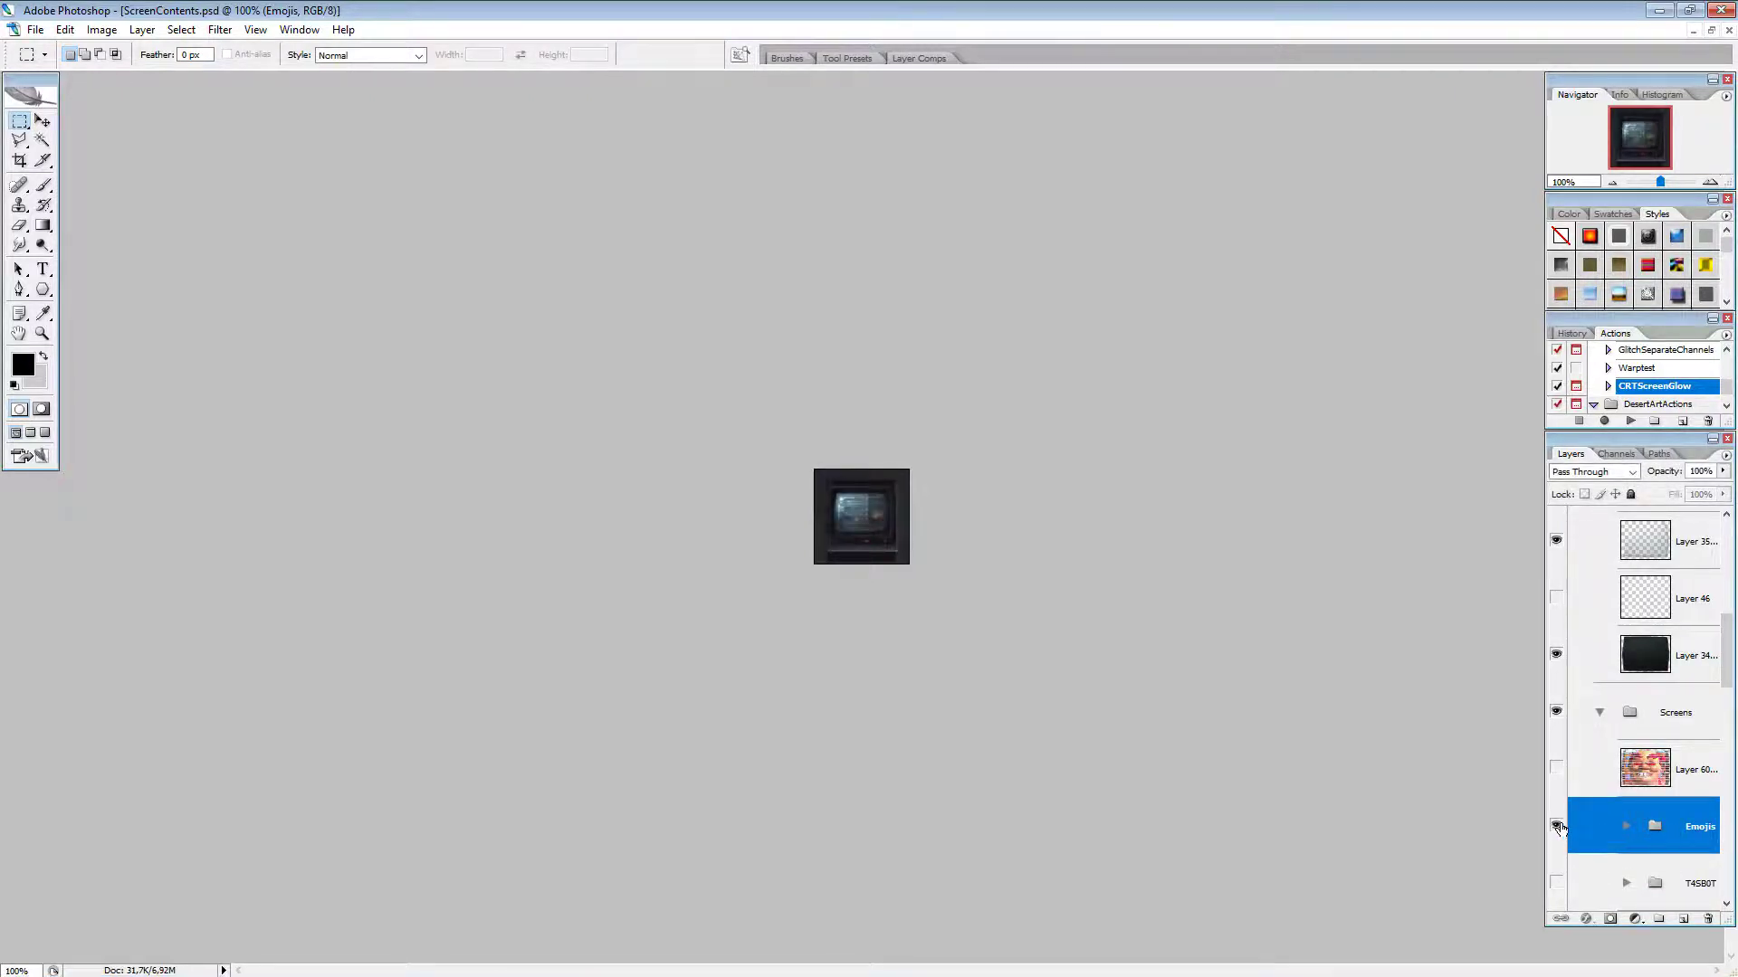
{"action": "left_click", "coordinate": [1559, 827]}
{"action": "left_click", "coordinate": [1713, 184]}
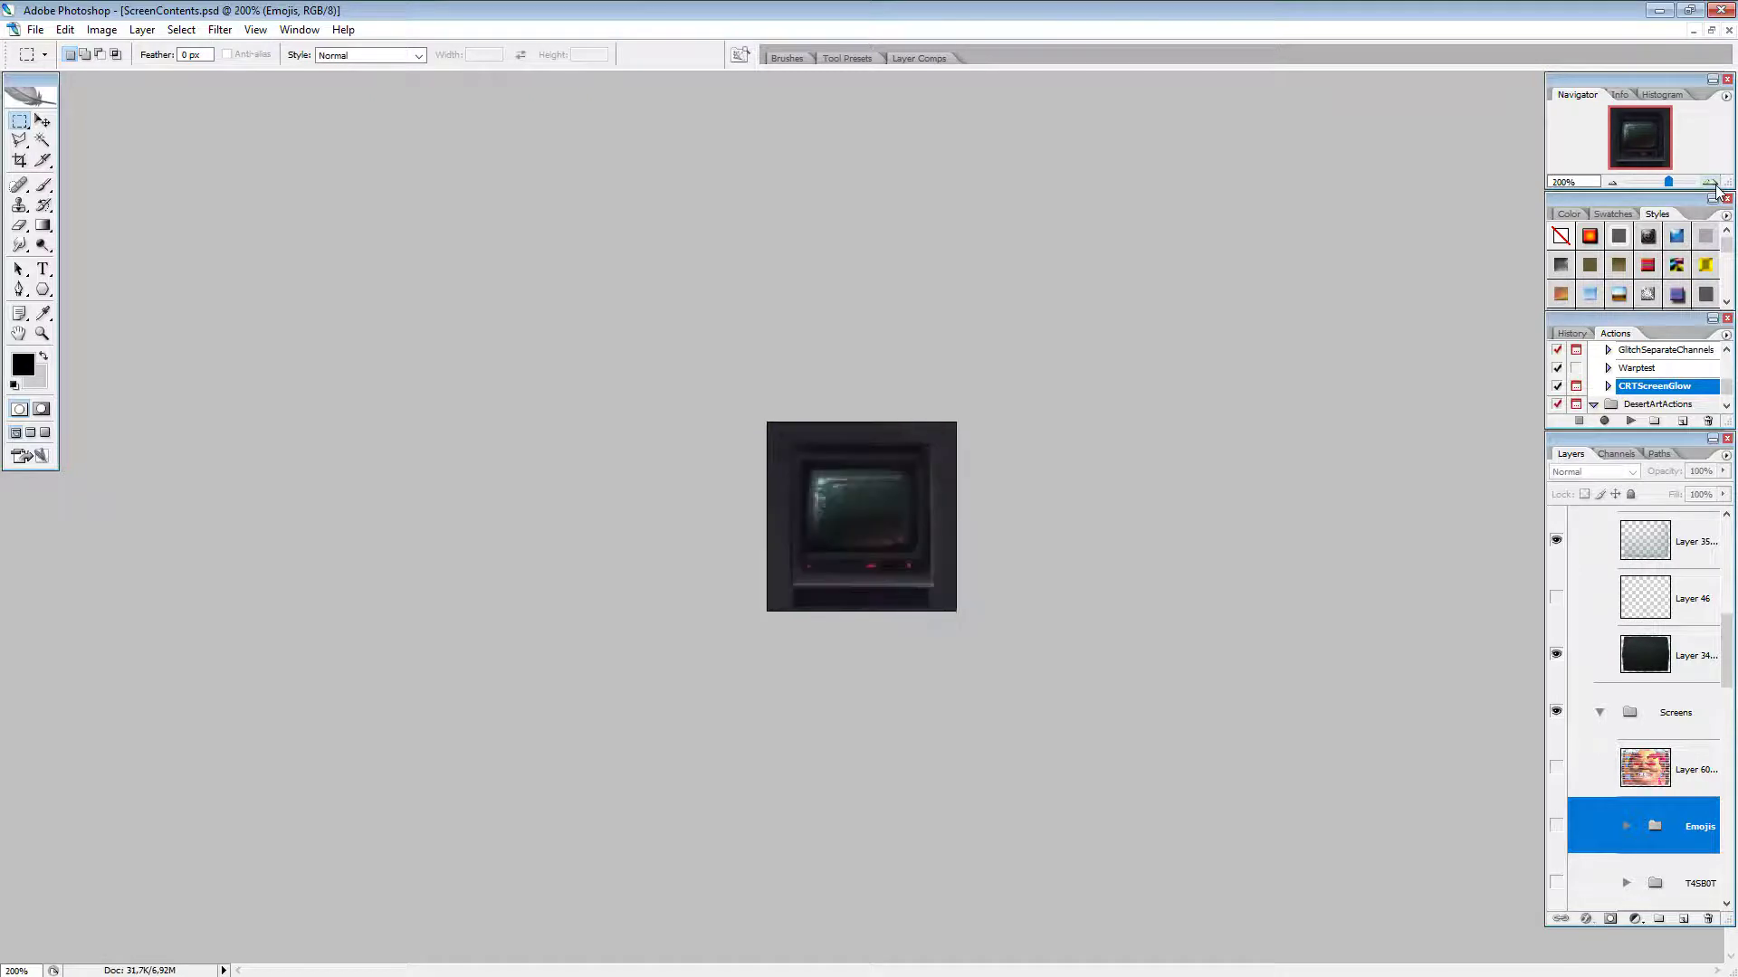
{"action": "left_click", "coordinate": [1713, 184]}
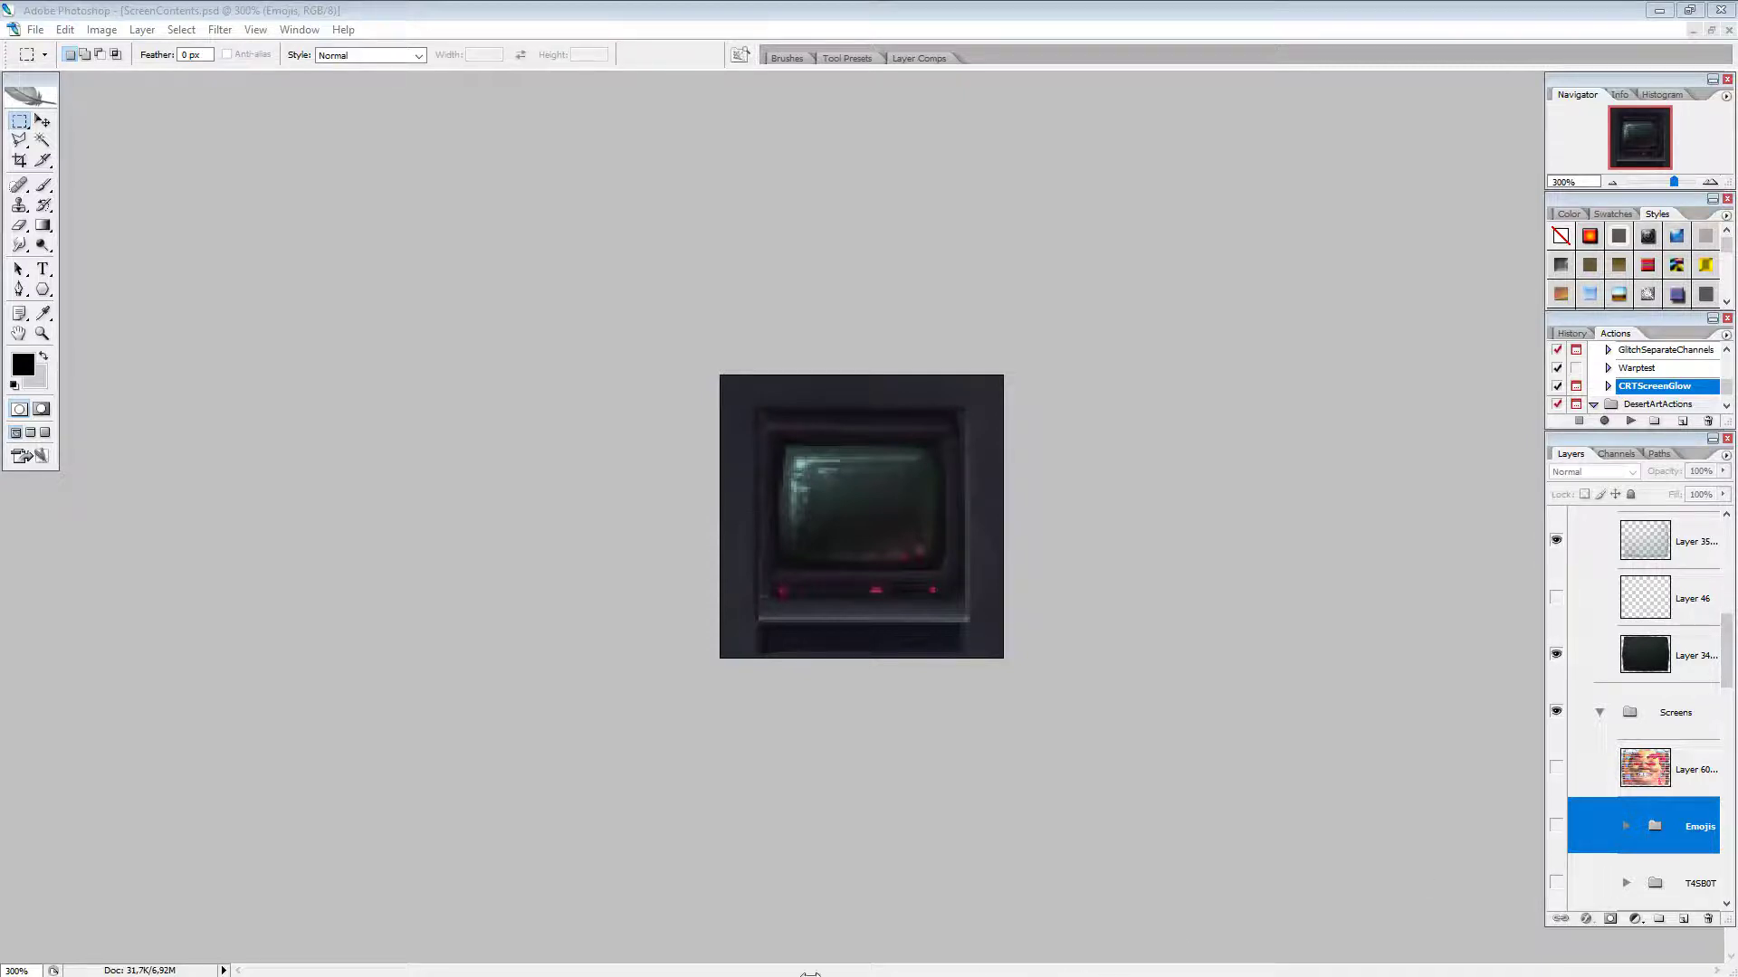
Step: Look for further source pictures in the Ads folder, view T_4_S_B_0_T.png, and return to ScreenContents.psd to check the T4SB0T group
{"action": "left_click", "coordinate": [690, 974]}
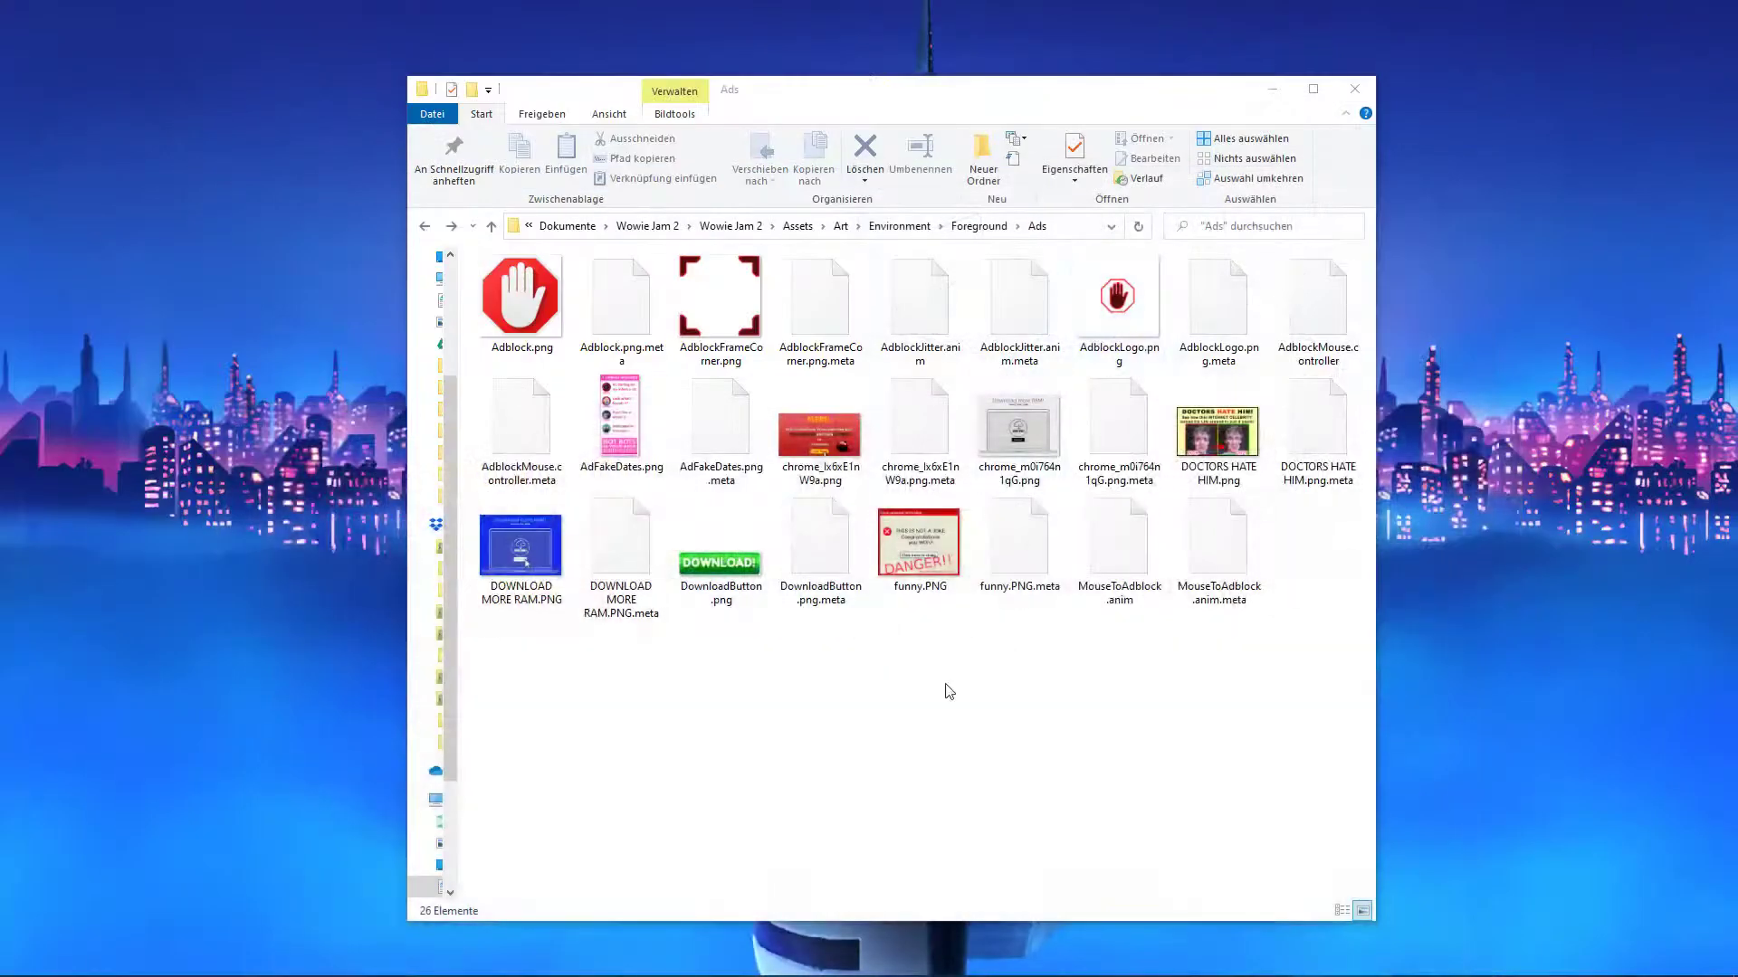
{"action": "mouse_move", "coordinate": [175, 974]}
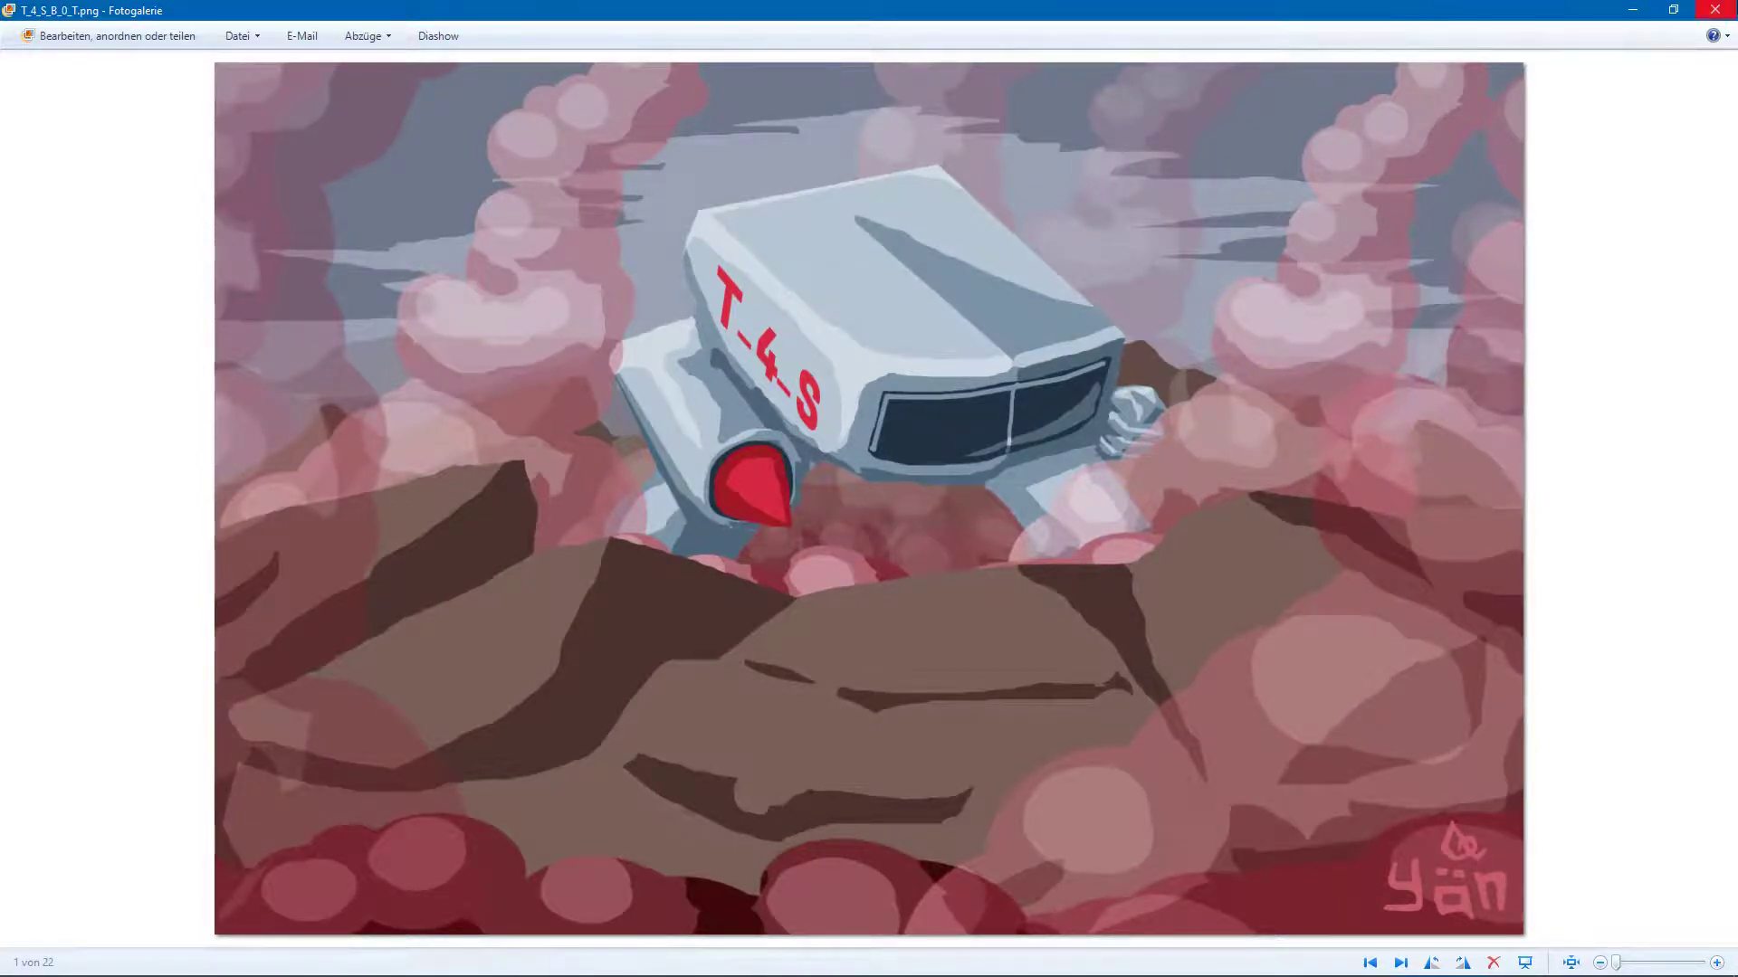
{"action": "key", "text": "alt+F4"}
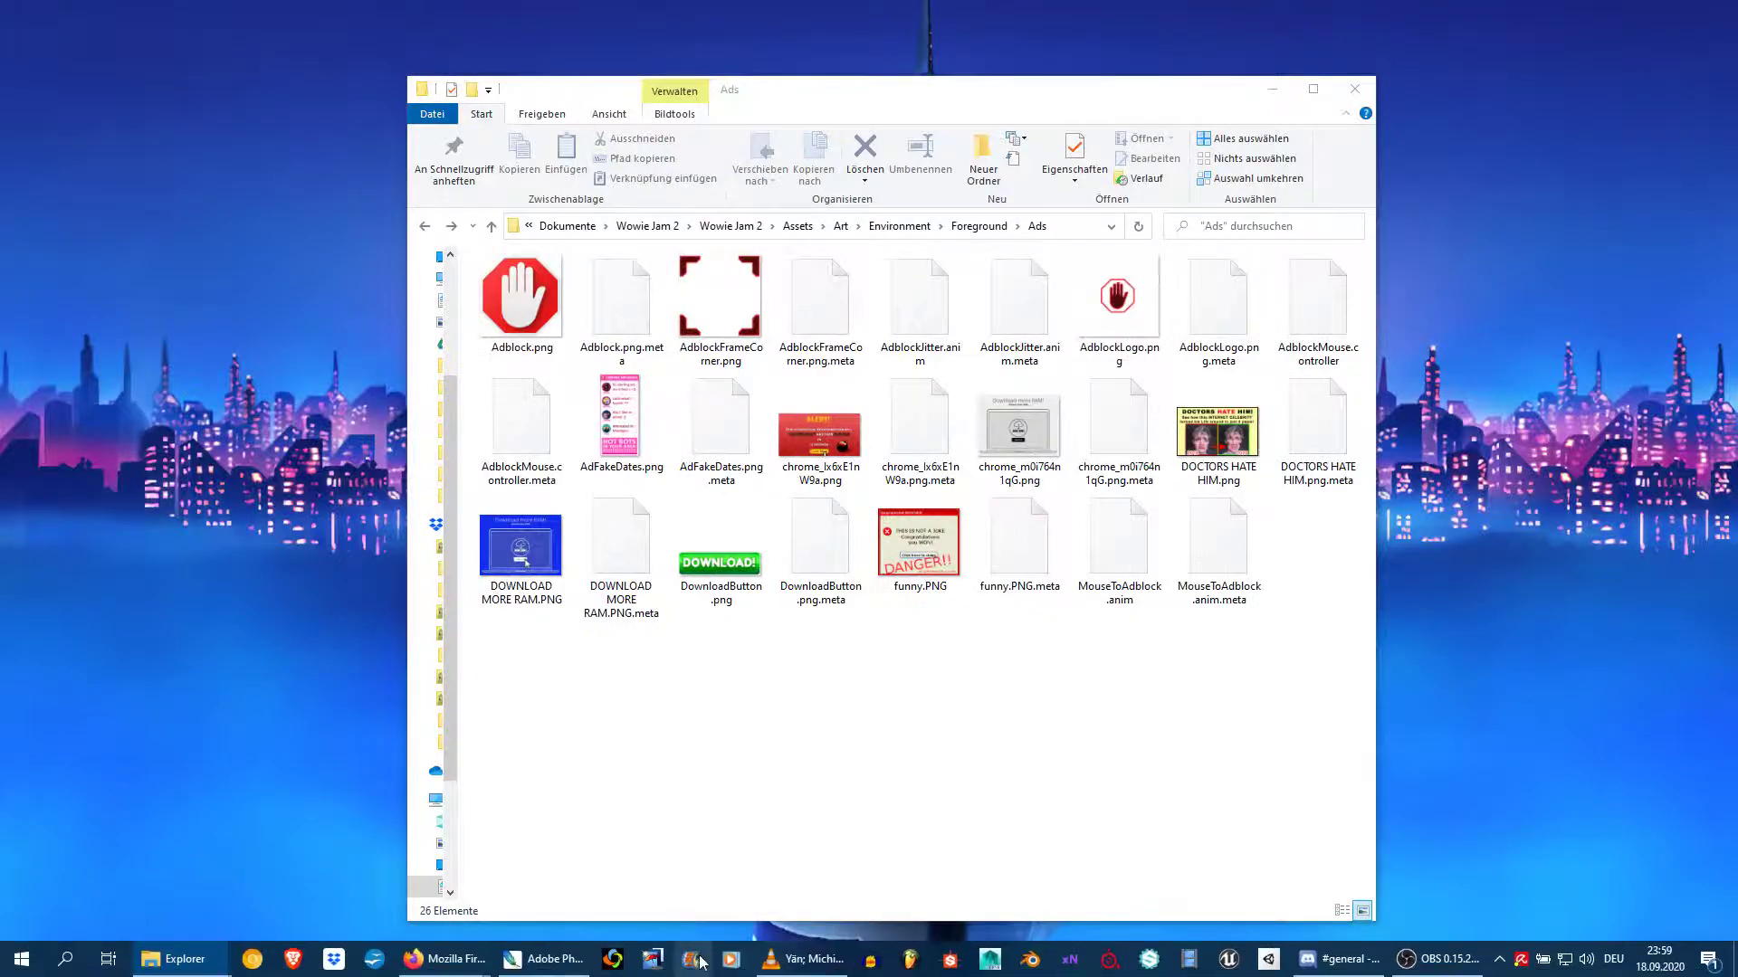
{"action": "left_click", "coordinate": [543, 963]}
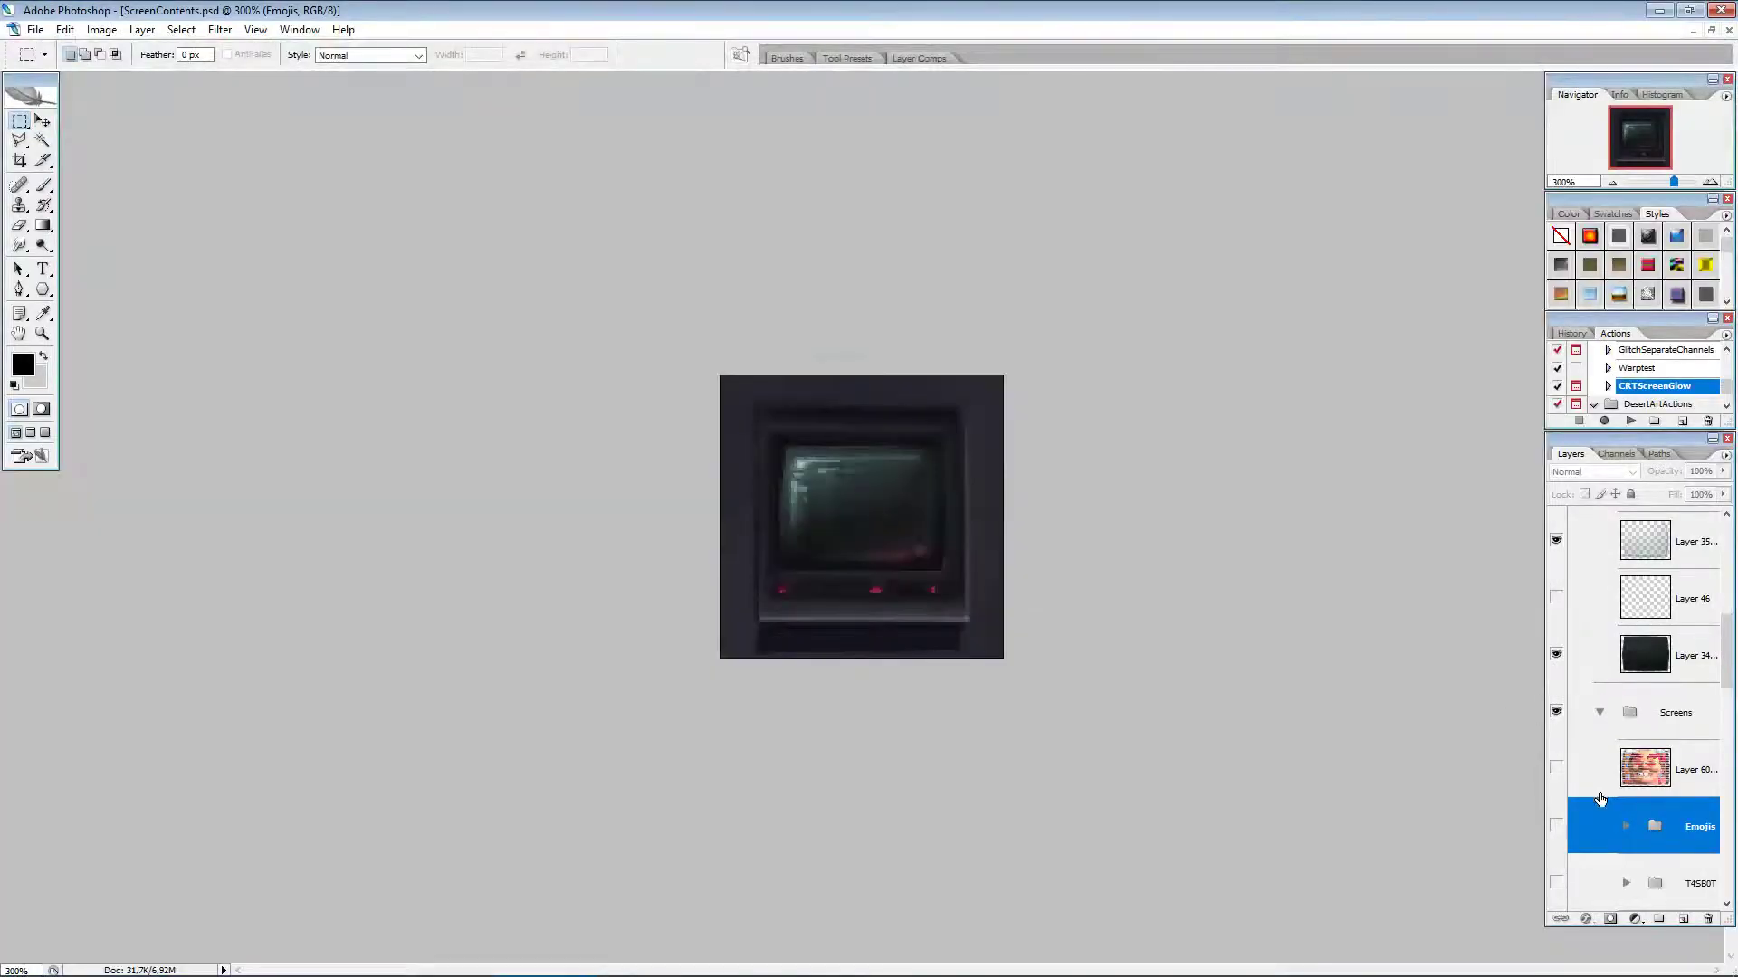
{"action": "left_click", "coordinate": [1556, 885]}
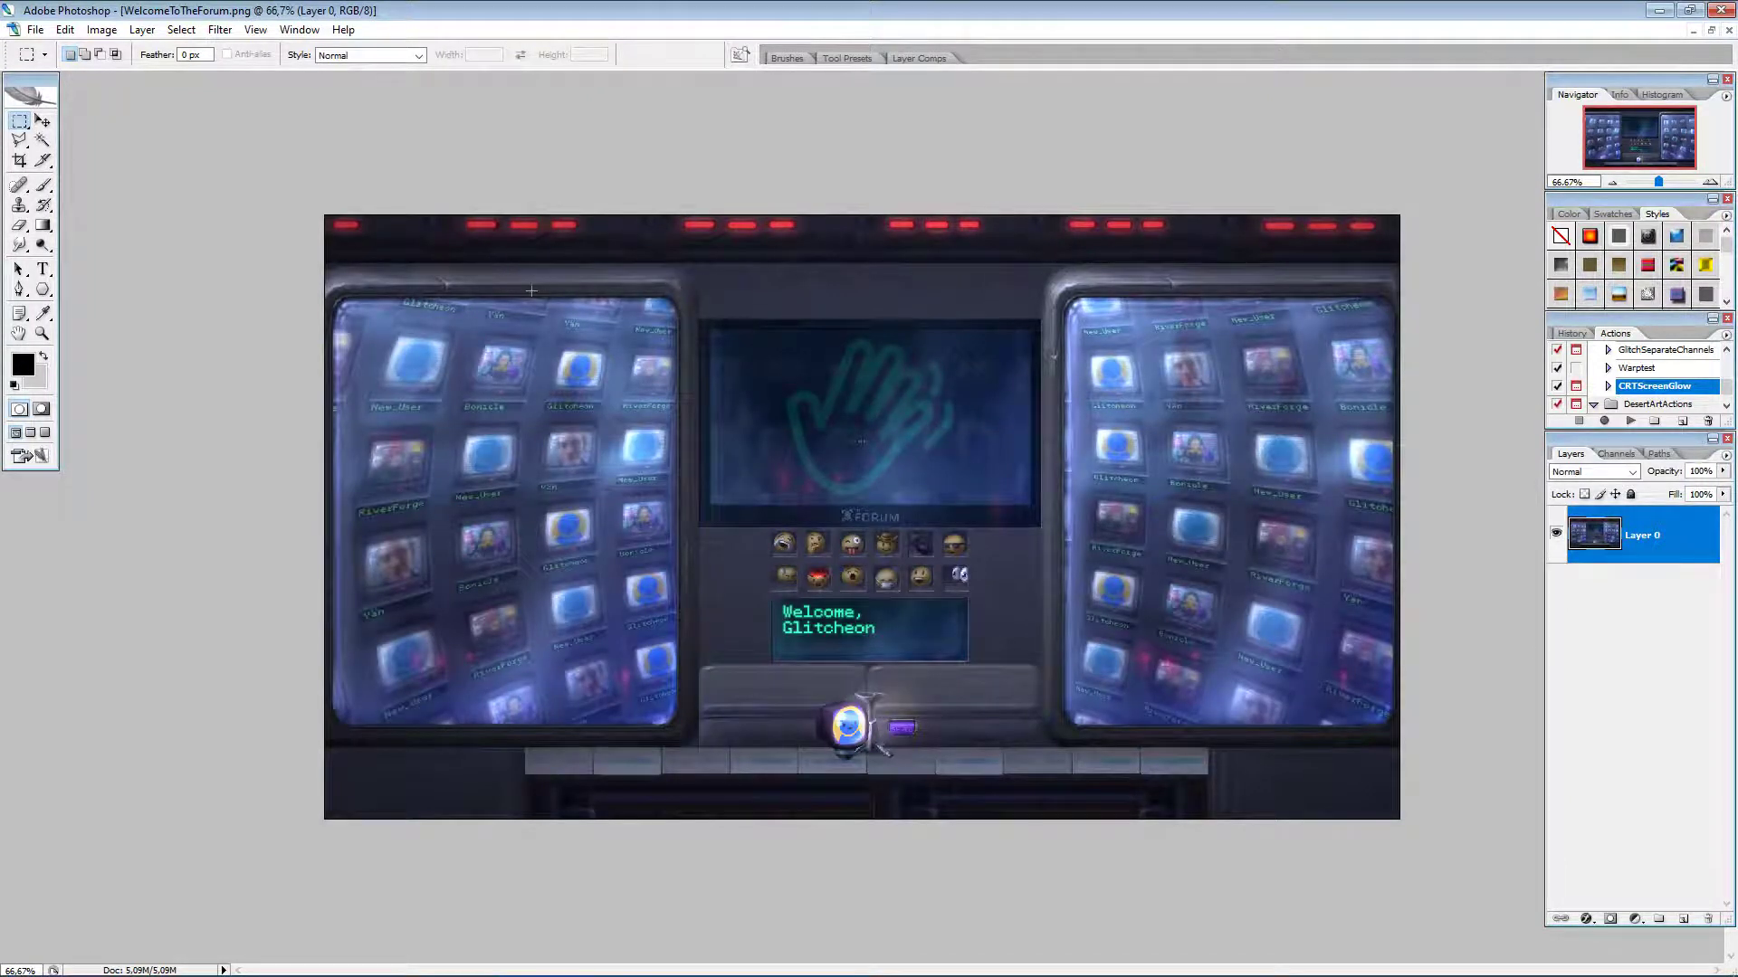
Step: Copy the central part of WelcomeToTheForum.png and paste it as a new layer into the Screens group of ScreenContents.psd
{"action": "left_click_drag", "start_coordinate": [991, 624], "coordinate": [1211, 817]}
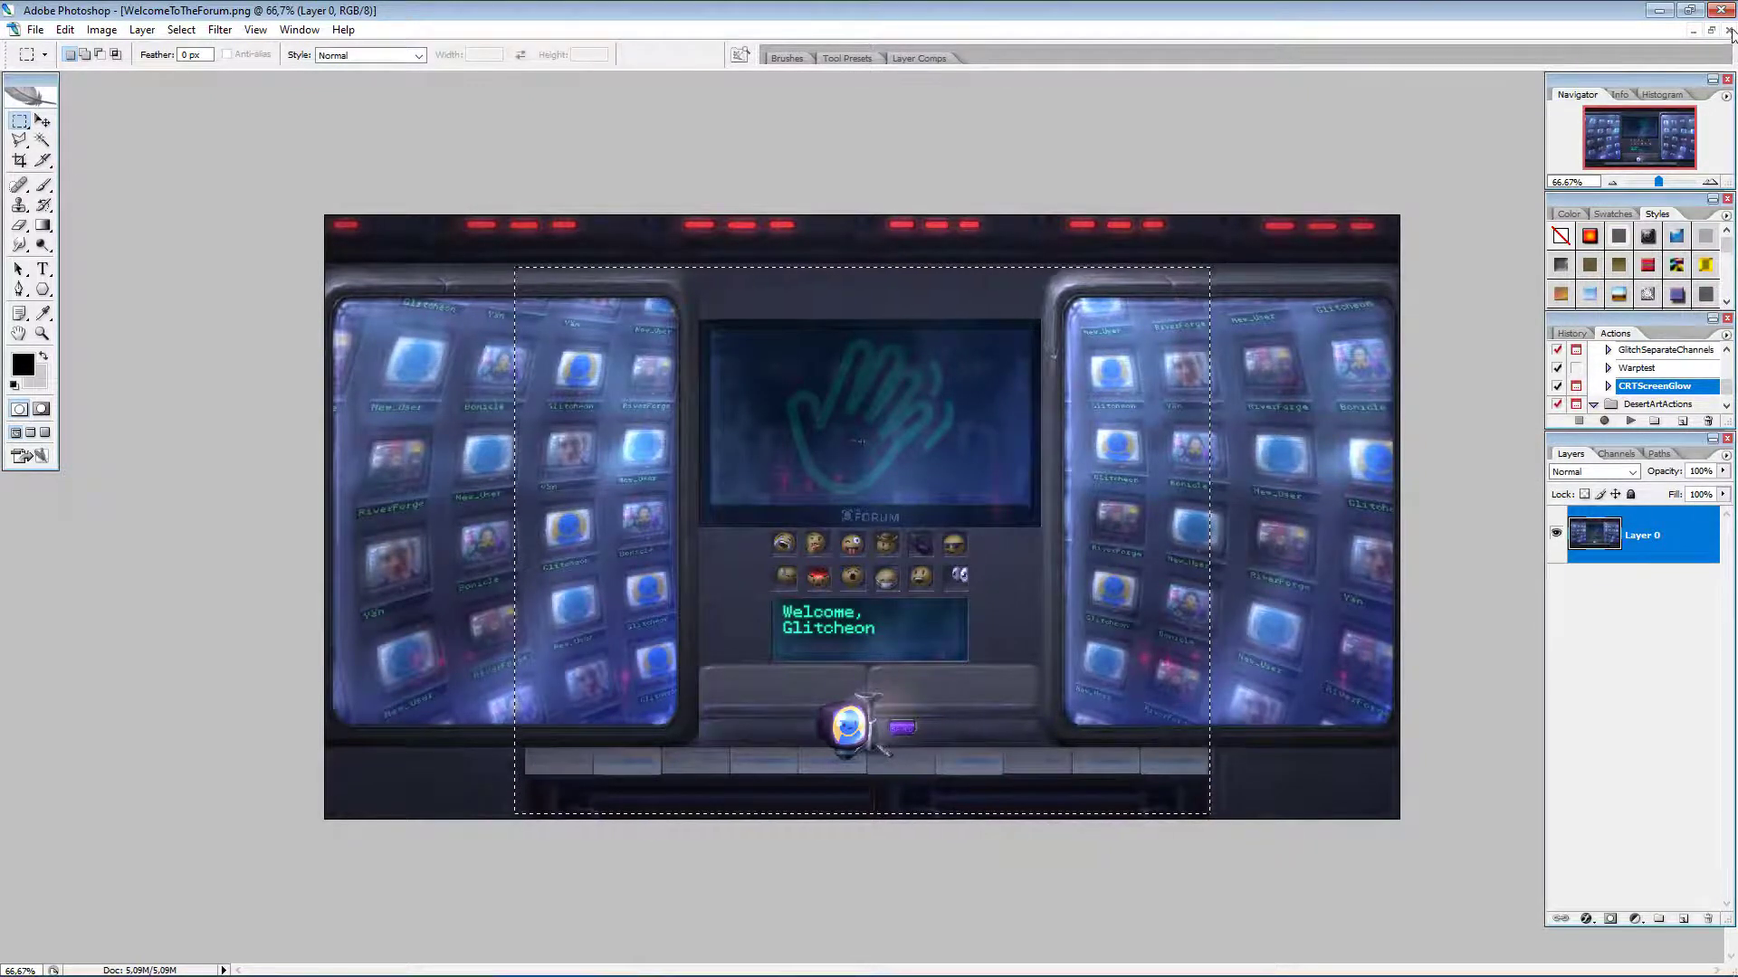
{"action": "key", "text": "ctrl+Tab"}
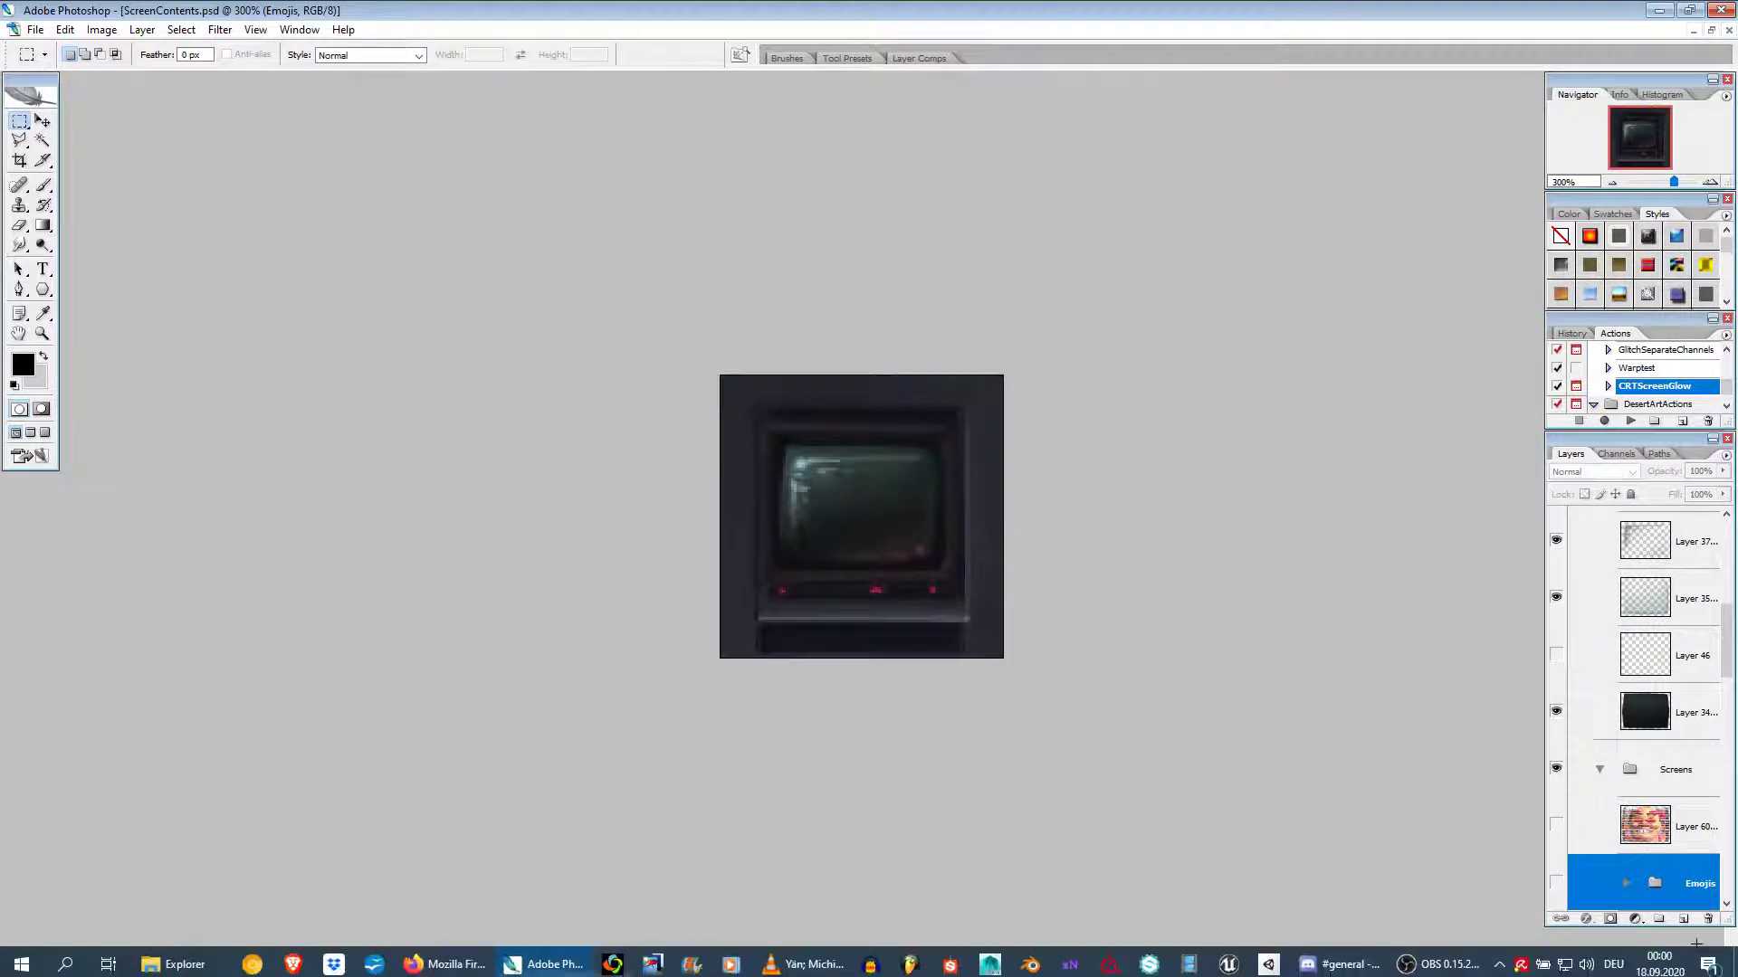
{"action": "key", "text": "ctrl+v"}
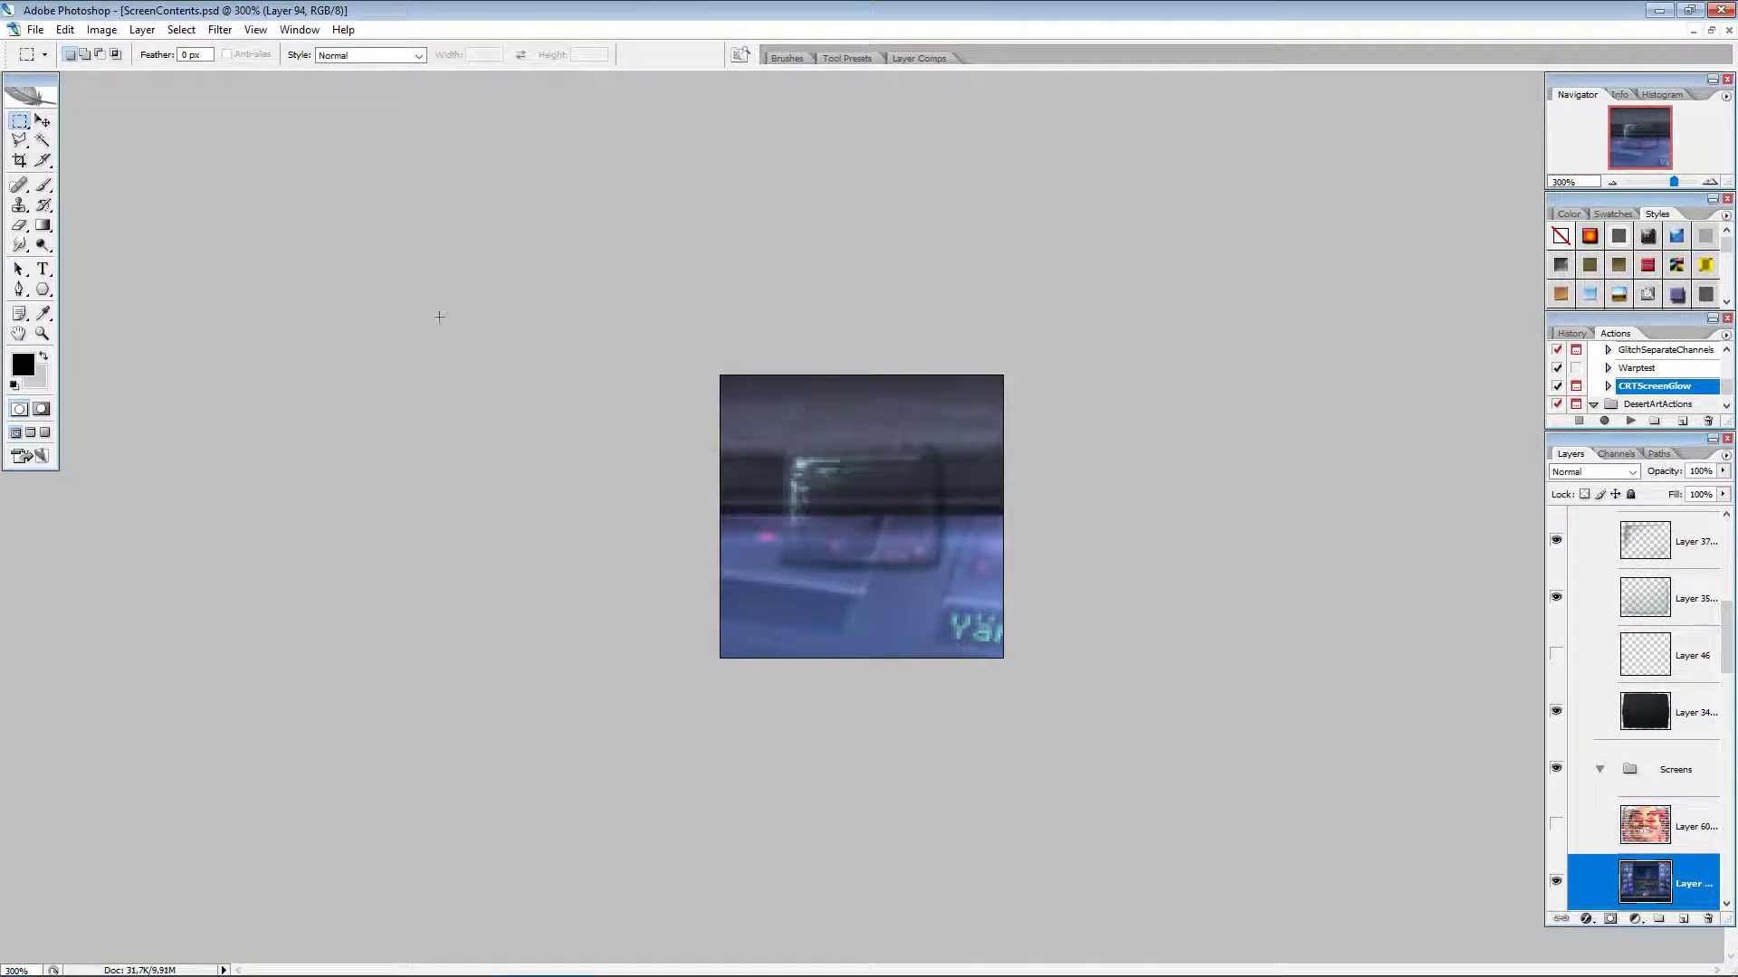
Step: Scale the pasted forum room layer down to about 9.8% so that the whole picture fits near the canvas size
{"action": "left_click", "coordinate": [43, 120]}
{"action": "scroll", "coordinate": [1148, 772], "scroll_direction": "down", "scroll_amount": 5}
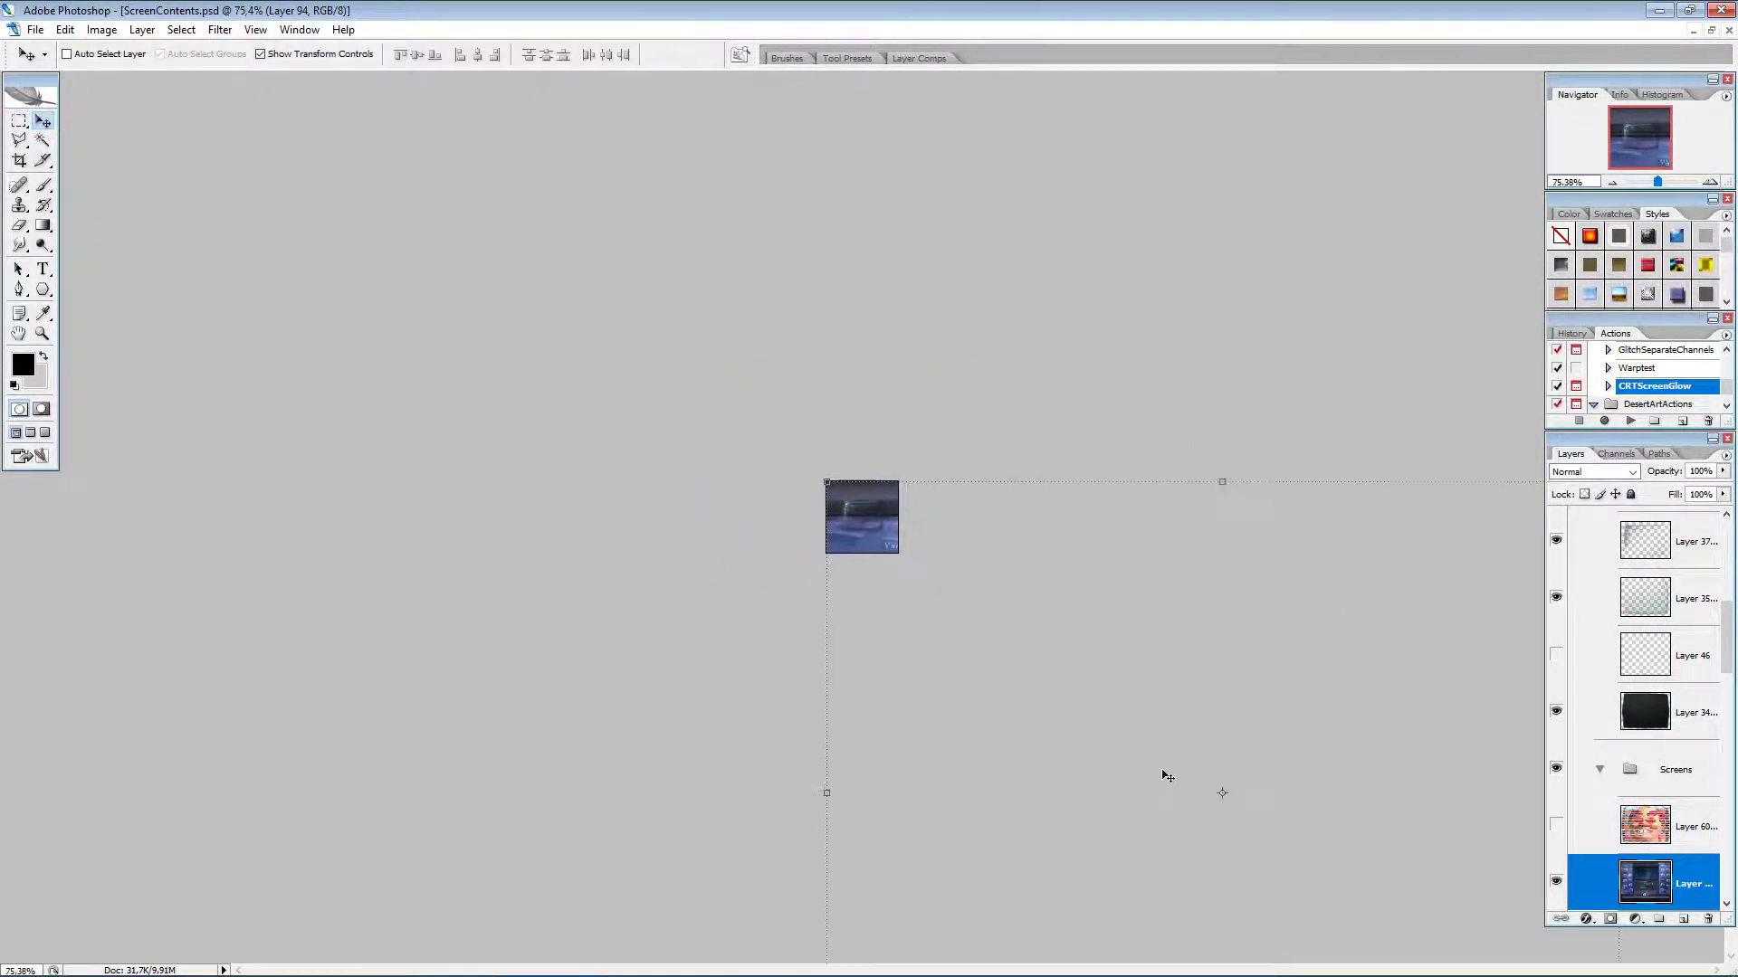
{"action": "scroll", "coordinate": [1298, 824], "scroll_direction": "down", "scroll_amount": 1}
{"action": "left_click_drag", "start_coordinate": [1119, 714], "coordinate": [874, 527]}
{"action": "scroll", "coordinate": [872, 529], "scroll_direction": "up", "scroll_amount": 3}
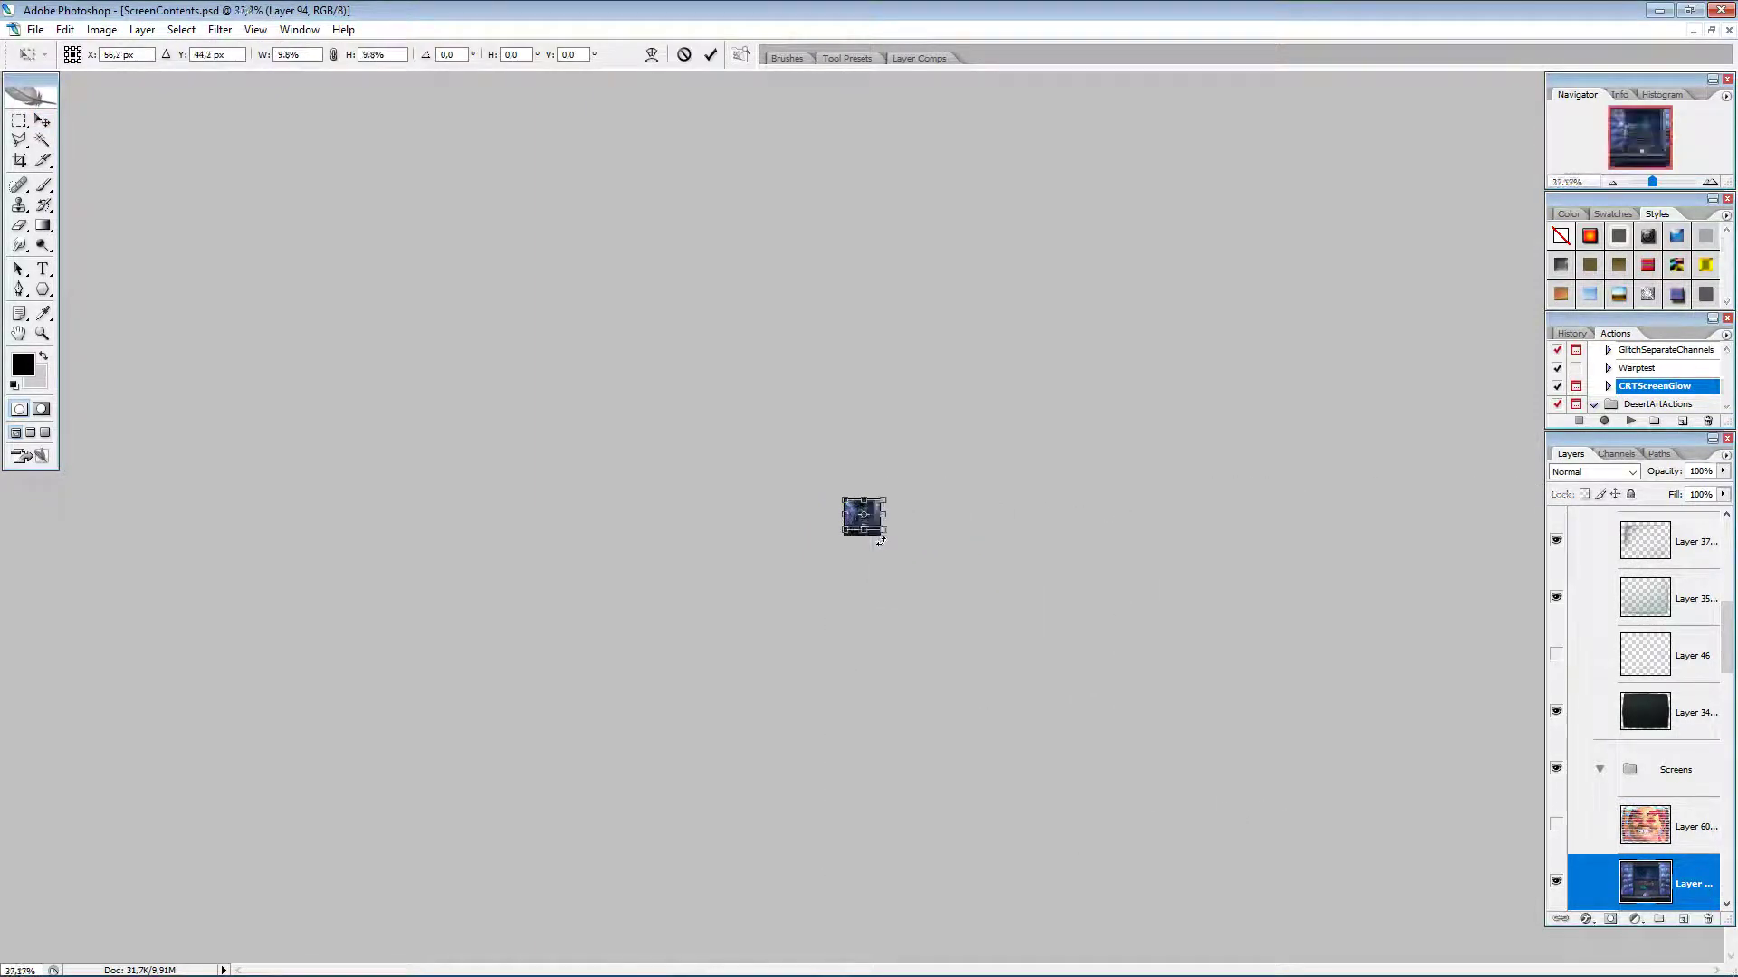
{"action": "scroll", "coordinate": [872, 529], "scroll_direction": "up", "scroll_amount": 8}
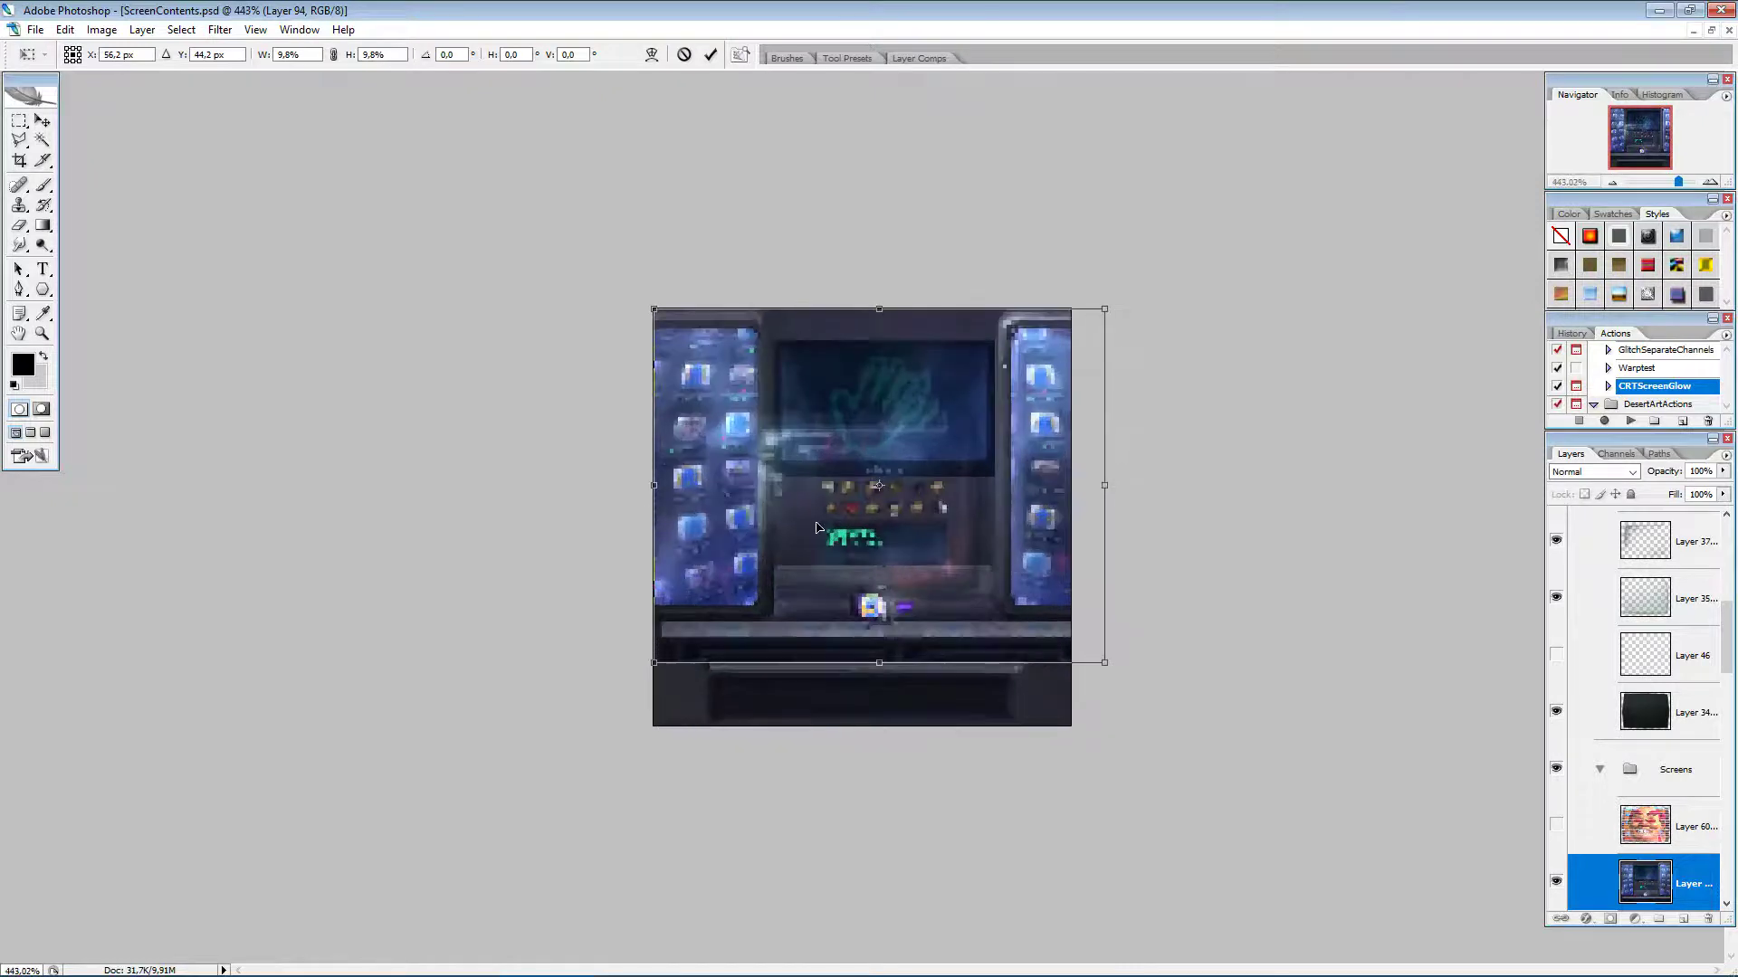
Step: Reduce the forum room picture to about 6.2% and centre it over the monitor's screen area
{"action": "left_click_drag", "start_coordinate": [812, 536], "coordinate": [826, 623]}
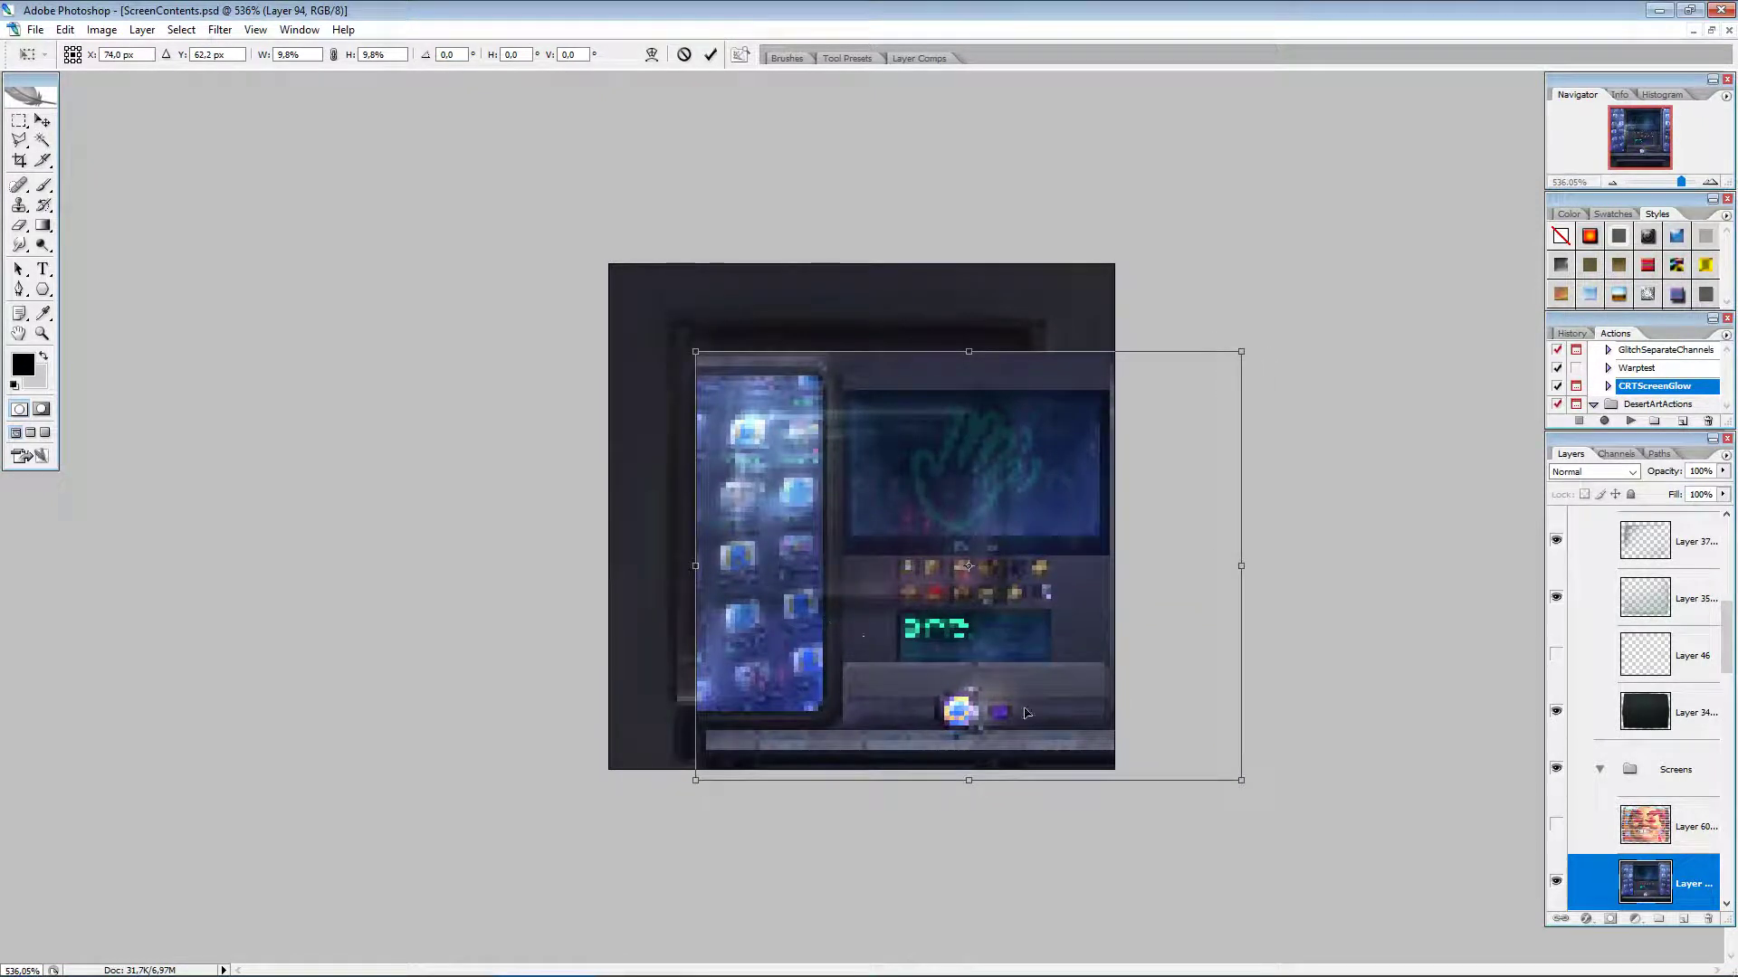
{"action": "left_click_drag", "start_coordinate": [1243, 785], "coordinate": [1048, 667]}
{"action": "left_click_drag", "start_coordinate": [1005, 606], "coordinate": [964, 571]}
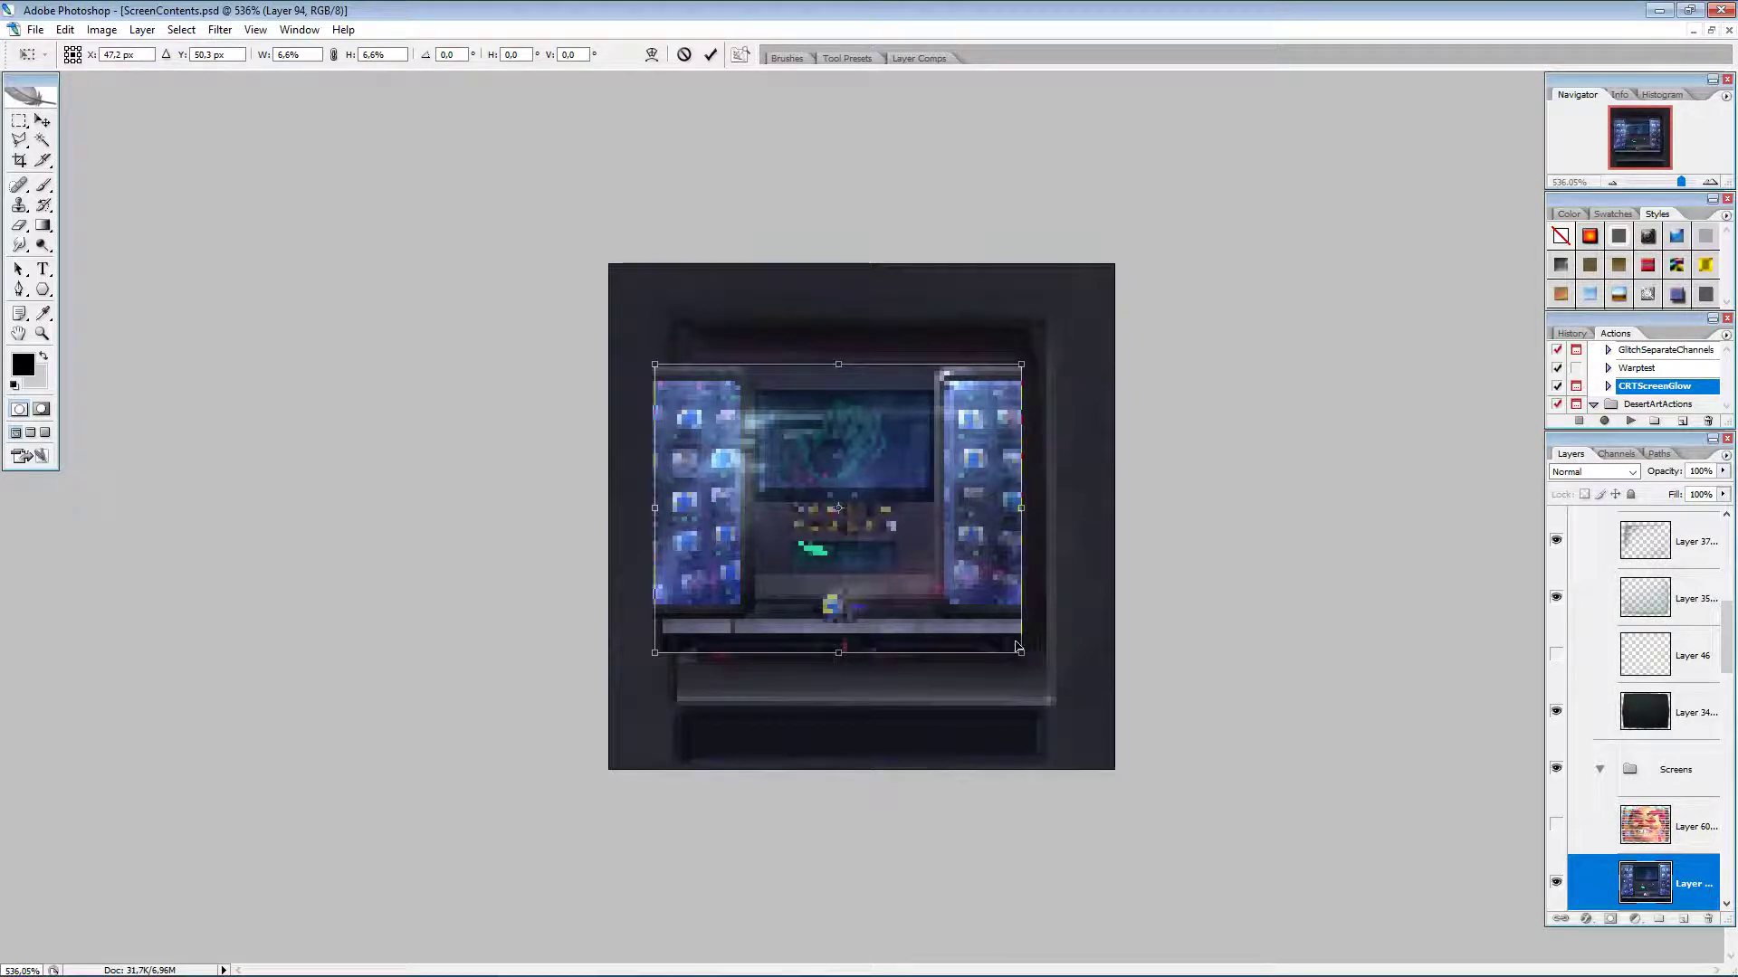
{"action": "left_click_drag", "start_coordinate": [995, 628], "coordinate": [1007, 628]}
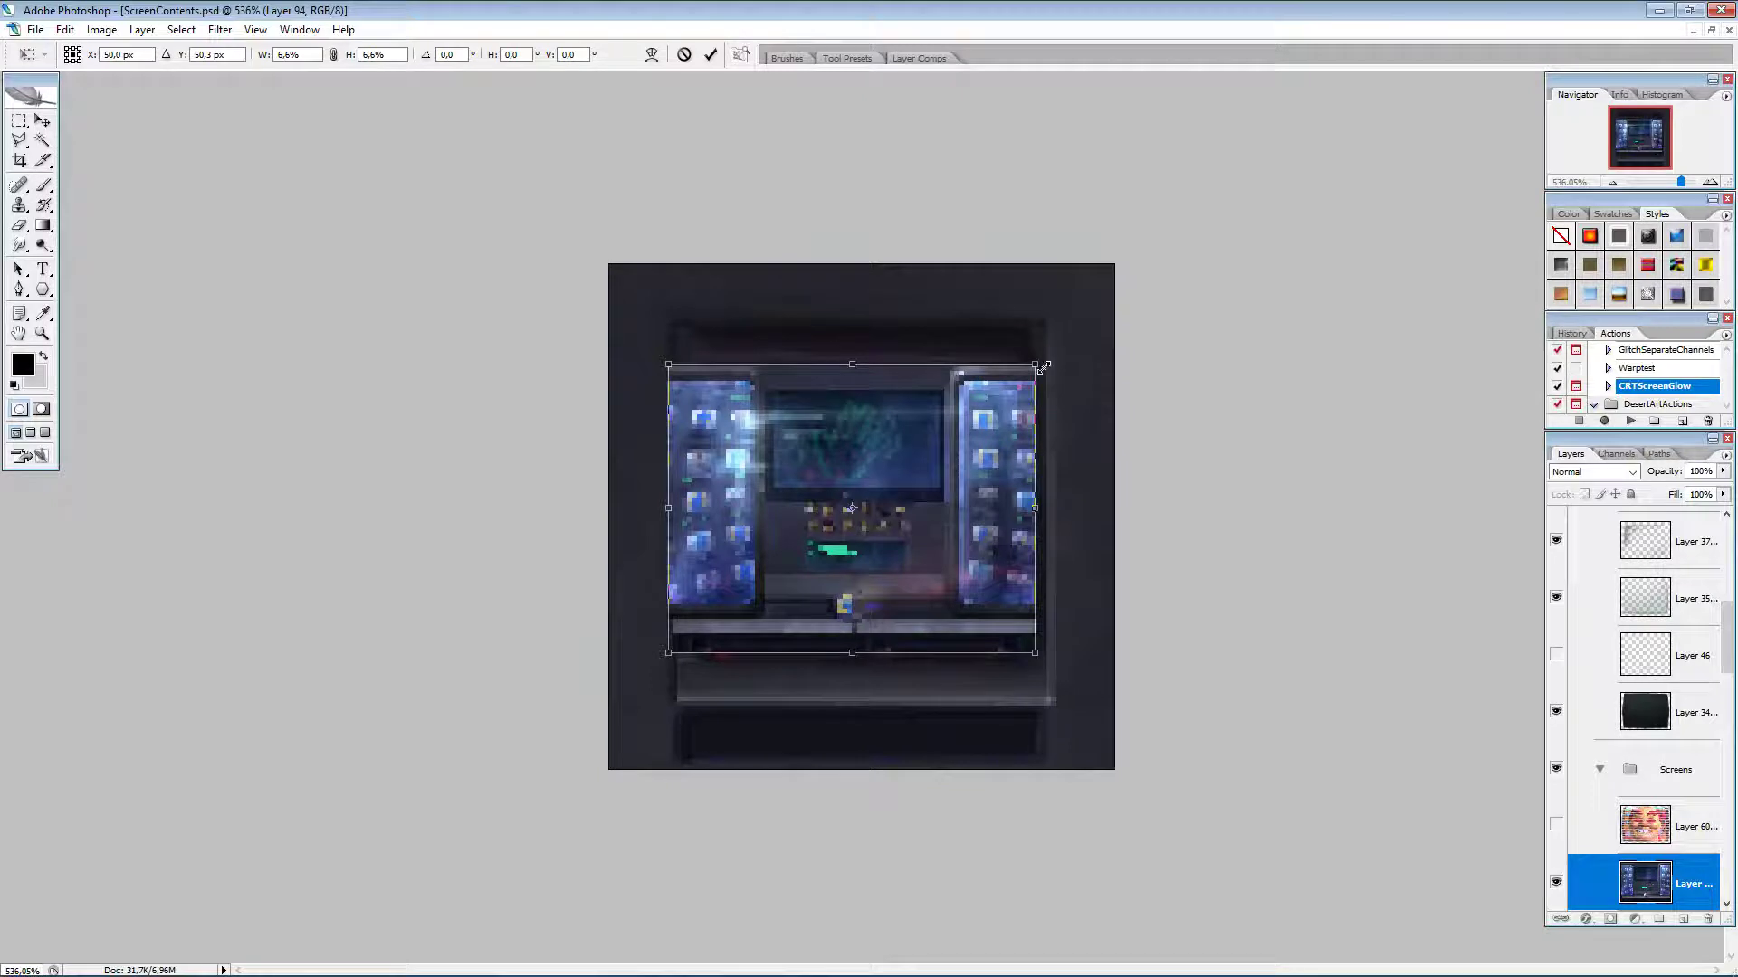
{"action": "left_click_drag", "start_coordinate": [1039, 367], "coordinate": [1034, 380]}
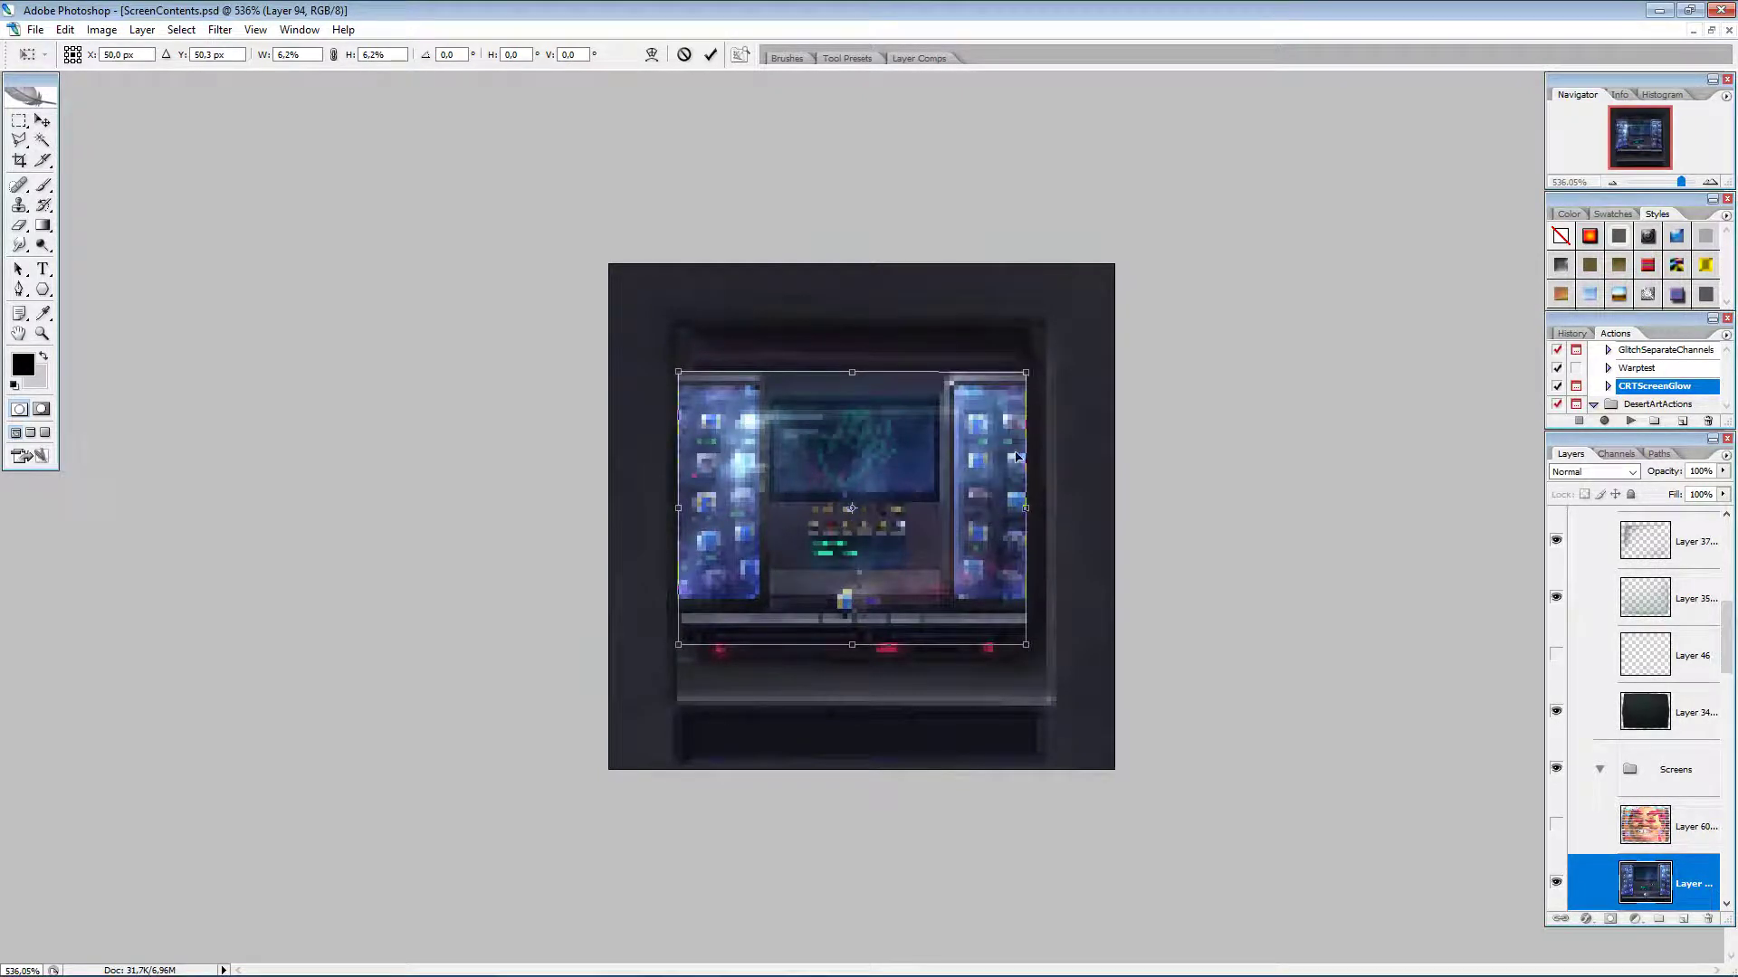
{"action": "left_click_drag", "start_coordinate": [967, 606], "coordinate": [973, 606]}
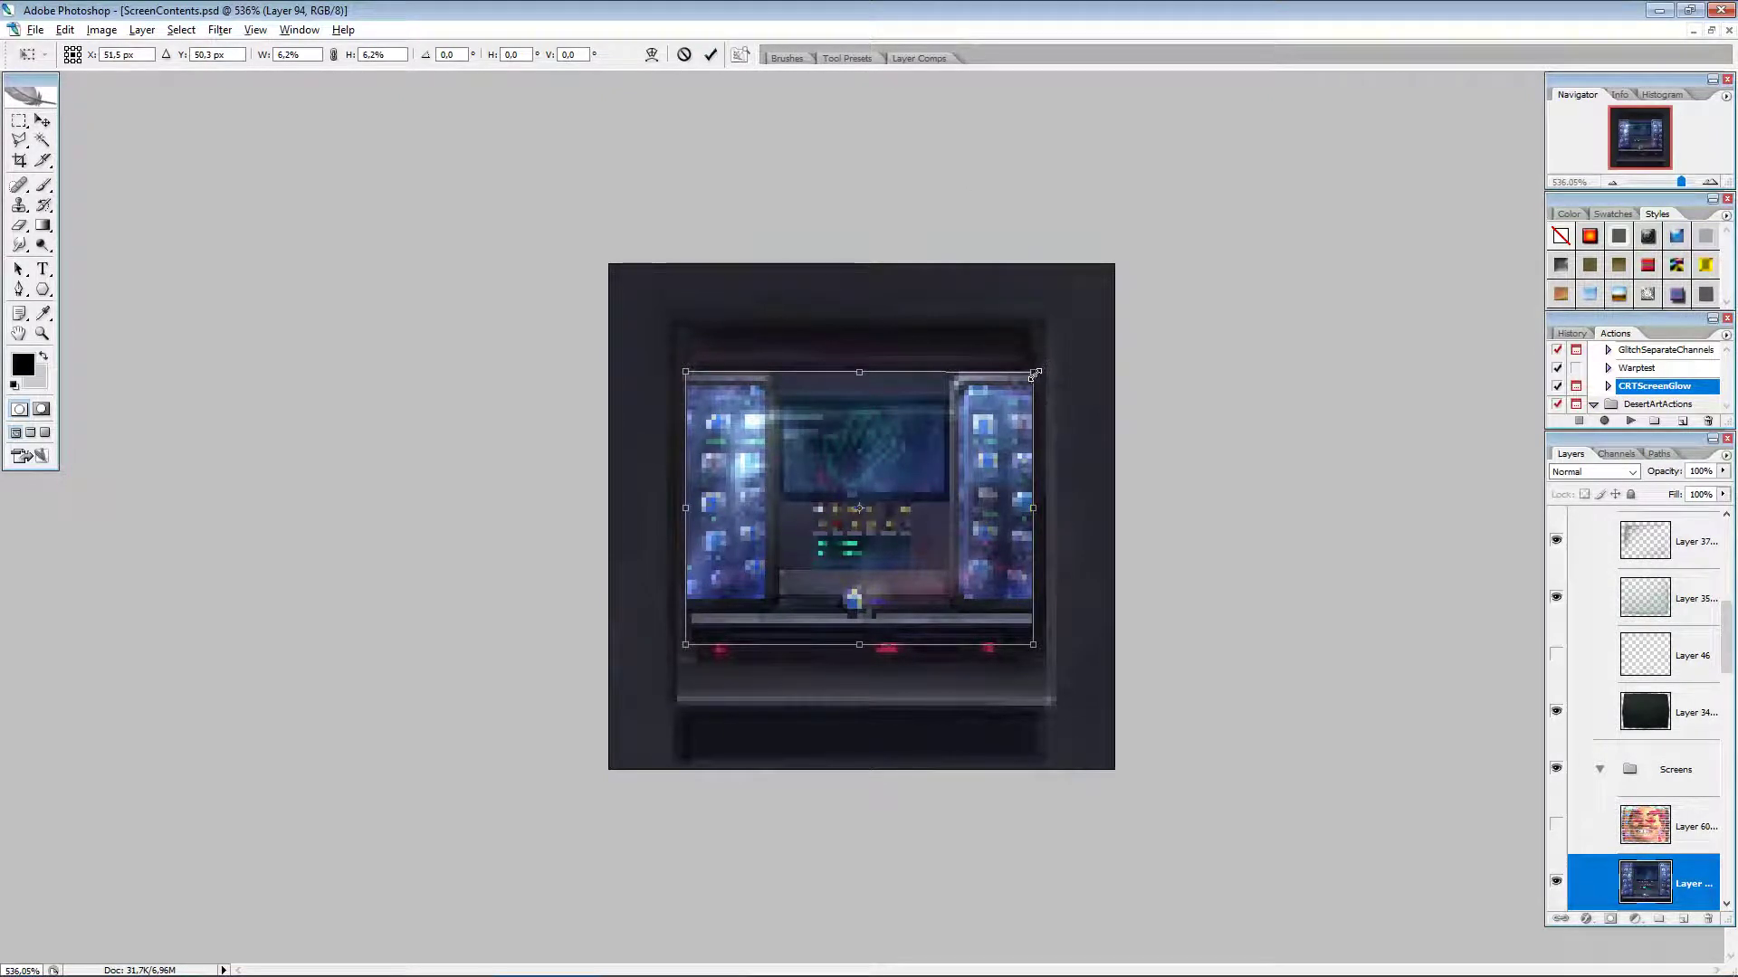
{"action": "left_click_drag", "start_coordinate": [1034, 373], "coordinate": [1035, 373]}
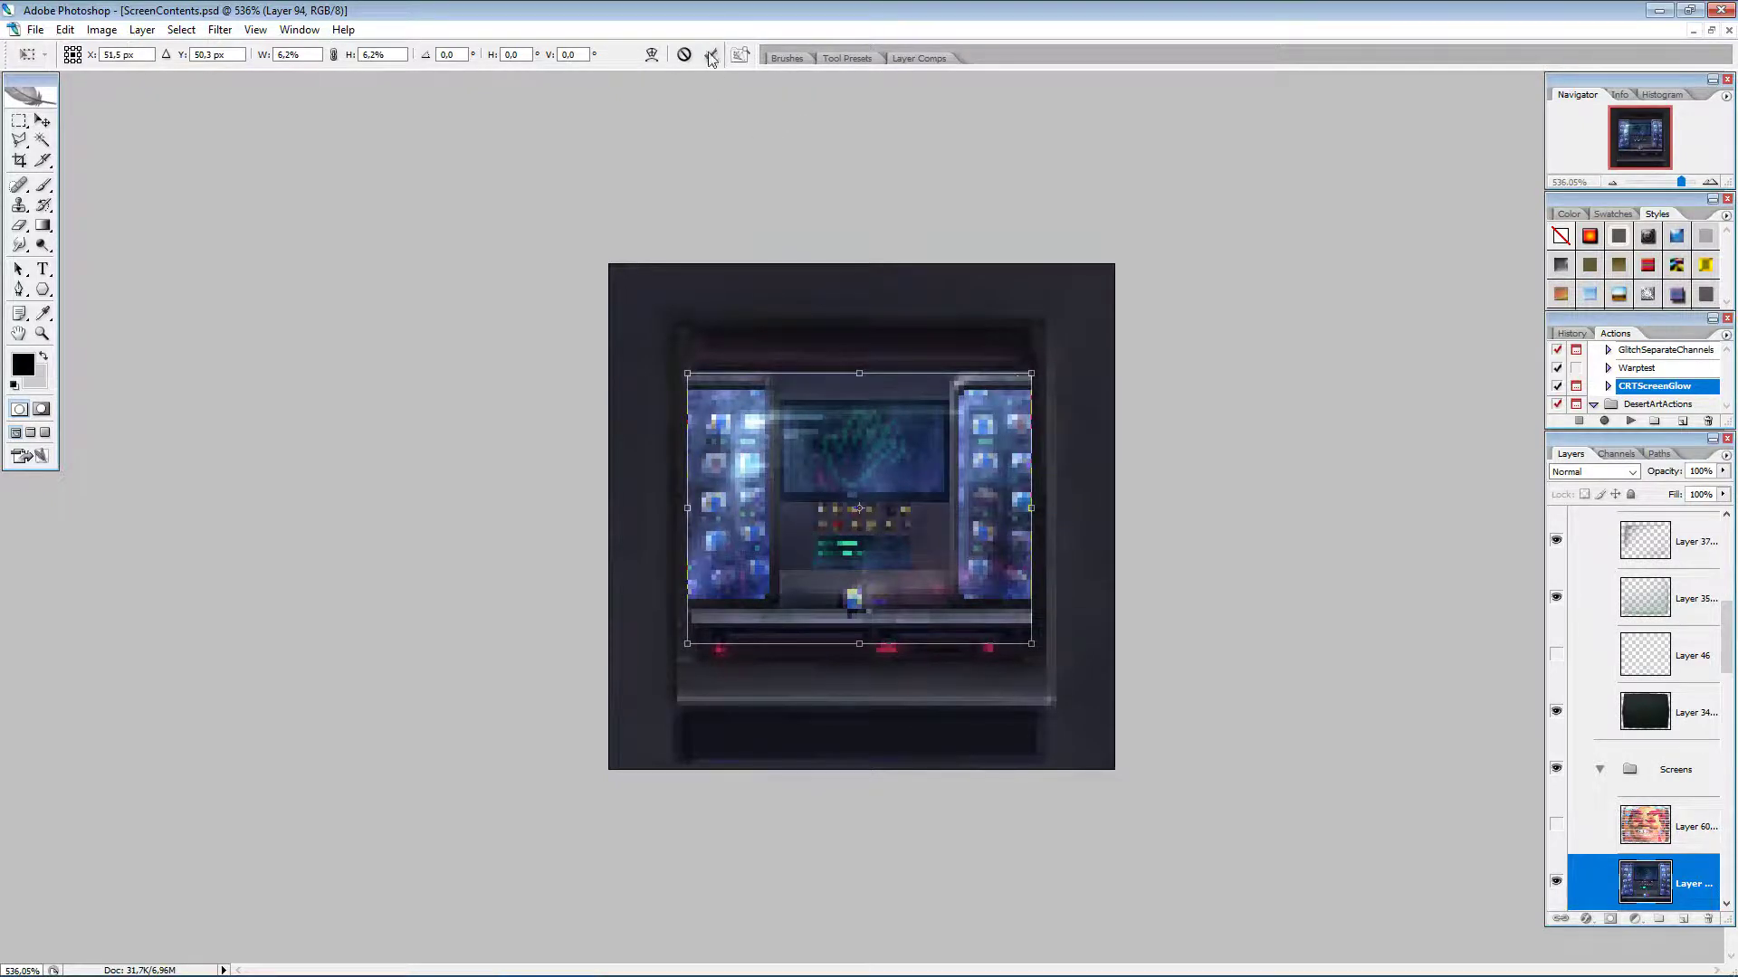
Step: Warp the forum room picture by pulling its four corners inward to match the bulging CRT screen, and apply the transformation
{"action": "right_click", "coordinate": [988, 433]}
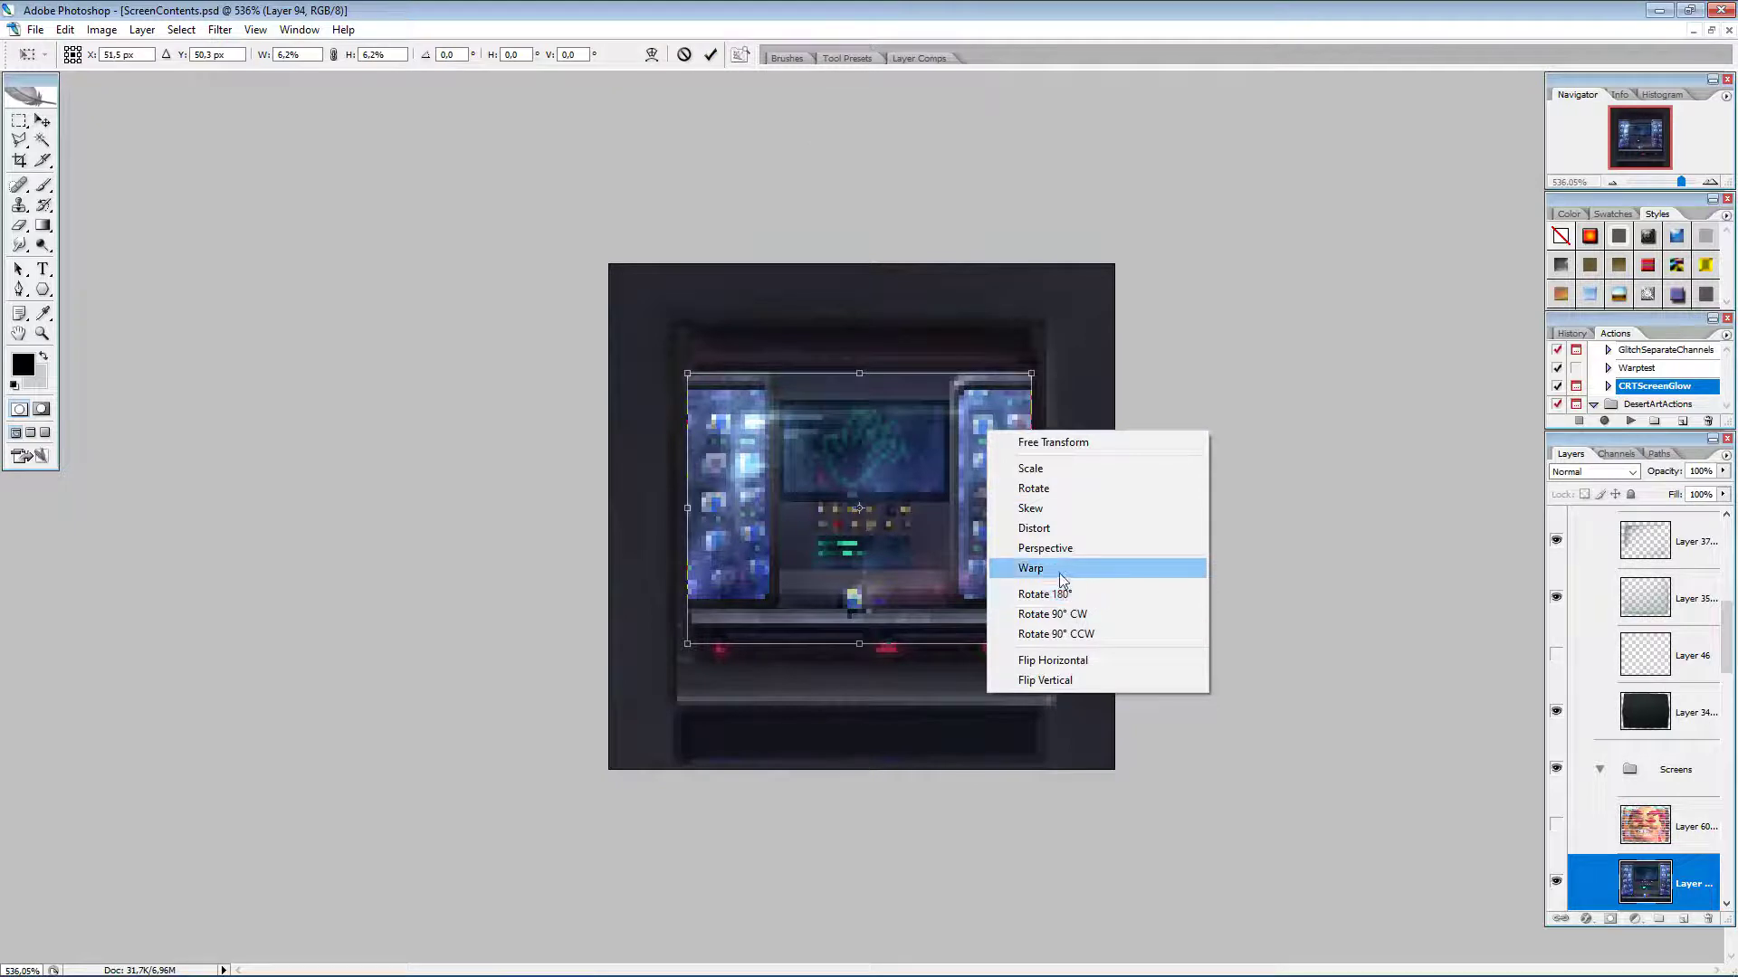
{"action": "left_click", "coordinate": [1104, 570]}
{"action": "left_click_drag", "start_coordinate": [1032, 374], "coordinate": [1011, 394]}
{"action": "left_click_drag", "start_coordinate": [707, 395], "coordinate": [722, 404]}
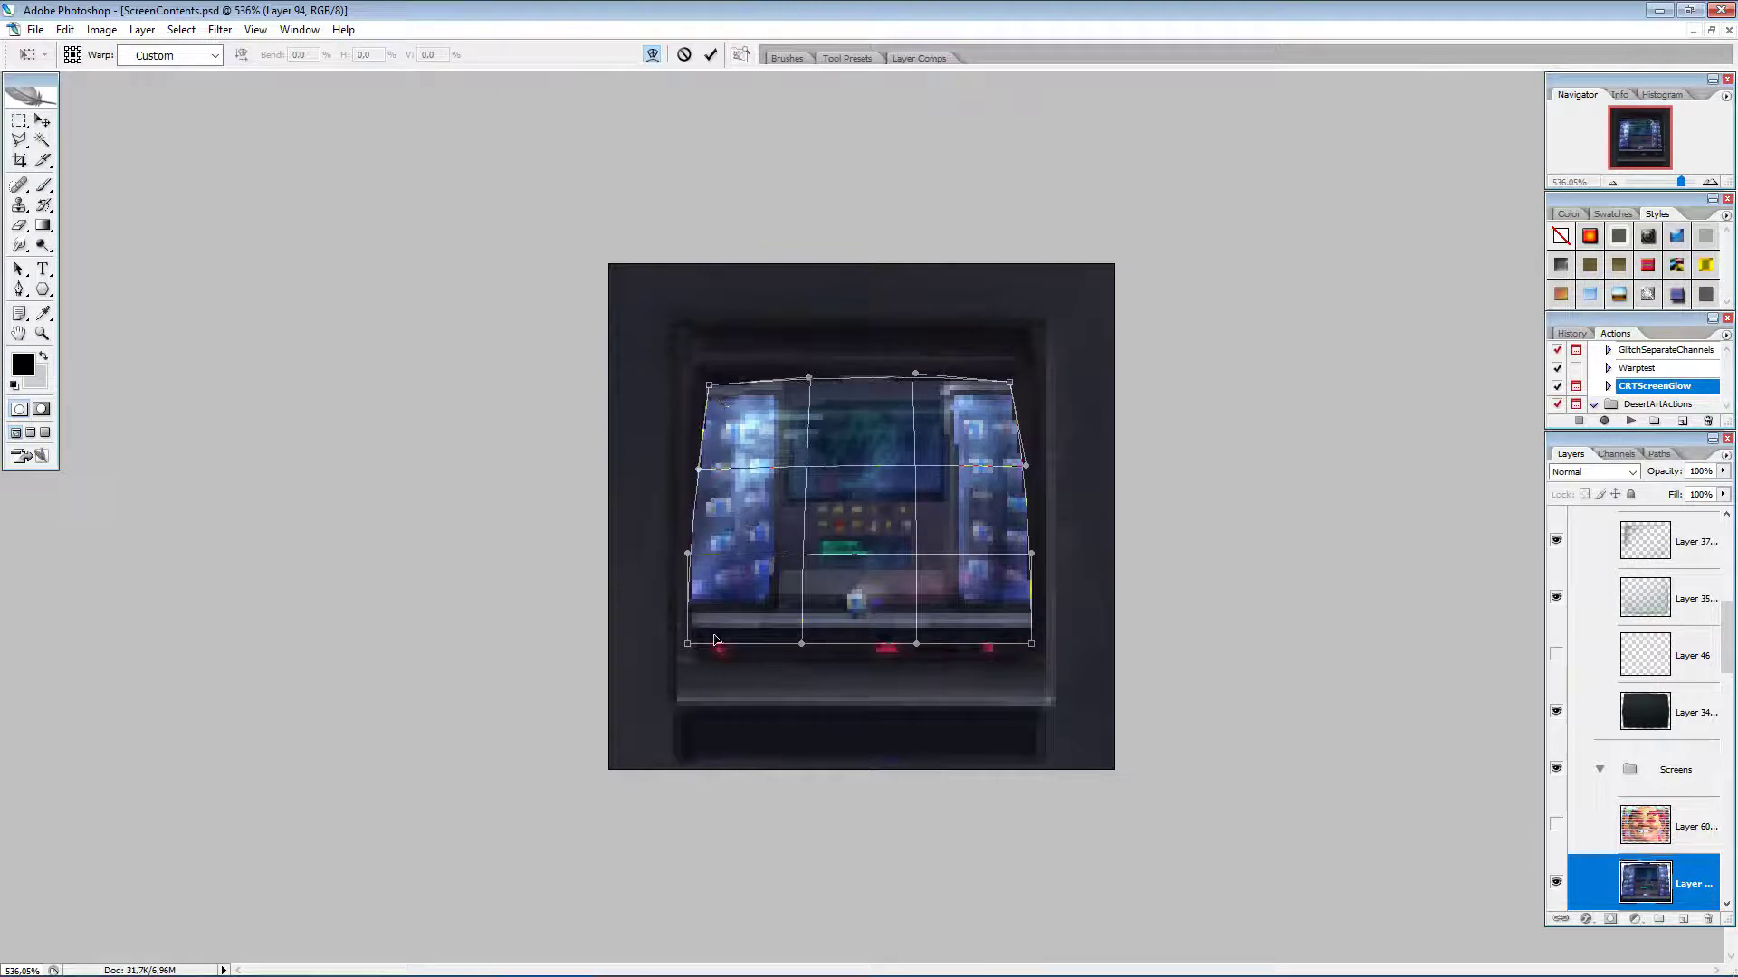
{"action": "left_click_drag", "start_coordinate": [713, 640], "coordinate": [722, 619]}
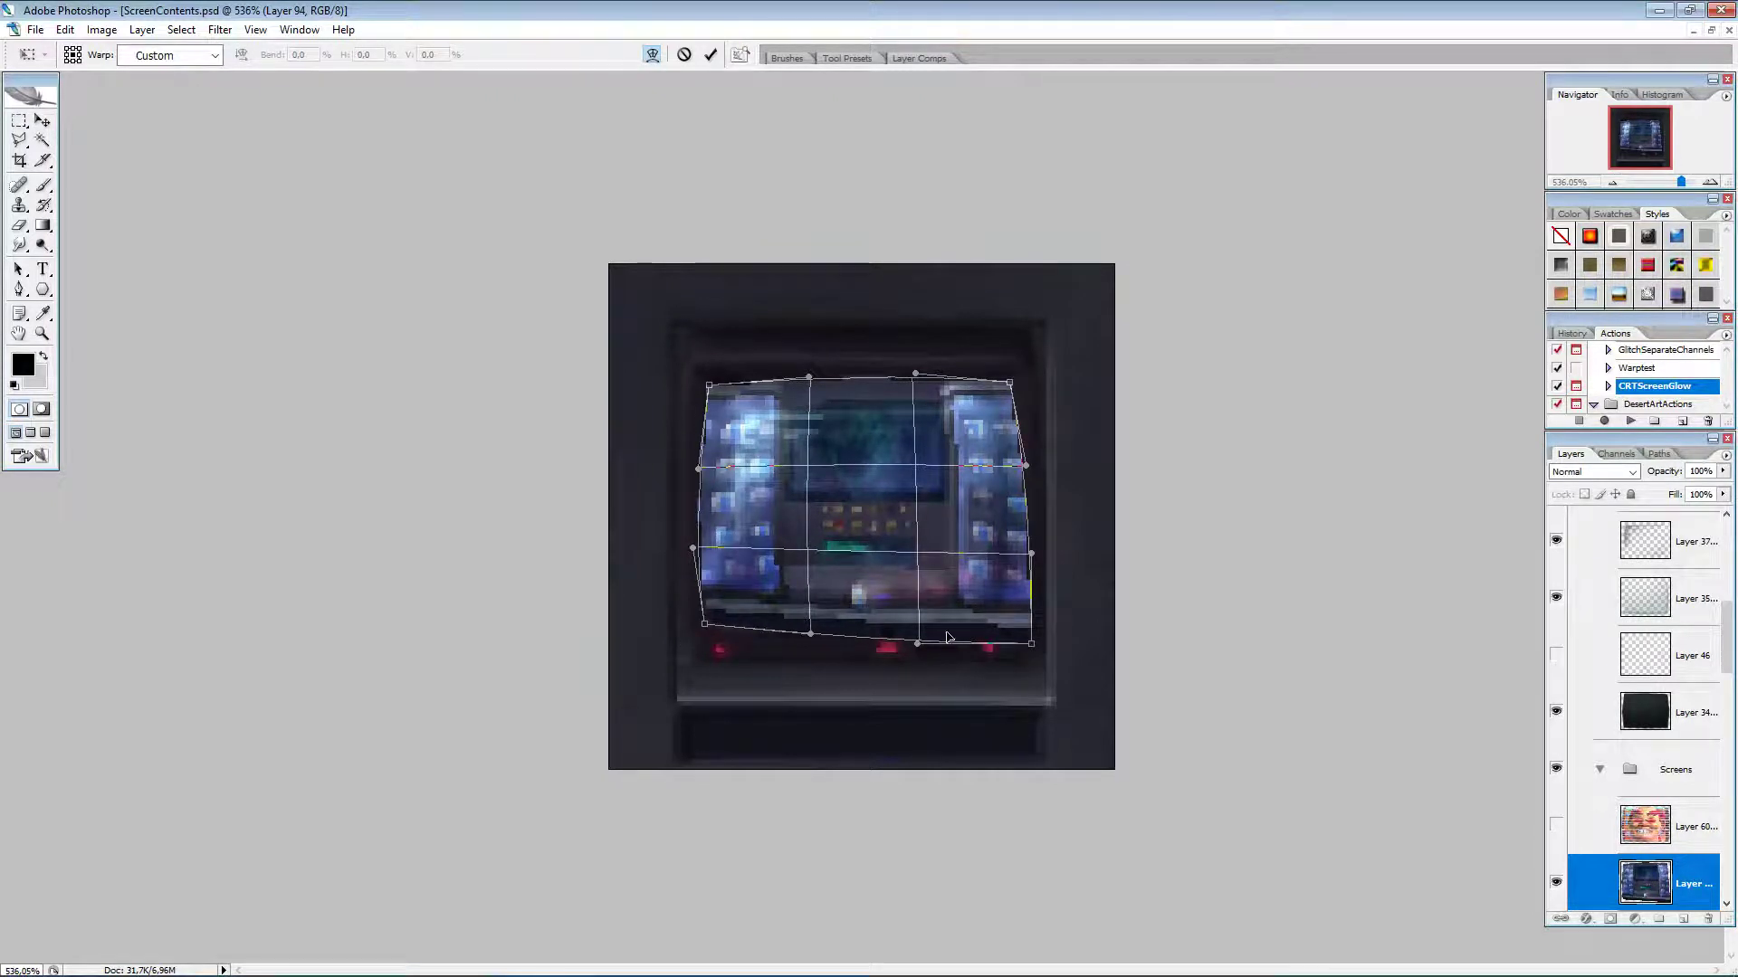
{"action": "left_click_drag", "start_coordinate": [1025, 643], "coordinate": [1003, 627]}
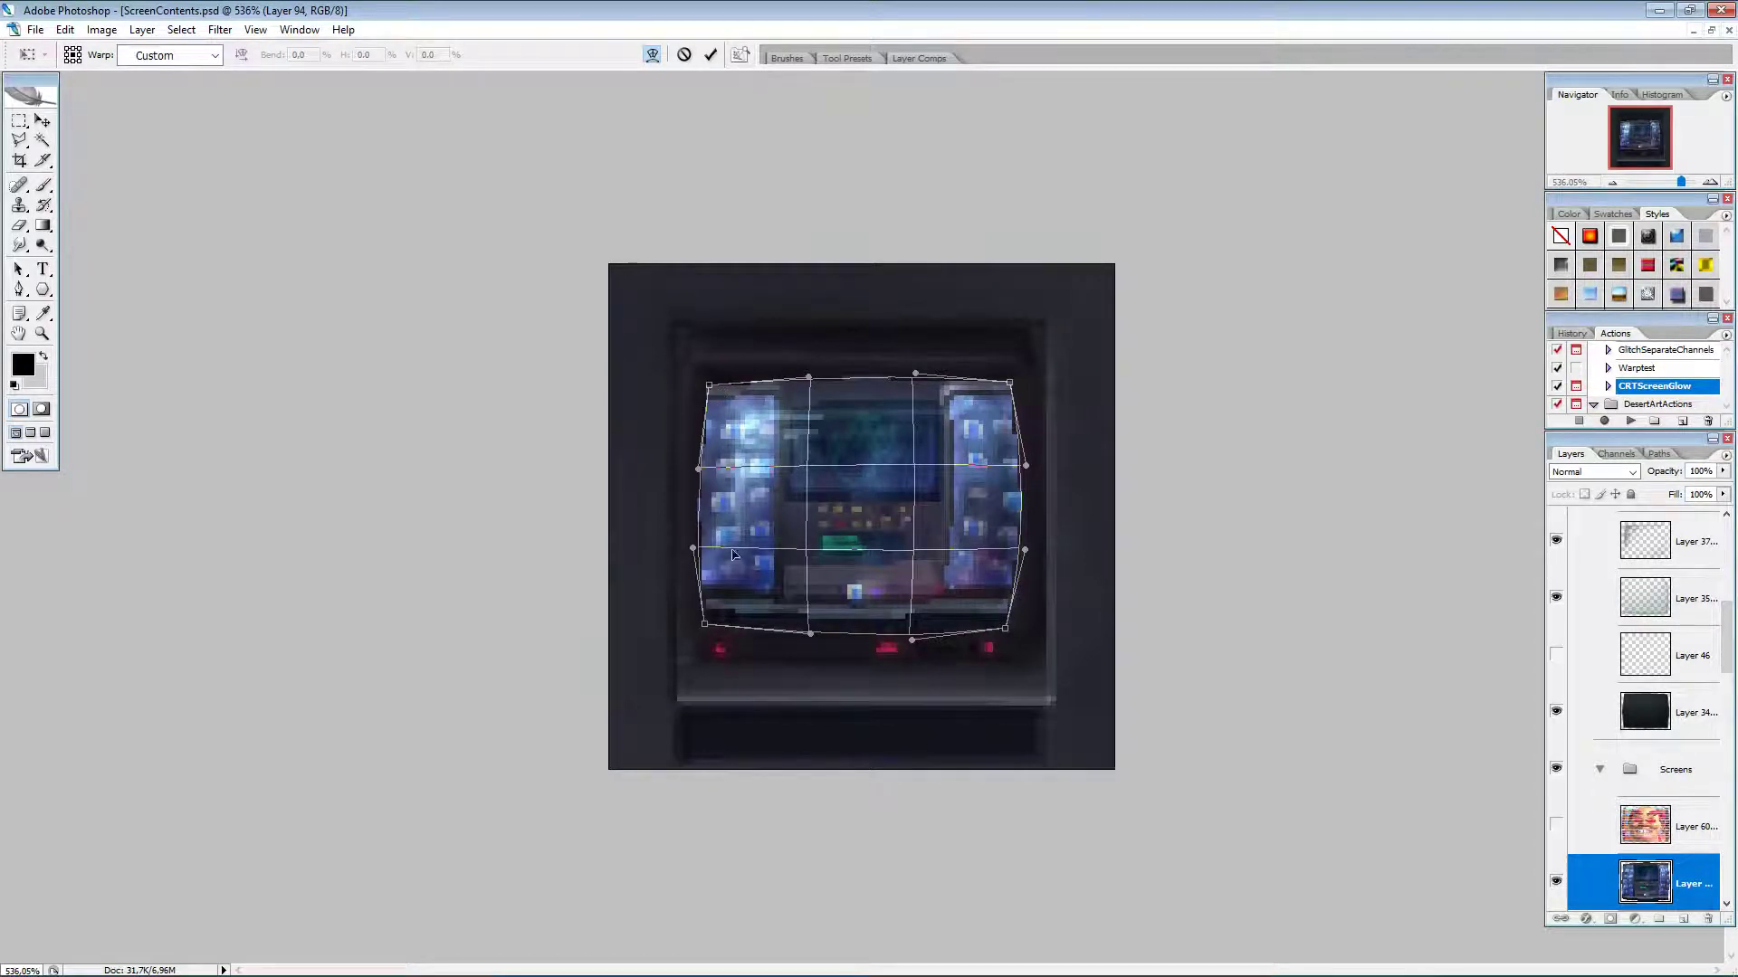
{"action": "left_click_drag", "start_coordinate": [718, 623], "coordinate": [723, 622]}
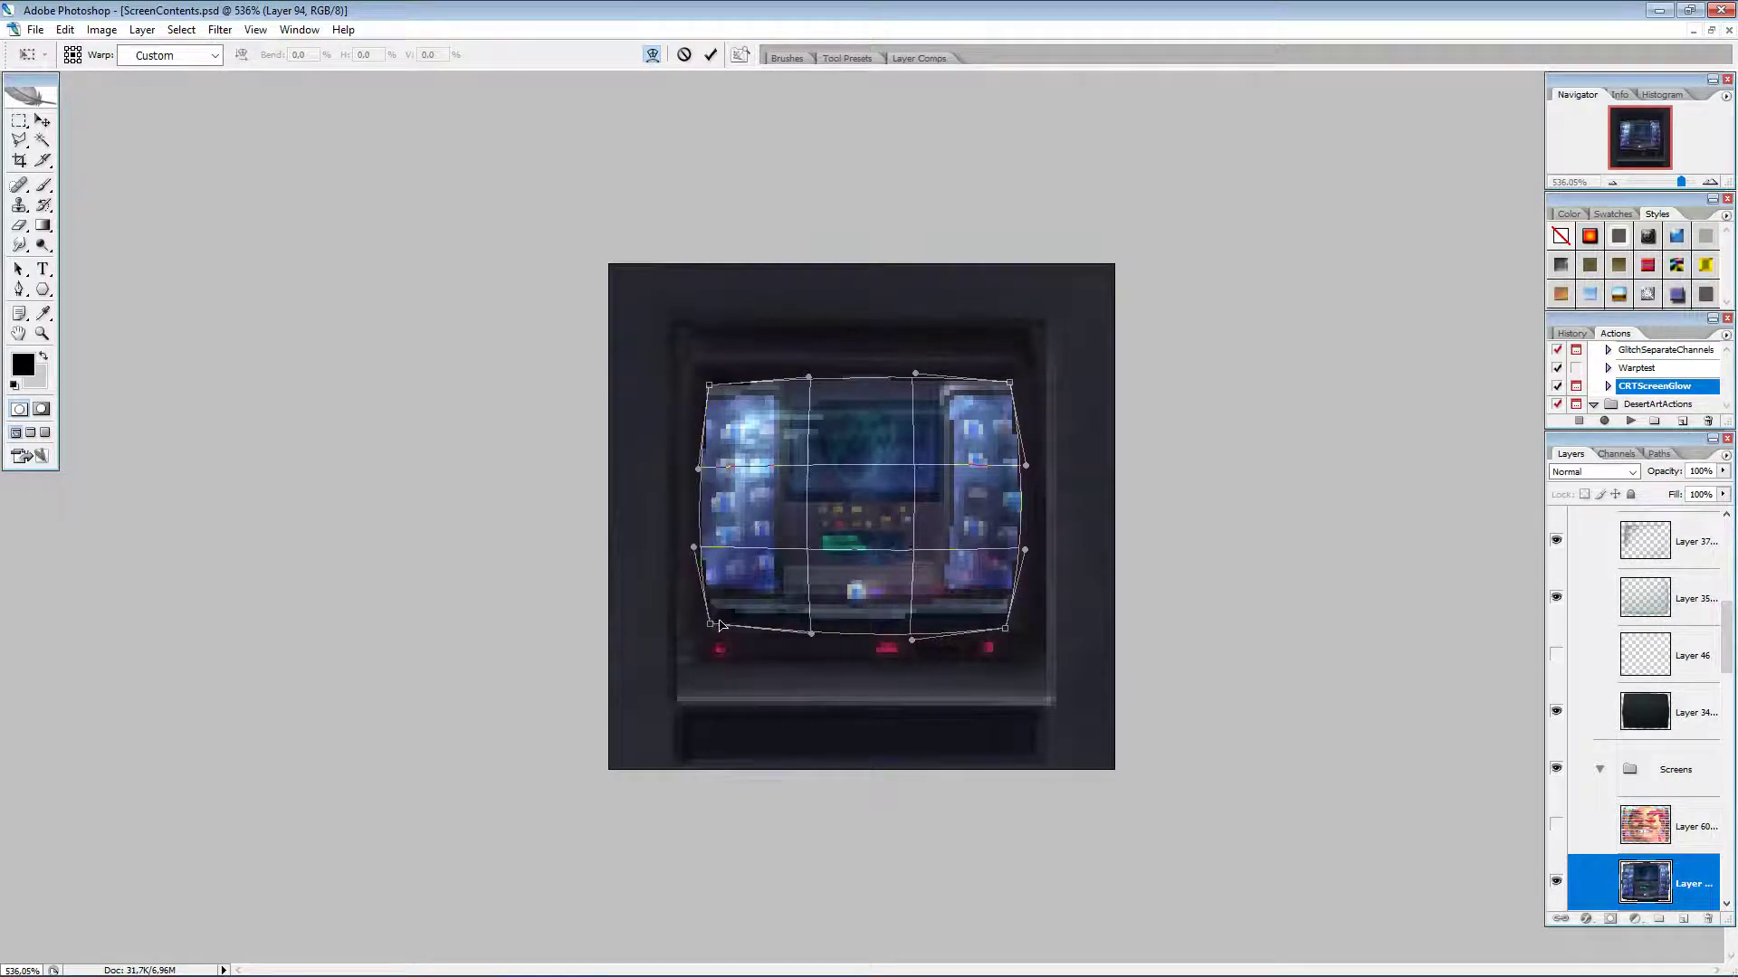
{"action": "left_click", "coordinate": [711, 55]}
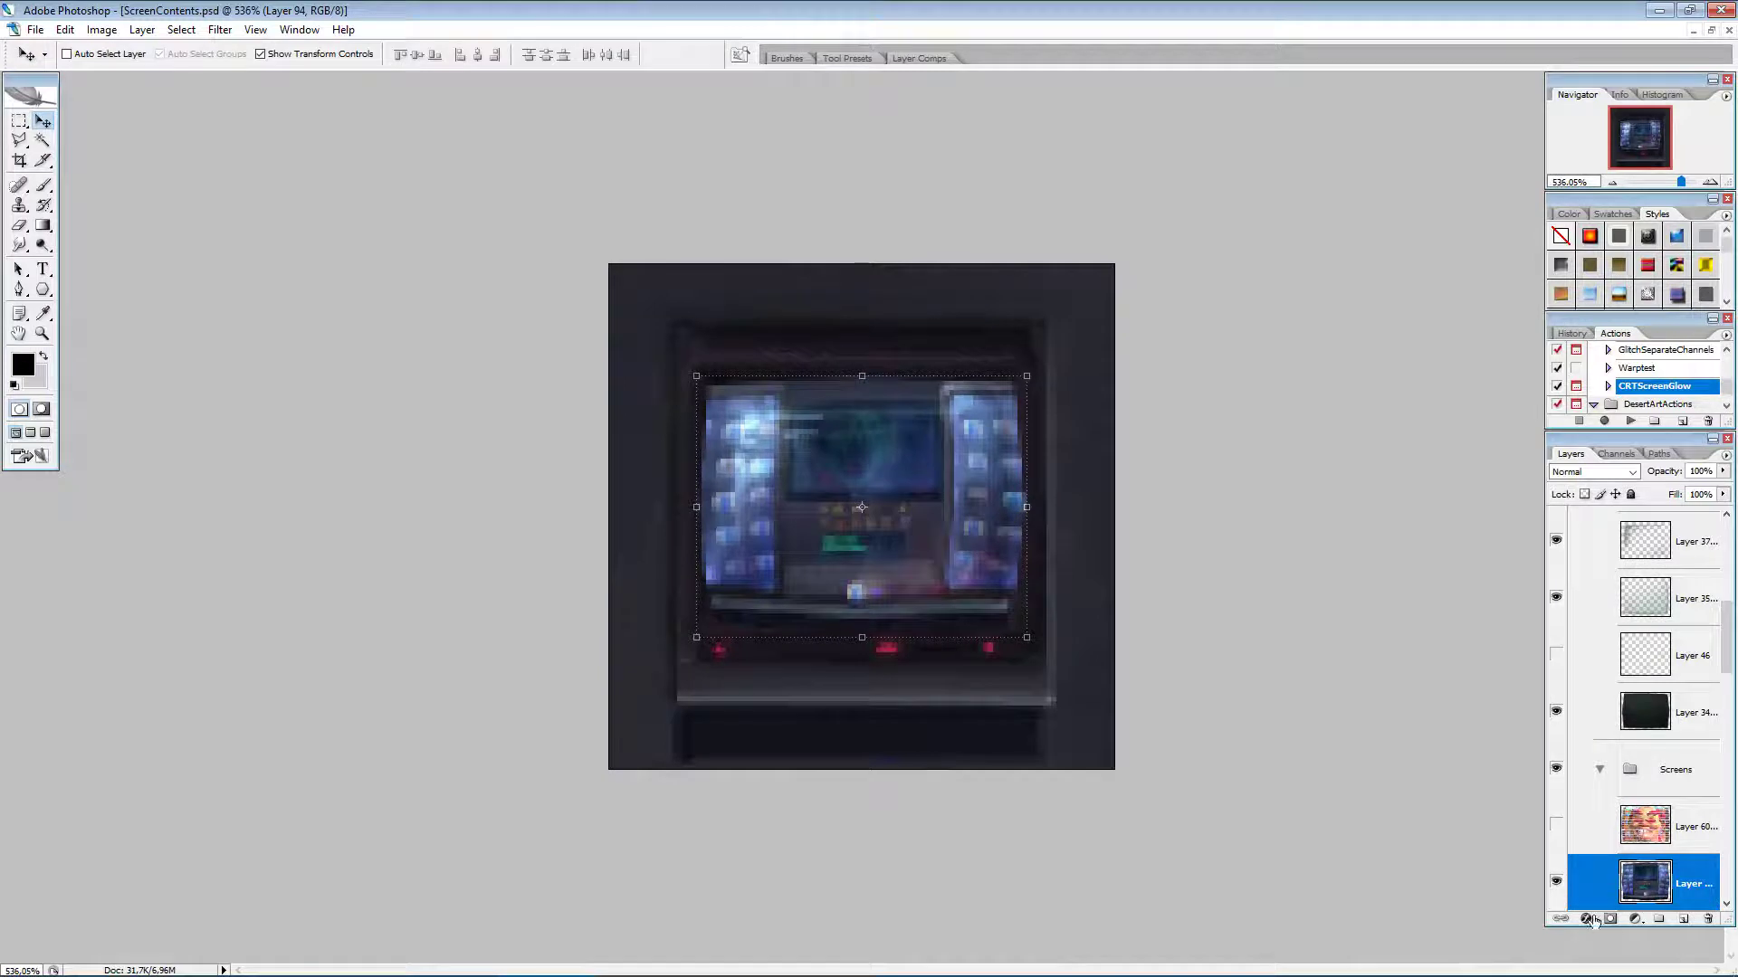
Step: Trim the forum room layer to the monitor's screen shape using the outline of the dark Layer 34, and deselect
{"action": "scroll", "coordinate": [1665, 787], "scroll_direction": "down", "scroll_amount": 3}
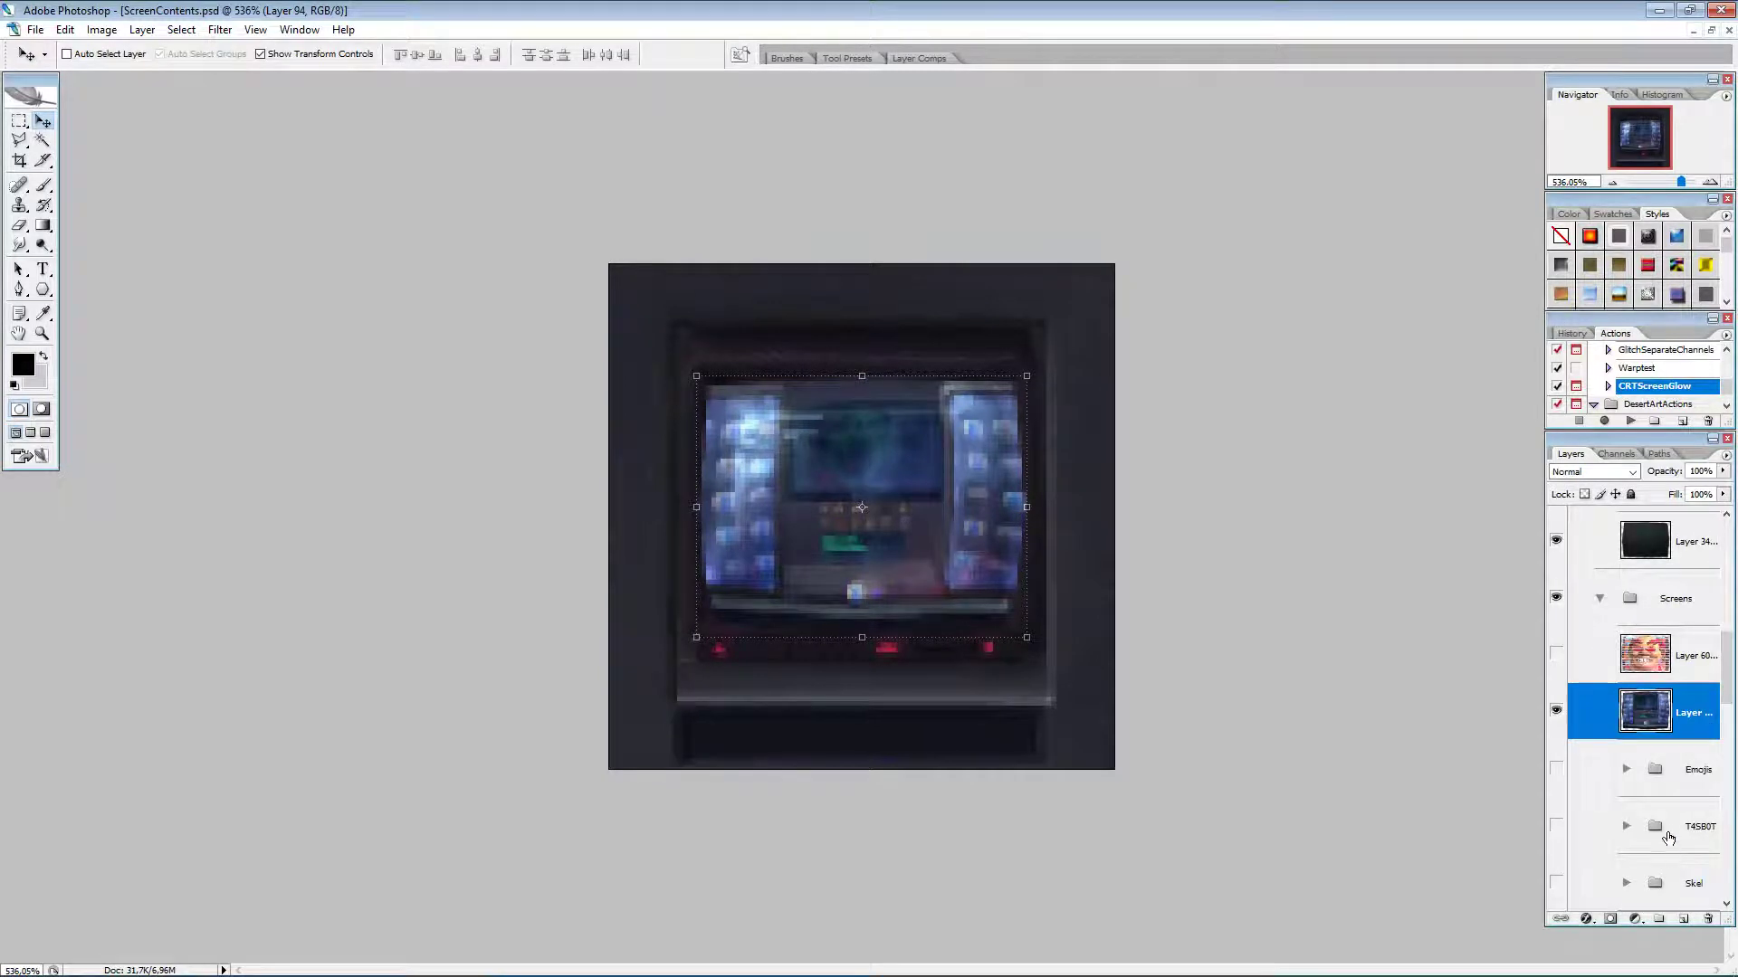
{"action": "left_click", "coordinate": [1653, 553], "text": "ctrl"}
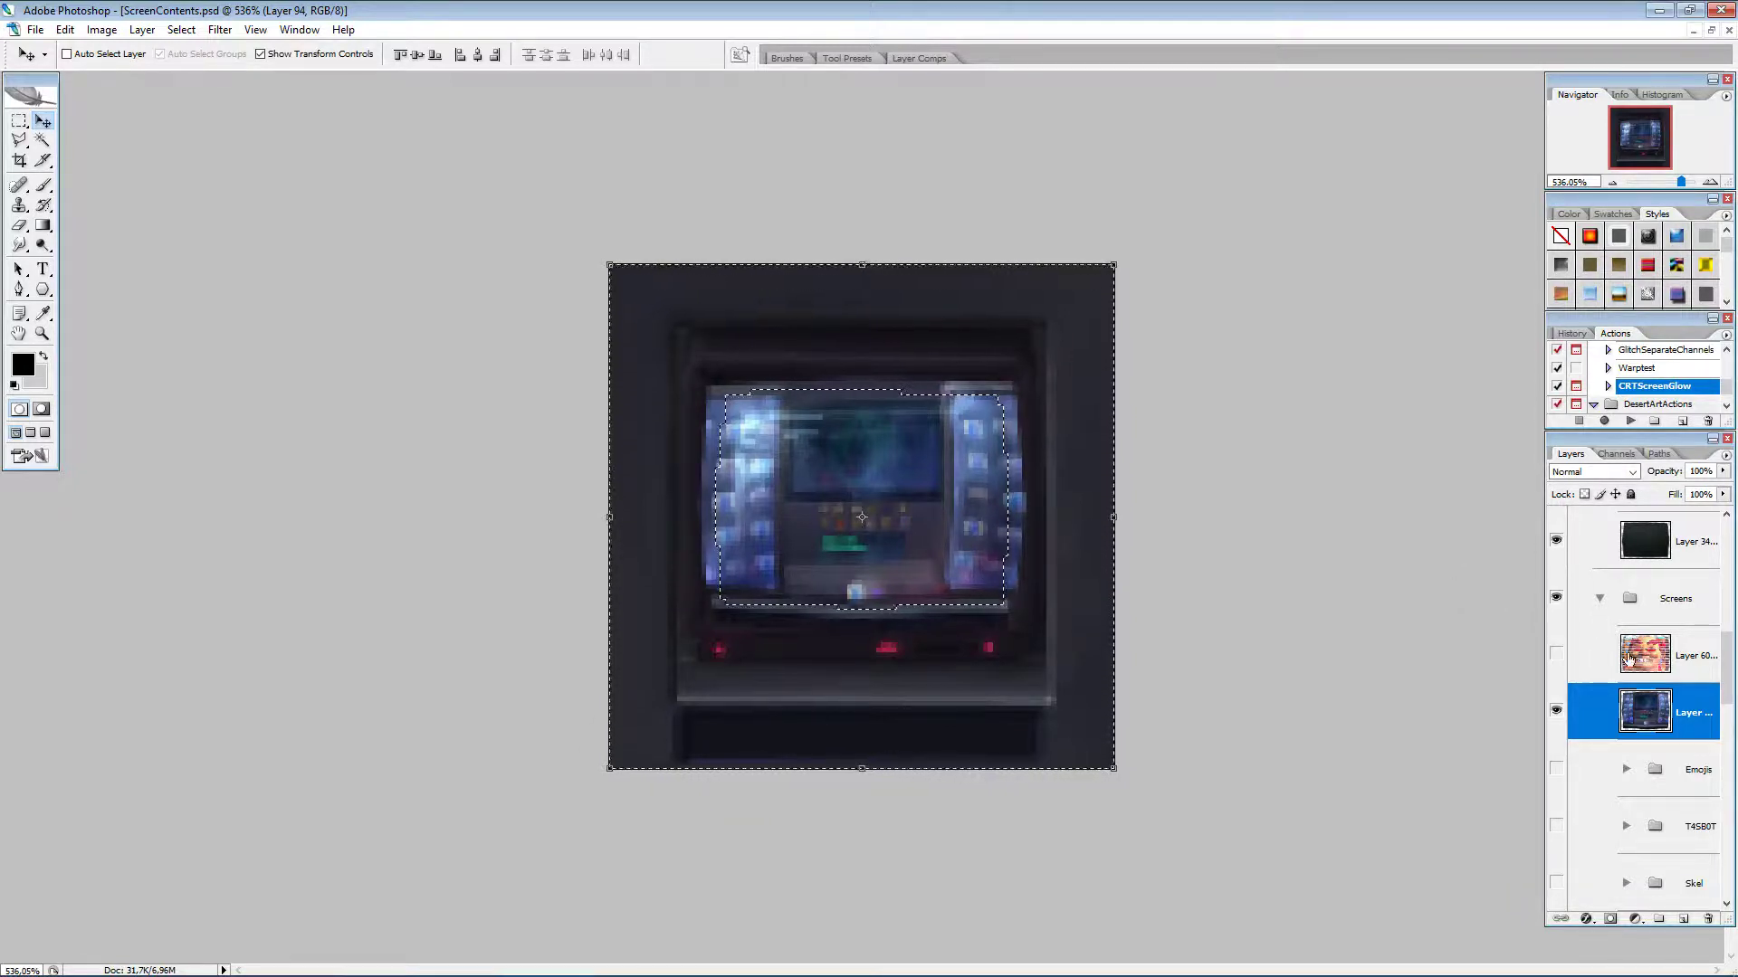
{"action": "key", "text": "ctrl+z"}
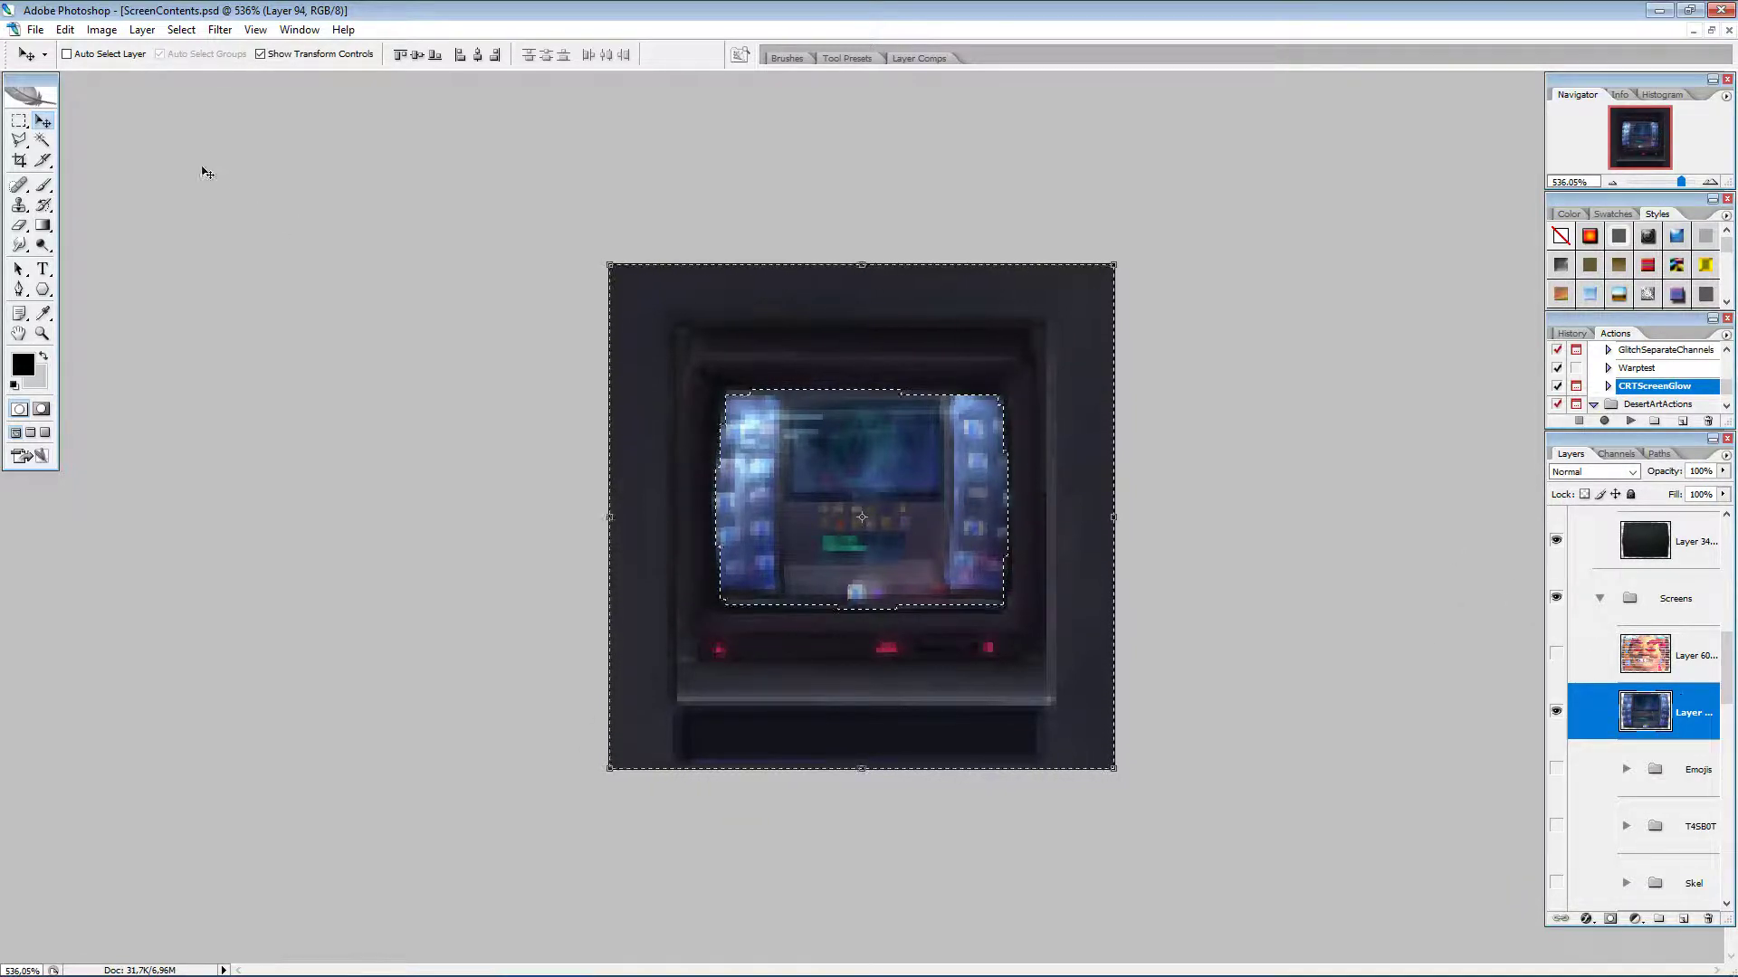
{"action": "left_click", "coordinate": [19, 121]}
{"action": "left_click", "coordinate": [413, 336]}
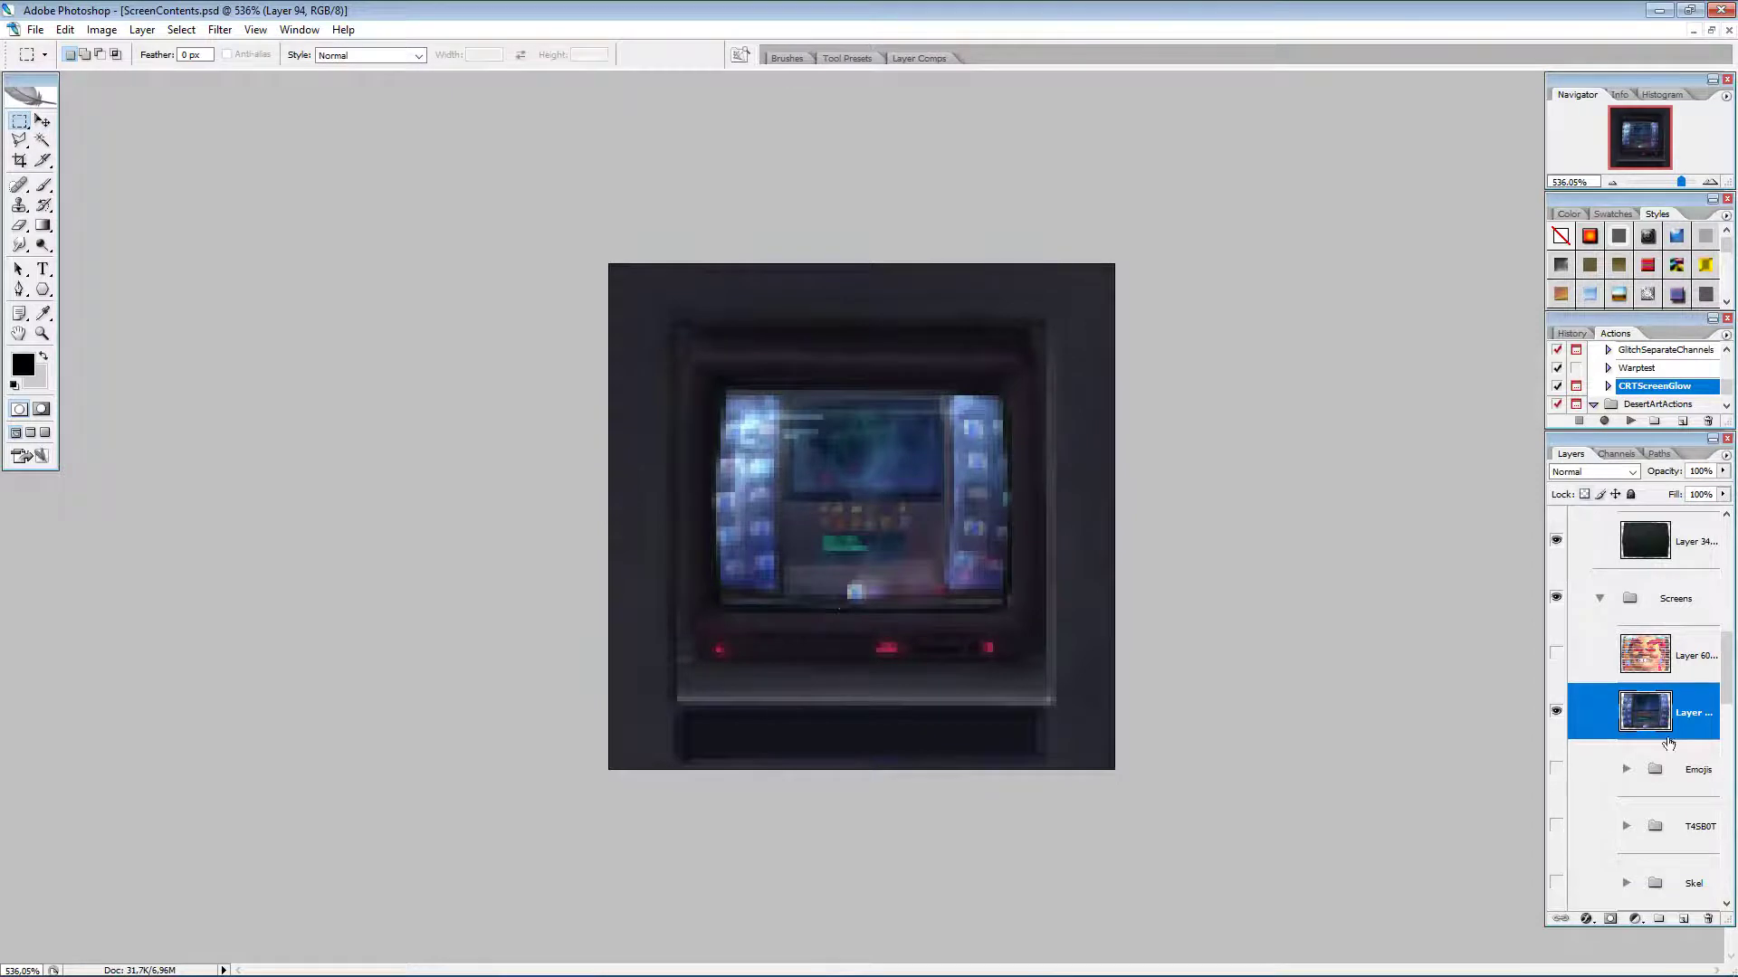
Step: Run the CRTScreenGlow action on the forum room layer with a Gaussian Blur radius of 3.4 pixels
{"action": "left_click", "coordinate": [1629, 422]}
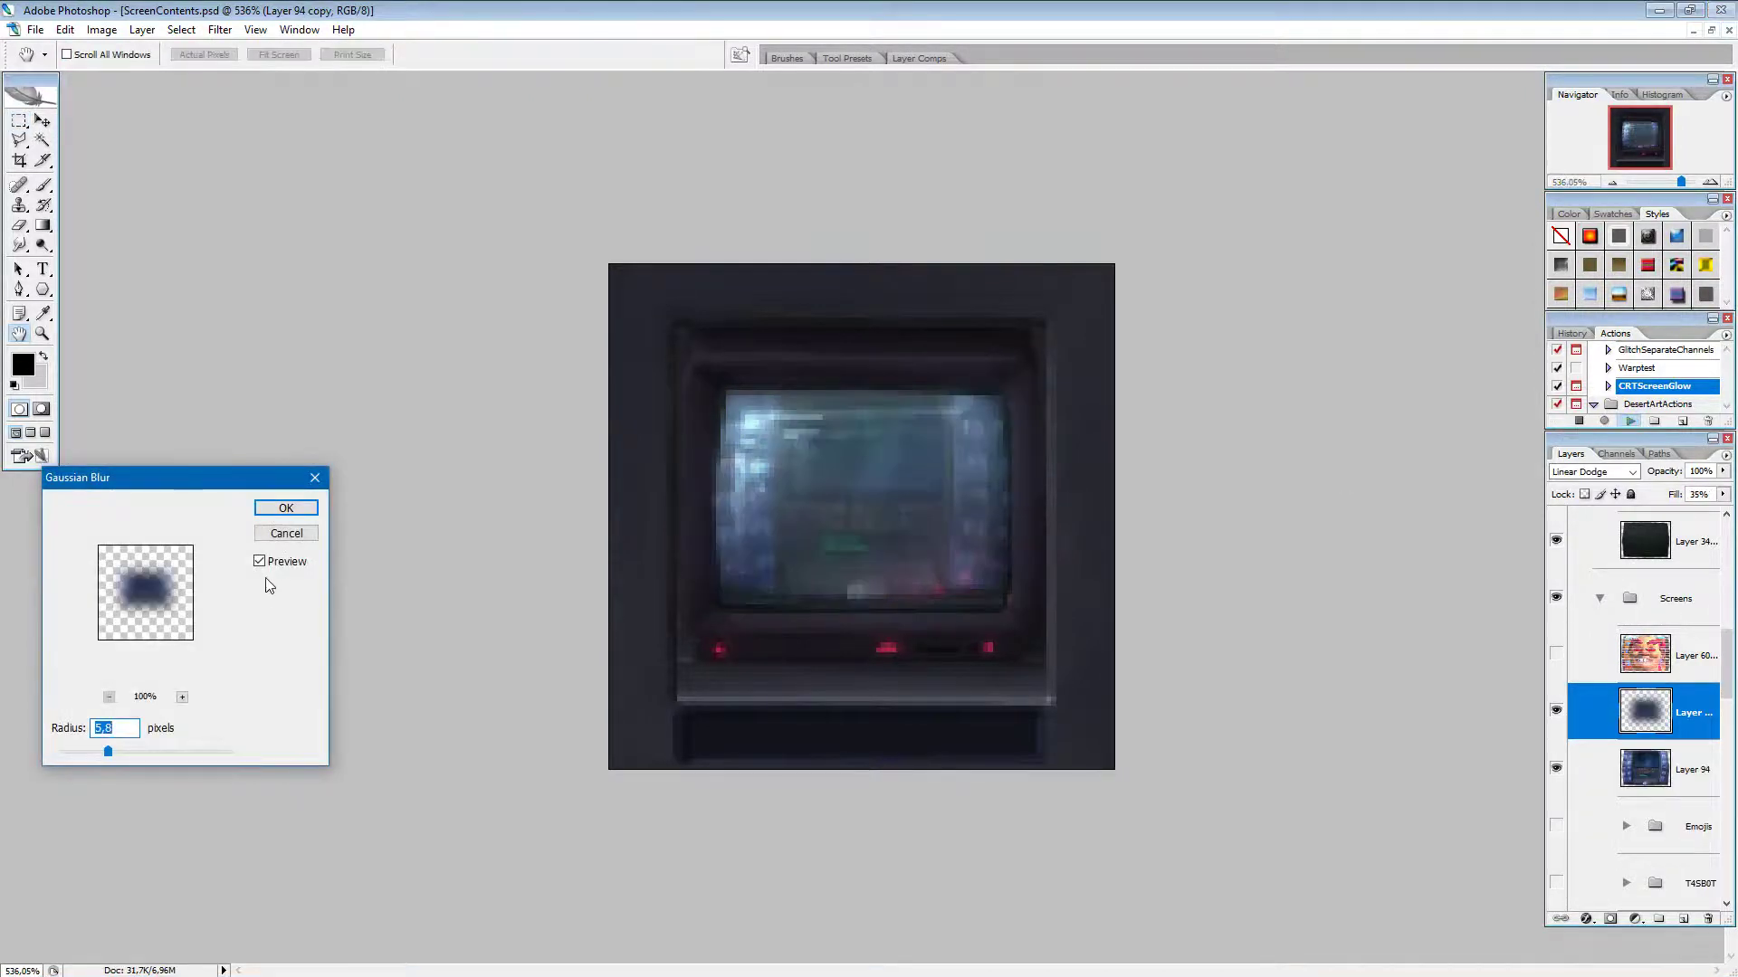
{"action": "left_click_drag", "start_coordinate": [108, 752], "coordinate": [87, 752]}
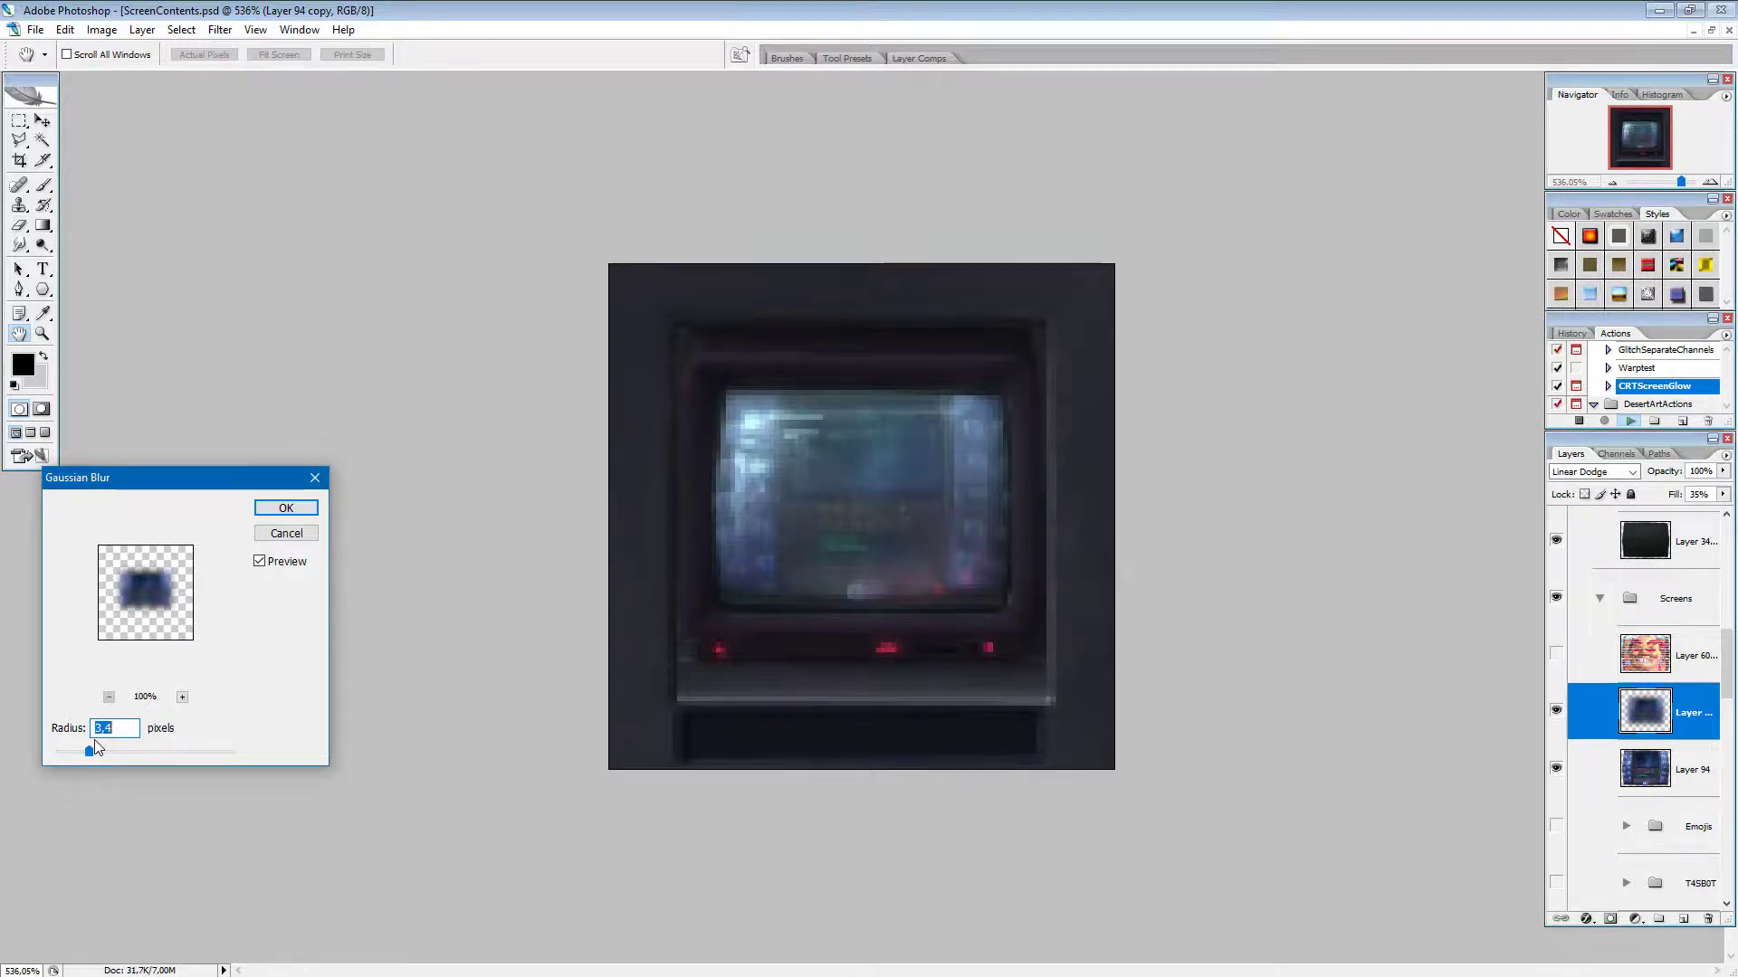
{"action": "left_click", "coordinate": [308, 513]}
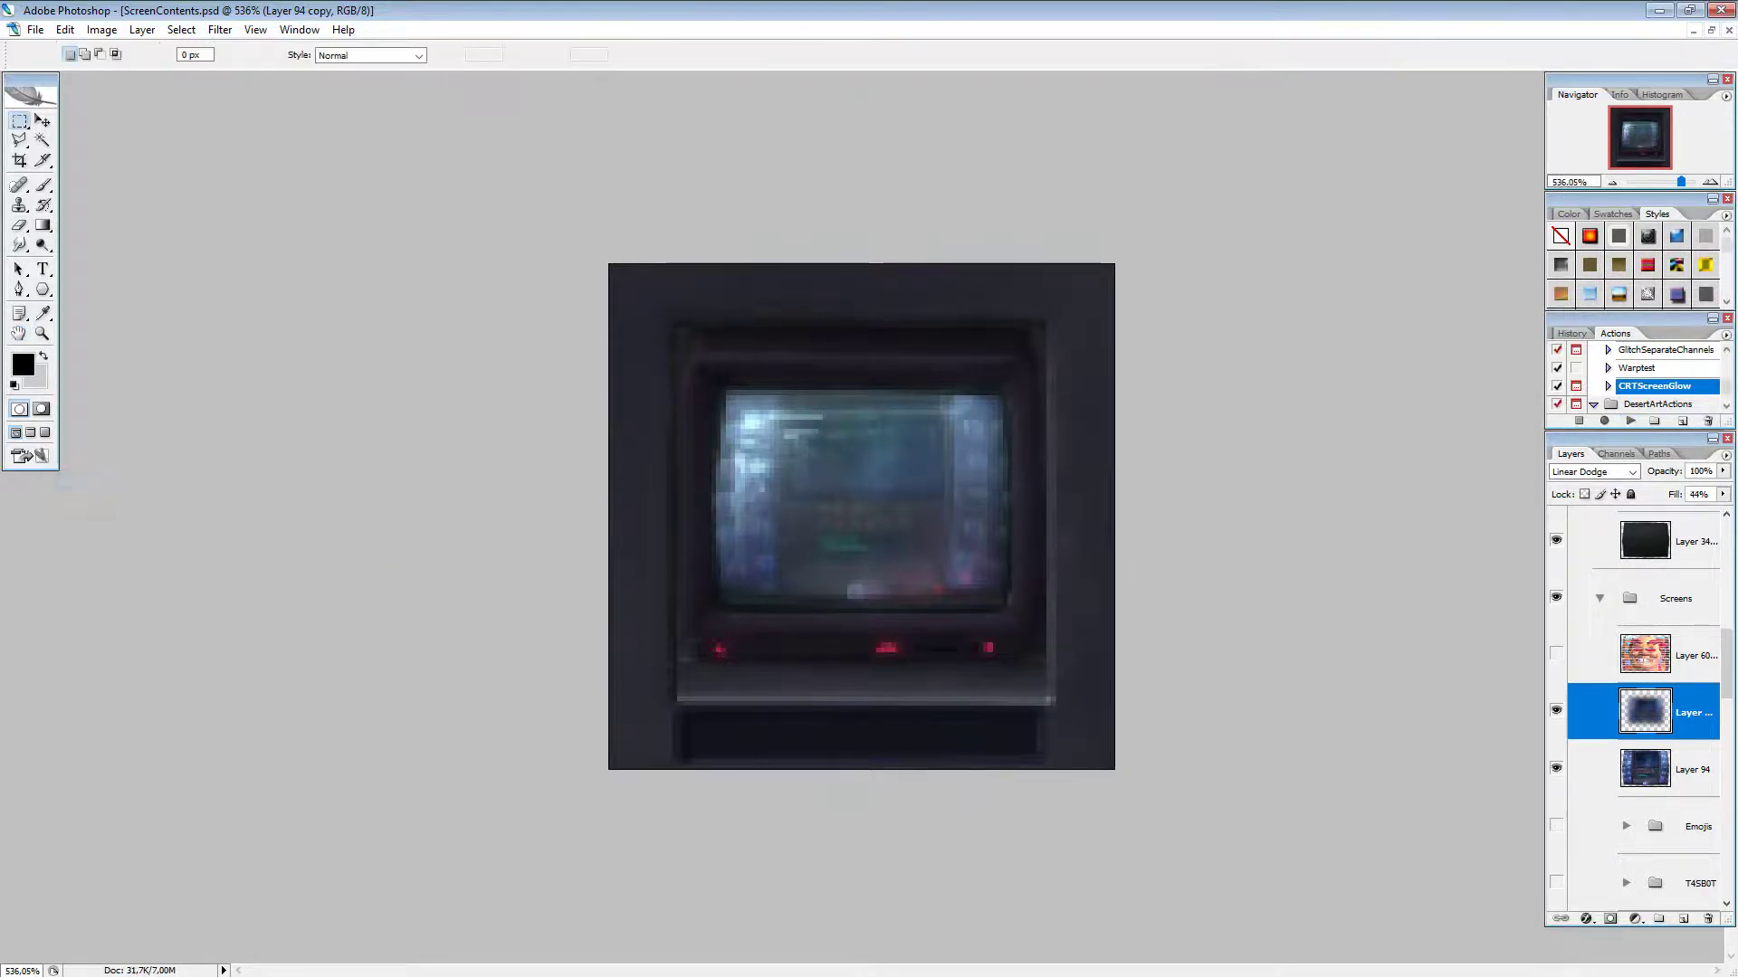
Step: Cut horizontal scan lines out of Layer 94 using a loaded scan-line selection, and deselect
{"action": "left_click", "coordinate": [1658, 777]}
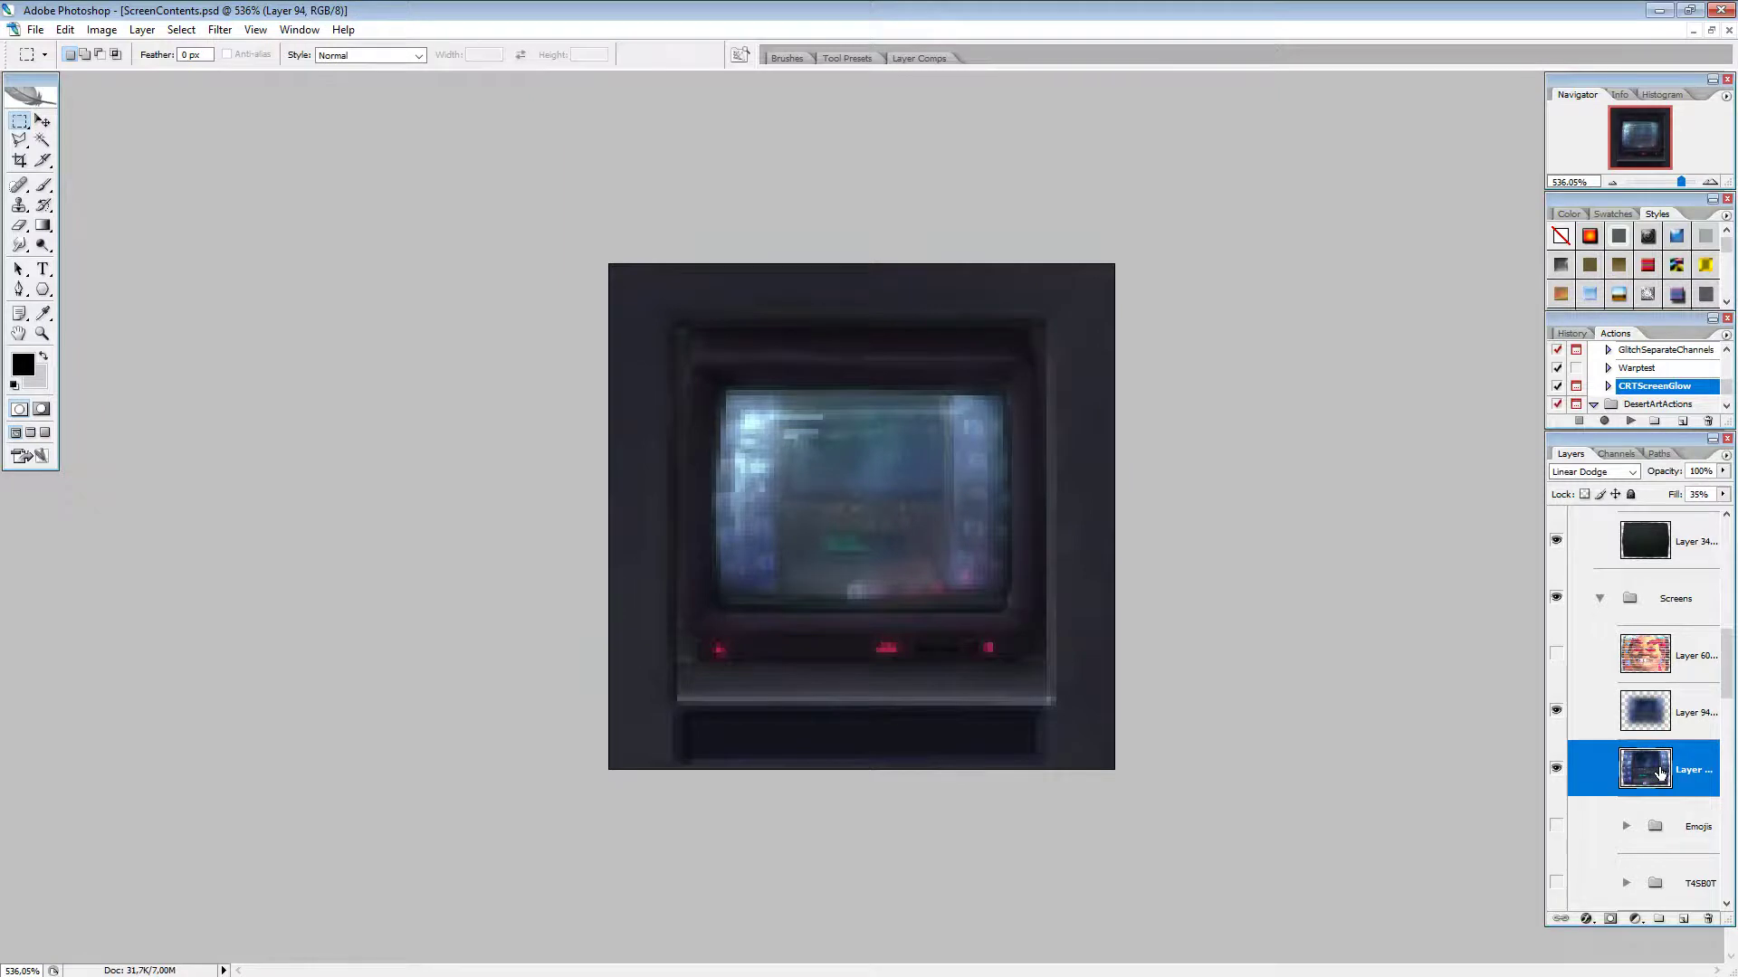
{"action": "left_click", "coordinate": [1649, 655], "text": "ctrl"}
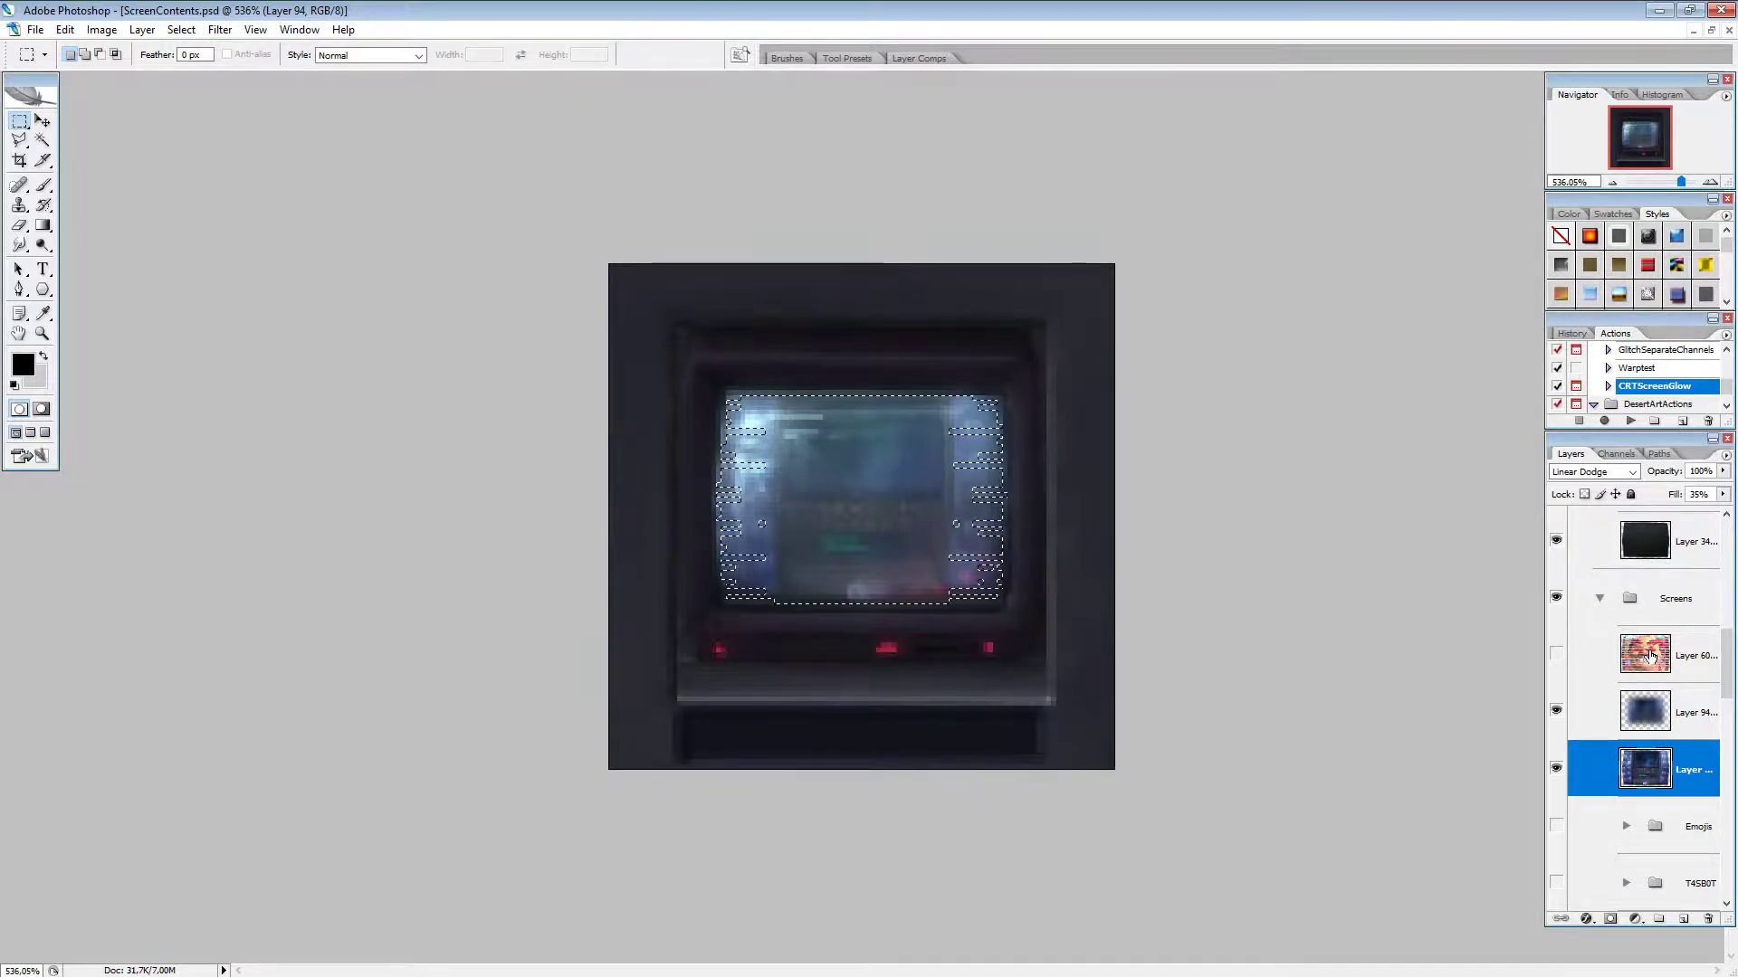
{"action": "left_click", "coordinate": [1647, 772], "text": "ctrl"}
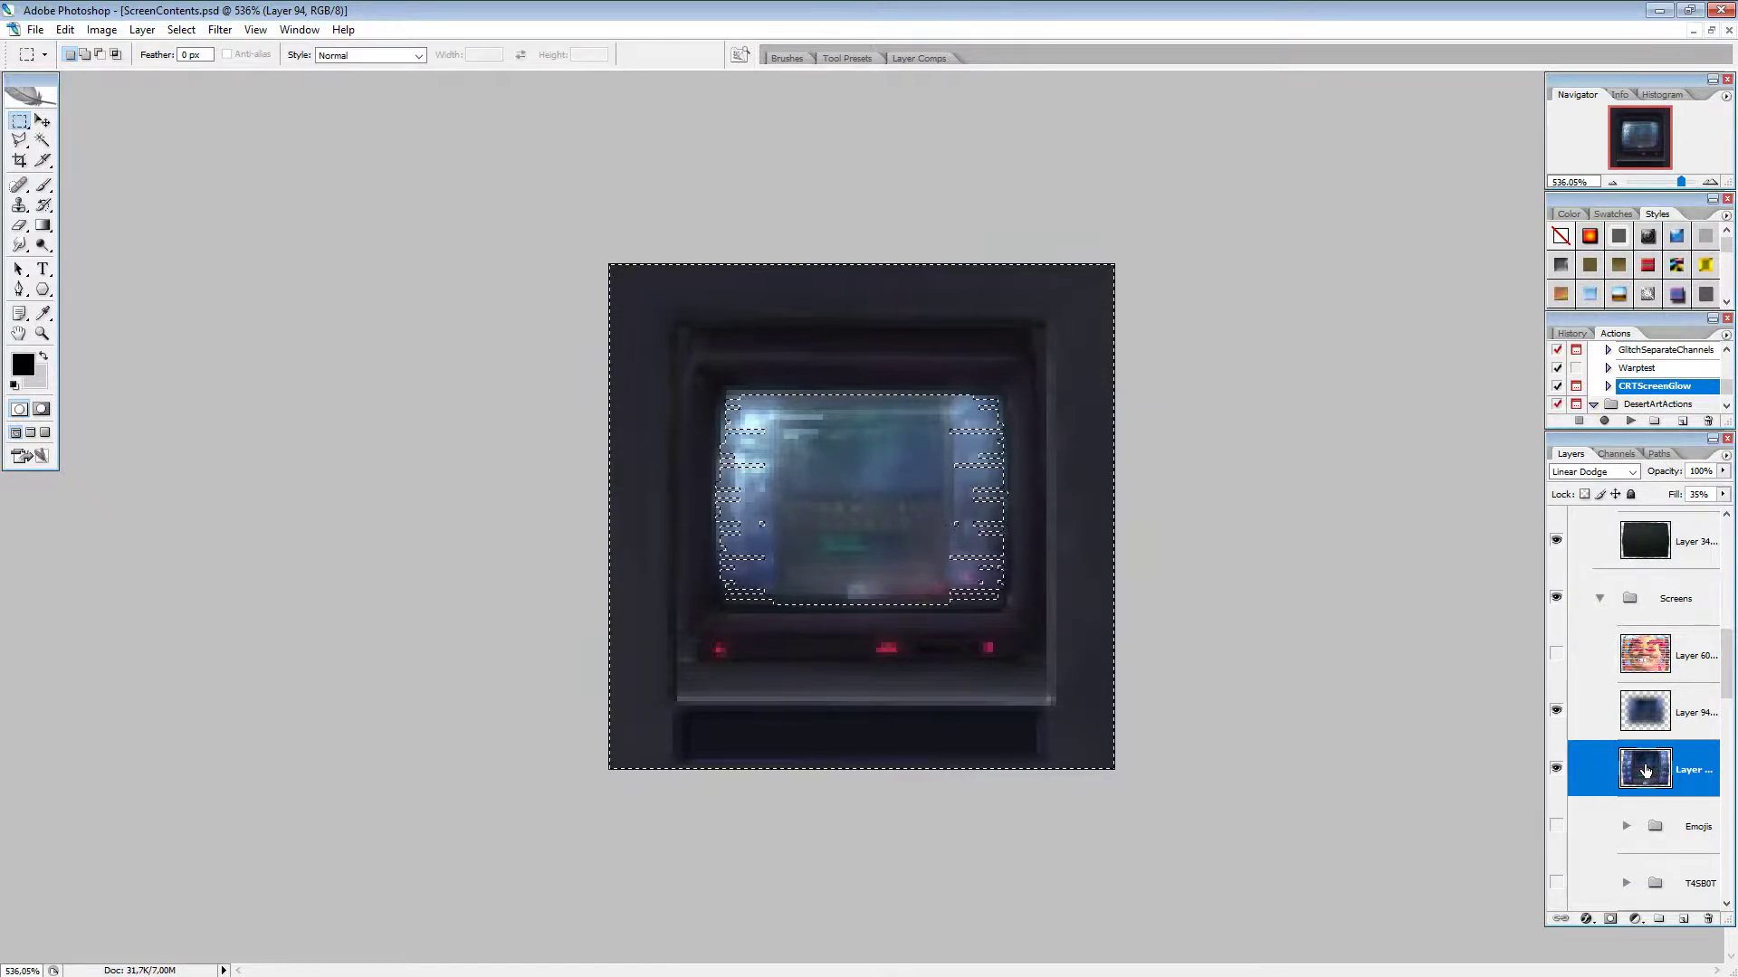
{"action": "key", "text": "ctrl+f"}
{"action": "key", "text": "ctrl+d"}
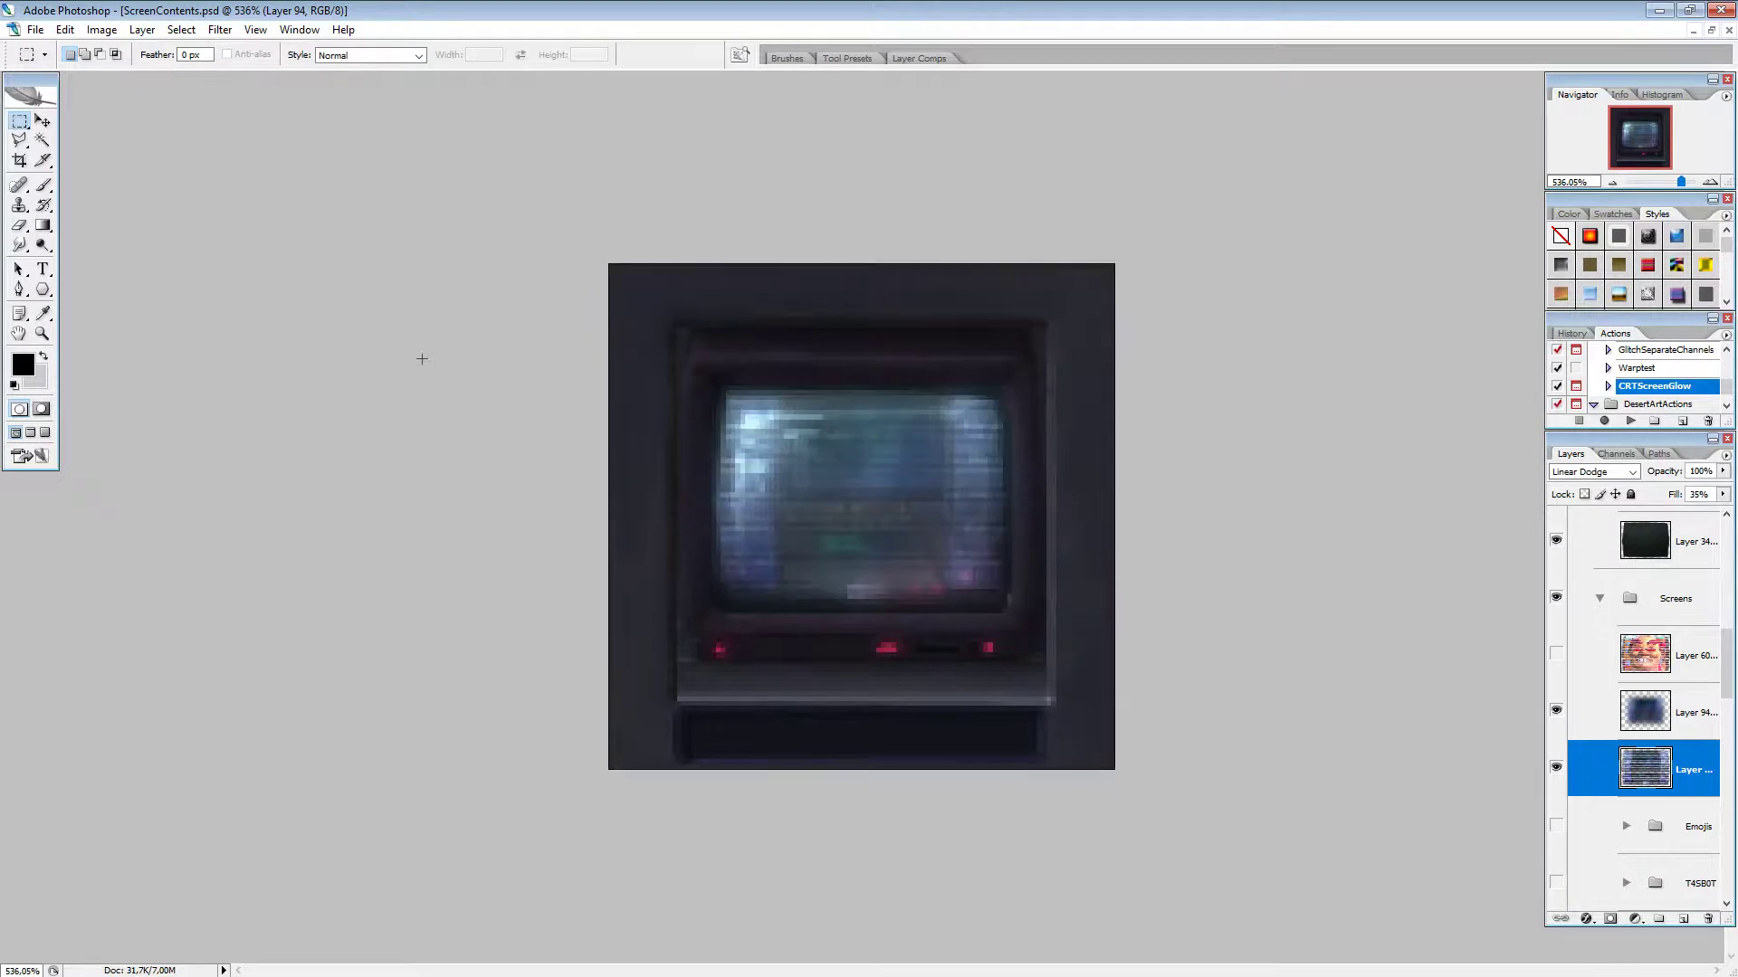
Step: Raise the fill of the scan-lined Layer 94 to 66%
{"action": "left_click", "coordinate": [1722, 494]}
{"action": "left_click_drag", "start_coordinate": [1681, 513], "coordinate": [1687, 515]}
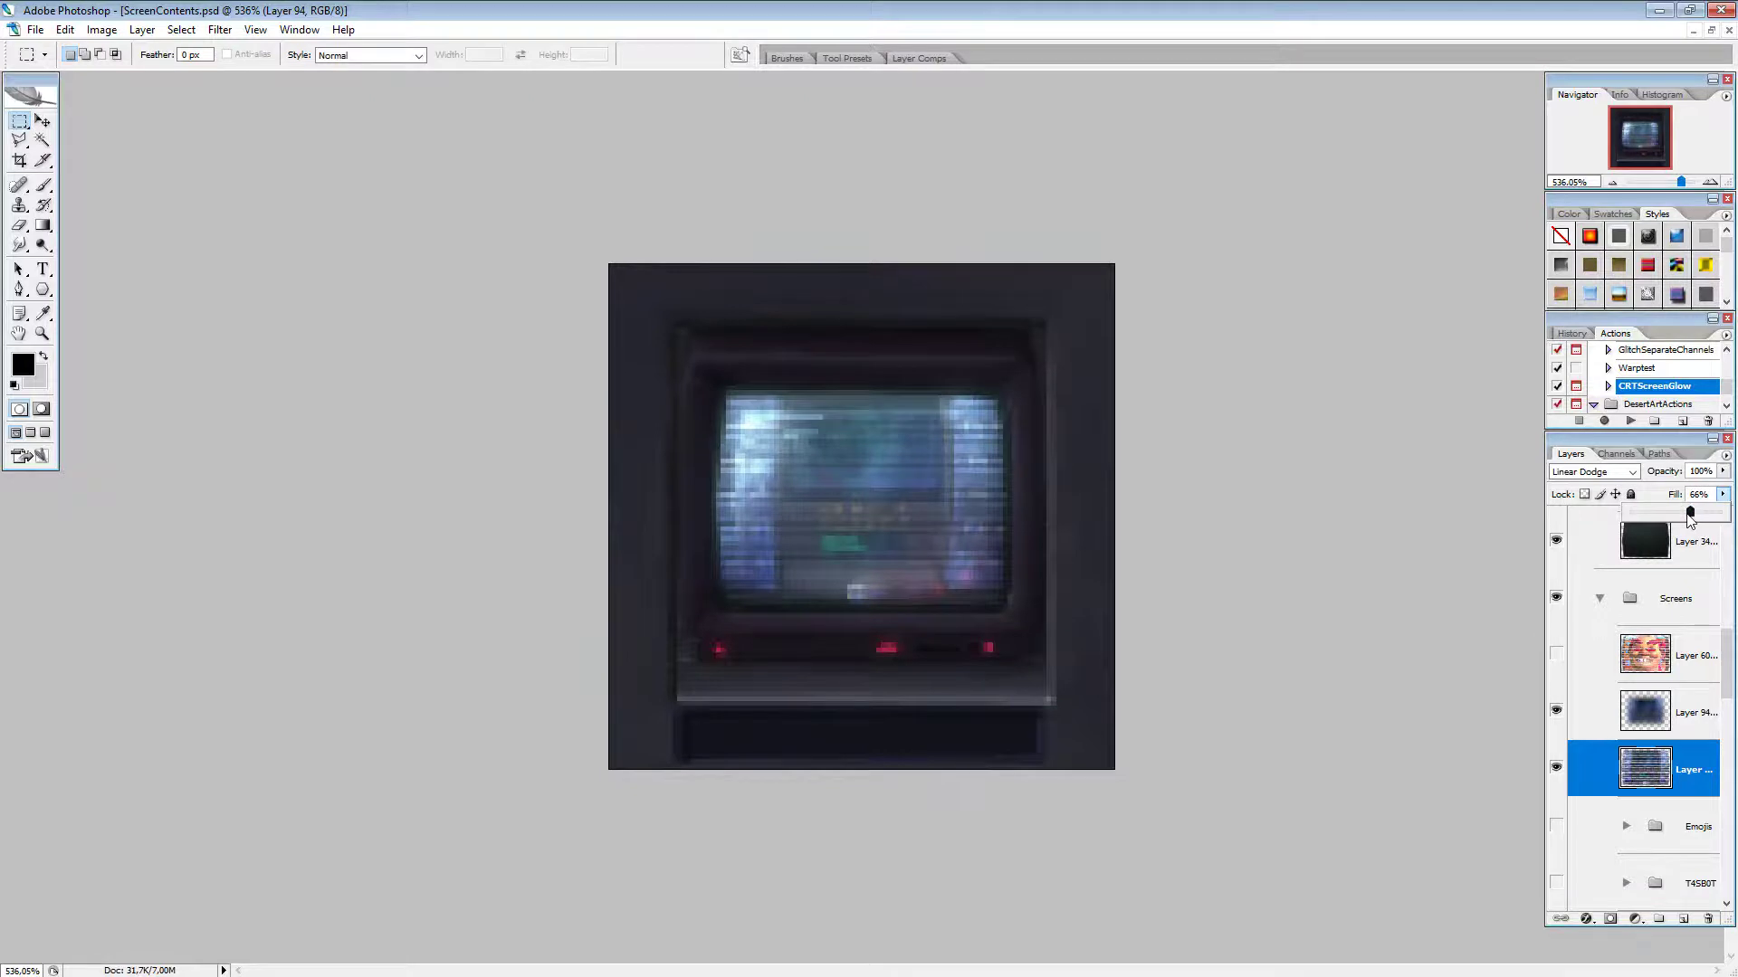
{"action": "left_click", "coordinate": [1632, 773]}
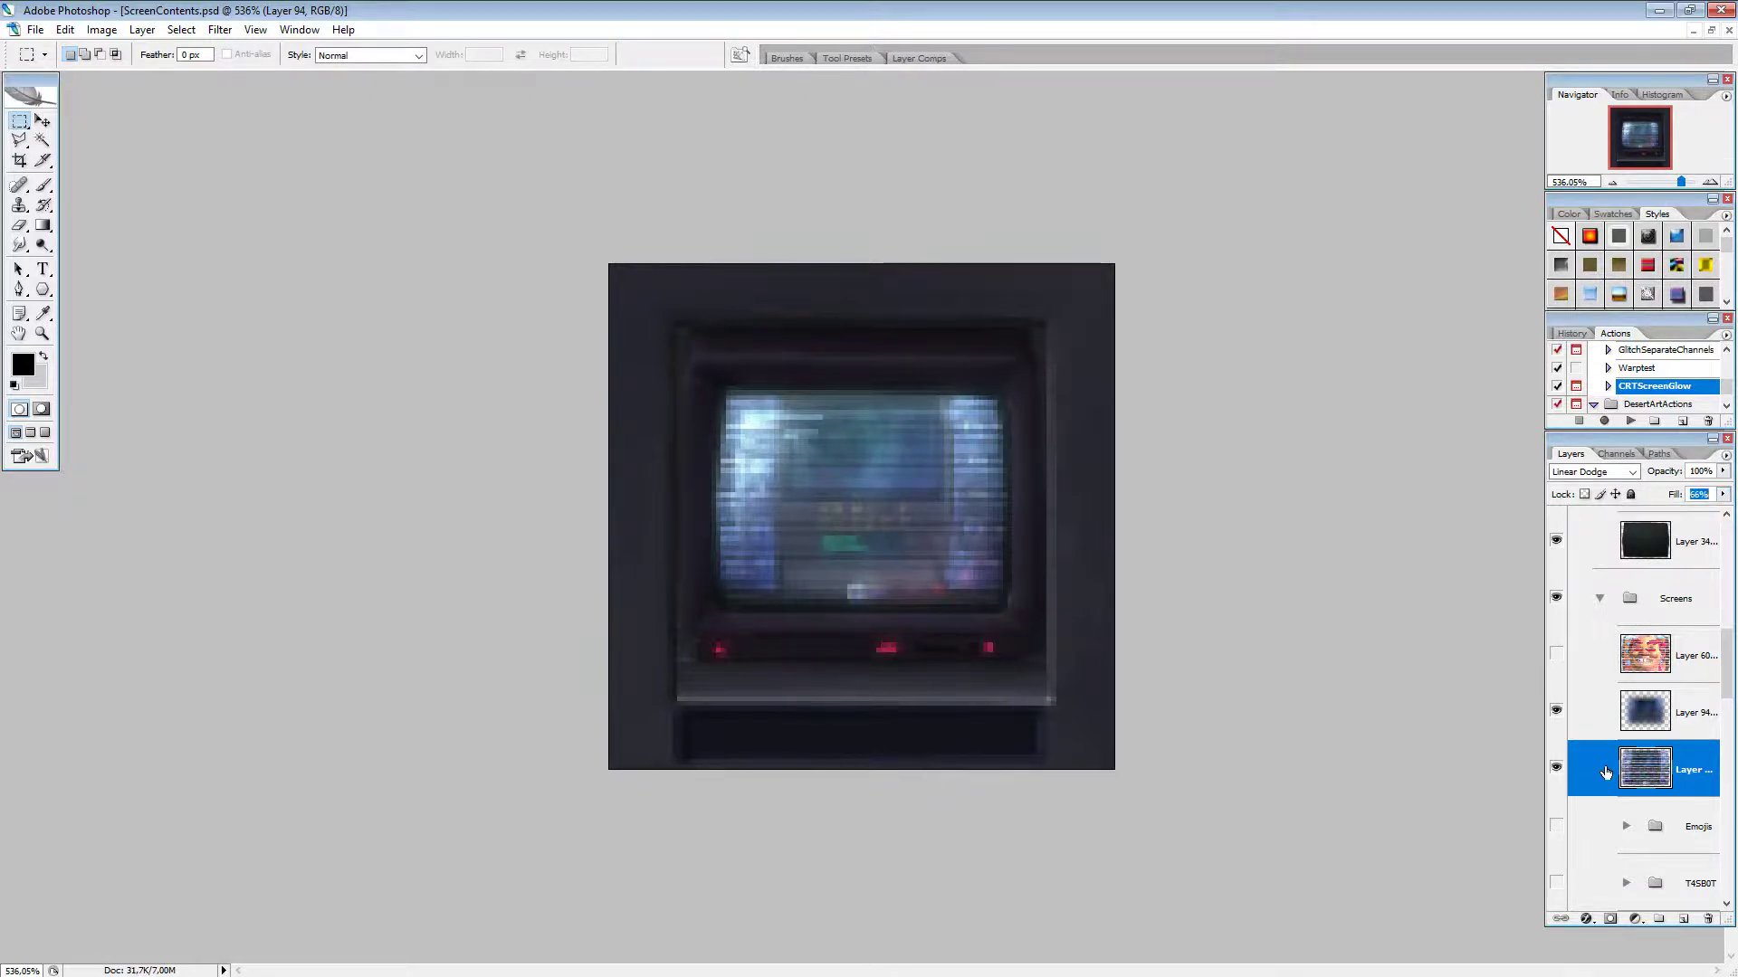
Step: Darken the shadows of Layer 94 slightly with Levels by raising the black input level, and check the screen at smaller zoom
{"action": "key", "text": "ctrl+l"}
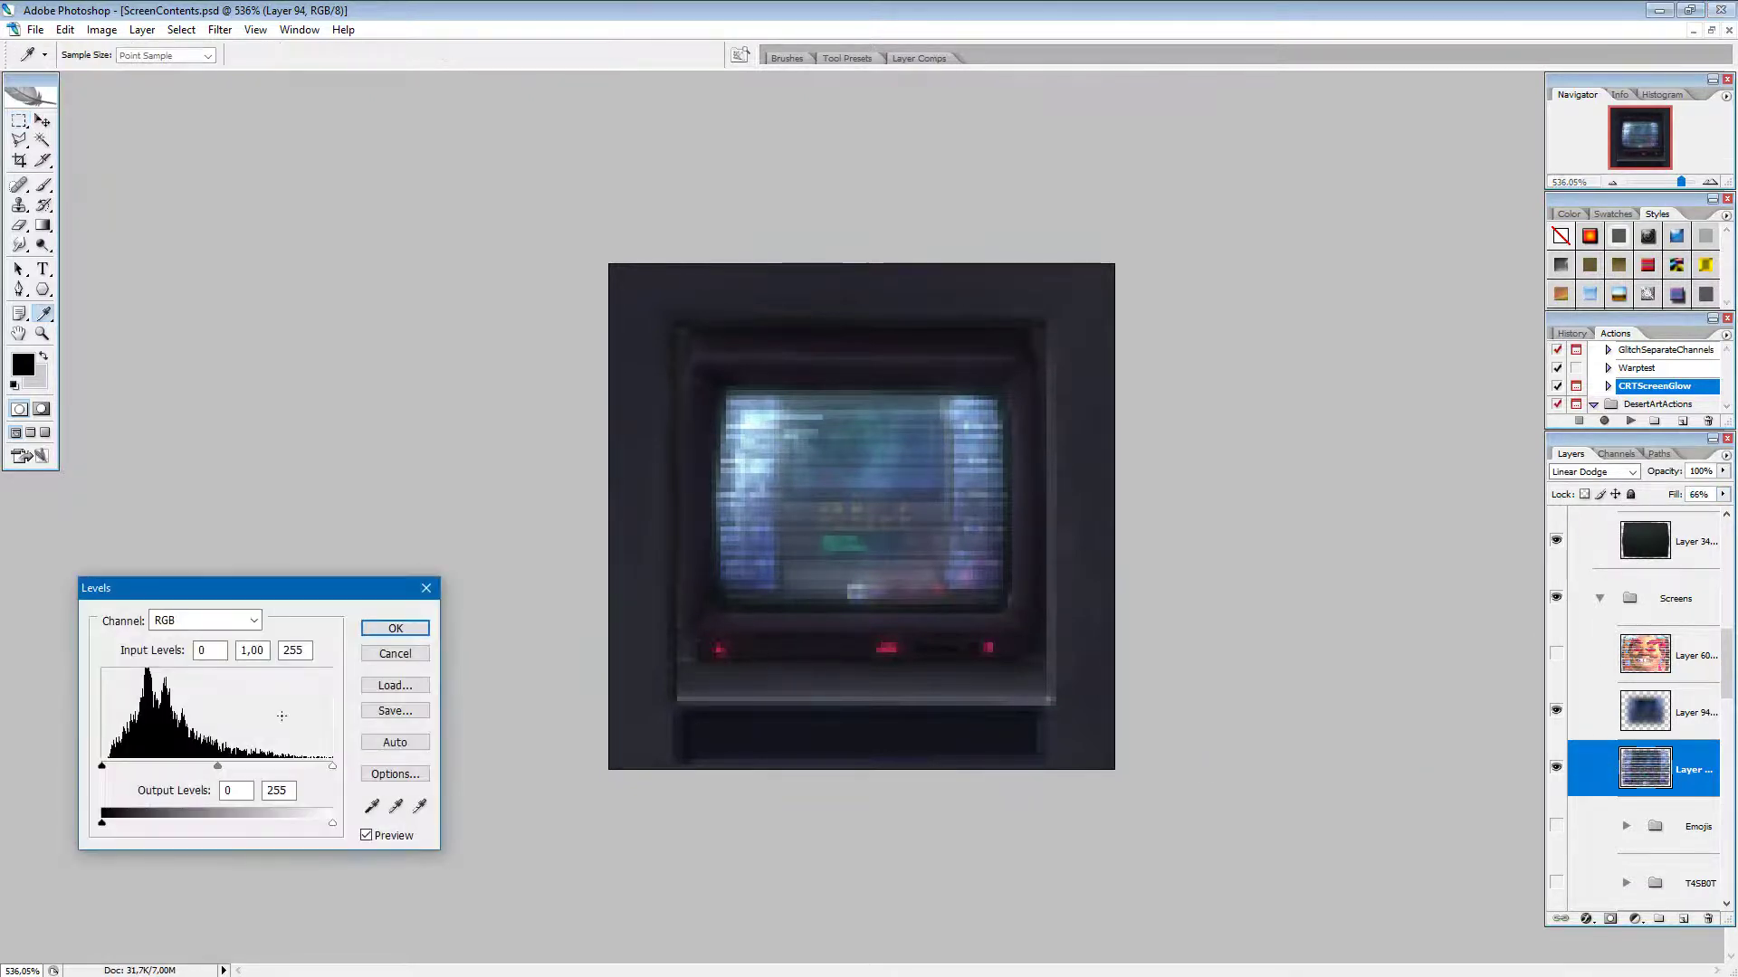
{"action": "left_click_drag", "start_coordinate": [103, 768], "coordinate": [114, 769]}
{"action": "left_click", "coordinate": [396, 628]}
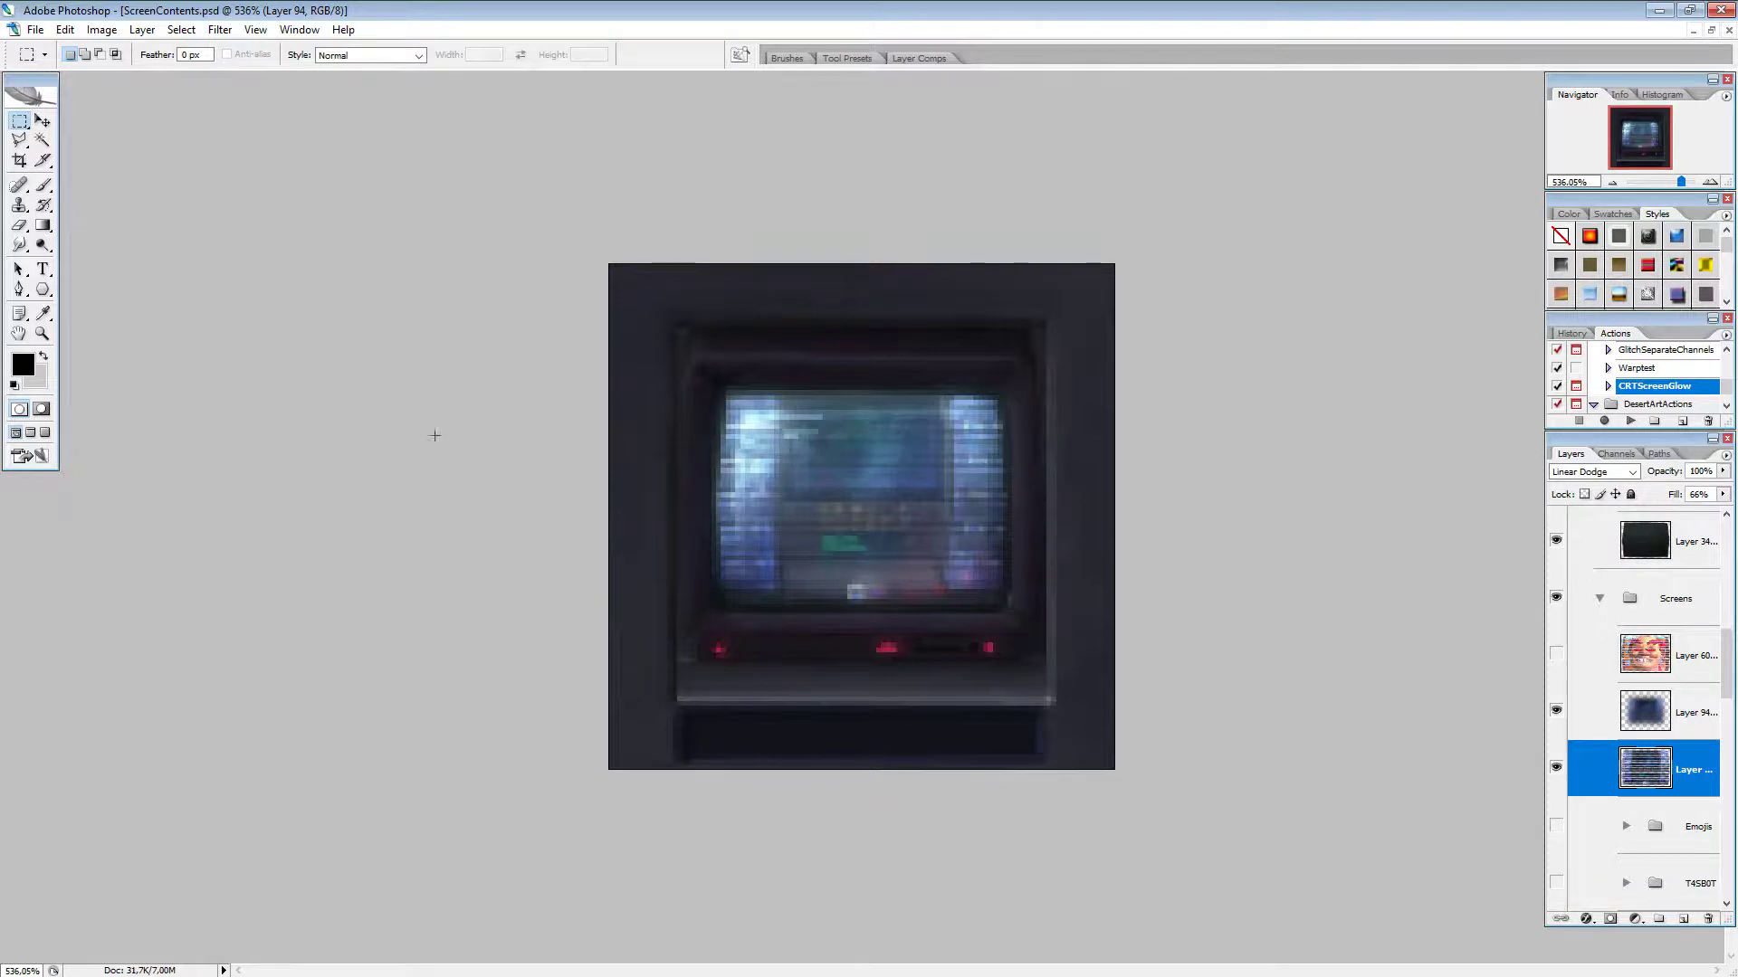
{"action": "scroll", "coordinate": [434, 436], "scroll_direction": "down", "scroll_amount": 5}
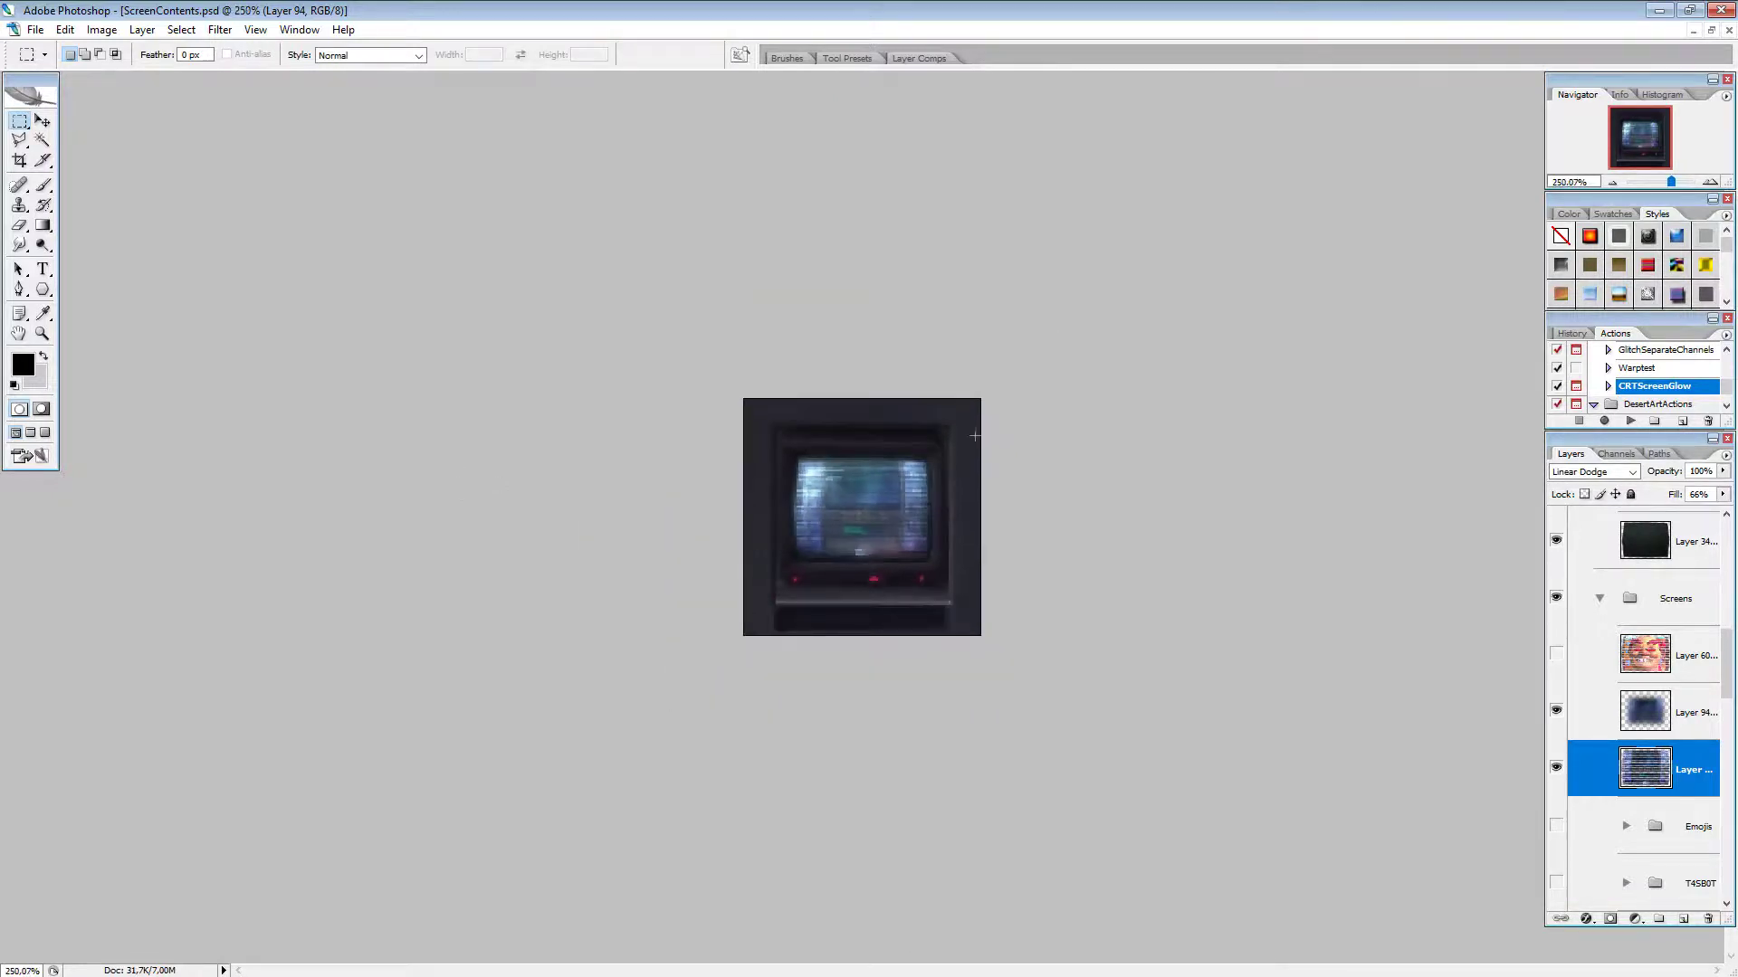
{"action": "scroll", "coordinate": [975, 436], "scroll_direction": "up", "scroll_amount": 3}
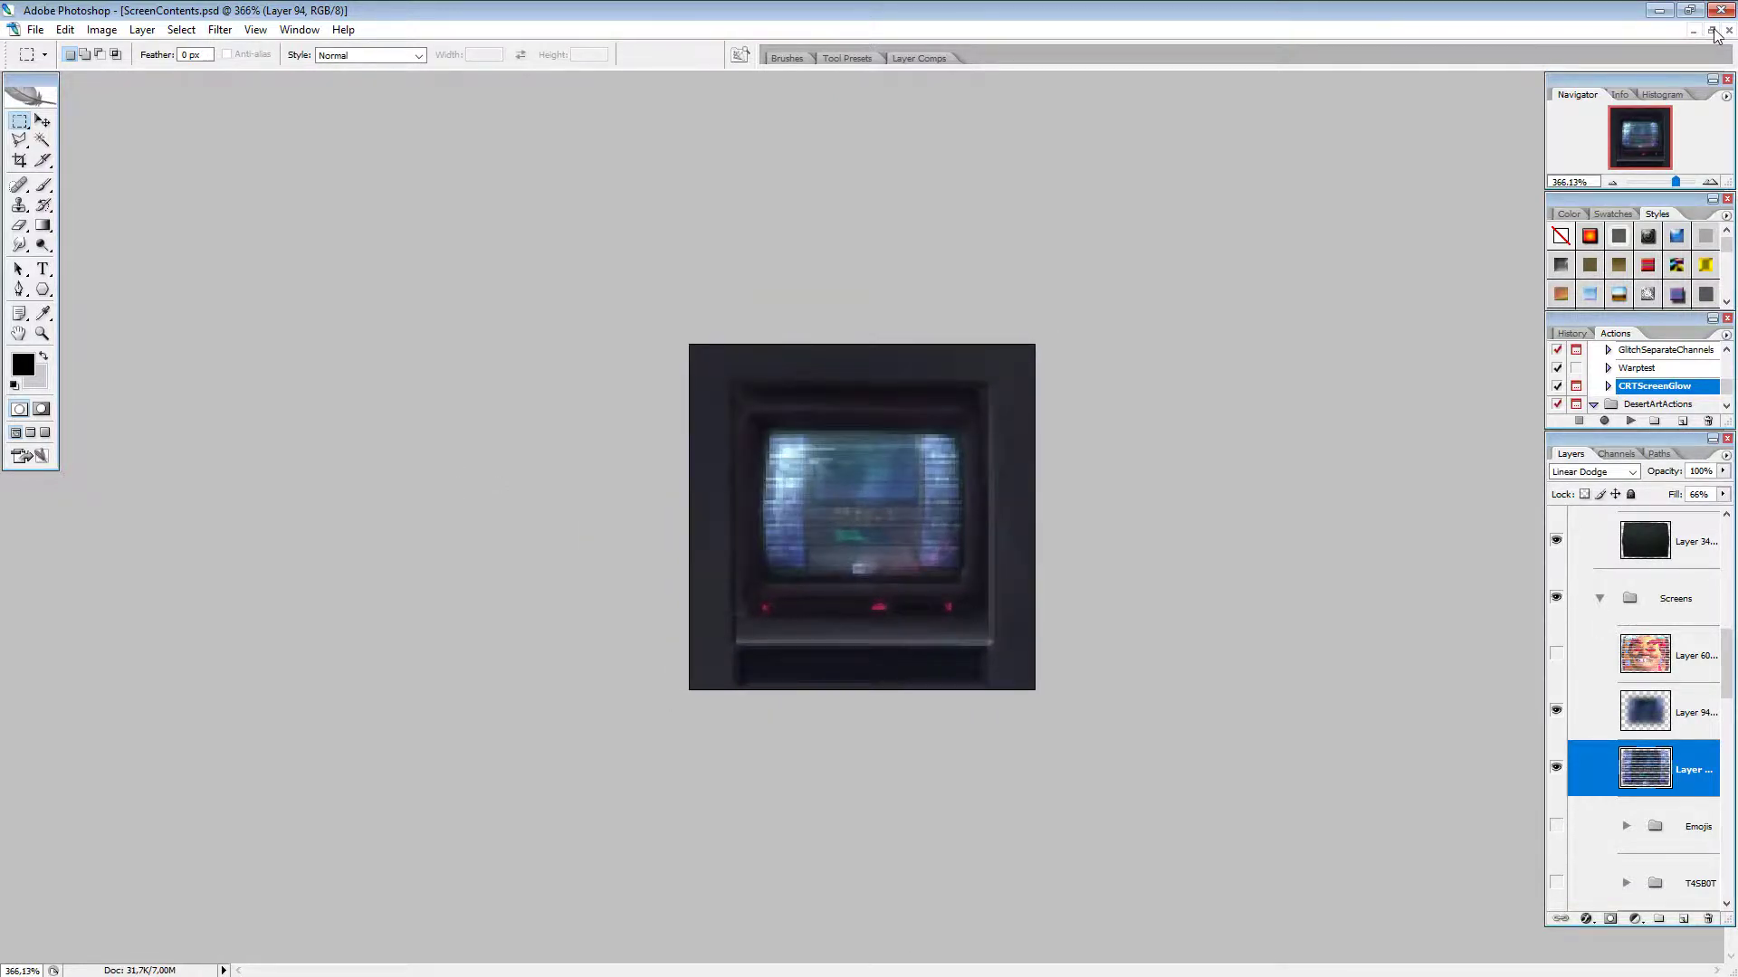
Step: Open Rooms Attacklvl.png from the MarketingAssets folder in Photoshop as a new source picture
{"action": "left_click", "coordinate": [1659, 10]}
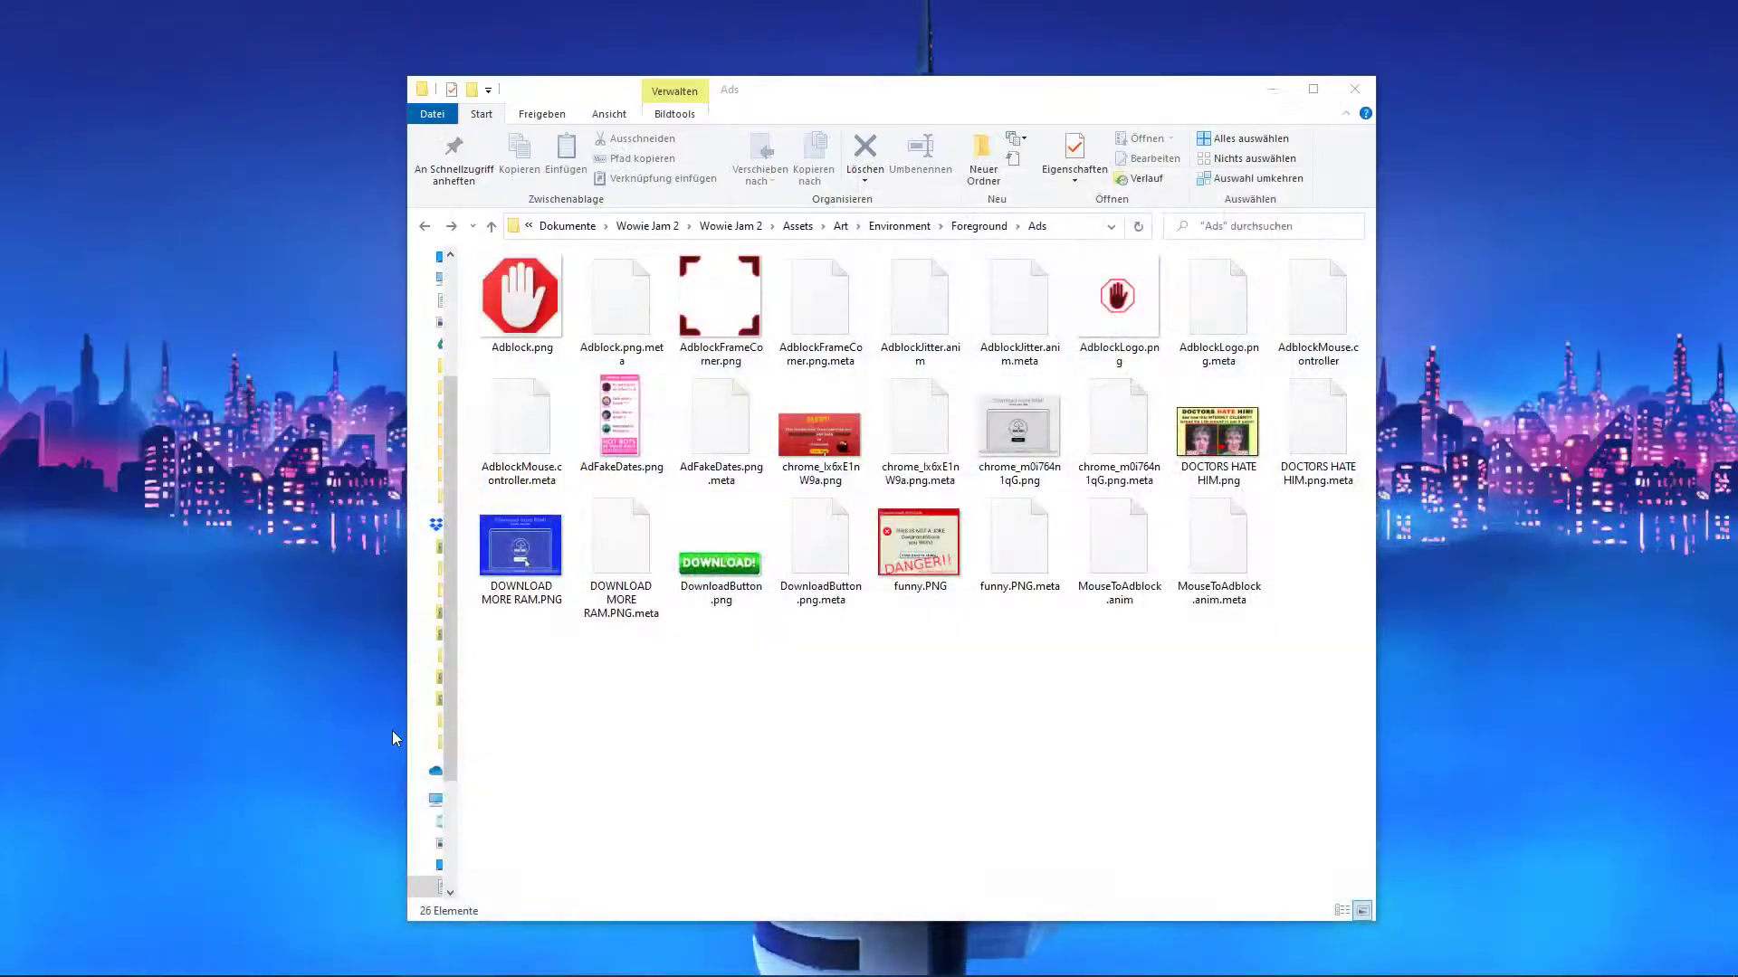
{"action": "mouse_move", "coordinate": [138, 966]}
{"action": "mouse_move", "coordinate": [208, 957]}
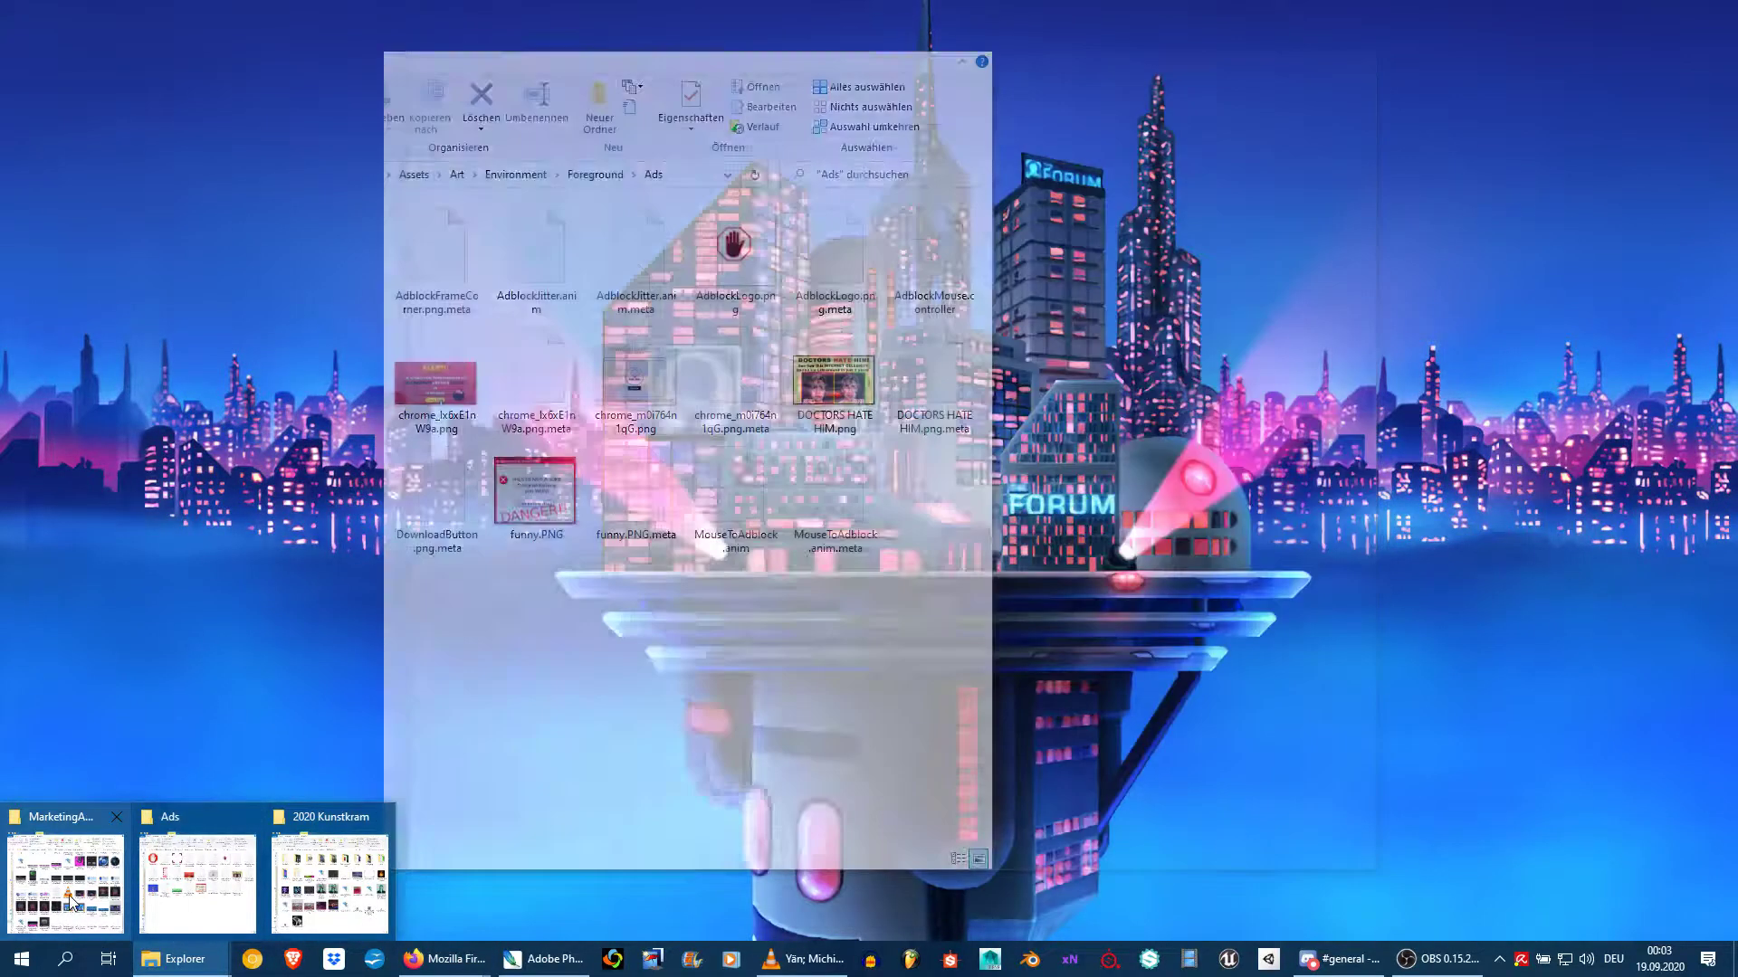
{"action": "left_click", "coordinate": [71, 902]}
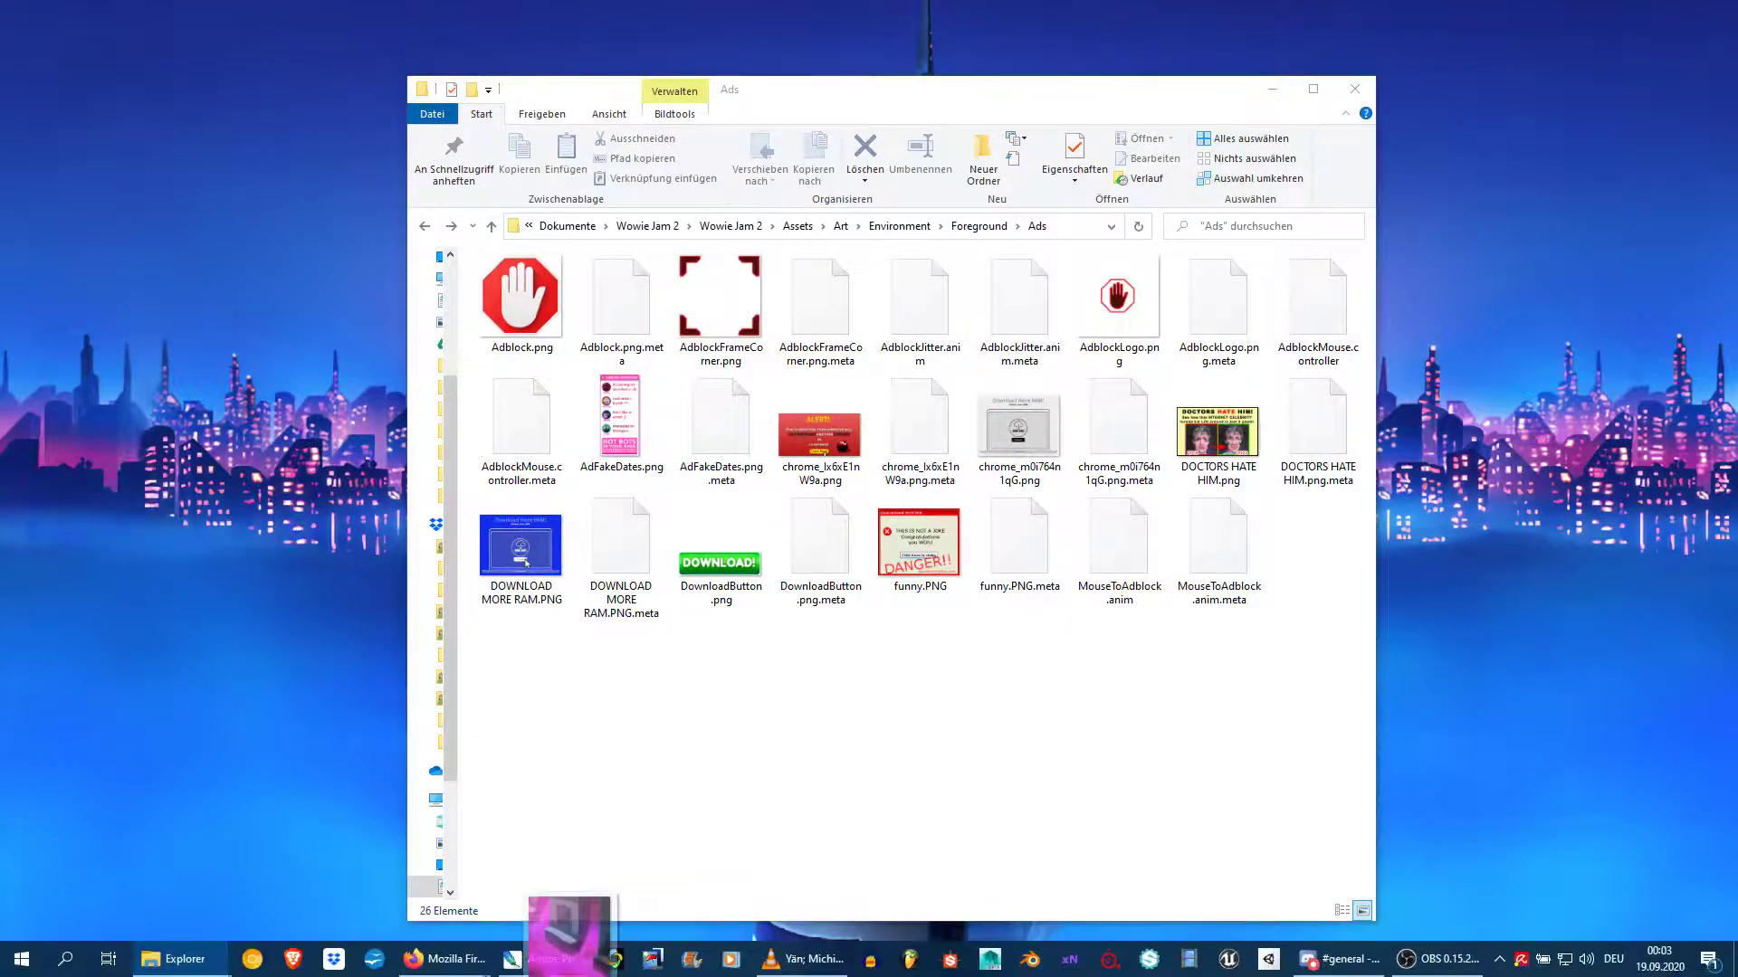
{"action": "left_click", "coordinate": [542, 969]}
{"action": "left_click_drag", "start_coordinate": [474, 616], "coordinate": [480, 613]}
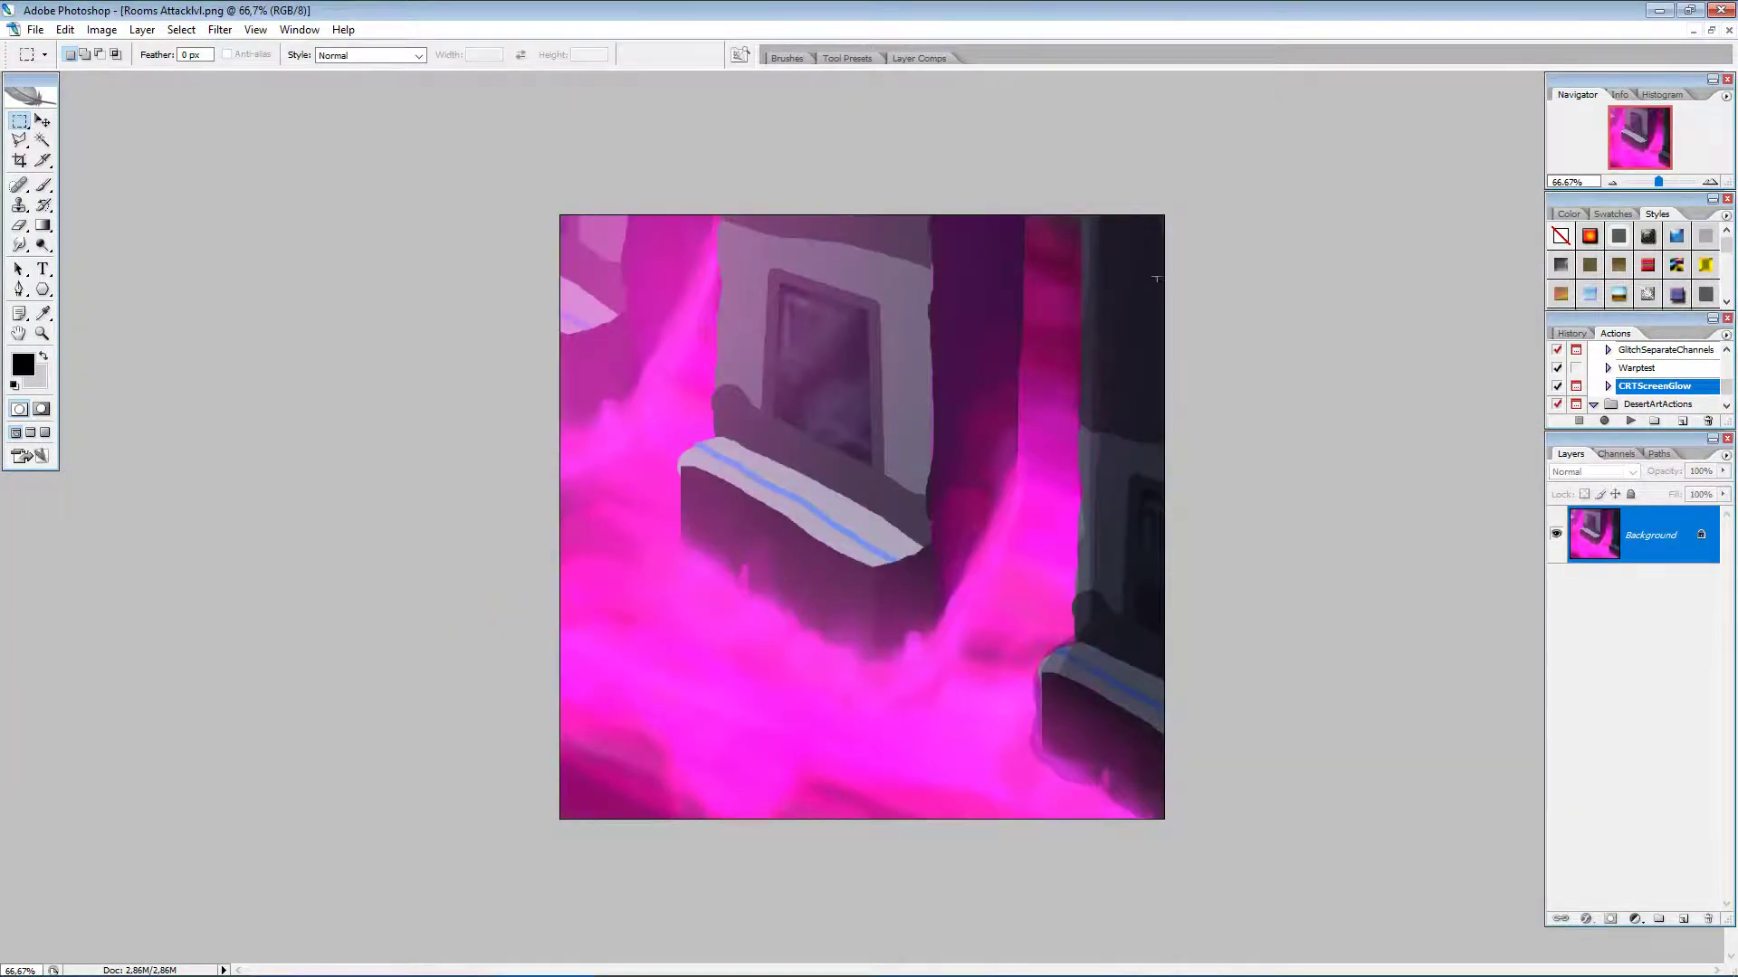
Step: Examine how the pink room picture reads at small zoom levels, down to 6.25%
{"action": "left_click", "coordinate": [1613, 180]}
{"action": "left_click", "coordinate": [1614, 180]}
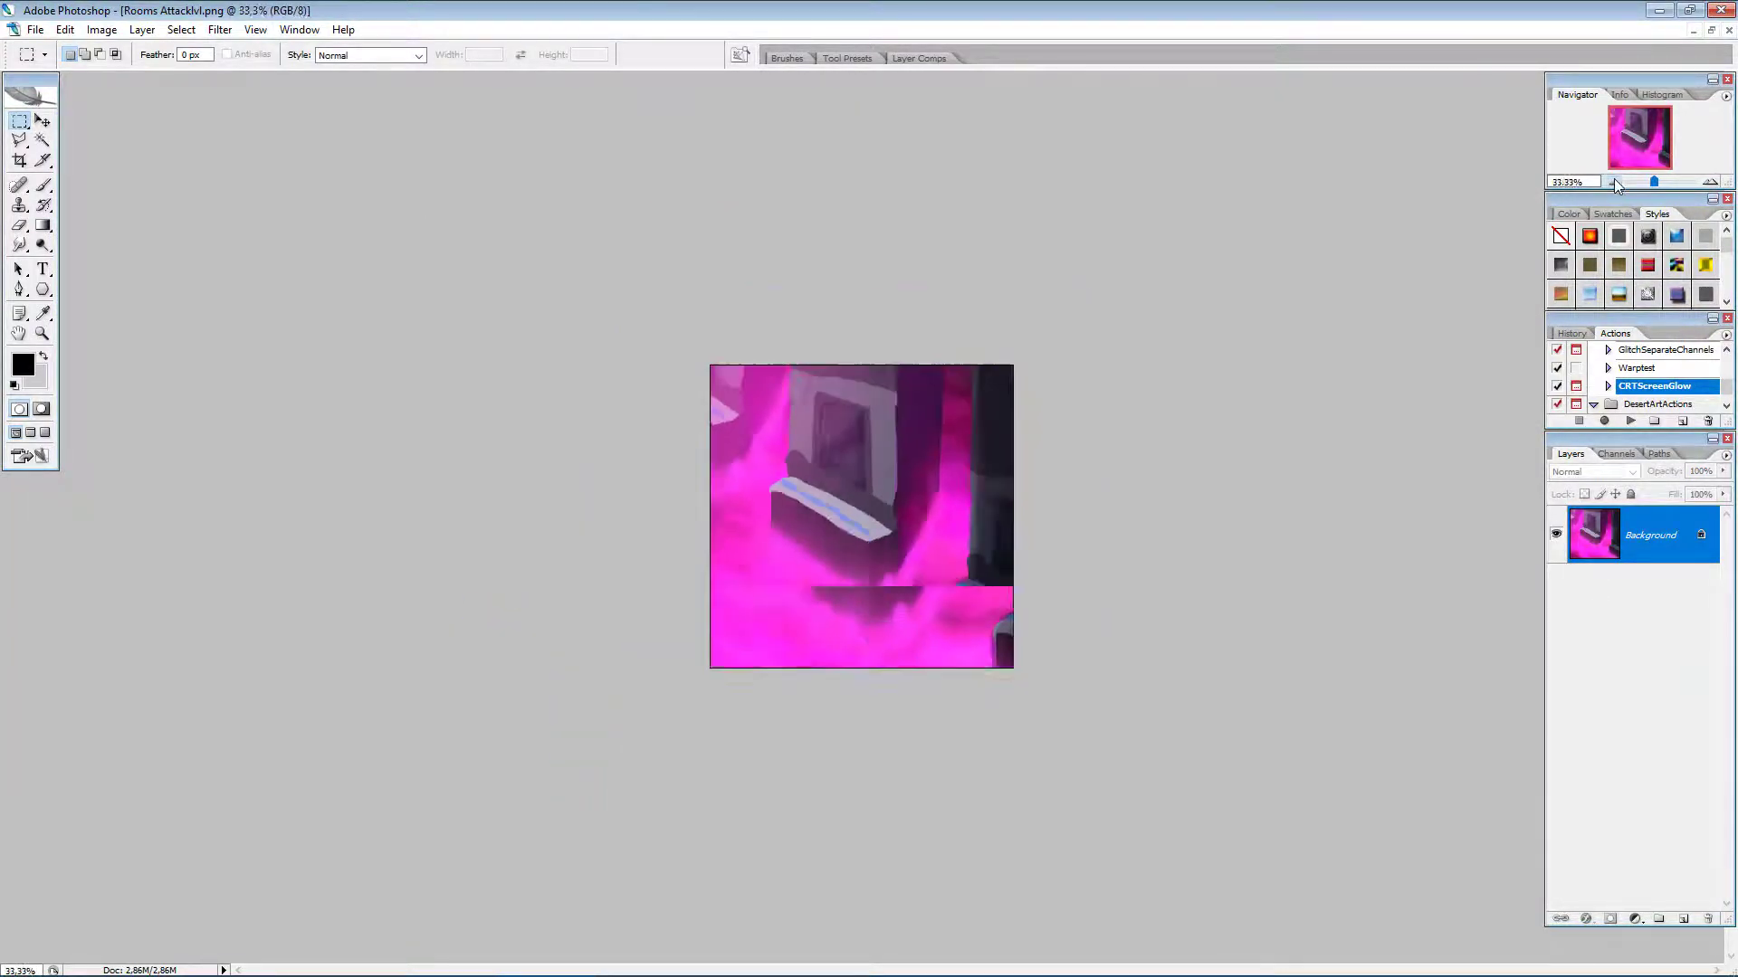
{"action": "left_click", "coordinate": [1614, 180]}
{"action": "left_click", "coordinate": [1614, 180]}
{"action": "left_click", "coordinate": [1613, 180]}
{"action": "left_click", "coordinate": [1614, 180]}
{"action": "left_click", "coordinate": [1614, 180]}
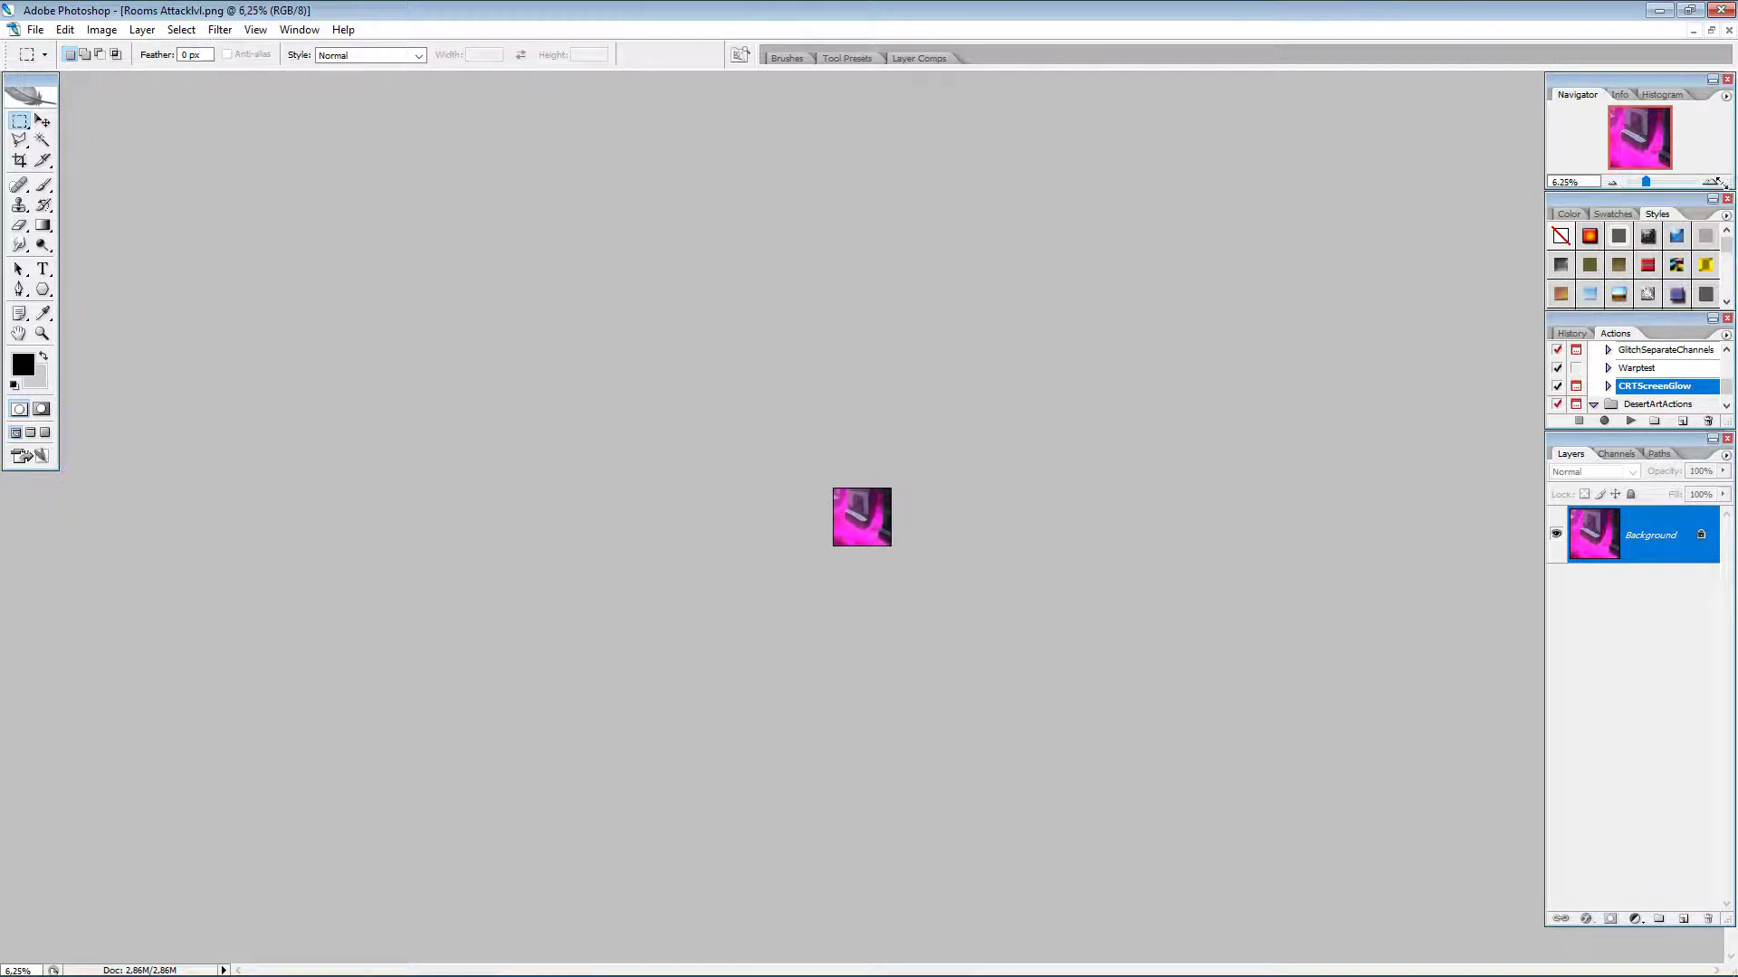
{"action": "left_click", "coordinate": [1715, 184]}
{"action": "left_click", "coordinate": [1714, 184]}
{"action": "left_click", "coordinate": [1714, 184]}
{"action": "left_click", "coordinate": [1714, 183]}
{"action": "left_click", "coordinate": [1714, 184]}
{"action": "left_click", "coordinate": [1714, 184]}
{"action": "left_click", "coordinate": [1714, 184]}
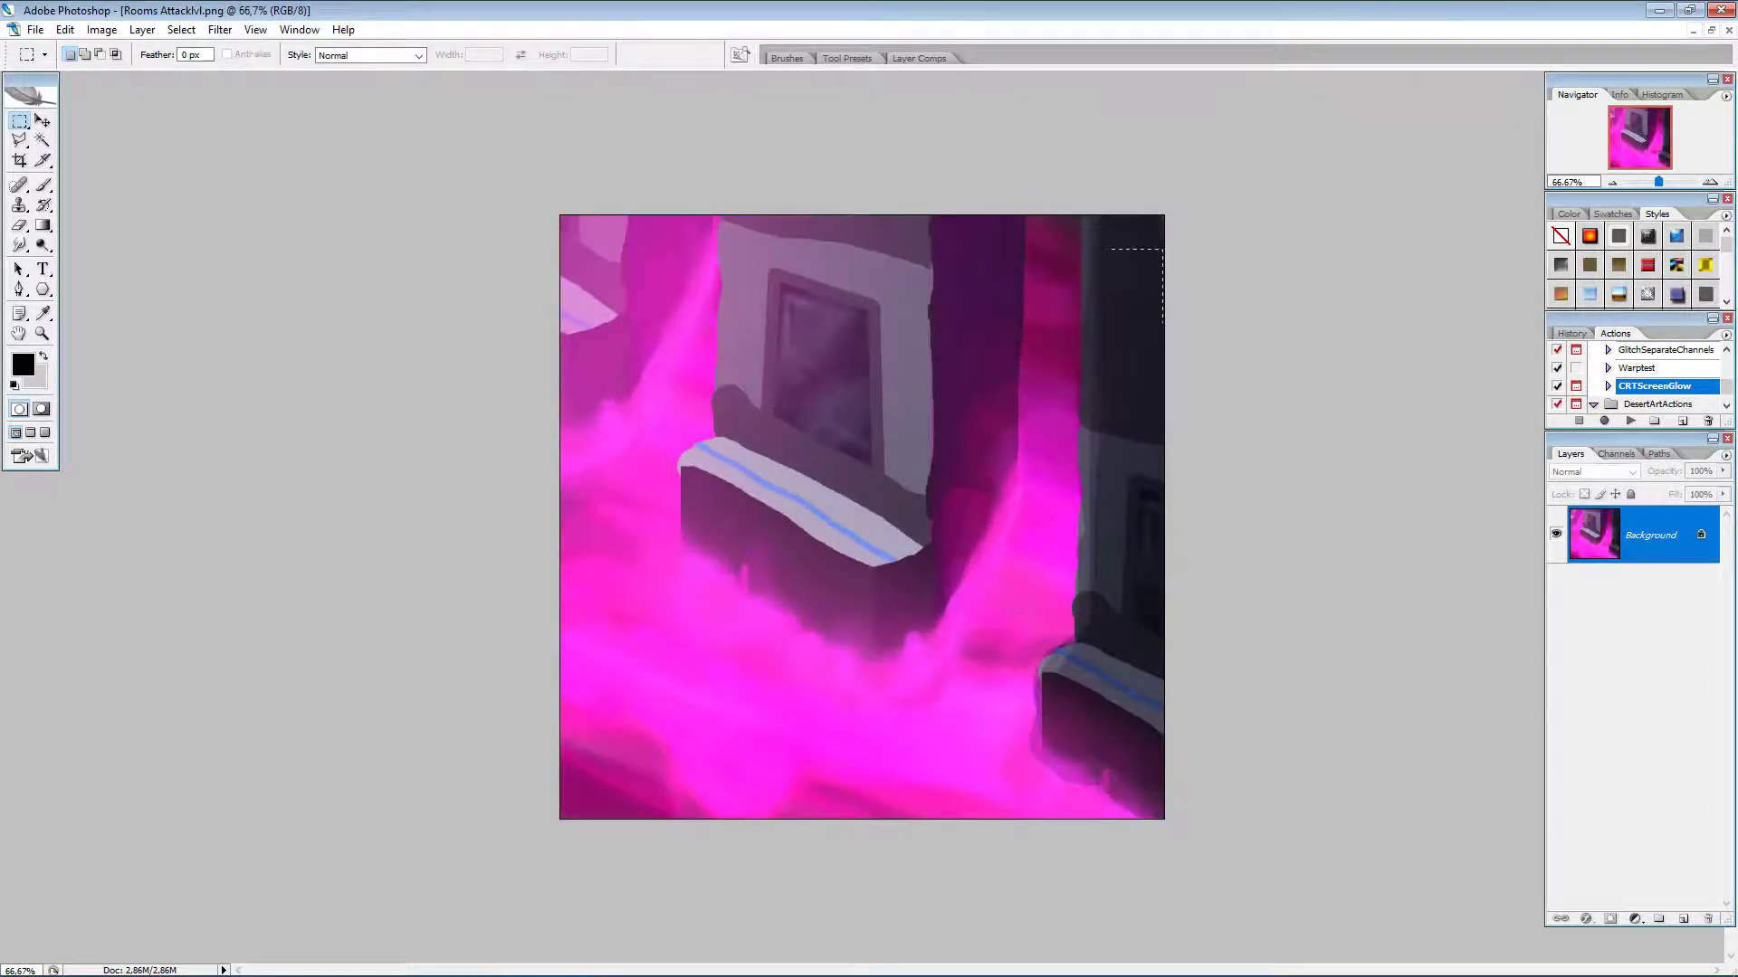
Step: Copy a full-width rectangular area from the middle of the room picture and return to ScreenContents.psd
{"action": "left_click_drag", "start_coordinate": [1111, 321], "coordinate": [552, 750]}
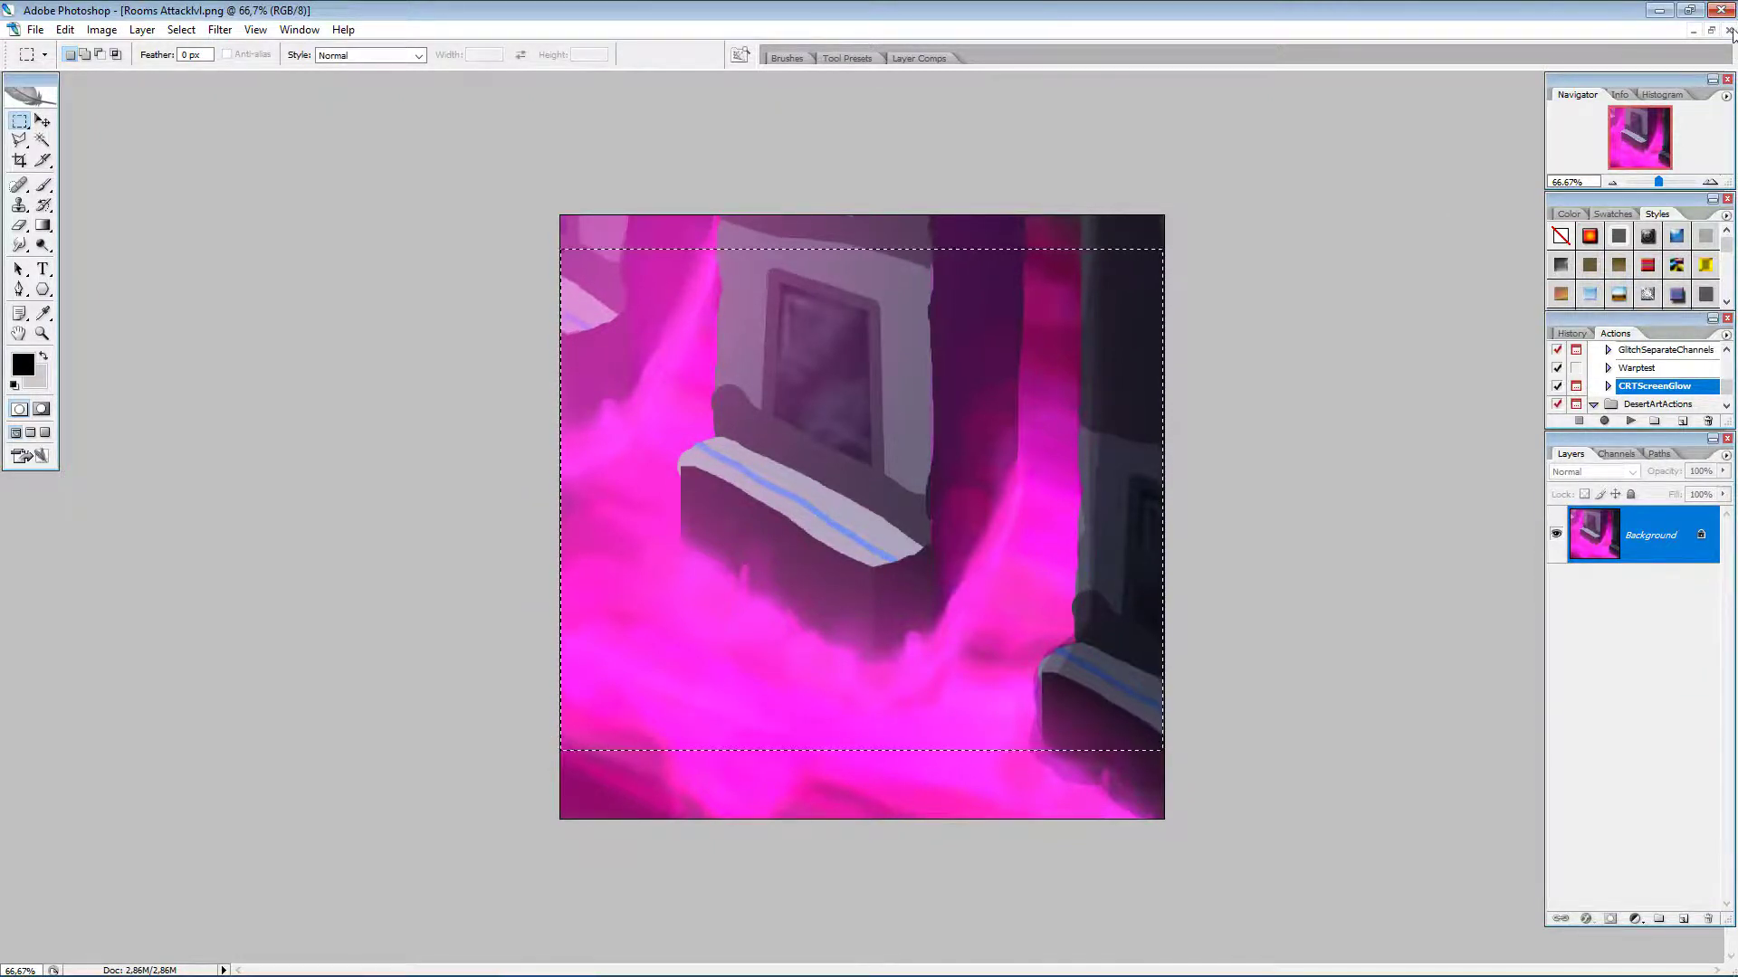
{"action": "key", "text": "ctrl+Tab"}
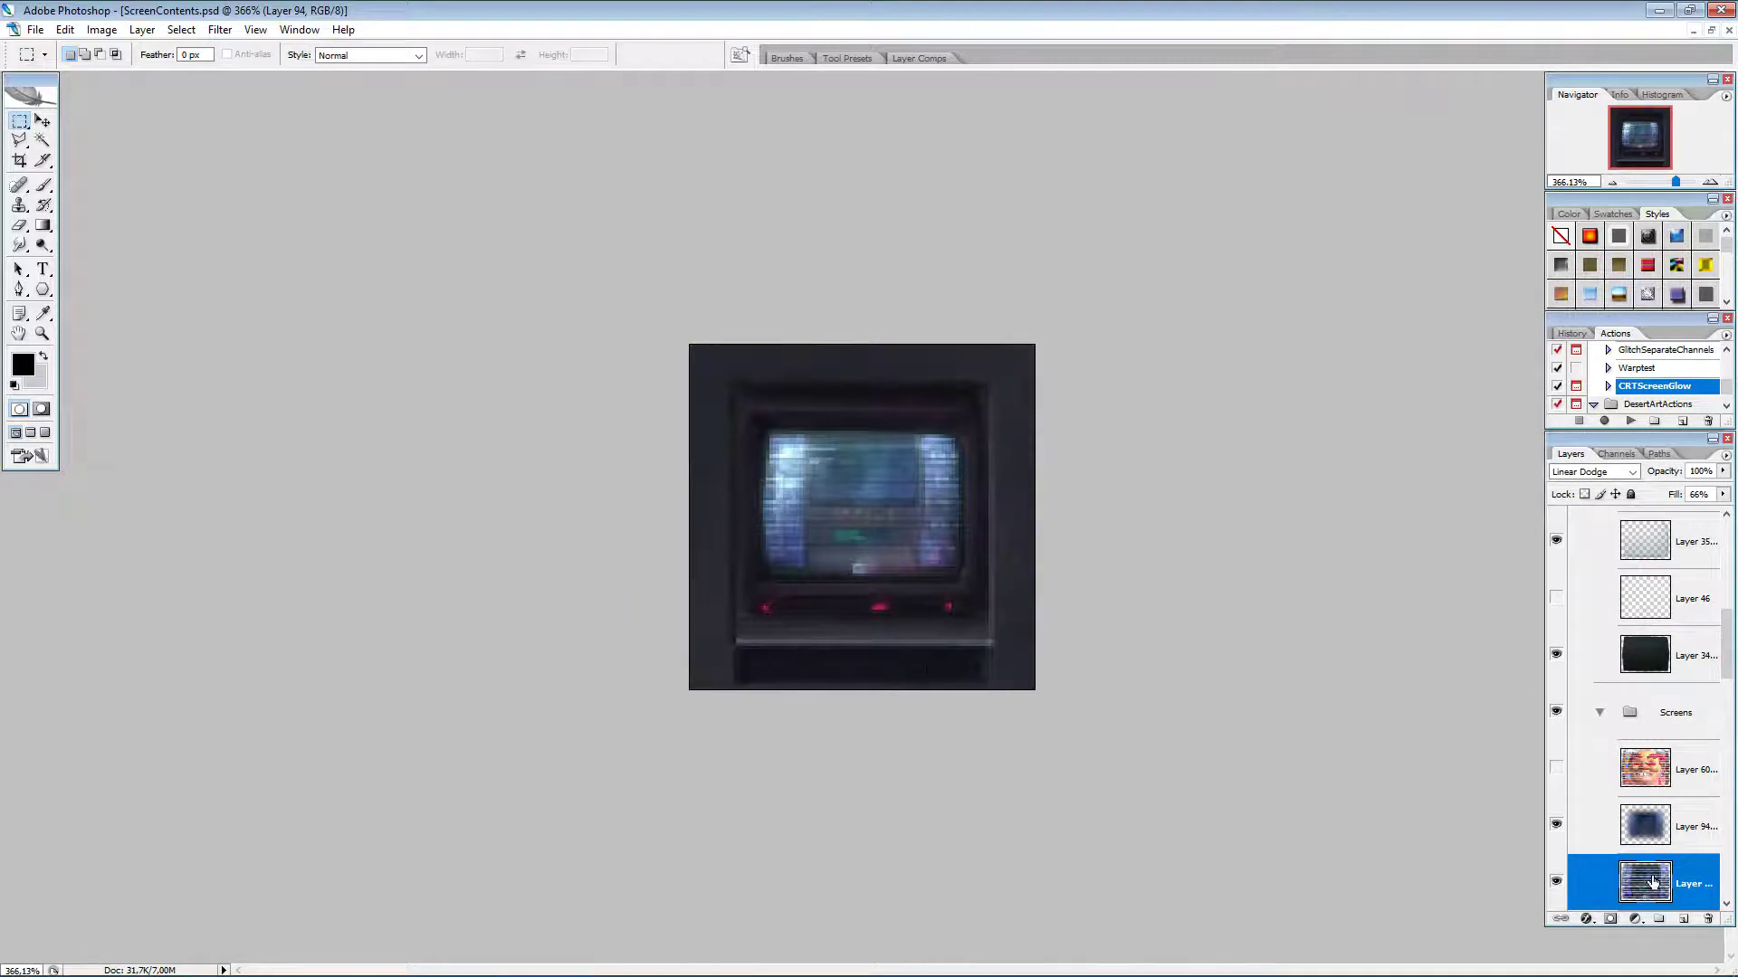
Step: Put Layer 94 and its glow copy into a new layer group named Lobby, and collapse the group
{"action": "left_click", "coordinate": [1668, 833]}
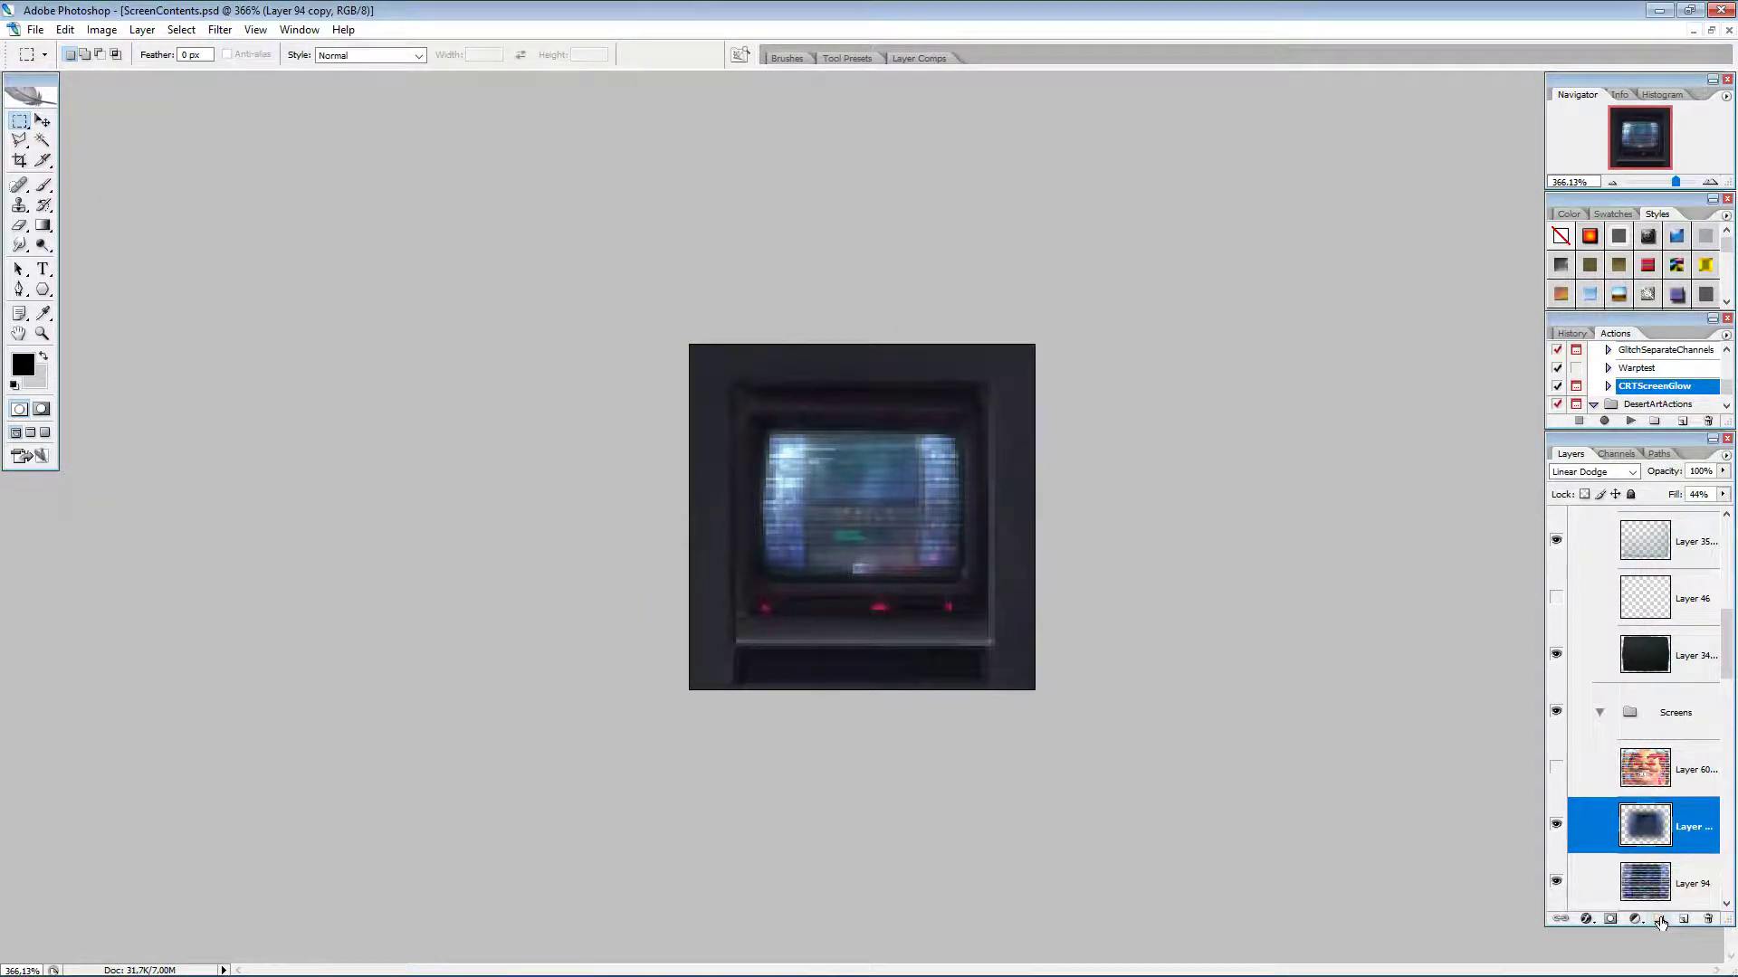
{"action": "key", "text": "ctrl+g"}
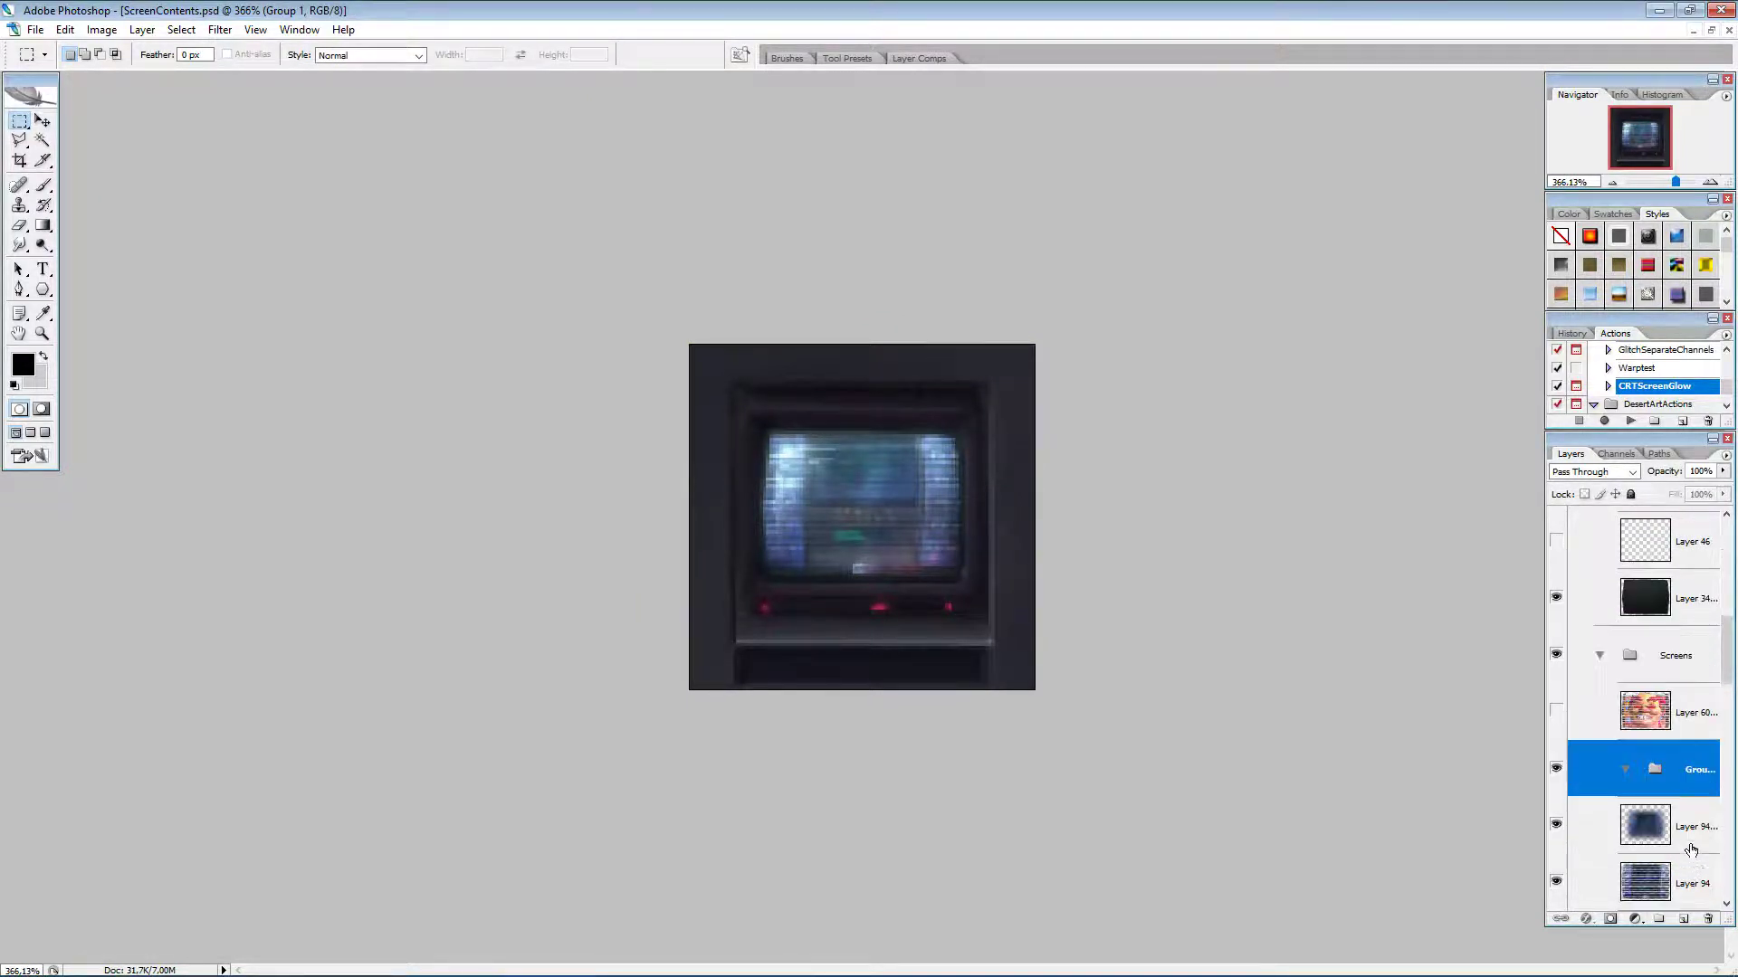
{"action": "left_click", "coordinate": [1690, 842]}
{"action": "left_click", "coordinate": [1691, 882], "text": "shift"}
{"action": "left_click_drag", "start_coordinate": [1691, 830], "coordinate": [1702, 772]}
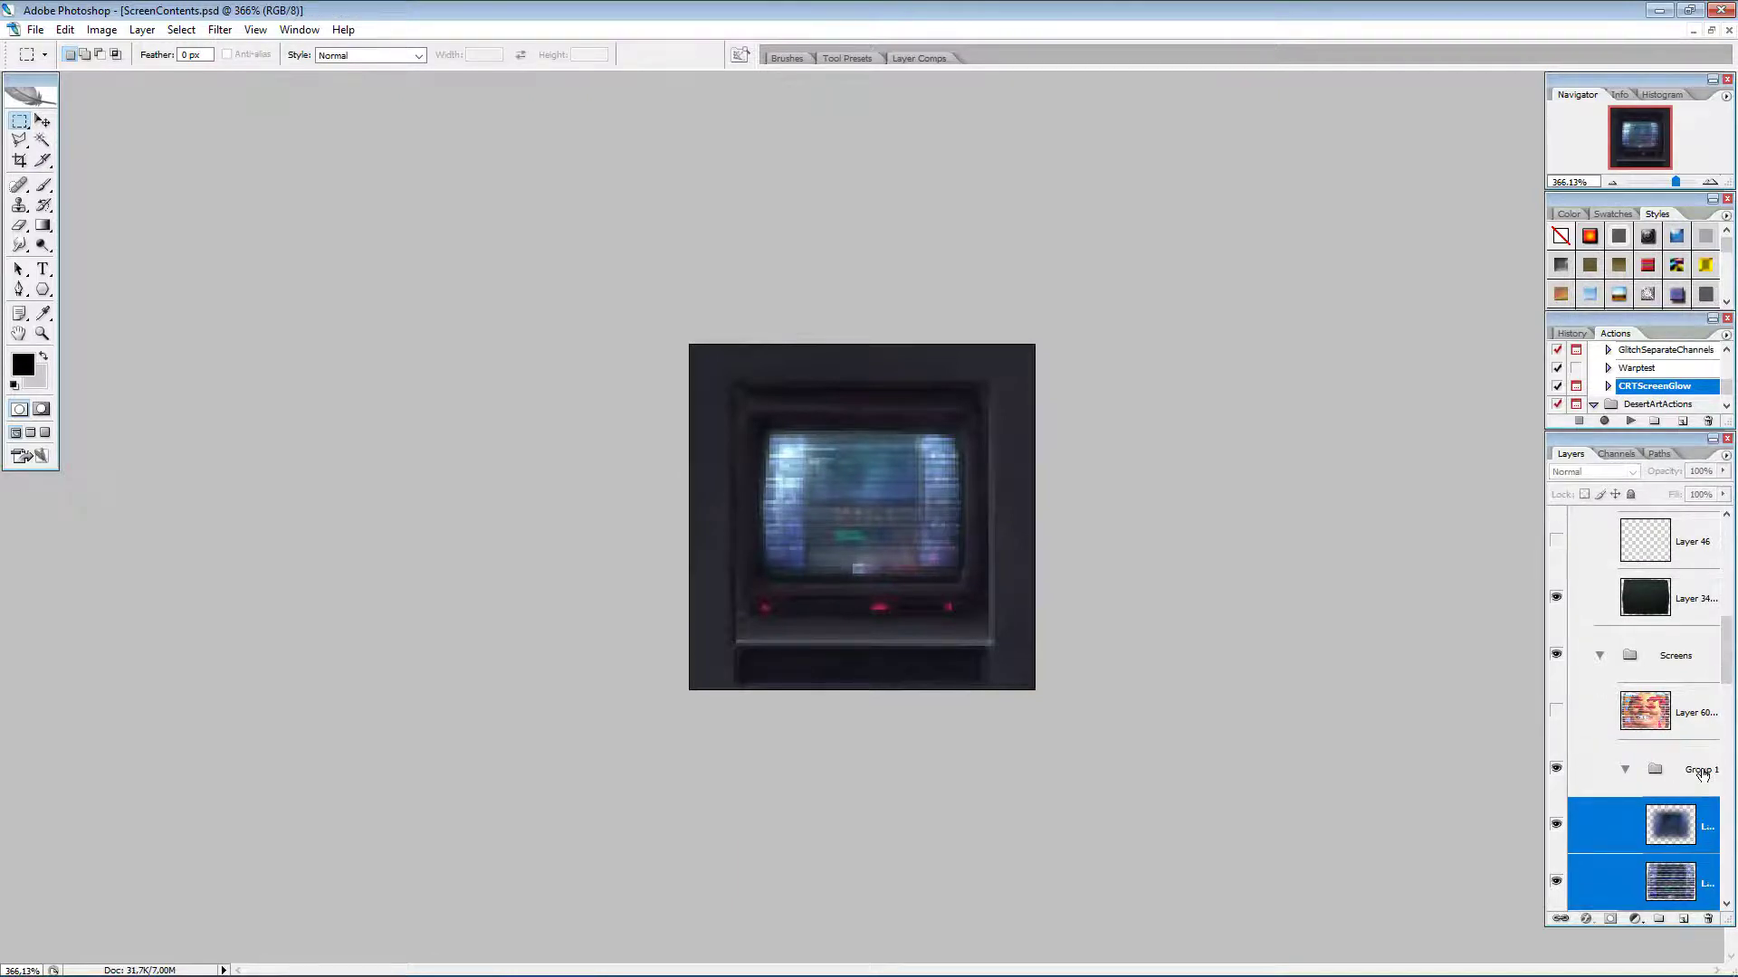
{"action": "double_click", "coordinate": [1701, 771]}
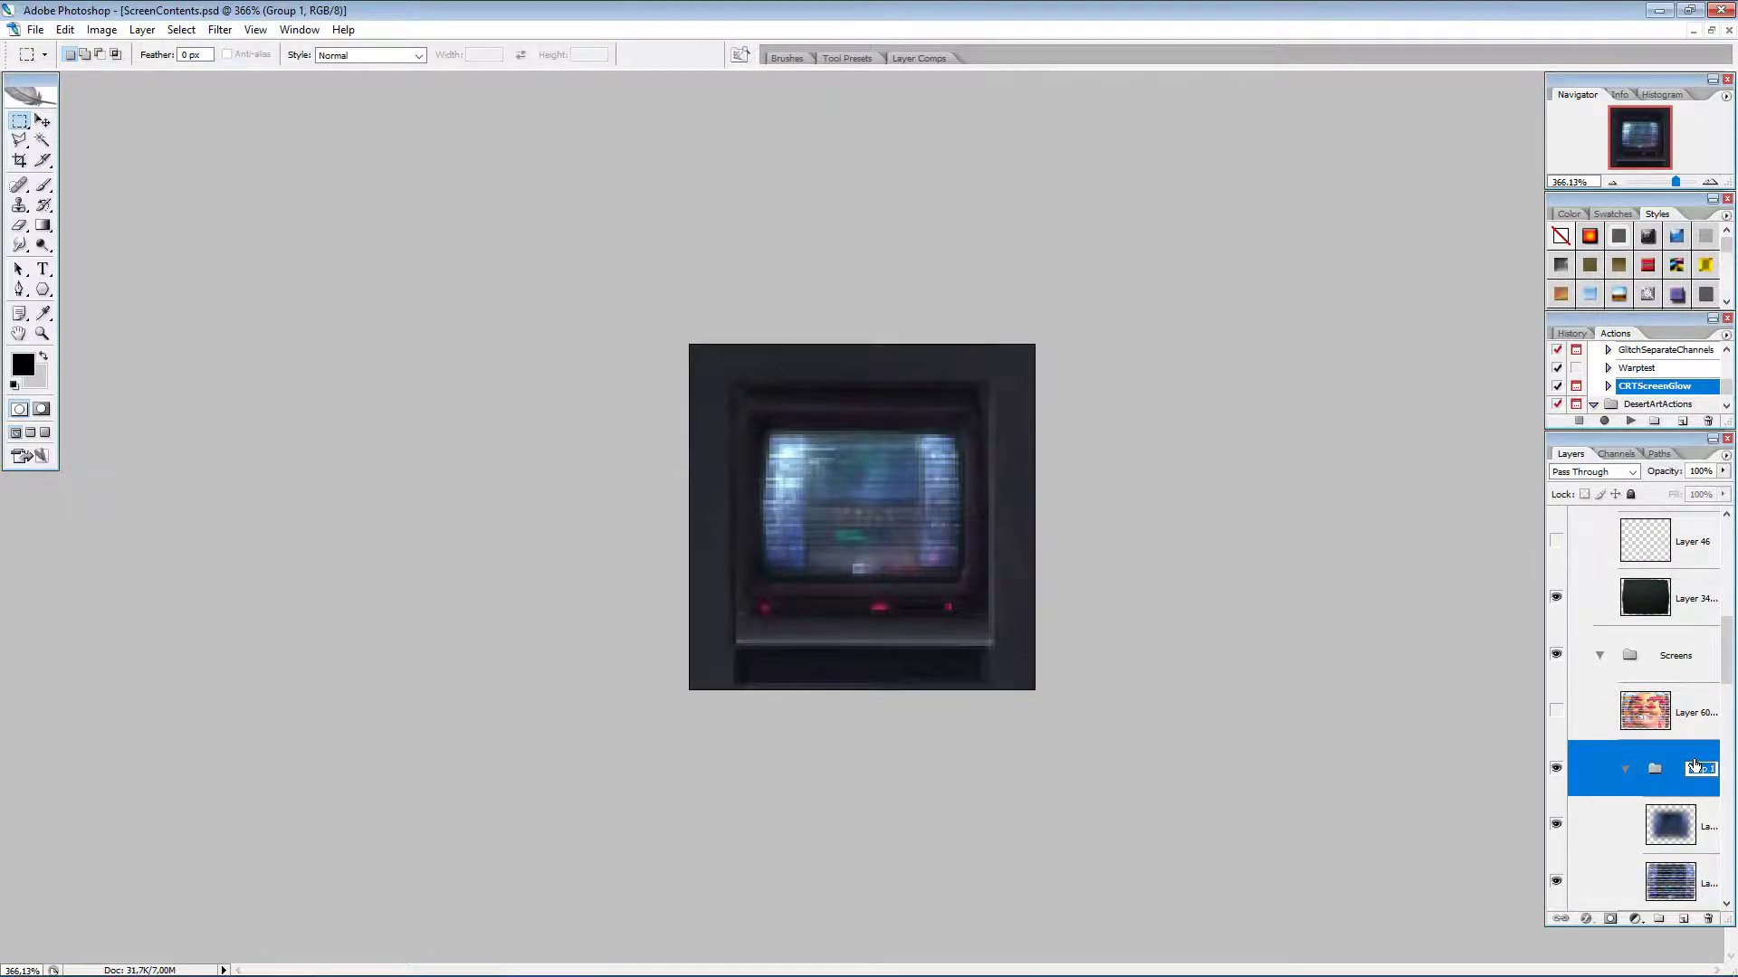
{"action": "type", "text": "Lobby"}
{"action": "key", "text": "Return"}
{"action": "left_click", "coordinate": [1626, 772]}
Step: Paste the copied room picture above the Lobby group, scale it to about 6.1%, and place it over the monitor screen
{"action": "key", "text": "ctrl+v"}
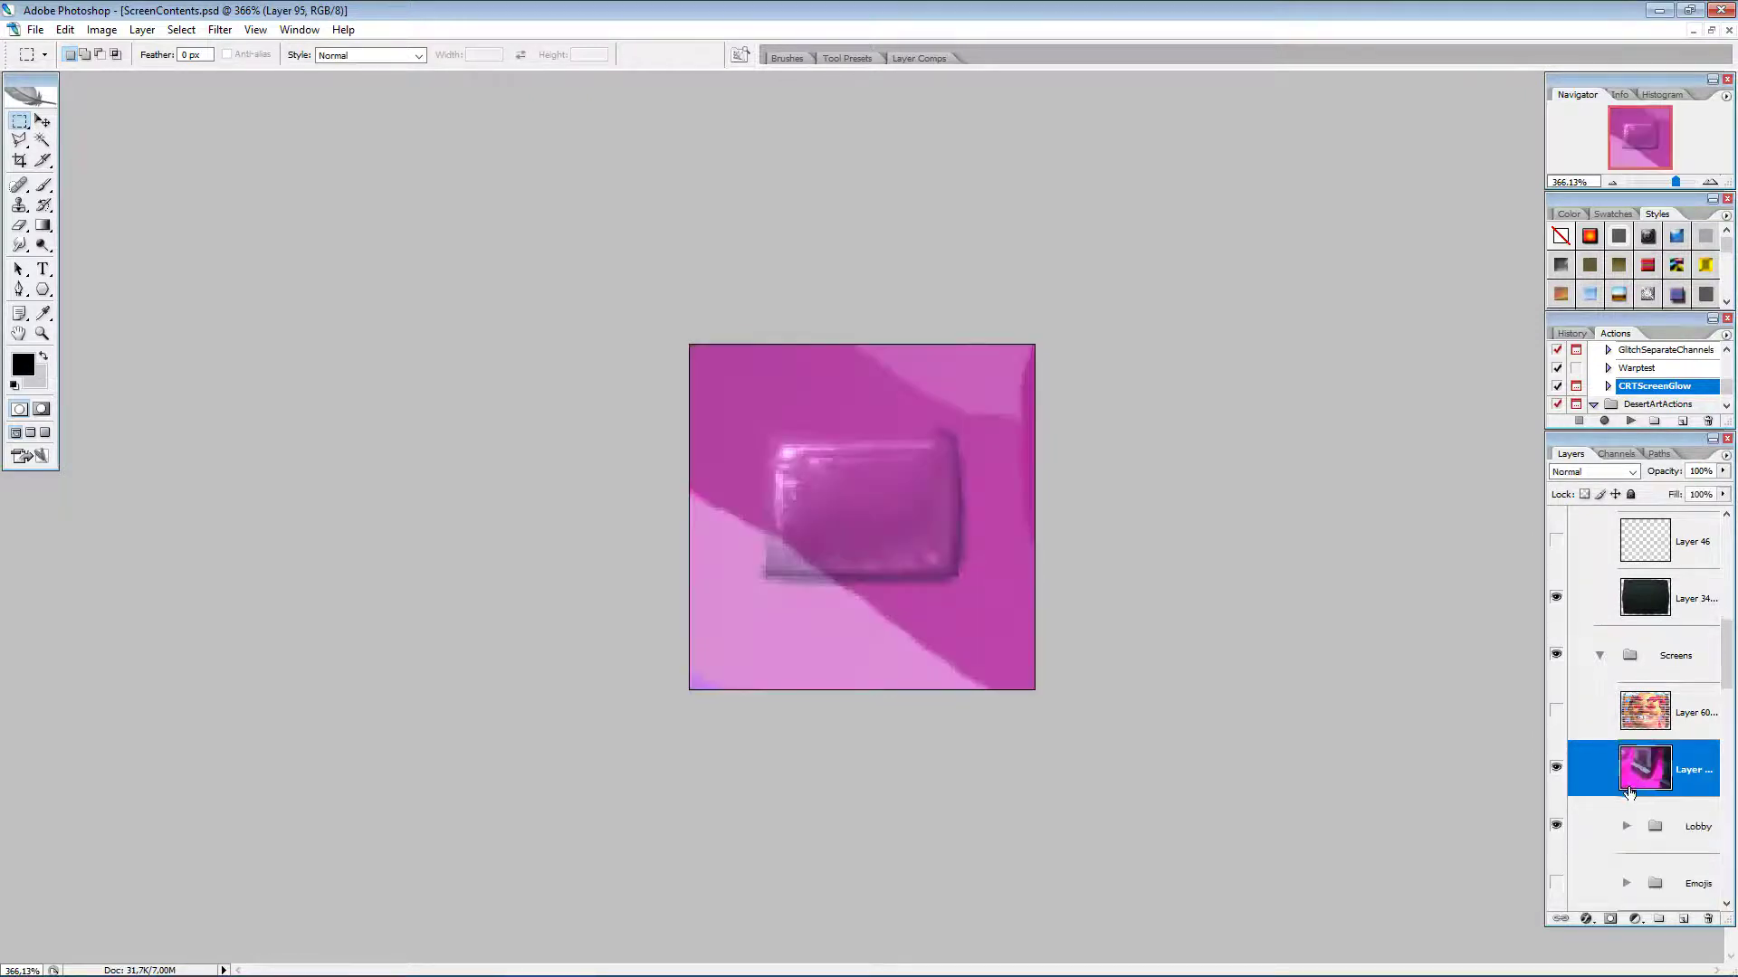
{"action": "left_click", "coordinate": [43, 121]}
{"action": "left_click", "coordinate": [1612, 181]}
{"action": "left_click", "coordinate": [1612, 182]}
{"action": "left_click", "coordinate": [1612, 182]}
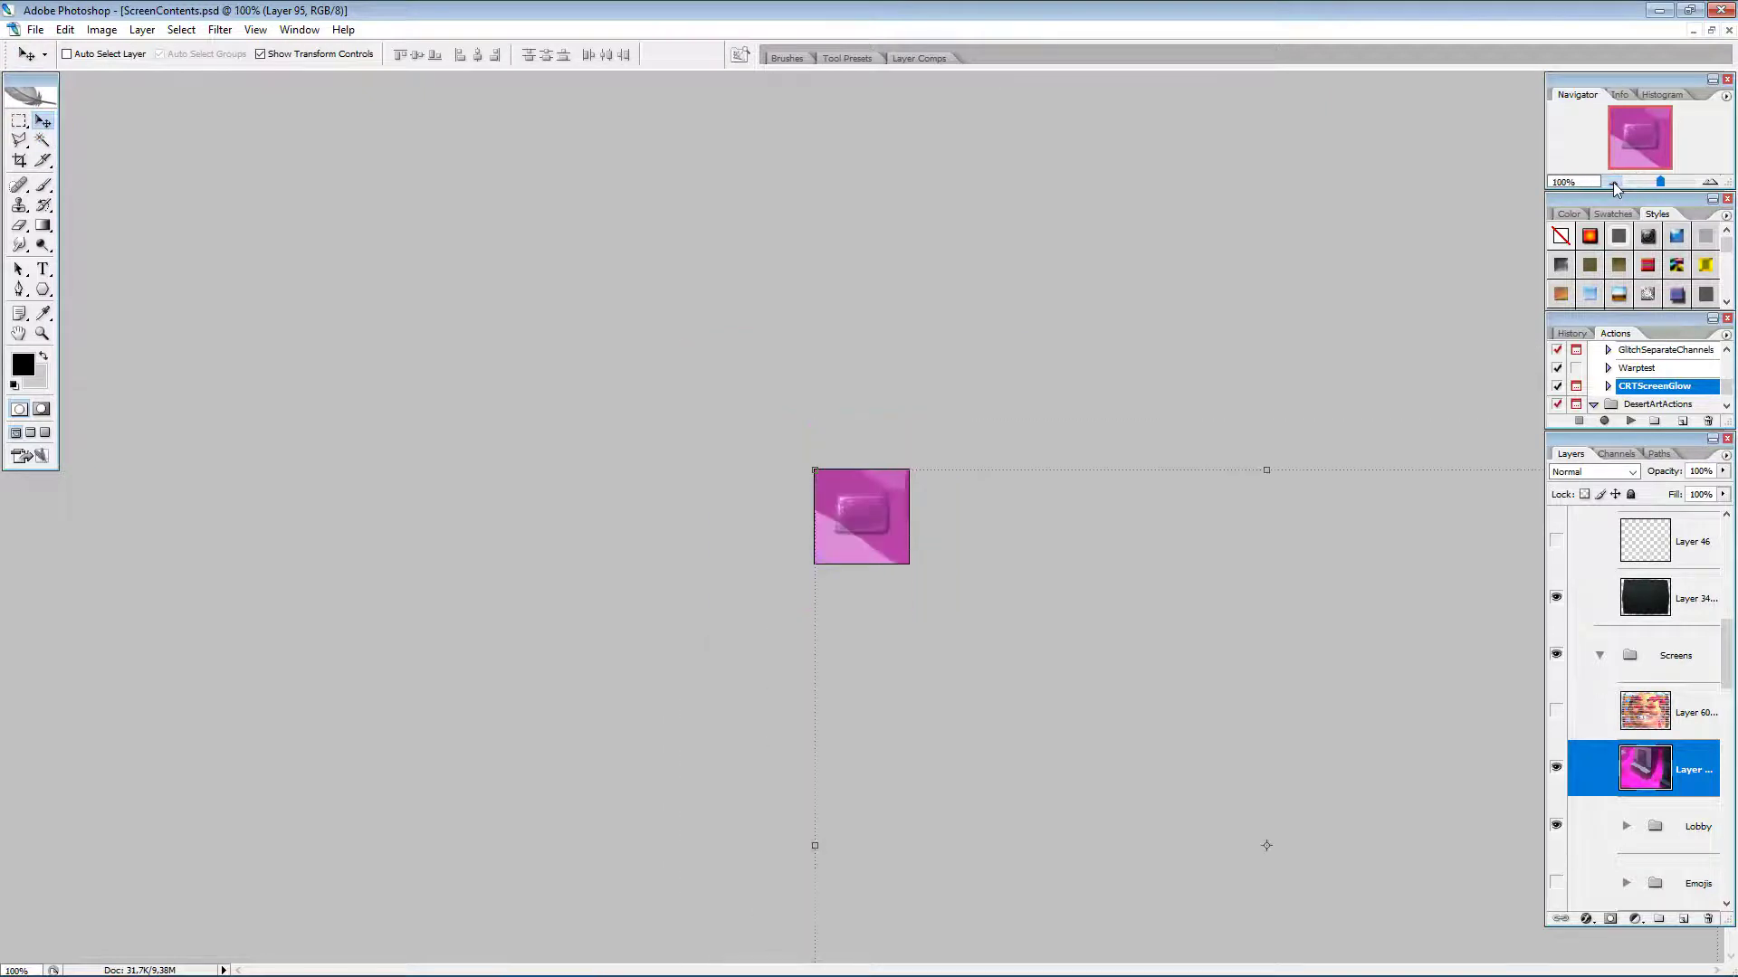
{"action": "left_click", "coordinate": [1612, 182]}
{"action": "left_click", "coordinate": [1612, 182]}
{"action": "left_click", "coordinate": [1612, 182]}
{"action": "left_click_drag", "start_coordinate": [1153, 762], "coordinate": [873, 534]}
{"action": "scroll", "coordinate": [864, 534], "scroll_direction": "up", "scroll_amount": 8}
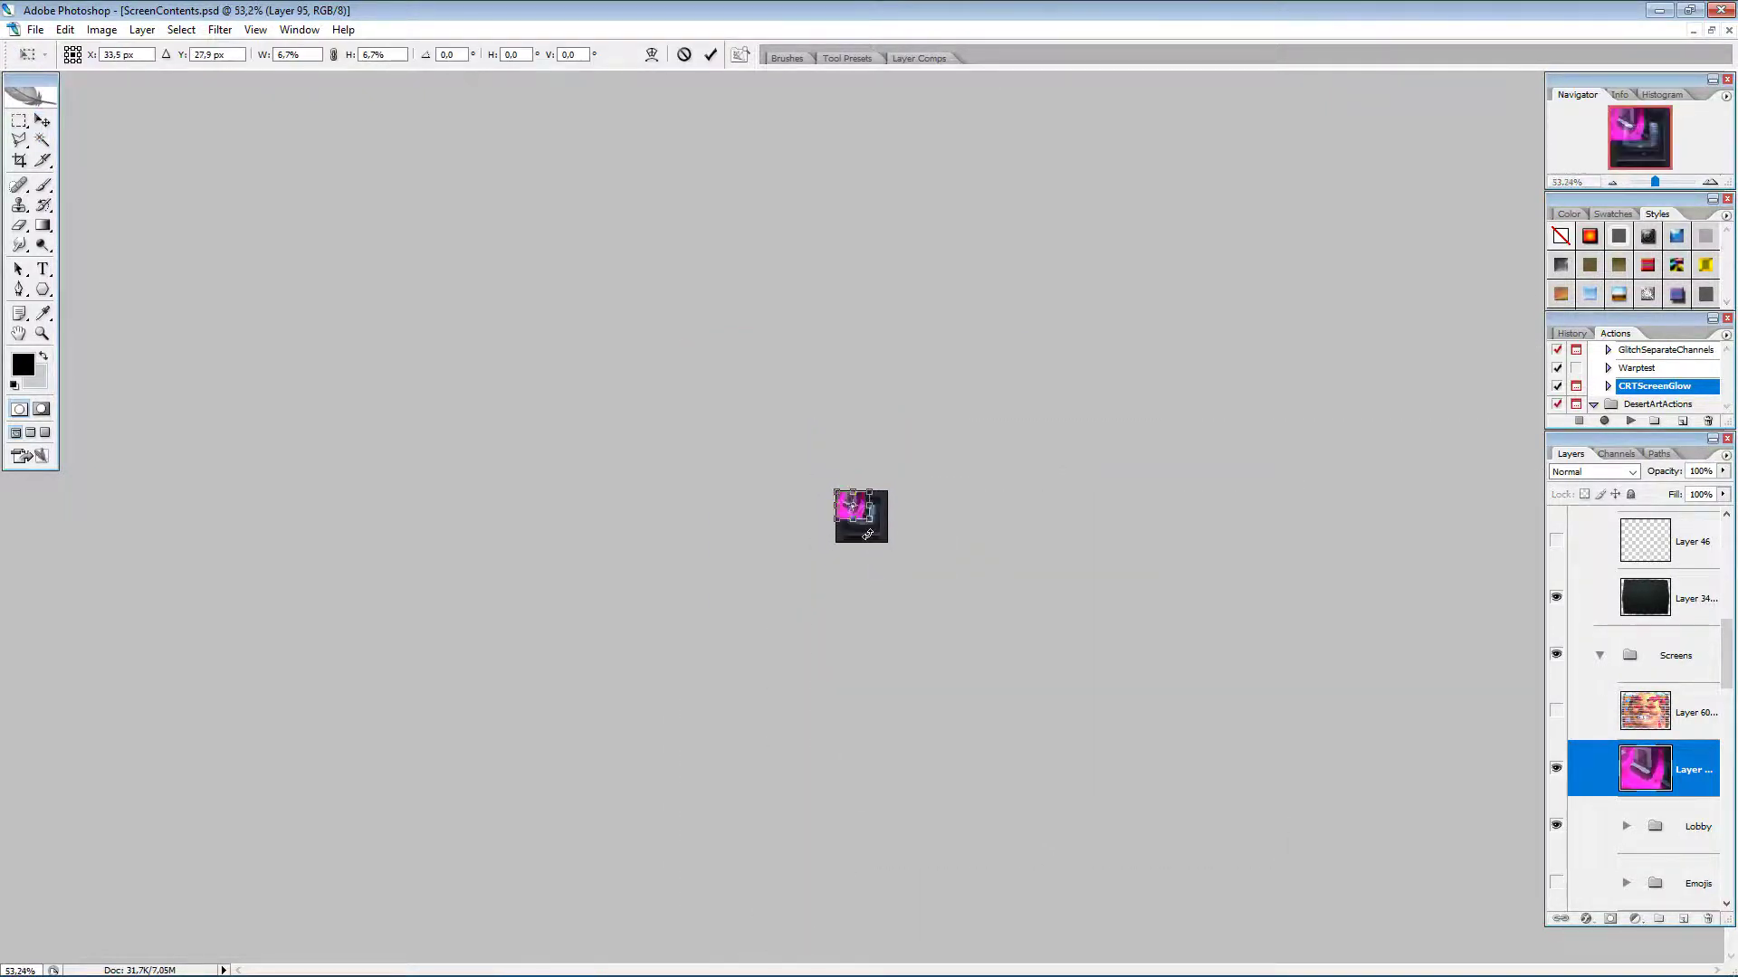
{"action": "scroll", "coordinate": [862, 508], "scroll_direction": "up", "scroll_amount": 3}
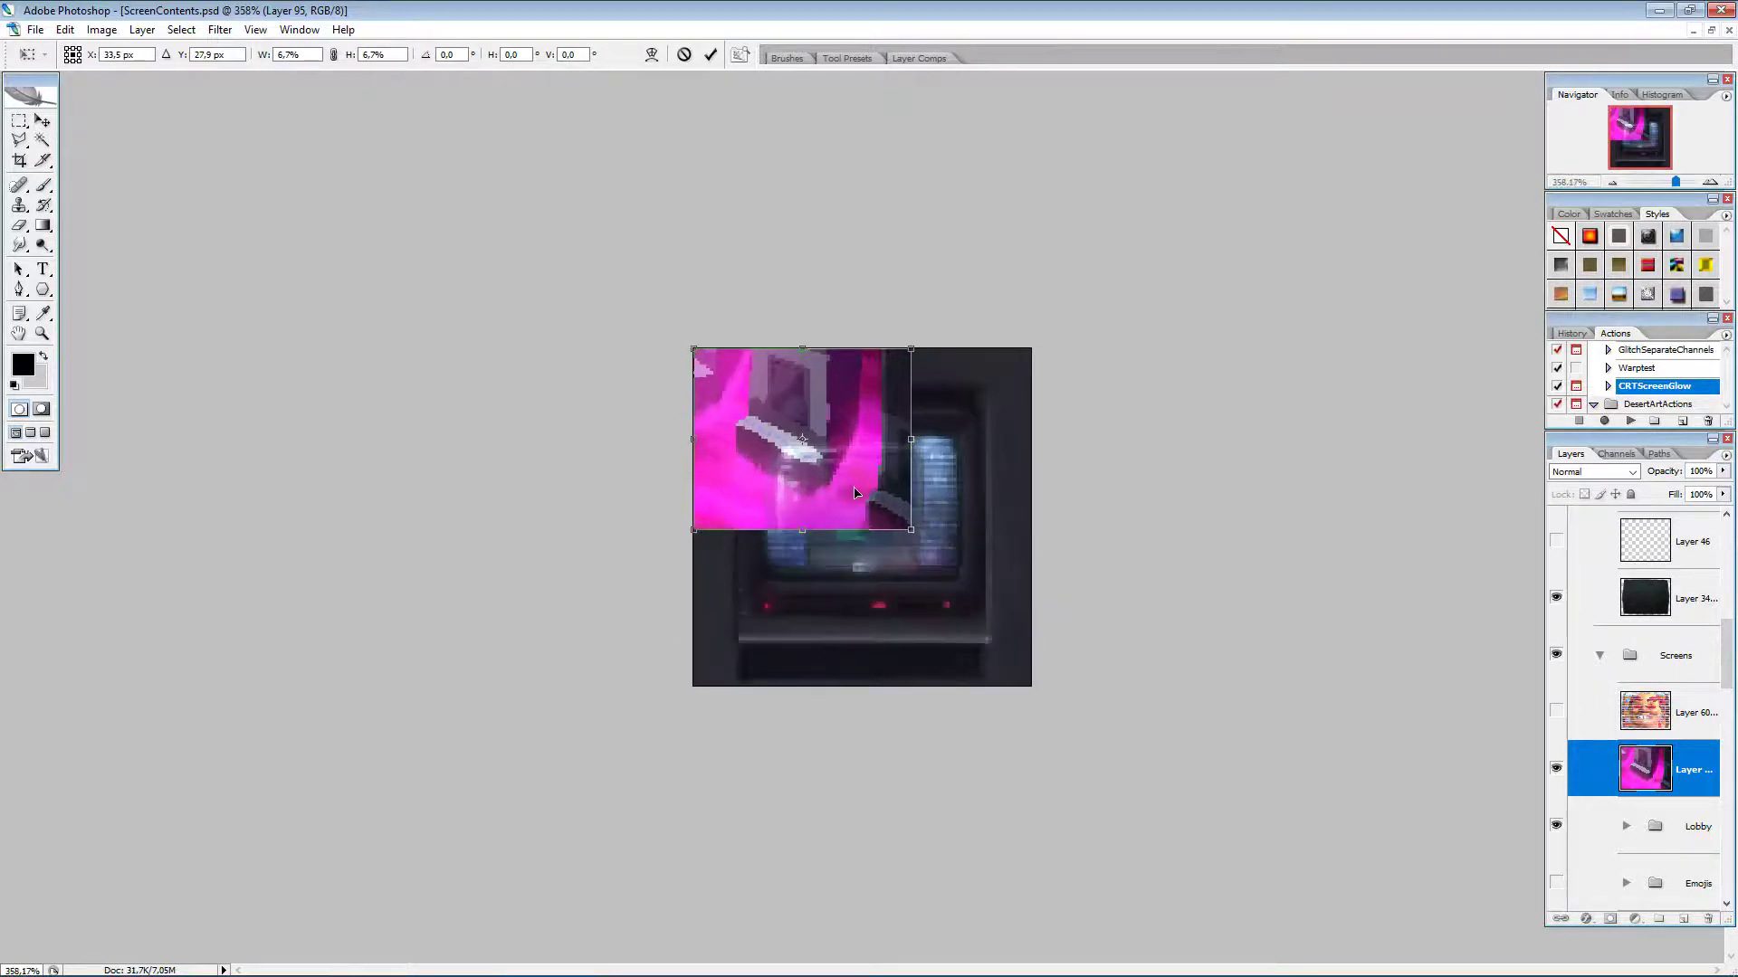
{"action": "left_click_drag", "start_coordinate": [857, 503], "coordinate": [961, 591]}
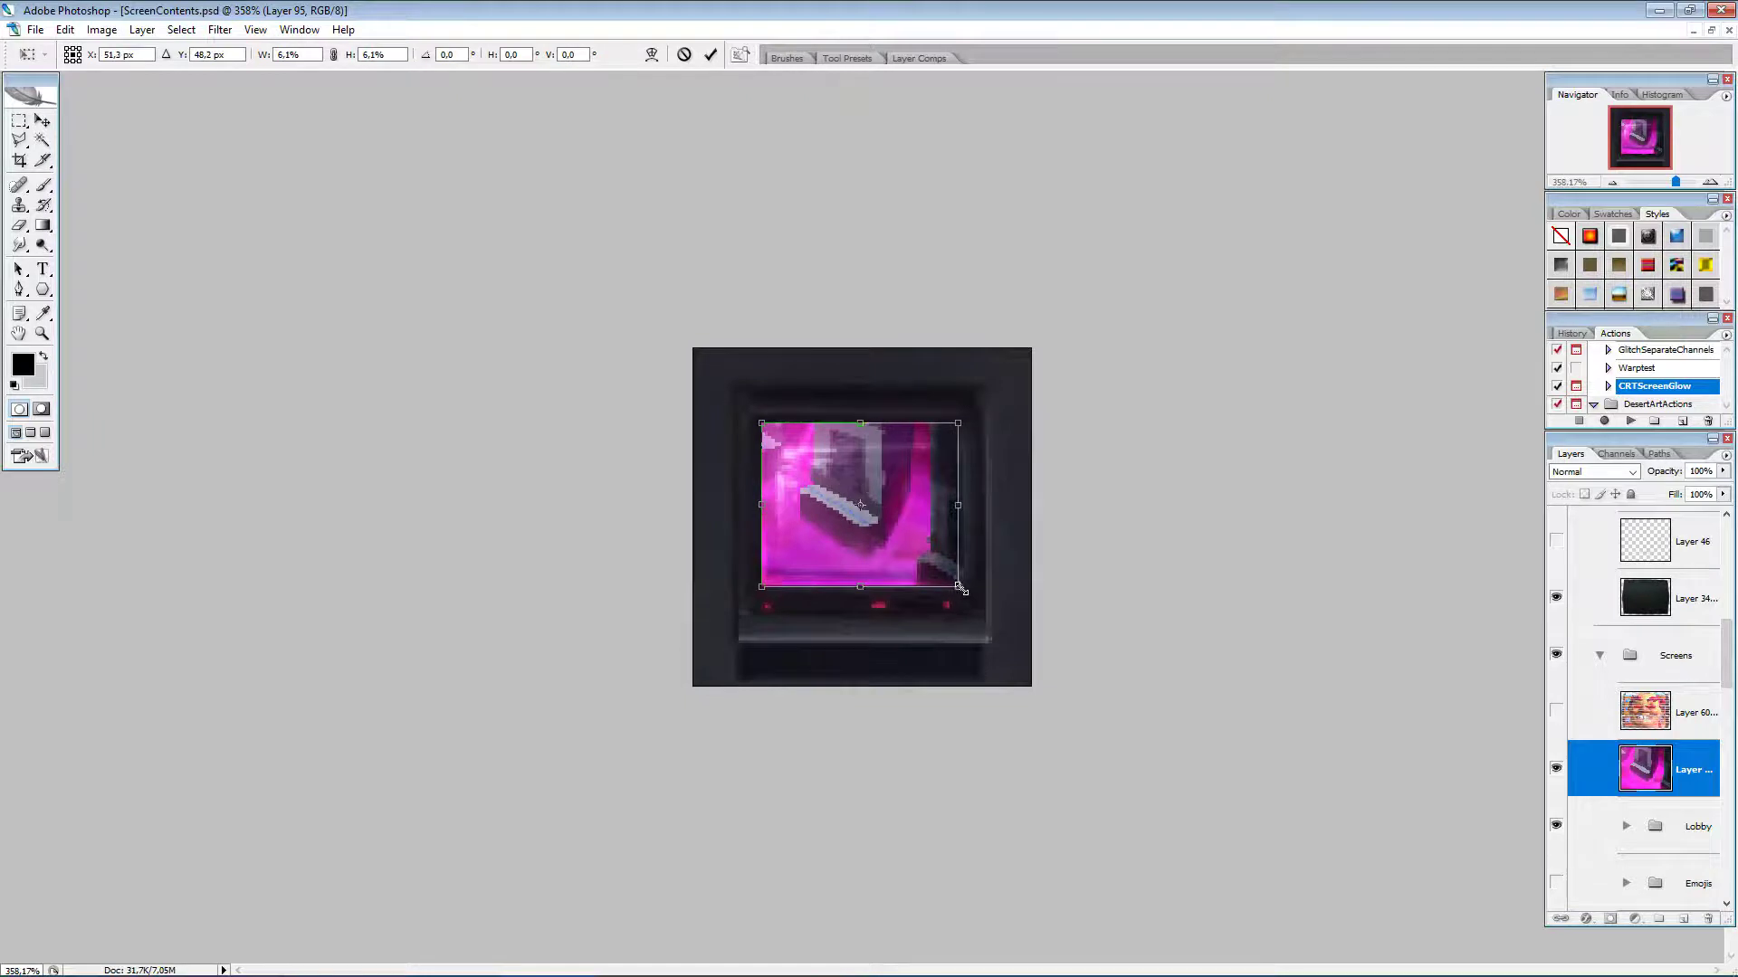
Step: Warp the corners of the pasted room picture inward to match the curved monitor screen, and apply the transformation
{"action": "right_click", "coordinate": [873, 541]}
{"action": "left_click", "coordinate": [955, 678]}
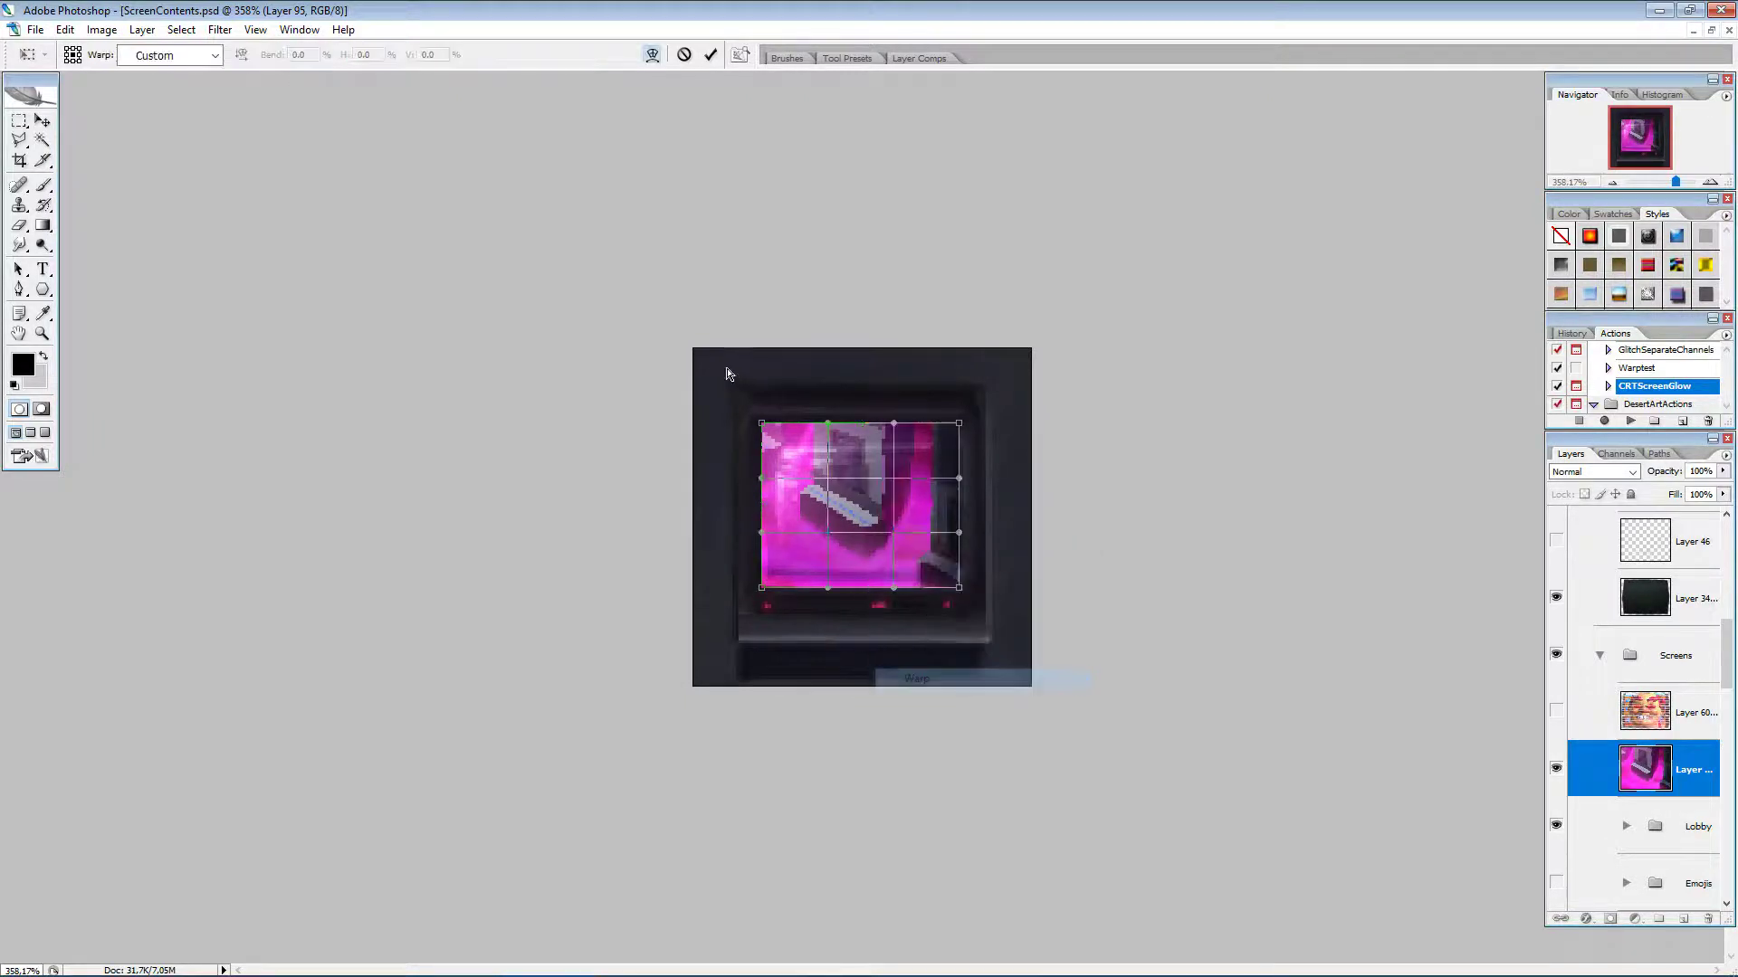
{"action": "left_click_drag", "start_coordinate": [763, 424], "coordinate": [770, 433]}
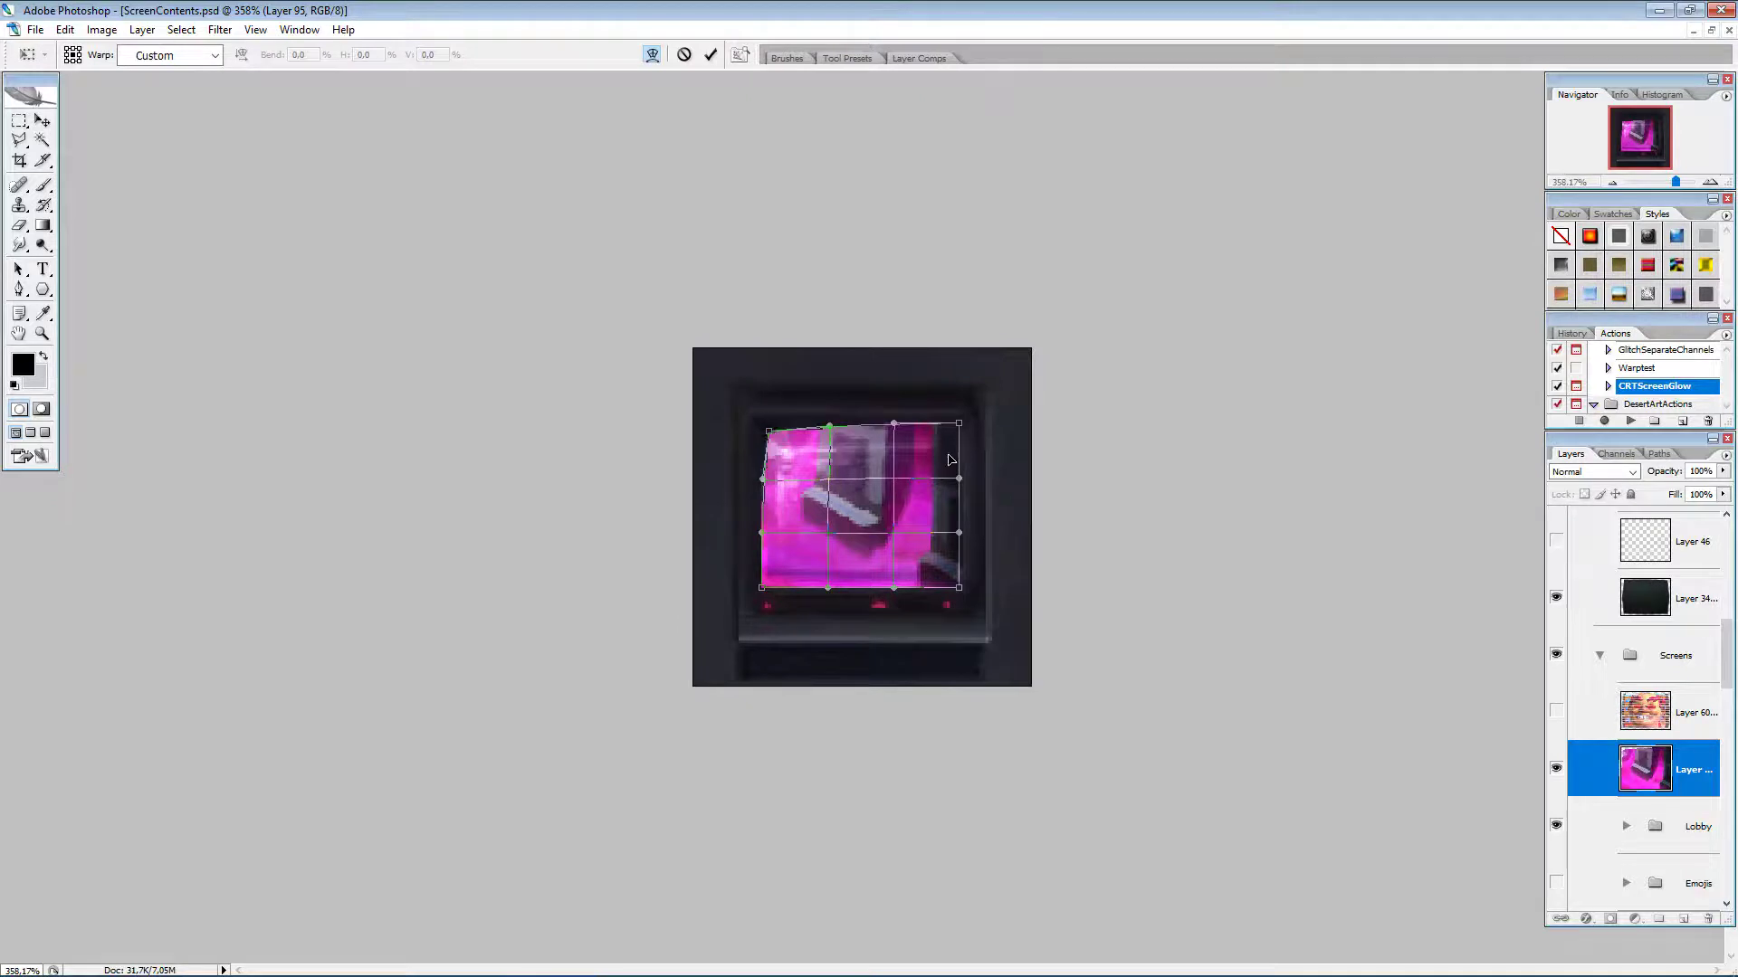
{"action": "left_click_drag", "start_coordinate": [954, 448], "coordinate": [953, 467]}
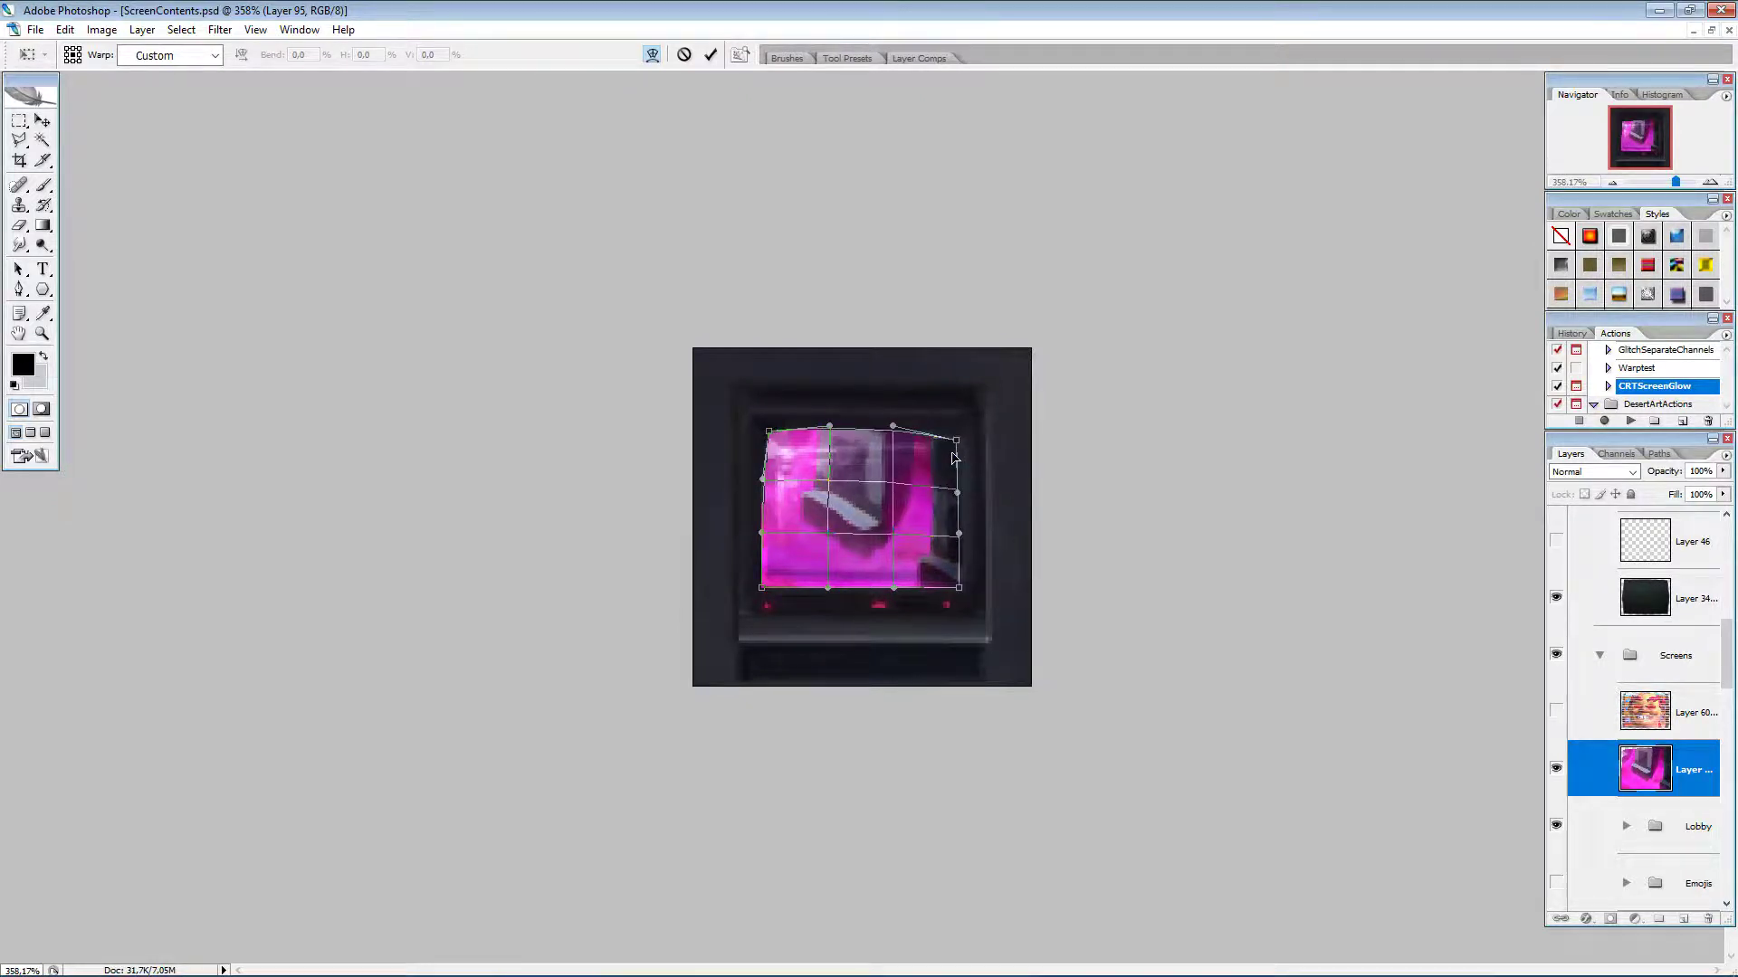
{"action": "left_click_drag", "start_coordinate": [950, 554], "coordinate": [947, 563]}
{"action": "left_click_drag", "start_coordinate": [770, 590], "coordinate": [774, 579]}
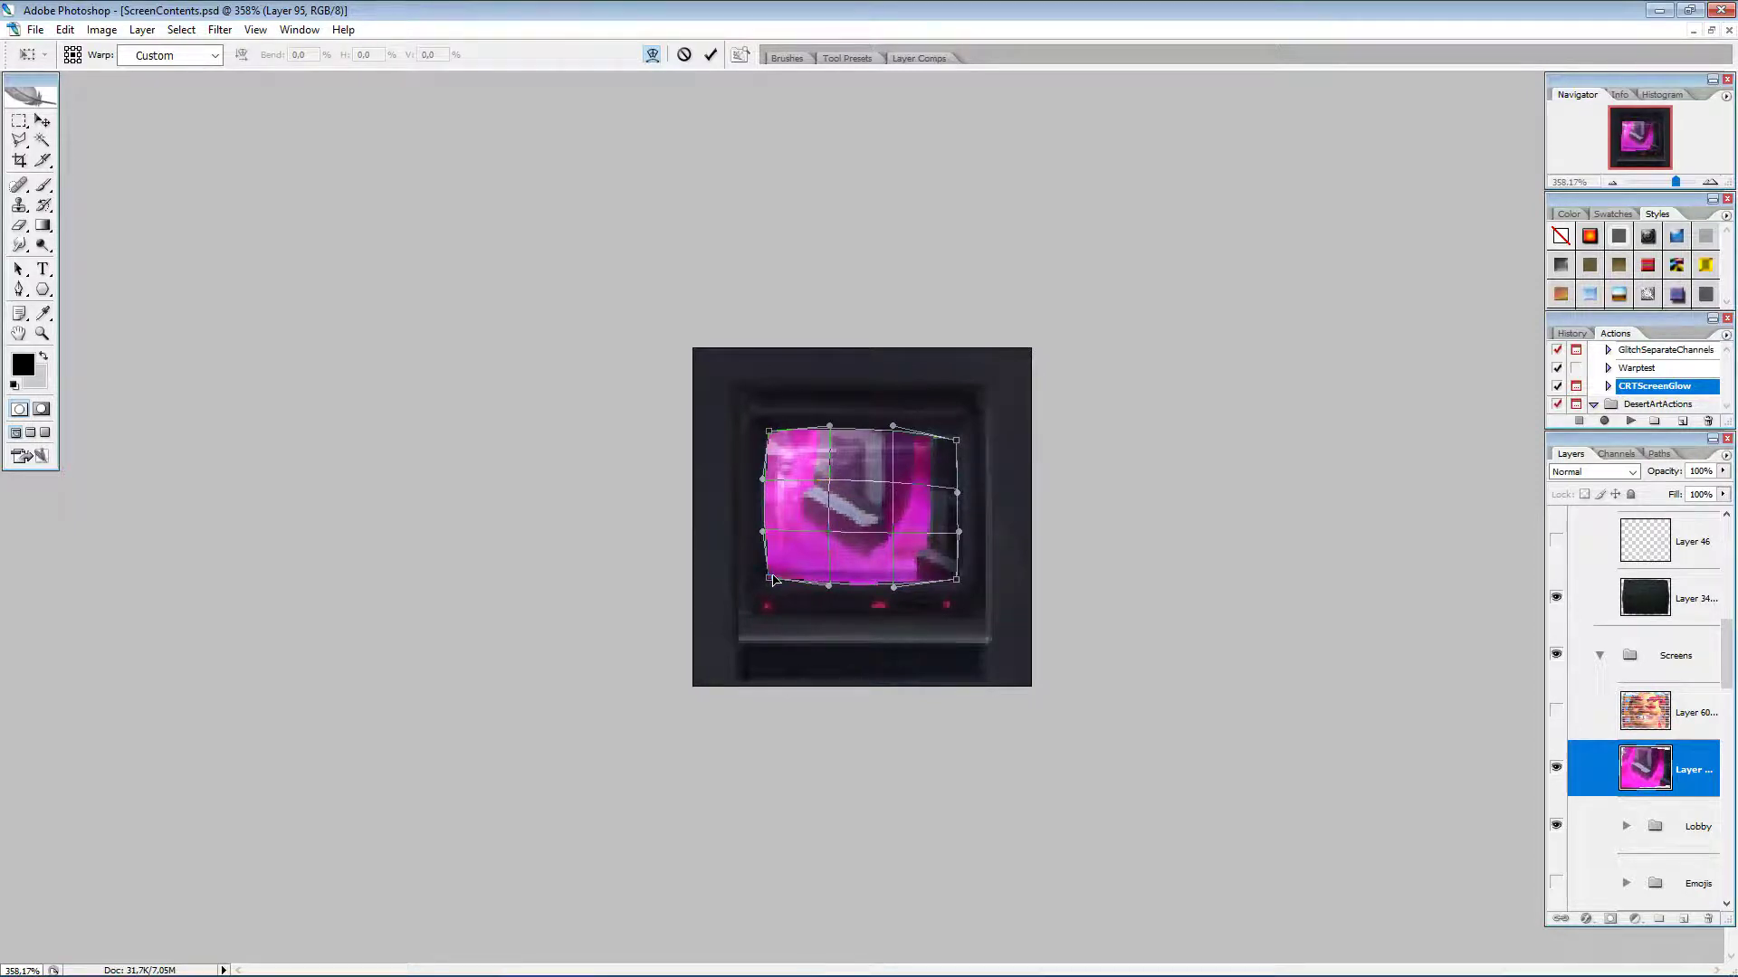
{"action": "scroll", "coordinate": [823, 529], "scroll_direction": "up", "scroll_amount": 4}
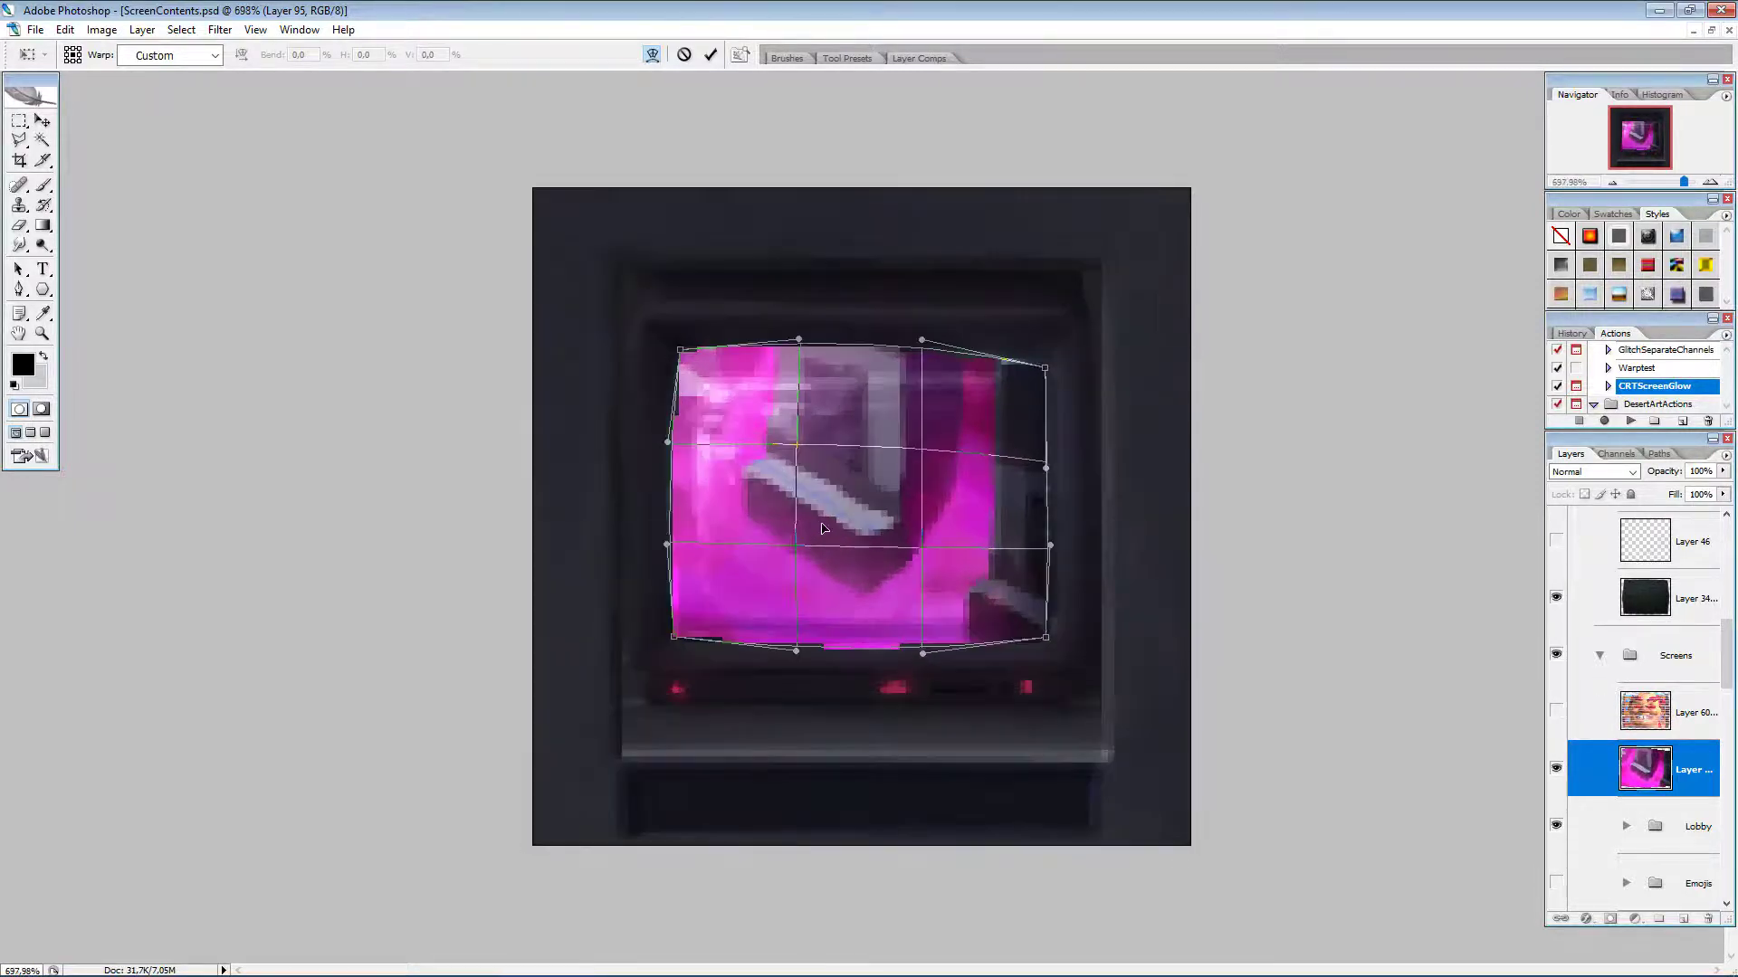
{"action": "left_click", "coordinate": [710, 55]}
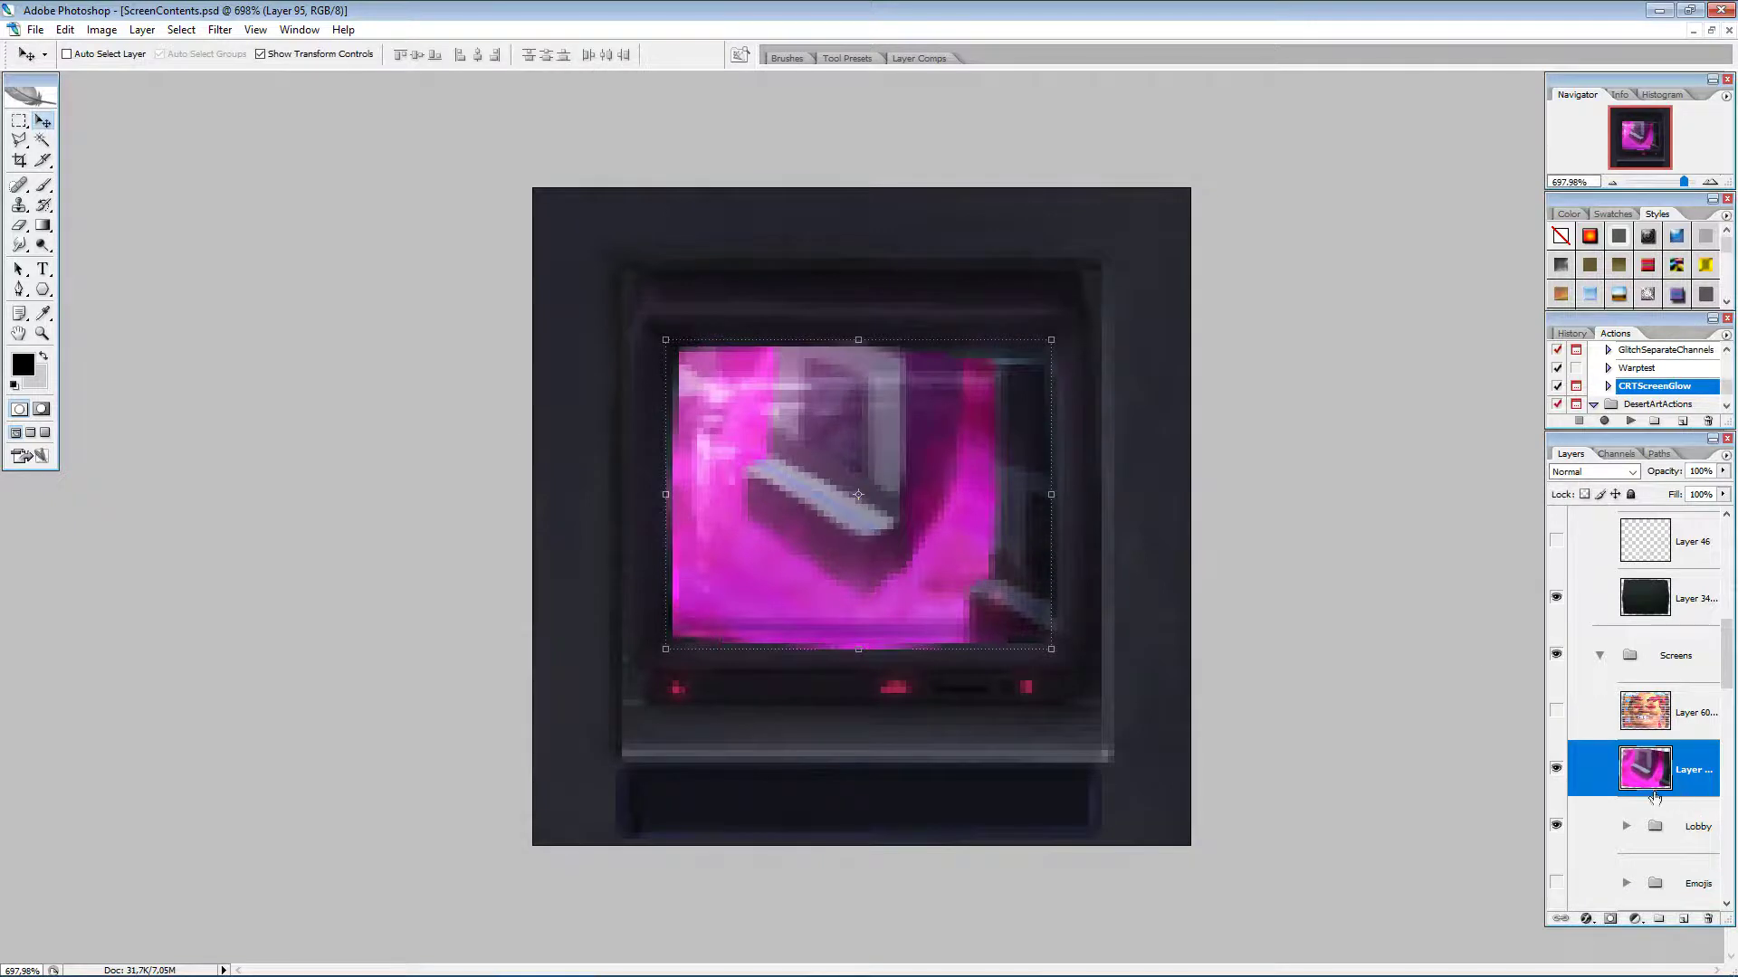
Step: Trim the parts of Layer 95 that extend beyond the screen using the Layer 34 outline, and deselect
{"action": "left_click", "coordinate": [1649, 599], "text": "ctrl"}
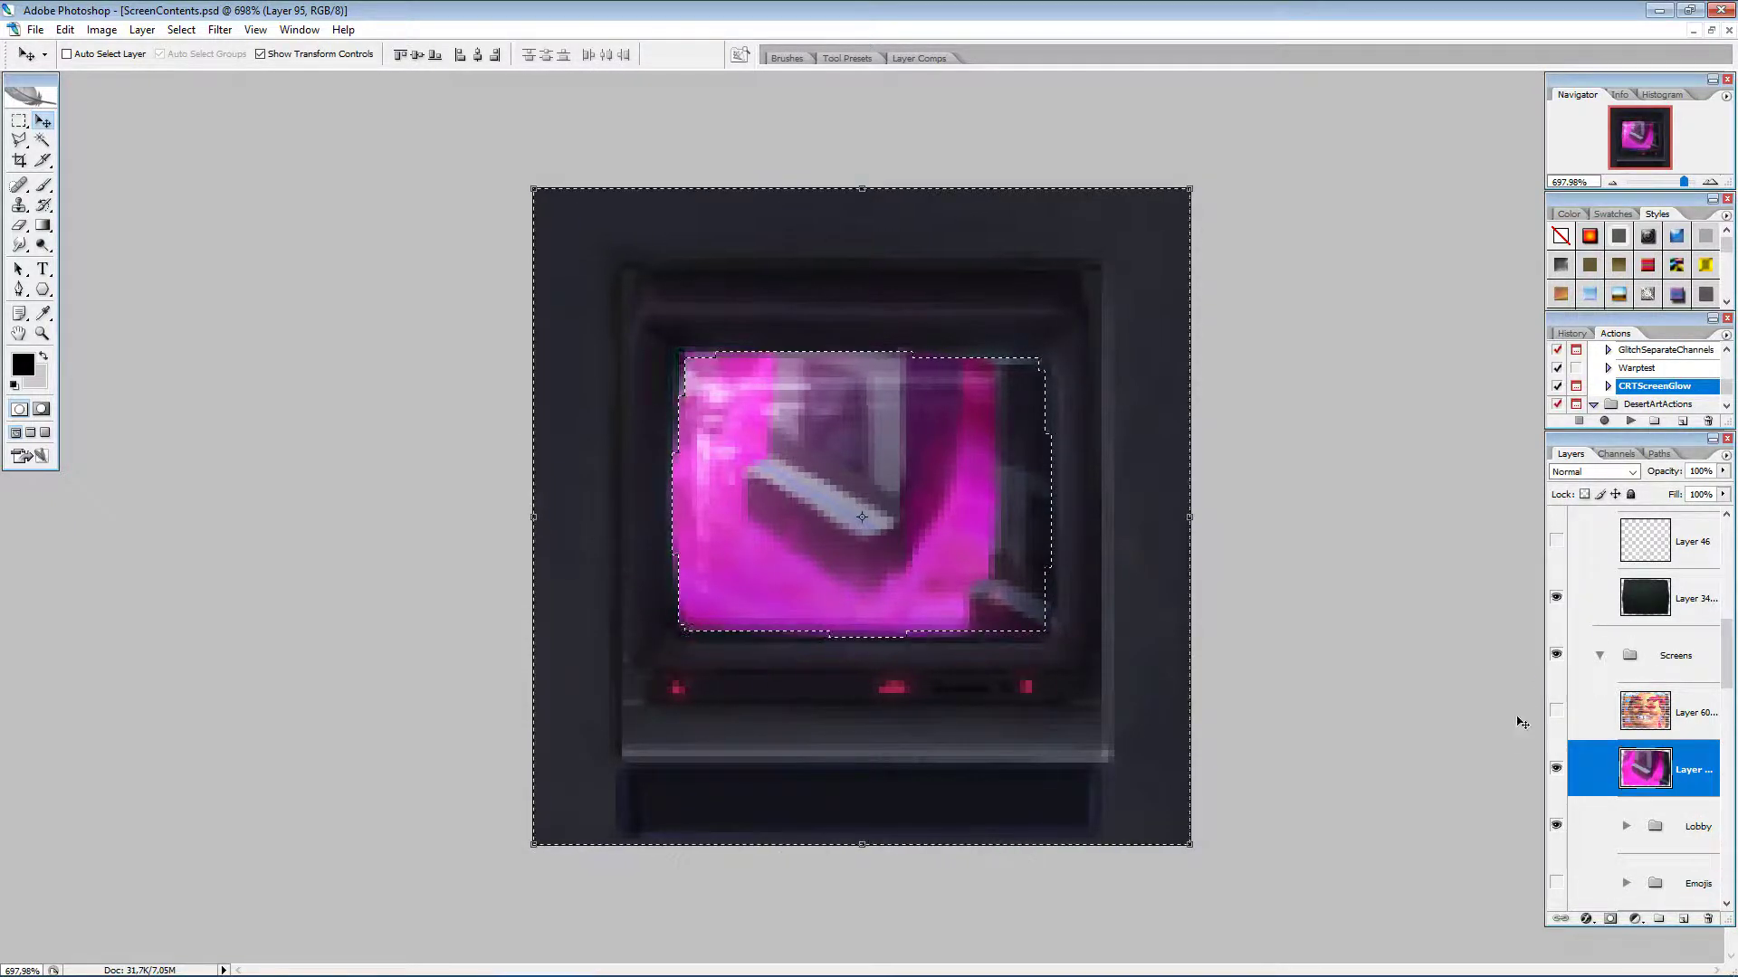
{"action": "key", "text": "m"}
{"action": "key", "text": "ctrl+d"}
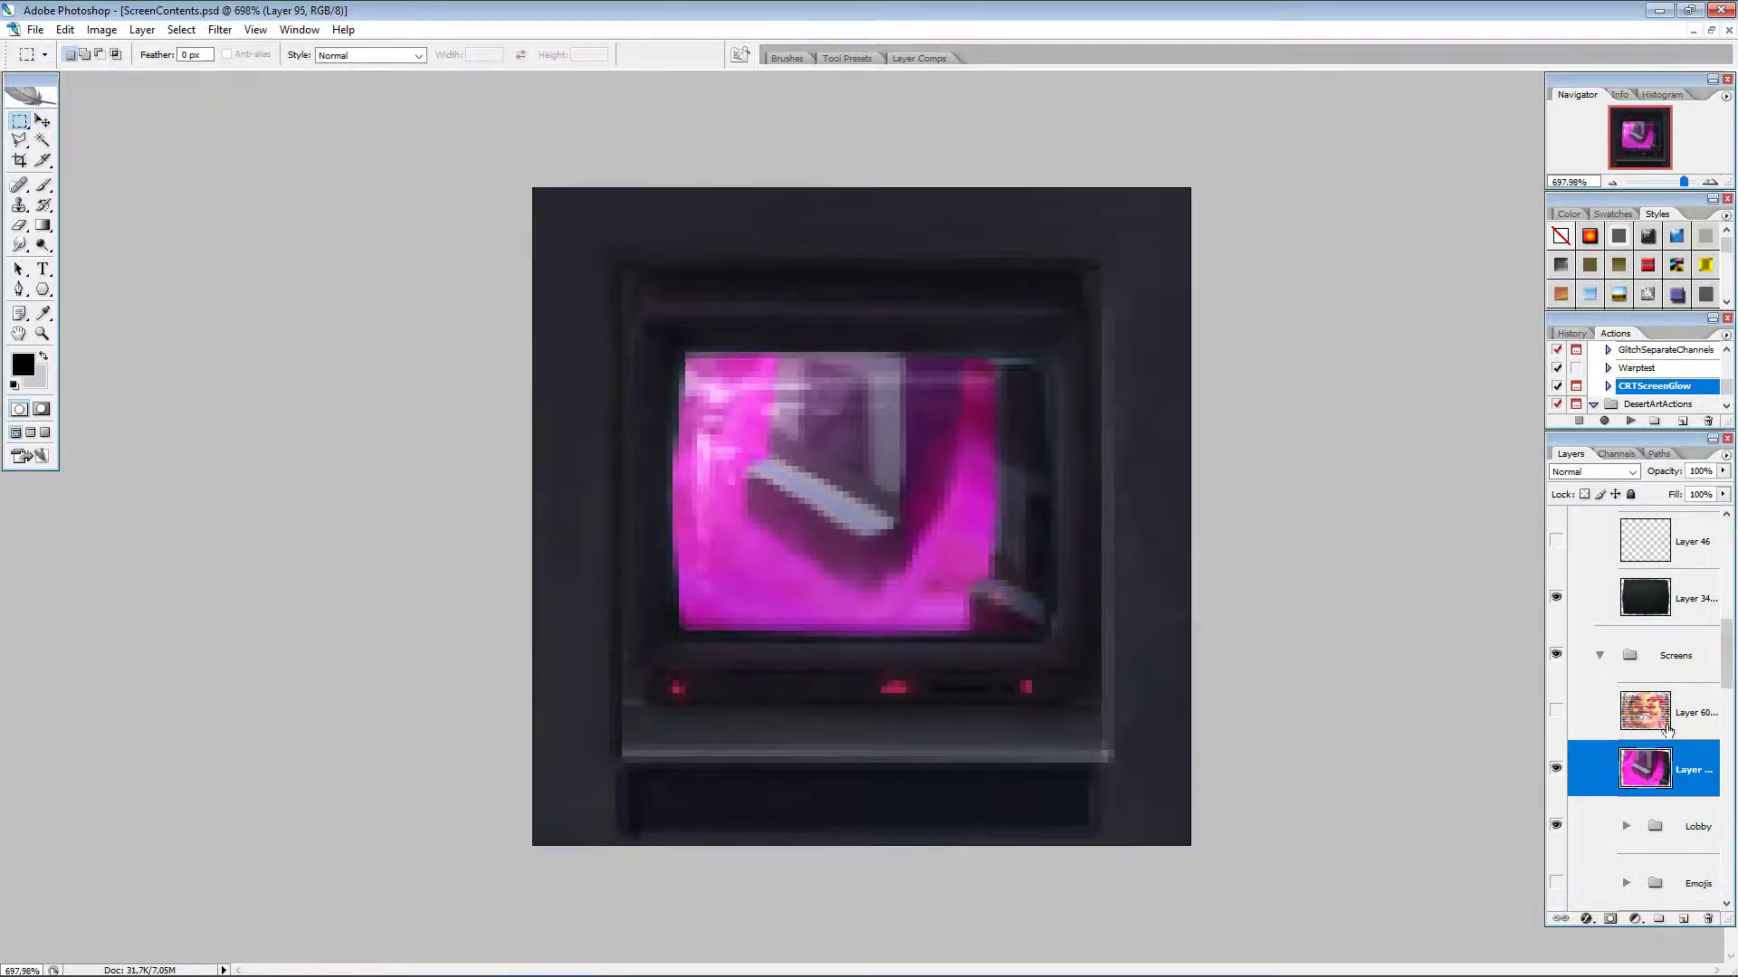
Step: Run the CRTScreenGlow action on Layer 95 with a Gaussian Blur radius of 4.0 pixels
{"action": "left_click", "coordinate": [1632, 421]}
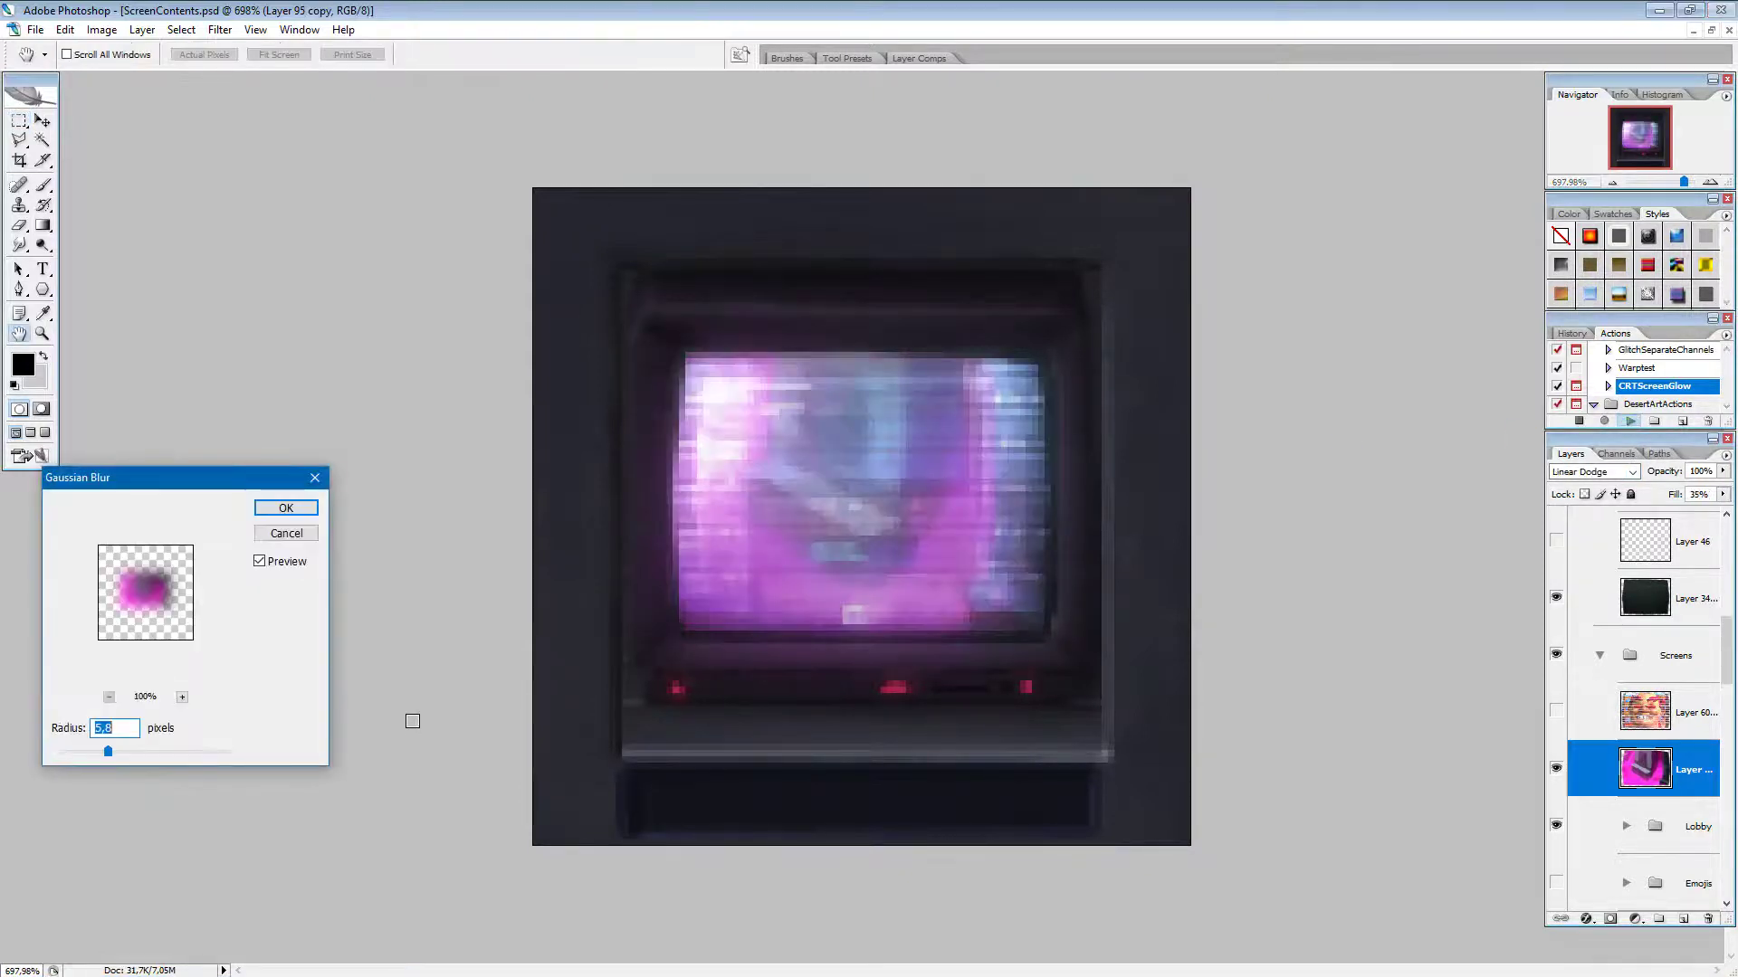
{"action": "left_click_drag", "start_coordinate": [107, 752], "coordinate": [95, 751]}
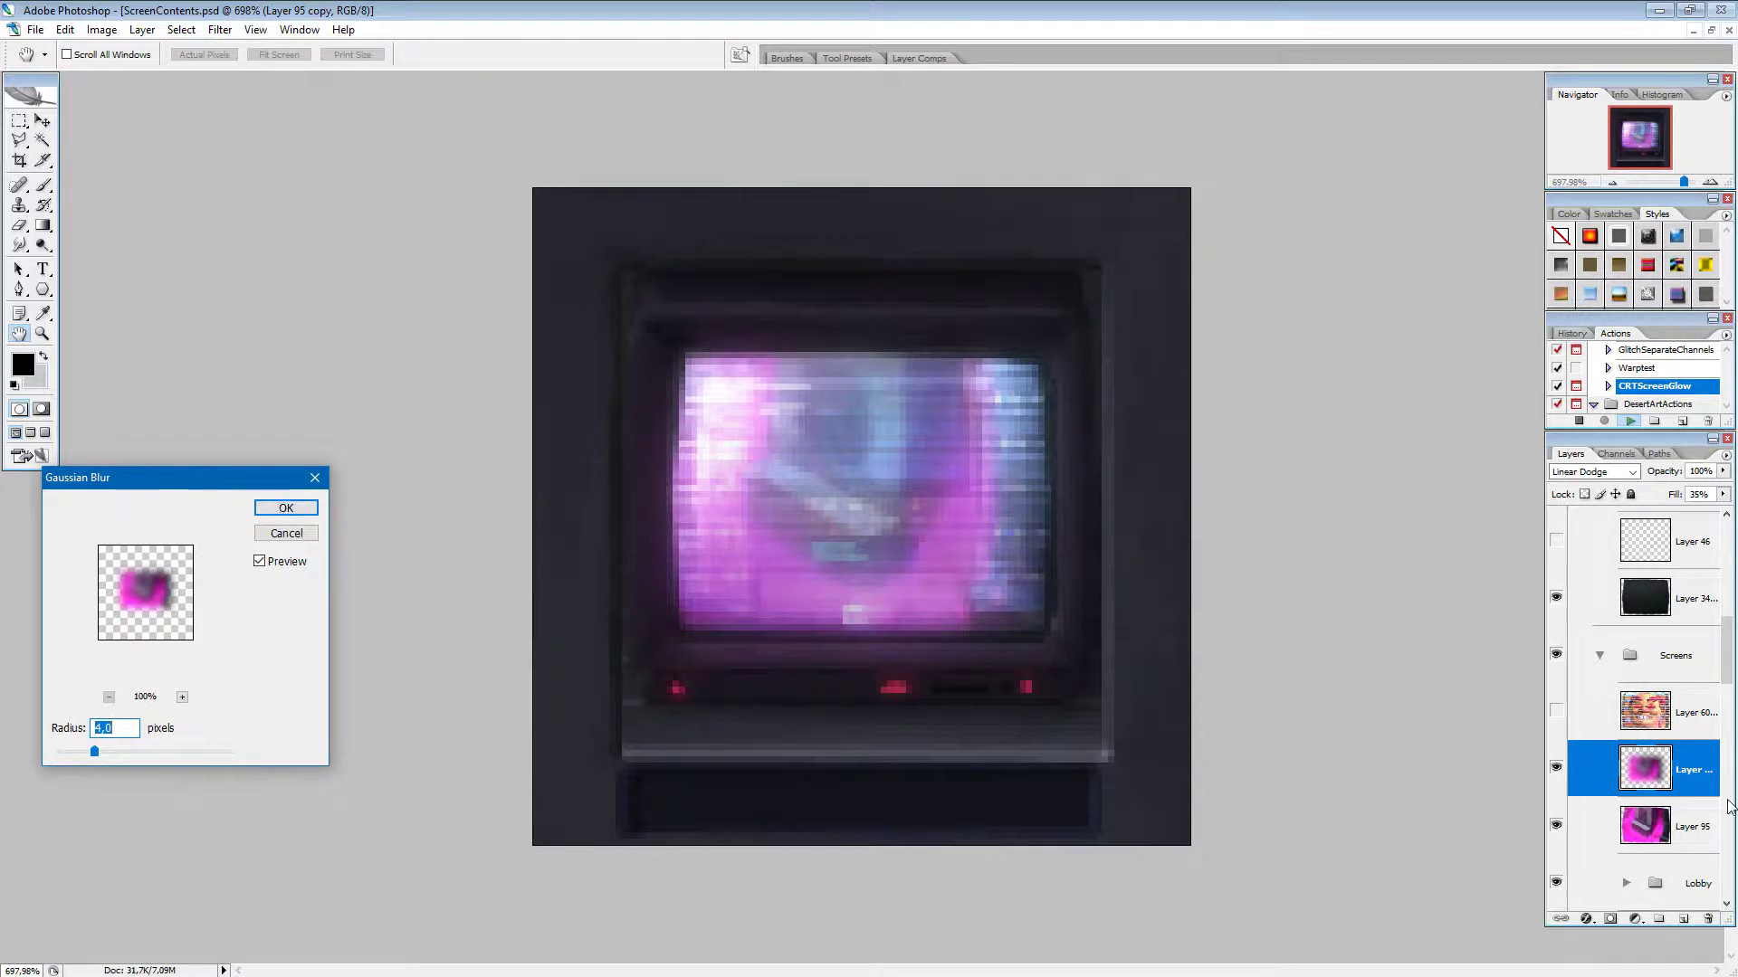
{"action": "key", "text": "Return"}
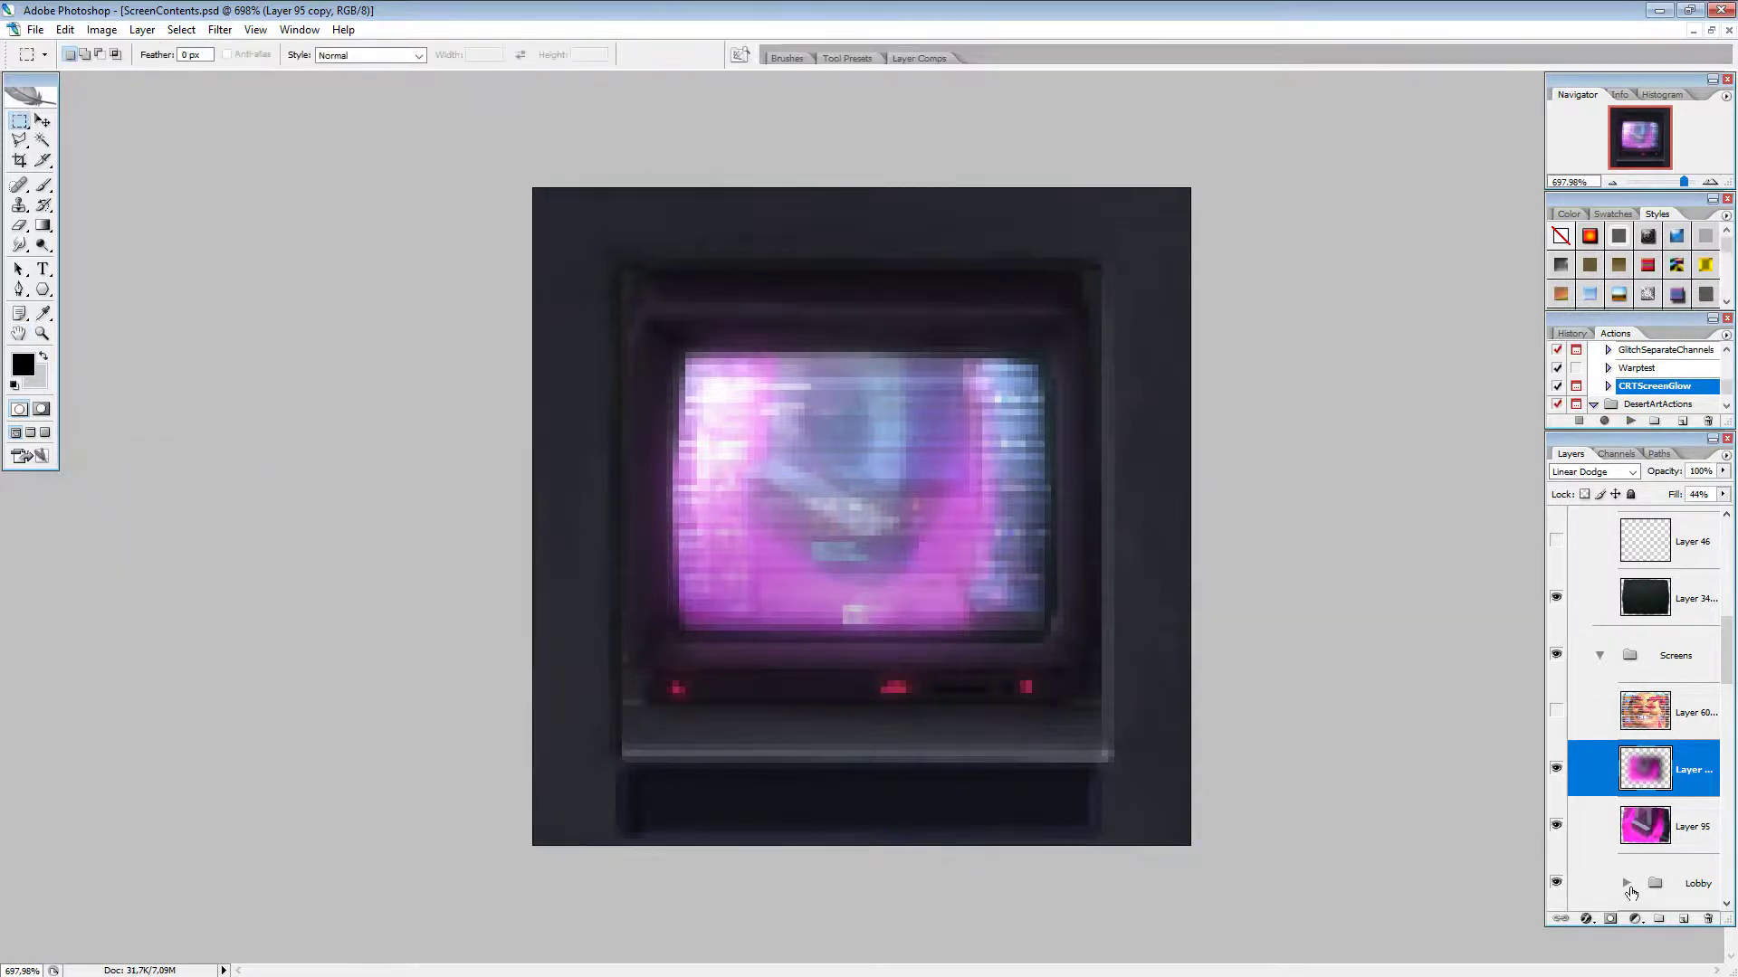
Step: Hide the Lobby group and set the fill of Layer 95 to 48%
{"action": "left_click", "coordinate": [1651, 836]}
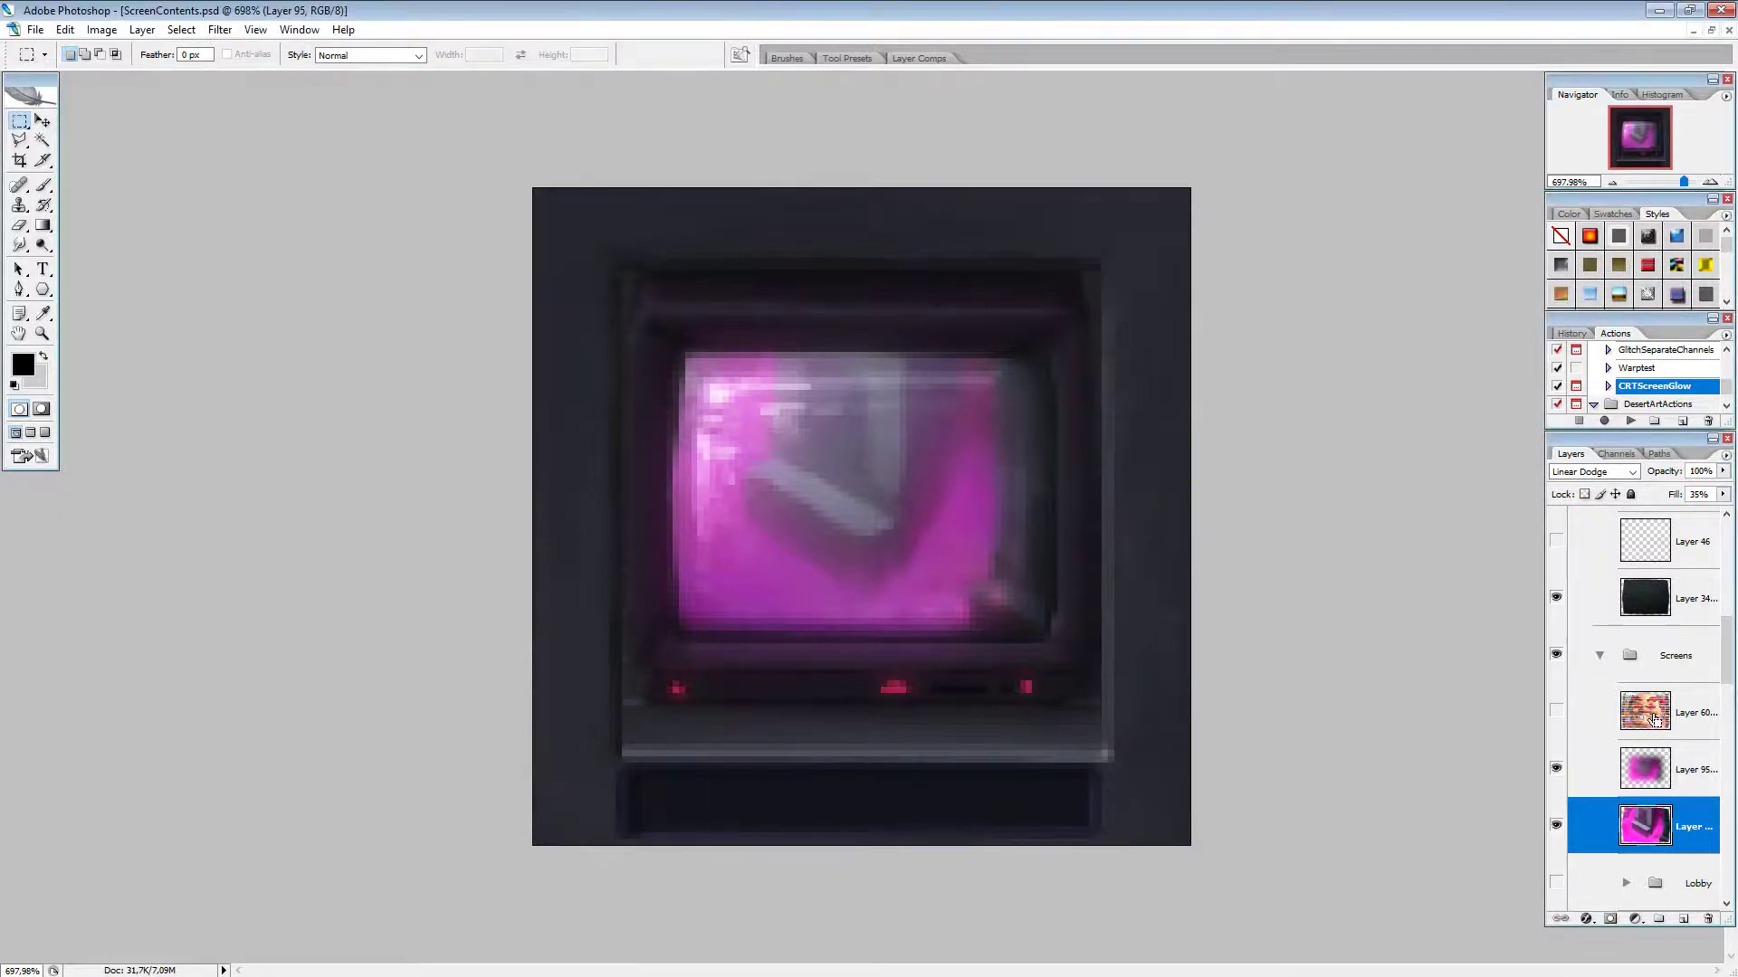
{"action": "left_click_drag", "start_coordinate": [1722, 495], "coordinate": [1674, 514]}
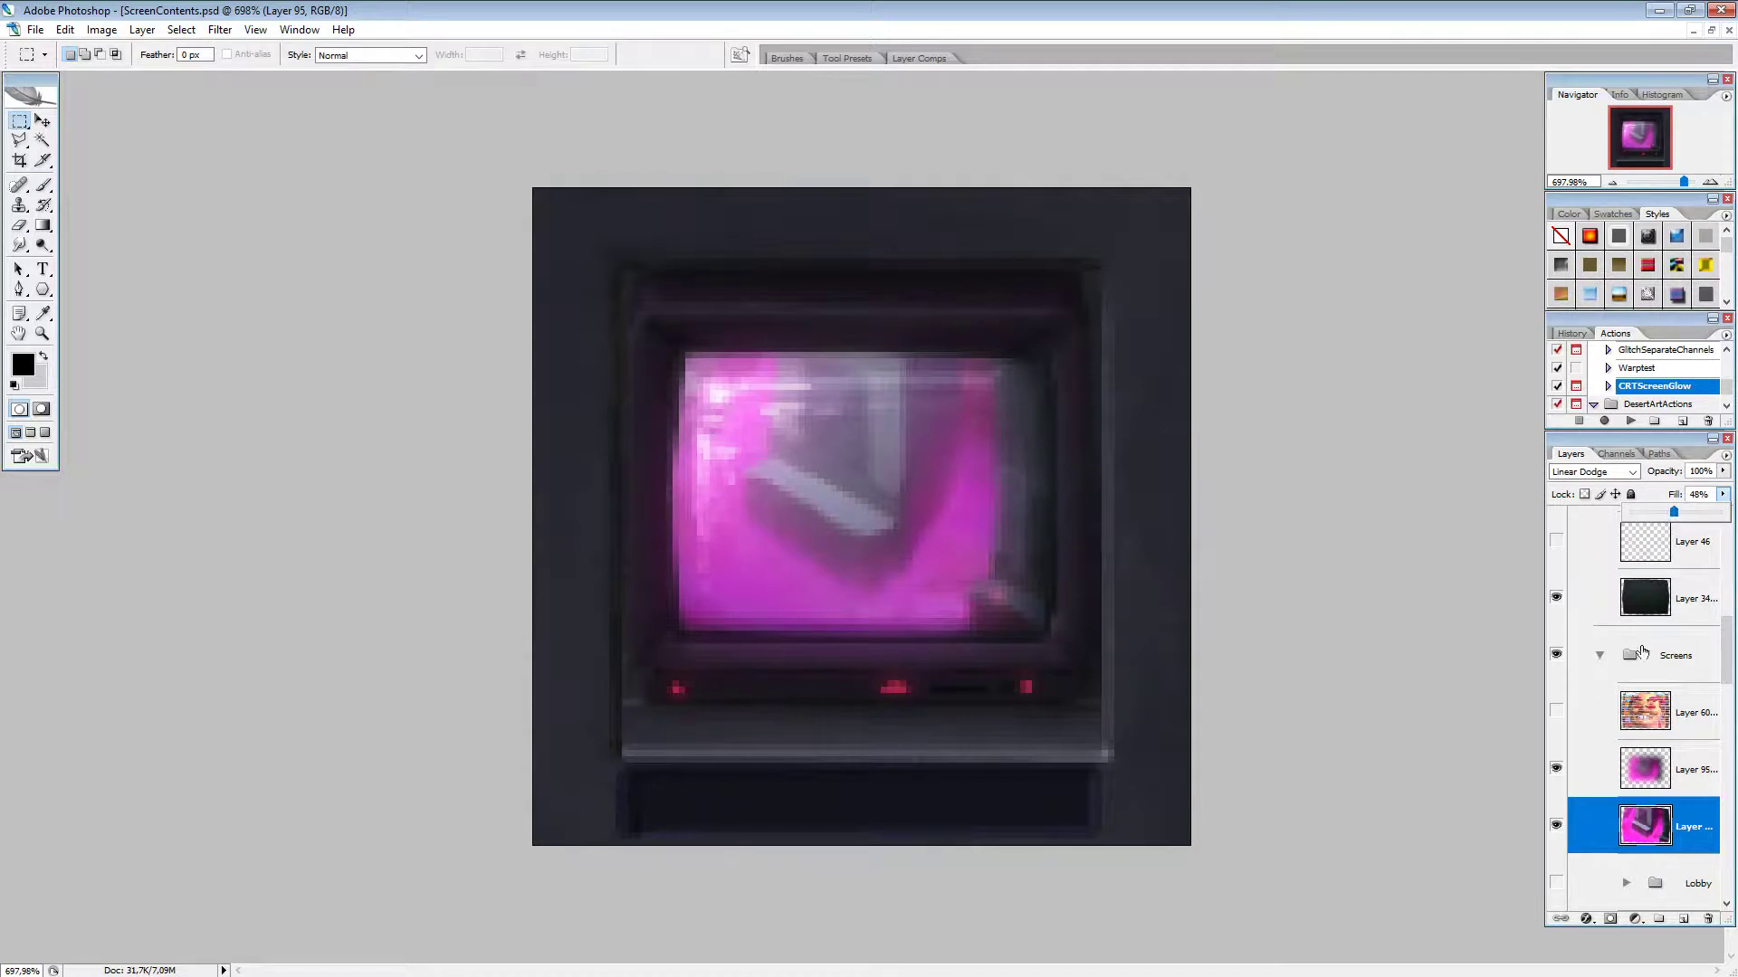
Step: Cut horizontal scan lines into Layer 95 using an inverted selection, keep its fill at 48%, and deselect
{"action": "left_click", "coordinate": [1647, 825], "text": "ctrl"}
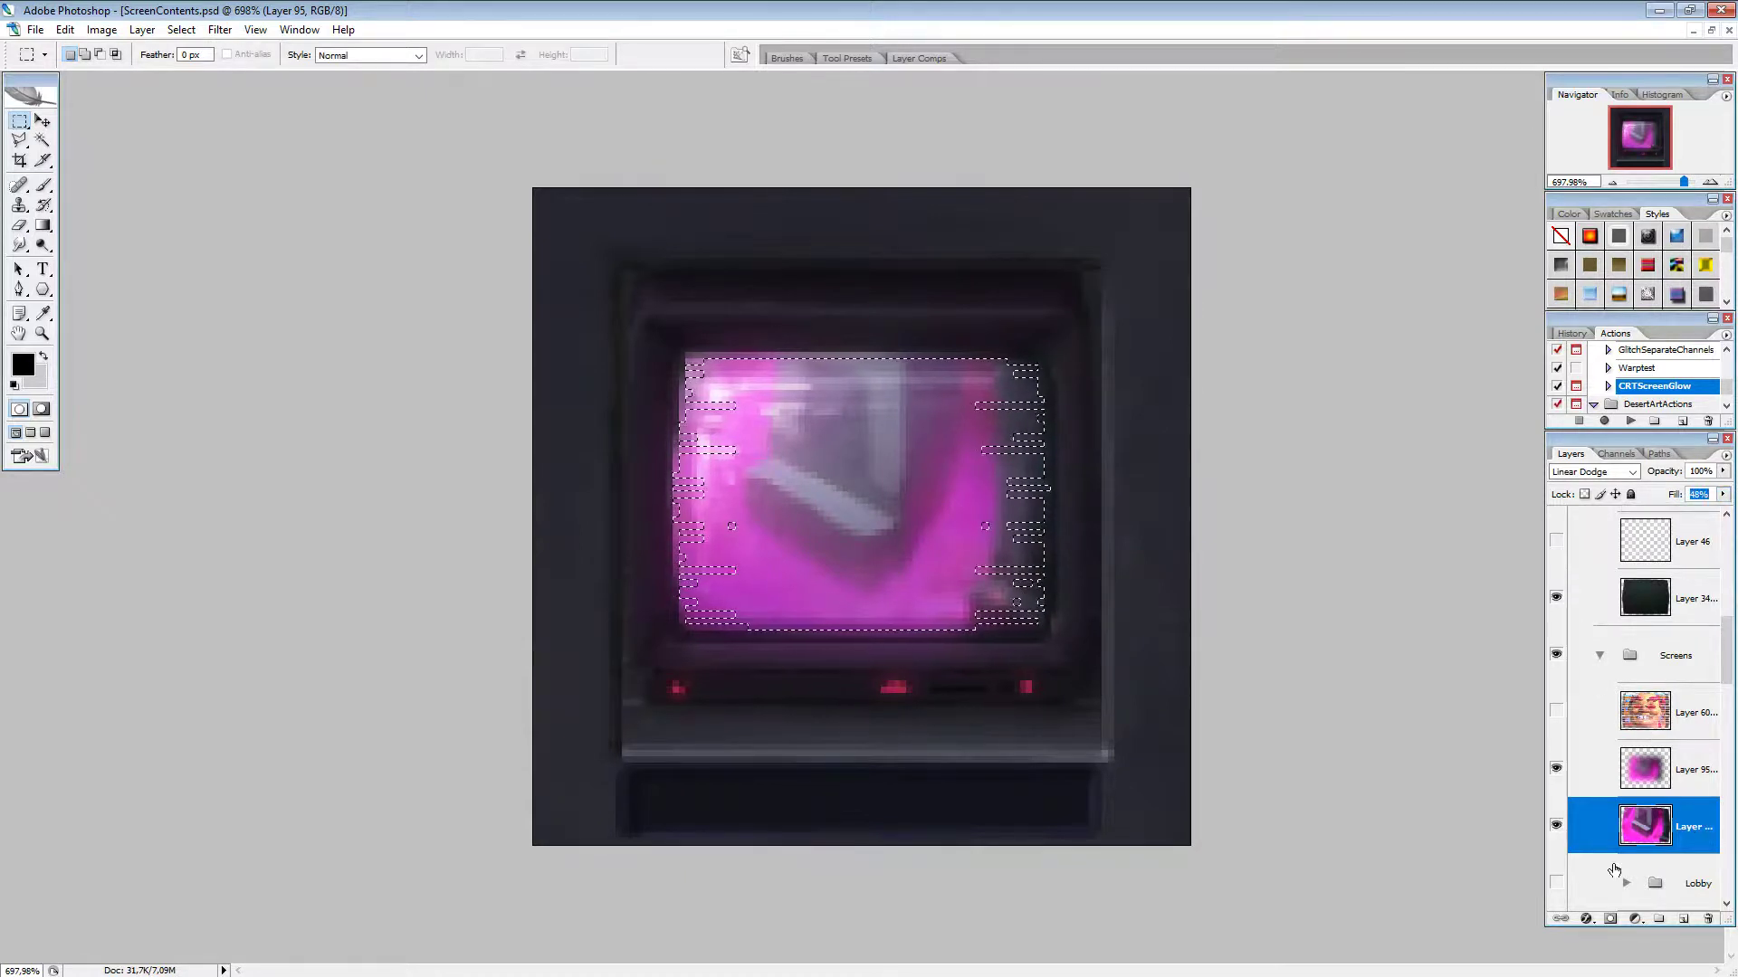
{"action": "key", "text": "ctrl+shift+i"}
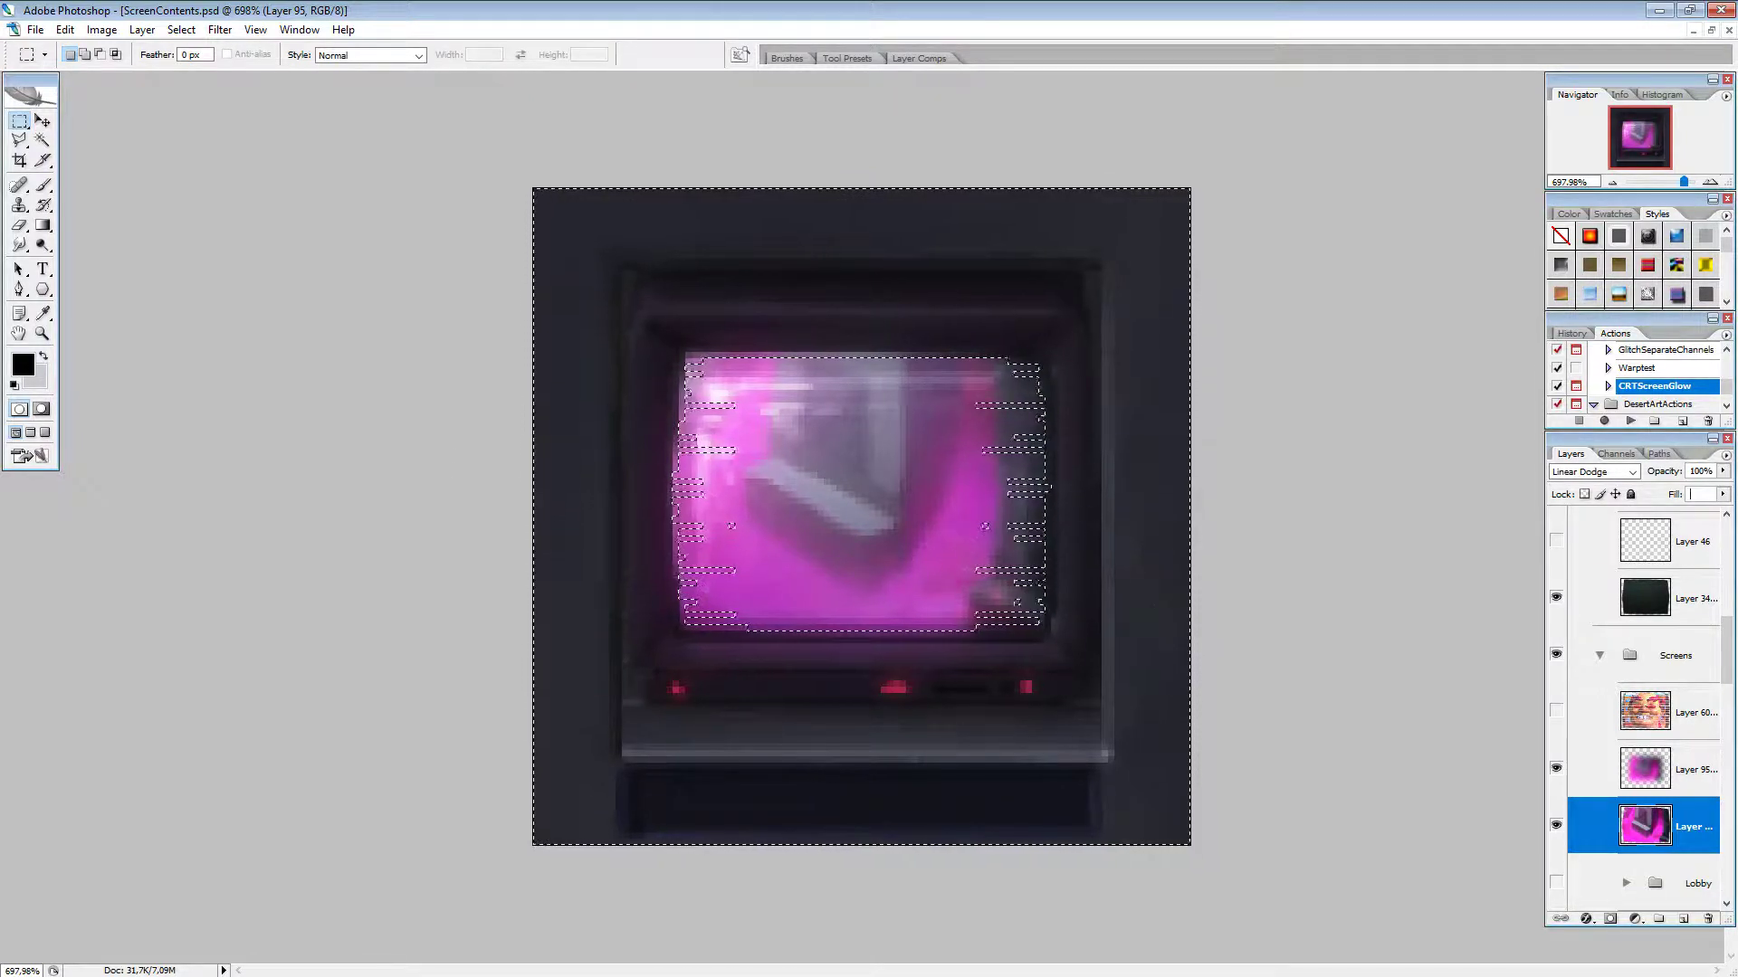
{"action": "left_click", "coordinate": [1633, 784]}
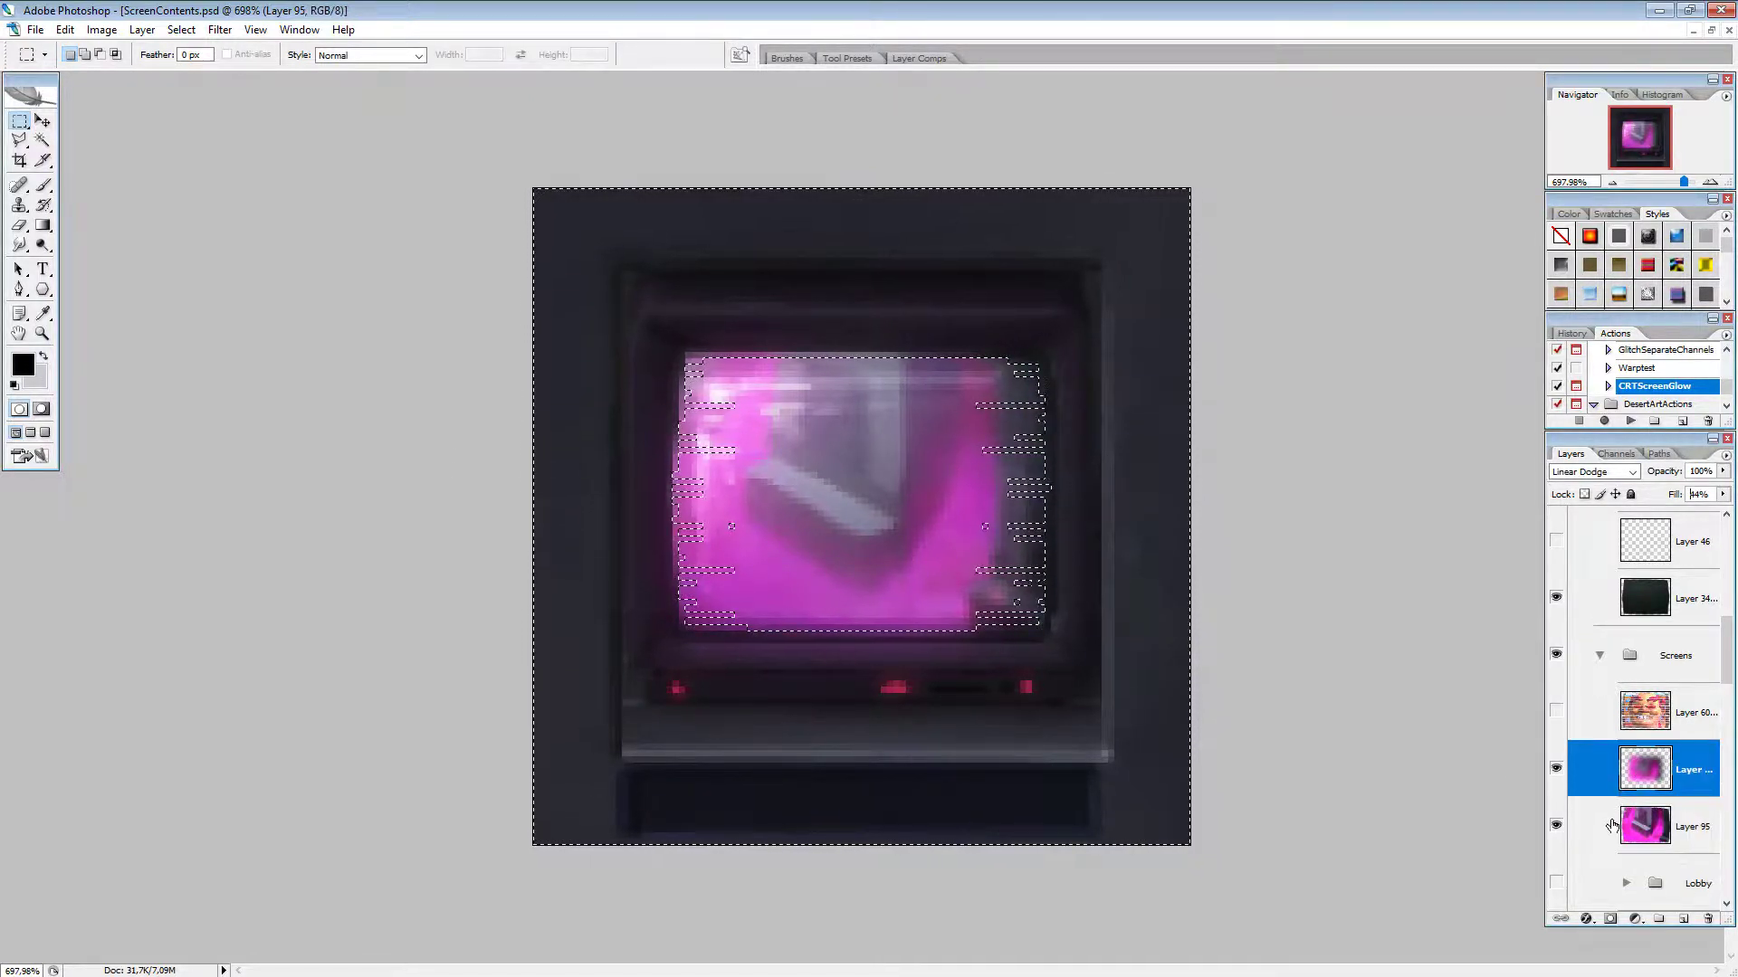
{"action": "left_click", "coordinate": [1620, 829]}
{"action": "key", "text": "shift+0"}
{"action": "key", "text": "shift+8"}
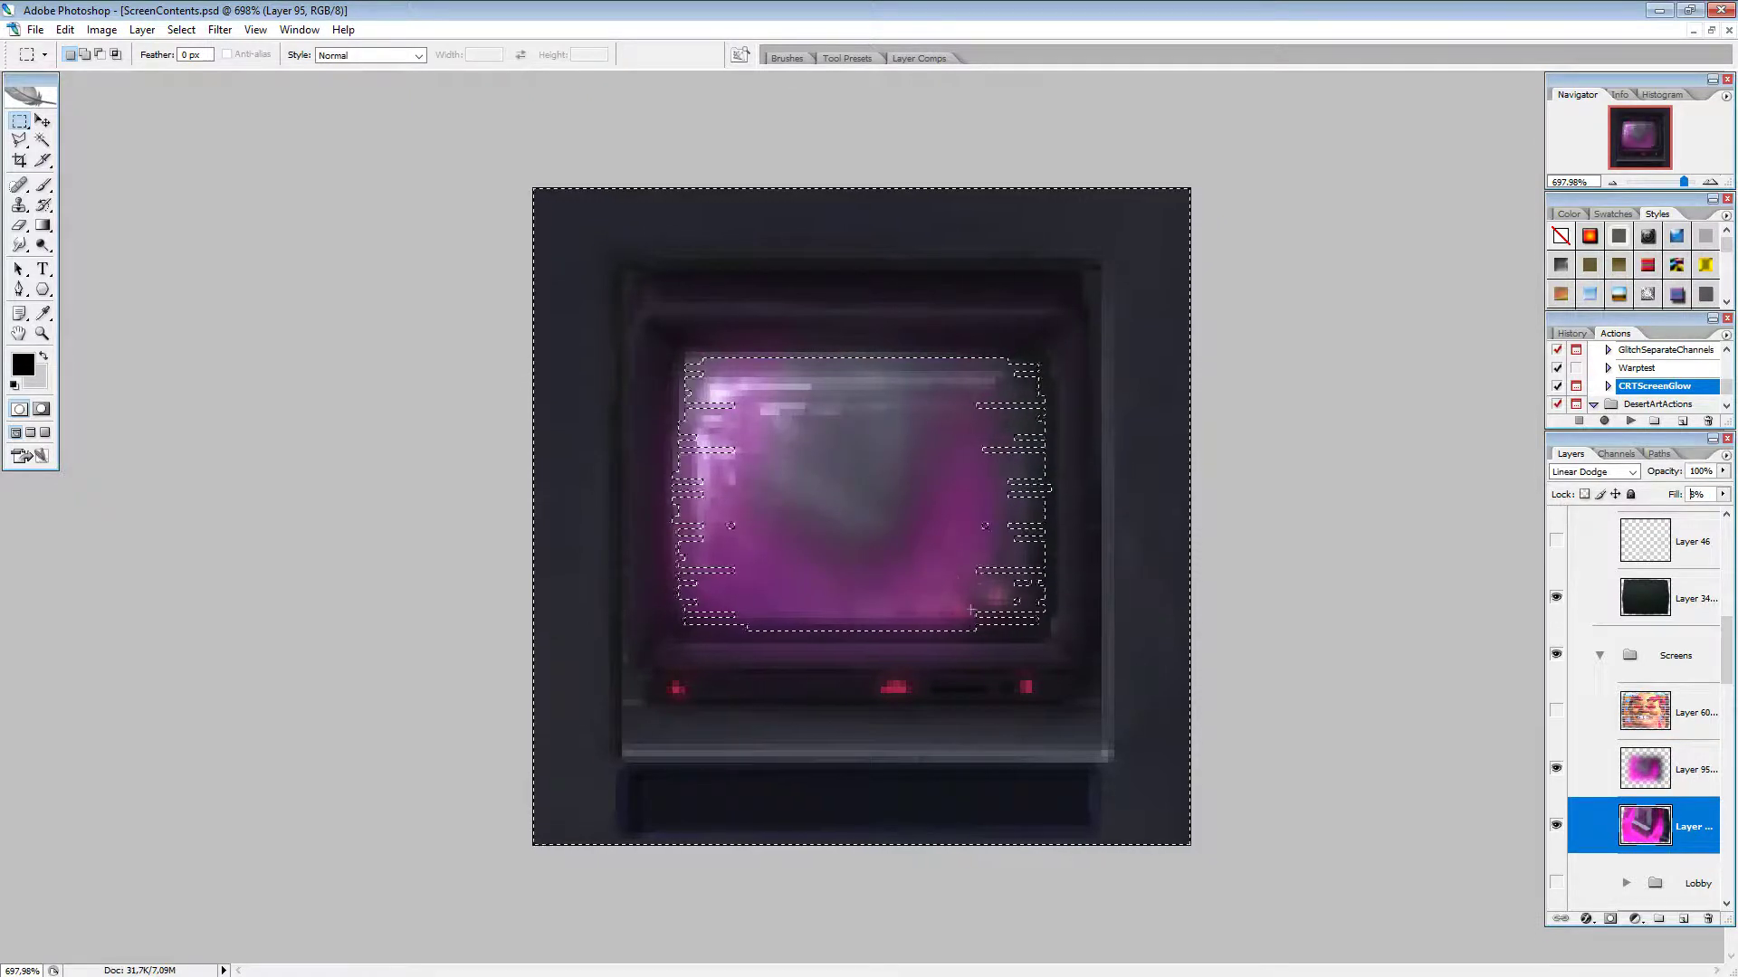
{"action": "key", "text": "shift+4"}
{"action": "key", "text": "shift+8"}
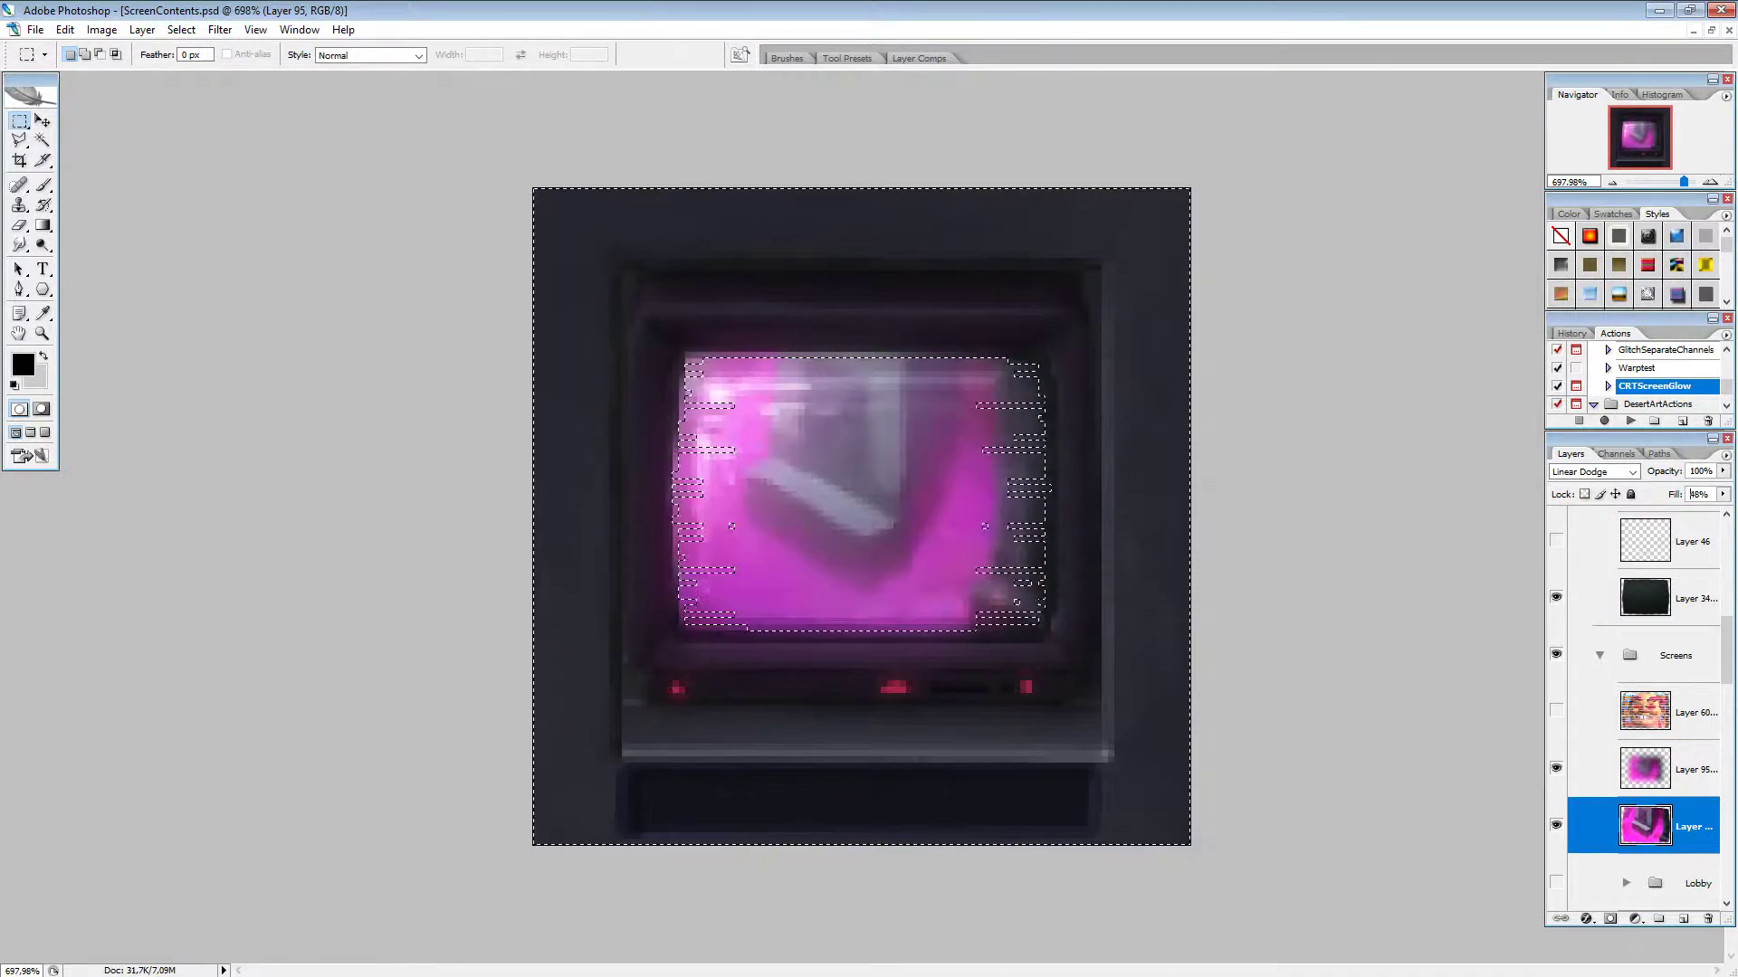
{"action": "key", "text": "ctrl+d"}
{"action": "left_click", "coordinate": [1663, 772], "text": "ctrl"}
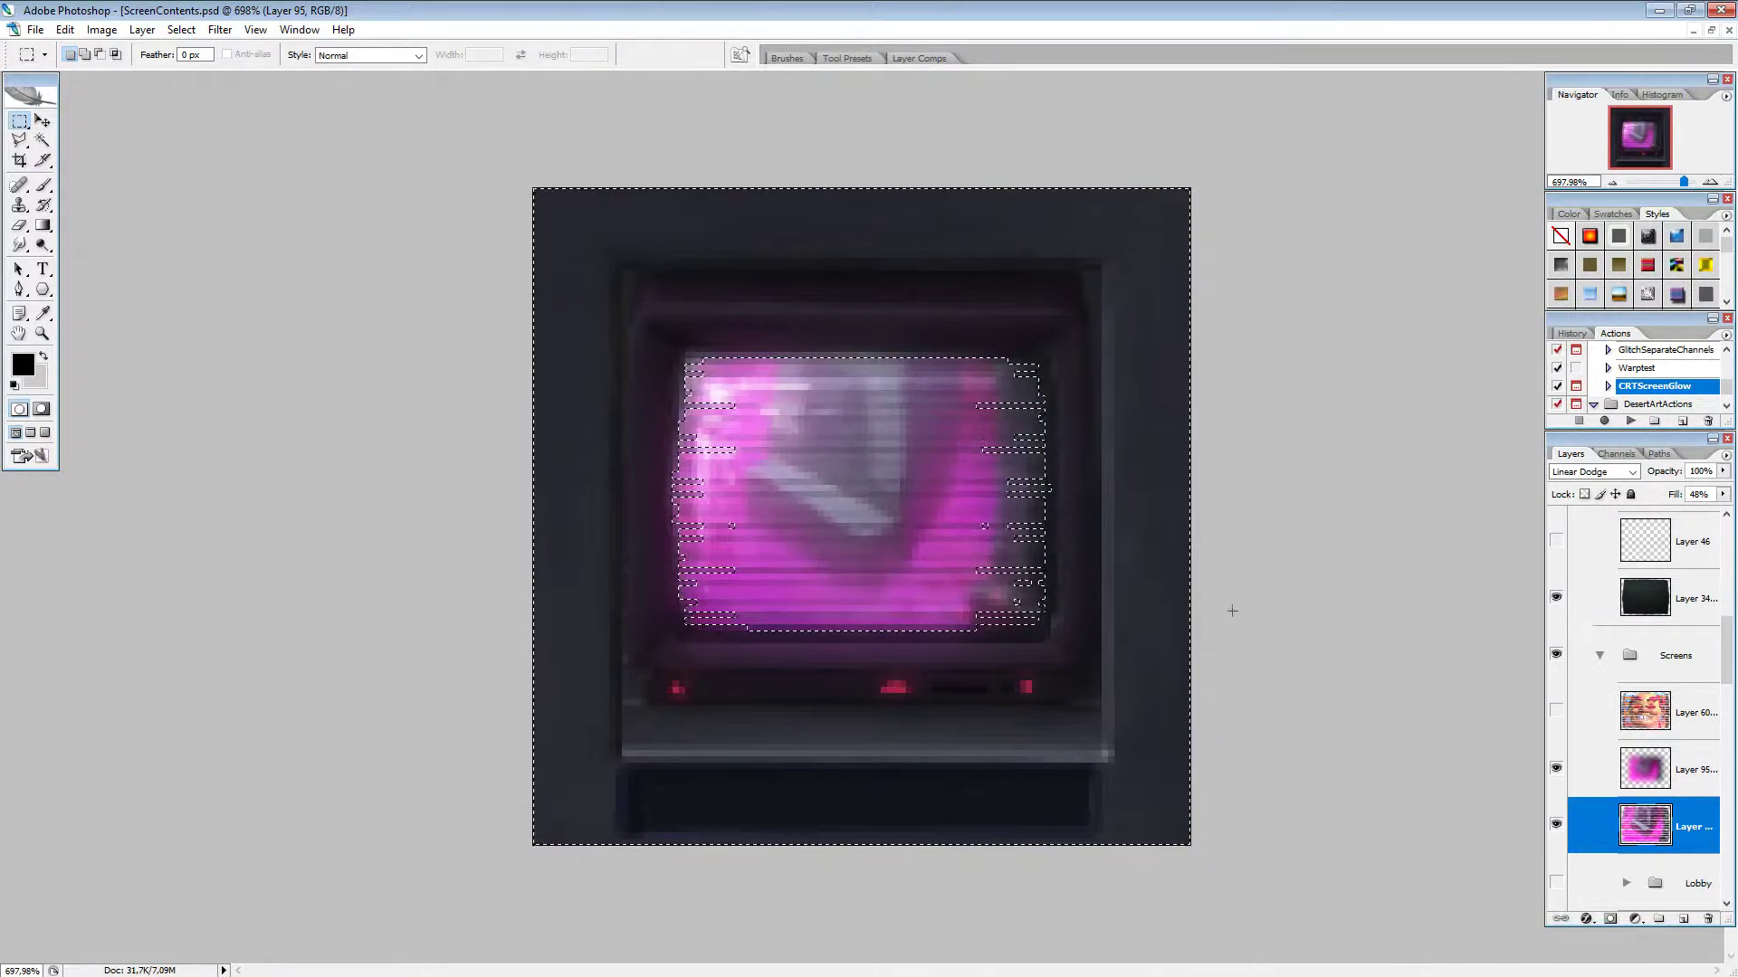
{"action": "key", "text": "ctrl+d"}
Step: Reduce the fill of Layer 95 to 36%, judging the monitor at actual size and enlarged
{"action": "scroll", "coordinate": [1187, 704], "scroll_direction": "down", "scroll_amount": 5}
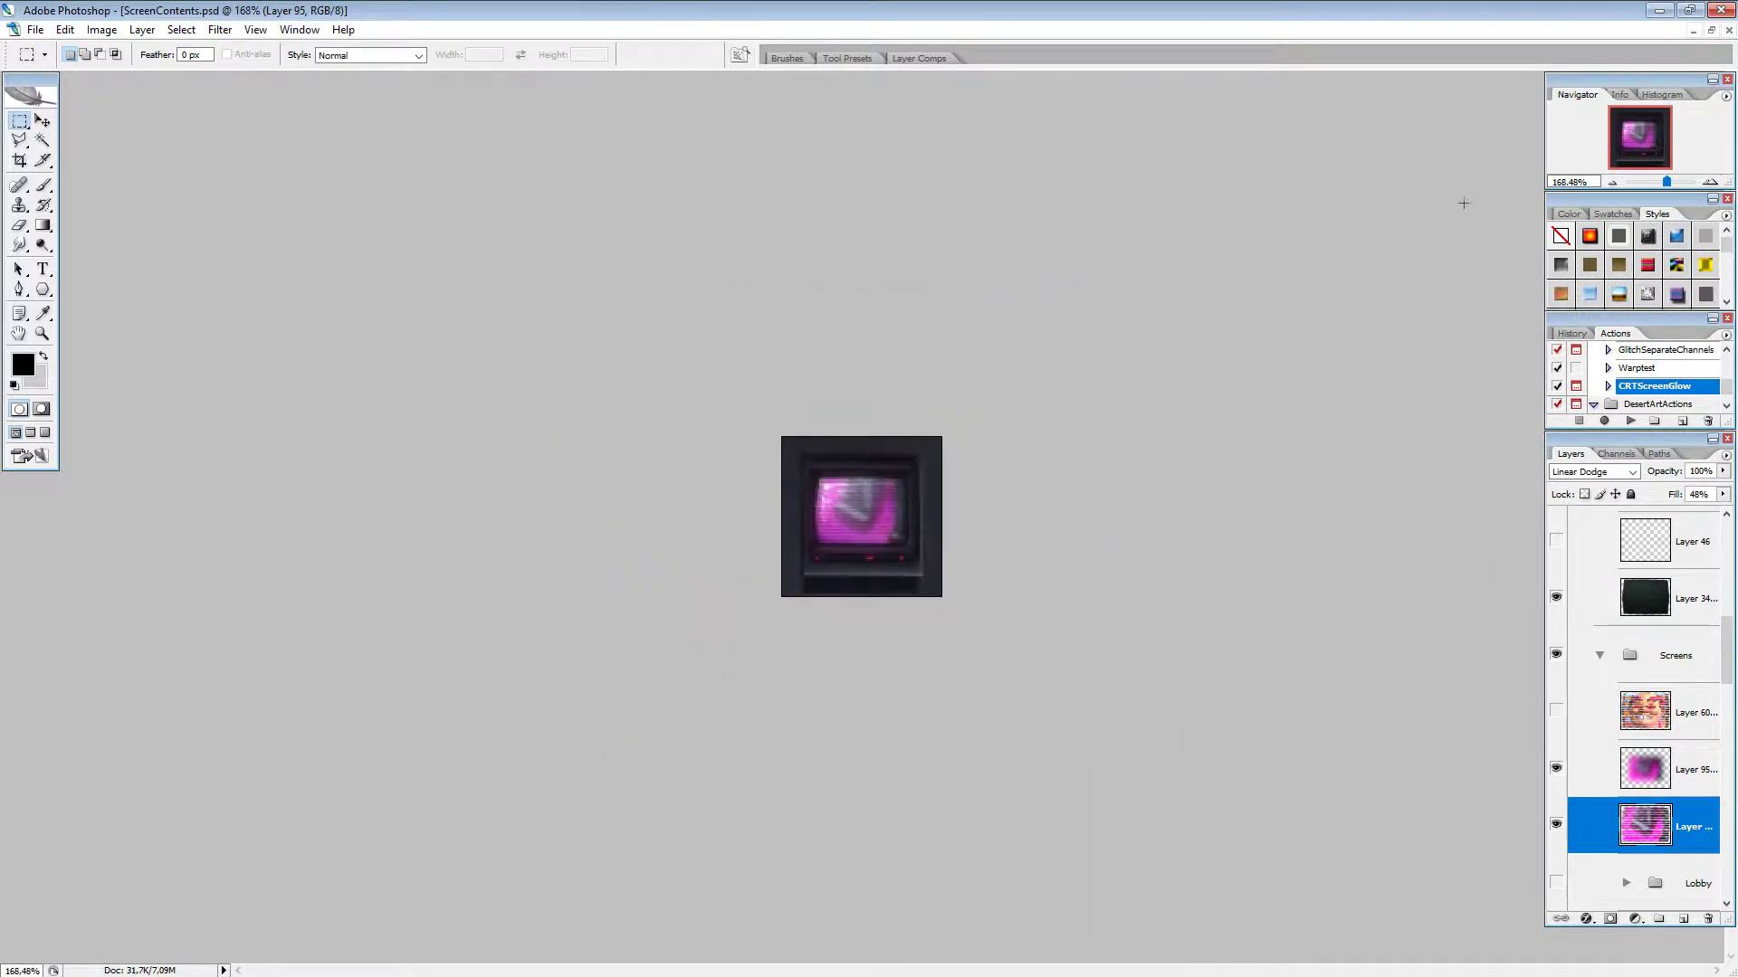
{"action": "left_click", "coordinate": [1612, 182]}
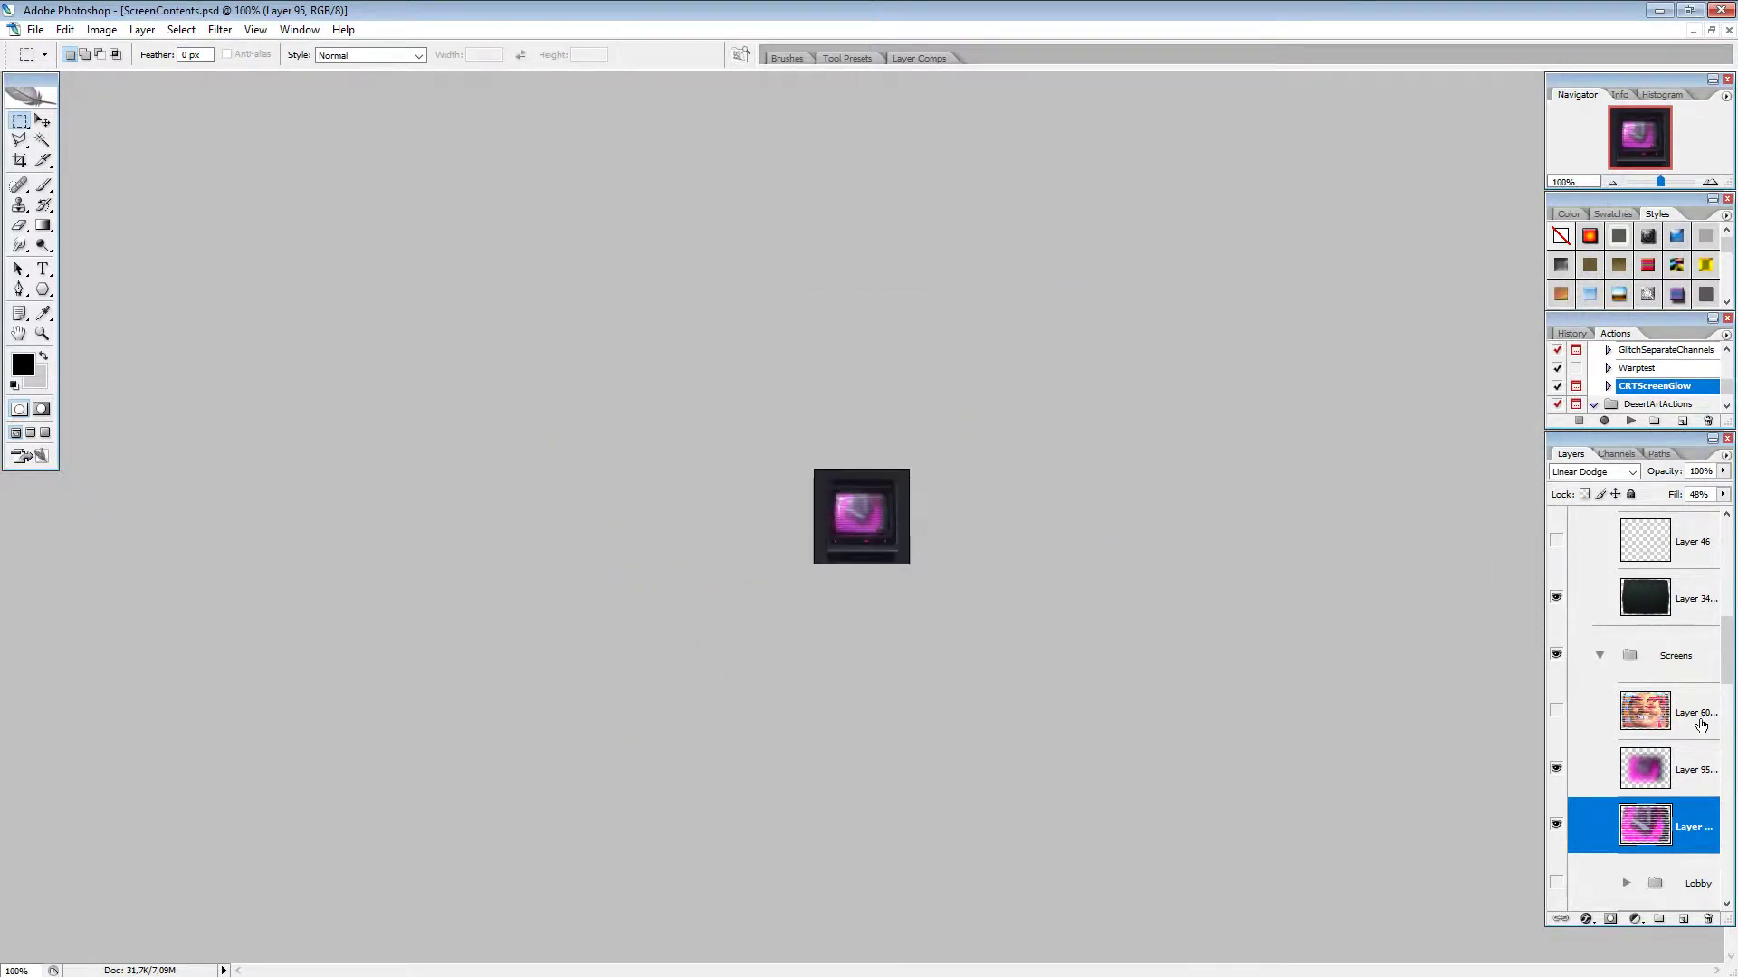
{"action": "left_click", "coordinate": [1723, 495]}
{"action": "left_click_drag", "start_coordinate": [1666, 512], "coordinate": [1662, 513]}
{"action": "scroll", "coordinate": [874, 621], "scroll_direction": "up", "scroll_amount": 5}
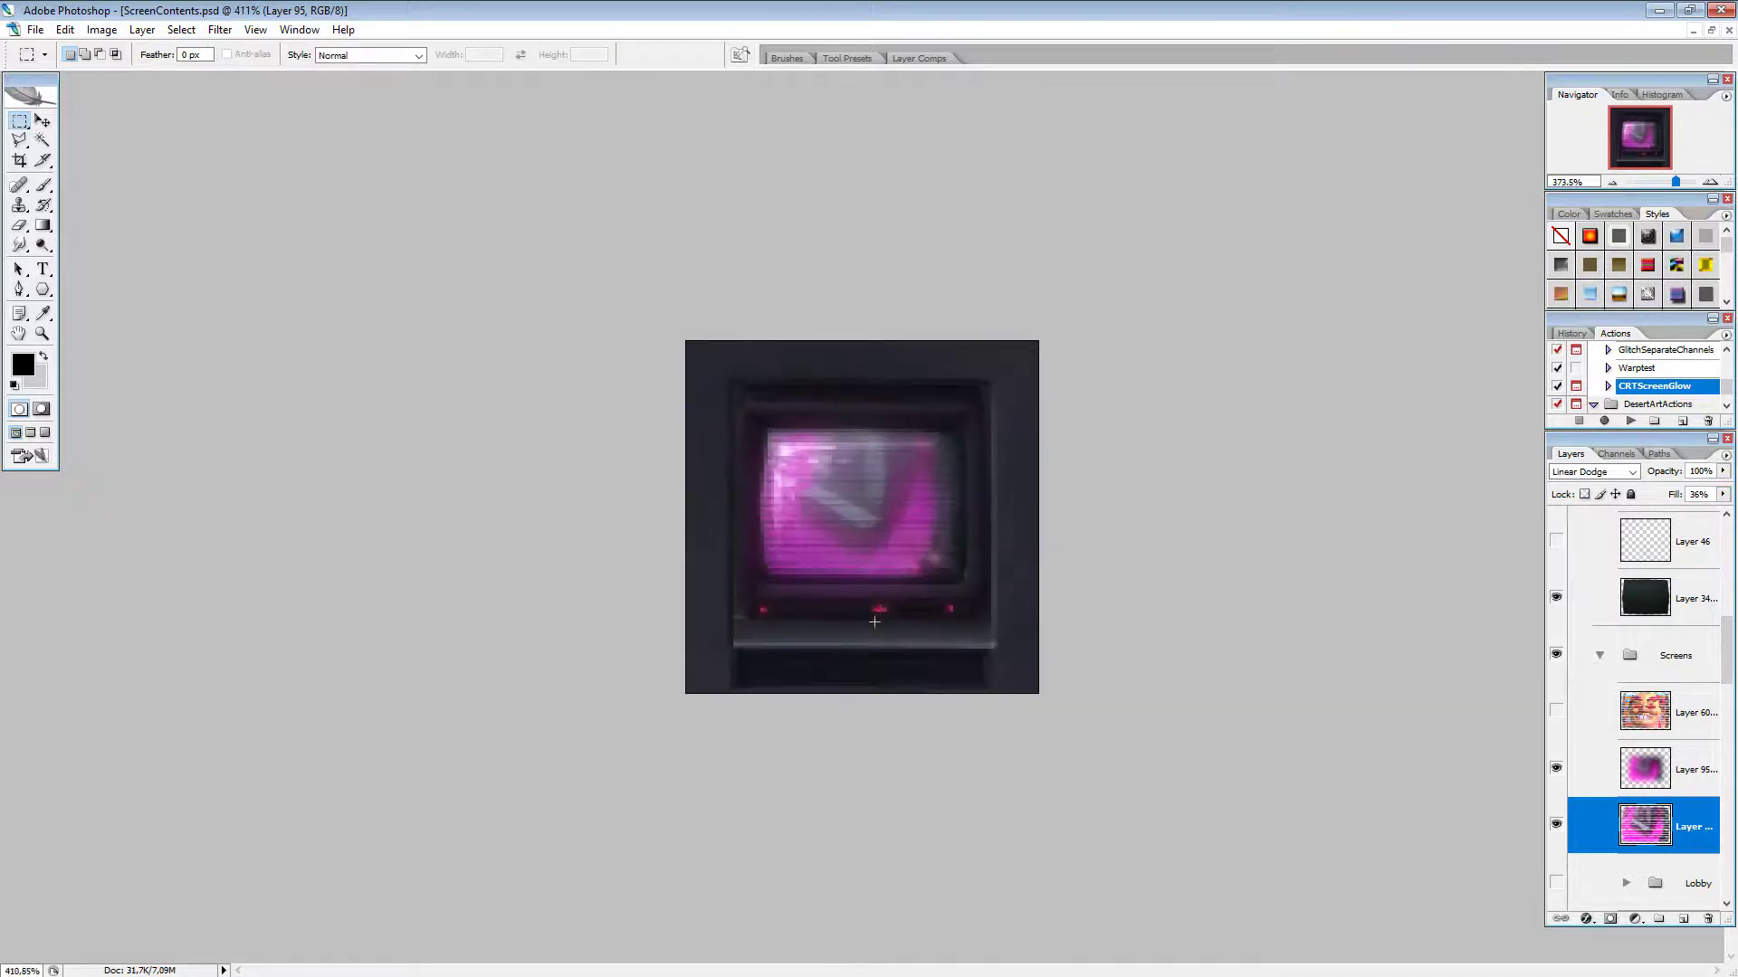
{"action": "scroll", "coordinate": [874, 622], "scroll_direction": "up", "scroll_amount": 1}
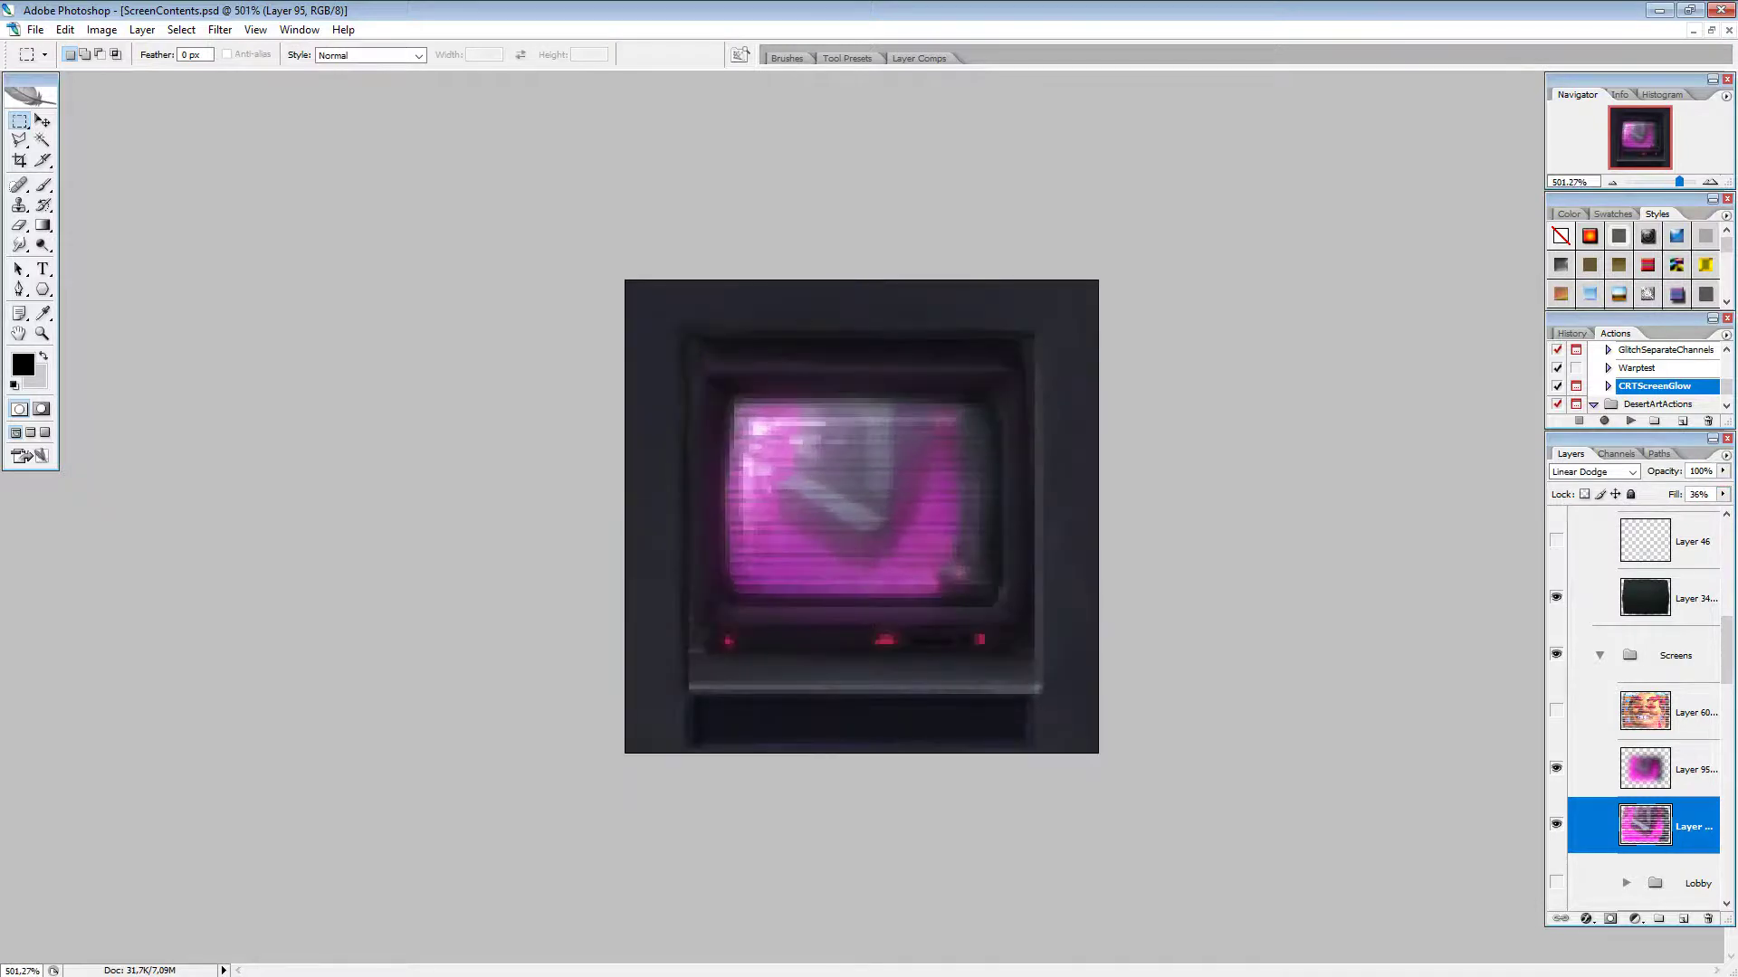
Step: Create a layer group above Layer 95 copy and name it Camperspective
{"action": "left_click", "coordinate": [1658, 919]}
{"action": "left_click_drag", "start_coordinate": [1681, 771], "coordinate": [1690, 761]}
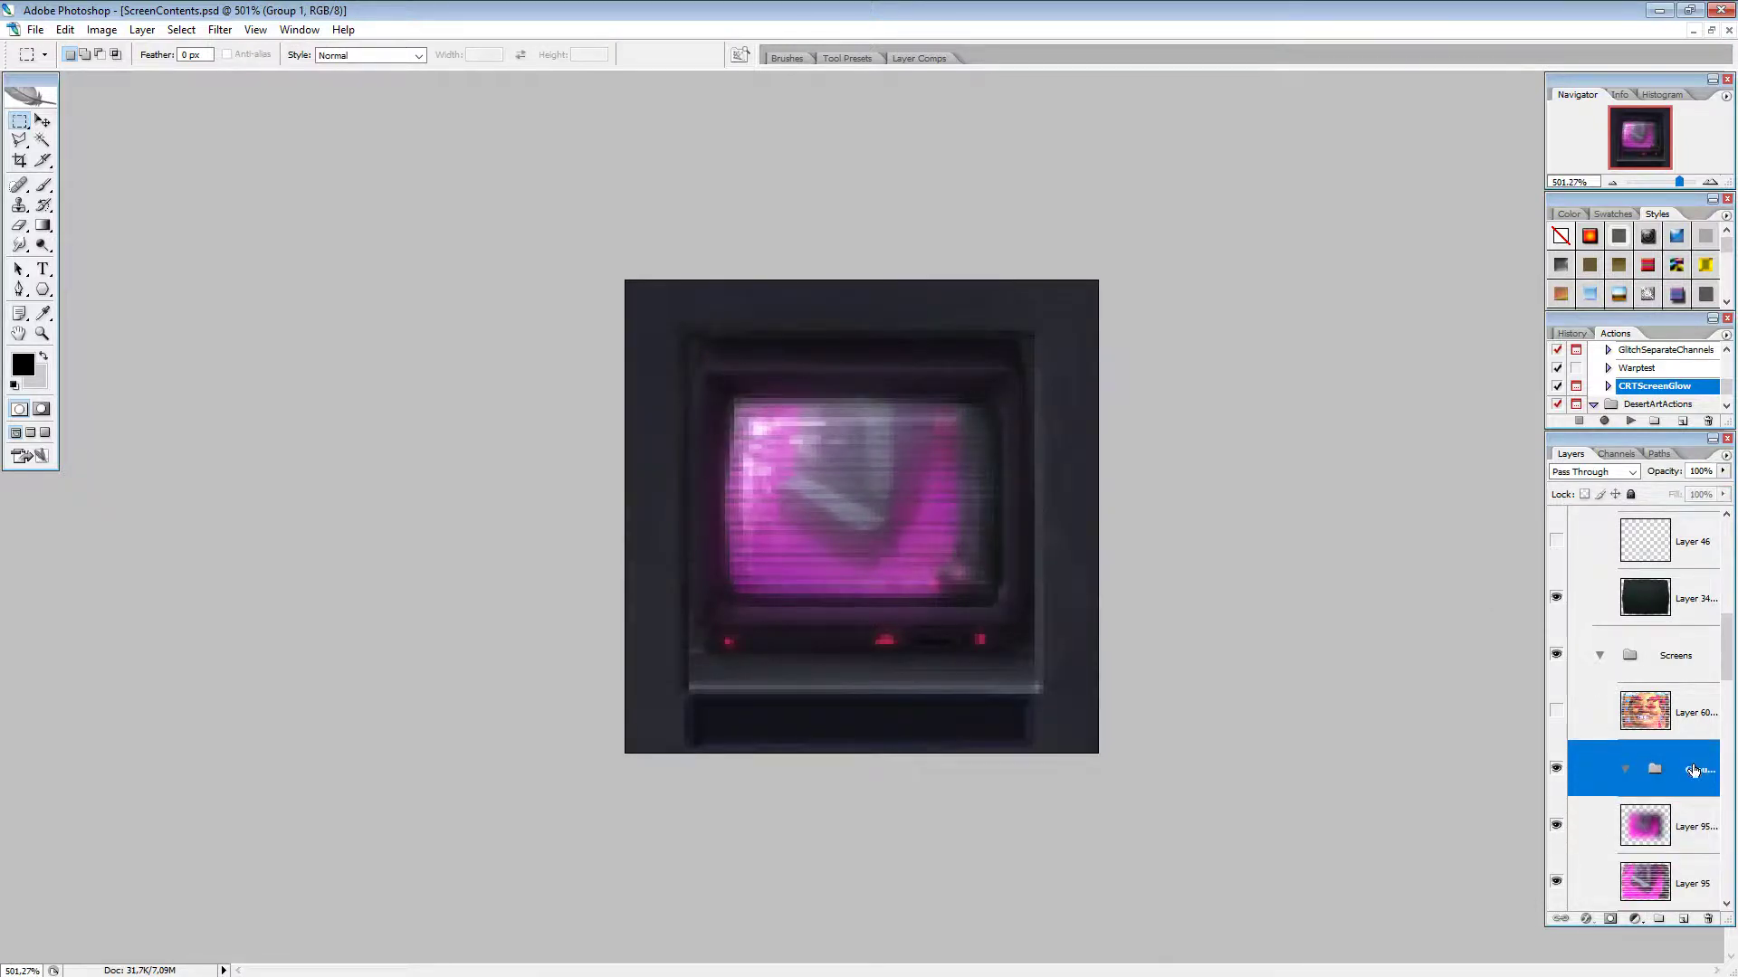
{"action": "double_click", "coordinate": [1694, 771]}
{"action": "type", "text": "Campers perspe"}
{"action": "type", "text": "c"}
{"action": "key", "text": "Return"}
Step: Move Layer 95 copy and Layer 95 into the Camperspective group, then collapse and hide the group
{"action": "left_click", "coordinate": [1623, 831]}
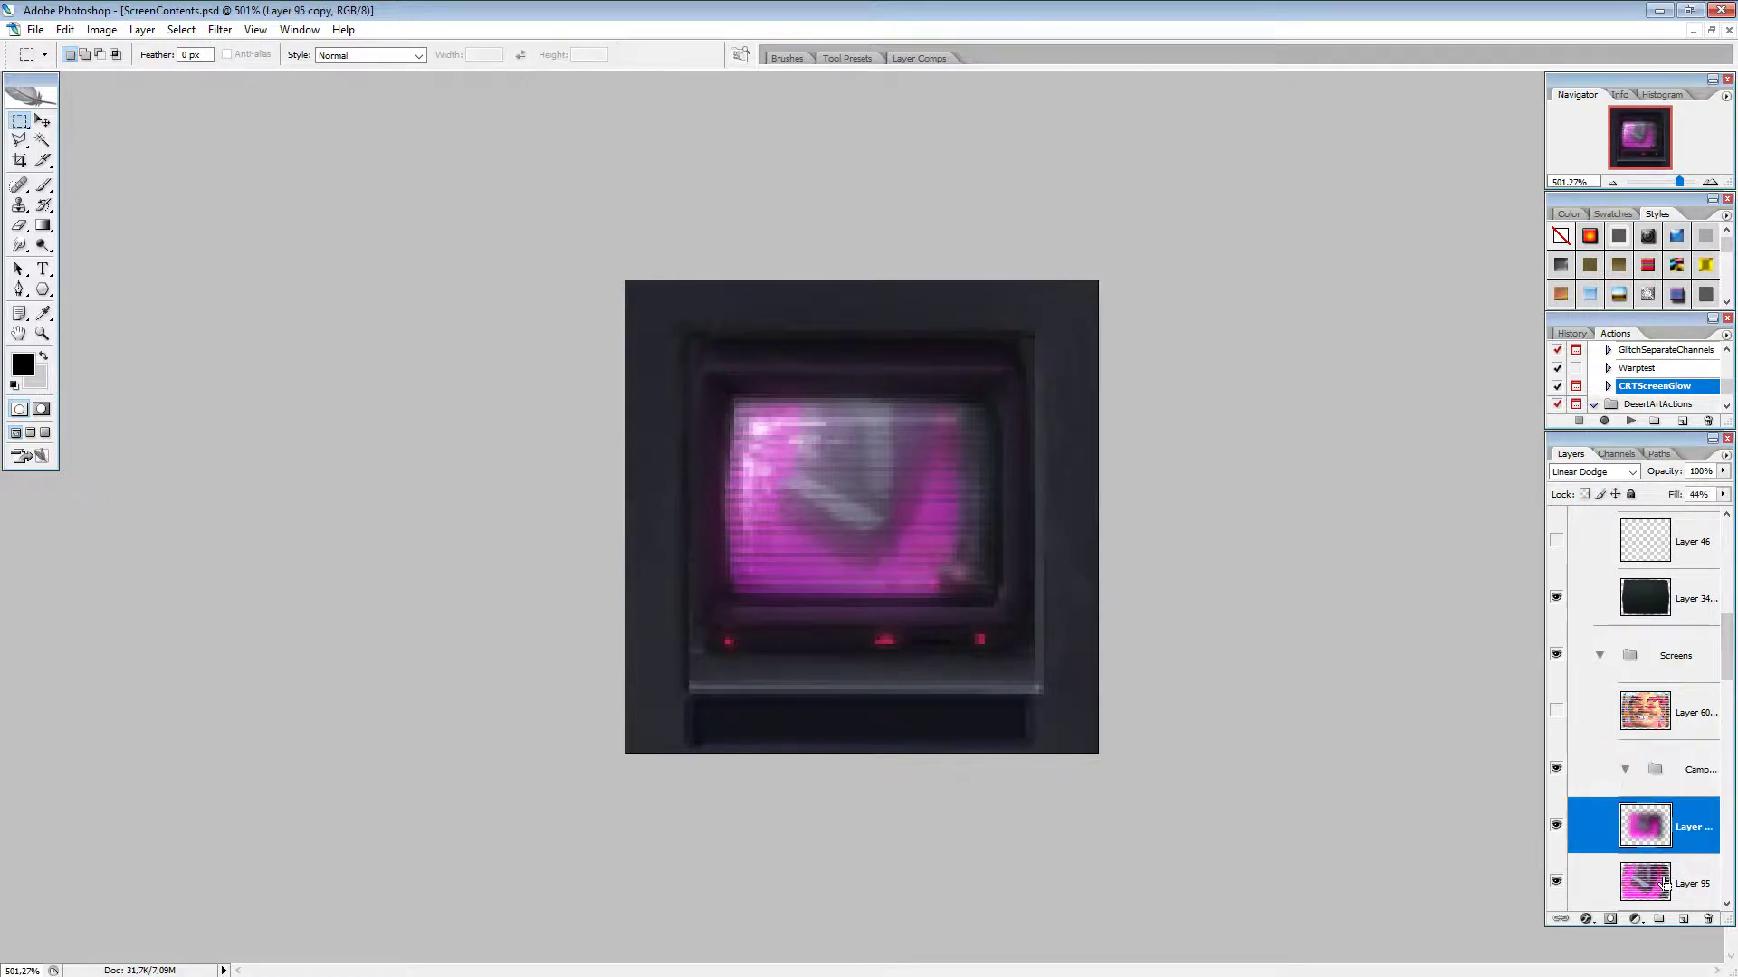
{"action": "left_click", "coordinate": [1665, 884], "text": "ctrl"}
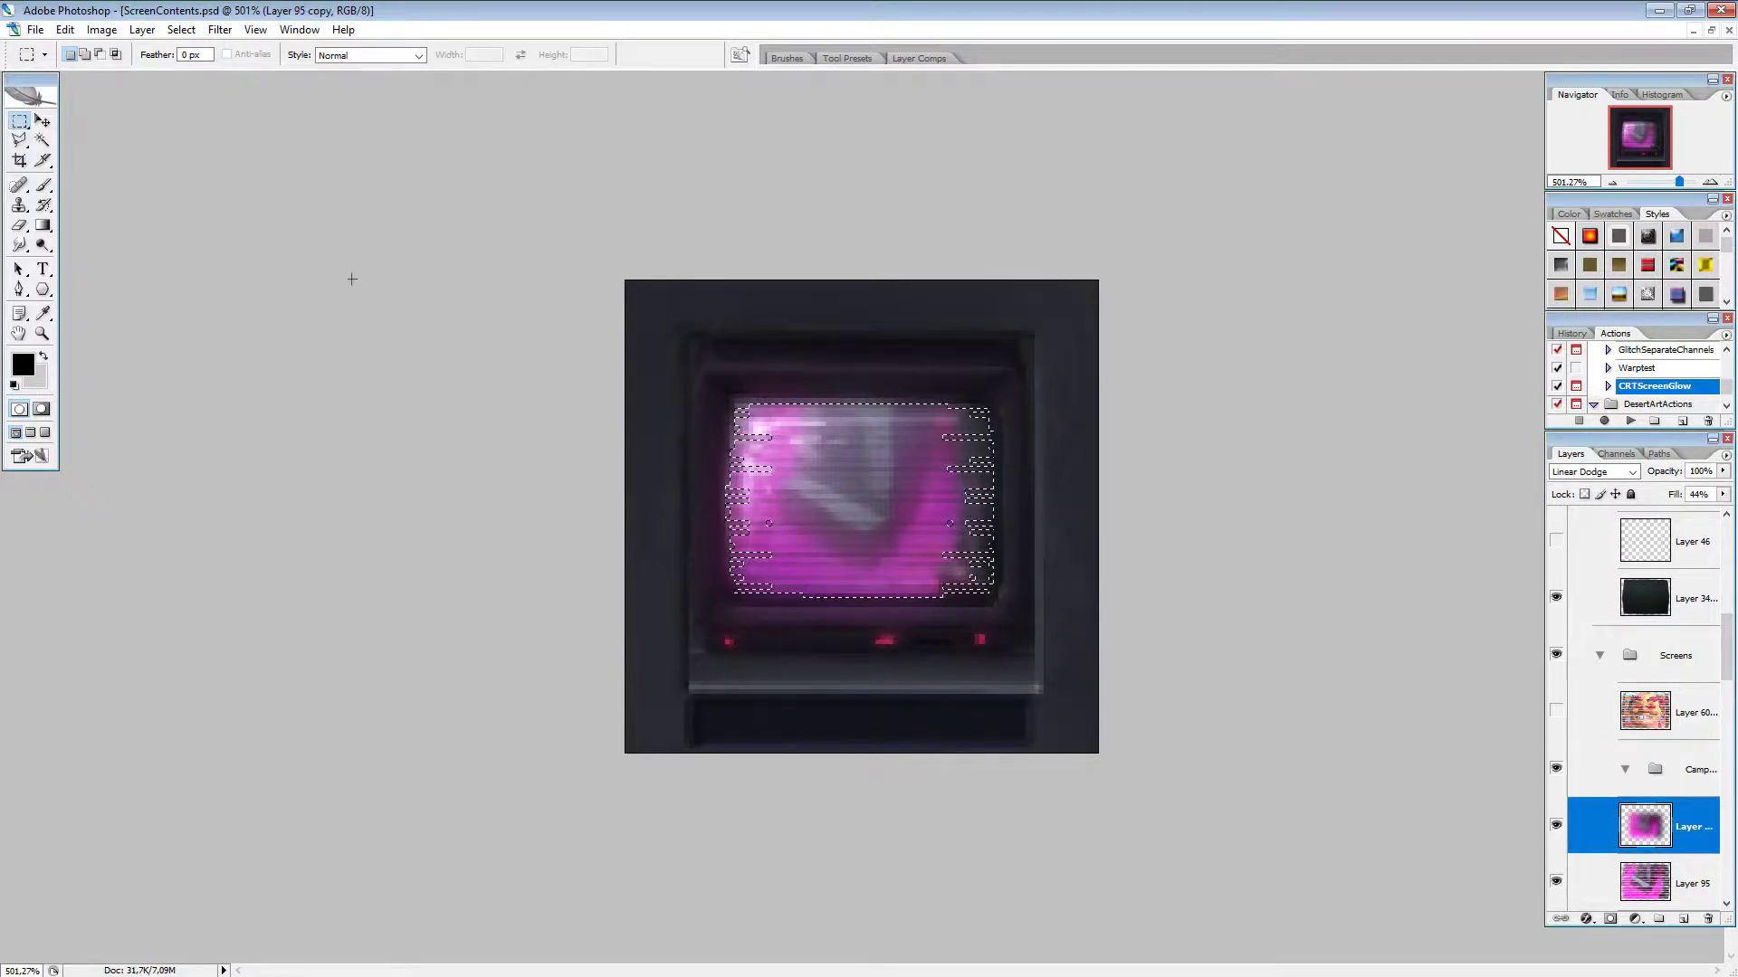
{"action": "key", "text": "ctrl+d"}
{"action": "left_click", "coordinate": [1602, 876], "text": "shift"}
{"action": "left_click_drag", "start_coordinate": [1601, 876], "coordinate": [1612, 775]}
{"action": "left_click", "coordinate": [1625, 769]}
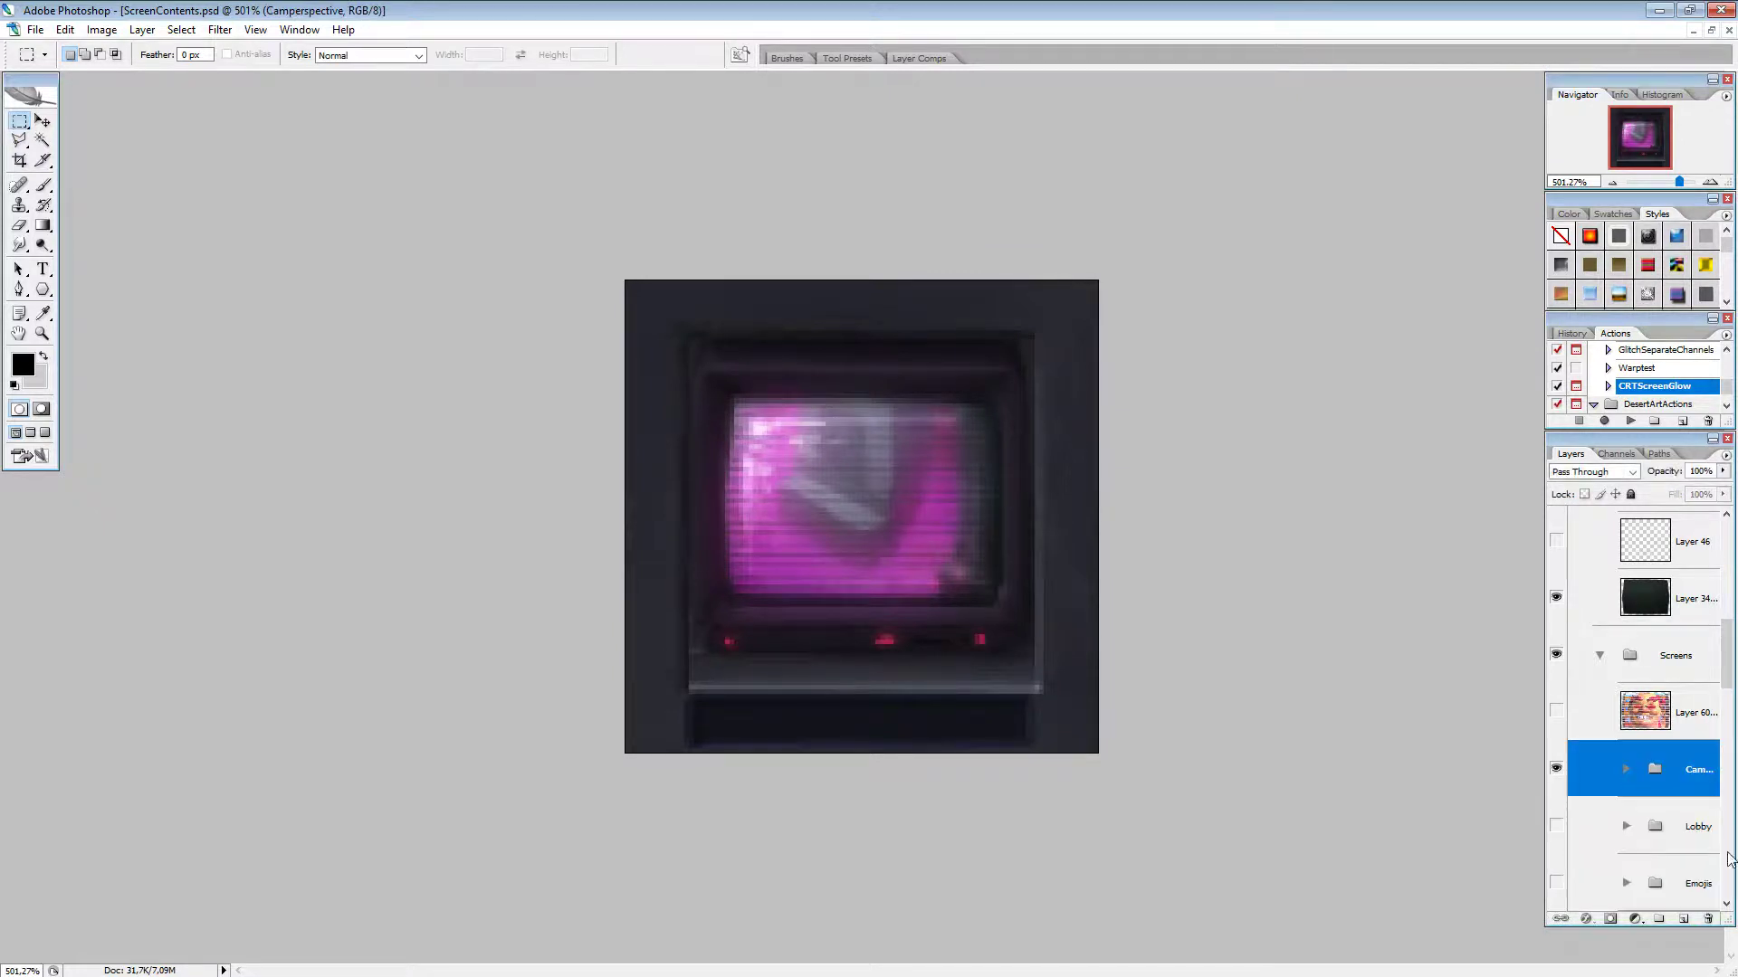
{"action": "left_click", "coordinate": [1558, 771]}
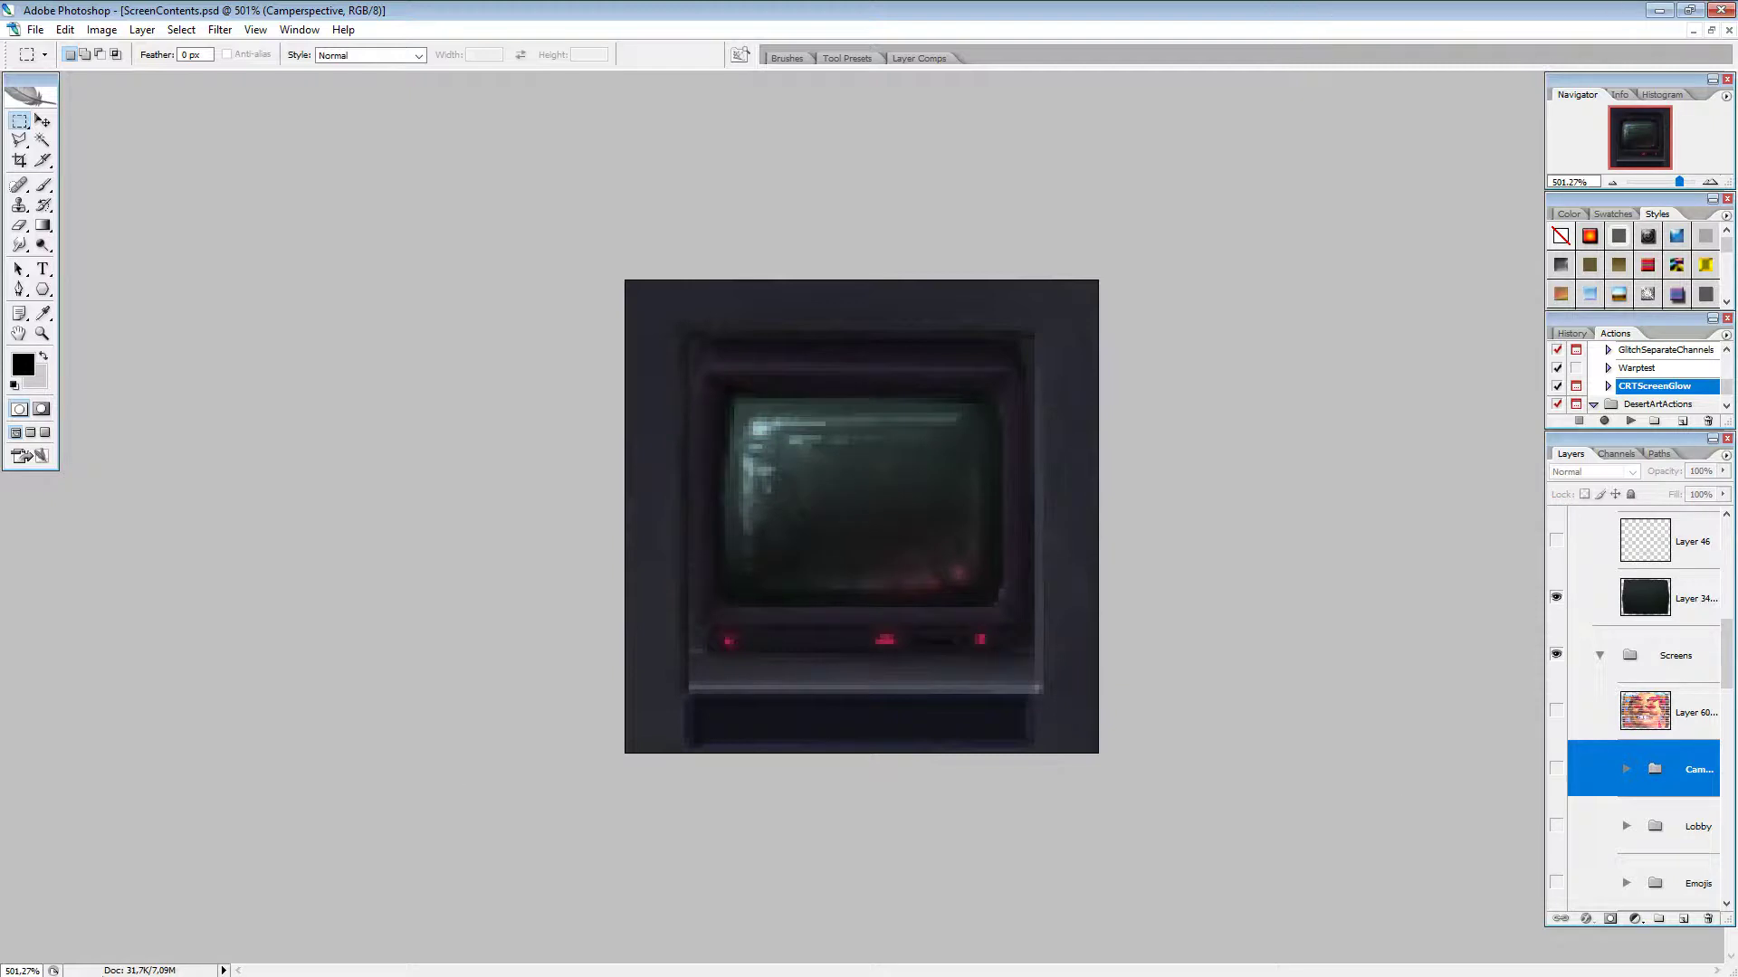
Step: Switch to File Explorer and browse the WIP Screenshots folder for another room picture to show on the monitor
{"action": "left_click", "coordinate": [1658, 10]}
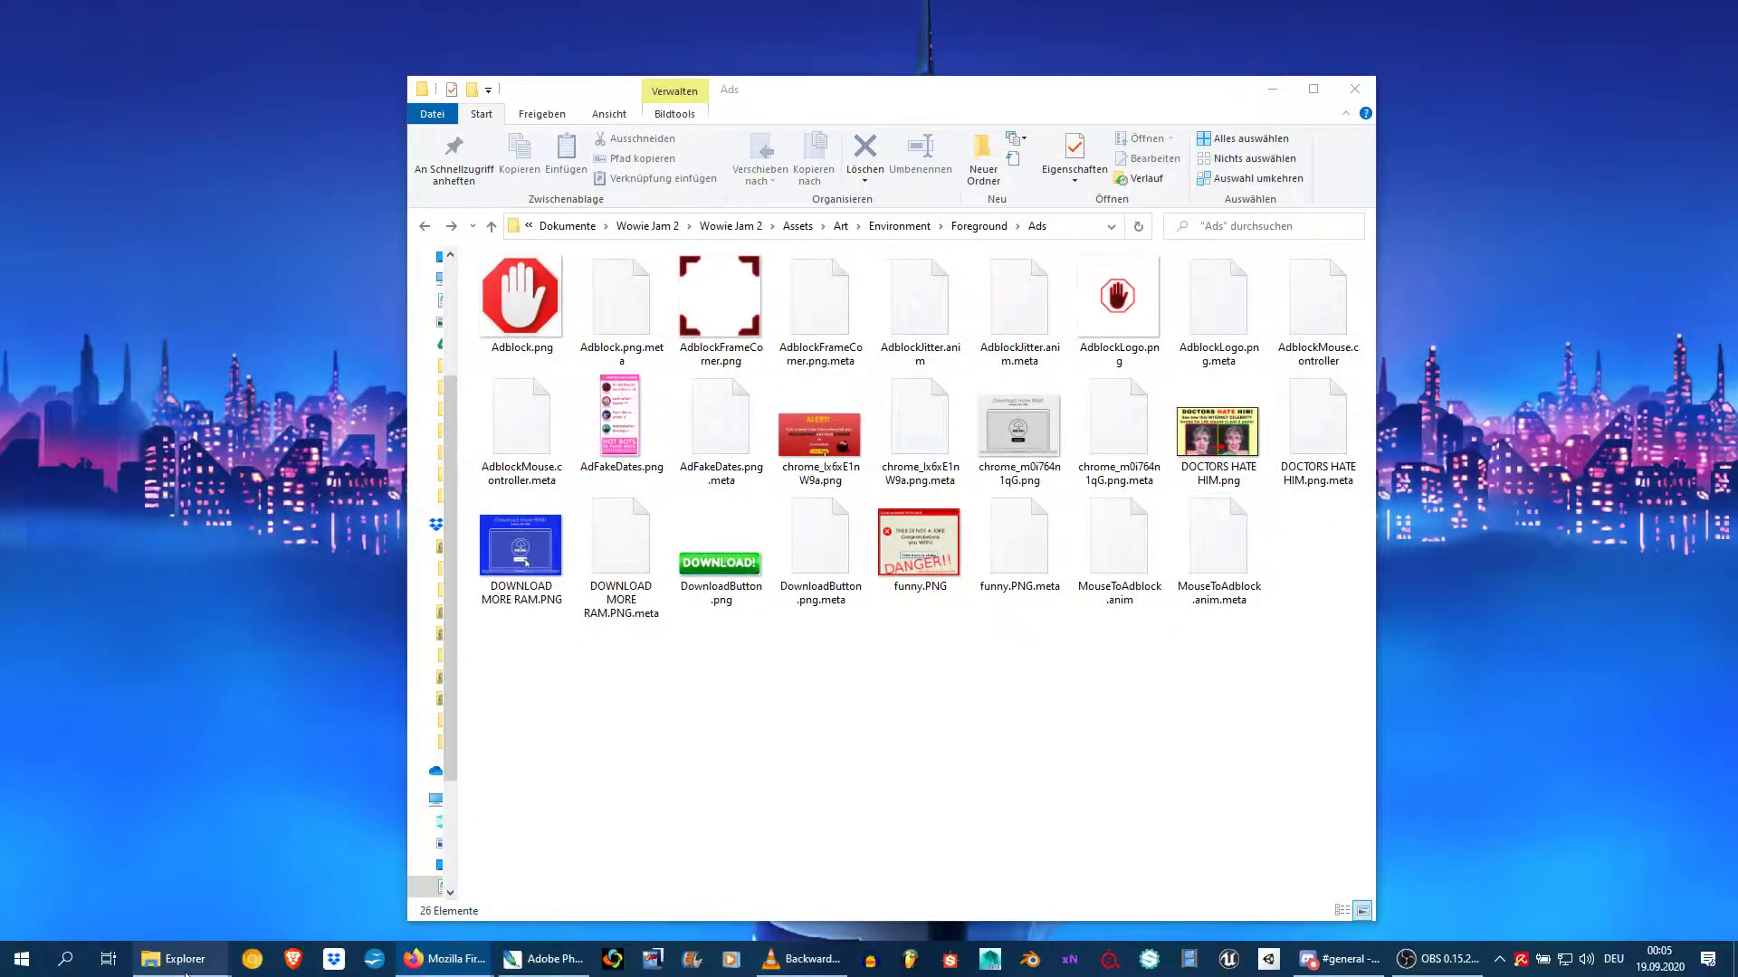
{"action": "mouse_move", "coordinate": [181, 959]}
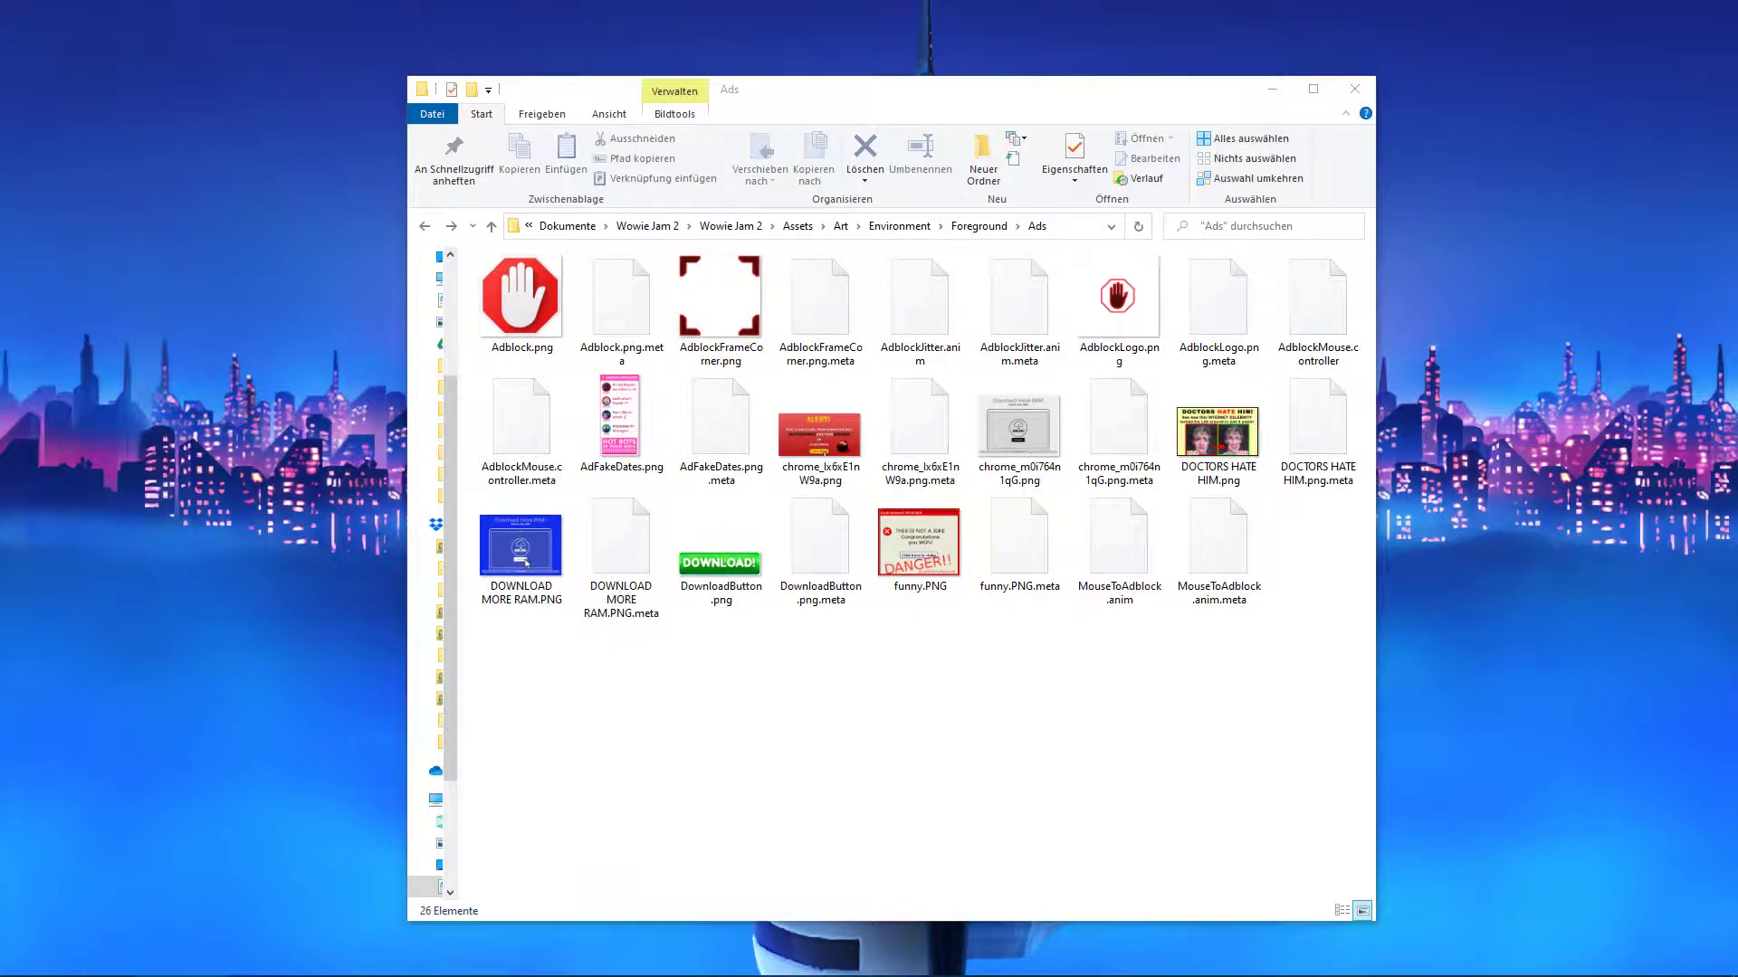
{"action": "left_click_drag", "start_coordinate": [525, 559], "coordinate": [961, 123]}
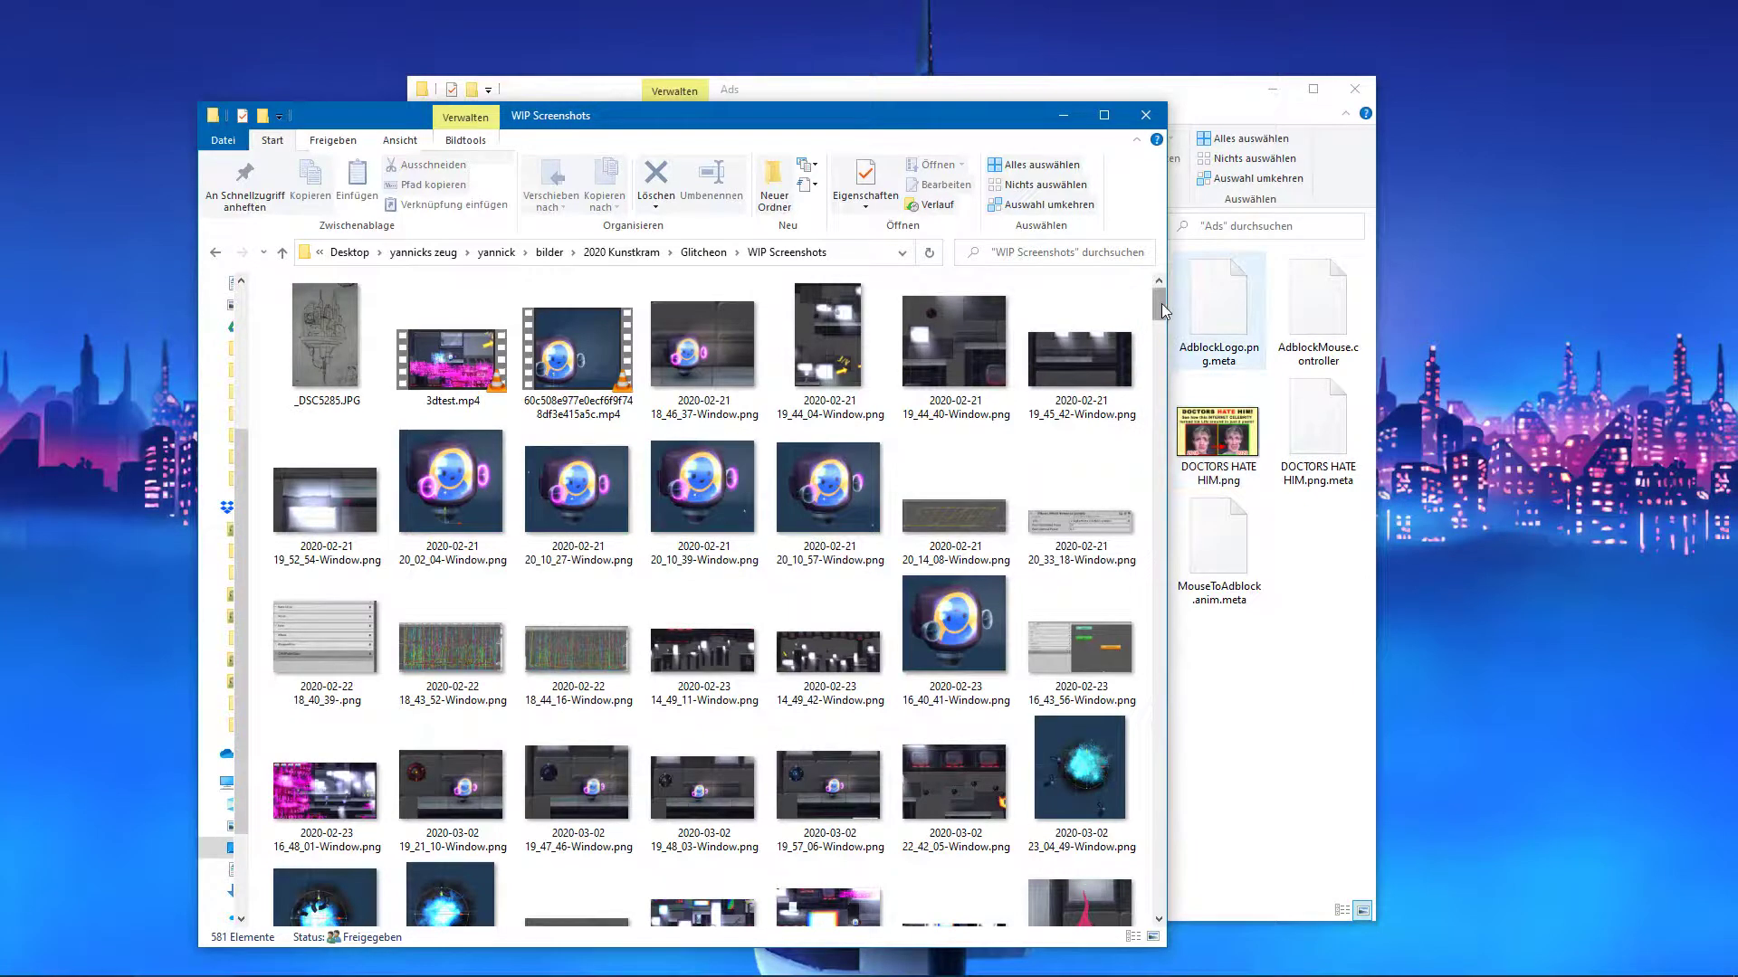
{"action": "left_click_drag", "start_coordinate": [1161, 305], "coordinate": [1174, 405]}
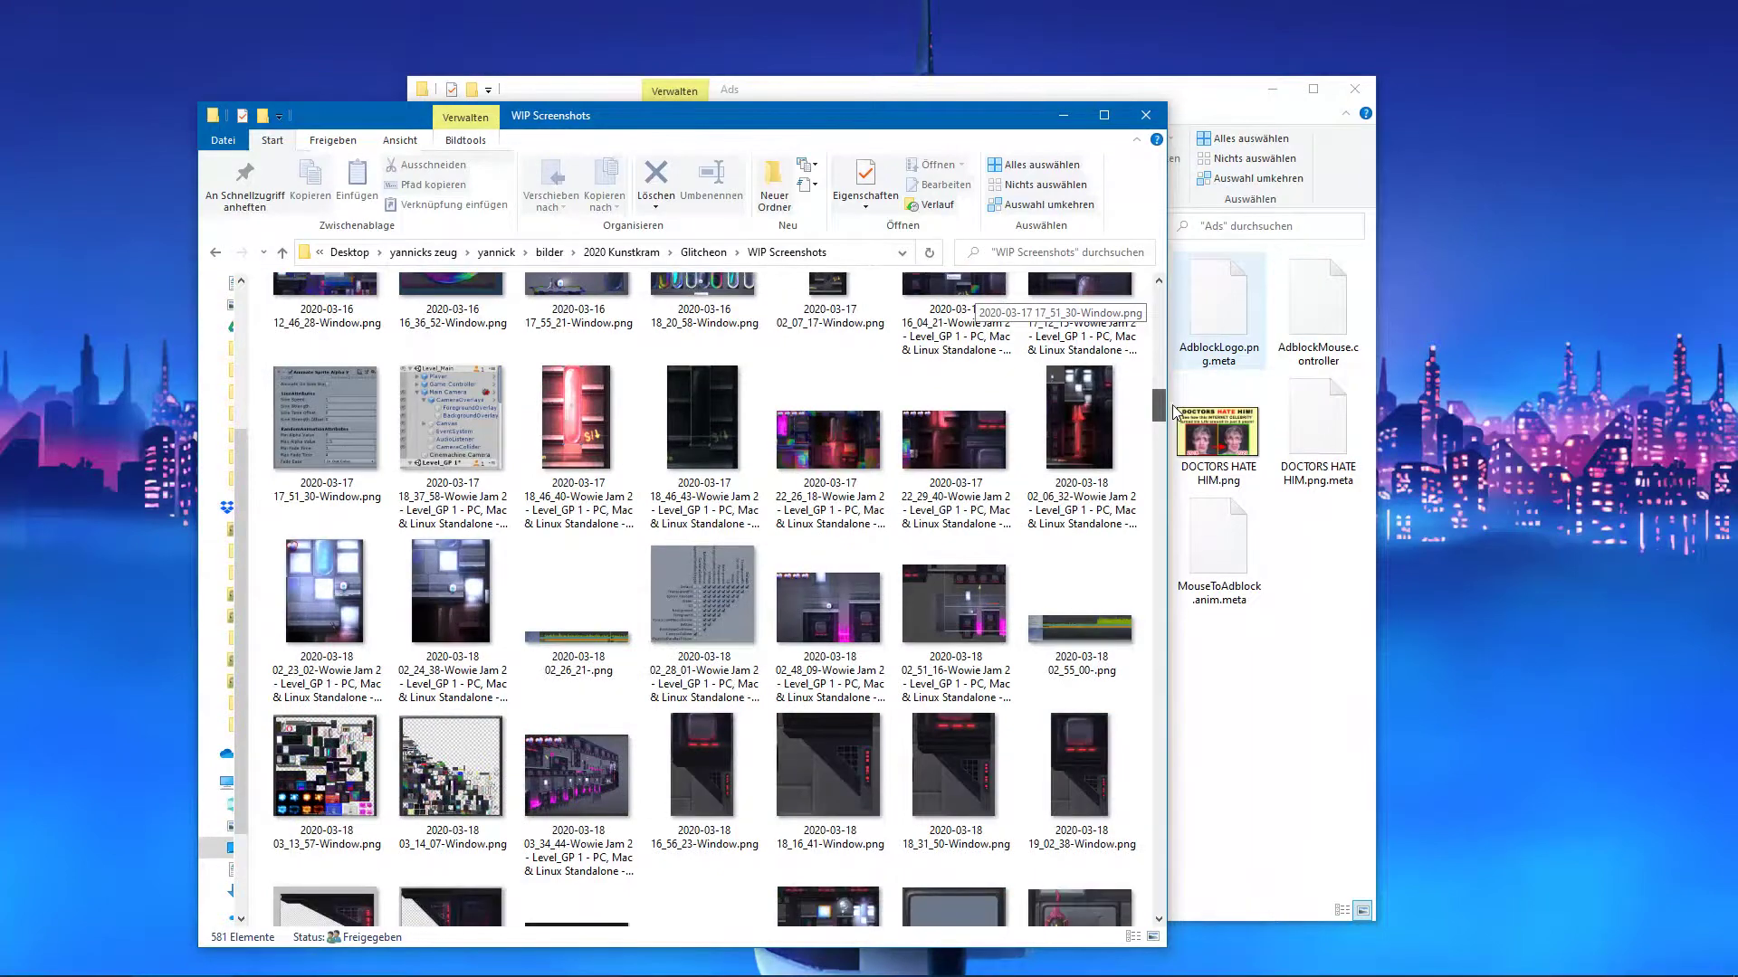
{"action": "left_click_drag", "start_coordinate": [1174, 412], "coordinate": [1165, 519]}
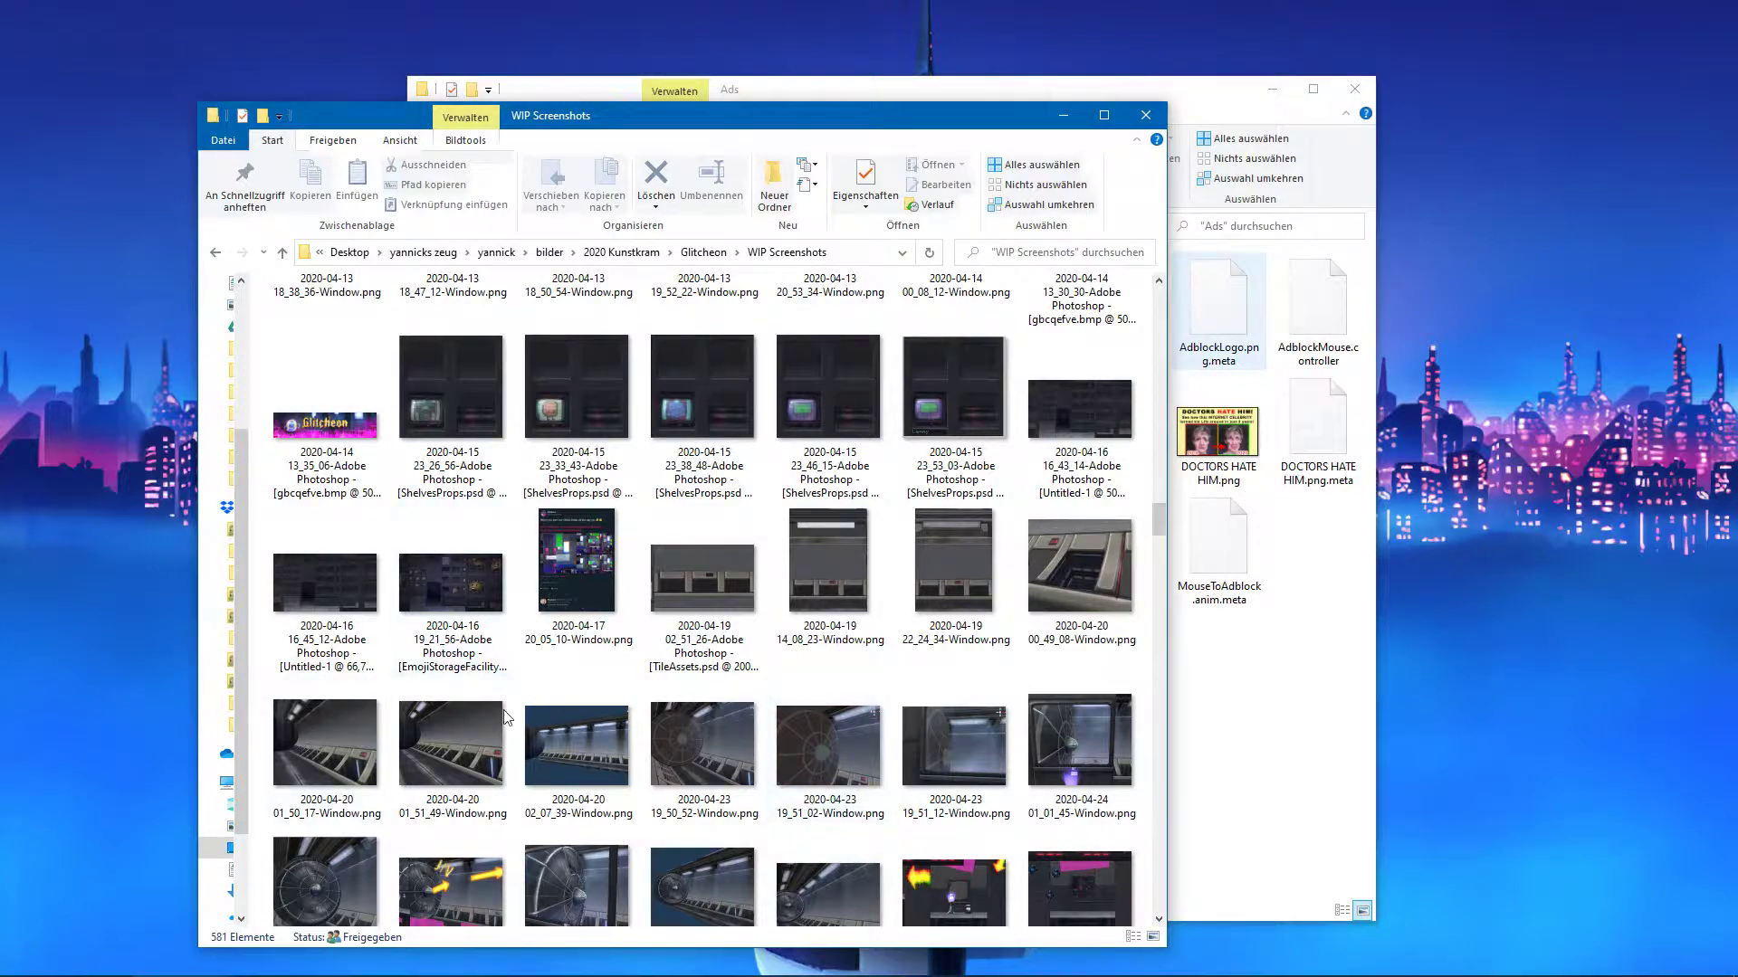
{"action": "scroll", "coordinate": [507, 718], "scroll_direction": "up", "scroll_amount": 3}
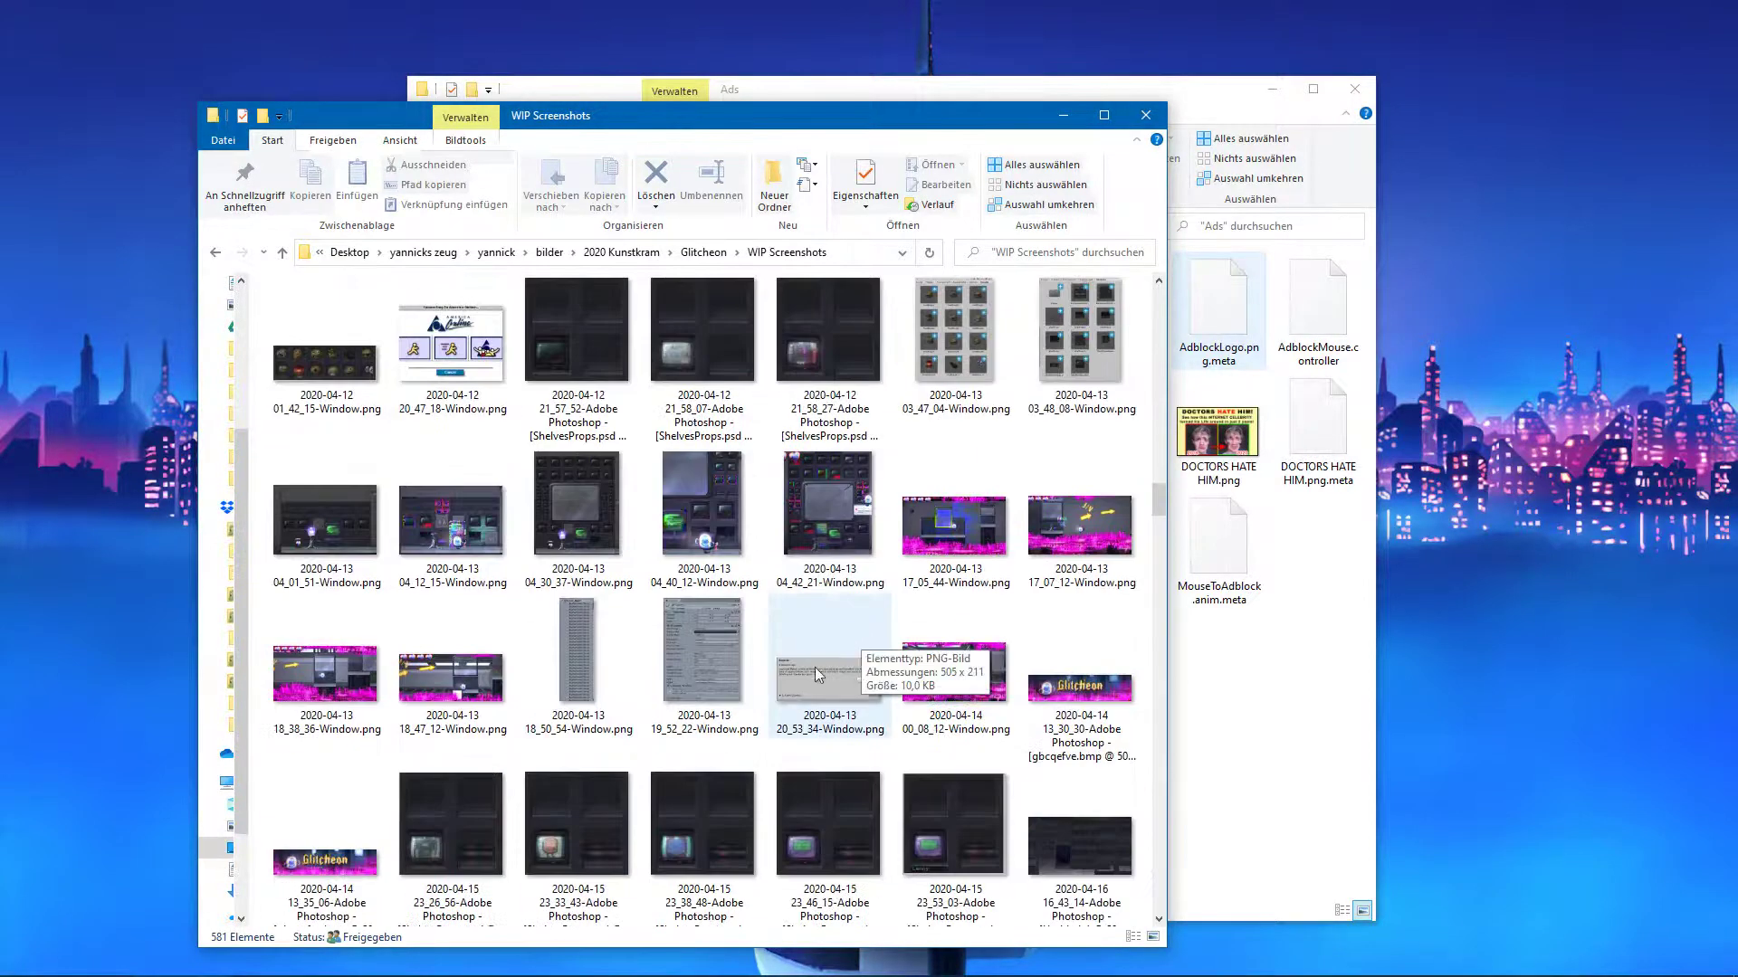
{"action": "mouse_move", "coordinate": [1159, 497]}
{"action": "left_mouse_down"}
{"action": "mouse_move", "coordinate": [1160, 472]}
{"action": "mouse_move", "coordinate": [1161, 528]}
{"action": "left_mouse_up"}
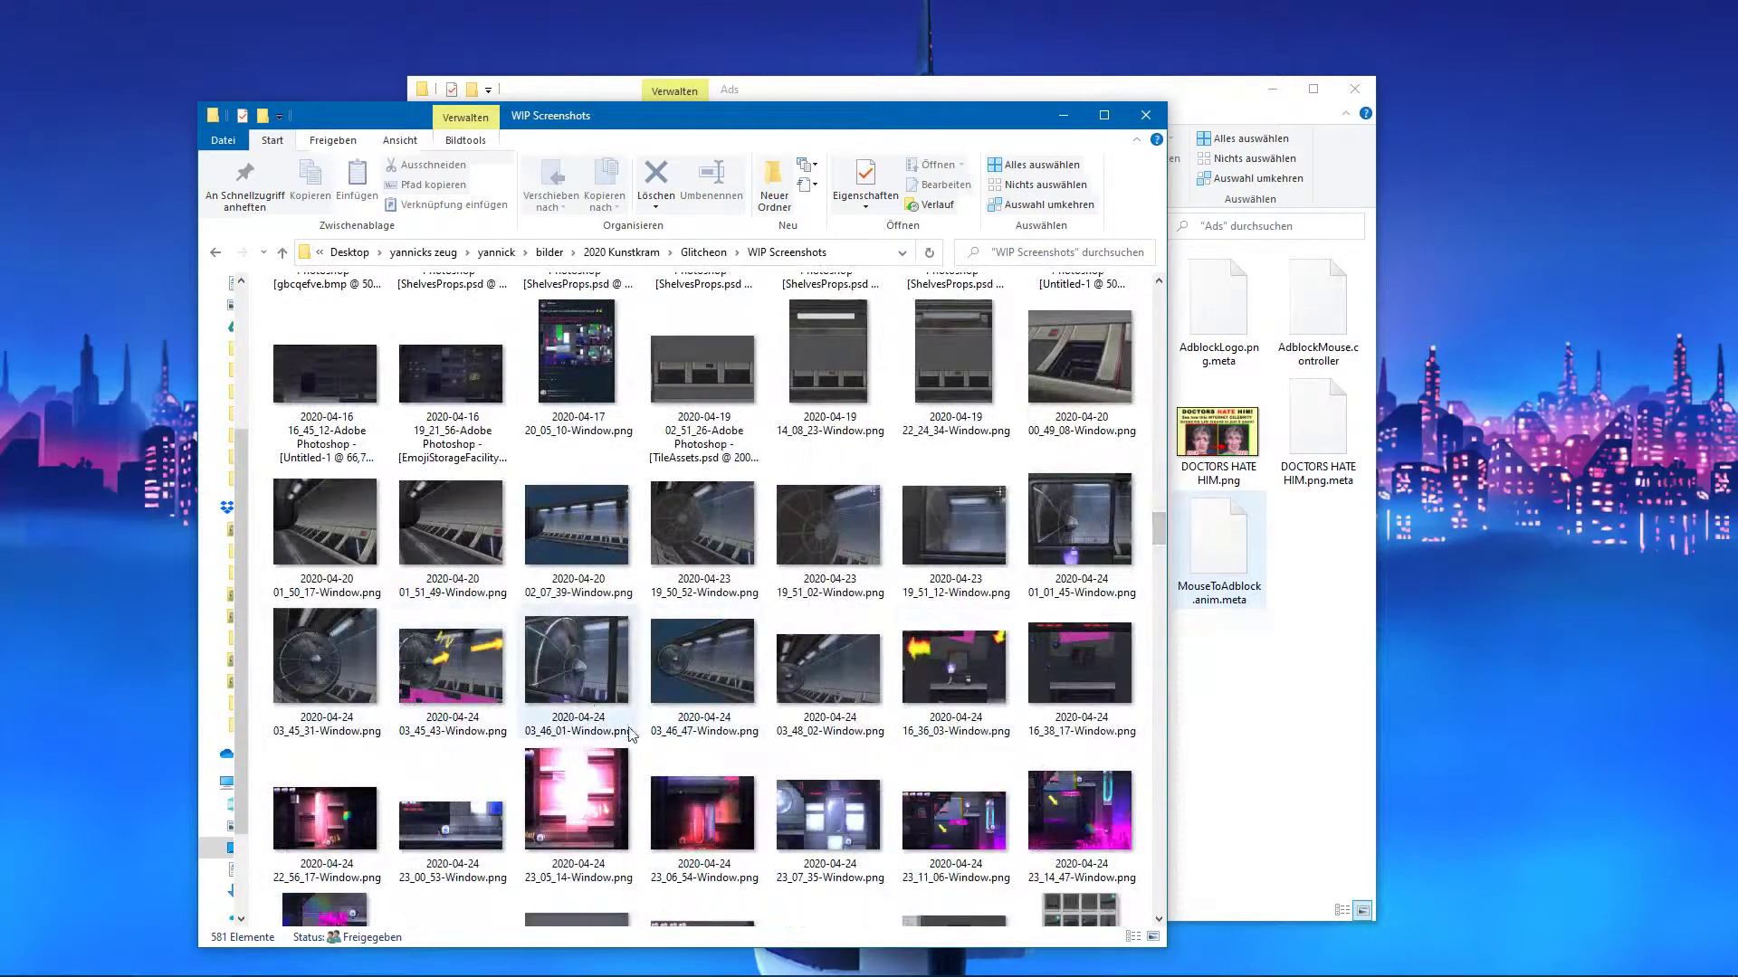
{"action": "left_click", "coordinate": [458, 672]}
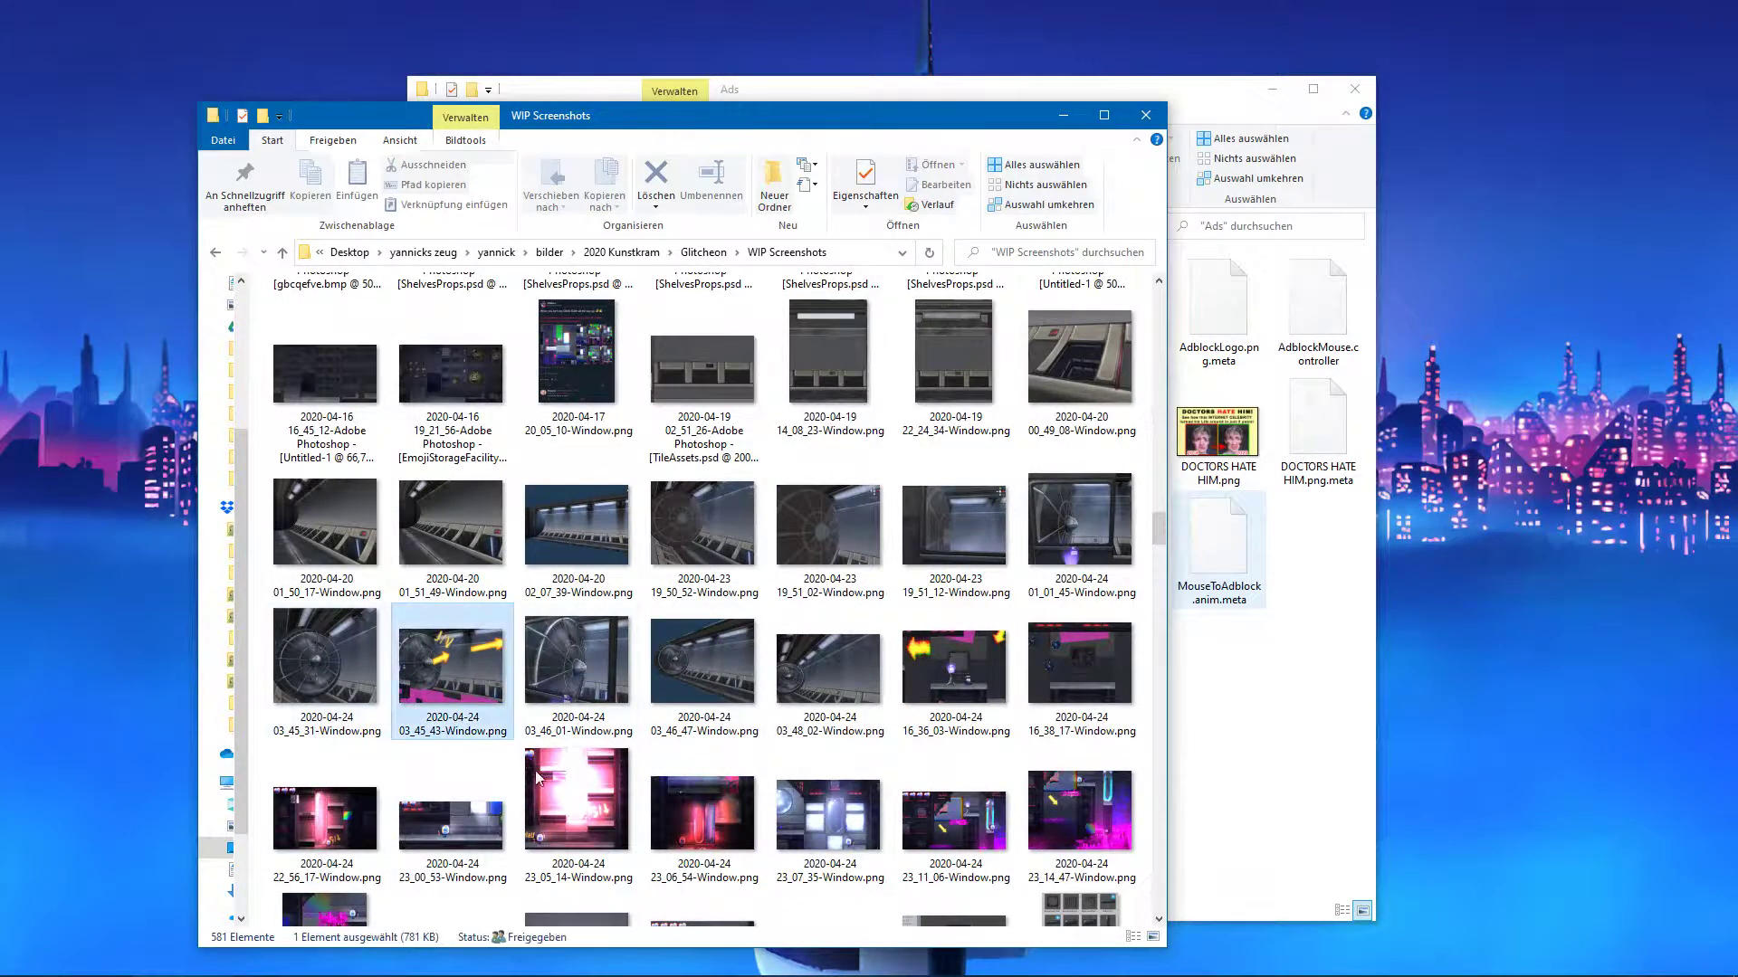
{"action": "left_click", "coordinate": [324, 662]}
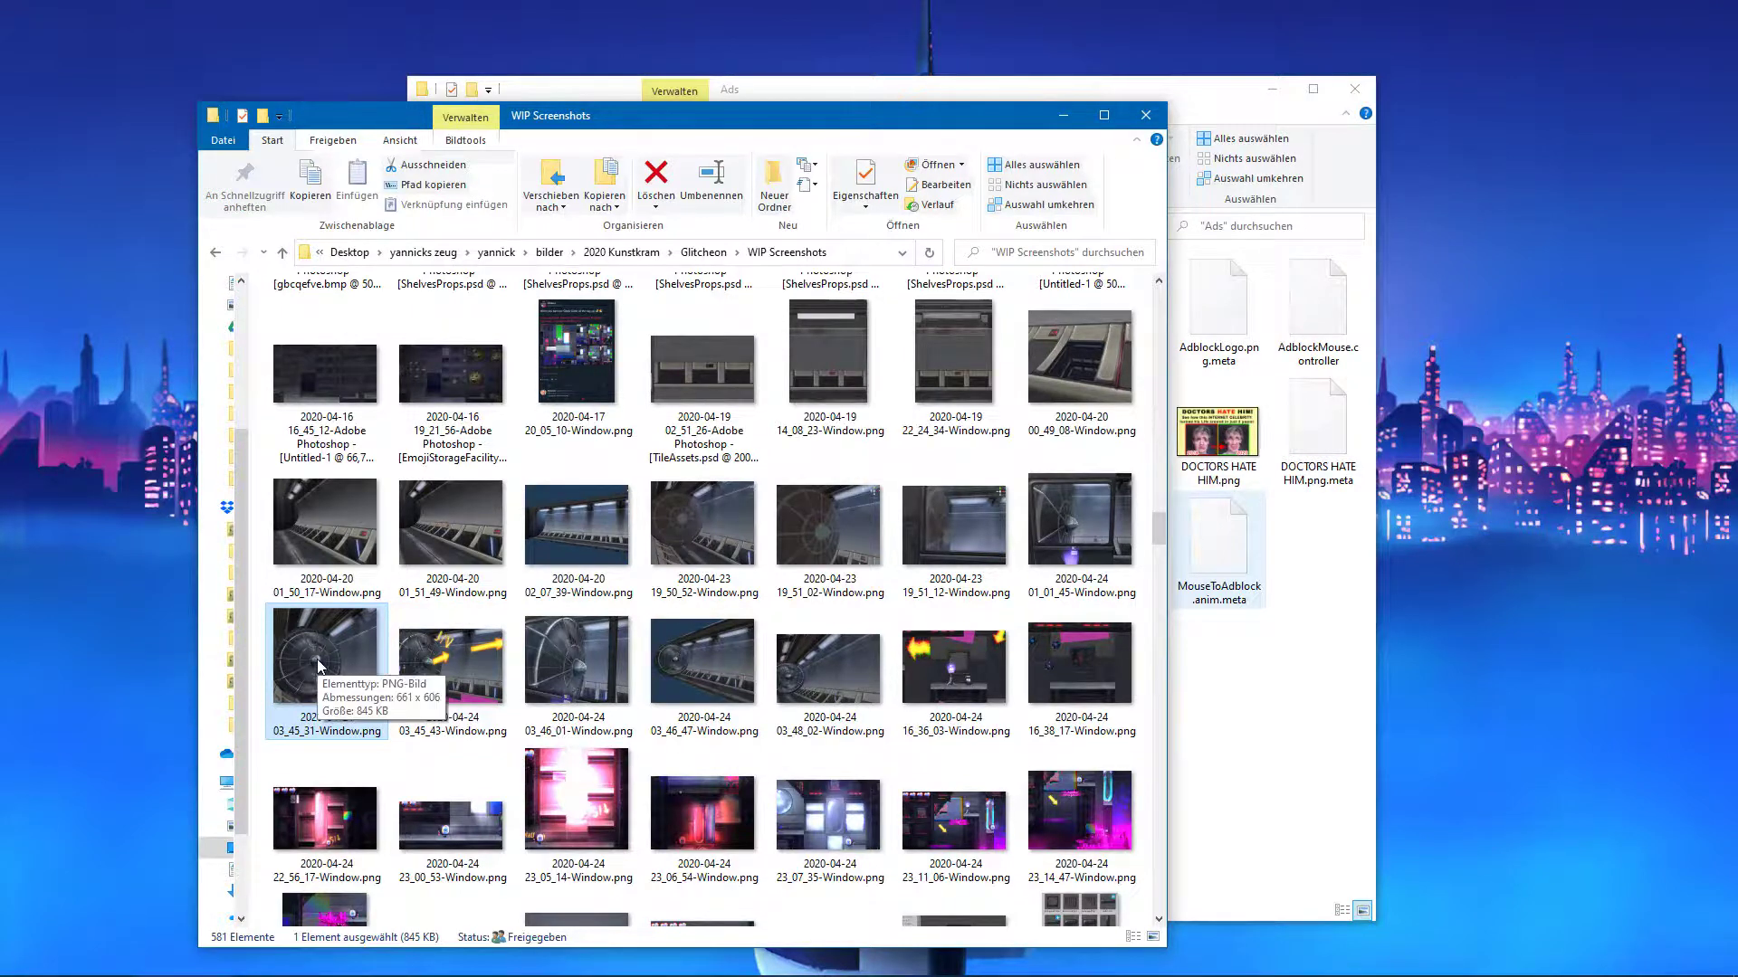
{"action": "left_click", "coordinate": [804, 696]}
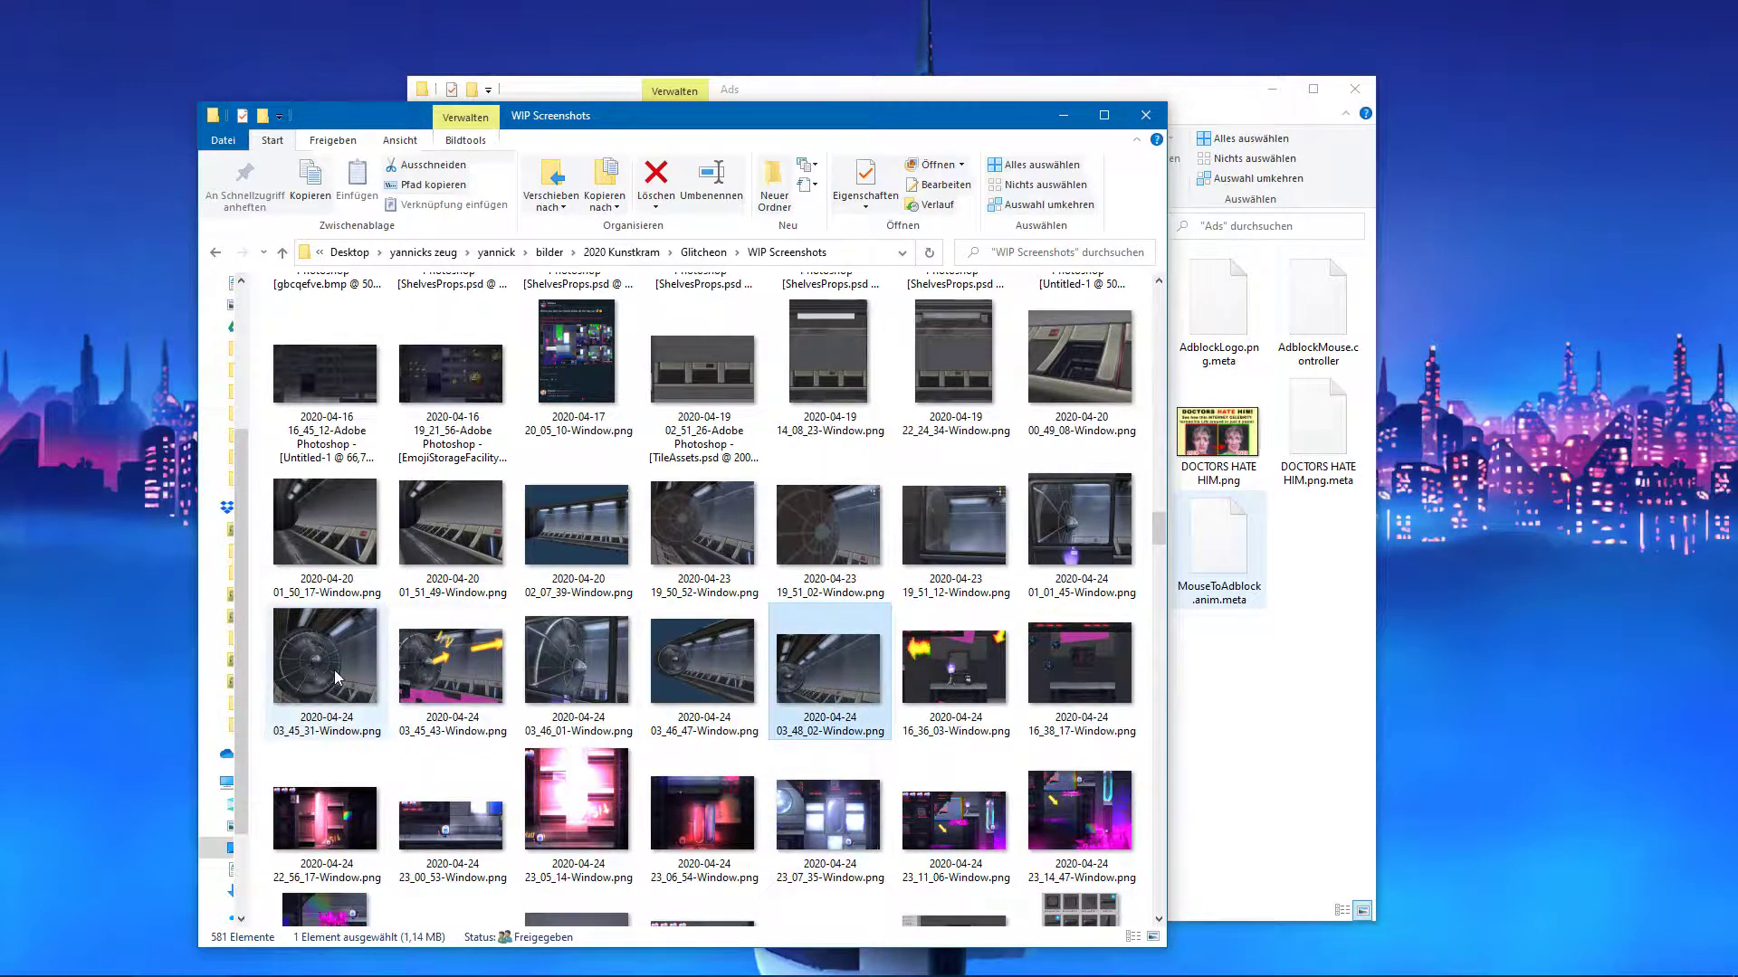
{"action": "double_click", "coordinate": [323, 643]}
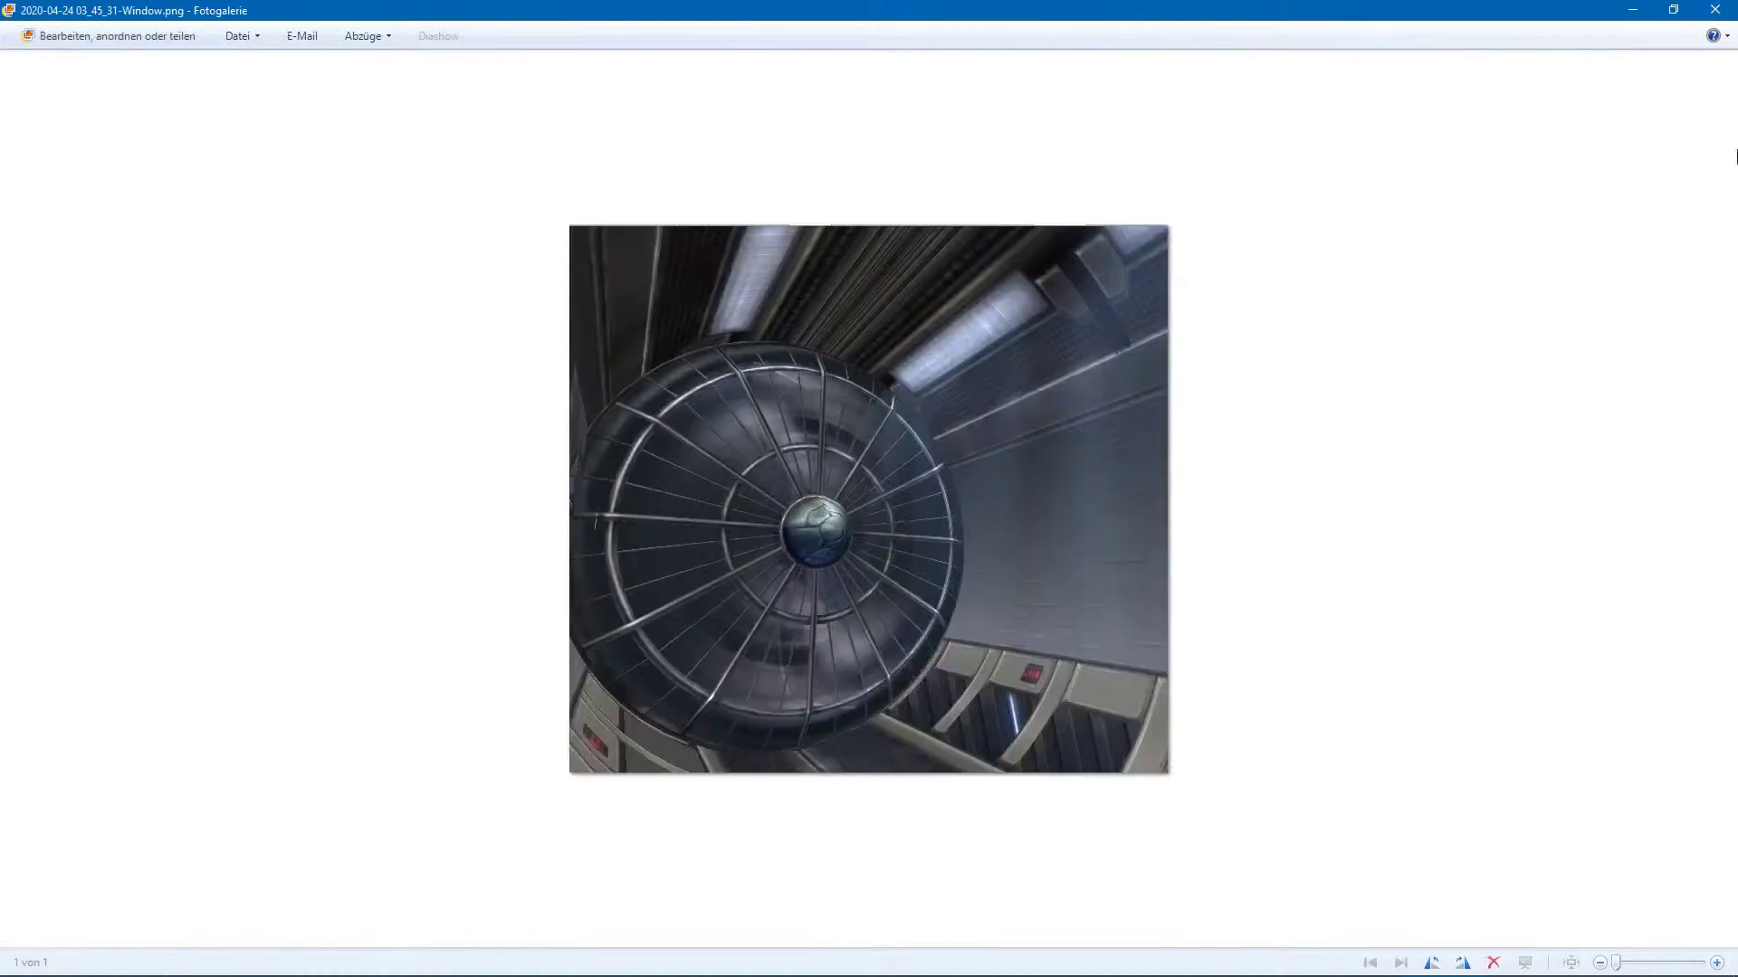
{"action": "left_click", "coordinate": [1715, 9]}
{"action": "left_click_drag", "start_coordinate": [302, 665], "coordinate": [534, 580]}
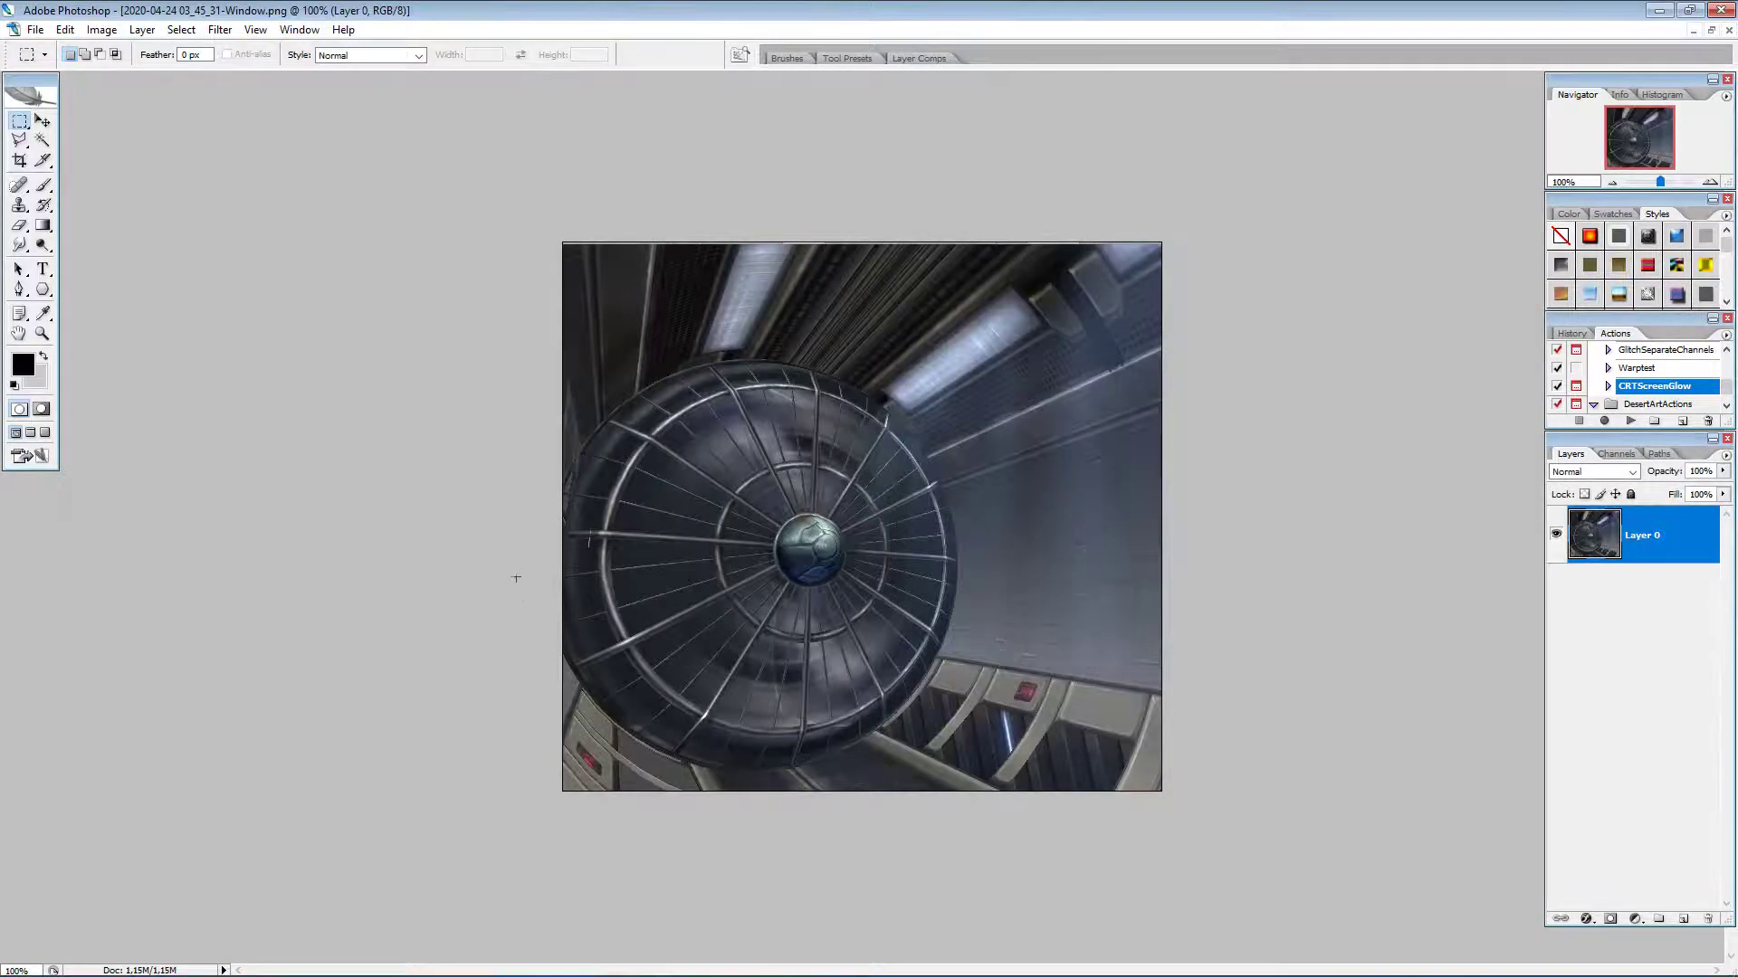
{"action": "left_click", "coordinate": [1729, 30]}
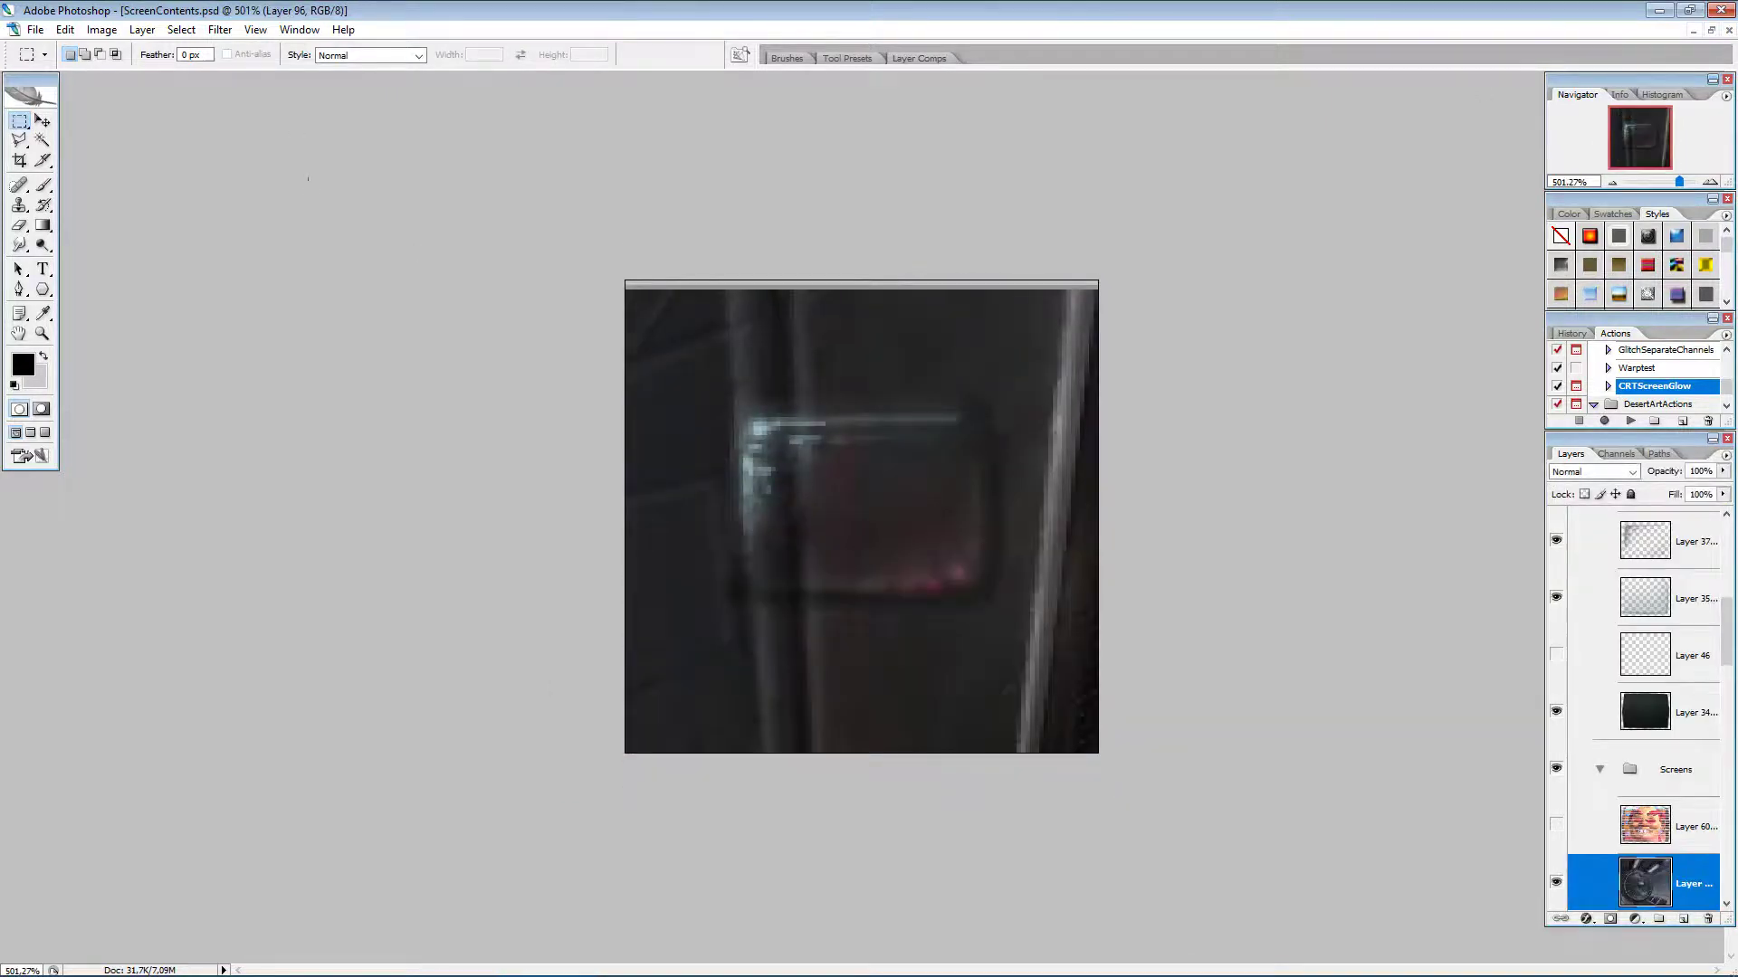
Step: Scale Layer 96 down proportionally to 9.5% and place it over the monitor screen
{"action": "left_click", "coordinate": [42, 121]}
{"action": "scroll", "coordinate": [814, 667], "scroll_direction": "down", "scroll_amount": 10}
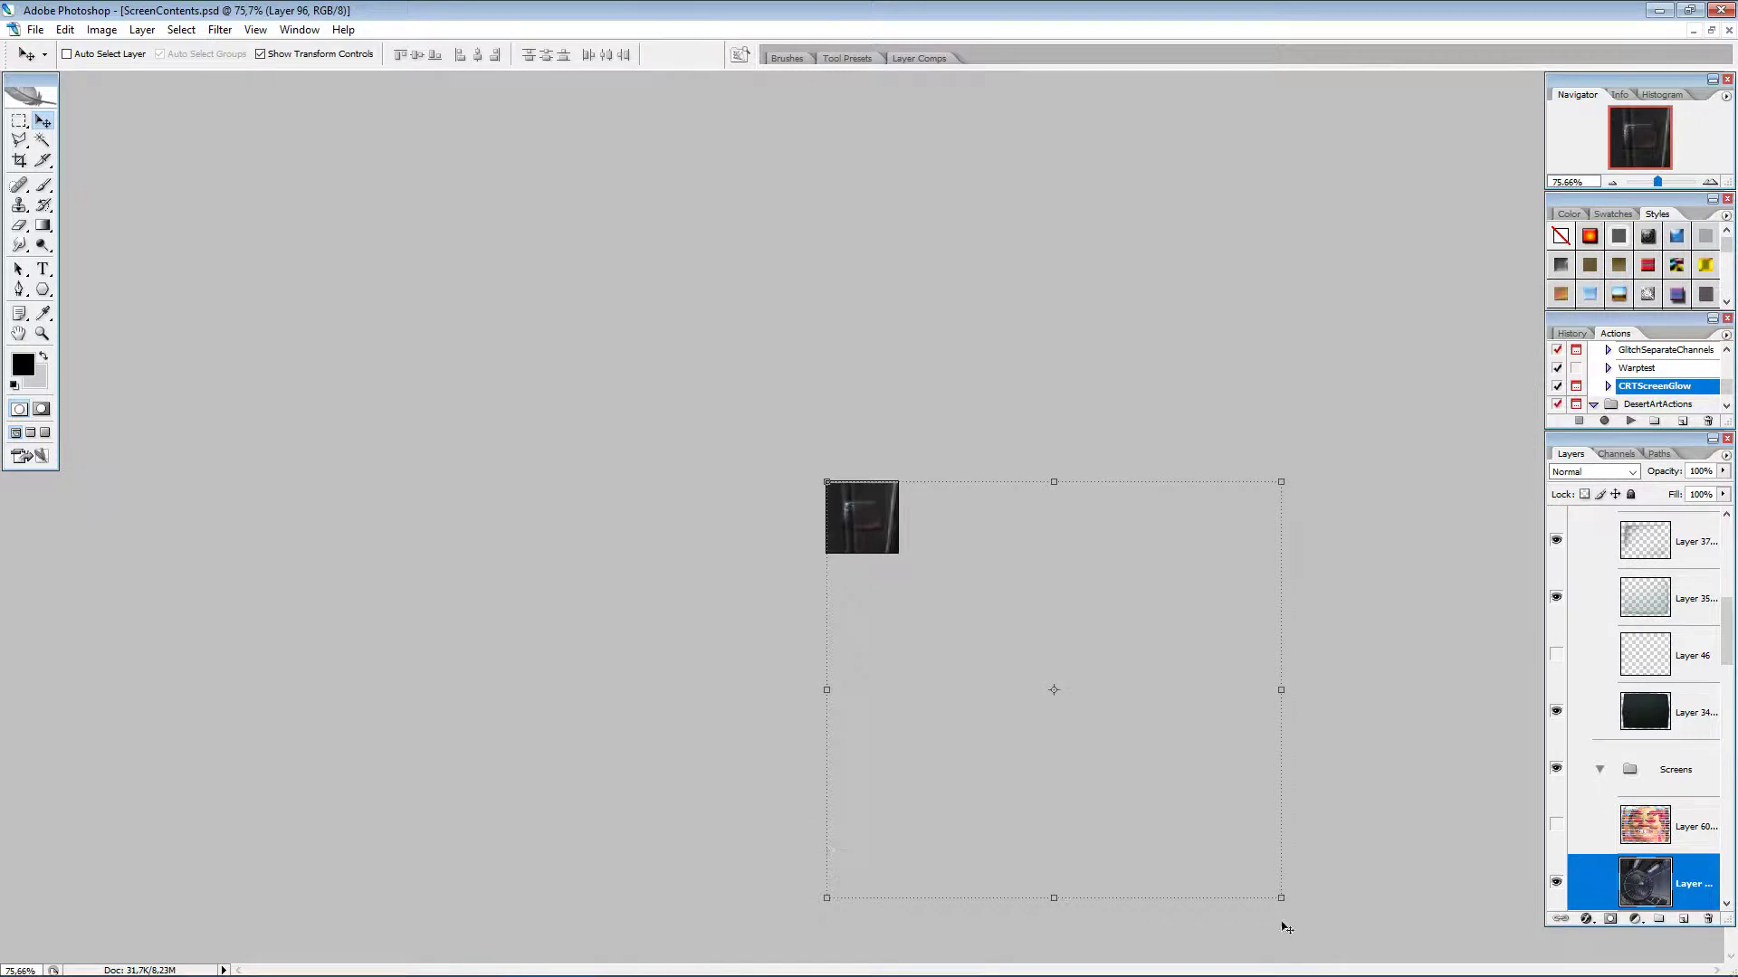
{"action": "left_click_drag", "start_coordinate": [1287, 905], "coordinate": [872, 566]}
{"action": "scroll", "coordinate": [874, 561], "scroll_direction": "up", "scroll_amount": 10}
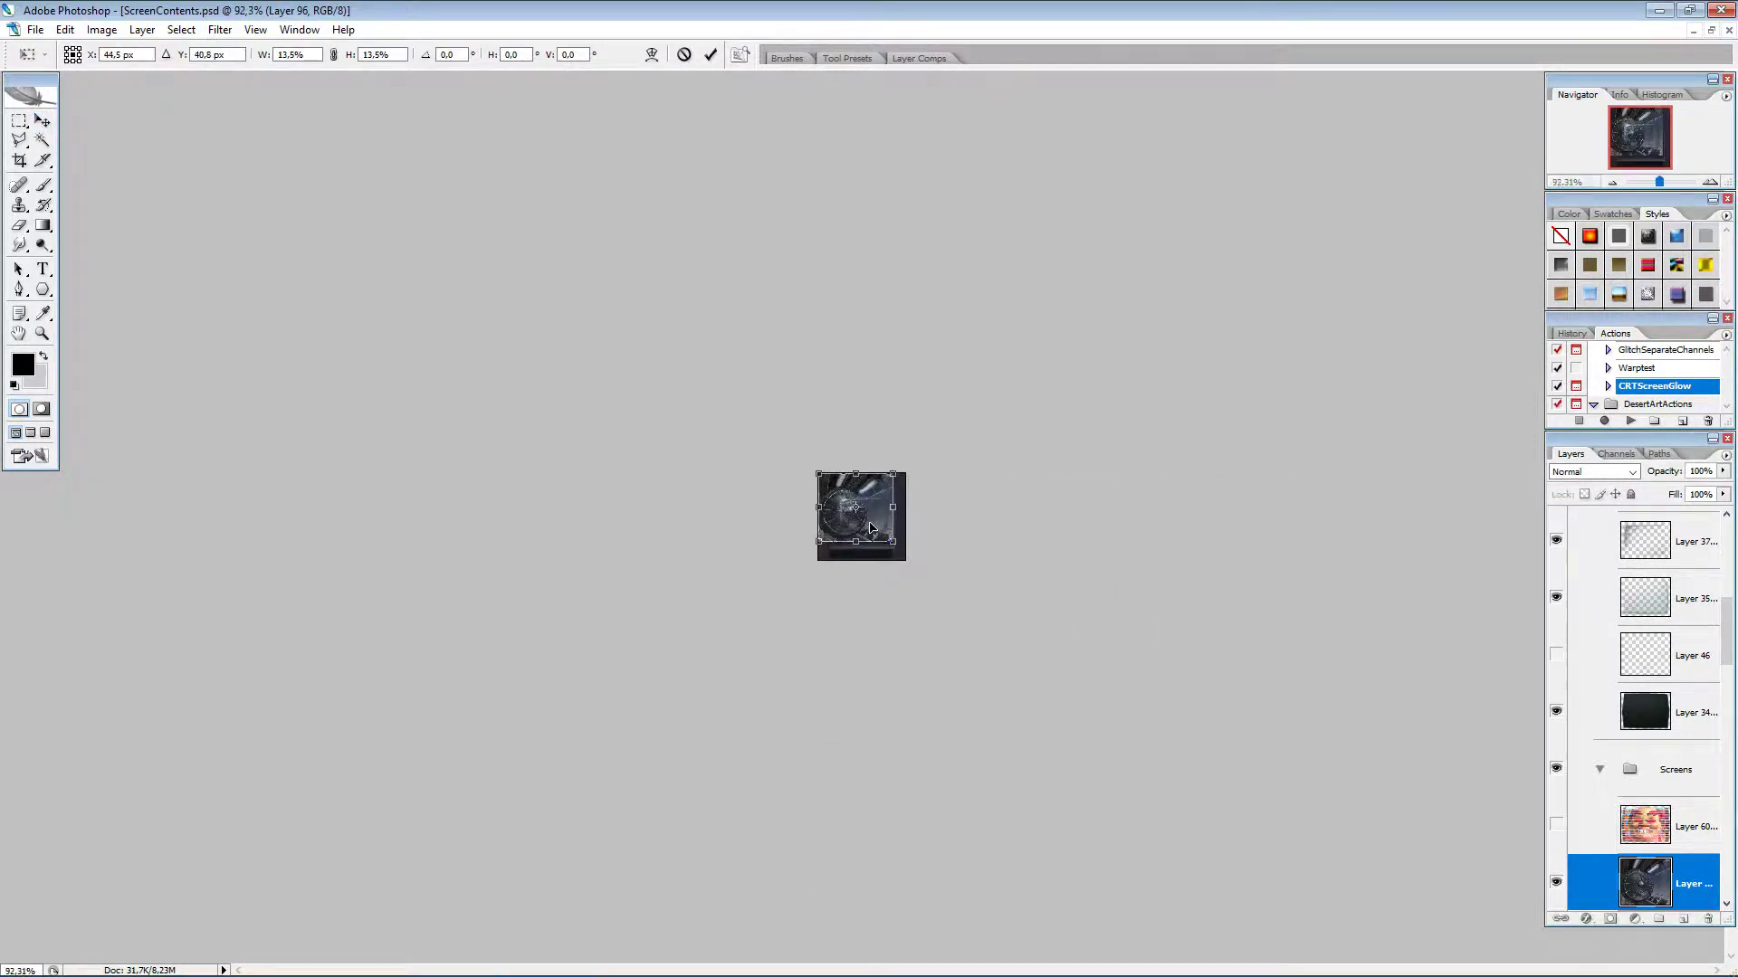
{"action": "scroll", "coordinate": [903, 547], "scroll_direction": "up", "scroll_amount": 1}
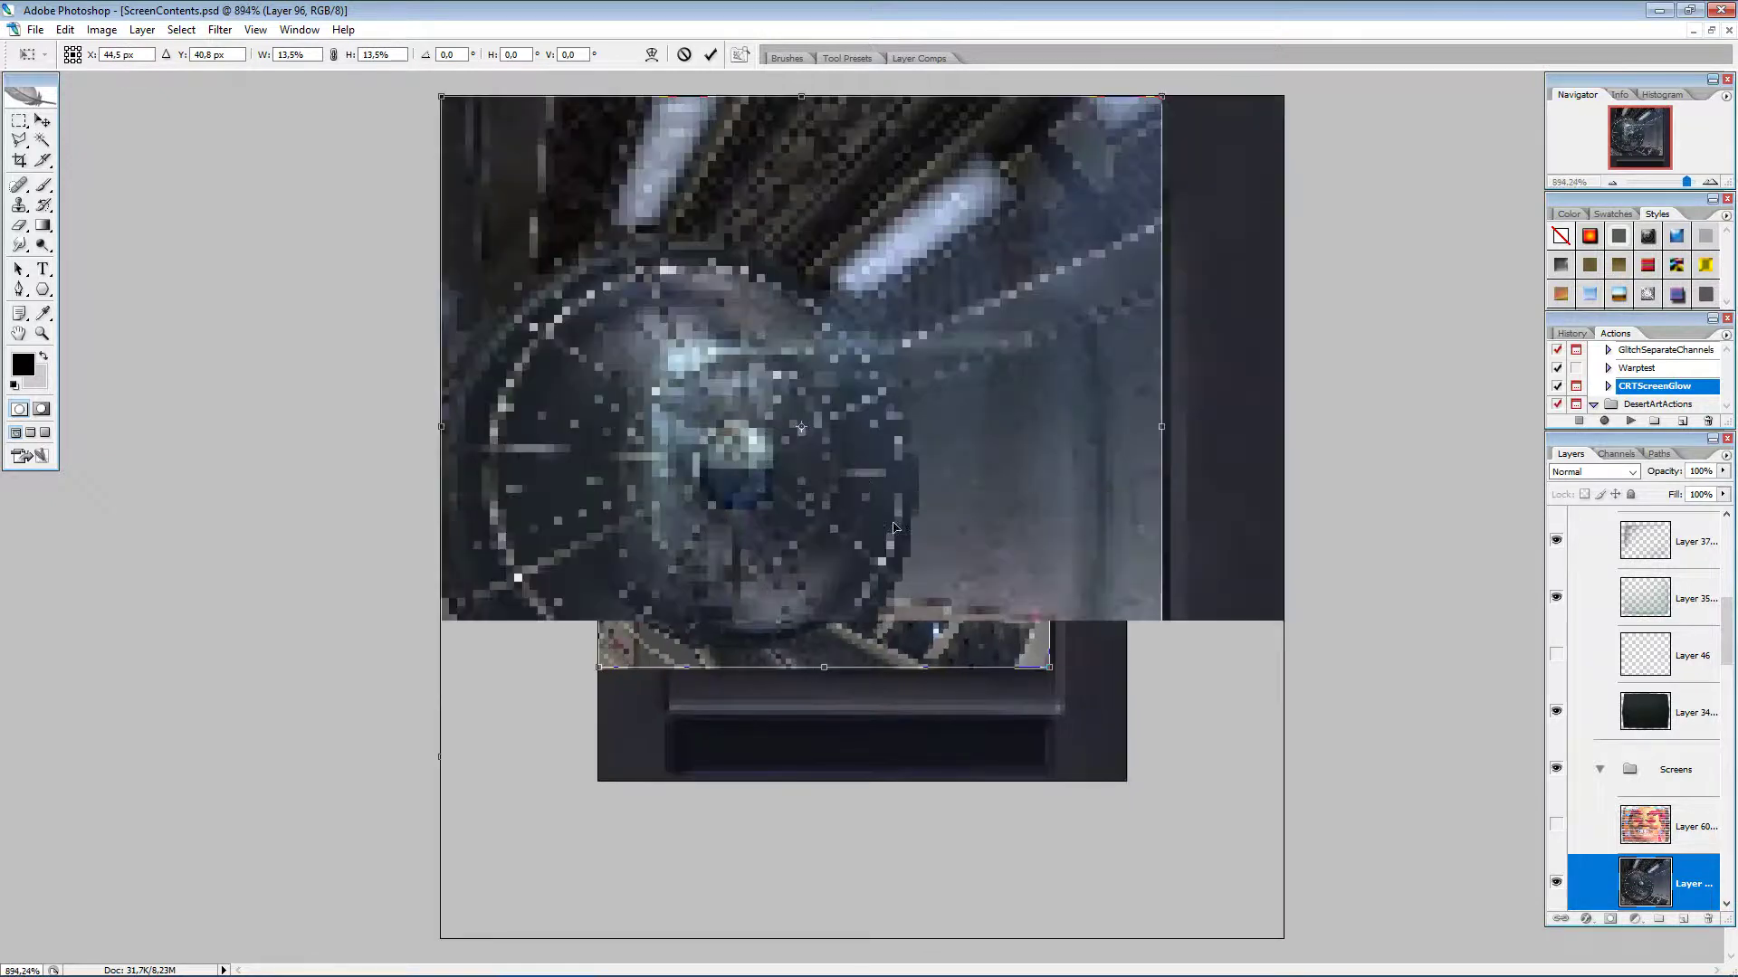
{"action": "left_click_drag", "start_coordinate": [833, 521], "coordinate": [950, 635]}
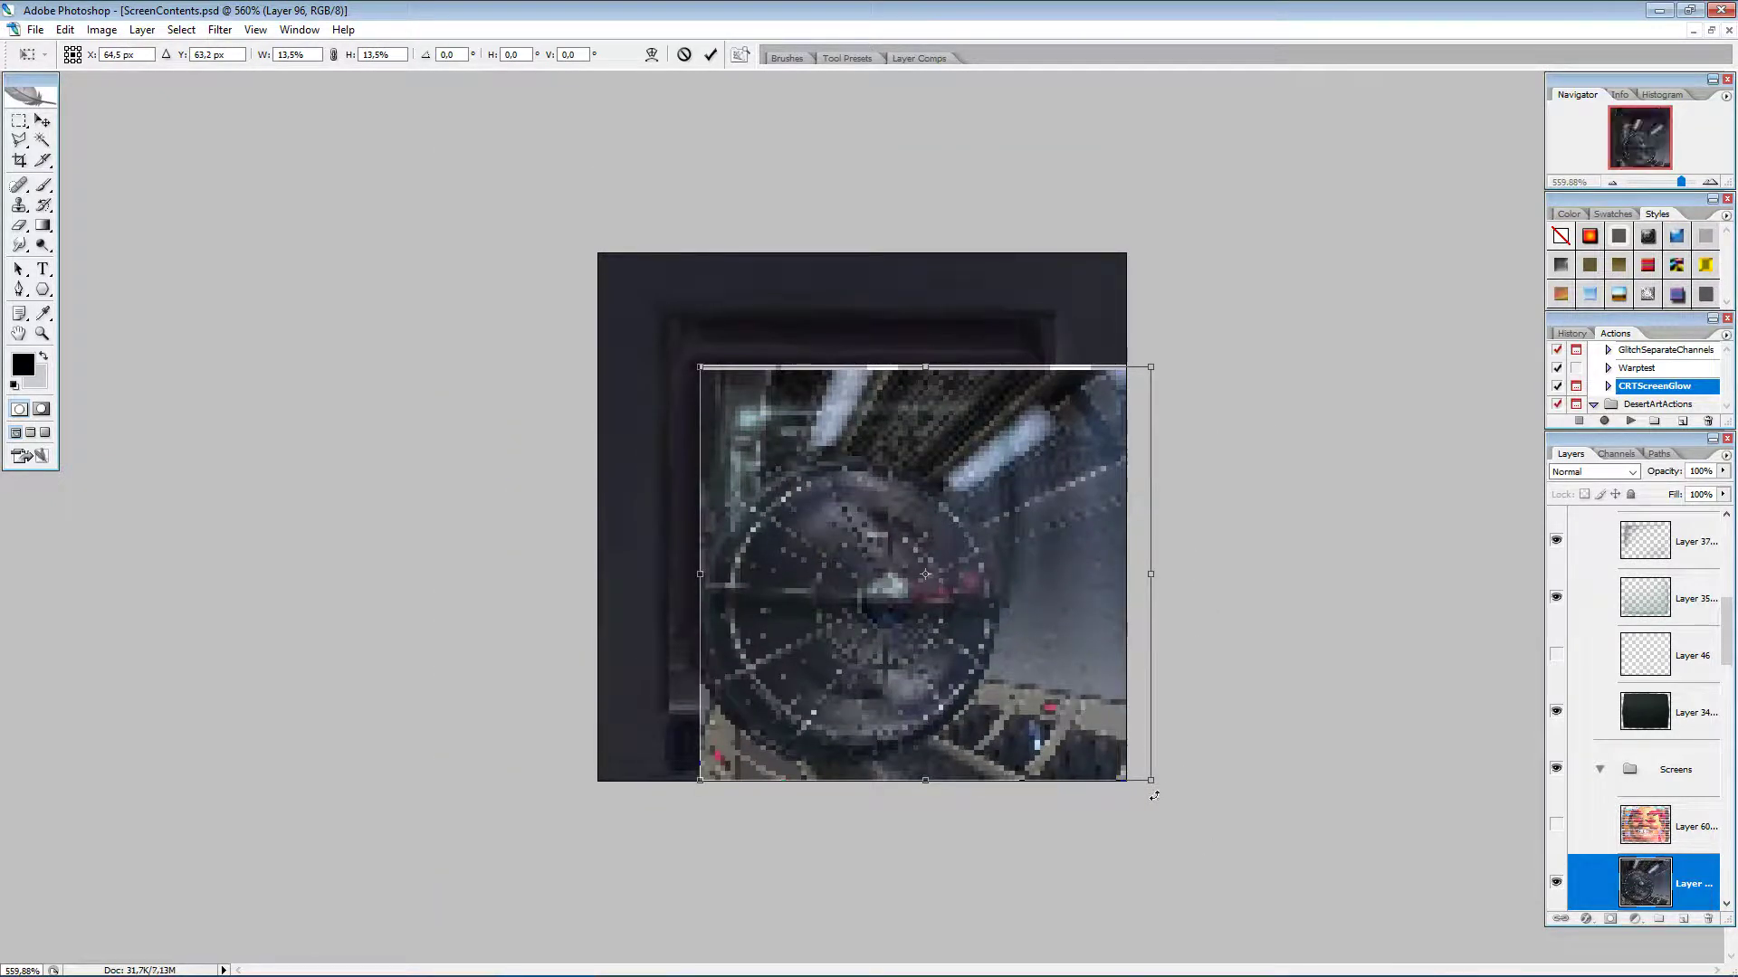
{"action": "left_click_drag", "start_coordinate": [1155, 786], "coordinate": [971, 590]}
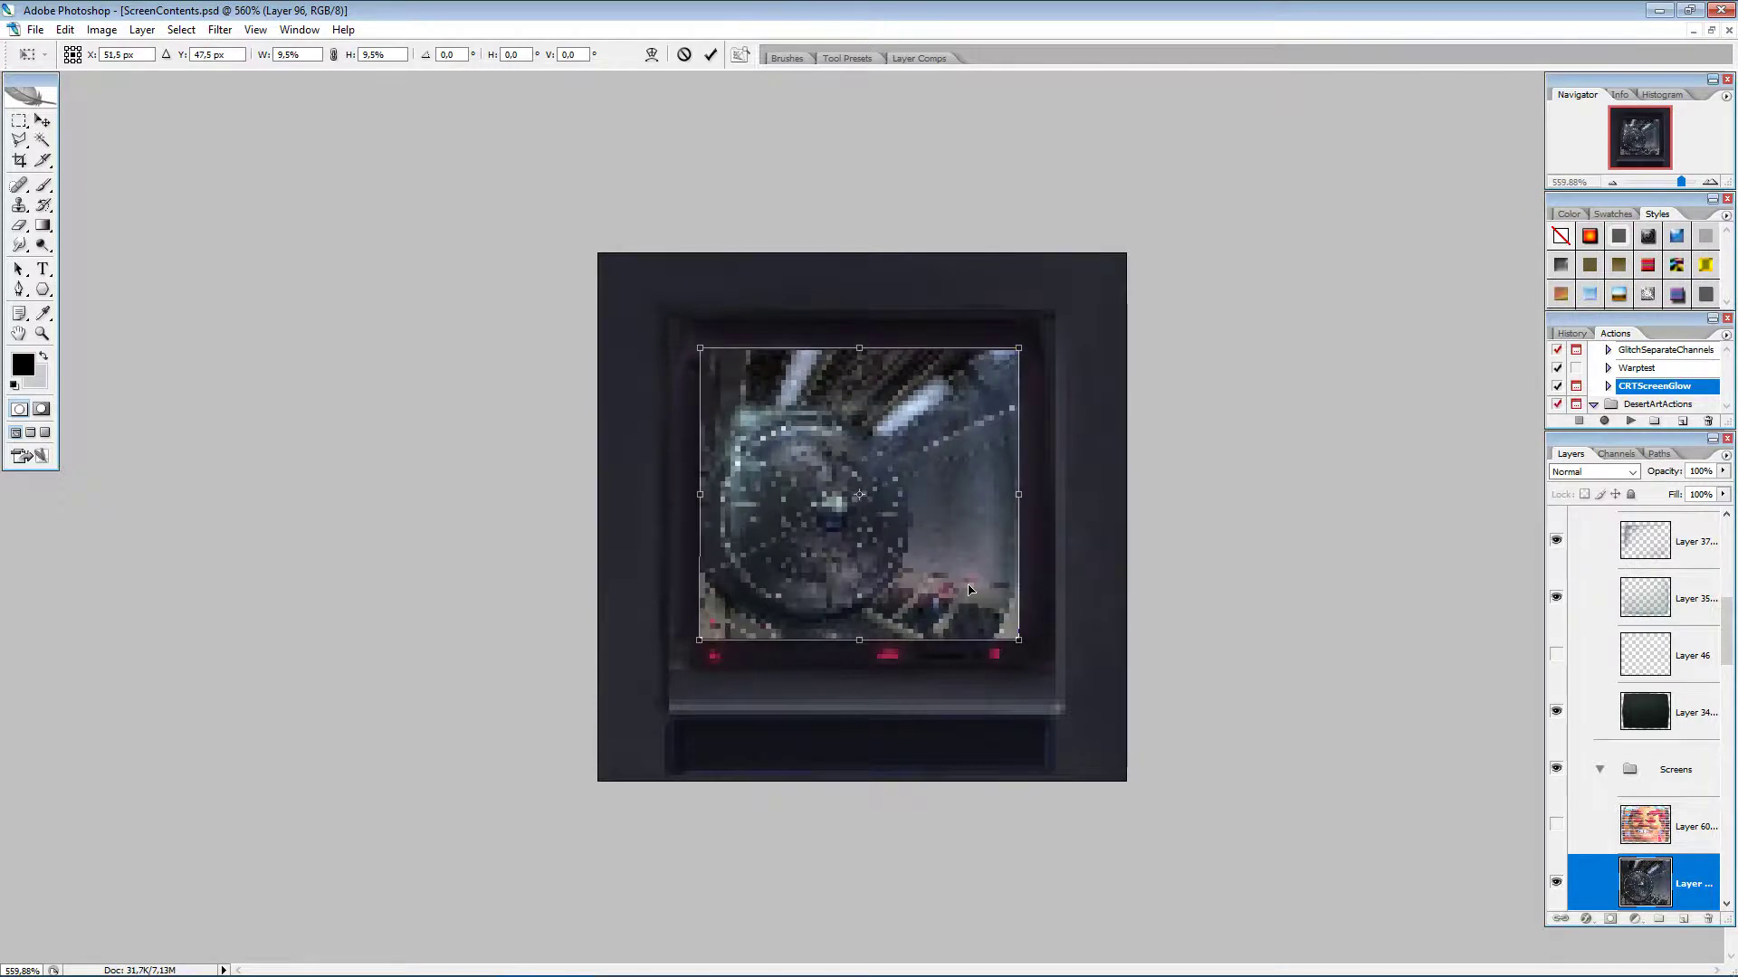
Step: Warp Layer 96 by pulling its four corners inward so the fan picture bulges like the monitor's curved screen
{"action": "scroll", "coordinate": [966, 534], "scroll_direction": "up", "scroll_amount": 4}
{"action": "right_click", "coordinate": [1047, 537]}
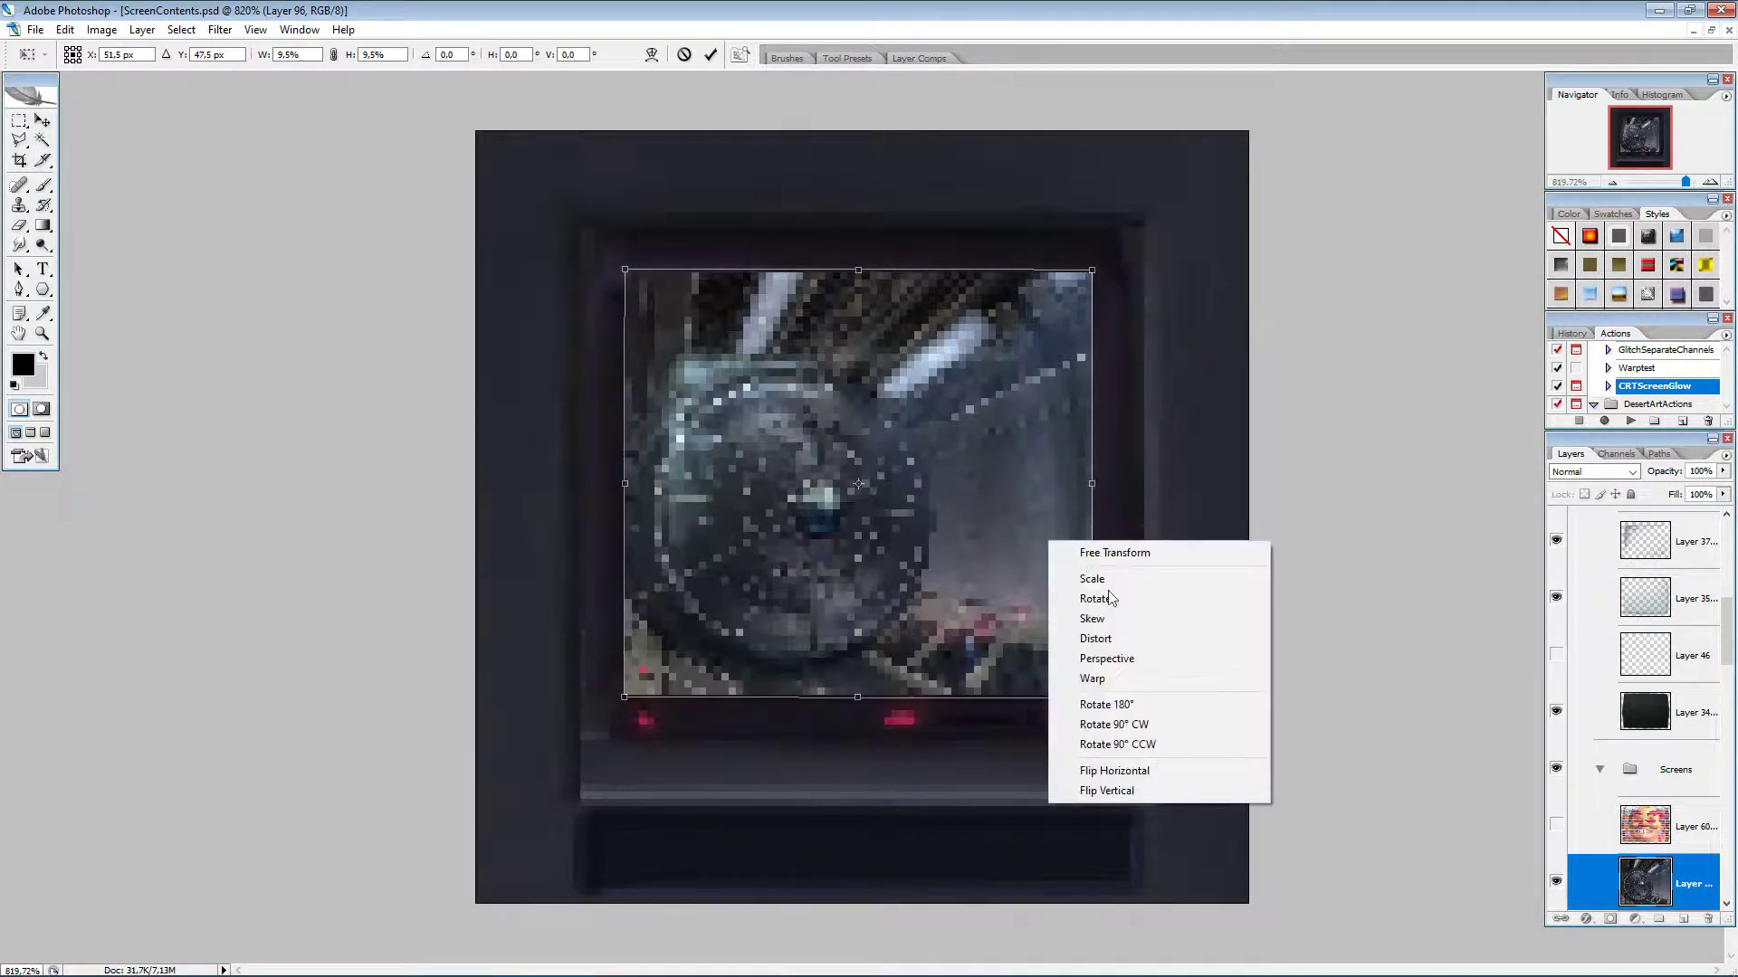
{"action": "left_click", "coordinate": [1111, 677]}
{"action": "left_click_drag", "start_coordinate": [1087, 282], "coordinate": [1068, 320]}
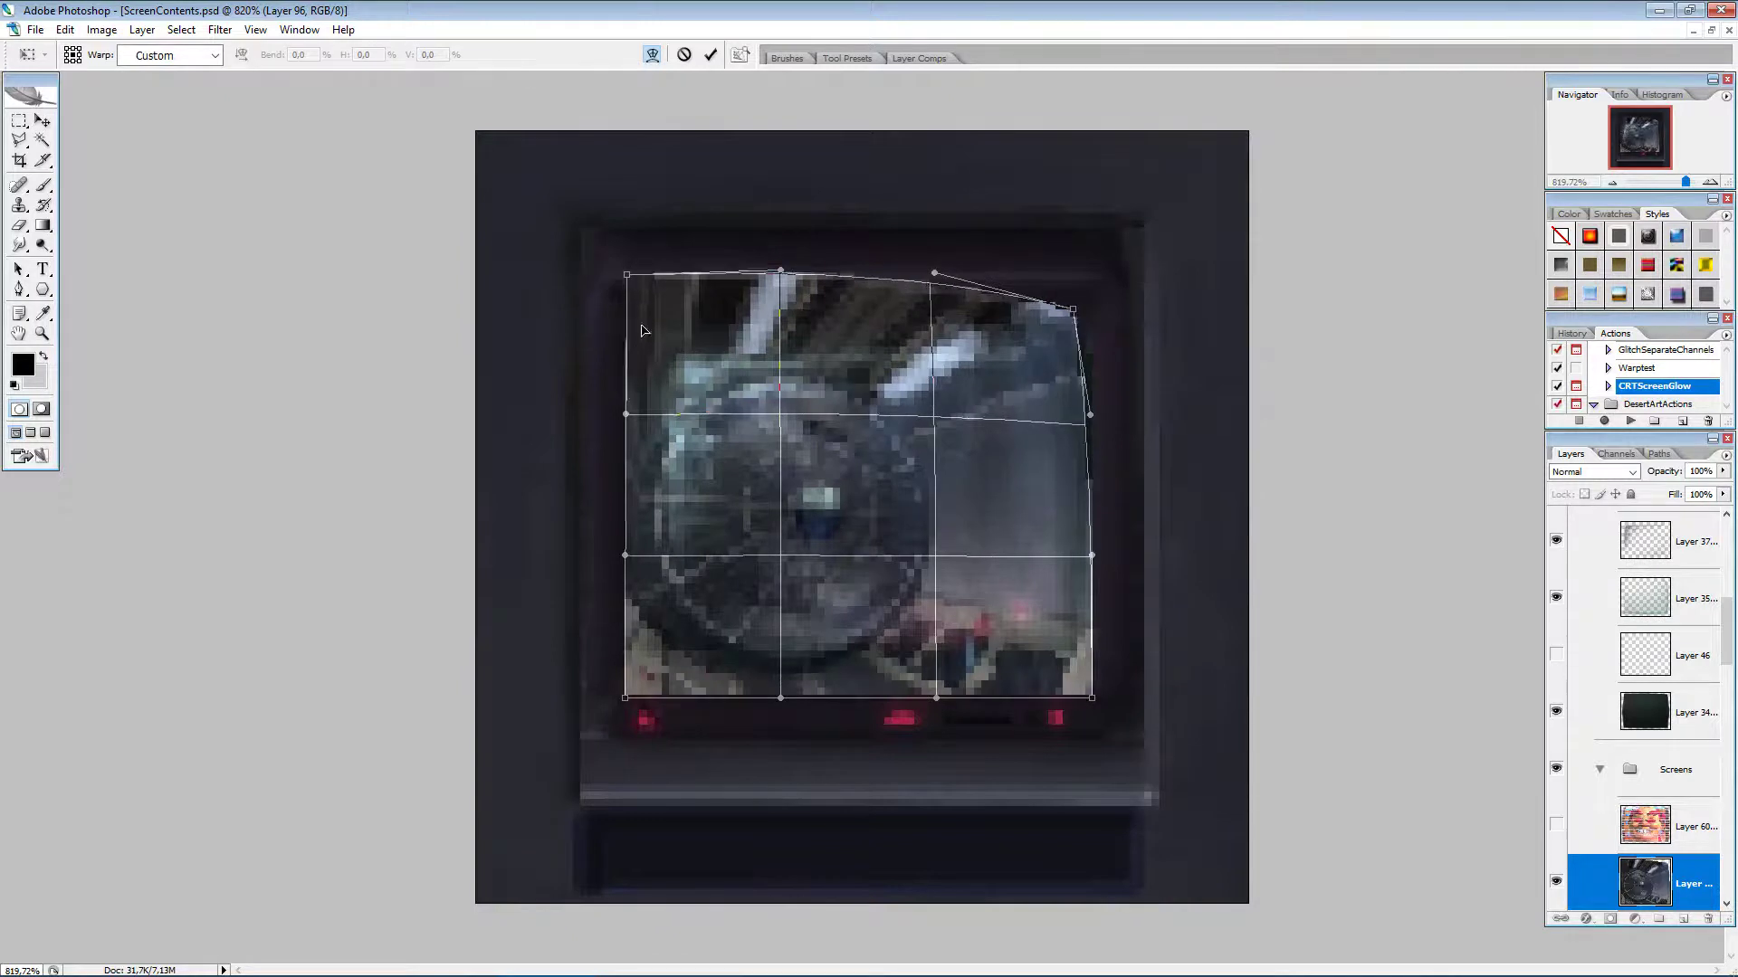
{"action": "left_click_drag", "start_coordinate": [626, 274], "coordinate": [639, 312]}
{"action": "left_click_drag", "start_coordinate": [626, 697], "coordinate": [640, 661]}
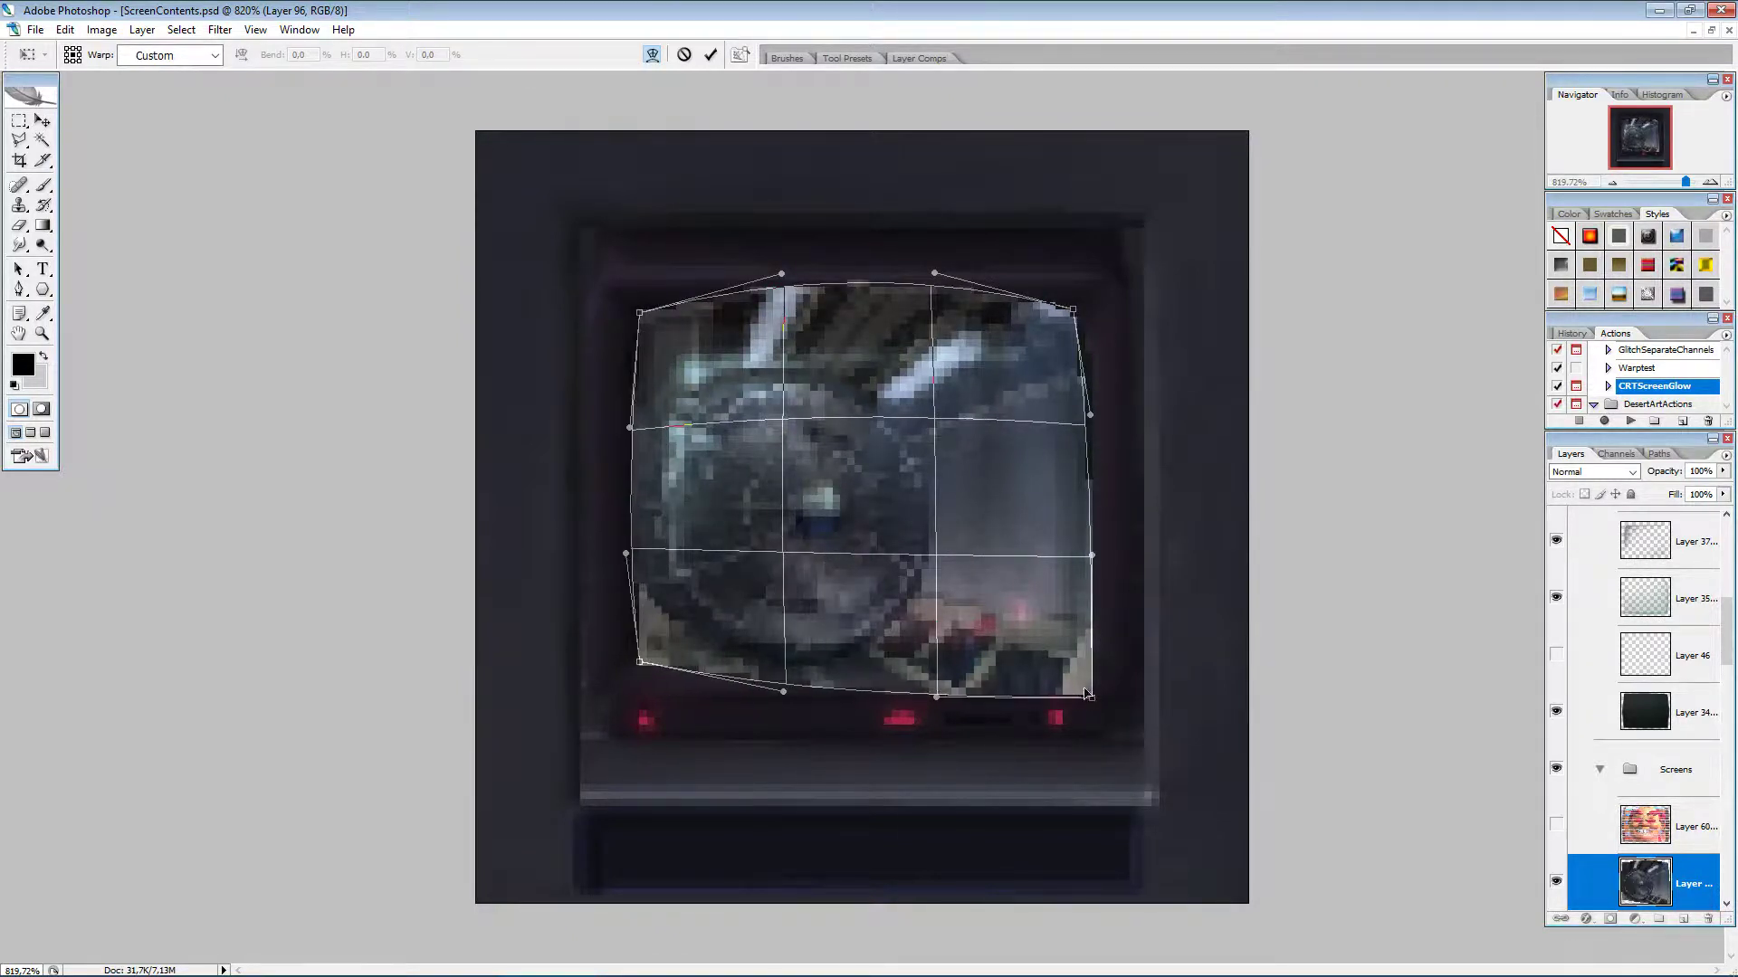
{"action": "left_click_drag", "start_coordinate": [1087, 696], "coordinate": [1077, 664]}
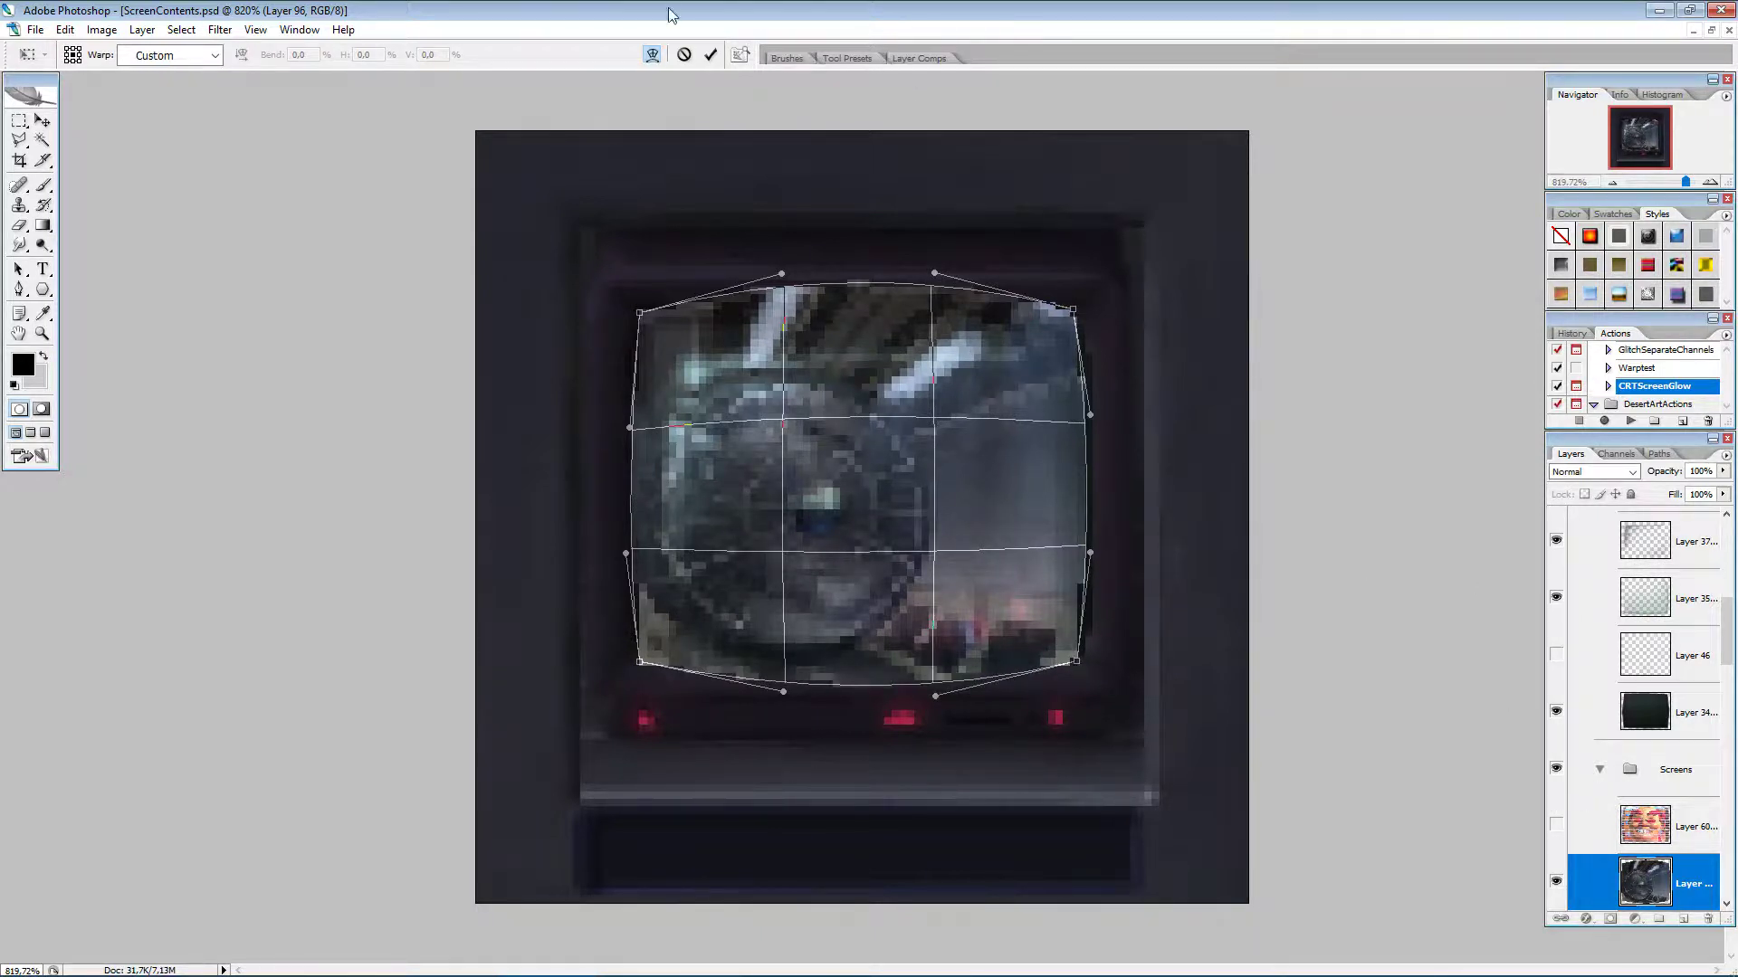
{"action": "left_click", "coordinate": [711, 55]}
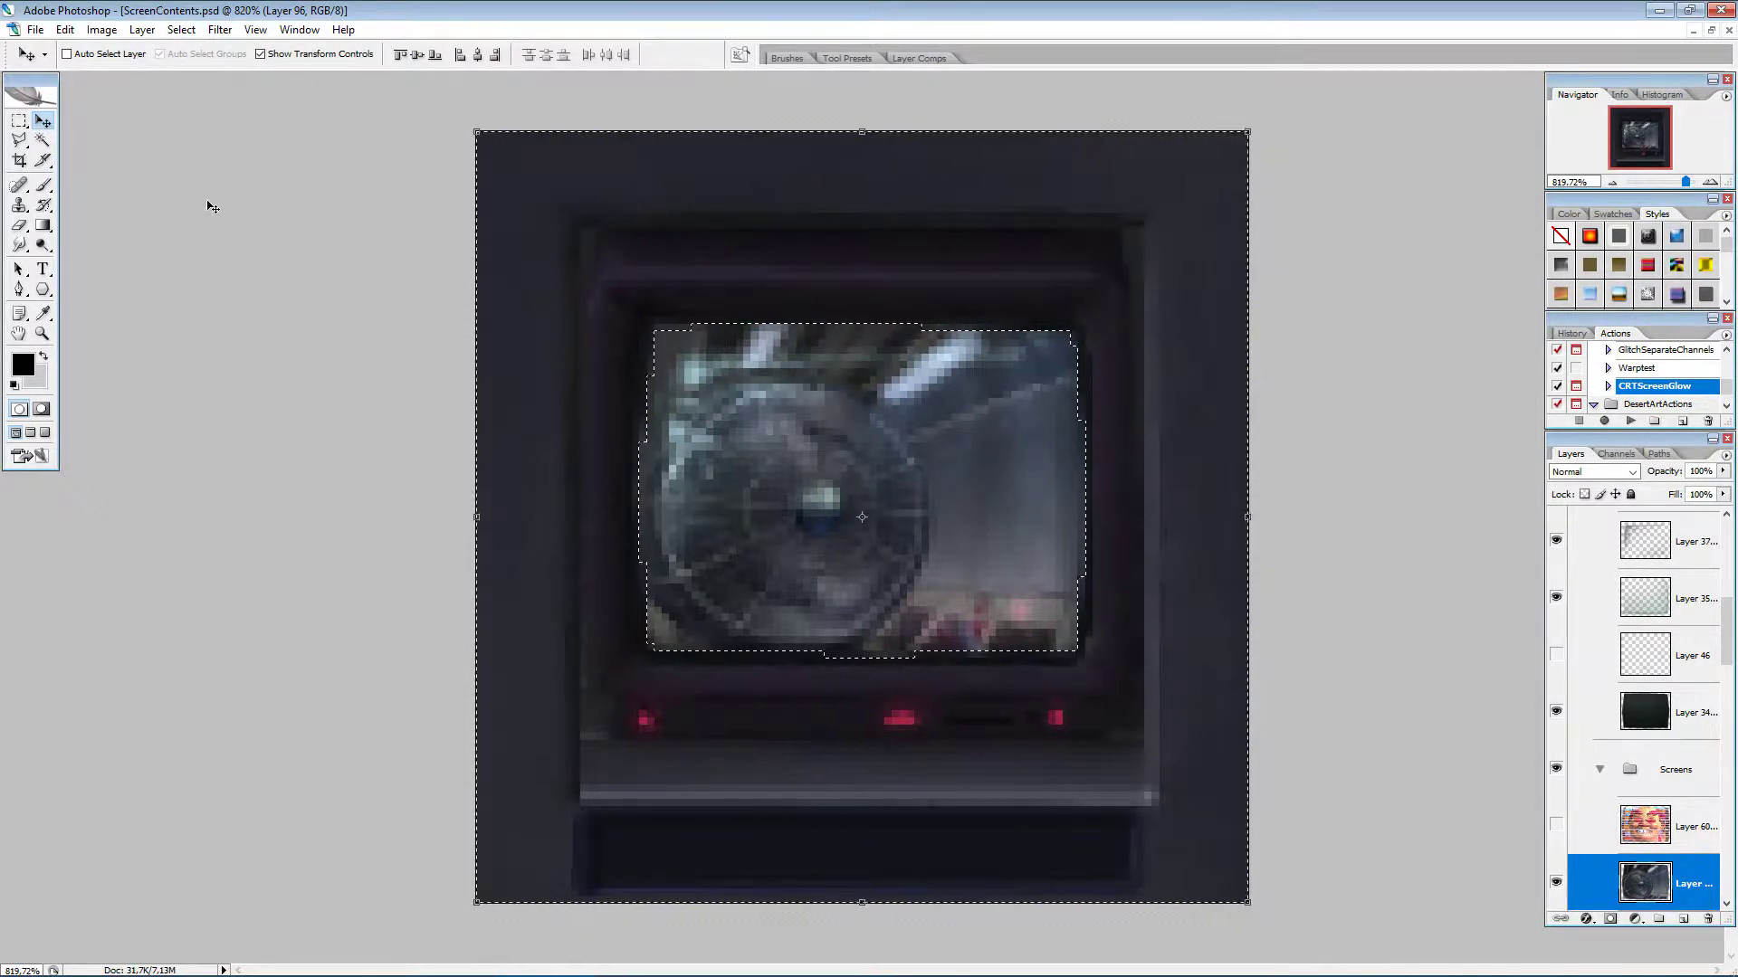
Step: Create a layer group named Fan and move Layer 96 into it
{"action": "left_click", "coordinate": [1658, 919]}
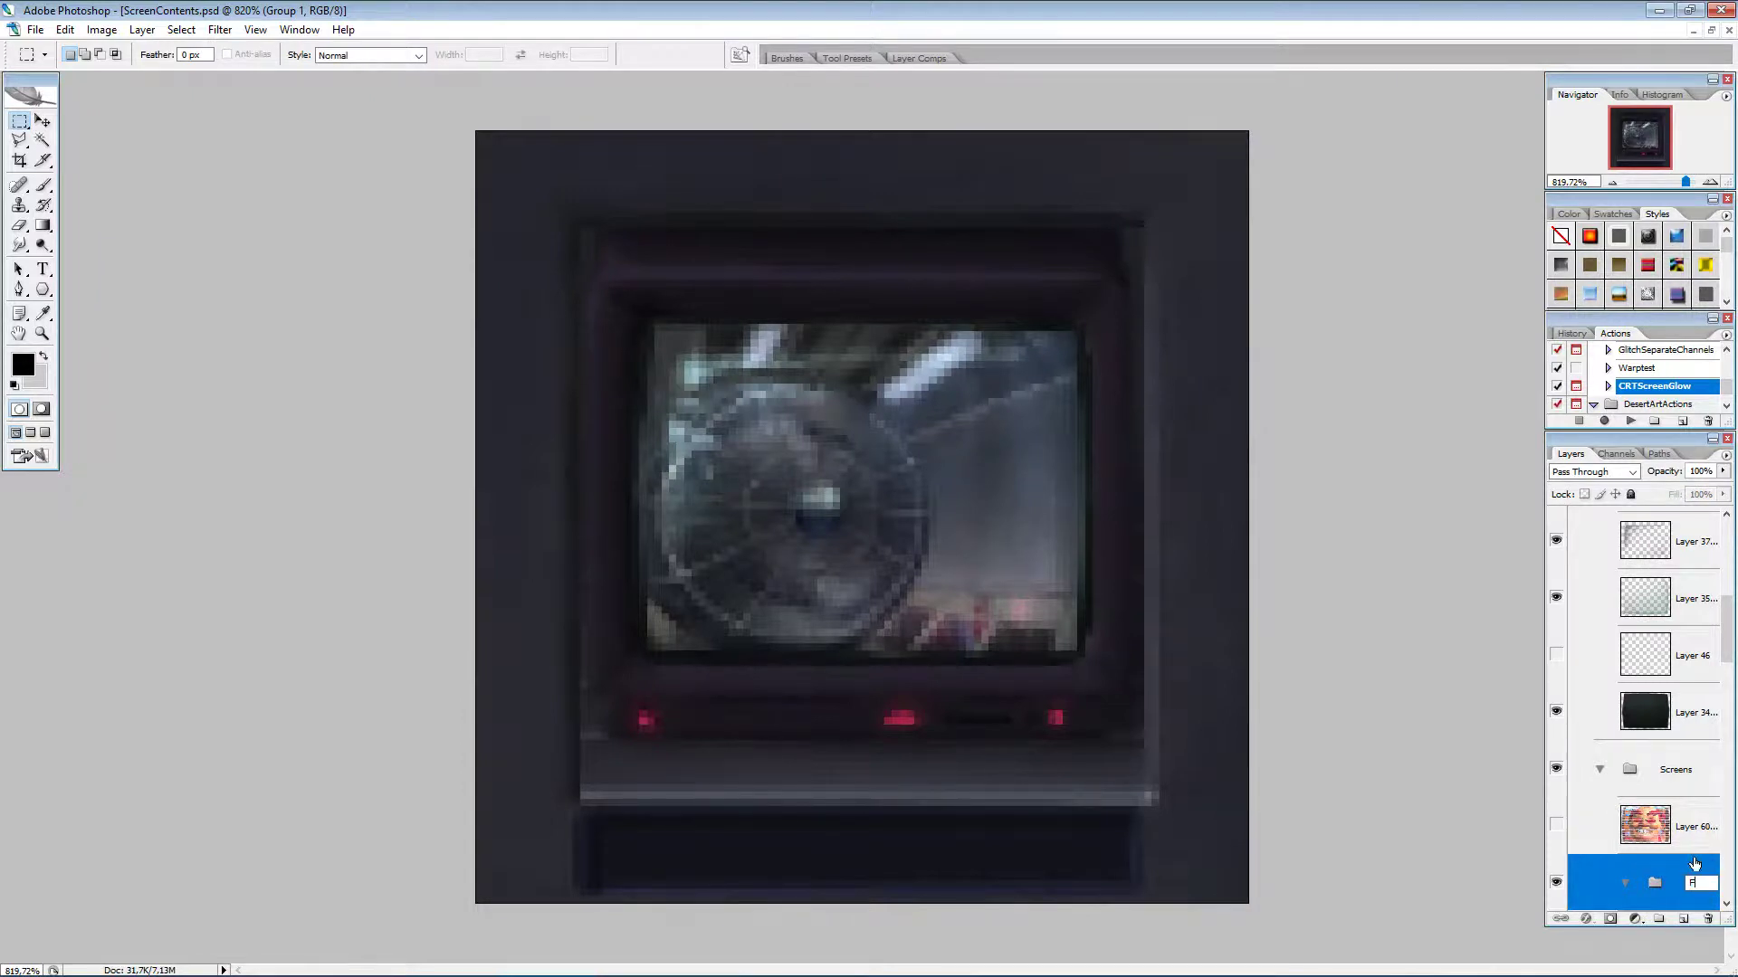
{"action": "scroll", "coordinate": [1701, 814], "scroll_direction": "down", "scroll_amount": 3}
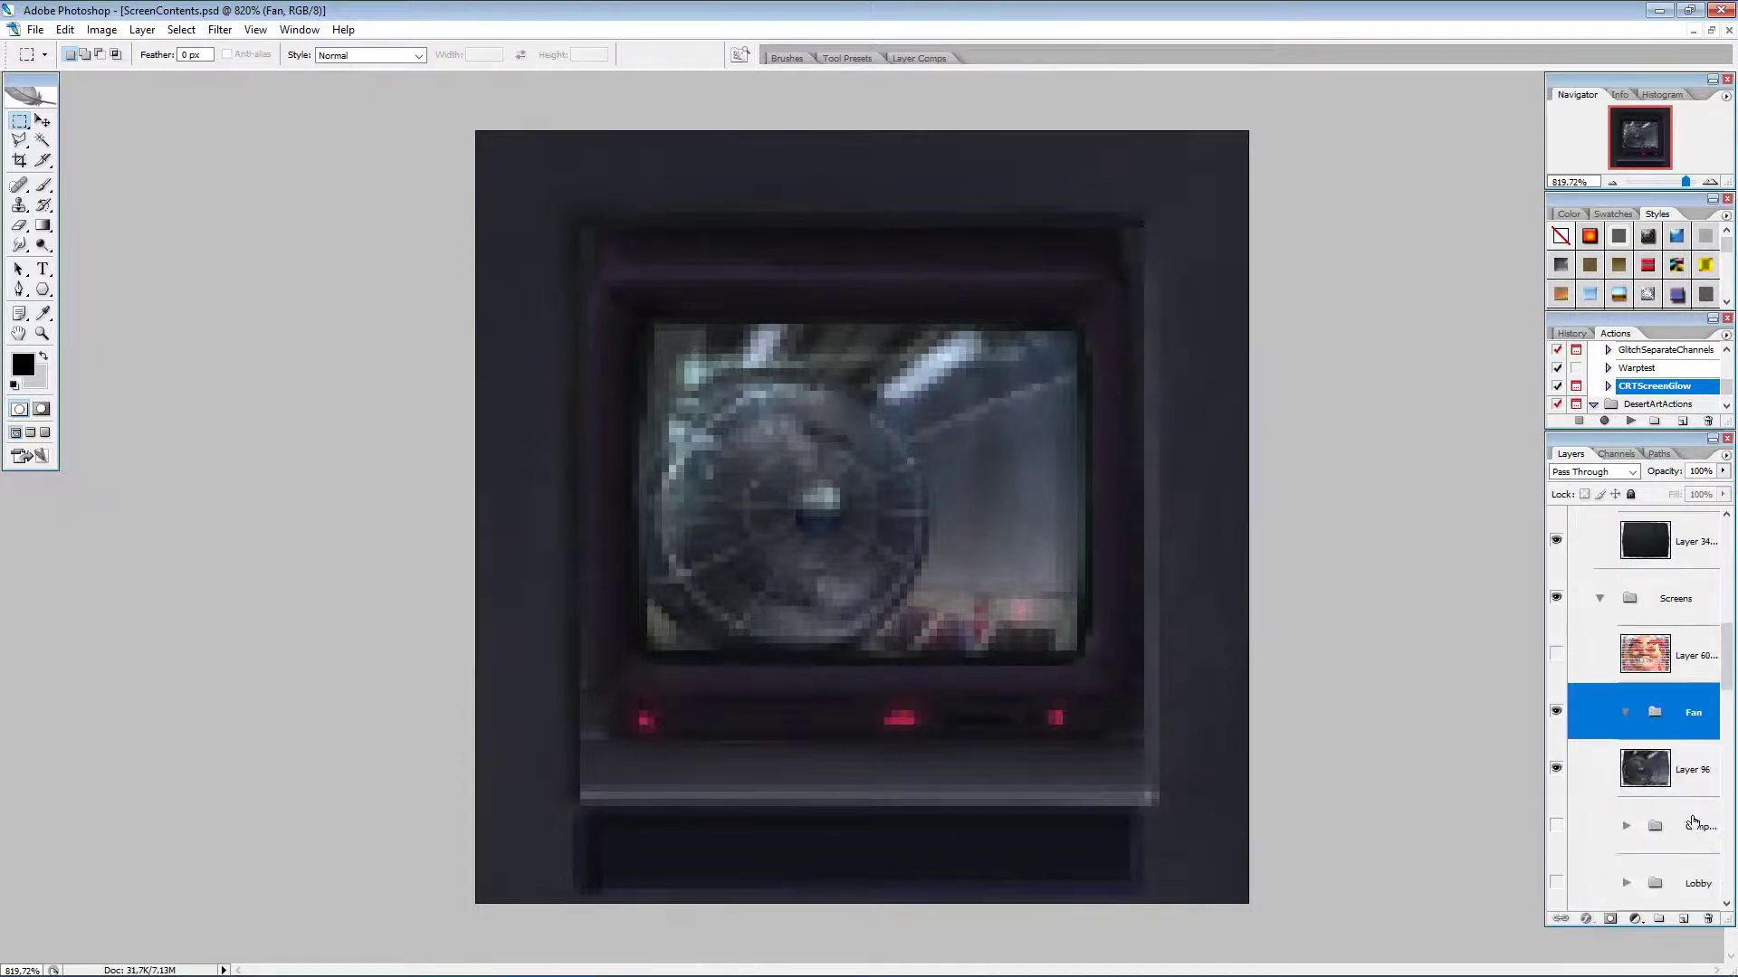
{"action": "left_click", "coordinate": [1679, 792]}
{"action": "left_click_drag", "start_coordinate": [1680, 712], "coordinate": [1681, 713]}
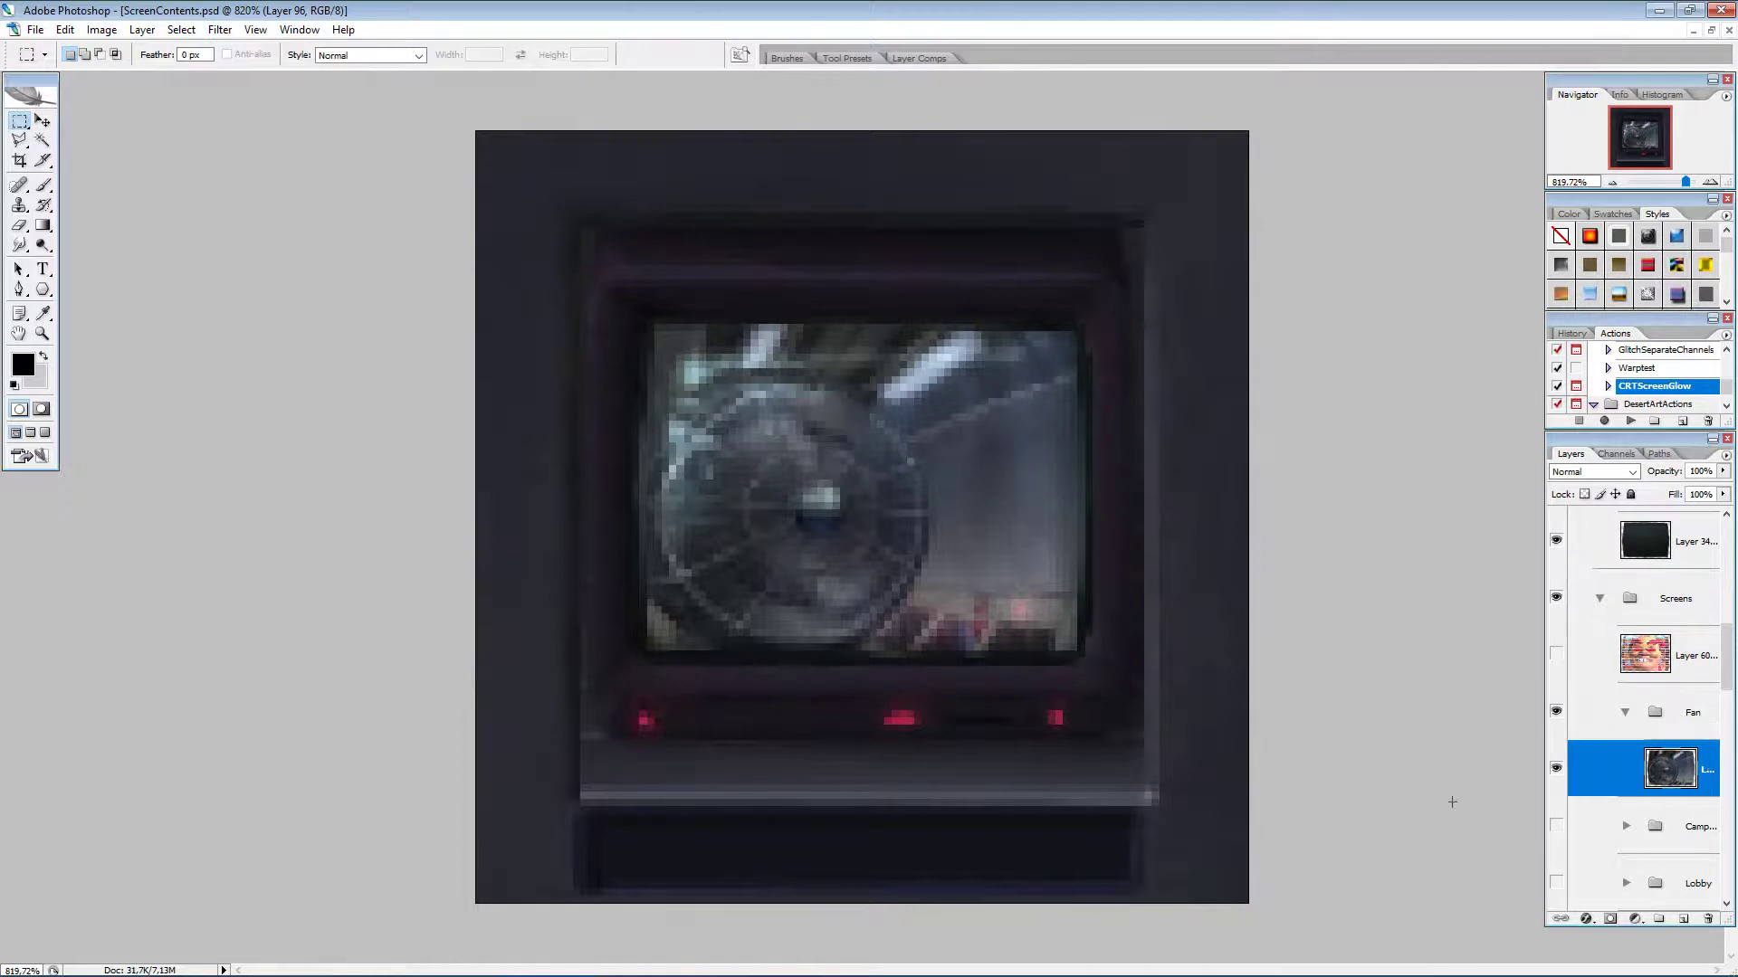
Step: Run the CRTScreenGlow action on Layer 96 with a Gaussian Blur radius of 4.2 pixels for the glow
{"action": "left_click", "coordinate": [1632, 422]}
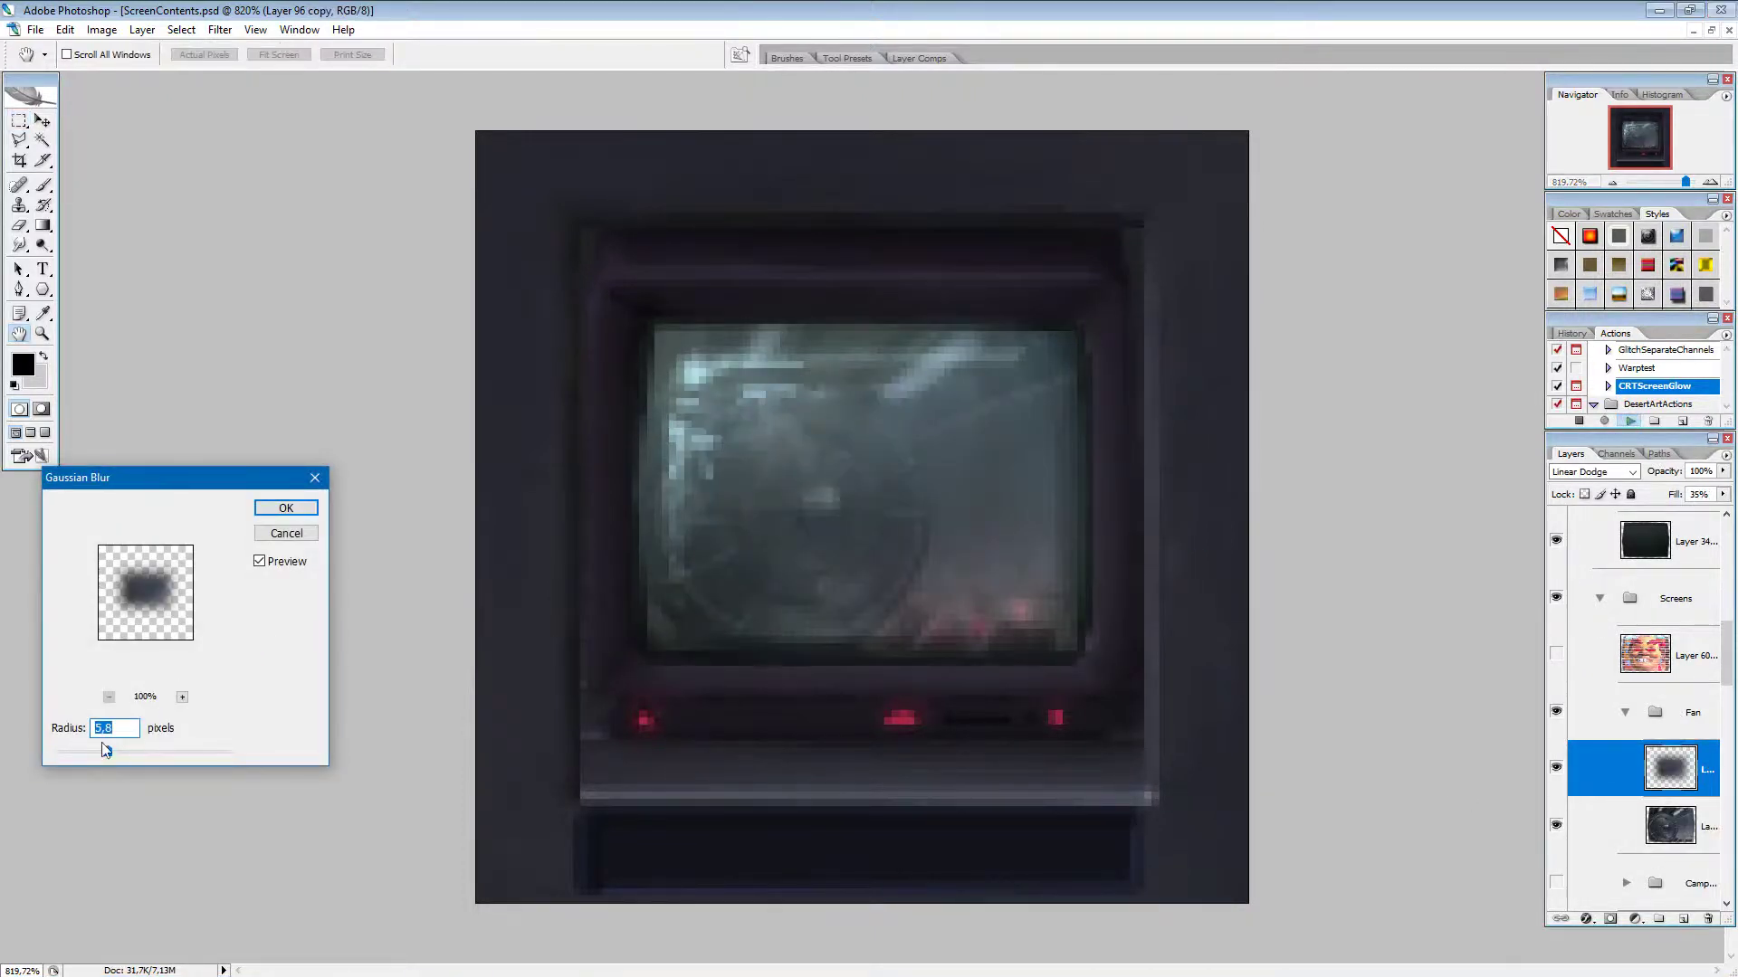
{"action": "left_click_drag", "start_coordinate": [88, 752], "coordinate": [93, 752]}
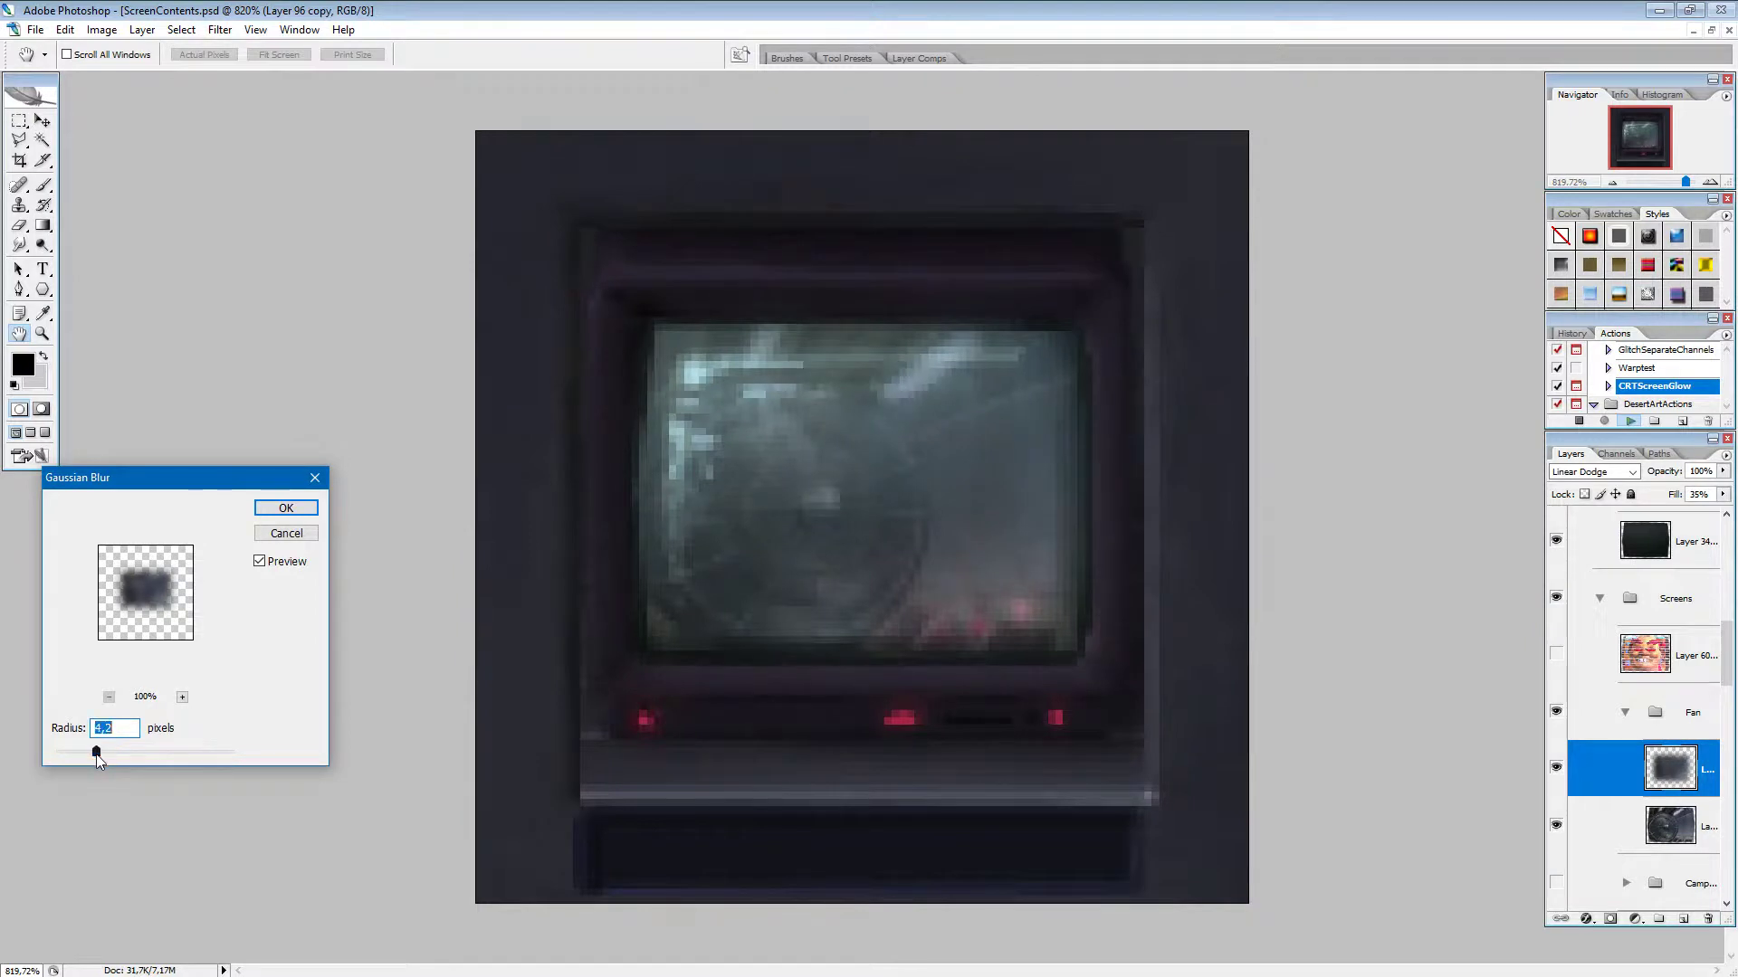
{"action": "left_click", "coordinate": [286, 507]}
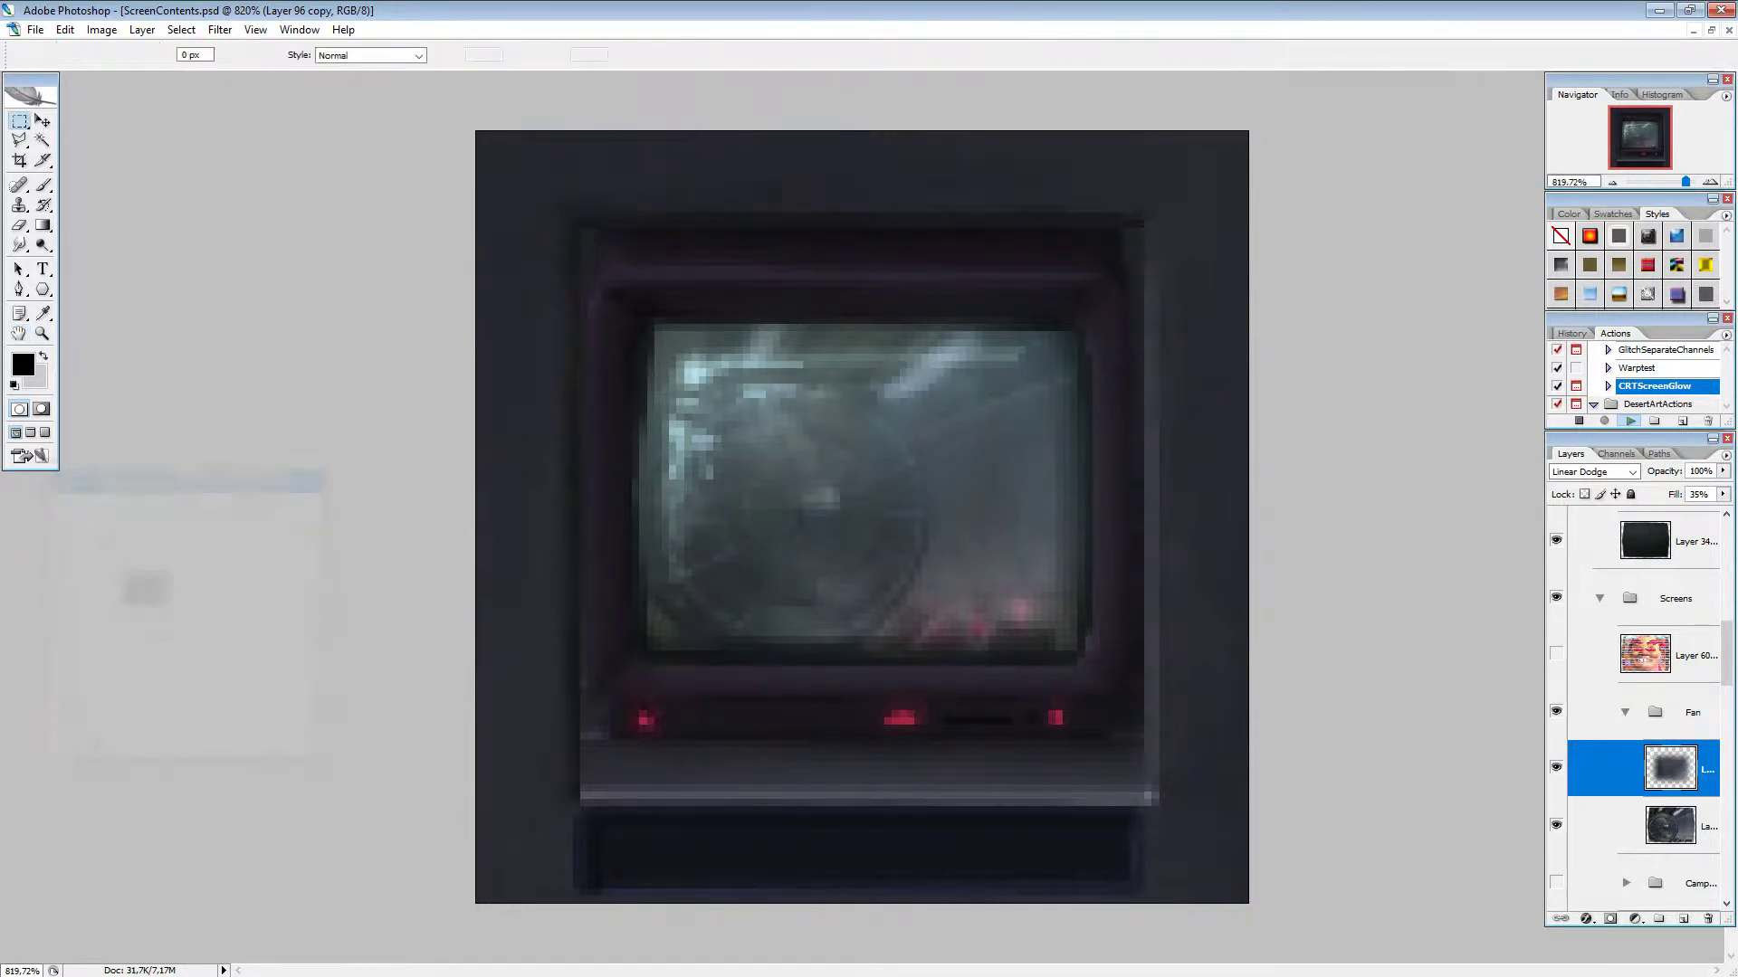
Step: Set Layer 96's fill to 58% and adjust its Levels to input black 35 and input white 193
{"action": "left_click", "coordinate": [1675, 834]}
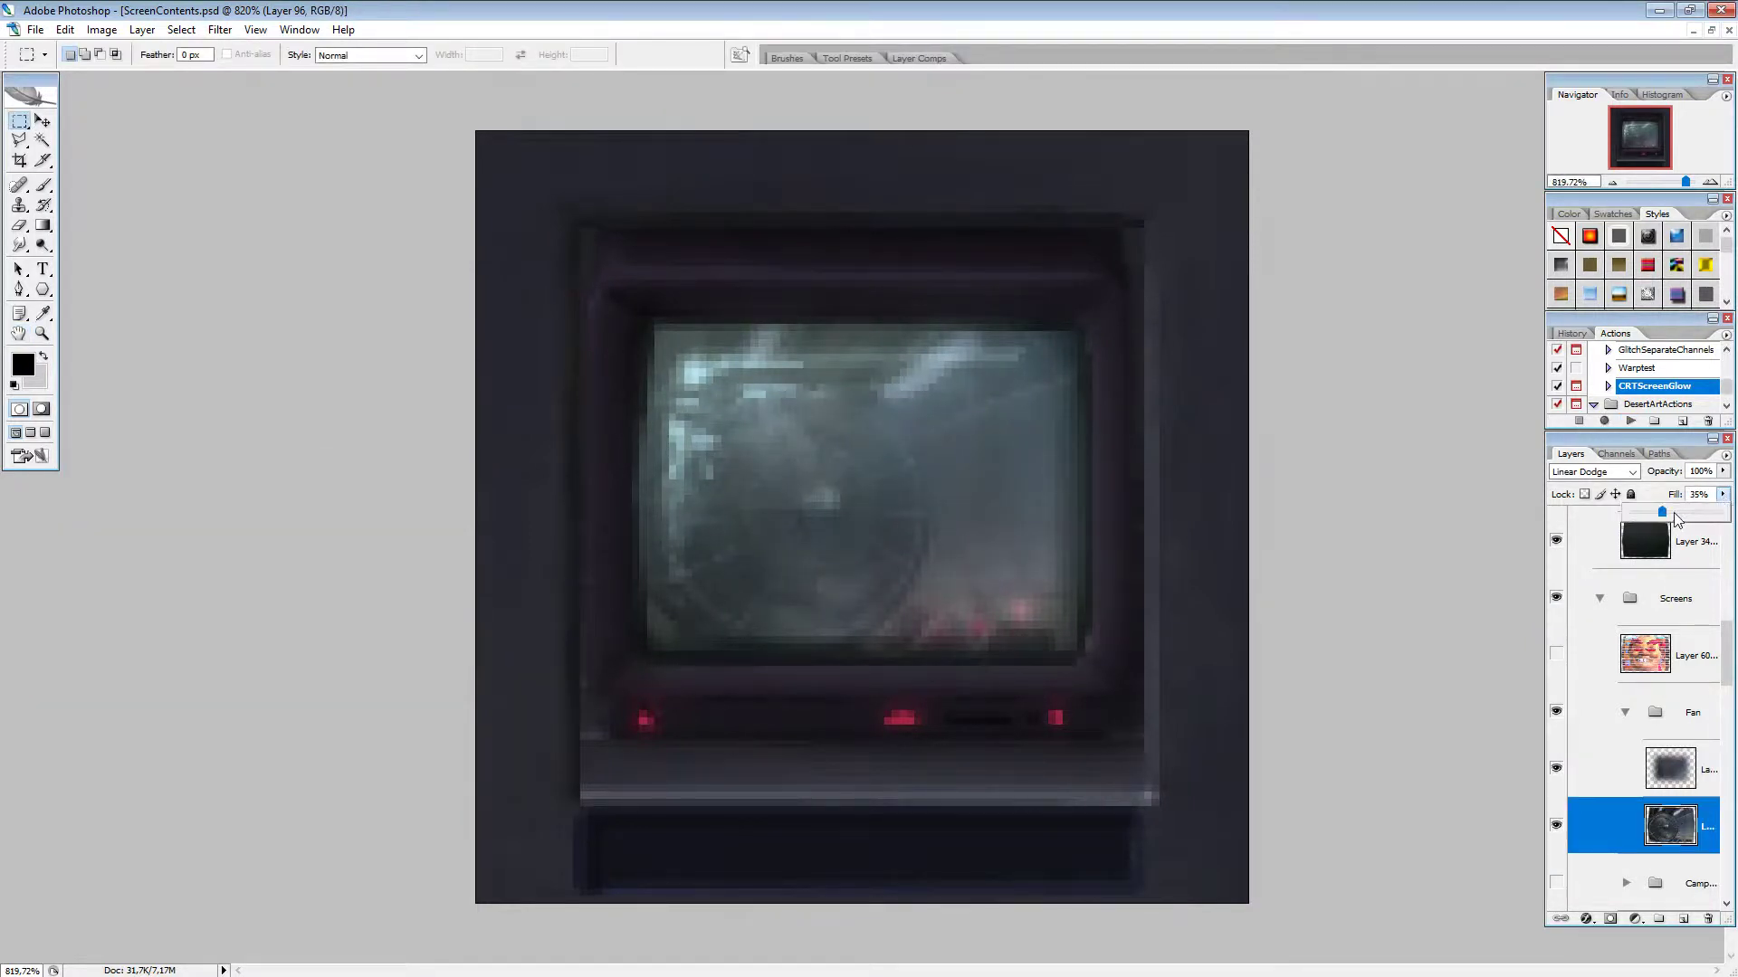
{"action": "left_click_drag", "start_coordinate": [1674, 513], "coordinate": [1685, 512]}
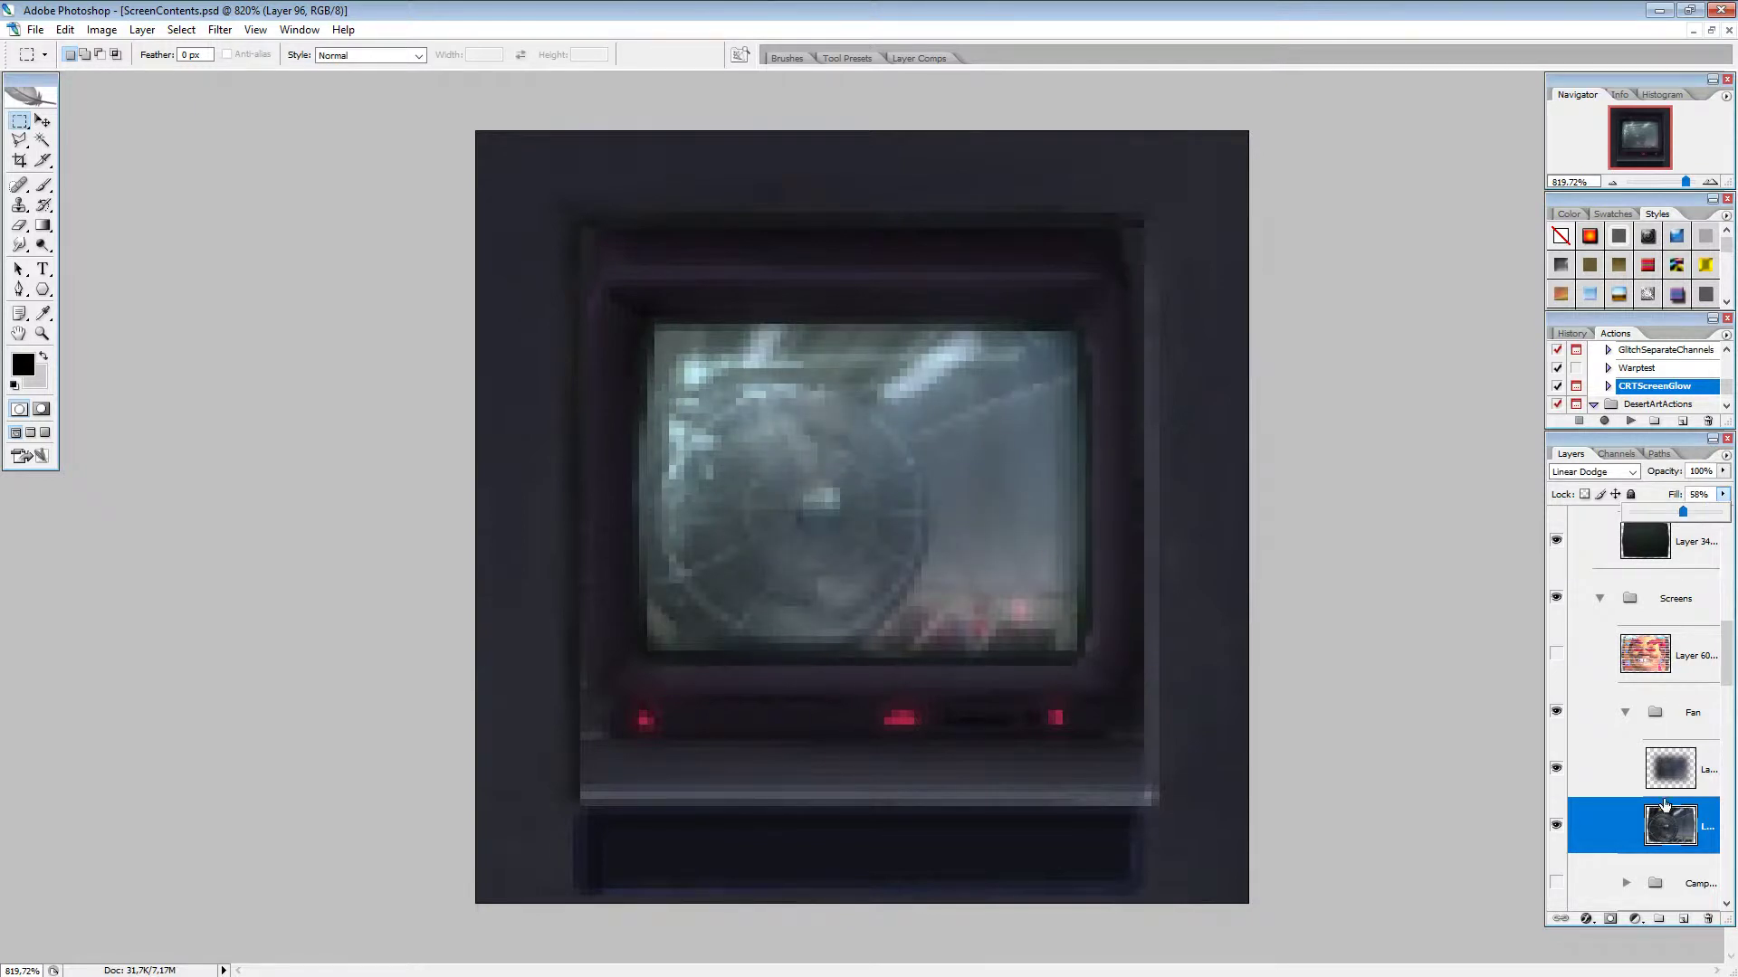
{"action": "key", "text": "ctrl+l"}
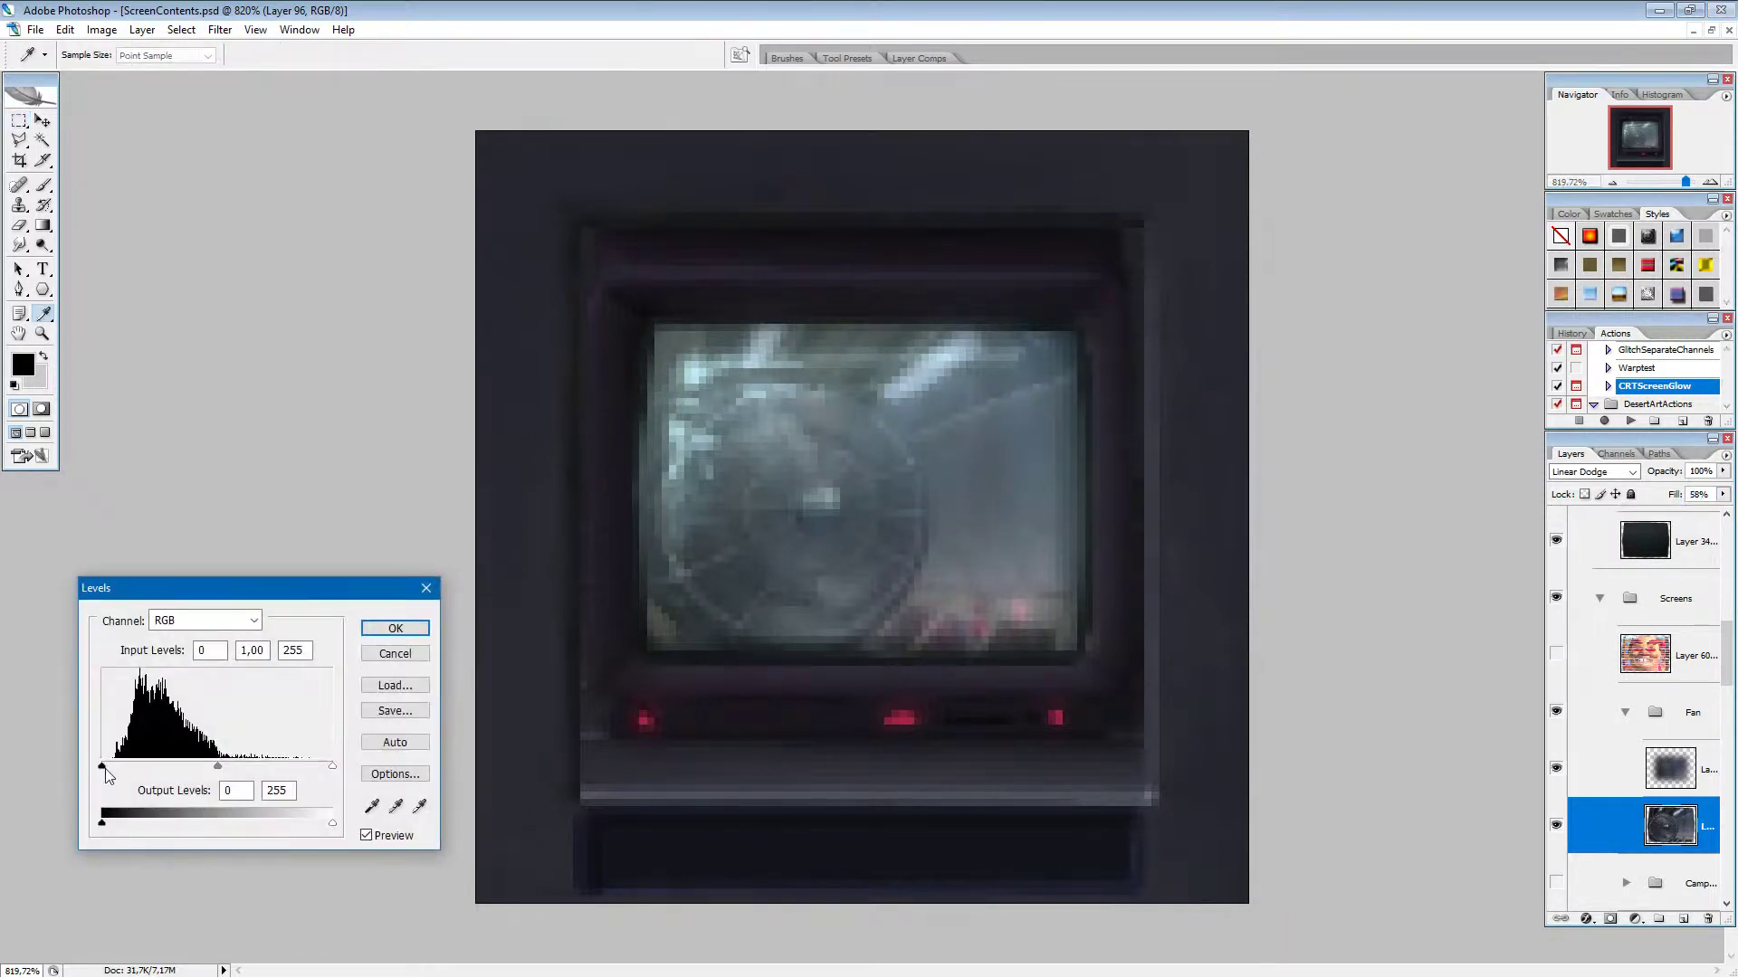
{"action": "left_click_drag", "start_coordinate": [105, 768], "coordinate": [134, 771]}
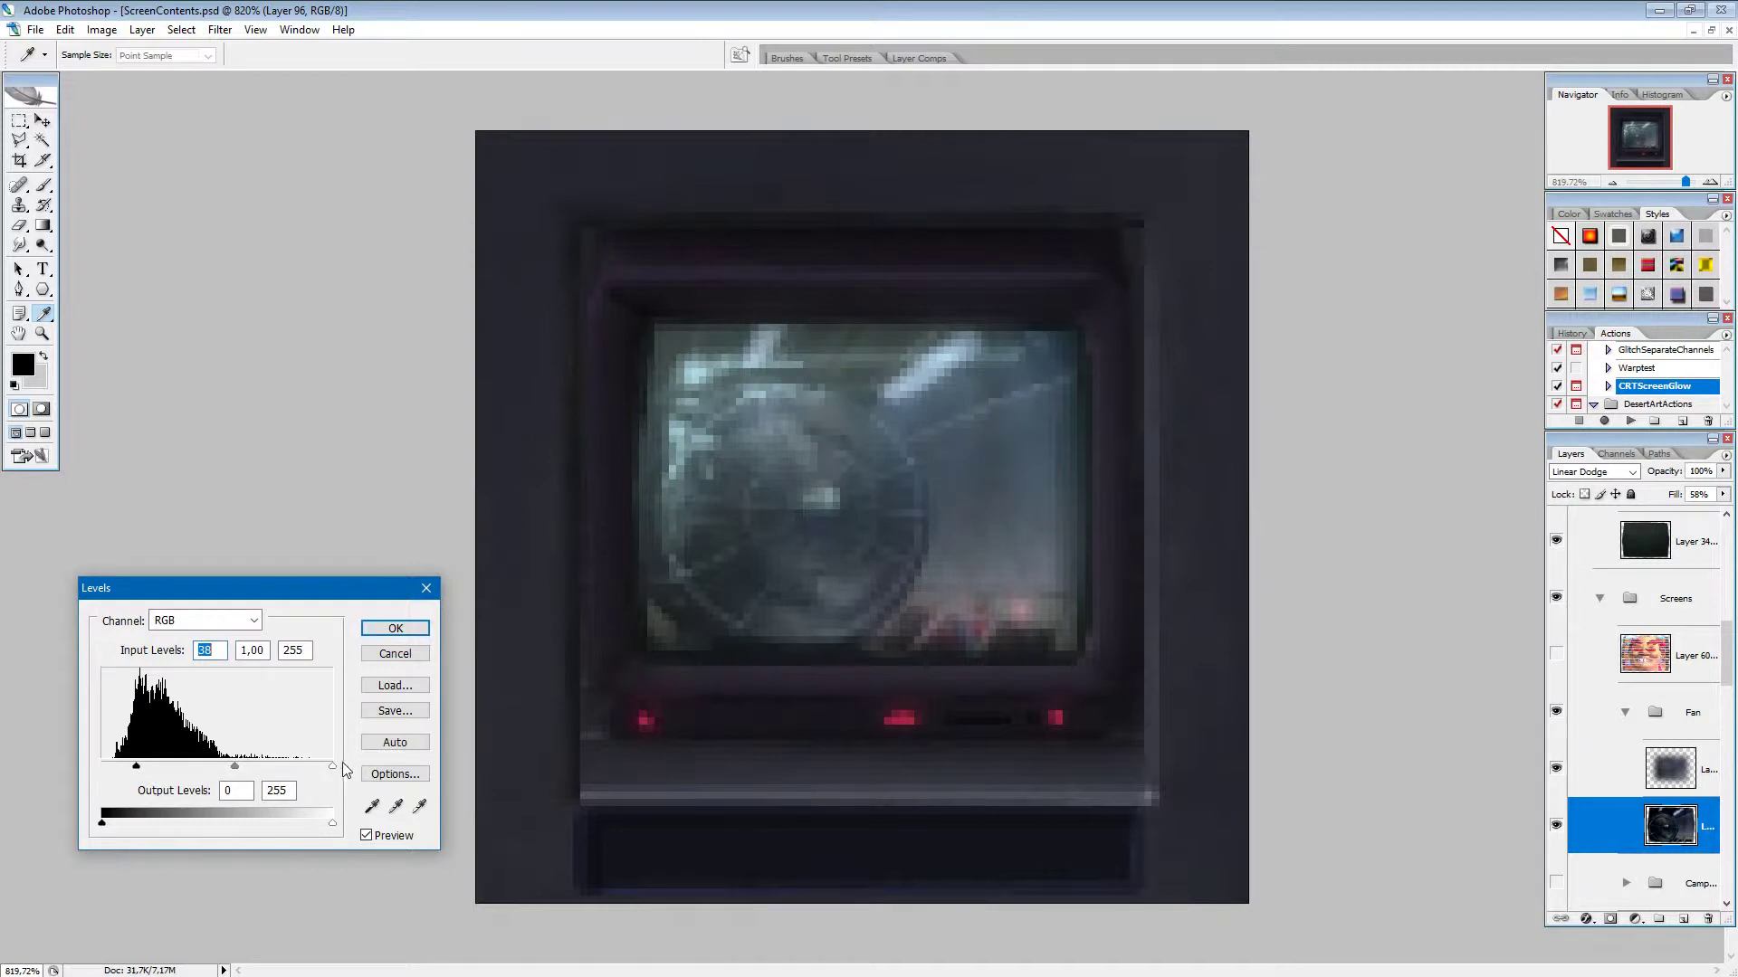
{"action": "left_click_drag", "start_coordinate": [299, 770], "coordinate": [273, 769]}
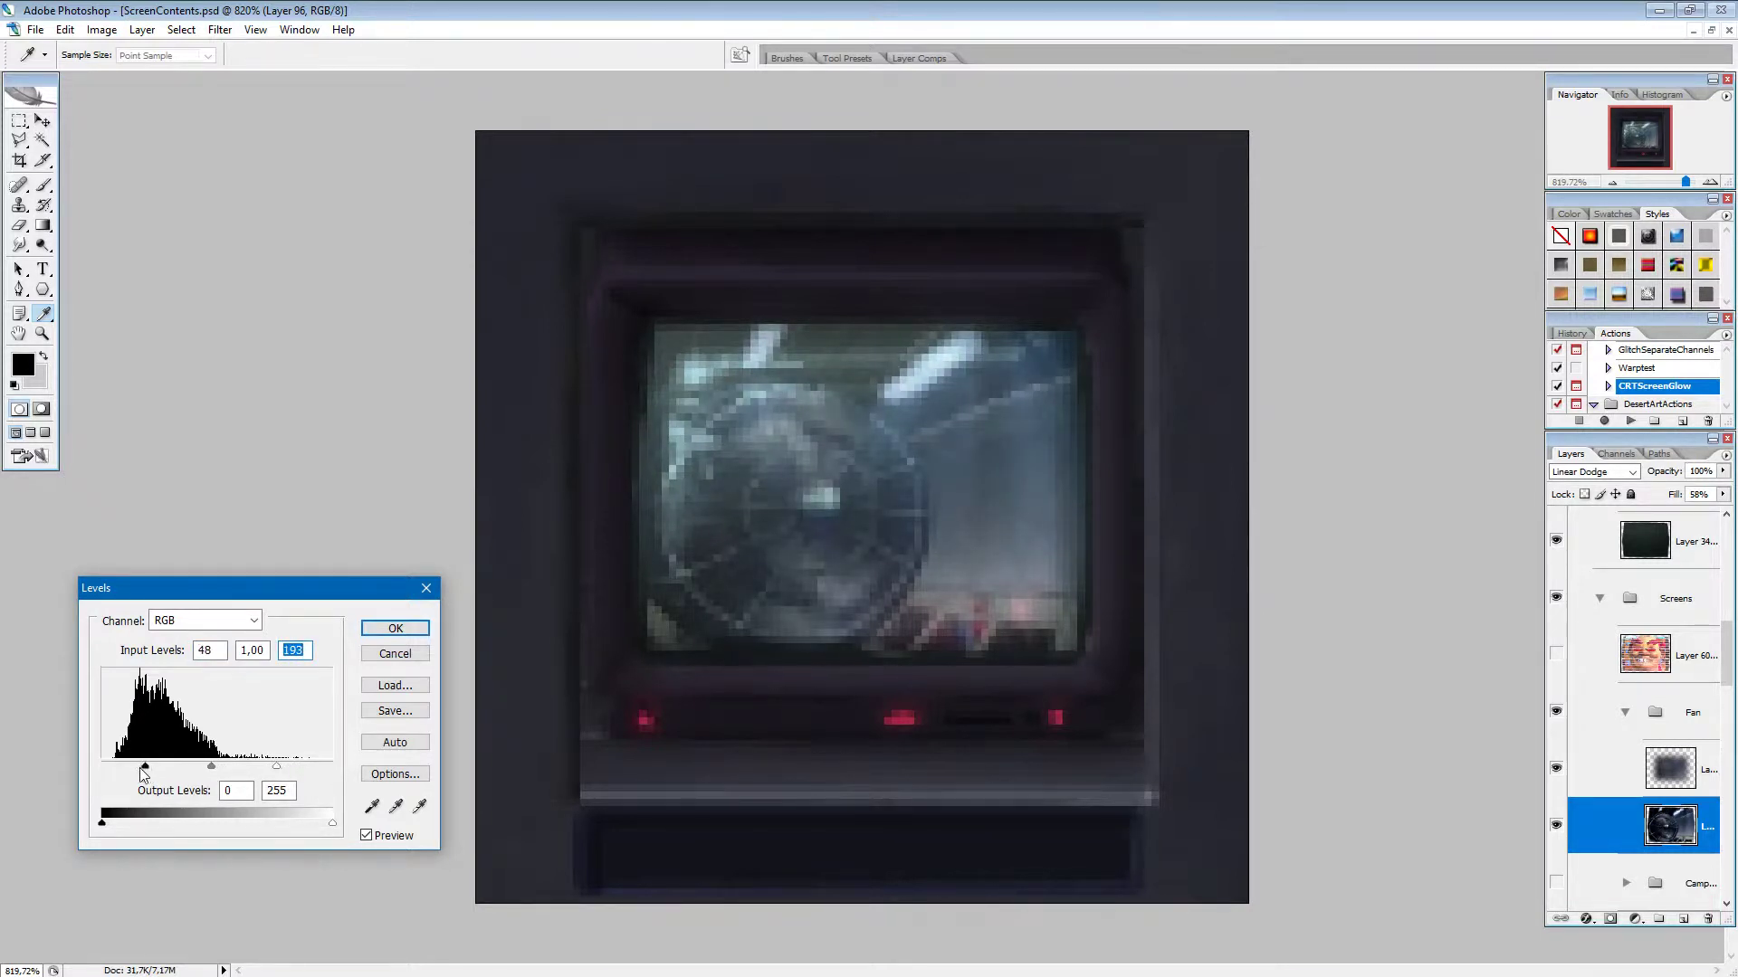
{"action": "left_click_drag", "start_coordinate": [143, 768], "coordinate": [133, 768]}
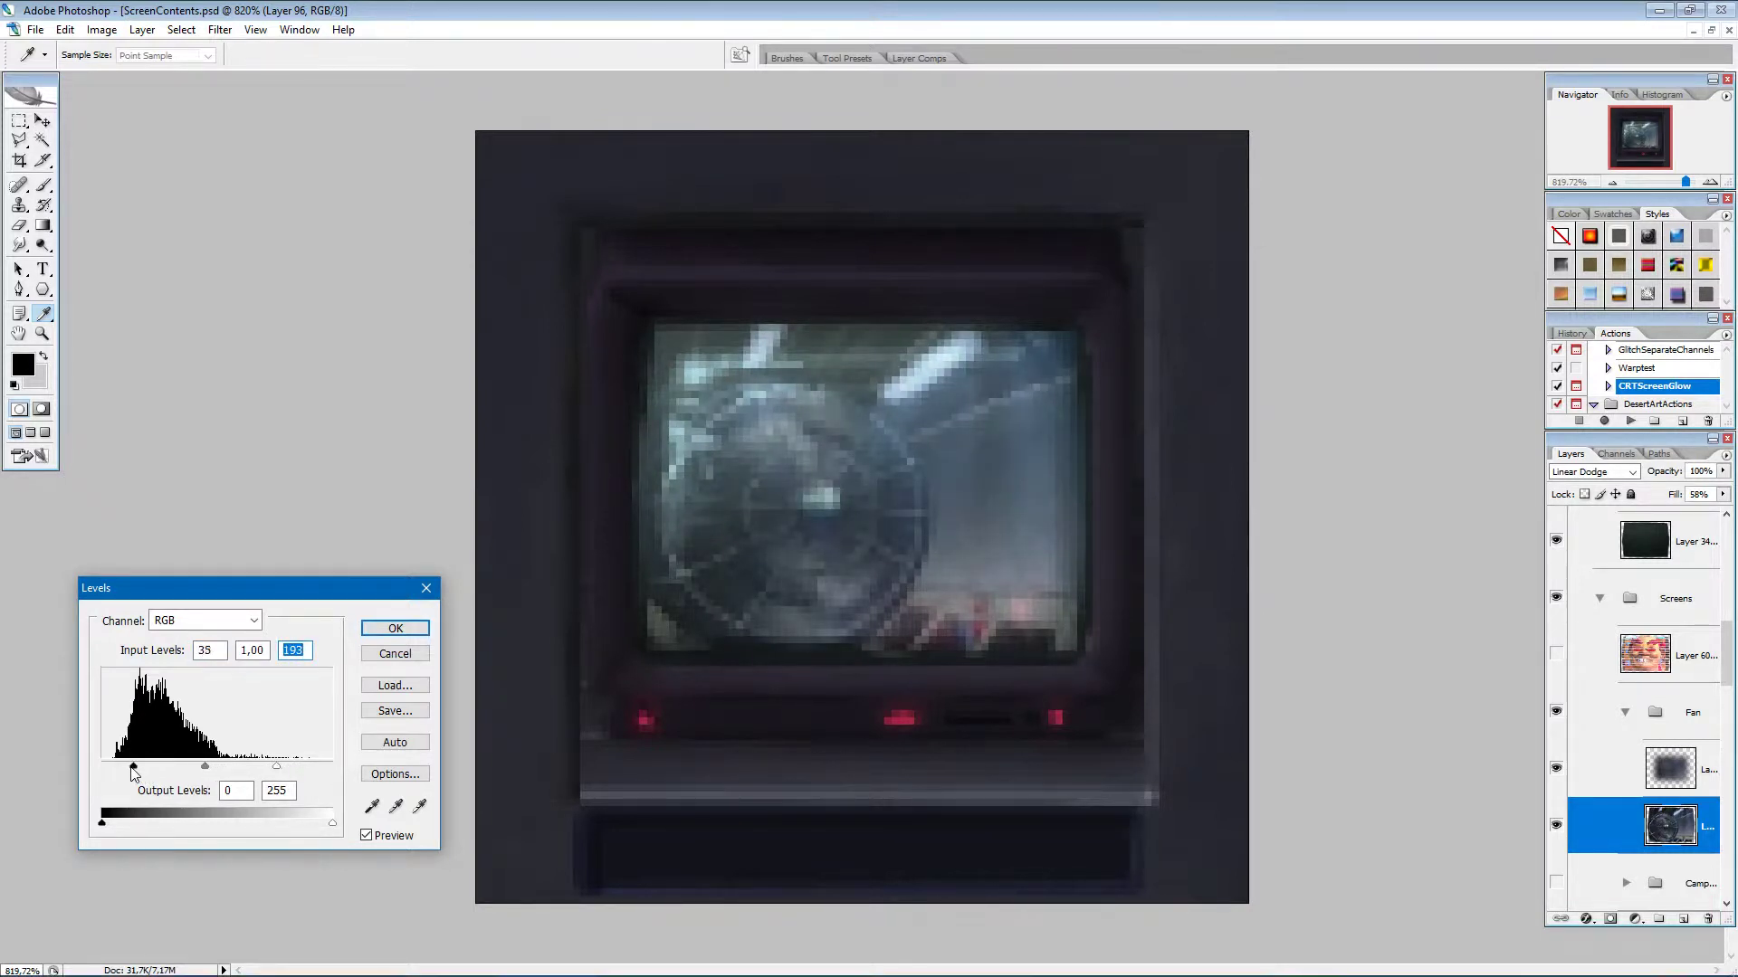
{"action": "left_click", "coordinate": [395, 633]}
Step: Cut horizontal scan lines out of the fan picture in Layer 96 and collapse the Fan group
{"action": "left_click", "coordinate": [1704, 821], "text": "ctrl"}
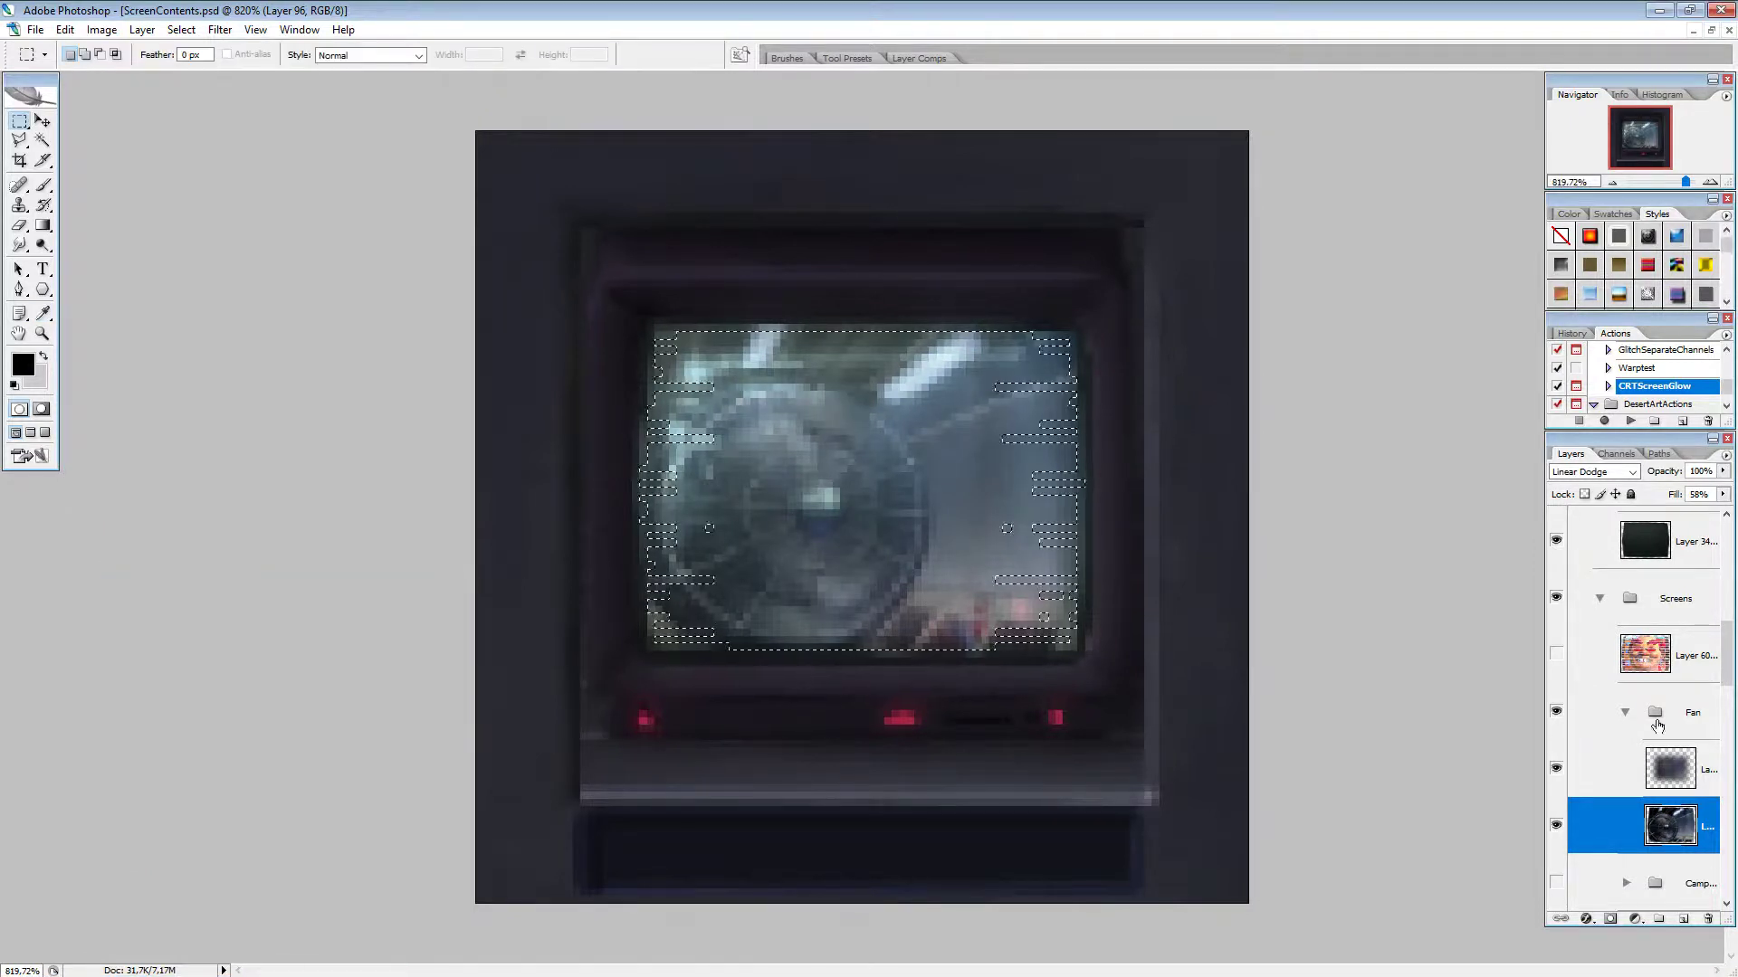
{"action": "key", "text": "F2"}
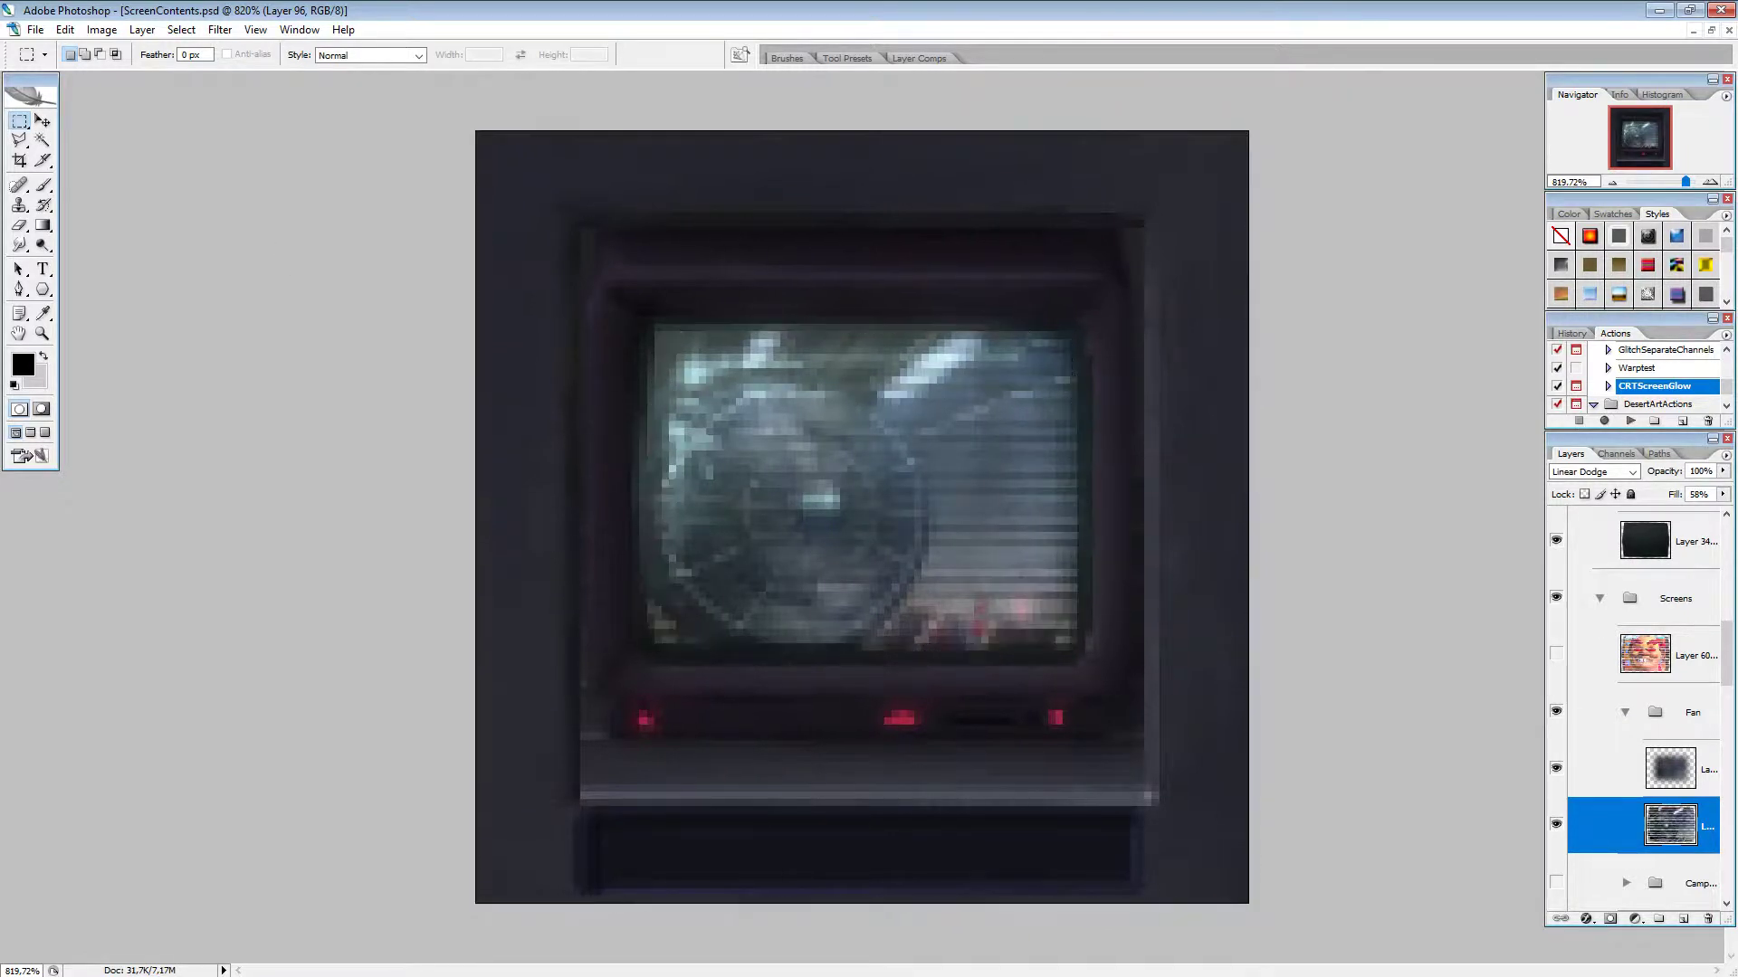
{"action": "left_click", "coordinate": [1627, 712]}
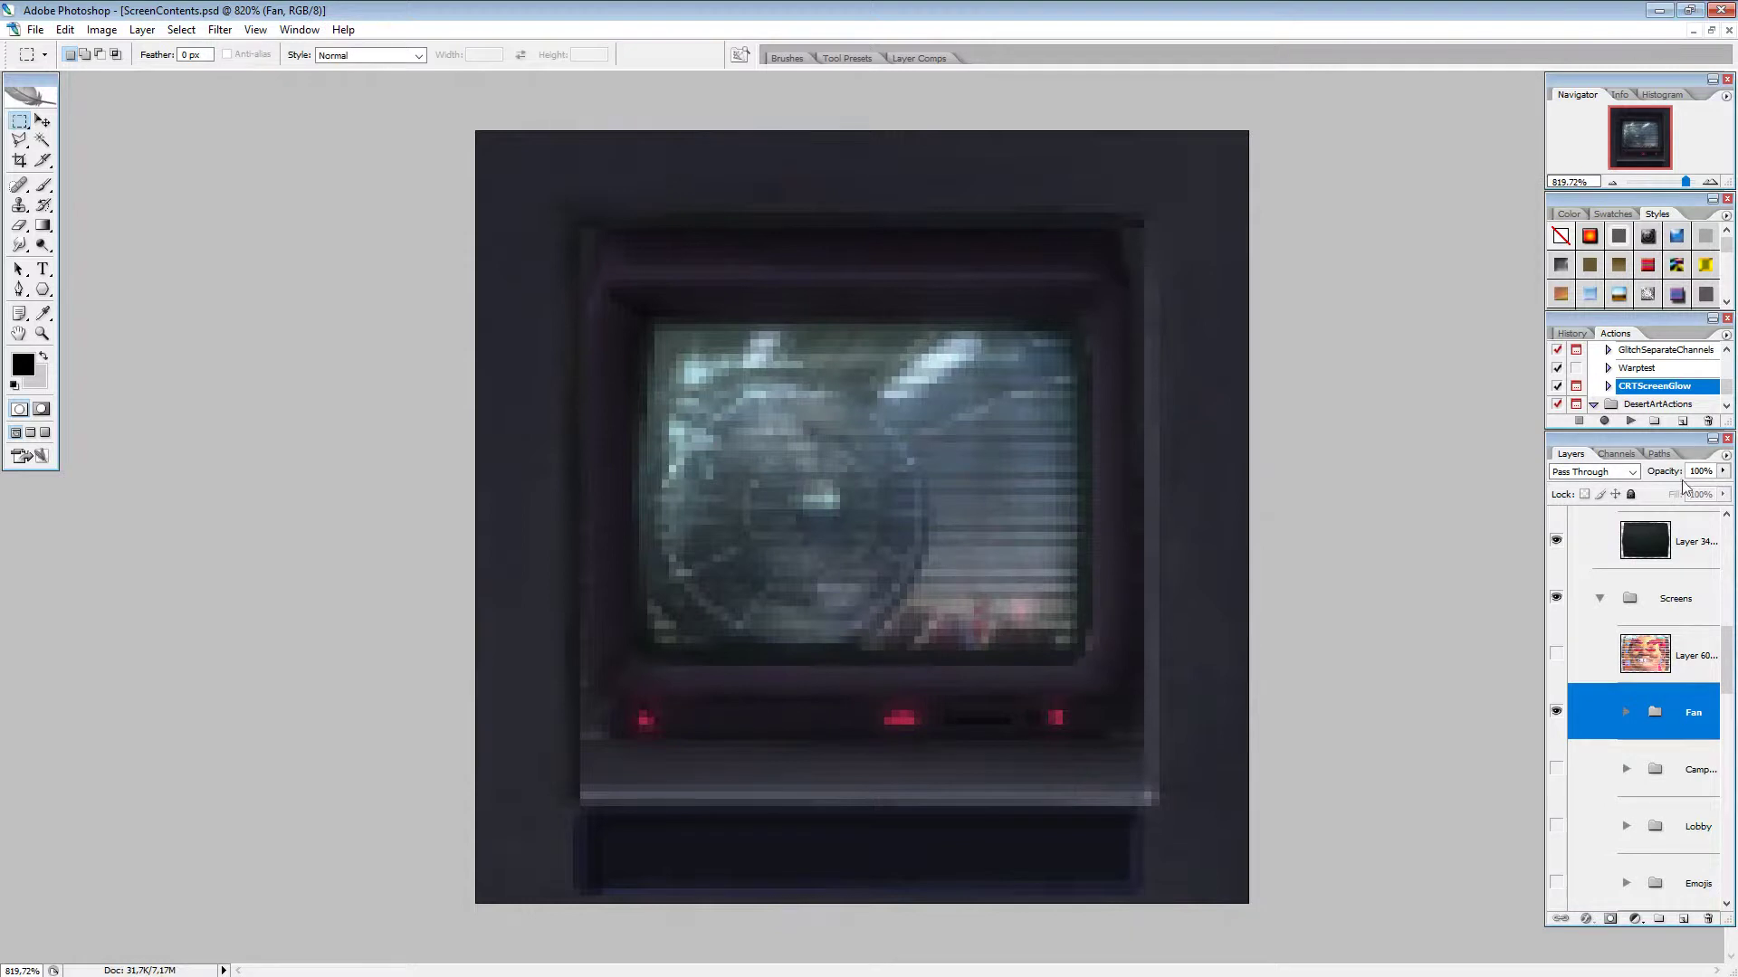
Step: Hide the Fan group and save ScreenContents.psd
{"action": "left_click", "coordinate": [1558, 712]}
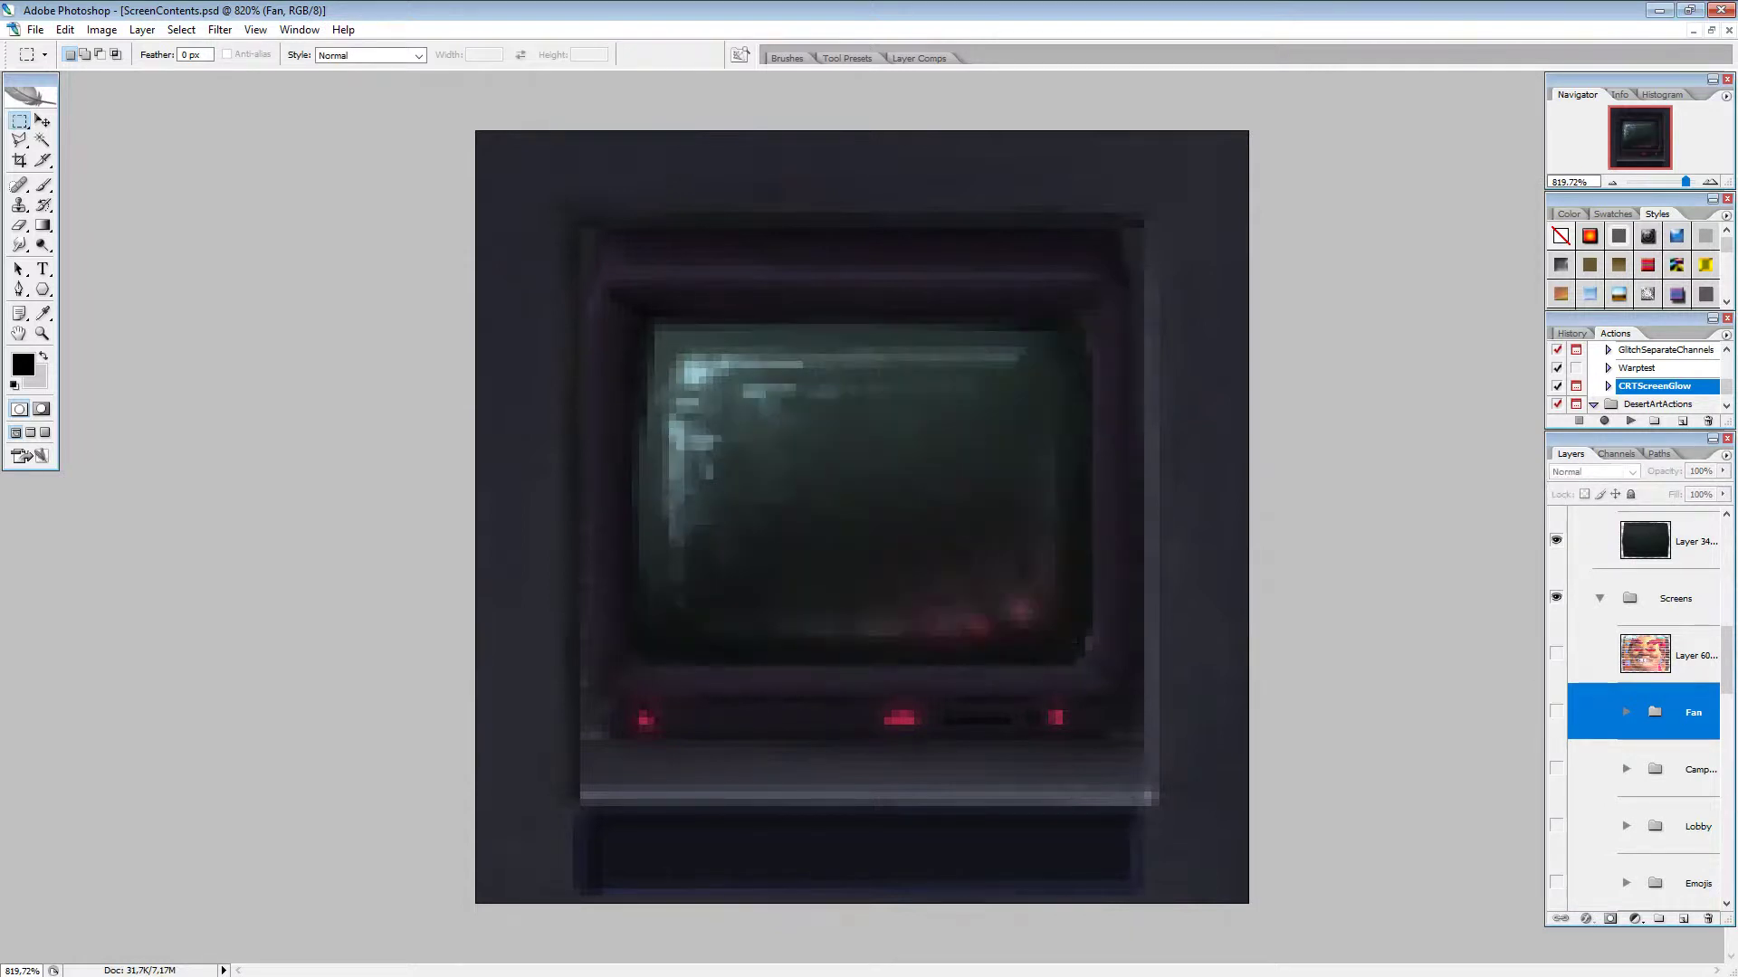
{"action": "left_click", "coordinate": [35, 30]}
{"action": "left_click", "coordinate": [54, 220]}
Step: Switch to File Explorer and browse the WIP Screenshots folder for another game picture to show on the monitor
{"action": "left_click", "coordinate": [1655, 10]}
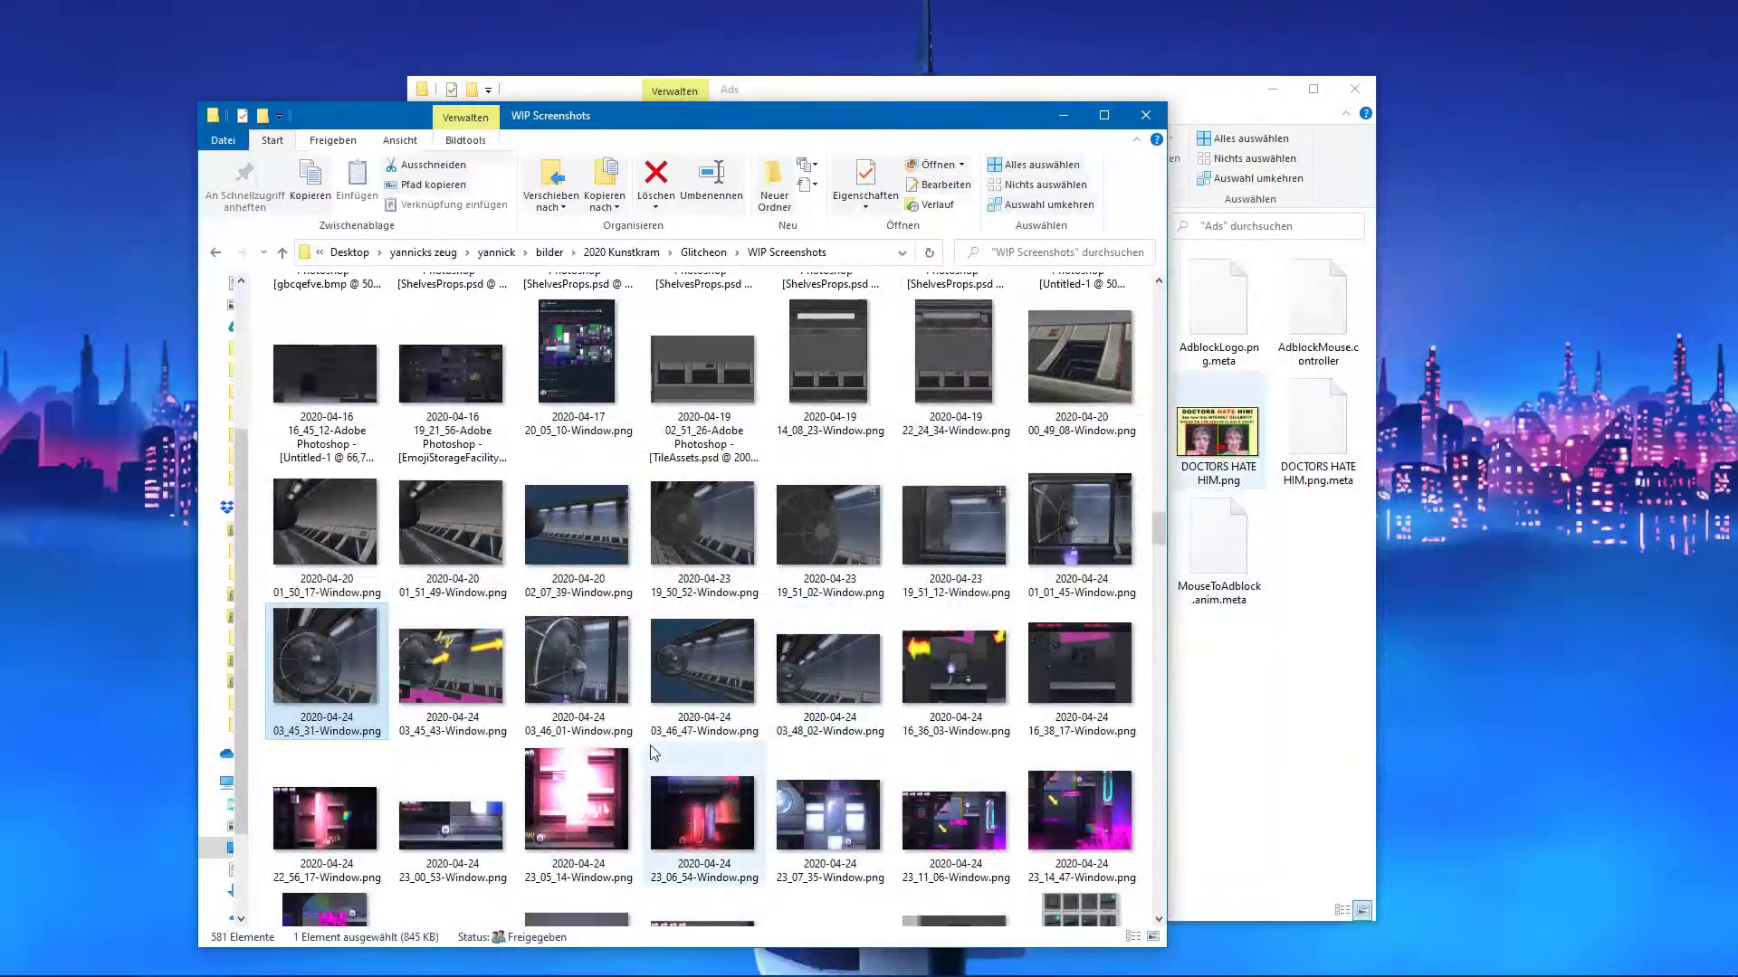
{"action": "scroll", "coordinate": [584, 761], "scroll_direction": "down", "scroll_amount": 3}
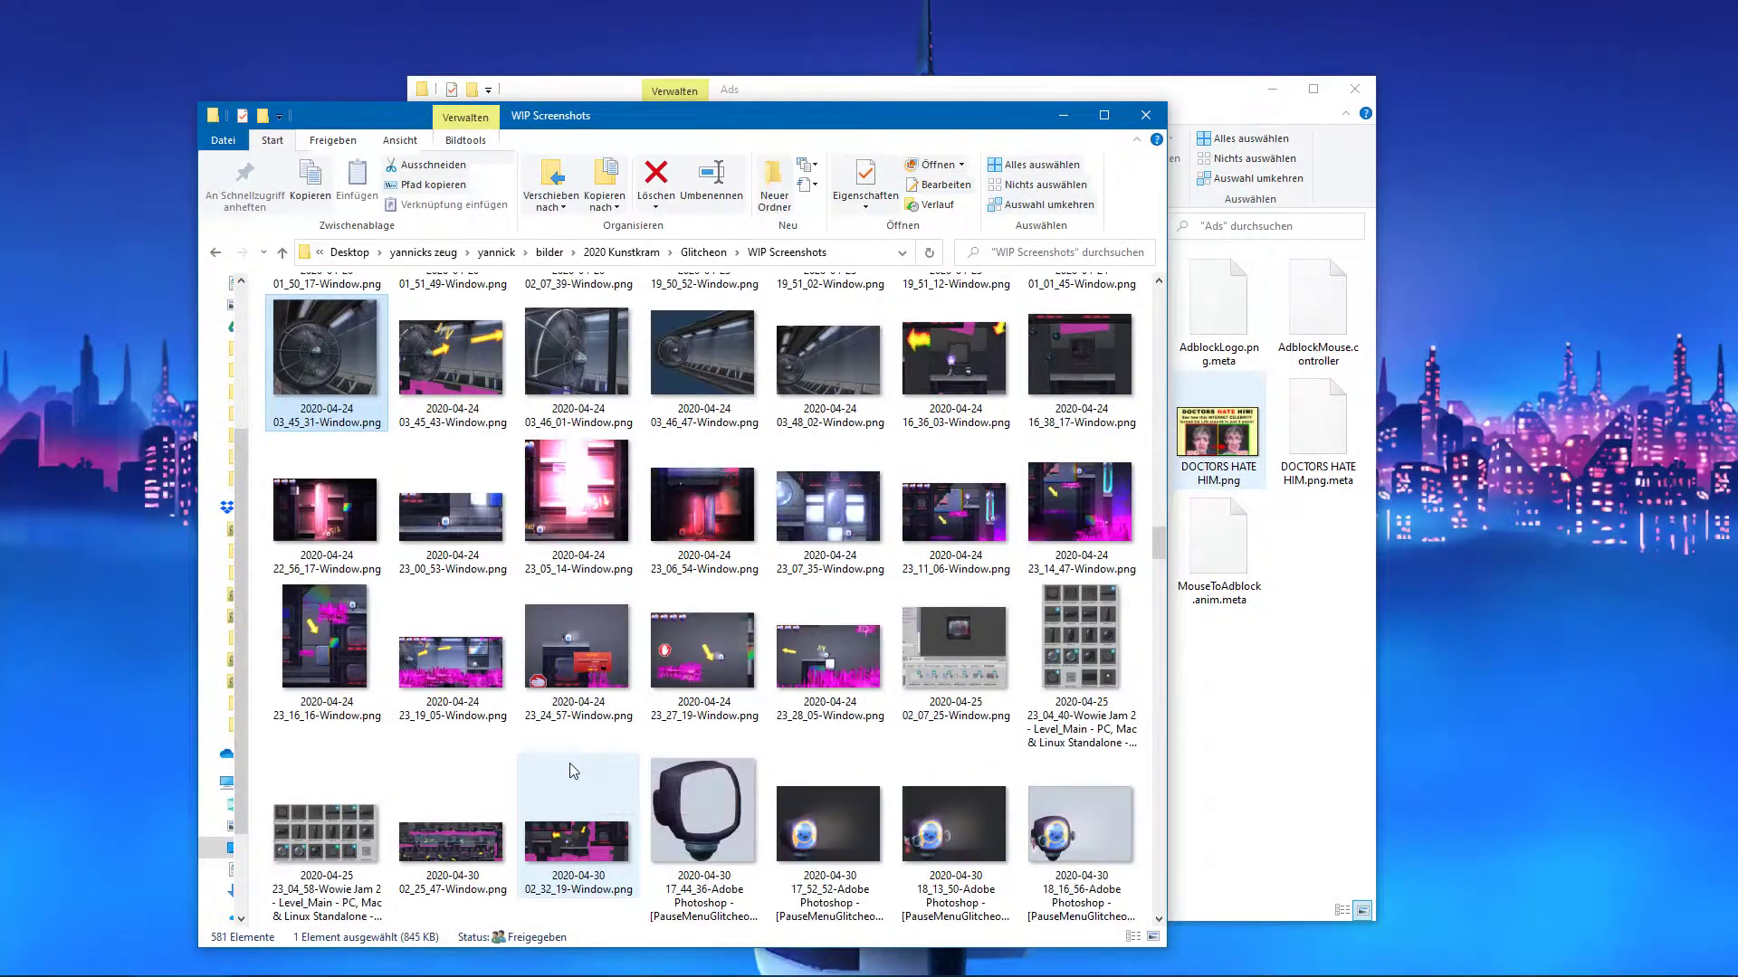
{"action": "scroll", "coordinate": [566, 765], "scroll_direction": "down", "scroll_amount": 5}
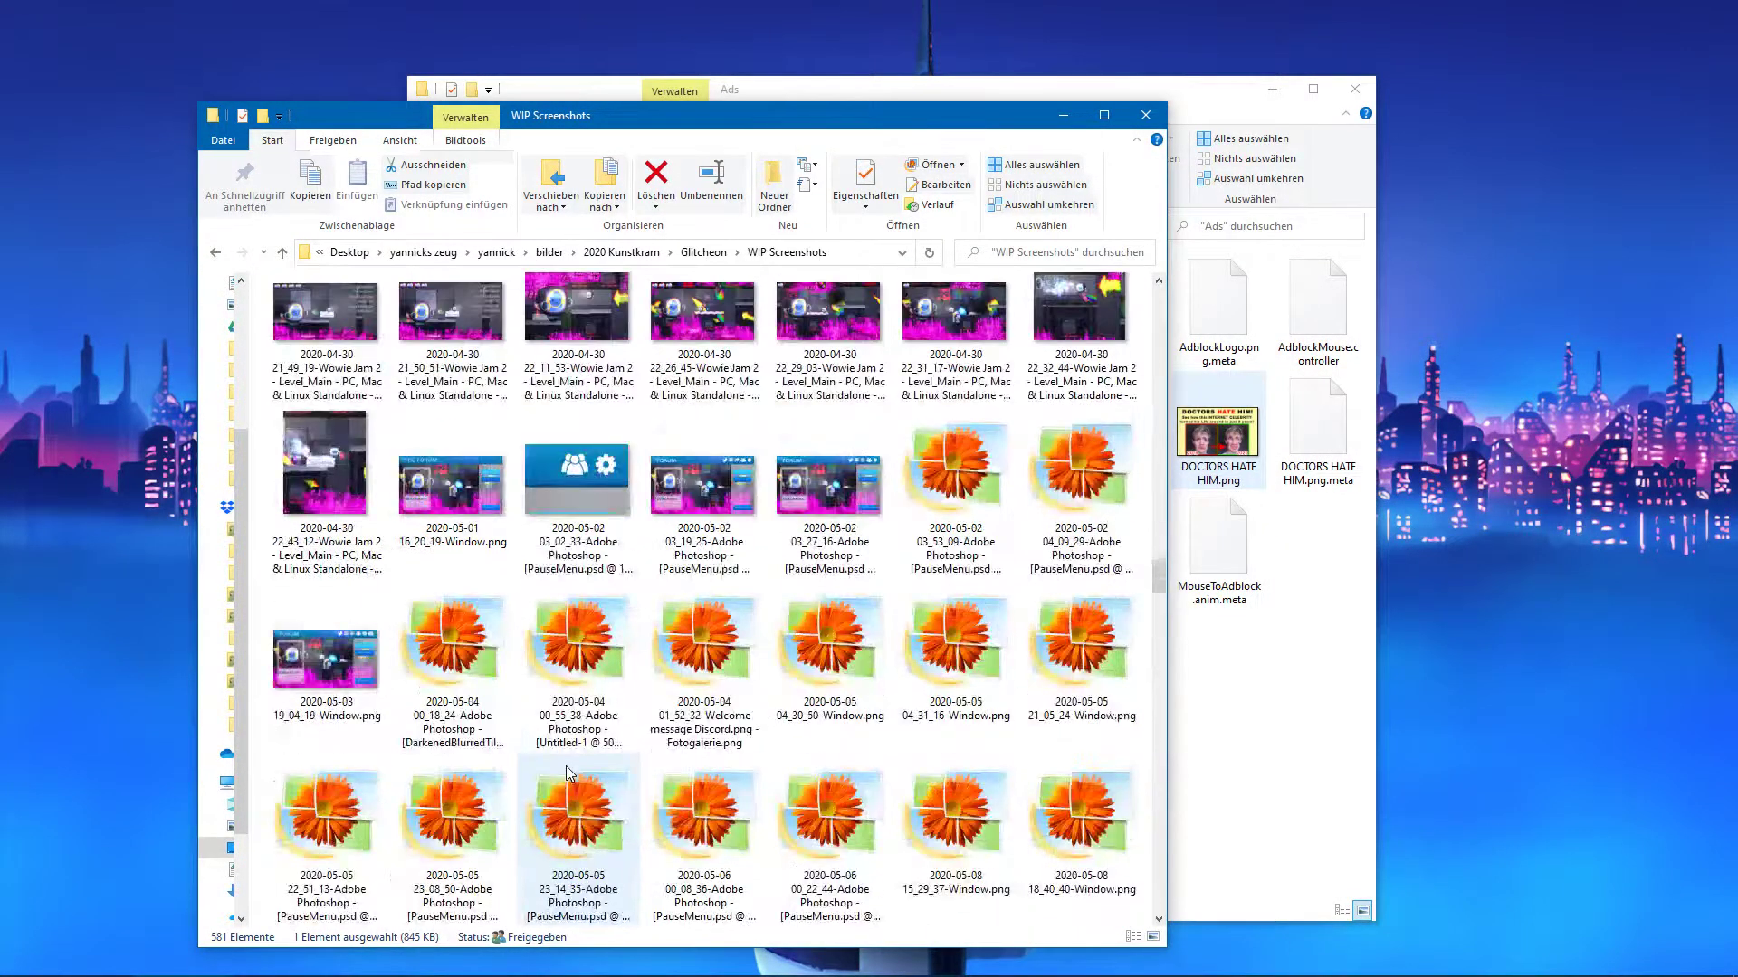
{"action": "left_click_drag", "start_coordinate": [1160, 584], "coordinate": [1148, 830]}
{"action": "left_click", "coordinate": [826, 616]}
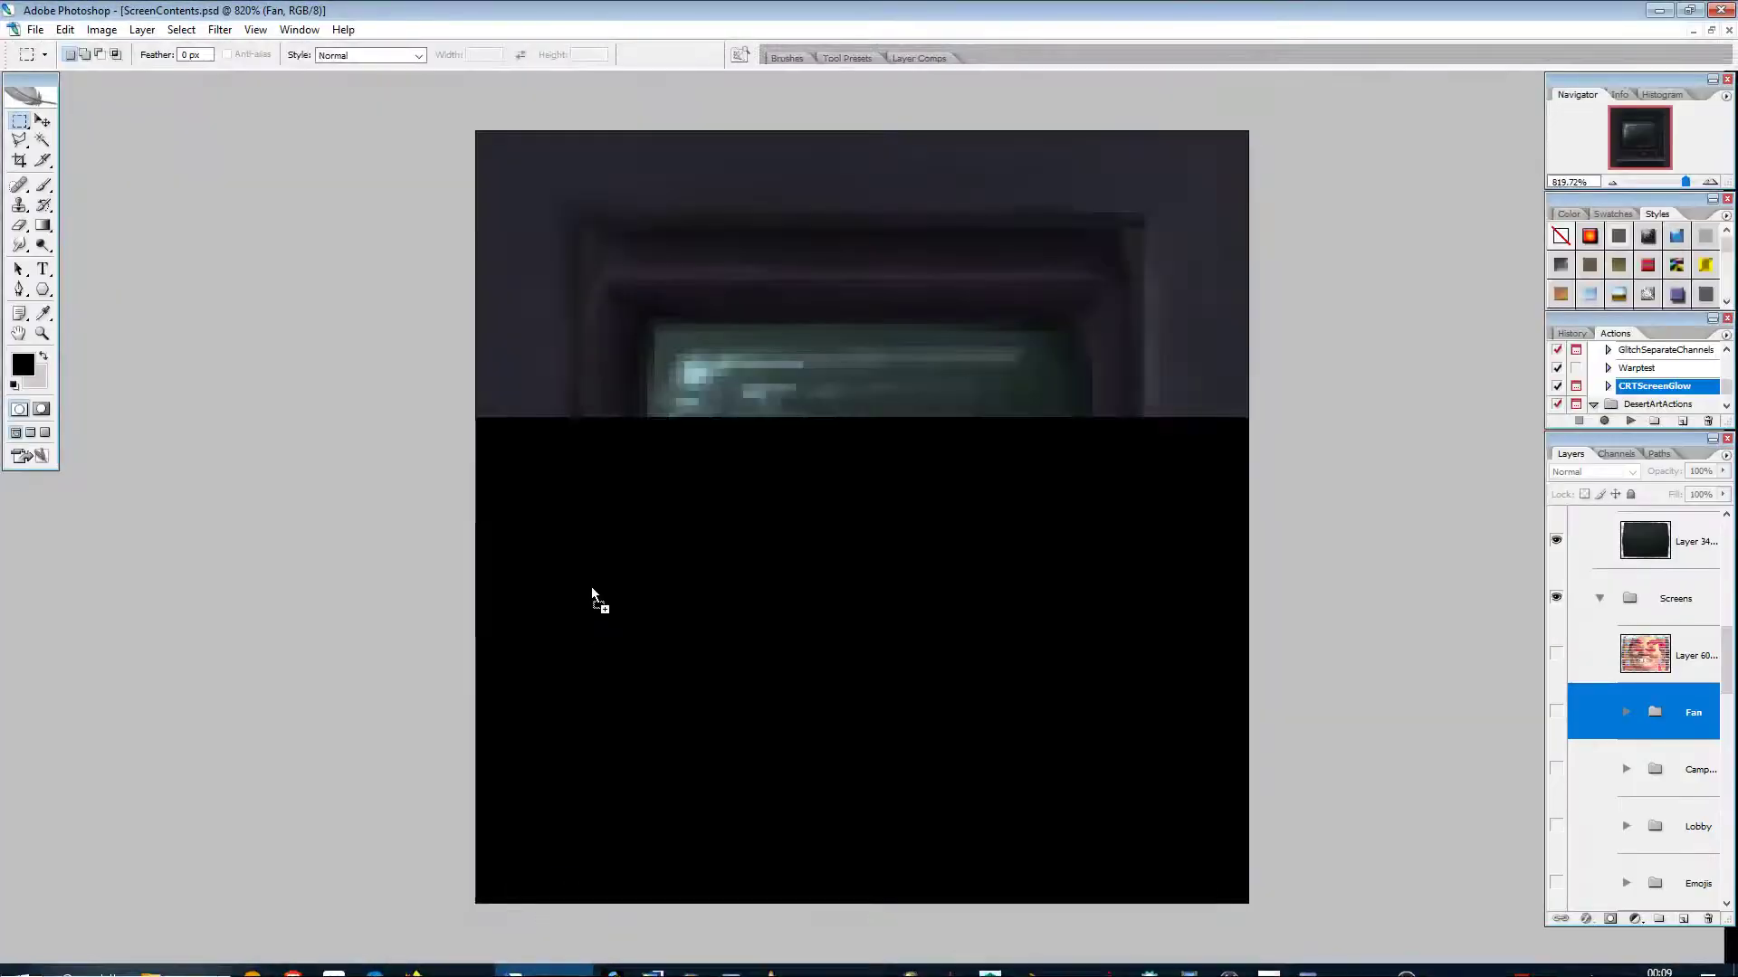
Step: Open FirstFakeScreenshot.png in Photoshop, copy the area around the robot into ScreenContents.psd as a new layer, and close the source image
{"action": "left_click_drag", "start_coordinate": [591, 589], "coordinate": [584, 589]}
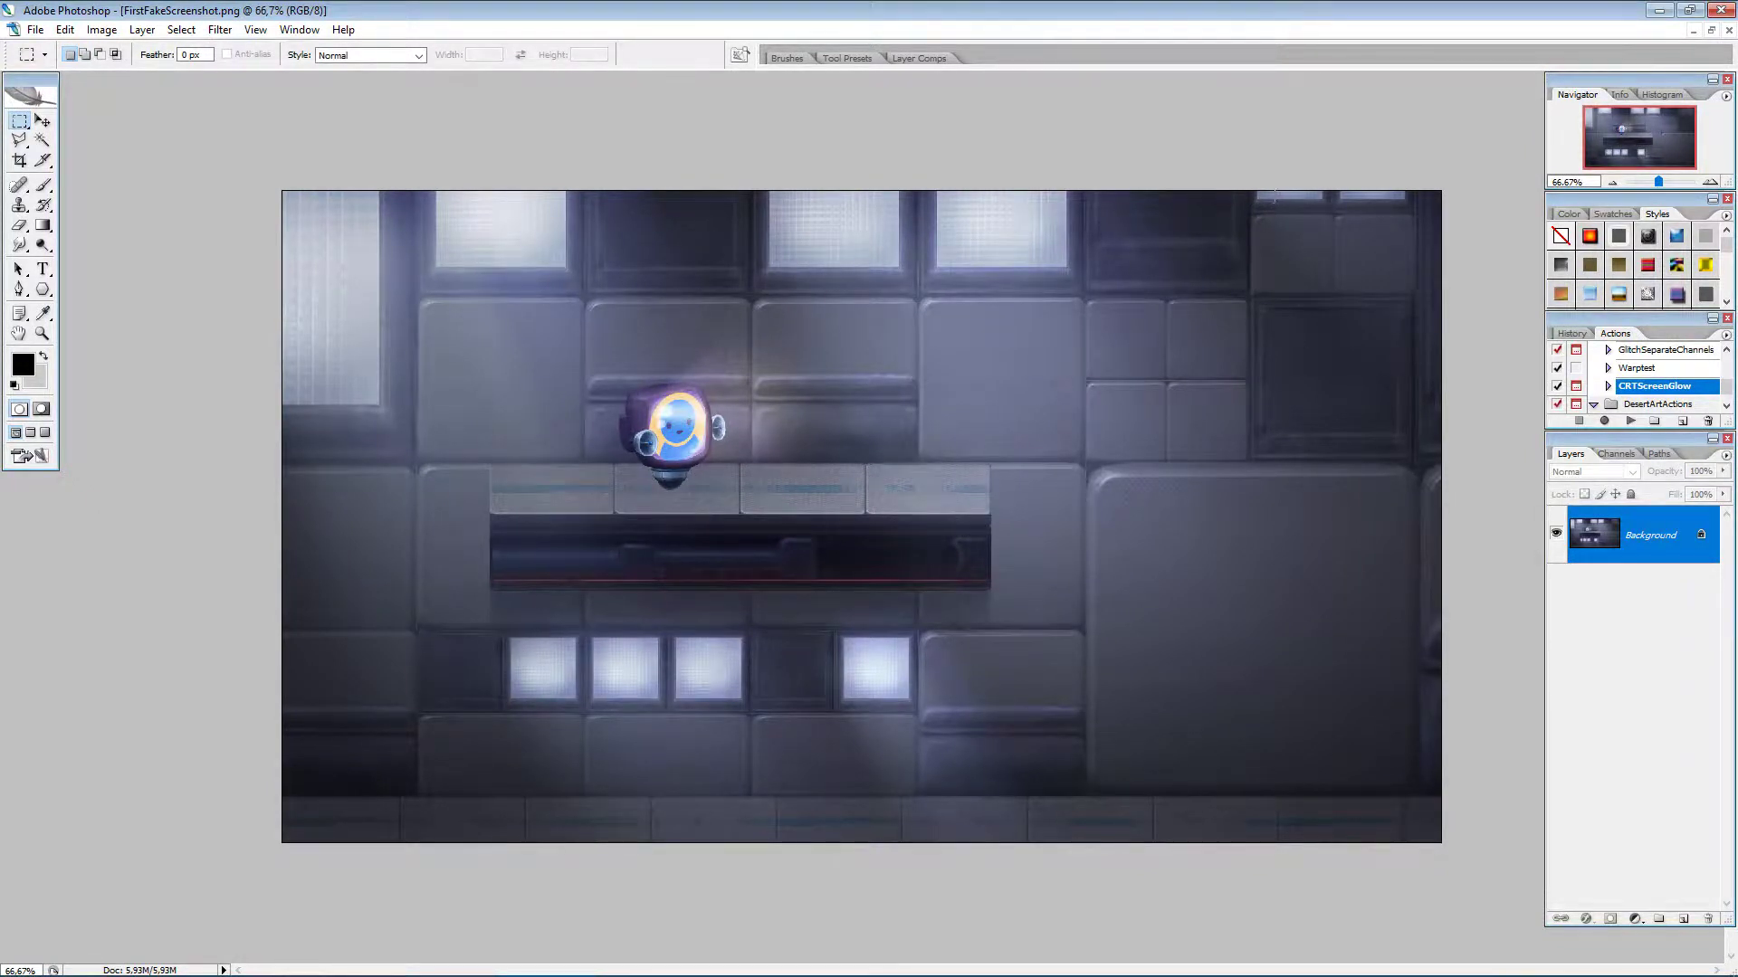
{"action": "left_click_drag", "start_coordinate": [549, 727], "coordinate": [404, 832]}
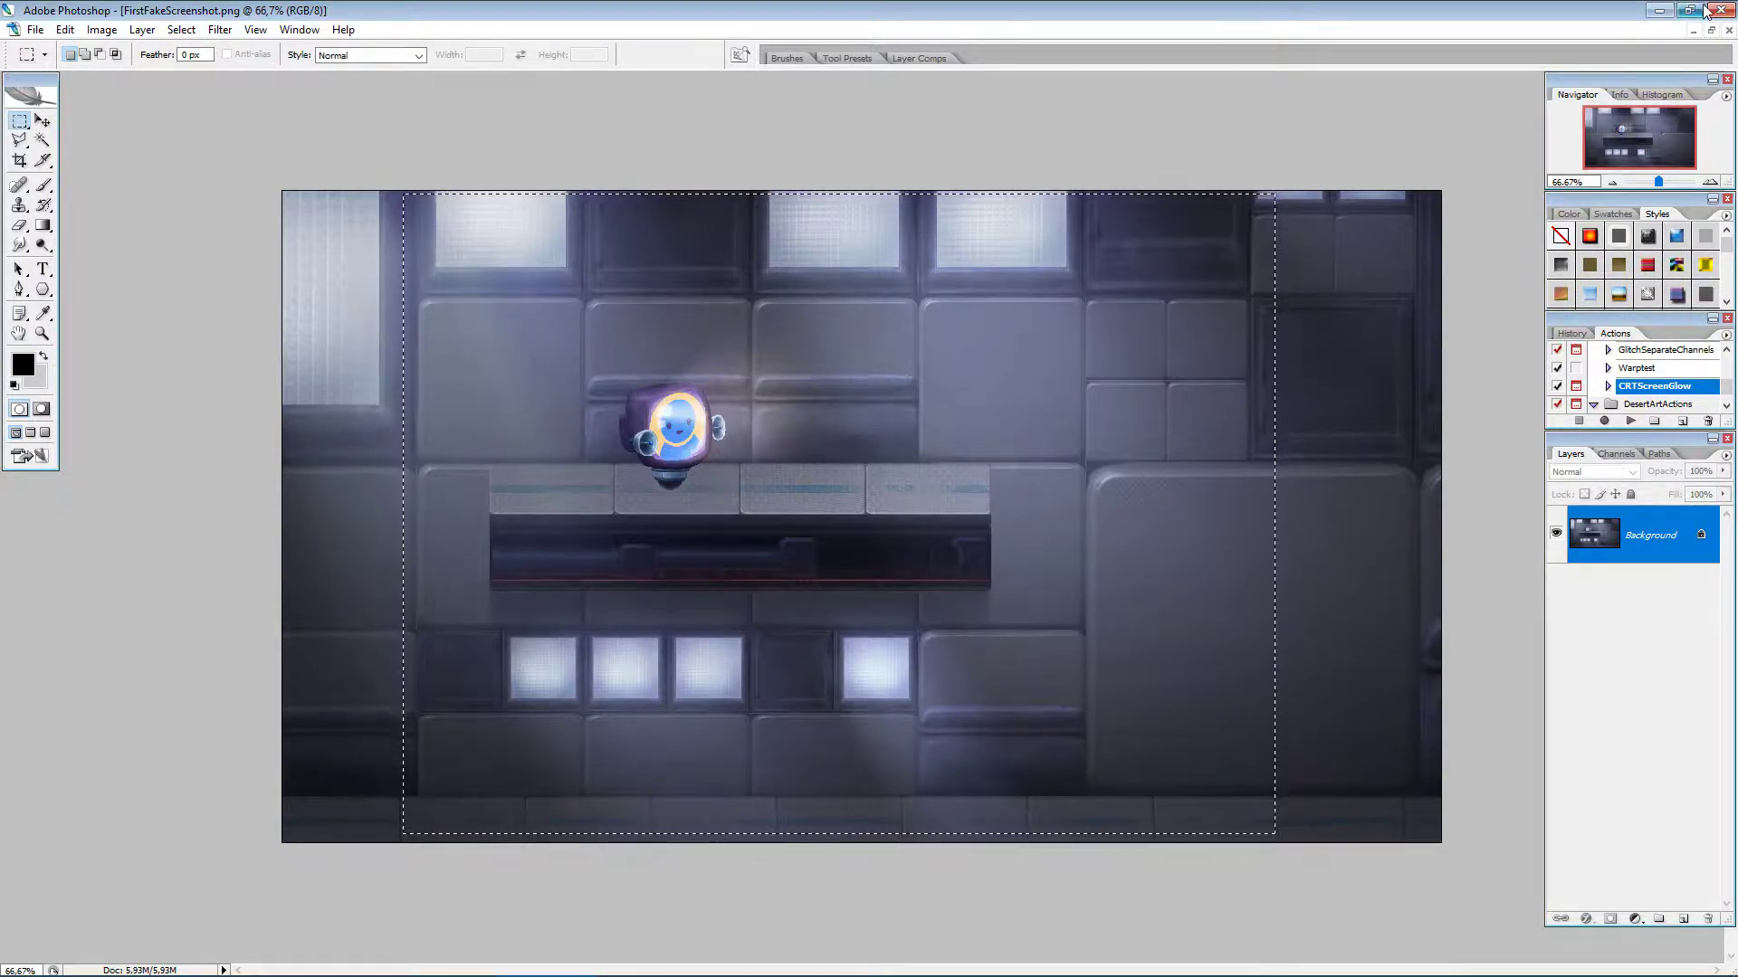
{"action": "left_click", "coordinate": [1730, 32]}
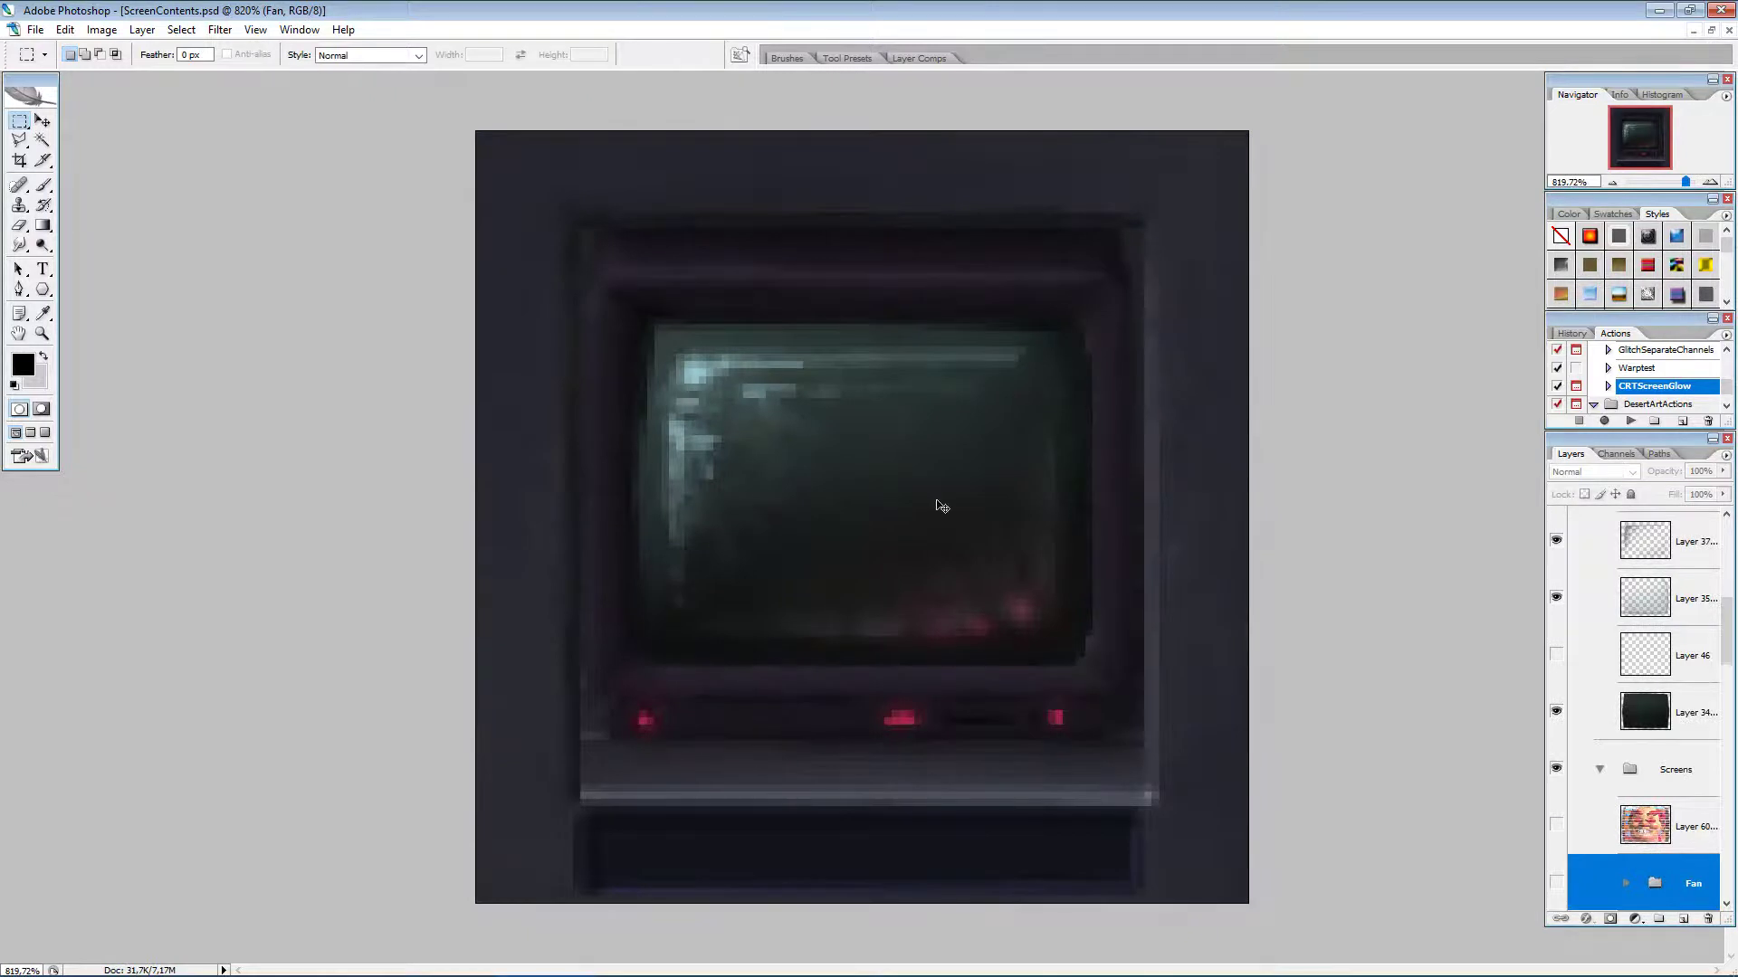
{"action": "key", "text": "ctrl+v"}
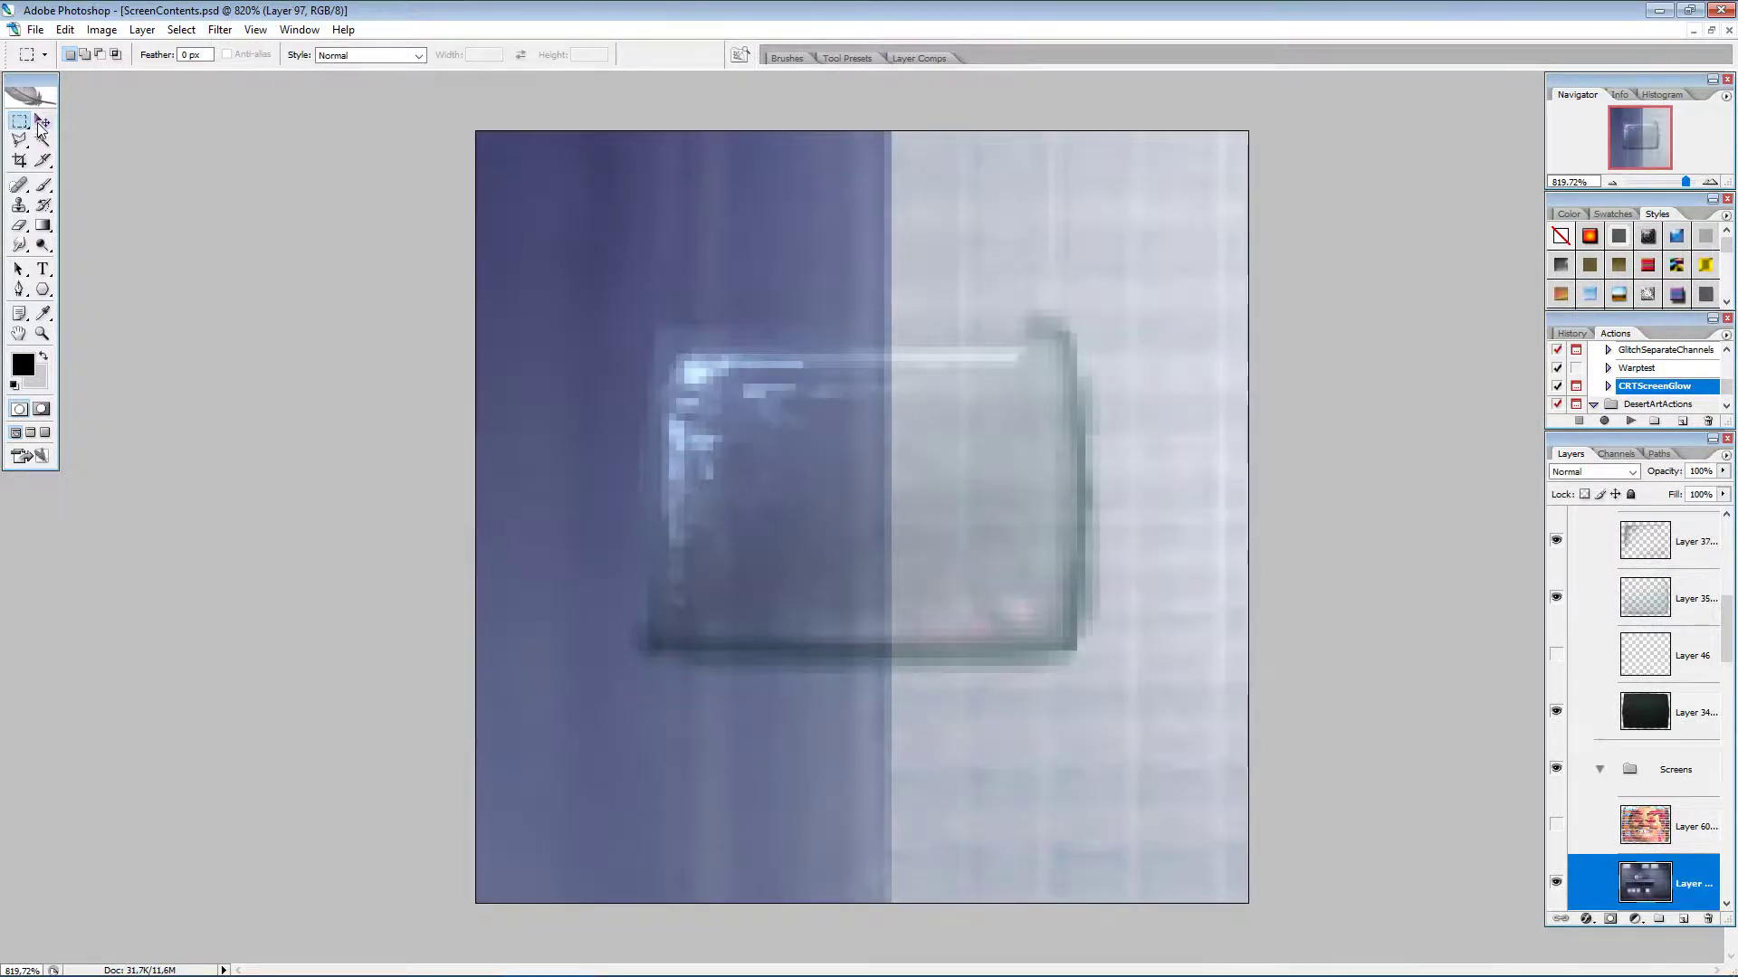
Step: Scale Layer 97 down proportionally to 4.3% and place it over the monitor screen
{"action": "left_click", "coordinate": [40, 124]}
{"action": "scroll", "coordinate": [865, 675], "scroll_direction": "down", "scroll_amount": 8}
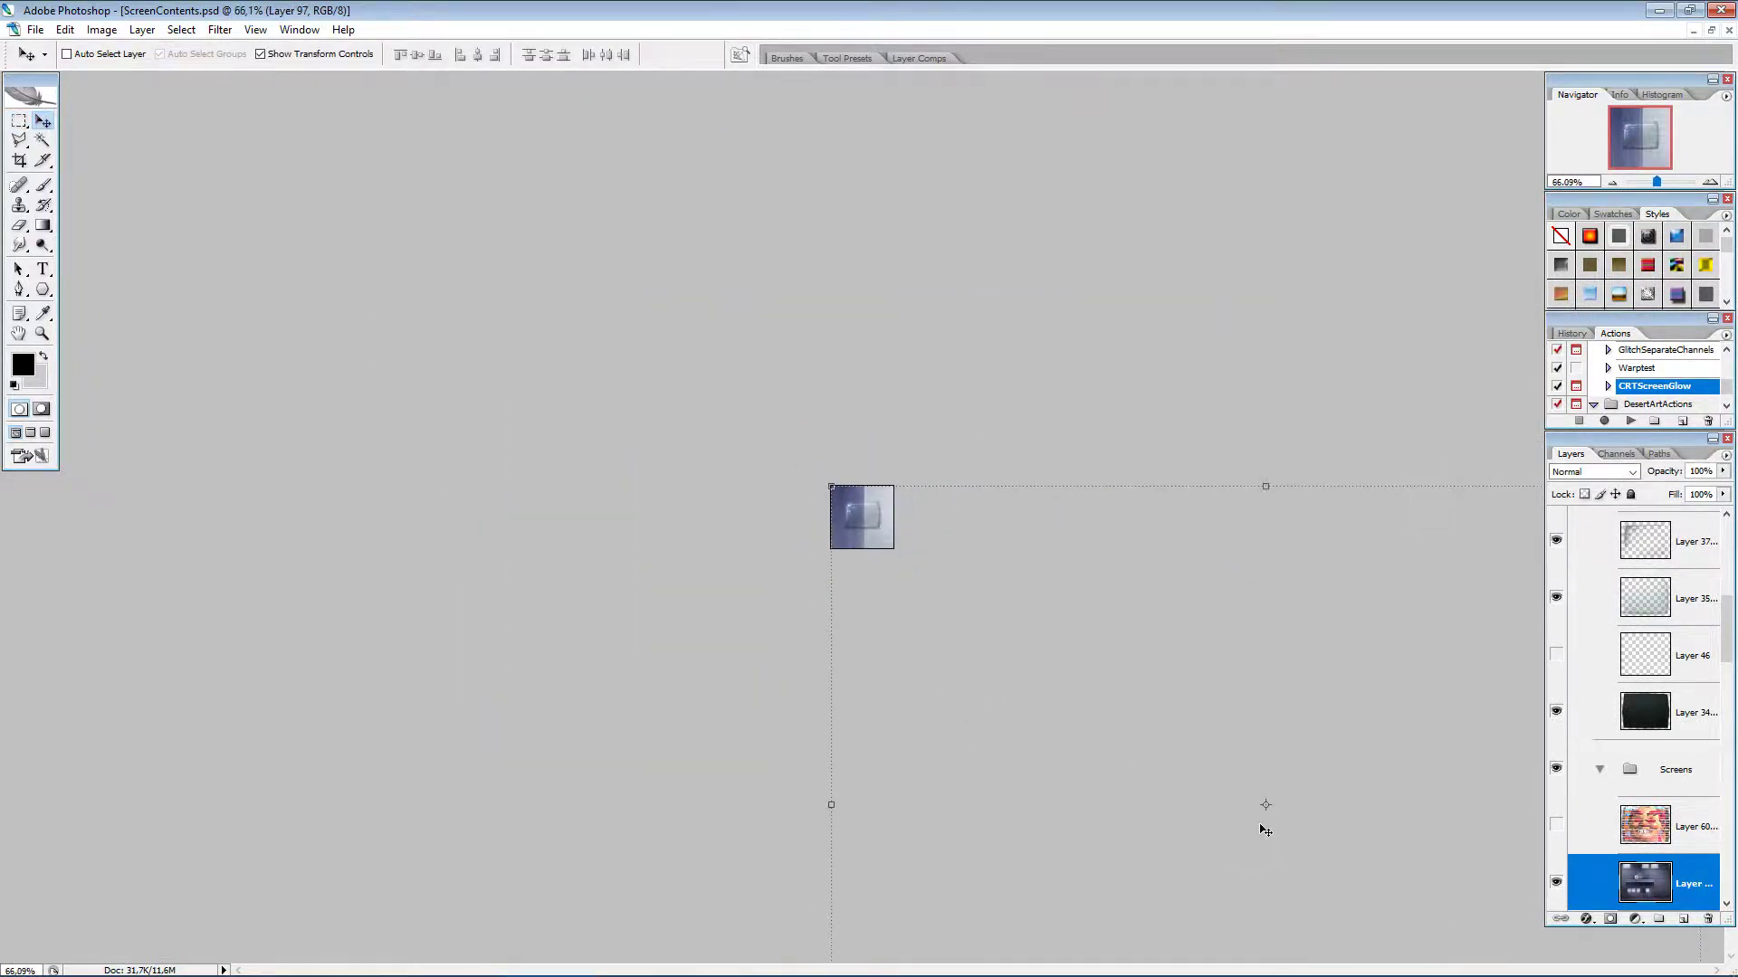
{"action": "scroll", "coordinate": [1265, 830], "scroll_direction": "down", "scroll_amount": 3}
{"action": "left_click_drag", "start_coordinate": [1334, 860], "coordinate": [923, 539]}
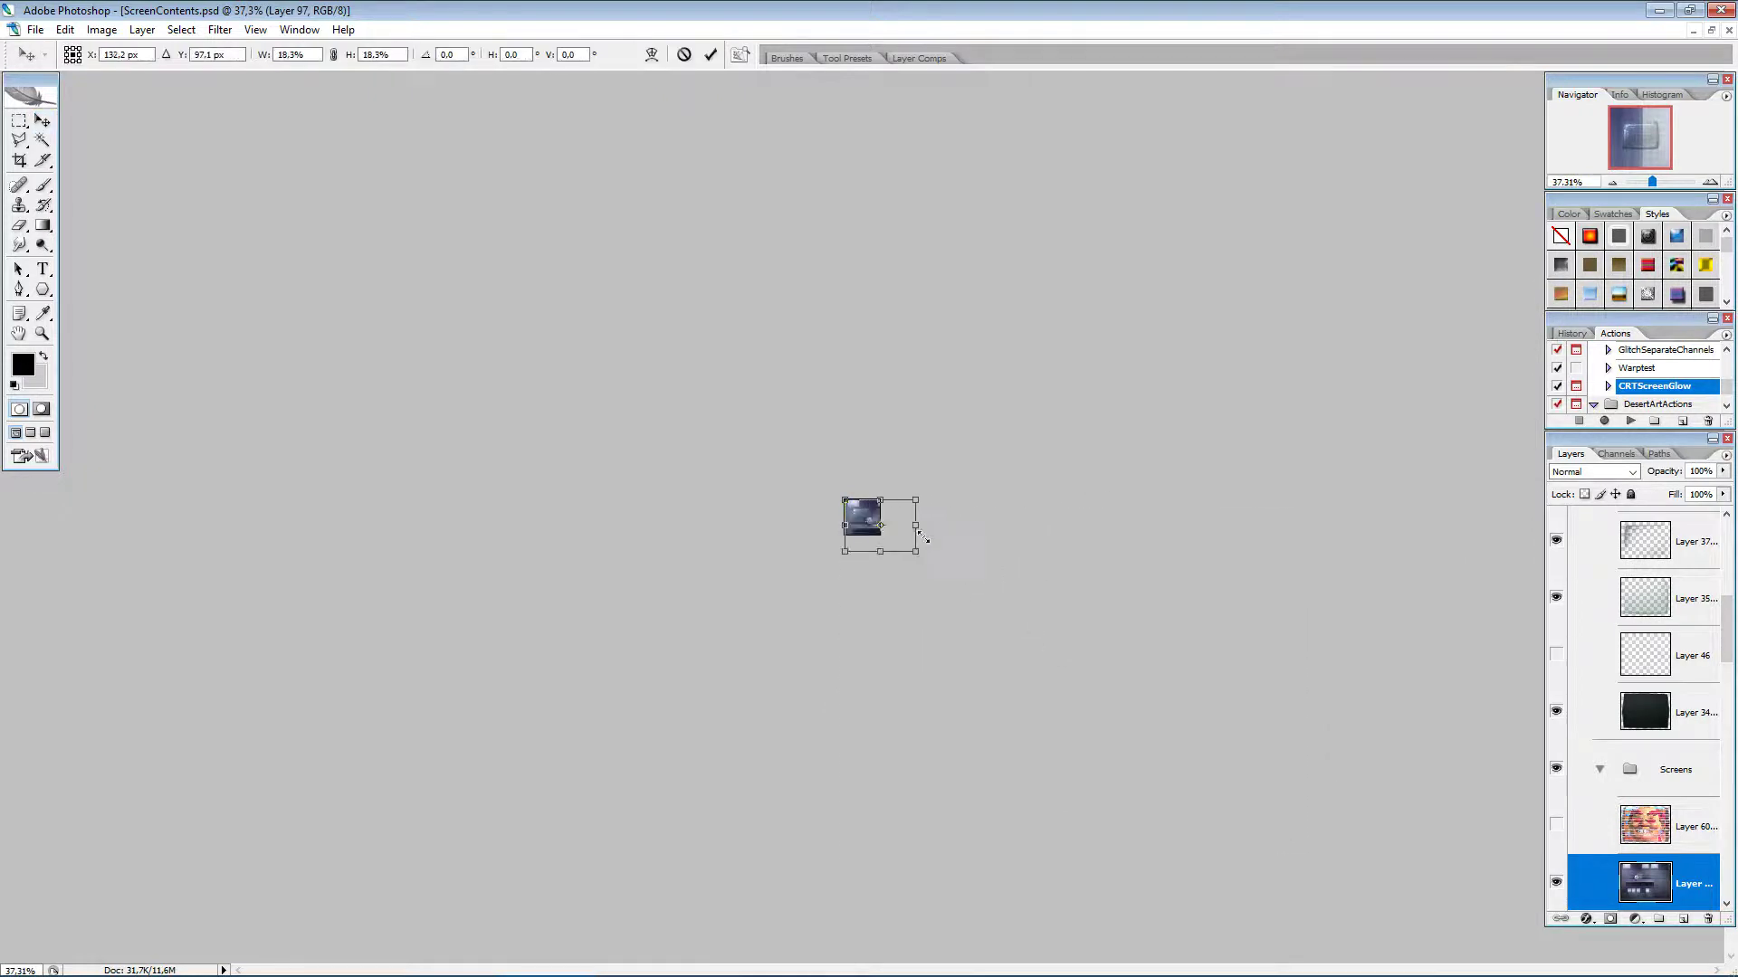
{"action": "scroll", "coordinate": [873, 516], "scroll_direction": "up", "scroll_amount": 10}
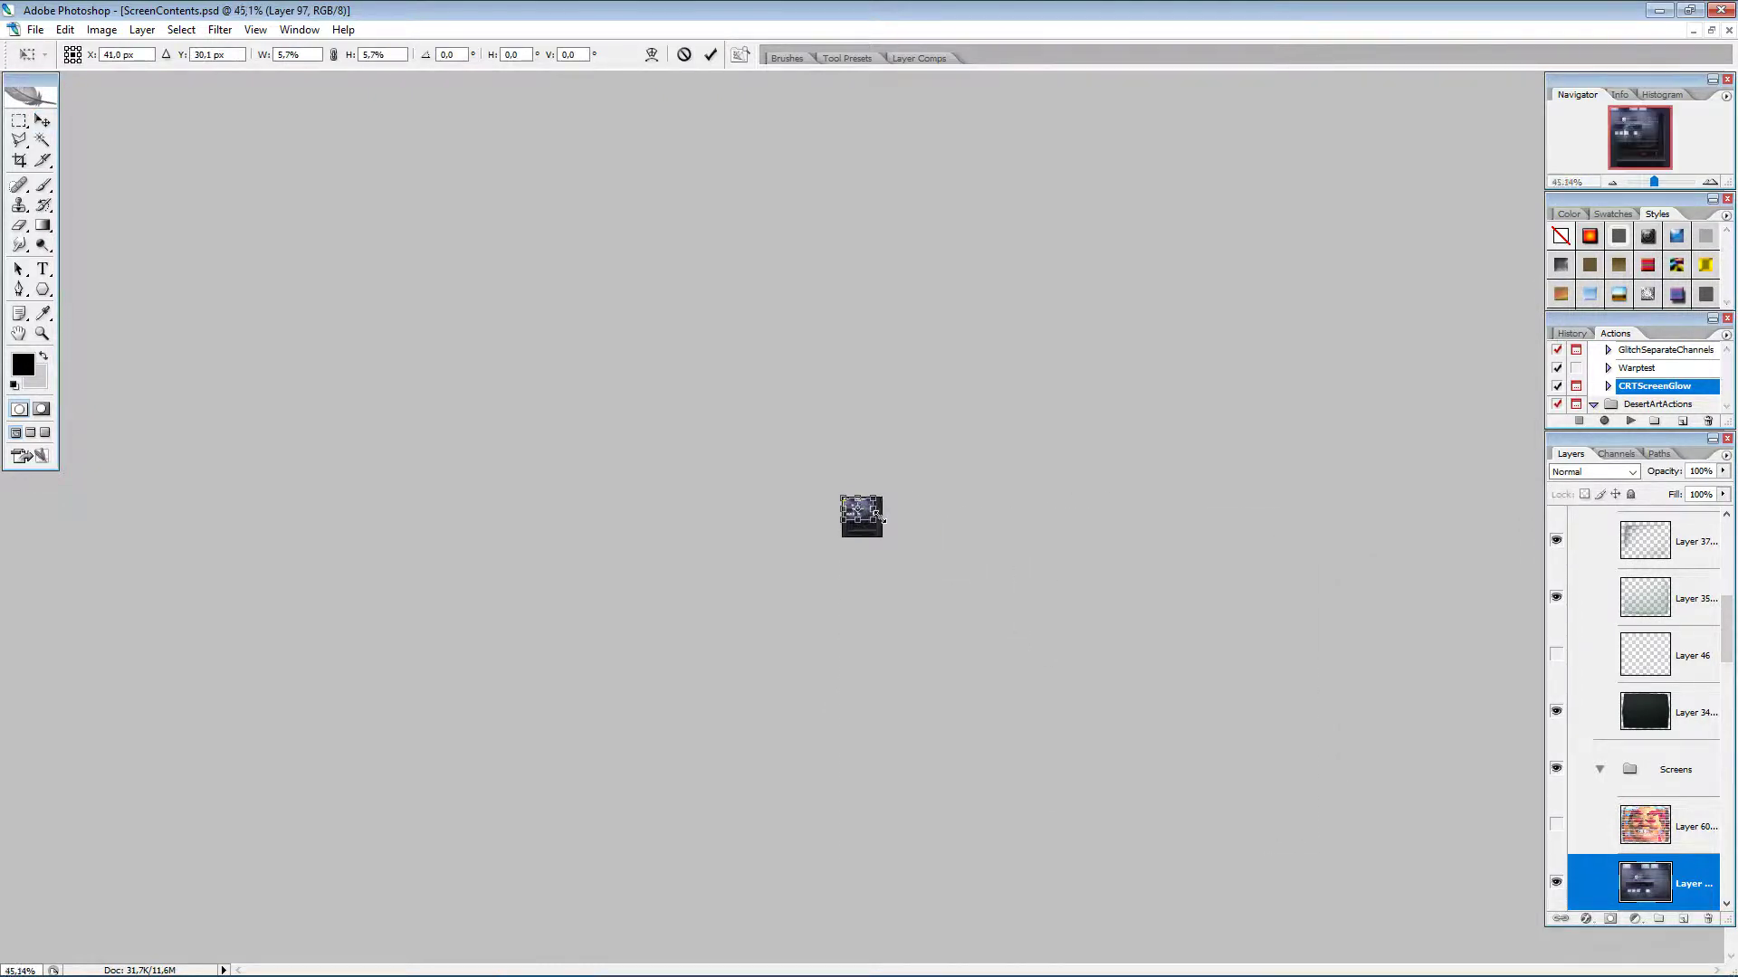
{"action": "scroll", "coordinate": [892, 520], "scroll_direction": "up", "scroll_amount": 4}
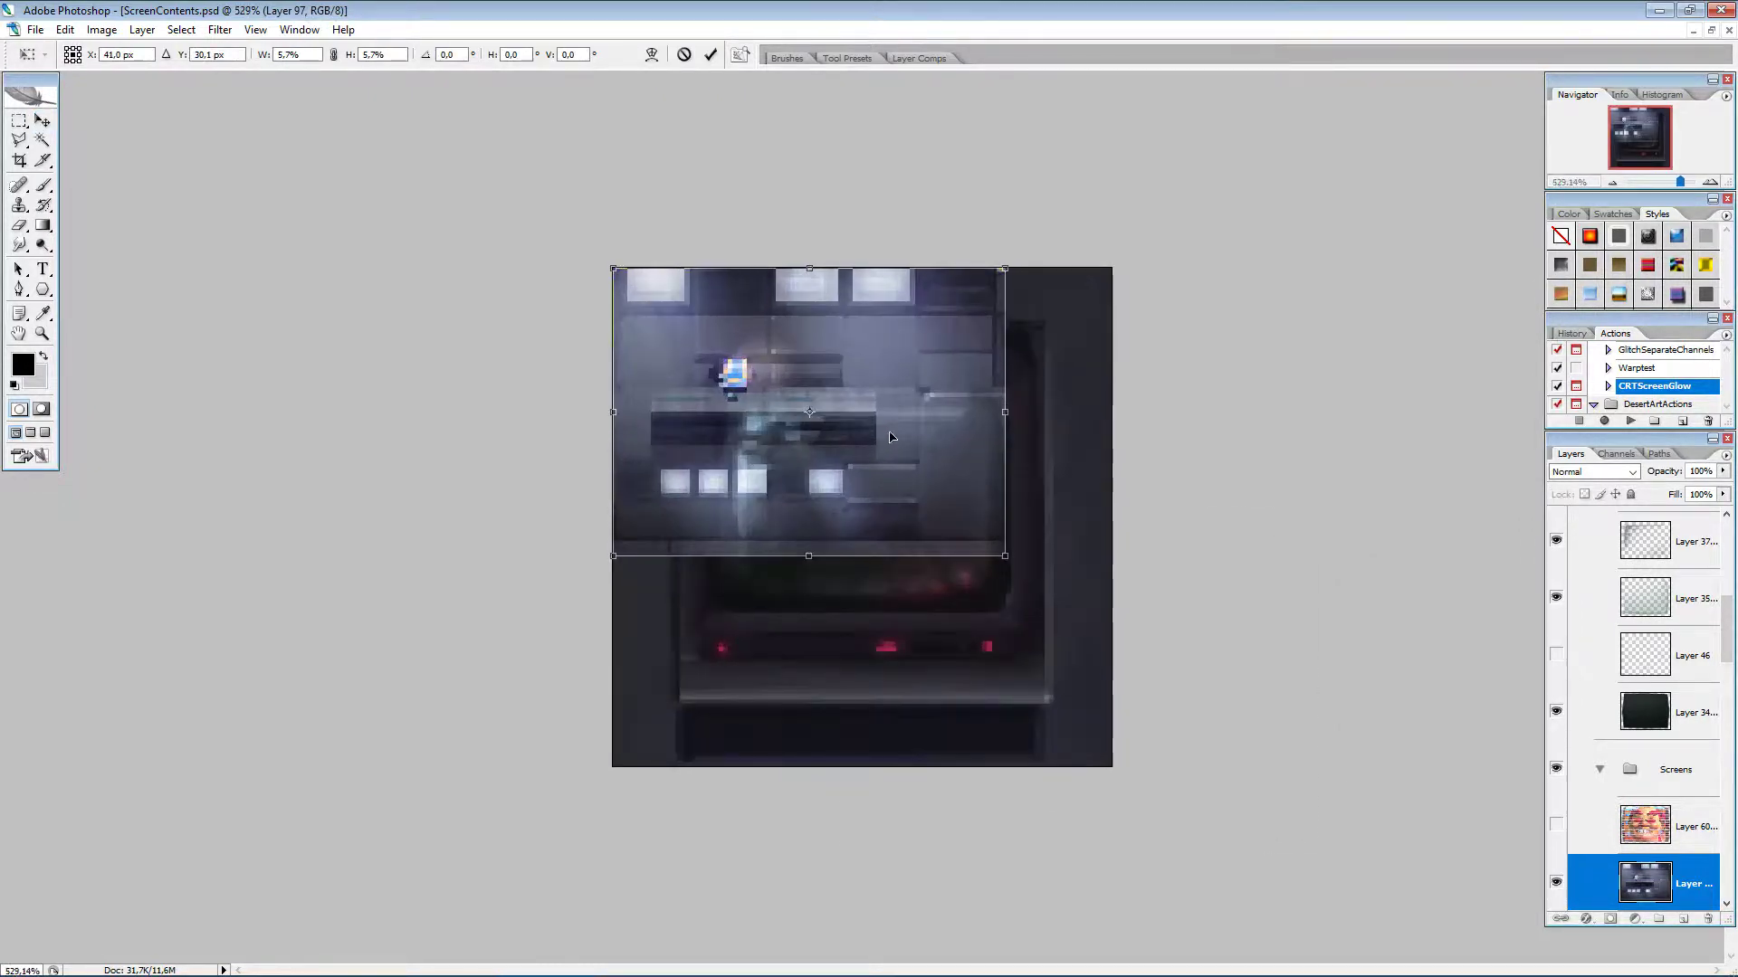
{"action": "left_click_drag", "start_coordinate": [891, 521], "coordinate": [941, 543]}
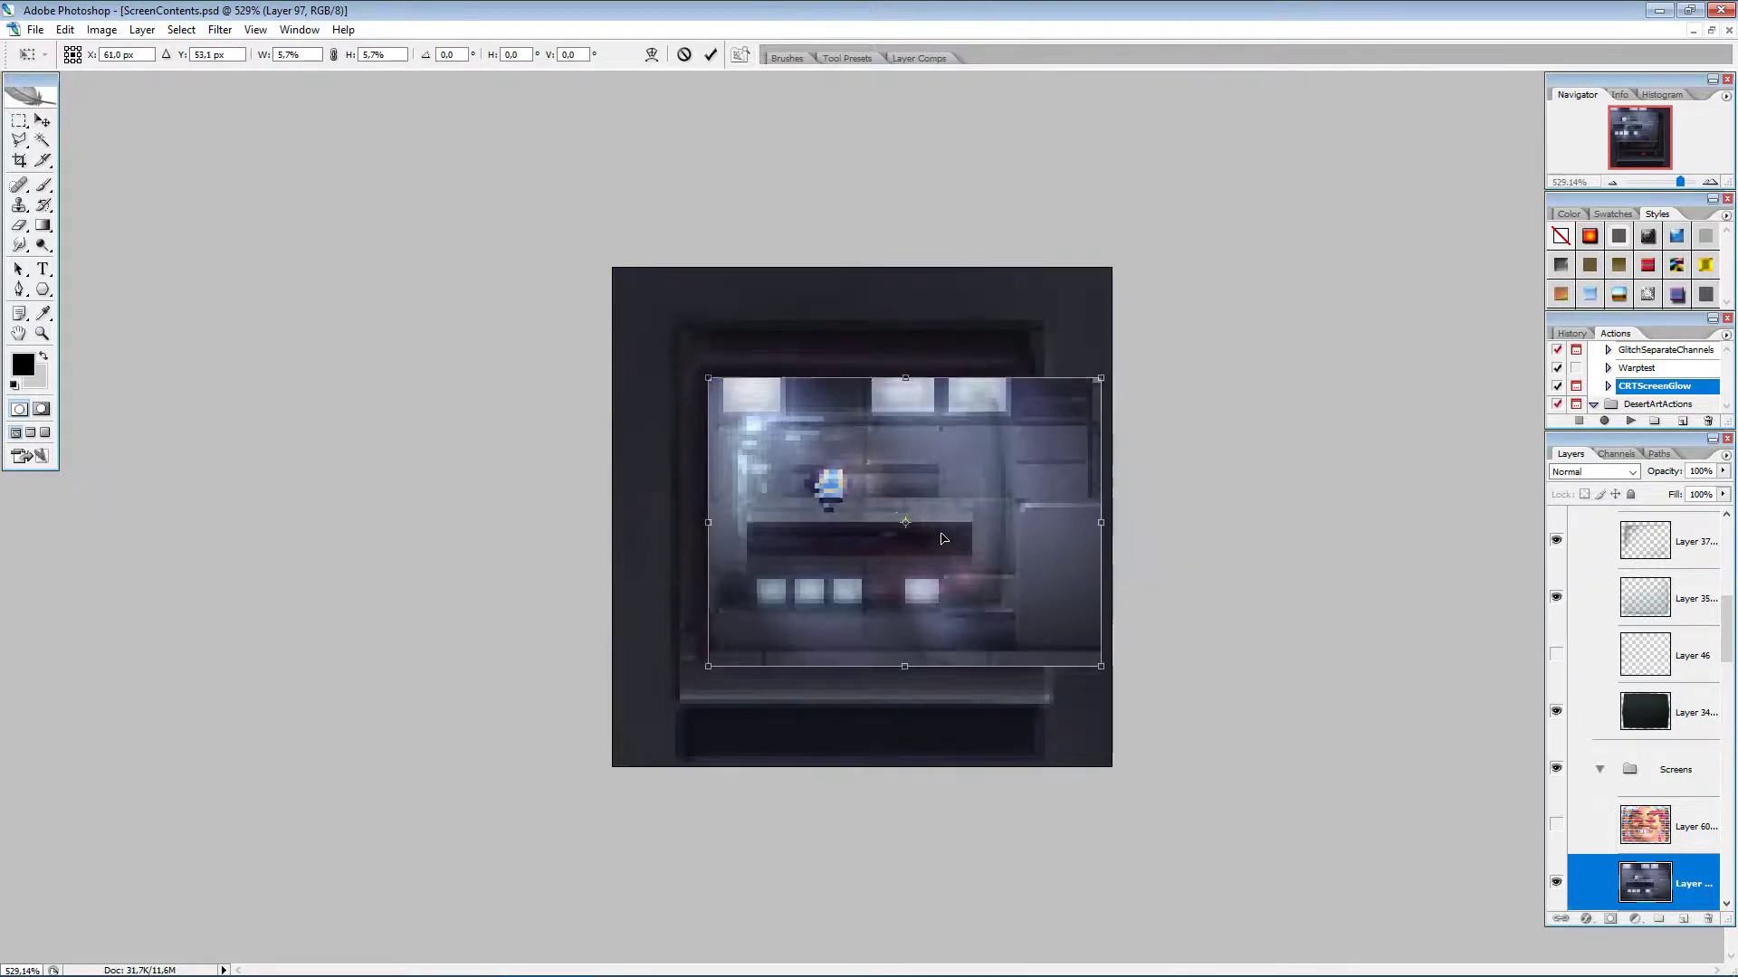
{"action": "left_click_drag", "start_coordinate": [1104, 669], "coordinate": [936, 583]}
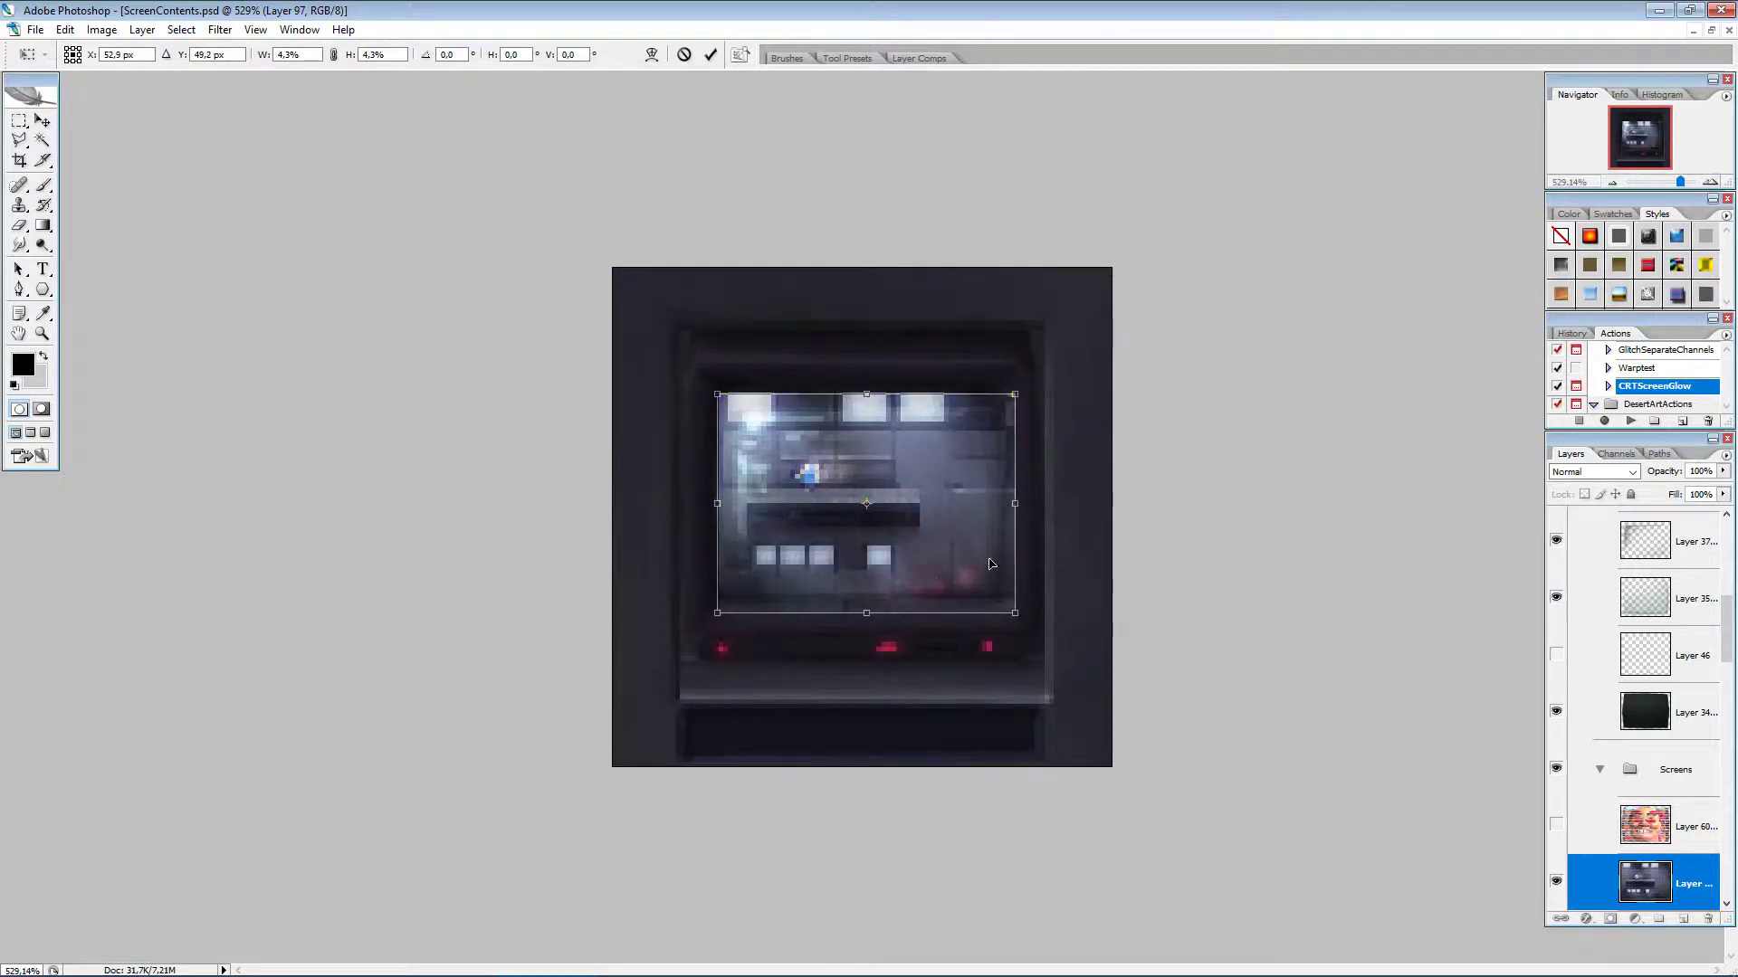
Step: Warp Layer 97 by pulling its four corners slightly inward to match the rounded monitor screen, and apply the transform
{"action": "right_click", "coordinate": [967, 572]}
{"action": "left_click", "coordinate": [1011, 708]}
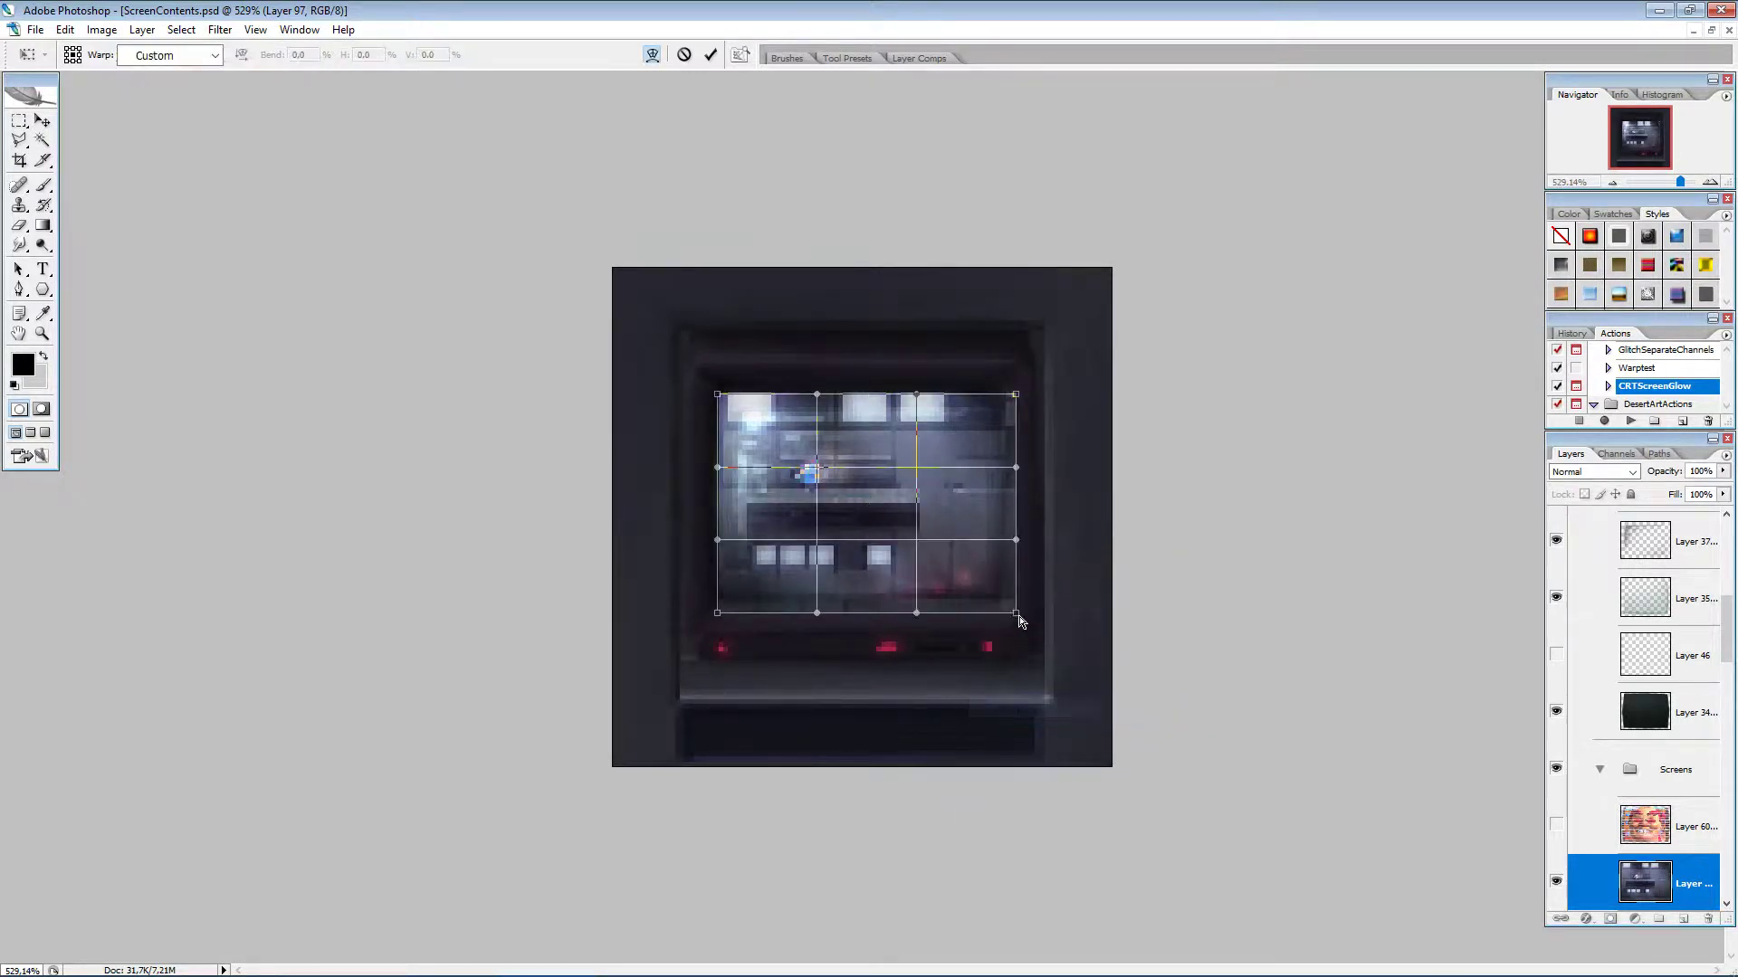
{"action": "left_click_drag", "start_coordinate": [1016, 614], "coordinate": [1005, 602]}
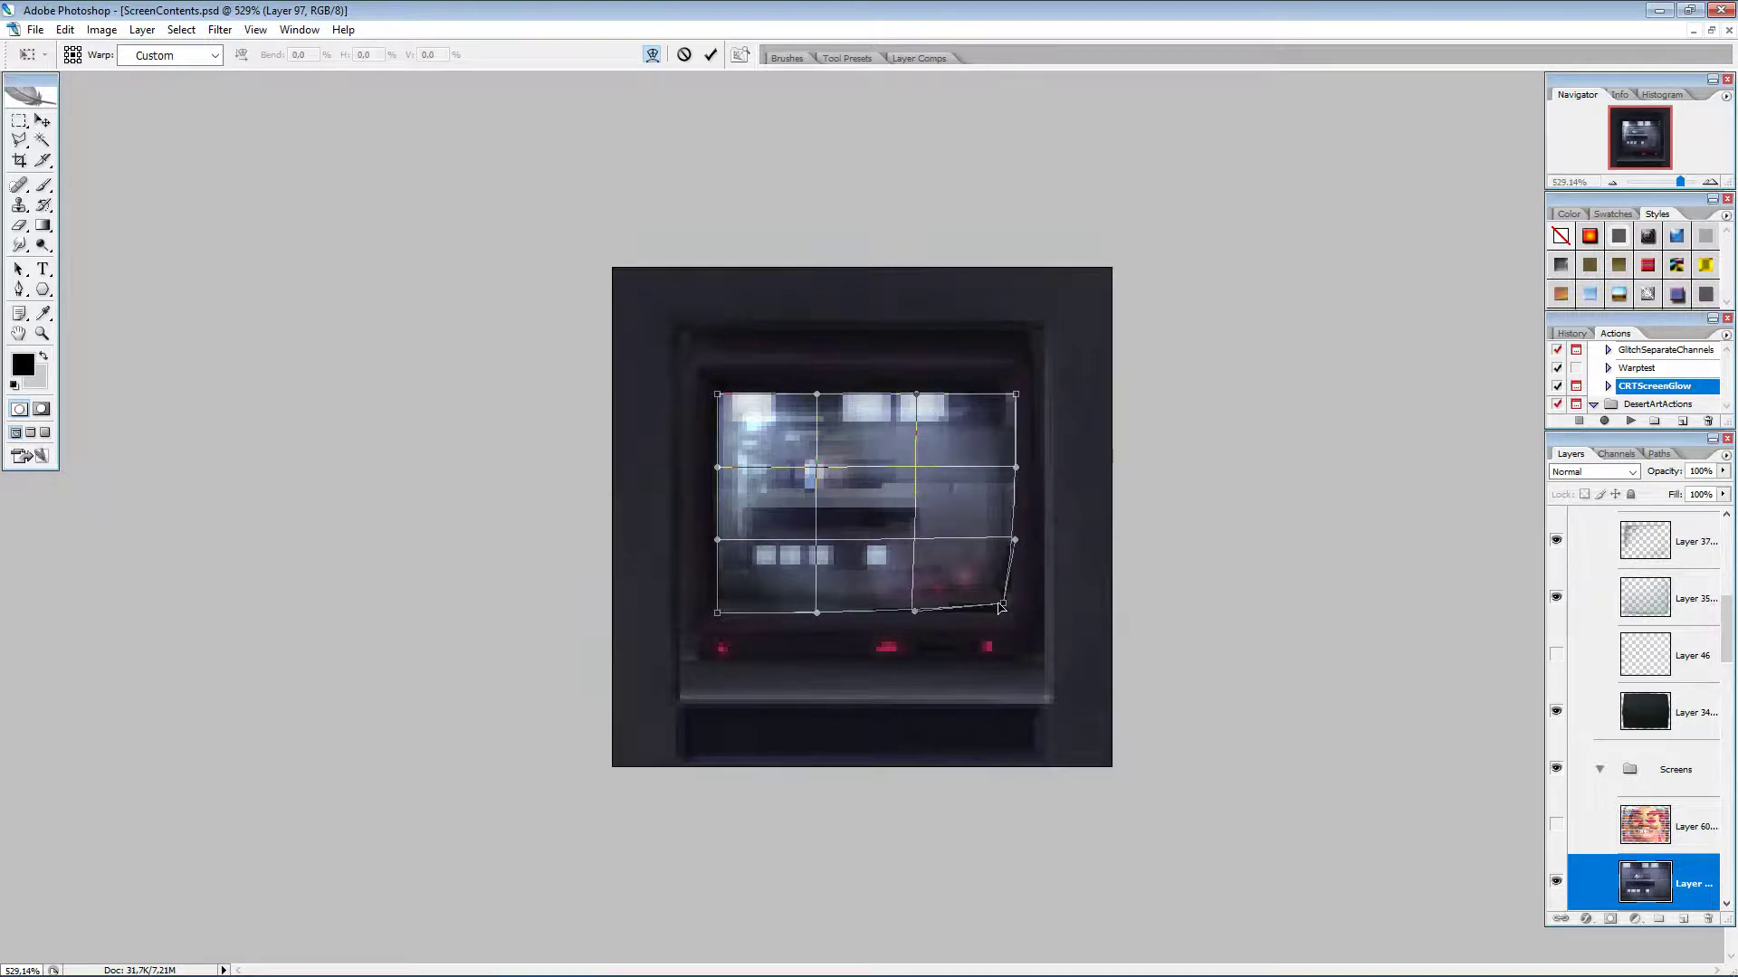
{"action": "left_click_drag", "start_coordinate": [1015, 402], "coordinate": [998, 403]}
{"action": "left_click_drag", "start_coordinate": [718, 396], "coordinate": [729, 397]}
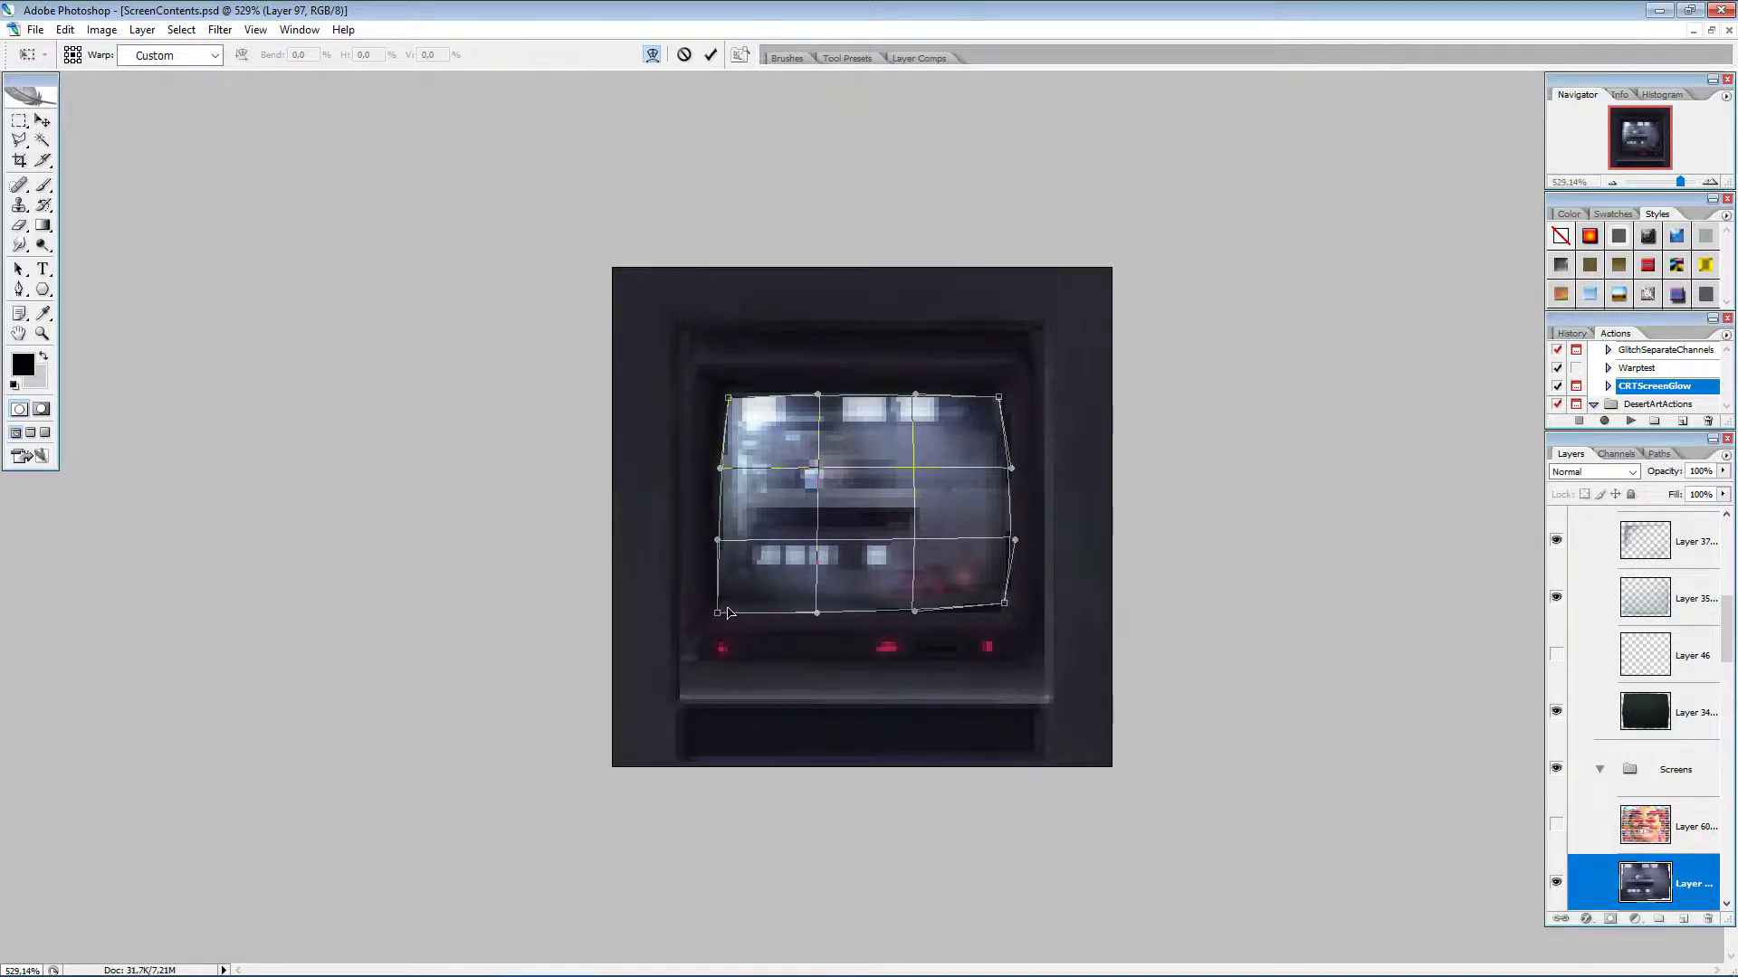
{"action": "left_click_drag", "start_coordinate": [728, 613], "coordinate": [734, 604]}
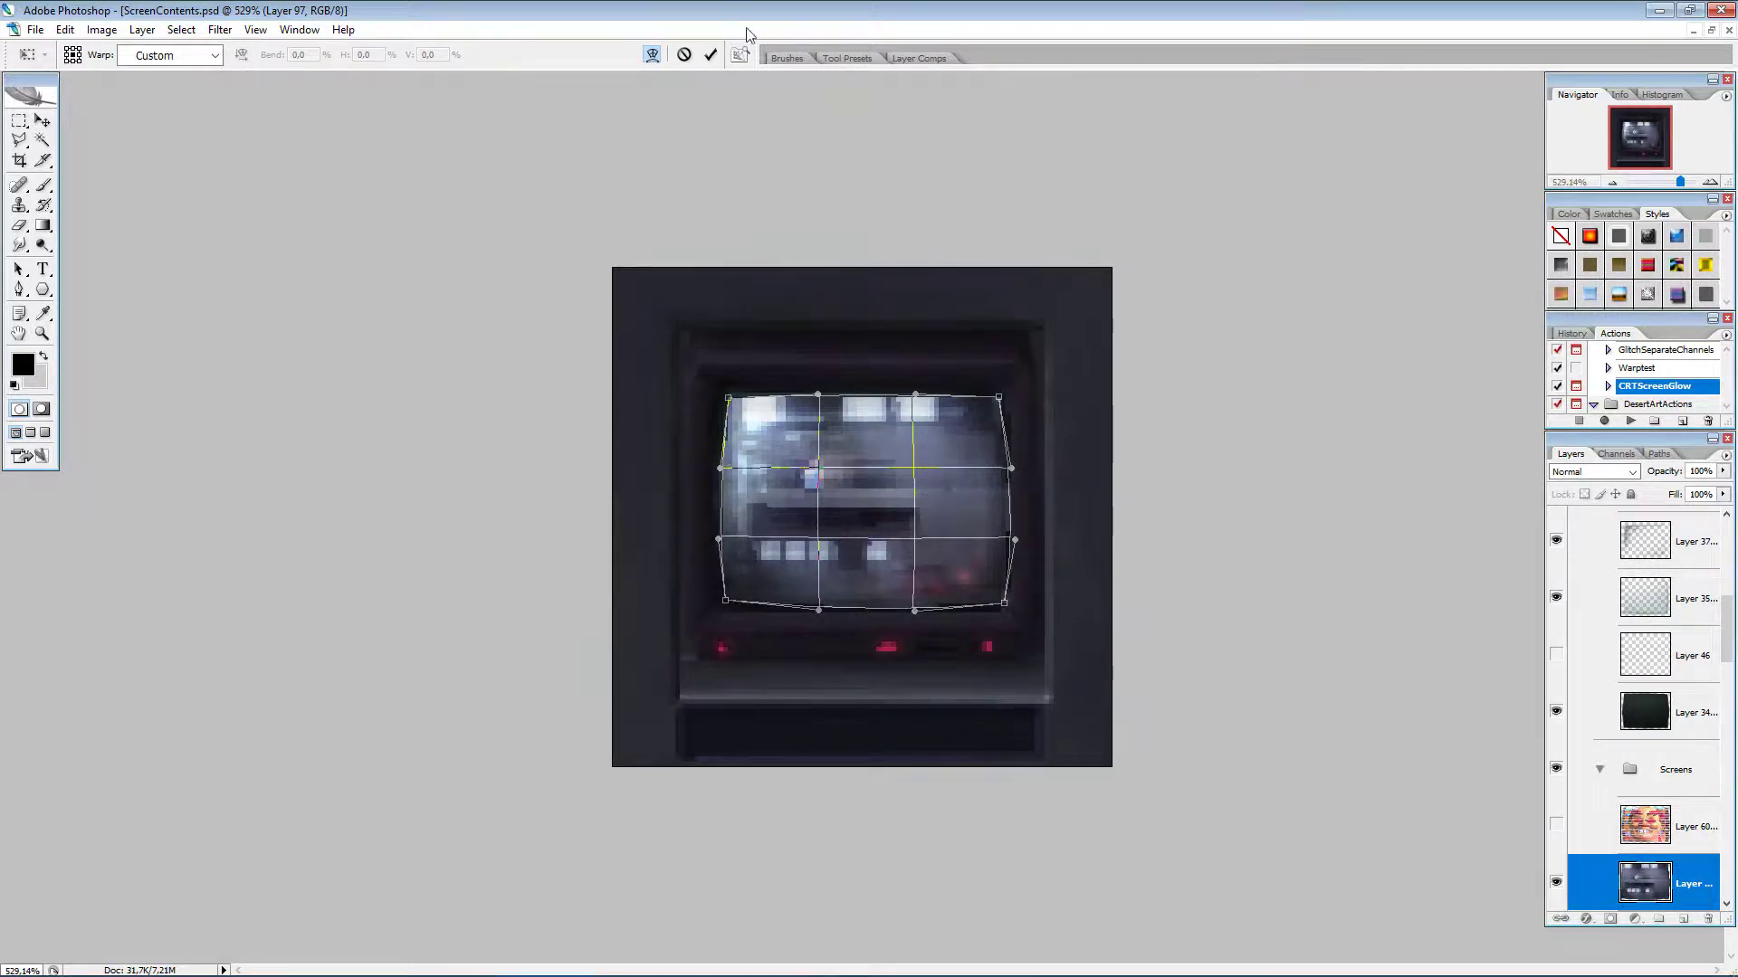
{"action": "left_click", "coordinate": [710, 55]}
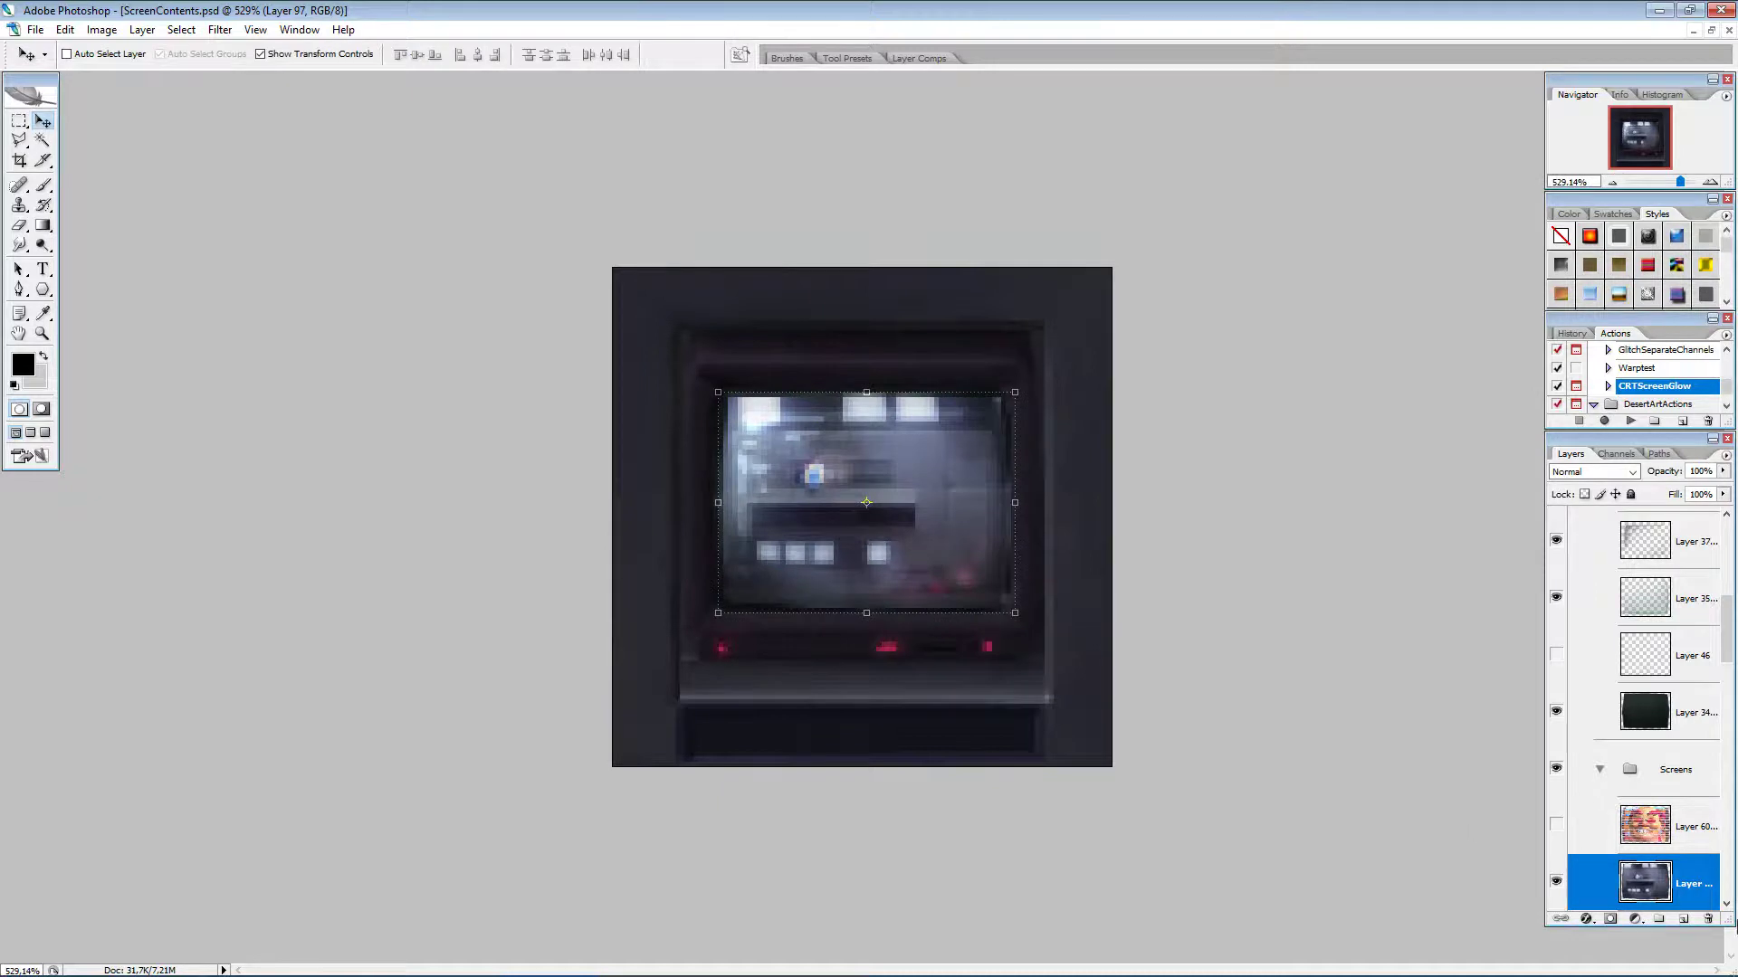
Step: Load the dark screen layer's outline as a selection, invert it to trim Layer 97 outside the screen, and deselect
{"action": "scroll", "coordinate": [1653, 875], "scroll_direction": "down", "scroll_amount": 1}
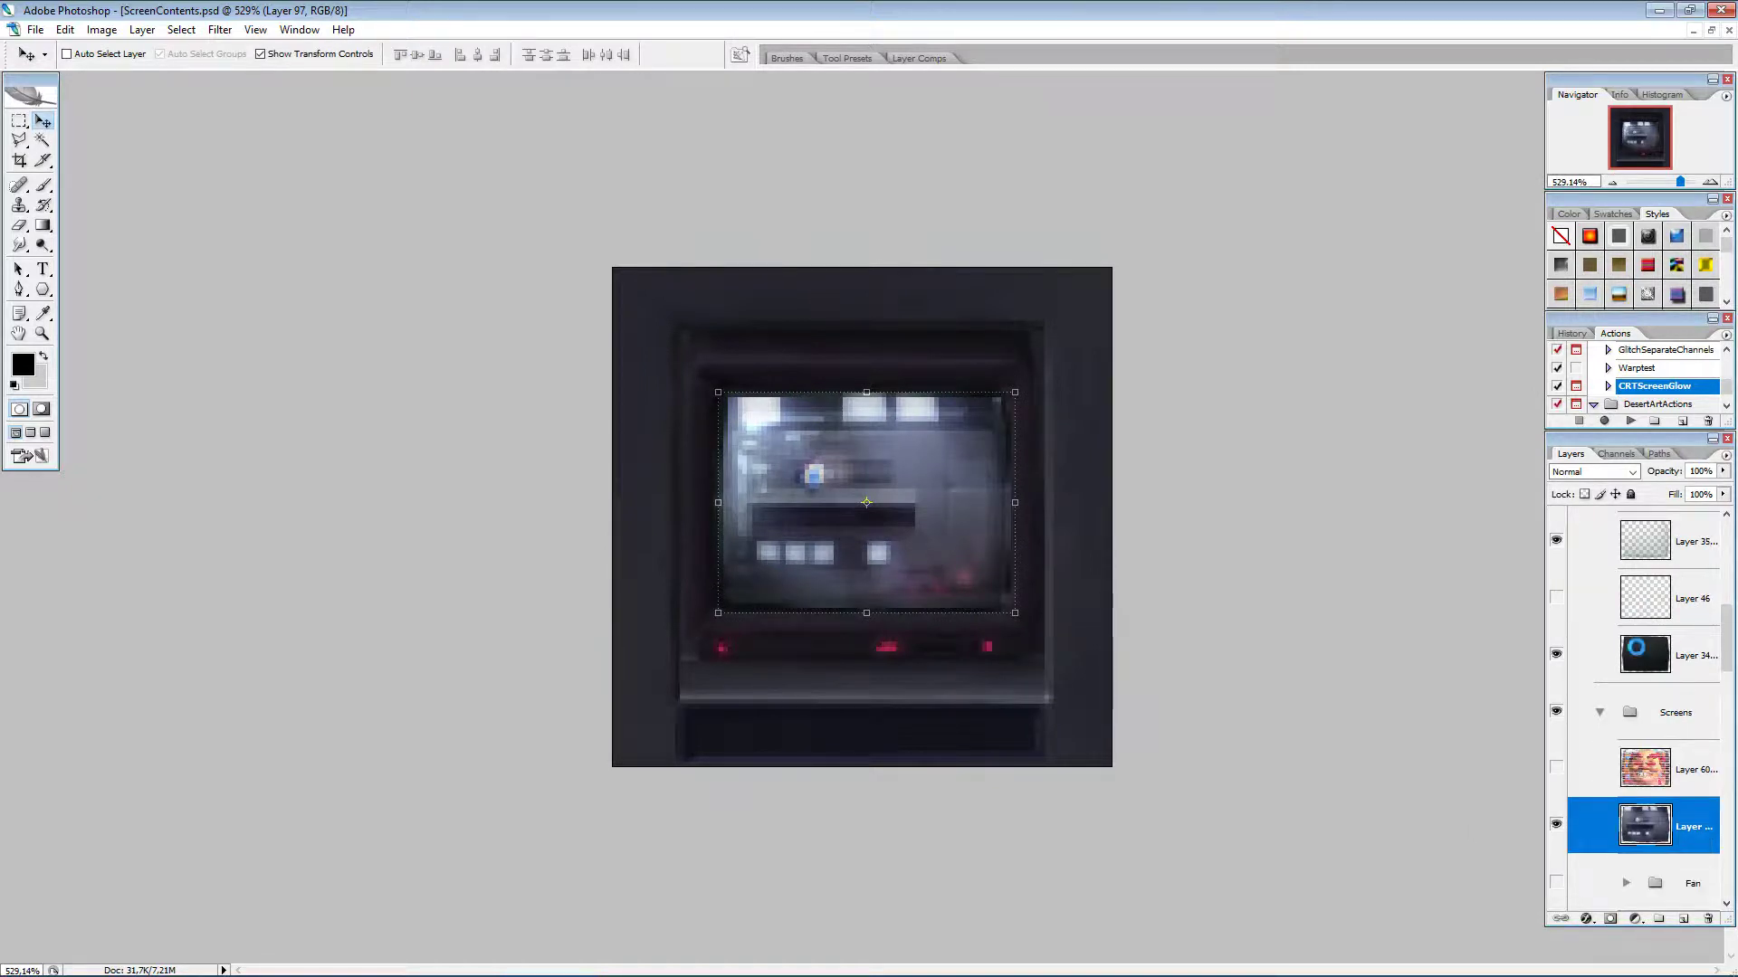
{"action": "left_click", "coordinate": [1638, 654], "text": "ctrl"}
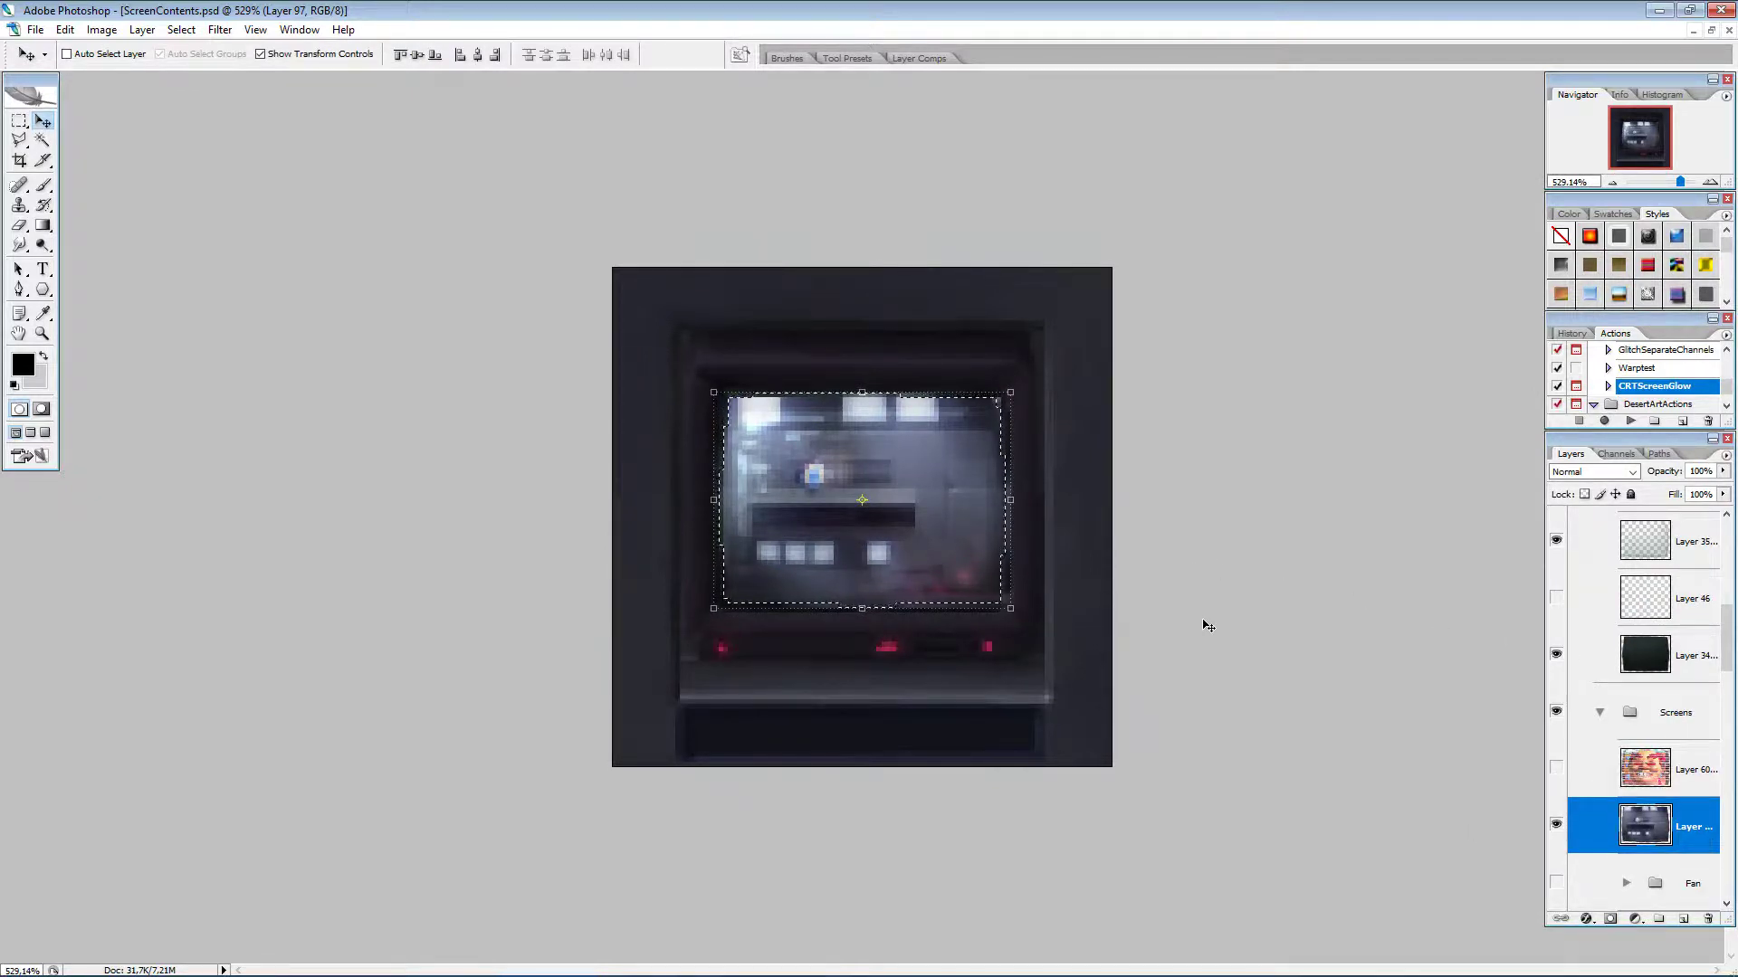
{"action": "key", "text": "ctrl+shift+i"}
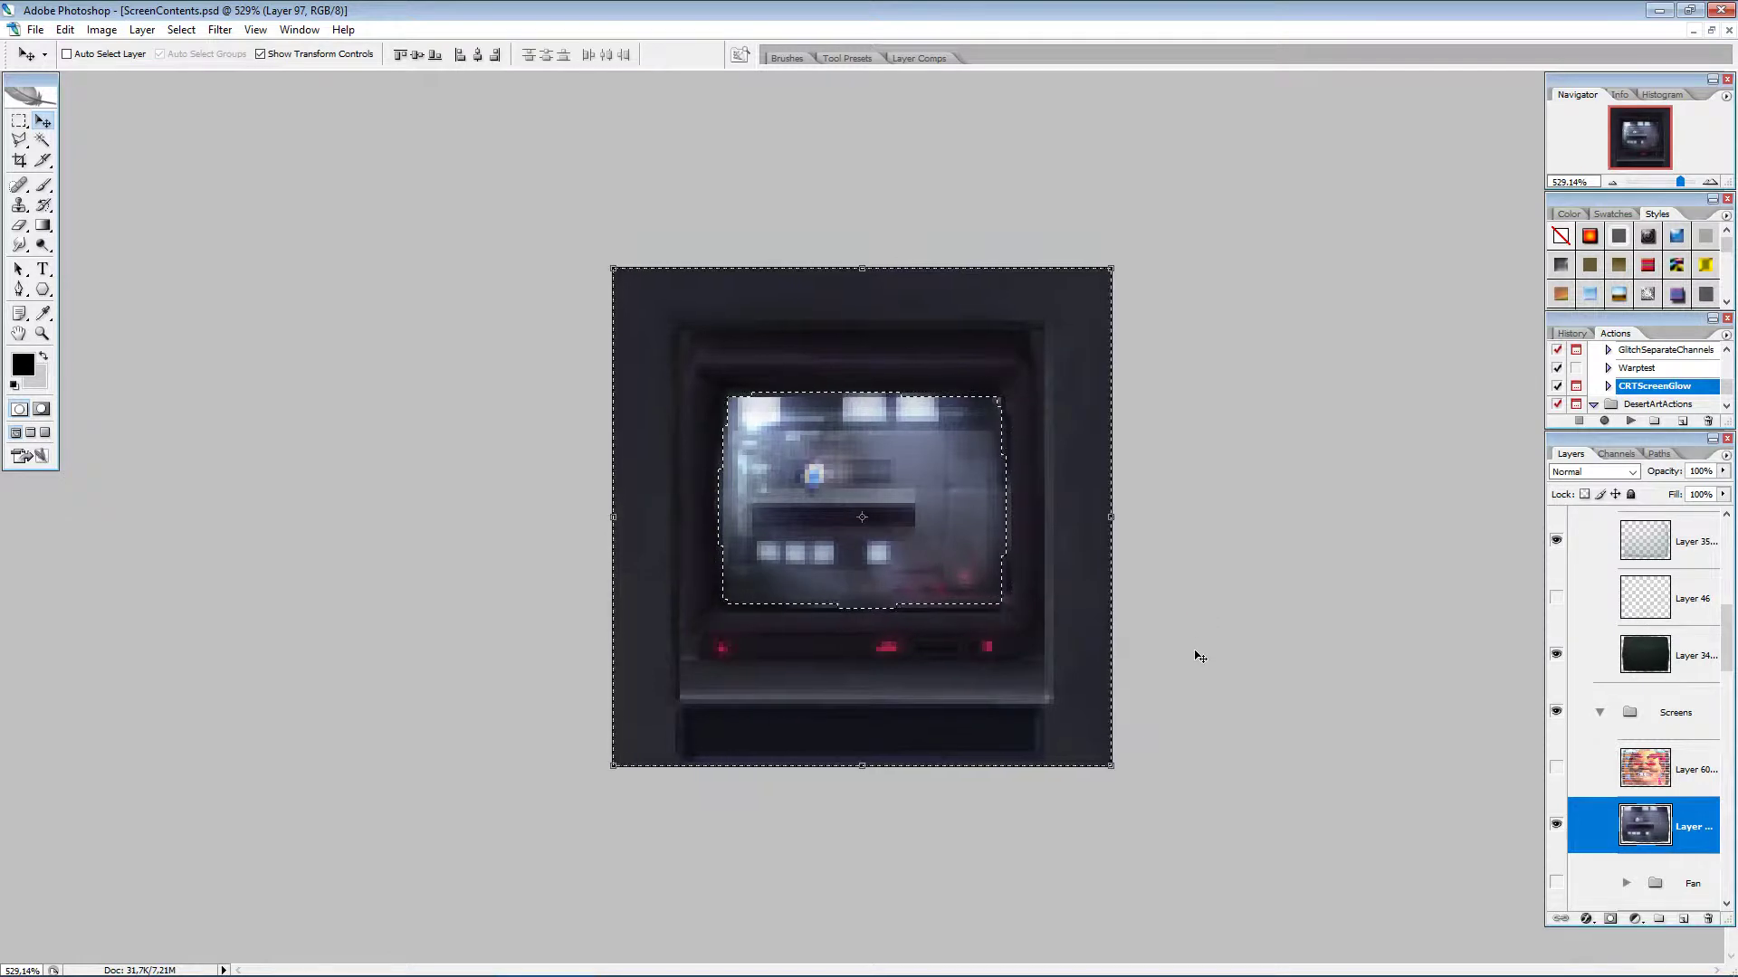
{"action": "left_click", "coordinate": [19, 120]}
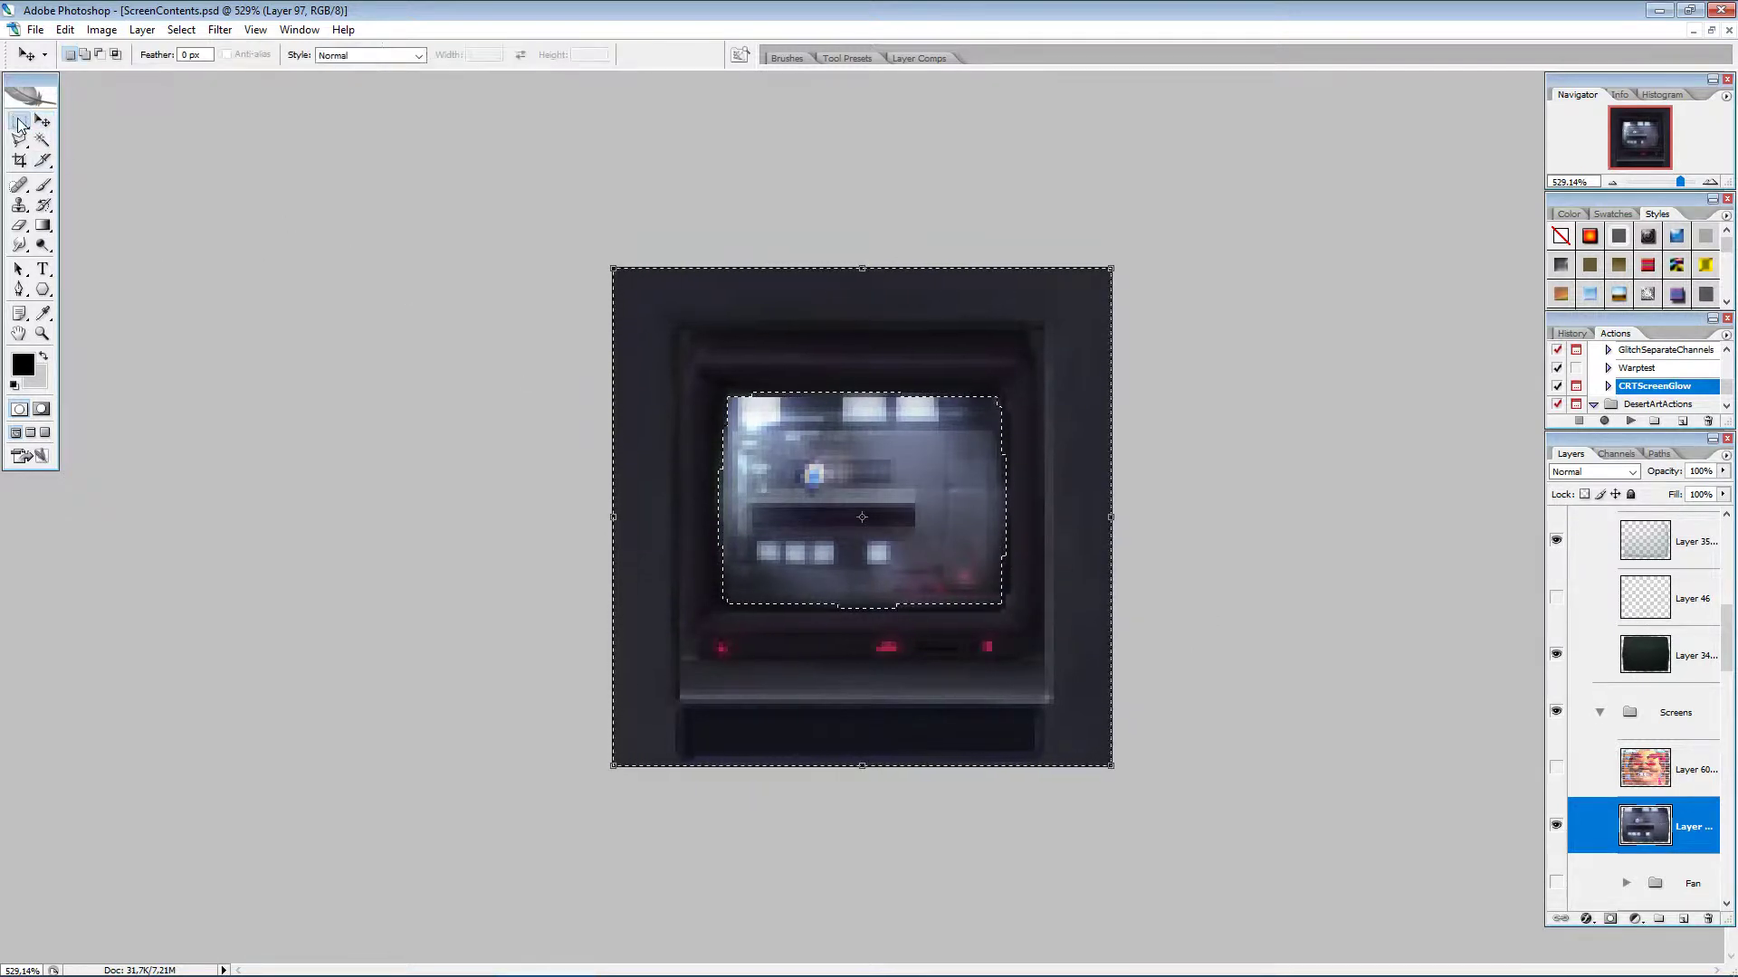
{"action": "left_click", "coordinate": [655, 463]}
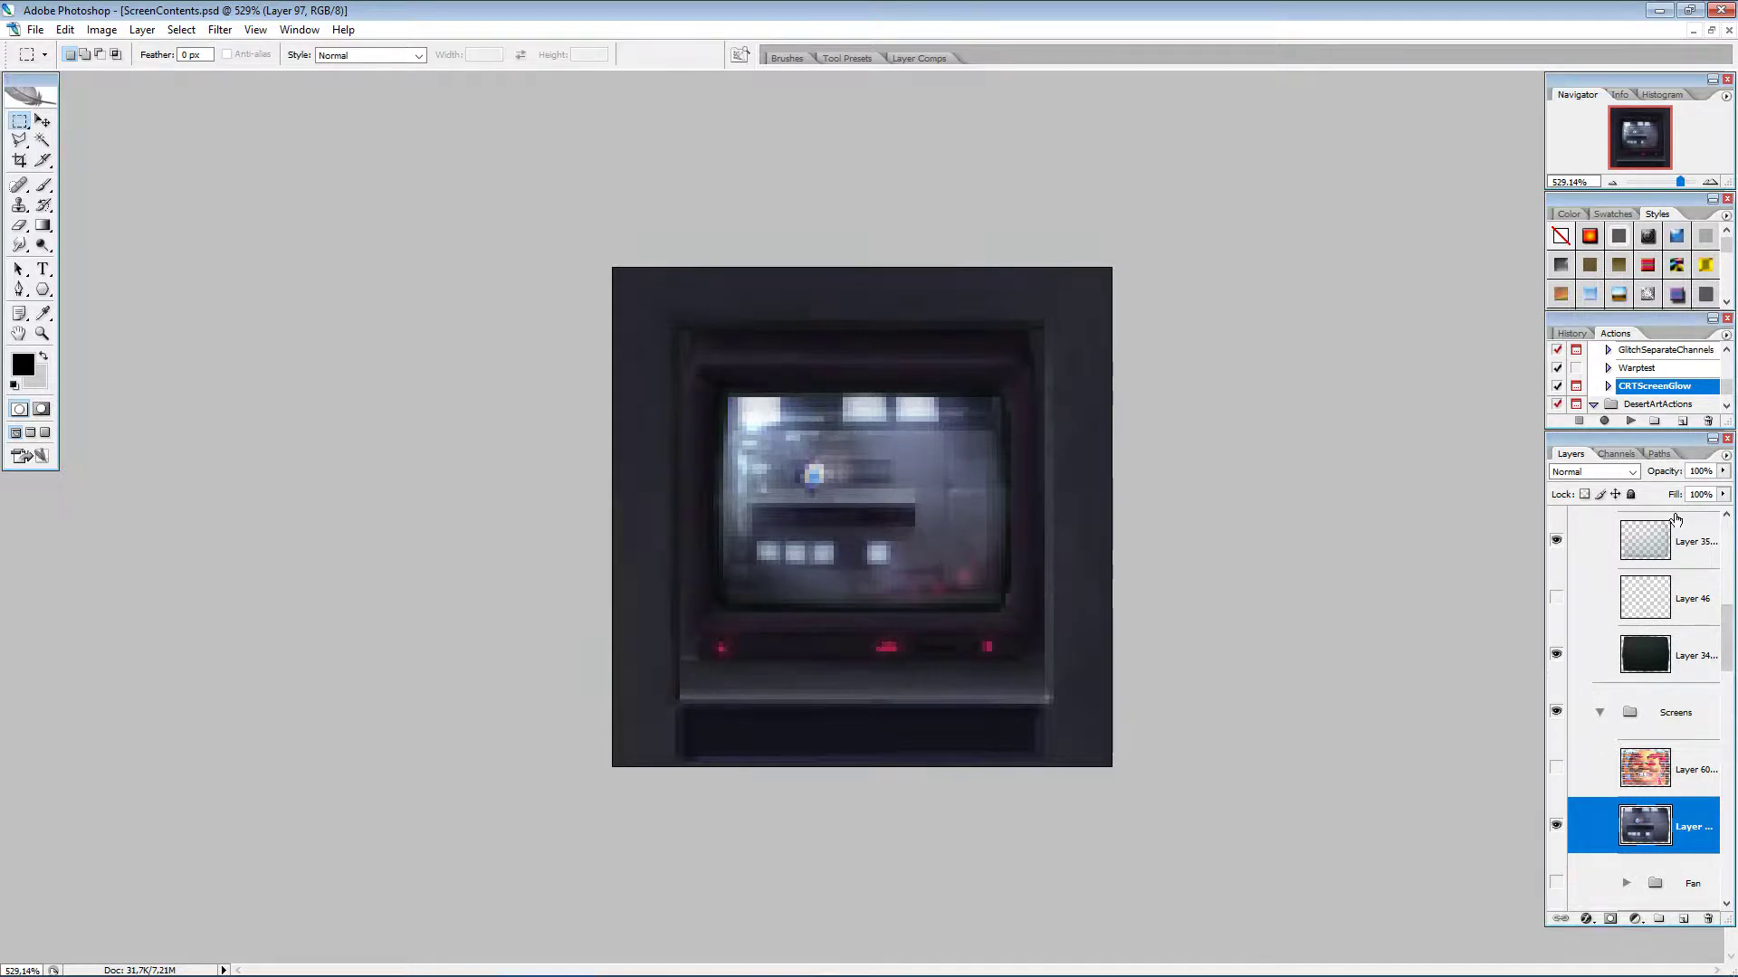
Step: Run the CRTScreenGlow action on Layer 97, using a Gaussian Blur radius of 2.7 pixels for the glow copy
{"action": "left_click", "coordinate": [1629, 421]}
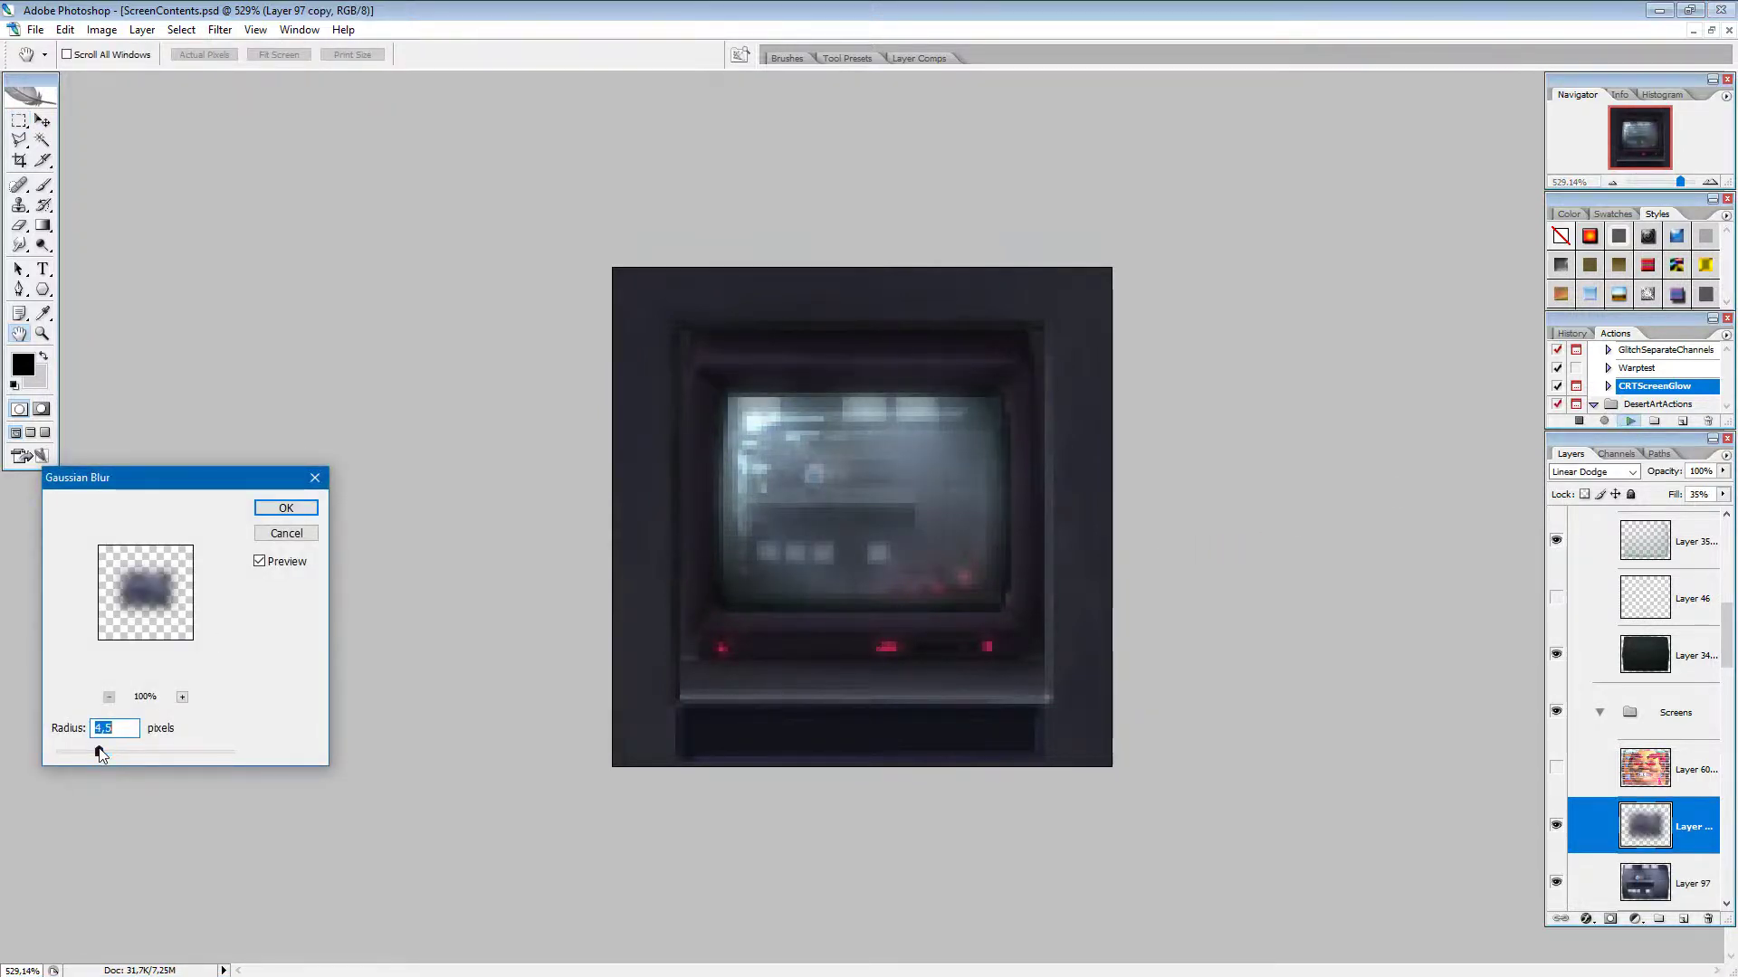
{"action": "left_click_drag", "start_coordinate": [104, 752], "coordinate": [82, 753]}
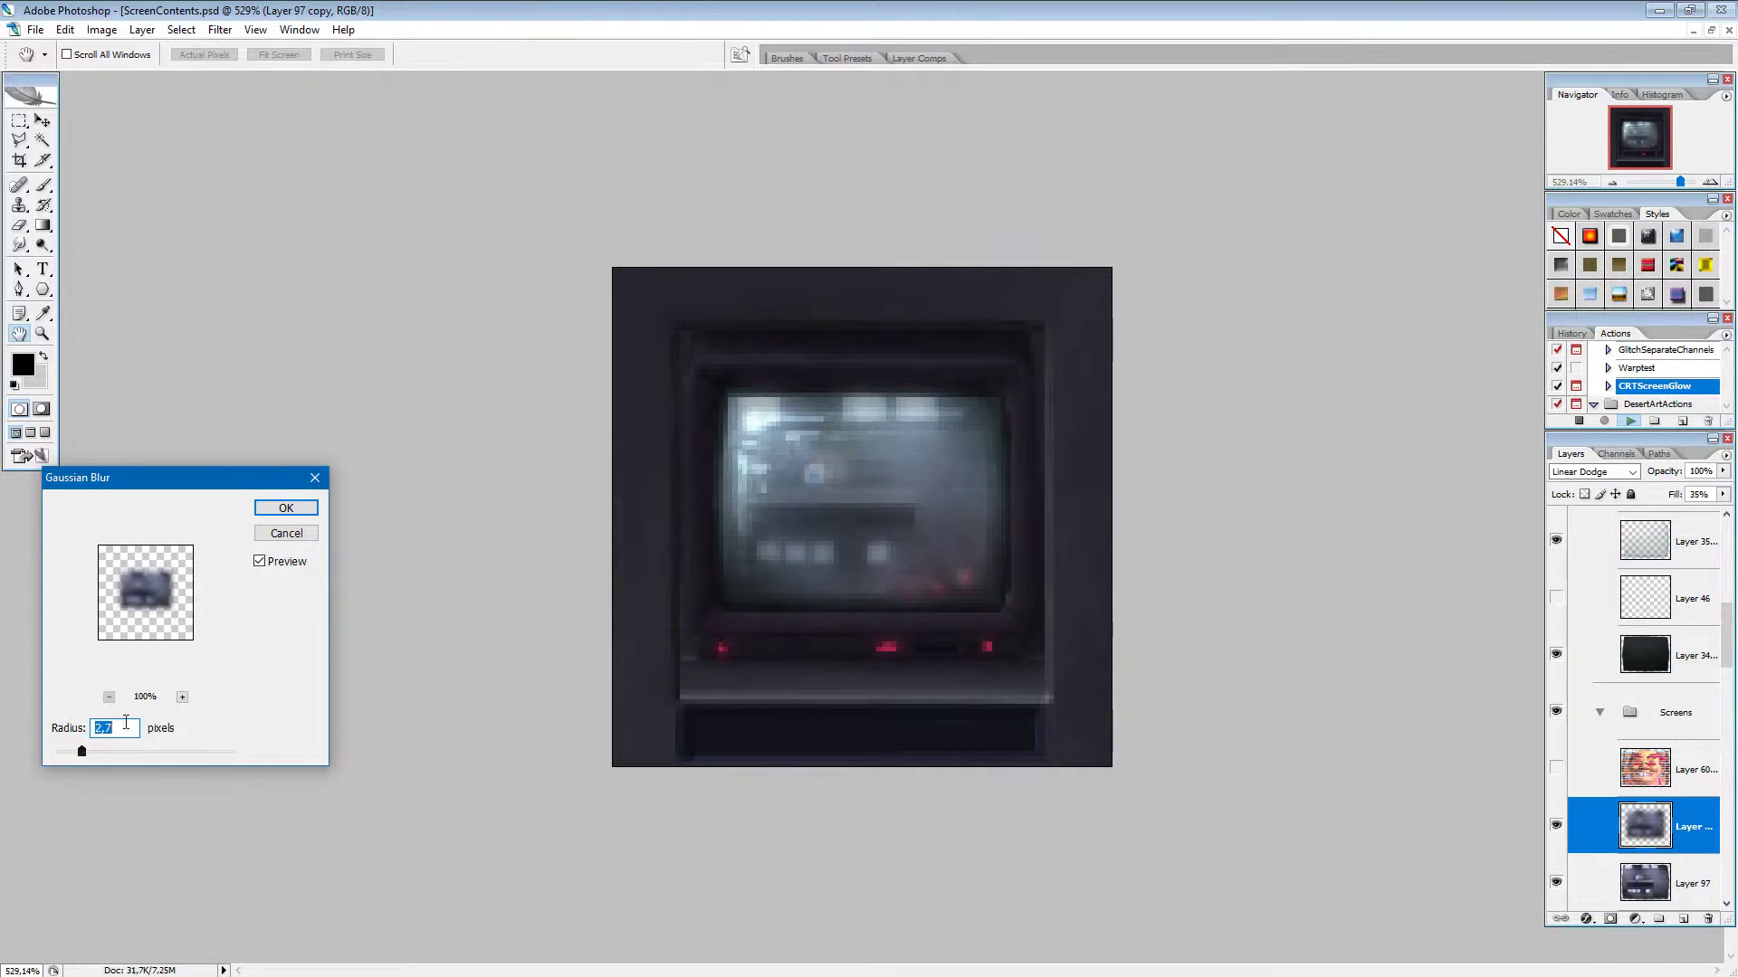
{"action": "left_click", "coordinate": [286, 507]}
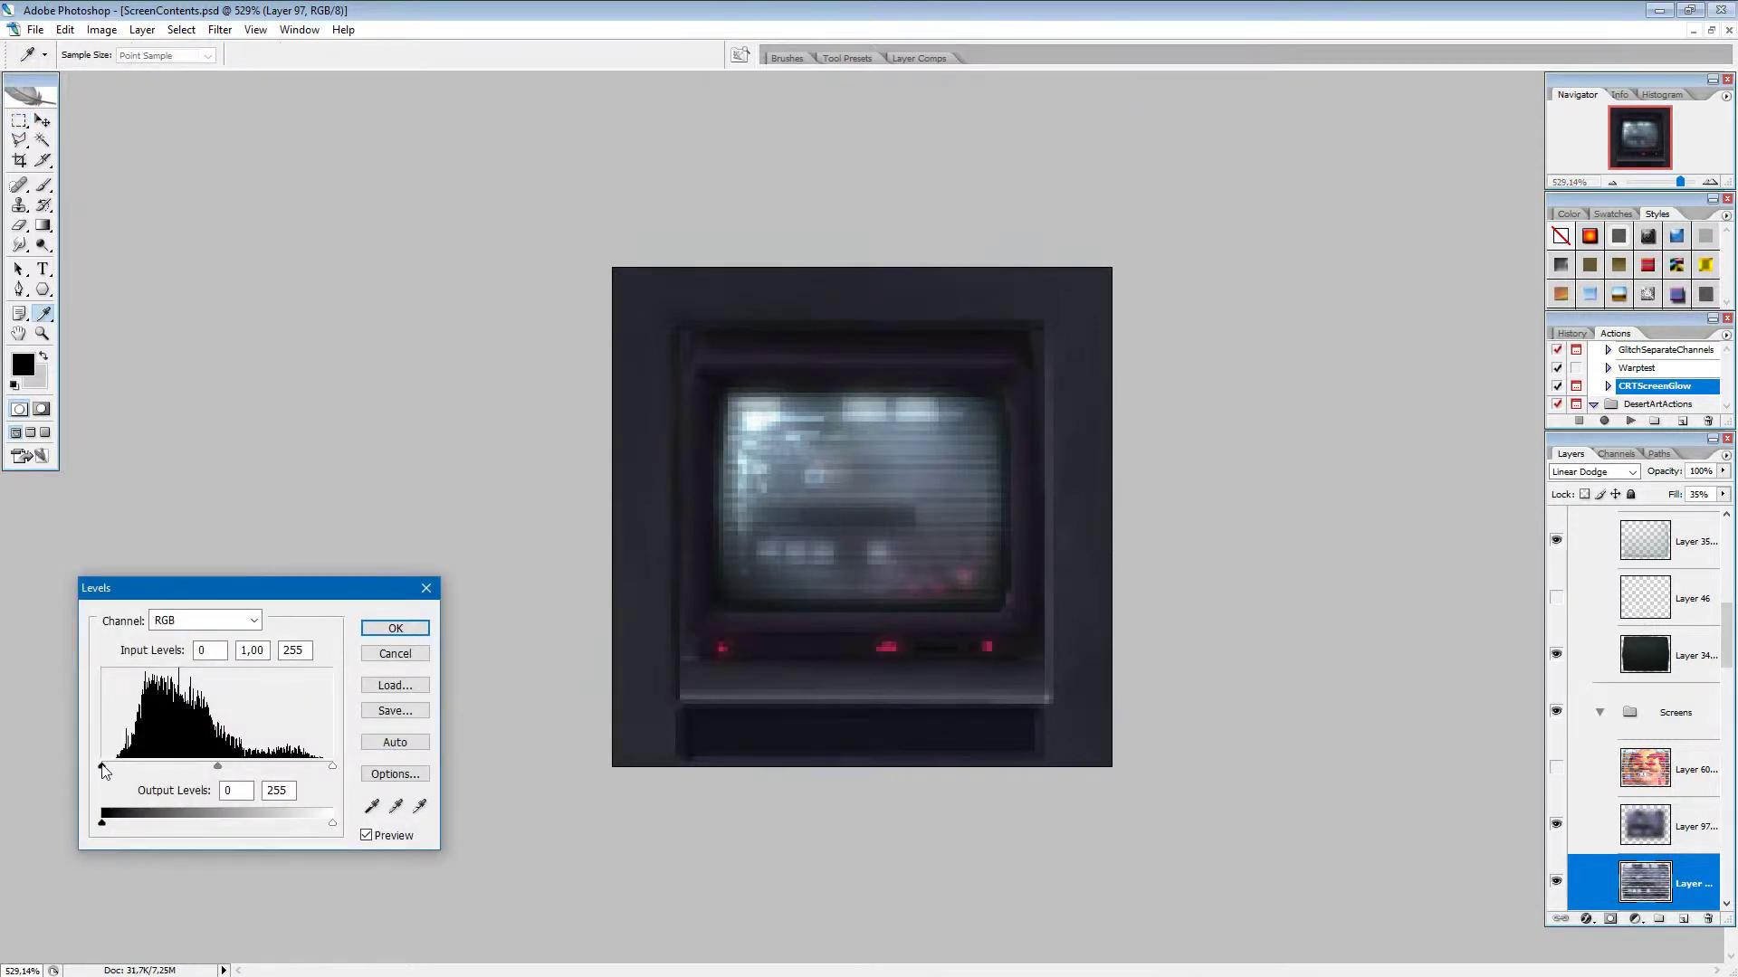
Step: Increase Layer 97's contrast with Levels, raising the black input to about 24 and lowering the white input
{"action": "left_click_drag", "start_coordinate": [102, 767], "coordinate": [128, 772]}
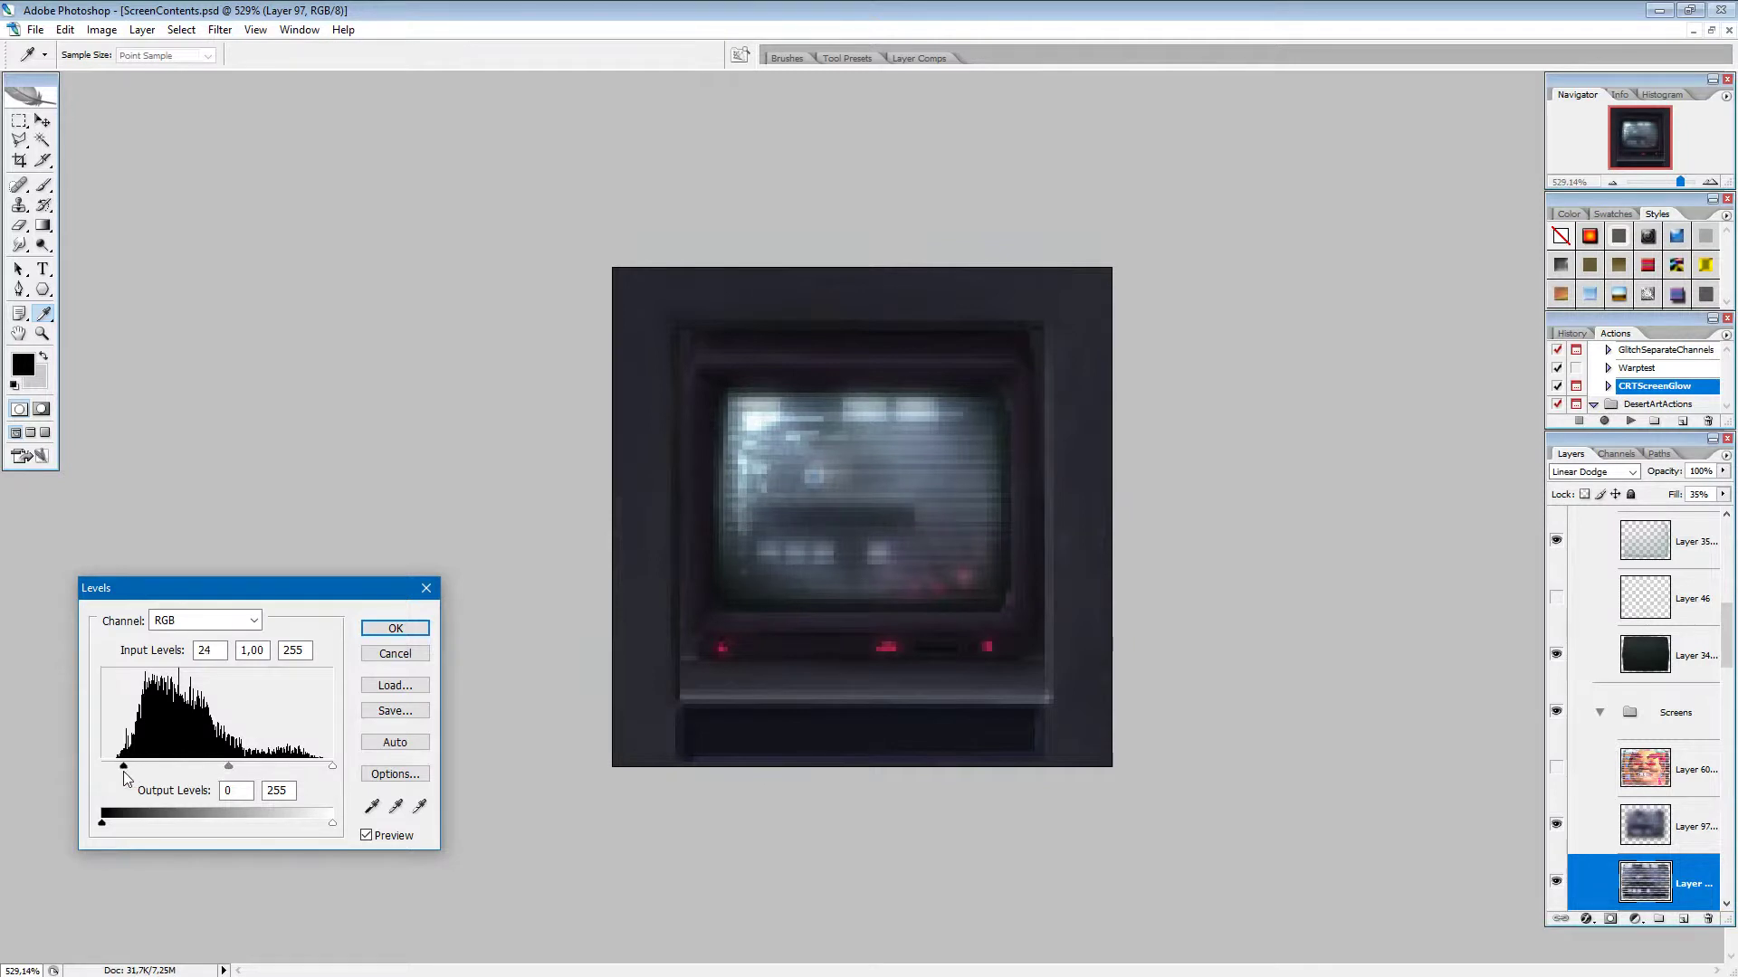
{"action": "left_click_drag", "start_coordinate": [332, 766], "coordinate": [318, 767]}
{"action": "left_click", "coordinate": [393, 628]}
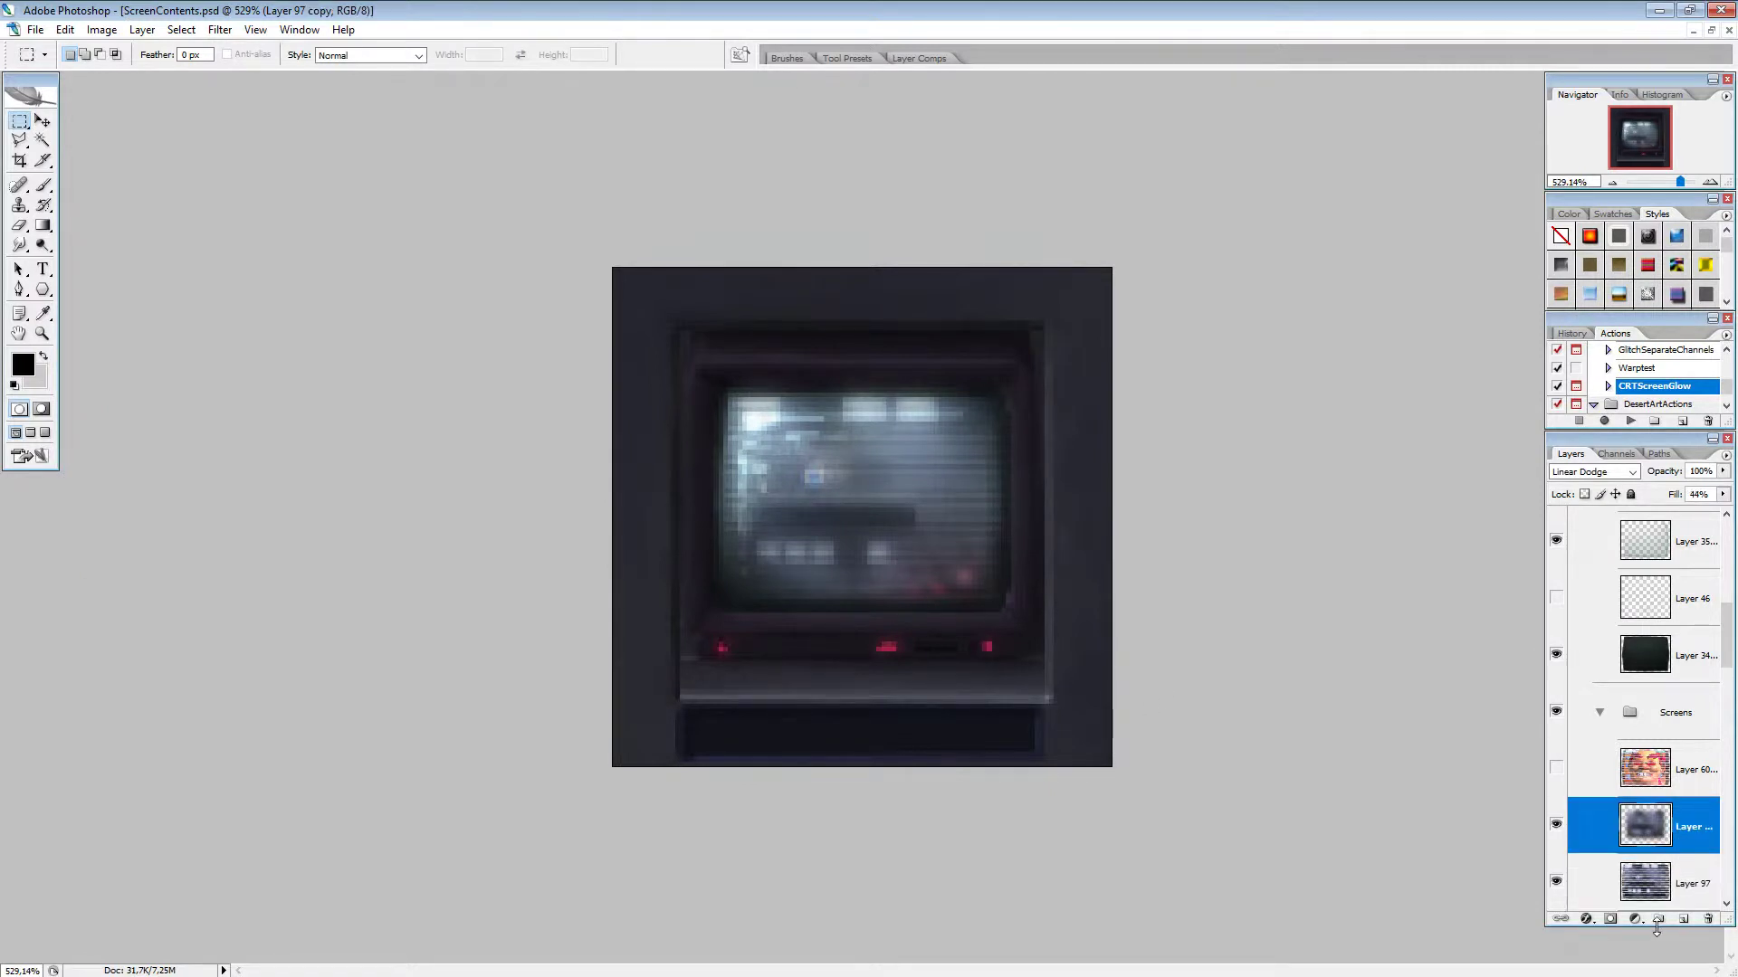
Step: Create a layer group above the Layer 97 copy and name it Fakescreen
{"action": "double_click", "coordinate": [1695, 826]}
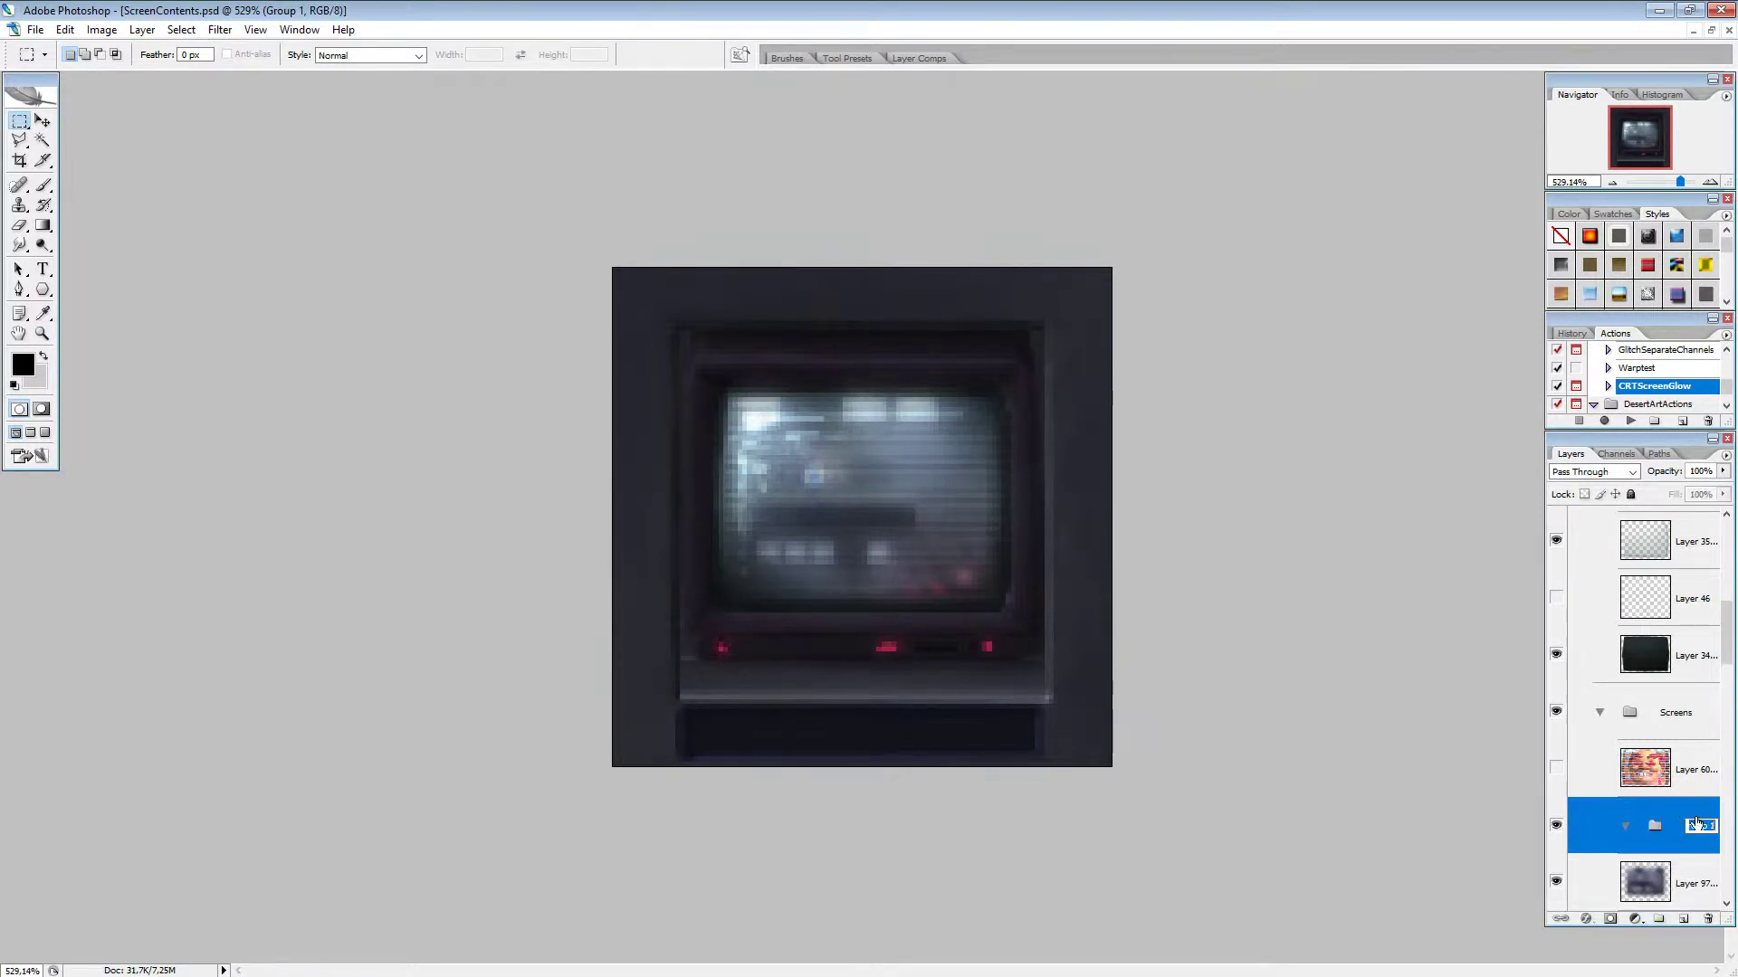
{"action": "type", "text": "F"}
{"action": "type", "text": "akescreen"}
{"action": "key", "text": "Return"}
Step: Move Layer 97 and its glow copy into the Fakescreen group and collapse the group
{"action": "scroll", "coordinate": [1691, 759], "scroll_direction": "down", "scroll_amount": 3}
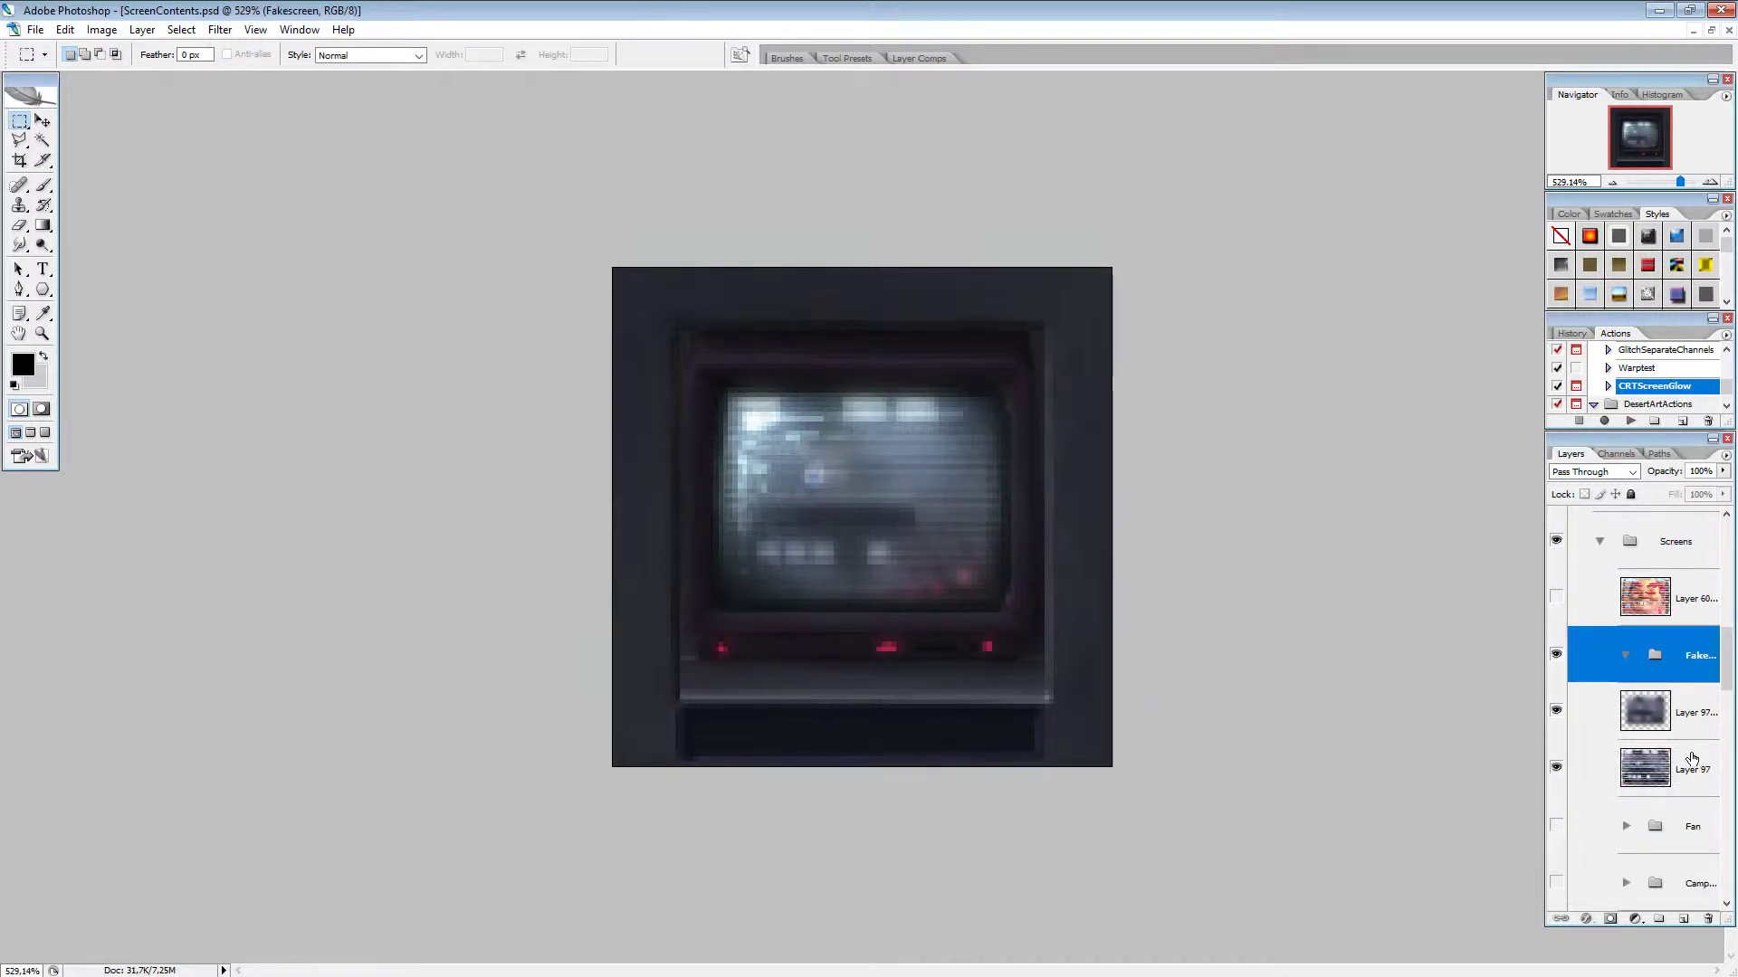
{"action": "left_click", "coordinate": [1691, 758]}
{"action": "left_click", "coordinate": [1690, 720], "text": "shift"}
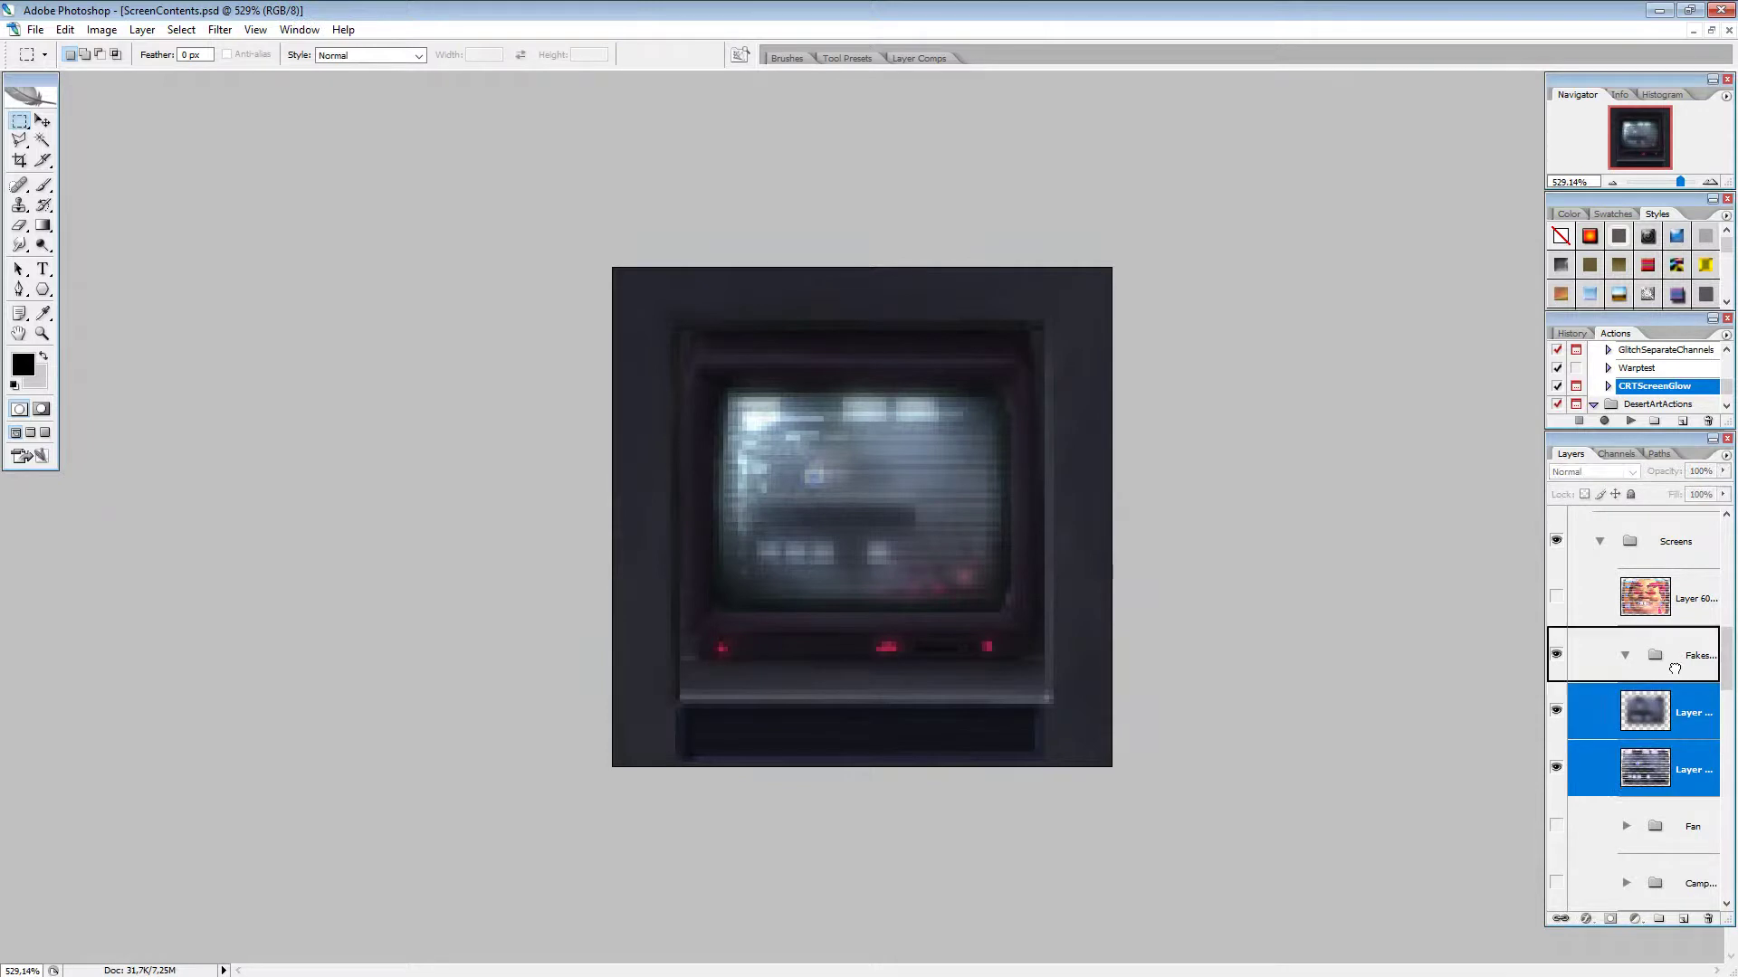
{"action": "left_click", "coordinate": [1628, 656]}
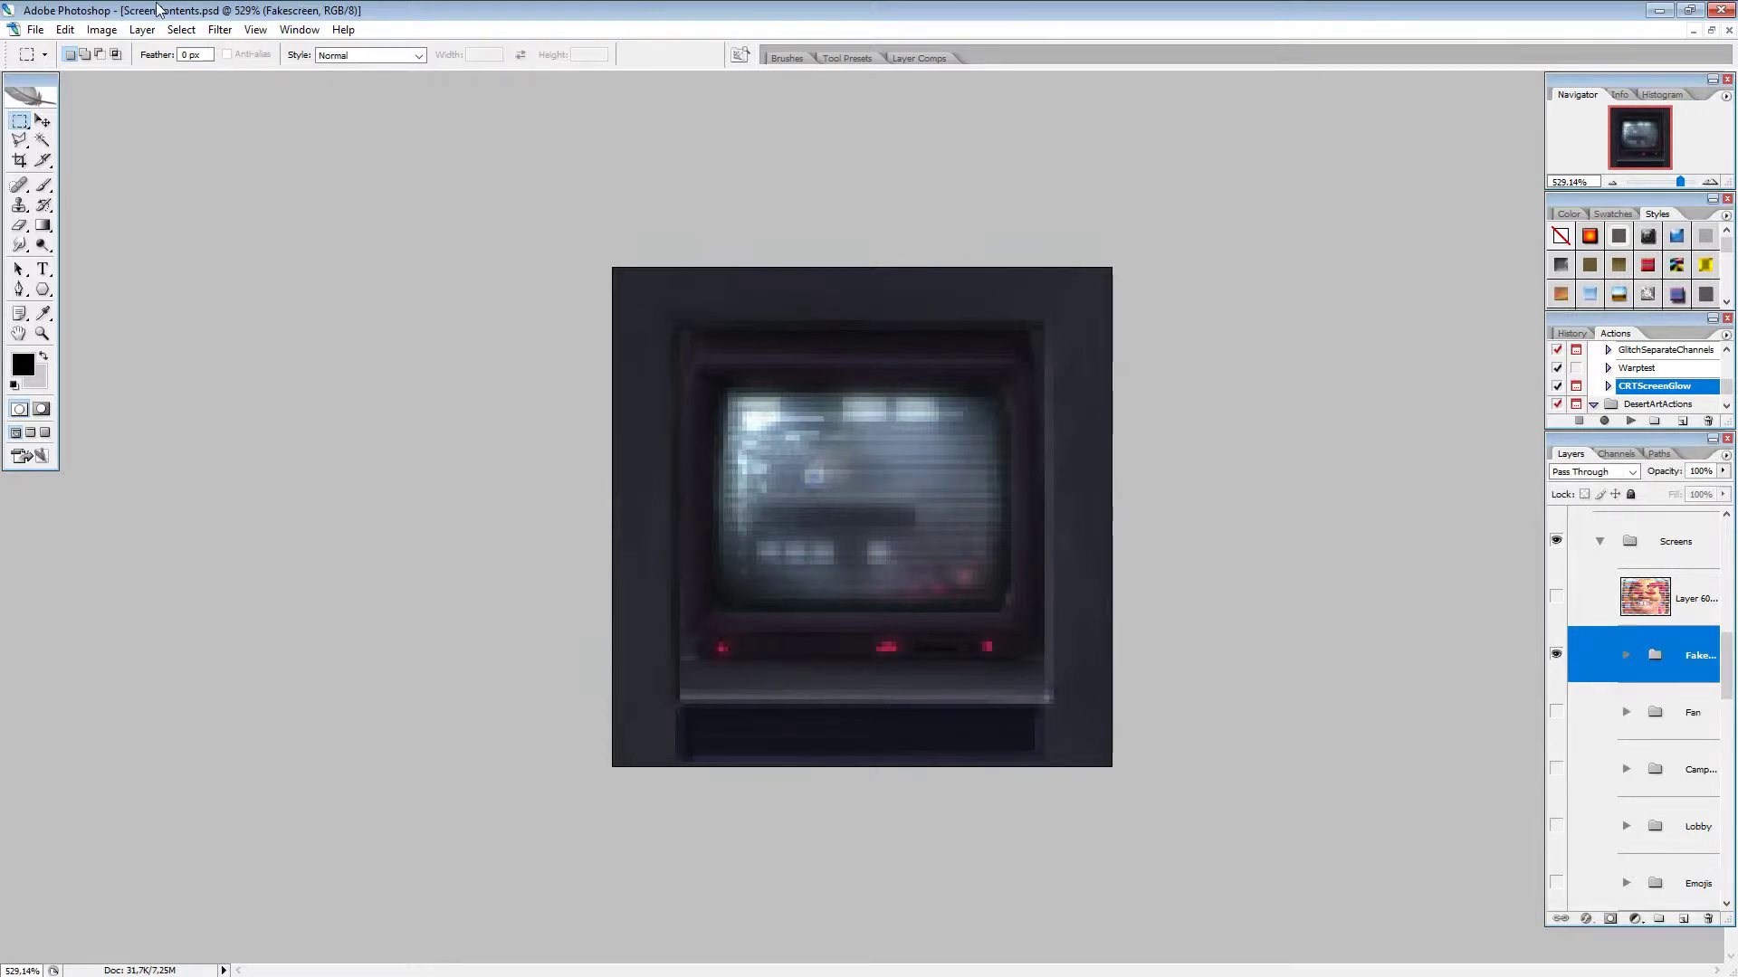
Step: Save ScreenContents.psd and hide the Fakescreen group
{"action": "left_click", "coordinate": [35, 29]}
{"action": "left_click", "coordinate": [54, 213]}
{"action": "scroll", "coordinate": [1711, 851], "scroll_direction": "down", "scroll_amount": 2}
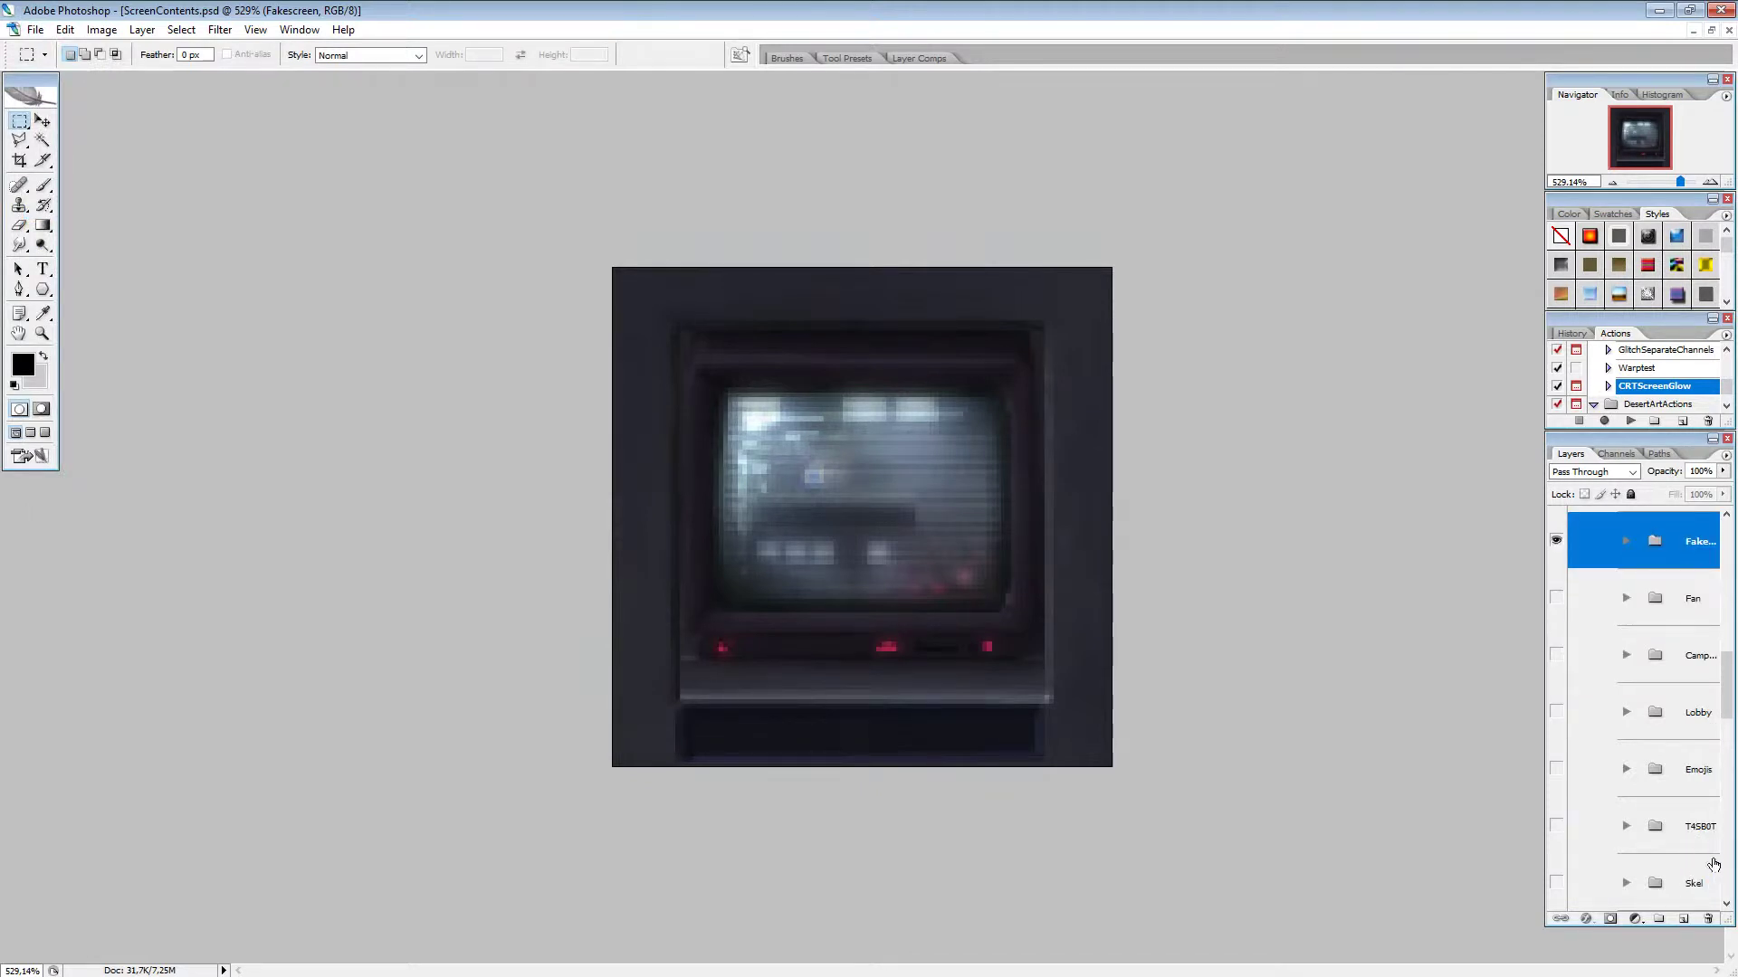
{"action": "left_click", "coordinate": [1692, 885]}
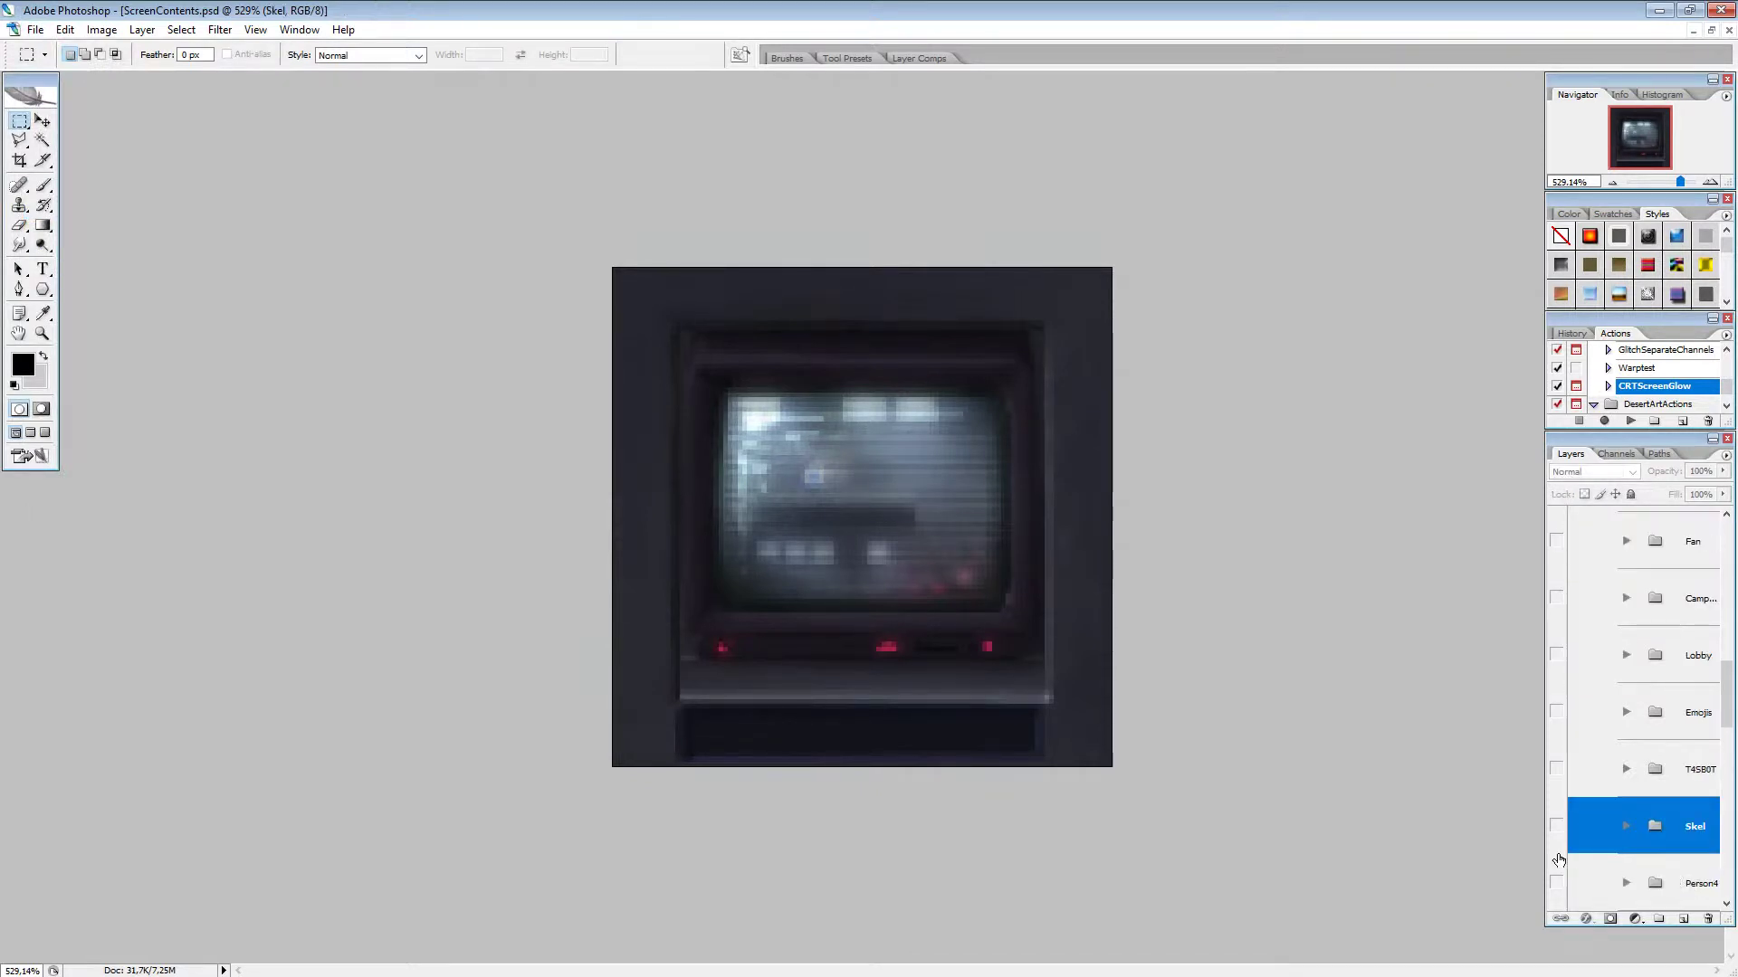
{"action": "scroll", "coordinate": [1611, 672], "scroll_direction": "down", "scroll_amount": 5}
{"action": "left_click", "coordinate": [1554, 684]}
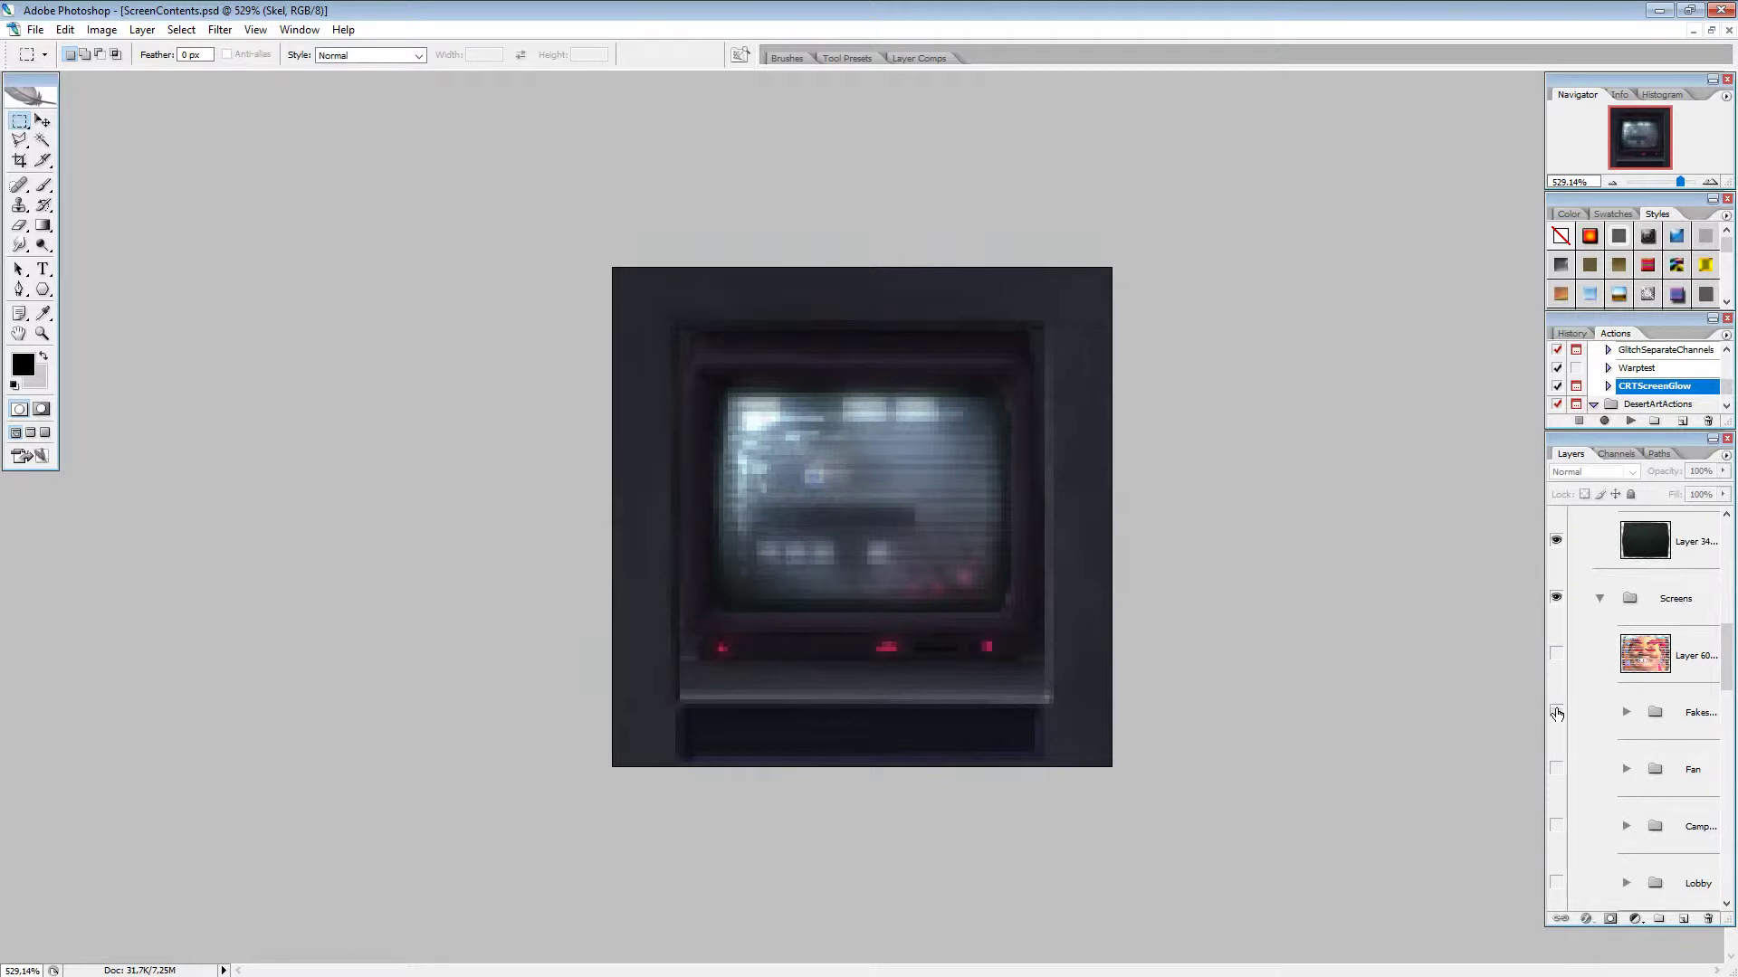
{"action": "scroll", "coordinate": [1599, 860], "scroll_direction": "up", "scroll_amount": 4}
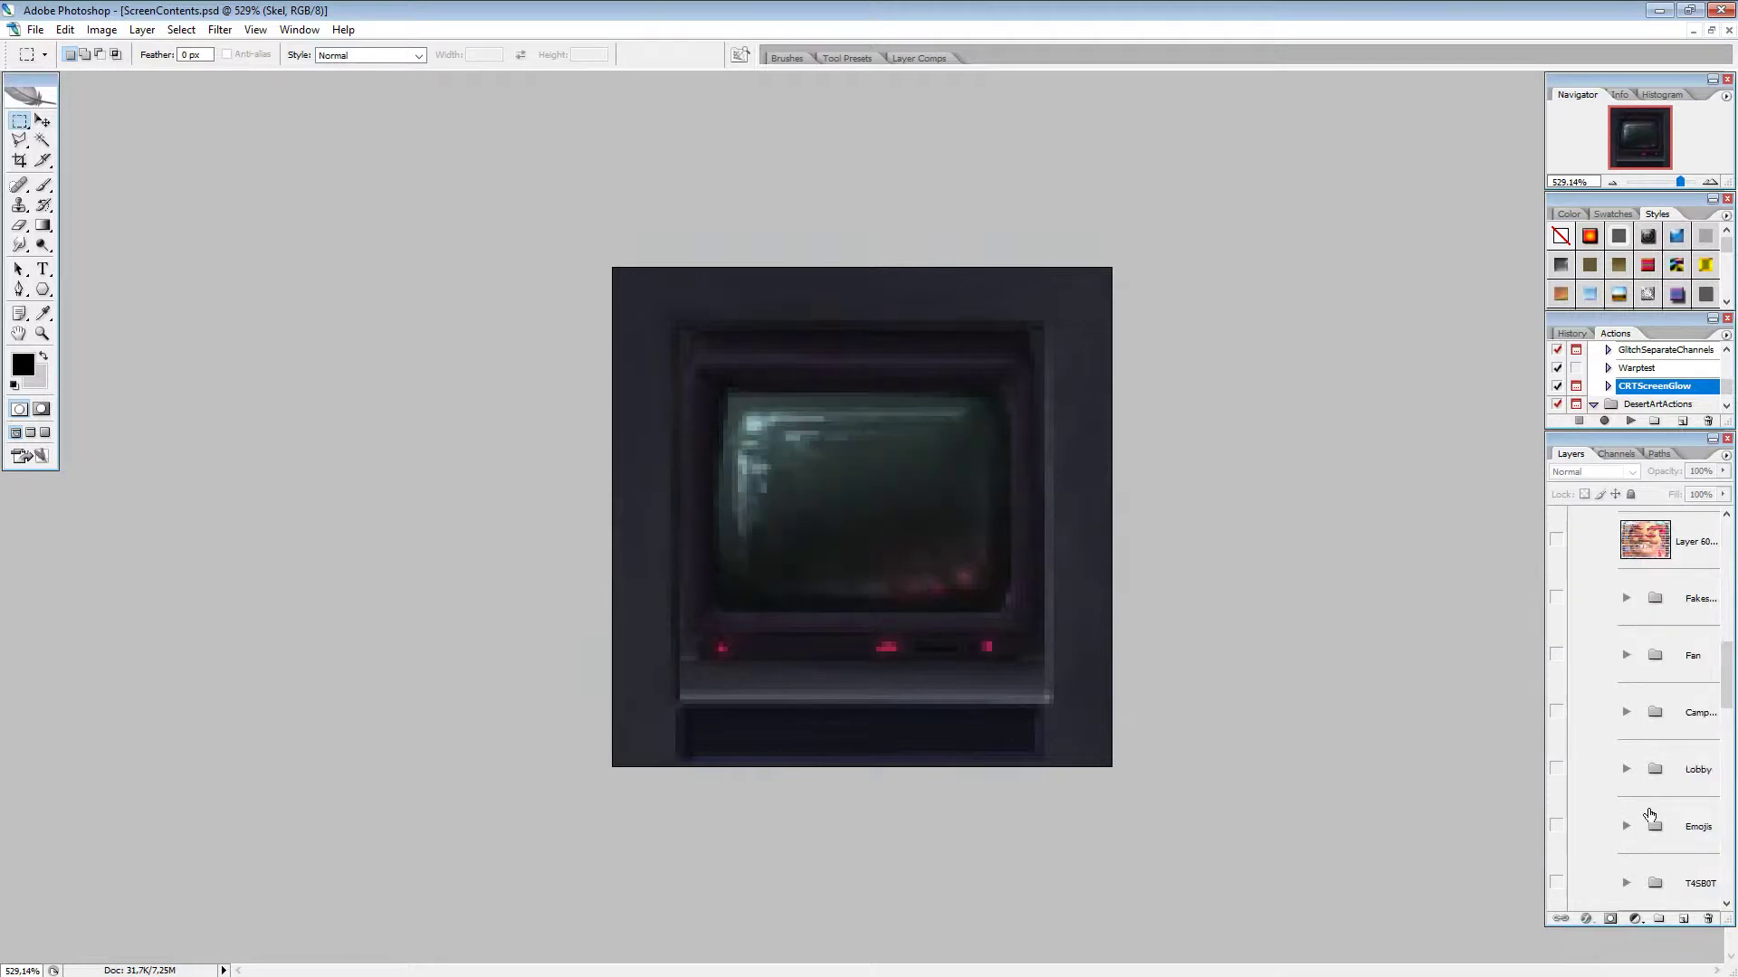
Step: Go through the finished screen groups up to Fakescreen, leave that group selected and save ScreenContents.psd
{"action": "left_click", "coordinate": [1556, 882]}
{"action": "left_click", "coordinate": [1555, 883]}
{"action": "left_click", "coordinate": [1573, 844]}
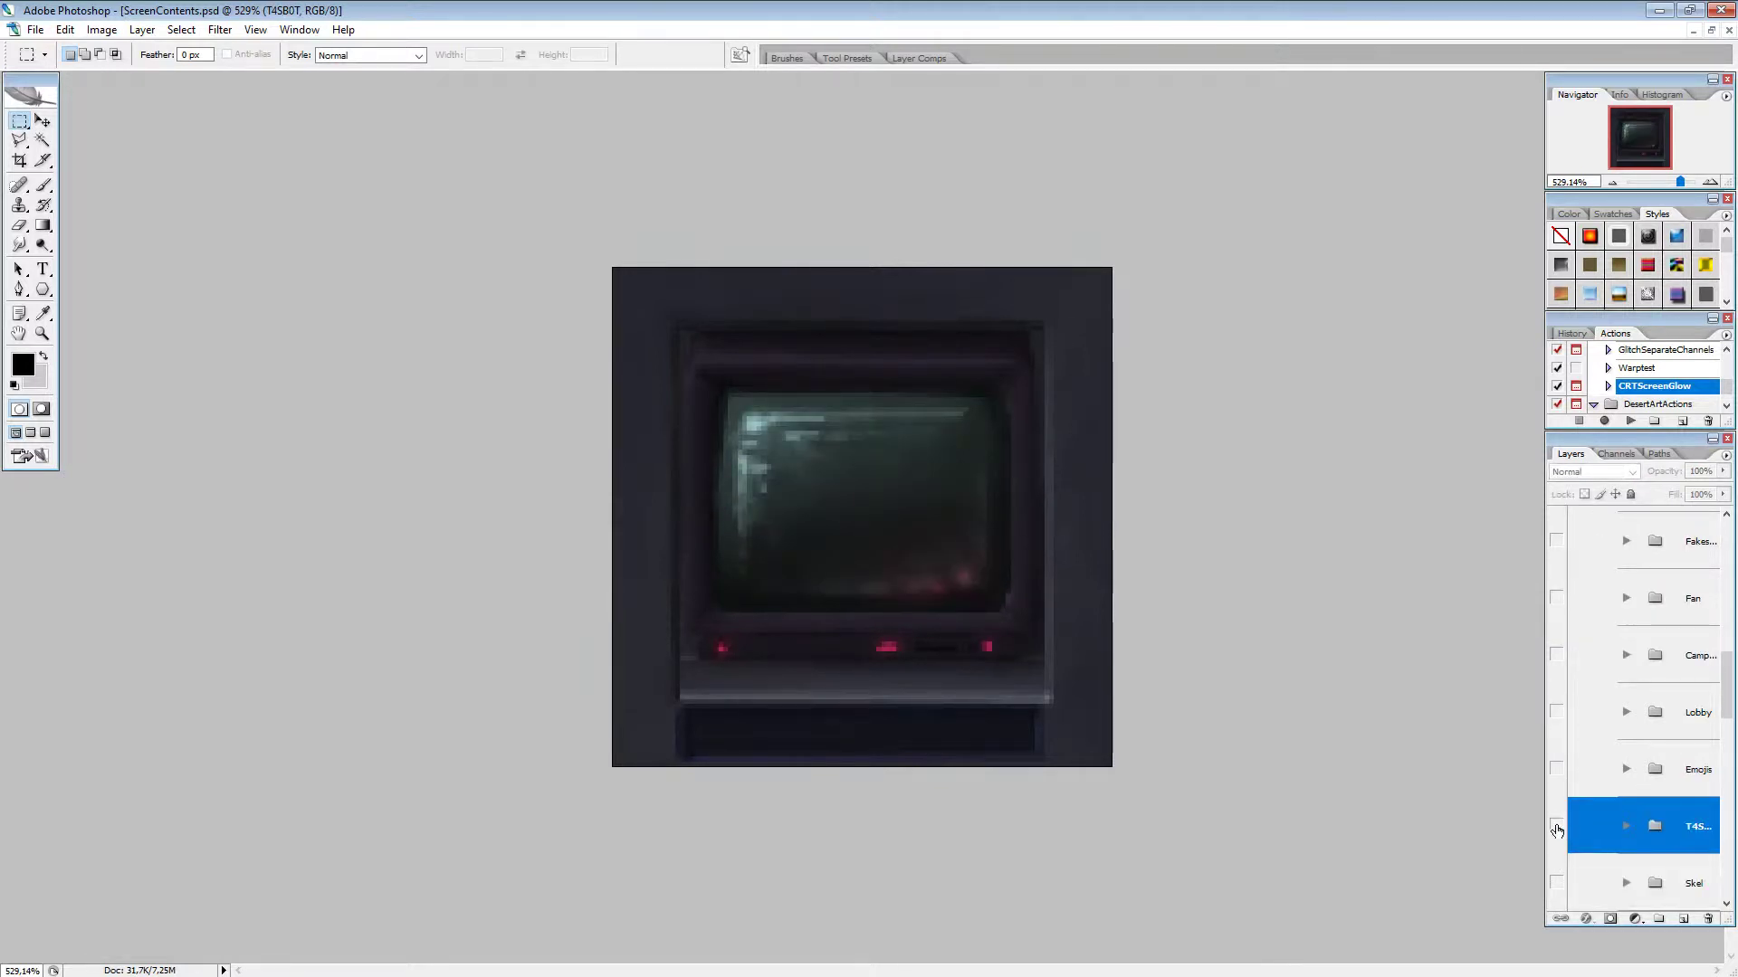
{"action": "left_click", "coordinate": [1613, 768]}
{"action": "left_click", "coordinate": [1609, 714]}
{"action": "left_click", "coordinate": [1615, 658]}
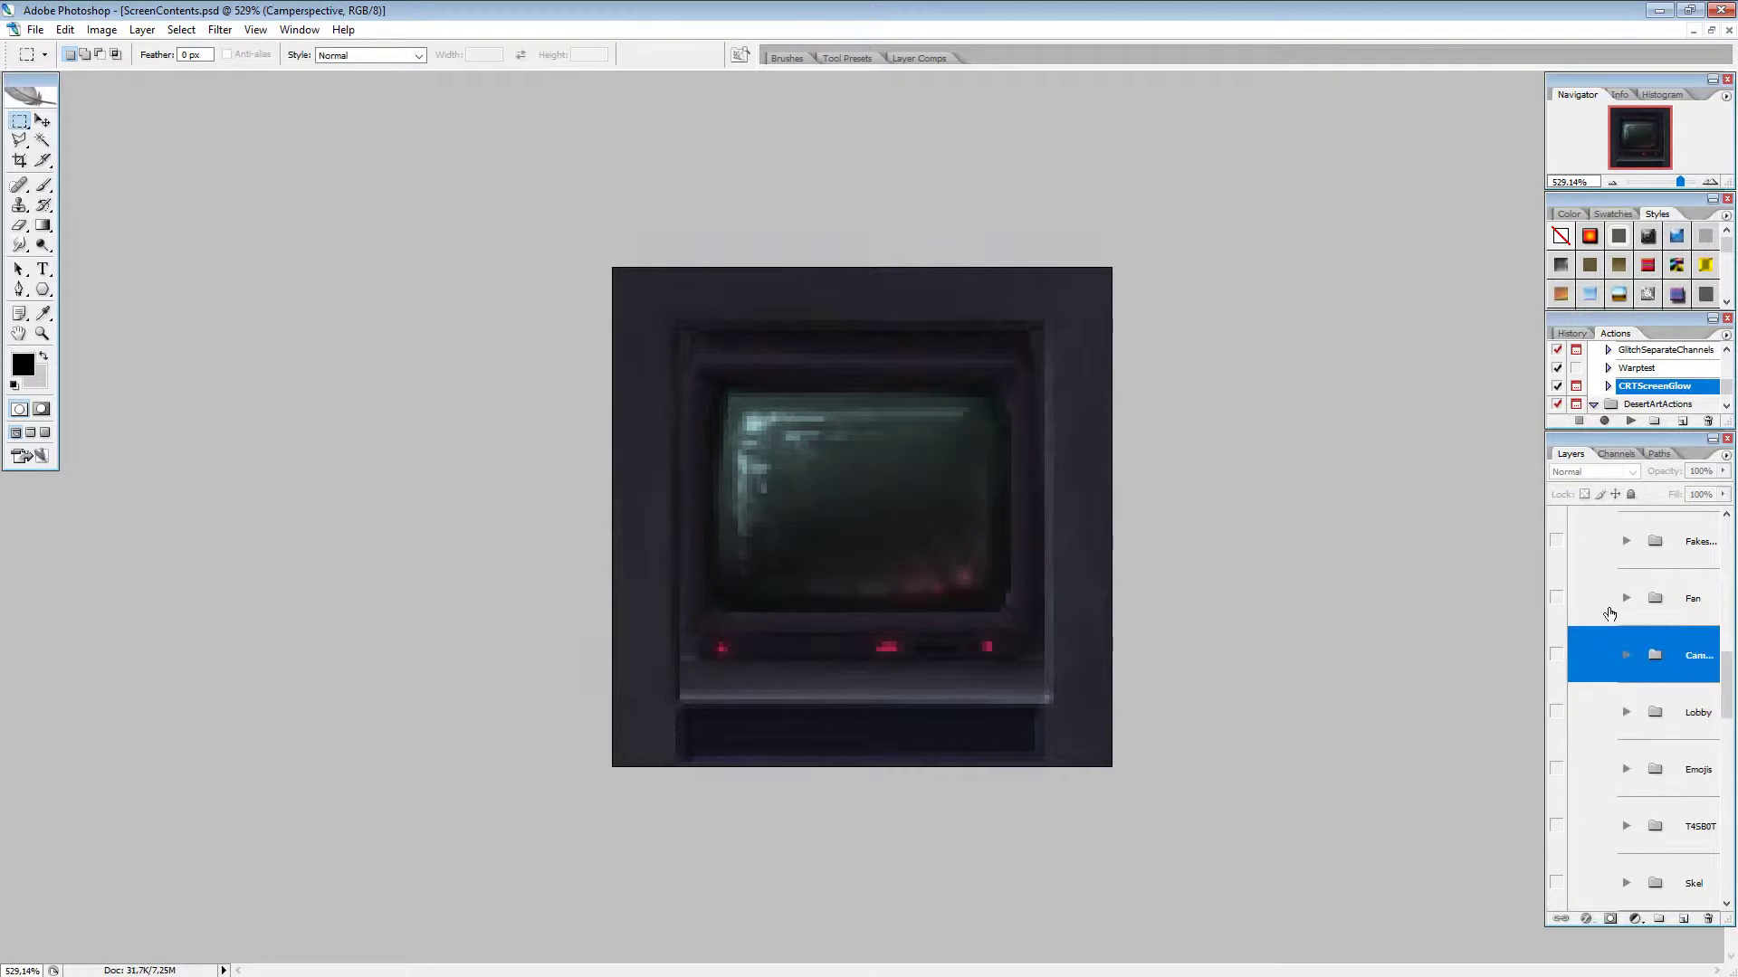
{"action": "left_click", "coordinate": [1609, 597]}
{"action": "left_click", "coordinate": [1607, 548]}
{"action": "scroll", "coordinate": [1607, 634], "scroll_direction": "up", "scroll_amount": 2}
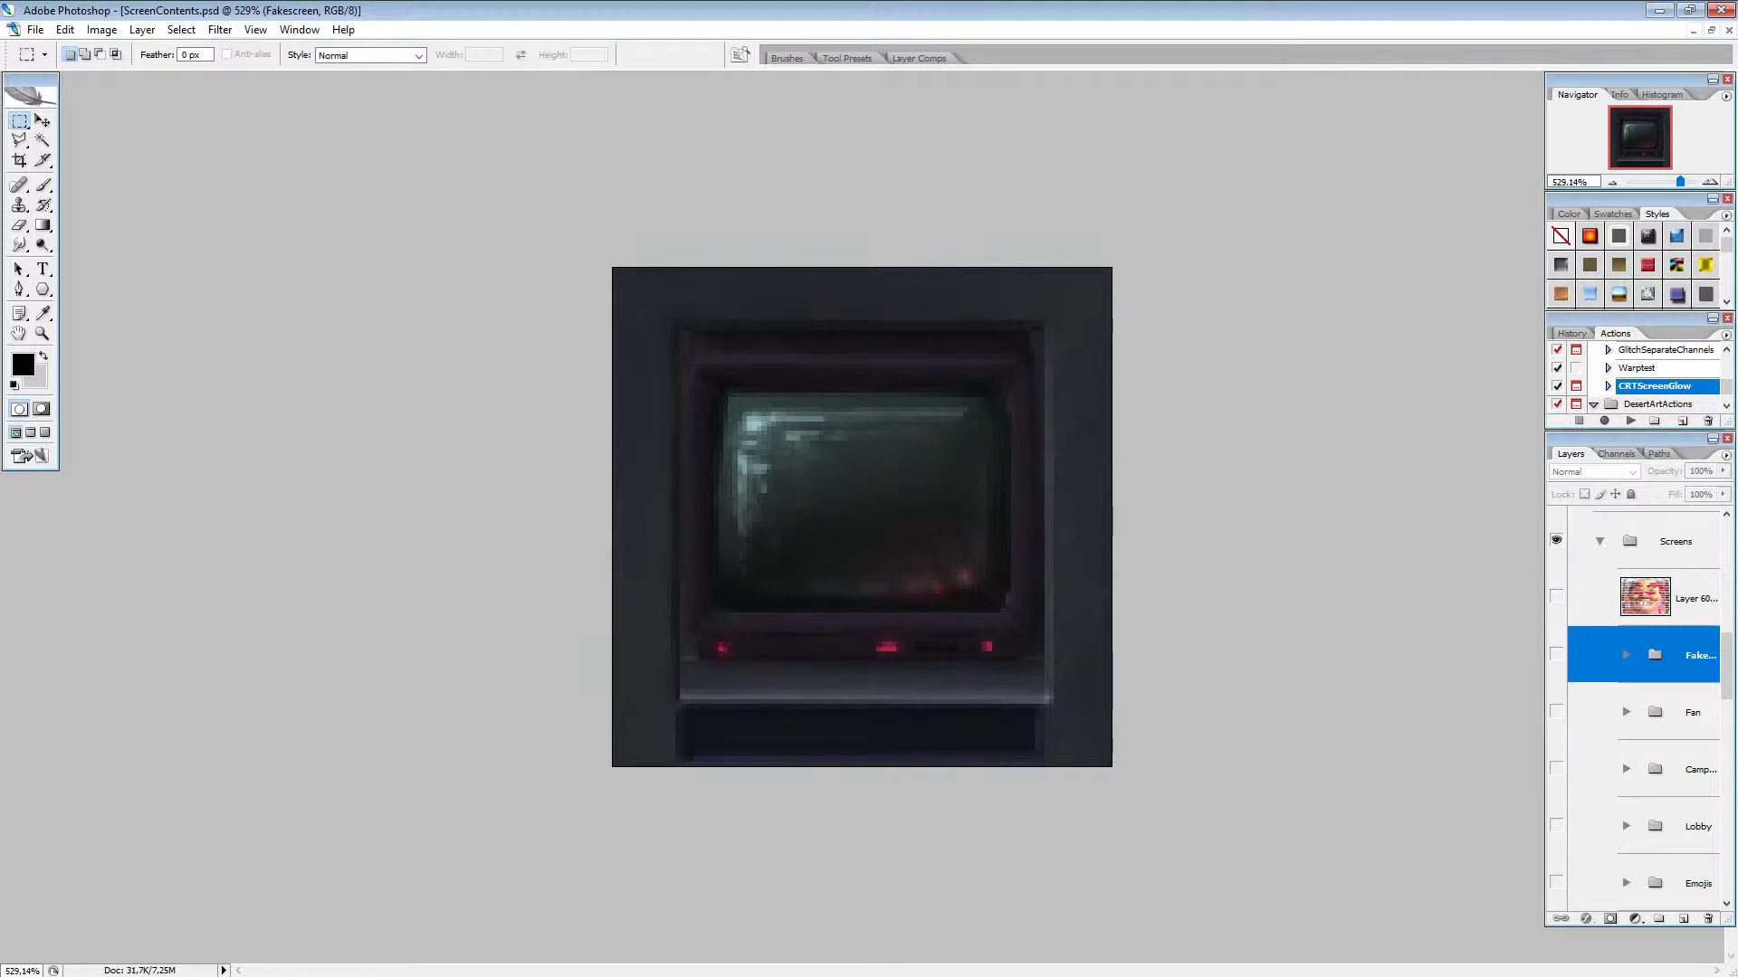
{"action": "left_click", "coordinate": [35, 29]}
{"action": "left_click", "coordinate": [91, 212]}
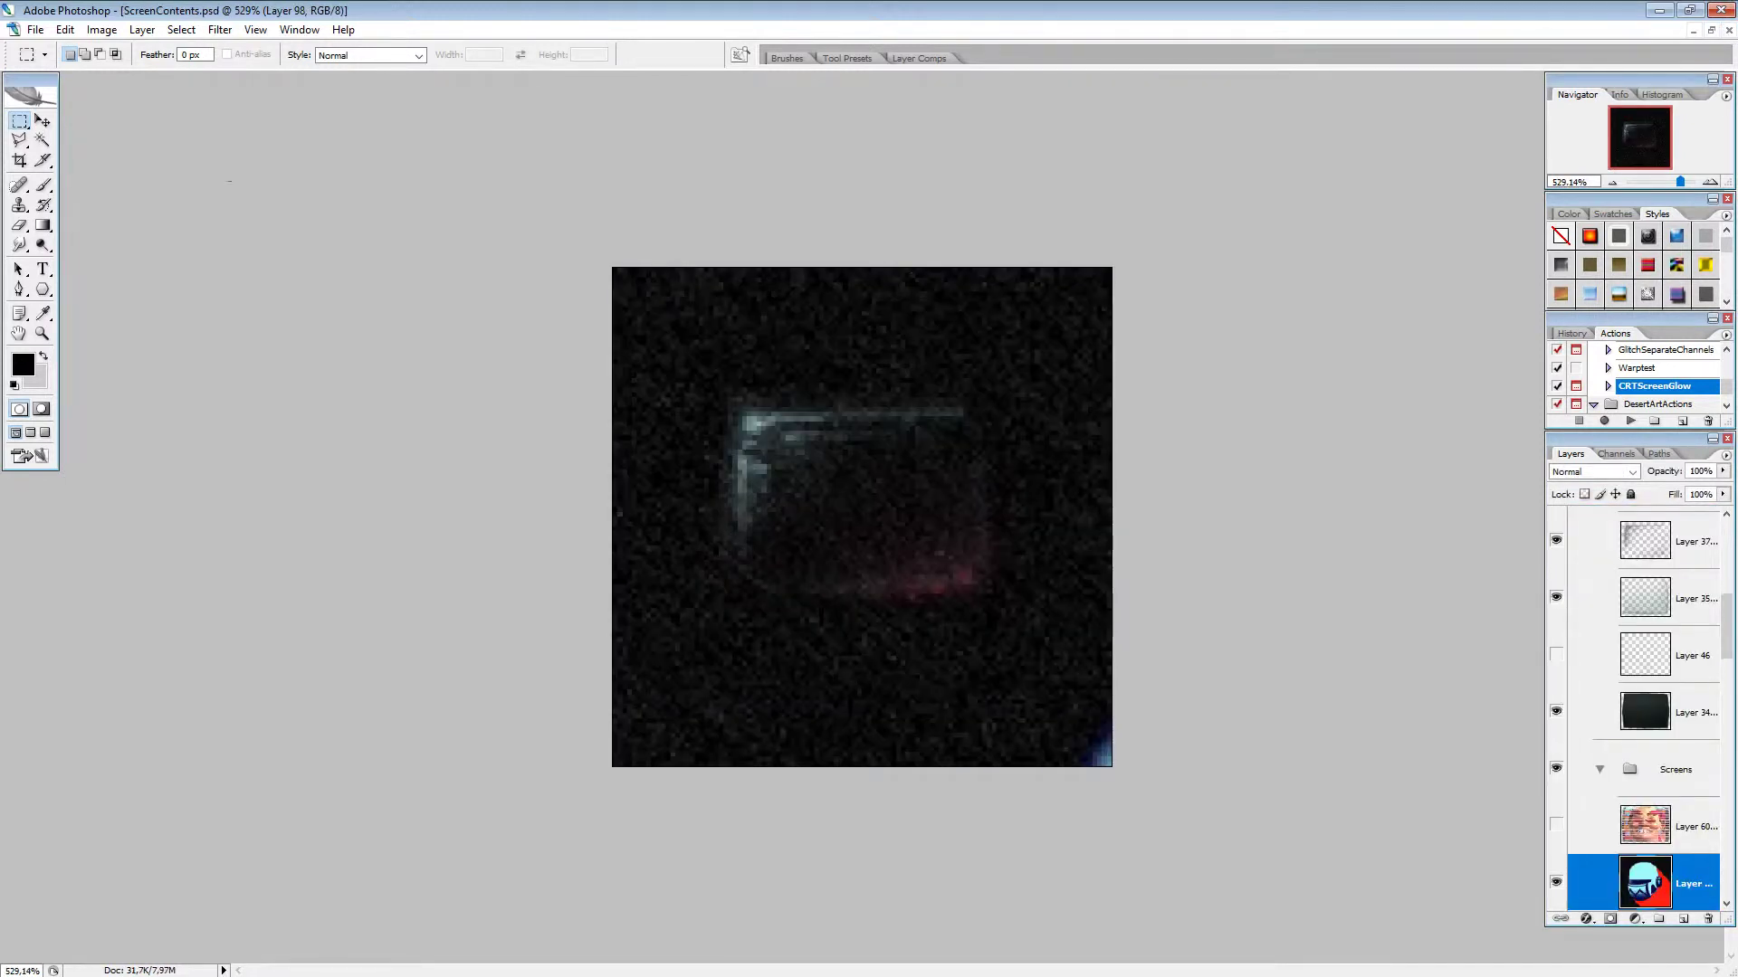
Step: Scale the oversized helmet picture on Layer 98 down proportionally to 13.2%
{"action": "left_click", "coordinate": [36, 120]}
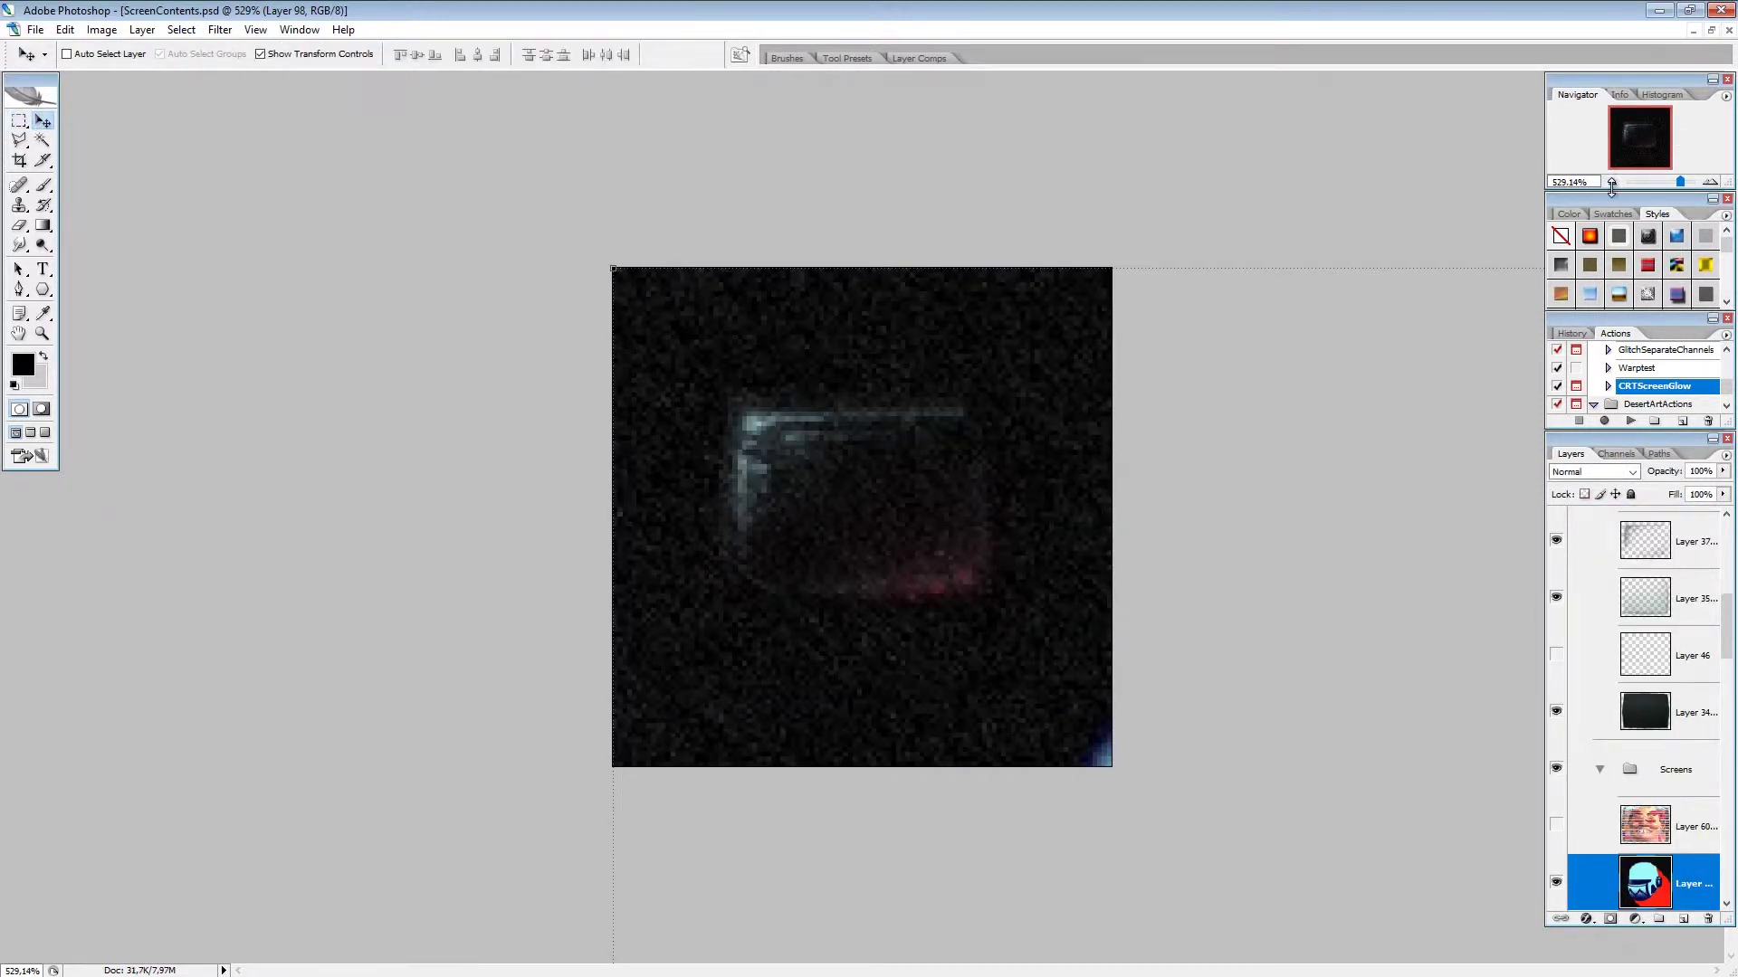
{"action": "left_click", "coordinate": [1612, 182]}
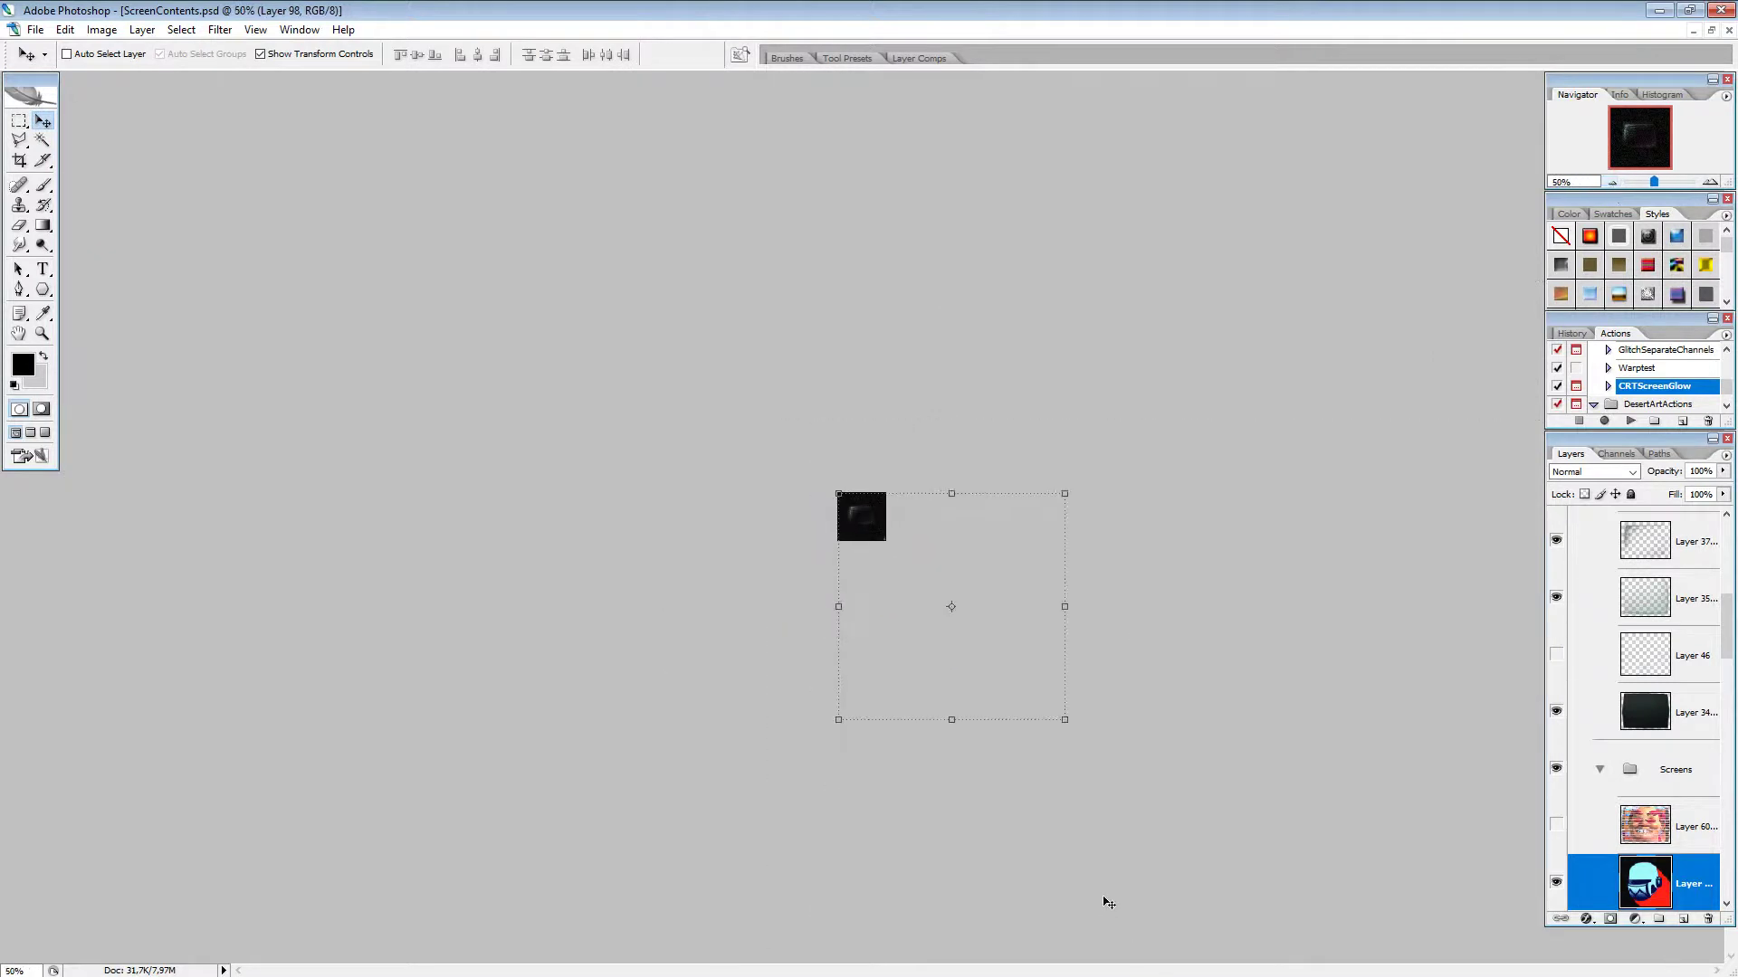
{"action": "left_click_drag", "start_coordinate": [1068, 724], "coordinate": [864, 539]}
{"action": "scroll", "coordinate": [864, 539], "scroll_direction": "up", "scroll_amount": 5}
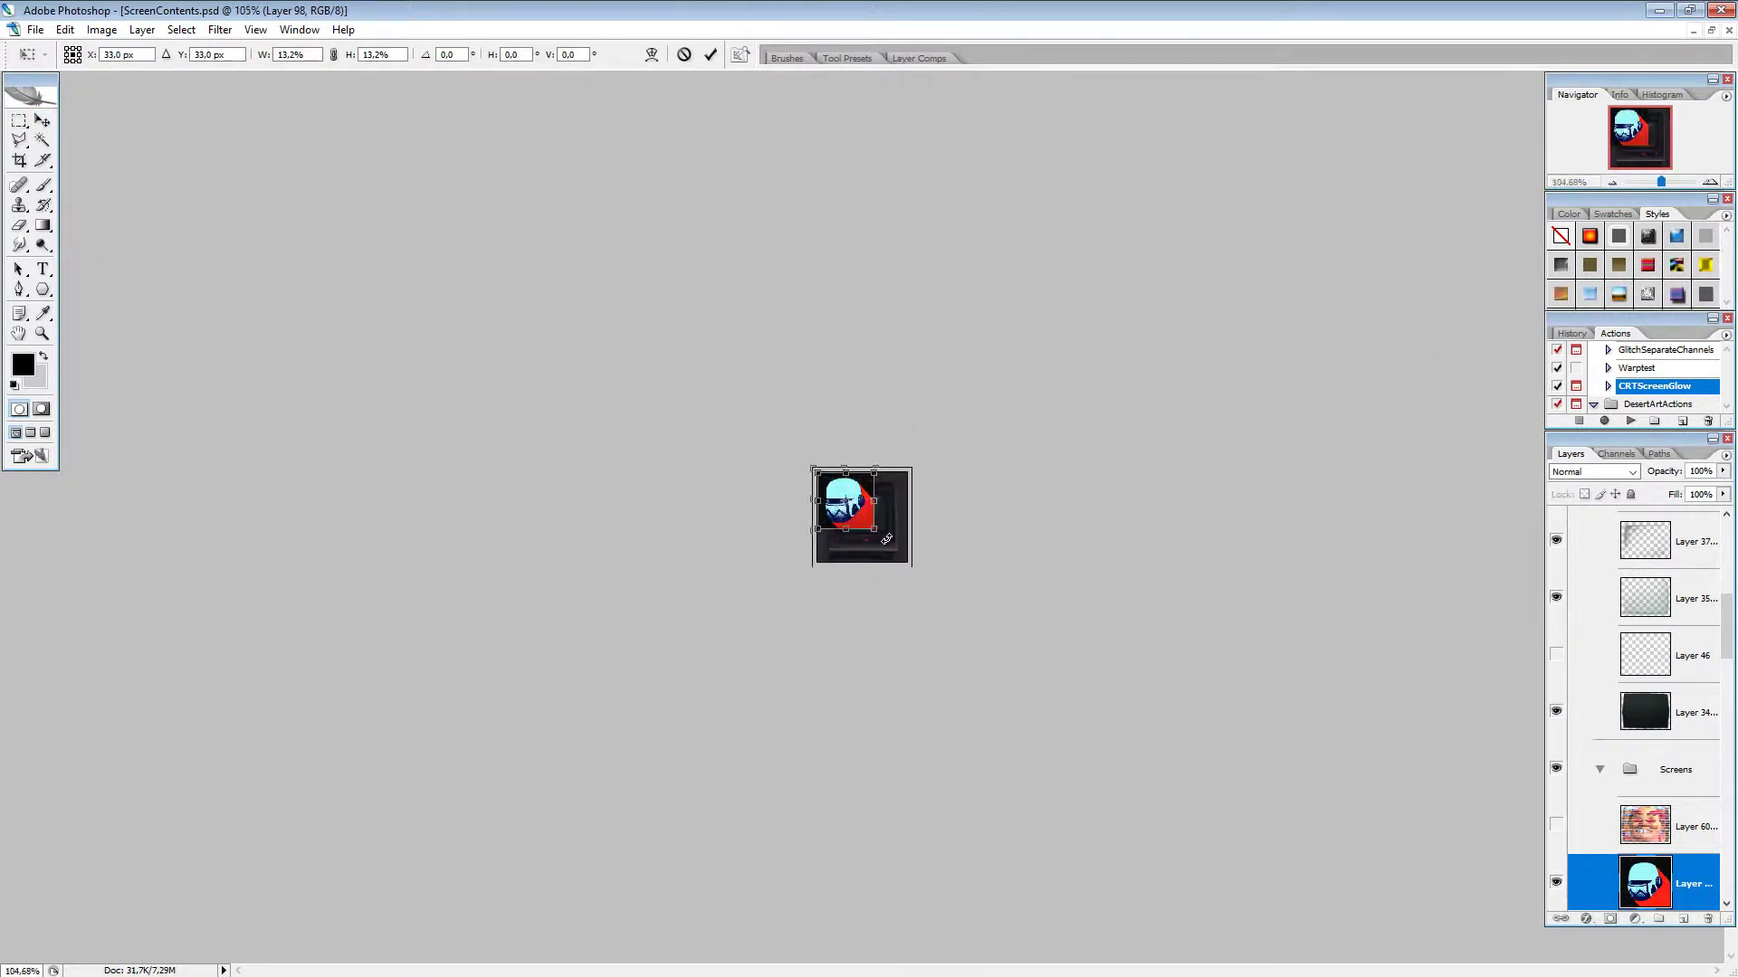
{"action": "scroll", "coordinate": [889, 542], "scroll_direction": "up", "scroll_amount": 3}
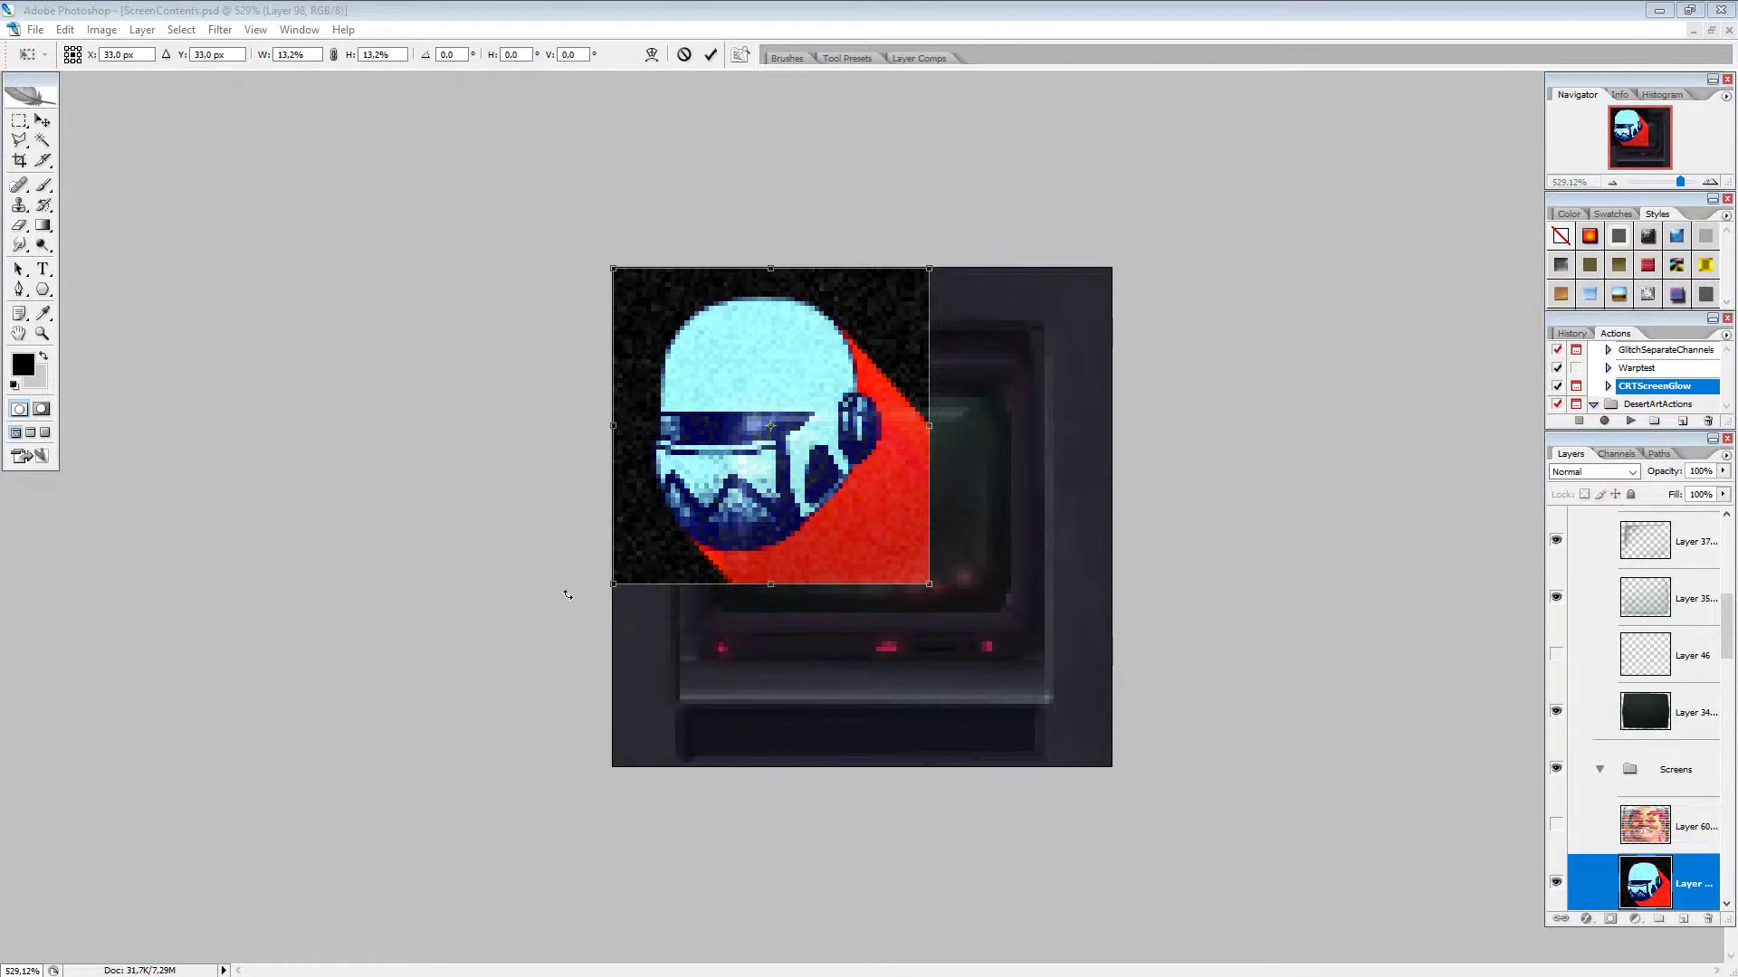
Step: Centre the helmet picture over the monitor's glass and scale it down proportionally to 11.7%
{"action": "left_click_drag", "start_coordinate": [870, 535], "coordinate": [974, 646]}
{"action": "key", "text": "Right"}
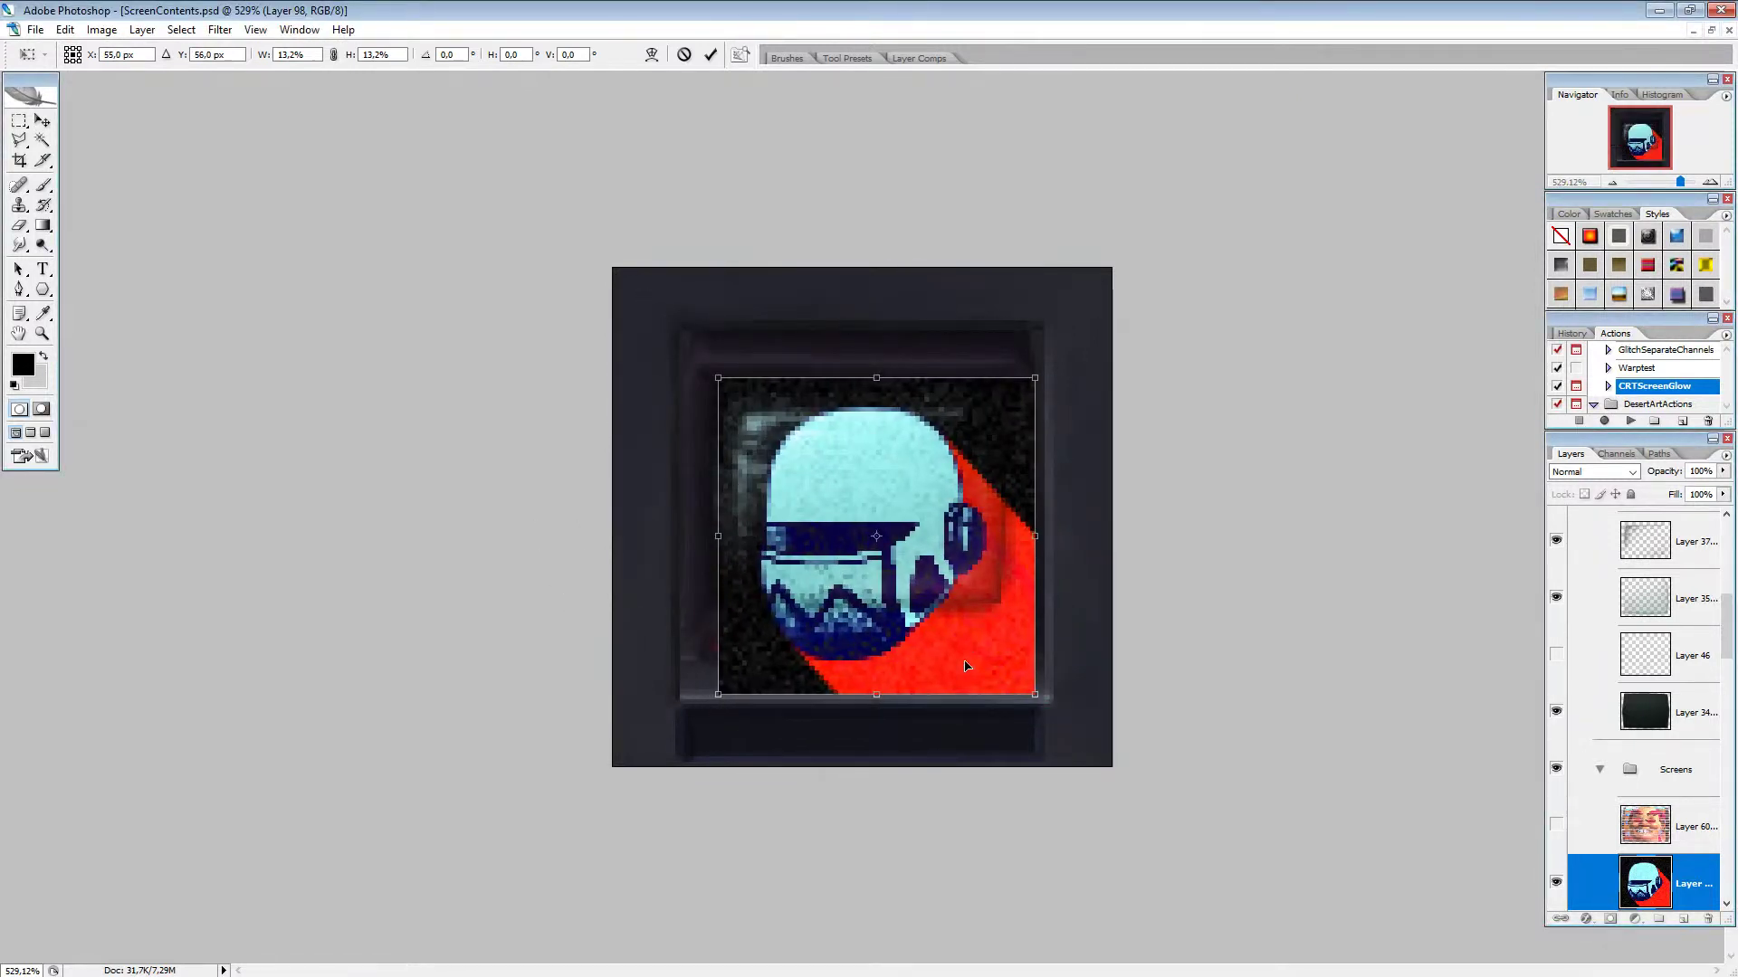
{"action": "key", "text": "ctrl+plus"}
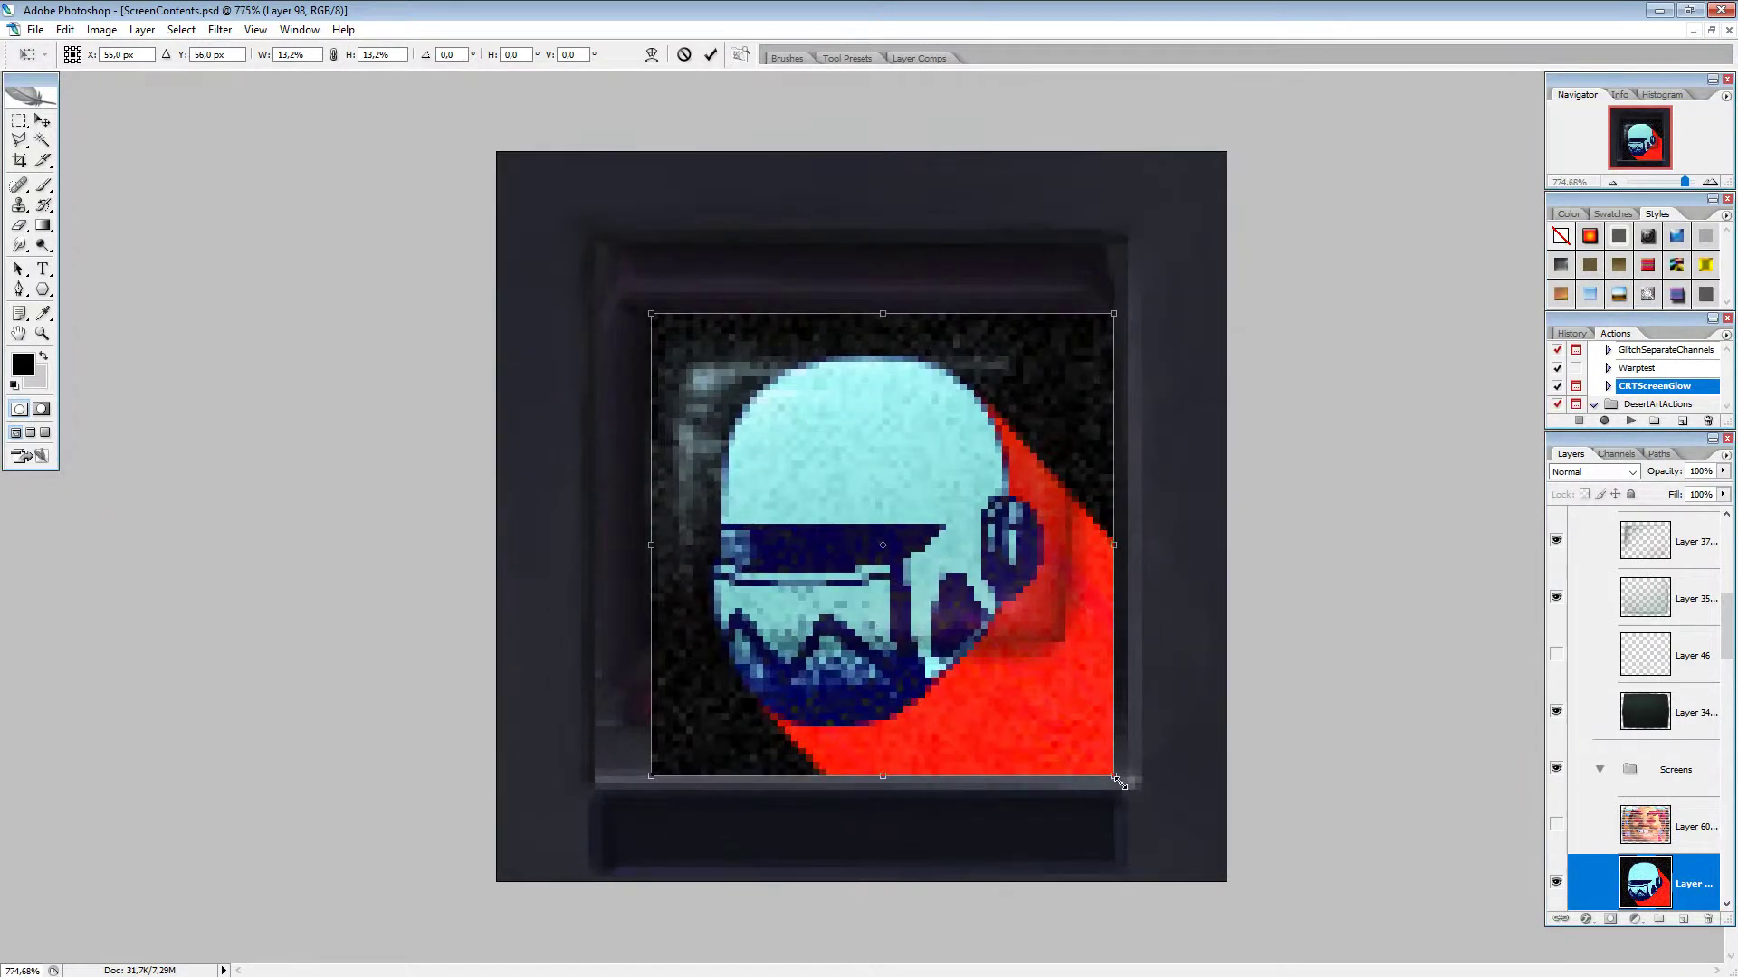
{"action": "left_click_drag", "start_coordinate": [1119, 782], "coordinate": [1099, 690]}
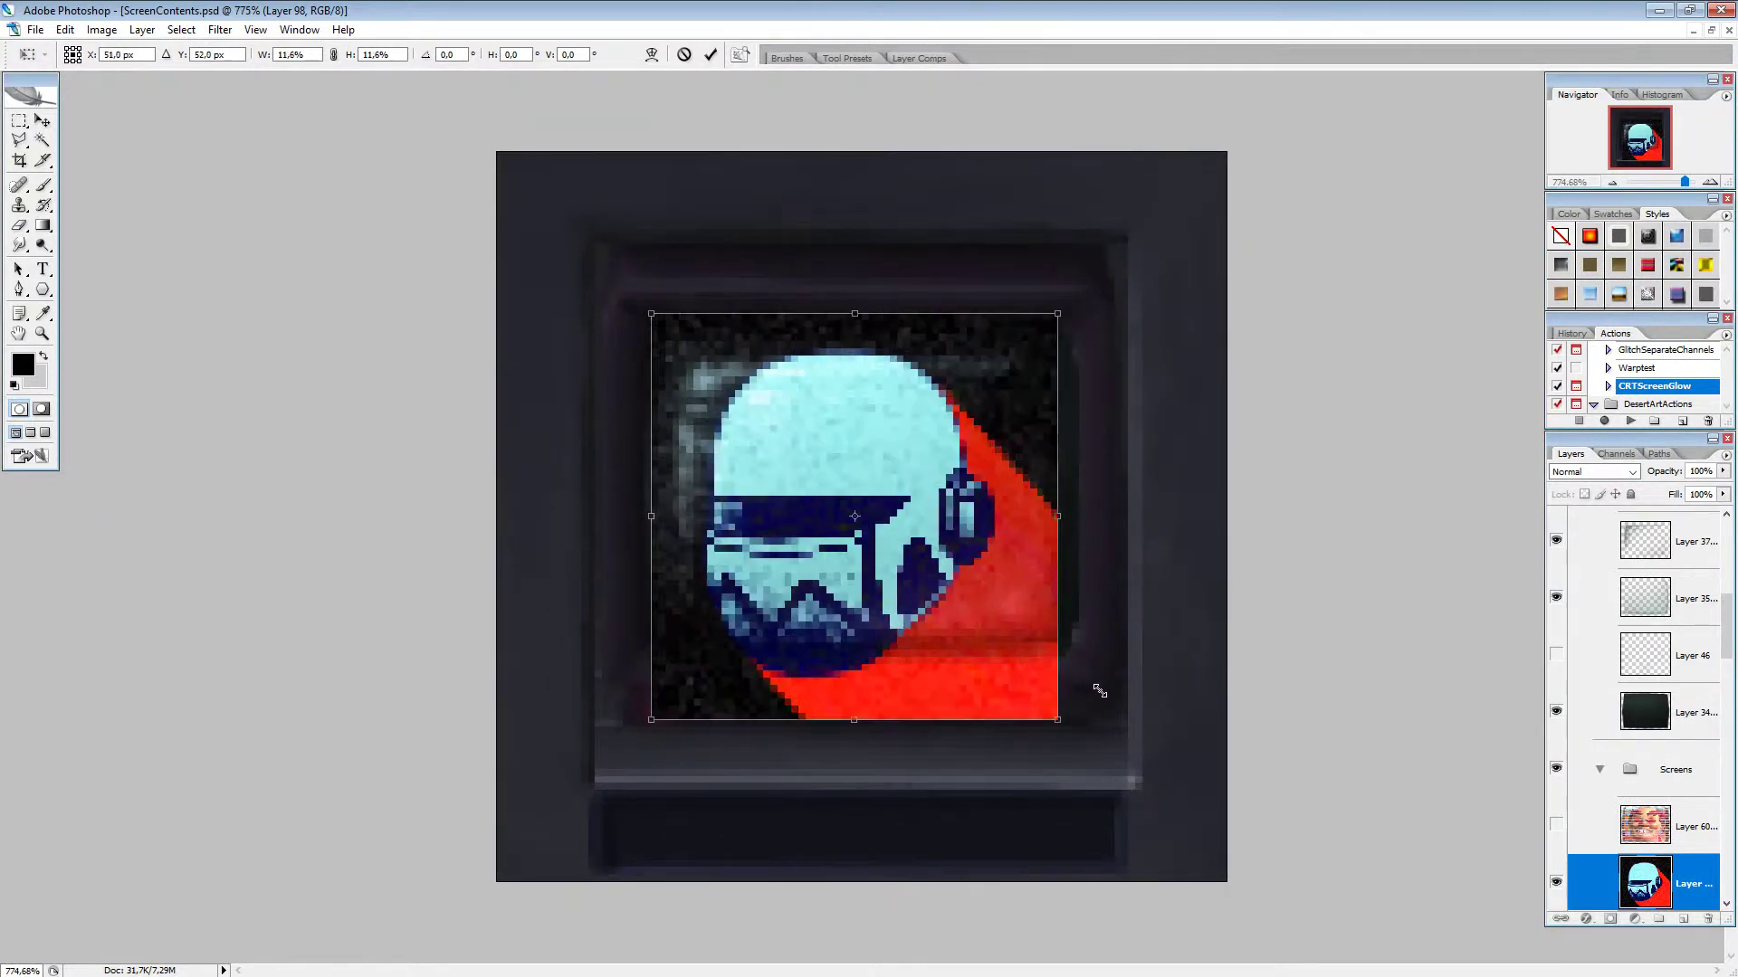
{"action": "mouse_move", "coordinate": [988, 643]}
{"action": "left_mouse_down"}
{"action": "mouse_move", "coordinate": [1000, 623]}
{"action": "mouse_move", "coordinate": [1084, 628]}
{"action": "mouse_move", "coordinate": [957, 629]}
{"action": "mouse_move", "coordinate": [993, 631]}
{"action": "left_mouse_up"}
{"action": "left_click_drag", "start_coordinate": [655, 706], "coordinate": [651, 709]}
{"action": "left_click_drag", "start_coordinate": [806, 677], "coordinate": [800, 661]}
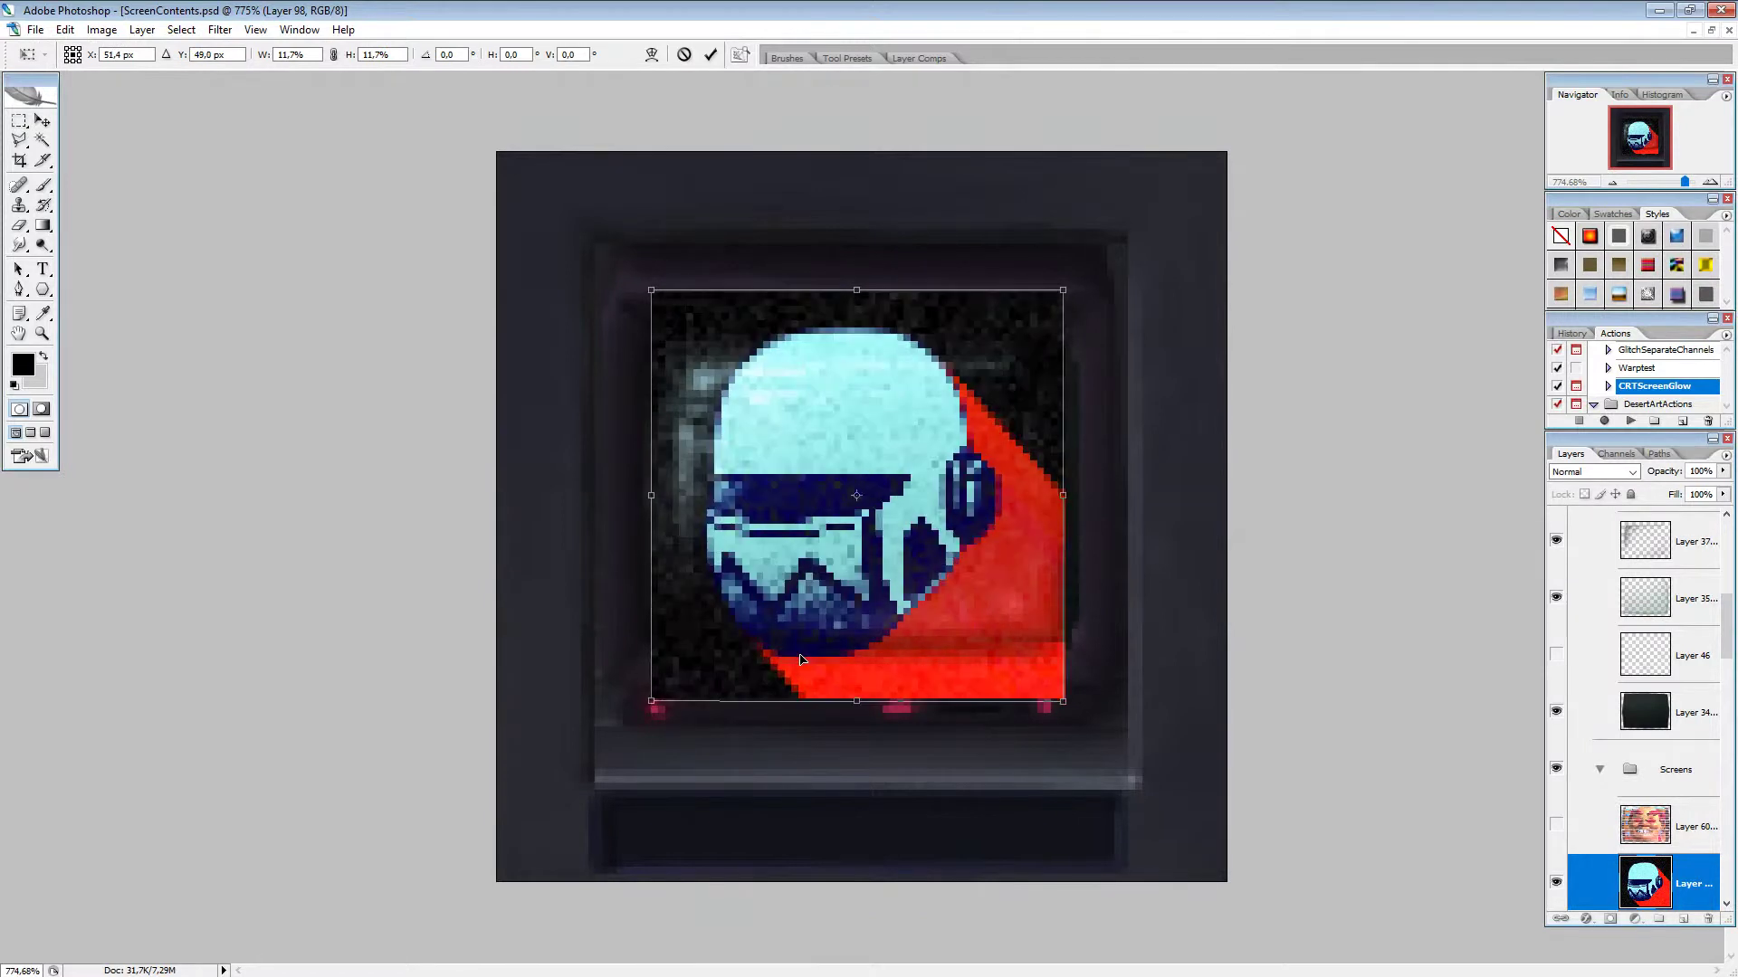
Step: Warp the helmet picture's corners inward and its sides outward to follow the curved monitor glass, and apply the transformation
{"action": "right_click", "coordinate": [1018, 648]}
{"action": "left_click", "coordinate": [1050, 780]}
{"action": "left_click_drag", "start_coordinate": [1063, 702], "coordinate": [1052, 645]}
{"action": "left_click_drag", "start_coordinate": [655, 703], "coordinate": [663, 654]}
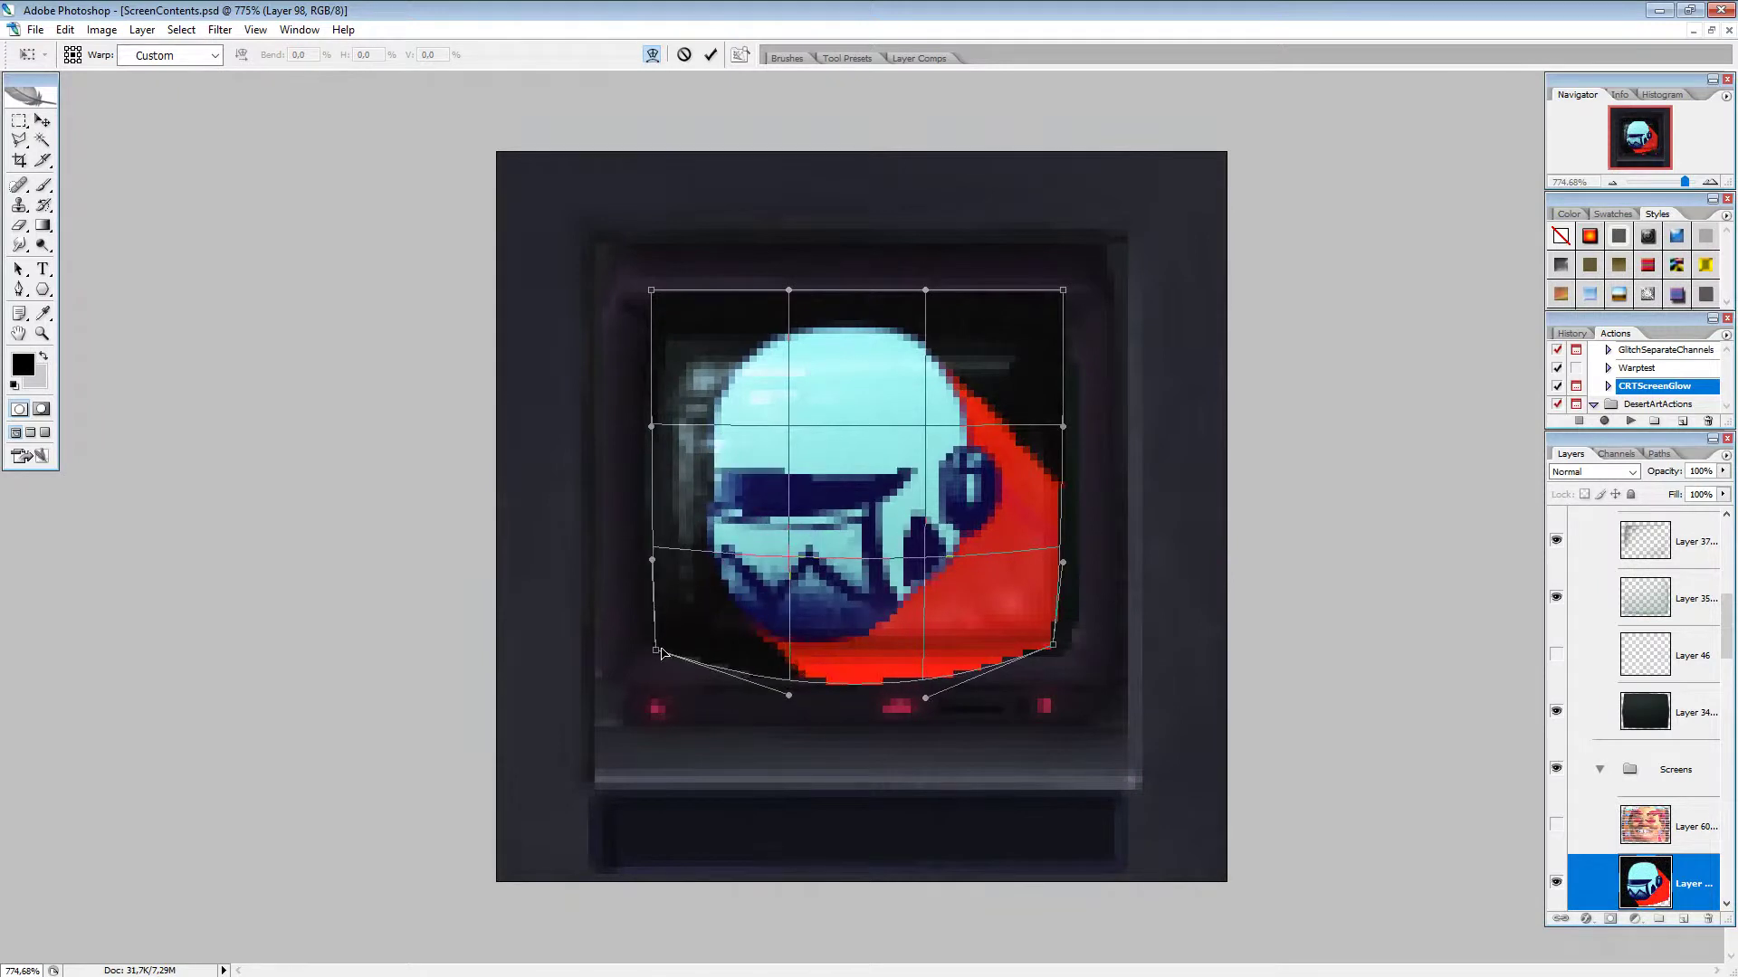
{"action": "left_click_drag", "start_coordinate": [658, 301], "coordinate": [671, 326]}
{"action": "left_click_drag", "start_coordinate": [658, 483], "coordinate": [650, 480]}
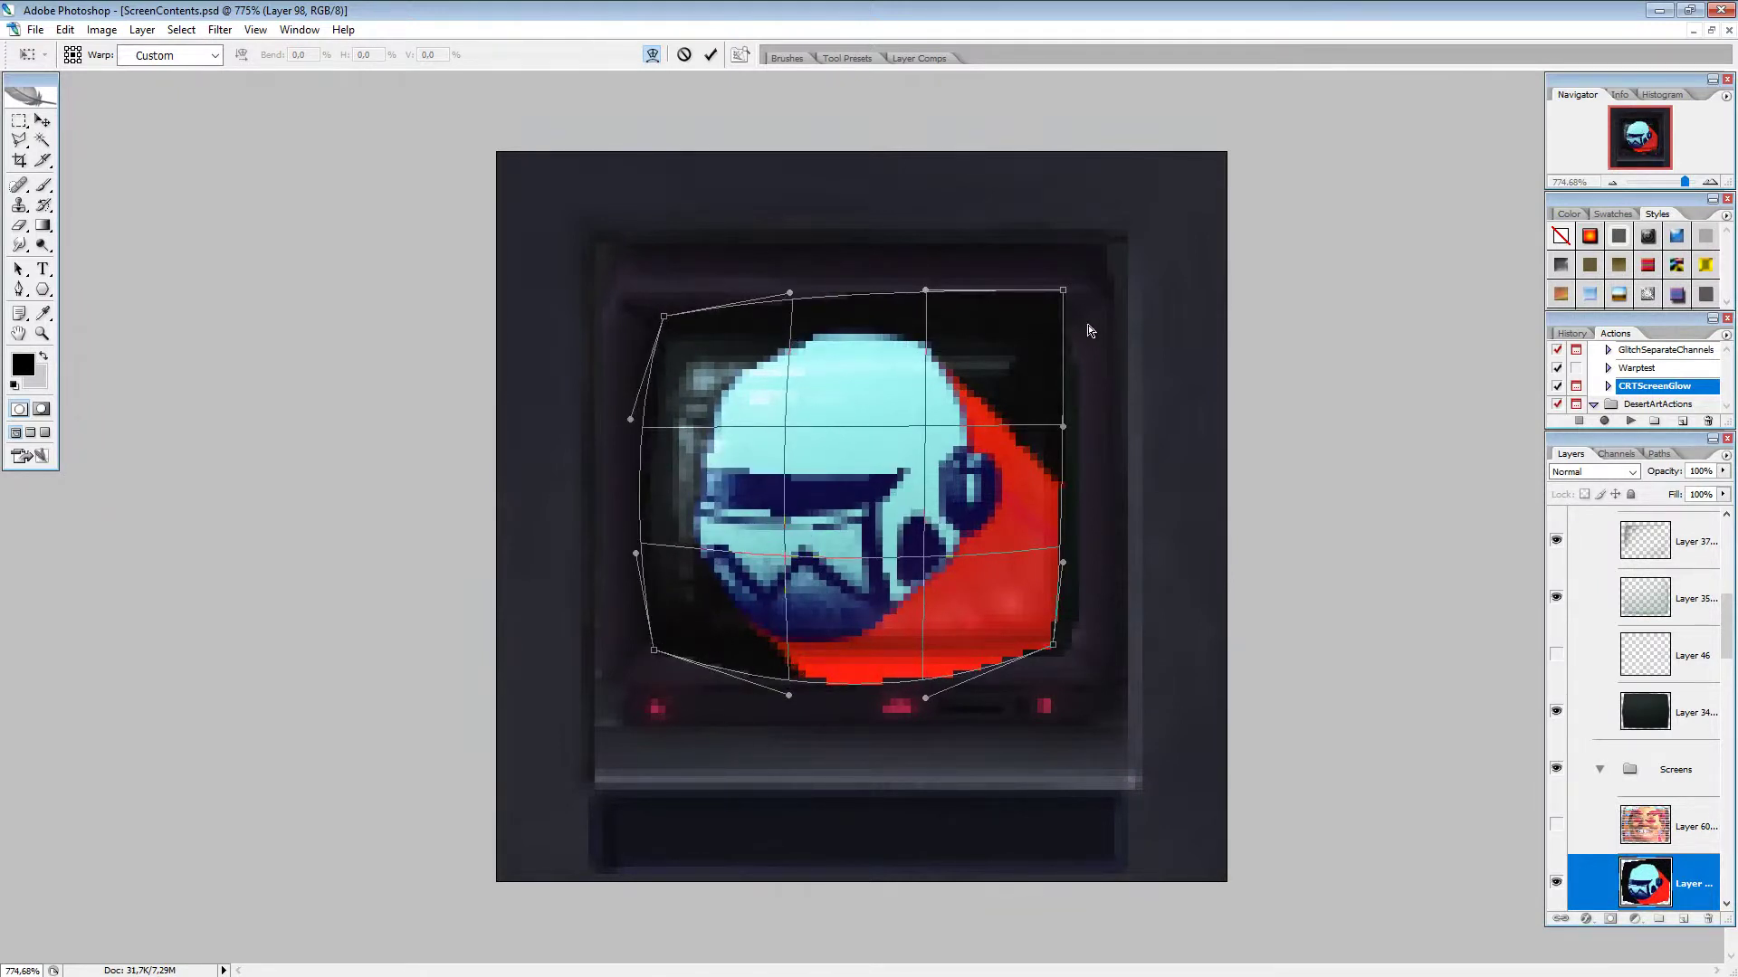
{"action": "left_click_drag", "start_coordinate": [1057, 316], "coordinate": [1048, 327]}
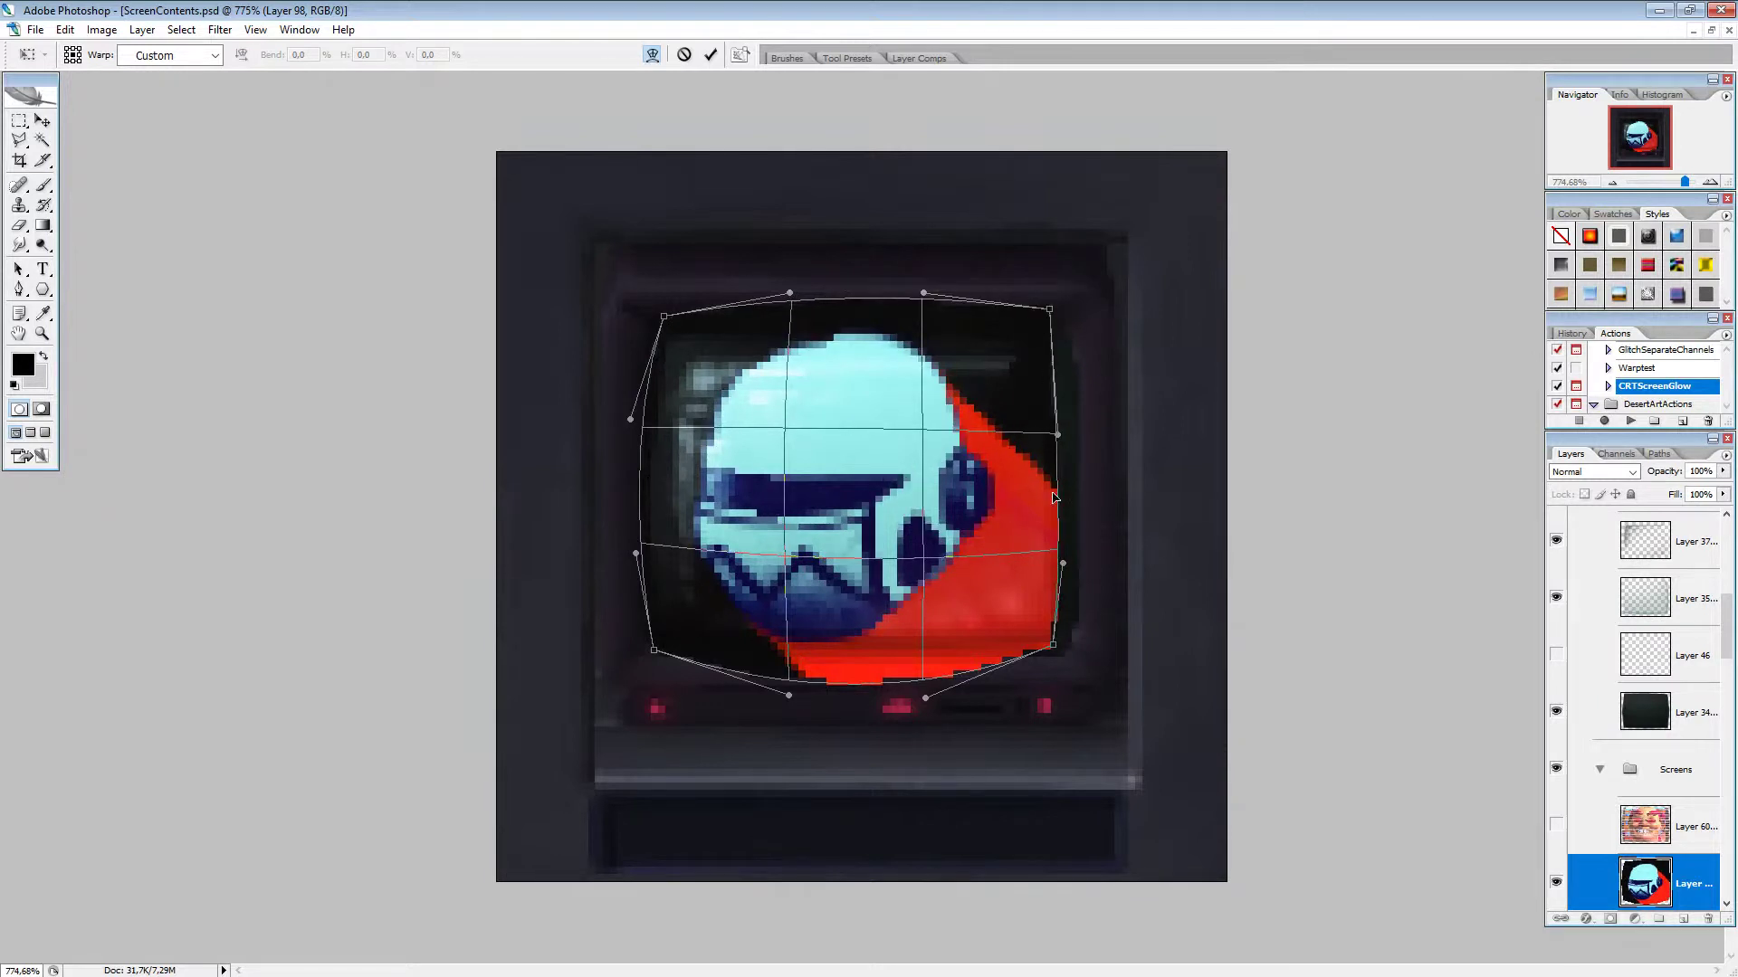
{"action": "left_click_drag", "start_coordinate": [1056, 512], "coordinate": [1059, 512]}
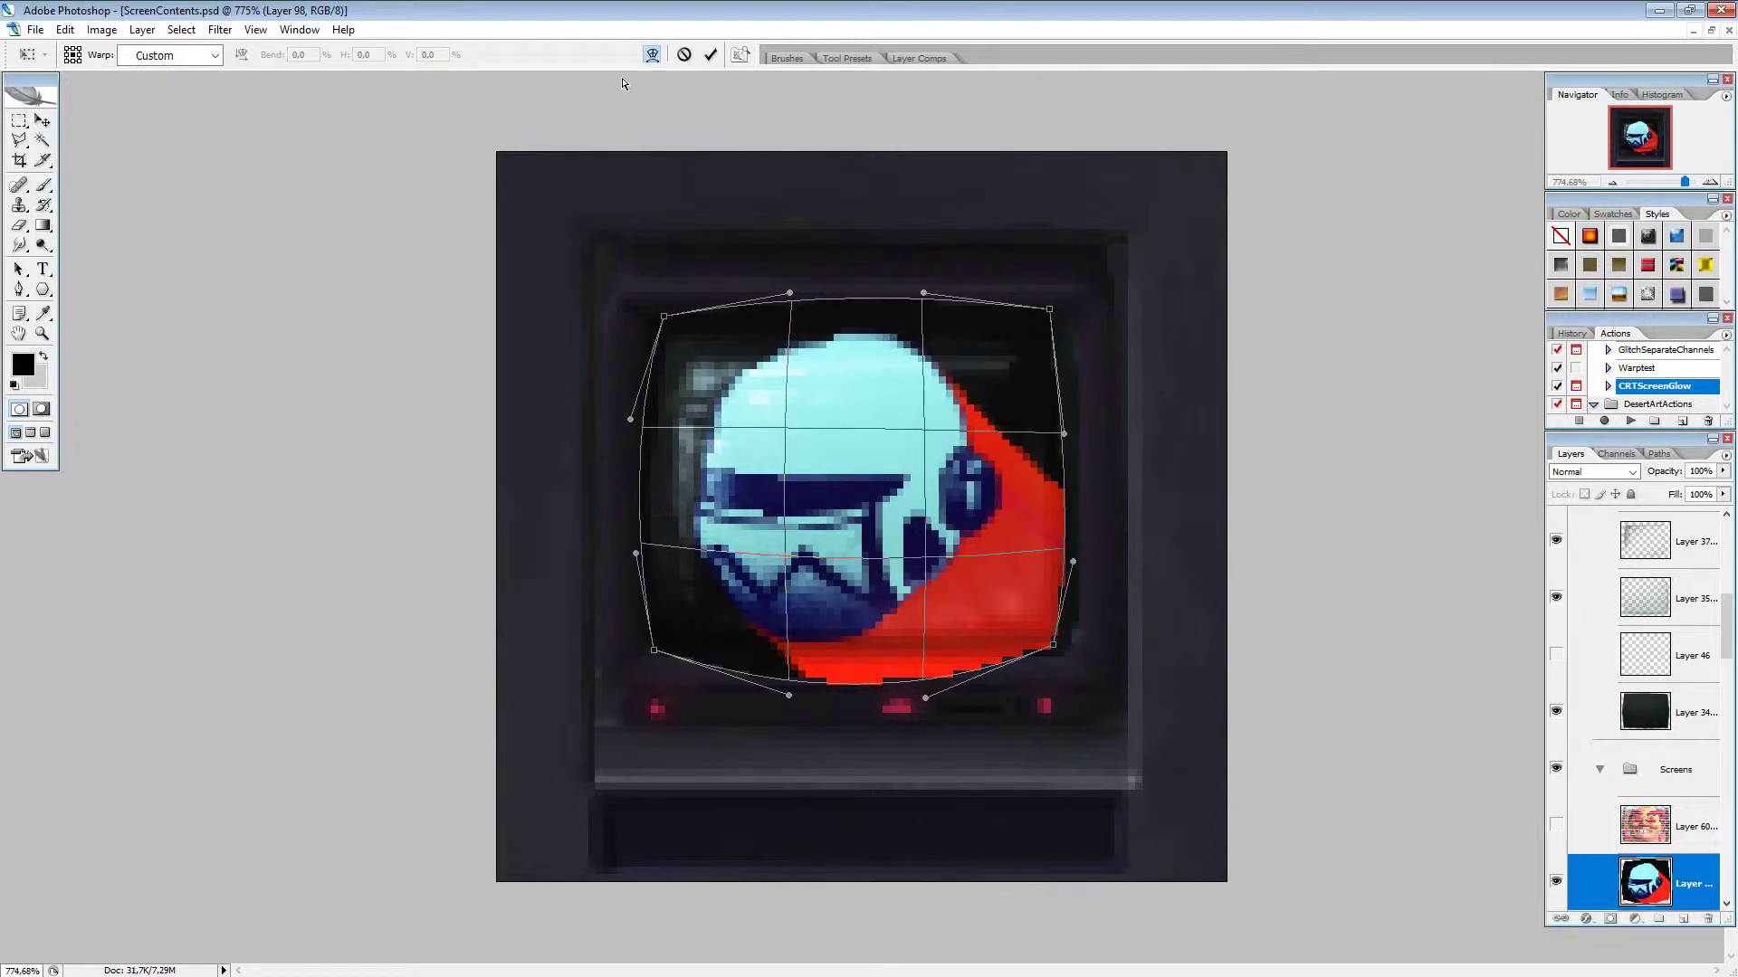
{"action": "left_click", "coordinate": [711, 54]}
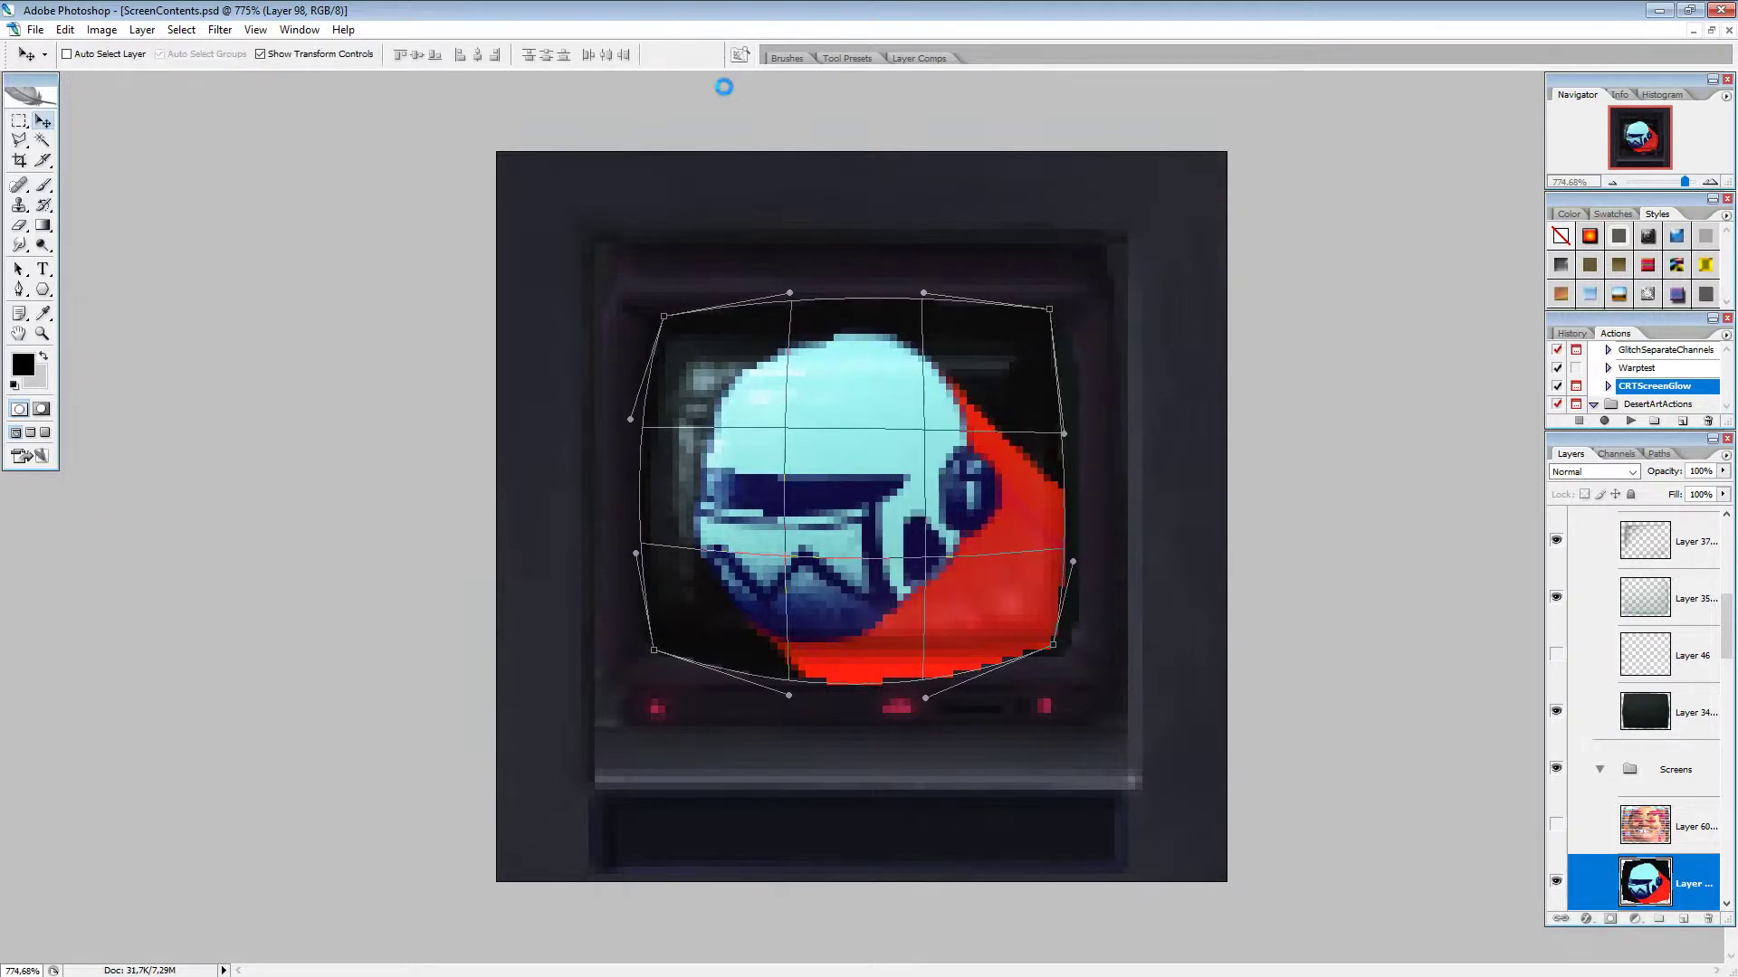
Step: Trim Layer 98 to the glass shape of the dark Layer 34 copy and clear the selection
{"action": "left_click", "coordinate": [1645, 724], "text": "ctrl"}
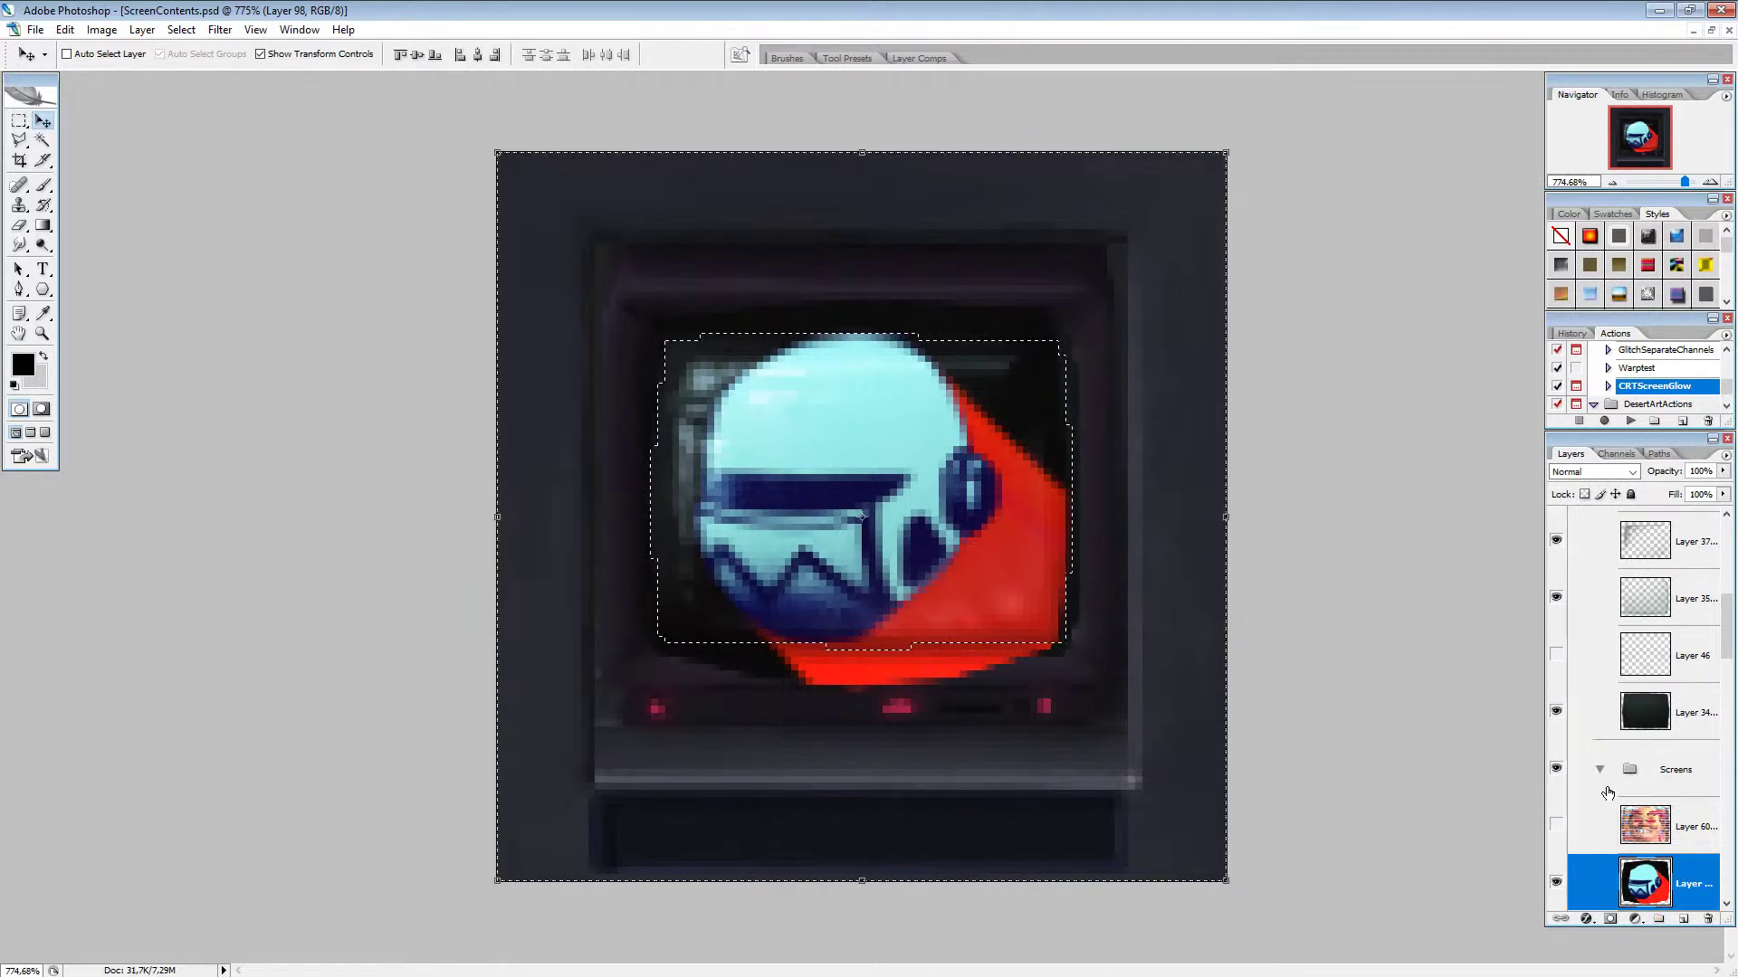
{"action": "key", "text": "ctrl+shift+i"}
{"action": "key", "text": "Delete"}
{"action": "key", "text": "m"}
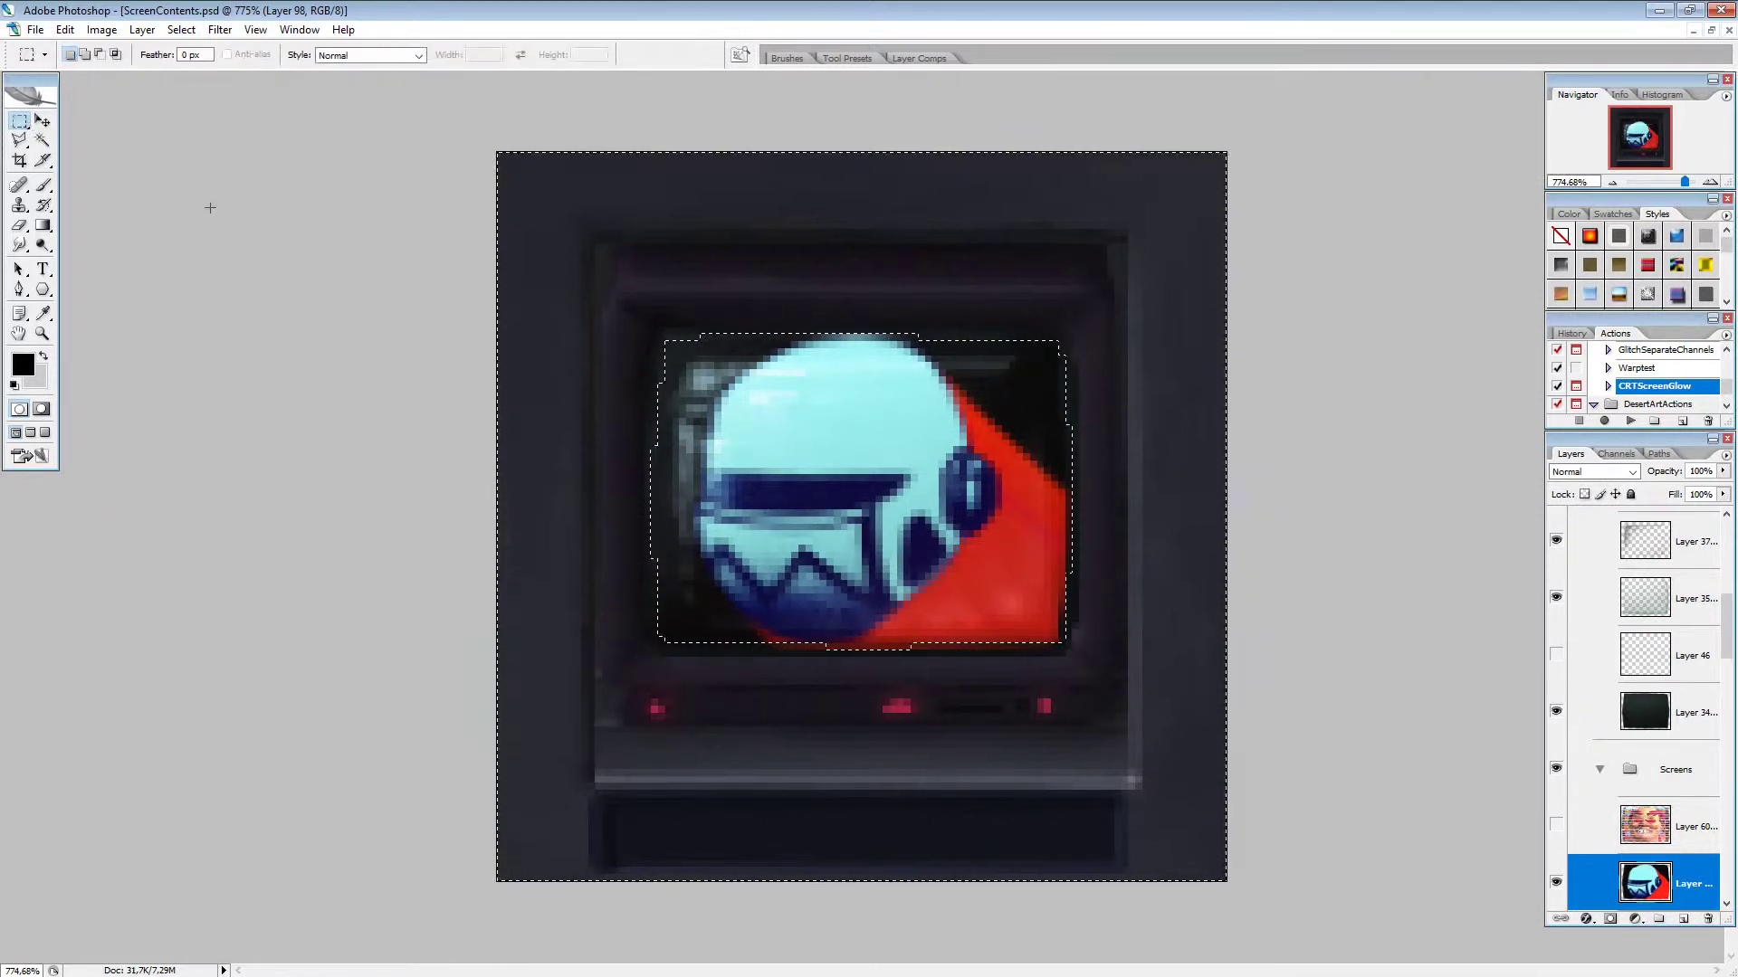
{"action": "key", "text": "ctrl+d"}
Step: Run the CRTScreenGlow action on Layer 98 with its Gaussian Blur, and cut scanlines into Layer 98 using Layer 60's outline
{"action": "left_click", "coordinate": [1629, 423]}
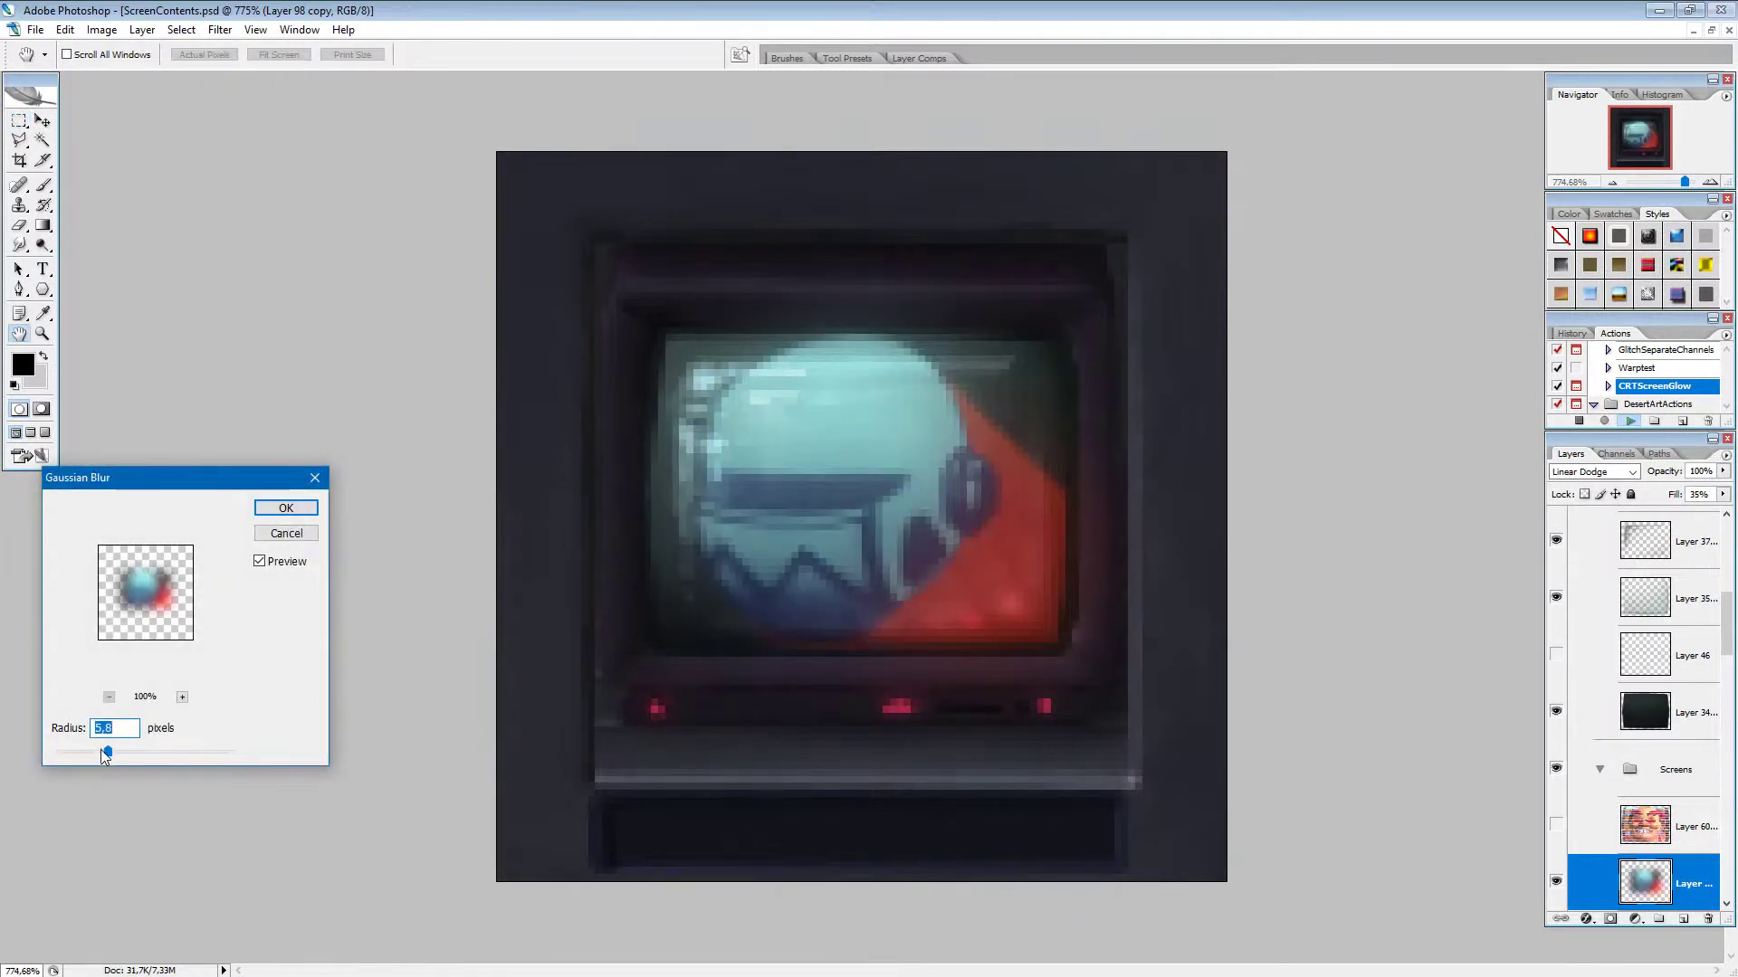
{"action": "left_click", "coordinate": [285, 509]}
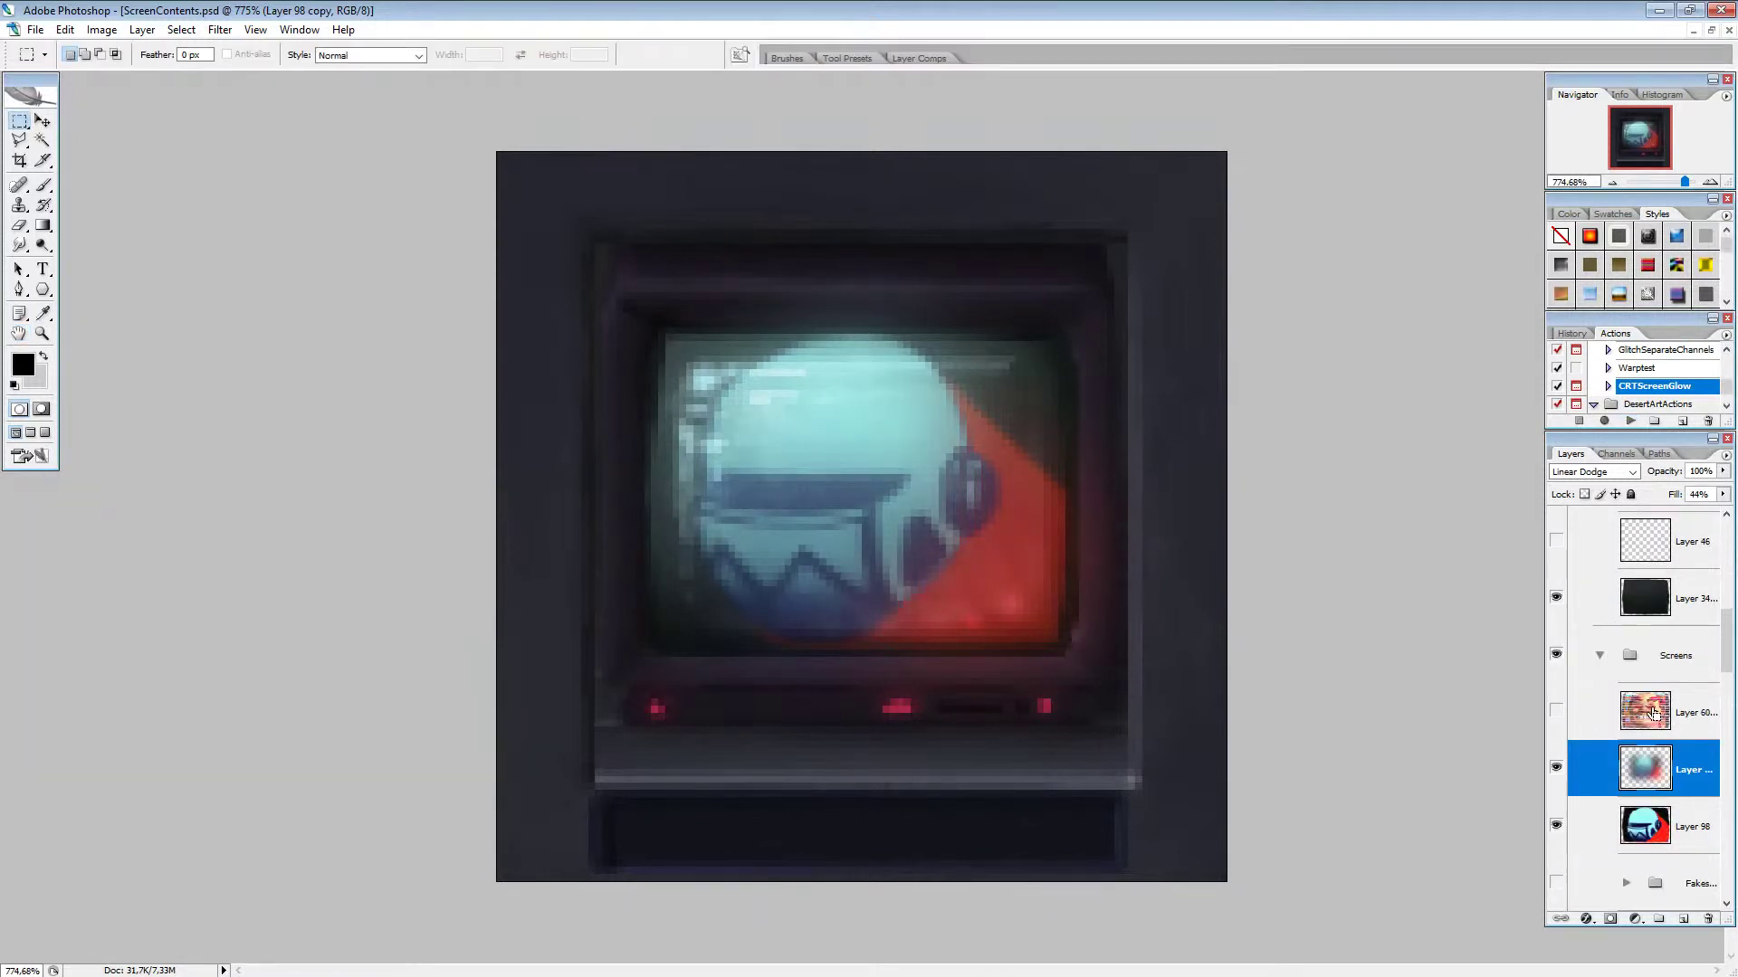
{"action": "left_click", "coordinate": [1652, 714], "text": "ctrl"}
{"action": "left_click", "coordinate": [1656, 835]}
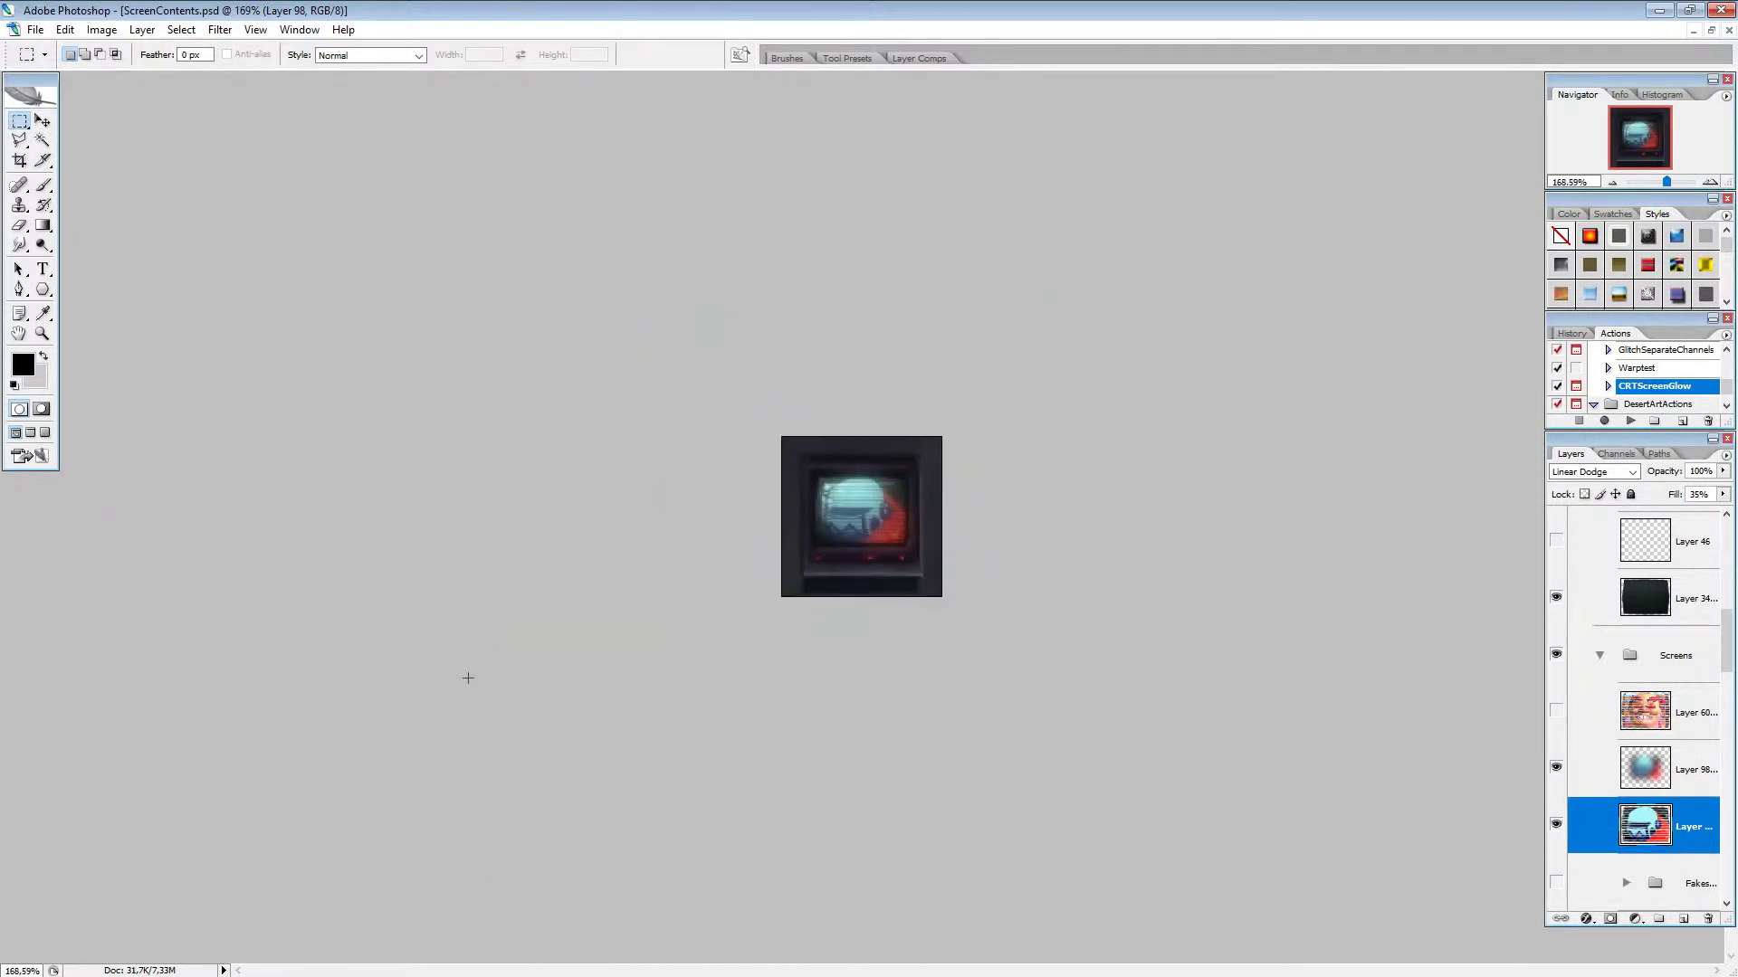
Step: Create a new layer group in Screens above the helmet layers and name it 0ldT4S
{"action": "left_click", "coordinate": [1616, 182]}
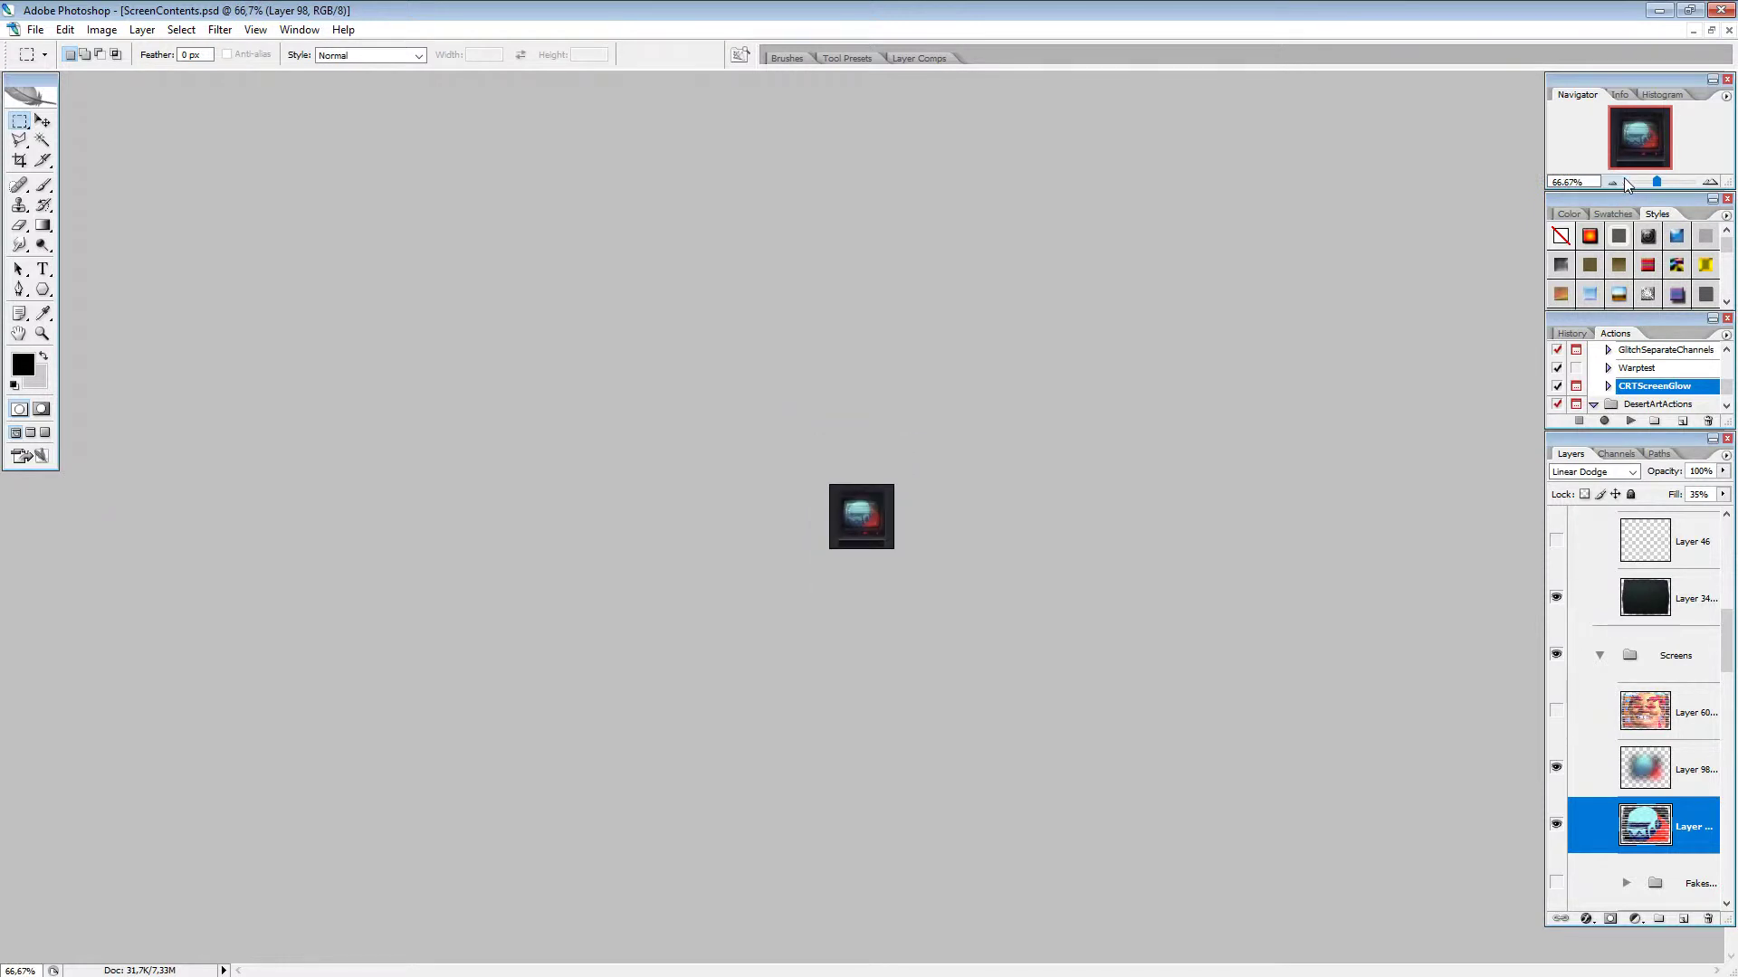
{"action": "left_click", "coordinate": [1709, 183]}
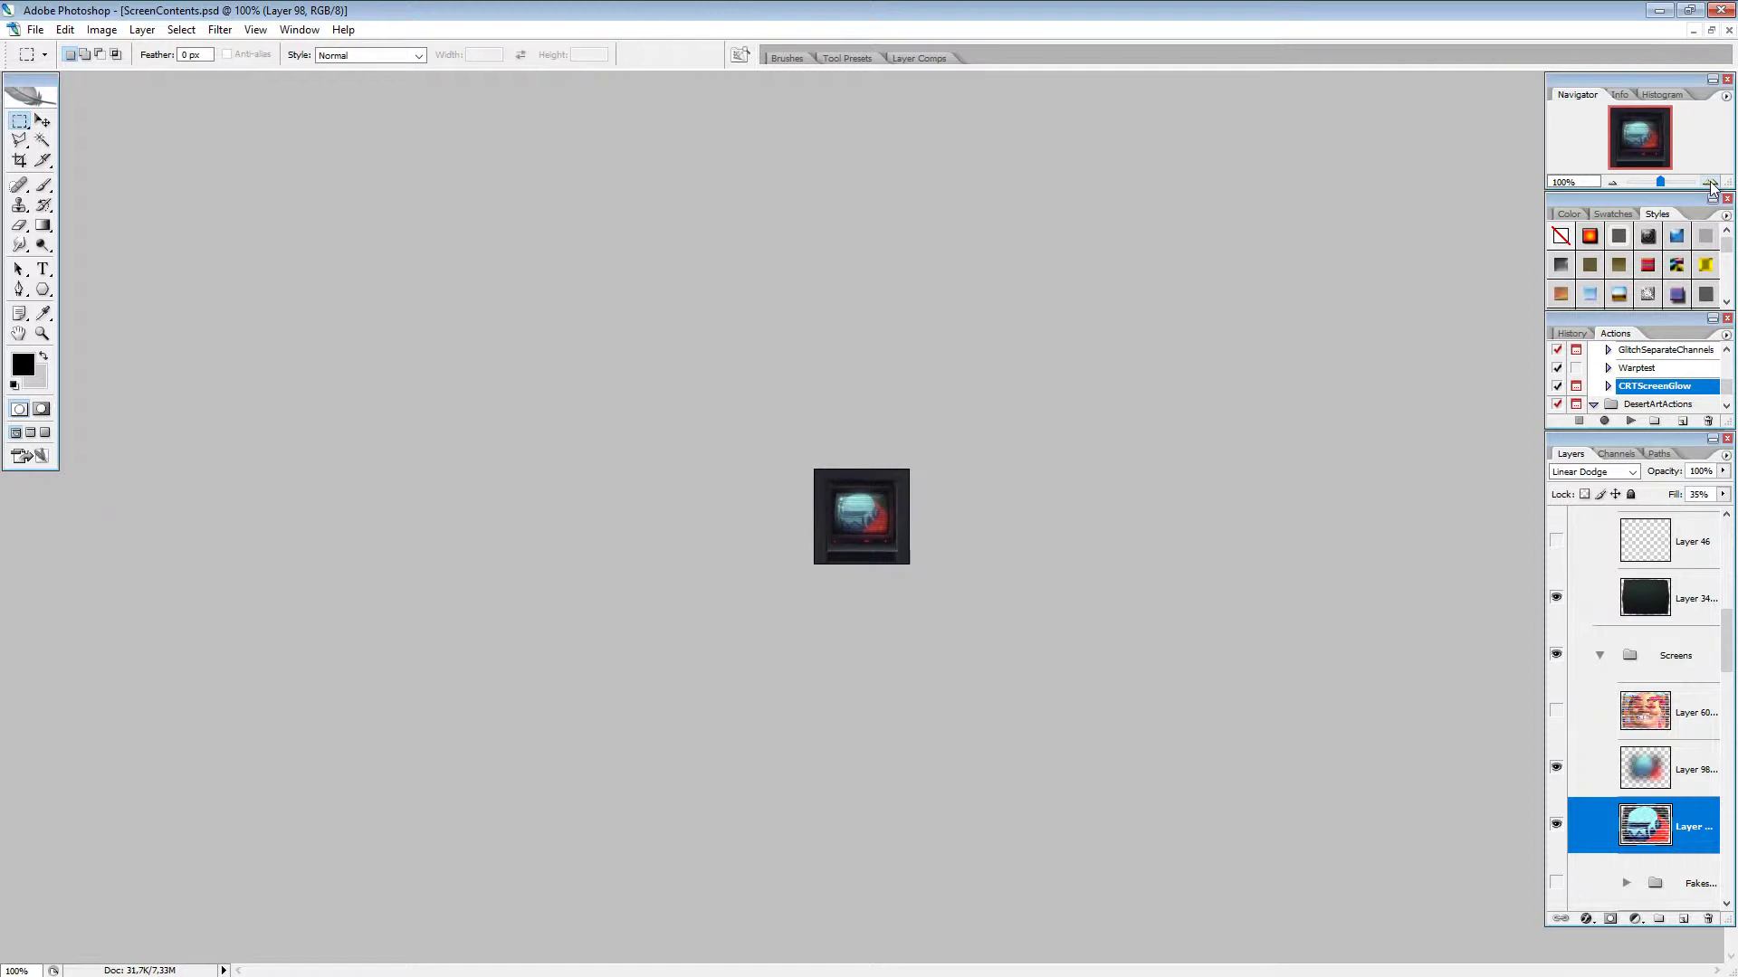
{"action": "left_click", "coordinate": [1658, 918]}
{"action": "left_click_drag", "start_coordinate": [1675, 835], "coordinate": [1653, 758]}
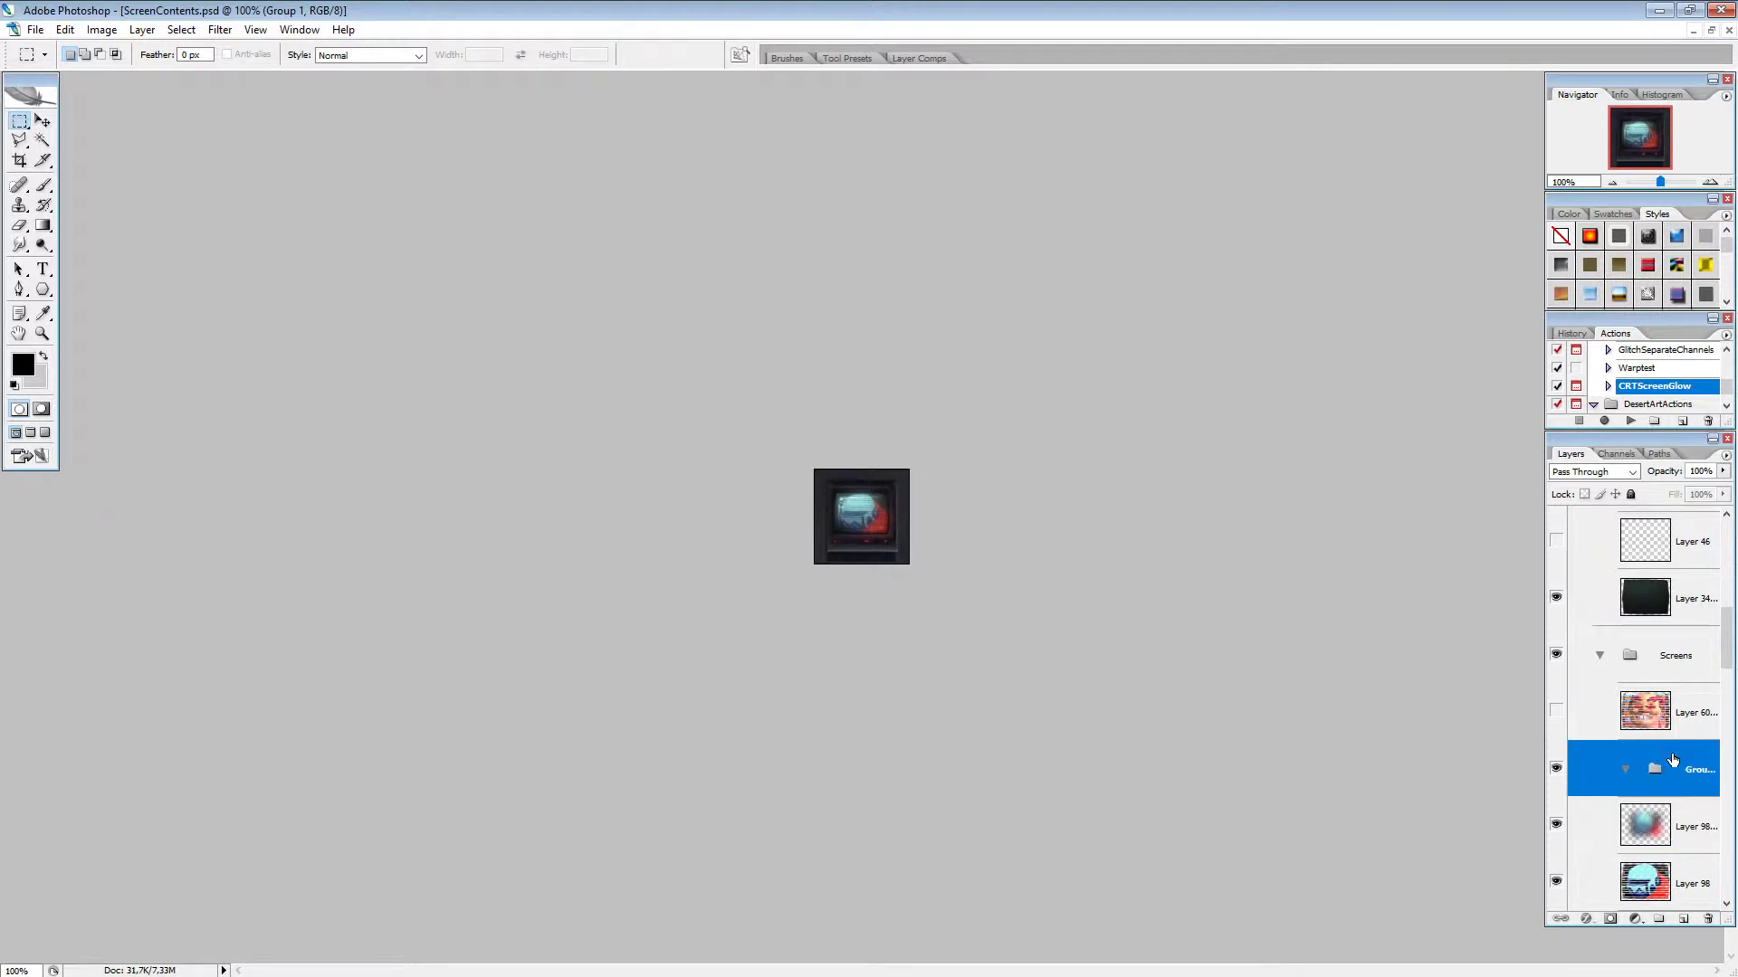
{"action": "double_click", "coordinate": [1697, 769]}
{"action": "type", "text": "0"}
{"action": "type", "text": "n"}
{"action": "type", "text": "dTVs"}
{"action": "key", "text": "Return"}
Step: Put Layer 98 and its glow copy into the 0ldT4S group and collapse the group
{"action": "left_click", "coordinate": [1689, 823]}
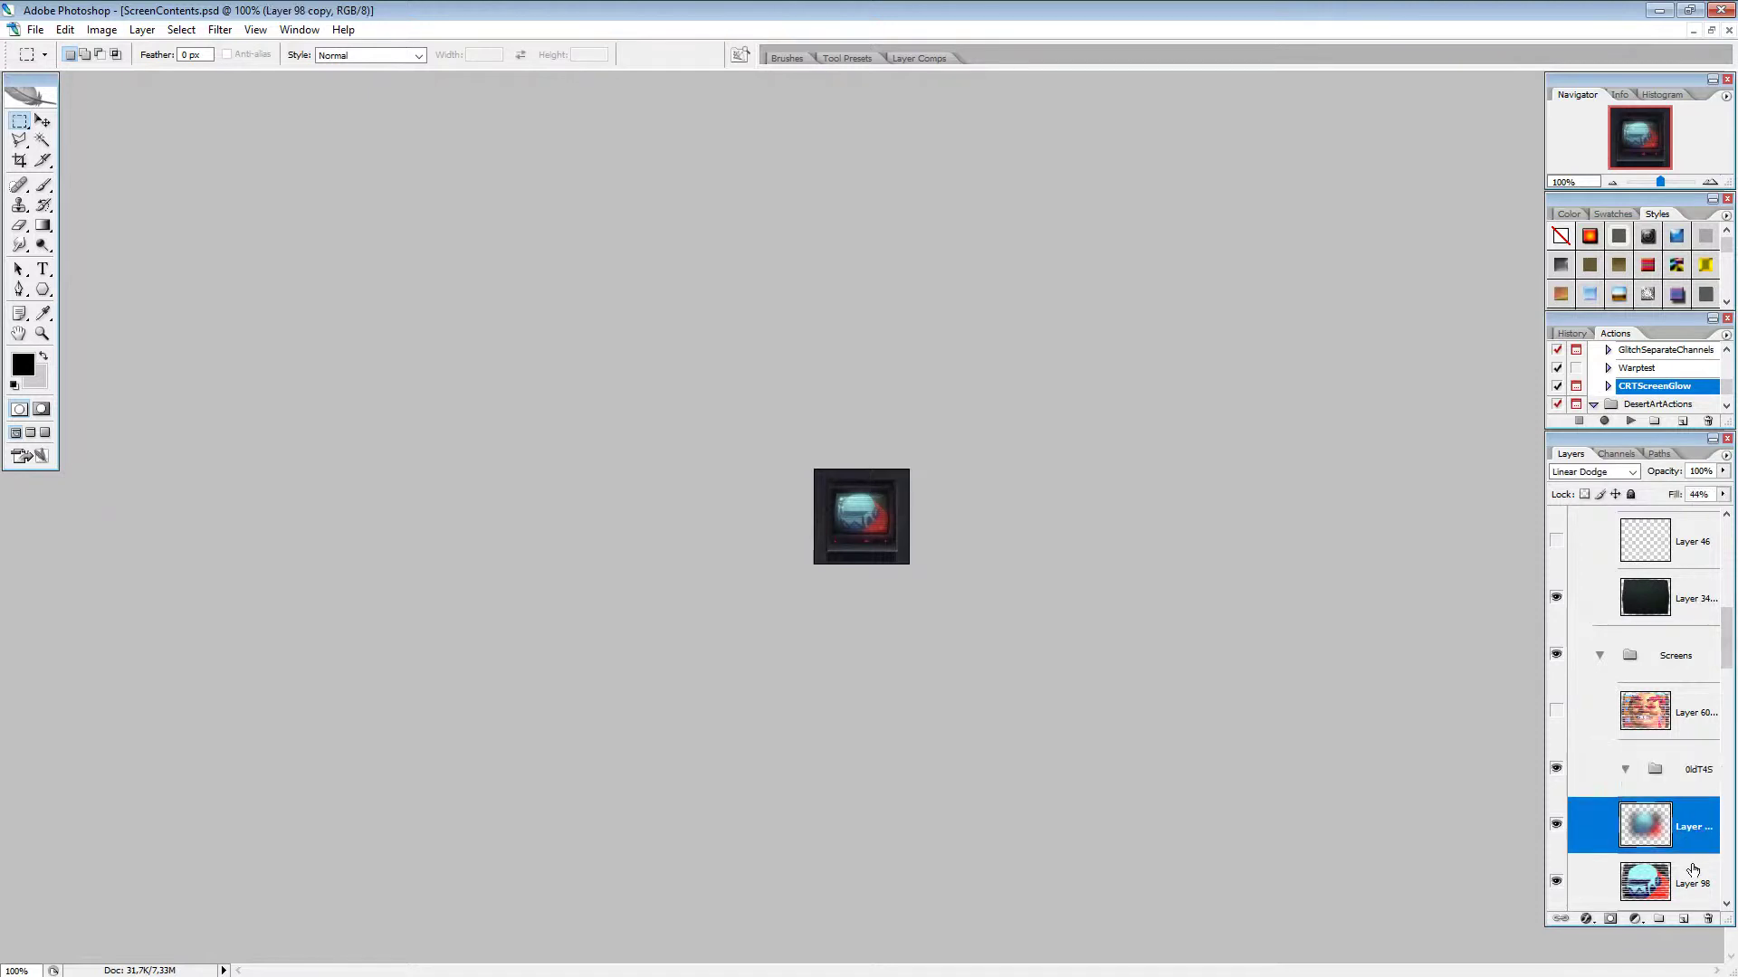
{"action": "left_click", "coordinate": [1686, 891], "text": "shift"}
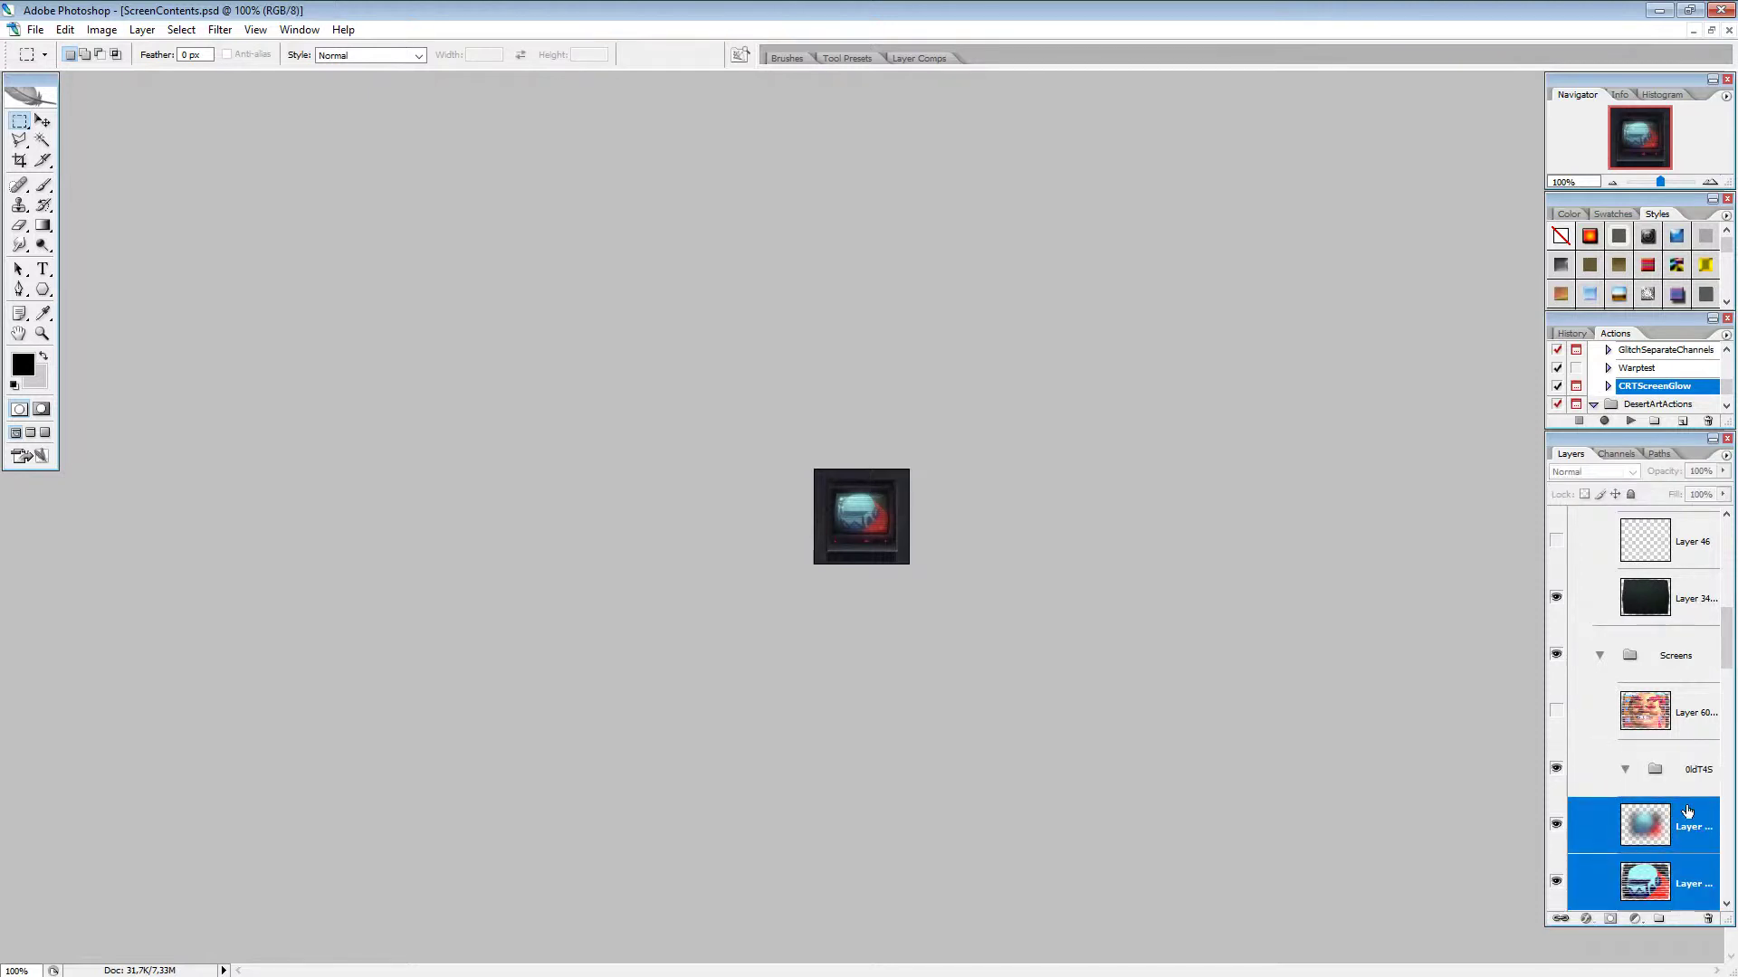
{"action": "left_click", "coordinate": [1625, 768]}
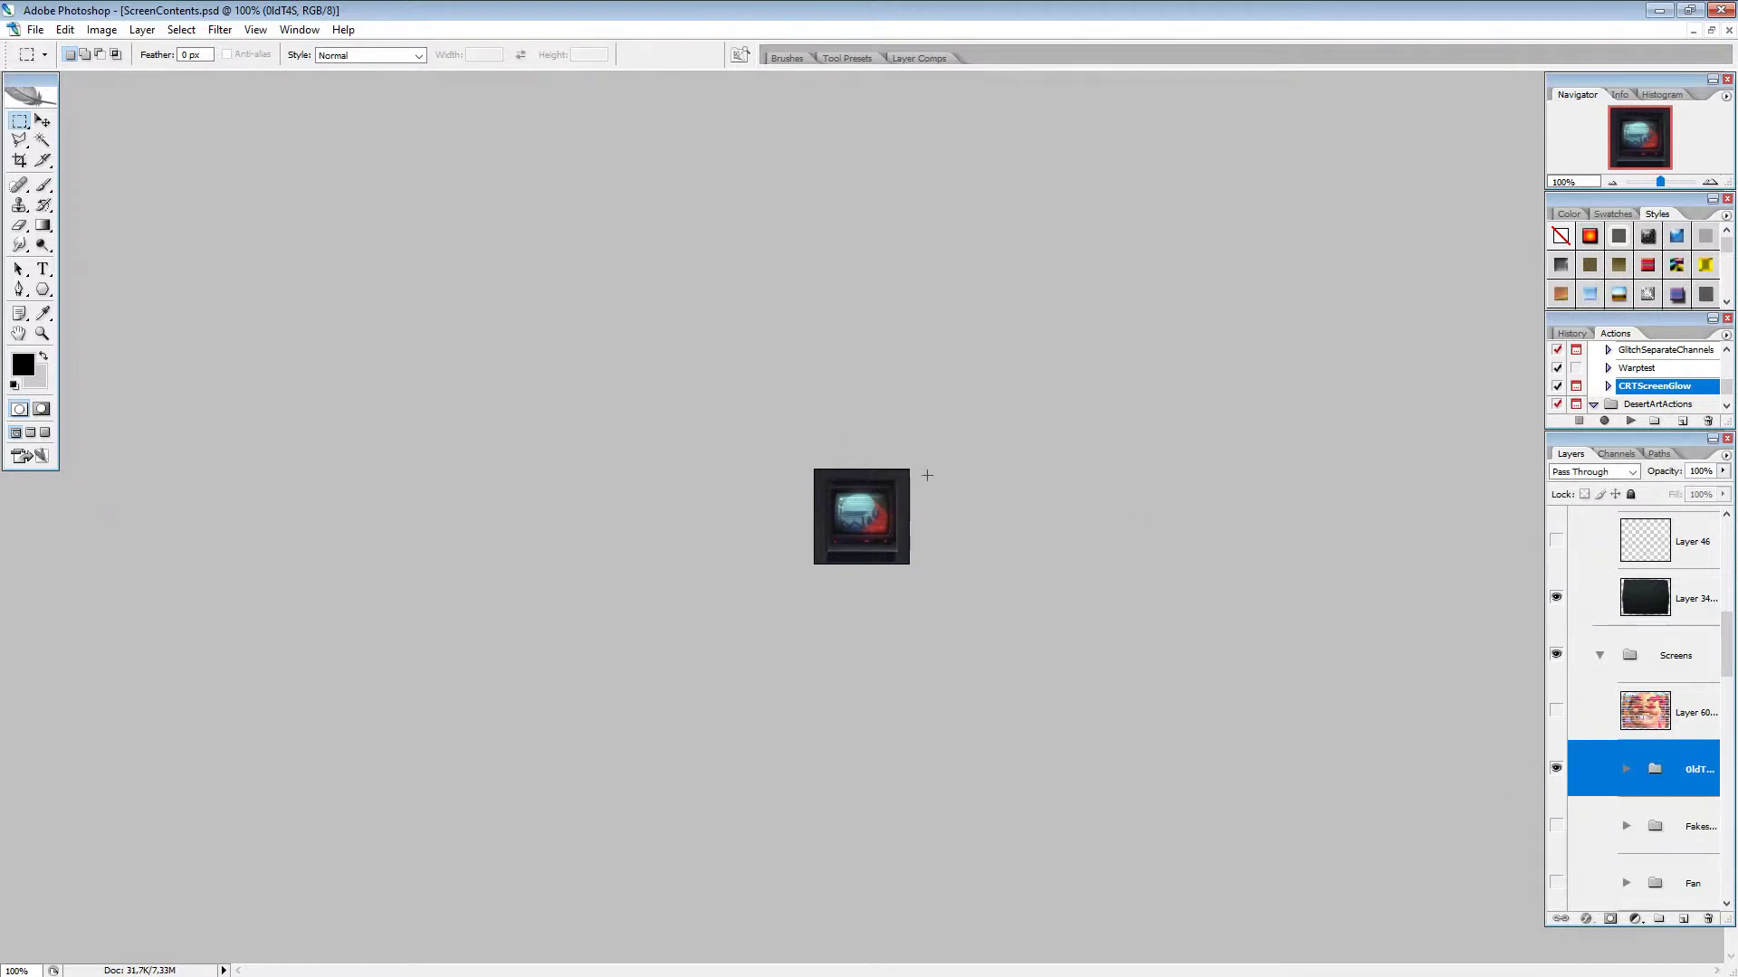
Step: Save ScreenContents.psd and look through the finished screen groups below 0ldT4S
{"action": "scroll", "coordinate": [951, 567], "scroll_direction": "up", "scroll_amount": 5}
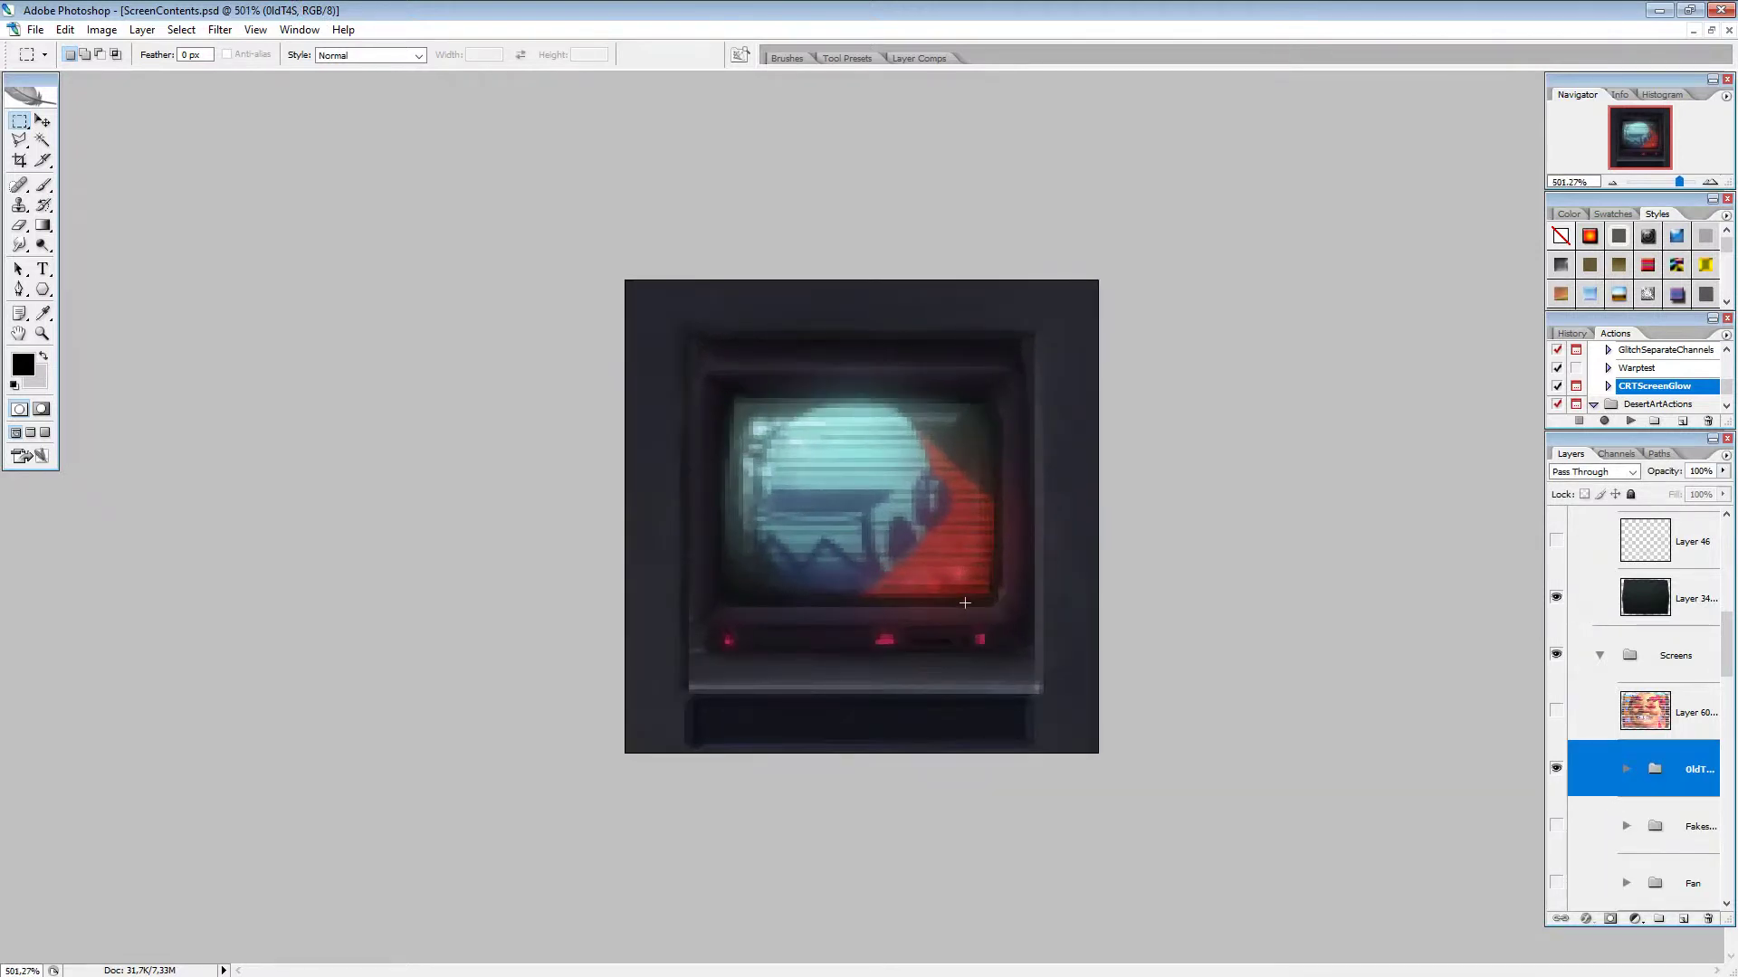
{"action": "left_click", "coordinate": [35, 29]}
{"action": "left_click", "coordinate": [69, 212]}
{"action": "left_click_drag", "start_coordinate": [1629, 877], "coordinate": [1619, 838]}
{"action": "scroll", "coordinate": [1619, 838], "scroll_direction": "down", "scroll_amount": 5}
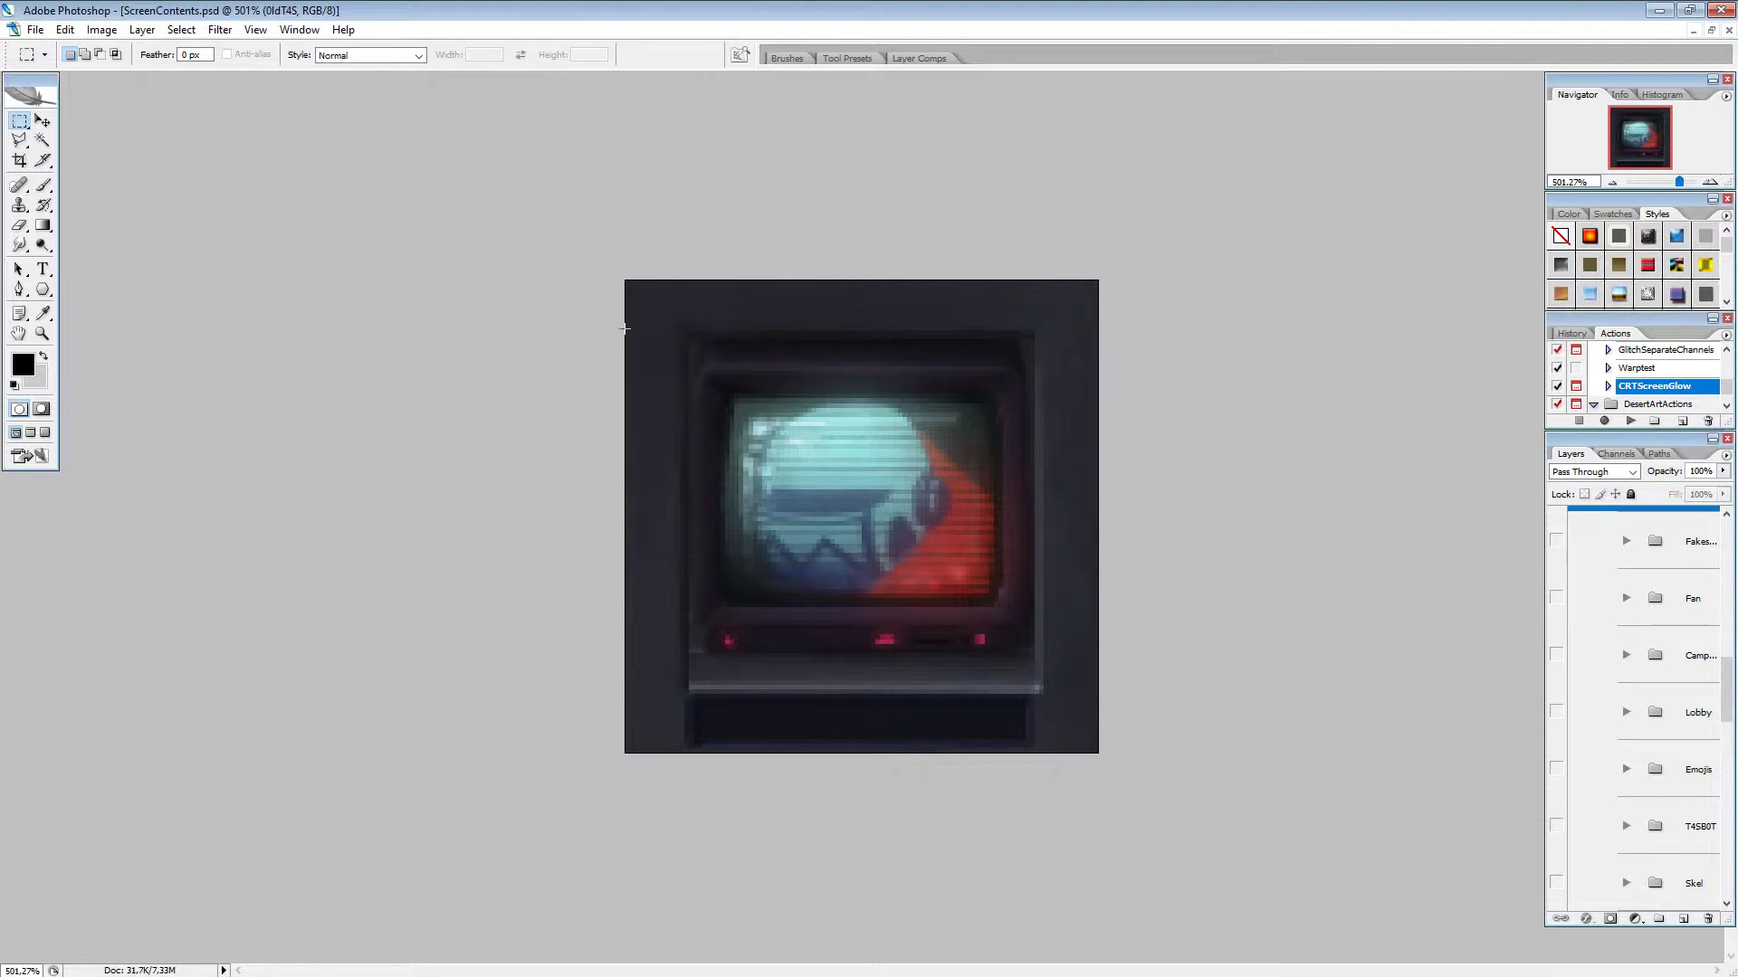
{"action": "scroll", "coordinate": [1657, 837], "scroll_direction": "up", "scroll_amount": 3}
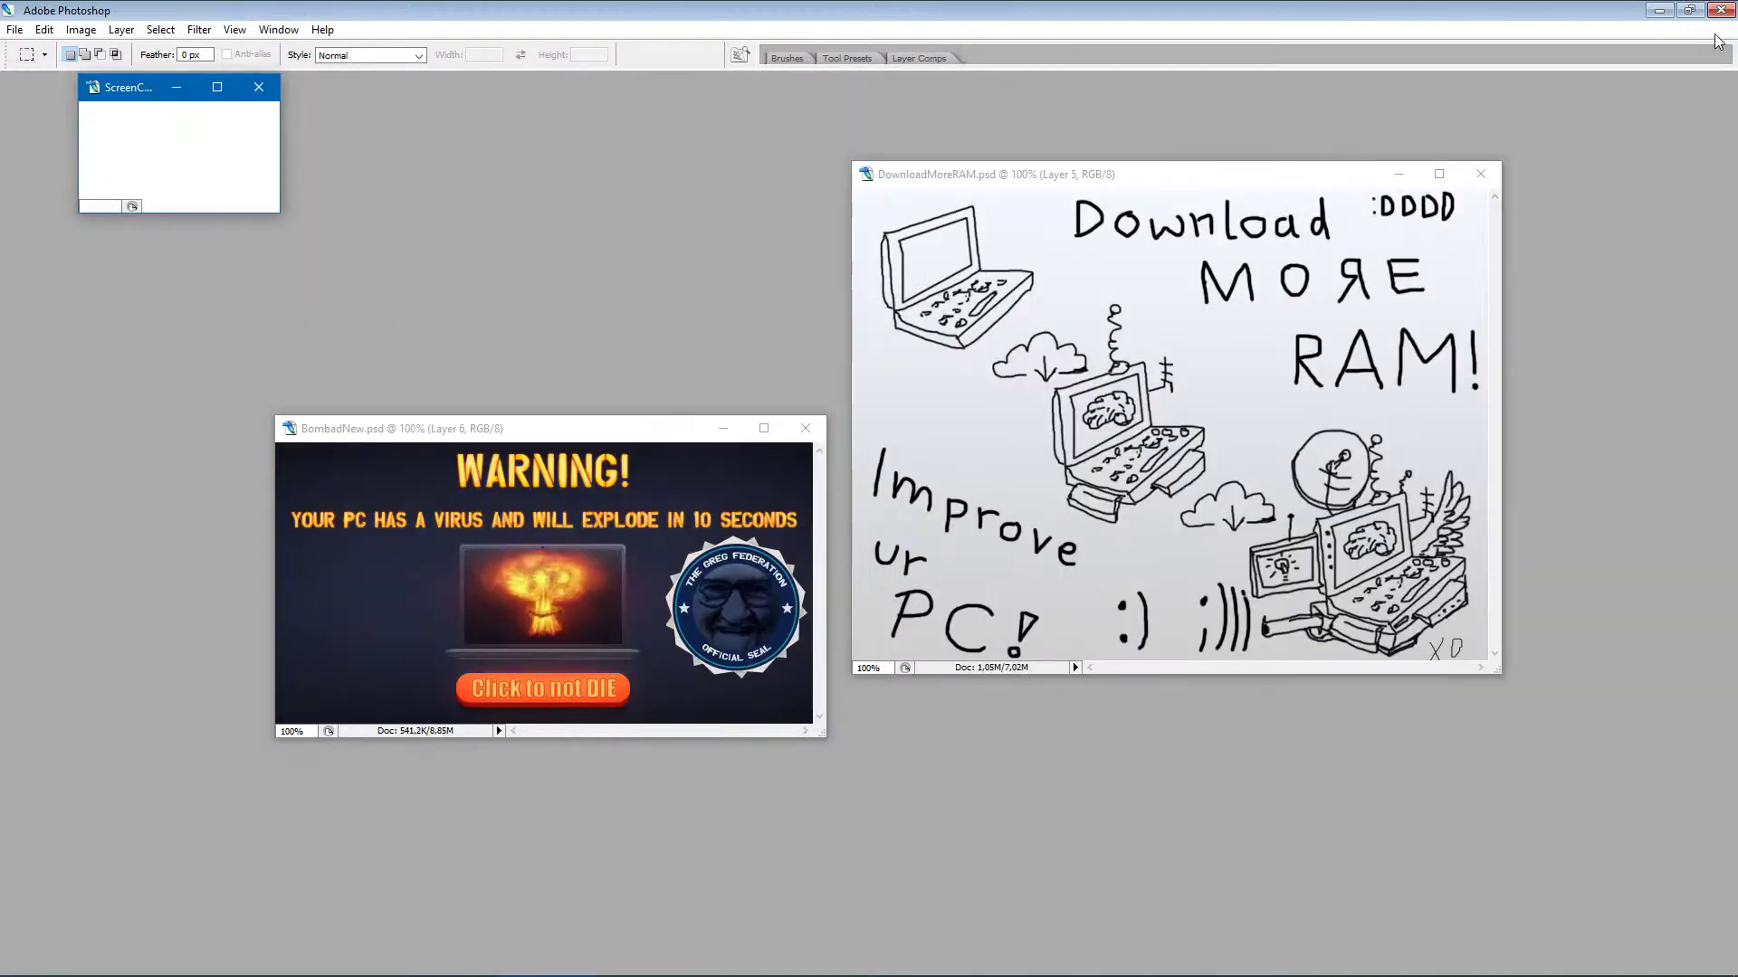
Step: Float the ScreenContents.psd document and enlarge its window to show the whole monitor image
{"action": "left_click", "coordinate": [1710, 30]}
{"action": "key", "text": "Tab"}
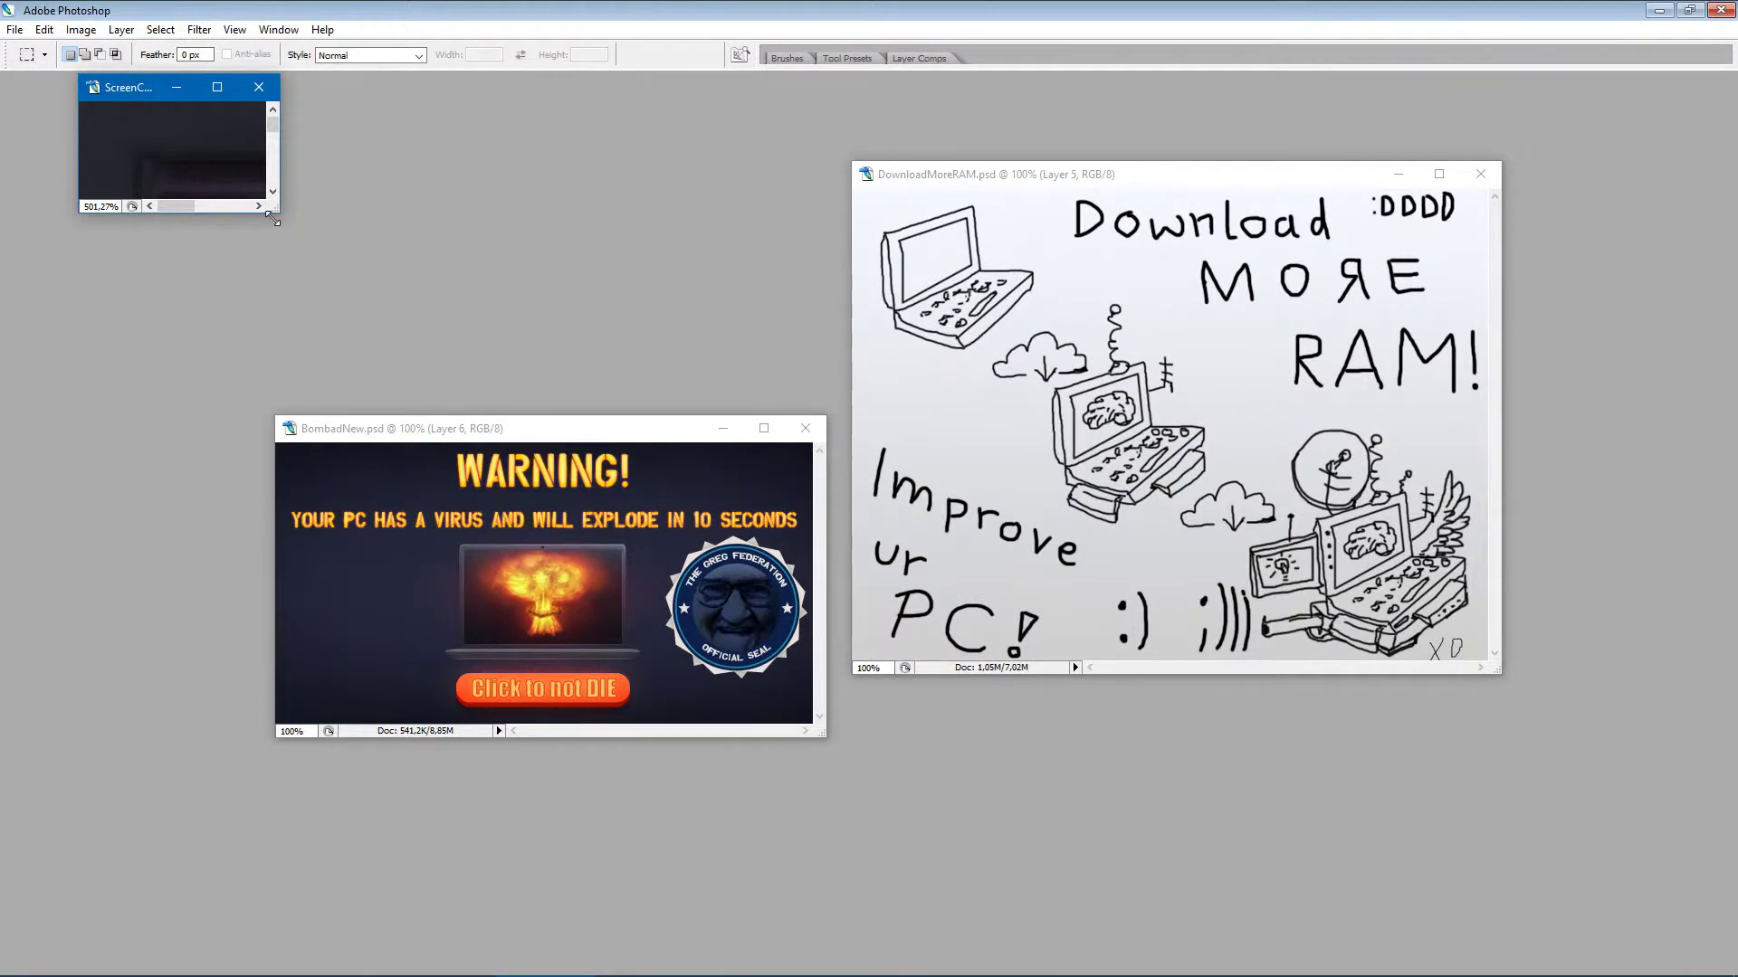
{"action": "left_click_drag", "start_coordinate": [277, 210], "coordinate": [610, 625]}
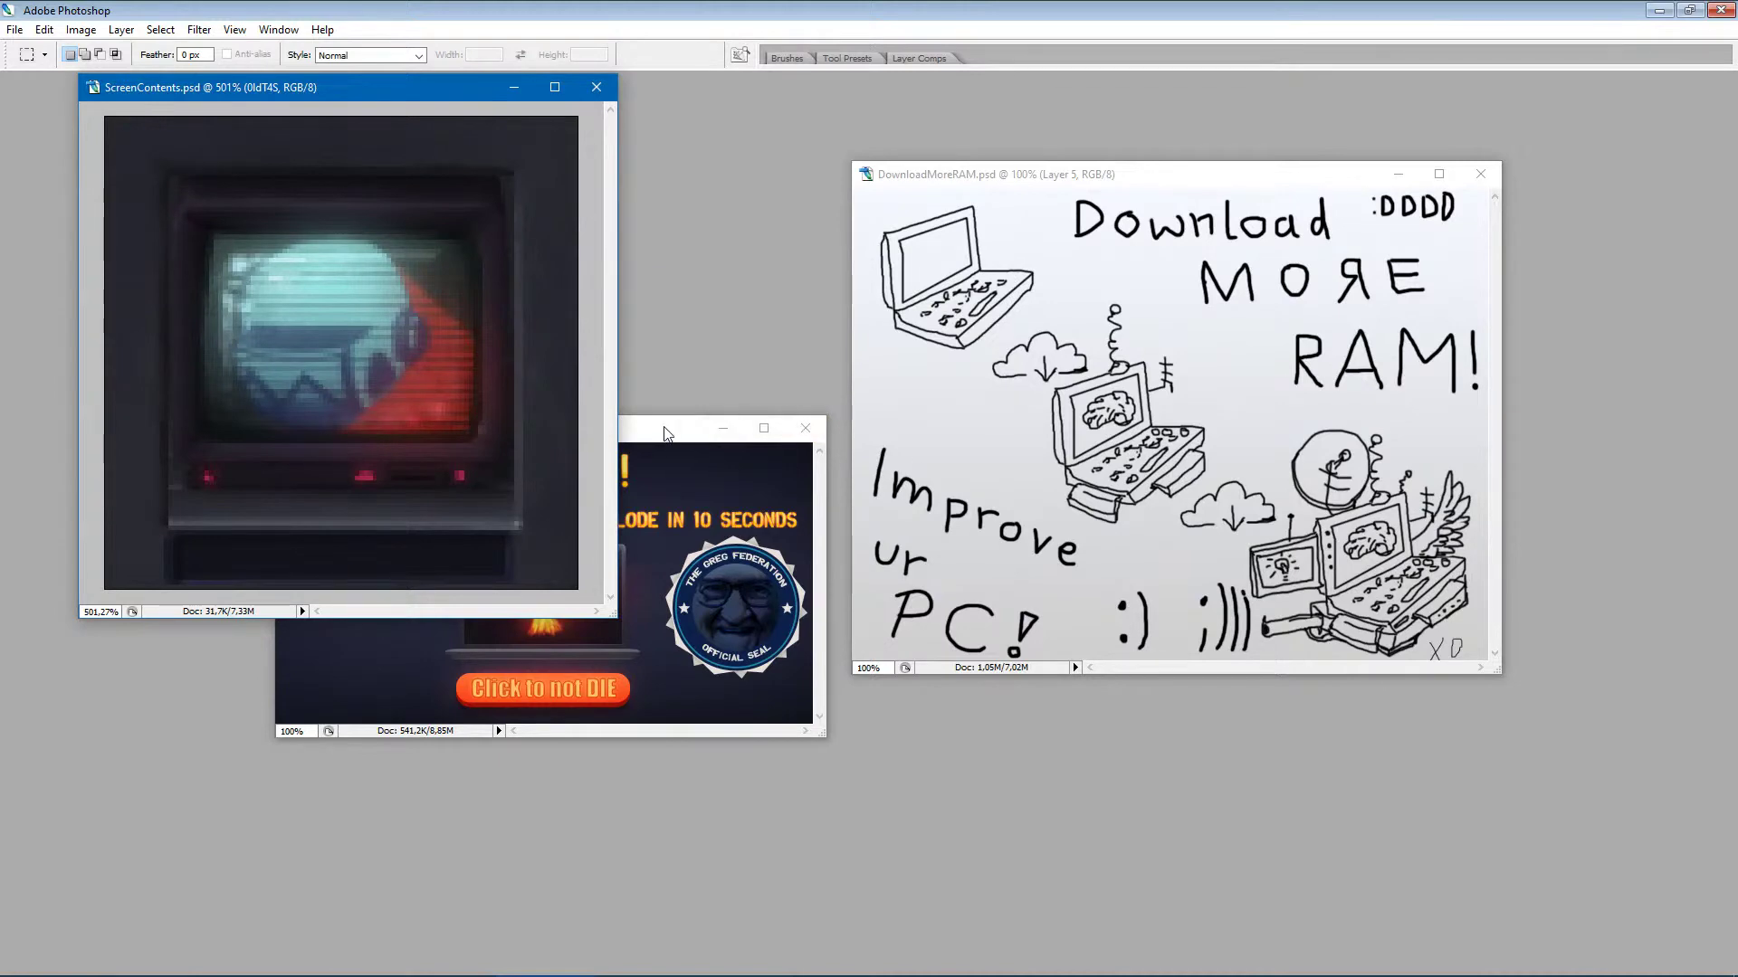
Step: Arrange the BombadNew.psd and DownloadMoreRAM.psd windows clear of ScreenContents.psd, and make ScreenContents.psd the active document before leaving Photoshop
{"action": "left_click_drag", "start_coordinate": [648, 435], "coordinate": [946, 595]}
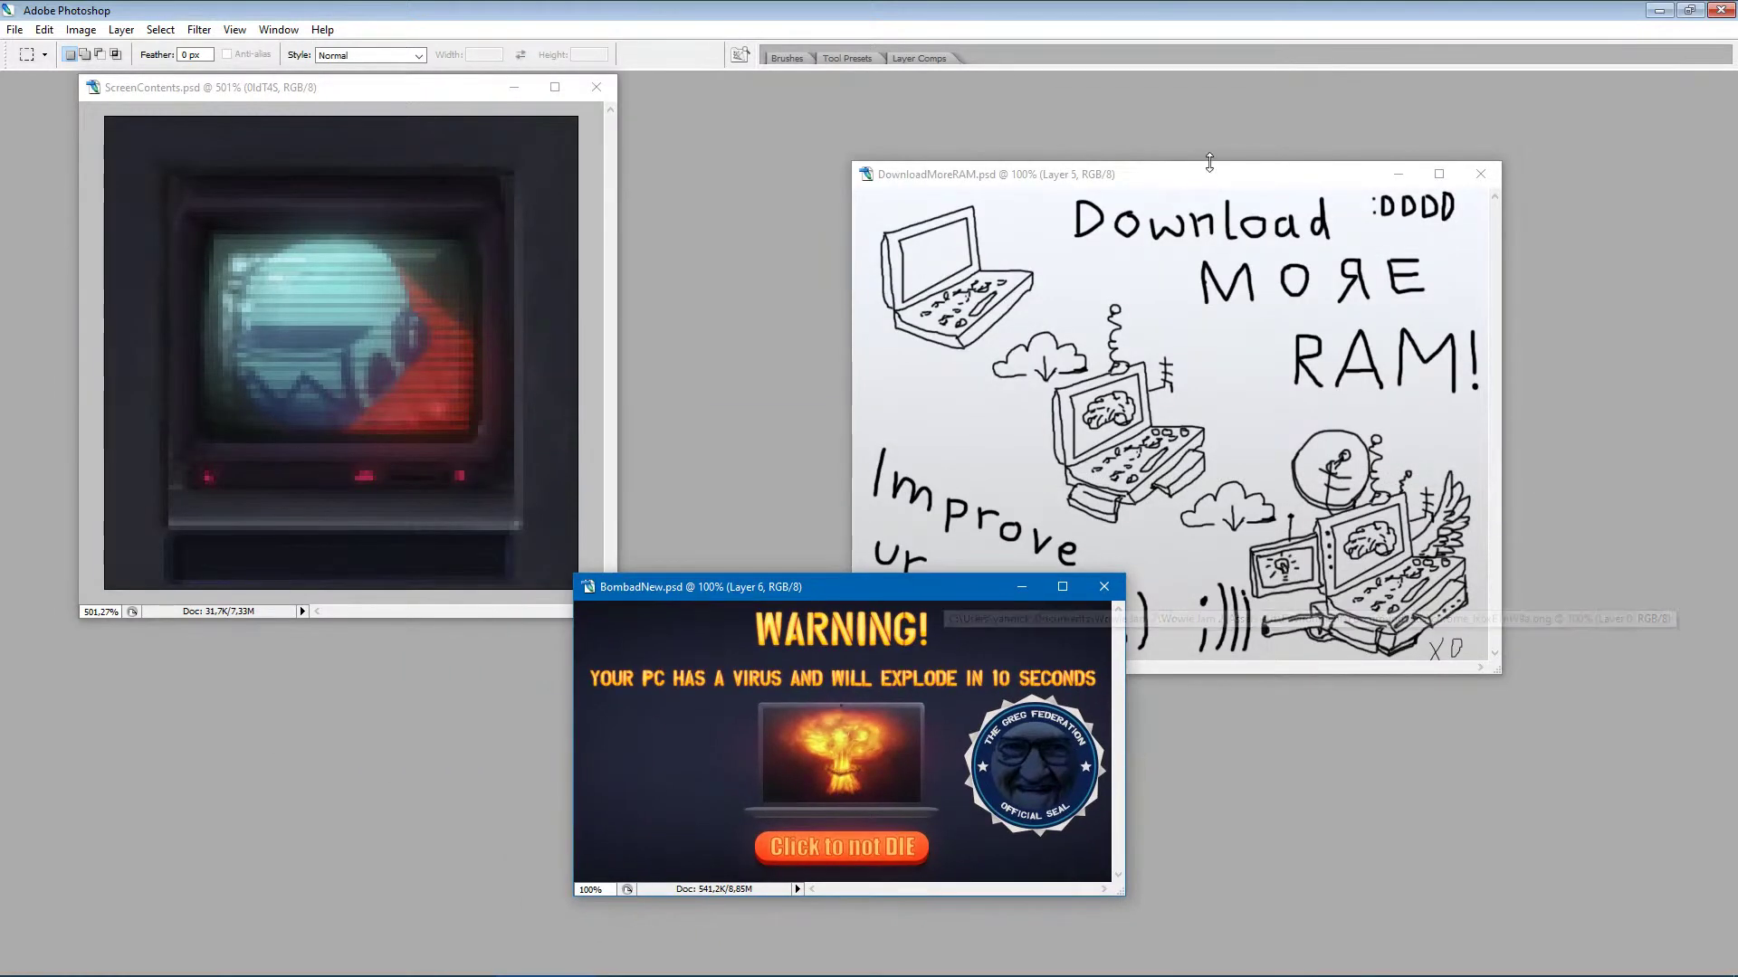
{"action": "left_click_drag", "start_coordinate": [1189, 172], "coordinate": [1404, 90]}
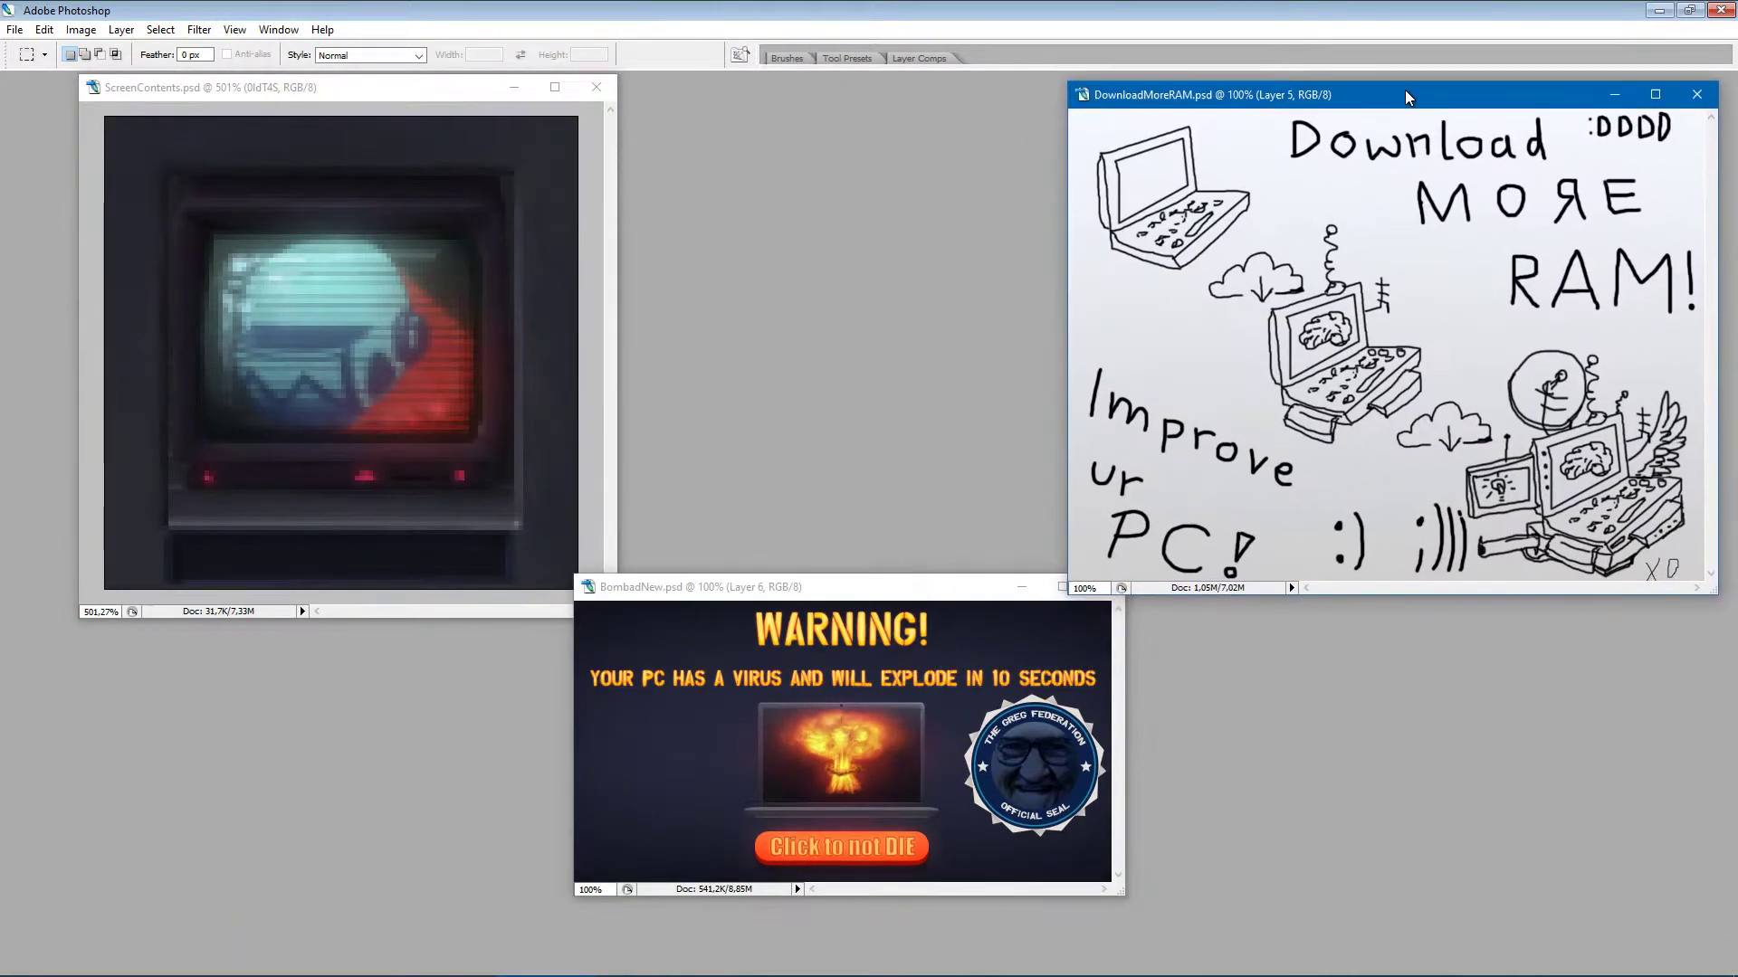
{"action": "left_click_drag", "start_coordinate": [879, 595], "coordinate": [867, 639]}
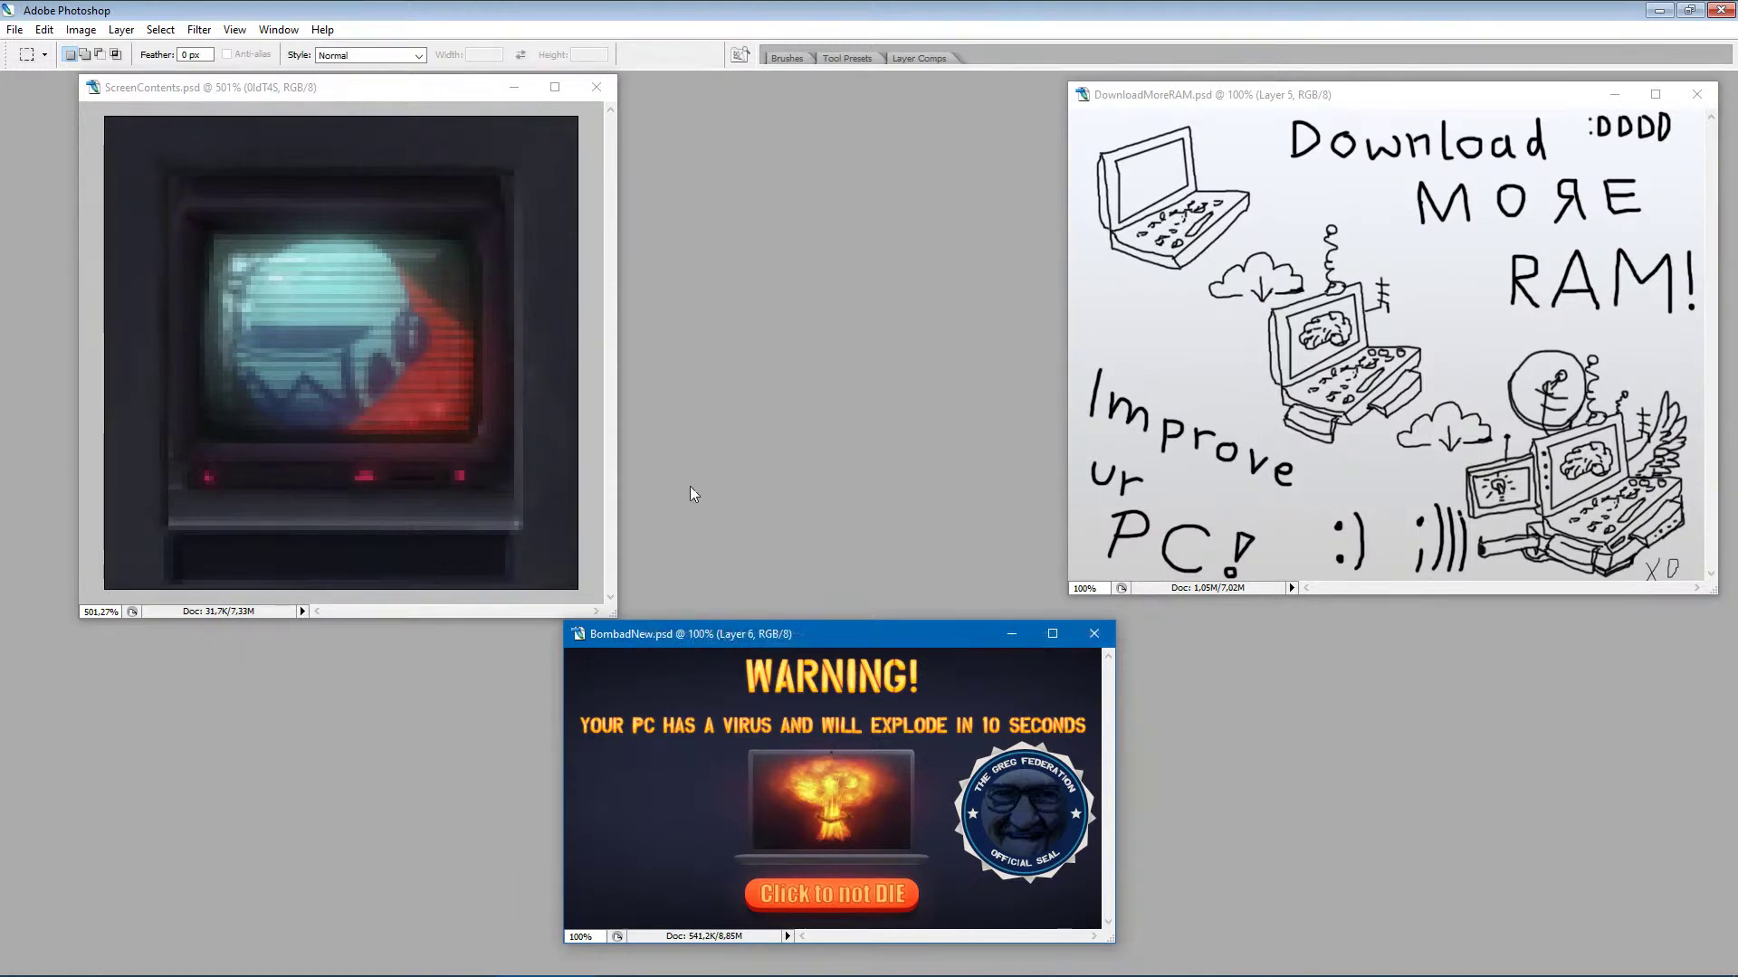
{"action": "left_click_drag", "start_coordinate": [724, 635], "coordinate": [784, 638]}
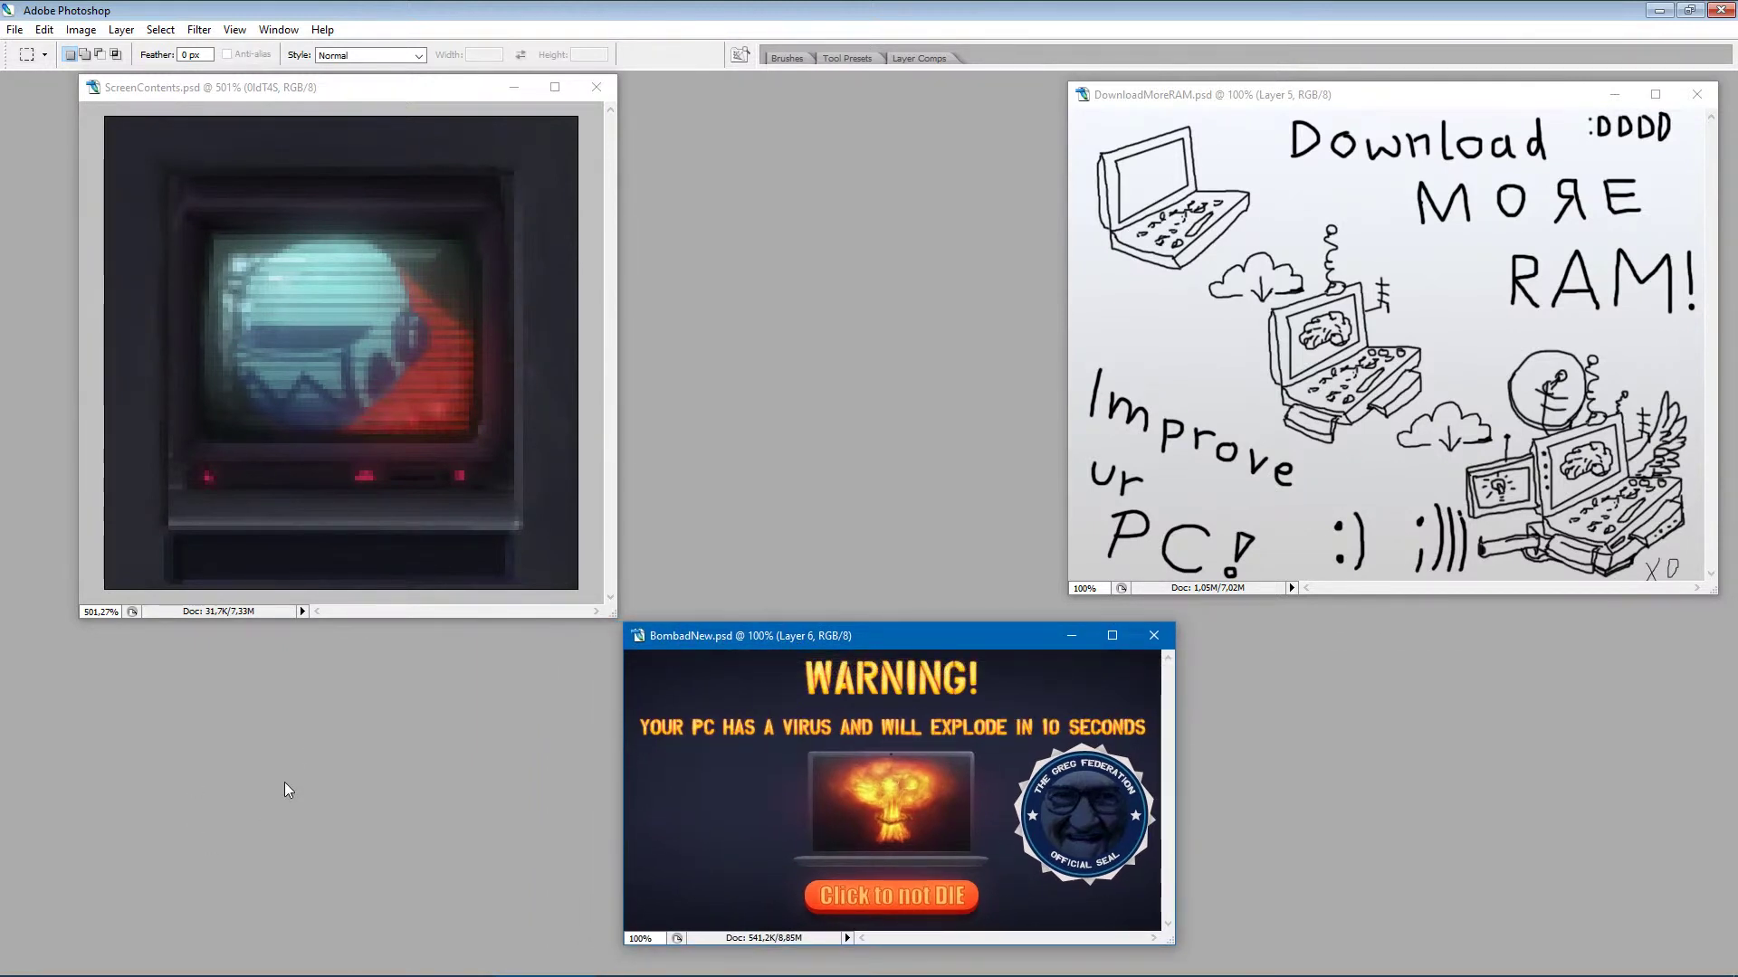
{"action": "left_click", "coordinate": [368, 349]}
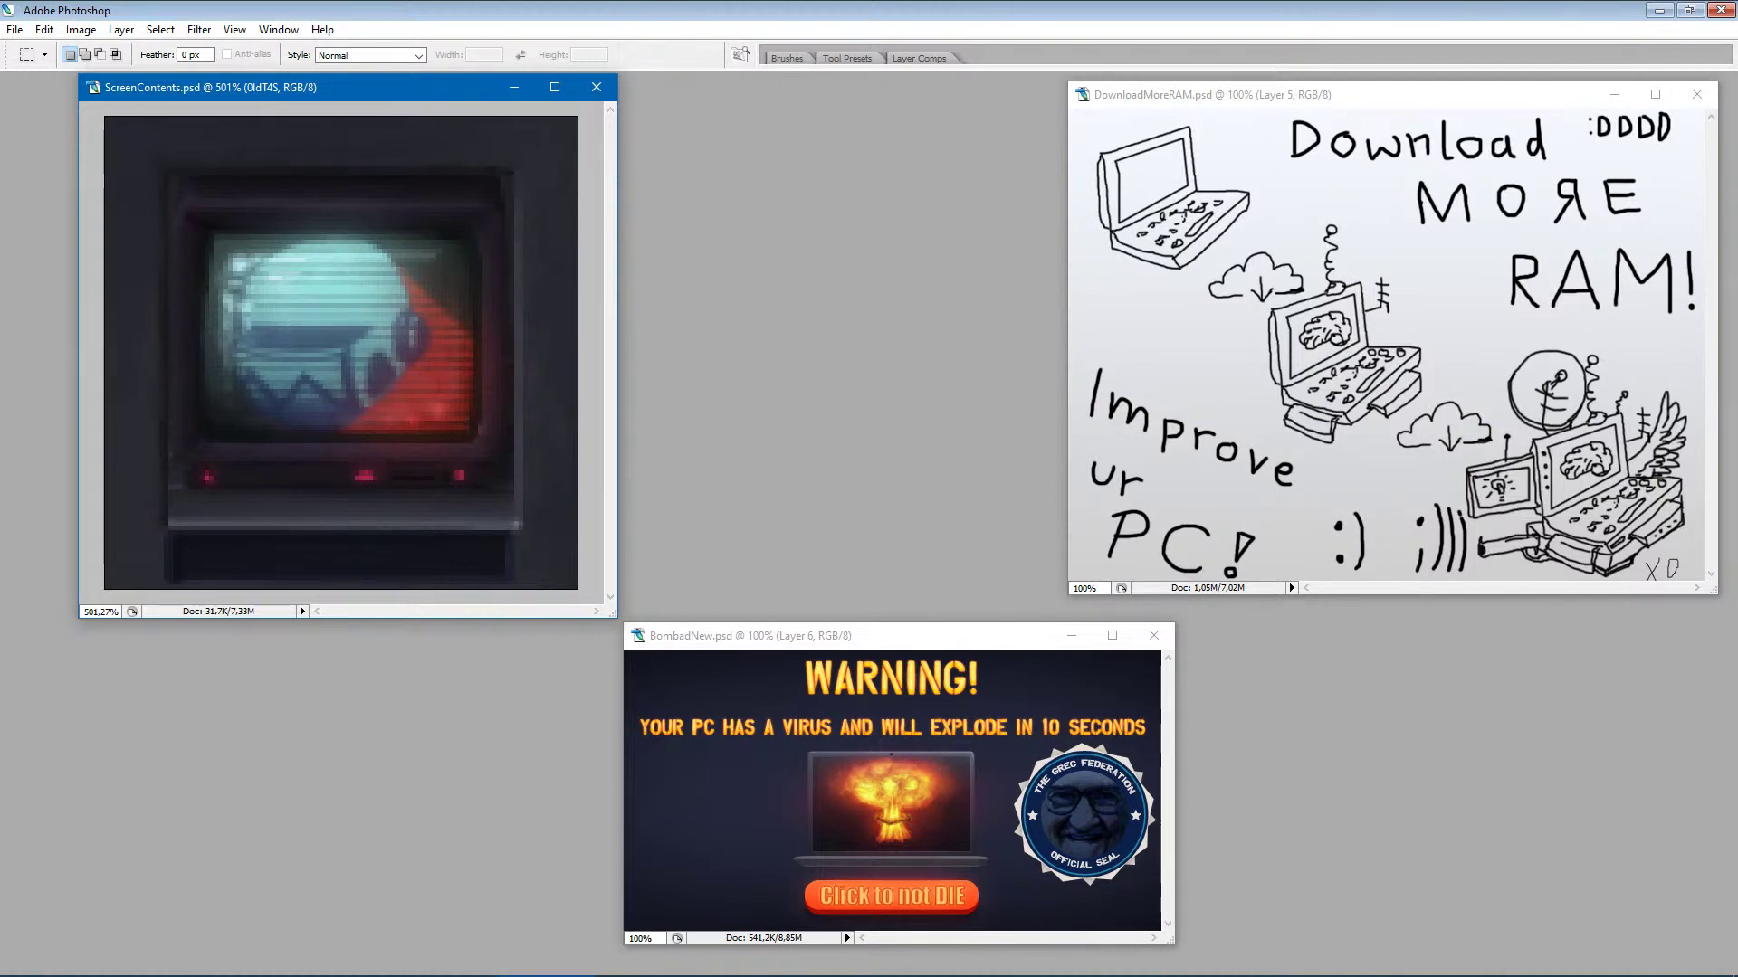
{"action": "key", "text": "alt+Tab"}
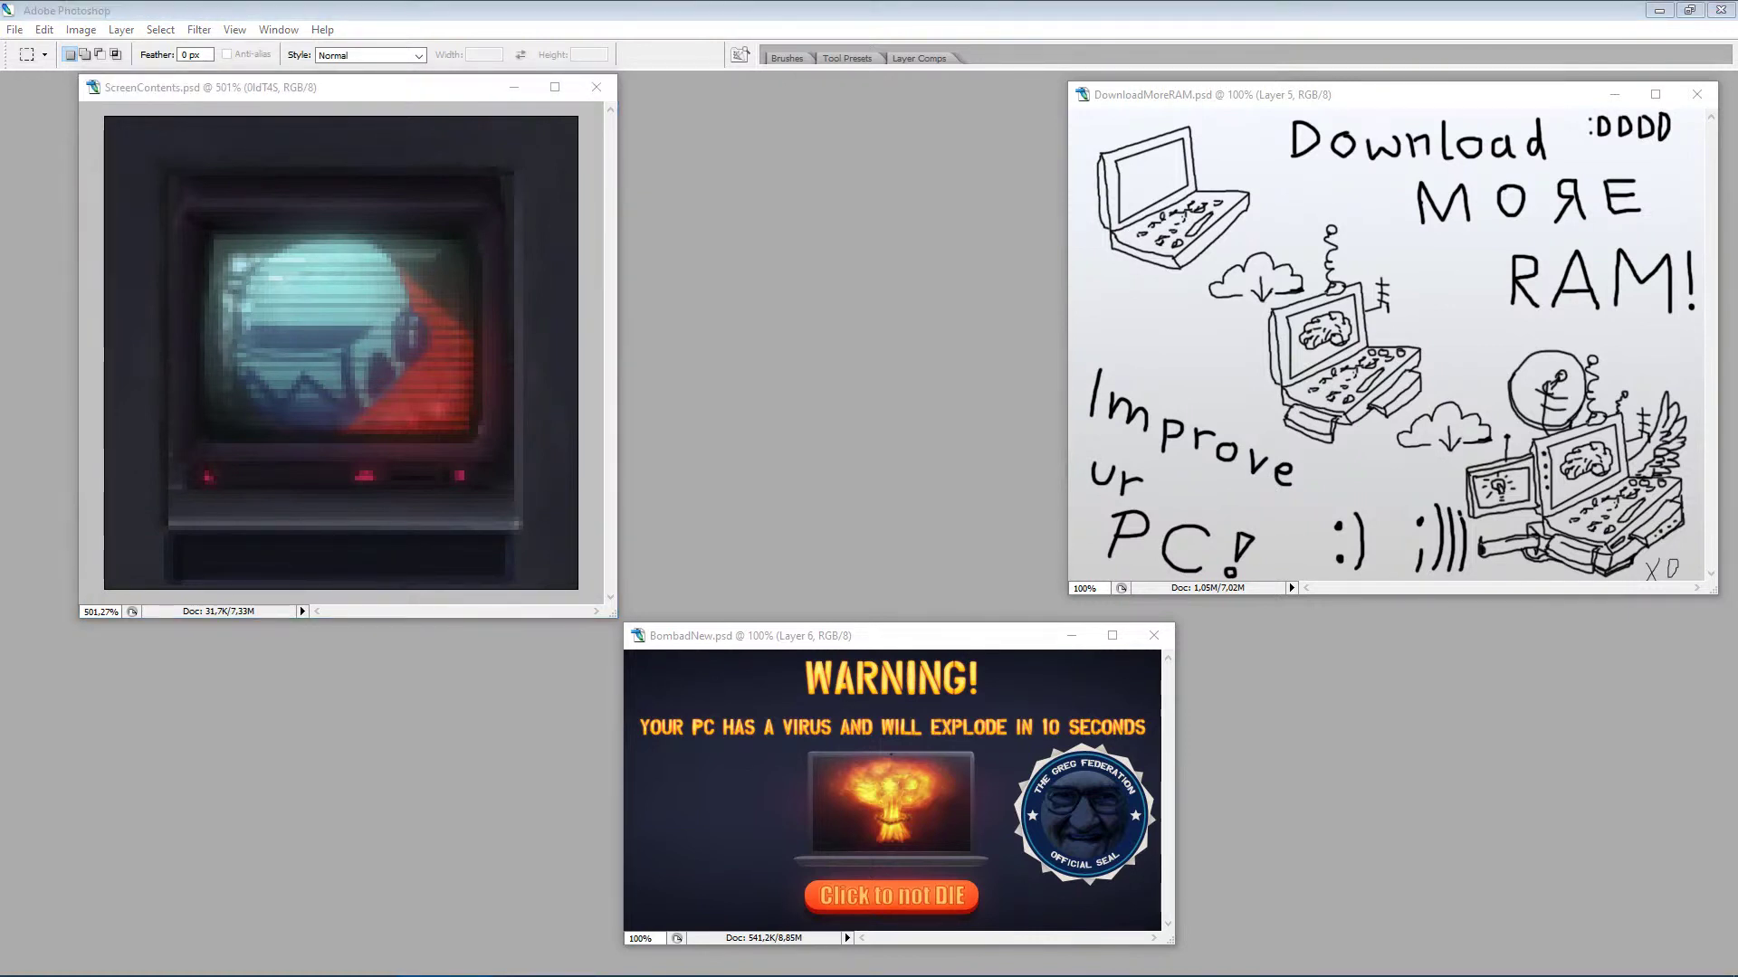